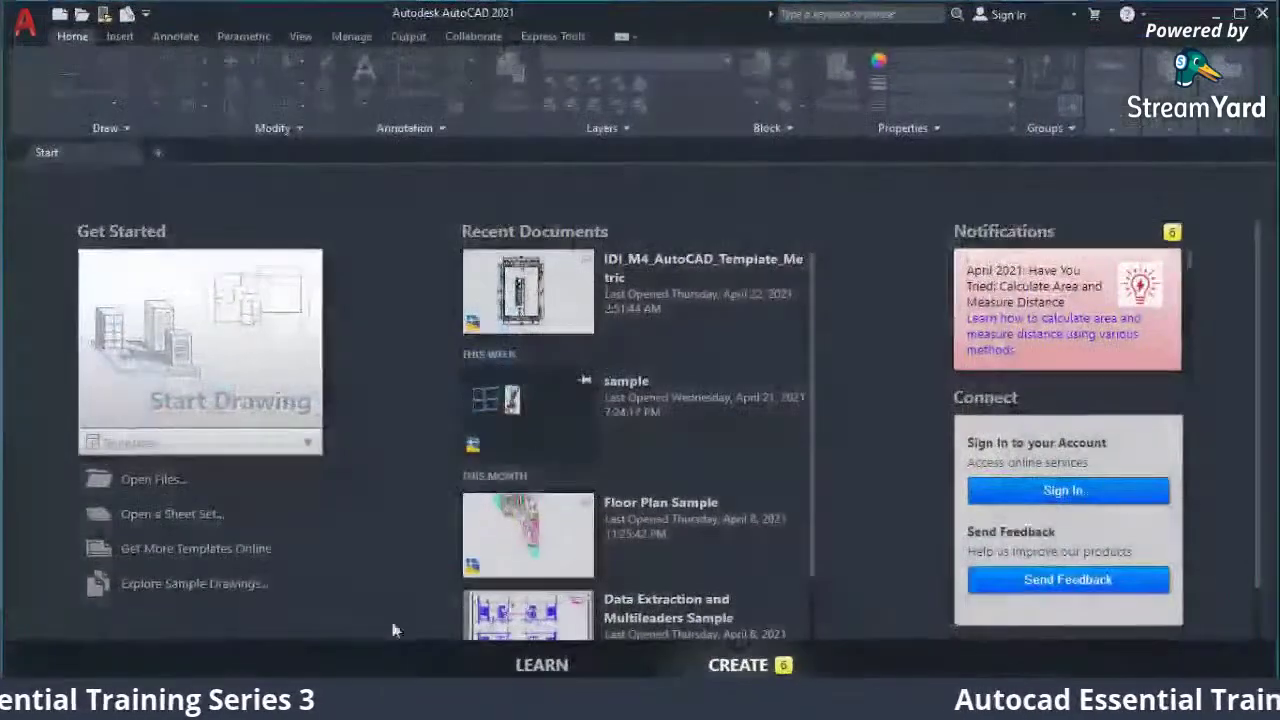
Start a new blank drawing, Drawing2, from the Start tab and expand the Modify panel tools.
click(216, 362)
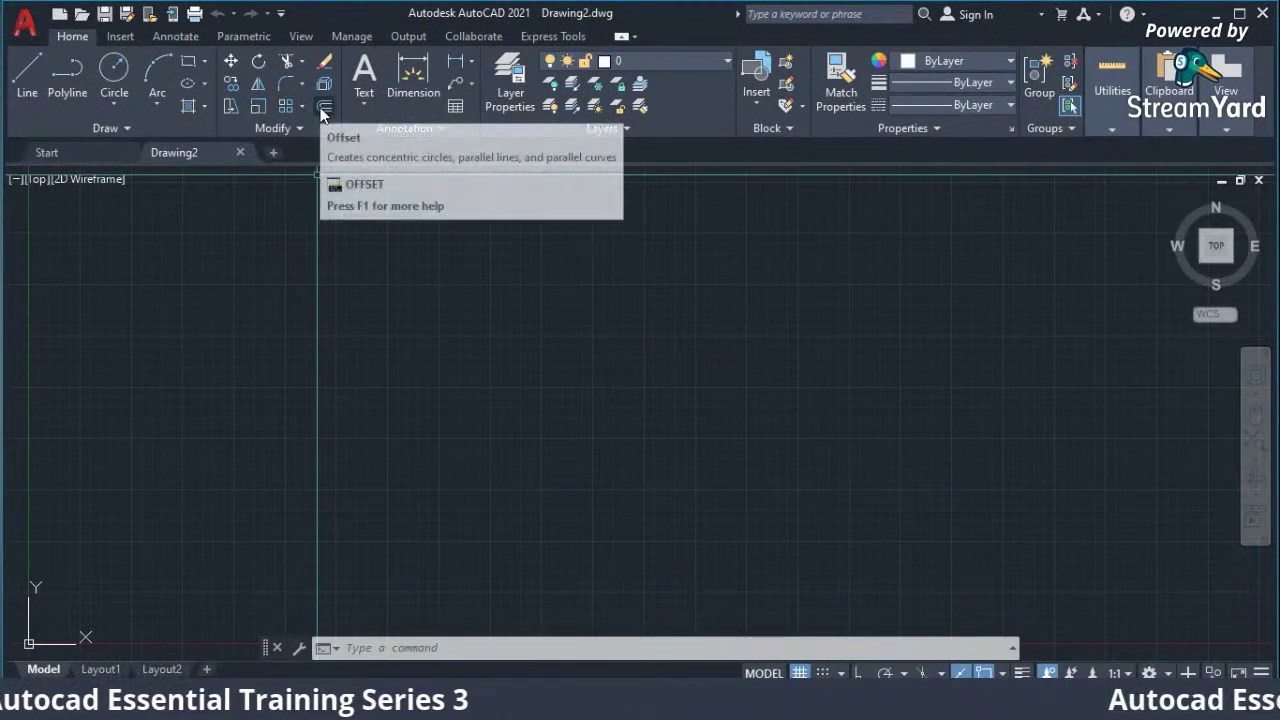
click(295, 126)
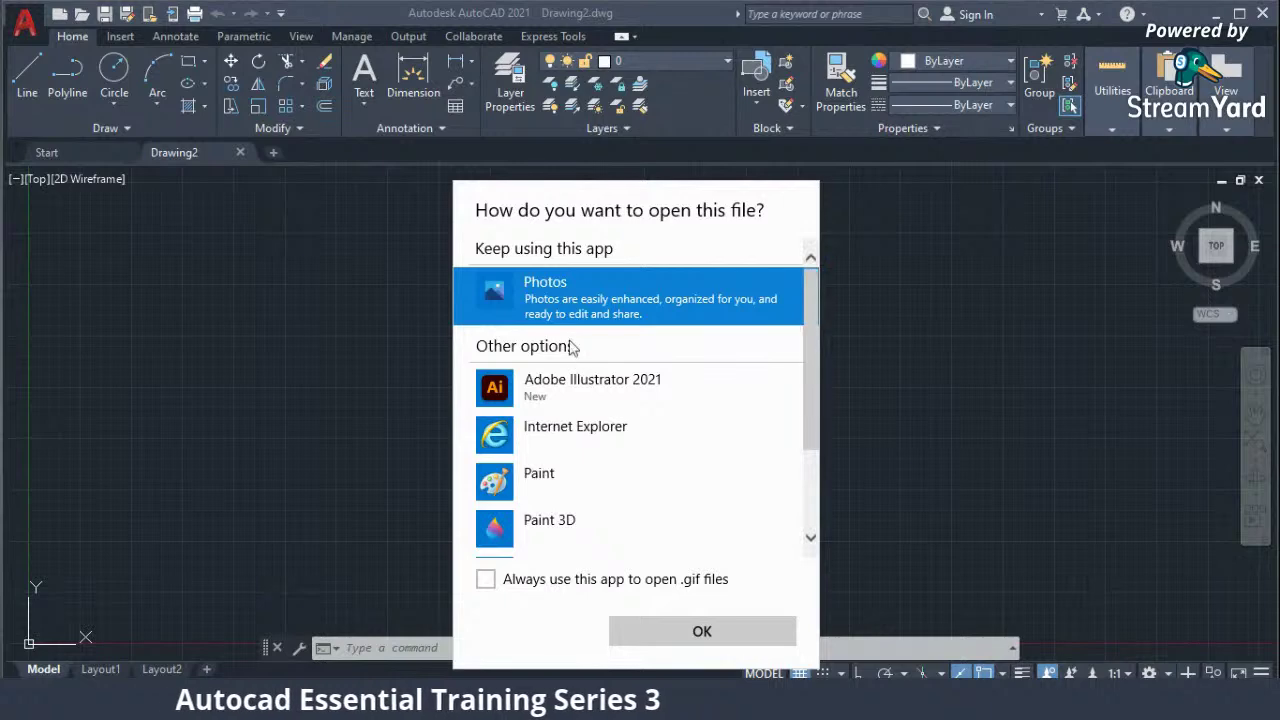
Open layers_example.gif in the Photos viewer.
double_click(557, 308)
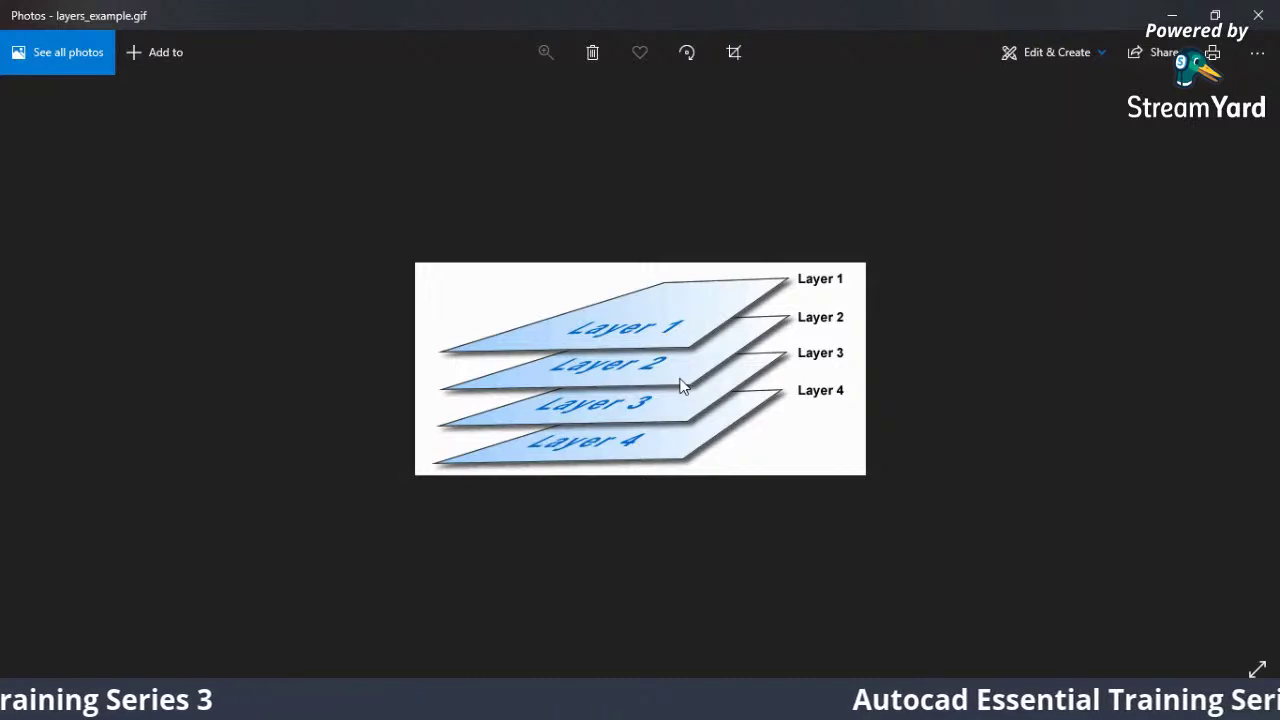
Close Photos, return to Drawing2, and browse the Layers panel's extra tools and layer states.
click(1240, 17)
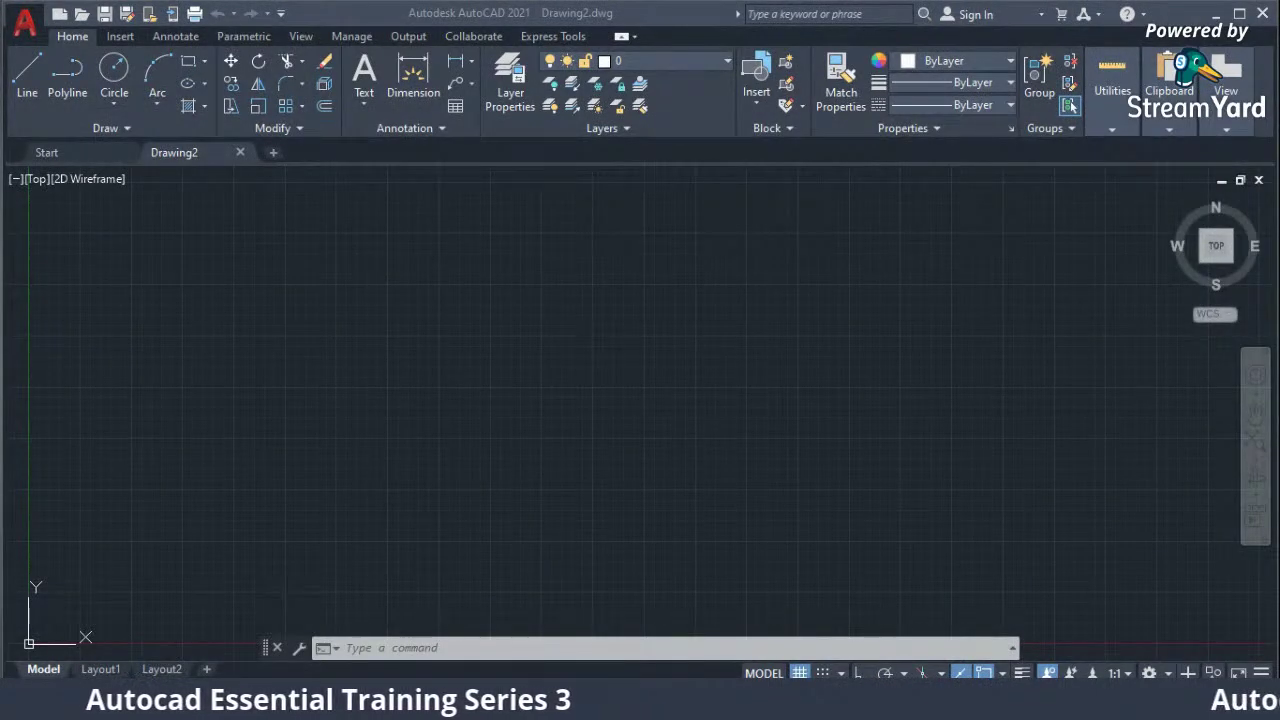
click(659, 289)
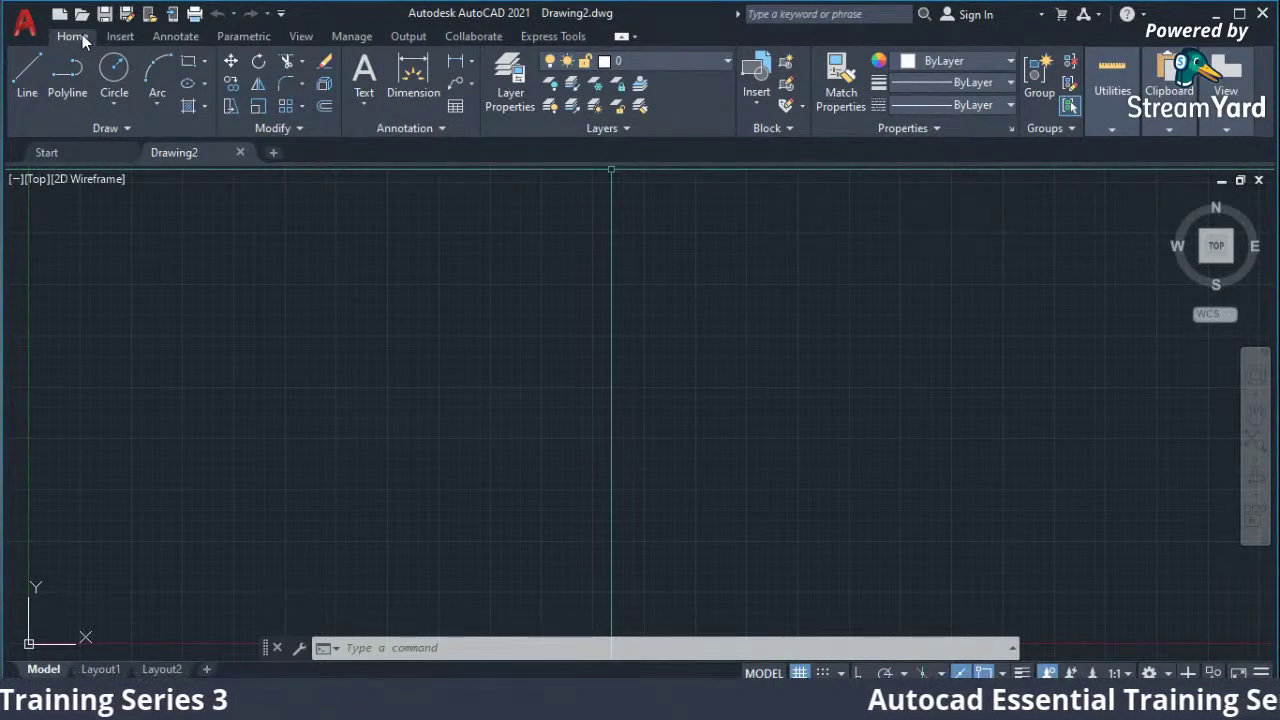
click(622, 129)
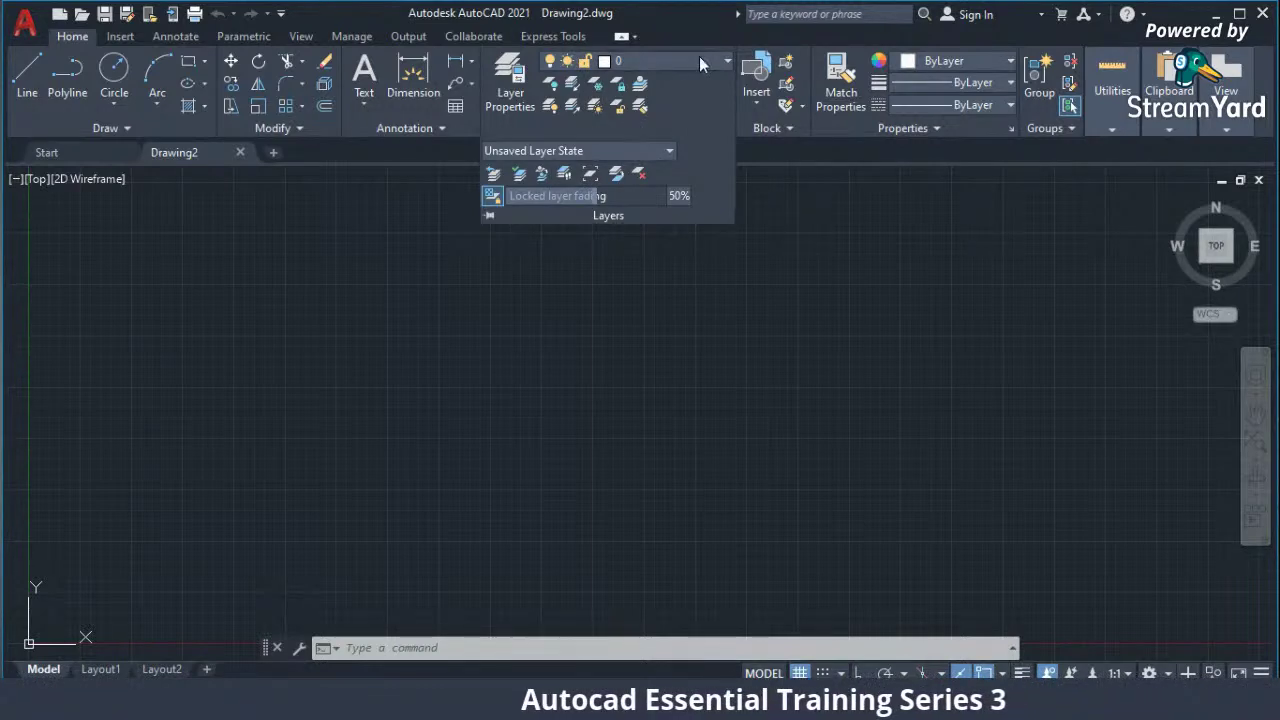
click(669, 151)
click(675, 148)
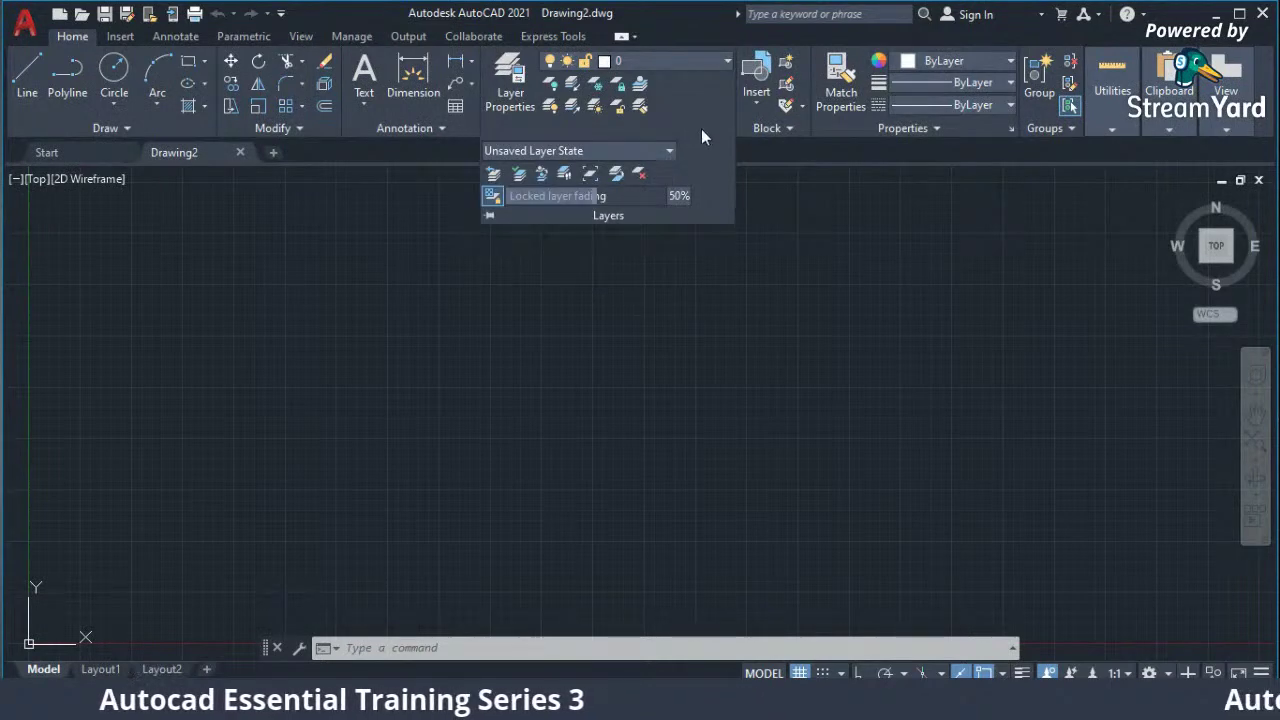
Drag a selection window, then paste the screenshot and undo it so the drawing stays empty.
click(584, 306)
click(545, 270)
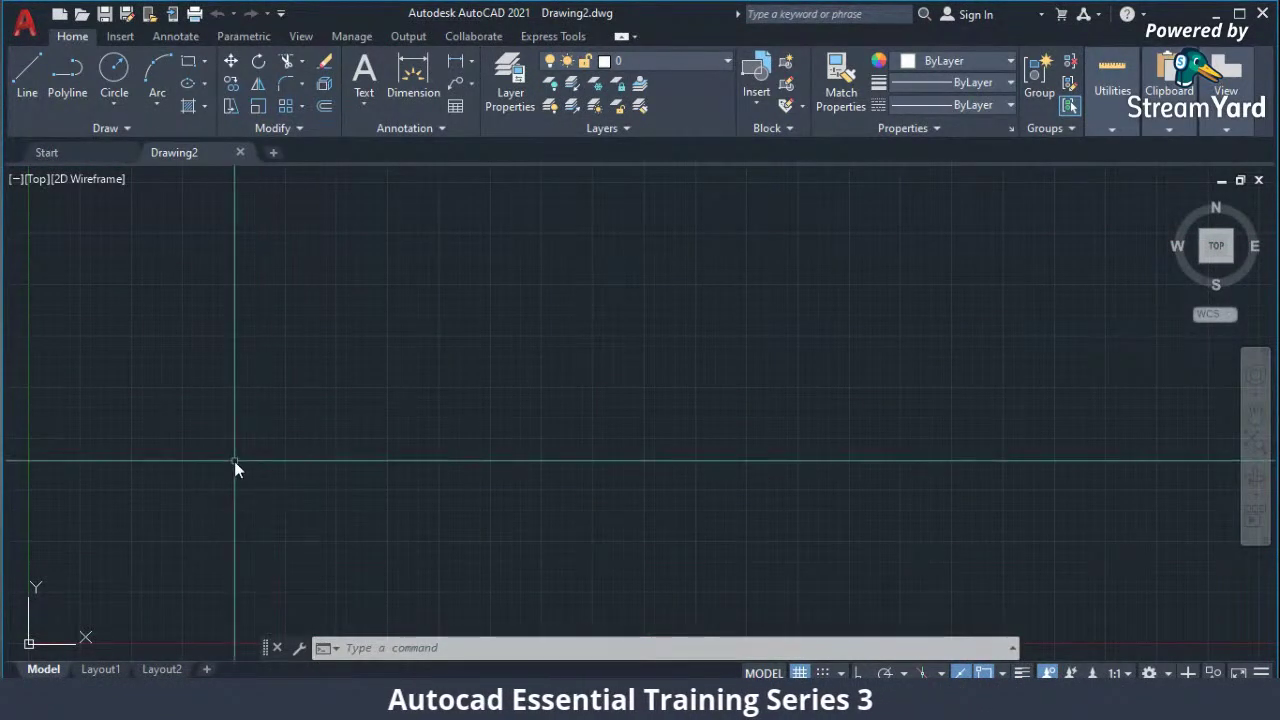
key(ctrl+v)
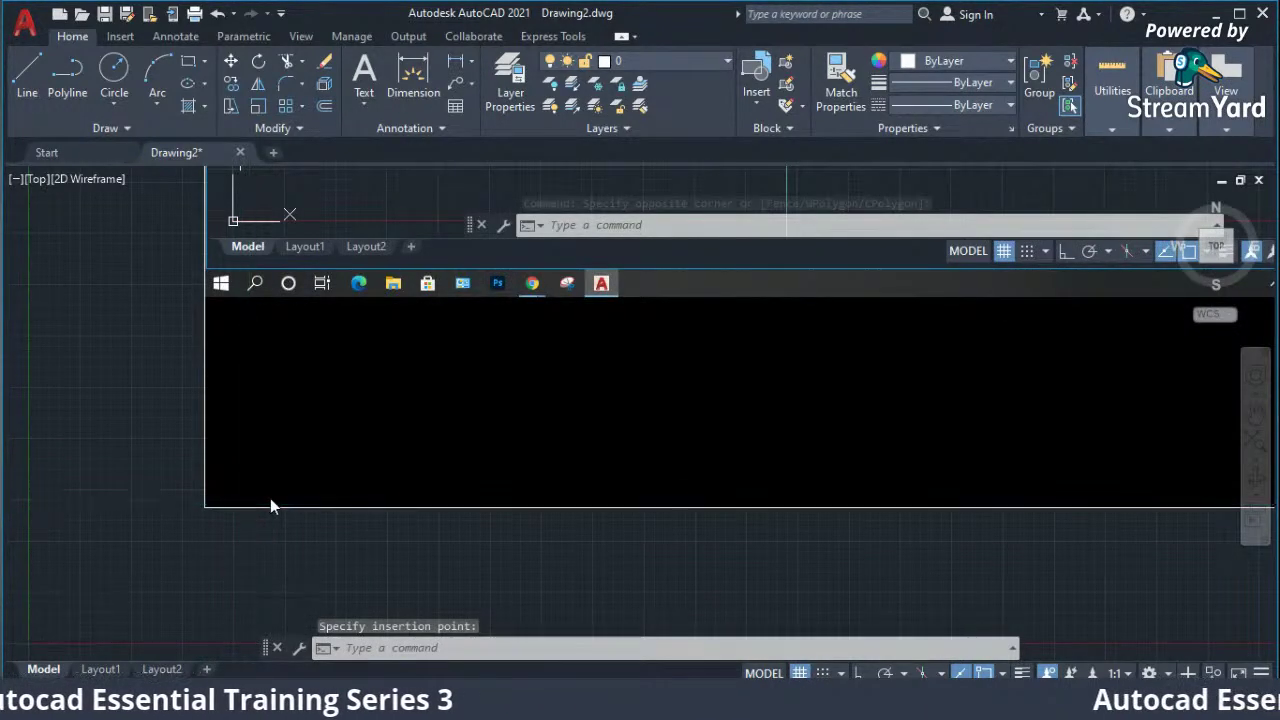
key(Escape)
key(ctrl+z)
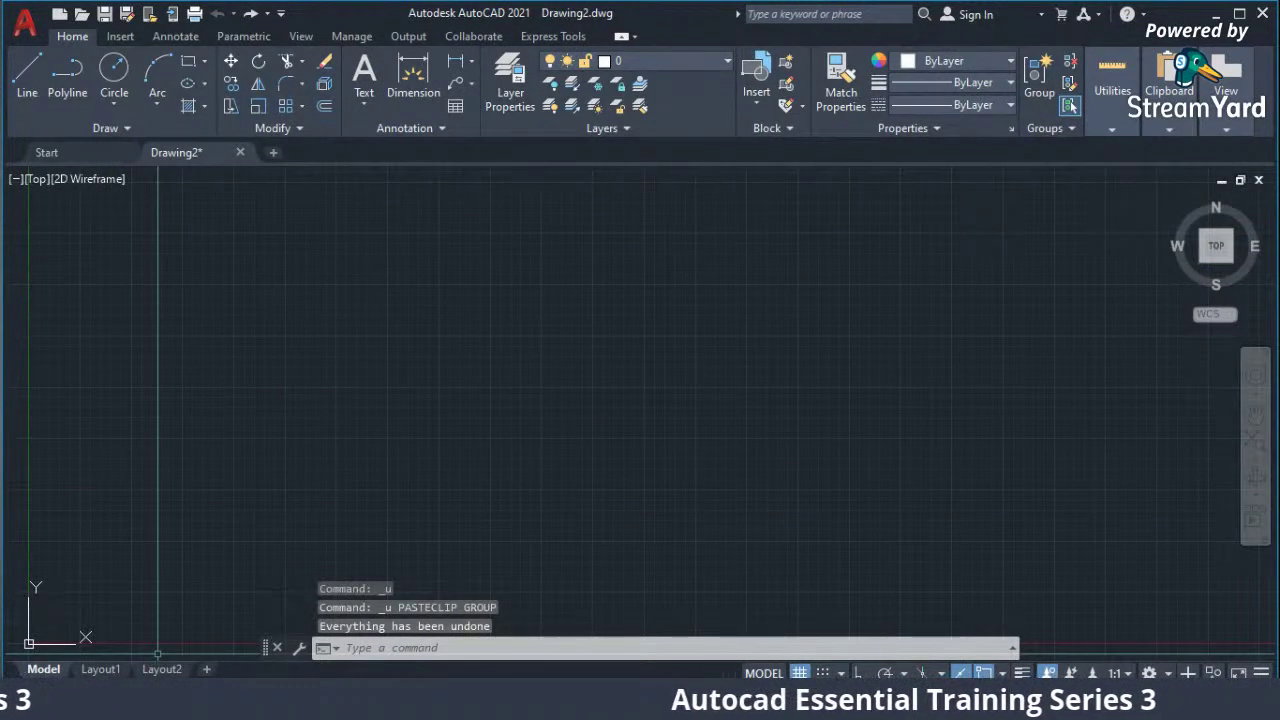
key(super)
Paste the AutoCAD screenshot onto a new Paint canvas and zoom in.
click(131, 359)
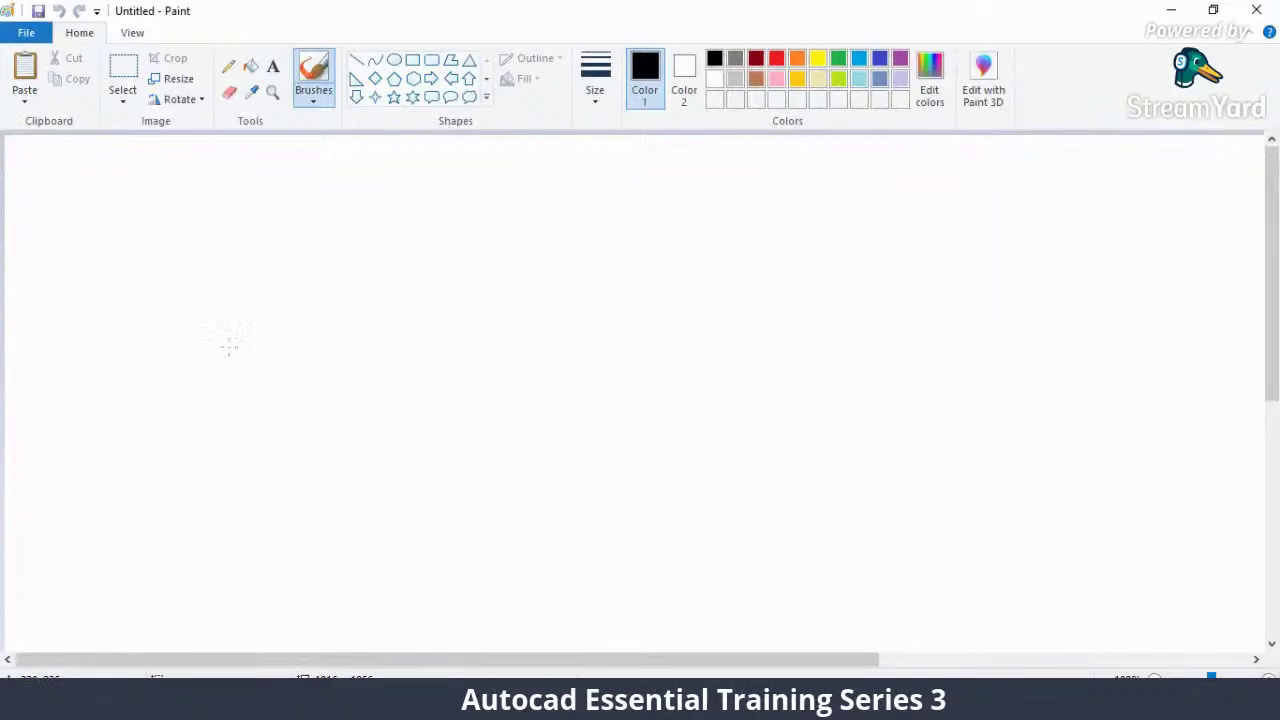
key(ctrl+v)
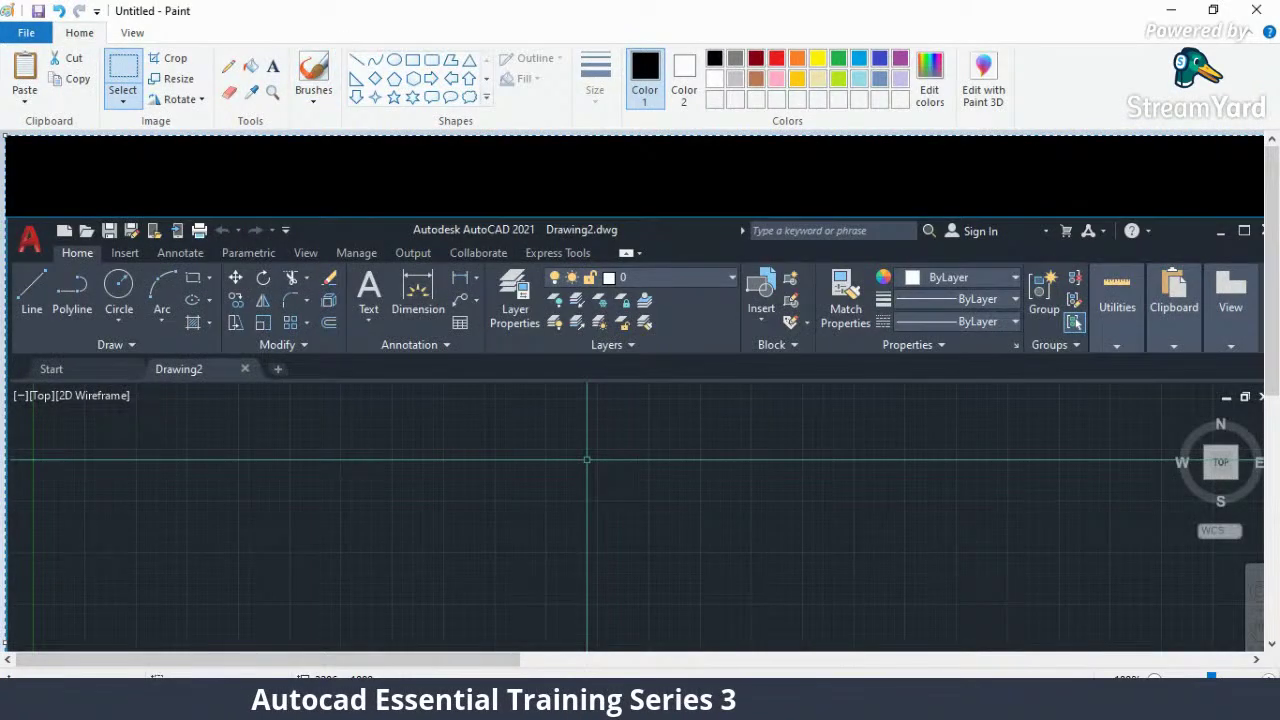
ctrl+scroll(1004, 583, up, 1)
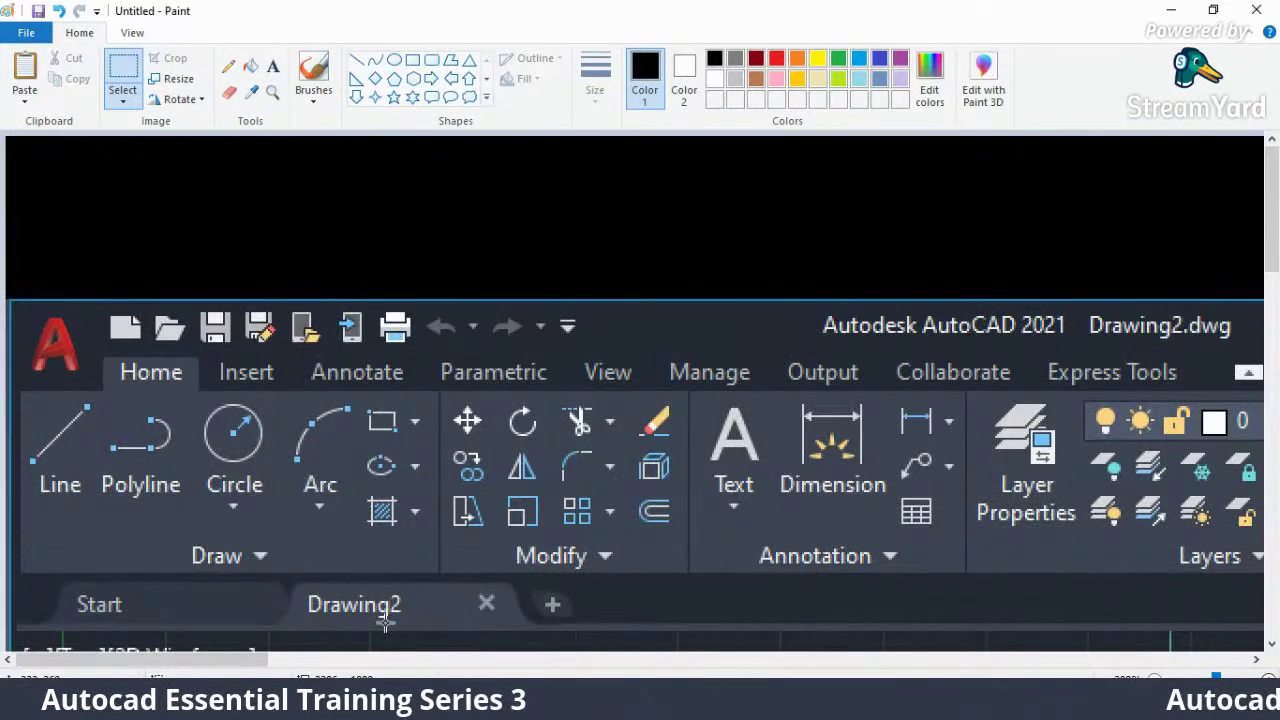
drag(213, 662, 323, 670)
Draw a yellow pencil ellipse around the current layer controls and an arrow toward layer 0.
click(228, 65)
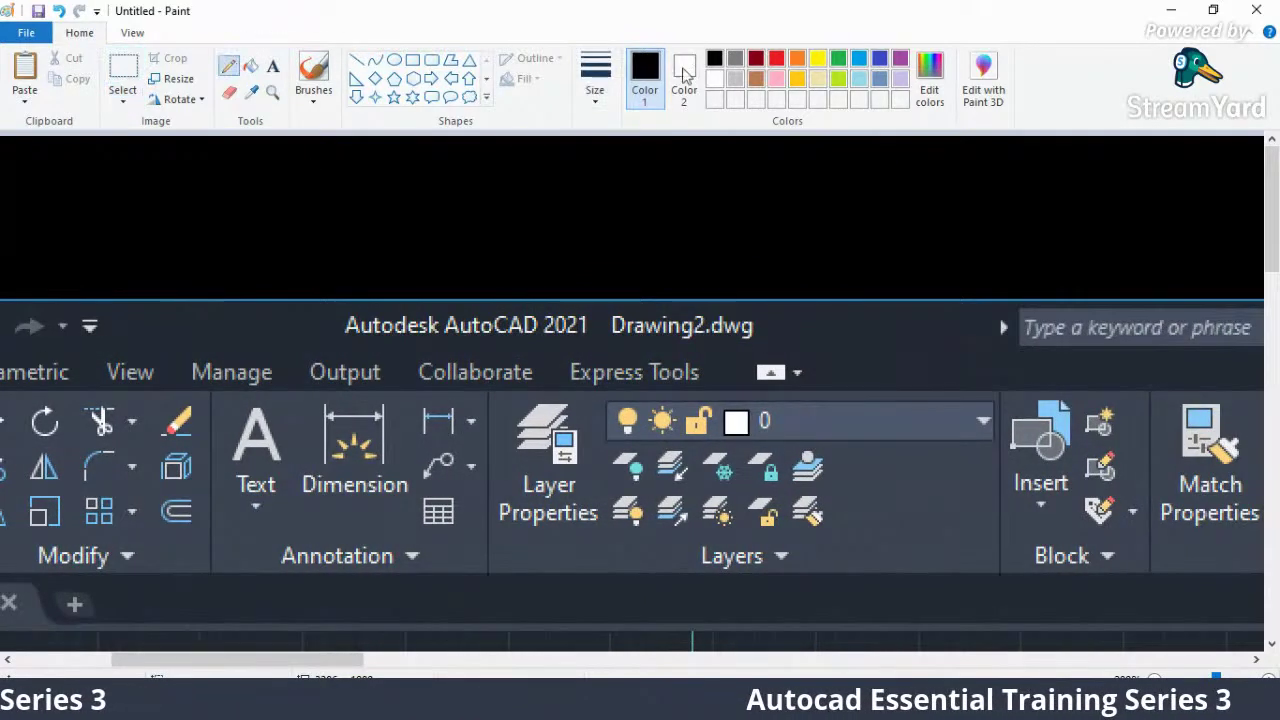
click(776, 57)
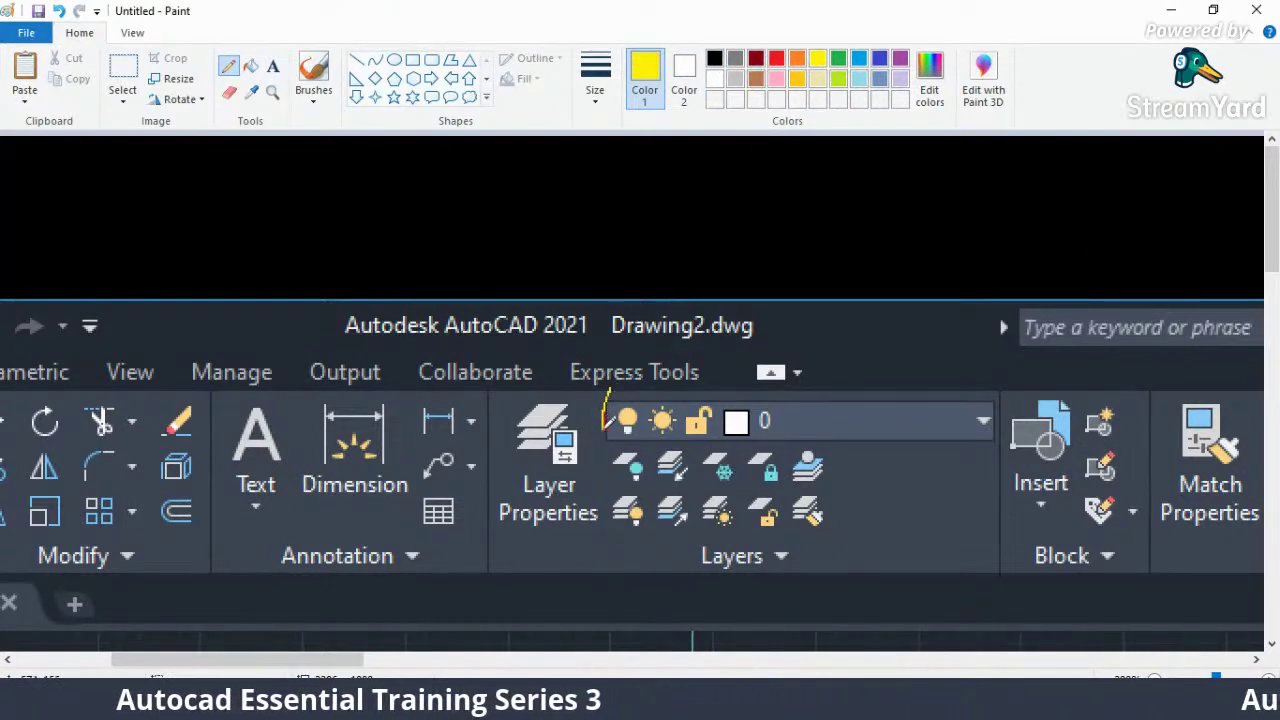
mouse_move(778, 437)
mouse_down()
mouse_move(992, 444)
mouse_move(1008, 418)
mouse_move(979, 367)
mouse_move(660, 361)
mouse_move(615, 385)
mouse_up()
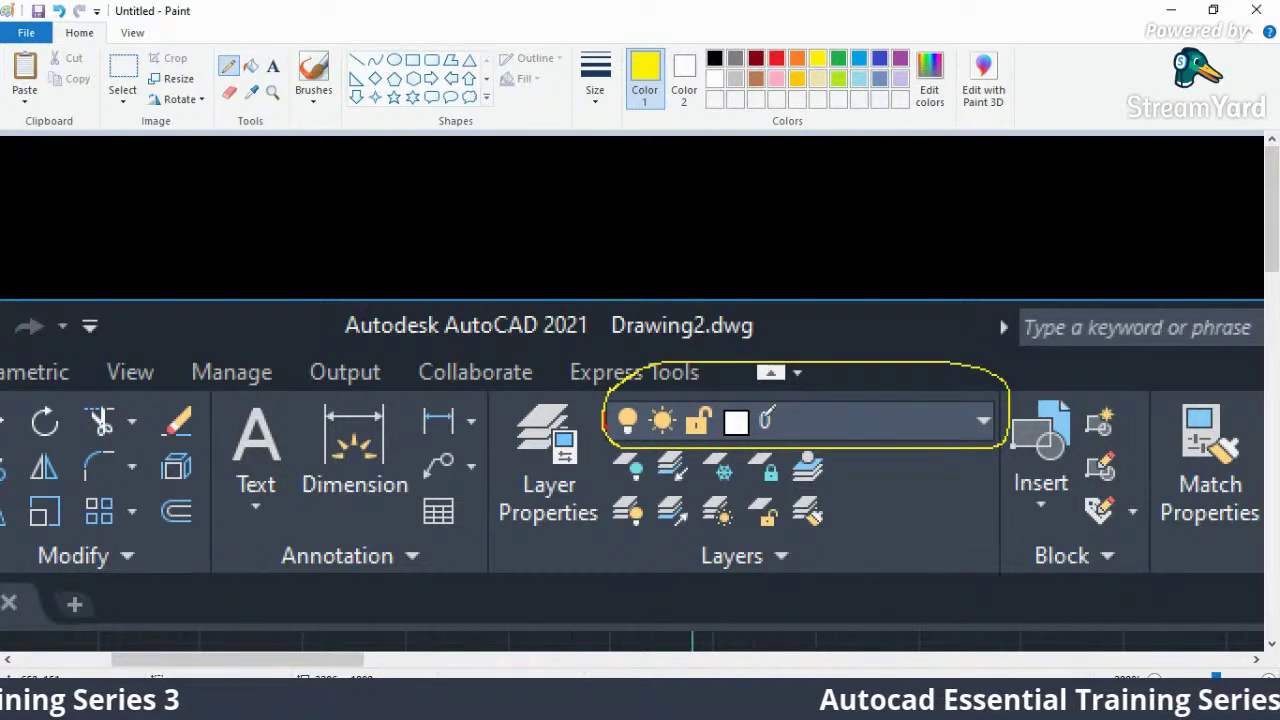
drag(877, 310, 797, 414)
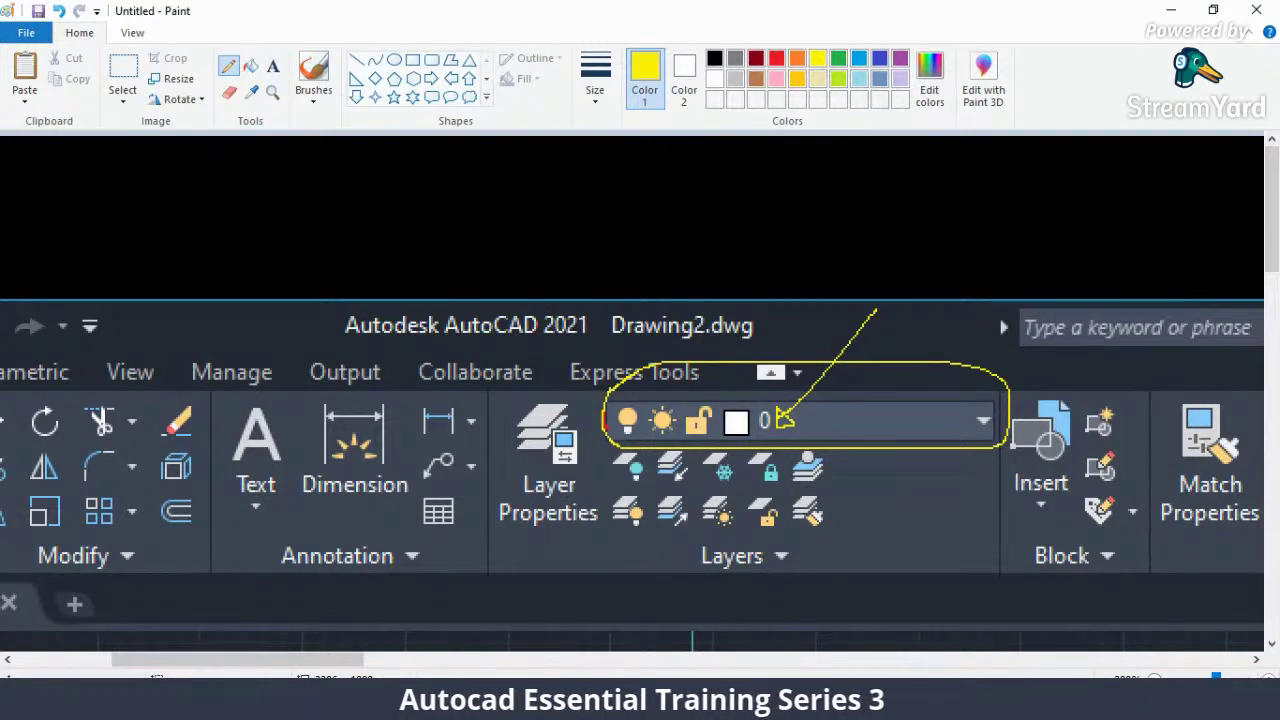
Add thicker yellow arrows pointing at the layer colour box and the layer icons.
ctrl+scroll(640, 450, up, 2)
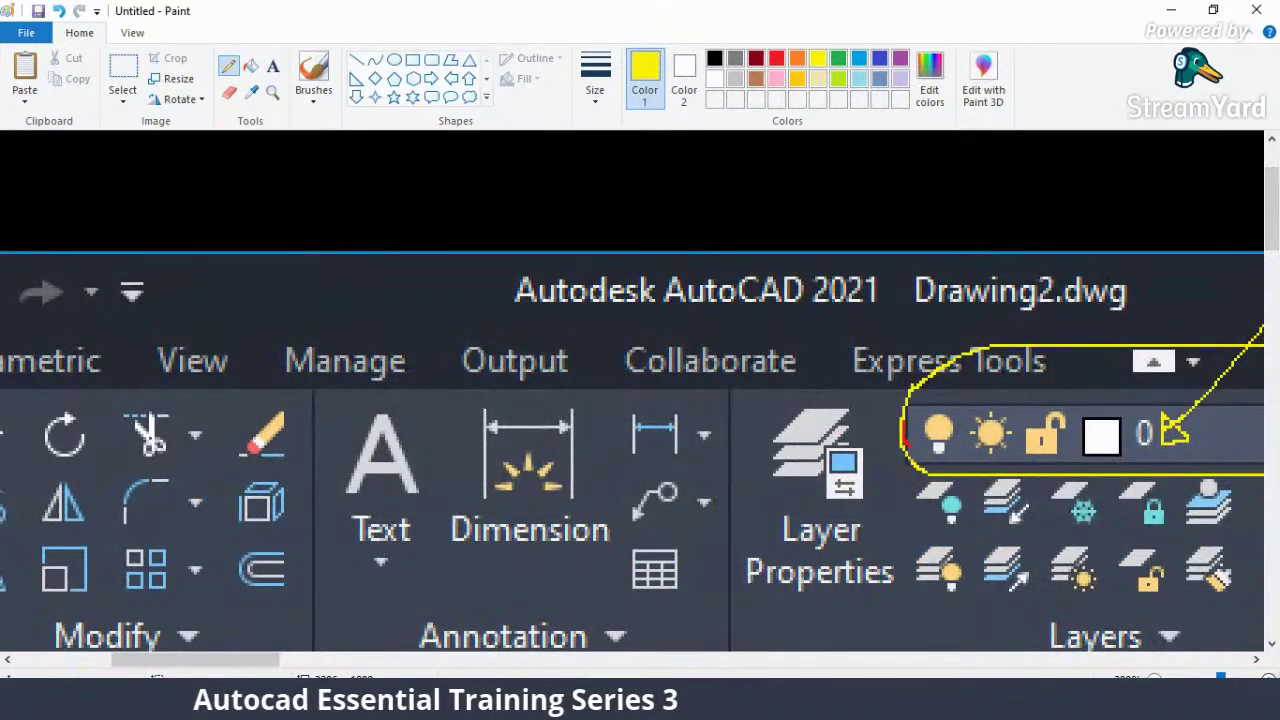
drag(176, 662, 231, 662)
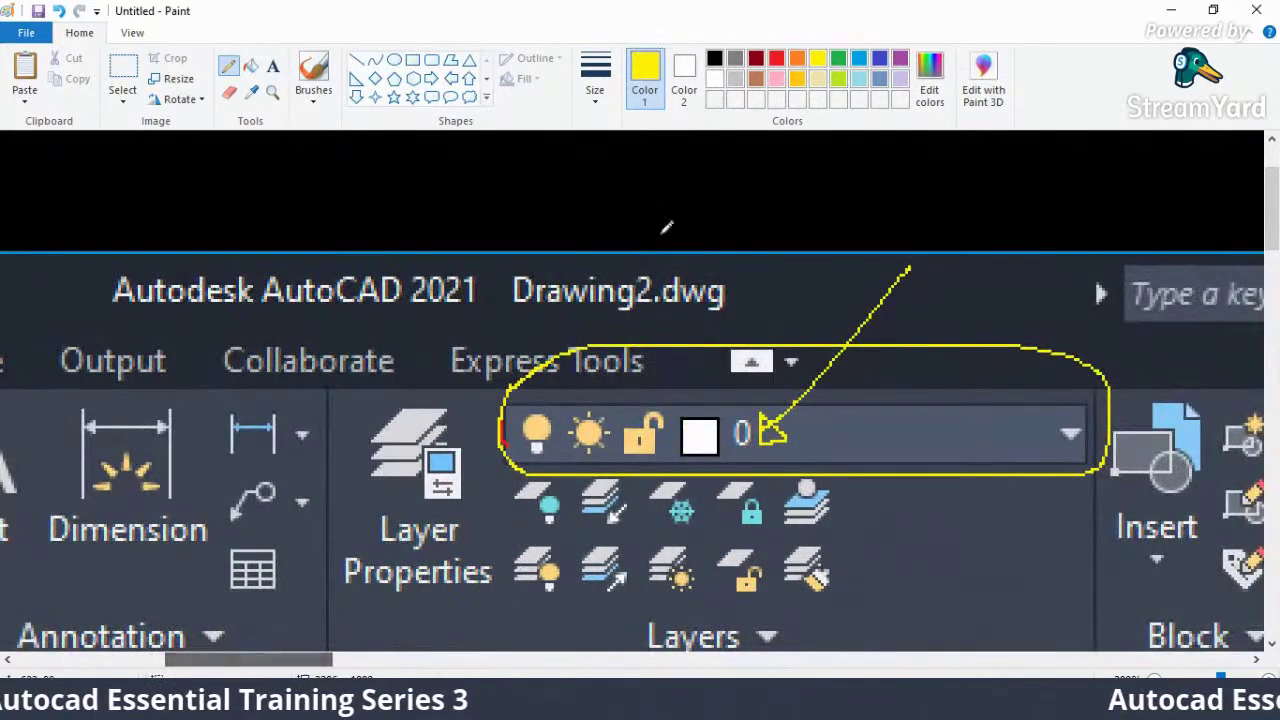
click(595, 78)
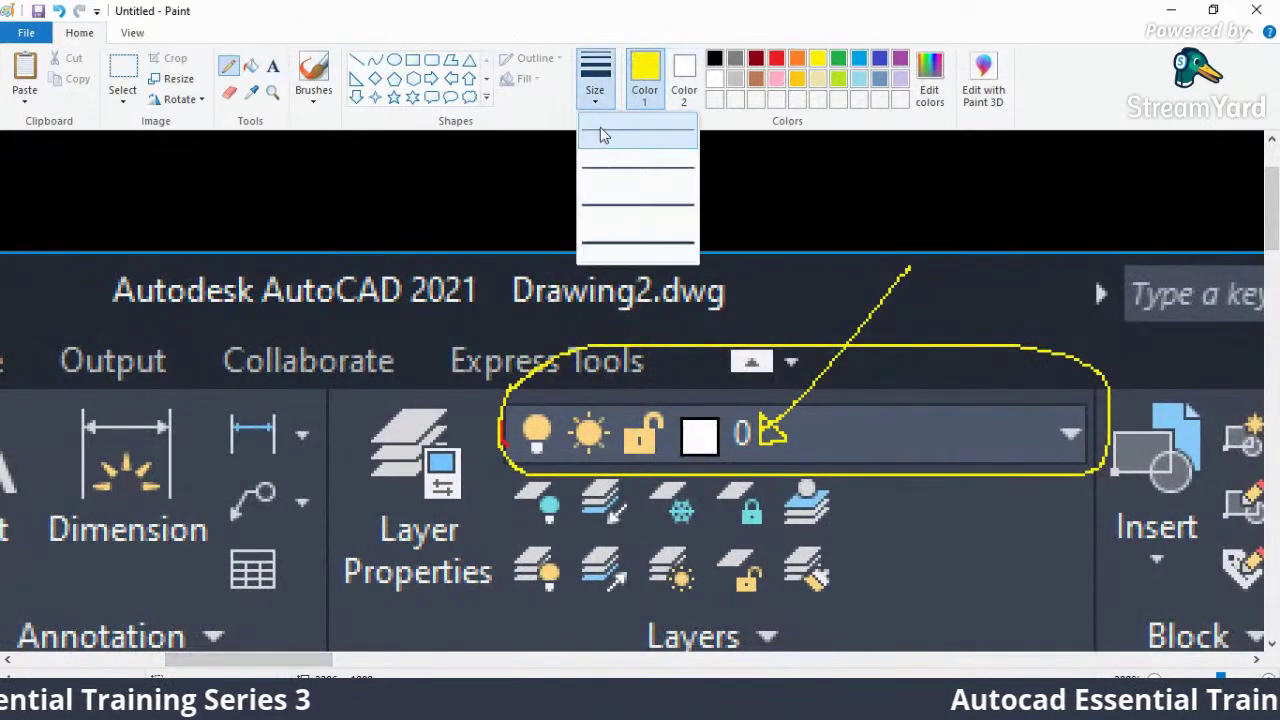
click(603, 204)
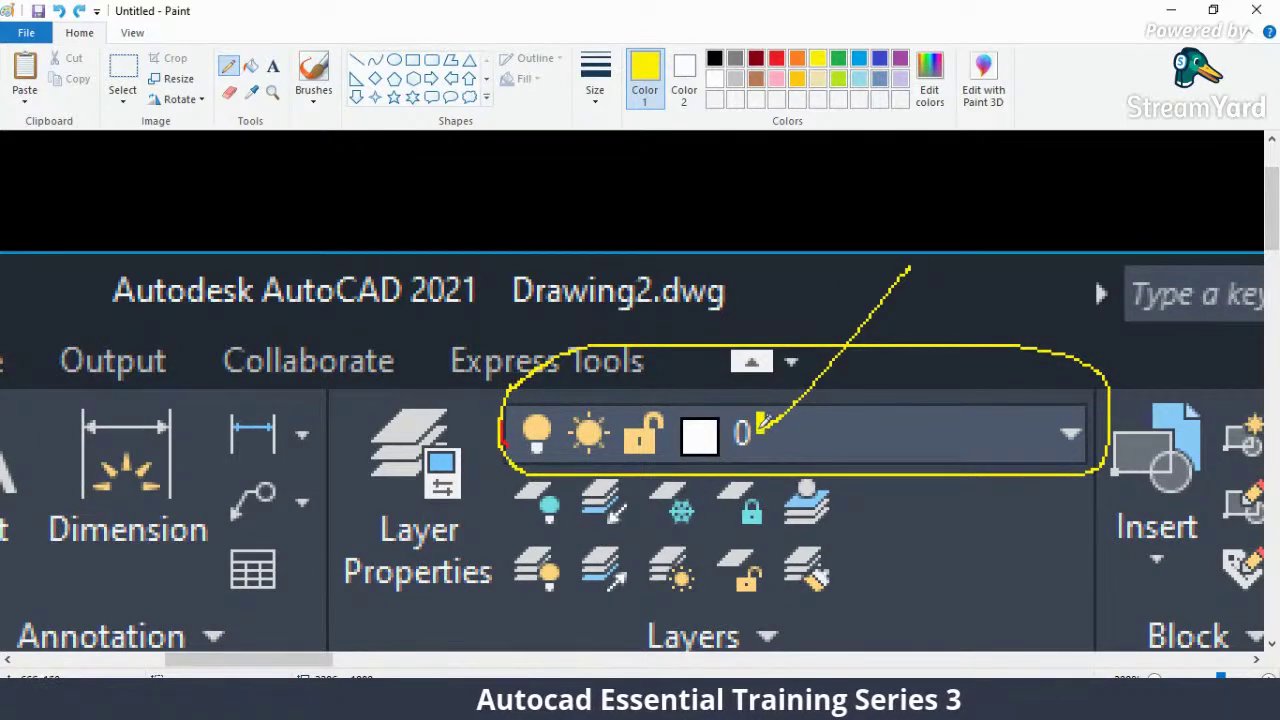
drag(806, 278, 708, 418)
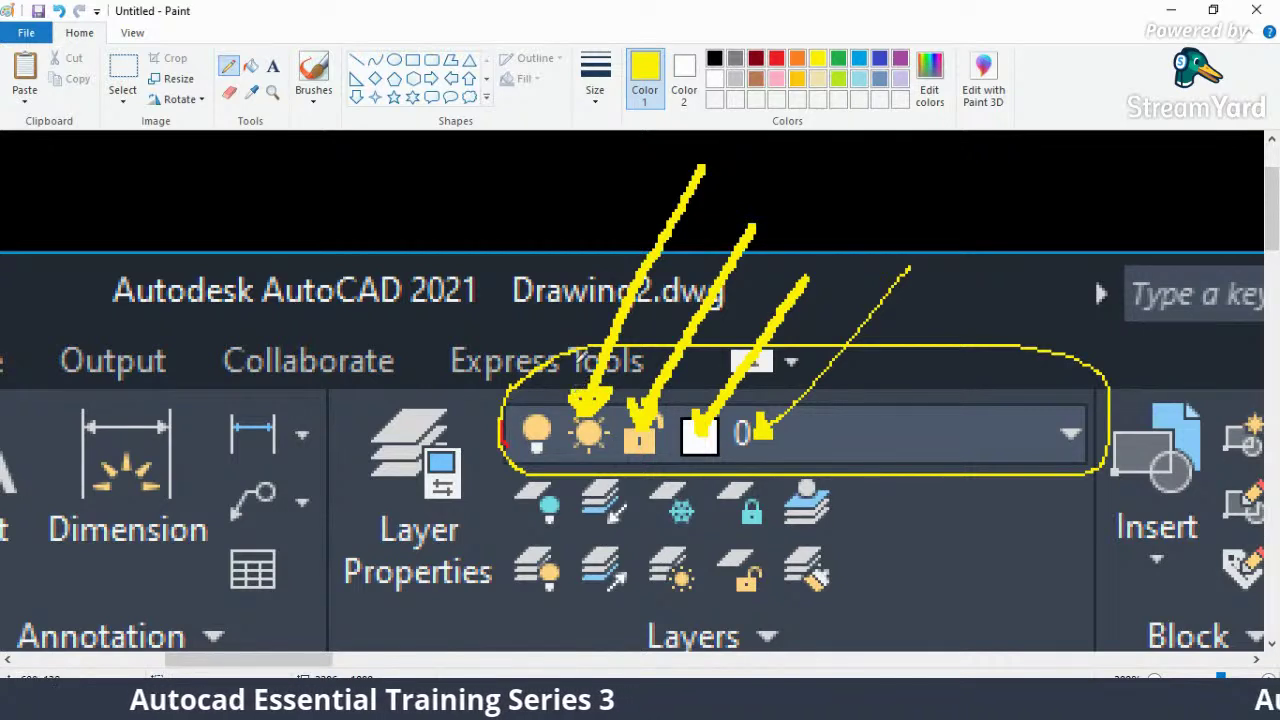
drag(624, 178, 556, 352)
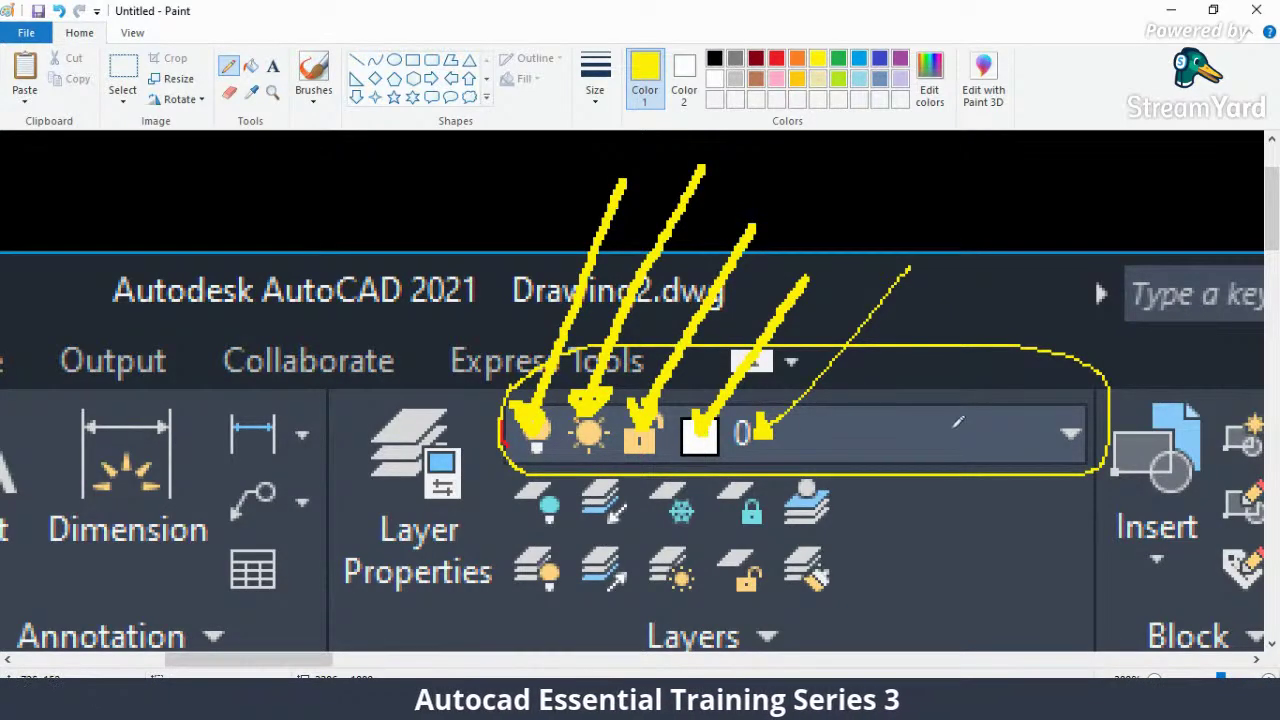
click(1168, 12)
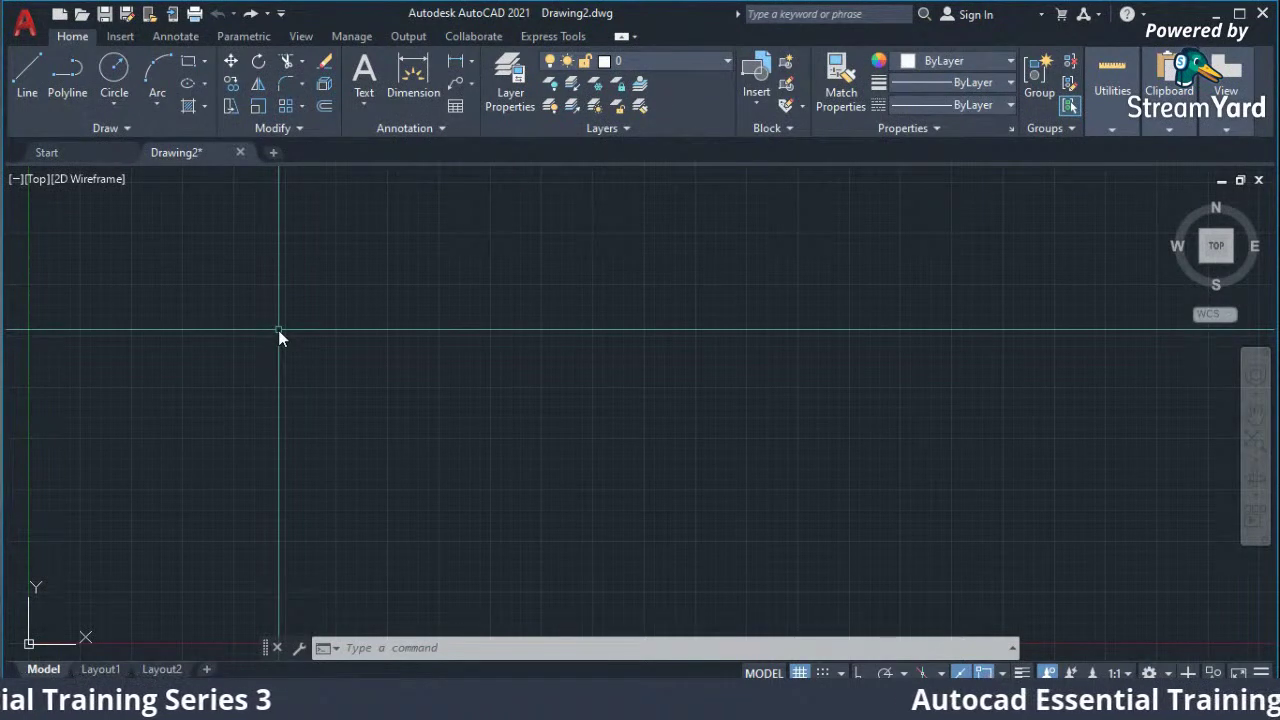
Open the Layer Properties Manager with LA, confirm only layer 0 exists, and close it.
text(la)
key(Return)
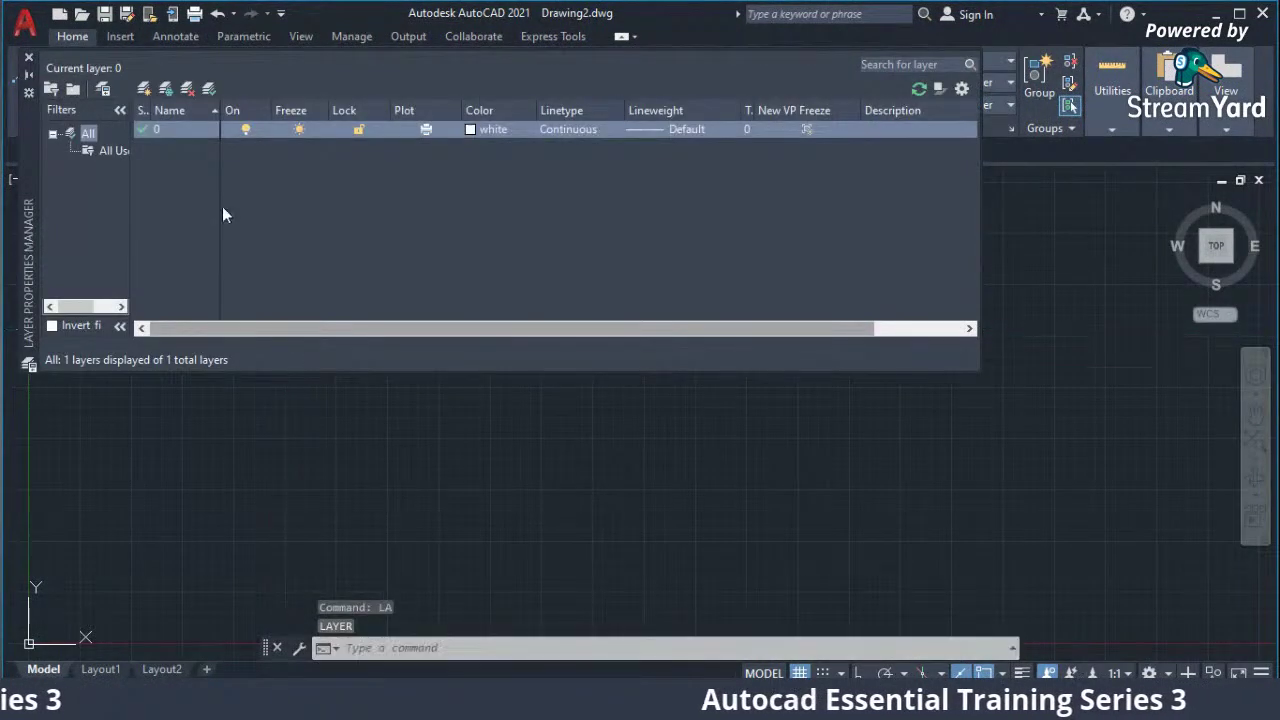
drag(27, 228, 115, 429)
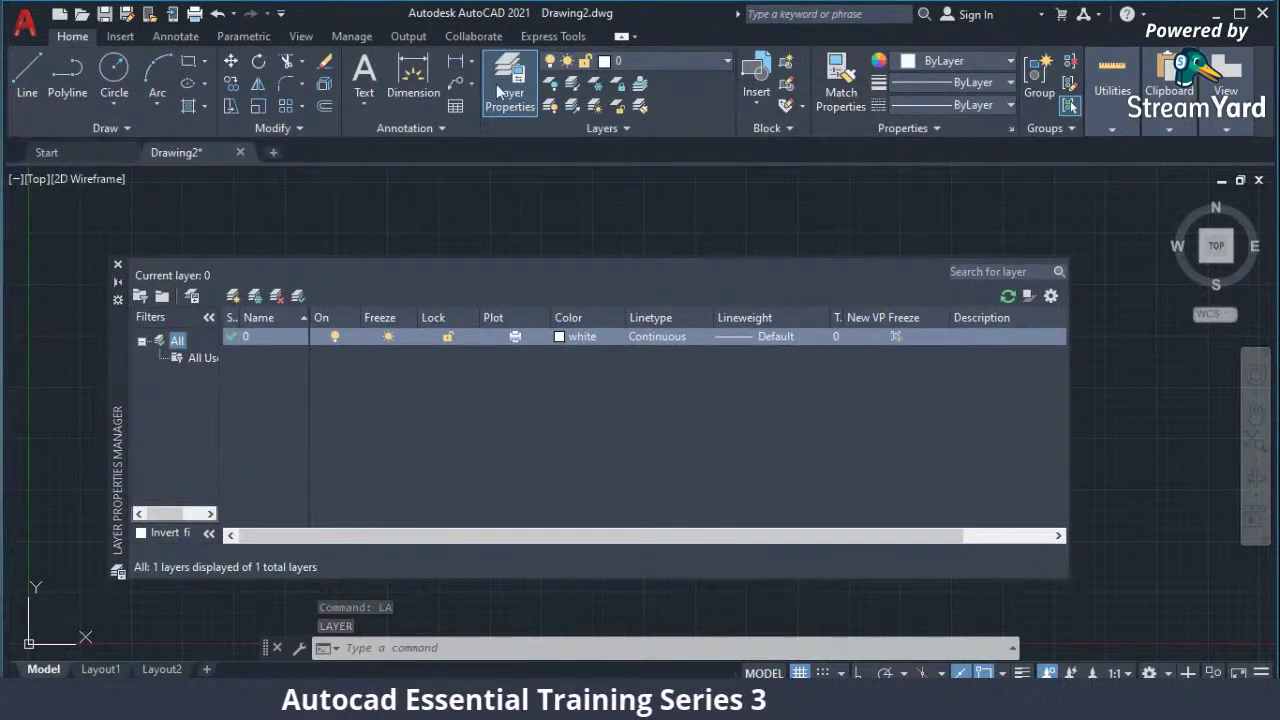
click(117, 264)
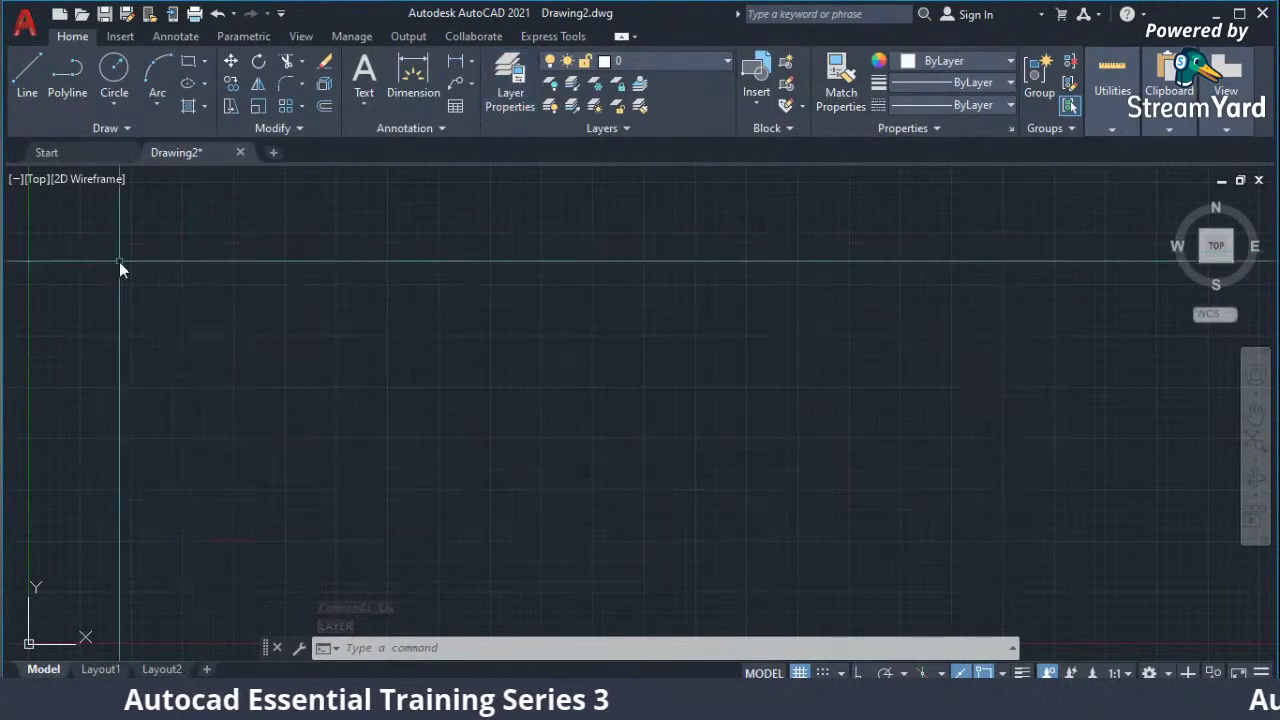
click(507, 88)
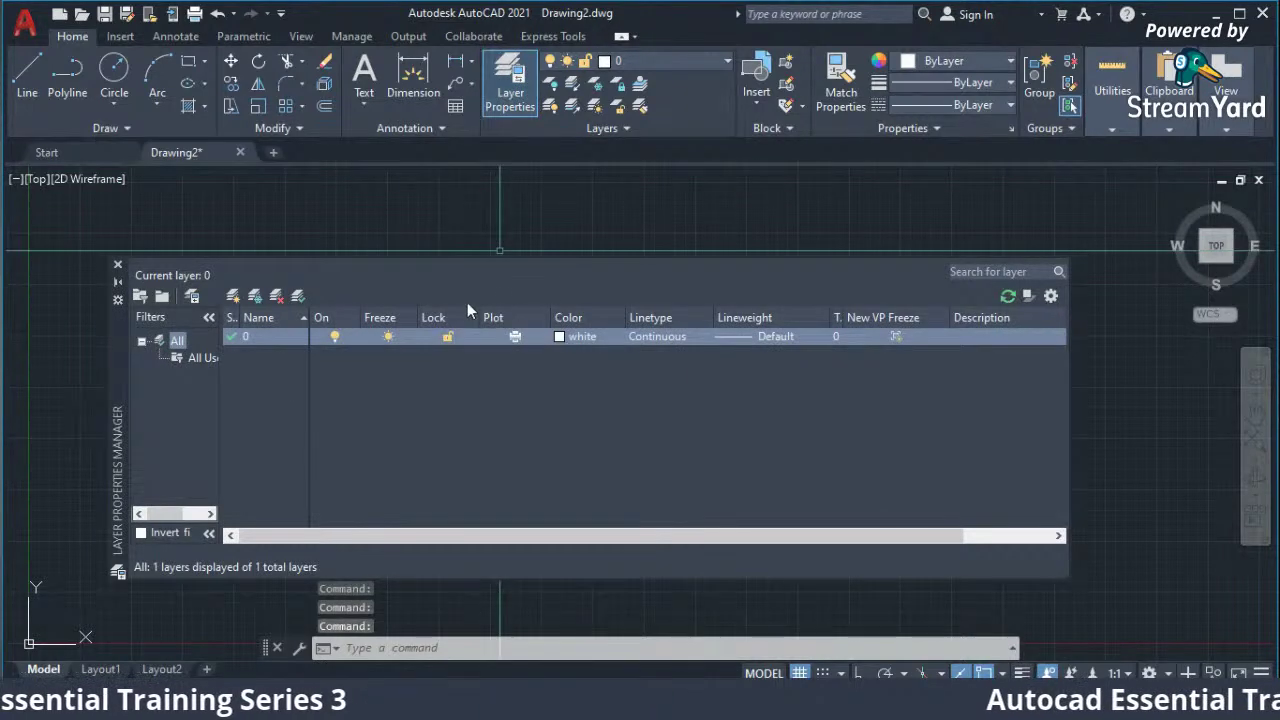
click(117, 264)
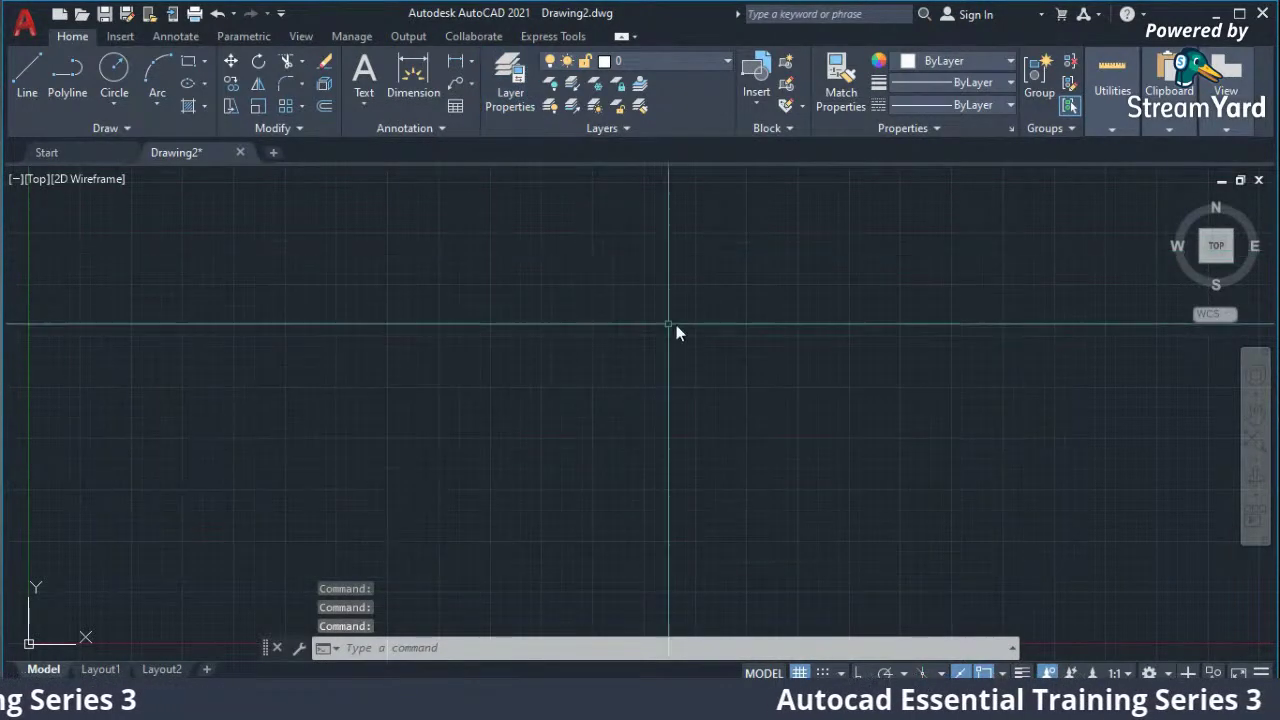
Open Customize User Interface from the workspace menu and browse for a file on the Transfer tab.
click(1149, 672)
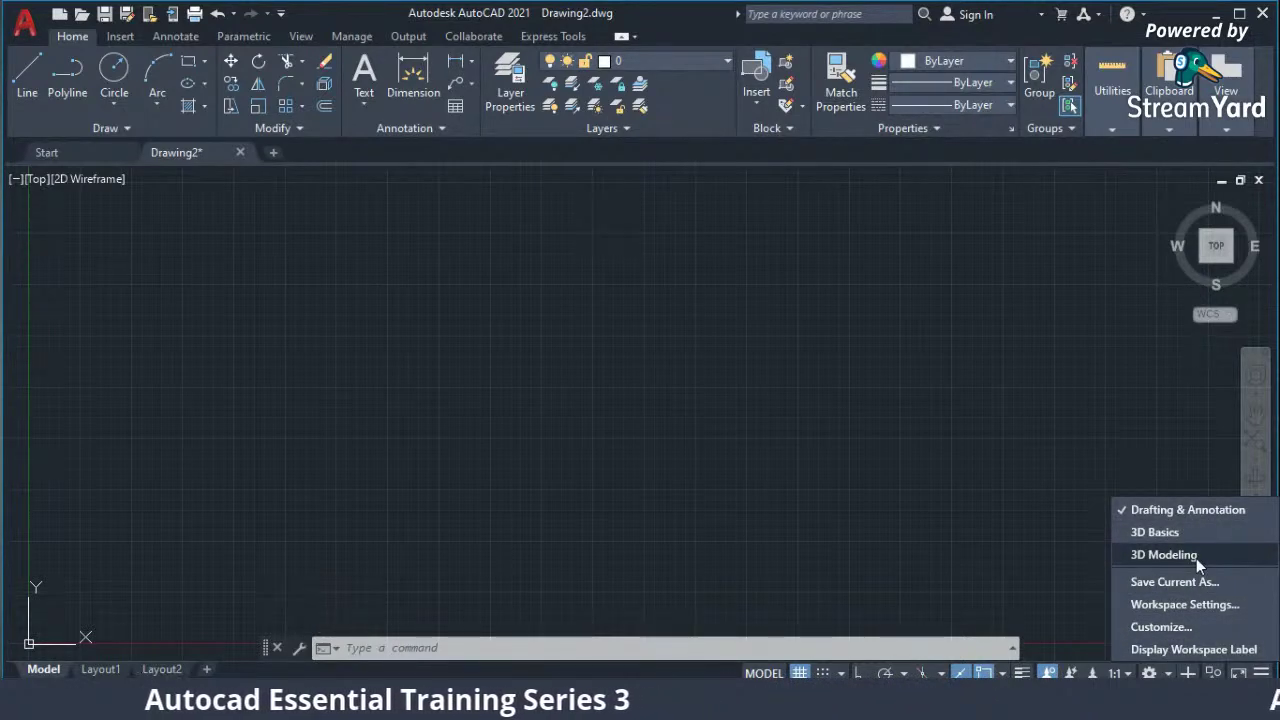
click(1159, 622)
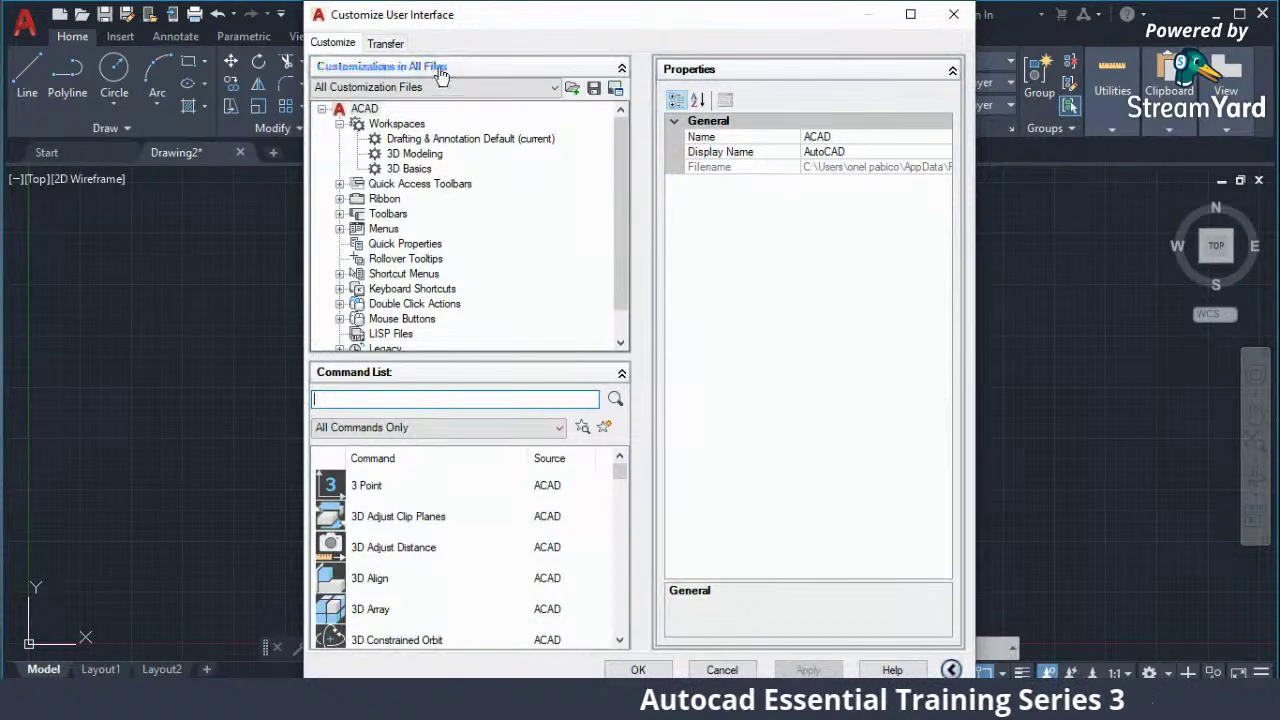
click(383, 42)
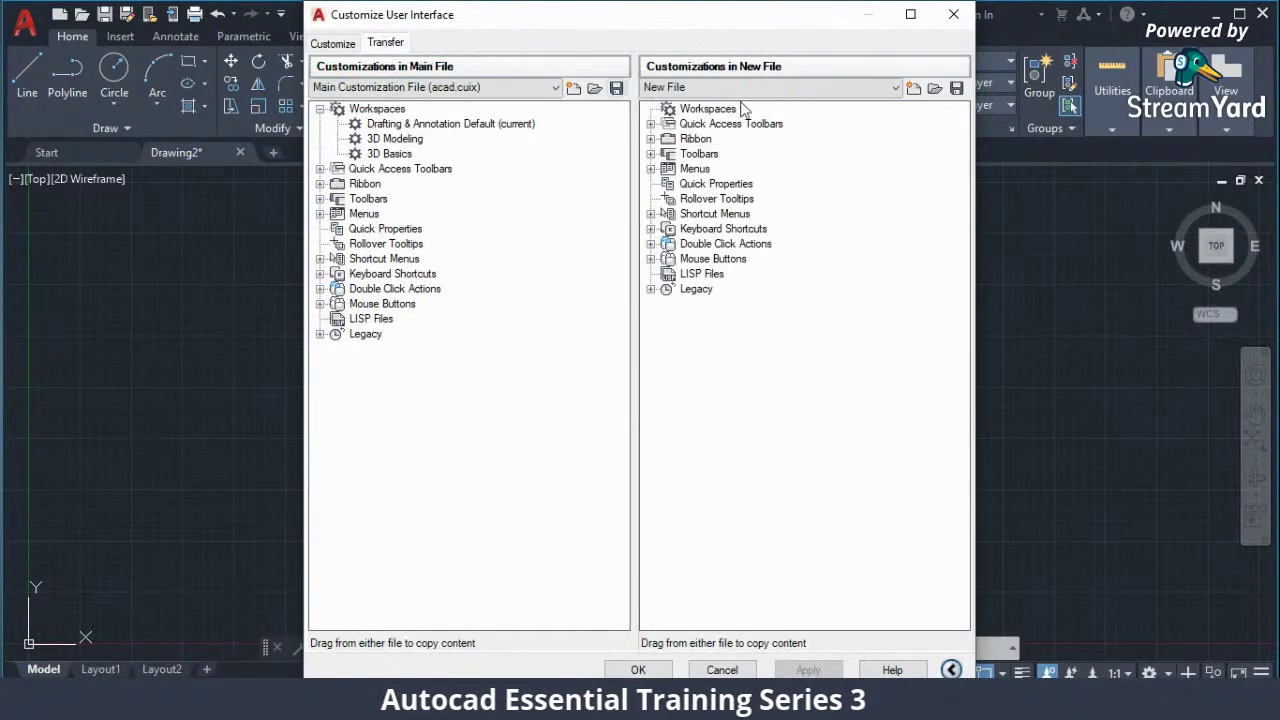
click(935, 89)
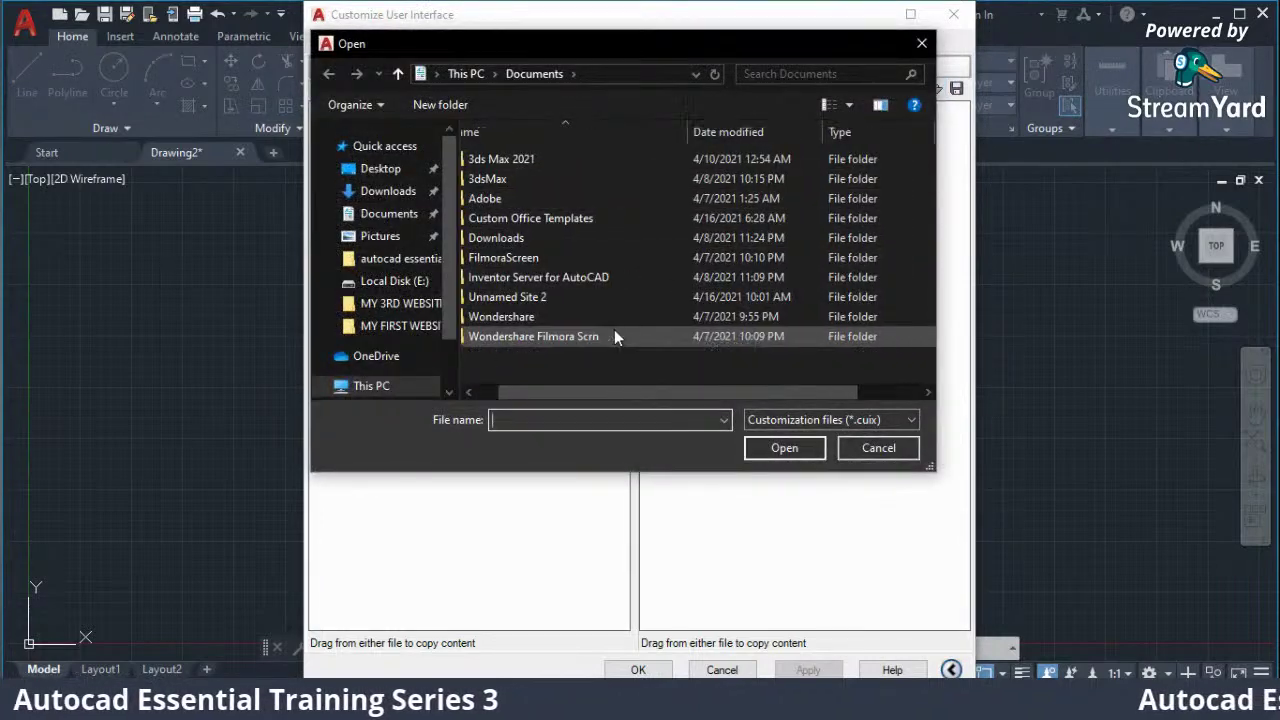
Load classic.cuix from This PC > Local Disk (E:) > 3 LIBRARIES into the transfer view.
click(371, 385)
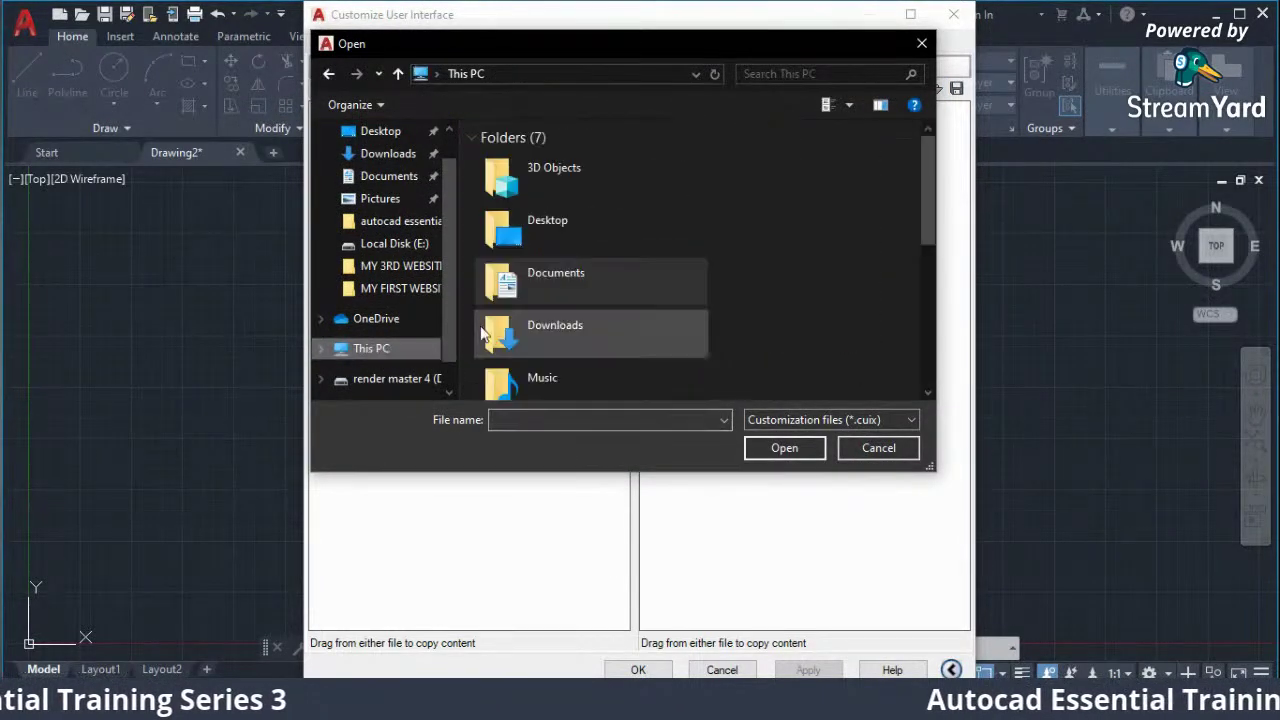
scroll(528, 305, down, 5)
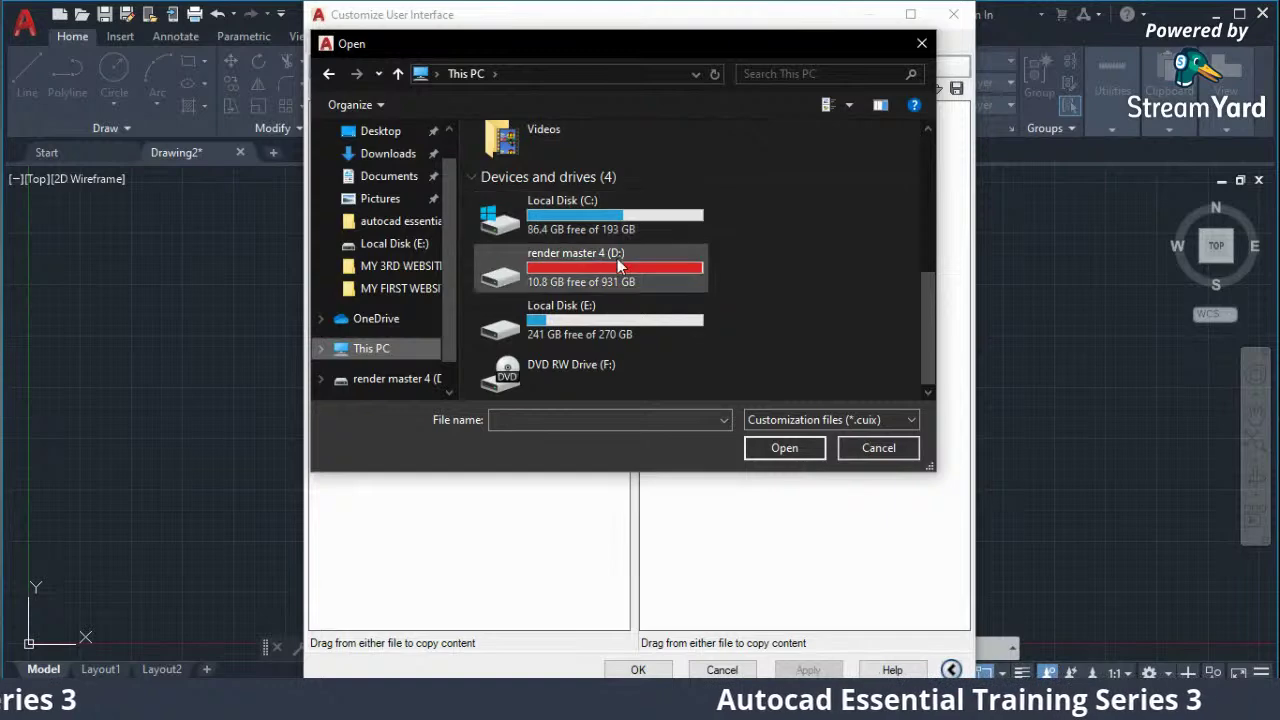
double_click(576, 311)
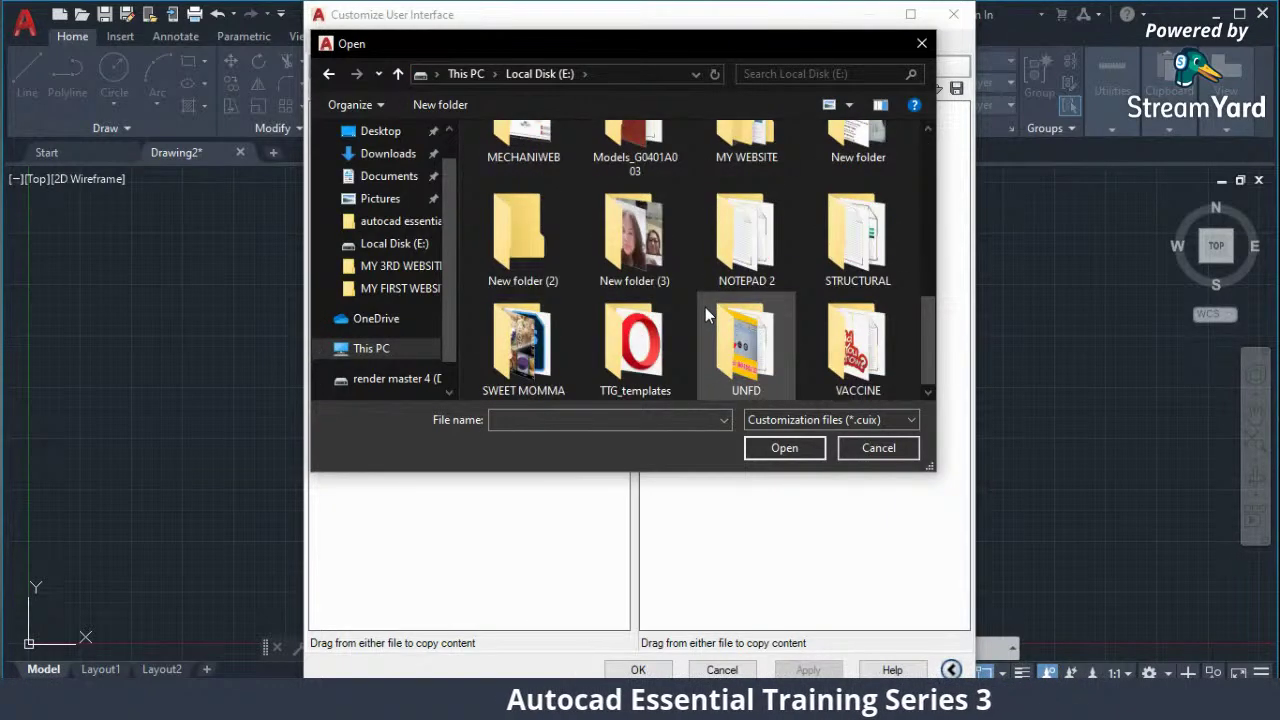
scroll(710, 308, up, 5)
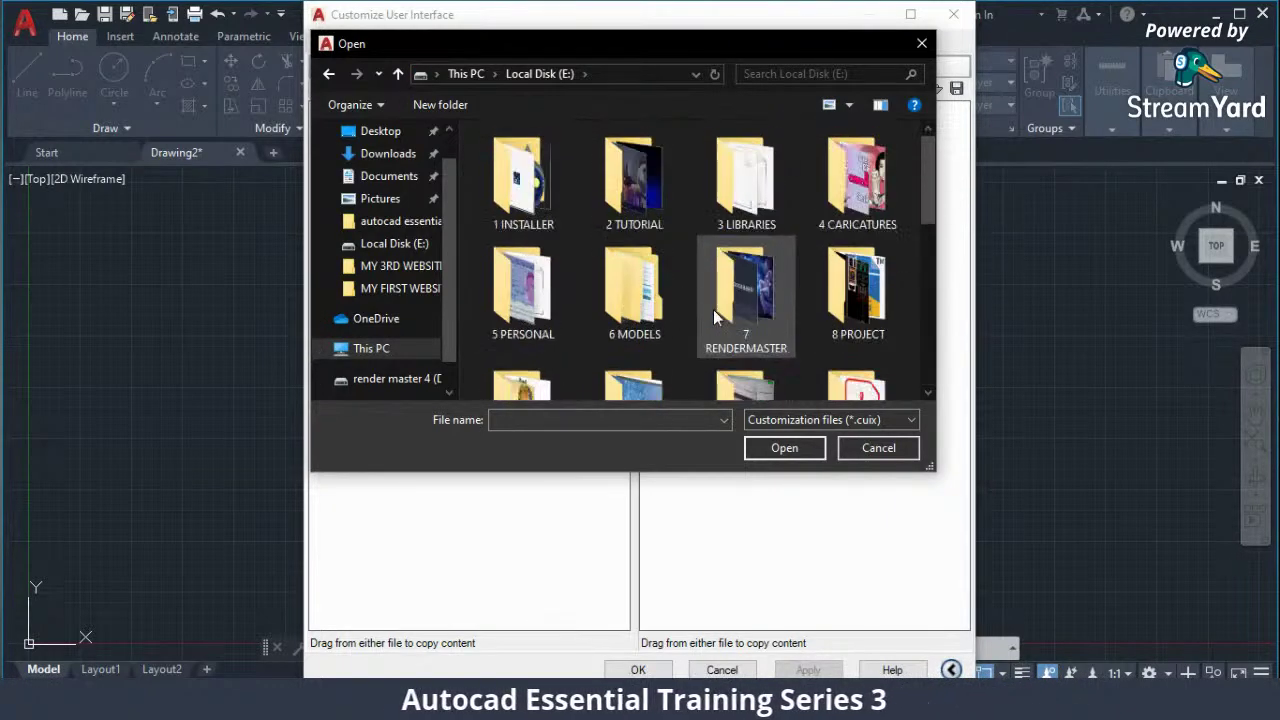
double_click(740, 192)
click(523, 316)
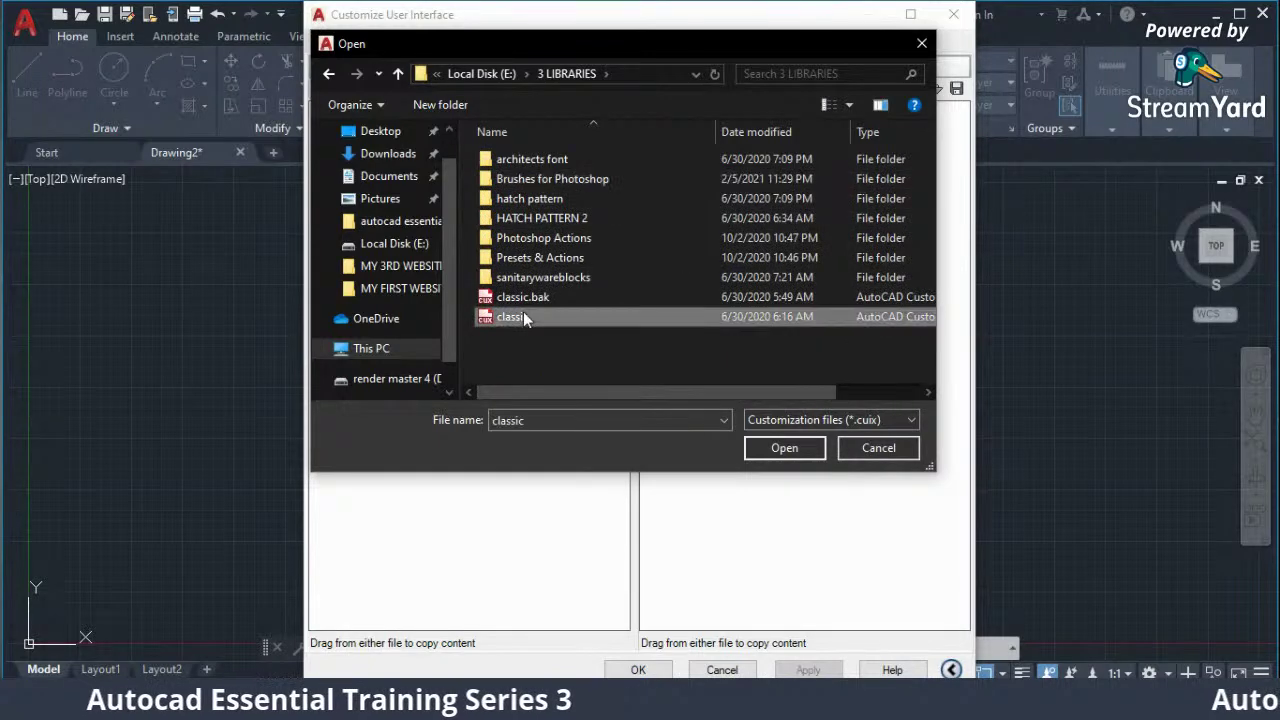
double_click(523, 316)
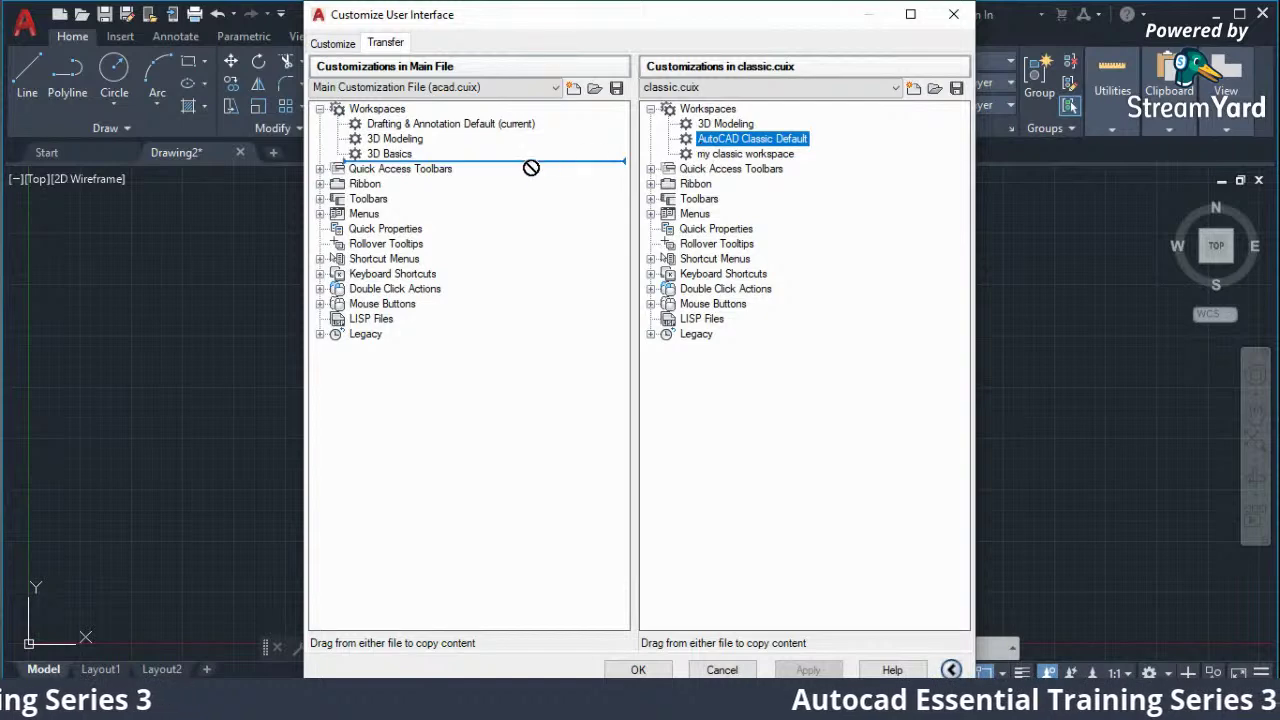
Copy AutoCAD Classic Default into the main file, set it current, apply, and close the side palettes.
drag(750, 141, 386, 163)
drag(752, 143, 437, 167)
click(405, 170)
right_click(405, 170)
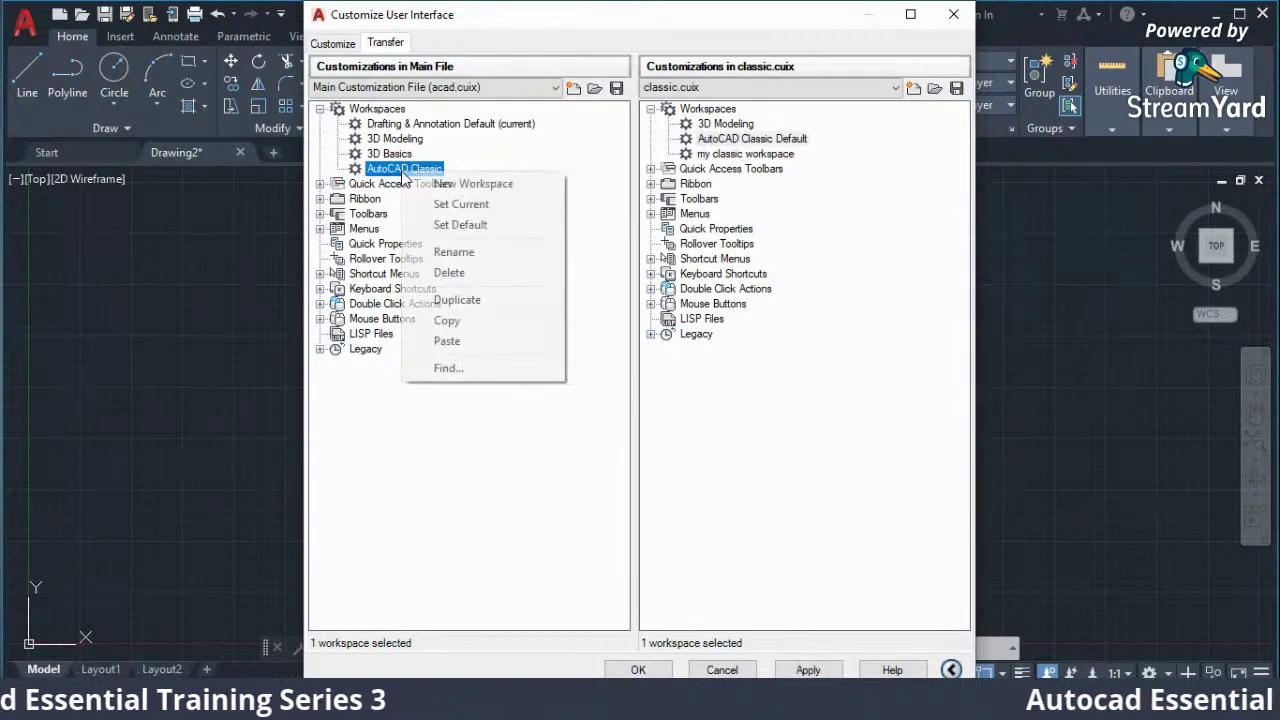
click(462, 204)
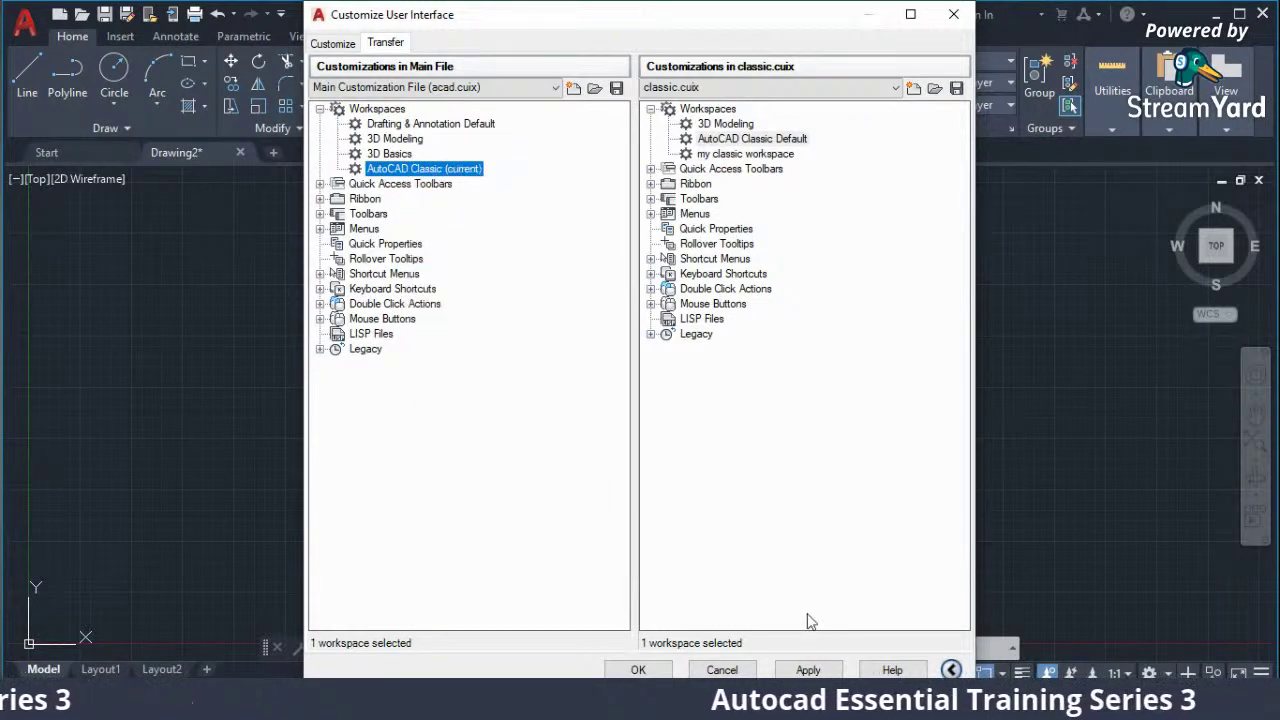
click(809, 671)
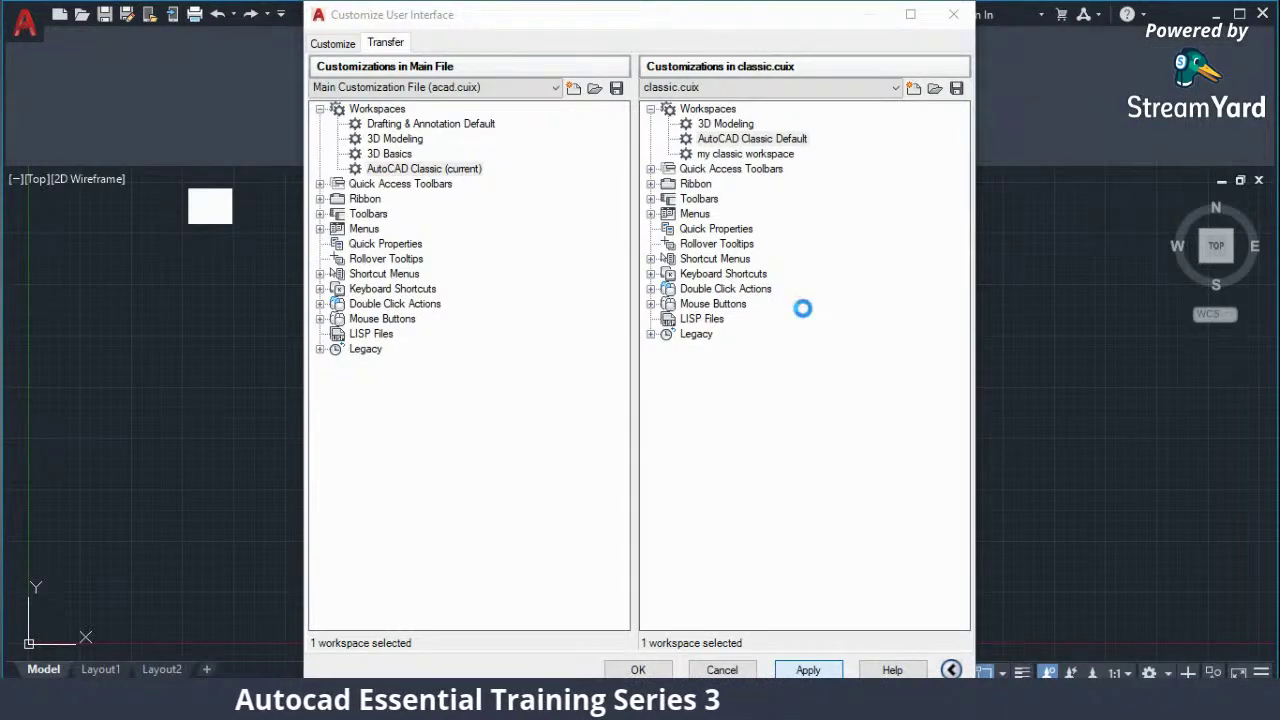
click(945, 20)
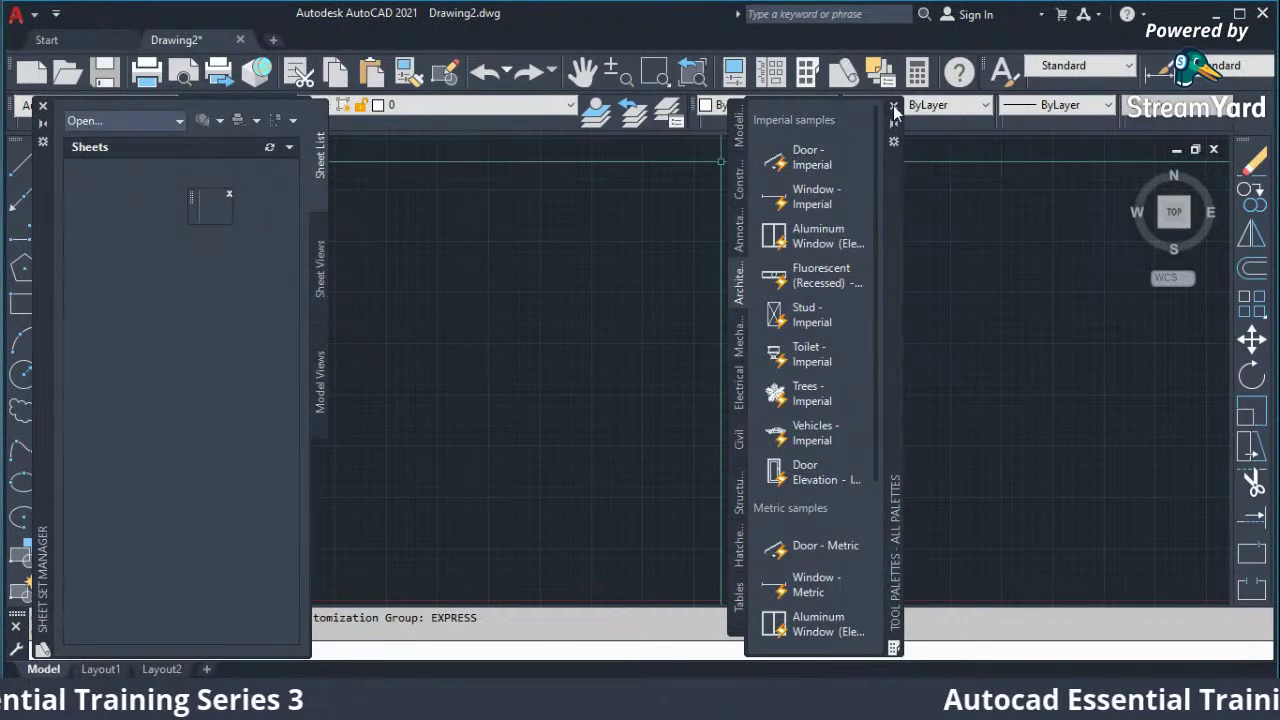
click(894, 106)
click(43, 106)
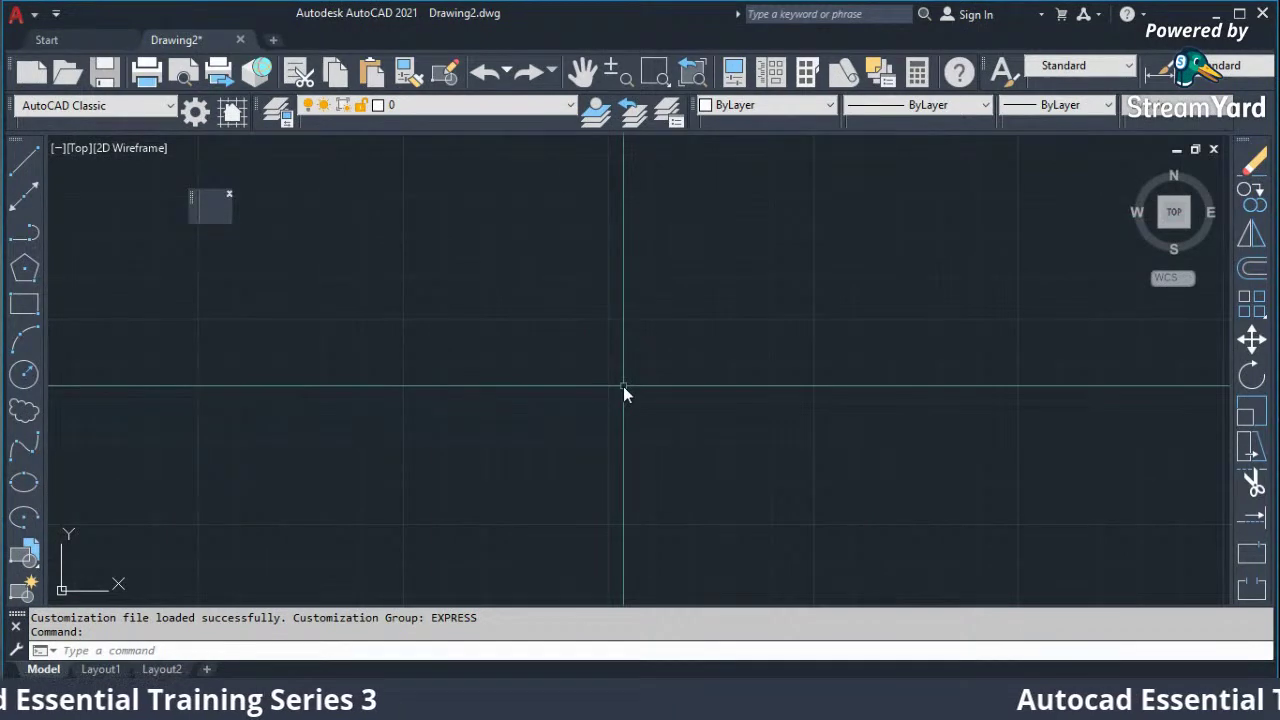
Run CUI and delete the AutoCAD Classic workspace from the main customization file.
text(cui)
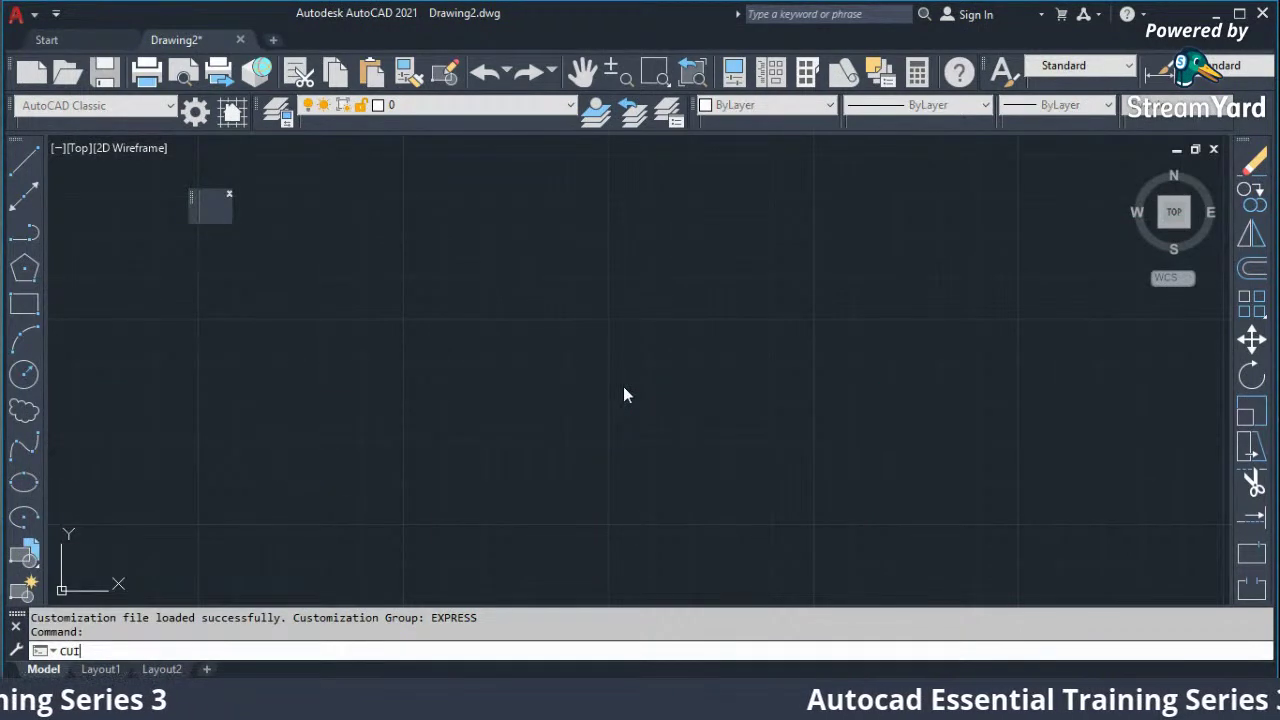
key(Return)
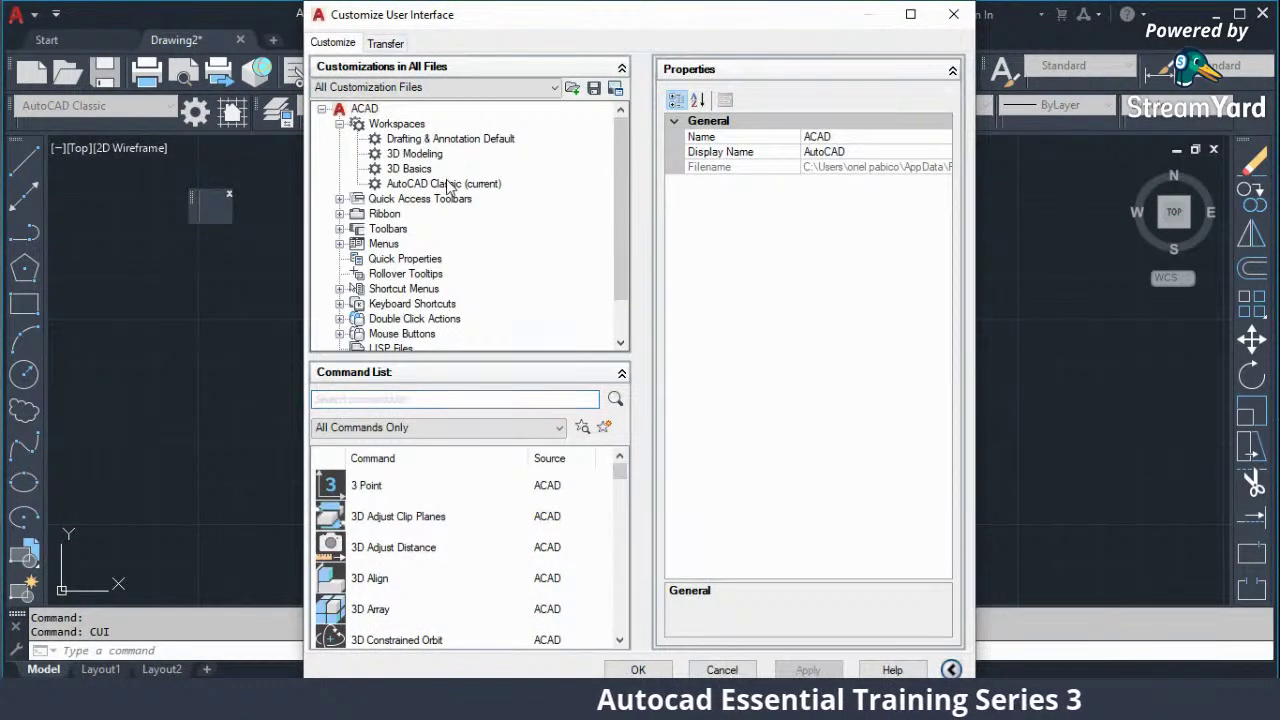
right_click(450, 188)
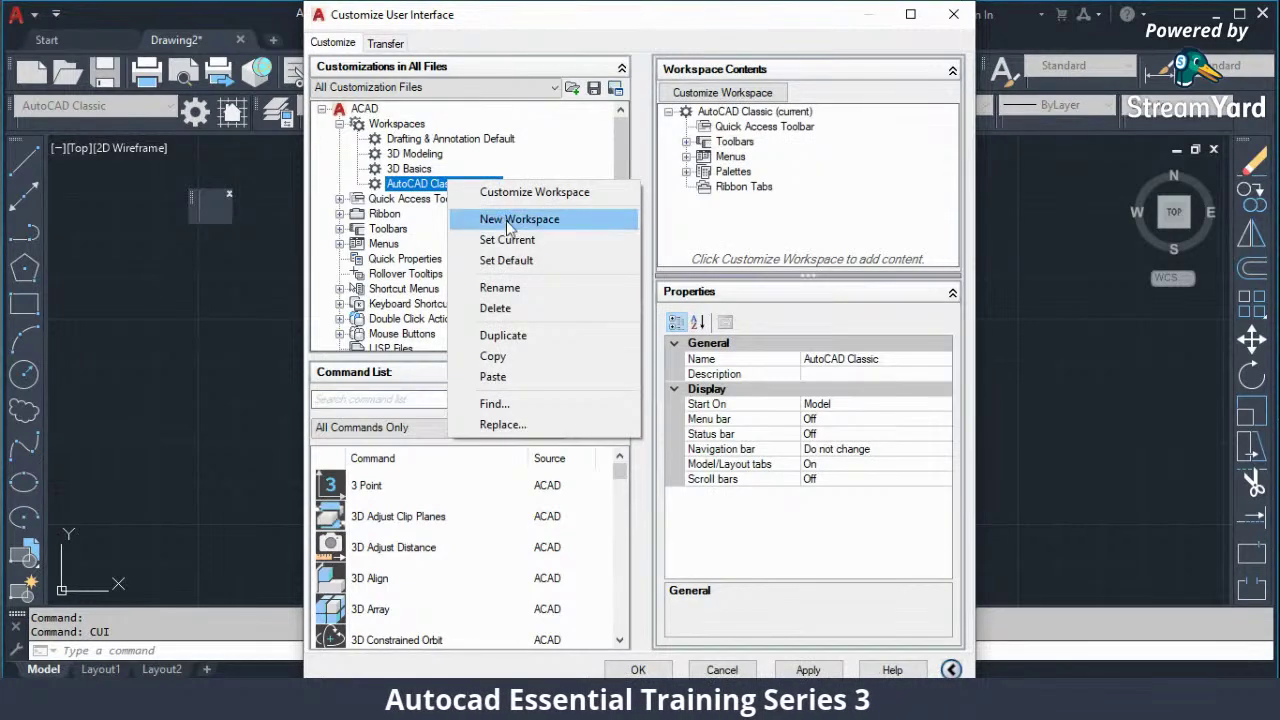
click(497, 308)
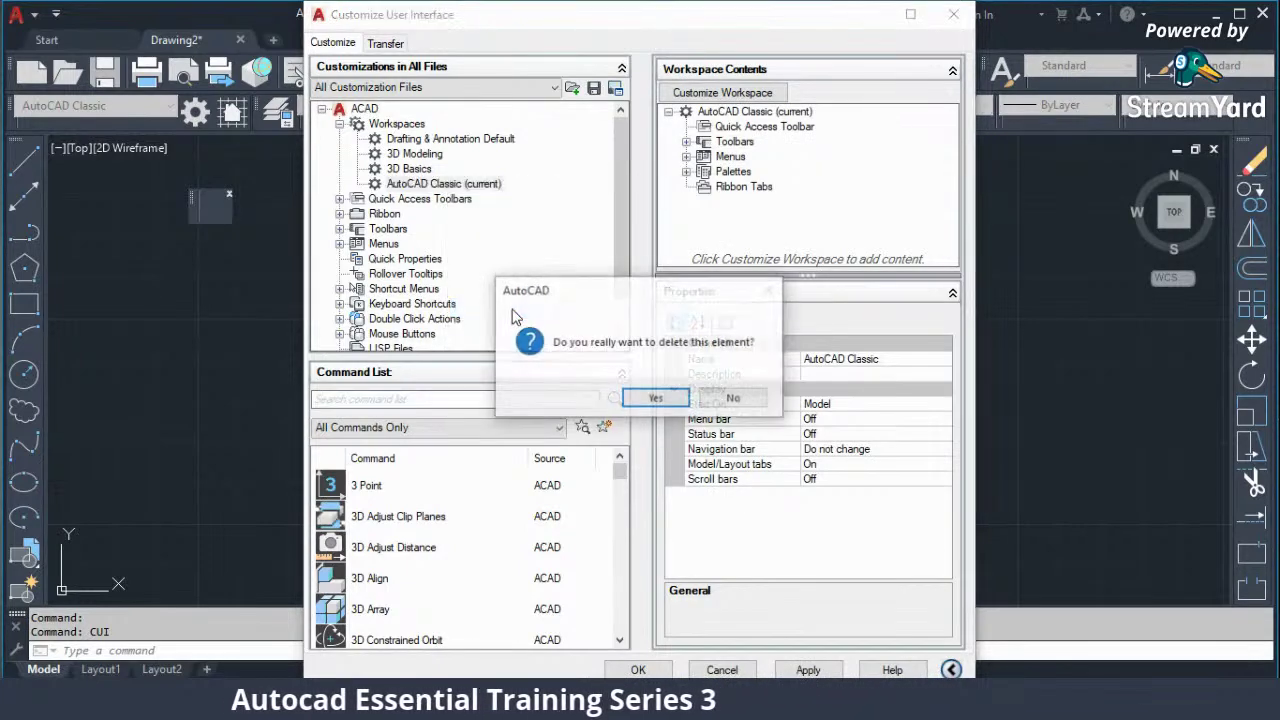
click(655, 400)
Load classic.bak.cuix, copy my classic workspace into the main file, set it current, and apply.
click(386, 43)
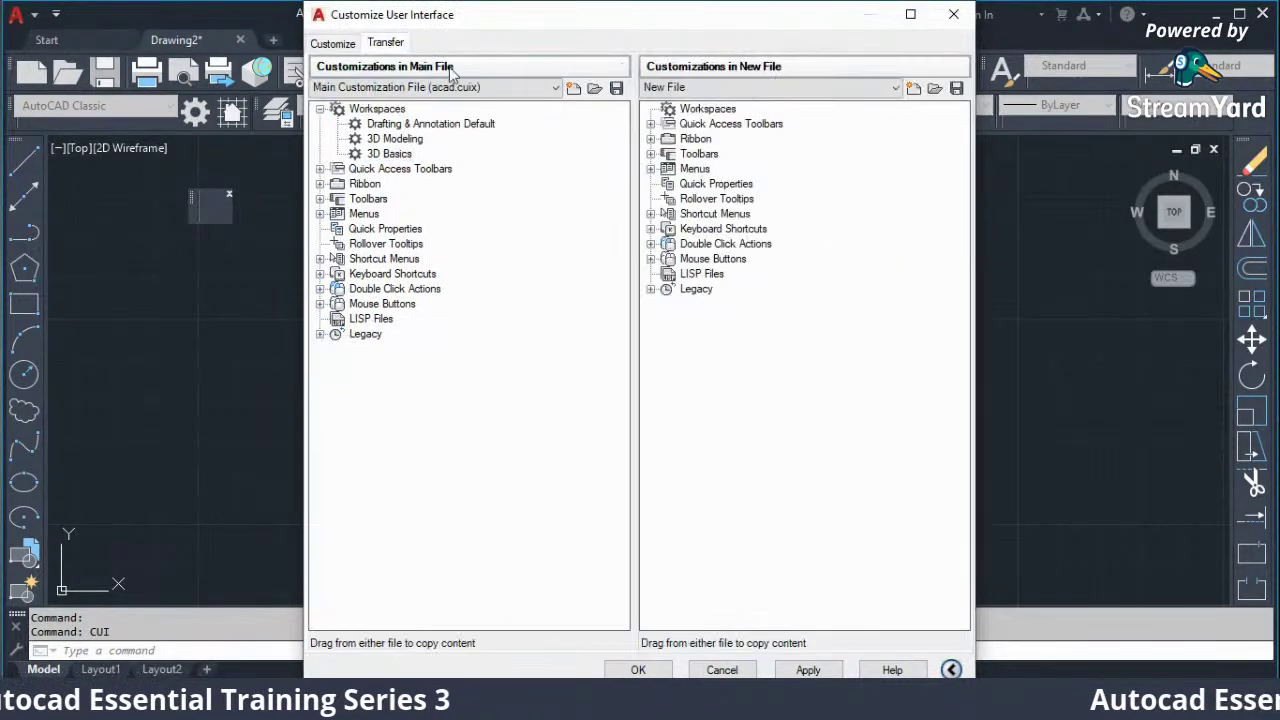
click(934, 88)
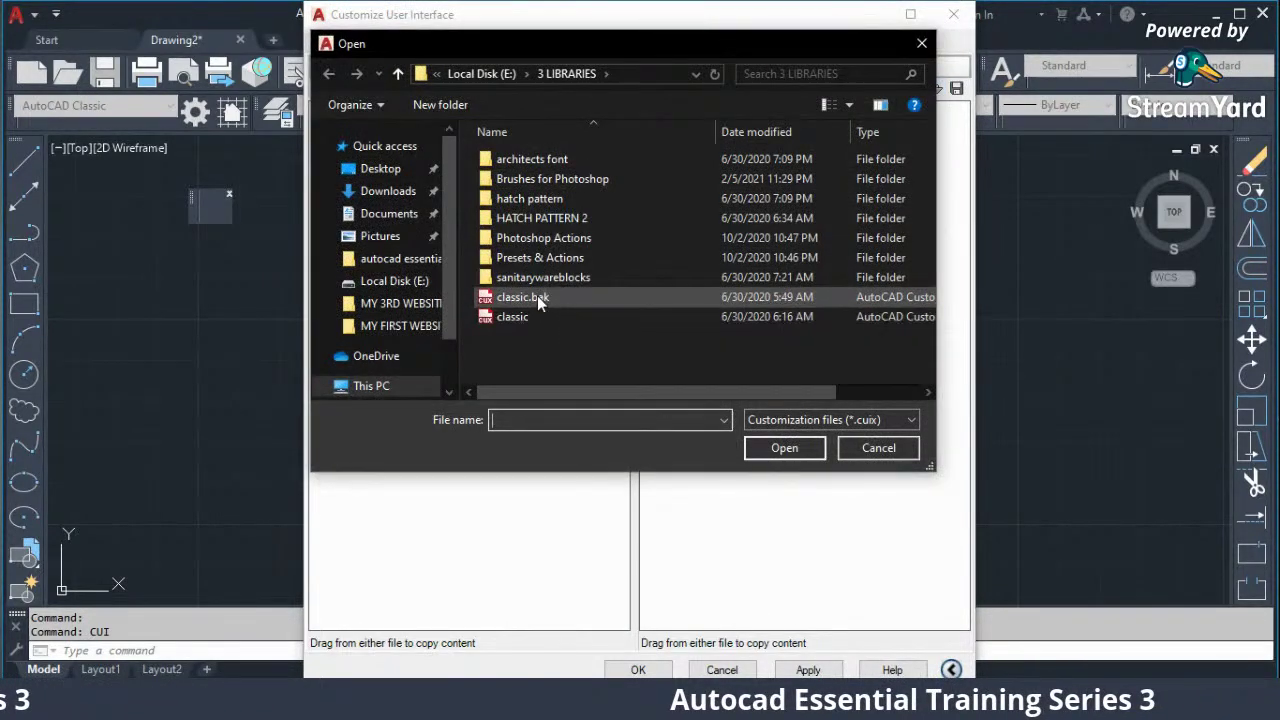
double_click(537, 299)
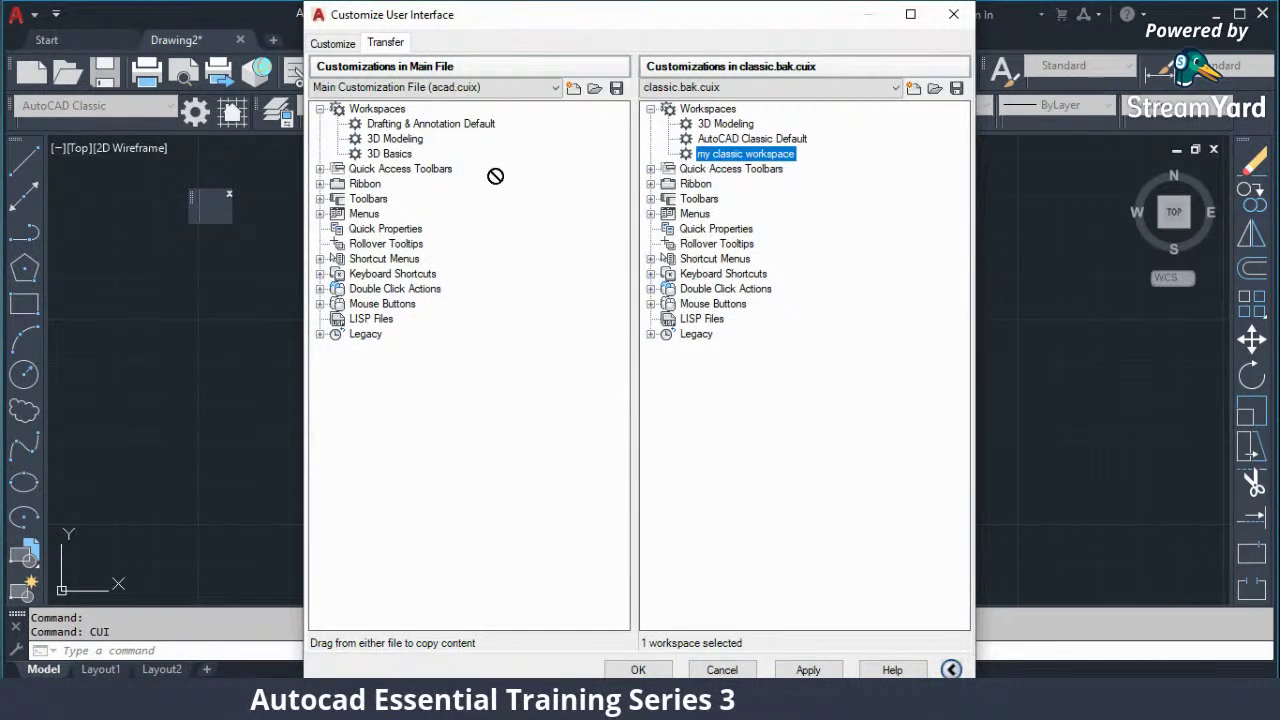
drag(392, 161, 418, 170)
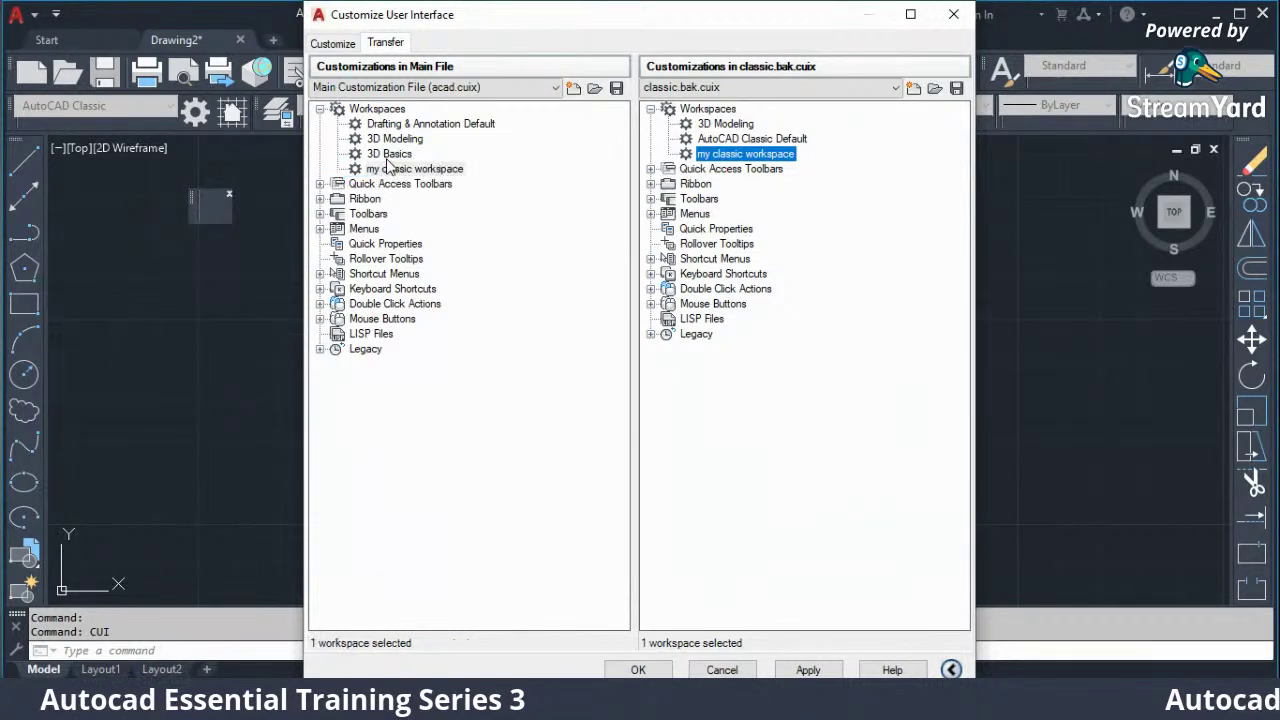
right_click(418, 170)
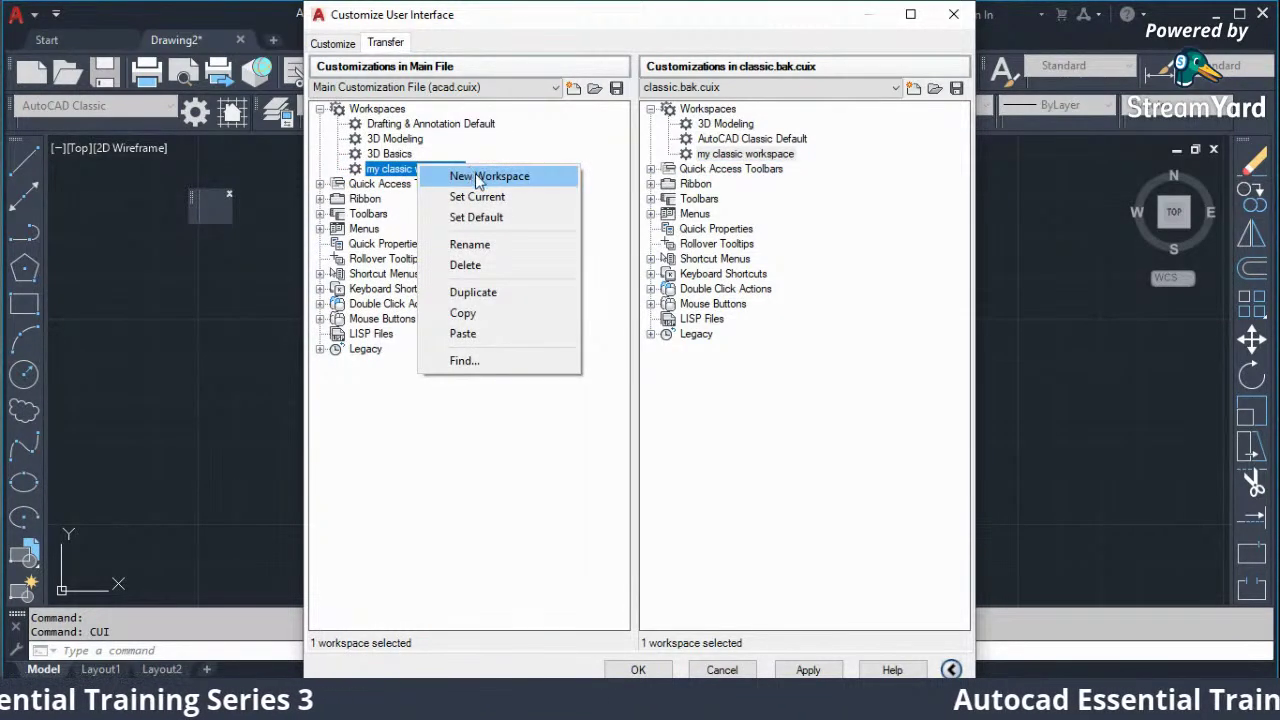
click(482, 197)
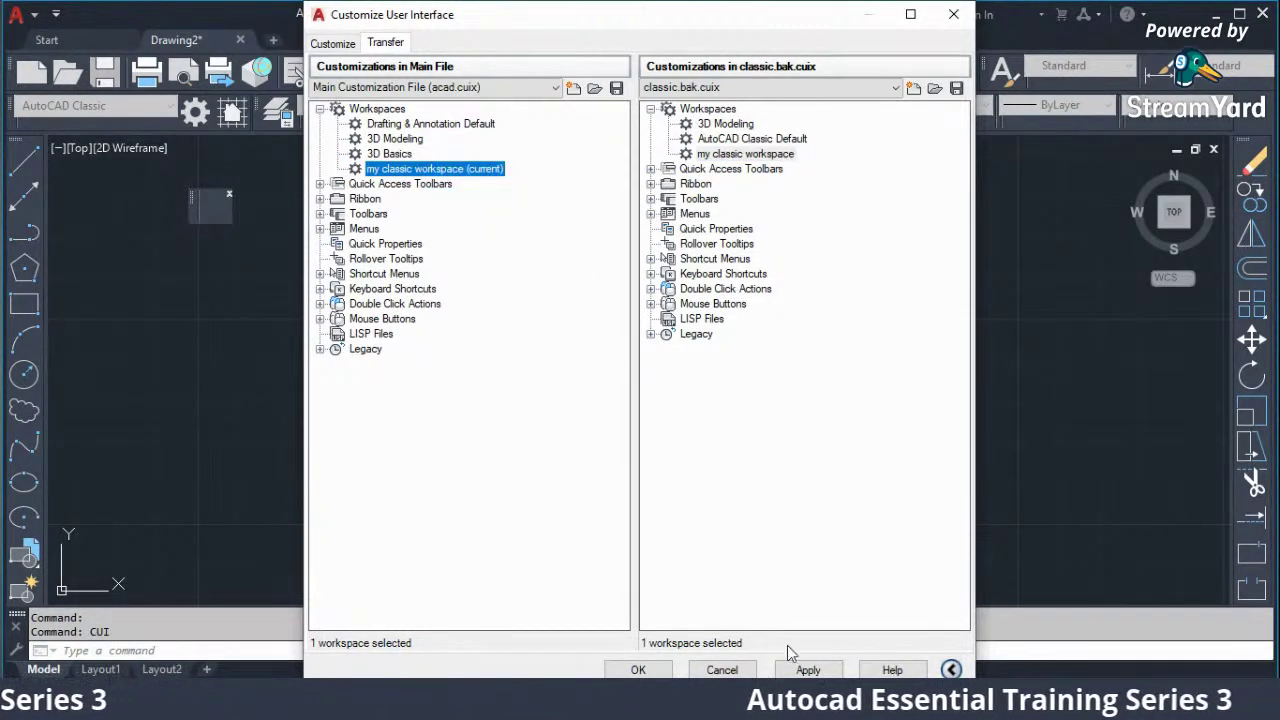
click(656, 670)
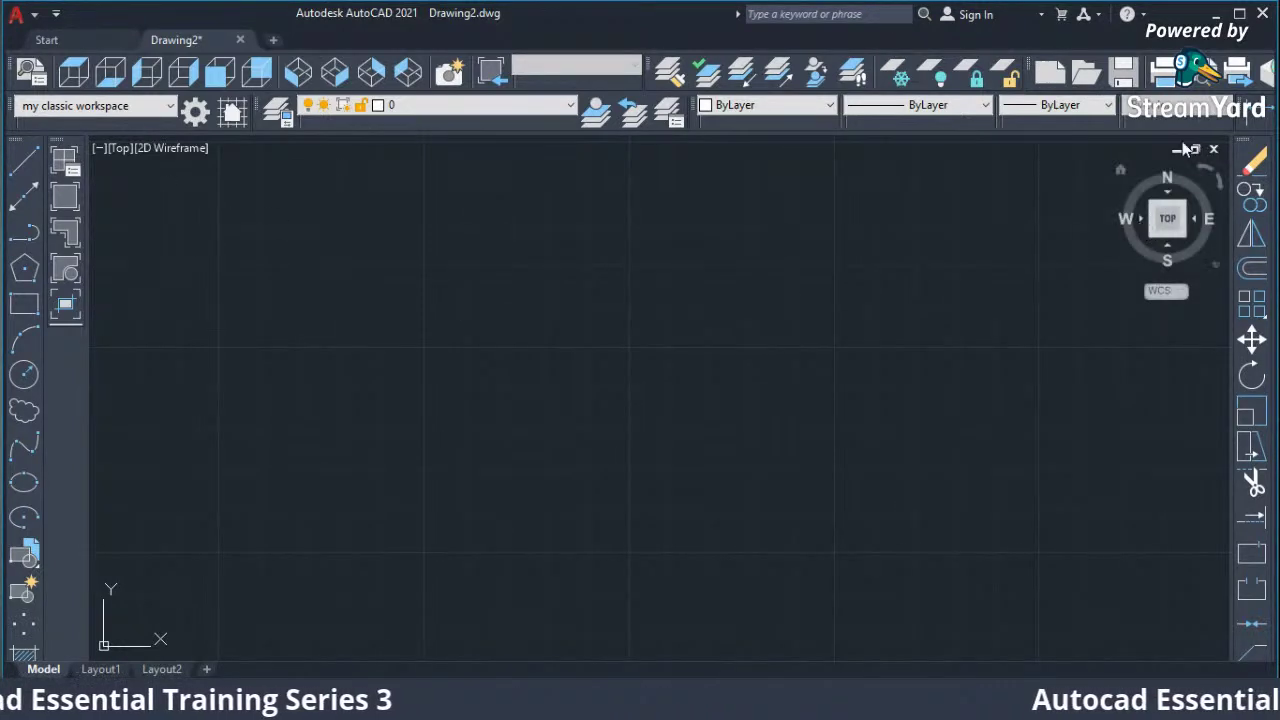
Open the toolbar list, then dismiss it along with the empty selection window.
right_click(58, 388)
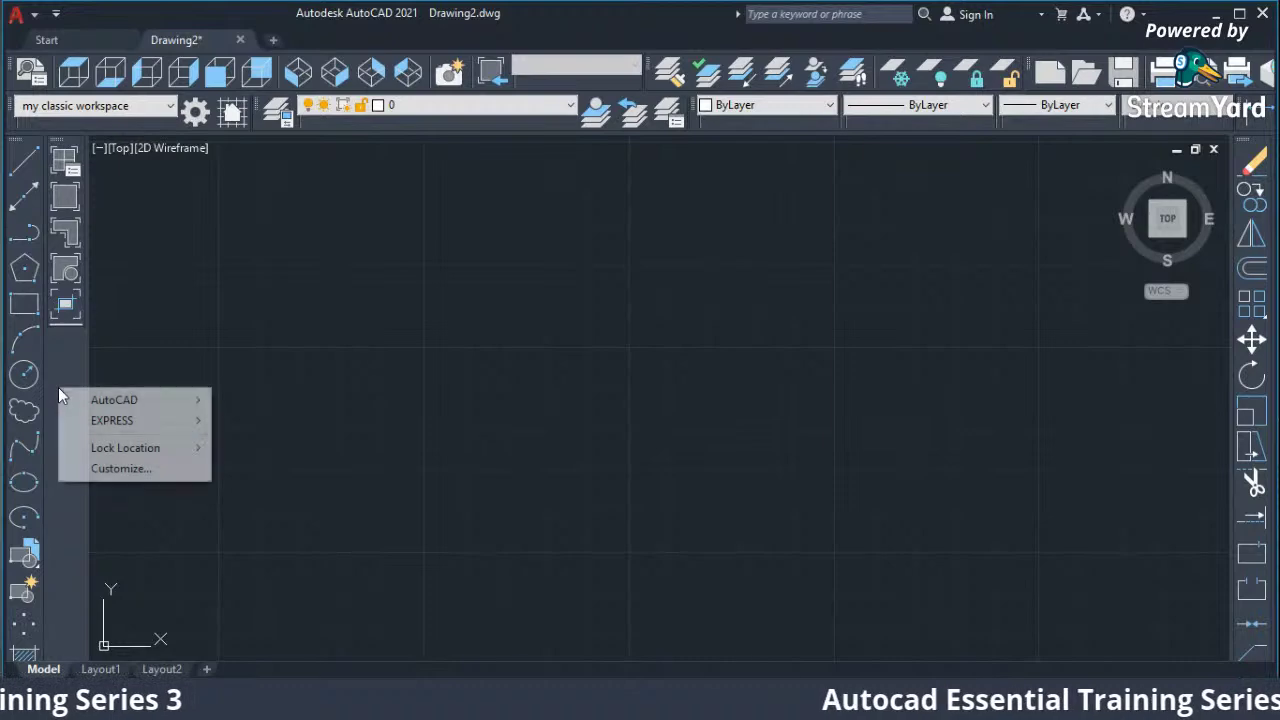
mouse_move(150, 400)
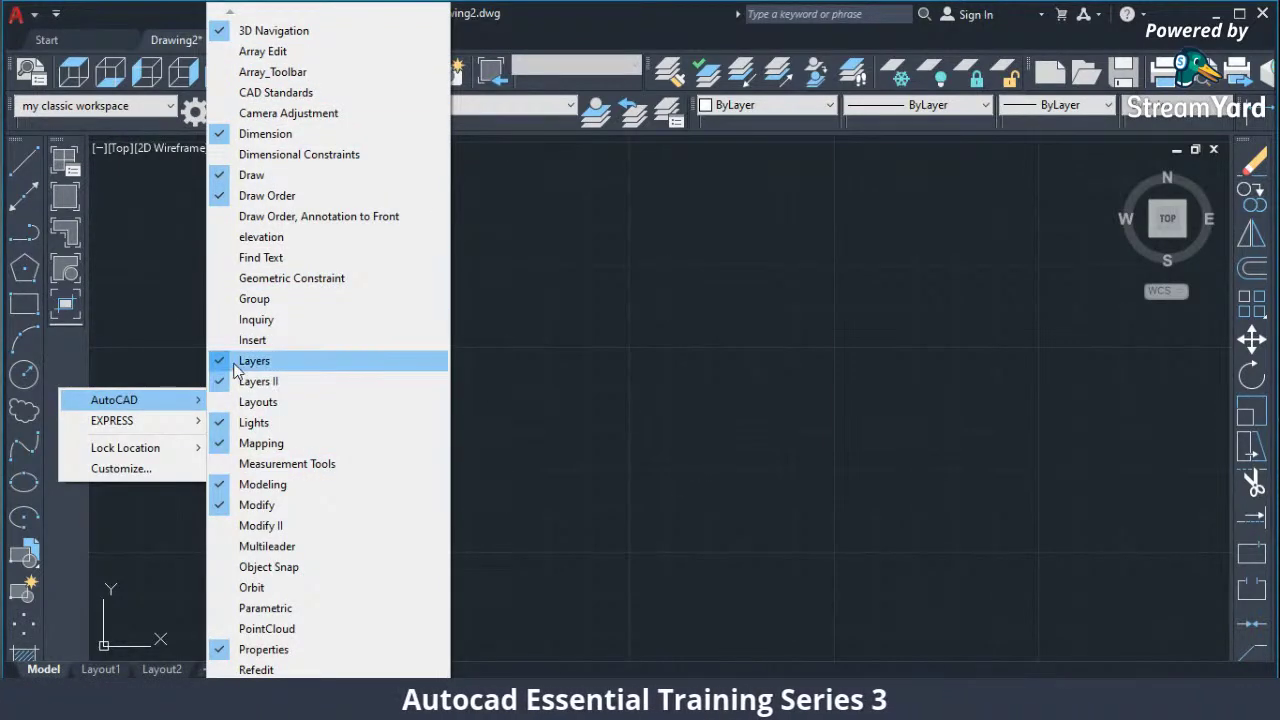
click(814, 343)
click(815, 343)
click(862, 196)
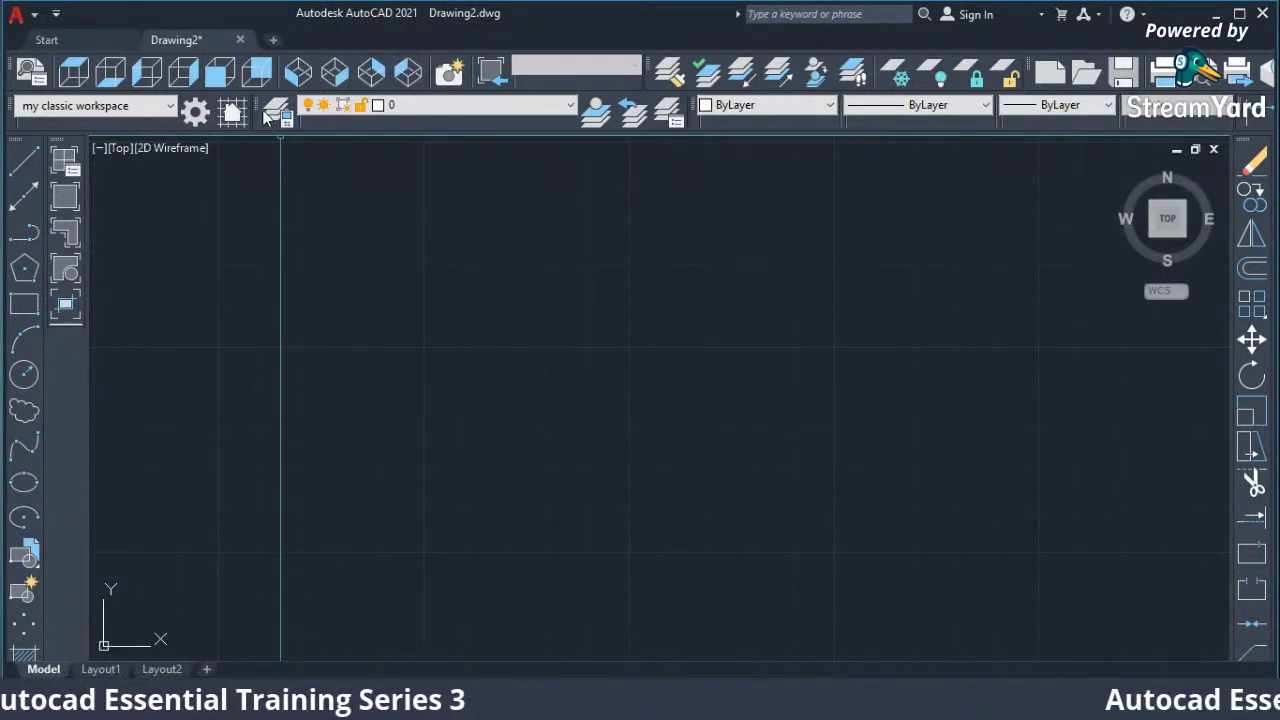
Float the layer controls, then switch to the Drafting & Annotation workspace.
click(476, 279)
drag(258, 313, 505, 306)
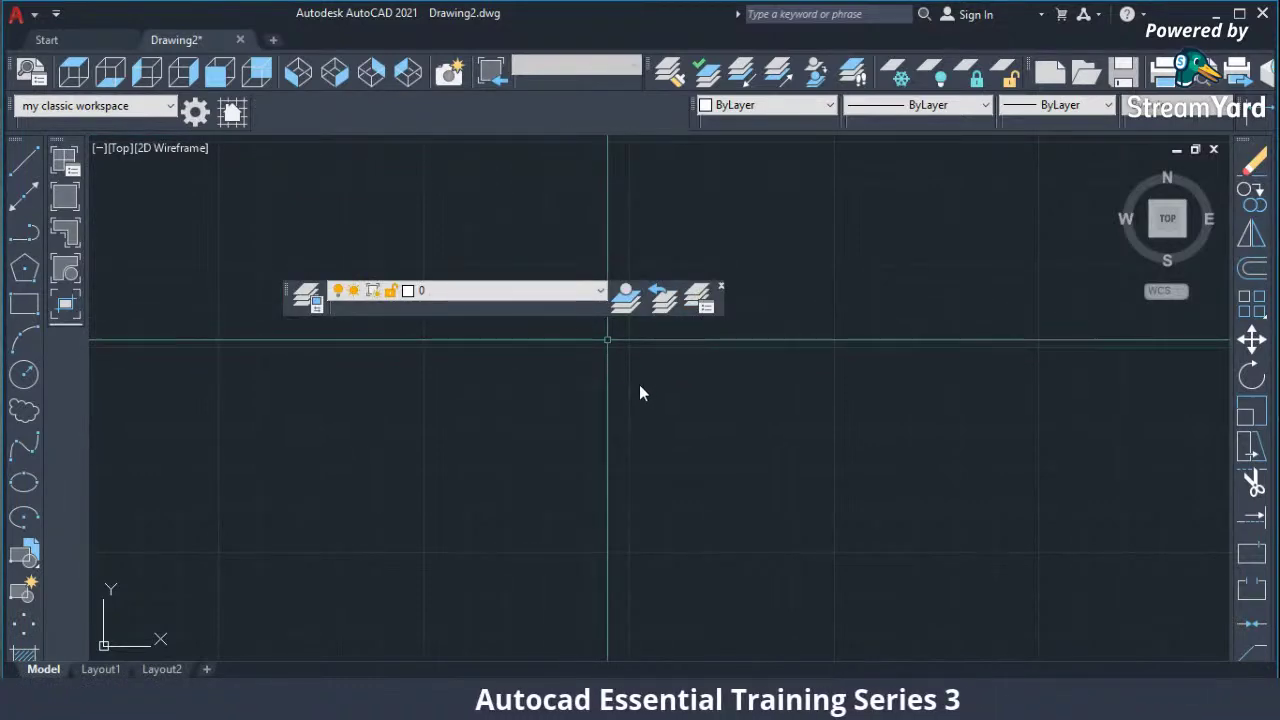
click(100, 106)
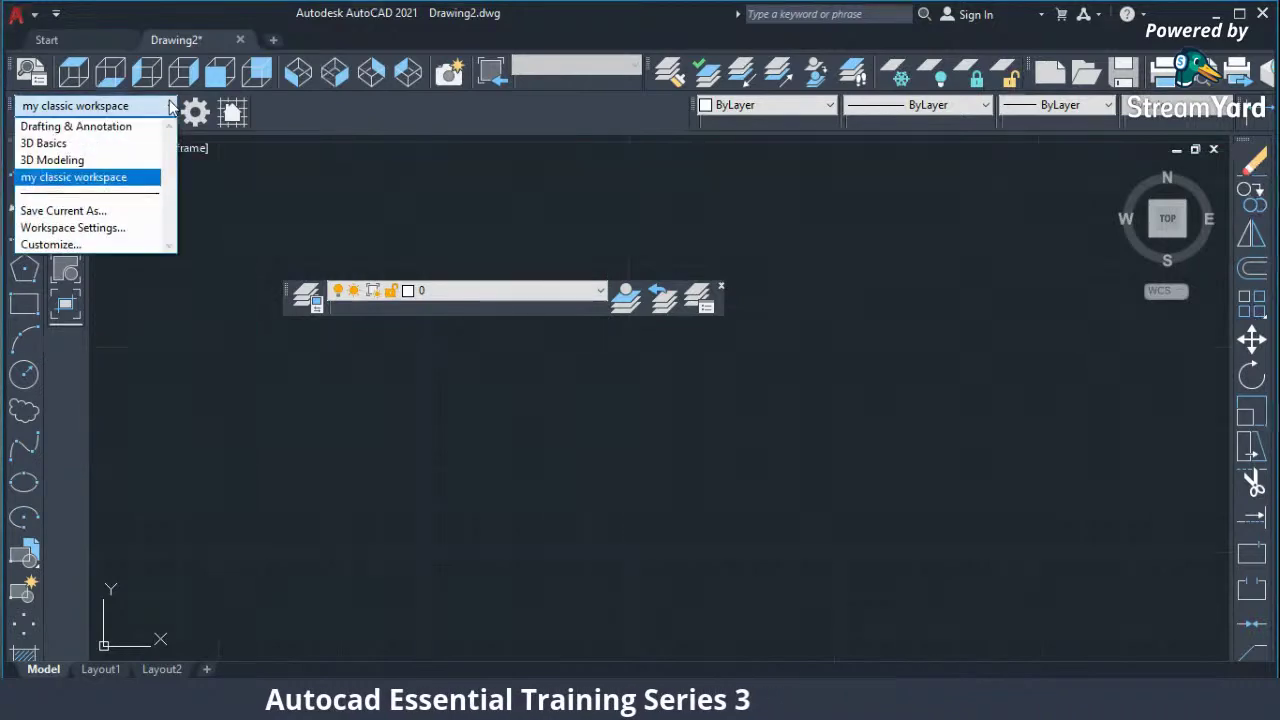
click(85, 130)
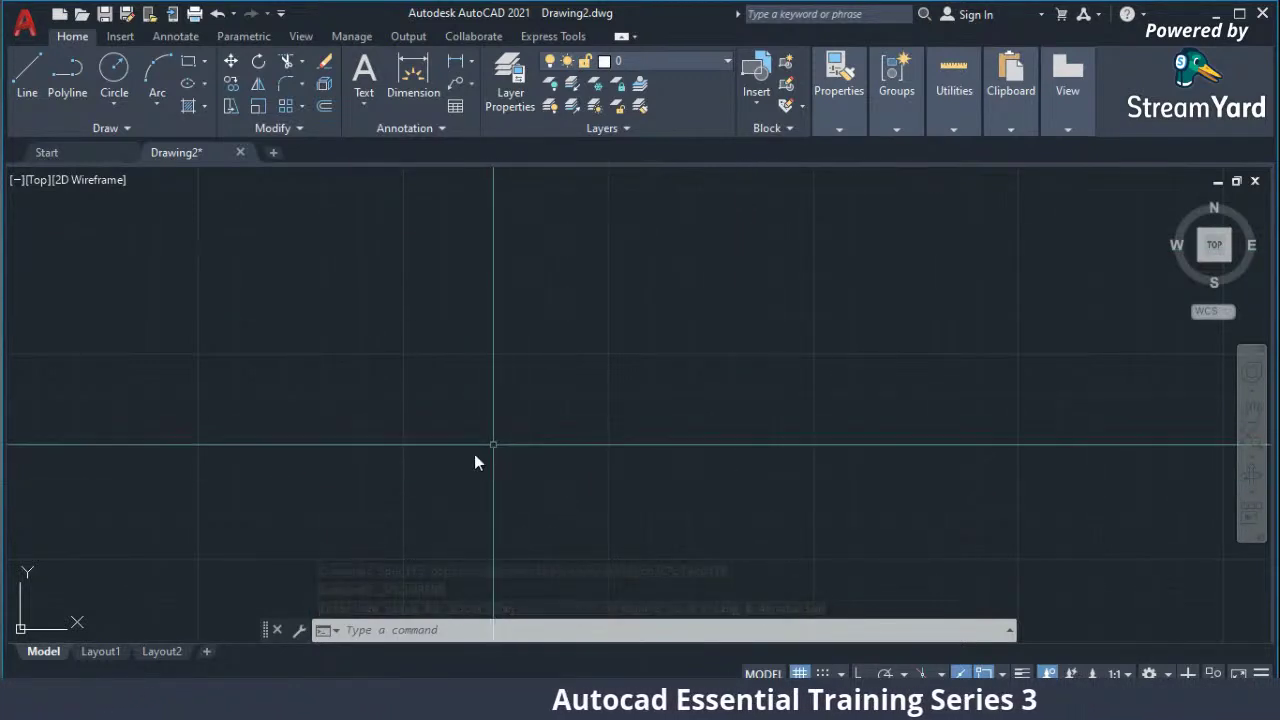
Open the Layer Properties Manager with LA and create a new layer, Layer1, below layer 0.
text(la)
key(Return)
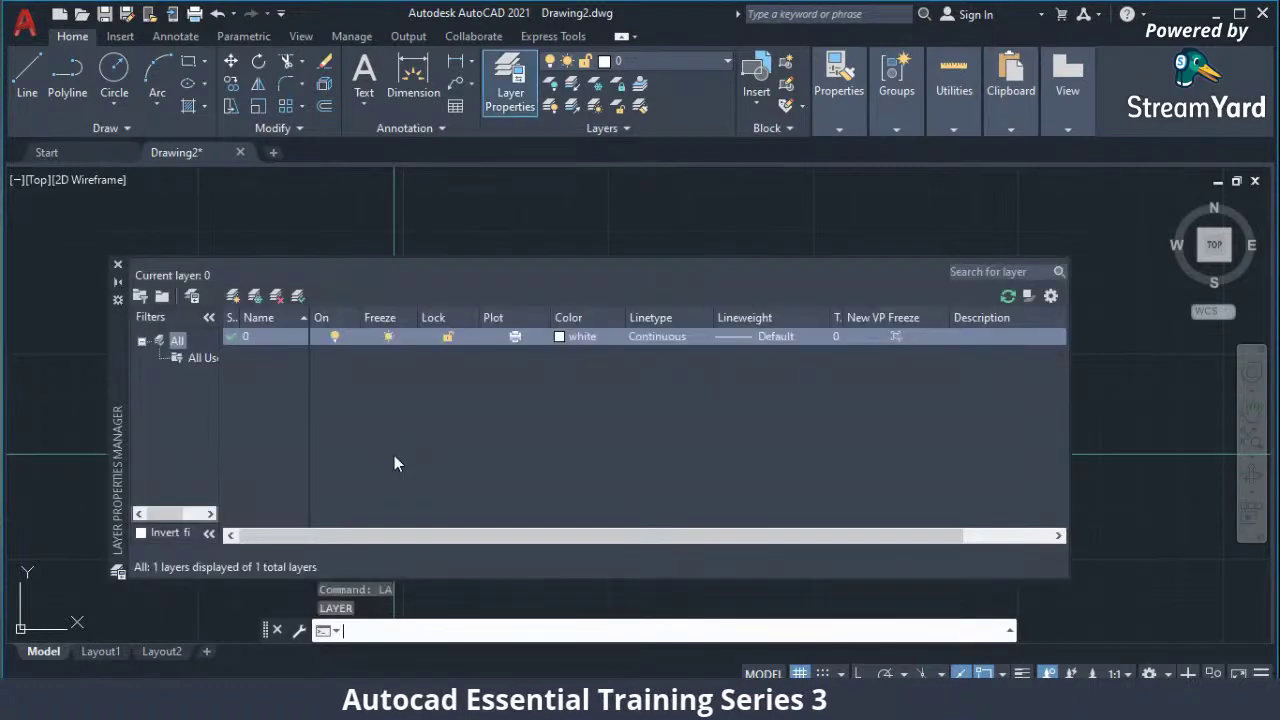
click(117, 267)
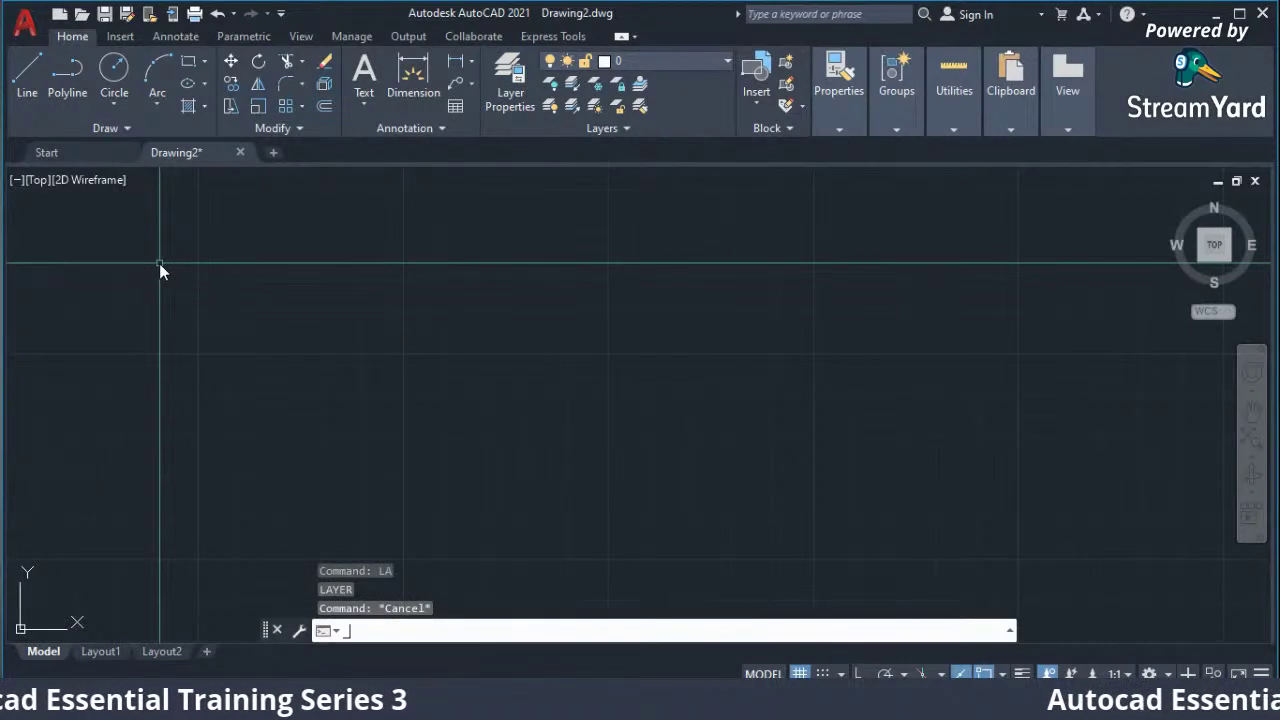
key(Return)
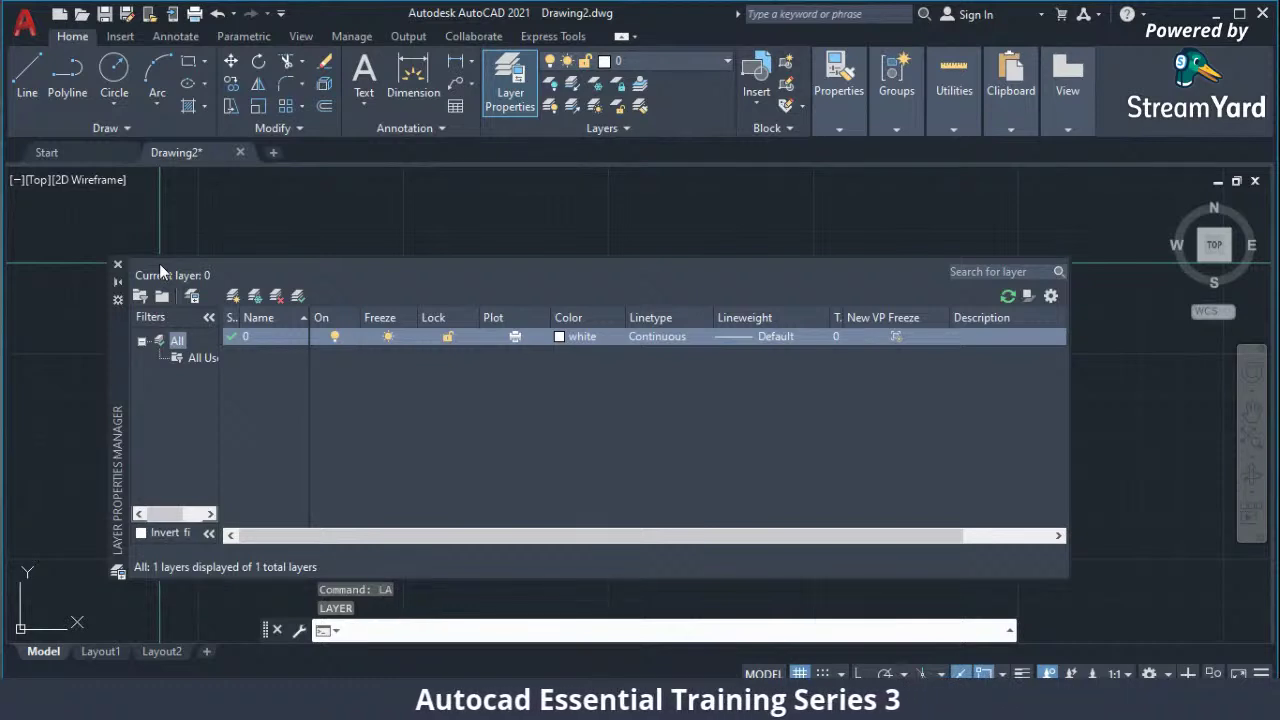
click(138, 321)
drag(138, 321, 161, 297)
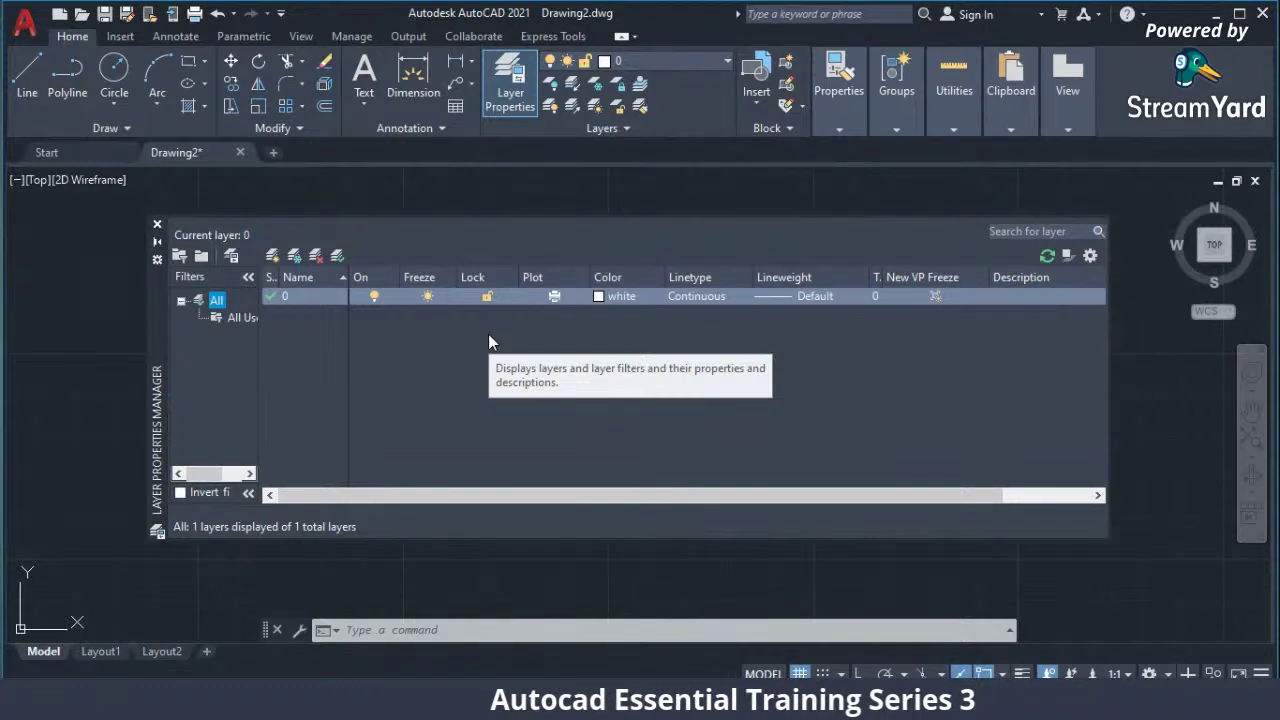
click(556, 298)
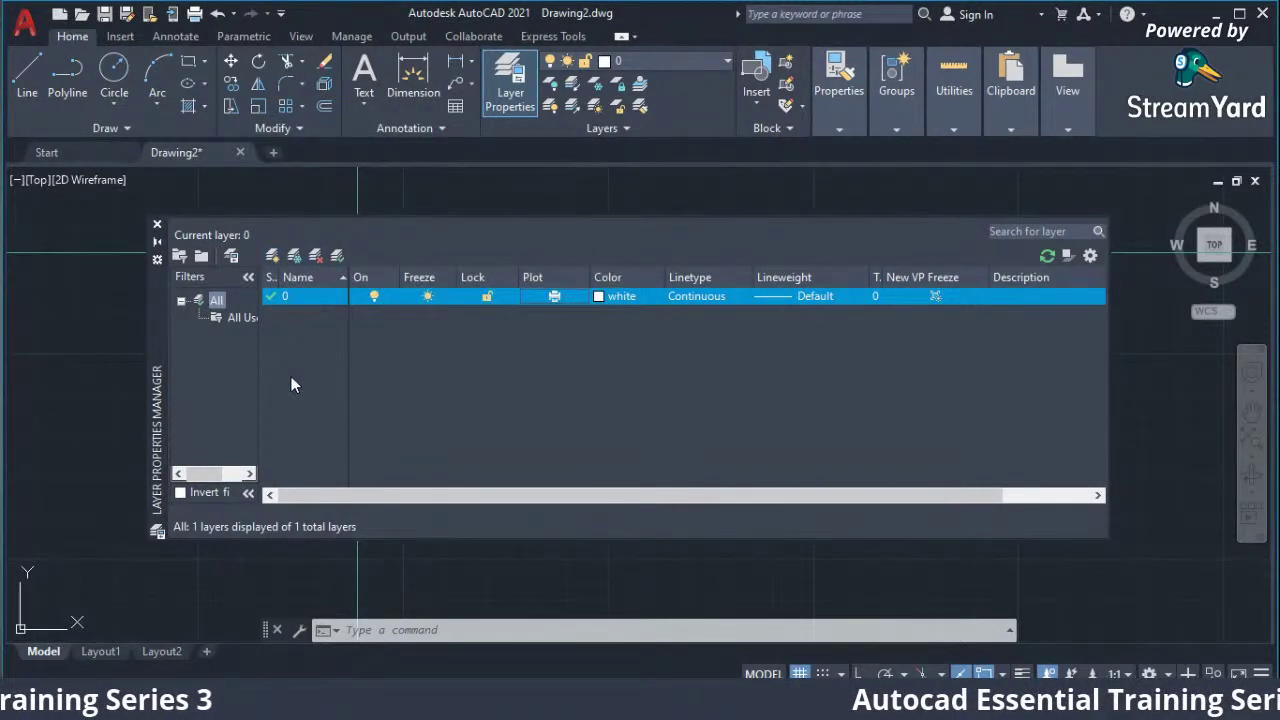
key(alt+n)
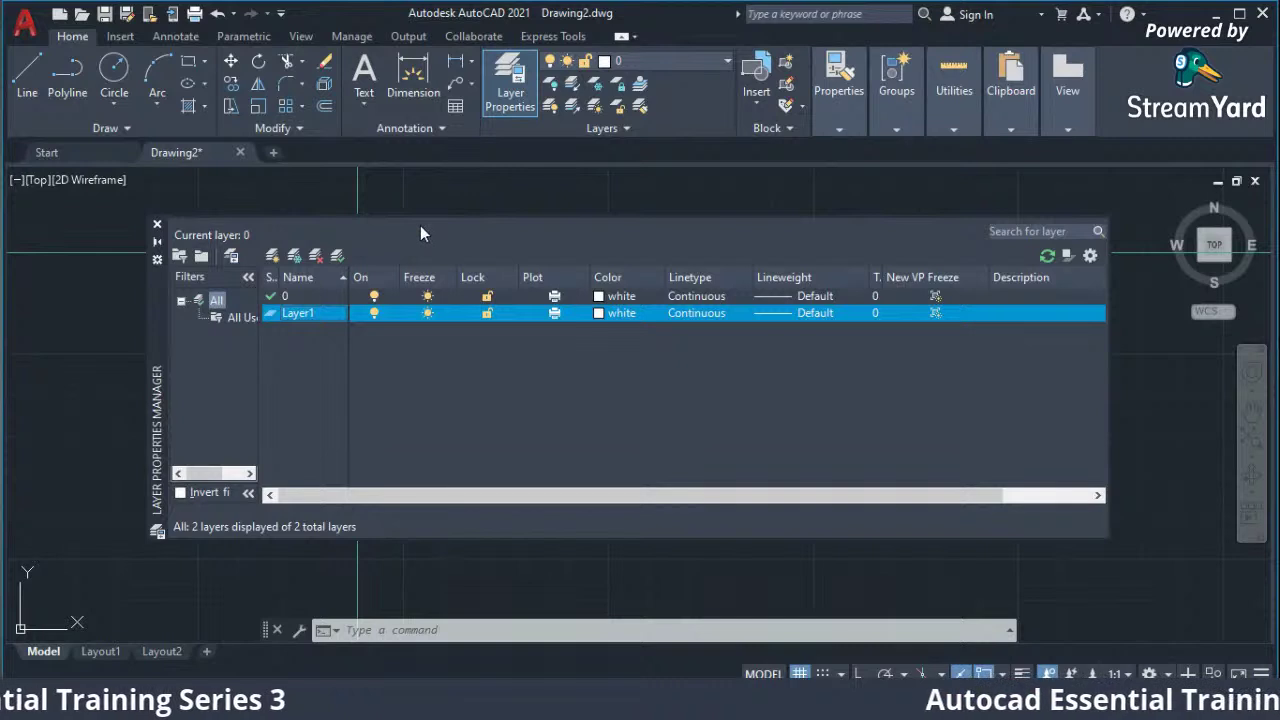
Cancel the active selection and set Layer1 as the current layer instead of layer 0.
mouse_move(437, 207)
mouse_down()
mouse_move(252, 245)
mouse_move(357, 230)
mouse_up()
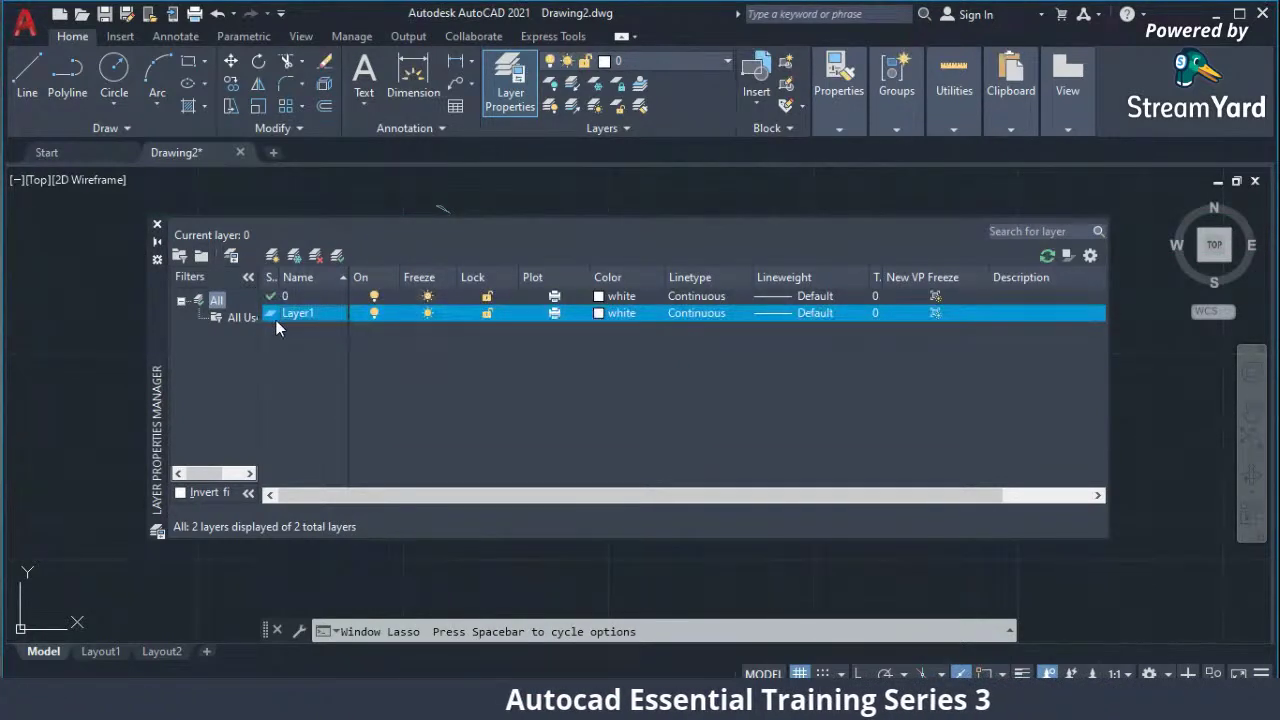
click(294, 298)
double_click(294, 298)
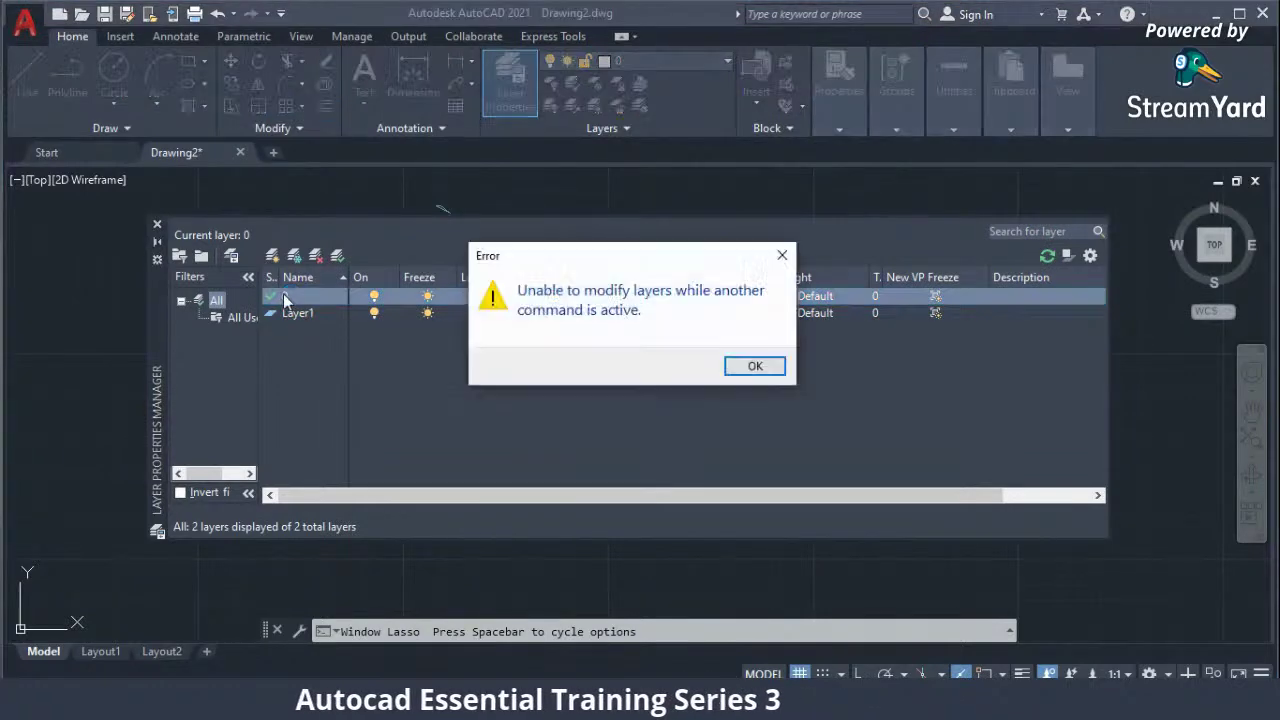
click(742, 367)
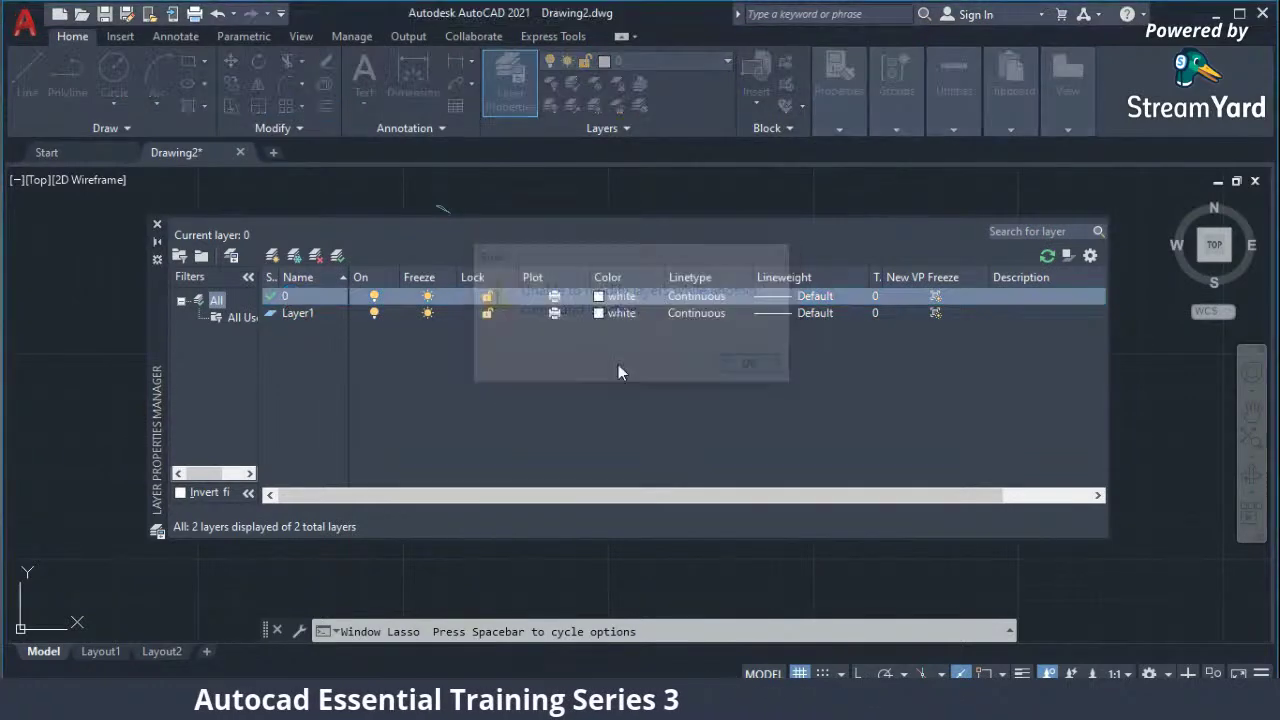
double_click(298, 313)
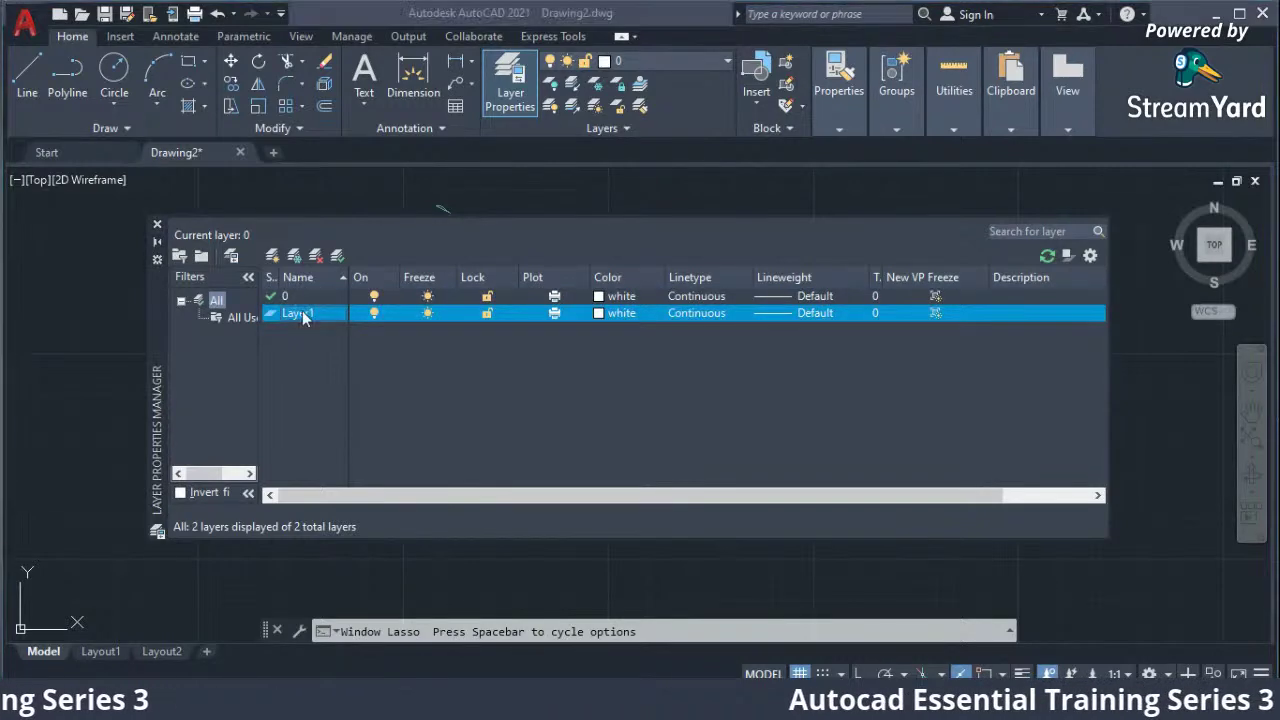
click(739, 364)
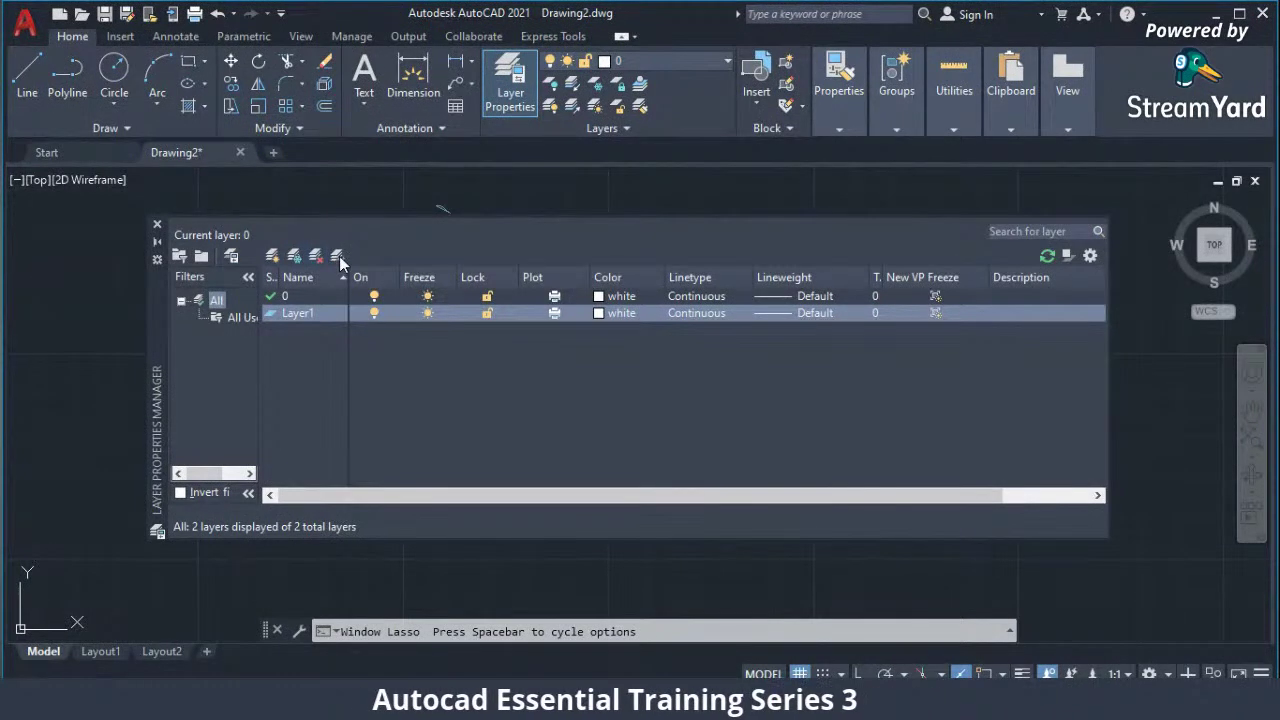
click(315, 257)
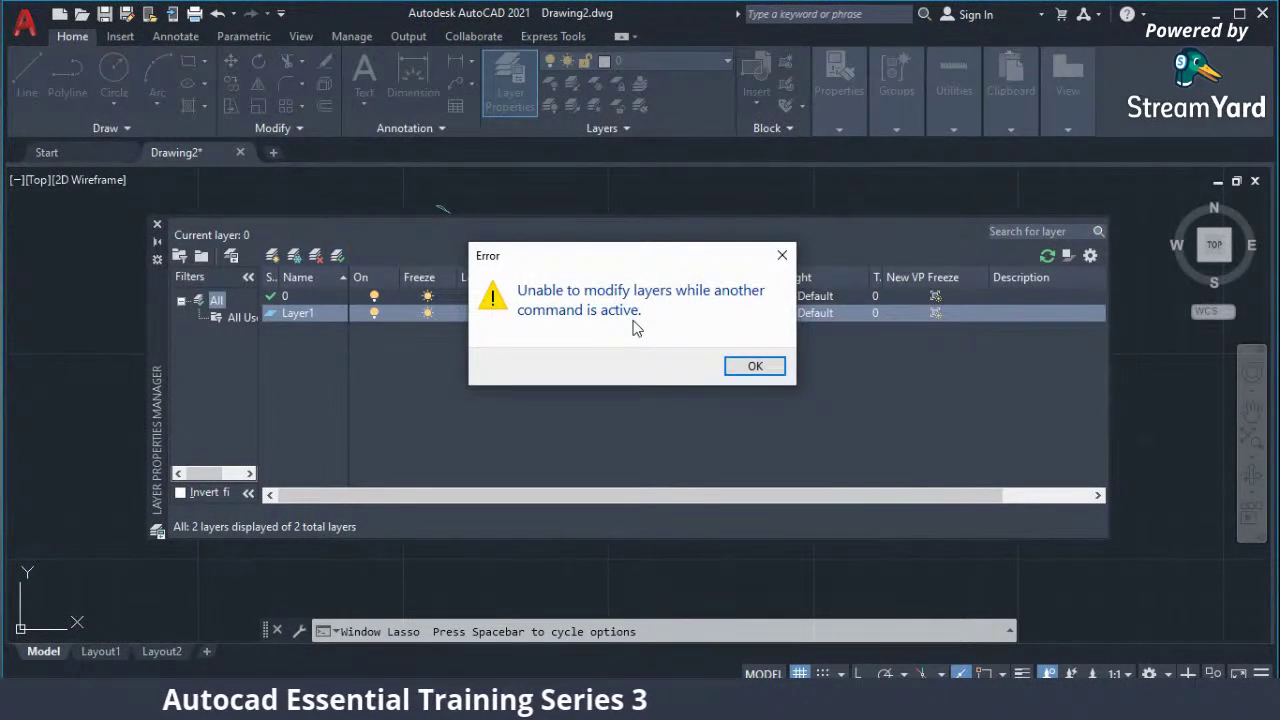
click(757, 365)
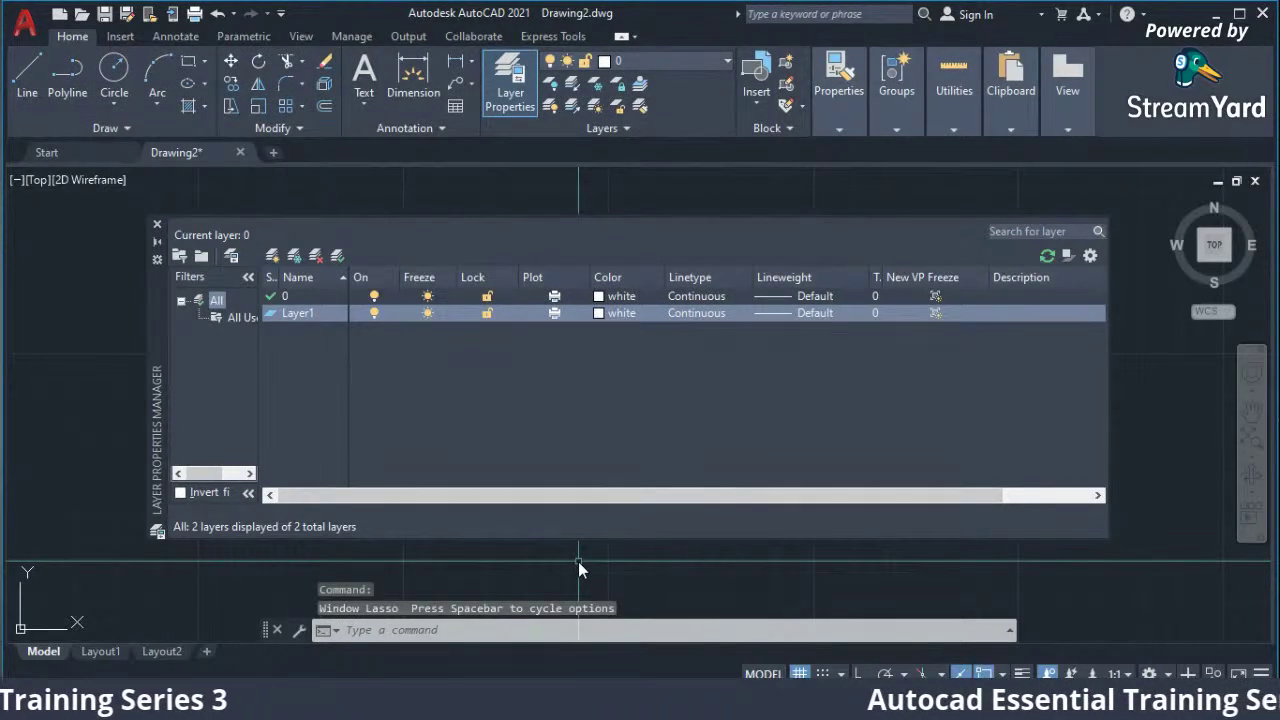
key(Escape)
key(Escape)
key(Escape)
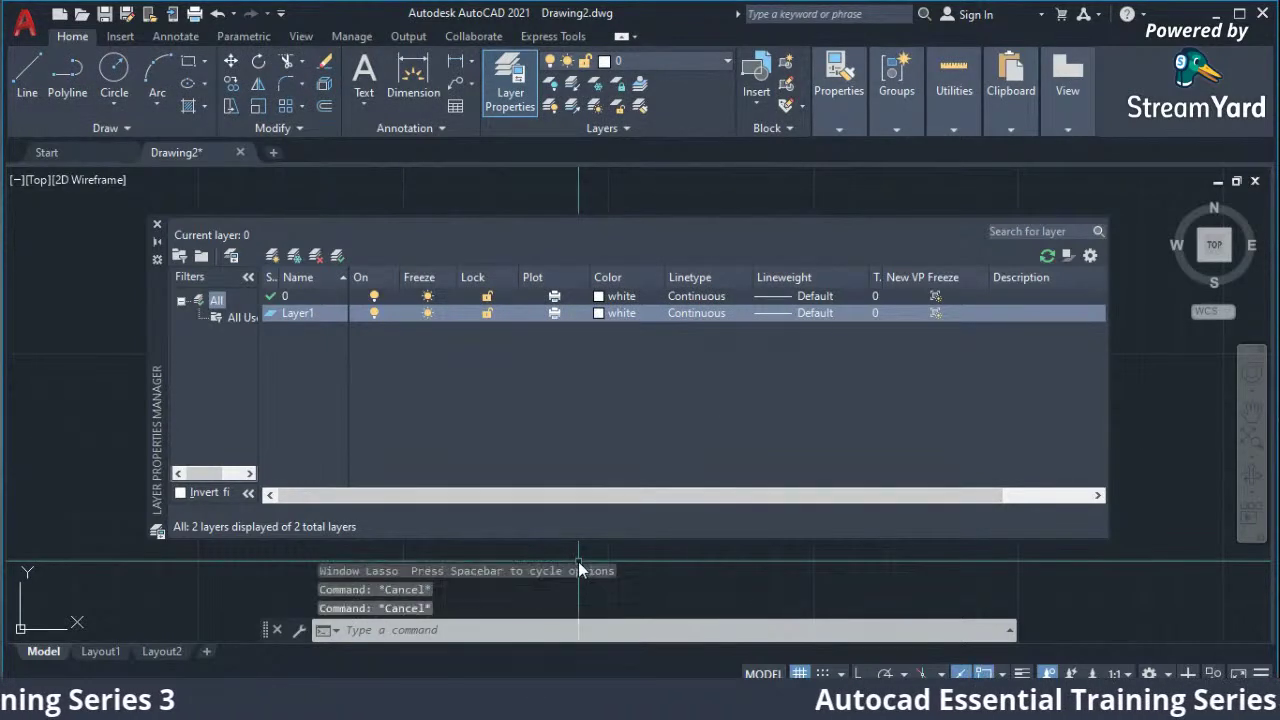
click(337, 257)
click(273, 319)
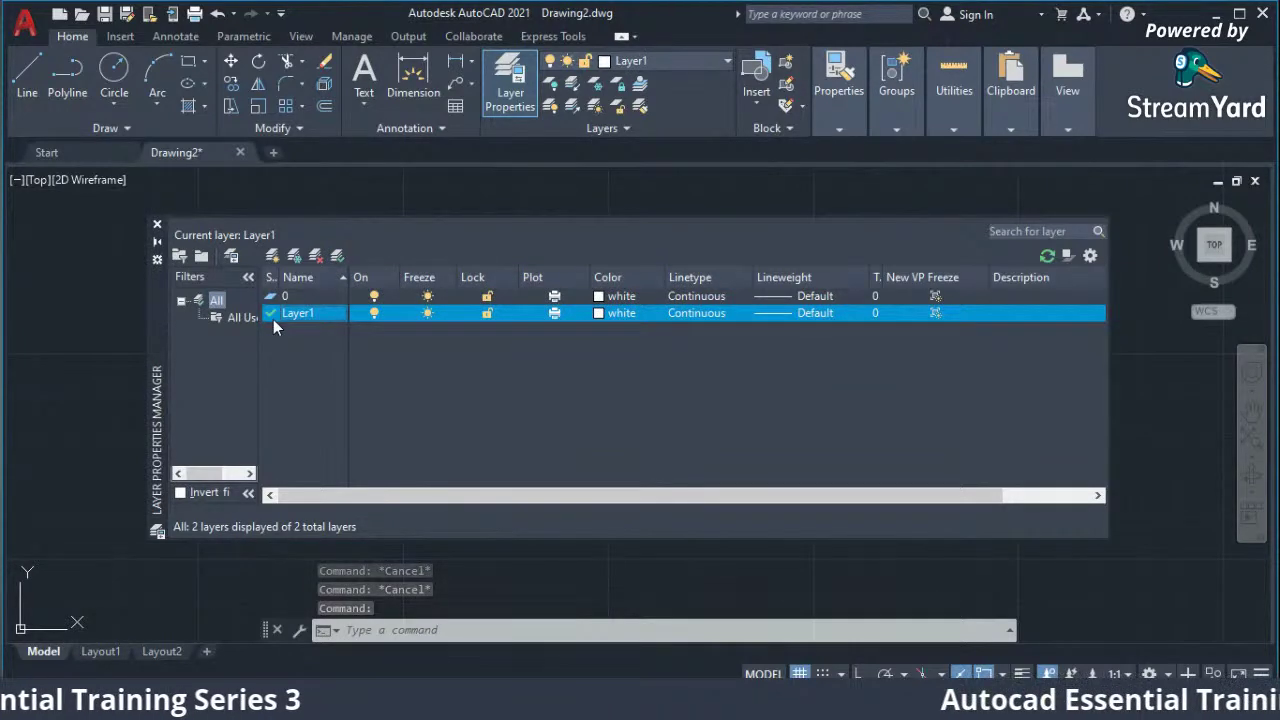
Close the layer manager, check the ribbon's layer list, then reopen the manager with LA.
click(156, 224)
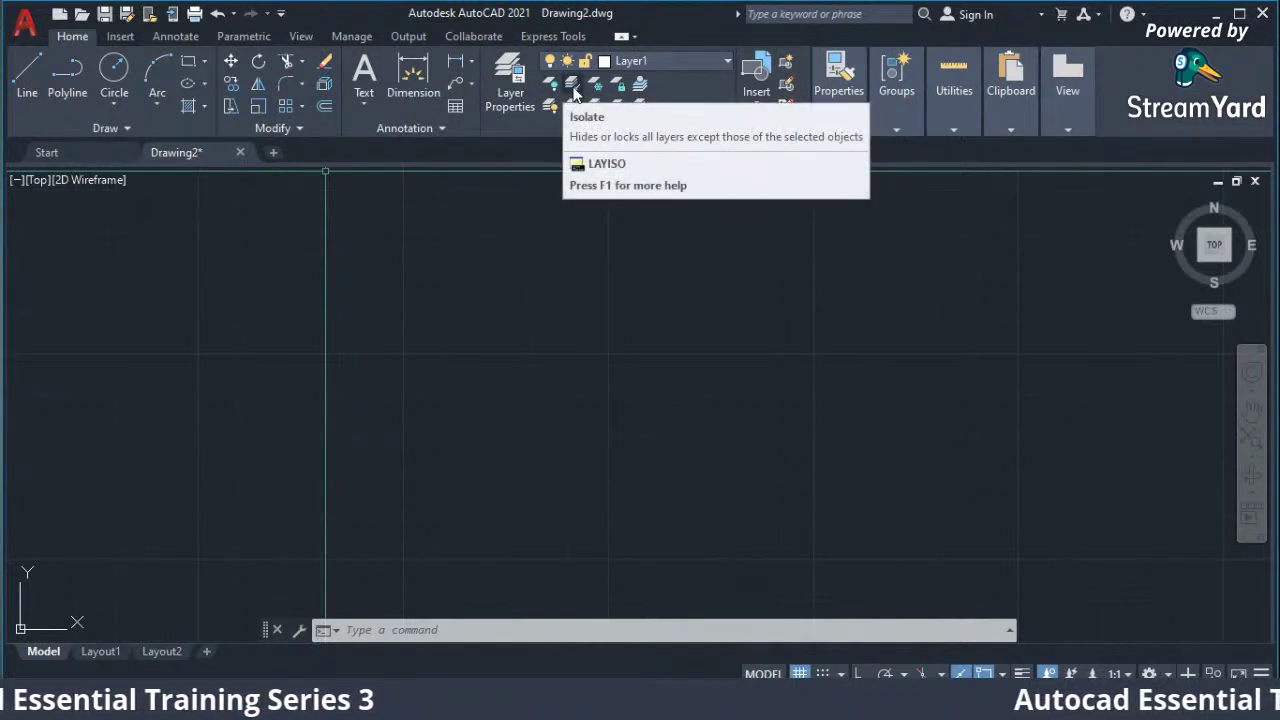
click(648, 60)
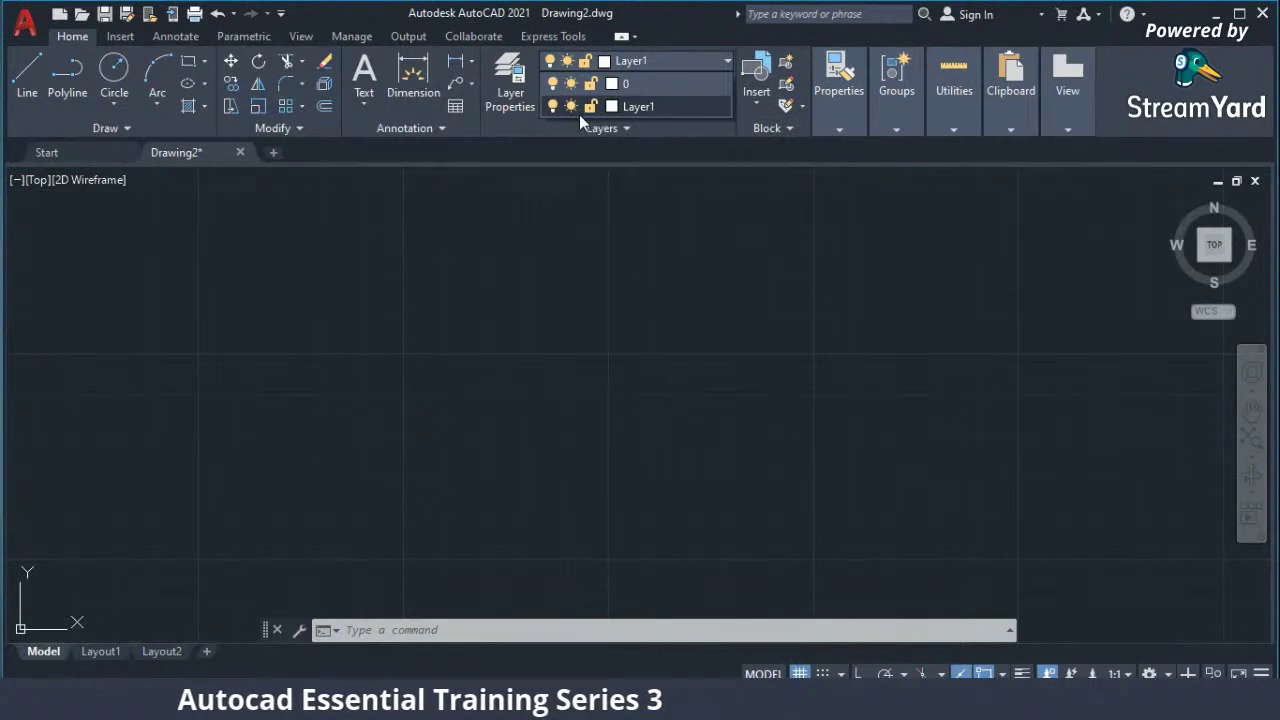
text(la)
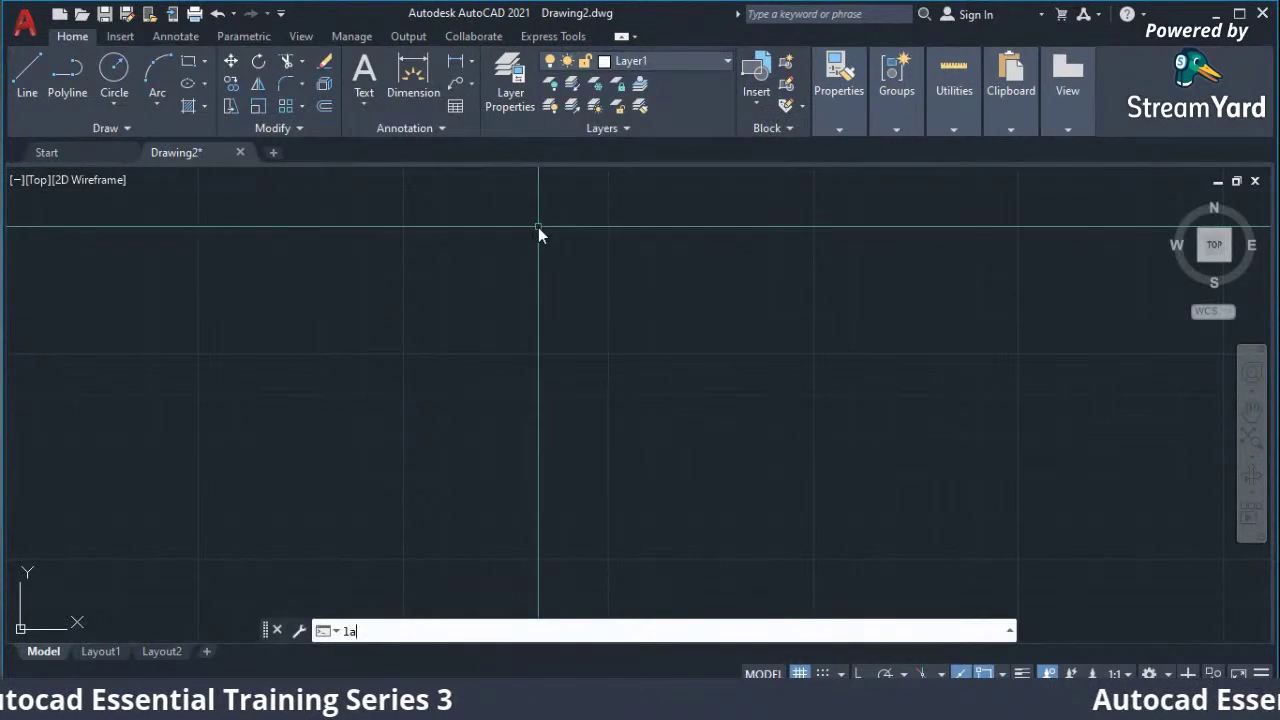
key(Return)
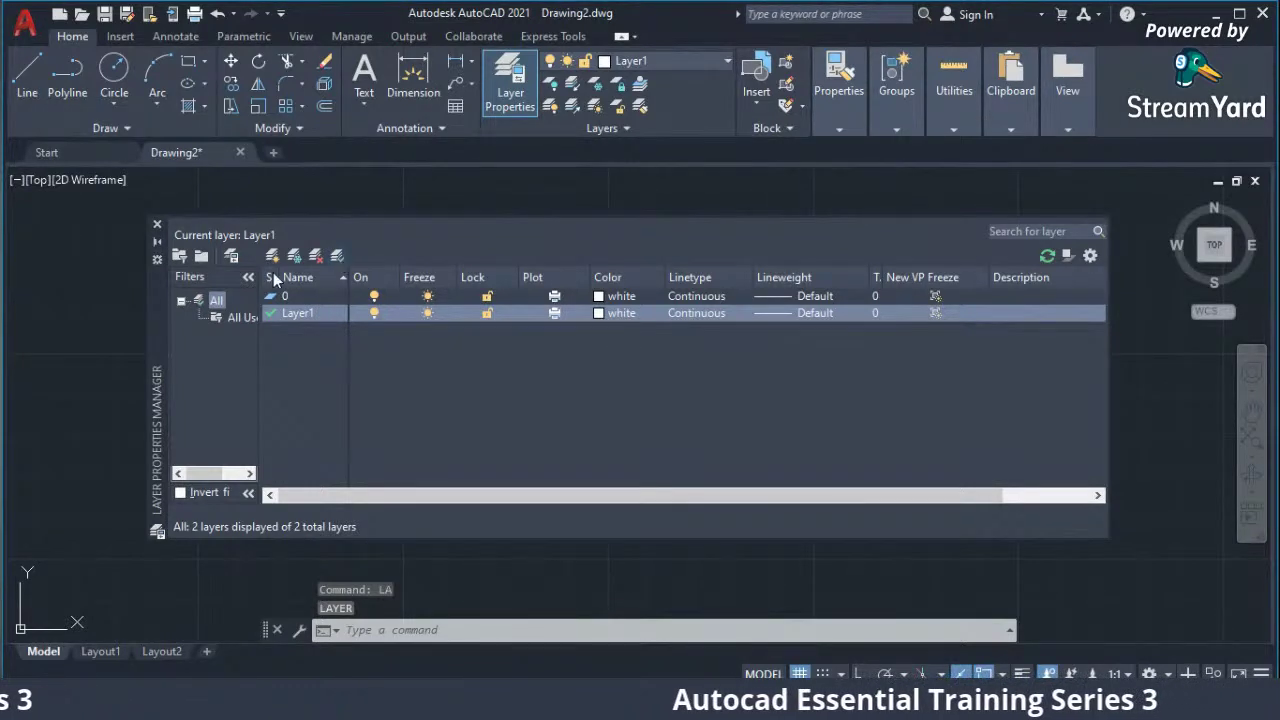
click(515, 92)
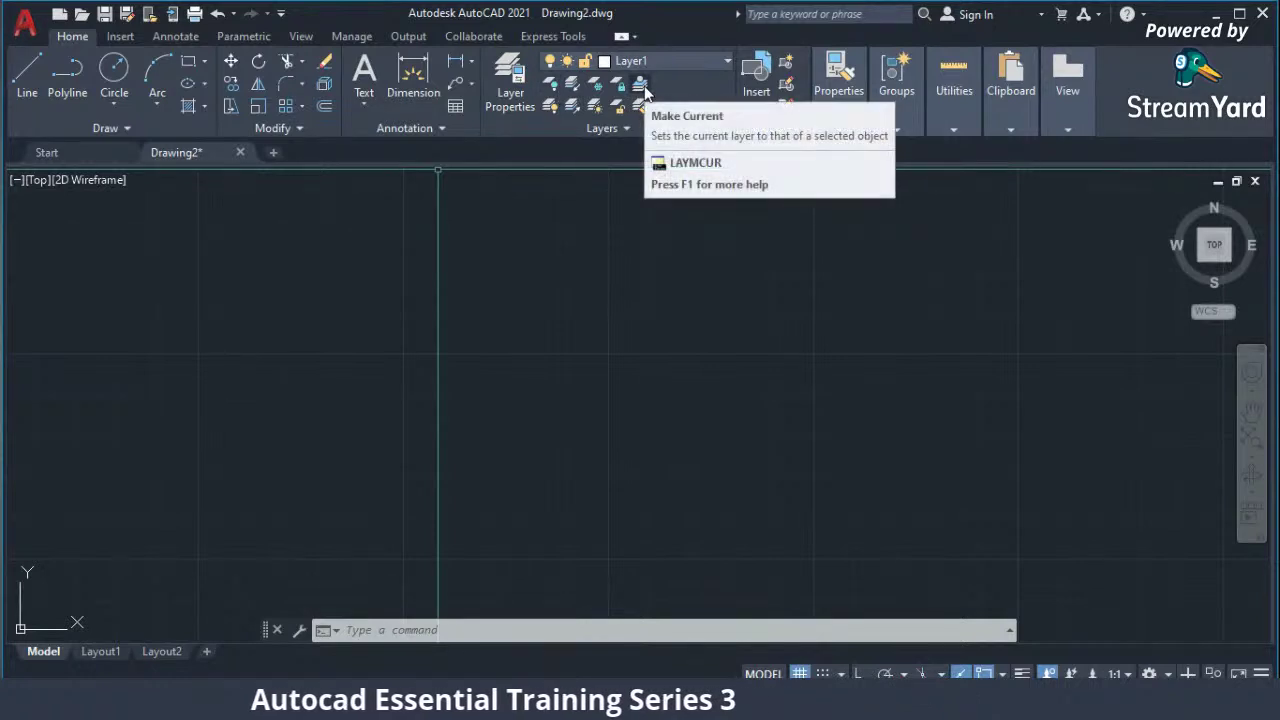
click(494, 352)
text(la)
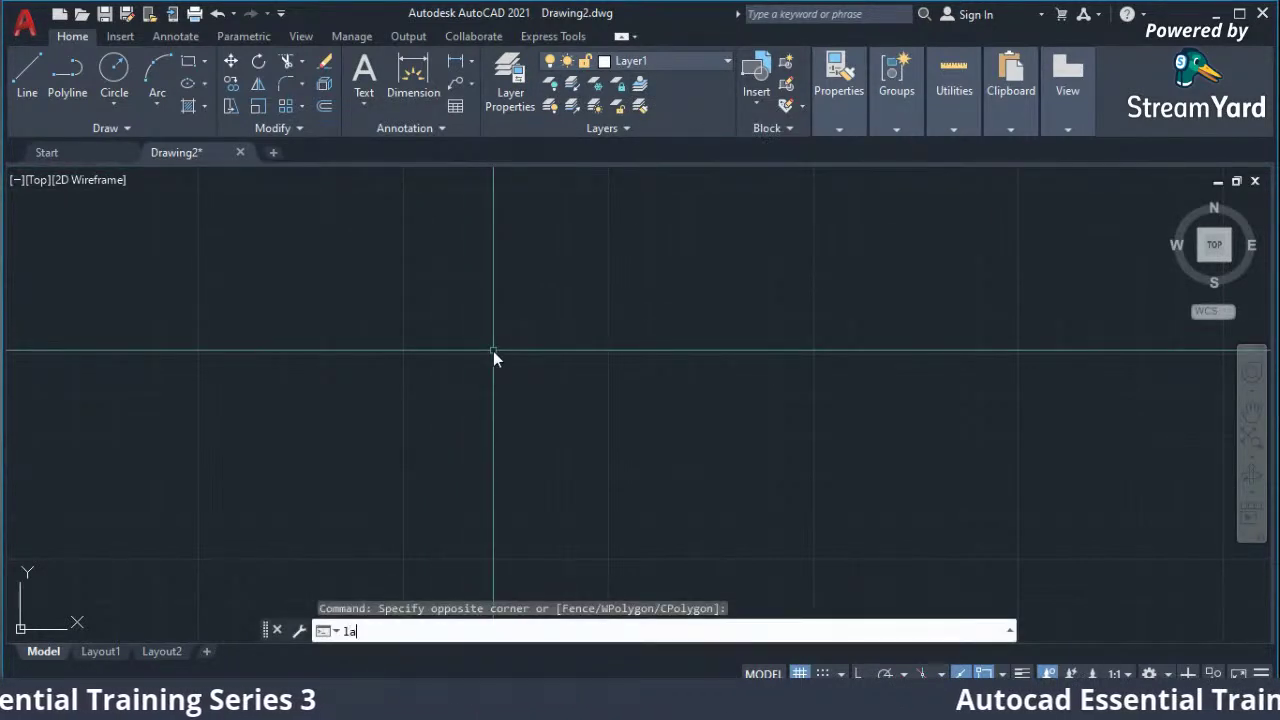
text(mcur)
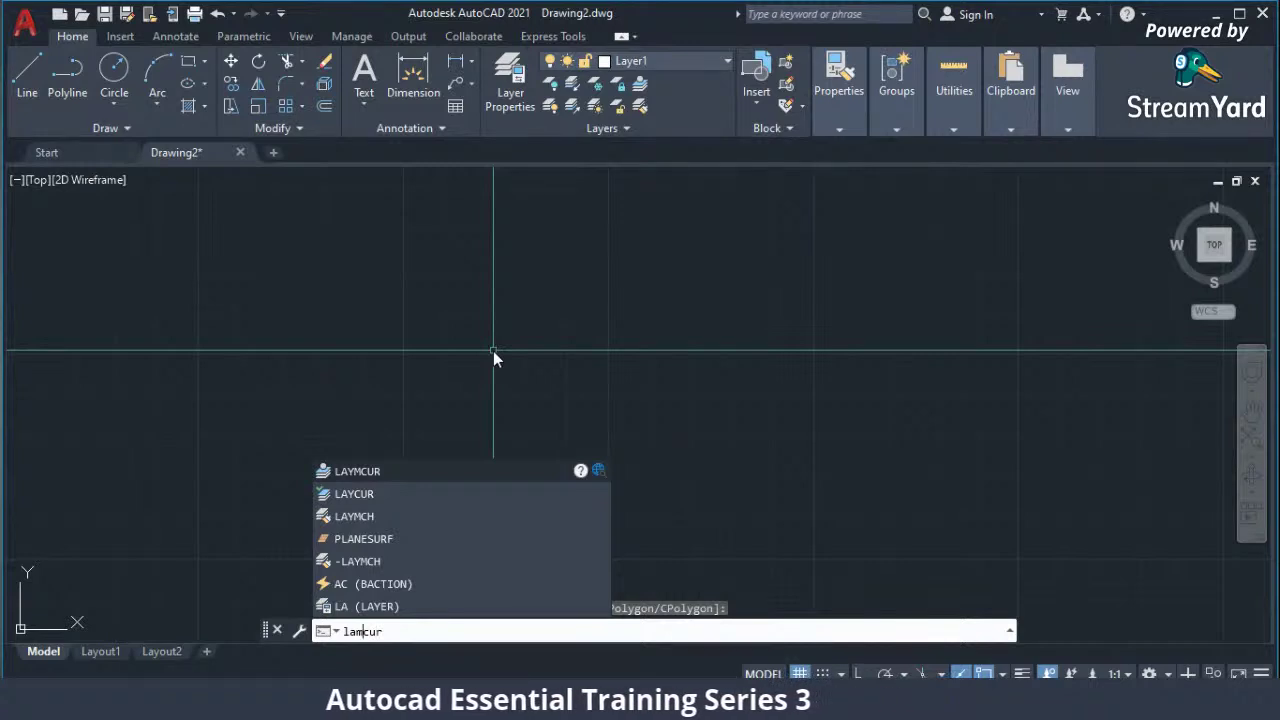
key(Left)
key(Left)
key(Left)
key(Left)
text(y)
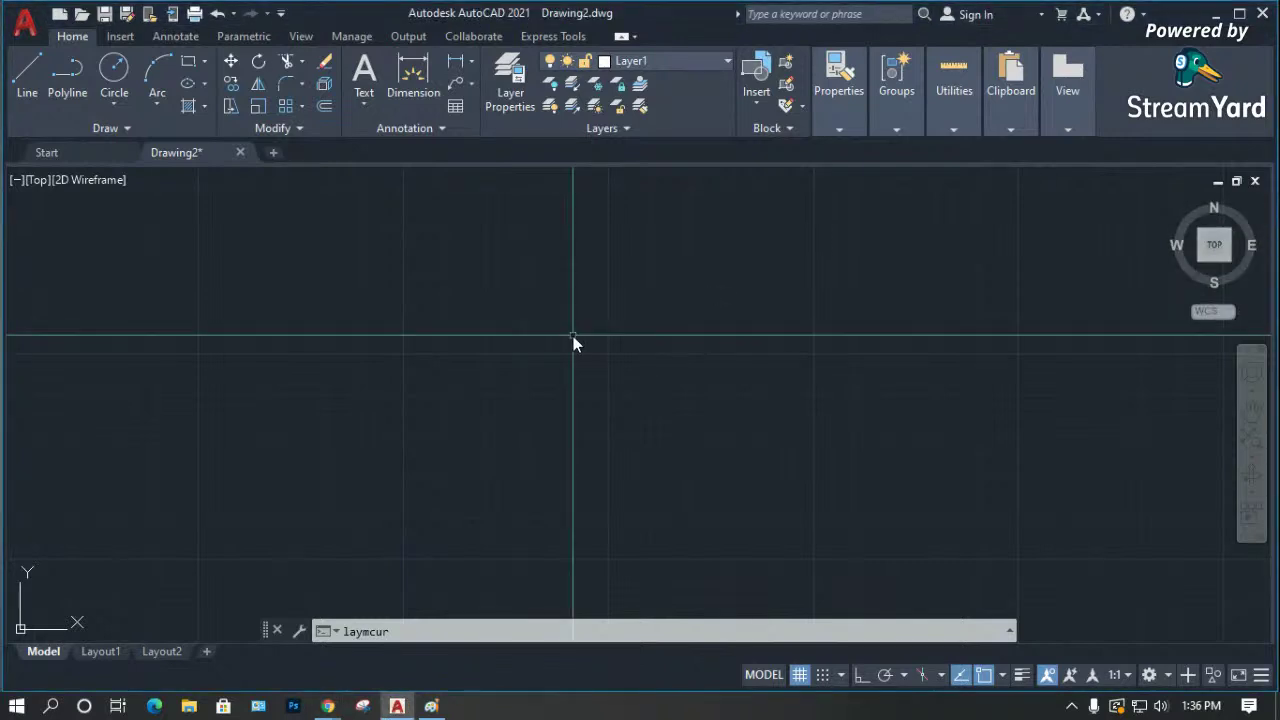
key(Return)
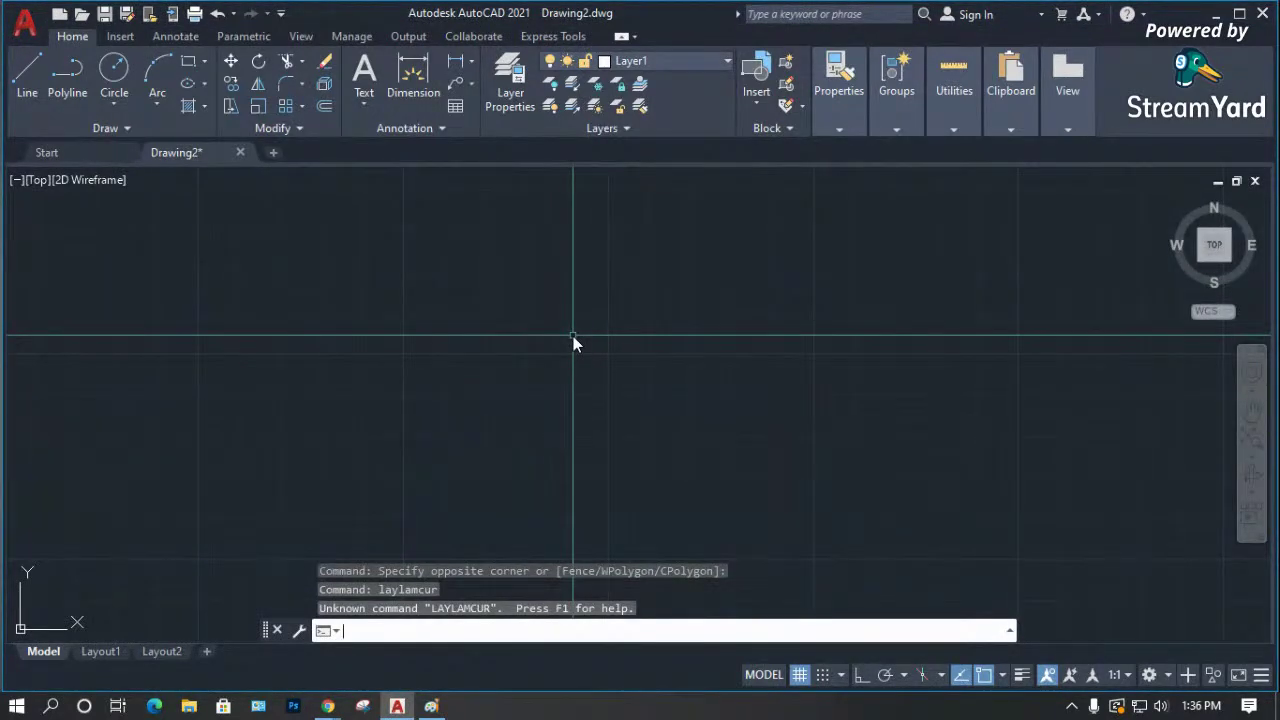
text(la)
key(Return)
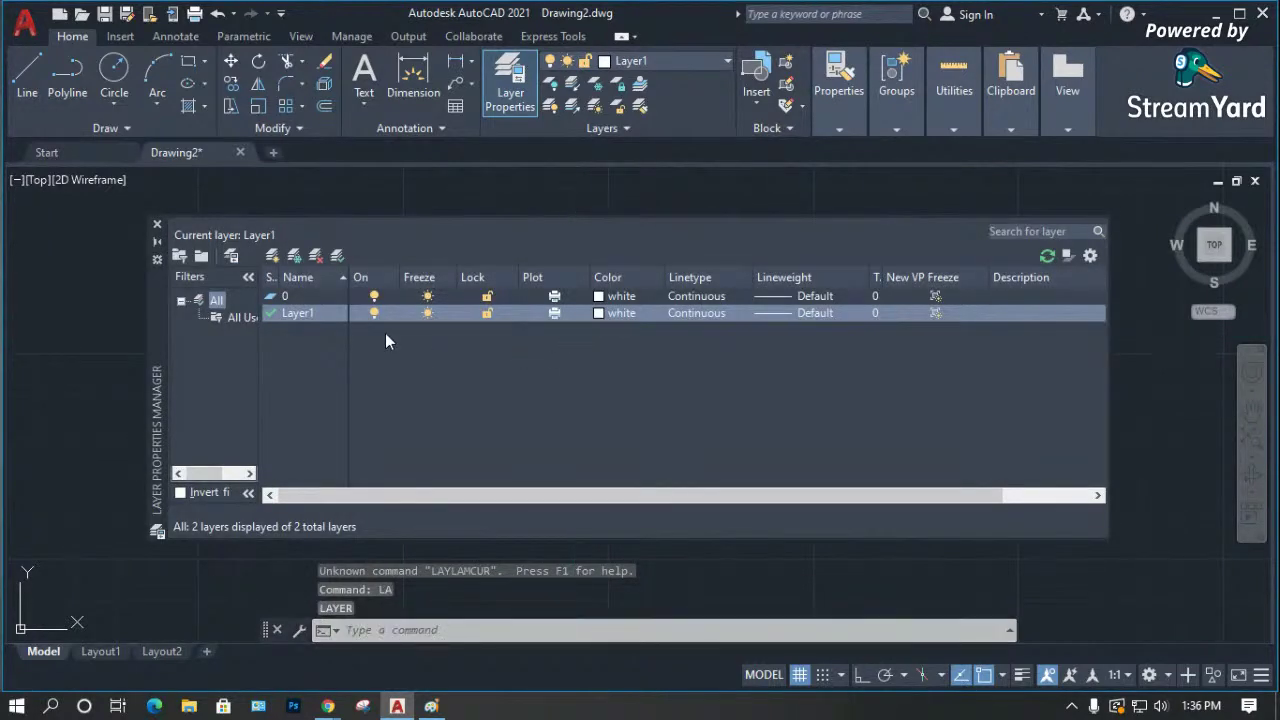
Rename Layer1 to 'Wall' in the layer list.
click(313, 314)
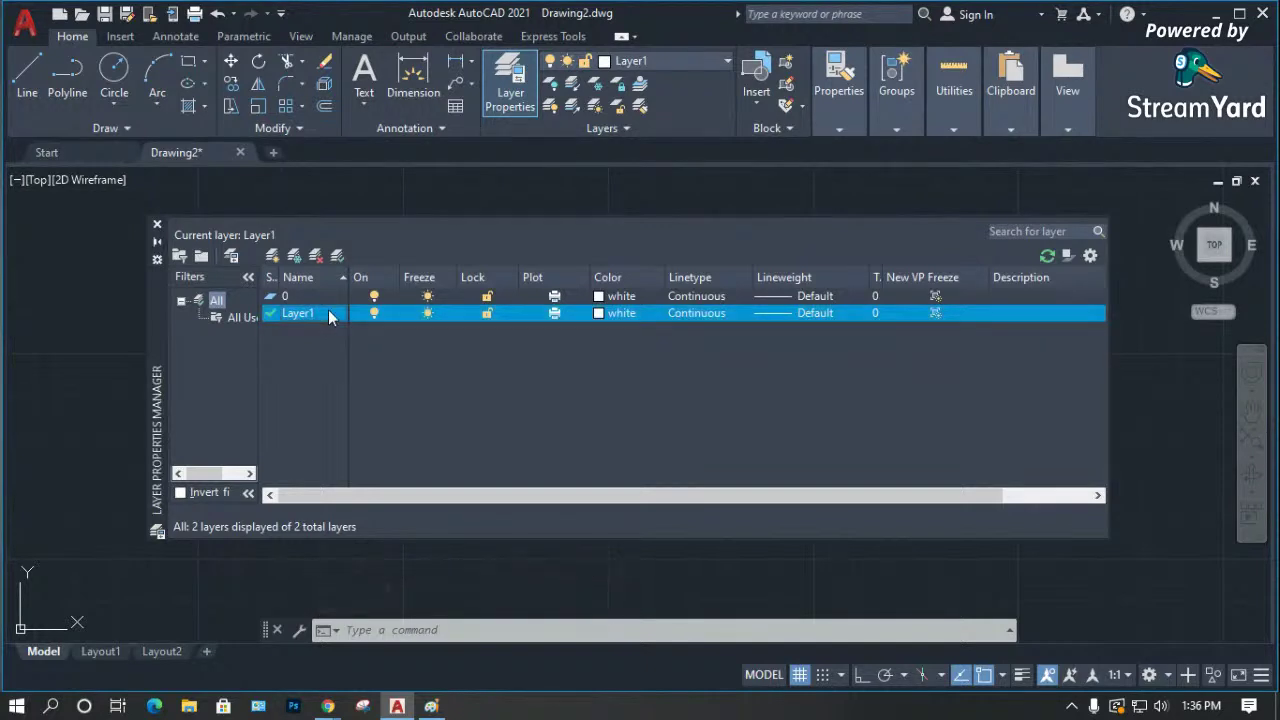
click(308, 313)
text(Wall)
key(Return)
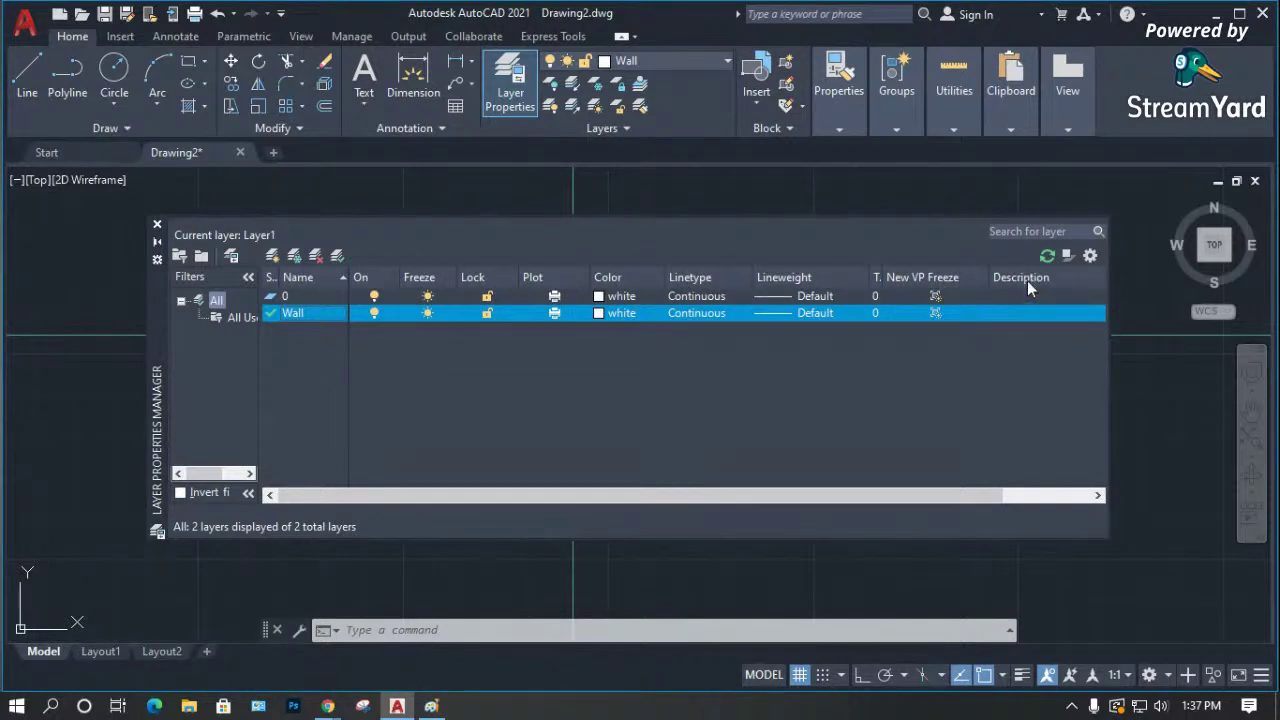
Turn the Wall layer off and back on, then toggle its Plot setting off and on.
drag(884, 280, 924, 290)
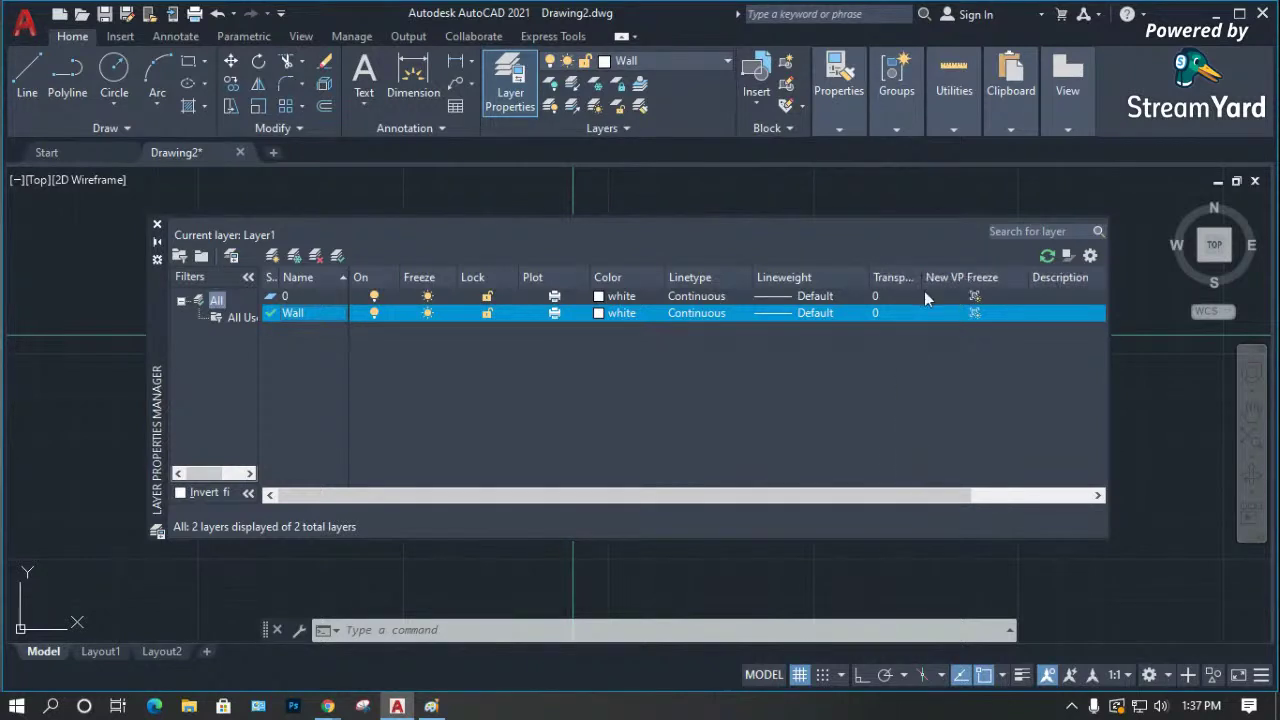
click(374, 314)
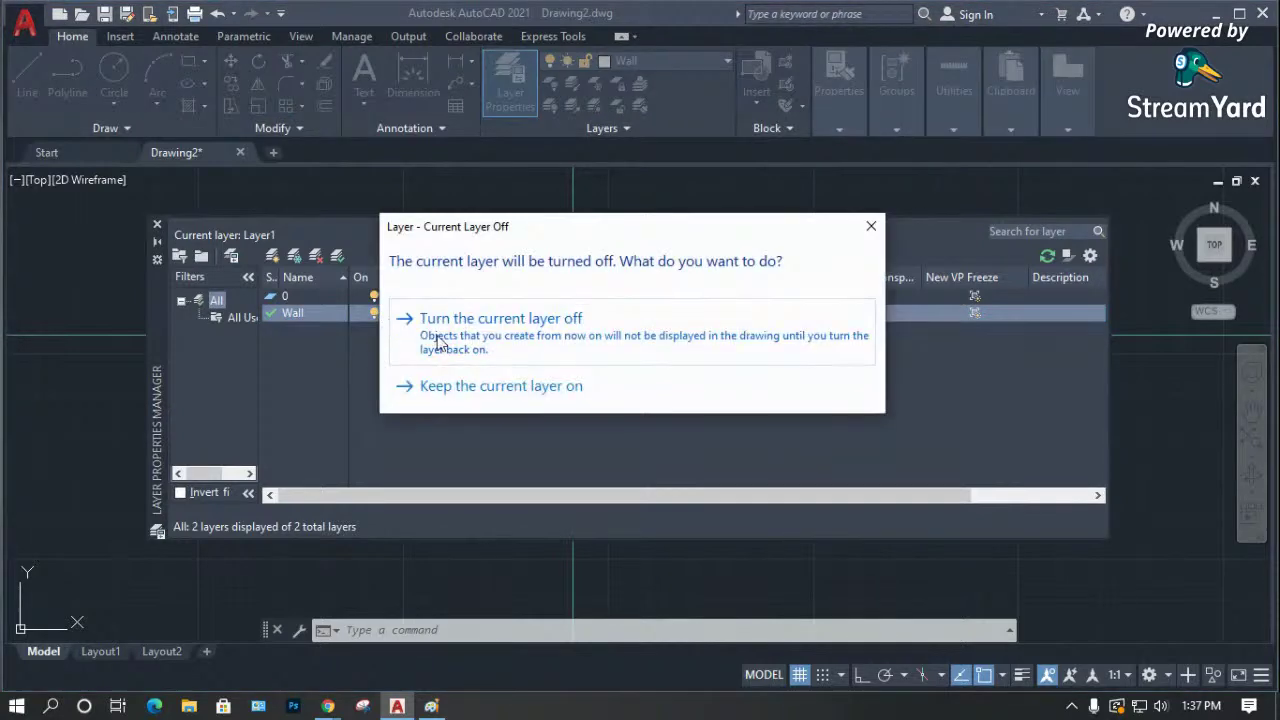
click(556, 384)
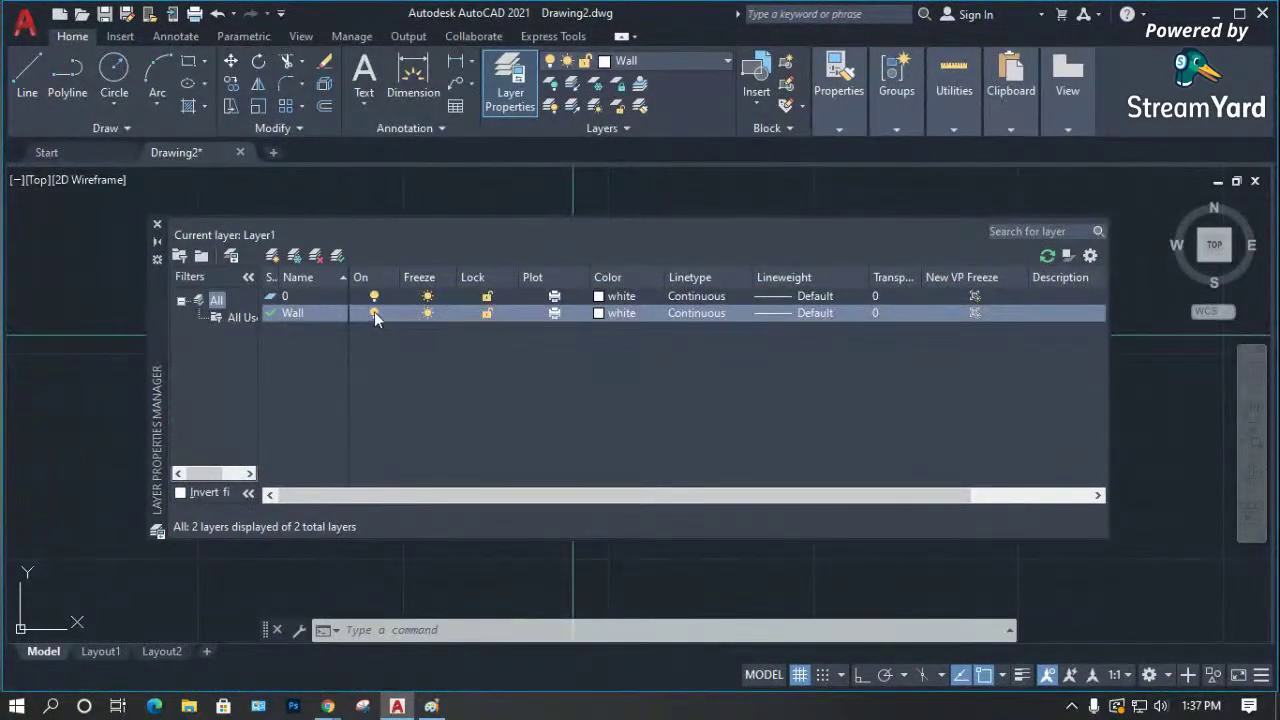
click(374, 314)
click(500, 322)
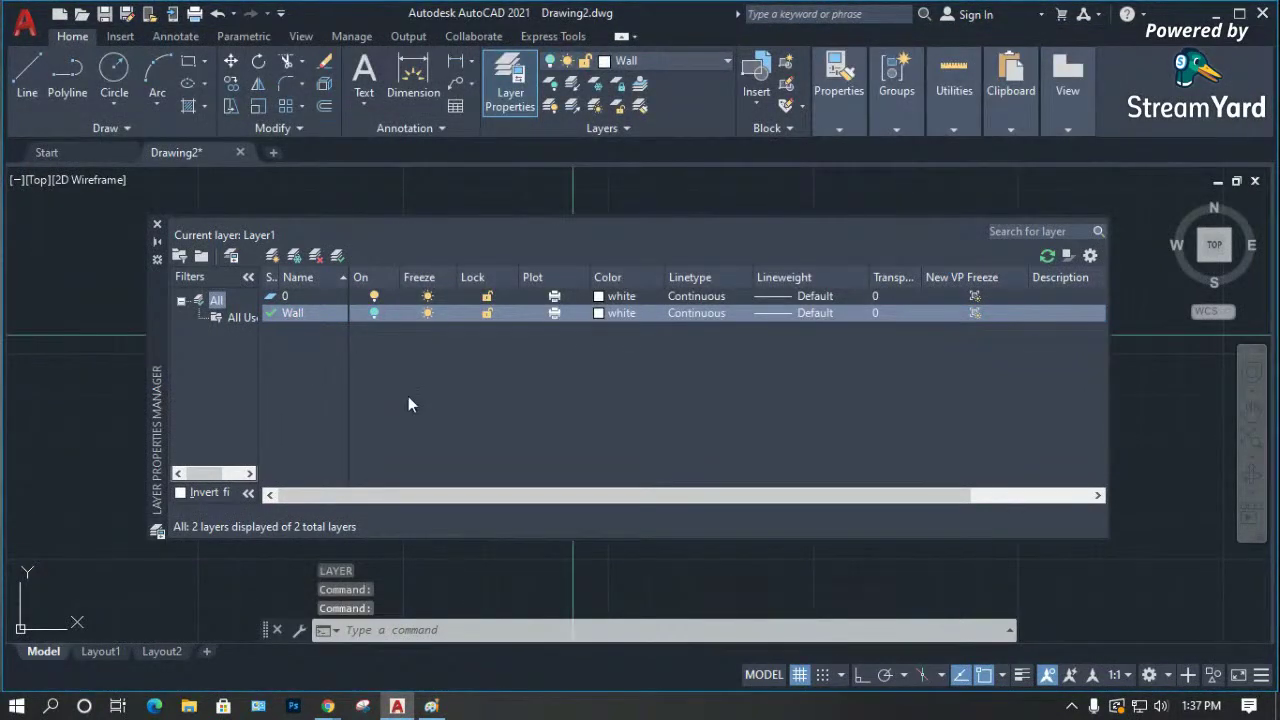
click(374, 314)
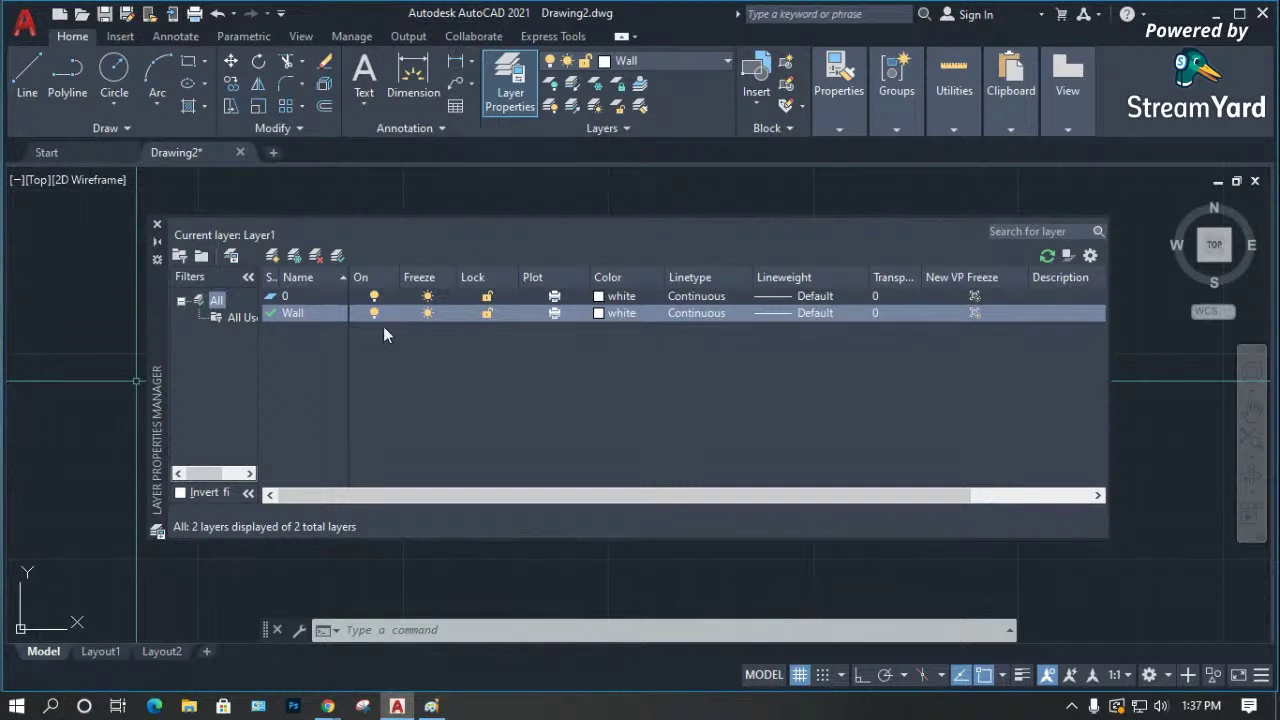
click(557, 314)
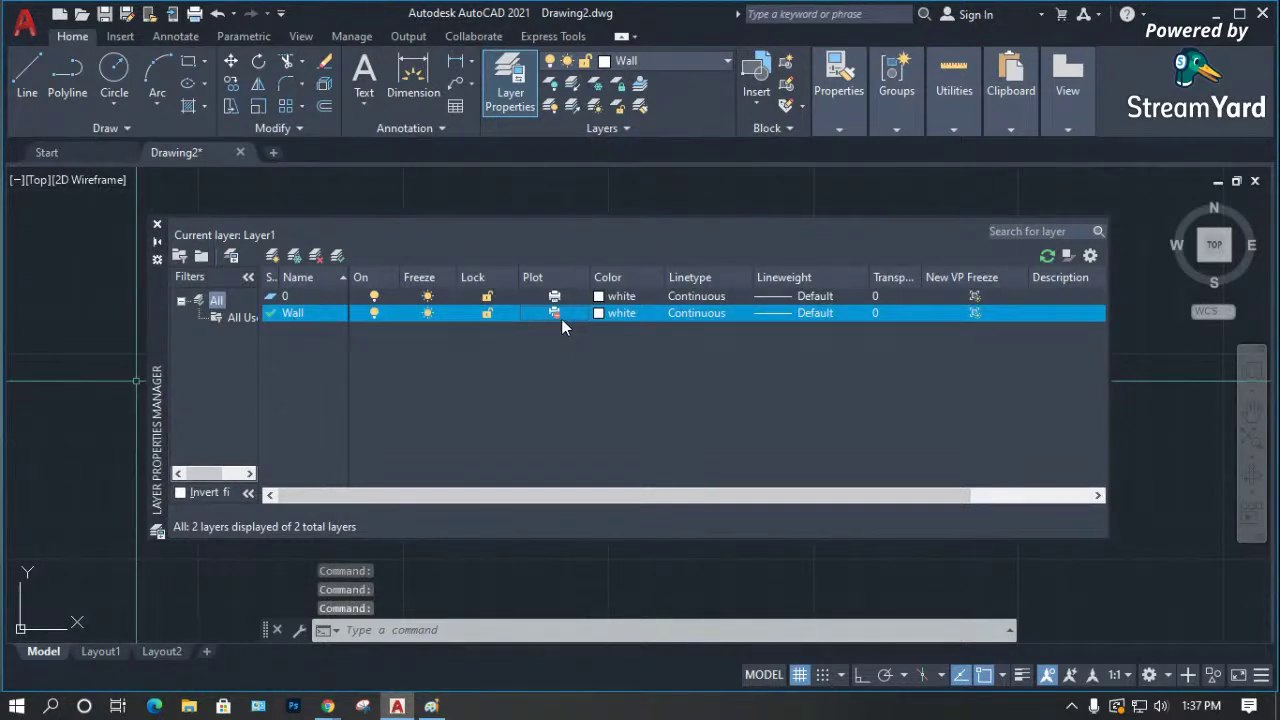
click(560, 318)
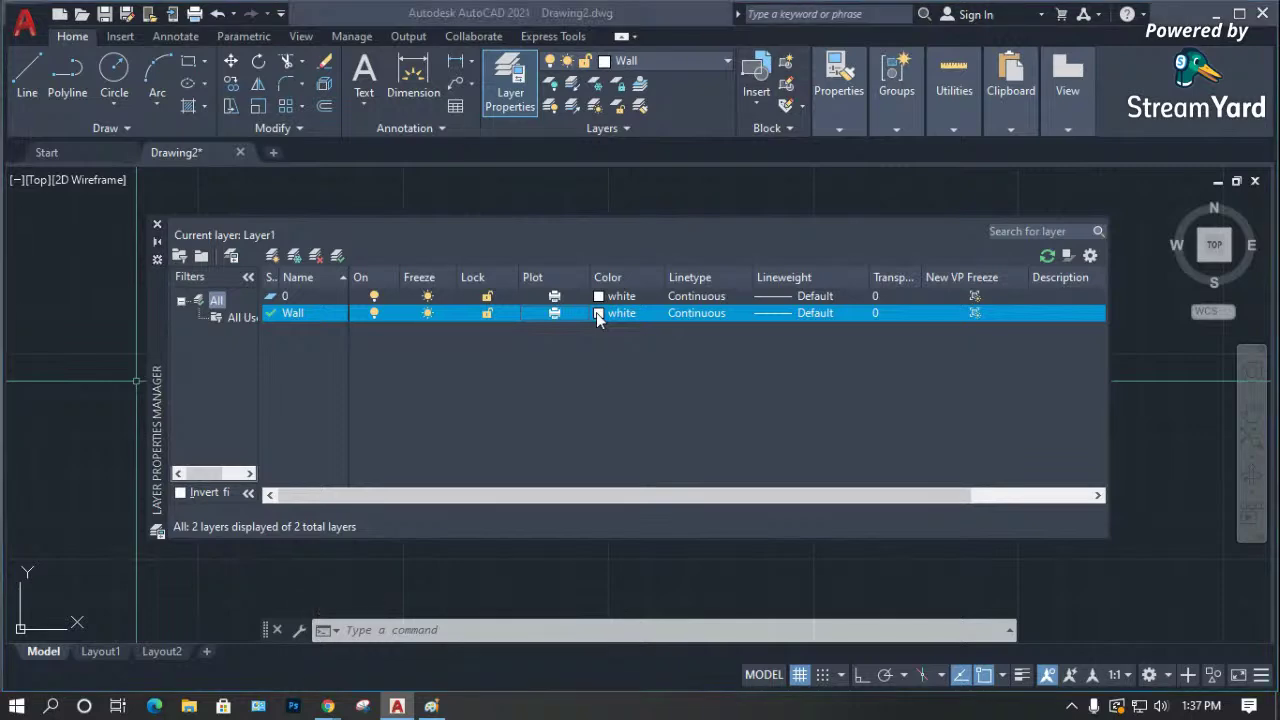
Review Wall's colour and linetype choices, keeping it white and Continuous.
click(598, 316)
drag(575, 188, 681, 170)
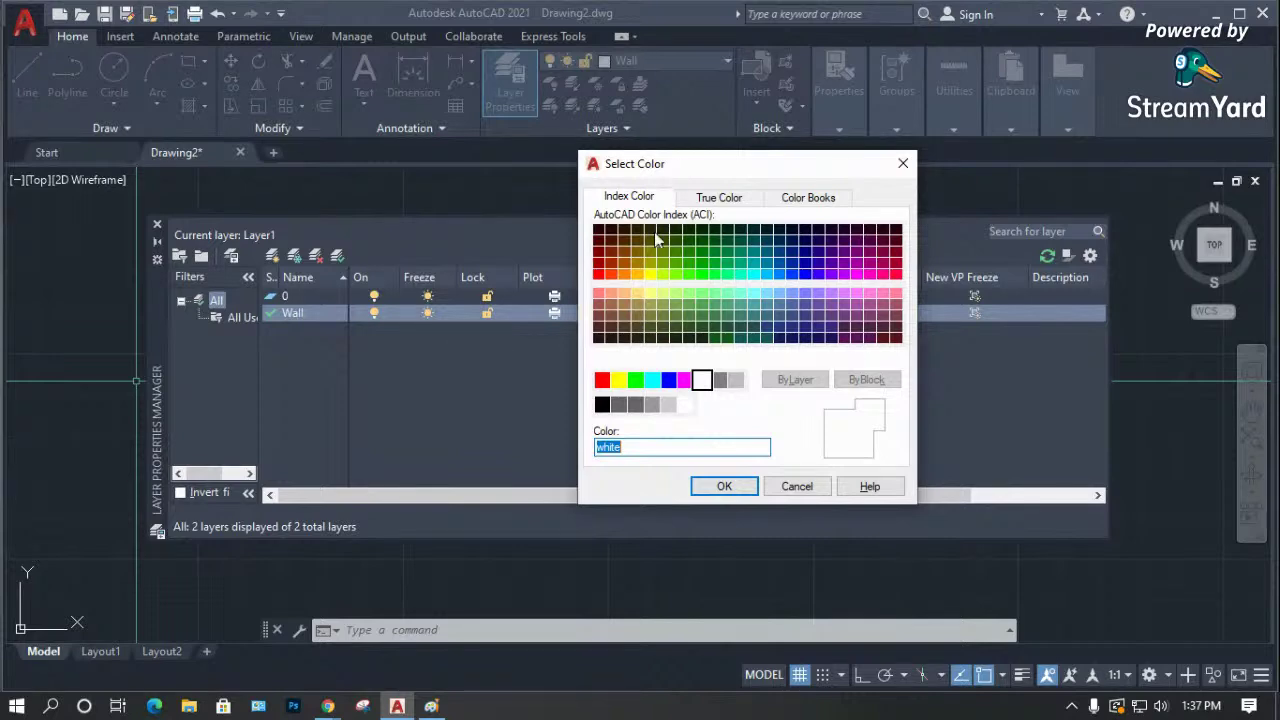
click(788, 489)
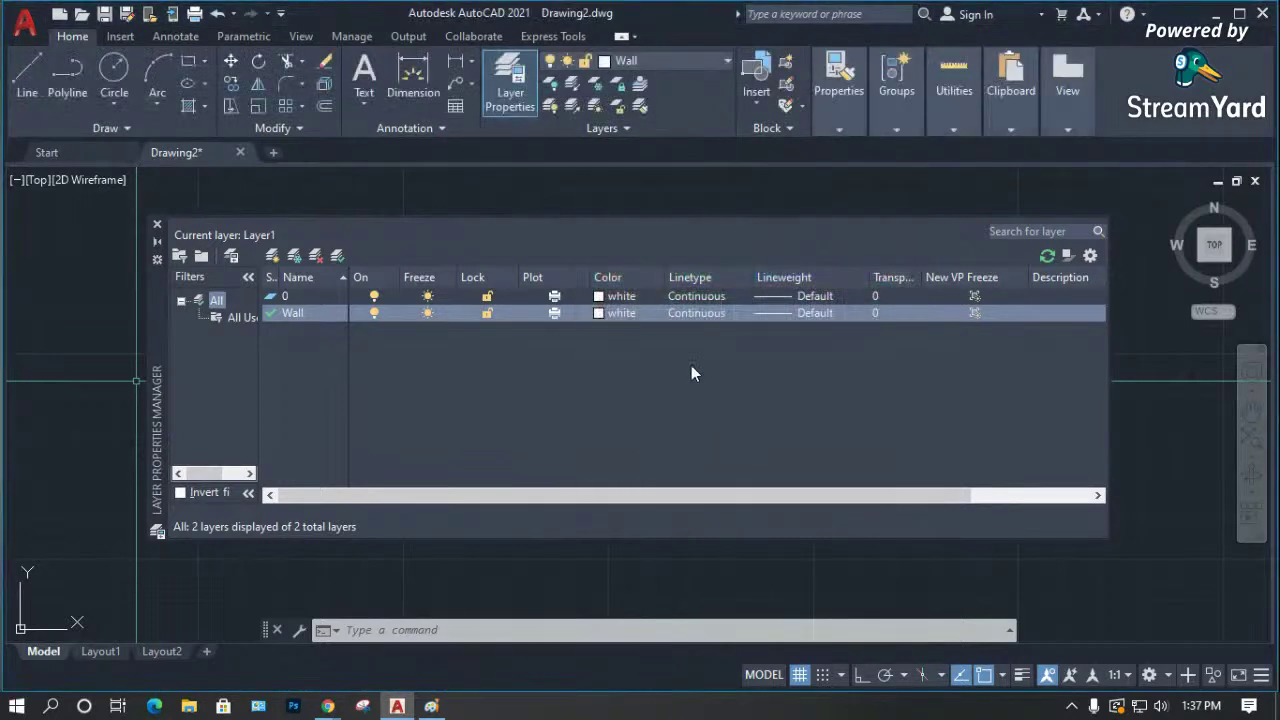
click(702, 313)
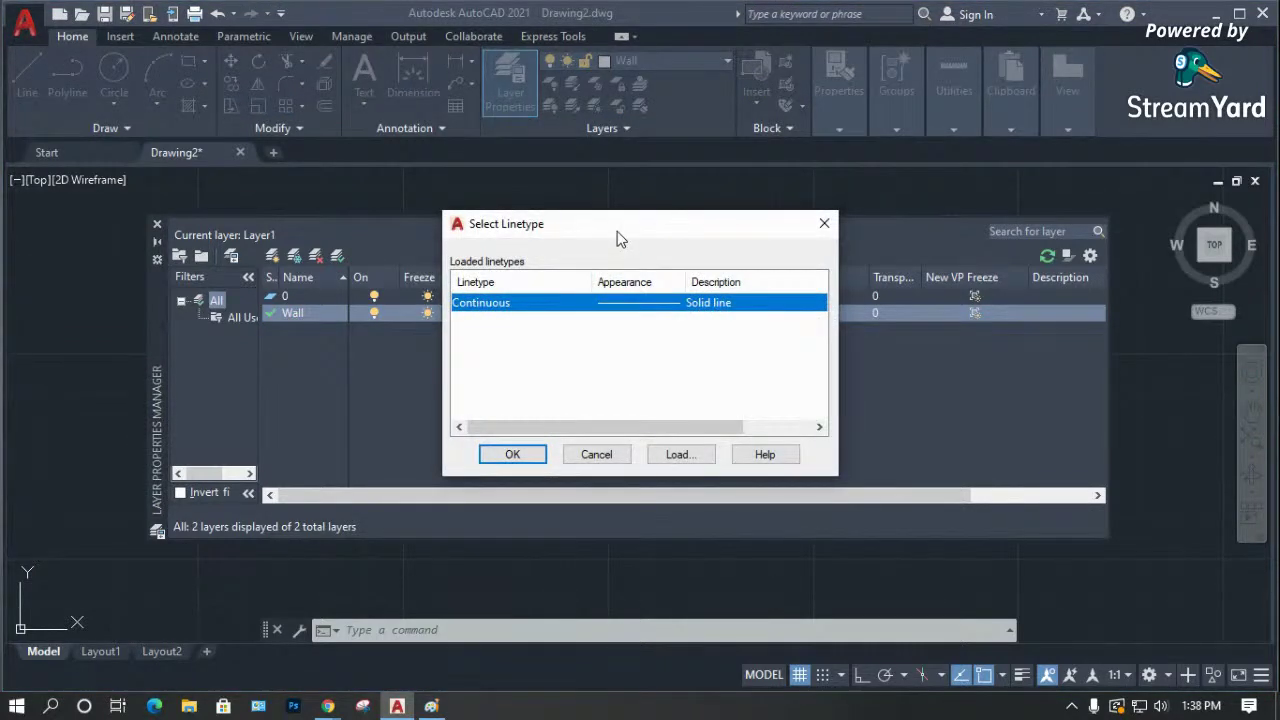
drag(624, 226, 671, 236)
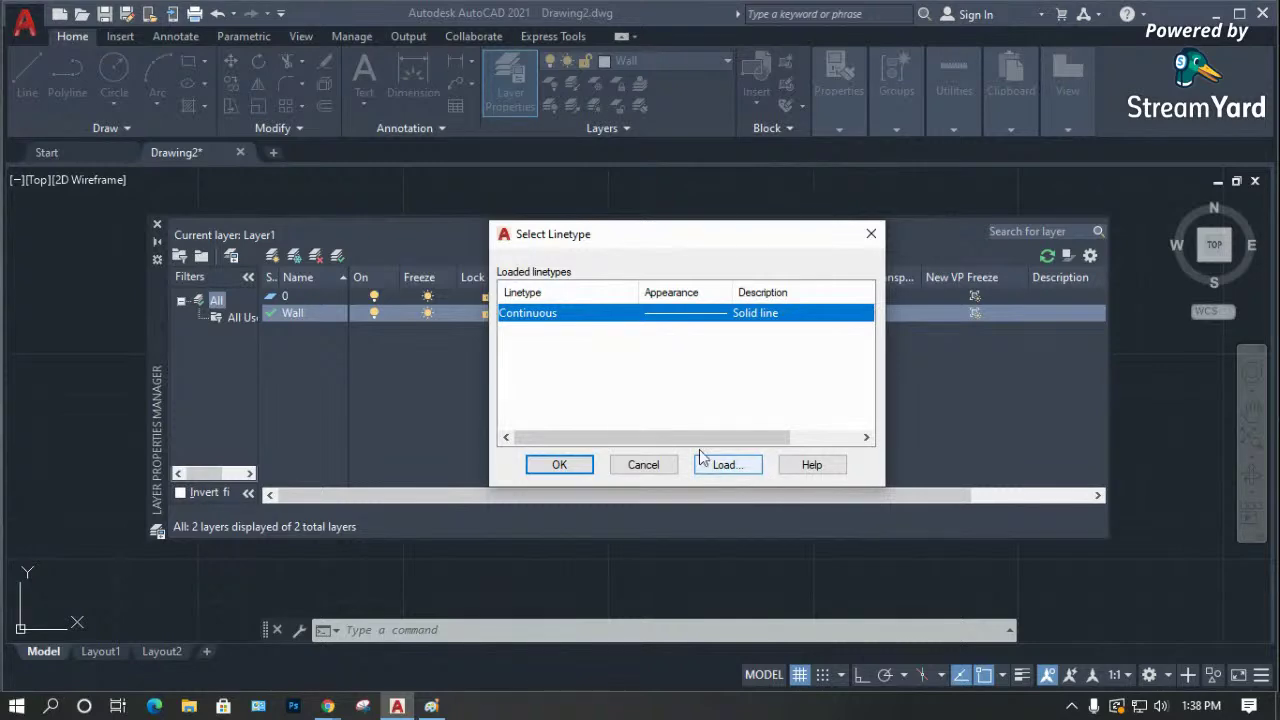
click(640, 467)
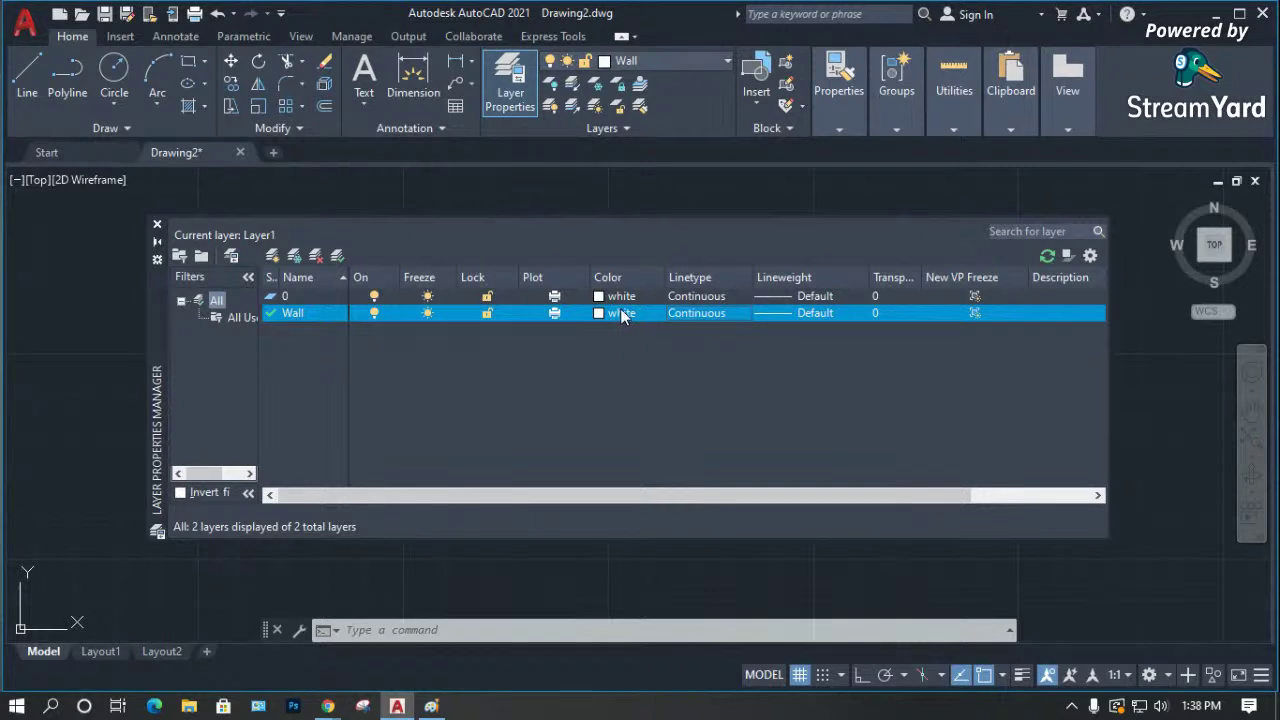
Check Wall's lineweight and transparency, keeping Default and 0, then add a new layer.
click(774, 314)
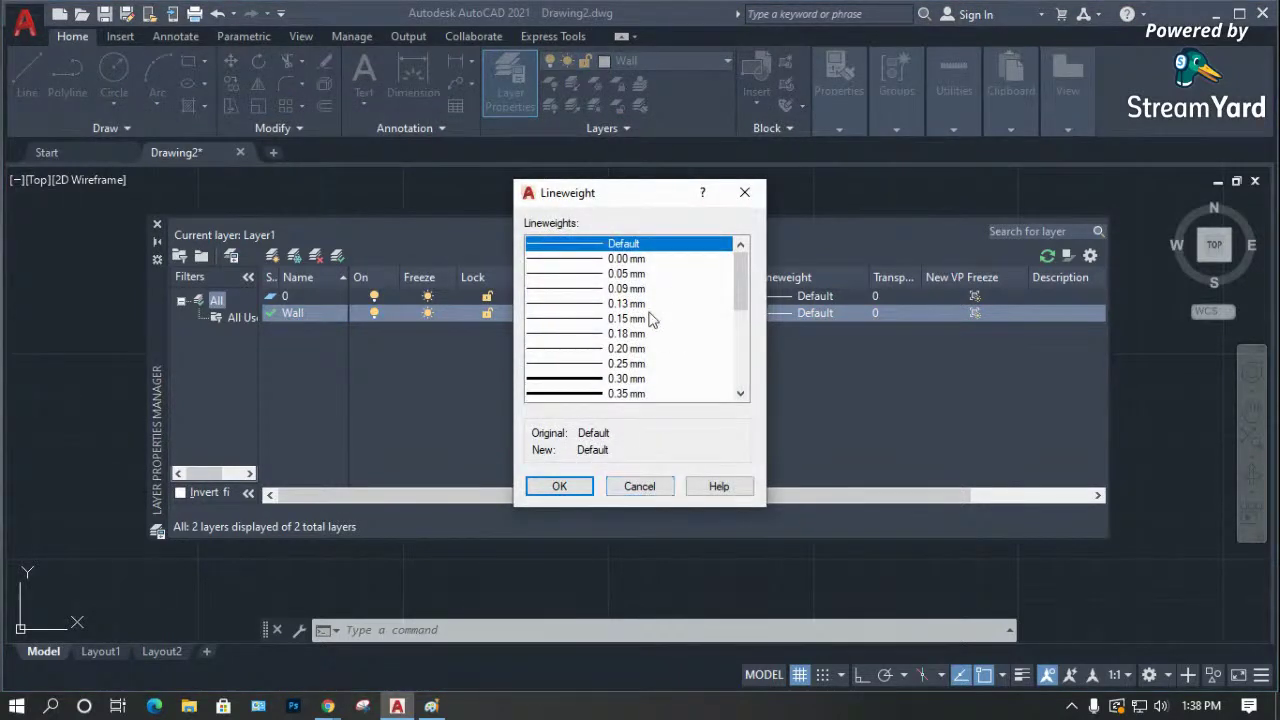
click(640, 487)
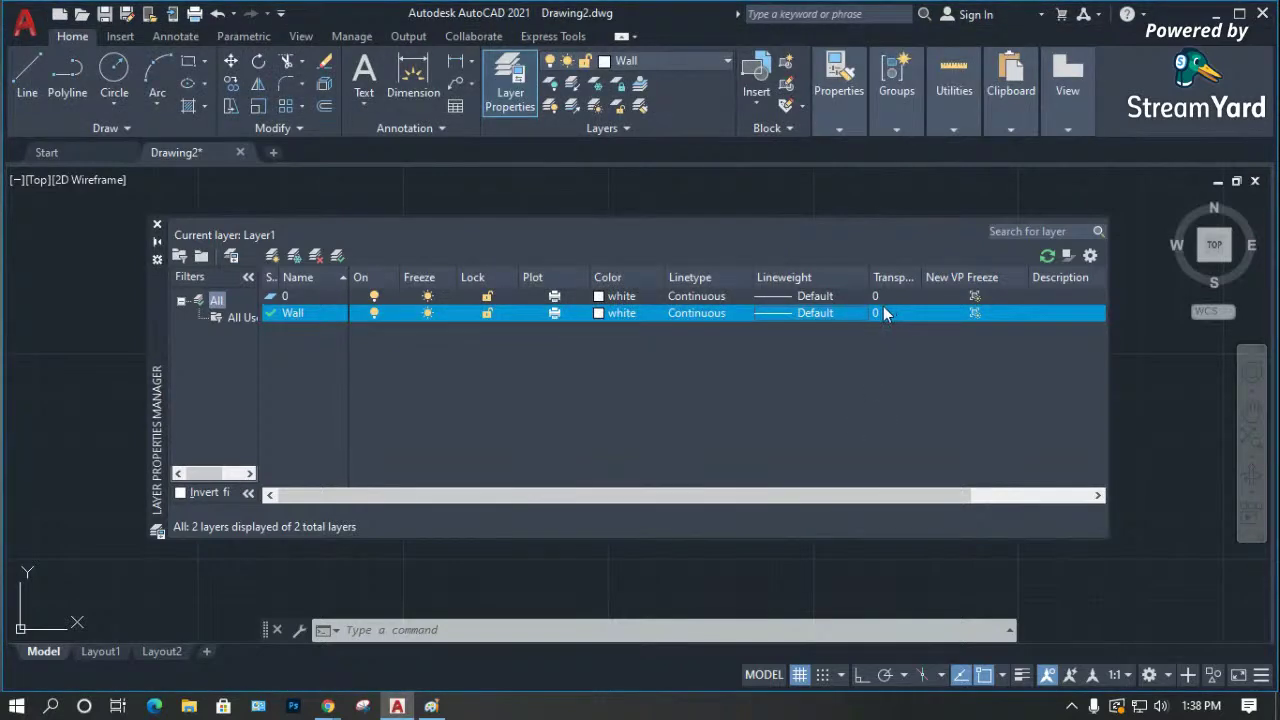
click(884, 314)
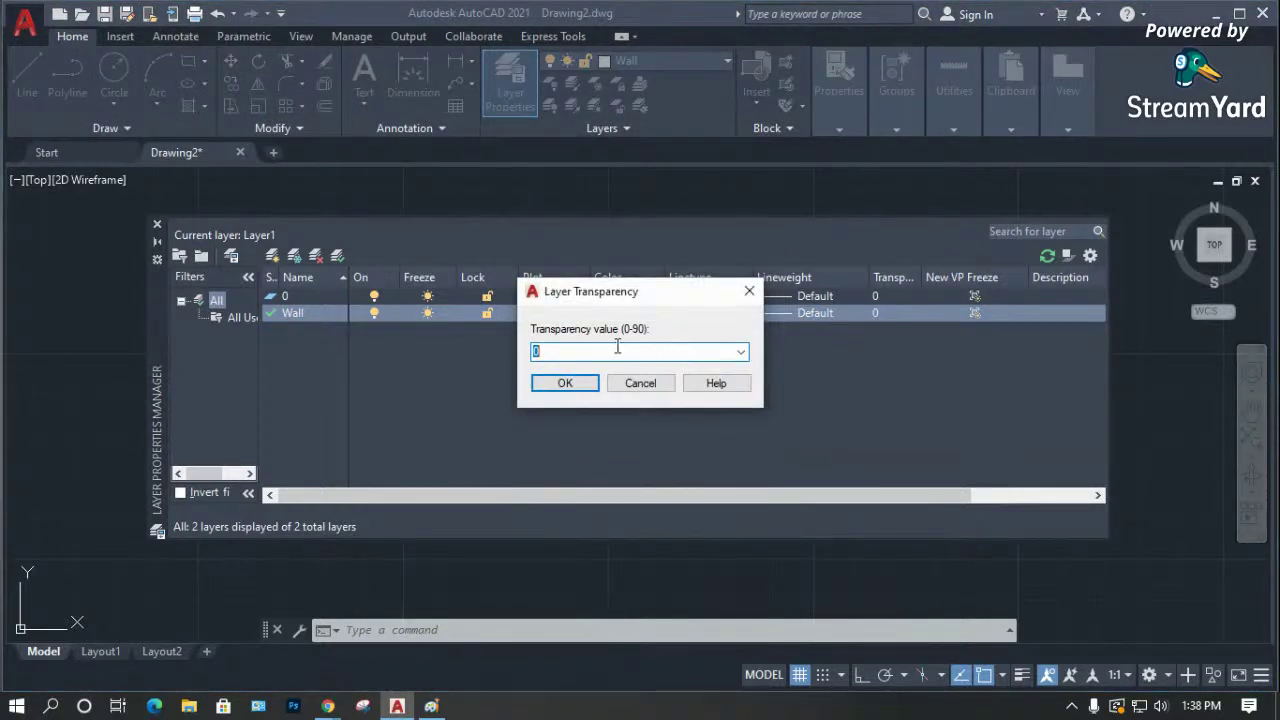
click(646, 387)
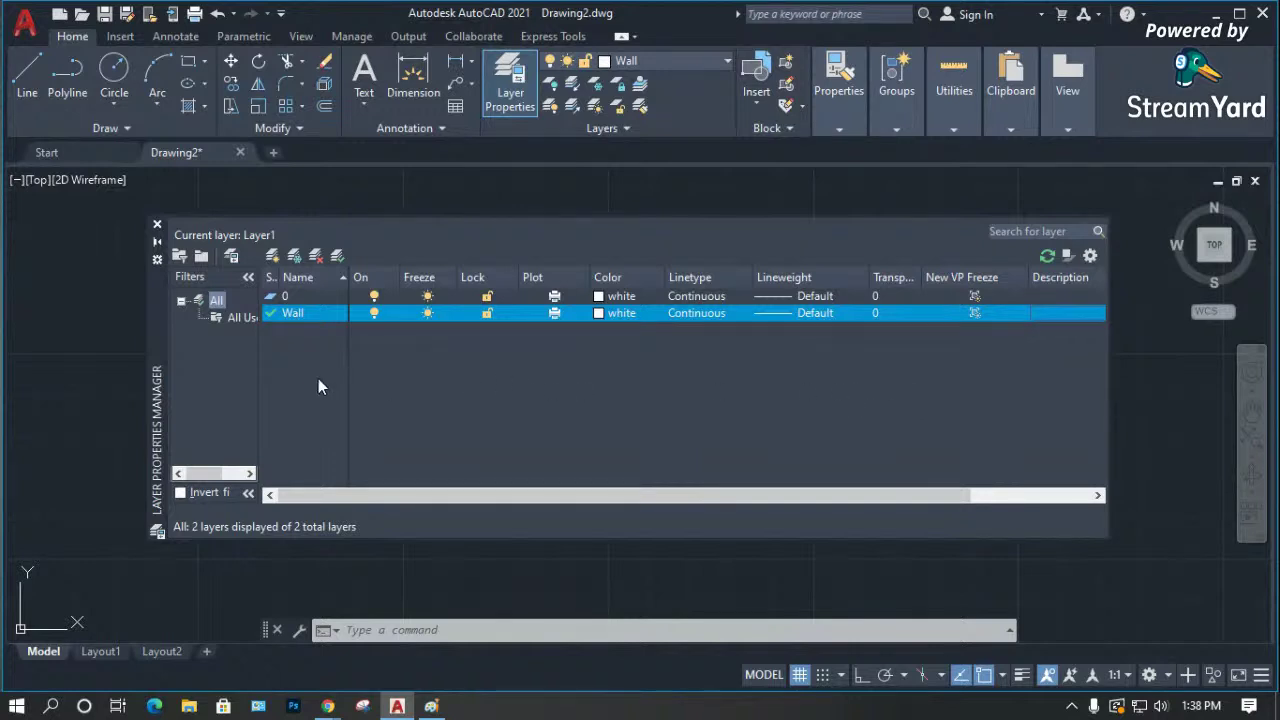
click(272, 256)
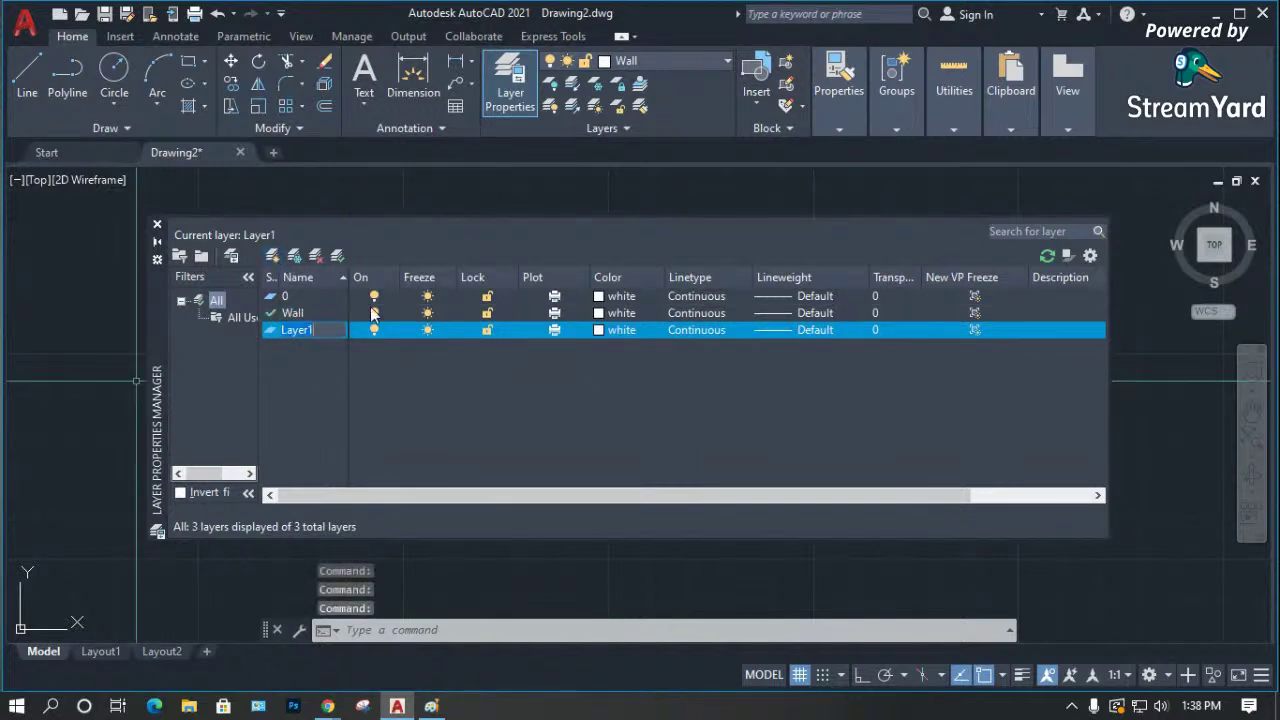
Accept the default name Layer1 and leave its colour white after checking the colour picker.
key(Return)
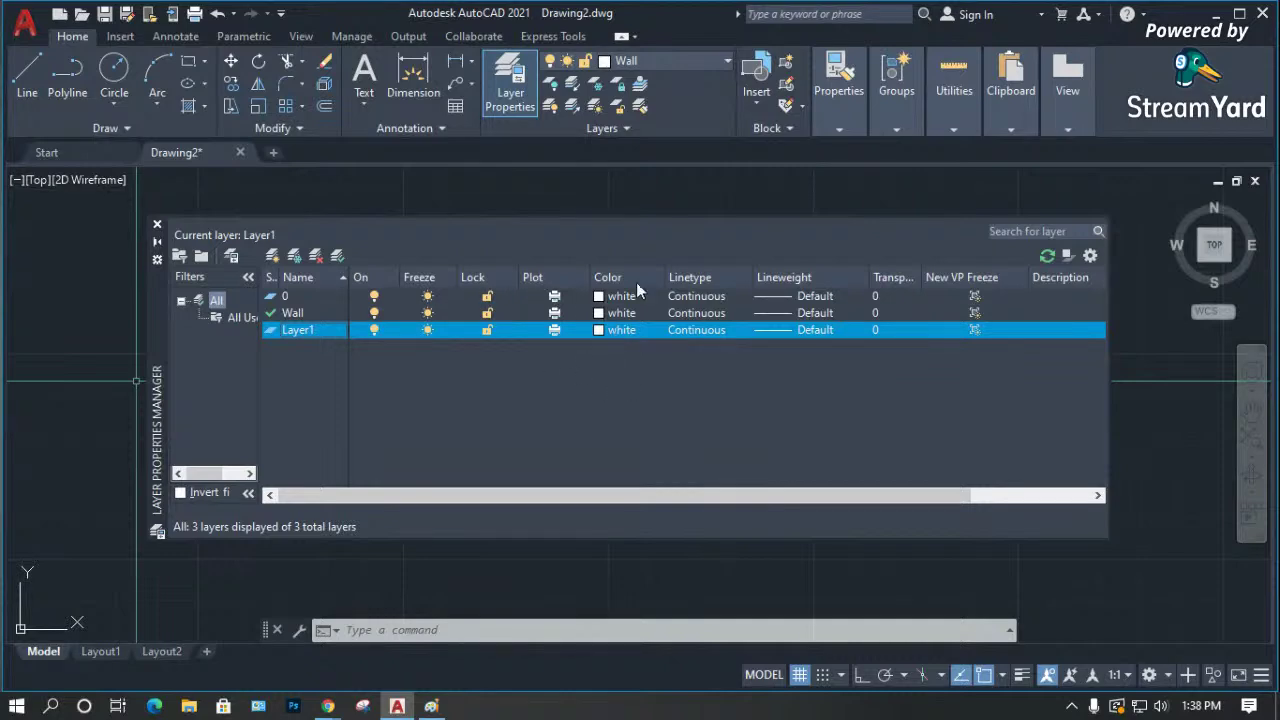
click(606, 333)
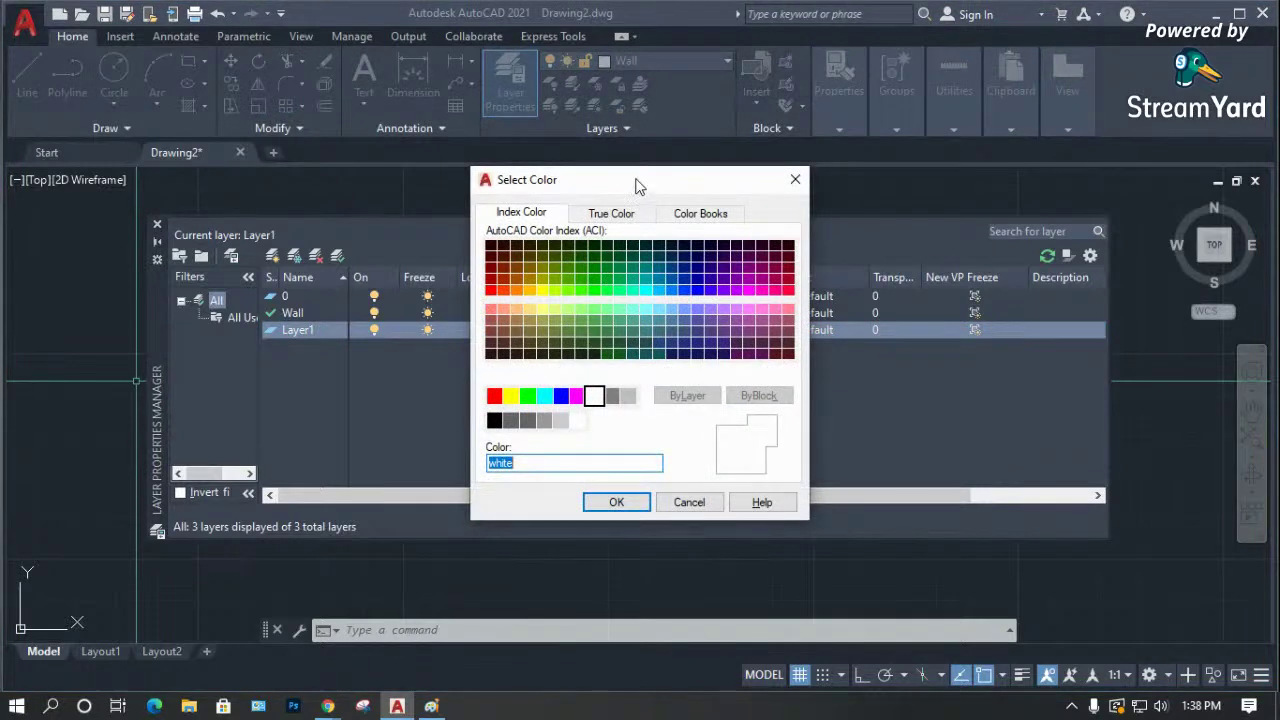
drag(636, 186, 614, 179)
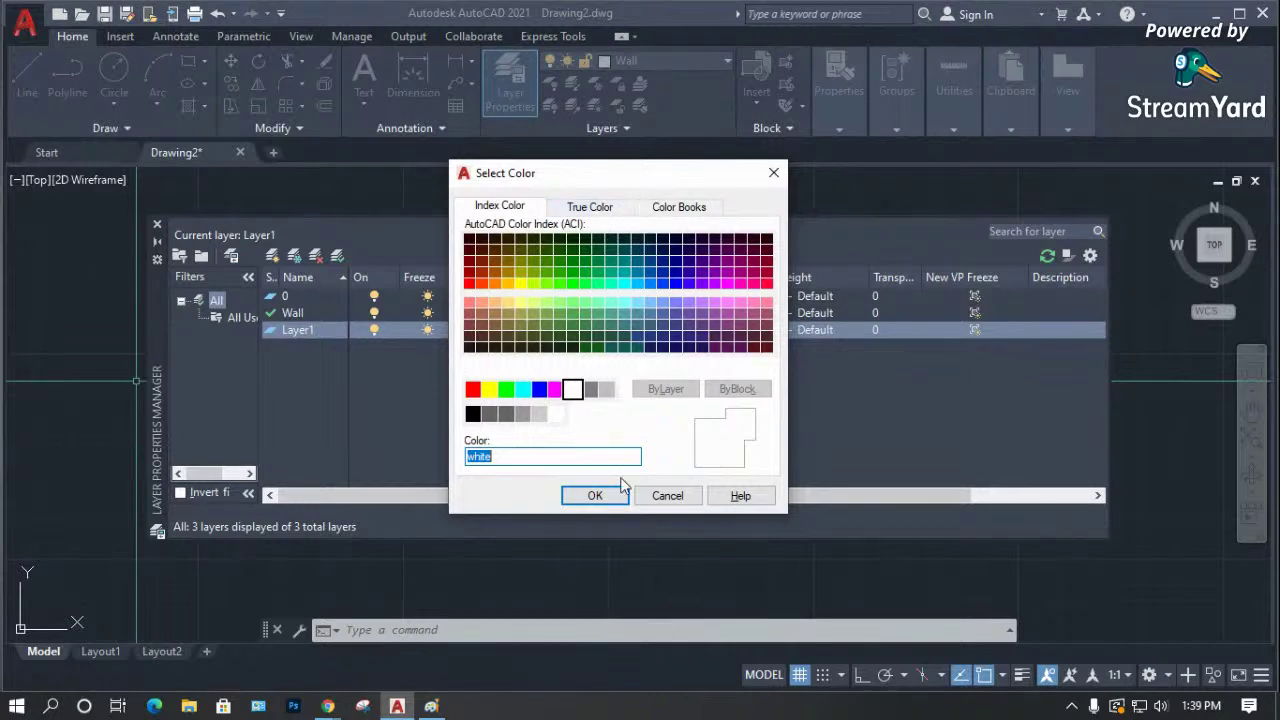
click(667, 495)
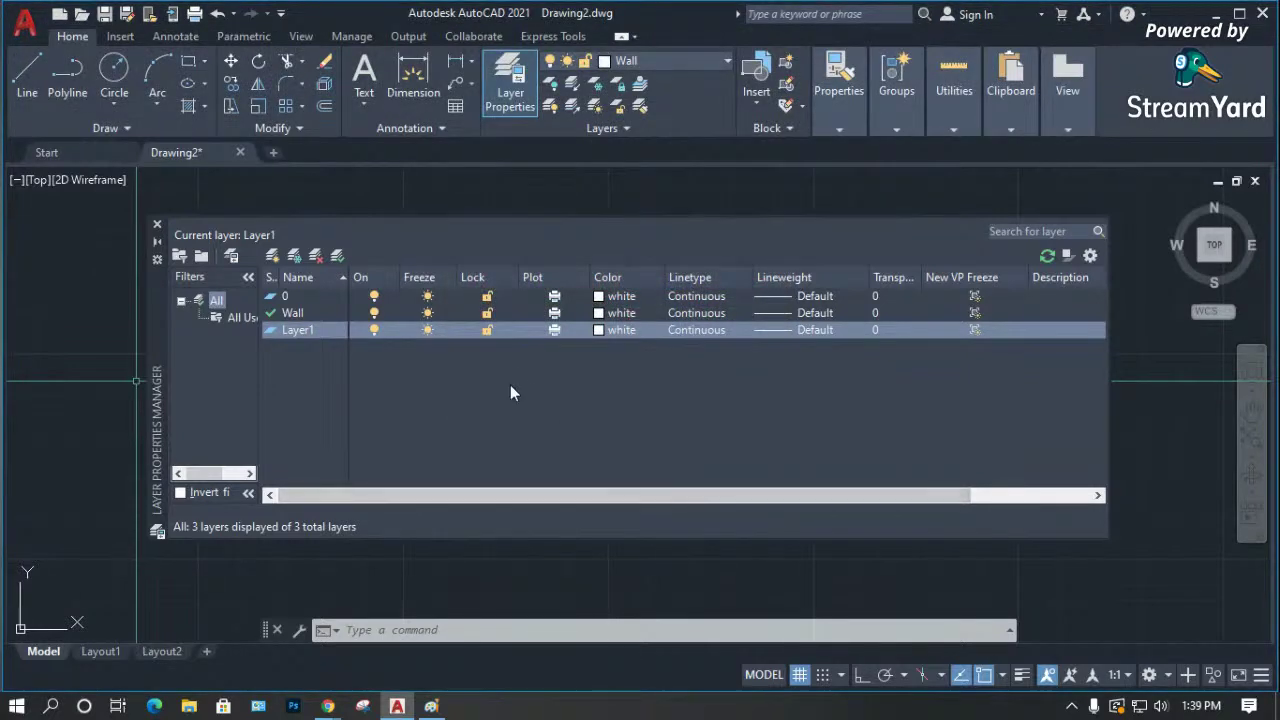
click(600, 333)
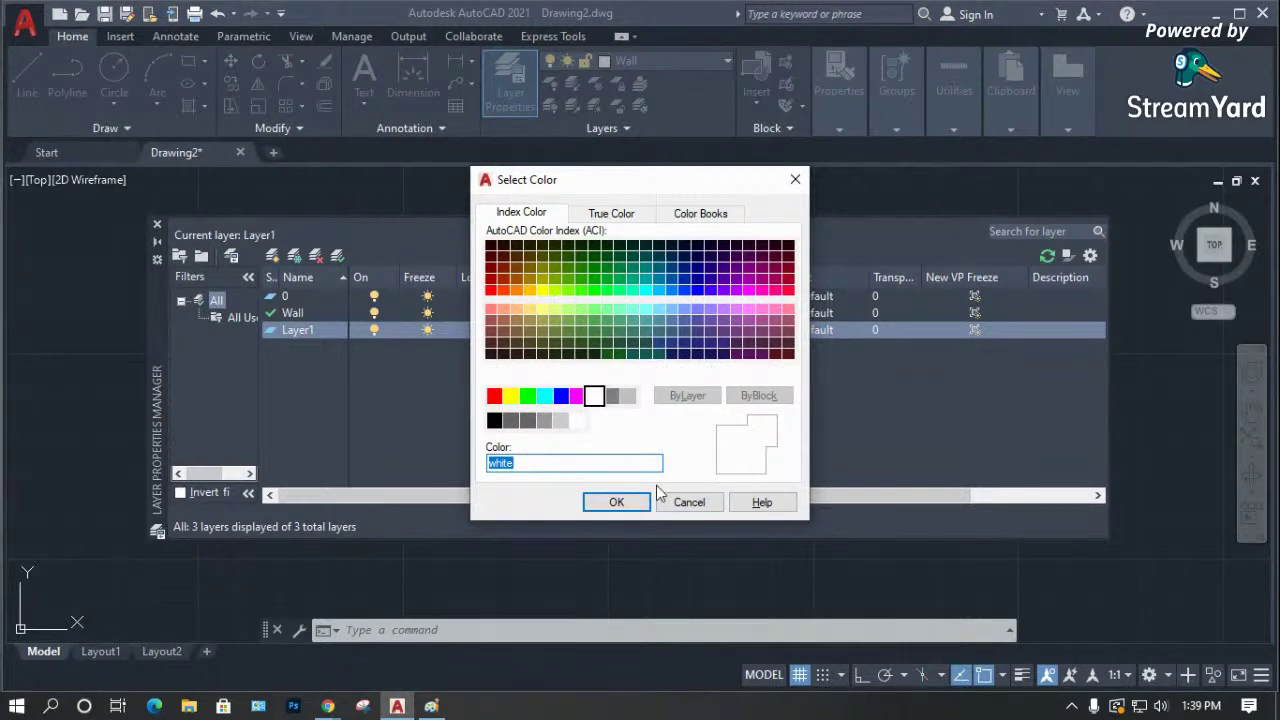
click(688, 503)
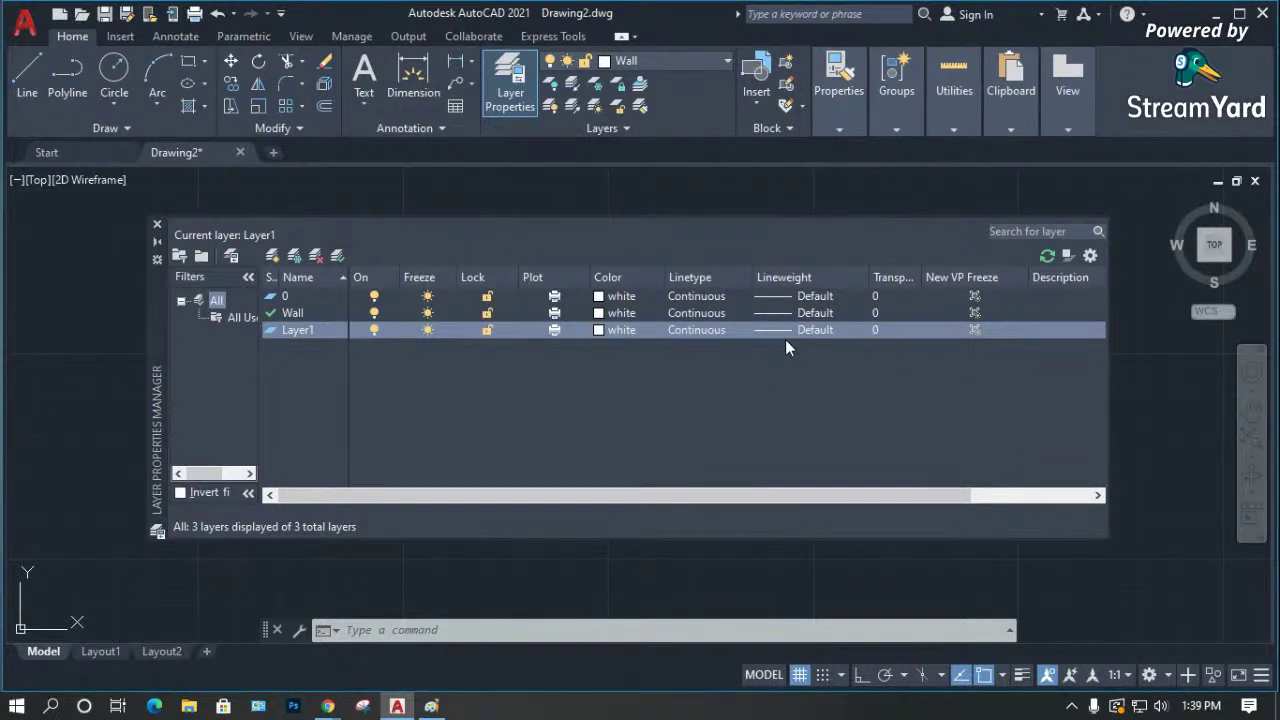
click(600, 330)
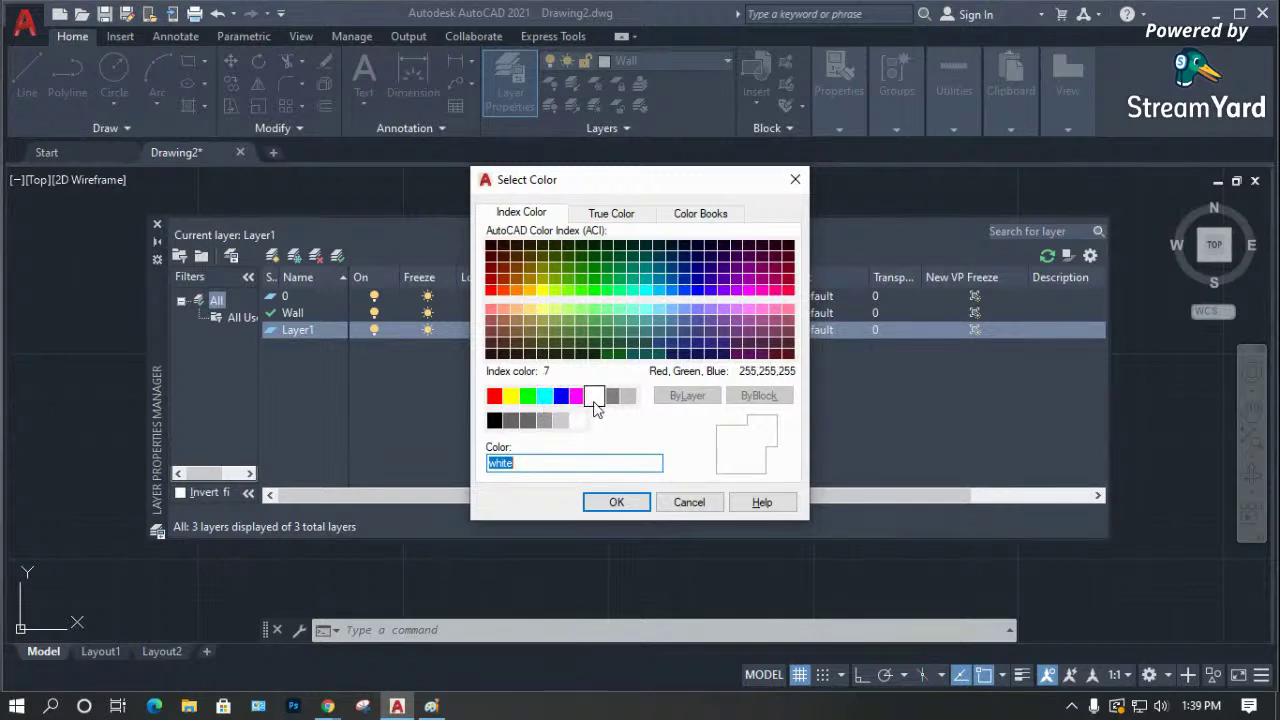
click(494, 396)
click(517, 398)
click(528, 396)
click(544, 396)
click(561, 396)
click(578, 398)
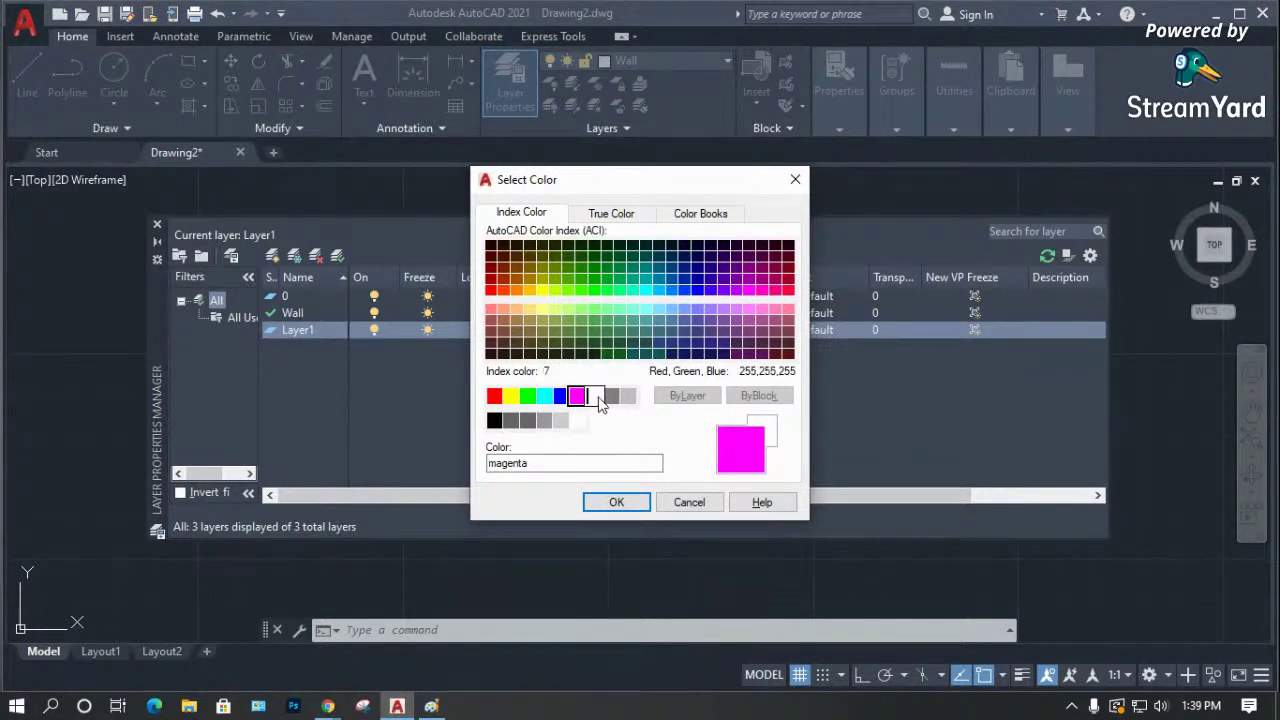
click(611, 398)
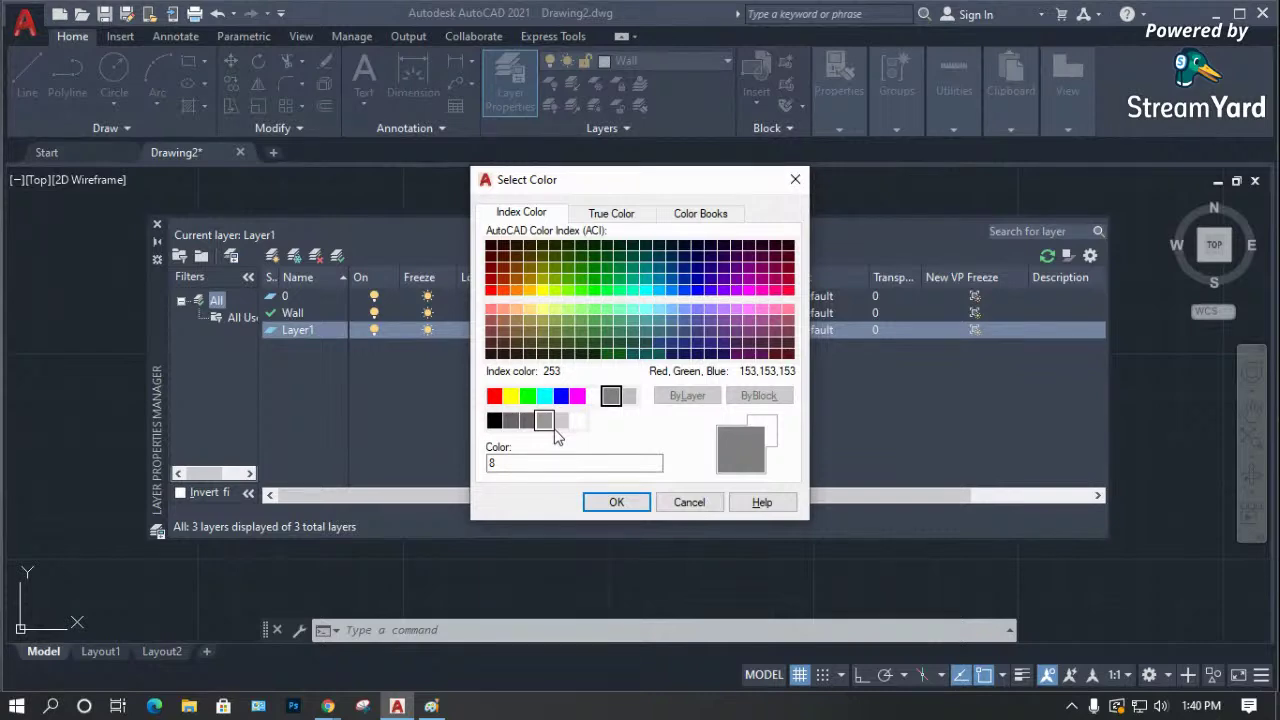
click(494, 396)
click(511, 398)
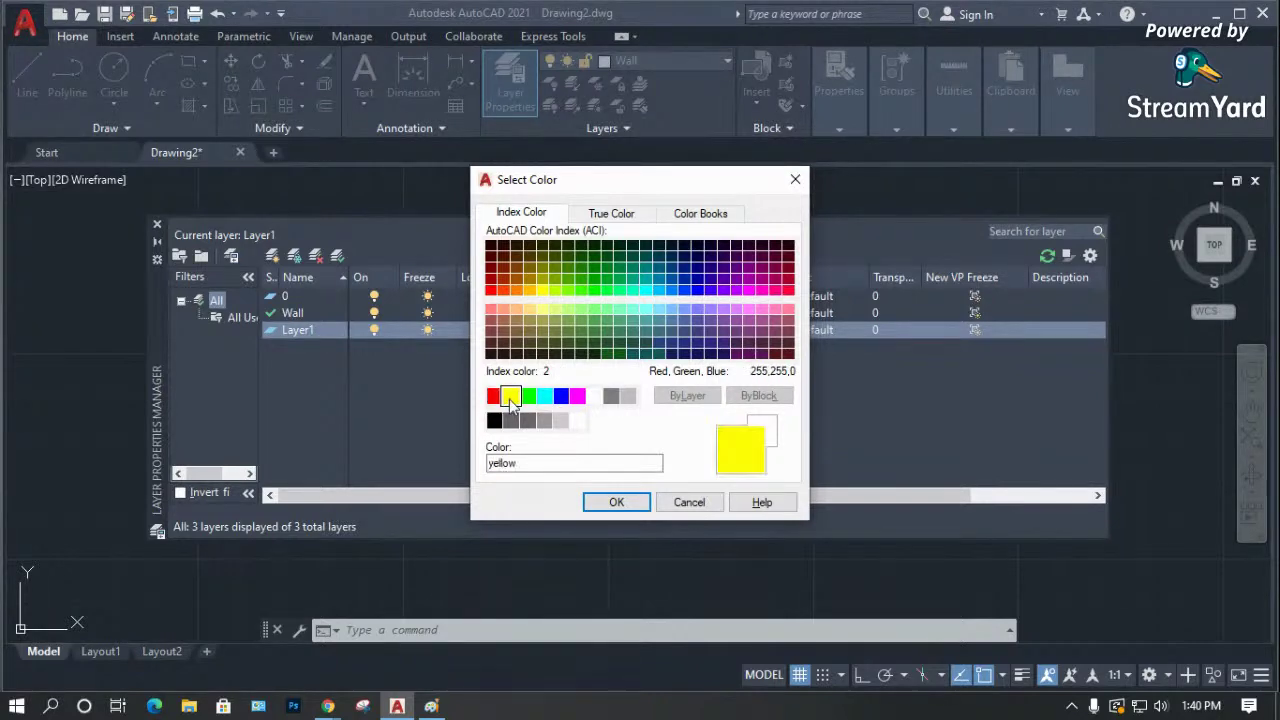
click(527, 399)
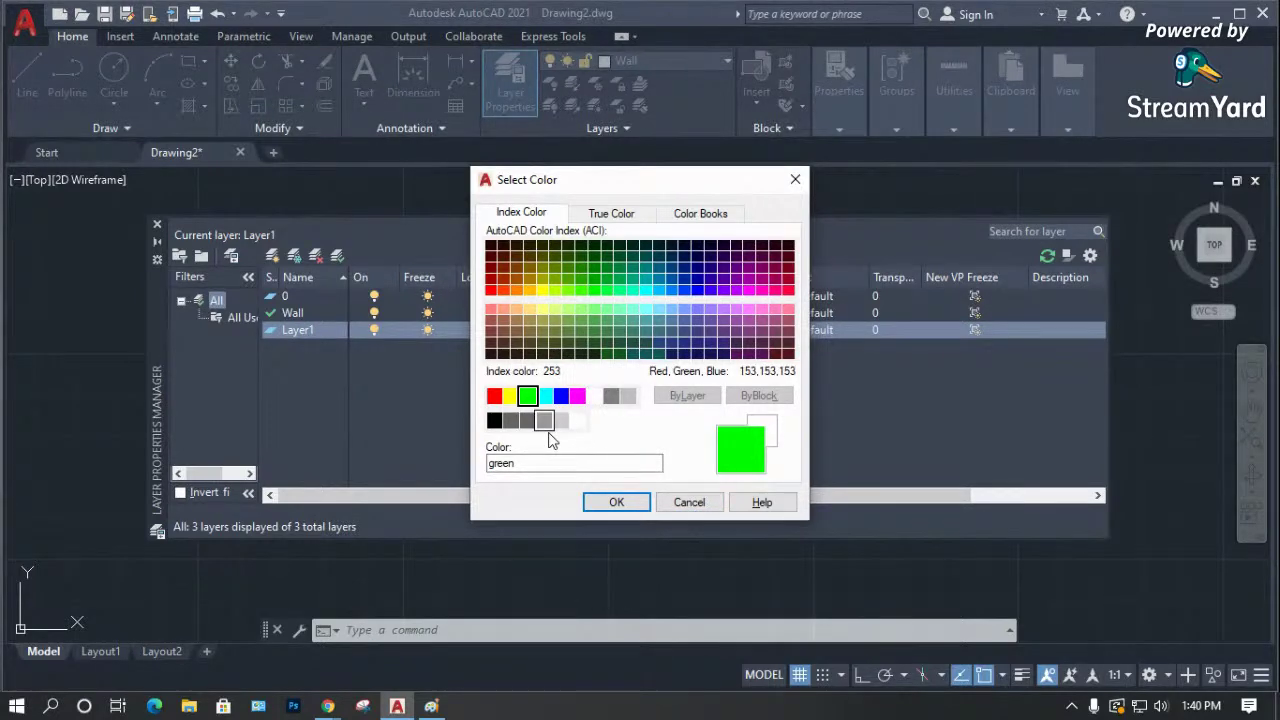
click(689, 503)
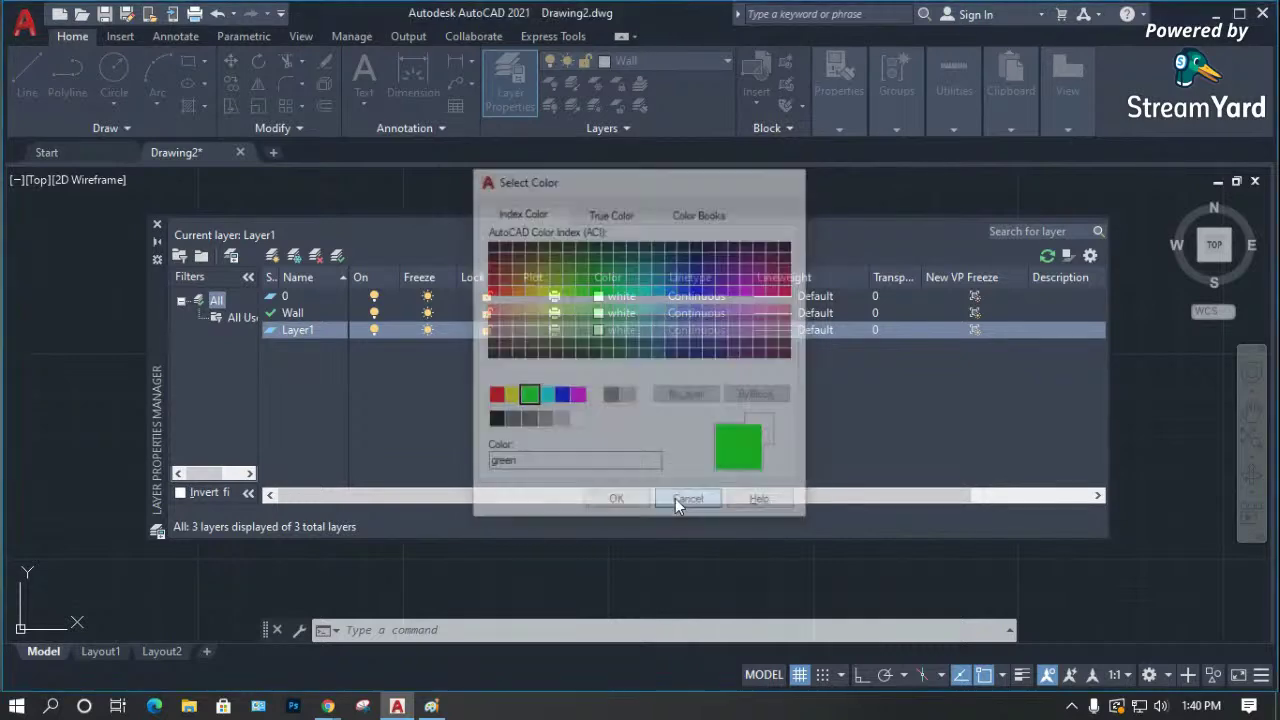
click(600, 329)
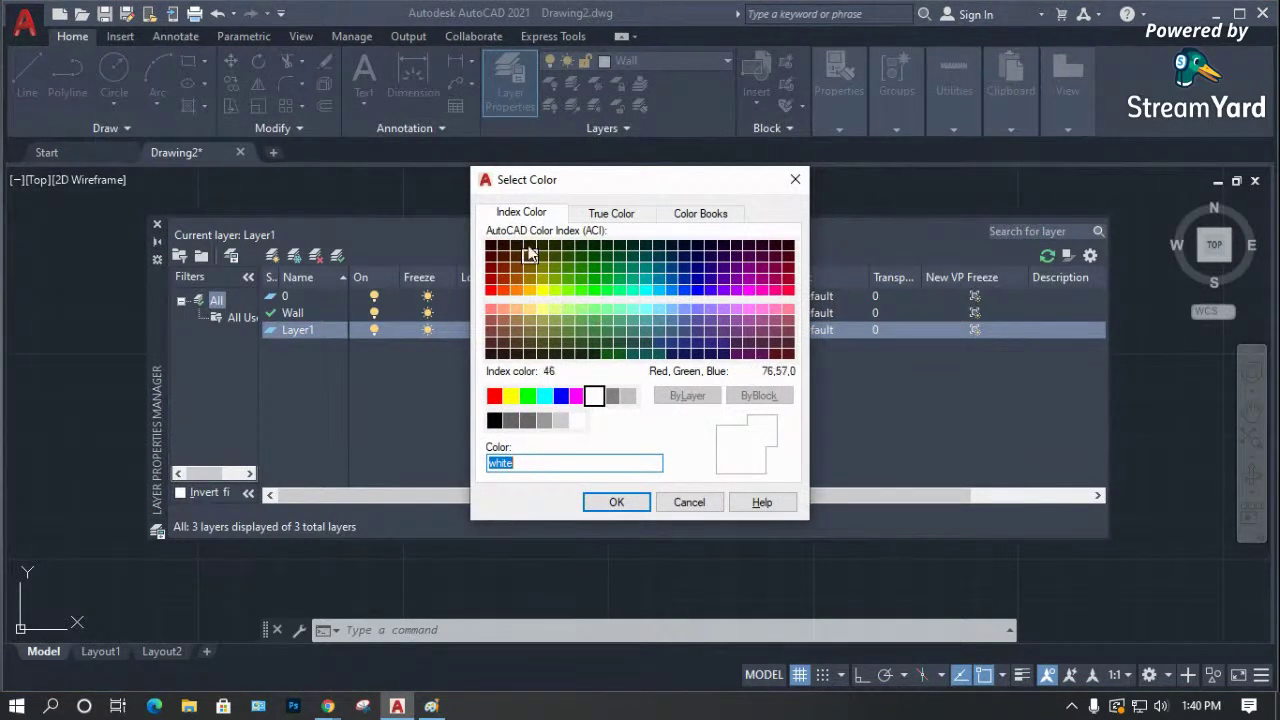
drag(571, 181, 814, 212)
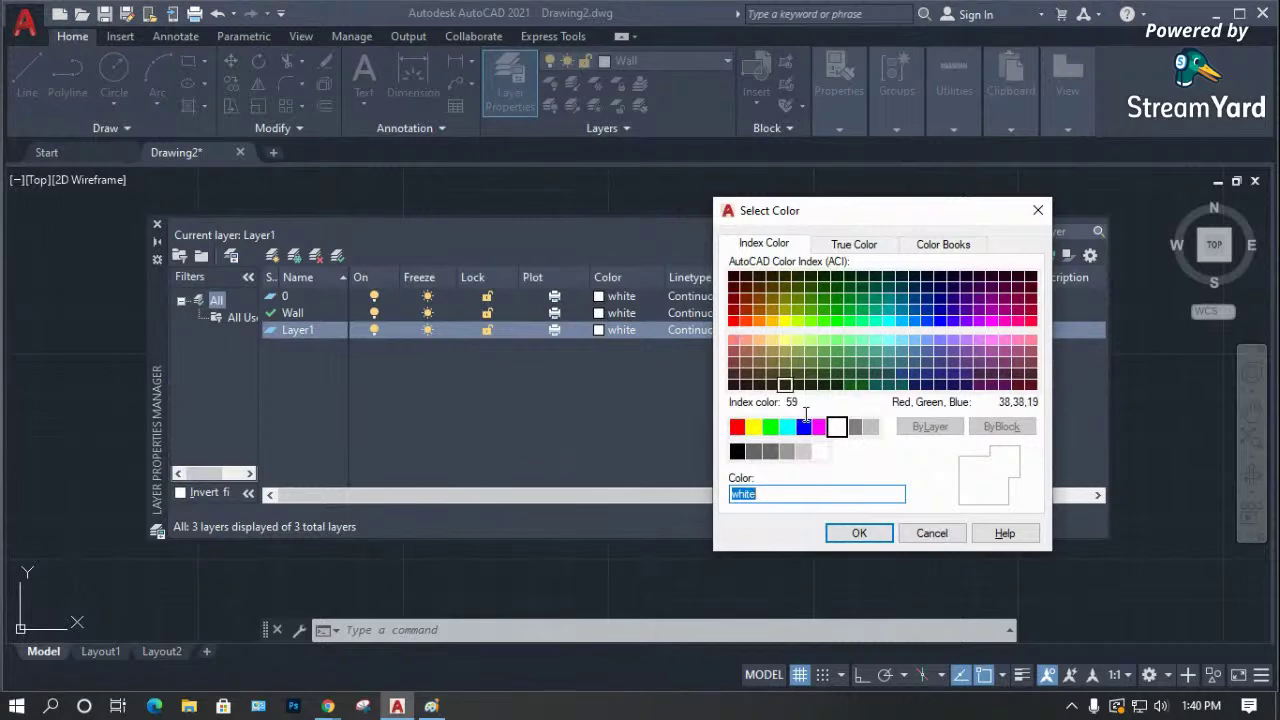
click(745, 340)
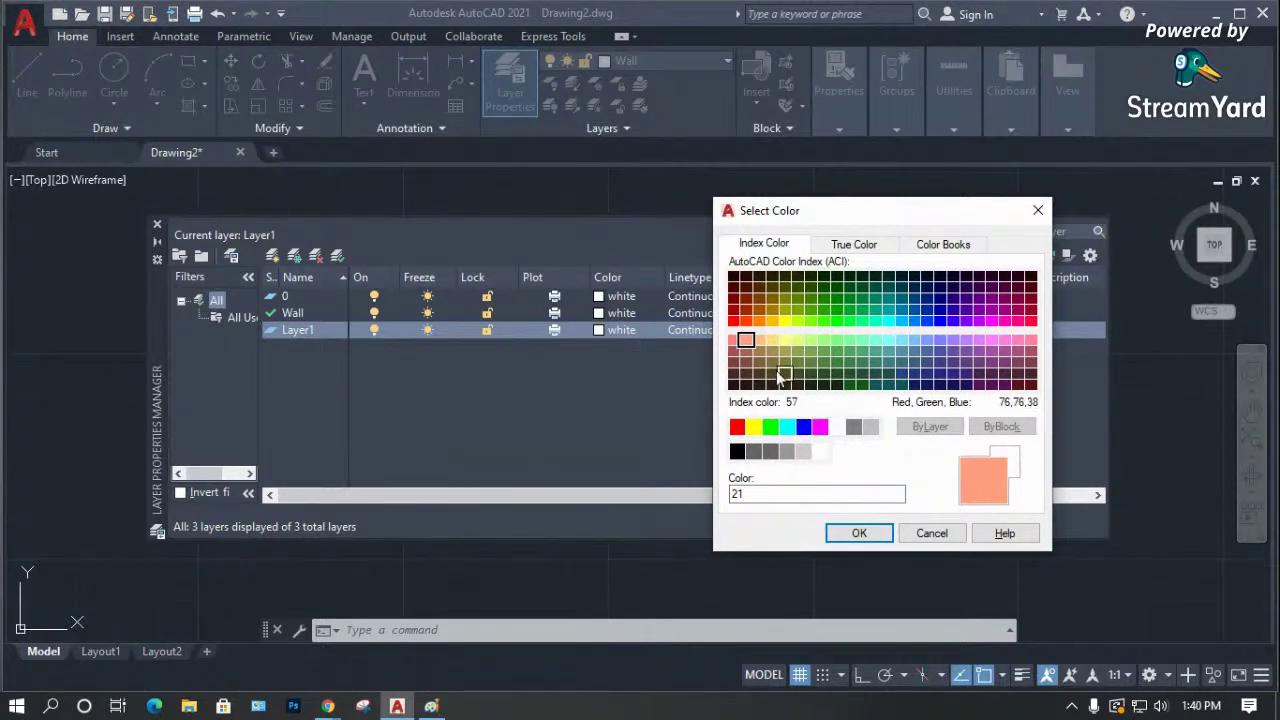
click(932, 533)
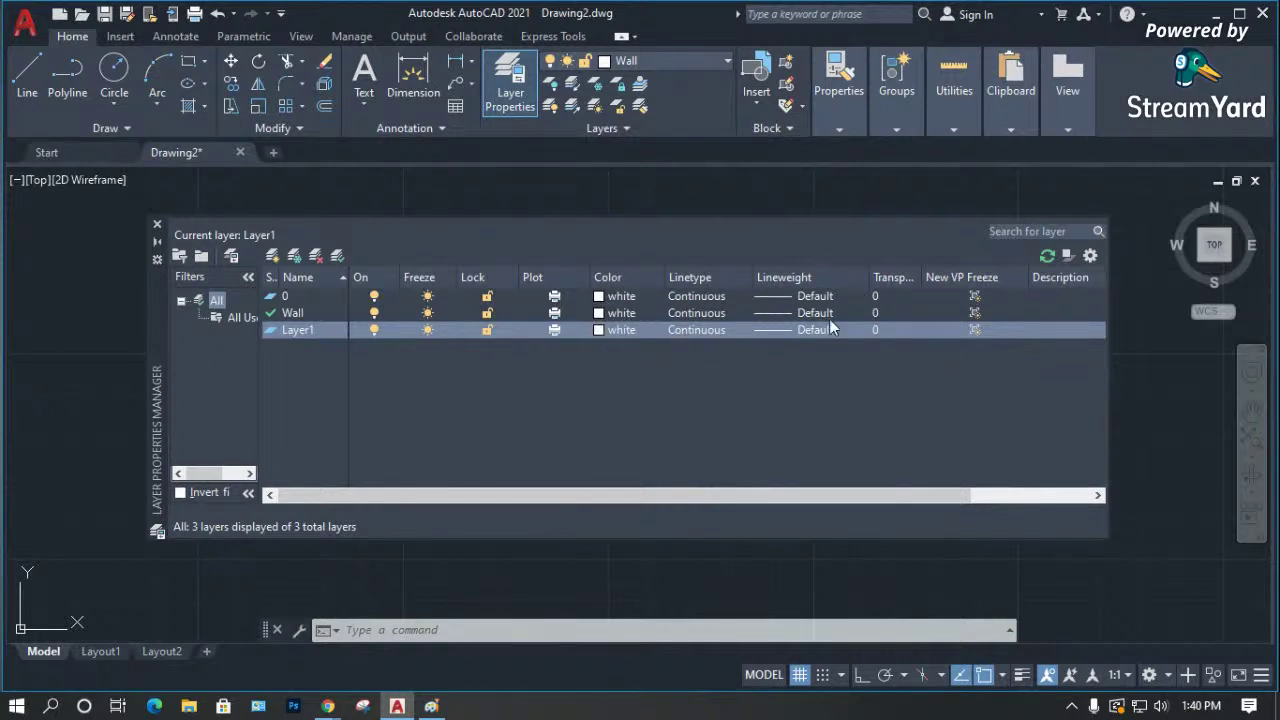
click(786, 329)
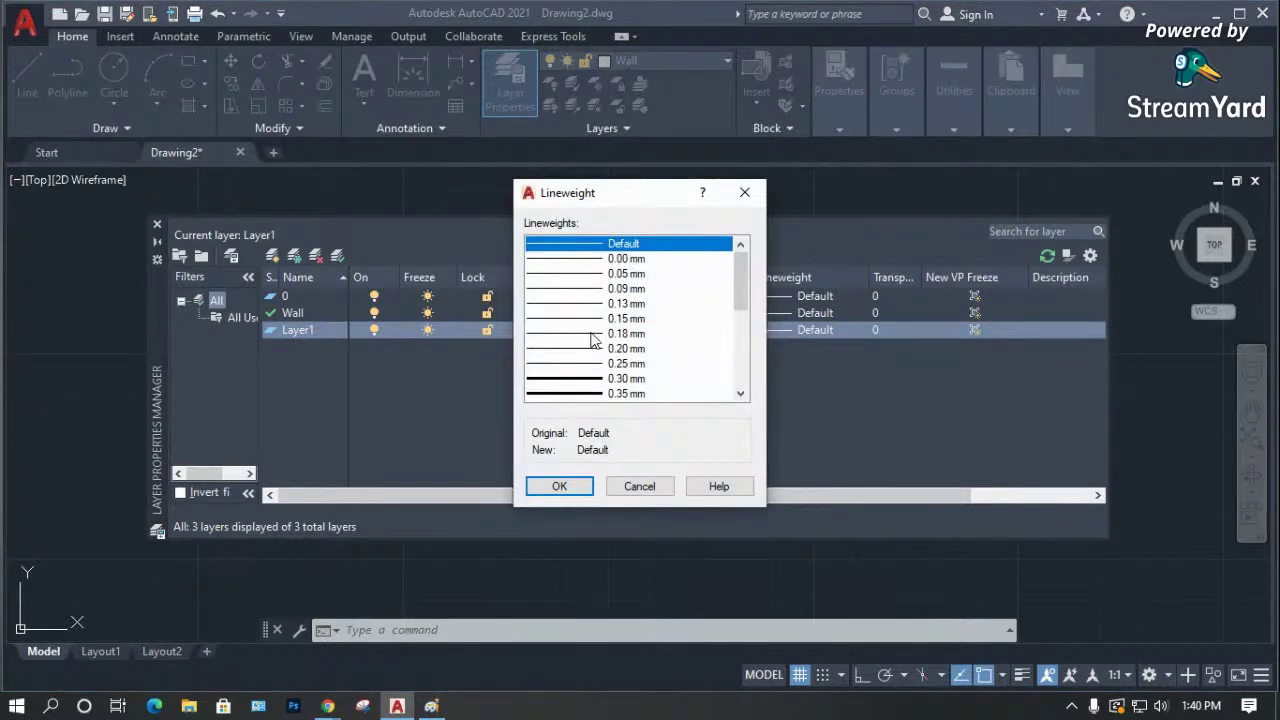
scroll(607, 345, down, 1)
scroll(607, 345, down, 4)
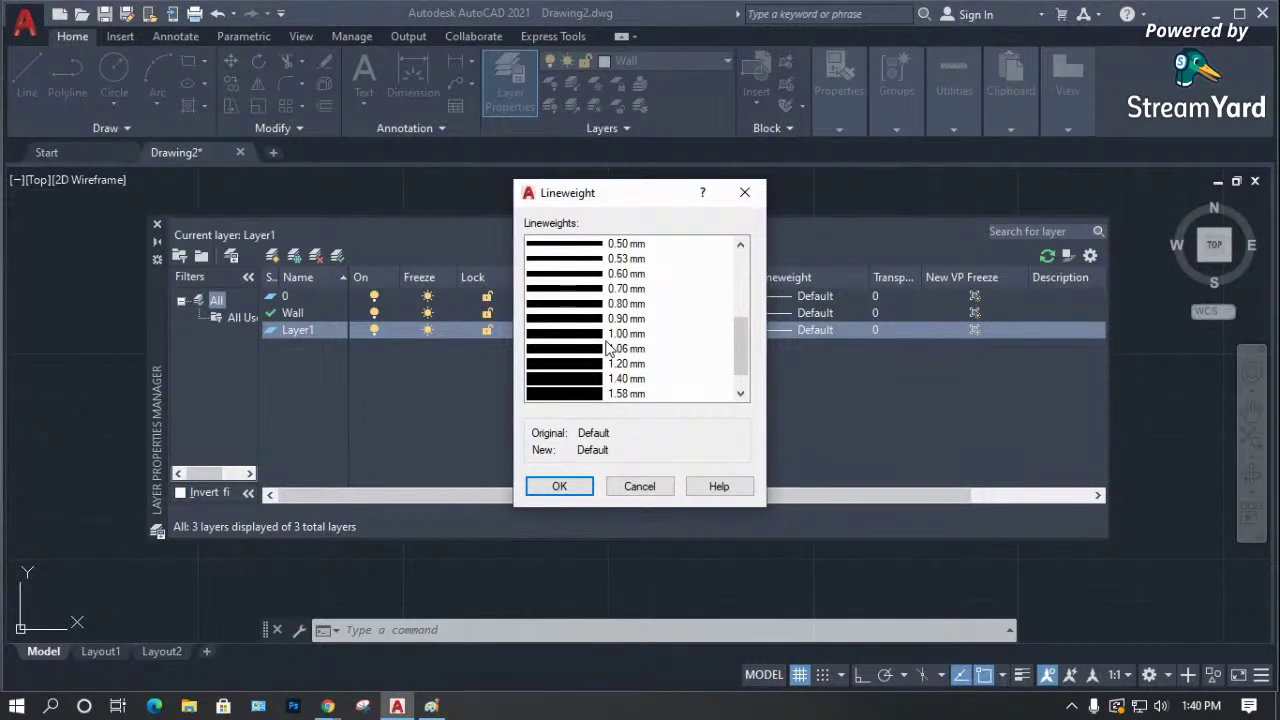
click(645, 487)
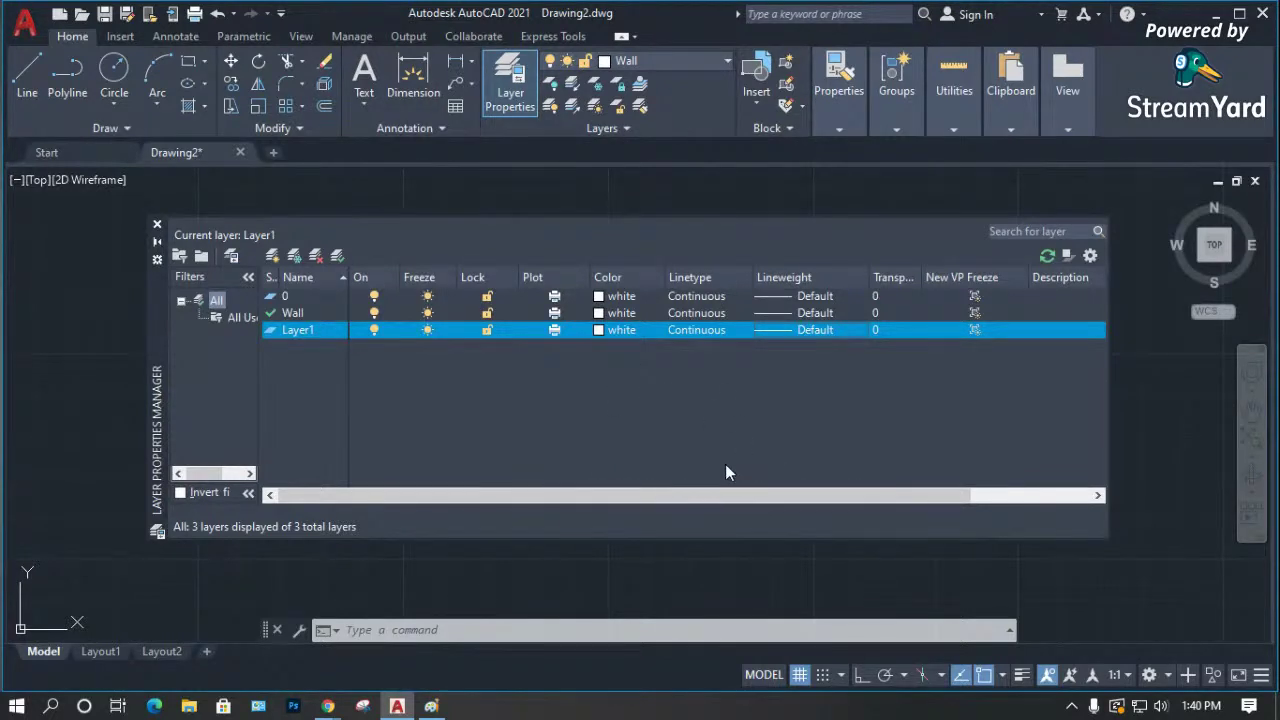
Browse the acad.lin load list from Layer1's linetype dialog without loading anything.
click(691, 329)
drag(649, 236, 671, 216)
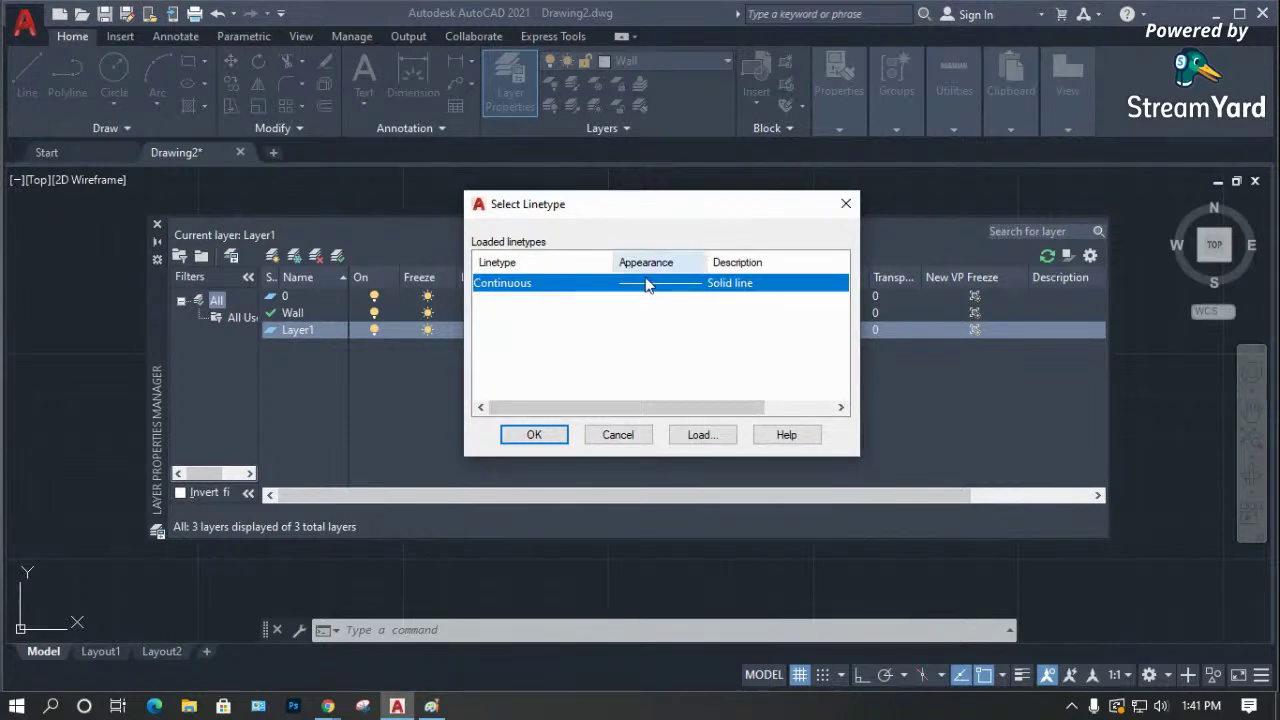
click(705, 447)
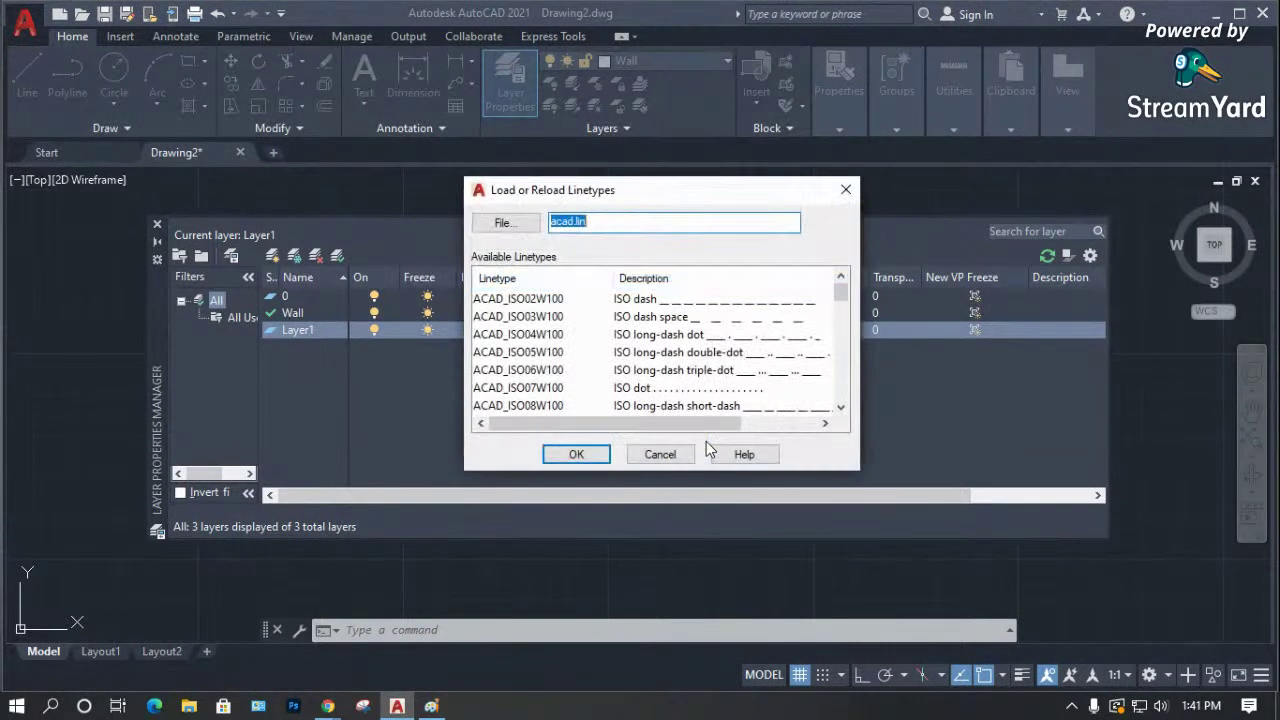
drag(843, 292, 846, 421)
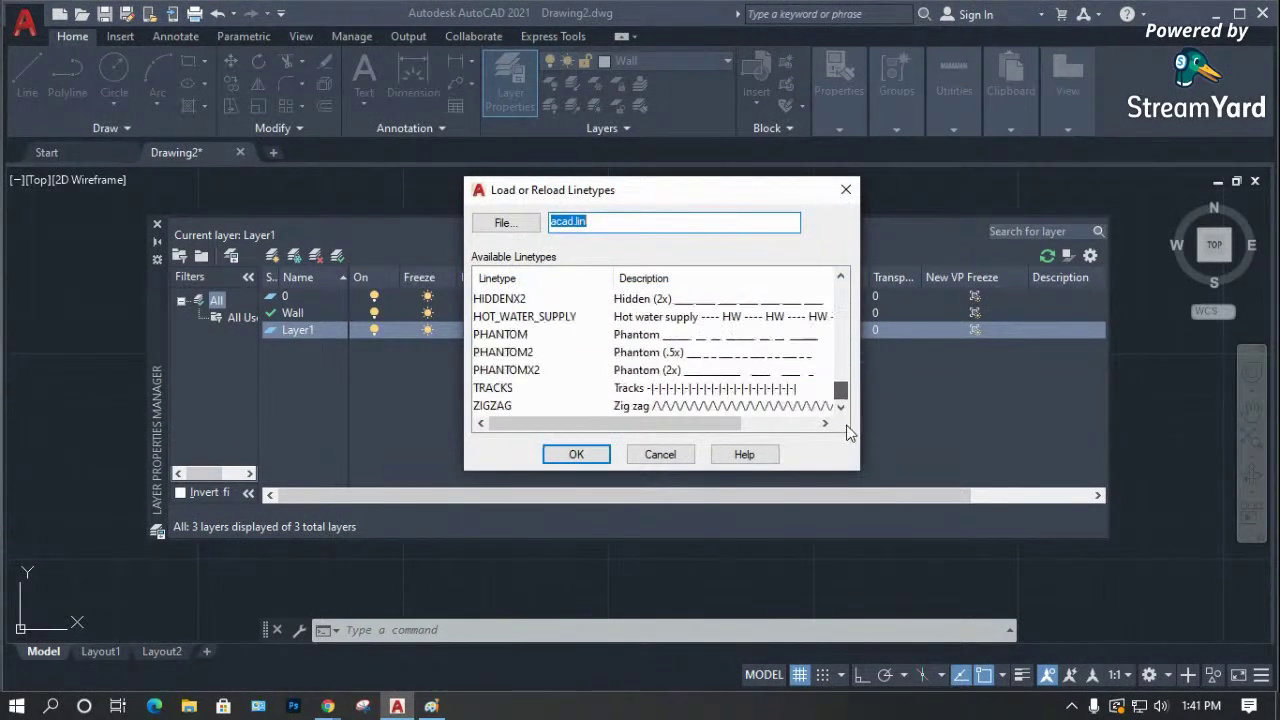
drag(860, 470, 1102, 600)
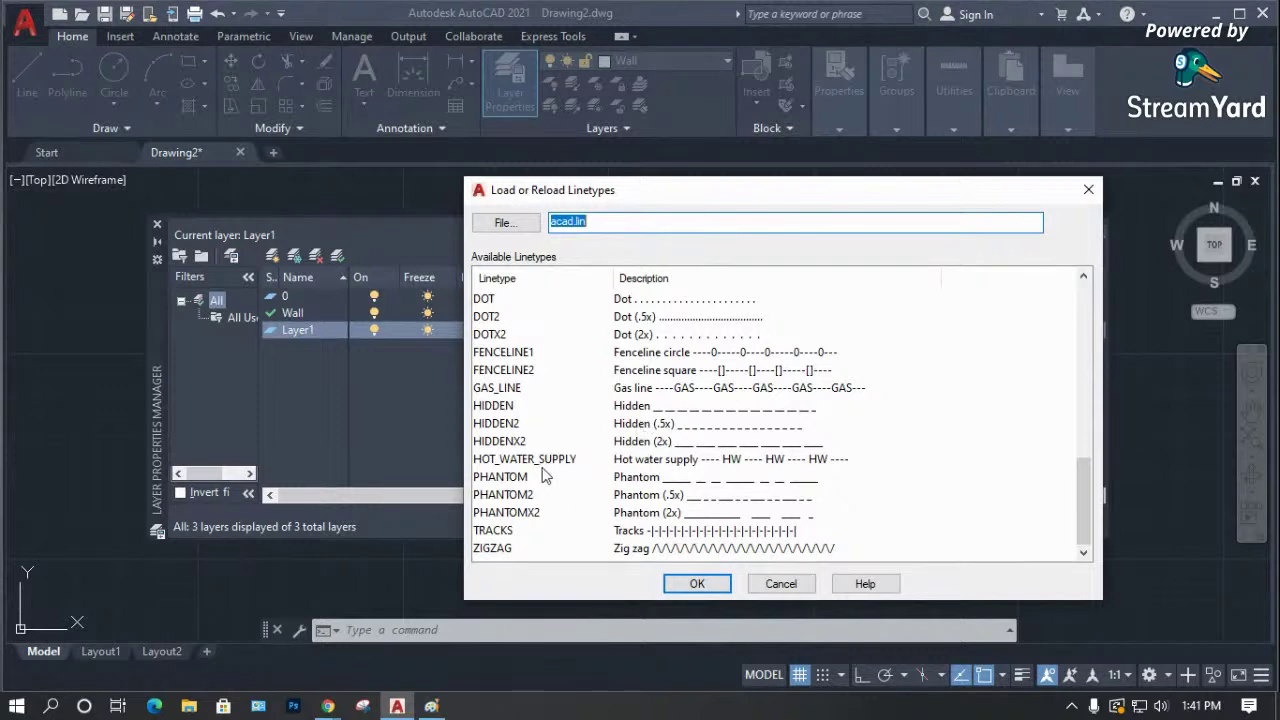
click(705, 462)
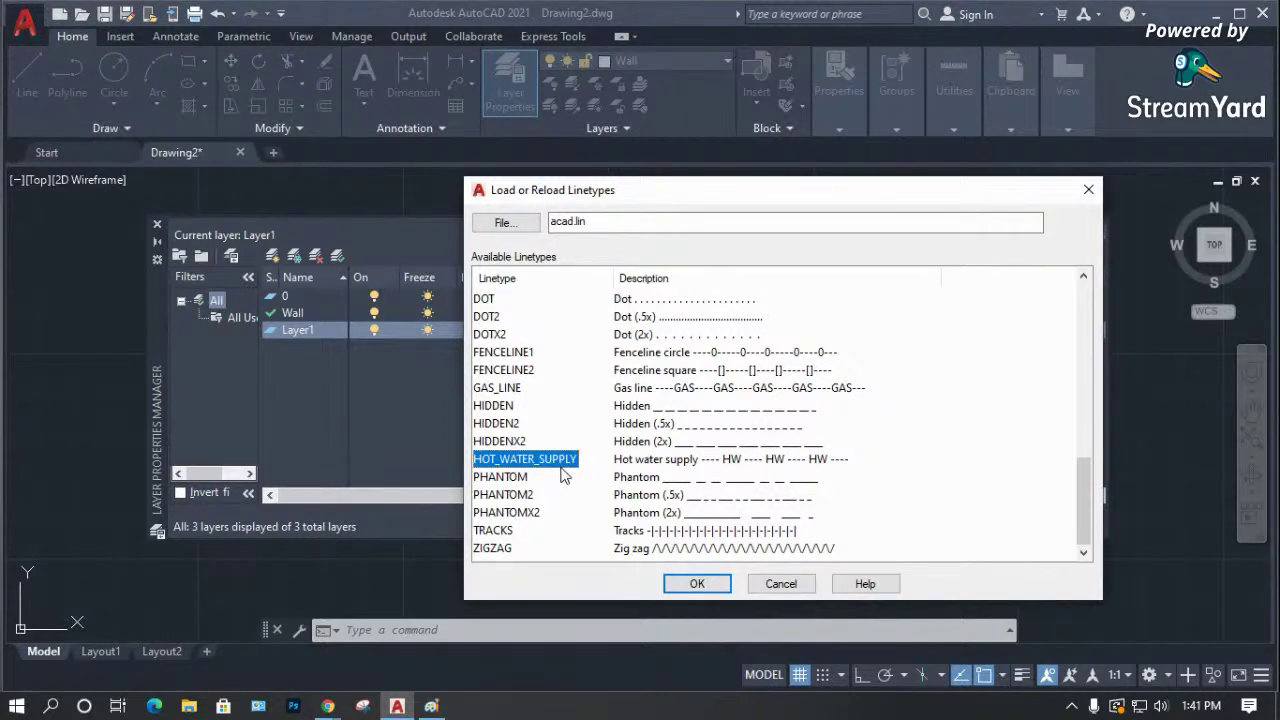
click(1088, 189)
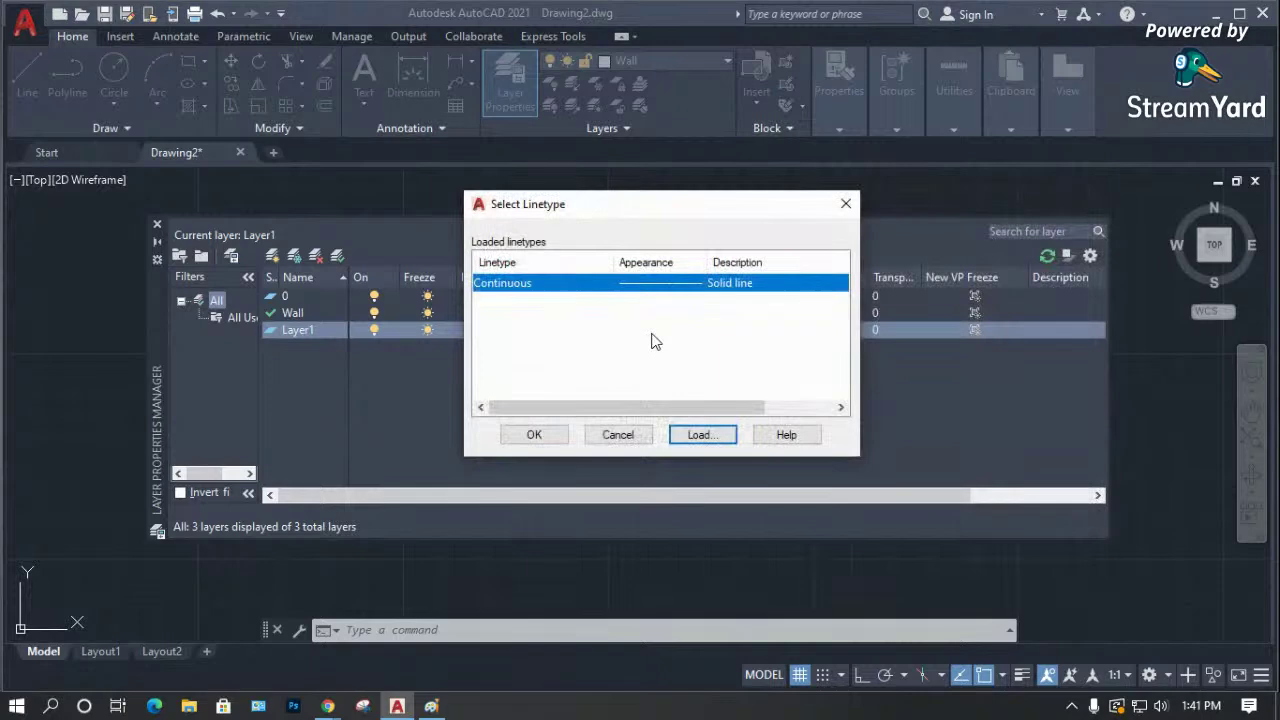
Load the HIDDEN, CENTER and PHANTOM linetypes from acad.lin.
click(697, 440)
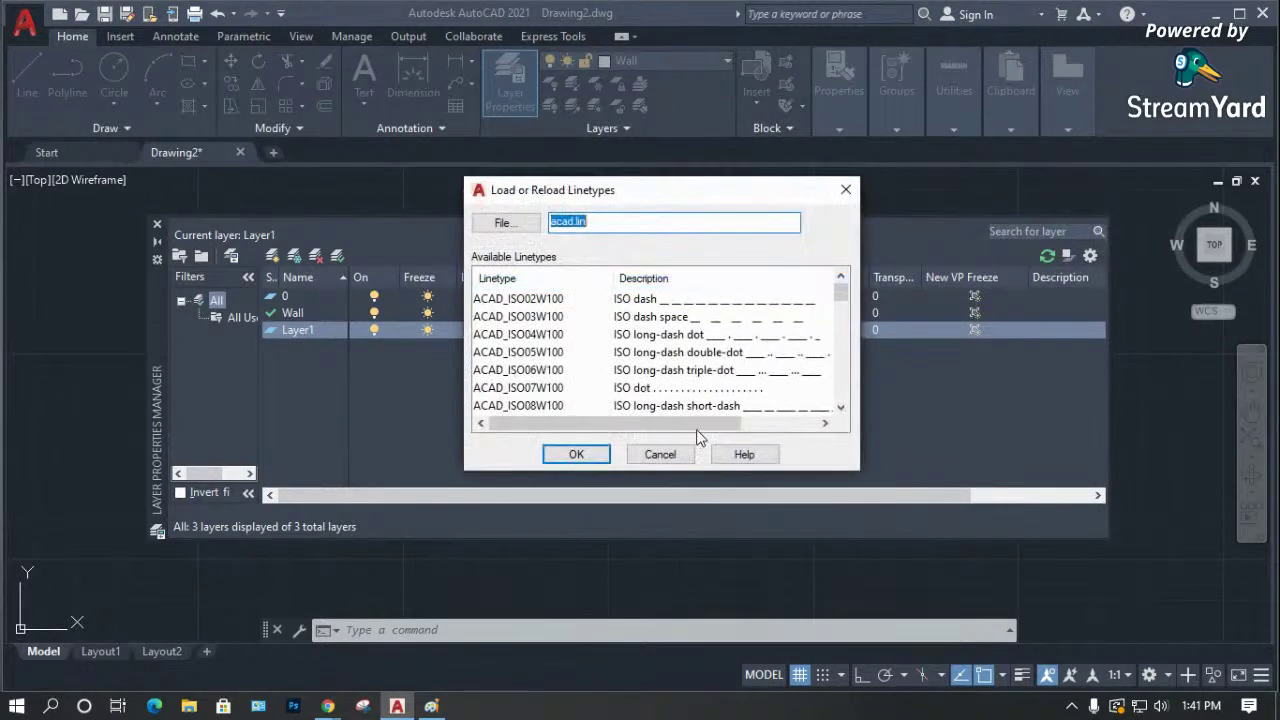
click(550, 352)
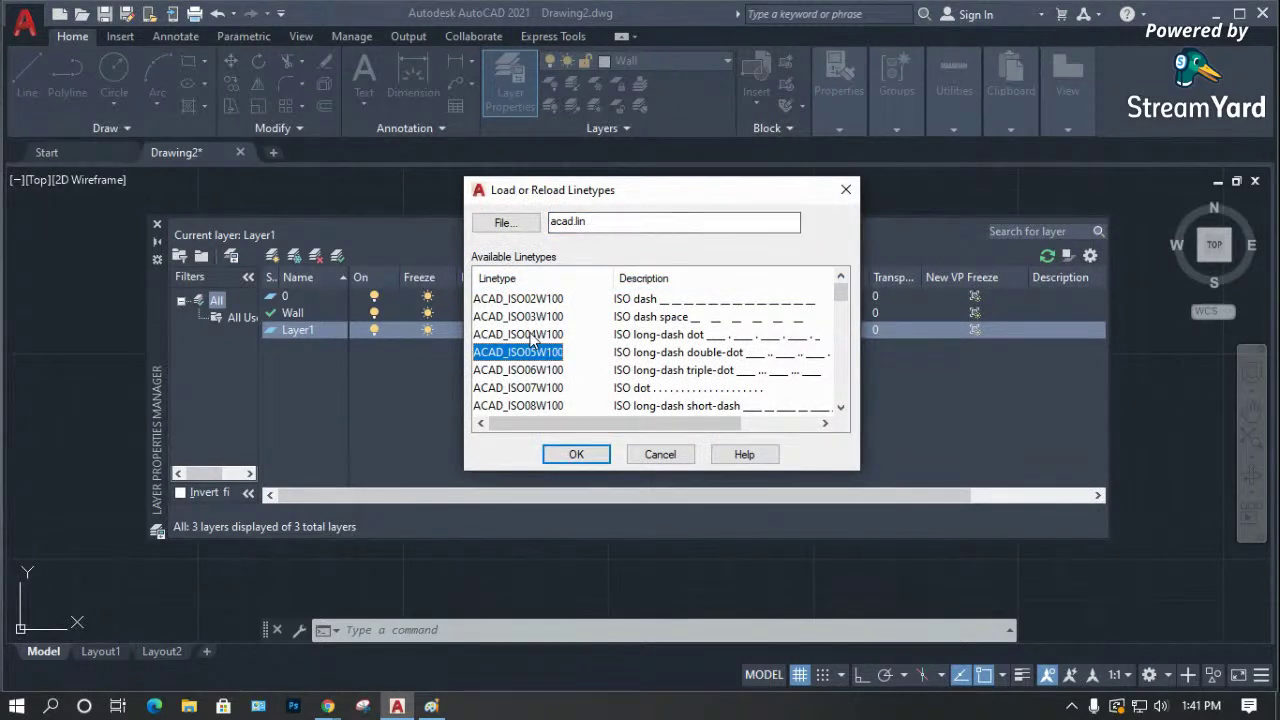
key(h)
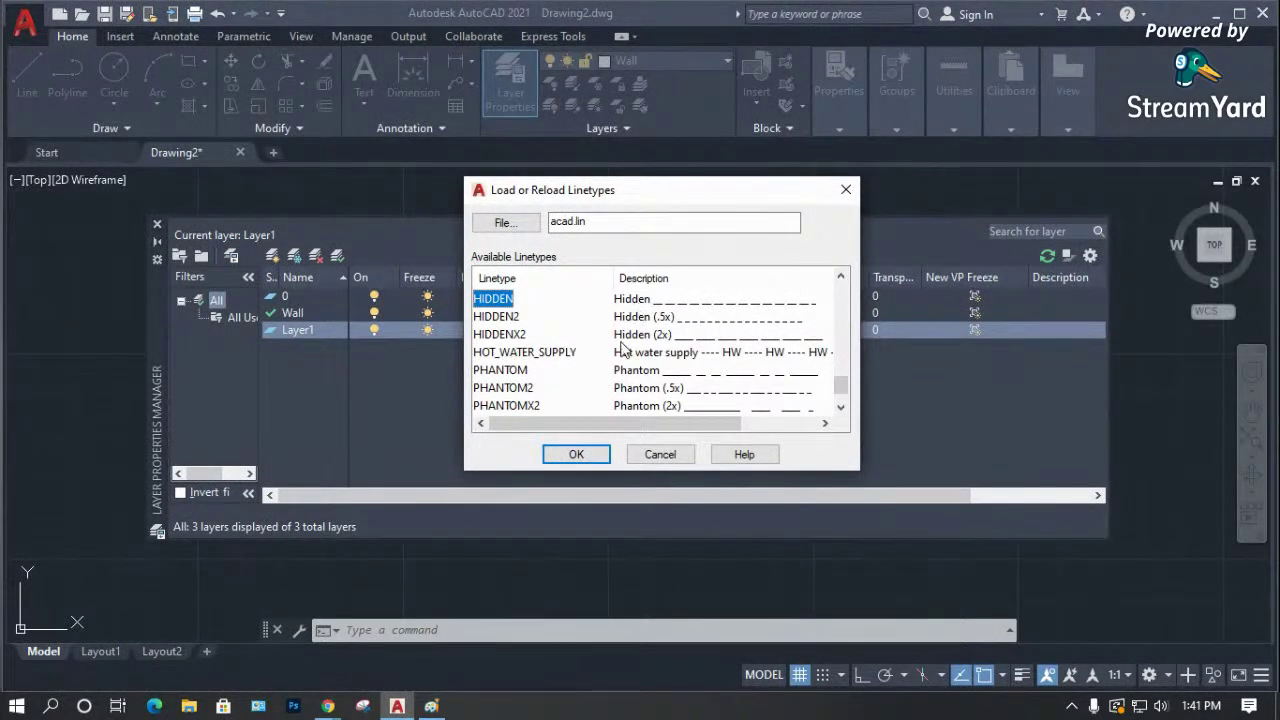
click(574, 452)
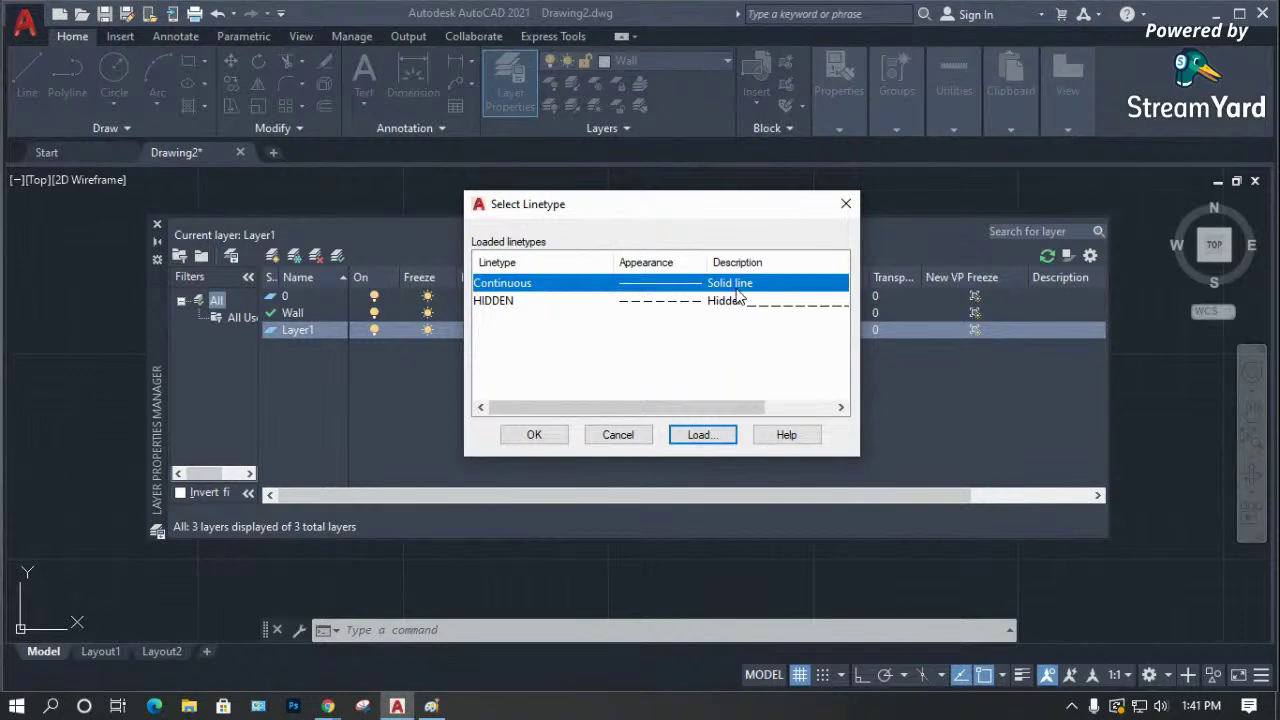
click(701, 435)
click(588, 342)
key(c)
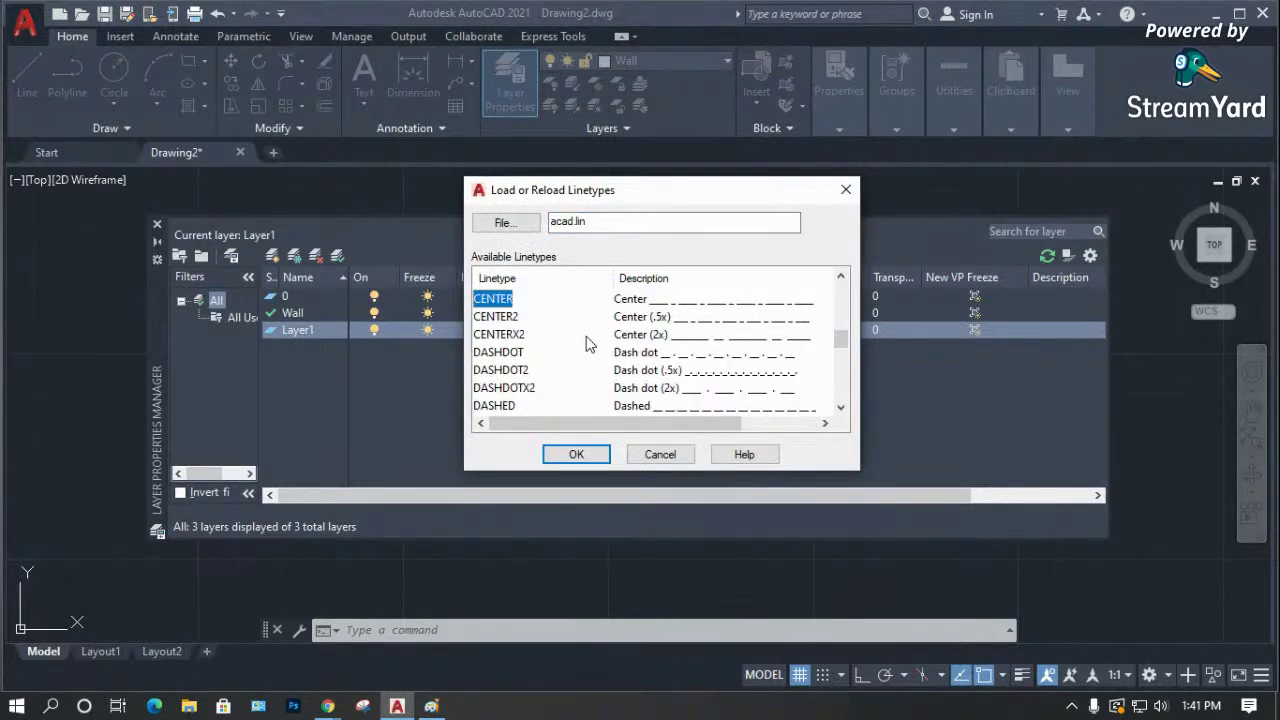
click(574, 453)
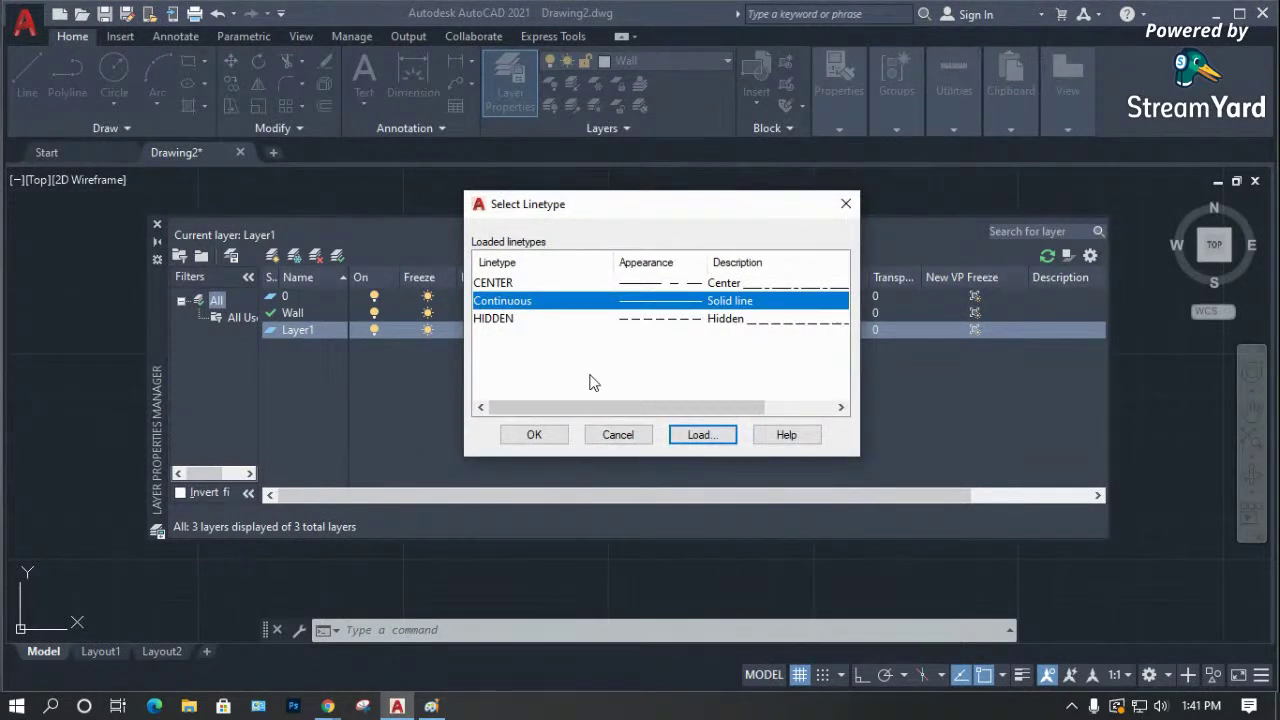
click(697, 437)
click(548, 338)
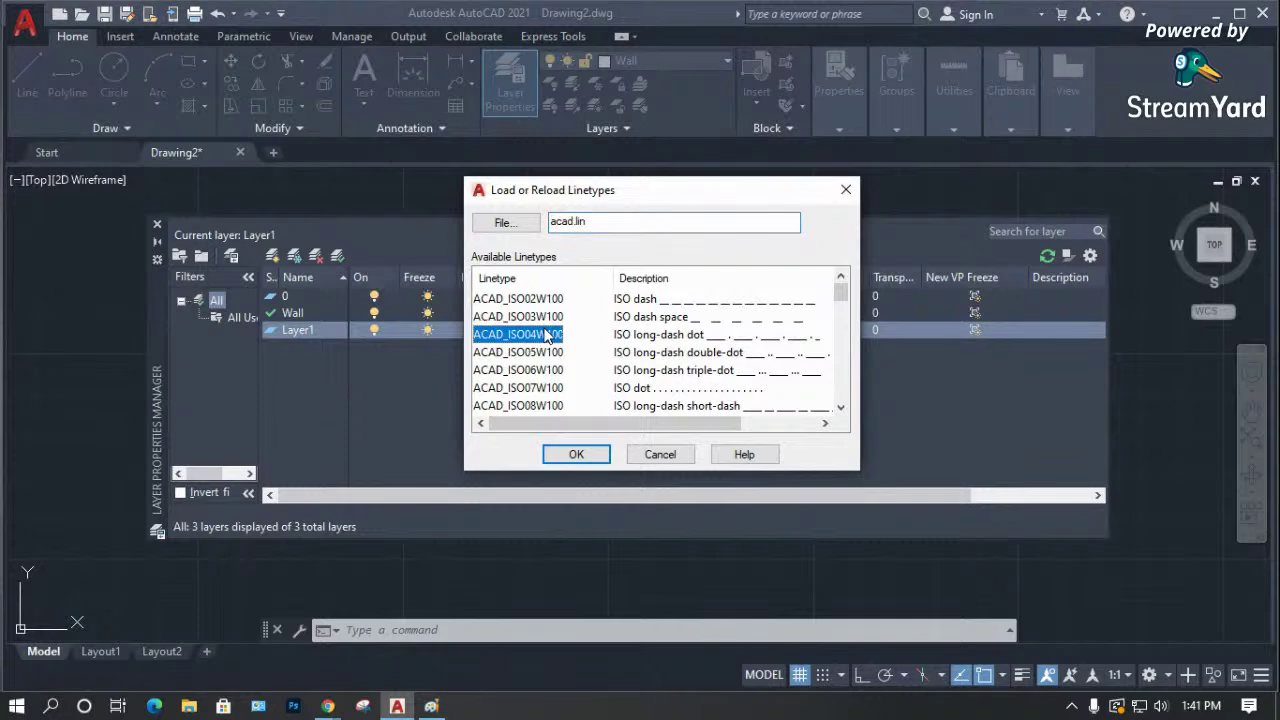
key(p)
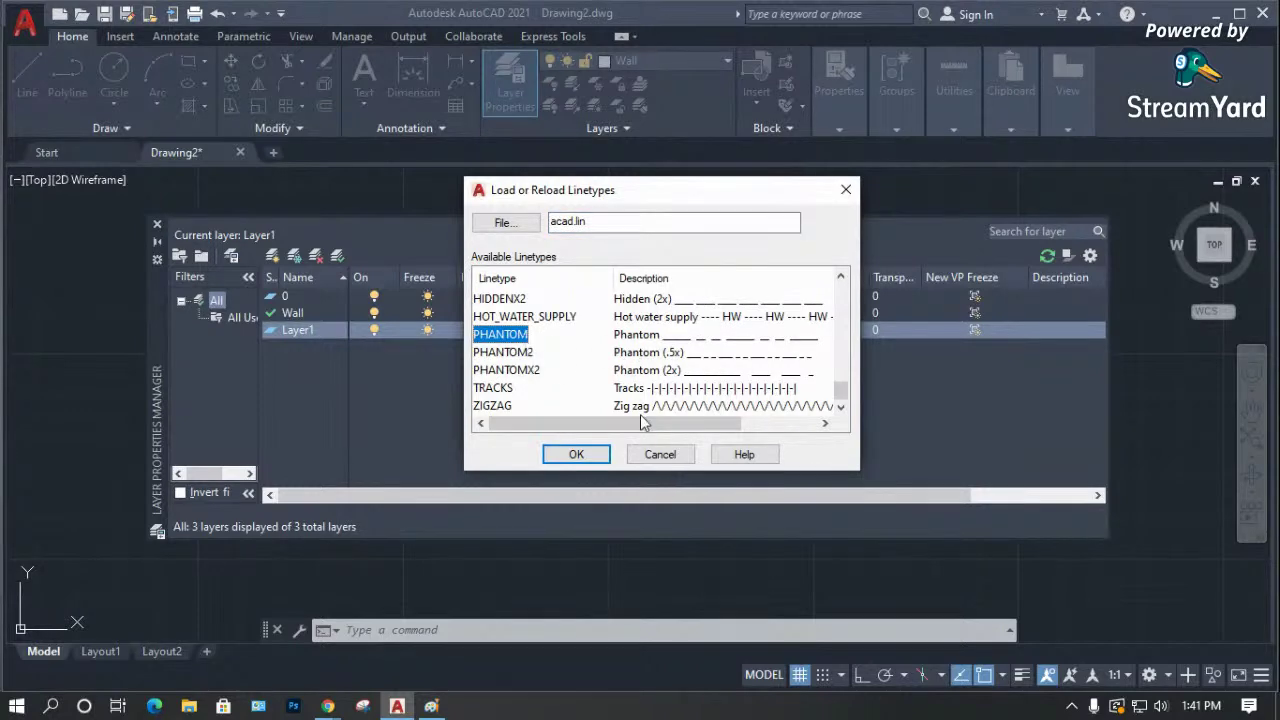
click(590, 454)
Close the linetype dialogs, leaving Layer1 on Continuous.
click(690, 434)
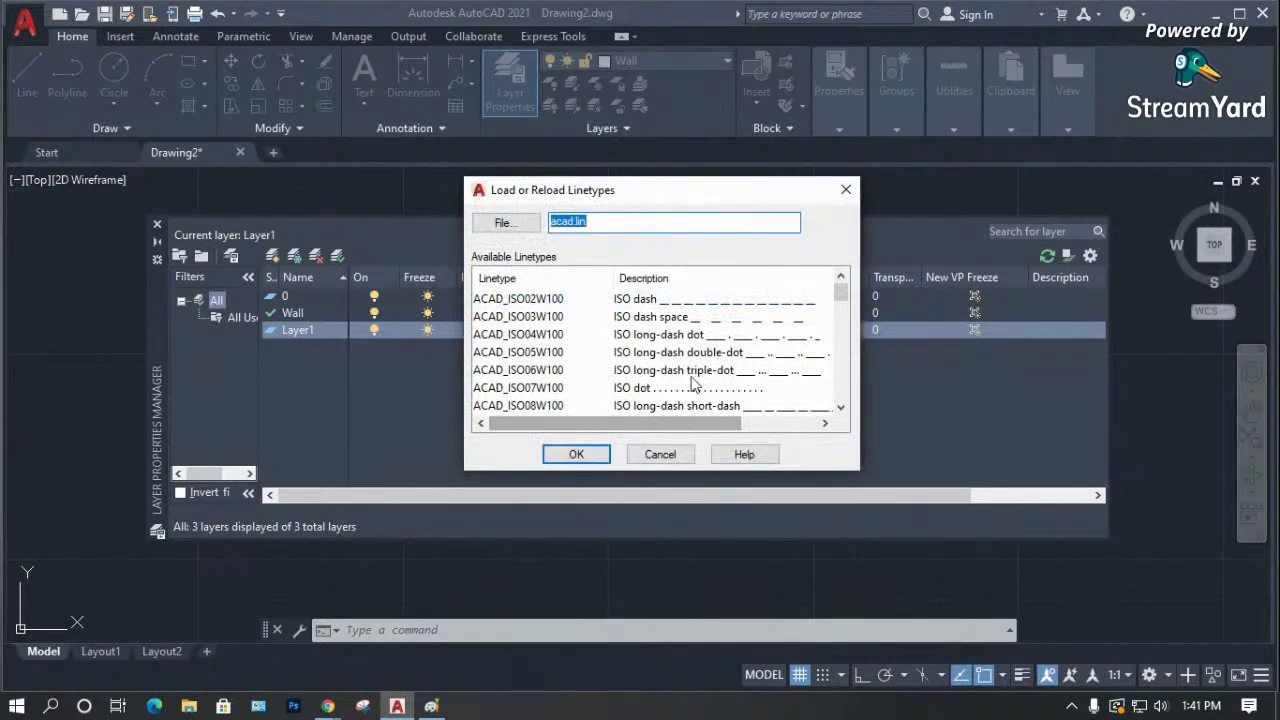
click(576, 454)
click(744, 374)
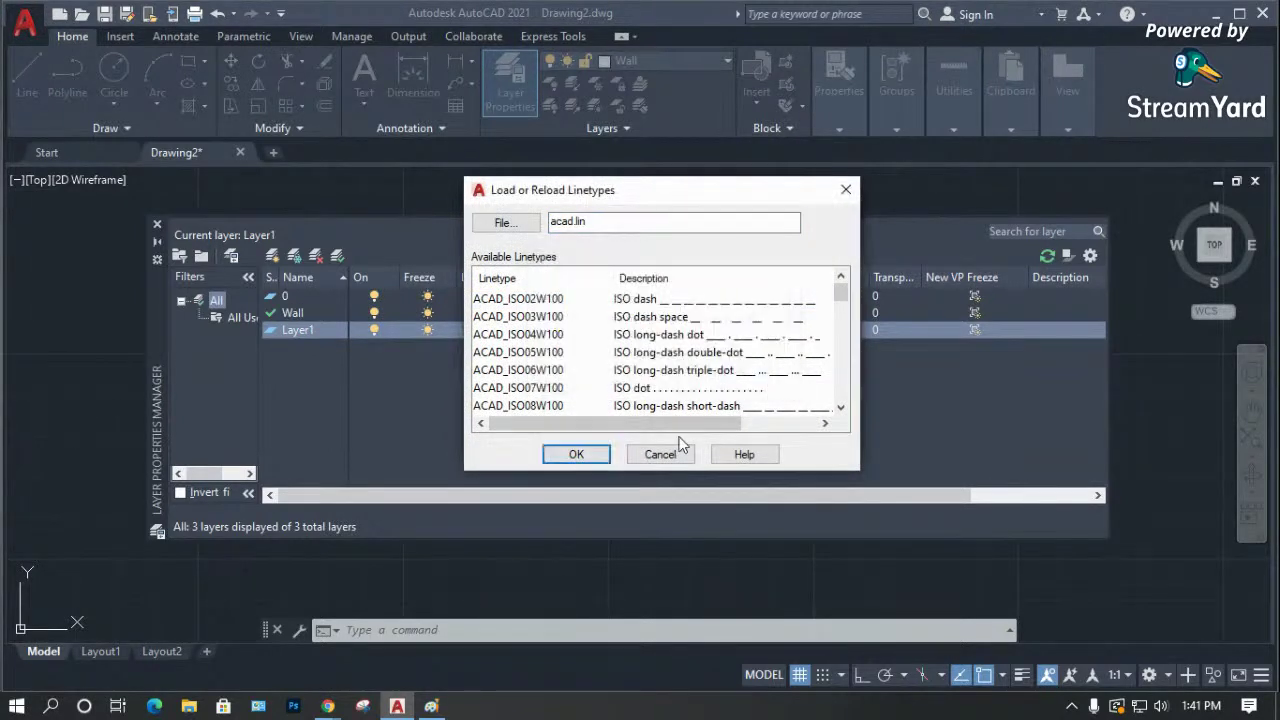
click(660, 454)
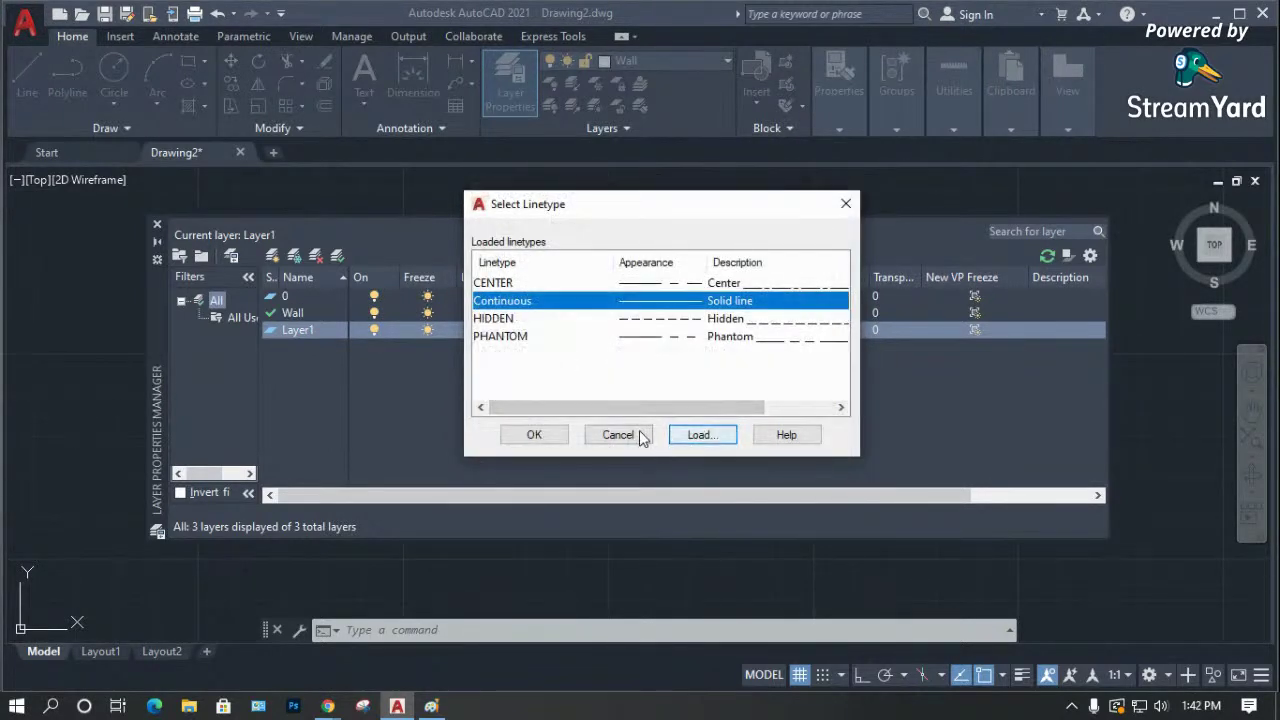
click(534, 434)
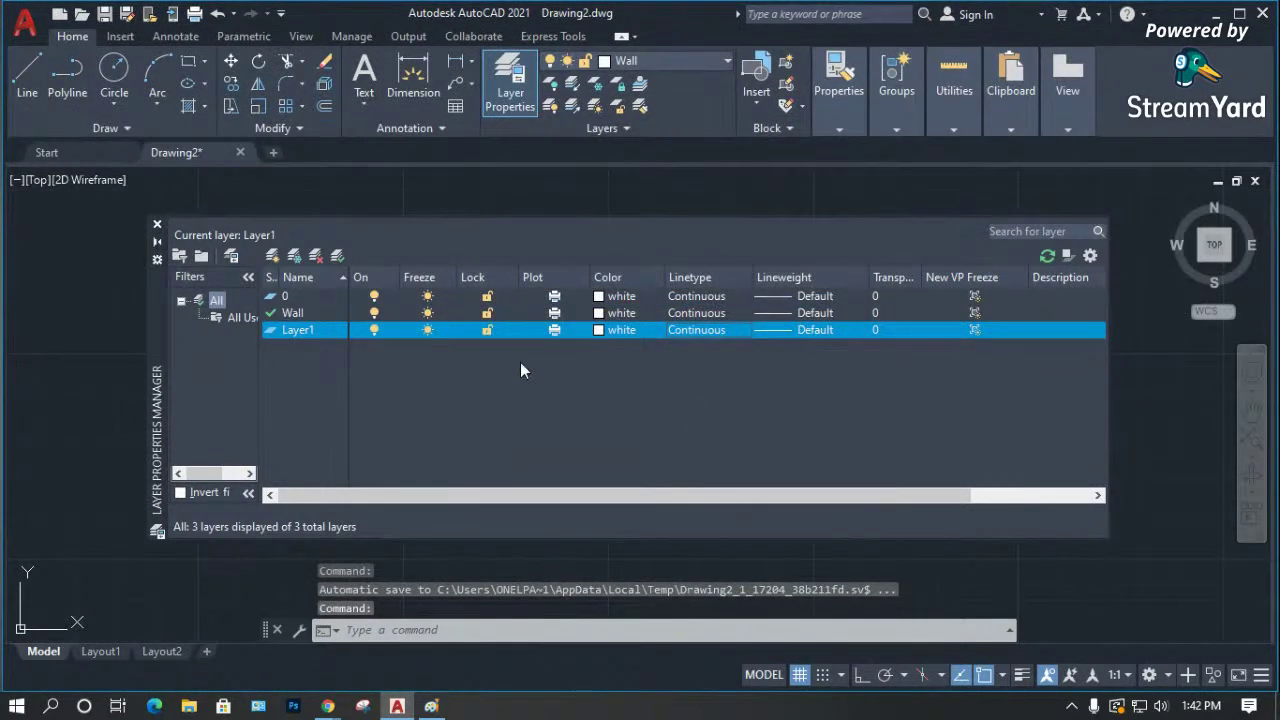
Assign the HIDDEN linetype to Layer1, keeping its lineweight, and close the layer manager.
click(783, 329)
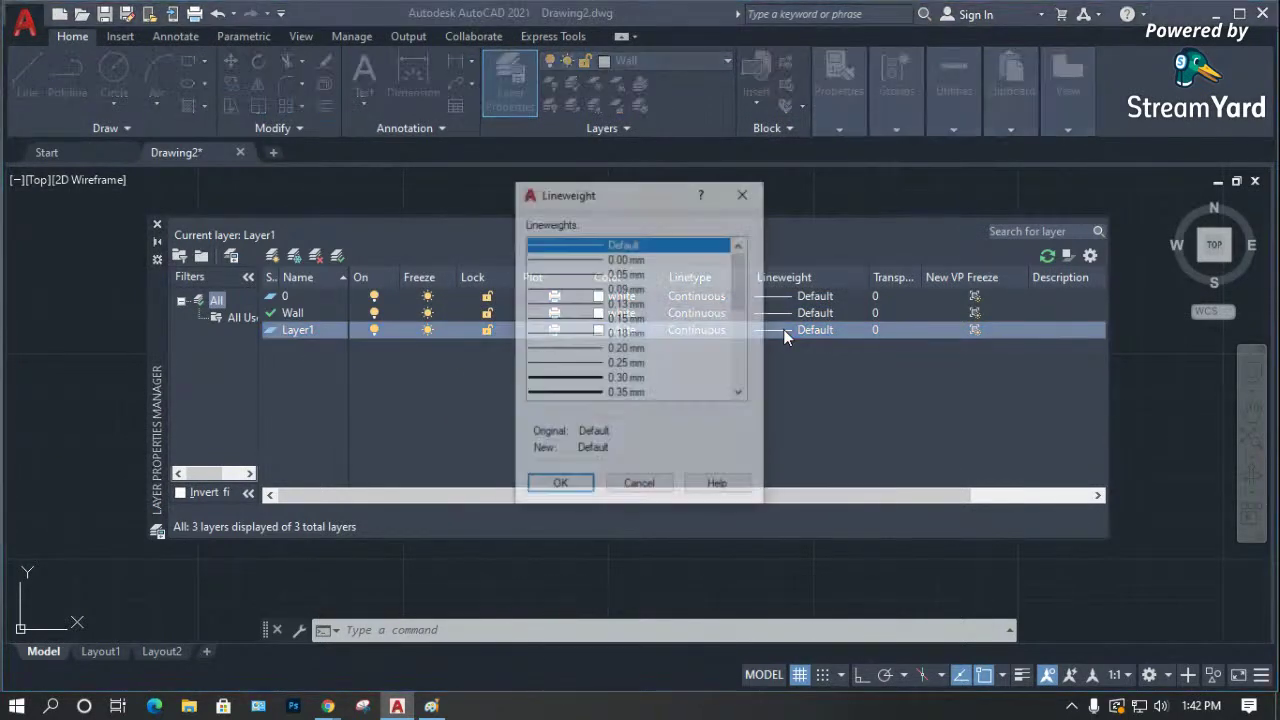
click(642, 487)
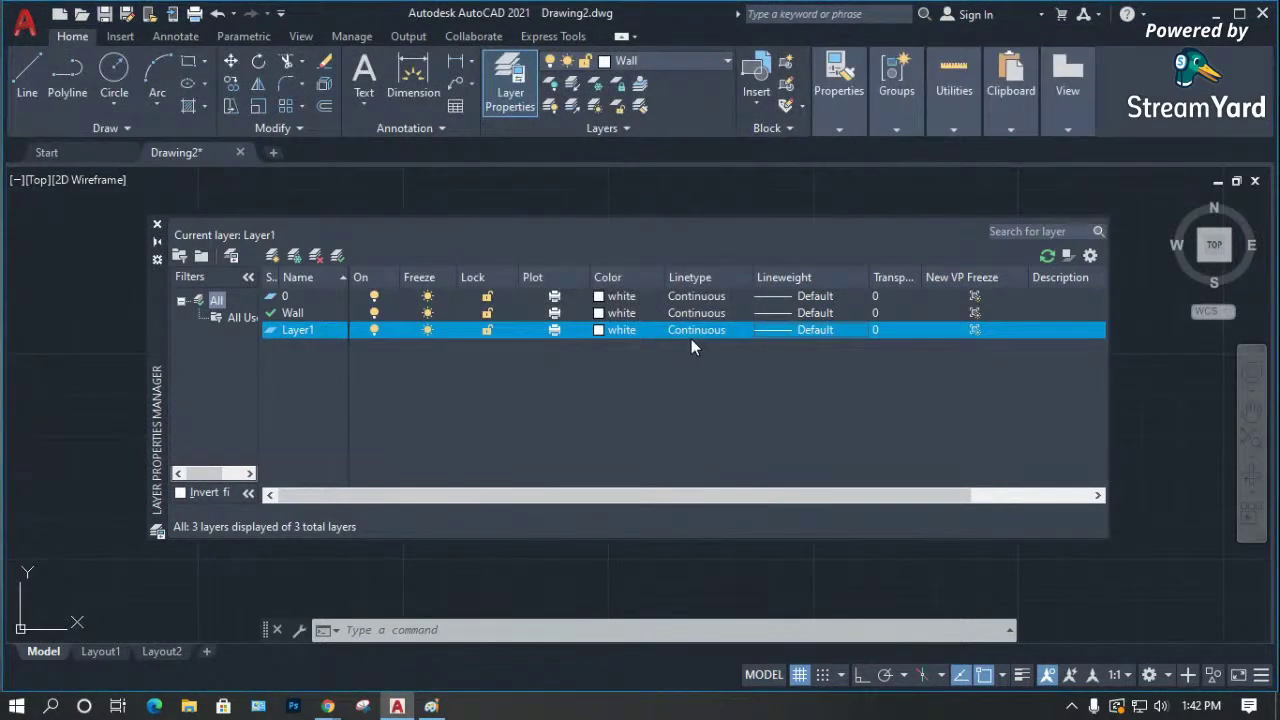
click(695, 332)
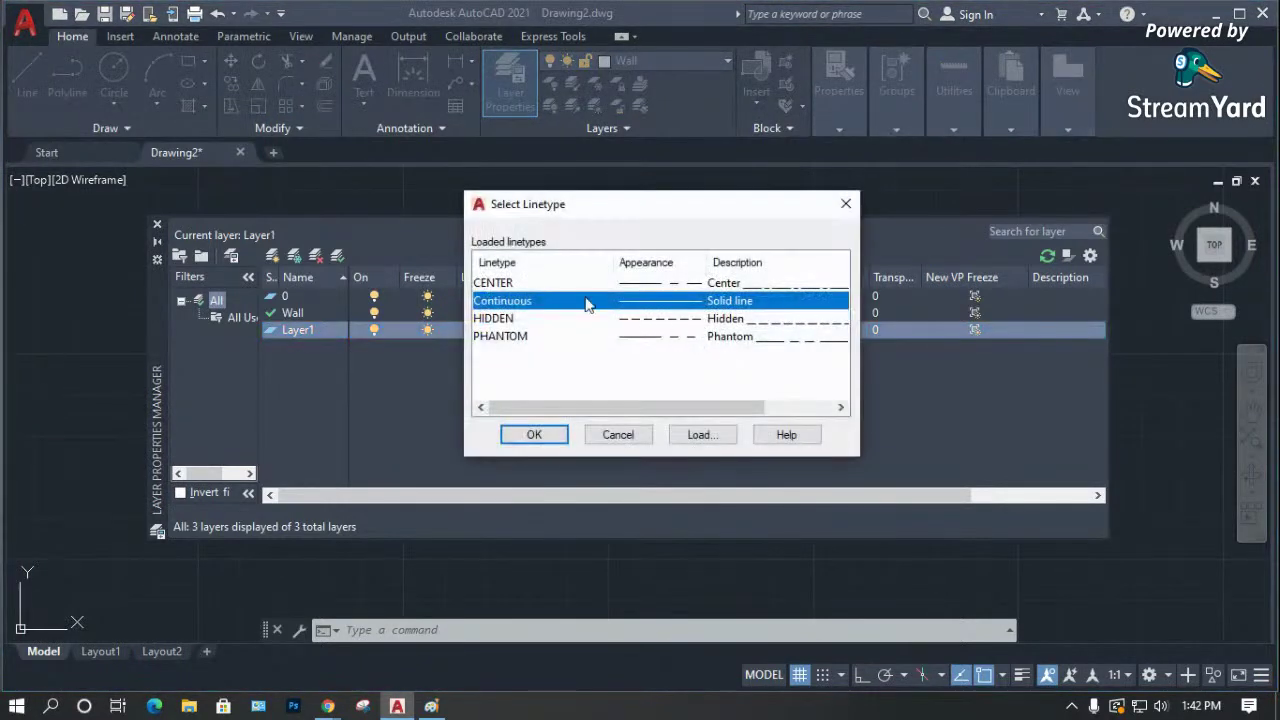
click(497, 318)
click(534, 434)
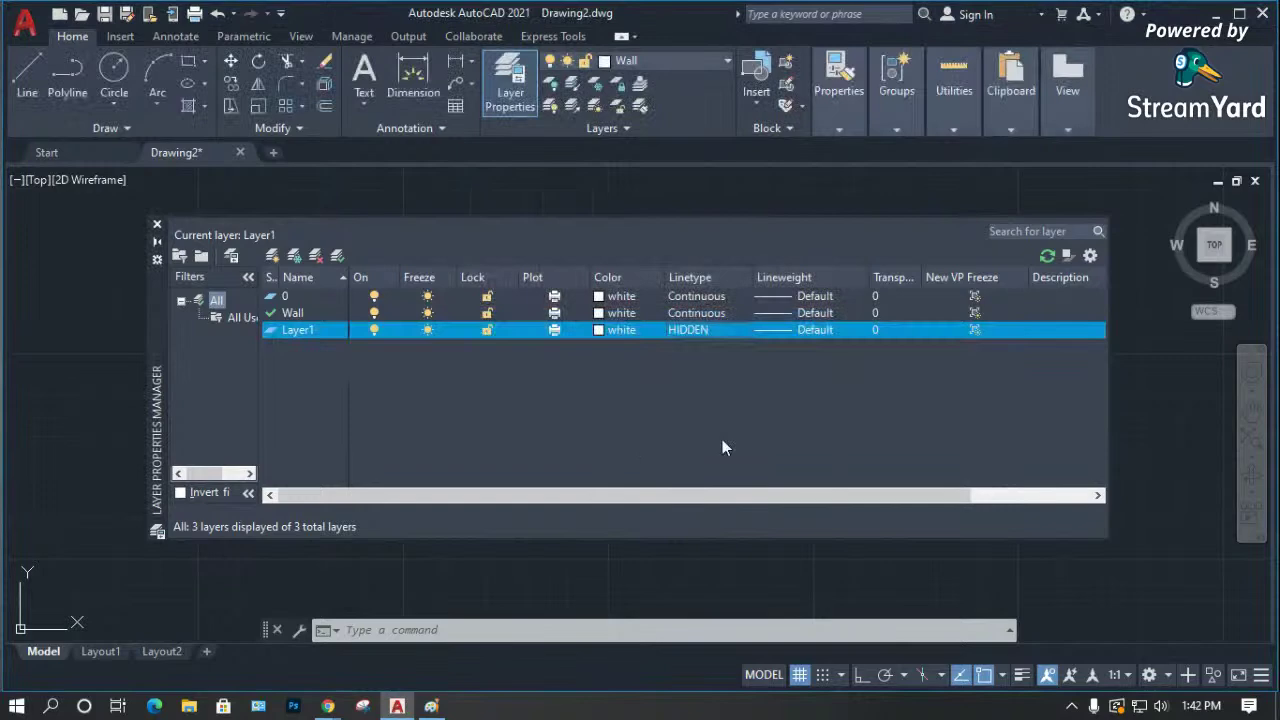
click(157, 226)
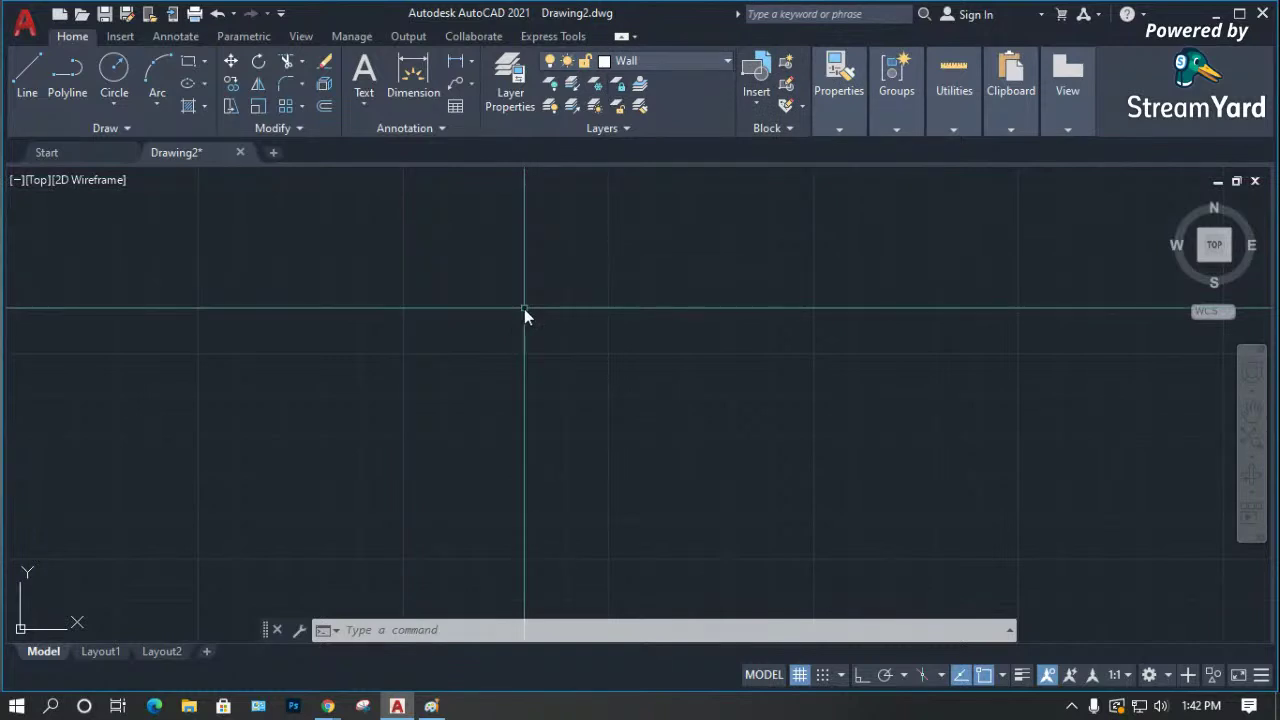
Draw a vertical polyline on the Wall layer with Ortho turned on.
text(pl)
key(Return)
click(385, 487)
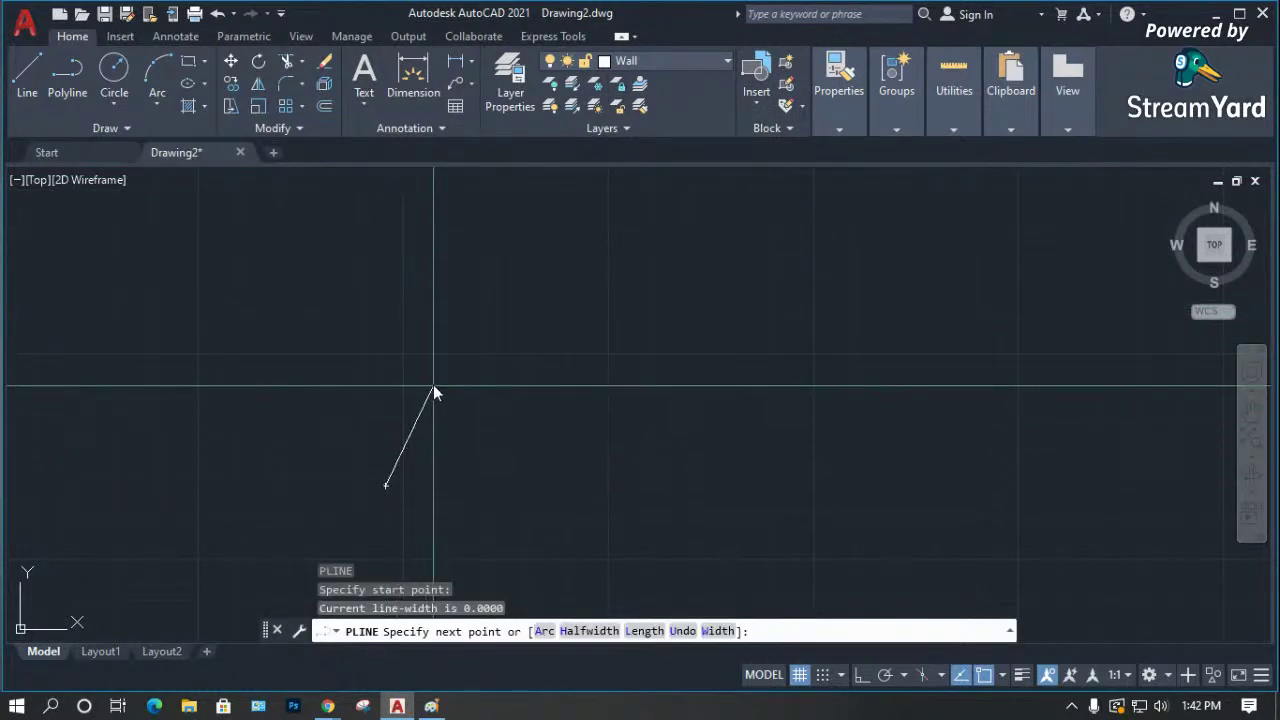
key(F8)
click(430, 340)
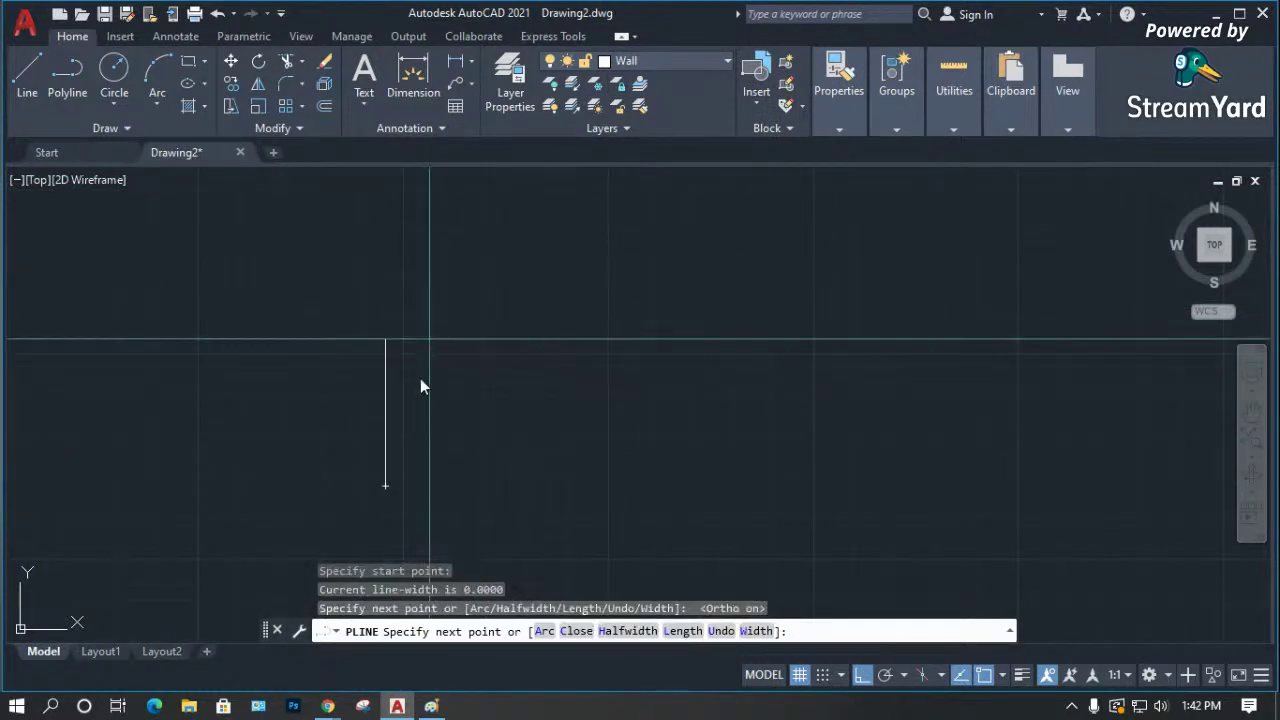
key(Return)
scroll(385, 461, up, 4)
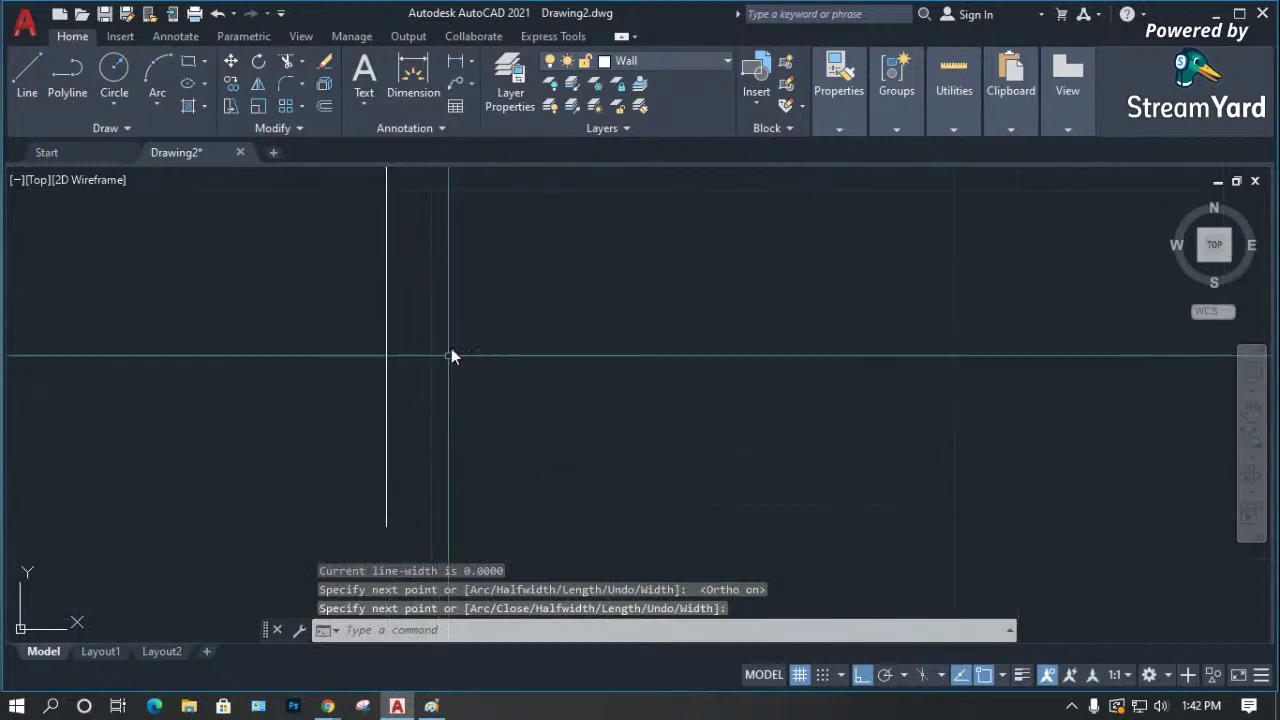
Make Layer1 current, draw a dashed vertical polyline, and reopen the layer manager.
click(669, 56)
click(655, 109)
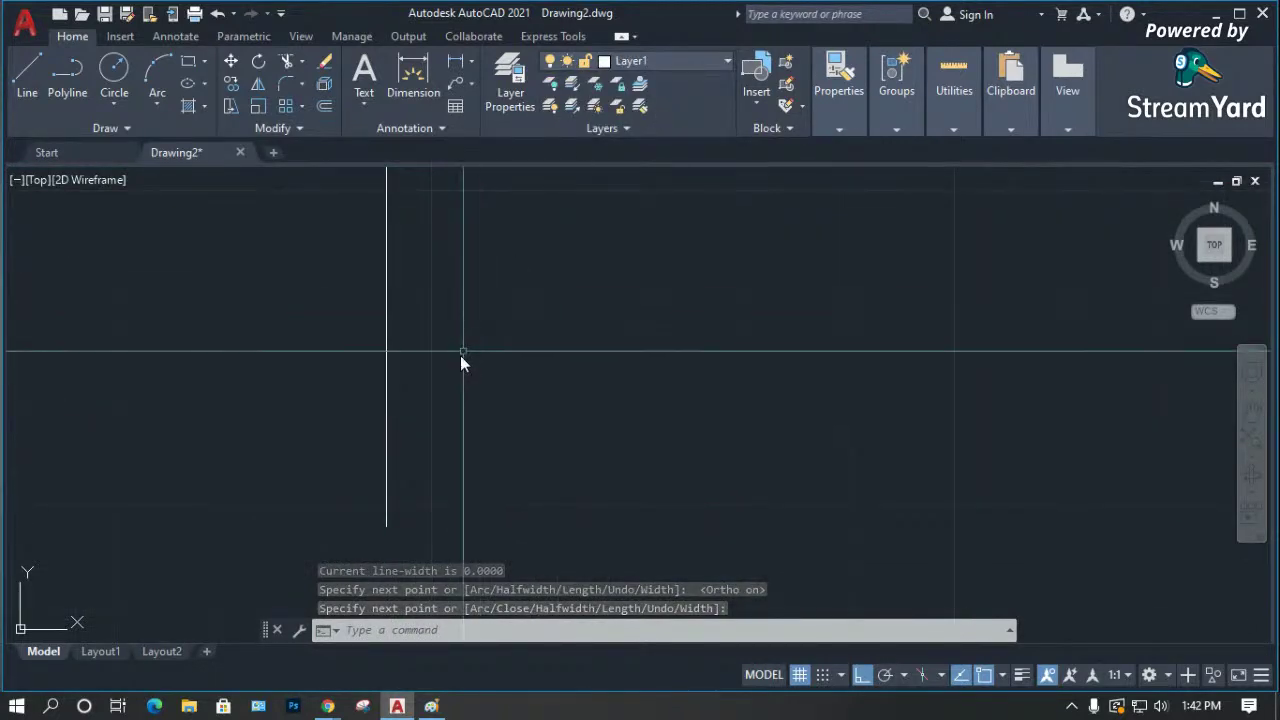
text(pl)
key(Return)
click(441, 518)
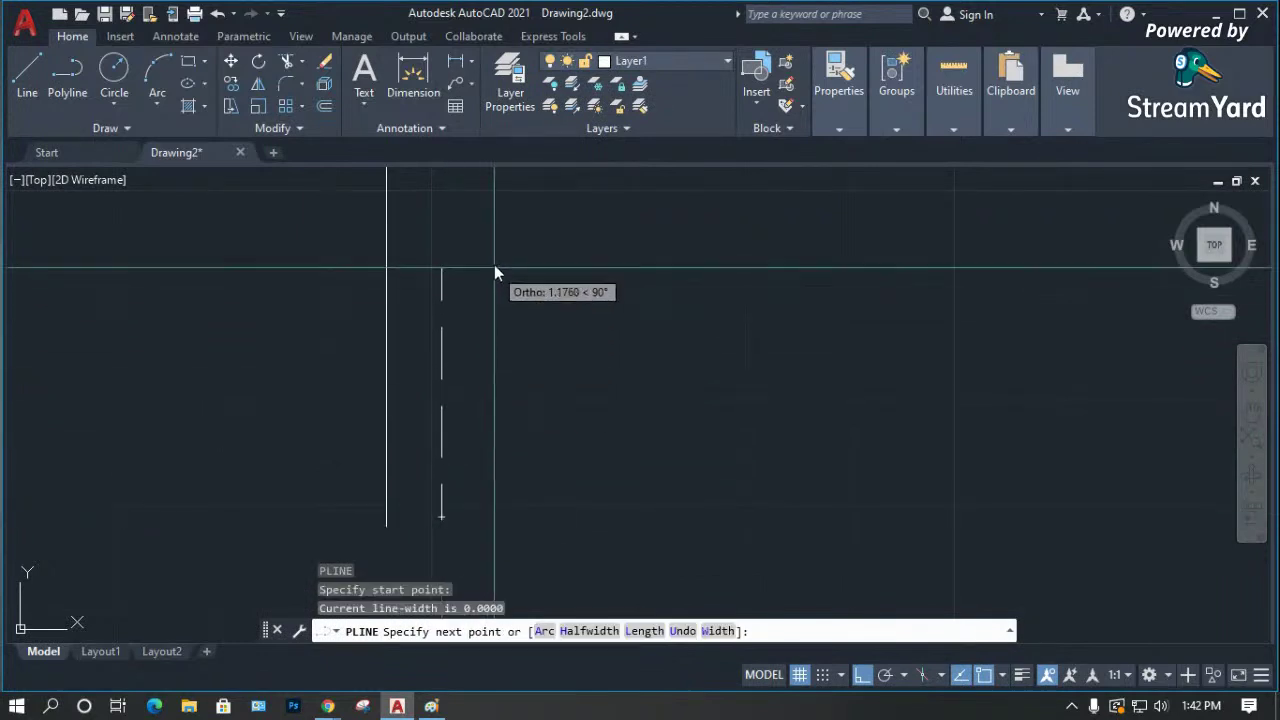
click(441, 195)
key(Return)
scroll(411, 319, up, 4)
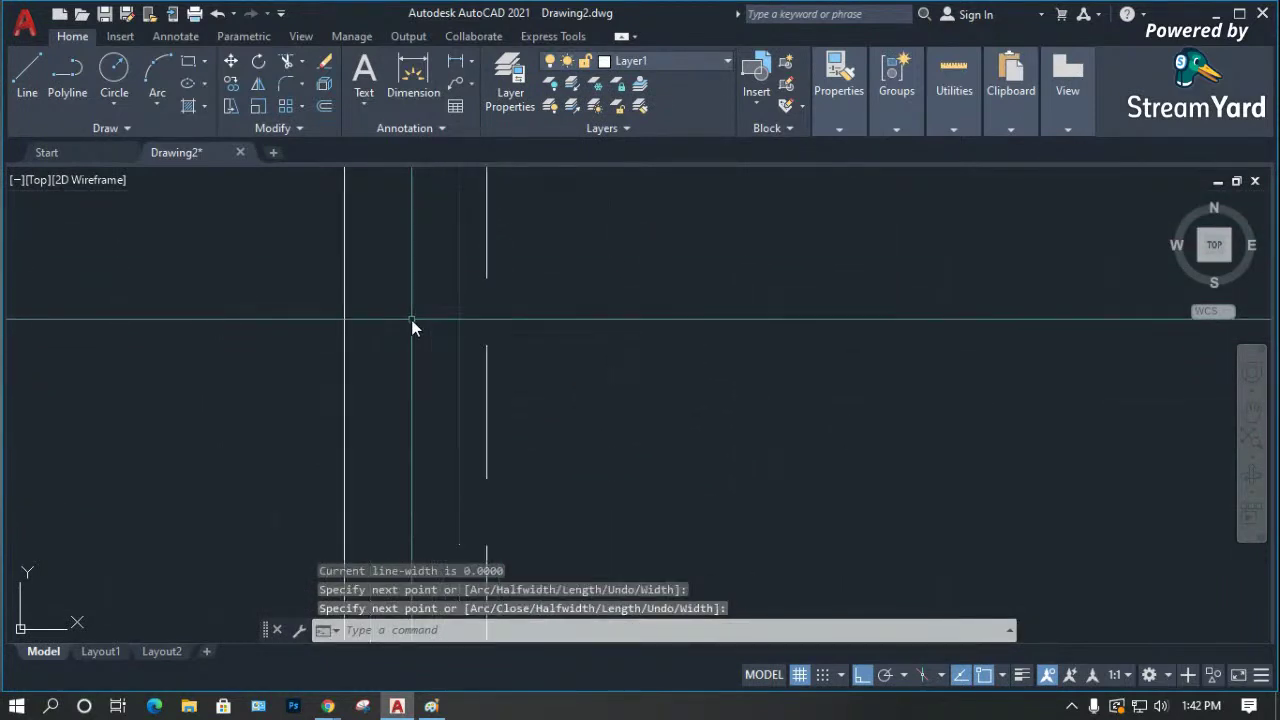
text(la)
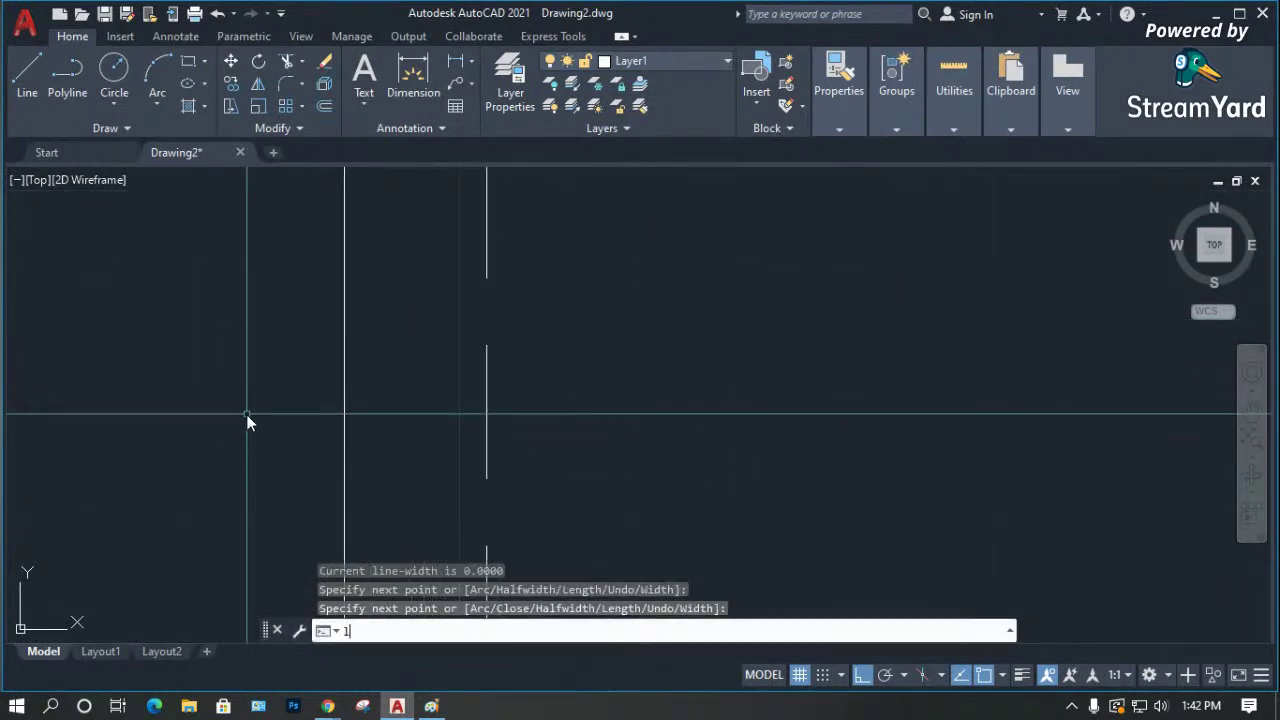
key(Return)
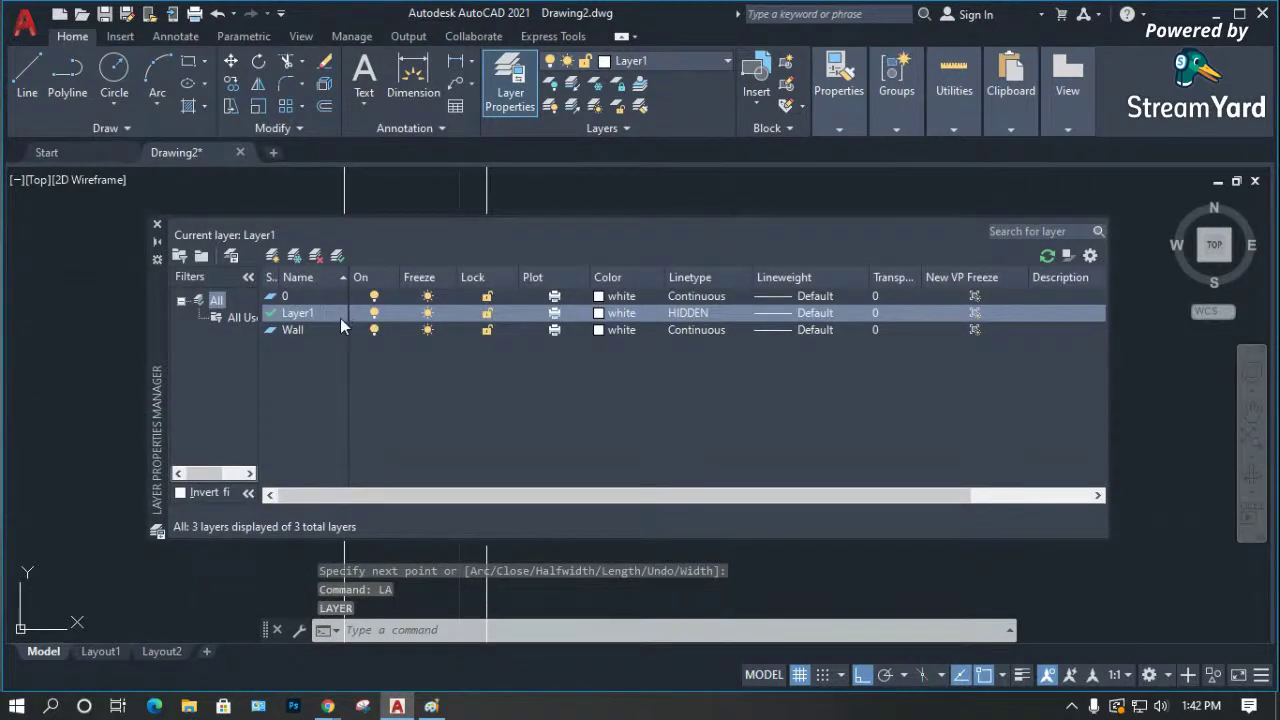
Change Layer1's colour to red in the Layer Properties Manager and return to the drawing.
click(600, 314)
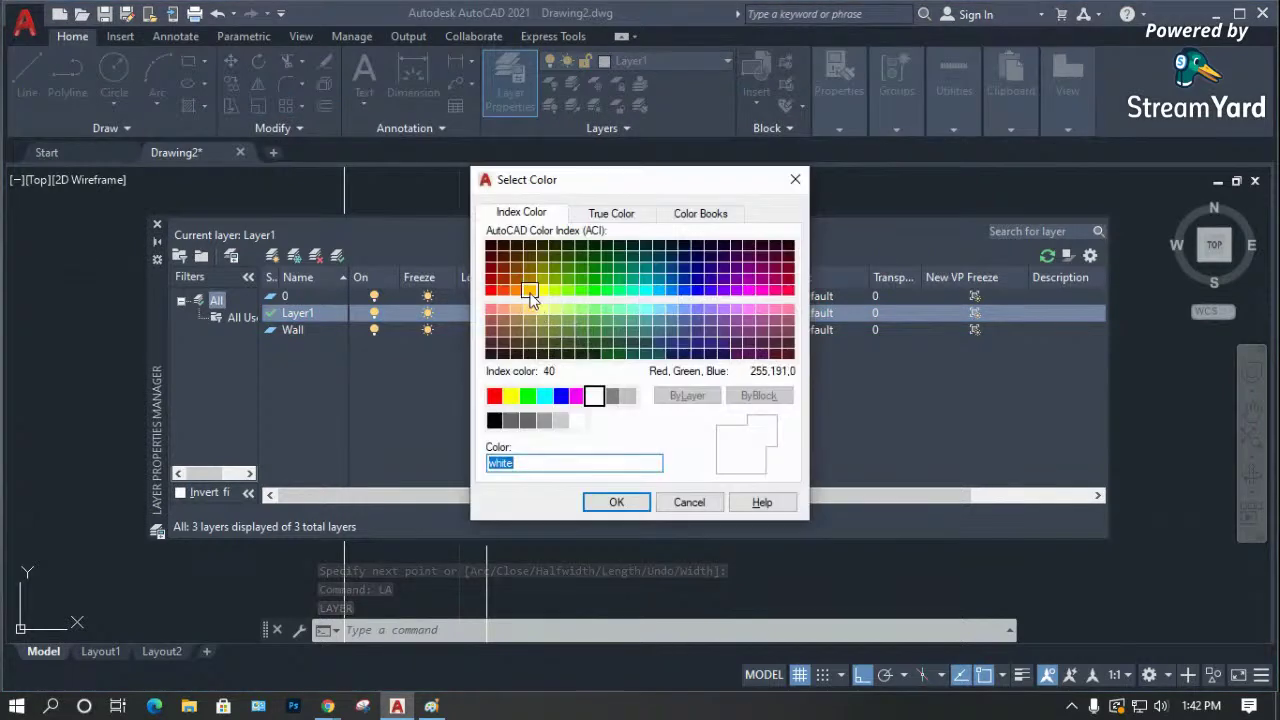
click(494, 396)
click(616, 502)
click(157, 224)
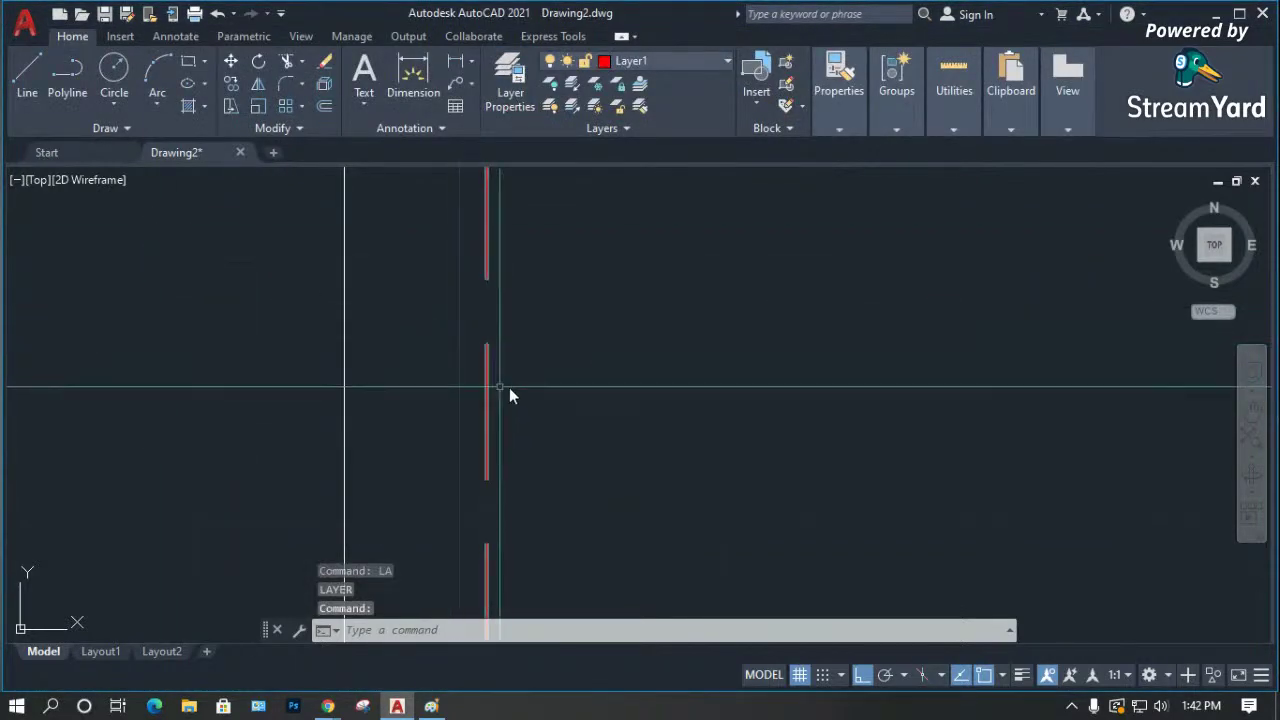
scroll(540, 385, down, 3)
scroll(505, 399, up, 5)
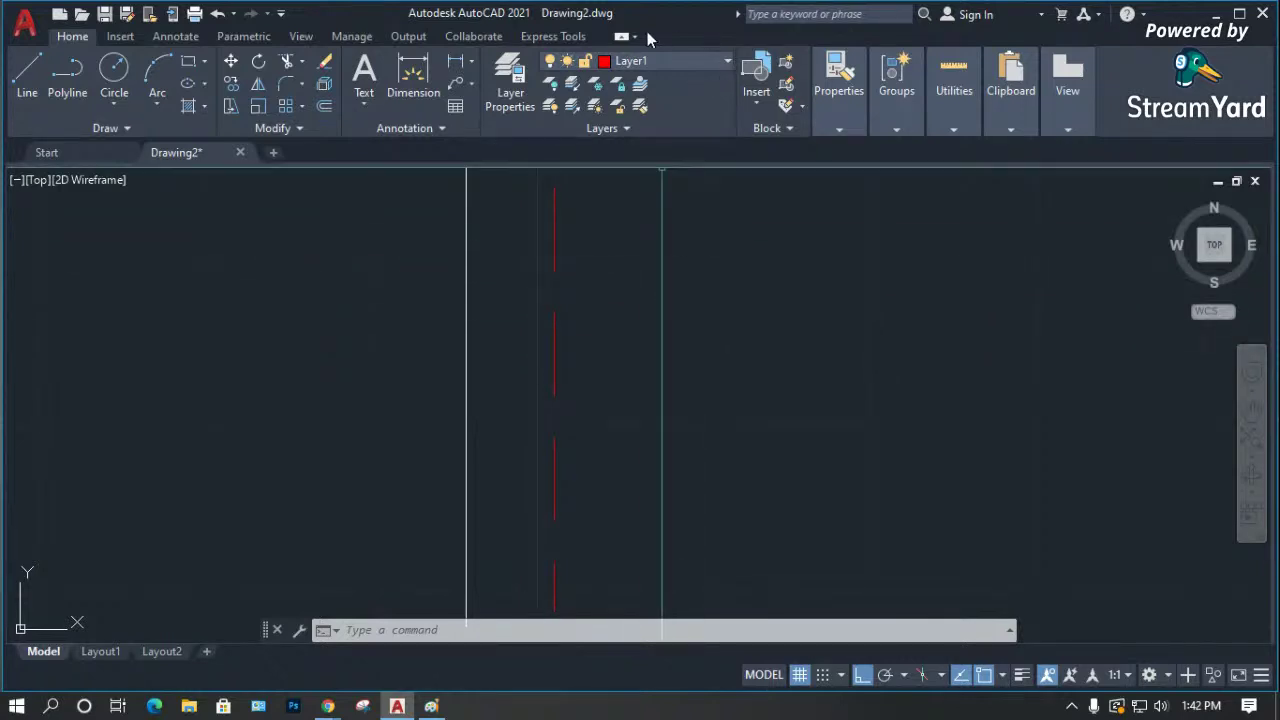
scroll(400, 403, down, 2)
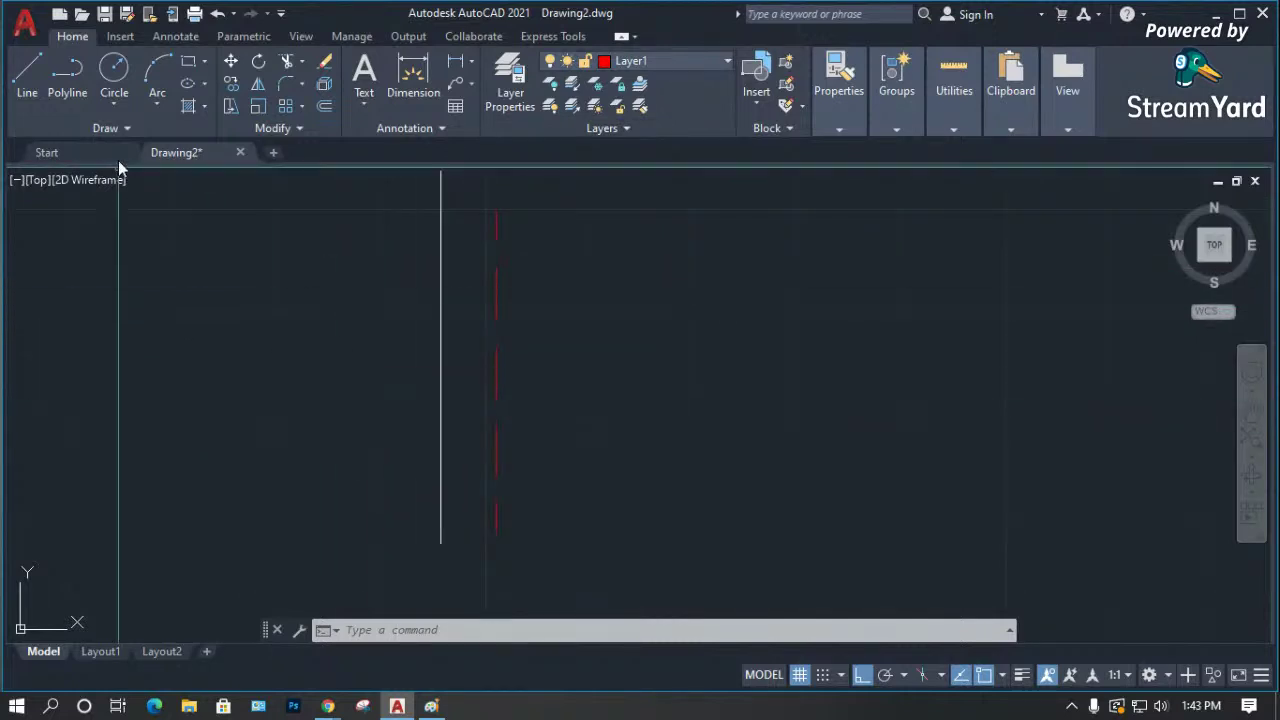
click(175, 37)
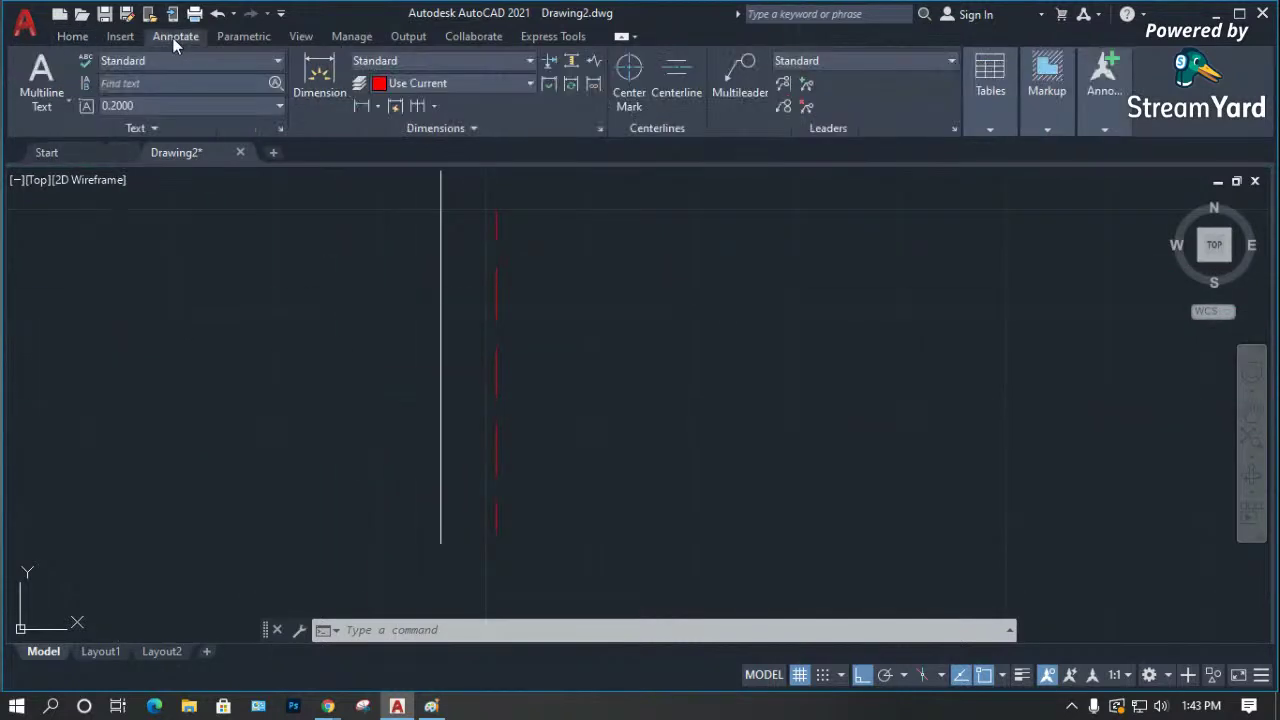
Switch through the Insert and Home ribbon tabs and expand the Properties panel.
click(120, 37)
click(72, 36)
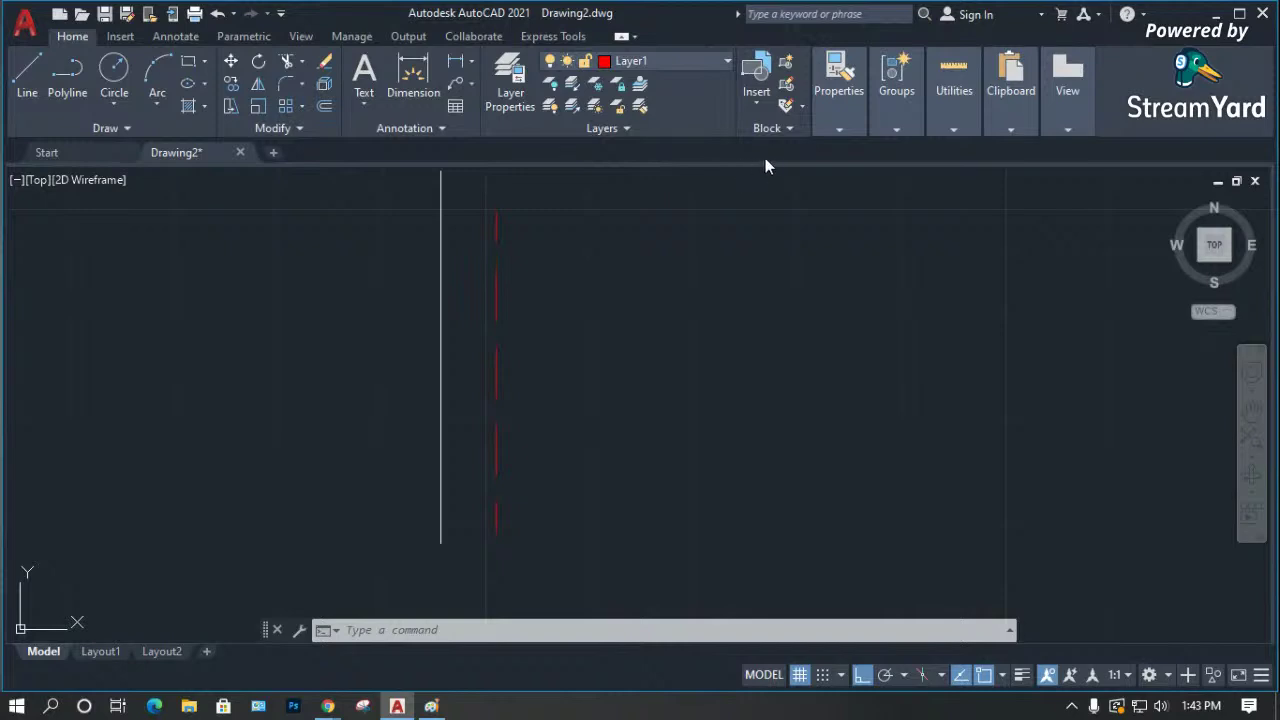
click(854, 137)
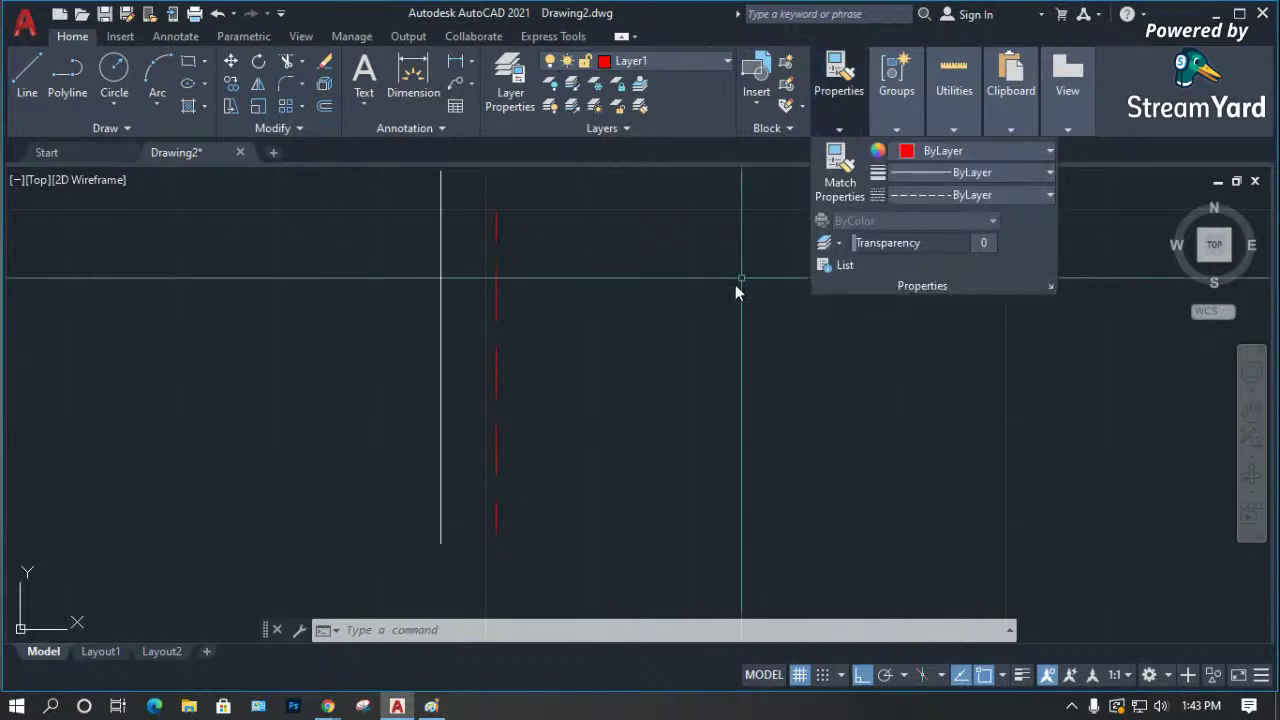
click(643, 244)
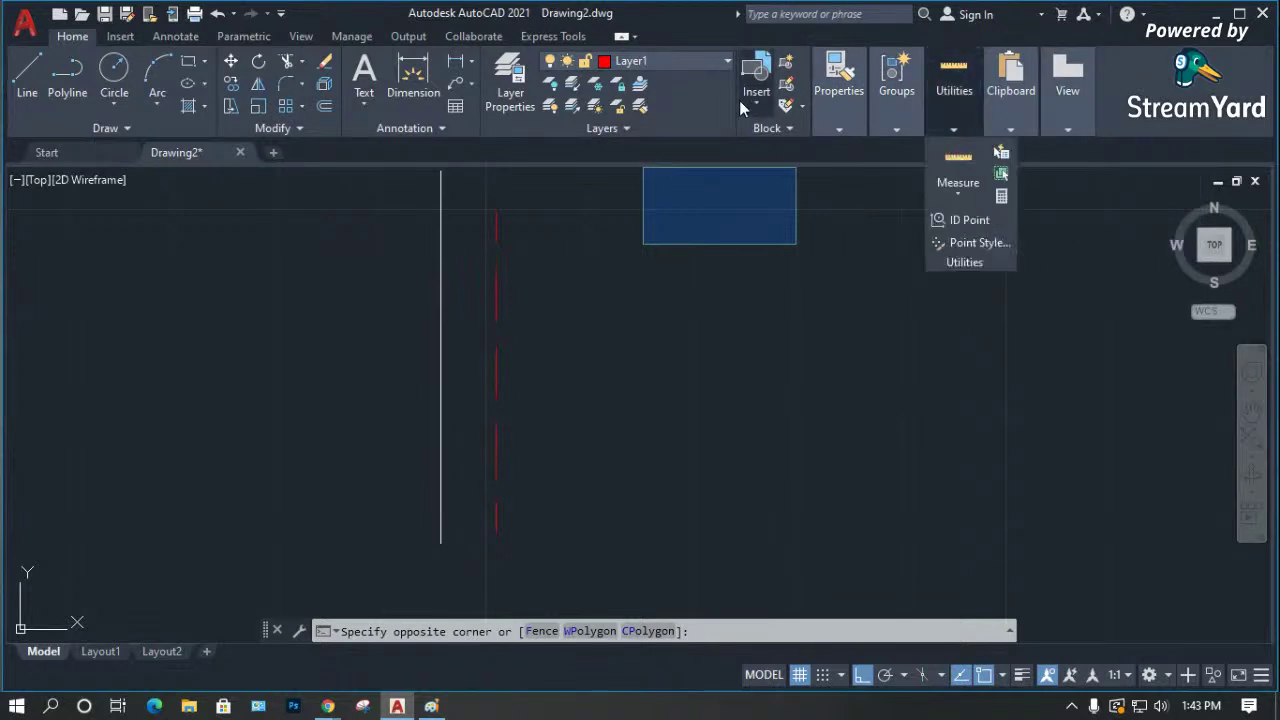
Cycle the Minimize Ribbon toggle through its states and reopen the expanded Properties panel.
click(624, 37)
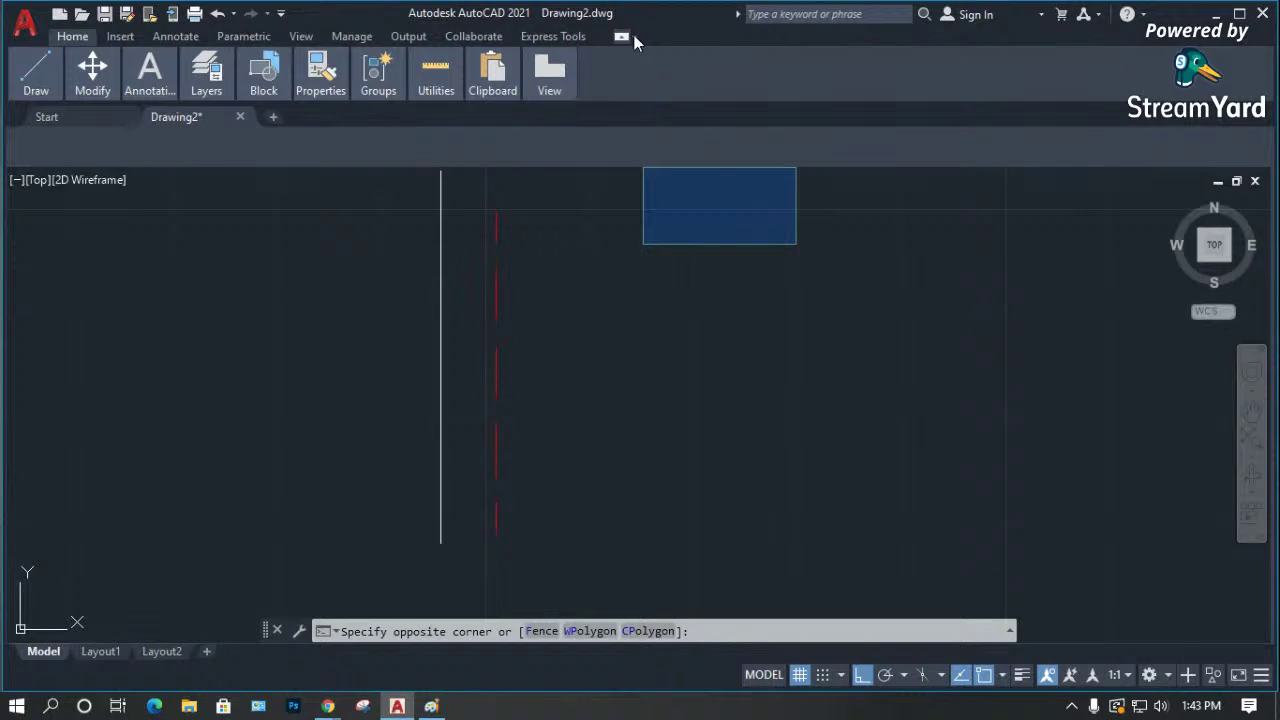
click(628, 39)
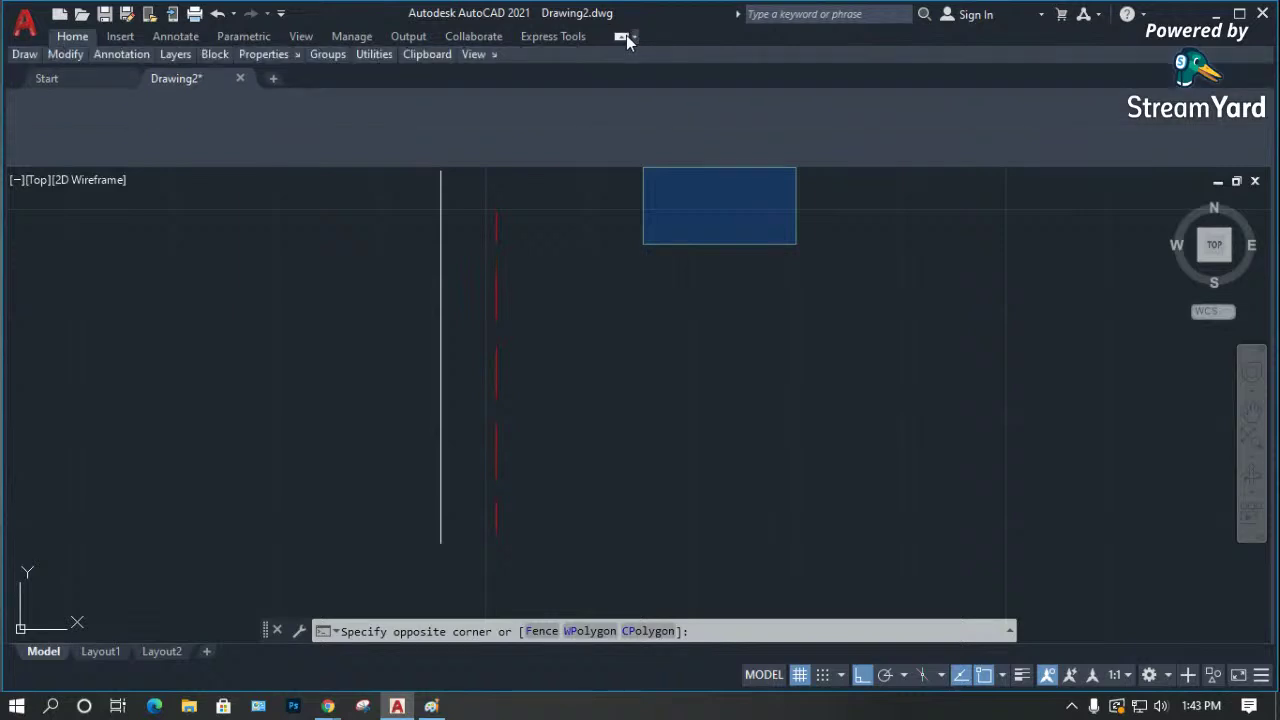
click(627, 39)
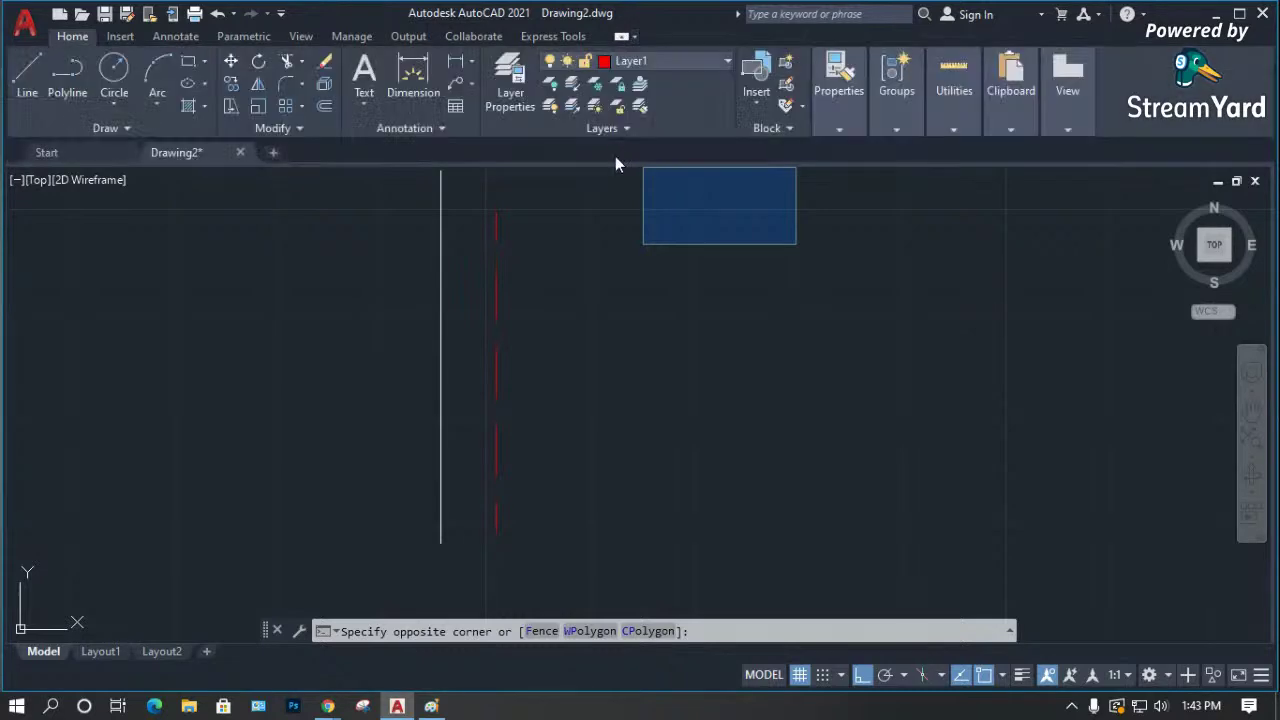
click(609, 362)
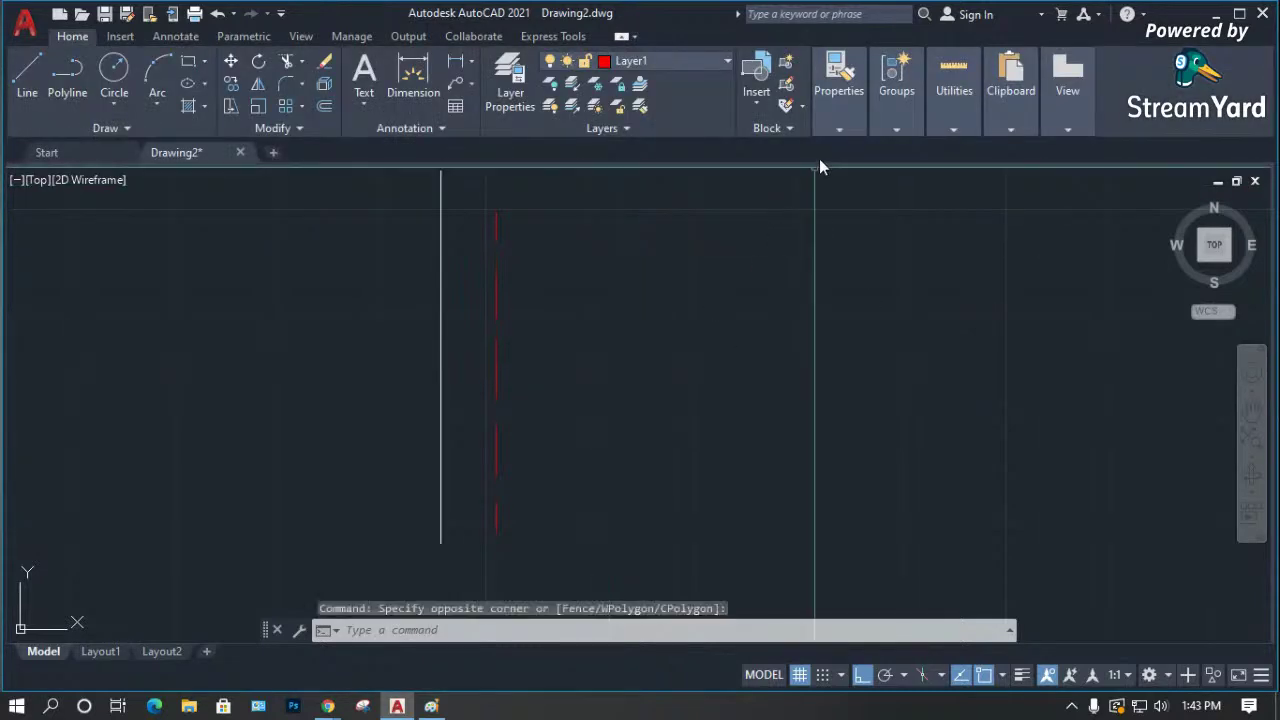
click(847, 123)
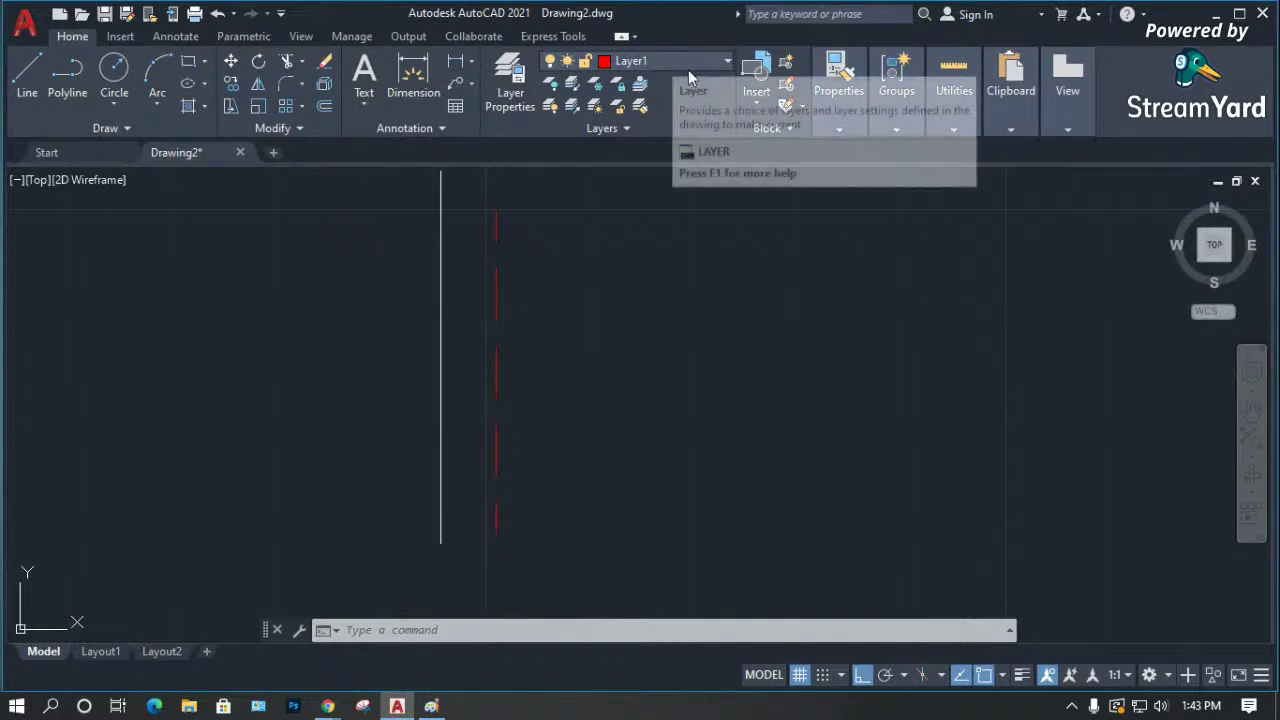
Make yellow 248,215,49 the current colour and draw a vertical polyline right of the red one.
mouse_move(860, 130)
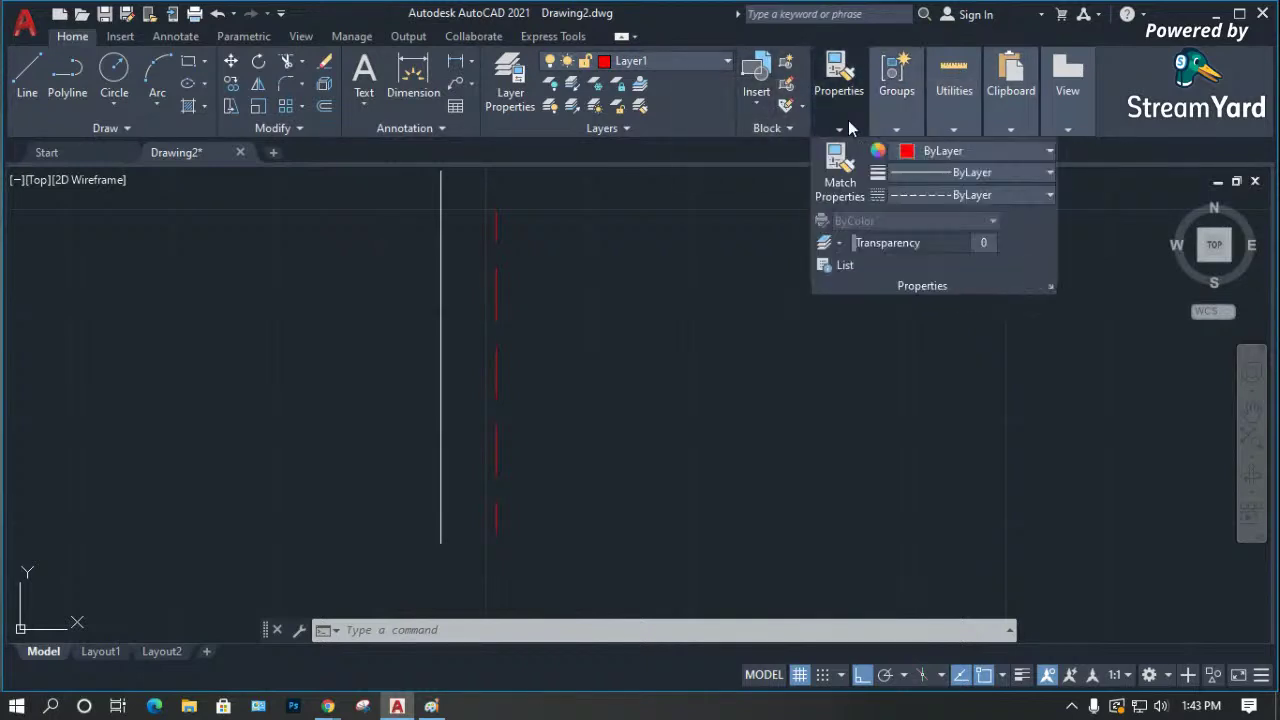
click(940, 151)
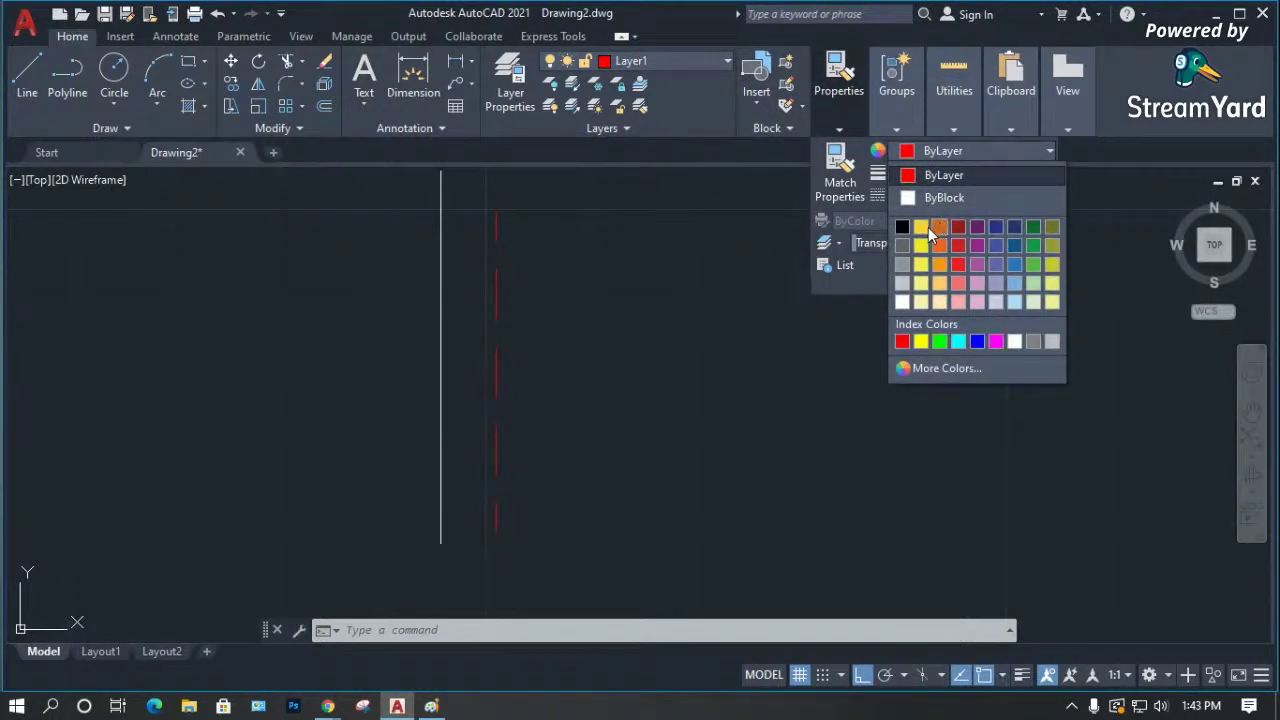
click(937, 228)
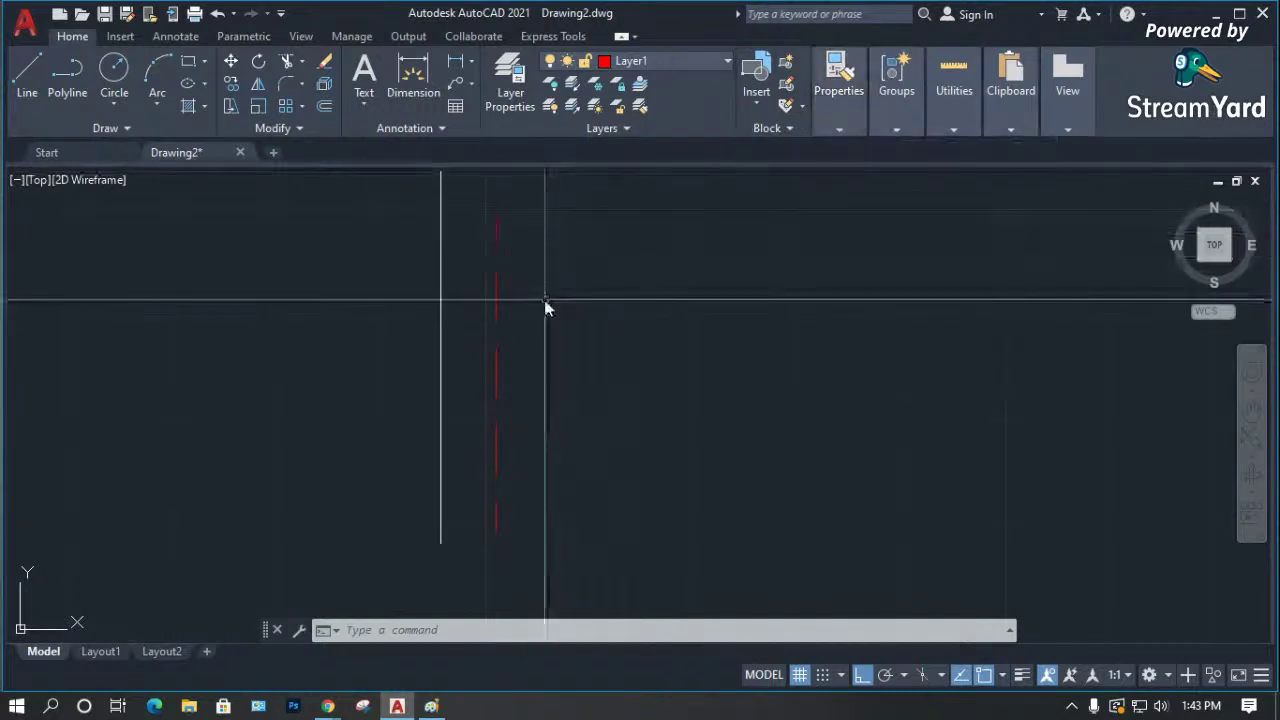
text(pl)
key(Return)
click(588, 515)
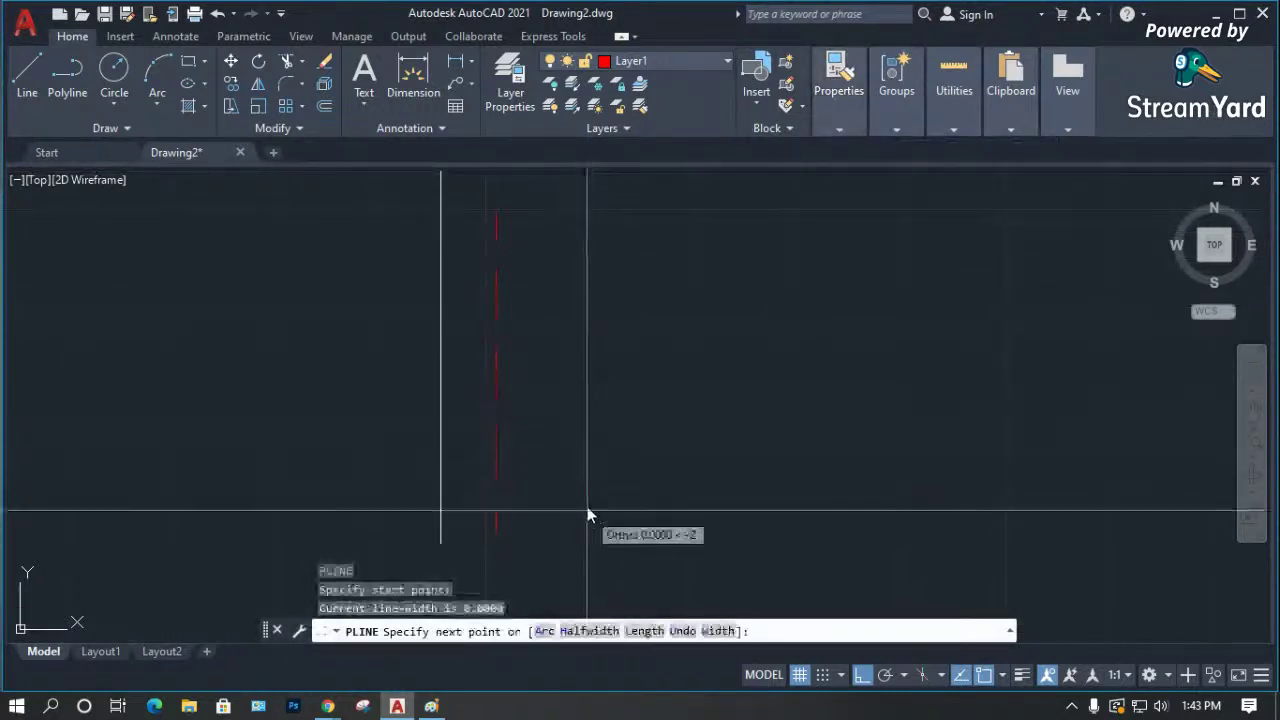
click(624, 251)
key(Return)
Select the new yellow polyline and reset its colour to ByLayer.
scroll(594, 310, up, 2)
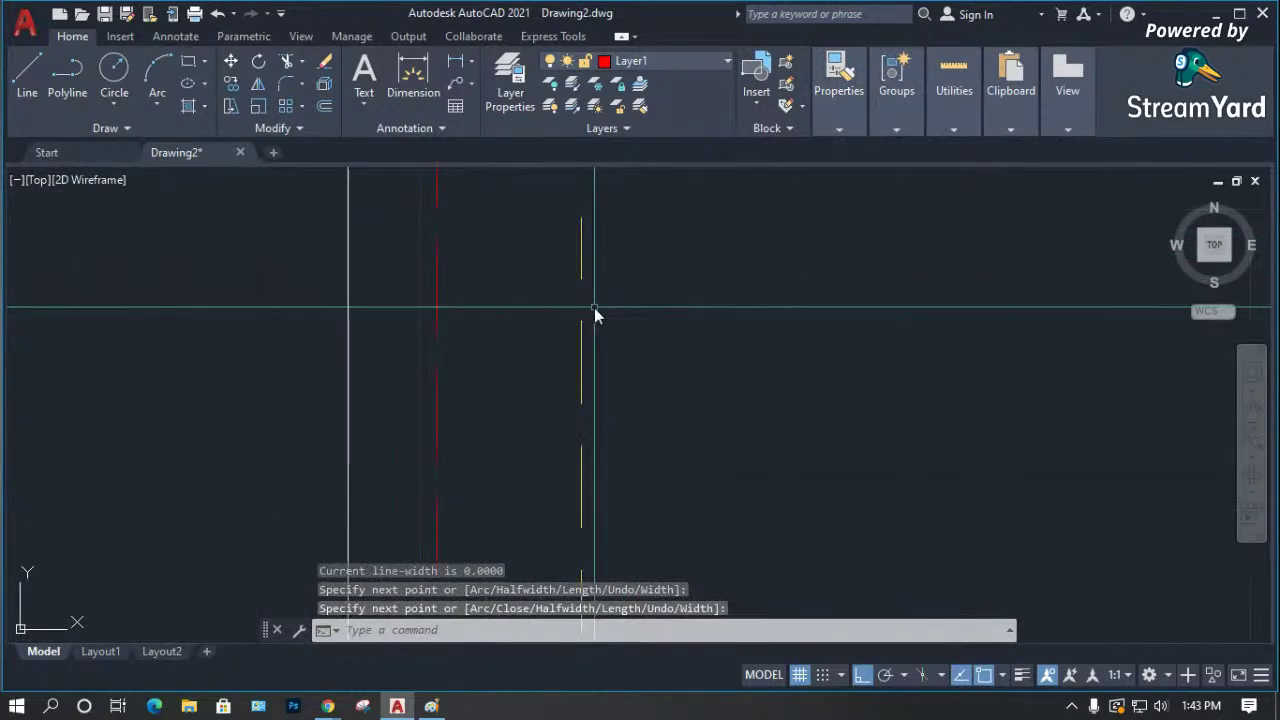
click(634, 254)
click(565, 282)
click(839, 95)
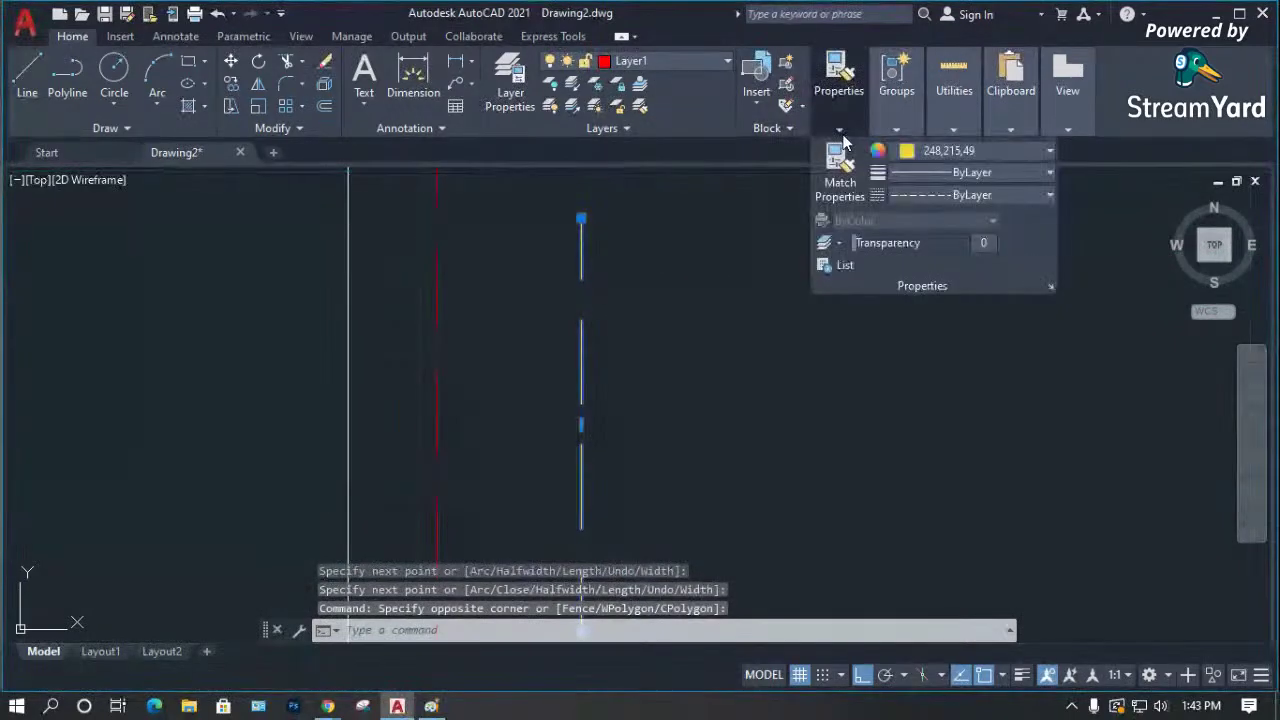
click(1011, 156)
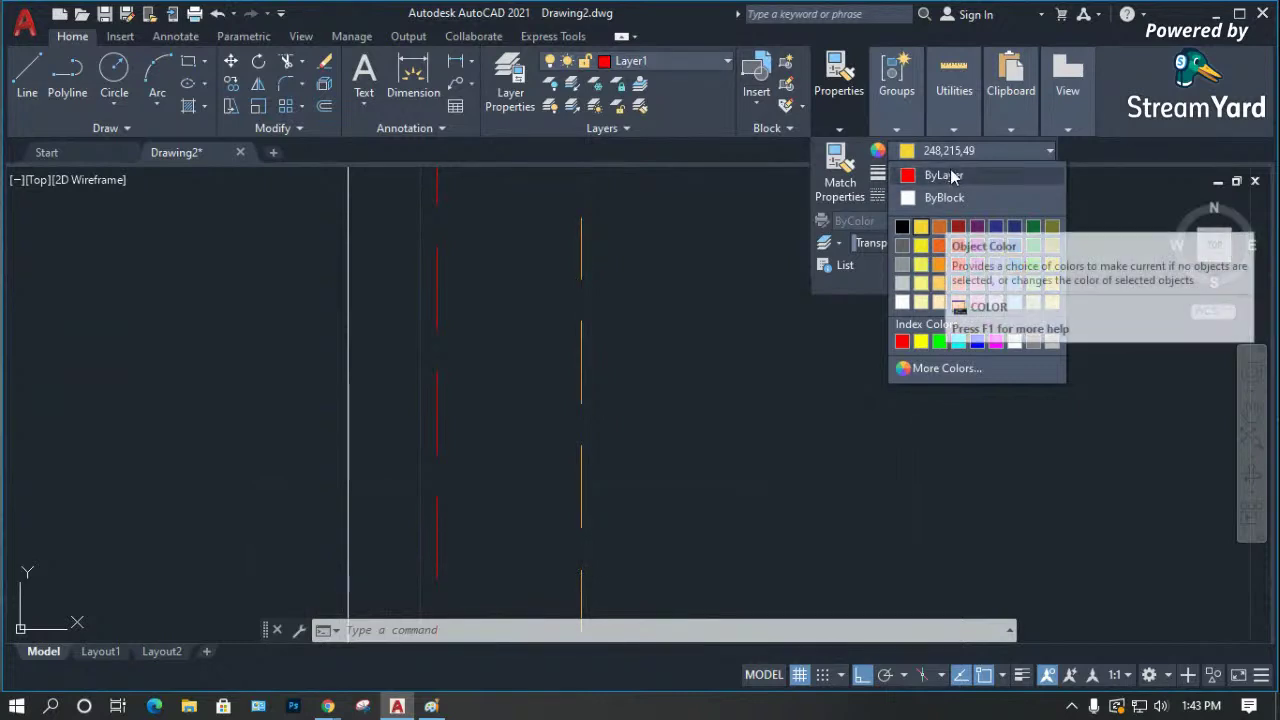
click(955, 180)
Reselect the polyline and grab its top grip, then cancel the stretch.
click(580, 349)
scroll(614, 388, down, 2)
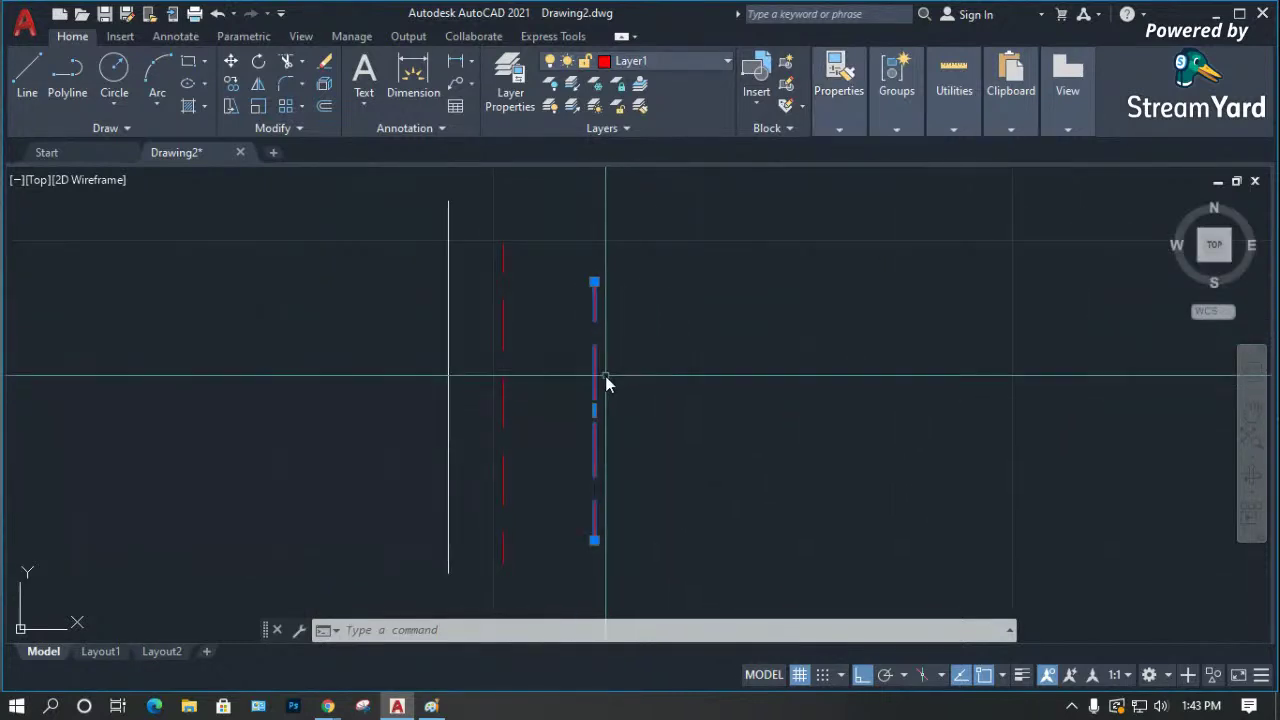
click(594, 282)
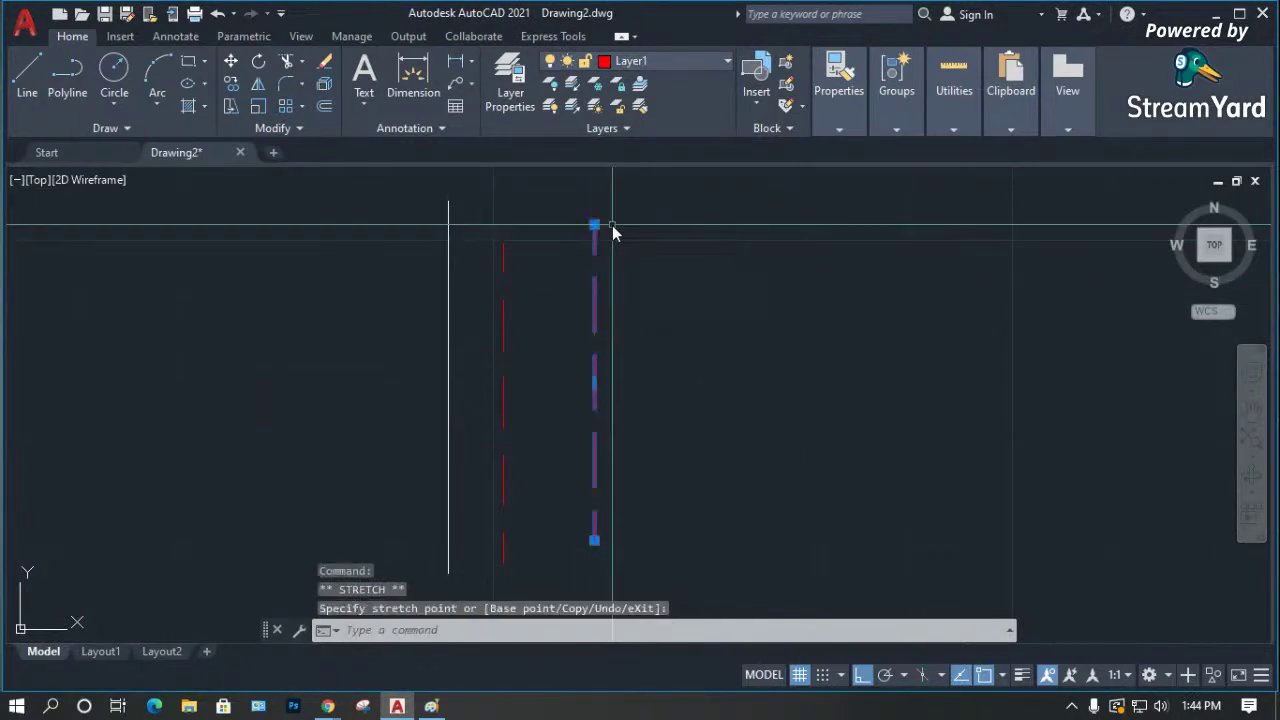
key(Escape)
scroll(505, 275, up, 1)
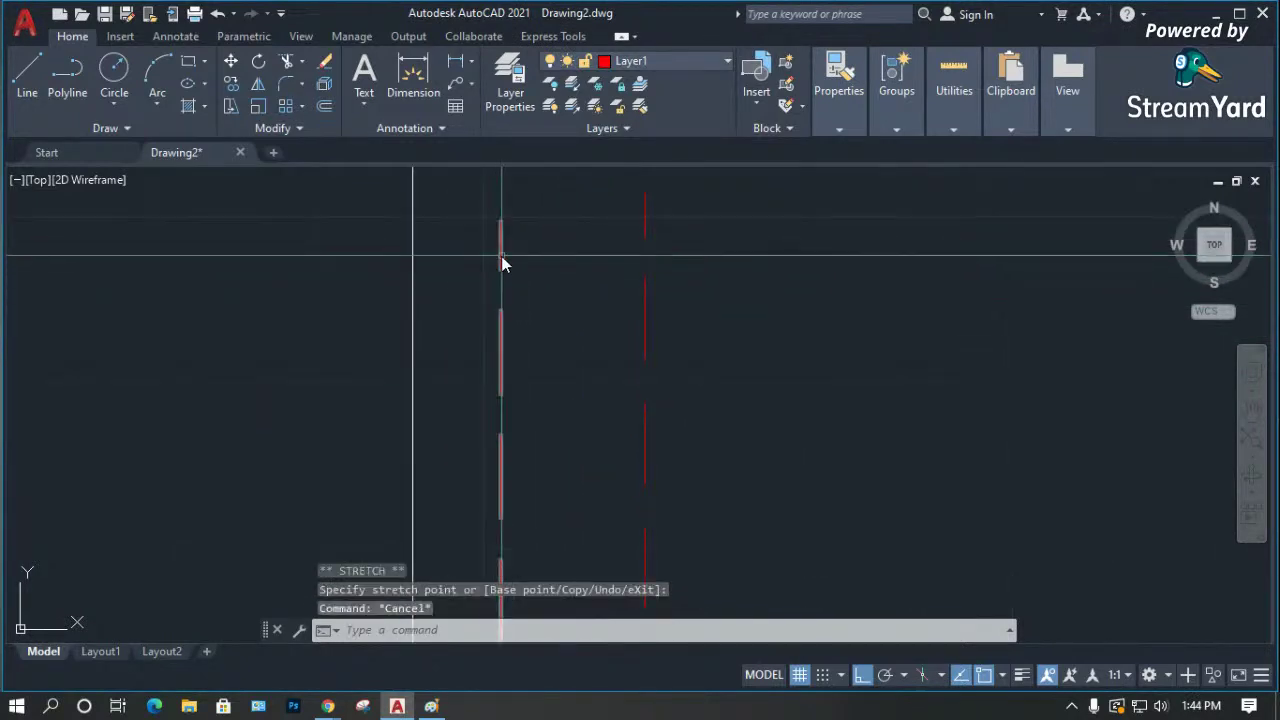
Stretch the left polyline's top end higher, then clear the selection.
click(501, 256)
click(502, 222)
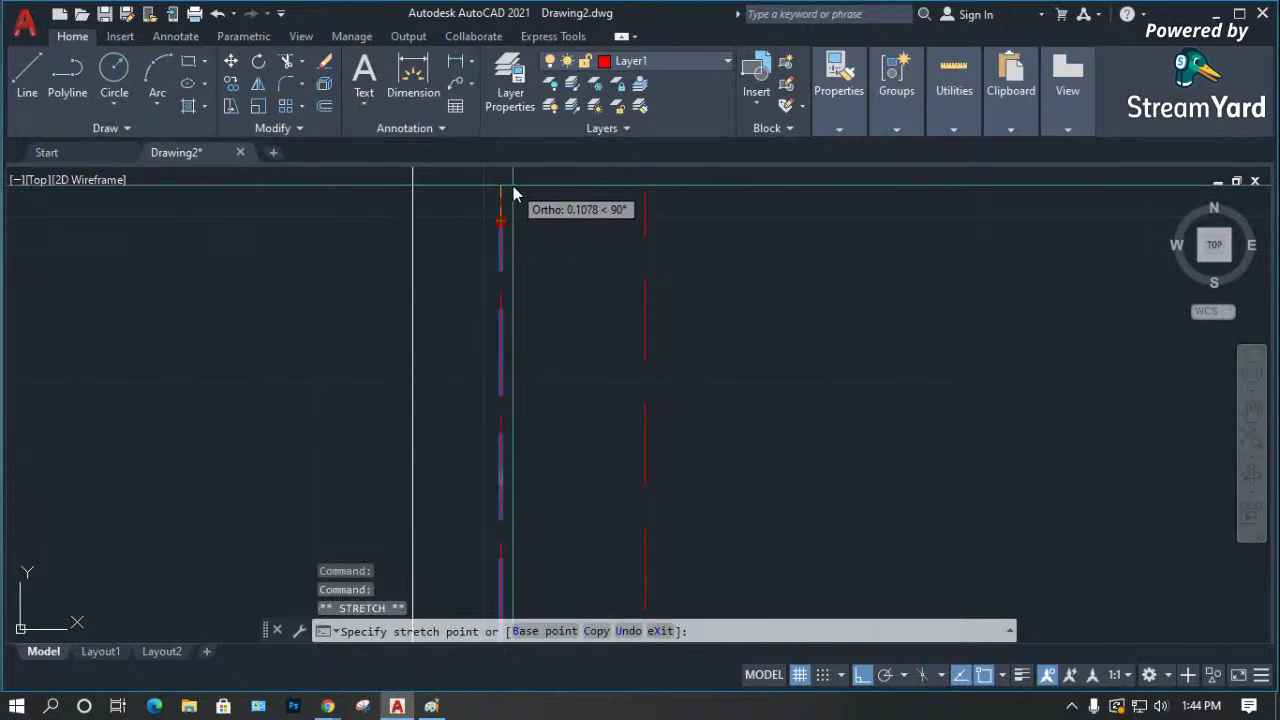
click(513, 186)
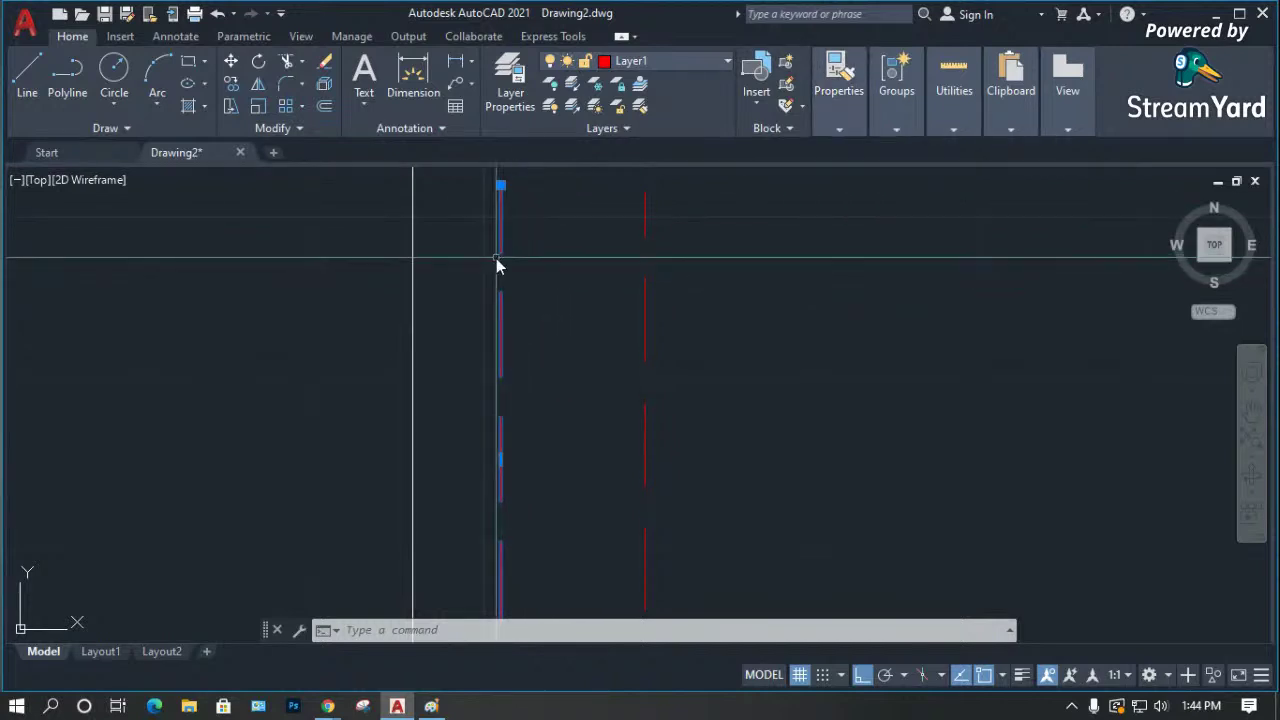
key(Escape)
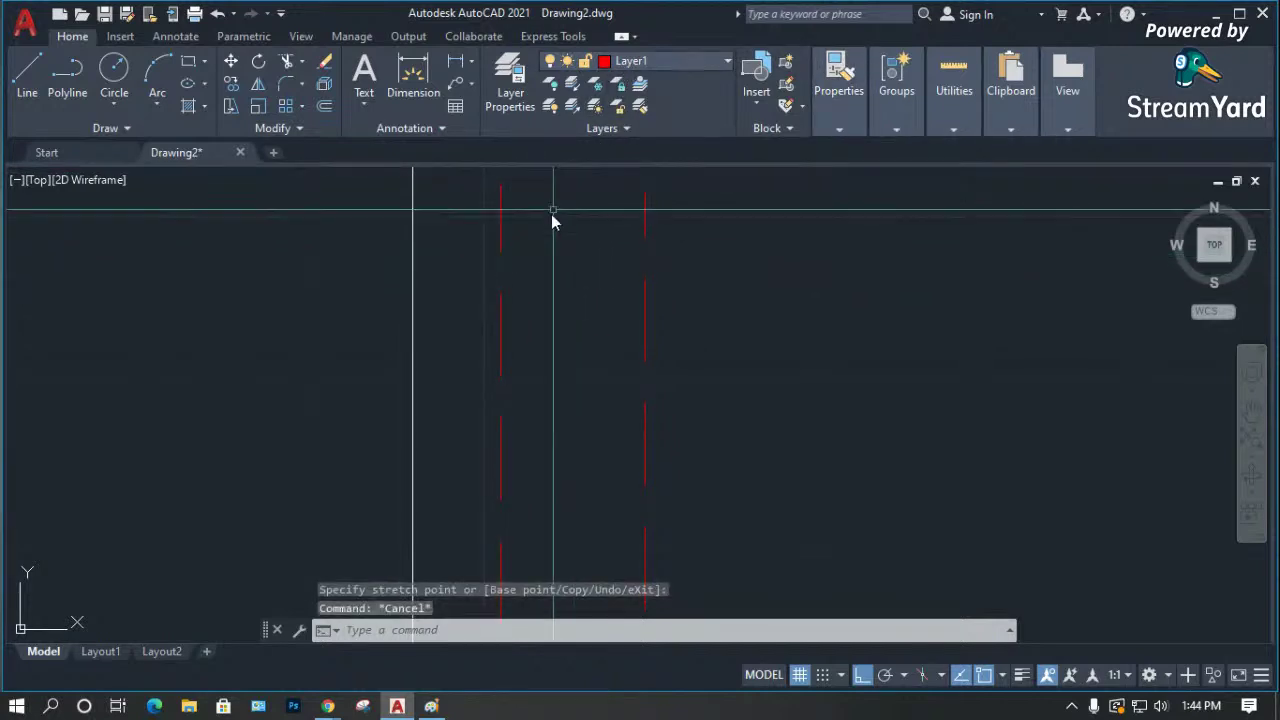
click(521, 237)
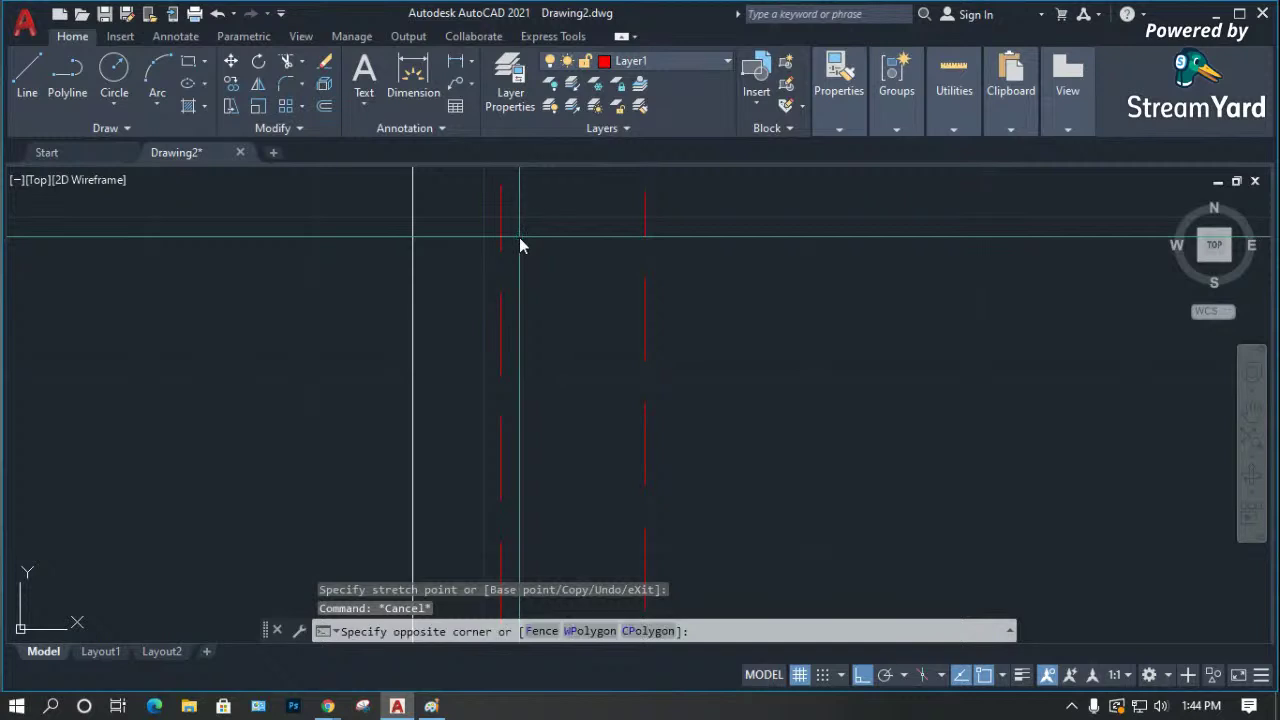
Give the left dashed line a Magenta colour override from the Properties panel.
click(488, 222)
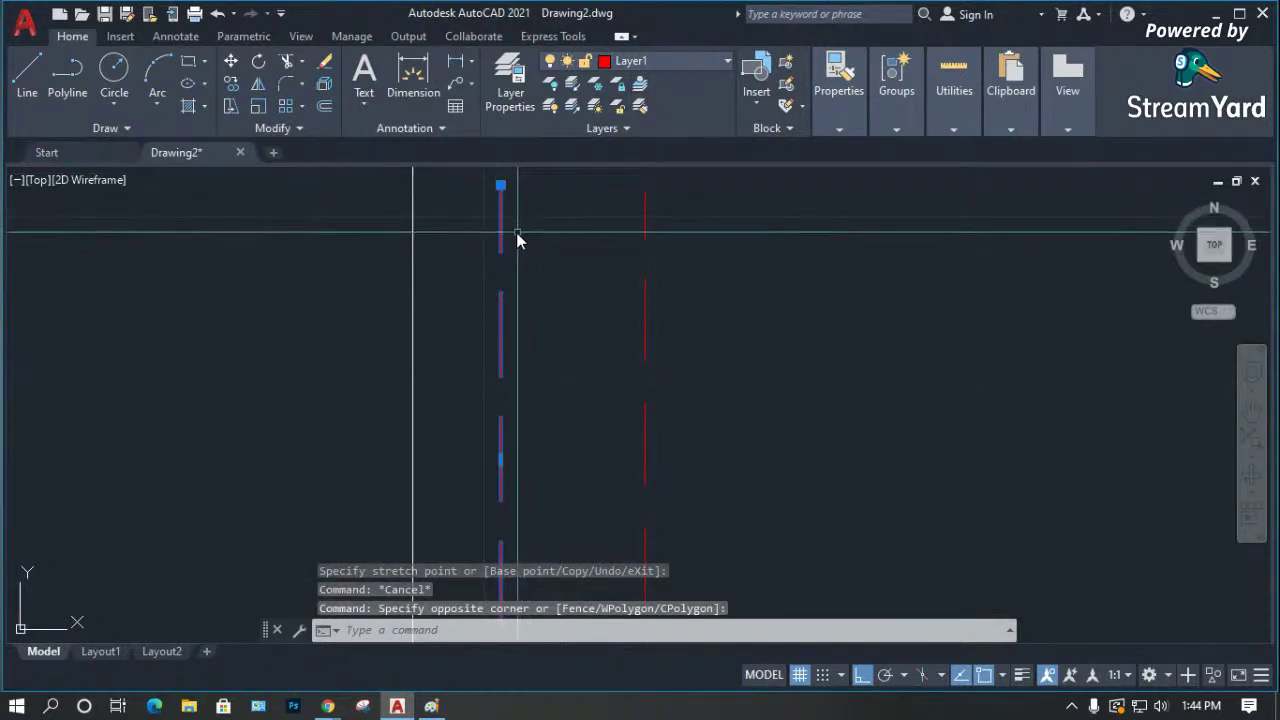
click(839, 100)
click(968, 151)
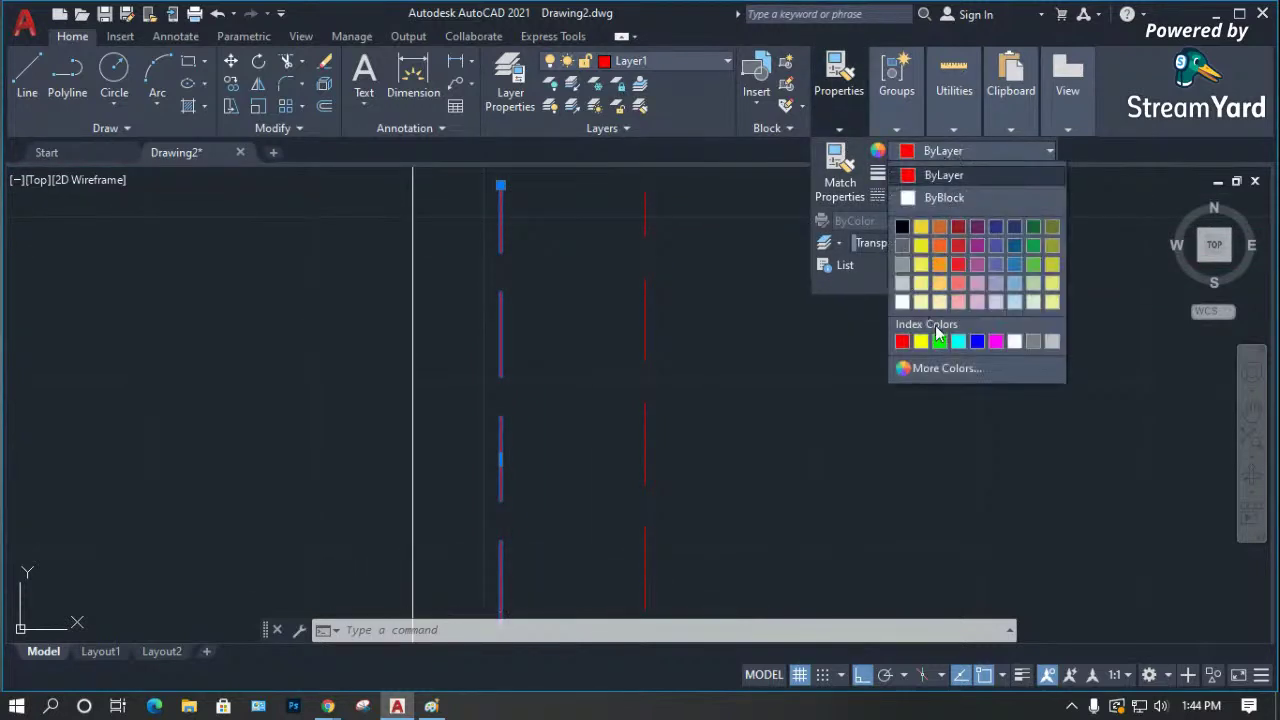
click(996, 341)
click(620, 300)
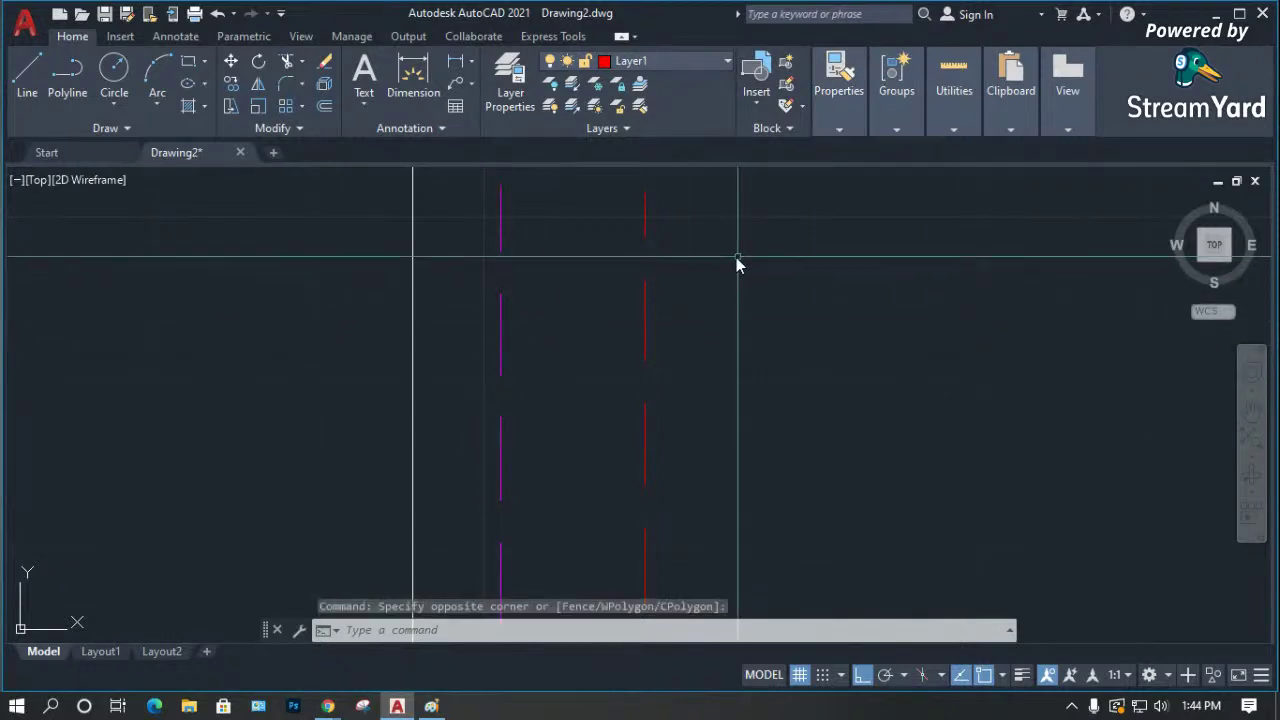
key(Escape)
Reselect the magenta line and open its full property list with Ctrl+1.
click(659, 339)
click(590, 337)
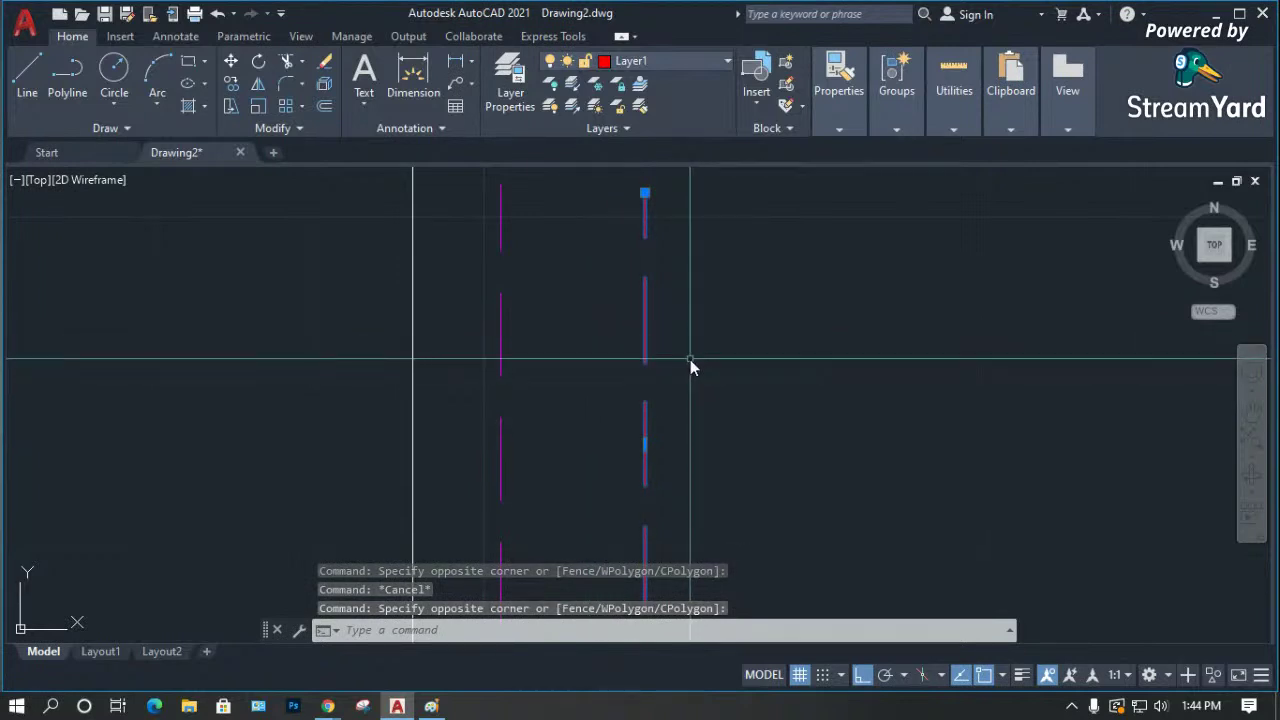
key(Escape)
click(556, 331)
click(490, 338)
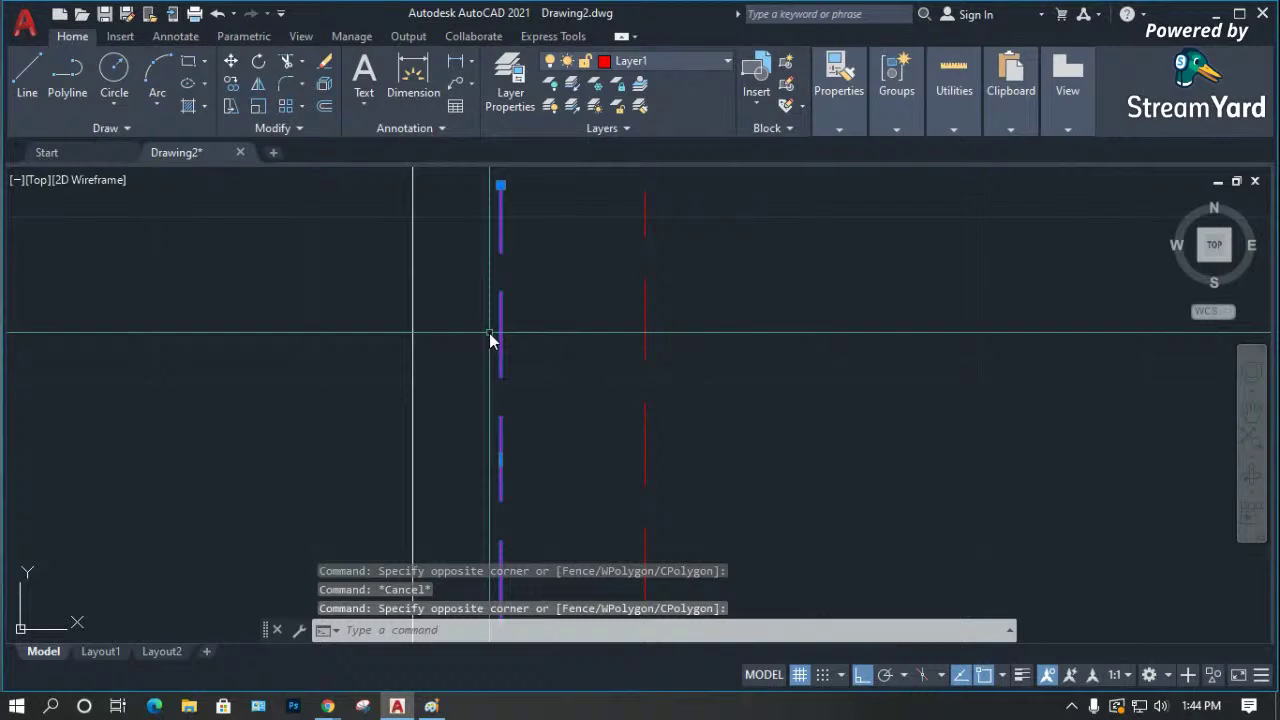
key(ctrl+1)
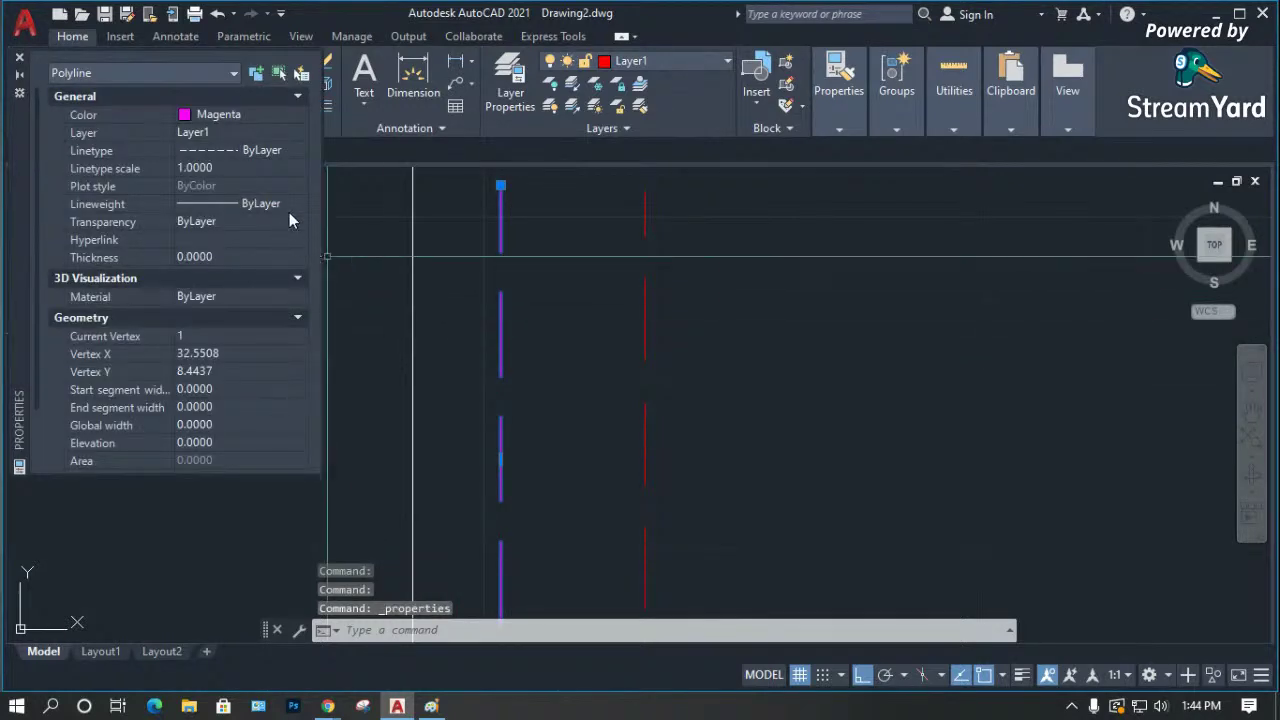
Set the magenta line's Color back to ByLayer in the Properties palette.
click(237, 116)
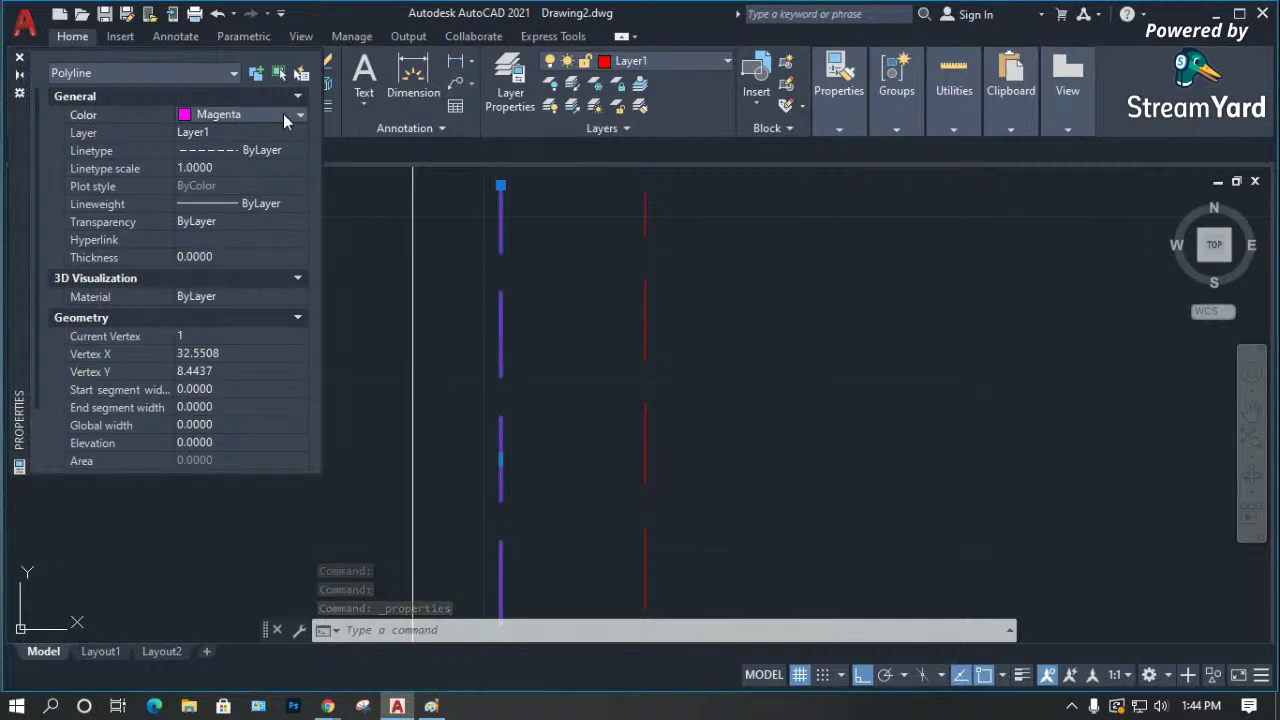
click(283, 113)
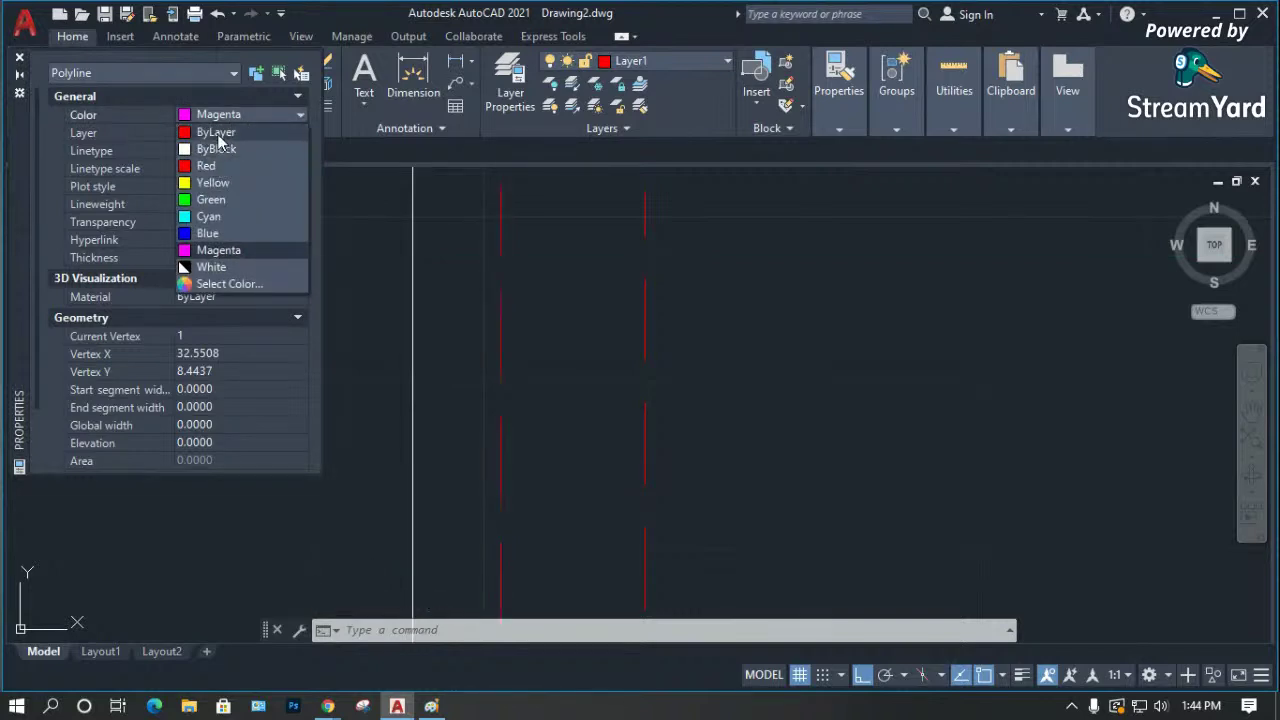
click(228, 132)
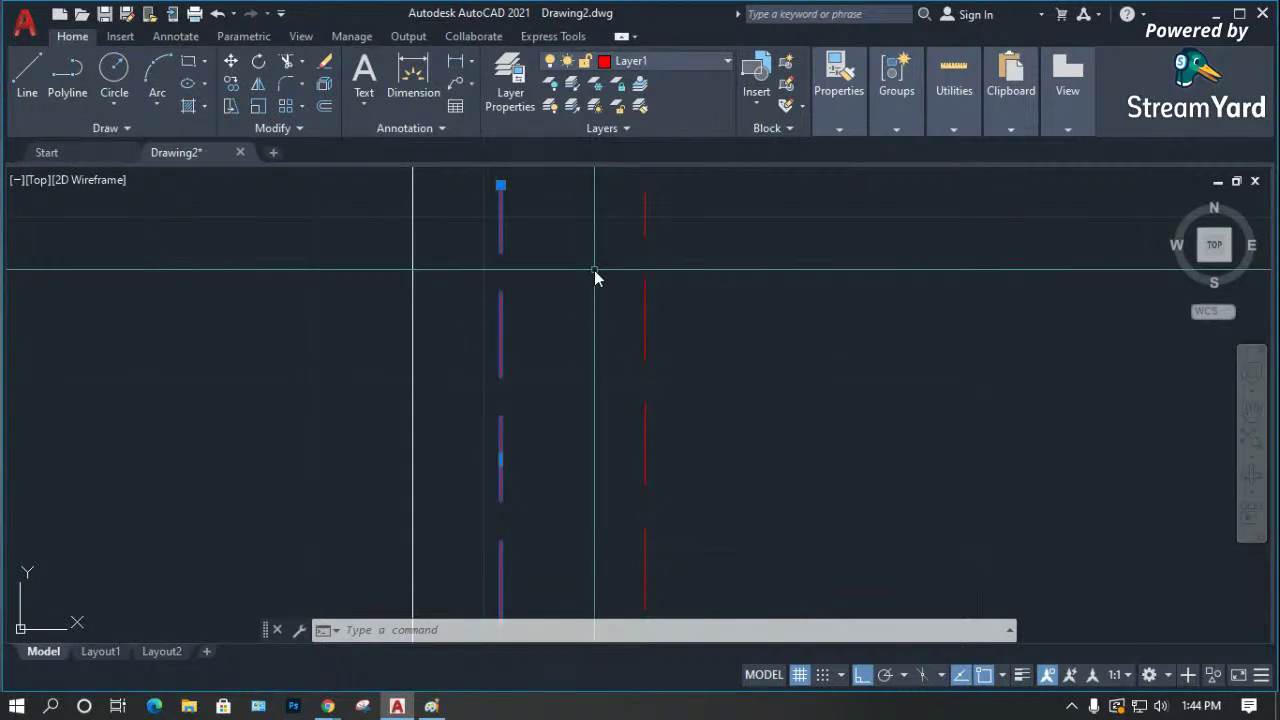
Select both dashed polylines and delete them.
key(Escape)
click(757, 351)
click(510, 336)
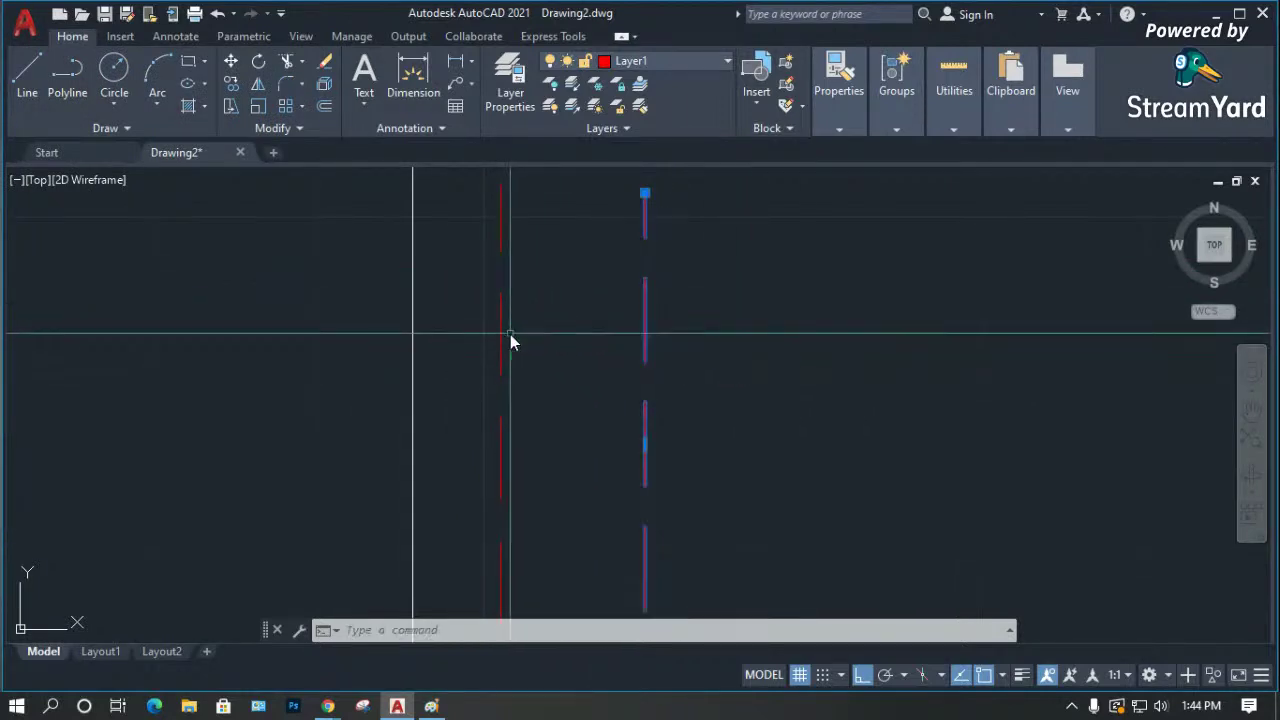
scroll(588, 401, down, 2)
click(531, 390)
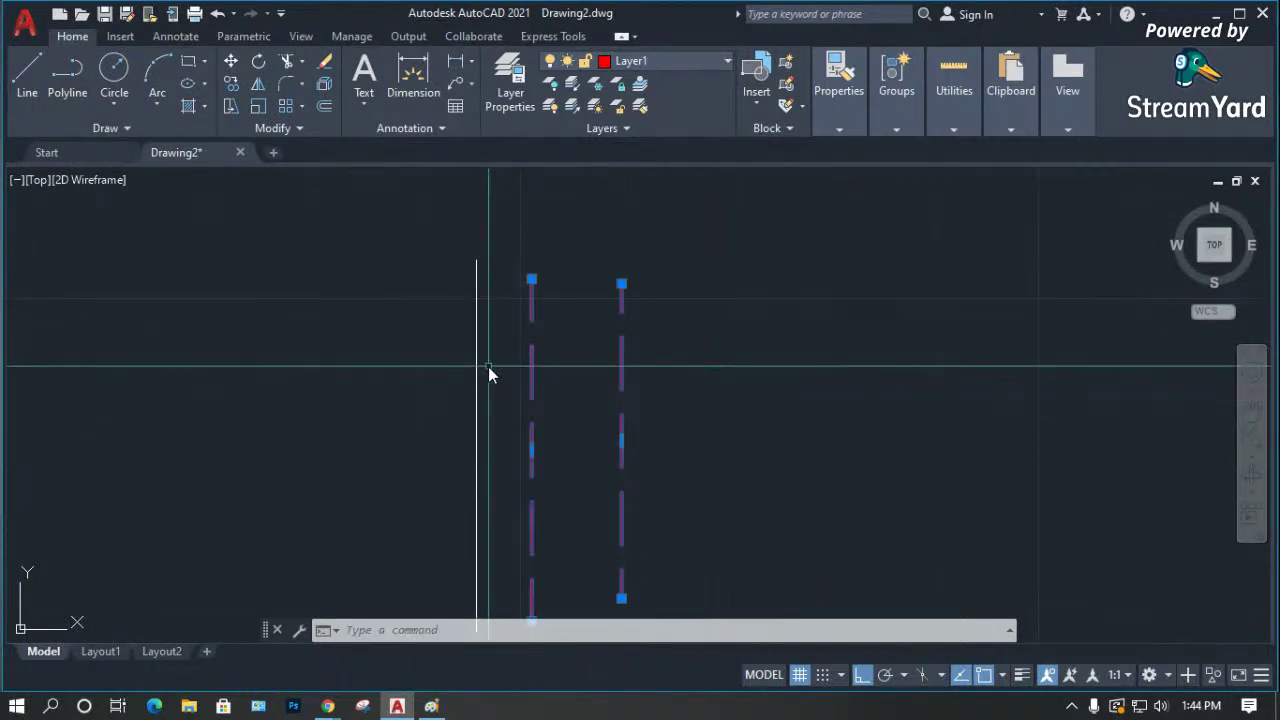
key(Delete)
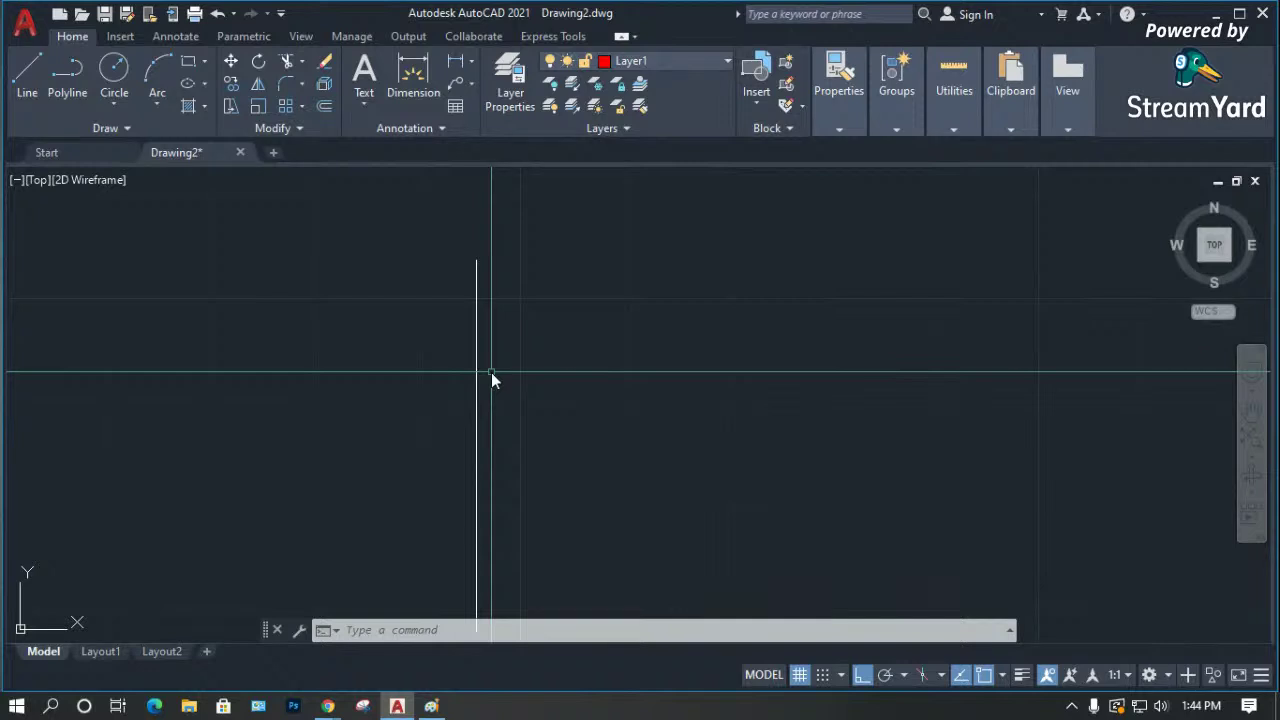
Open 1344464612.dwg from the Downloads folder with Ctrl+O.
key(ctrl+o)
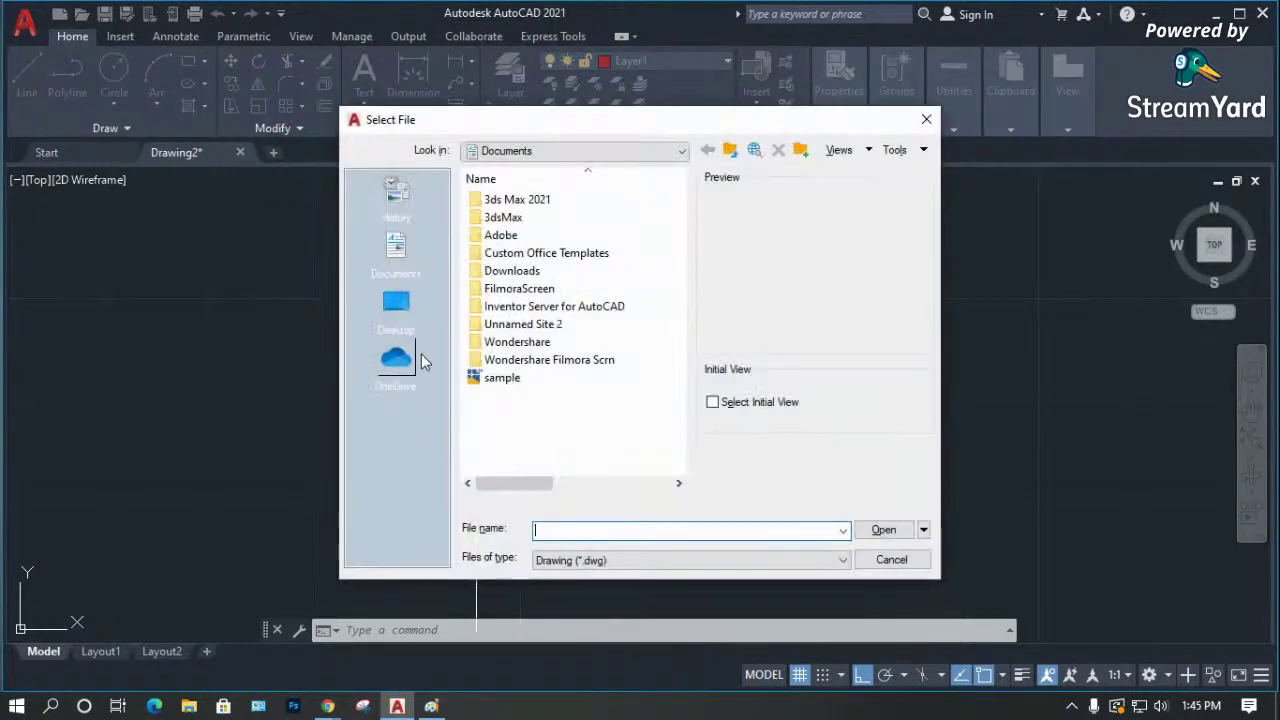
click(405, 325)
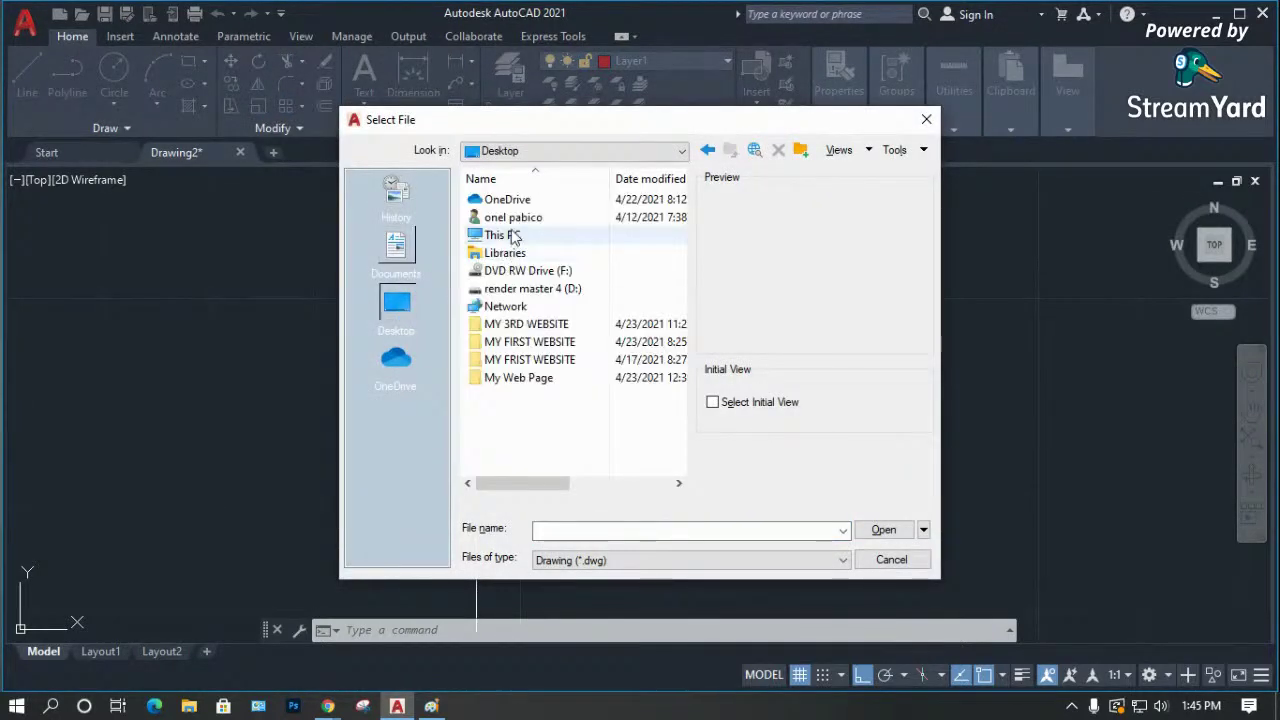
double_click(505, 217)
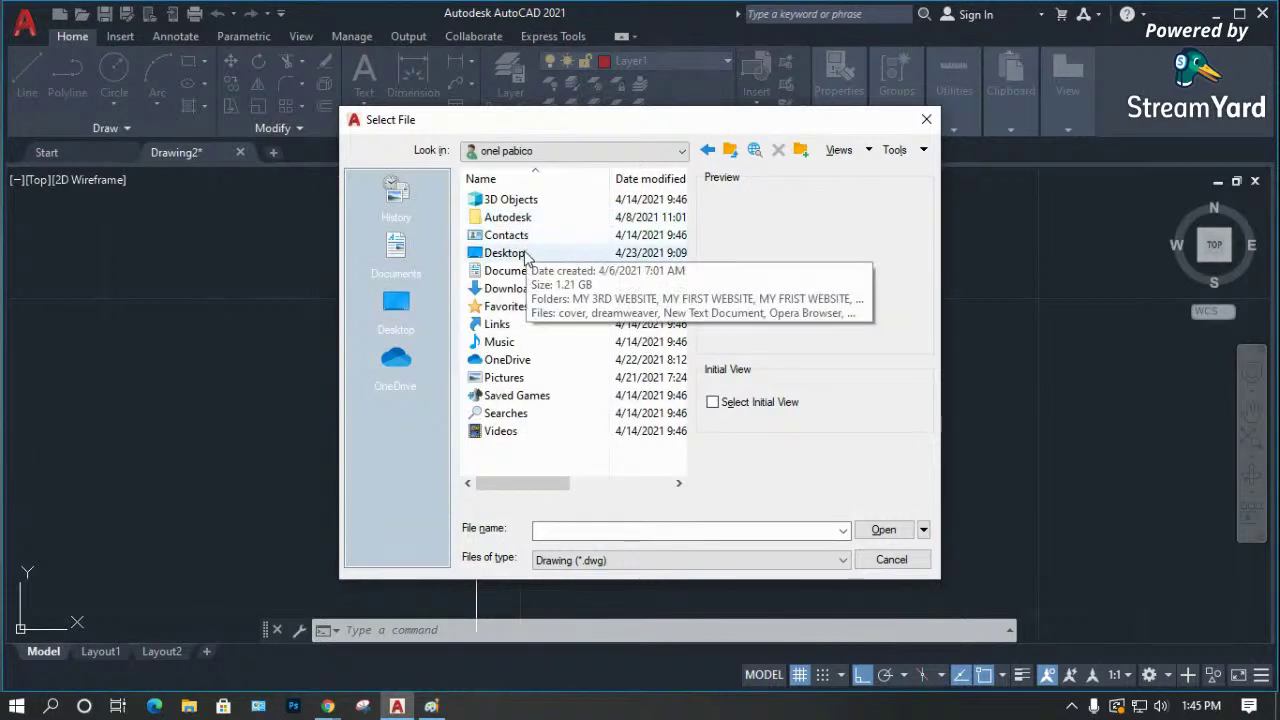
click(520, 288)
double_click(512, 288)
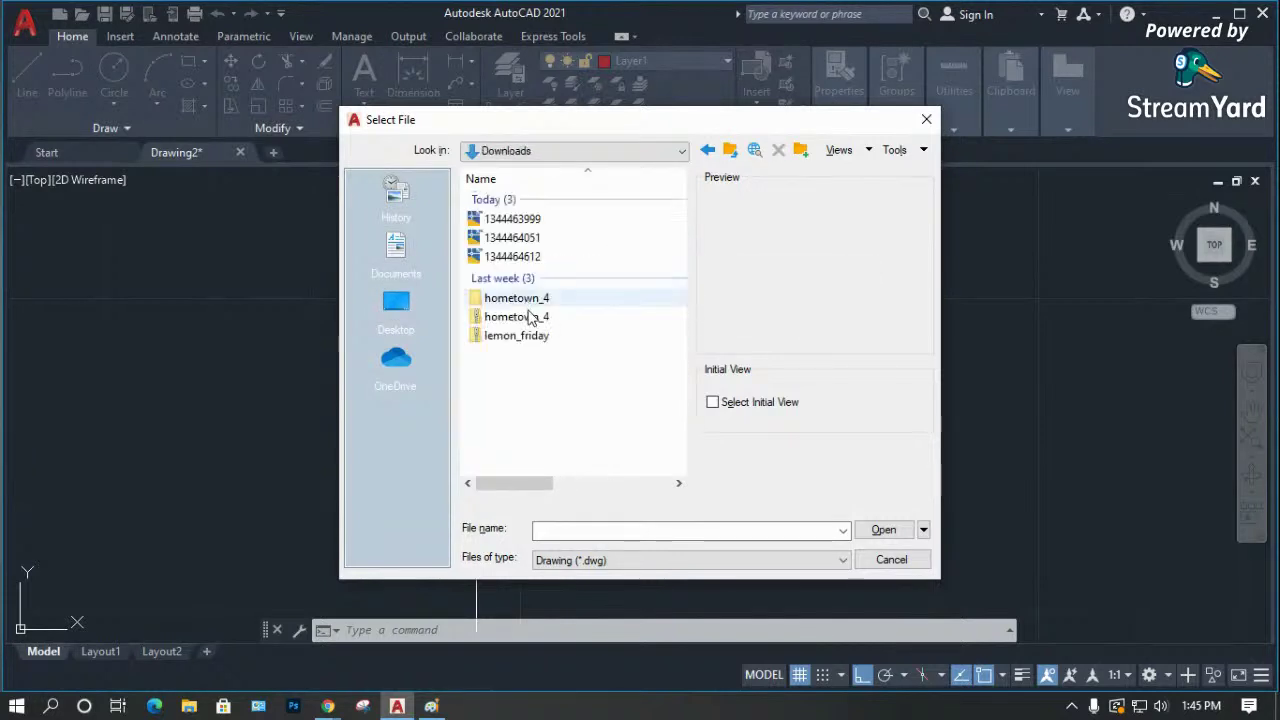
click(525, 218)
click(527, 238)
click(527, 257)
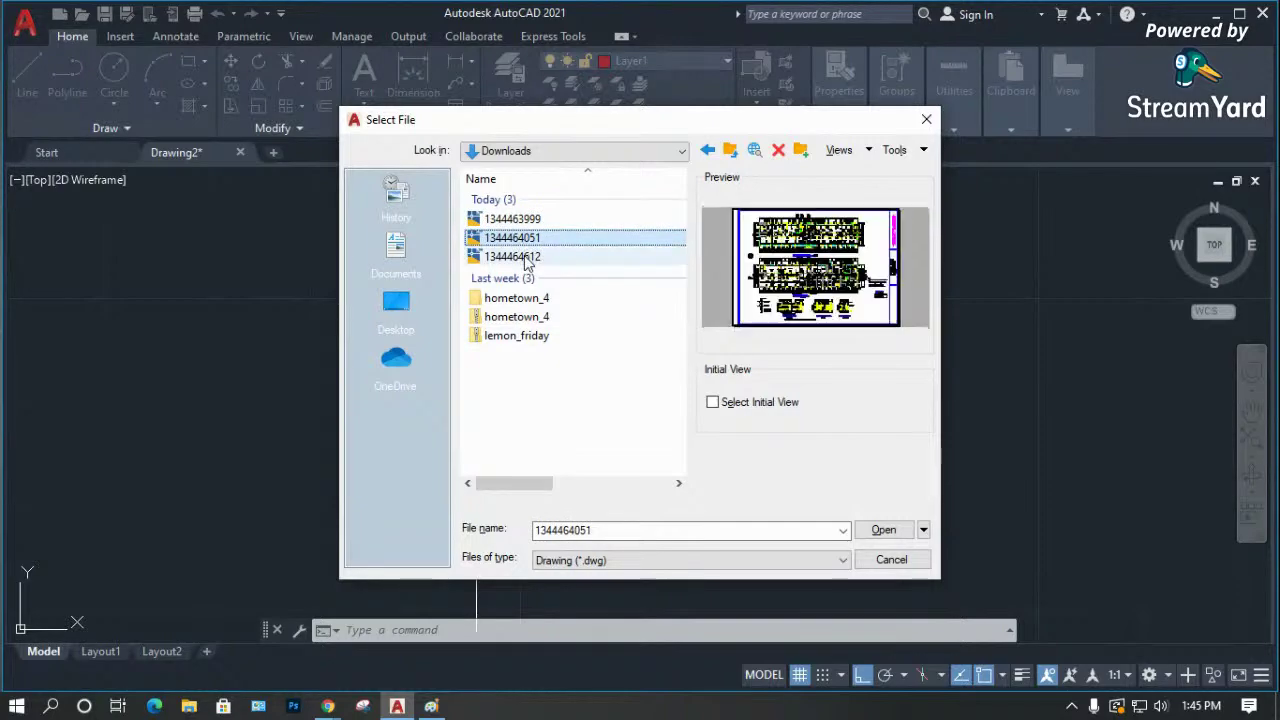
click(880, 529)
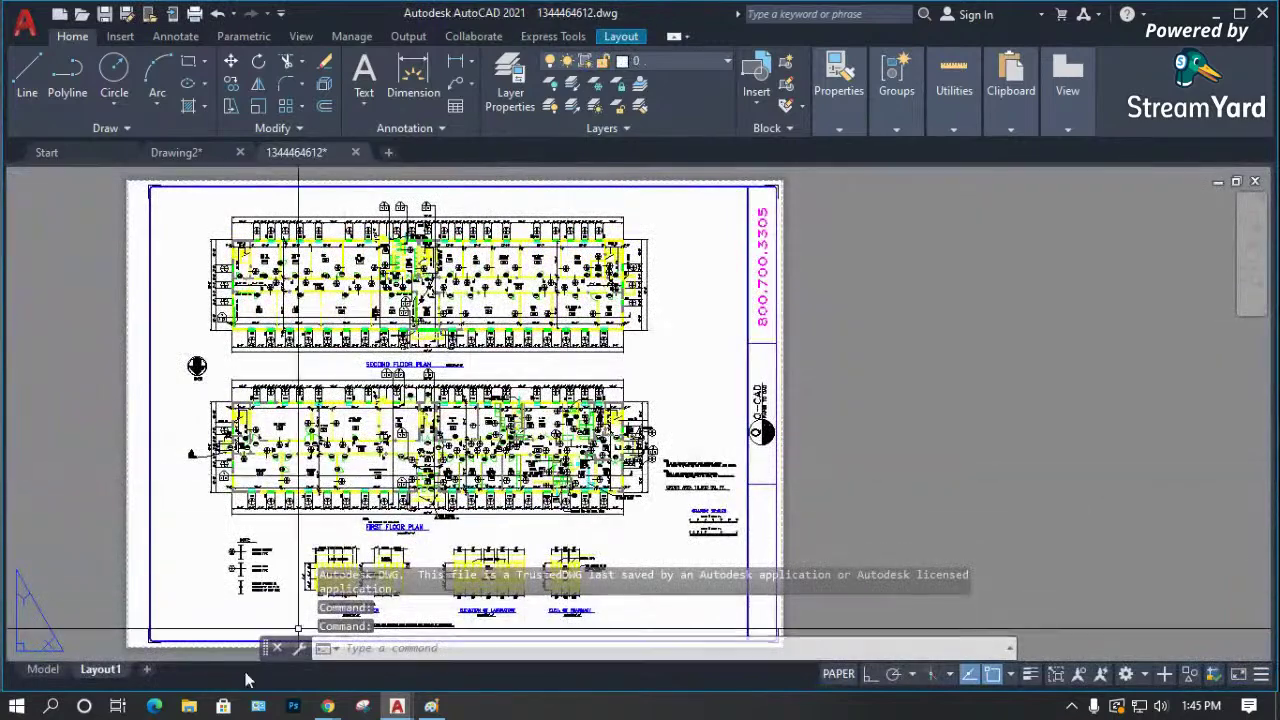
Switch to model space, zoom to the left stair and cancel an accidental wall-line move.
click(42, 669)
scroll(45, 262, up, 5)
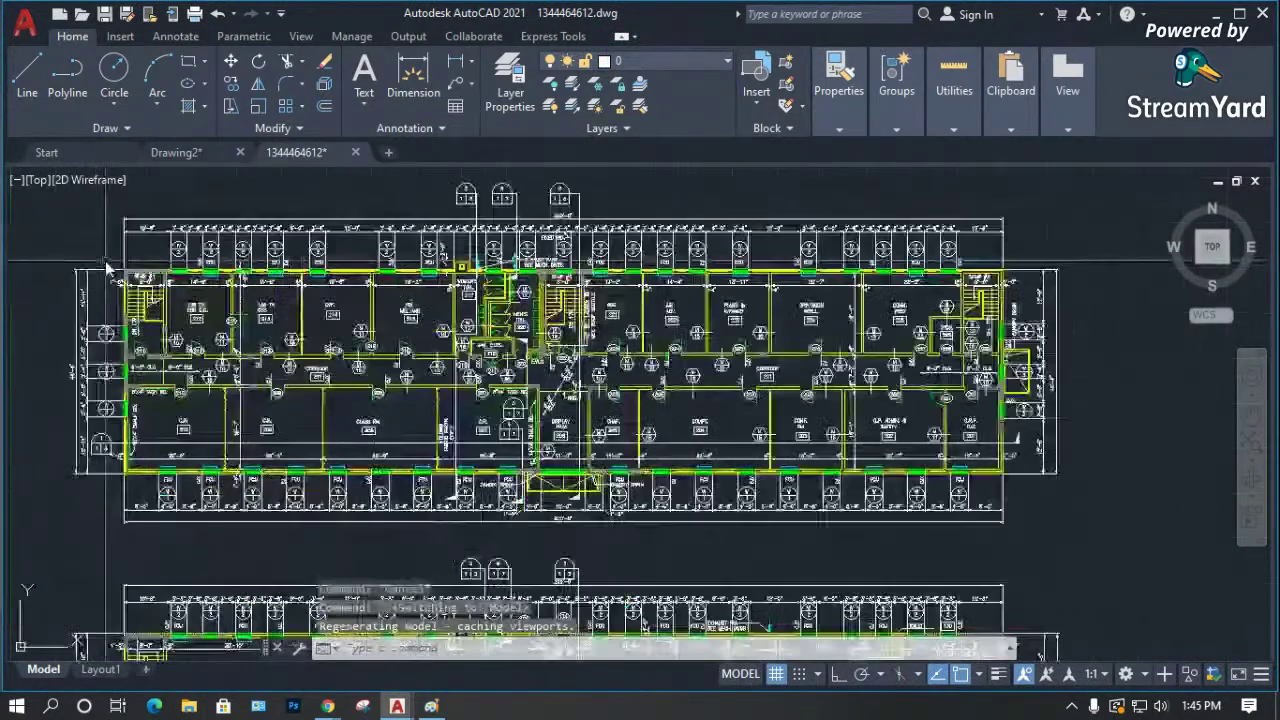
scroll(135, 303, up, 4)
scroll(256, 367, up, 3)
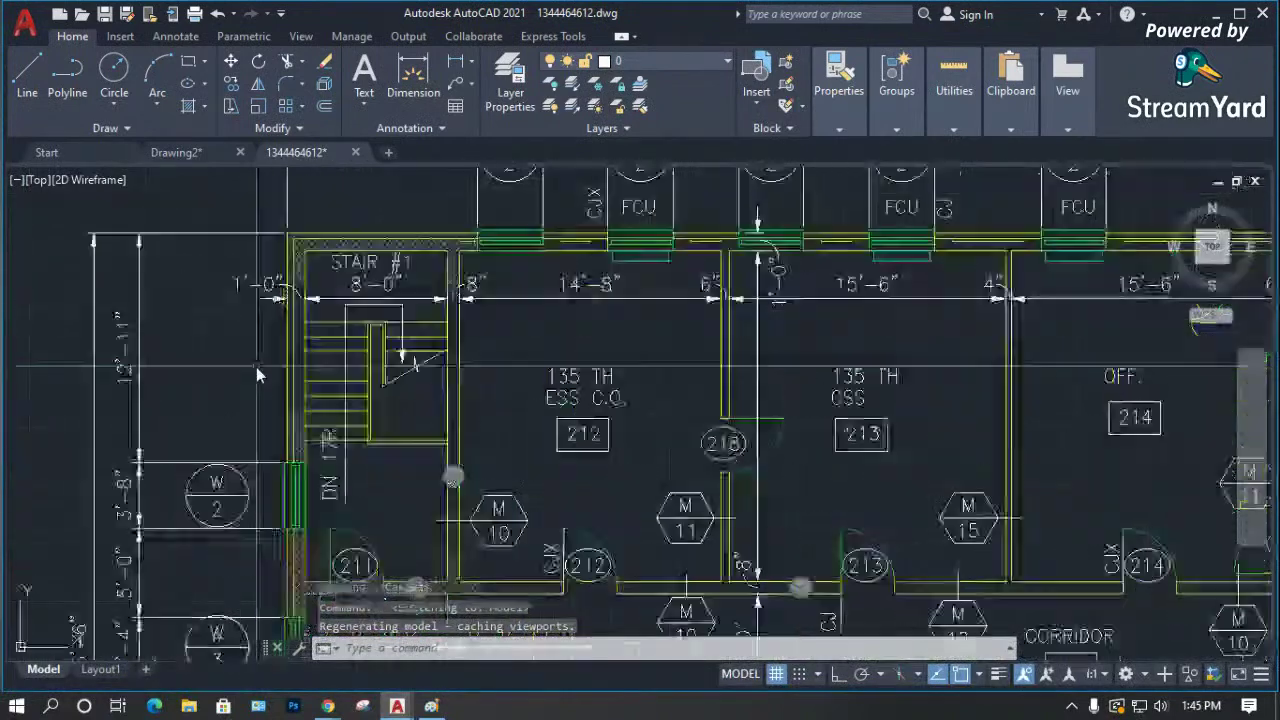
click(305, 352)
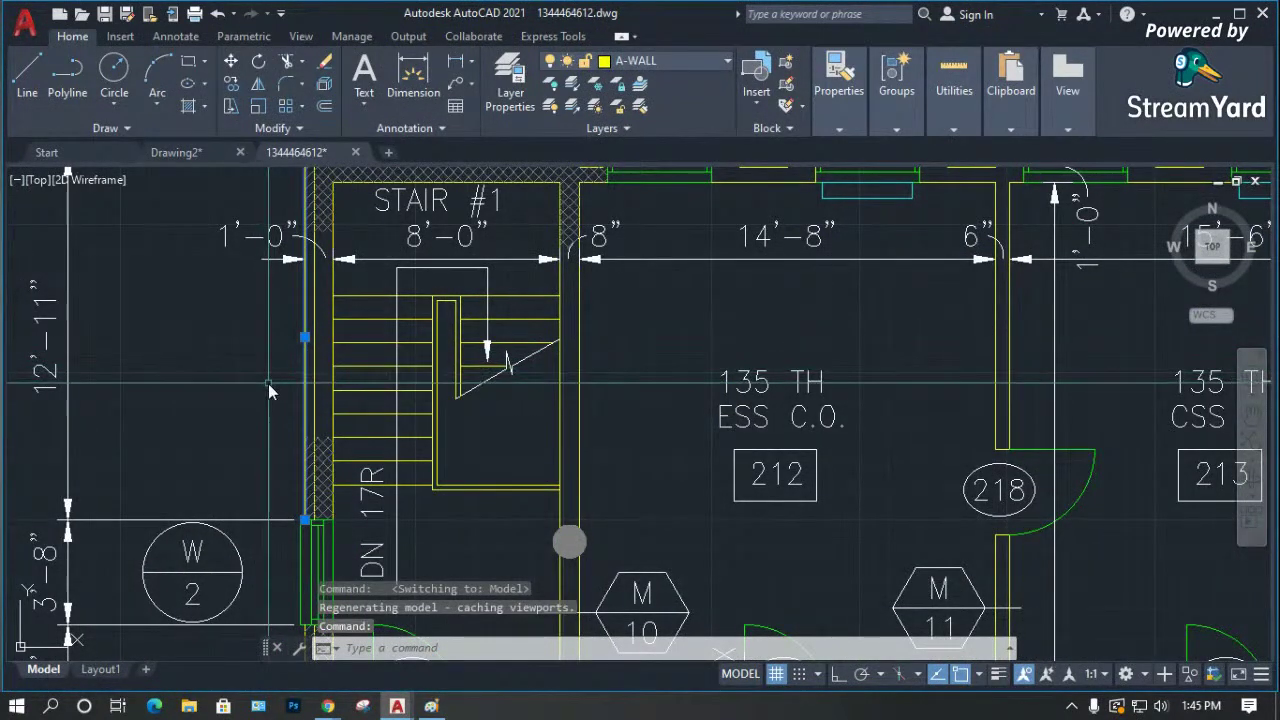
mouse_move(305, 372)
mouse_down()
mouse_move(413, 355)
mouse_move(400, 326)
mouse_move(356, 498)
mouse_up()
scroll(413, 355, down, 3)
scroll(356, 498, up, 4)
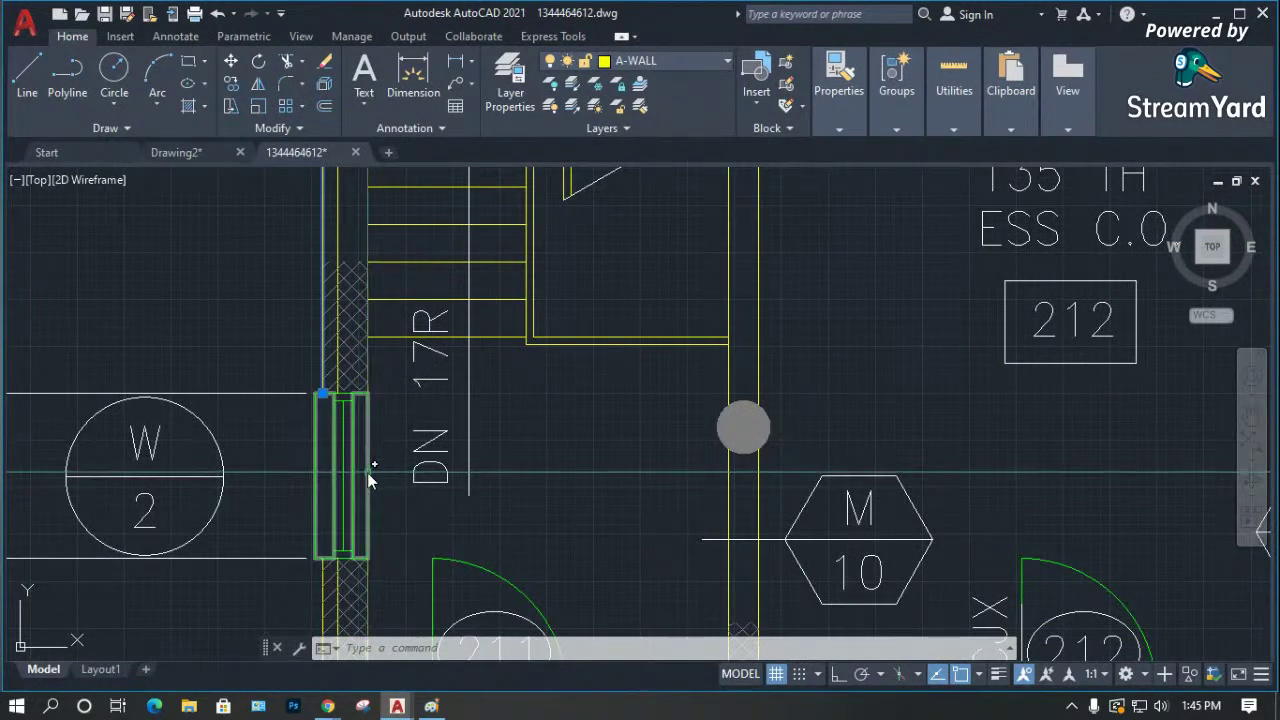
scroll(362, 471, down, 2)
drag(417, 396, 365, 421)
key(Escape)
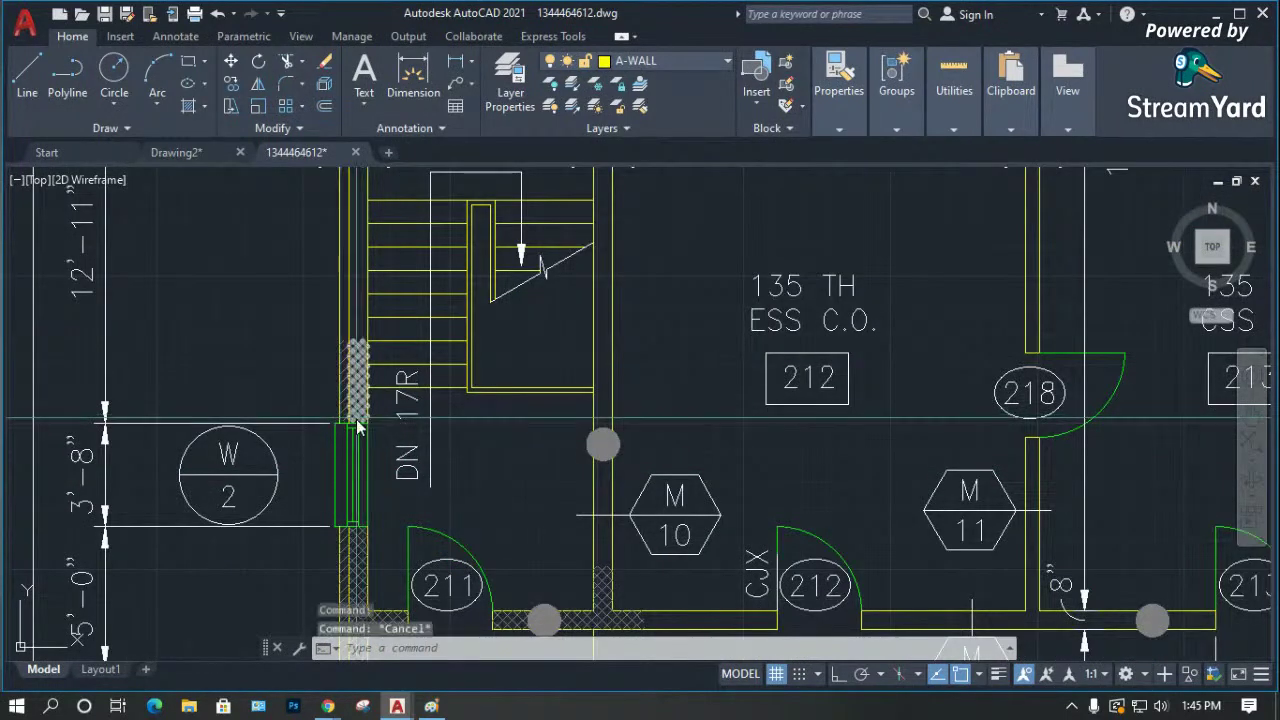
Select the window block beside the W2 tag and open its properties.
click(351, 467)
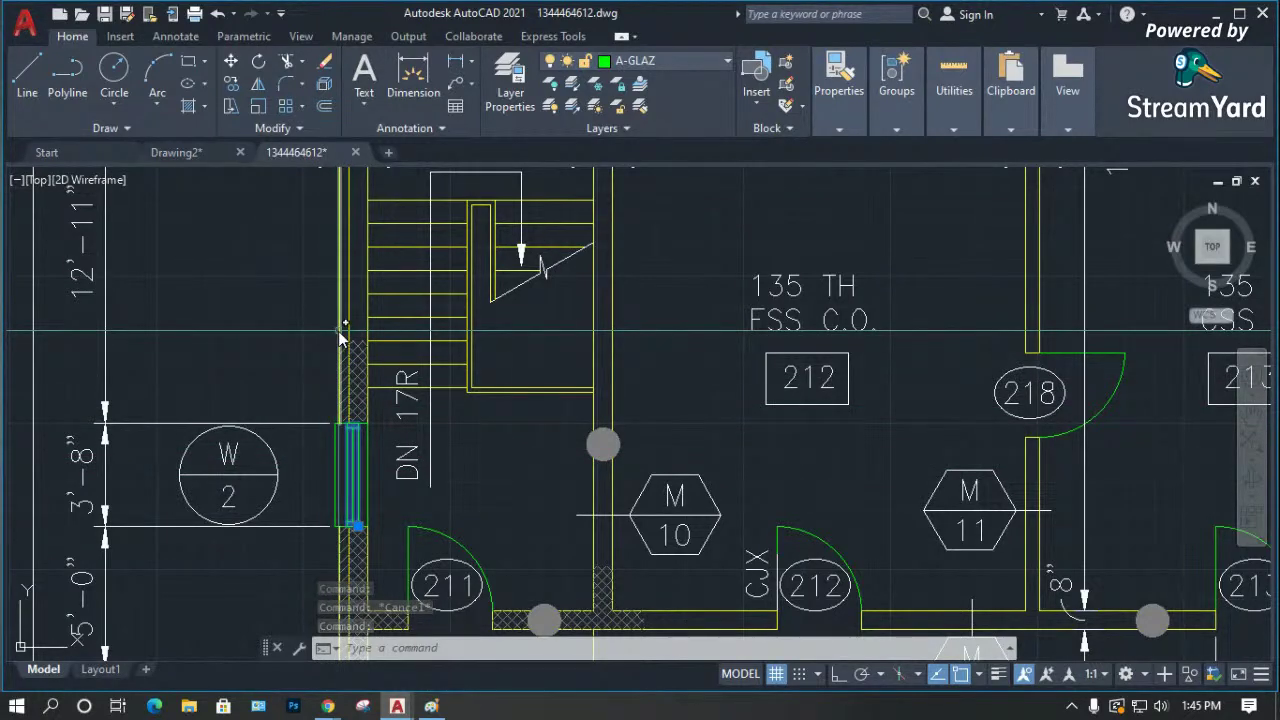
scroll(303, 512, up, 2)
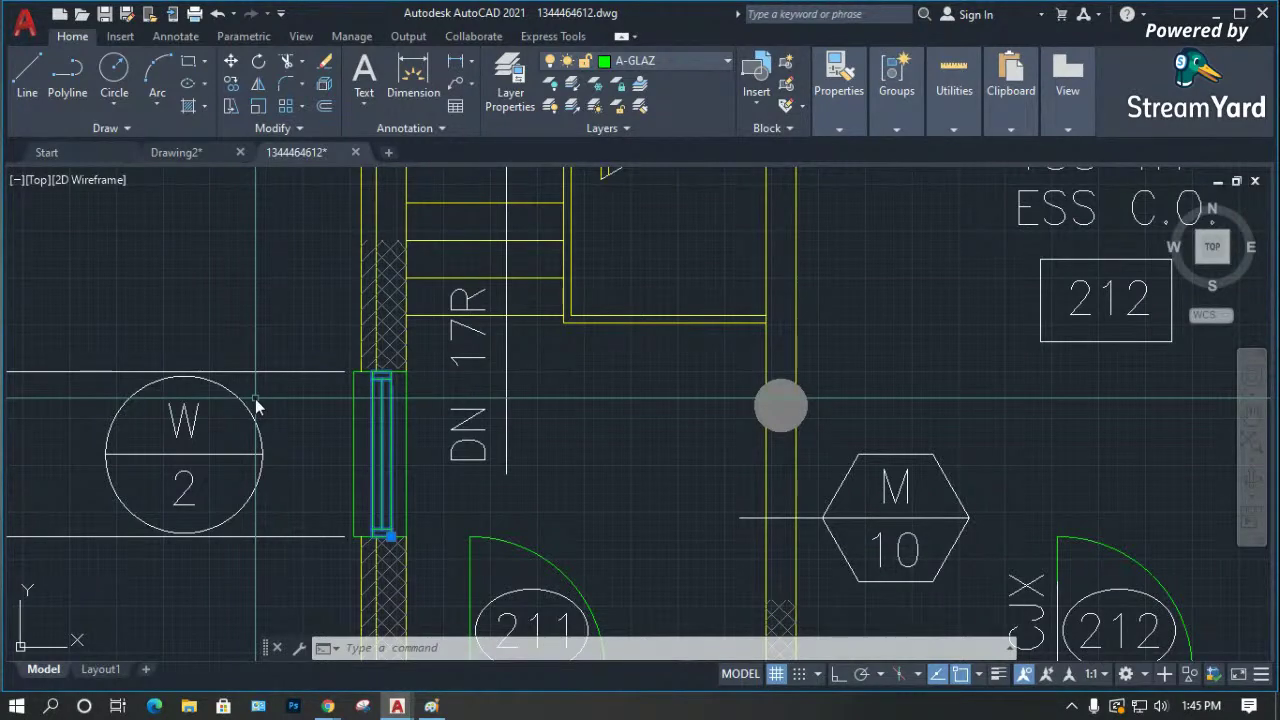
key(ctrl+1)
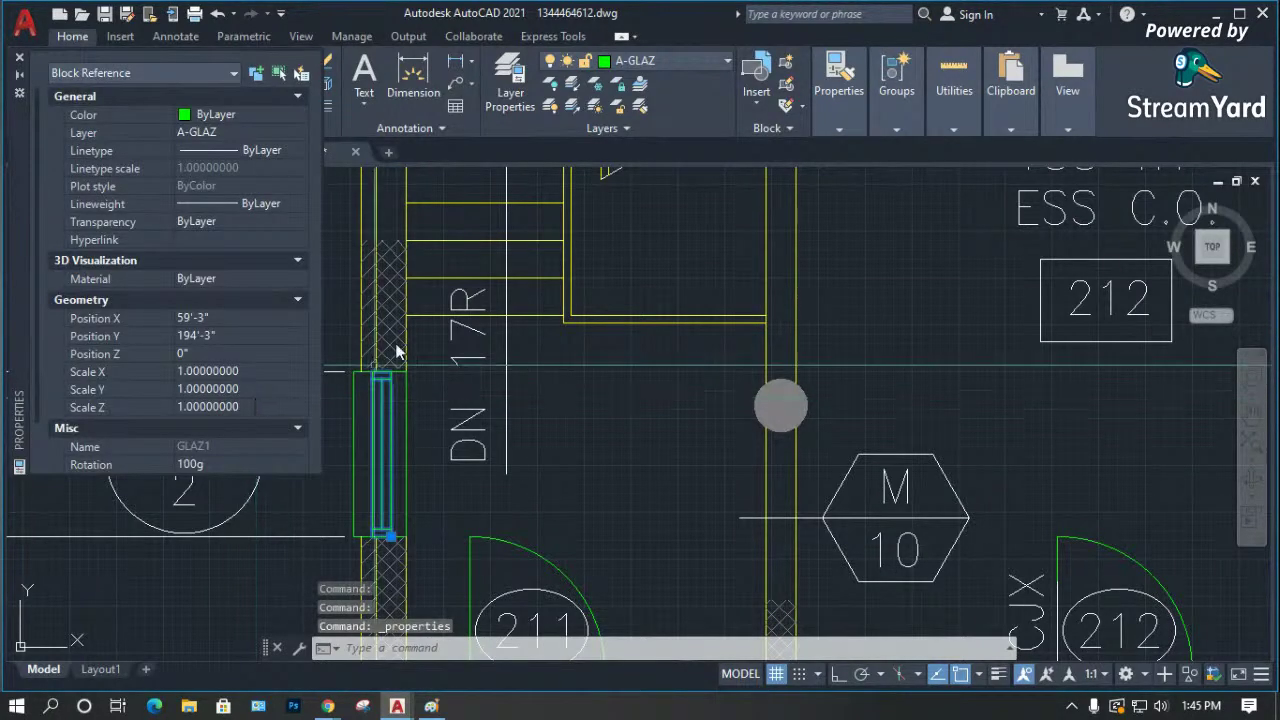
Add the neighbouring wall line to the glazing block selection and set both to 0.30 mm lineweight.
scroll(668, 400, down, 2)
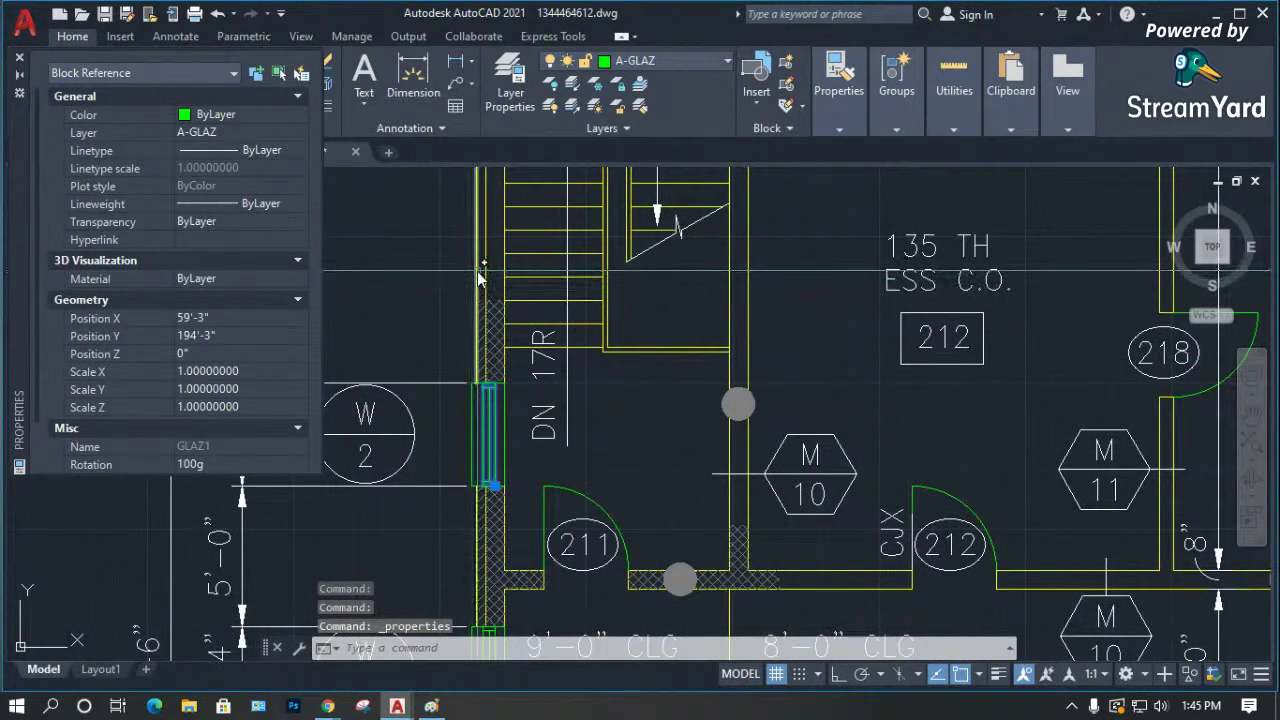
click(477, 271)
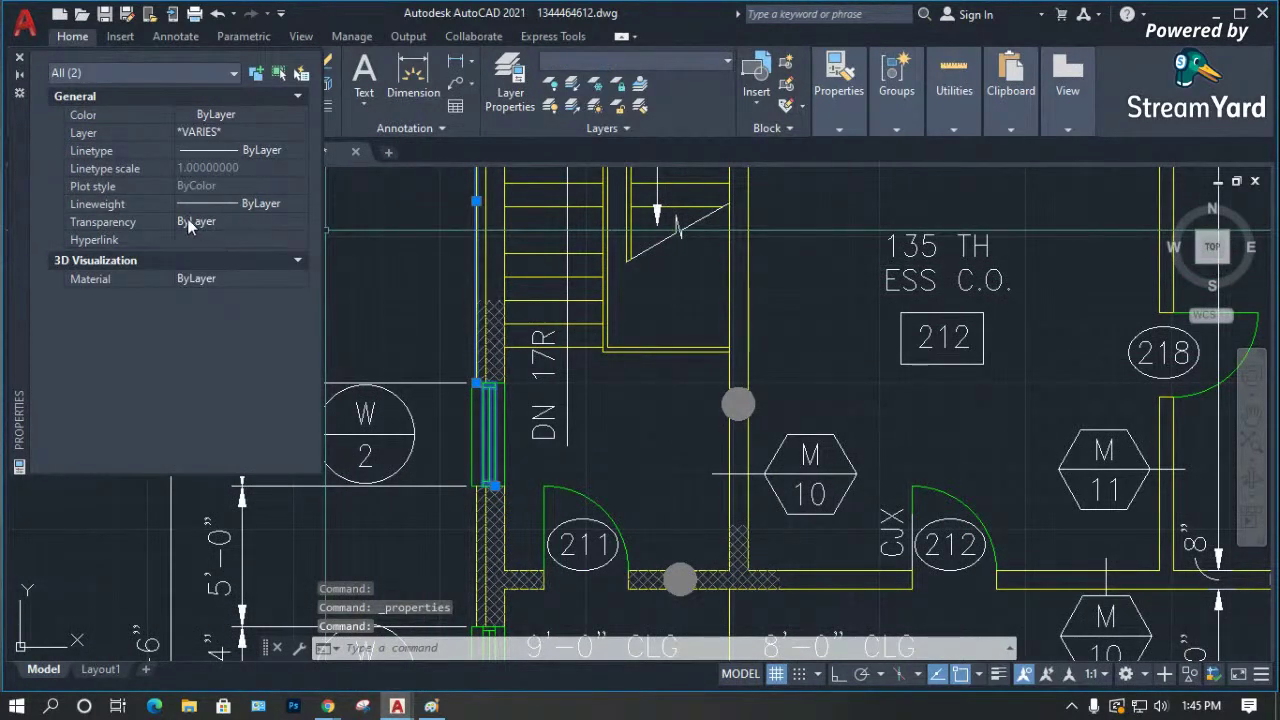
click(300, 205)
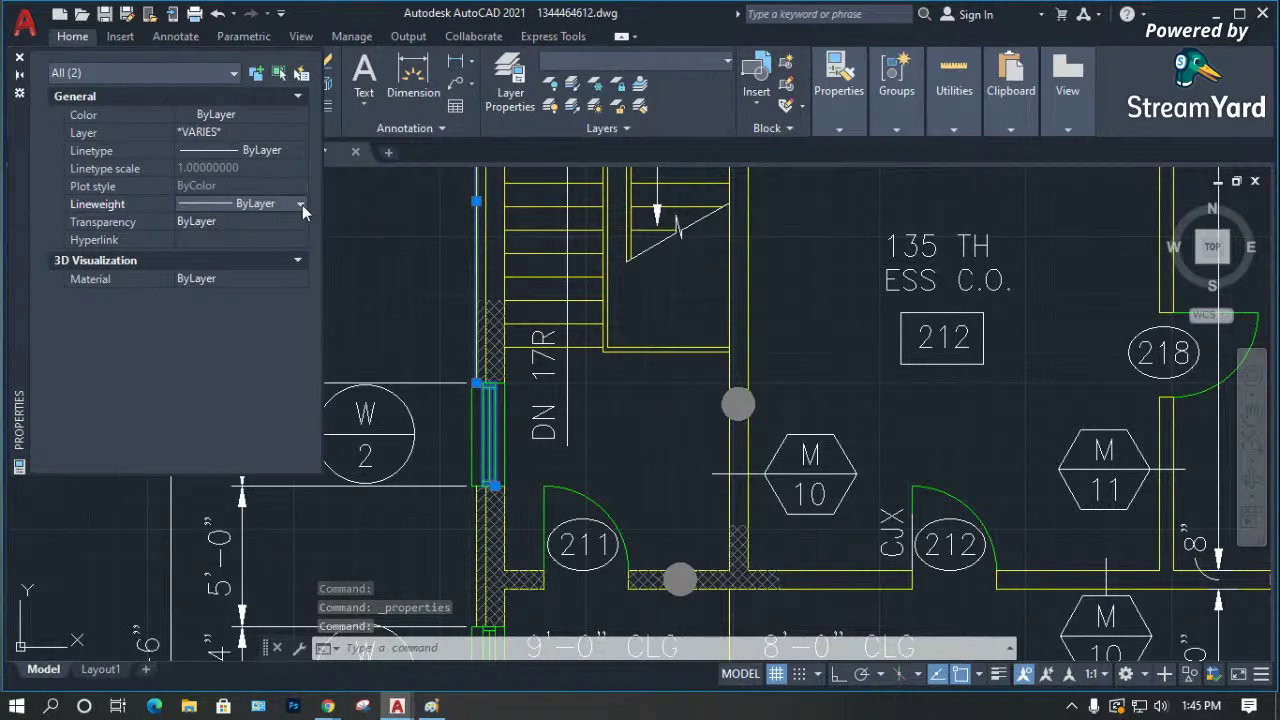
click(302, 205)
scroll(257, 330, down, 2)
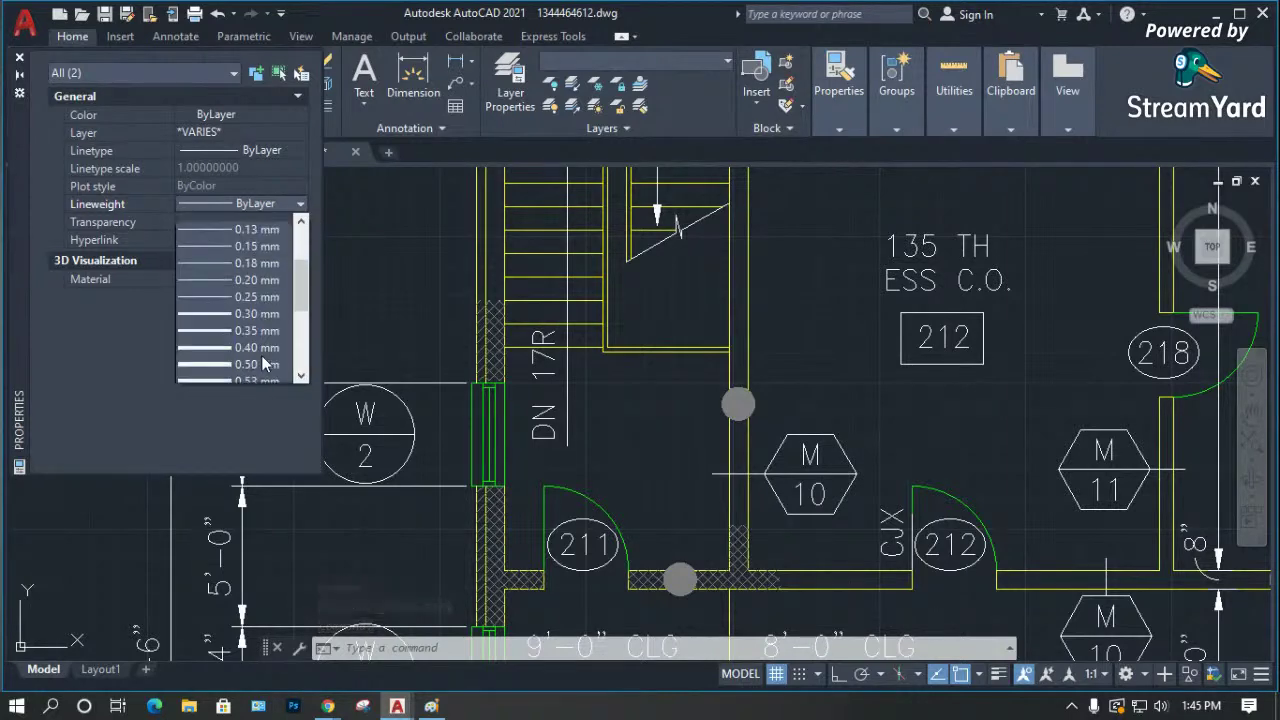
click(254, 306)
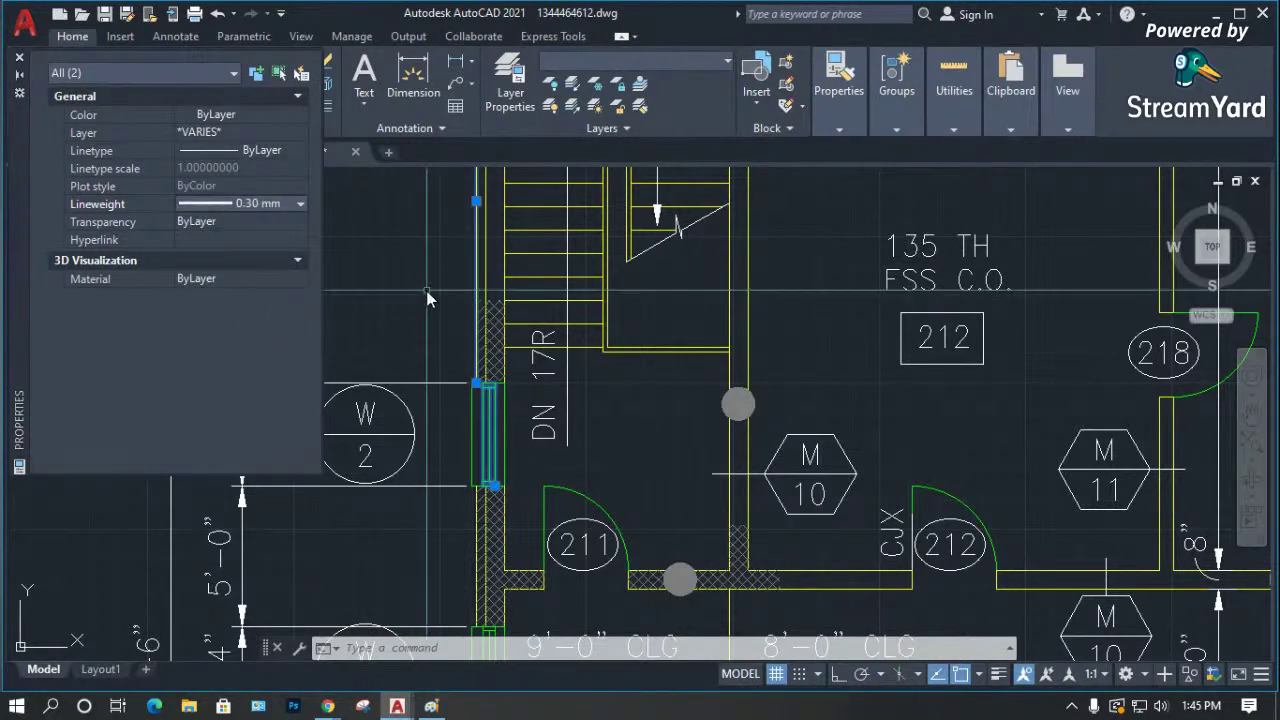
key(Escape)
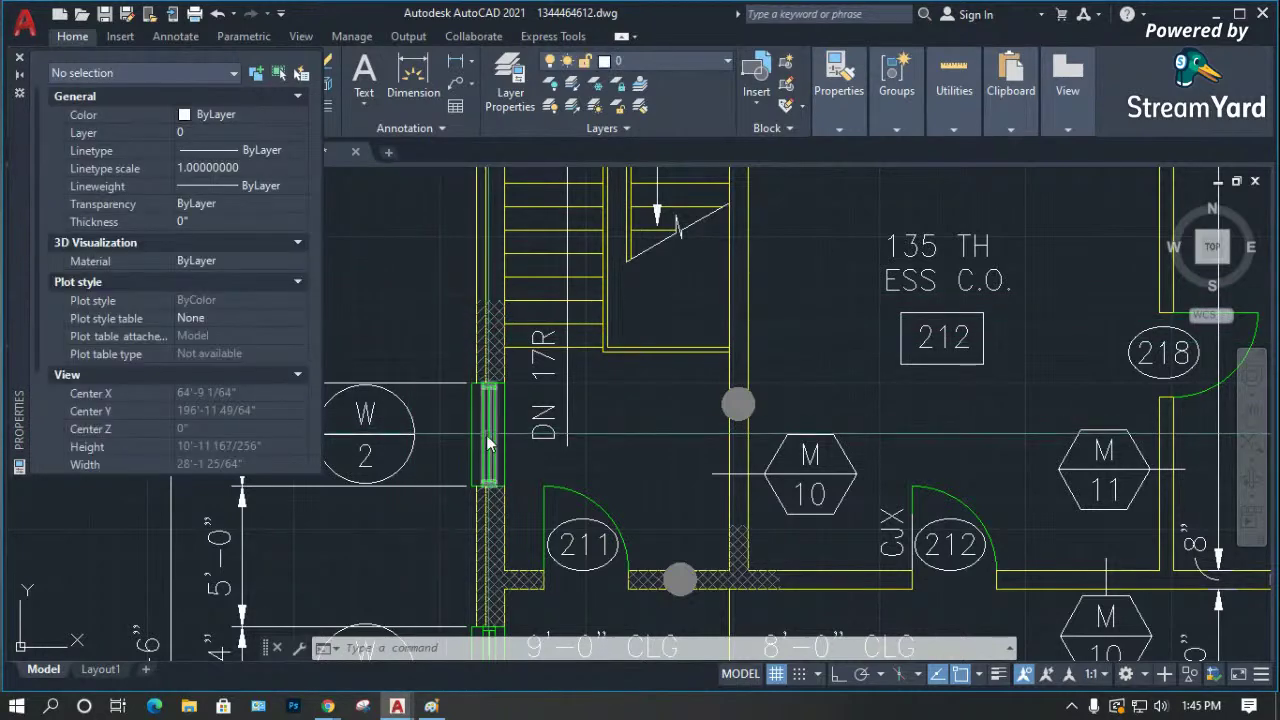
Move the window-sill block onto layer A-WALL.
click(482, 466)
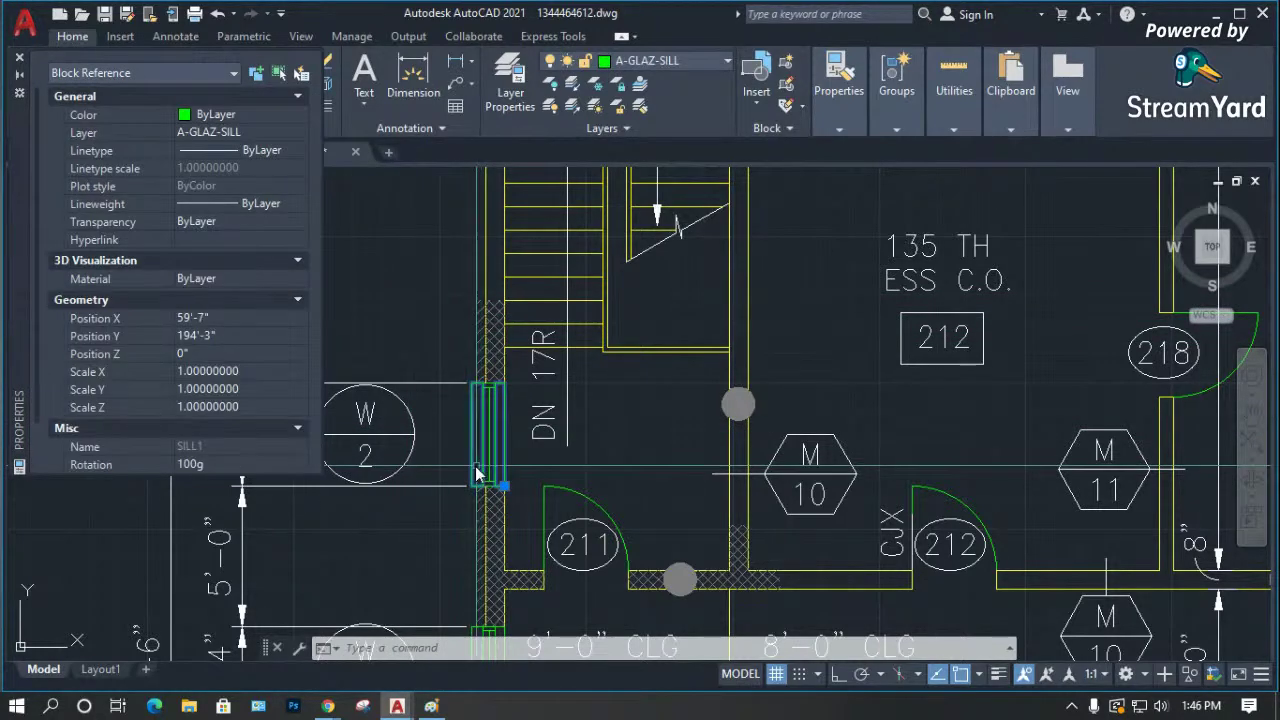
click(285, 132)
click(300, 132)
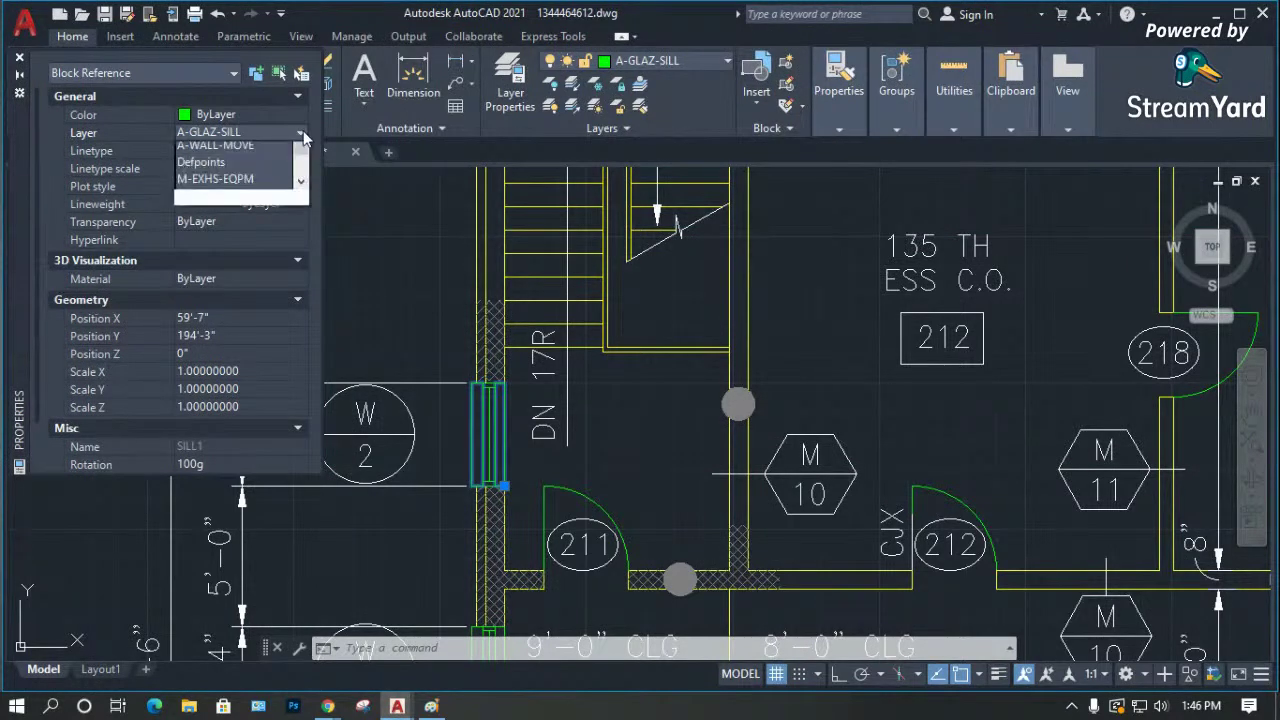
click(237, 216)
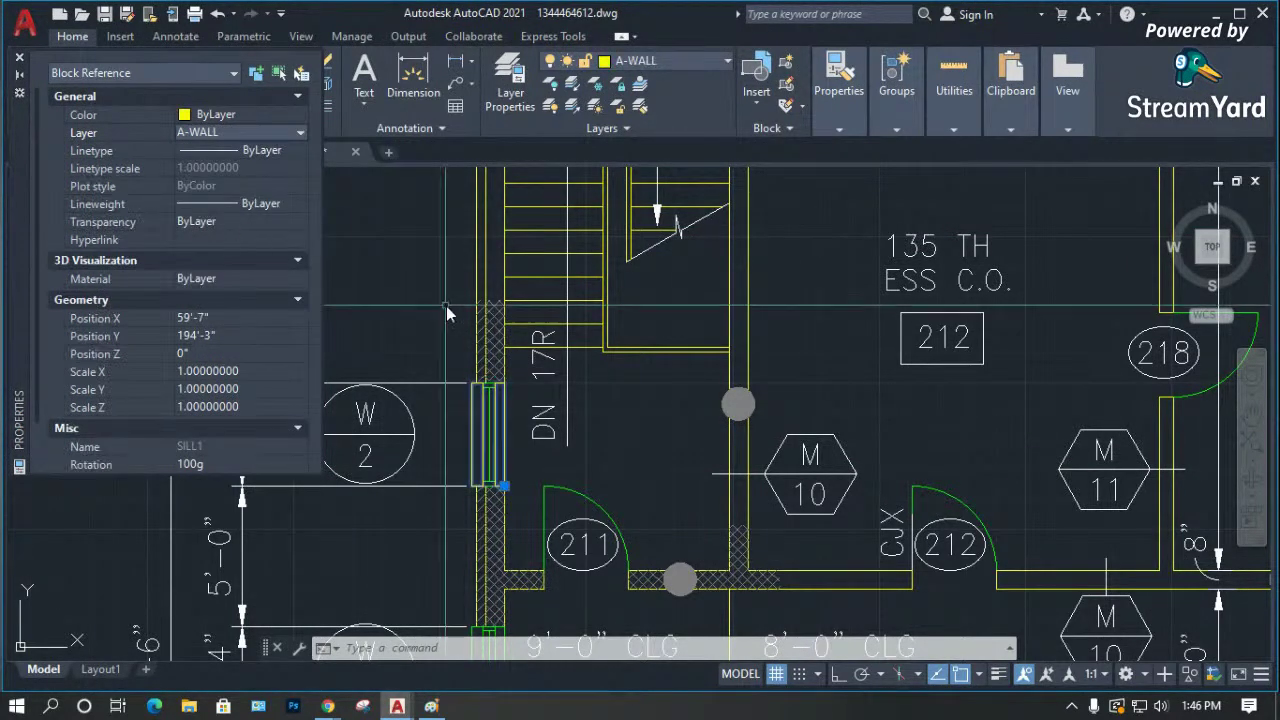
key(Escape)
click(477, 291)
key(Escape)
Give the sill block a 0.09 mm lineweight and close the Properties palette.
click(488, 430)
click(265, 204)
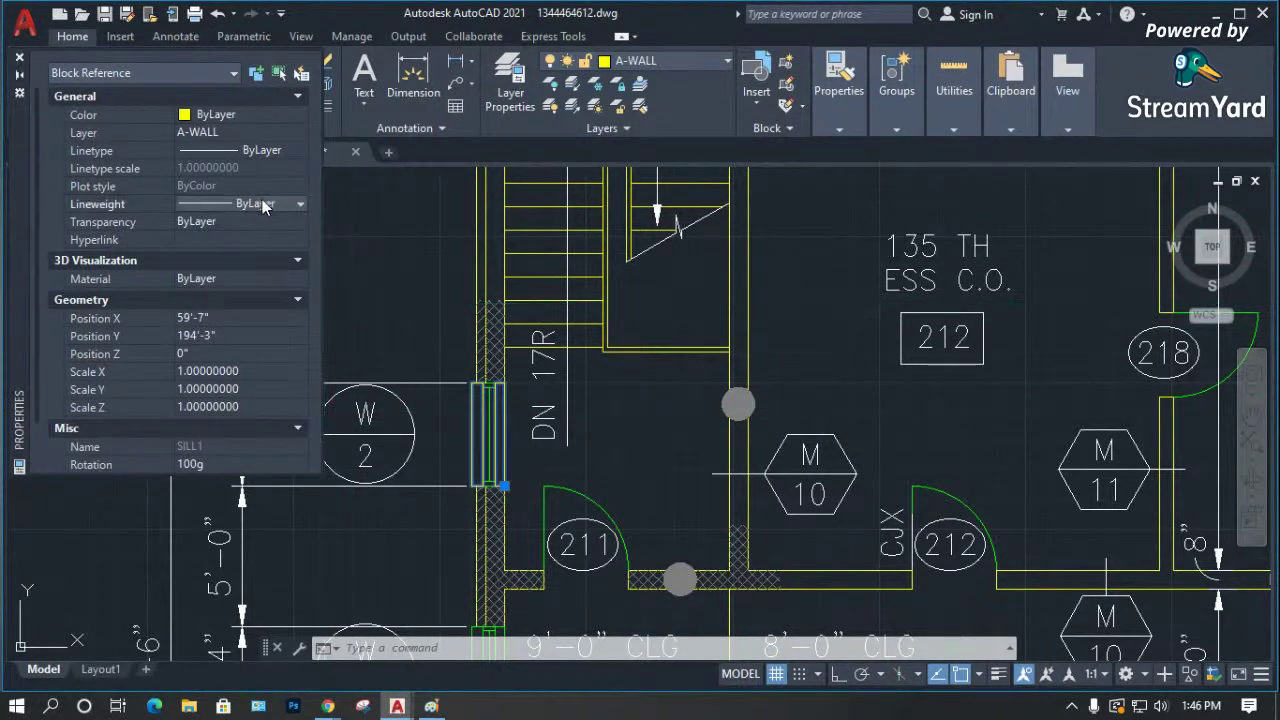
click(300, 204)
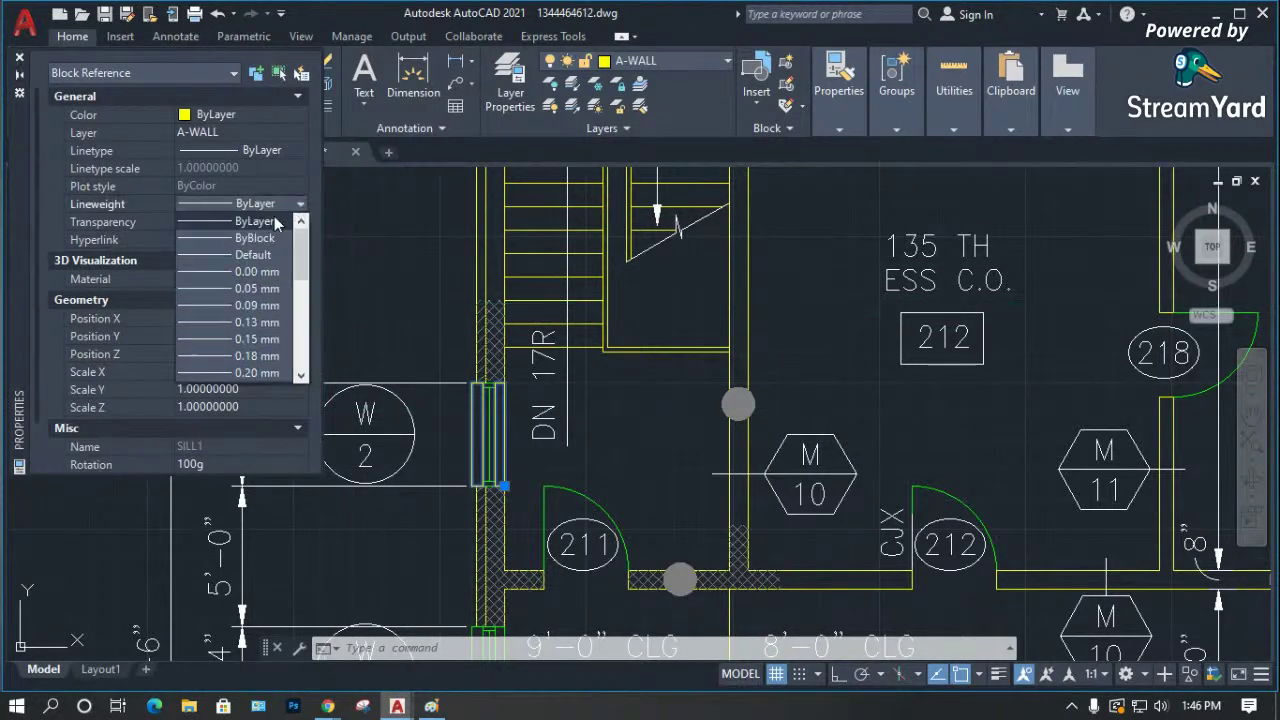
click(259, 304)
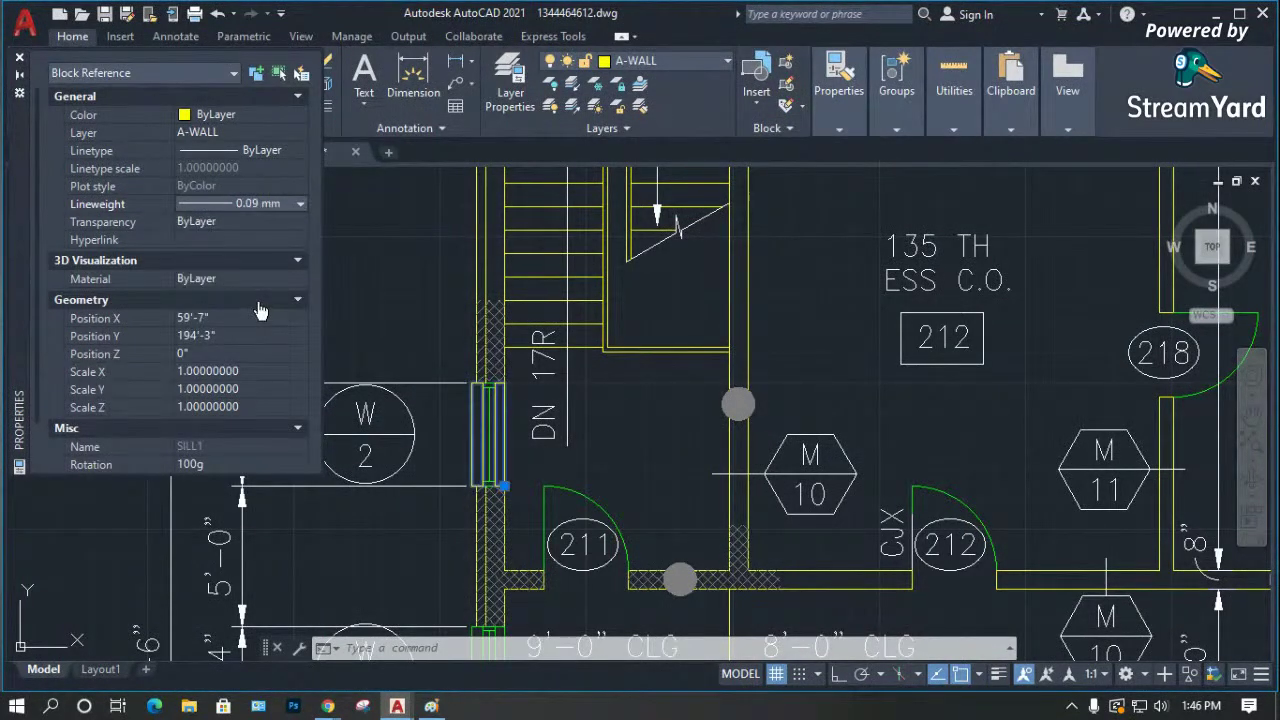
click(18, 57)
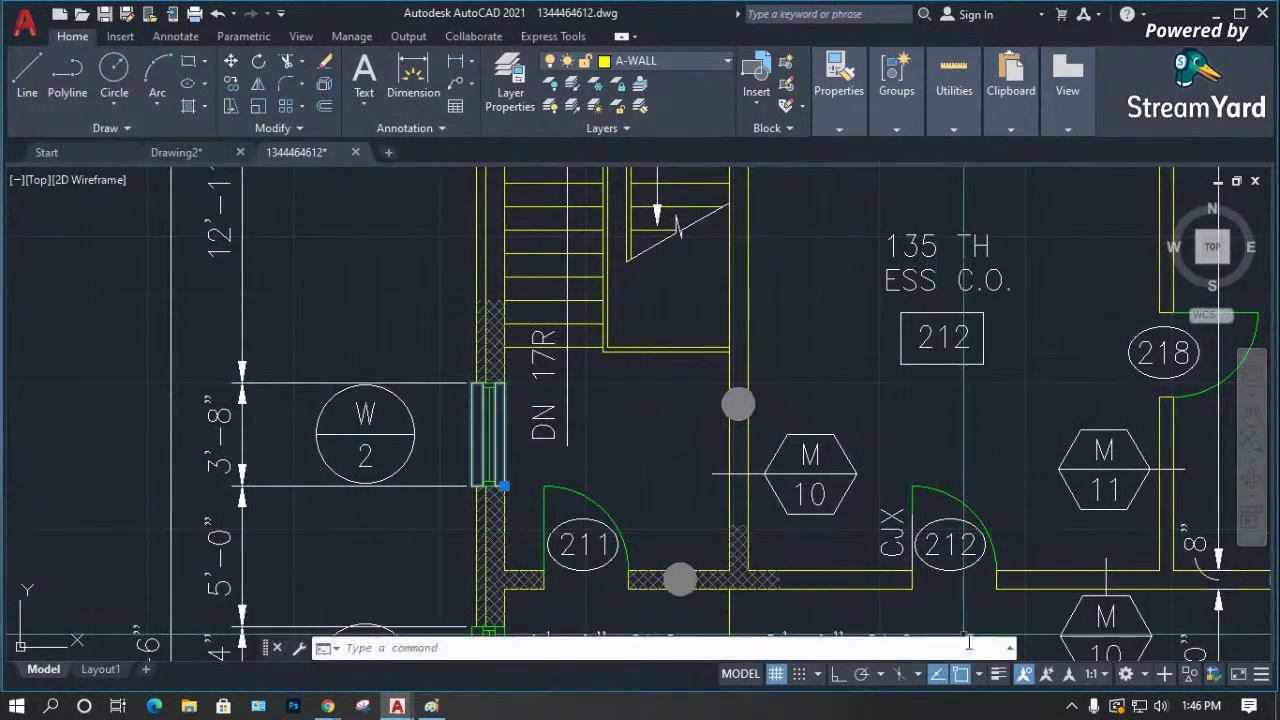
Turn on lineweight display and zoom in on the window in the wall.
click(998, 674)
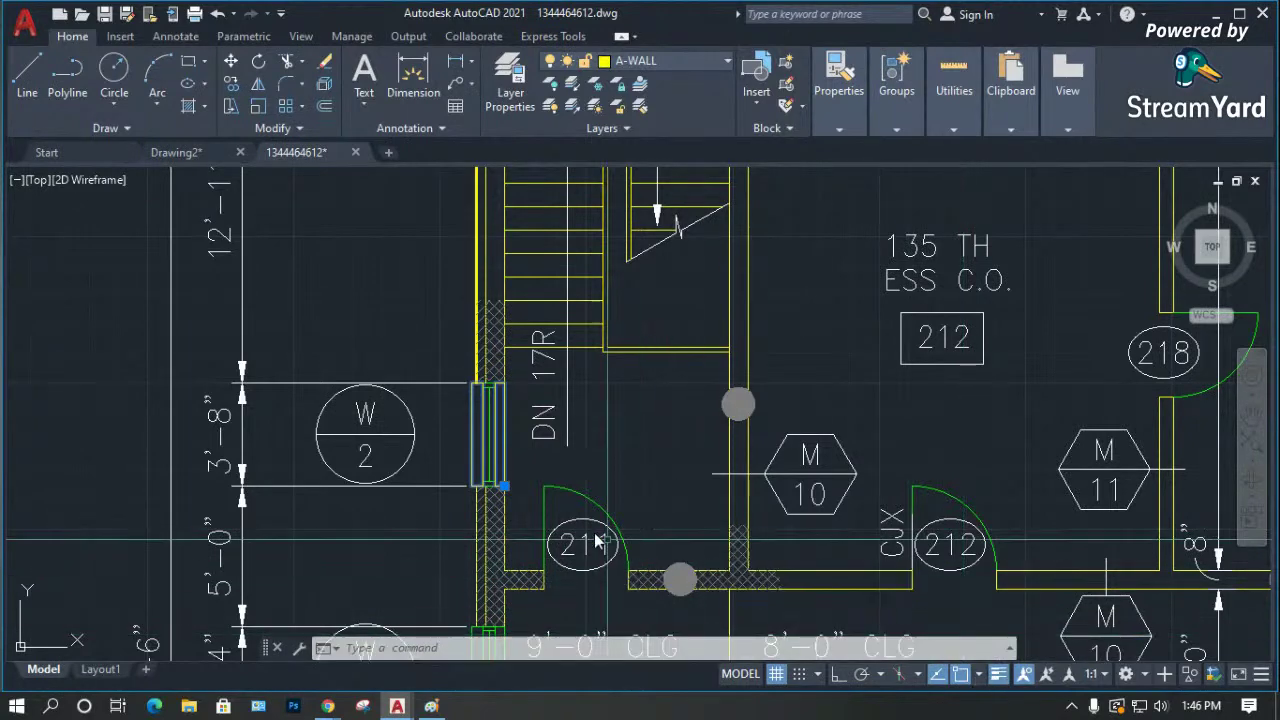
scroll(477, 443, up, 3)
key(Escape)
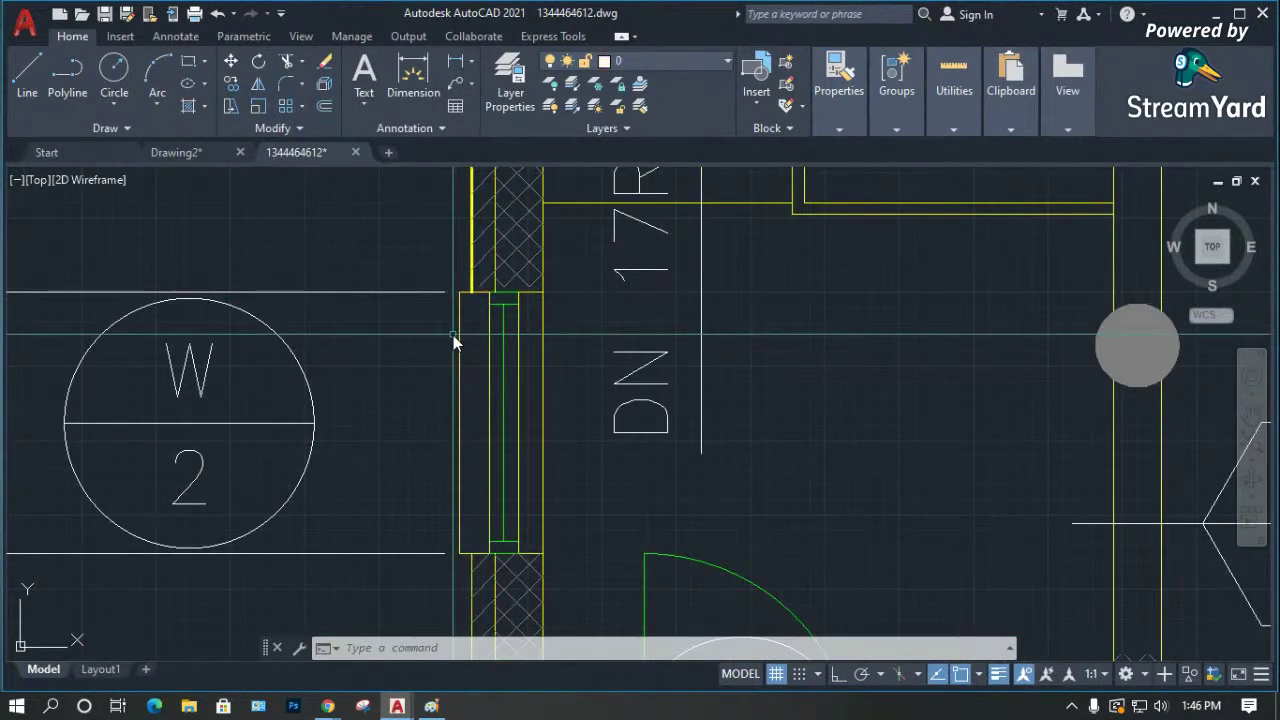
scroll(453, 335, up, 2)
scroll(453, 335, down, 1)
scroll(578, 457, down, 2)
scroll(578, 457, down, 2)
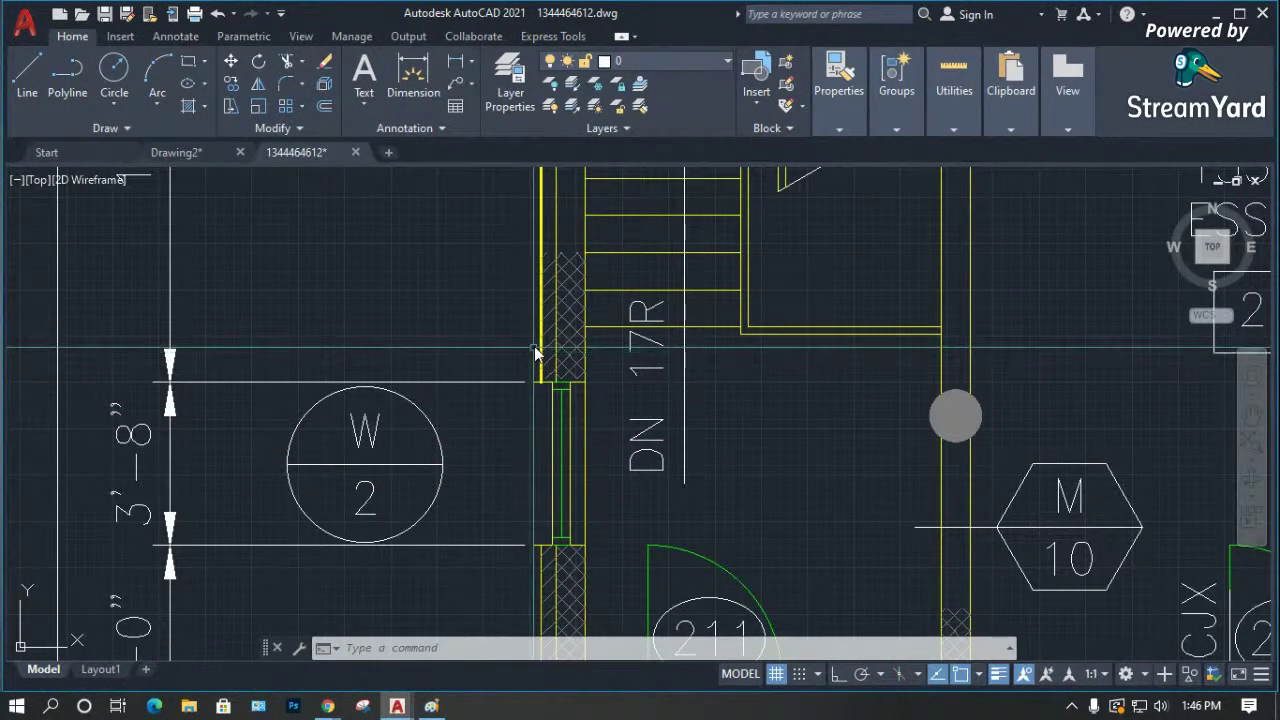
Select the W2 window block to confirm it sits on layer A-WALL with 0.30 mm glazing.
click(537, 470)
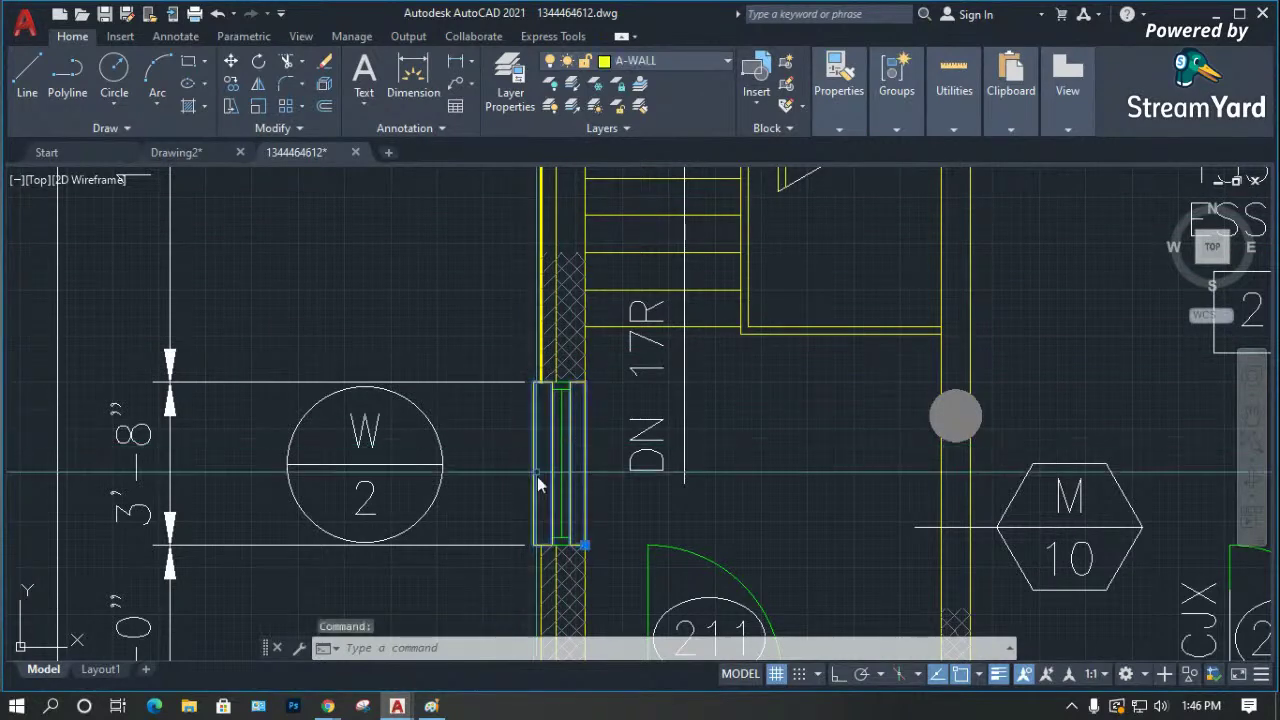
scroll(577, 560, up, 2)
scroll(575, 563, up, 2)
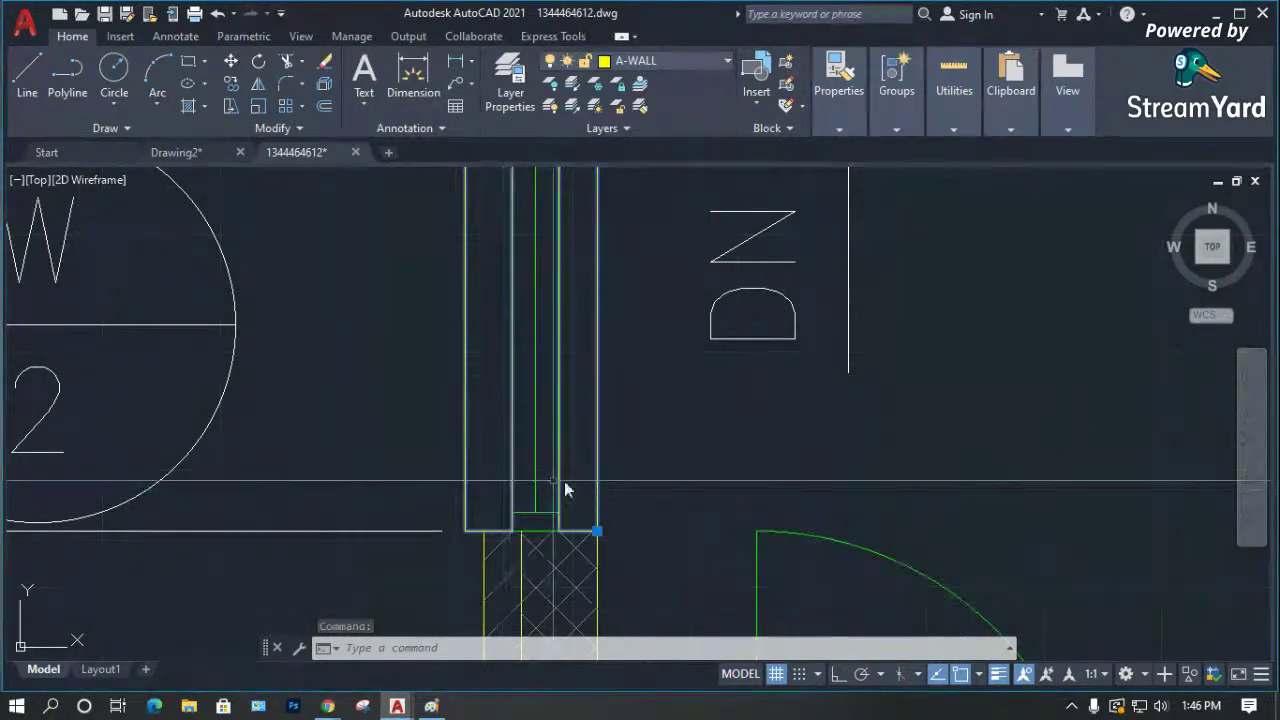
scroll(489, 472, down, 3)
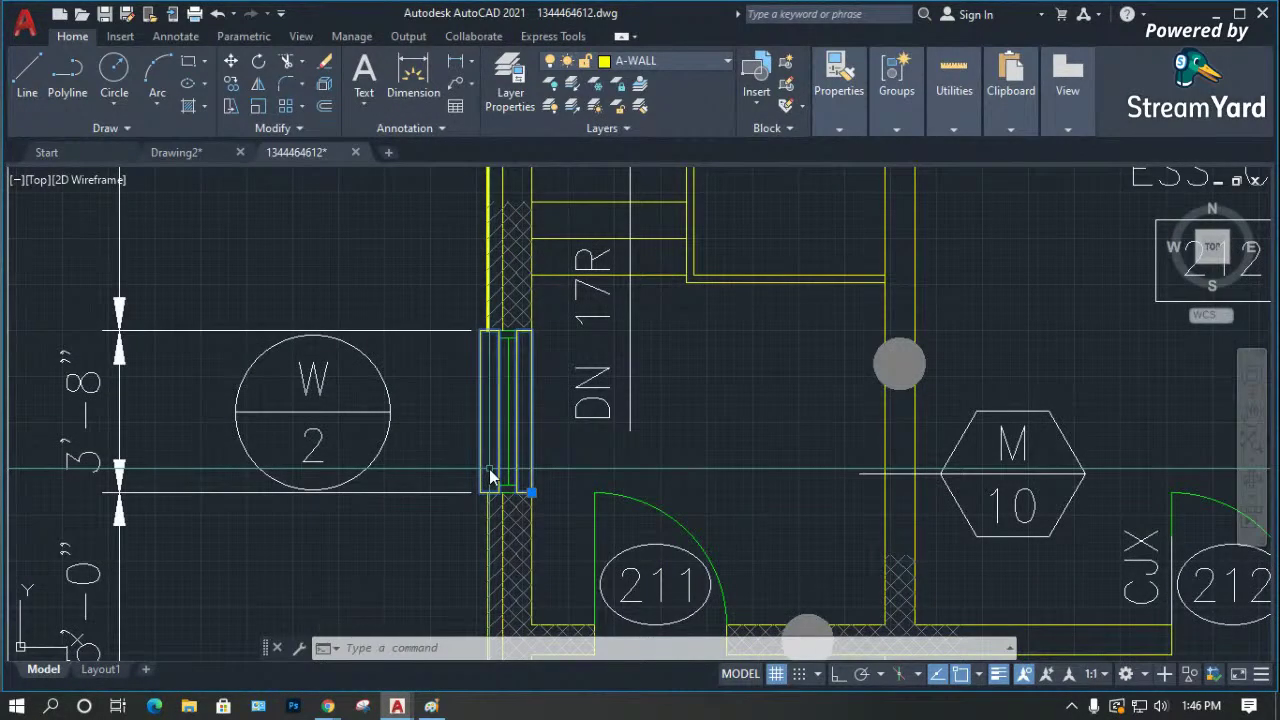
scroll(447, 476, down, 2)
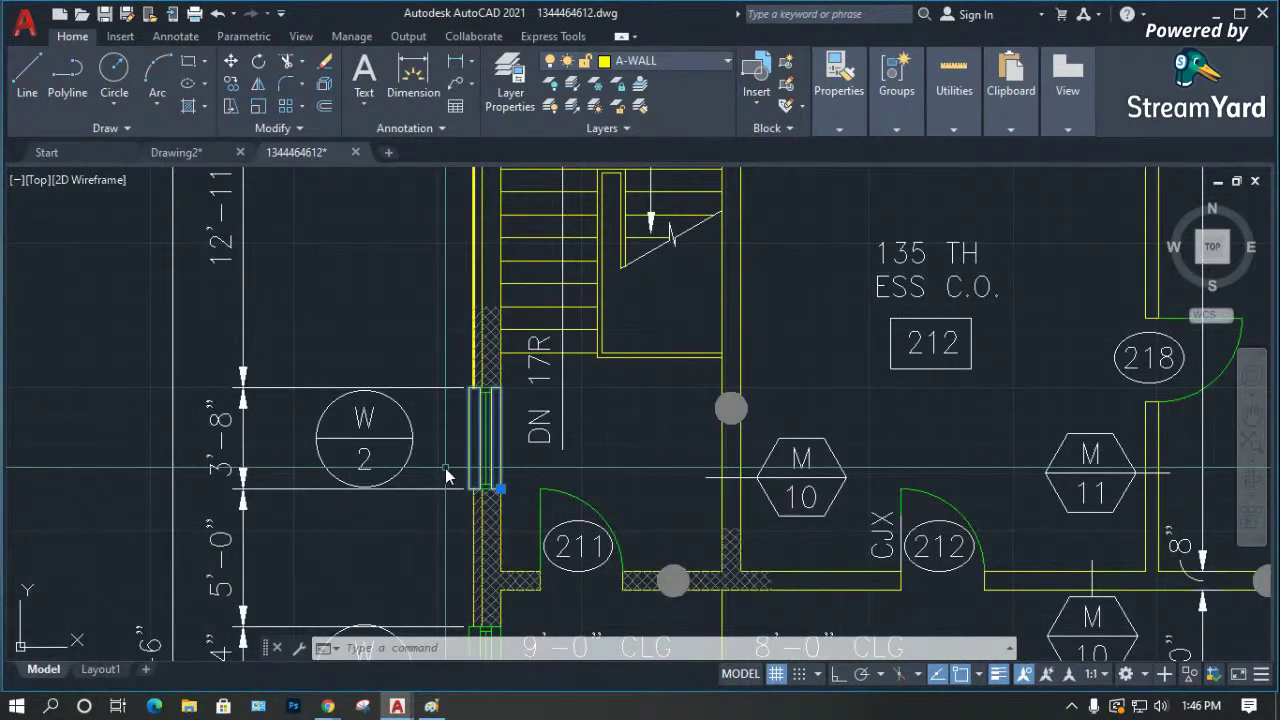
Cancel the mistyped AL command and enter LA for the Layer Properties Manager.
text(AL)
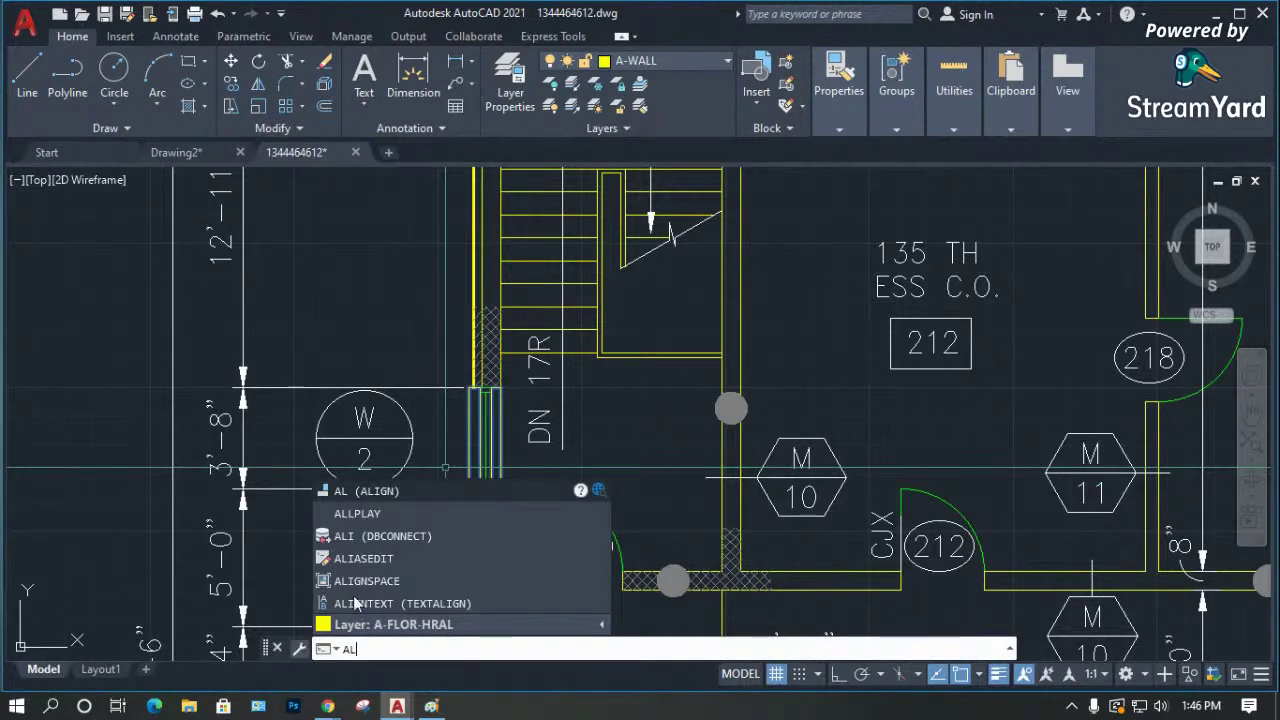
key(Escape)
key(Escape)
text(la)
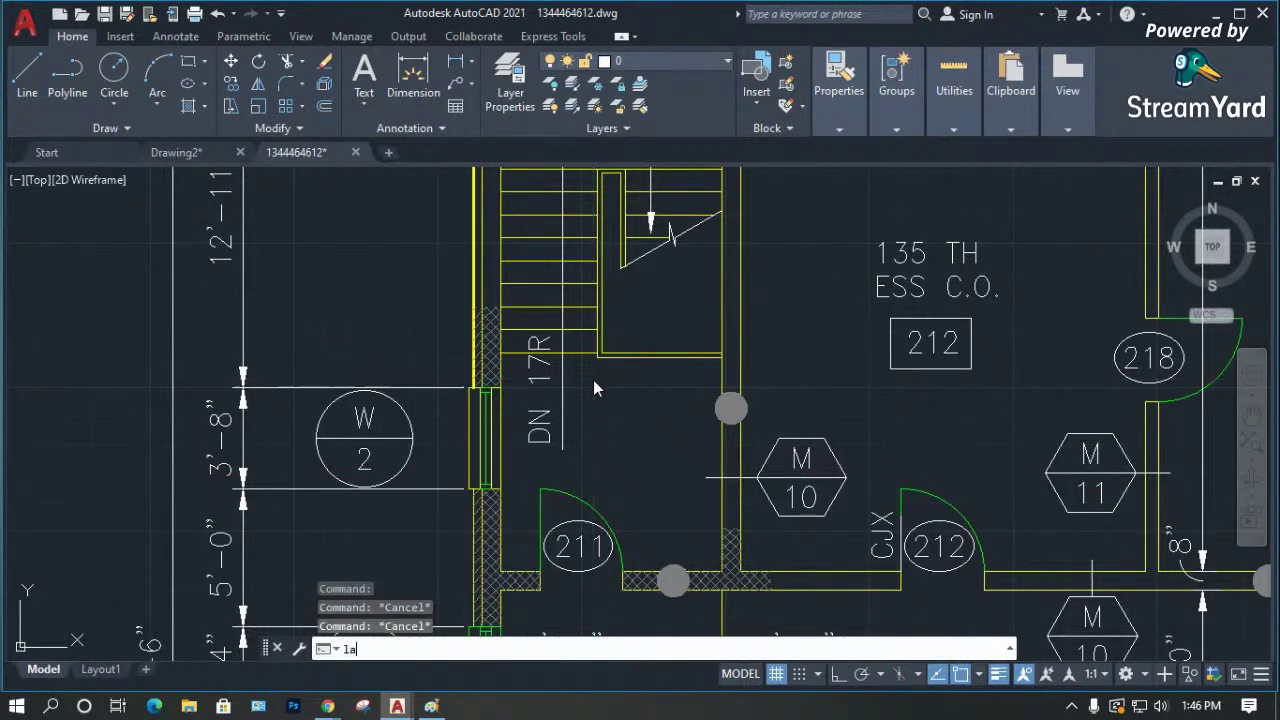
key(Return)
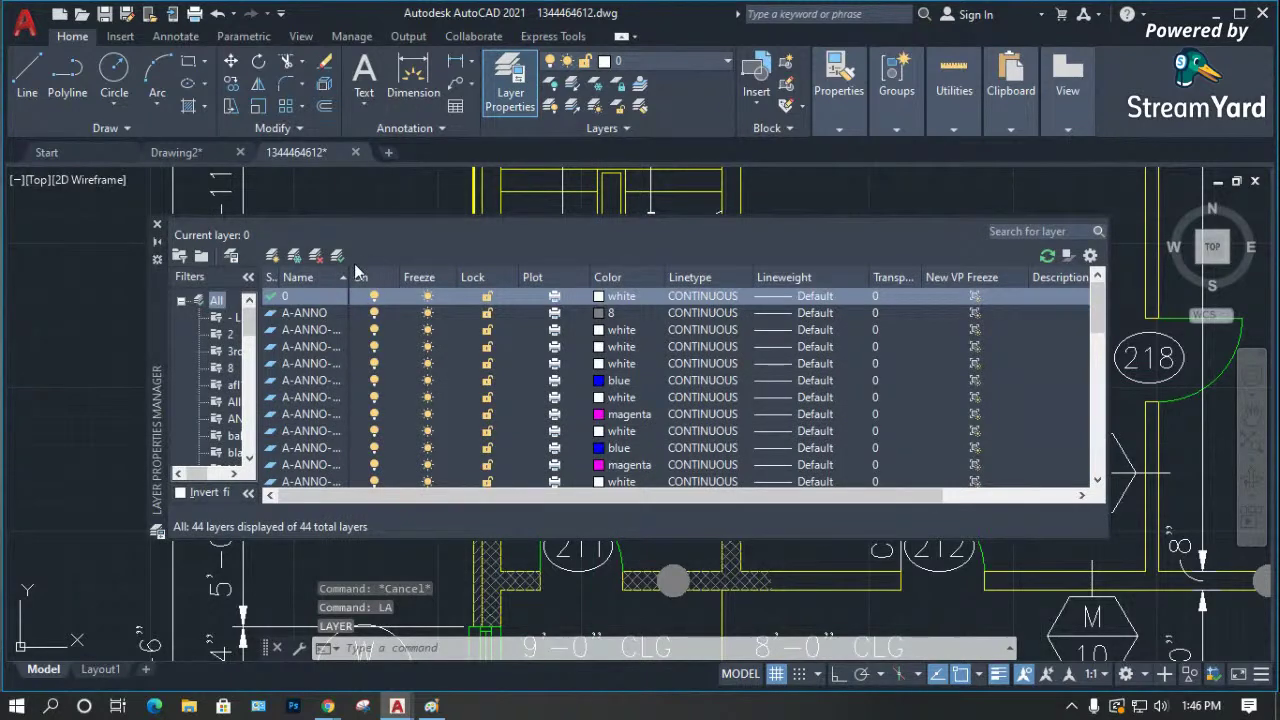
drag(348, 277, 437, 296)
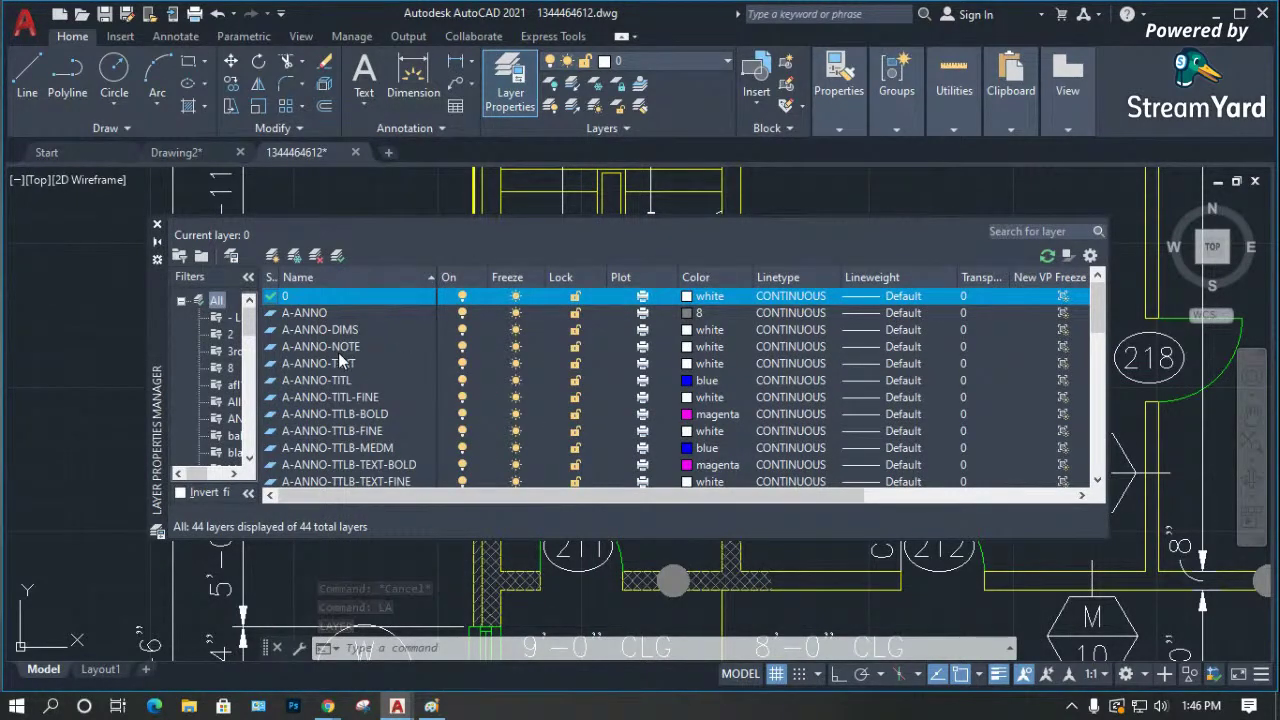
scroll(341, 380, down, 1)
scroll(341, 380, down, 10)
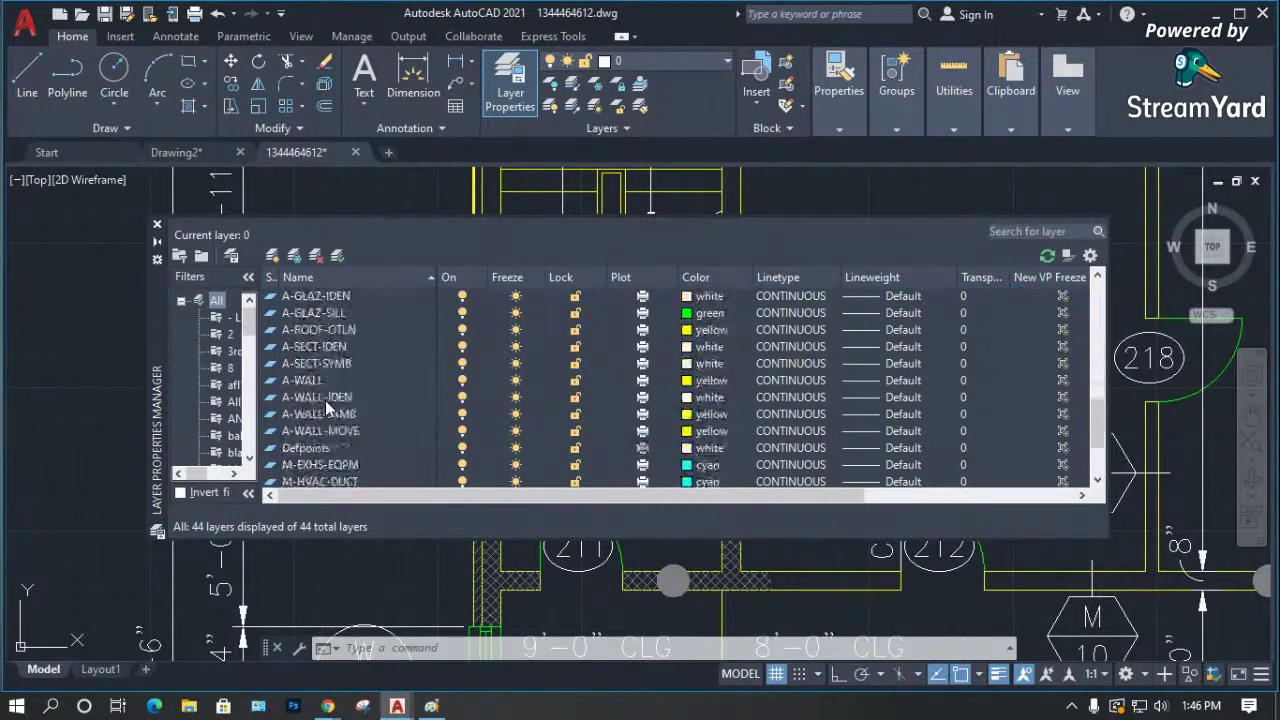
scroll(325, 400, up, 2)
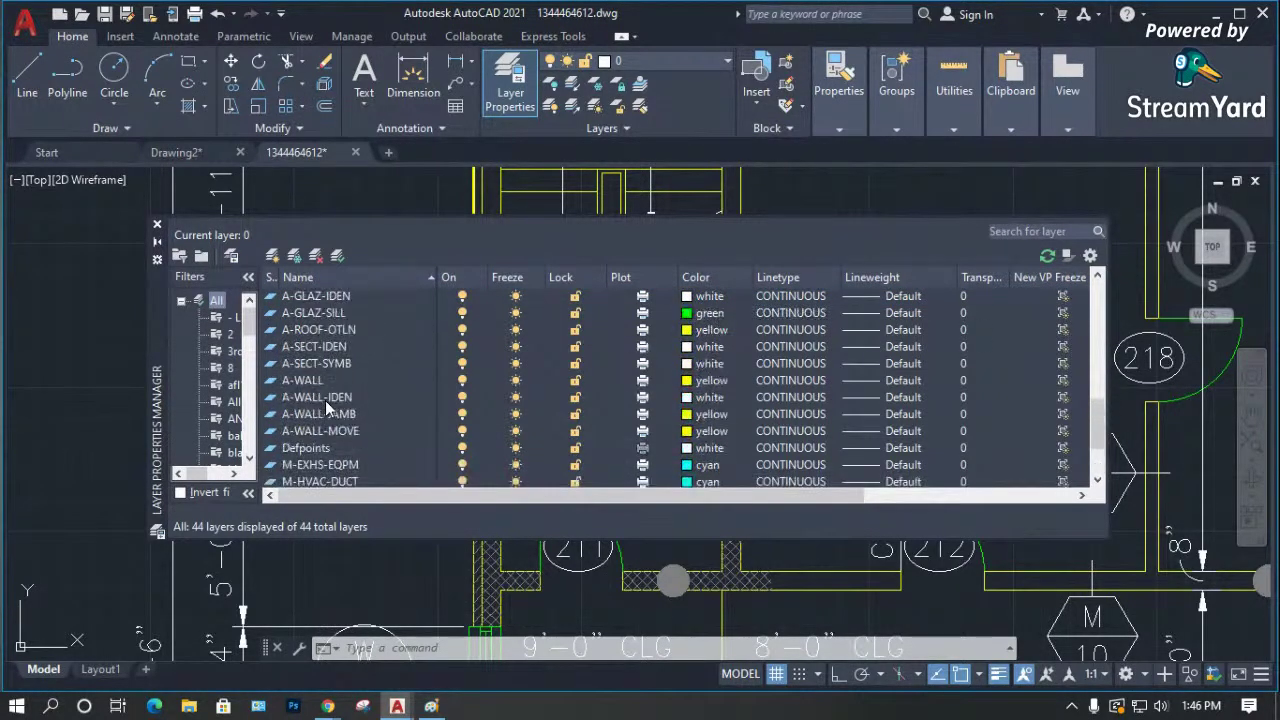
click(156, 225)
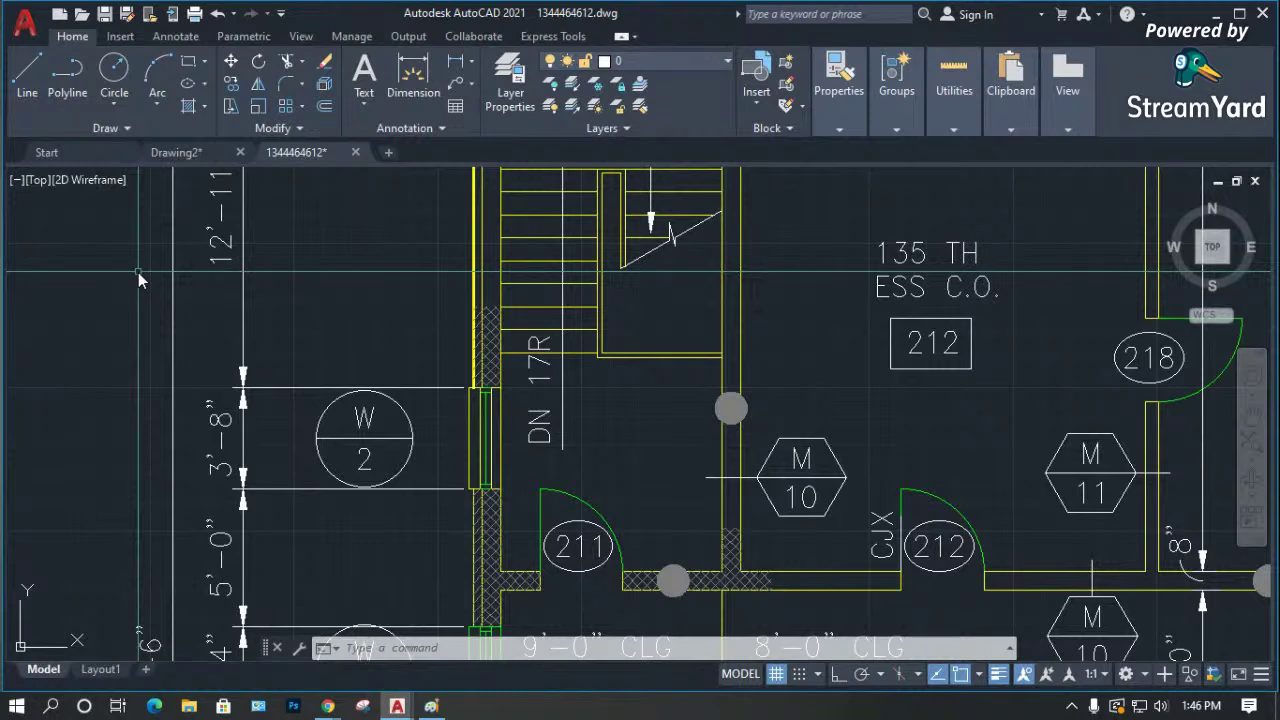
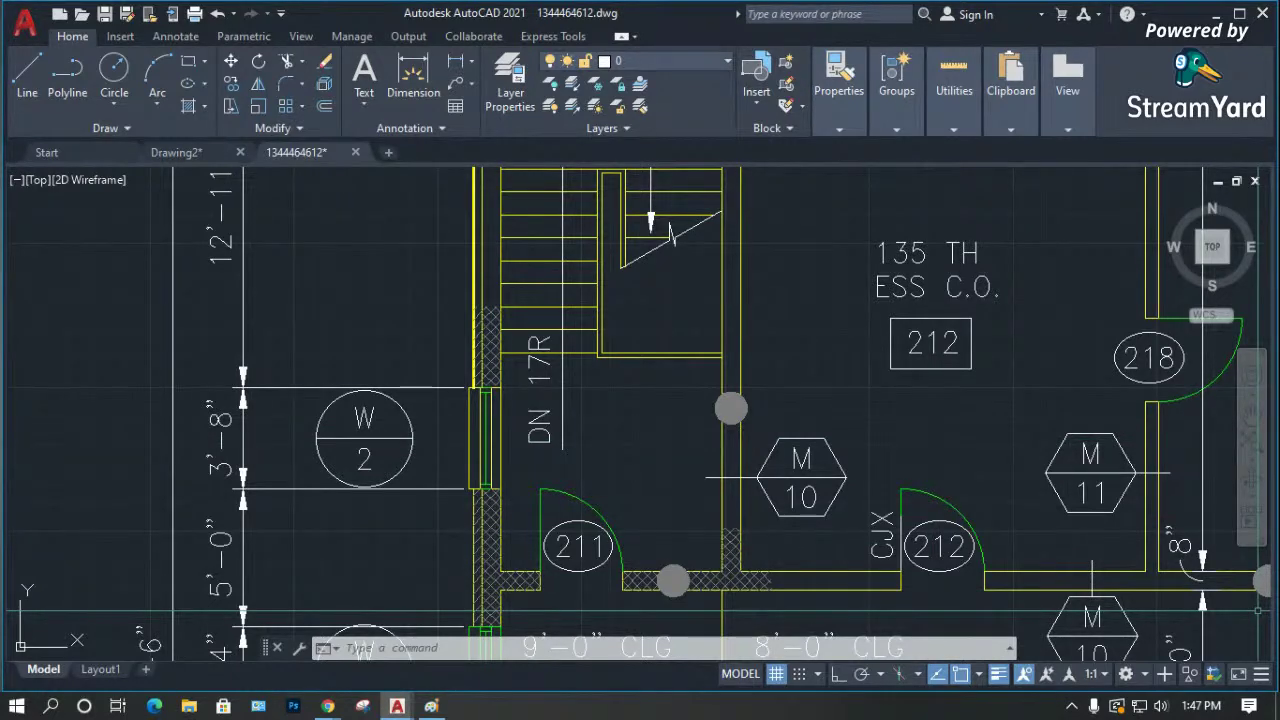
Bring the National CAD Standard 4.0 PDF in Chrome in front of the AutoCAD floor plan.
key(alt+Tab)
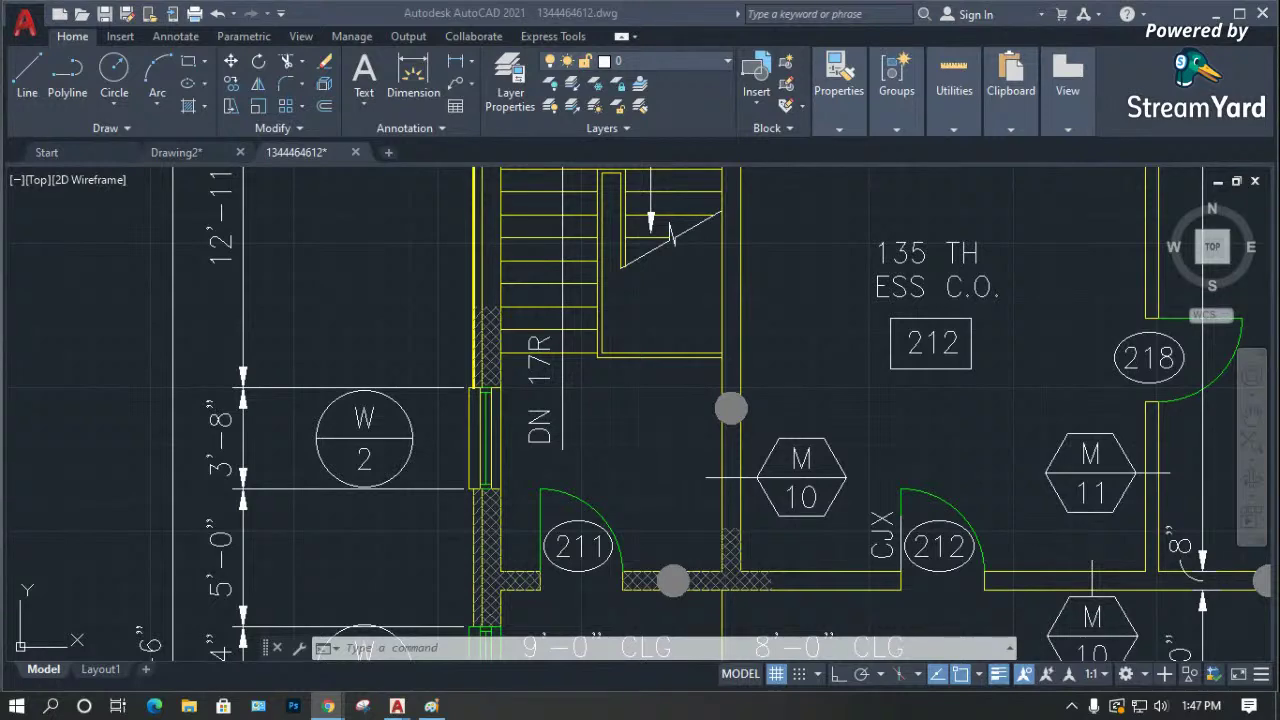
key(alt+Tab)
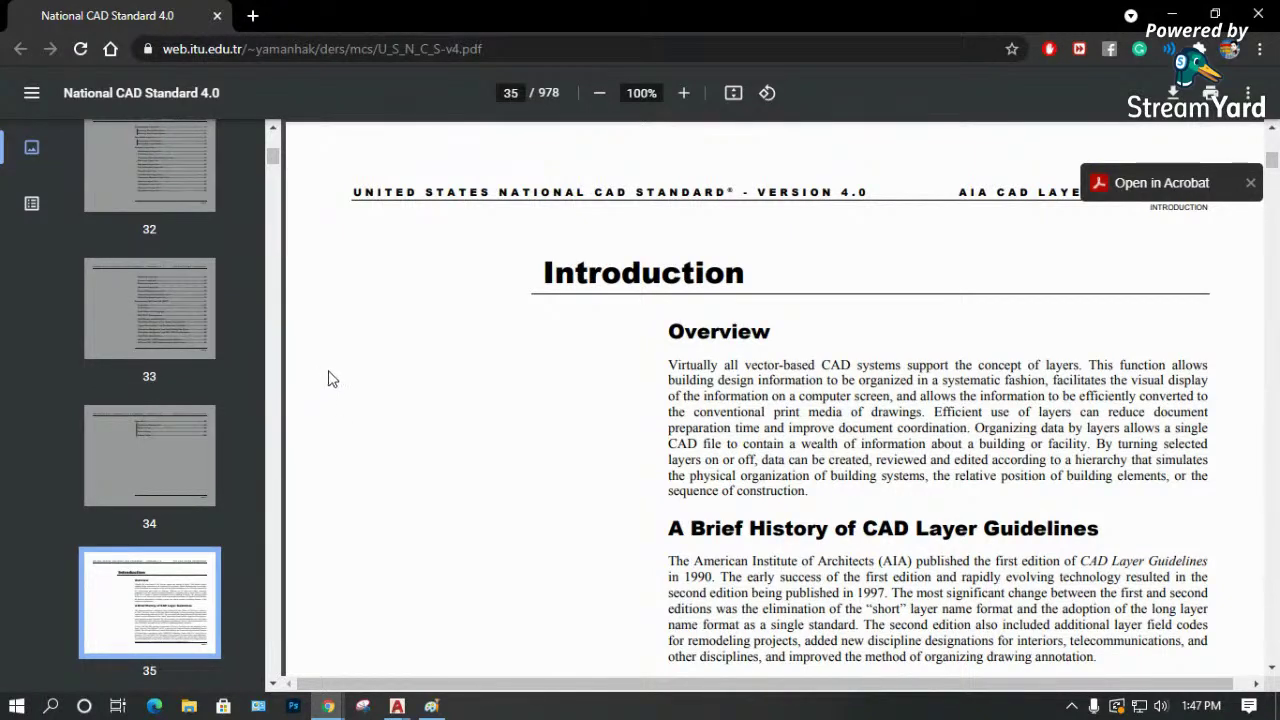
Jump to page 43 of the standard and read the layer-name field descriptions.
scroll(142, 300, down, 7)
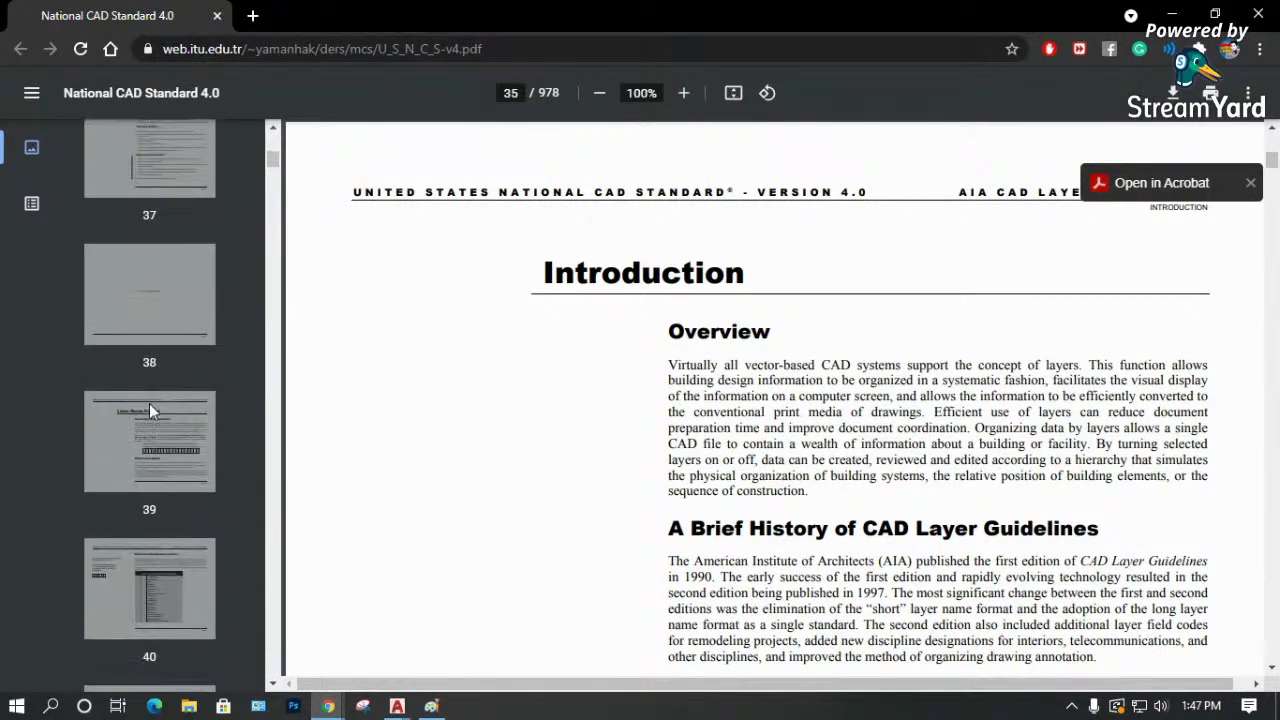
scroll(150, 420, down, 8)
click(176, 222)
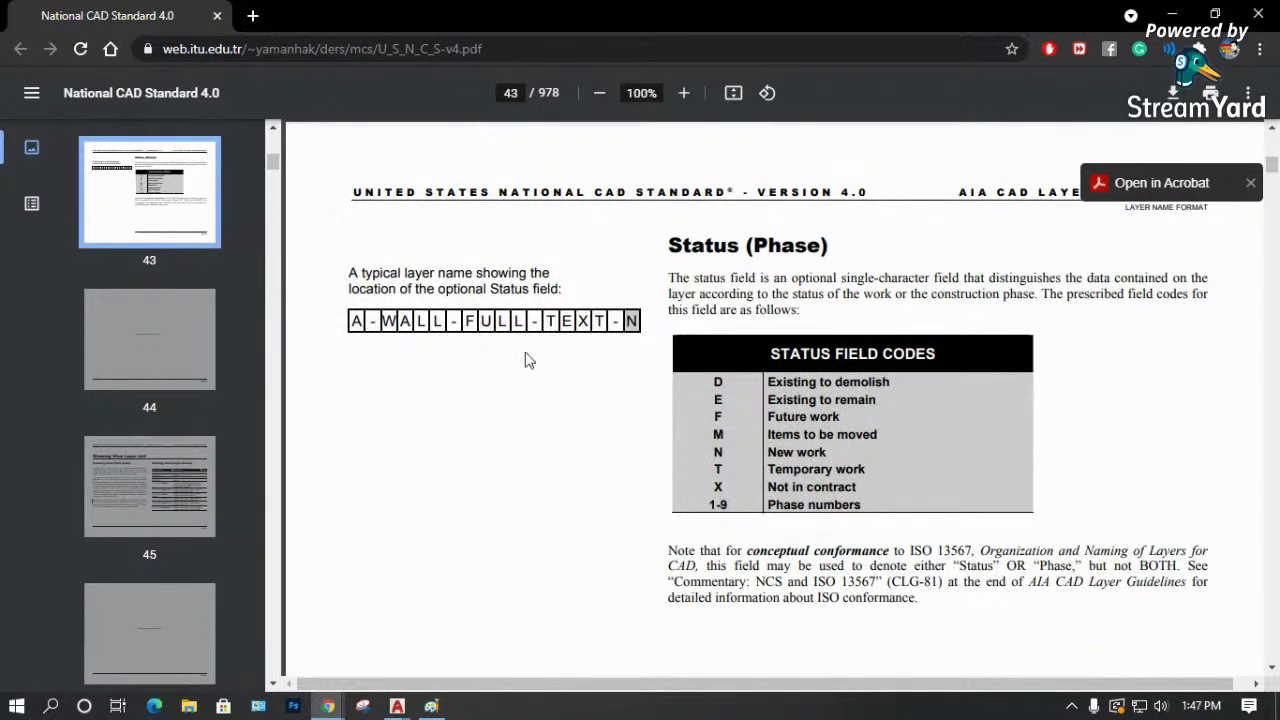
scroll(630, 375, up, 6)
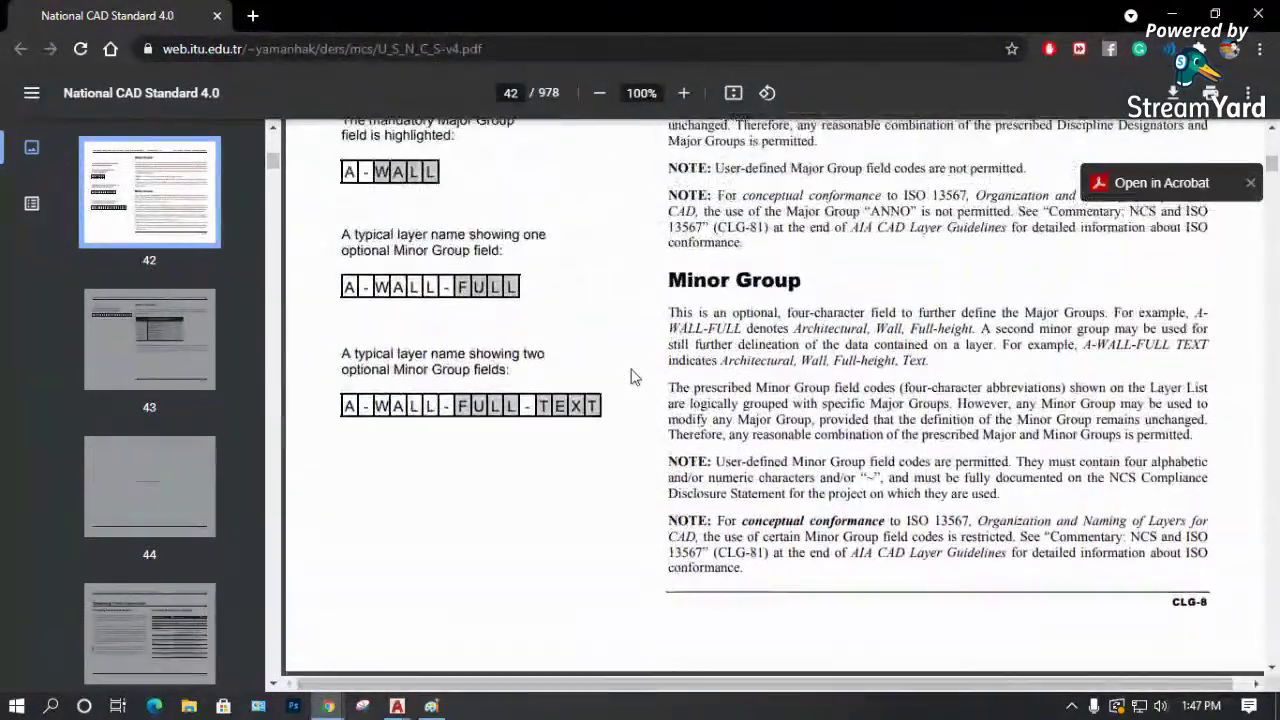
scroll(365, 304, up, 1)
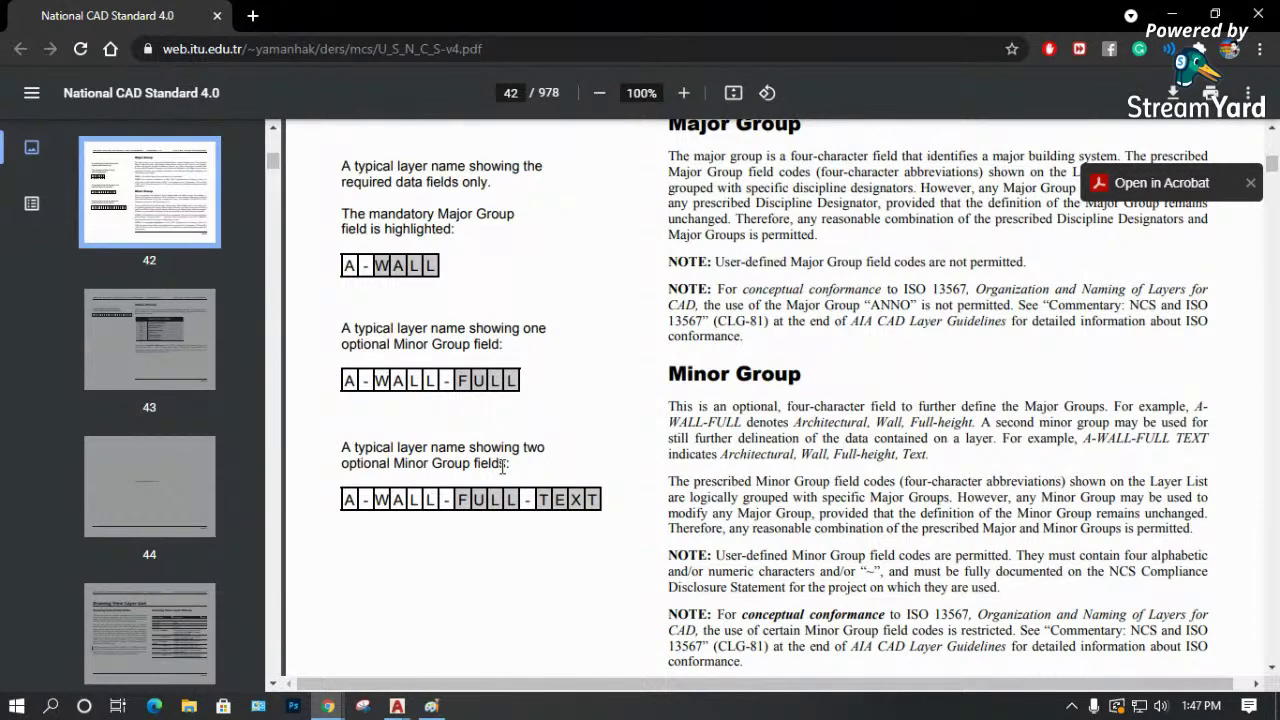
scroll(506, 463, up, 1)
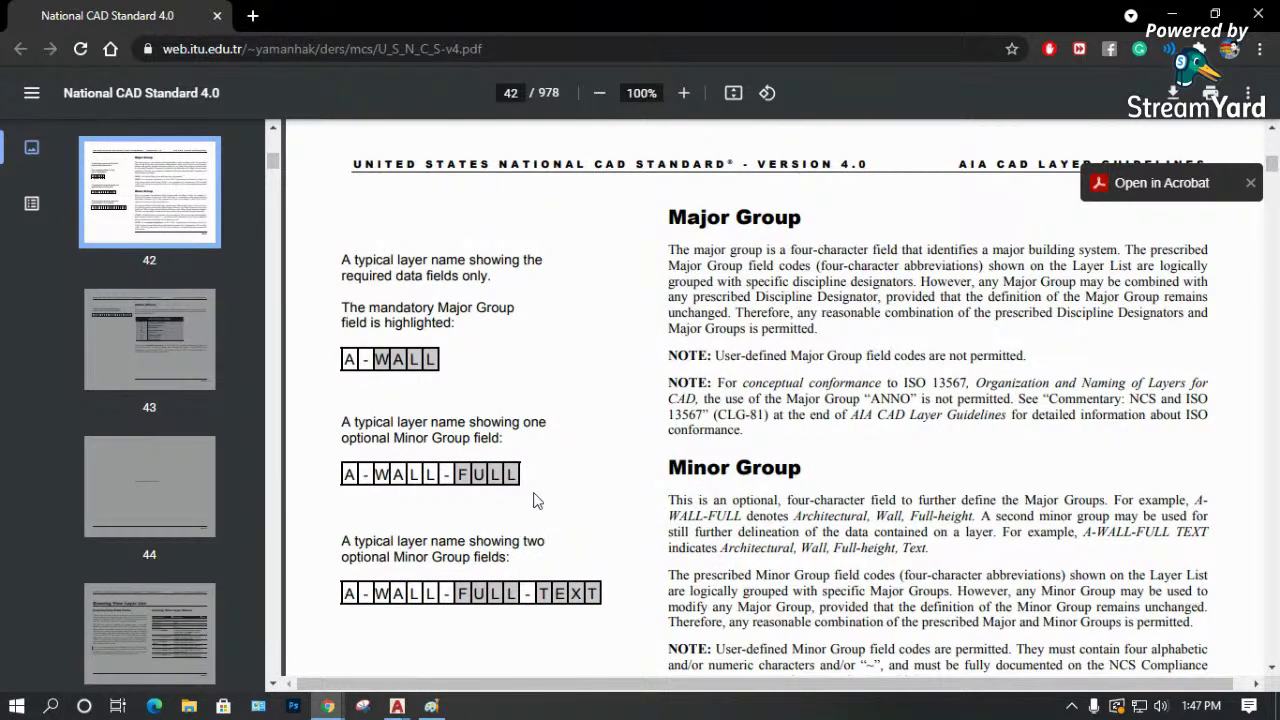
scroll(528, 483, down, 3)
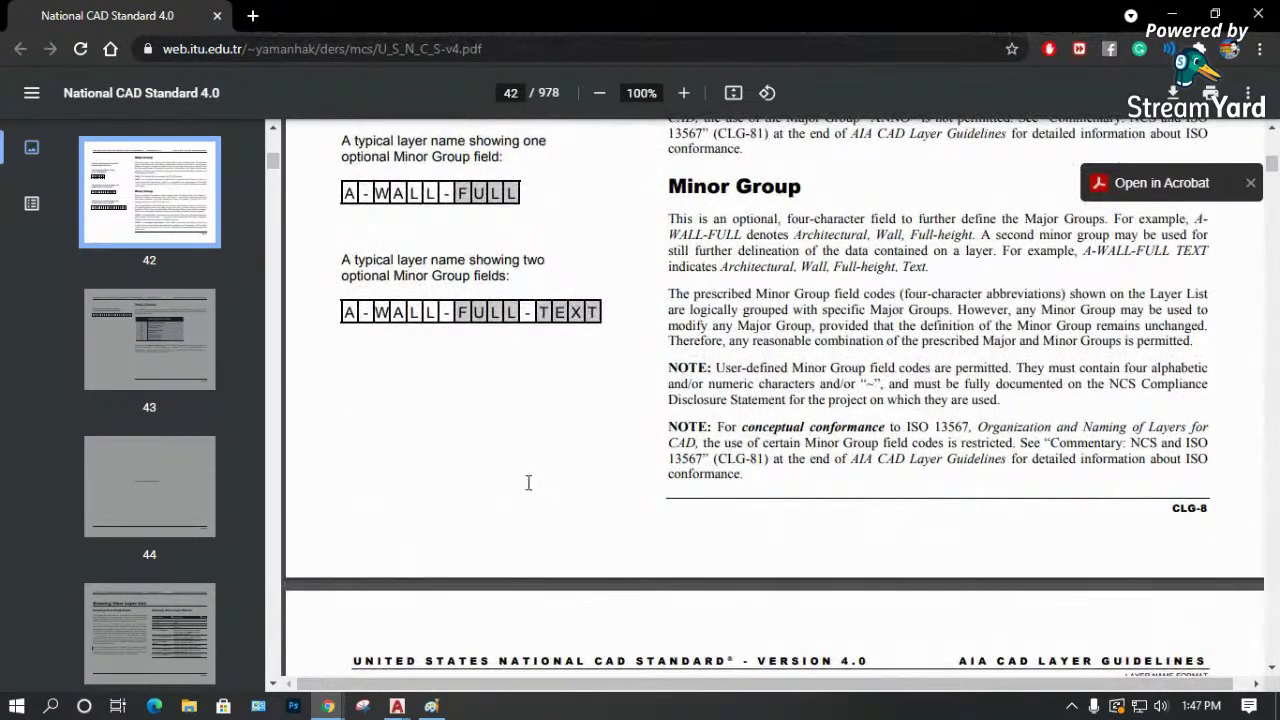
scroll(528, 483, down, 1)
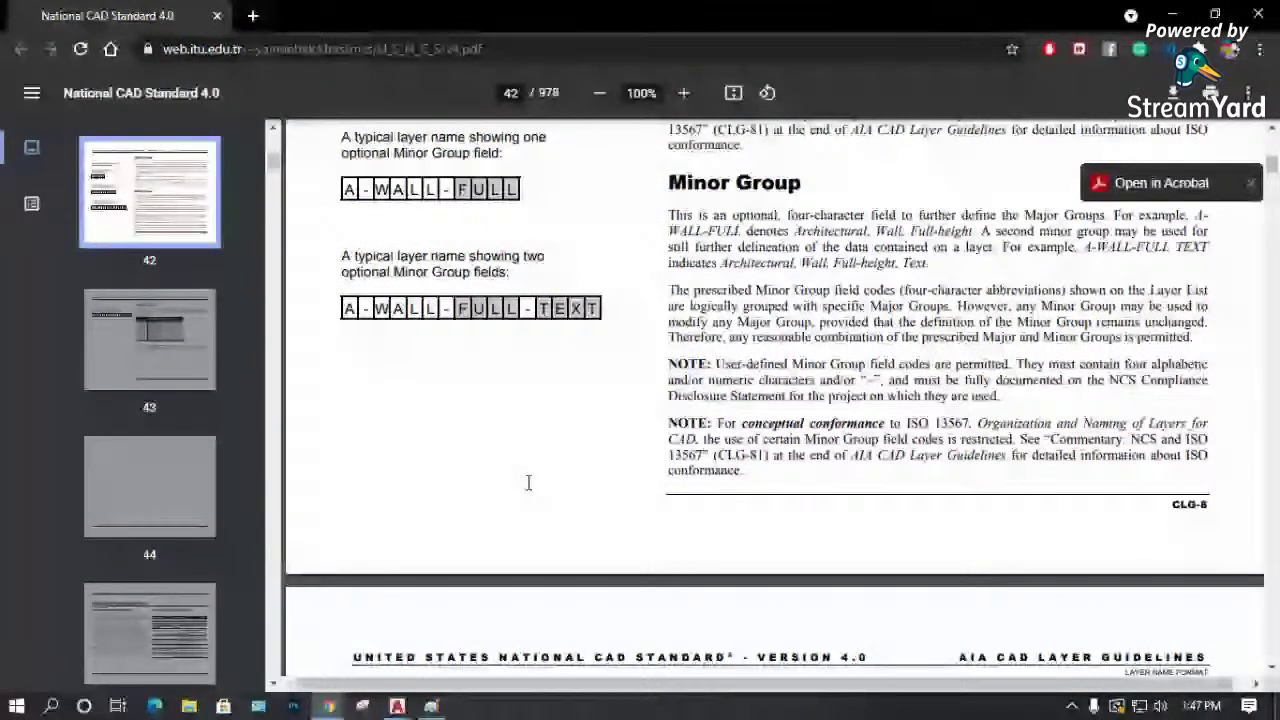
scroll(528, 483, down, 10)
scroll(212, 514, down, 6)
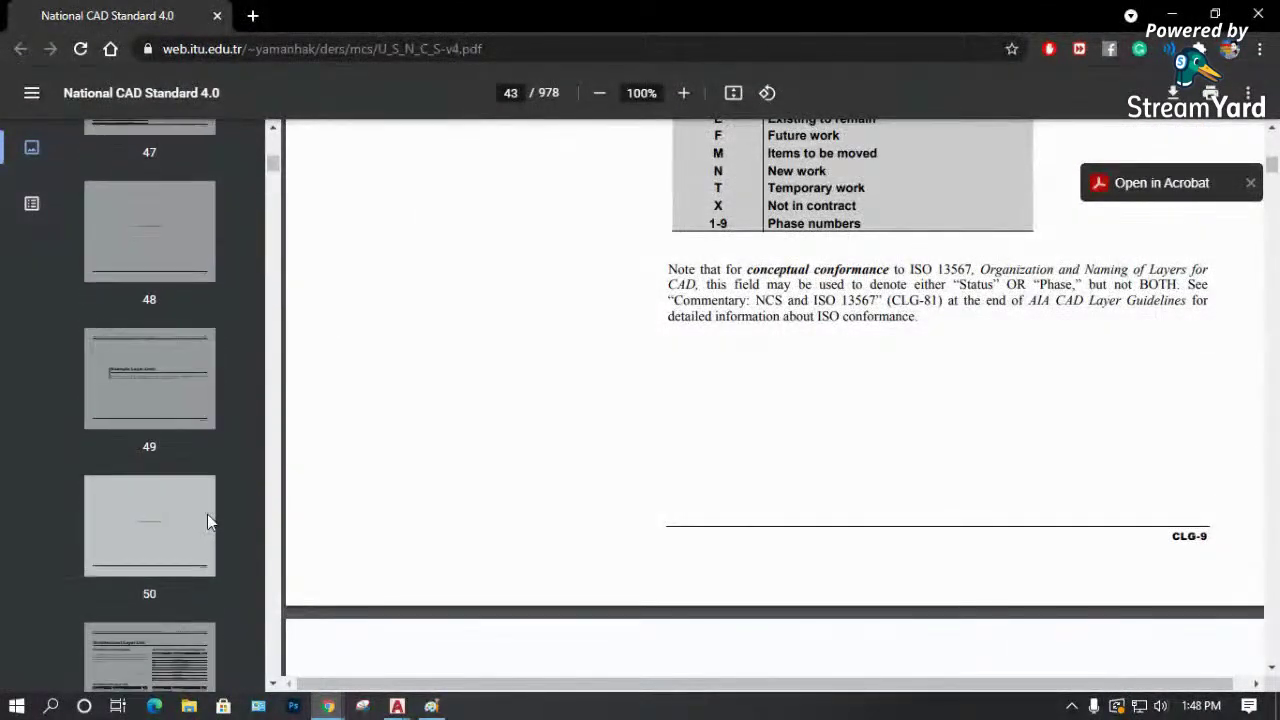
Read the Architectural Layer List on page 51, then bring up the VHA CAD application guide PDF.
click(160, 655)
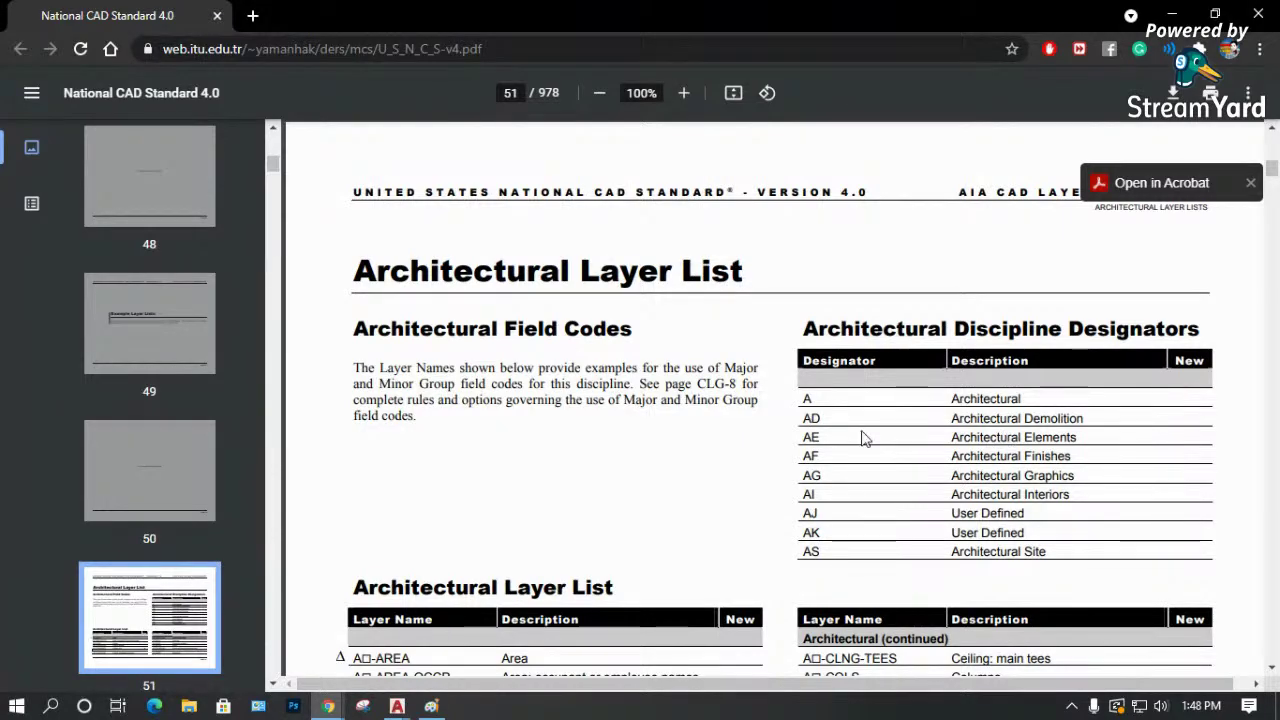
scroll(848, 458, down, 3)
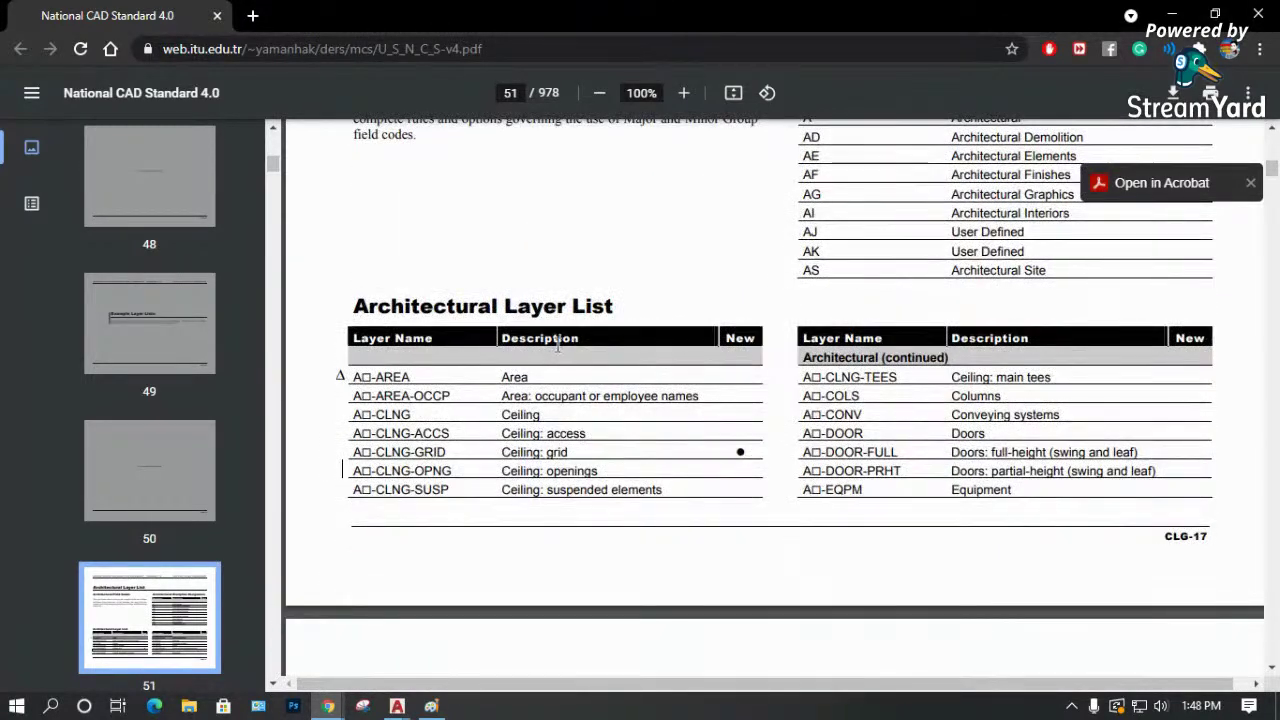
scroll(442, 394, down, 10)
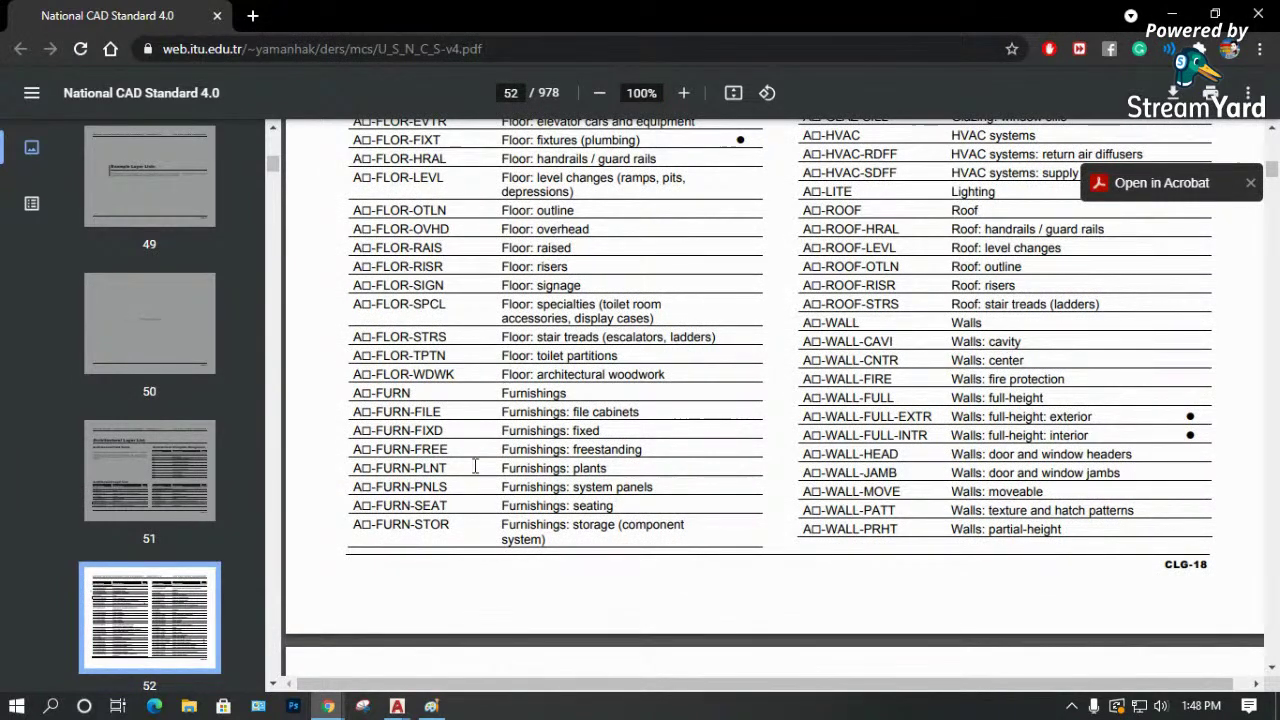
scroll(398, 453, down, 2)
key(alt+Tab)
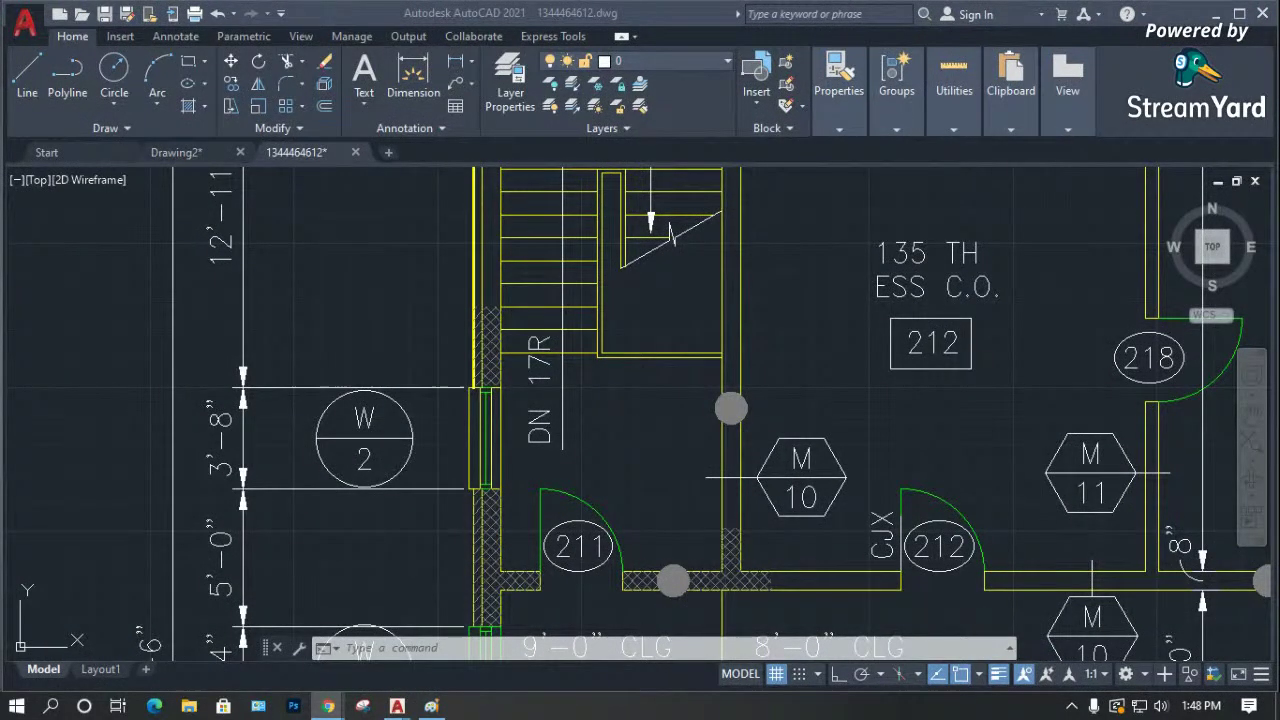
key(alt+Tab)
Scroll through the VHA guide's example layer lists, then switch to the CAD Standards PDF (Csg_2006).
scroll(728, 208, up, 2)
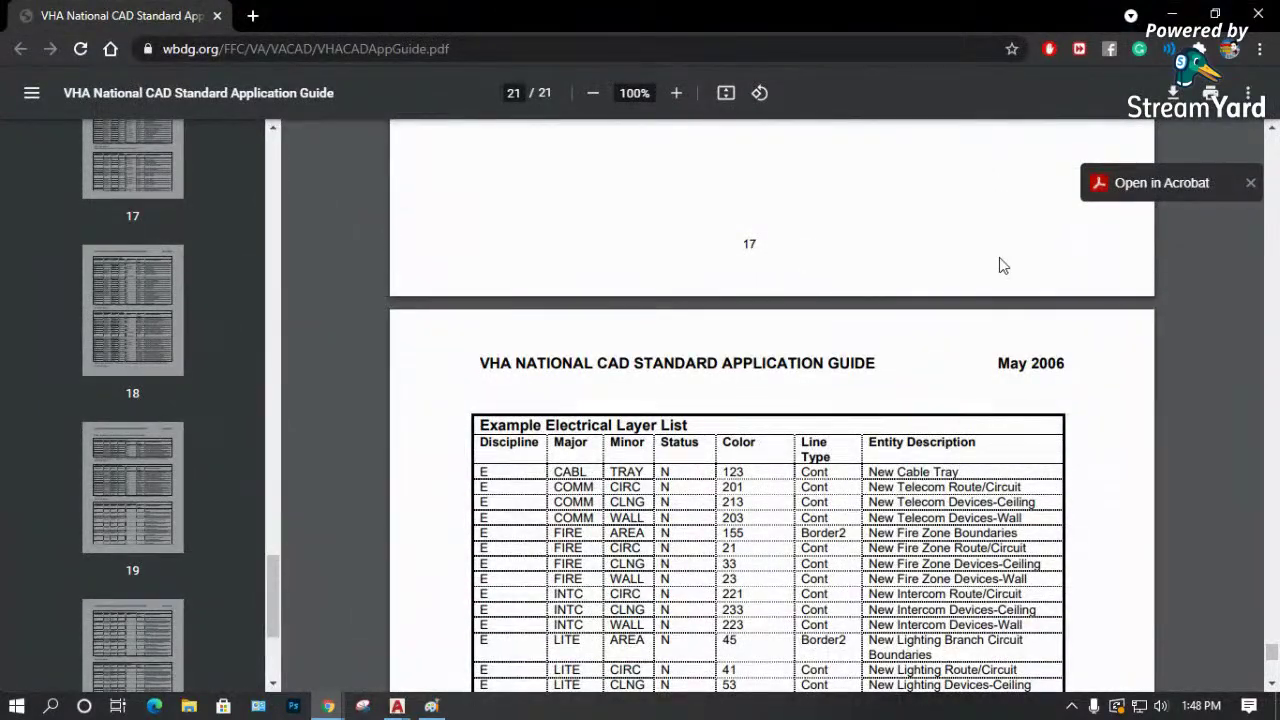
scroll(514, 408, up, 6)
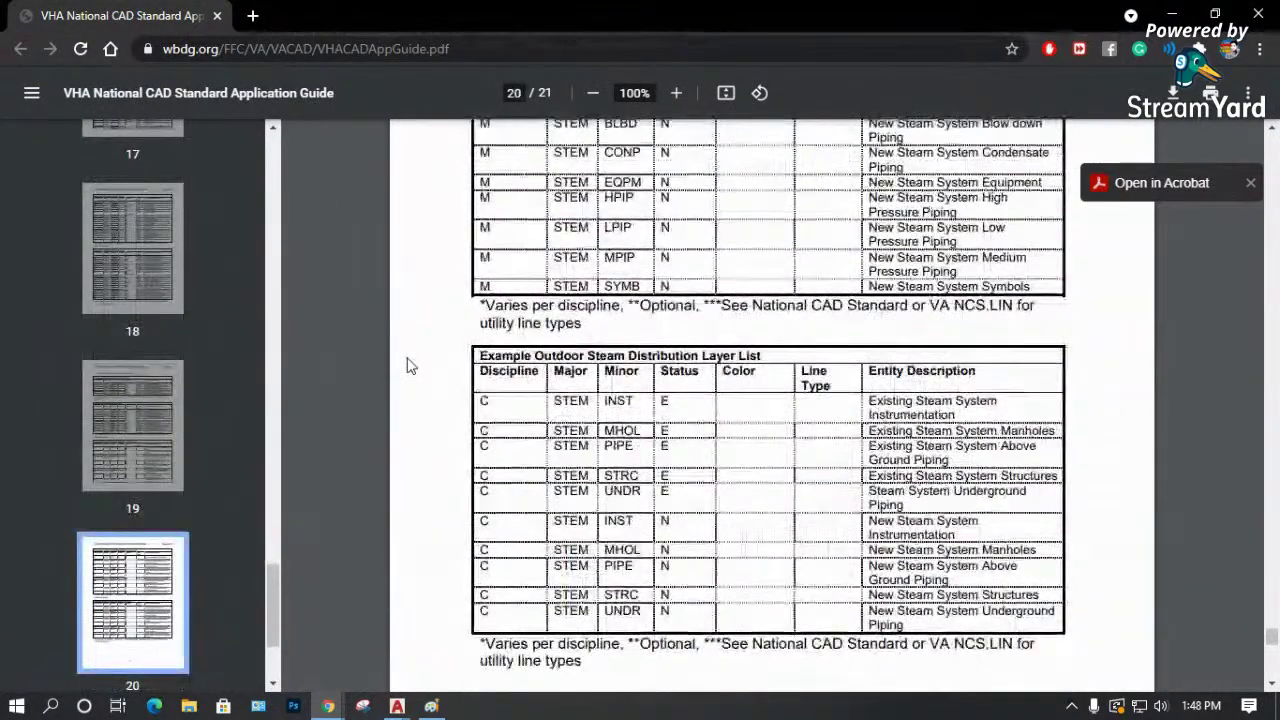
scroll(407, 366, up, 20)
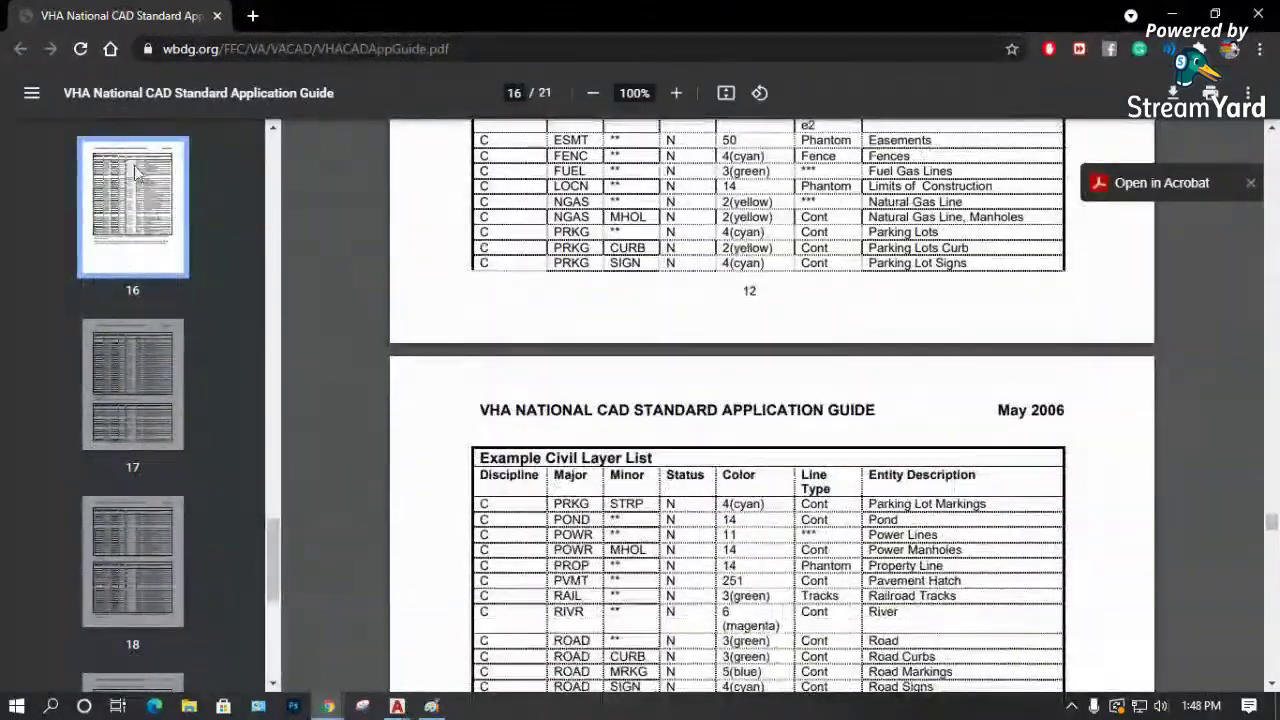
scroll(503, 262, up, 20)
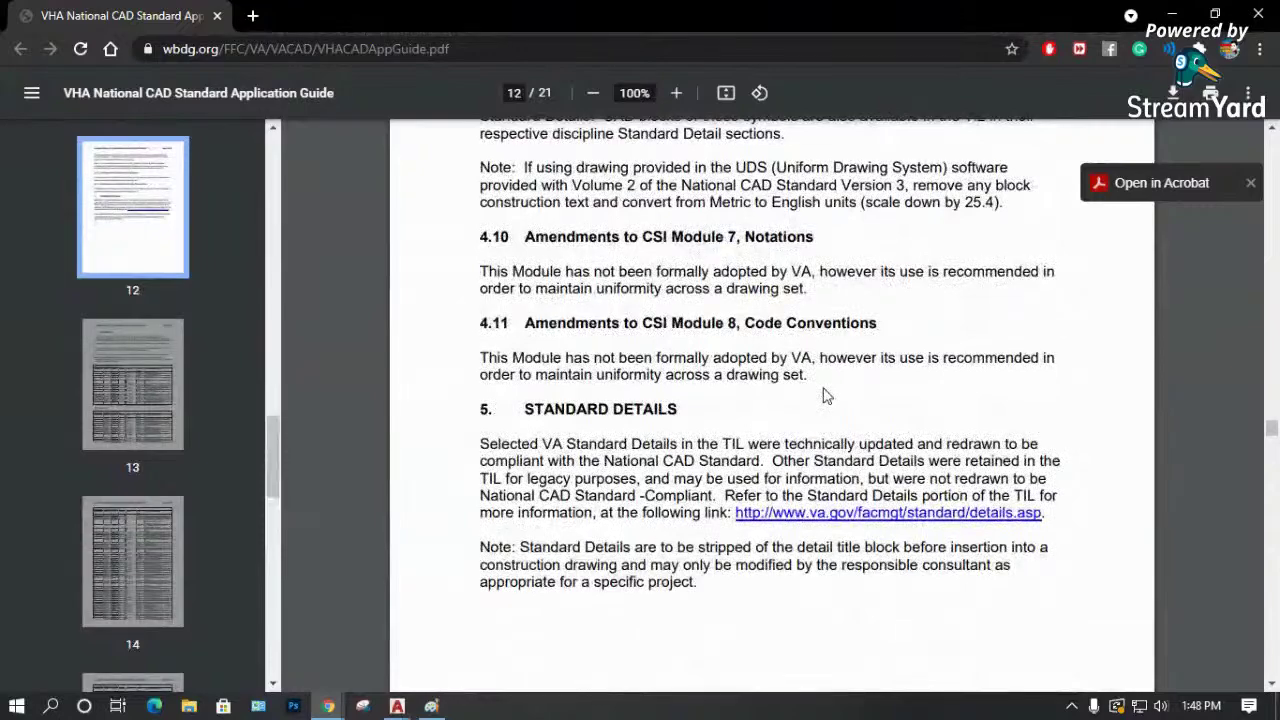
scroll(825, 395, down, 10)
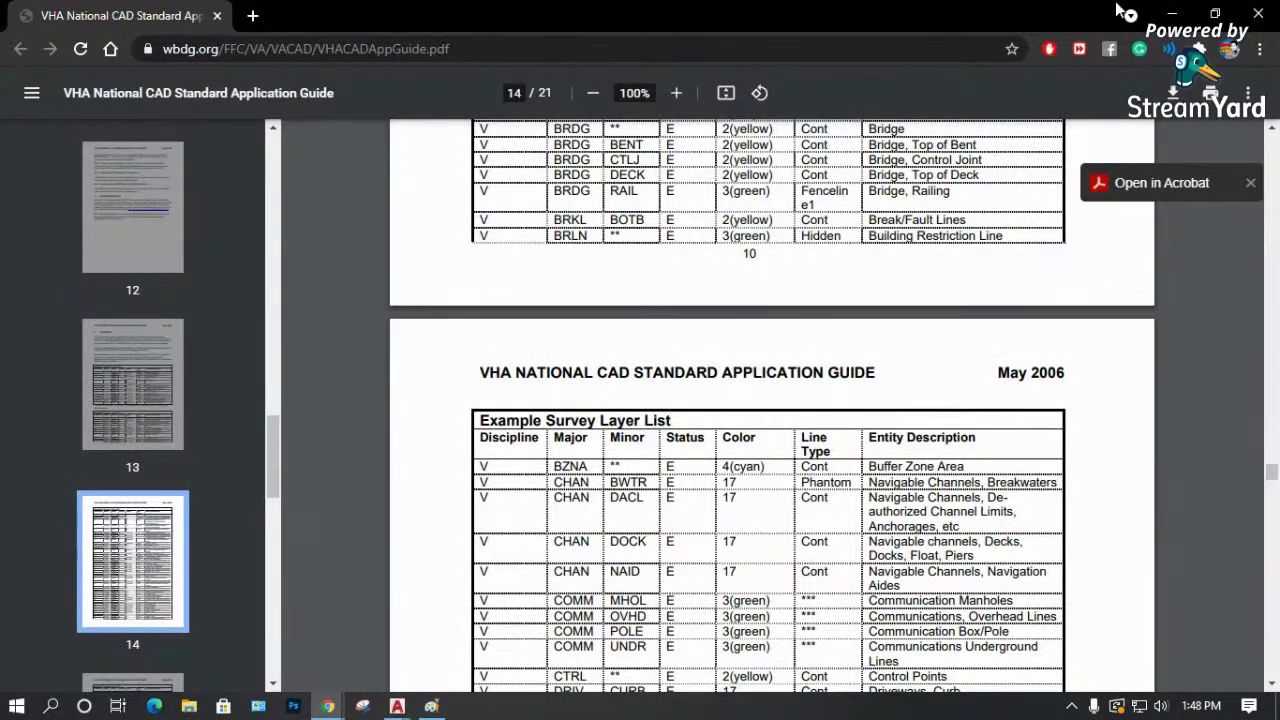
click(1258, 14)
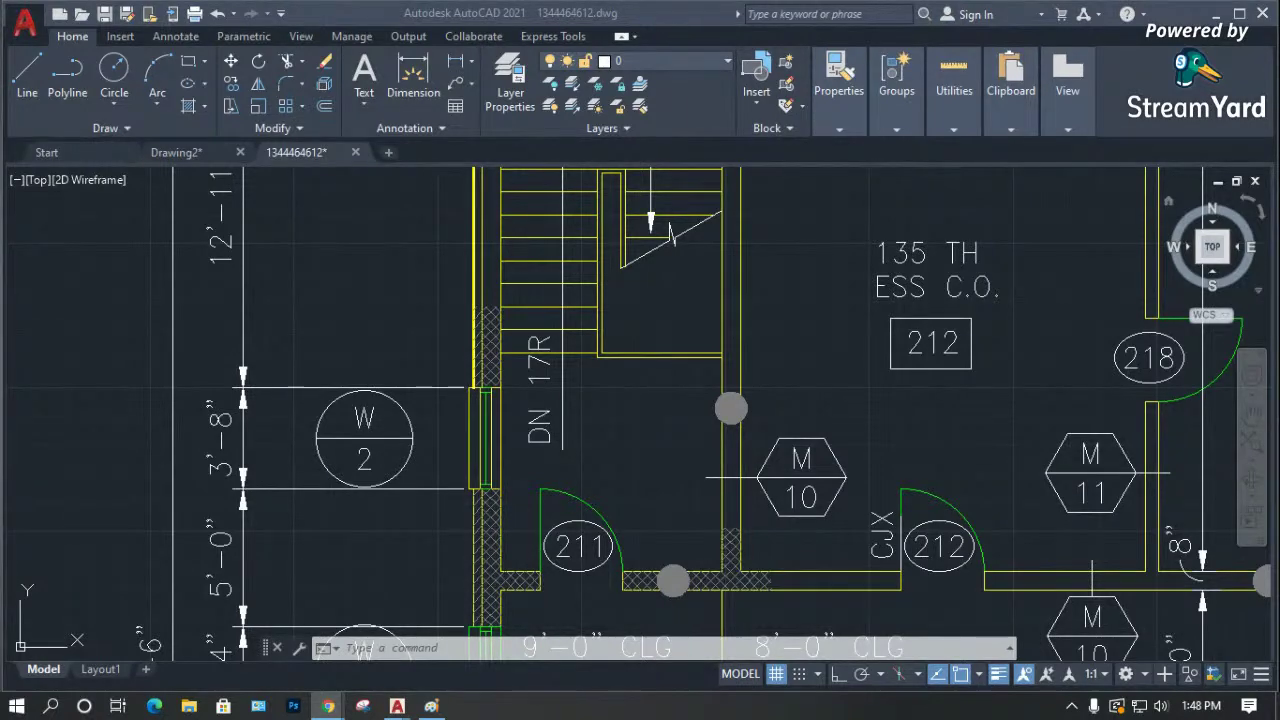
key(alt+Tab)
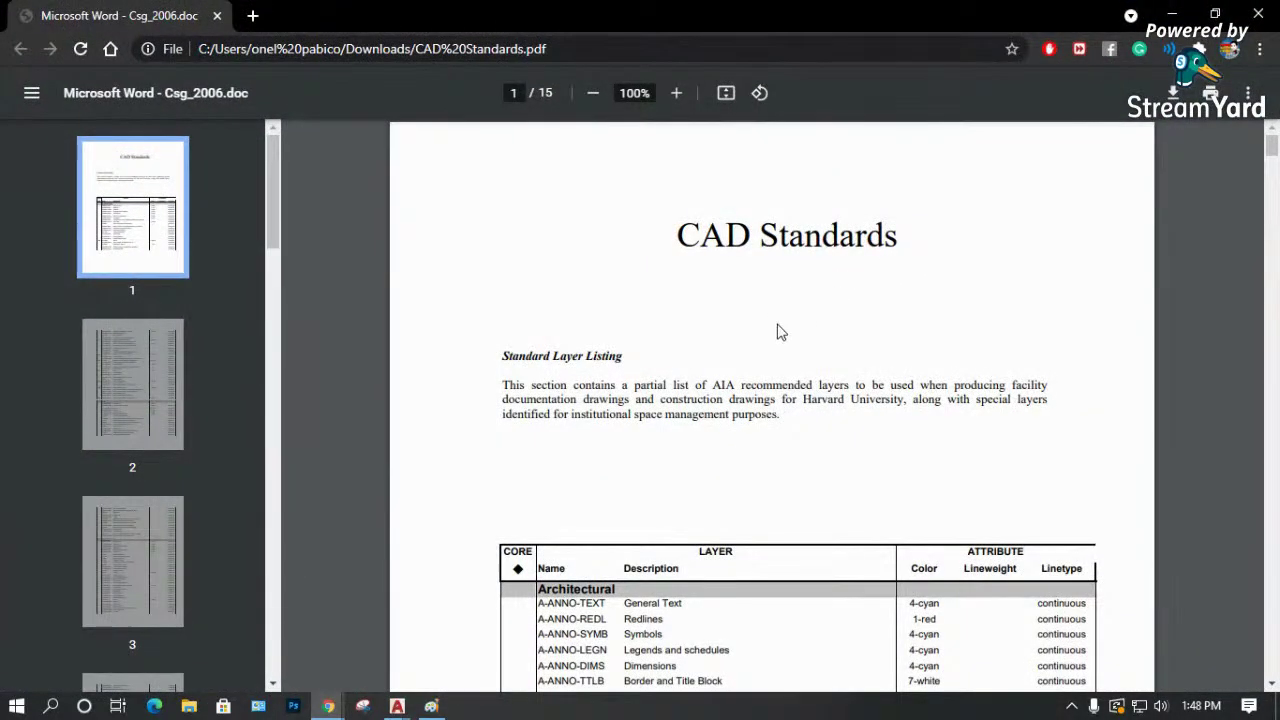
Zoom the CAD Standards Architectural table to 150%, select 'A-ANNO-TEXT', and return to AutoCAD.
scroll(778, 330, down, 3)
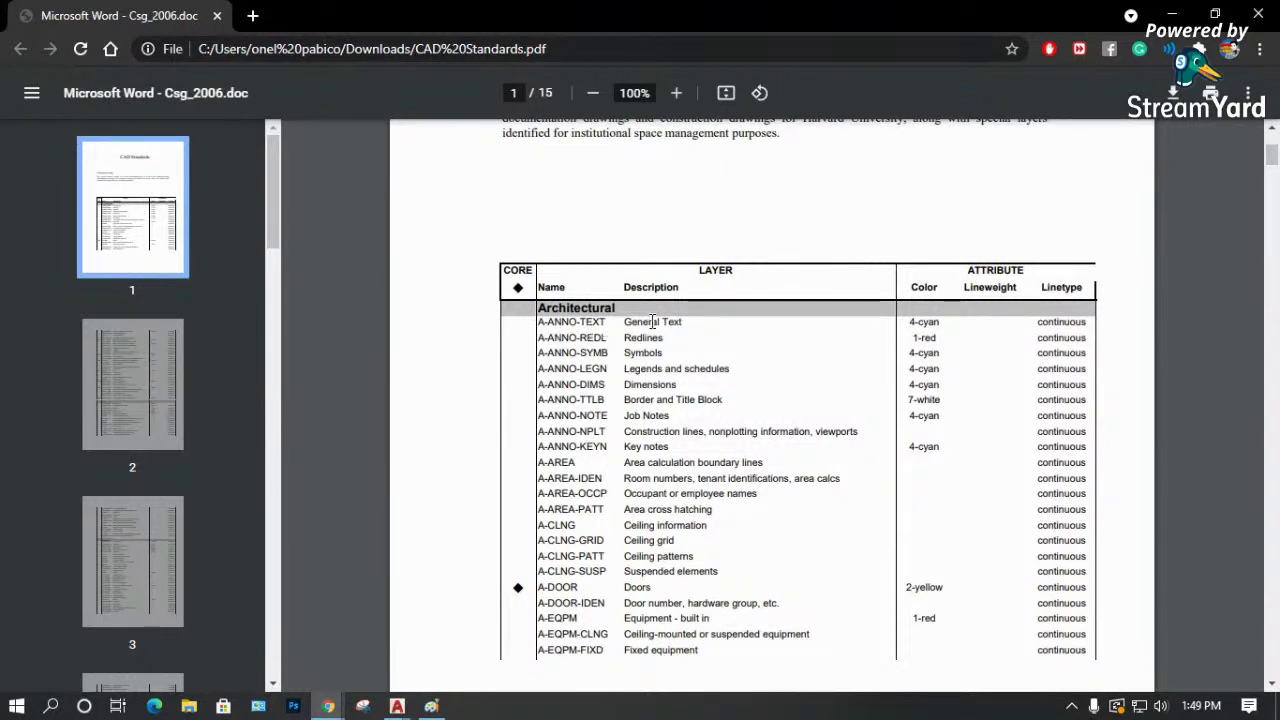
click(676, 97)
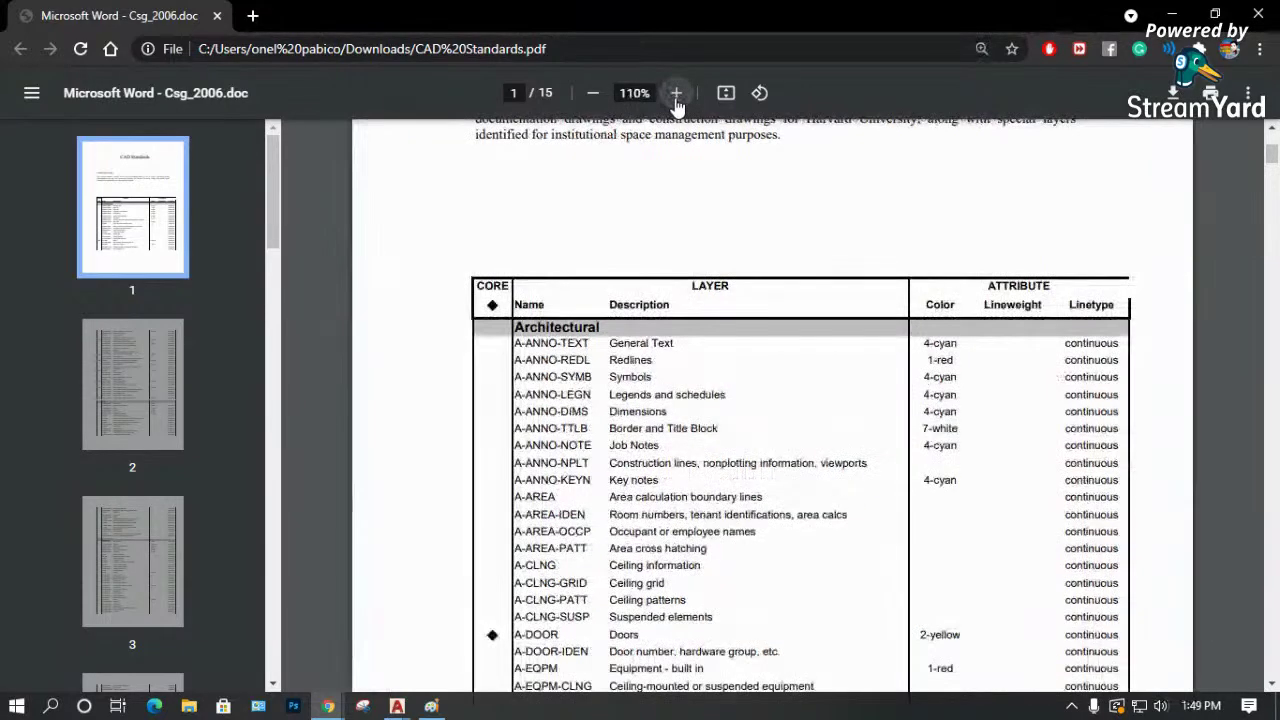
click(676, 97)
click(676, 97)
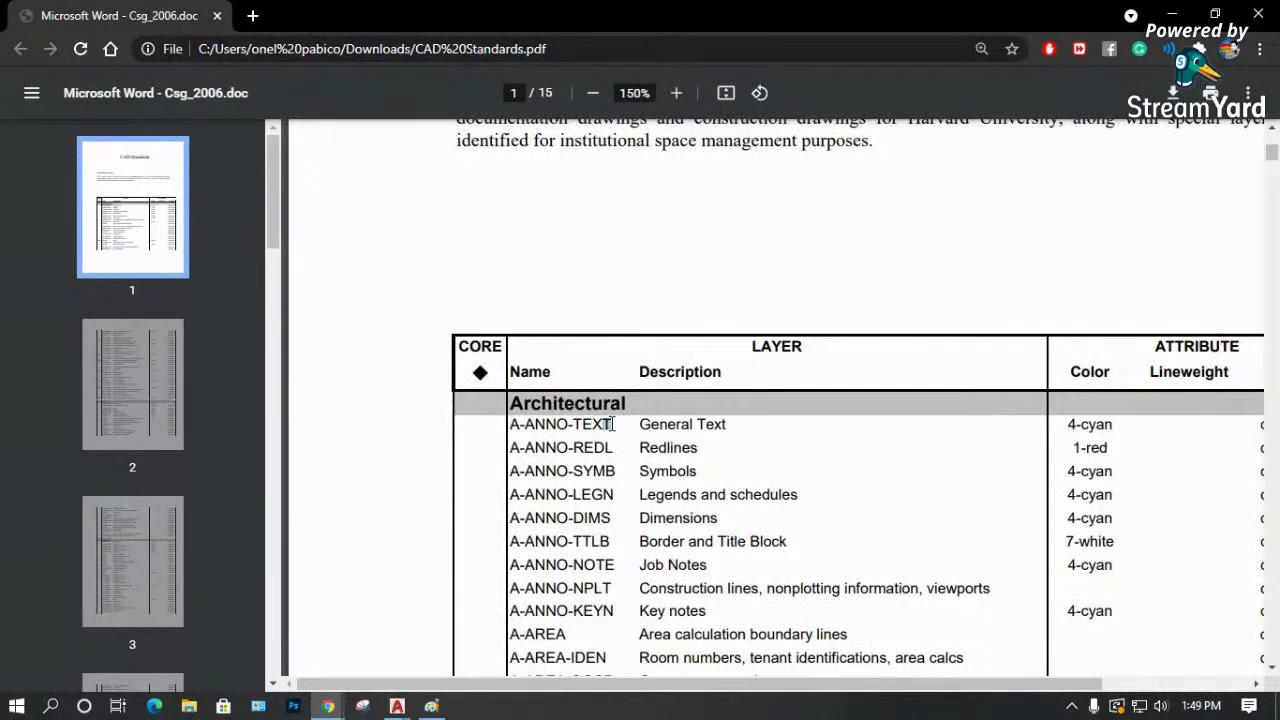
drag(612, 424, 522, 424)
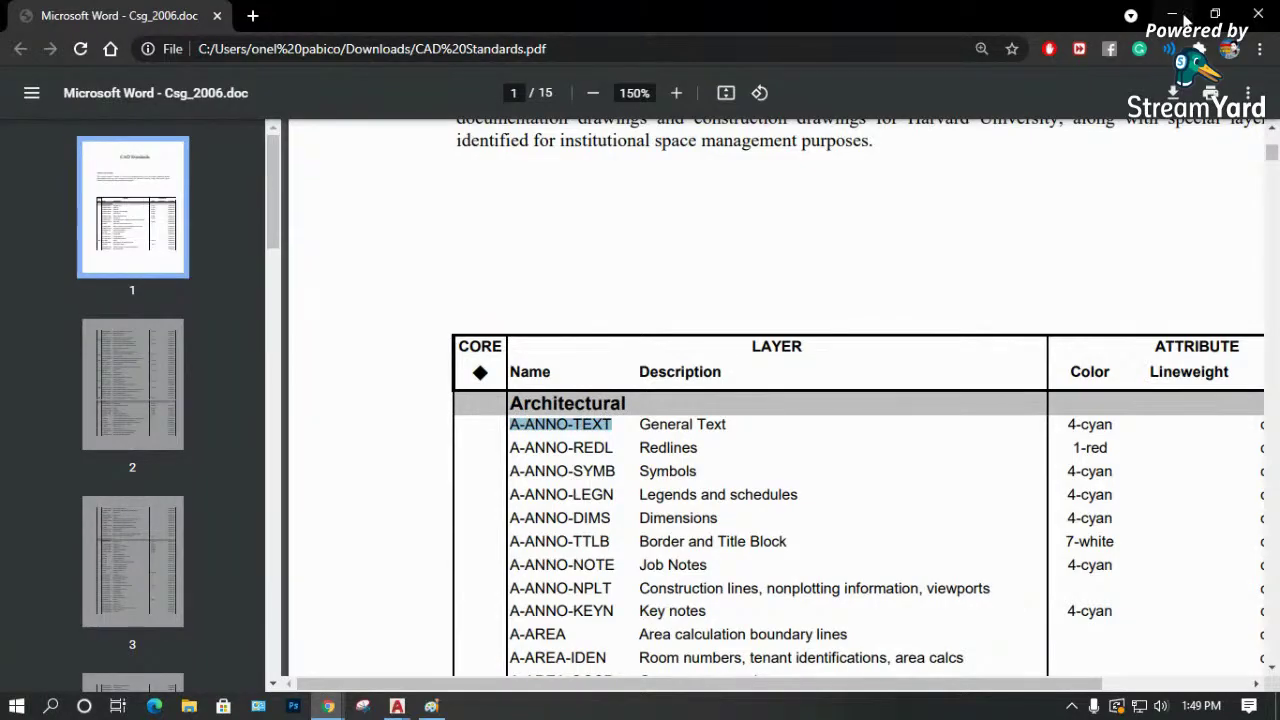
key(alt+Tab)
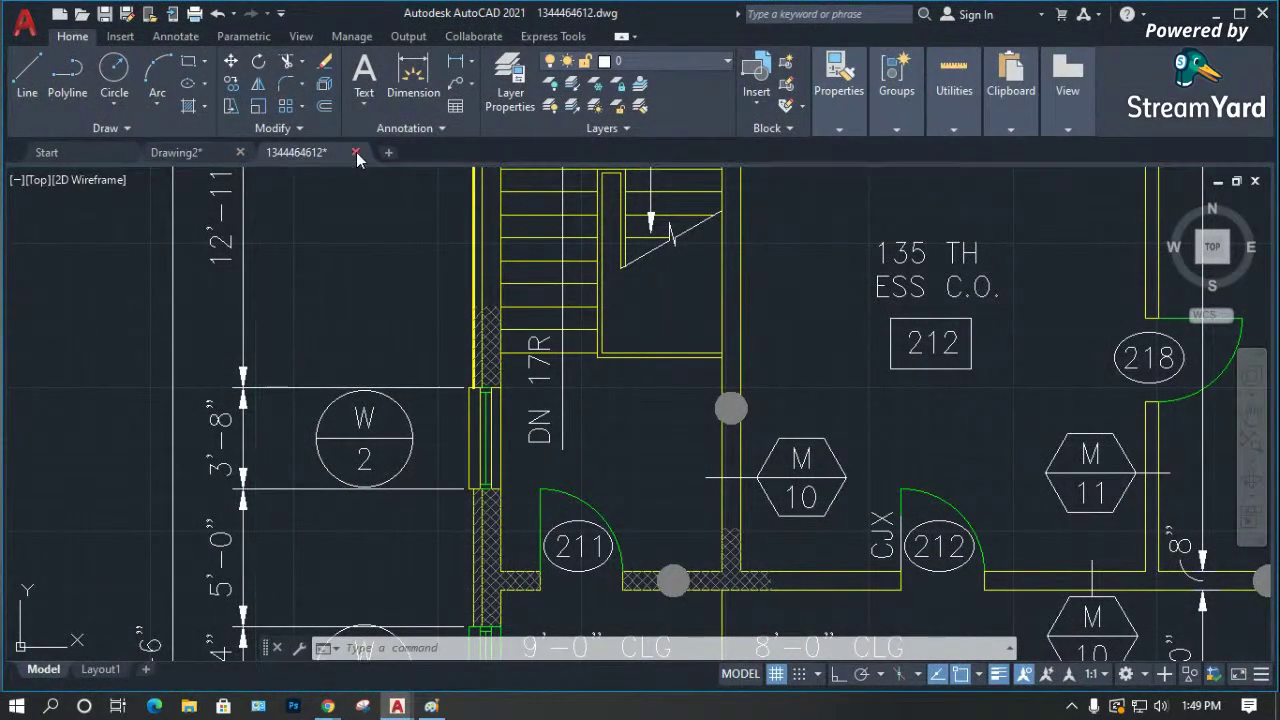
Close the floor plan without saving, open Layer Properties with LA, and try deleting Layer1.
click(356, 152)
click(652, 390)
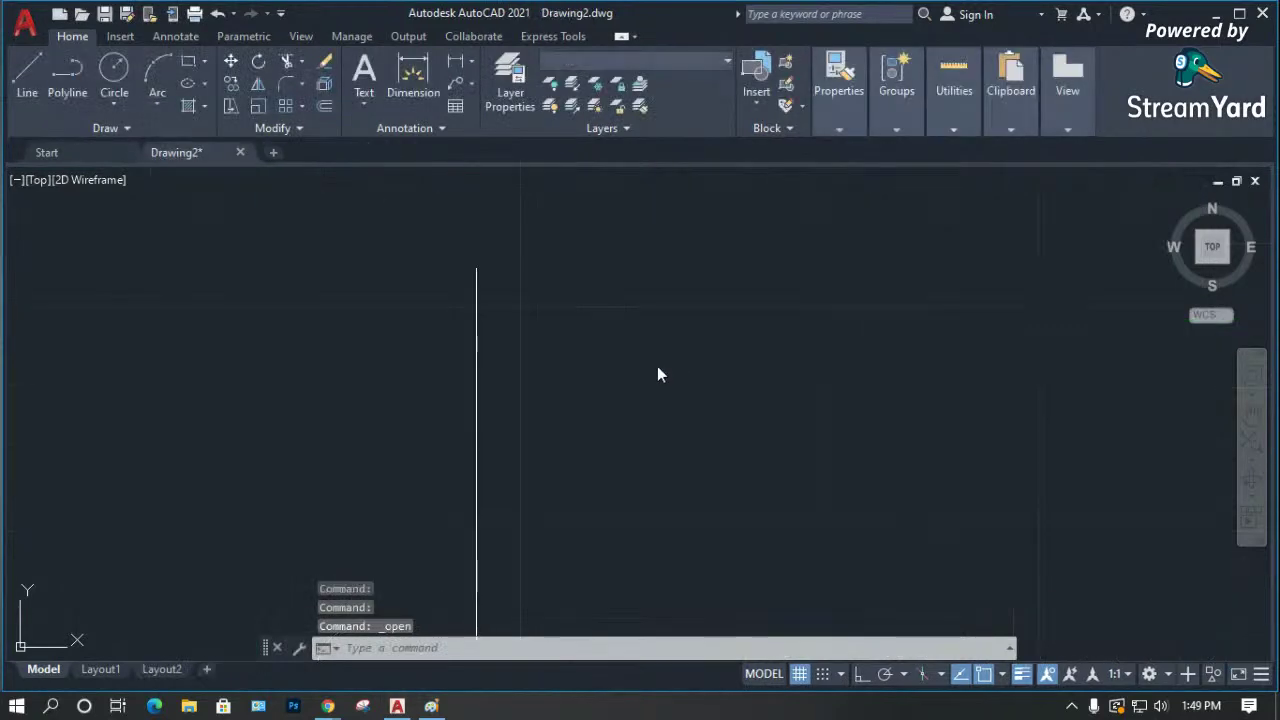
text(LA)
key(Return)
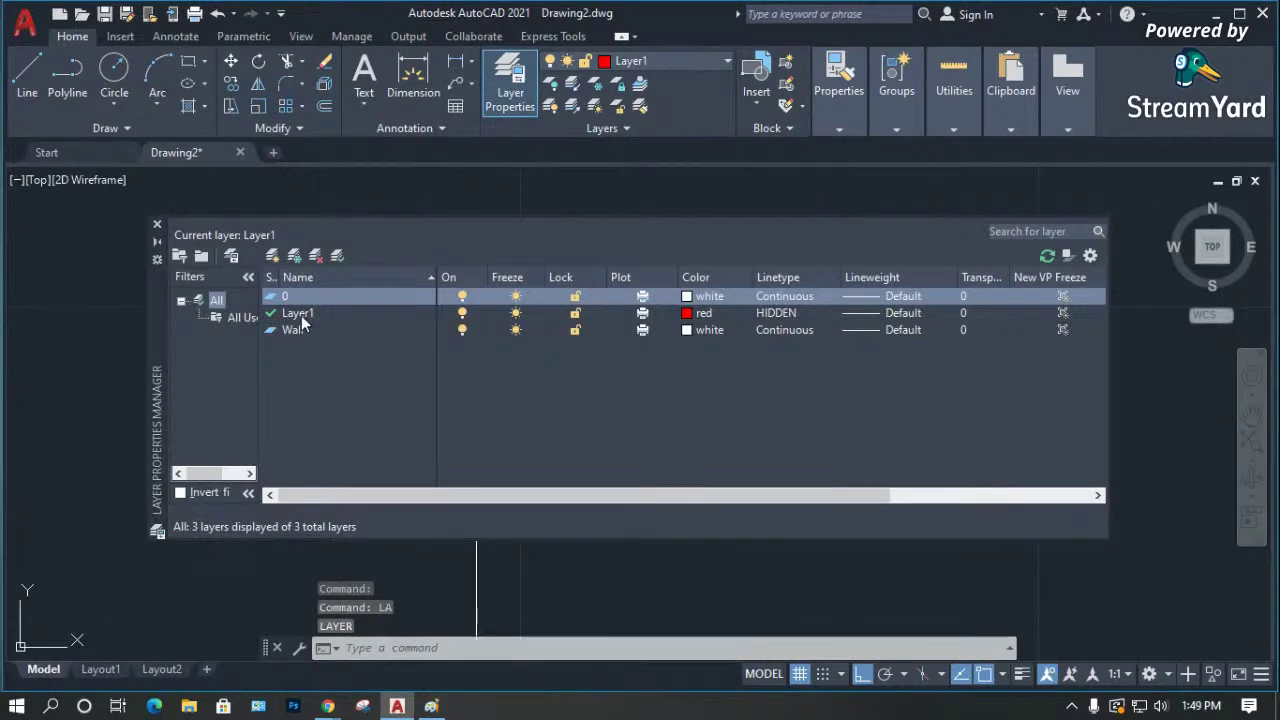
click(304, 315)
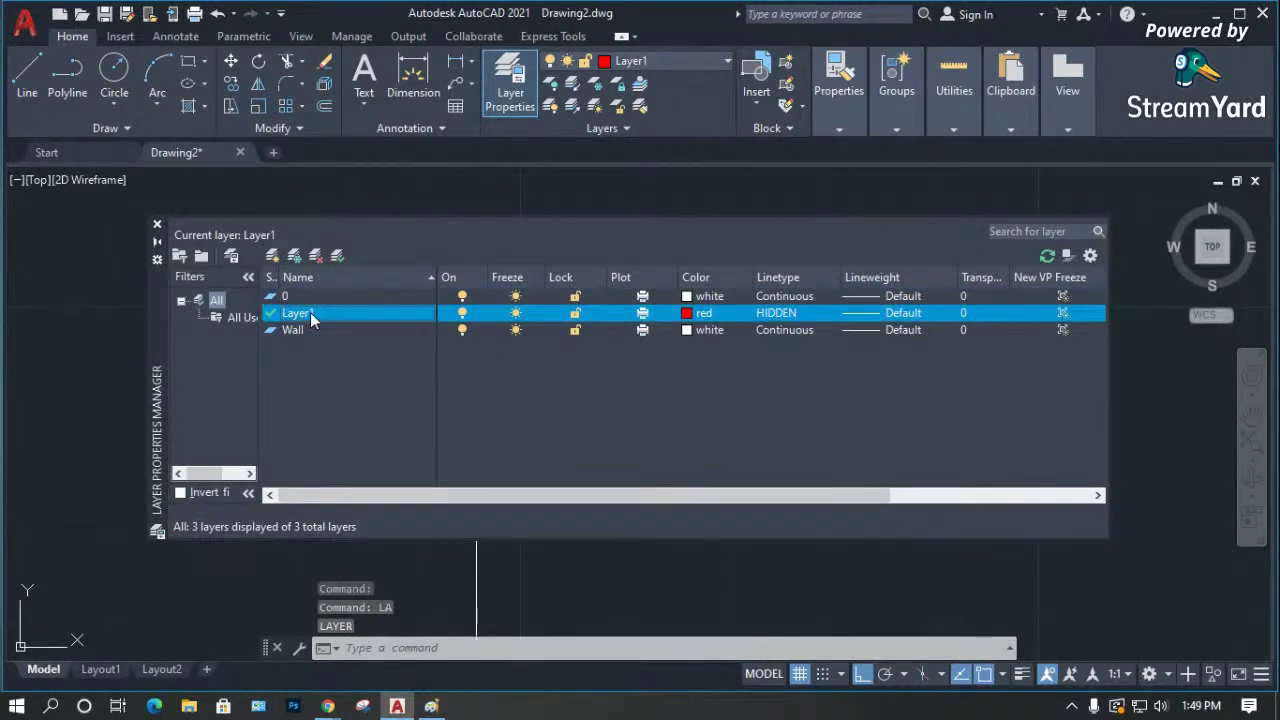
click(316, 256)
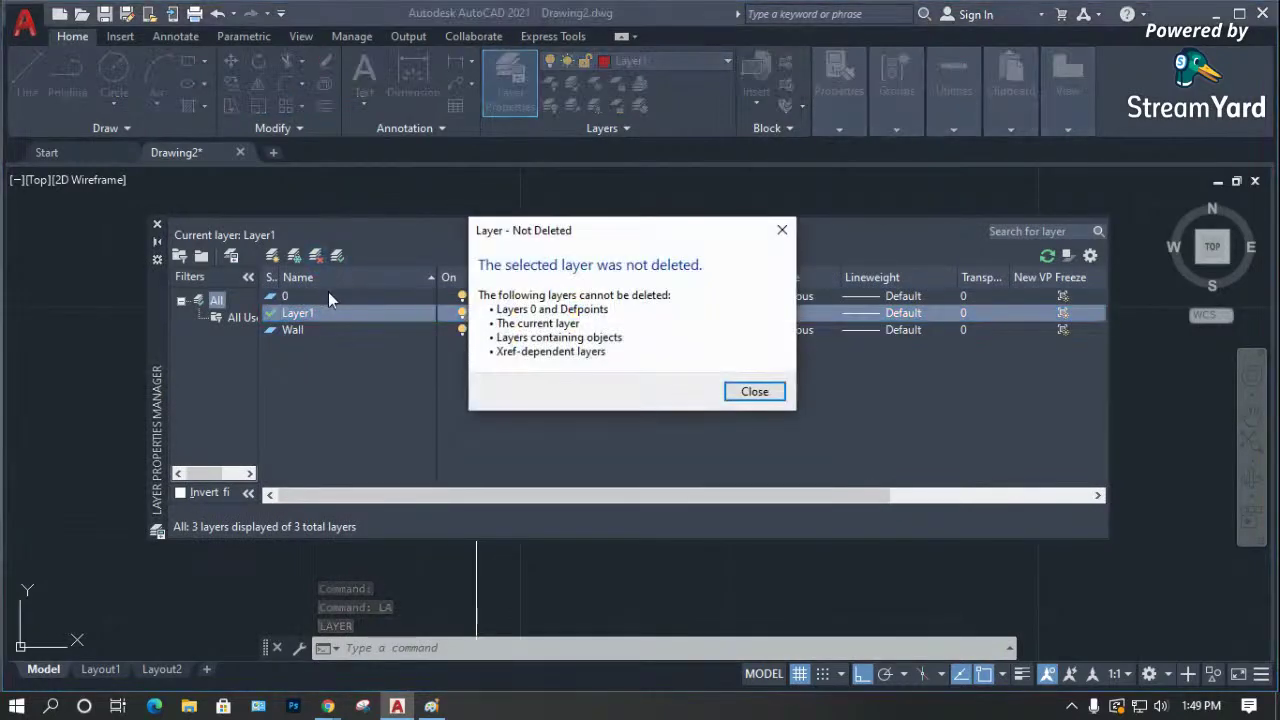
click(751, 391)
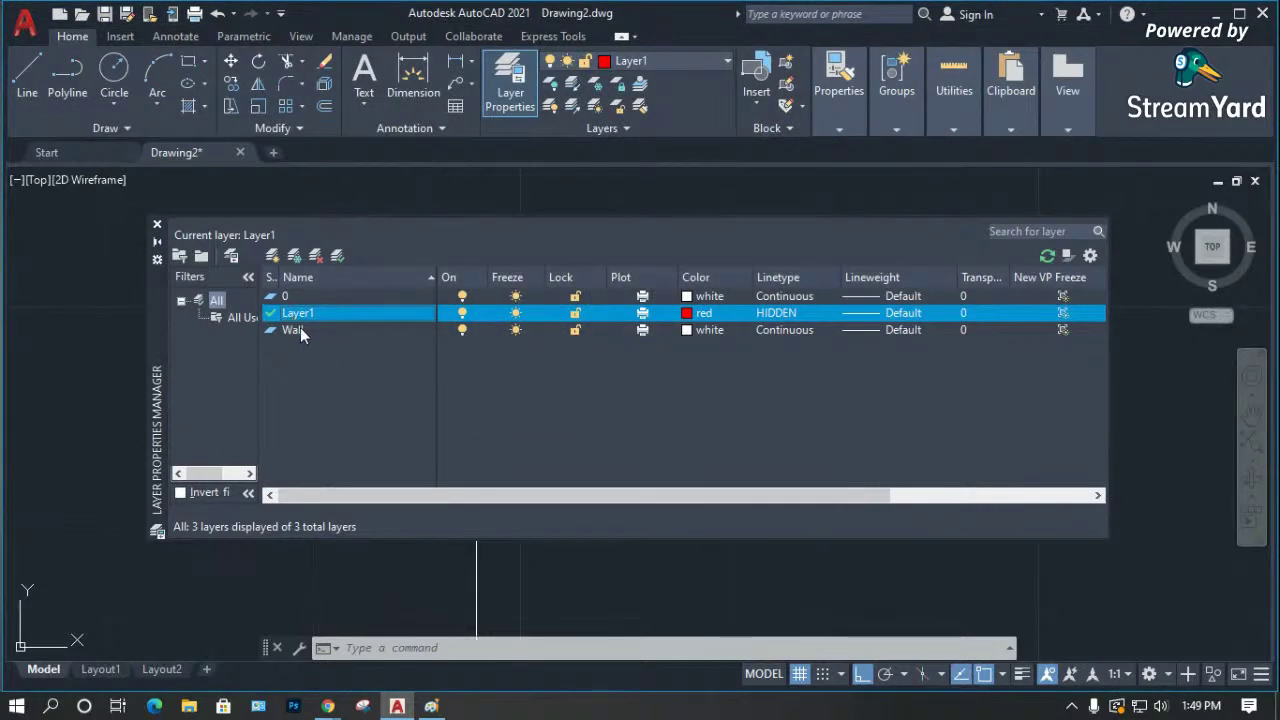
Create a new layer named A-ANNO-TEXT.
click(272, 256)
text(A-ANNO-TEXT)
click(331, 380)
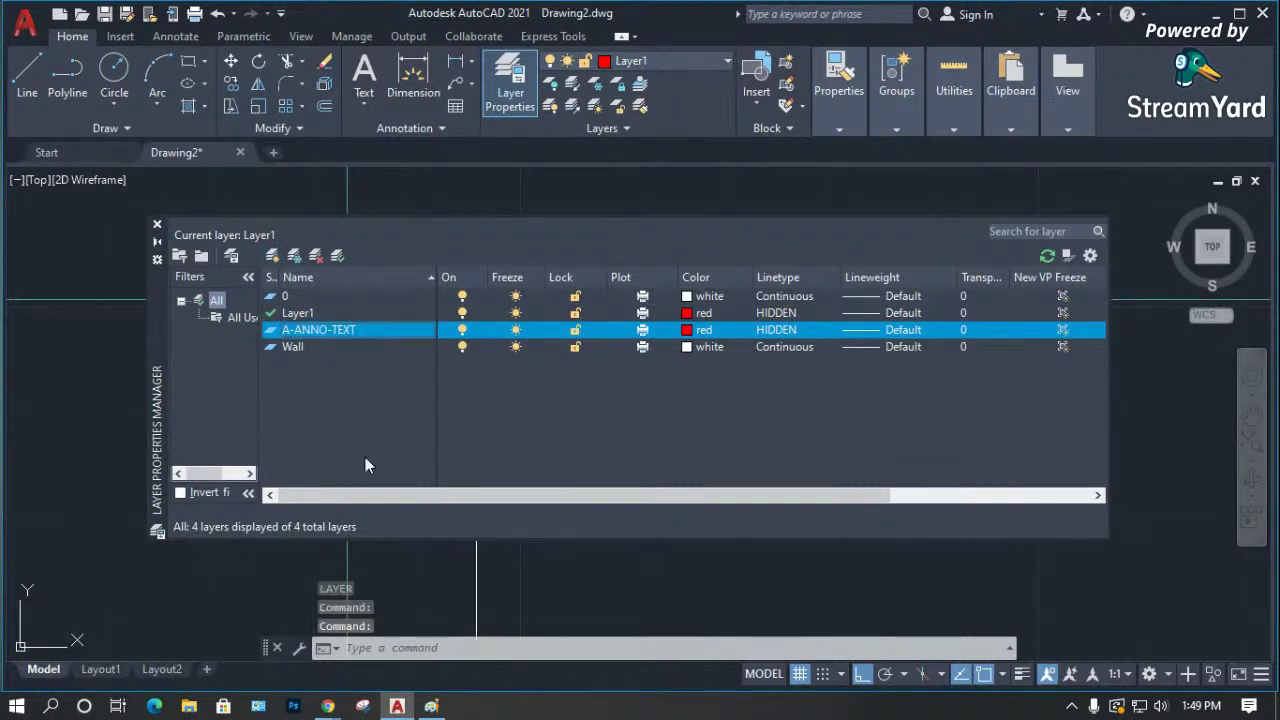
mouse_move(329, 707)
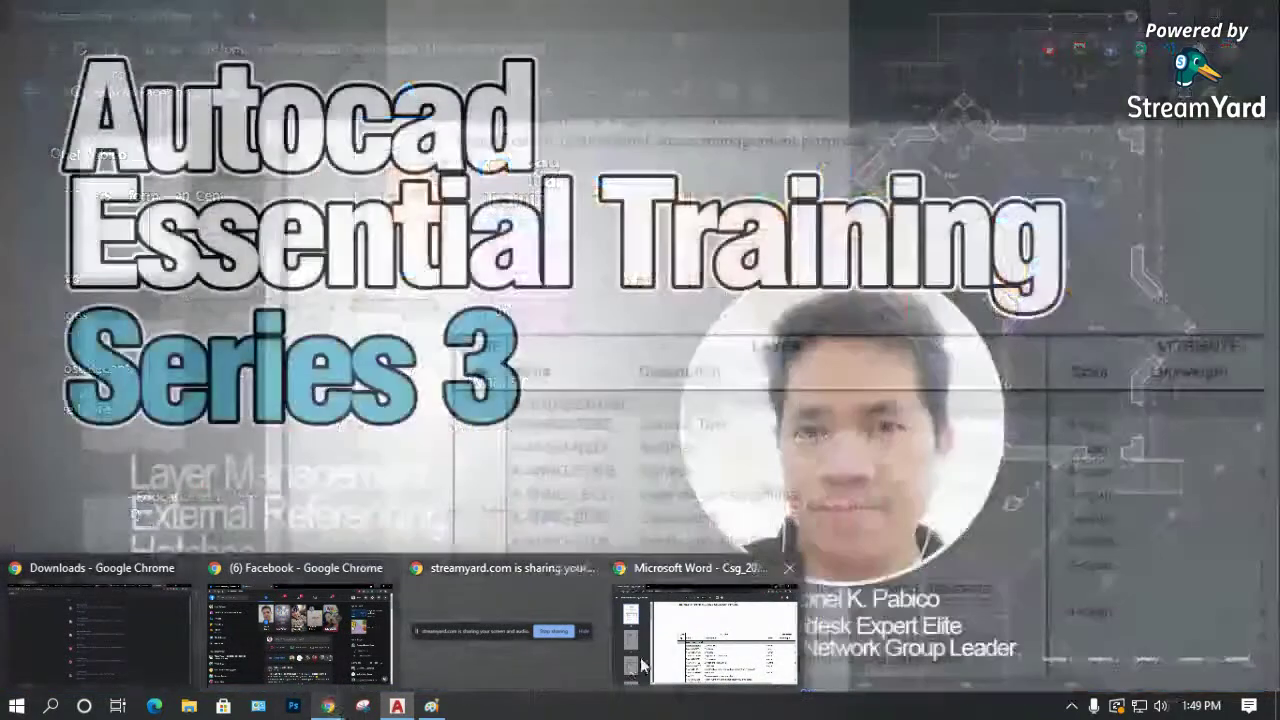
Copy 'General Text' from the PDF and widen the Layer Properties palette to show descriptions.
click(724, 640)
drag(734, 428, 649, 428)
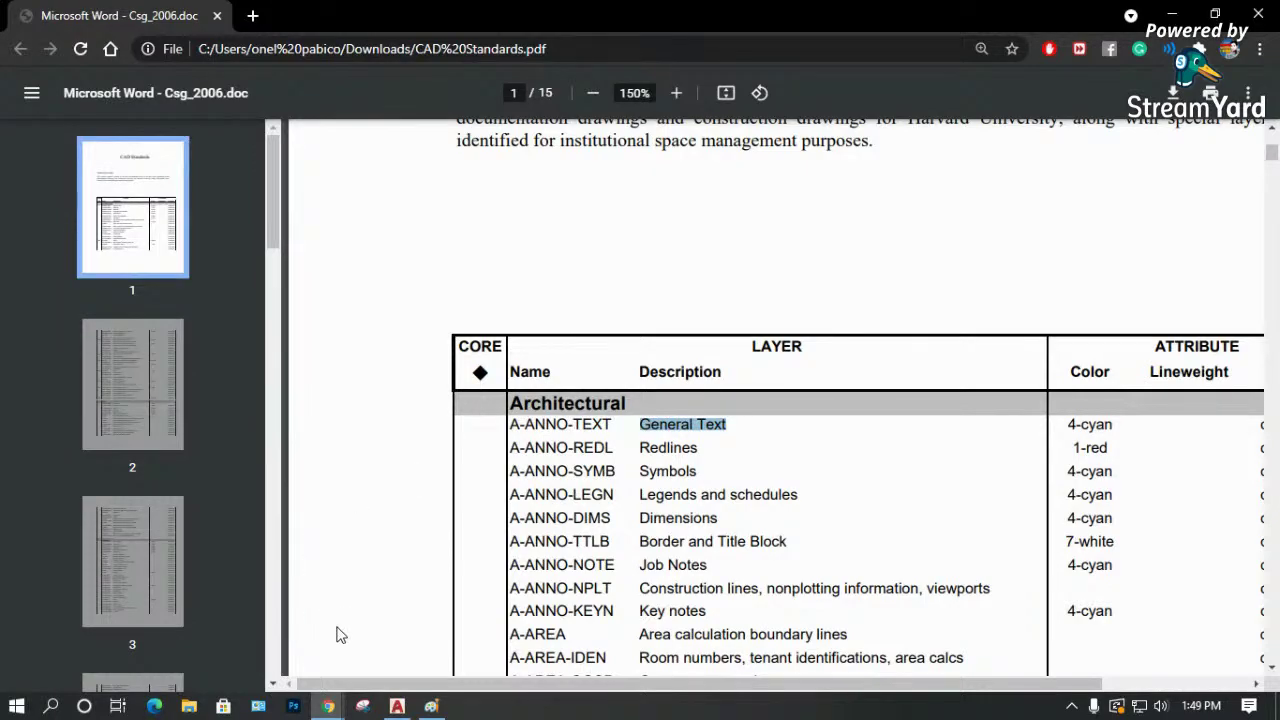
click(397, 706)
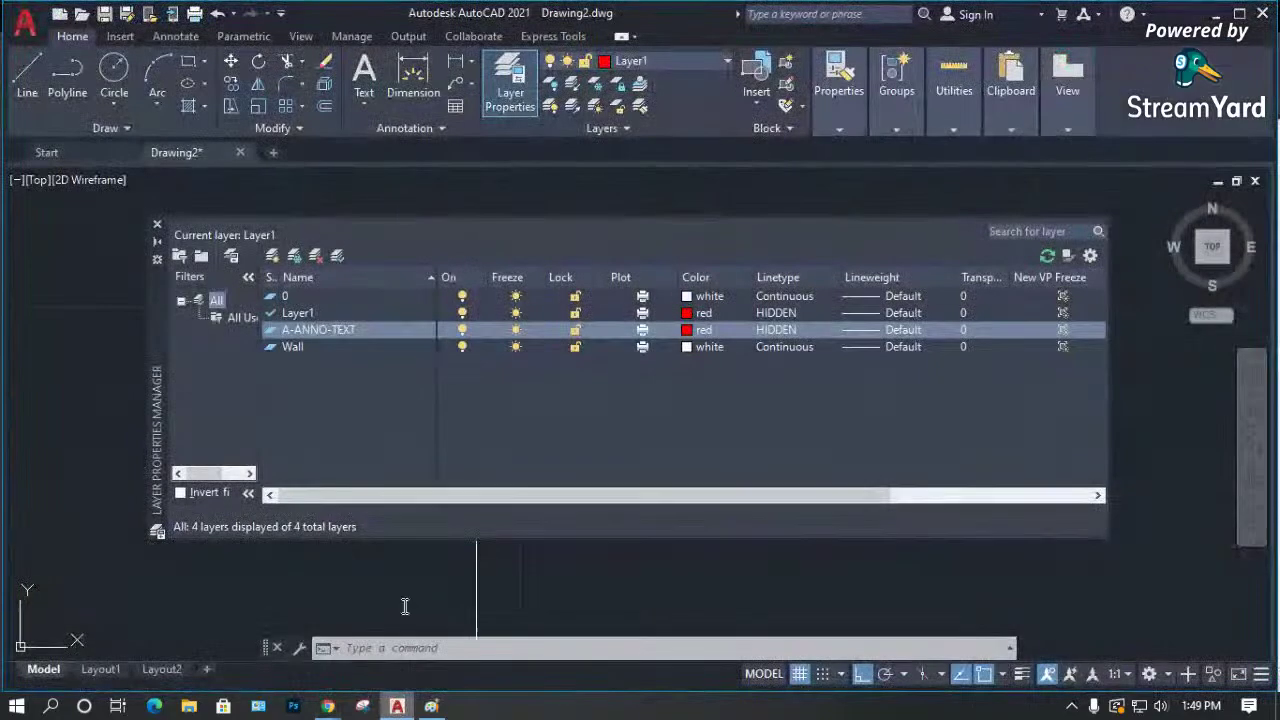
click(1110, 315)
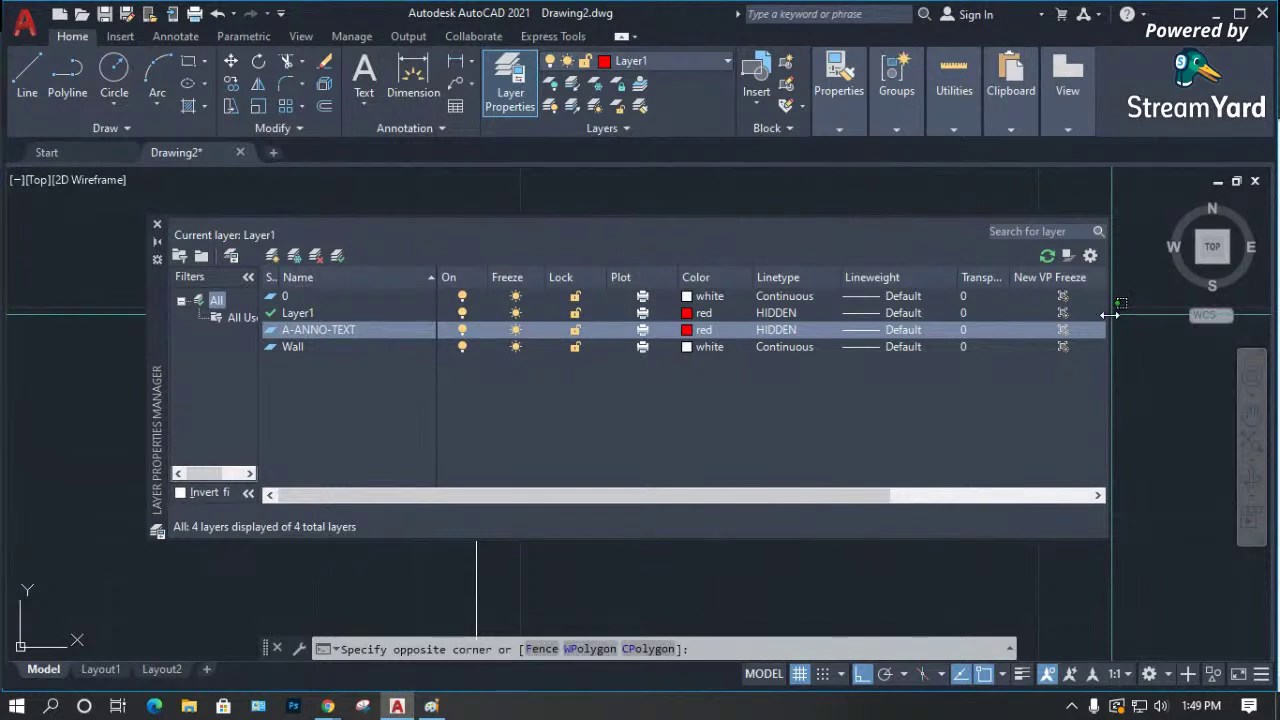
drag(1109, 315, 1241, 316)
click(1130, 326)
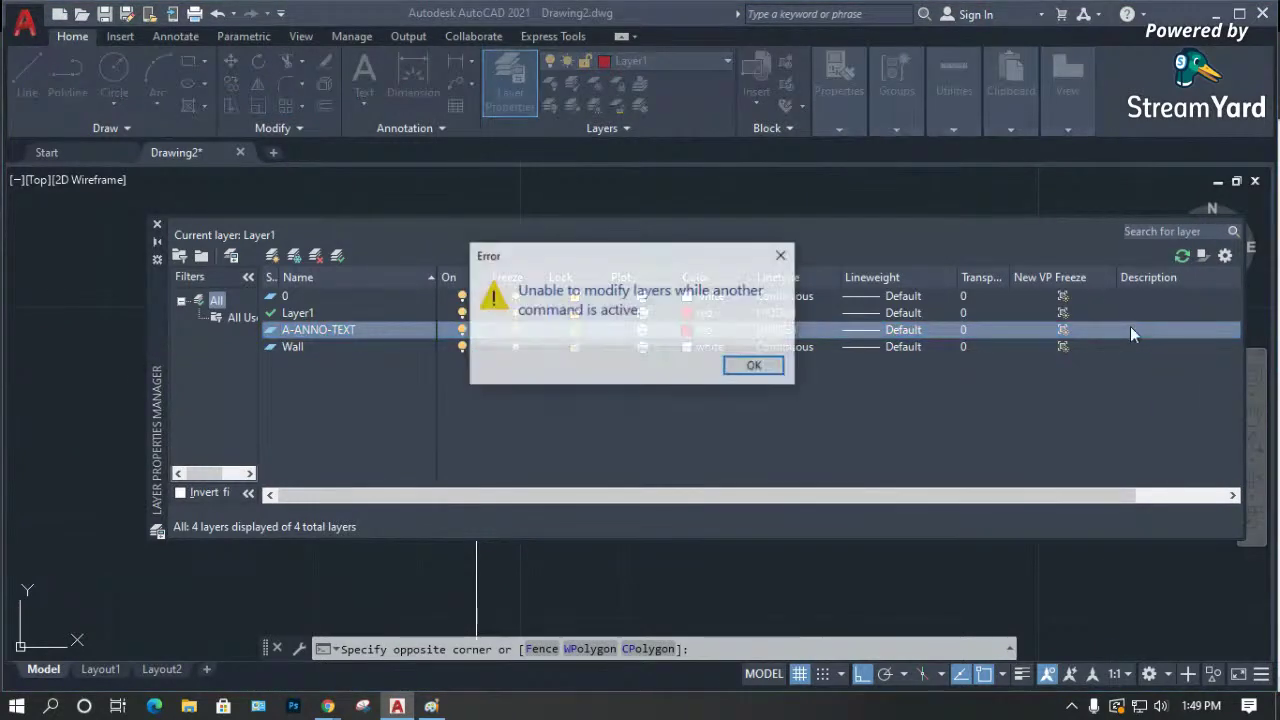
click(755, 366)
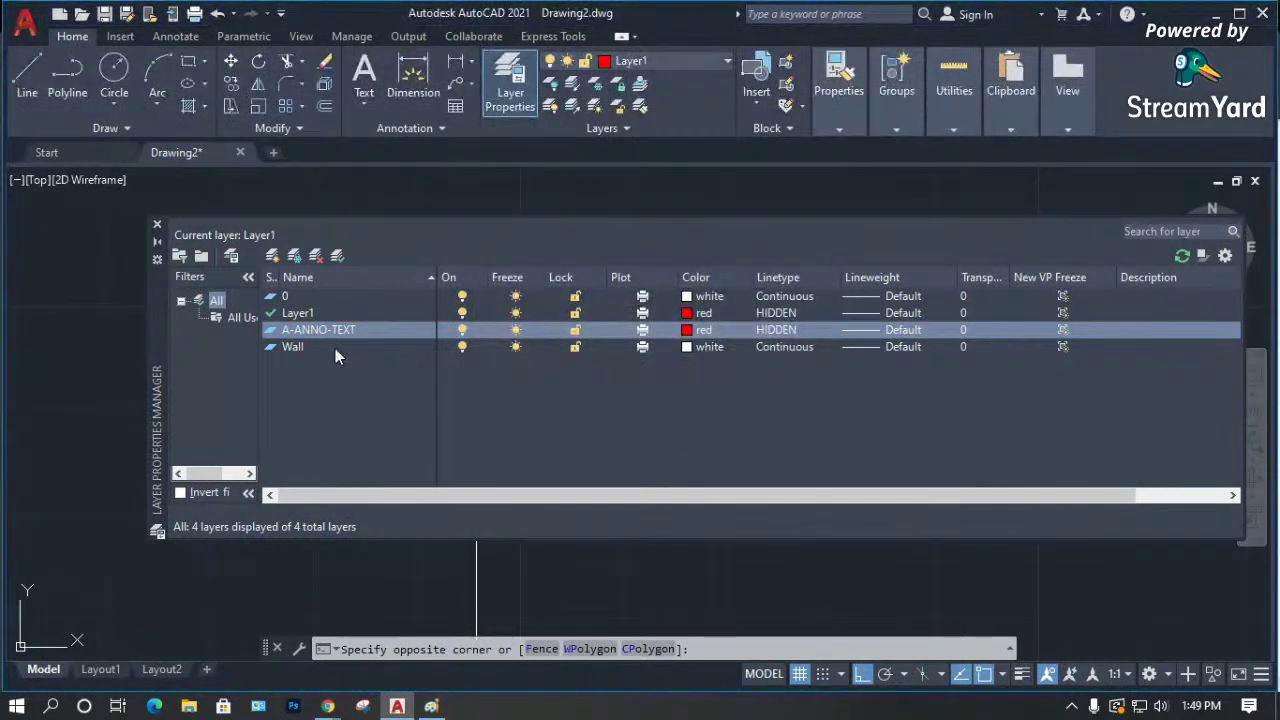
click(344, 347)
click(755, 366)
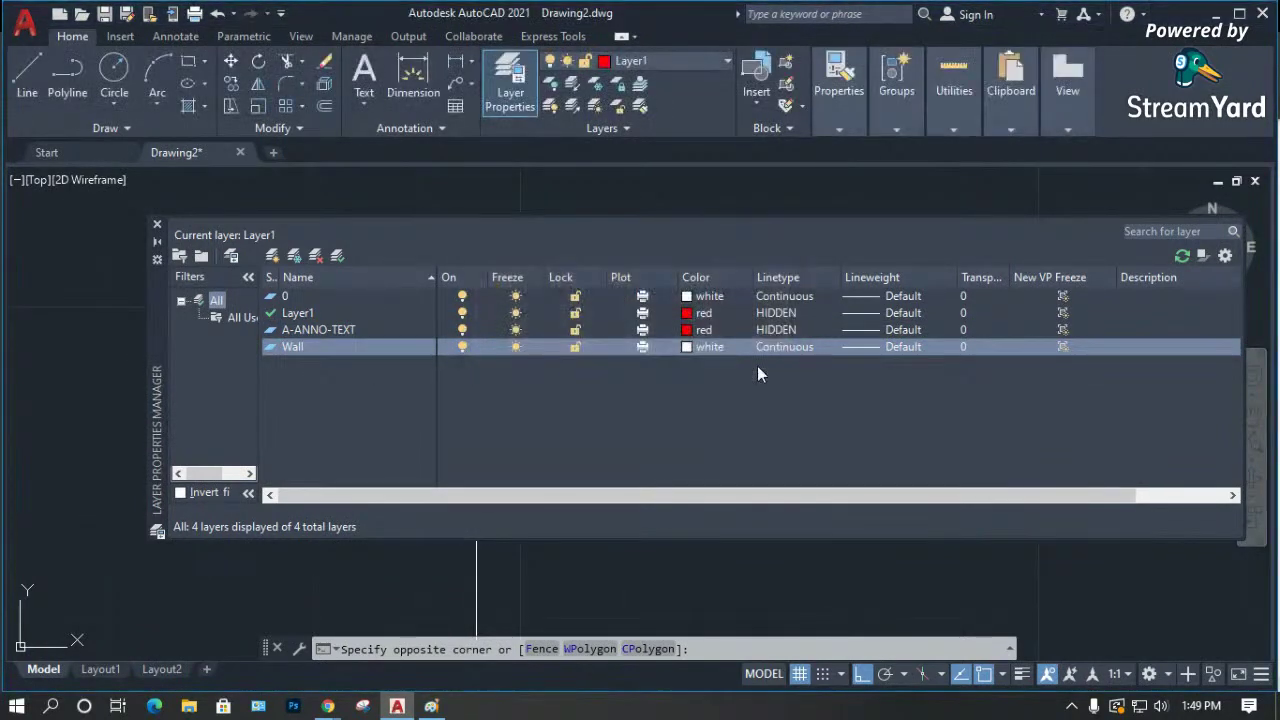
key(Escape)
key(Escape)
key(Escape)
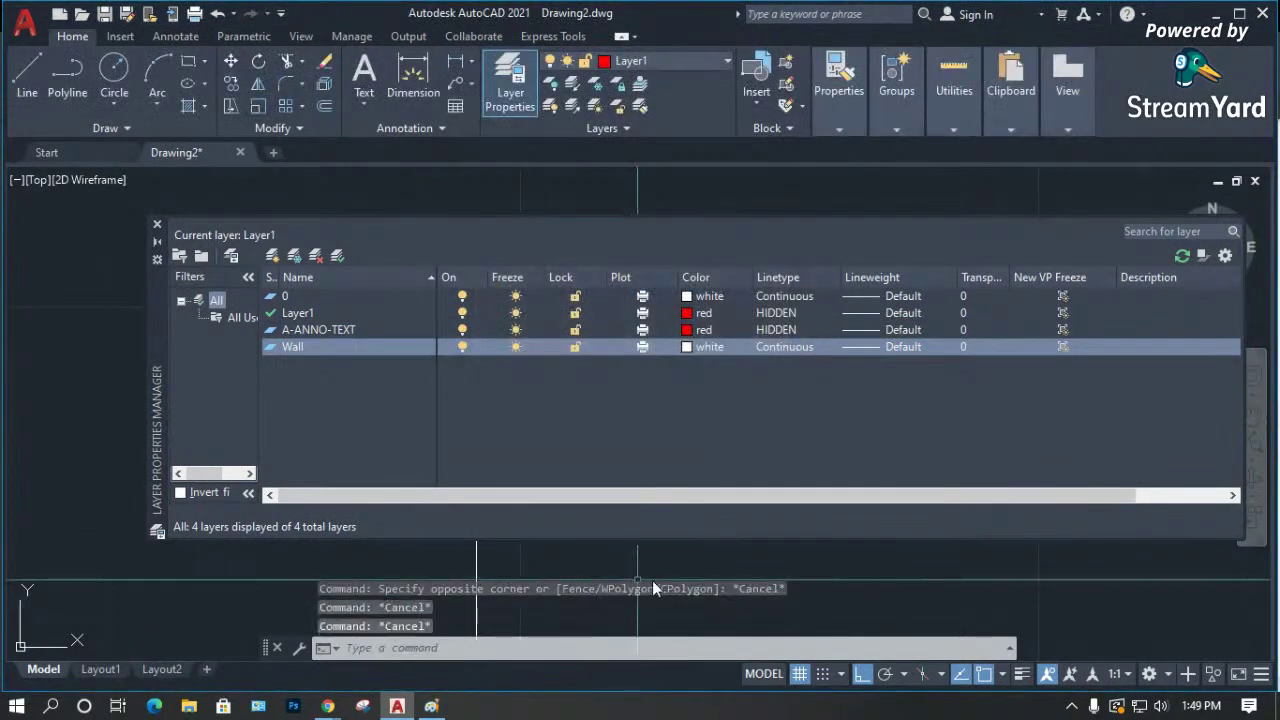
Enter 'General Text' as the A-ANNO-TEXT layer's description.
click(337, 330)
scroll(1137, 327, right, 1)
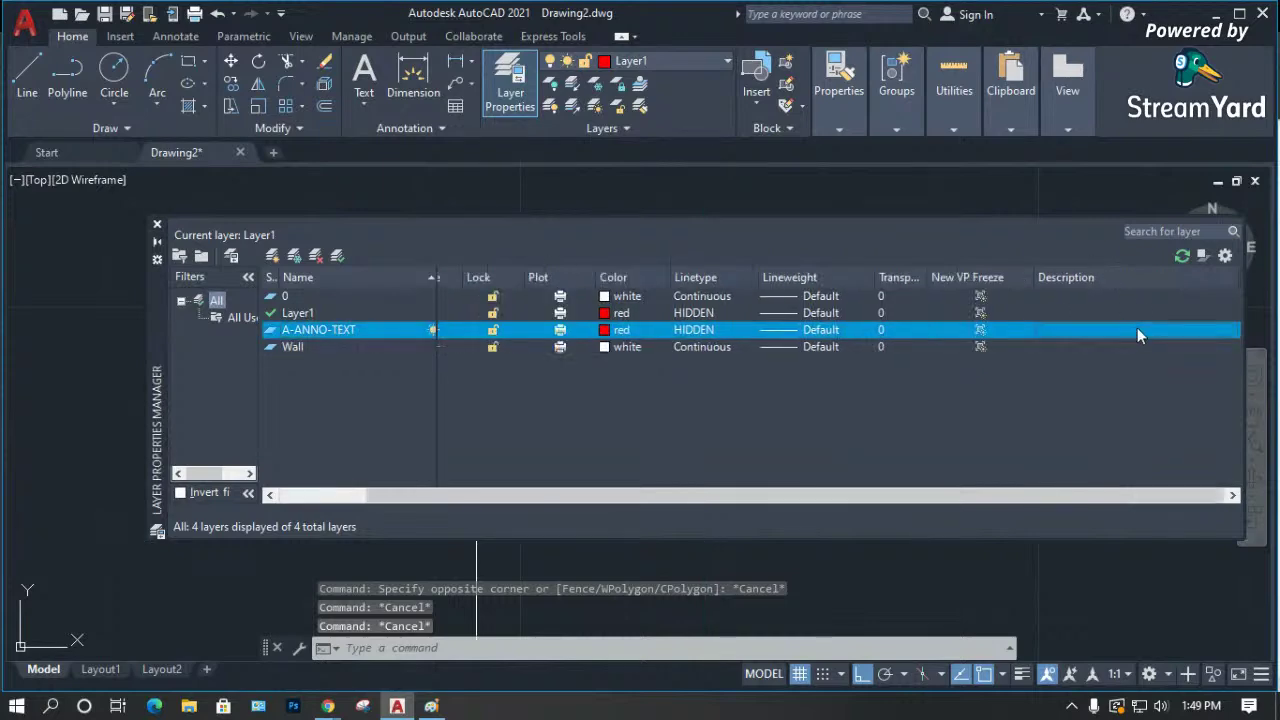
right_click(1047, 327)
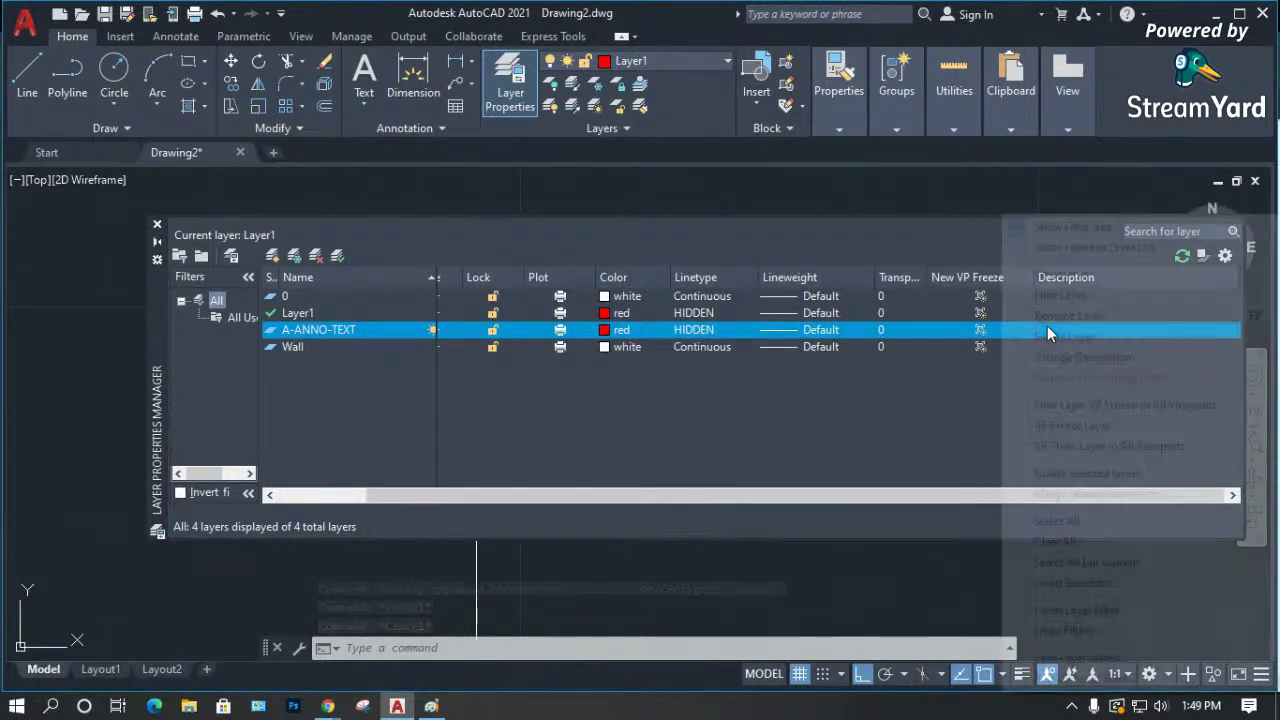
click(960, 381)
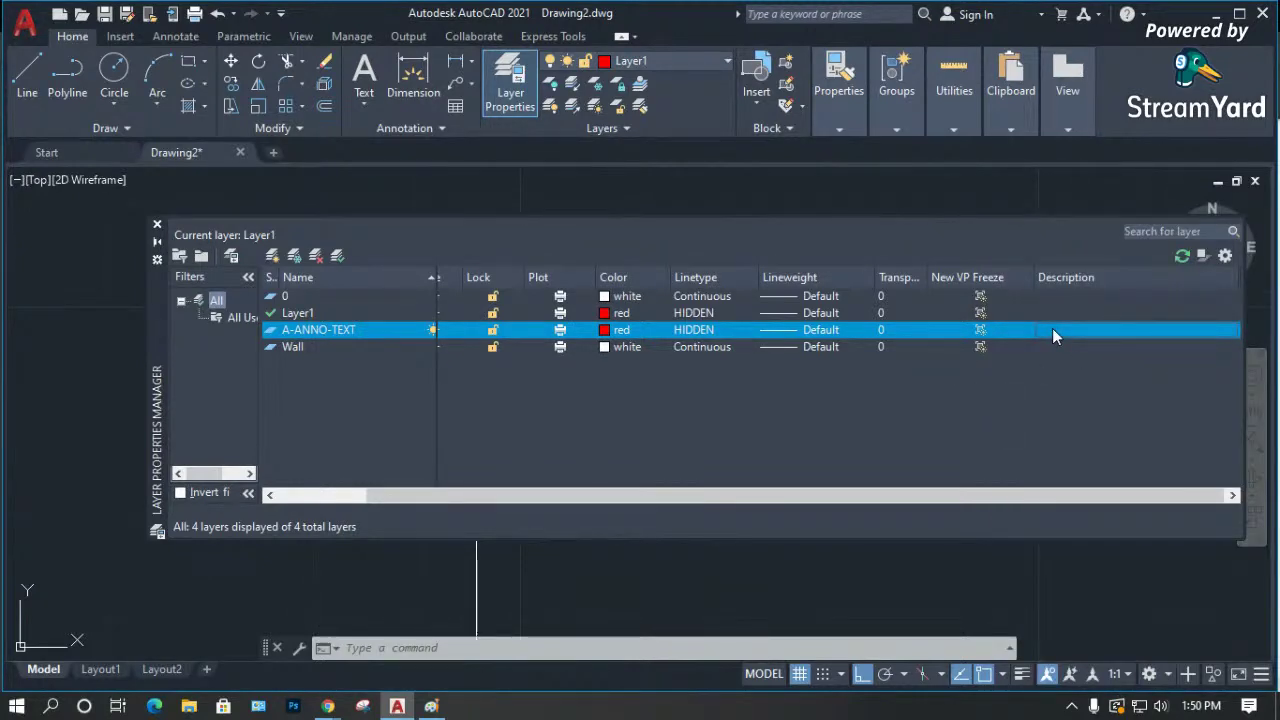
click(1052, 330)
text(c)
key(BackSpace)
text(General Text)
click(1010, 389)
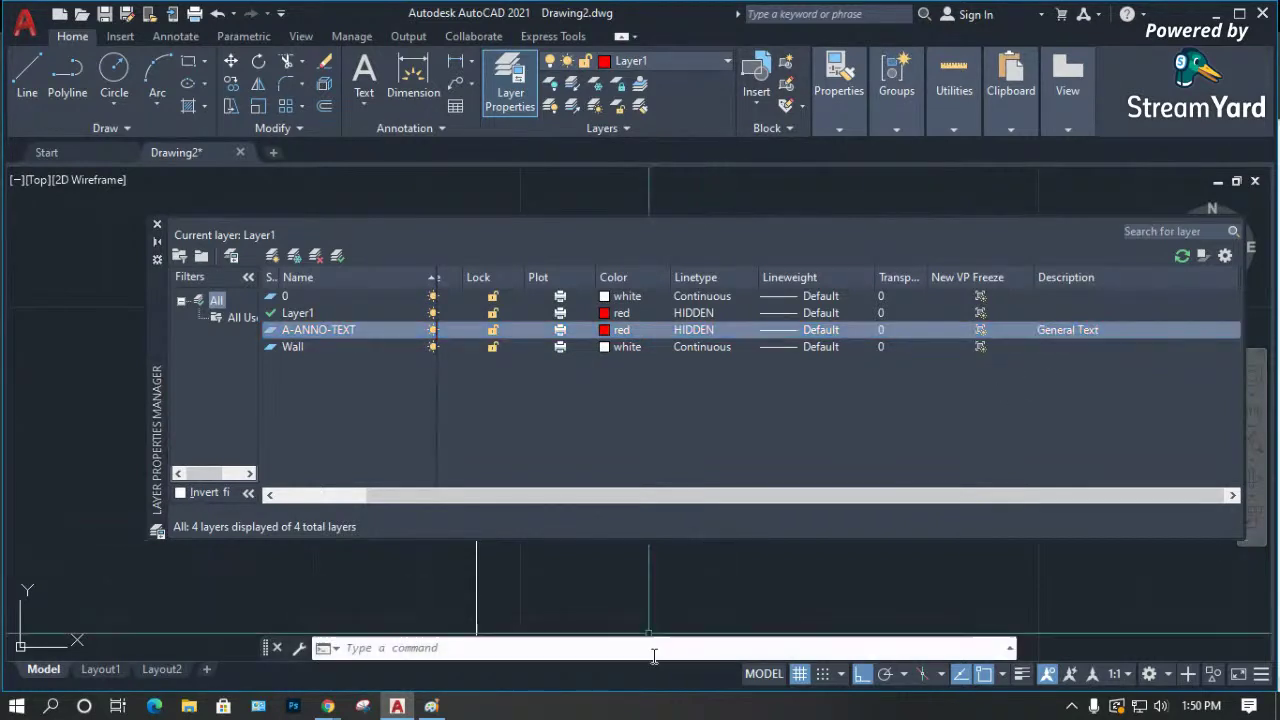
Bring the CAD Standards PDF back to the front in Chrome.
click(327, 706)
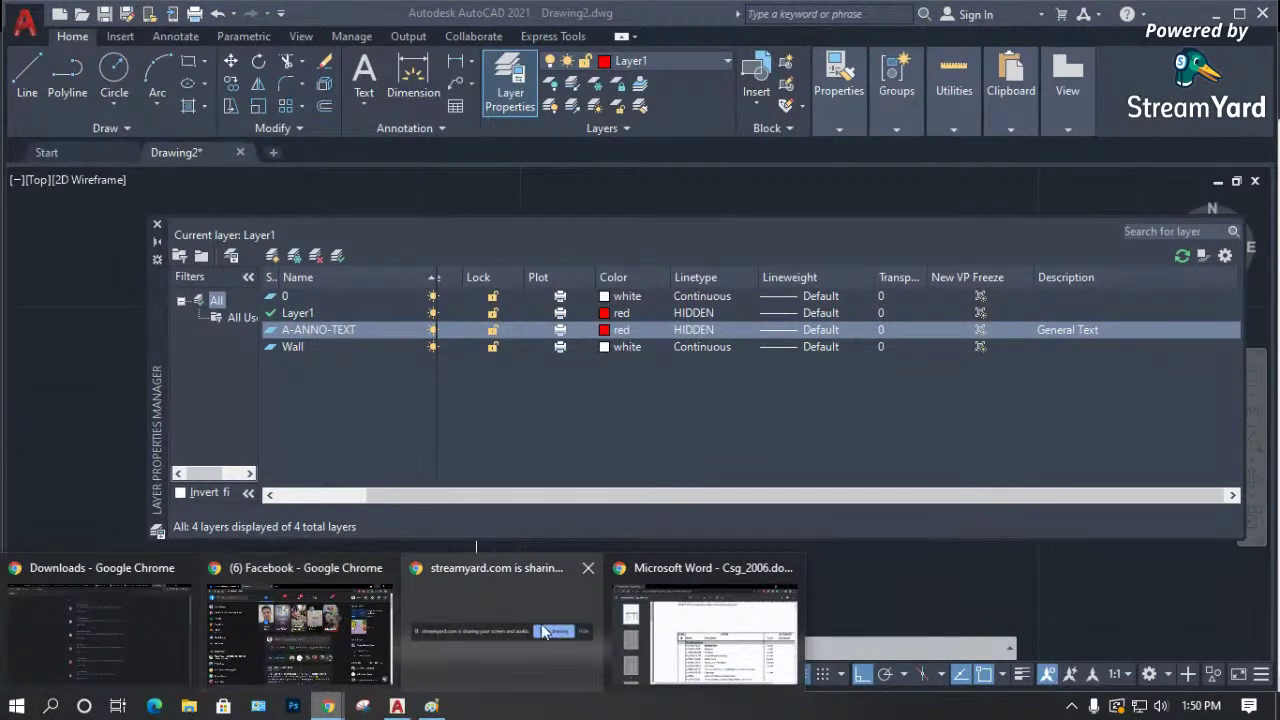
click(670, 648)
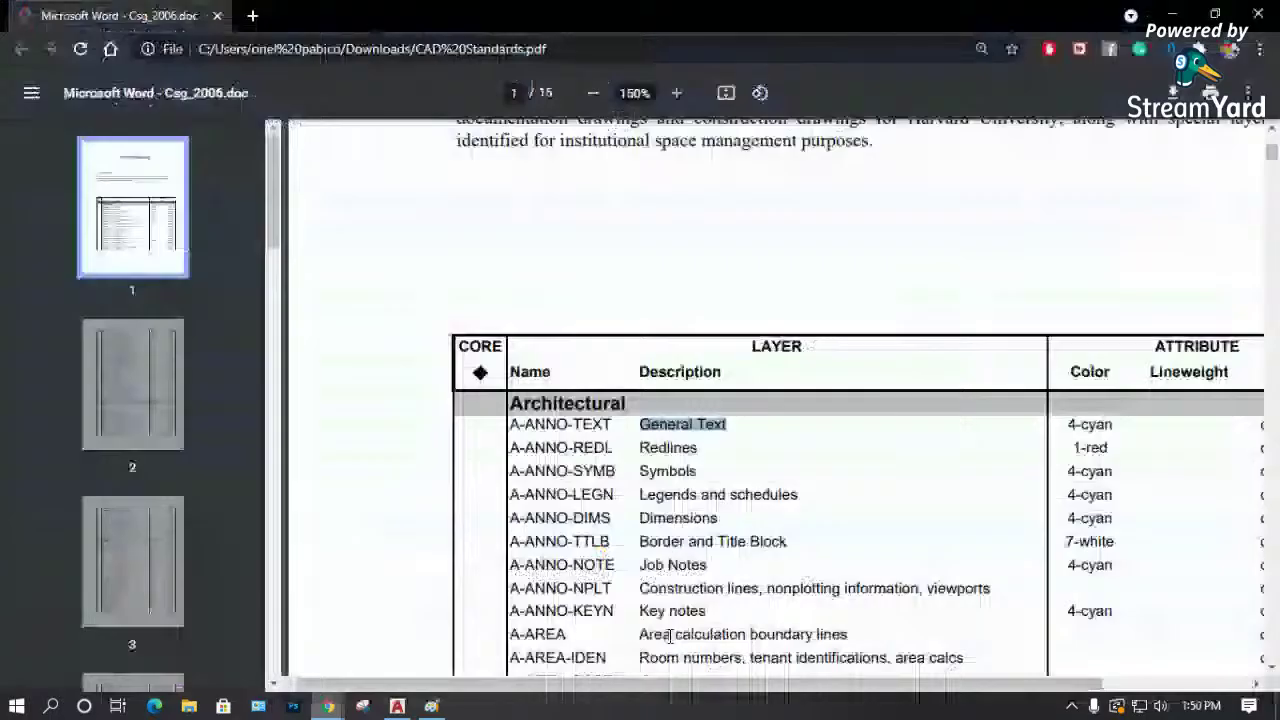
scroll(850, 560, right, 4)
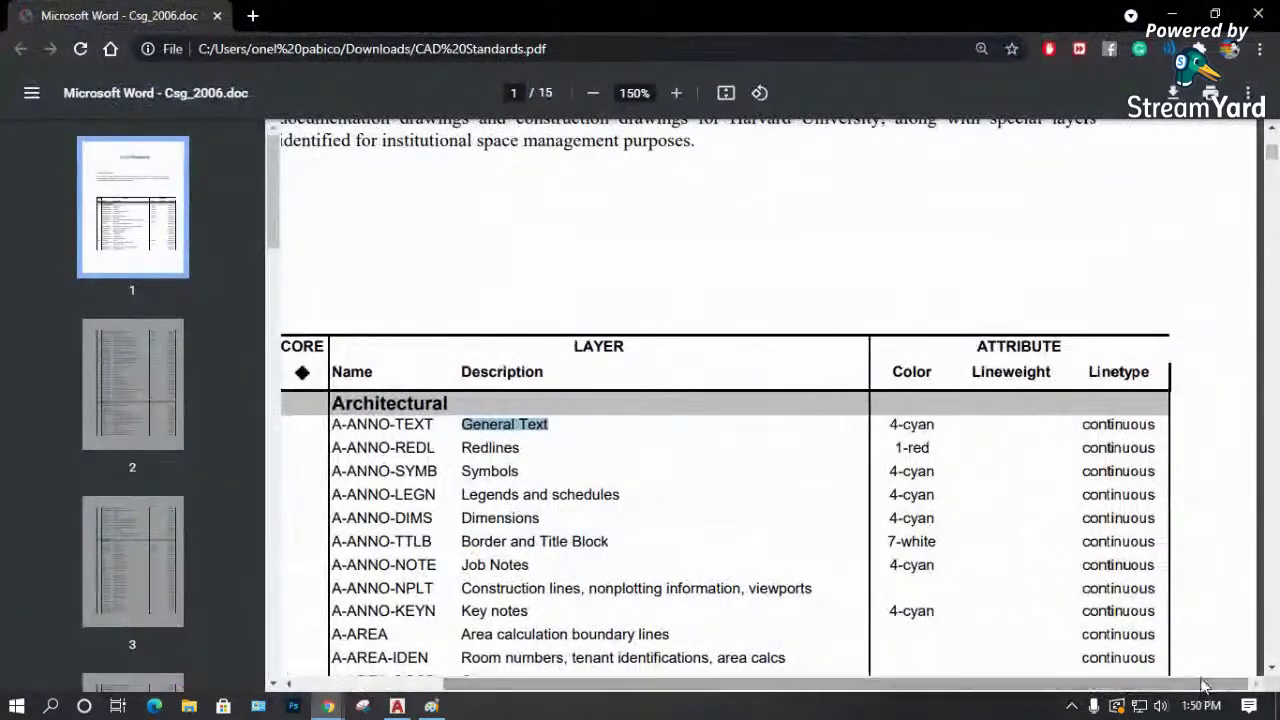
Look up A-ANNO-TEXT's standard colour 4-cyan, then open that layer's colour in AutoCAD.
scroll(997, 437, up, 4)
scroll(997, 437, down, 6)
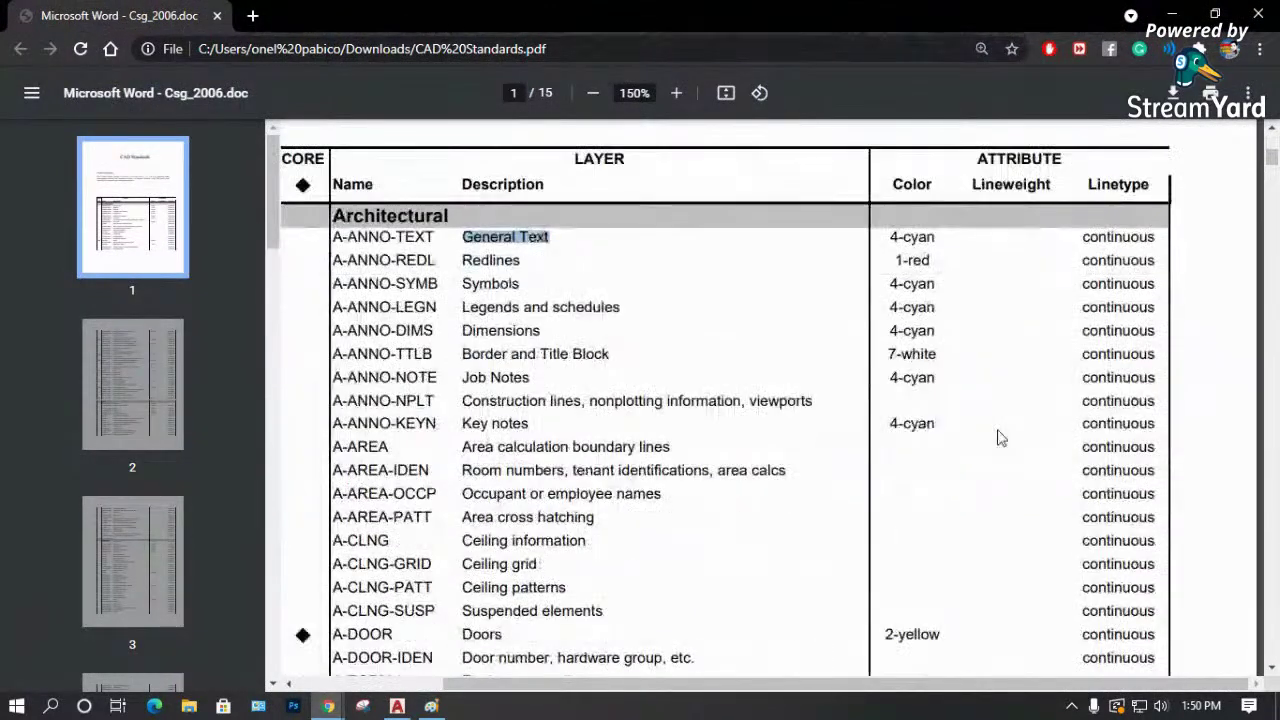
scroll(966, 349, up, 3)
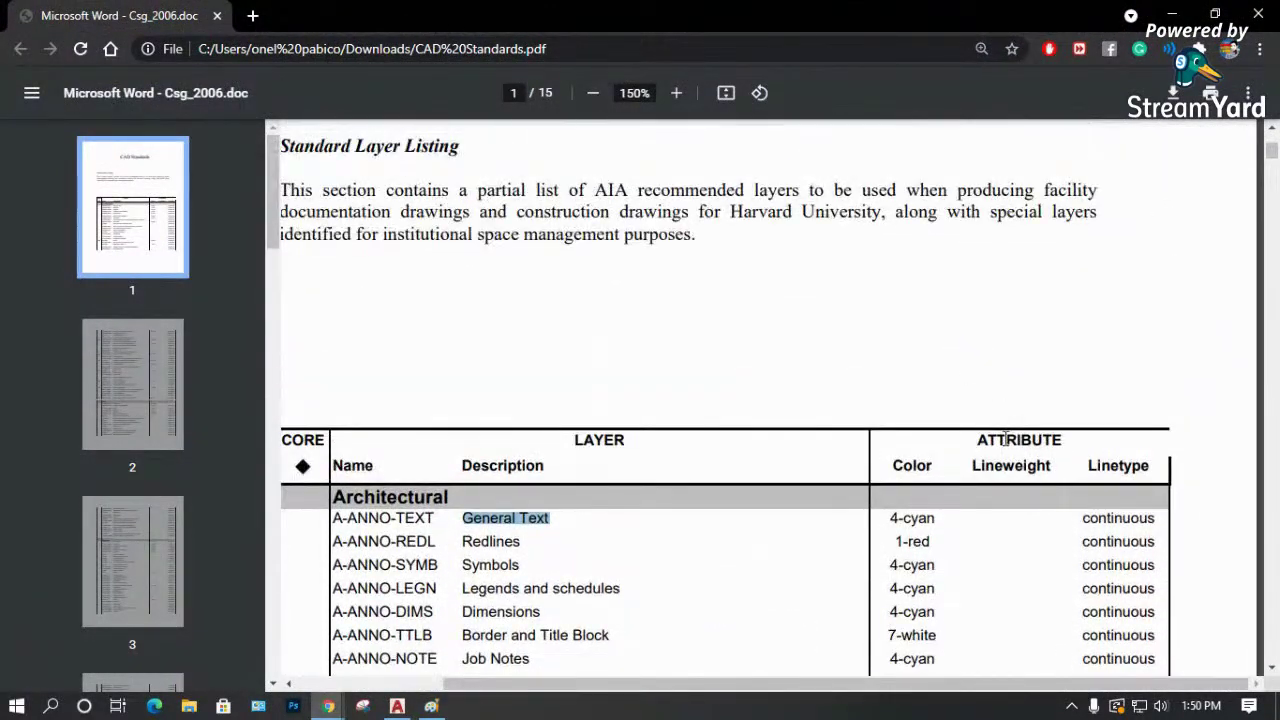
click(912, 521)
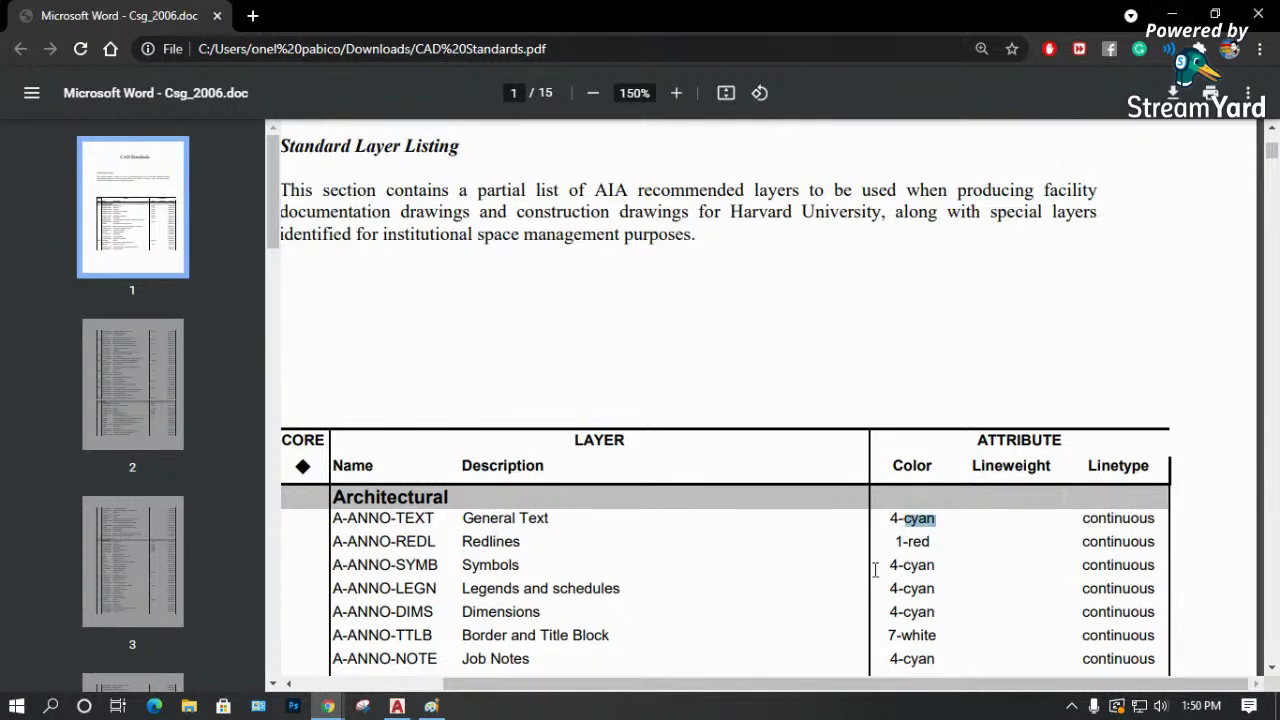
mouse_move(898, 521)
mouse_down()
mouse_move(886, 523)
mouse_move(906, 542)
mouse_up()
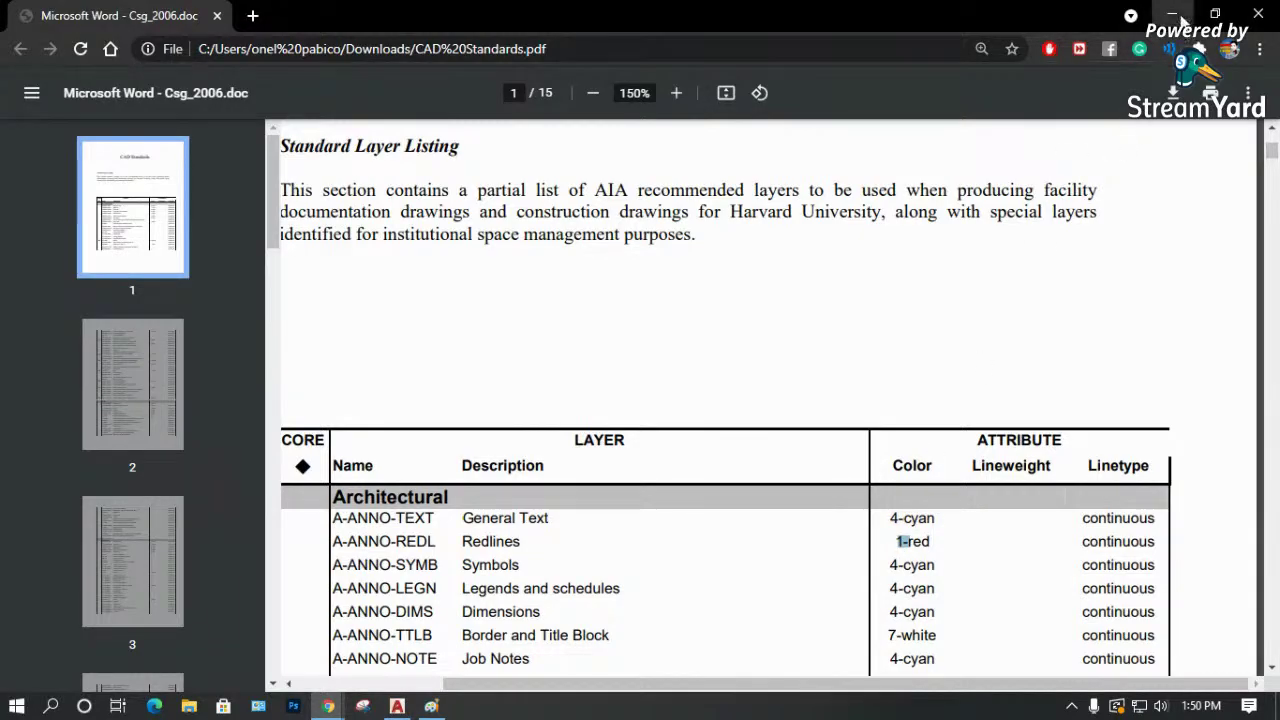
key(alt+Tab)
click(605, 330)
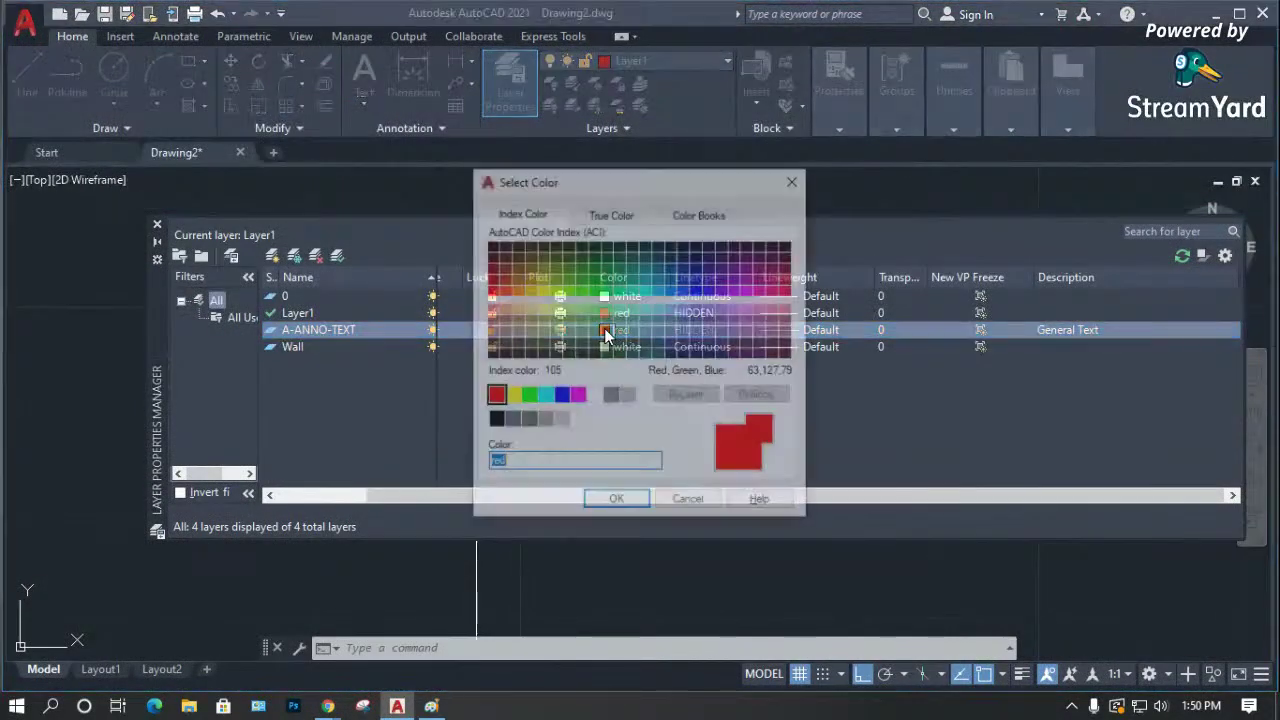
Set A-ANNO-TEXT's colour to 4 (cyan) and check the standard's linetype in the PDF.
text(4)
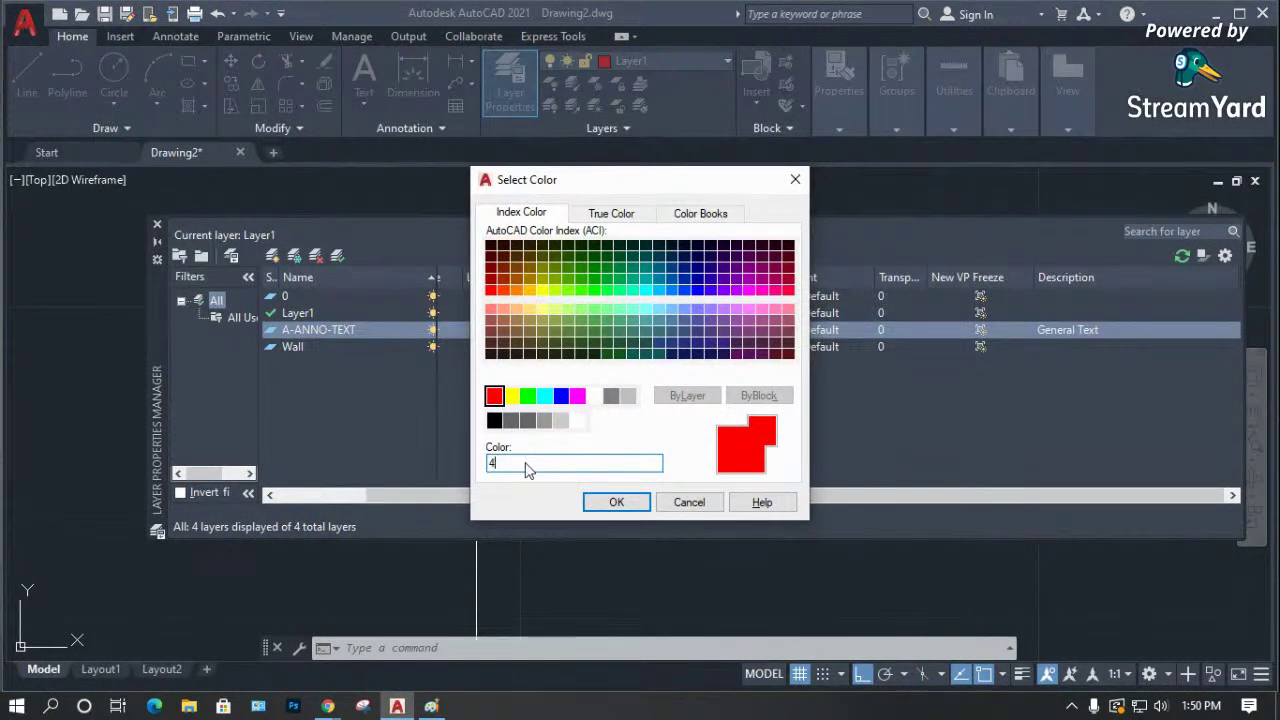
key(Return)
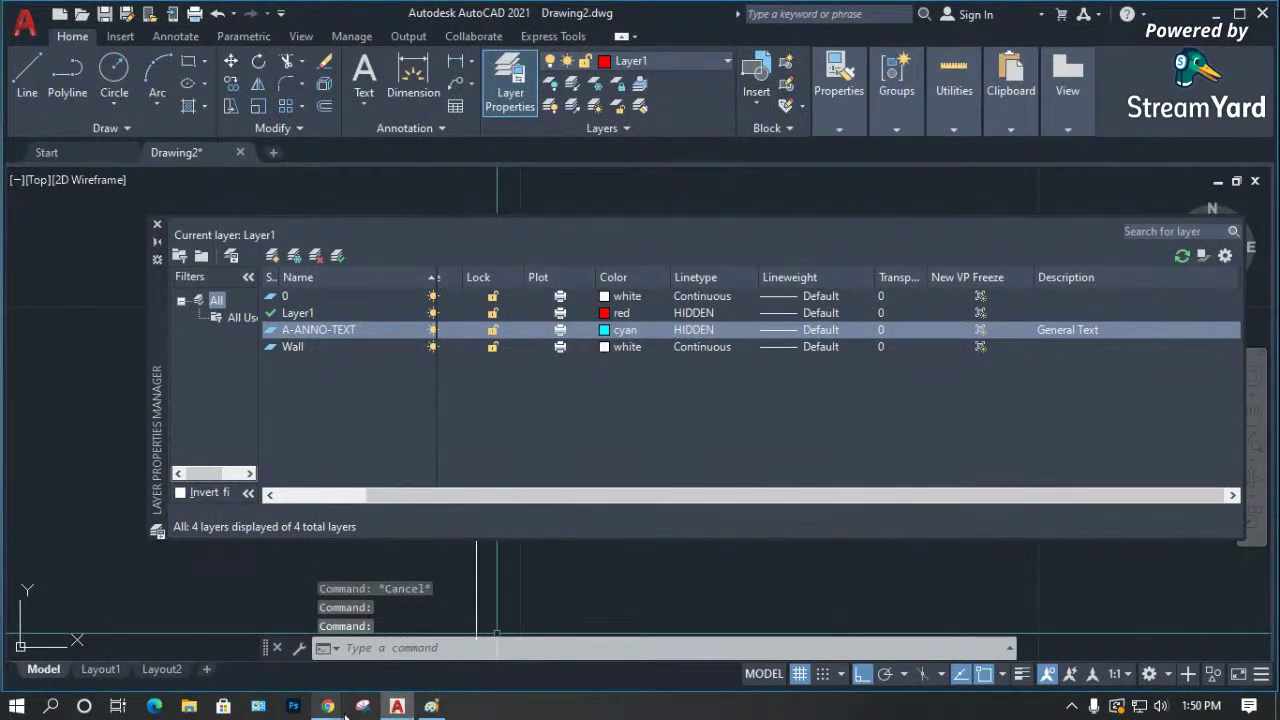
click(333, 708)
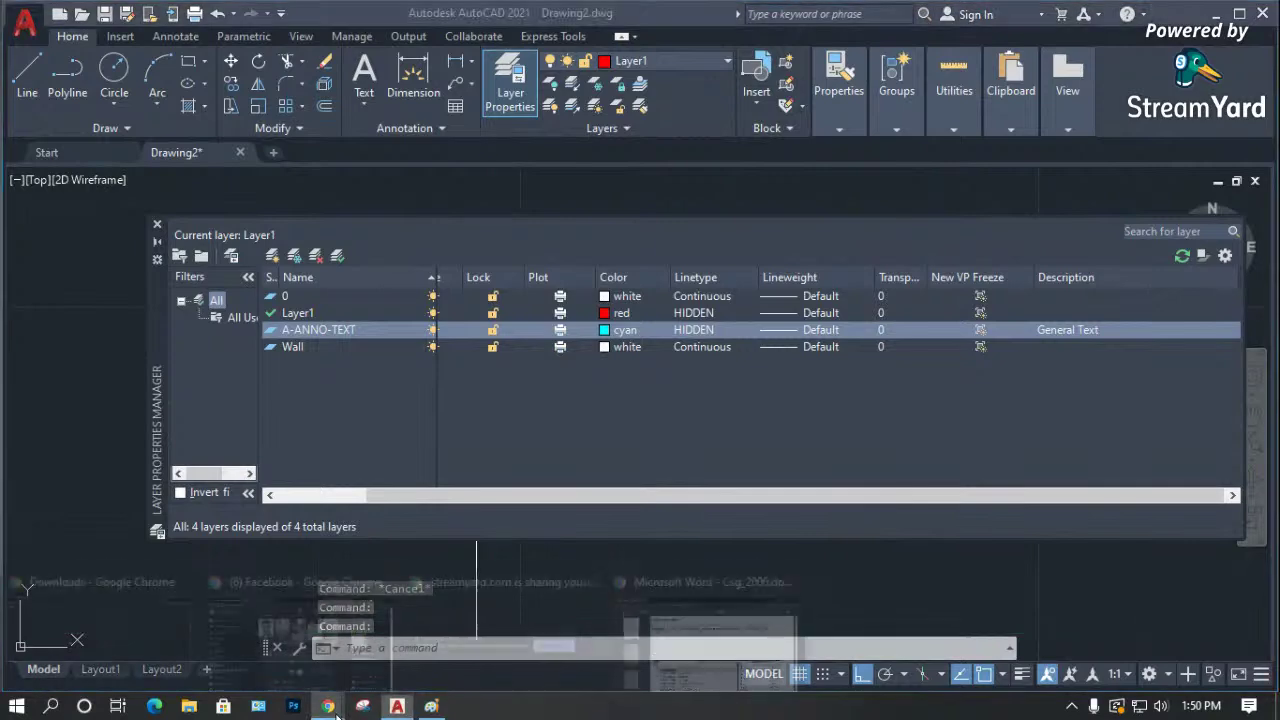
click(610, 636)
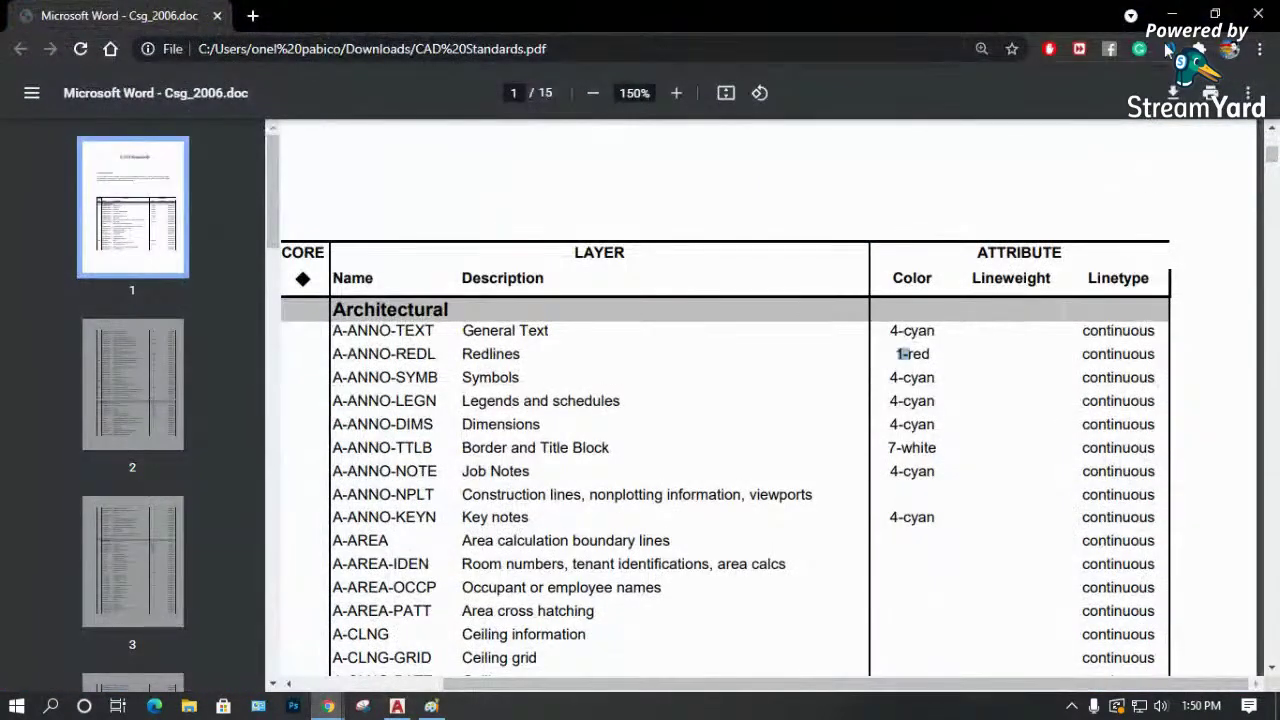
key(alt+Tab)
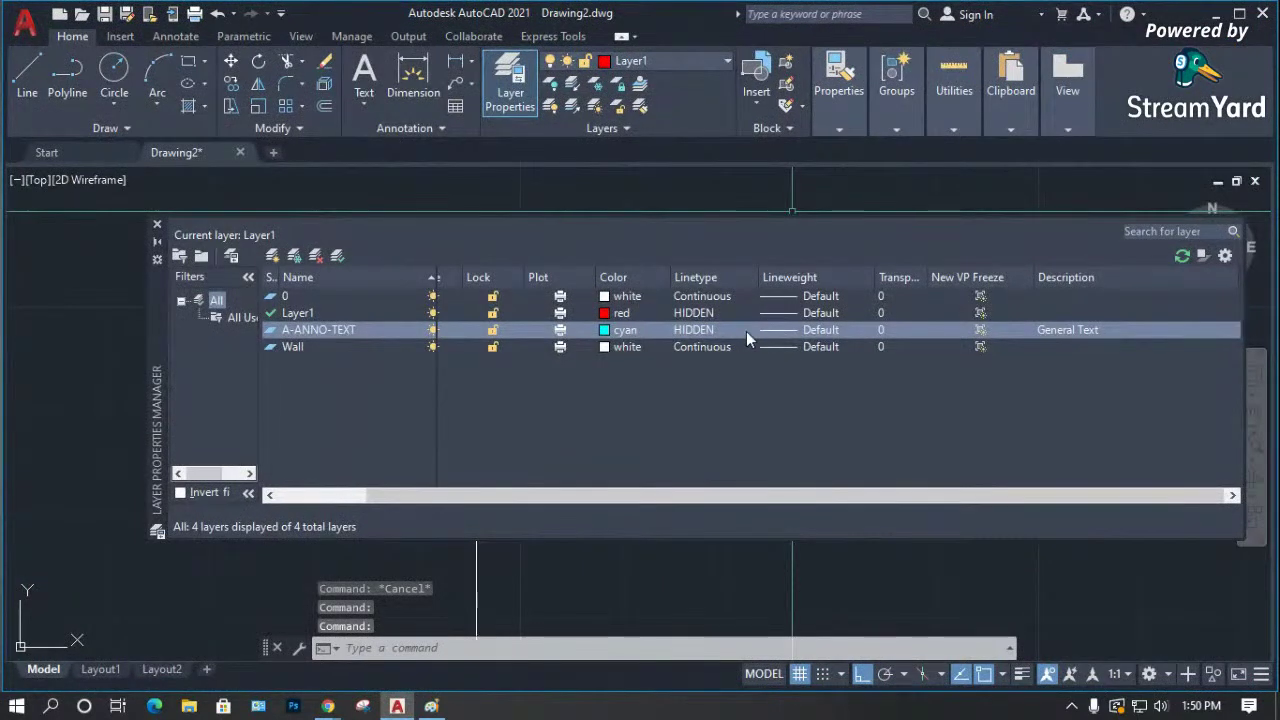
Change A-ANNO-TEXT's linetype from HIDDEN to Continuous and close the layer palette.
click(704, 330)
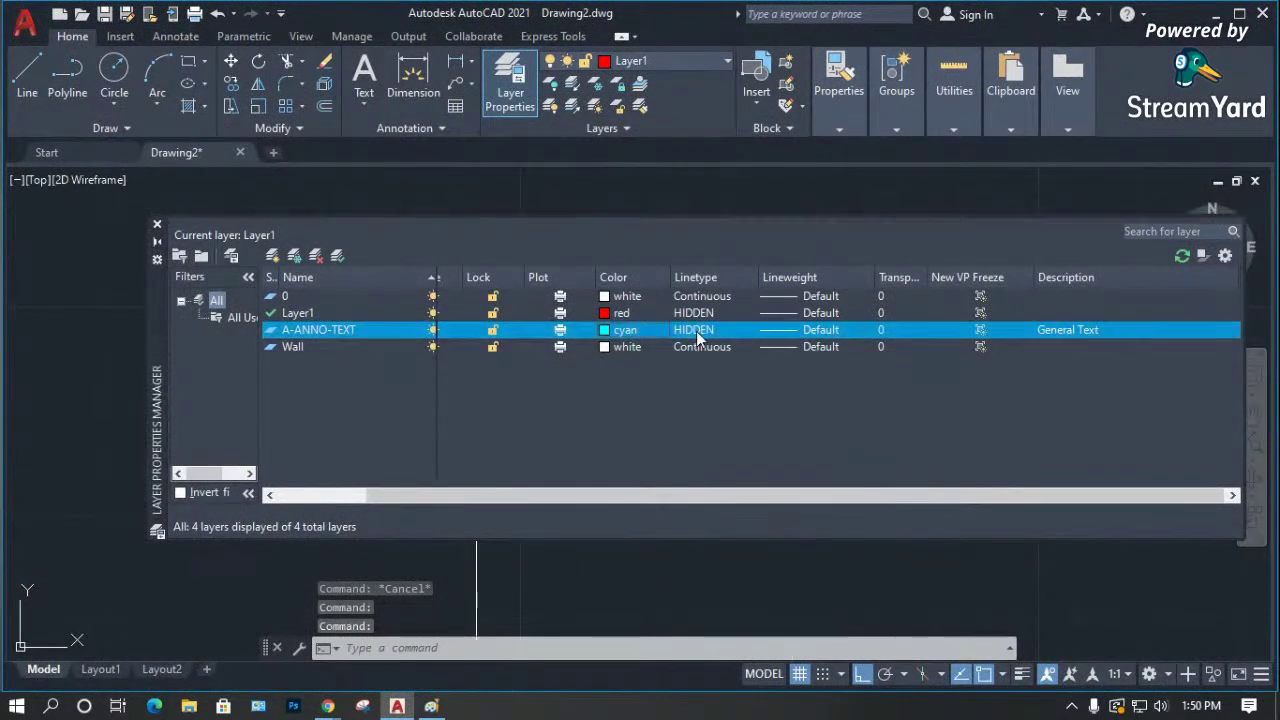
click(500, 300)
click(533, 434)
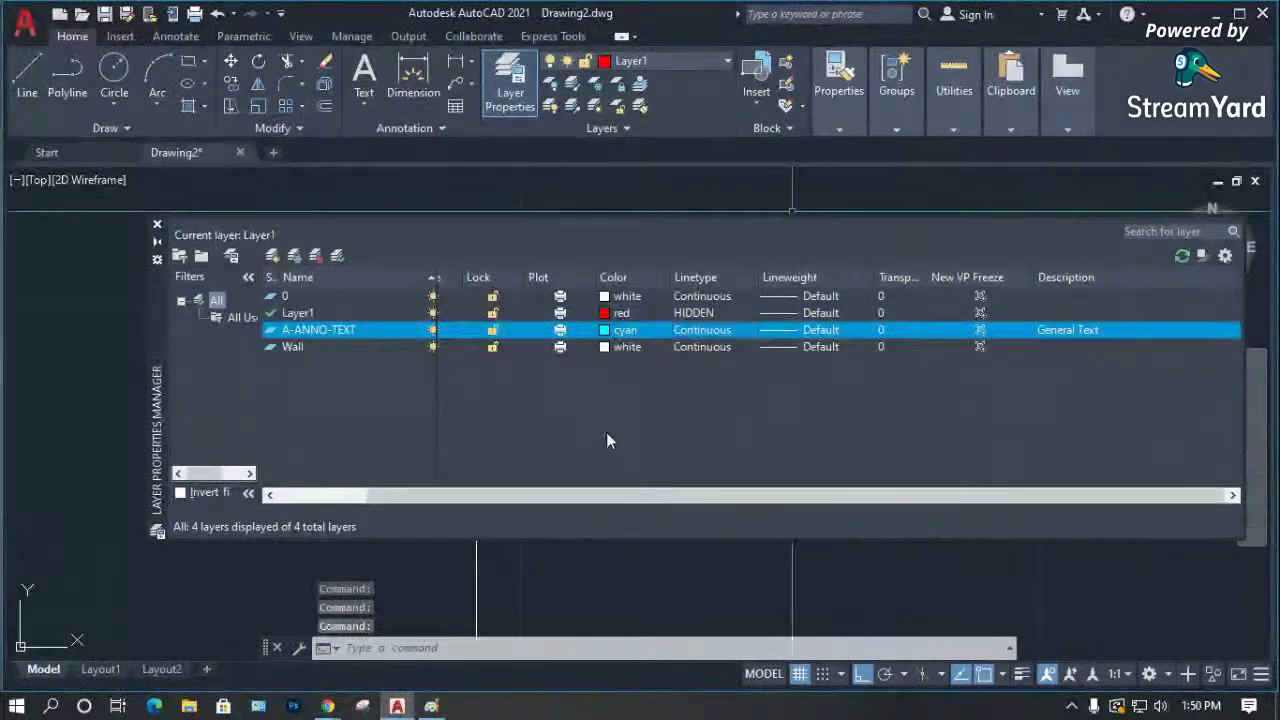
click(156, 224)
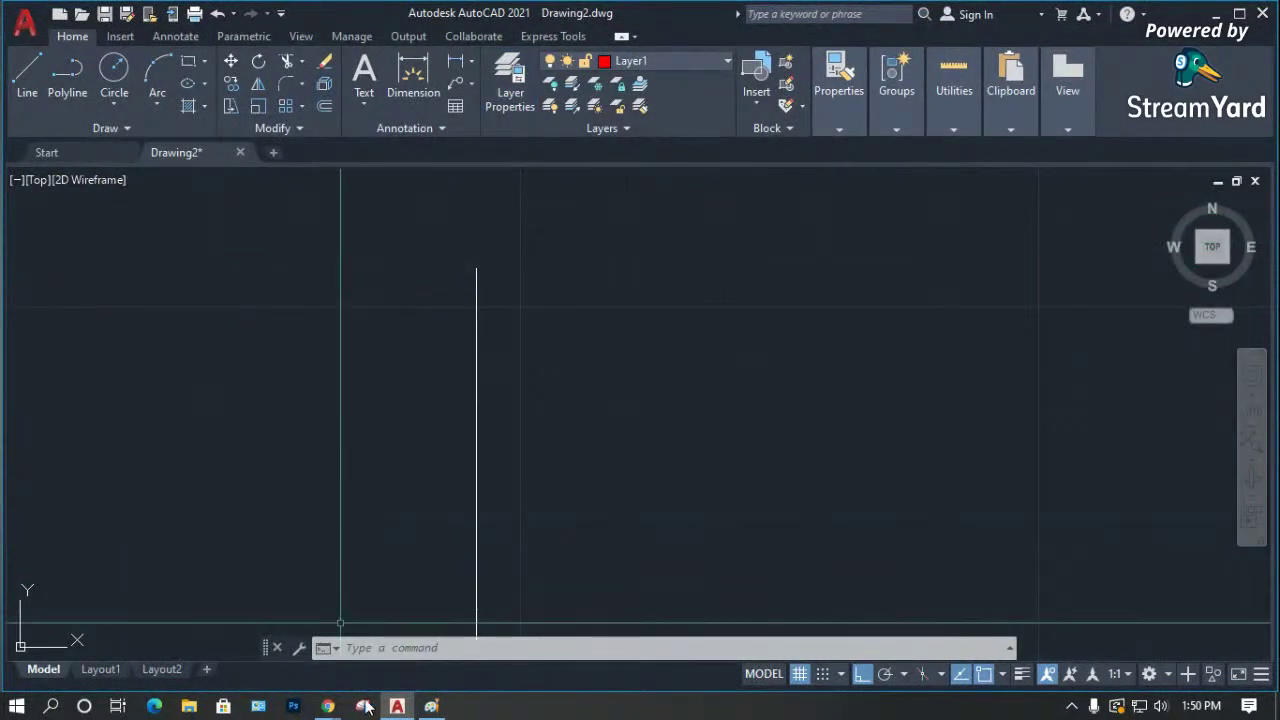
click(328, 706)
click(743, 655)
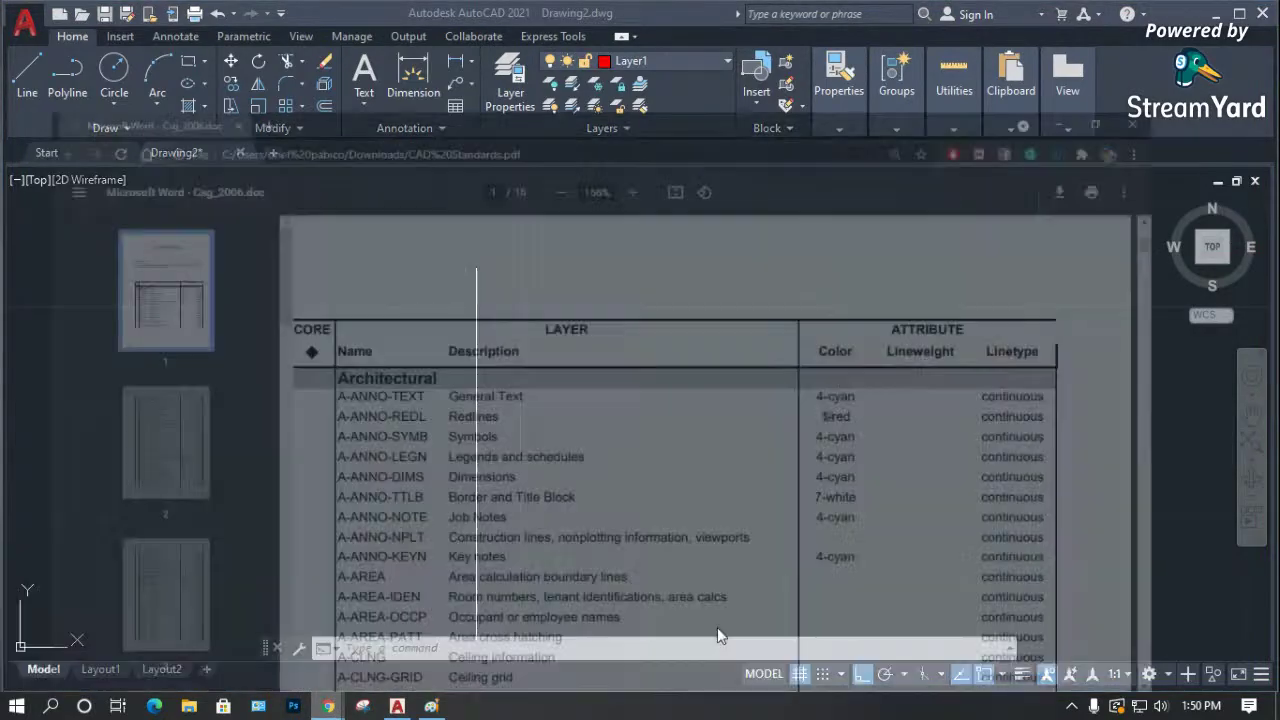
scroll(537, 363, down, 5)
scroll(537, 363, down, 15)
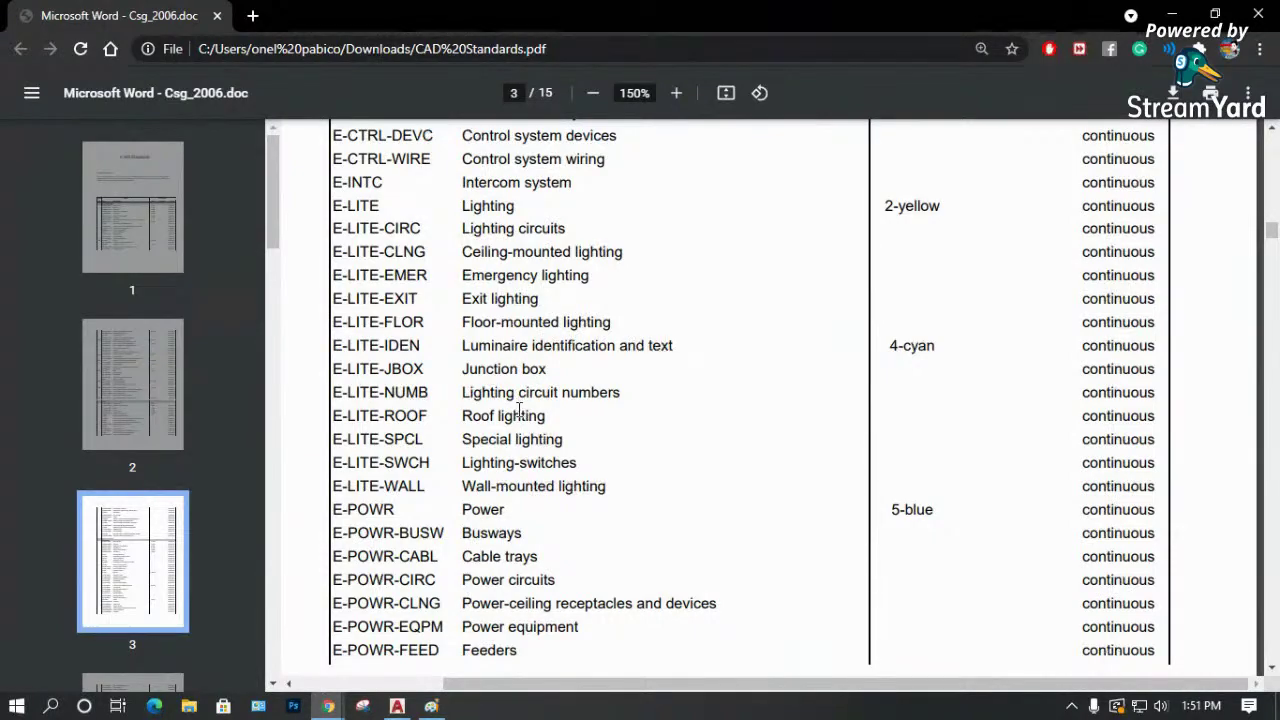
scroll(503, 403, up, 10)
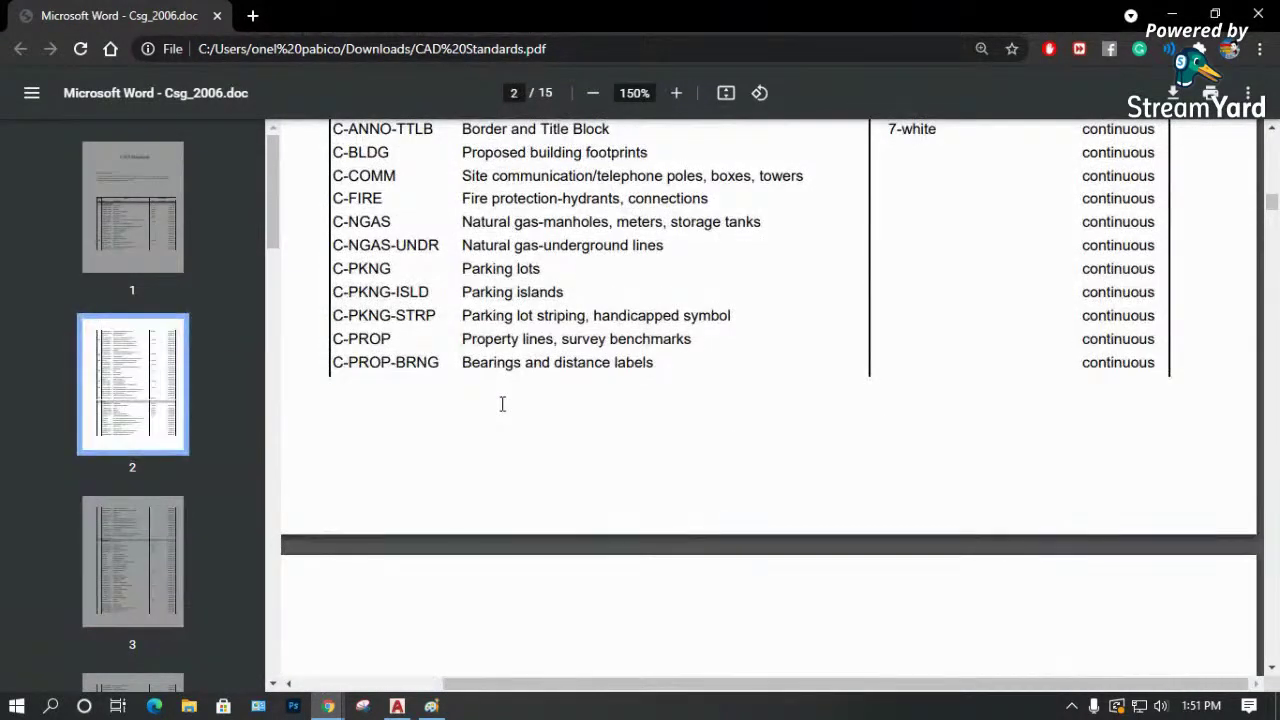
scroll(503, 403, up, 5)
scroll(512, 350, down, 5)
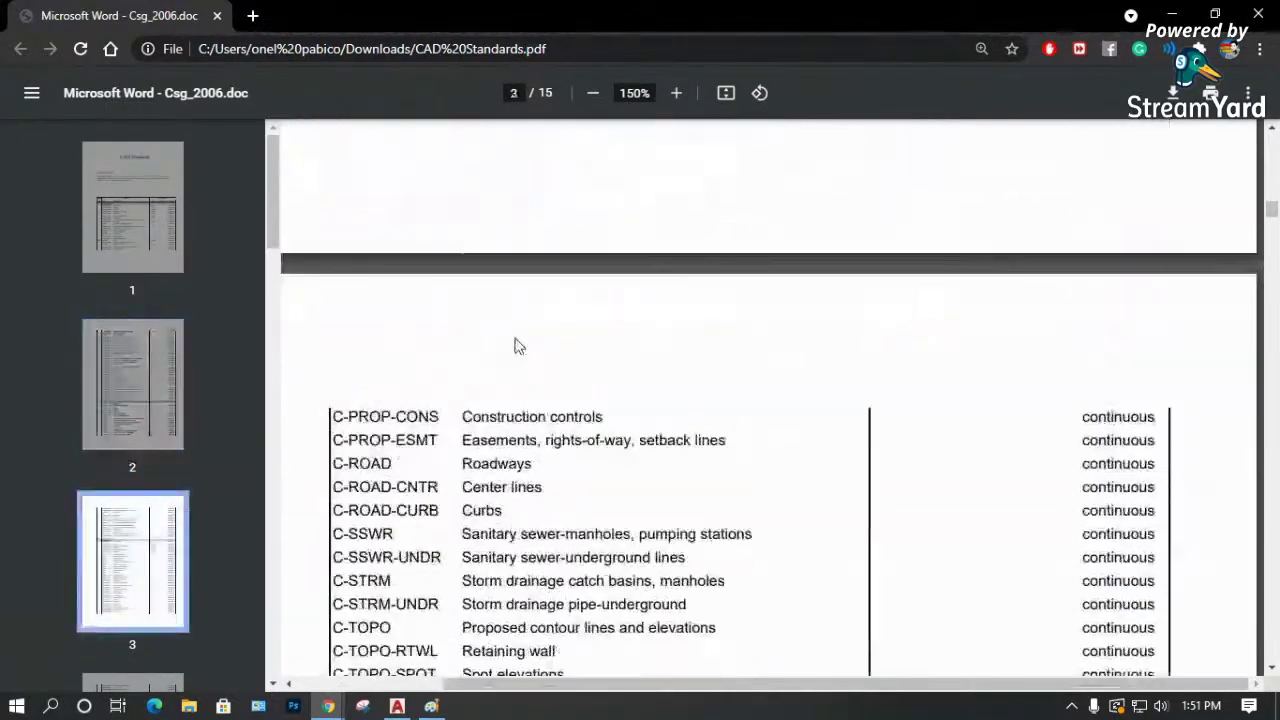
click(1172, 14)
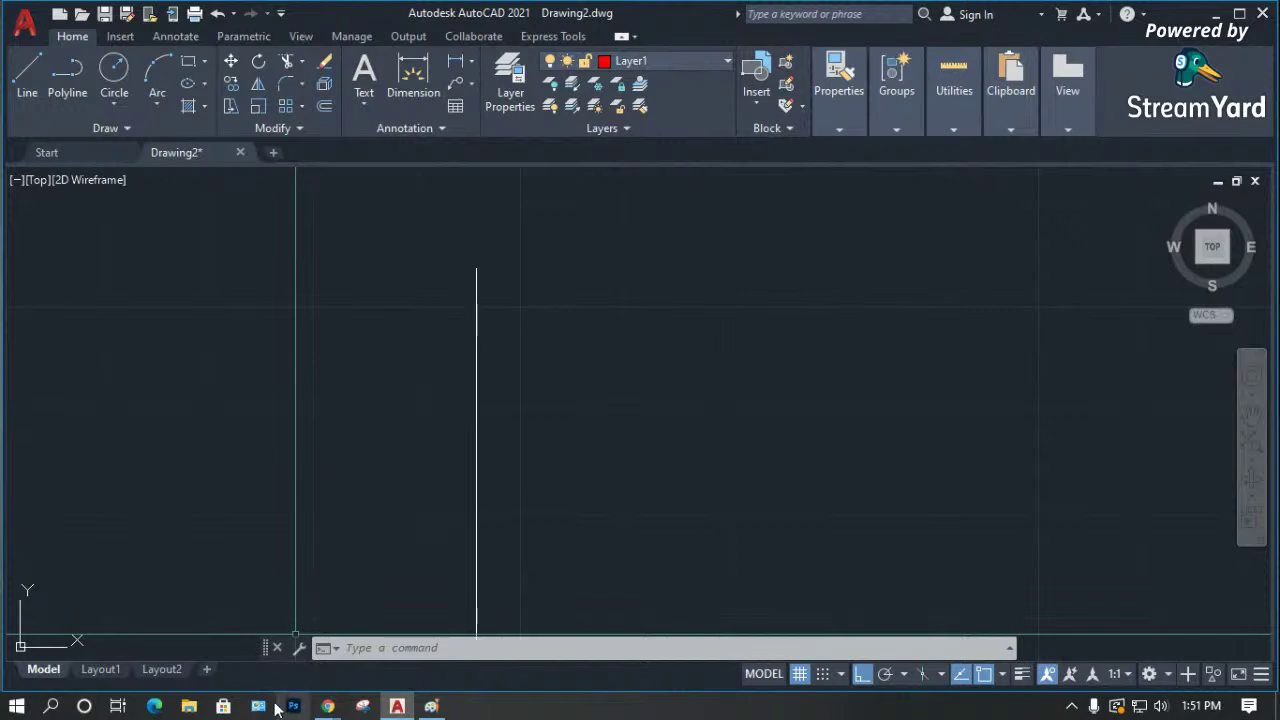
click(190, 706)
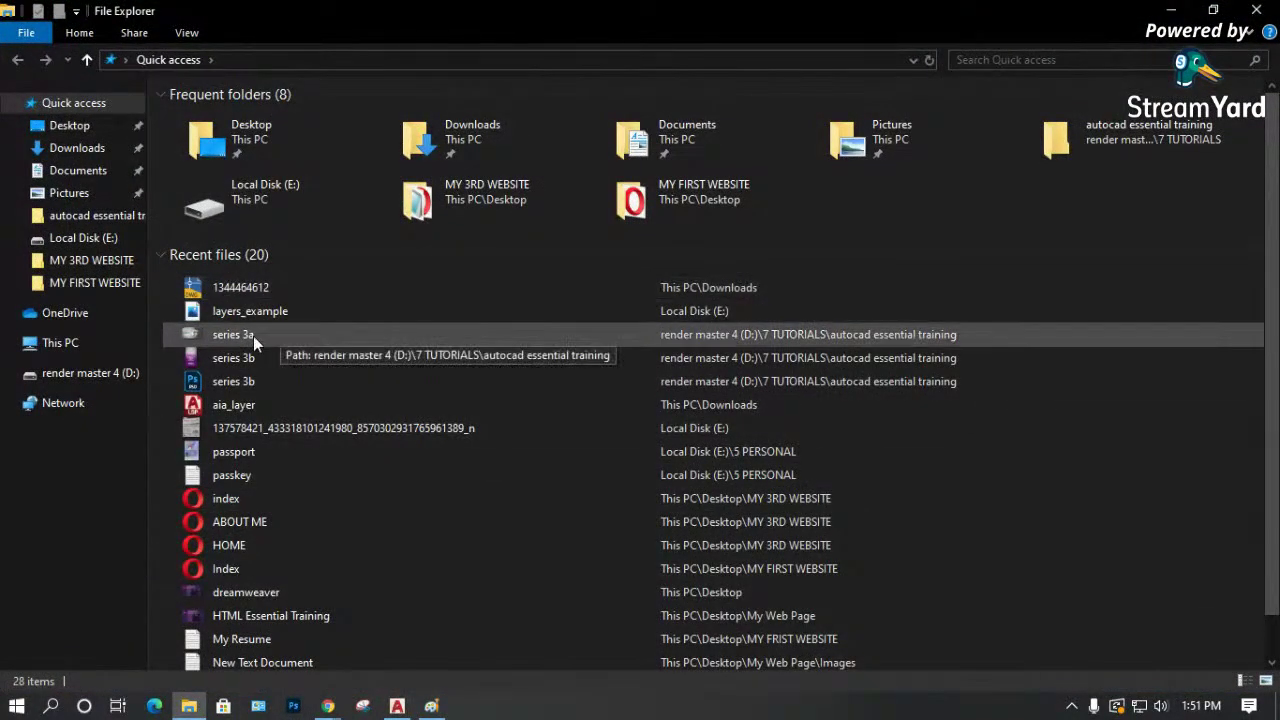
key(alt+d)
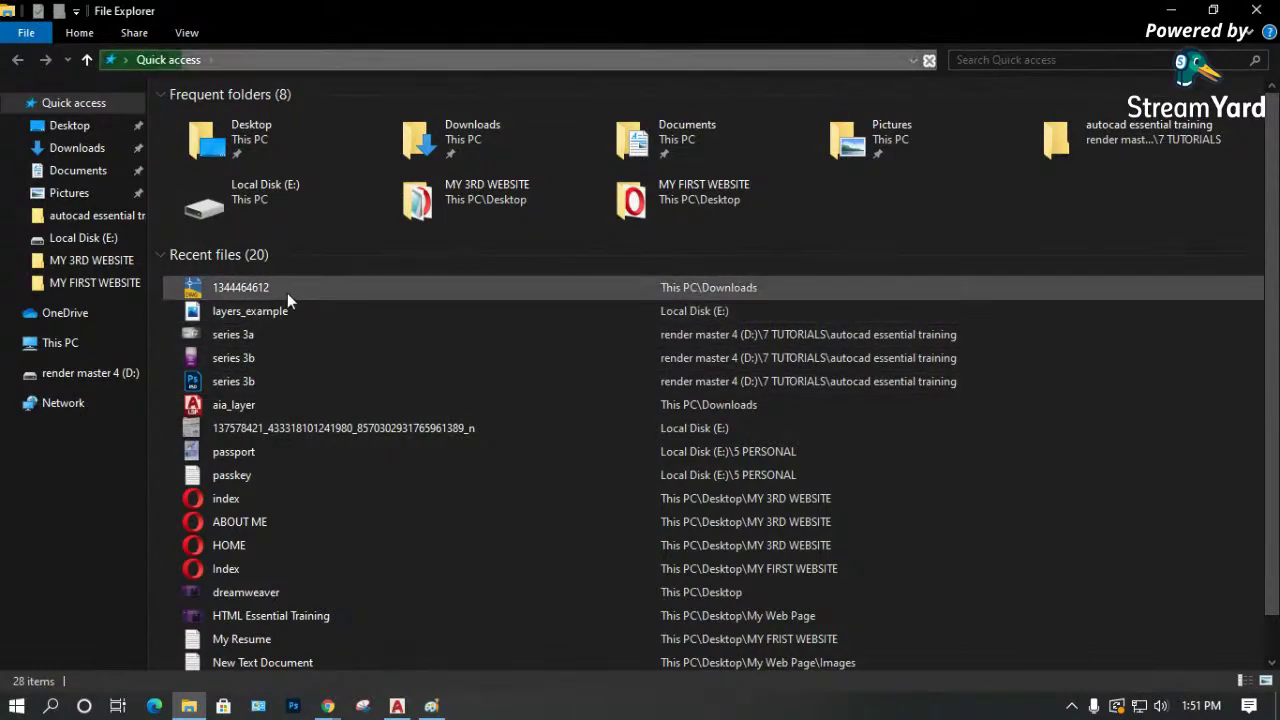
click(85, 148)
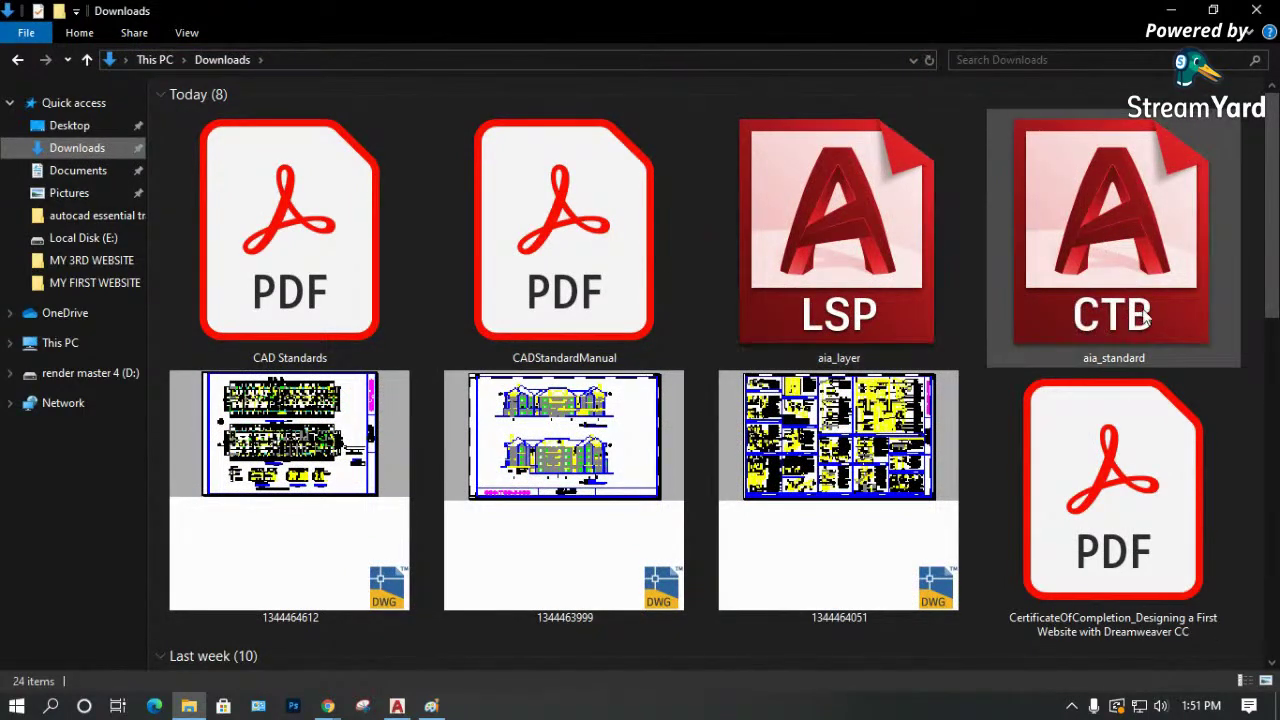
click(1115, 270)
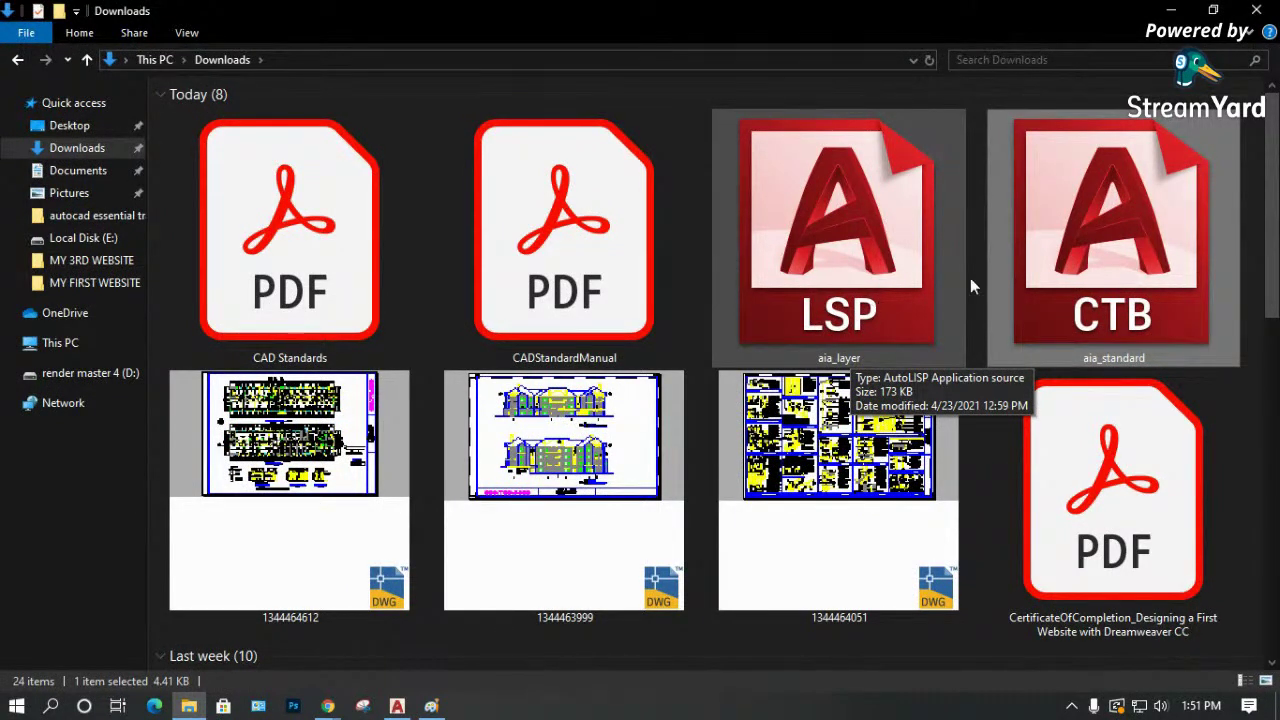
click(1172, 11)
mouse_move(335, 708)
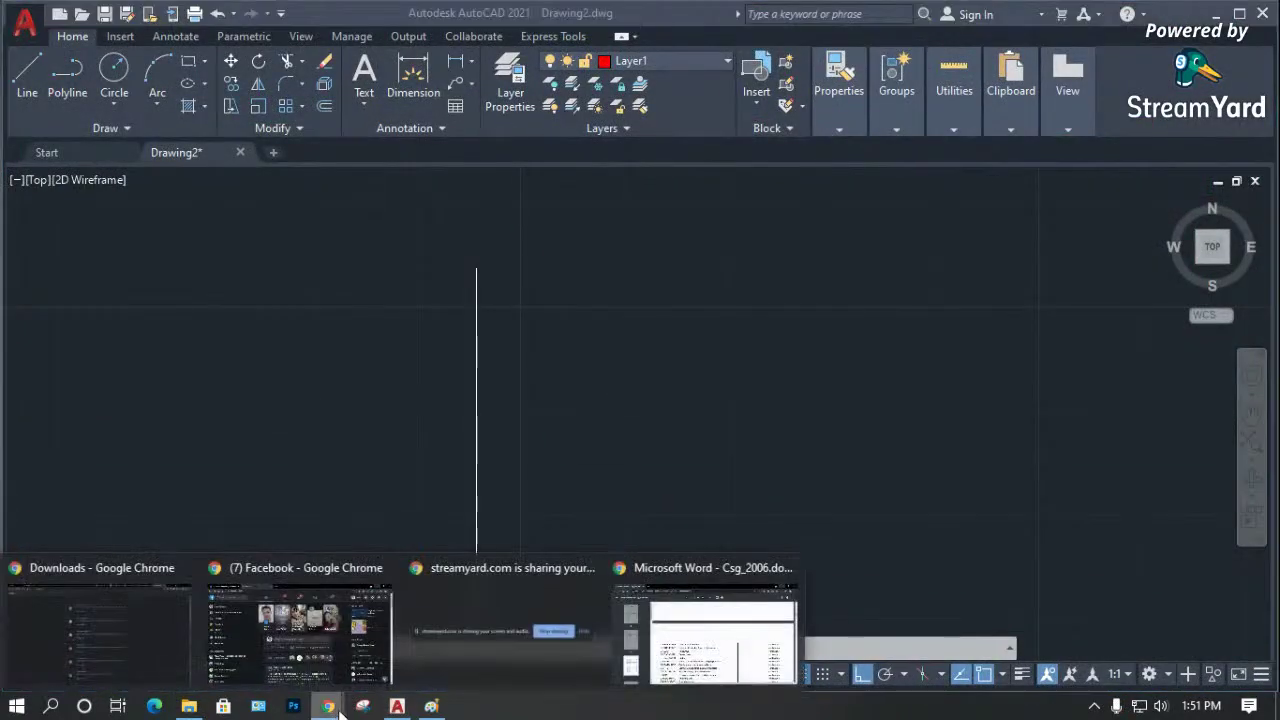
click(300, 635)
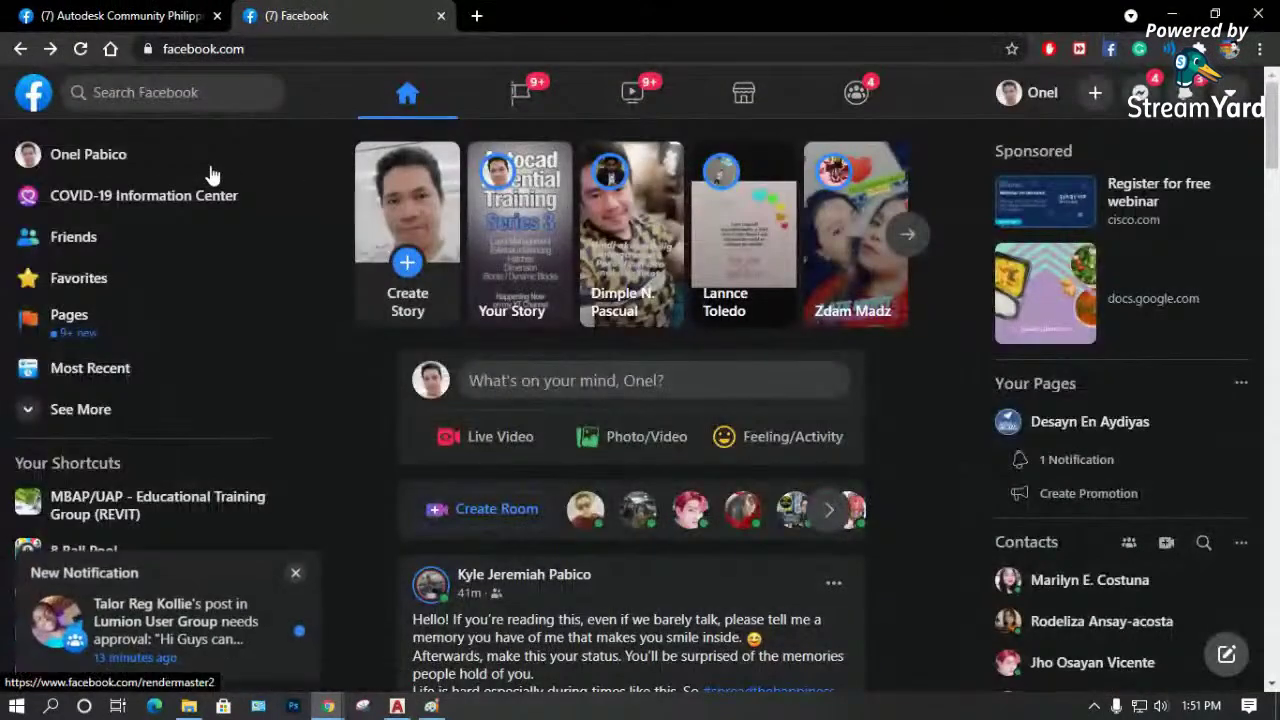
Search Facebook for 'auto' and open the Autocad Artist Group's Files section.
click(183, 91)
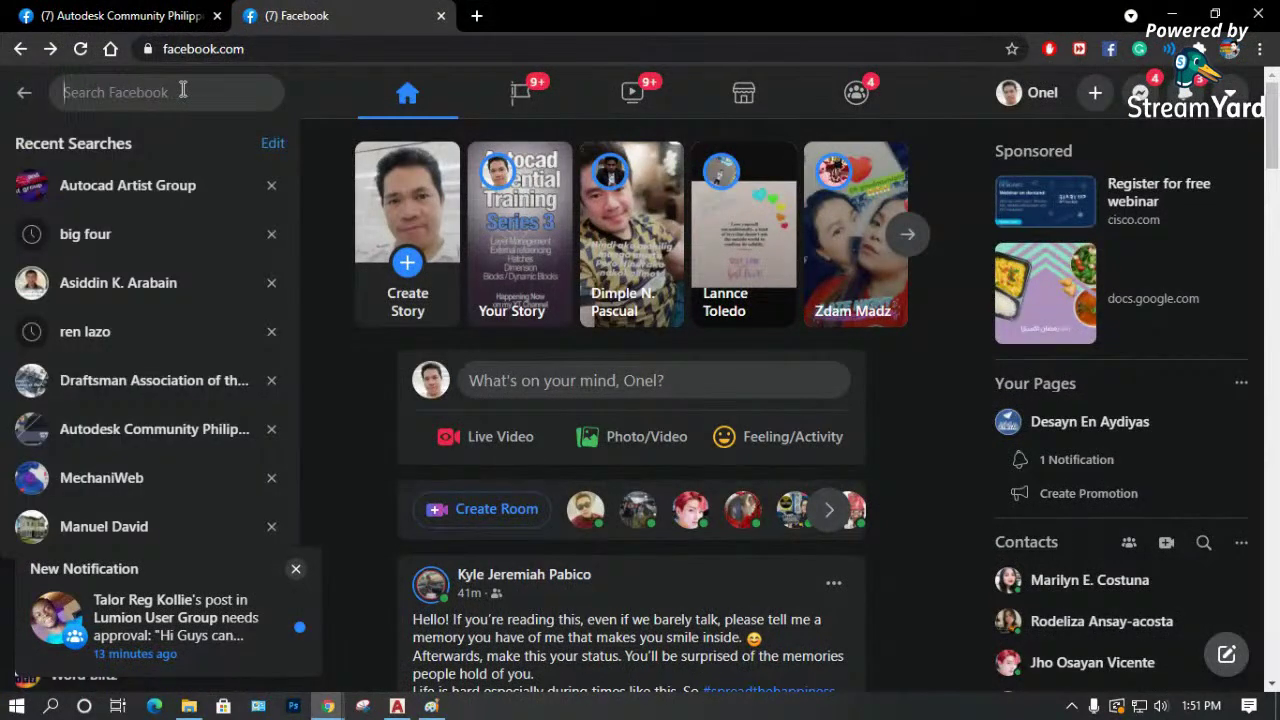
text(auto)
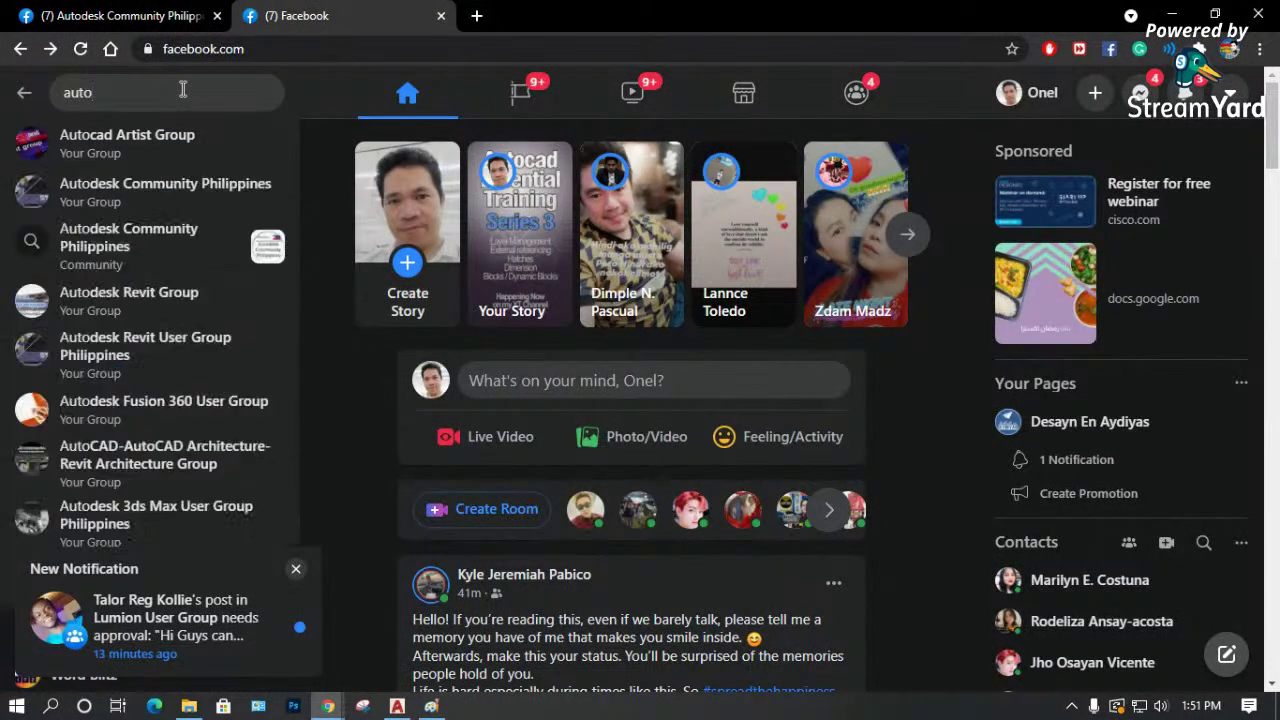
click(167, 137)
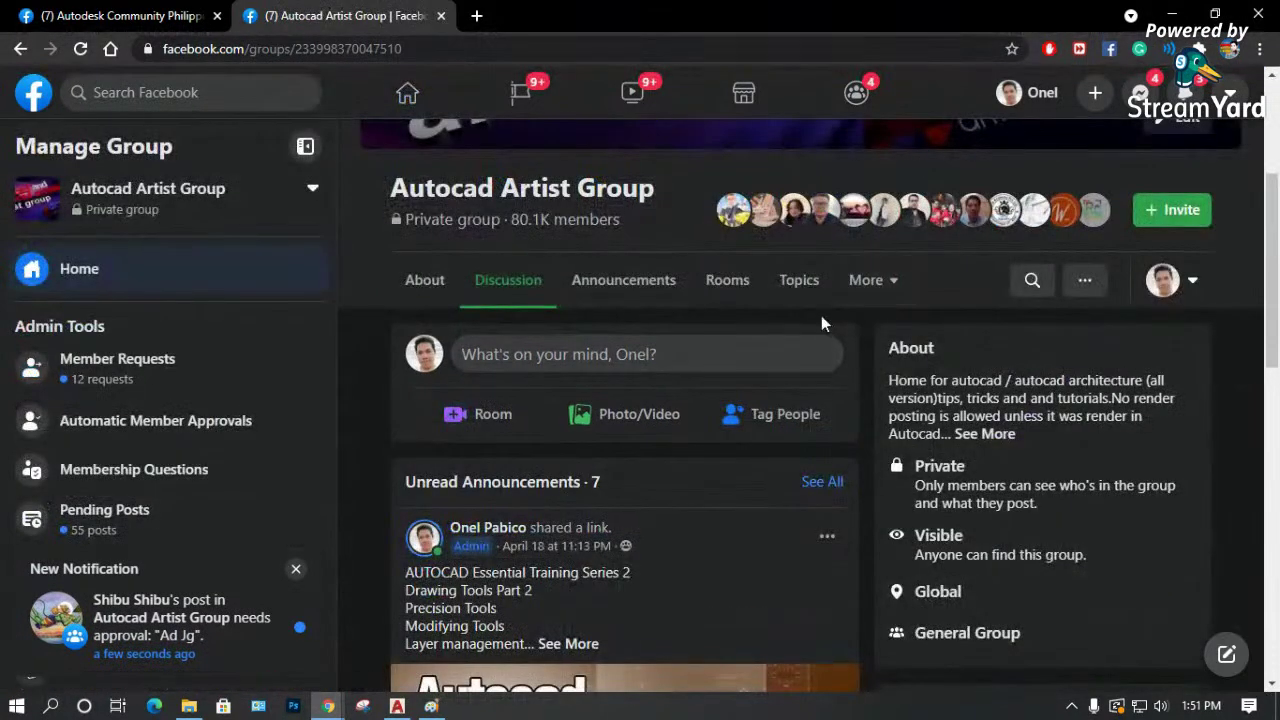
click(868, 280)
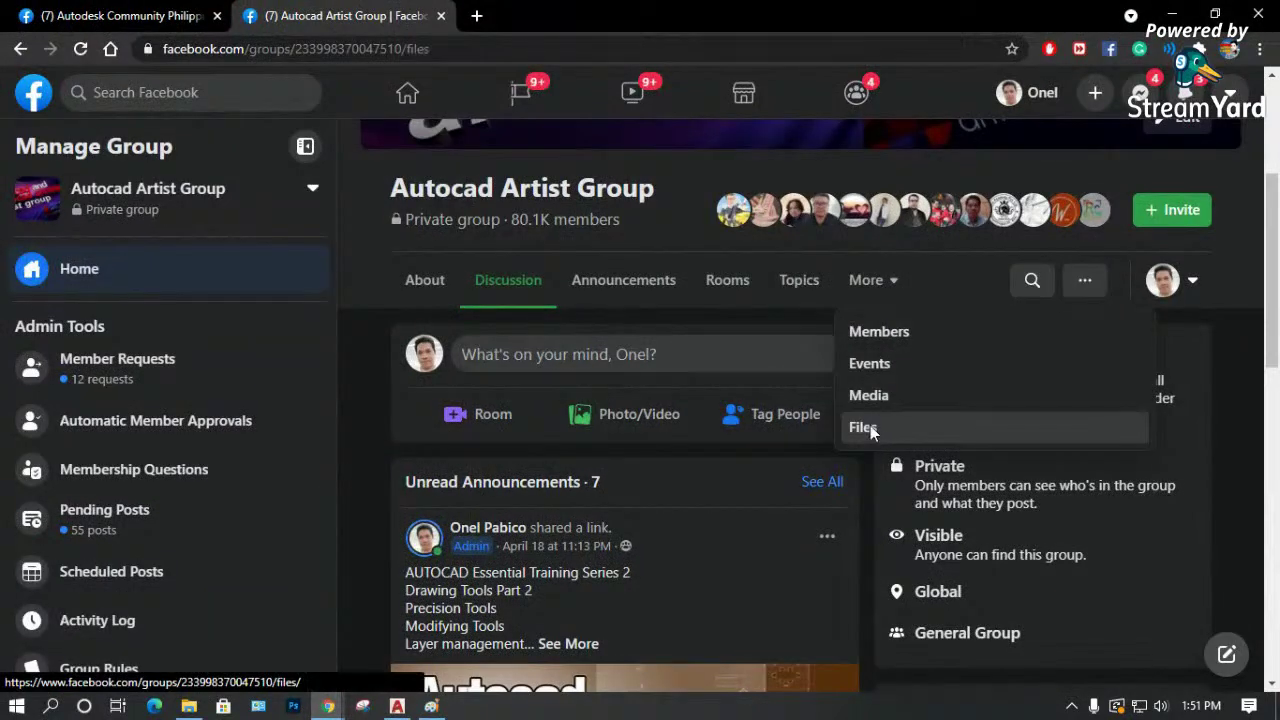
click(868, 427)
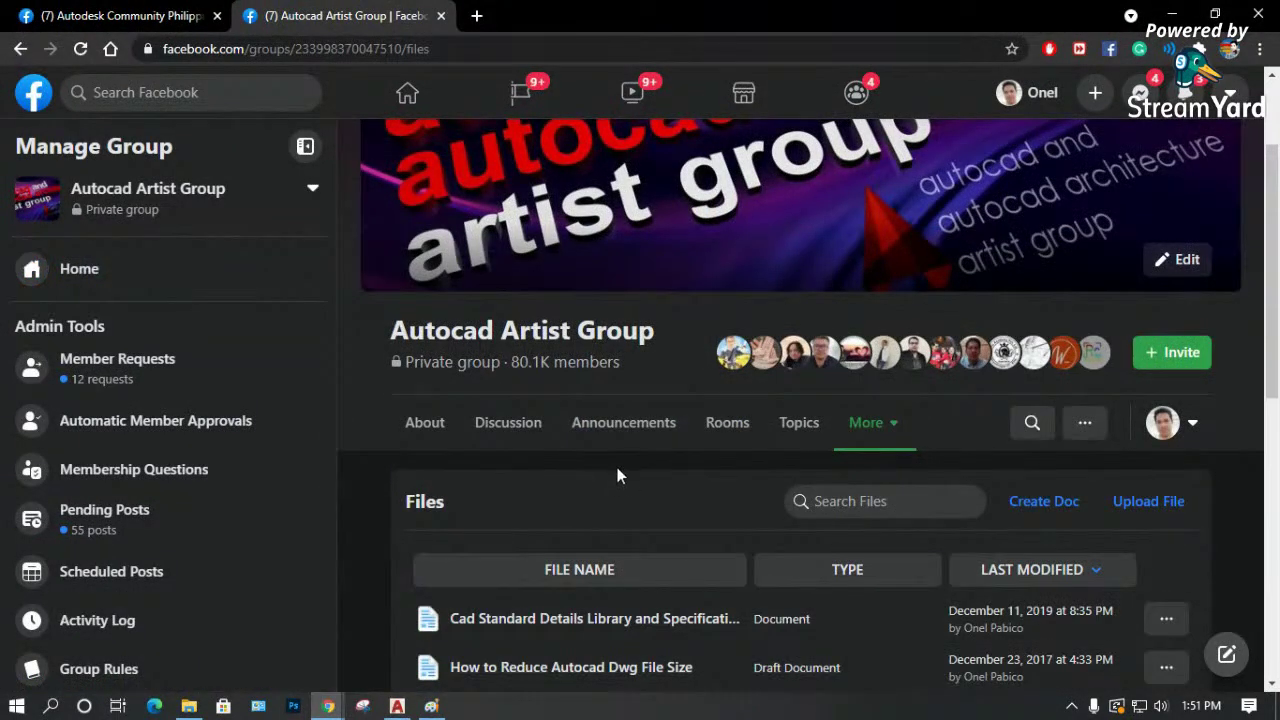
Scroll the group's file list until aia_standard.stb is visible.
scroll(620, 500, down, 3)
scroll(628, 514, down, 3)
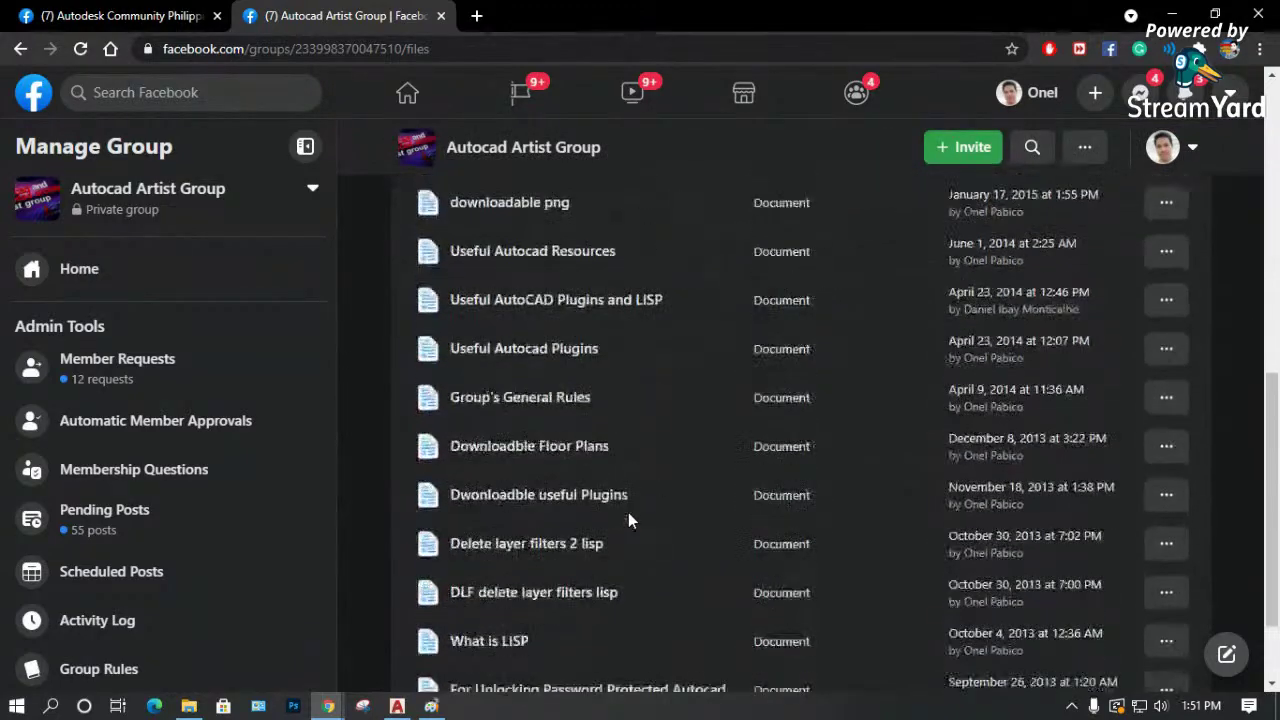
scroll(628, 514, down, 1)
scroll(628, 519, down, 5)
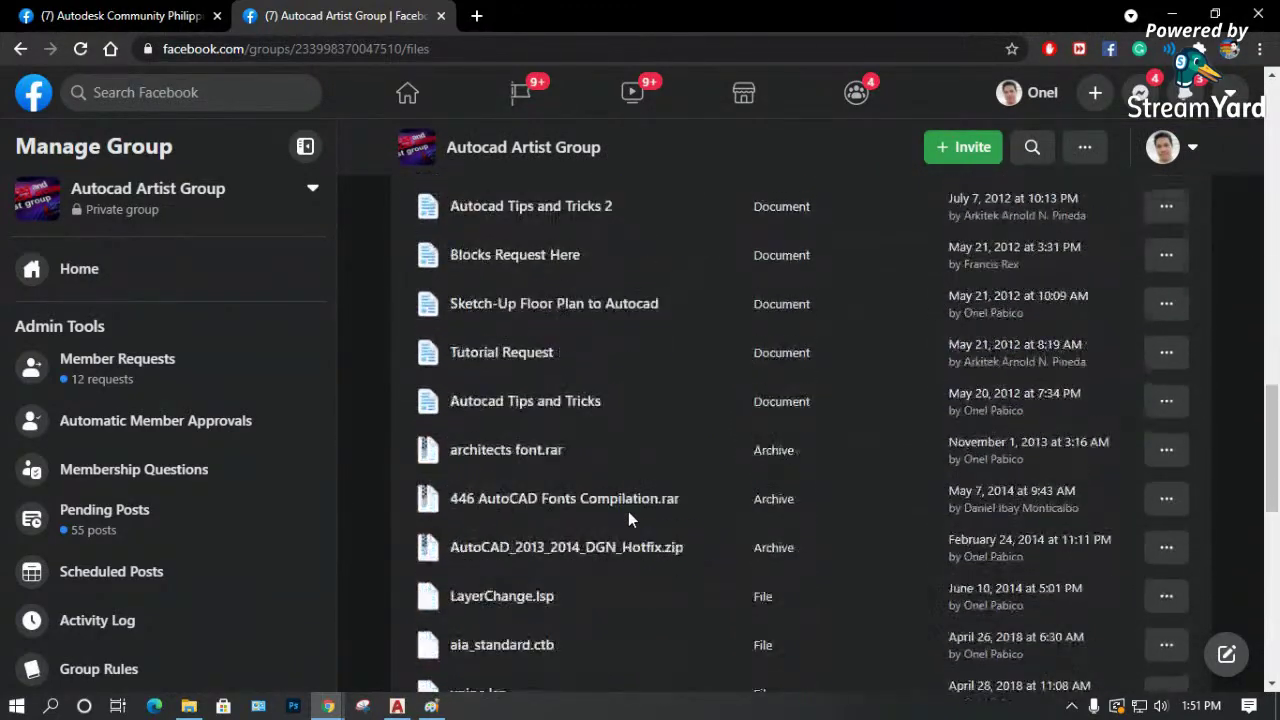
scroll(628, 519, down, 5)
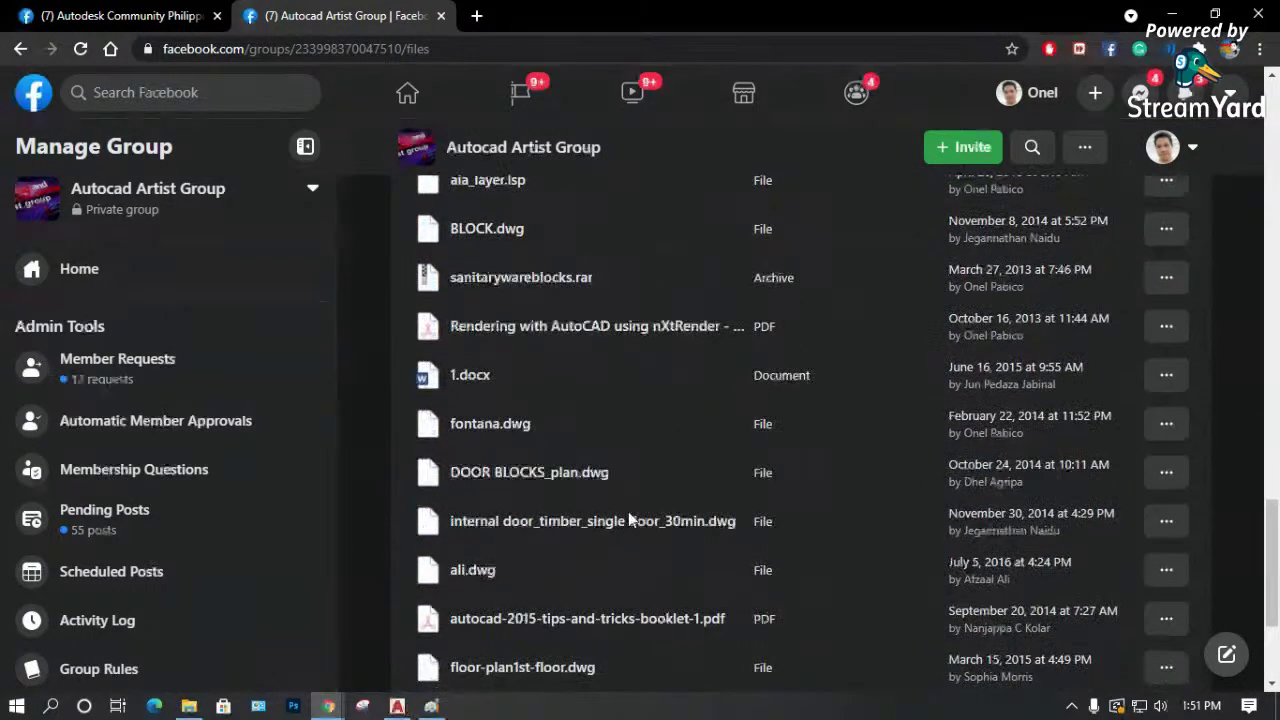
scroll(588, 470, down, 2)
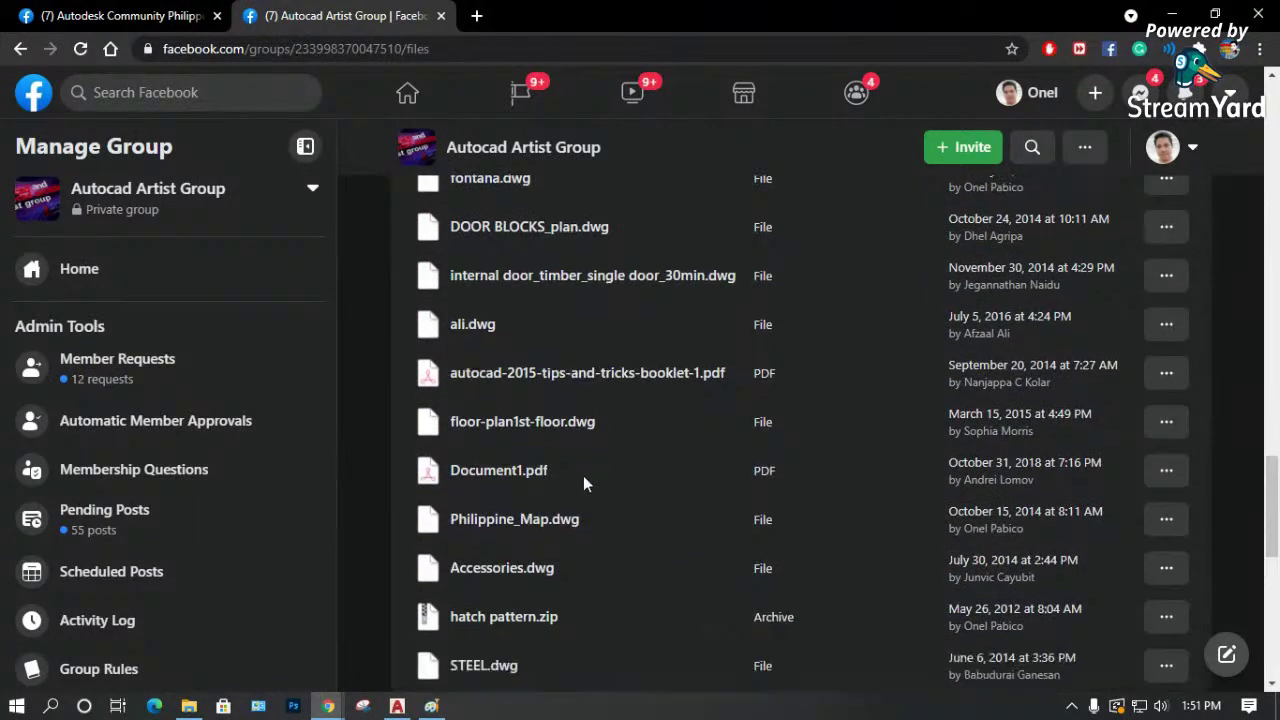
scroll(583, 478, down, 3)
scroll(583, 483, down, 10)
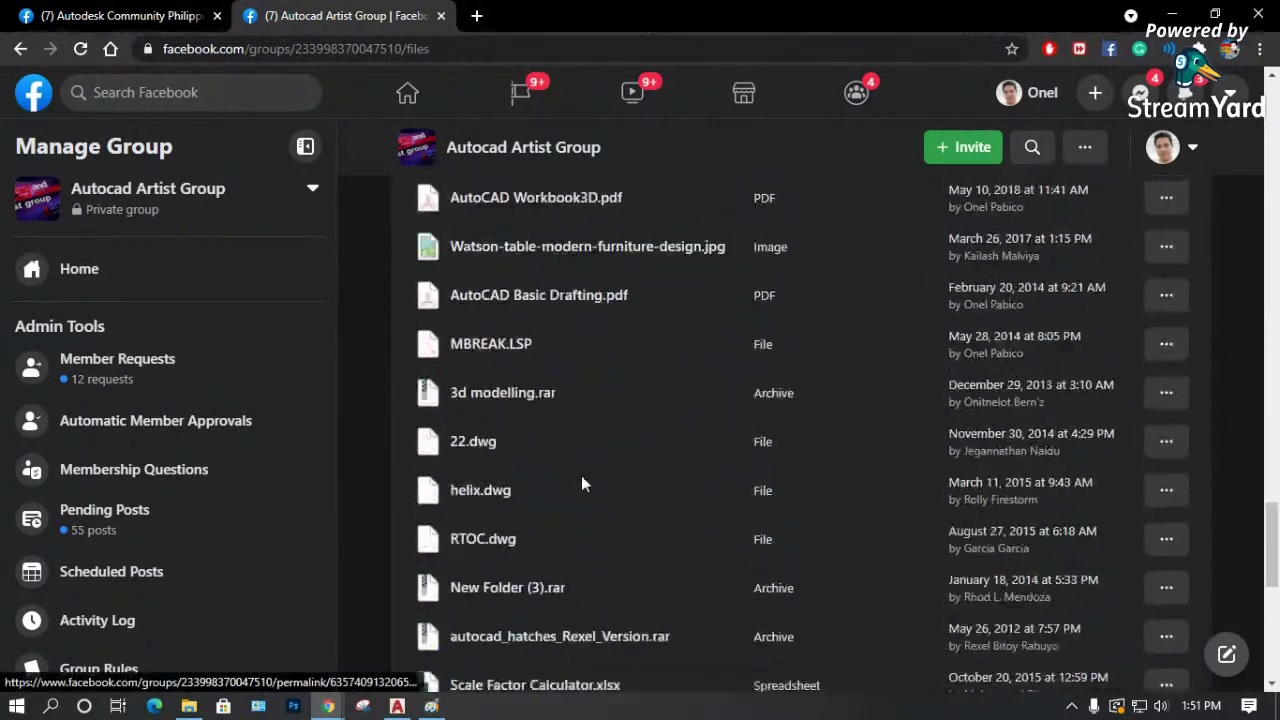
scroll(583, 483, down, 2)
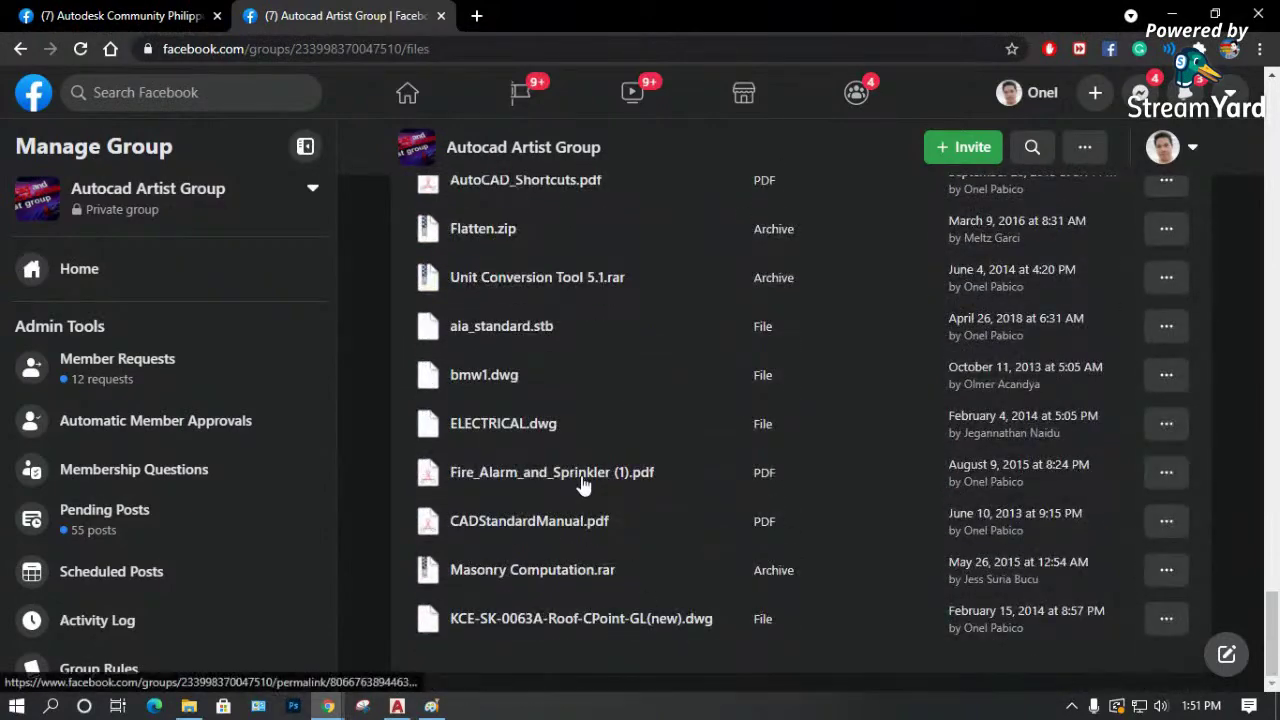
scroll(583, 483, down, 3)
scroll(583, 483, down, 3)
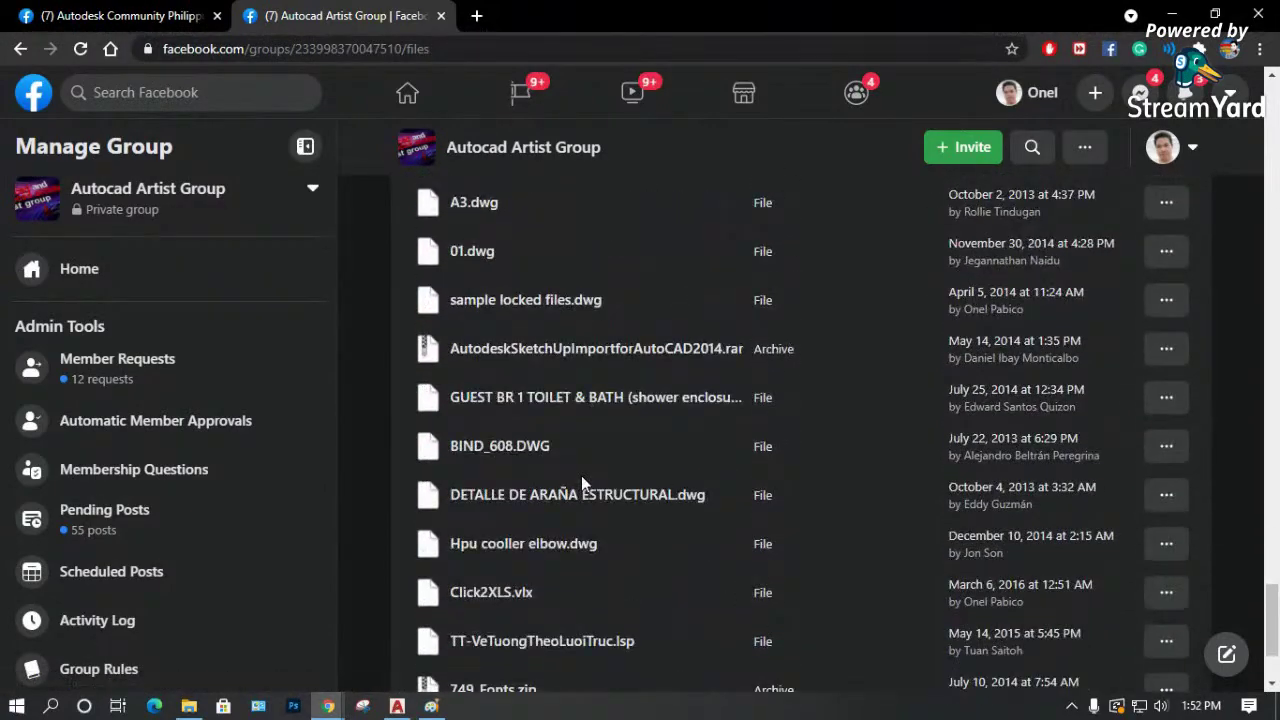
scroll(575, 455, down, 2)
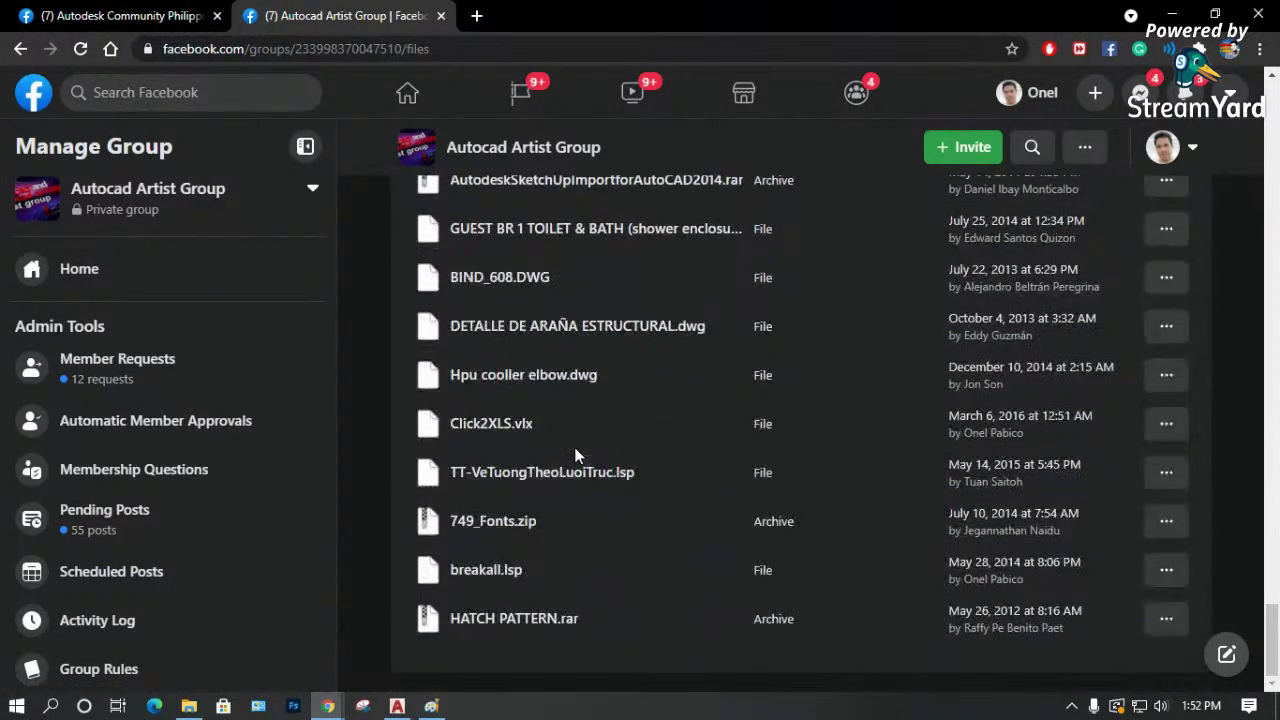
scroll(575, 455, down, 3)
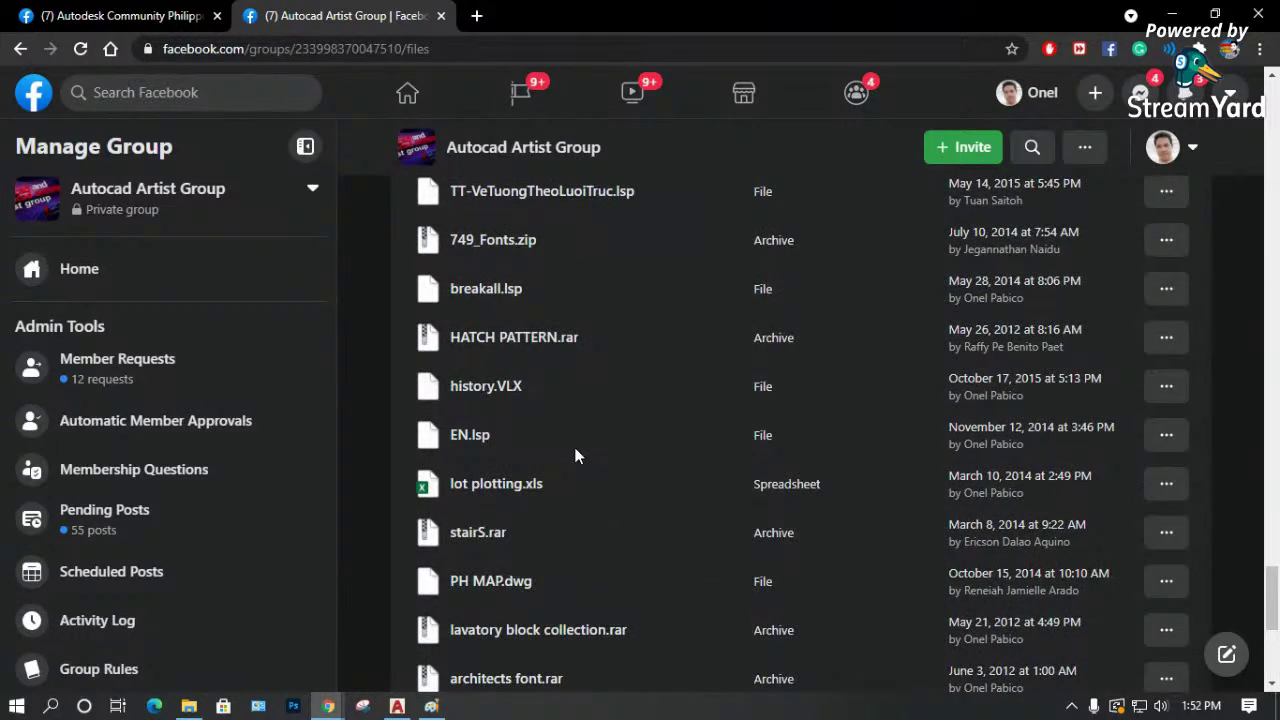
scroll(575, 455, down, 3)
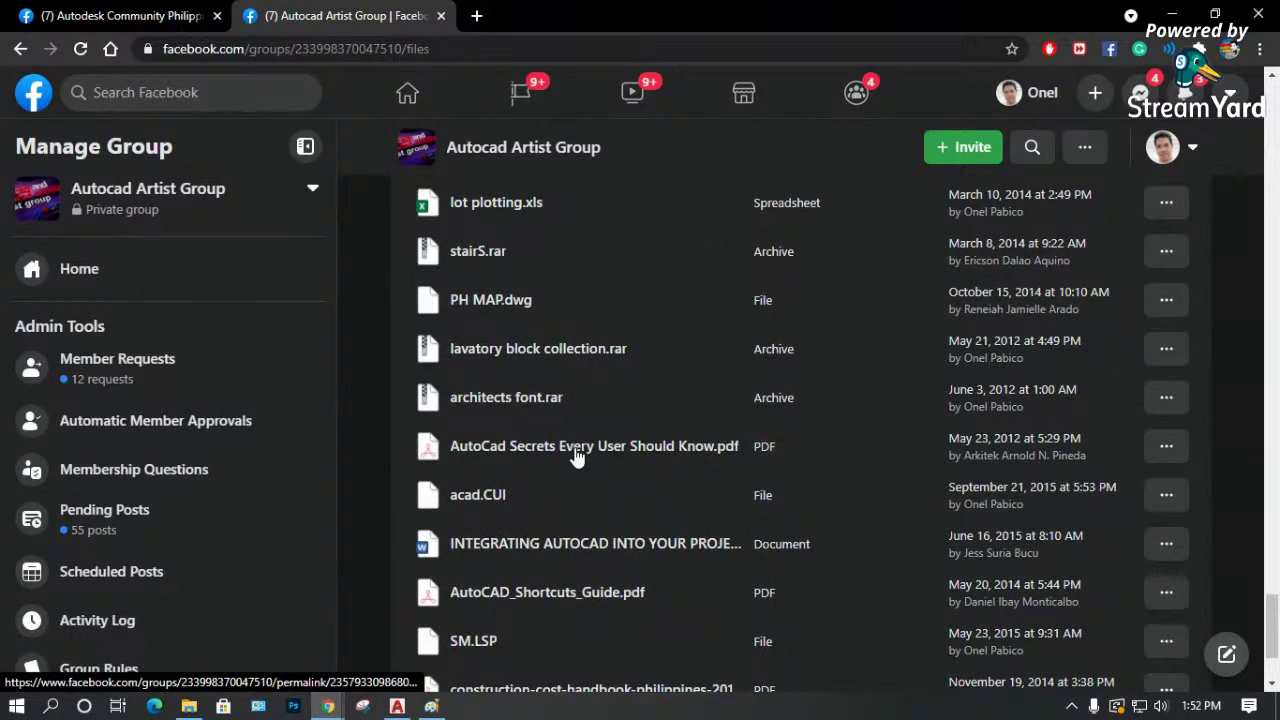
scroll(575, 455, down, 2)
scroll(575, 455, down, 4)
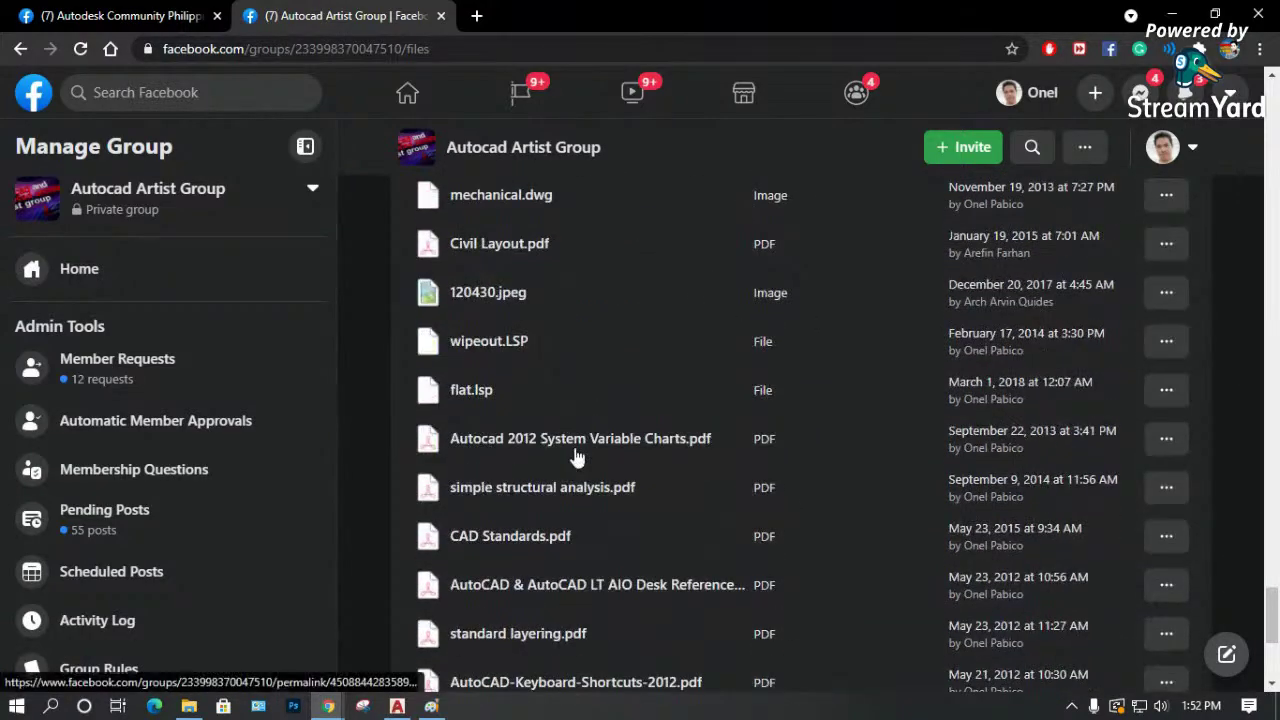
scroll(575, 455, down, 5)
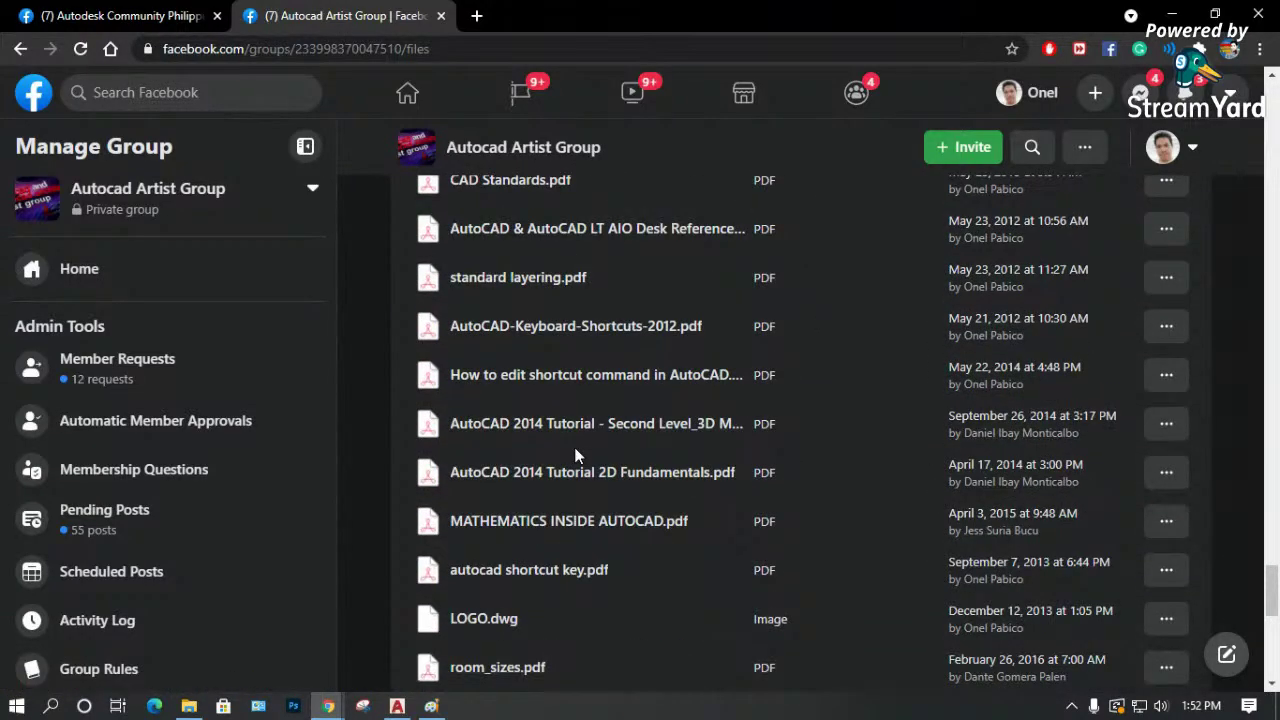
scroll(575, 455, down, 3)
scroll(575, 455, down, 3)
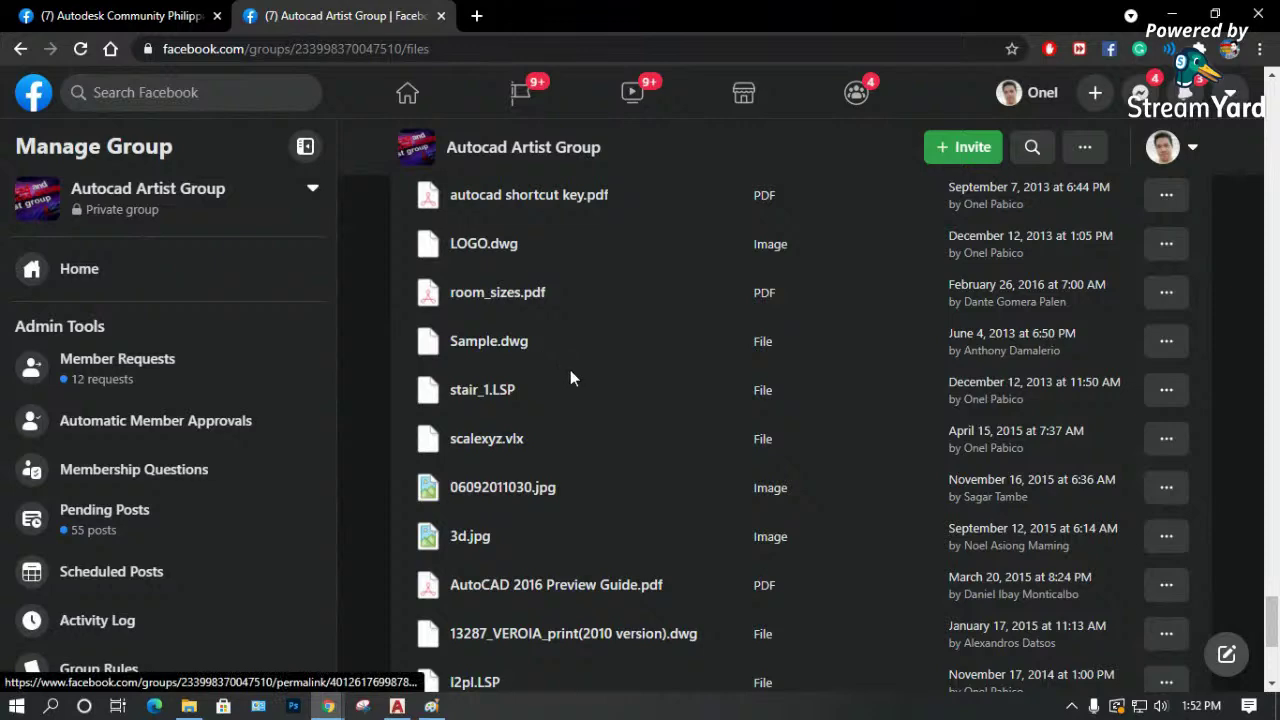
scroll(571, 372, down, 2)
scroll(571, 377, down, 3)
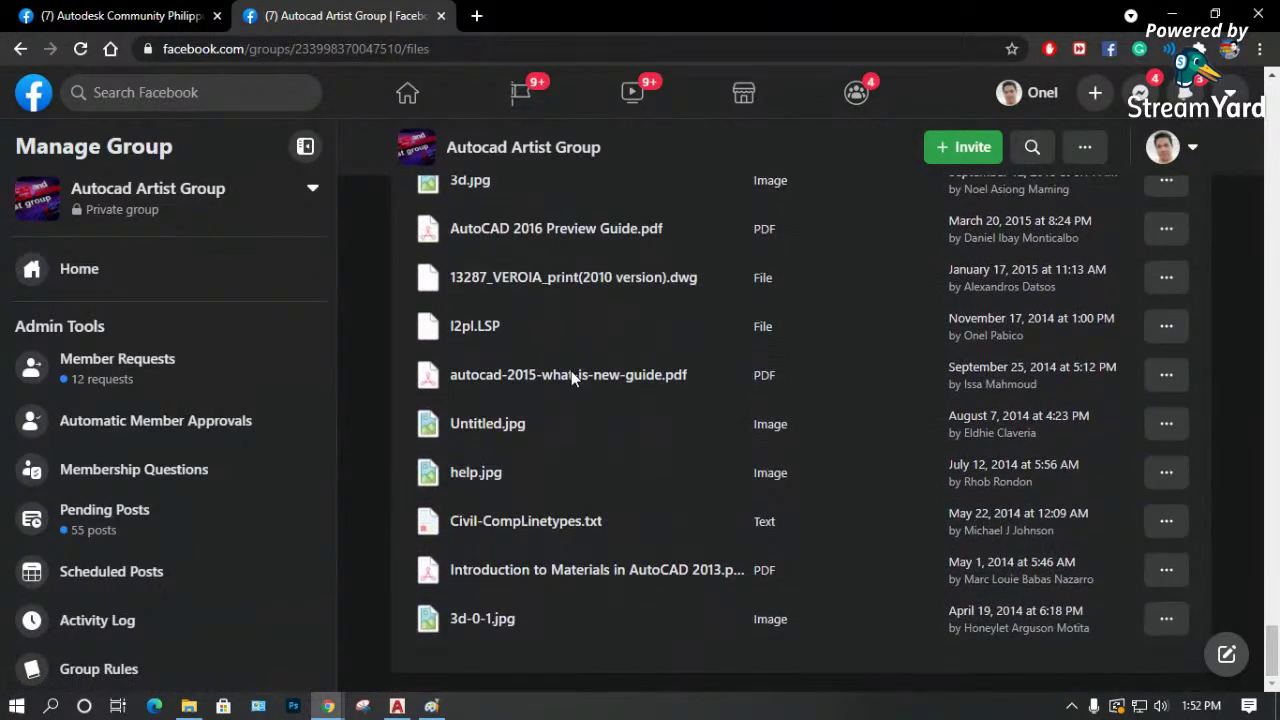
scroll(571, 377, down, 3)
scroll(571, 377, down, 3)
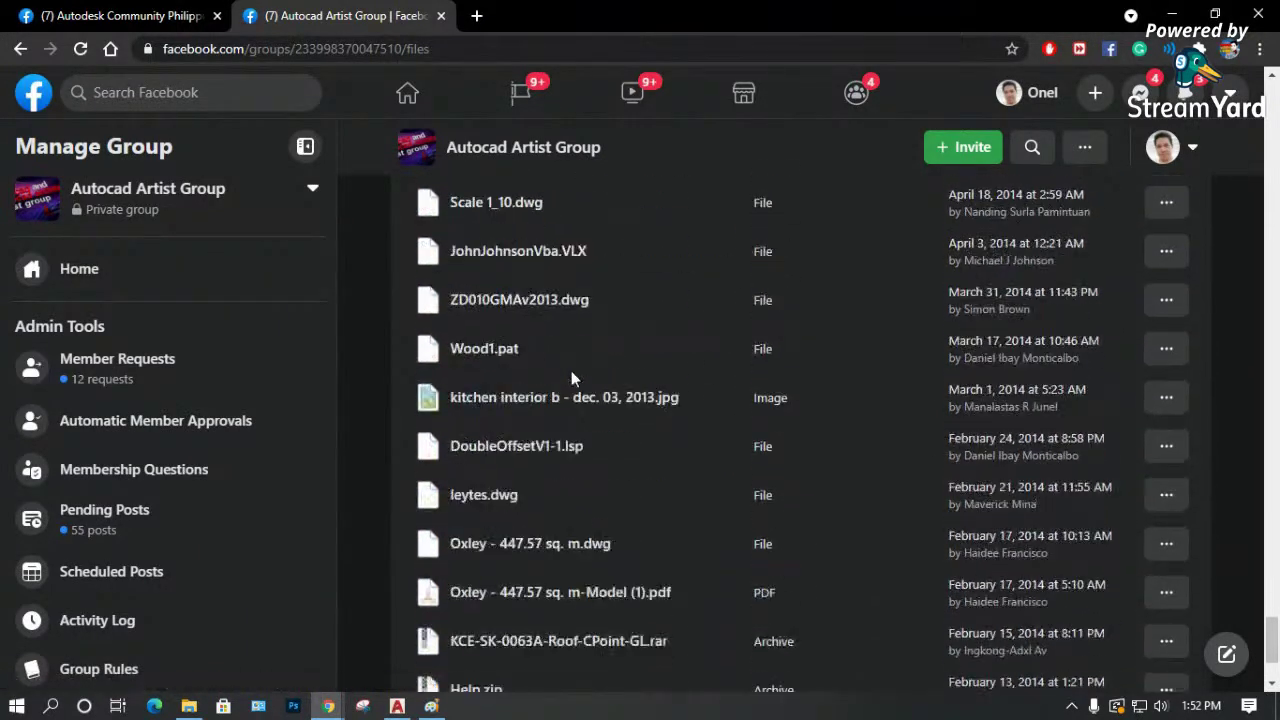
scroll(571, 372, down, 2)
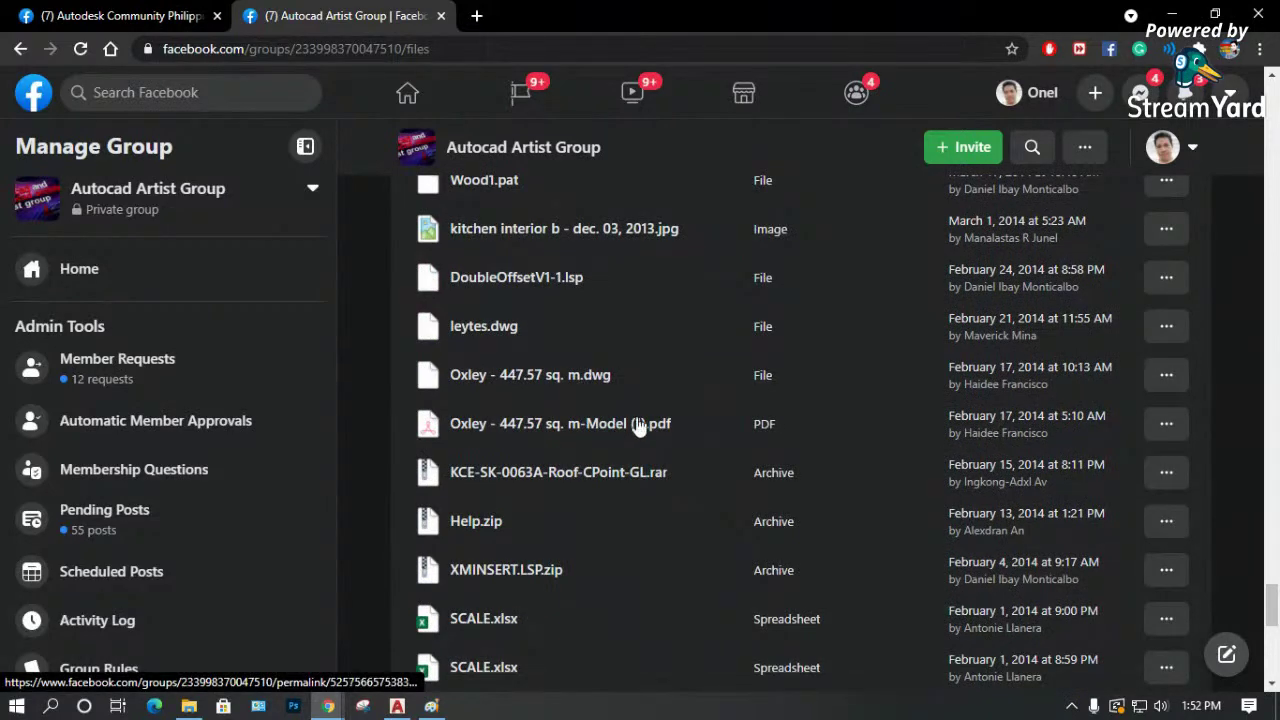
scroll(640, 425, down, 5)
scroll(497, 249, up, 2)
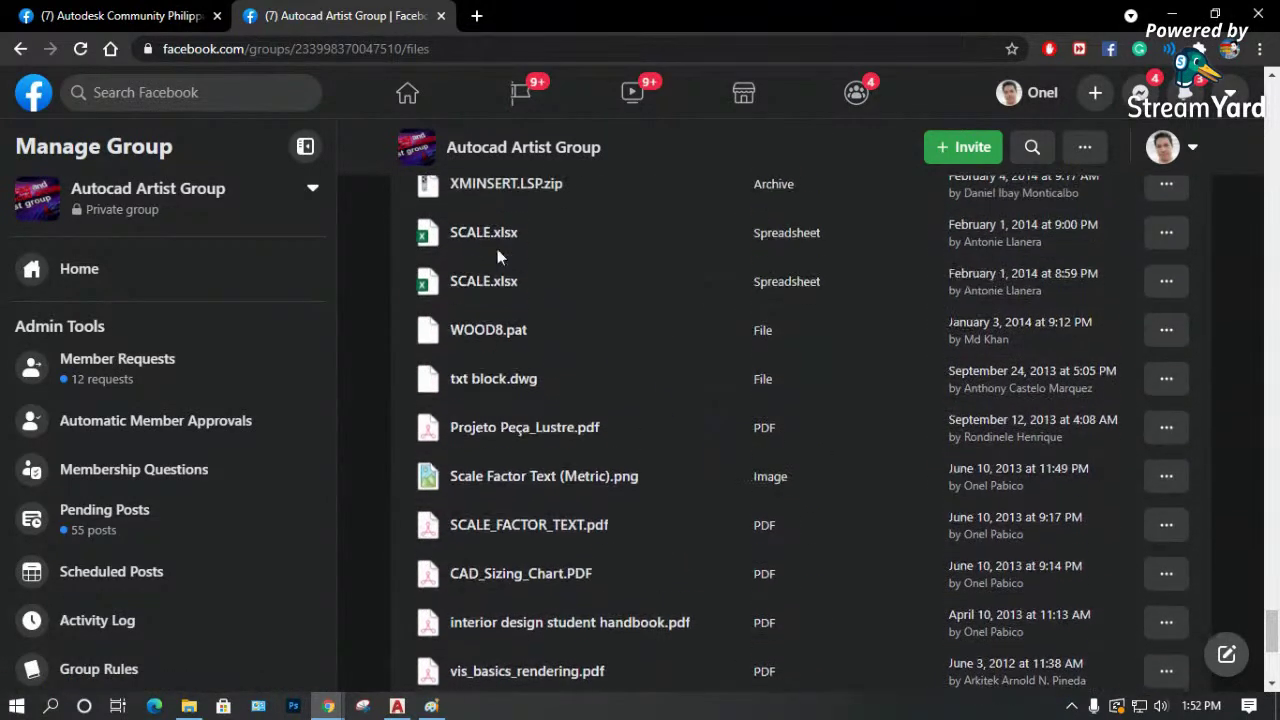
scroll(616, 399, down, 3)
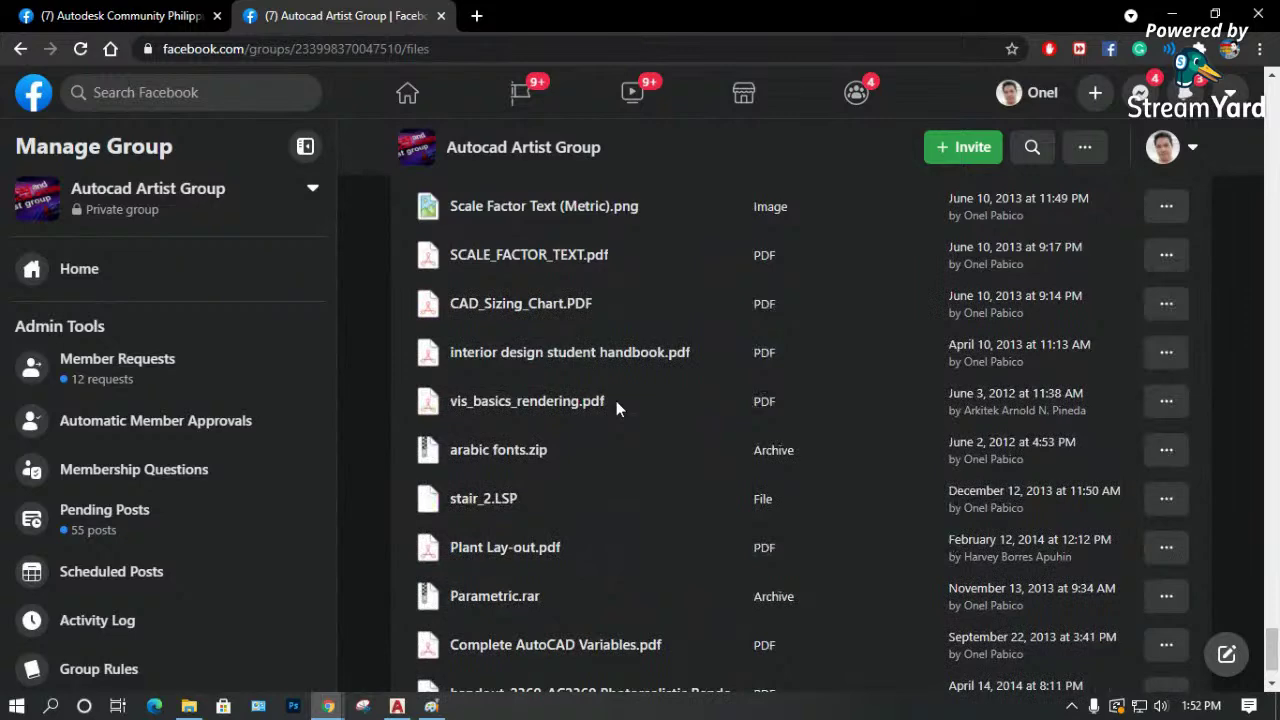
scroll(616, 401, down, 1)
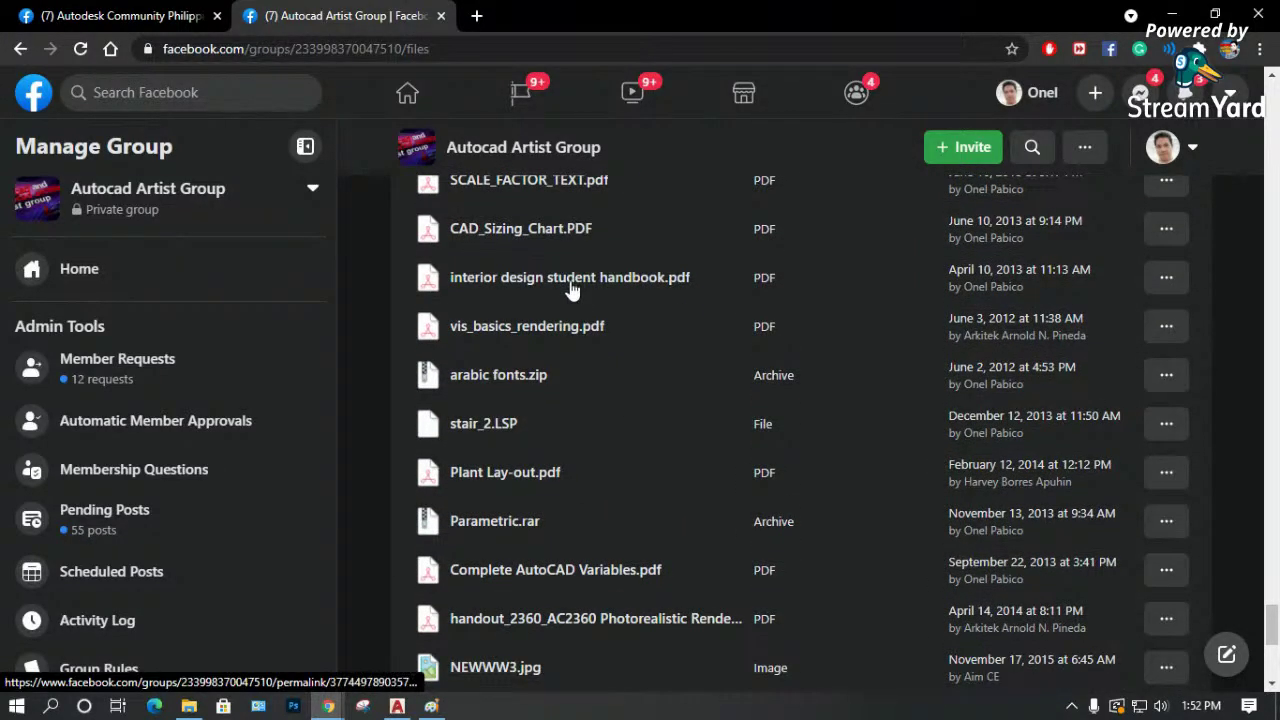
scroll(569, 292, up, 1)
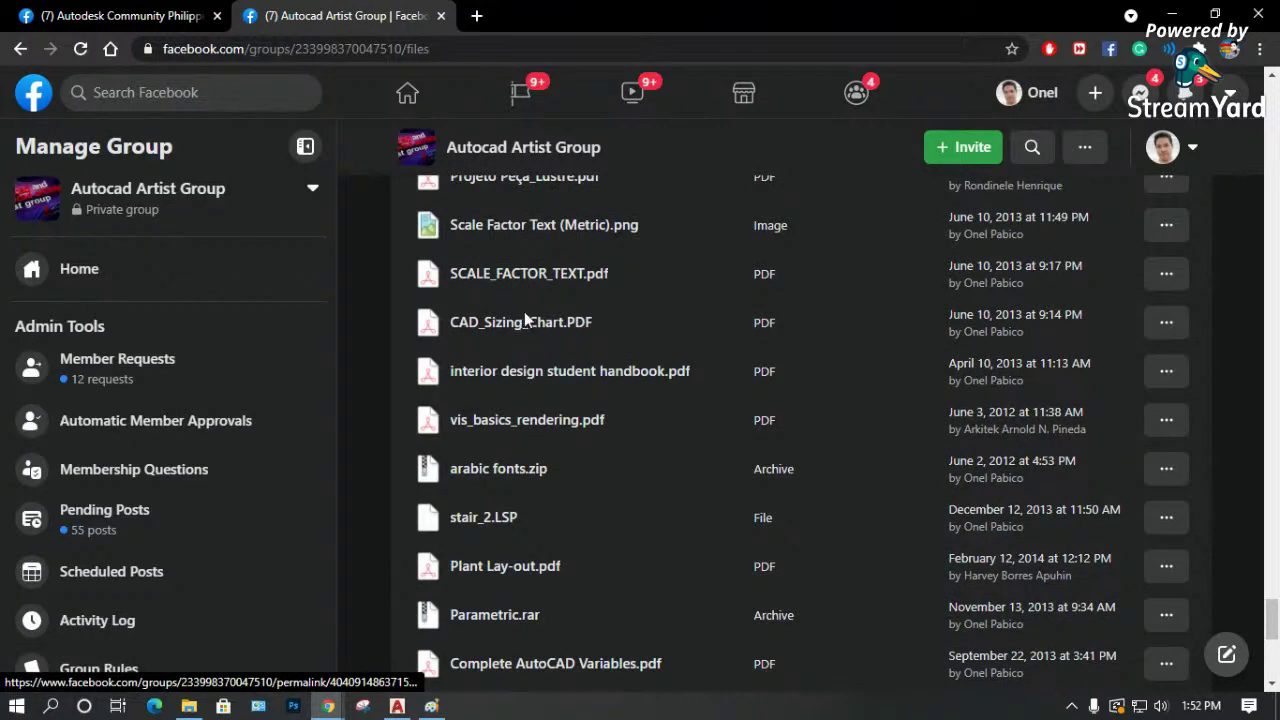
scroll(574, 400, down, 2)
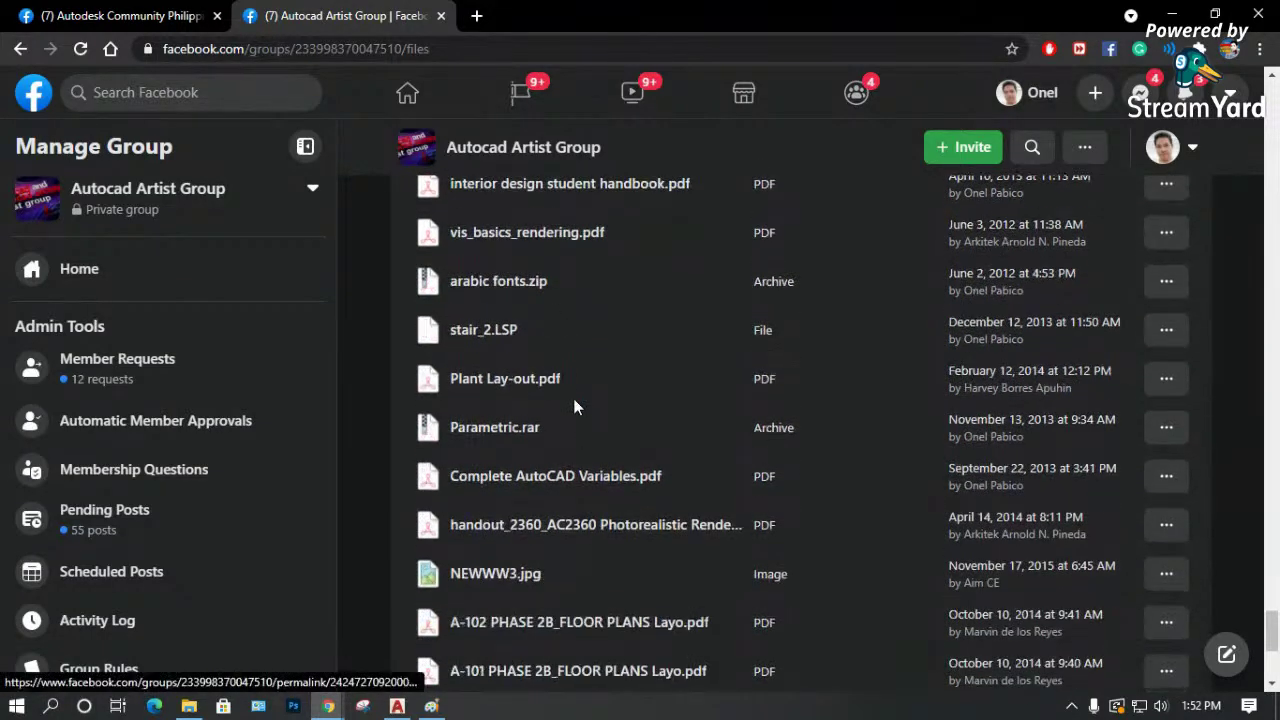
scroll(556, 318, down, 4)
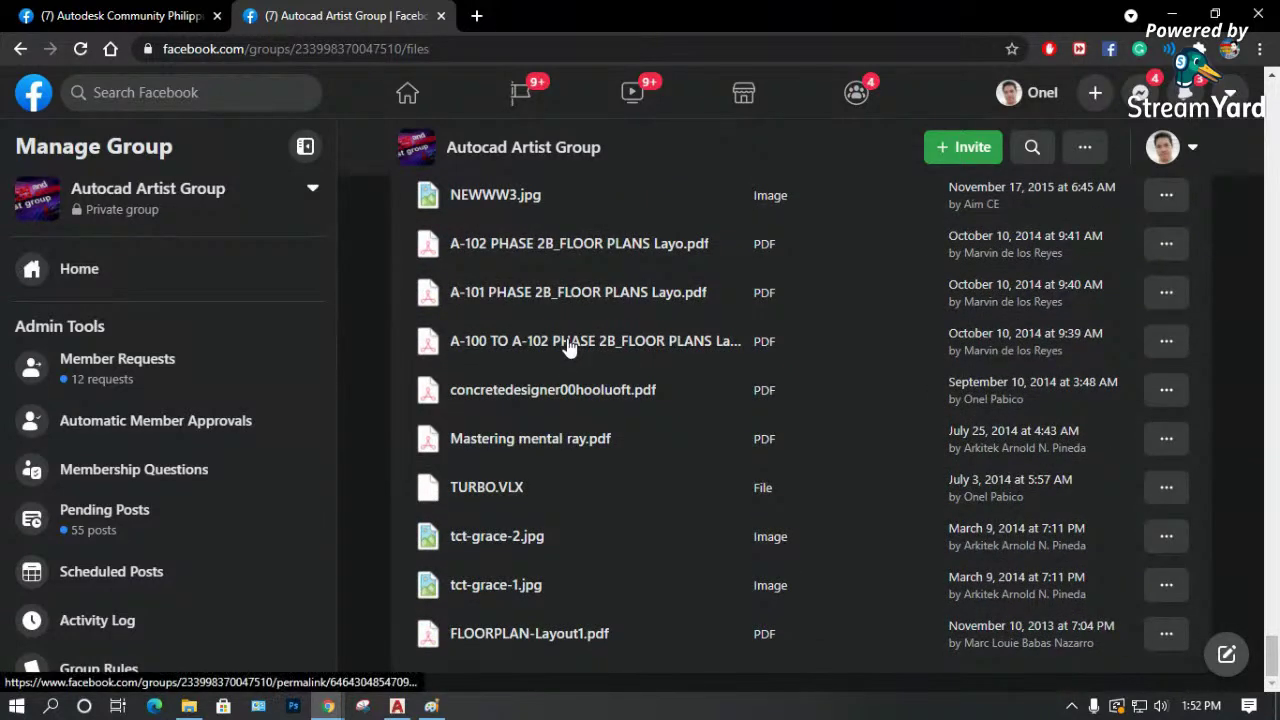
scroll(566, 350, up, 1)
scroll(567, 346, up, 8)
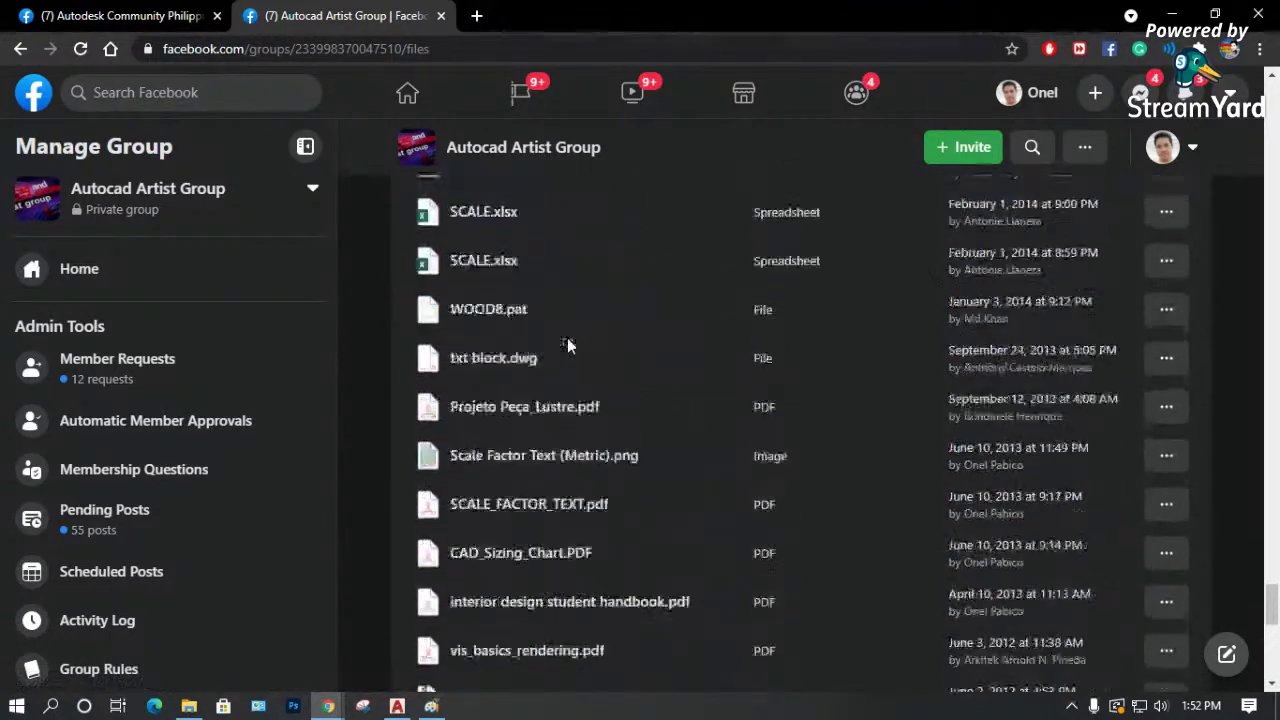
scroll(567, 342, up, 2)
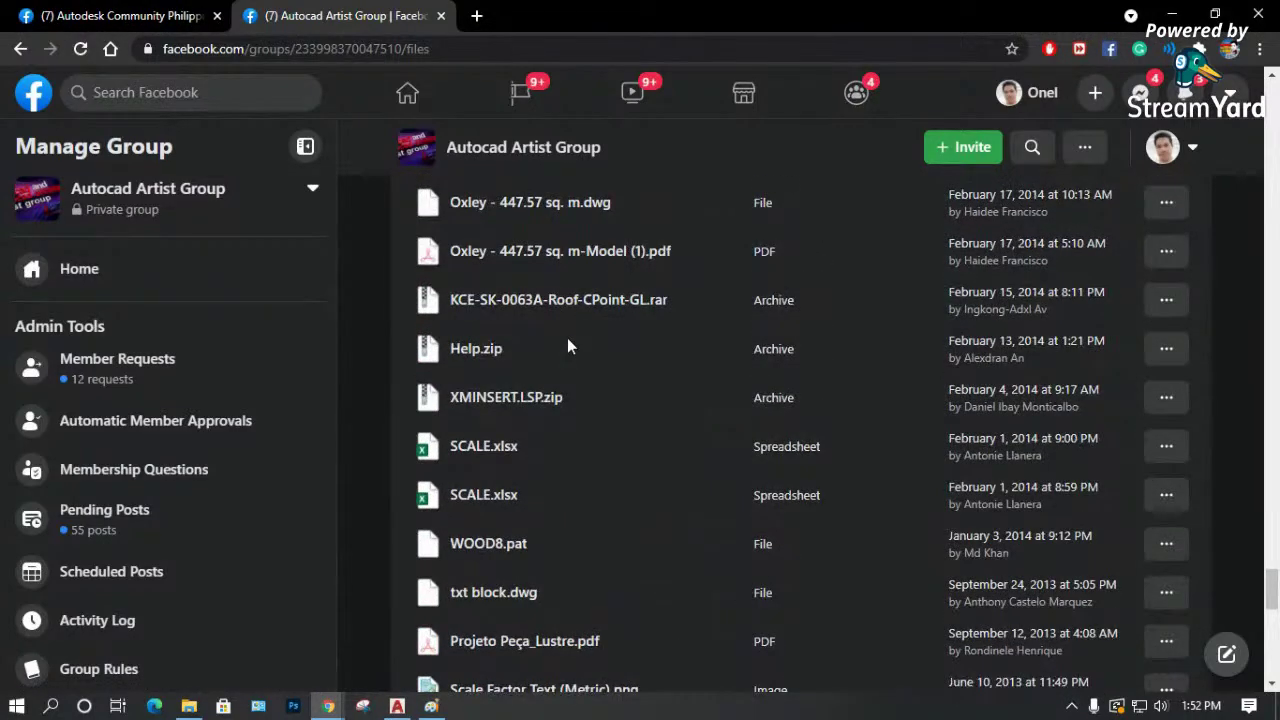
scroll(567, 342, up, 4)
scroll(556, 352, up, 3)
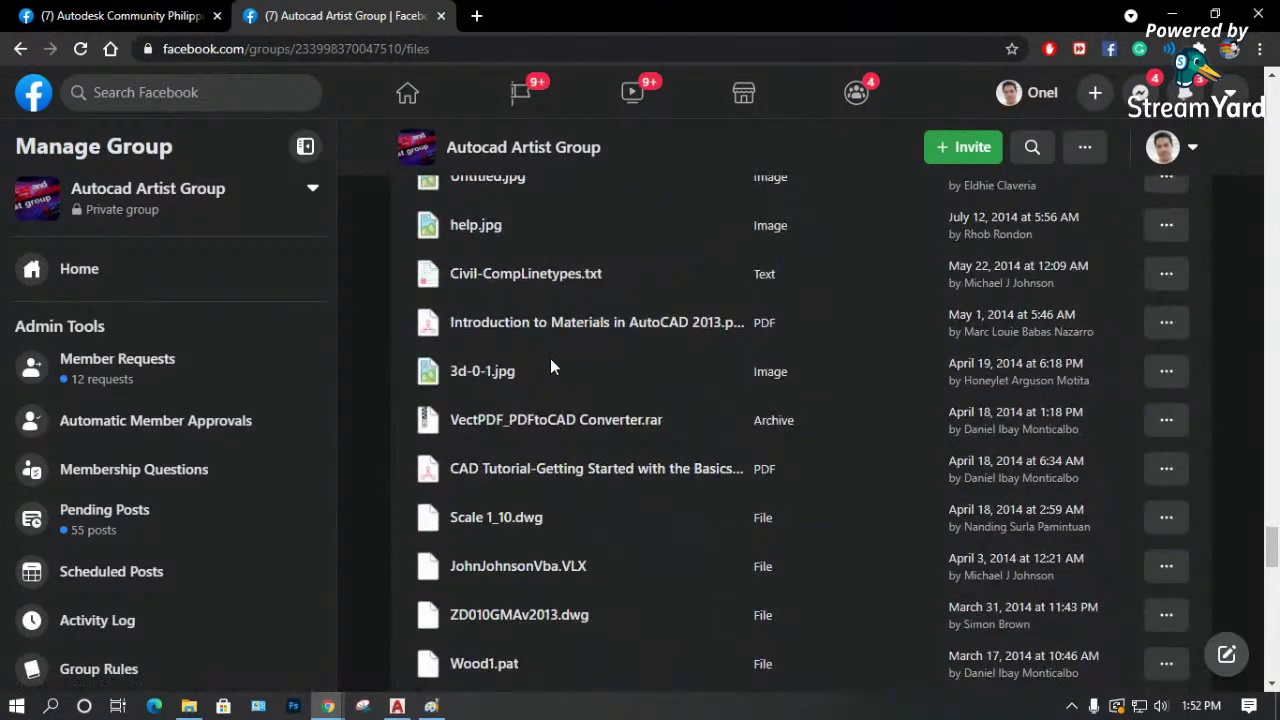
scroll(550, 360, up, 4)
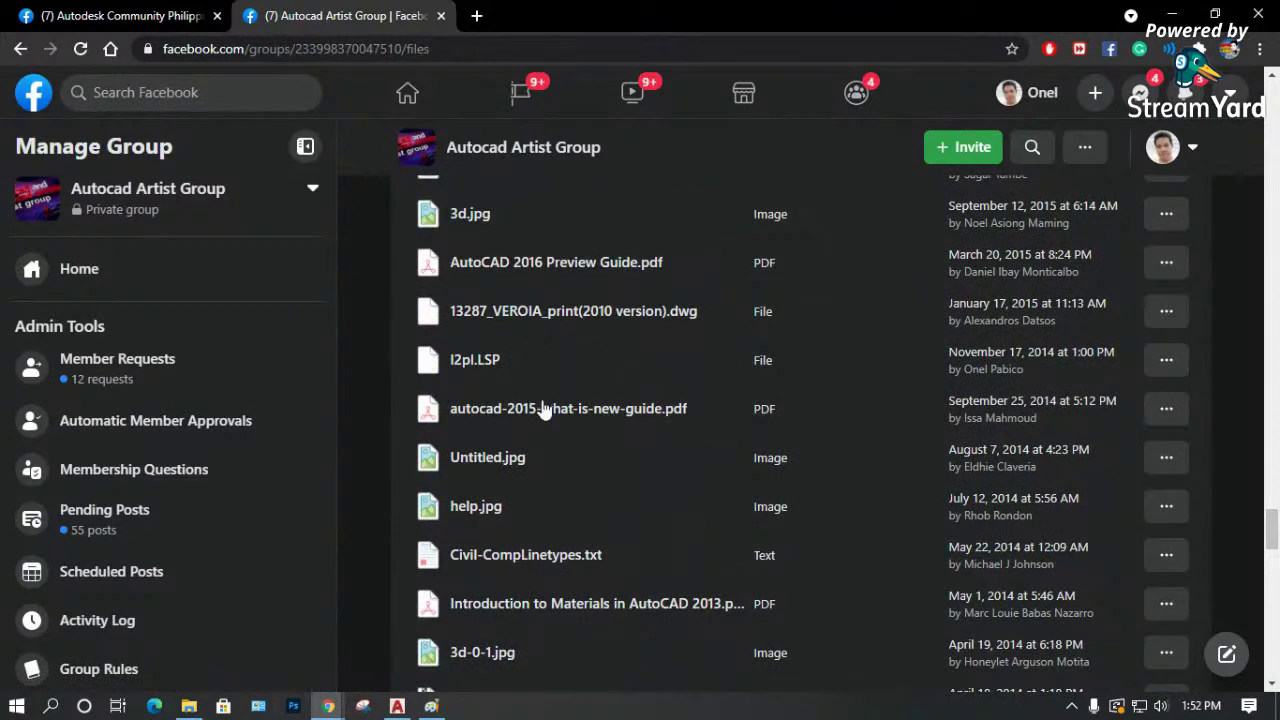
scroll(541, 400, up, 2)
scroll(542, 405, up, 1)
scroll(540, 403, up, 3)
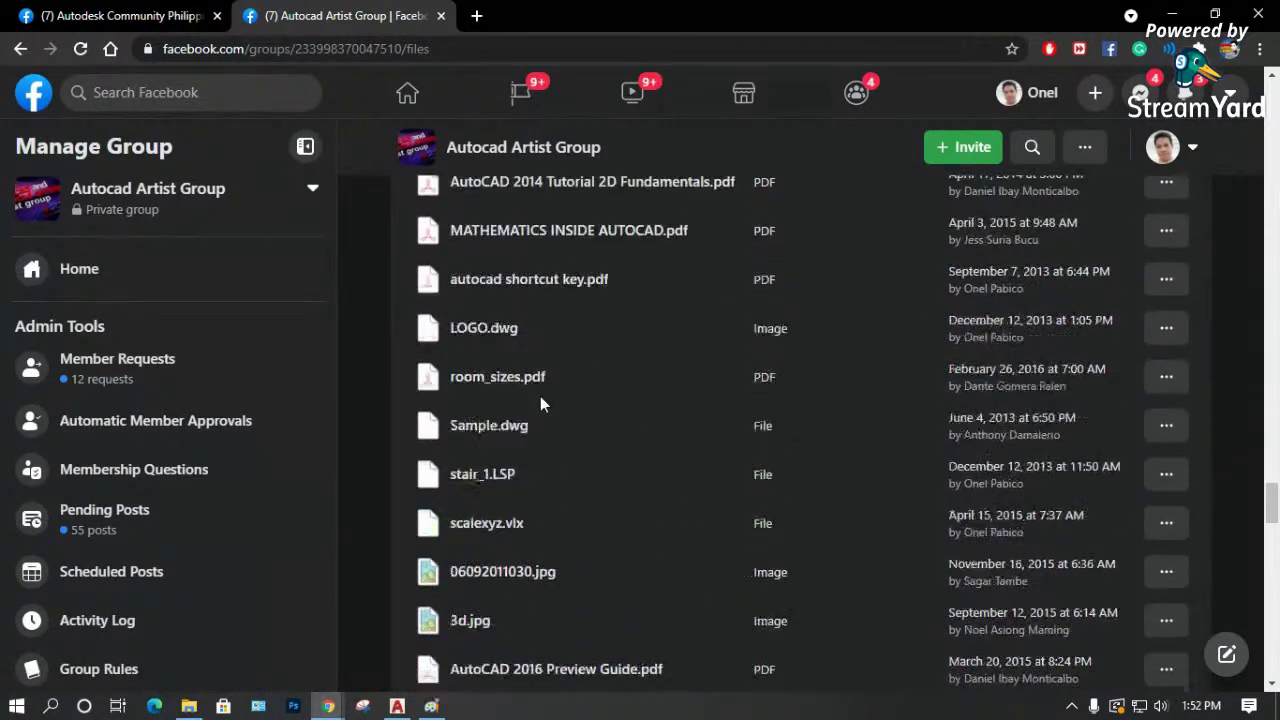
scroll(540, 403, up, 1)
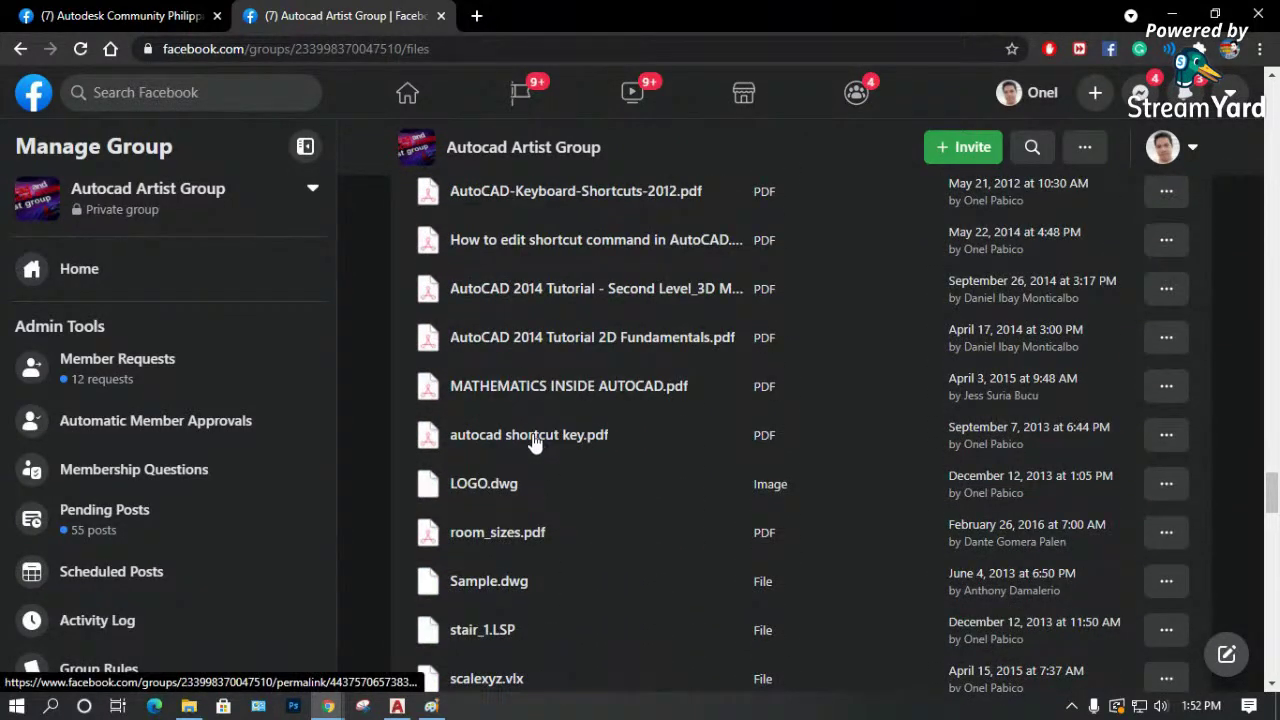
scroll(535, 443, up, 2)
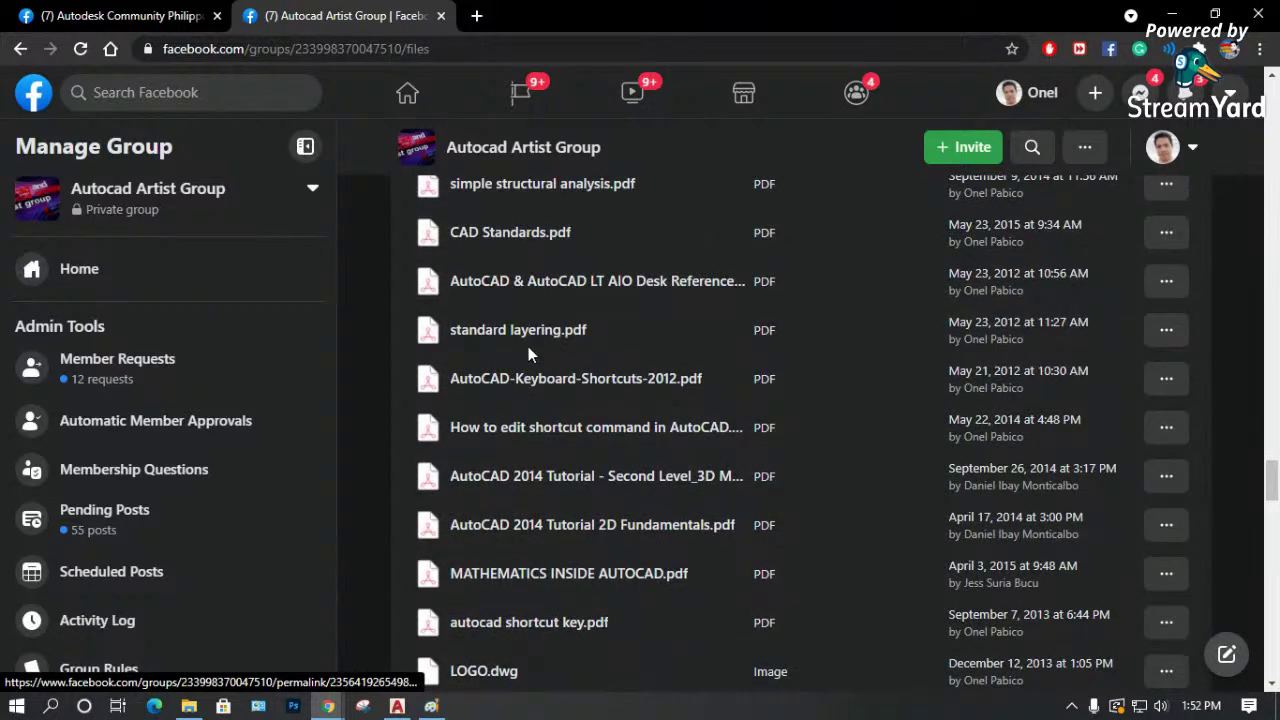
scroll(535, 382, up, 1)
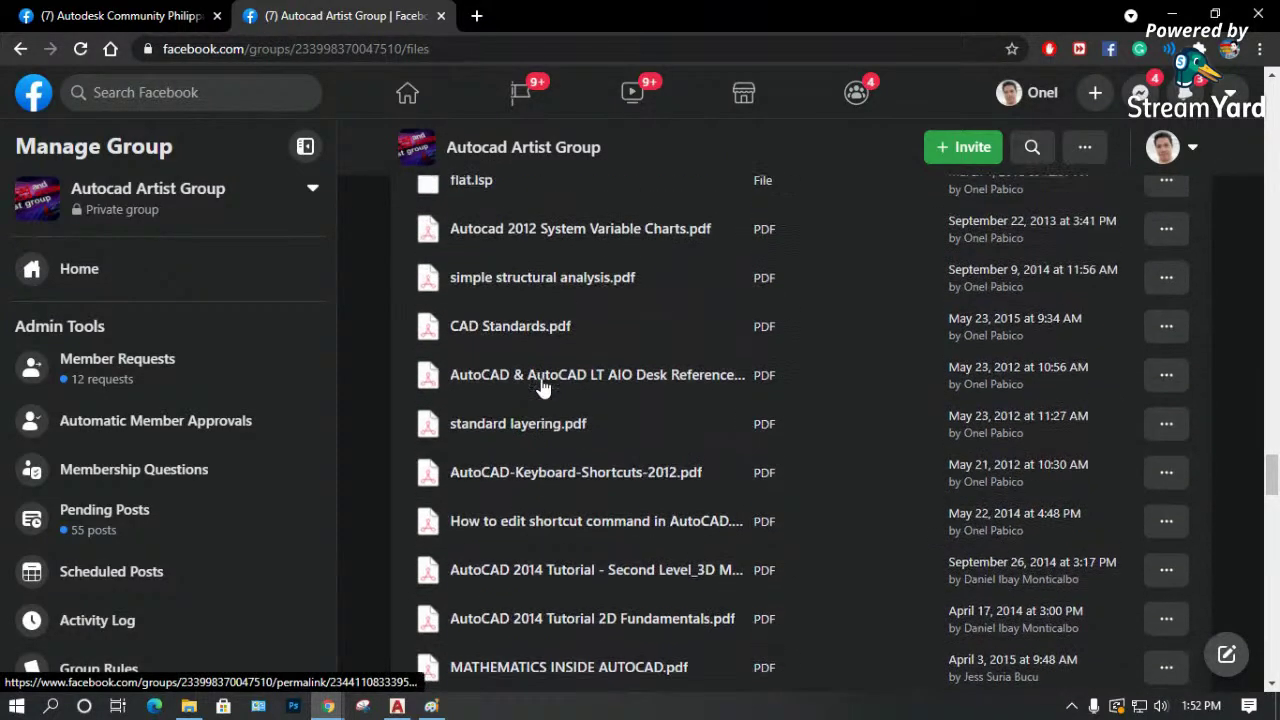
scroll(543, 388, up, 1)
scroll(550, 388, up, 1)
scroll(554, 389, up, 4)
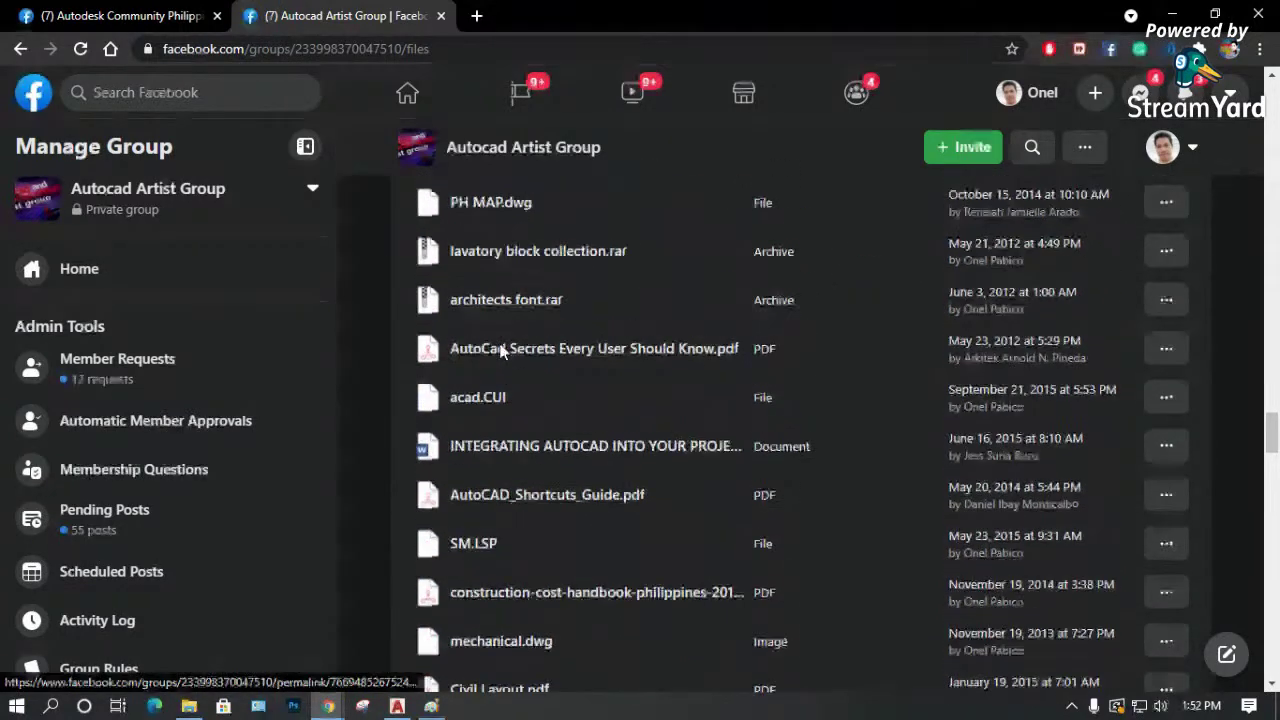
scroll(519, 371, up, 3)
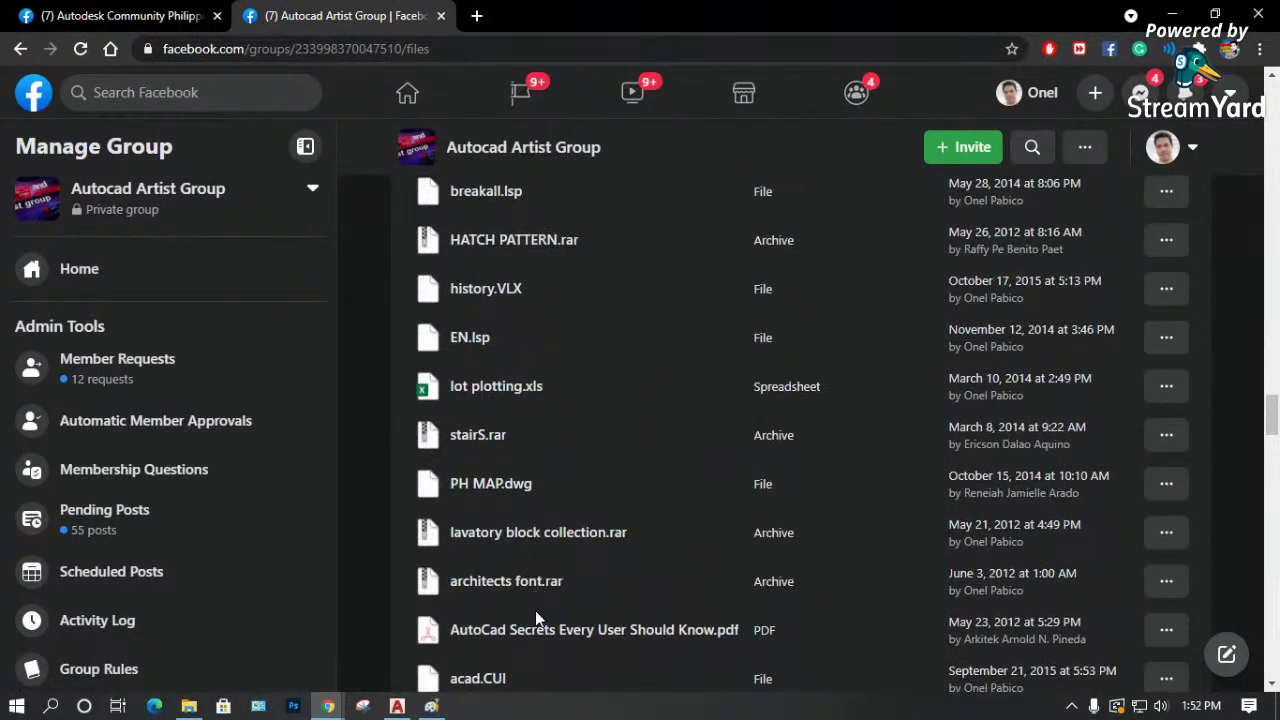
scroll(522, 413, up, 2)
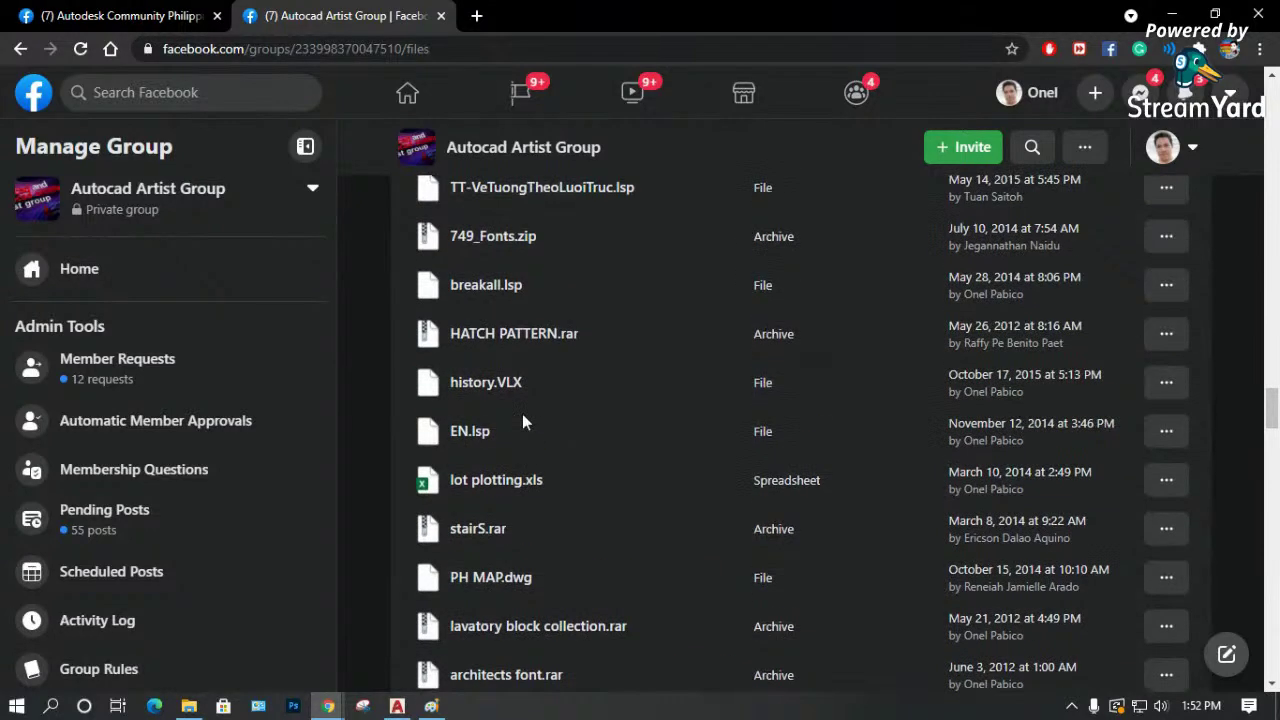
scroll(522, 418, up, 5)
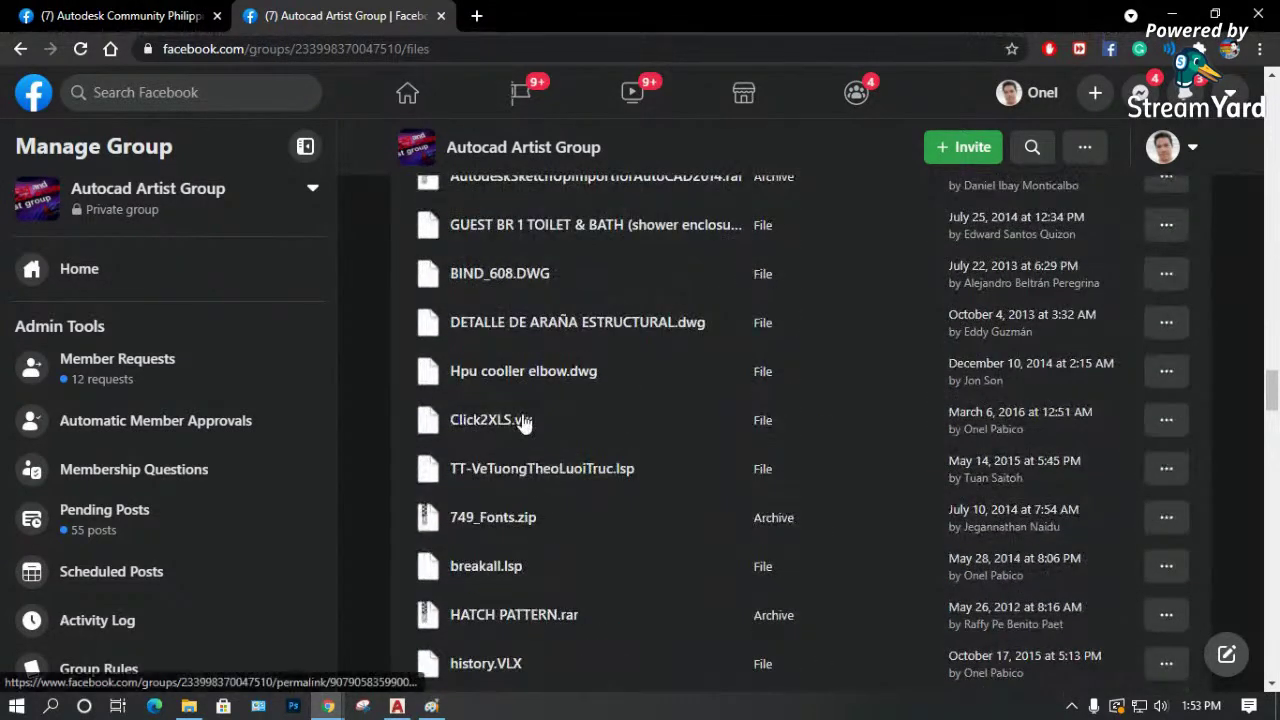
scroll(522, 423, up, 3)
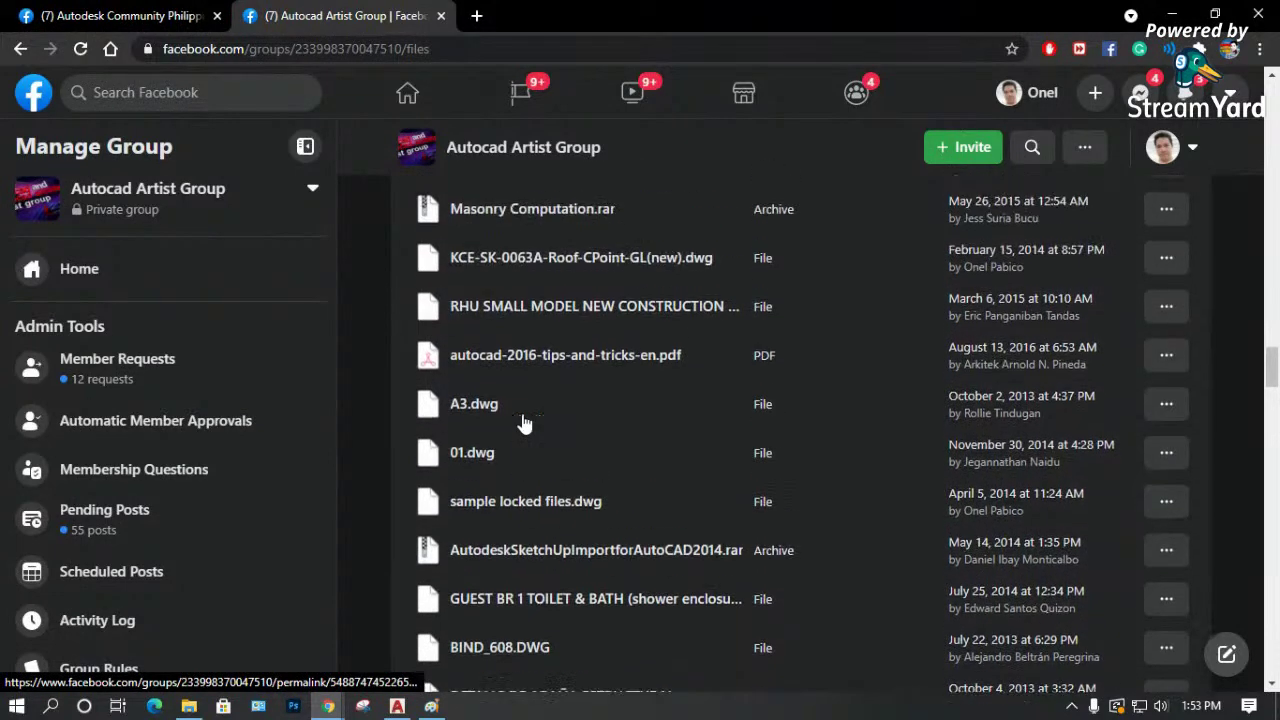
scroll(522, 422, up, 1)
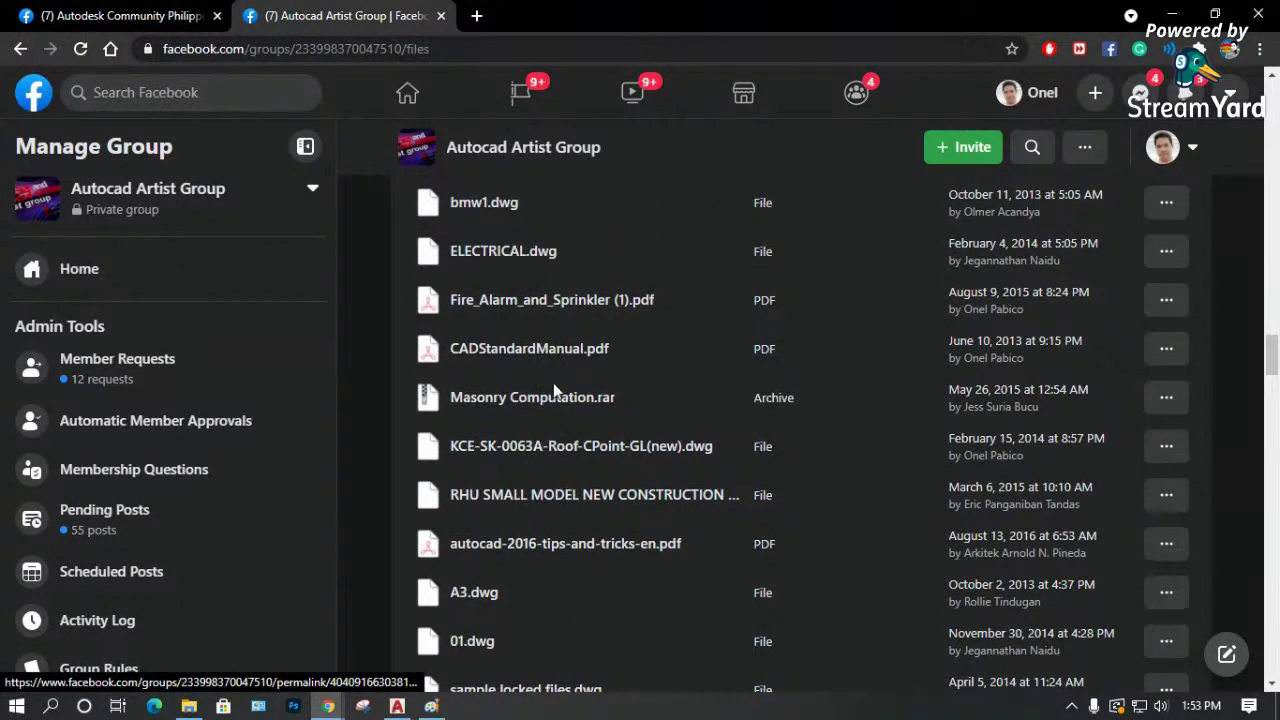
scroll(539, 428, up, 1)
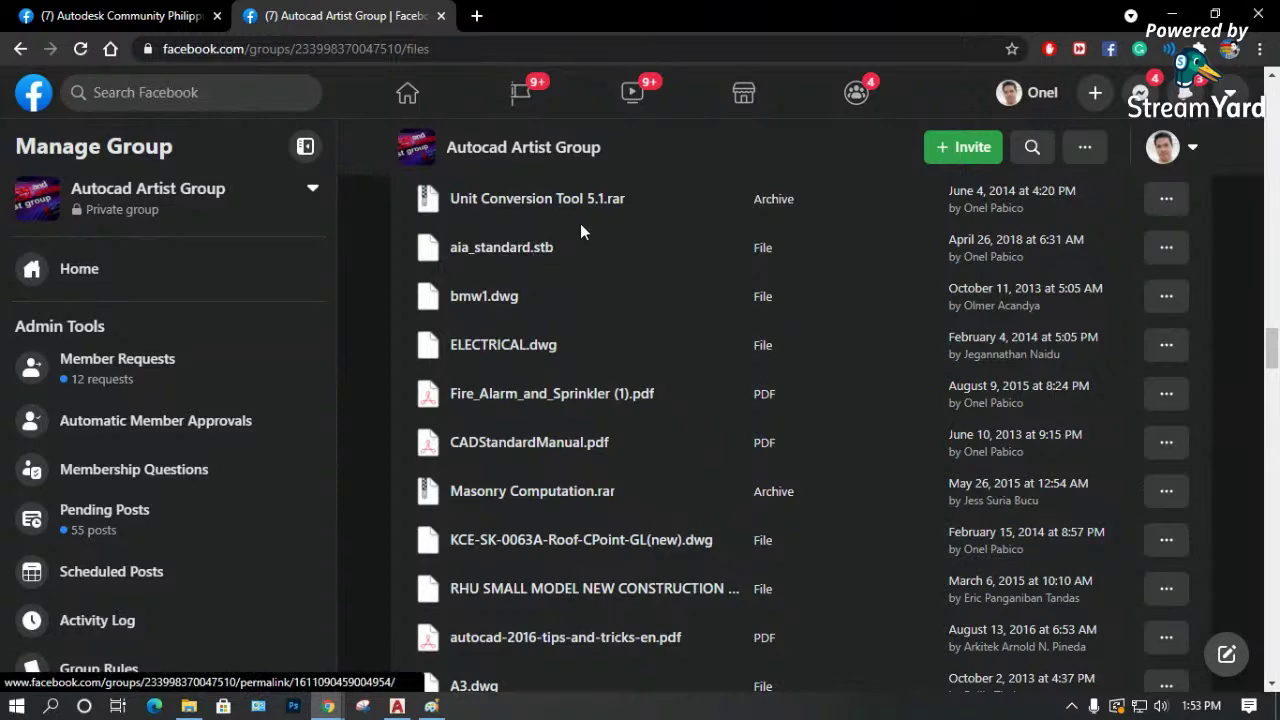
scroll(562, 260, up, 2)
scroll(567, 258, up, 1)
scroll(569, 257, up, 1)
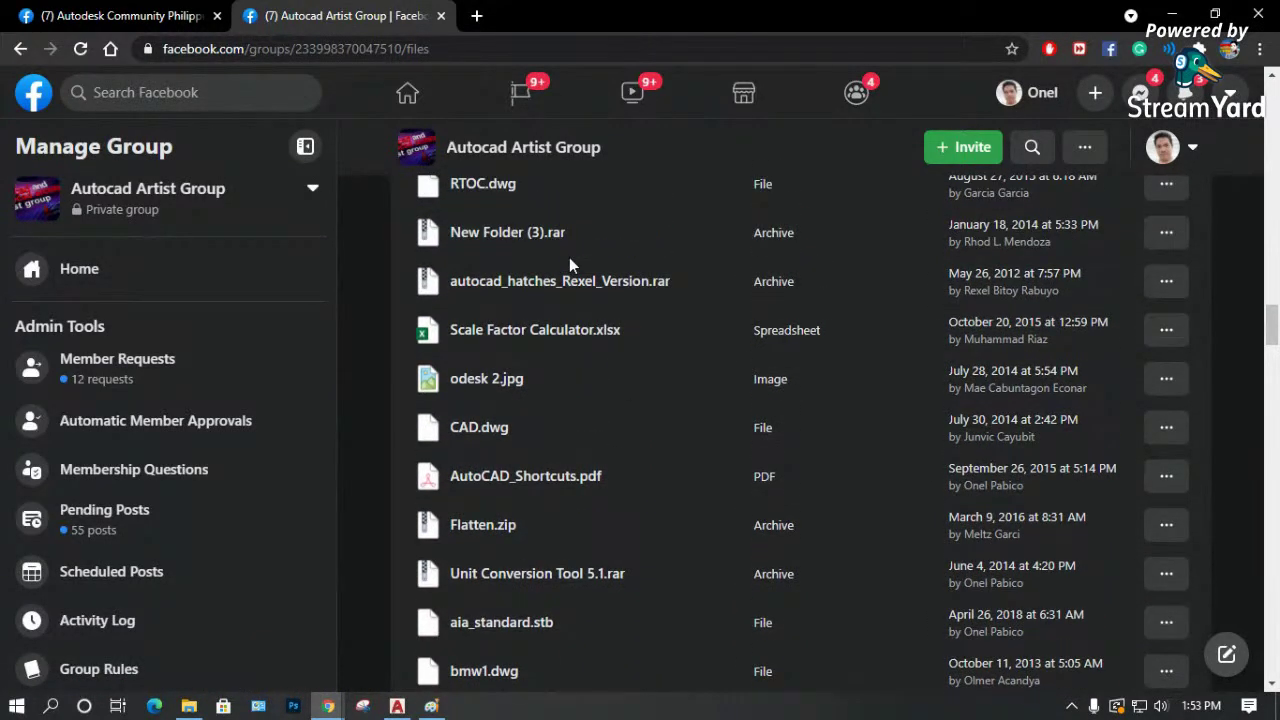
scroll(569, 257, up, 4)
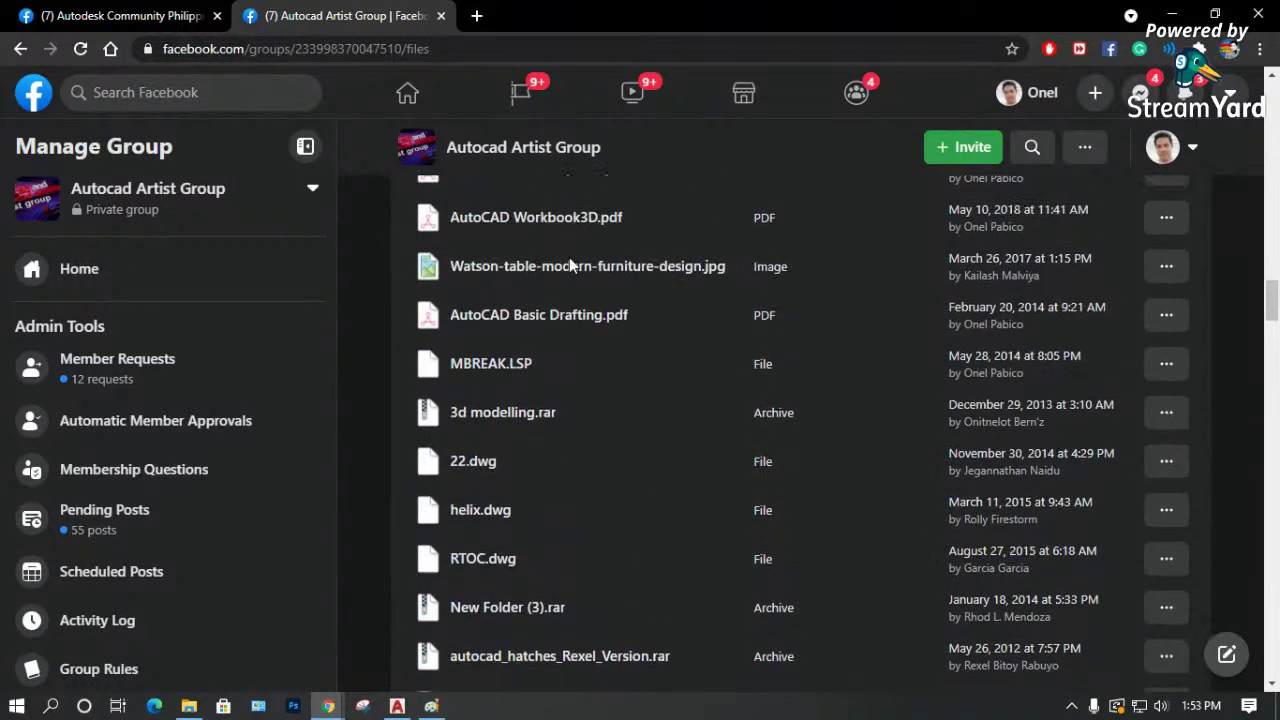
scroll(569, 257, down, 5)
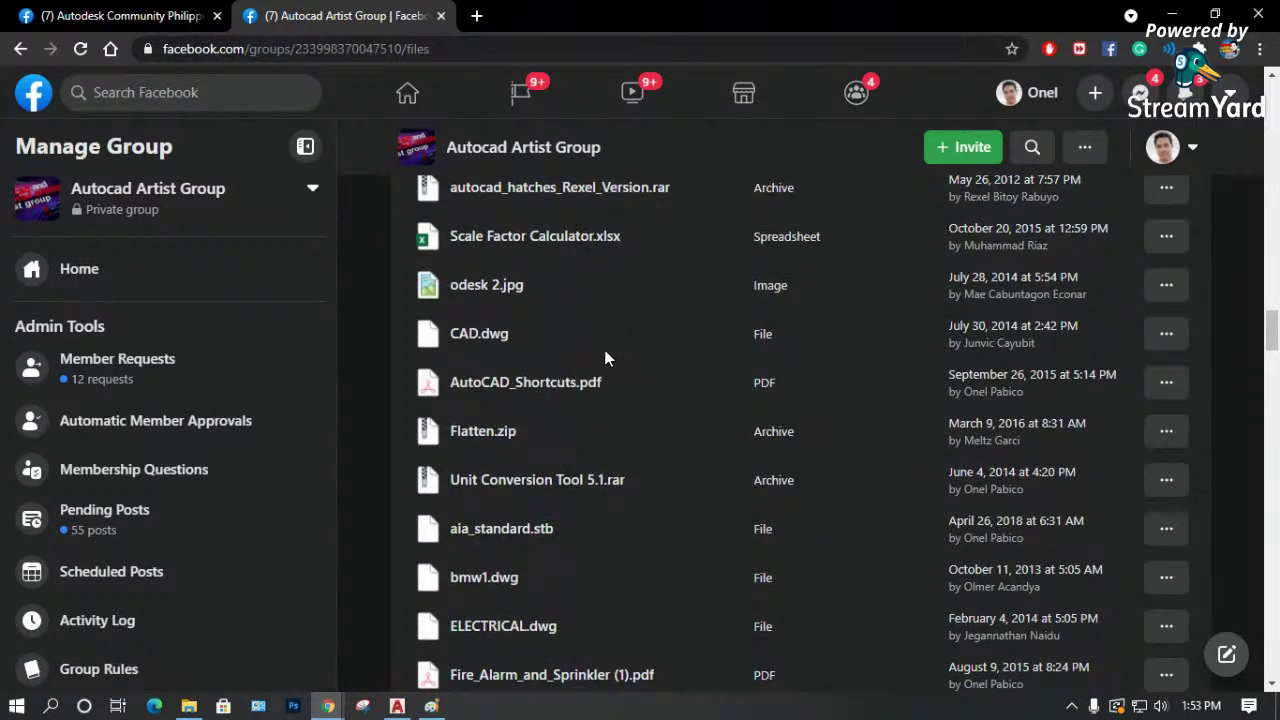
scroll(600, 368, down, 2)
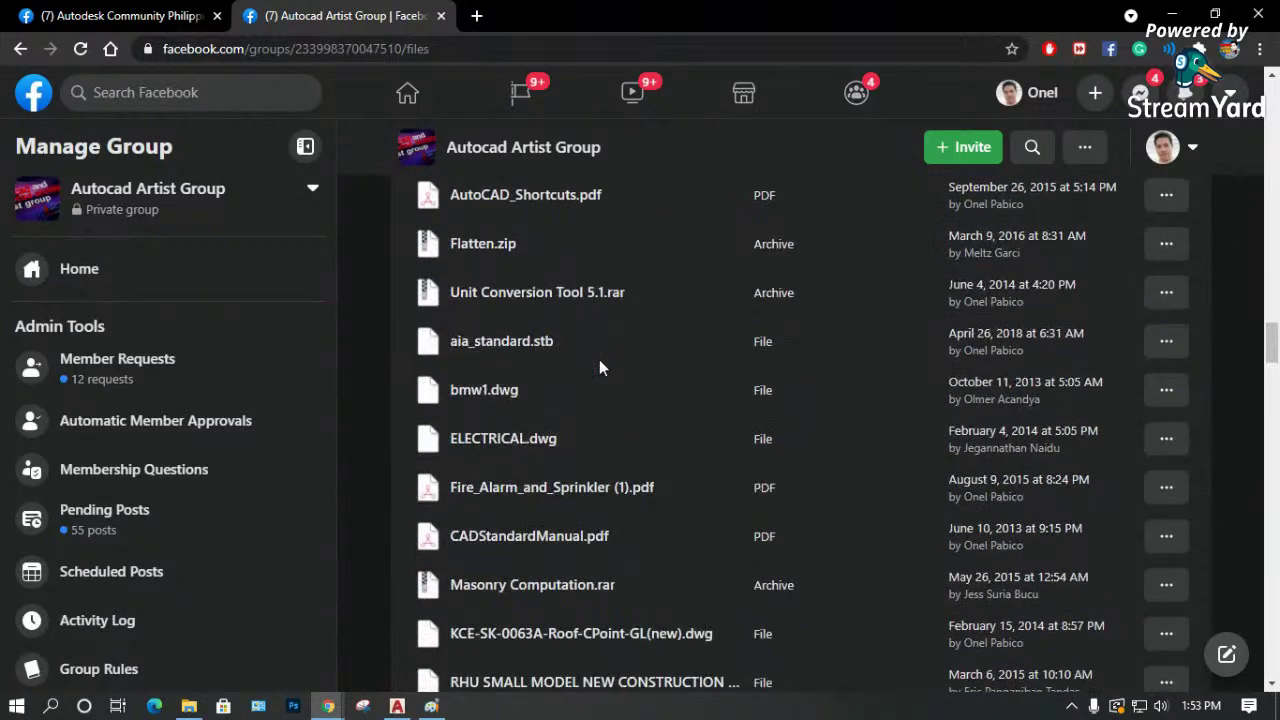
Search the group for 'a', return to Files, and check the Downloads folder.
click(1031, 148)
text(aia)
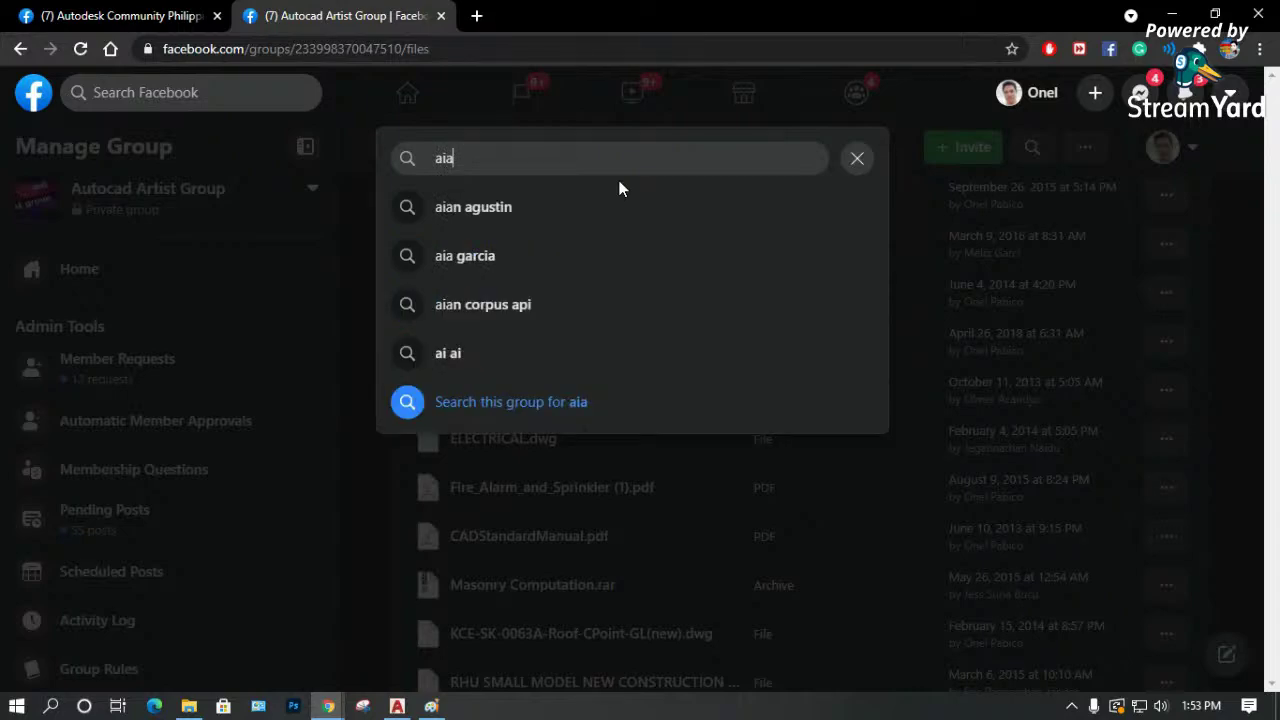
key(Return)
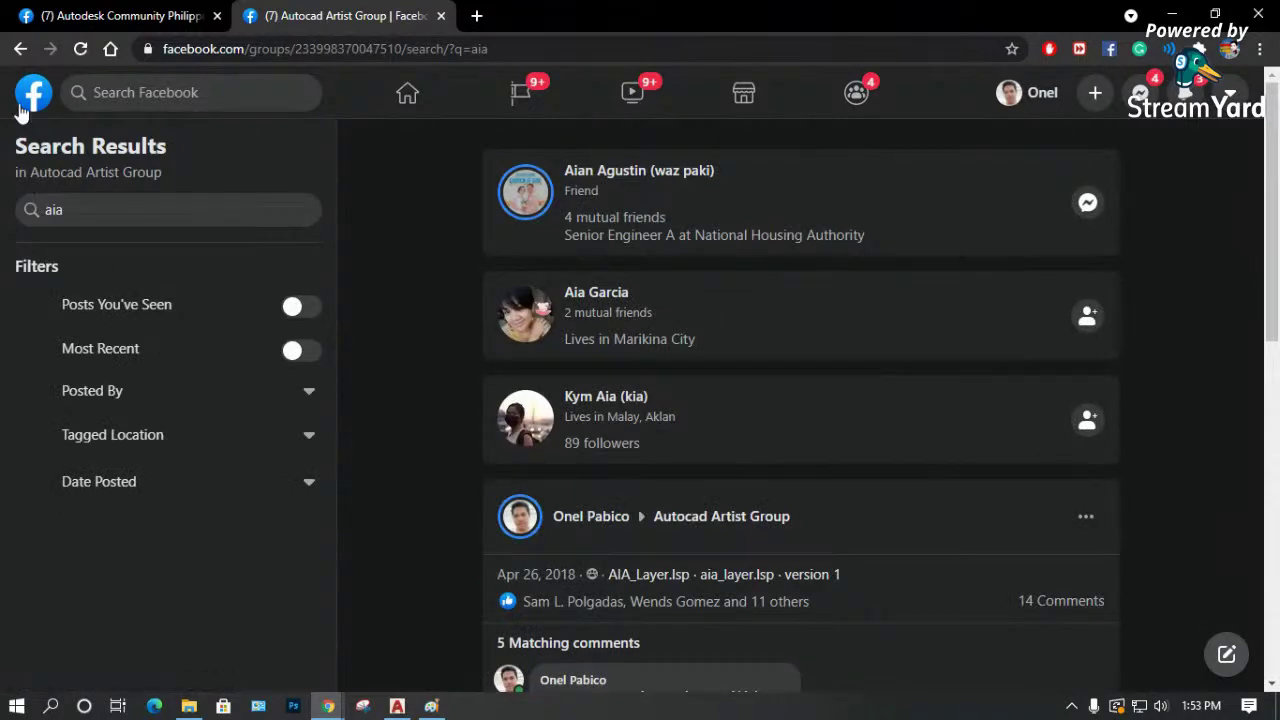
click(20, 49)
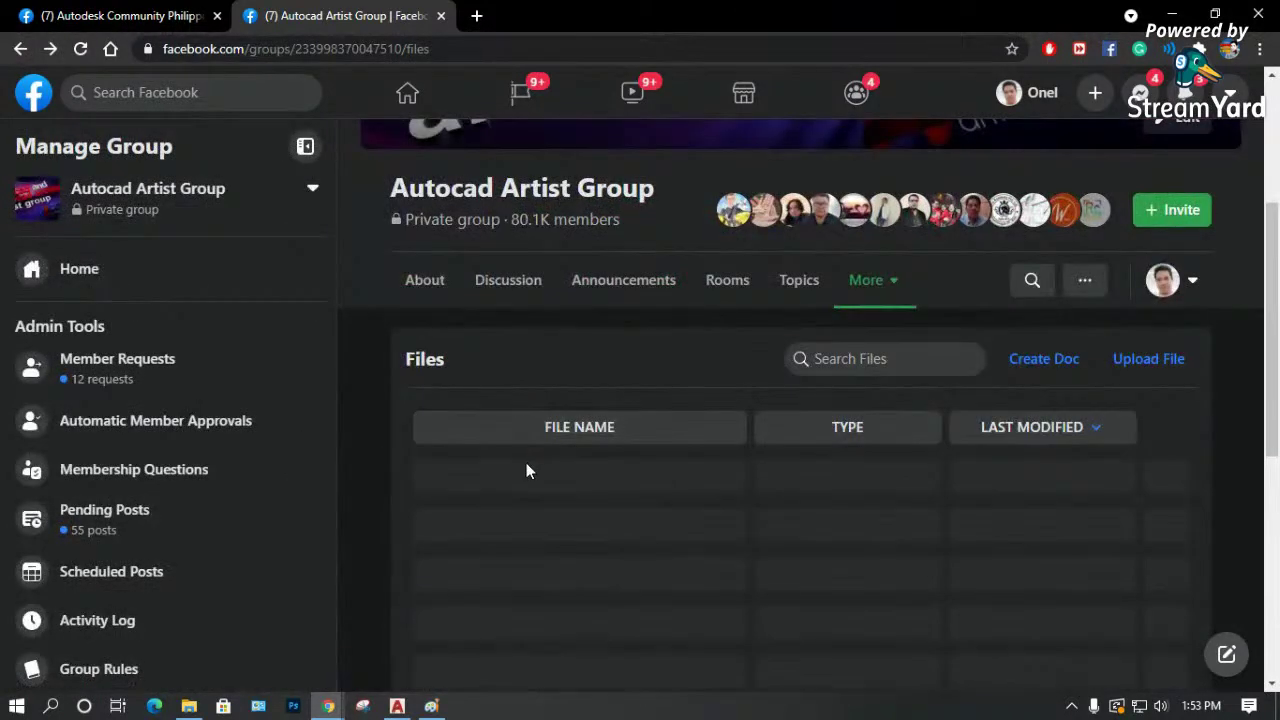
scroll(530, 528, down, 3)
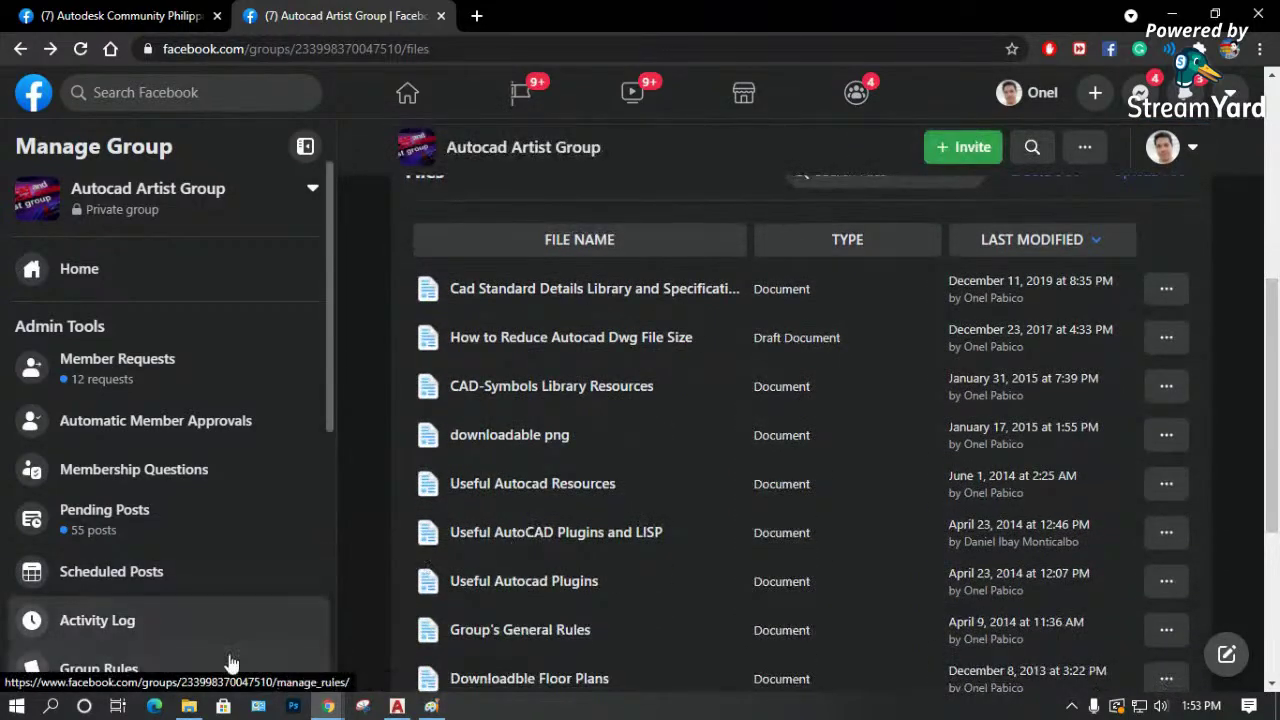
click(188, 706)
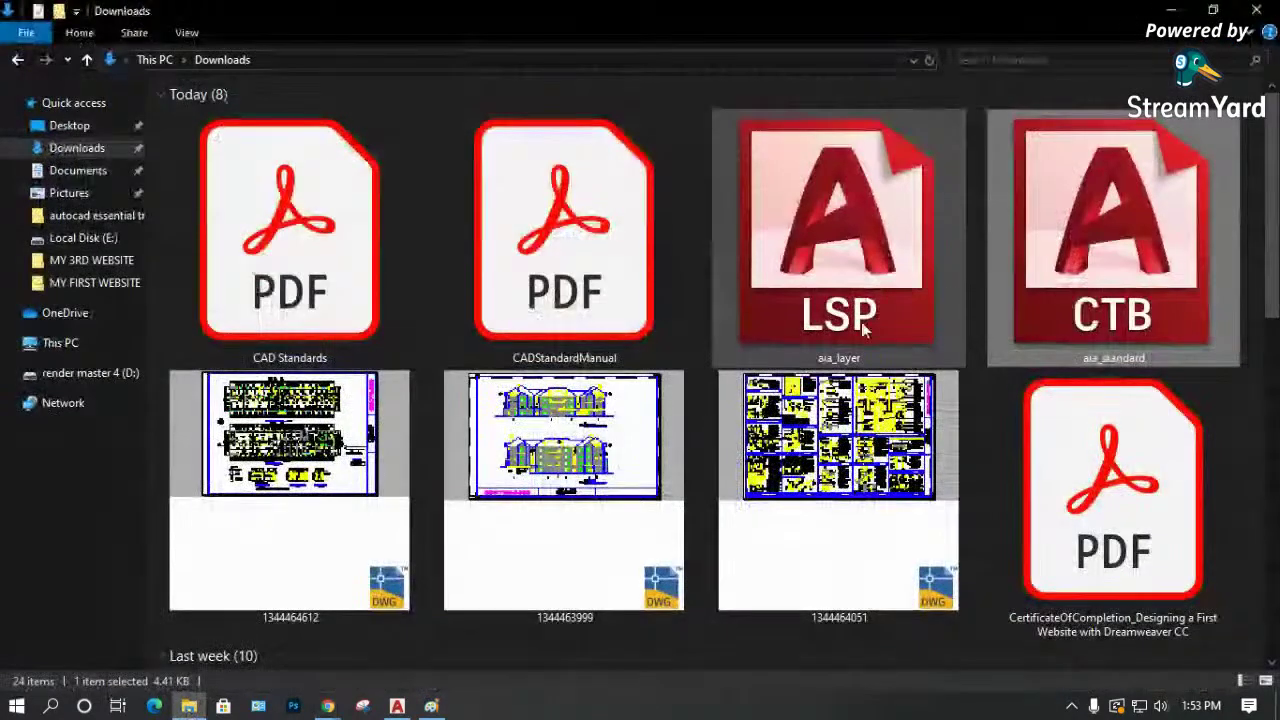
click(1168, 12)
Scroll to aia_layer.lsp in the Files list and download it.
scroll(632, 438, down, 5)
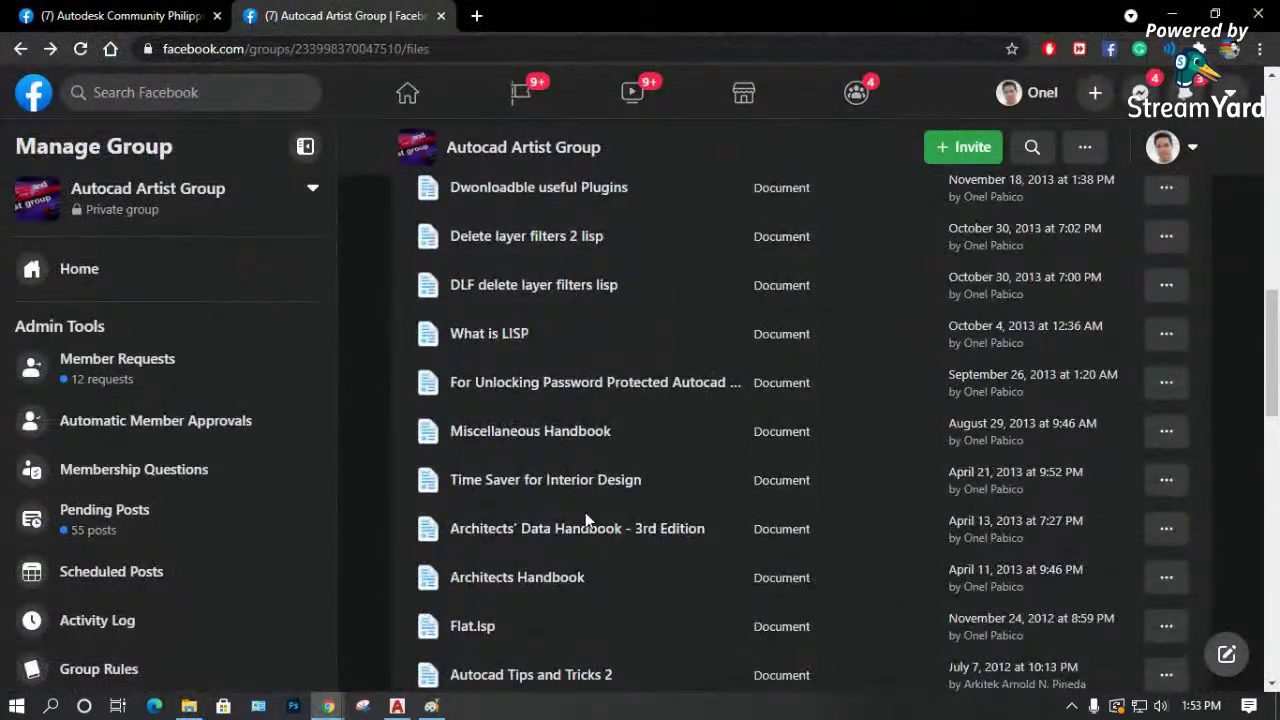
scroll(585, 520, down, 2)
scroll(585, 518, down, 3)
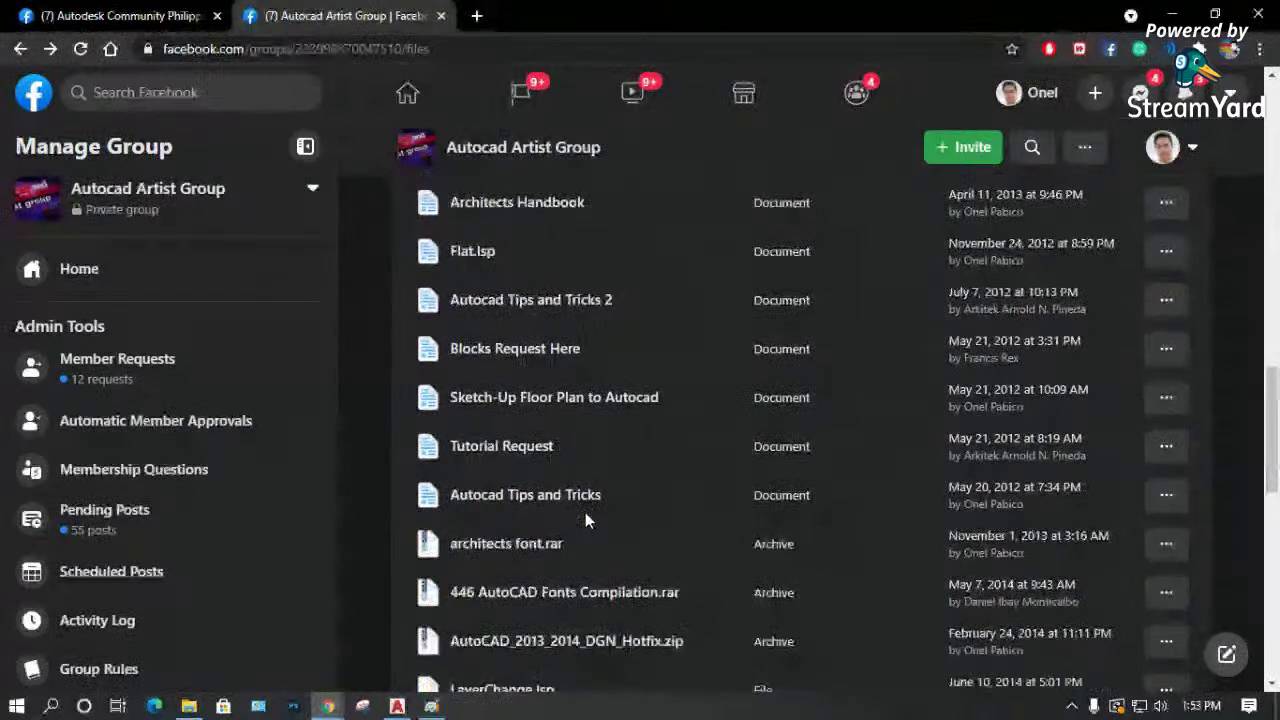
scroll(584, 515, down, 1)
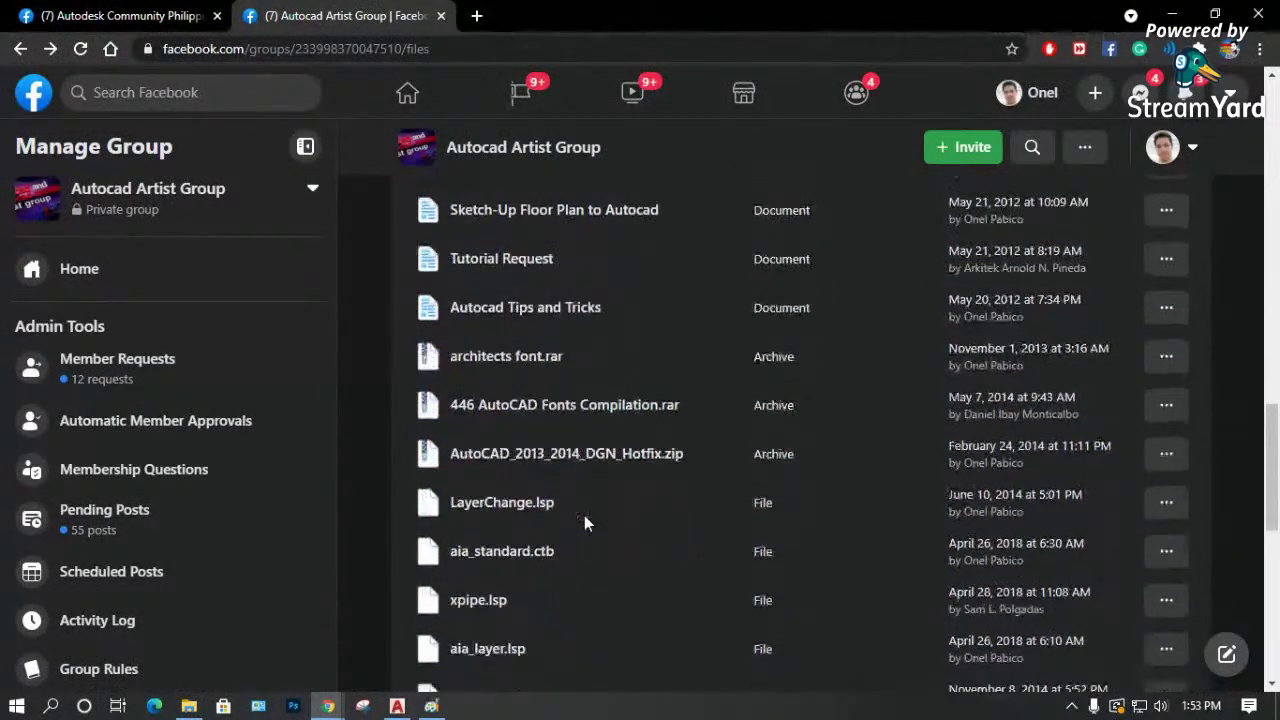
scroll(558, 548, down, 1)
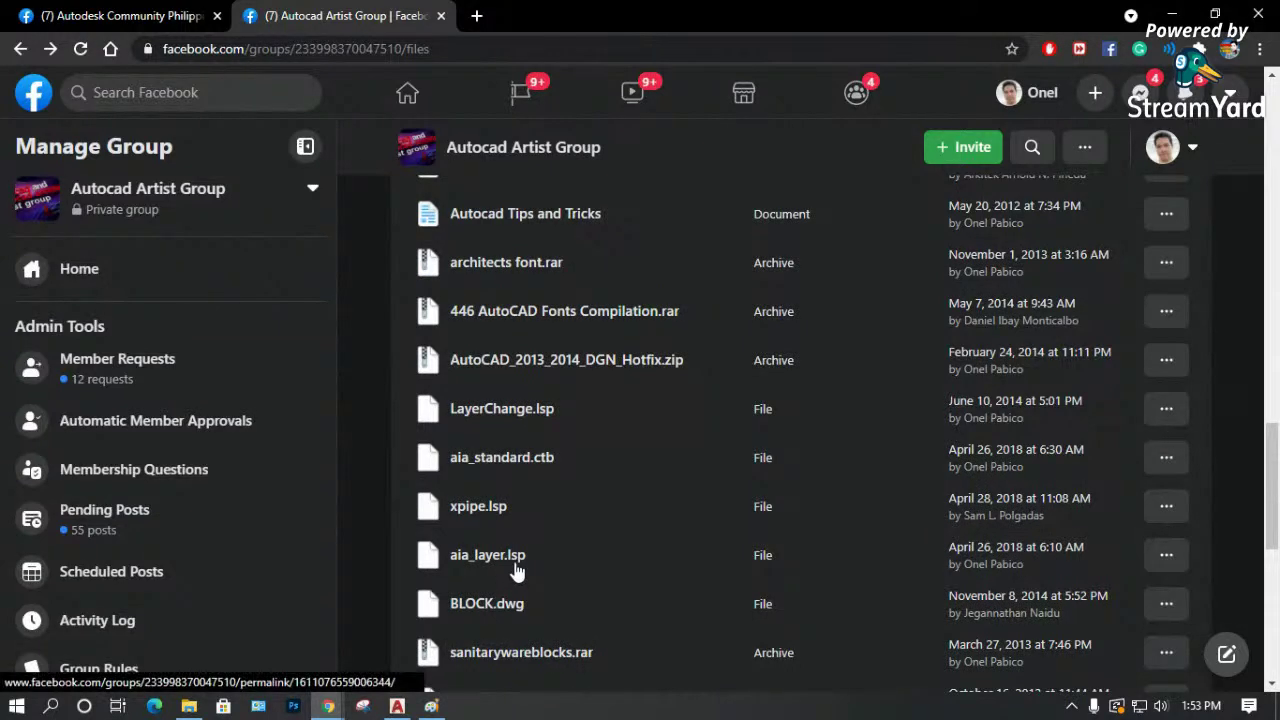
click(1166, 556)
click(979, 594)
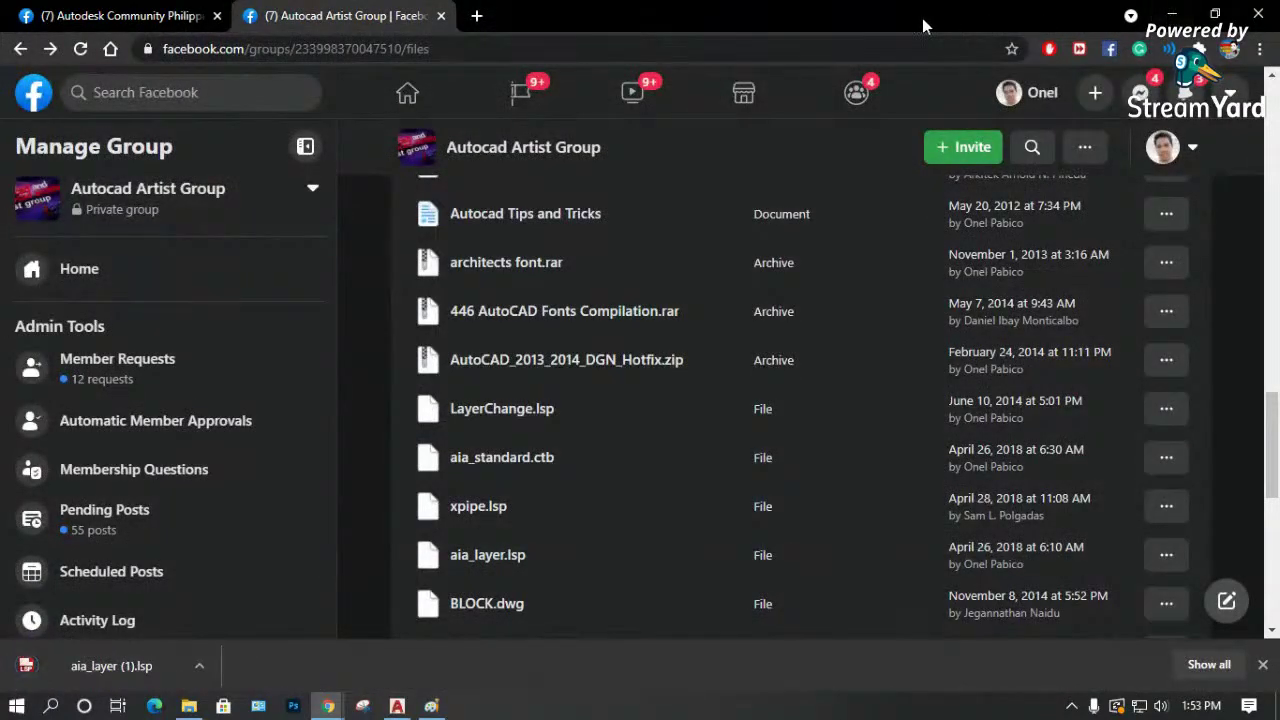
click(1172, 16)
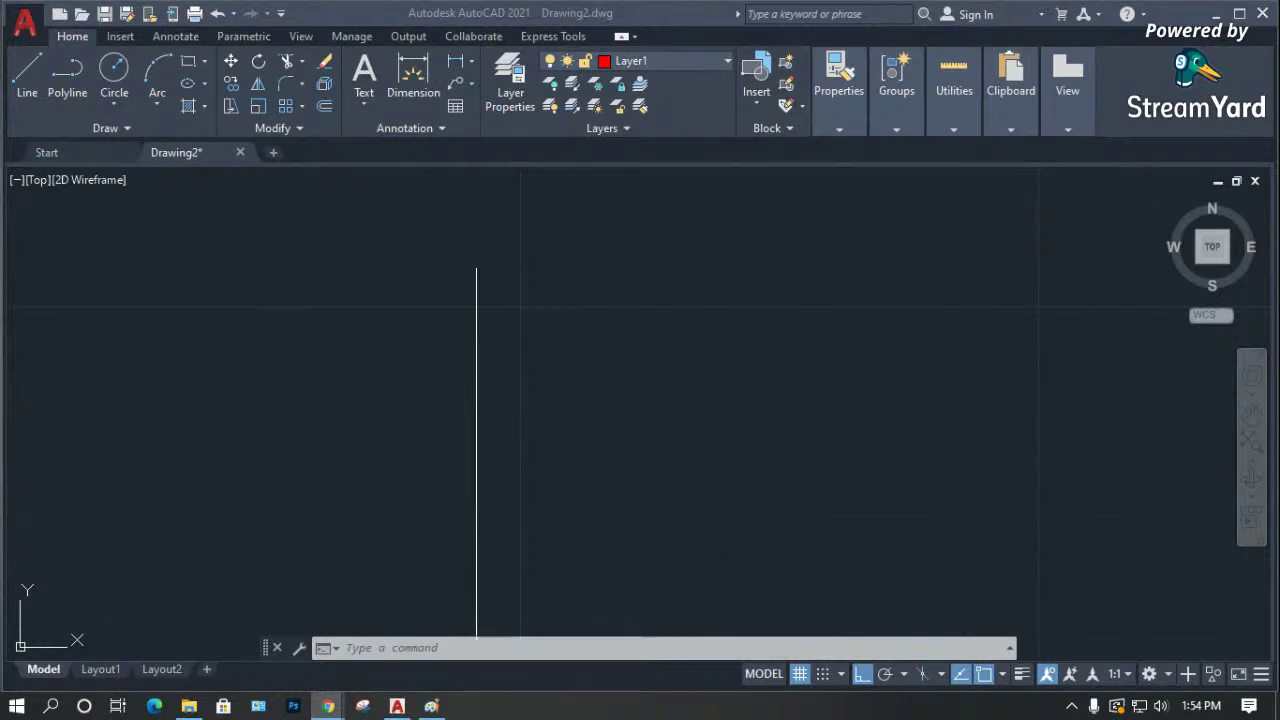
Close Drawing2 without saving, start blank Drawing3, and show Downloads in File Explorer.
click(383, 346)
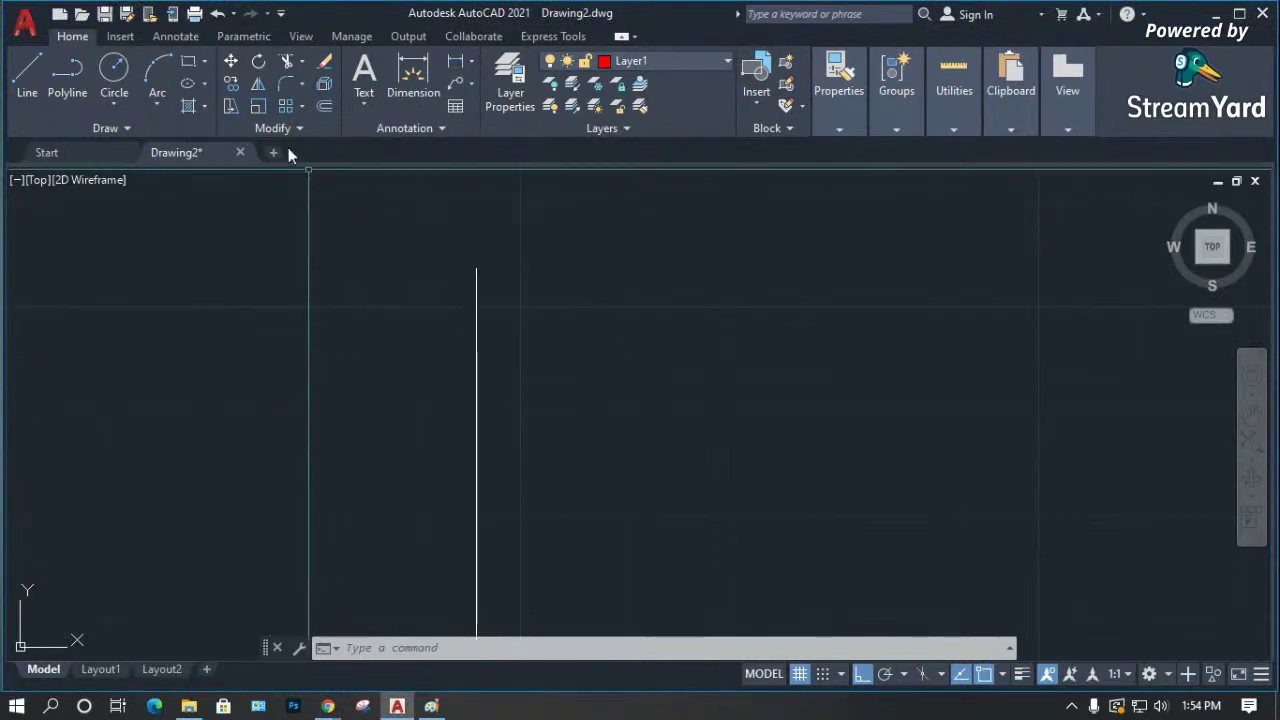
click(240, 152)
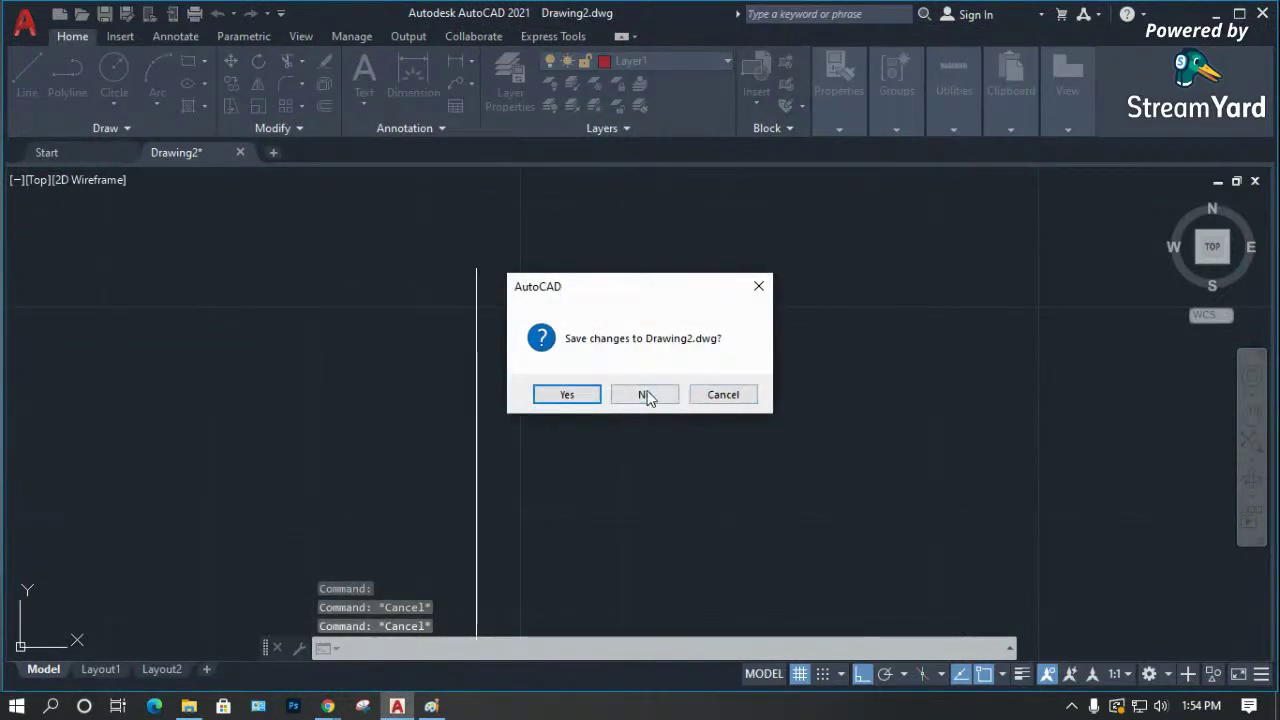
click(646, 395)
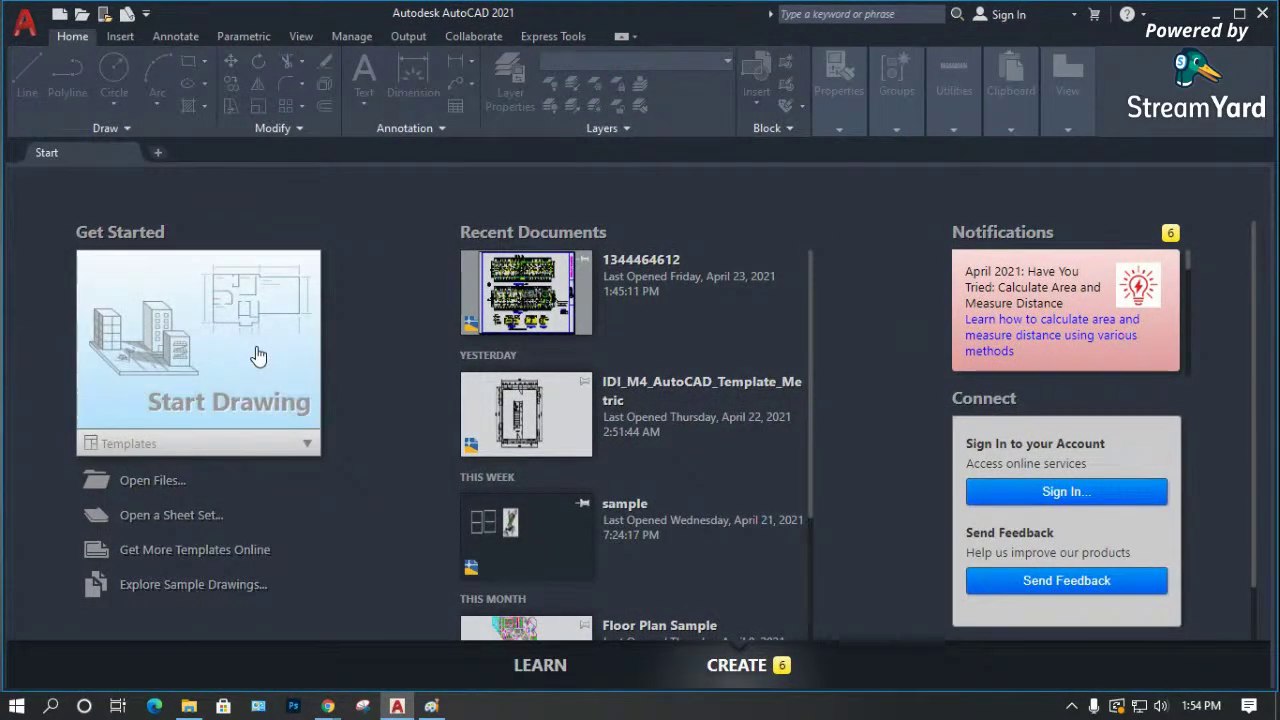
click(258, 355)
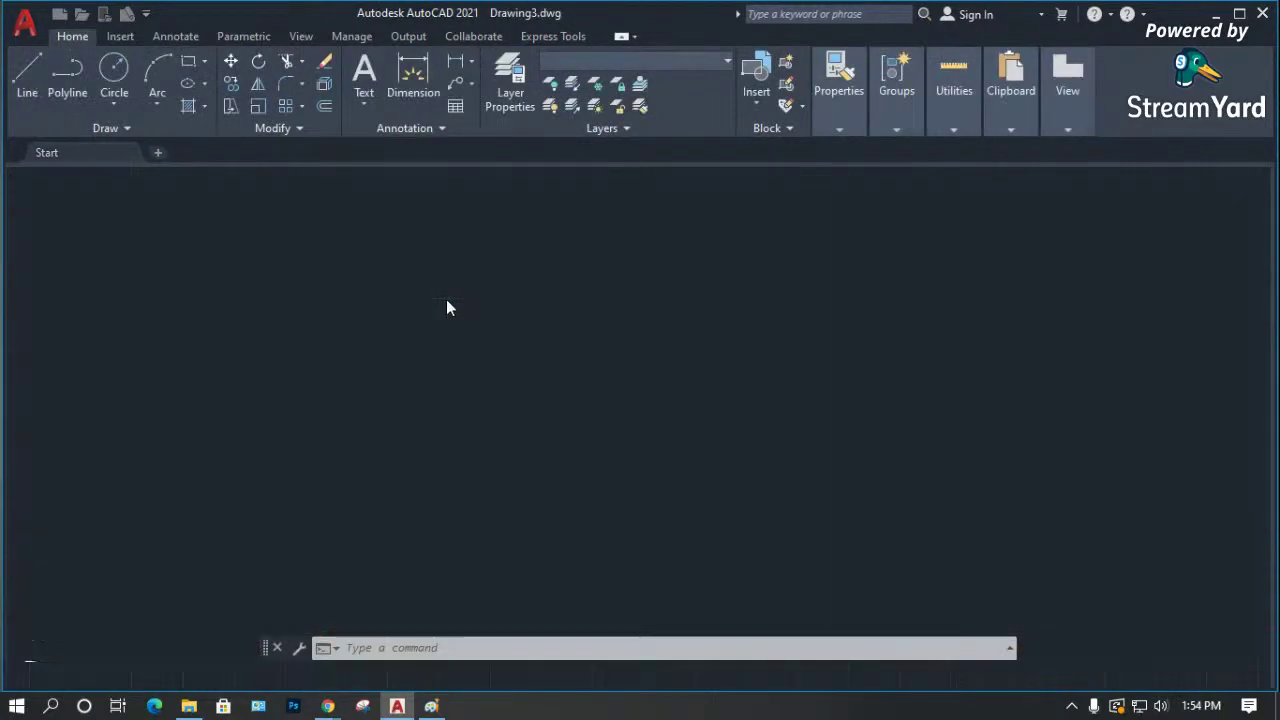
click(188, 706)
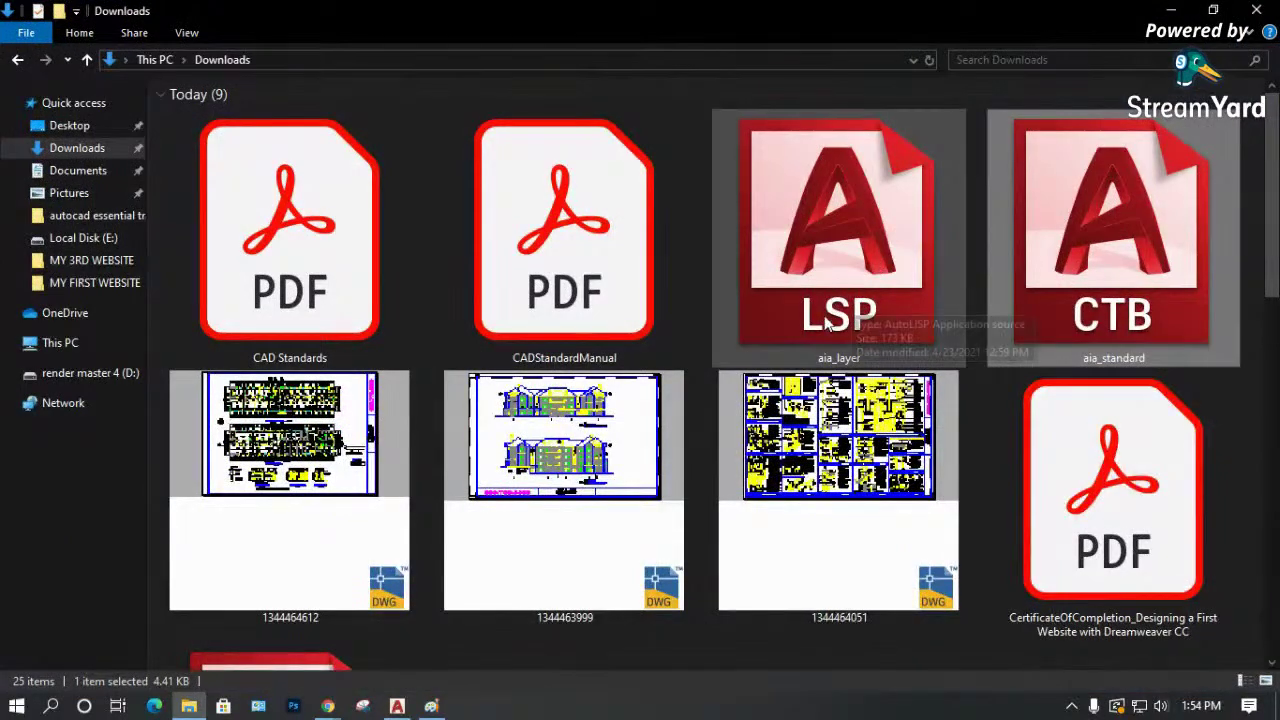
Load aia_layer.lsp from the Downloads folder via APPLOAD into Drawing3.
key(alt+Tab)
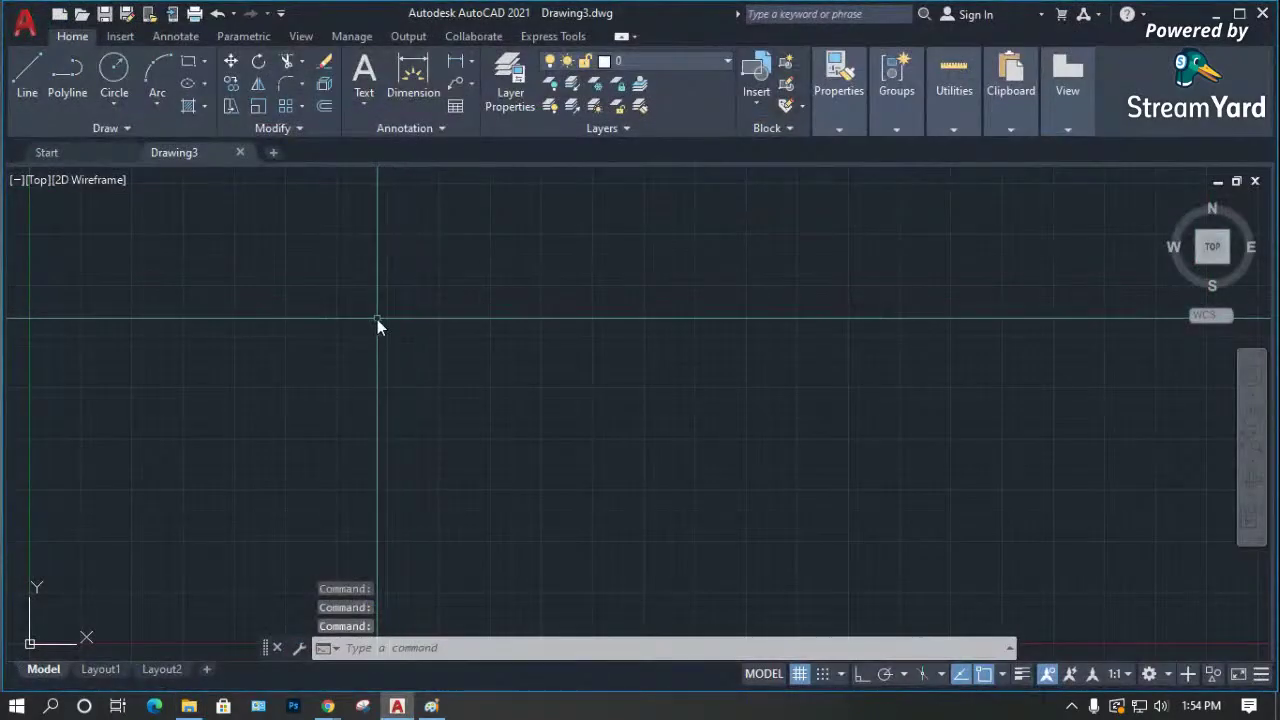
text(a)
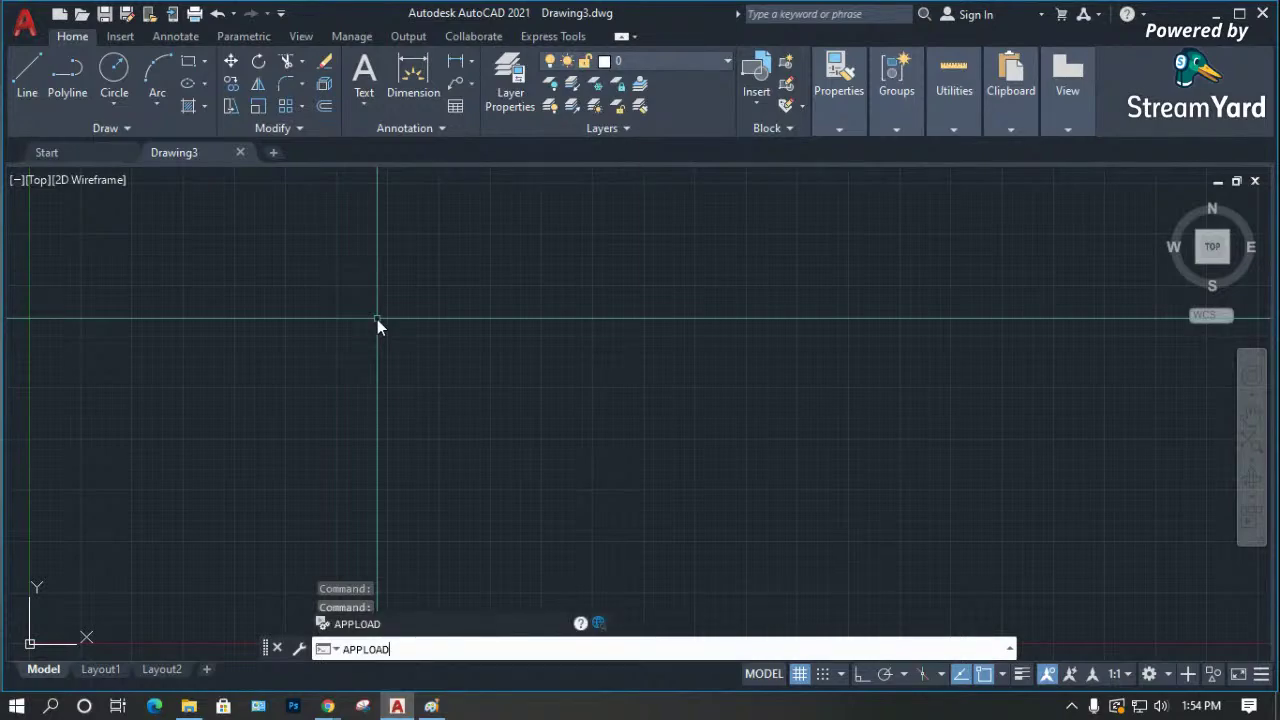
key(Return)
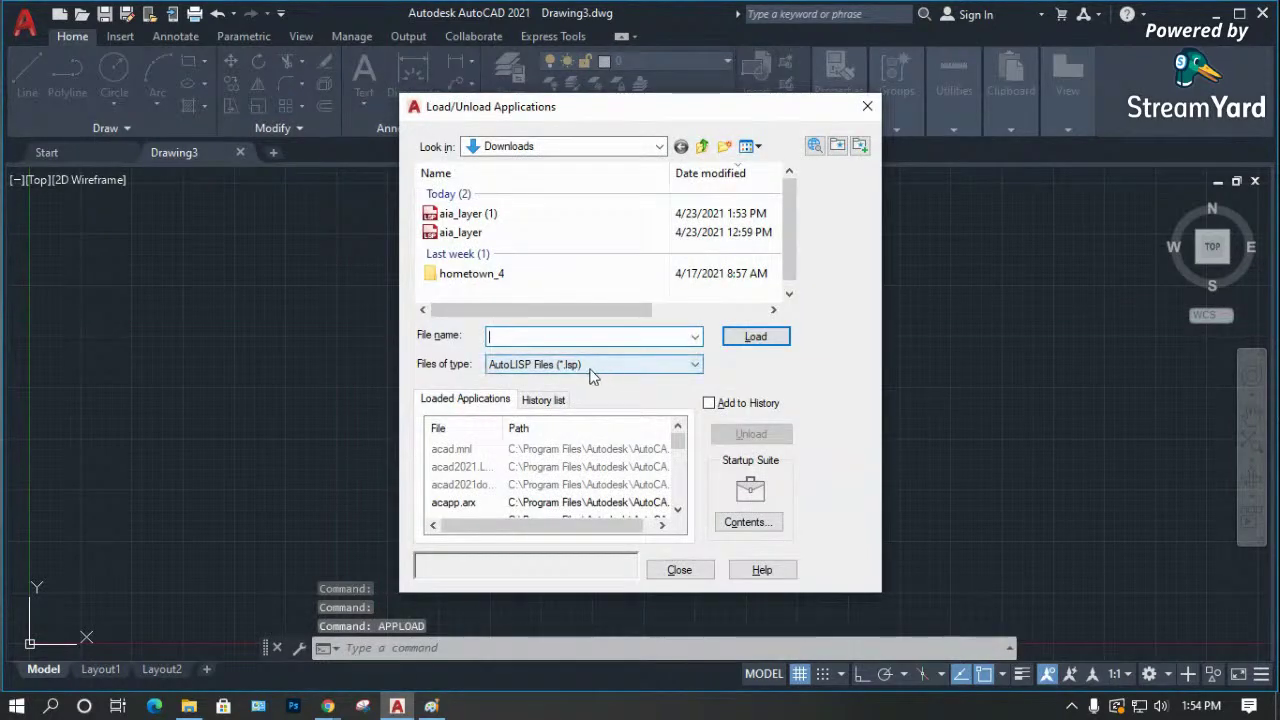
click(591, 368)
click(592, 368)
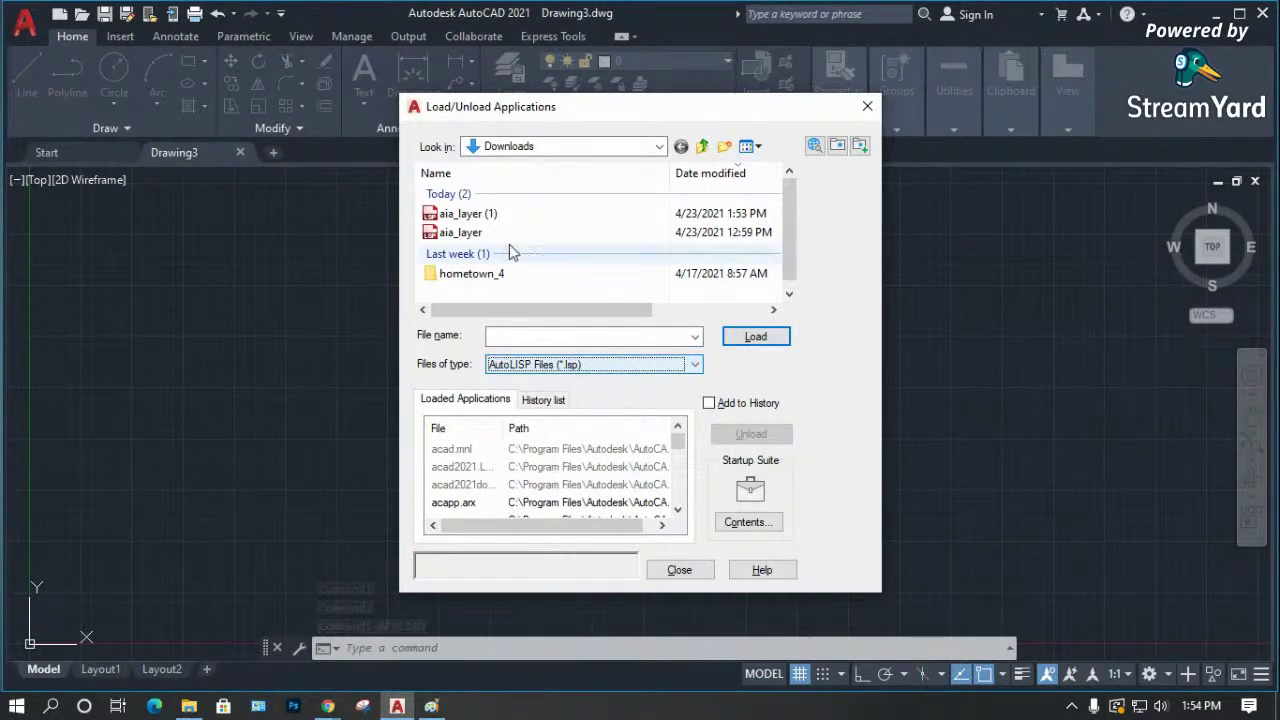
click(659, 147)
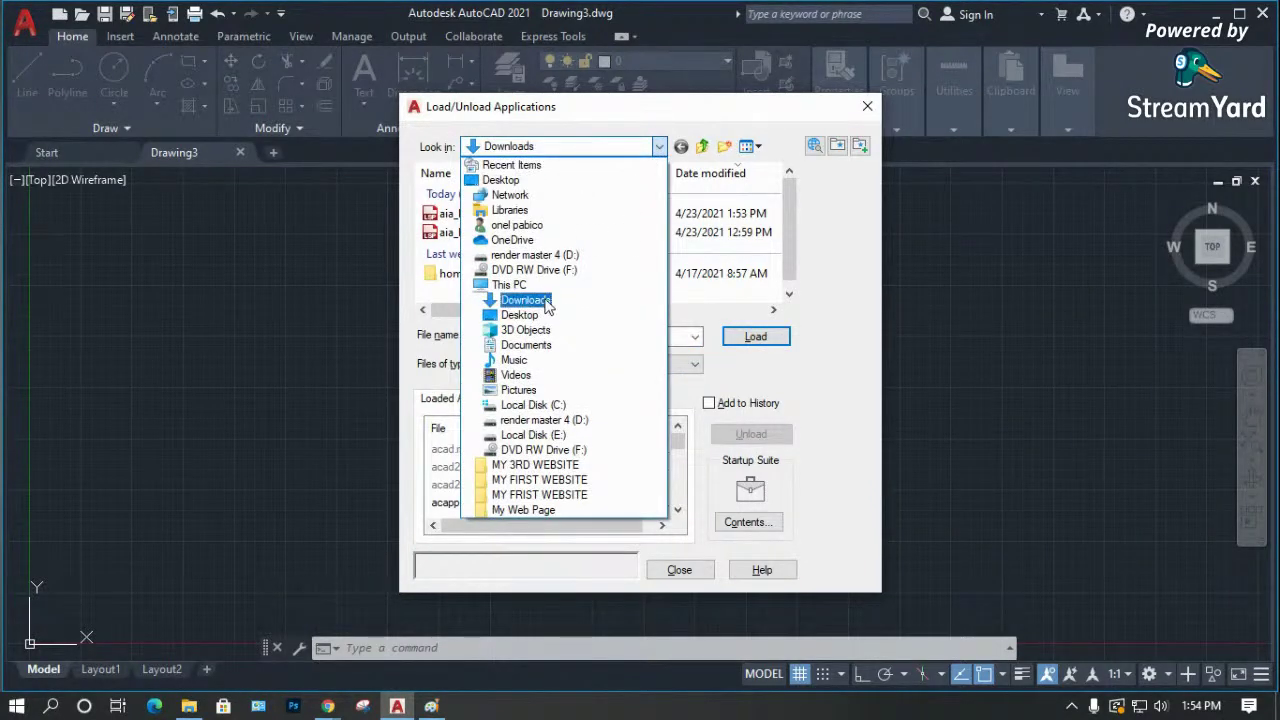
click(537, 301)
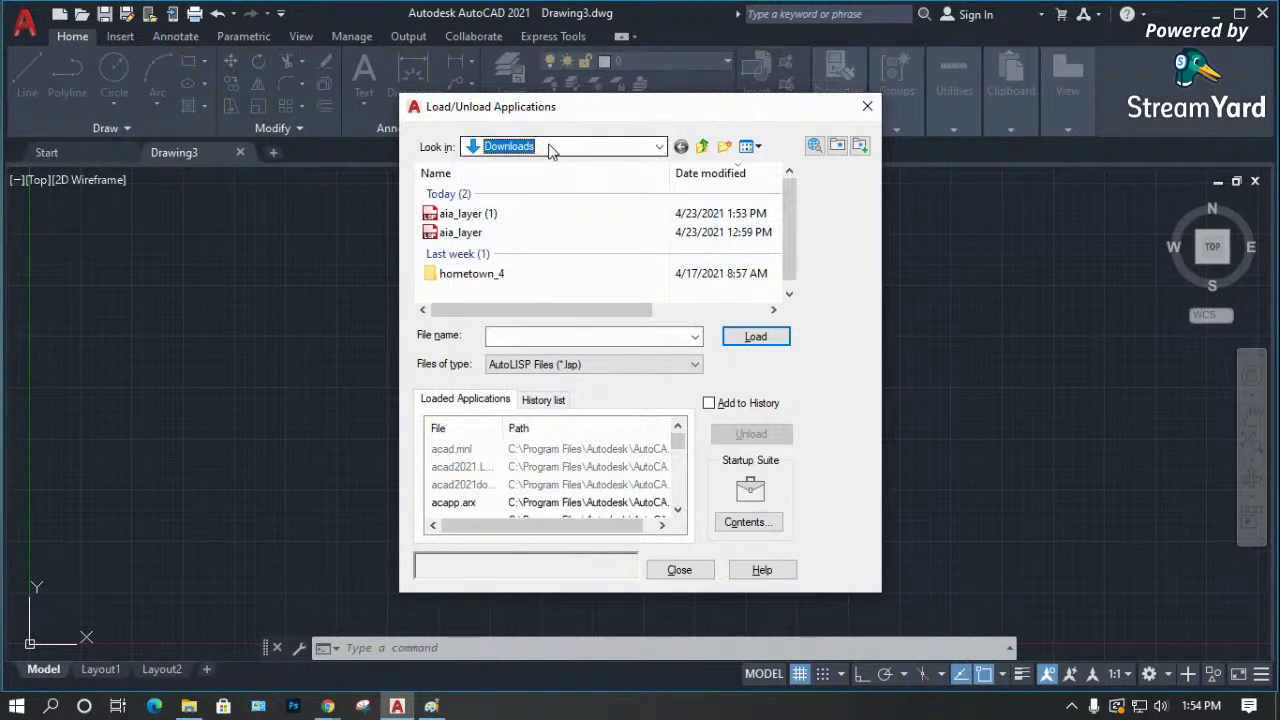
click(465, 236)
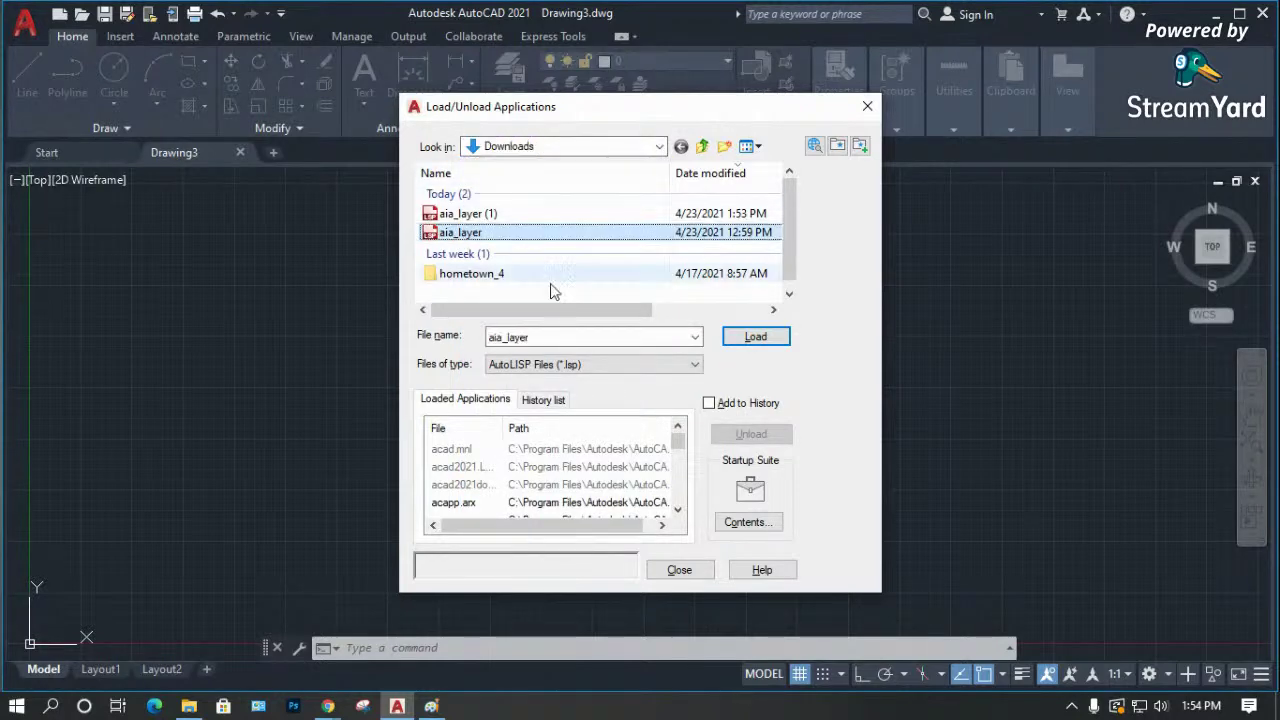
click(755, 339)
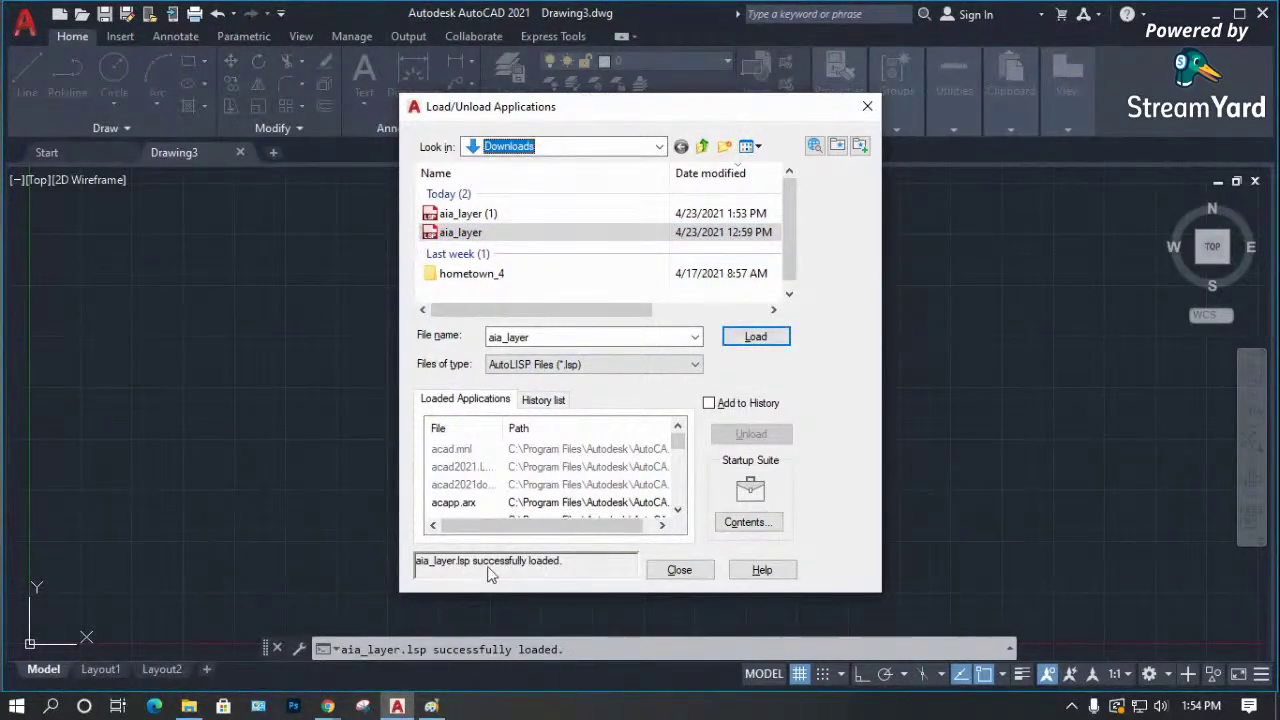
click(680, 570)
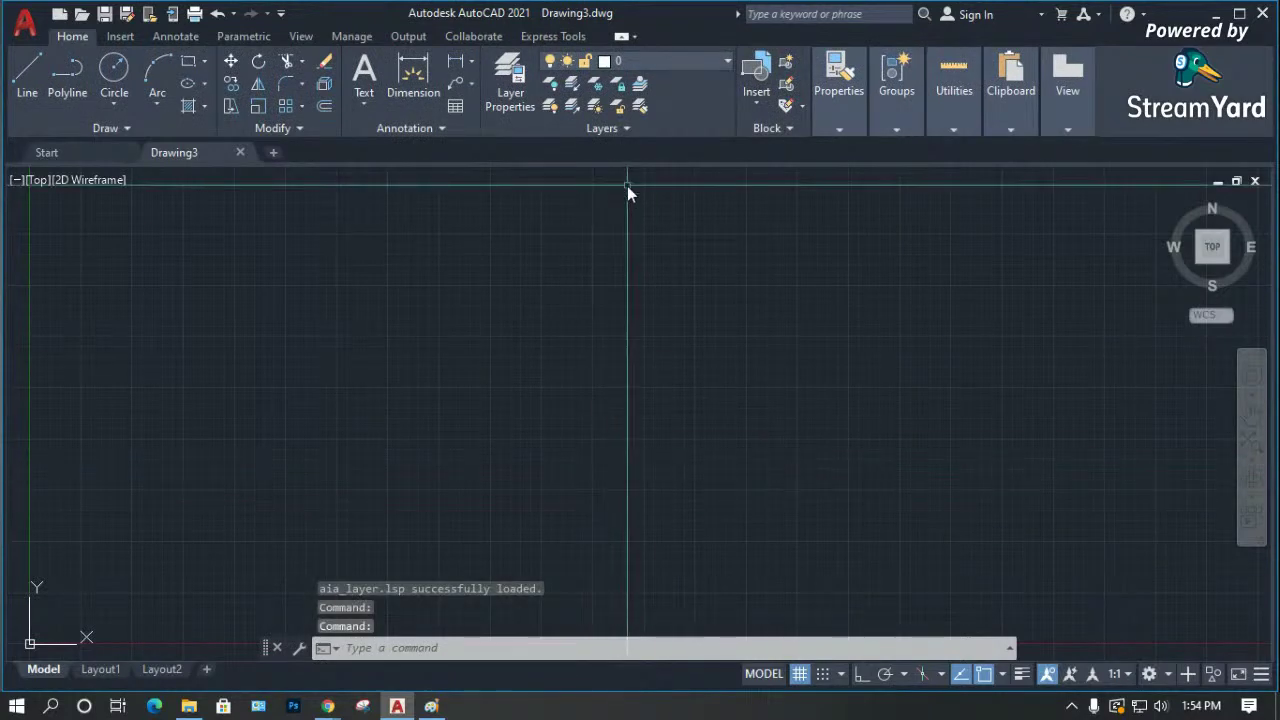
Check the Layer Properties Manager, which lists only layer 0.
text(la)
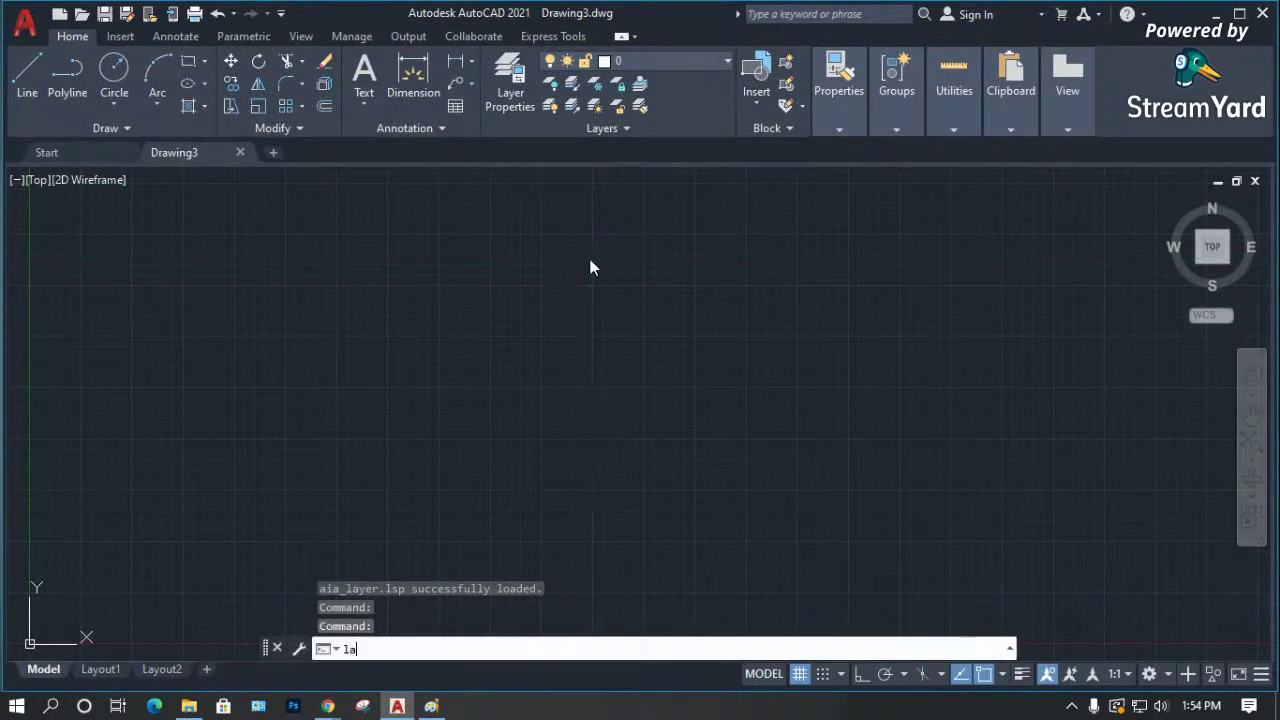
key(Return)
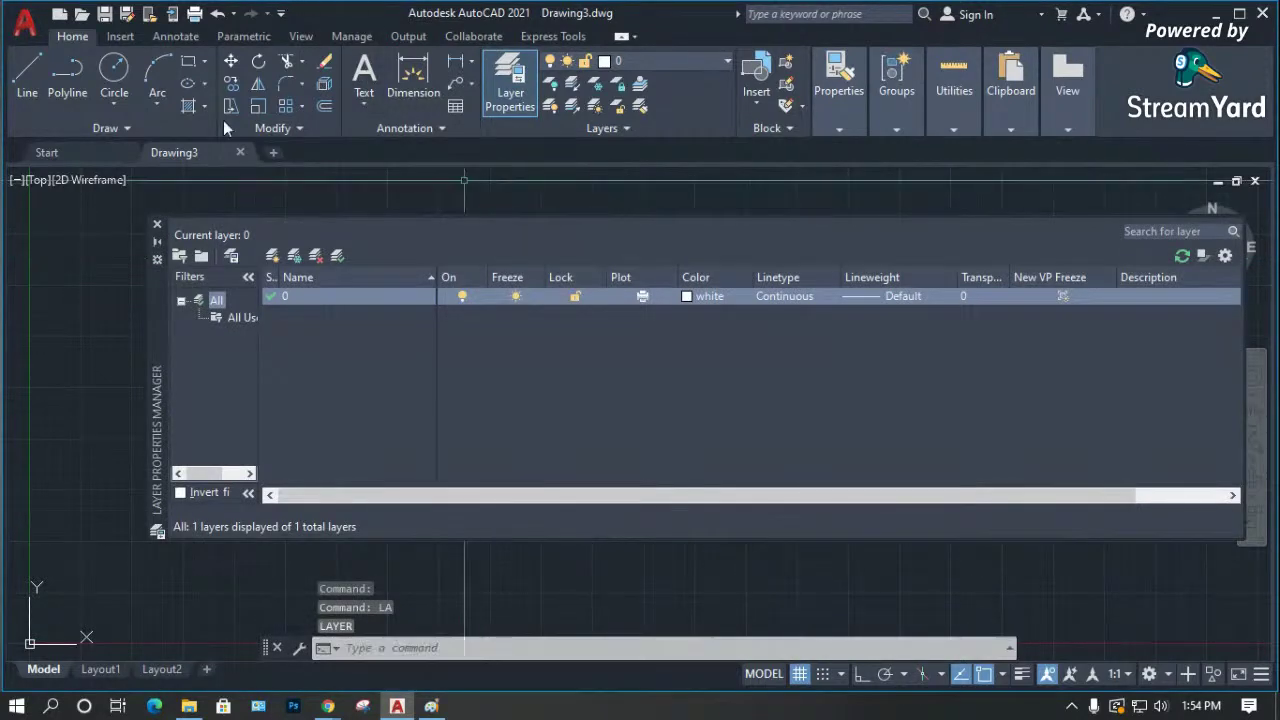
click(157, 224)
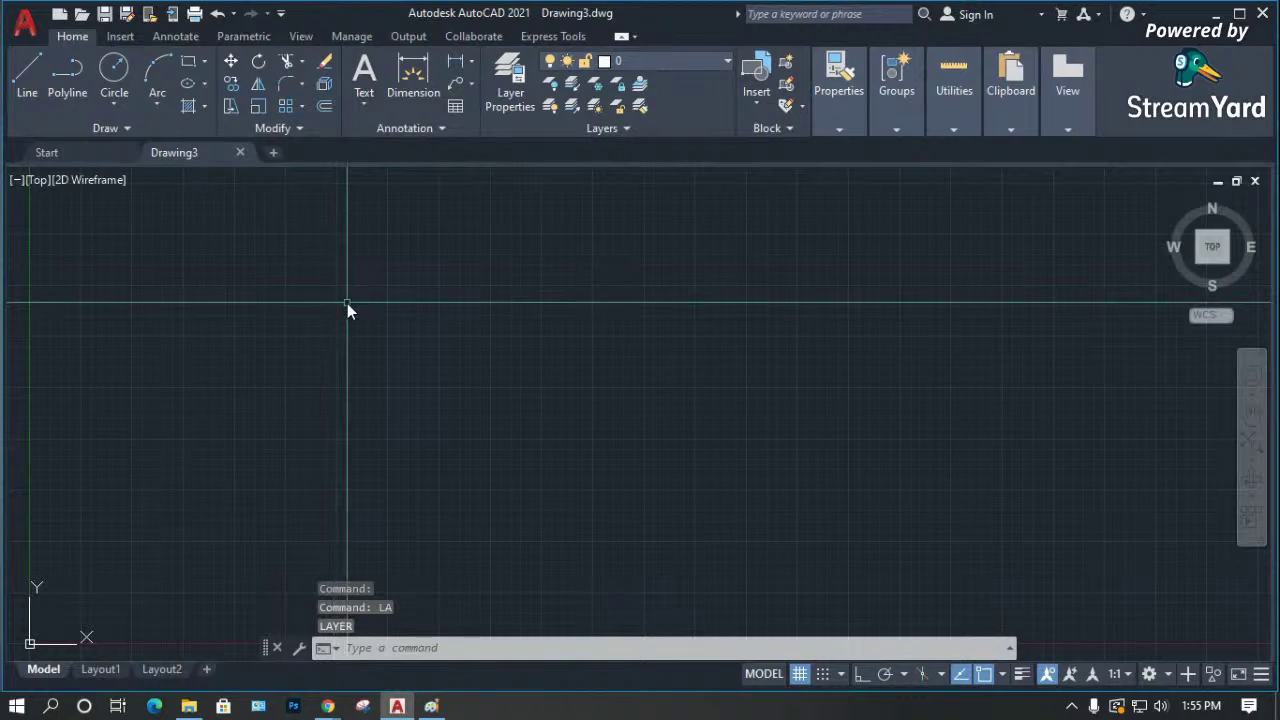
Run the AIALAYERS2009 command to create the AIA standard layers.
text(aia)
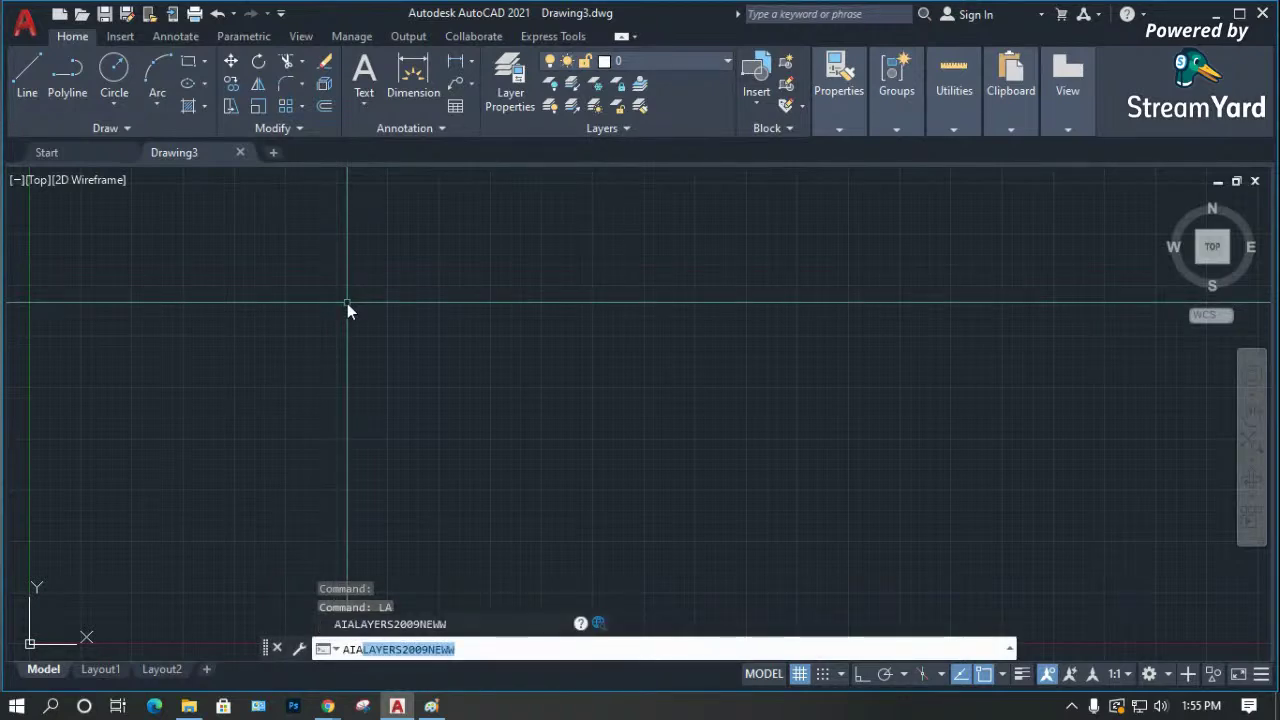
key(Right)
key(BackSpace)
key(BackSpace)
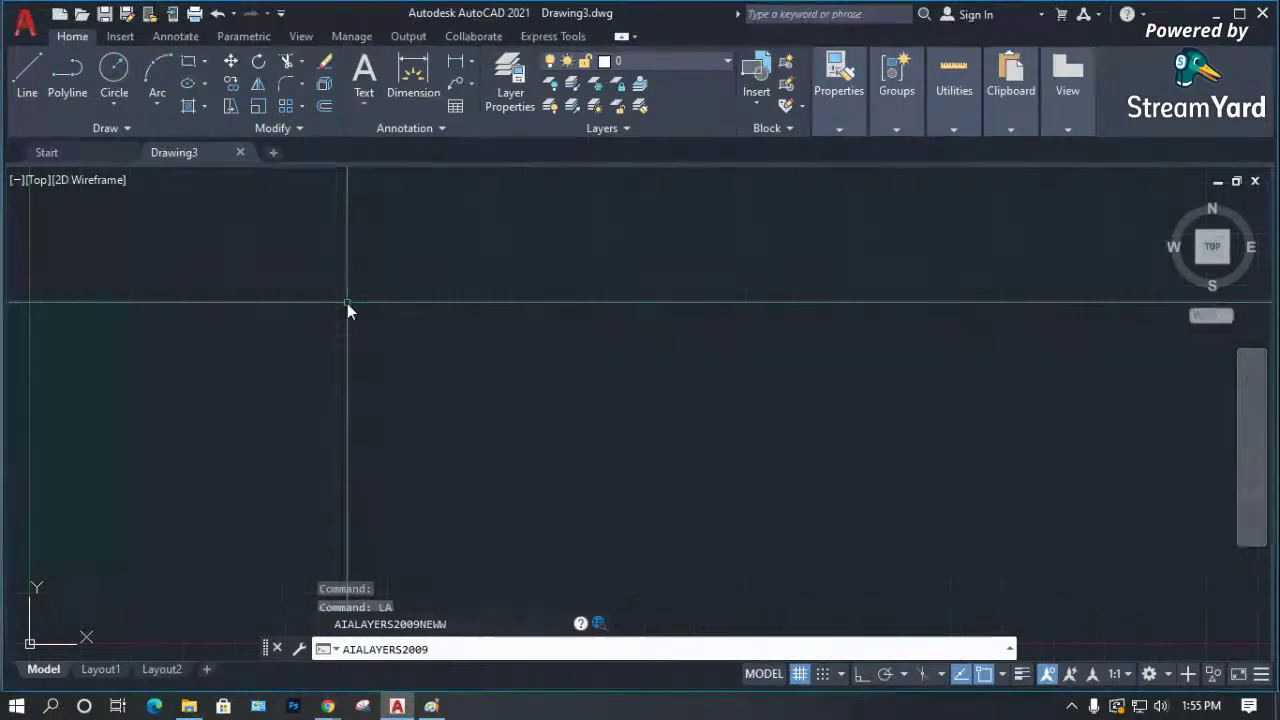
key(Return)
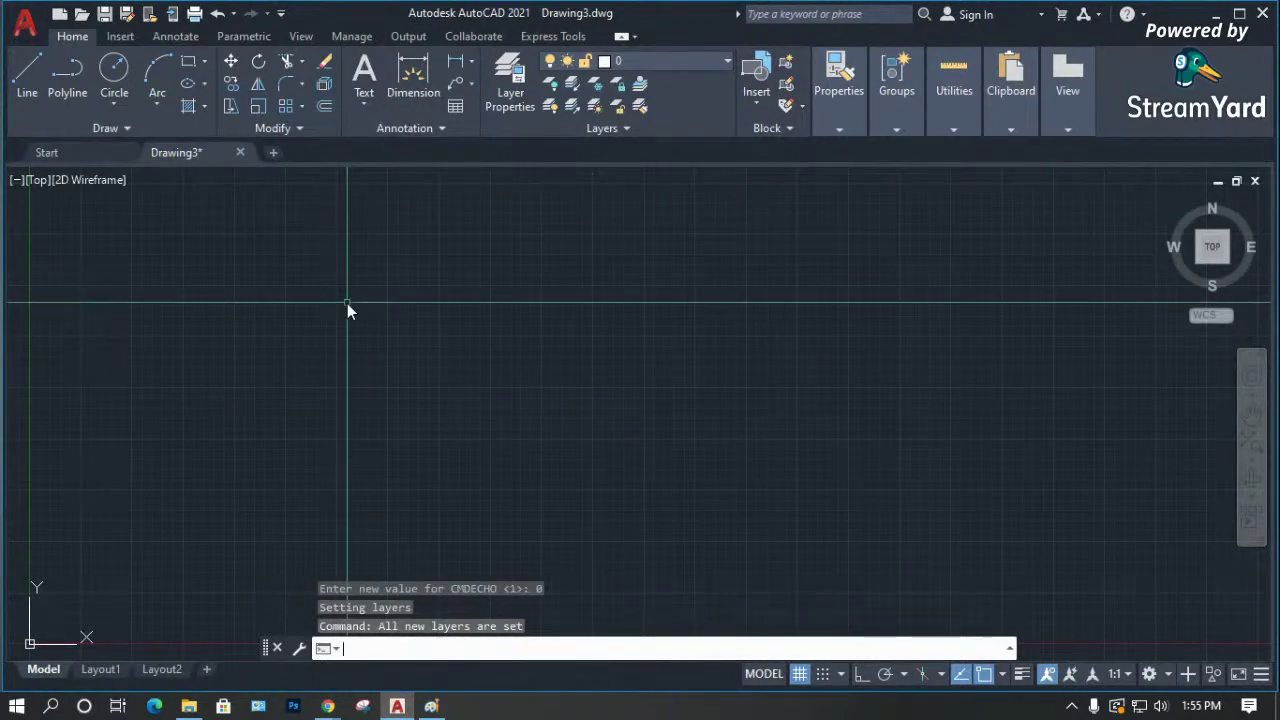
text(la)
key(Return)
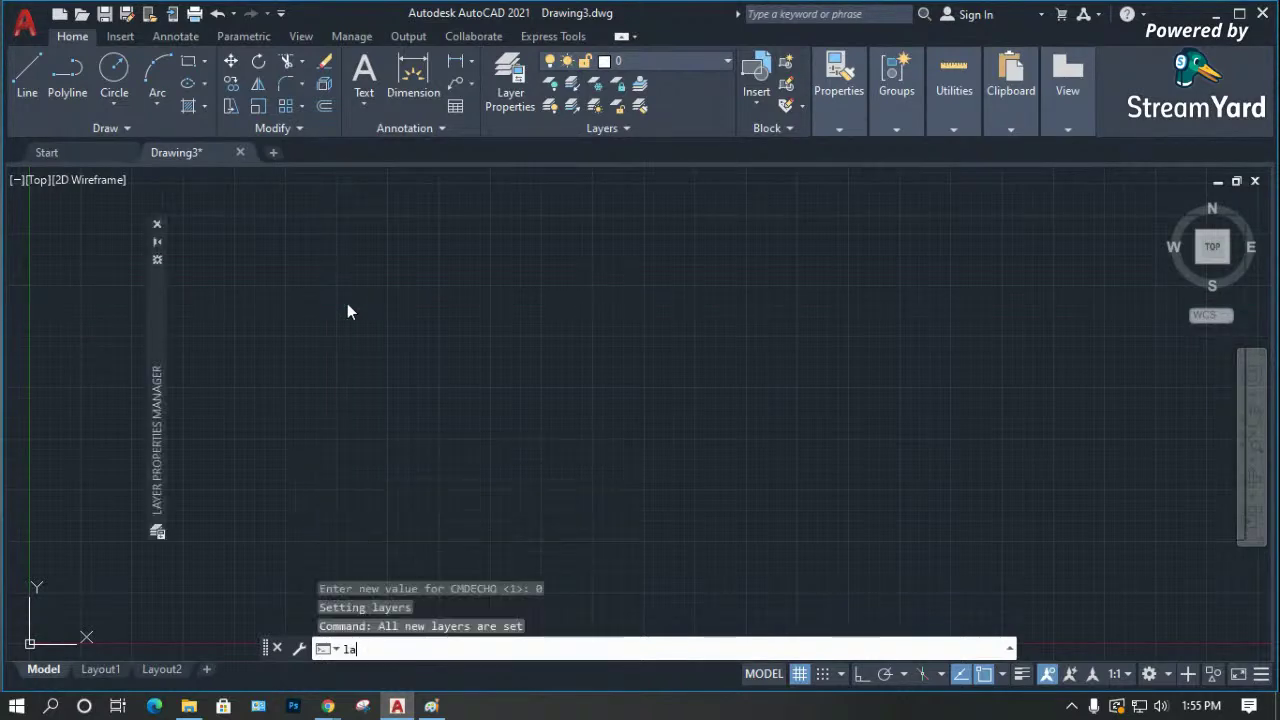
key(Return)
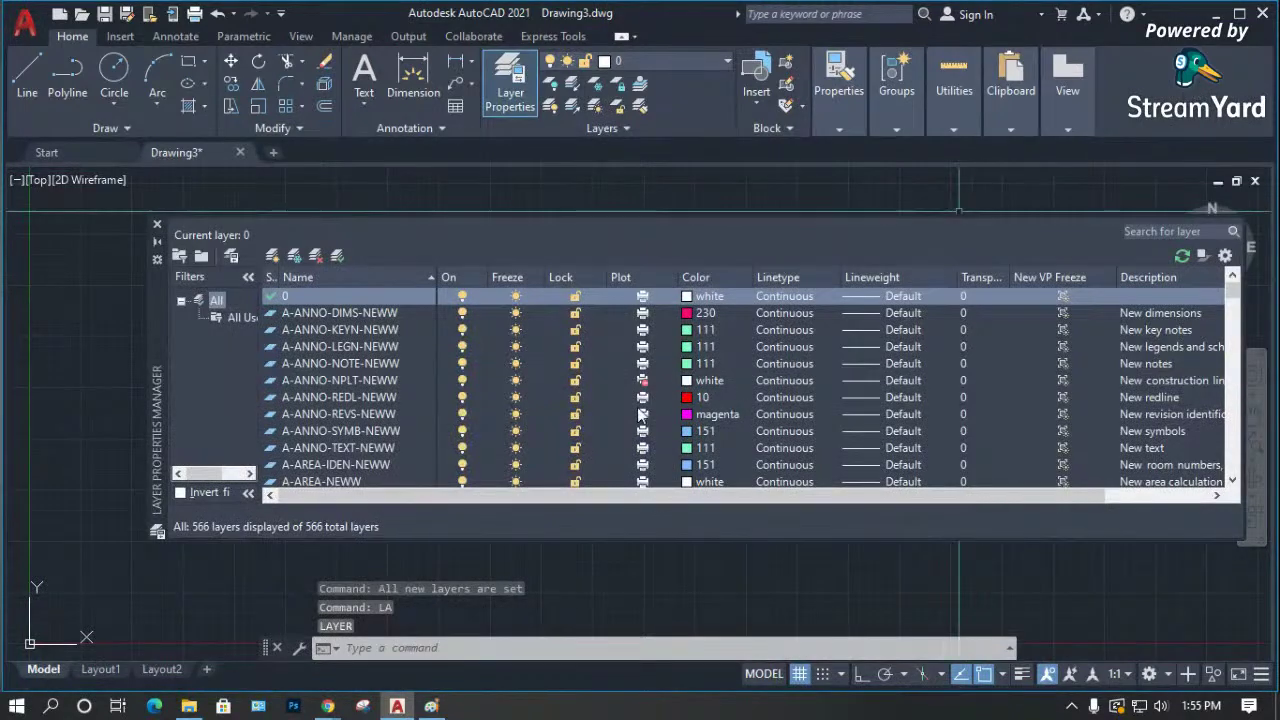
scroll(489, 382, down, 10)
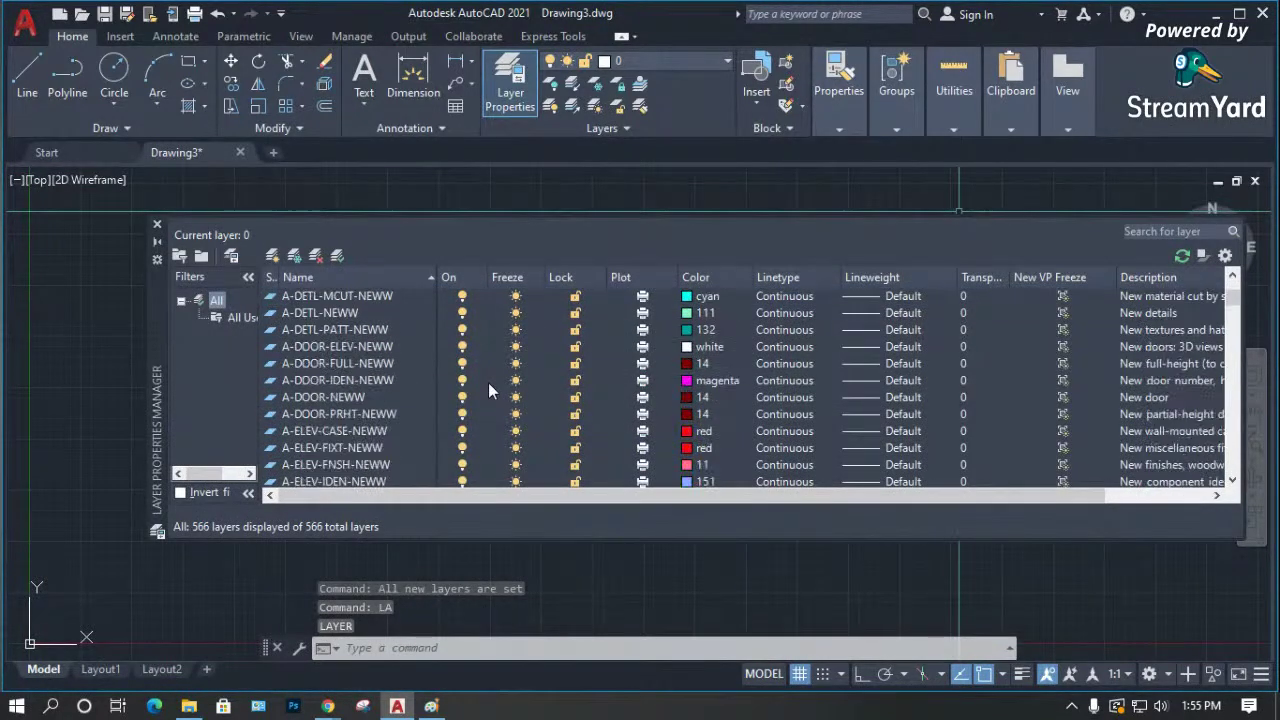
scroll(489, 384, down, 15)
scroll(358, 415, down, 20)
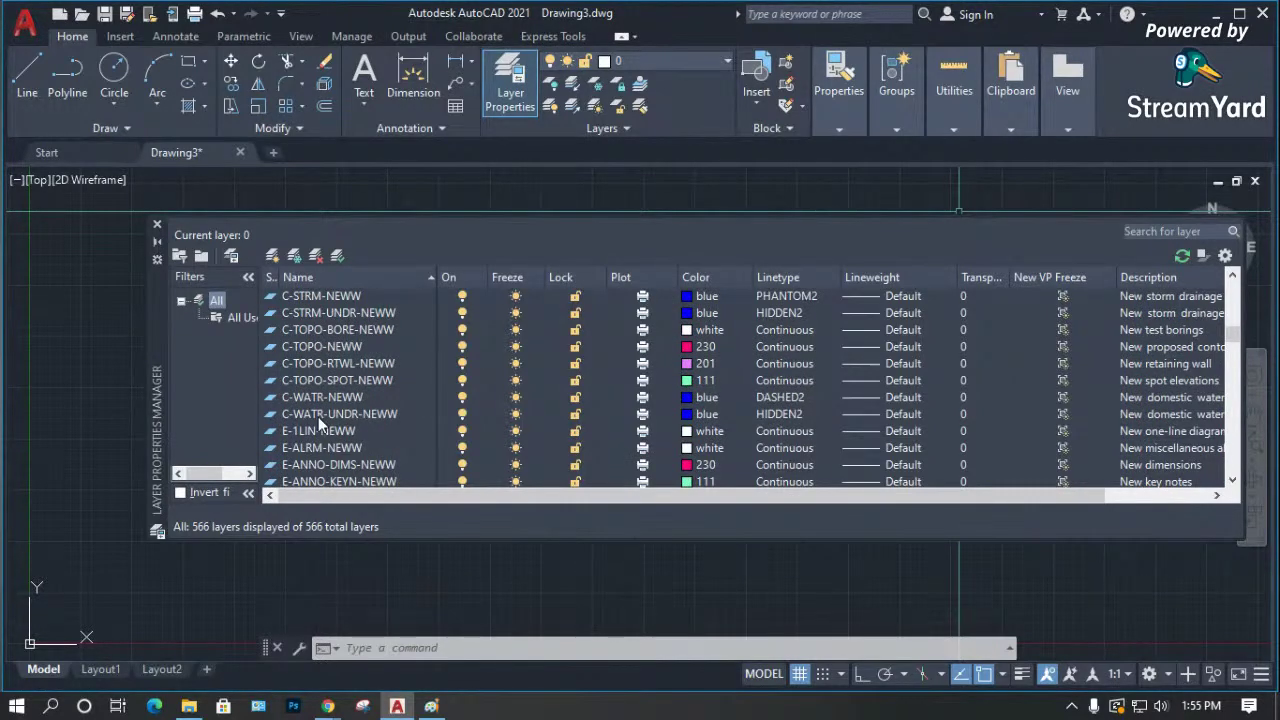
scroll(318, 416, down, 15)
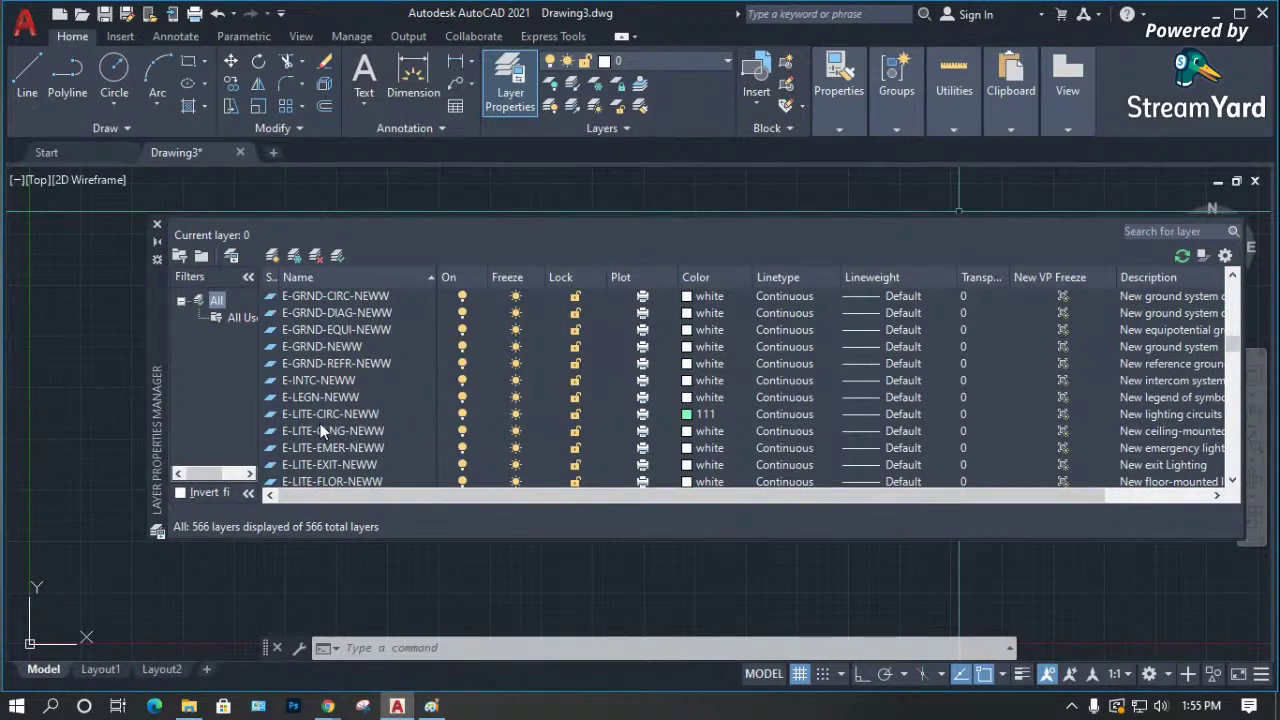
scroll(333, 396, down, 20)
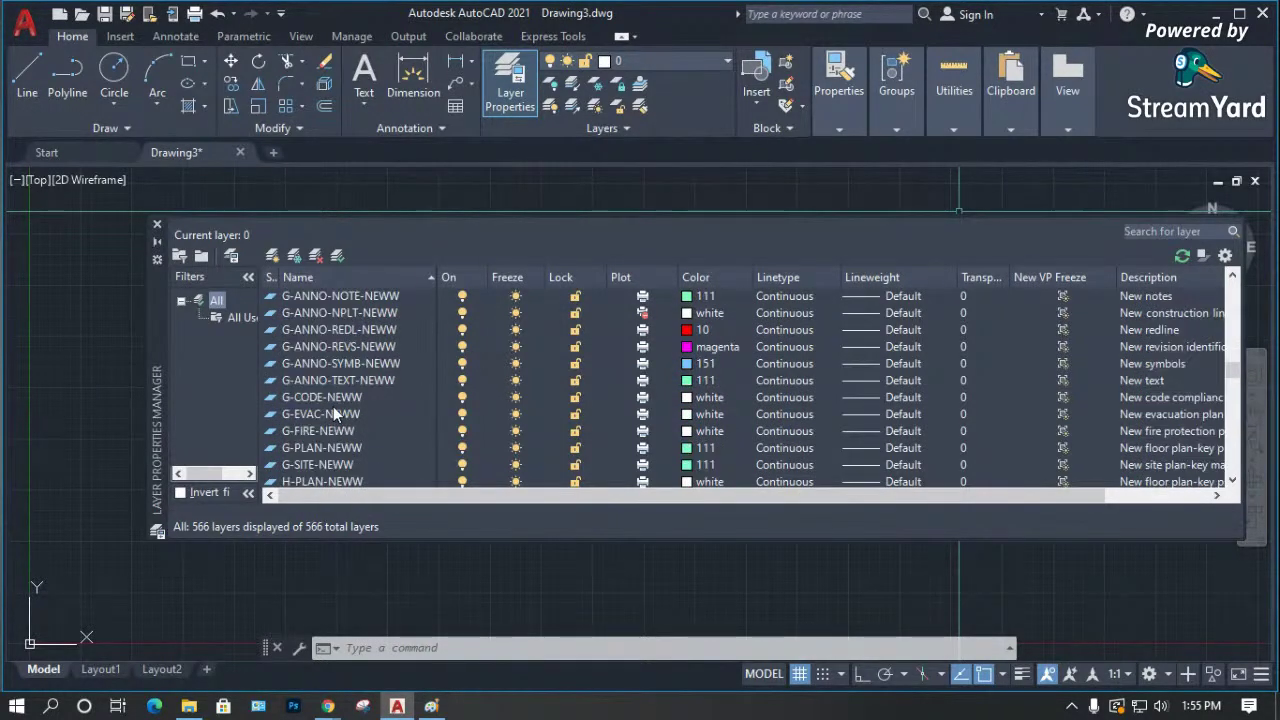
scroll(336, 412, down, 10)
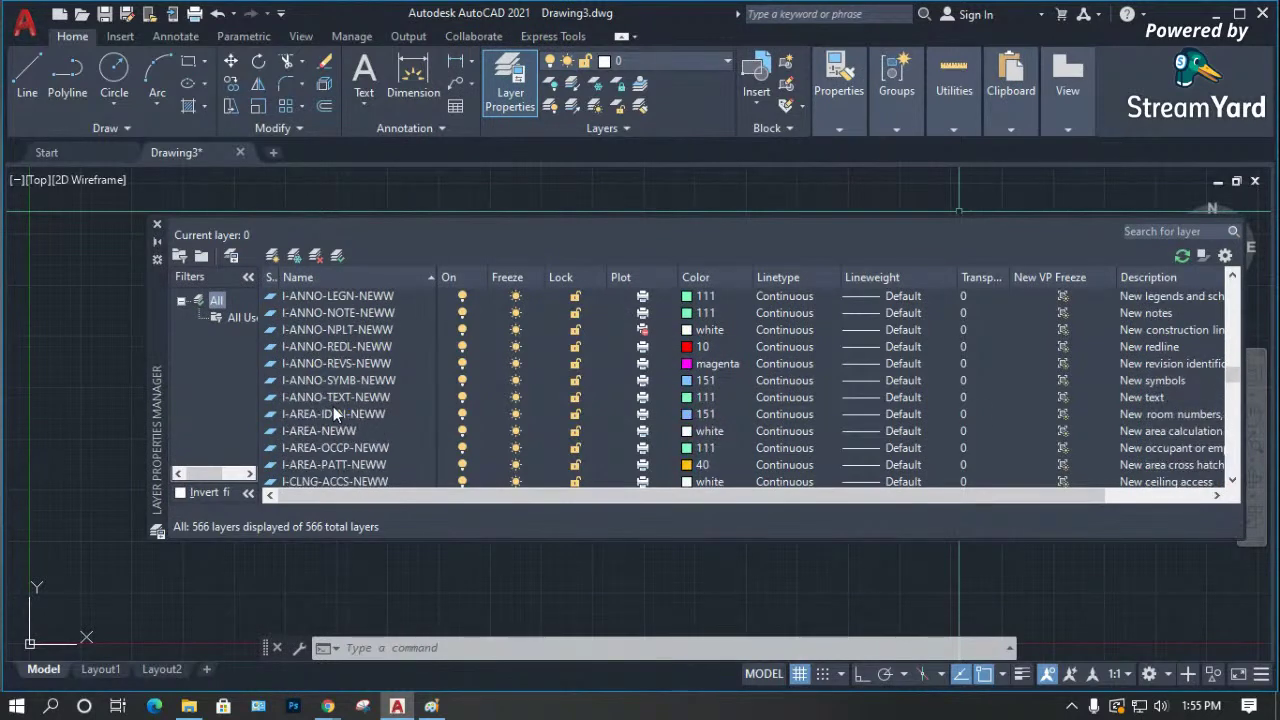
scroll(335, 412, up, 4)
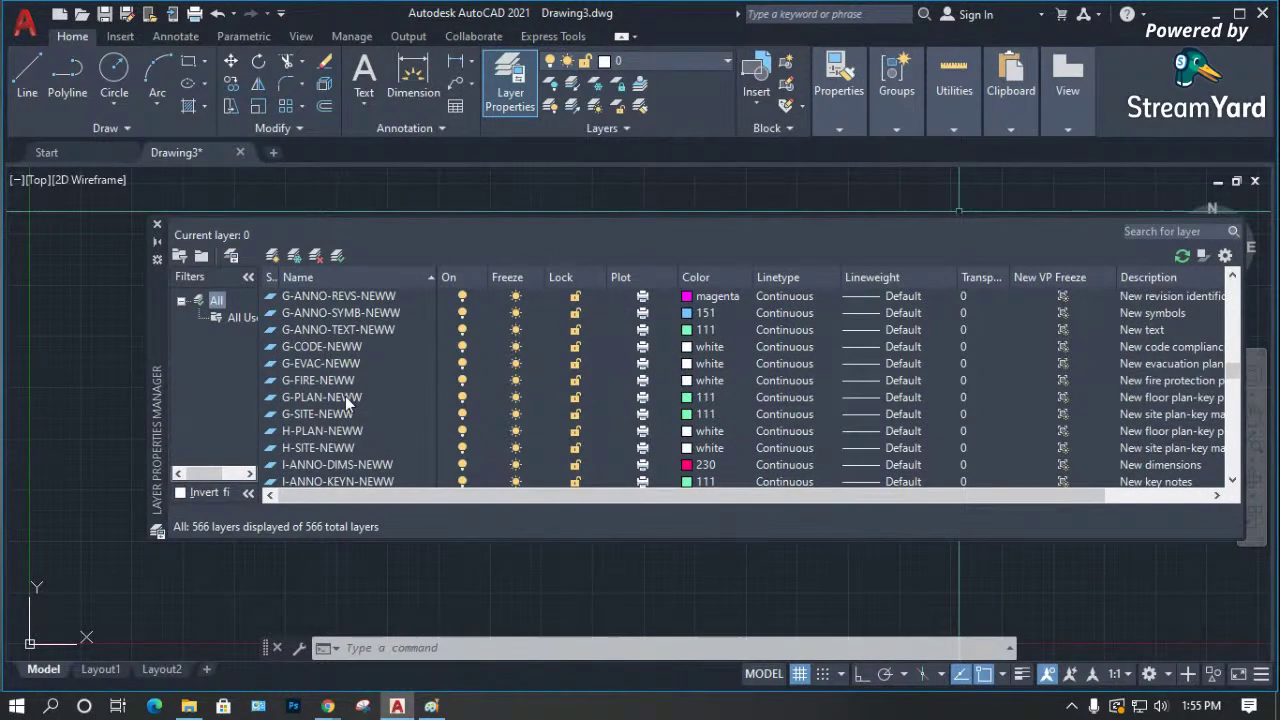
scroll(340, 408, up, 1)
scroll(340, 408, down, 4)
scroll(340, 413, down, 15)
scroll(340, 410, down, 15)
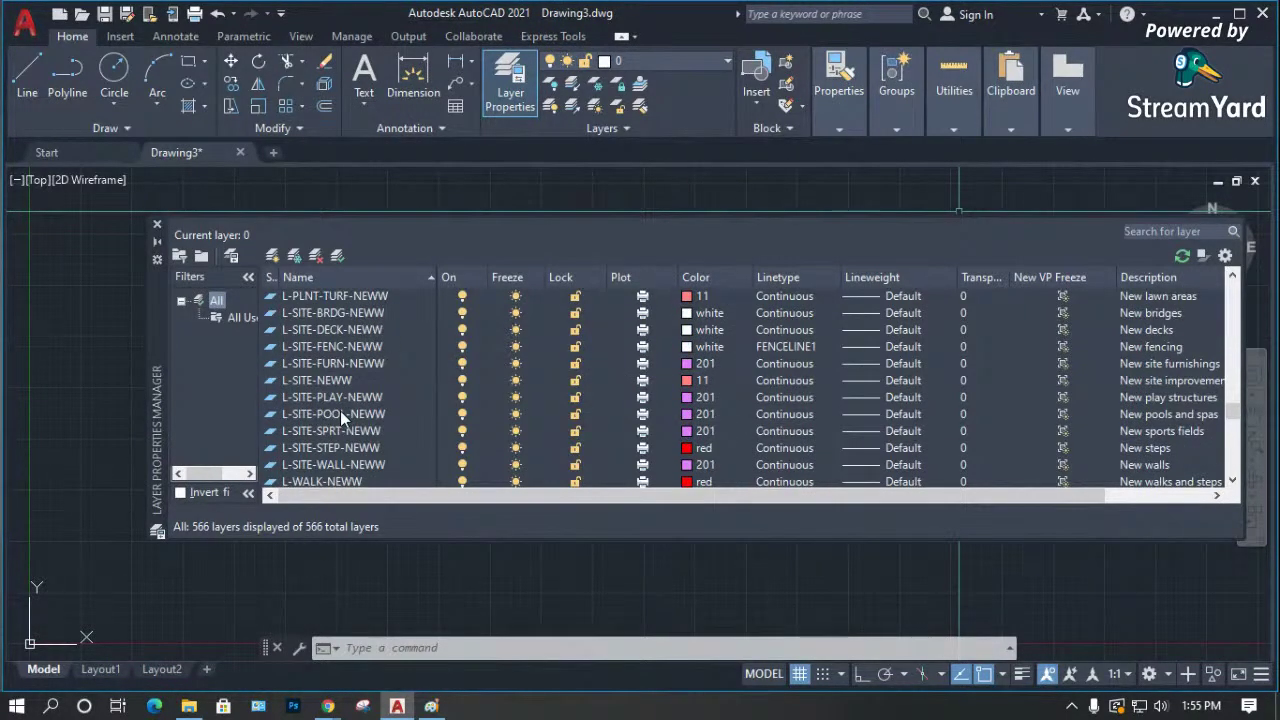
scroll(340, 415, down, 5)
scroll(340, 422, up, 3)
scroll(340, 422, down, 8)
scroll(341, 426, down, 20)
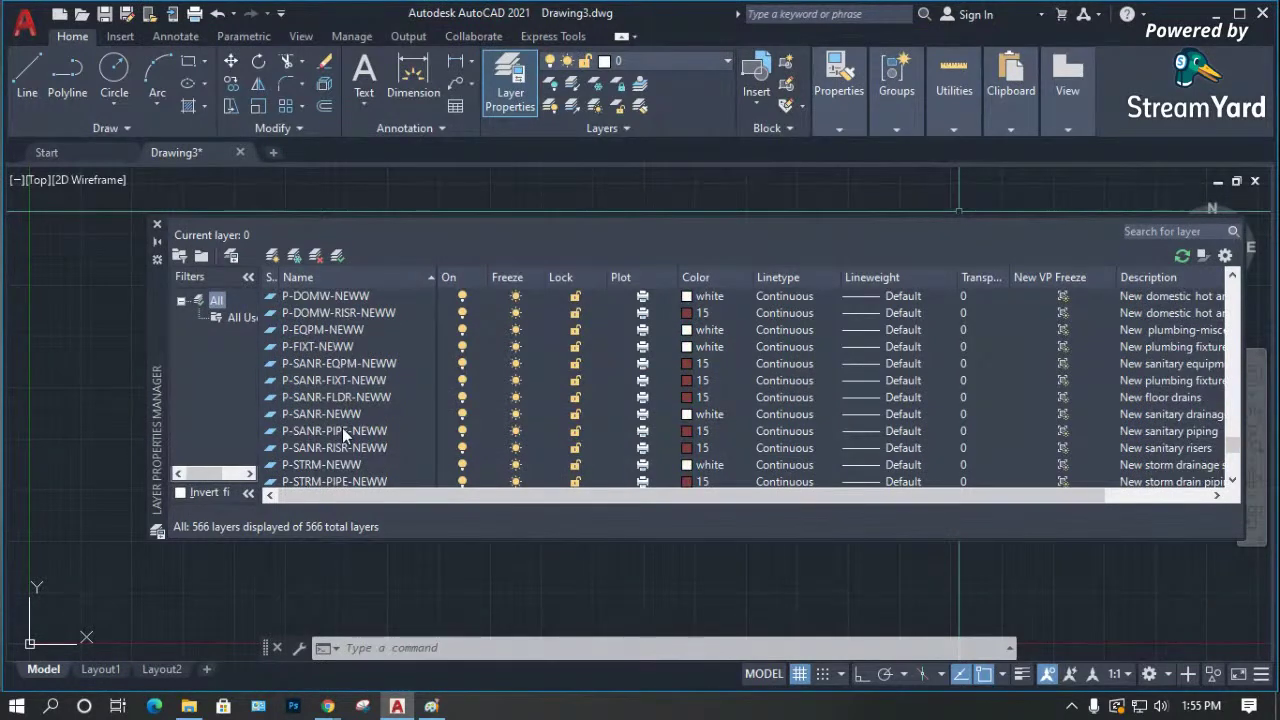
scroll(342, 428, down, 4)
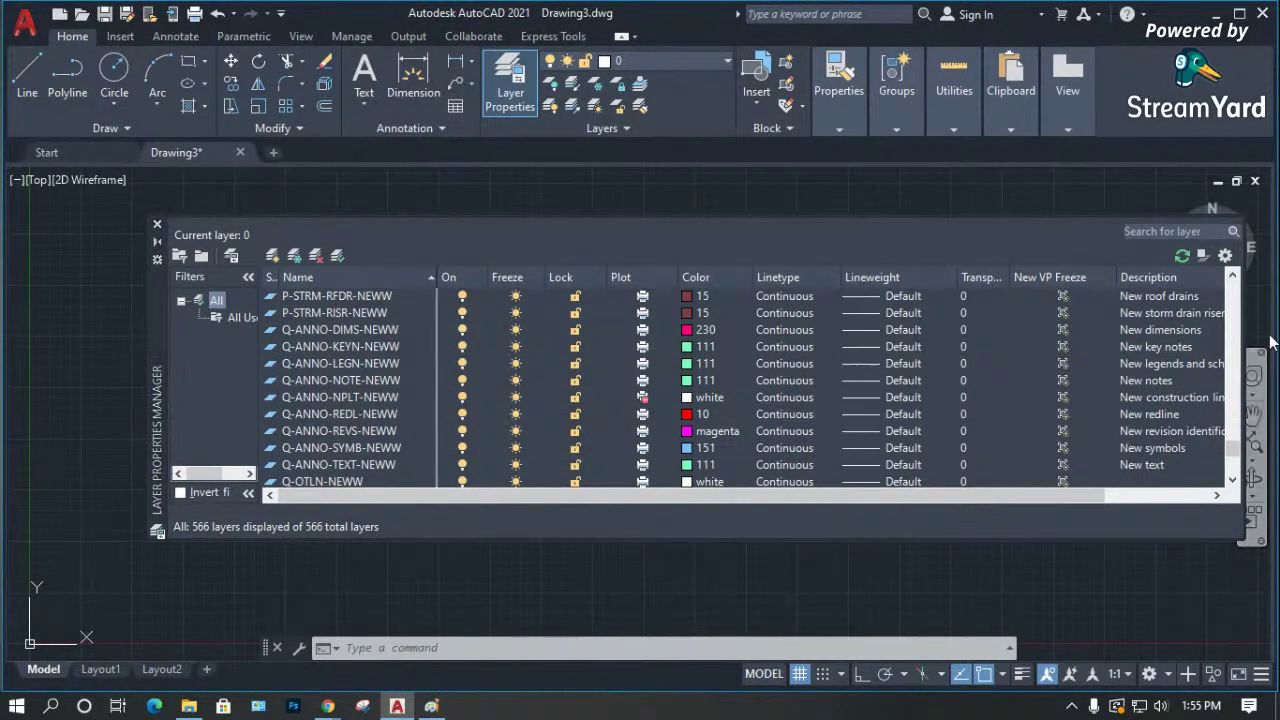
scroll(387, 431, up, 10)
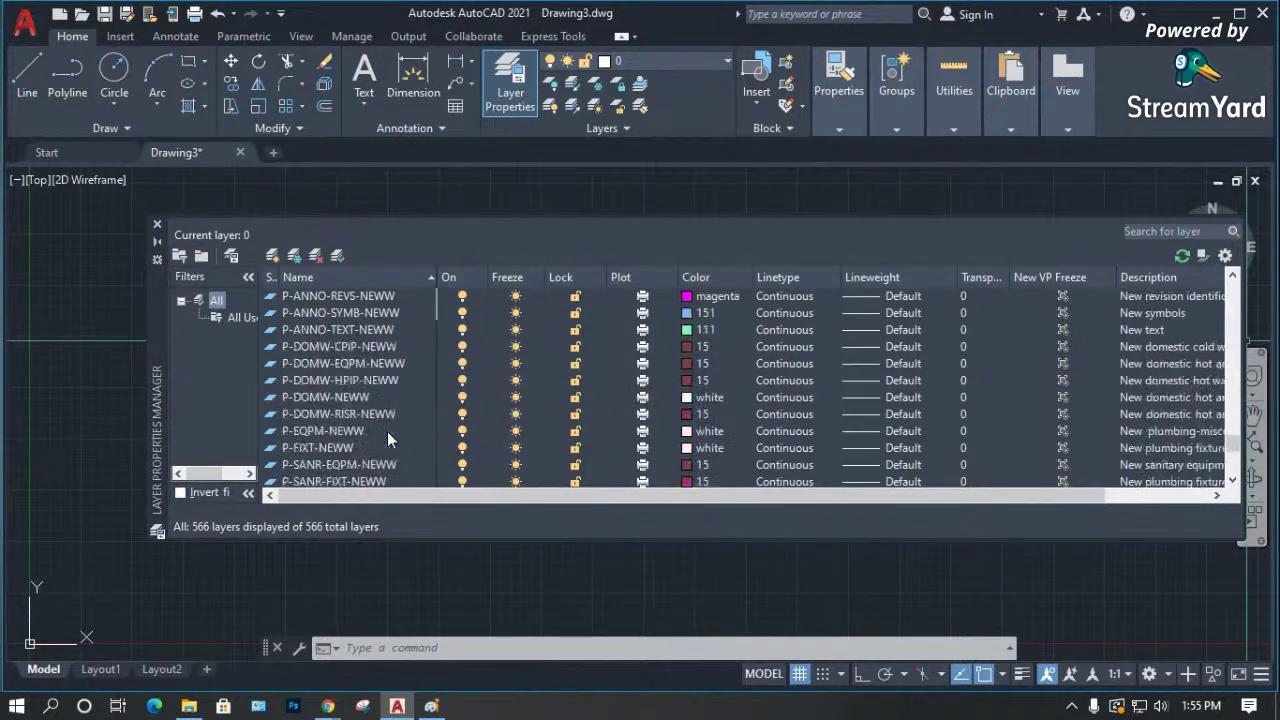
click(342, 333)
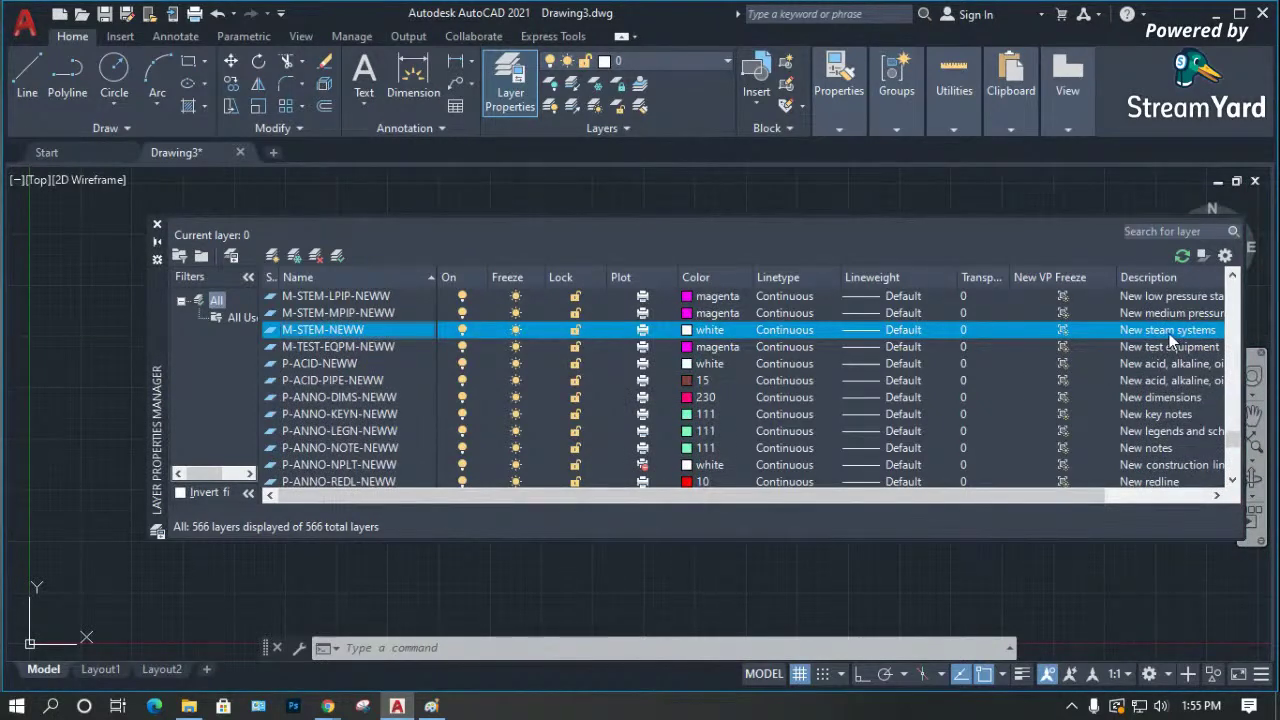
scroll(1173, 349, up, 1)
scroll(1173, 349, up, 15)
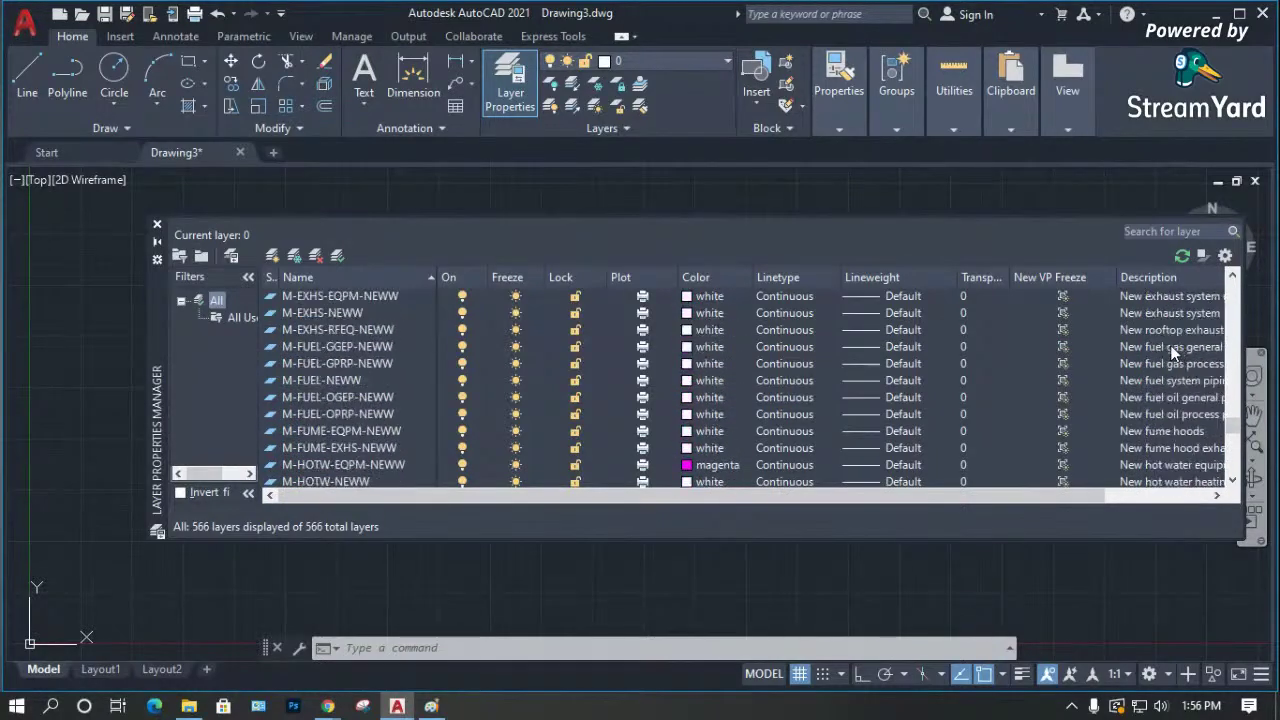
drag(1138, 490, 1157, 492)
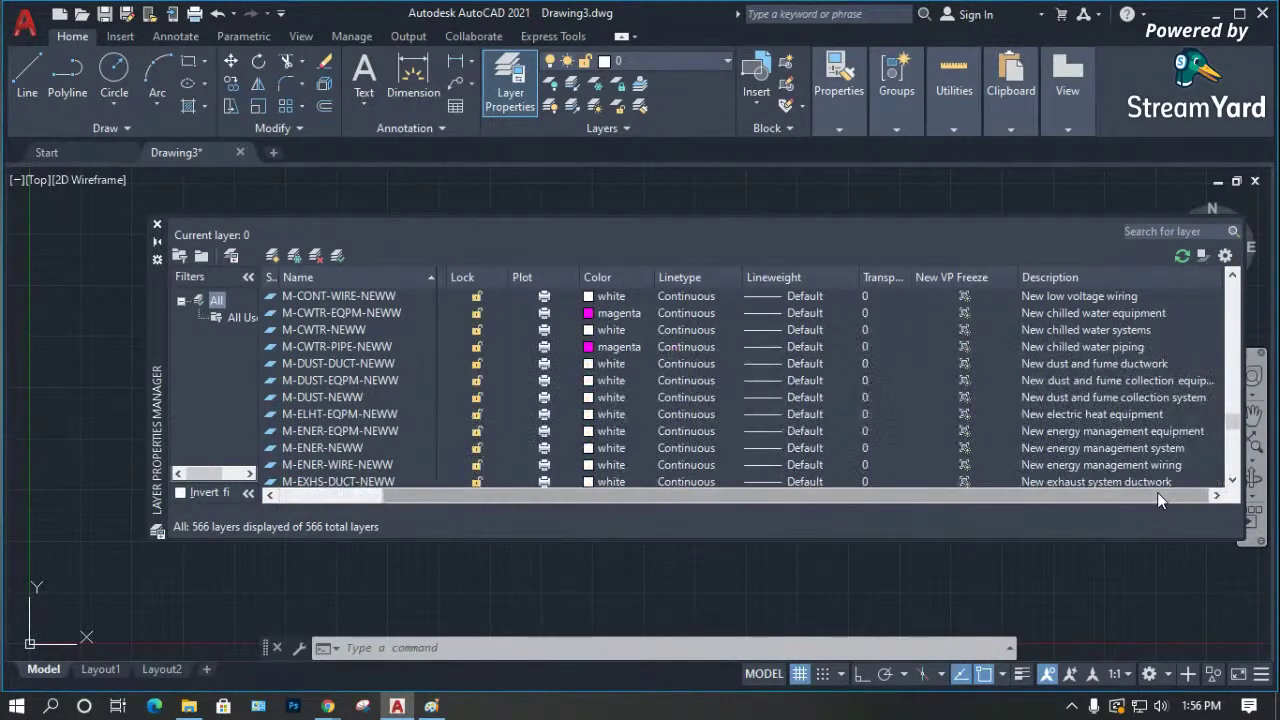
Review the 566 AIA layers, such as C-ROAD-CNTR-NEWW, then close the Layer Properties Manager.
scroll(1100, 397, up, 5)
scroll(1100, 400, up, 12)
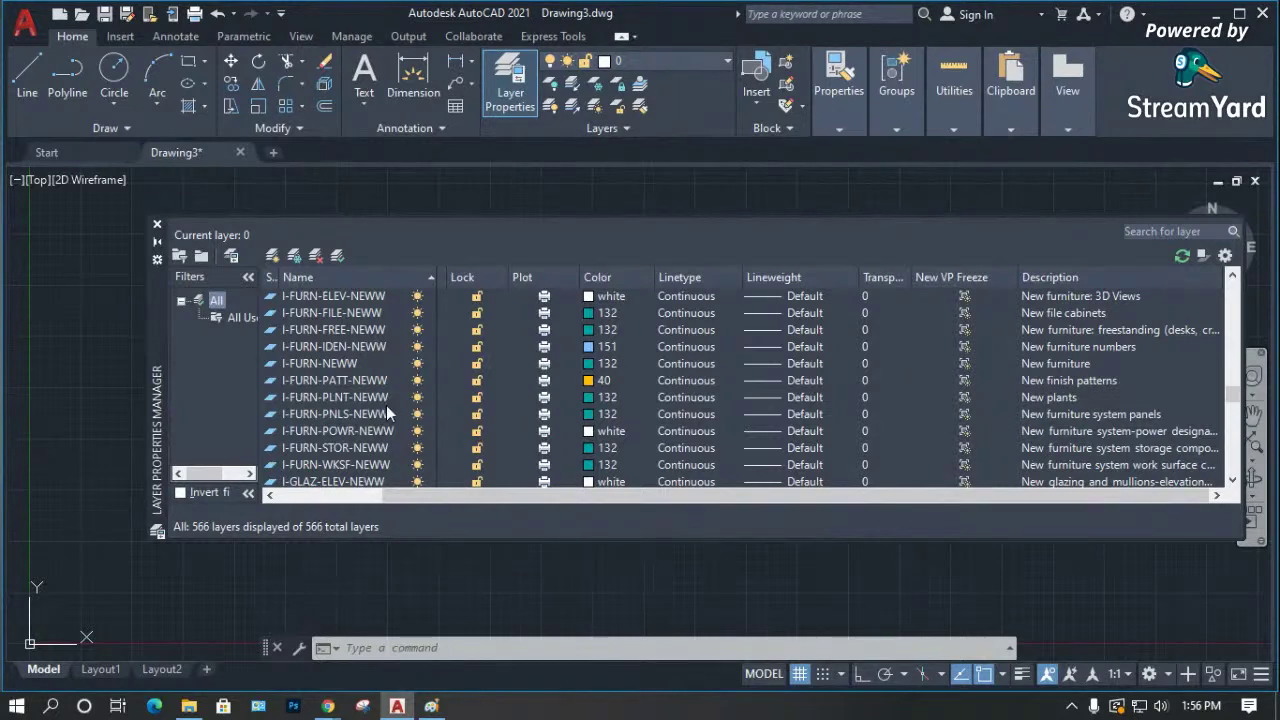
scroll(386, 400, down, 4)
scroll(384, 396, down, 5)
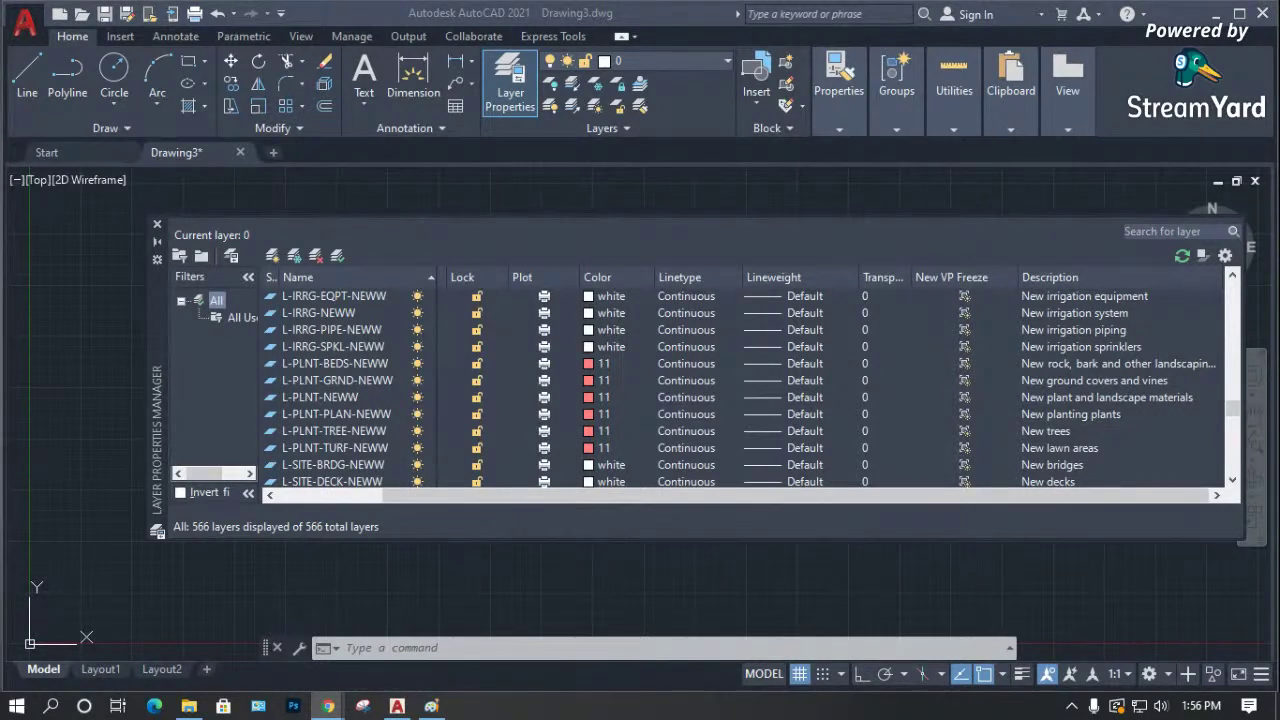
key(alt+Tab)
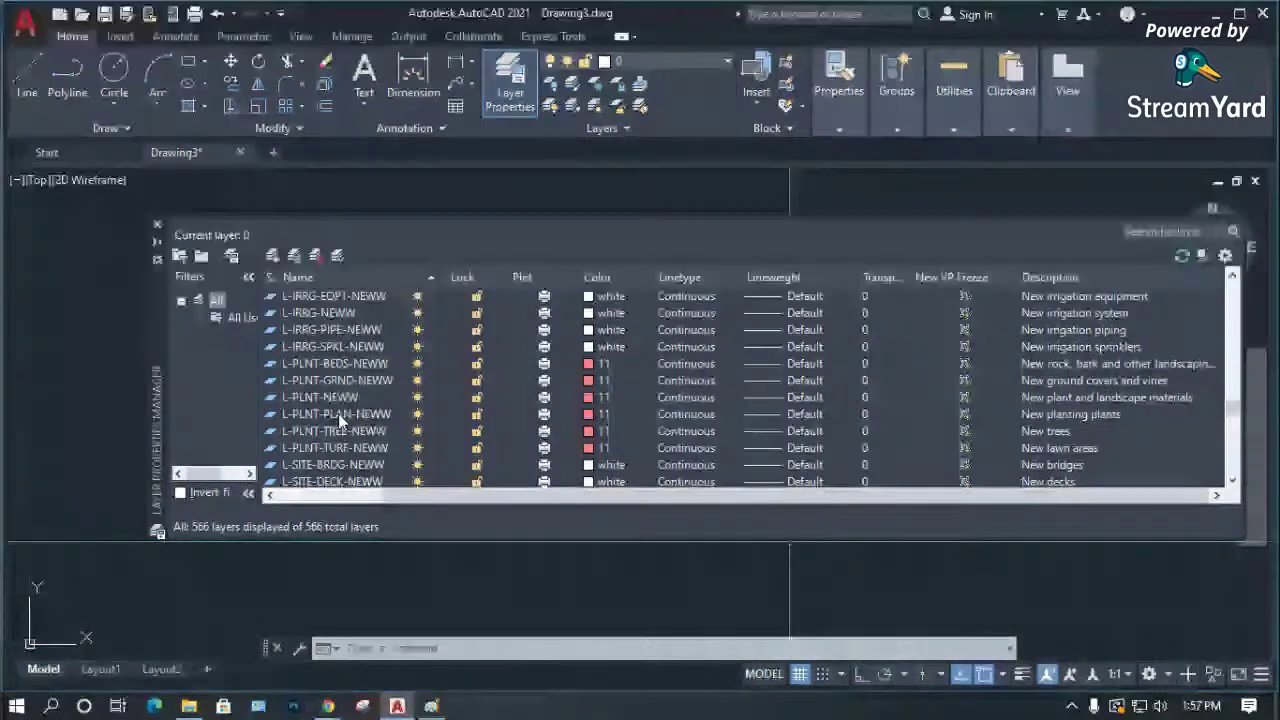
scroll(338, 413, up, 15)
scroll(357, 414, up, 10)
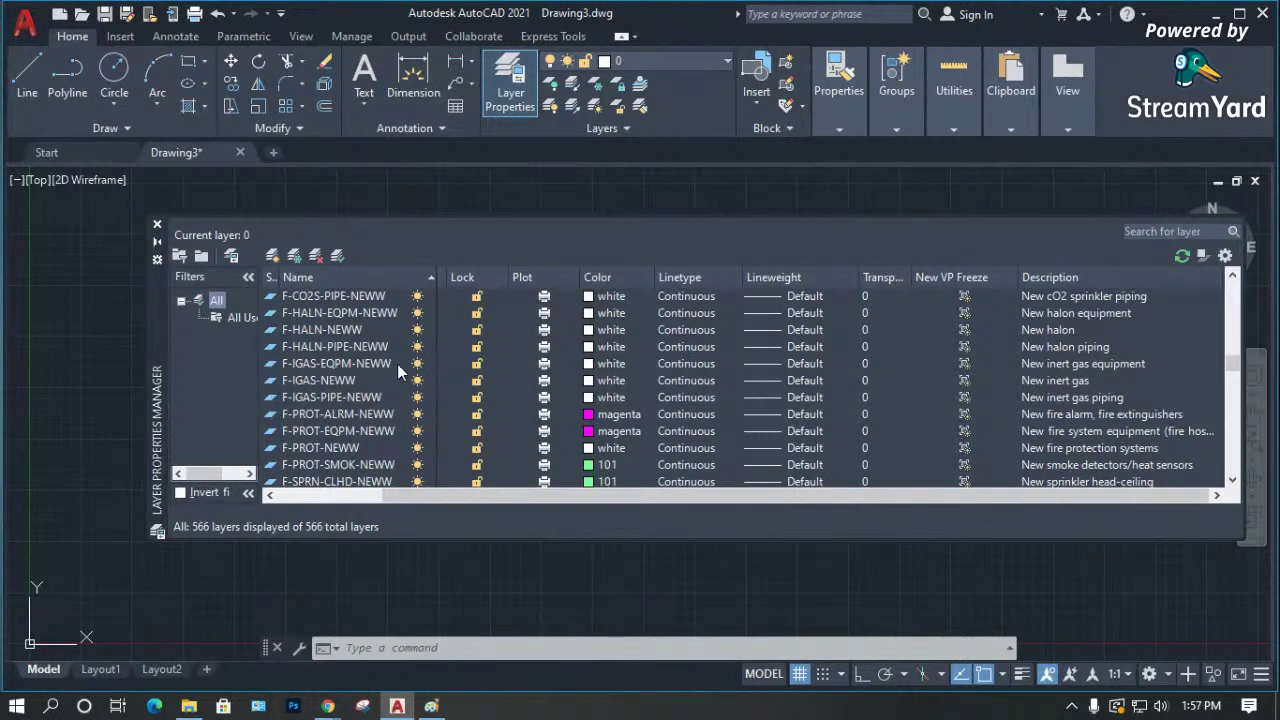
scroll(369, 381, up, 15)
scroll(369, 387, up, 10)
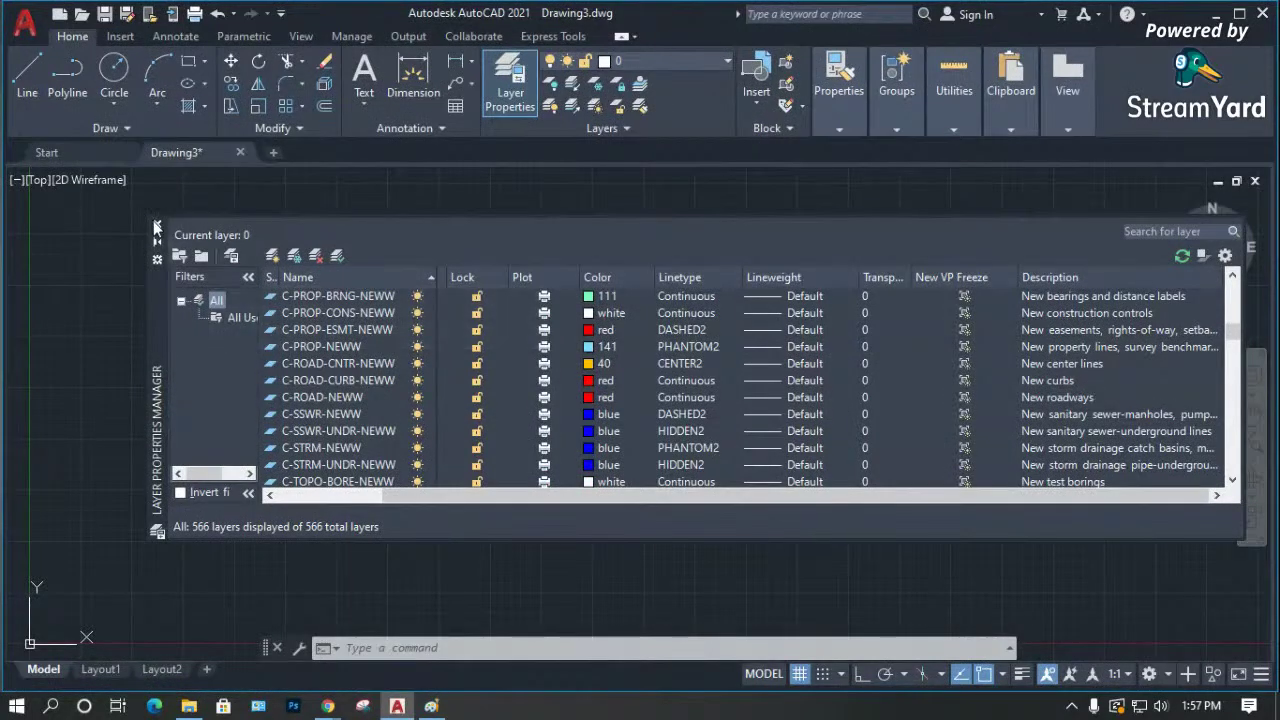
click(156, 227)
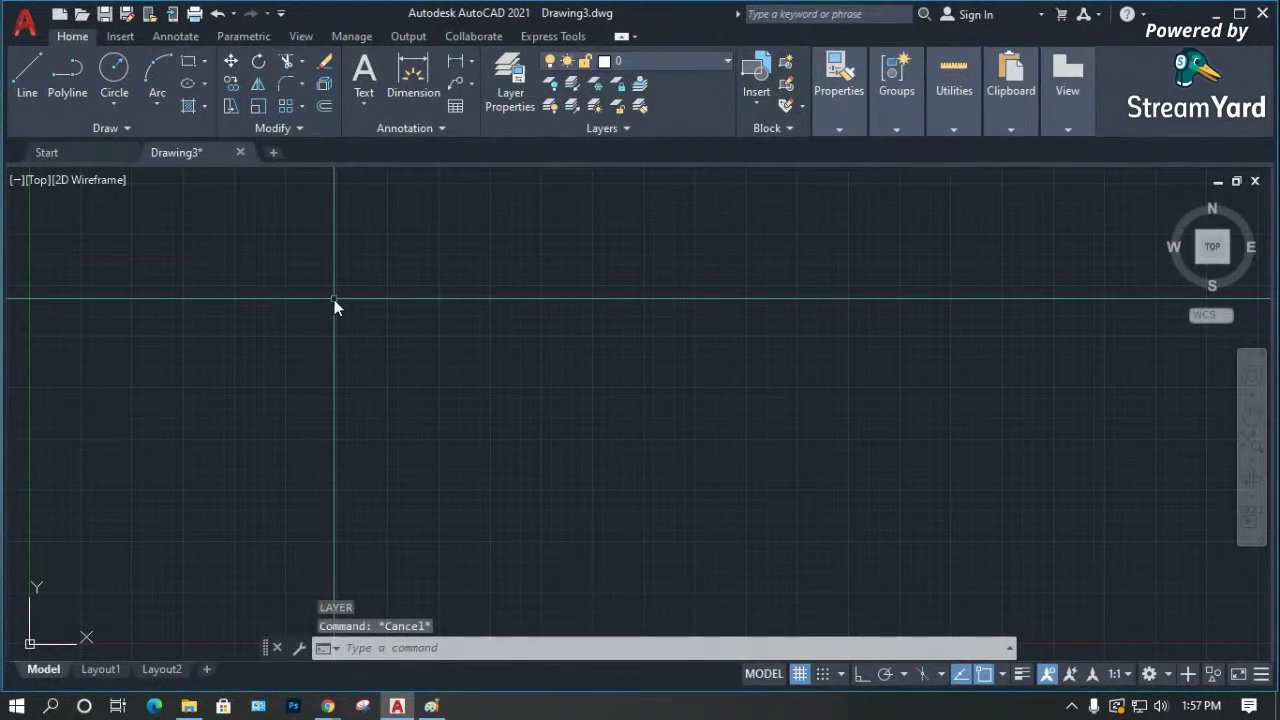
Load the aia_layer lisp routine again through APPLOAD.
text(A)
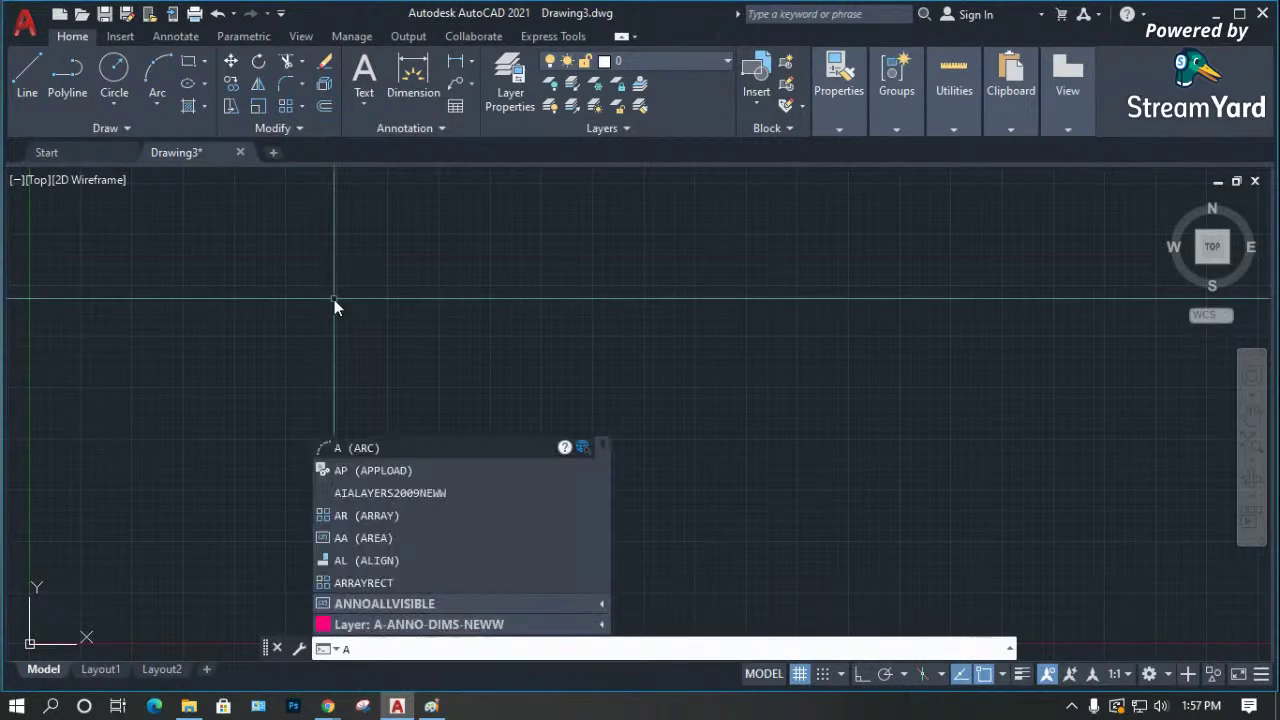
text(PPLOAD)
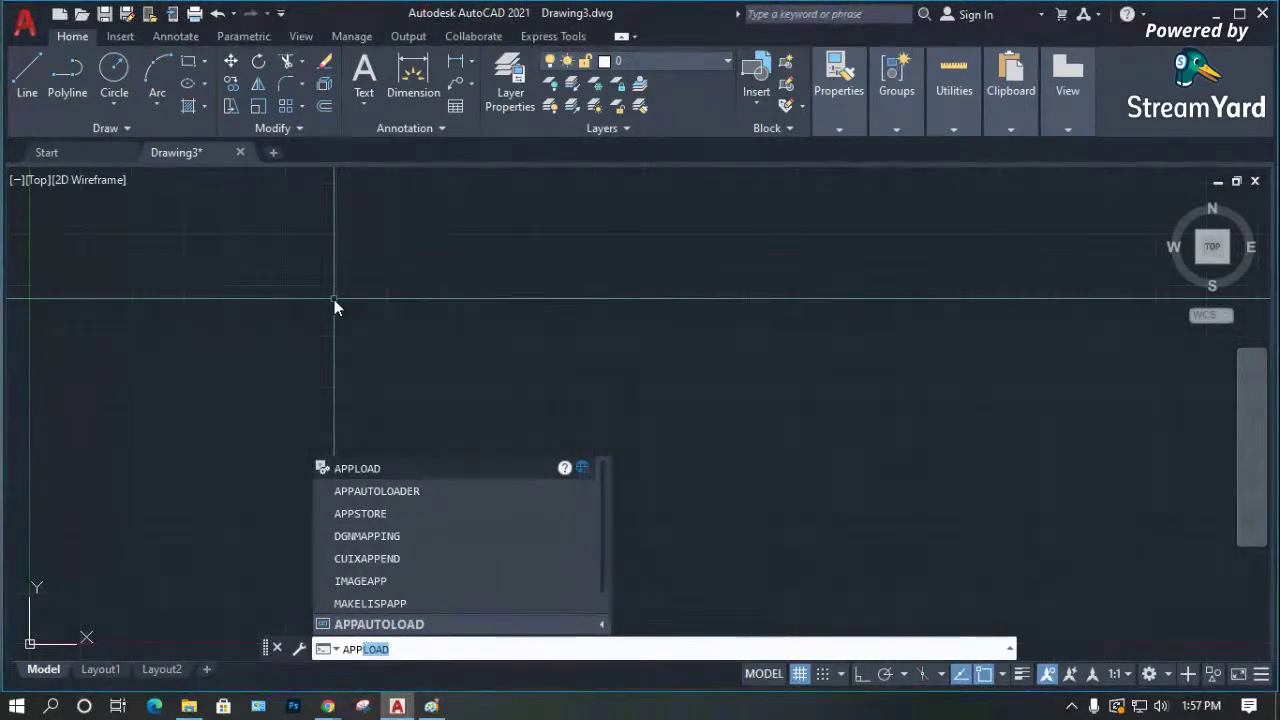
key(Return)
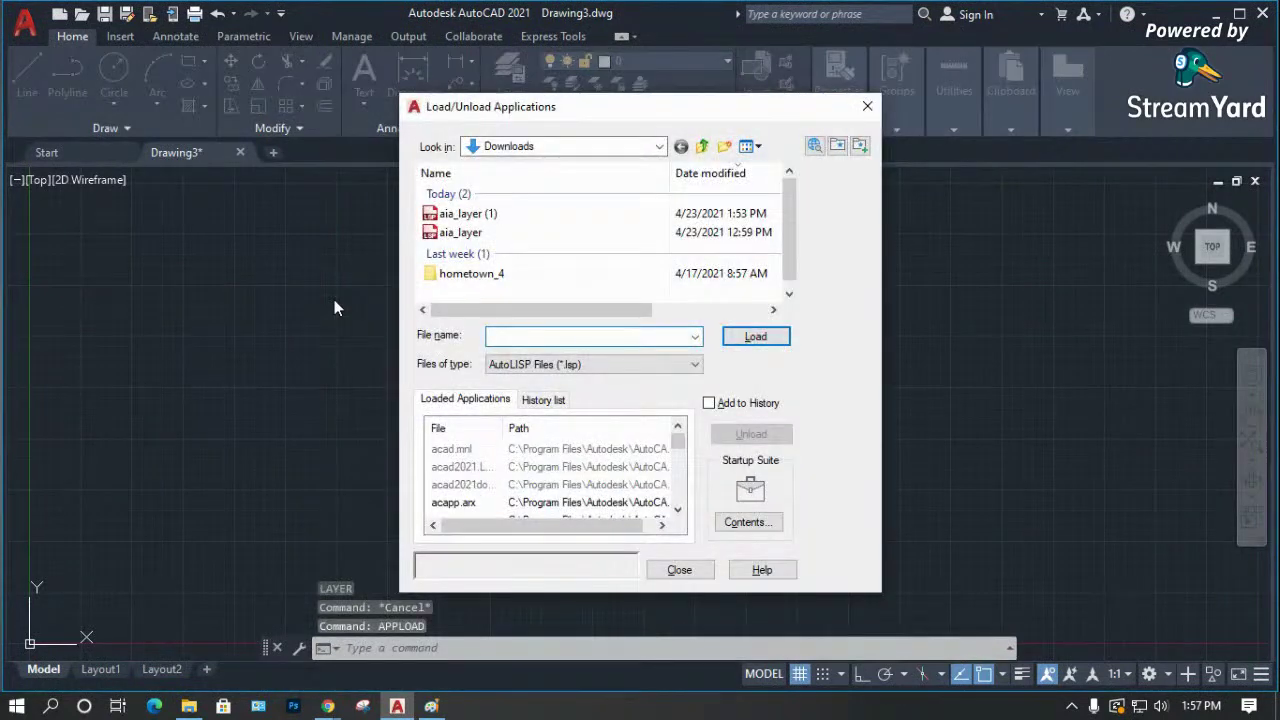
click(458, 234)
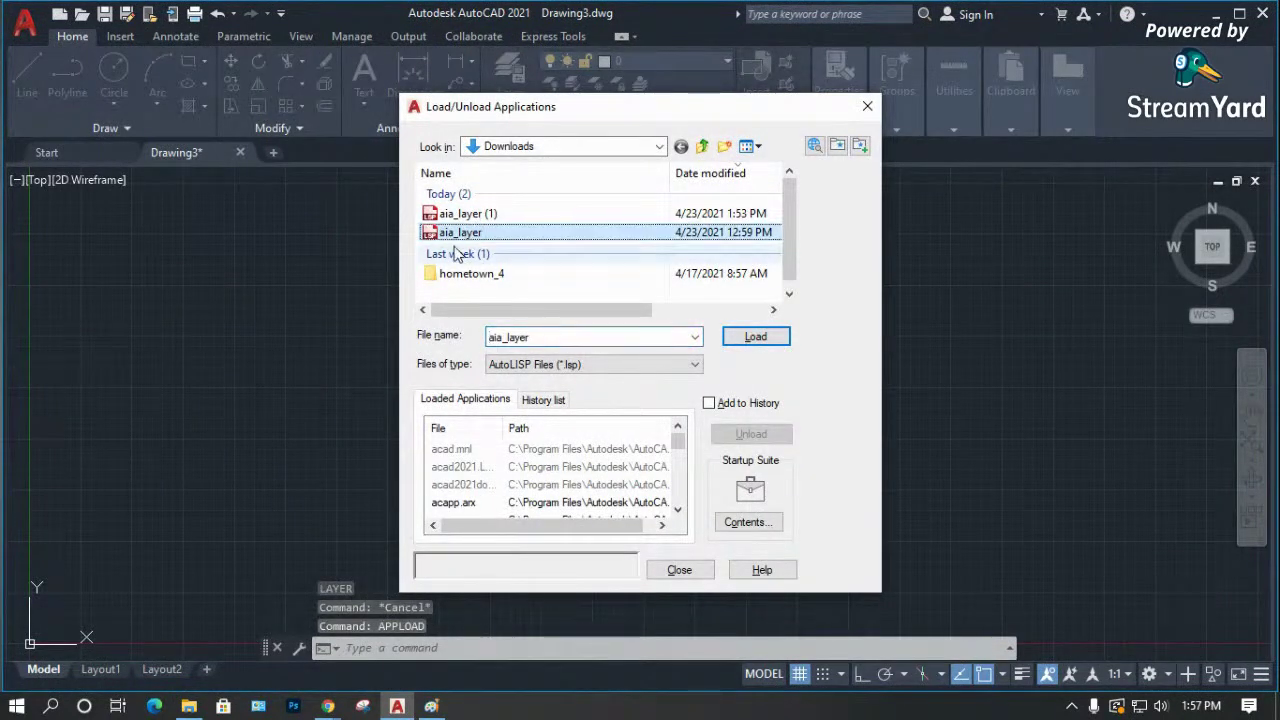
click(755, 337)
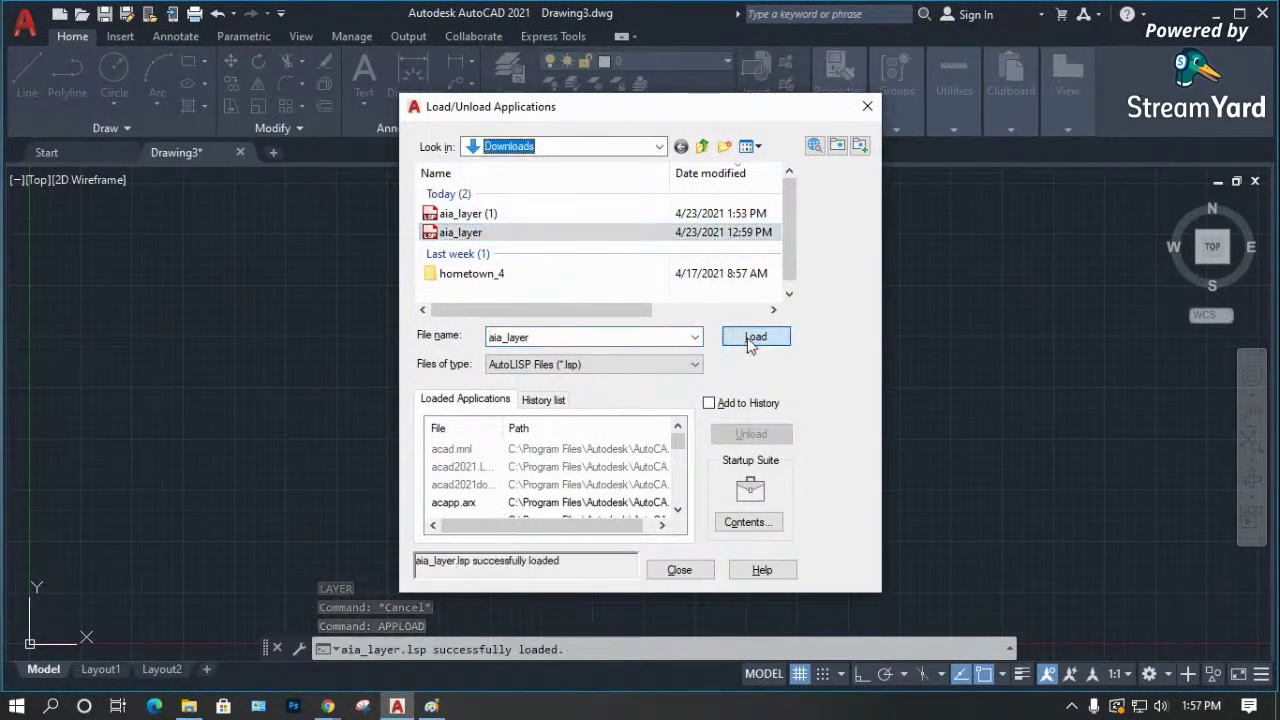
click(680, 571)
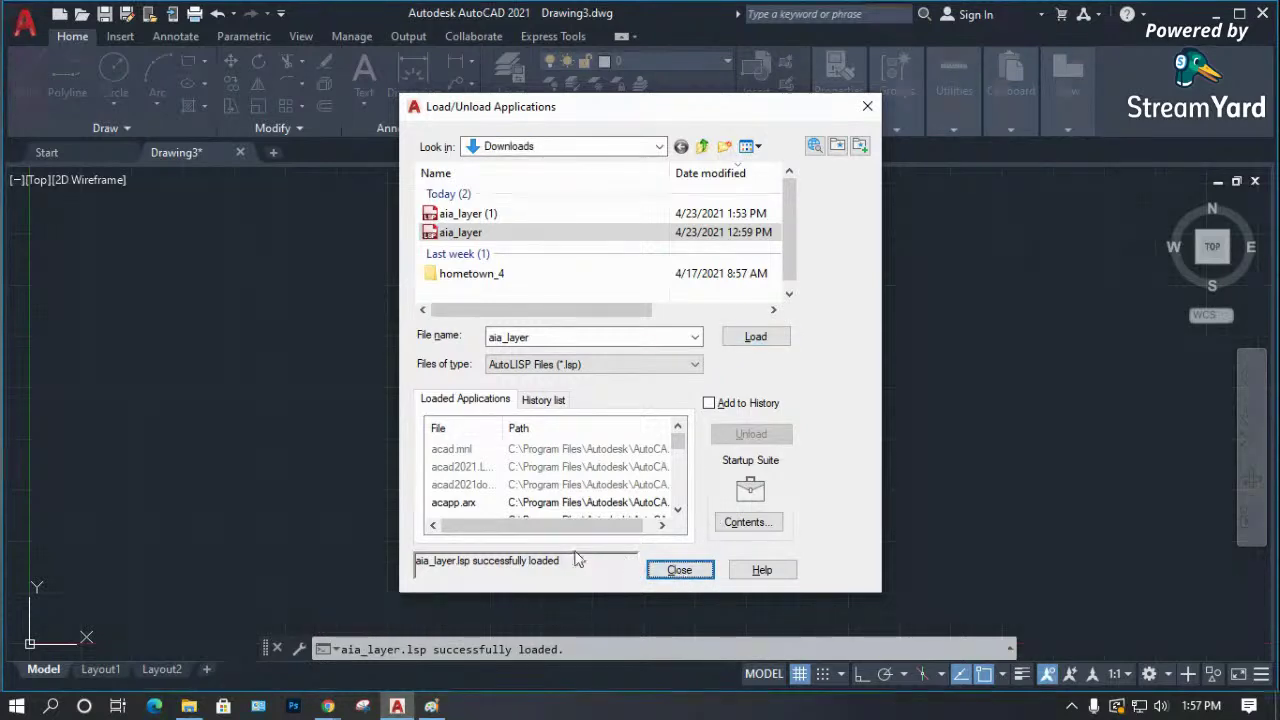
Add aia_layer.lsp from Downloads to the Startup Suite and close the loader.
click(740, 522)
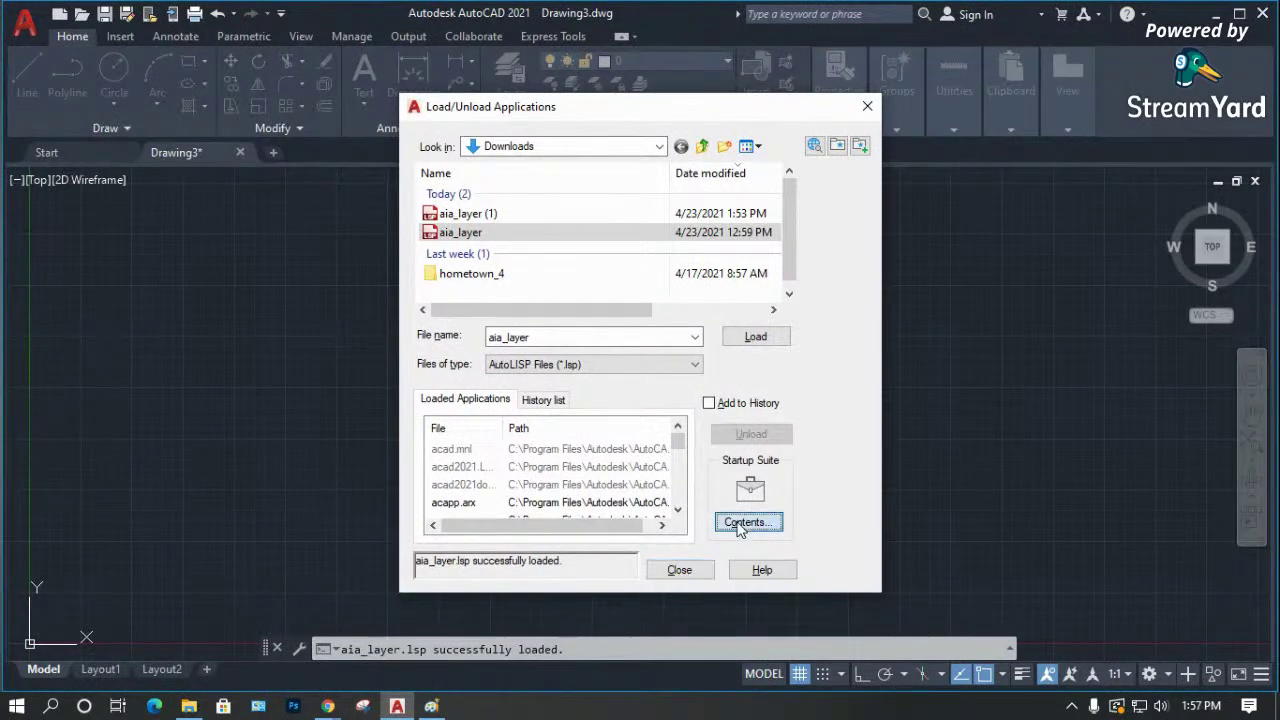
click(524, 447)
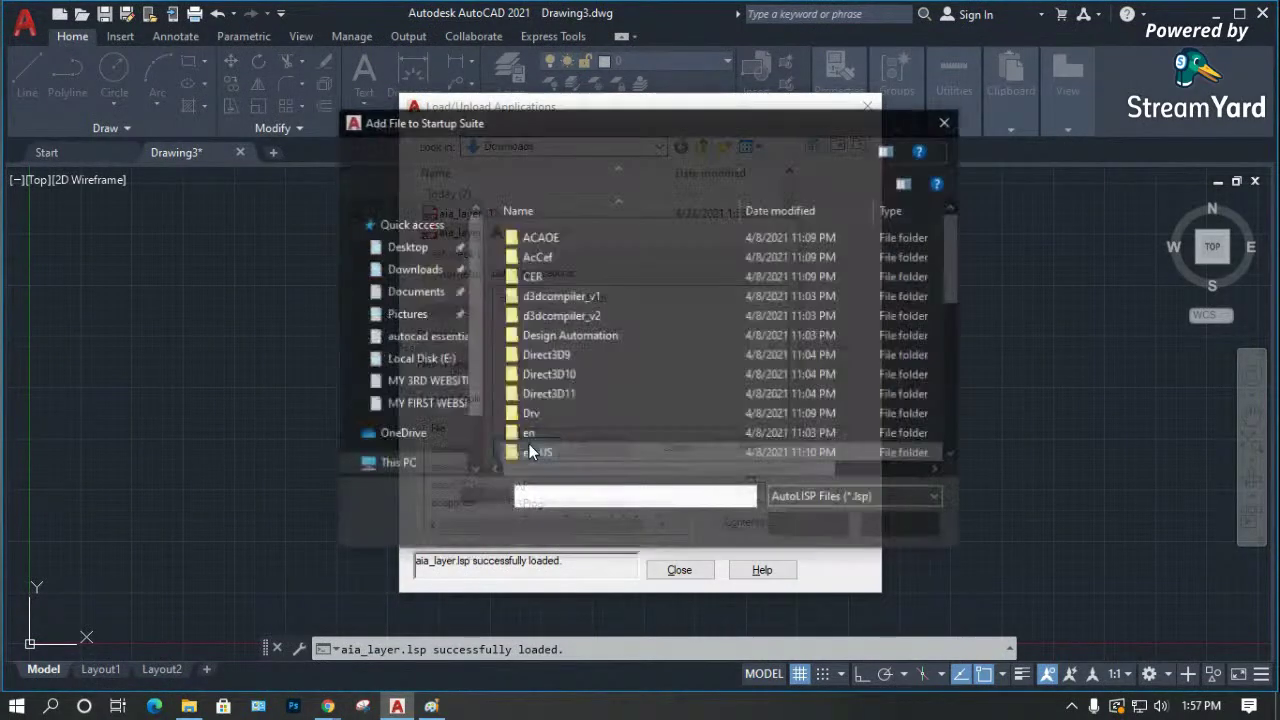
click(413, 269)
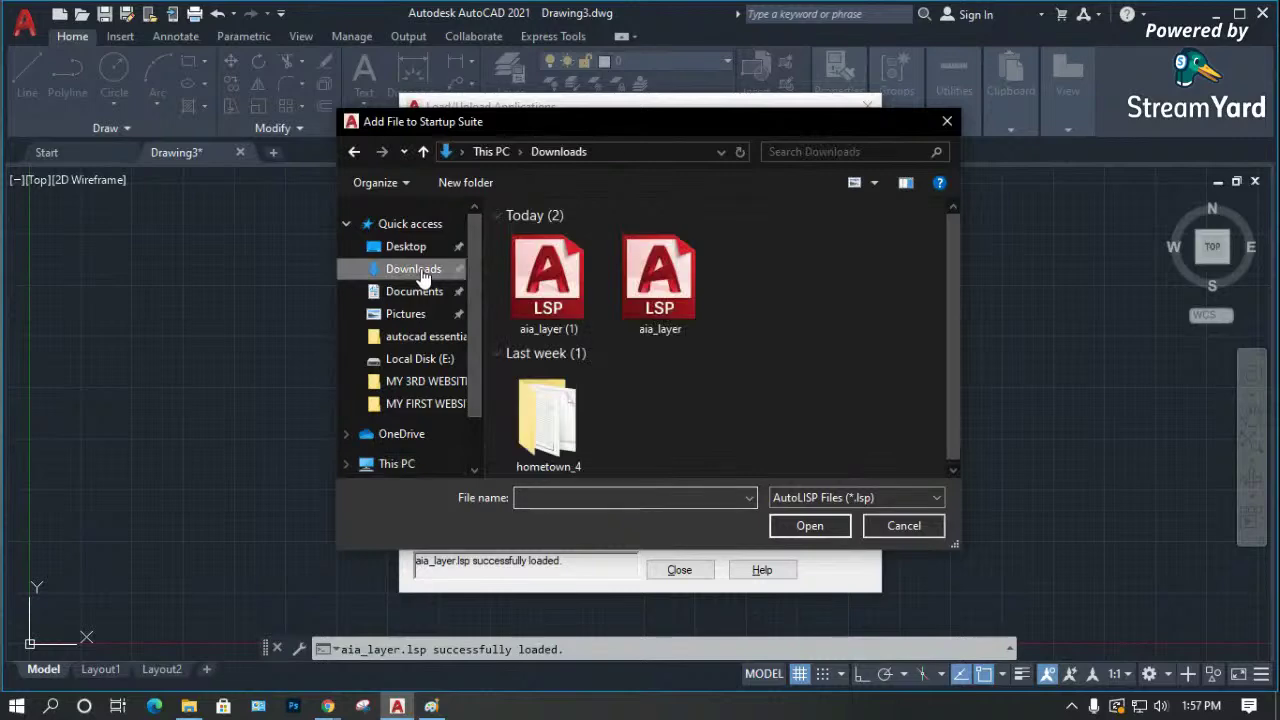
click(548, 280)
click(660, 282)
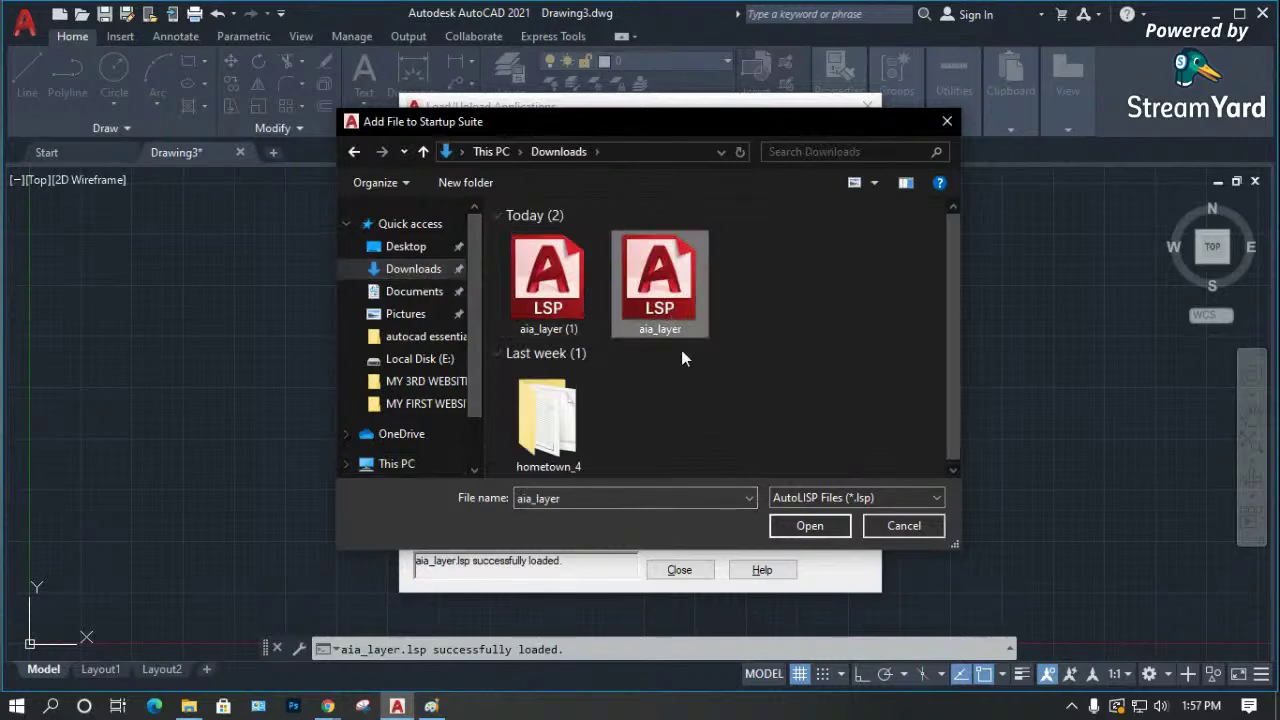
click(792, 525)
click(662, 449)
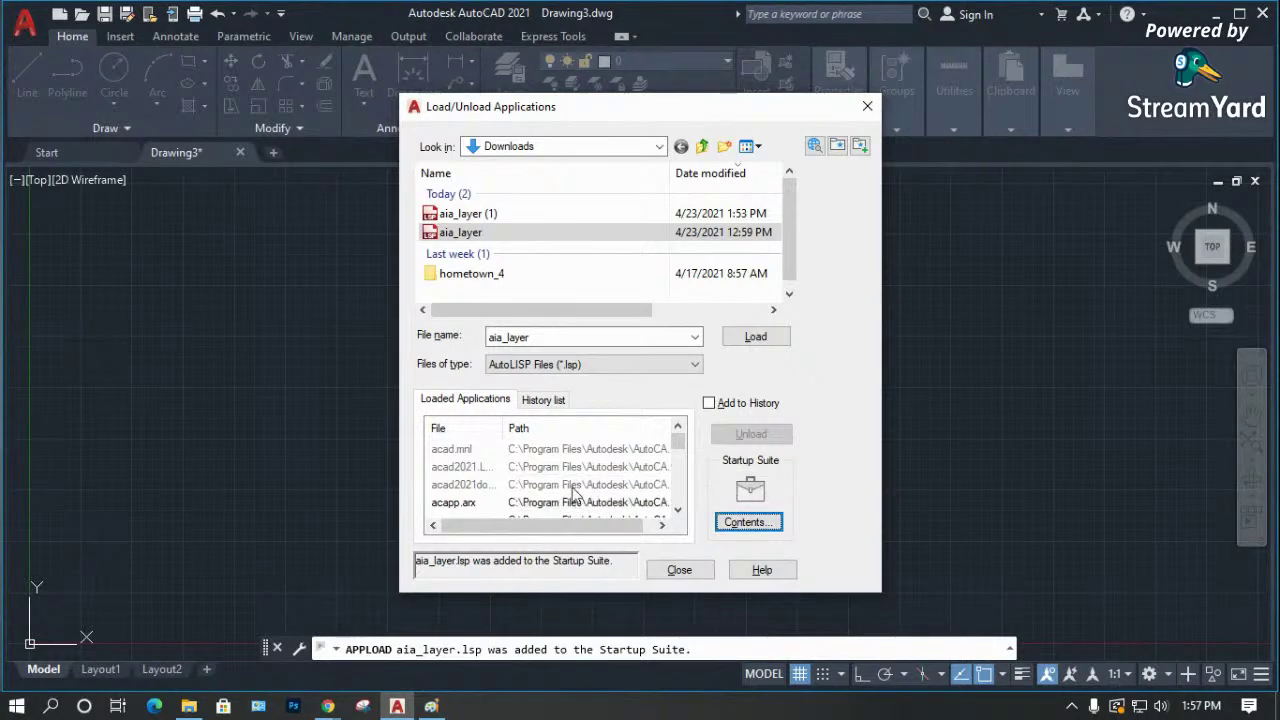
click(667, 574)
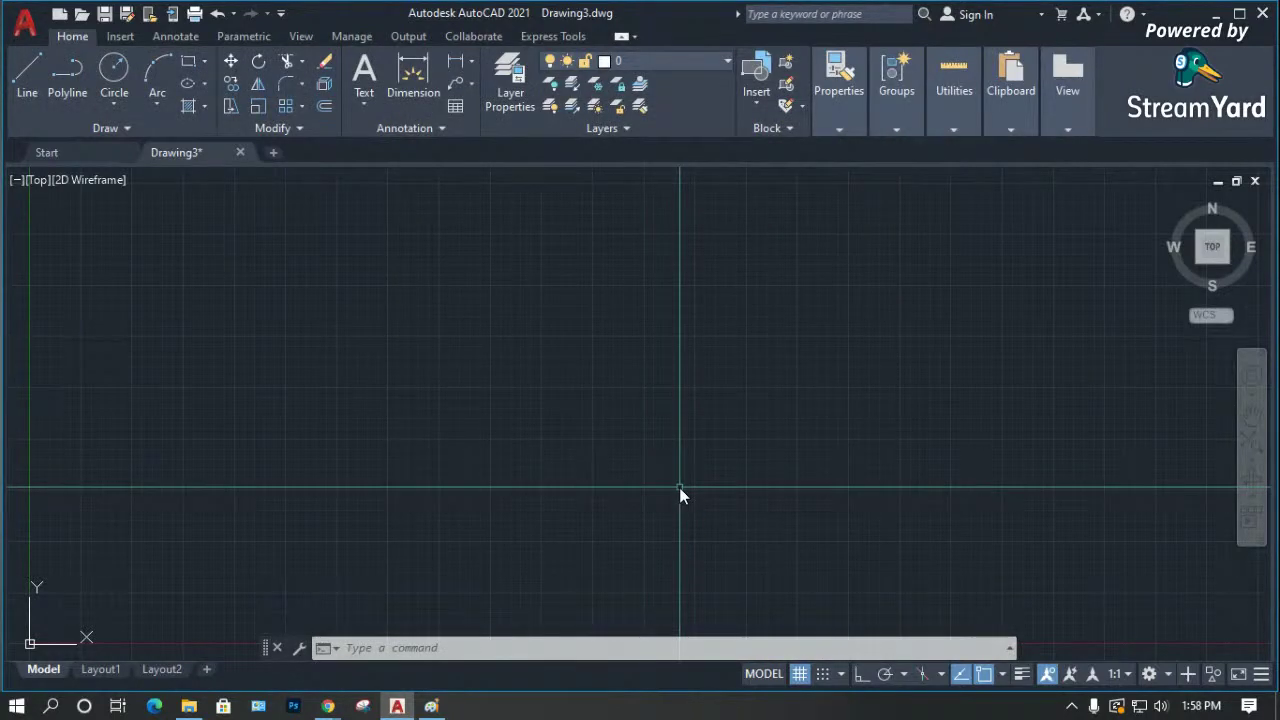
Run the AIALAYERS2009NEWW routine, review the new layers in the LA list, then run it again.
text(aia)
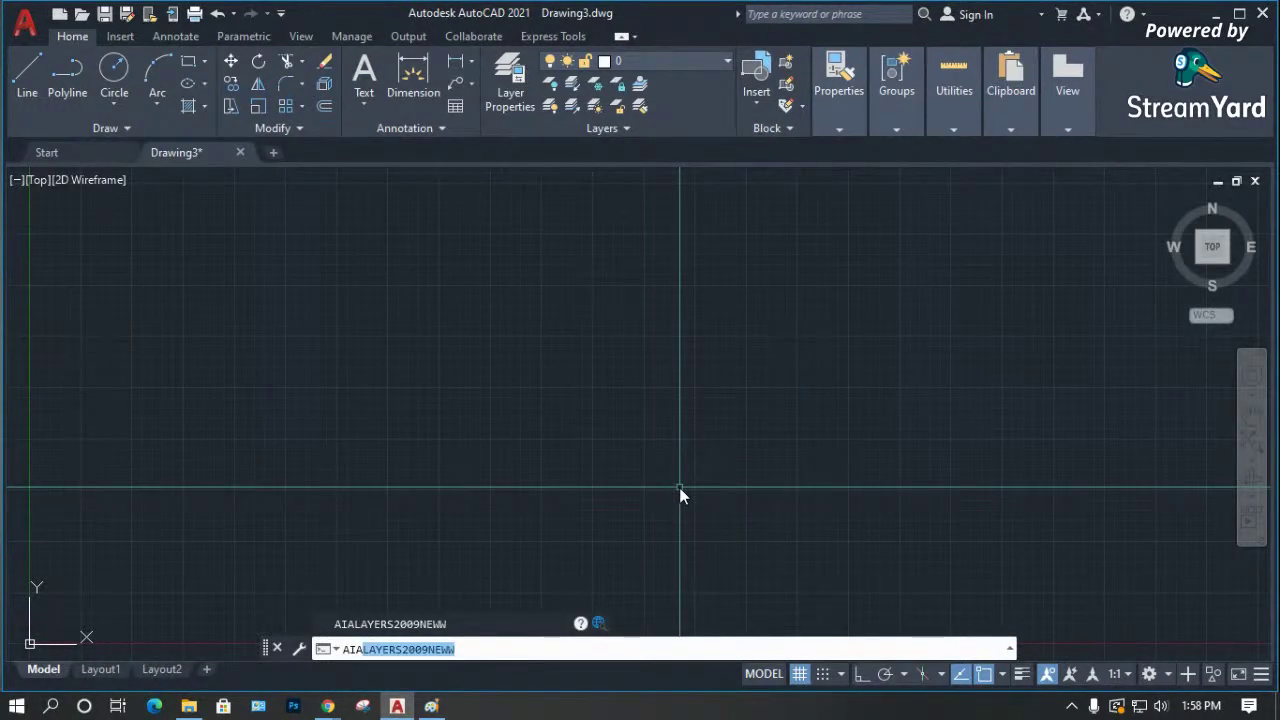
key(Return)
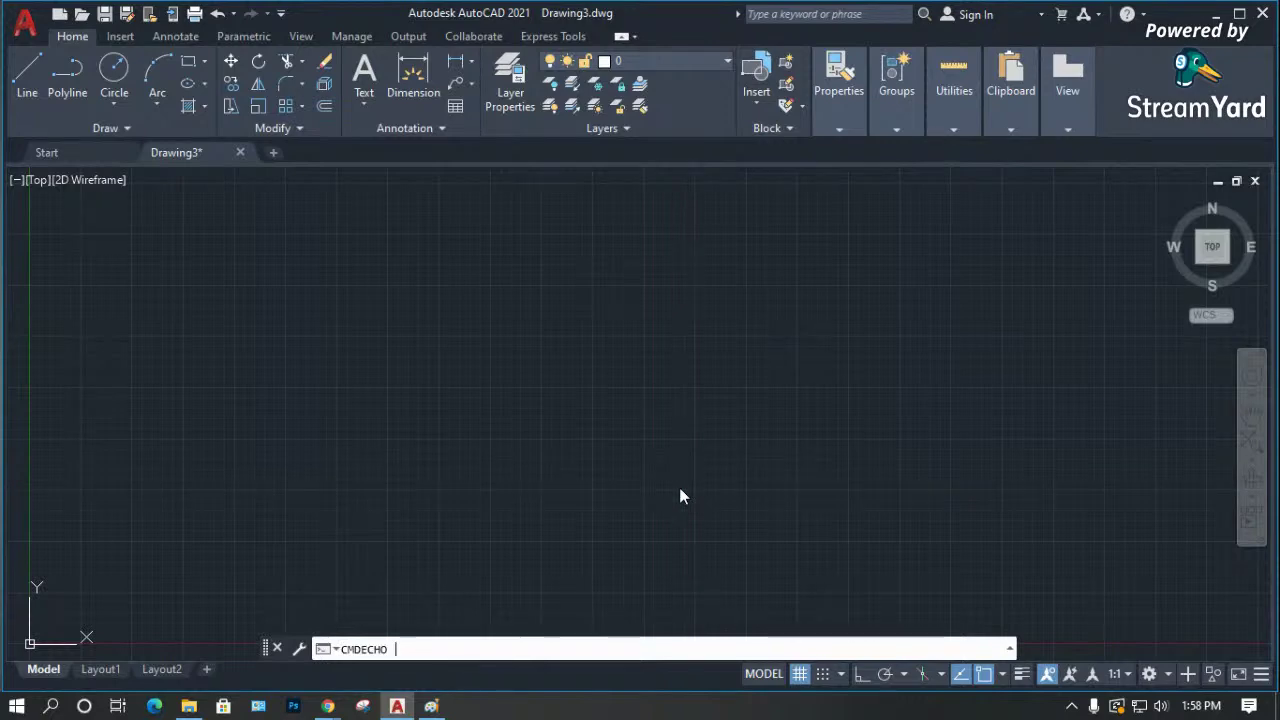
key(Return)
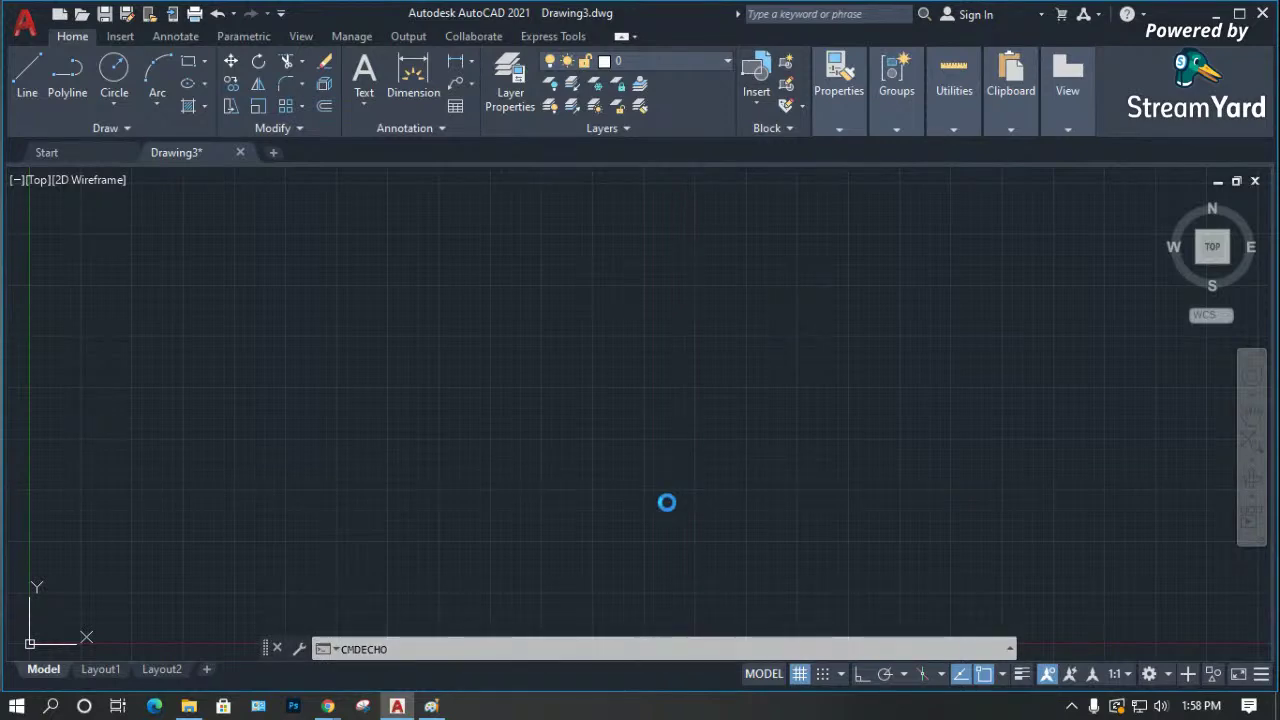
text(LA)
key(Return)
scroll(528, 380, down, 5)
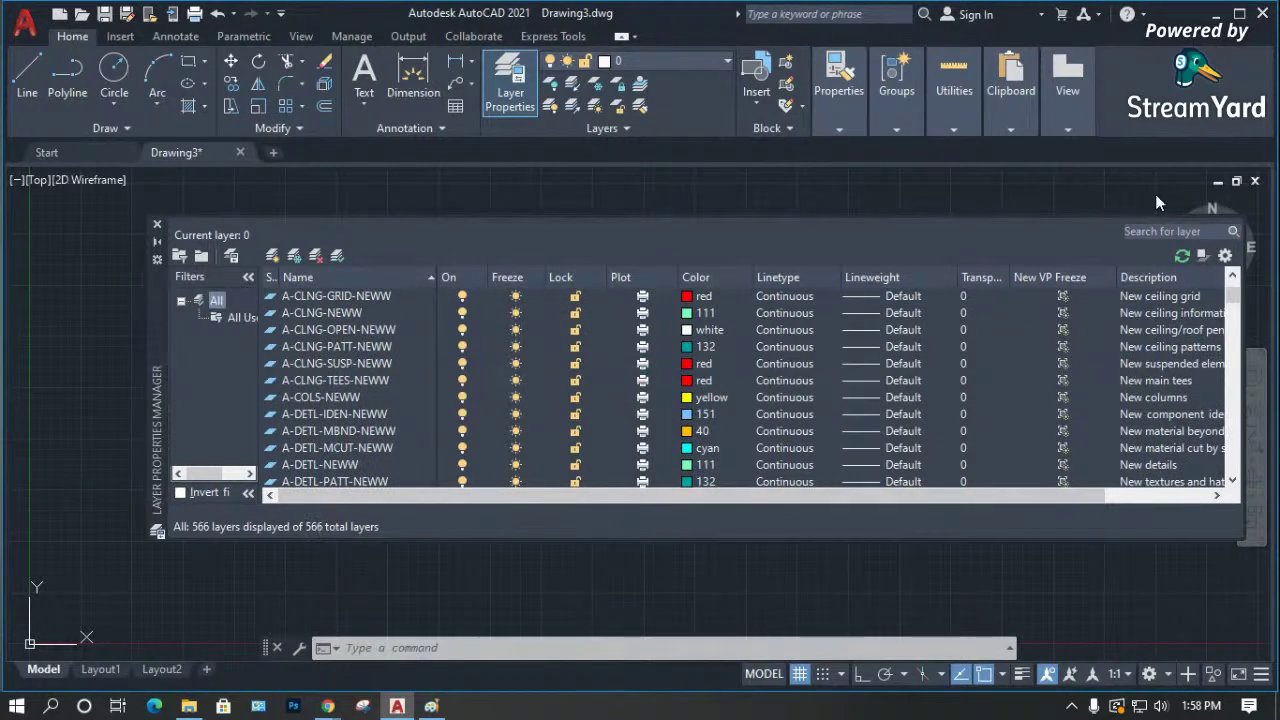
click(157, 228)
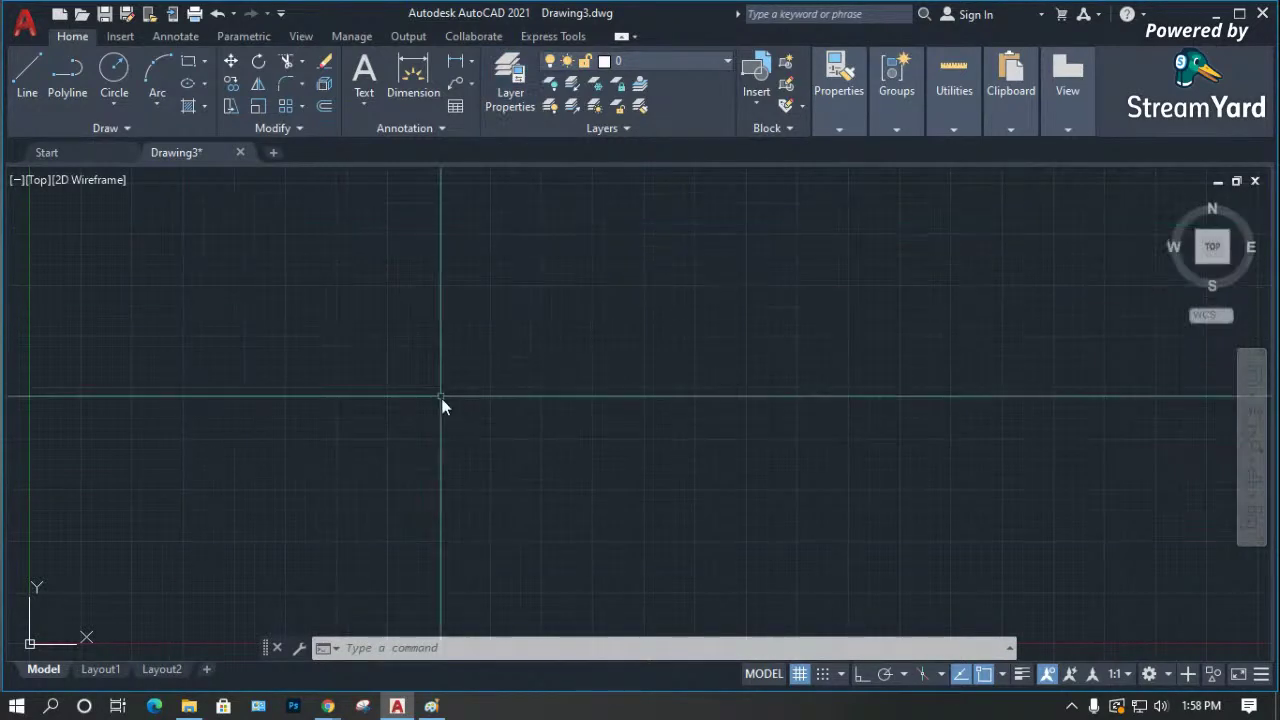
text(aia)
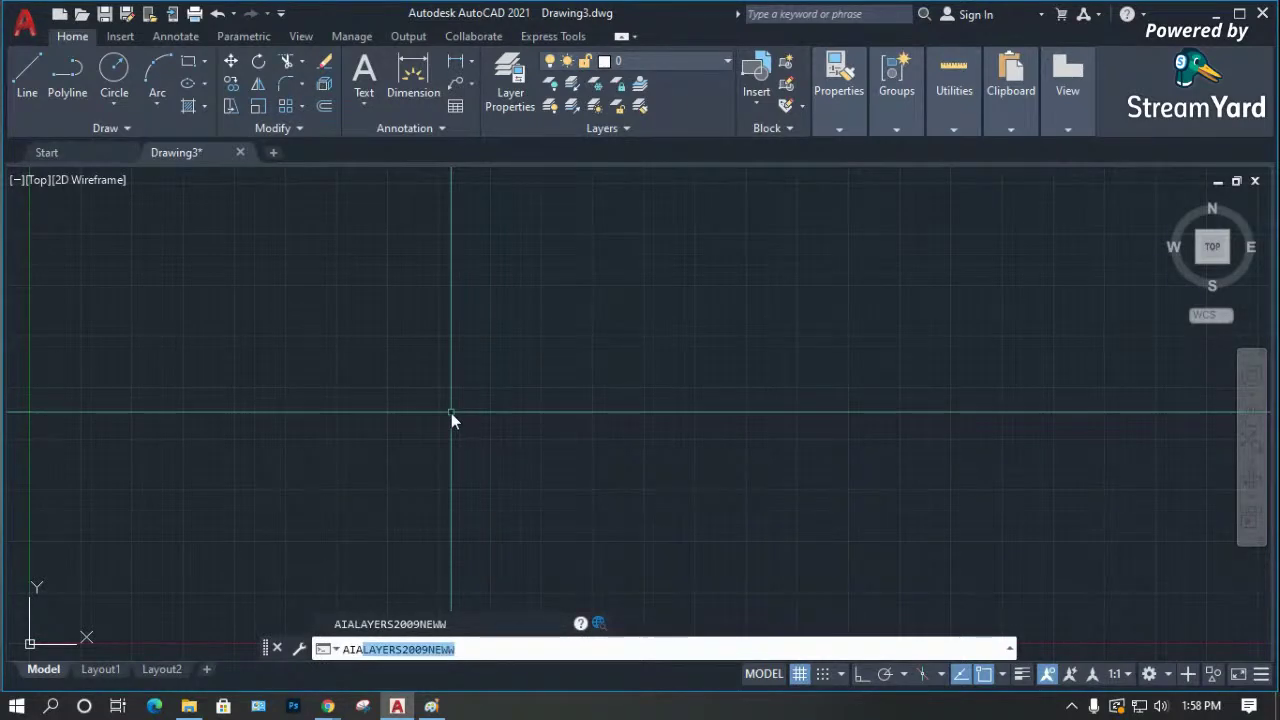
key(Right)
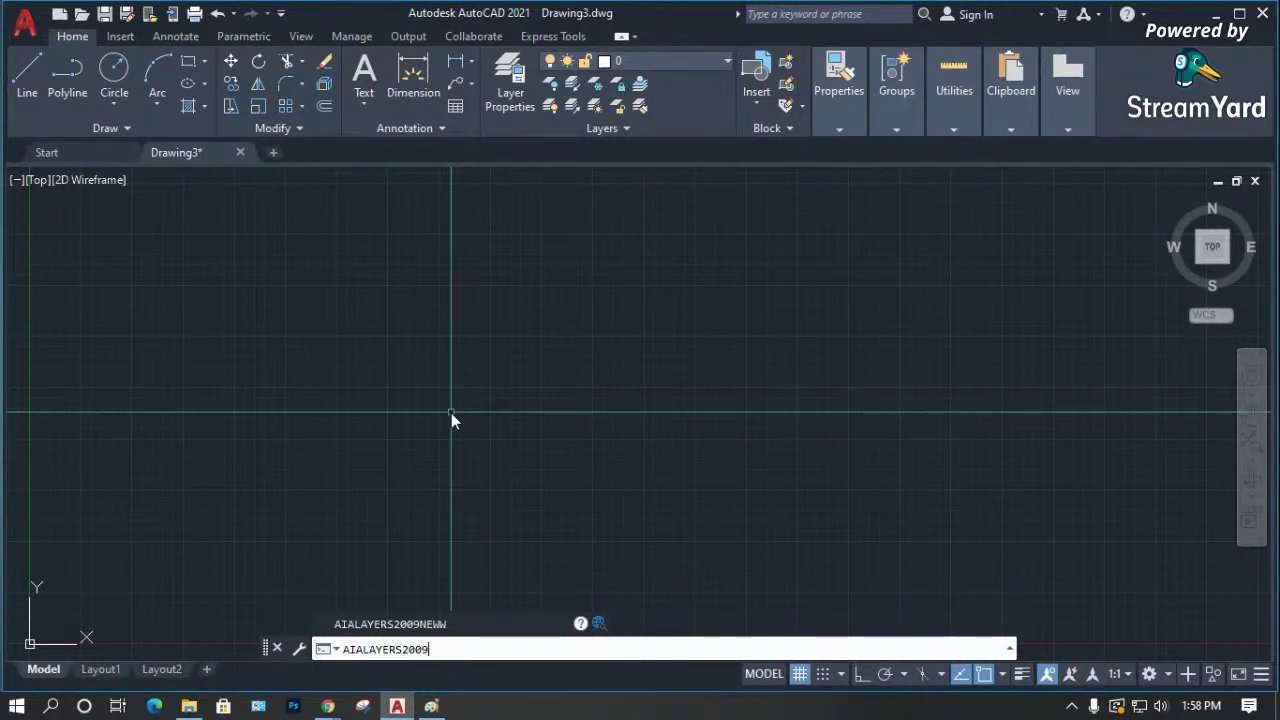
key(Return)
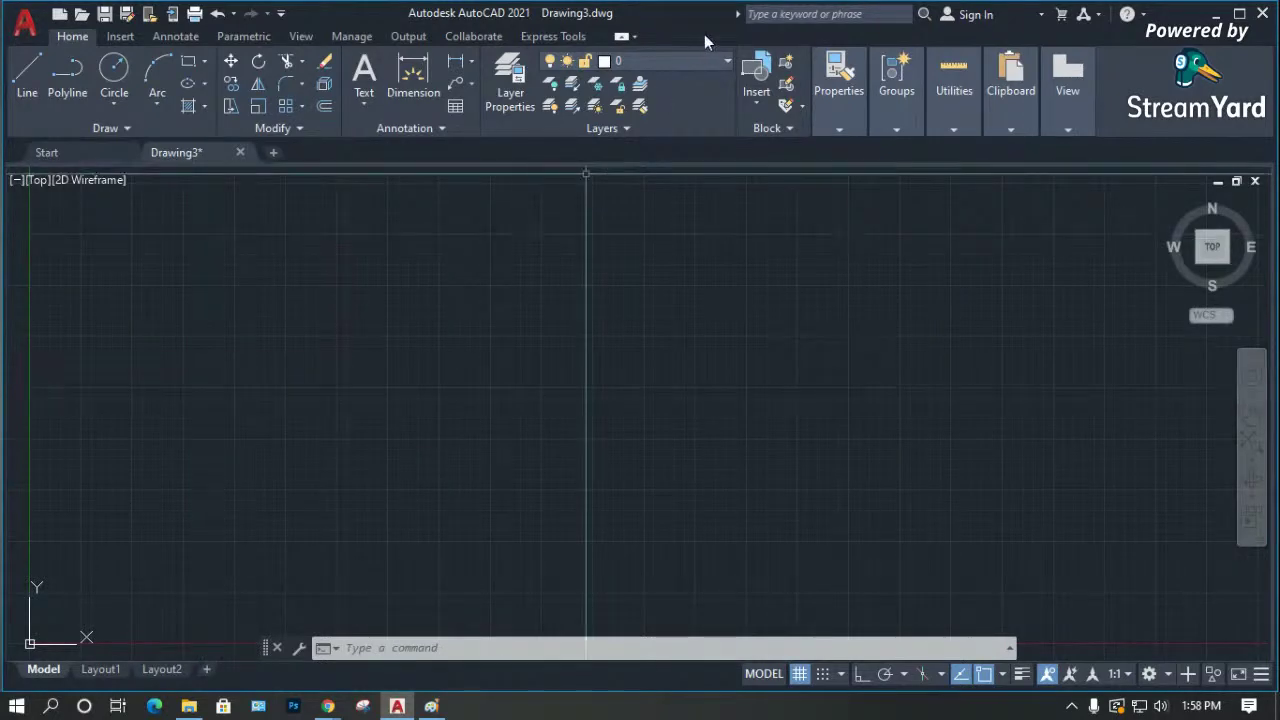
Make A-CLNG-GRID-NEWW, then A-DOOR-FULL-NEWW, then layer 0 the current layer.
click(691, 57)
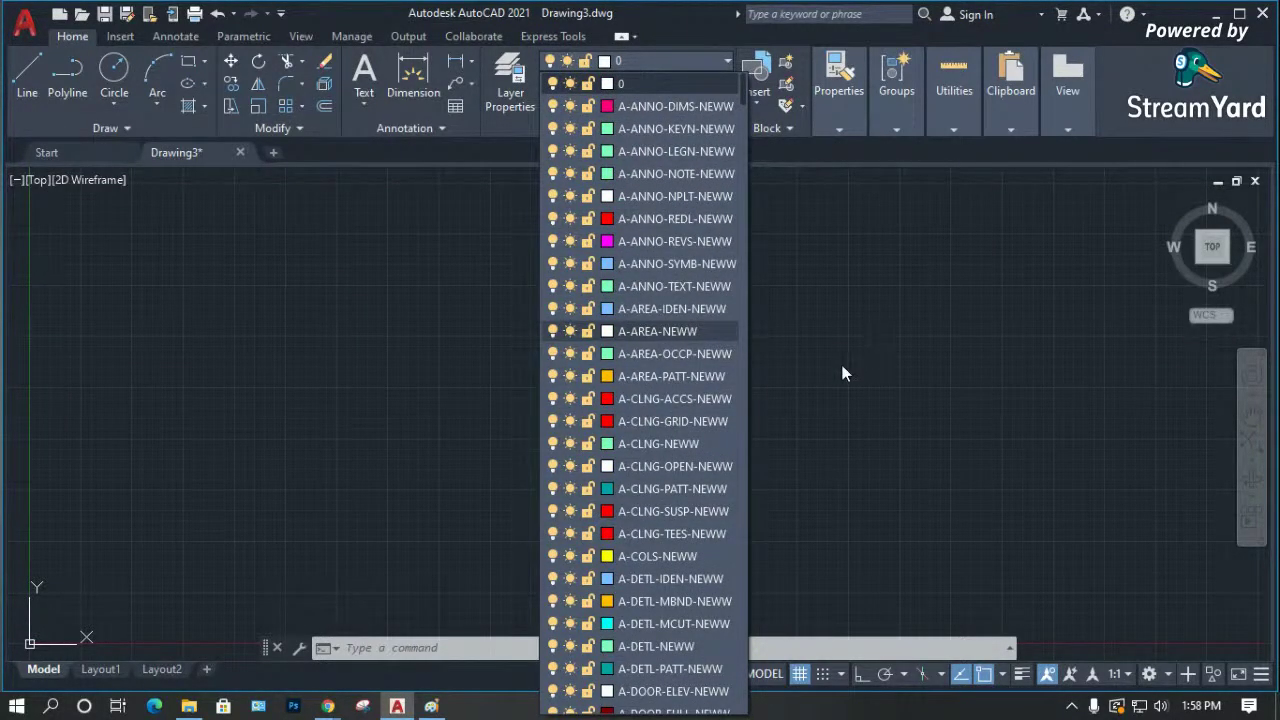
click(645, 421)
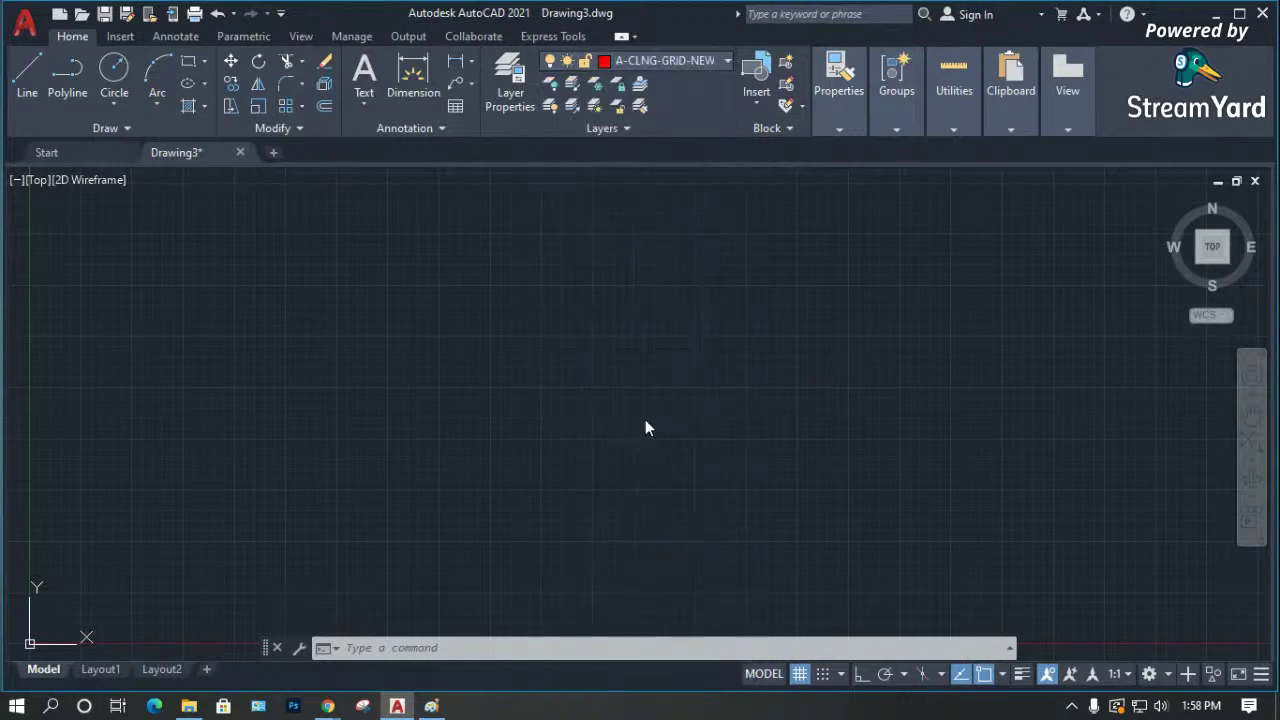
click(676, 67)
click(686, 378)
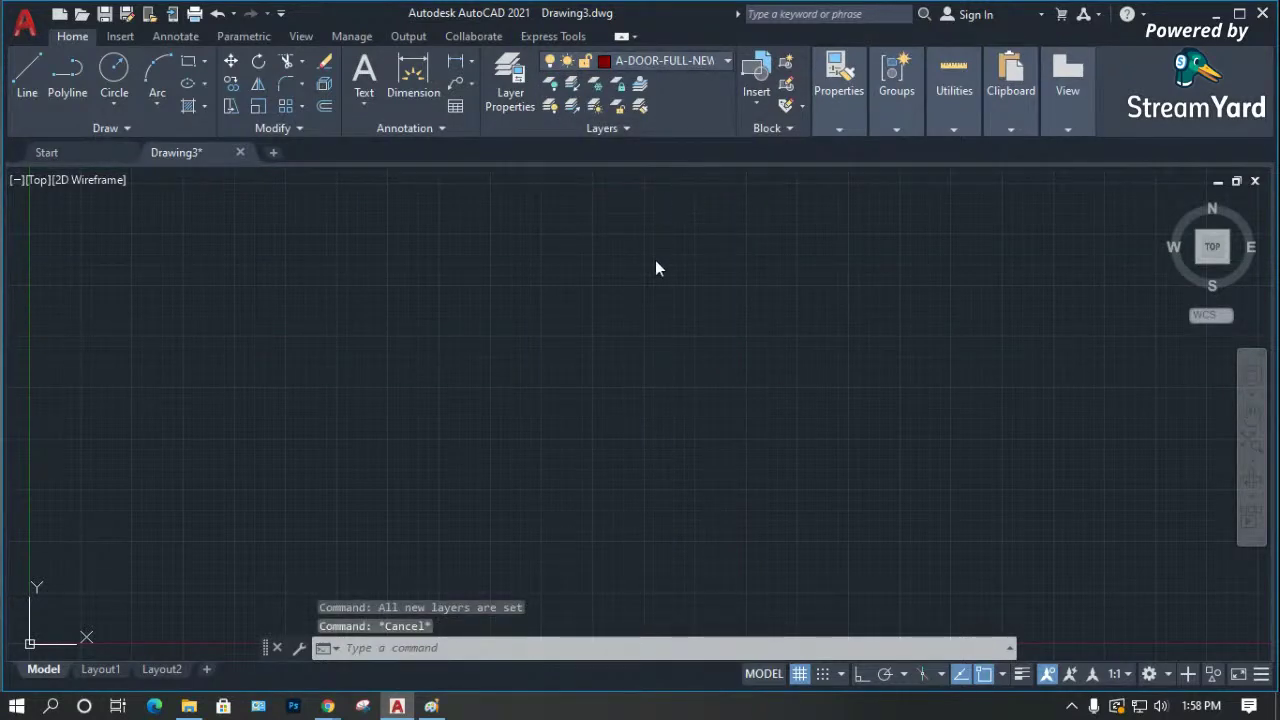
click(665, 61)
scroll(670, 310, up, 7)
scroll(666, 316, up, 3)
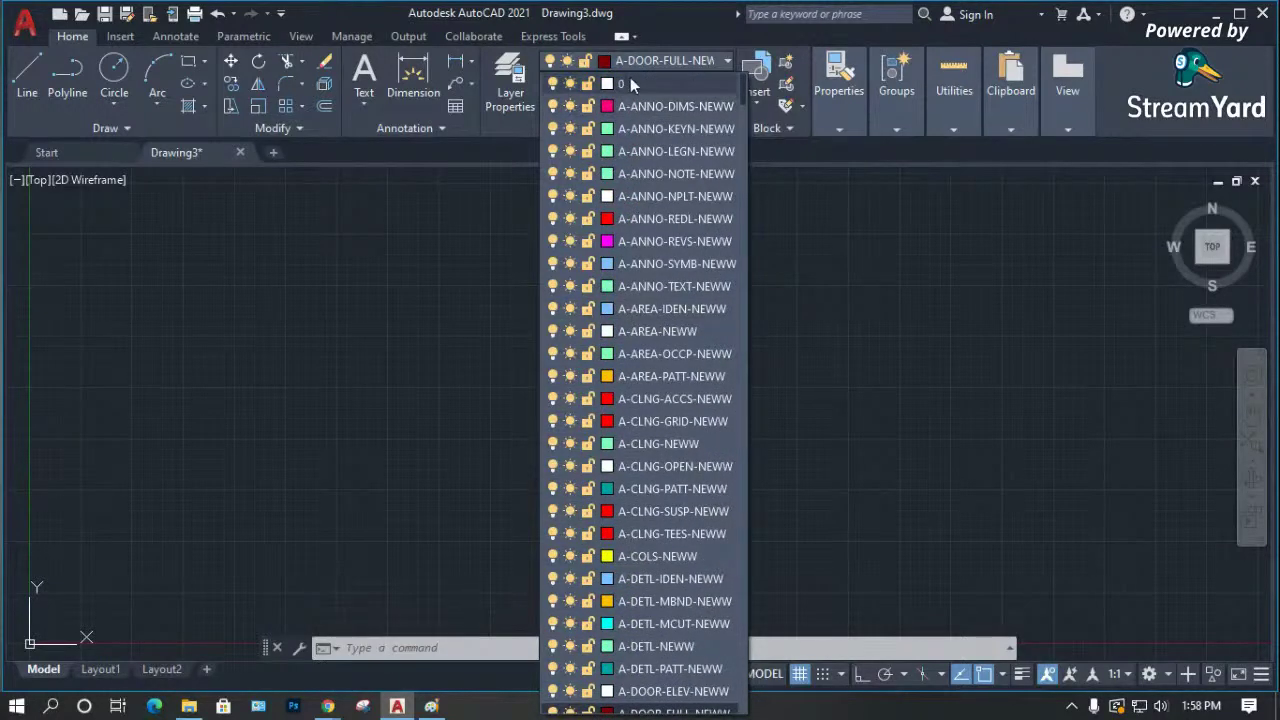
click(630, 85)
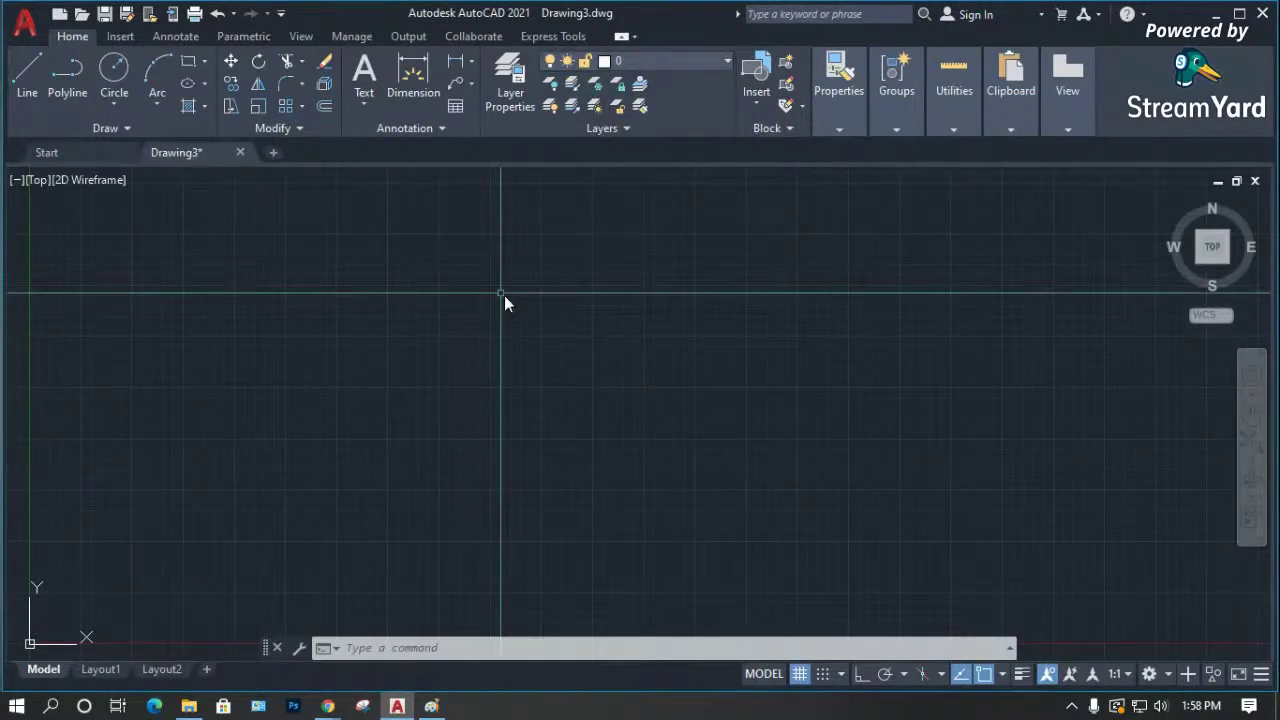
Draw the first rectangle with RECTANG.
text(pl)
key(Return)
key(Escape)
text(rec)
key(Return)
click(362, 307)
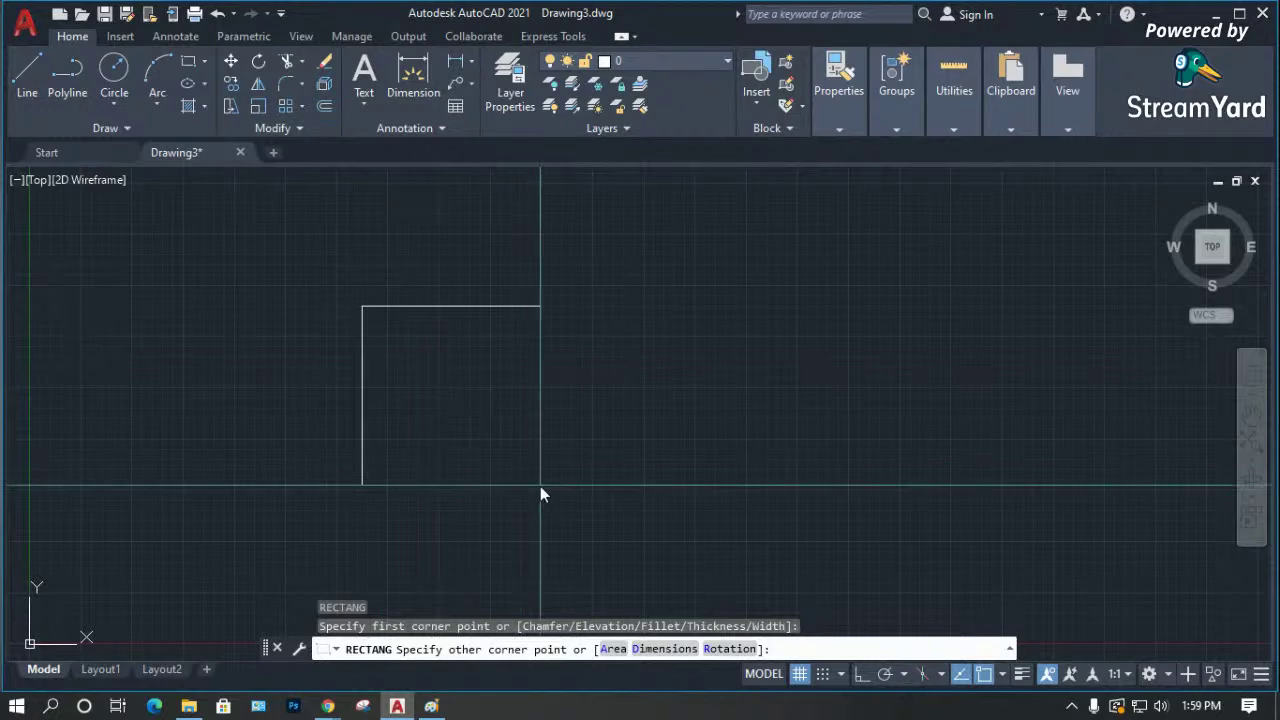
click(540, 485)
Move the first rectangle onto layer A-AREA-OCCP-NEWW.
scroll(551, 456, up, 2)
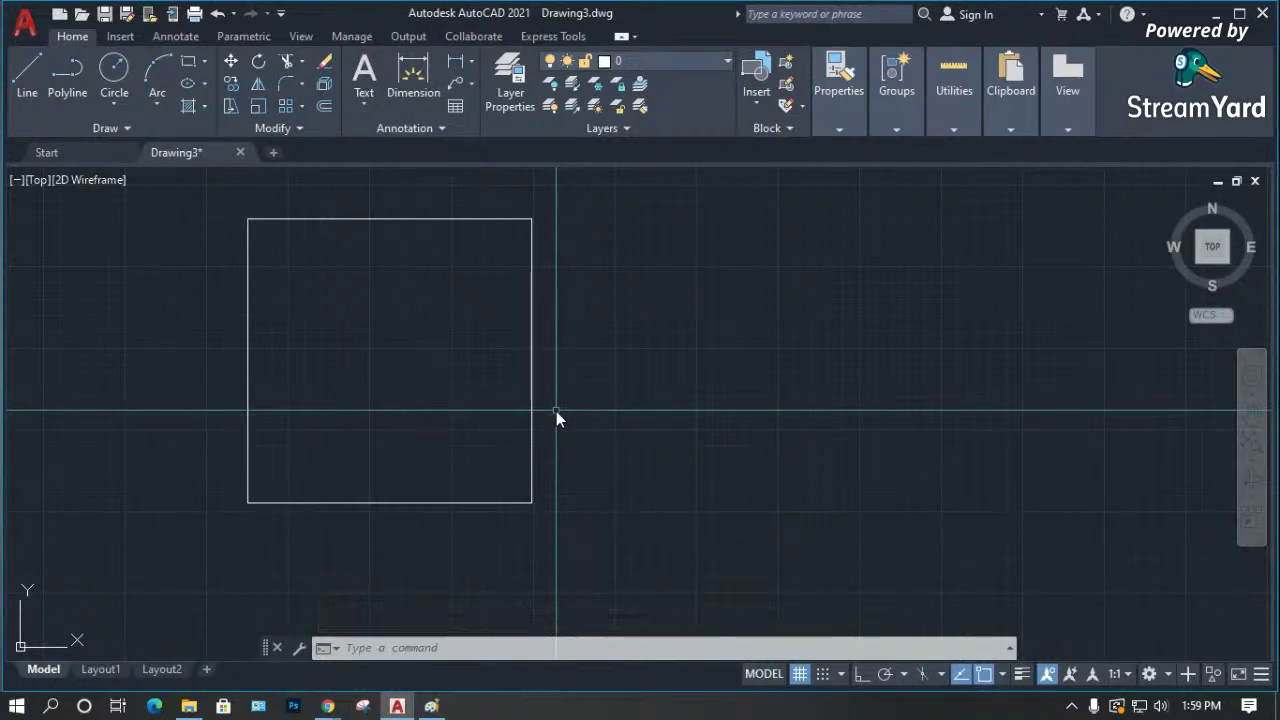
click(584, 386)
click(517, 385)
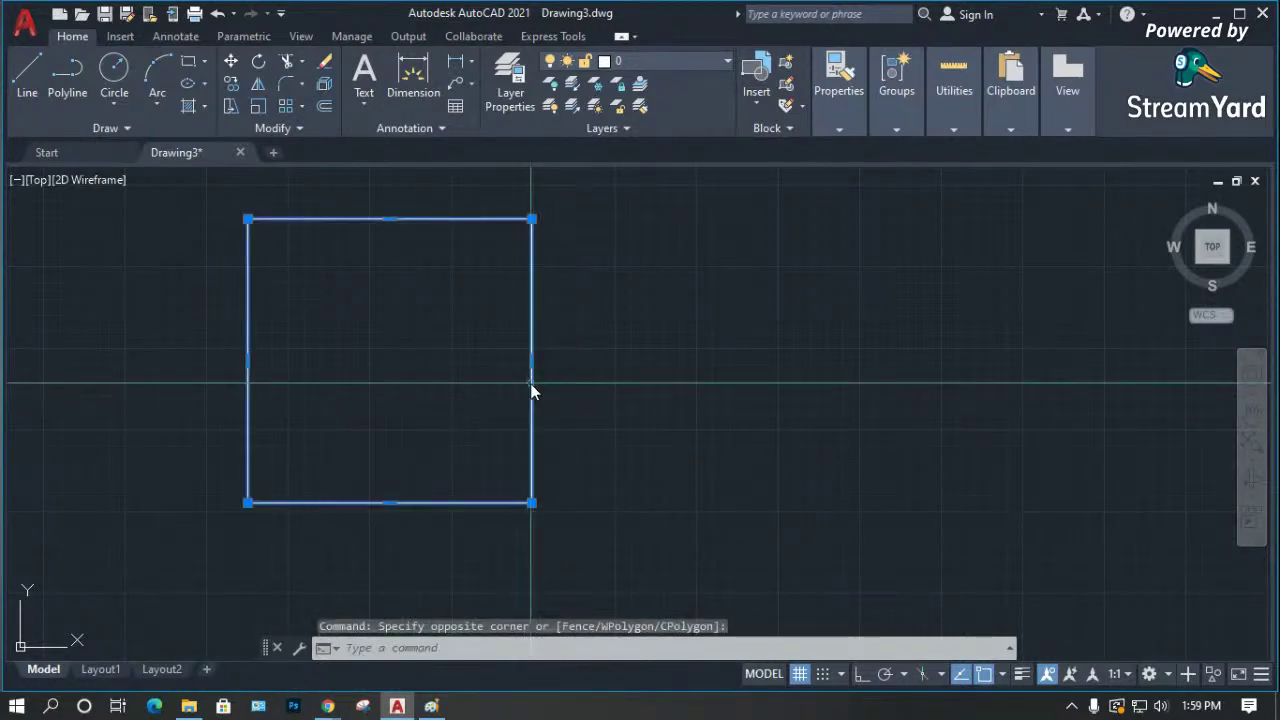
click(667, 65)
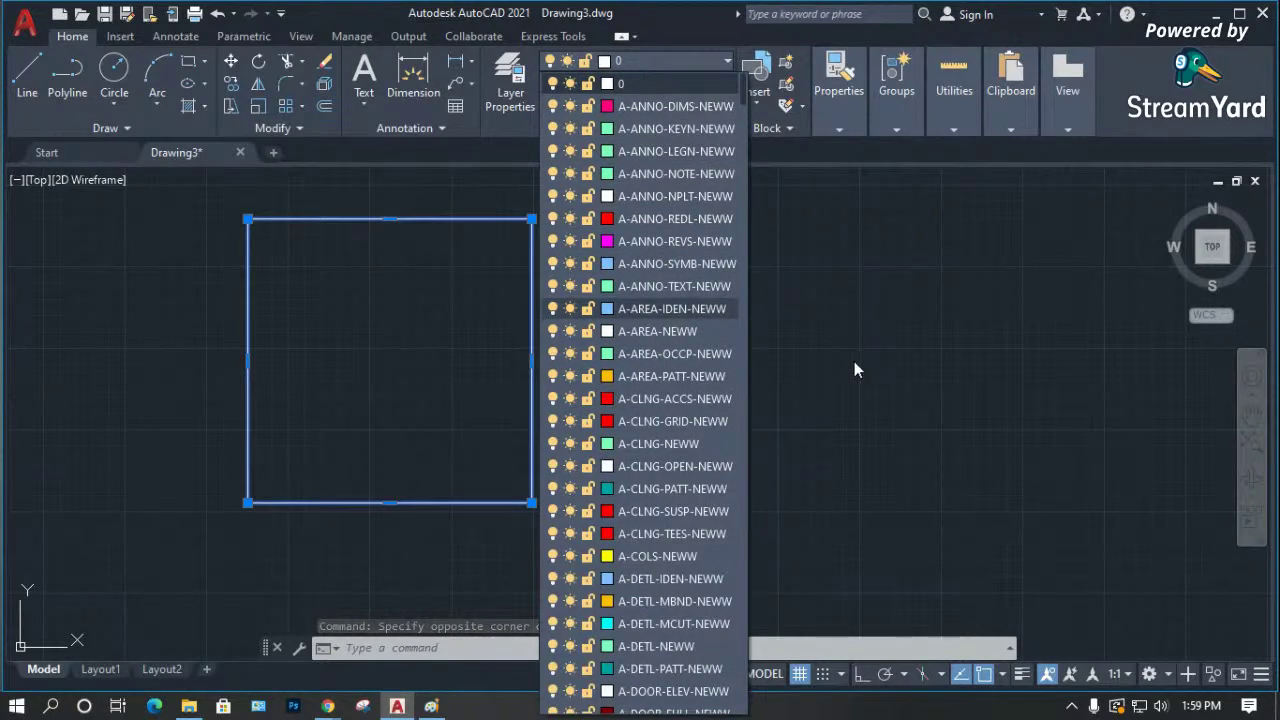
key(Escape)
key(Escape)
click(583, 406)
click(484, 376)
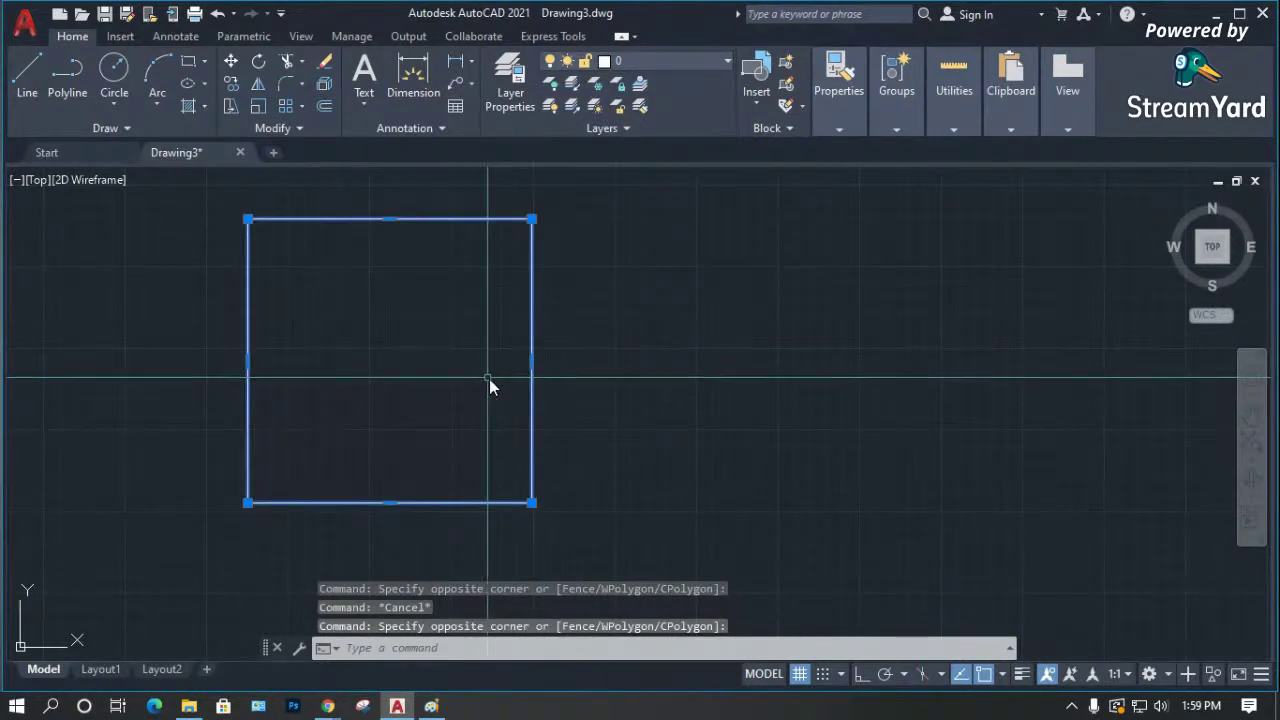
click(674, 61)
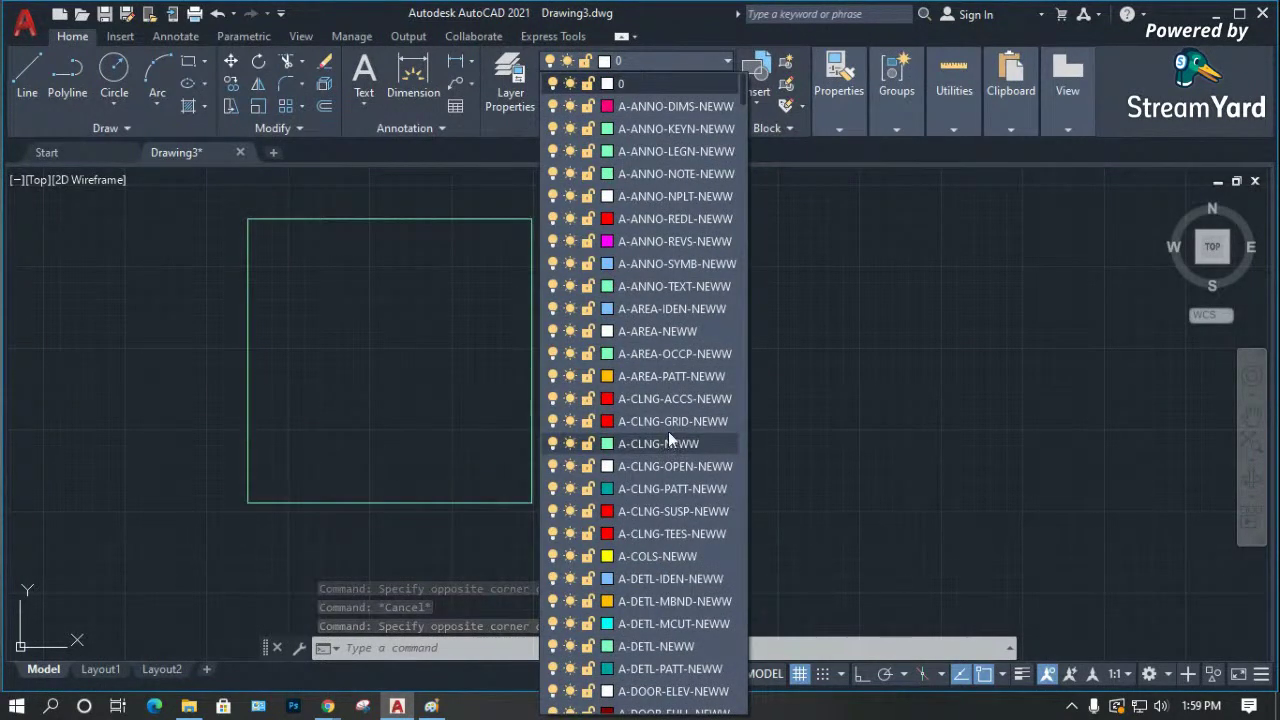
click(671, 352)
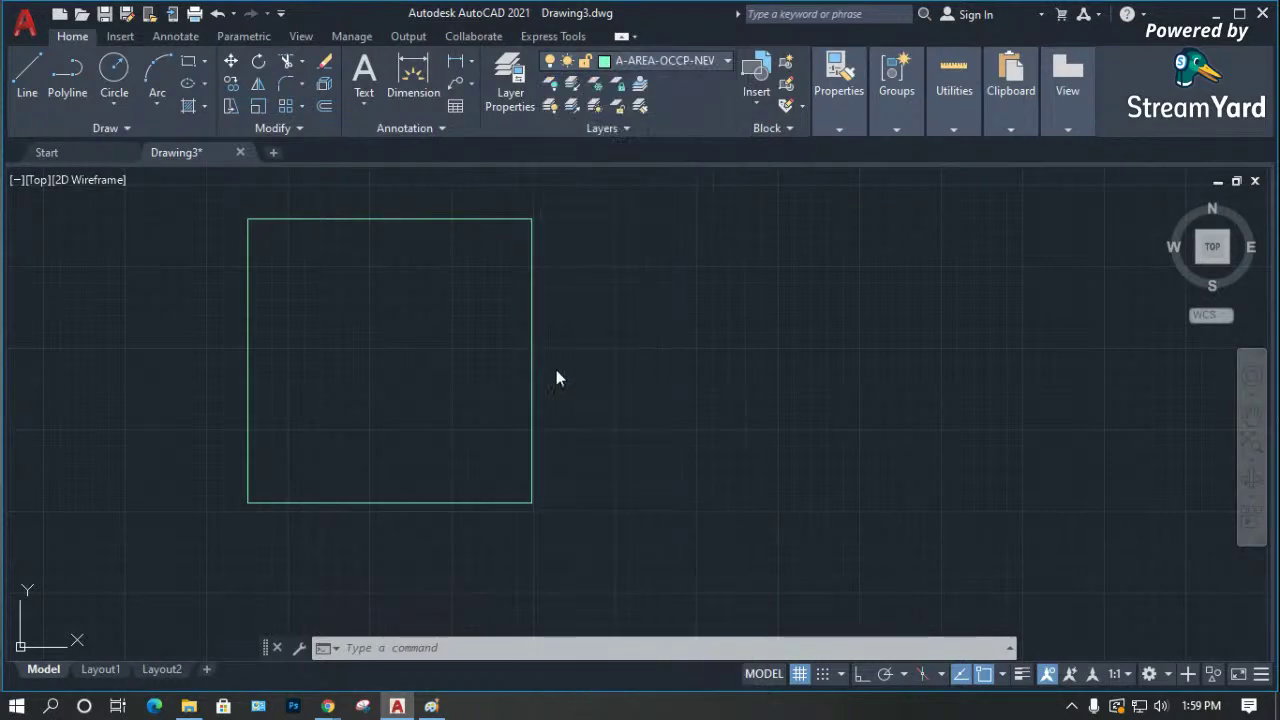
click(482, 371)
key(Escape)
Draw a second rectangle overlapping the first.
scroll(427, 406, down, 4)
text(rec)
key(Return)
click(516, 348)
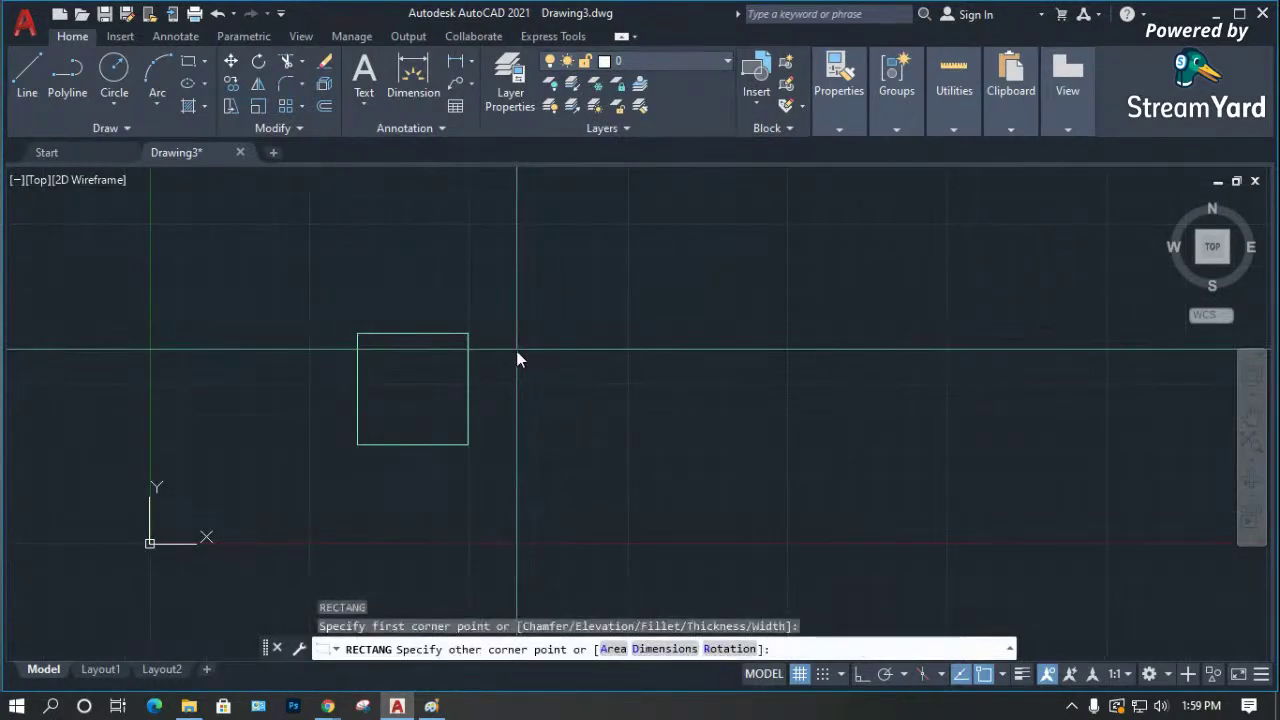
click(608, 441)
Move the second rectangle onto layer A-DETL-MBND-NEWW.
scroll(643, 398, up, 4)
click(657, 383)
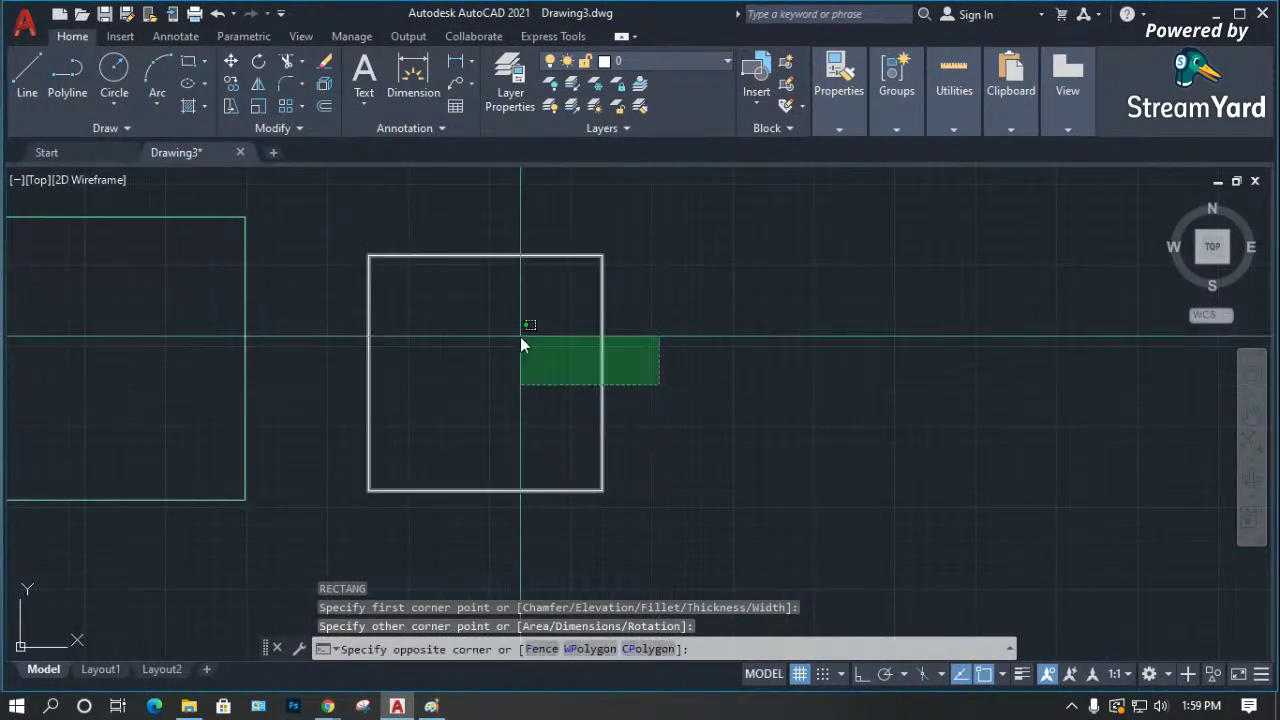
click(520, 338)
click(668, 61)
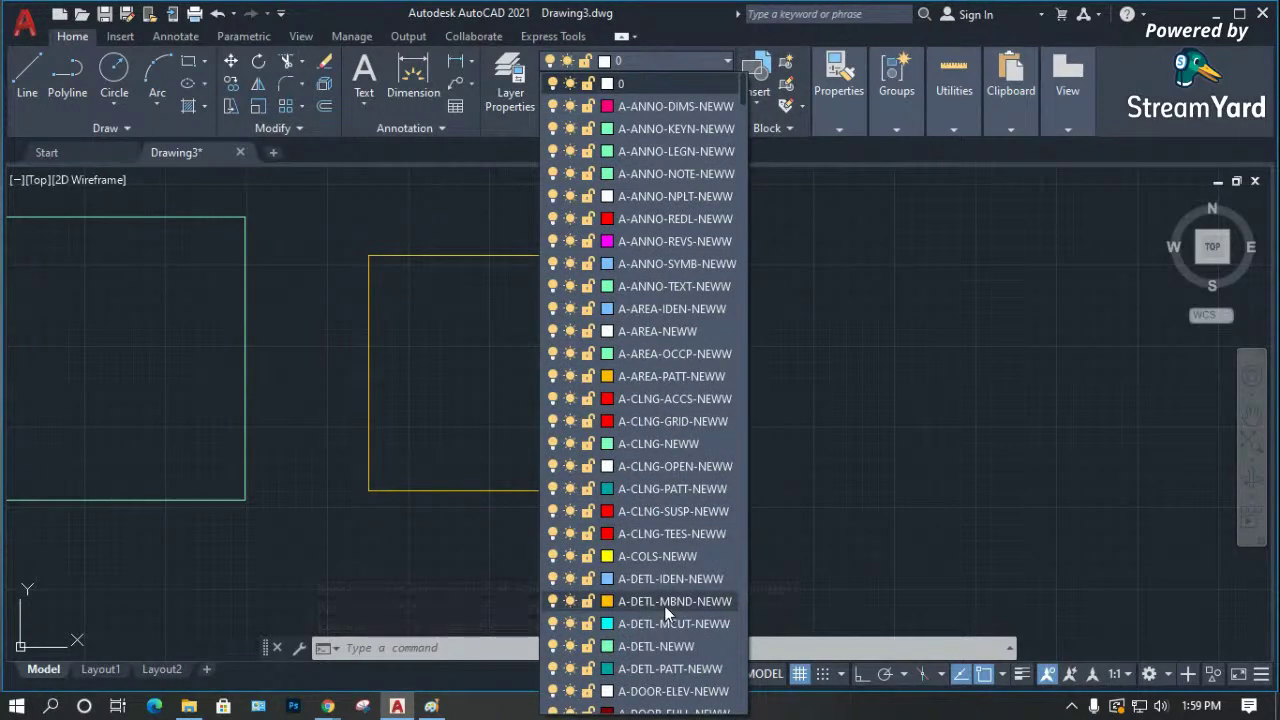
click(818, 550)
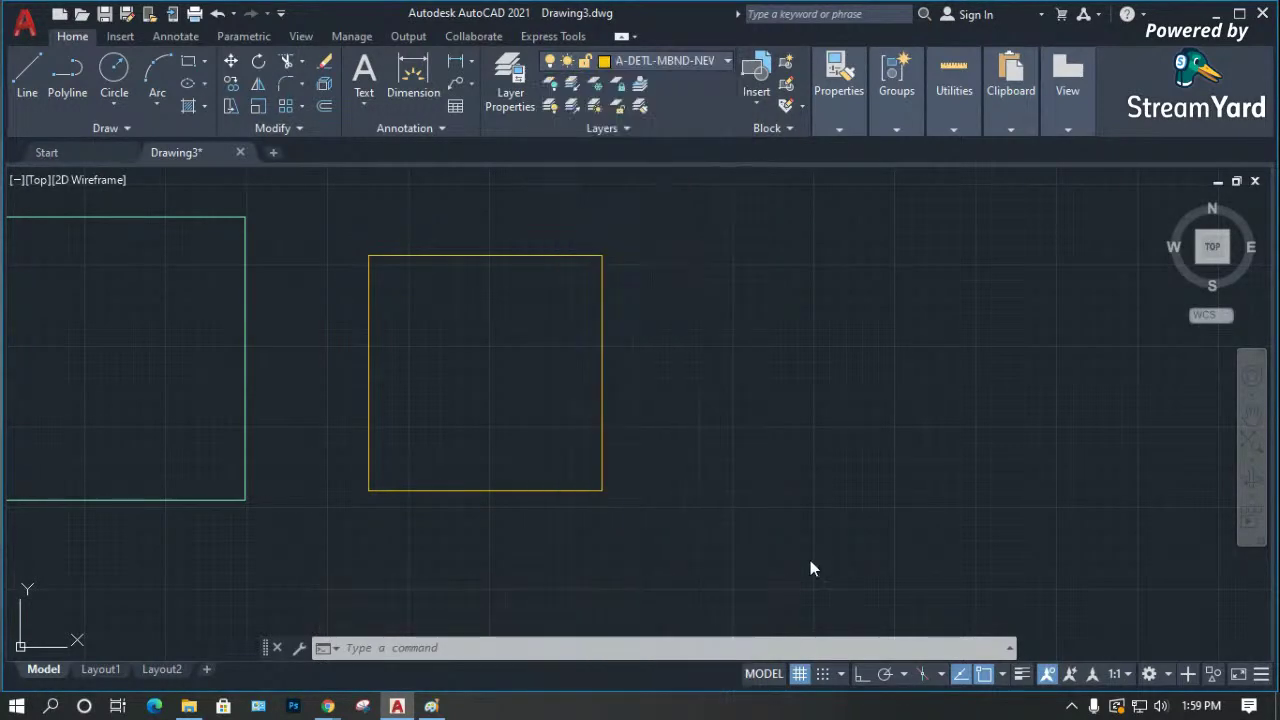
click(818, 550)
key(Escape)
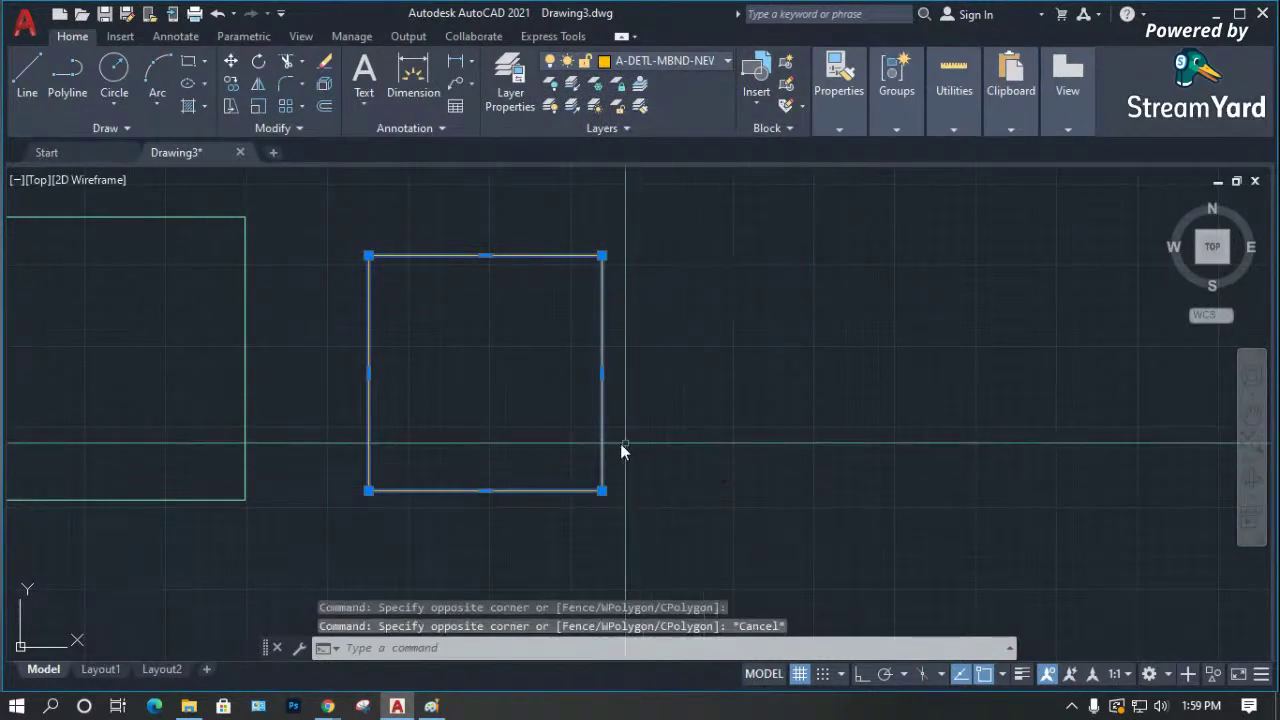
scroll(495, 475, down, 2)
key(Escape)
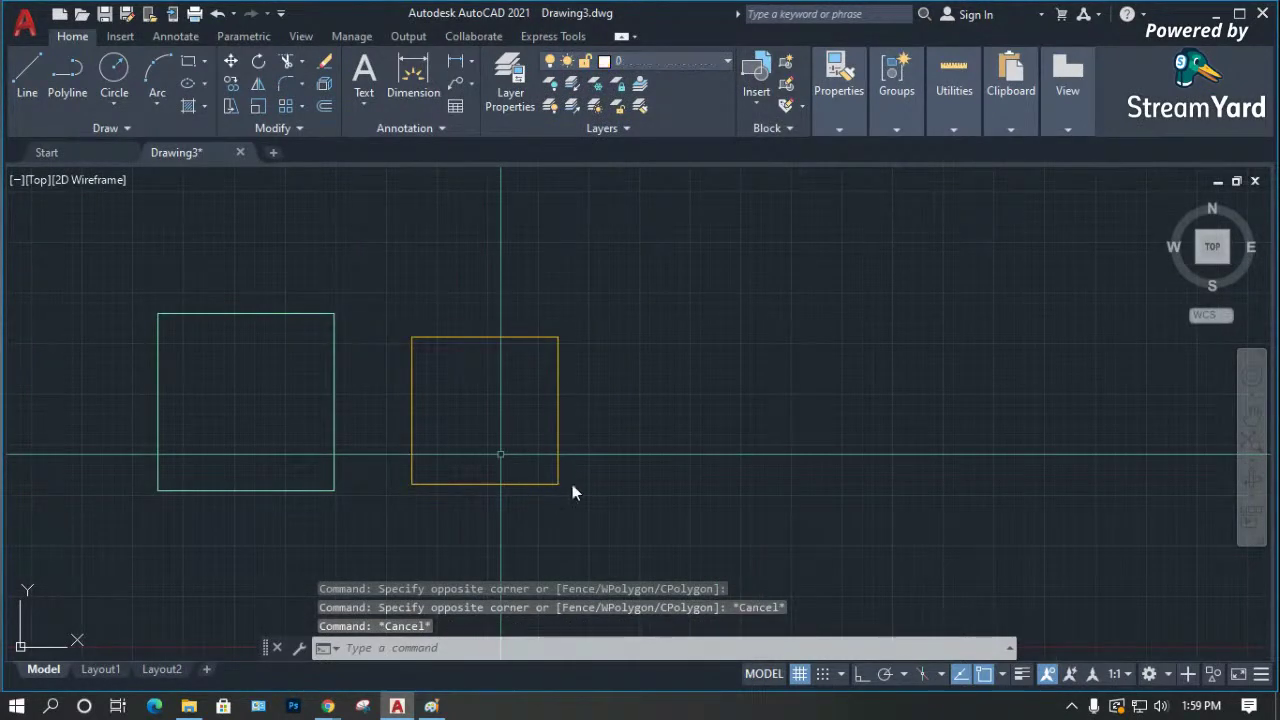
Draw a third rectangle on layer 0 and select it.
text(rec)
key(Return)
click(614, 377)
click(704, 468)
click(752, 506)
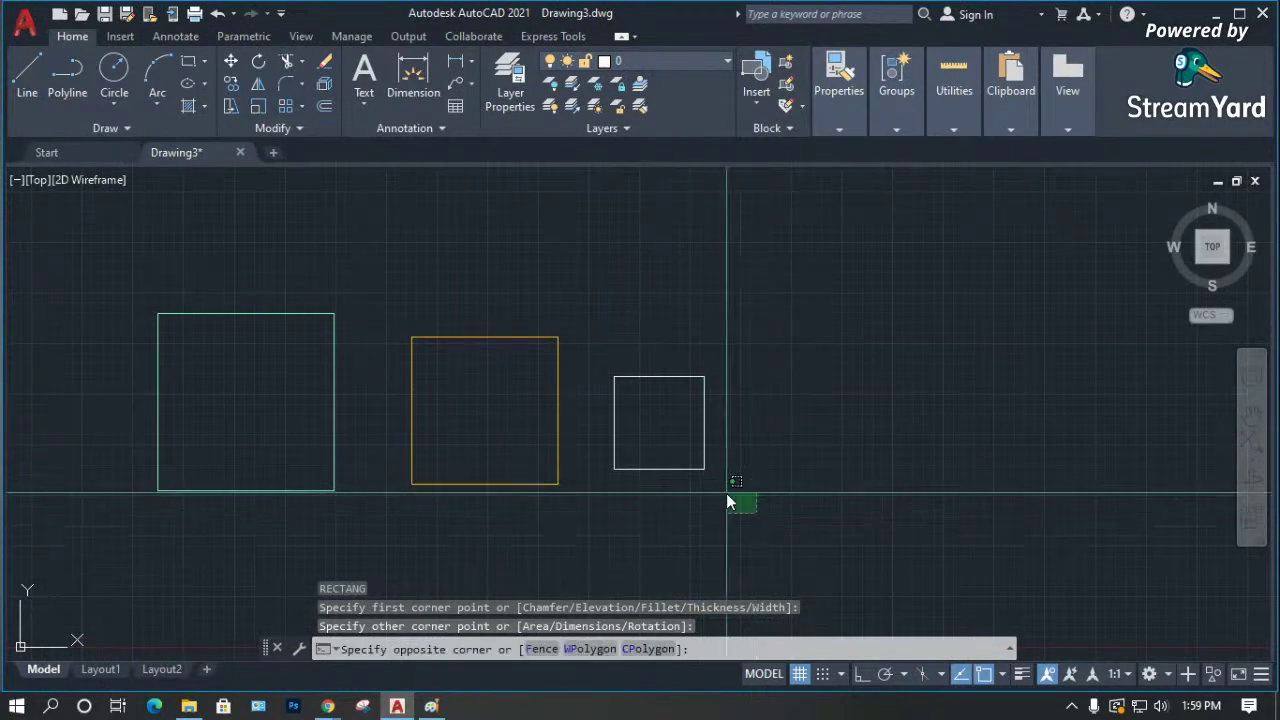
click(652, 436)
In Properties, put the selected square on layer A-DOOR-FULL-NEWW, keeping ByLayer colour.
key(ctrl+1)
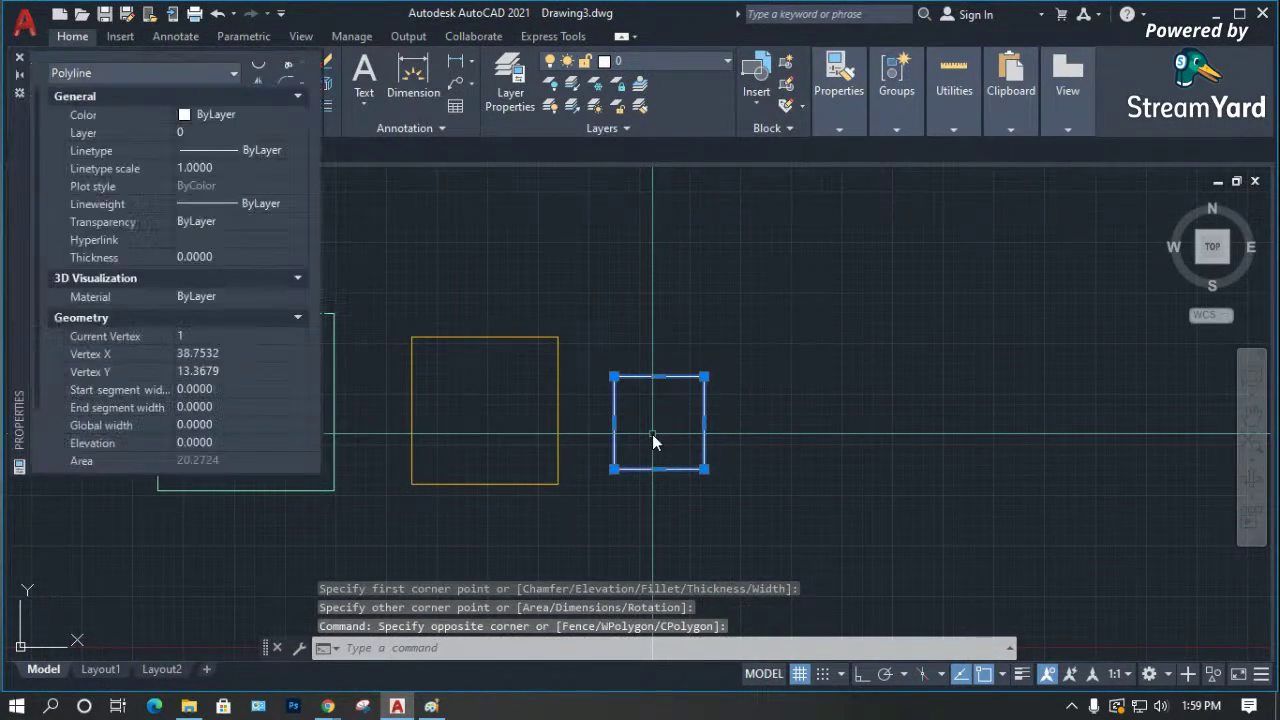
click(212, 117)
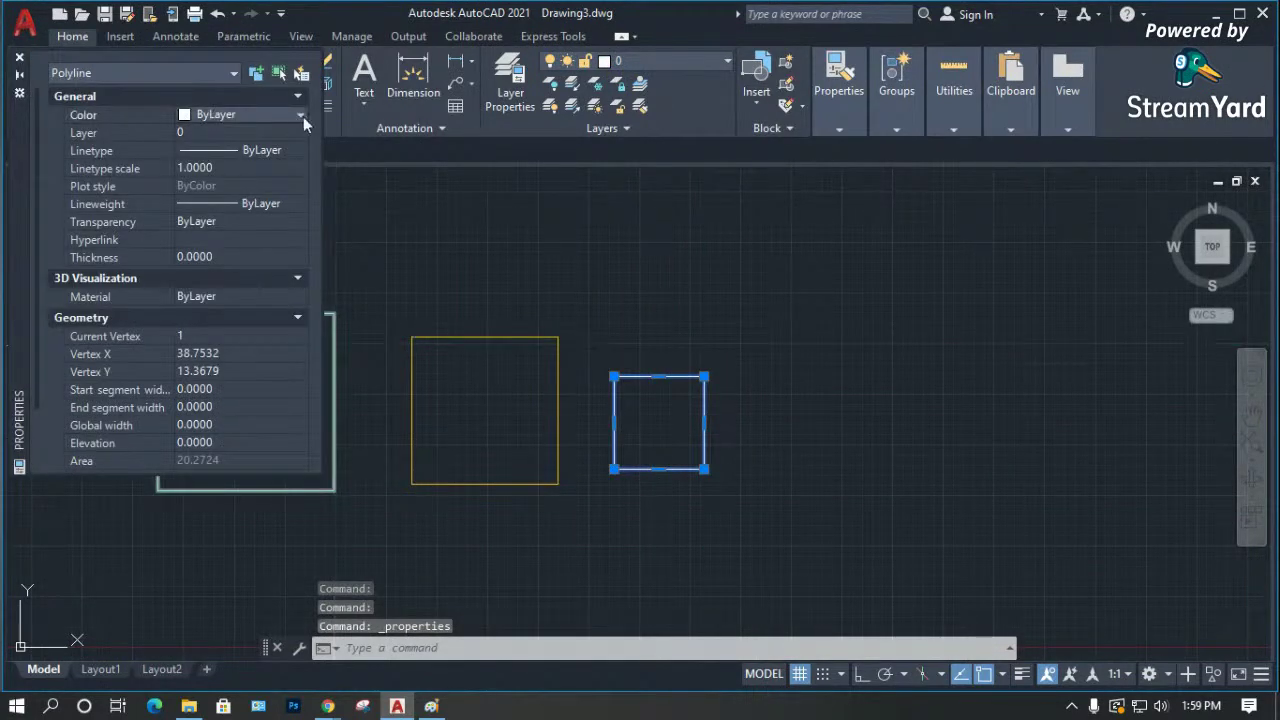
click(301, 115)
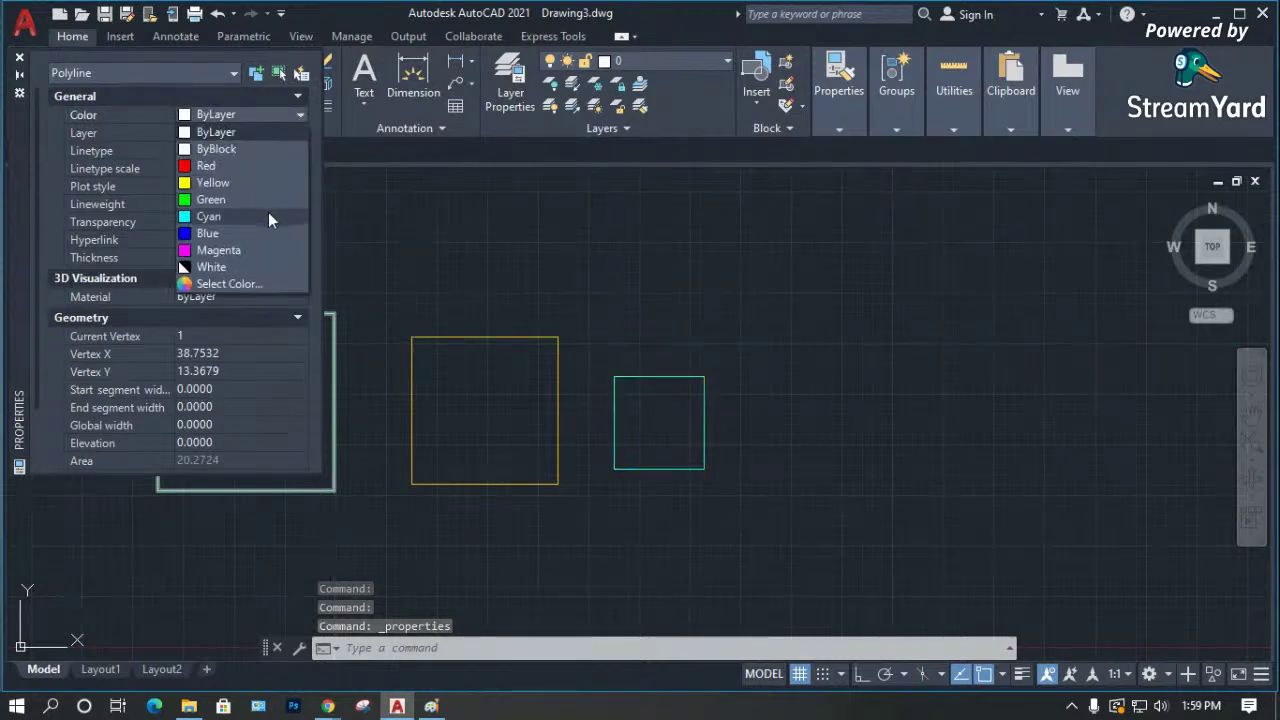
click(120, 128)
click(301, 132)
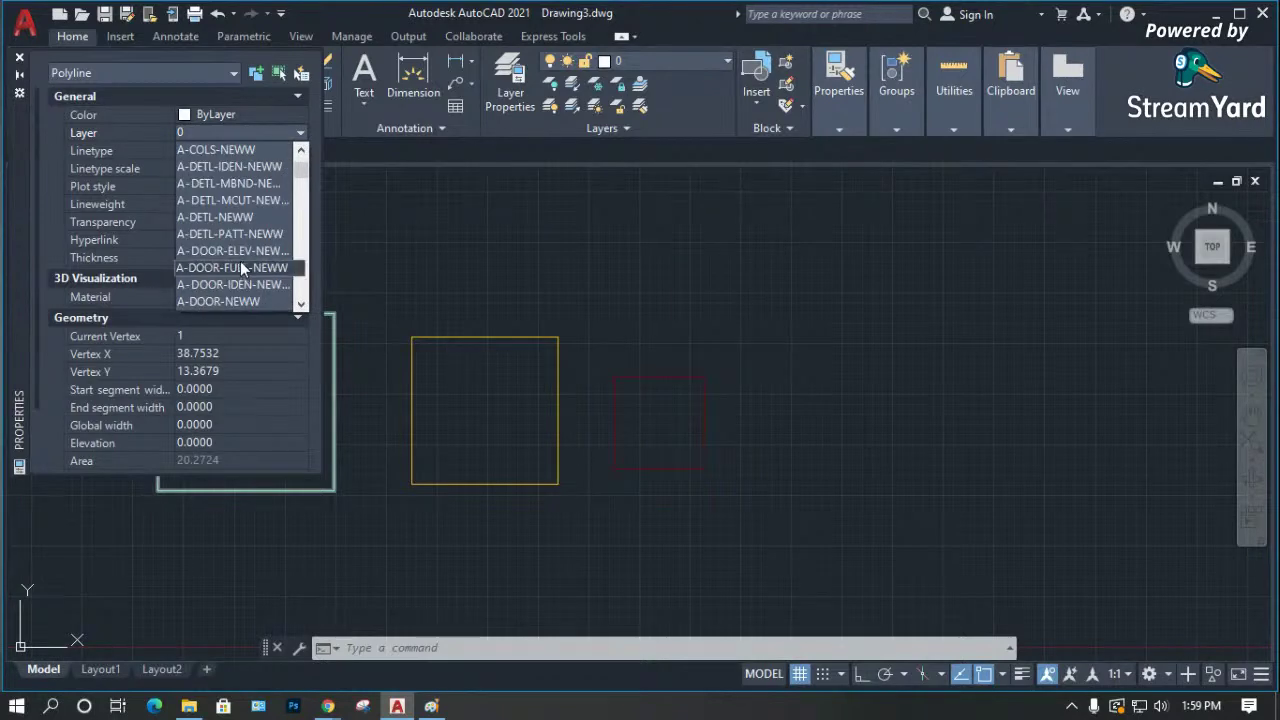
click(240, 261)
key(Escape)
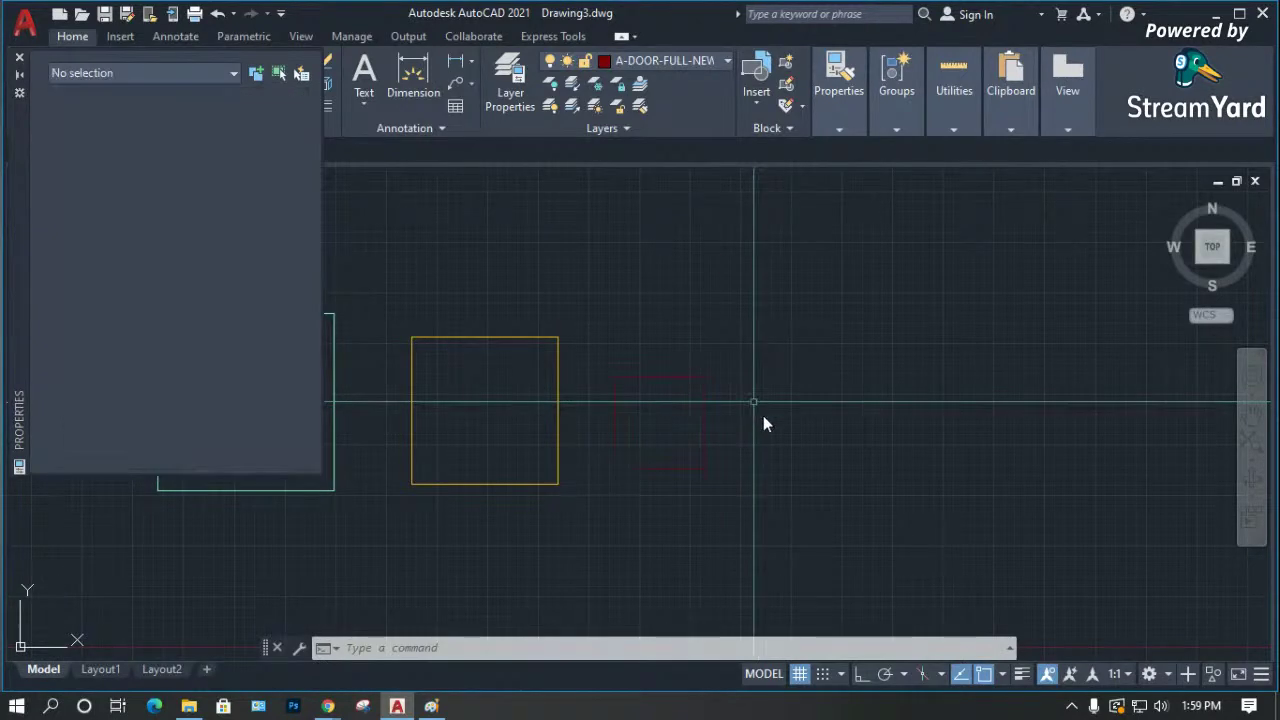
click(20, 58)
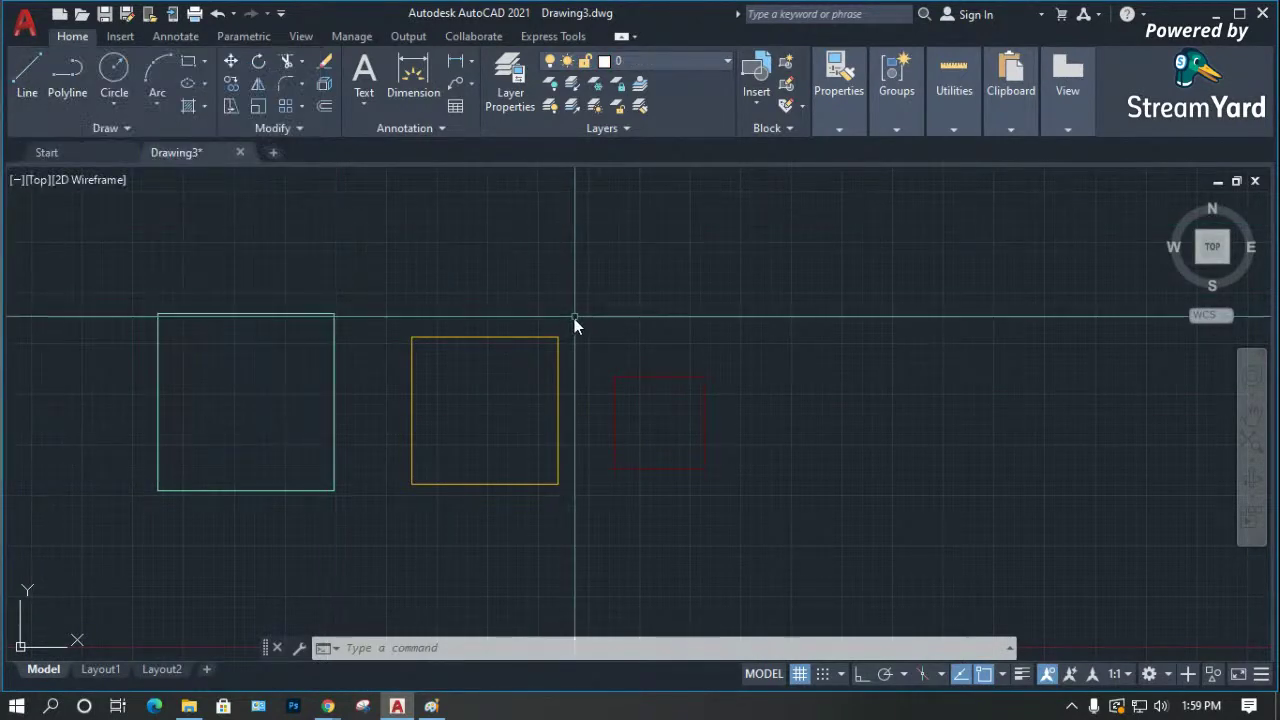
Draw a small test rectangle and select it.
text(rec)
key(Return)
click(693, 254)
click(774, 323)
click(800, 300)
click(721, 272)
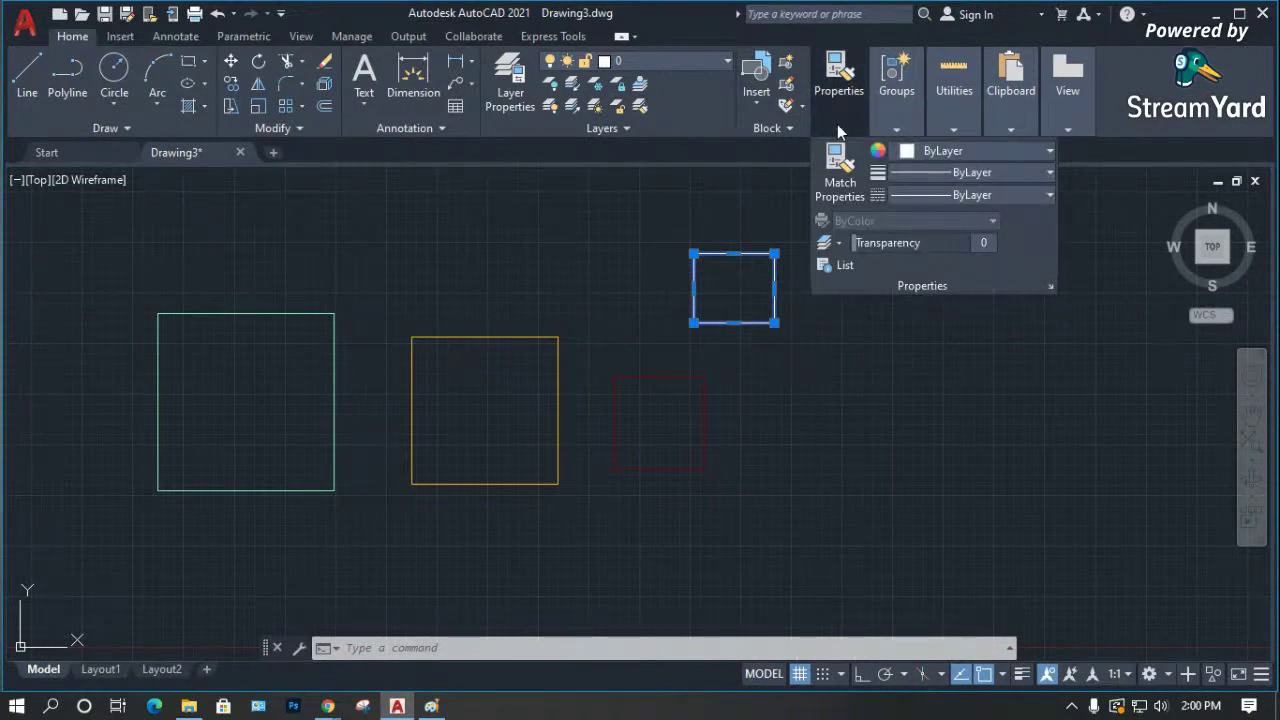
mouse_move(844, 131)
click(1049, 150)
click(1049, 150)
Erase the small white test rectangle.
click(880, 363)
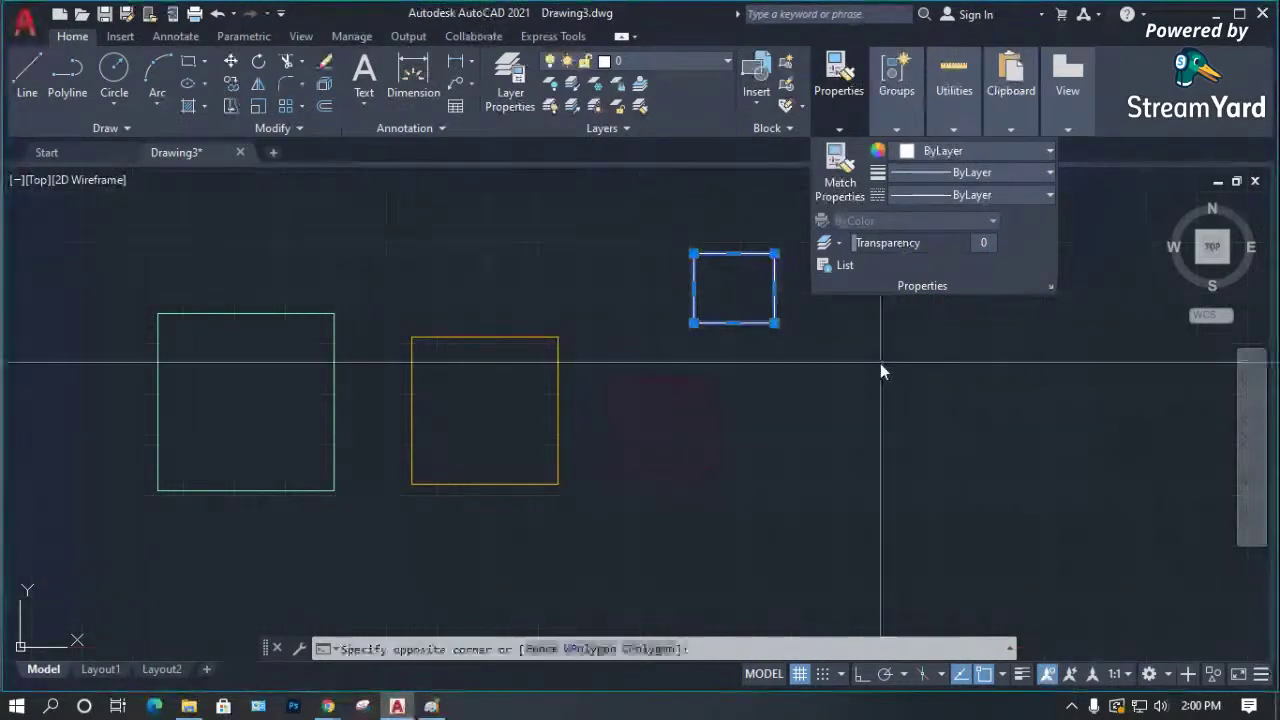
key(Escape)
key(Escape)
key(Escape)
click(795, 333)
click(767, 303)
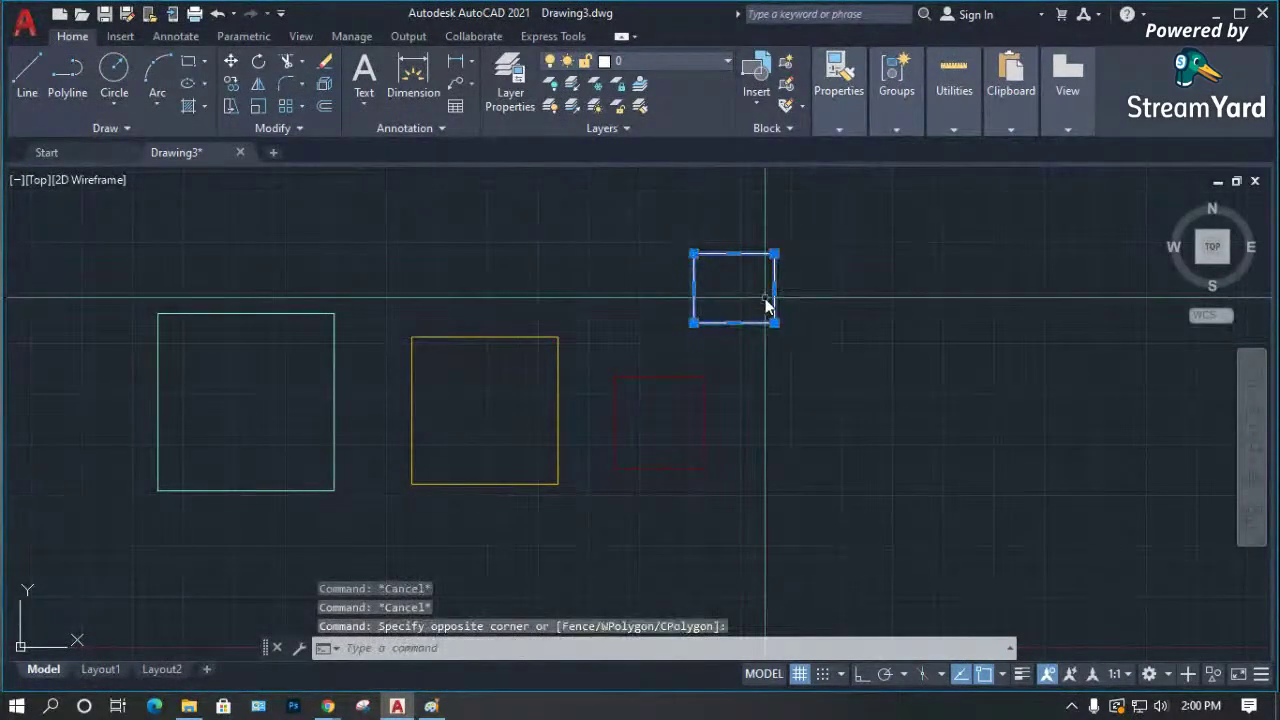
key(Delete)
Crossing-select the yellow and red rectangles and delete them.
click(733, 434)
click(688, 435)
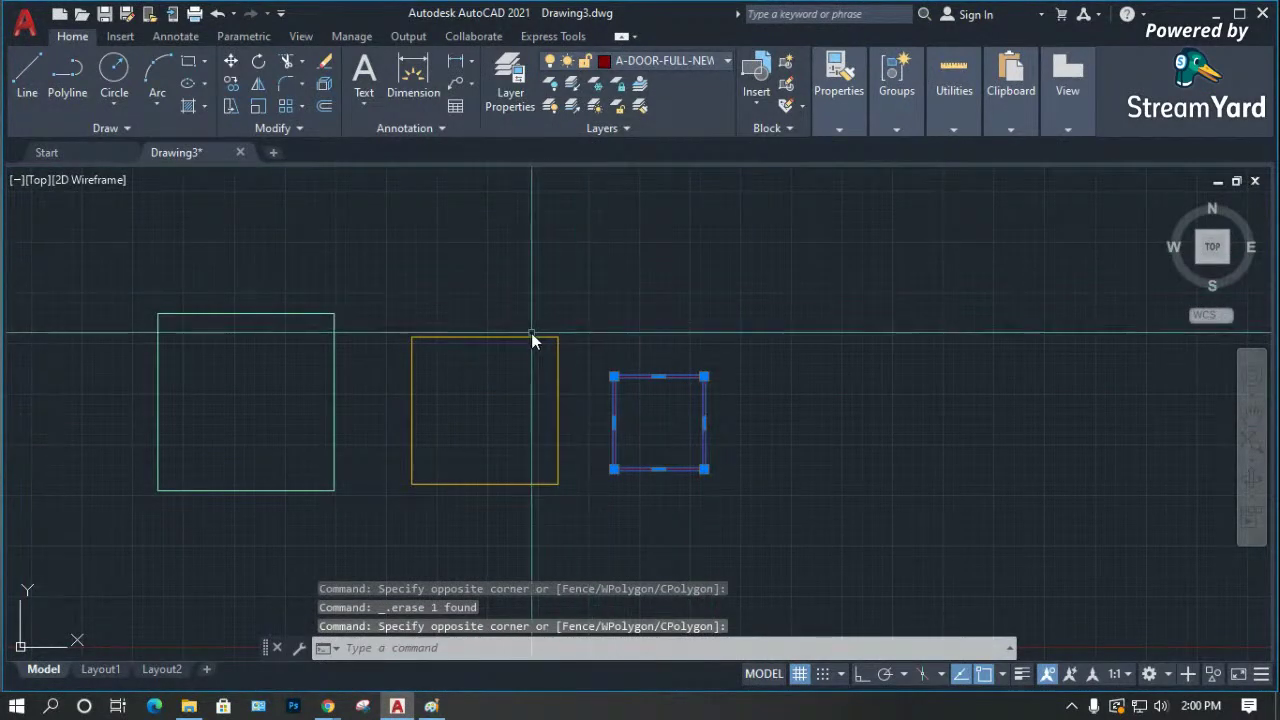
key(Escape)
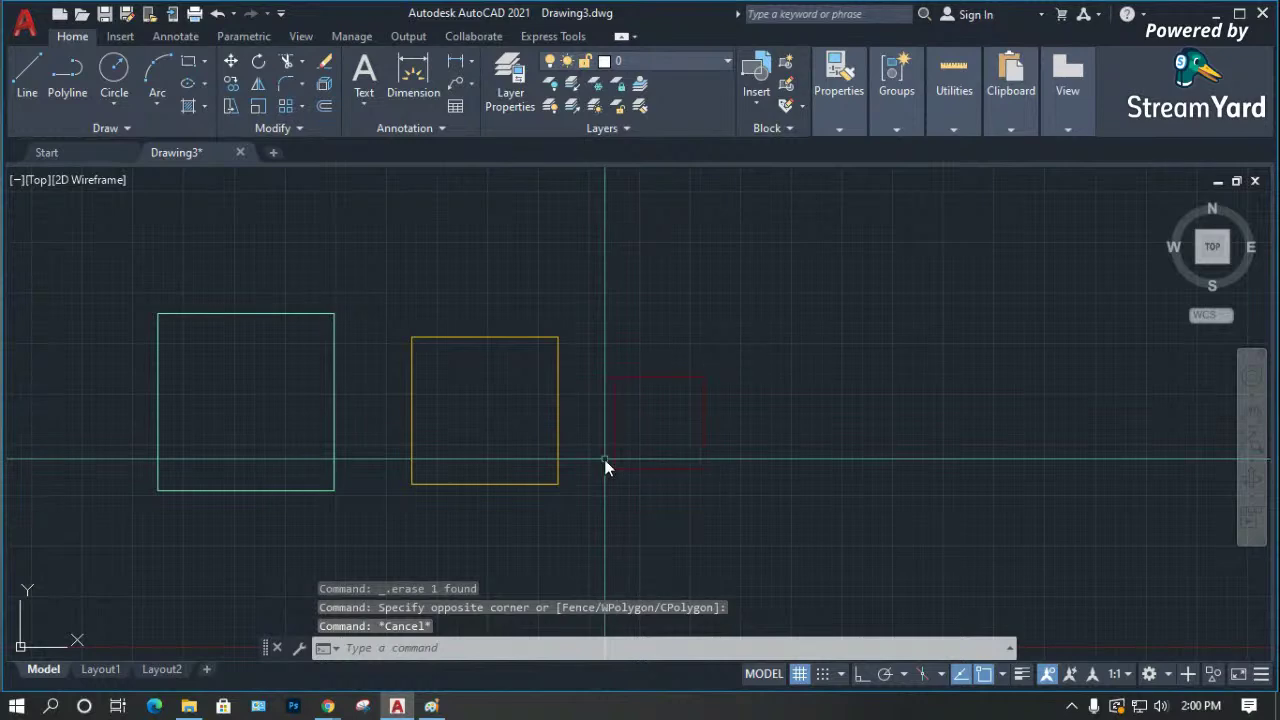
click(696, 513)
click(454, 400)
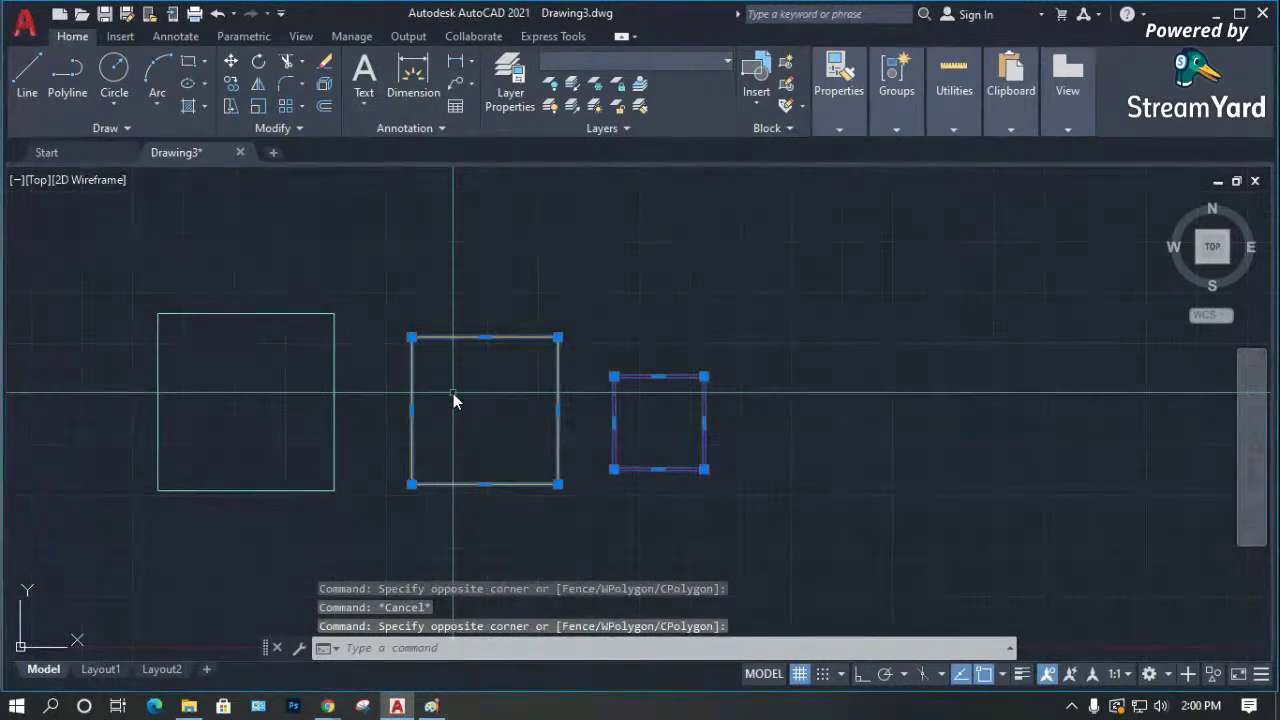
key(Delete)
key(Escape)
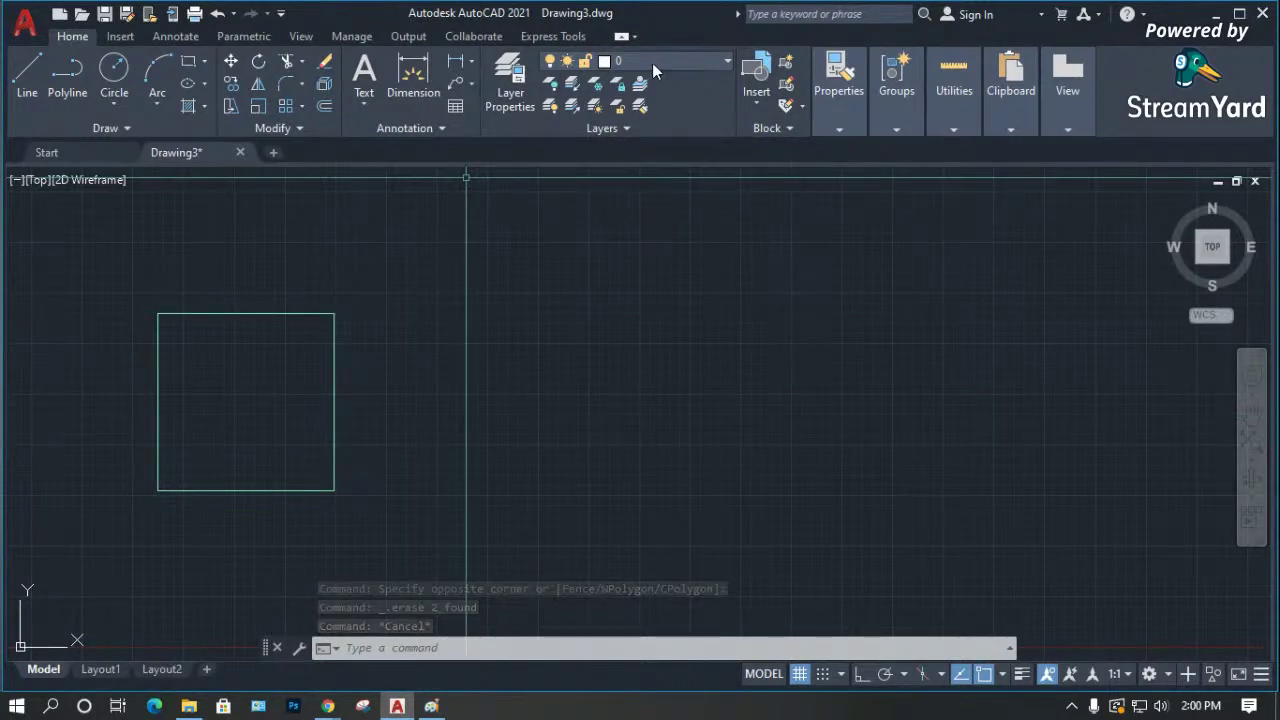
Check Drawing3's layers in the LA layer manager.
text(LA)
key(Return)
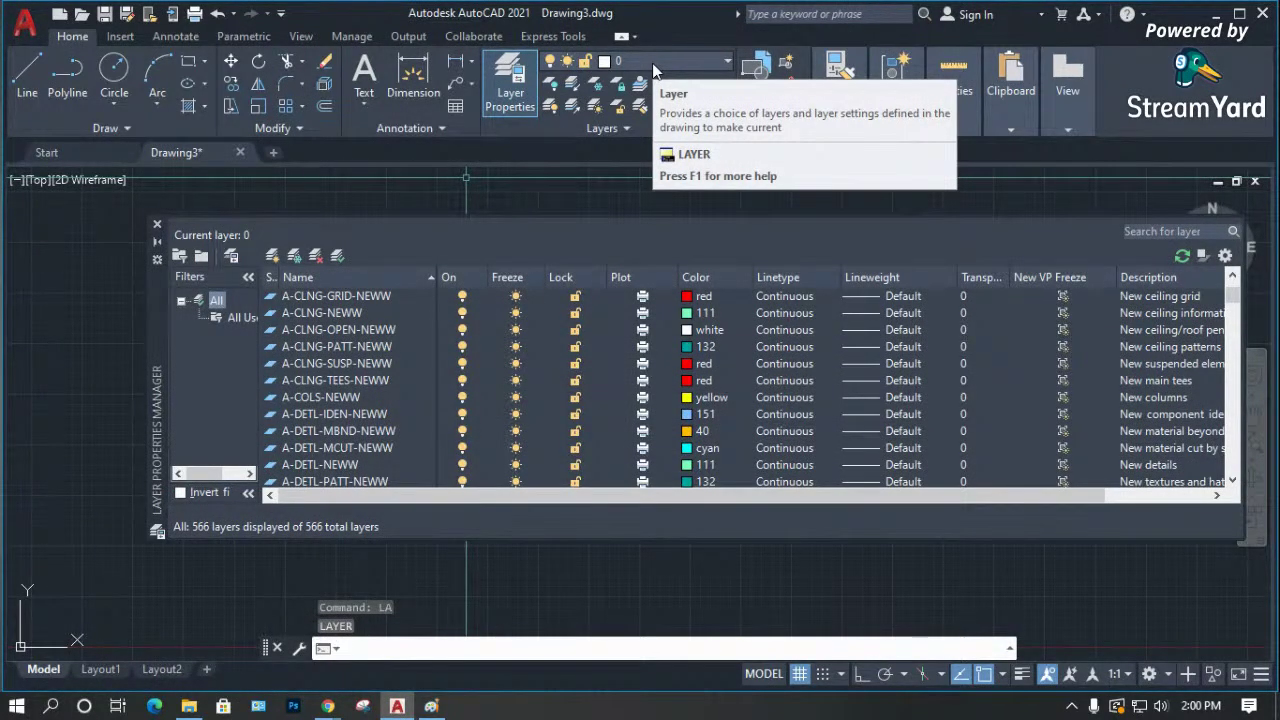
click(156, 225)
key(Escape)
key(Escape)
key(Escape)
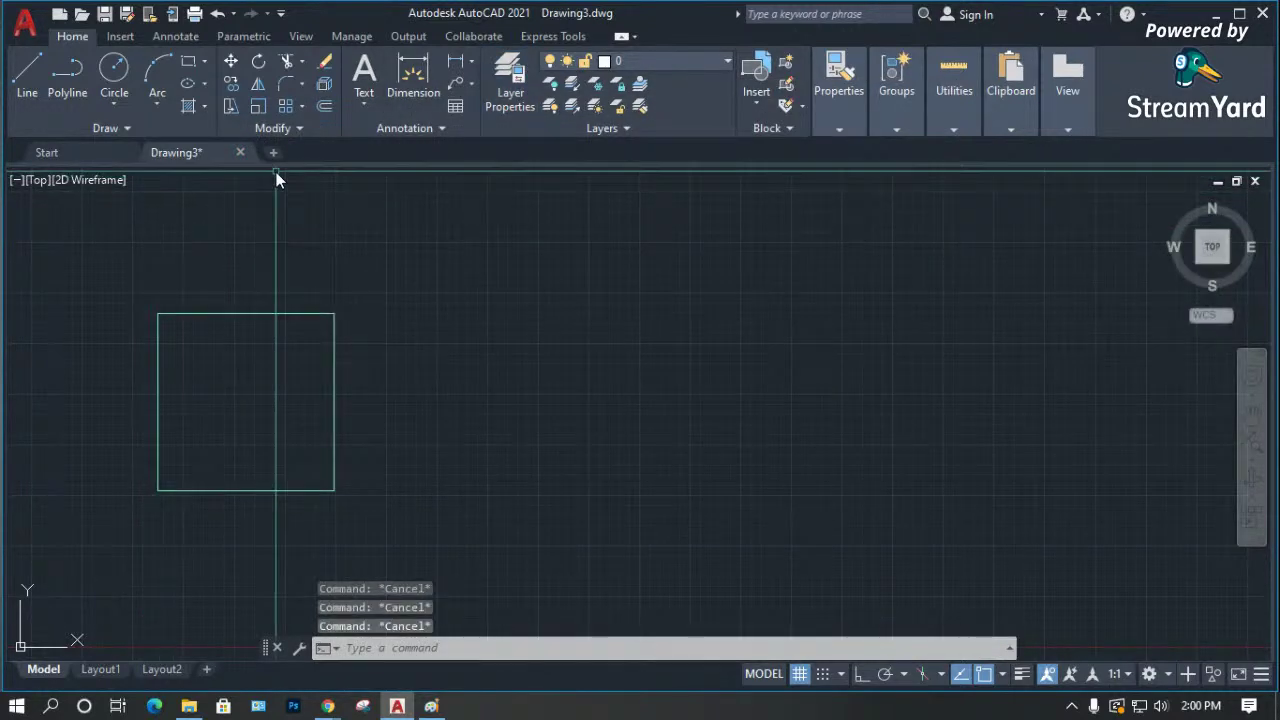
Open a new drawing tab and close Drawing3 without saving.
click(273, 152)
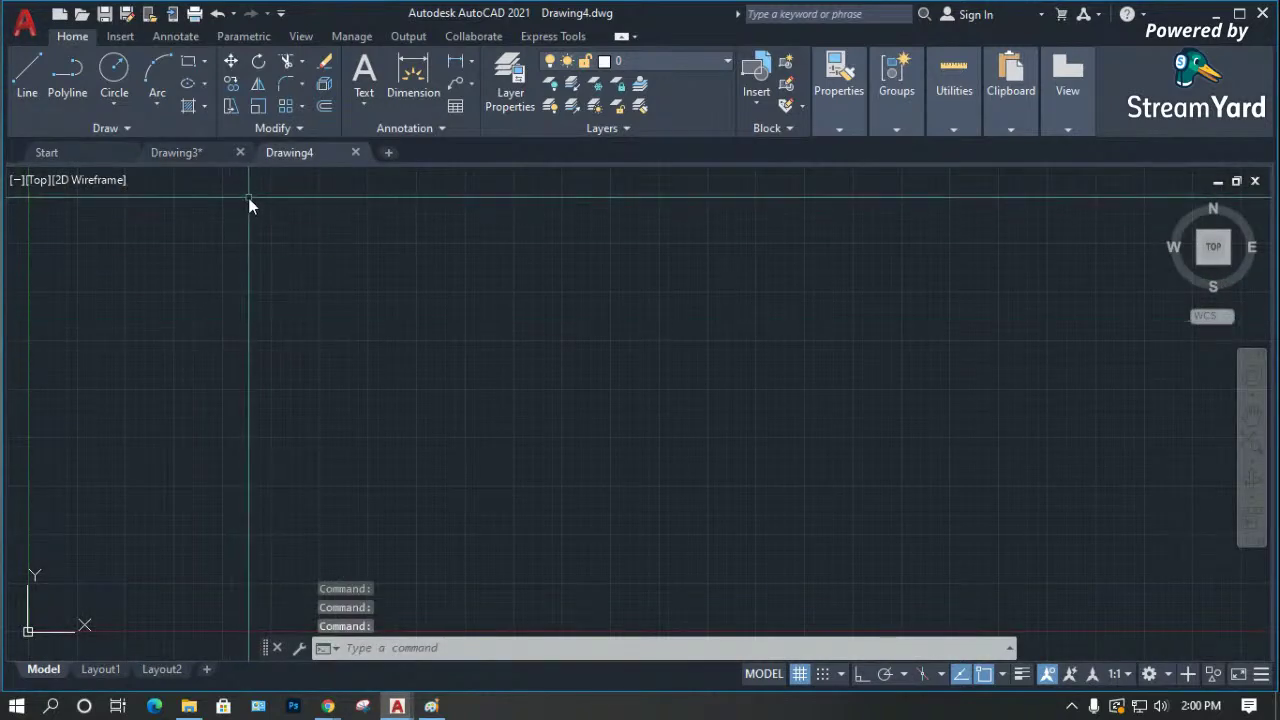
click(241, 152)
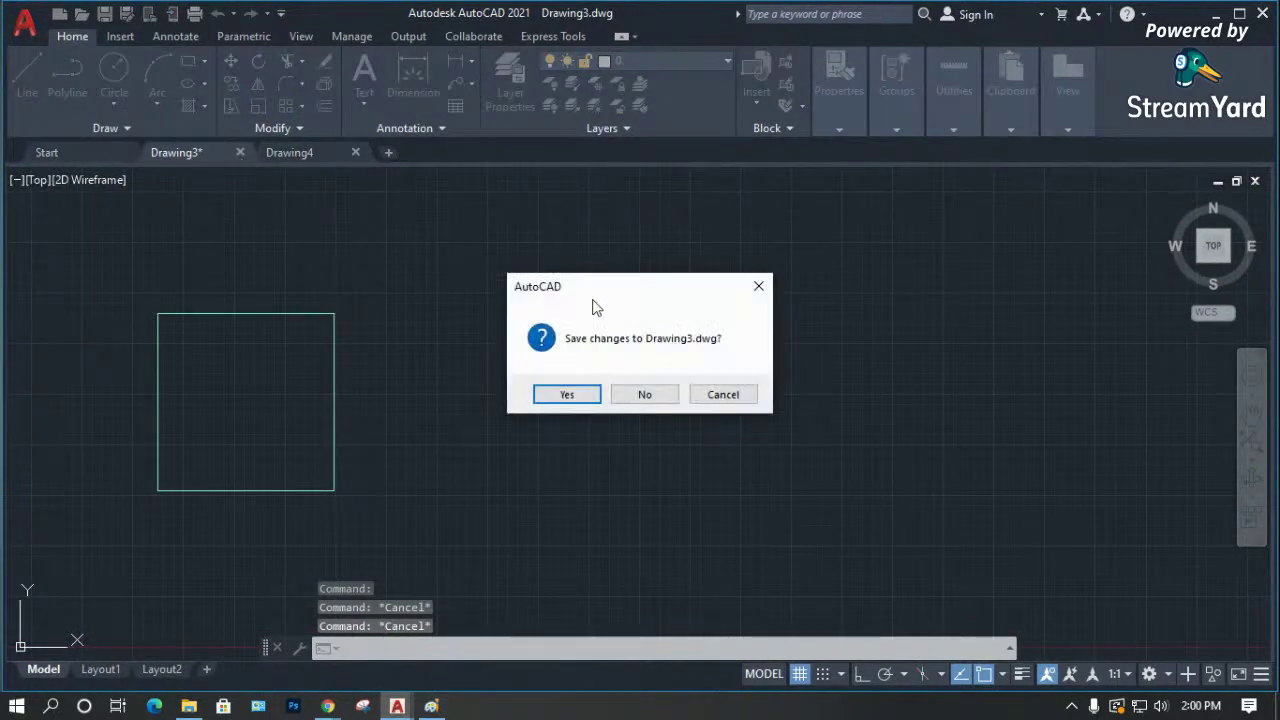
click(655, 394)
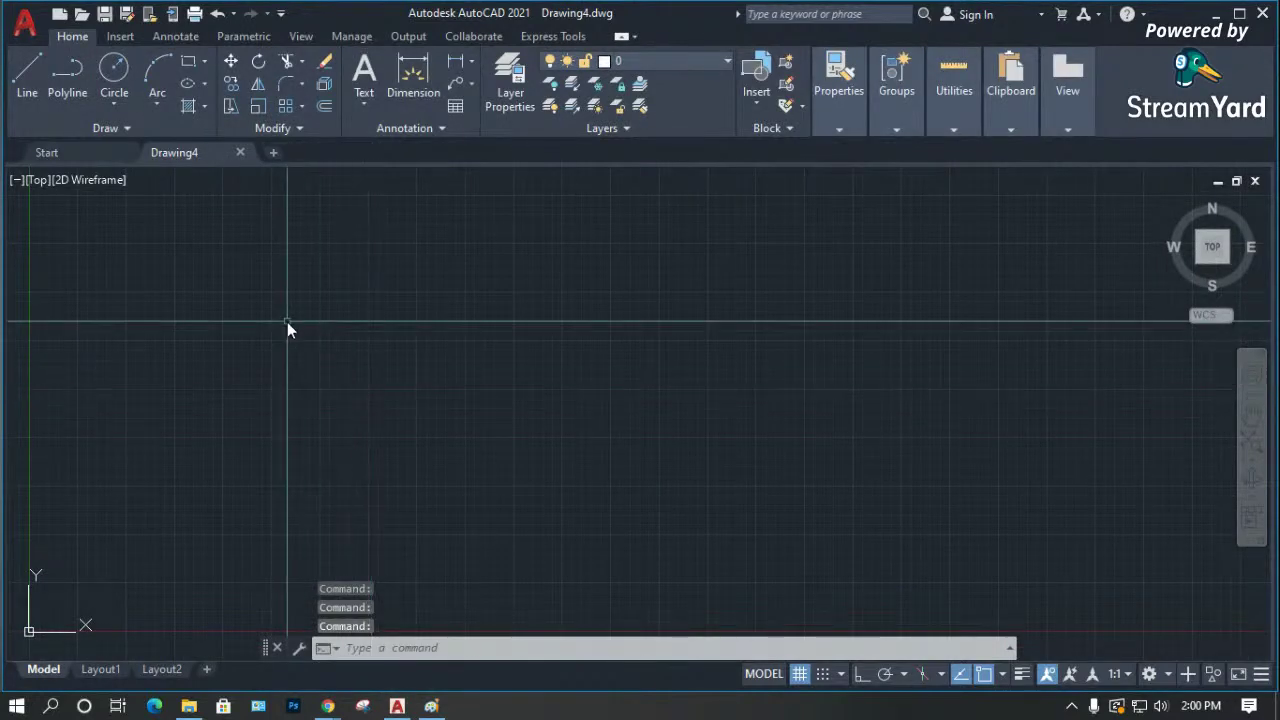
Create a layer named 'wall' with colour index 31, leaving its lineweight unchanged.
key(Escape)
text(la)
key(Return)
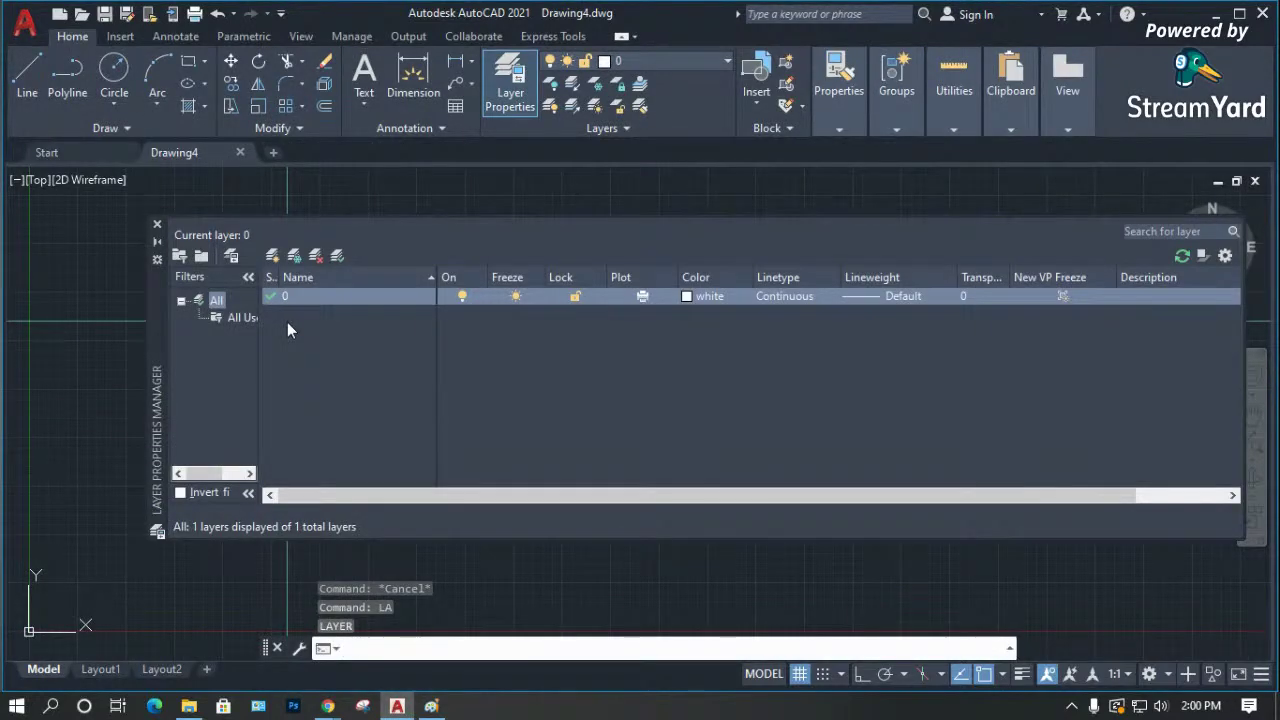
click(273, 256)
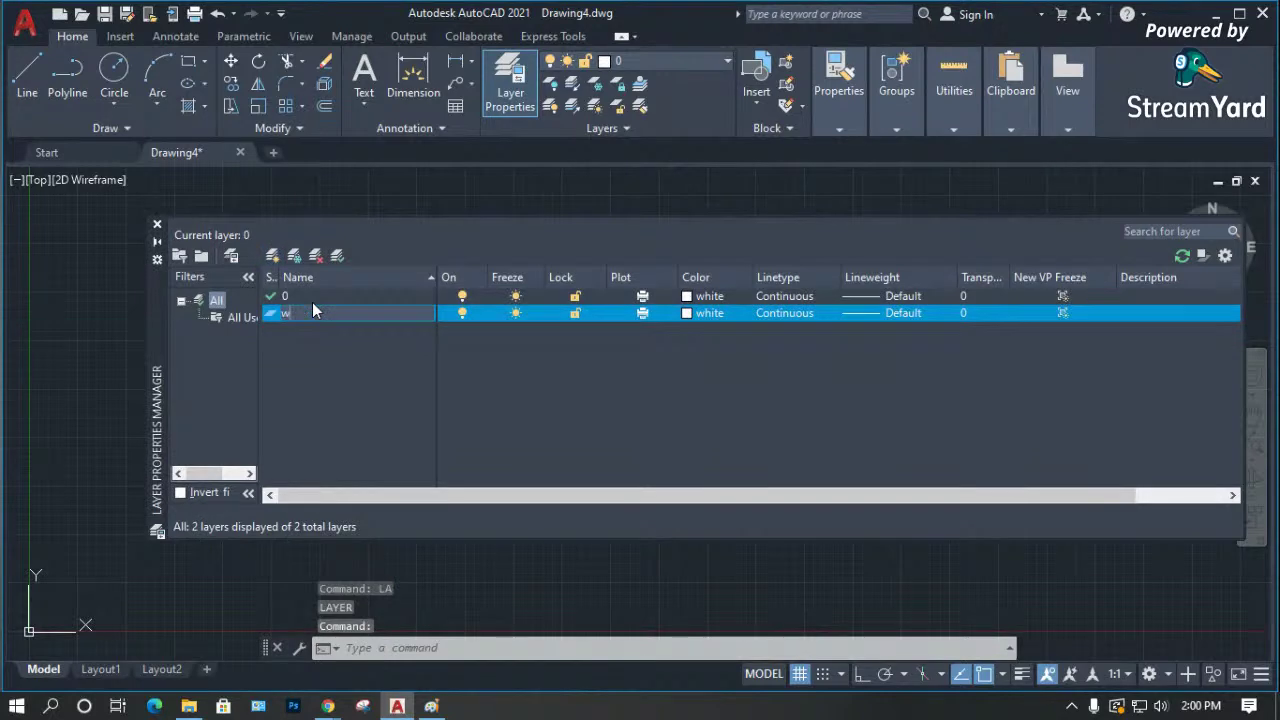
text(wall)
key(Return)
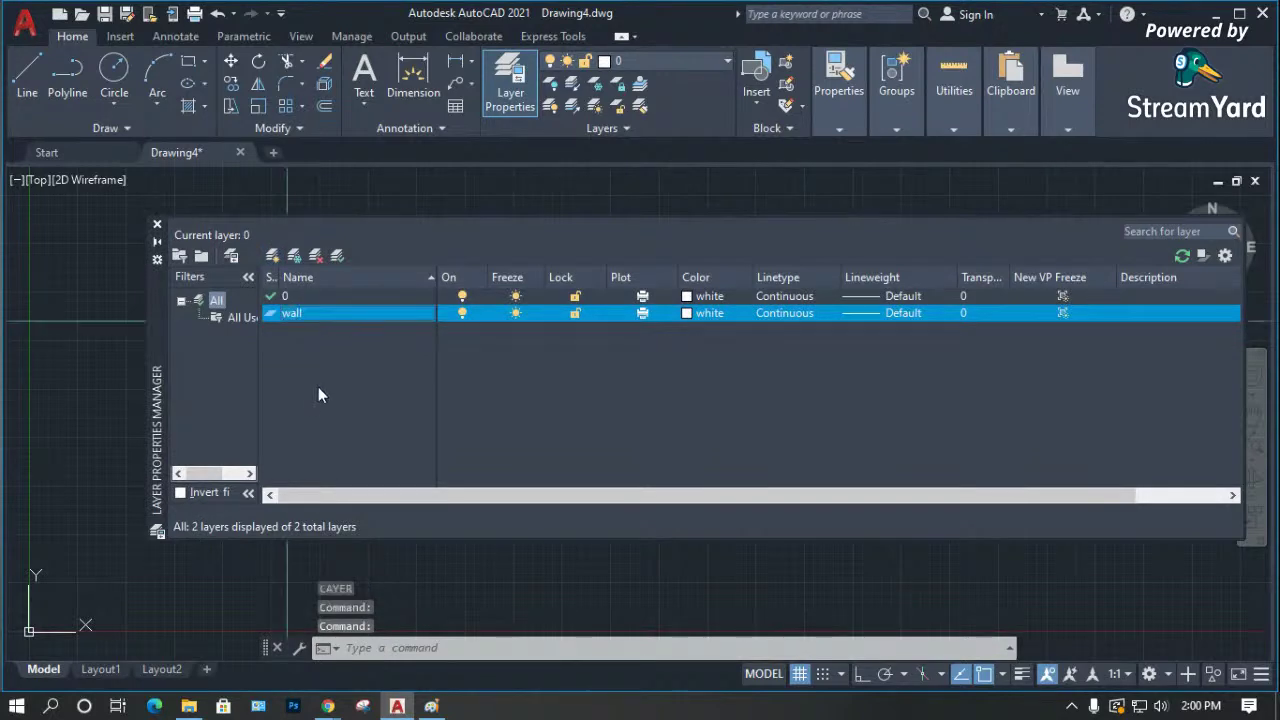
click(686, 313)
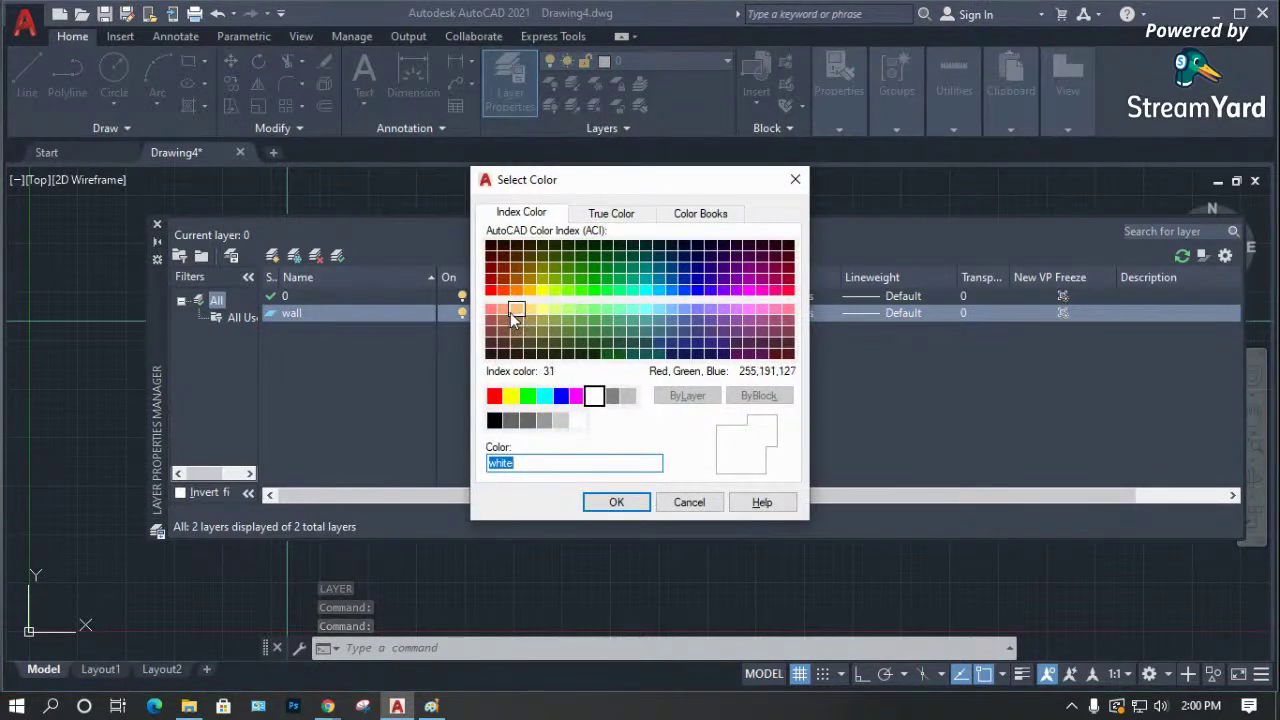
click(513, 313)
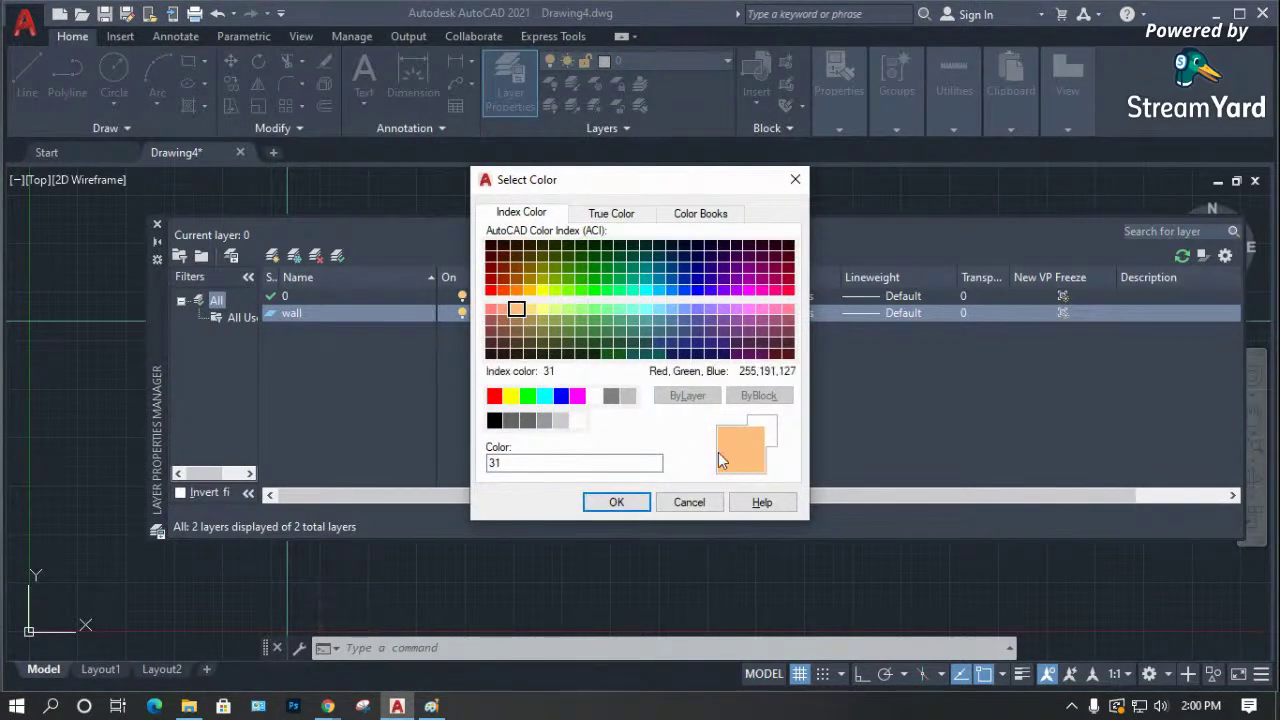
click(625, 502)
click(863, 312)
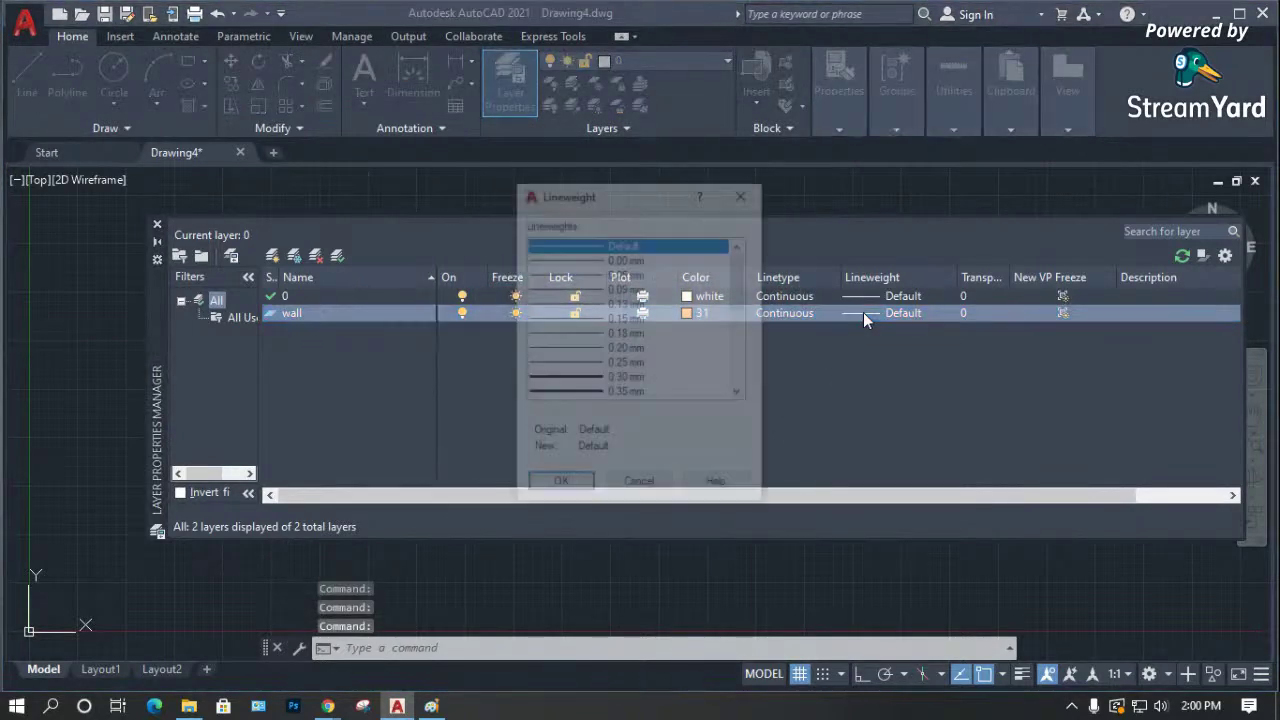
click(660, 490)
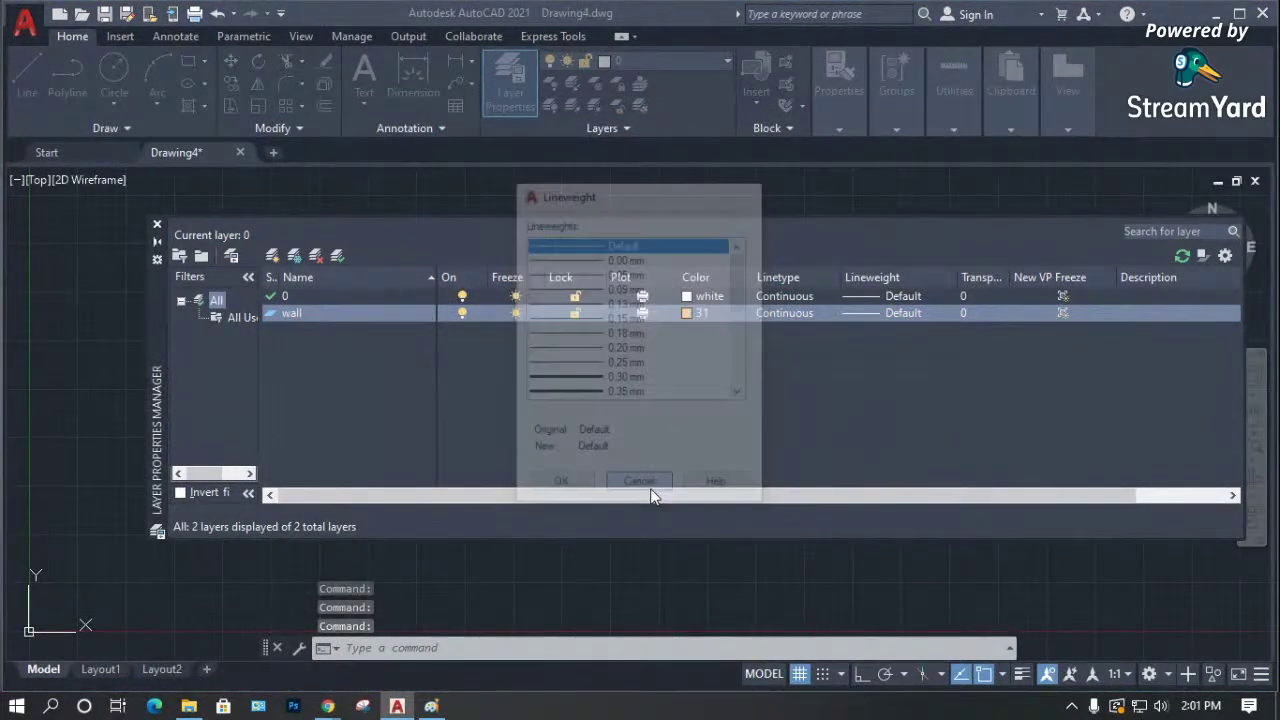
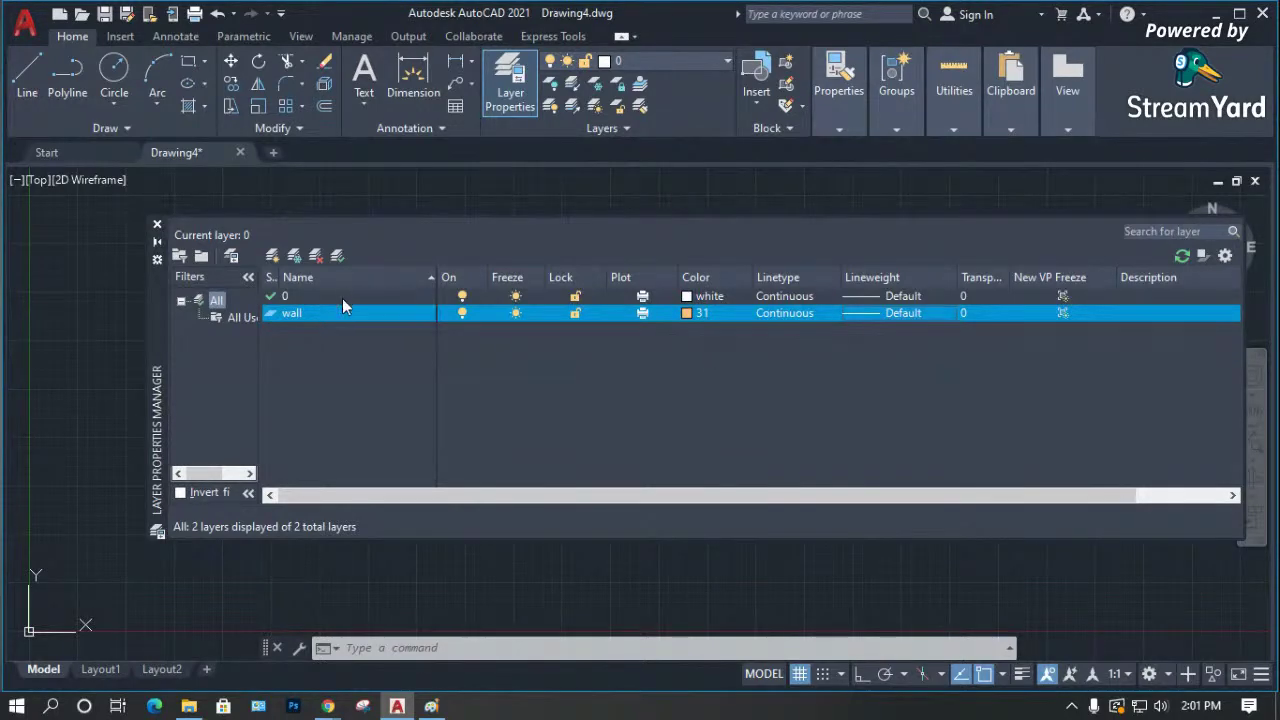
Keep the wall layer at colour 31 and add a 'winows' layer coloured 141.
click(687, 313)
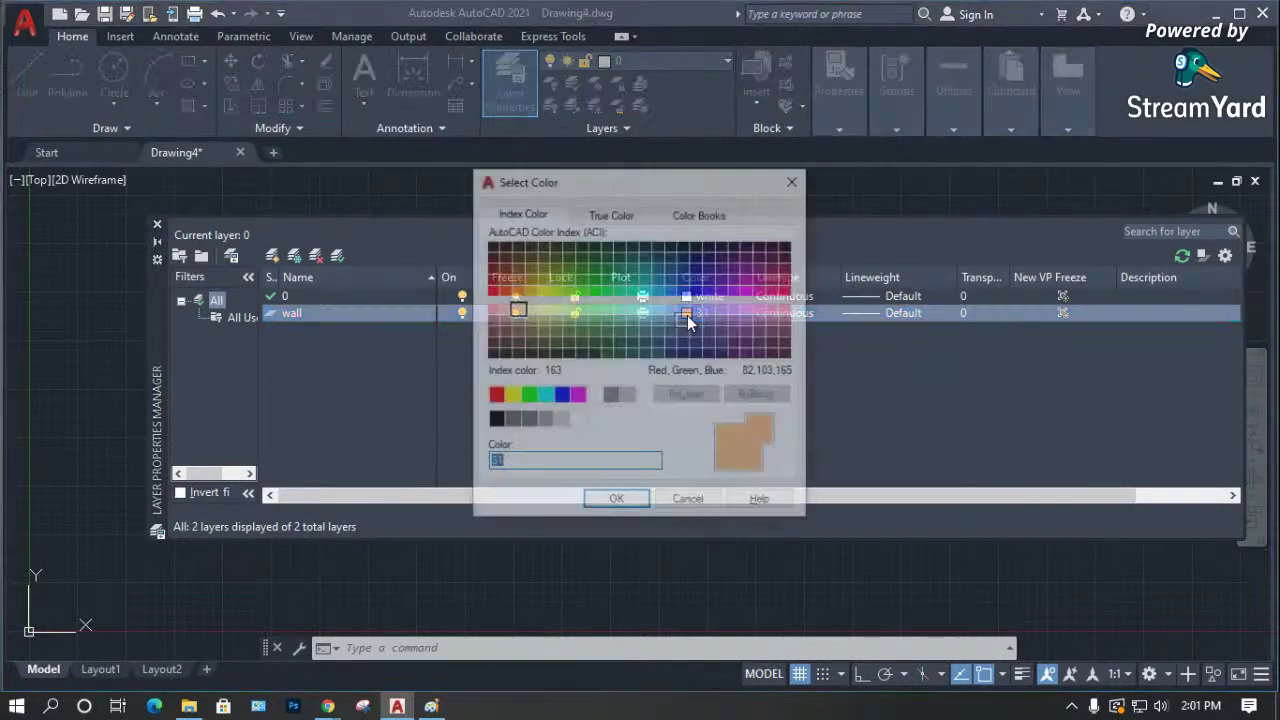
click(678, 501)
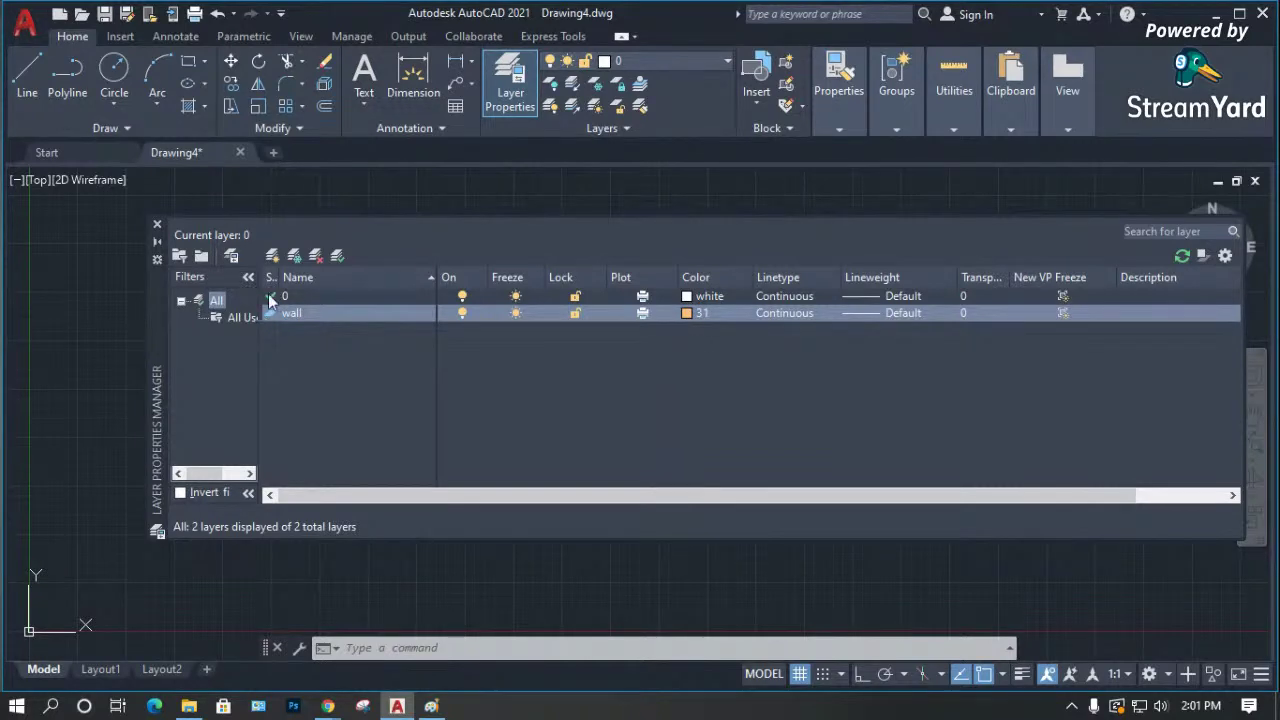
click(272, 257)
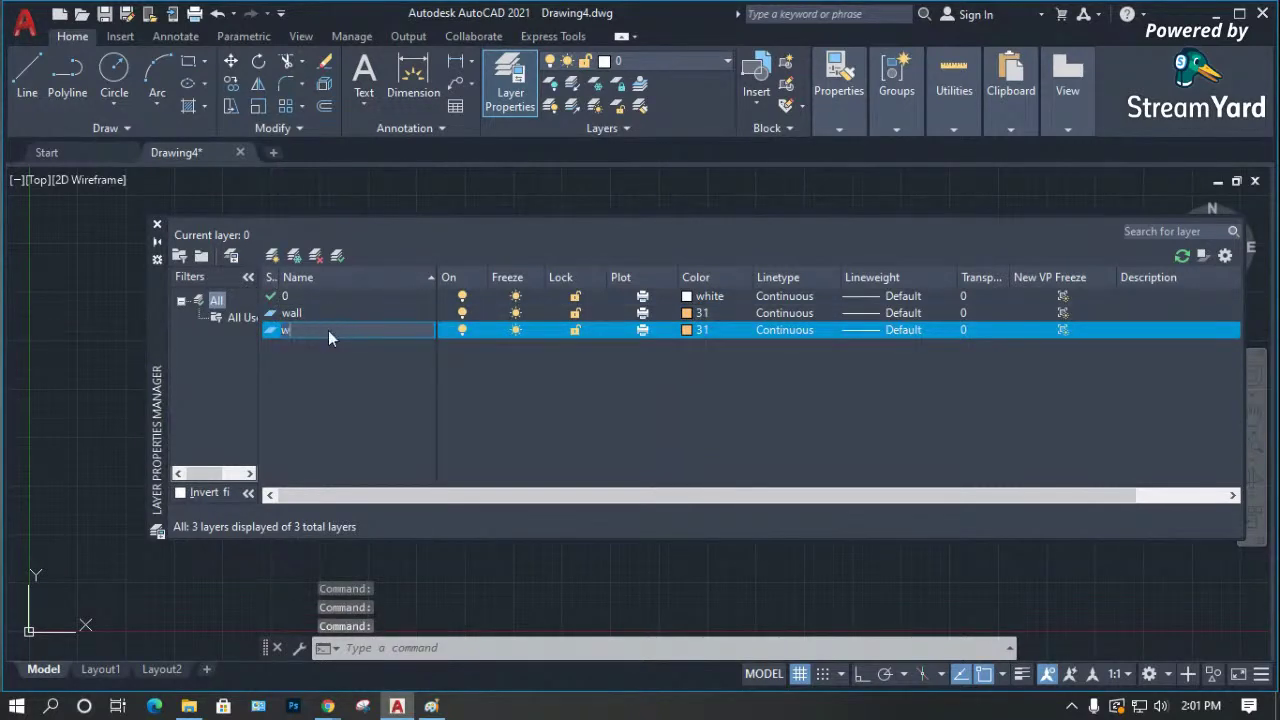
text(winows)
key(Return)
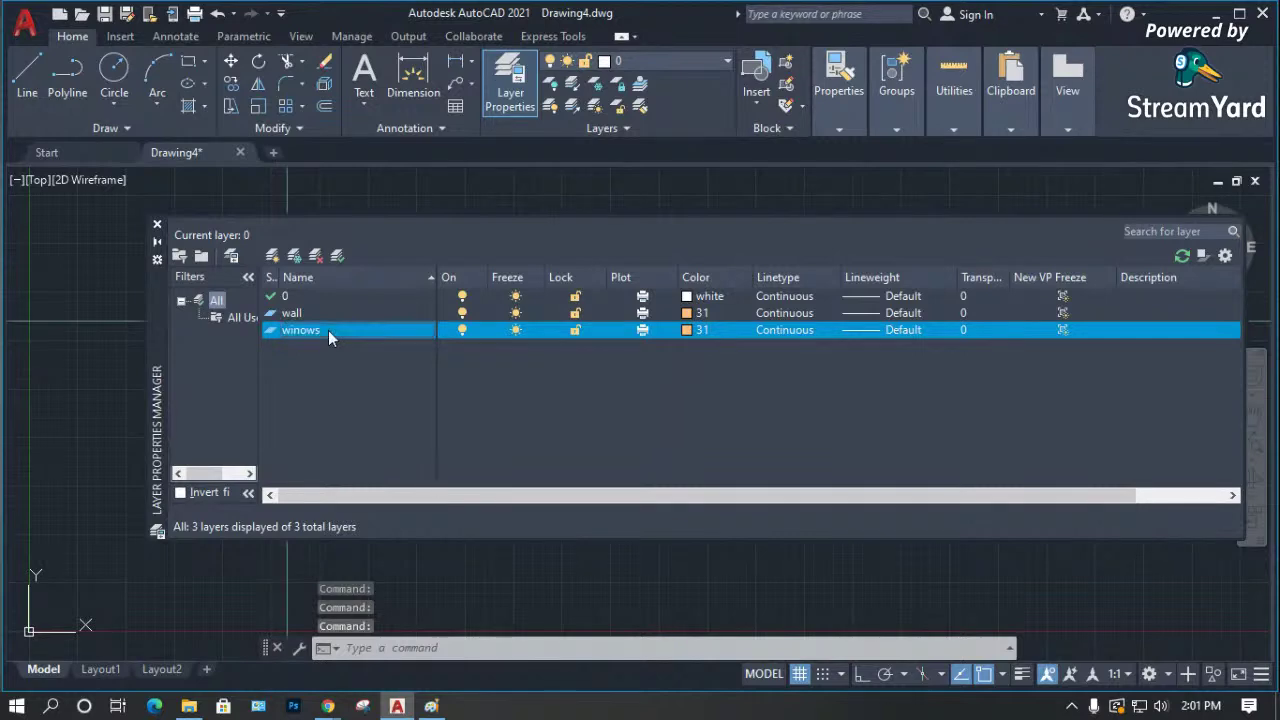
click(690, 334)
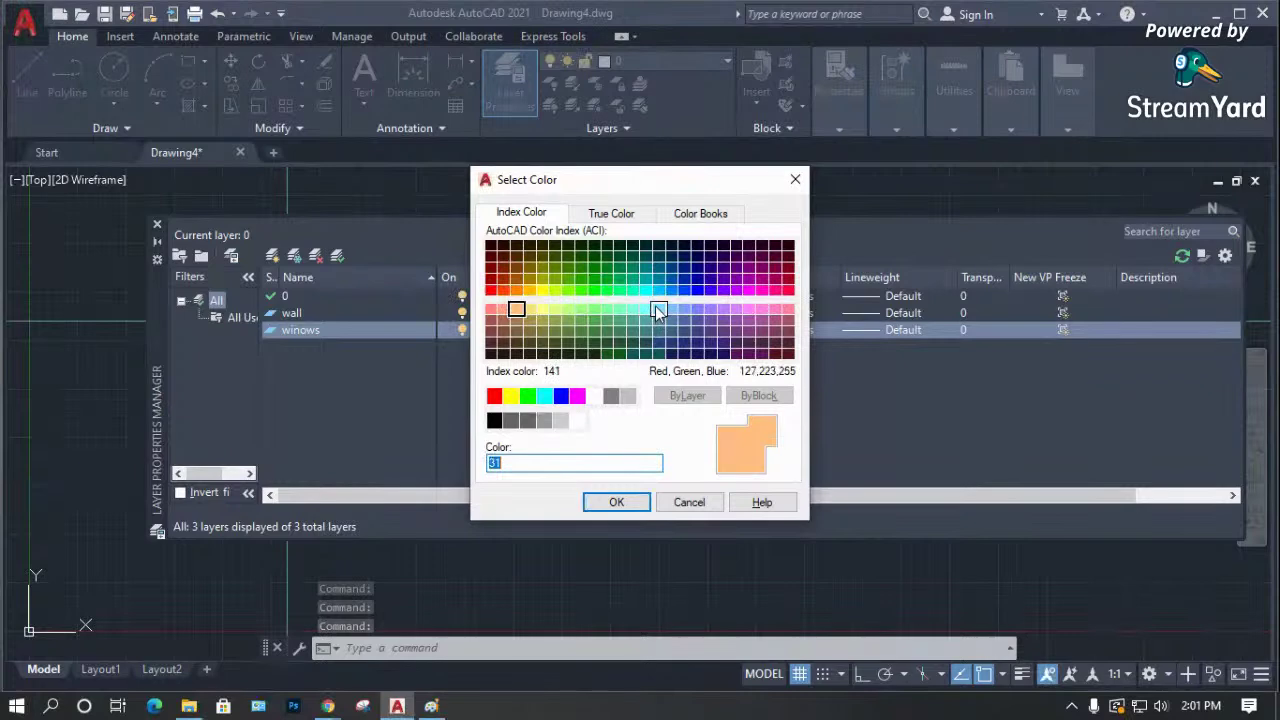
click(614, 500)
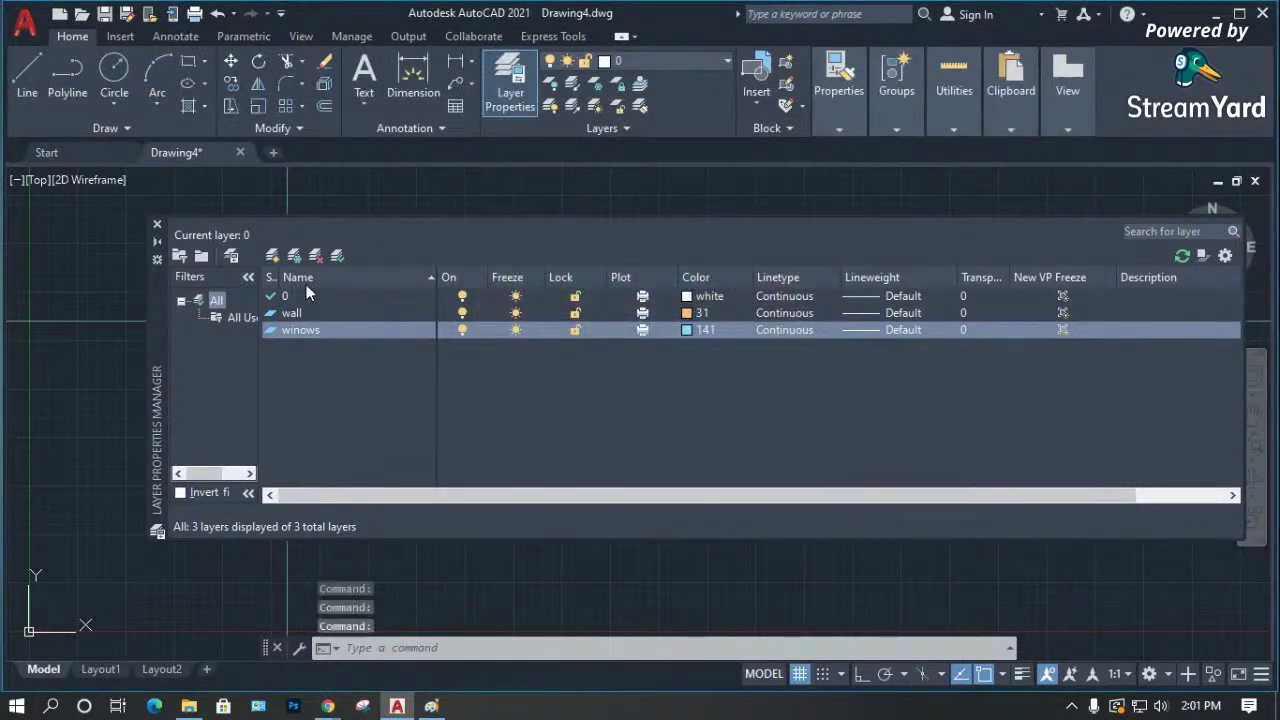
Add a 'grid' layer coloured 251.
click(273, 257)
text(grid)
key(Return)
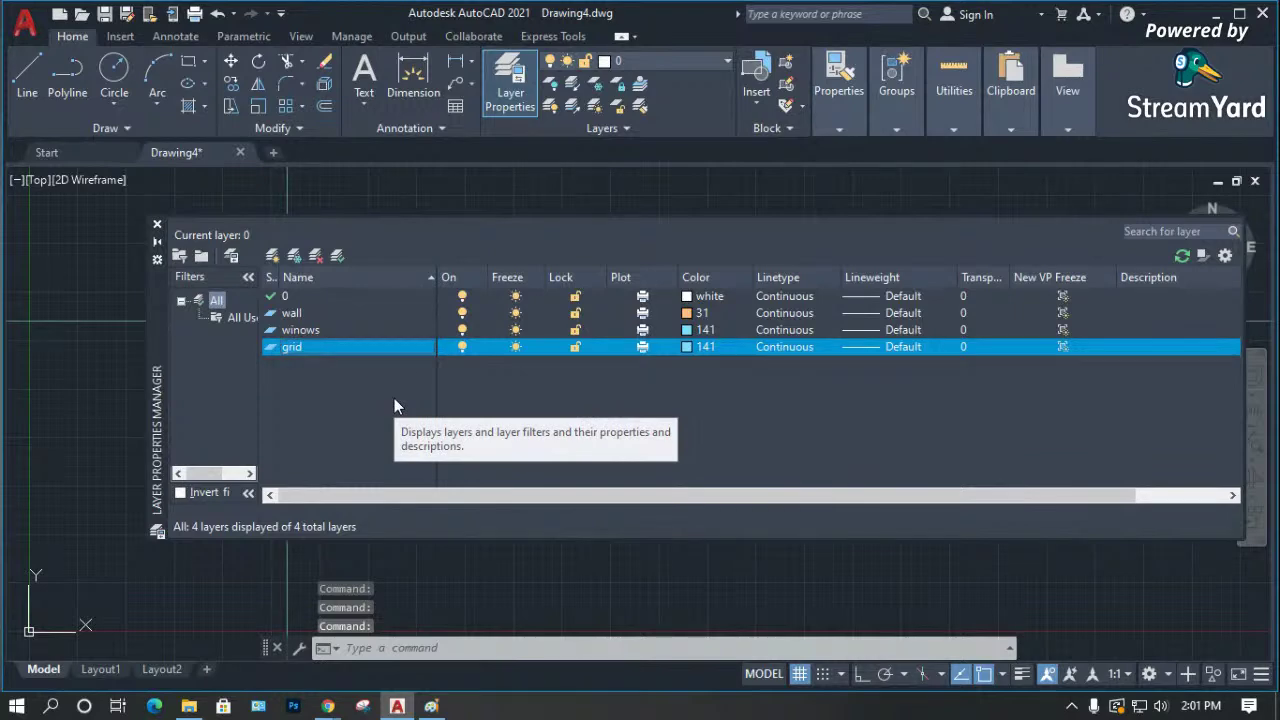
click(687, 346)
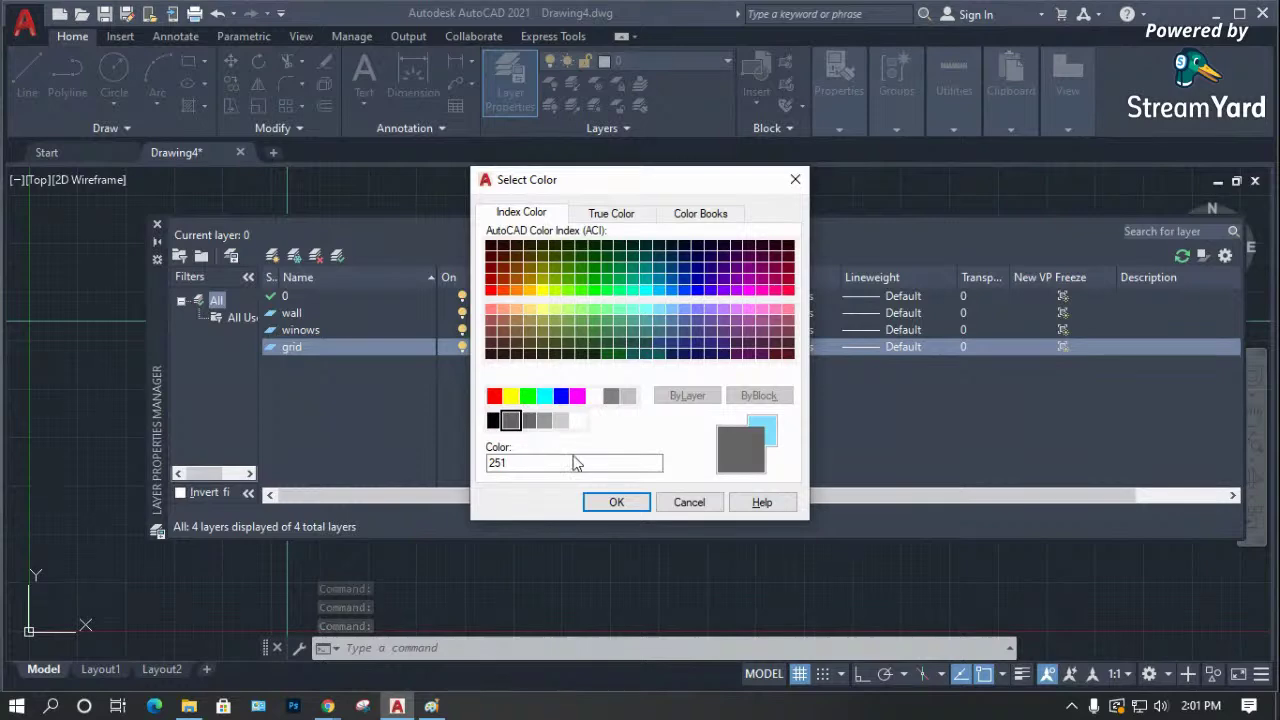
click(617, 503)
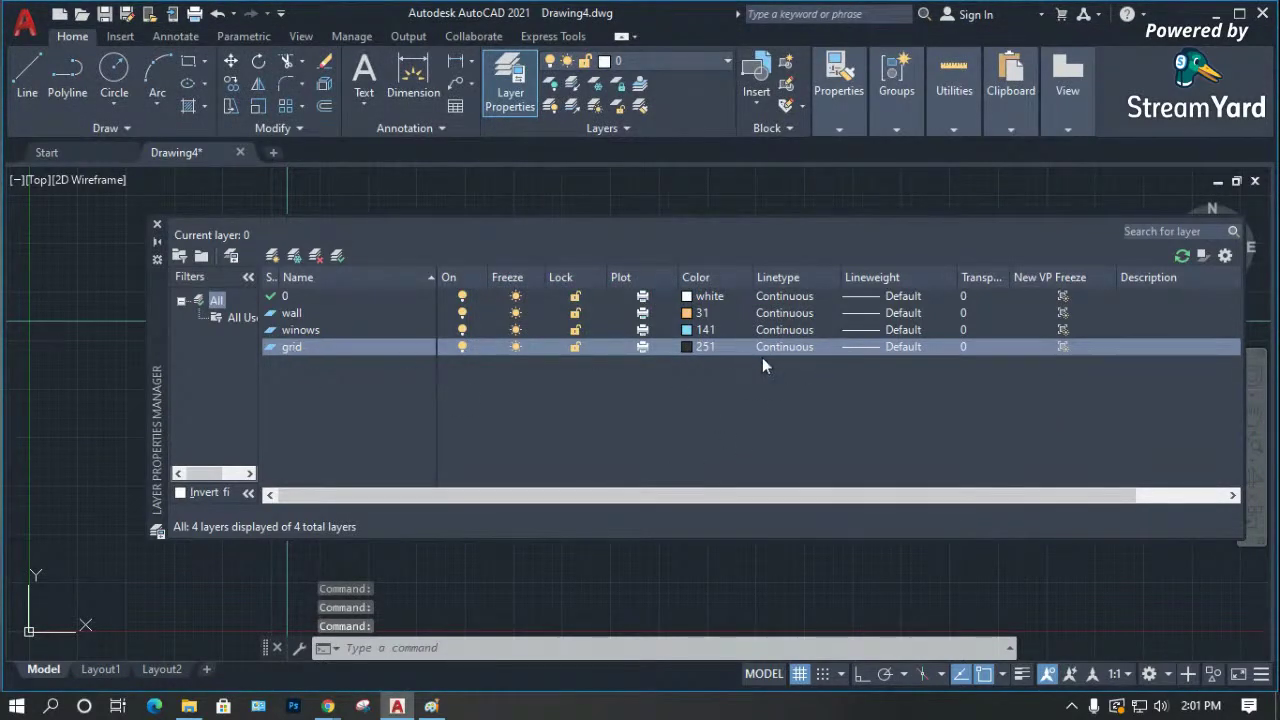
Load the PHANTOM linetype, leaving grid Continuous with default lineweight, and close the layer manager.
click(867, 346)
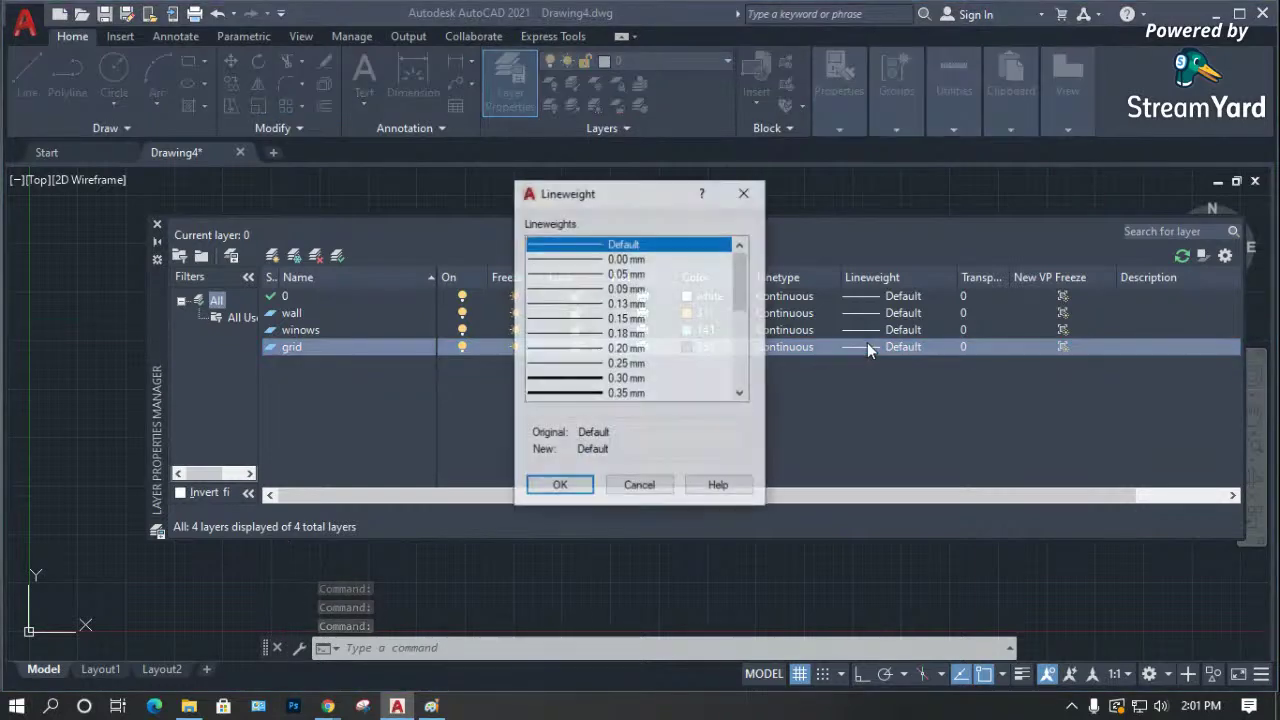
click(640, 485)
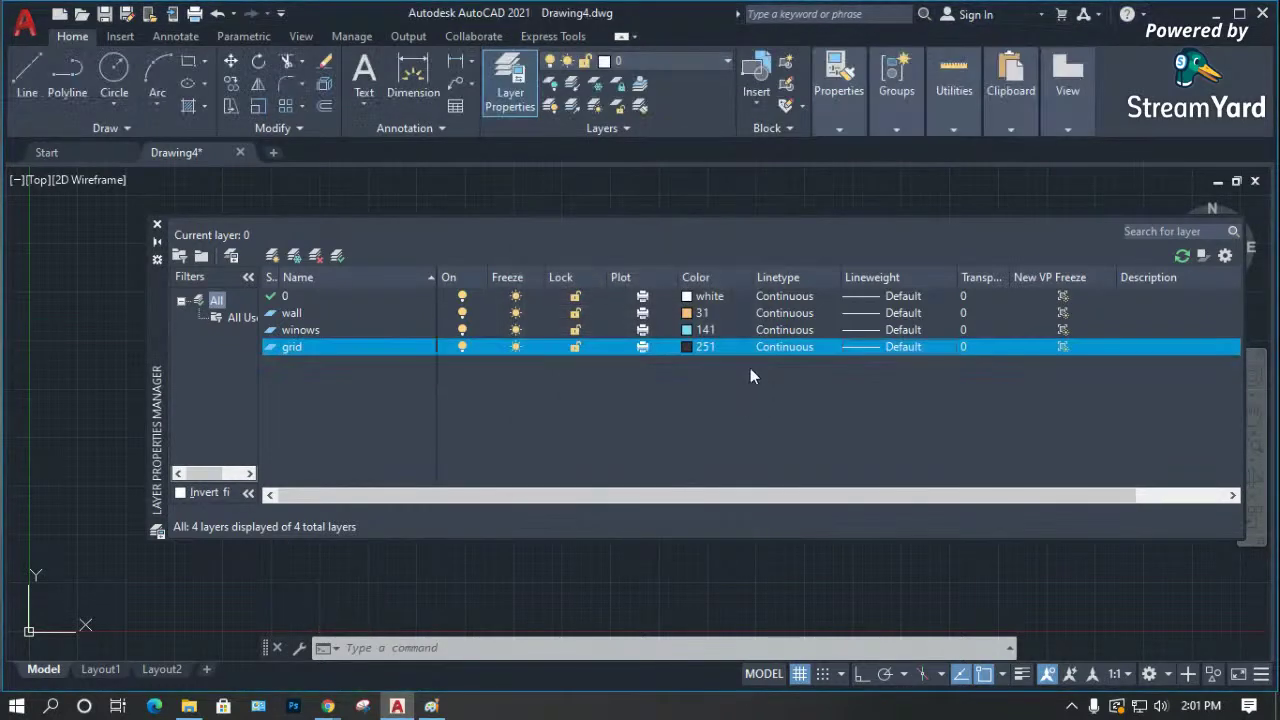
click(777, 346)
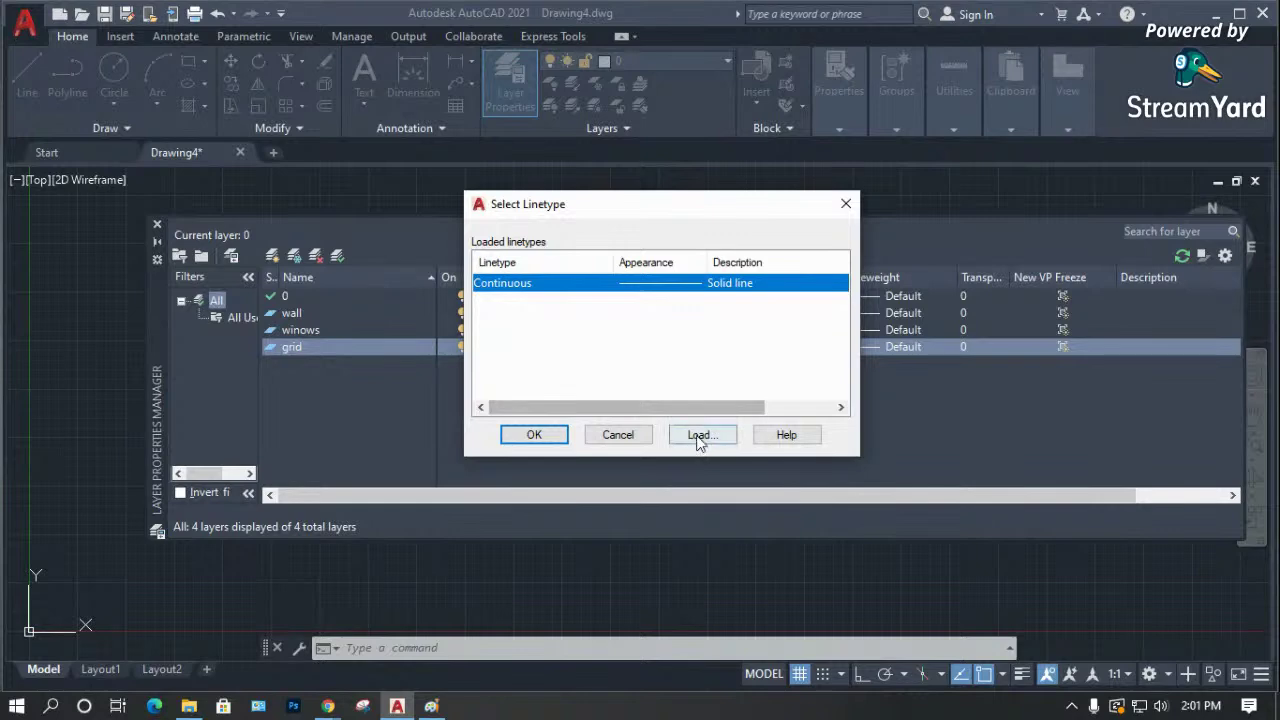
click(700, 437)
click(620, 338)
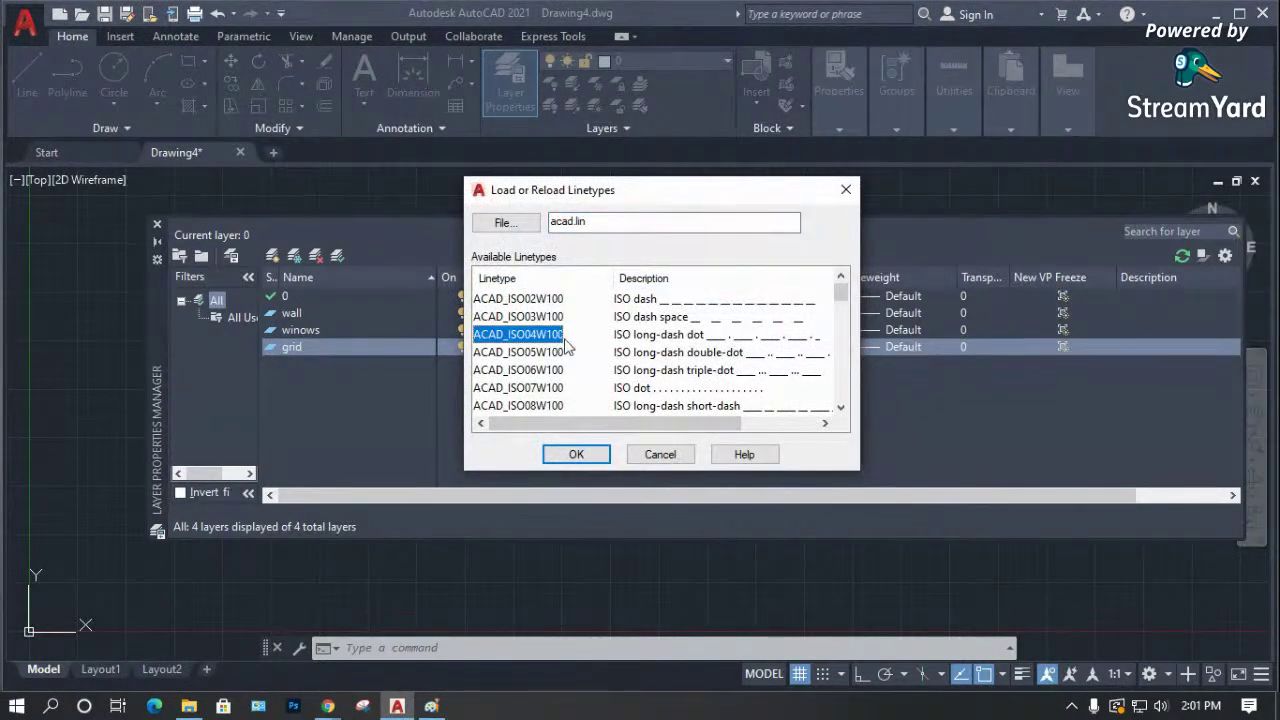
key(p)
click(577, 455)
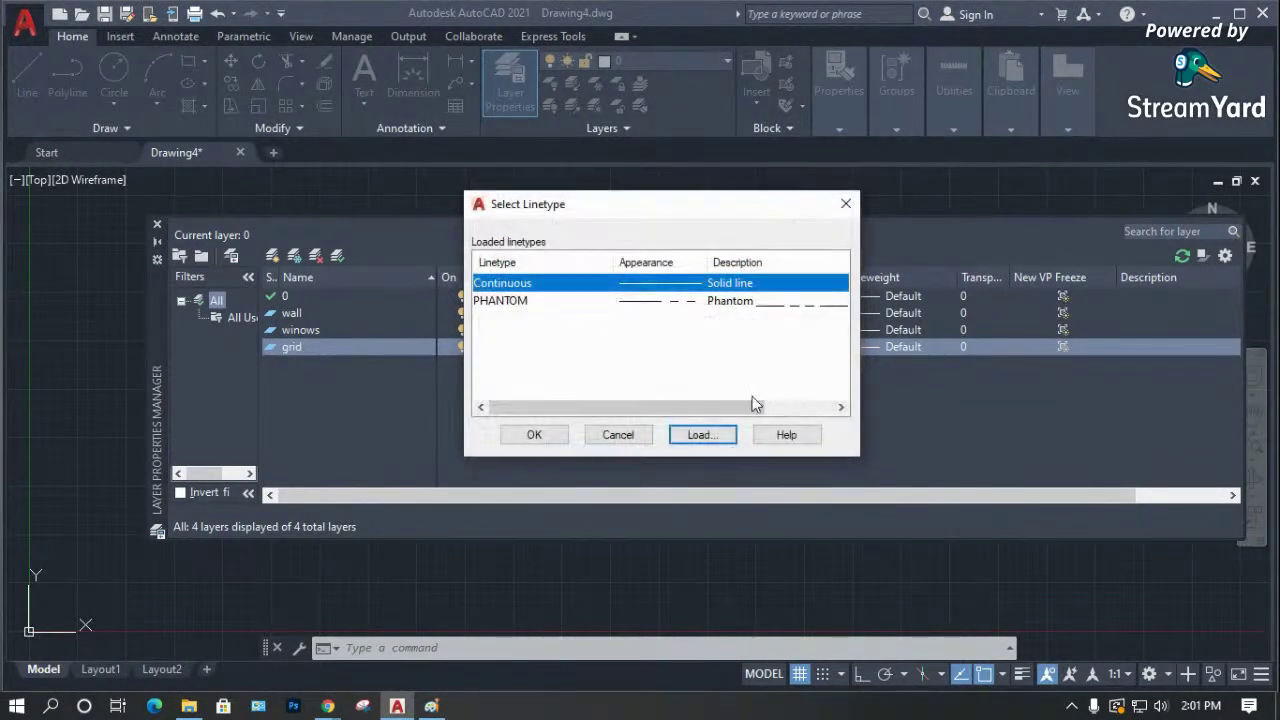
click(537, 440)
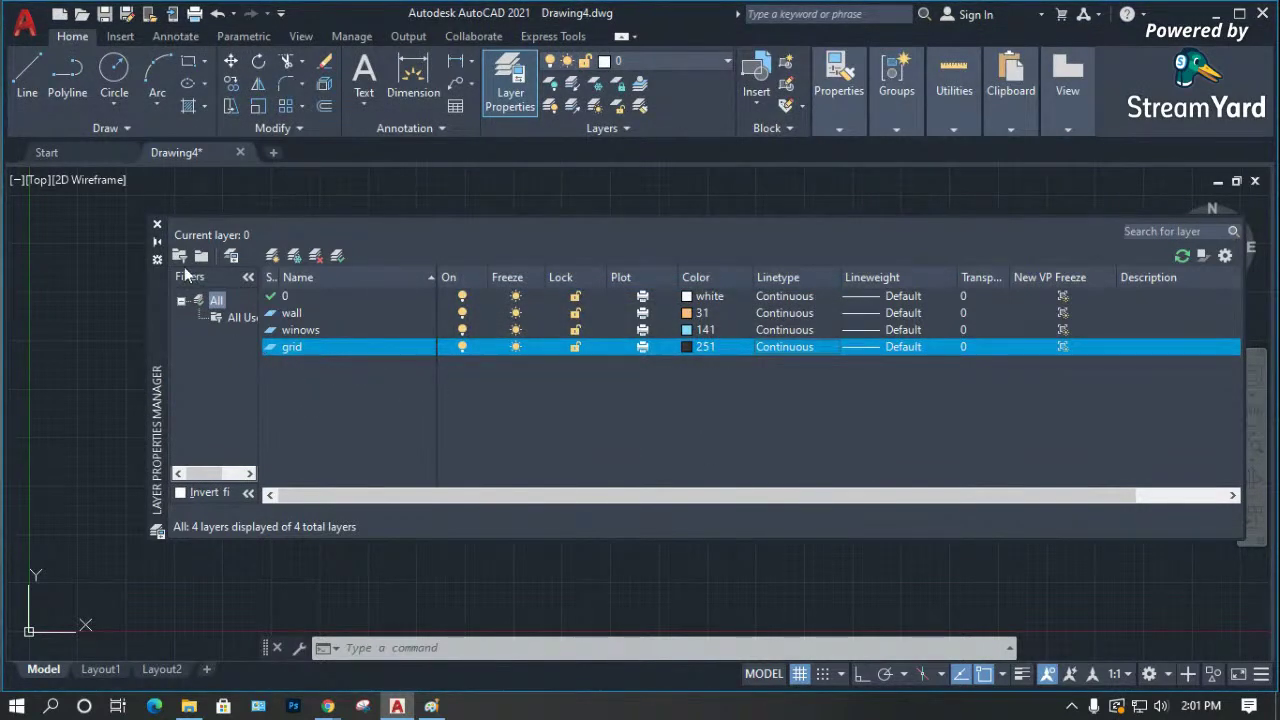
click(157, 226)
Draw a vertical polyline with Ortho turned on.
key(Escape)
text(pl)
key(Return)
click(370, 264)
scroll(339, 484, down, 2)
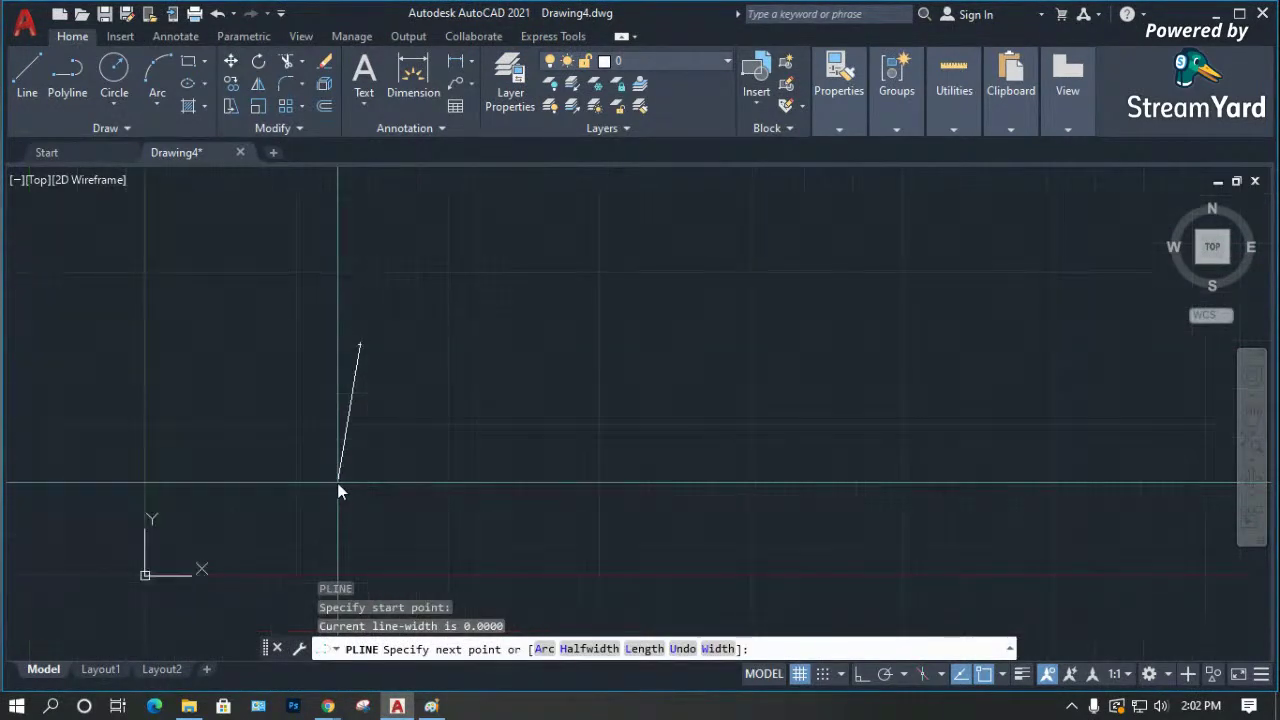
key(F8)
click(371, 440)
key(Return)
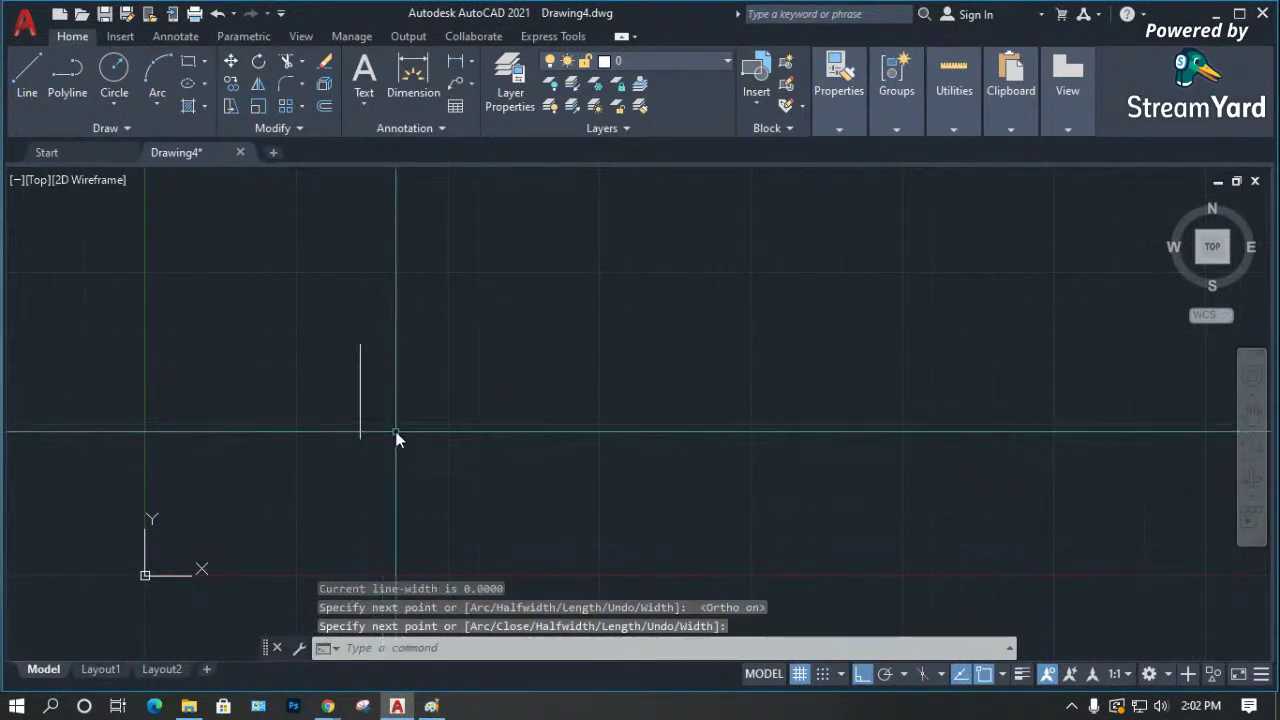
Make grid the current layer and move the vertical line onto the grid layer.
click(650, 60)
click(658, 109)
click(434, 396)
click(340, 400)
click(701, 60)
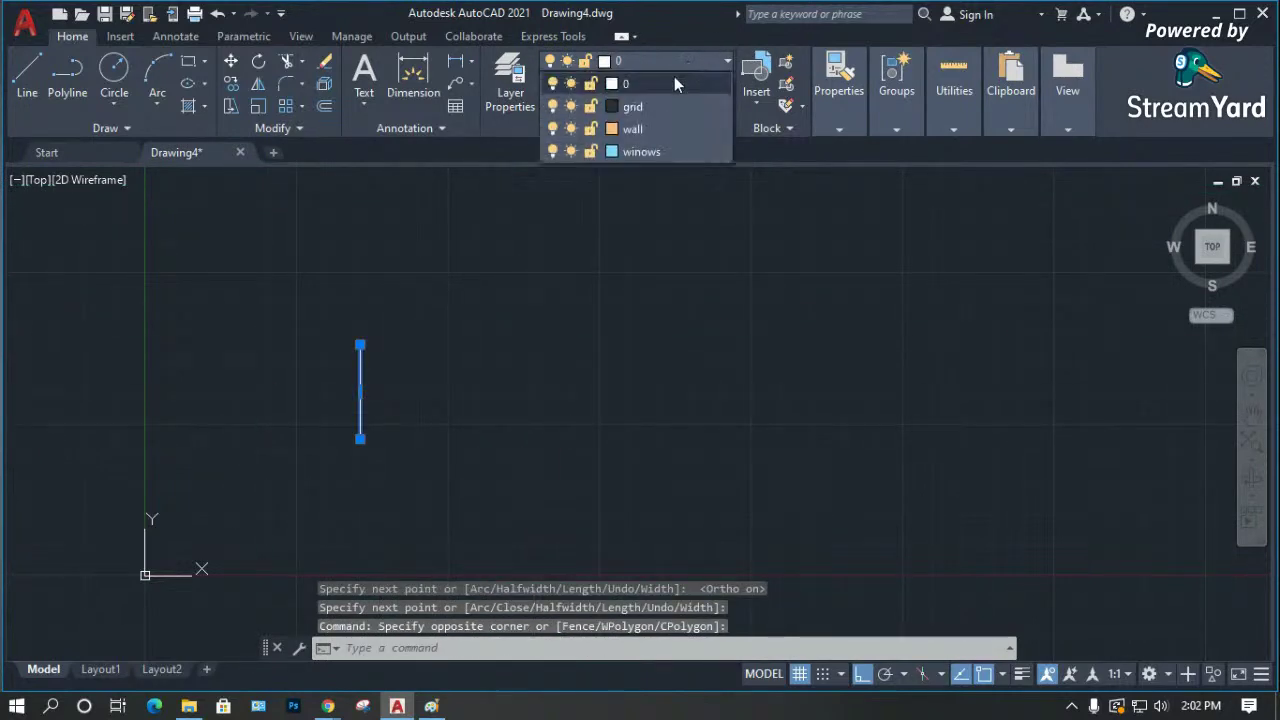
click(651, 110)
Stretch the line's bottom end further down to lengthen it.
middle_drag(322, 483, 381, 327)
click(419, 285)
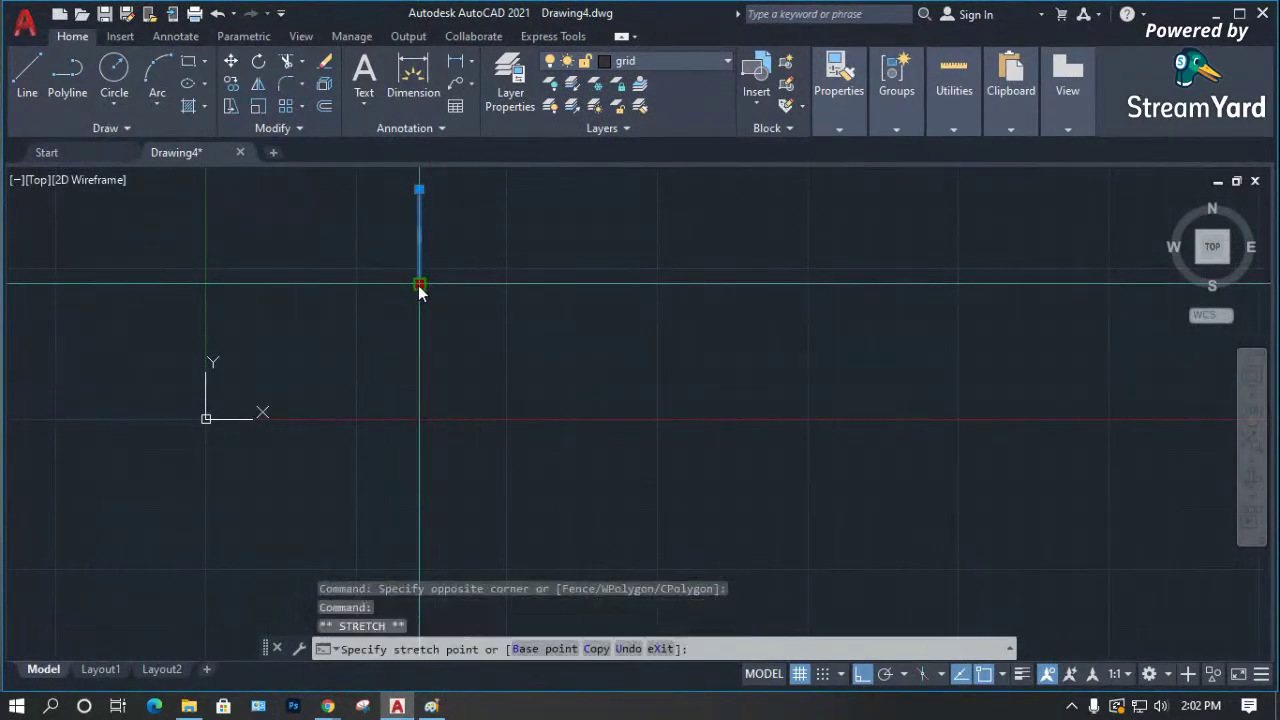
click(395, 526)
key(Escape)
scroll(380, 439, up, 5)
scroll(200, 414, up, 5)
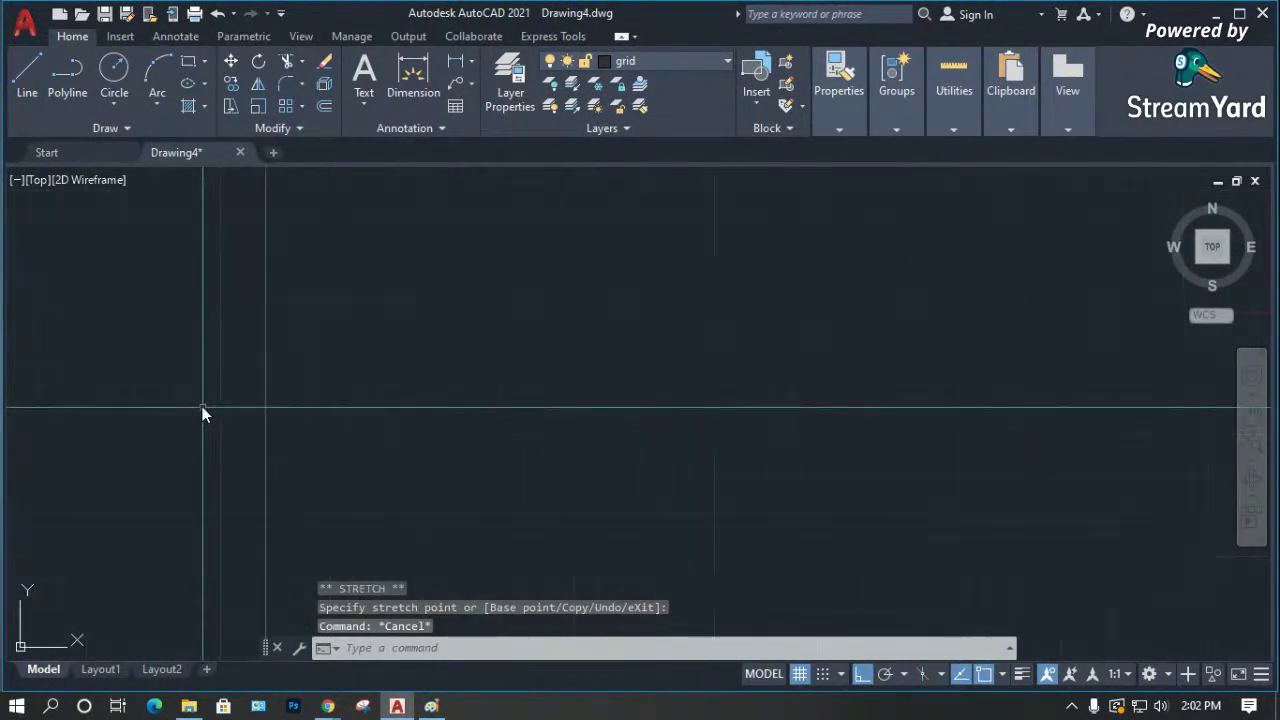
scroll(750, 404, up, 6)
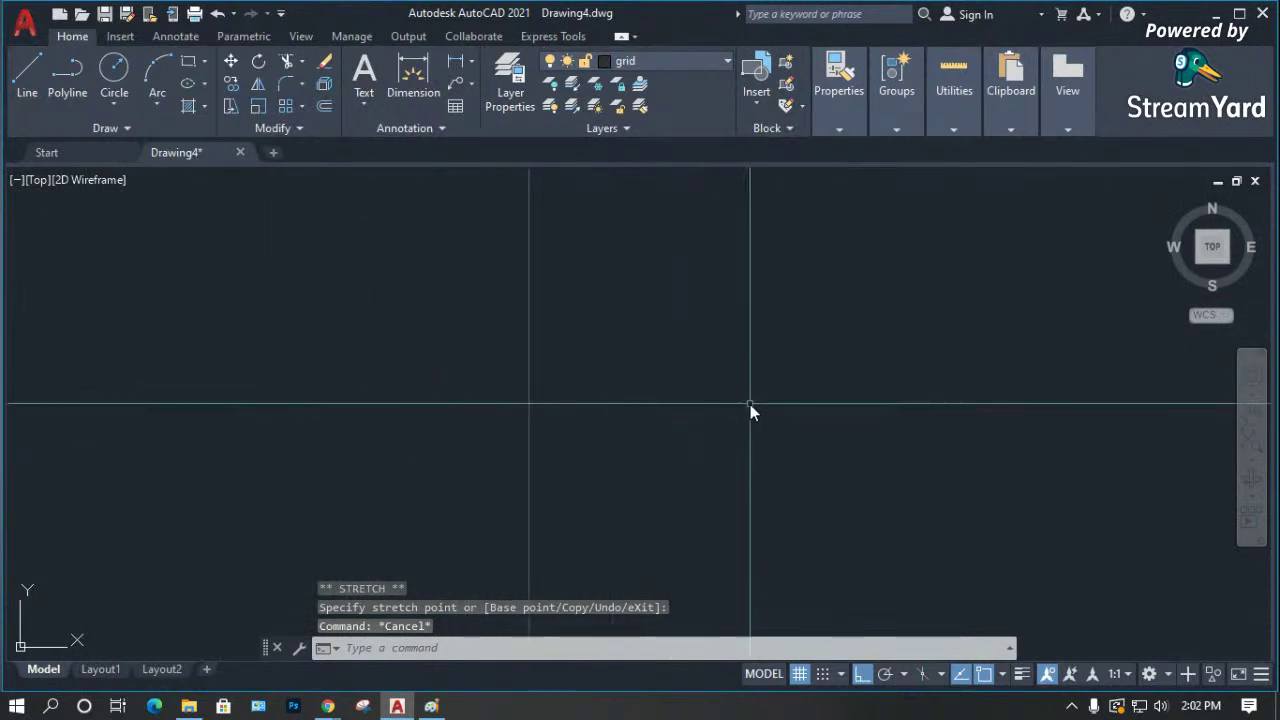
scroll(607, 405, down, 5)
Zoom to the whole drawing with Zoom All and select the long line, cancelling a stretch attempt.
key(Escape)
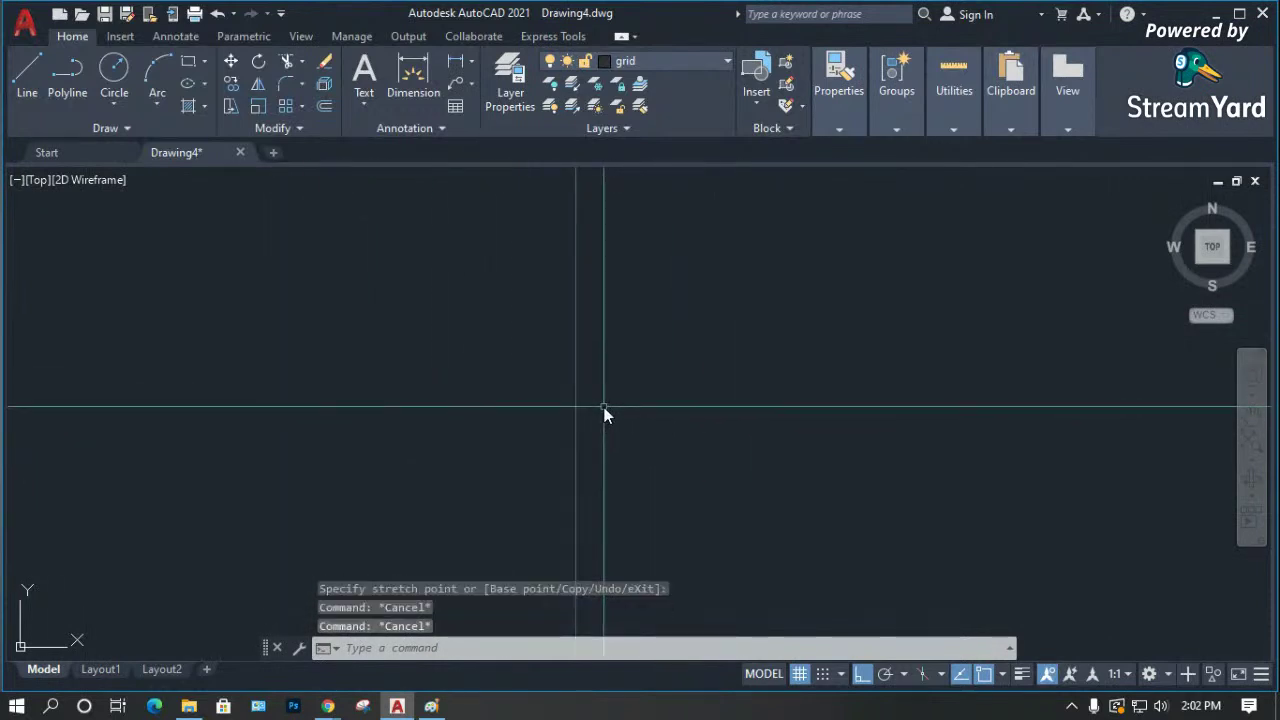
text(z)
key(Return)
text(a)
key(Return)
click(864, 374)
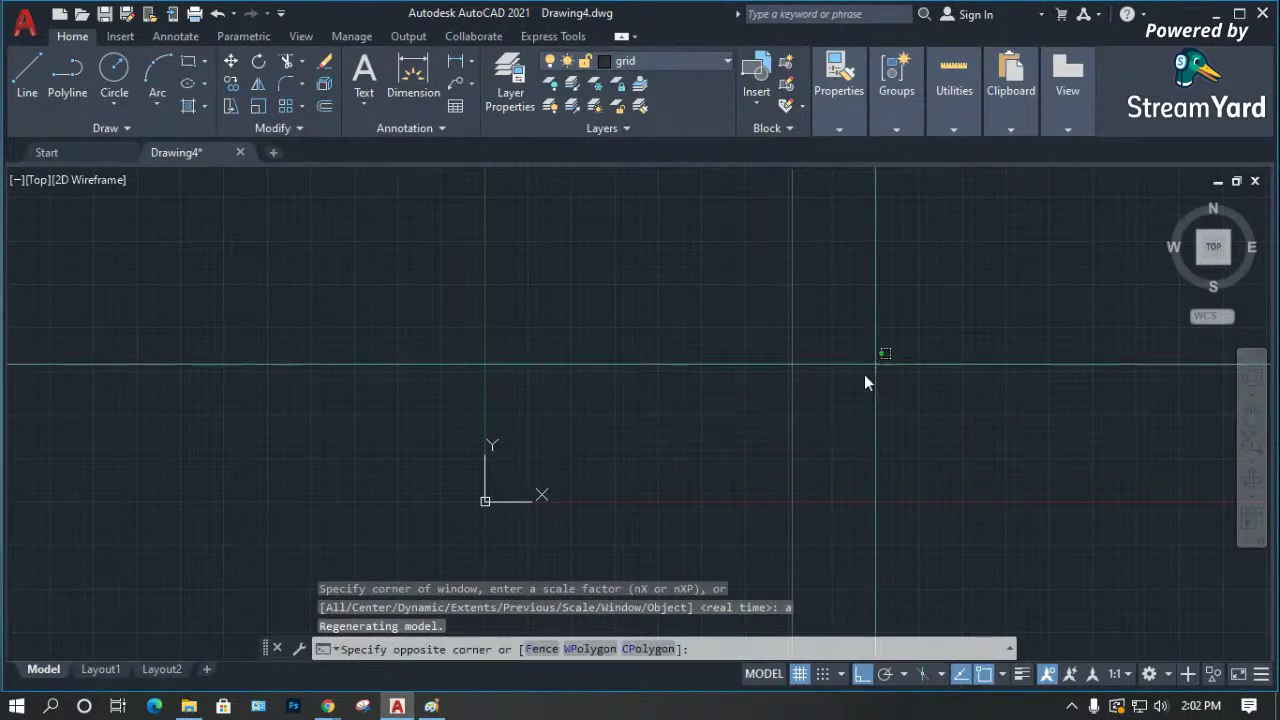
click(501, 517)
scroll(493, 528, down, 5)
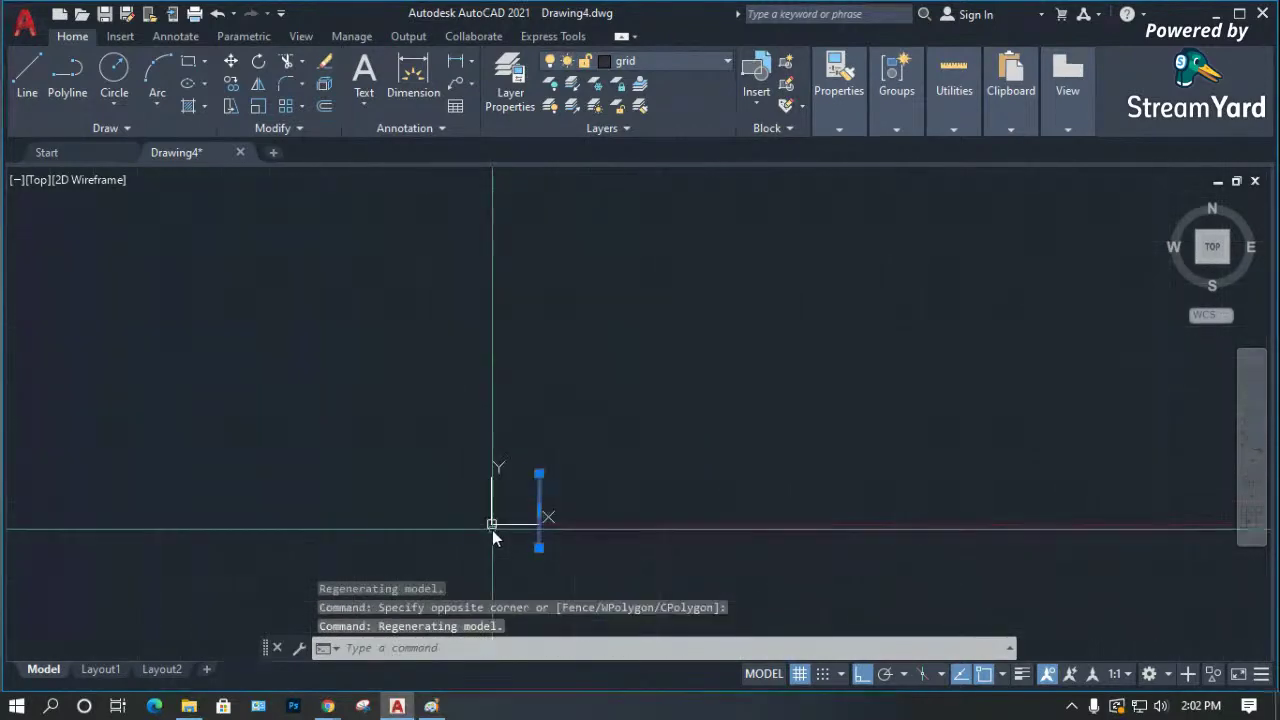
click(539, 474)
key(Escape)
scroll(550, 300, up, 3)
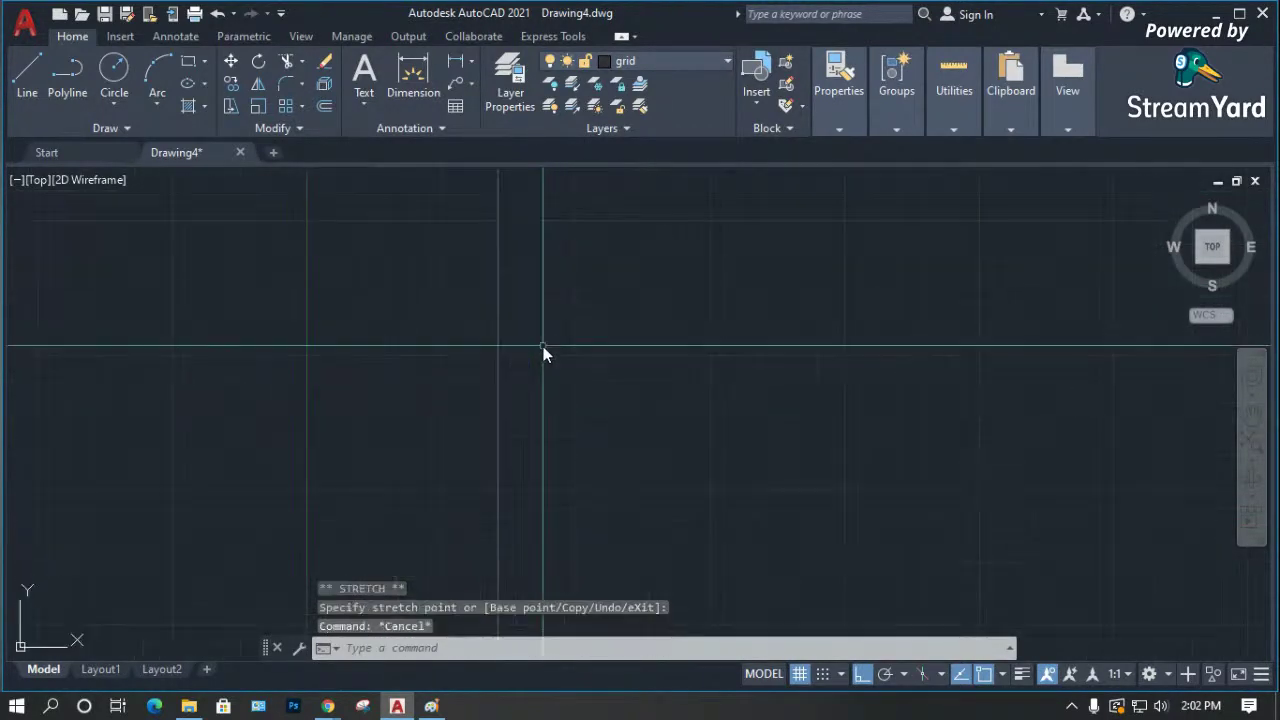
key(Escape)
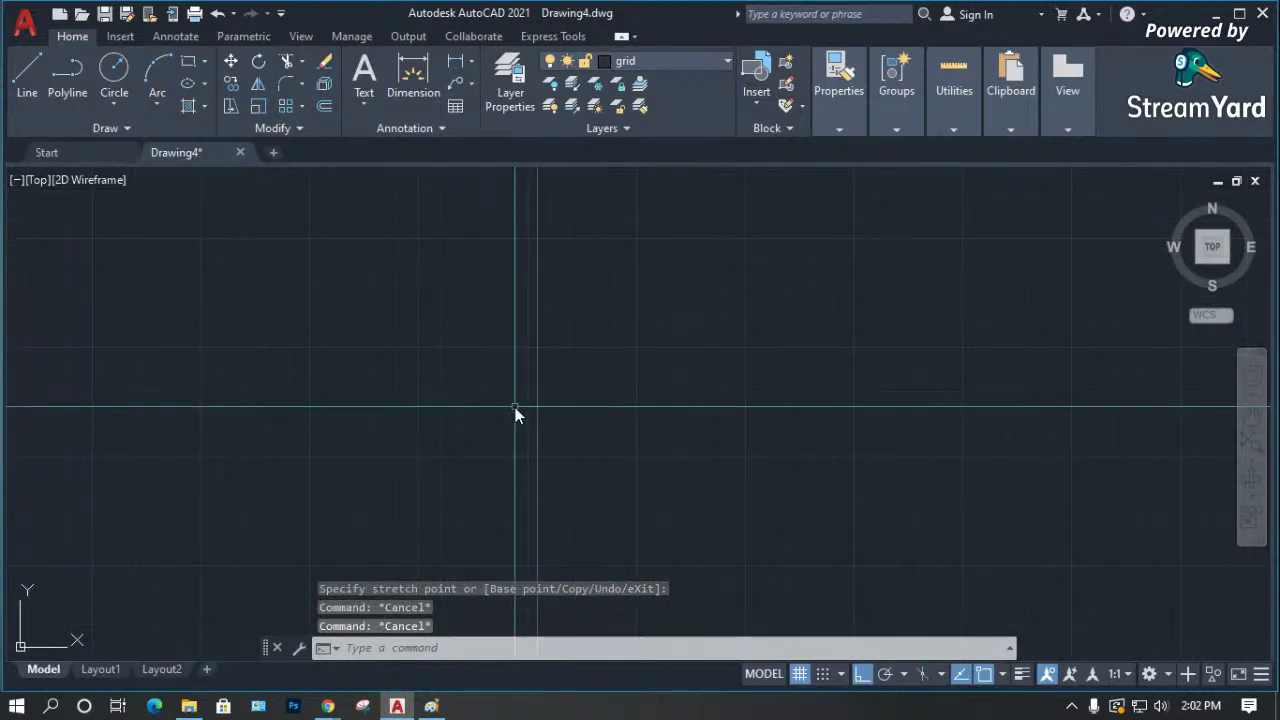
Check the layer list with a selection on the drawing, then clear the selection.
click(571, 563)
click(656, 63)
scroll(395, 437, down, 4)
scroll(395, 437, down, 2)
key(Escape)
text(co)
key(Return)
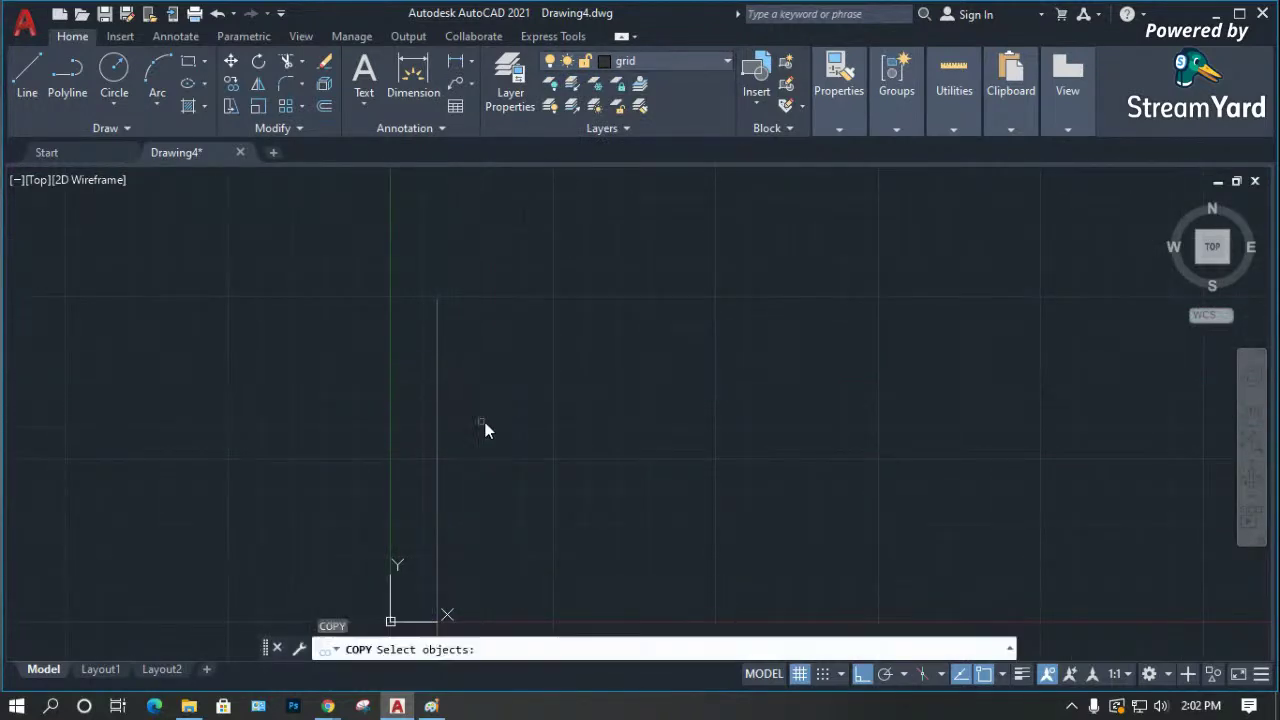
Copy the vertical grid line twice to the right.
click(484, 430)
click(428, 373)
key(Return)
click(472, 390)
click(555, 391)
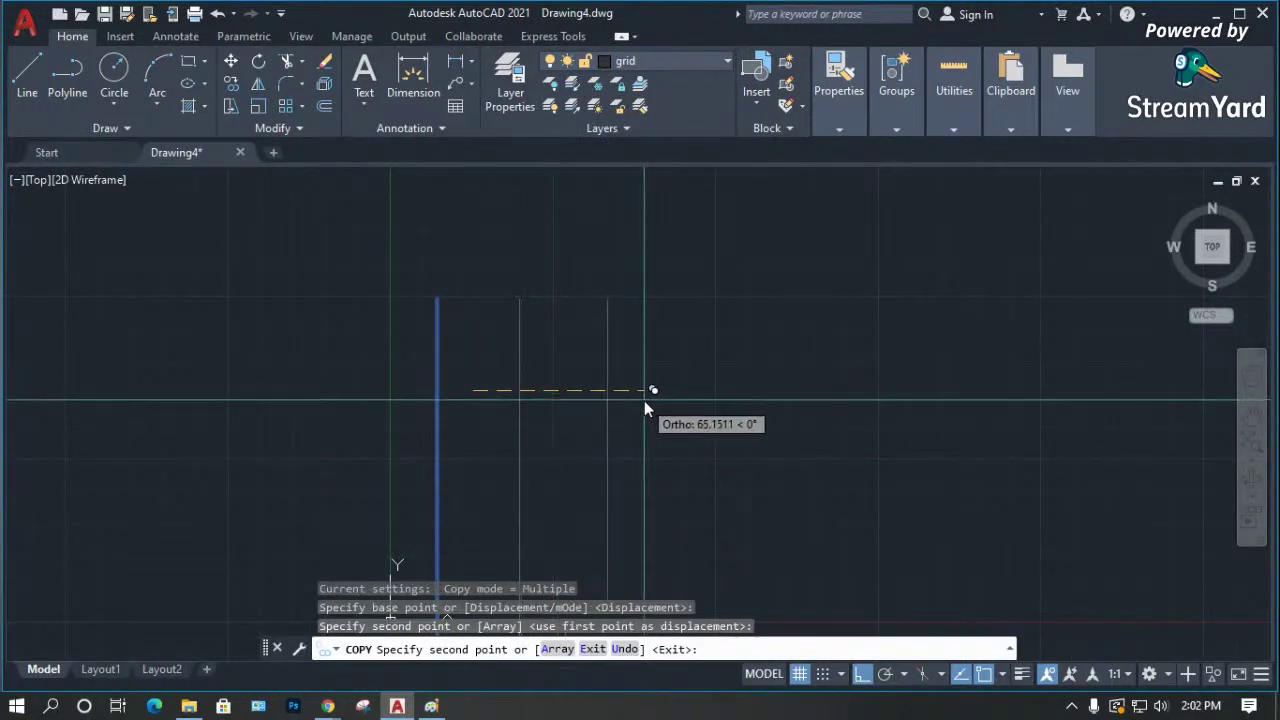
click(644, 400)
key(Return)
scroll(501, 413, down, 2)
Draw a horizontal grid polyline across the vertical lines.
text(p)
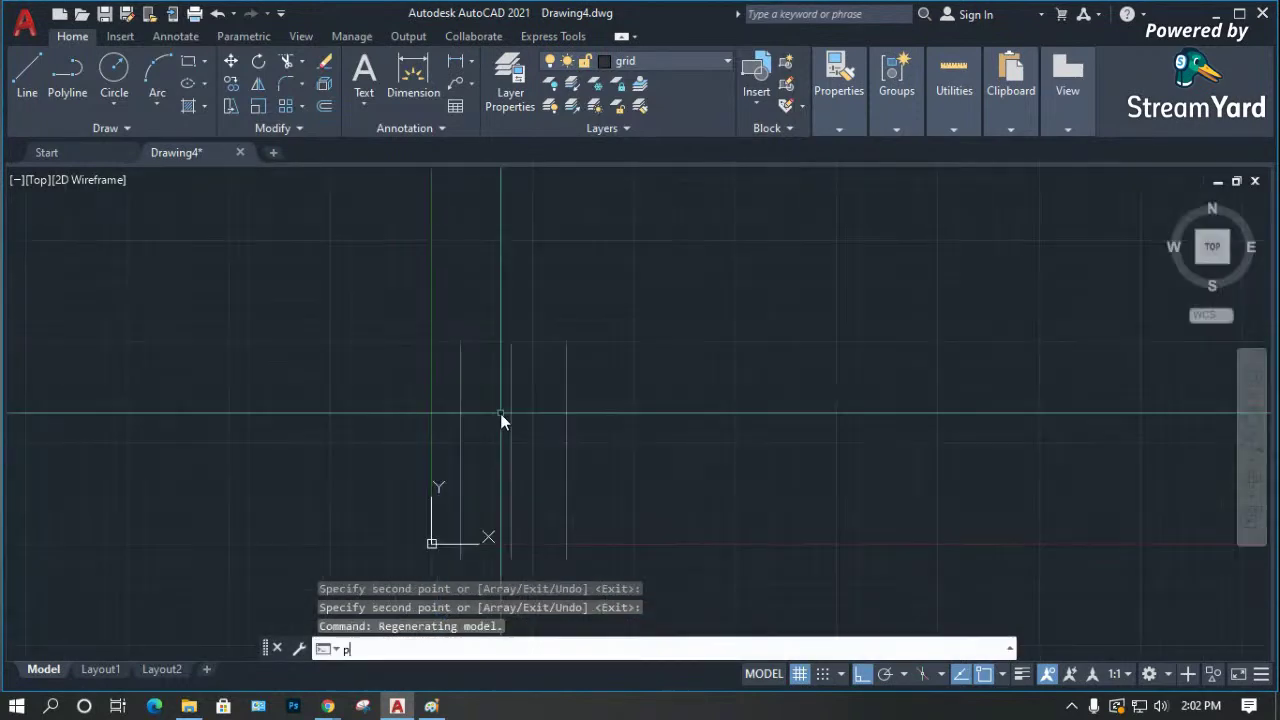
text(l)
key(Return)
click(390, 404)
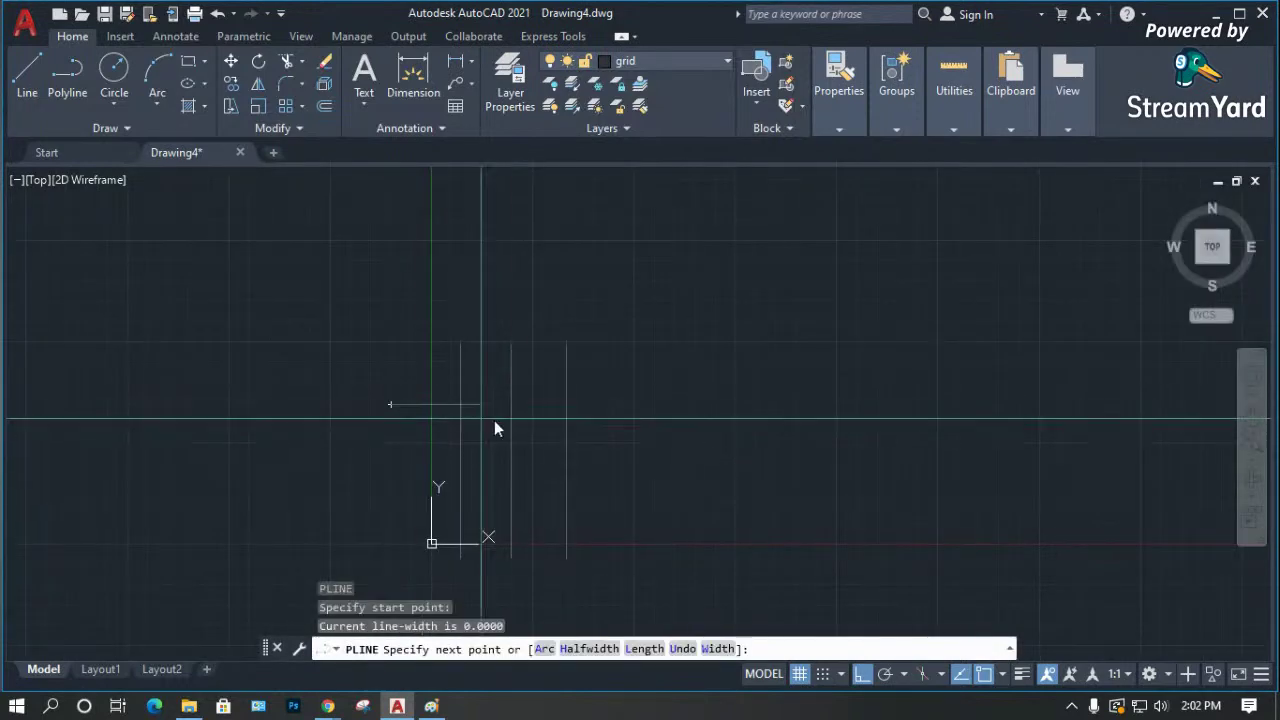
click(598, 426)
key(Return)
scroll(579, 438, up, 4)
Copy the horizontal grid line to a position below.
text(co)
key(Return)
click(603, 416)
click(570, 340)
key(Return)
click(675, 405)
click(690, 503)
key(Return)
Turn off the background grid display with F7.
key(F7)
scroll(723, 334, down, 2)
scroll(351, 477, up, 2)
scroll(443, 354, down, 2)
scroll(376, 425, up, 3)
Move a horizontal grid line lower down to finish the grid layout.
text(m)
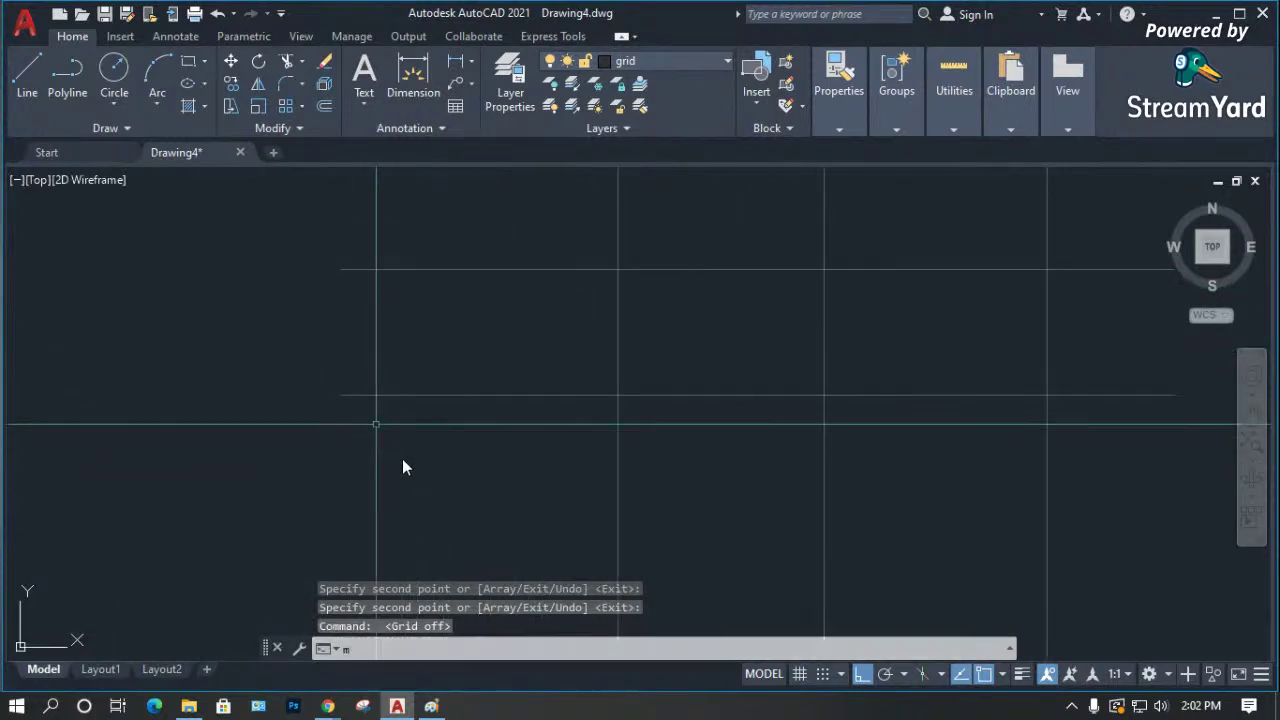
key(Return)
click(437, 467)
click(446, 375)
key(Return)
click(455, 392)
click(464, 455)
scroll(480, 445, down, 2)
scroll(522, 340, up, 2)
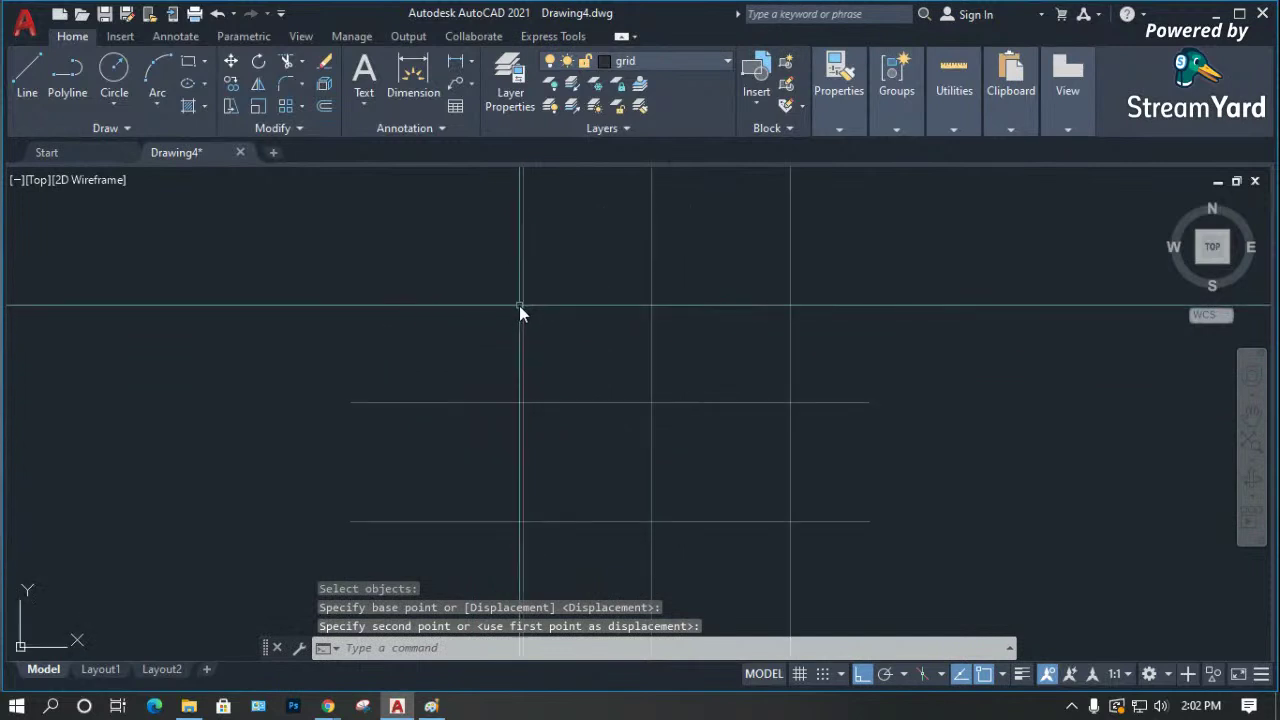
click(648, 72)
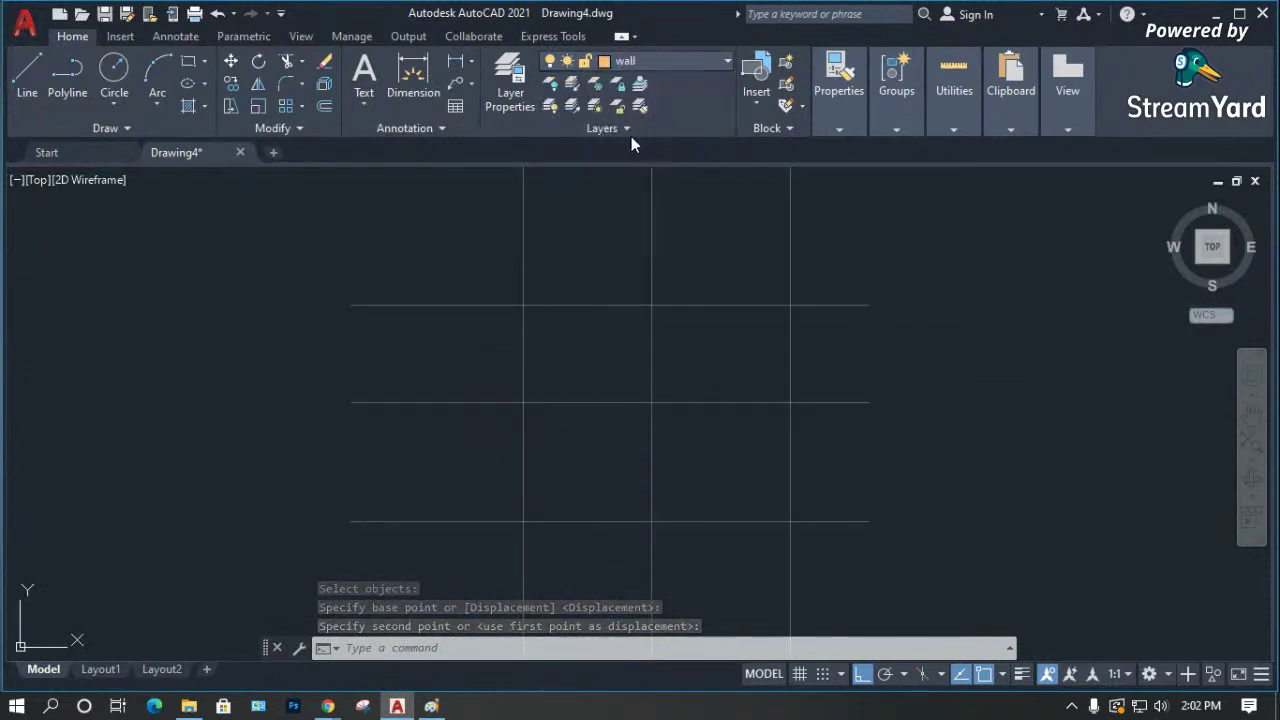
Draw the wall polyline along the top grid line.
scroll(505, 306, up, 5)
text(pl)
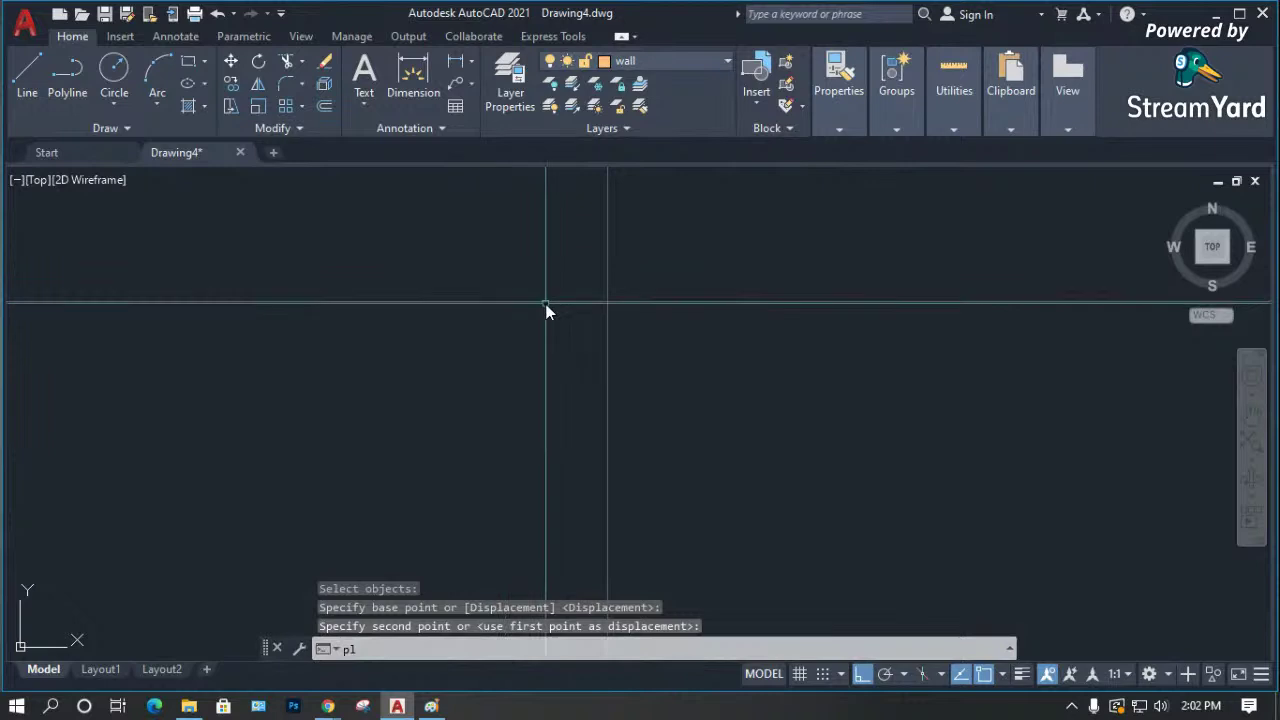
key(Return)
click(590, 288)
scroll(570, 320, down, 2)
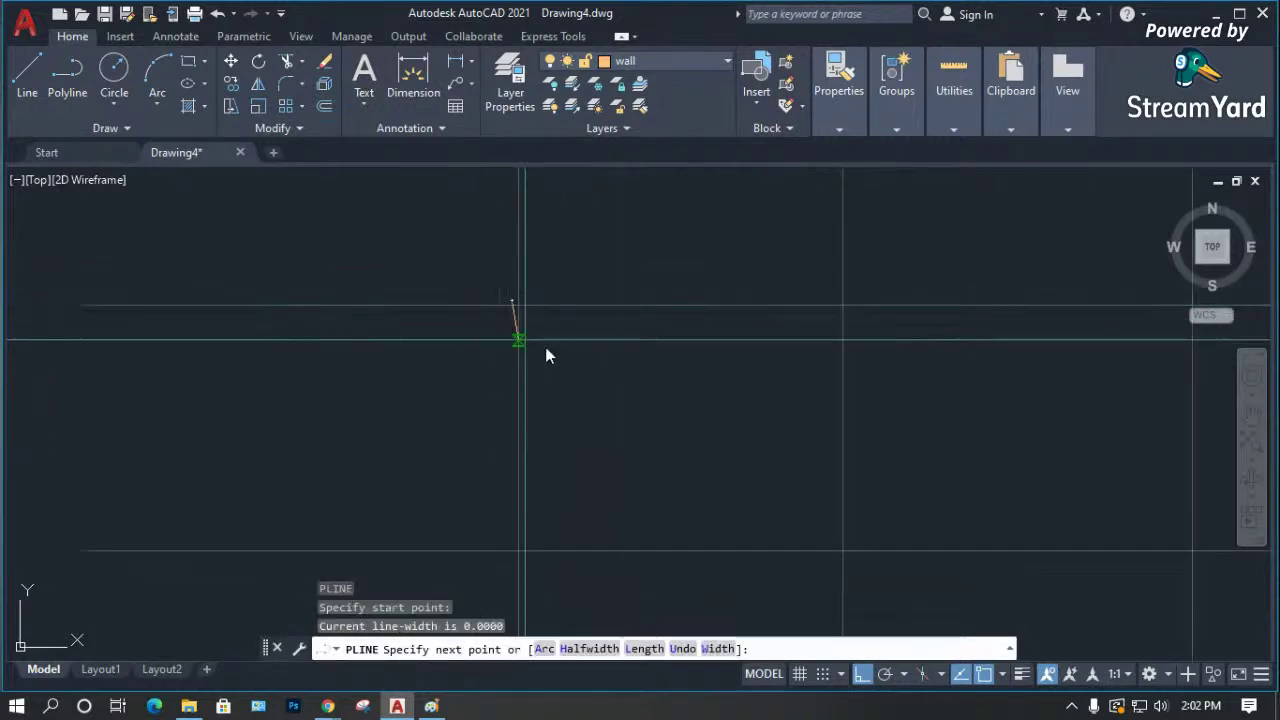
click(944, 350)
scroll(530, 320, down, 5)
key(Escape)
Draw the wall polyline from the grid corner down the left grid line.
text(pl)
key(Return)
click(521, 275)
scroll(523, 277, up, 5)
click(549, 432)
key(Return)
scroll(544, 262, up, 5)
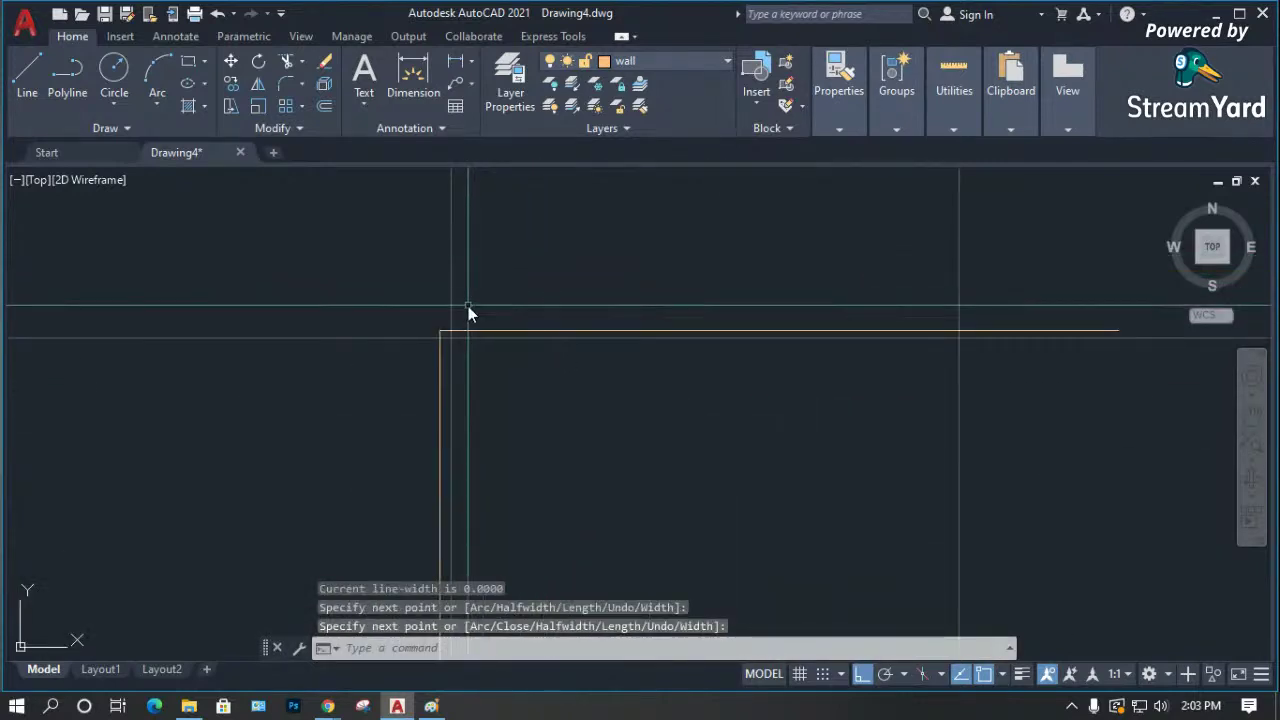
scroll(629, 333, down, 3)
scroll(534, 400, down, 4)
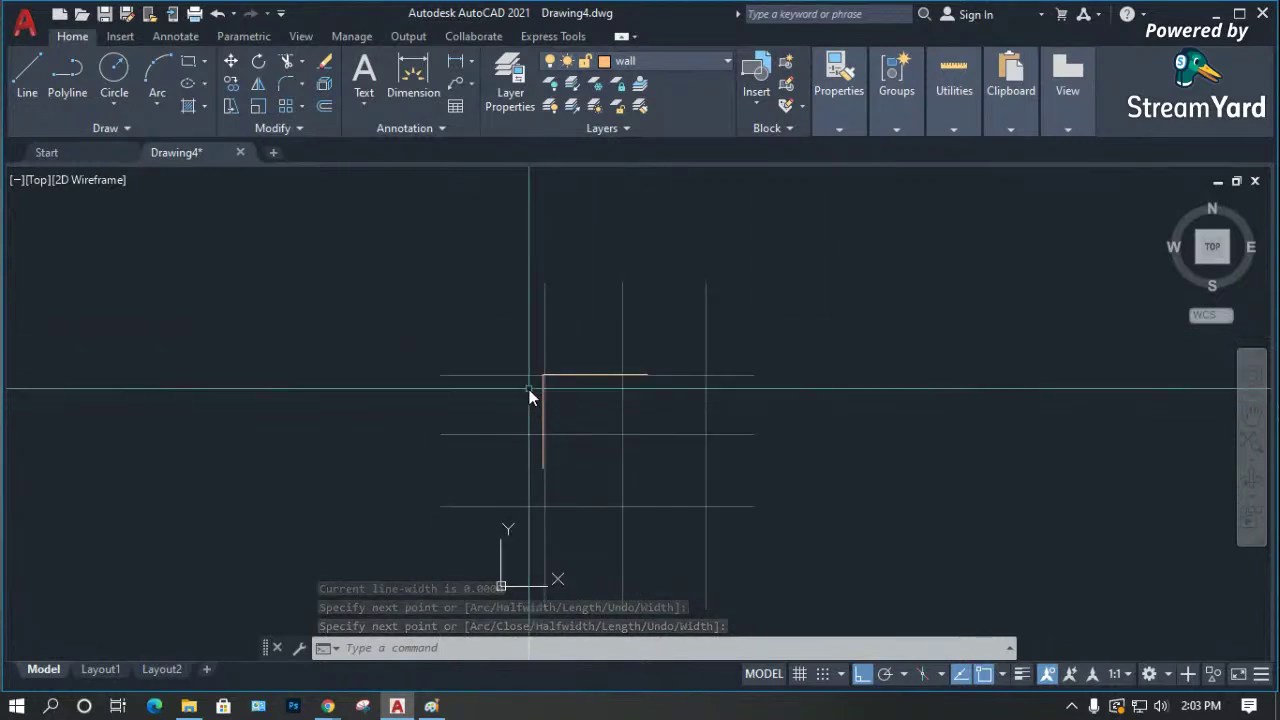
scroll(558, 377, up, 4)
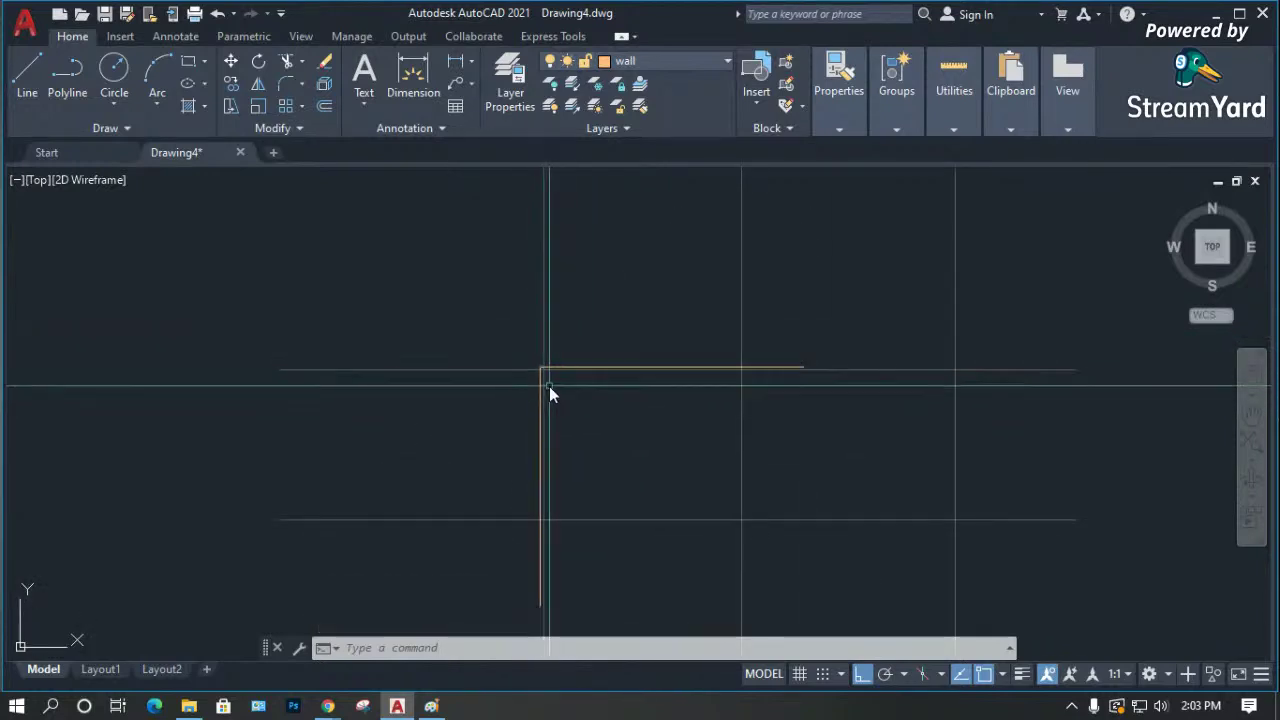
scroll(565, 376, up, 2)
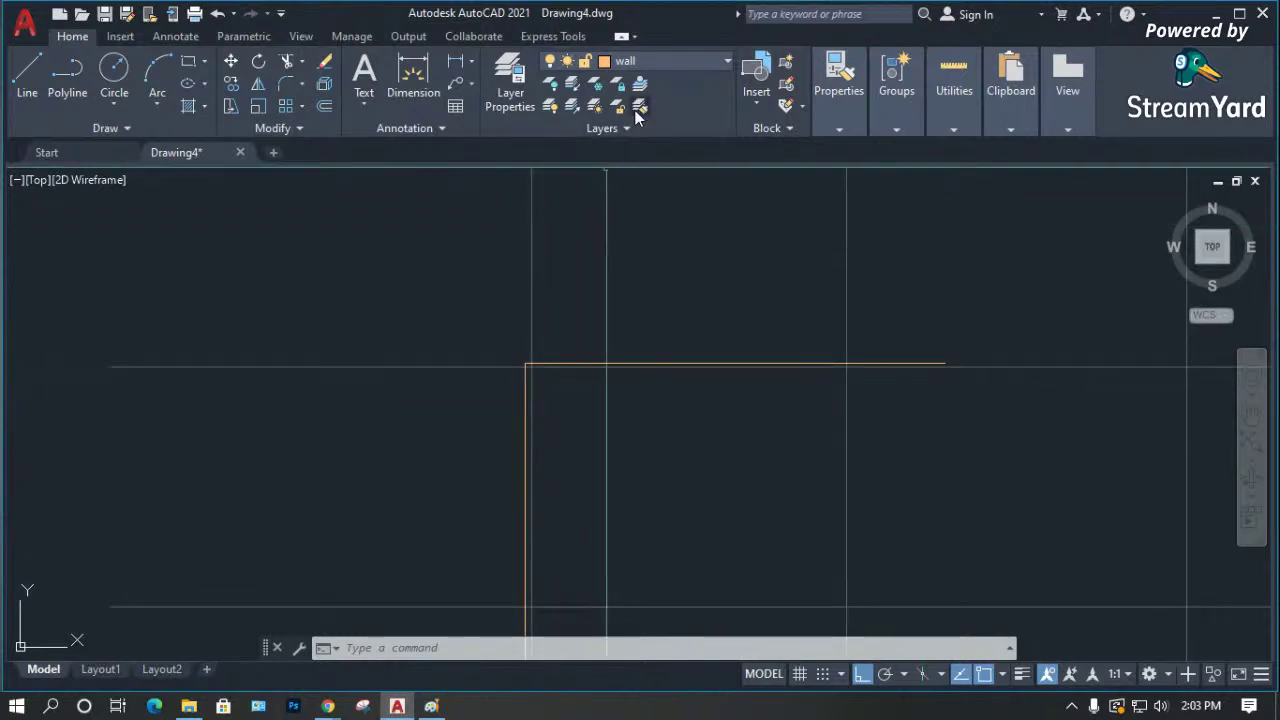
click(669, 59)
Make winows the current layer and copy the top and vertical wall lines inward.
click(651, 151)
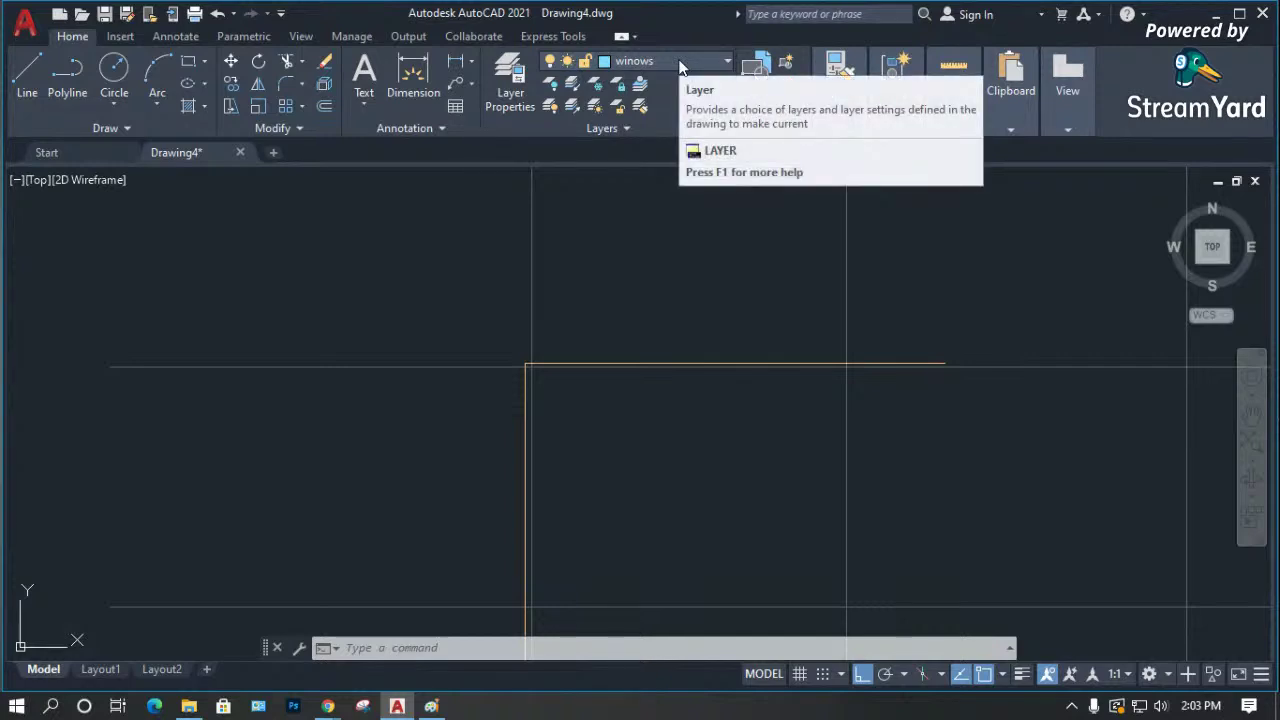
scroll(660, 335, up, 4)
text(co)
key(Return)
scroll(361, 403, up, 4)
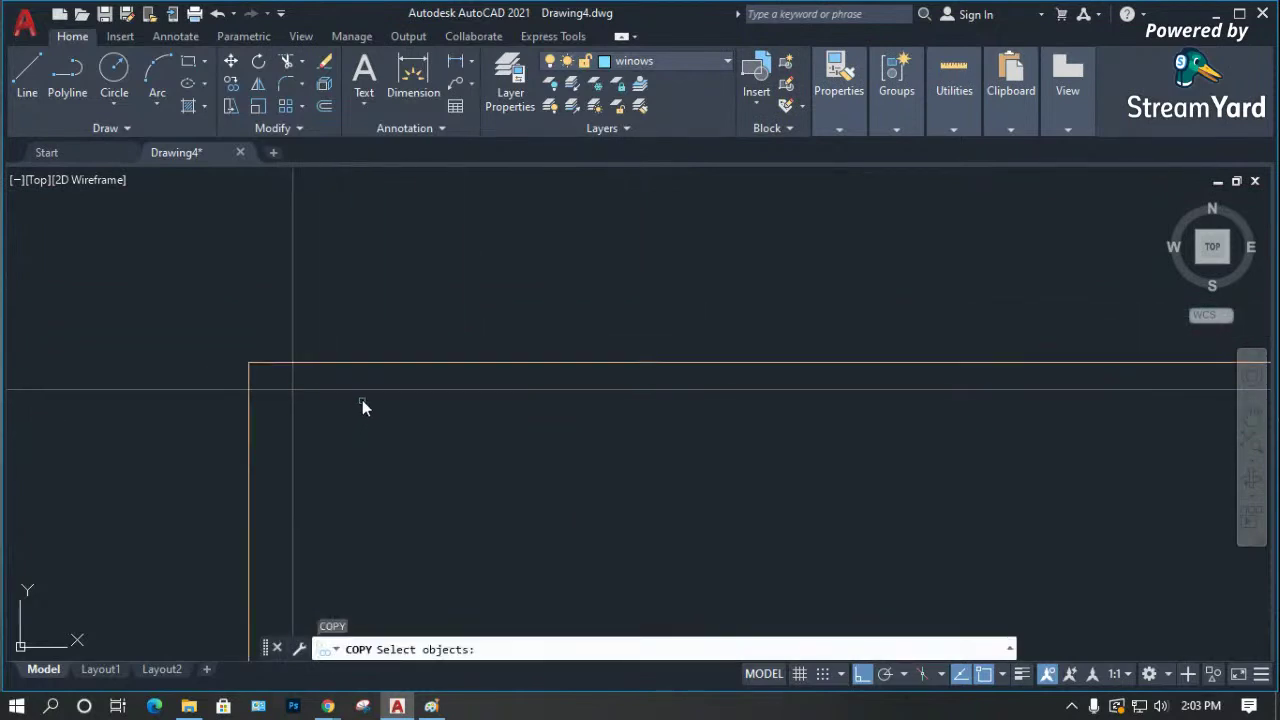
click(381, 364)
key(Return)
click(375, 456)
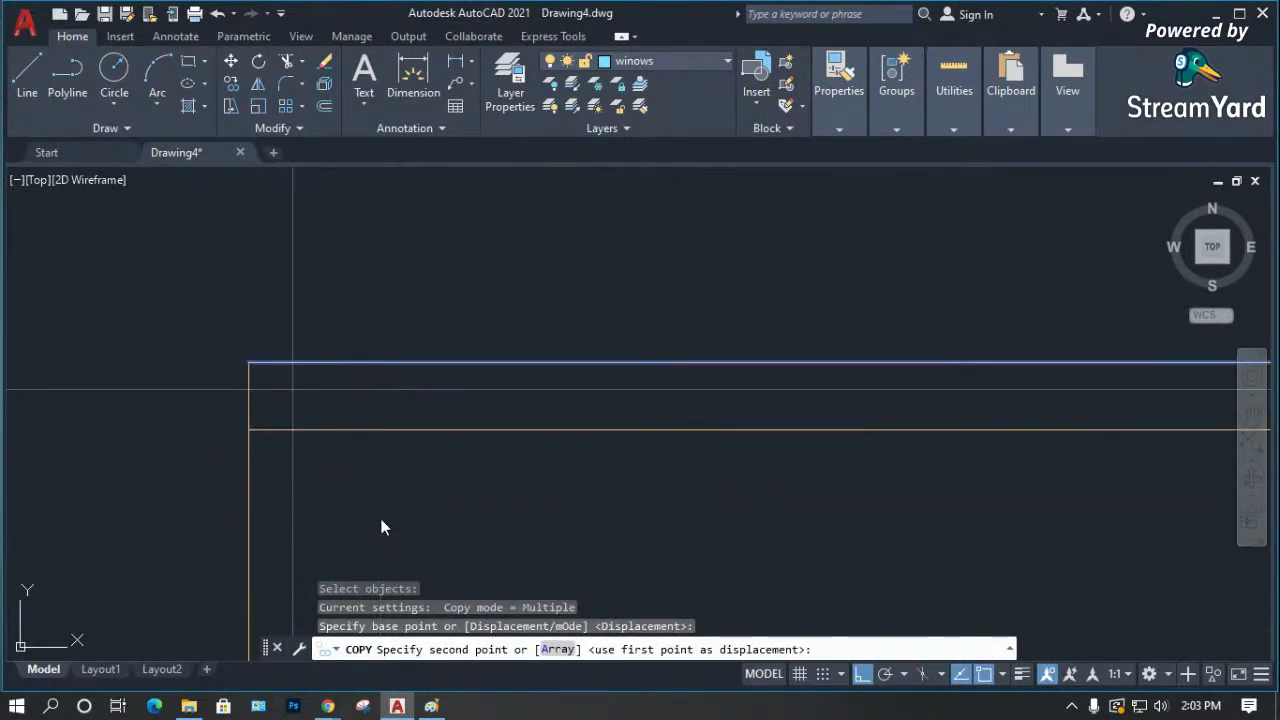
click(381, 520)
key(Return)
key(Return)
click(259, 462)
click(243, 476)
key(Return)
click(354, 458)
click(424, 472)
Trim the overlapping wall lines with fences, undoing the last unwanted trim.
key(Return)
scroll(340, 431, up, 4)
text(tr)
key(Return)
click(340, 462)
click(325, 425)
key(Return)
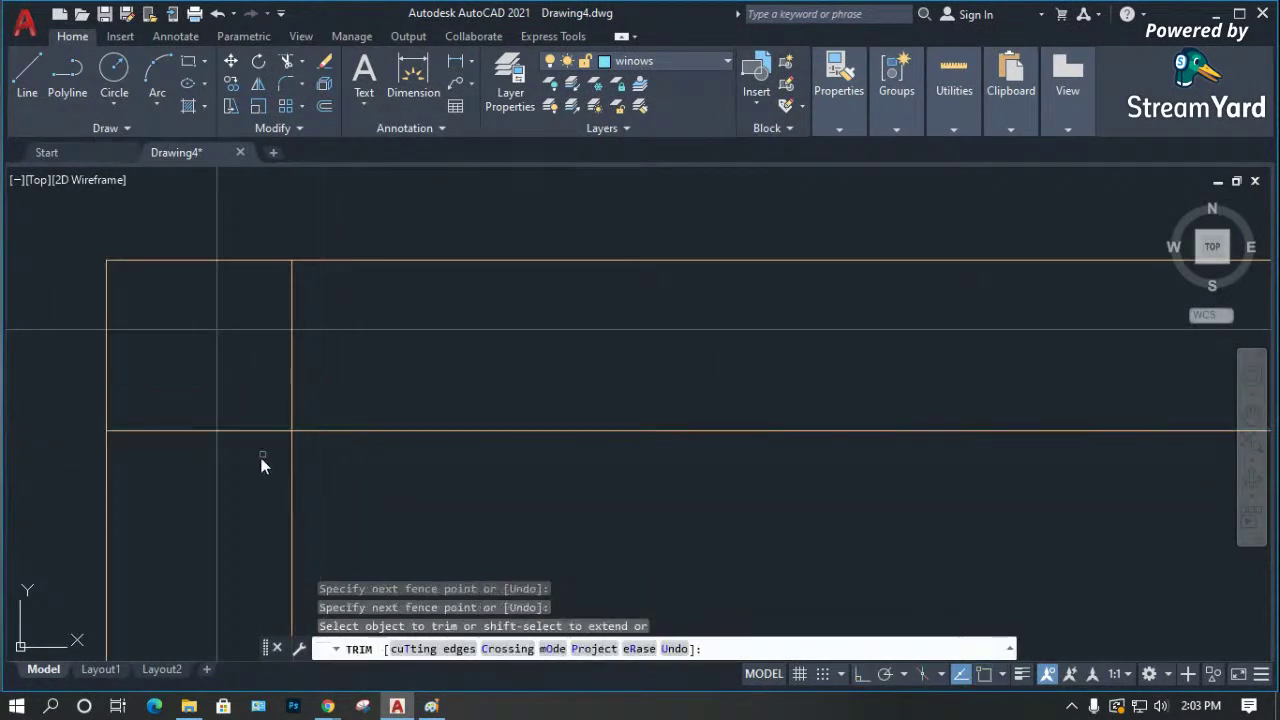
click(316, 397)
click(284, 384)
key(Return)
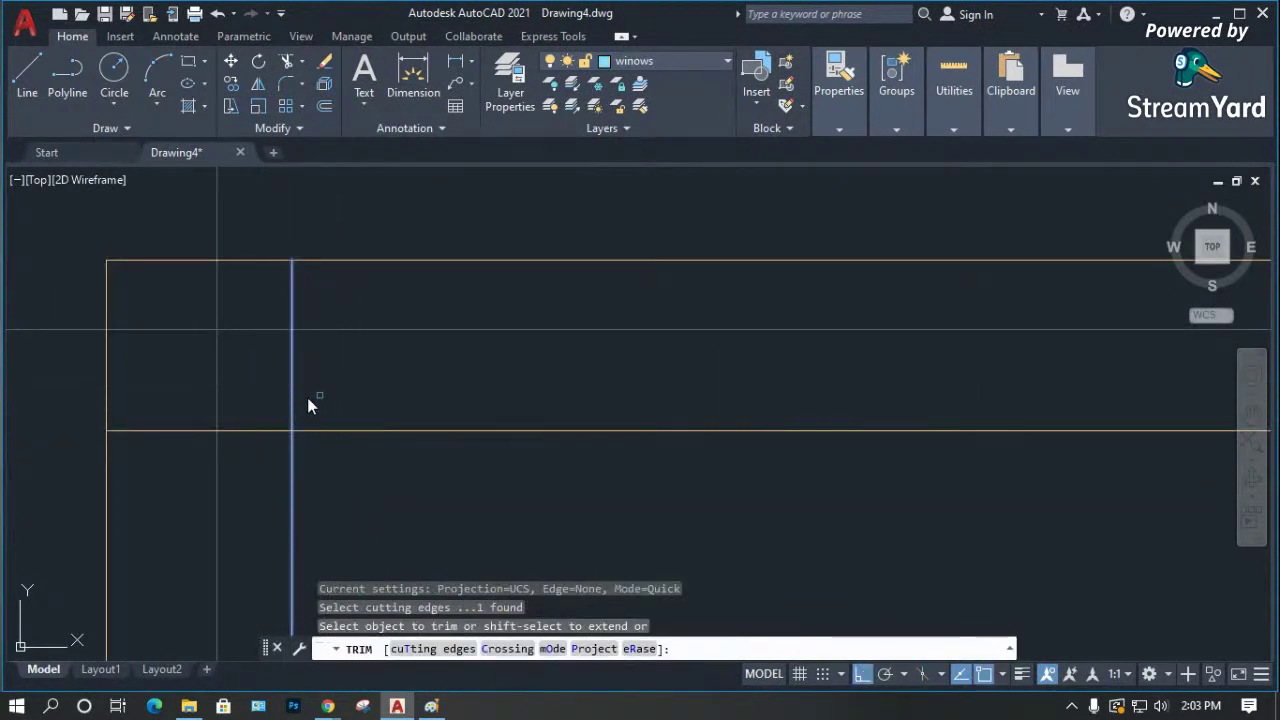
key(Escape)
text(tr)
key(Return)
click(310, 415)
click(287, 437)
key(Return)
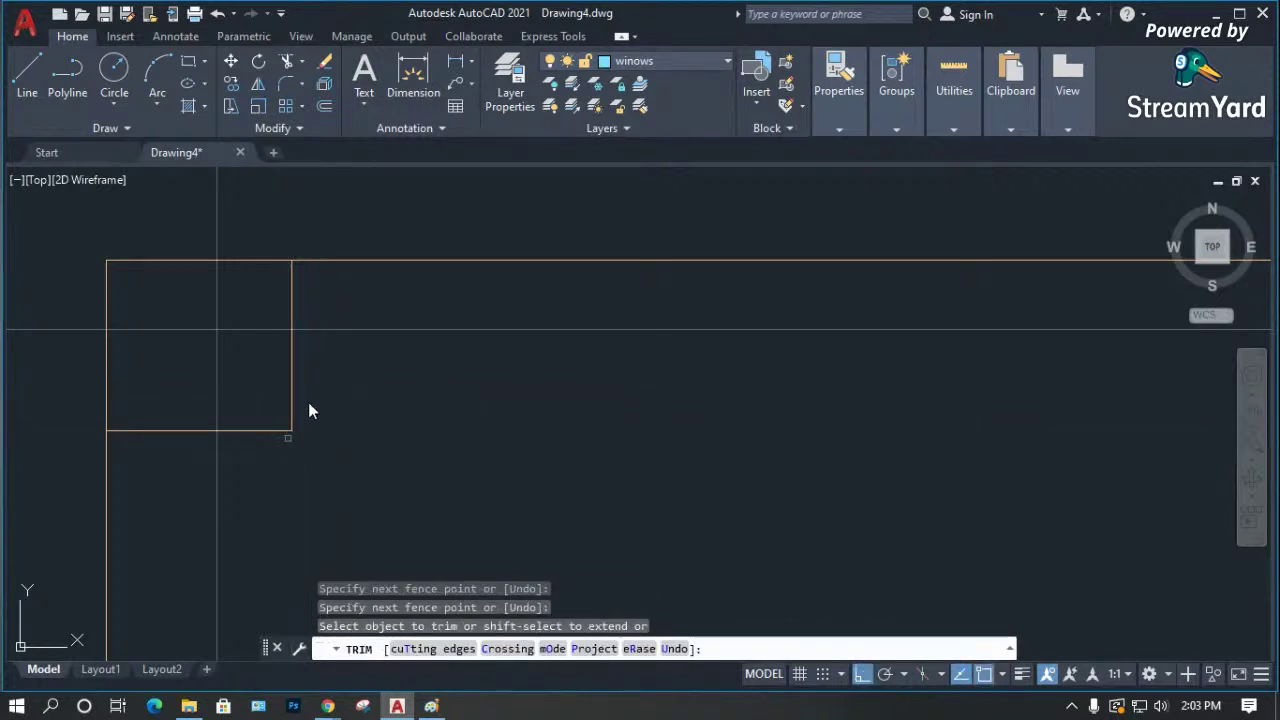
key(Return)
key(ctrl+z)
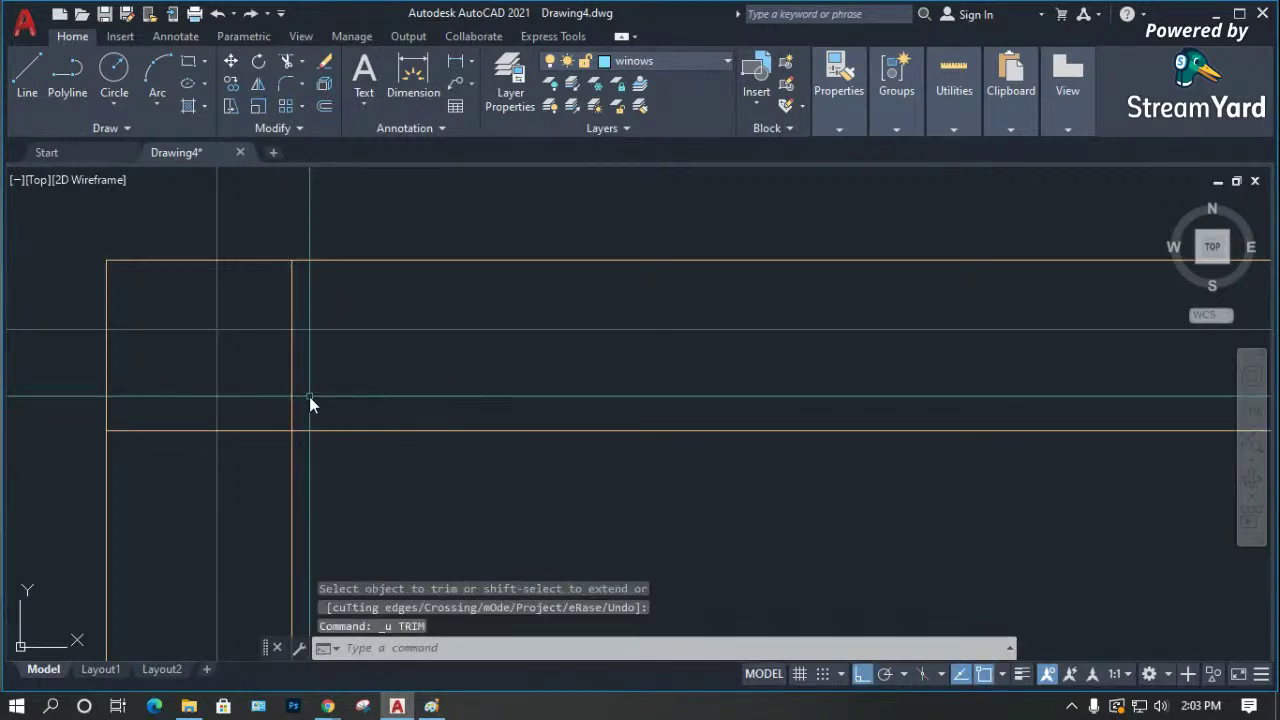
Trim the extra segment off the copied vertical wall line.
text(tr)
key(Return)
click(311, 384)
click(276, 408)
key(Return)
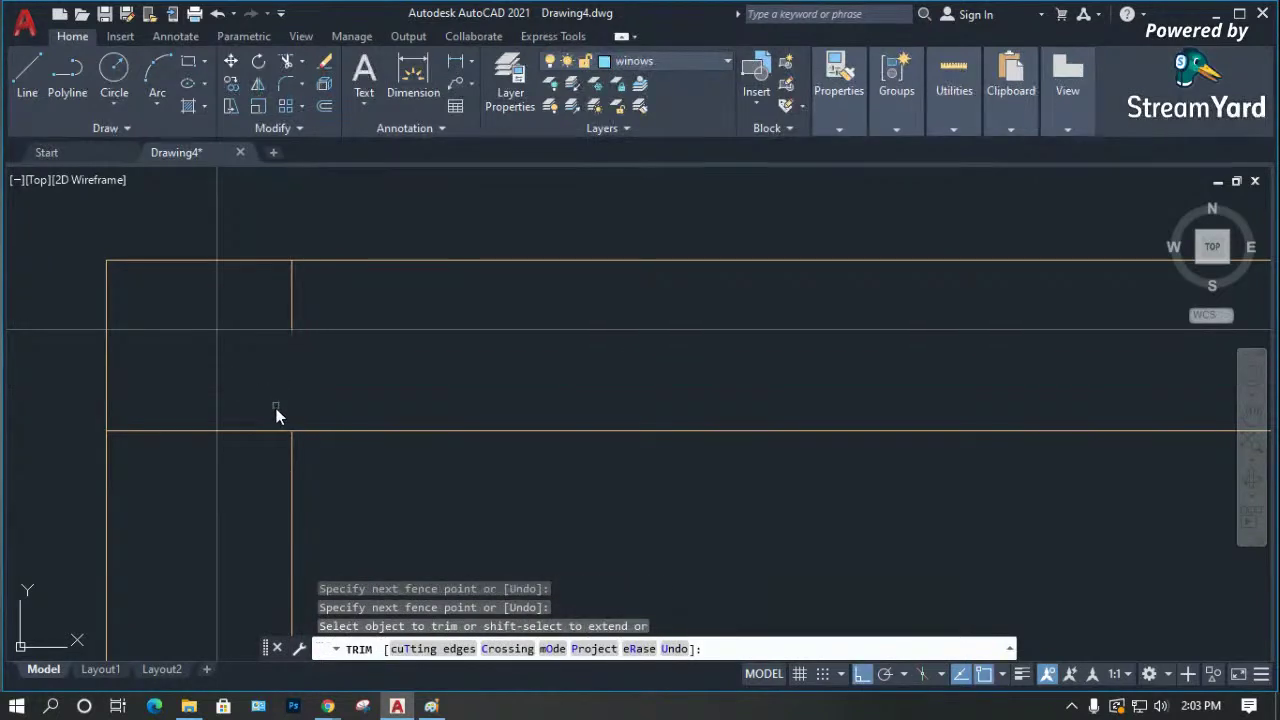
key(Return)
Erase the leftover line piece at the wall corner.
click(166, 442)
click(271, 340)
key(Delete)
click(312, 309)
key(Escape)
scroll(395, 362, down, 5)
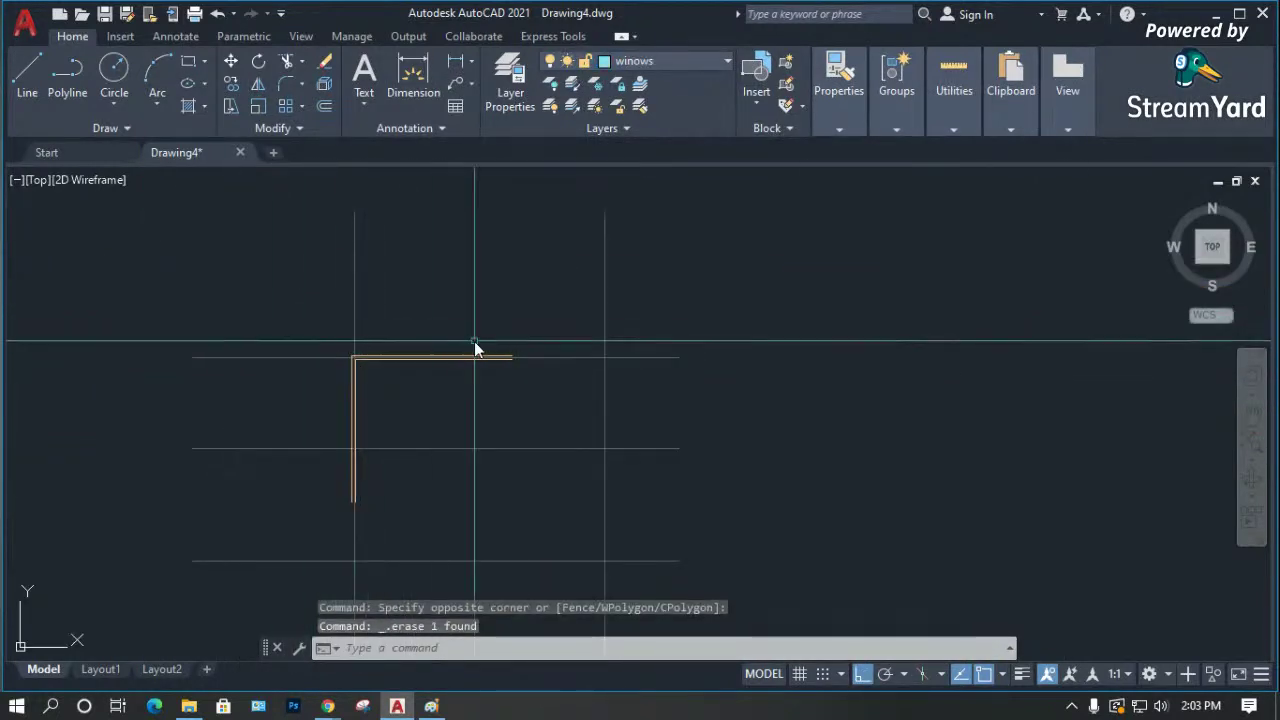
Draw a vertical polyline right of the grid, from near the top to the bottom, and check its layer.
text(pl)
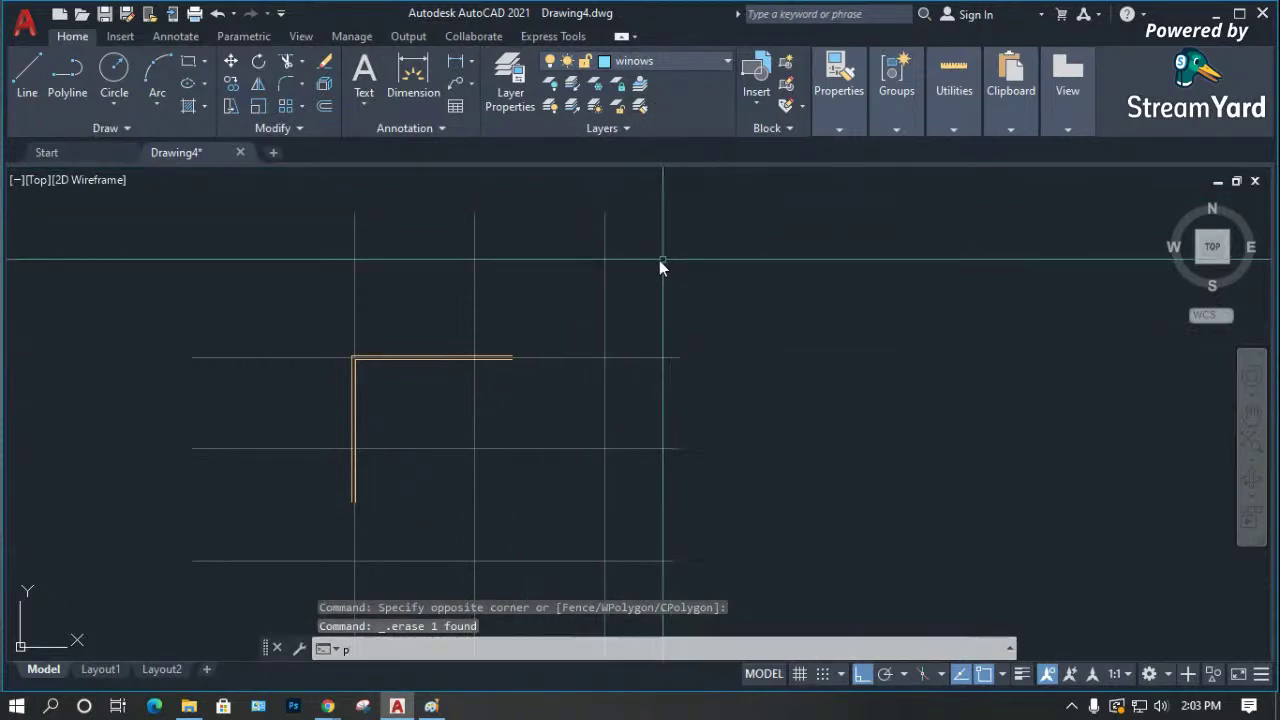
key(Return)
click(730, 219)
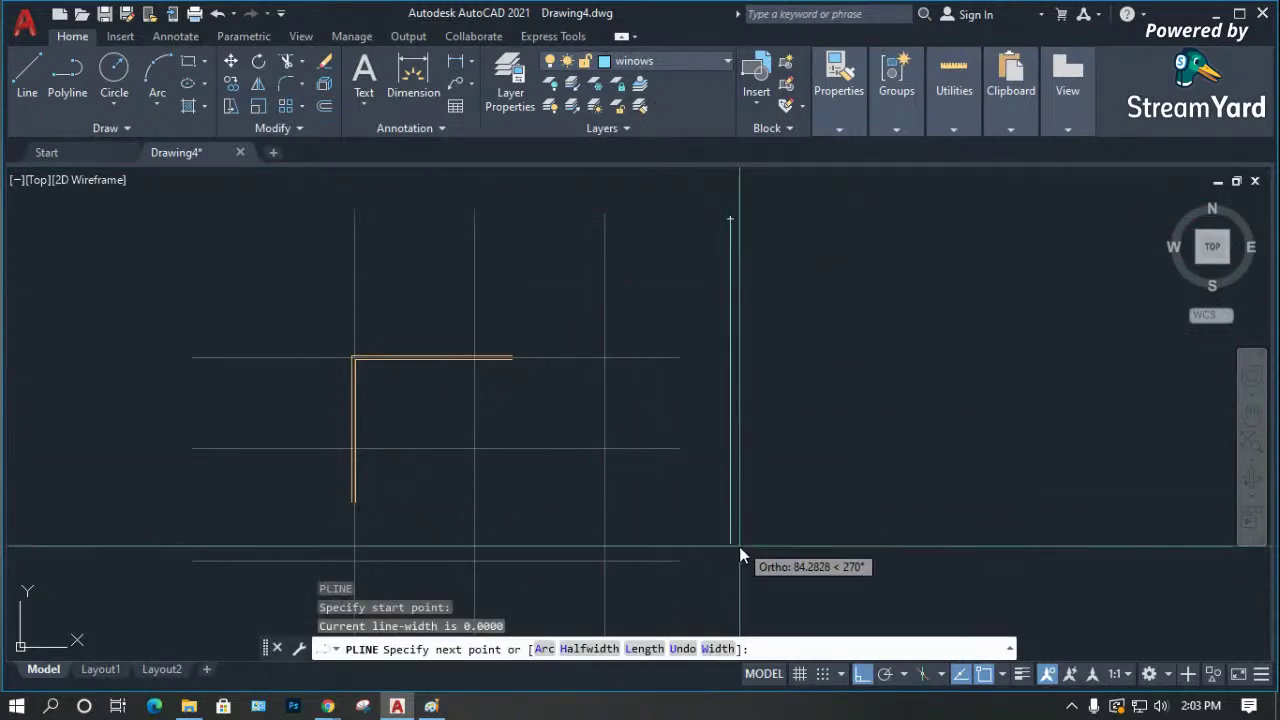
click(740, 617)
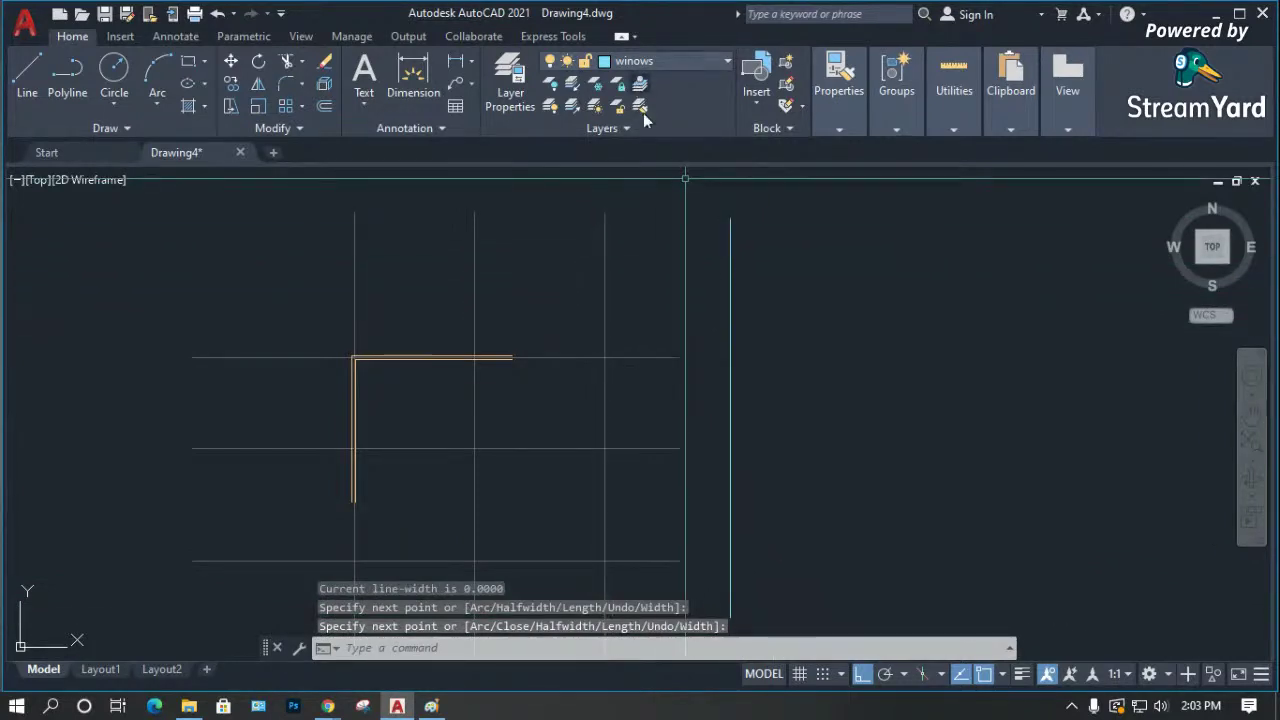
key(Return)
click(730, 241)
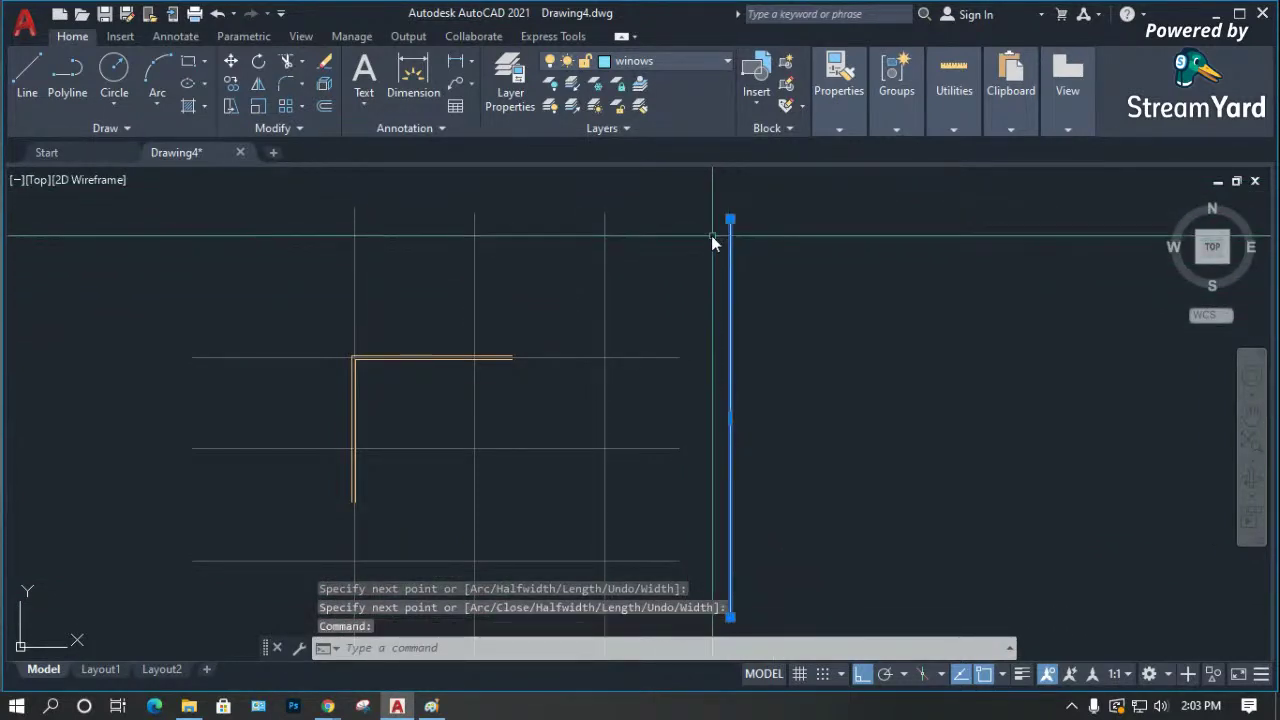
click(664, 60)
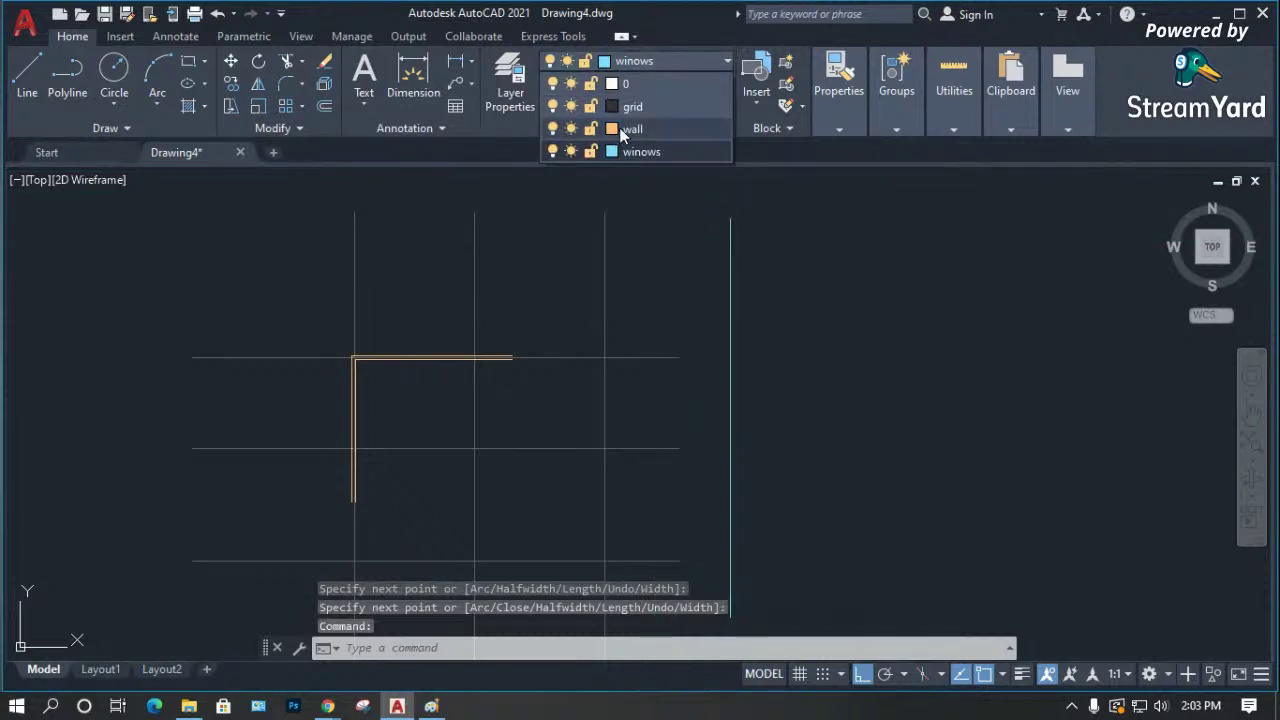
key(Escape)
key(Escape)
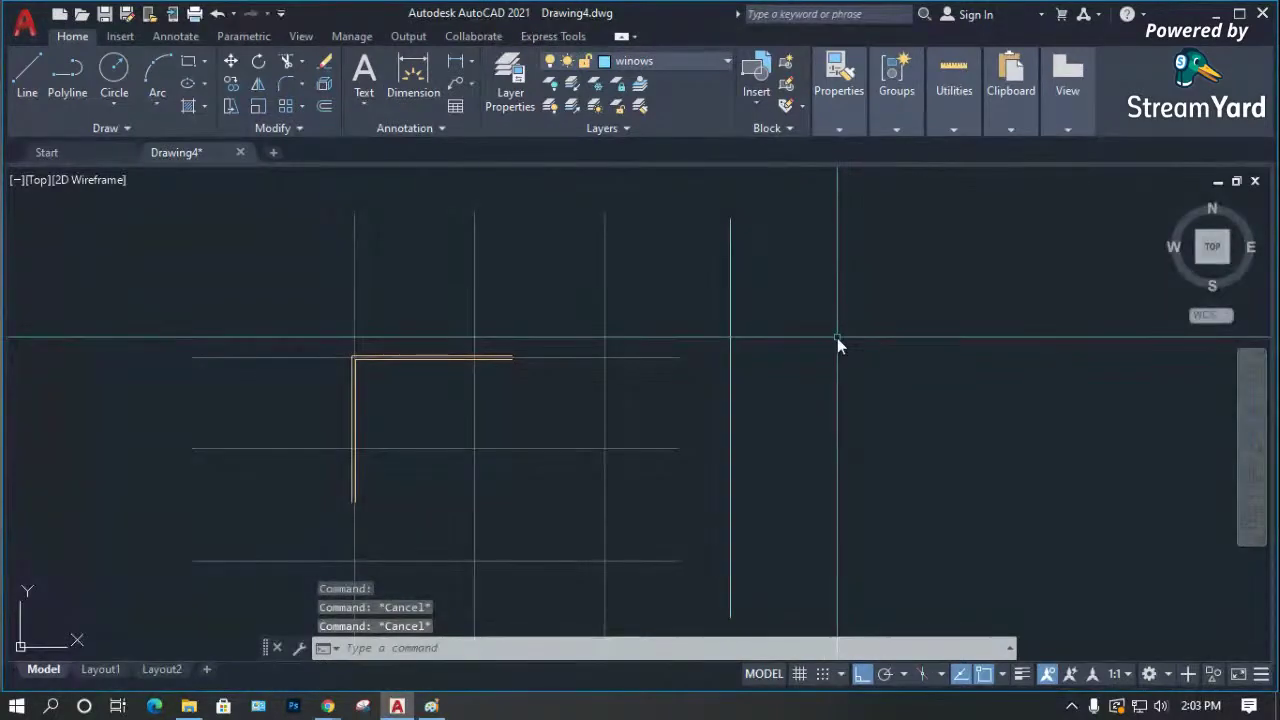
Use MATCHPROP to copy an existing grid line's properties onto the new right-hand vertical line.
text(ma)
key(Return)
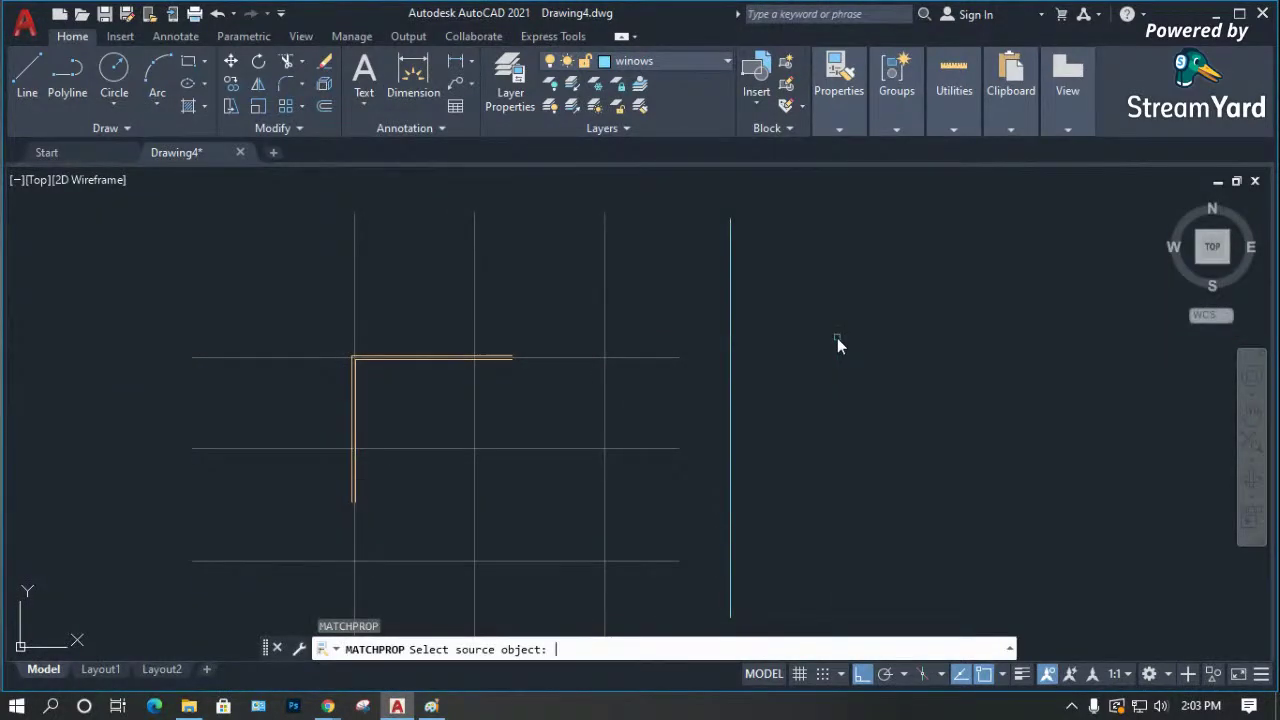
key(Escape)
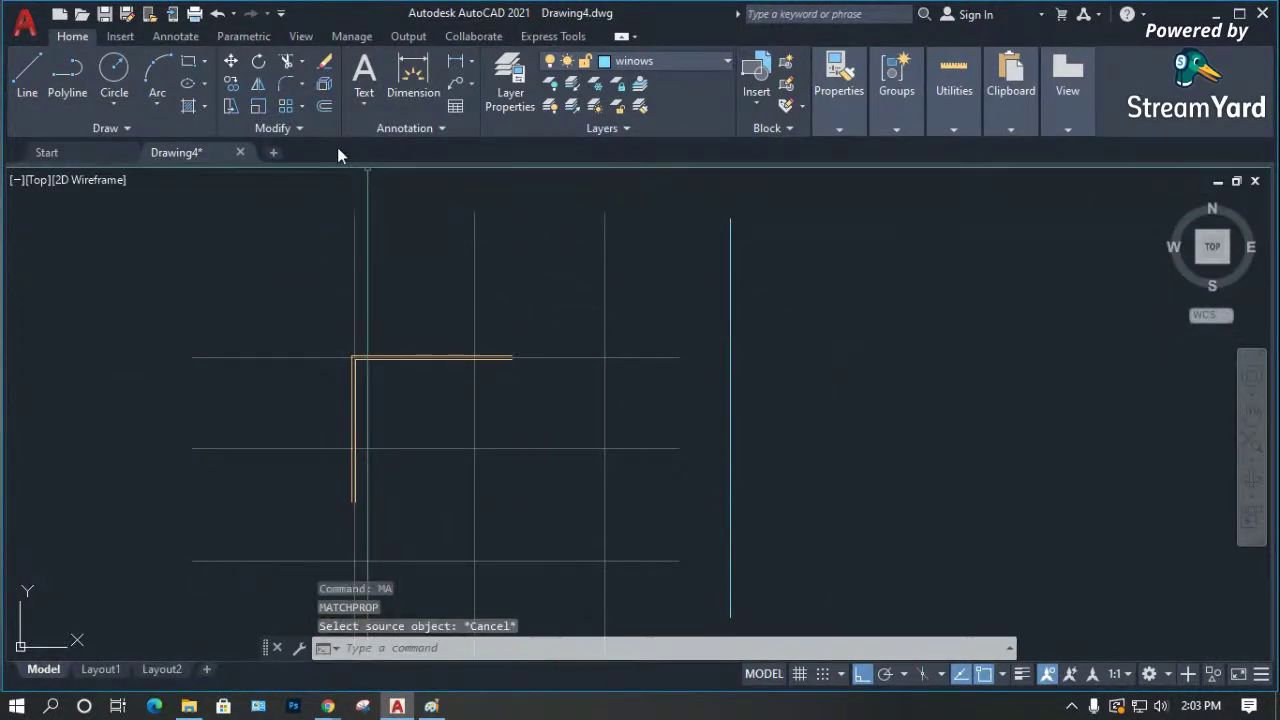
key(Escape)
click(306, 133)
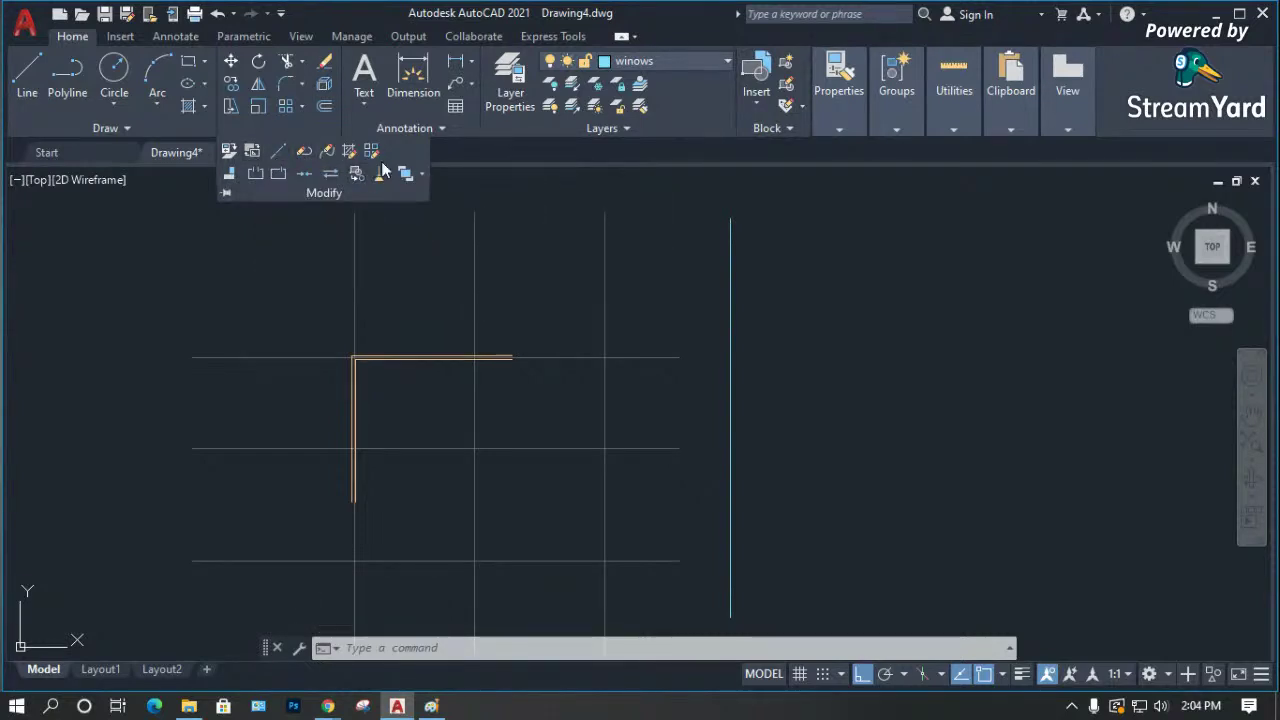
key(Escape)
key(Escape)
key(Escape)
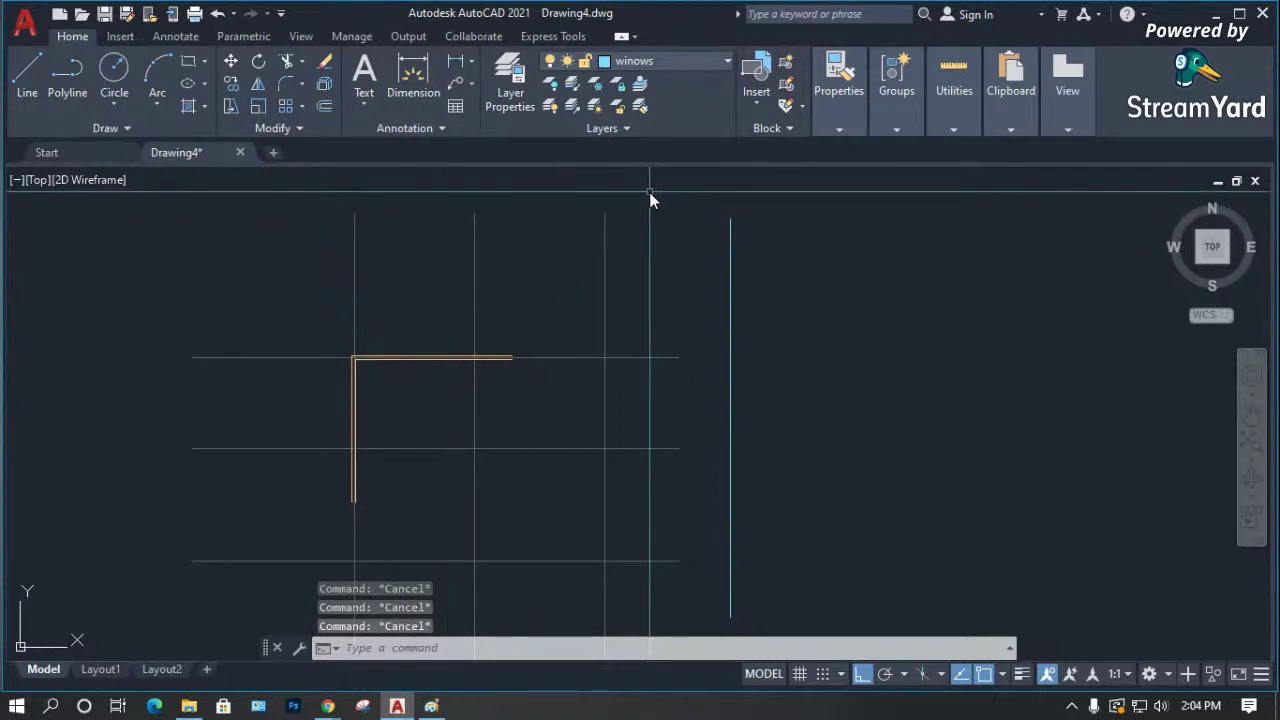
text(ma)
key(Return)
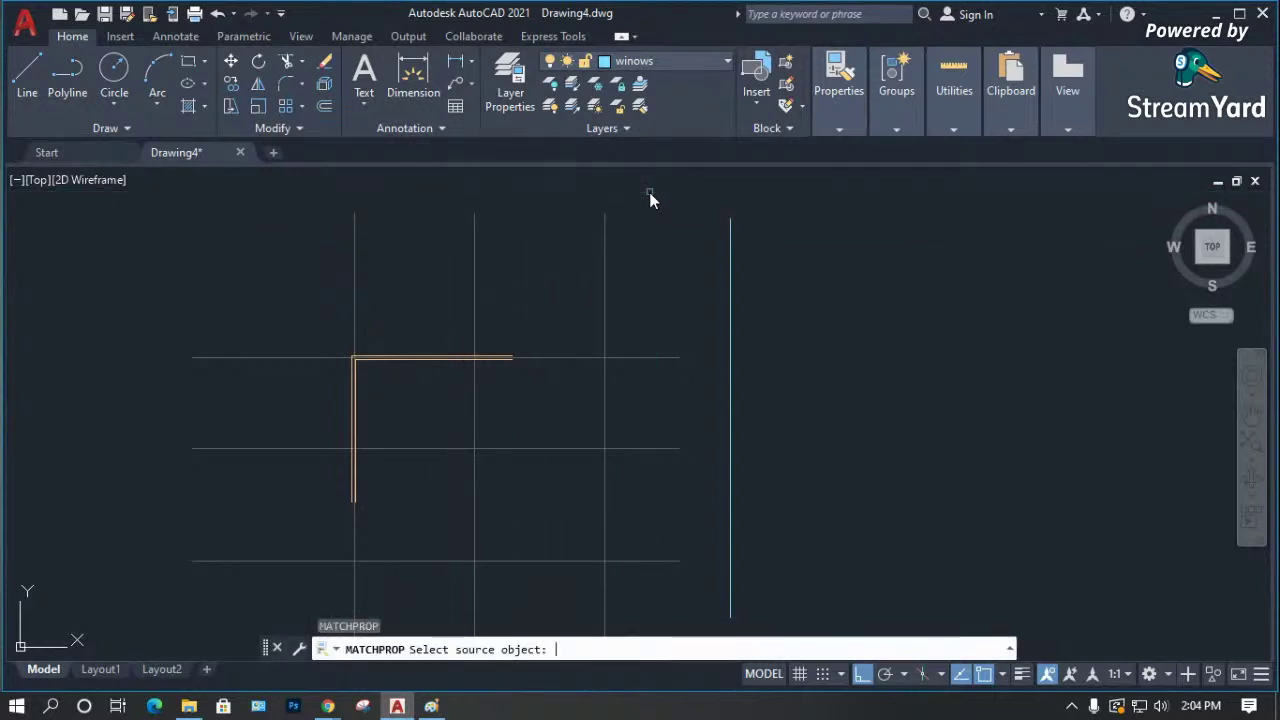
click(605, 310)
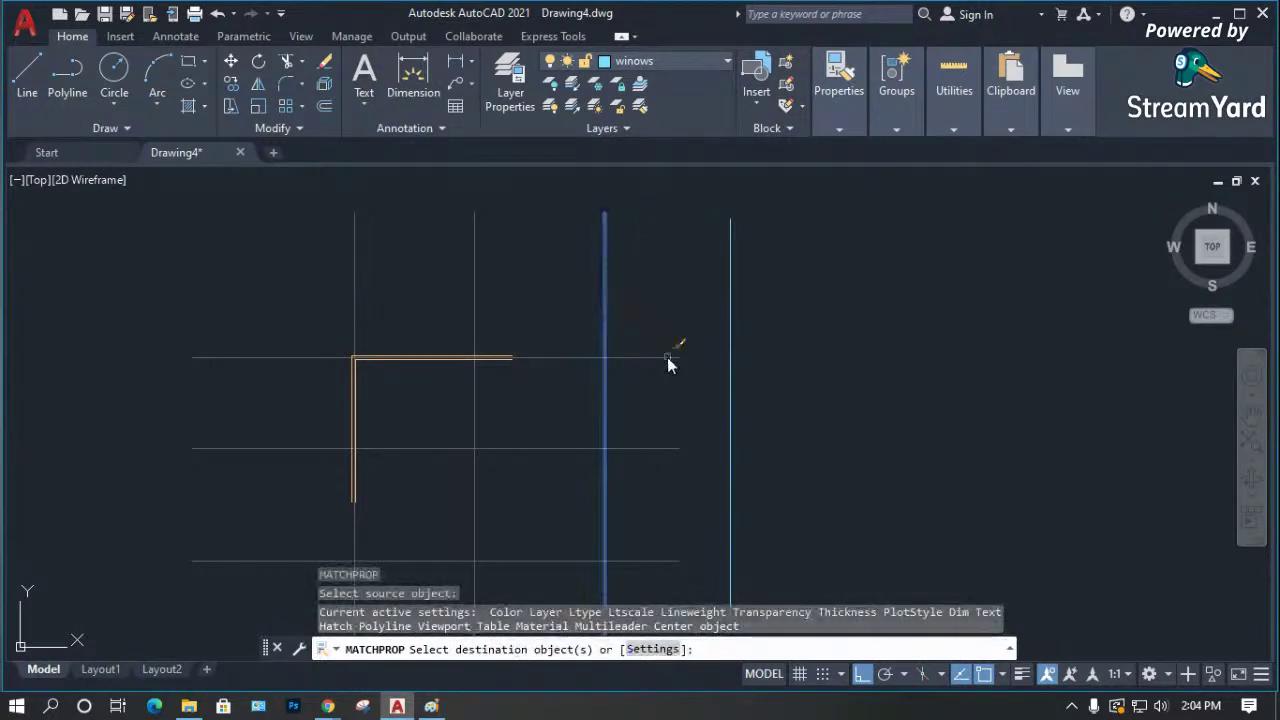
click(730, 346)
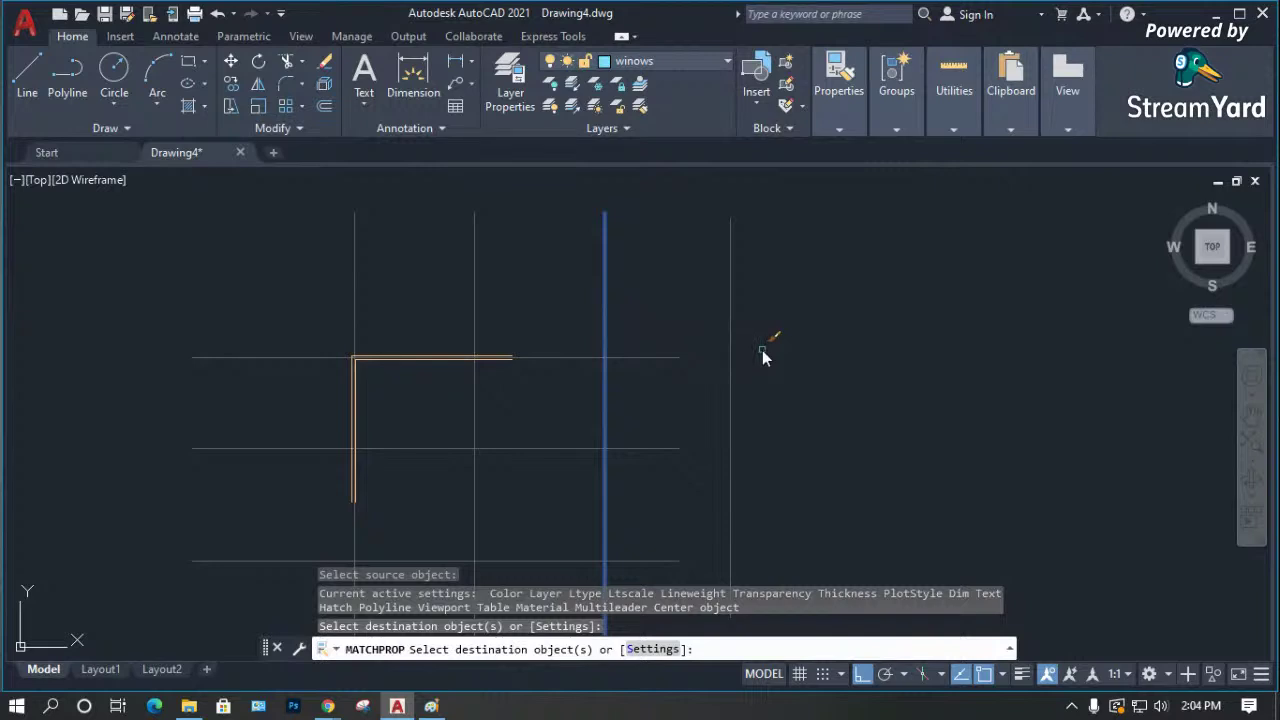
key(Return)
scroll(626, 260, down, 2)
scroll(674, 334, up, 2)
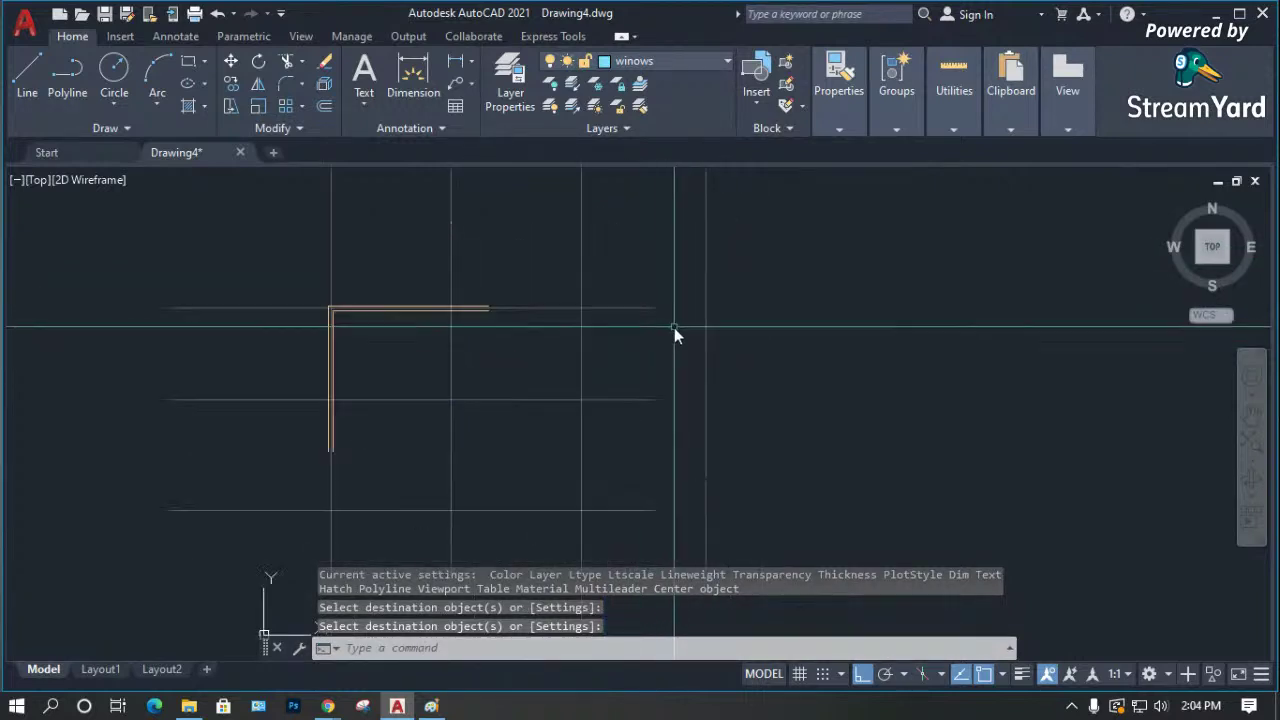
Select the L-shaped corner lines and move them onto the grid layer.
scroll(309, 346, up, 6)
scroll(651, 386, down, 4)
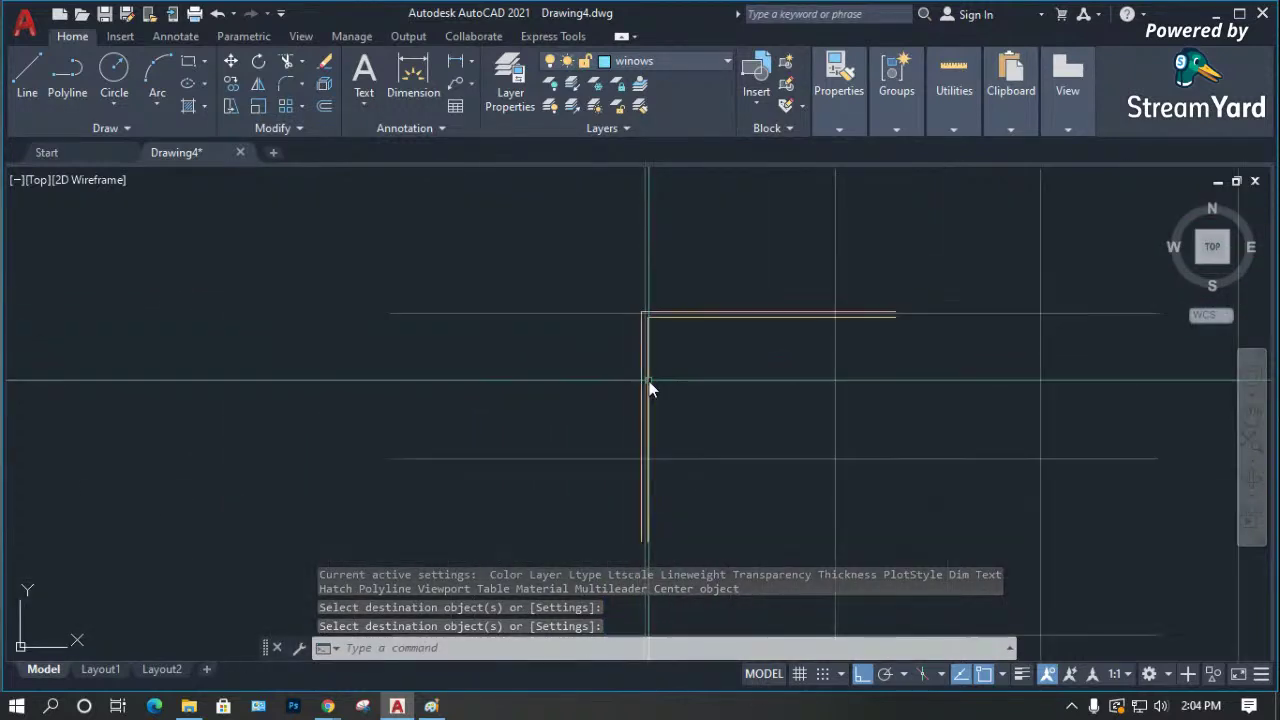
scroll(586, 272, down, 2)
click(575, 272)
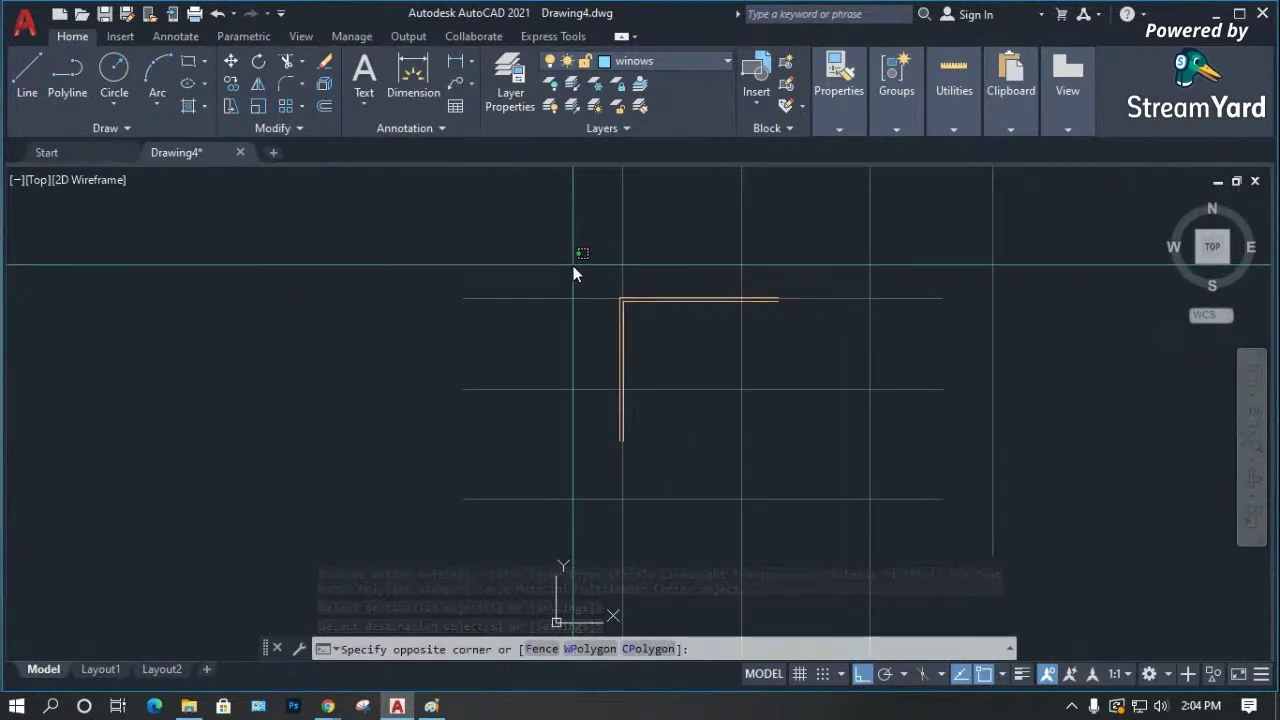
key(Escape)
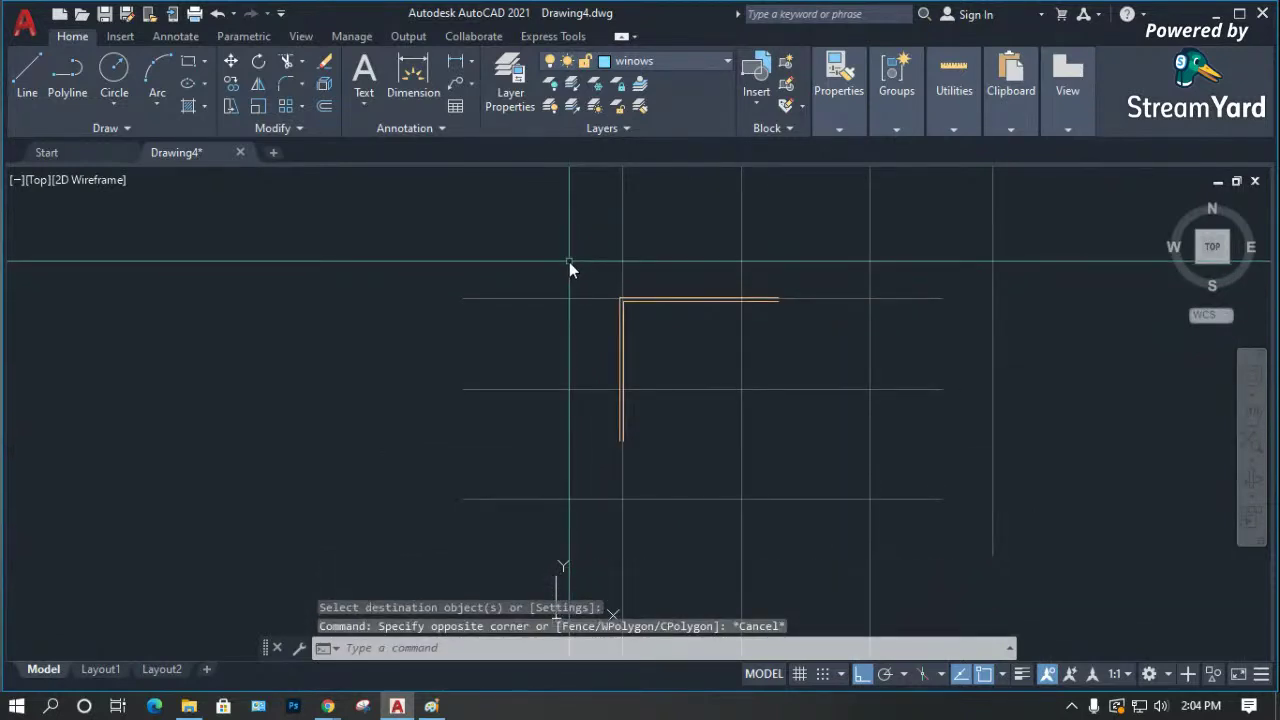
click(534, 262)
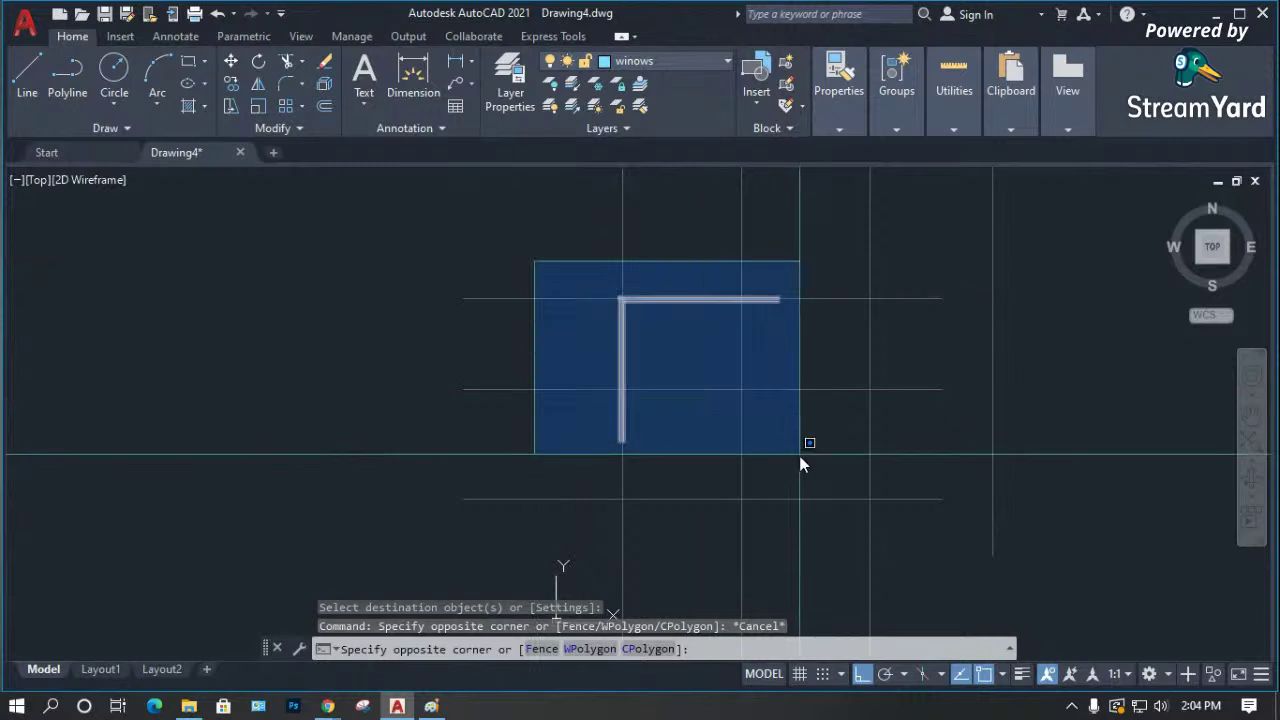
click(800, 458)
click(693, 60)
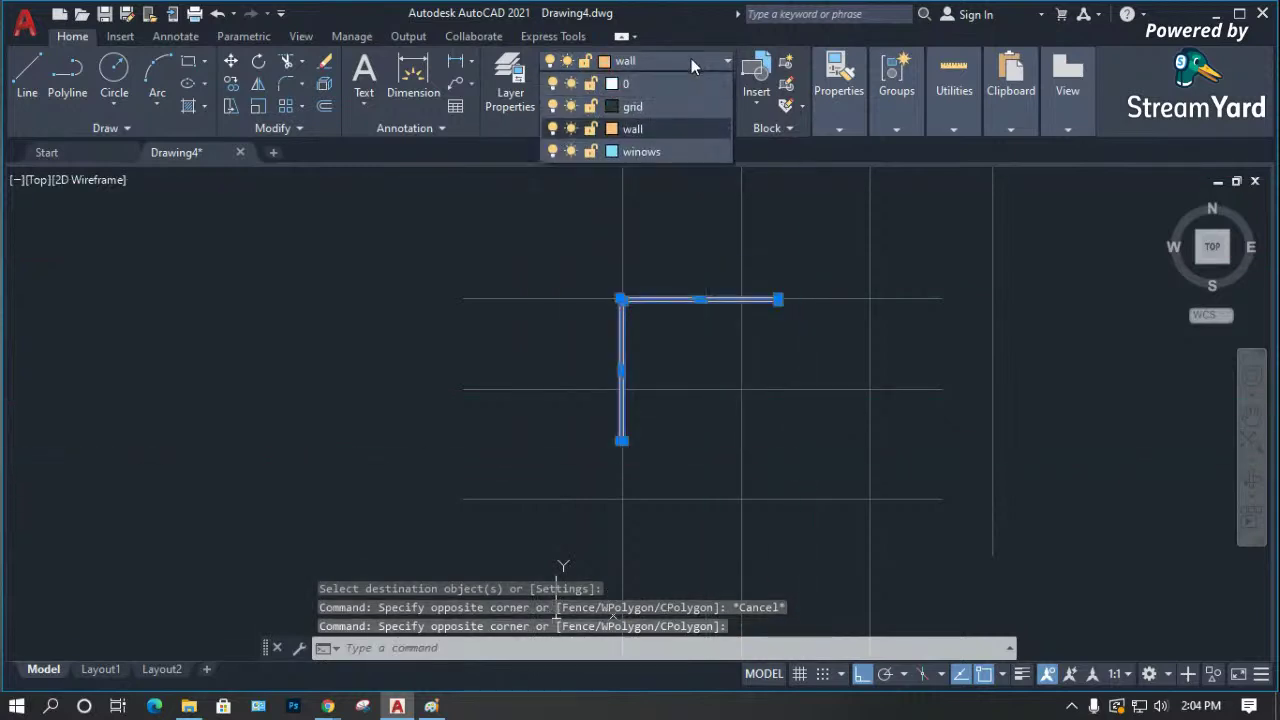
click(663, 108)
key(Escape)
key(Escape)
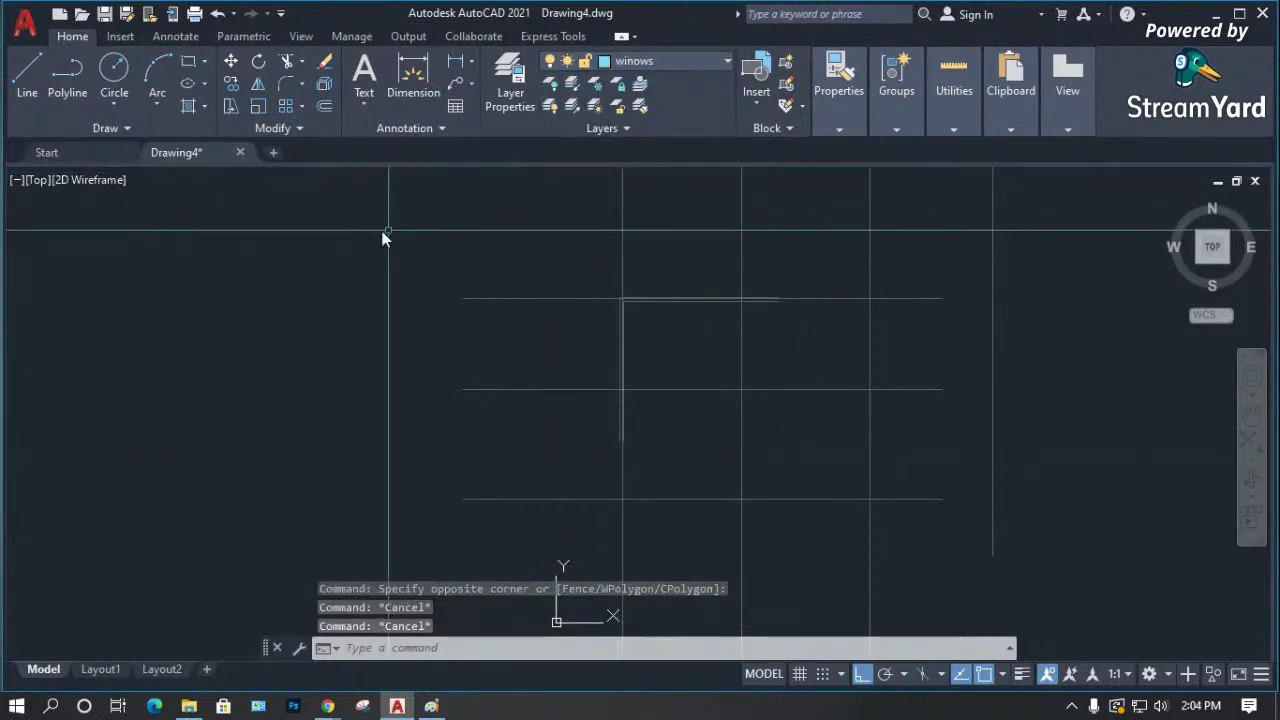
Make wall the current layer and draw a short vertical helper line.
text(pl)
key(BackSpace)
key(BackSpace)
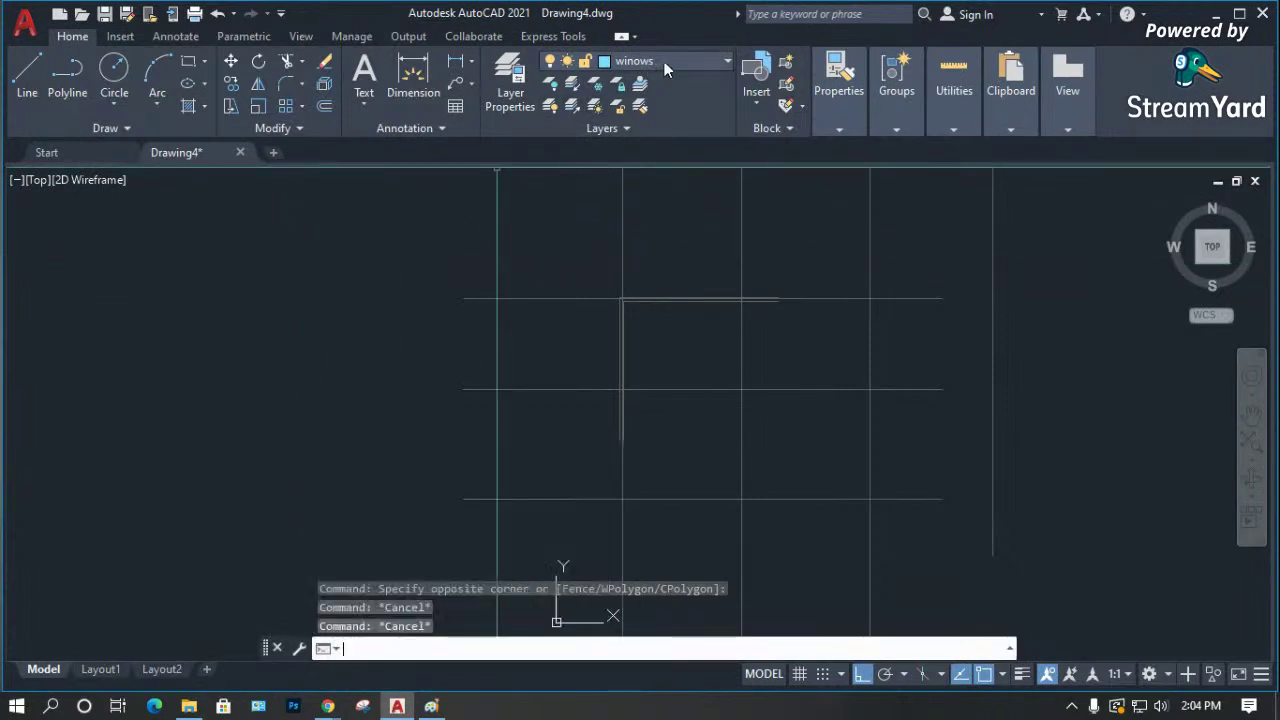
click(707, 57)
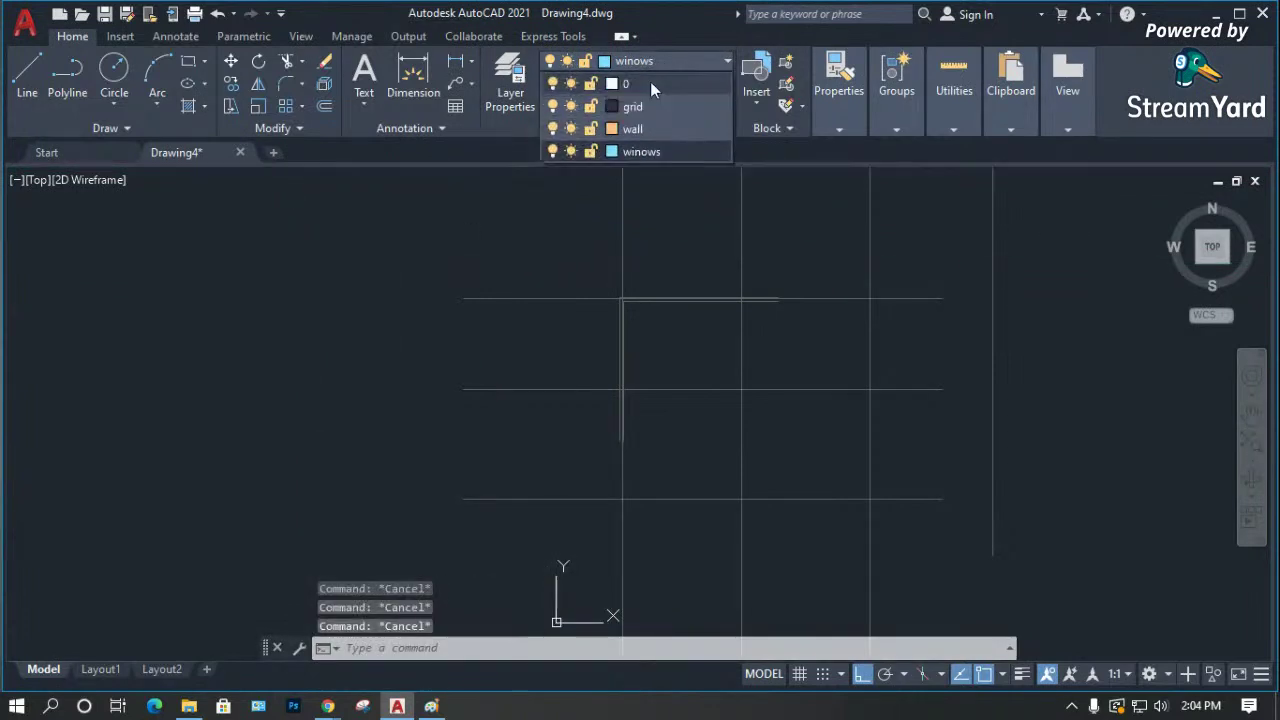
click(646, 130)
text(l)
key(Return)
click(172, 343)
click(196, 452)
key(Return)
Match the helper line's wall properties onto the L-shaped lines, then erase the helper.
text(ma)
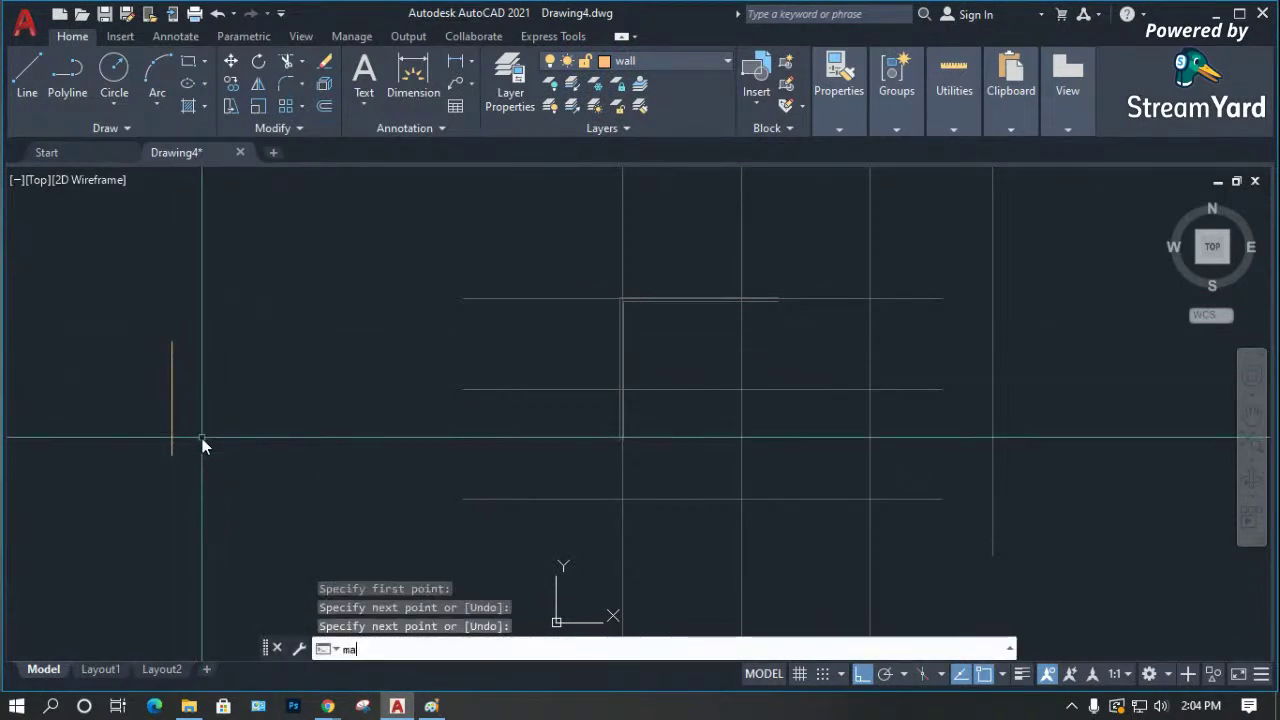
key(Return)
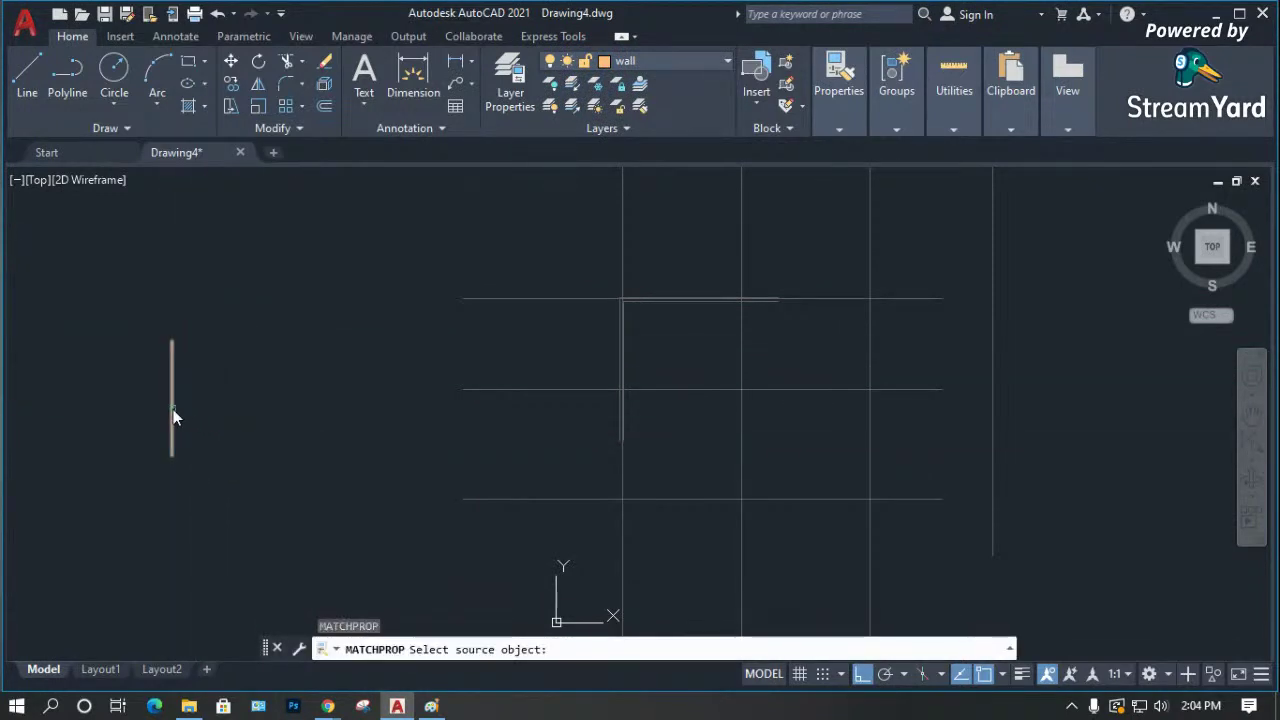
click(173, 409)
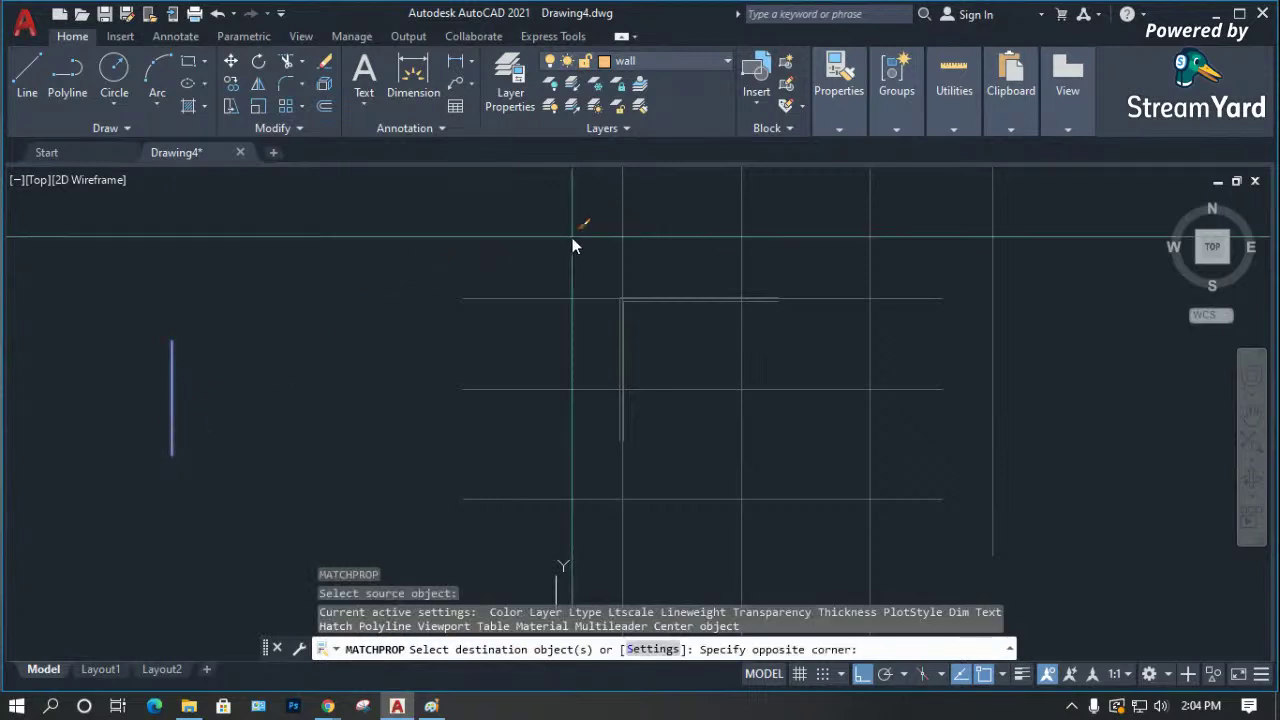
click(815, 471)
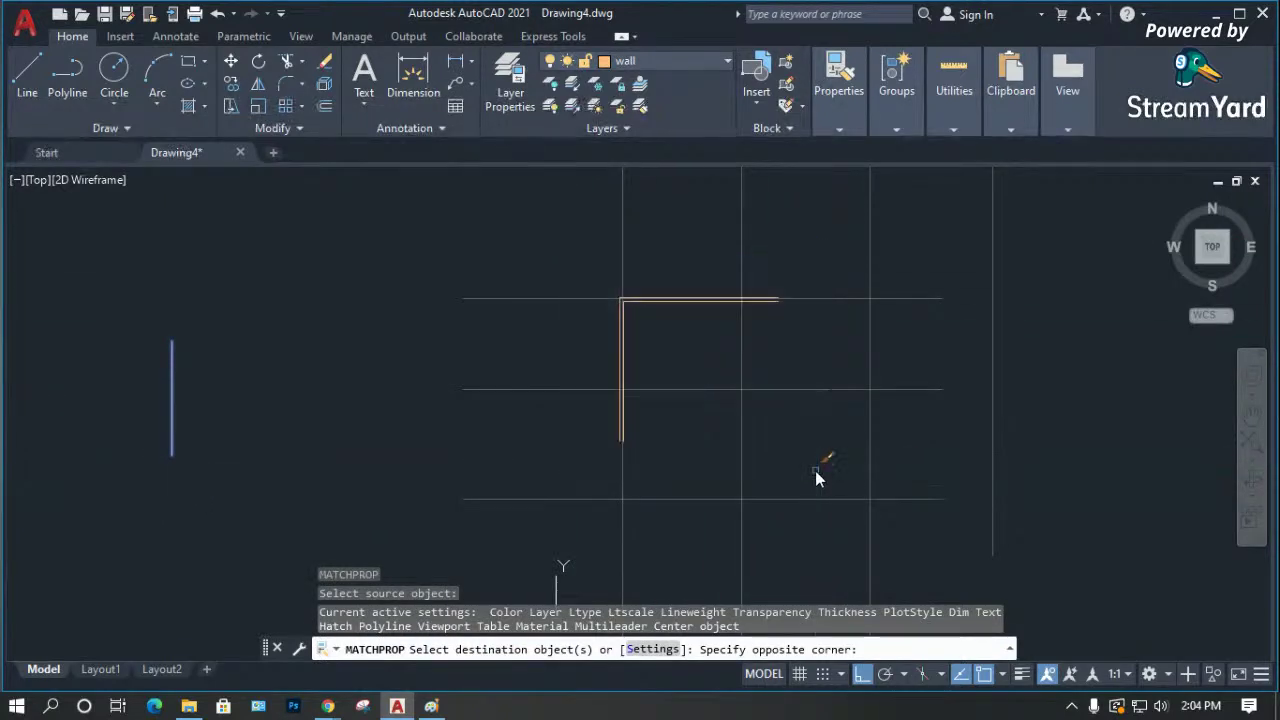
click(207, 395)
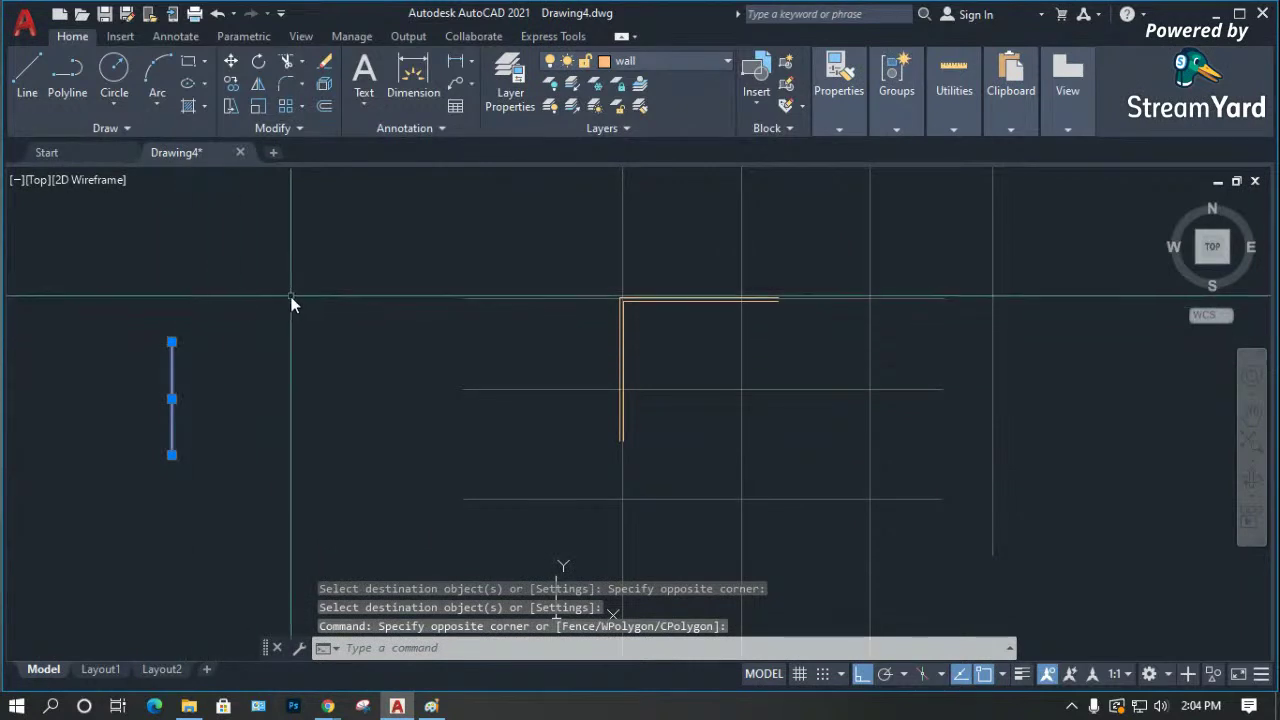
key(Delete)
scroll(321, 333, down, 2)
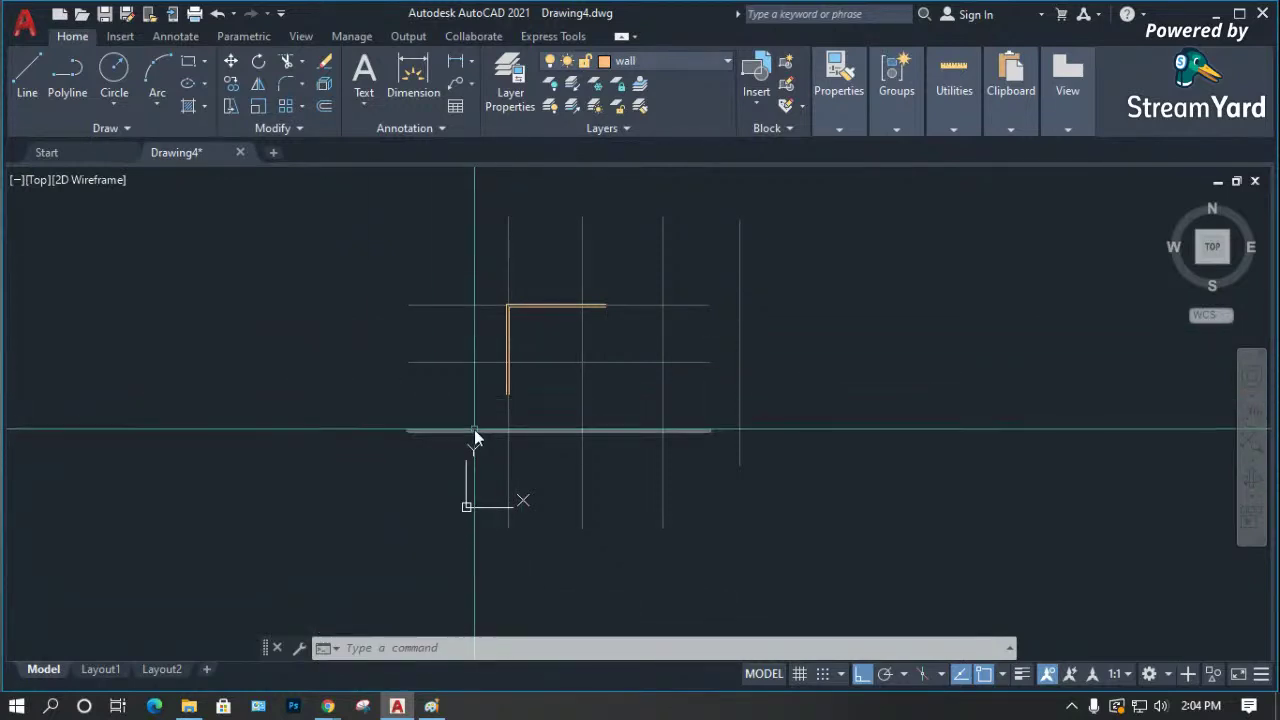
Run APPLOAD to open the Load/Unload Applications dialog showing the Downloads folder.
scroll(485, 357, up, 2)
scroll(485, 357, up, 2)
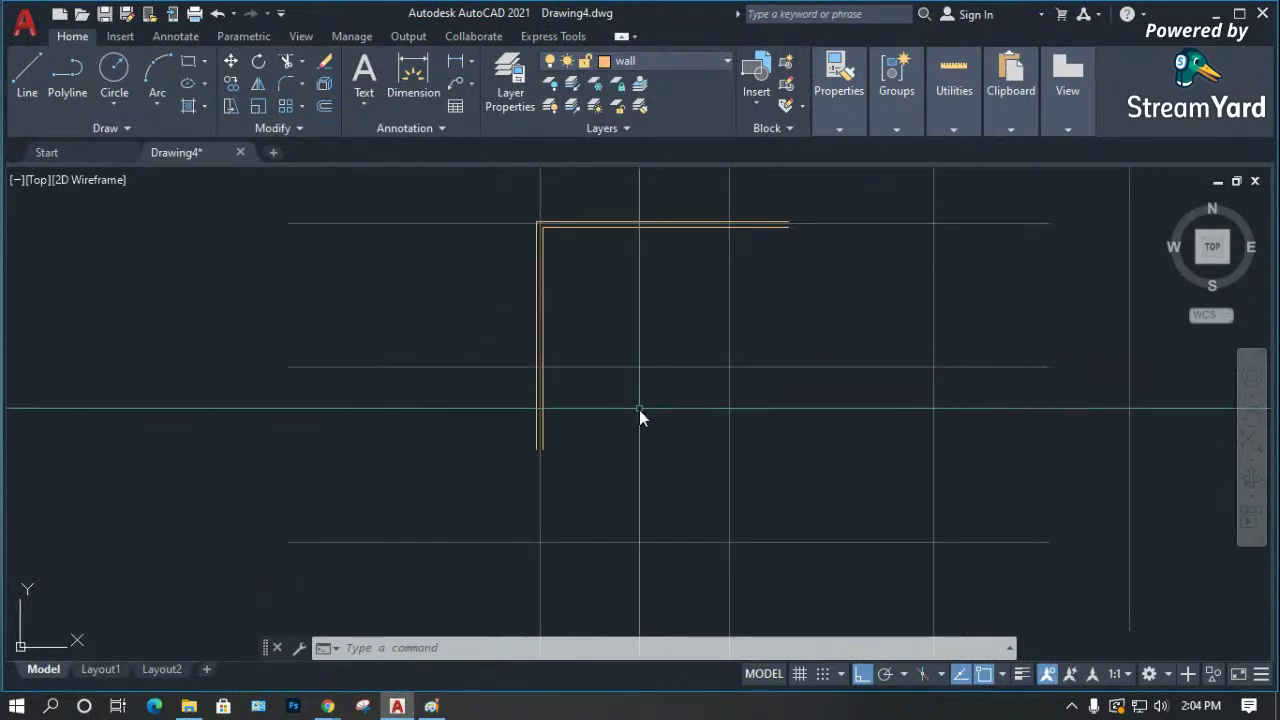
scroll(640, 415, down, 2)
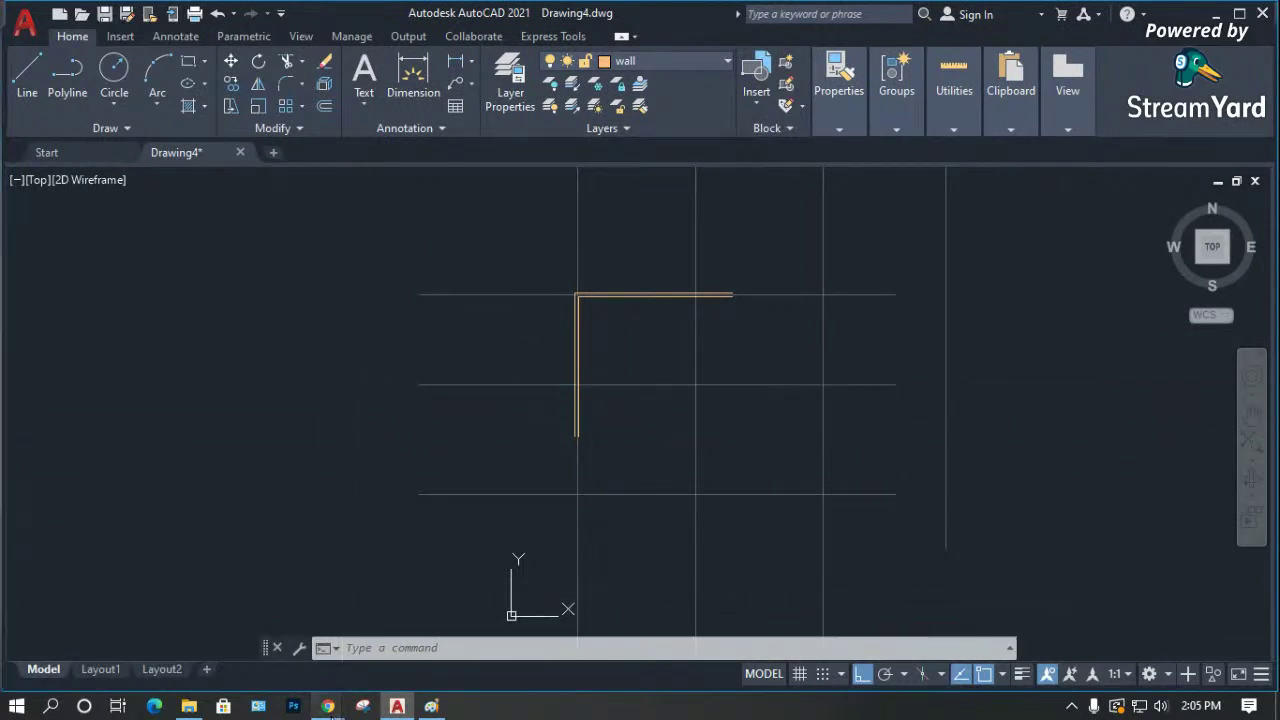
mouse_move(330, 709)
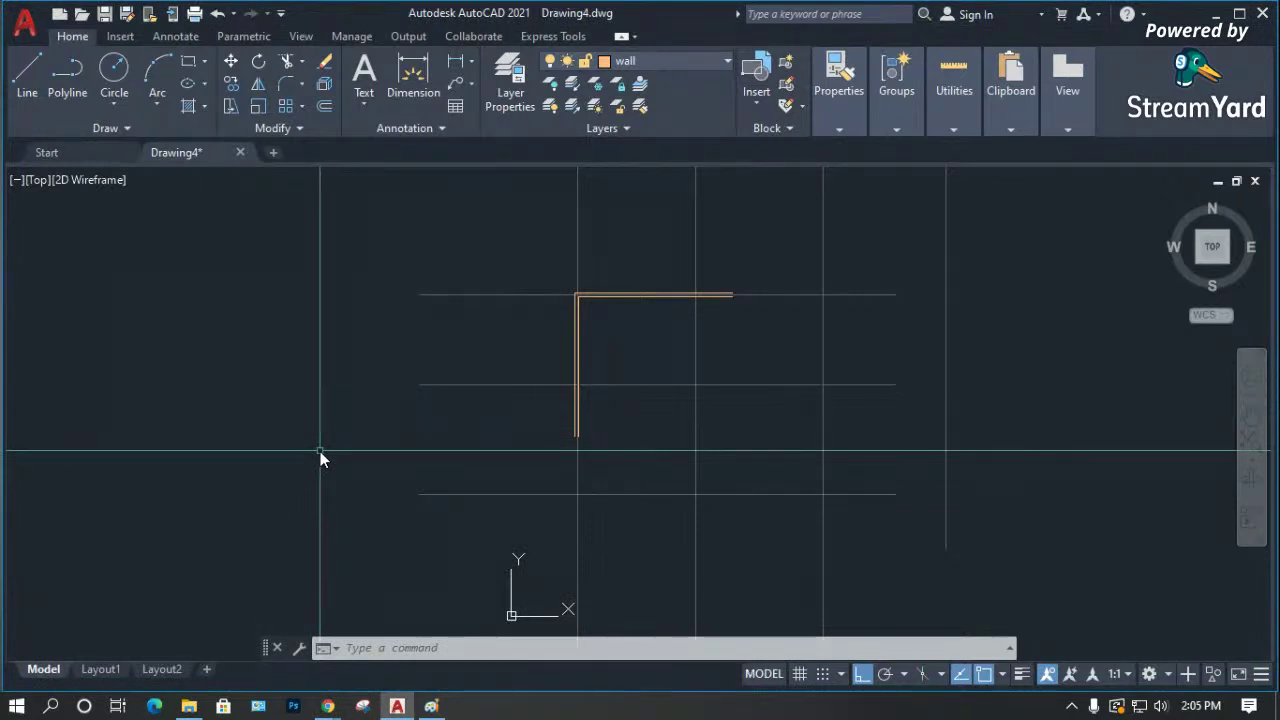
text(appload)
key(Return)
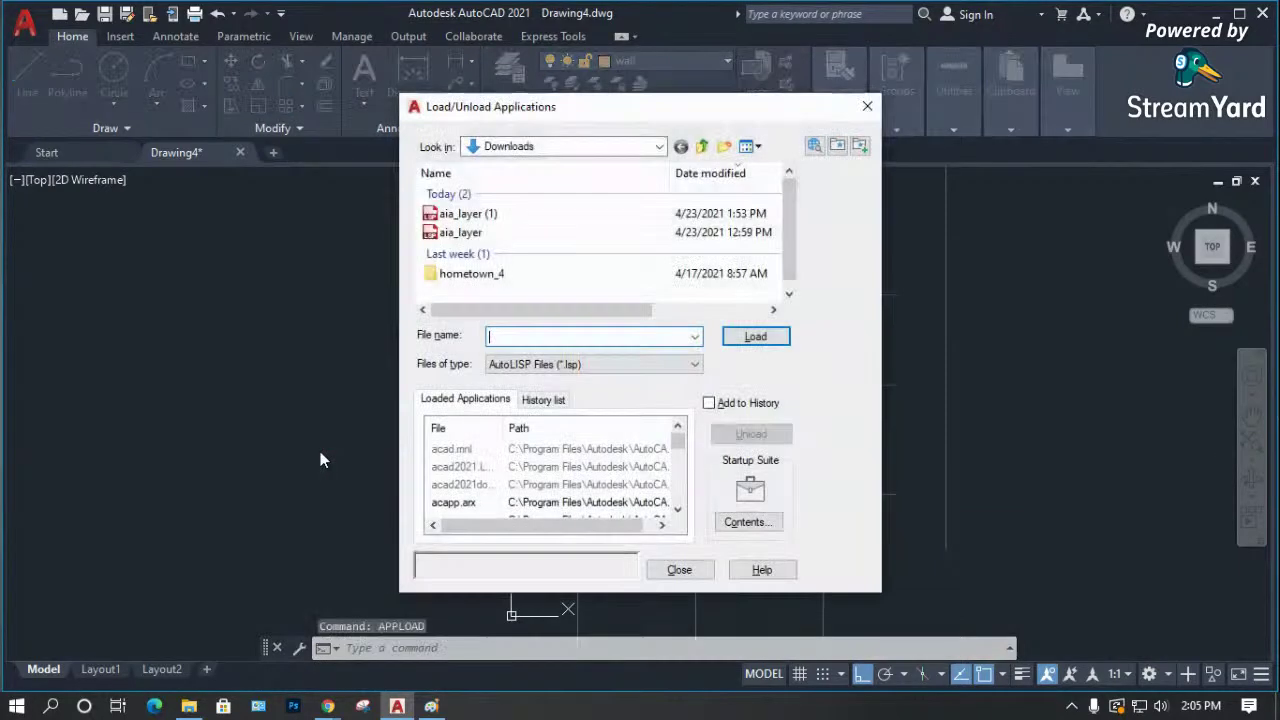
Load the aia_layer routine and close the Load/Unload Applications dialog.
click(462, 236)
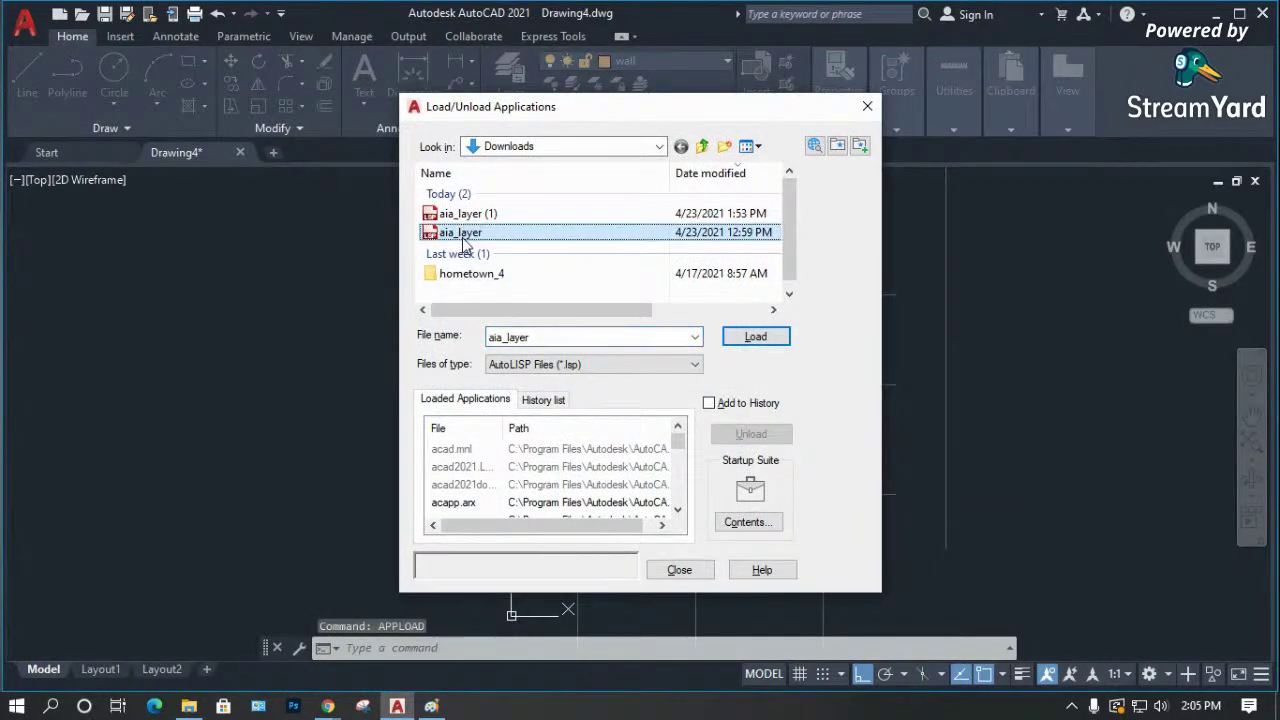
click(752, 336)
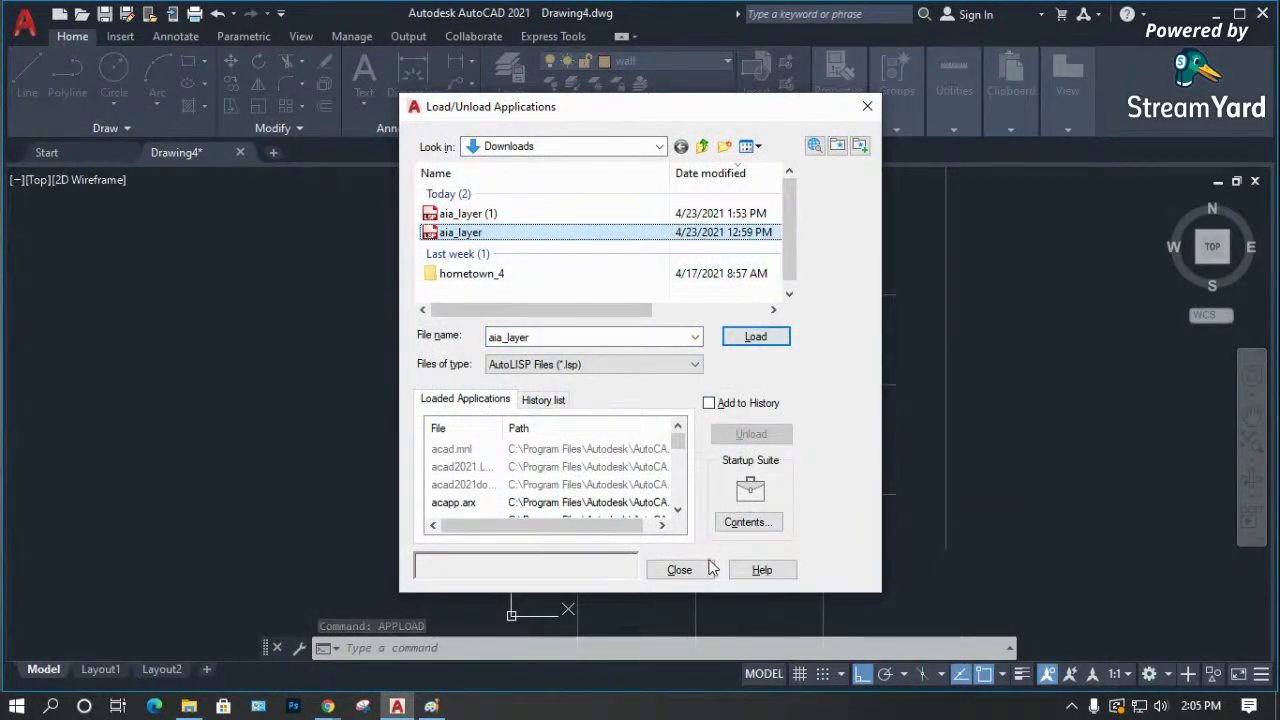
click(679, 569)
key(Escape)
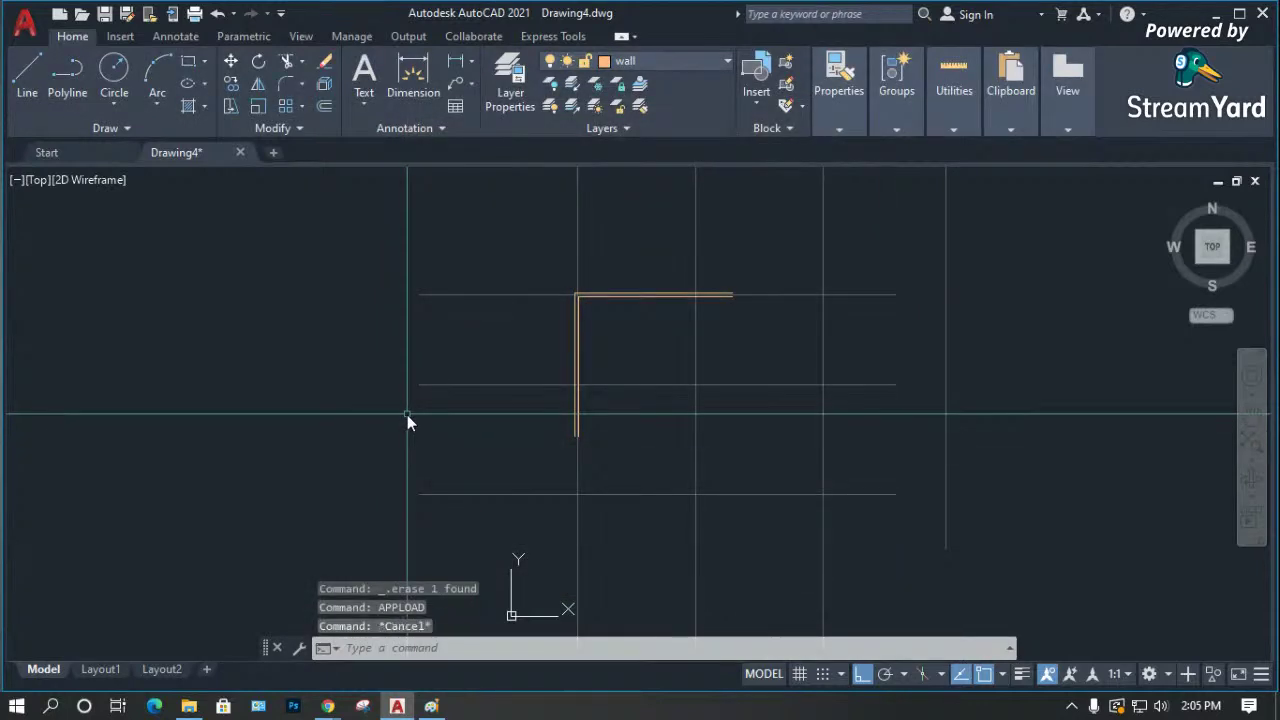
Run AIALAYERS2009NEWW to create the AIA standard layers, then check them in the layer list.
text(aialayer)
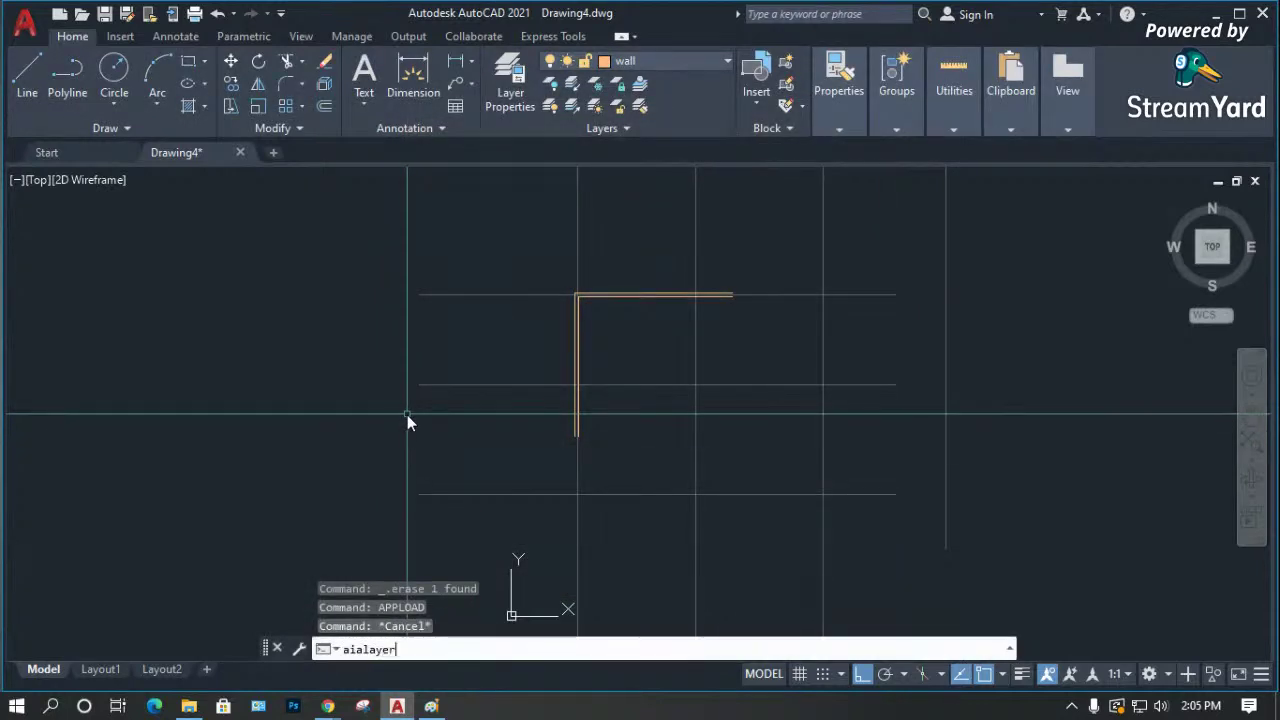
key(End)
key(BackSpace)
key(BackSpace)
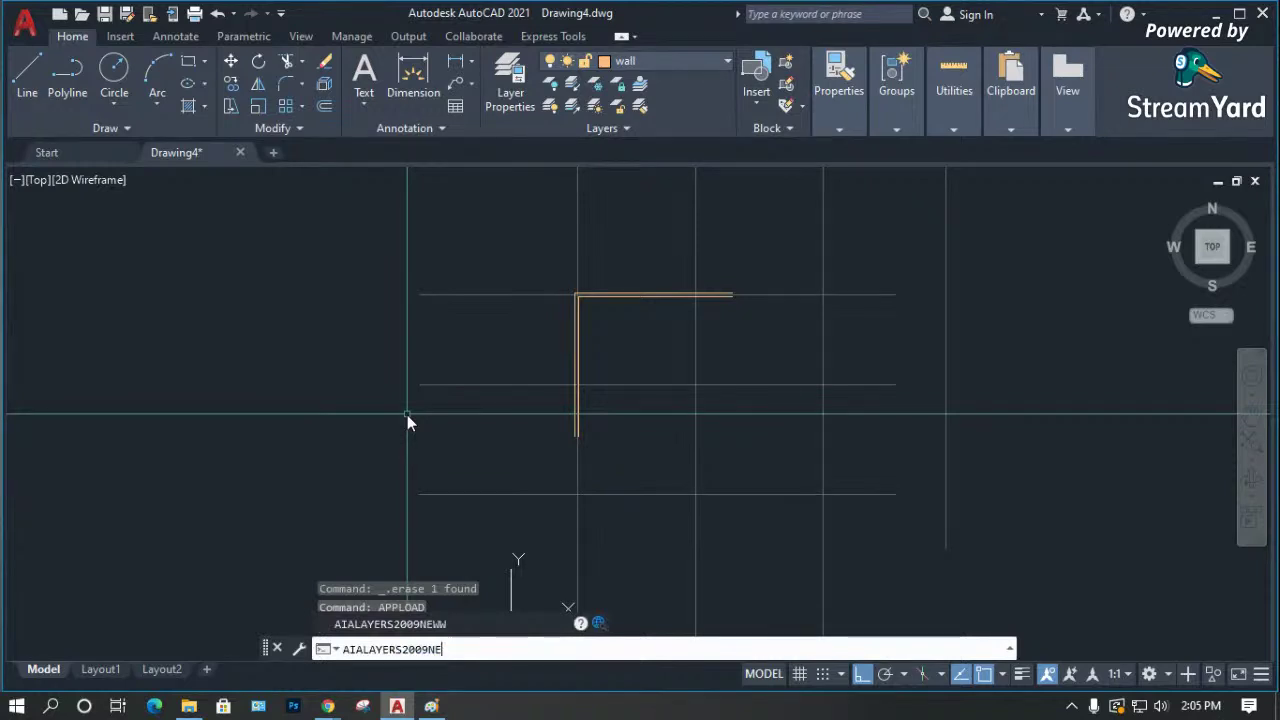
text(9)
key(Return)
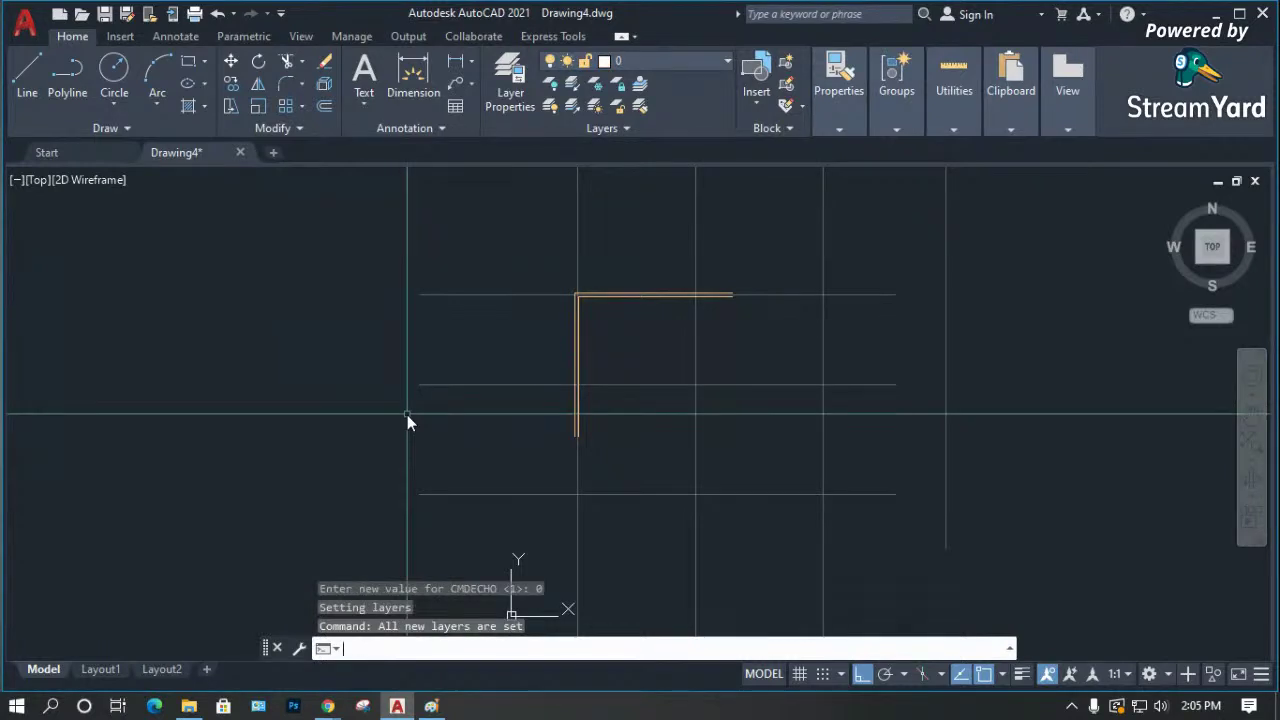
click(638, 59)
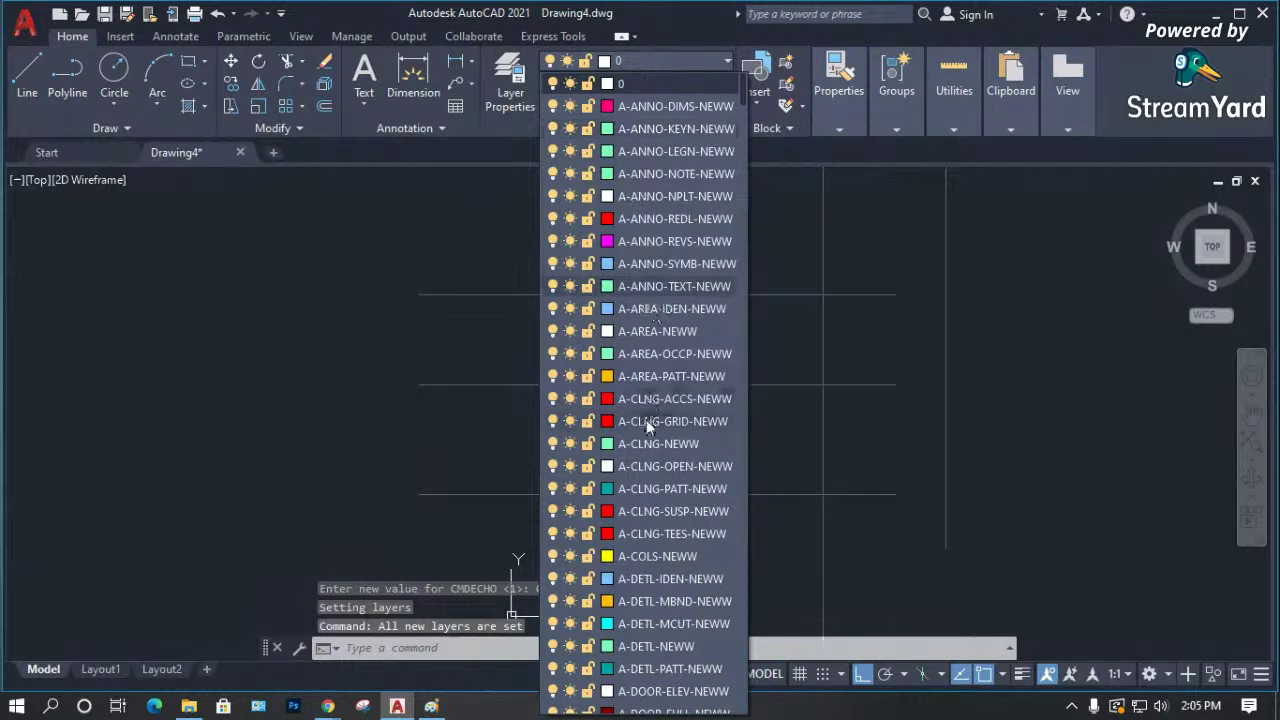
scroll(654, 556, down, 2)
click(250, 376)
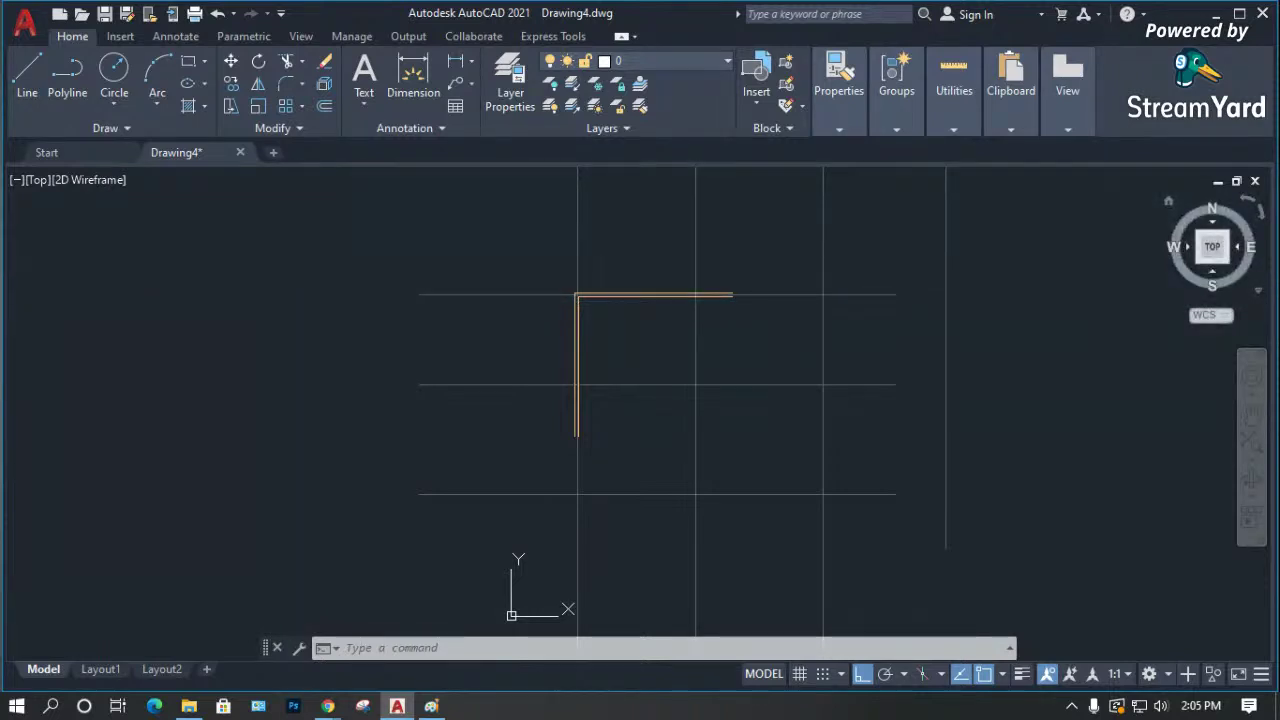
key(alt+Tab)
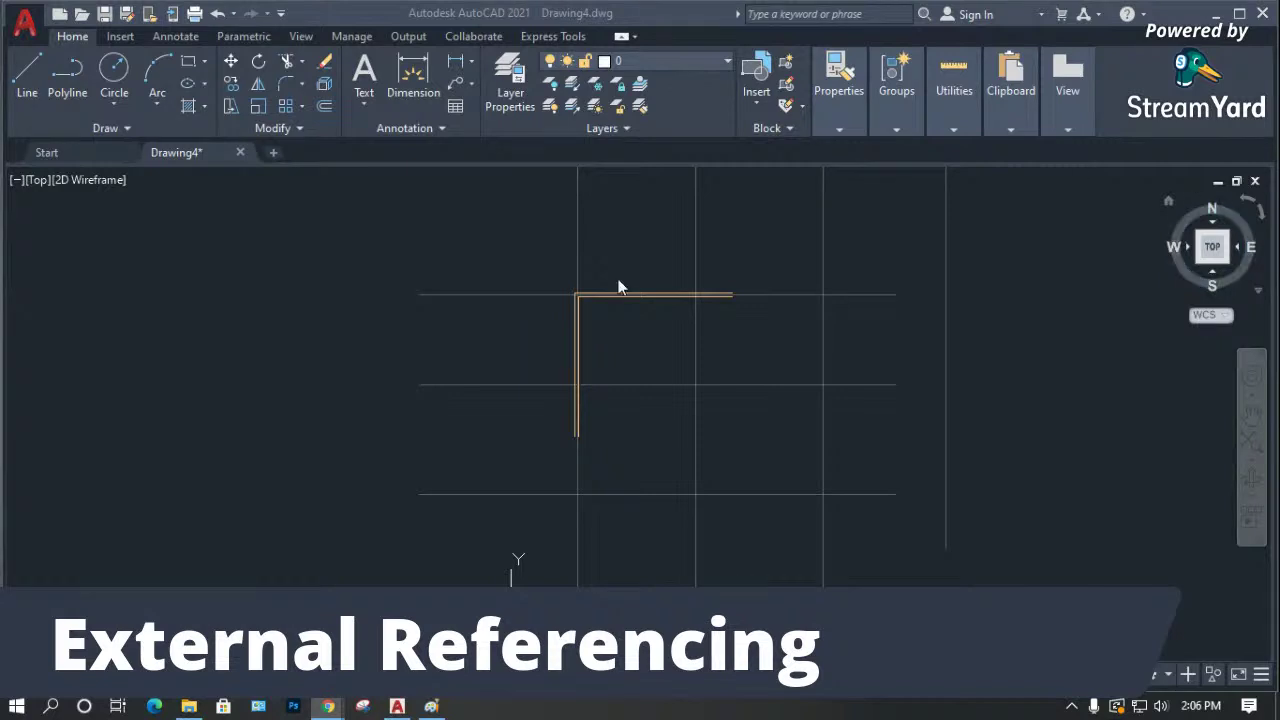
Select every grid and wall line with a window and delete them.
scroll(378, 368, down, 3)
click(730, 235)
click(479, 399)
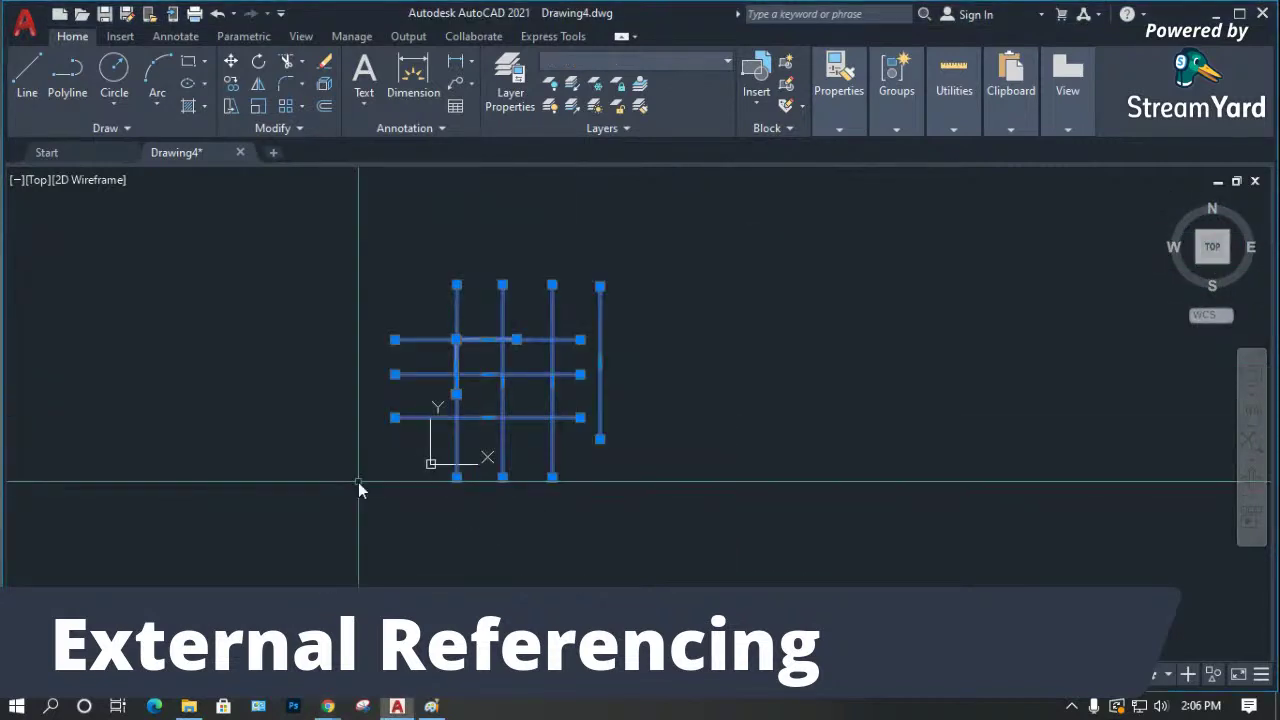
key(Delete)
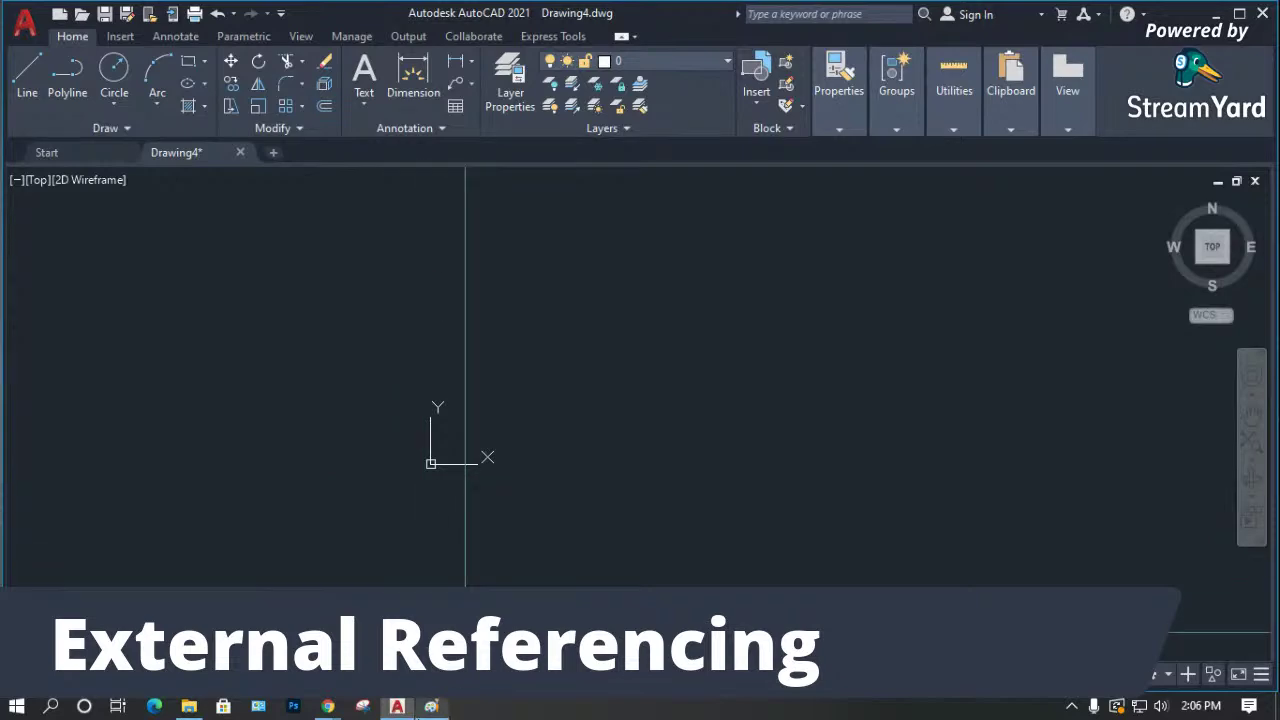
click(431, 706)
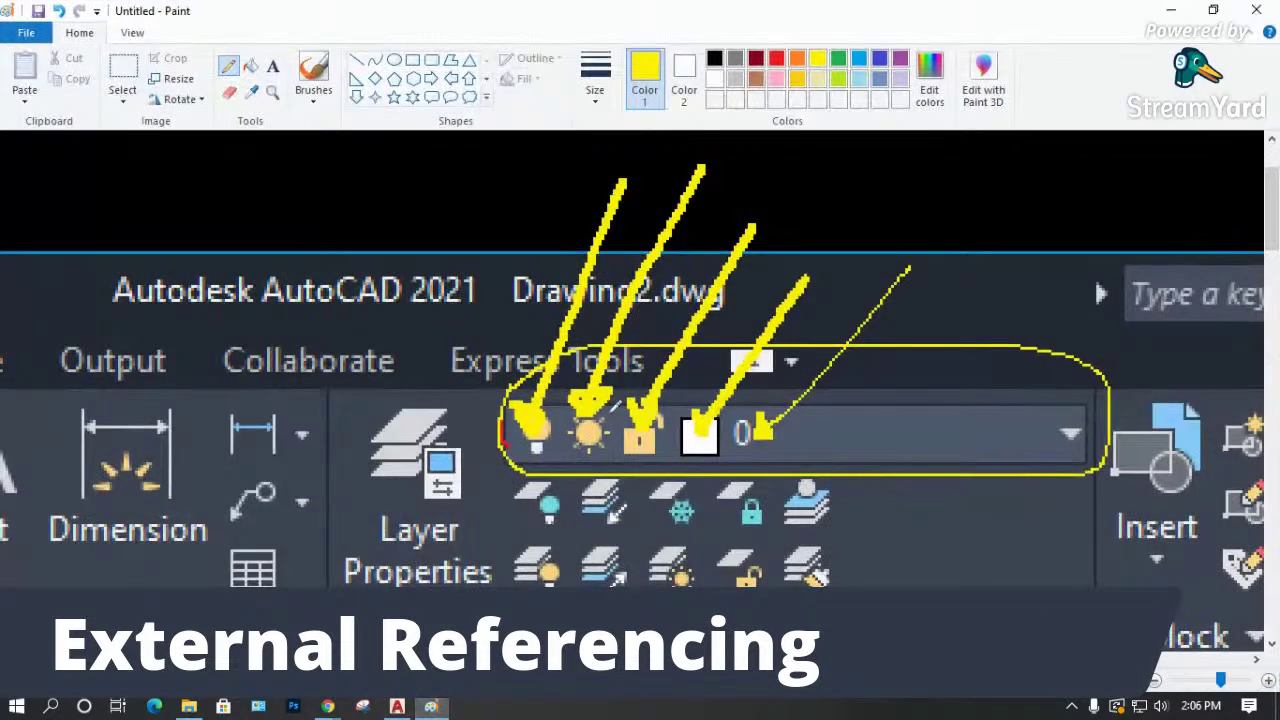
Clear the canvas and draw a black circle head with a pentagon body below it.
key(ctrl+a)
key(Delete)
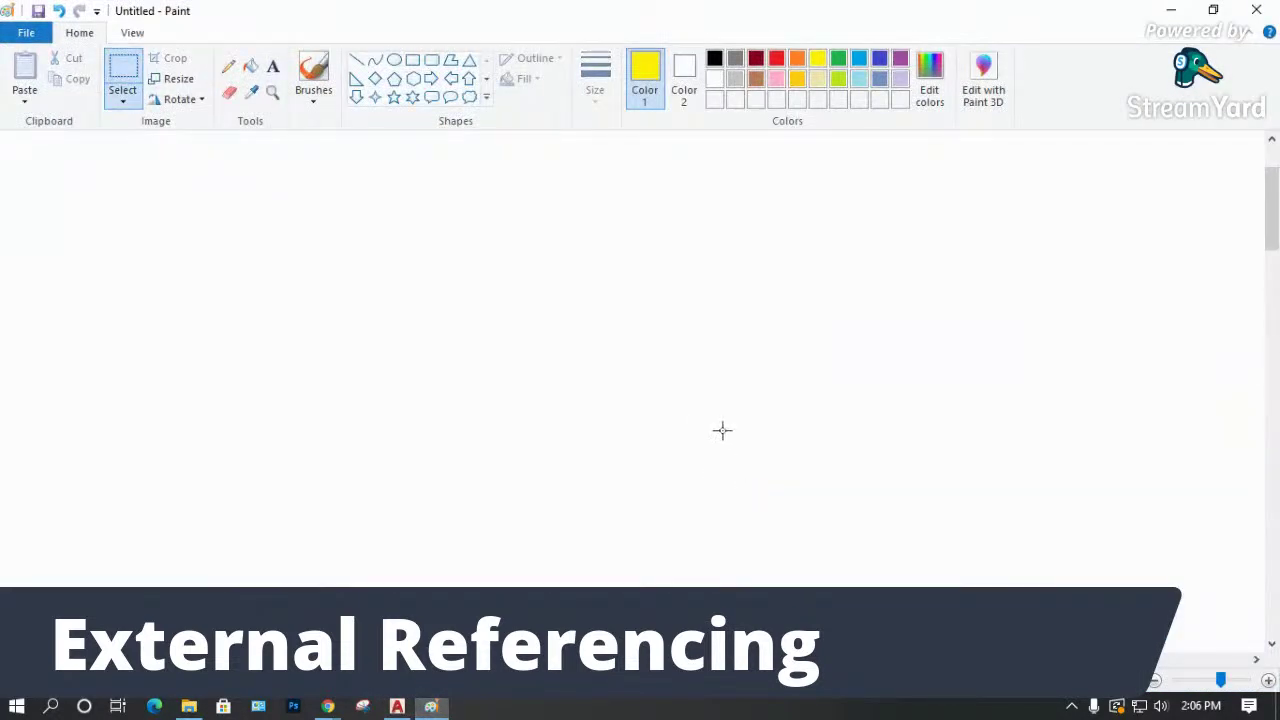
click(394, 60)
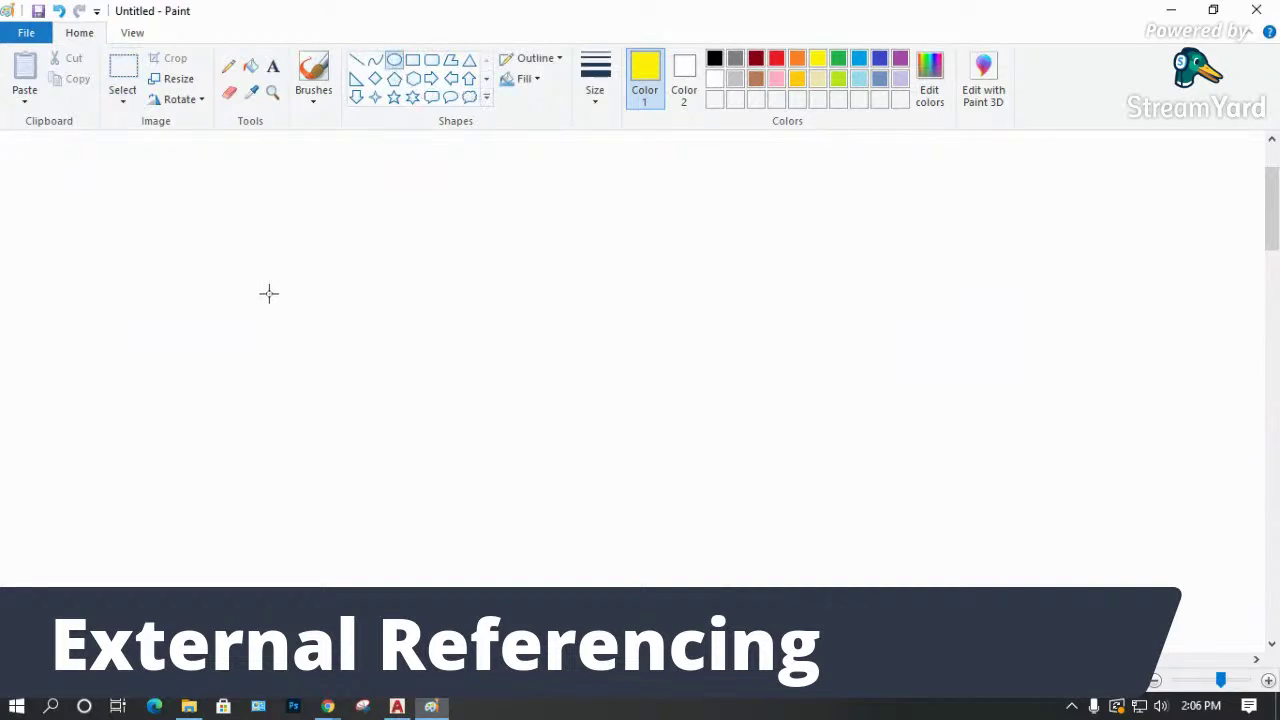
drag(302, 309, 352, 364)
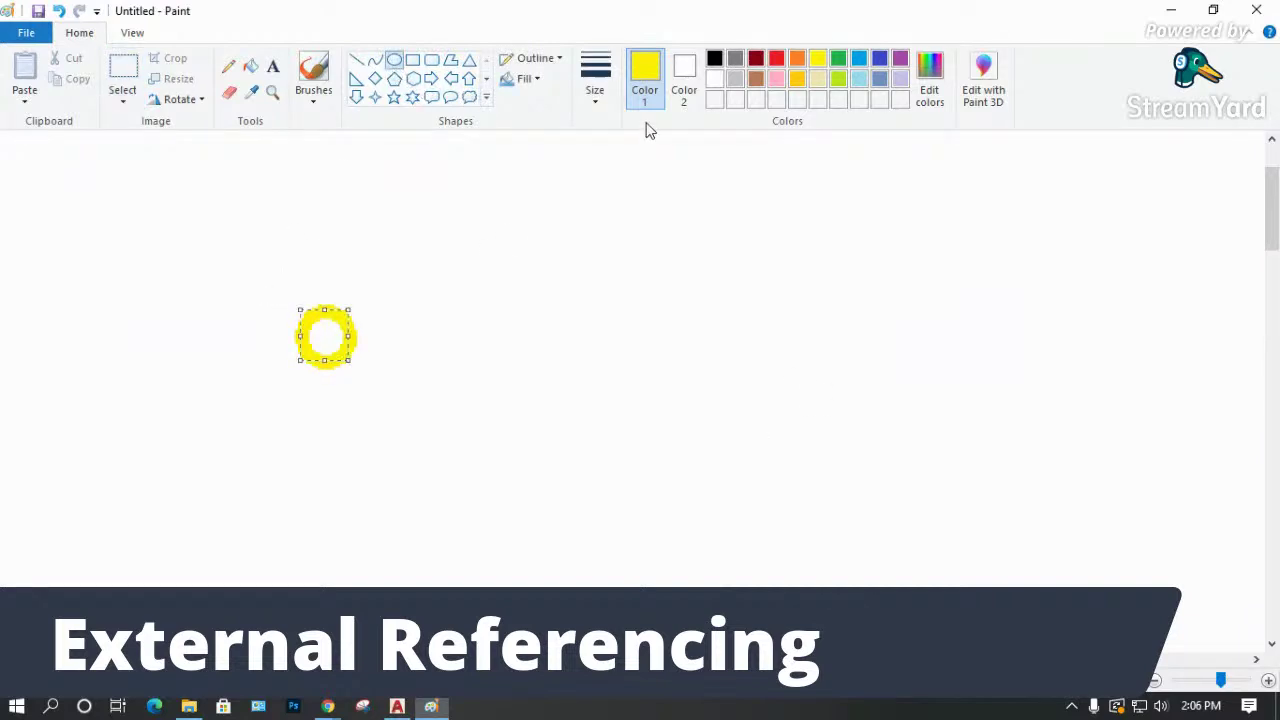
click(714, 58)
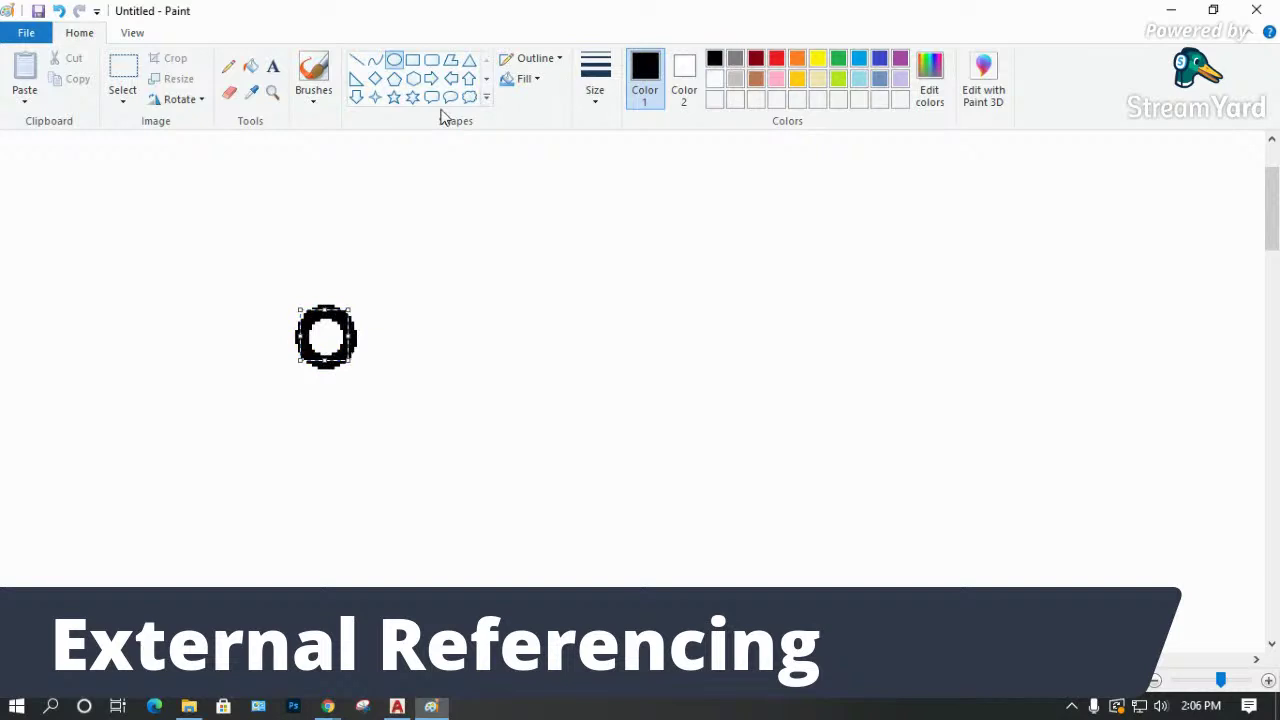
click(394, 78)
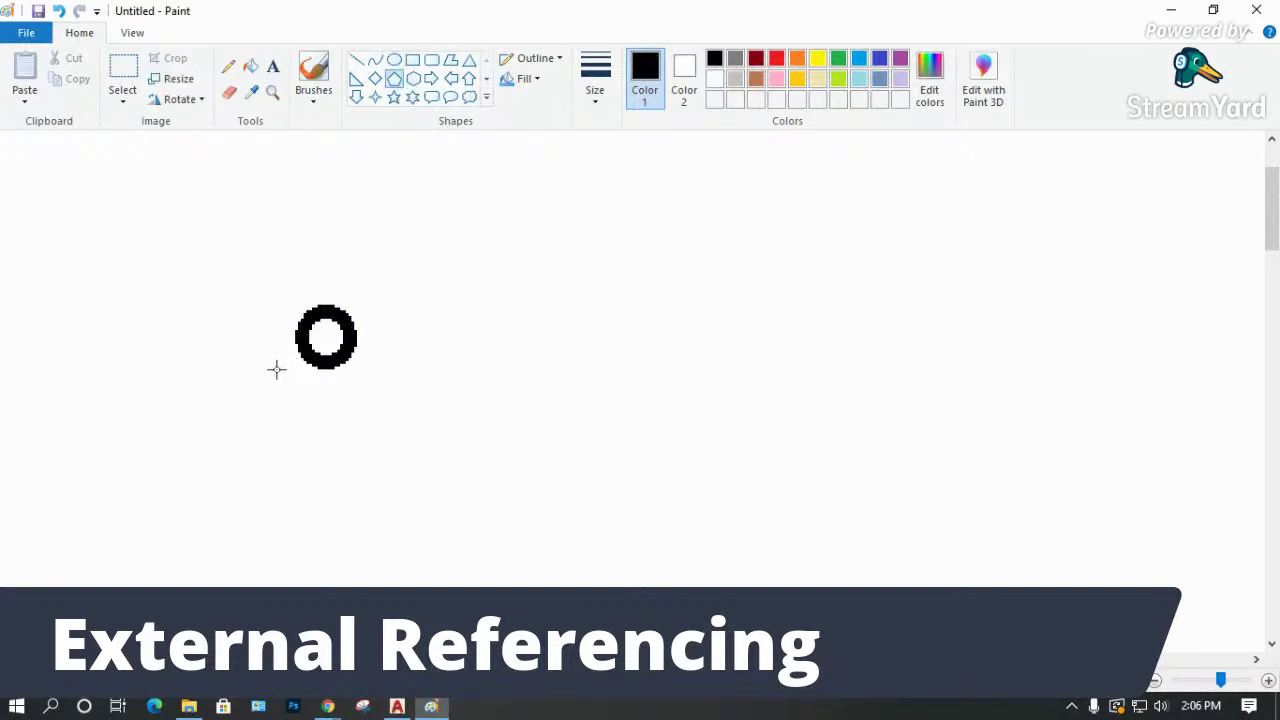
mouse_move(257, 487)
mouse_down()
mouse_move(343, 376)
mouse_move(337, 400)
mouse_move(352, 397)
mouse_up()
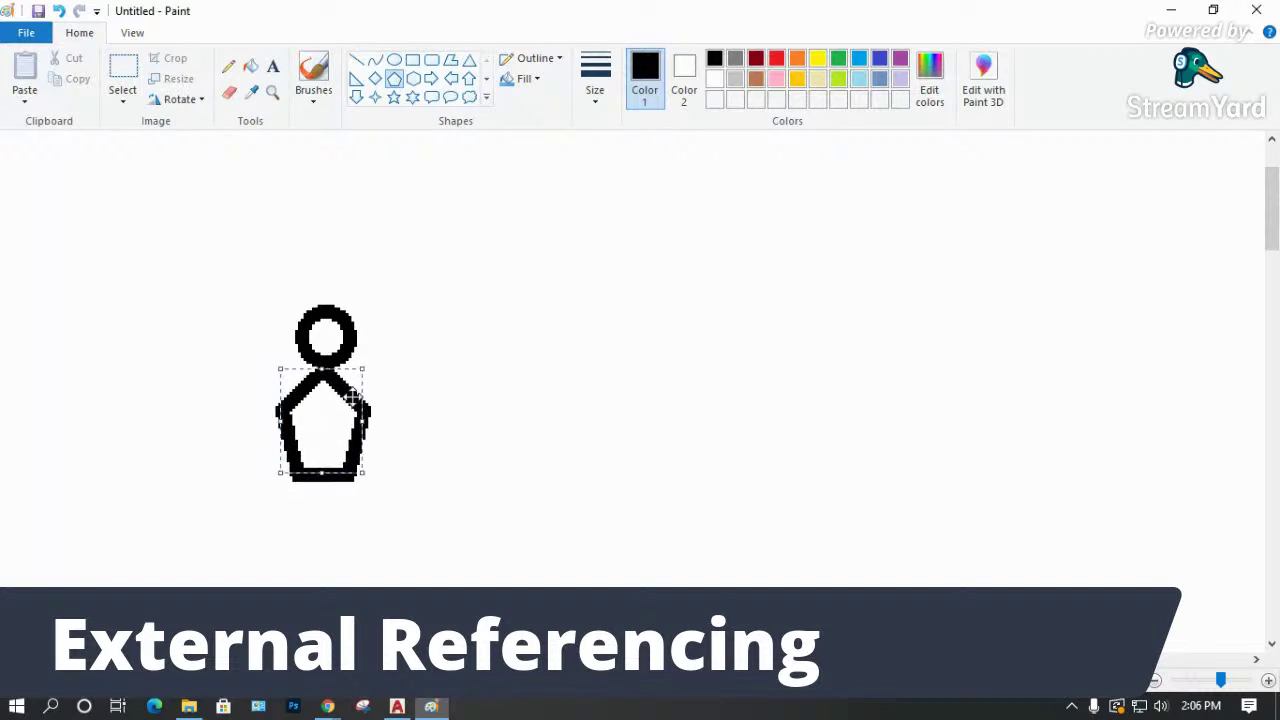
Add the text label 'archt' above the figure.
click(272, 66)
click(287, 224)
text(archt)
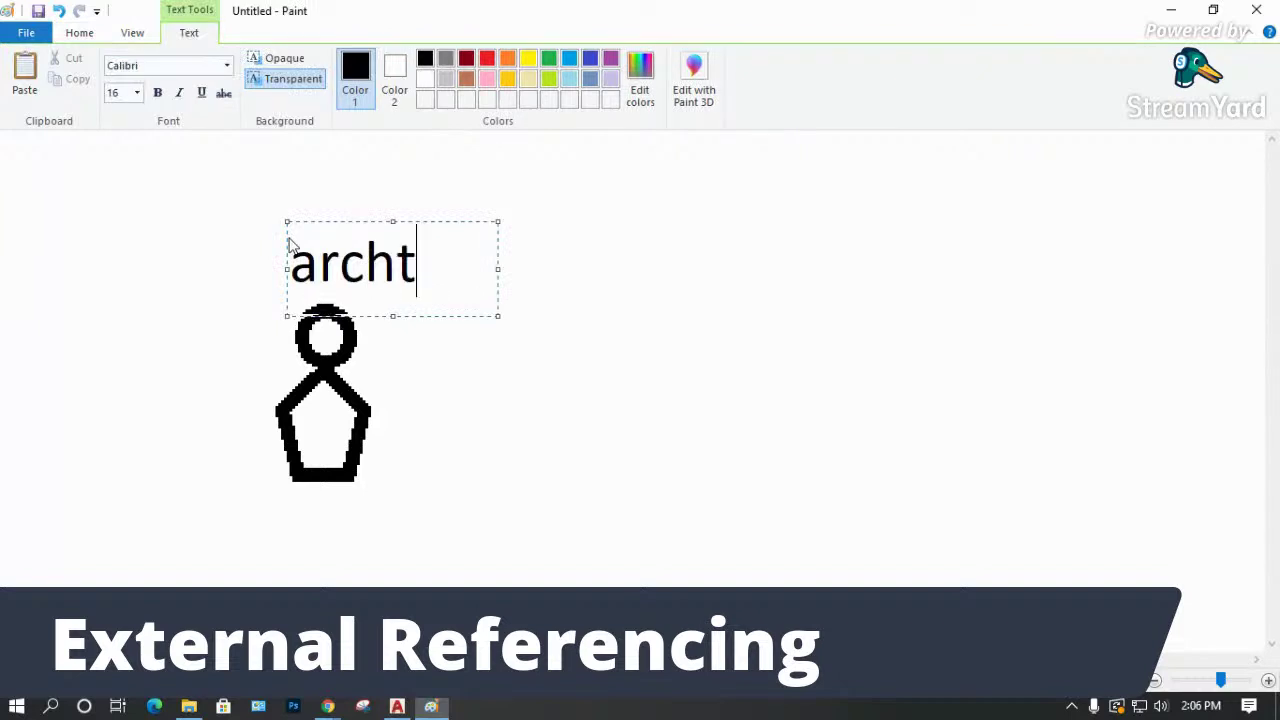
text(evt)
key(Return)
text(ua)
key(BackSpace)
key(BackSpace)
key(BackSpace)
key(BackSpace)
key(BackSpace)
key(BackSpace)
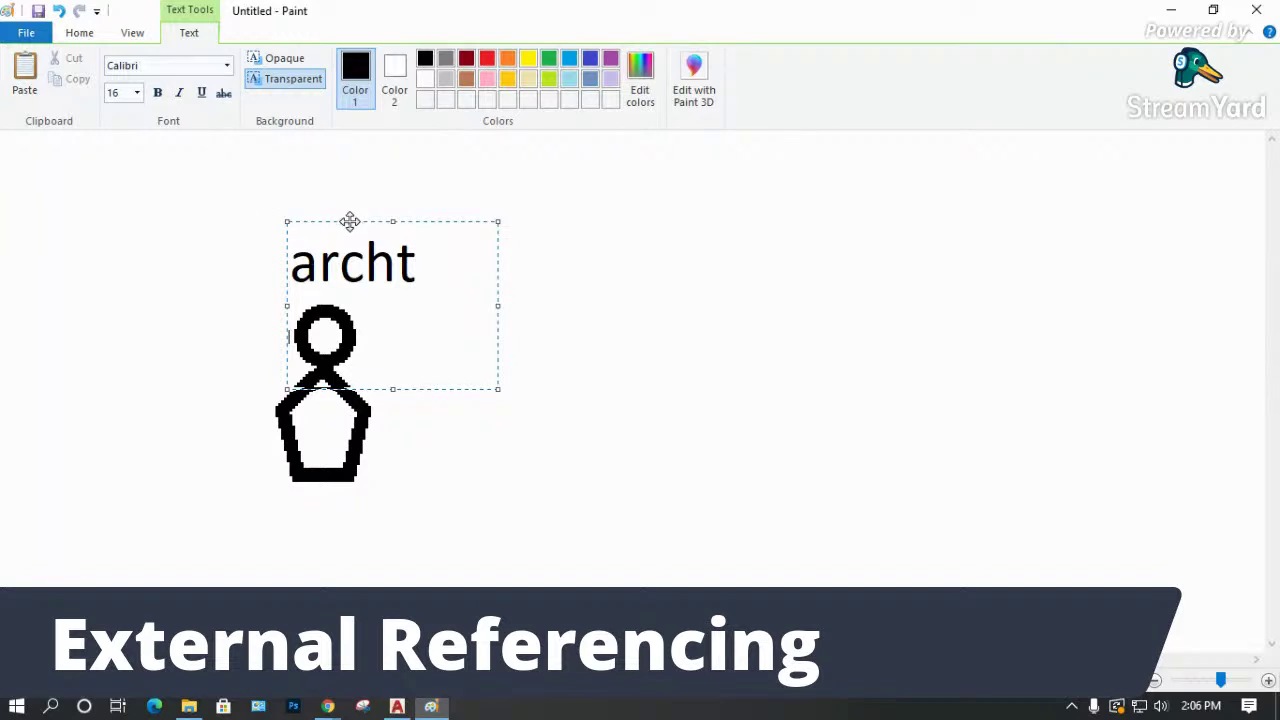
drag(350, 222, 316, 202)
click(256, 290)
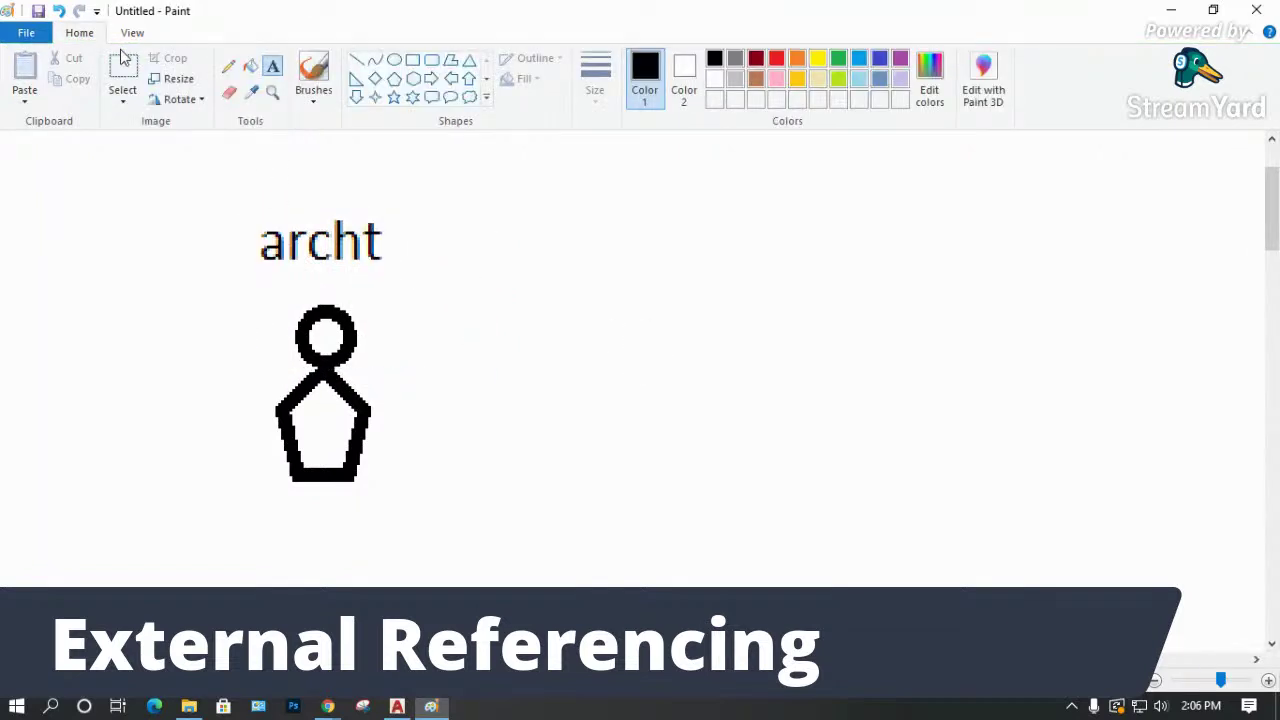
Copy the stick figure and place the copy to the right of the original.
drag(232, 278, 404, 534)
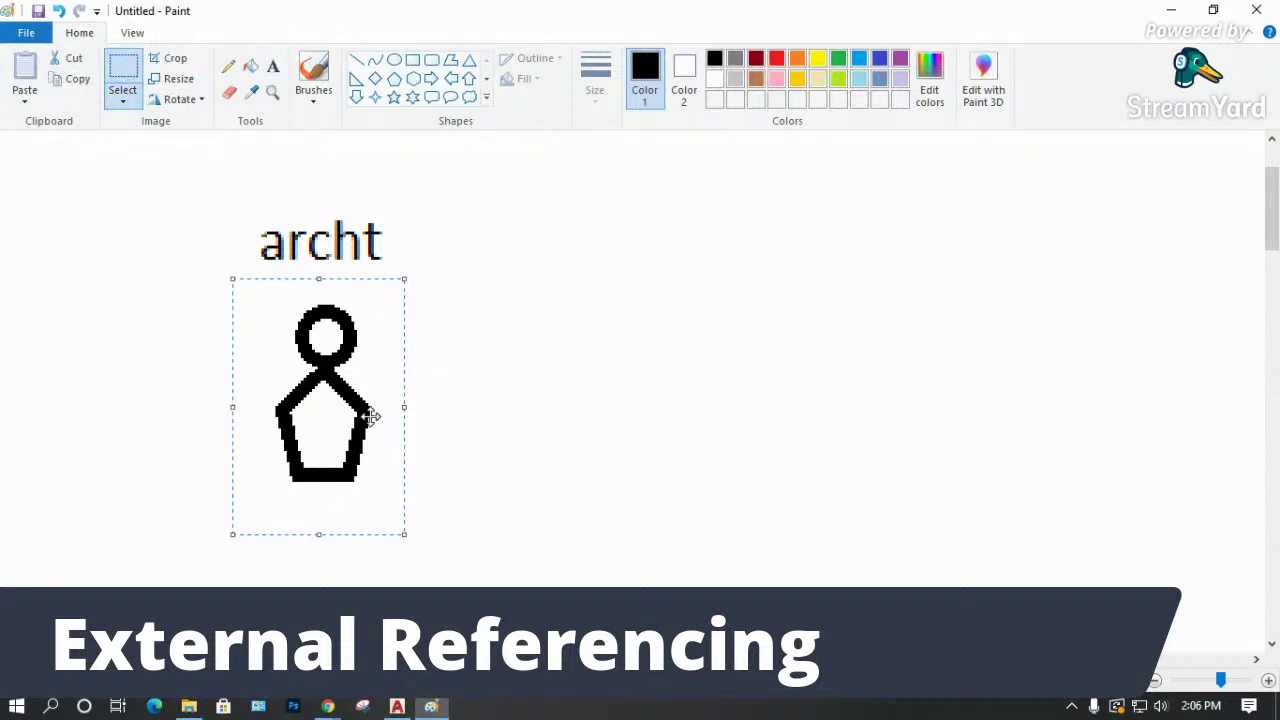
key(ctrl+c)
key(ctrl+v)
drag(154, 294, 759, 426)
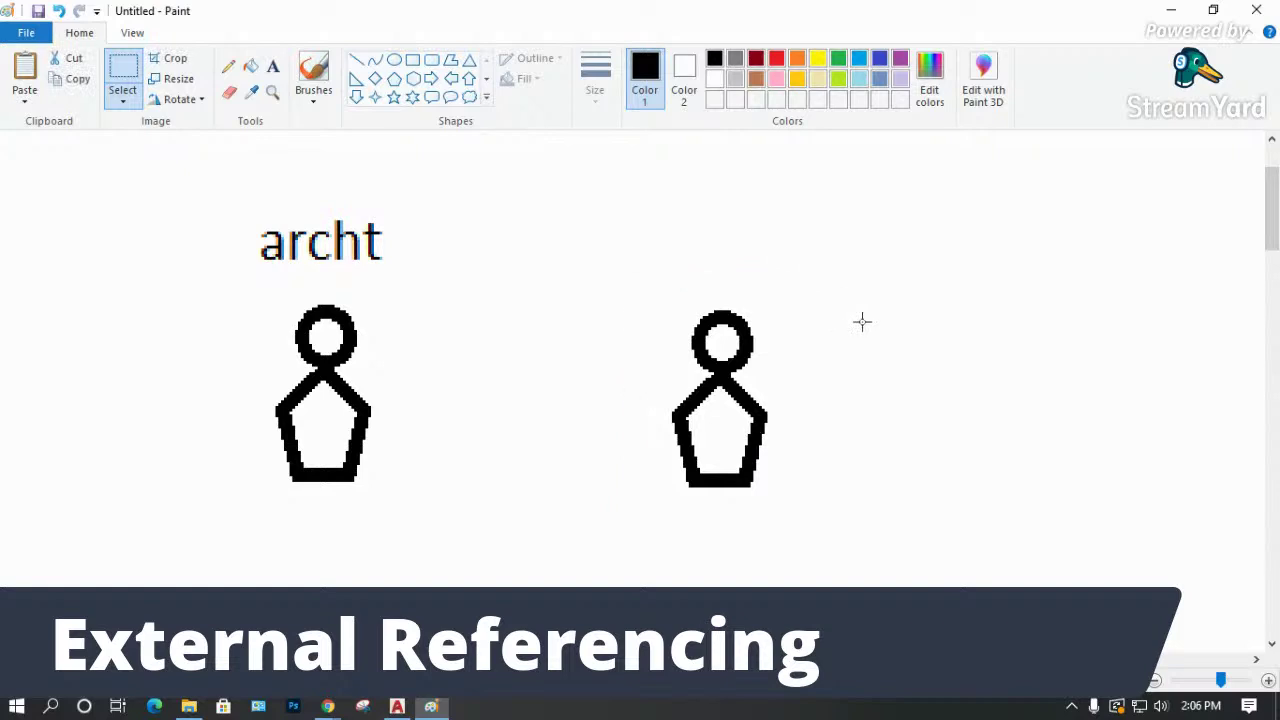
click(273, 66)
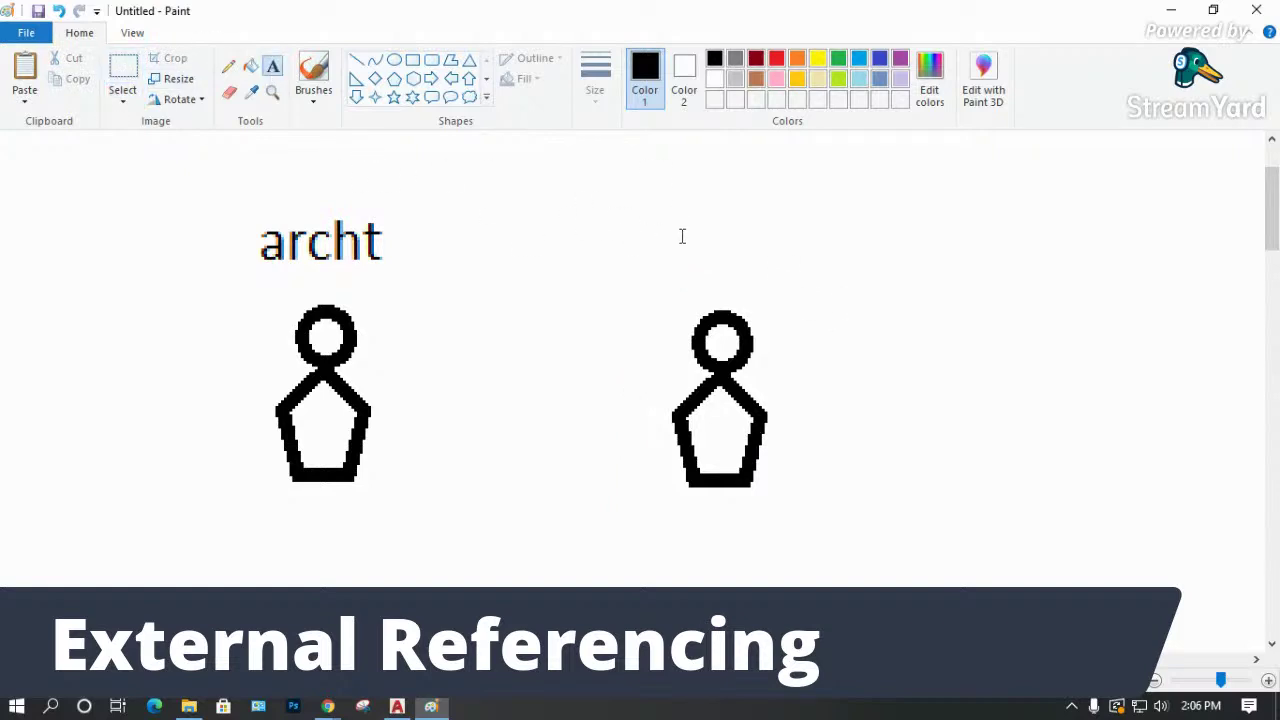
Type the label 'electrical' above the right-hand stick figure, then widen and reposition it.
click(622, 258)
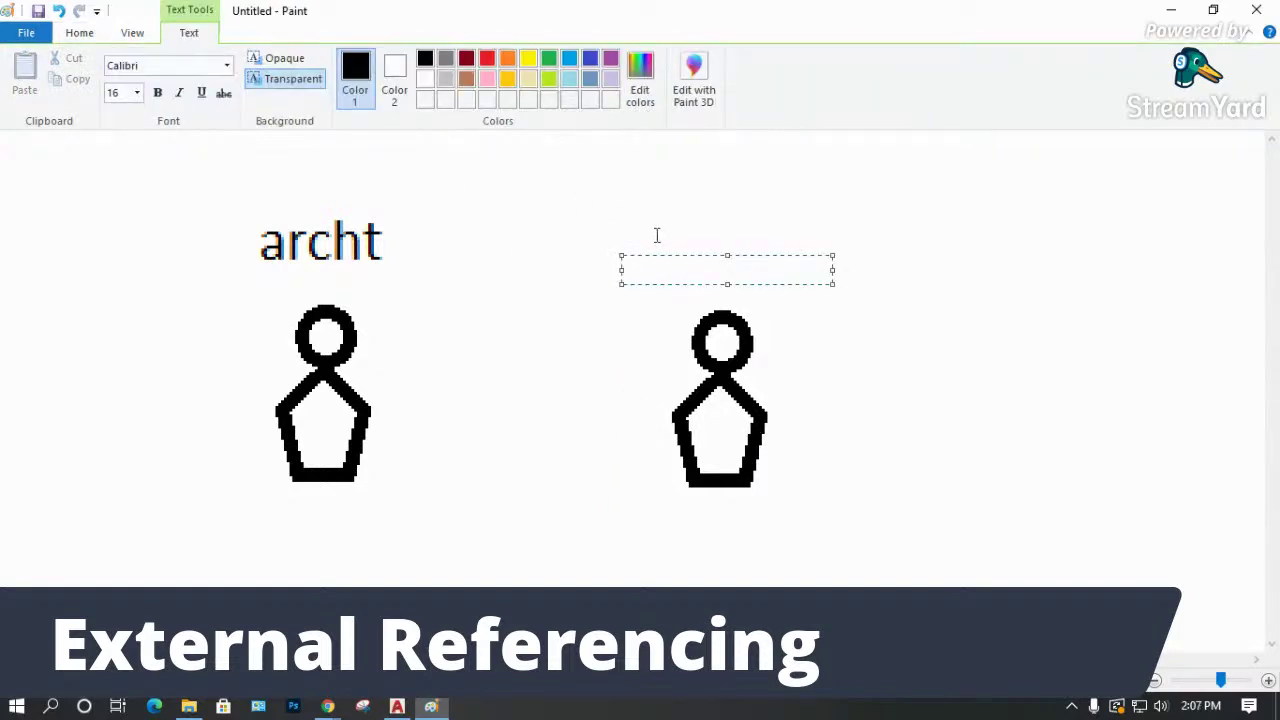
text(ci)
key(BackSpace)
key(BackSpace)
text(s)
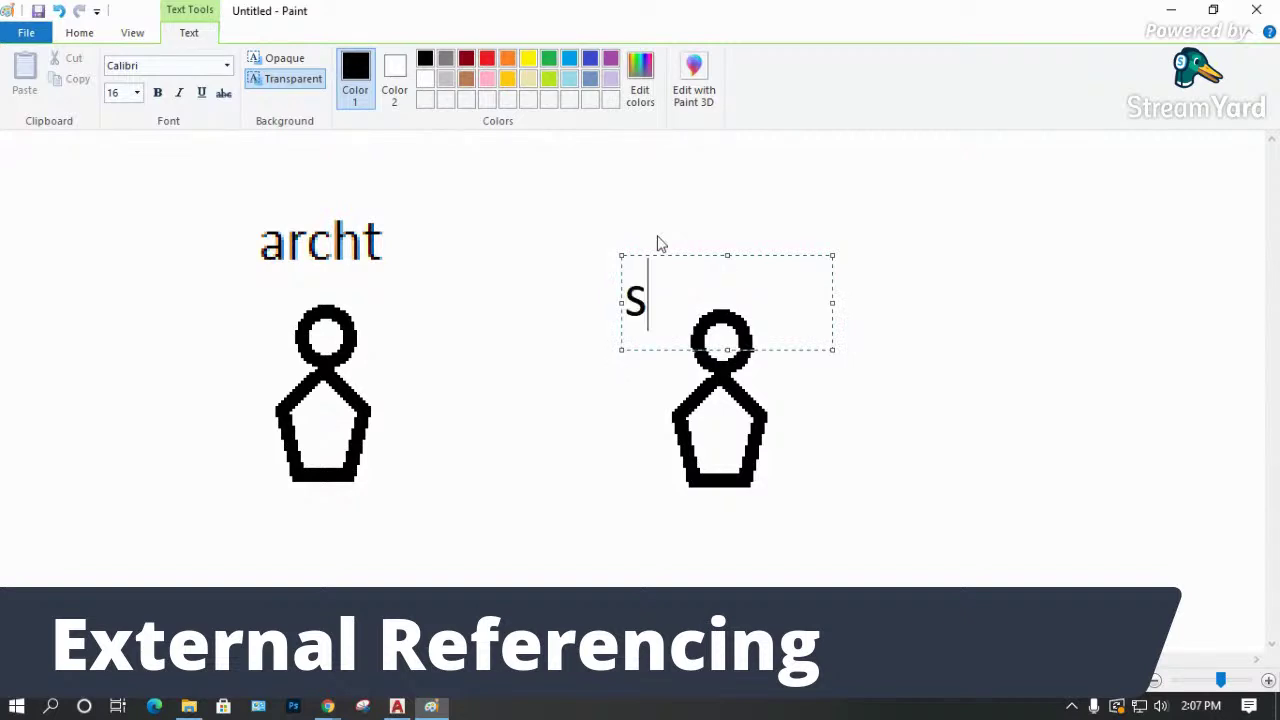
text(trcutra)
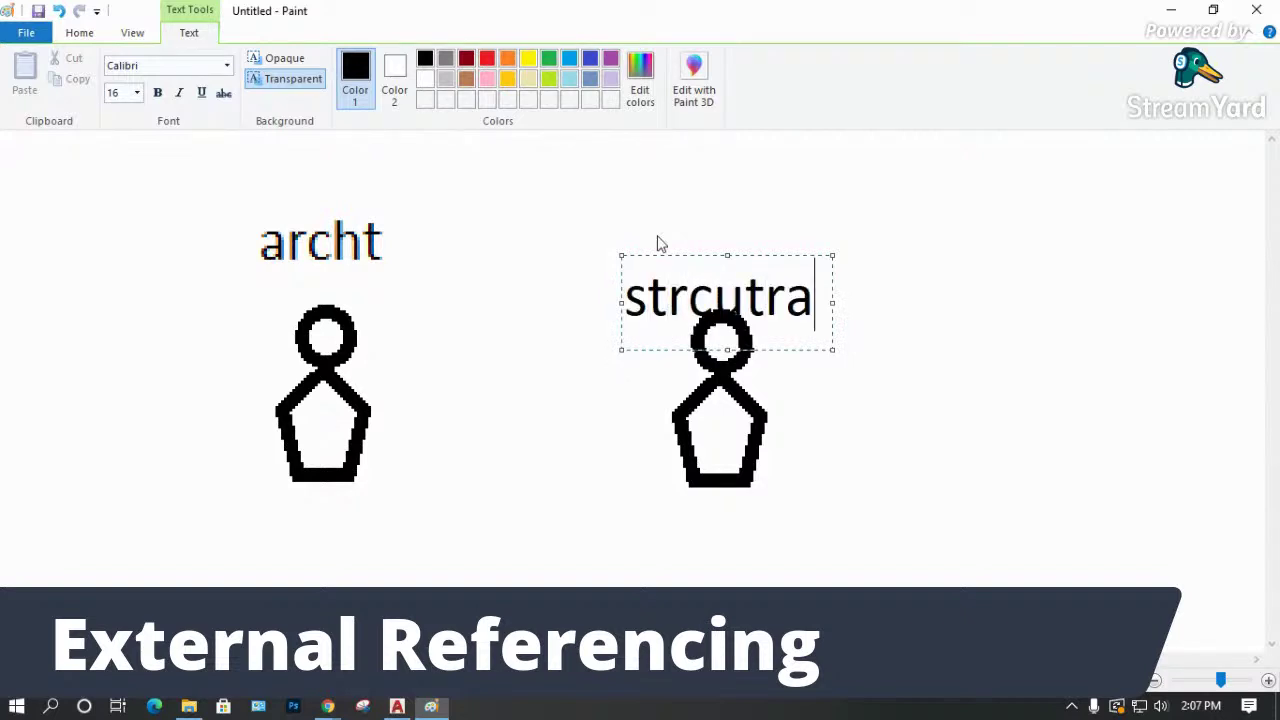
key(BackSpace)
key(BackSpace)
key(BackSpace)
key(BackSpace)
key(BackSpace)
key(BackSpace)
key(BackSpace)
key(BackSpace)
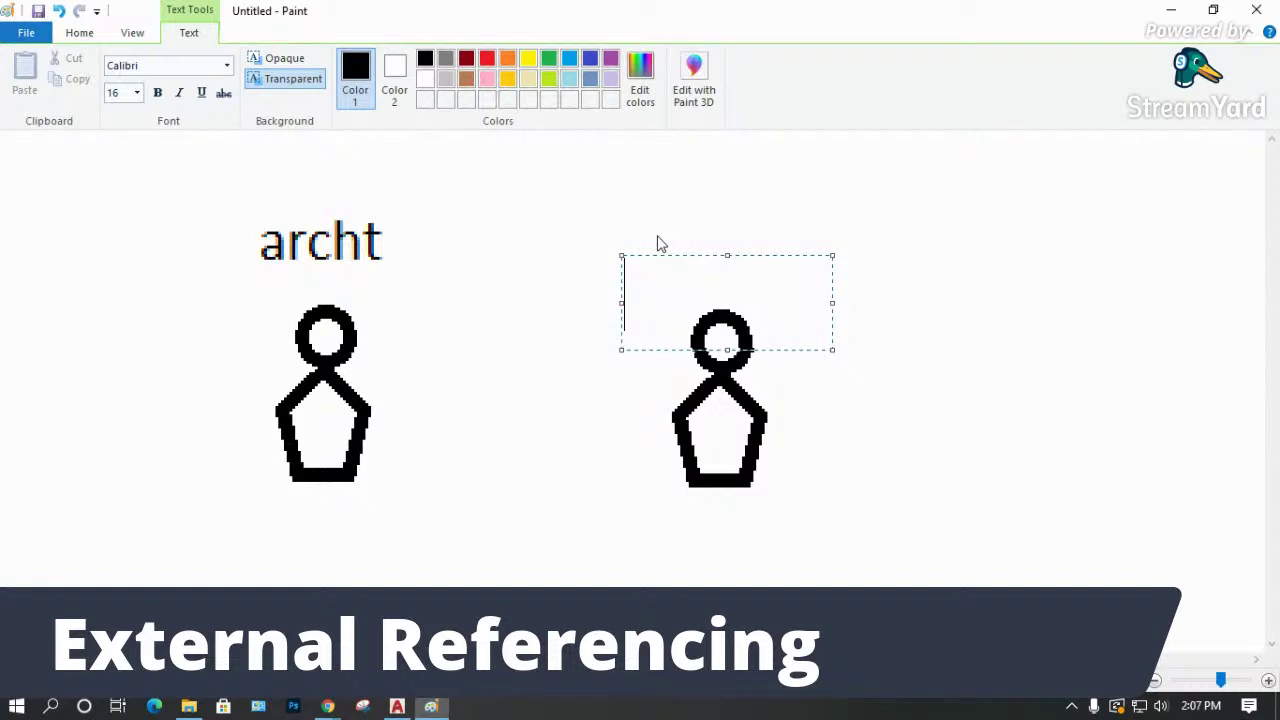
text(electr)
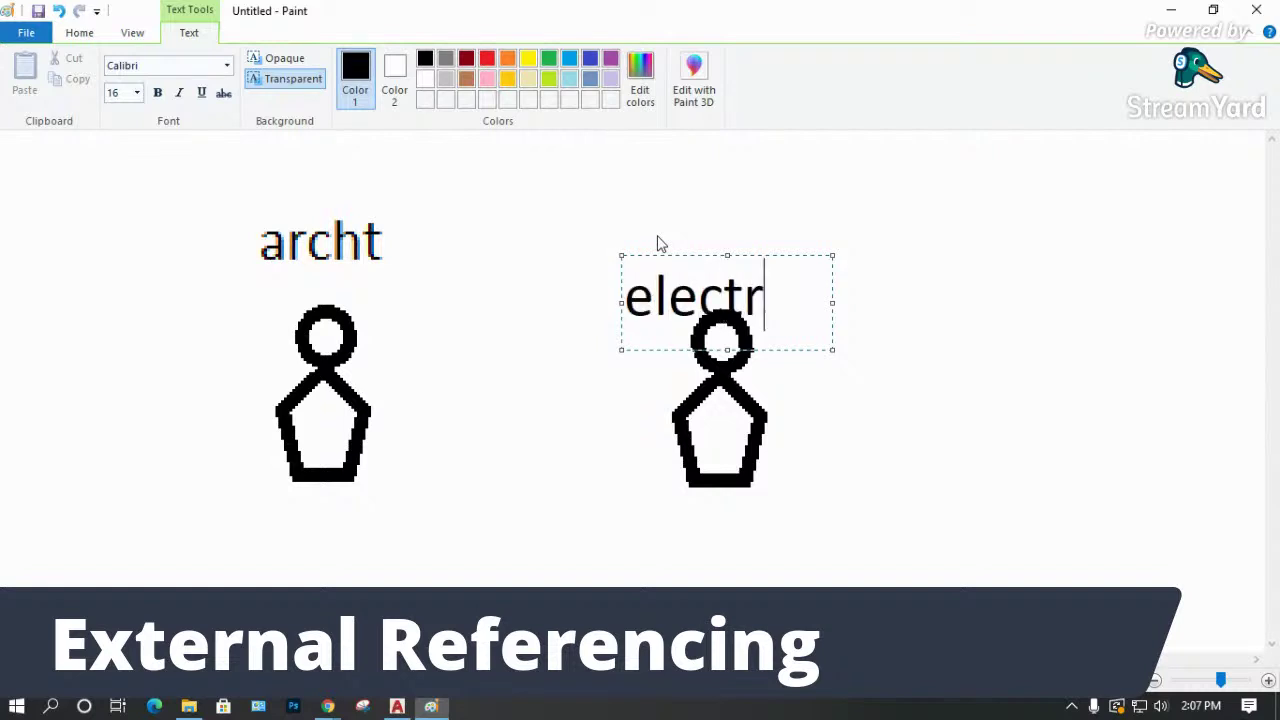
text(ical)
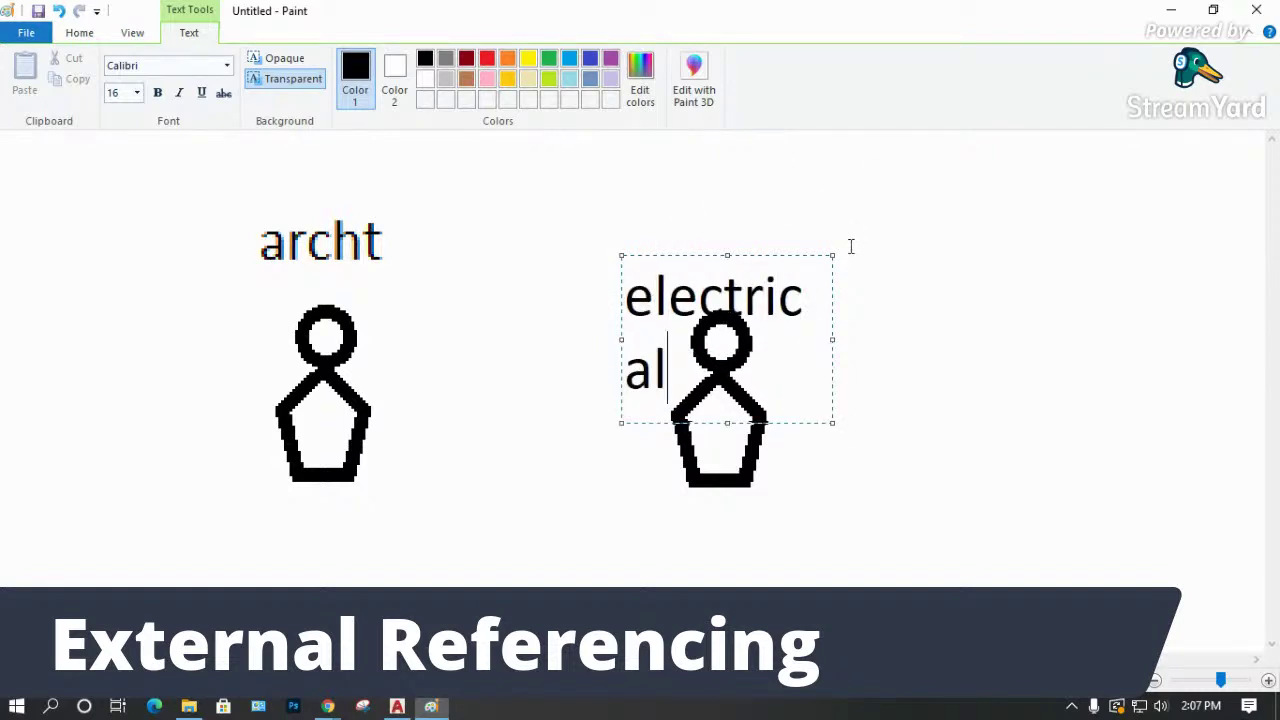
drag(834, 339, 946, 340)
drag(743, 257, 733, 203)
click(491, 368)
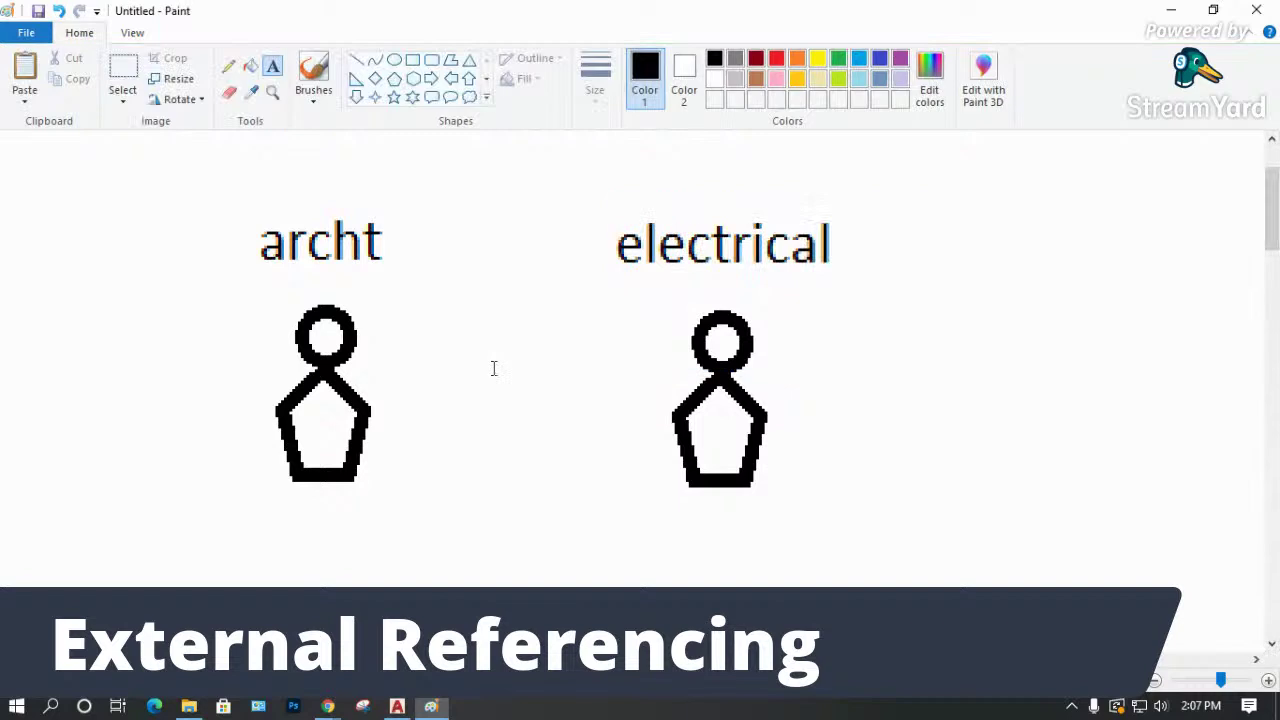
click(228, 66)
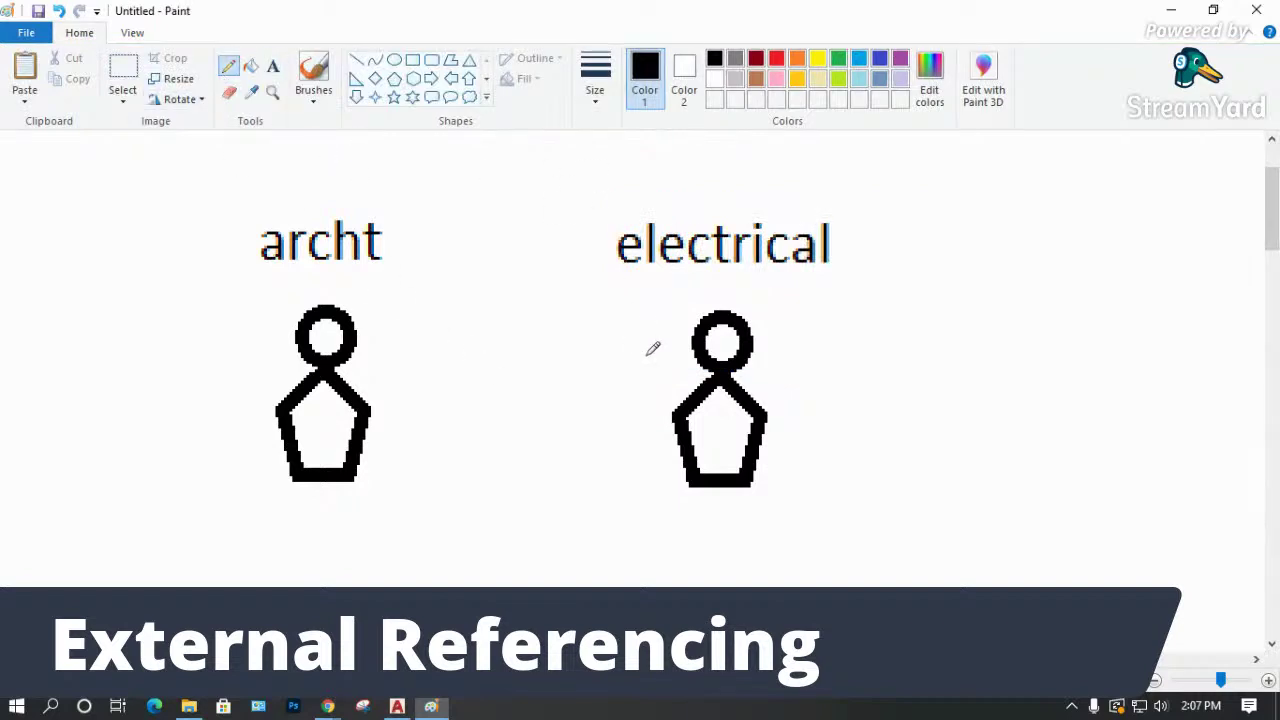
Loop around the archt figure, then draw an arrow and a second line toward electrical.
mouse_move(325, 182)
mouse_down()
mouse_move(223, 213)
mouse_move(203, 264)
mouse_move(210, 456)
mouse_move(349, 521)
mouse_move(491, 303)
mouse_move(397, 163)
mouse_move(330, 157)
mouse_up()
mouse_move(440, 334)
mouse_down()
mouse_move(603, 320)
mouse_move(615, 339)
mouse_move(585, 360)
mouse_move(590, 328)
mouse_up()
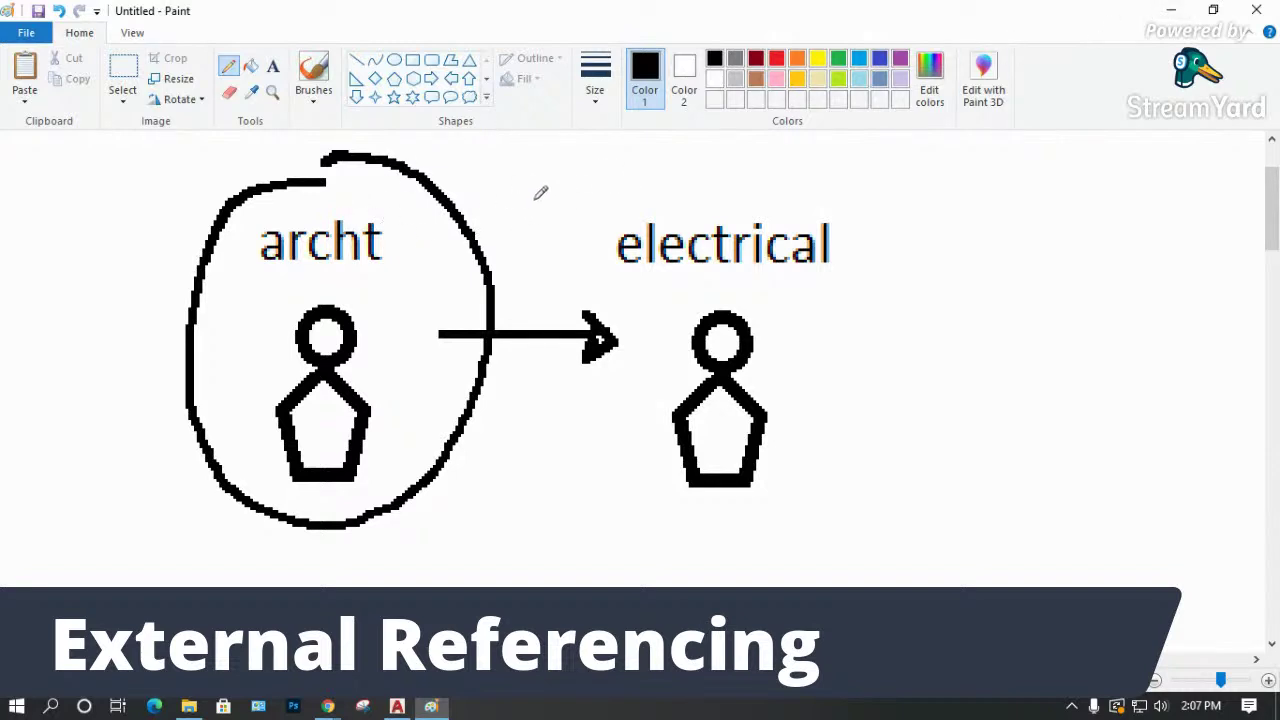
drag(445, 392, 576, 392)
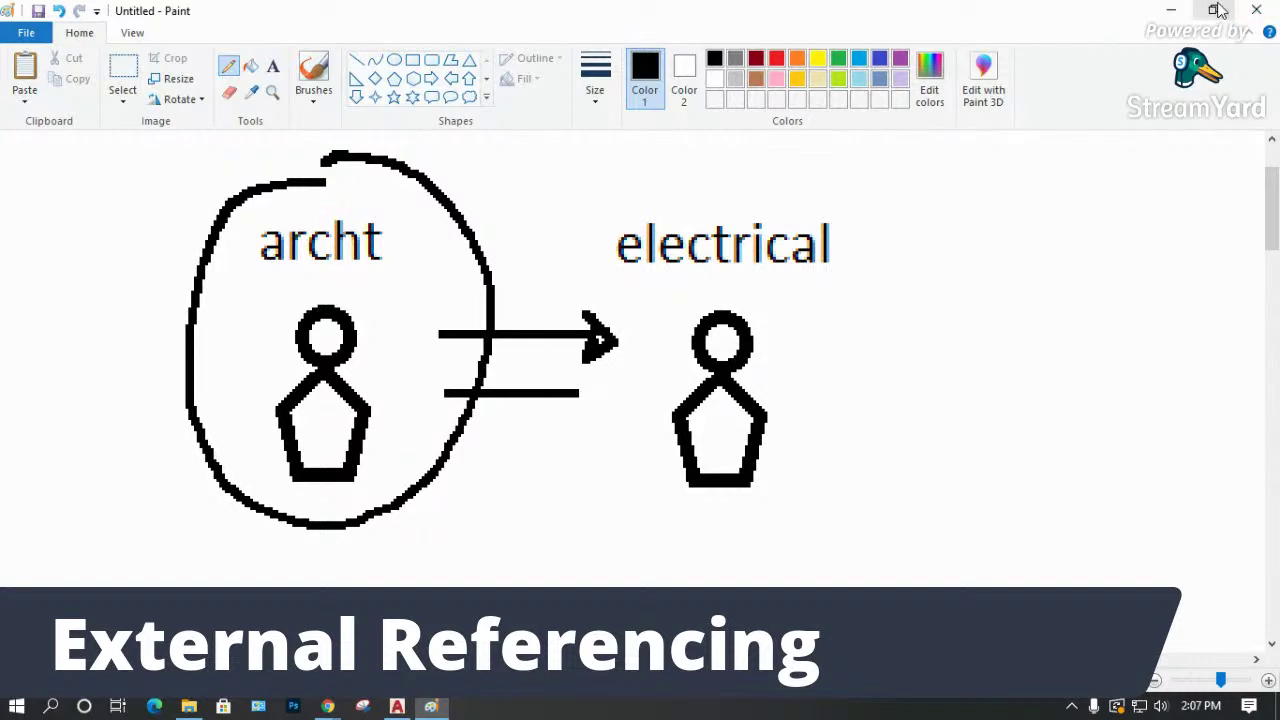
Start closing Paint, cancel the save prompt, and switch to the Select tool.
click(1253, 12)
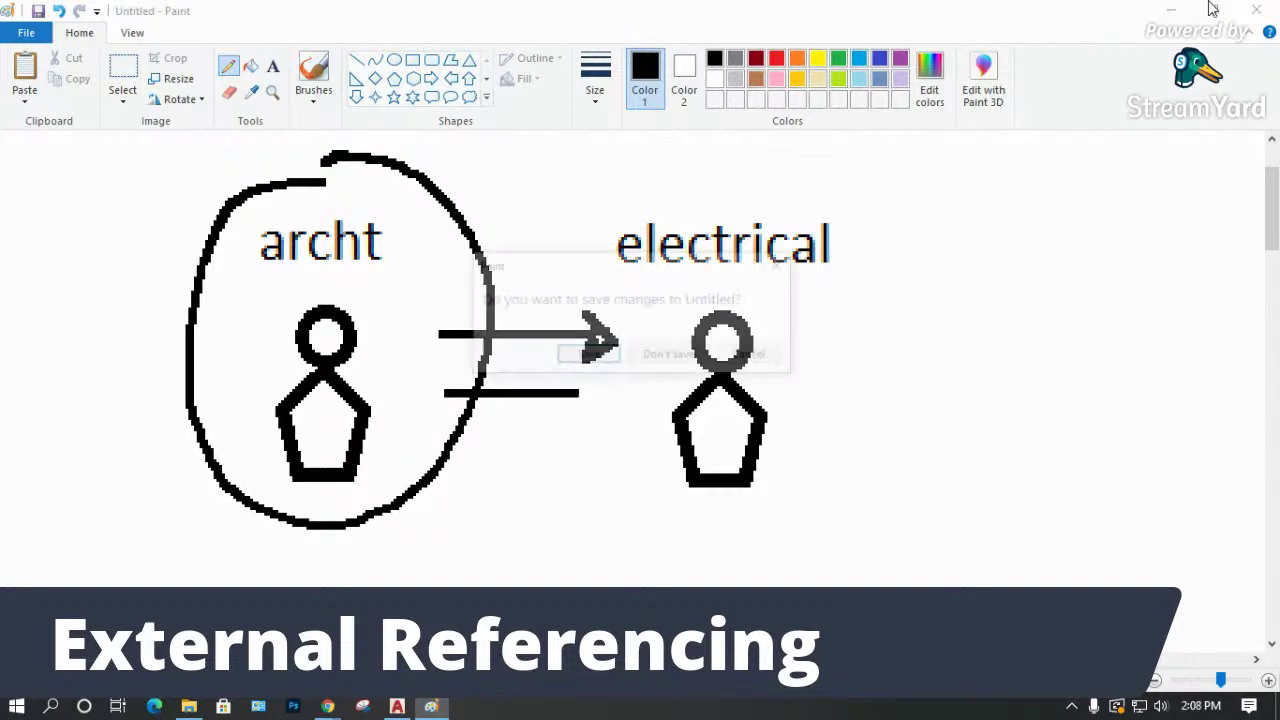
click(753, 356)
click(123, 68)
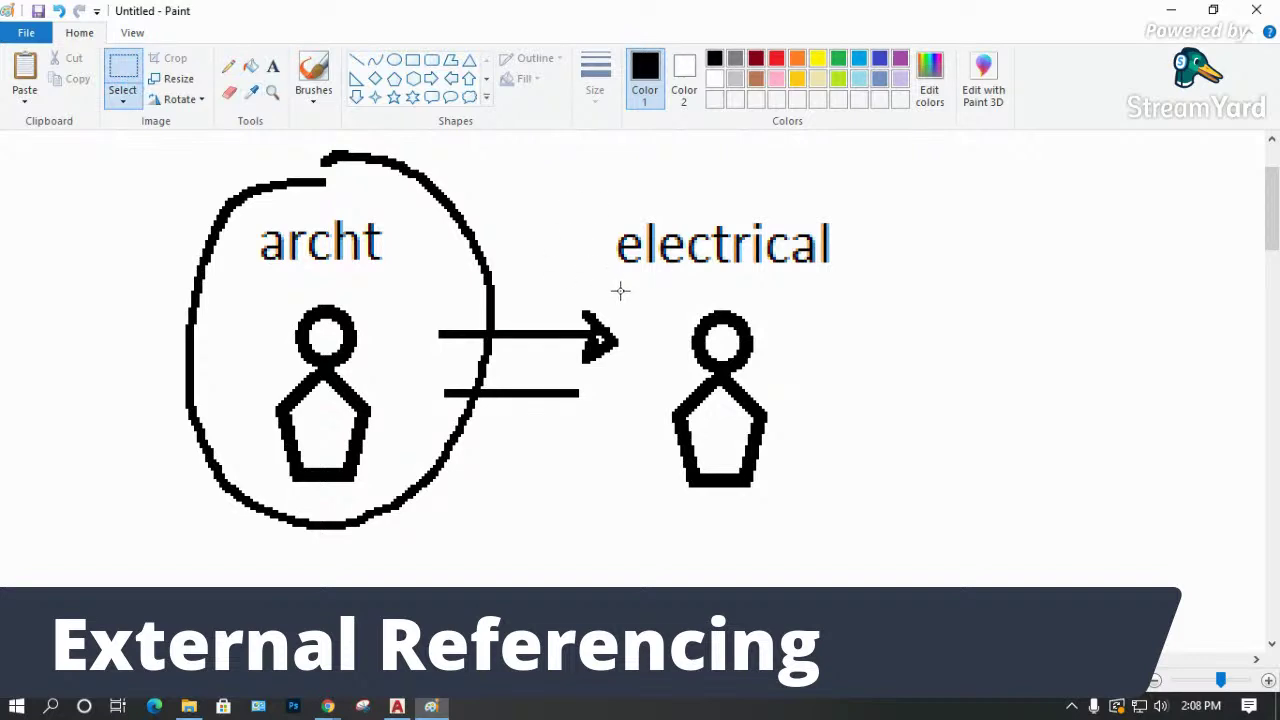
Undo the pencil strokes and draw a small yellow rectangle beside the archt figure.
key(ctrl+z)
key(ctrl+z)
key(ctrl+z)
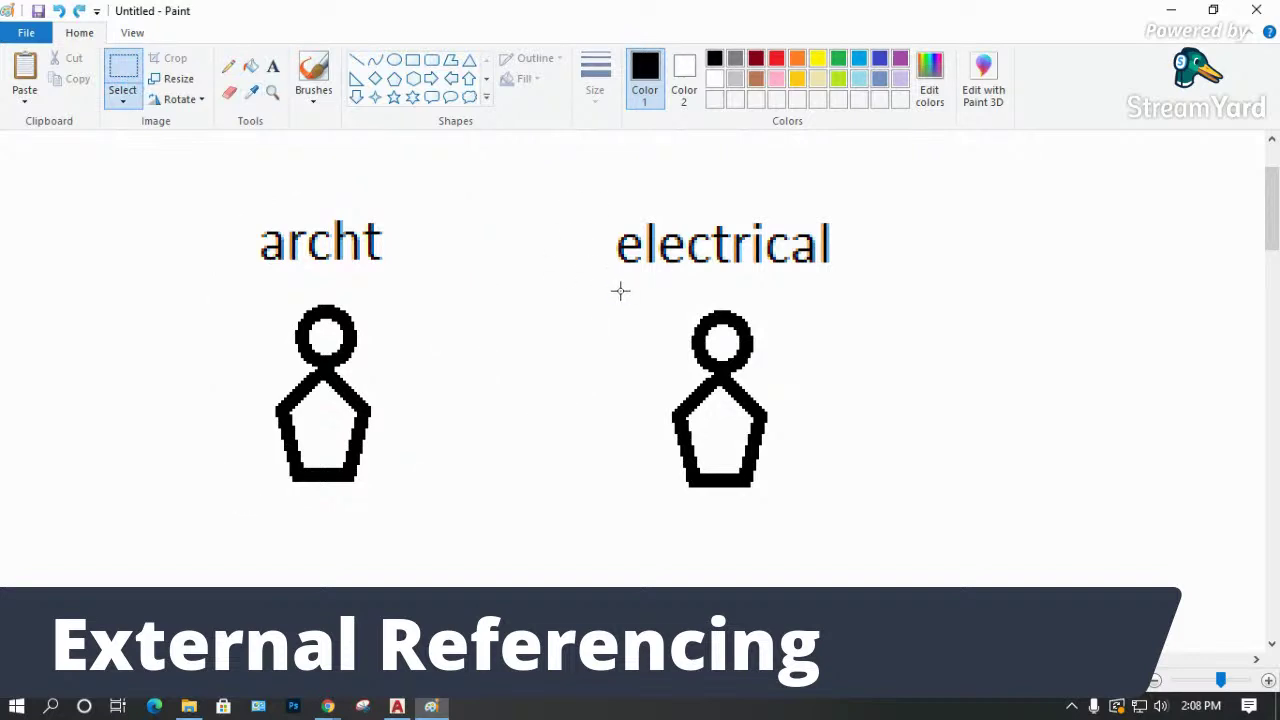
click(412, 60)
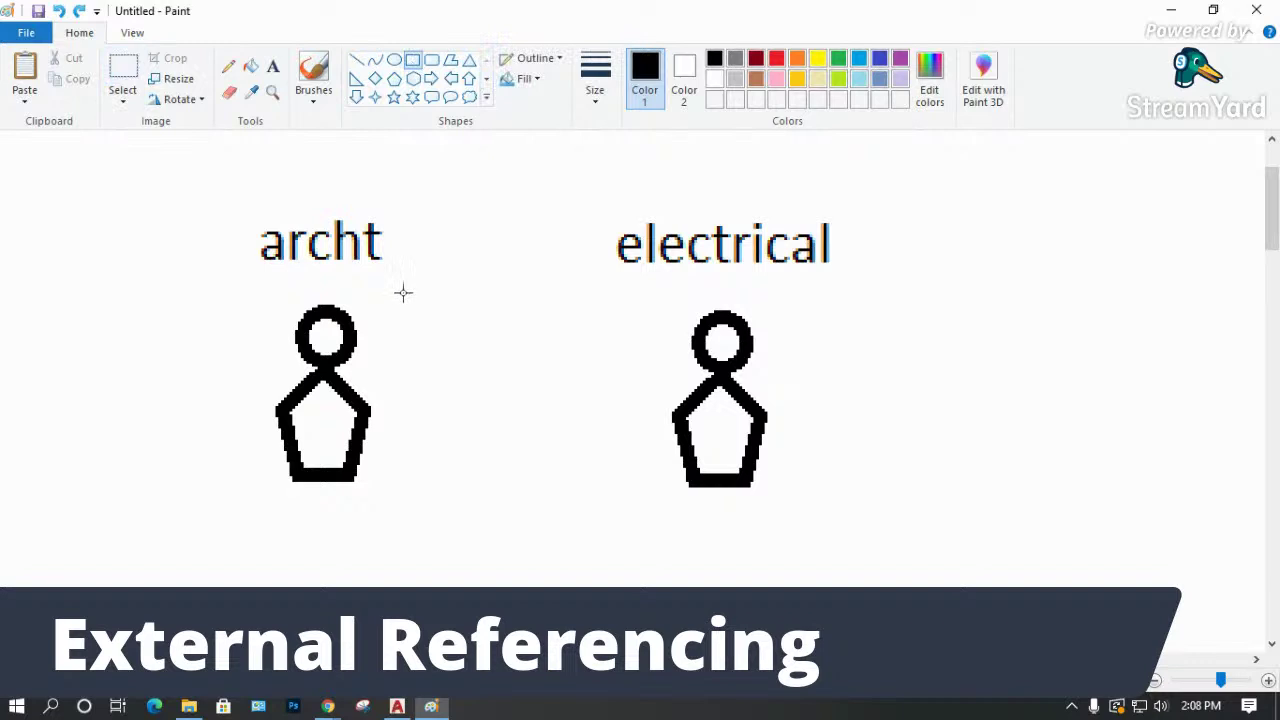
drag(397, 351, 461, 423)
click(603, 105)
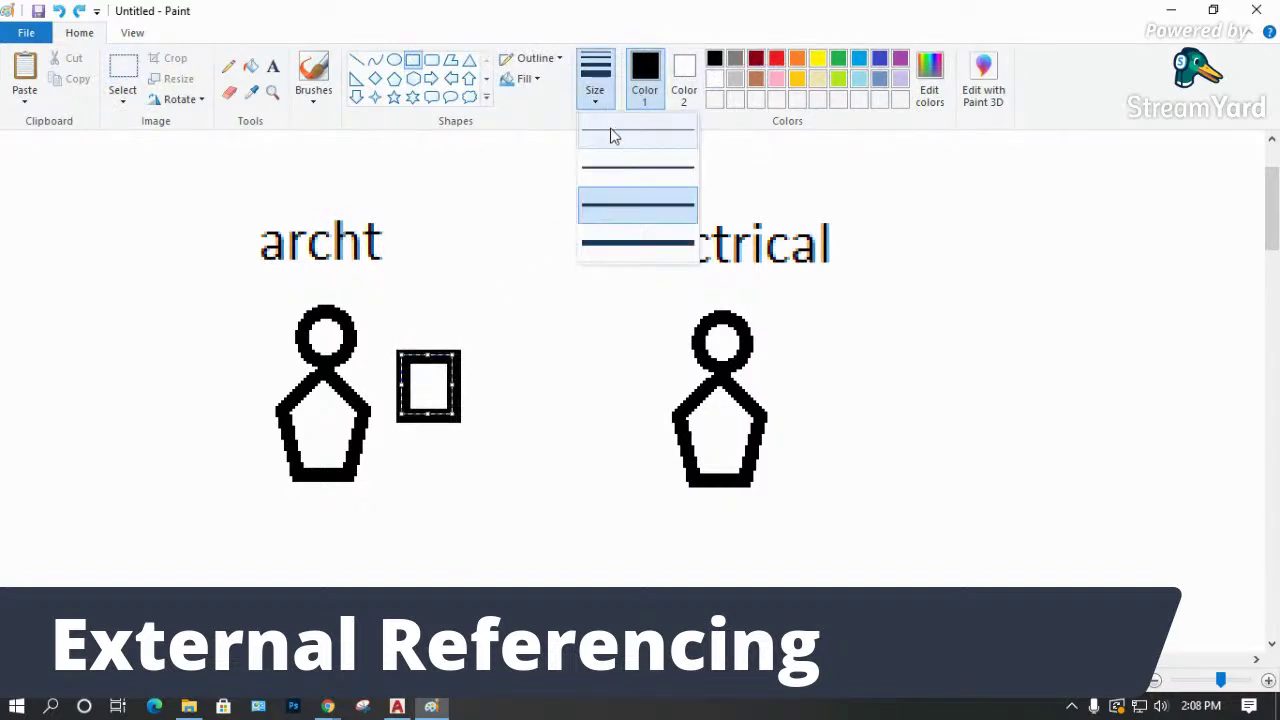
click(530, 79)
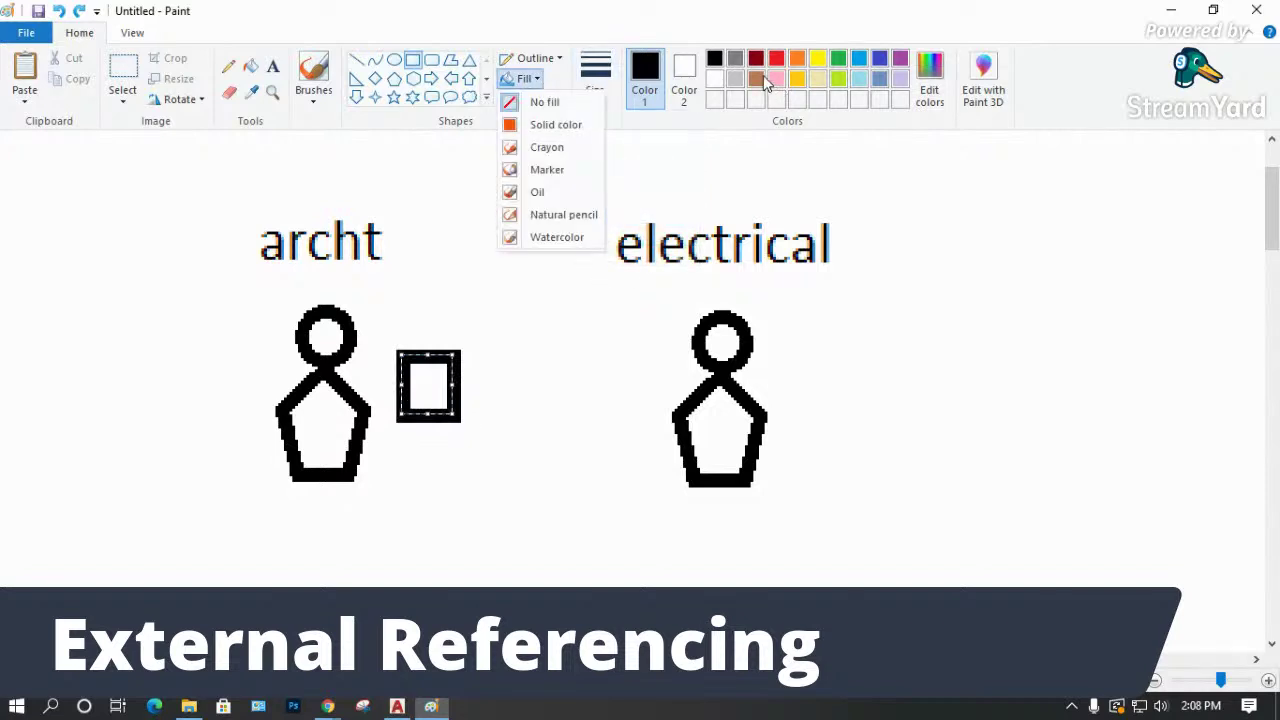
click(765, 82)
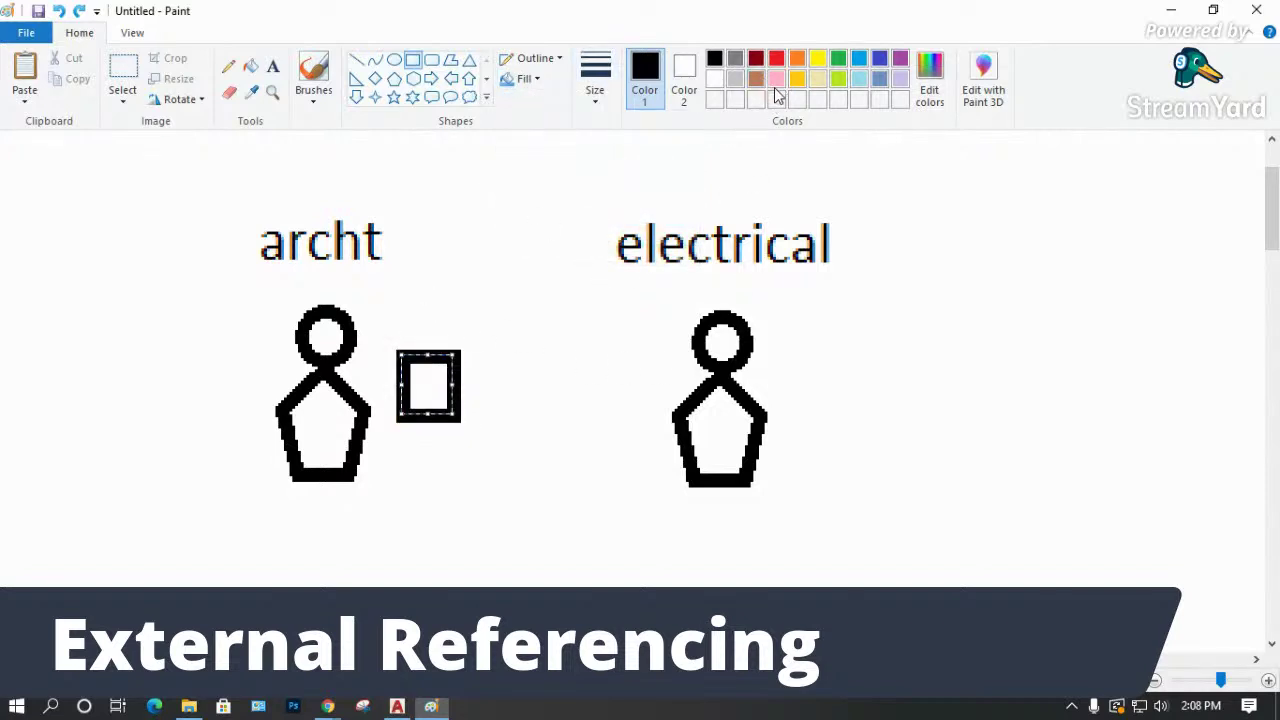
click(797, 80)
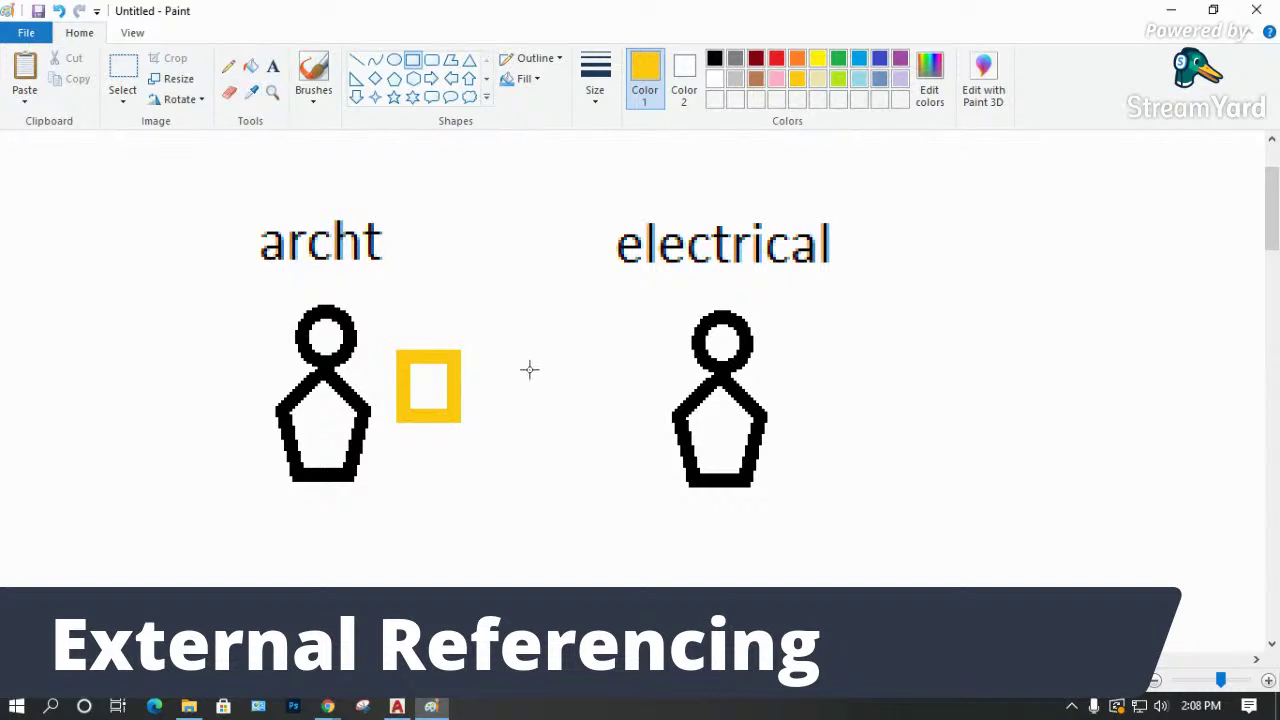
Copy the yellow square and place the copy beside the electrical figure.
click(228, 66)
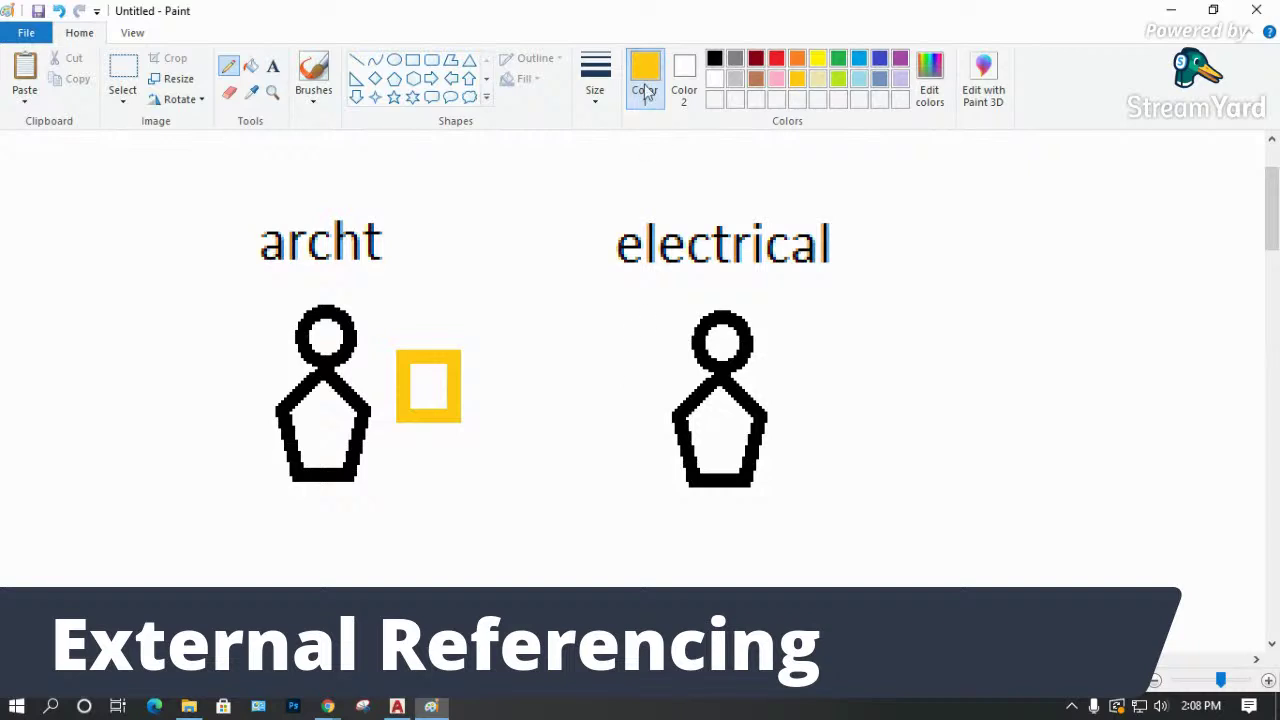
click(123, 70)
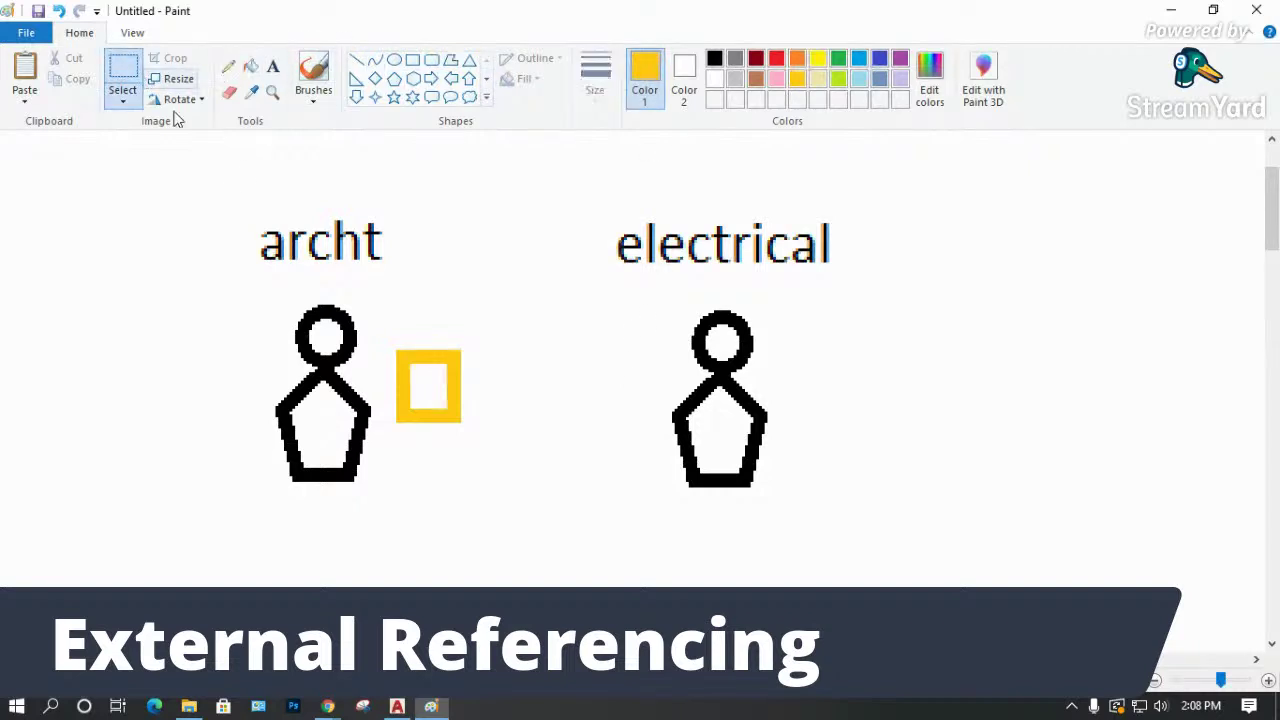
drag(381, 332, 480, 436)
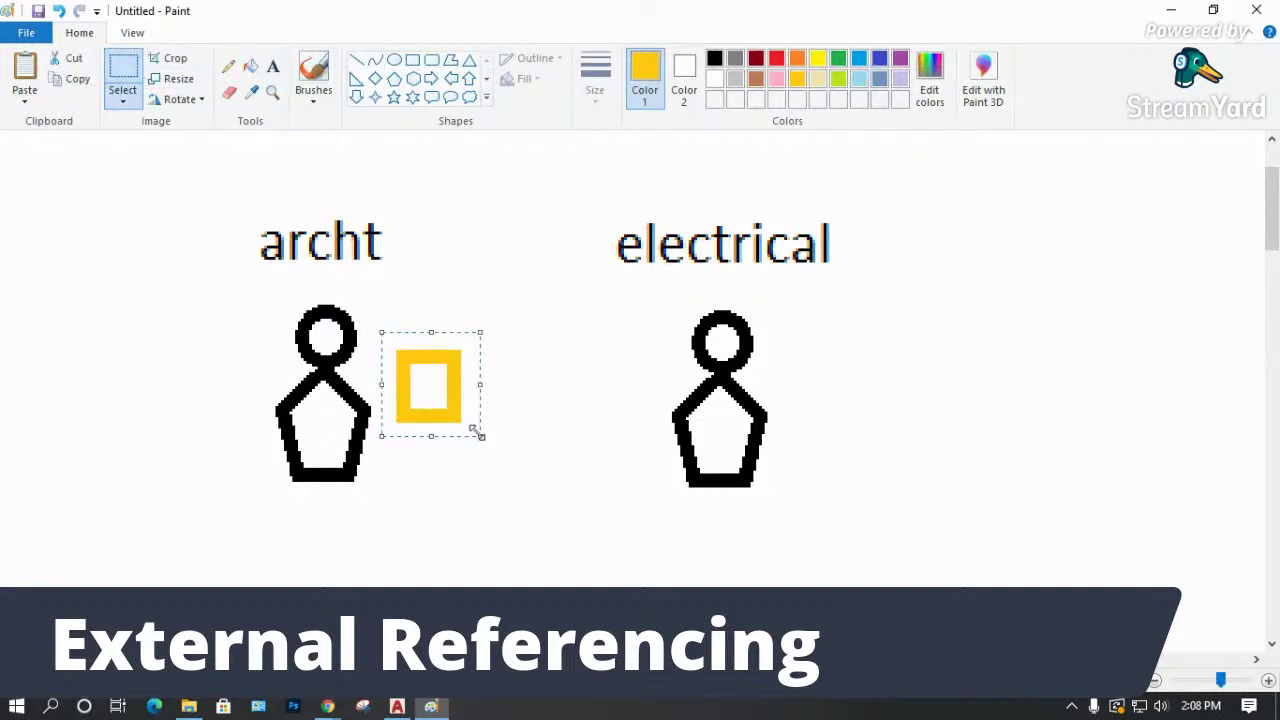
key(ctrl+c)
key(ctrl+v)
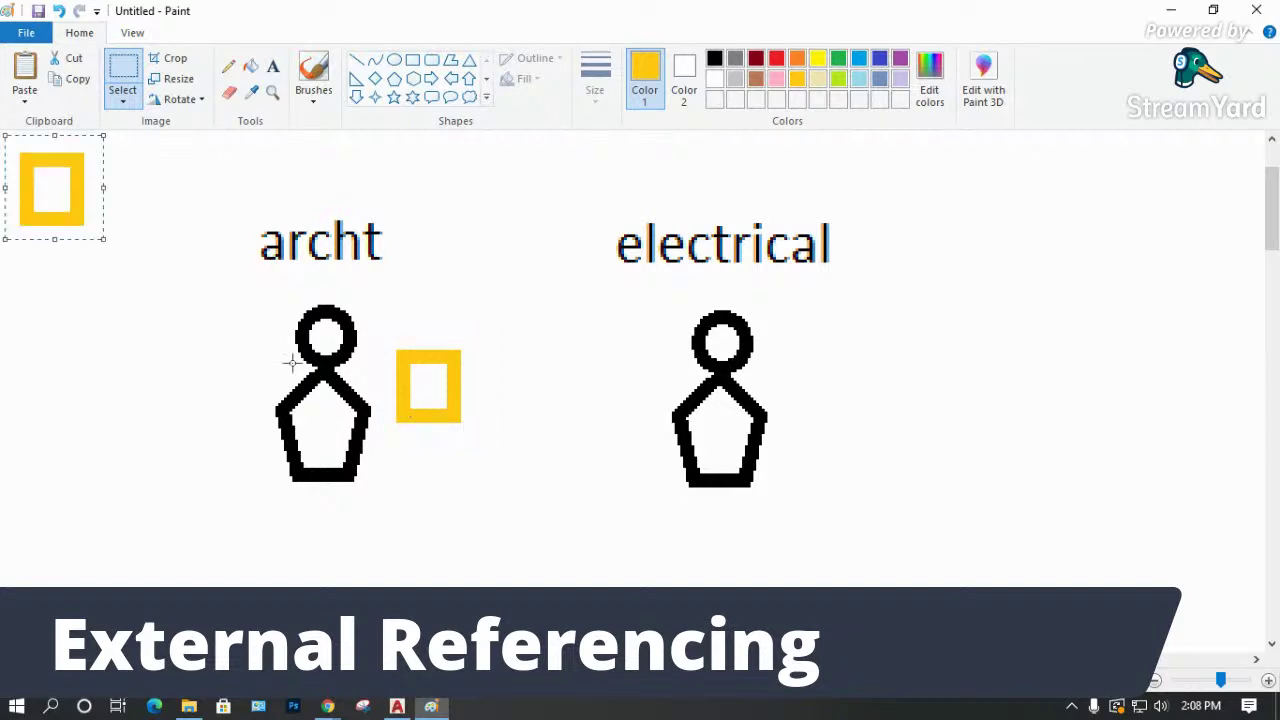
drag(57, 206, 613, 418)
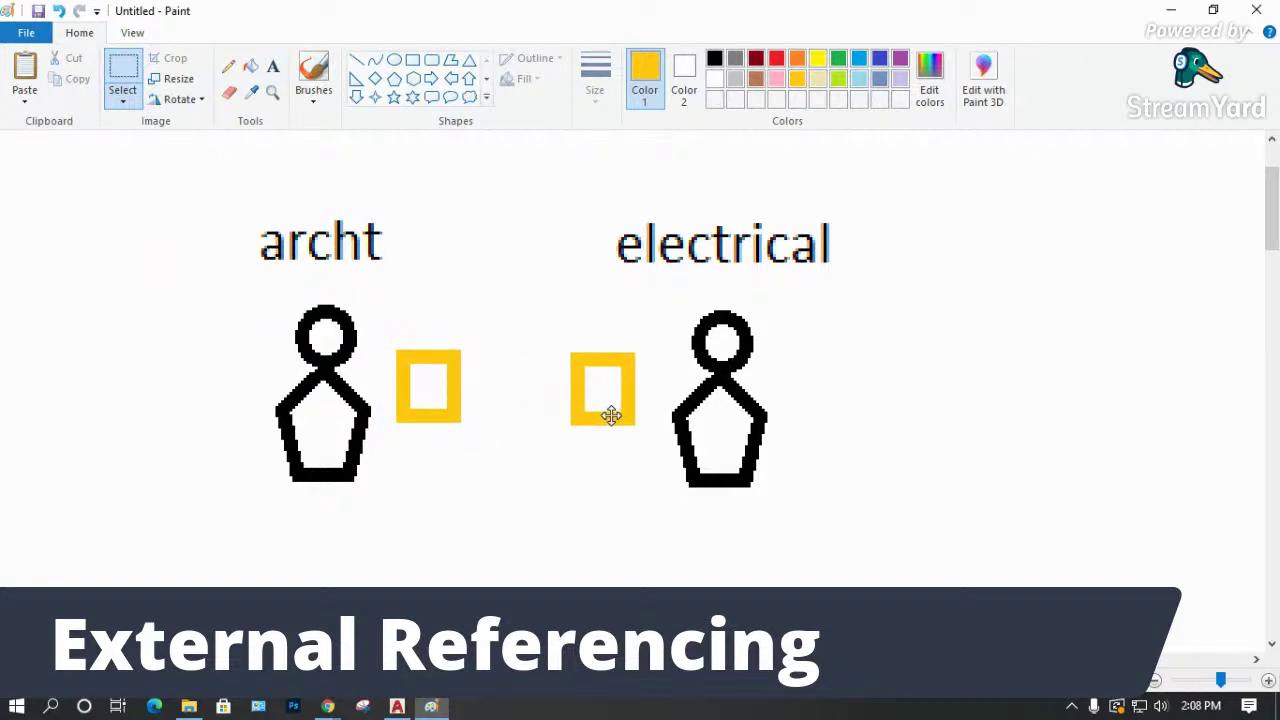
click(863, 340)
Scribble a red mark inside the right yellow square, then close Paint with Don't Save.
click(778, 60)
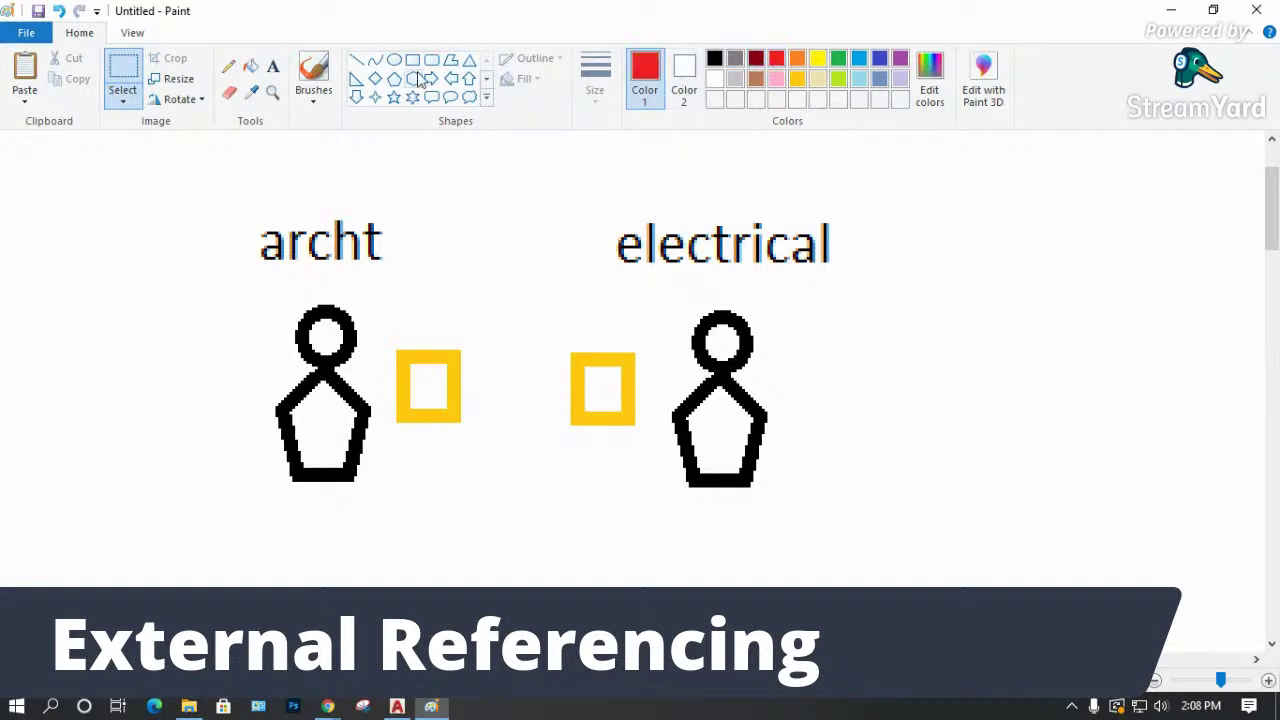
click(228, 66)
drag(589, 369, 607, 390)
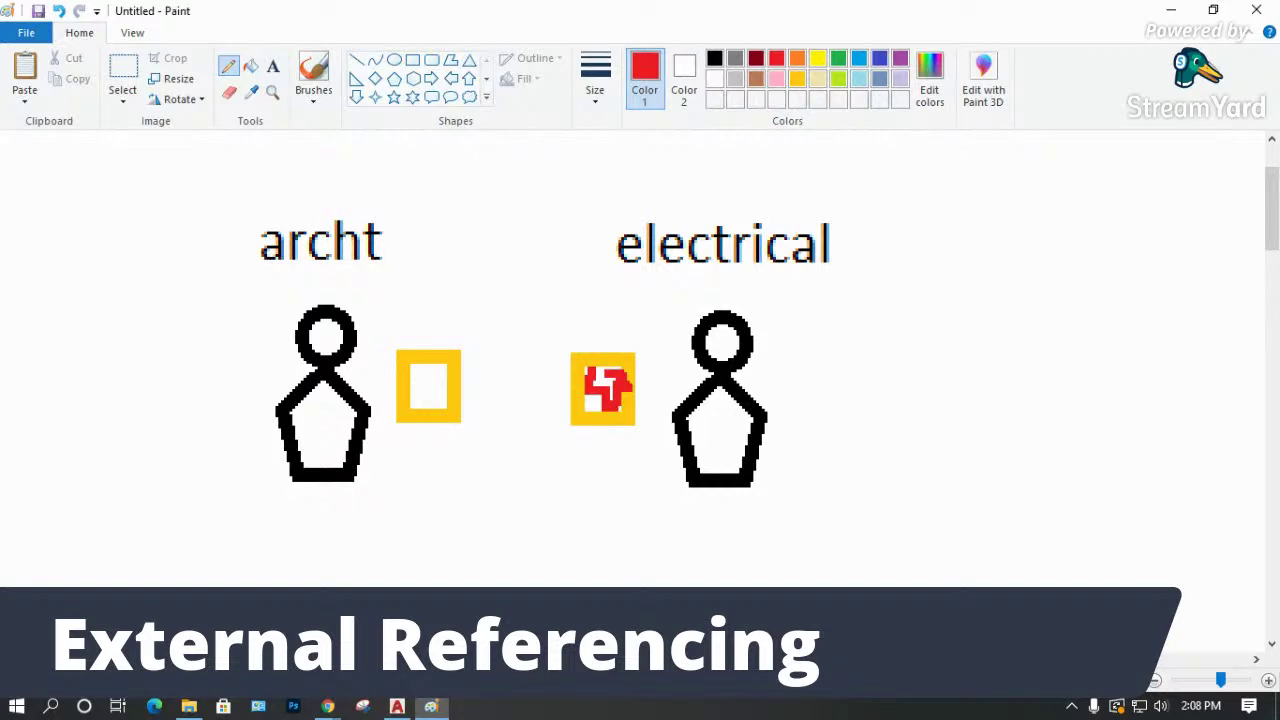
click(1256, 12)
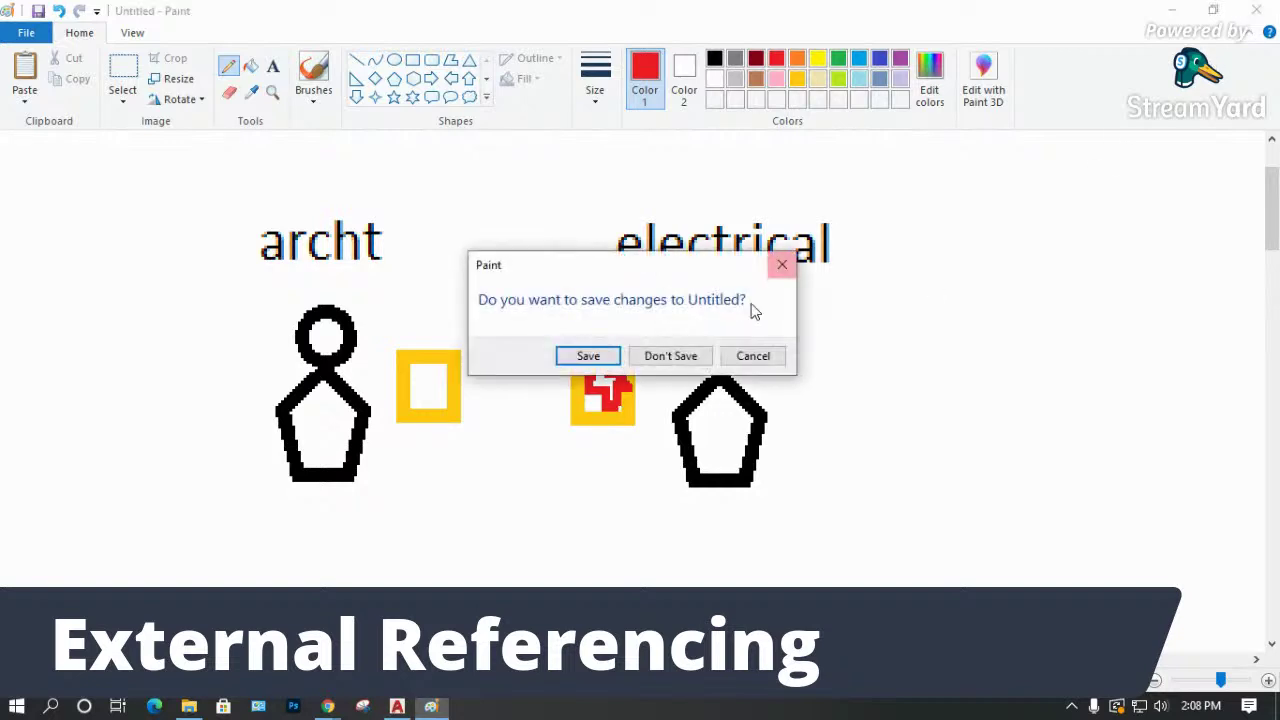
click(668, 358)
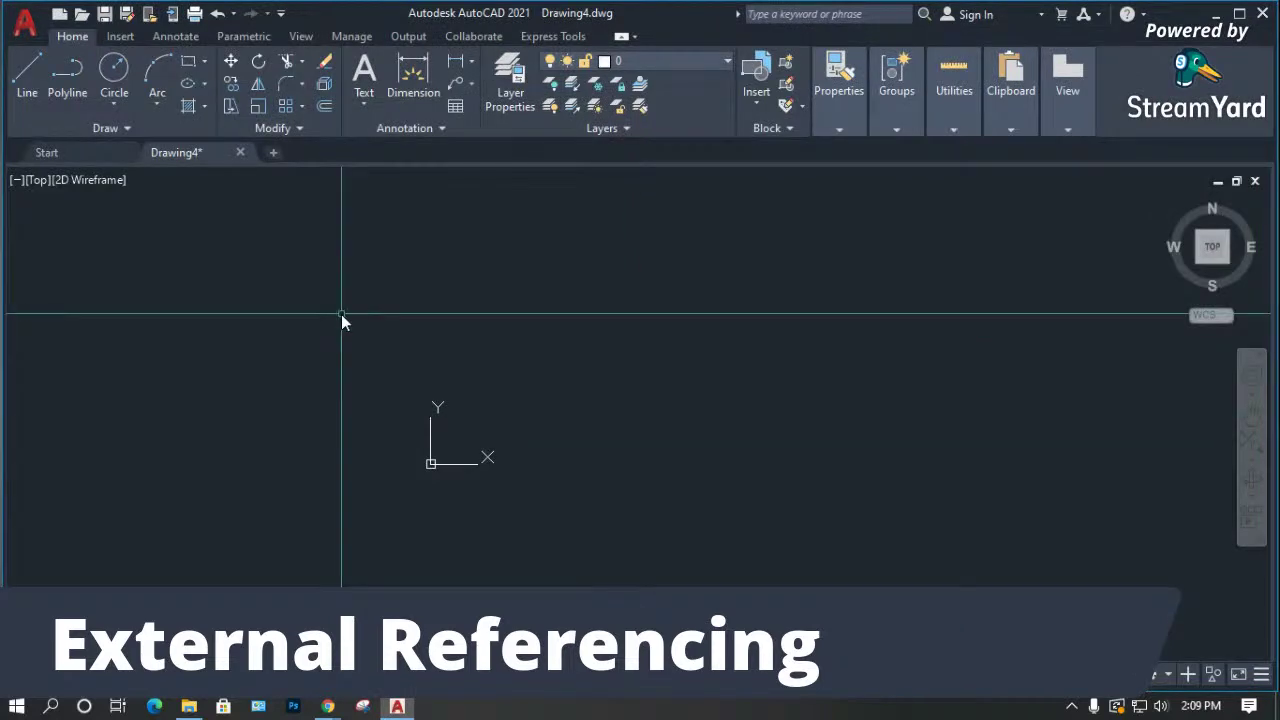
Open drawing 1344463999.dwg from the Downloads folder.
key(ctrl+o)
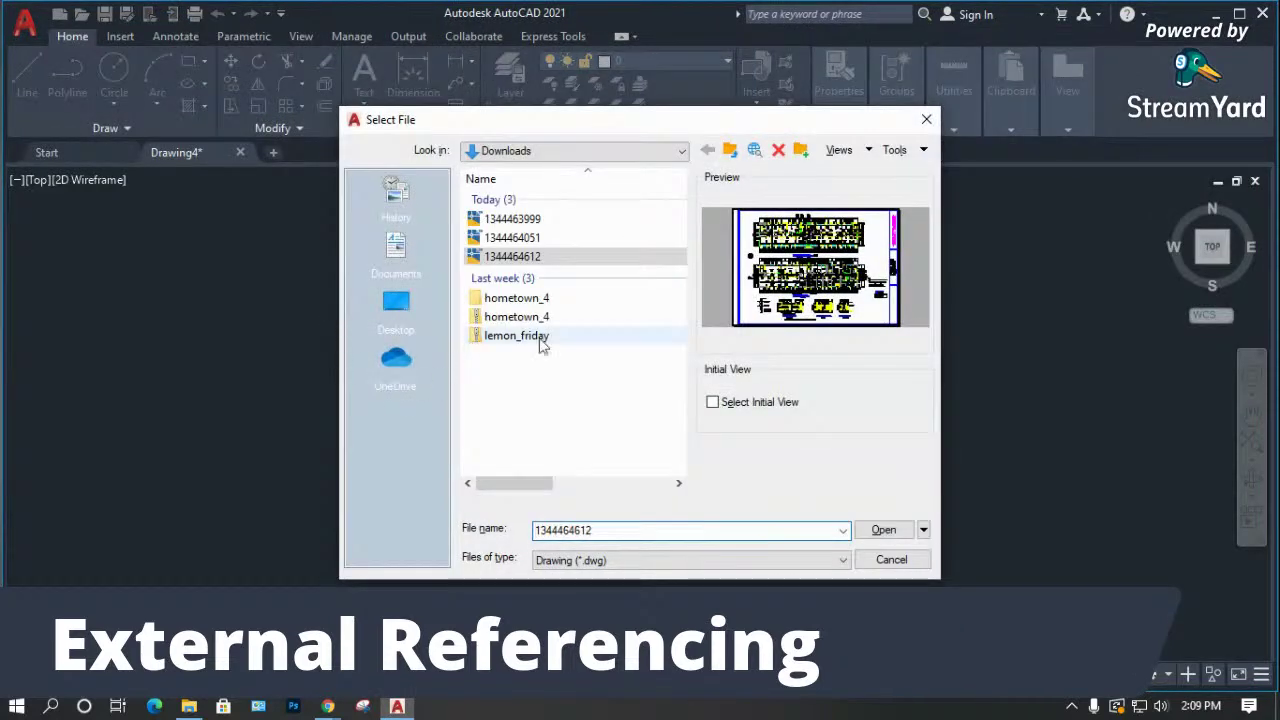
click(512, 238)
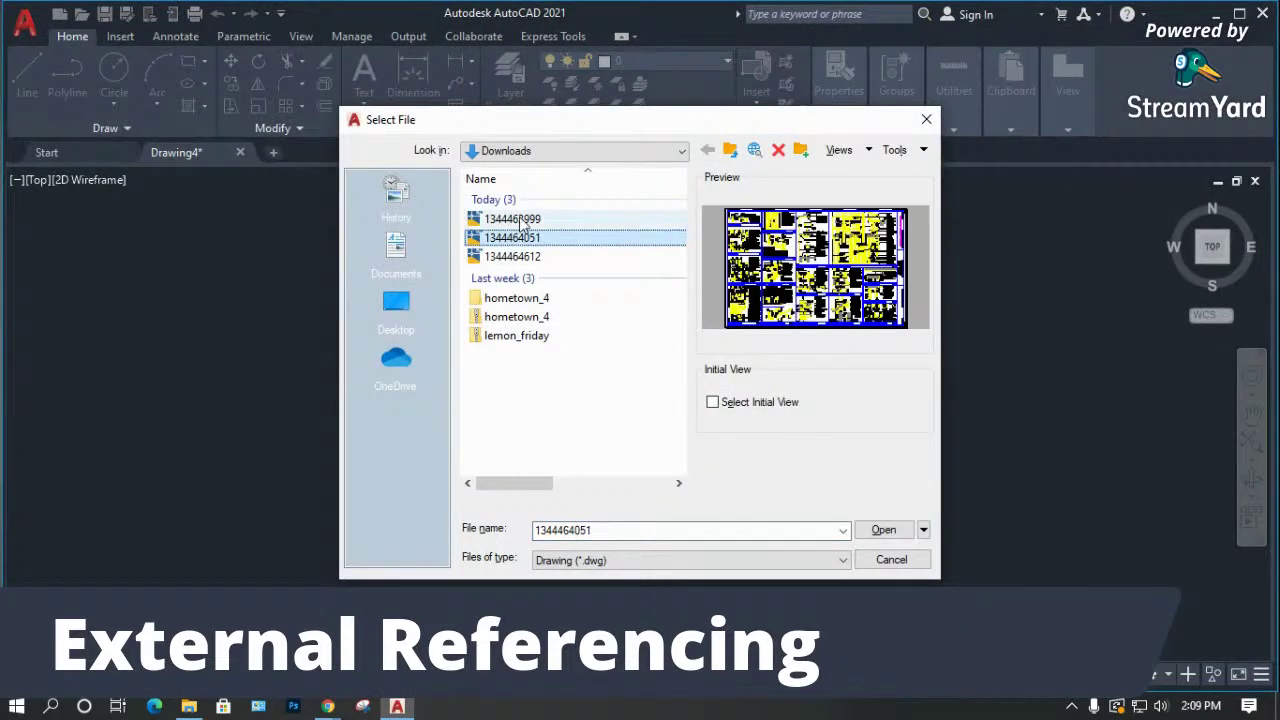
click(521, 221)
click(878, 530)
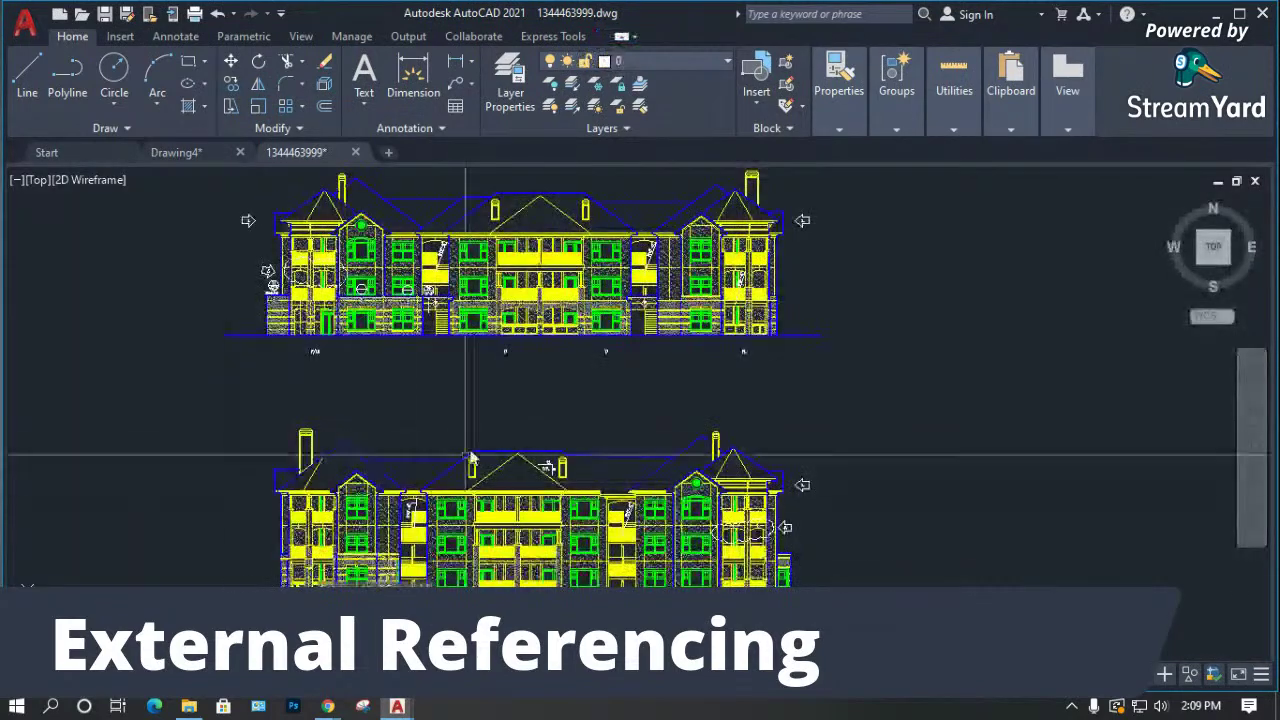
scroll(463, 277, up, 3)
scroll(480, 405, down, 2)
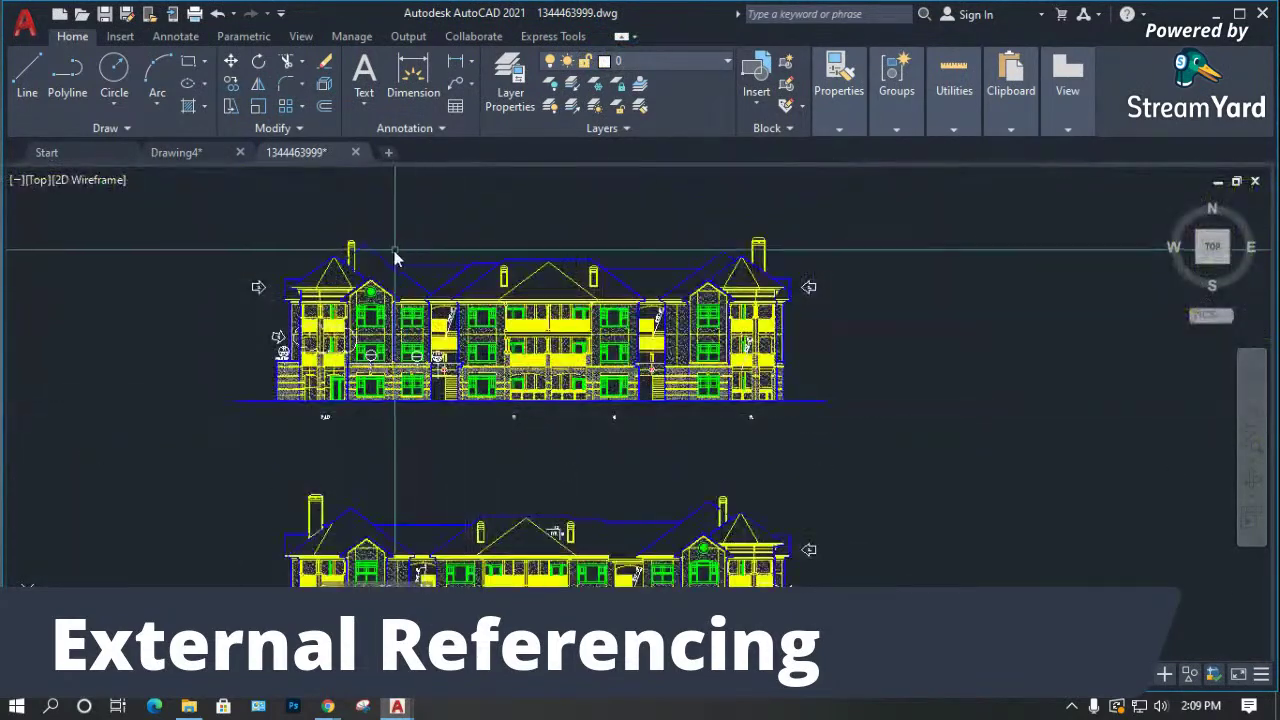
scroll(386, 270, down, 2)
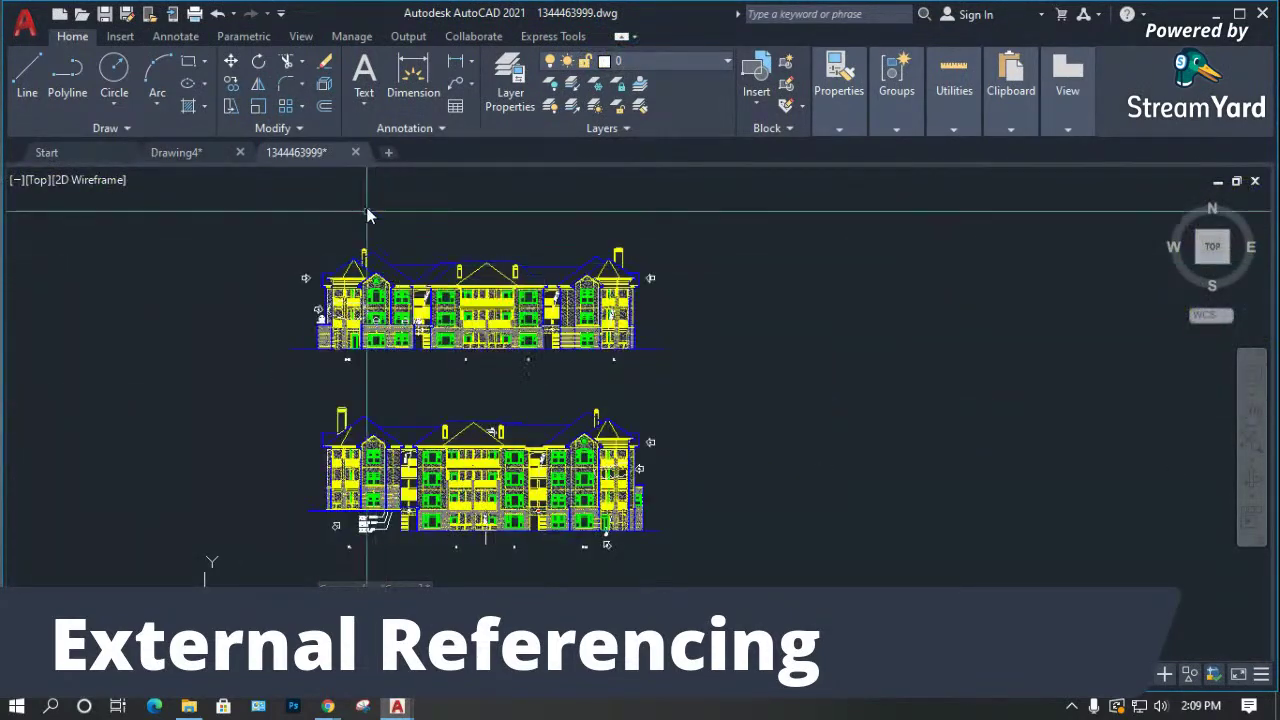
click(355, 152)
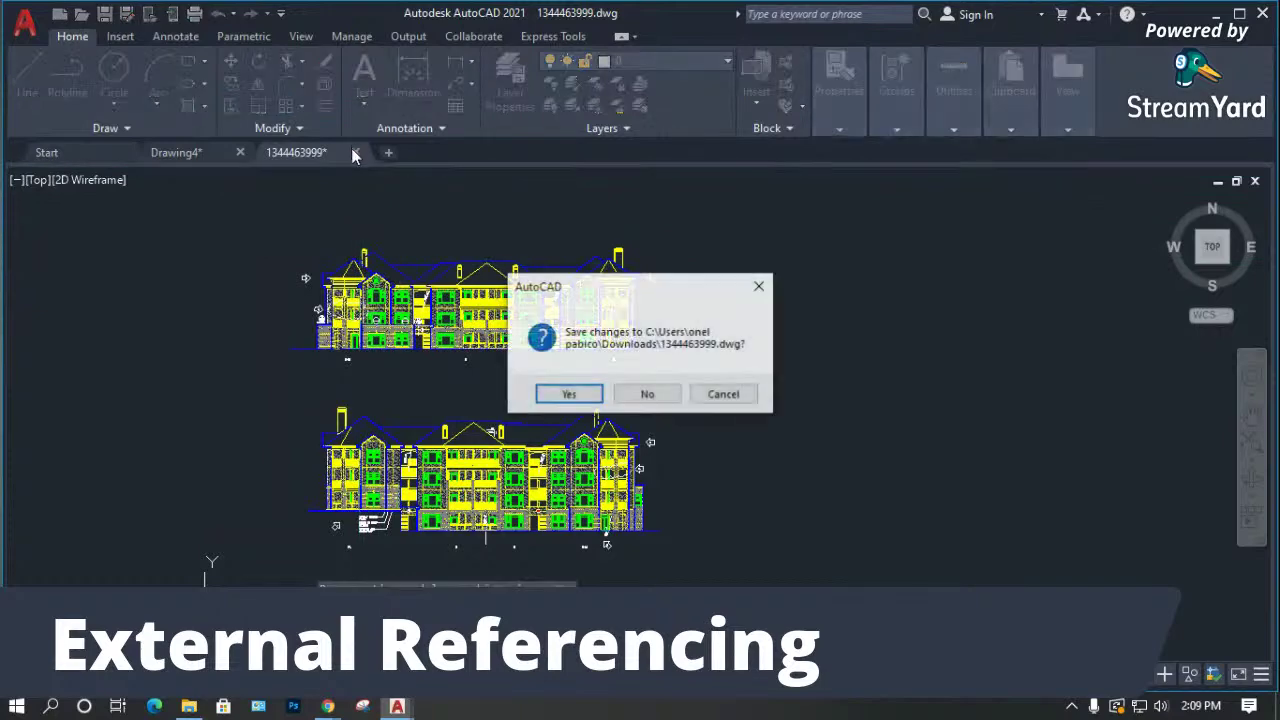
click(647, 395)
key(ctrl+o)
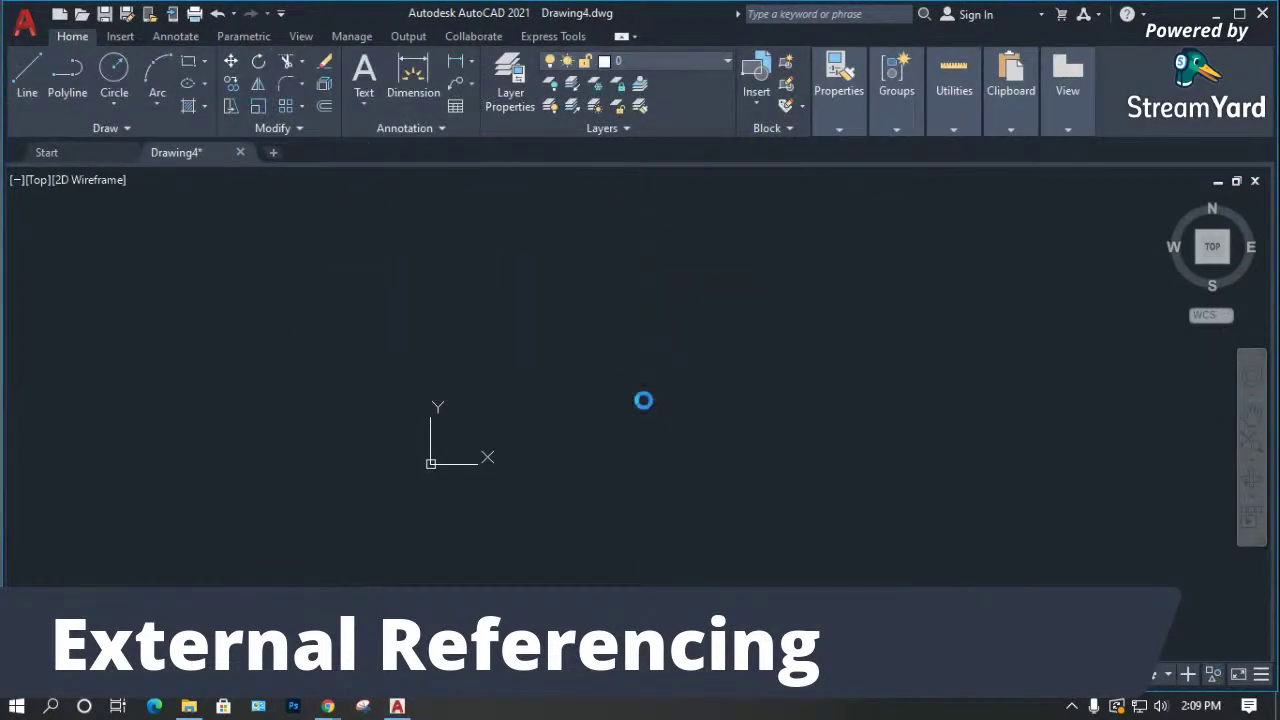
click(514, 256)
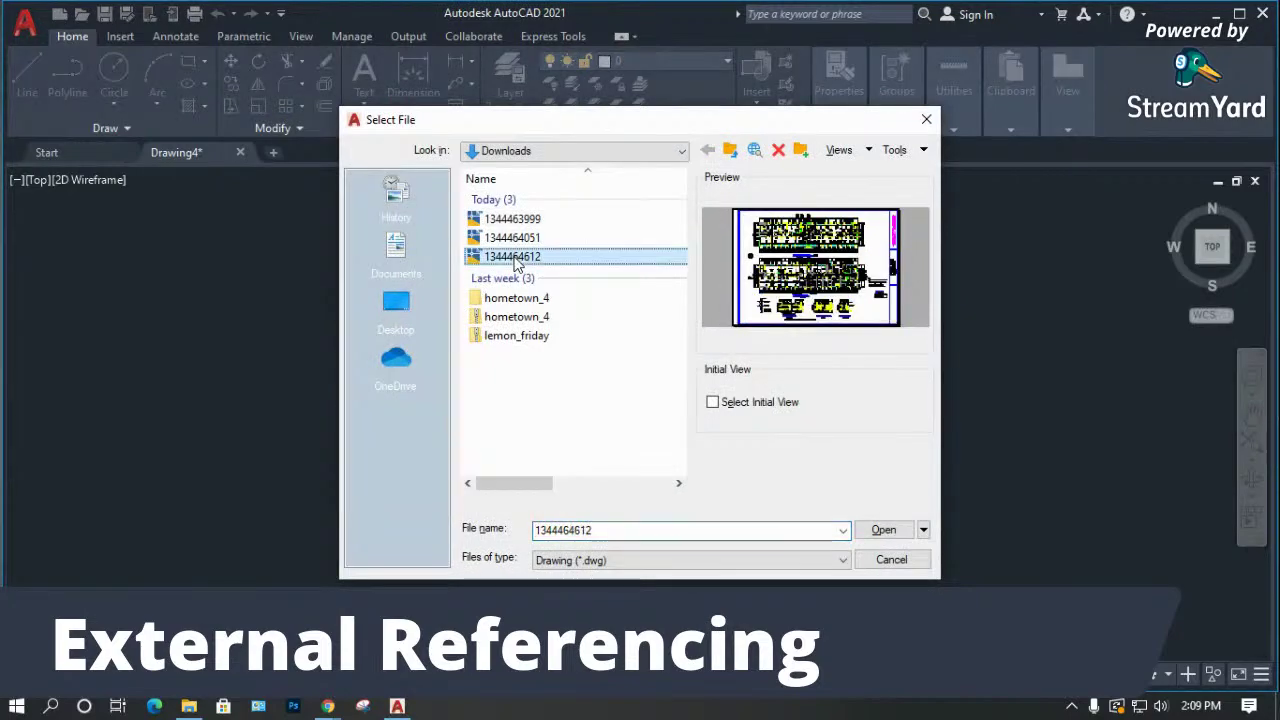
Open 1344464612.dwg, switch to the Model tab, zoom around the plans, and select a W2 tag.
click(880, 529)
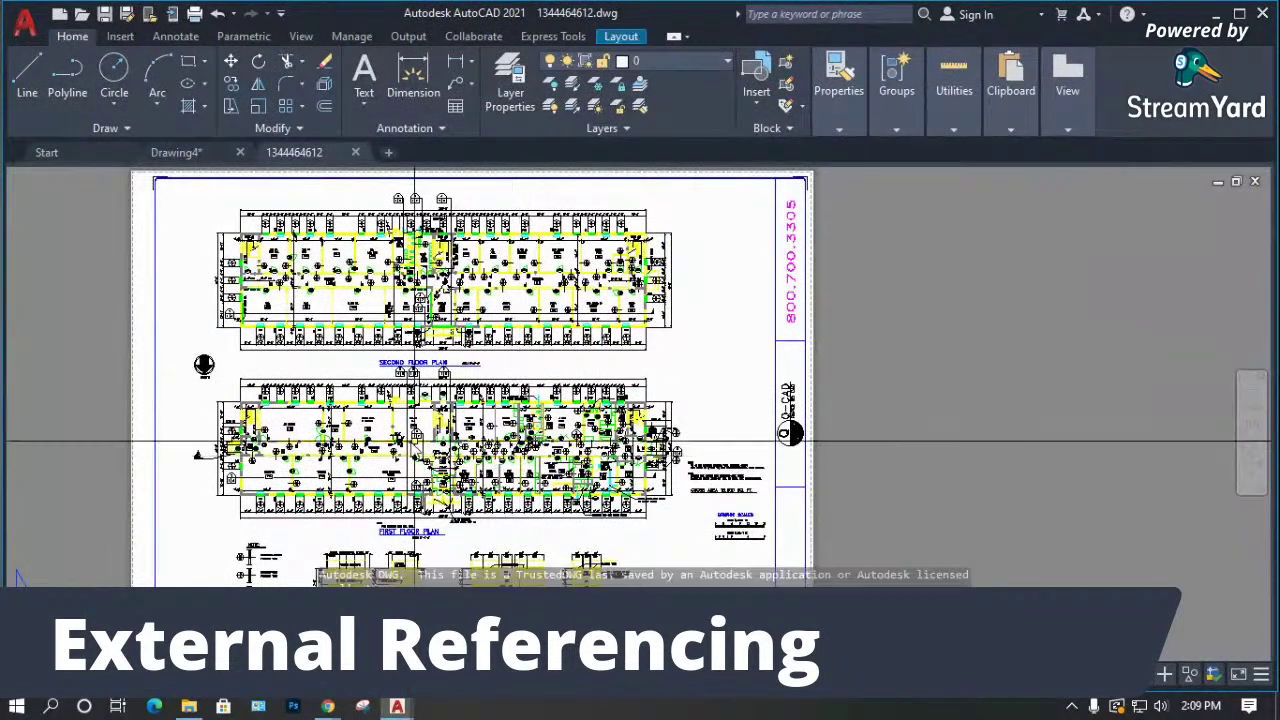
click(20, 597)
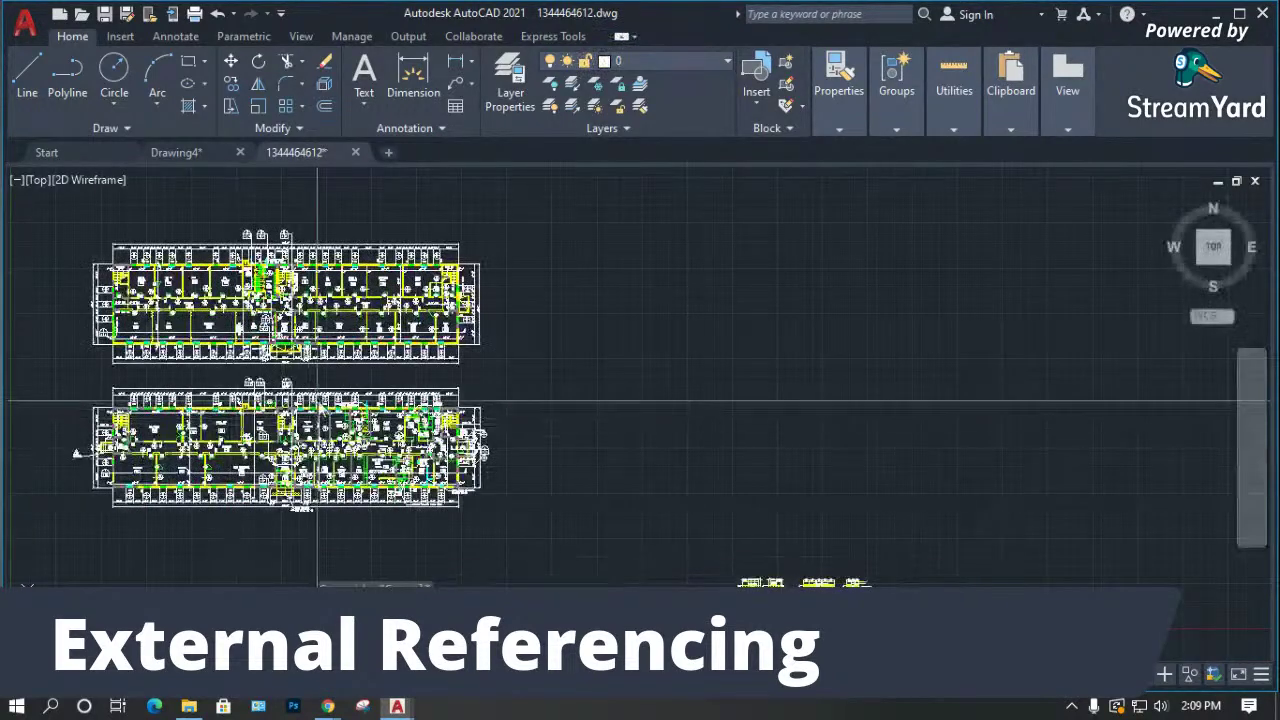
scroll(243, 360, up, 10)
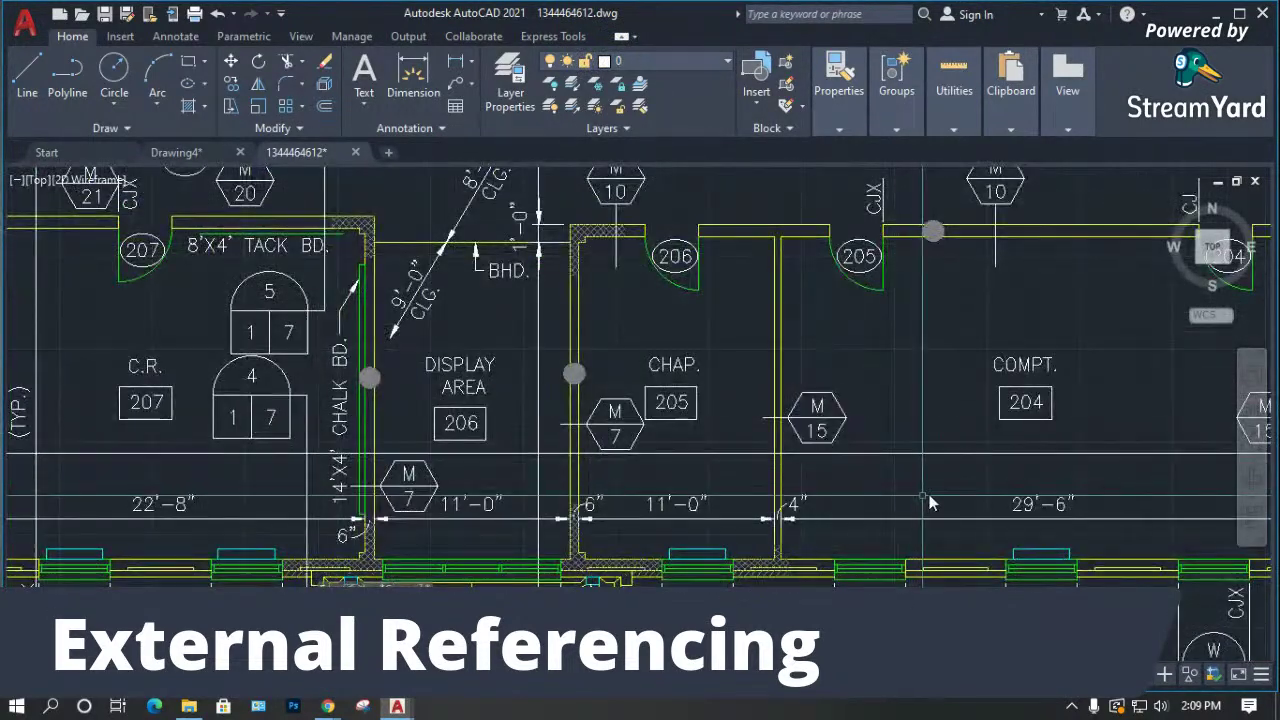
scroll(1073, 460, down, 3)
scroll(808, 540, down, 3)
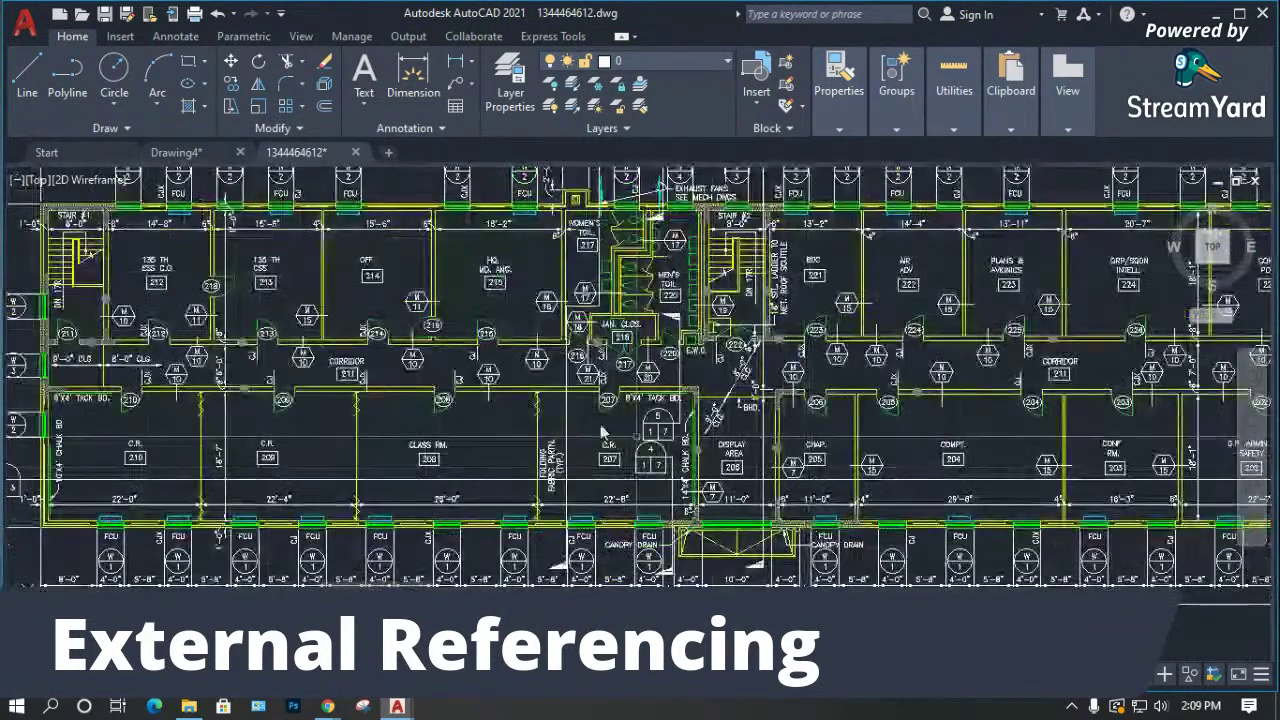
scroll(392, 362, down, 3)
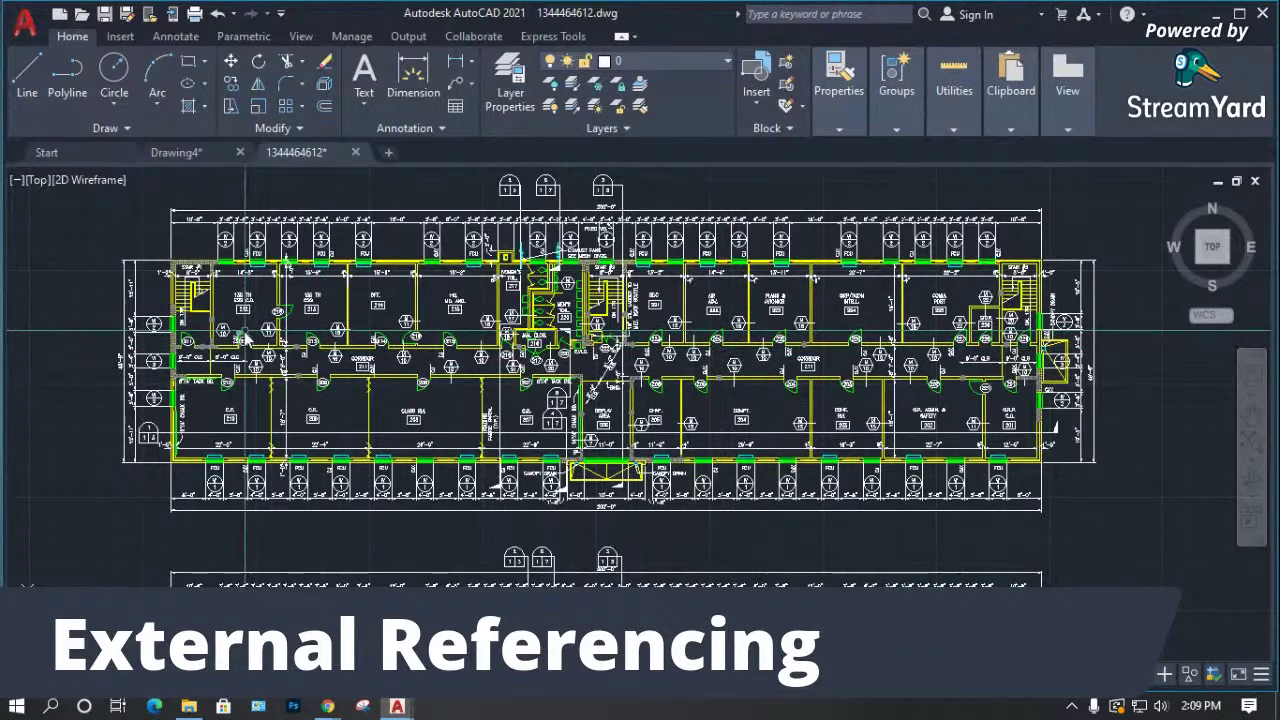
scroll(206, 238, up, 6)
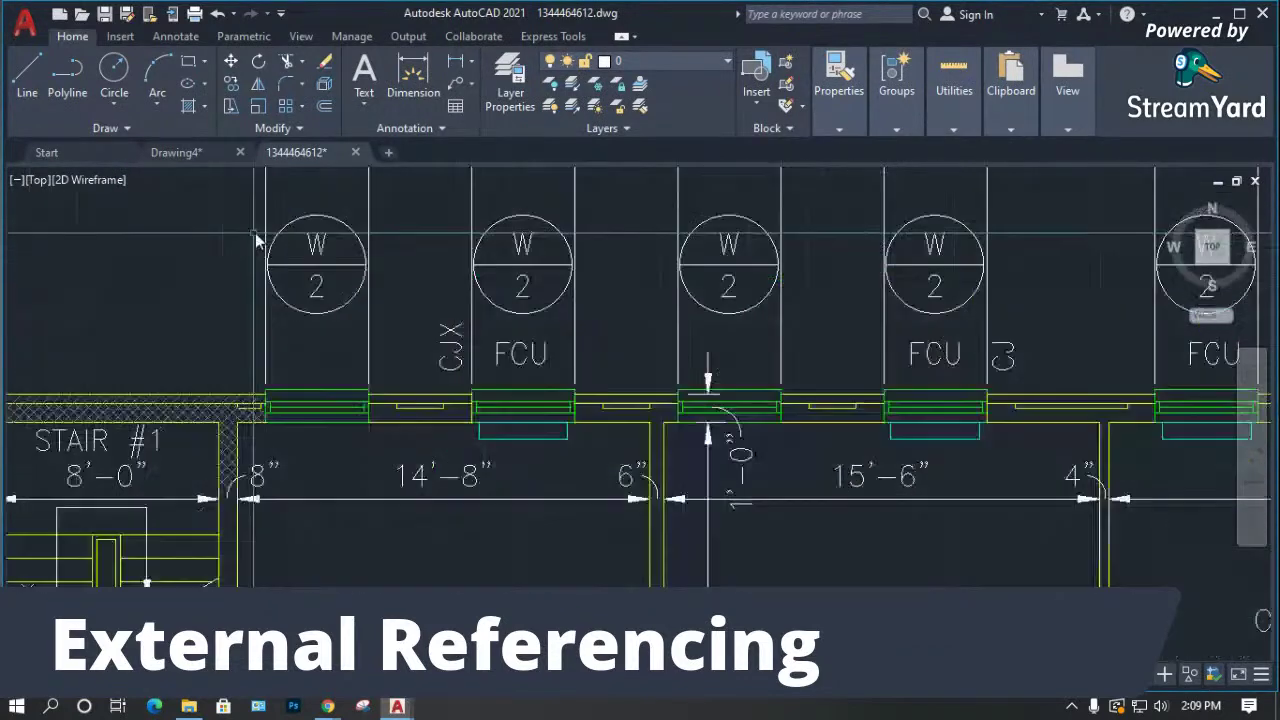
click(345, 228)
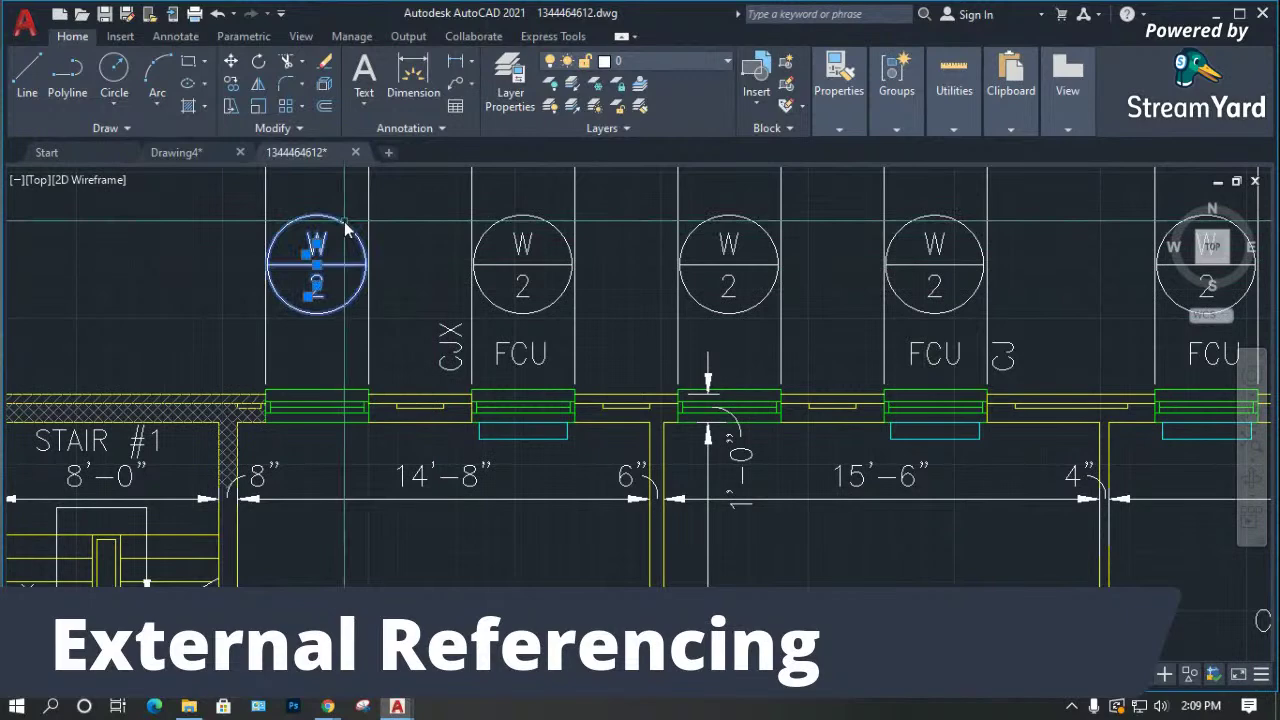
Turn off the A-GLAZ-IDEN layer to hide the W2 window tags.
click(690, 61)
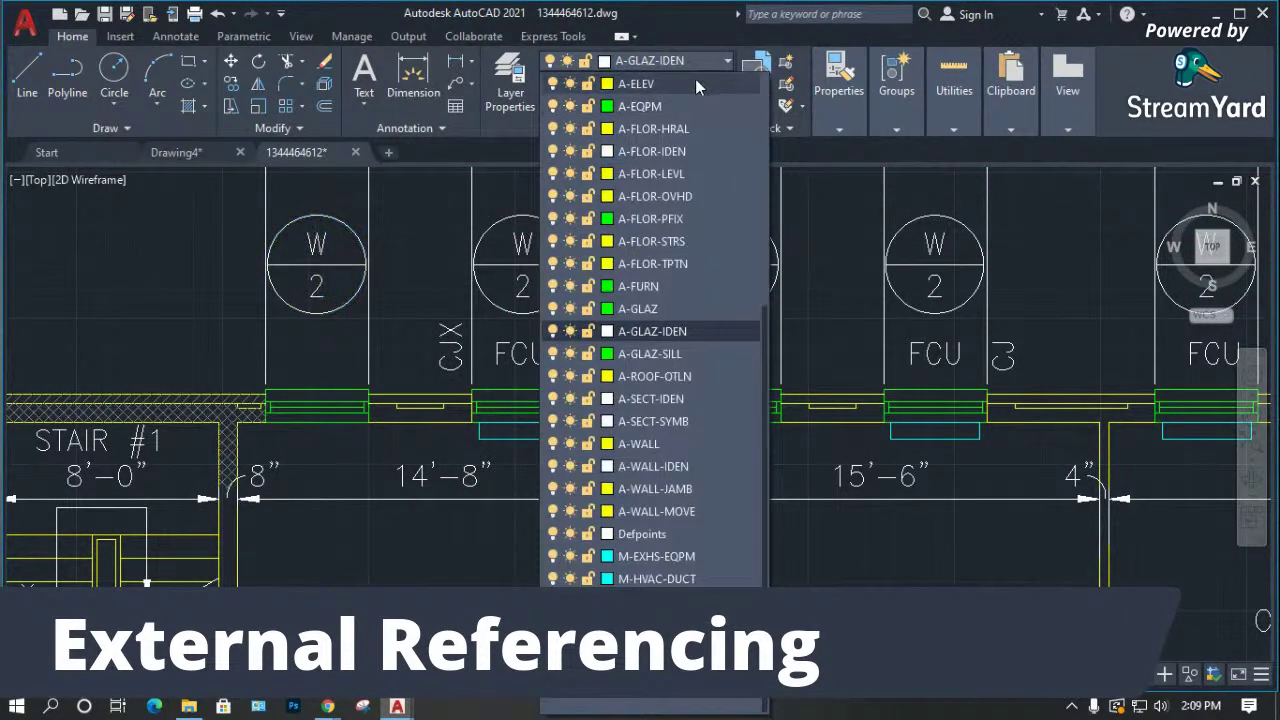
click(553, 331)
scroll(342, 295, down, 2)
scroll(342, 295, down, 2)
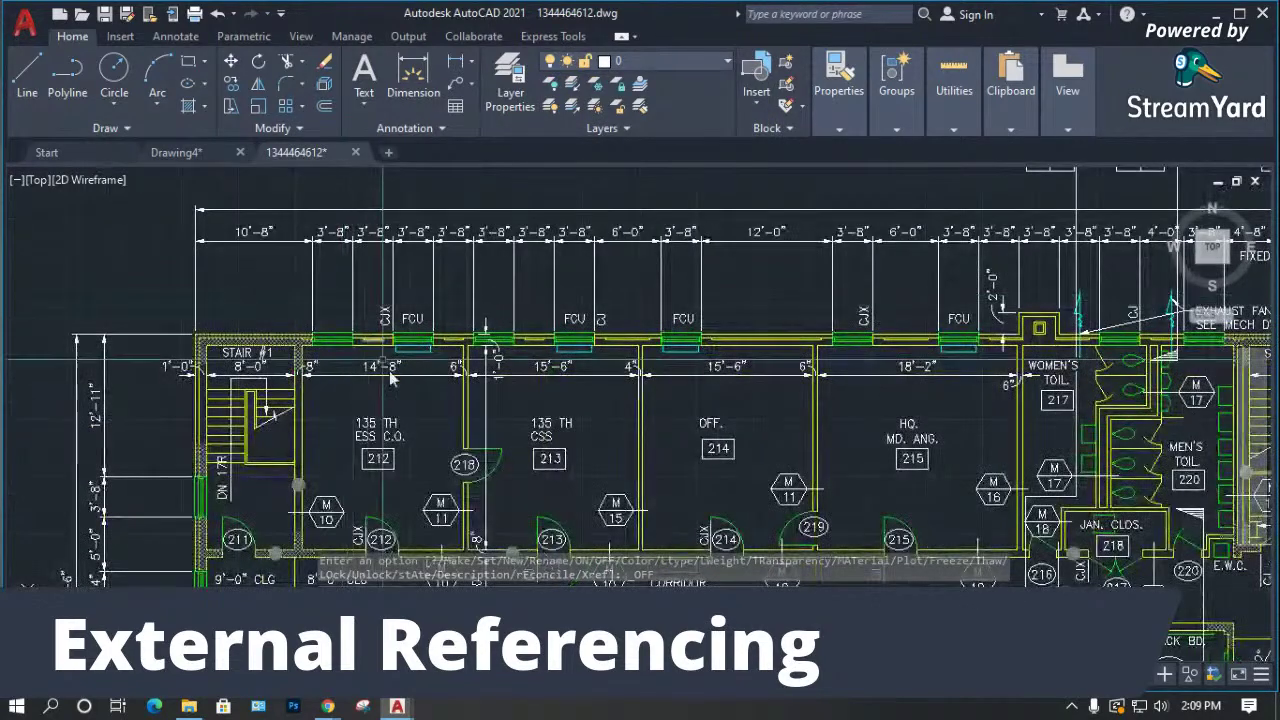
scroll(383, 385, down, 1)
scroll(383, 385, up, 5)
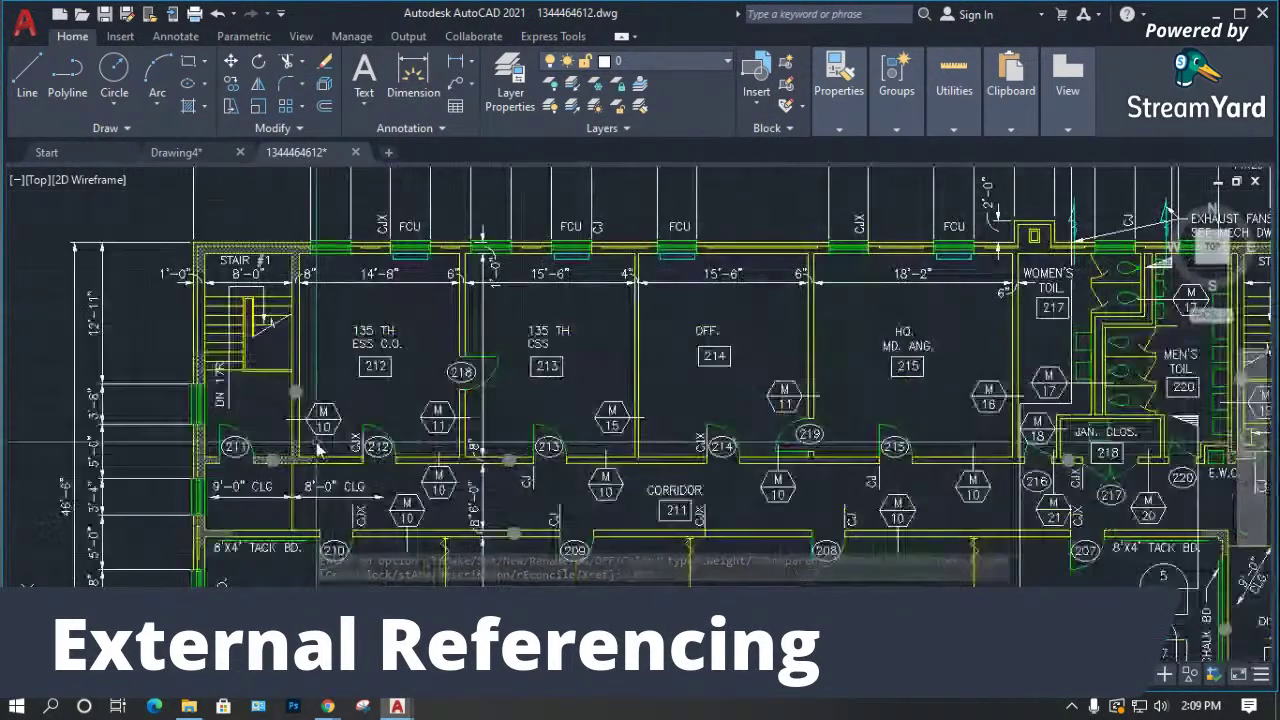
Select the M/10 tag and turn off its A-WALL-IDEN layer.
click(369, 420)
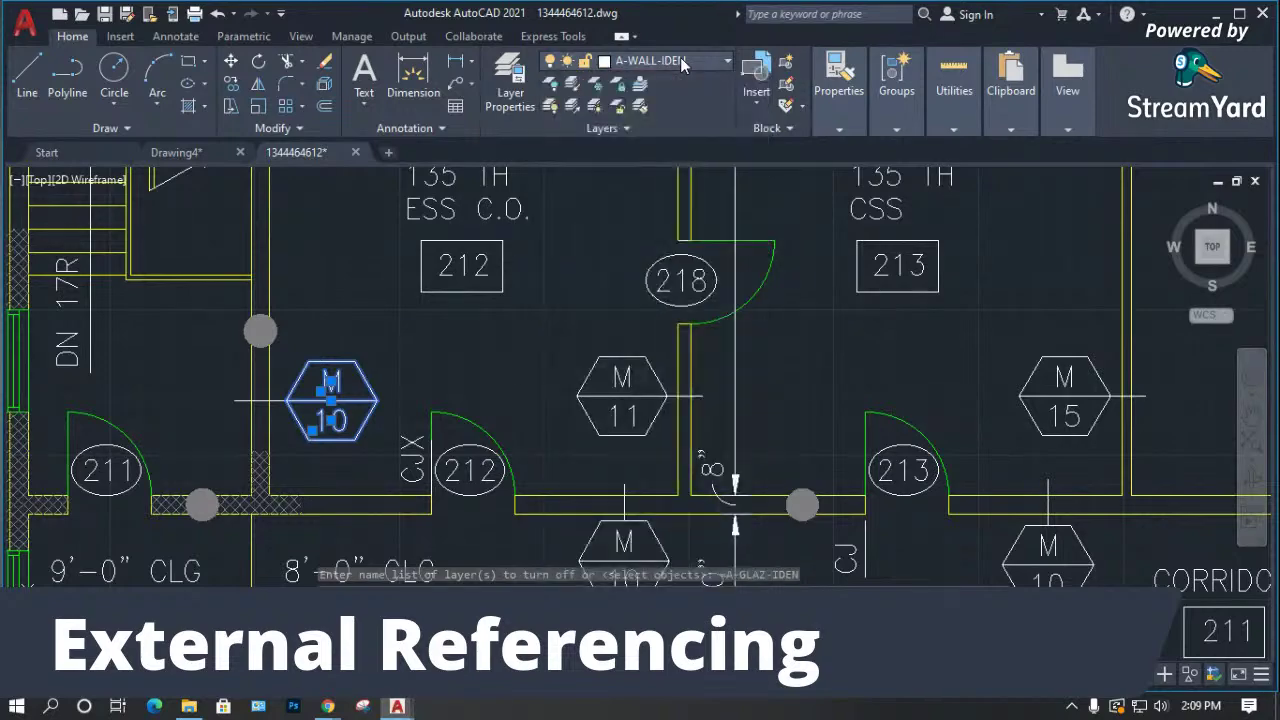
click(680, 60)
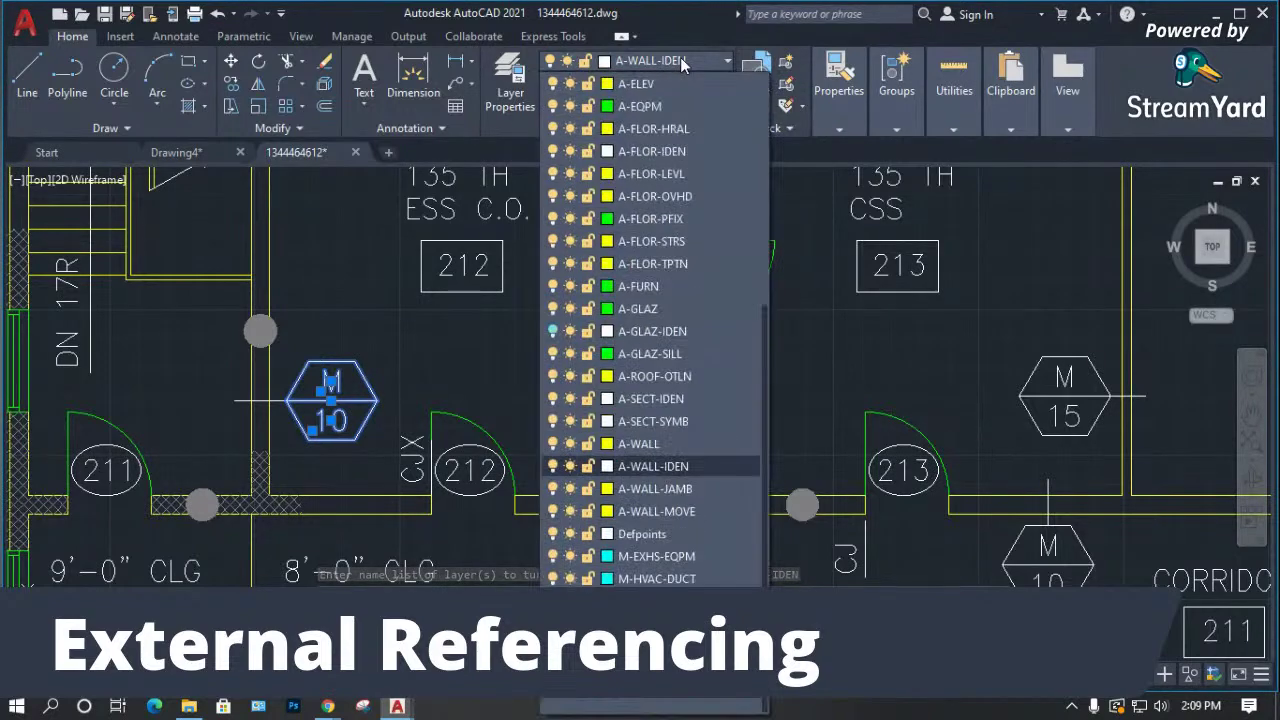
click(554, 466)
click(434, 379)
scroll(390, 336, down, 8)
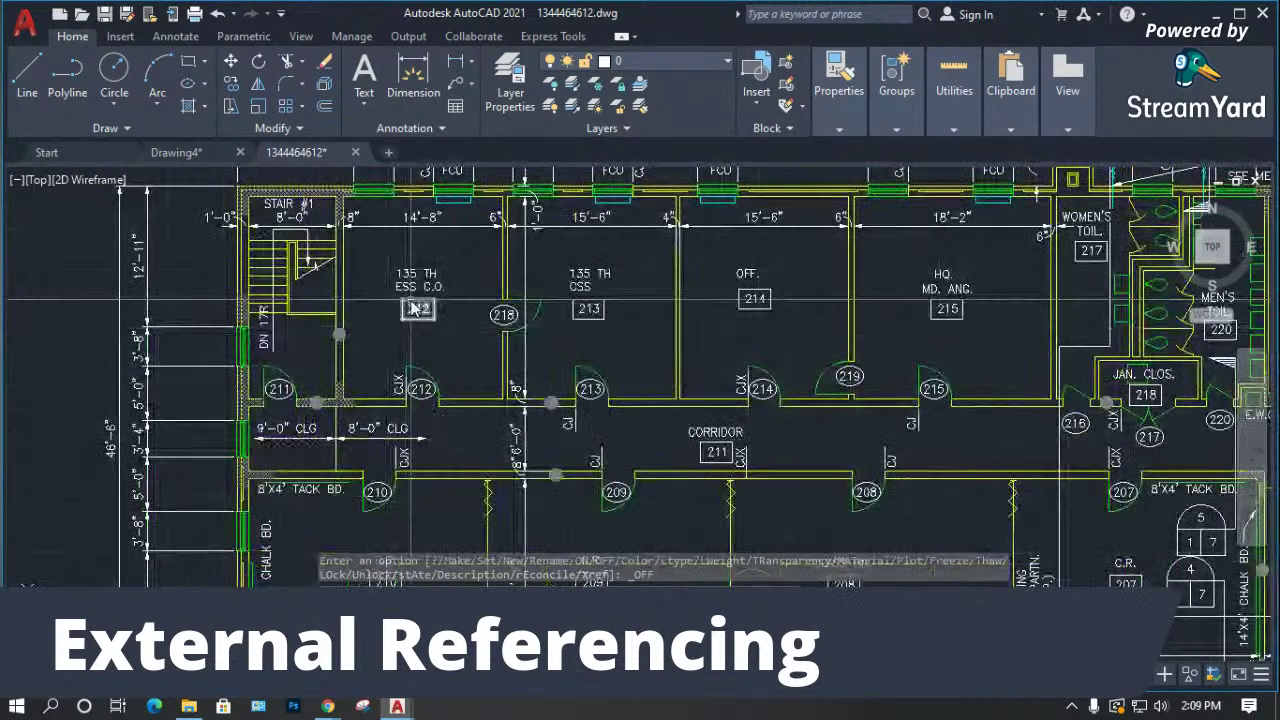
scroll(568, 402, up, 10)
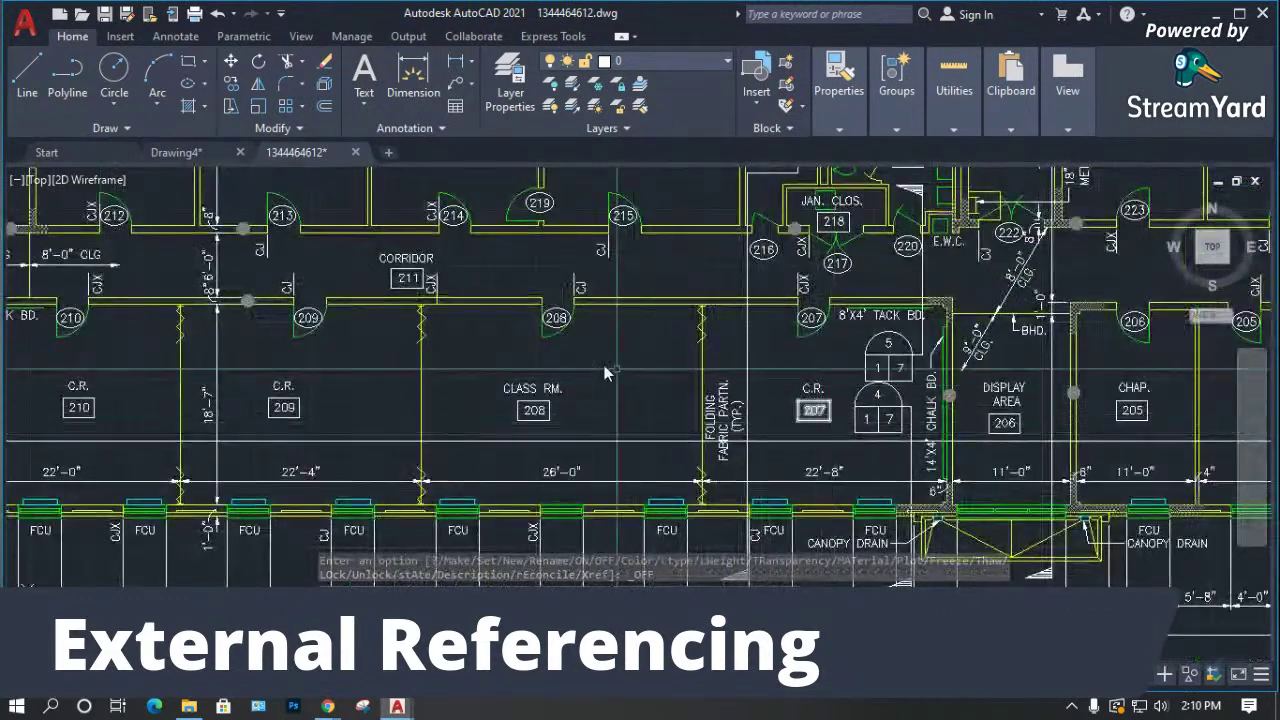
Turn off the A-DOOR-IDEN layer of the 208 door tag and save the drawing.
click(587, 284)
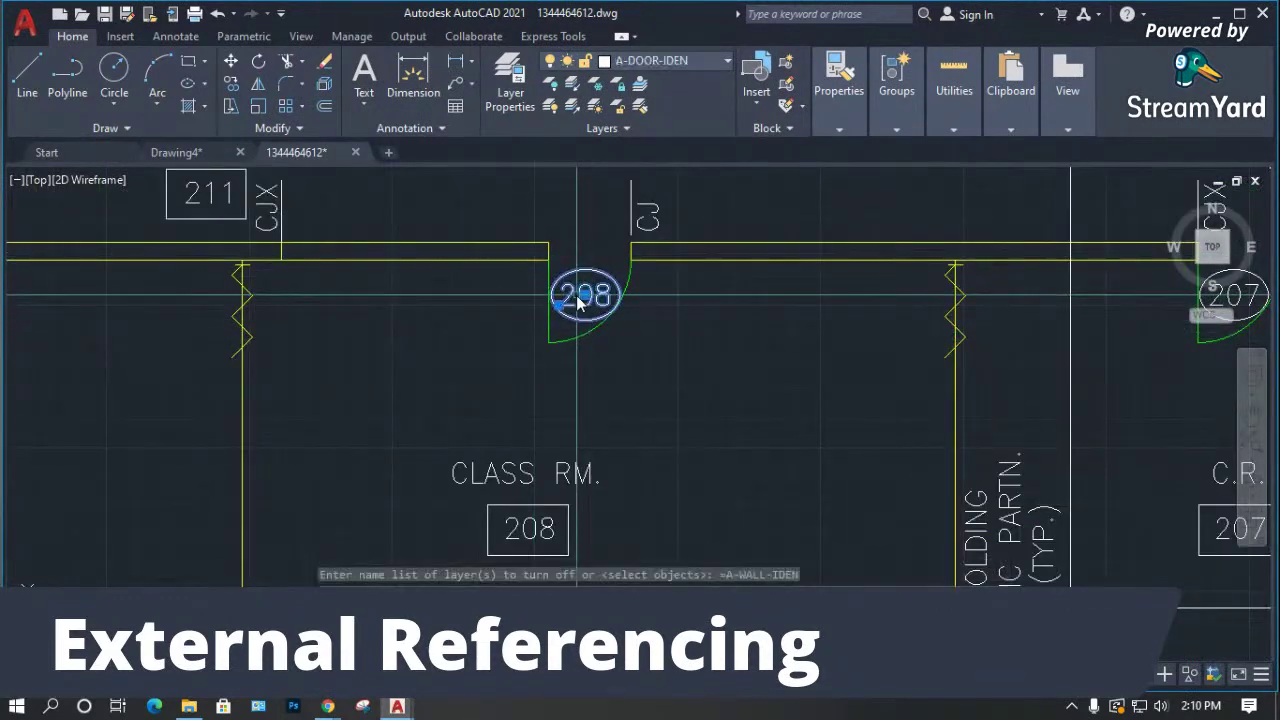
click(709, 63)
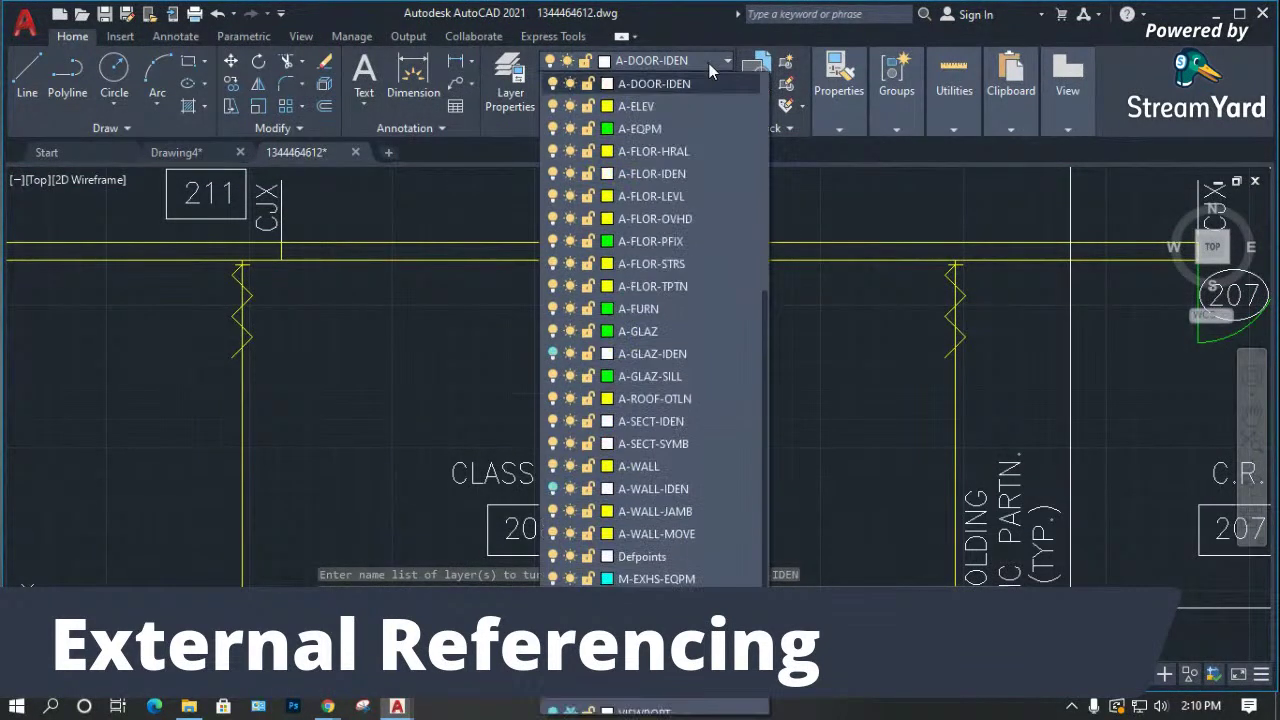
click(553, 83)
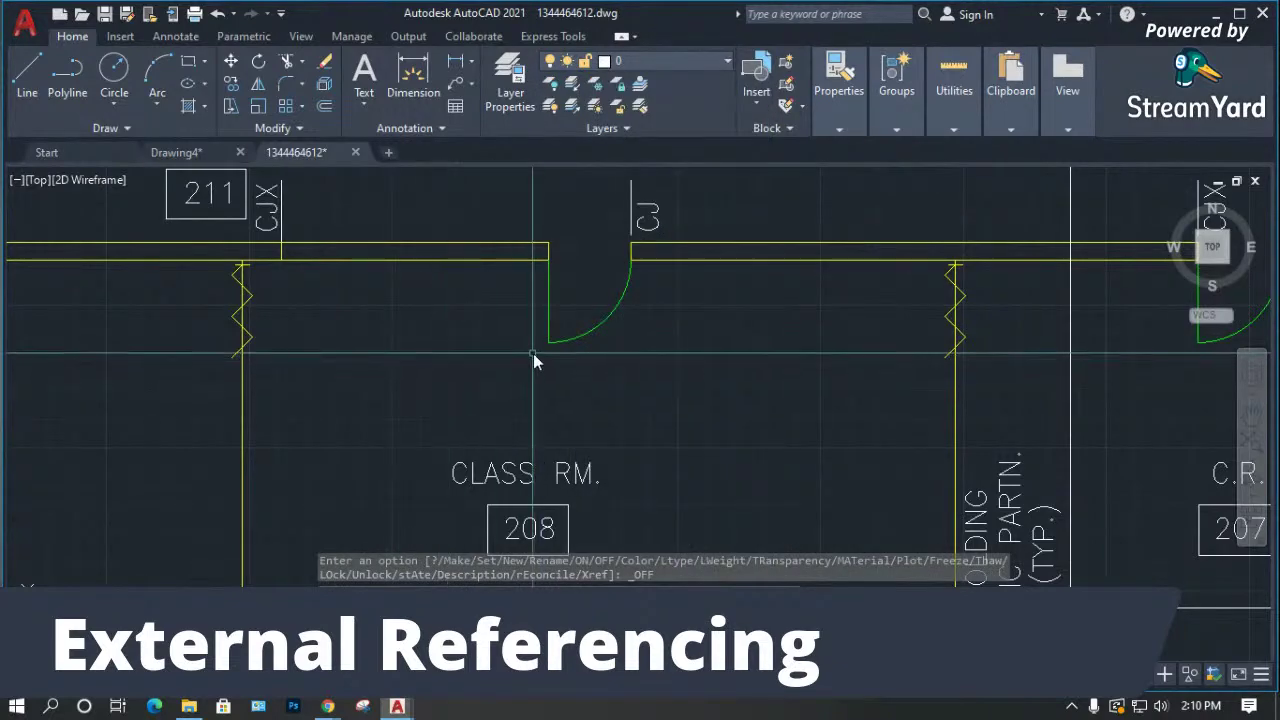
scroll(533, 353, down, 10)
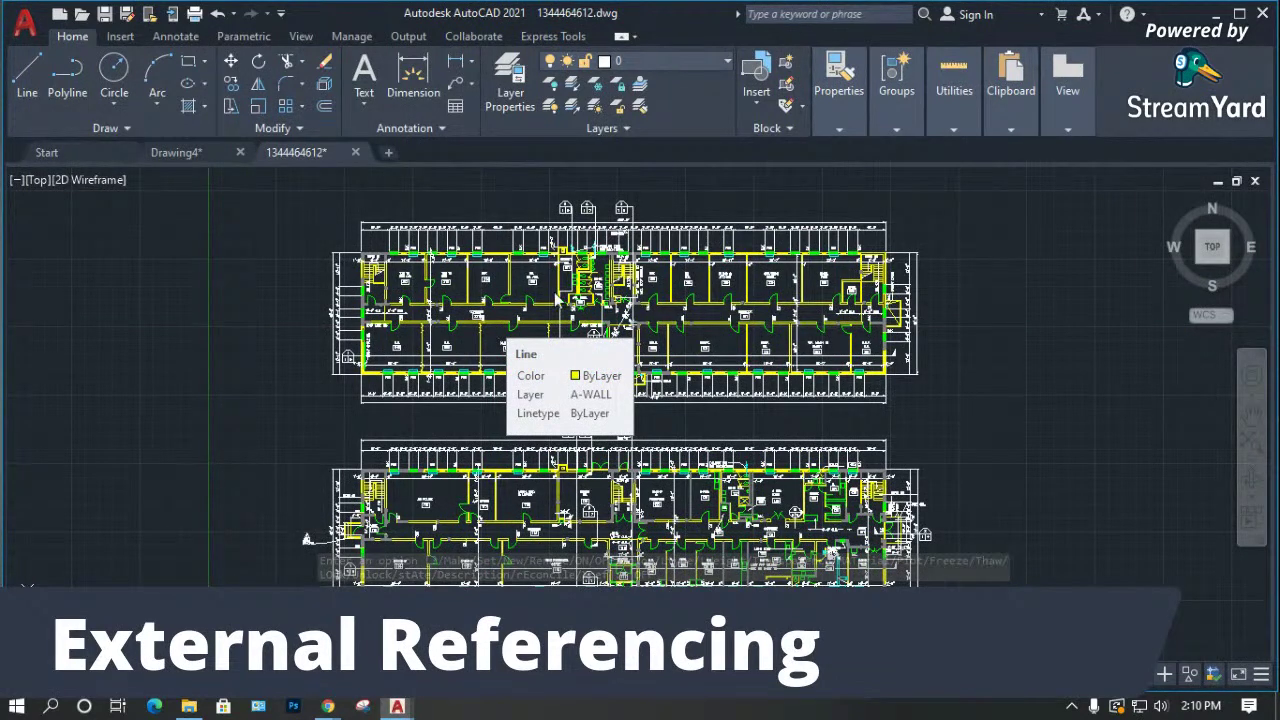
key(ctrl+s)
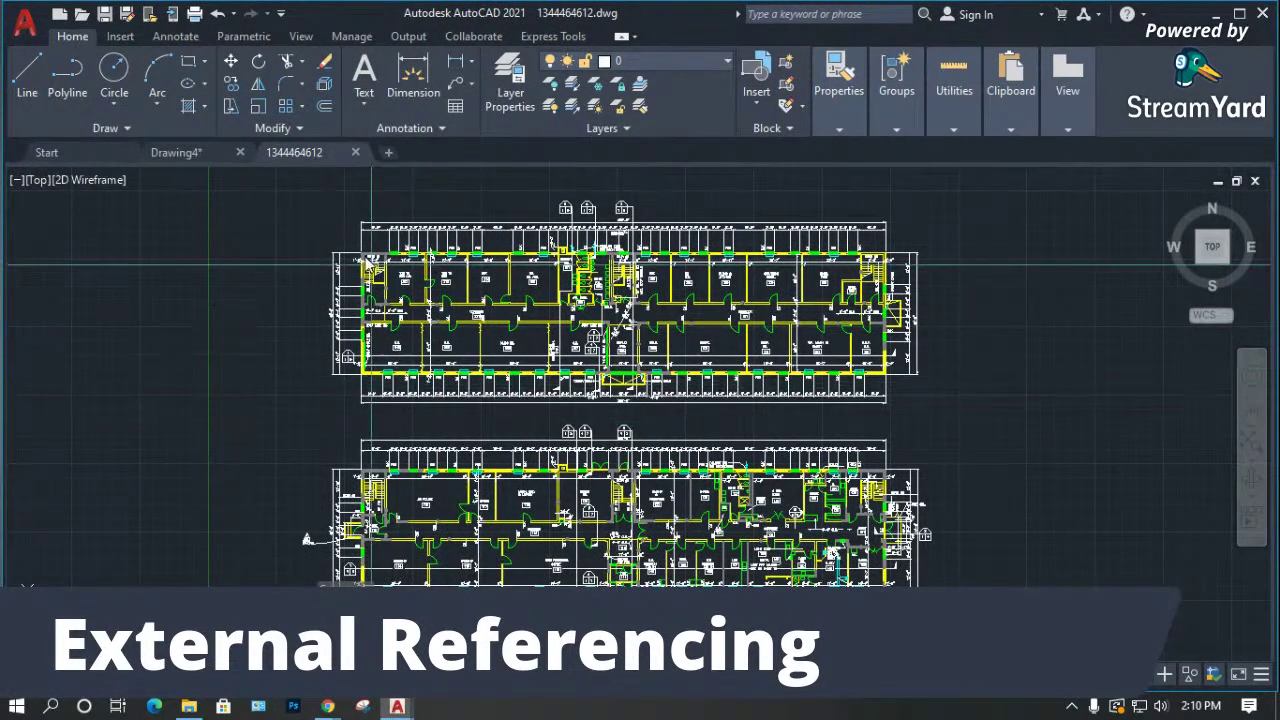
Close the floor plan drawing and start Attach DWG from the XREF palette.
click(355, 152)
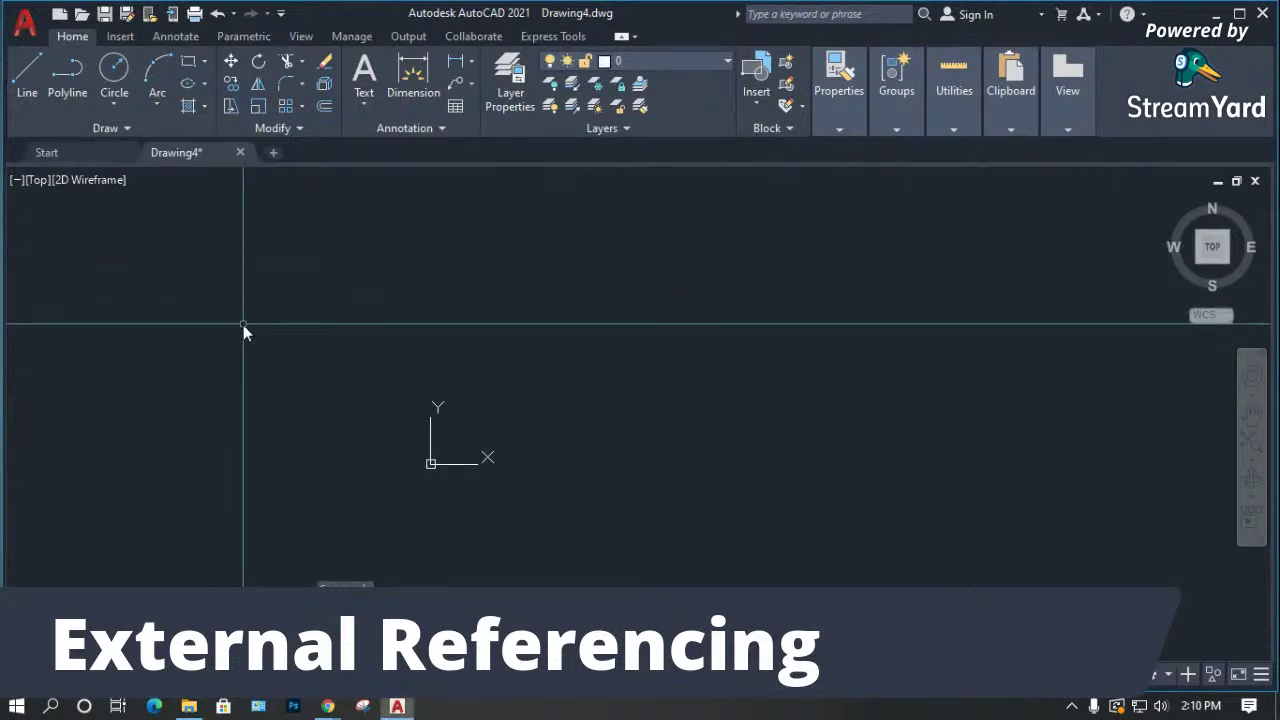
text(xref)
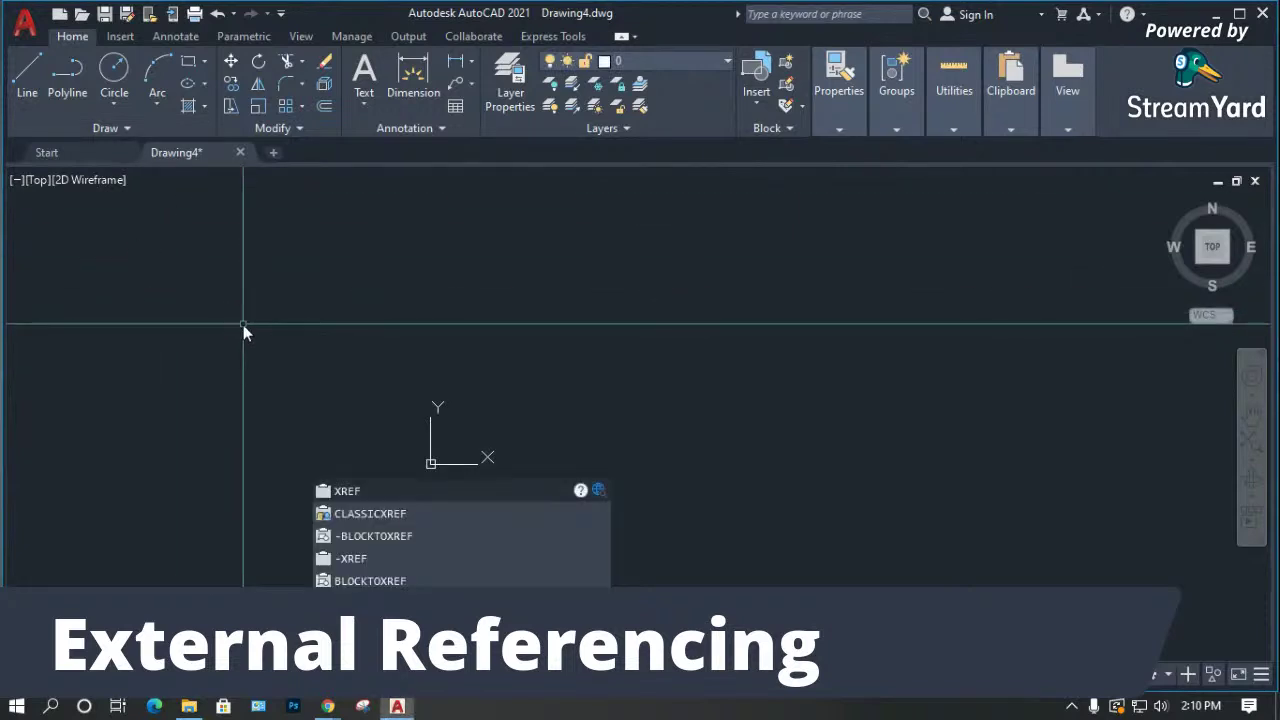
key(Return)
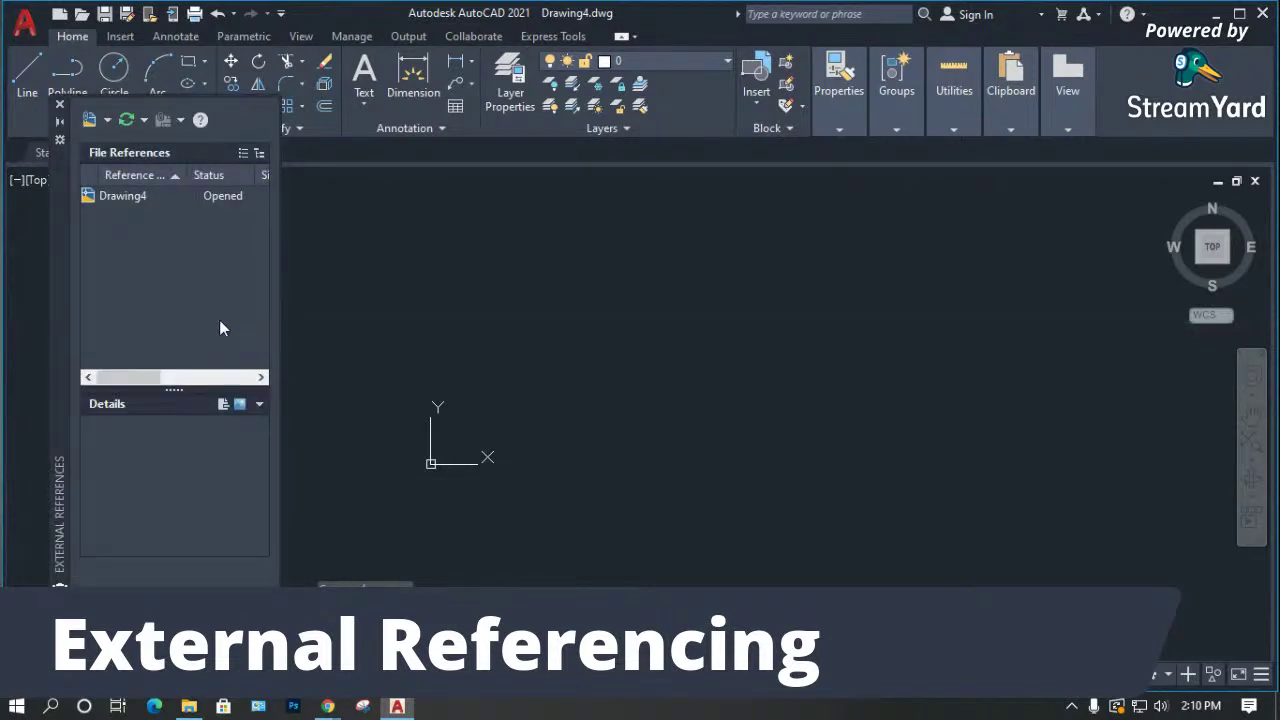
click(96, 118)
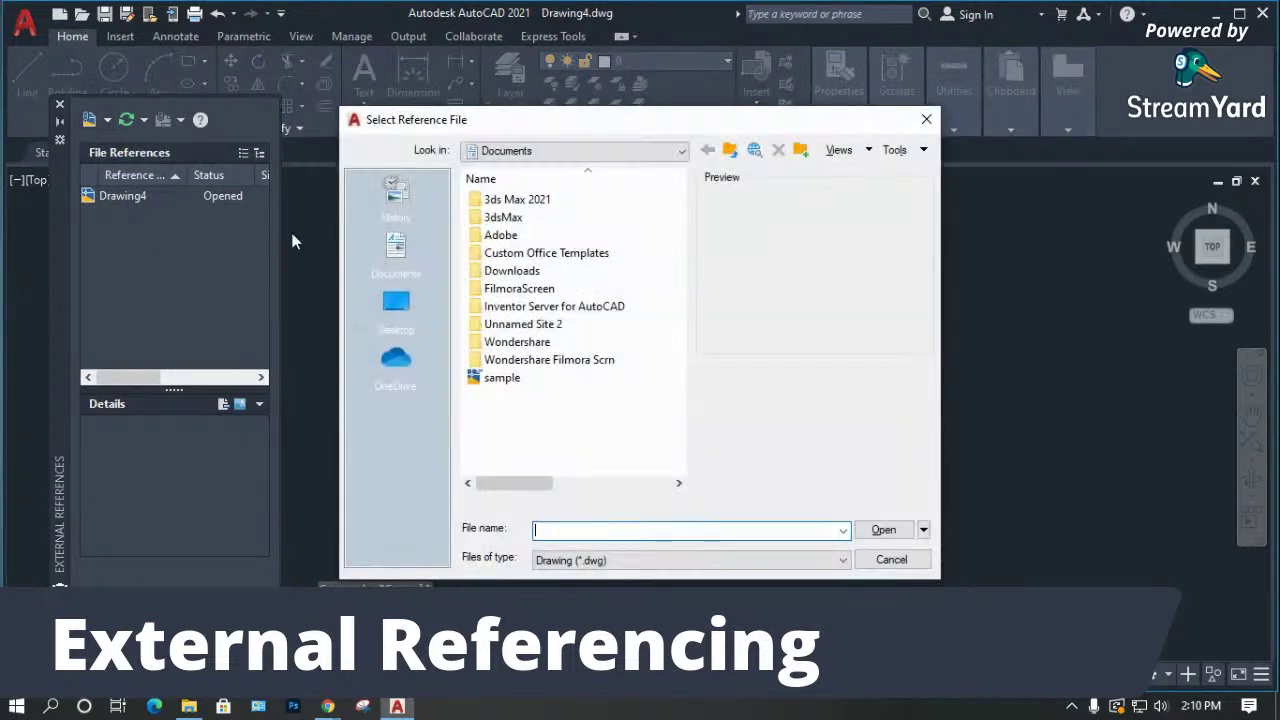
Browse to the Downloads folder and choose 1344464612.dwg as the reference.
click(396, 308)
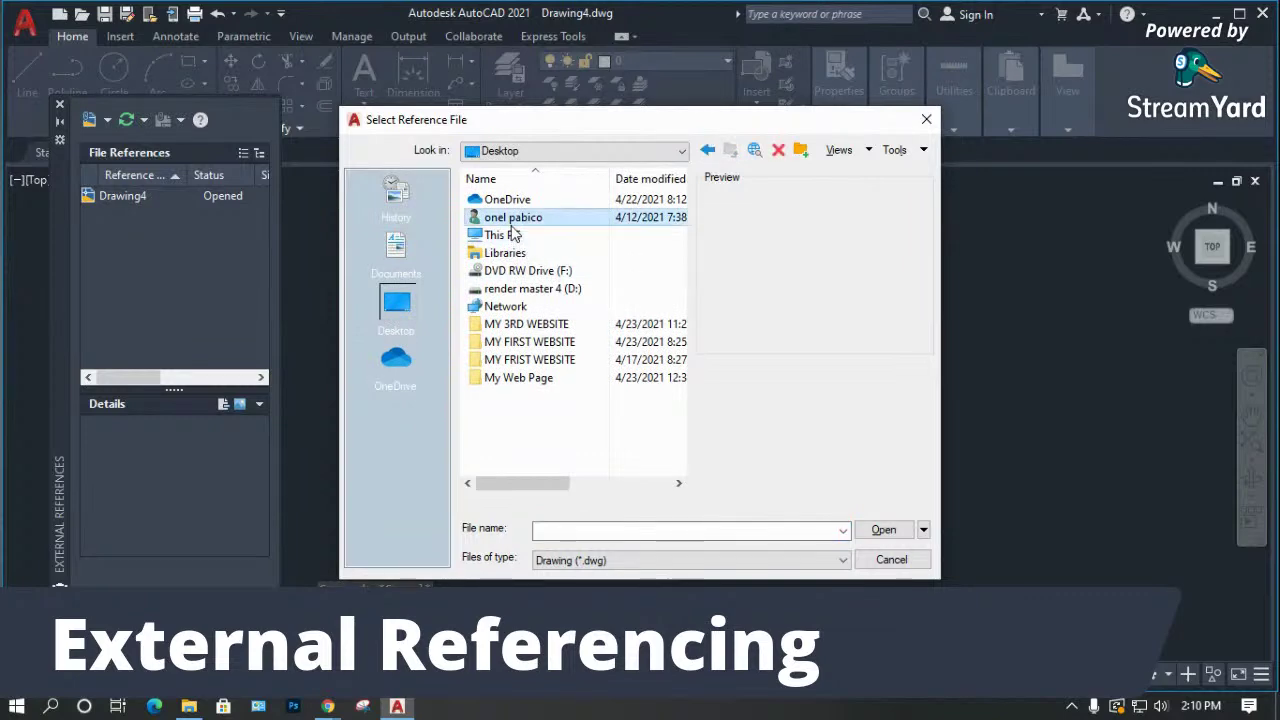
double_click(515, 218)
click(512, 289)
double_click(512, 288)
click(532, 242)
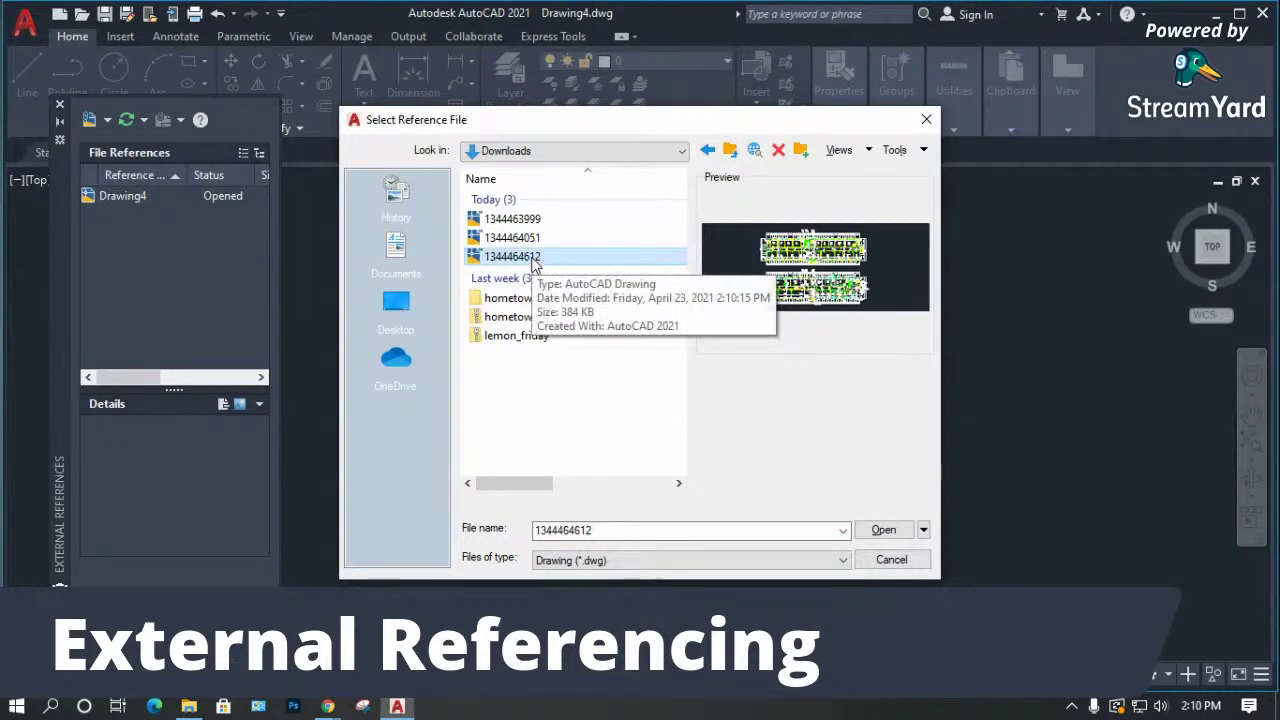
click(535, 255)
click(884, 531)
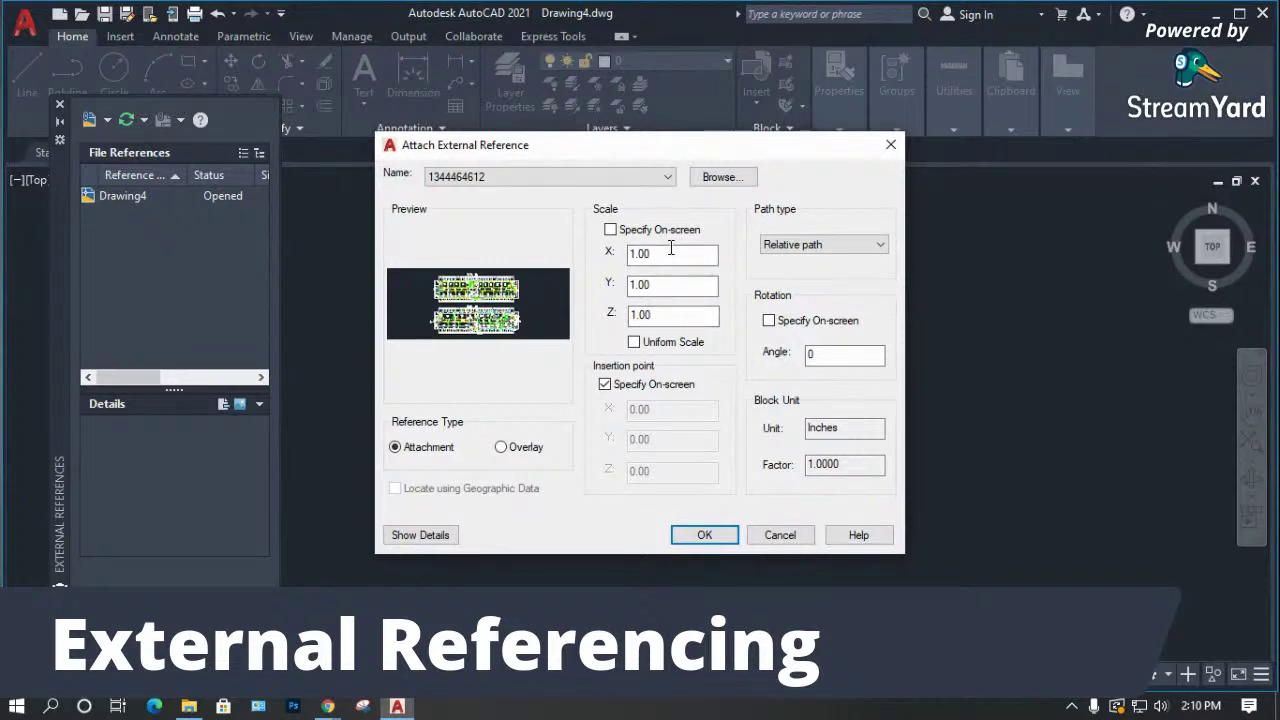
Attach the reference at scale 1.00, insertion point 0,0,0, relative path, with details shown.
click(611, 230)
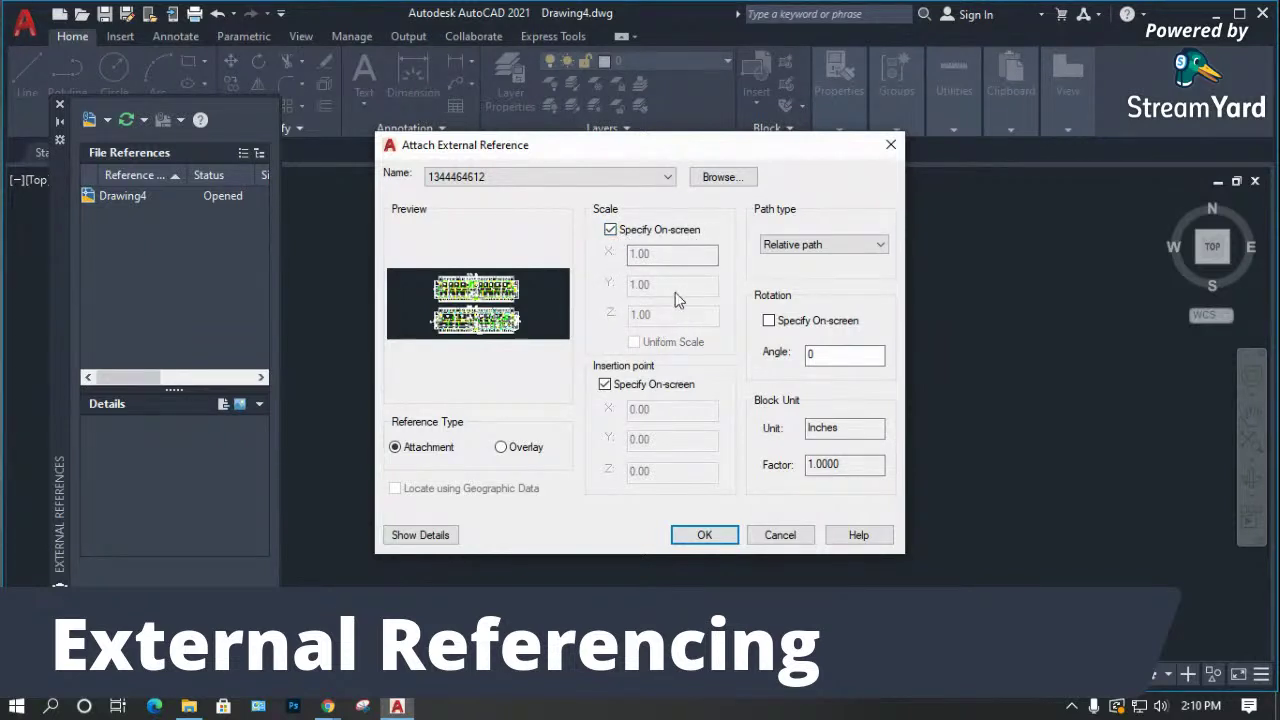
click(611, 230)
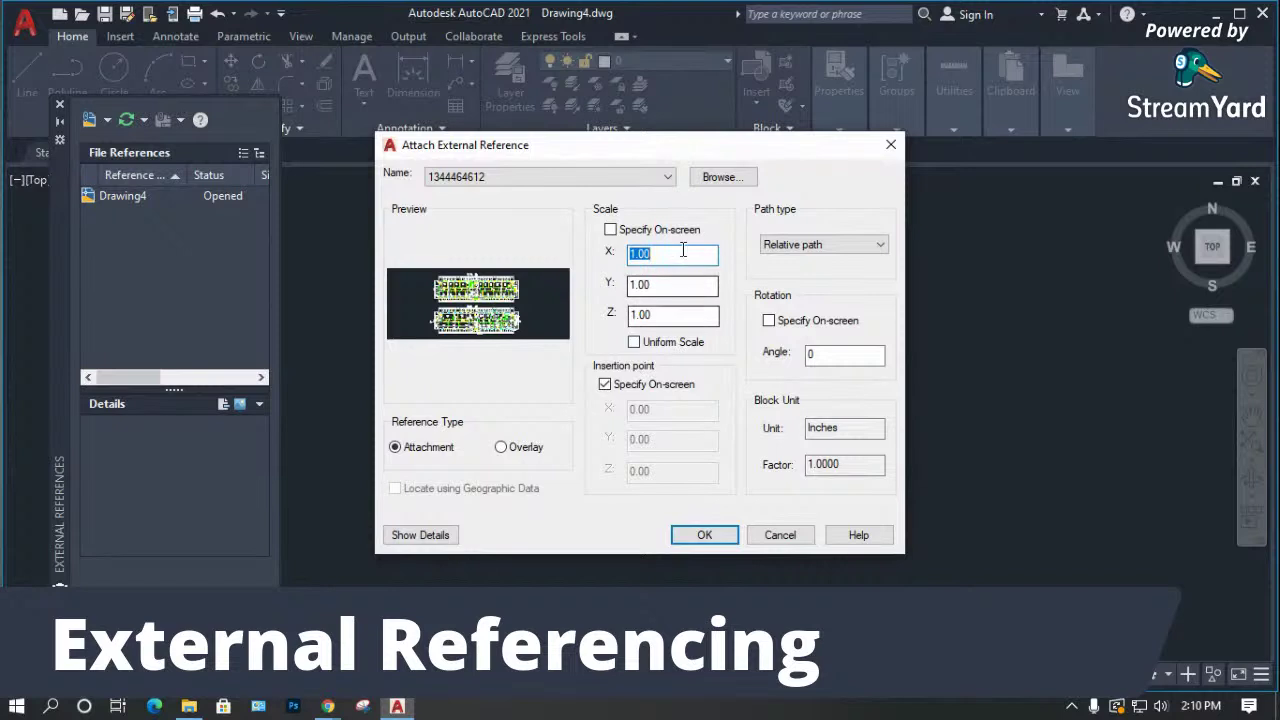
key(Tab)
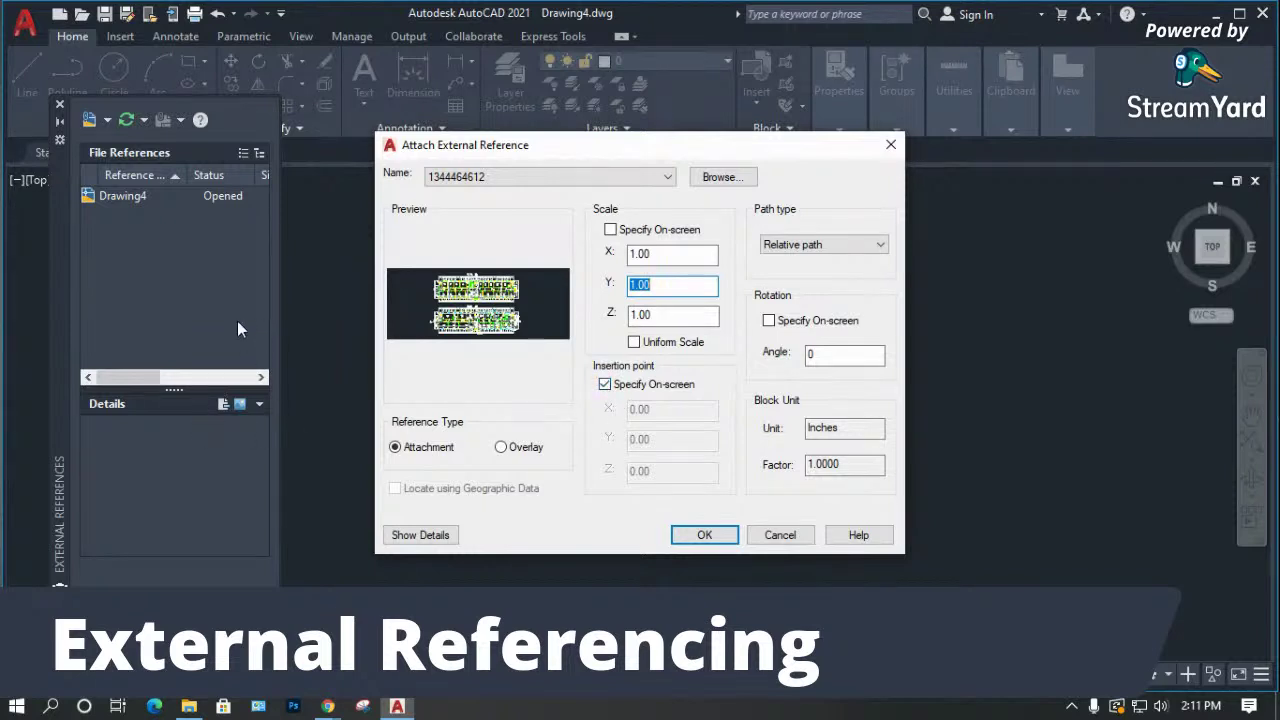
click(606, 386)
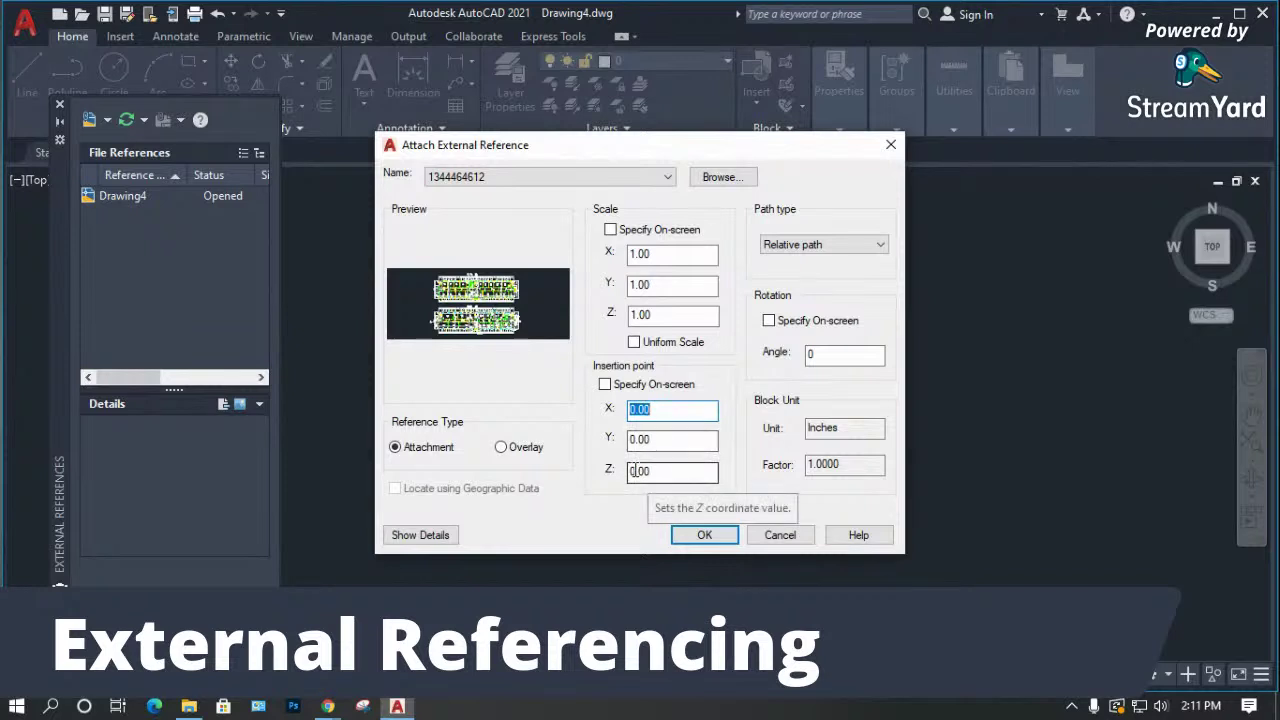
click(604, 385)
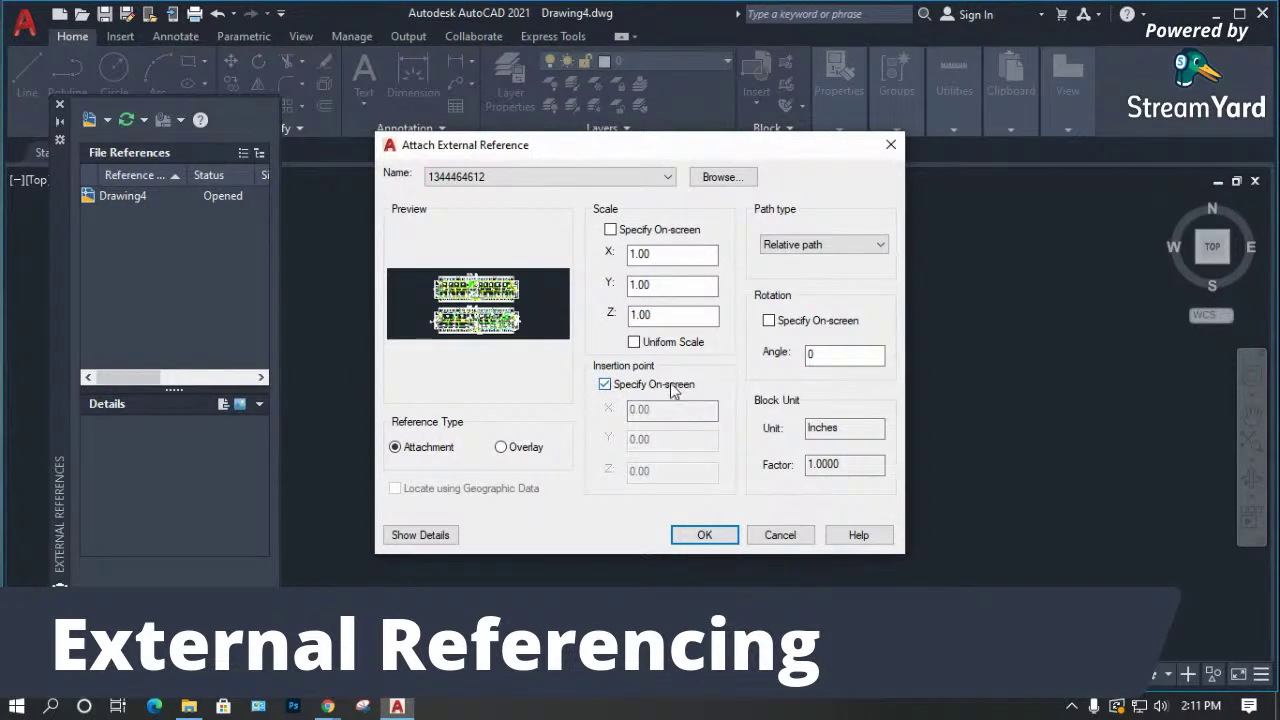
click(604, 385)
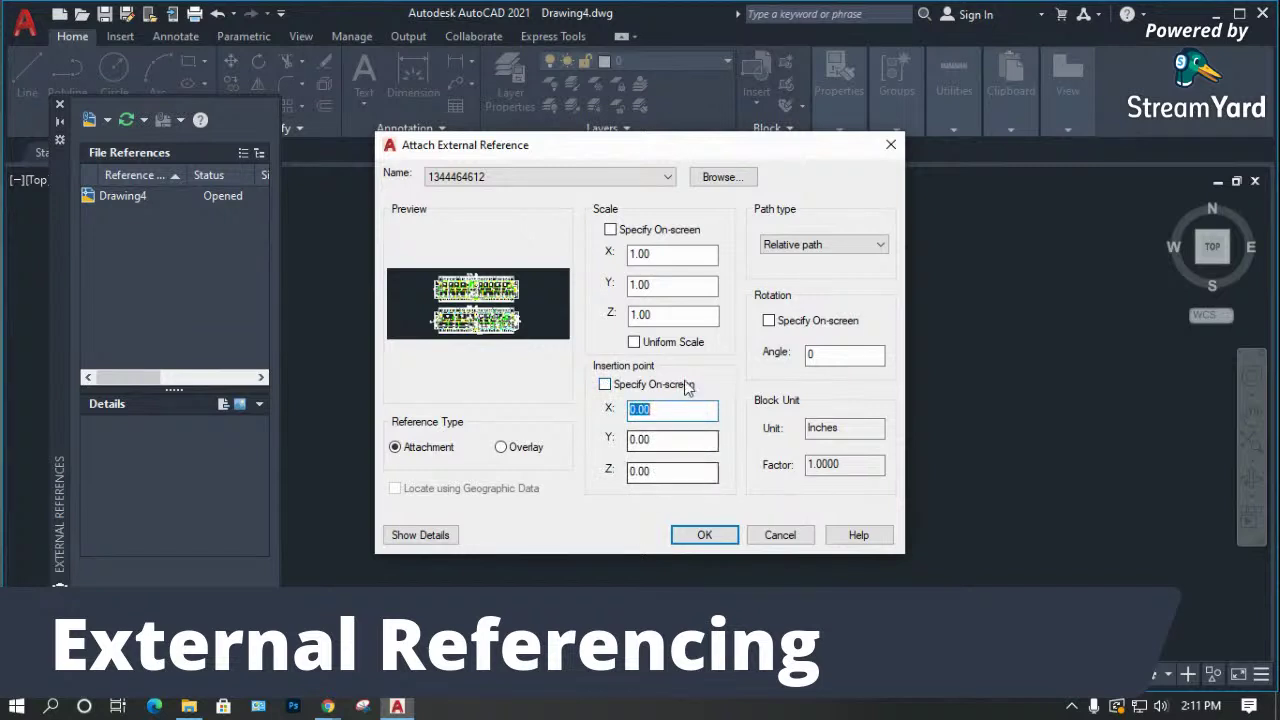
click(824, 245)
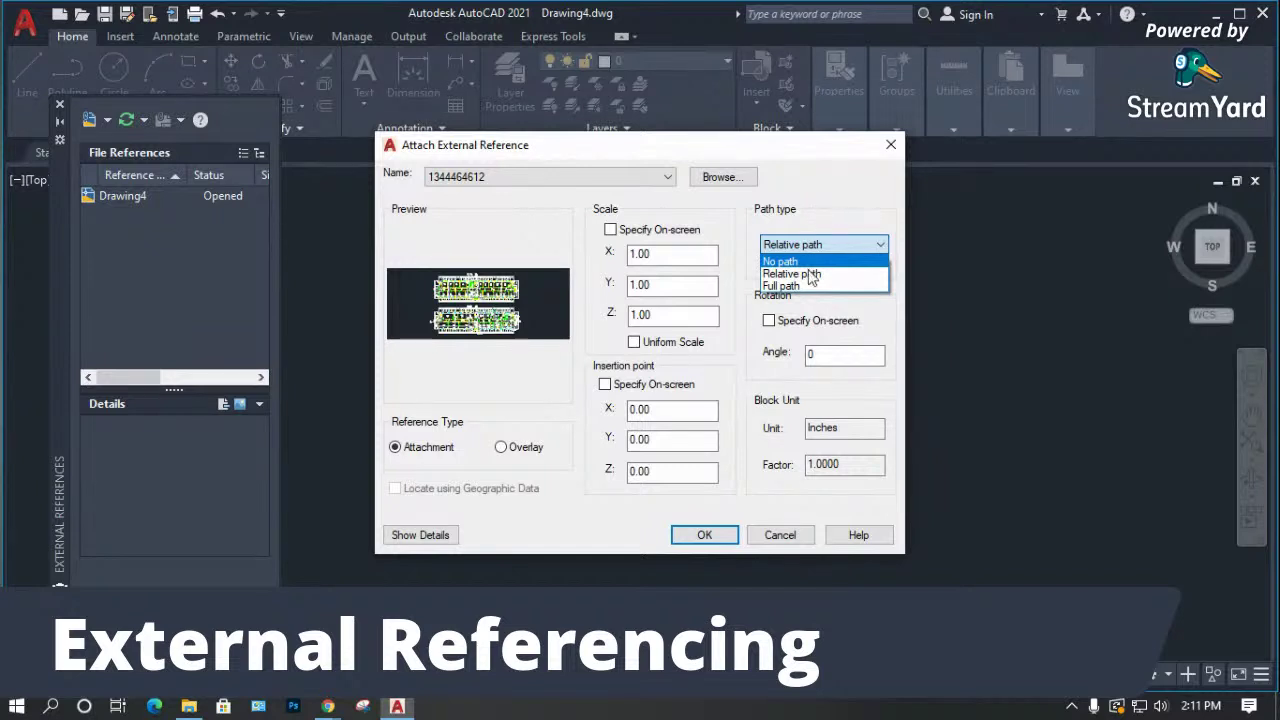
click(800, 330)
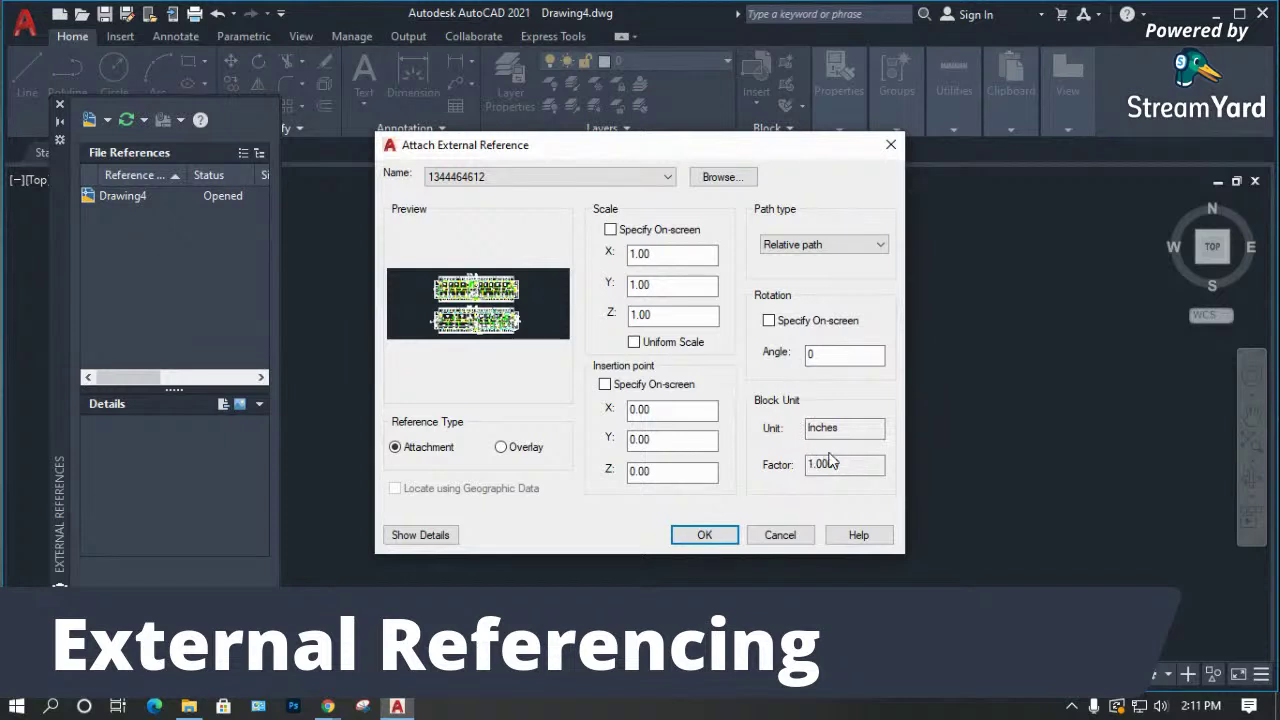
click(501, 448)
click(420, 535)
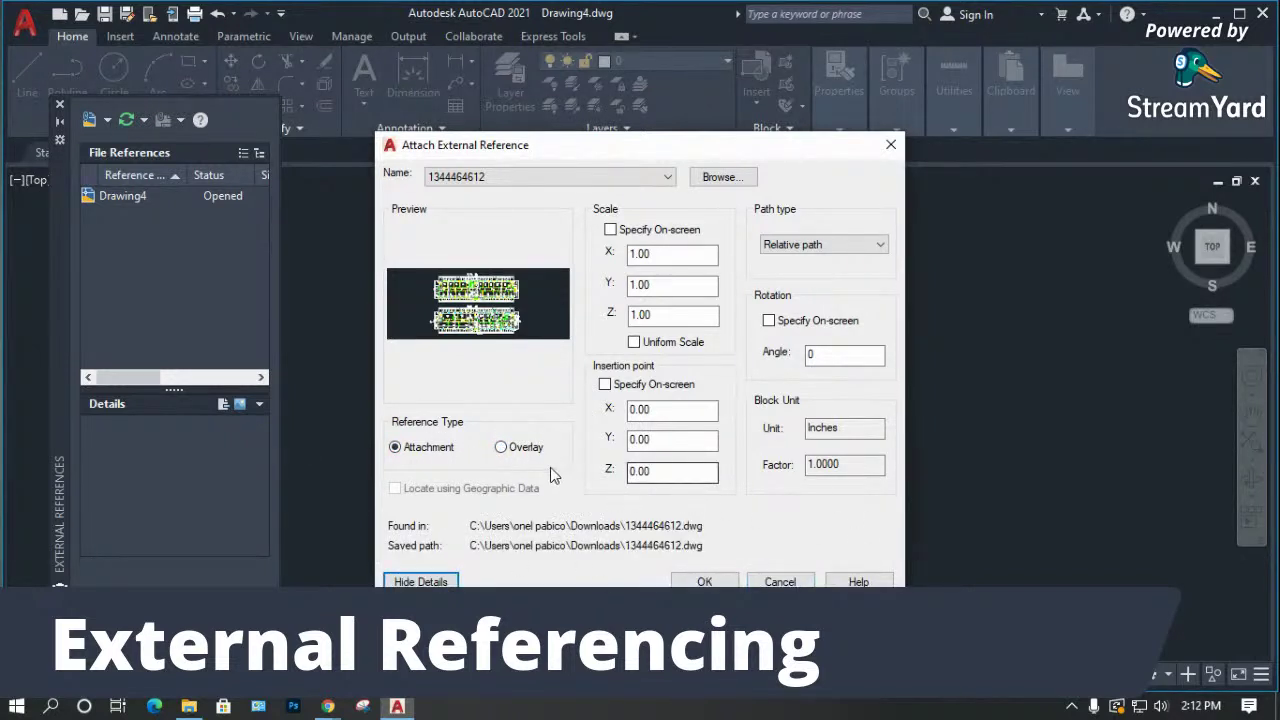
click(704, 581)
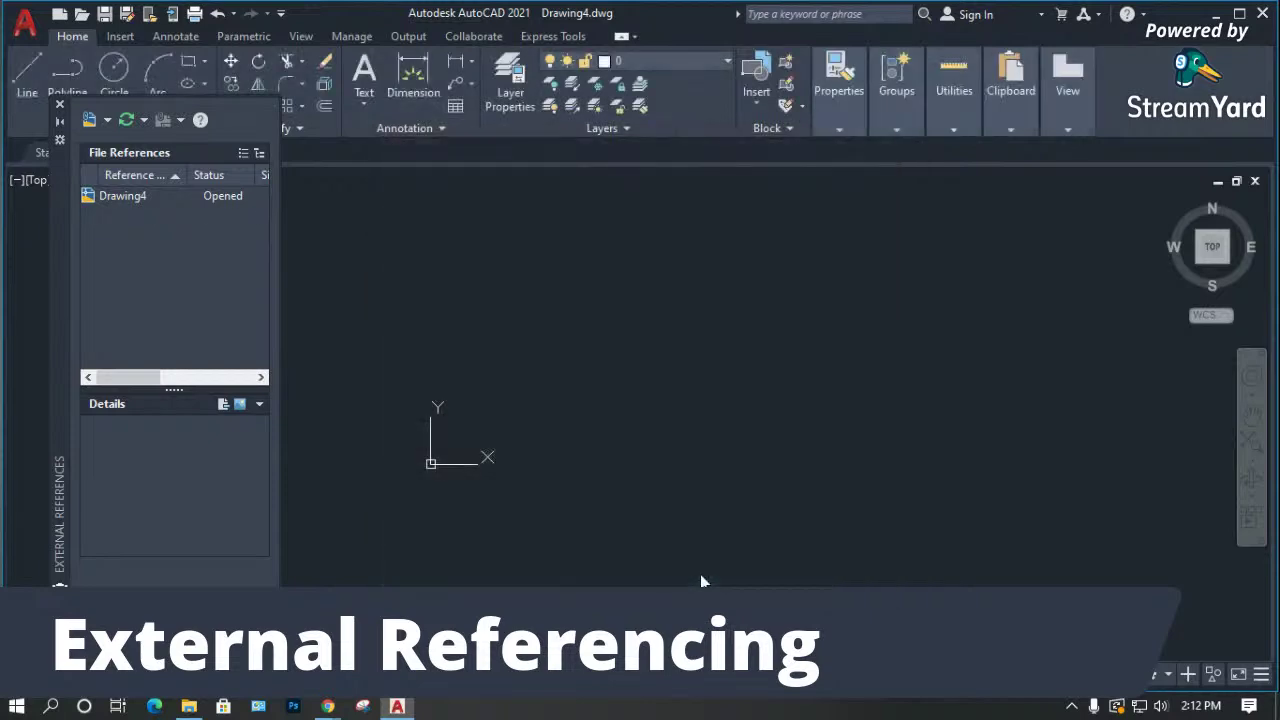
Place the referenced floor plans, close the External References palette, and zoom into them.
click(465, 501)
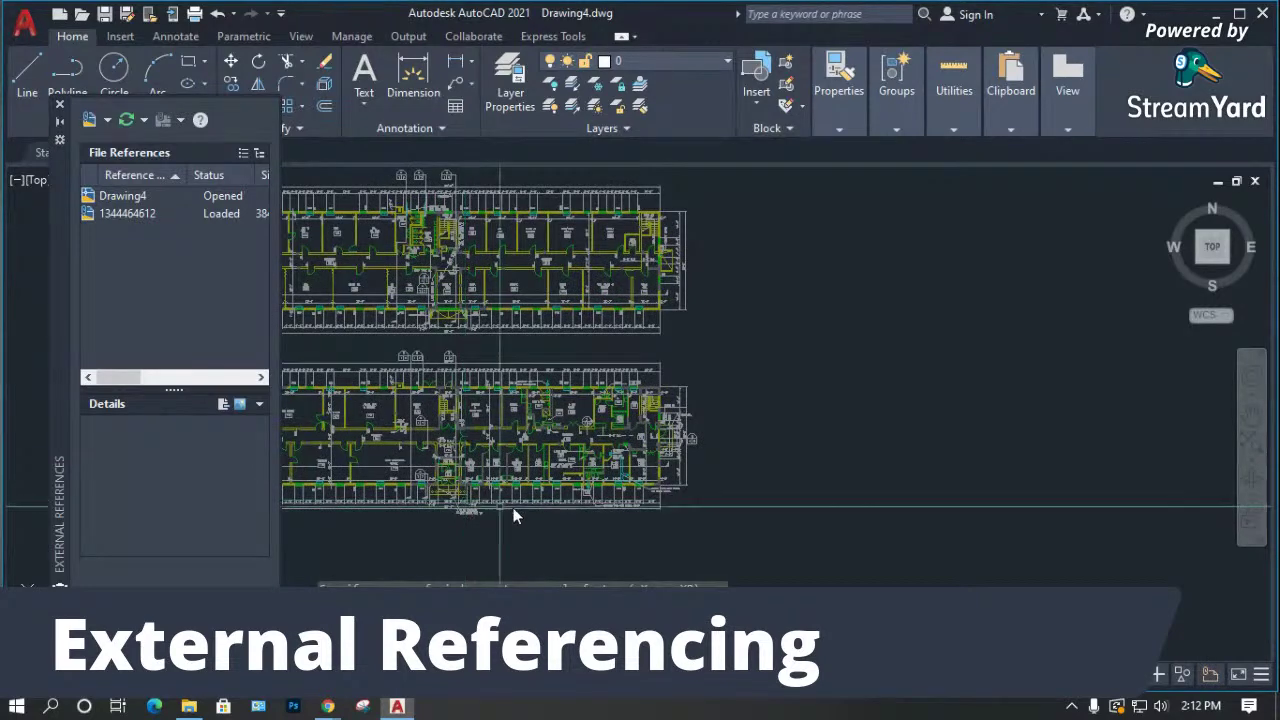
click(60, 104)
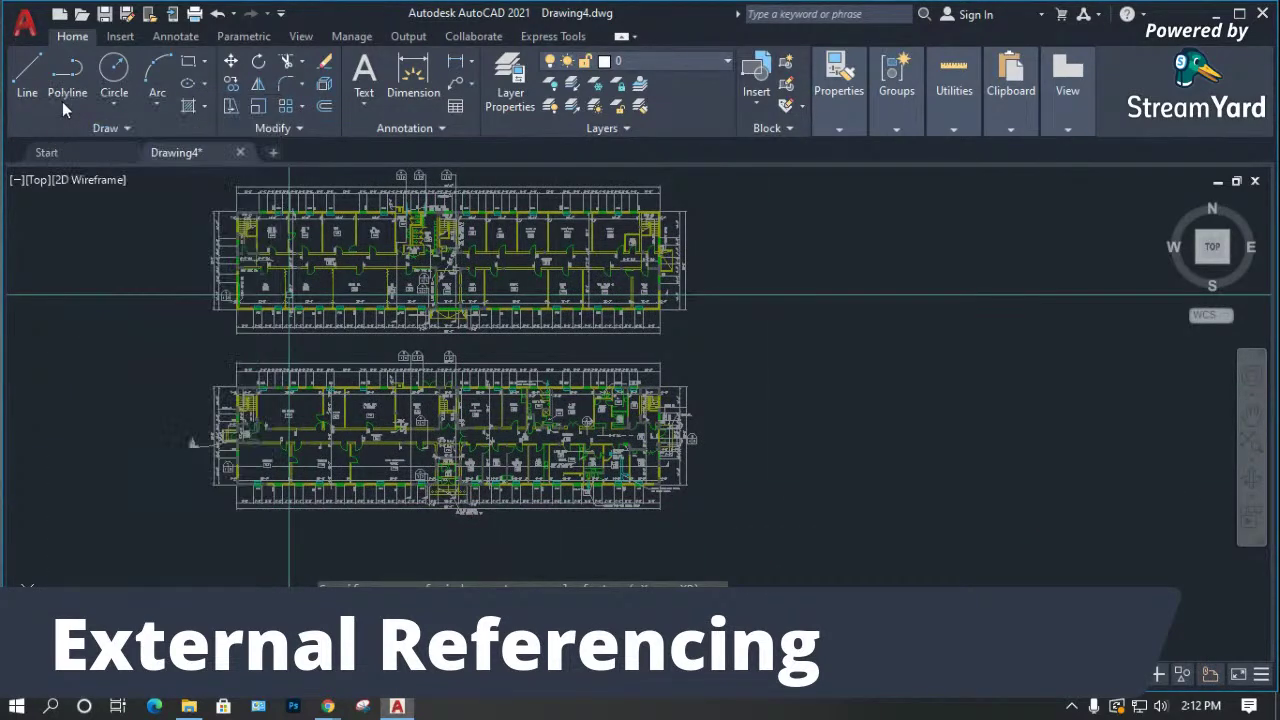
click(237, 274)
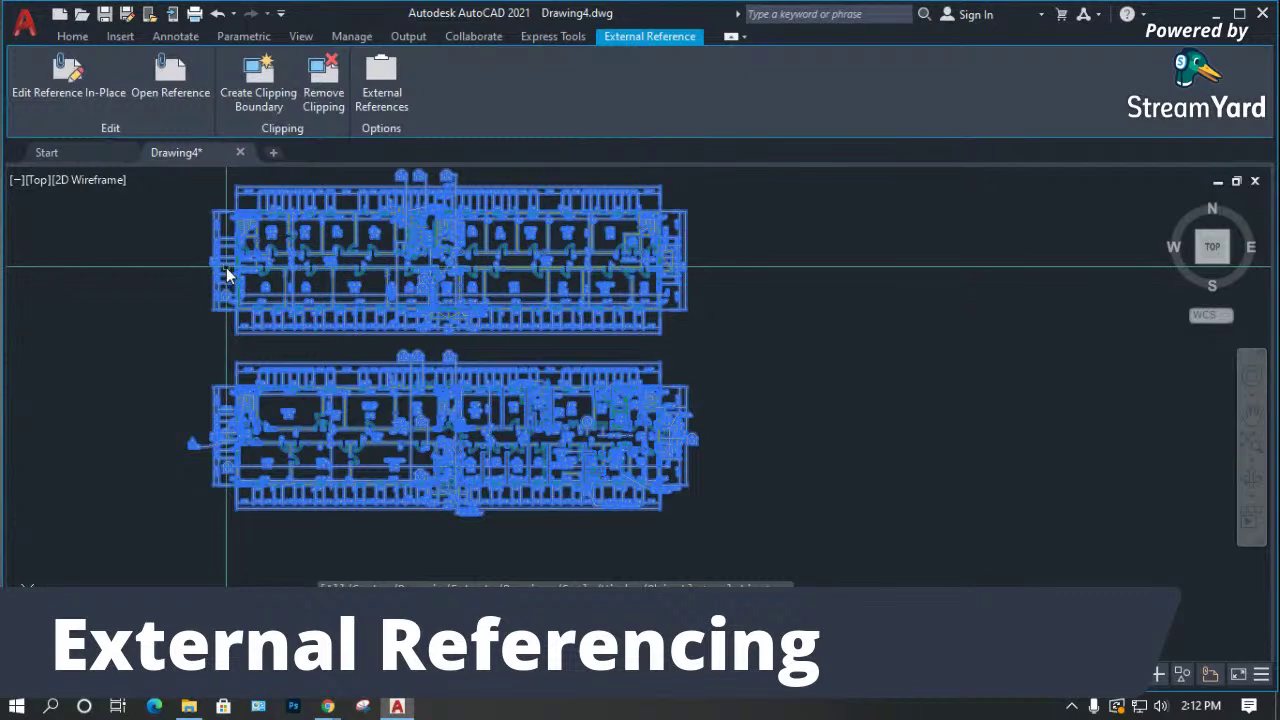
scroll(237, 274, up, 5)
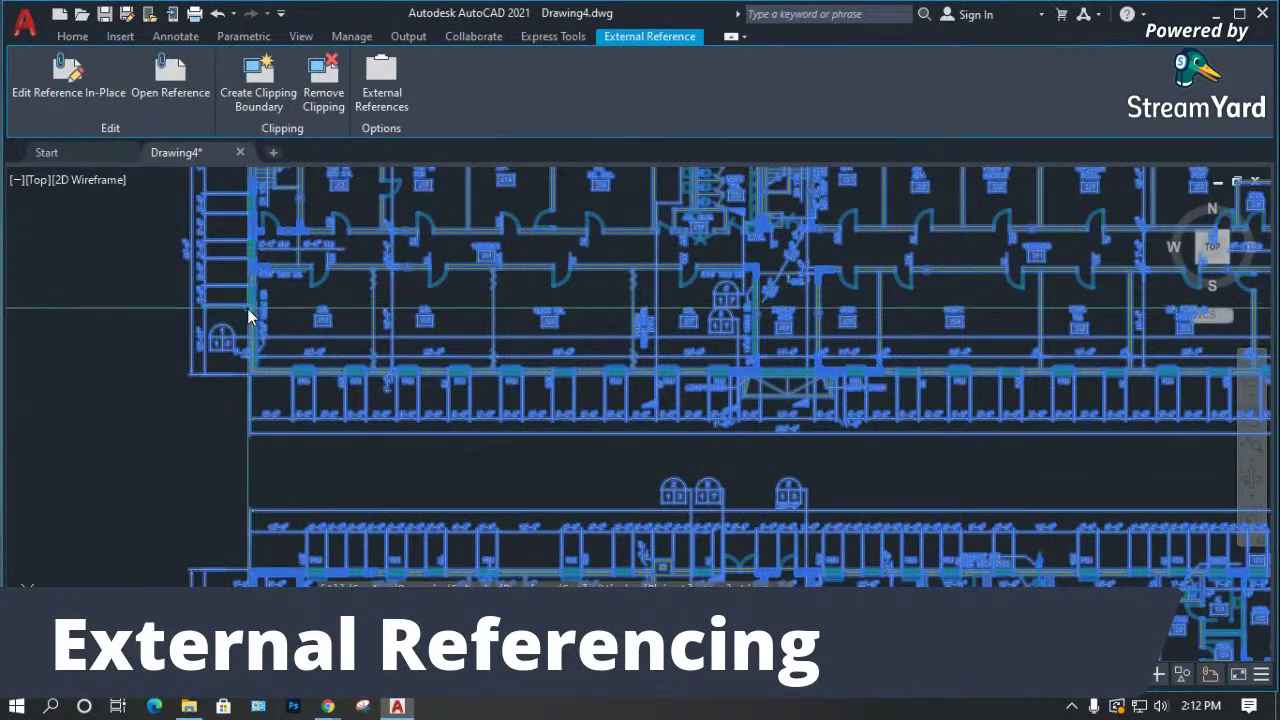
scroll(257, 290, up, 3)
key(Escape)
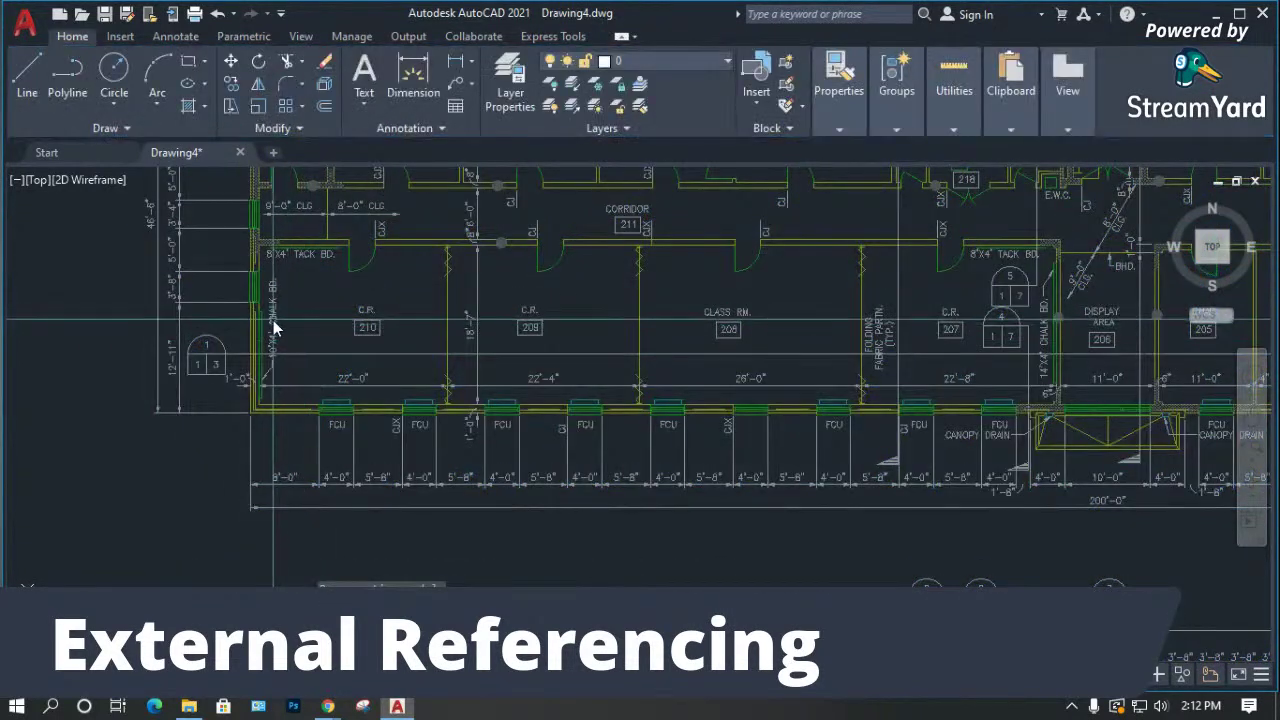
scroll(384, 478, up, 6)
click(397, 452)
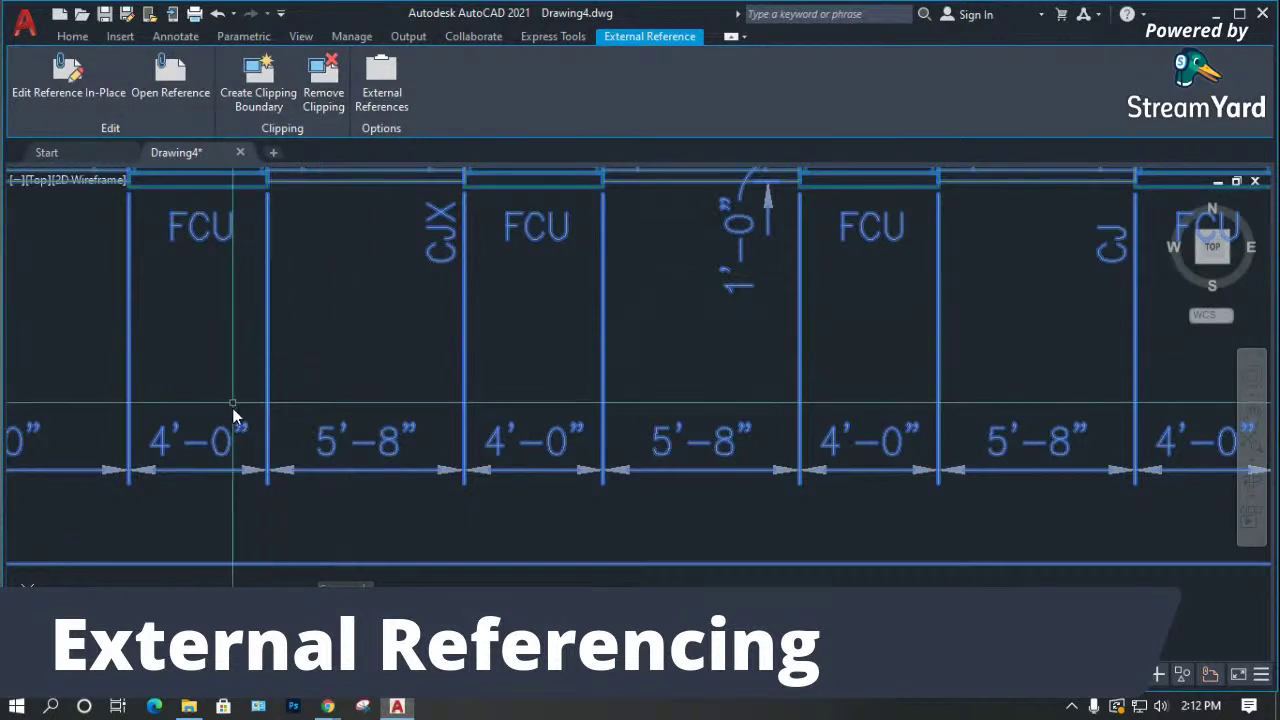
key(Escape)
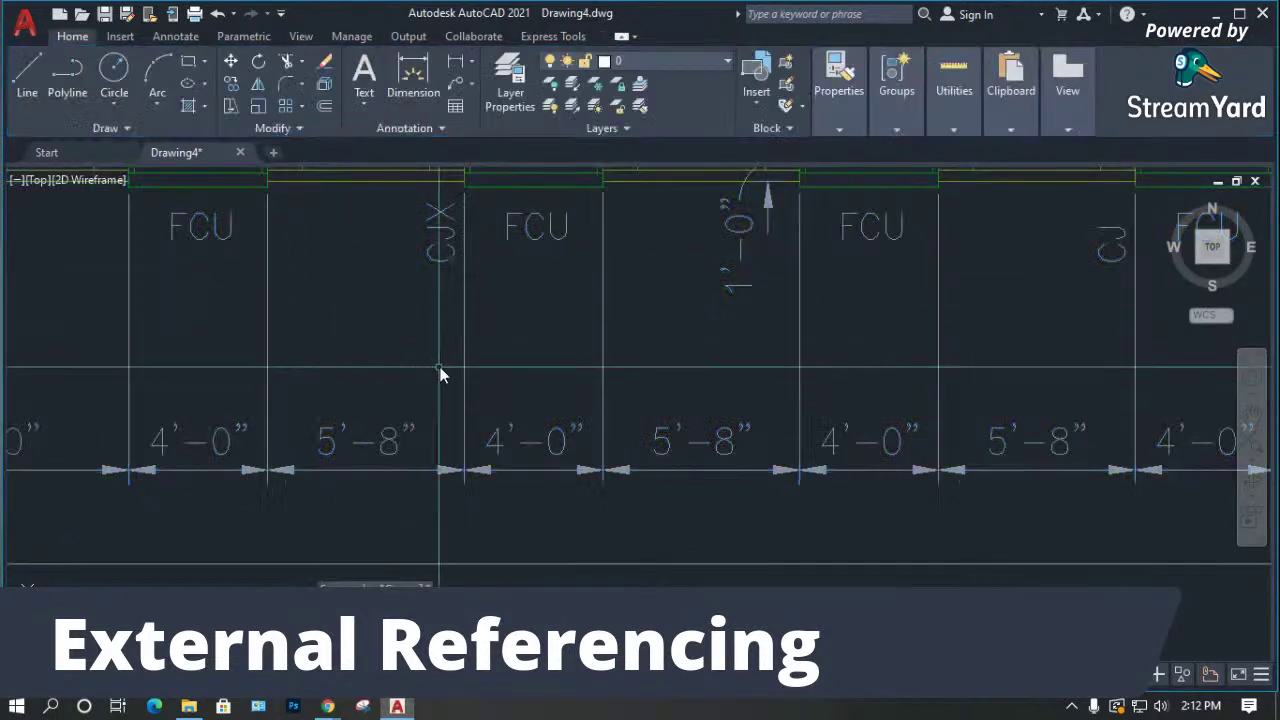
click(463, 370)
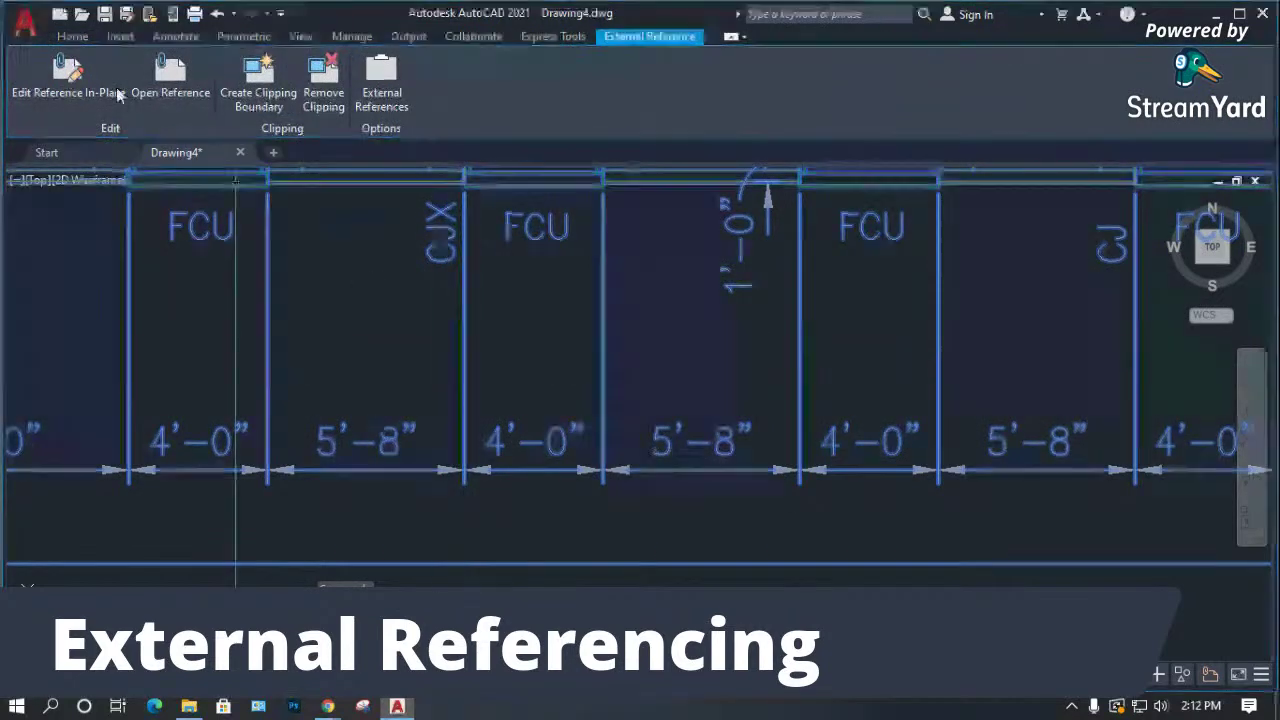
click(72, 36)
click(665, 58)
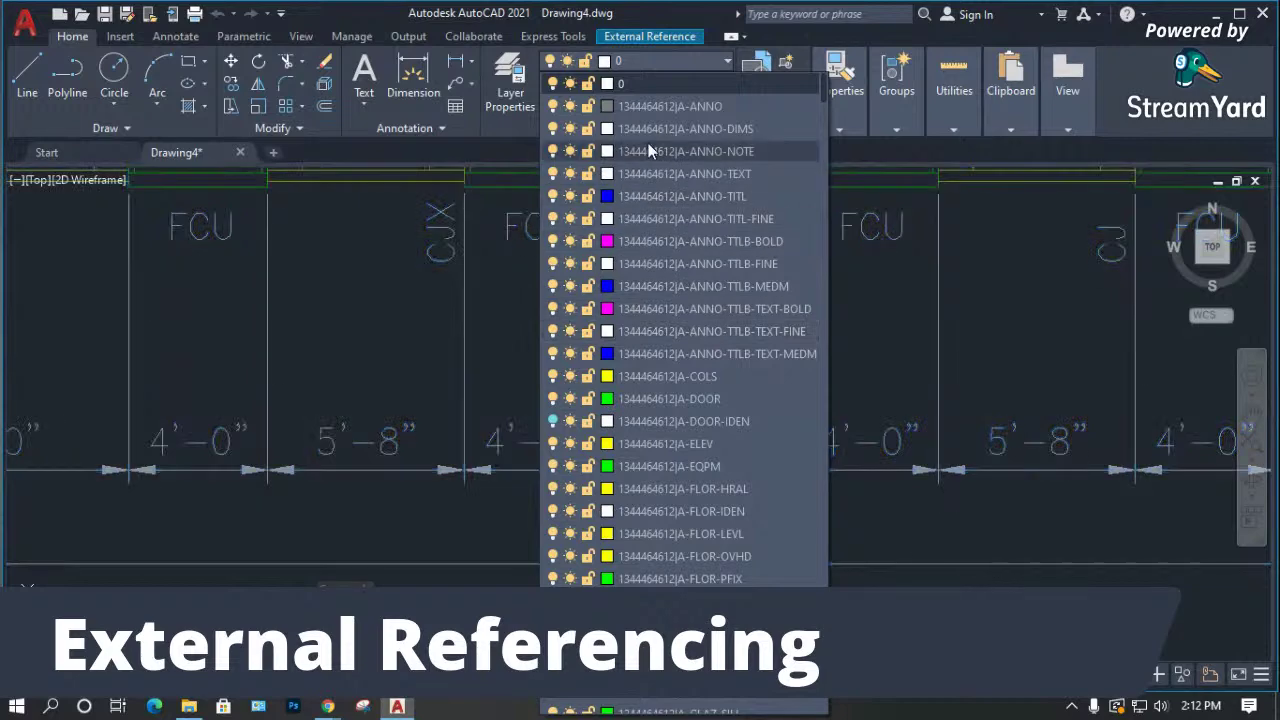
click(521, 95)
key(Escape)
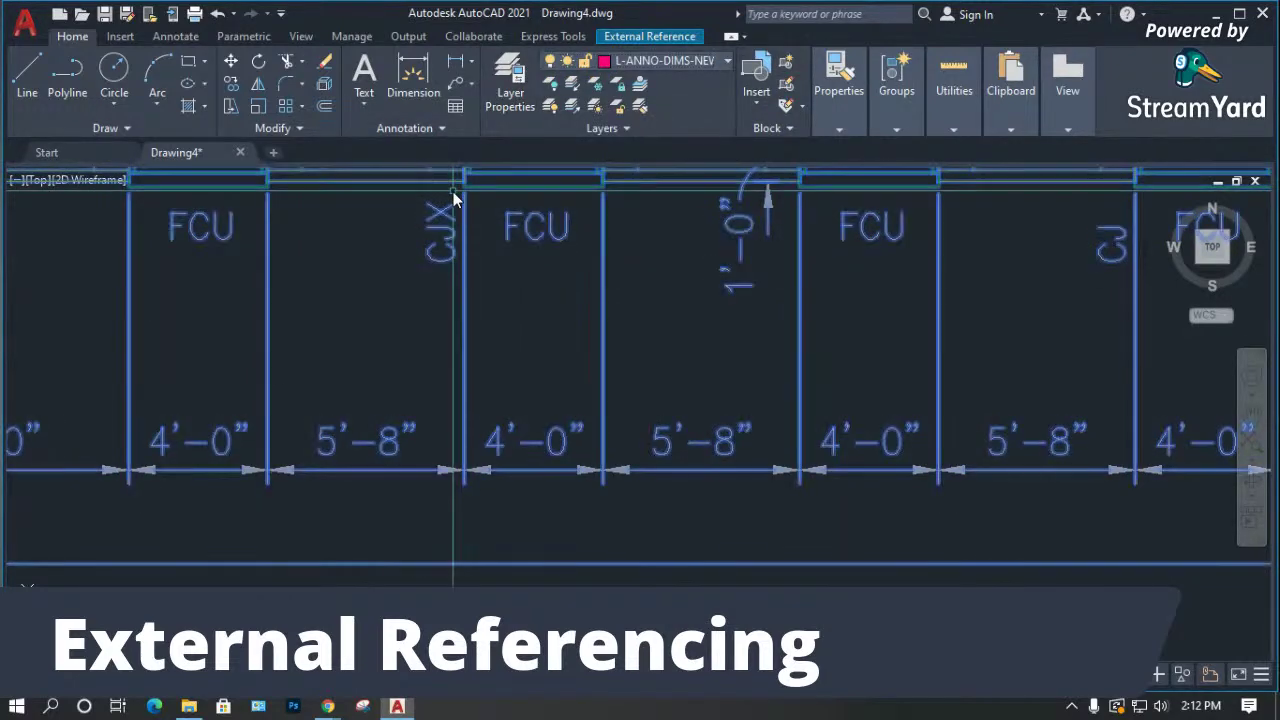
text(la)
key(Return)
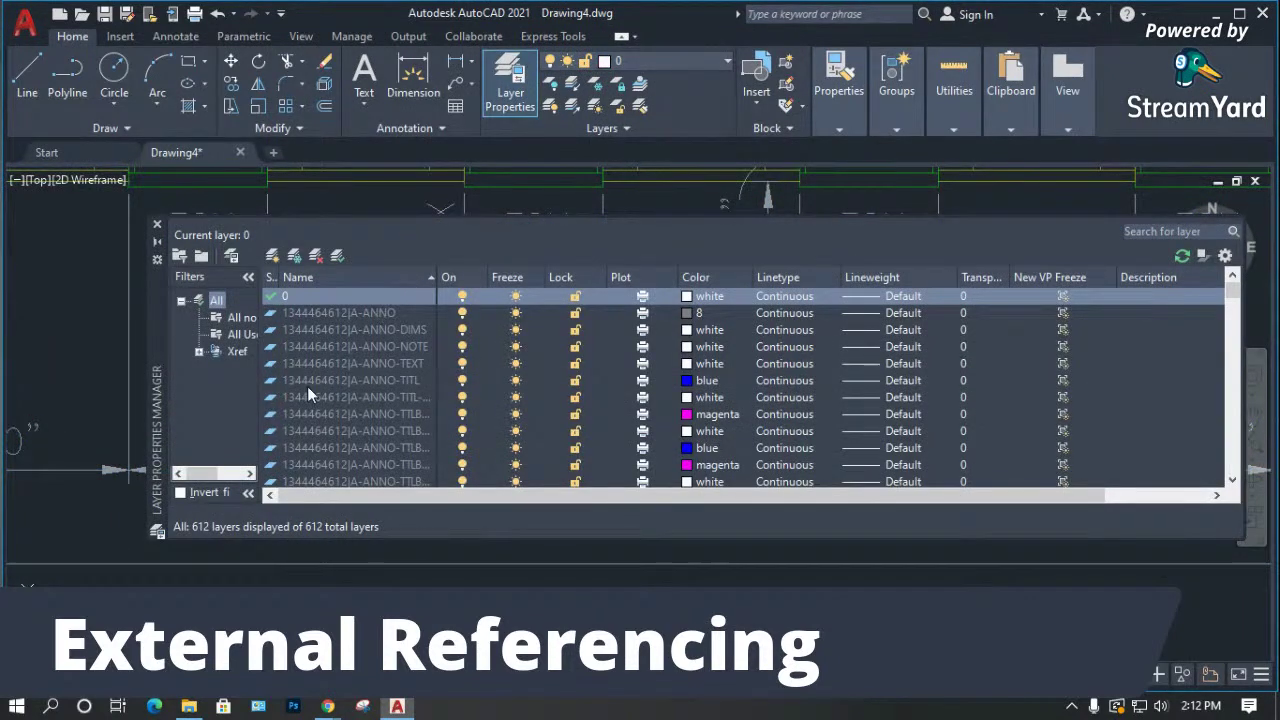
click(232, 351)
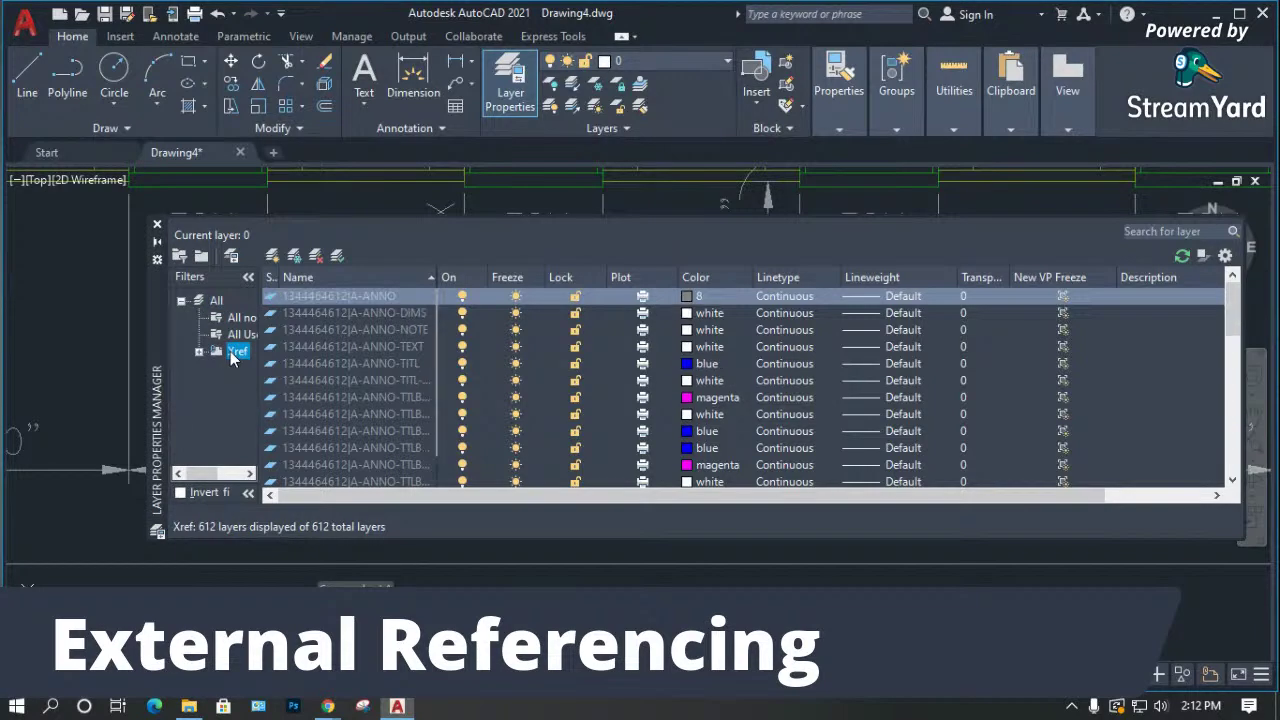
scroll(408, 362, down, 5)
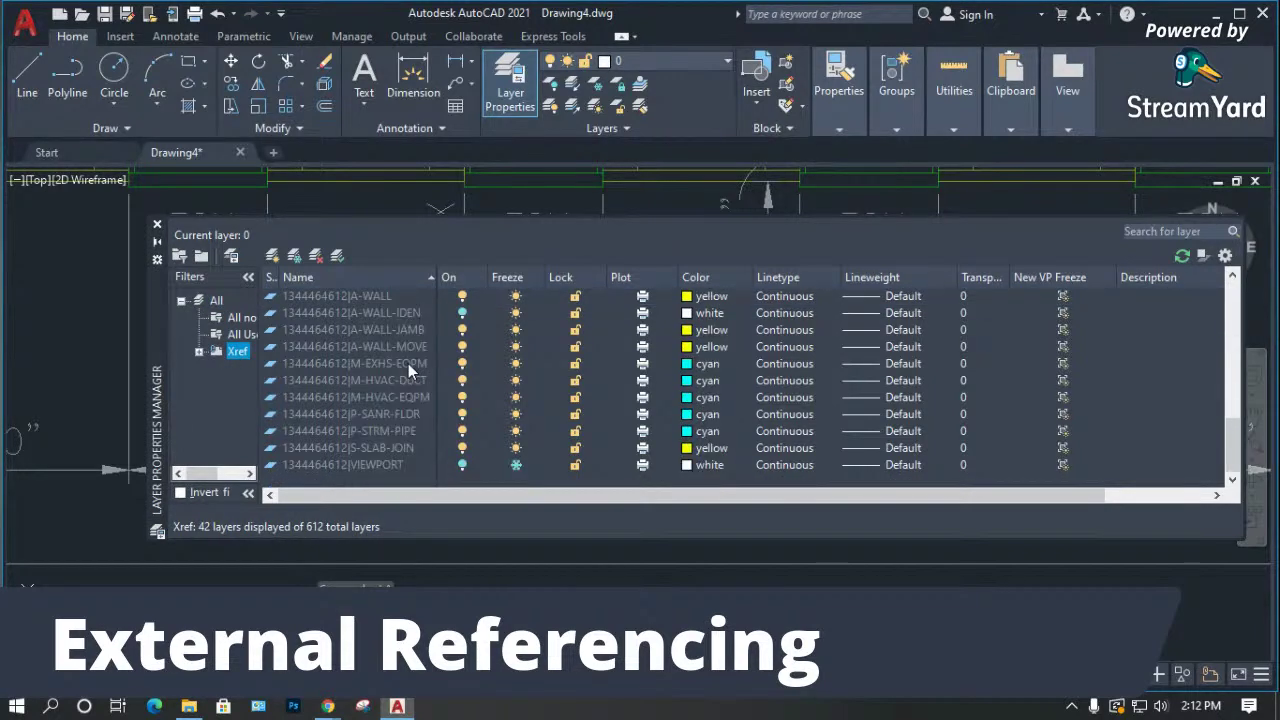
scroll(408, 363, up, 5)
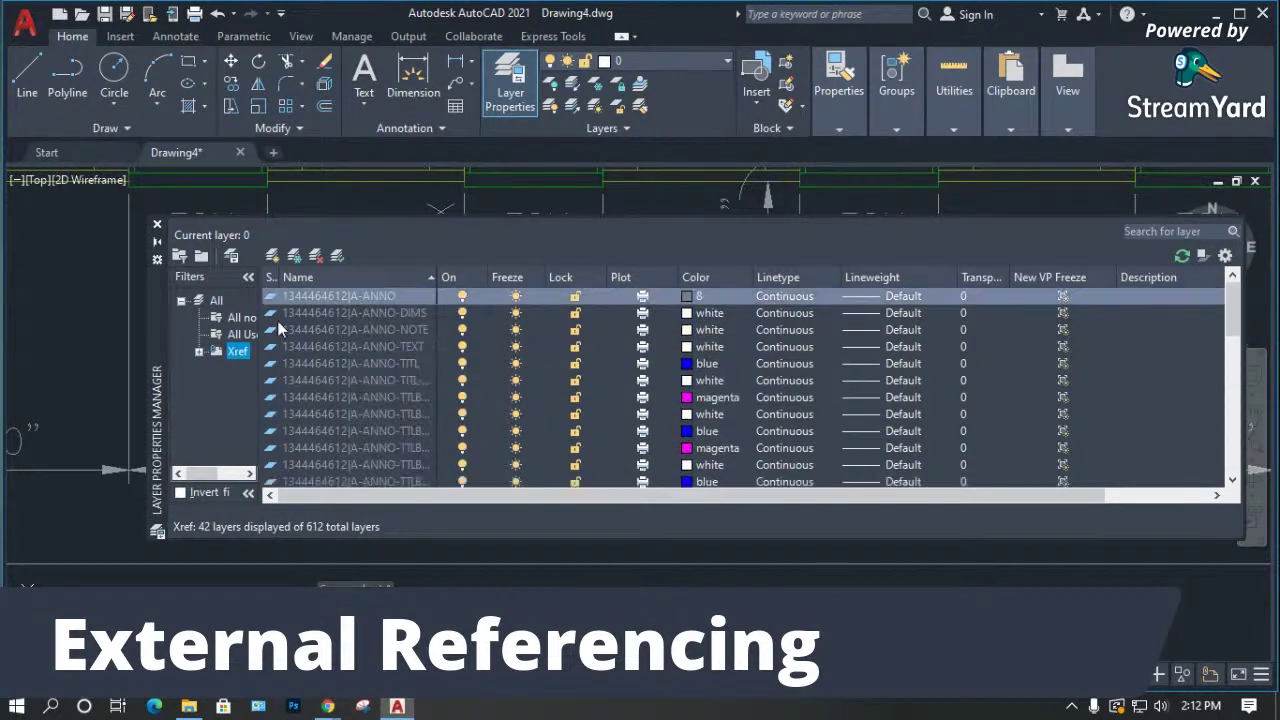
click(156, 224)
scroll(389, 300, down, 4)
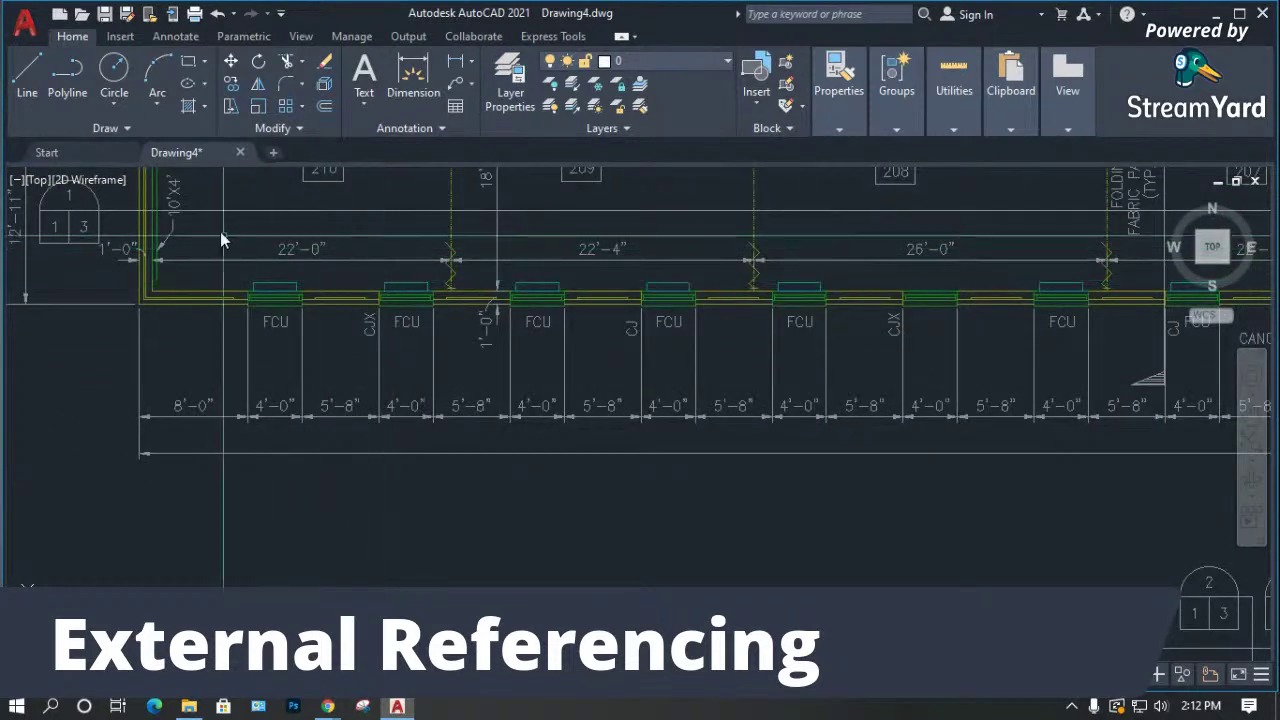
Place the second copied circle beside the referenced wall.
scroll(283, 342, up, 6)
scroll(530, 420, down, 4)
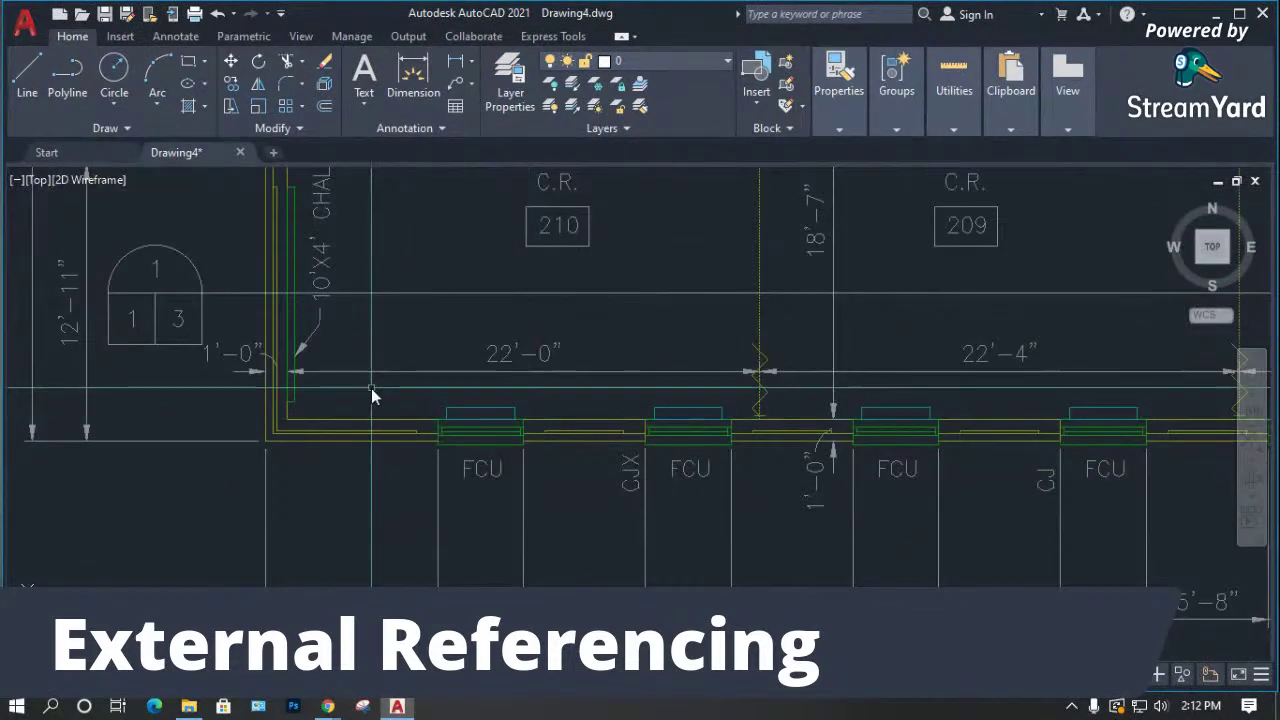
scroll(371, 390, up, 4)
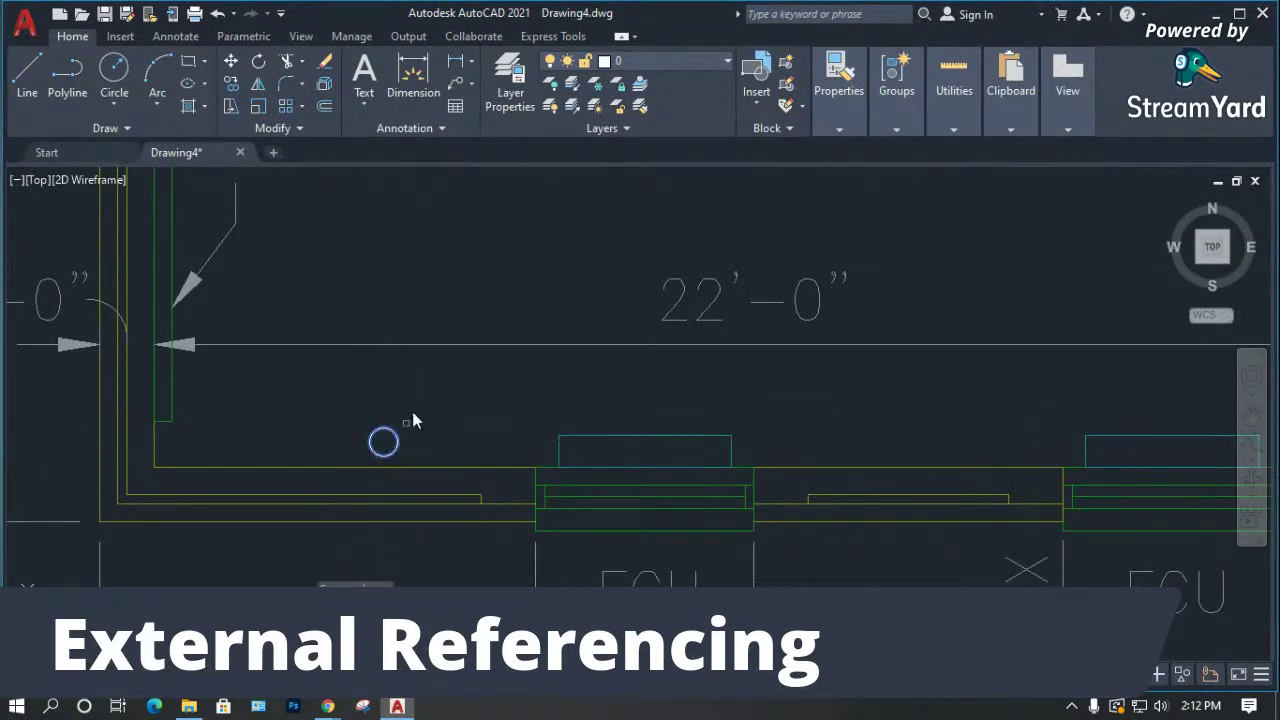
click(368, 410)
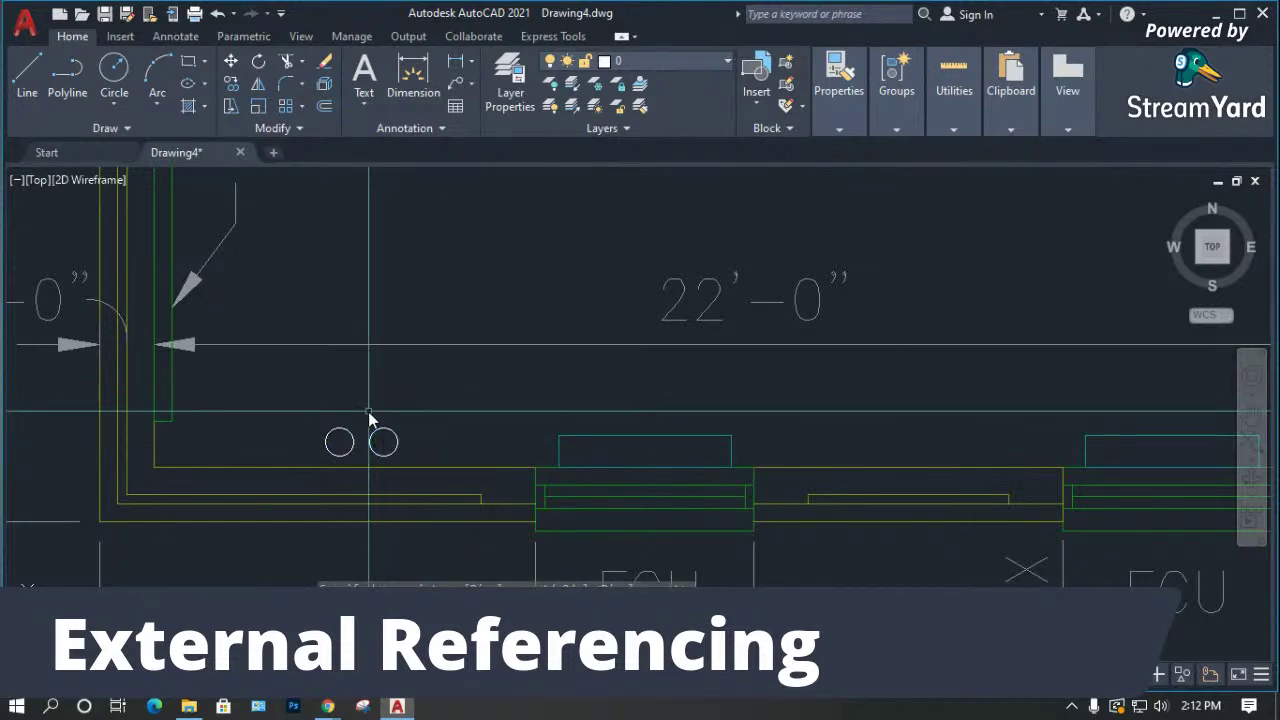
Save the drawing as 'electrical 1' in Downloads, then close it.
key(ctrl+s)
drag(640, 532, 350, 538)
text(ele)
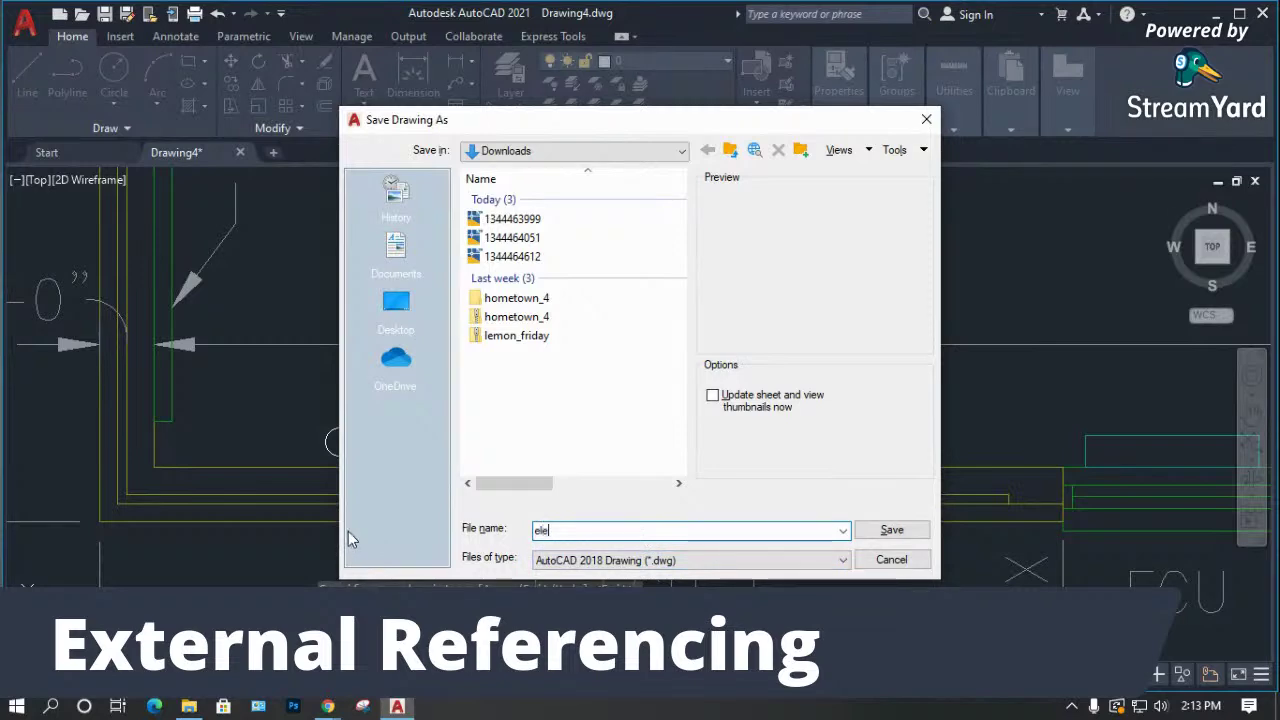
text(ctrical 1)
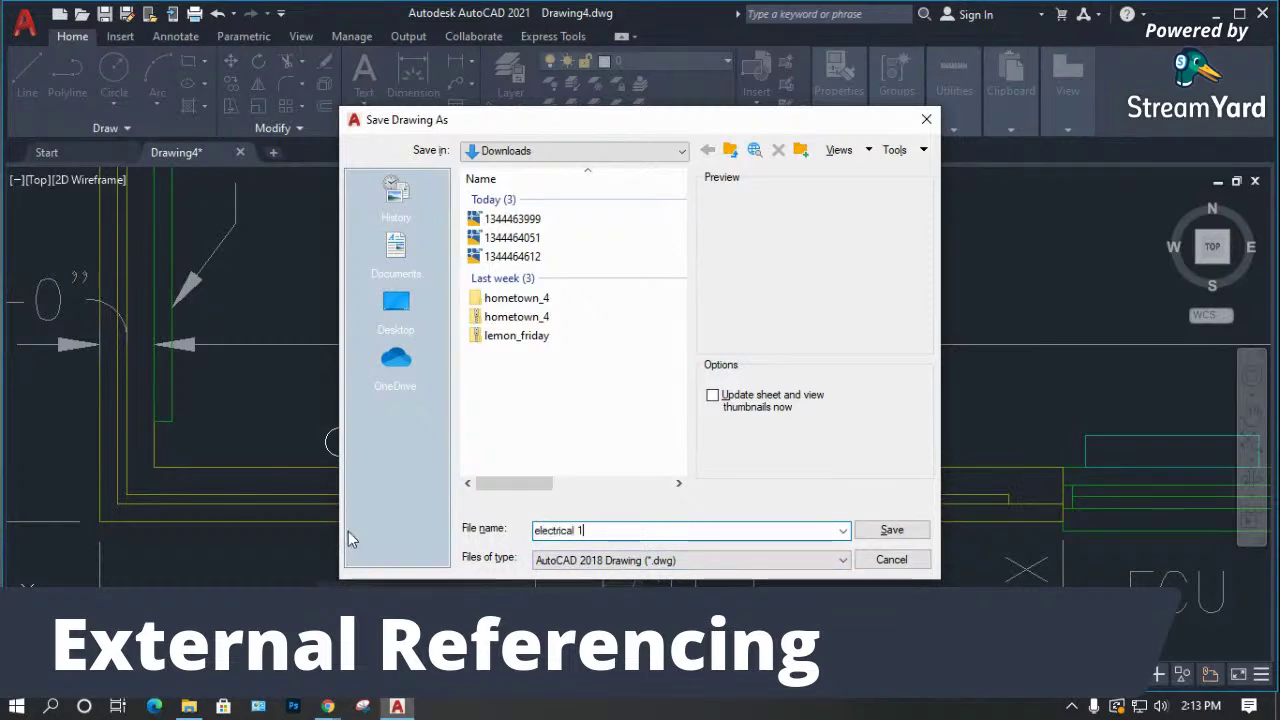
key(Return)
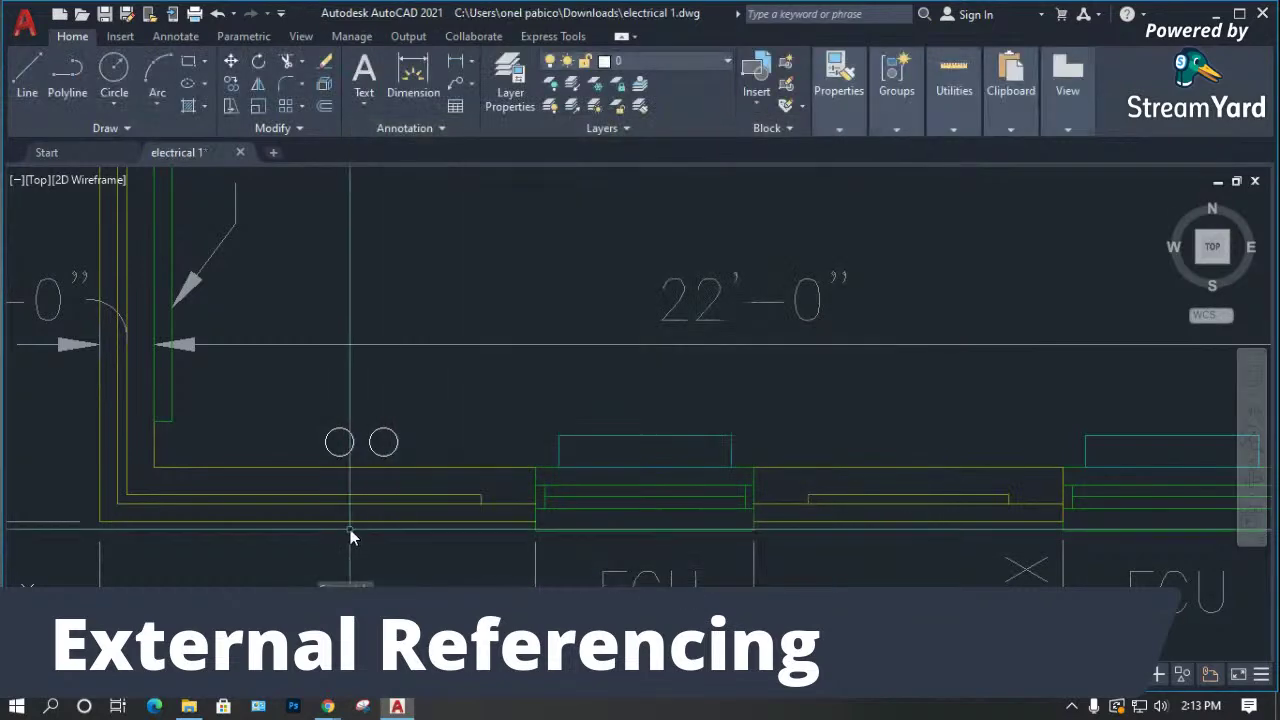
scroll(337, 455, up, 4)
click(335, 454)
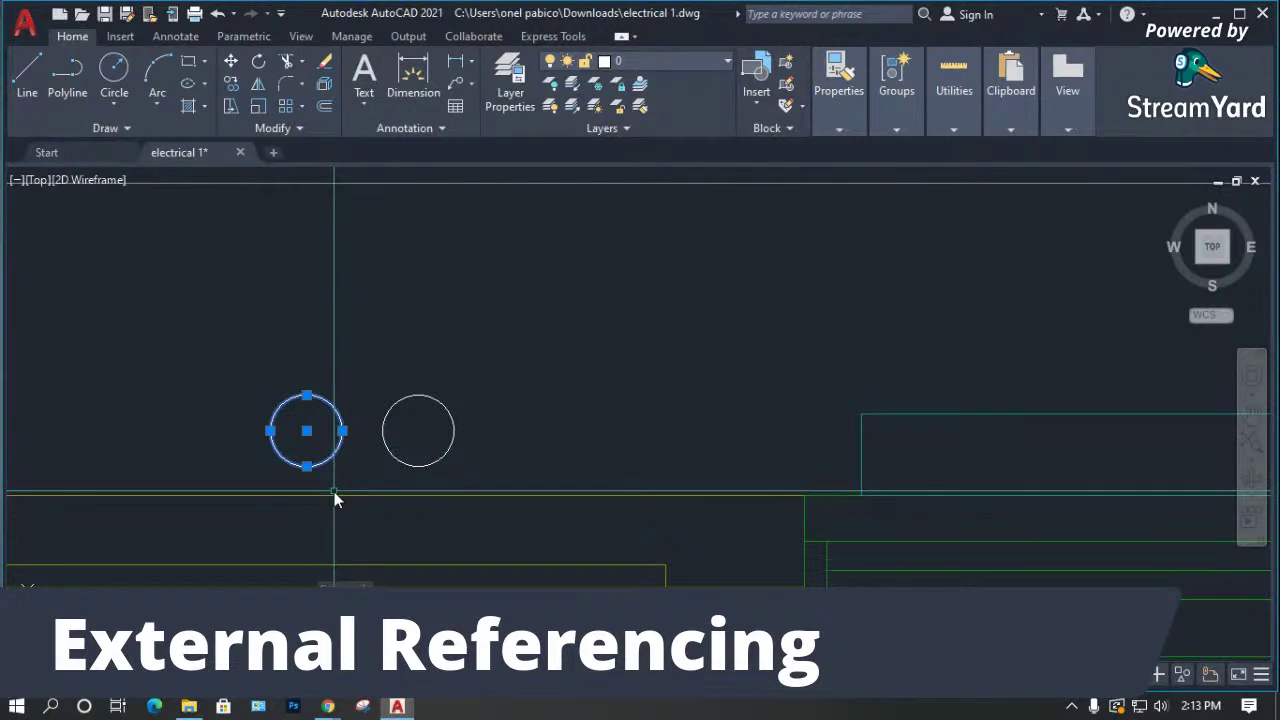
click(240, 152)
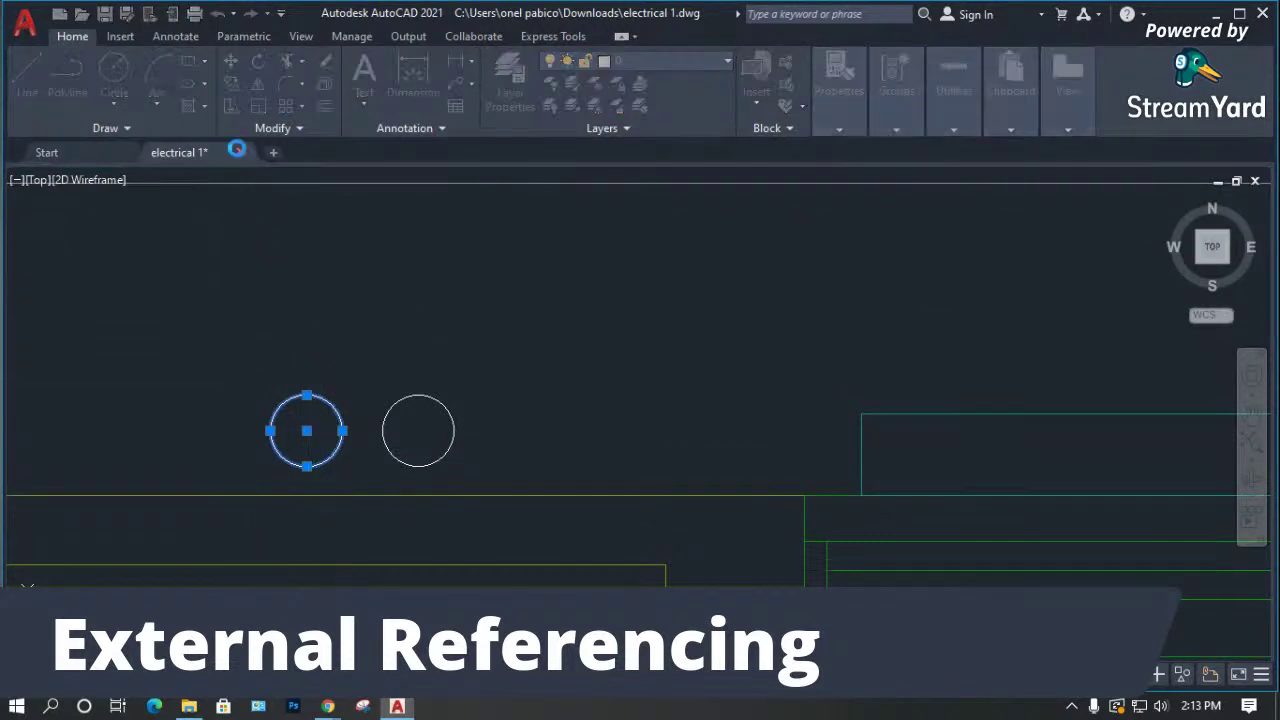
click(620, 395)
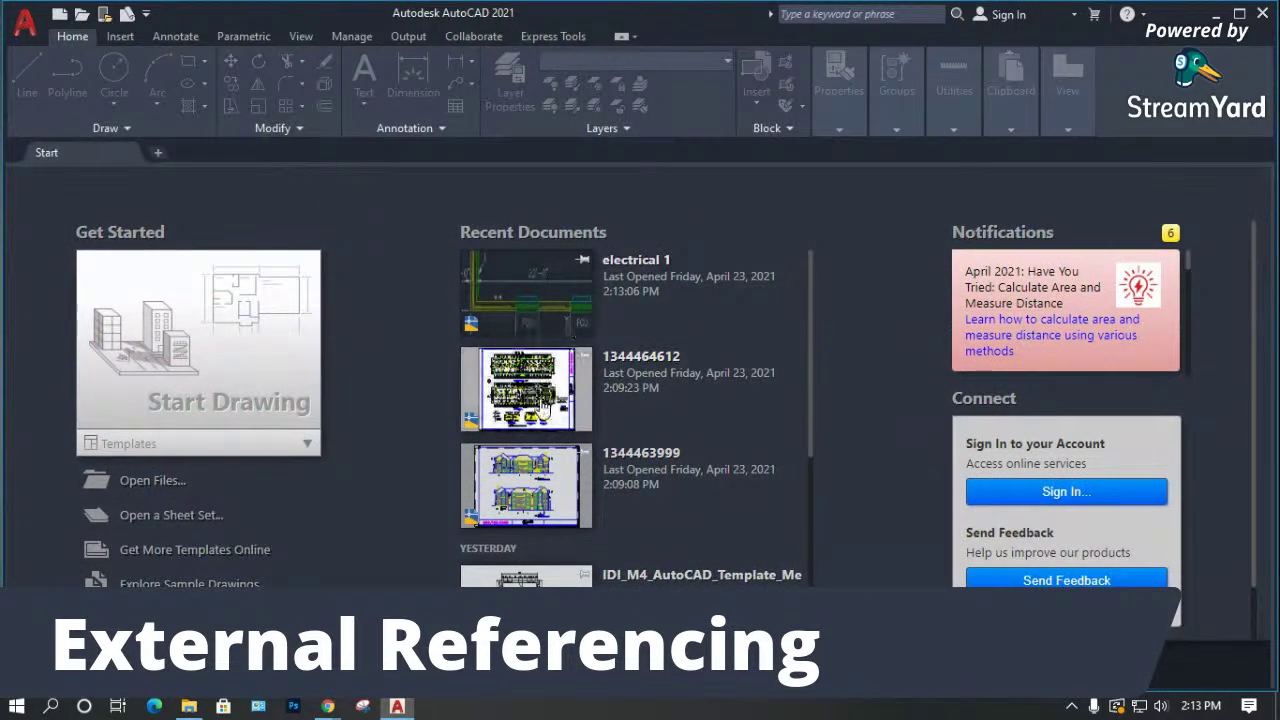
click(543, 405)
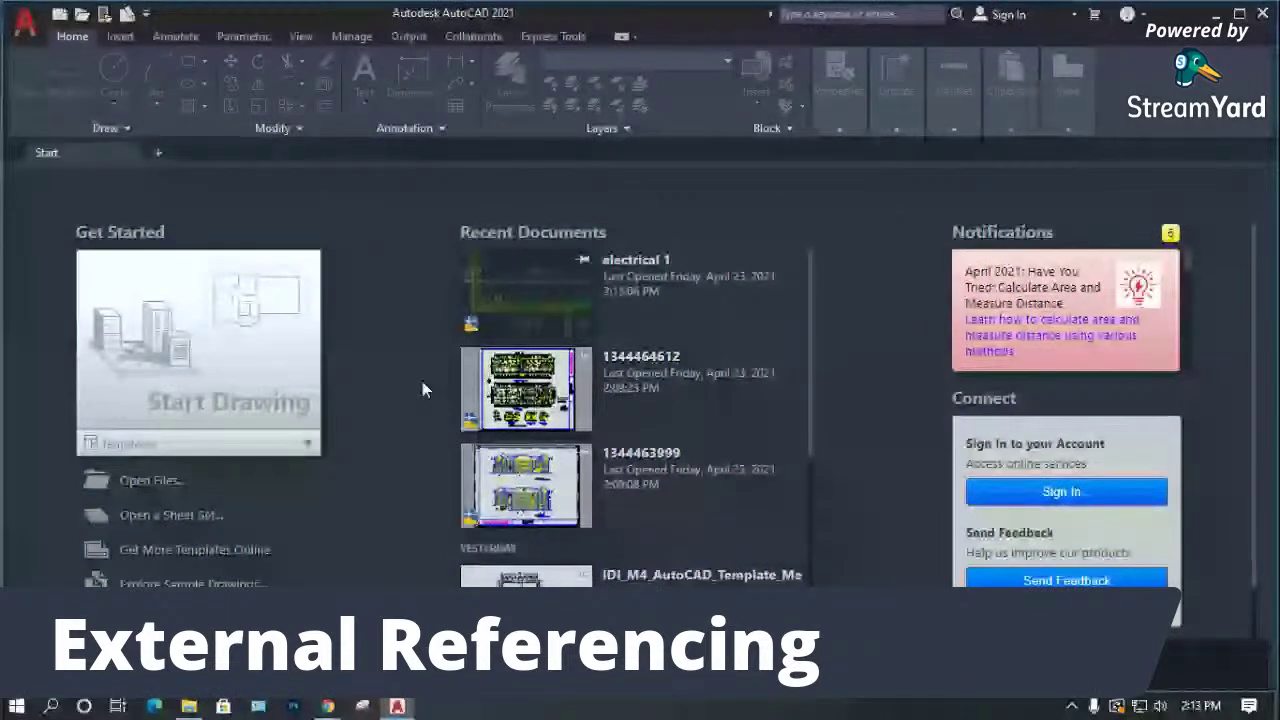
key(ctrl+o)
click(512, 256)
click(883, 530)
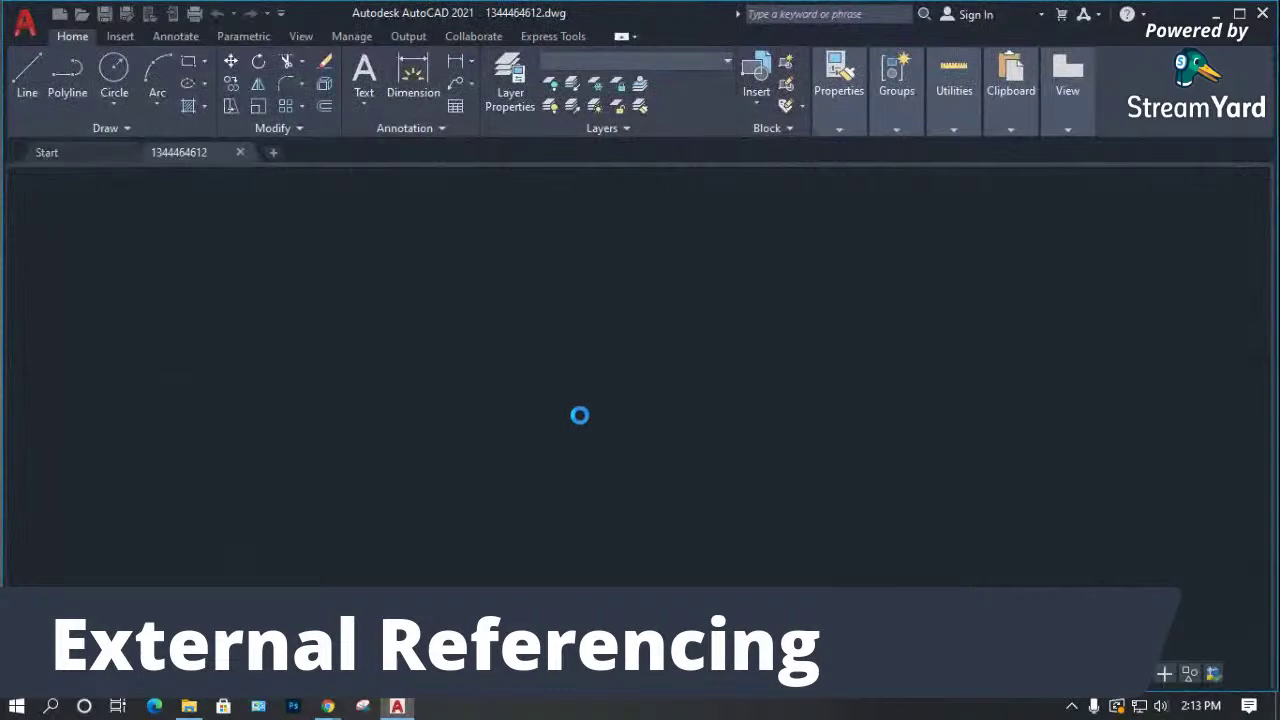
scroll(364, 395, up, 5)
scroll(364, 395, up, 5)
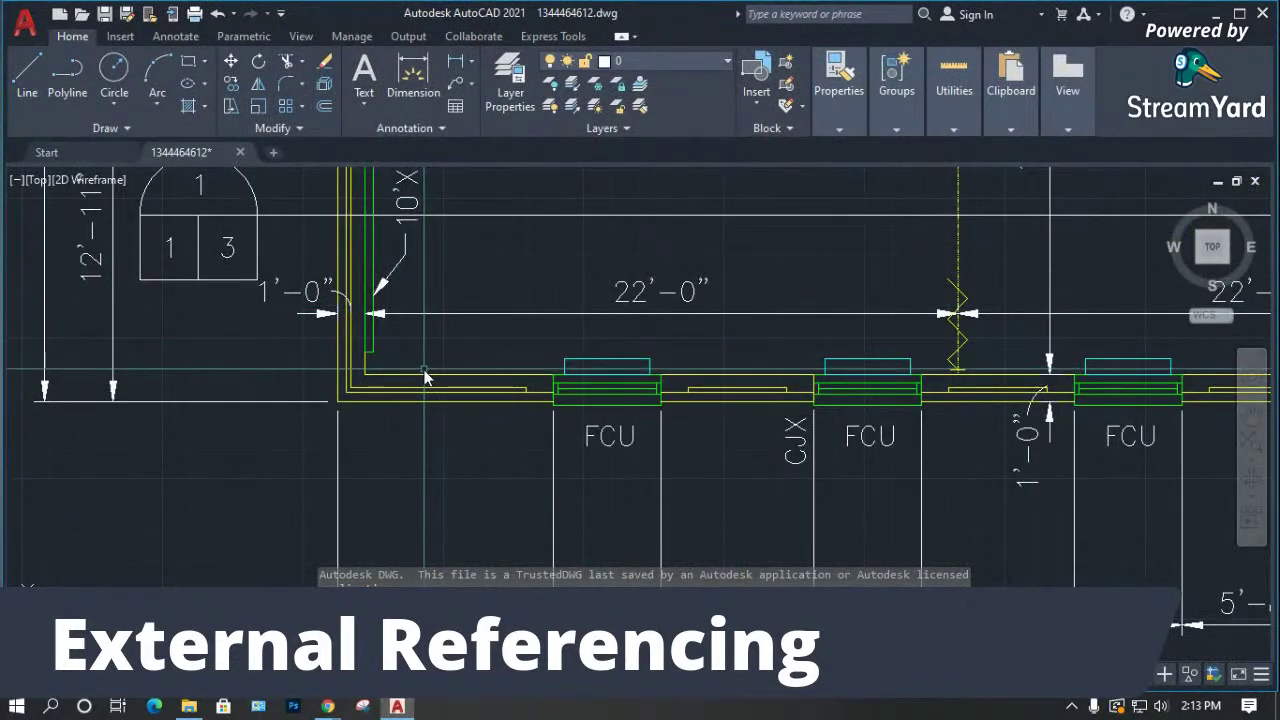
key(ctrl+o)
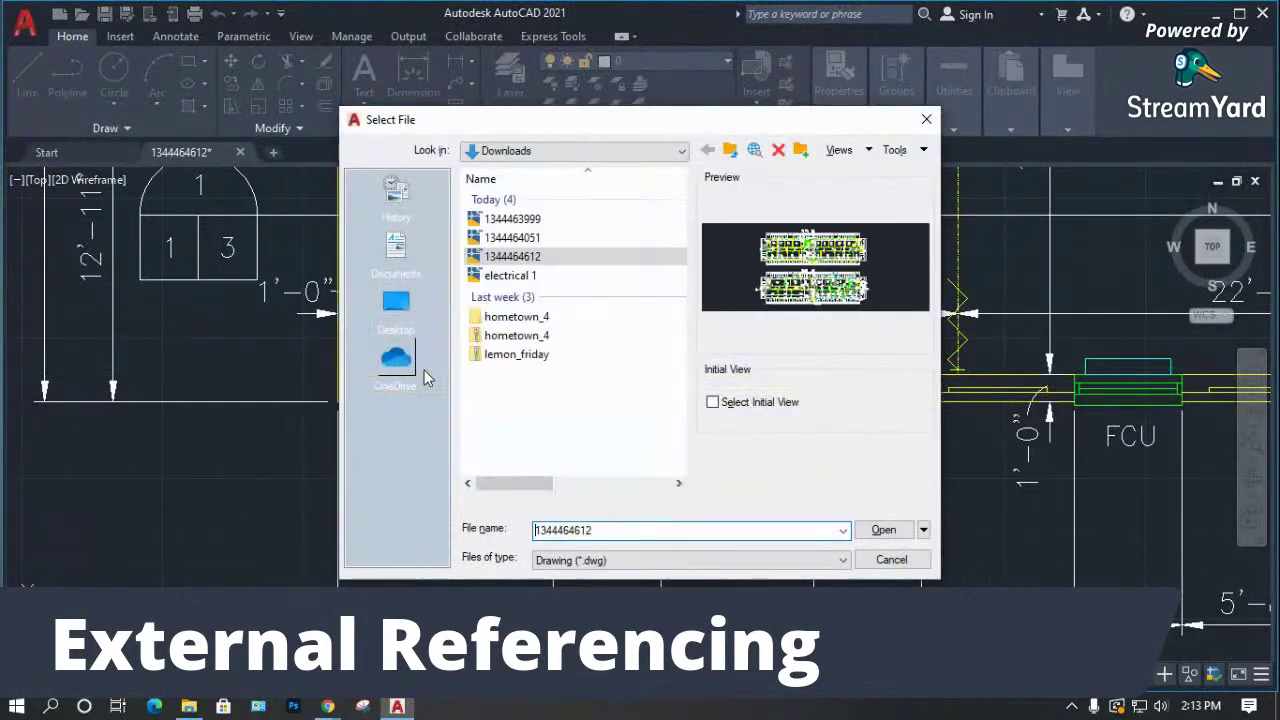
double_click(512, 275)
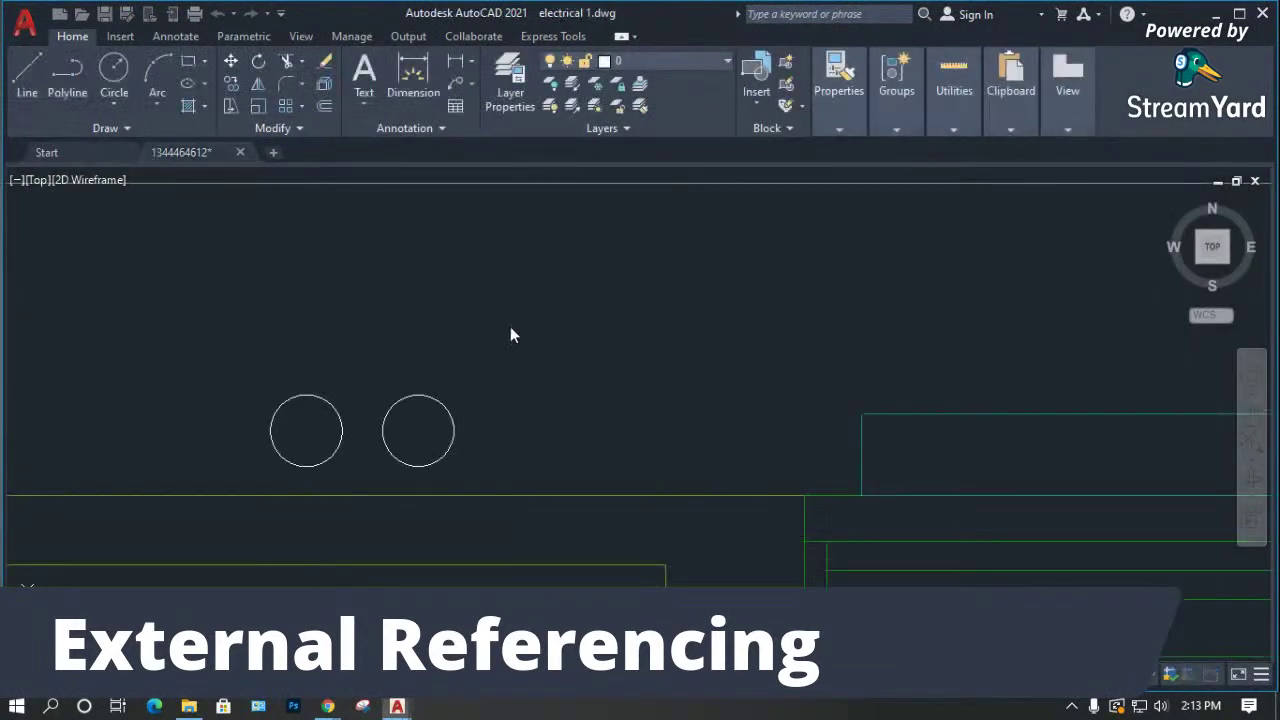
click(190, 155)
scroll(443, 371, down, 5)
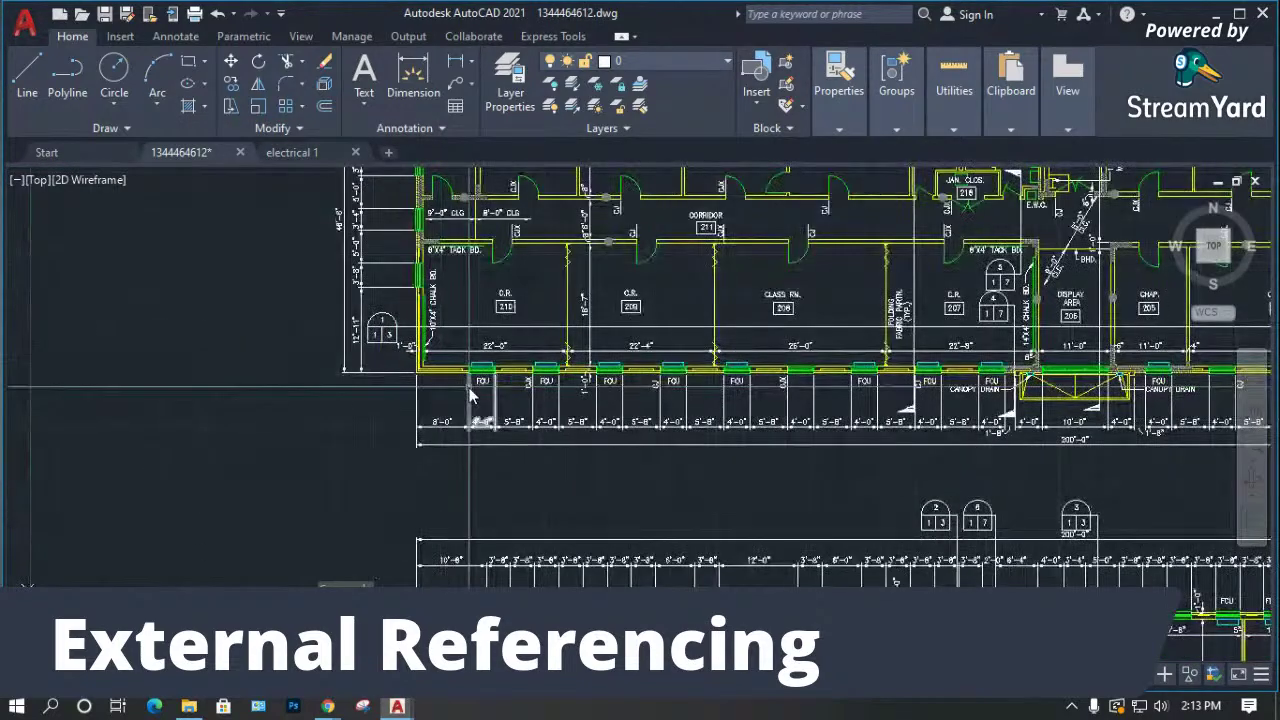
scroll(997, 472, down, 3)
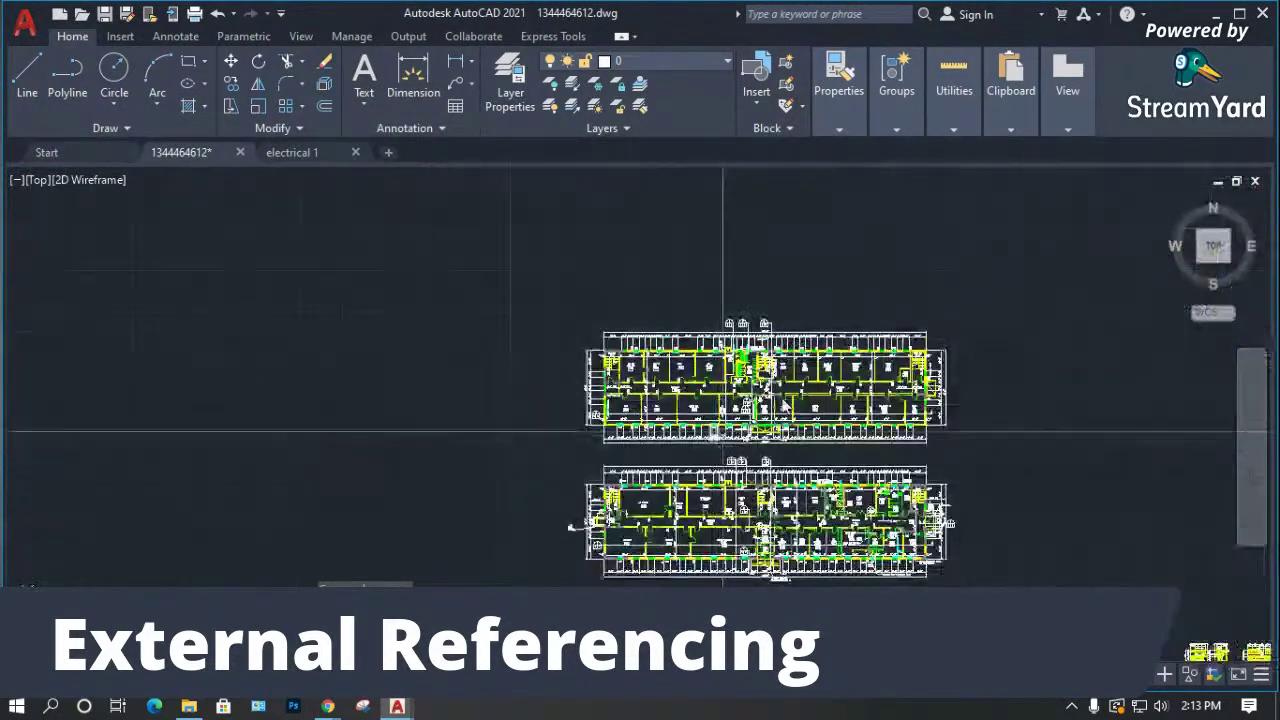
scroll(749, 274, up, 4)
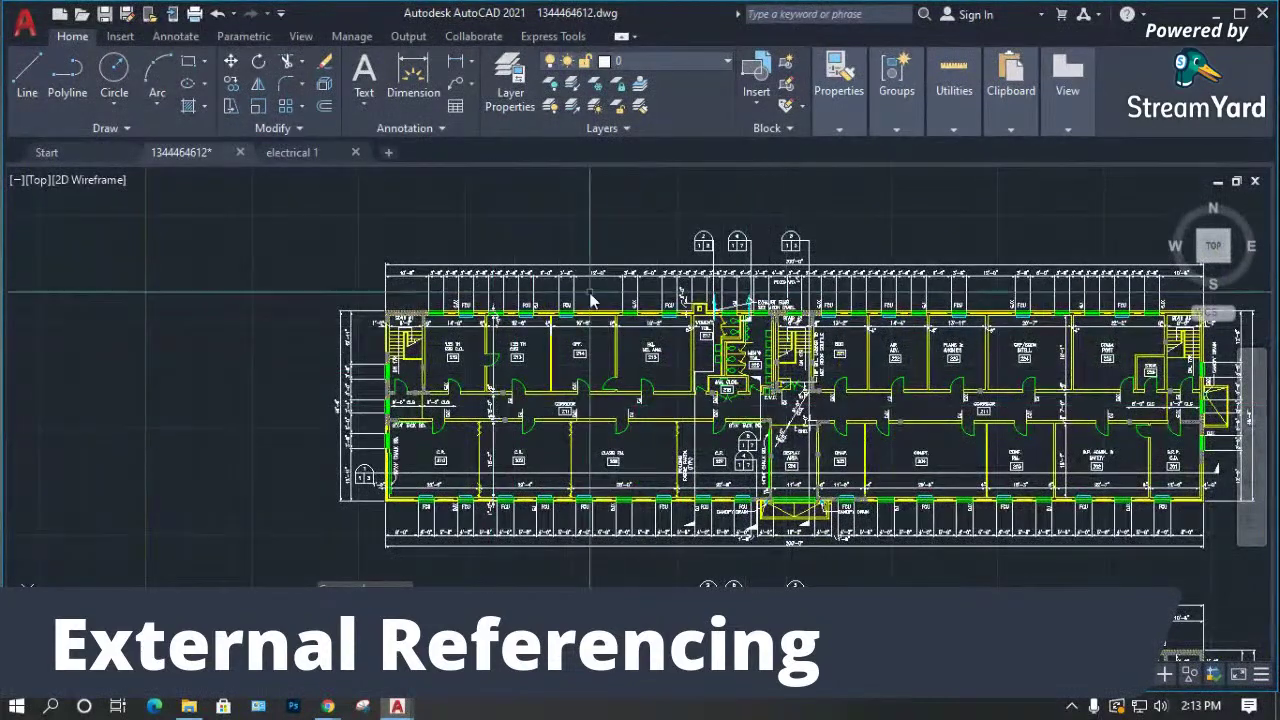
scroll(591, 292, down, 2)
click(1046, 251)
click(414, 286)
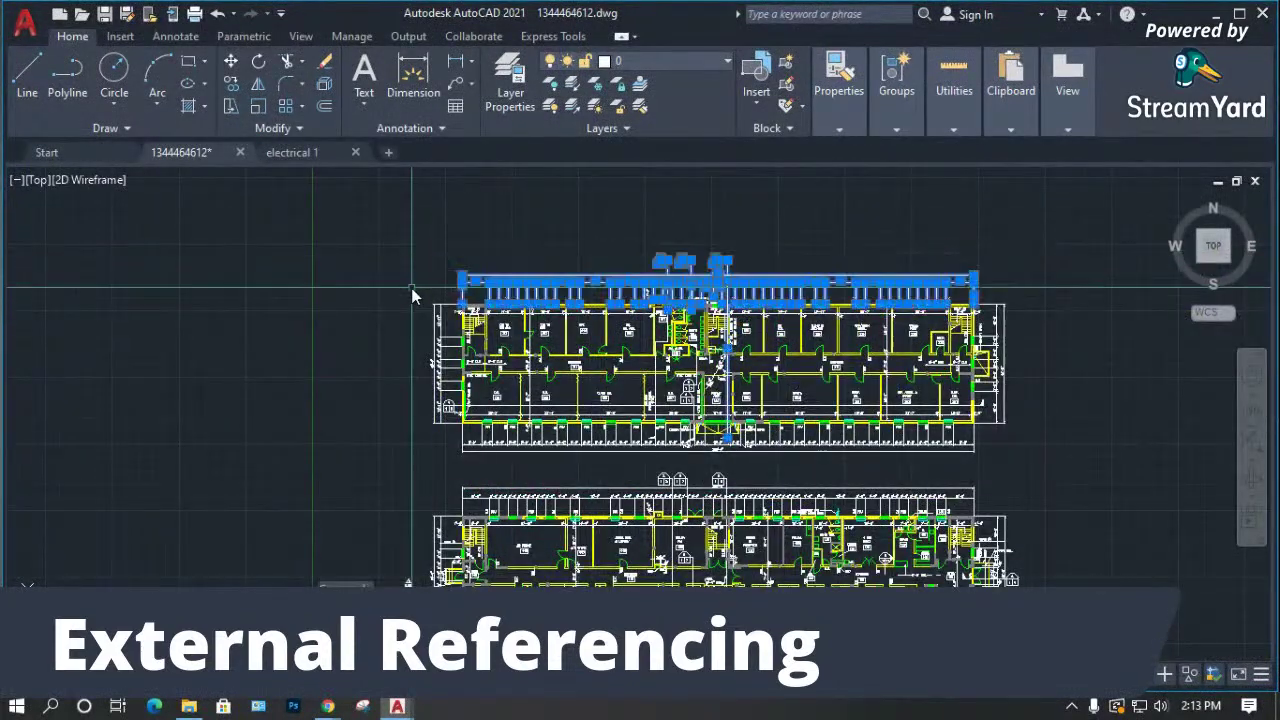
scroll(429, 391, up, 4)
scroll(538, 230, down, 1)
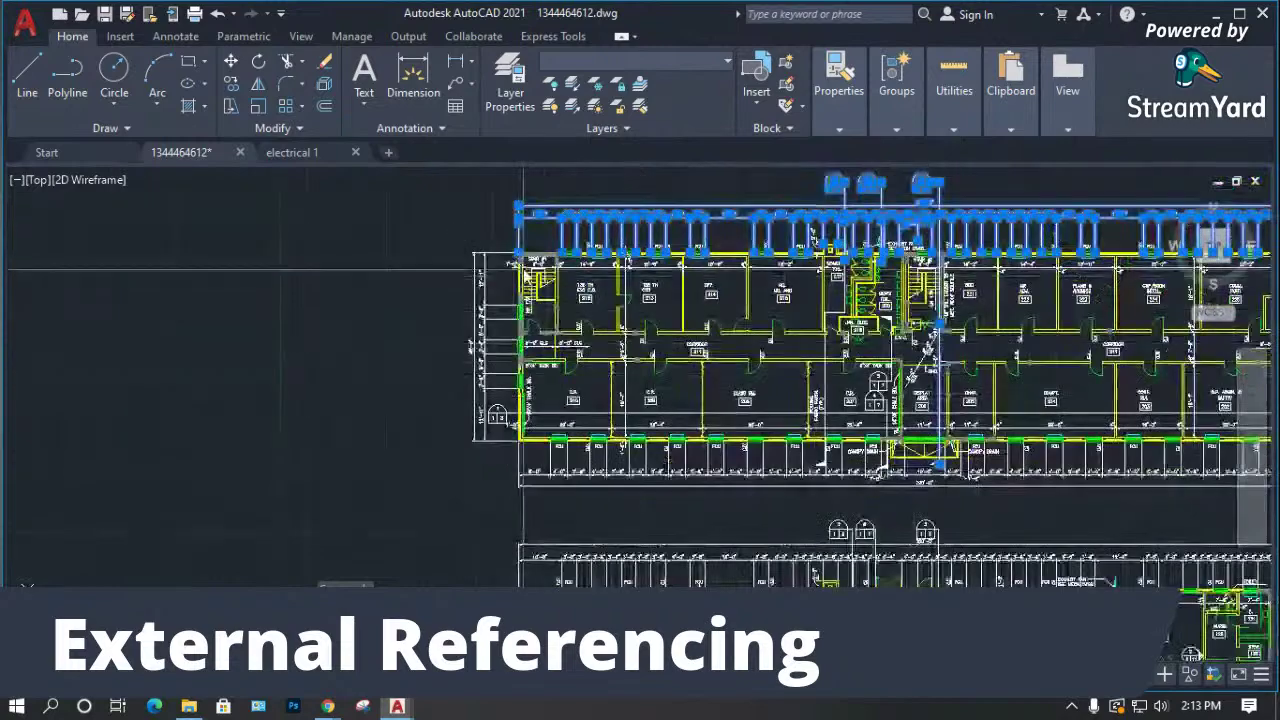
scroll(516, 226, up, 1)
right_click(516, 226)
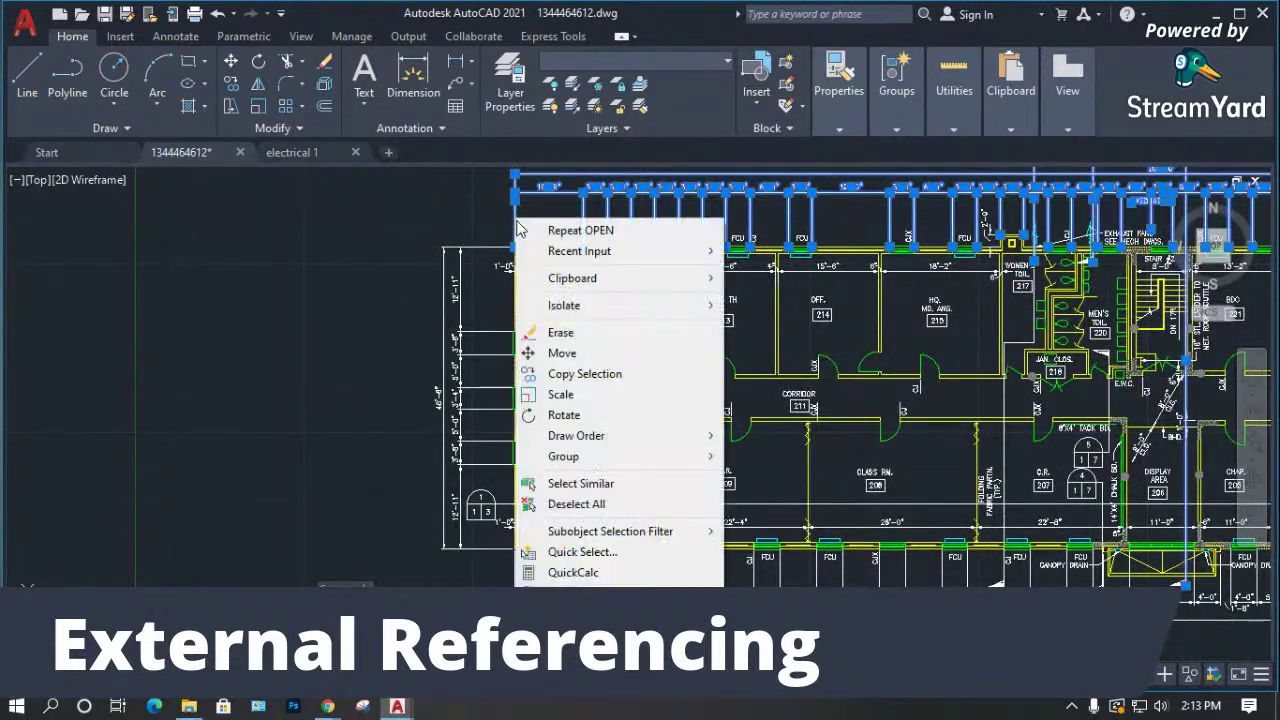
click(596, 486)
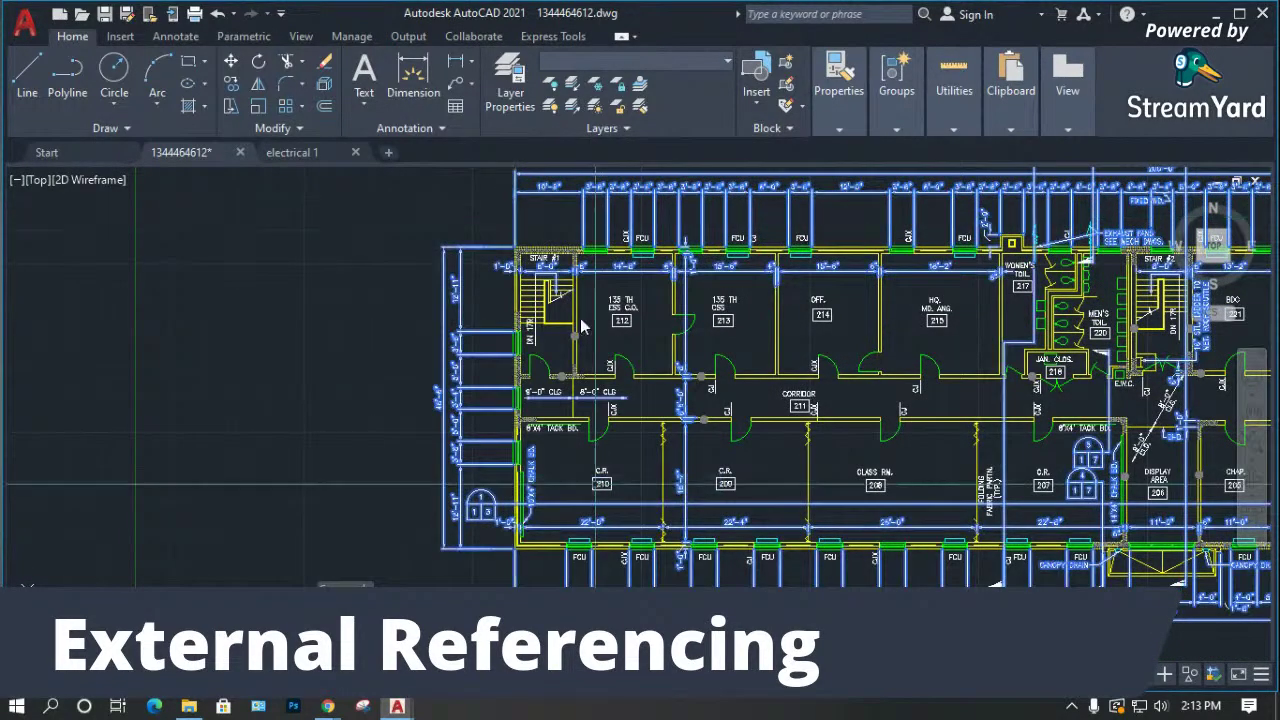
right_click(475, 249)
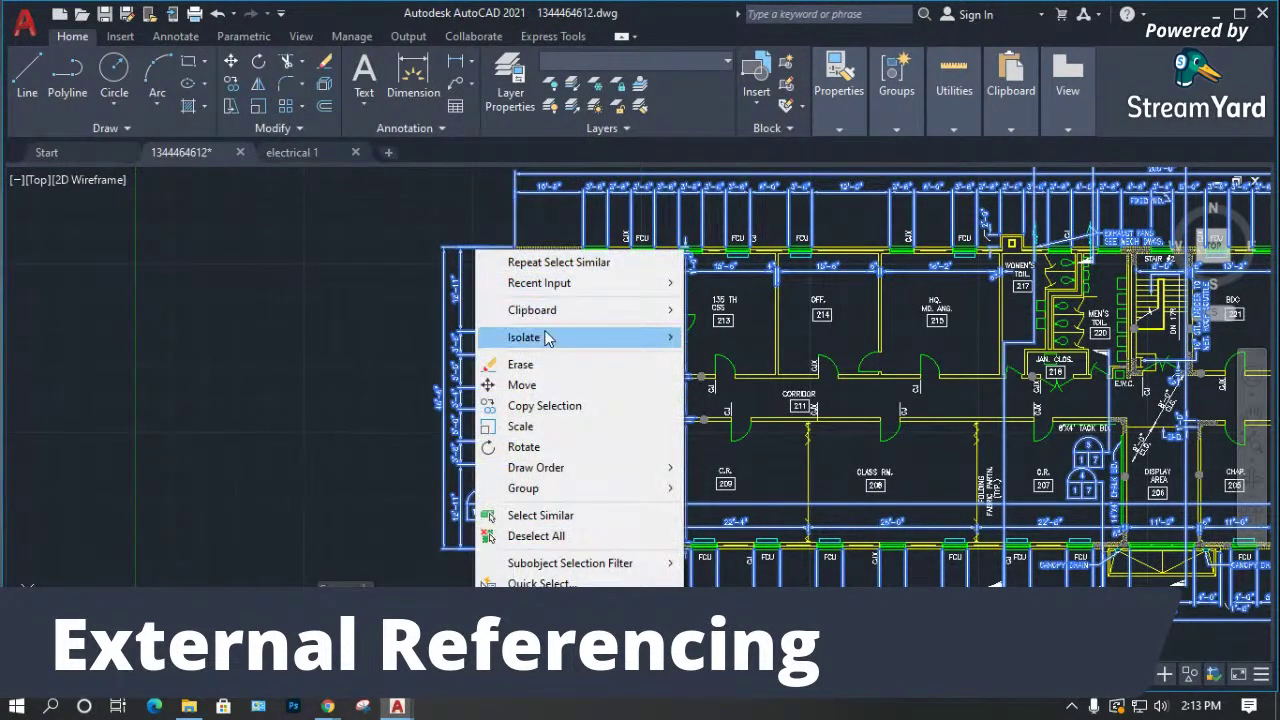
mouse_move(549, 334)
click(771, 358)
scroll(403, 314, down, 5)
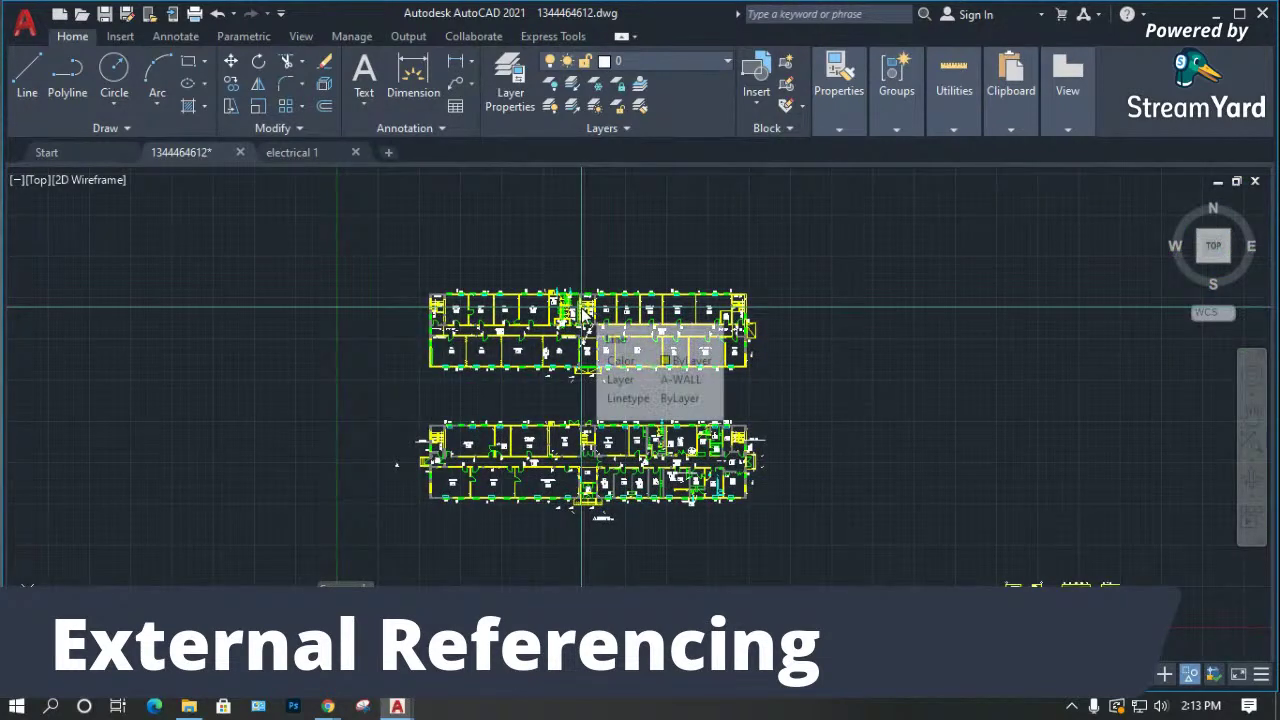
key(ctrl+s)
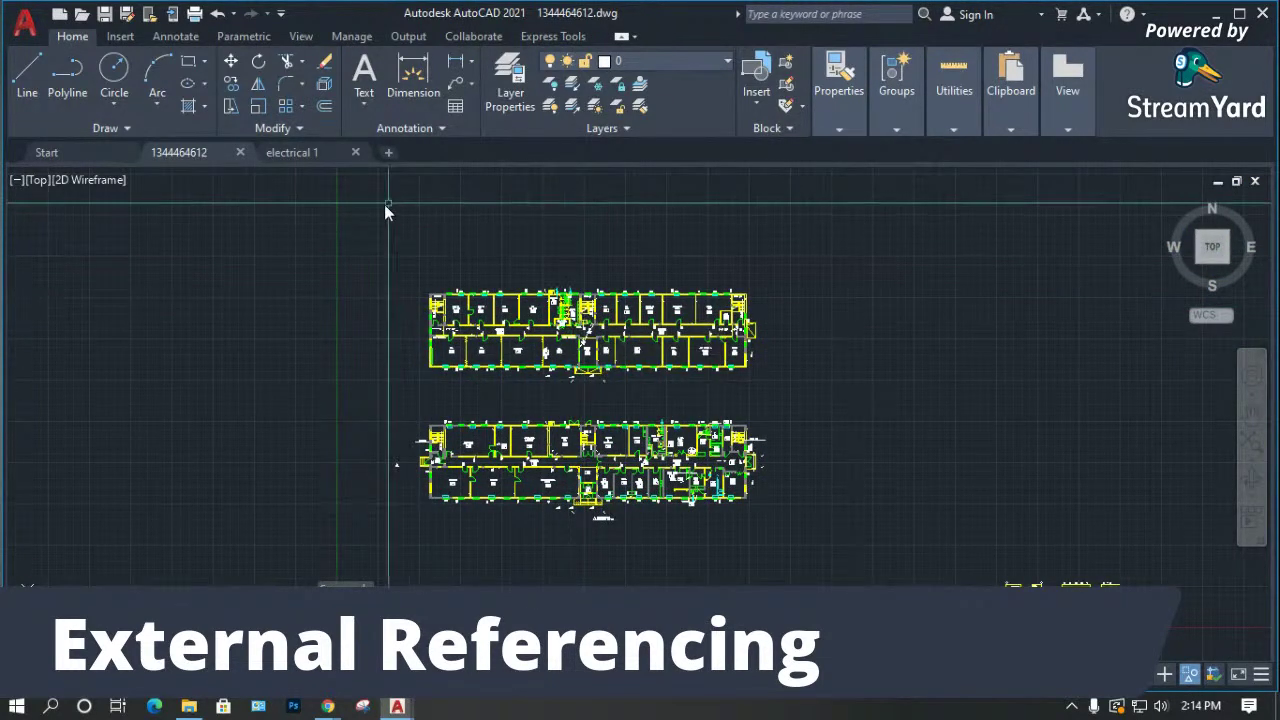
click(294, 153)
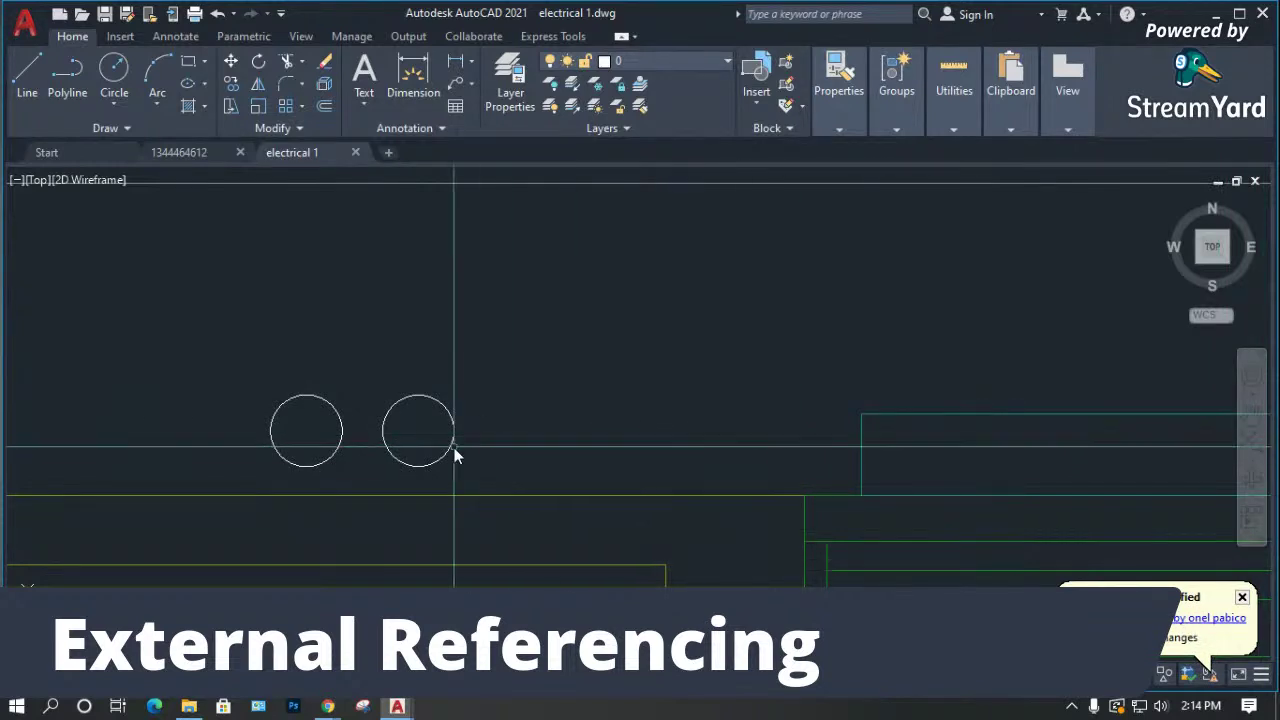
scroll(451, 448, down, 2)
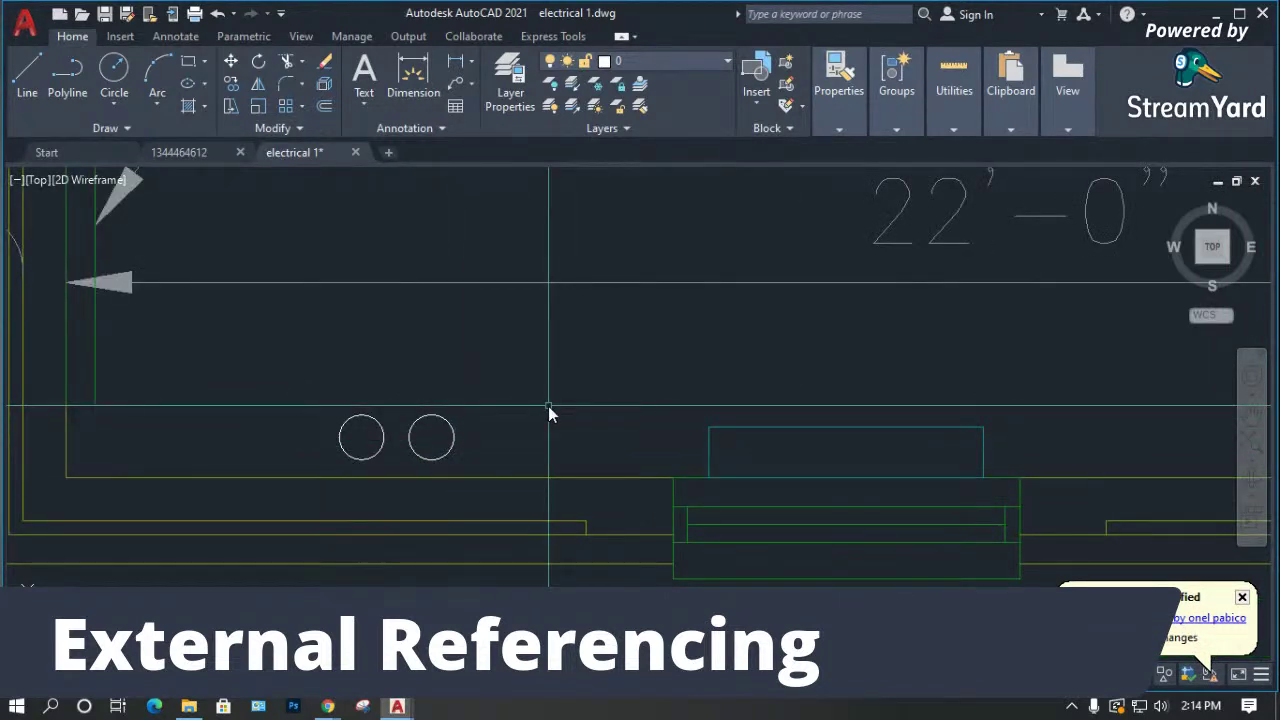
text(xref)
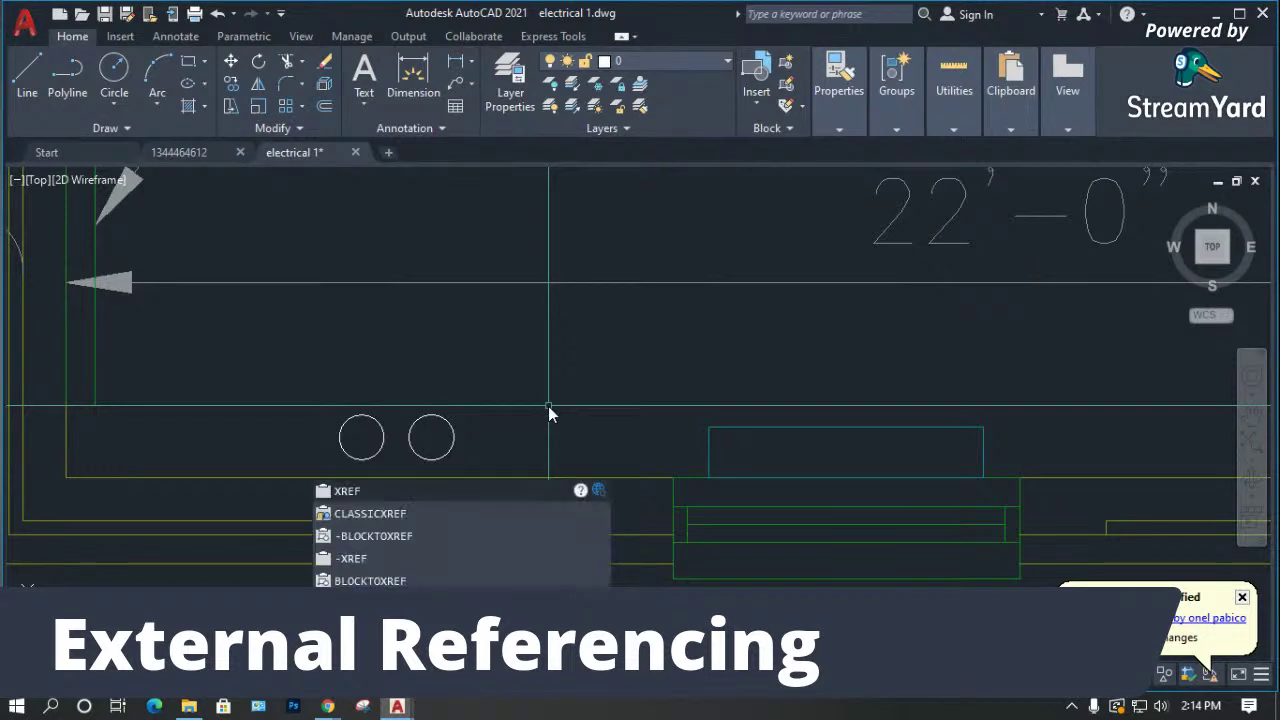
key(Return)
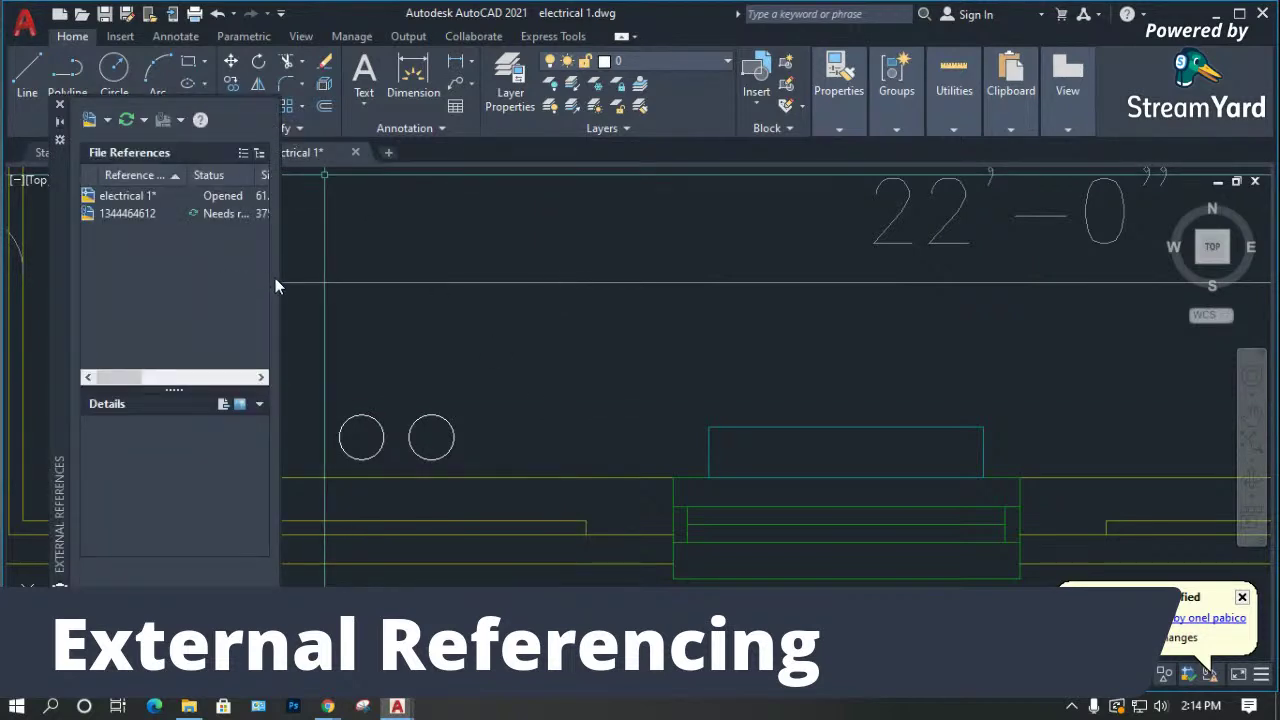
drag(281, 280, 686, 285)
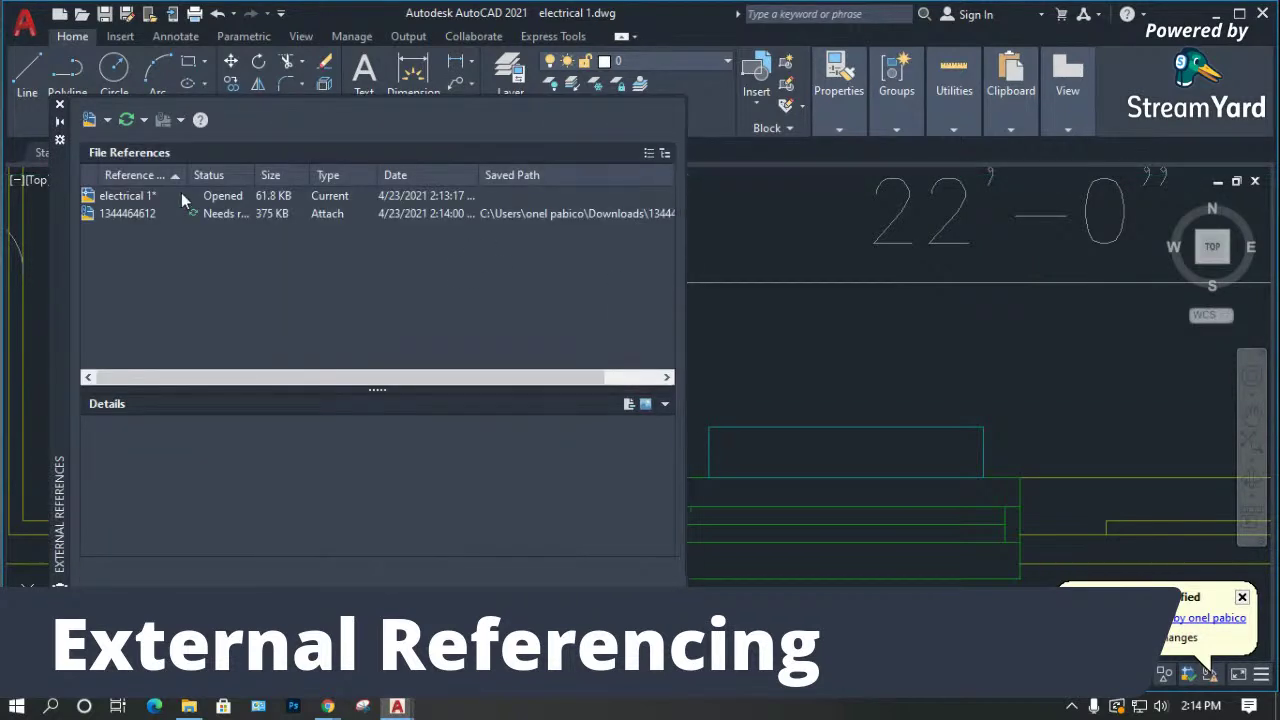
drag(259, 167, 366, 175)
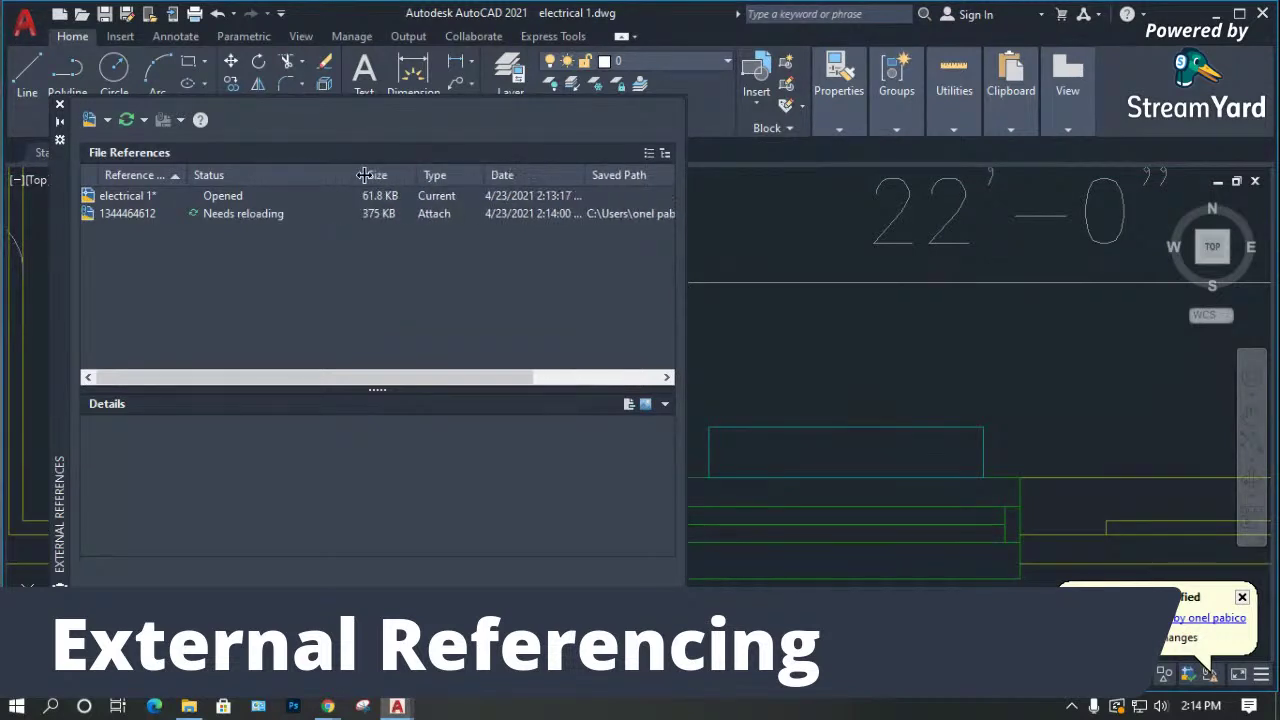
right_click(266, 213)
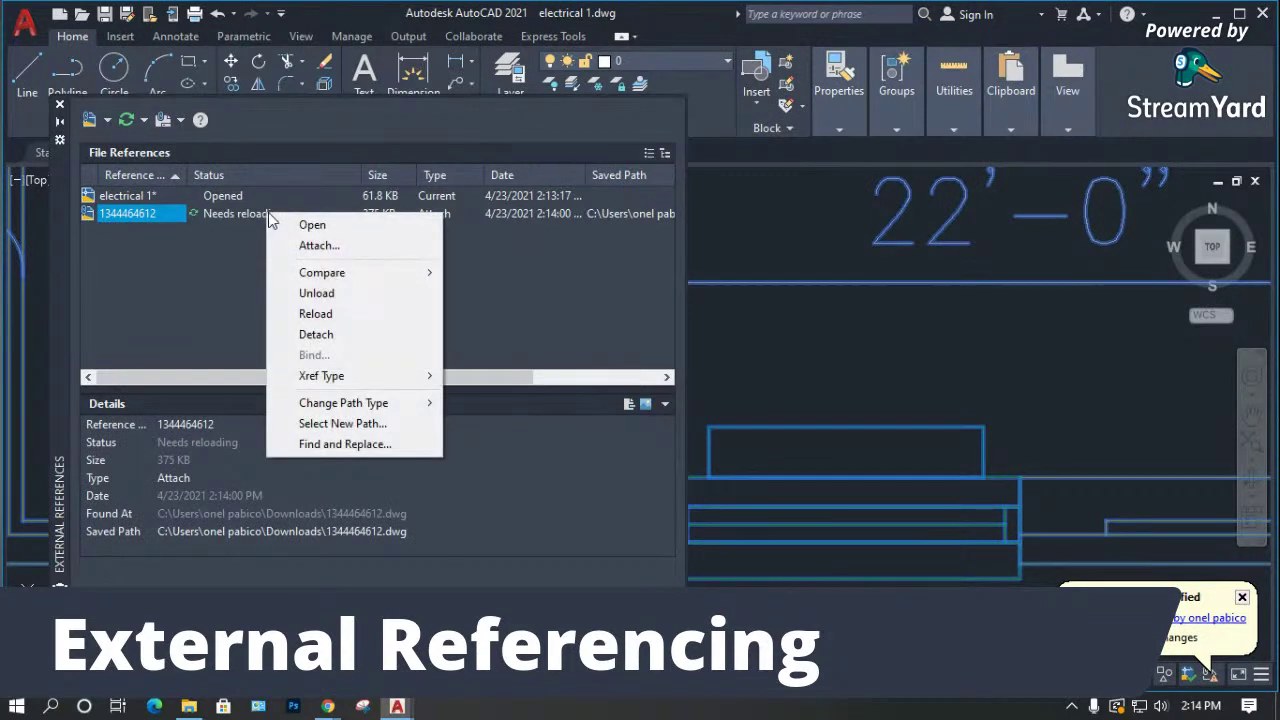
click(346, 318)
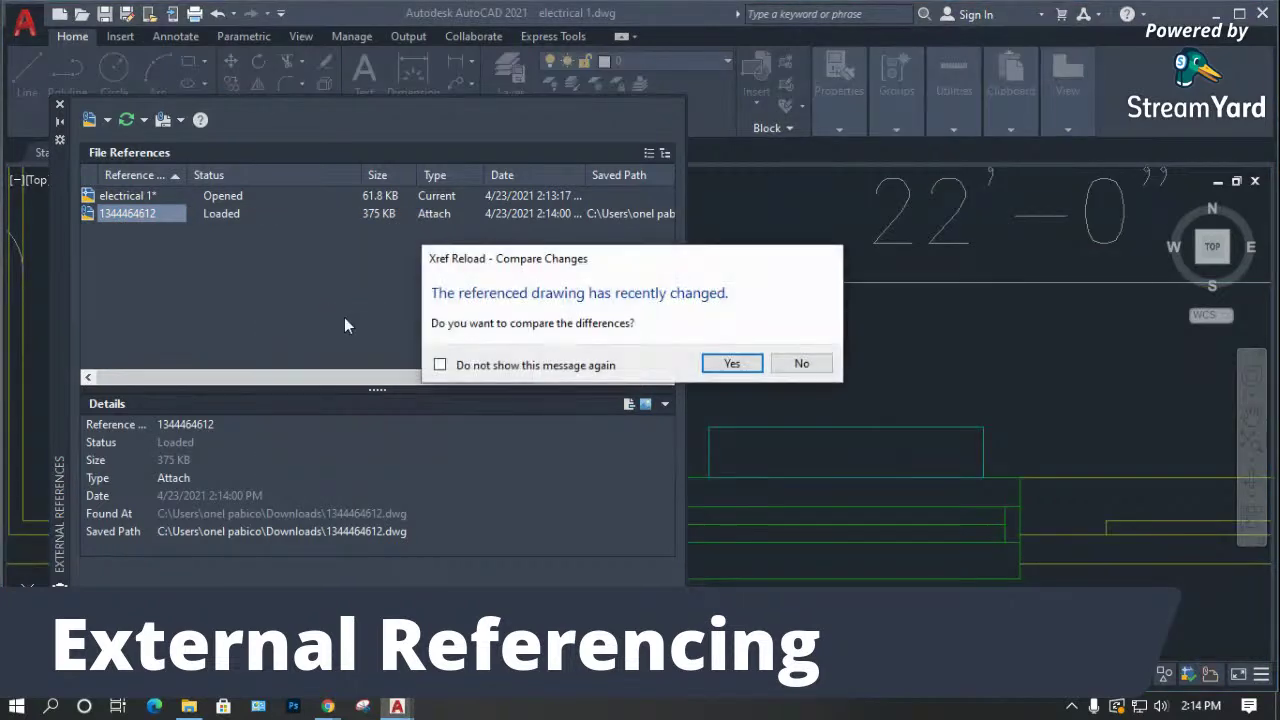
click(731, 363)
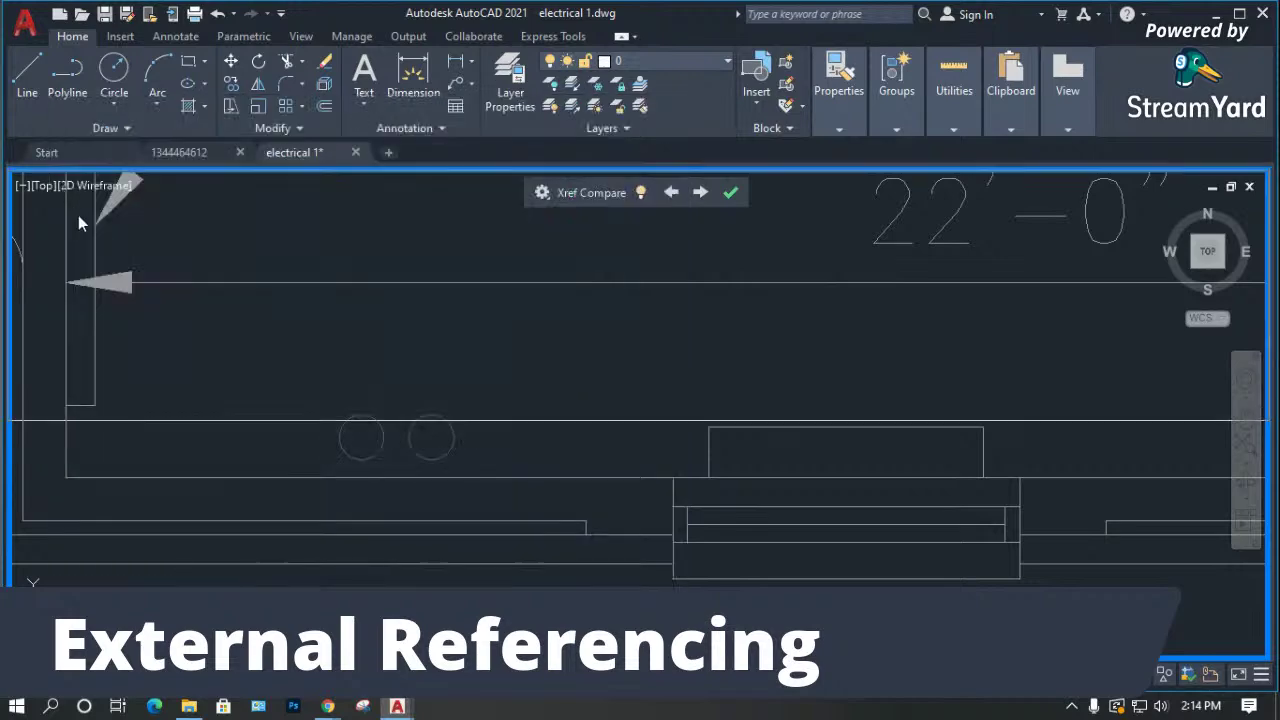
mouse_move(78, 215)
mouse_down()
mouse_move(190, 345)
mouse_move(432, 564)
mouse_move(490, 585)
mouse_move(571, 361)
mouse_move(556, 225)
mouse_move(394, 481)
mouse_move(412, 508)
mouse_move(438, 446)
mouse_up()
scroll(219, 245, down, 2)
scroll(219, 245, down, 3)
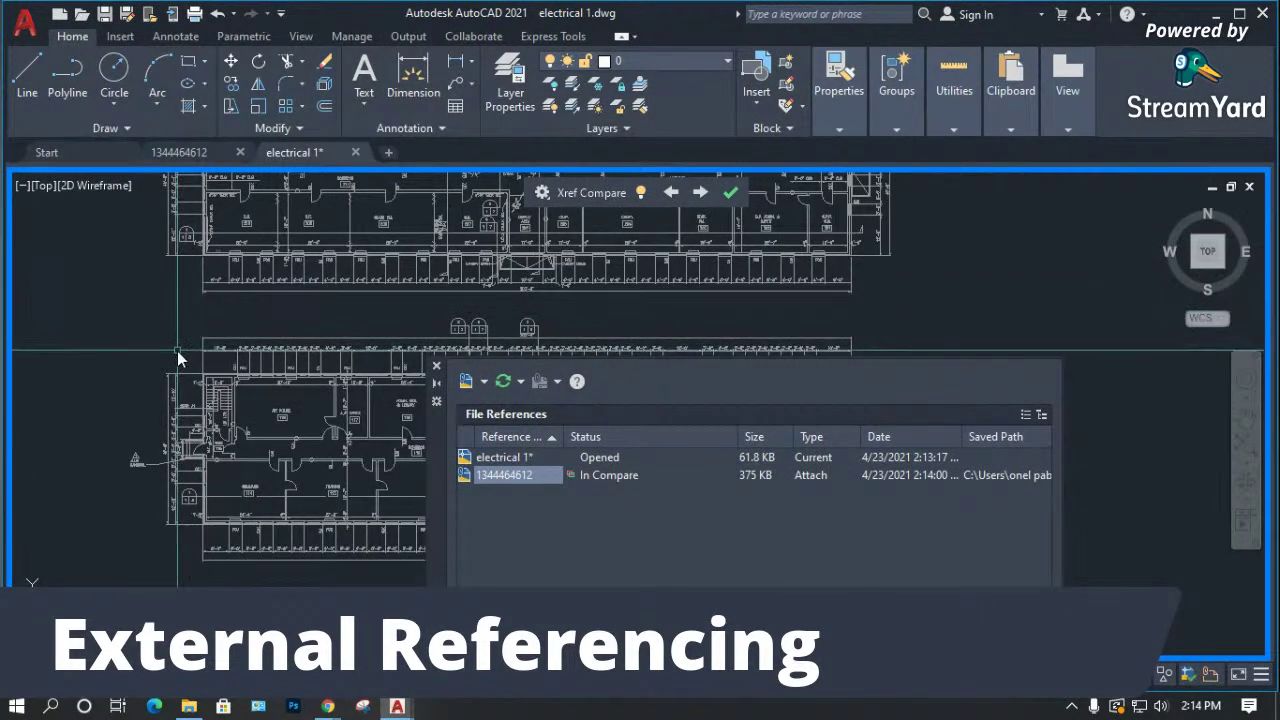
scroll(177, 351, down, 2)
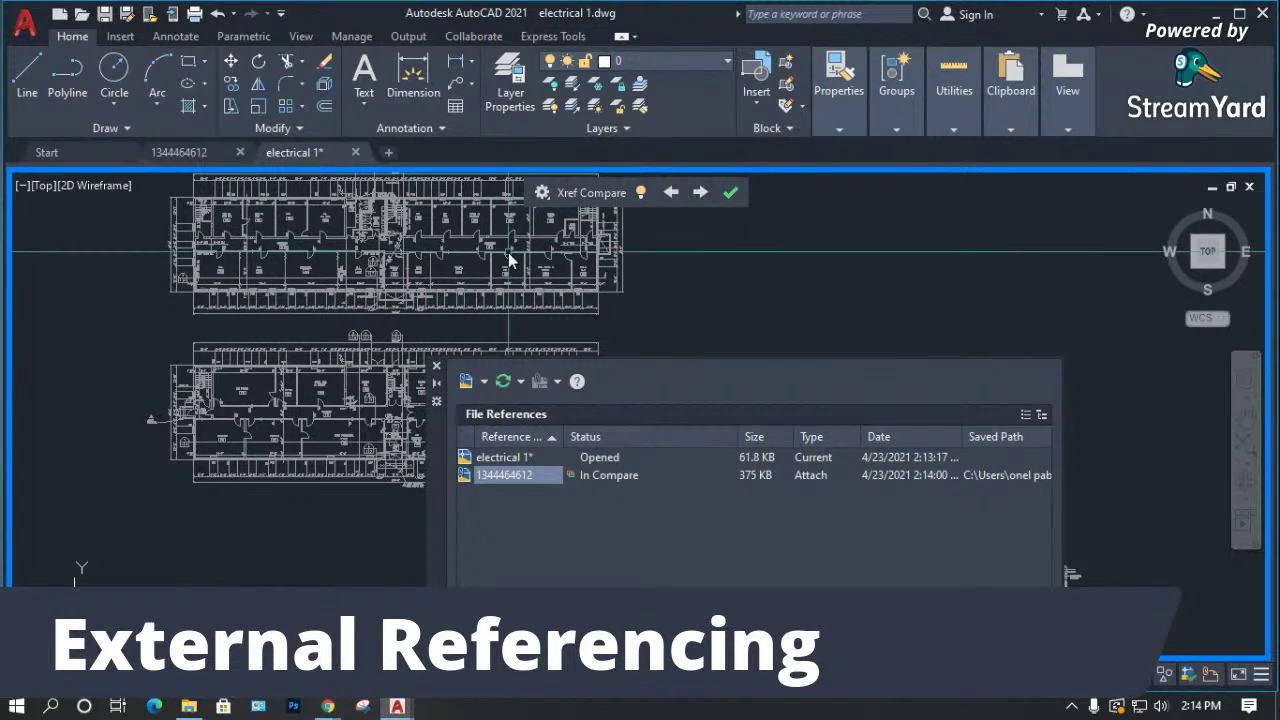
click(731, 194)
scroll(337, 305, up, 4)
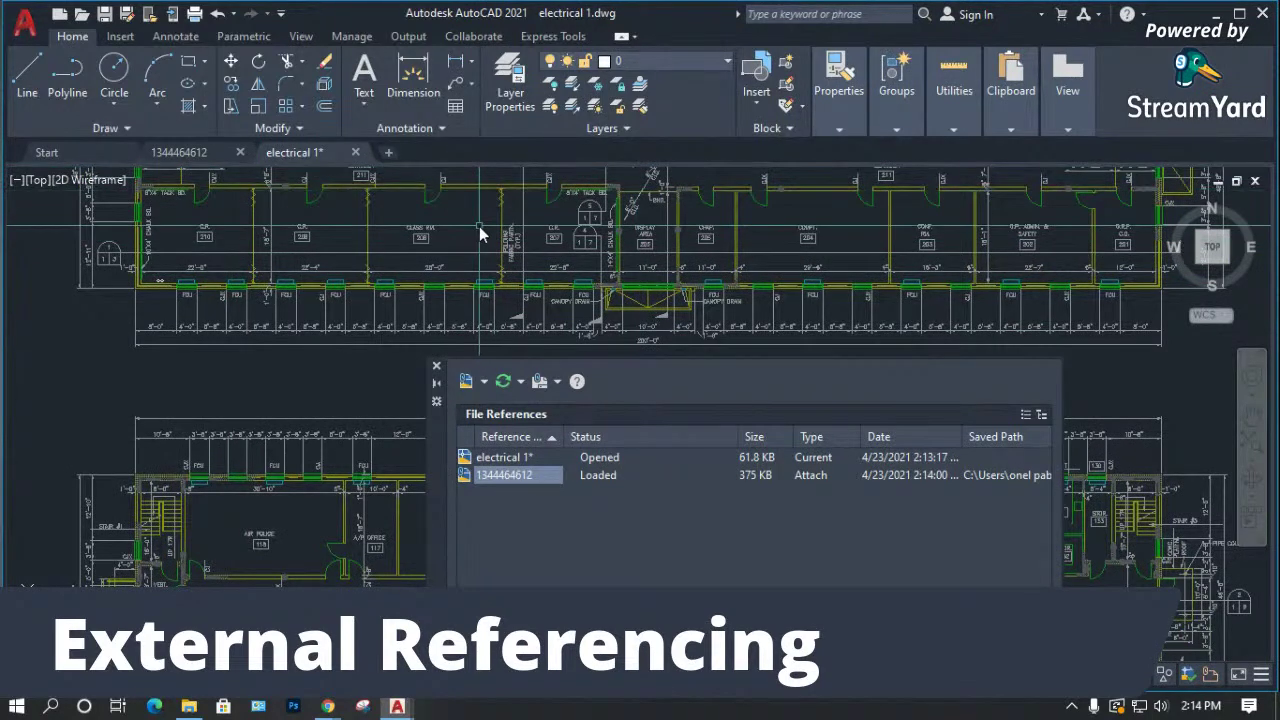
scroll(405, 340, down, 2)
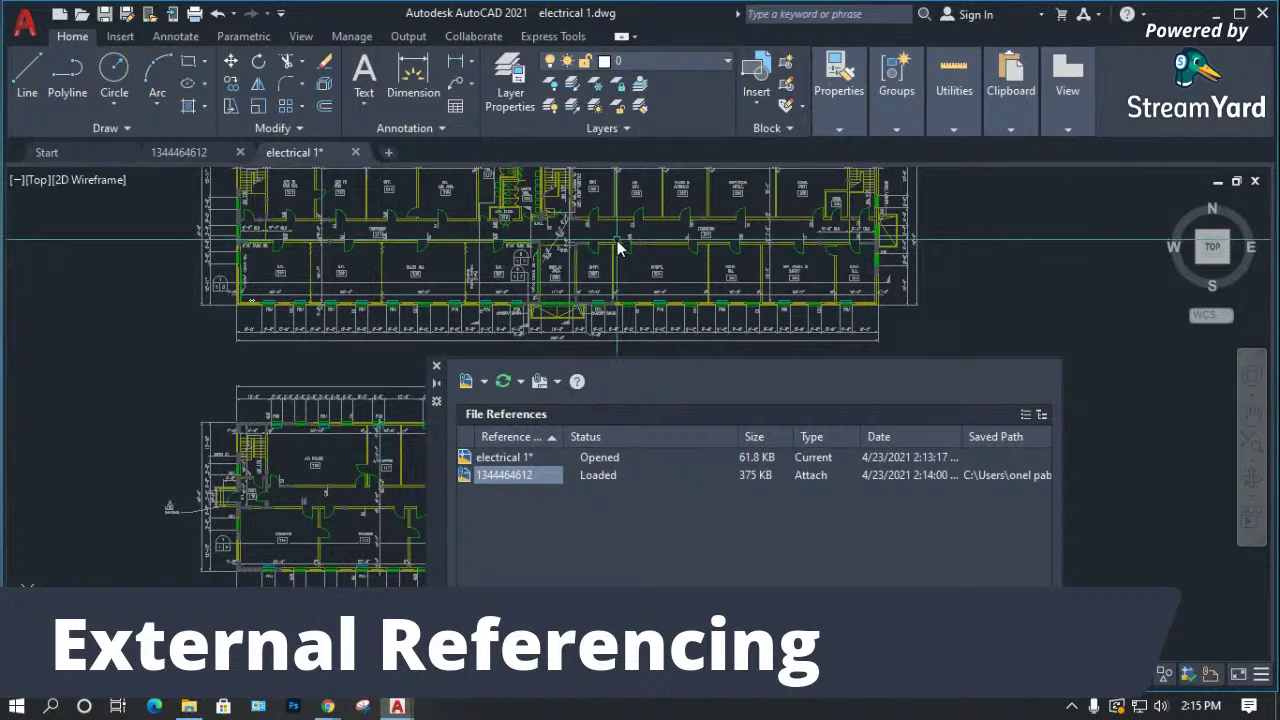
scroll(249, 280, up, 5)
scroll(249, 300, up, 2)
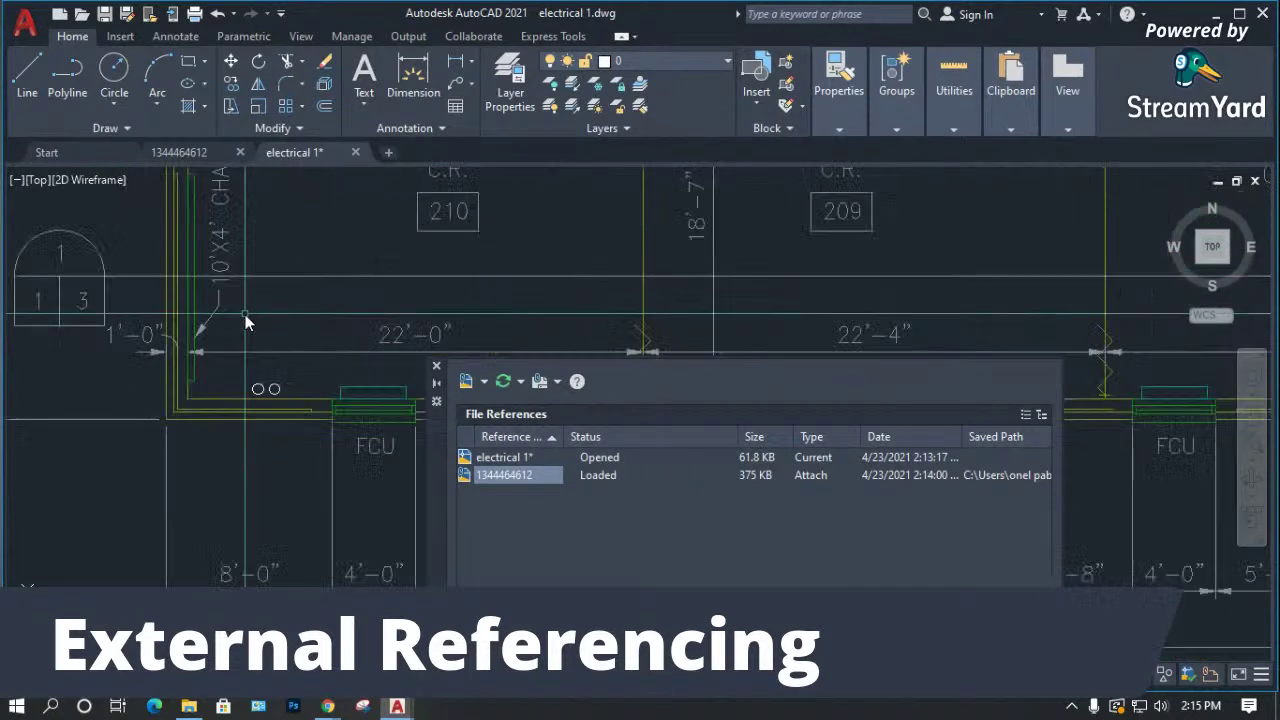
scroll(340, 395, down, 2)
scroll(323, 450, up, 4)
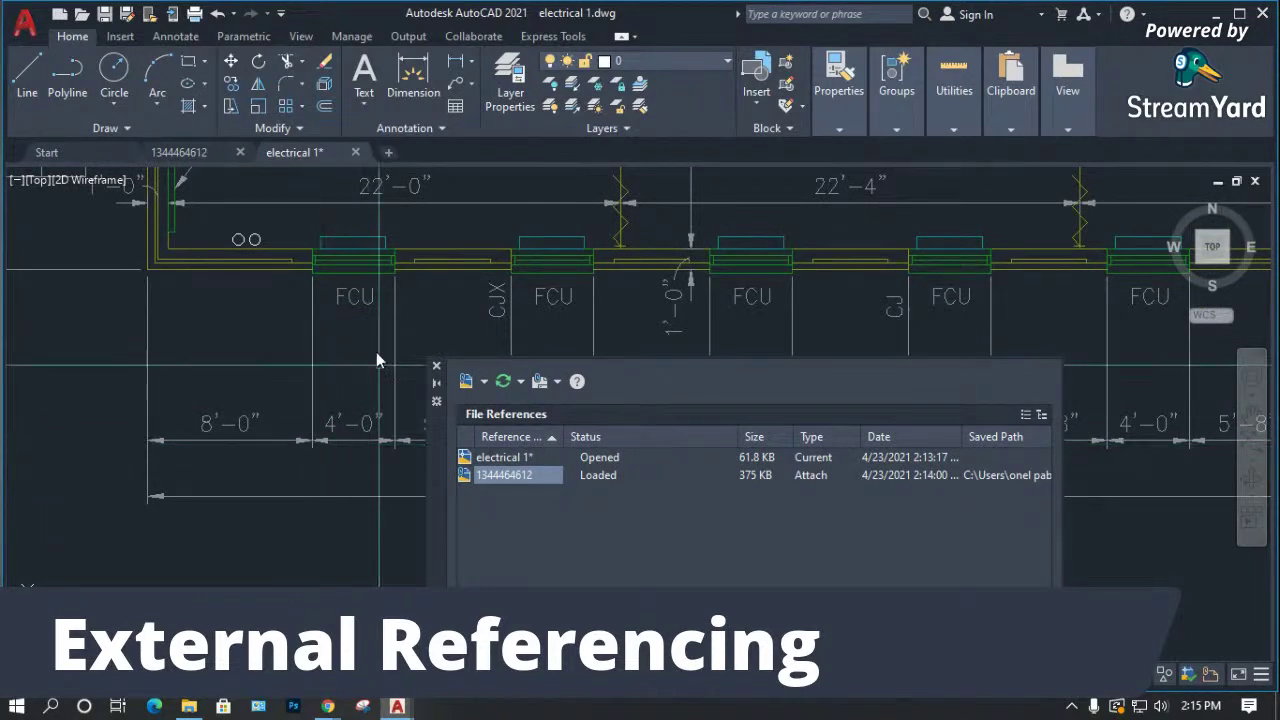
click(436, 366)
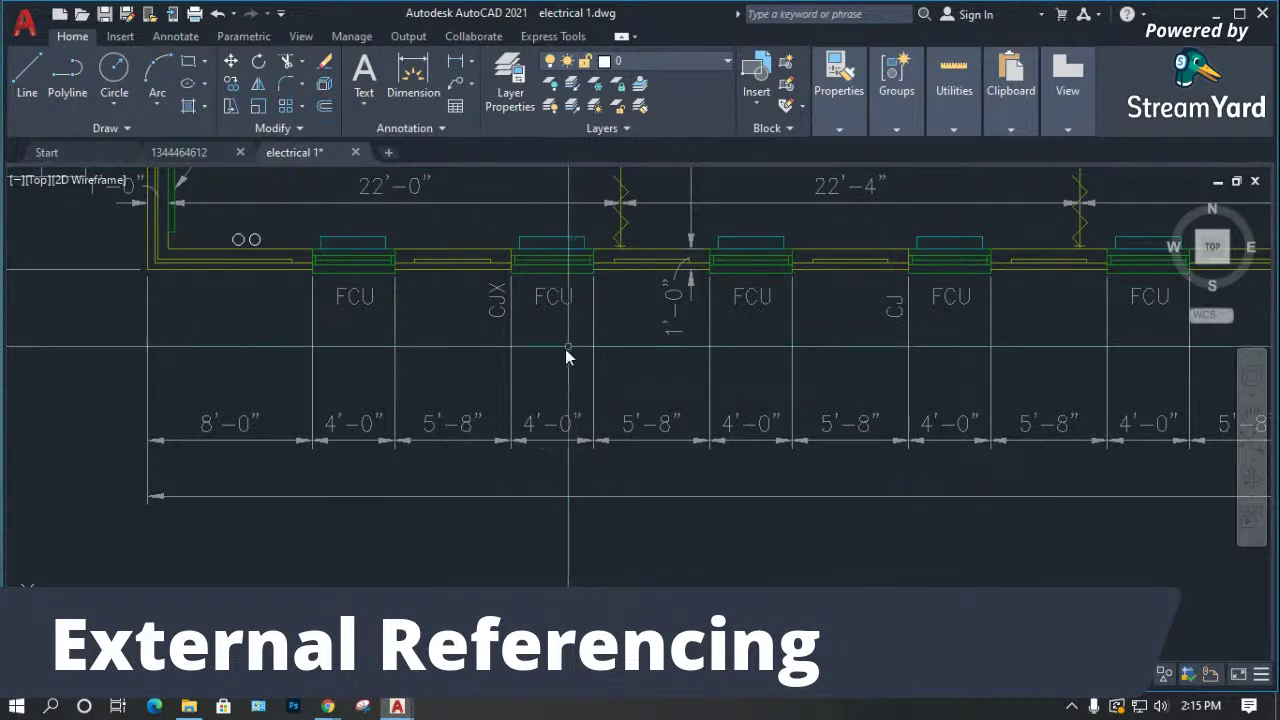
text(la)
key(Return)
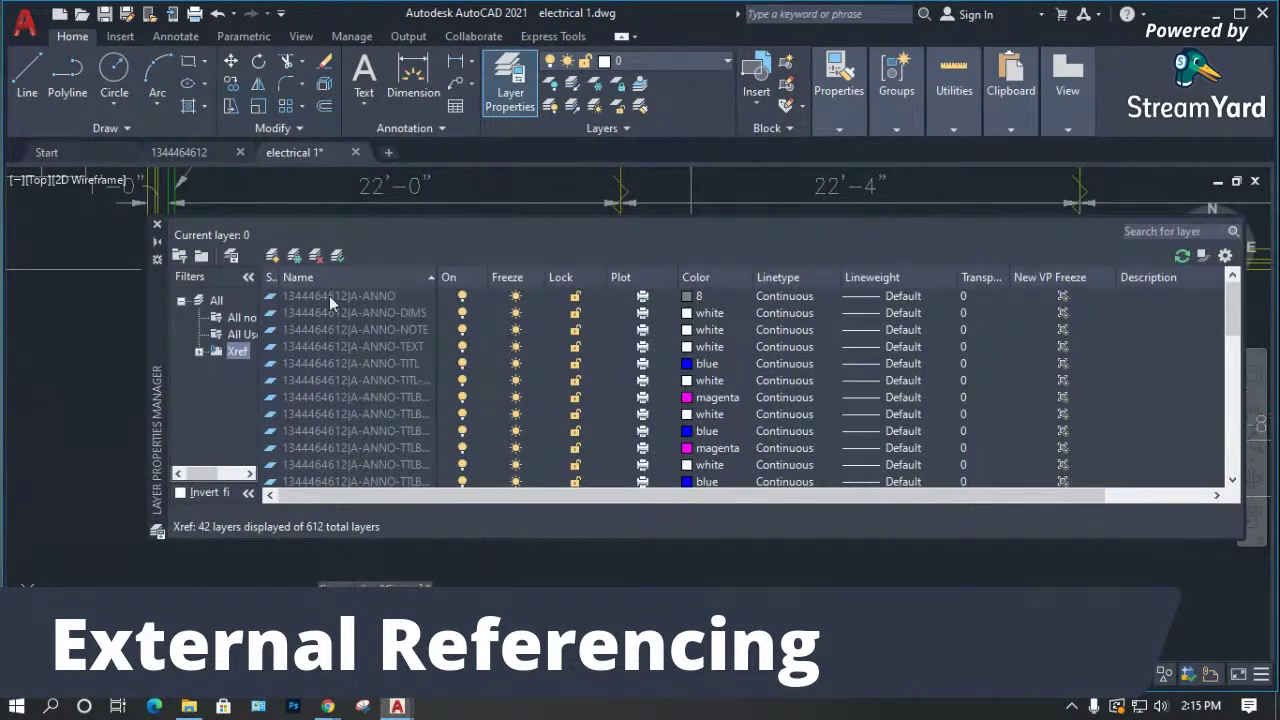
click(156, 224)
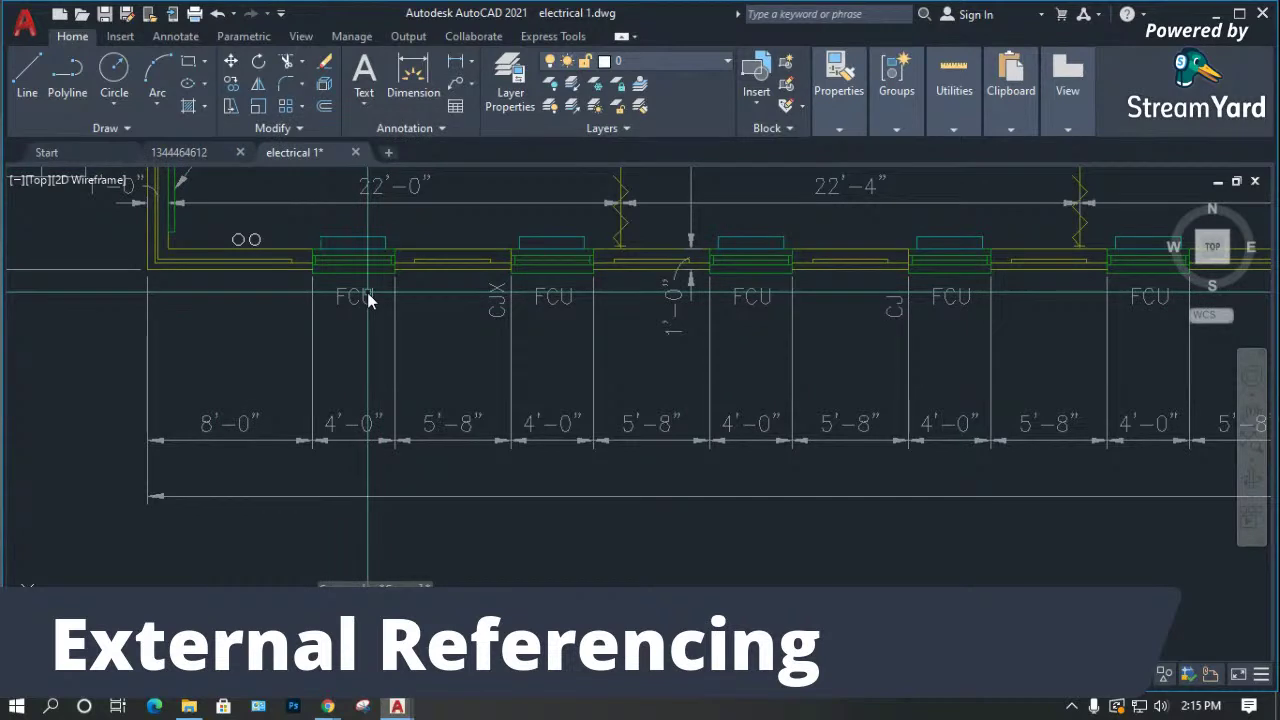
text(xr)
key(Return)
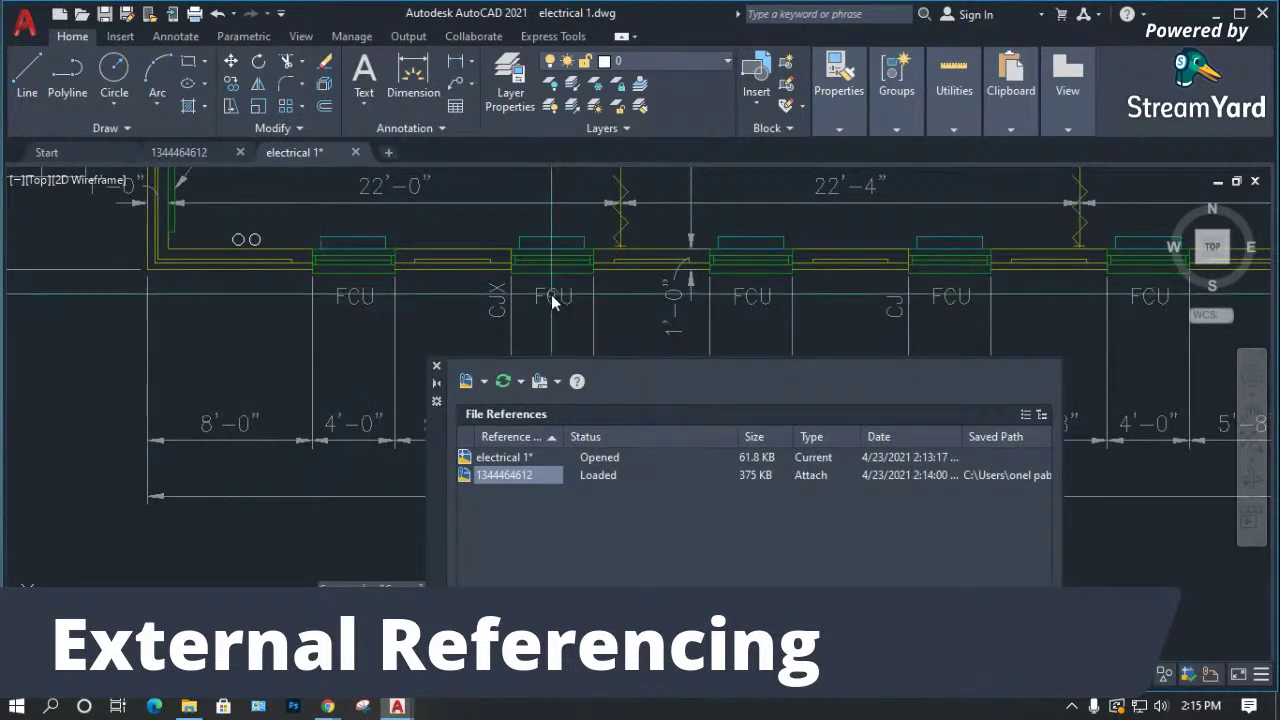
mouse_move(431, 443)
mouse_down()
mouse_move(385, 400)
mouse_move(146, 258)
mouse_up()
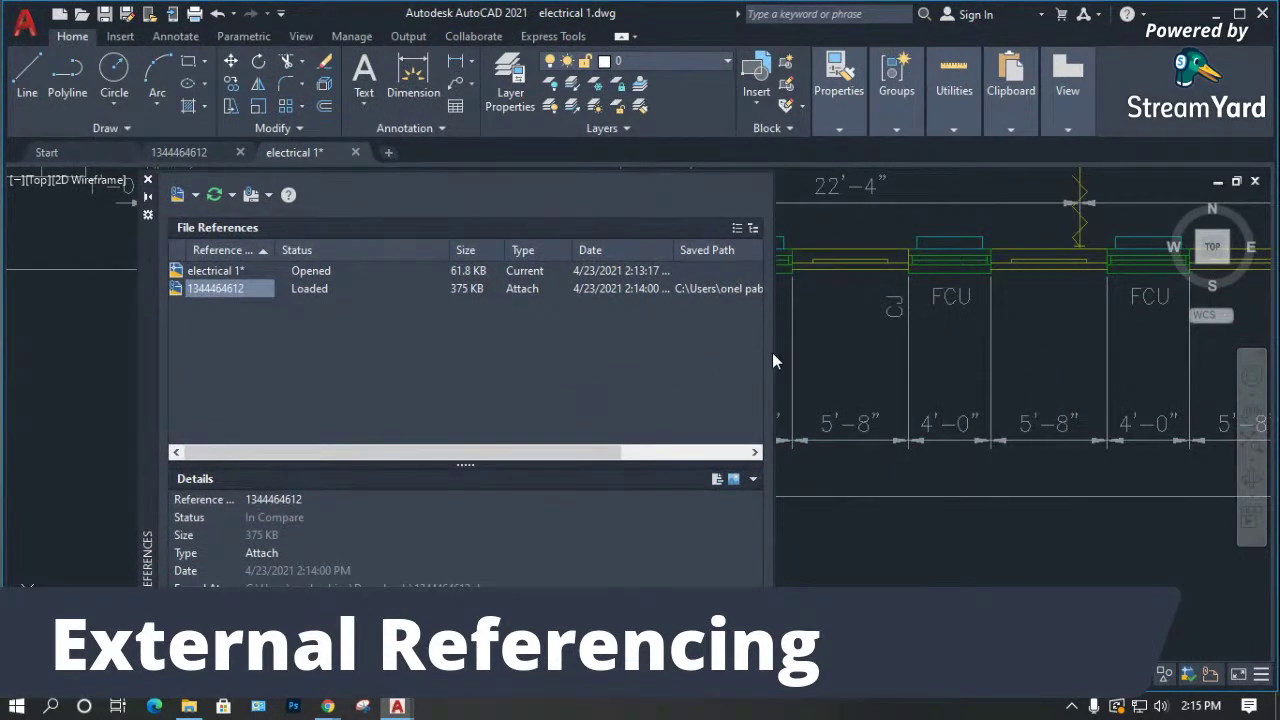
drag(774, 356, 1183, 350)
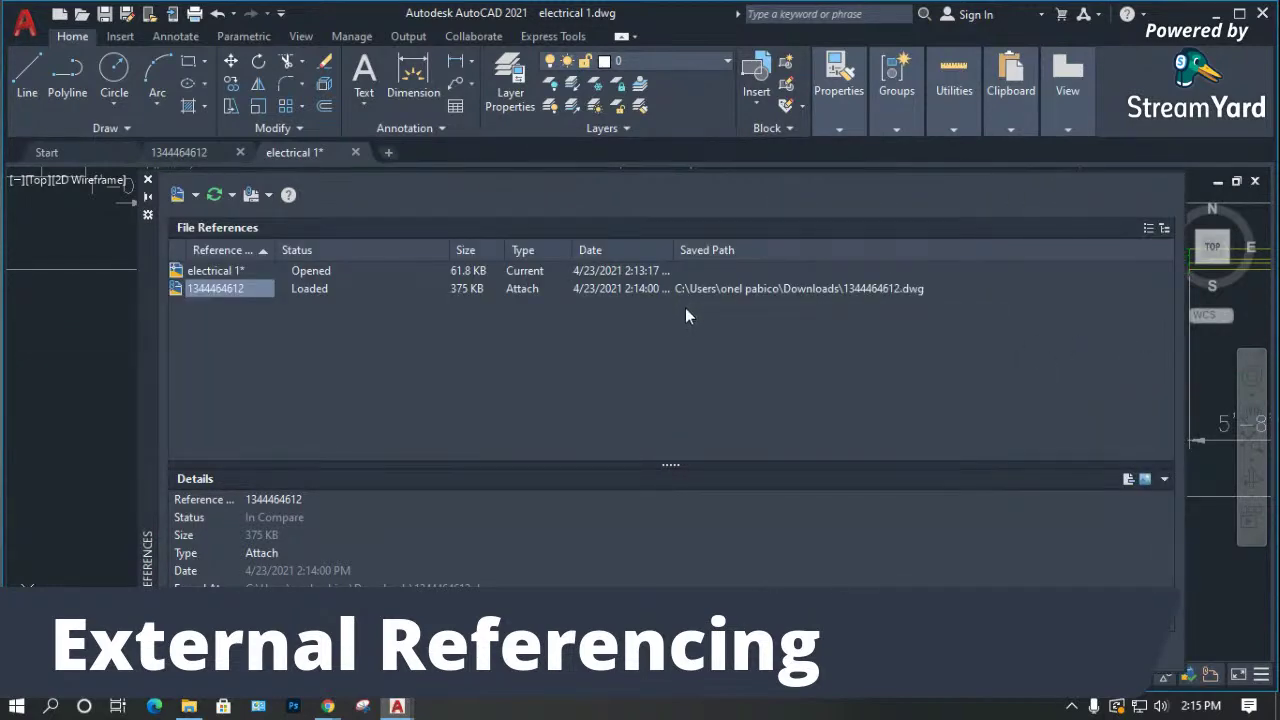
click(745, 287)
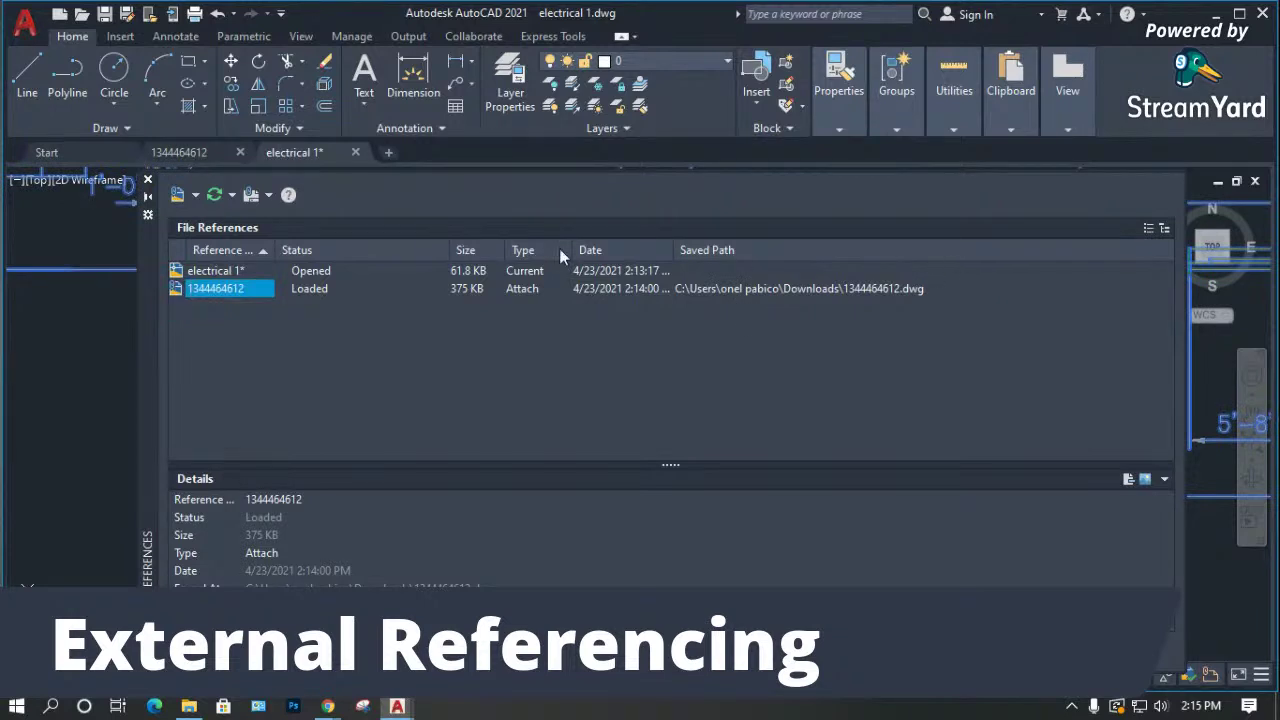
Close the External References palette, then close electrical 1, saving its changes.
click(213, 194)
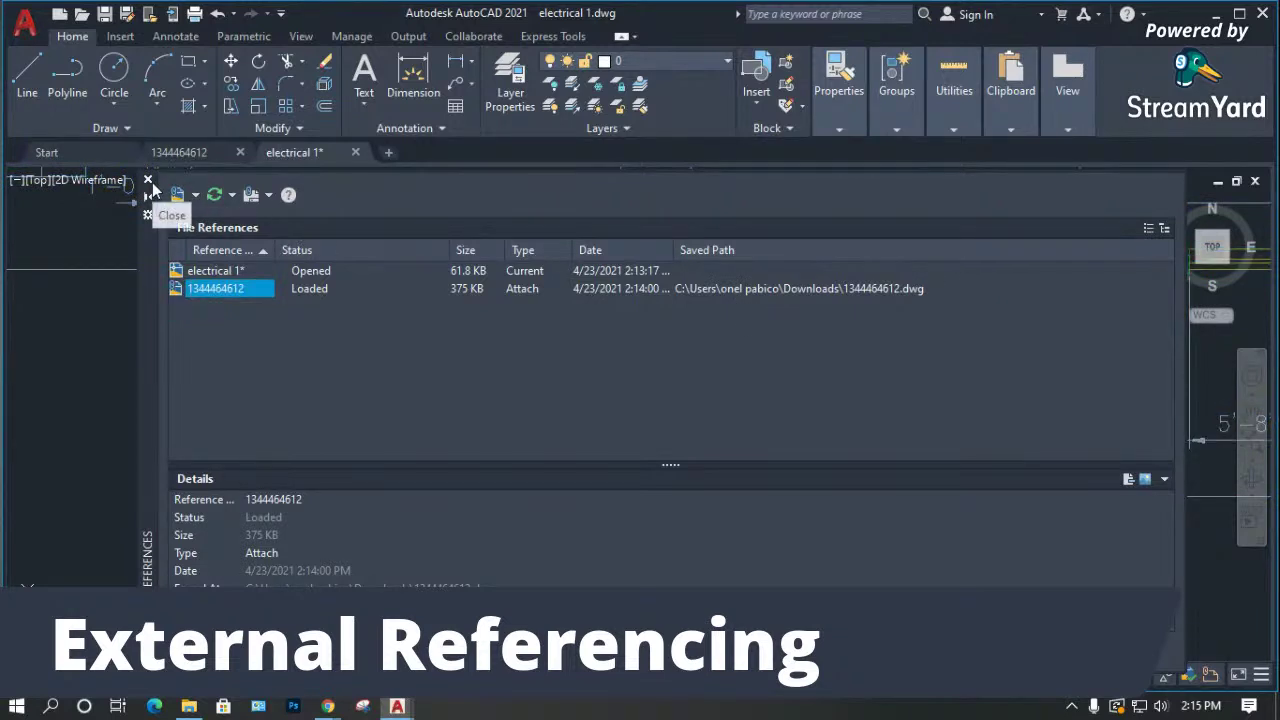
click(149, 183)
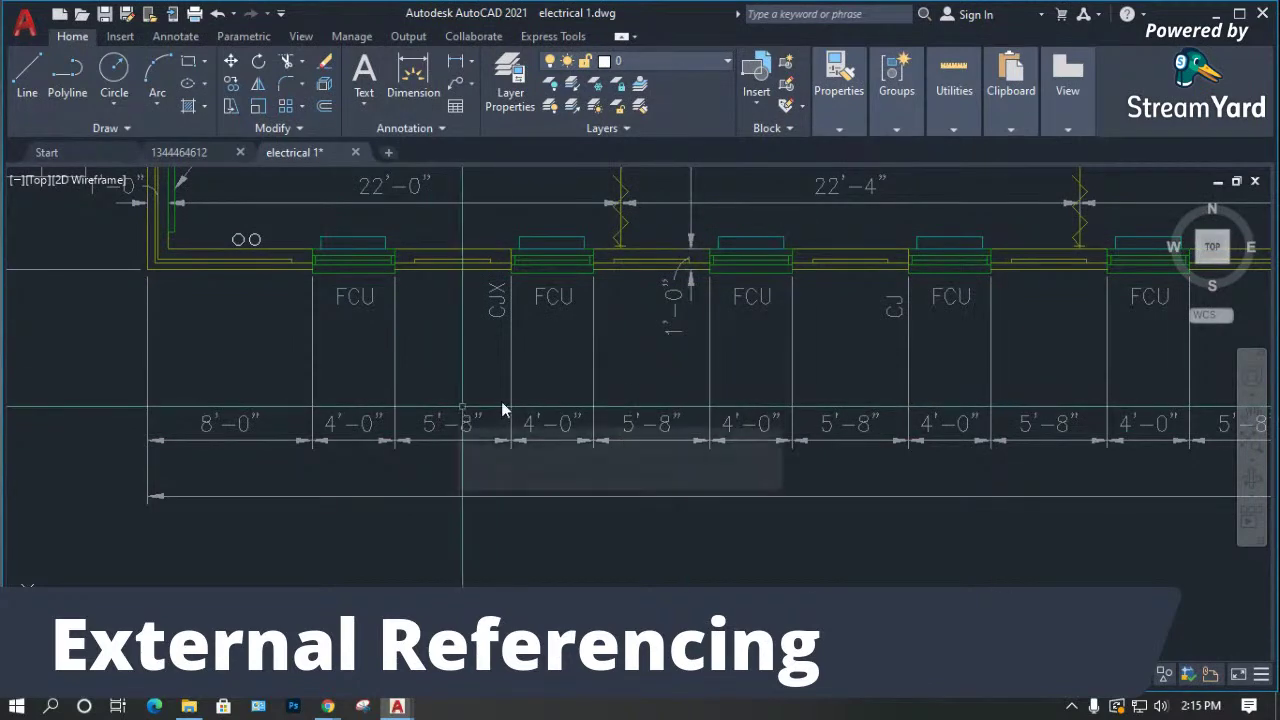
click(355, 153)
click(620, 398)
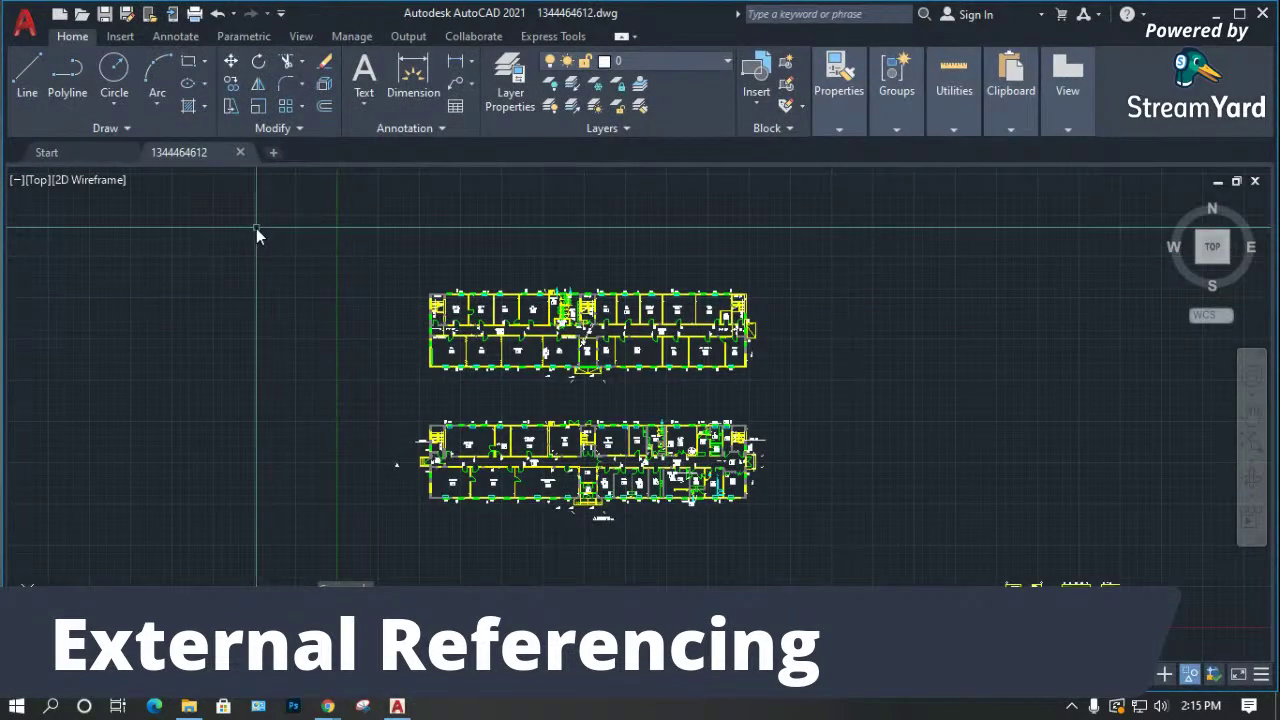
Start a new drawing from the acad template and open its External References list with XR.
key(ctrl+n)
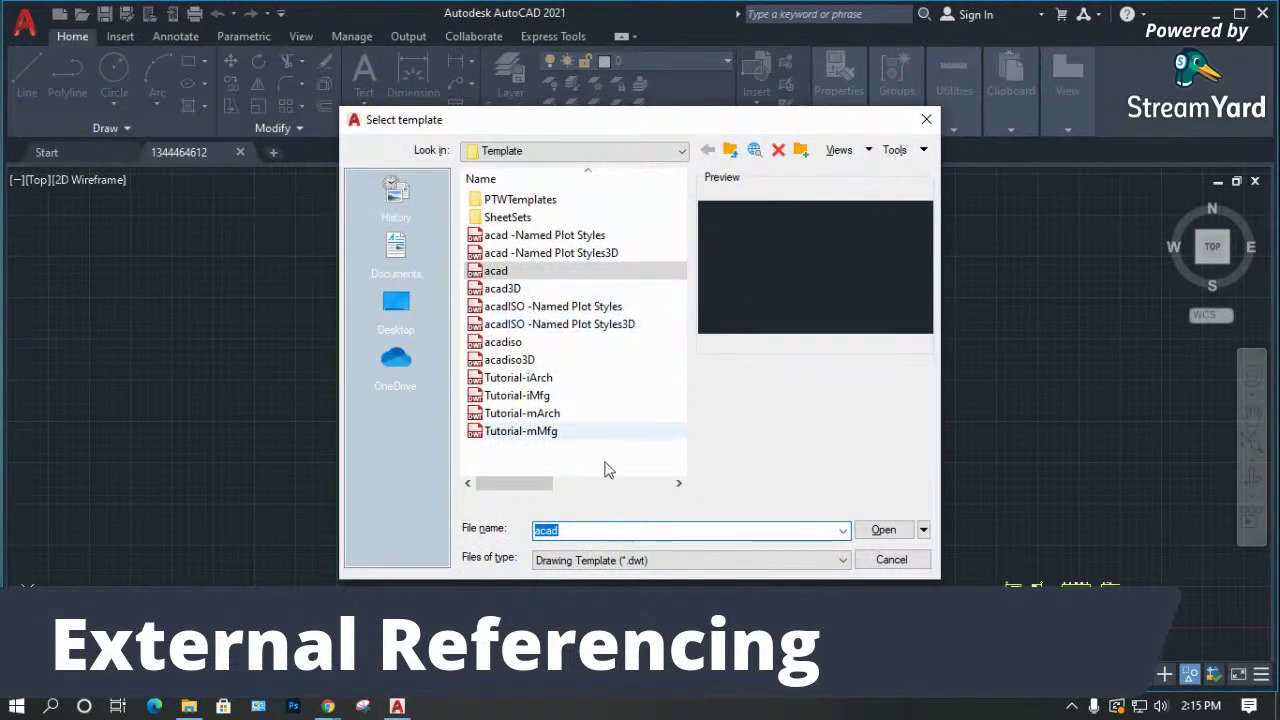
click(870, 529)
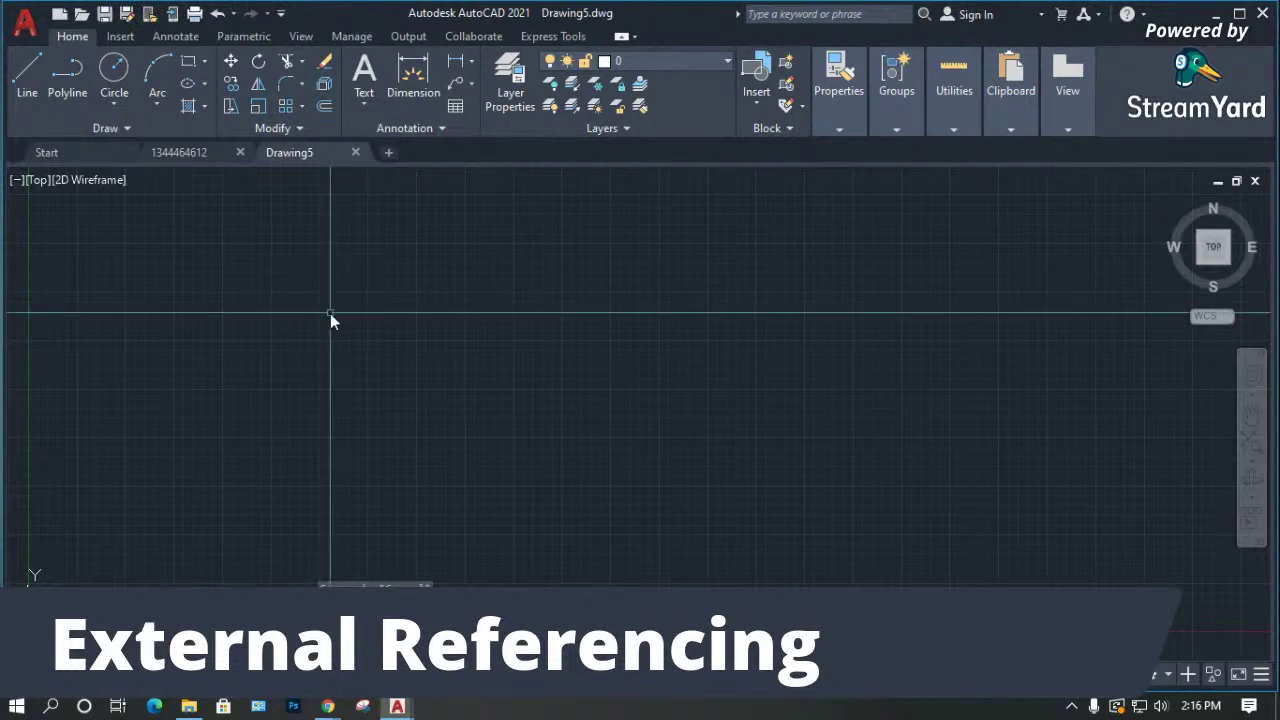
text(xr)
key(Return)
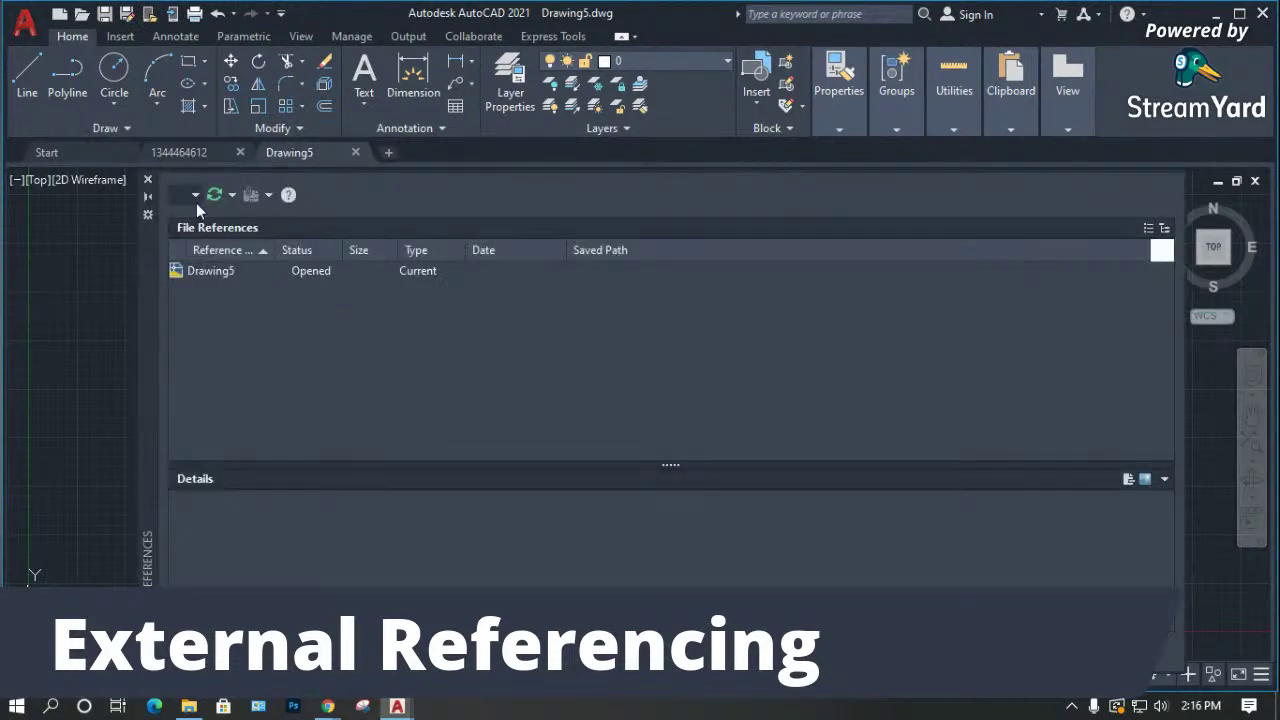
click(178, 195)
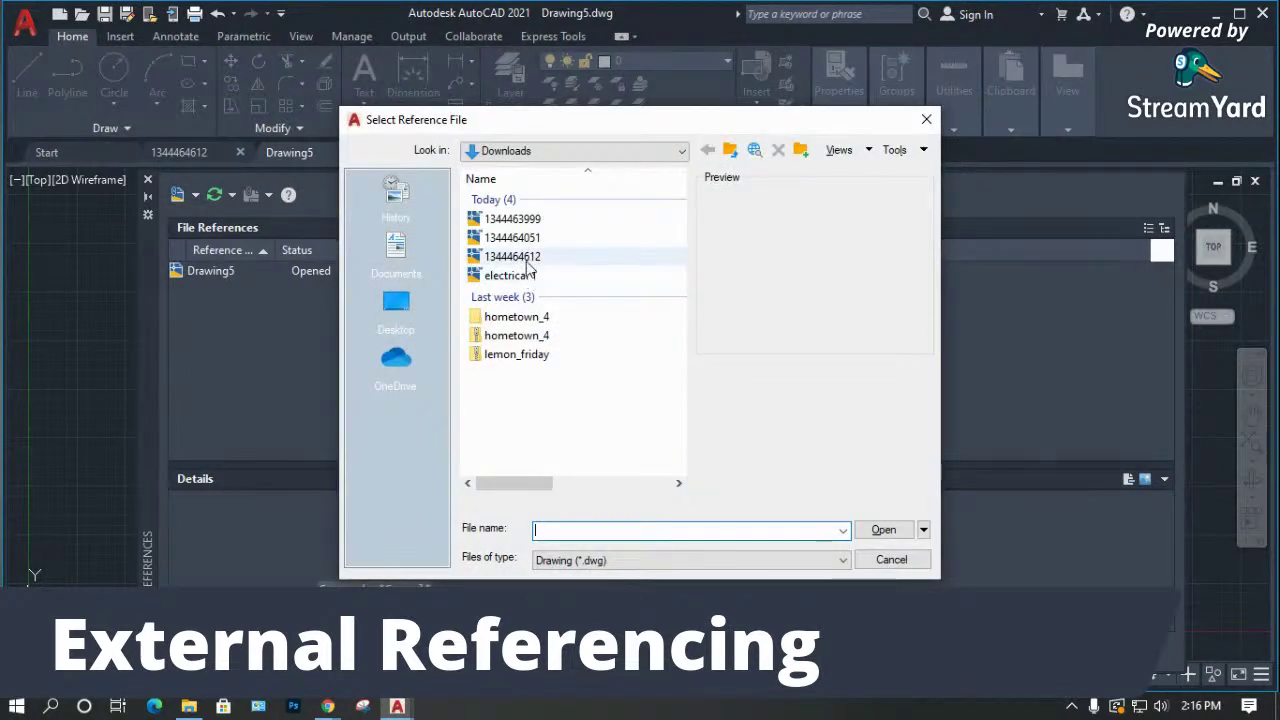
click(515, 258)
click(883, 529)
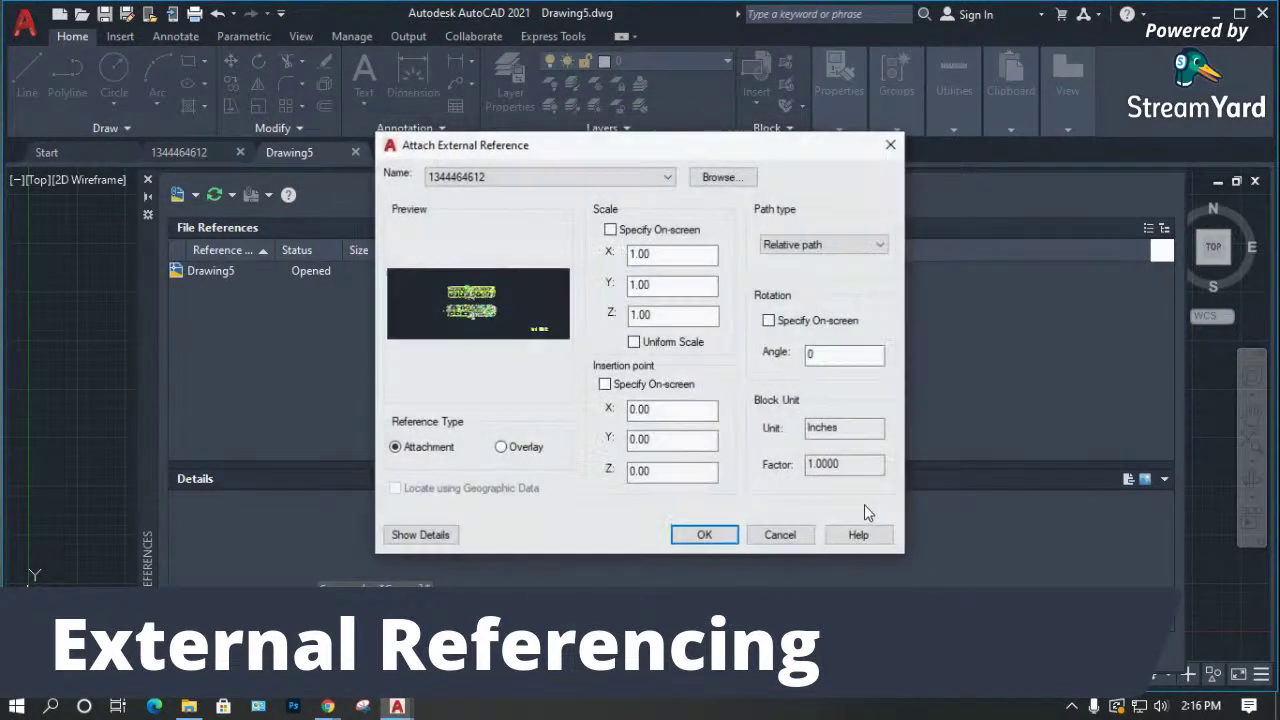
click(829, 246)
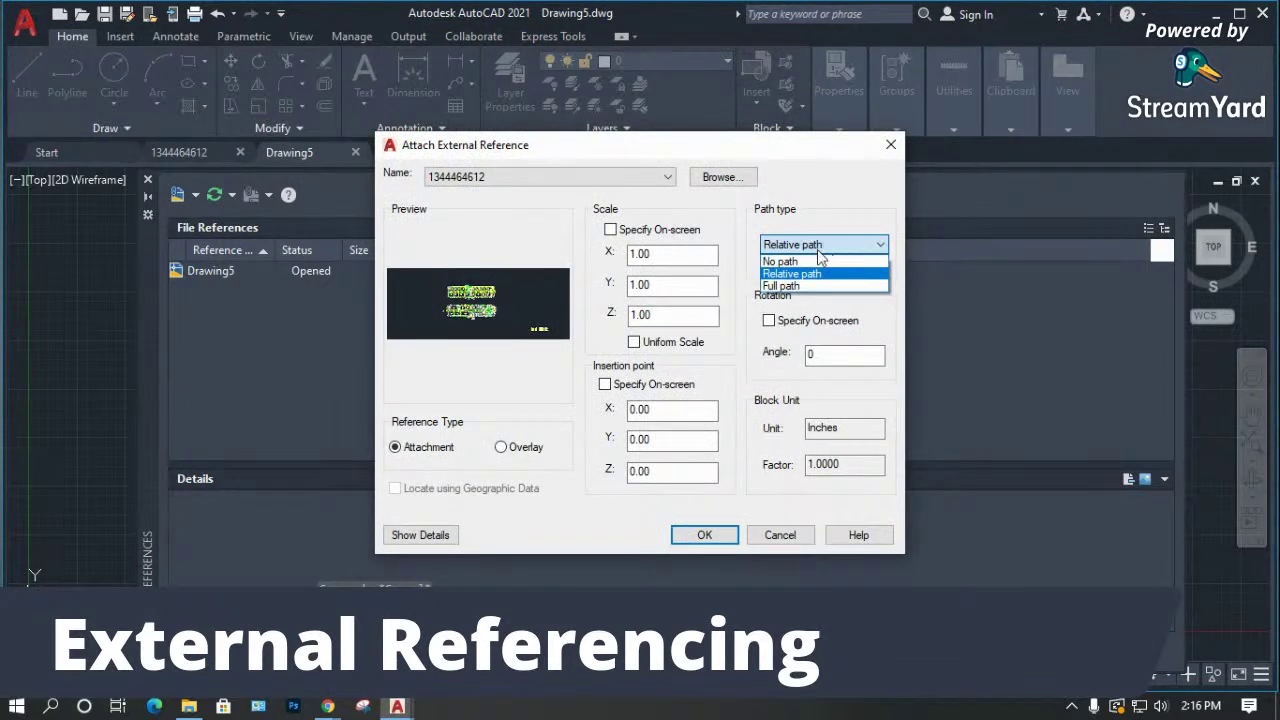
click(785, 286)
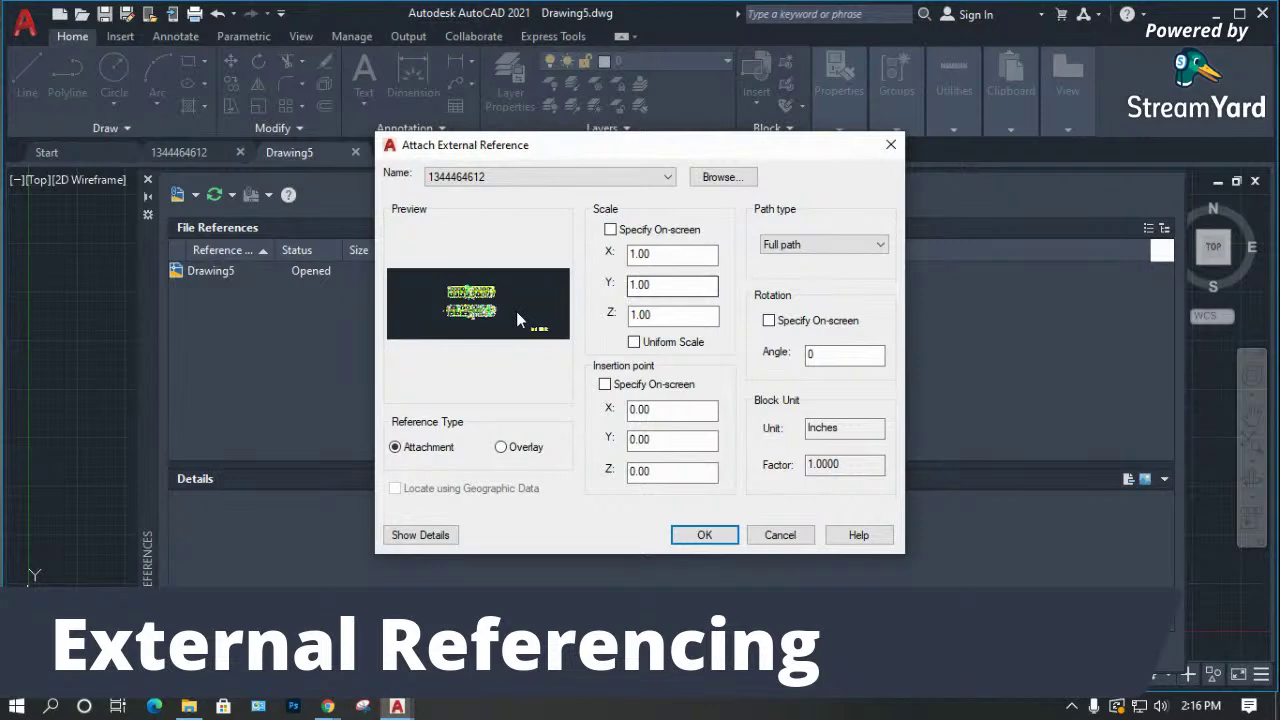
click(703, 536)
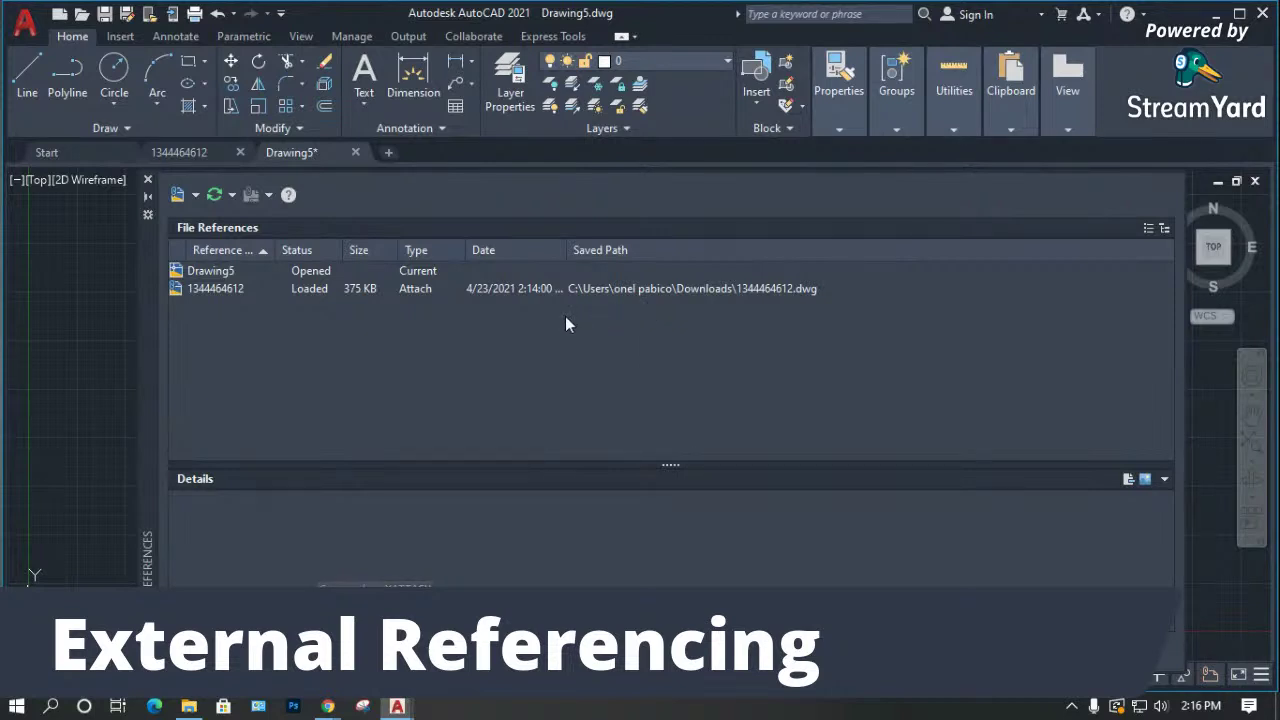
click(573, 288)
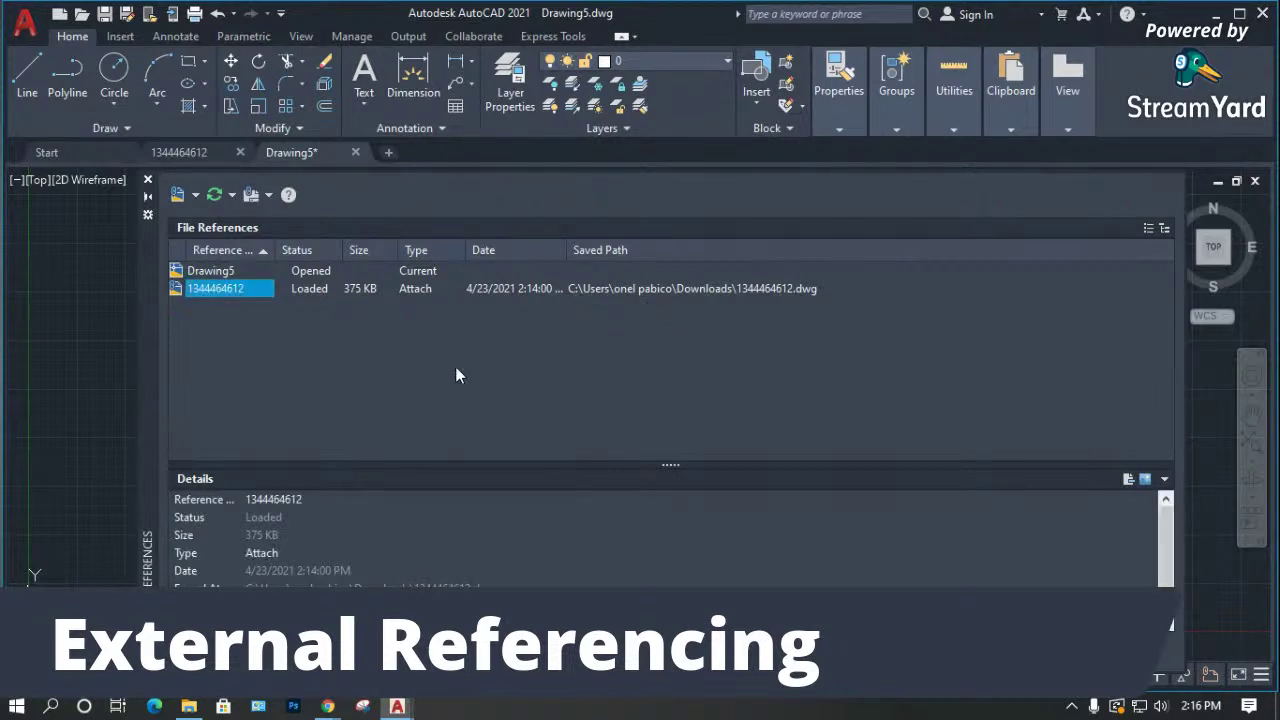
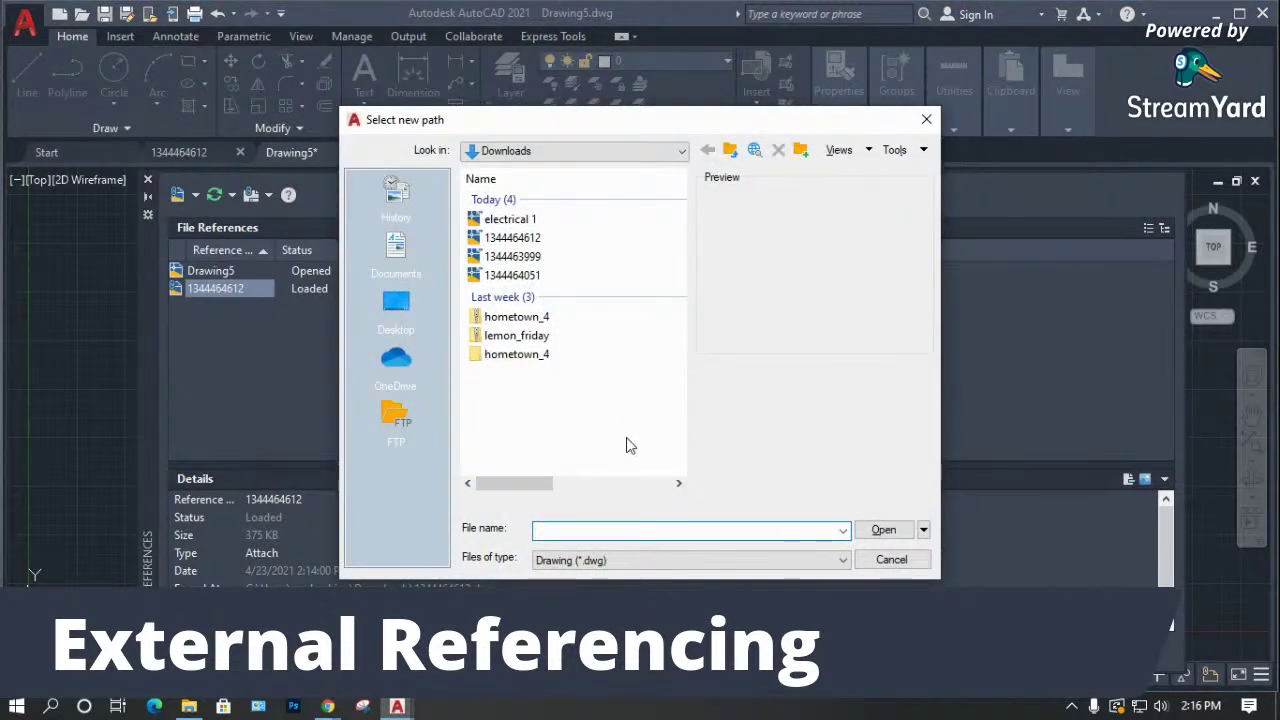
Cancel the new reference path and close Drawing5 without saving its changes.
click(893, 558)
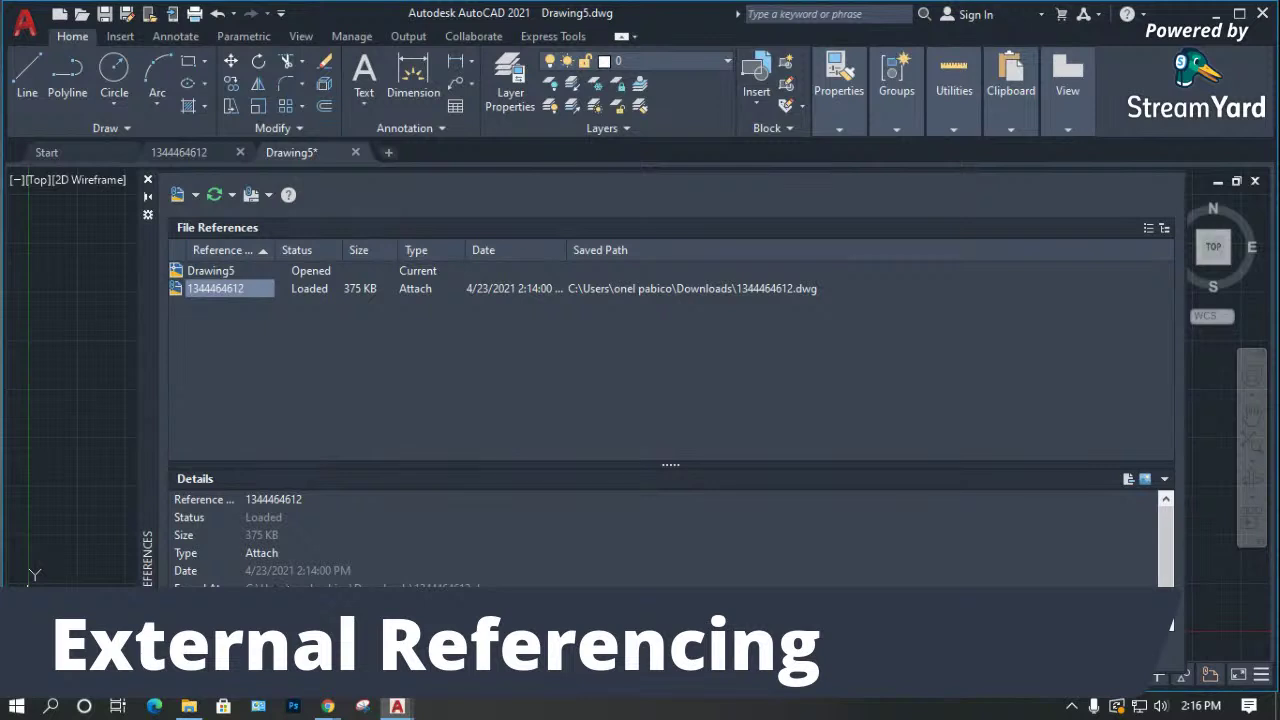
click(578, 298)
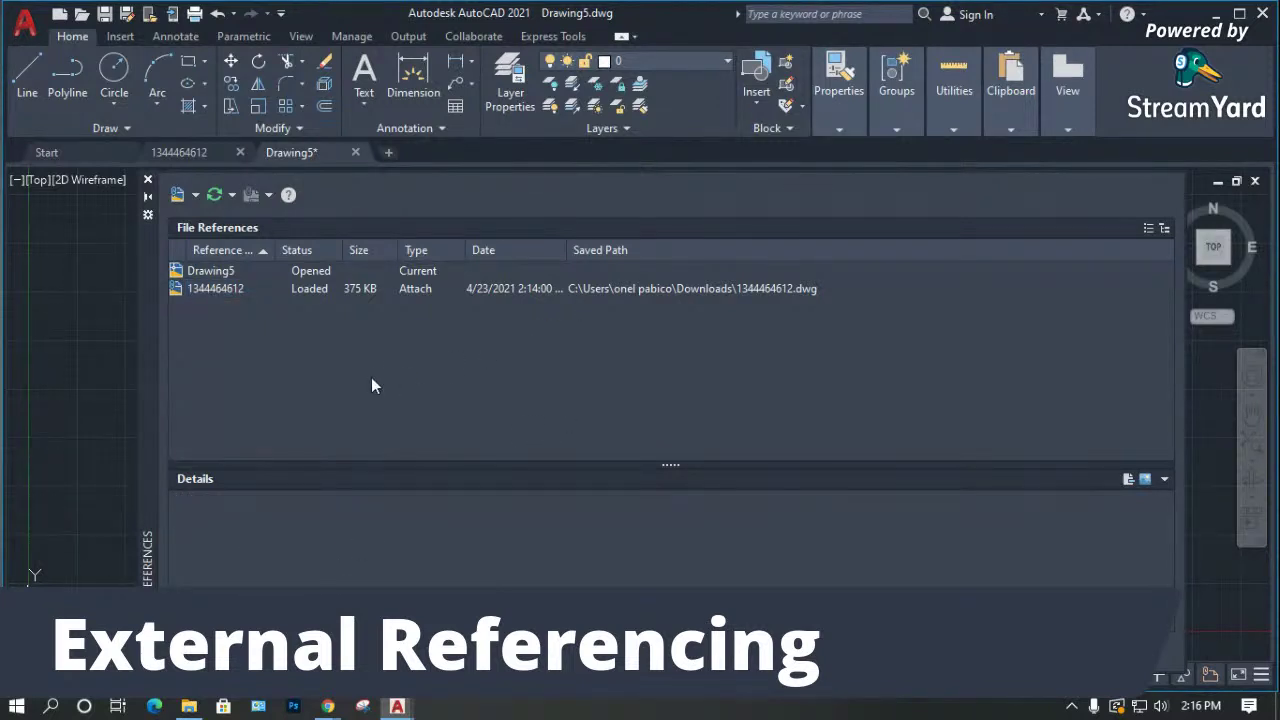
click(355, 152)
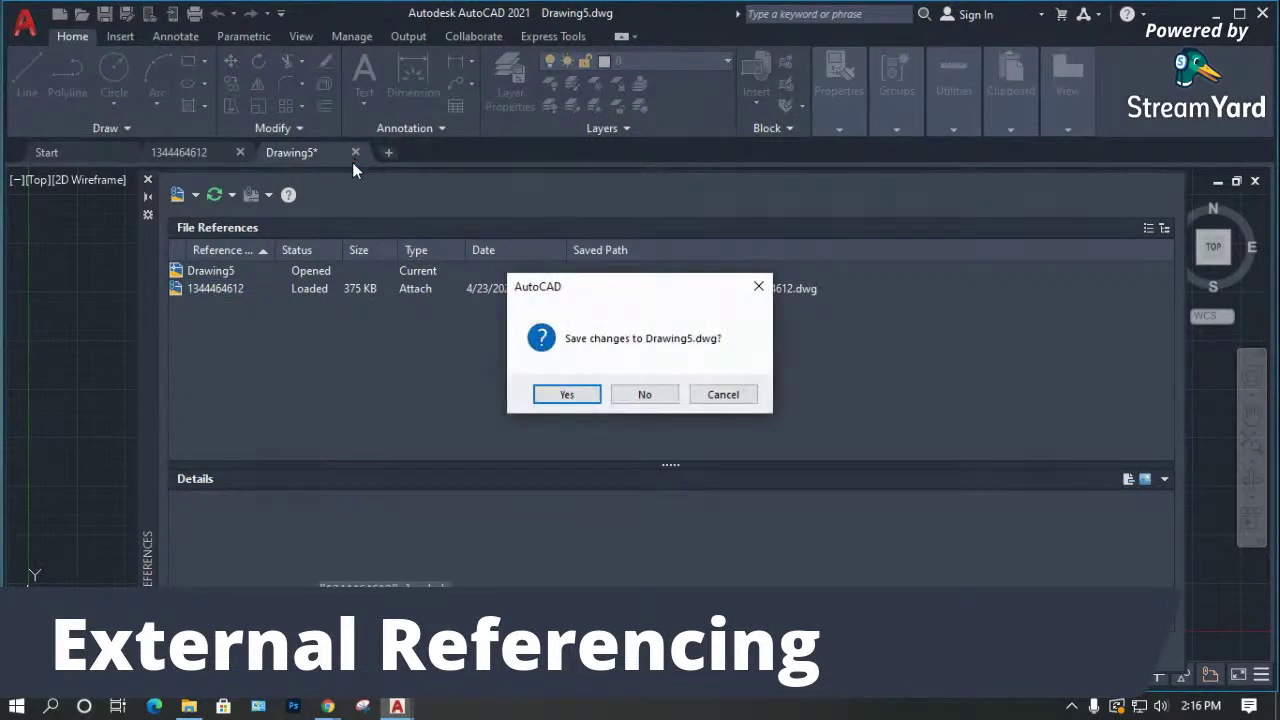
click(630, 397)
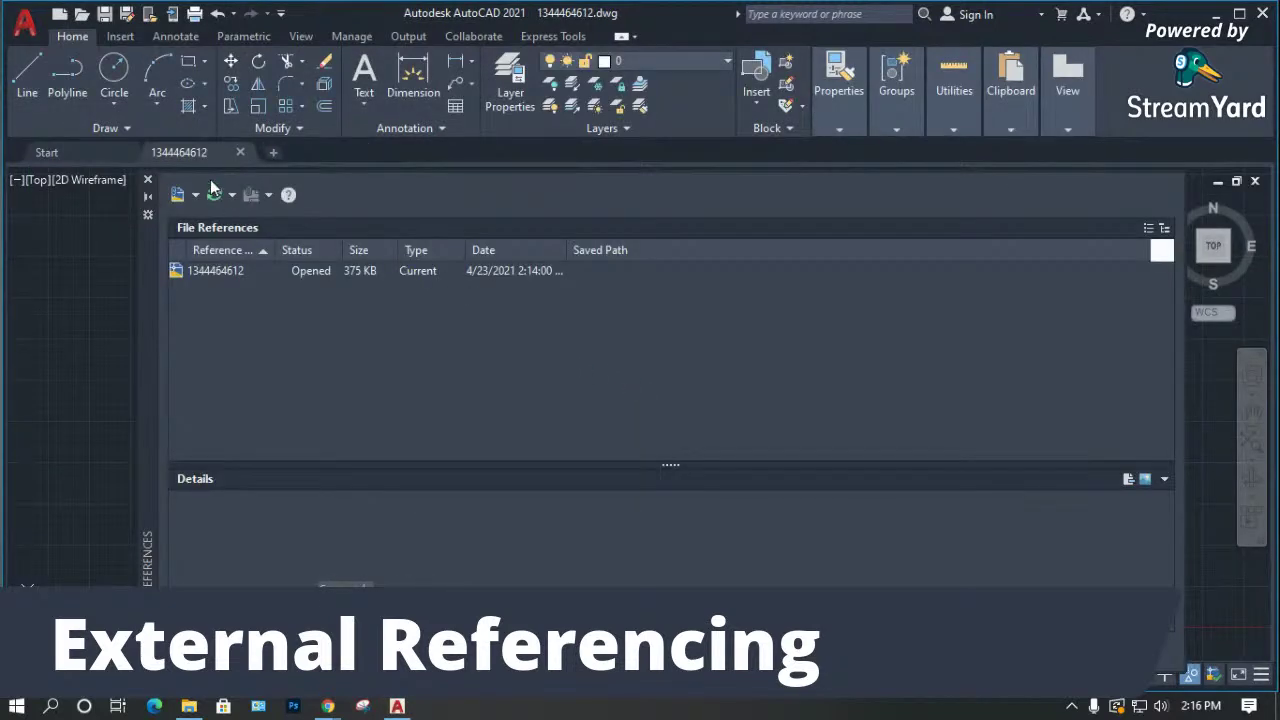
Close the External References palette and start blank Drawing6 from the default template.
click(147, 180)
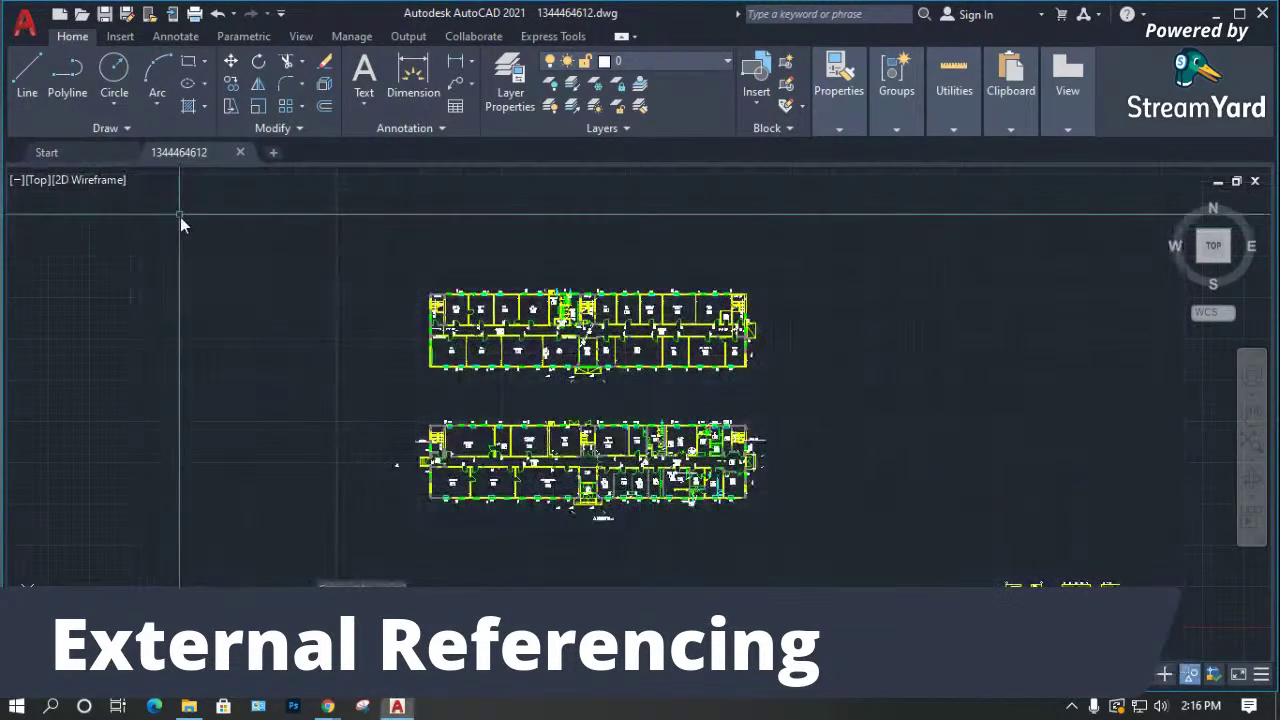
key(ctrl+n)
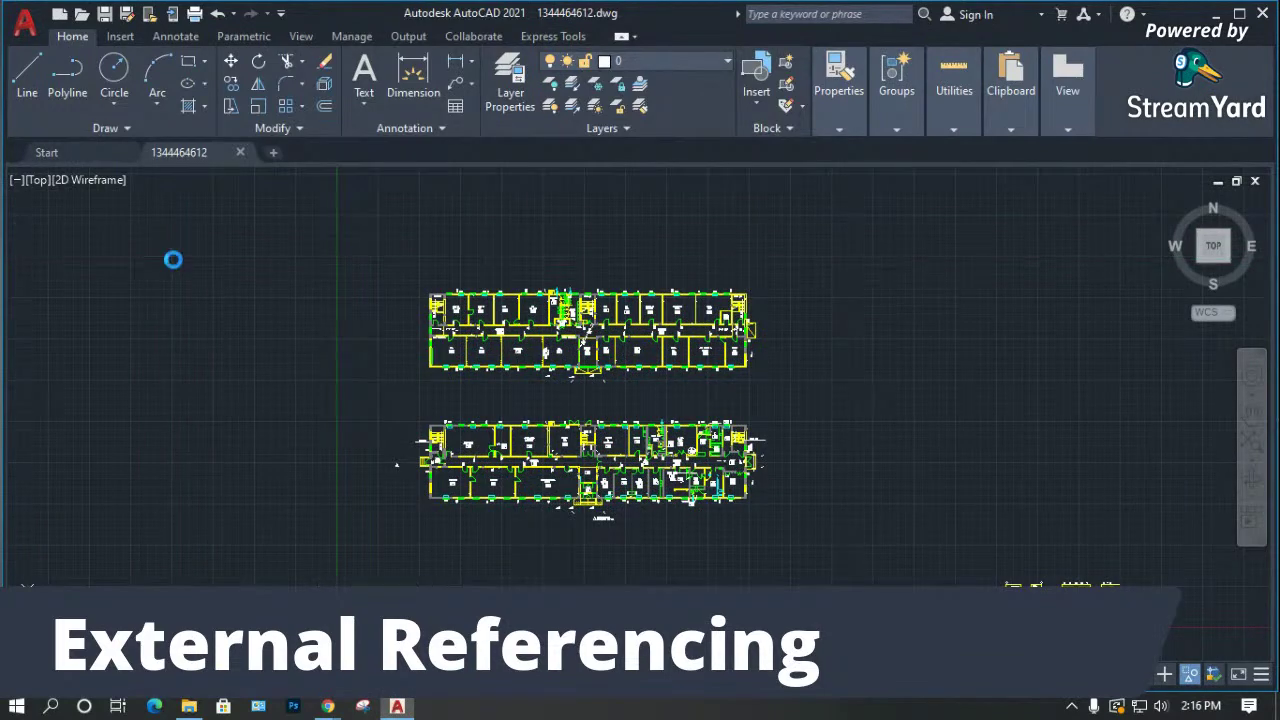
key(Return)
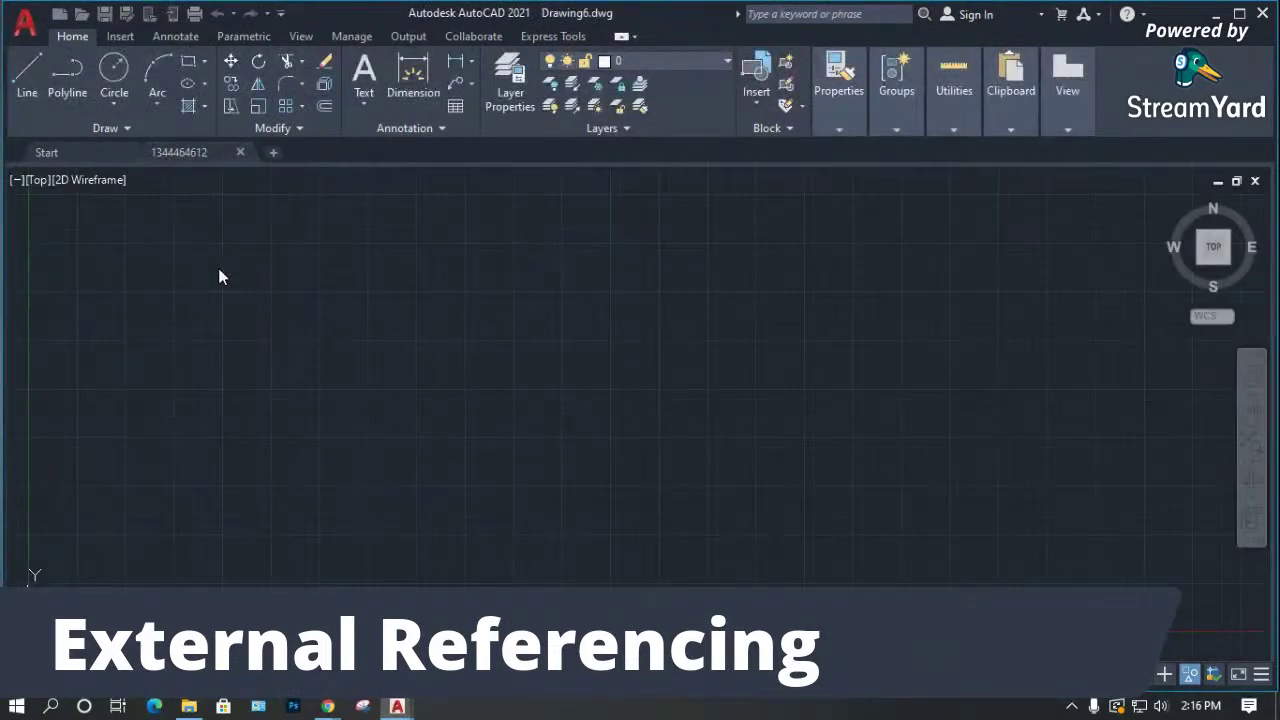
Attach 1344464612.dwg to Drawing6 as a Relative path xref at 0,0,0, scale 1.
text(xr)
key(Return)
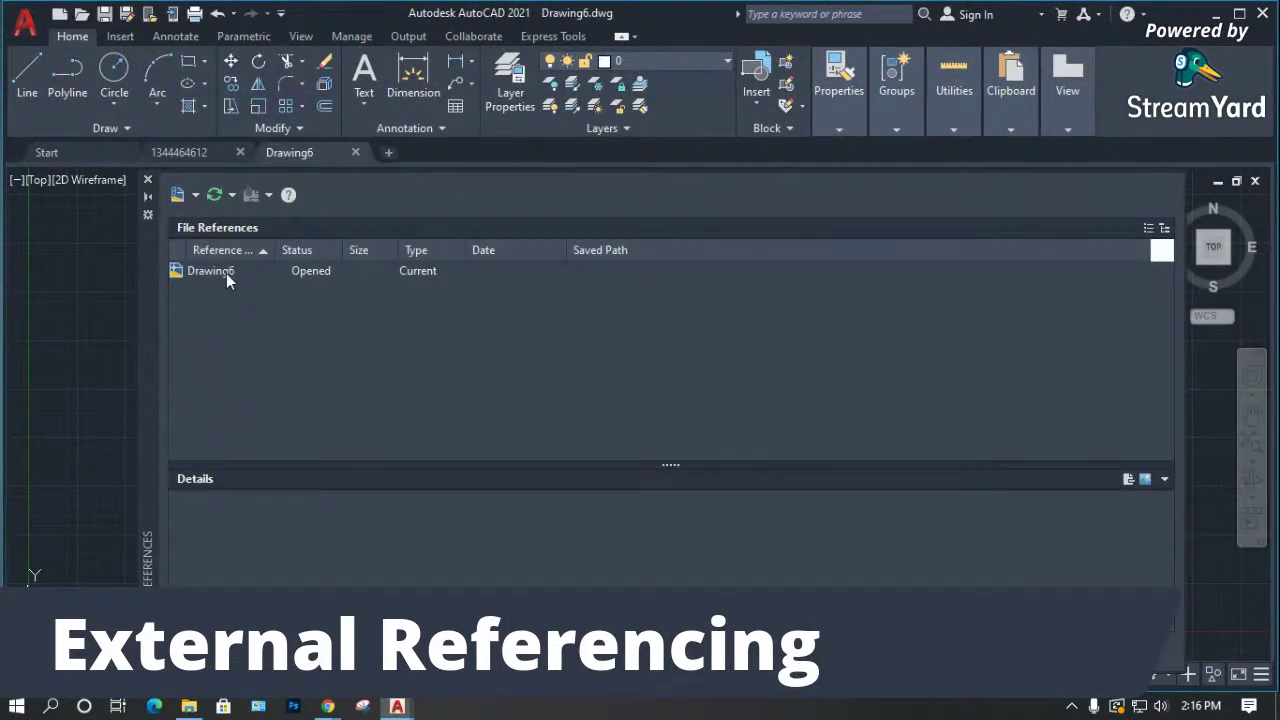
click(177, 194)
double_click(513, 256)
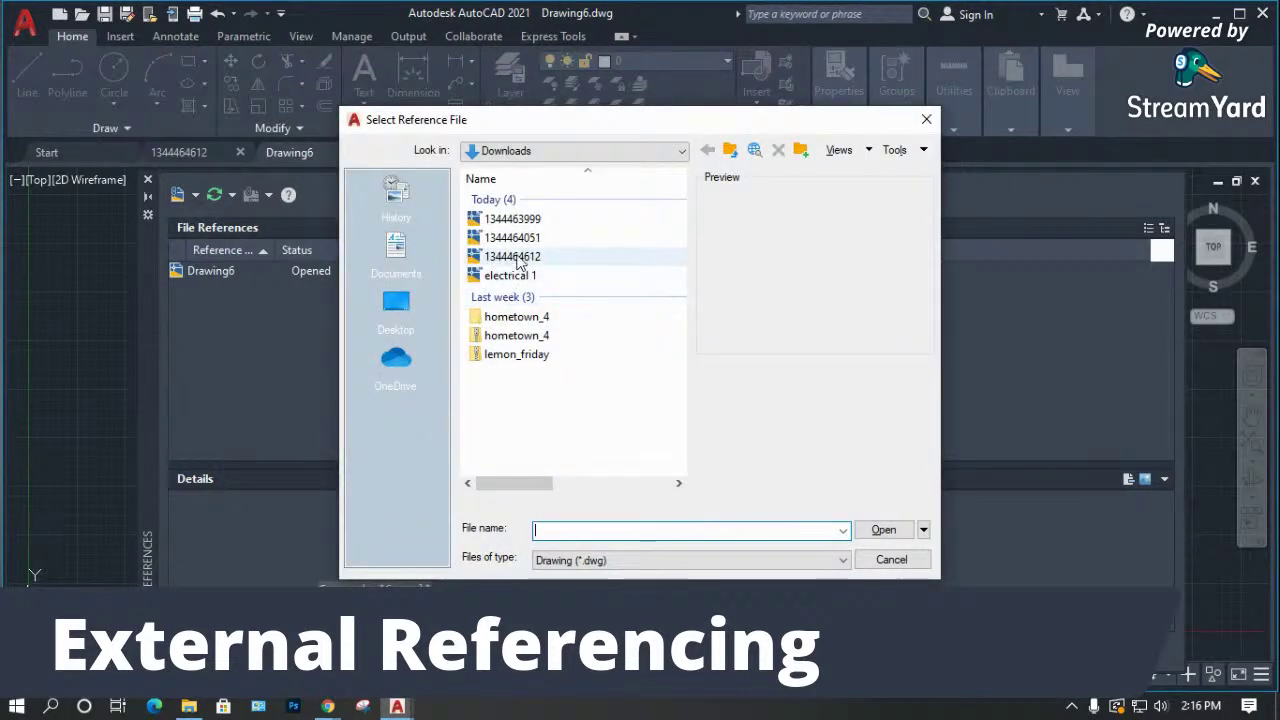
click(801, 250)
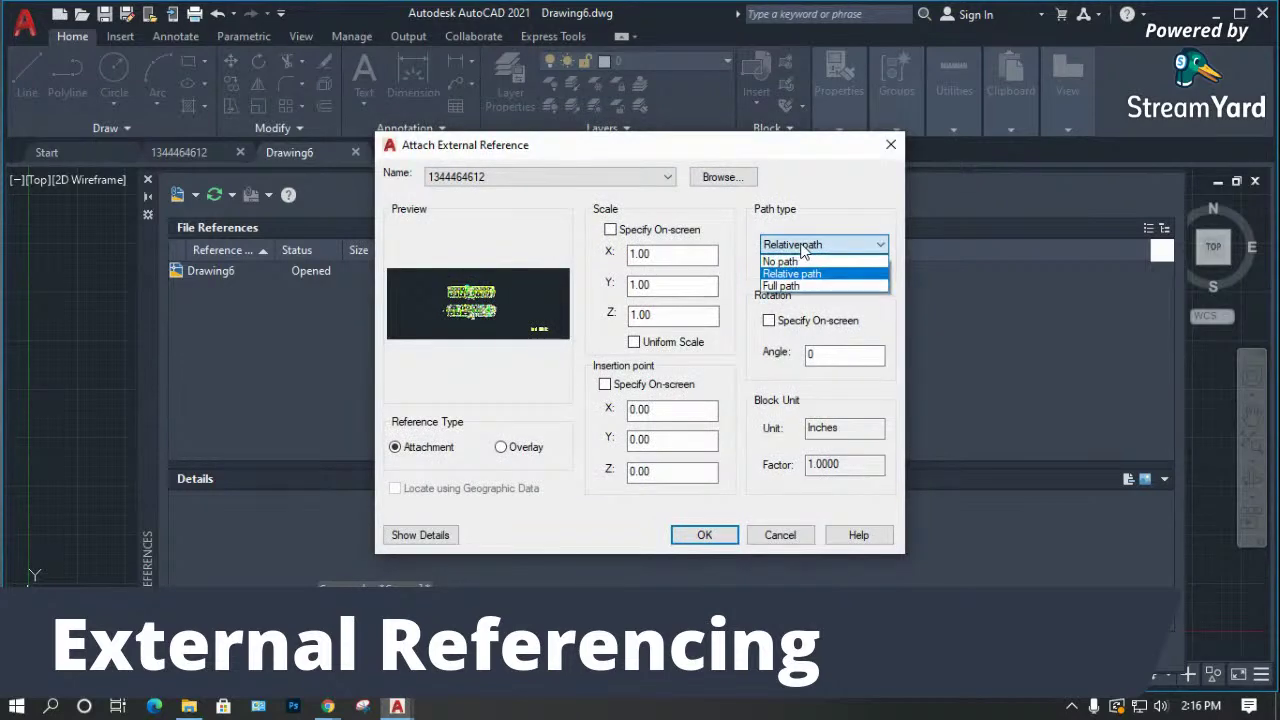
click(803, 276)
click(717, 530)
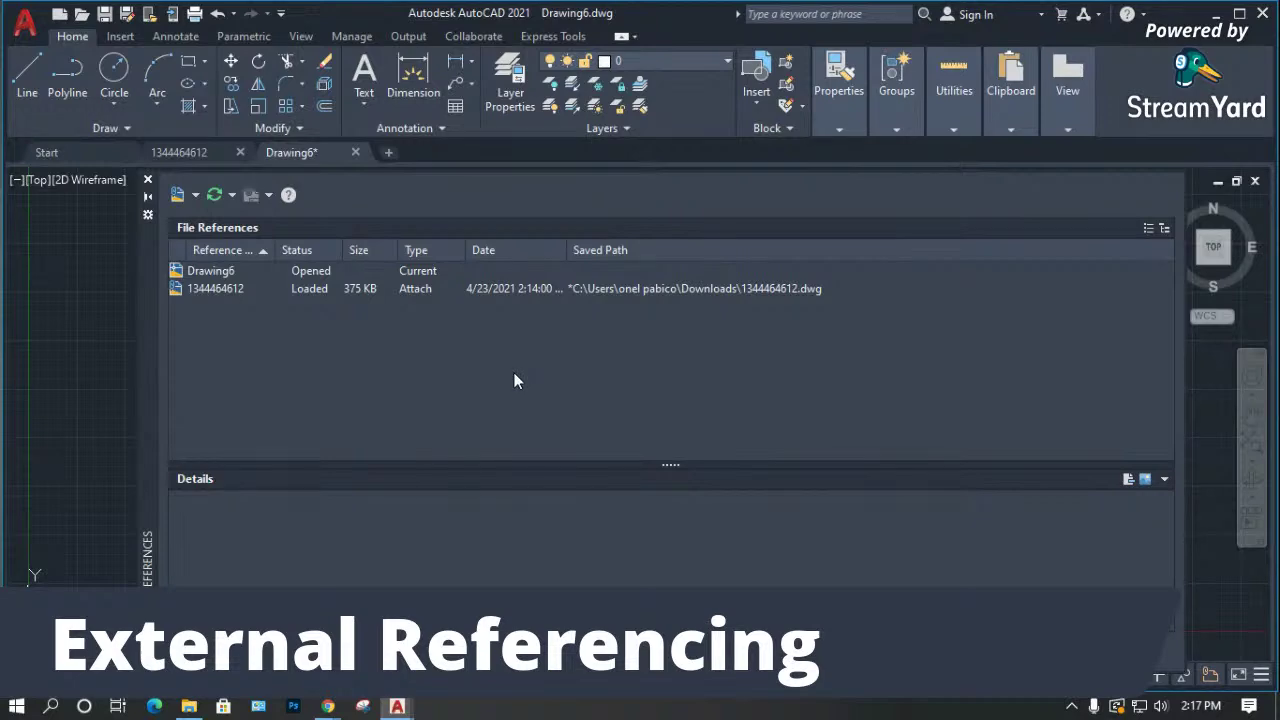
click(147, 180)
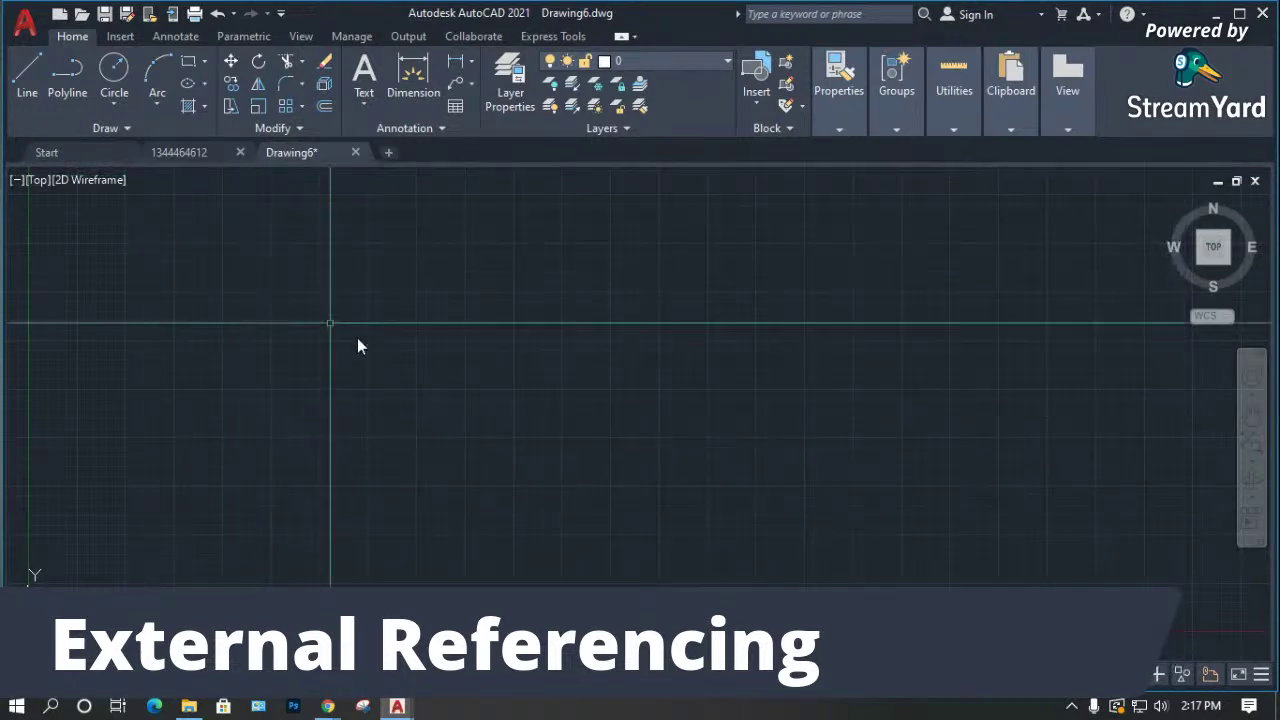
Save the new drawing as 'electrical 2'.
key(ctrl+s)
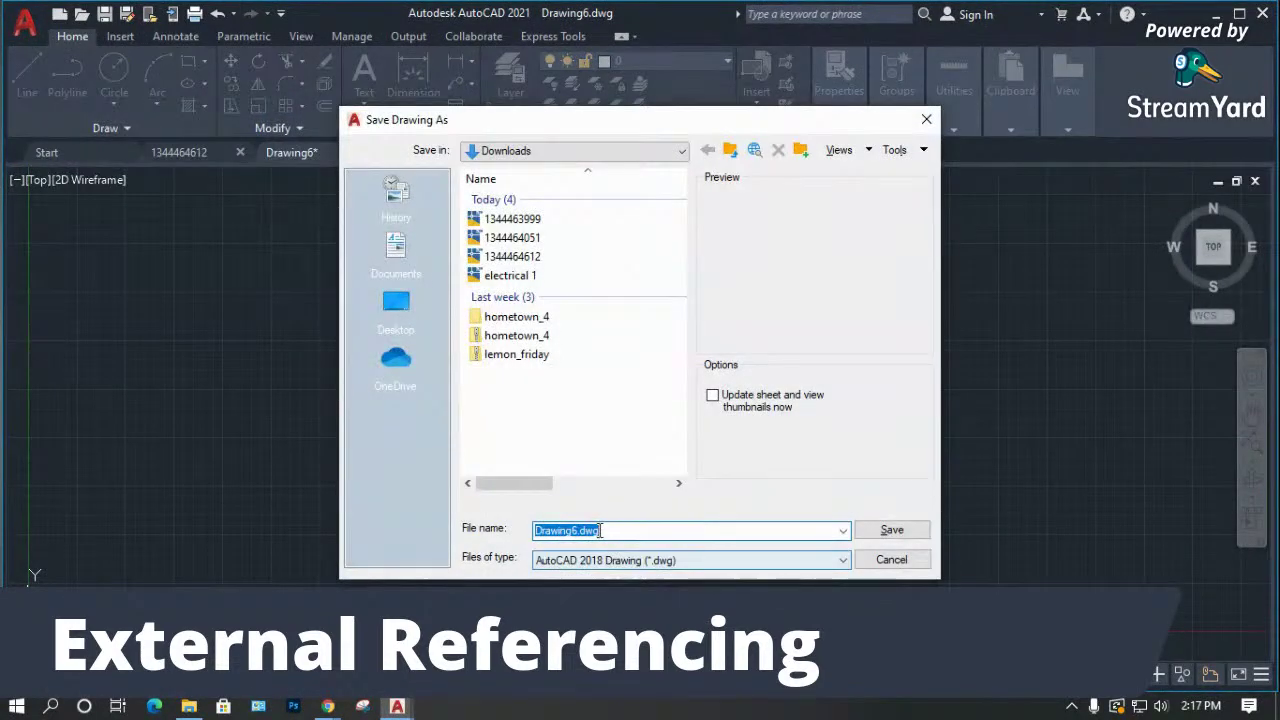
text(elec)
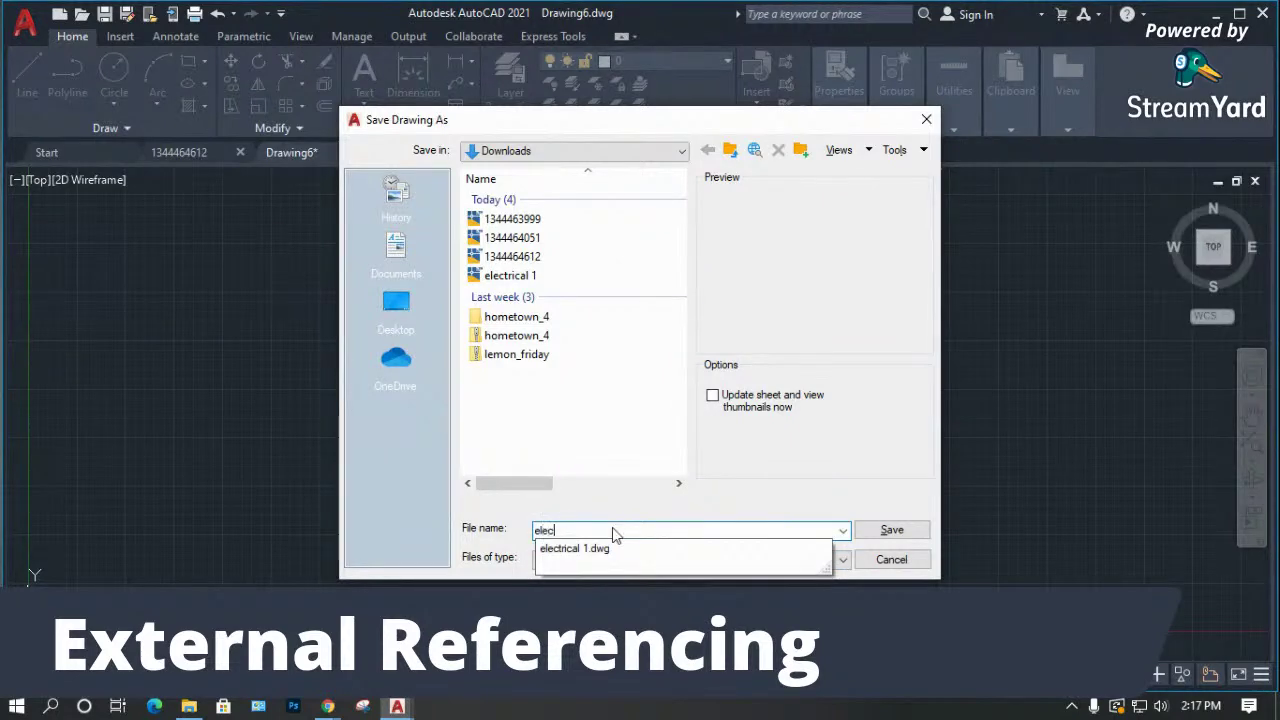
text(trical 2)
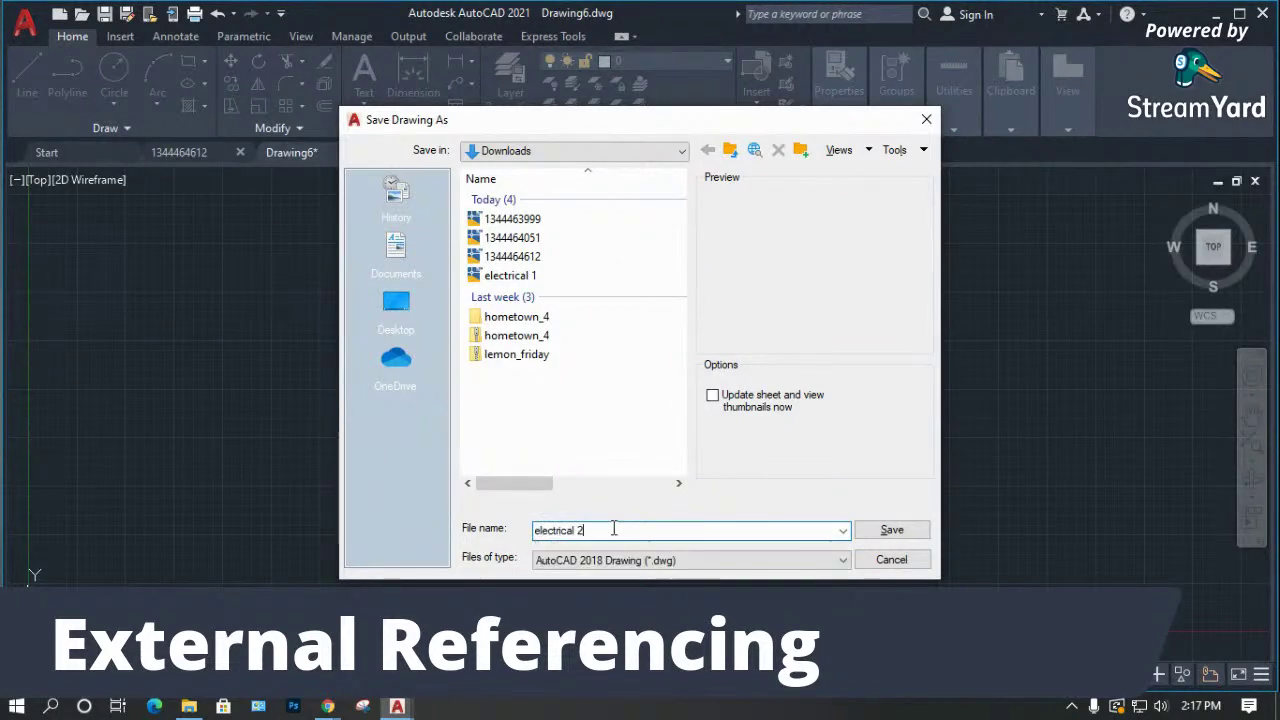
key(Return)
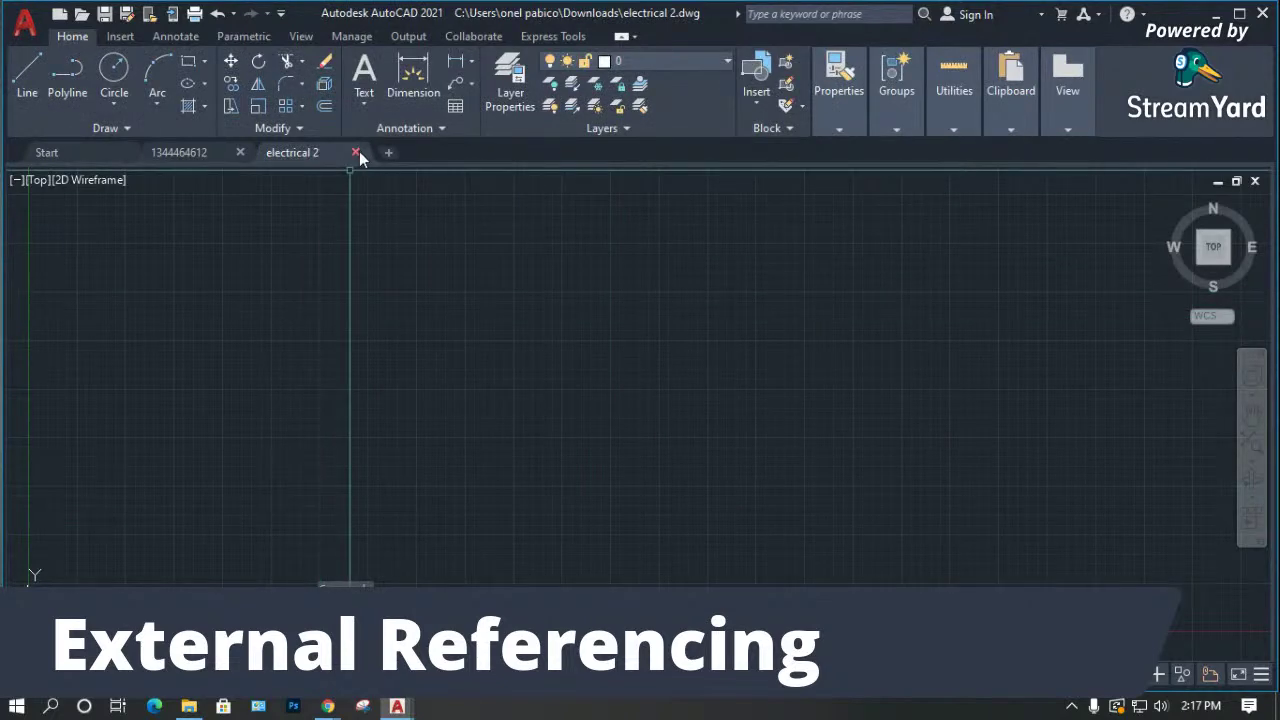
click(356, 152)
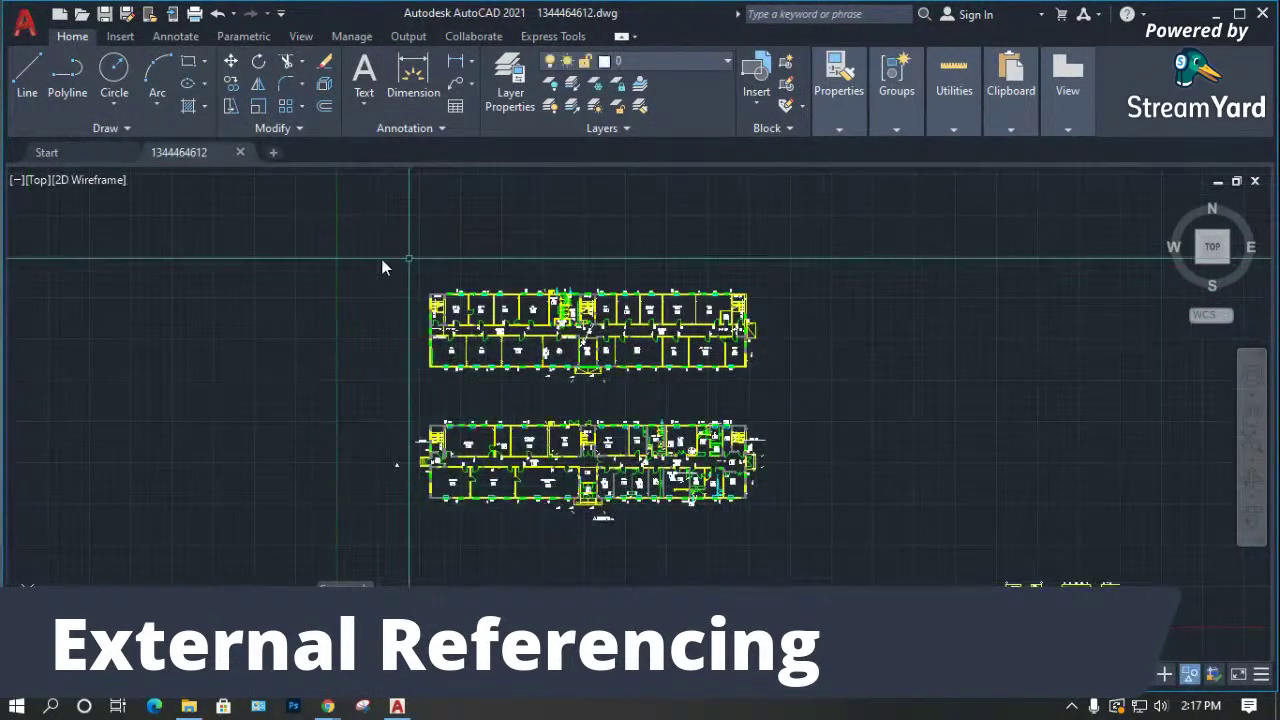
key(ctrl+o)
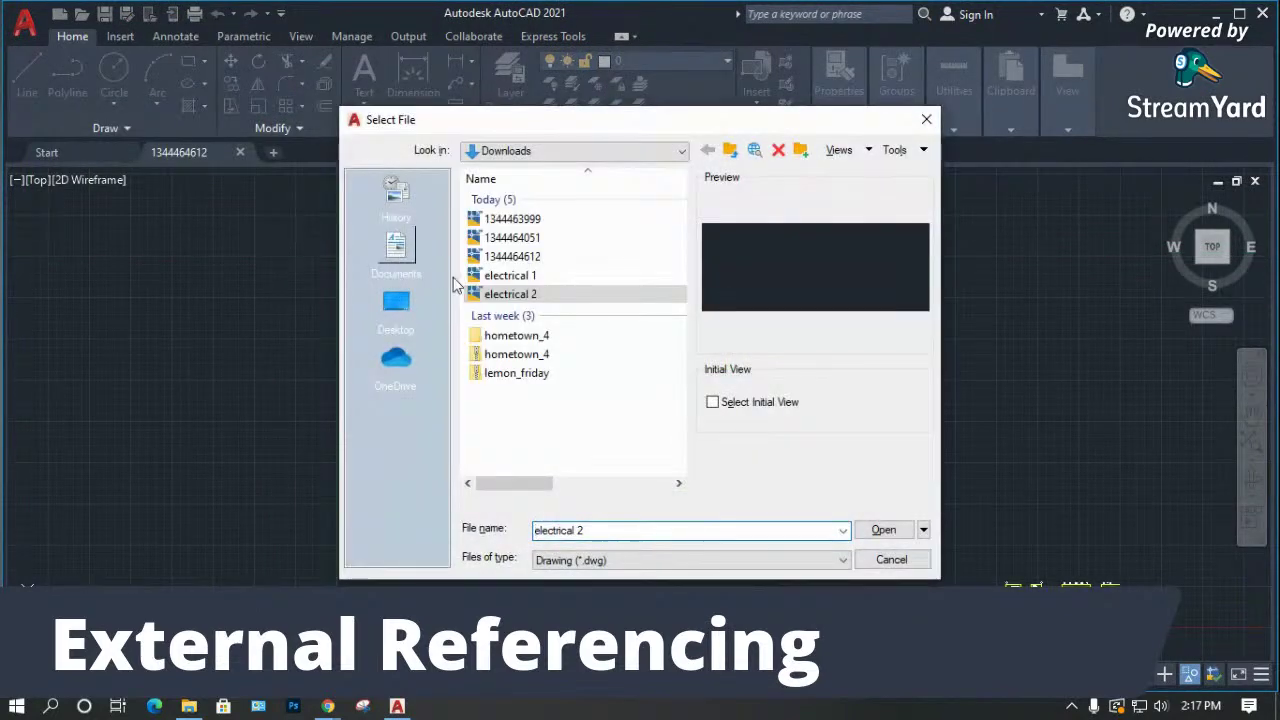
double_click(531, 294)
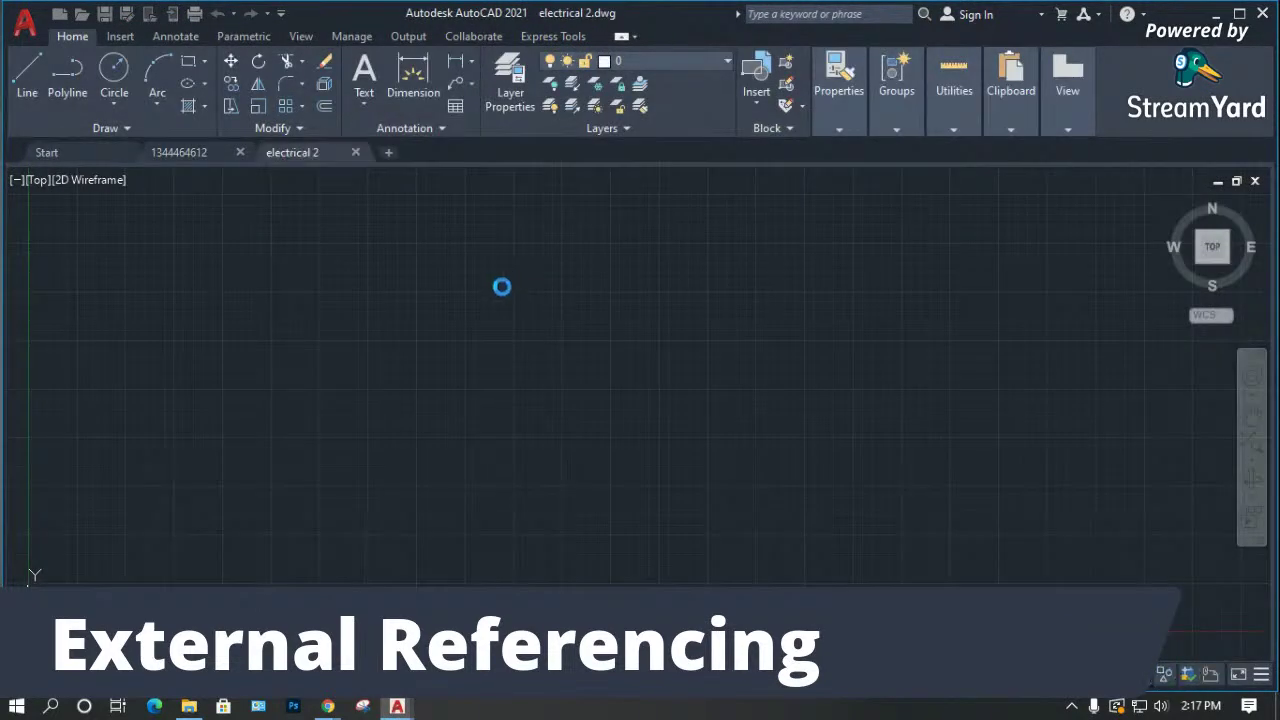
text(xref)
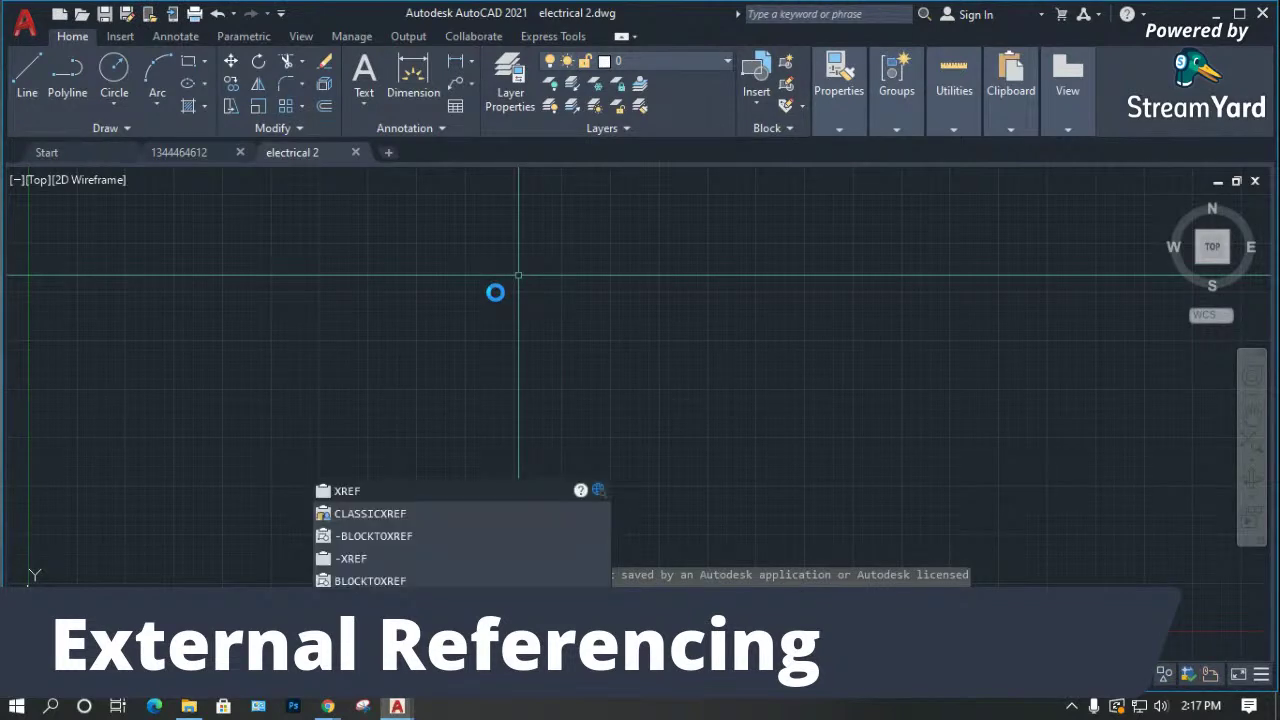
key(Return)
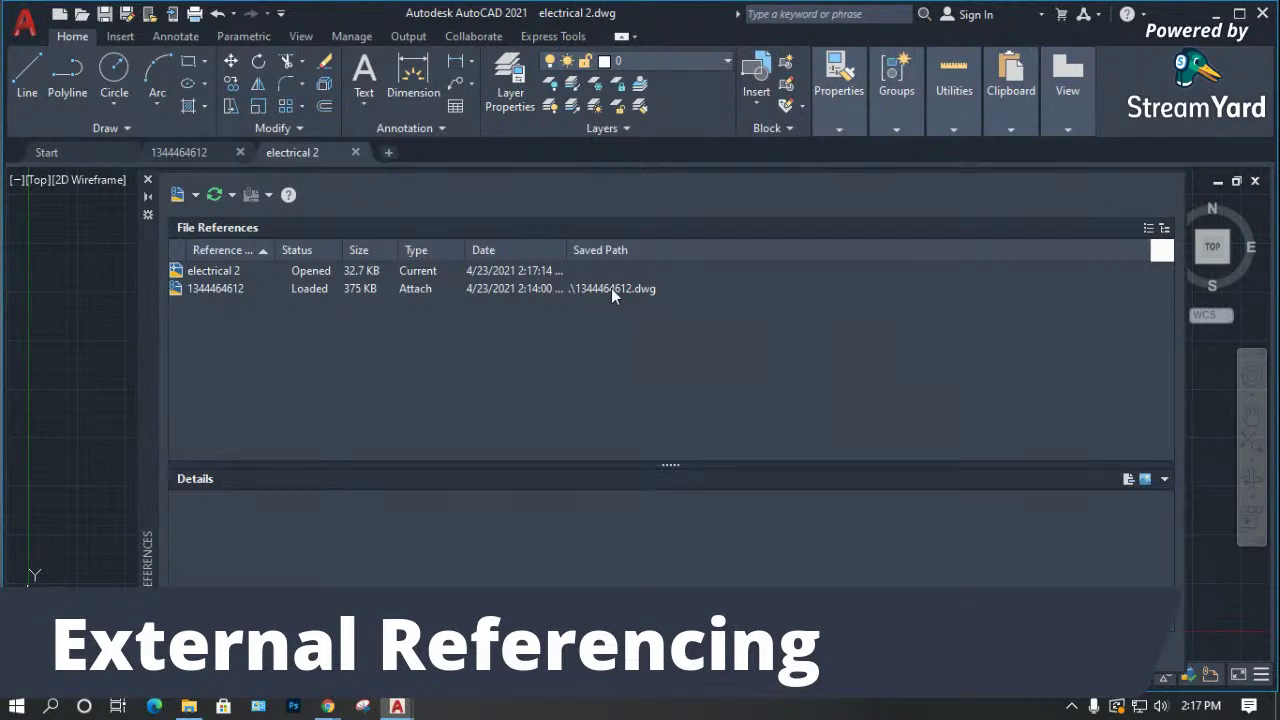
drag(567, 250, 625, 256)
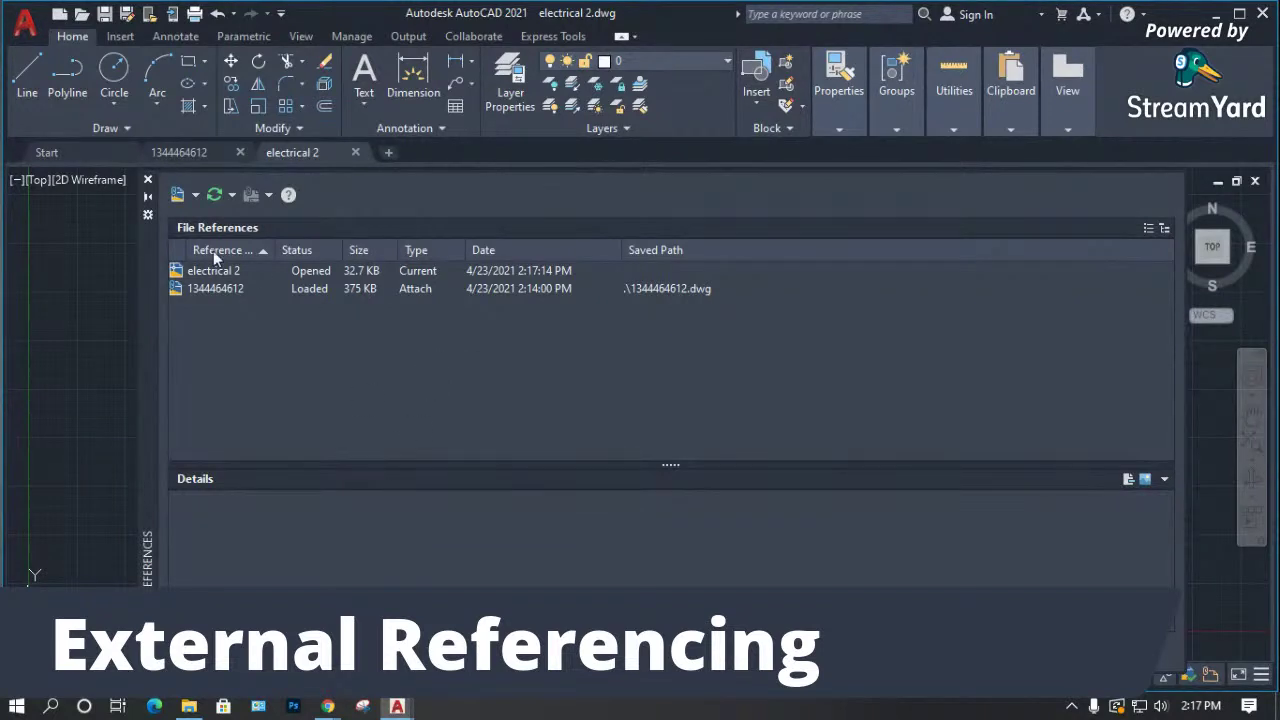
click(230, 292)
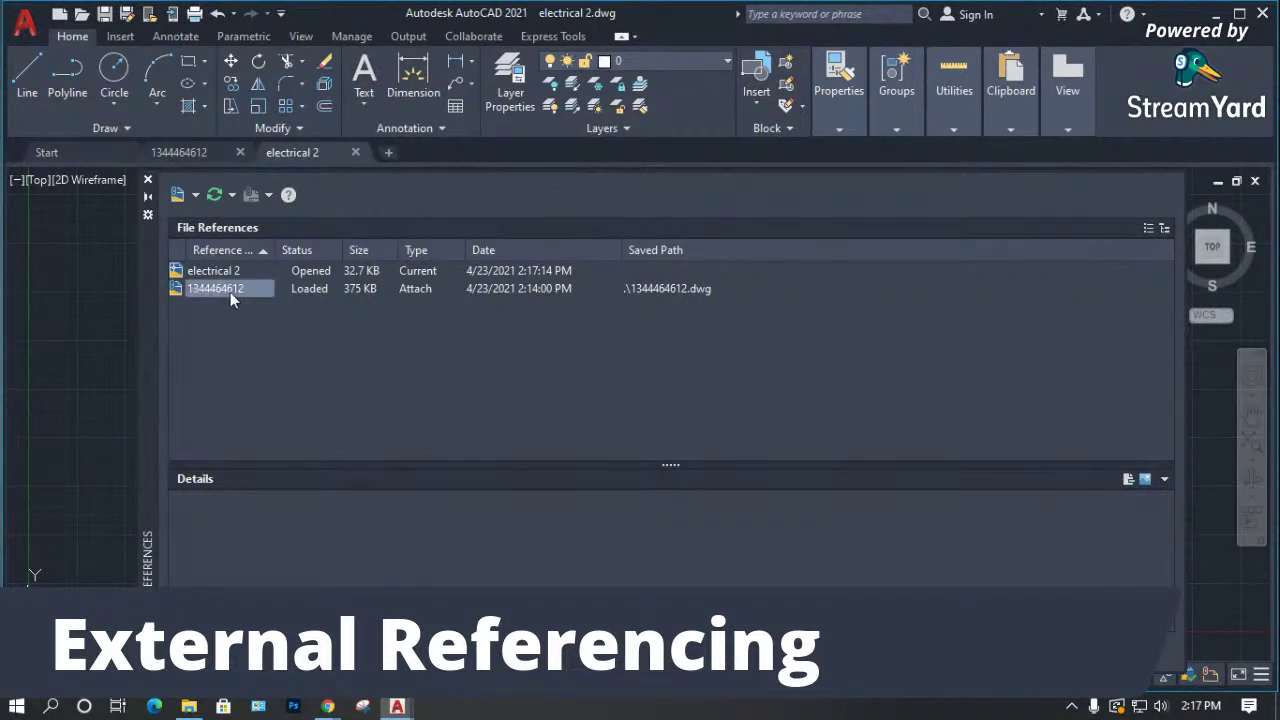
click(147, 180)
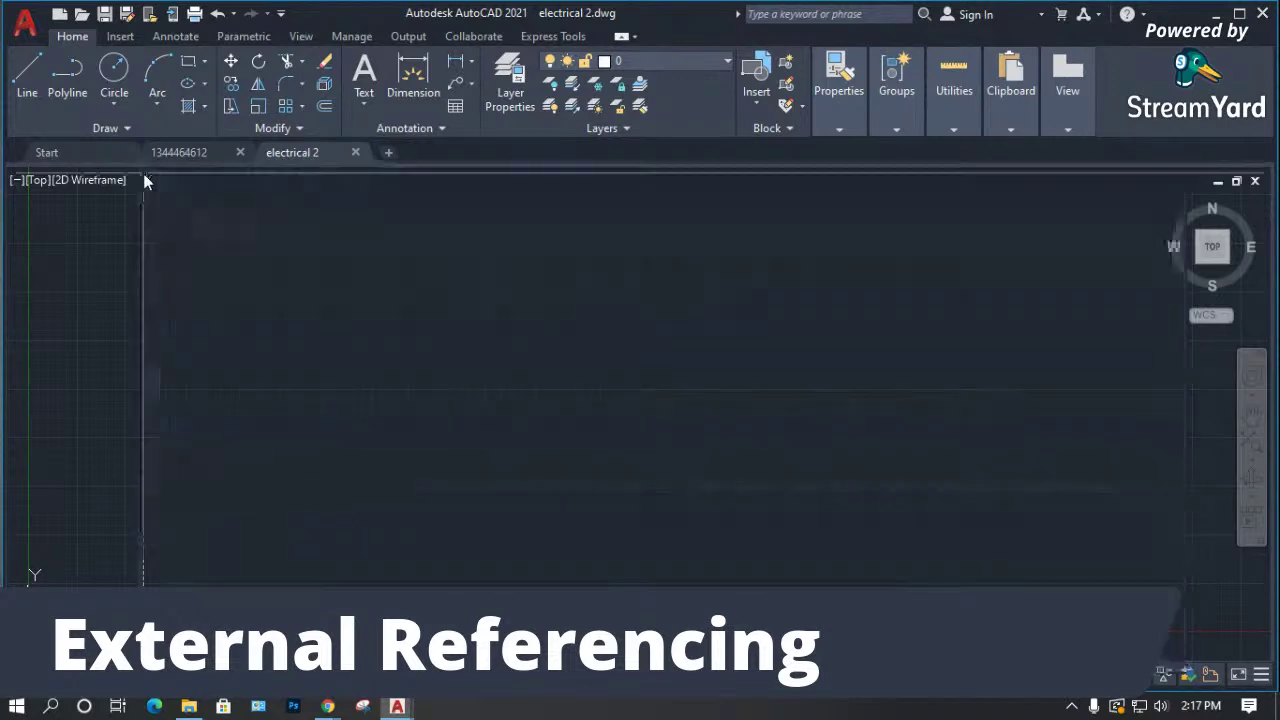
click(187, 152)
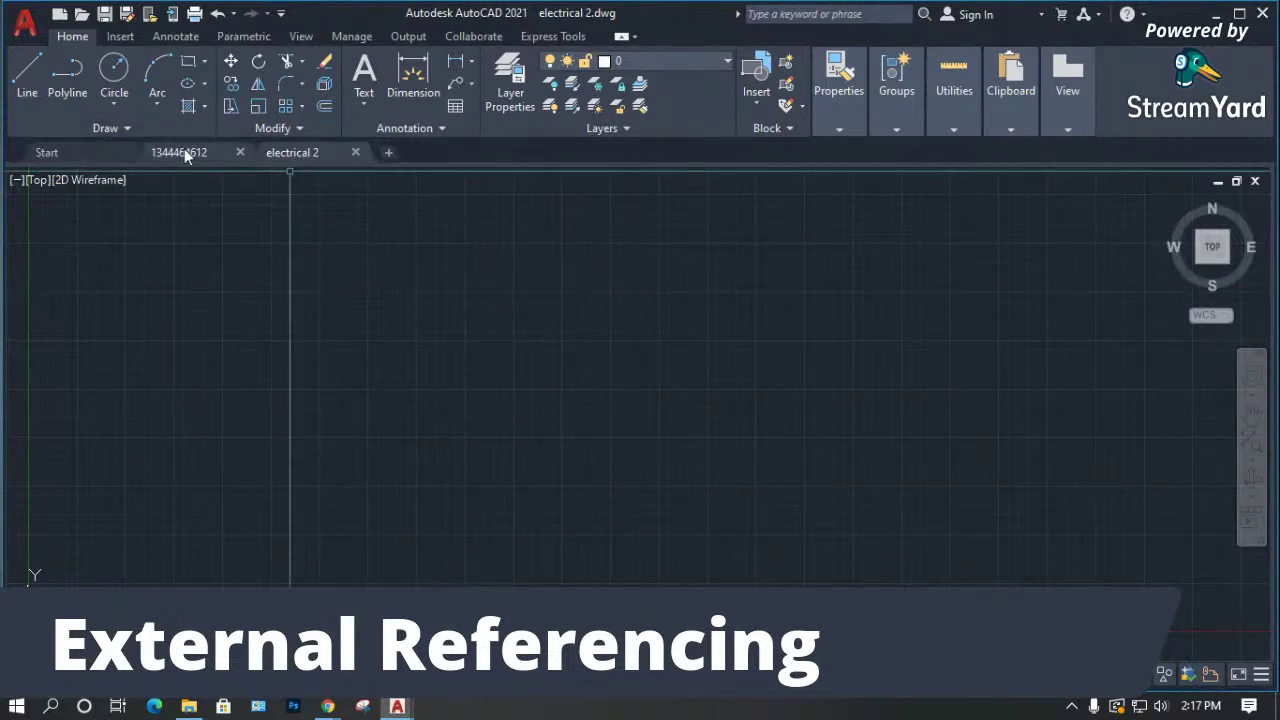
click(240, 152)
key(ctrl+o)
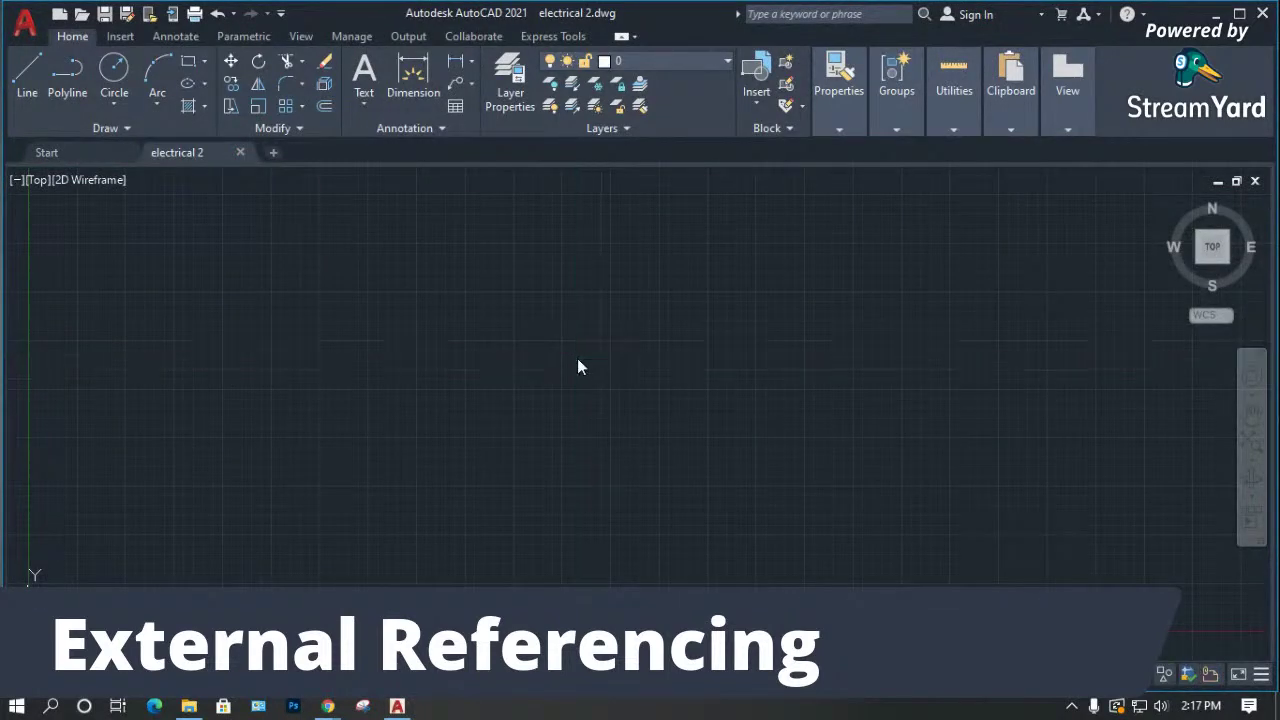
click(540, 280)
double_click(540, 275)
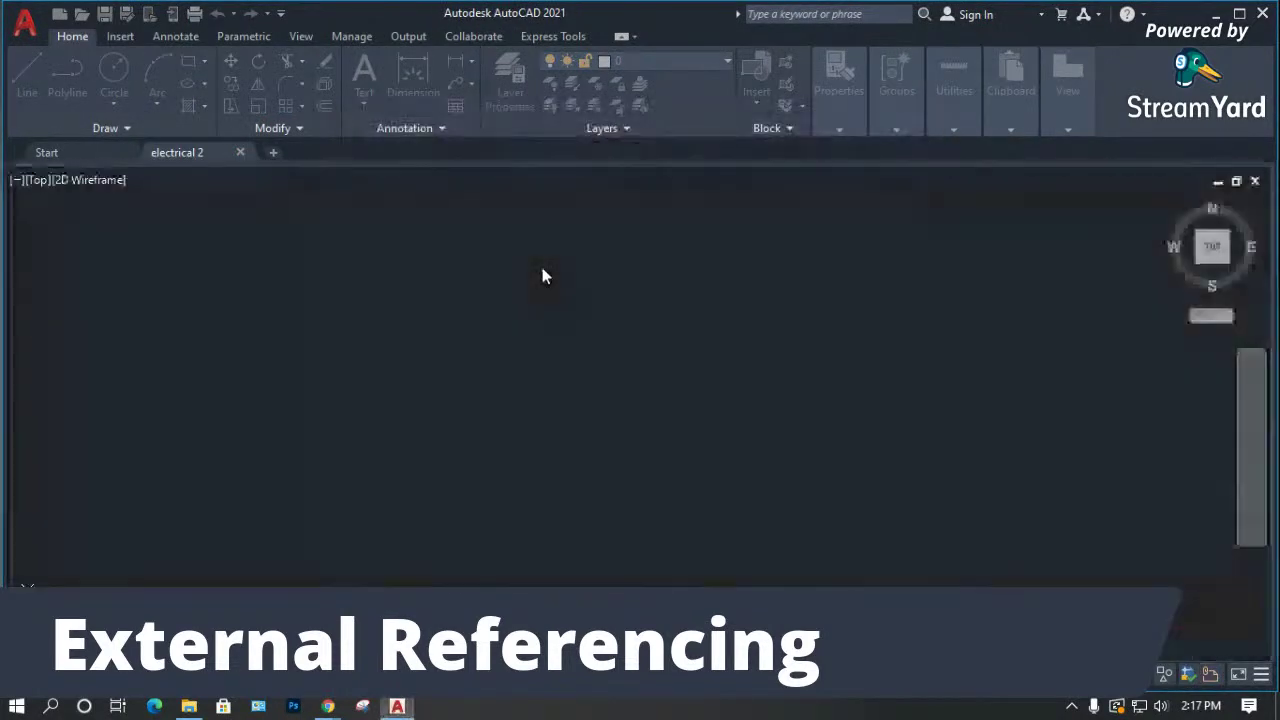
scroll(379, 404, down, 5)
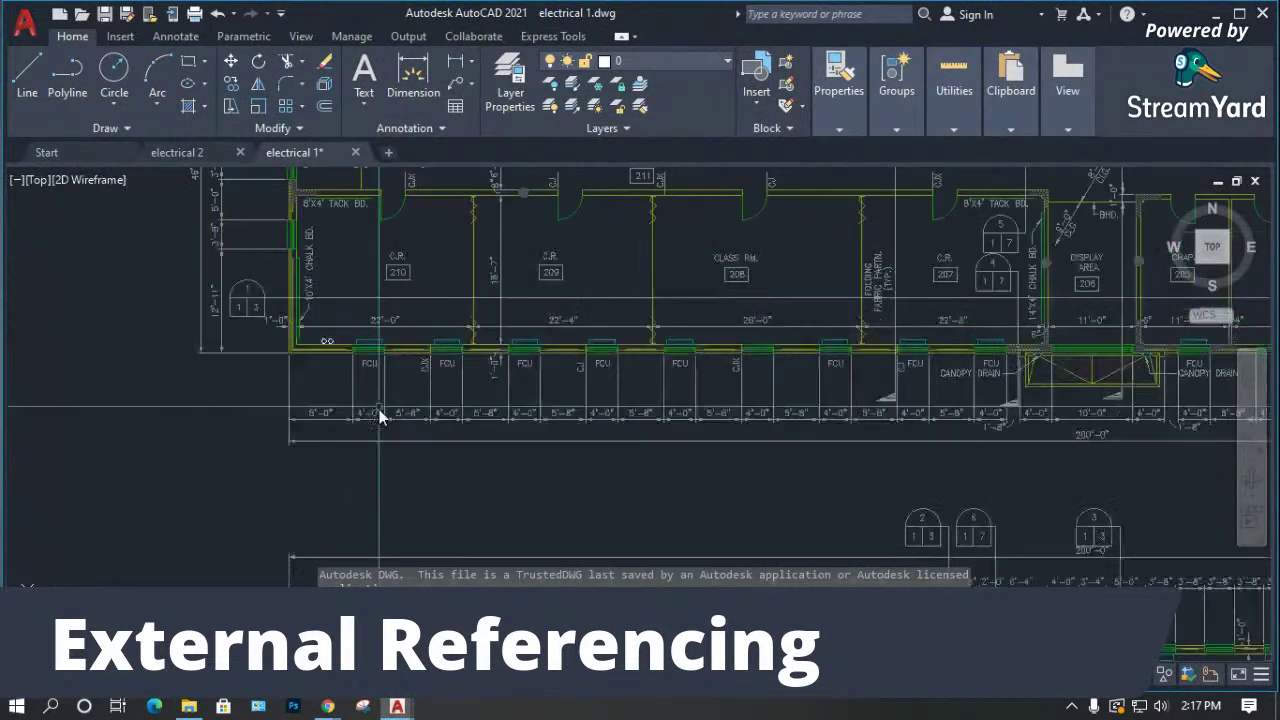
text(xref)
key(Return)
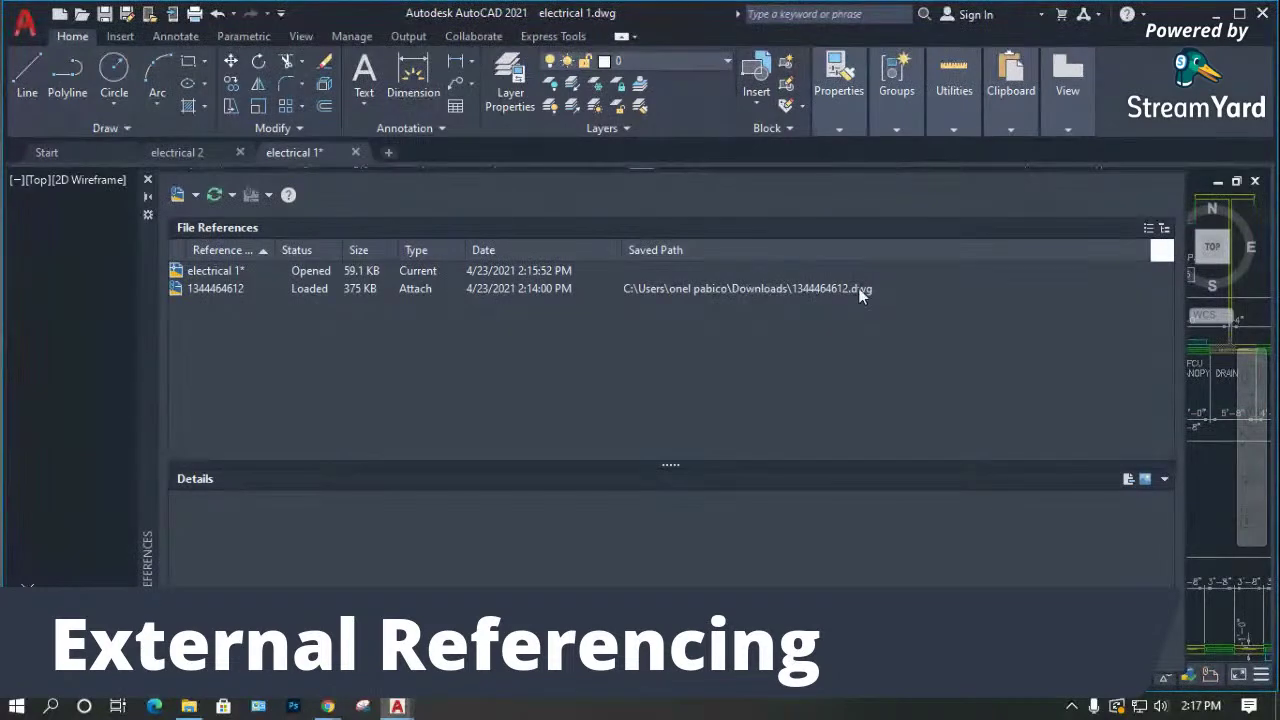
click(147, 179)
Close electrical 2, then close electrical 1, saving its changes.
click(239, 152)
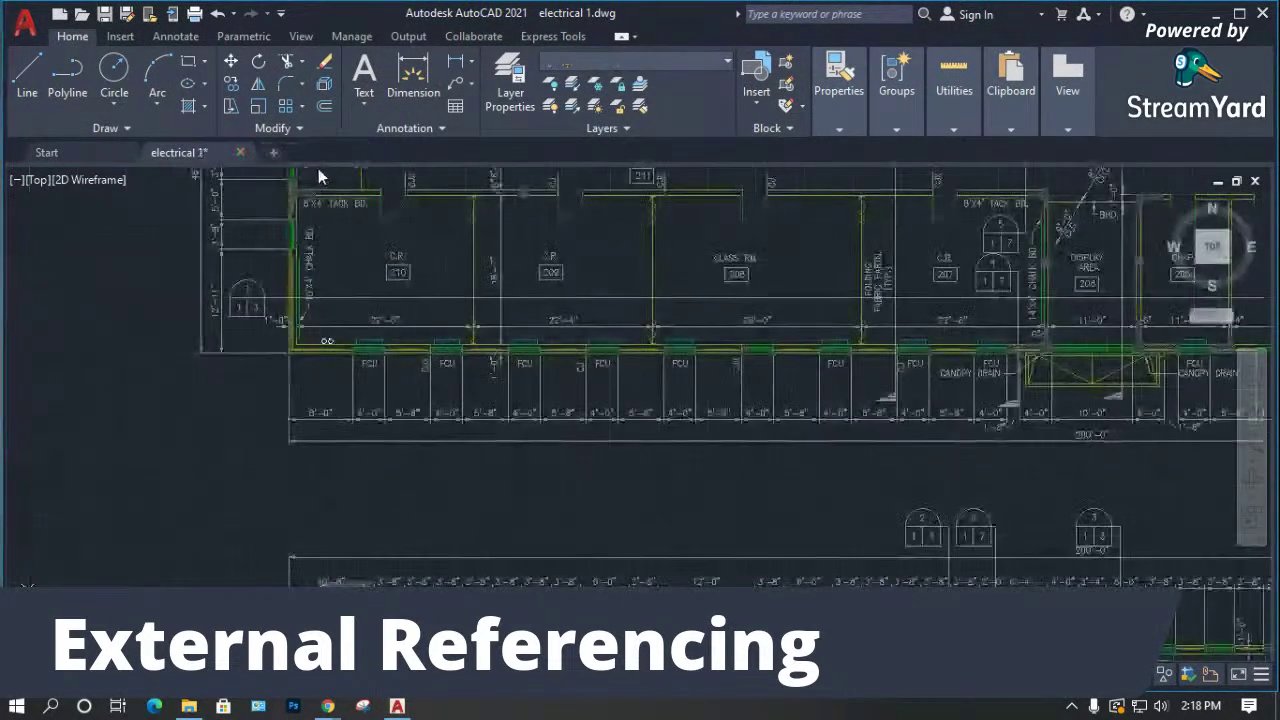
click(241, 153)
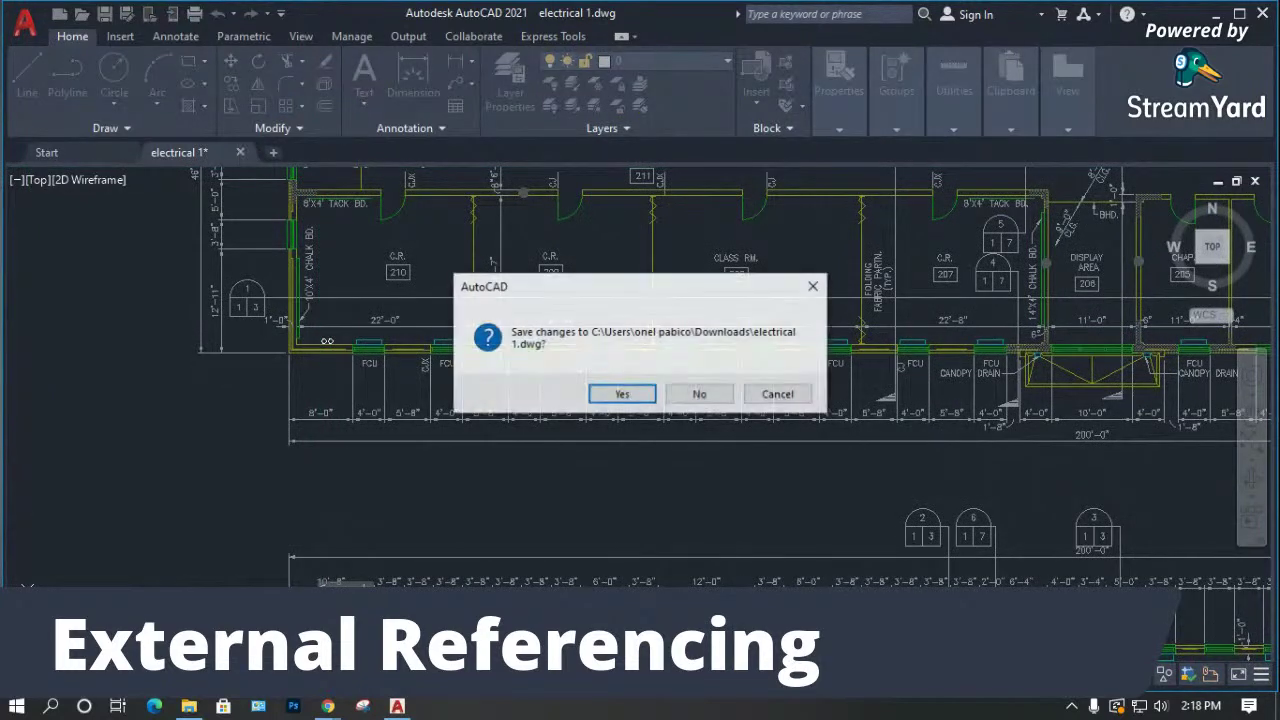
click(621, 395)
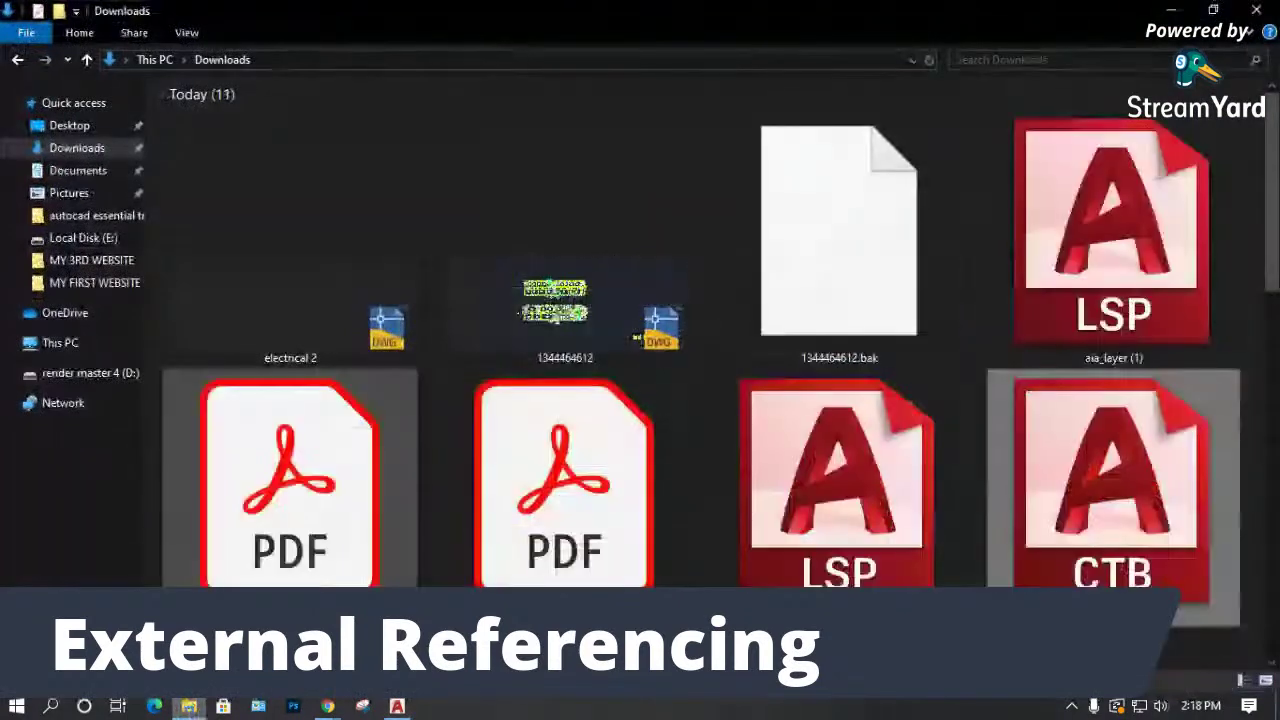
click(1108, 290)
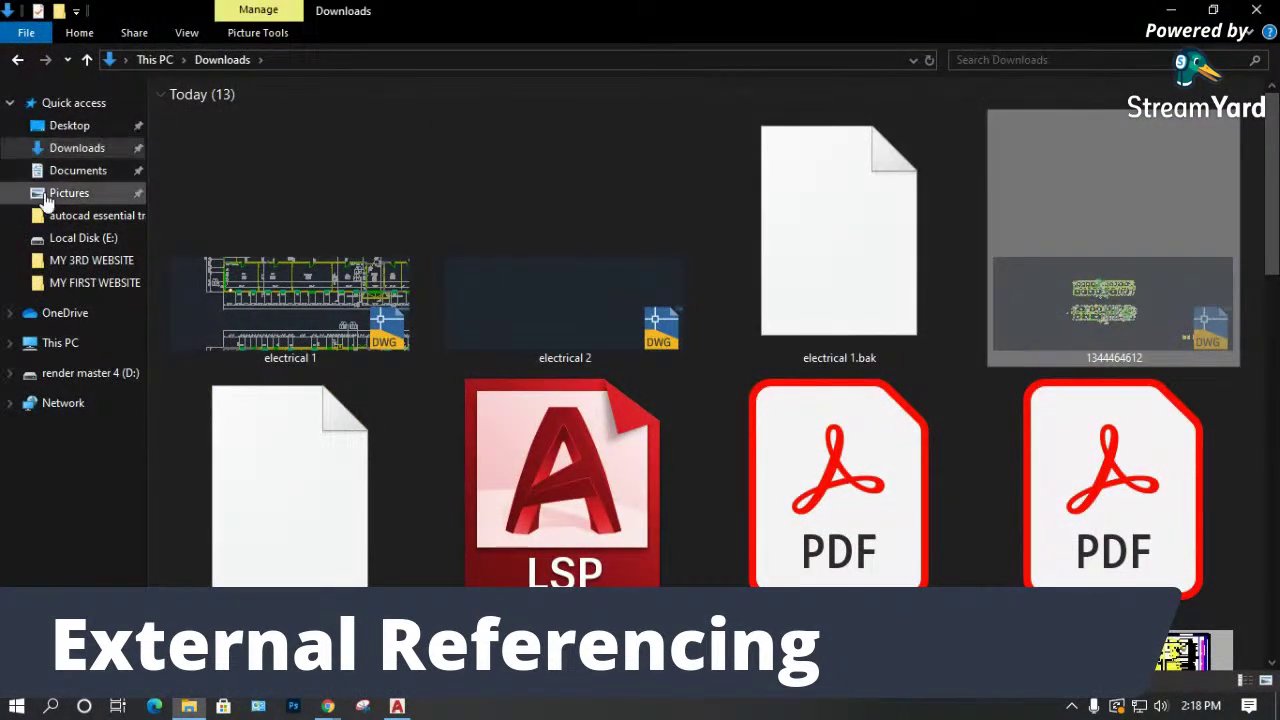
click(68, 172)
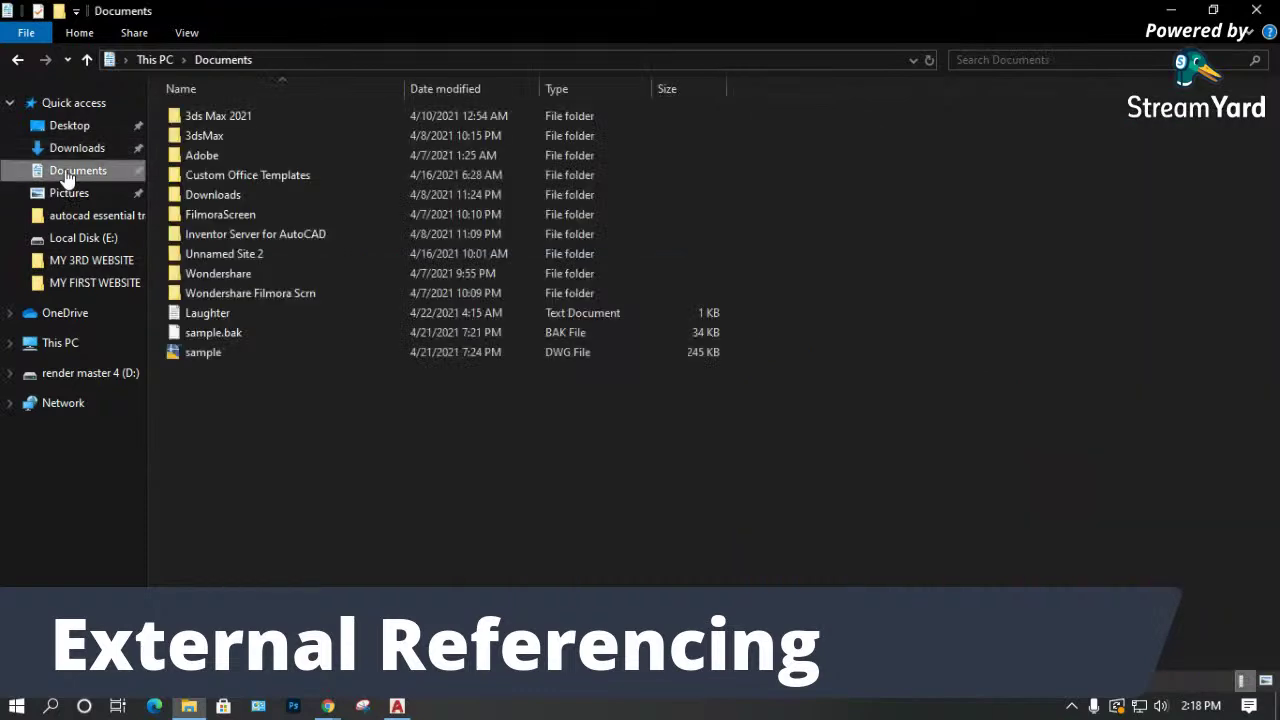
key(ctrl+v)
click(317, 493)
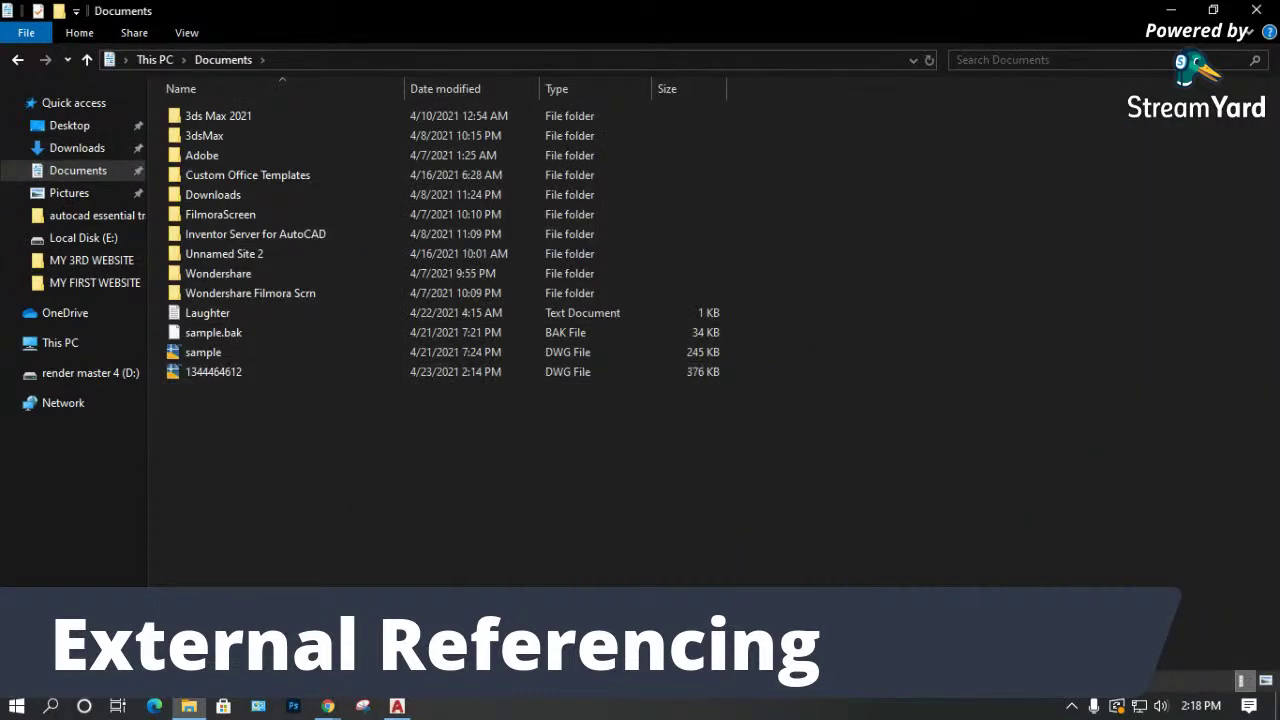
click(397, 706)
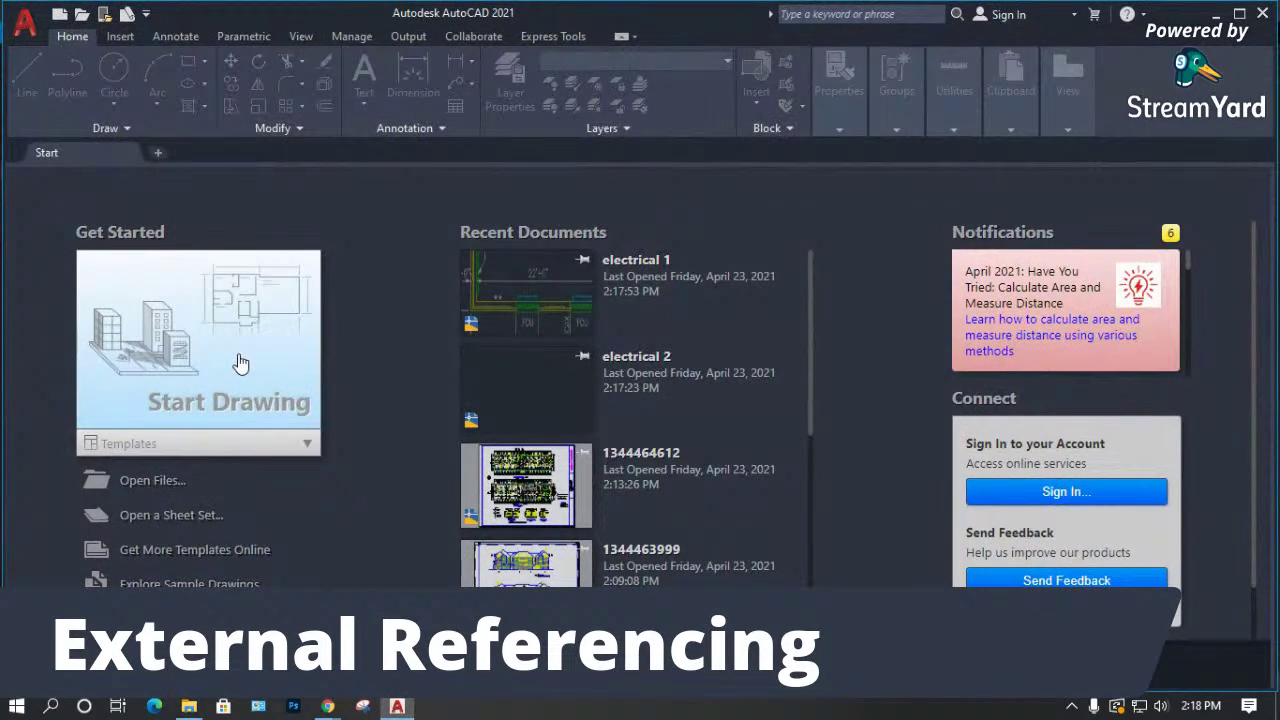
click(158, 380)
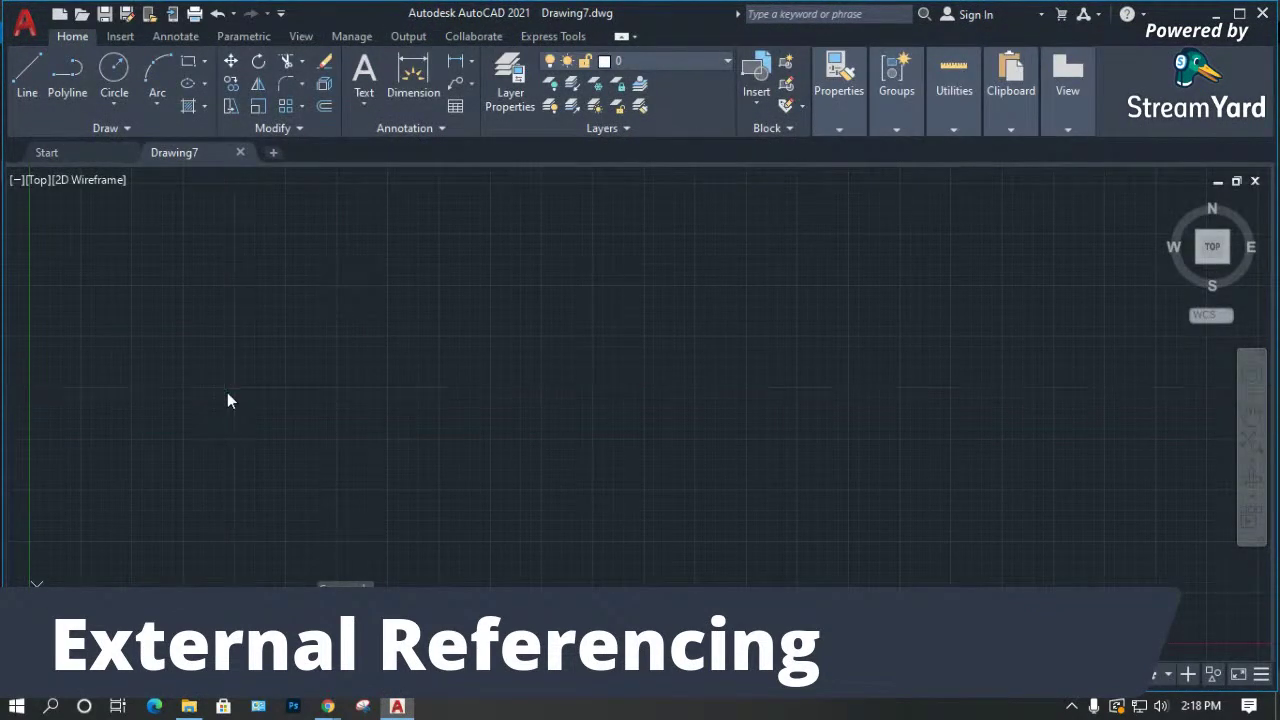
key(ctrl+o)
double_click(518, 258)
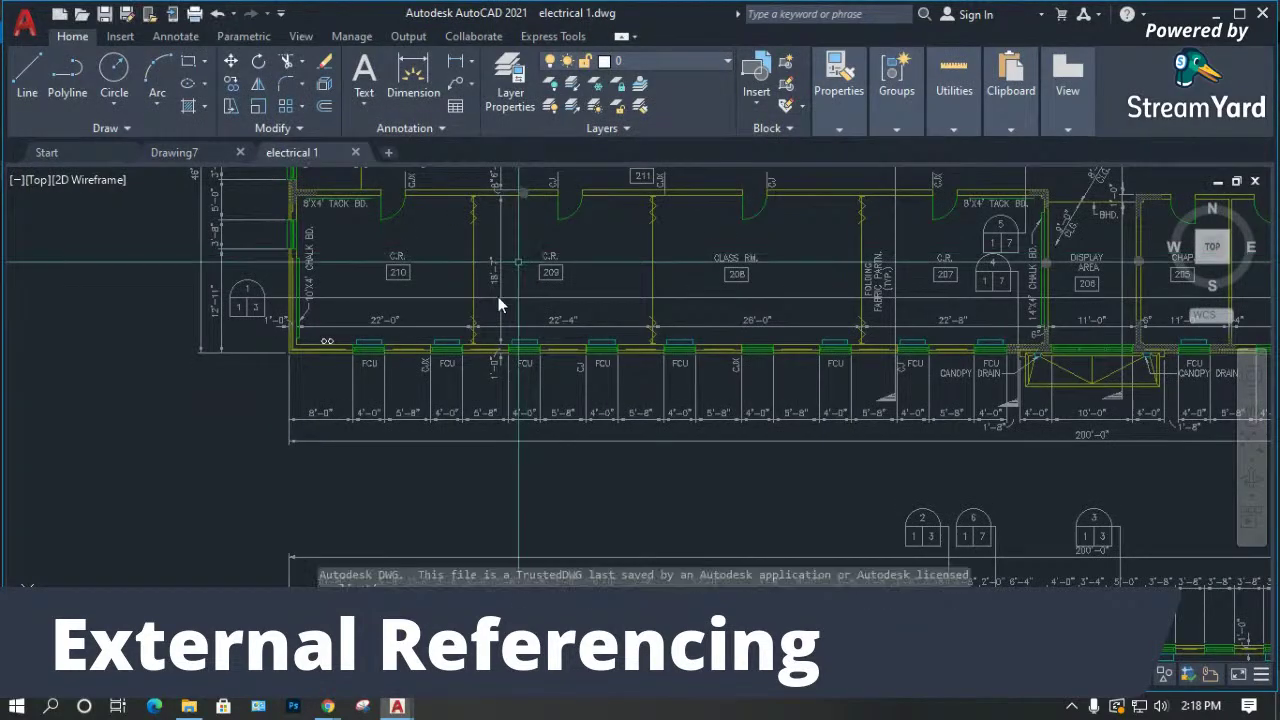
scroll(422, 432, down, 2)
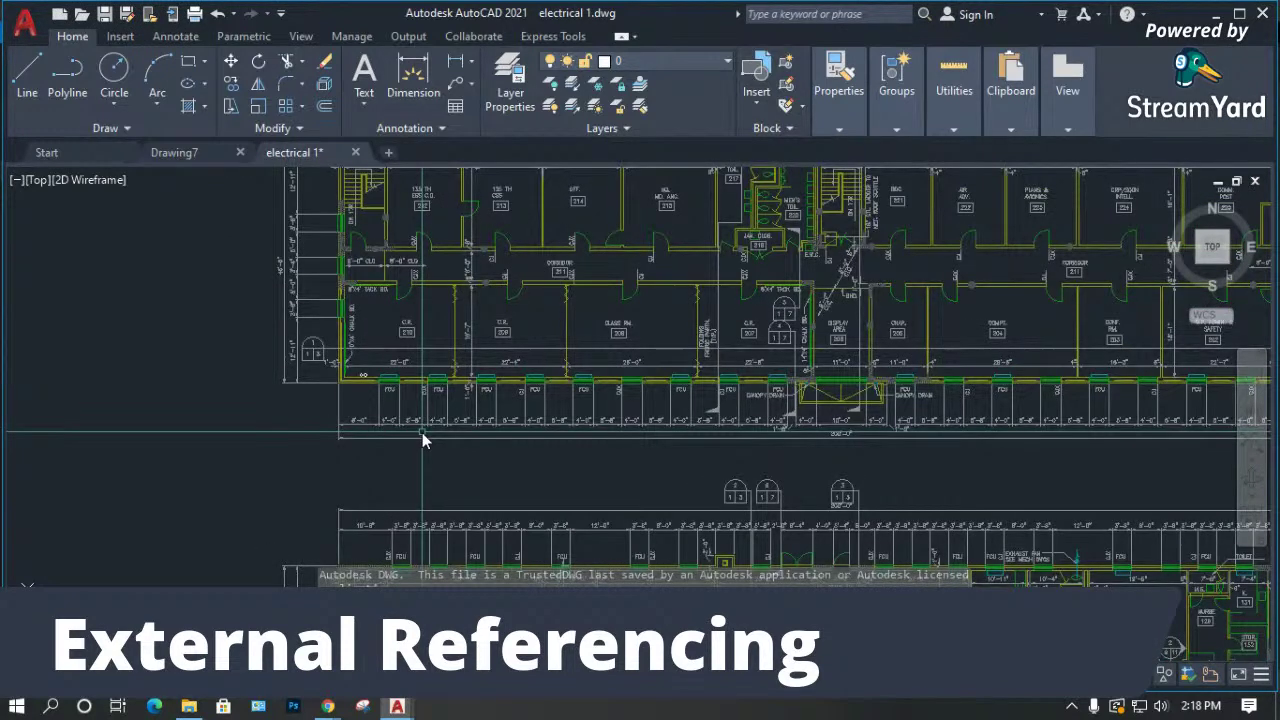
text(xr)
key(Return)
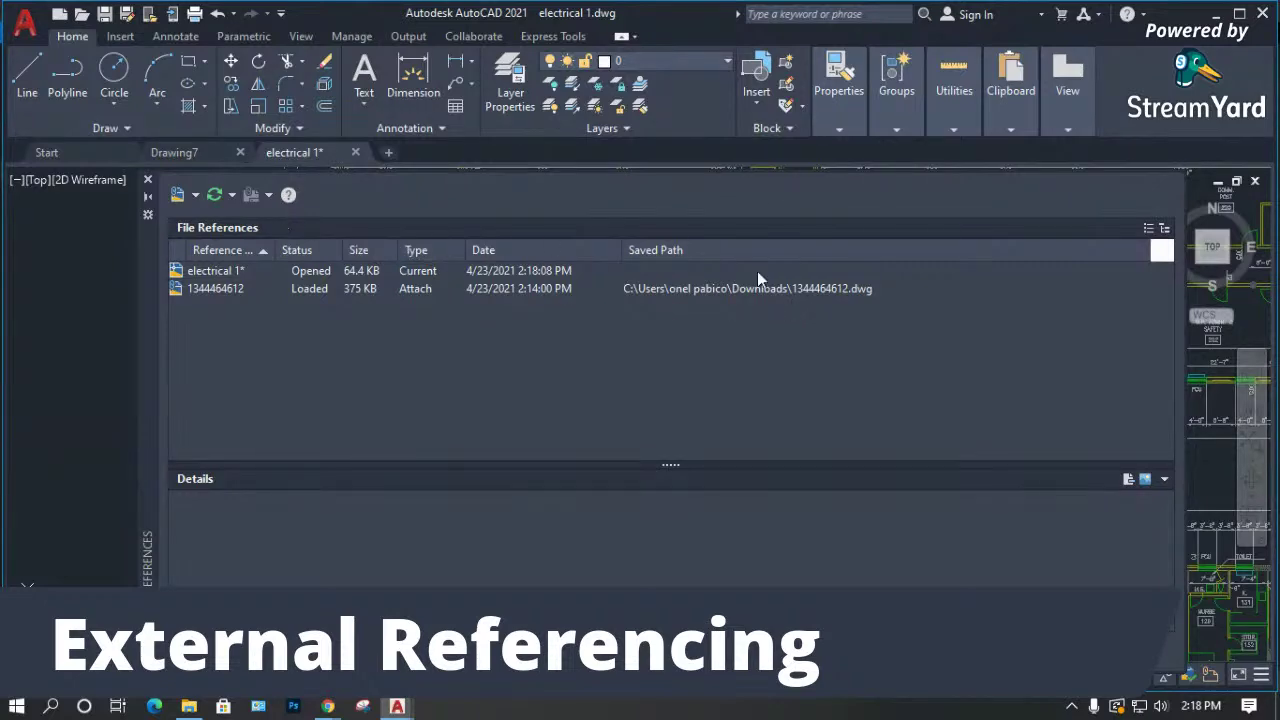
click(147, 180)
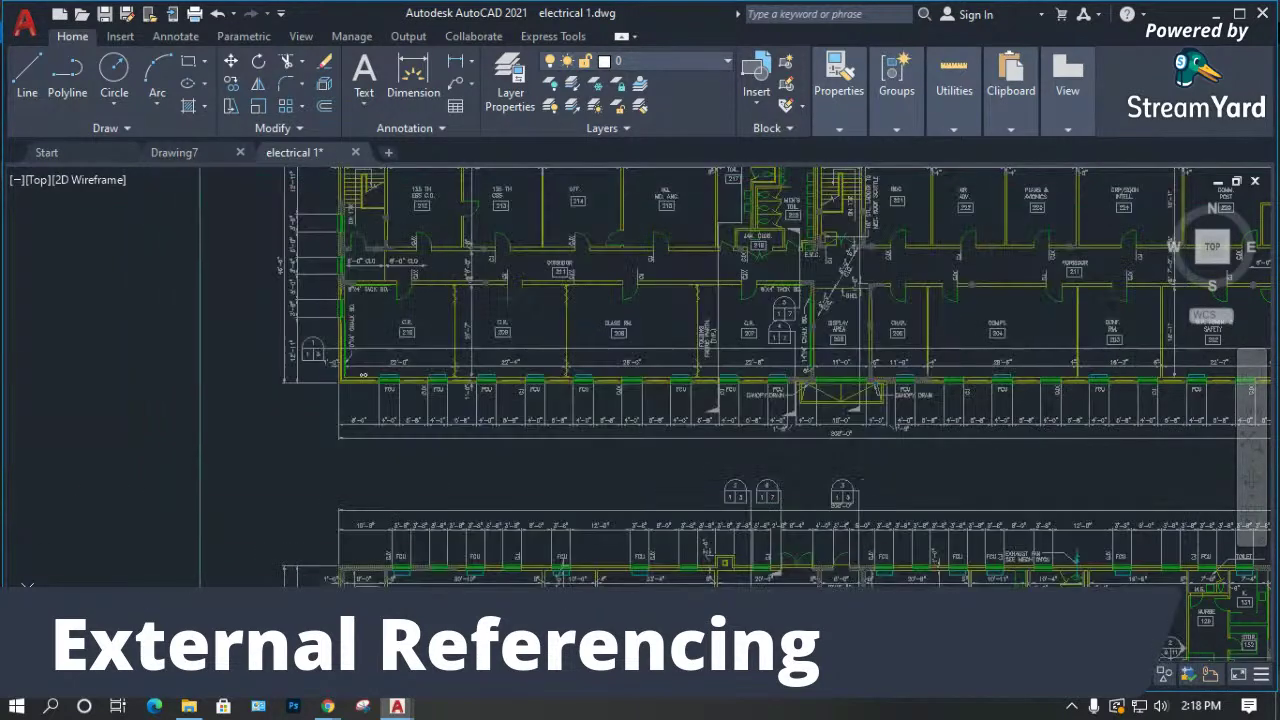
Glance at File Explorer, then return to the electrical 1 drawing.
click(189, 706)
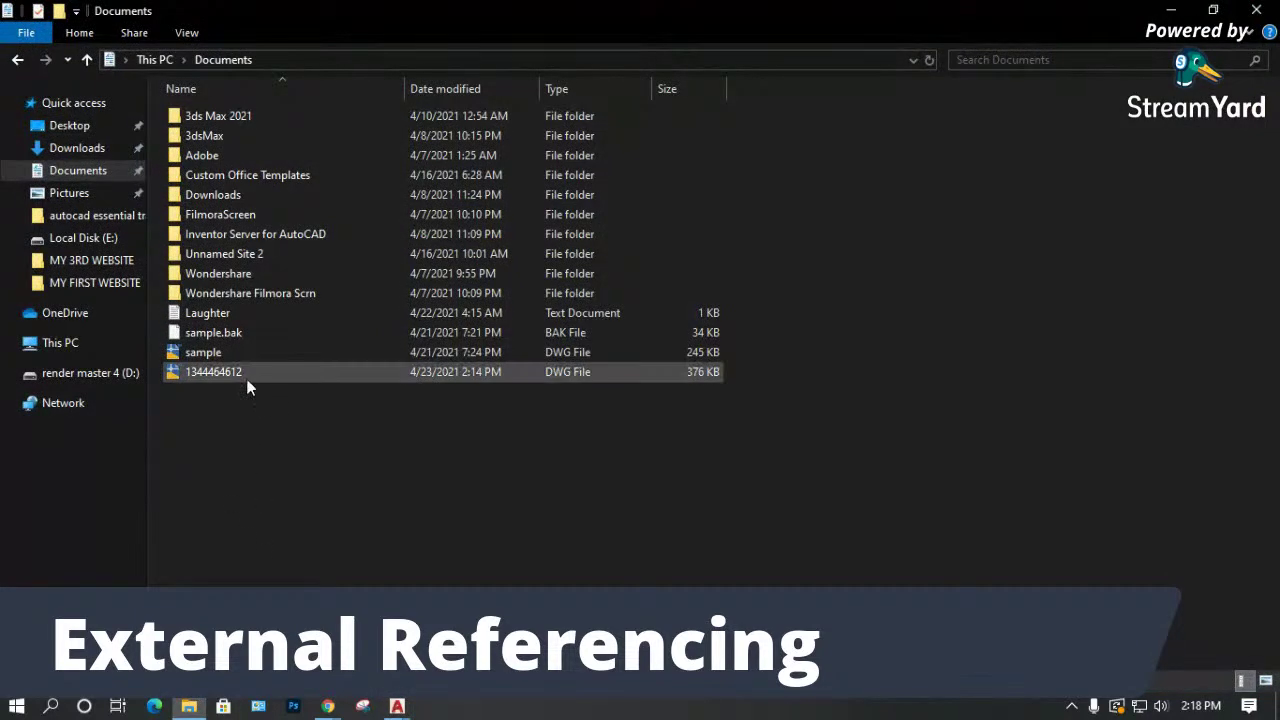
mouse_move(397, 706)
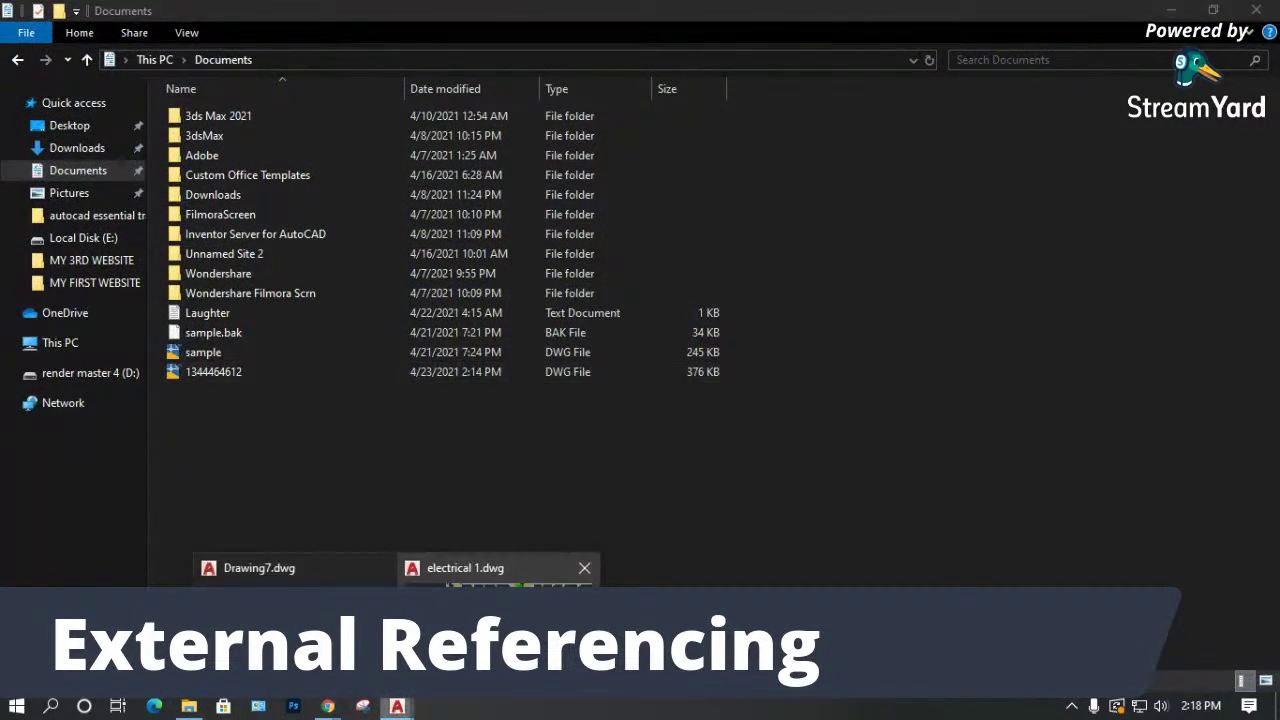
click(498, 568)
scroll(403, 459, down, 5)
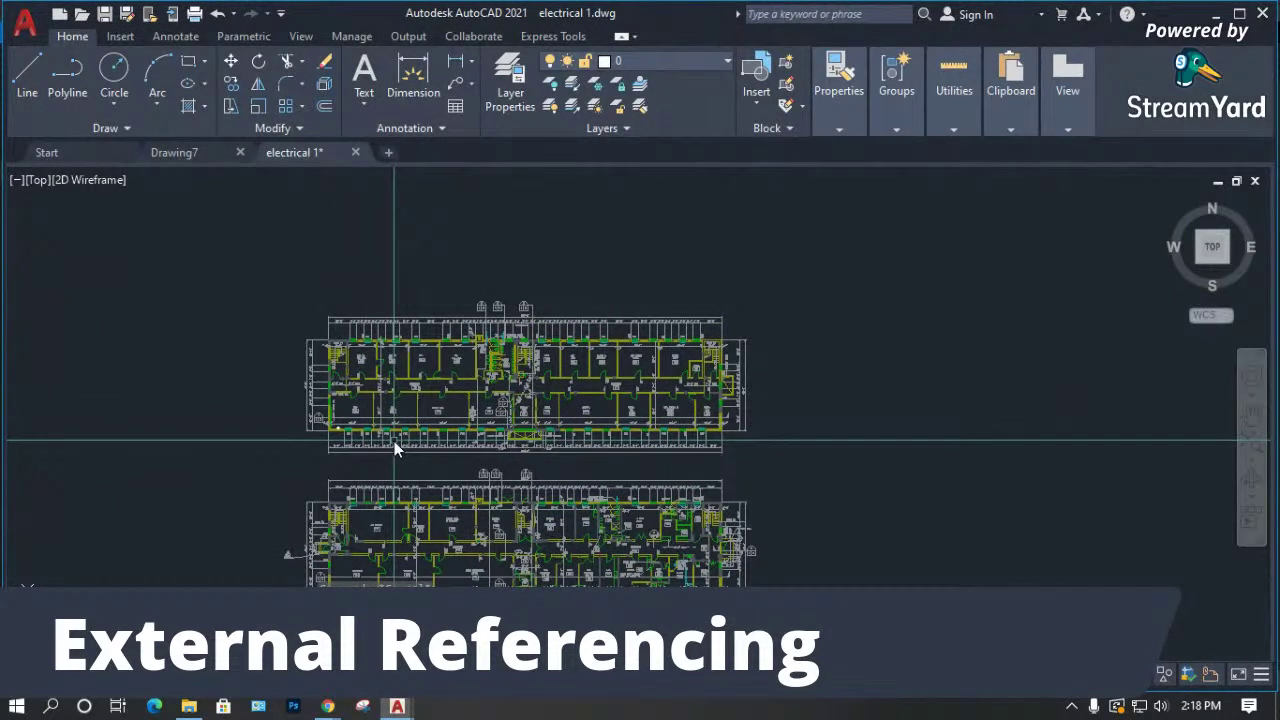
Review electrical 1's external references again, then open electrical 2.dwg.
text(xref)
key(Return)
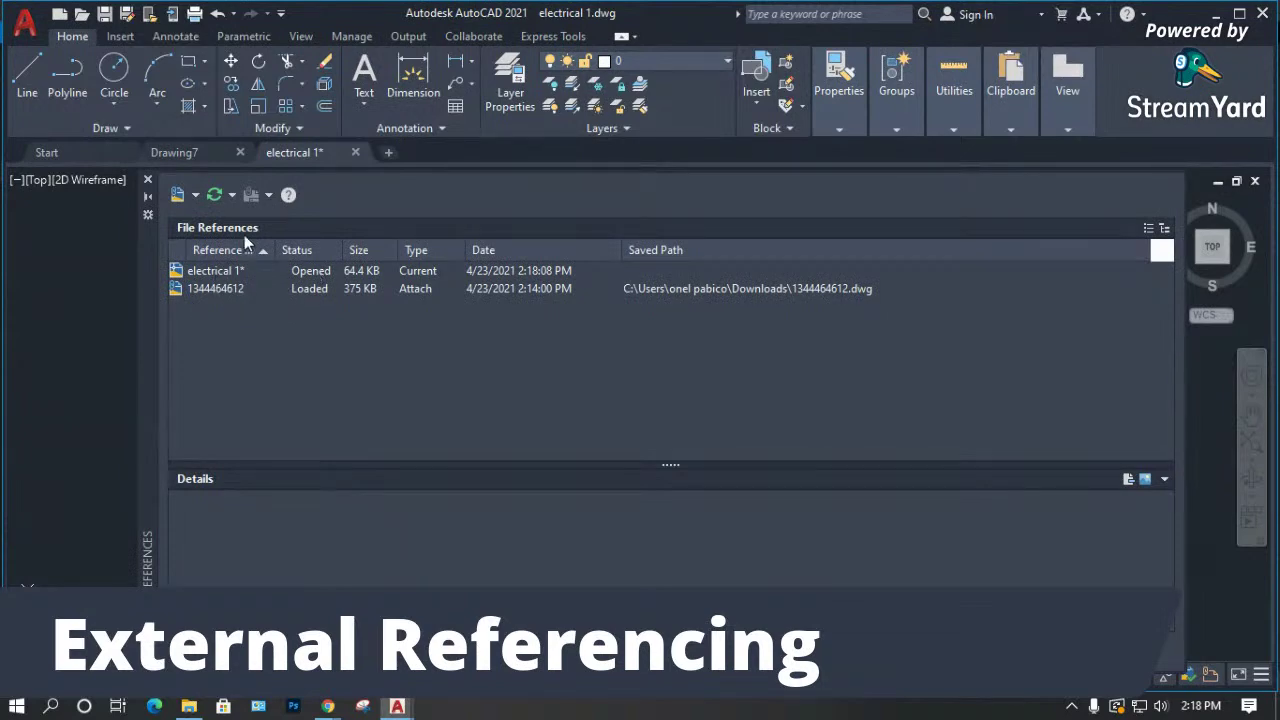
click(147, 180)
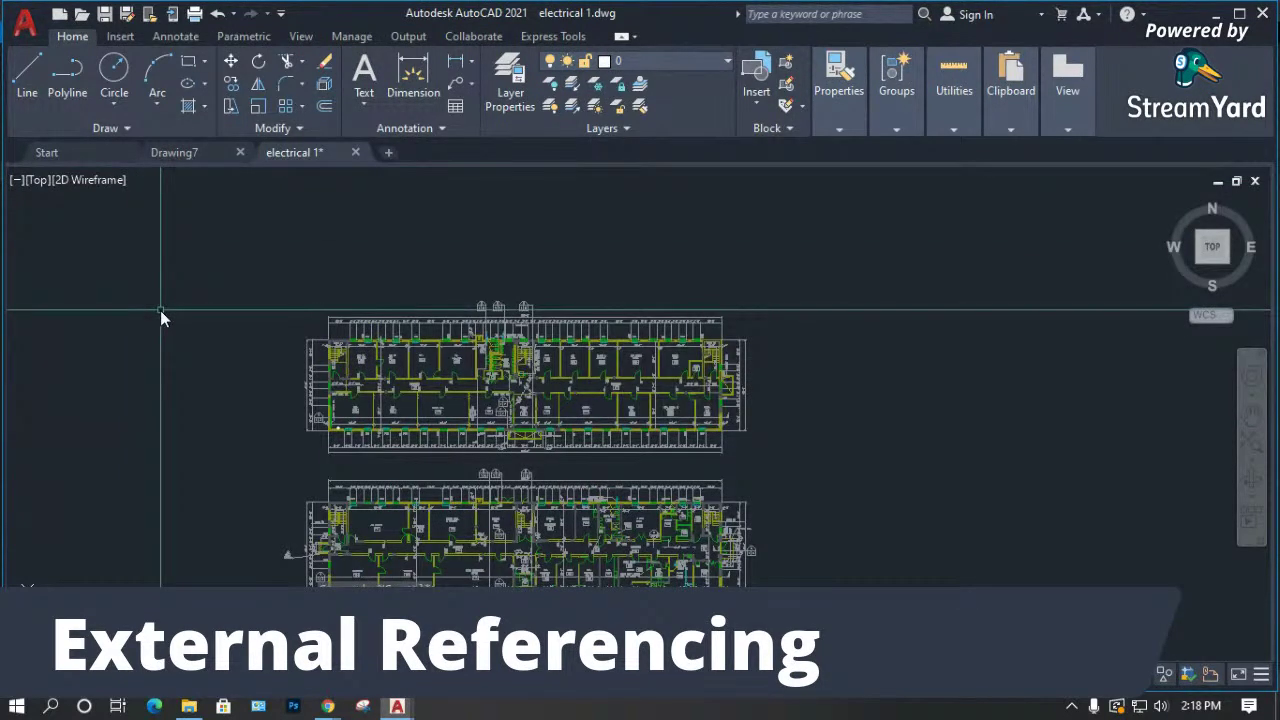
key(ctrl+o)
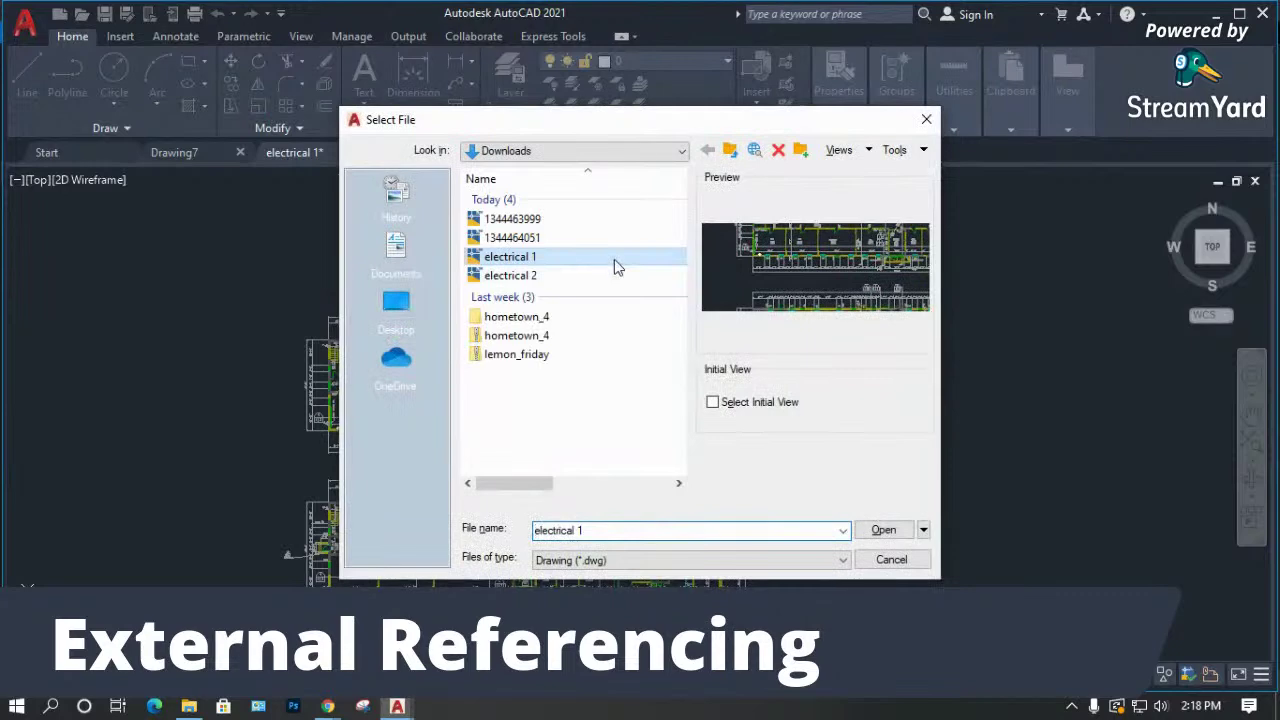
double_click(524, 276)
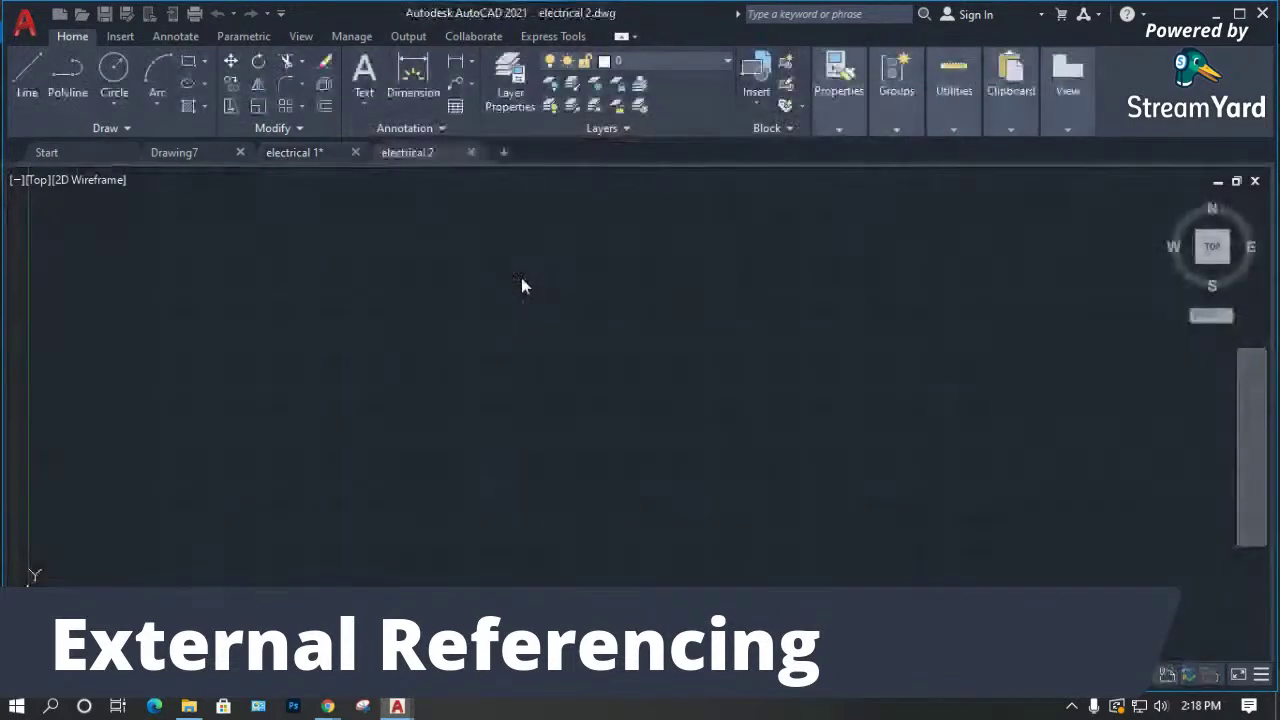
Zoom to both electrical 2 floor plans, confirm xref path .\1344464612.dwg, then switch to Drawing7.
middle_click(497, 378)
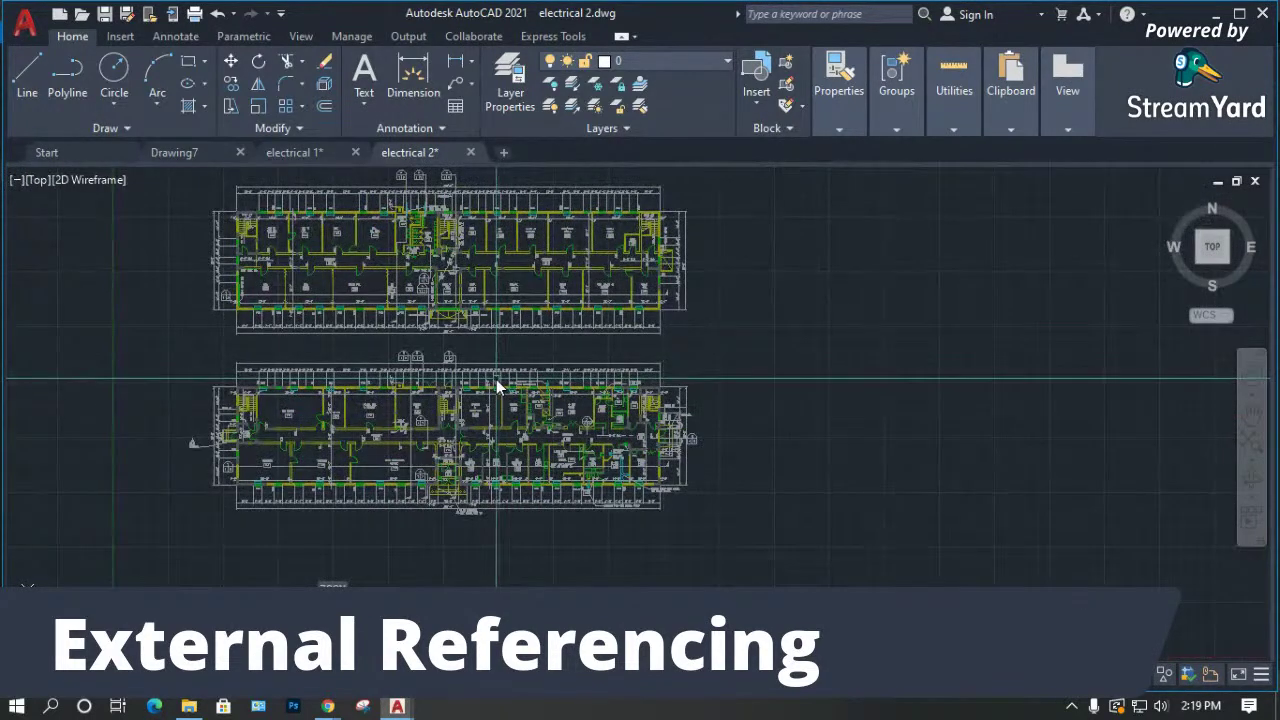
text(xr)
key(Return)
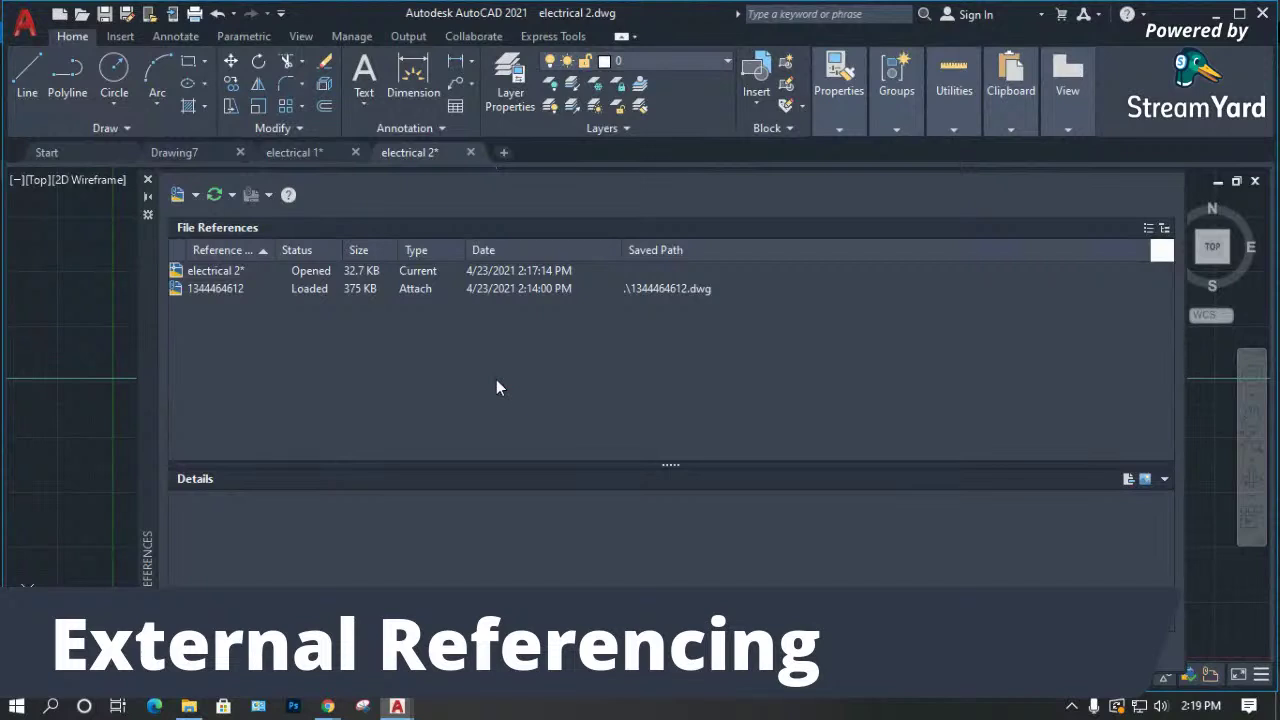
click(145, 180)
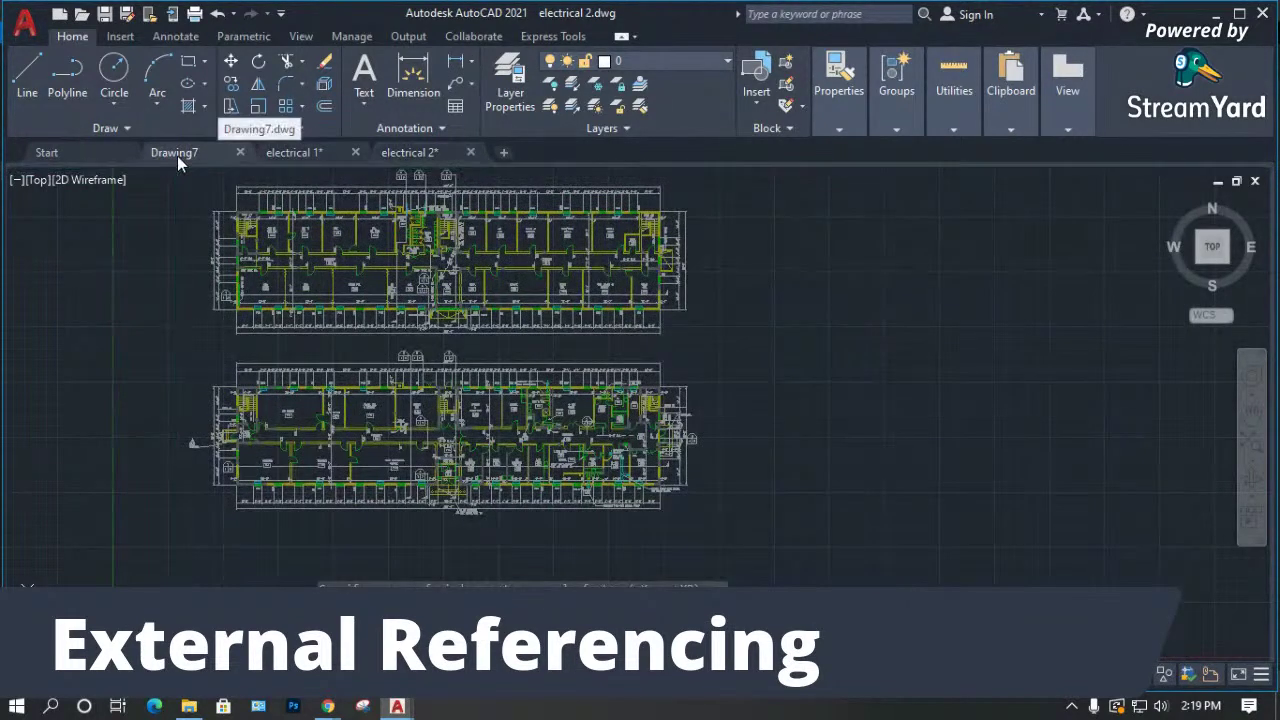
click(177, 156)
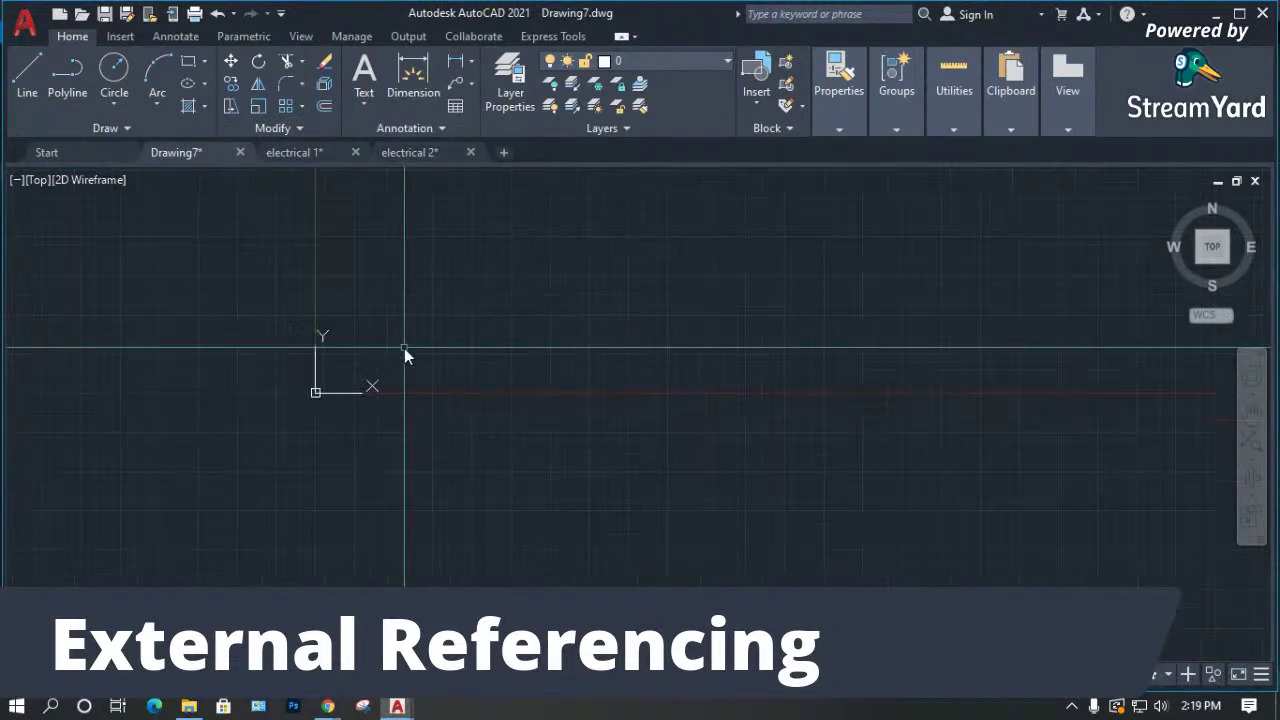
Show the Downloads folder in Details view in File Explorer.
click(189, 706)
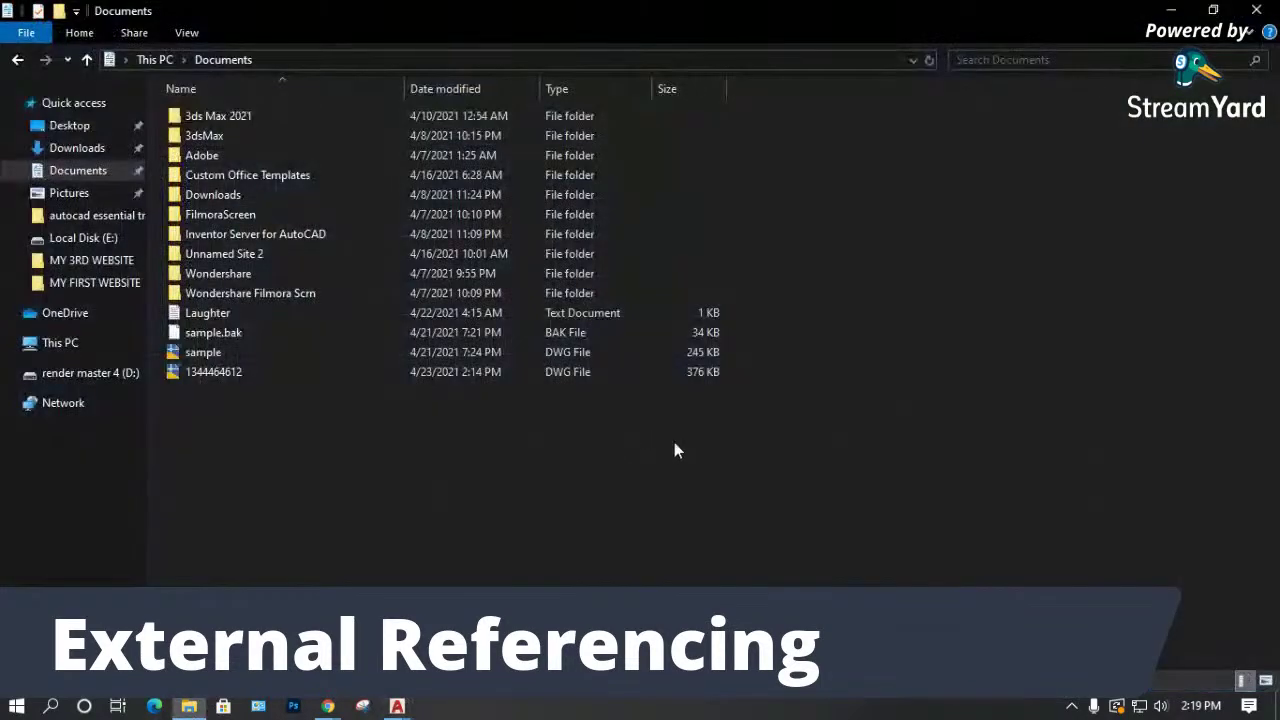
click(95, 150)
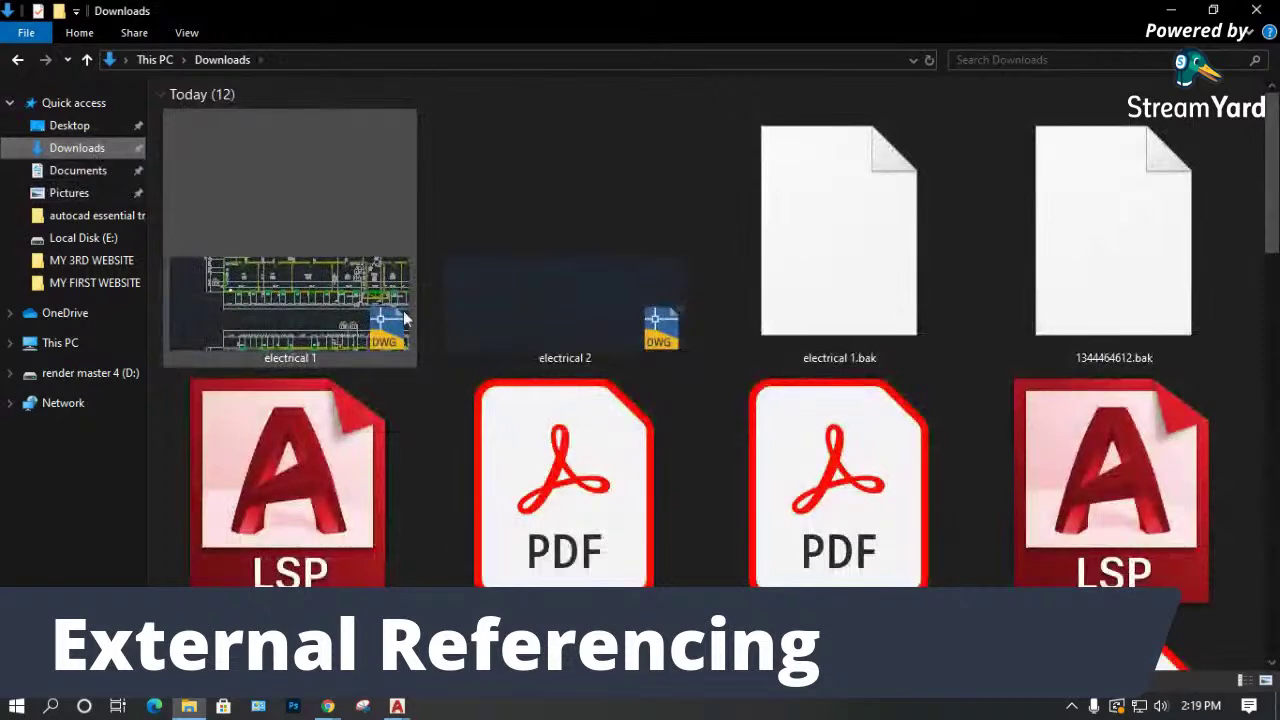
click(1241, 681)
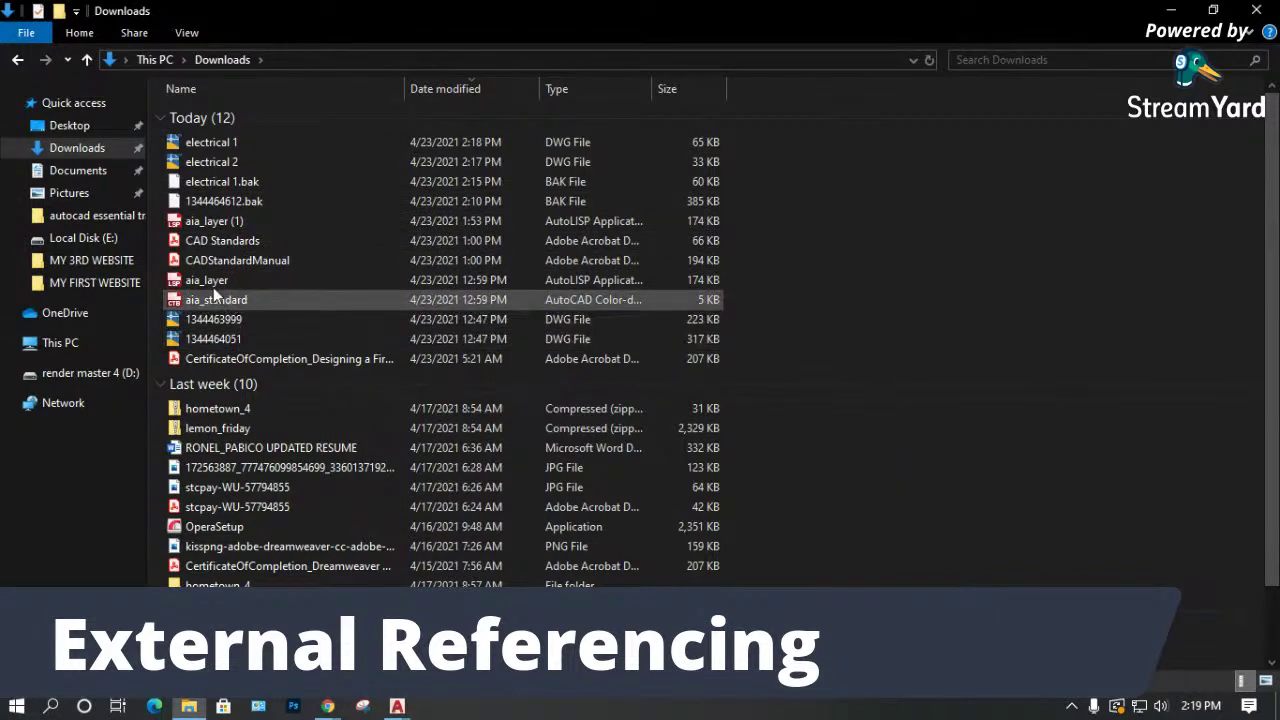
click(100, 171)
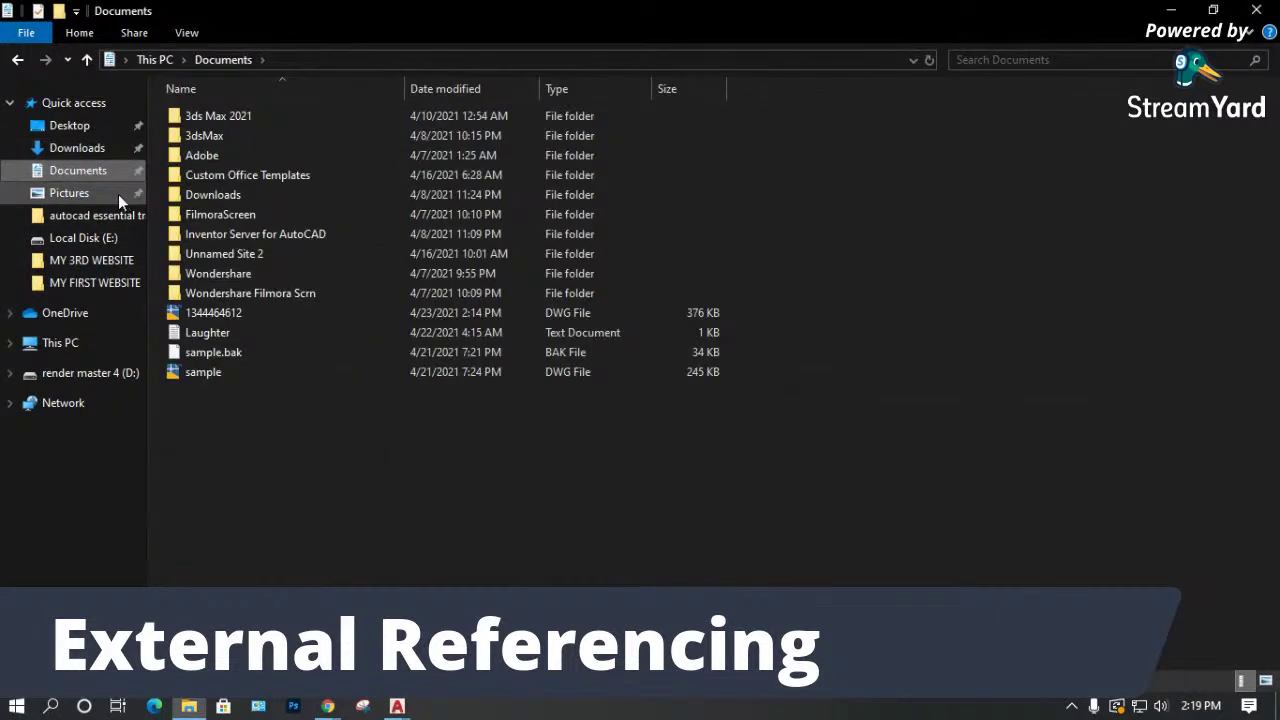
click(223, 317)
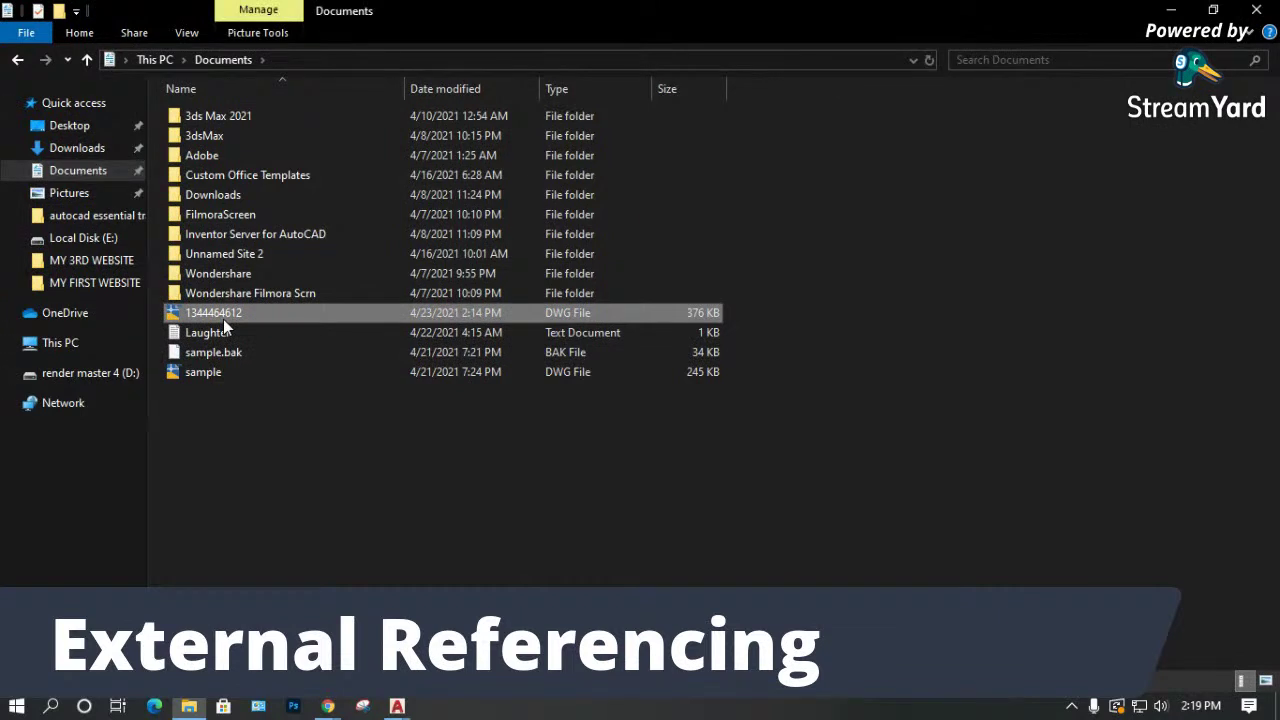
click(124, 376)
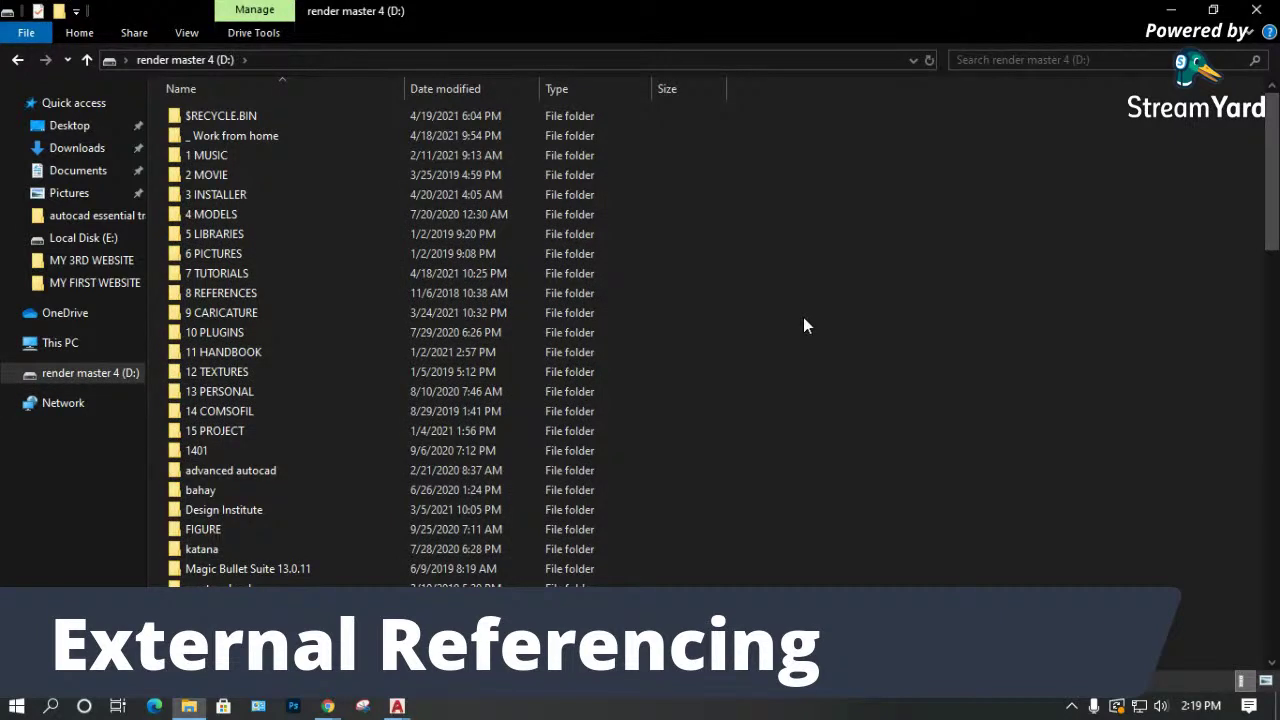
key(ctrl+v)
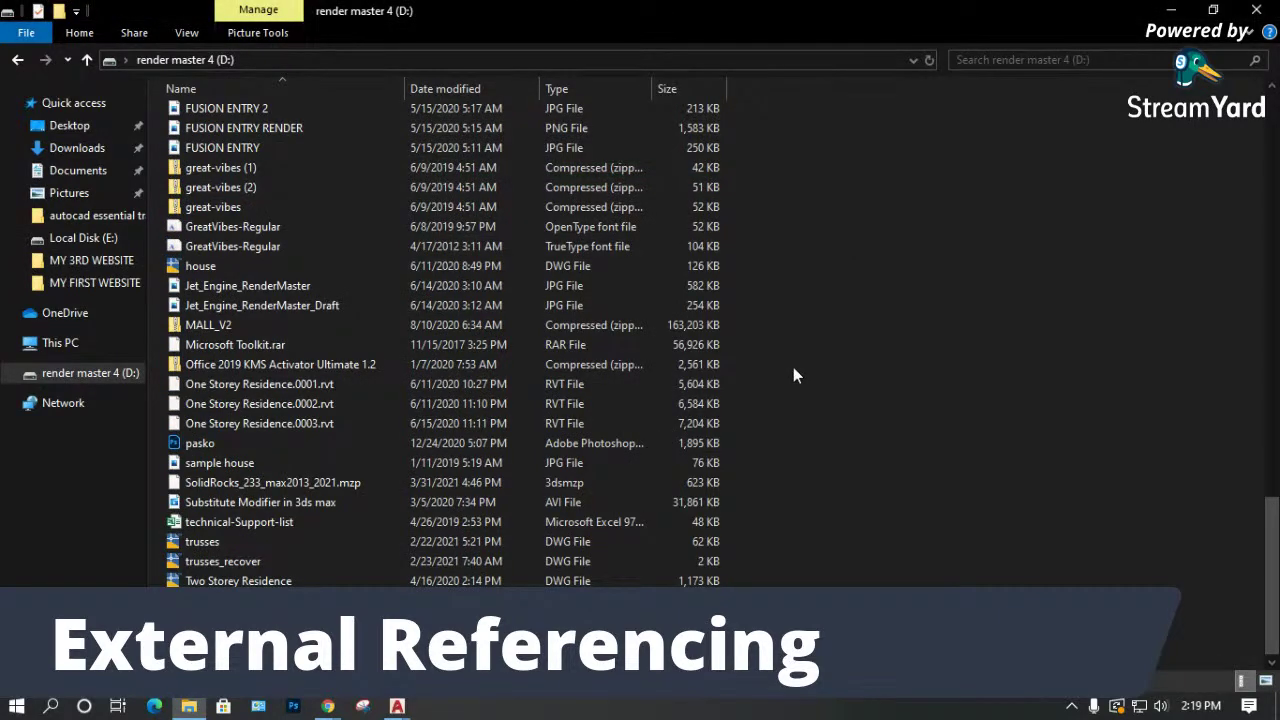
click(397, 706)
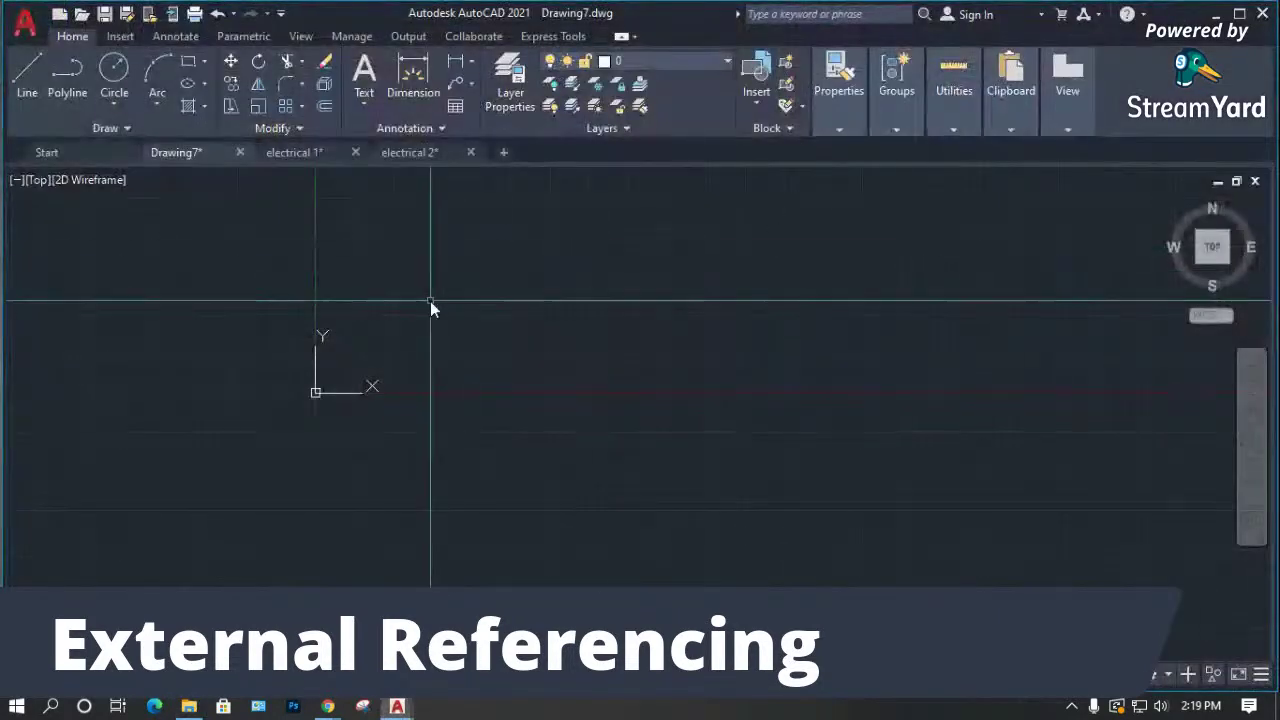
Close Drawing7, electrical 2 and electrical 1 without saving changes.
click(240, 153)
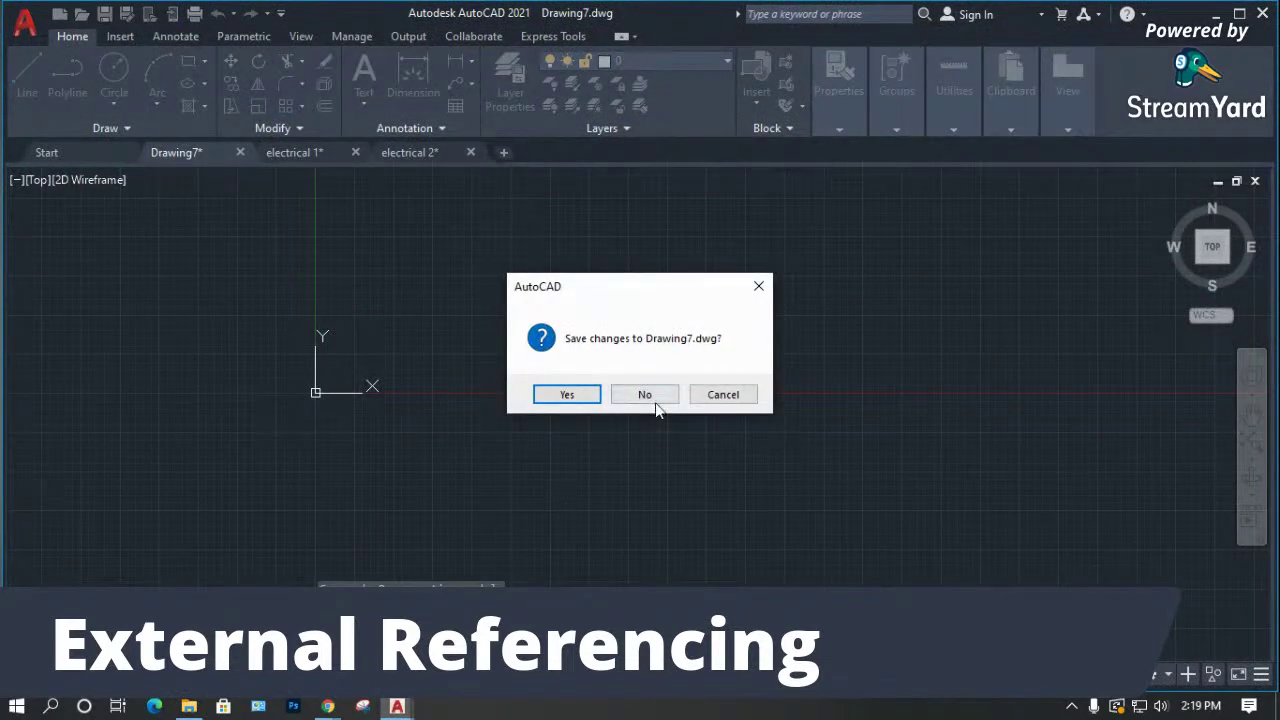
click(645, 395)
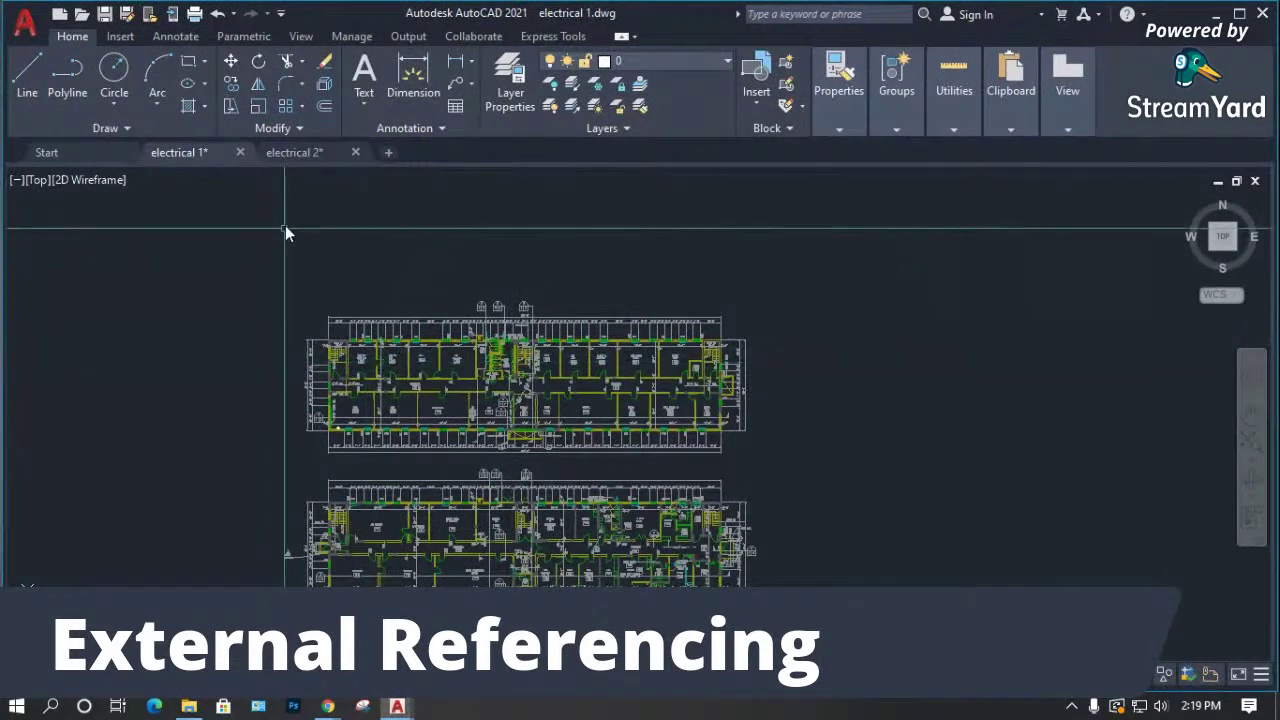
click(299, 154)
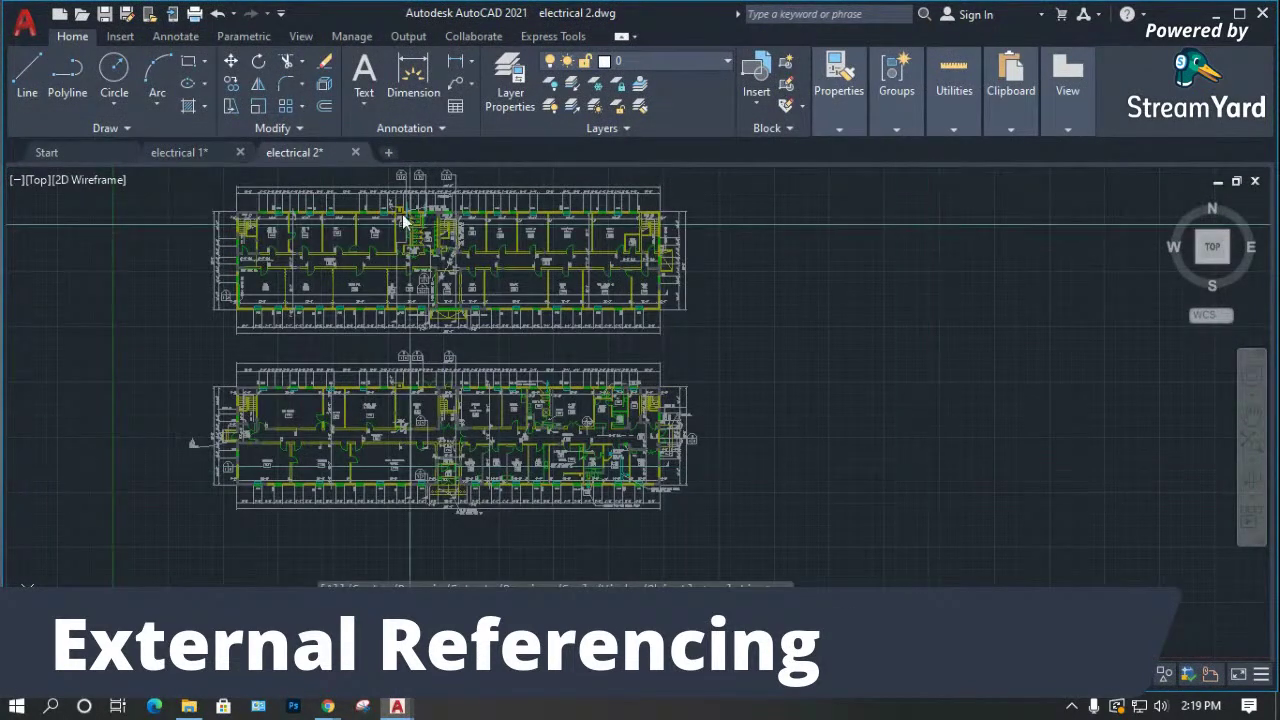
click(355, 152)
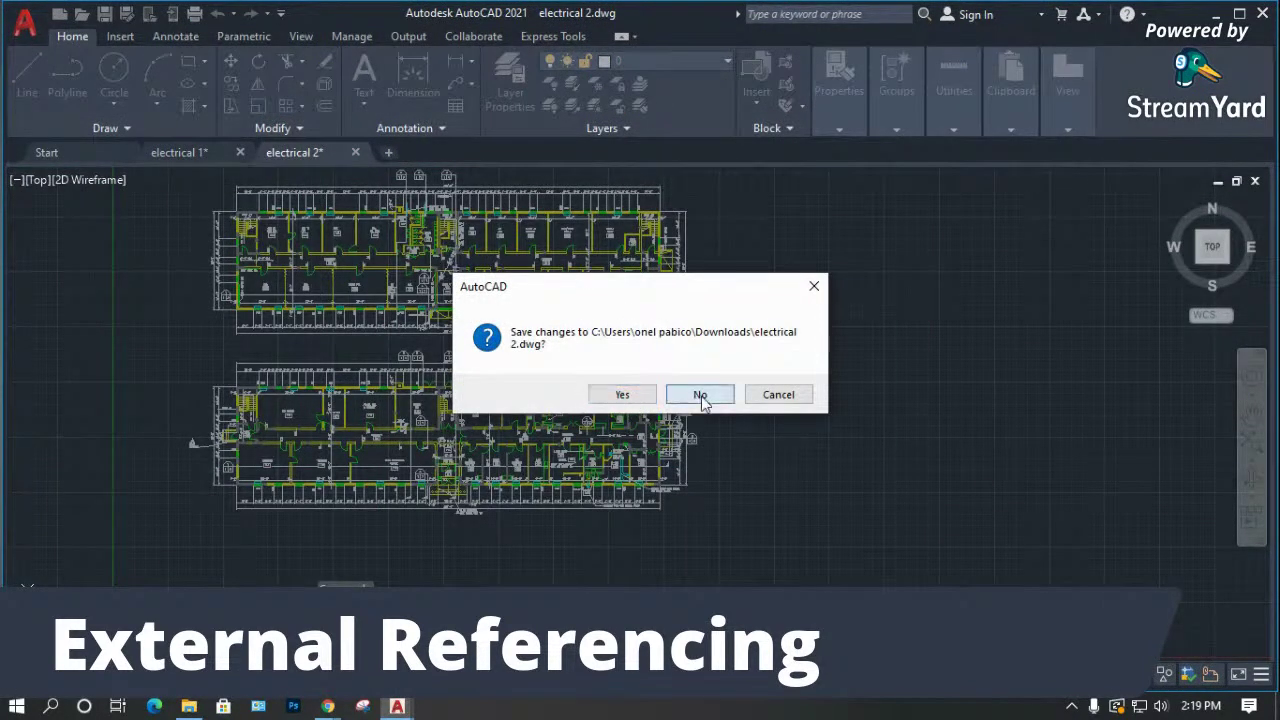
click(700, 395)
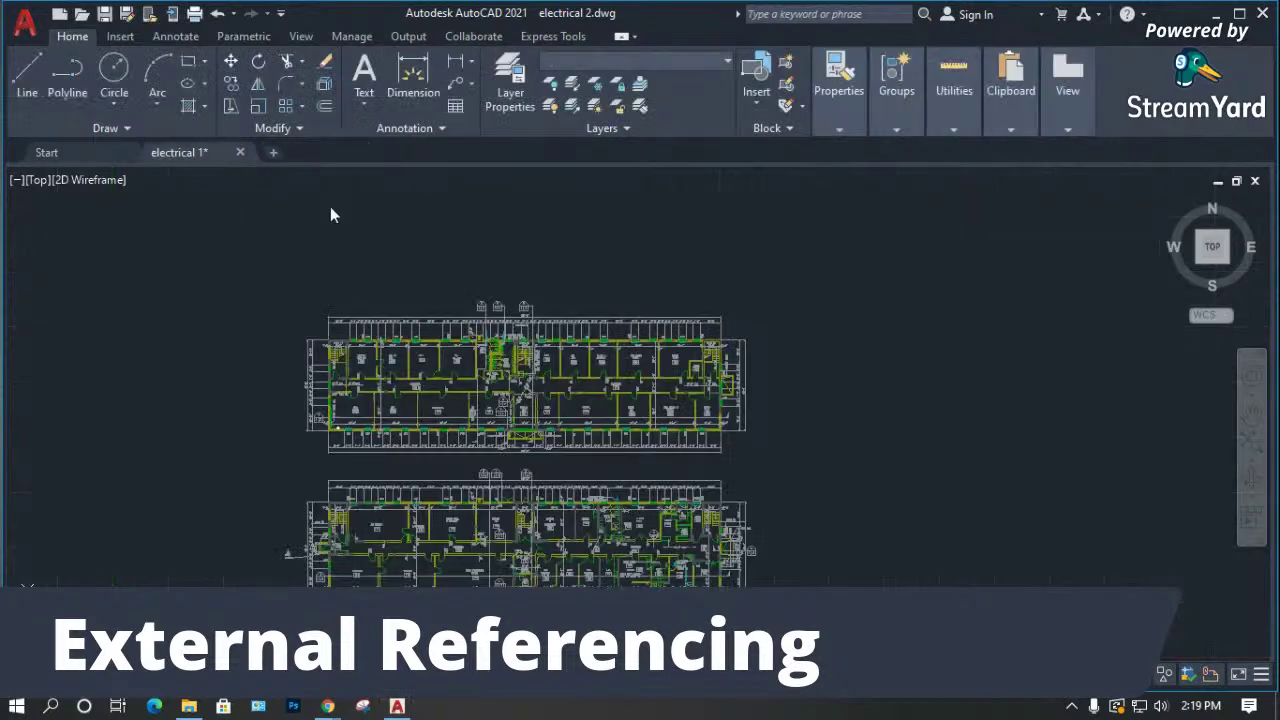
click(241, 152)
click(697, 393)
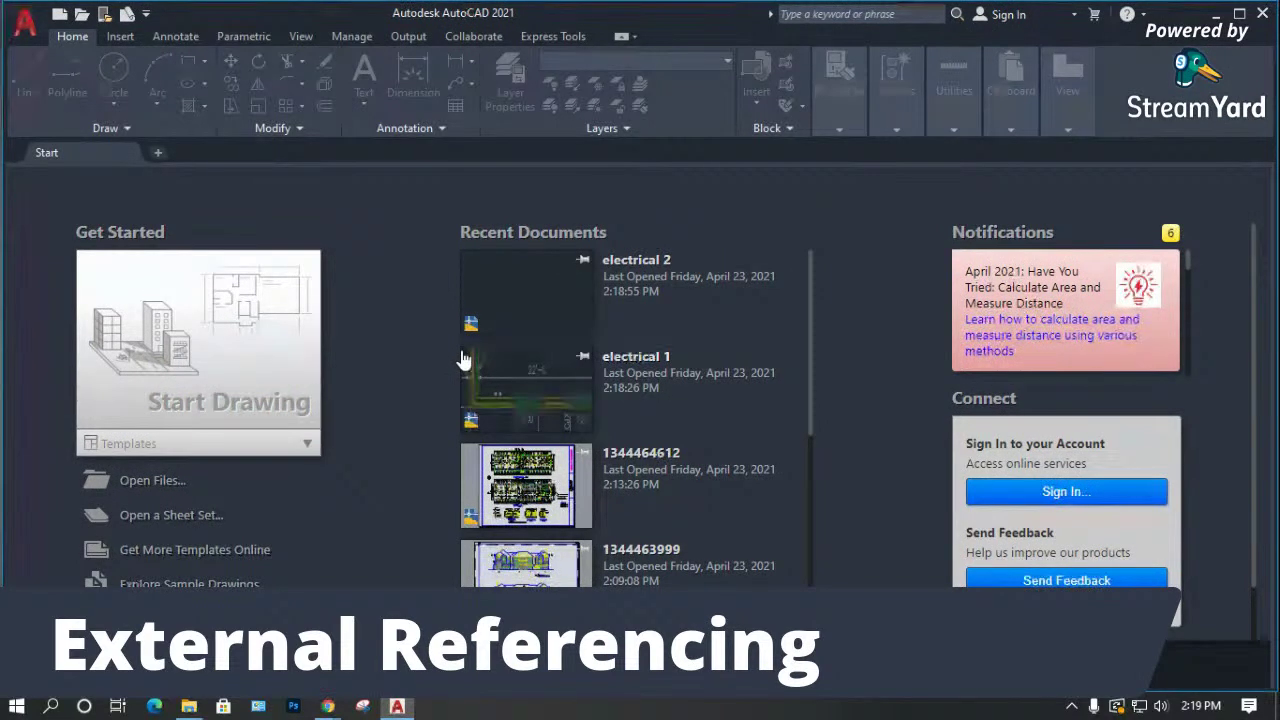
key(ctrl+o)
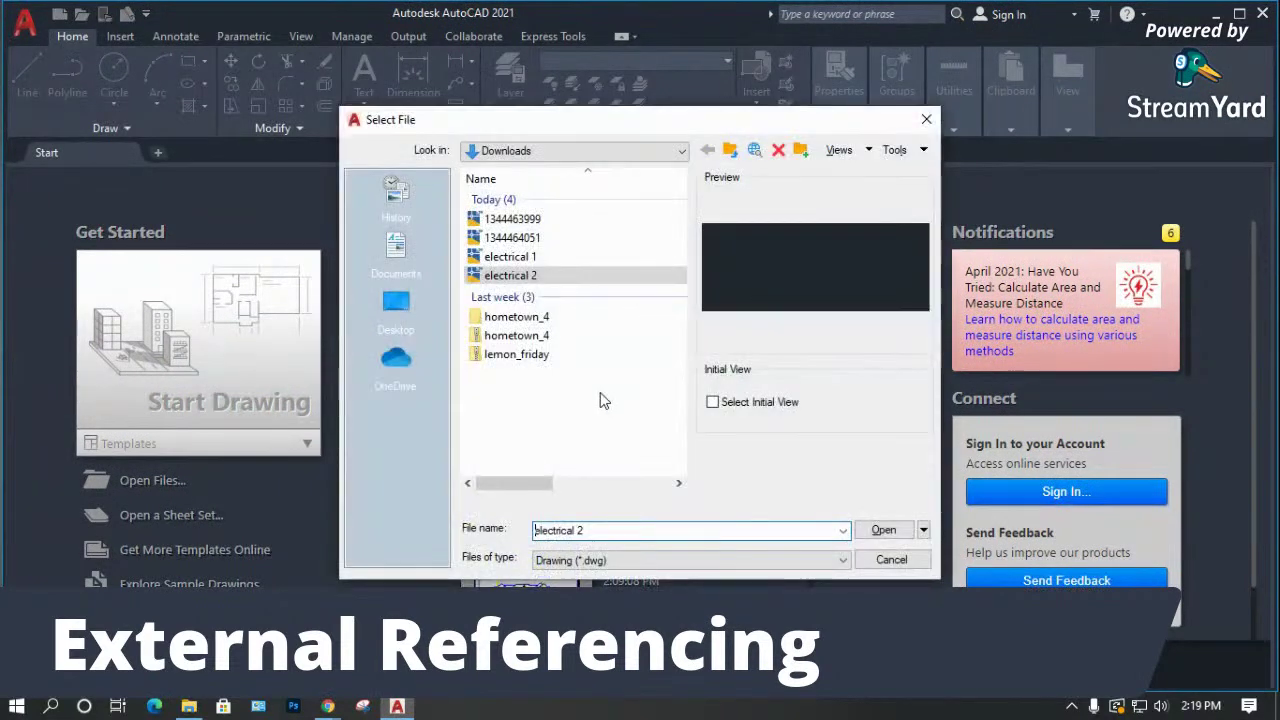
double_click(527, 257)
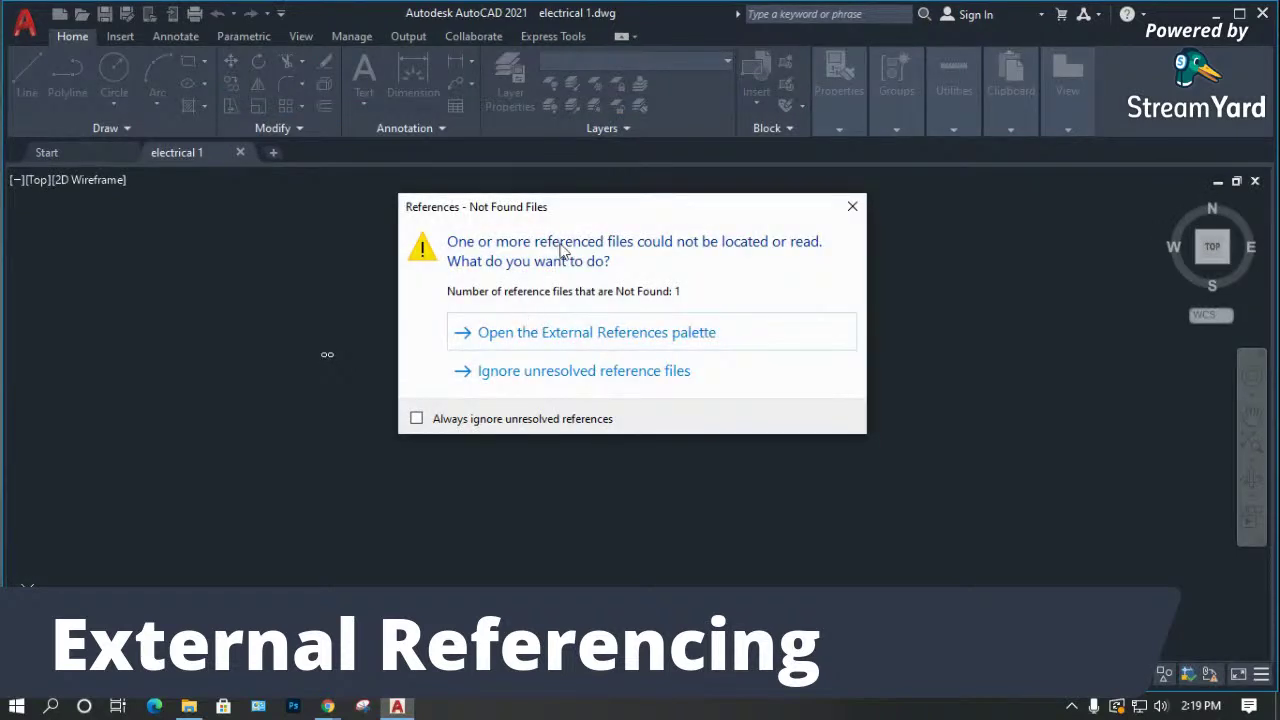
drag(586, 222, 620, 231)
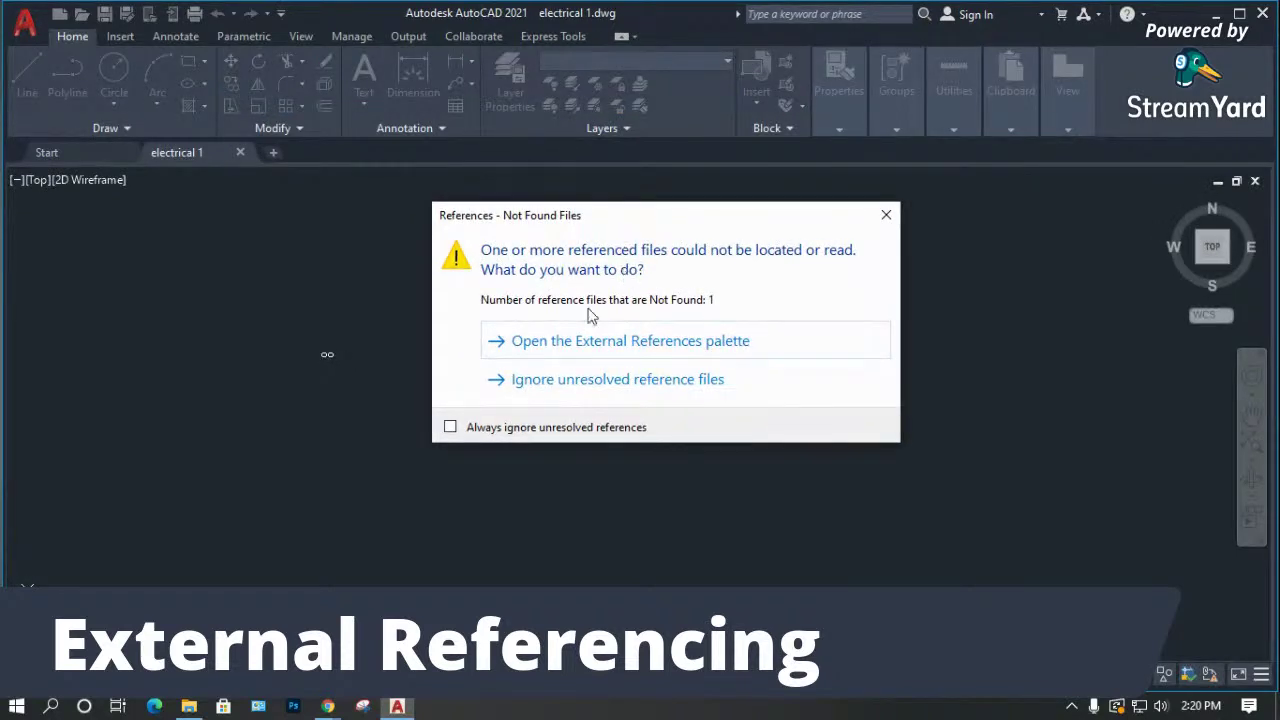
click(628, 385)
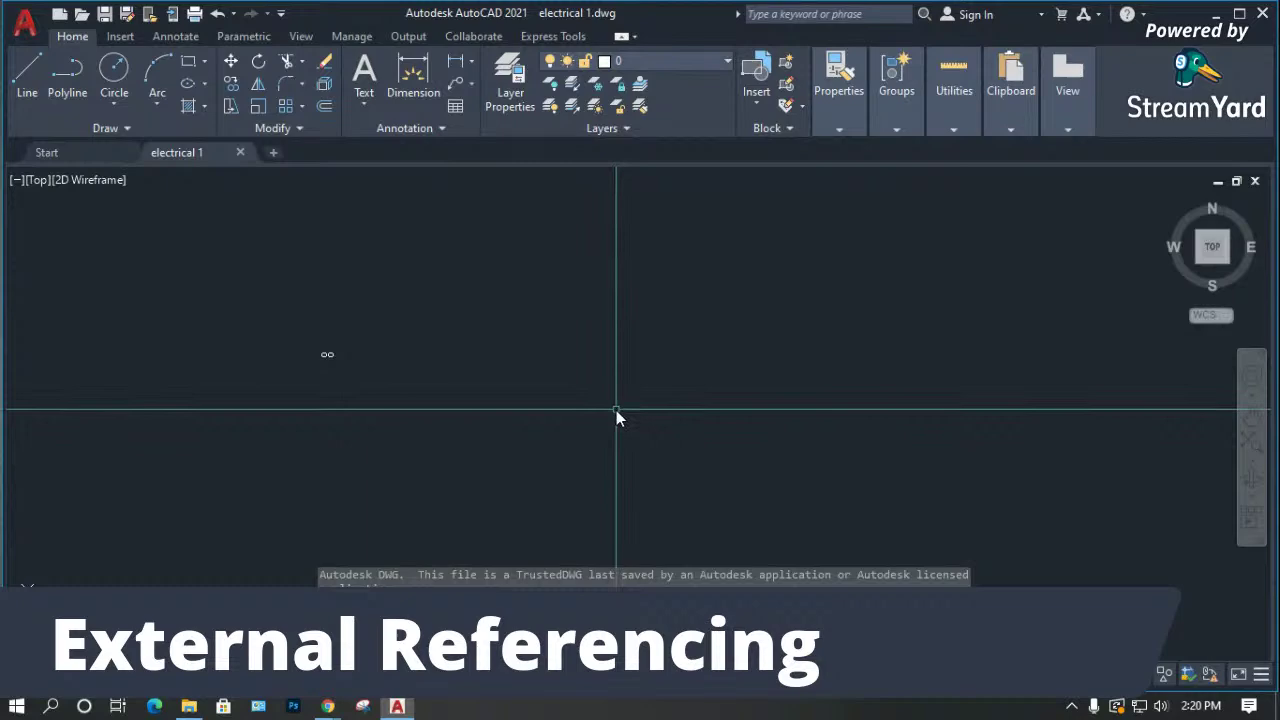
key(ctrl+o)
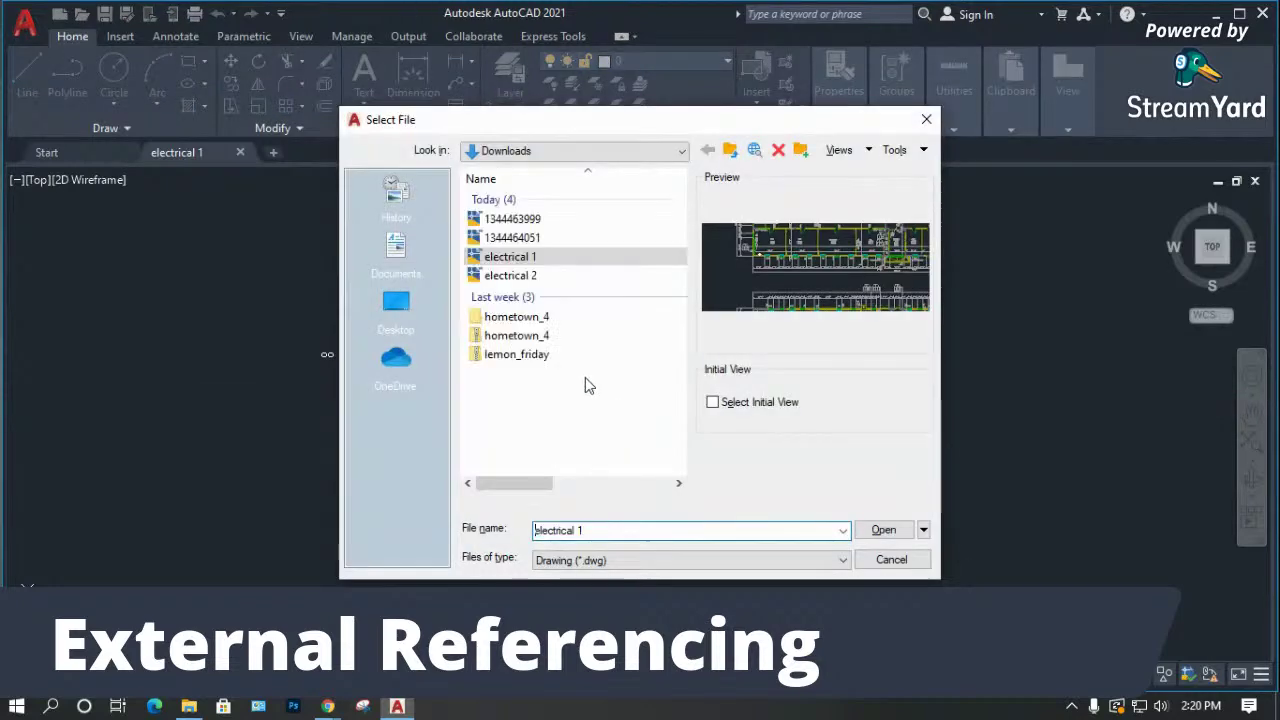
double_click(539, 277)
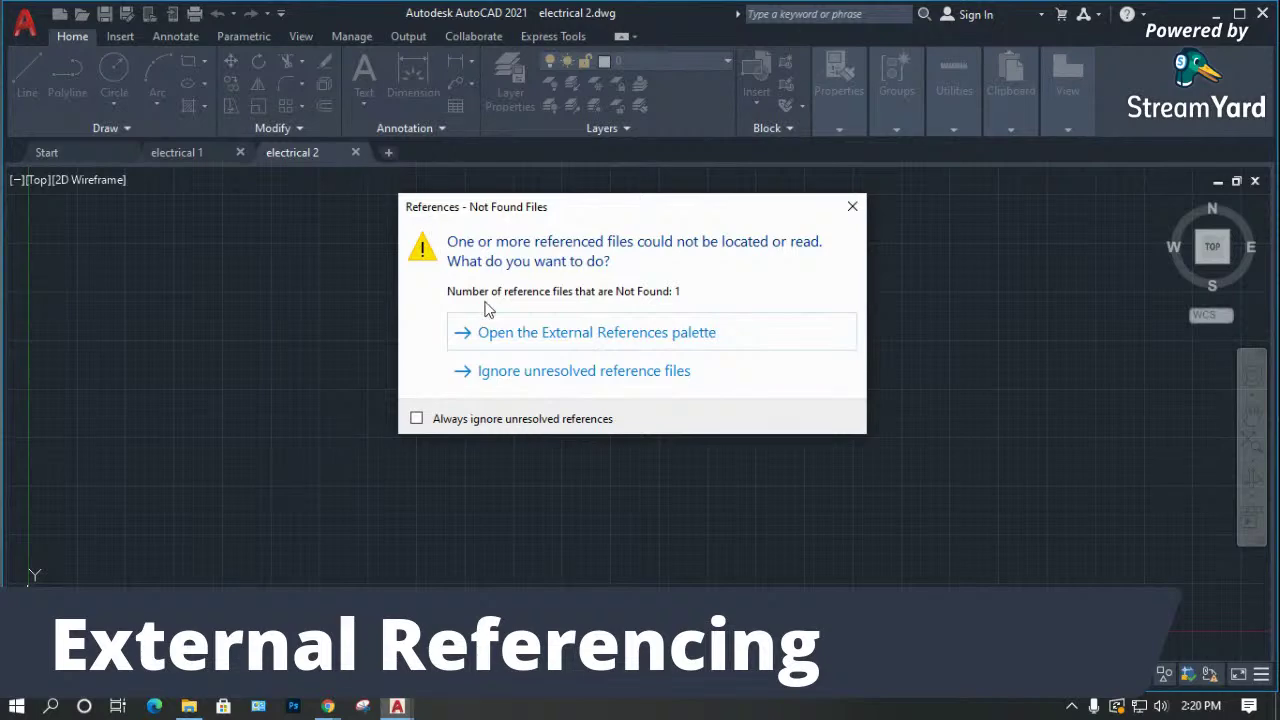
click(545, 371)
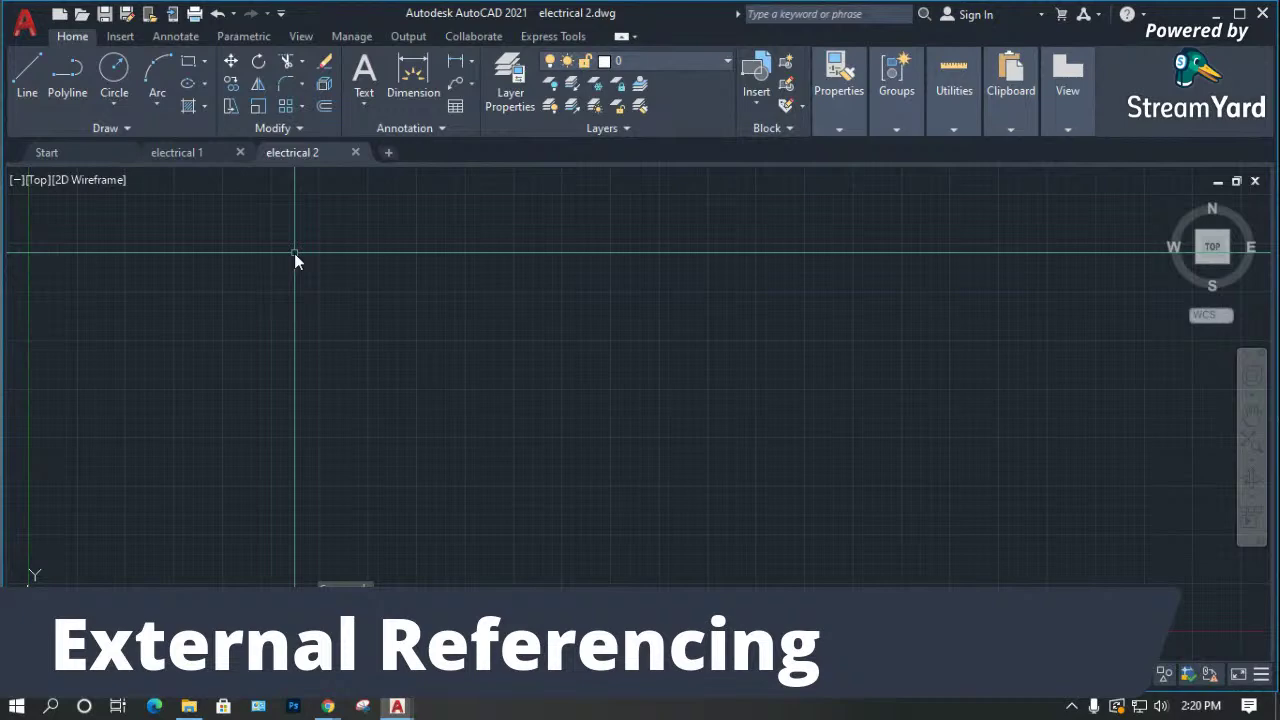
text(xr)
key(Return)
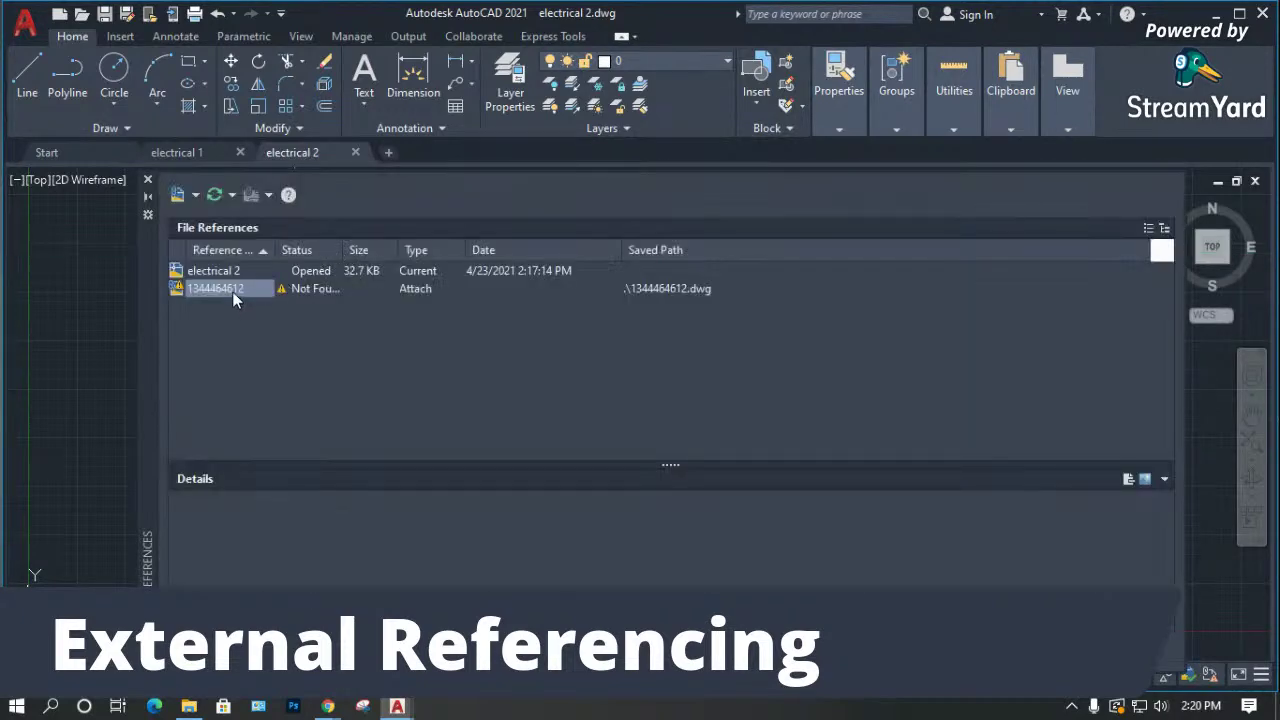
right_click(232, 291)
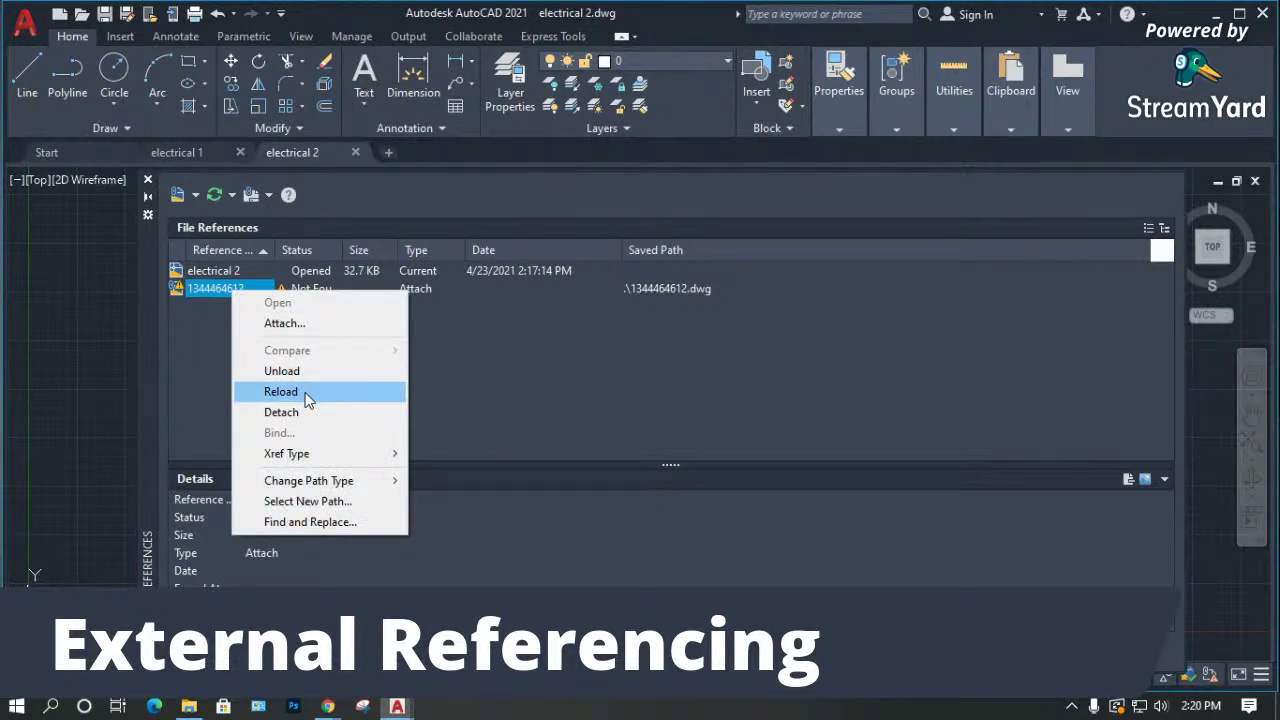
click(486, 356)
click(321, 288)
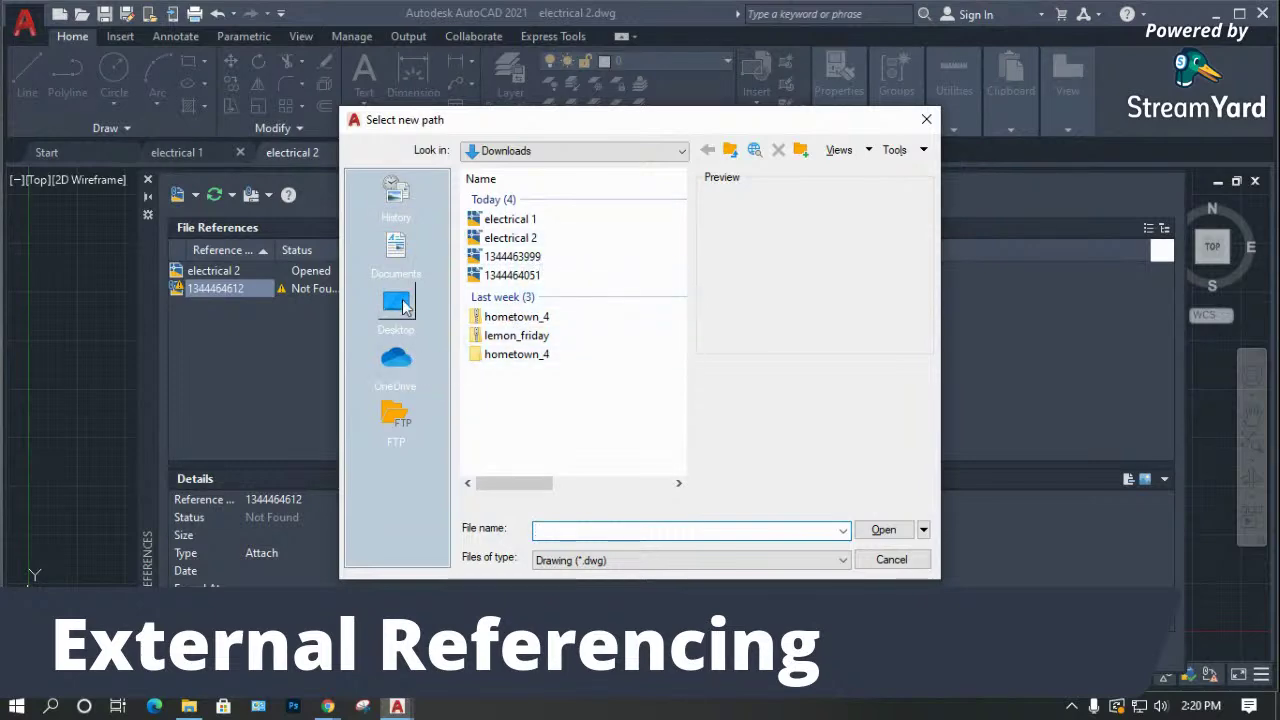
click(403, 305)
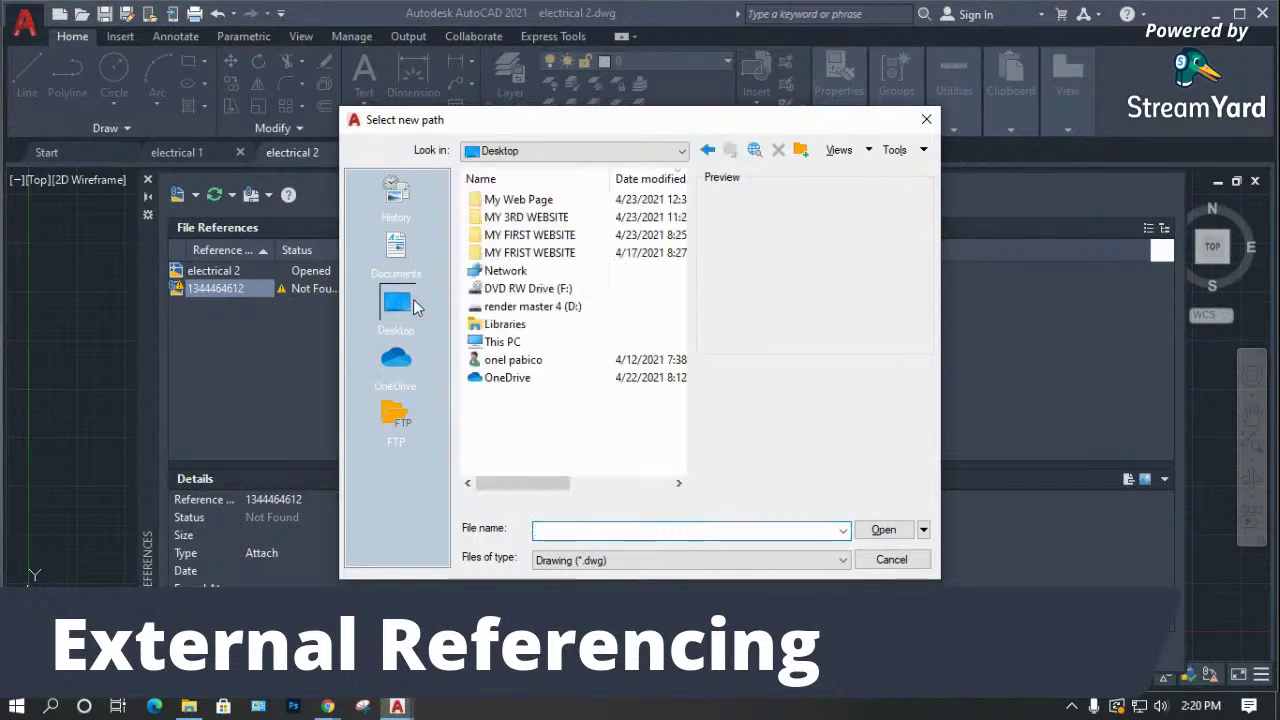
double_click(555, 307)
scroll(545, 330, down, 8)
scroll(540, 345, up, 10)
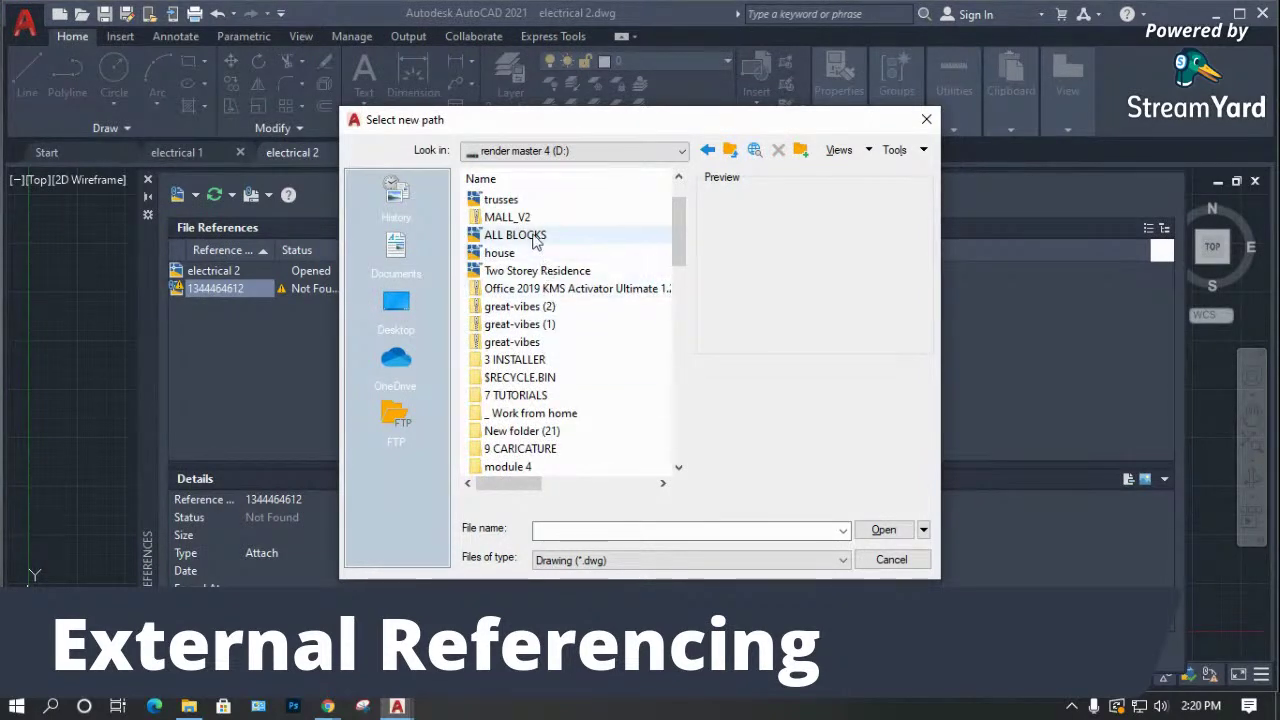
double_click(545, 199)
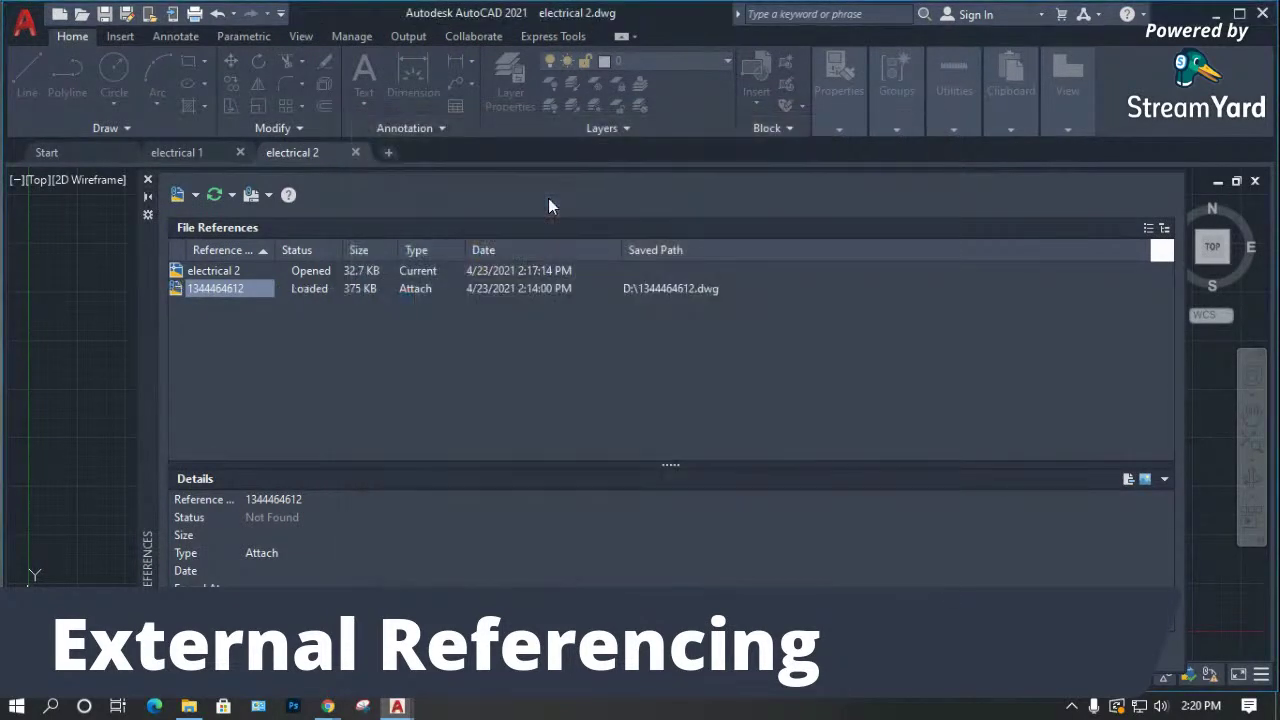
Close the External References palette and close electrical 2 without saving.
click(148, 182)
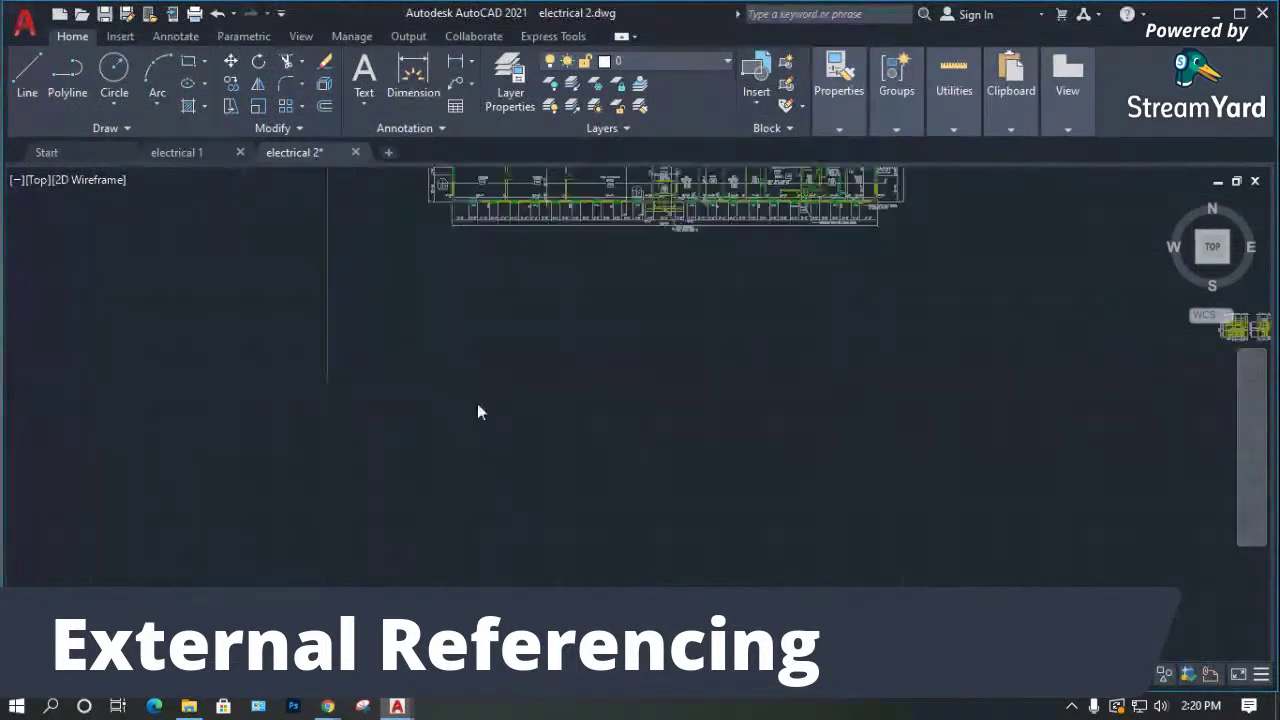
scroll(477, 403, down, 5)
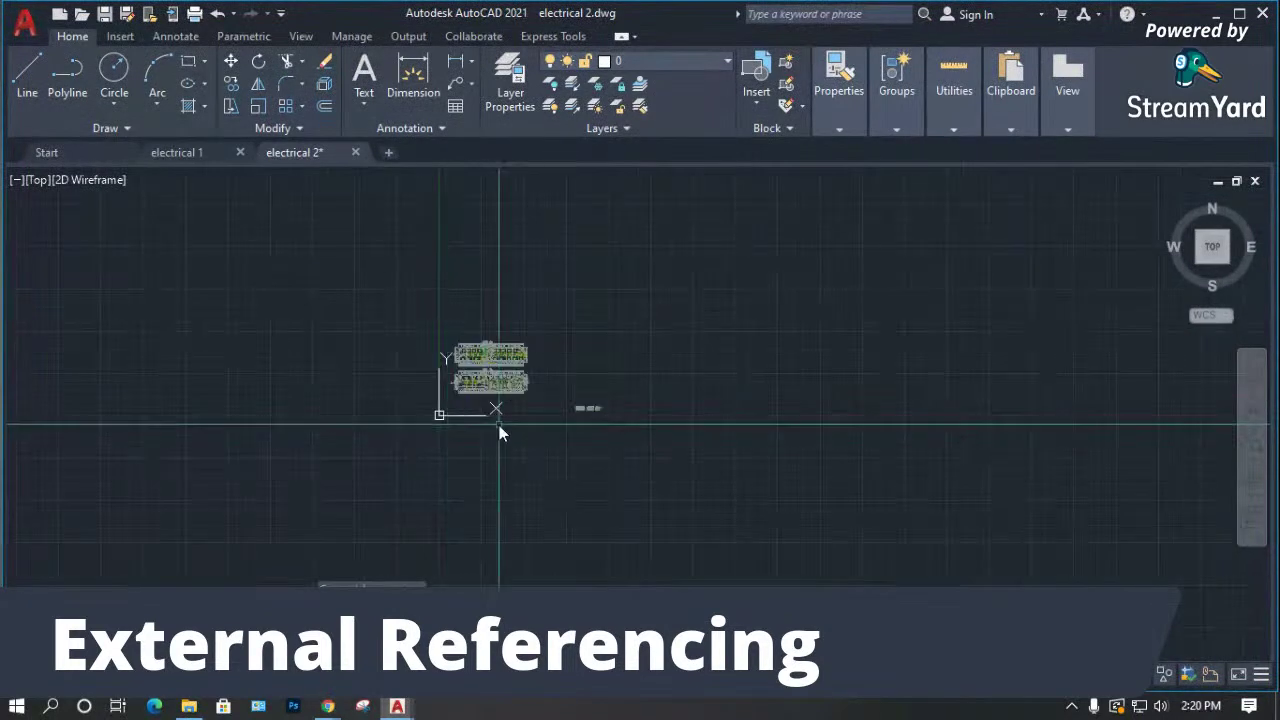
click(356, 152)
click(694, 394)
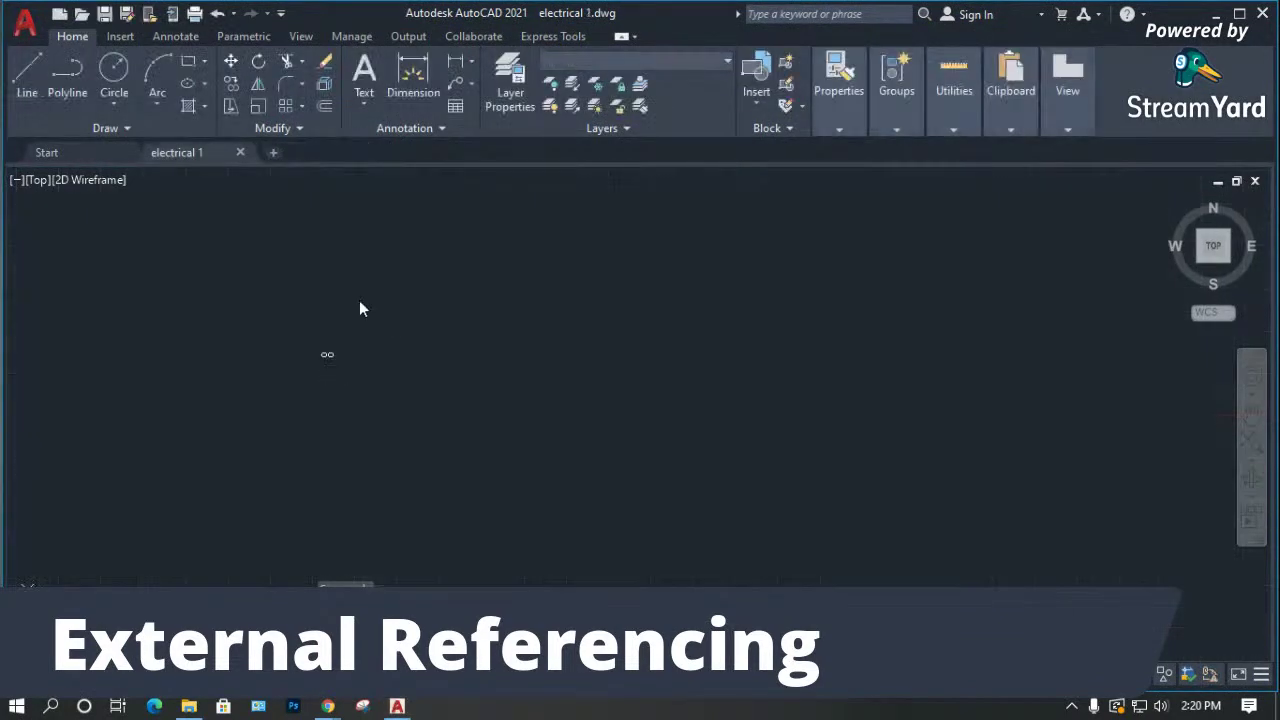
Close electrical 1, start blank Drawing8, and bring up the Select File dialog.
click(241, 152)
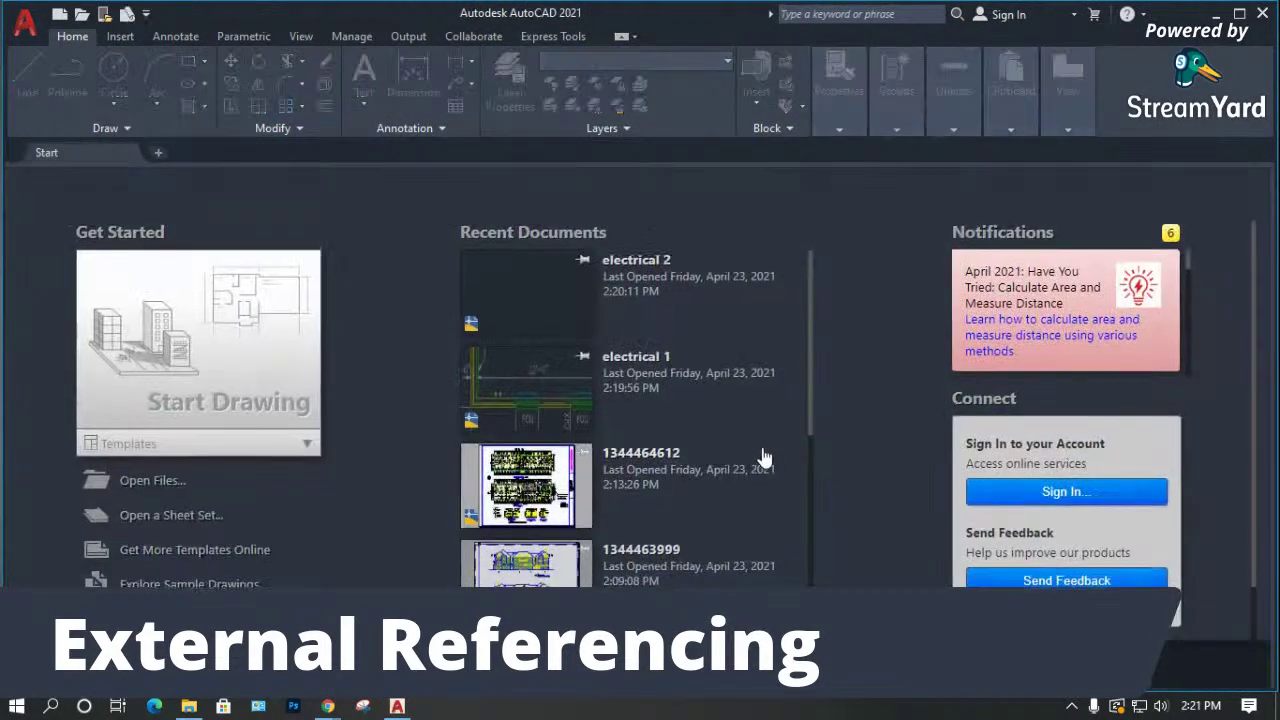
click(193, 370)
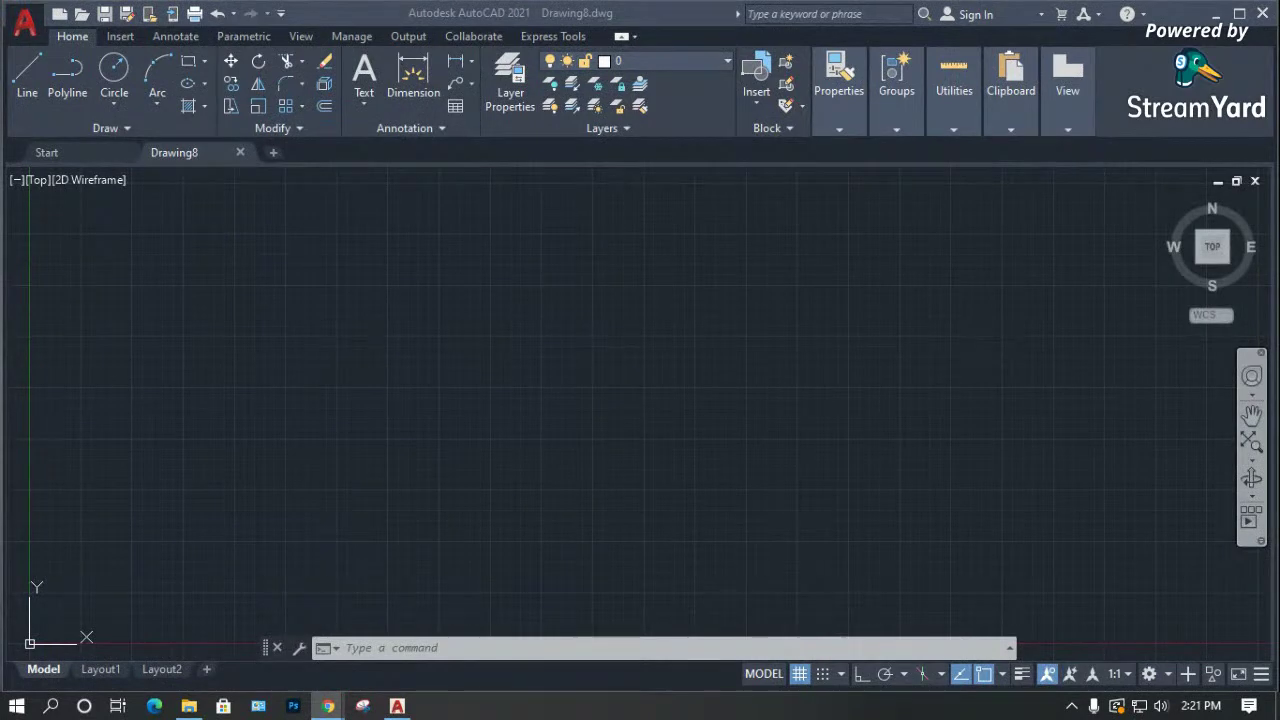
click(340, 300)
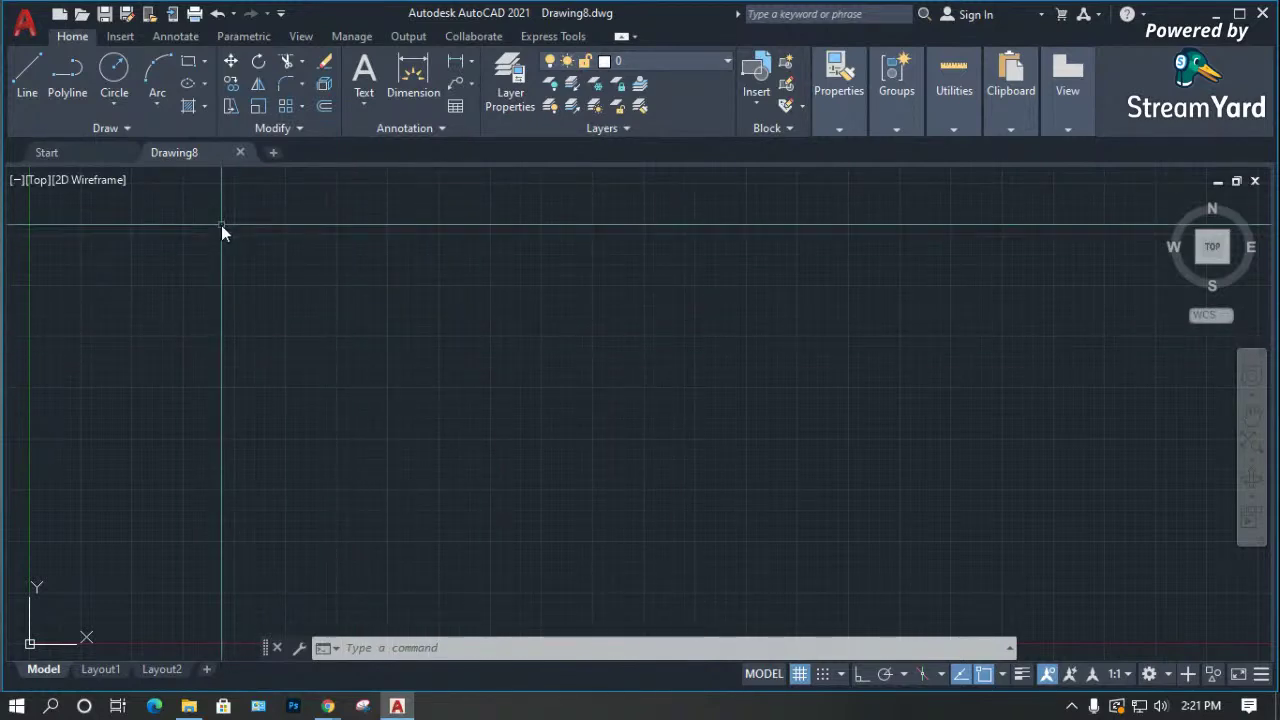
key(ctrl+o)
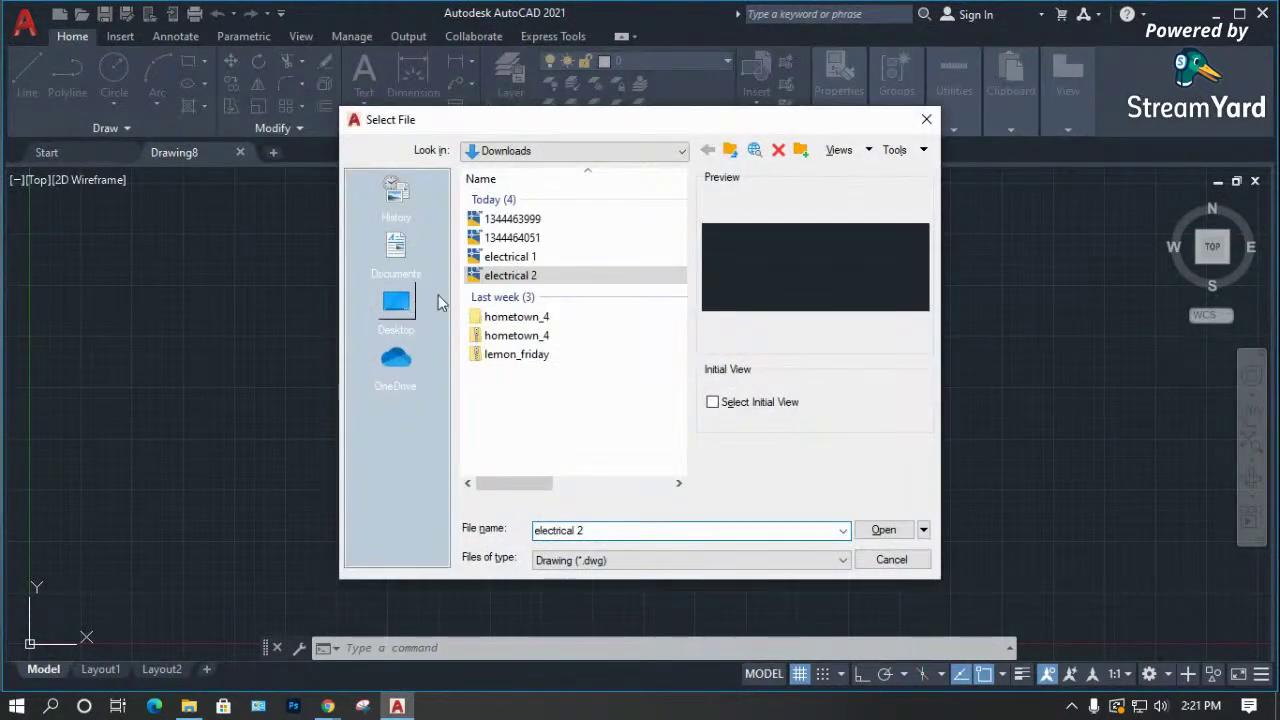
double_click(530, 260)
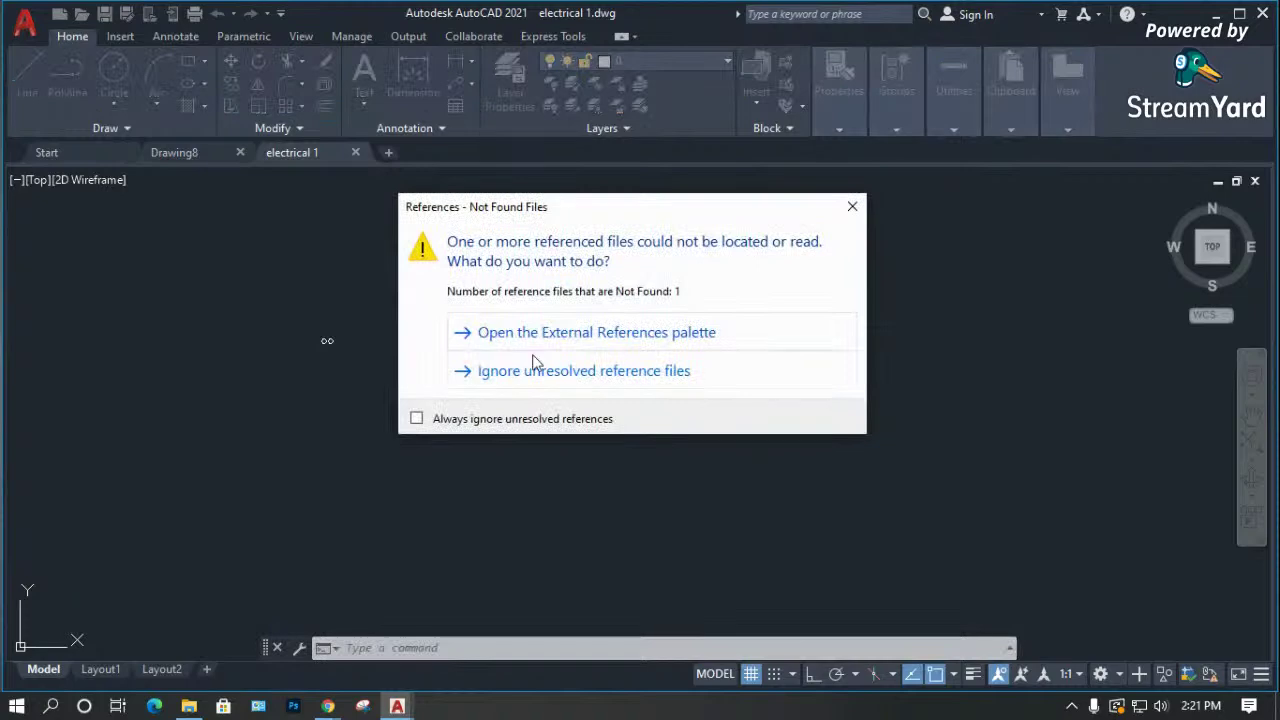
click(597, 332)
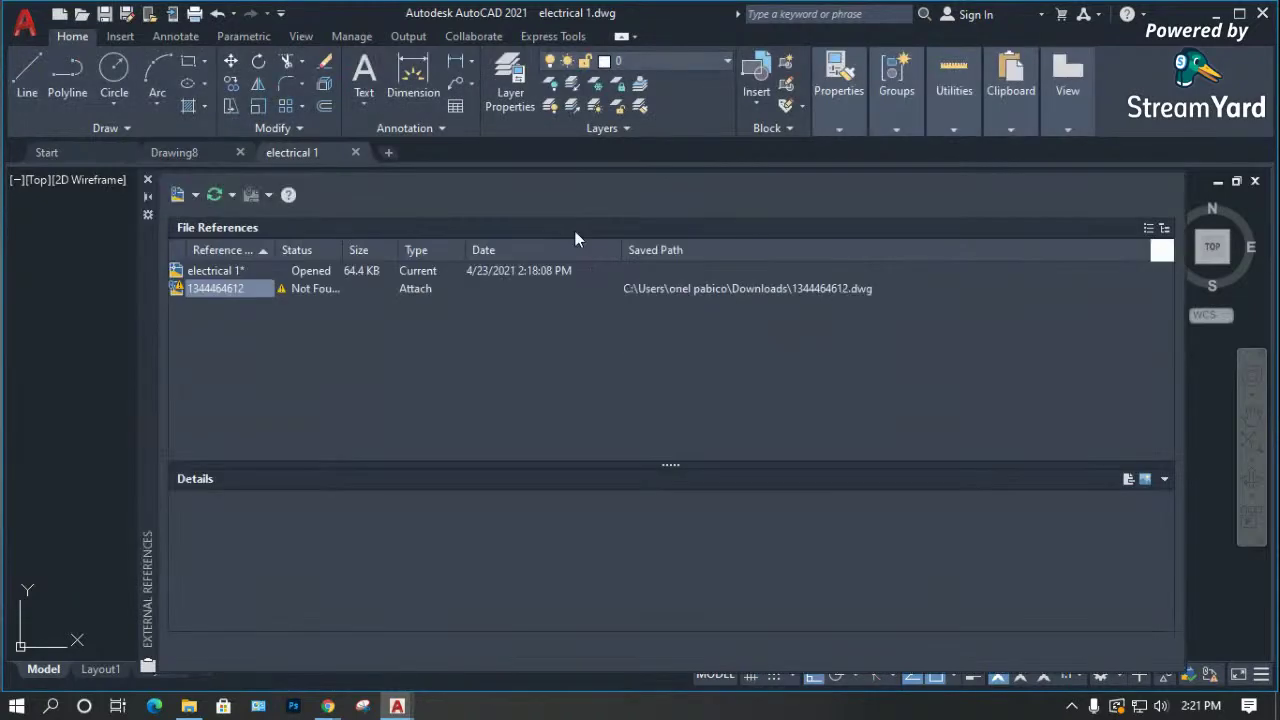
right_click(223, 285)
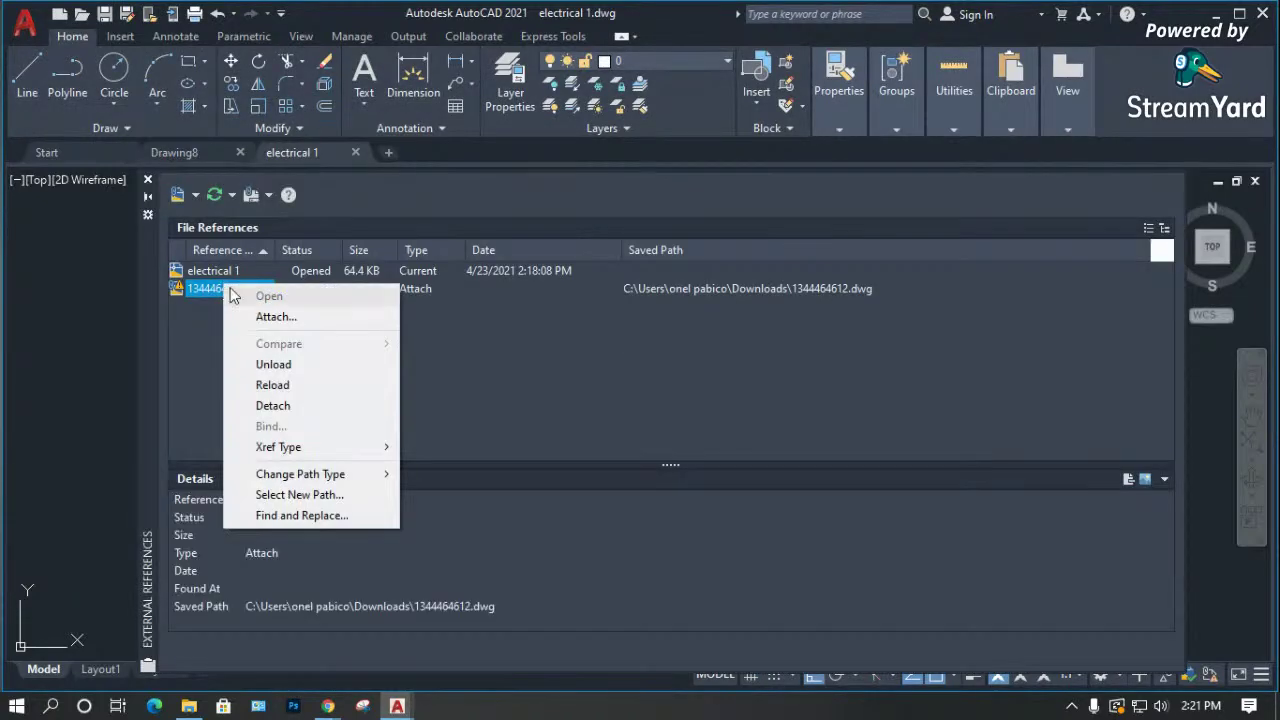
click(272, 385)
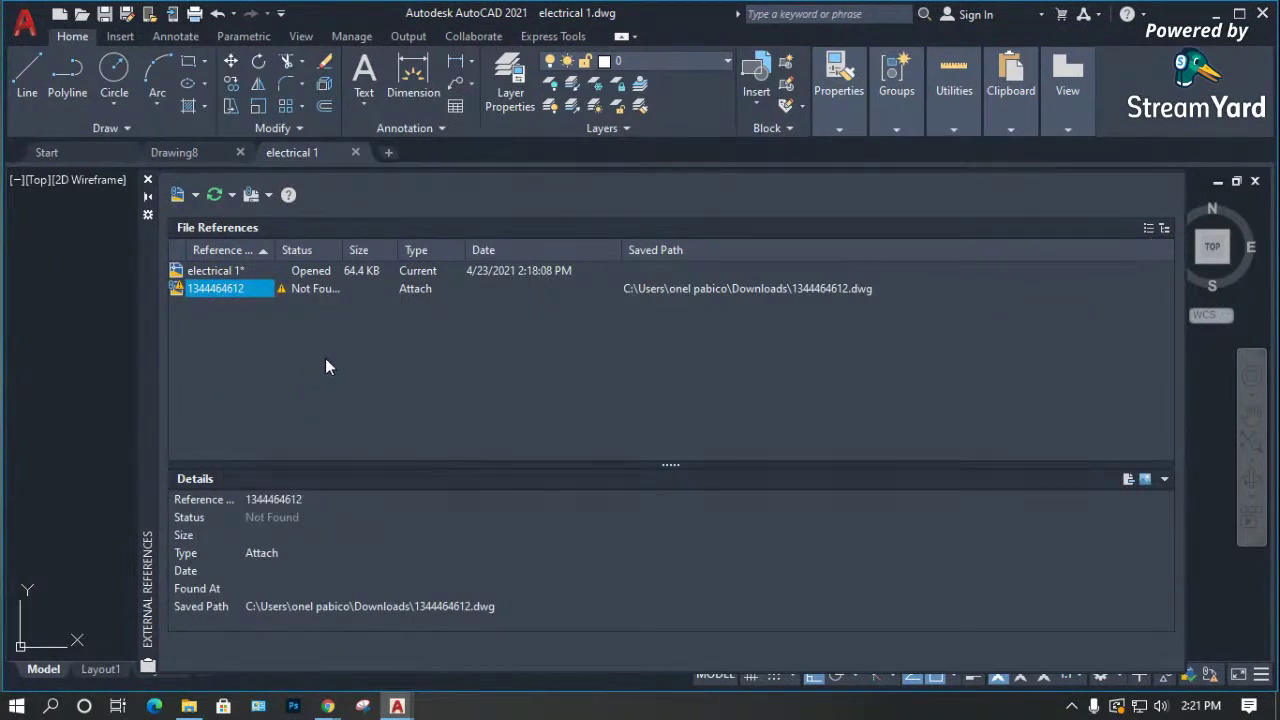
click(311, 287)
click(700, 289)
click(314, 603)
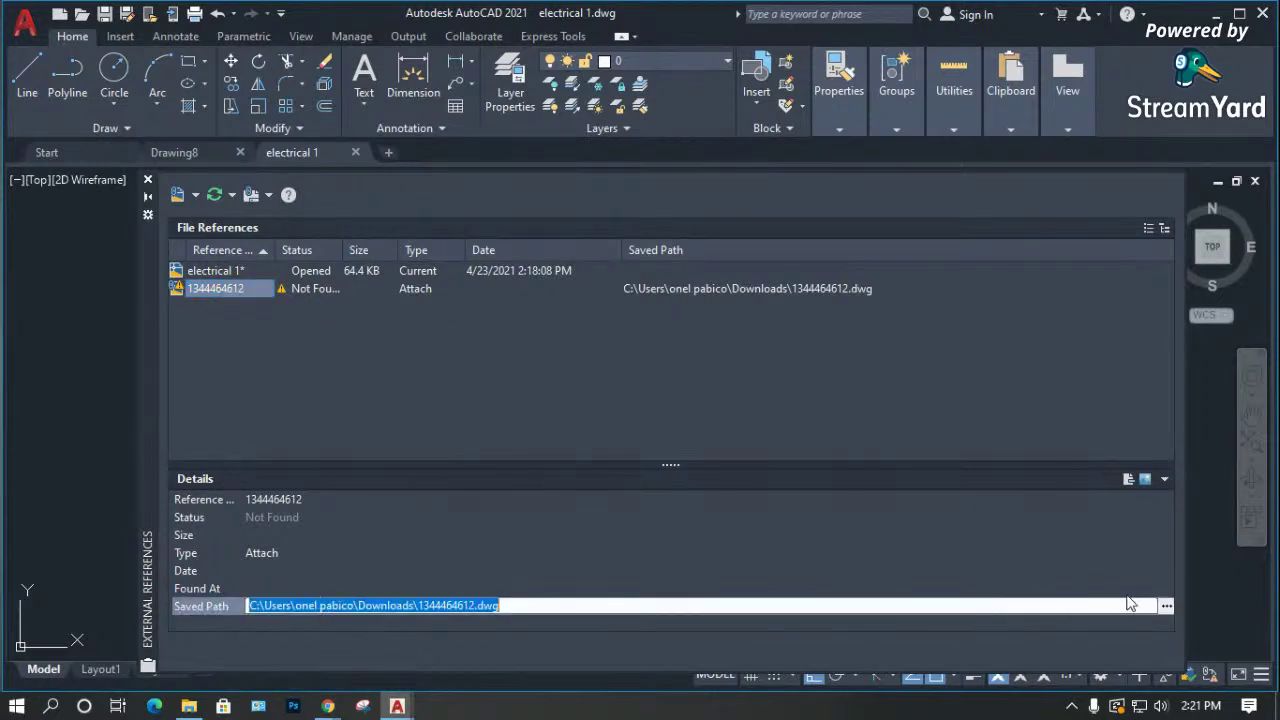
click(1166, 605)
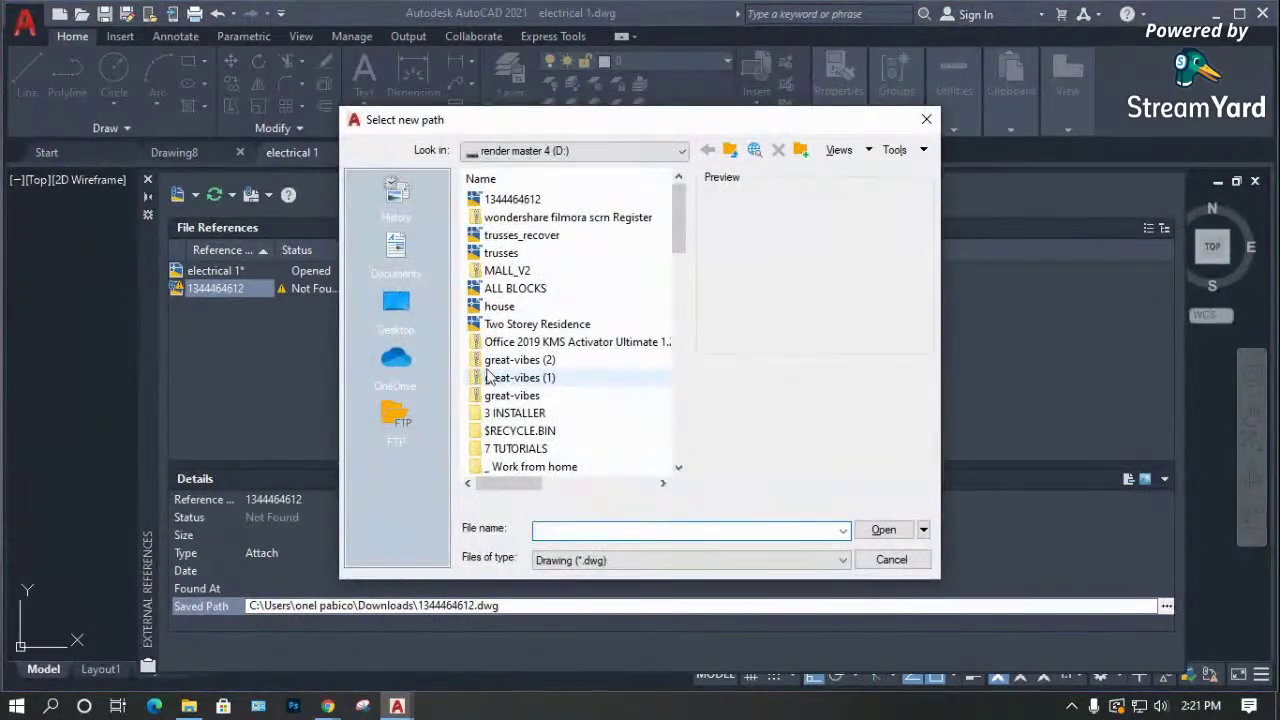
double_click(544, 200)
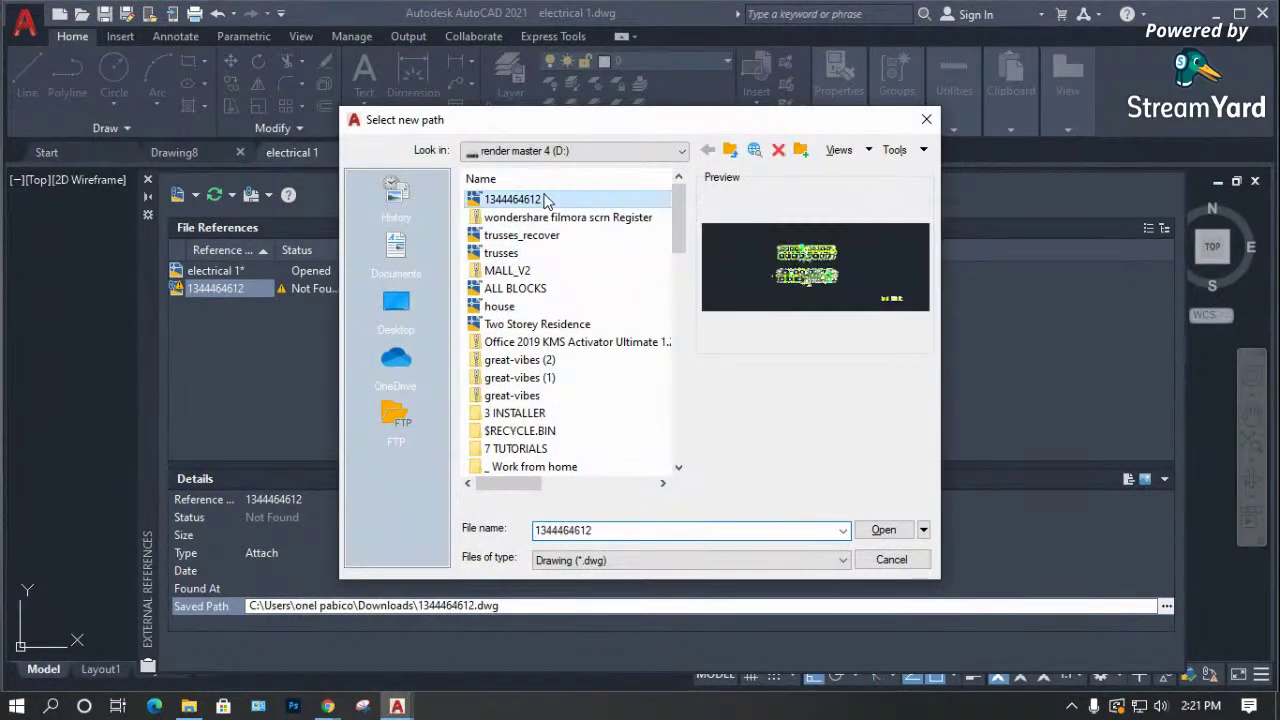
click(148, 181)
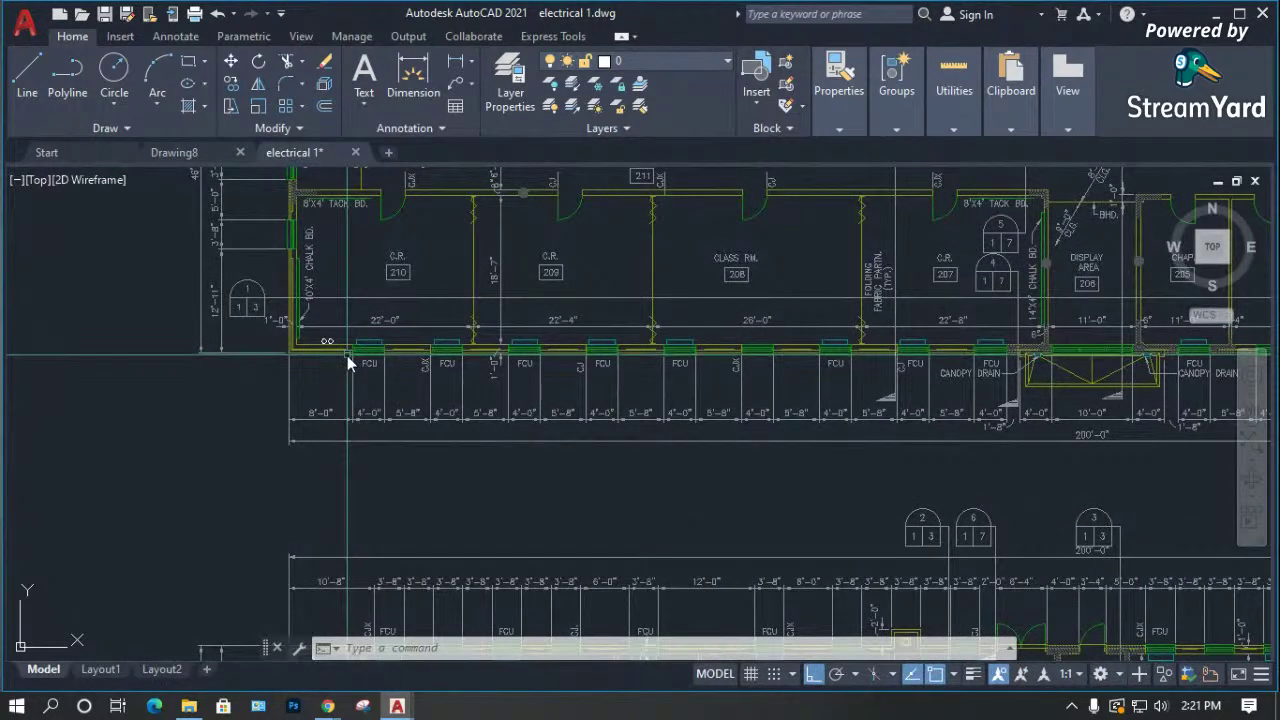
text(la)
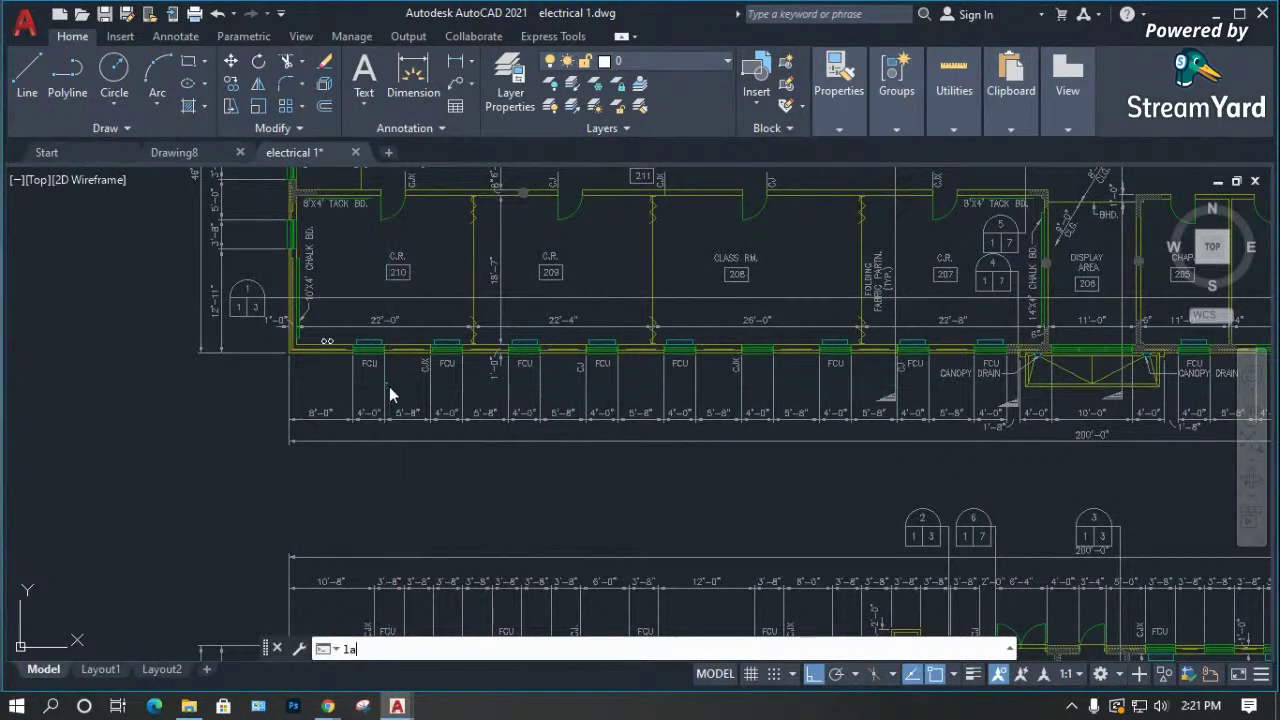
key(Return)
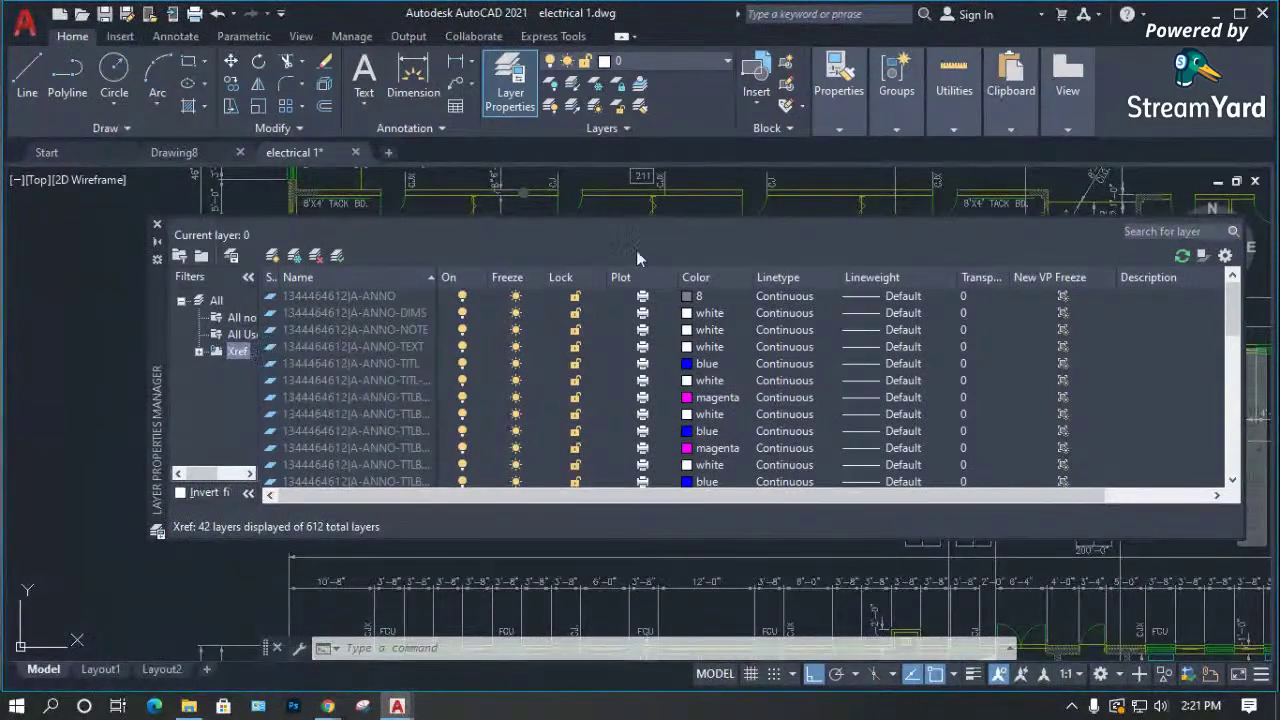
Turn off the xref layers A-FLOR-TPTN, A-FLOR-STRS and A-FLOR-PFIX.
click(461, 381)
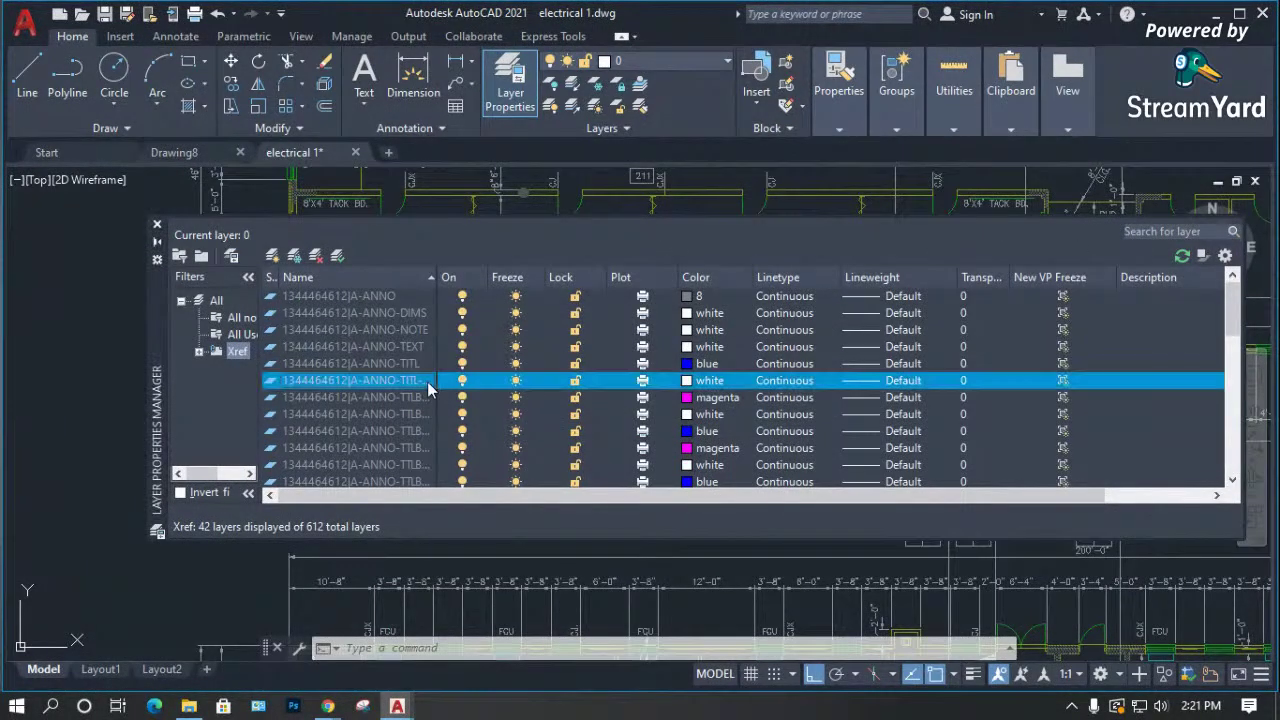
scroll(450, 380, down, 6)
click(461, 381)
click(461, 381)
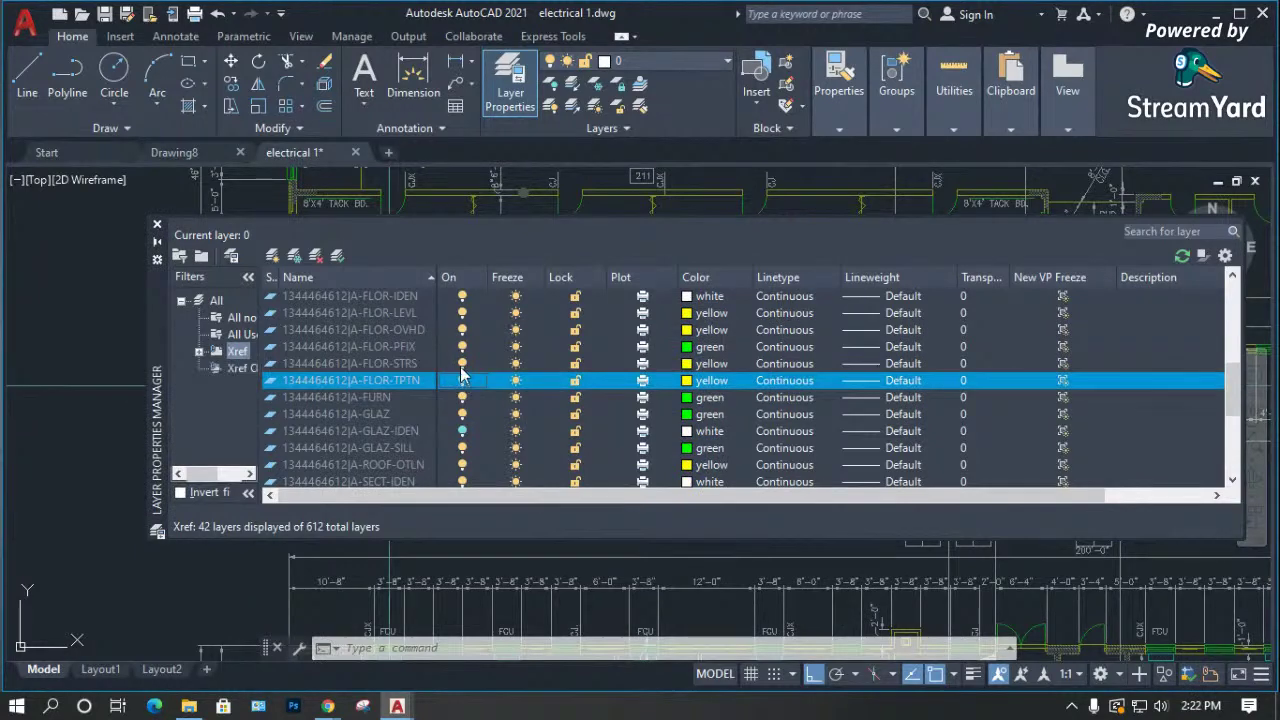
click(462, 364)
click(462, 347)
click(462, 313)
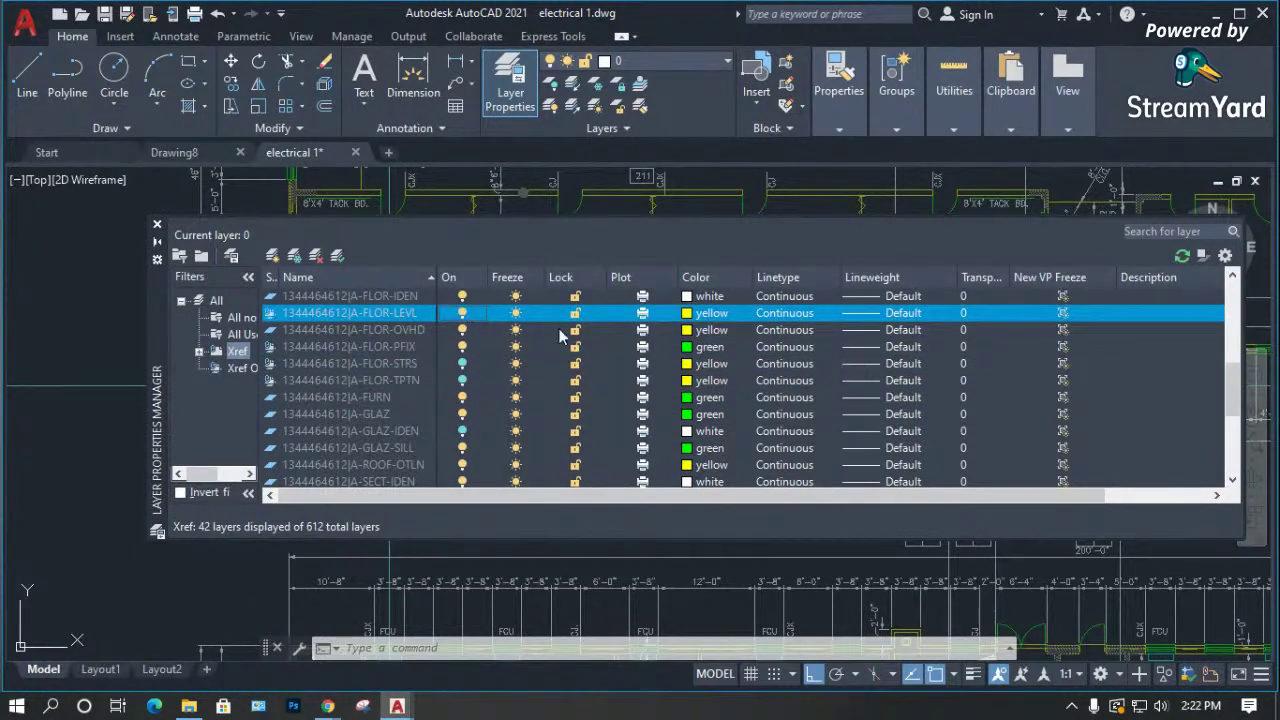
click(156, 228)
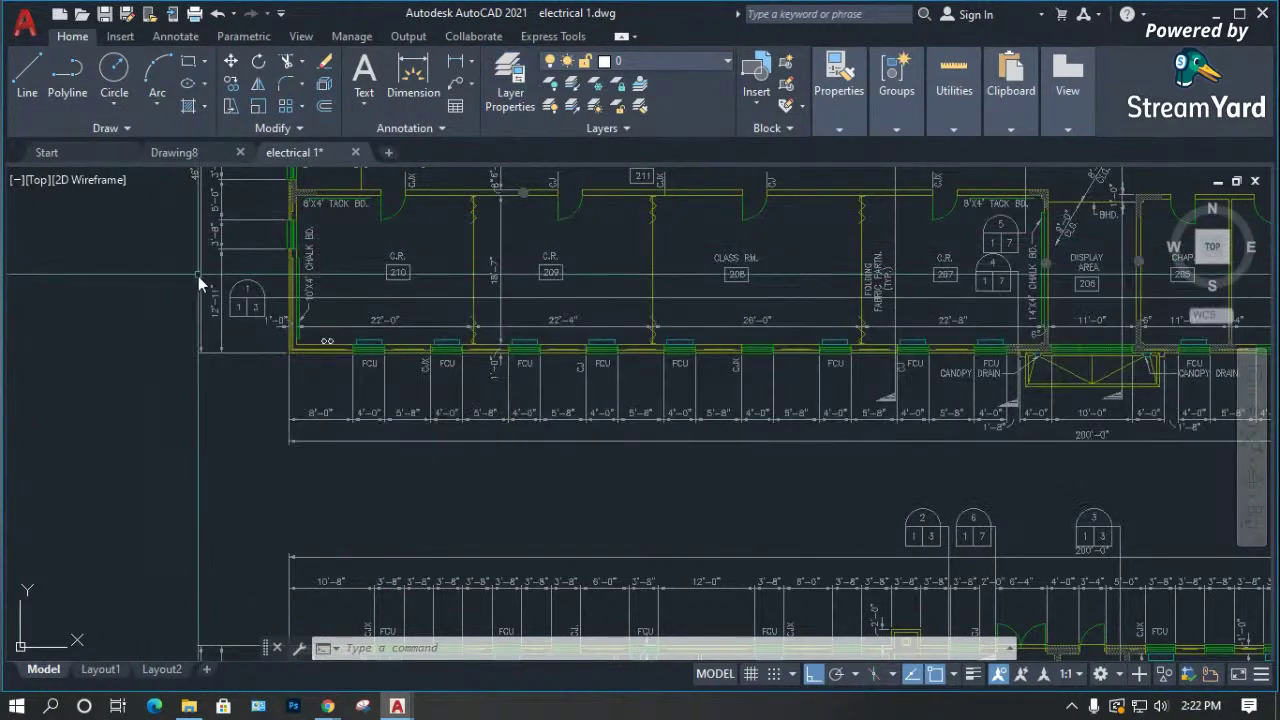
Zoom to extents to show both complete floor plans.
text(z)
key(Return)
text(e)
key(Return)
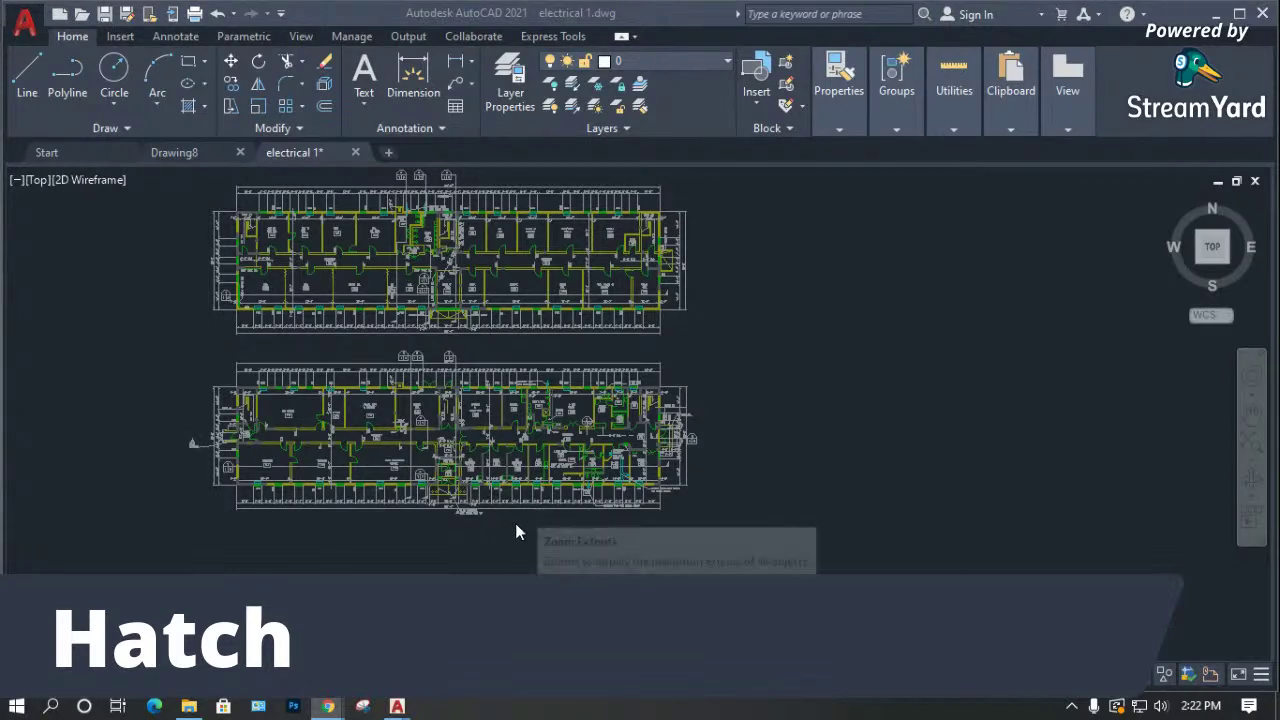
Zoom in on the lower plan's hatched walls, then switch to File Explorer on drive D.
scroll(240, 474, up, 2)
scroll(240, 474, up, 8)
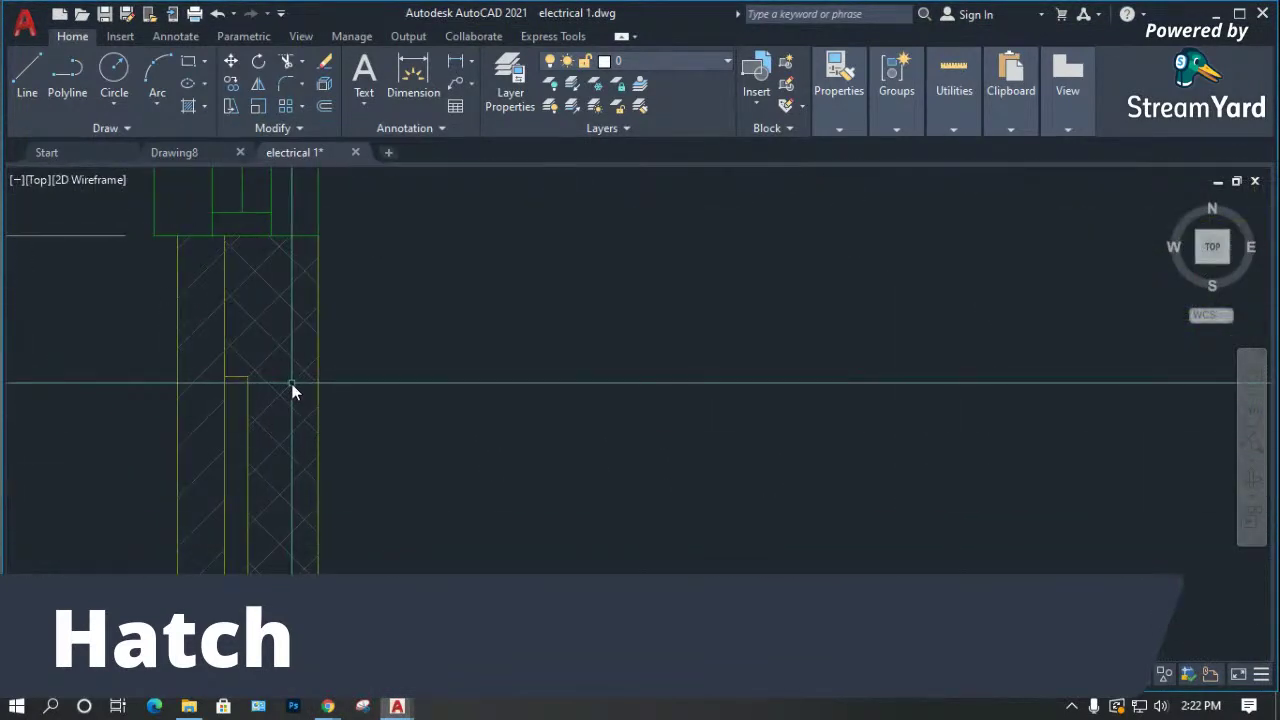
click(291, 391)
scroll(320, 443, down, 8)
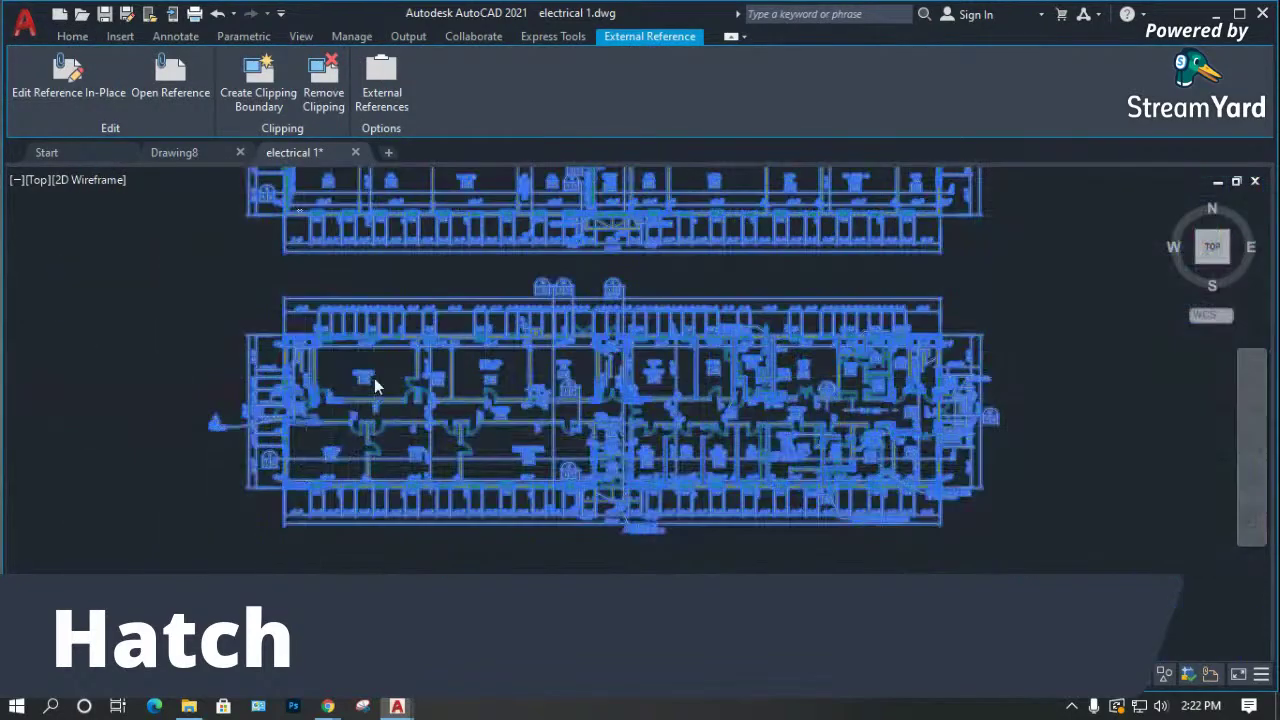
scroll(270, 480, up, 4)
key(Escape)
scroll(232, 480, up, 6)
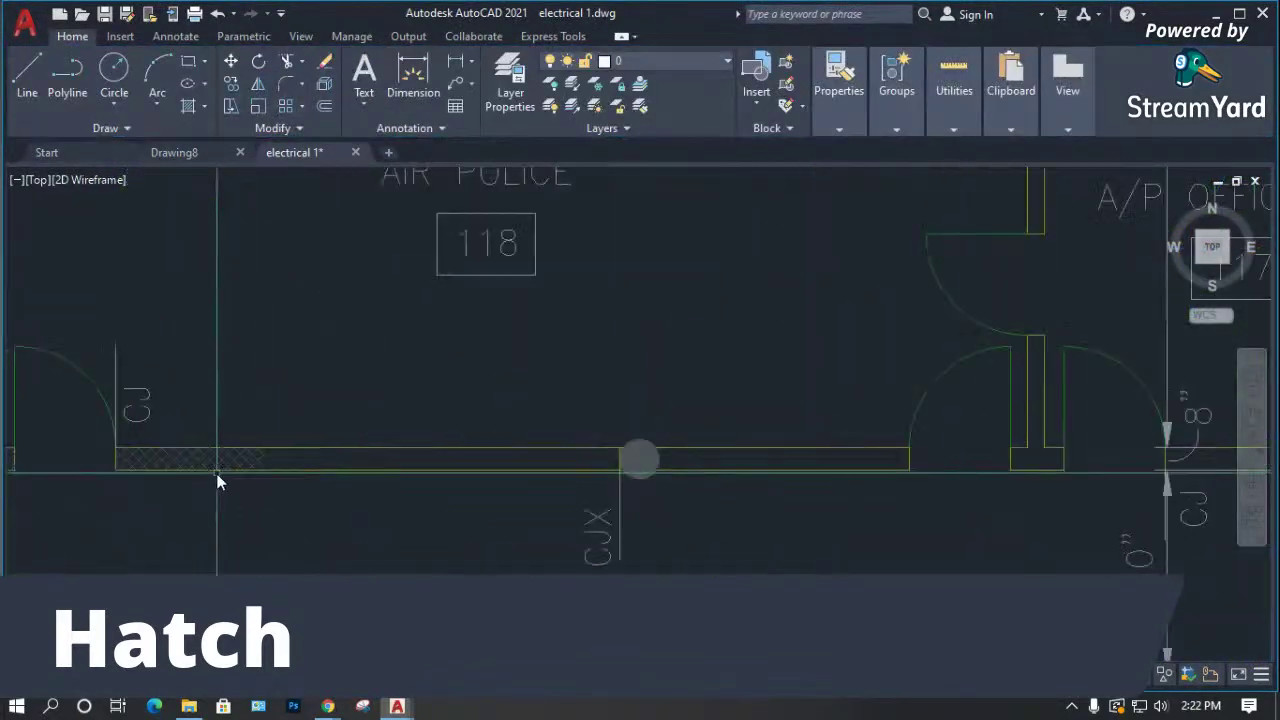
scroll(430, 462, down, 6)
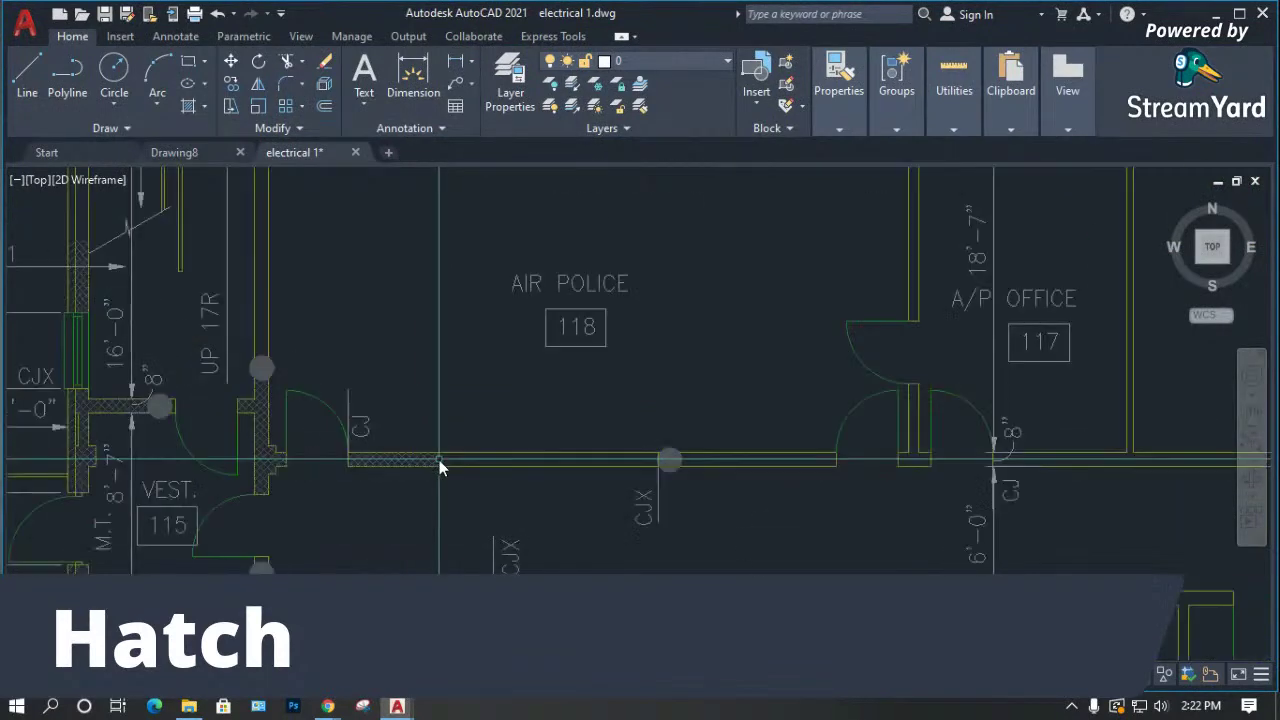
click(189, 706)
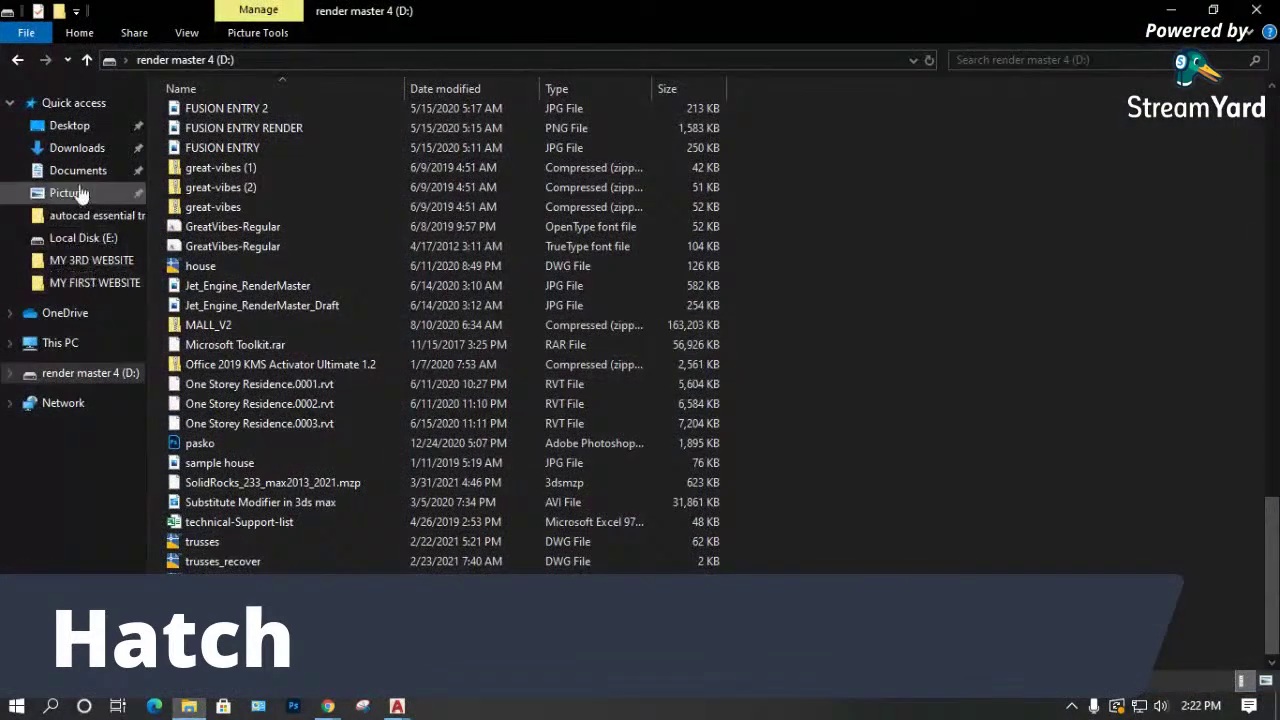
Open CADStandardManual.pdf from Downloads and move its window to the left edge.
click(76, 148)
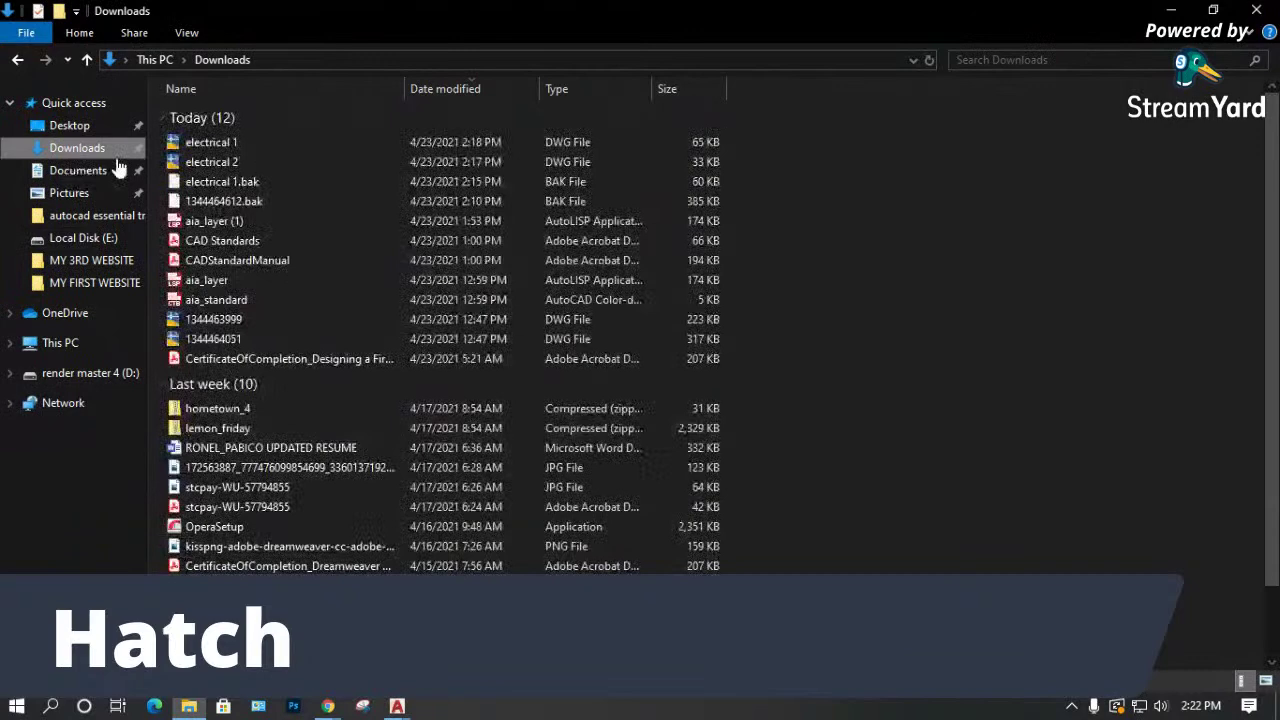
click(248, 262)
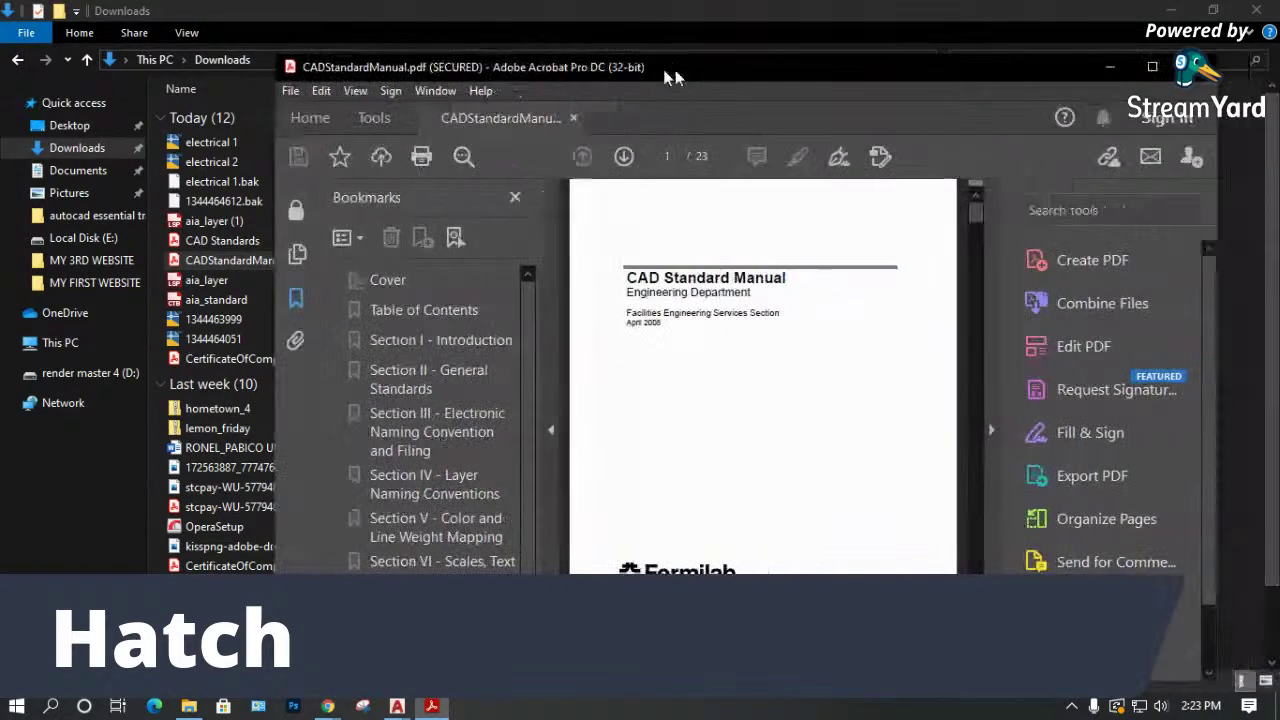
drag(662, 68, 379, 68)
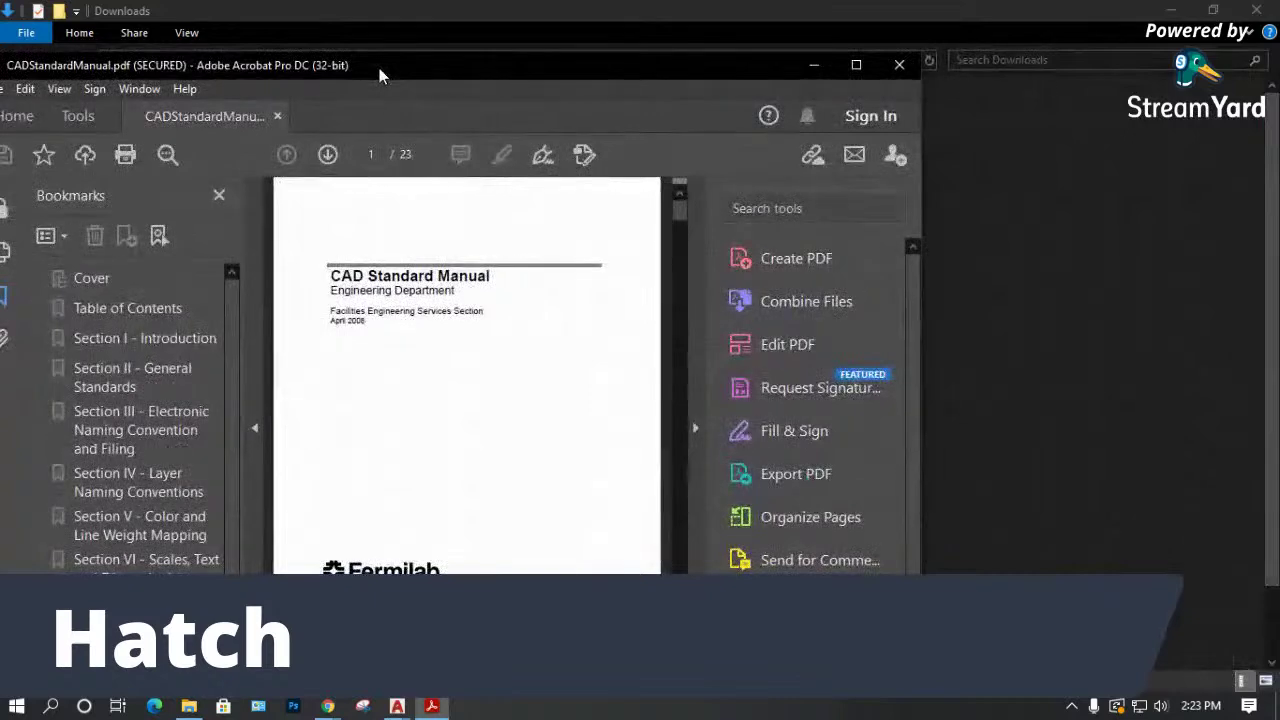
Maximize Acrobat and jump through the manual's Section II–VII bookmarks.
click(858, 65)
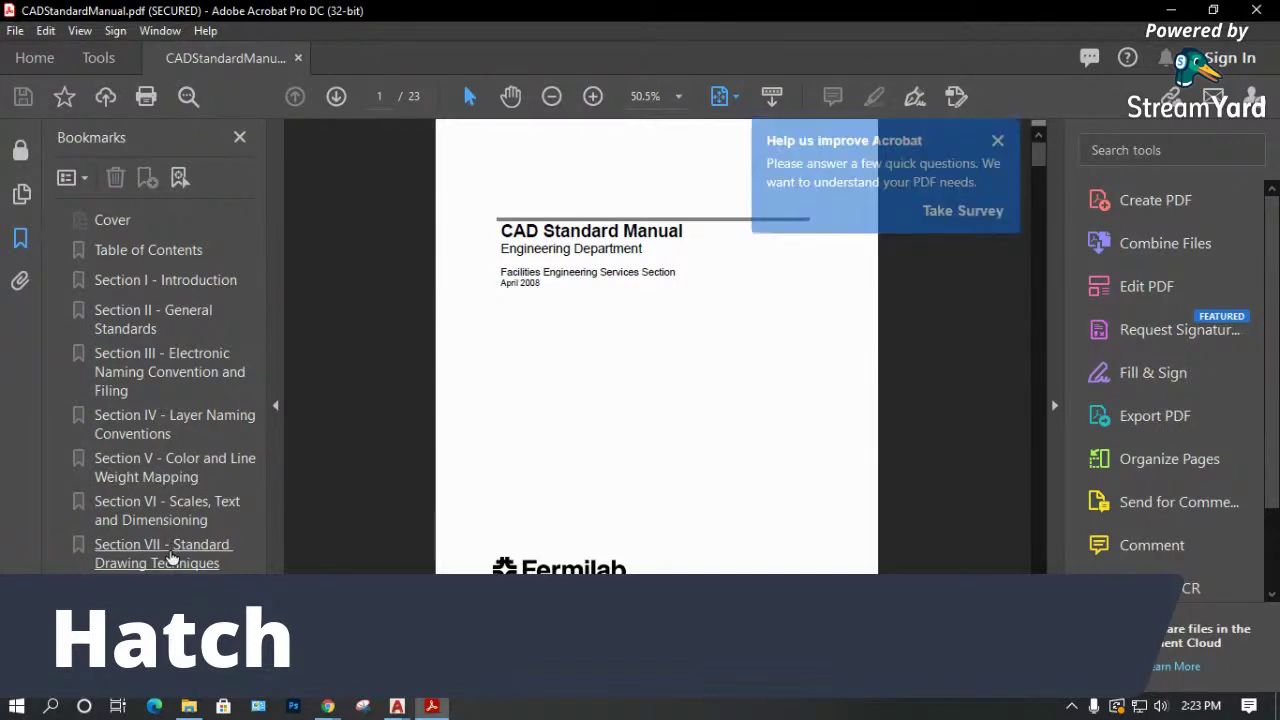
click(168, 553)
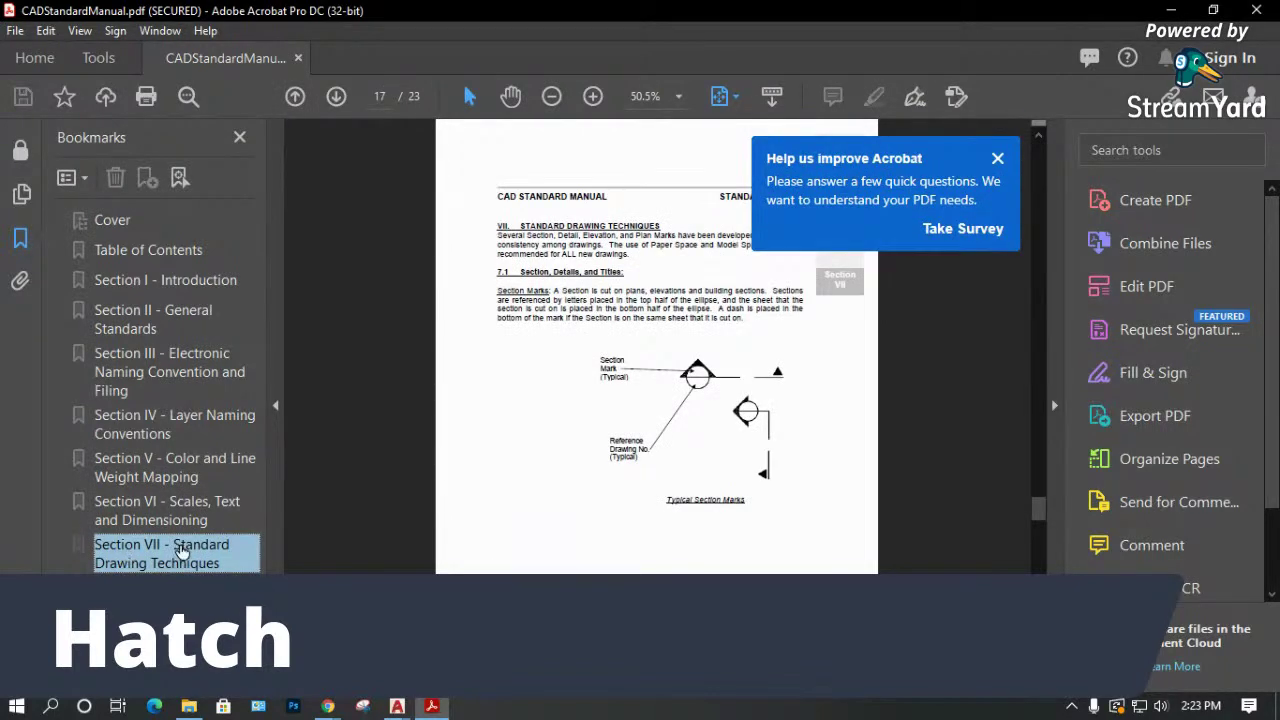
click(997, 158)
scroll(596, 438, down, 10)
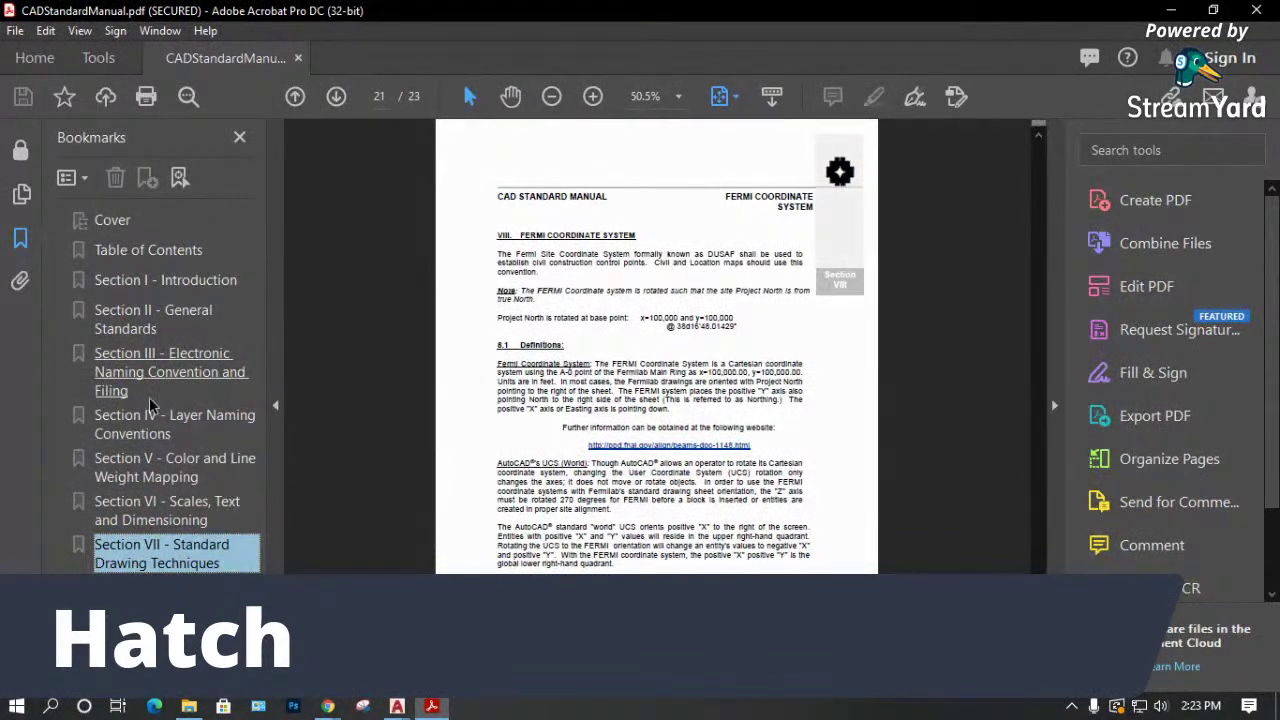
click(204, 328)
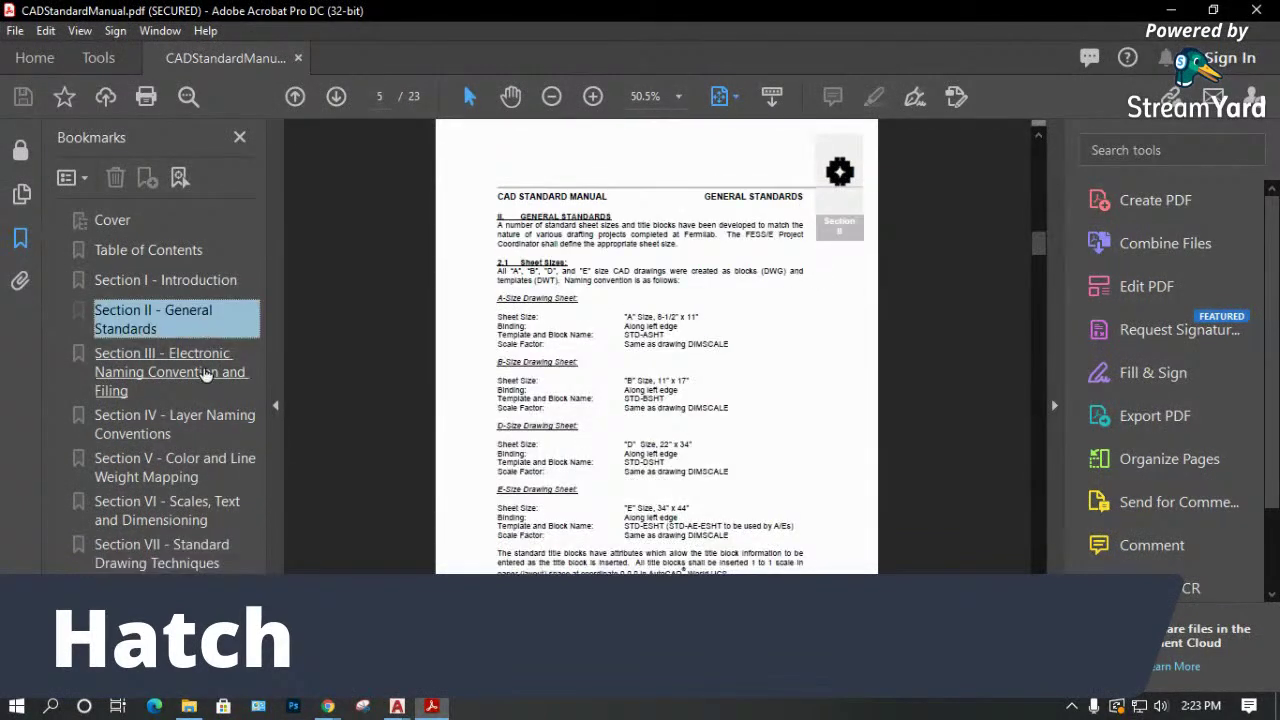
click(222, 372)
click(183, 435)
click(172, 478)
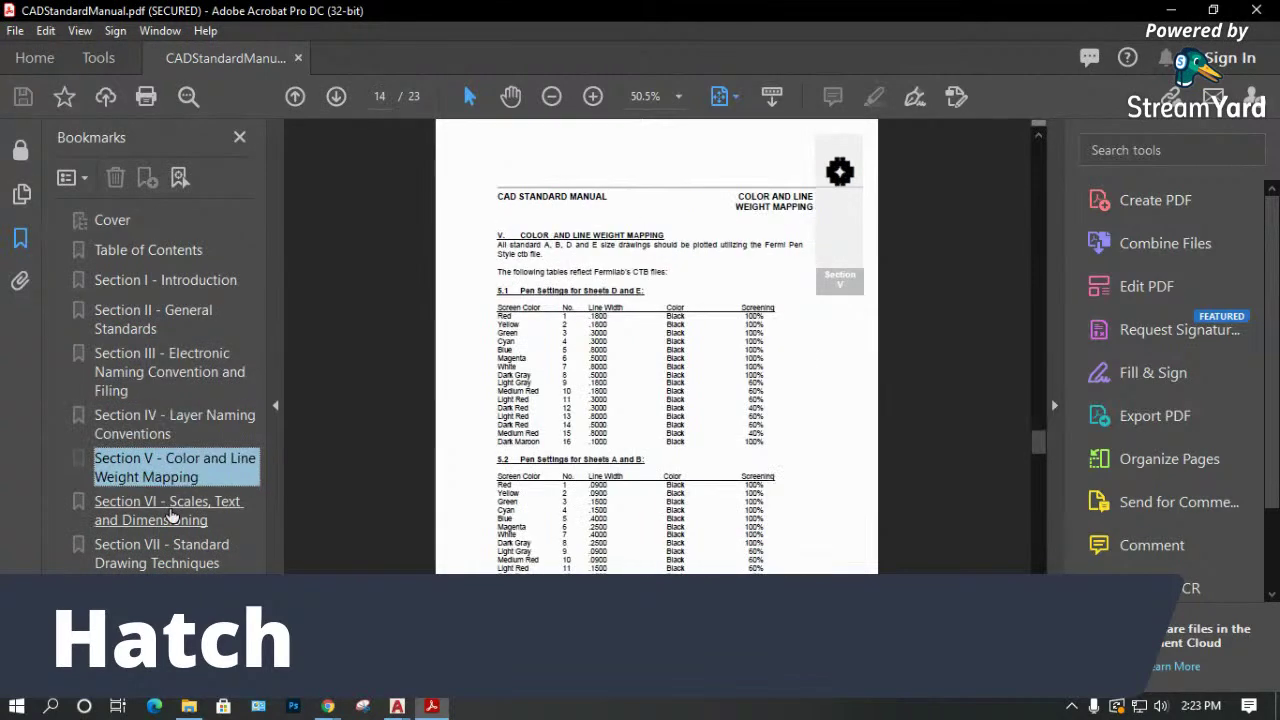
click(190, 515)
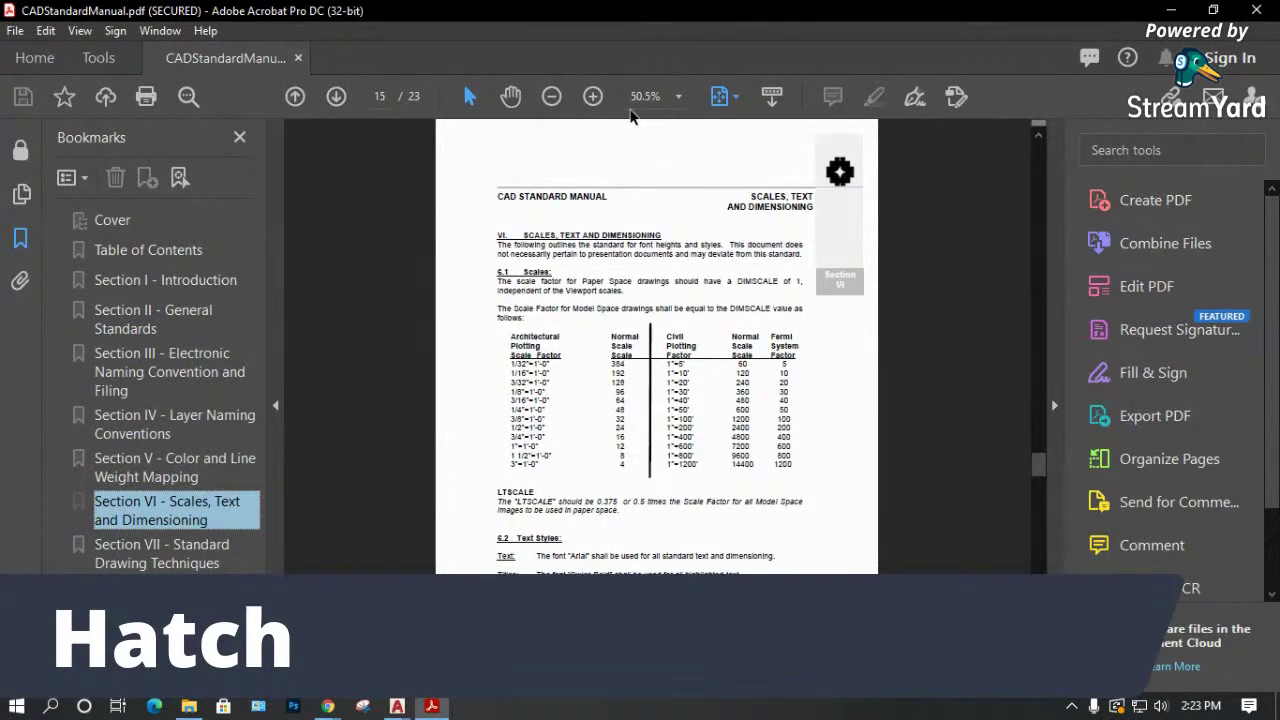
Hide bookmarks, zoom the page to 75%, scroll through it, then close Acrobat.
click(240, 137)
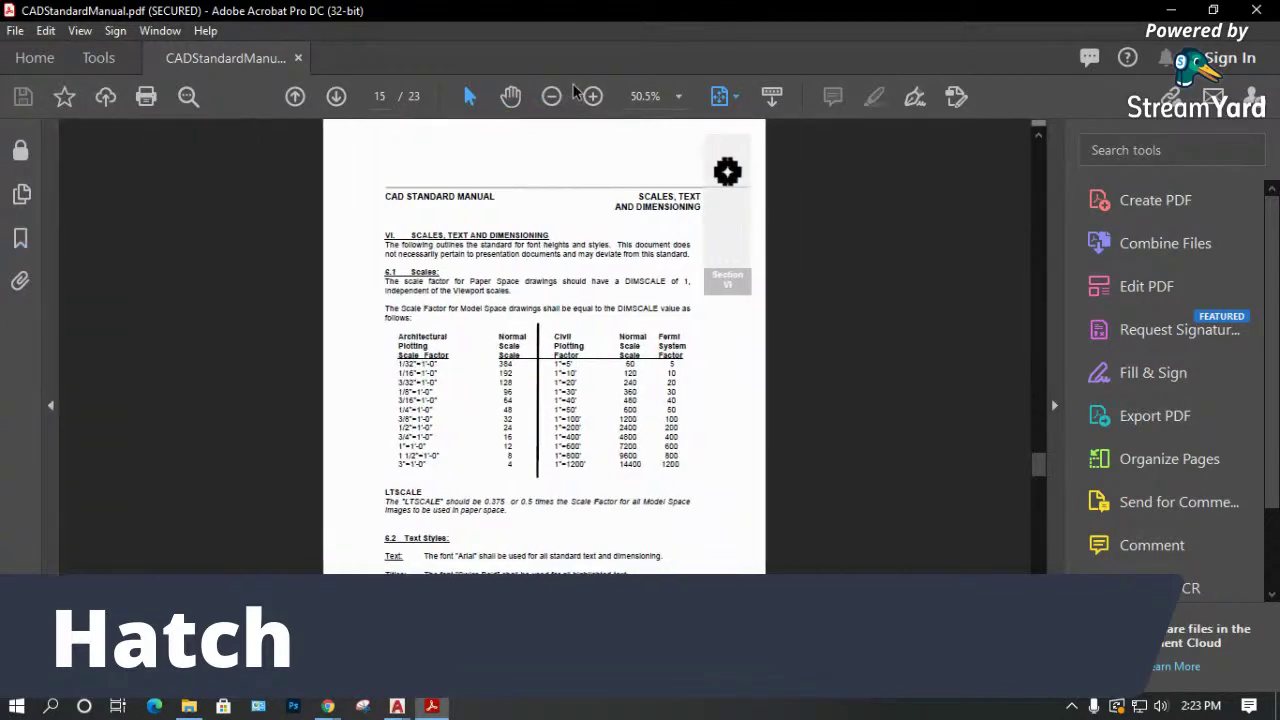
click(593, 96)
click(593, 96)
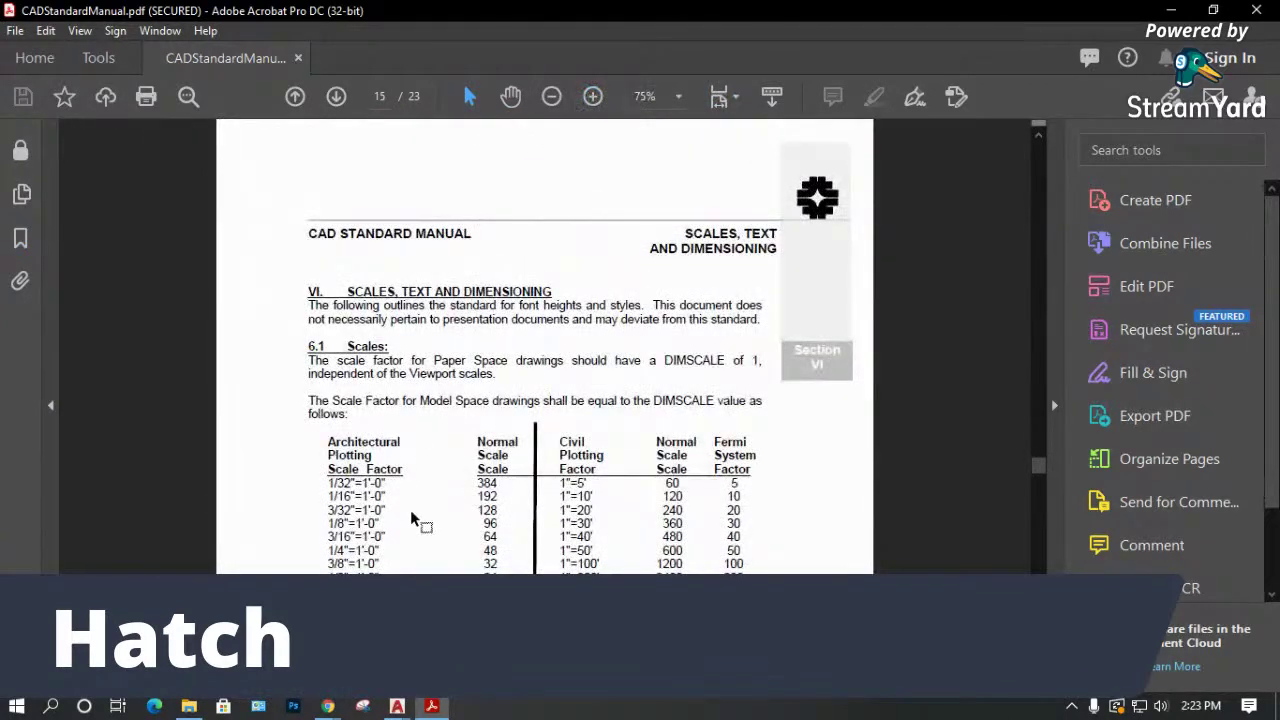
scroll(505, 504, down, 1)
scroll(505, 504, down, 1)
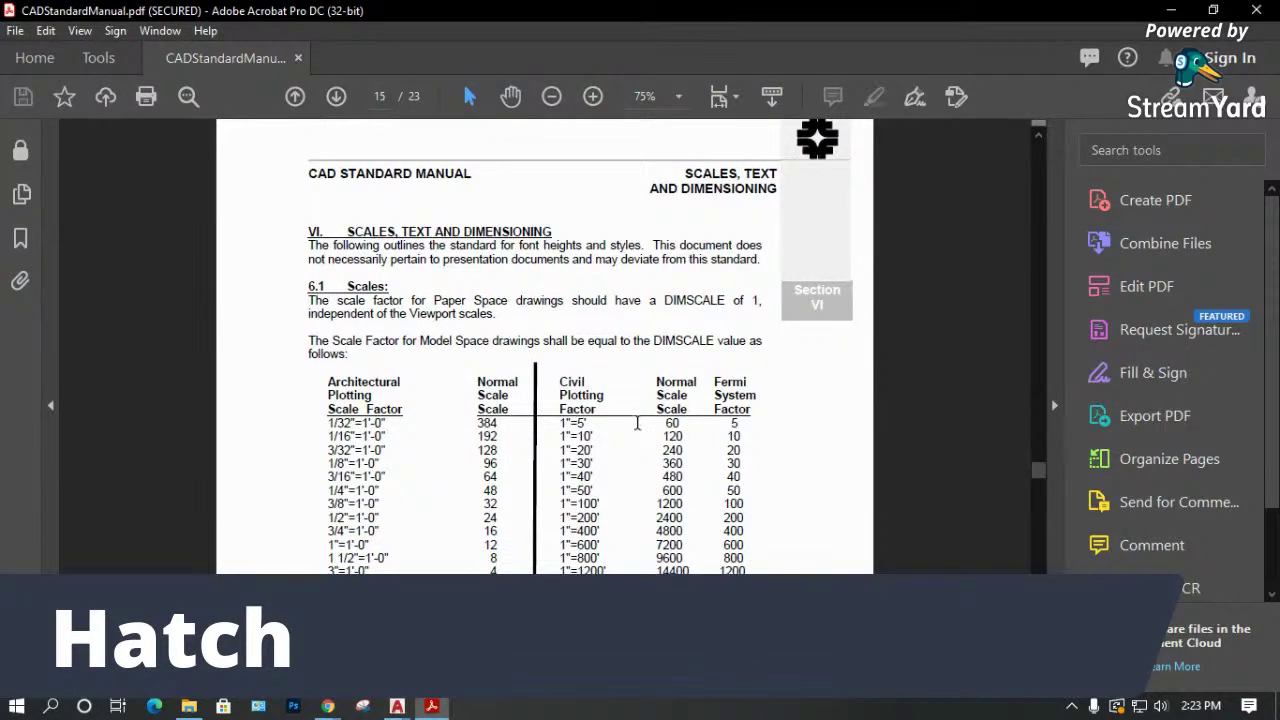
click(1256, 10)
click(737, 367)
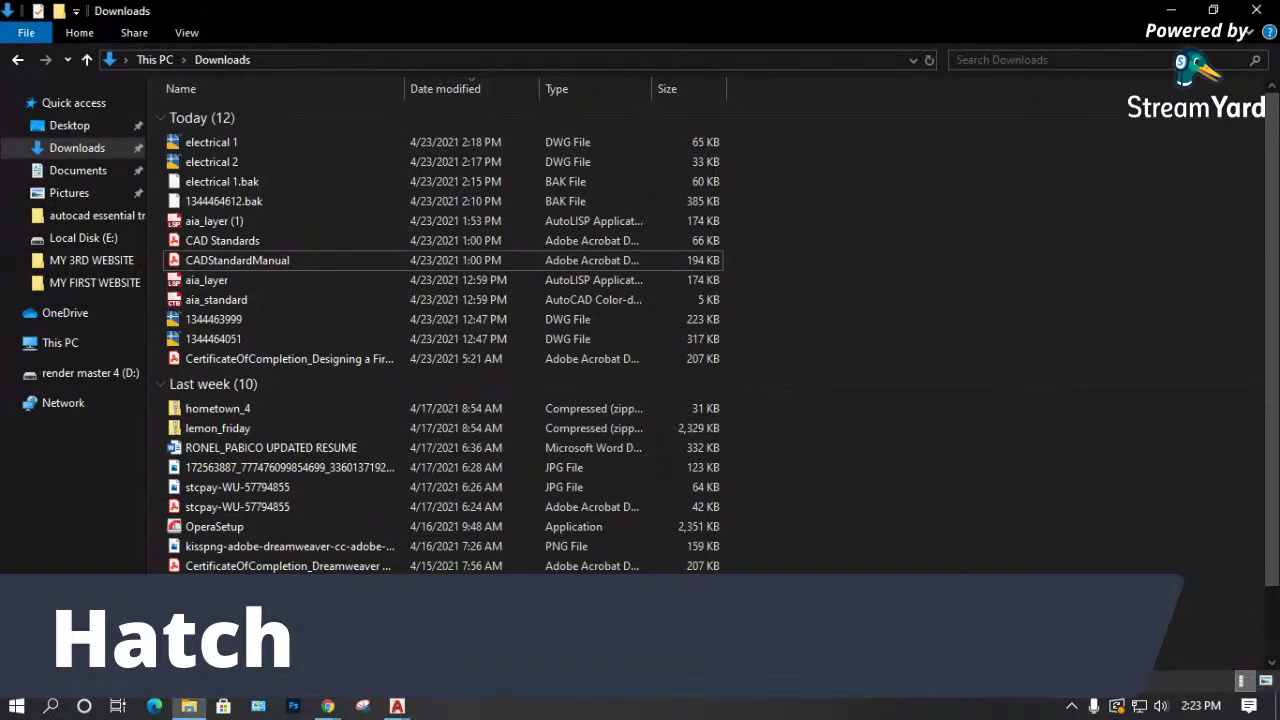
Switch away to Chrome, then minimize the Downloads window to return to AutoCAD.
key(alt+Tab)
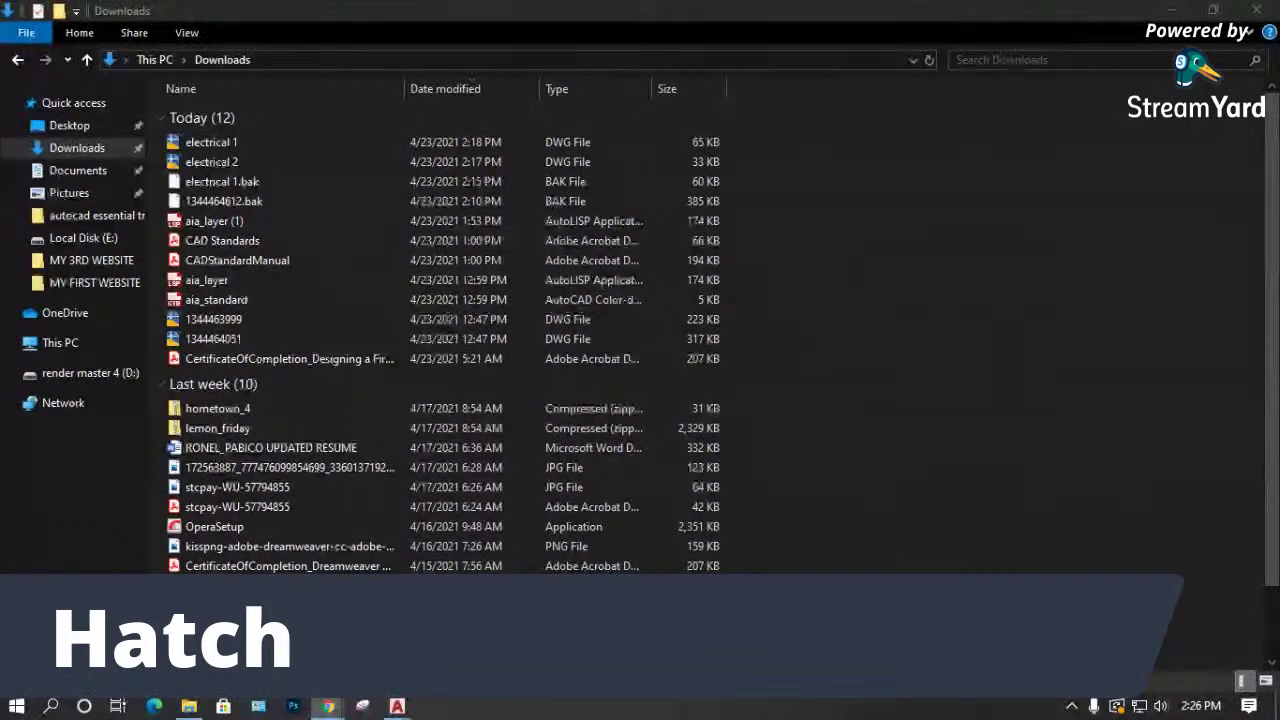
click(1174, 12)
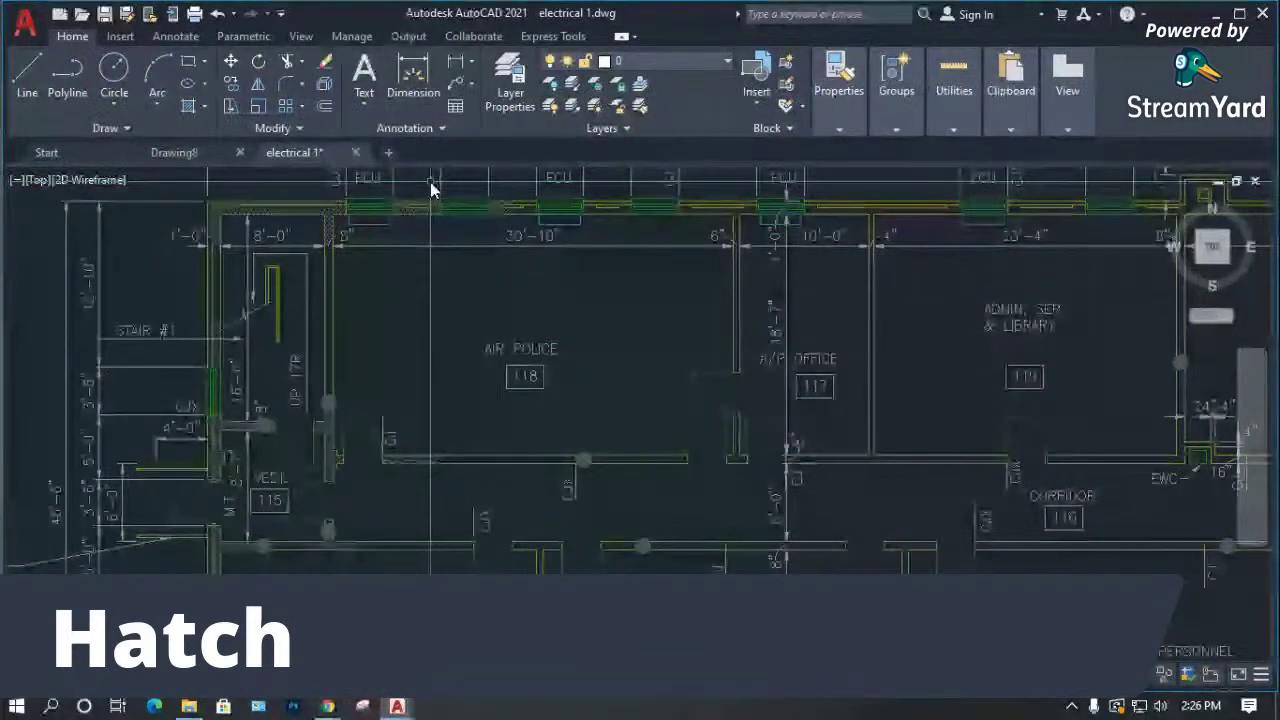
scroll(390, 372, down, 3)
scroll(310, 325, down, 5)
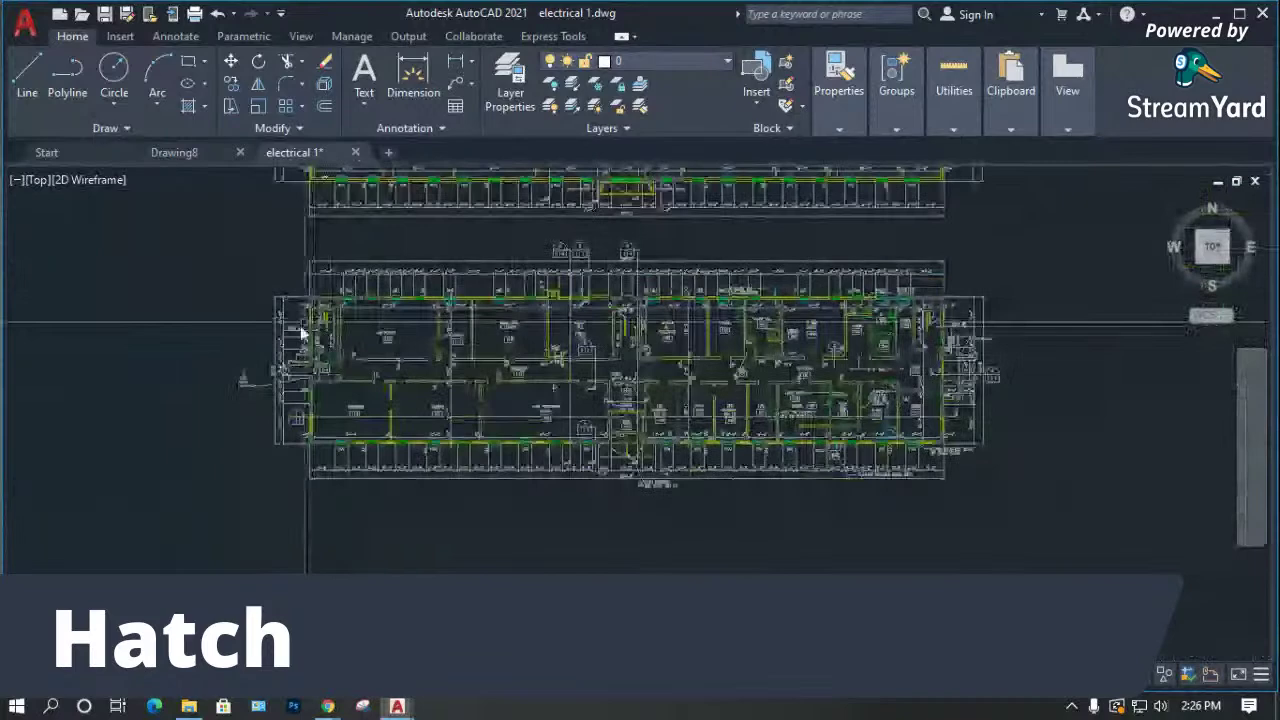
scroll(313, 392, down, 3)
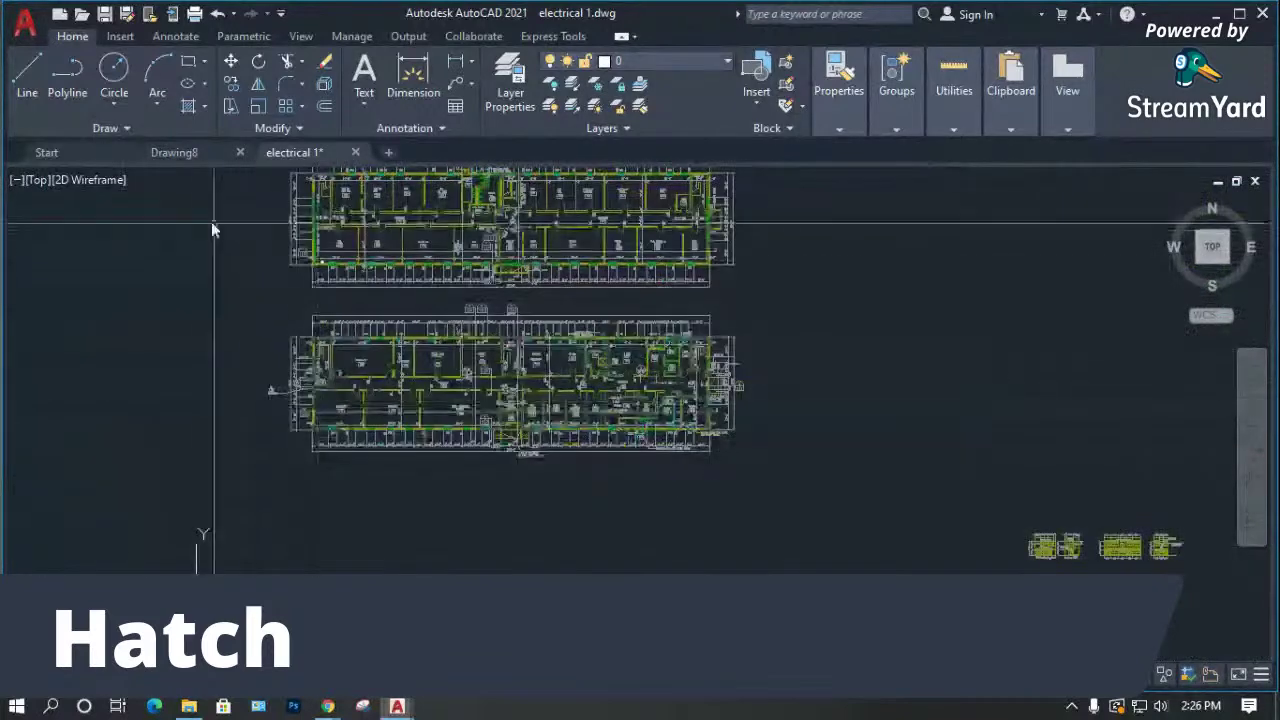
scroll(522, 381, up, 8)
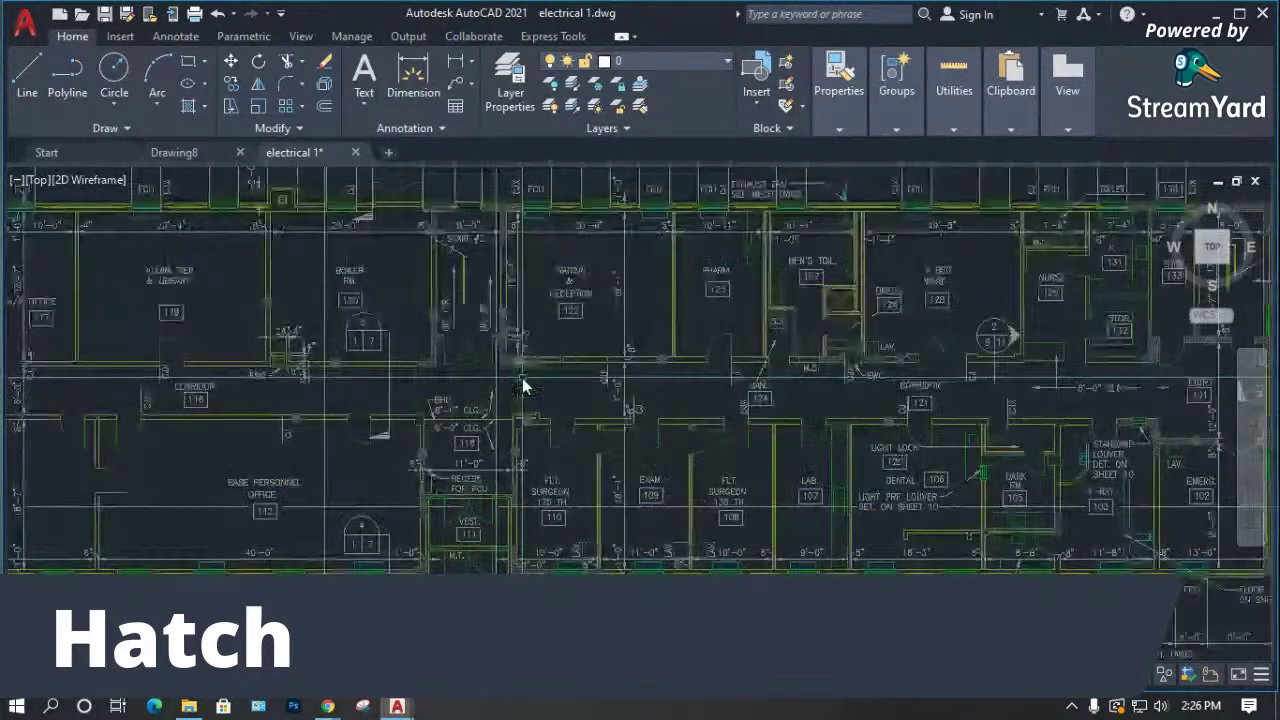
key(ctrl+o)
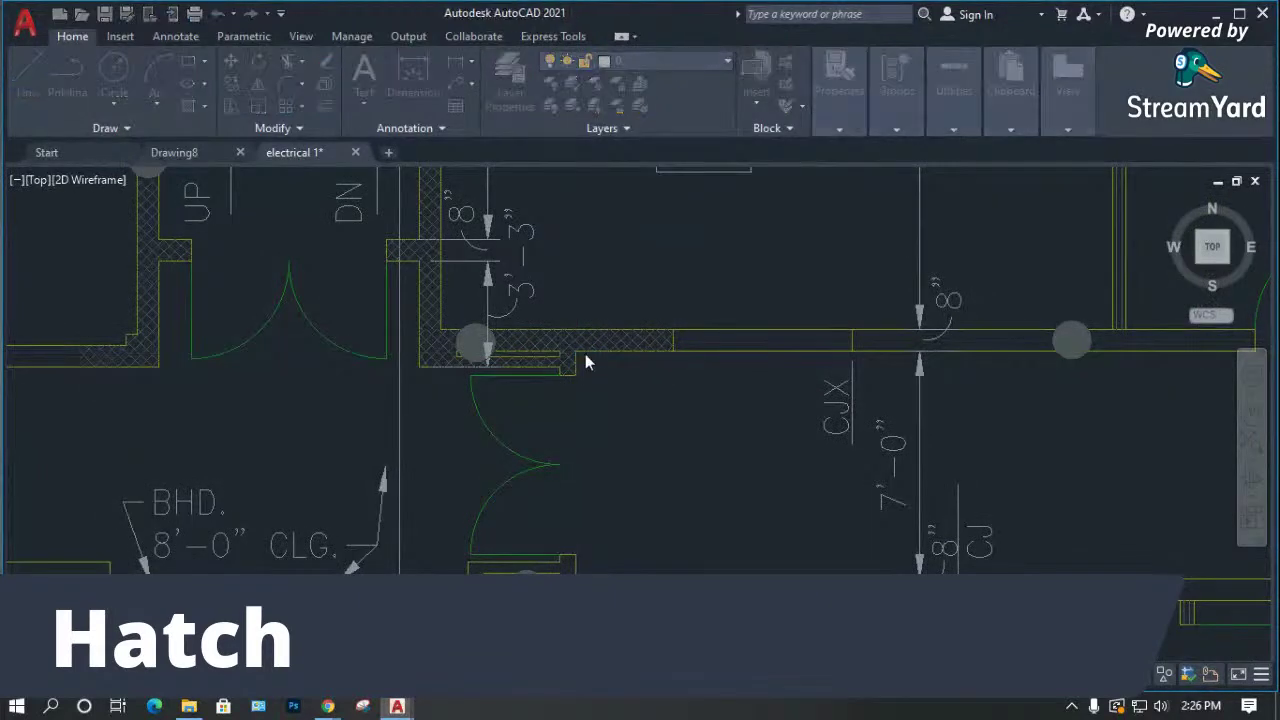
click(530, 237)
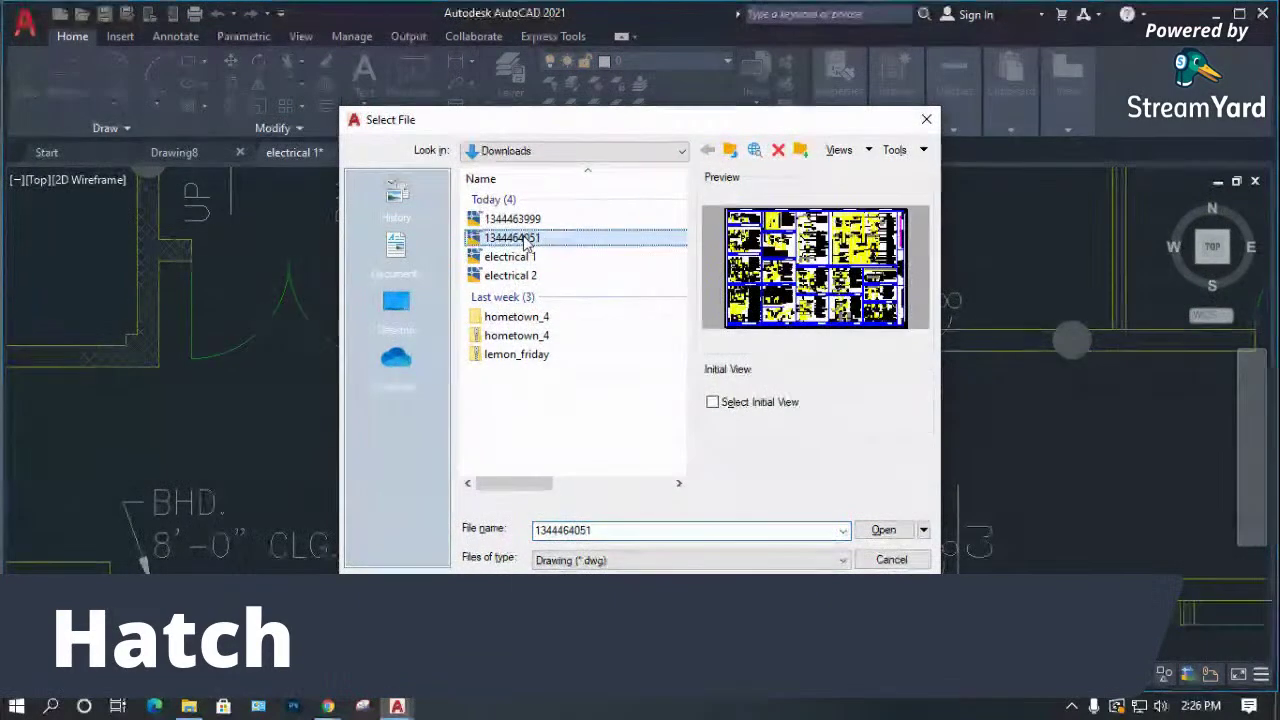
double_click(530, 237)
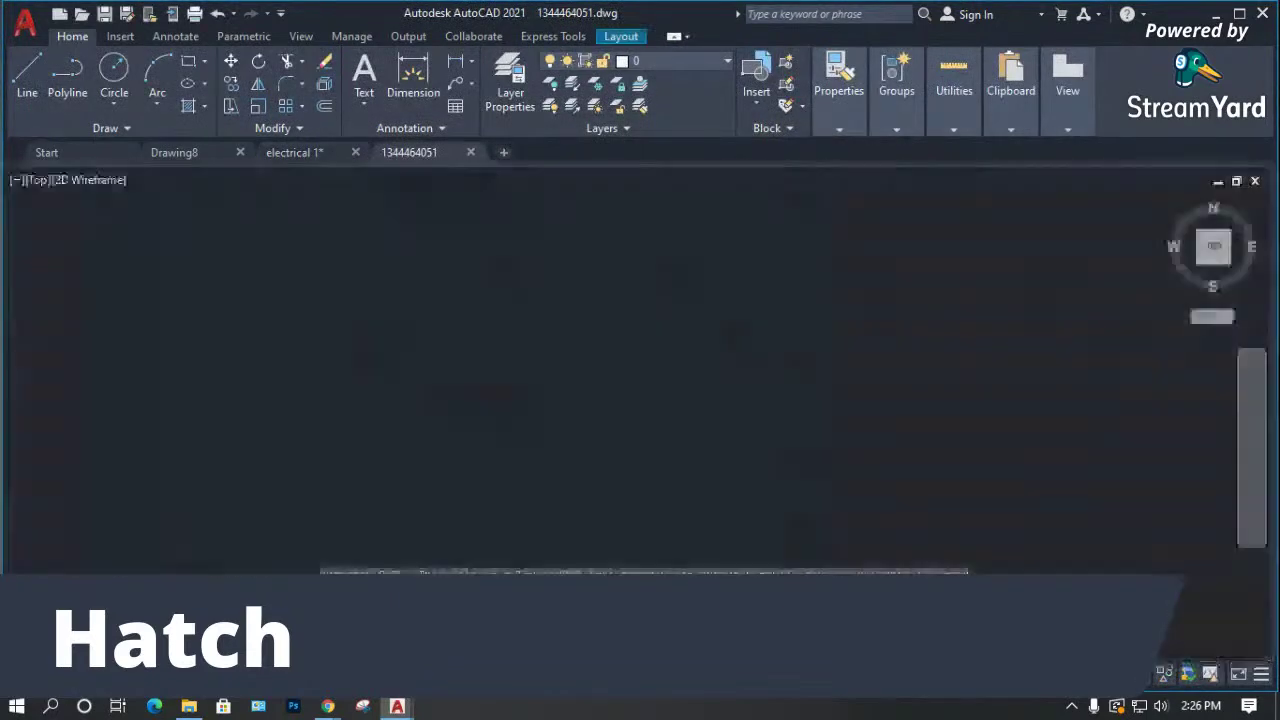
scroll(368, 470, down, 2)
scroll(370, 468, up, 8)
scroll(110, 455, up, 5)
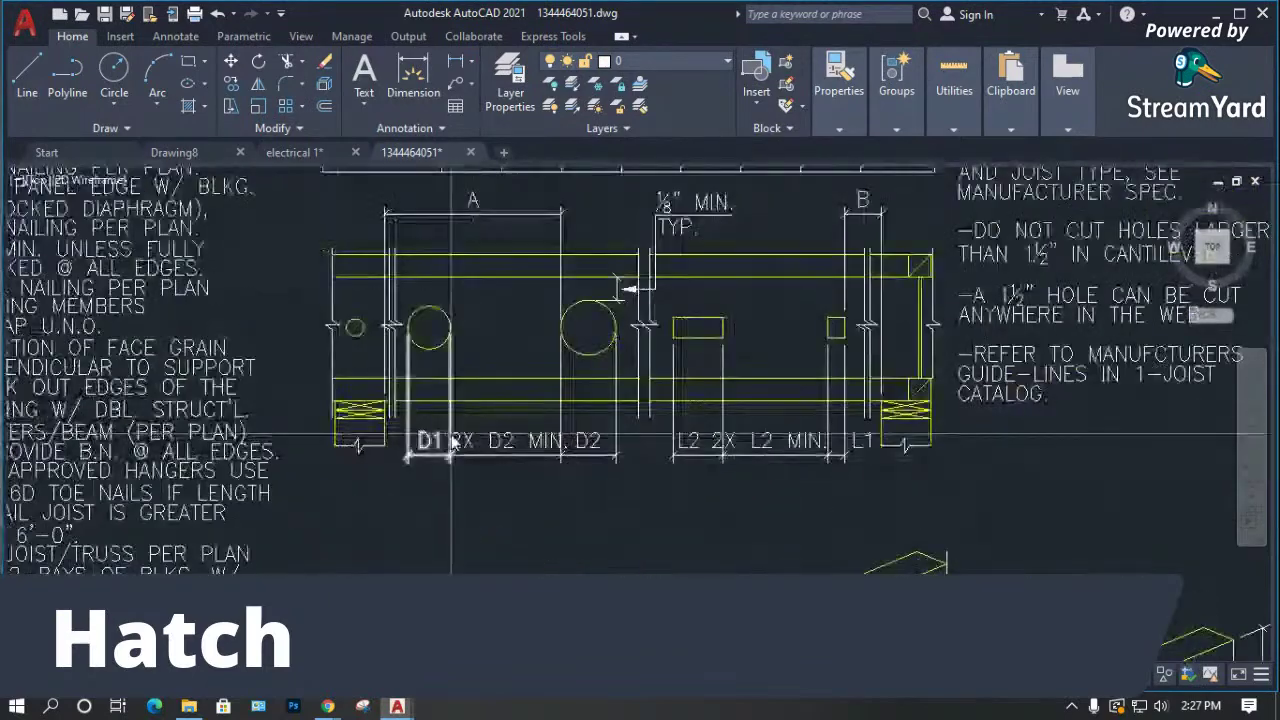
scroll(980, 270, down, 3)
scroll(900, 300, up, 3)
scroll(700, 320, down, 6)
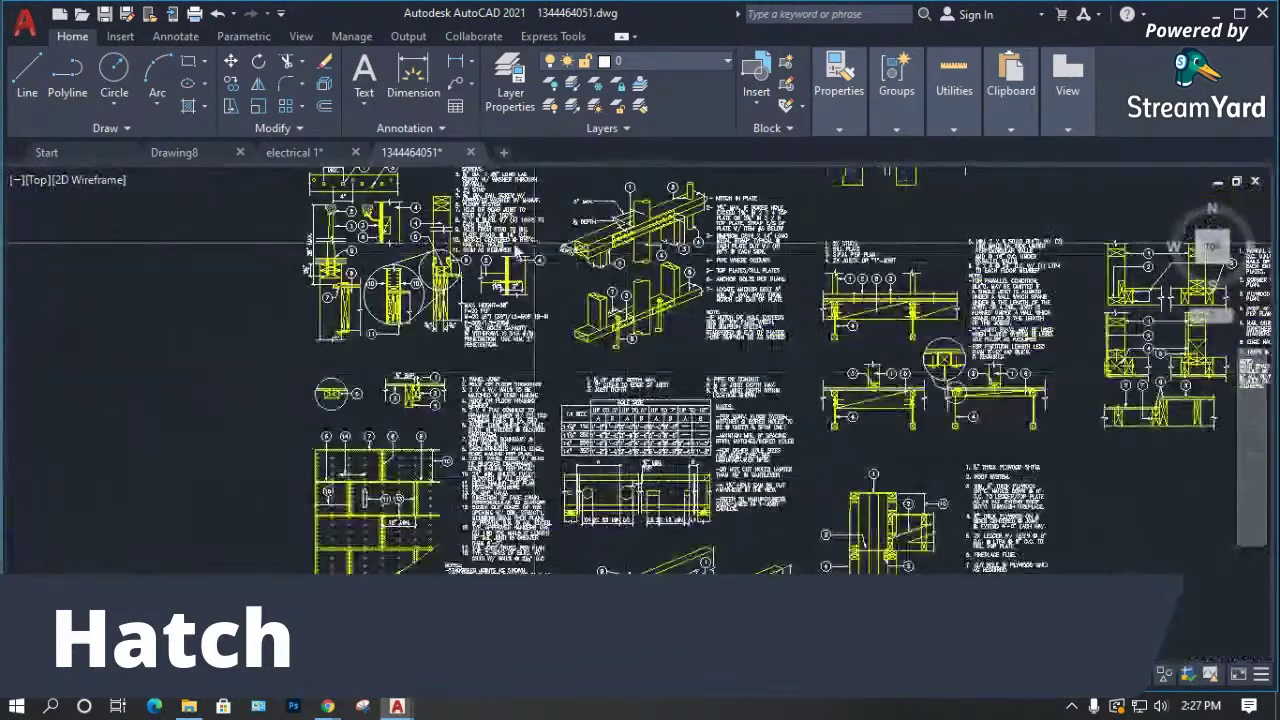
scroll(370, 305, up, 8)
scroll(368, 310, down, 4)
key(ctrl+o)
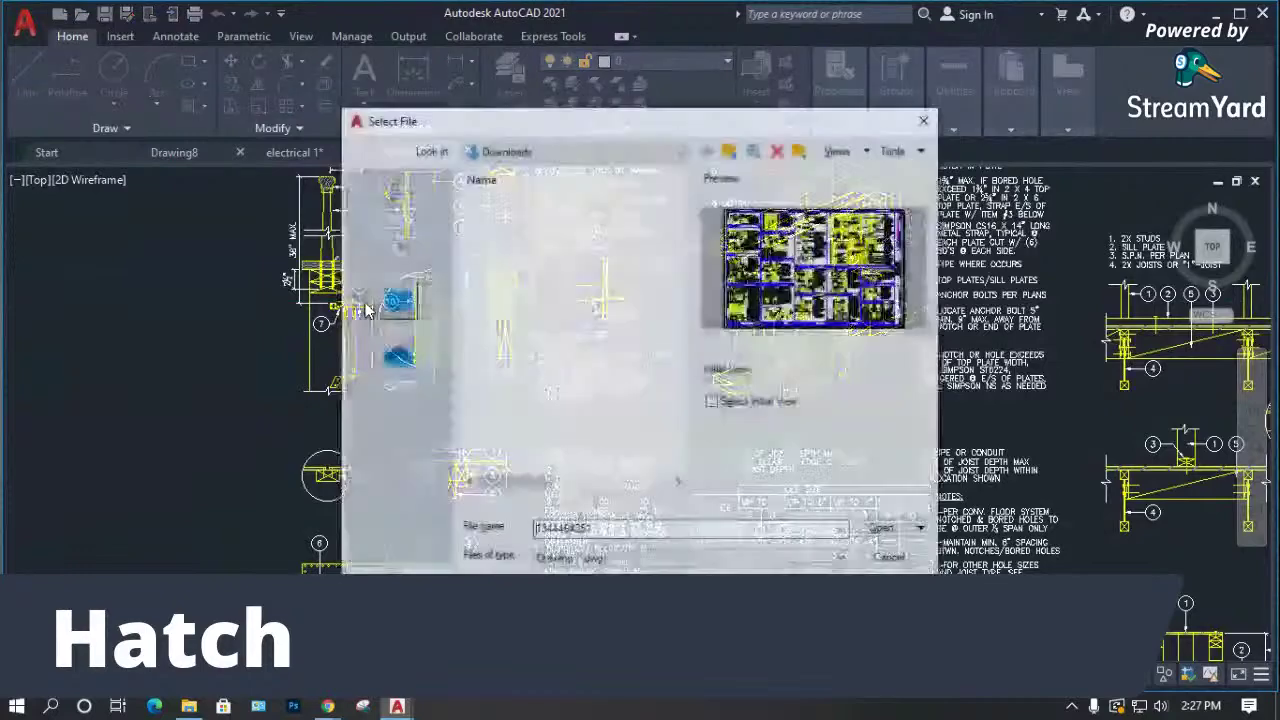
double_click(505, 219)
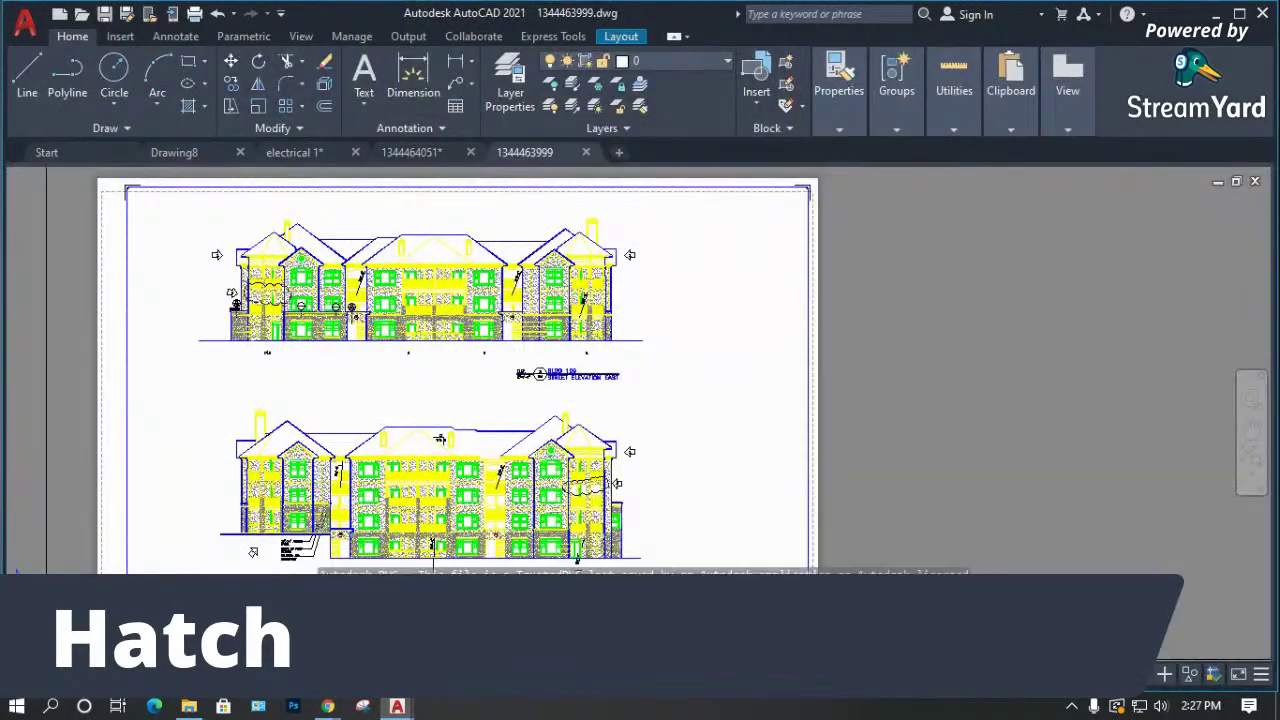
In model space, change the entrance's AR-SAND stipple hatch to the BRICK pattern.
click(25, 675)
scroll(350, 300, up, 10)
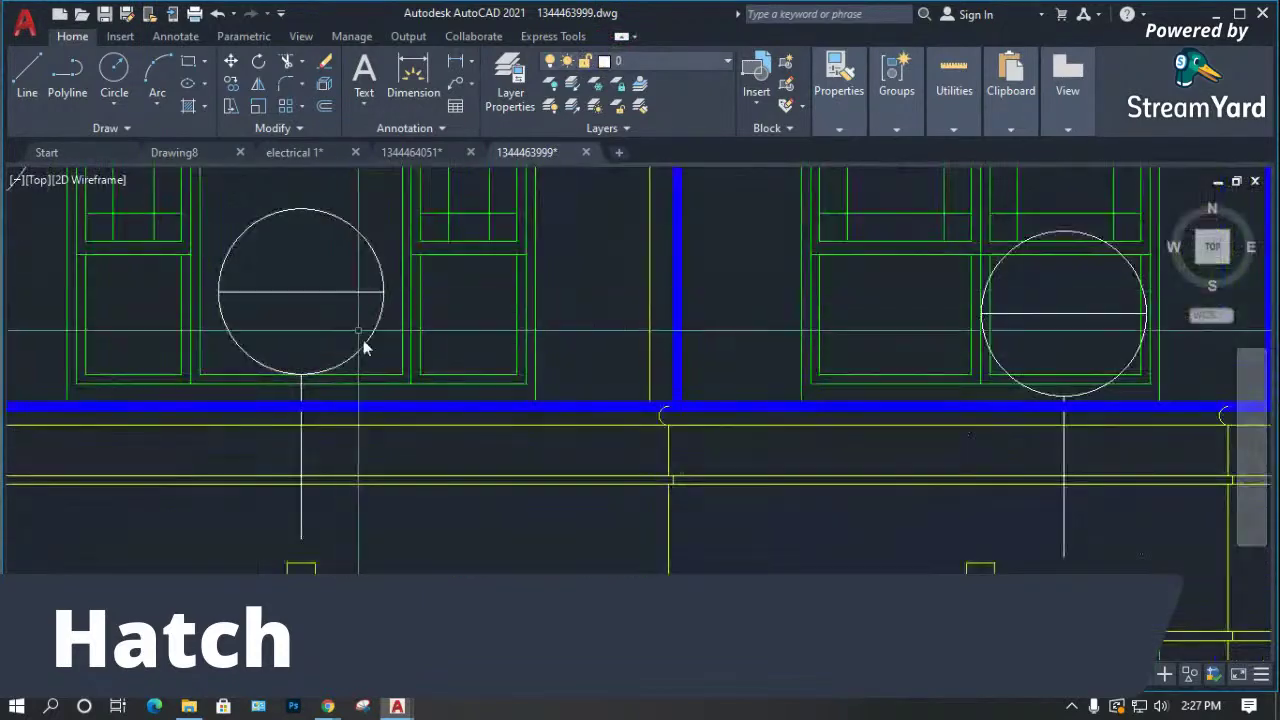
click(593, 460)
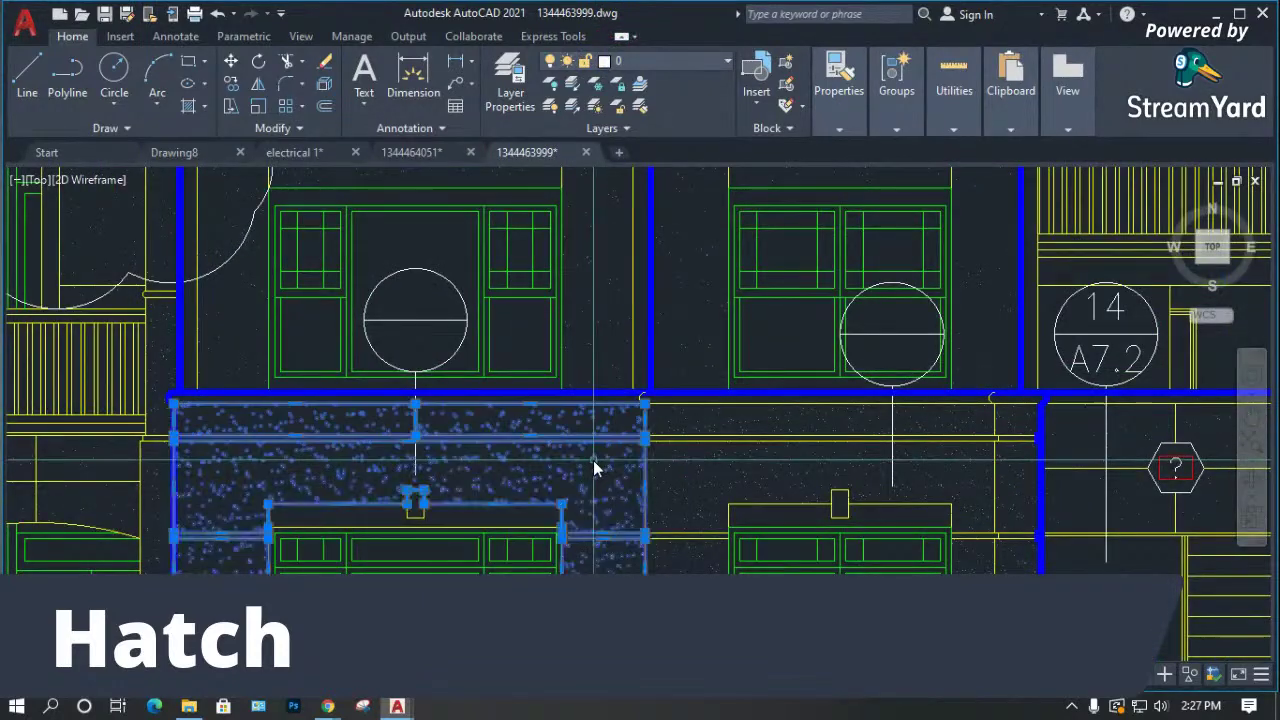
scroll(388, 428, down, 8)
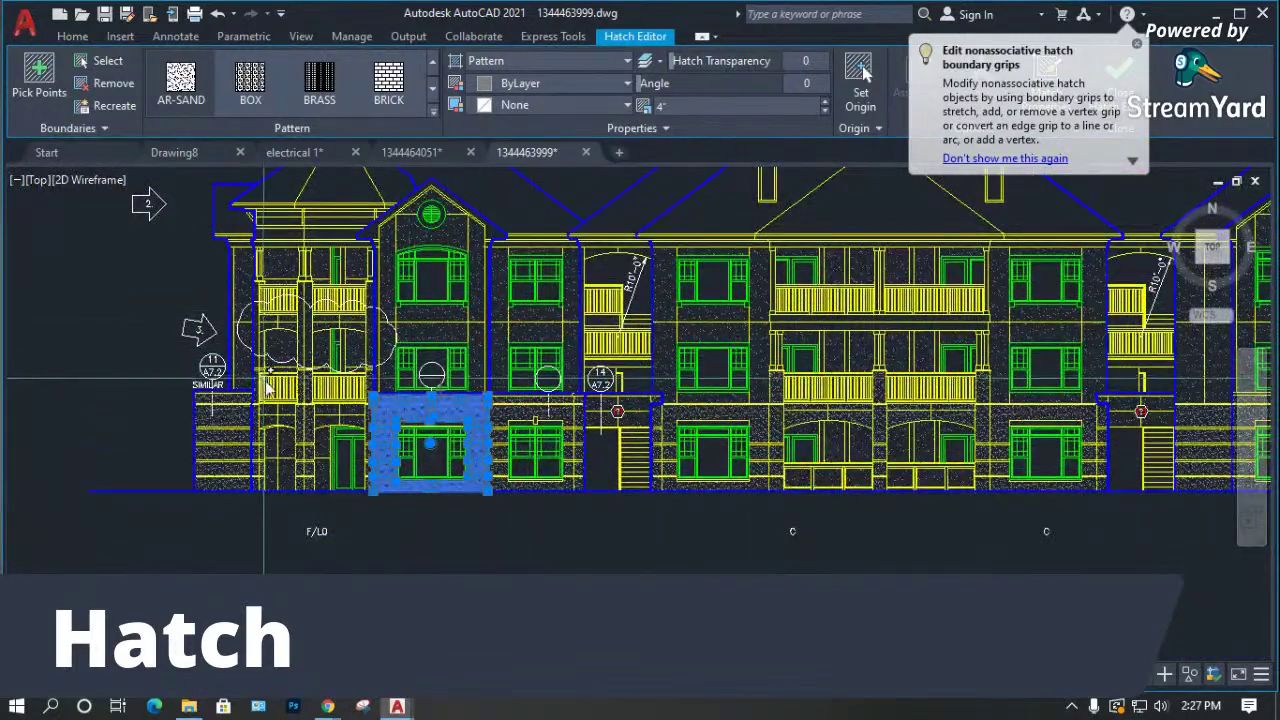
scroll(440, 432, up, 4)
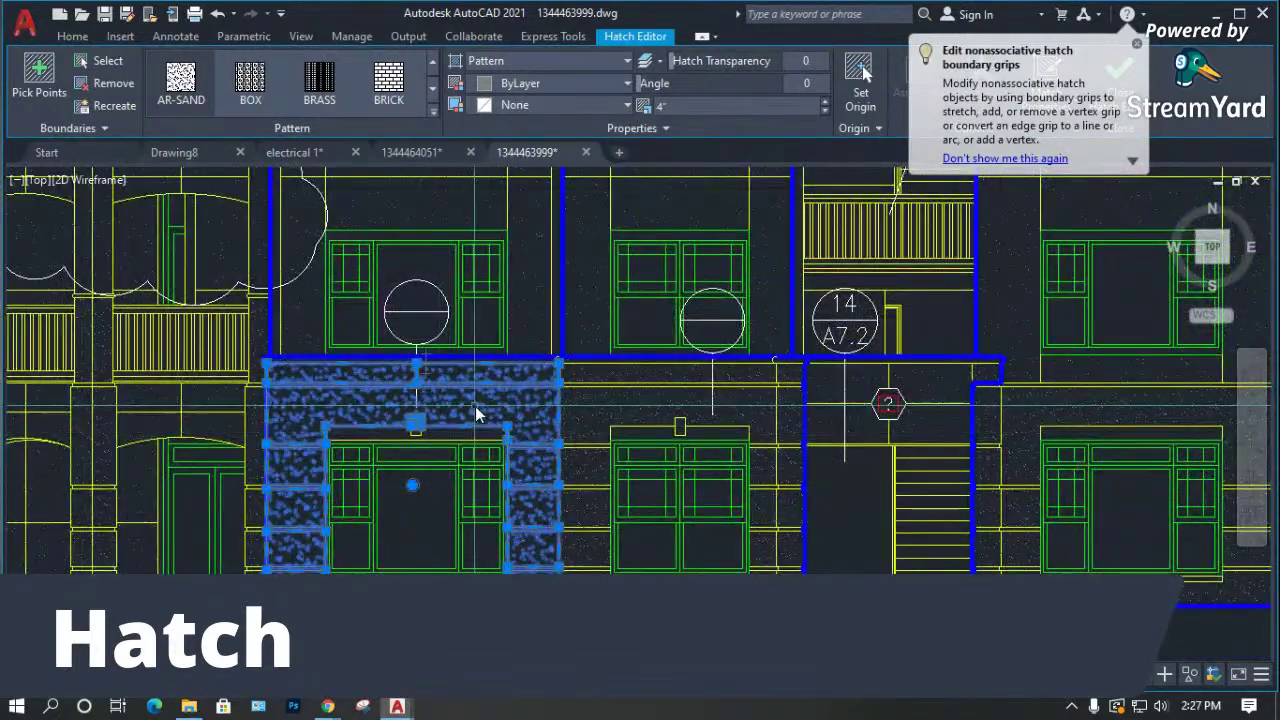
click(389, 80)
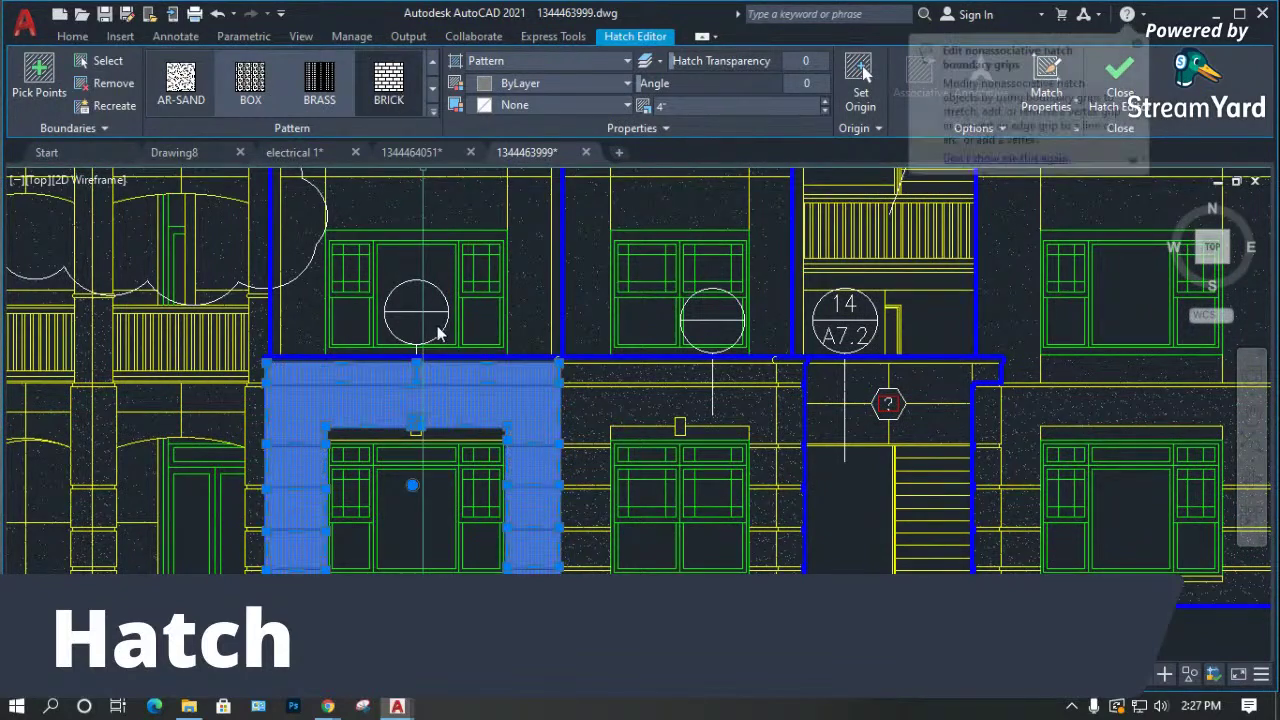
scroll(438, 434, up, 4)
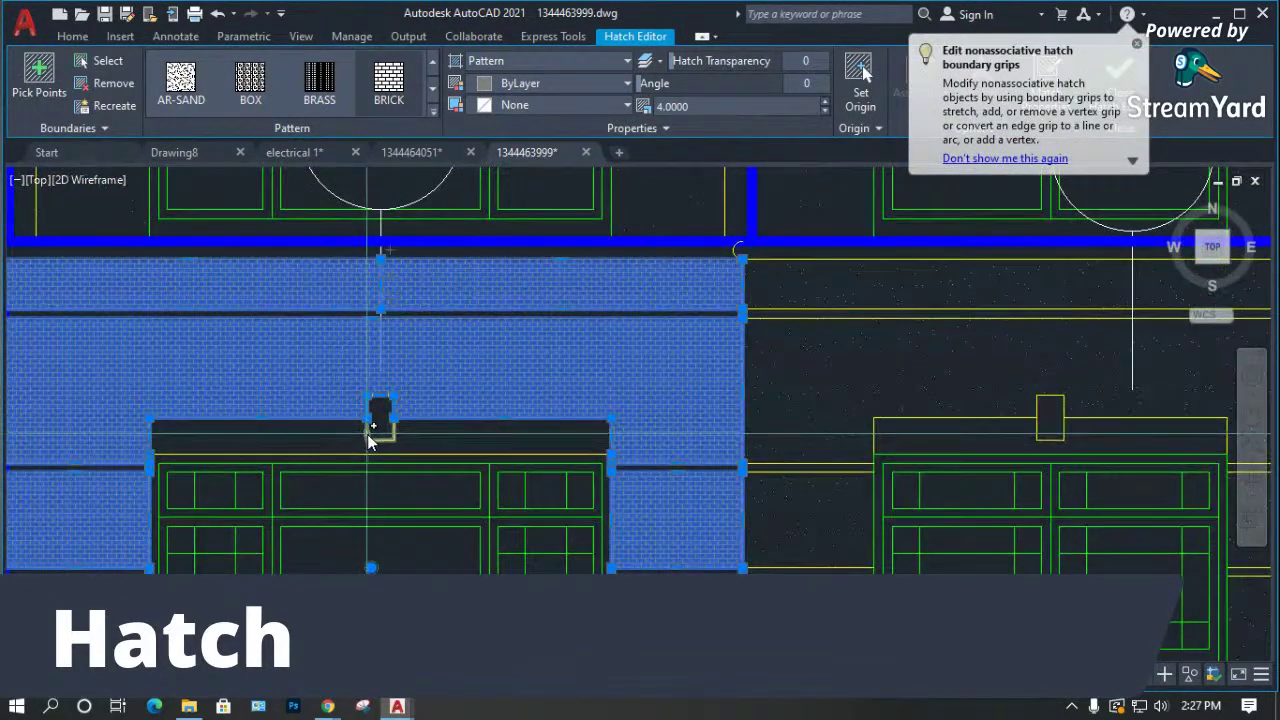
key(Escape)
scroll(428, 420, down, 2)
scroll(506, 331, down, 8)
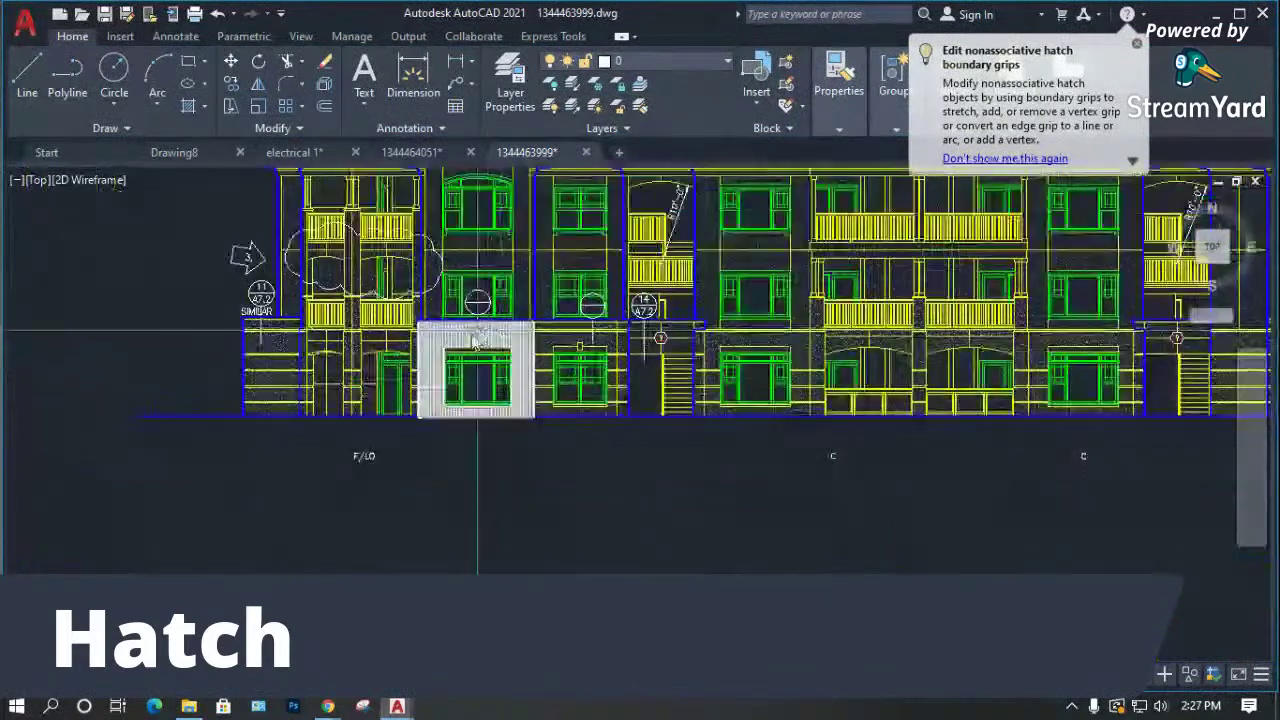
Start a new hatch with the H command, retrying after a mistyped command.
scroll(620, 535, up, 6)
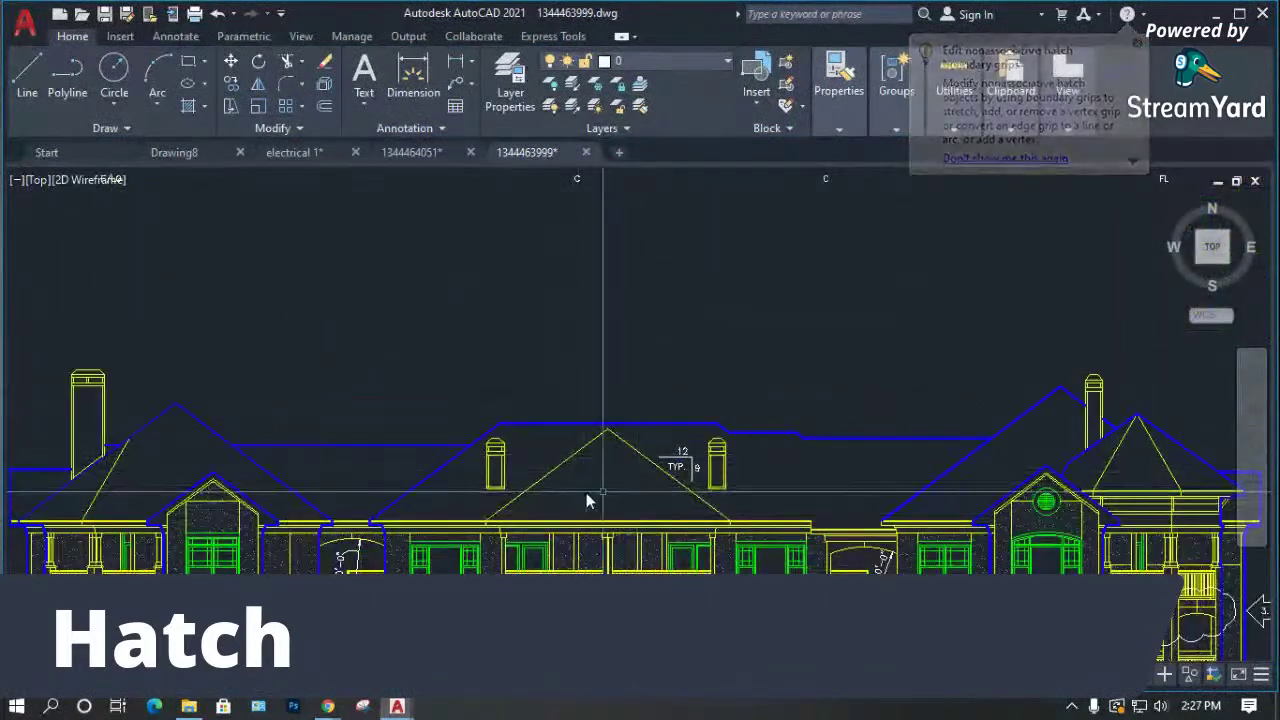
scroll(577, 494, down, 6)
scroll(637, 472, down, 5)
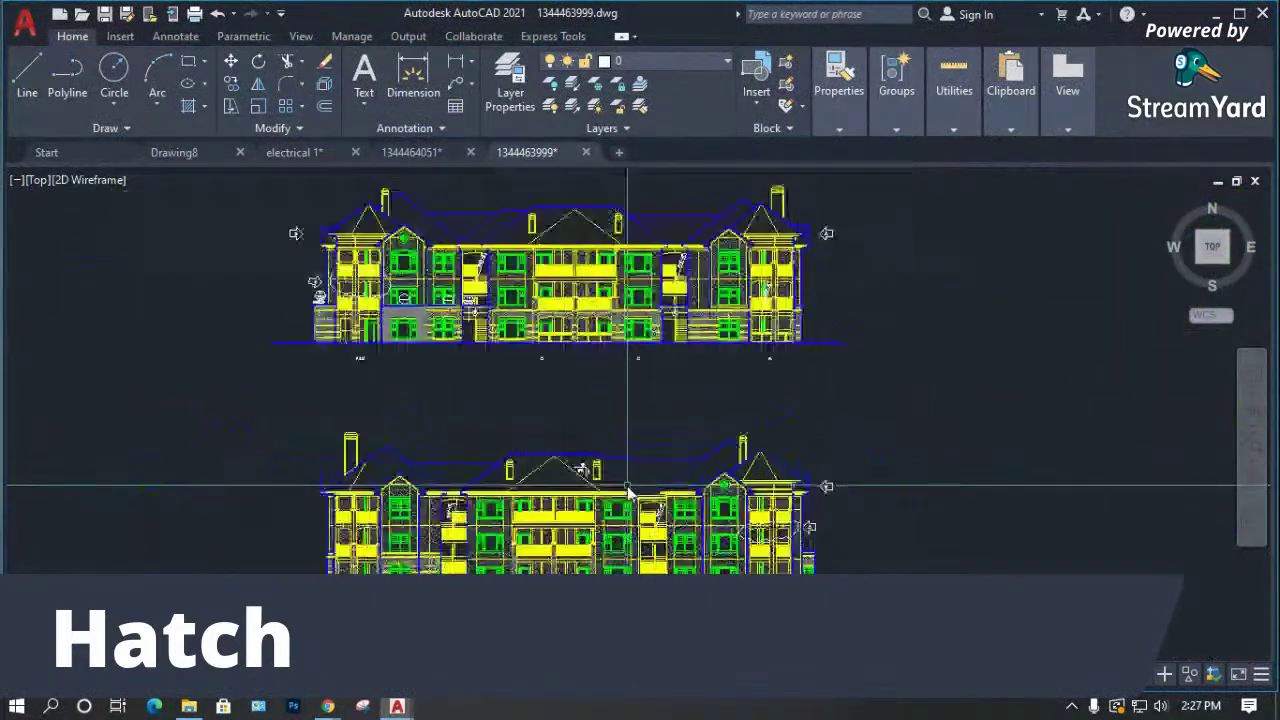
scroll(565, 470, up, 5)
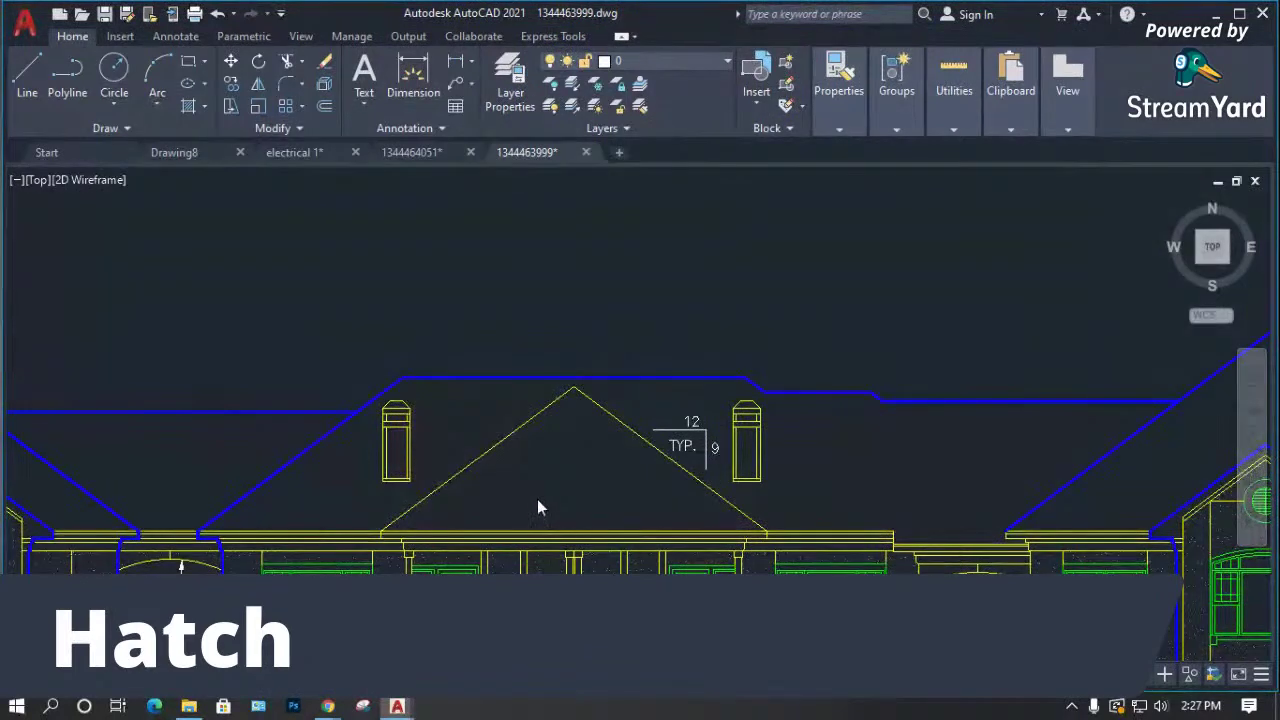
text(h)
key(Return)
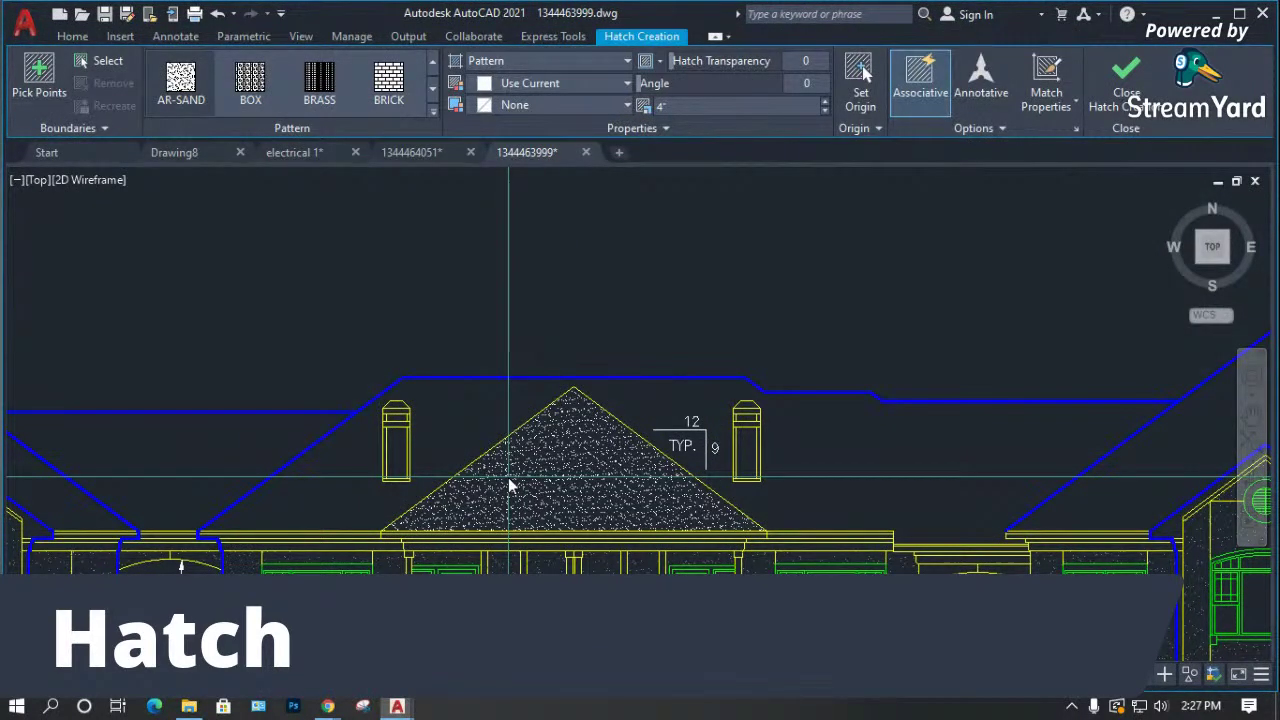
key(Escape)
text(j)
key(BackSpace)
text(h)
key(Return)
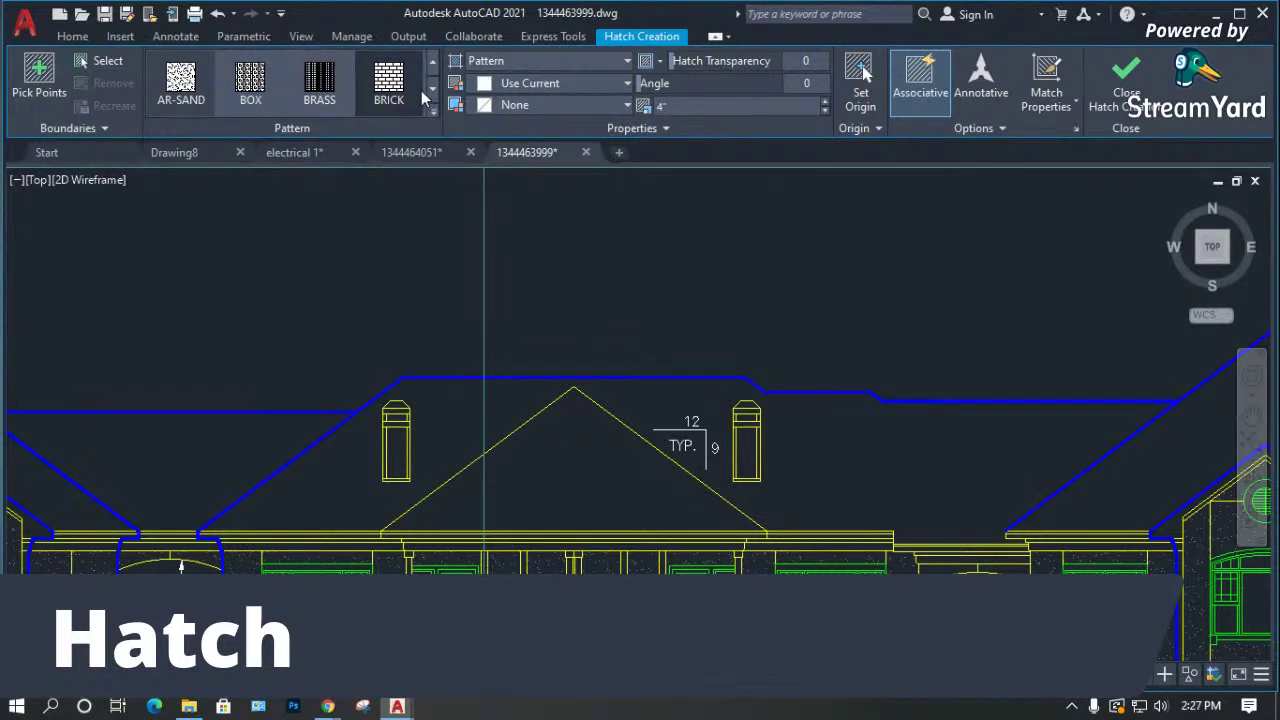
Choose the GRATE pattern and pick inside the central roof gable triangle.
scroll(390, 90, down, 8)
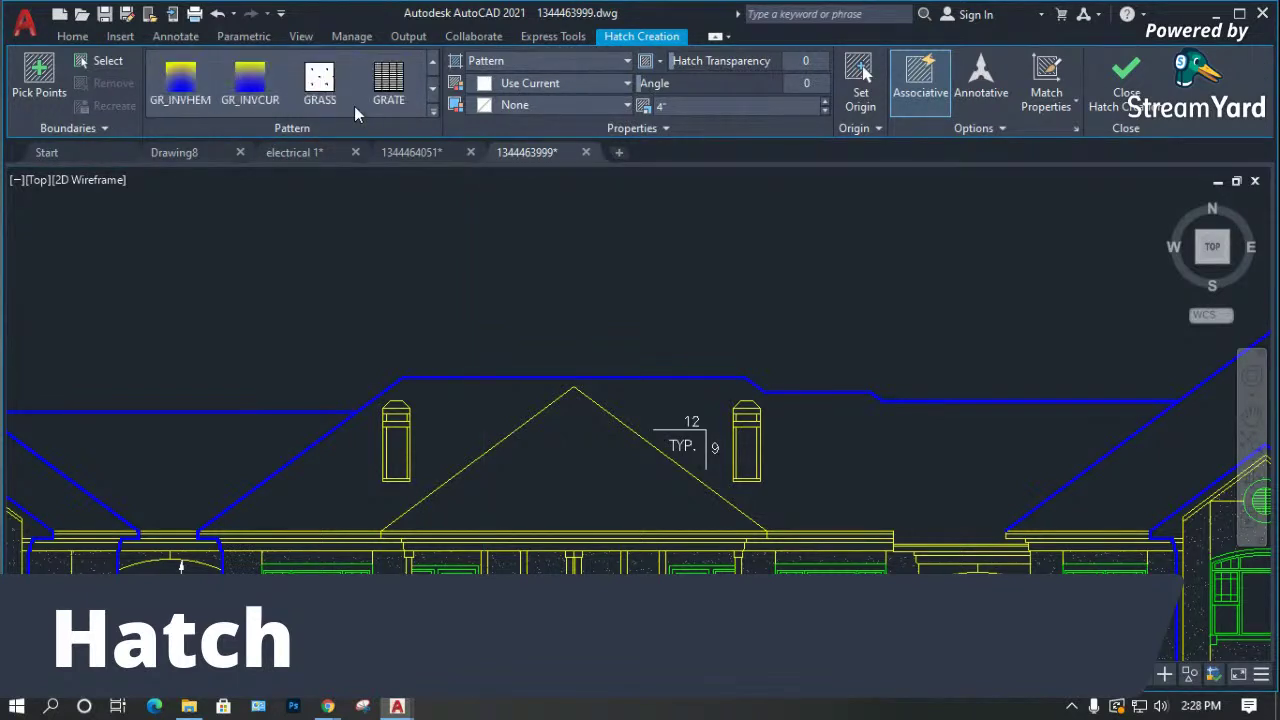
scroll(429, 94, down, 5)
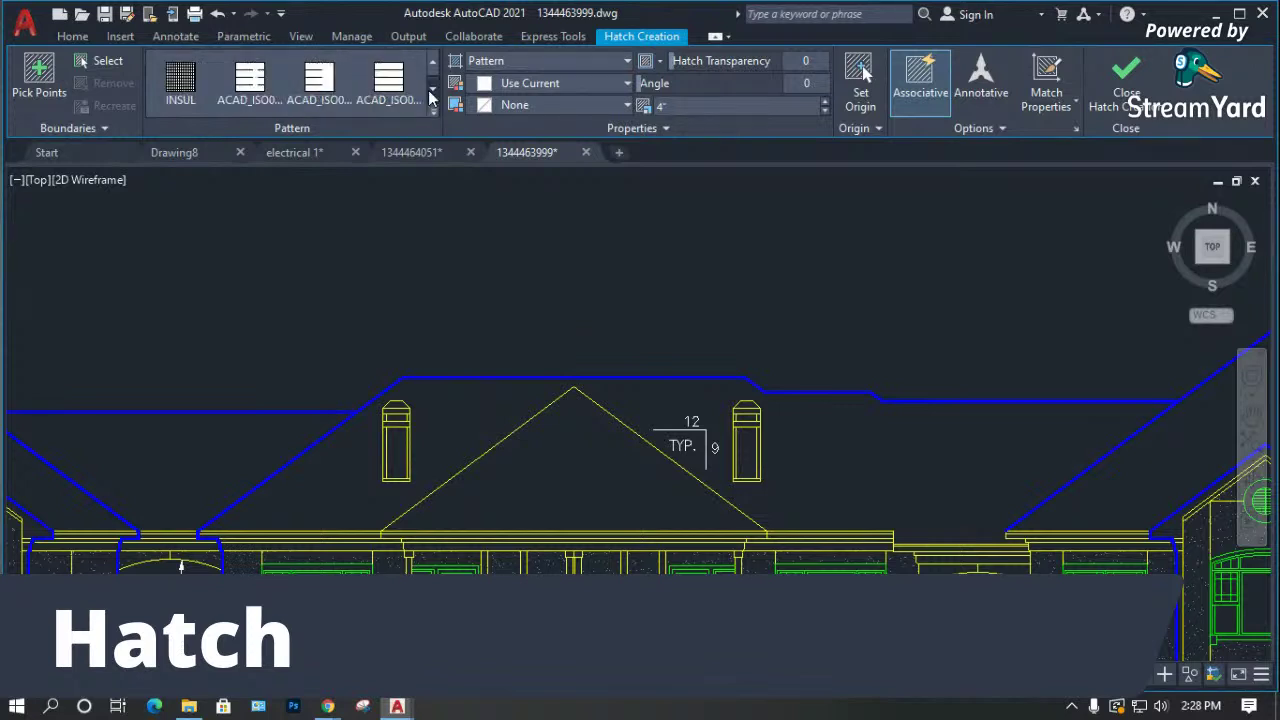
scroll(429, 94, up, 3)
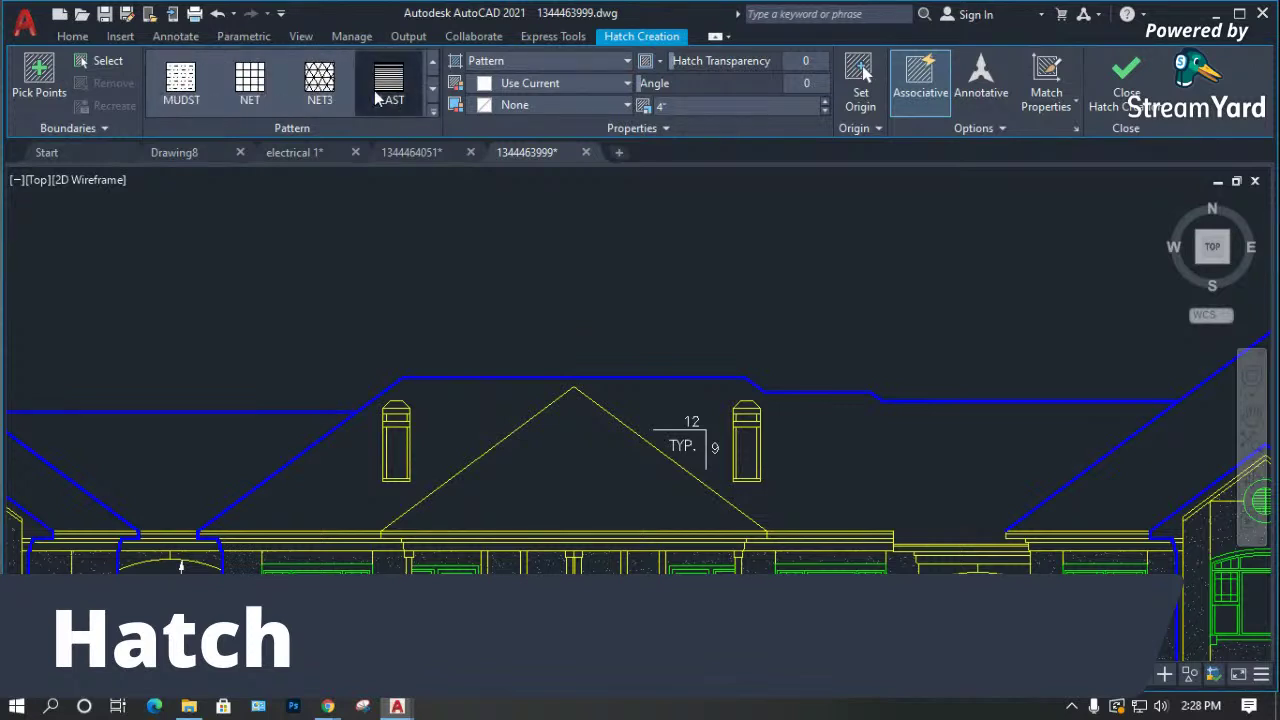
scroll(392, 100, down, 3)
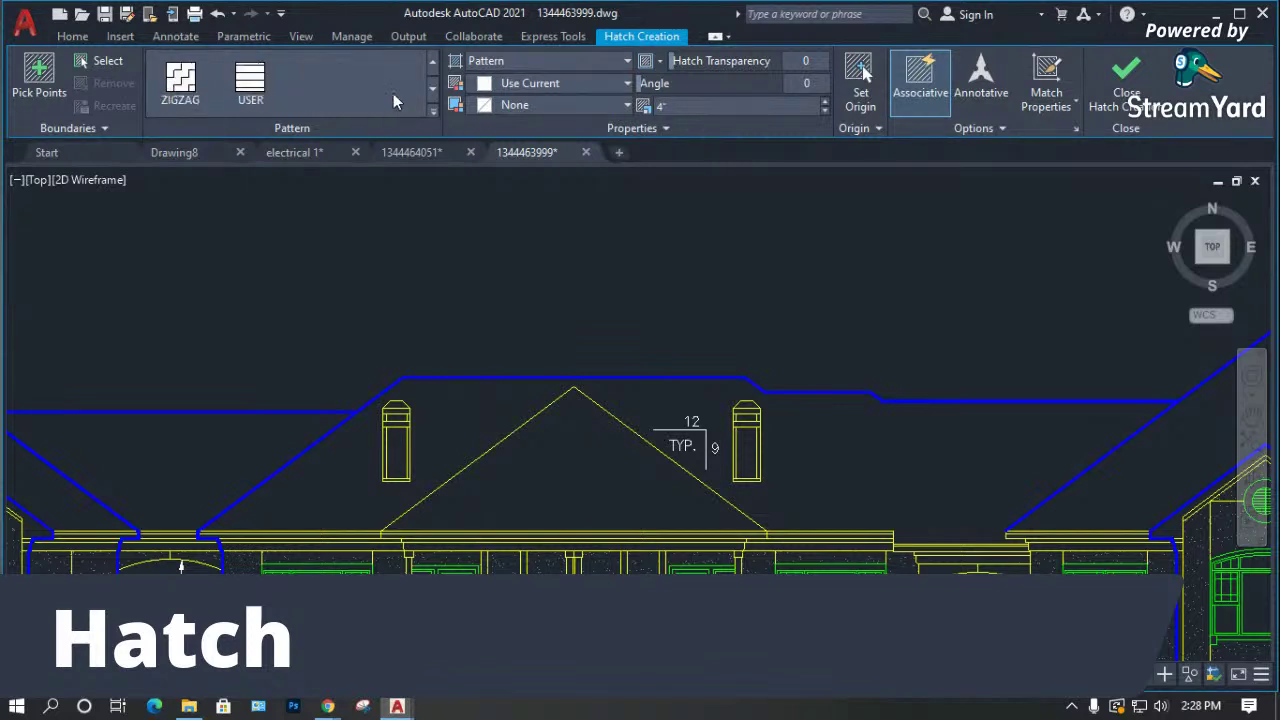
scroll(395, 100, up, 1)
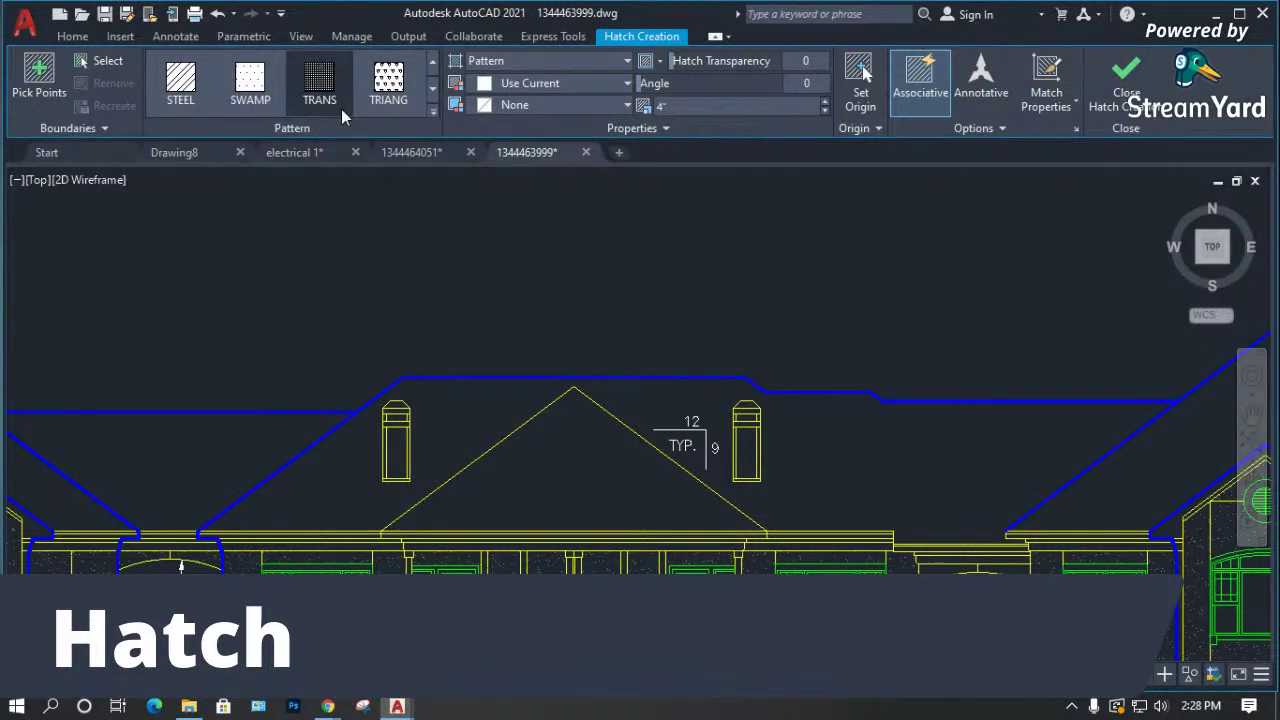
scroll(341, 109, up, 1)
scroll(341, 109, up, 1)
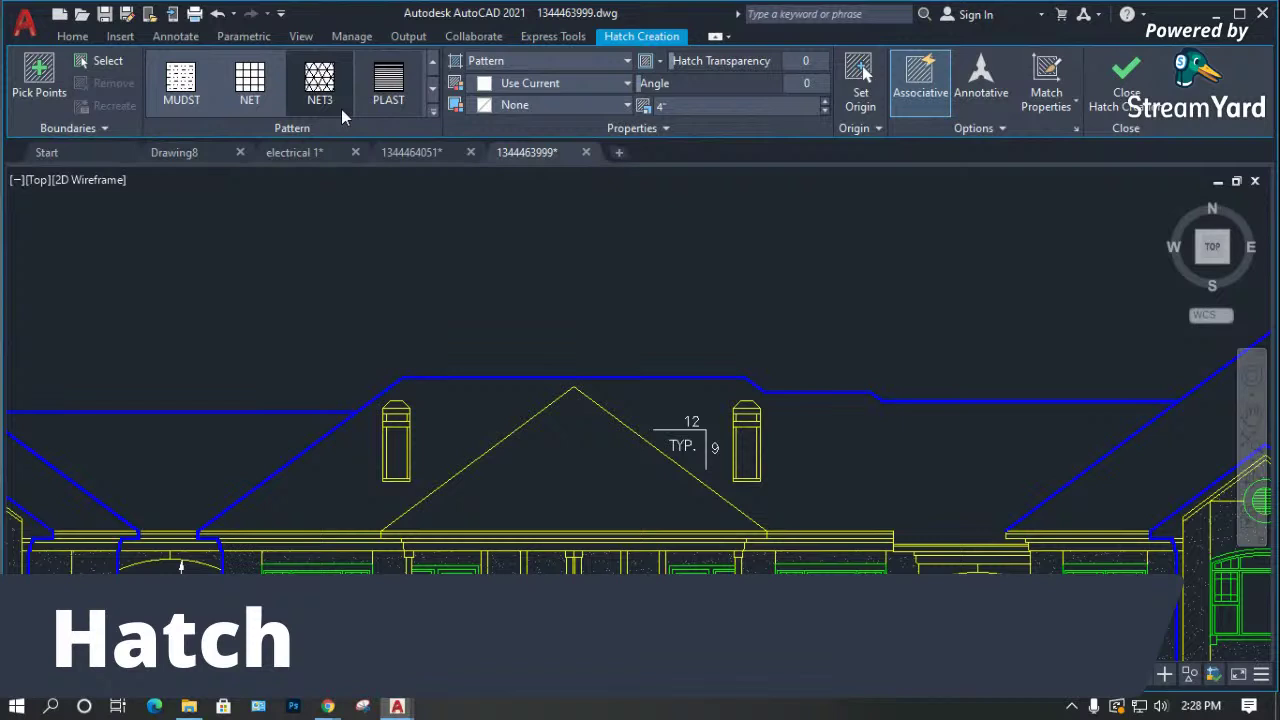
scroll(341, 109, down, 1)
scroll(338, 105, up, 5)
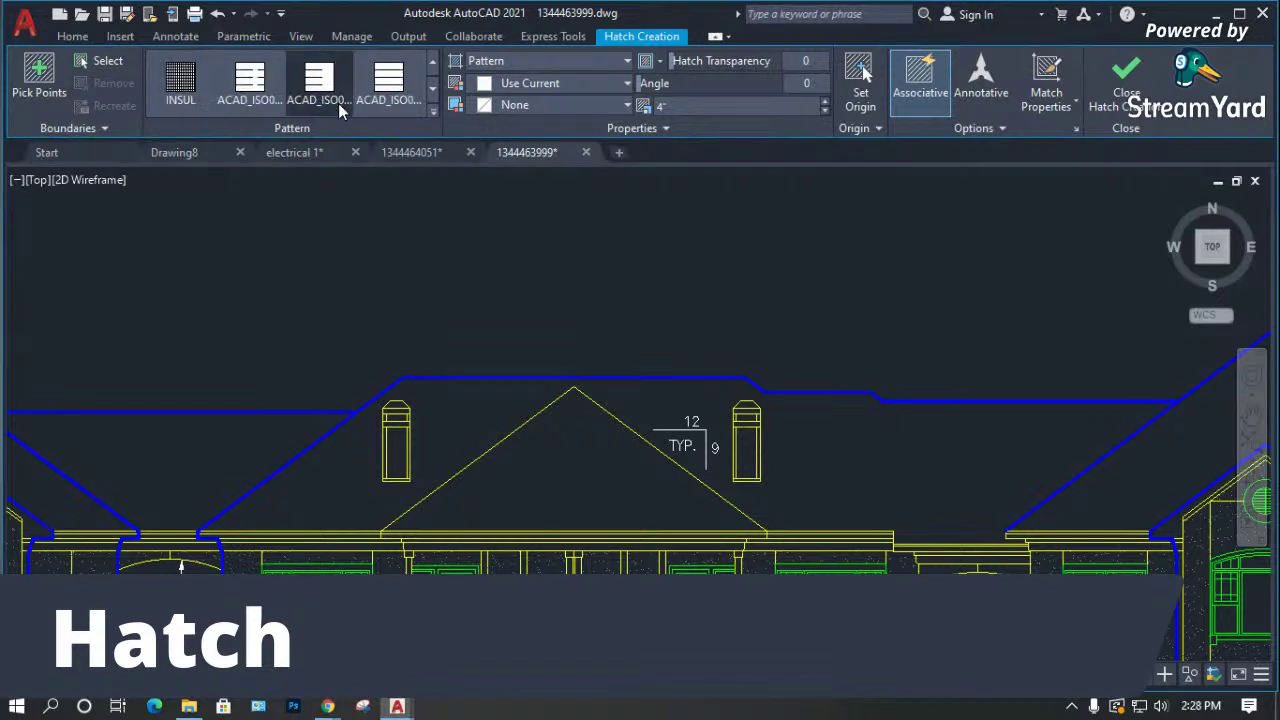
scroll(265, 85, up, 2)
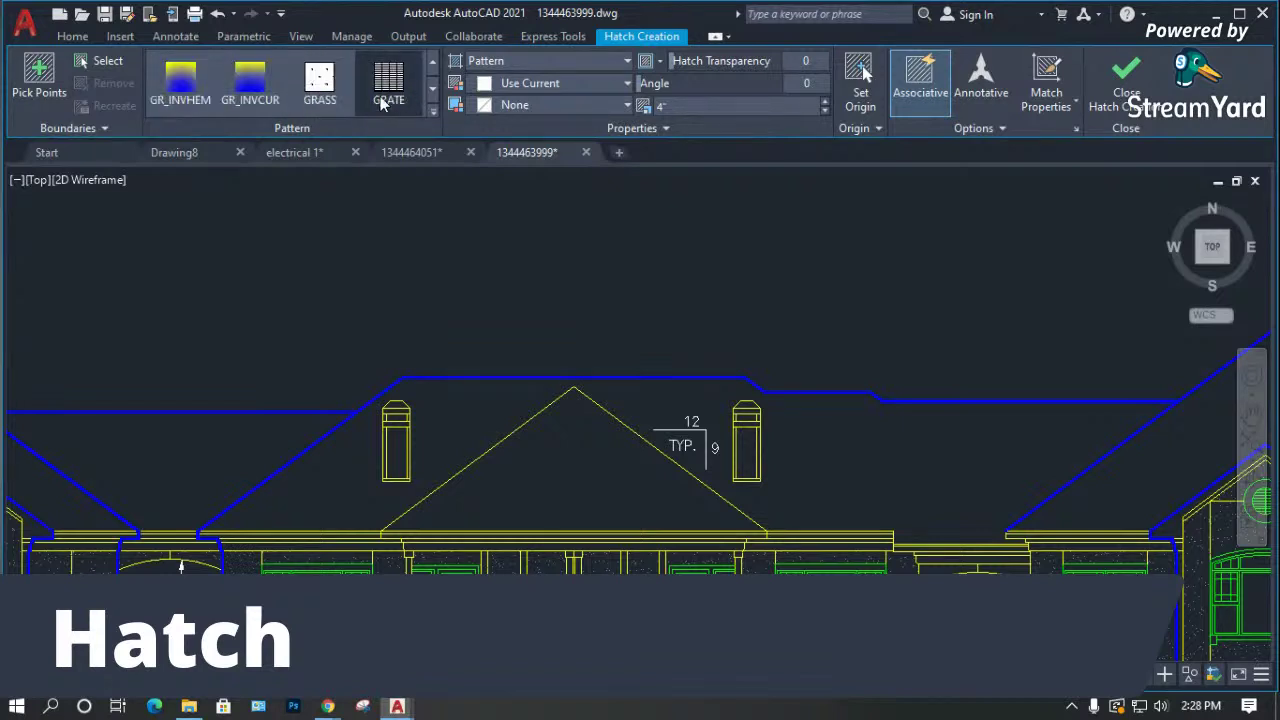
click(391, 87)
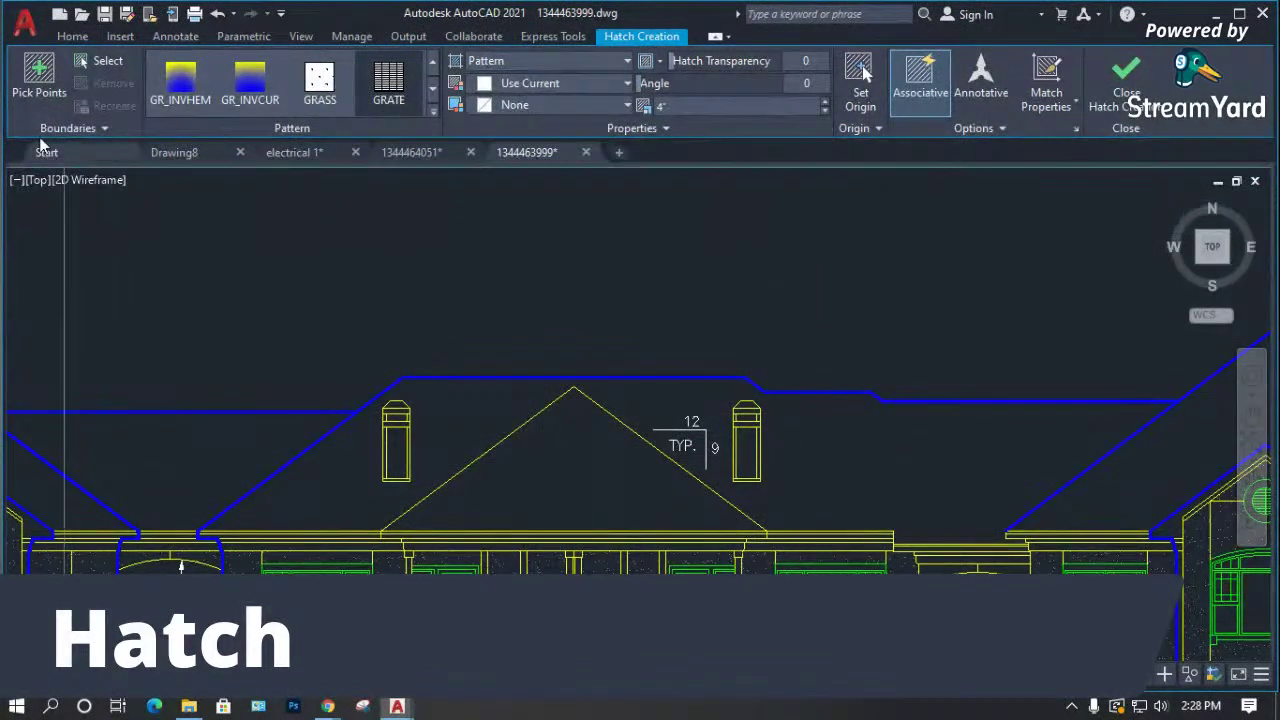
click(549, 483)
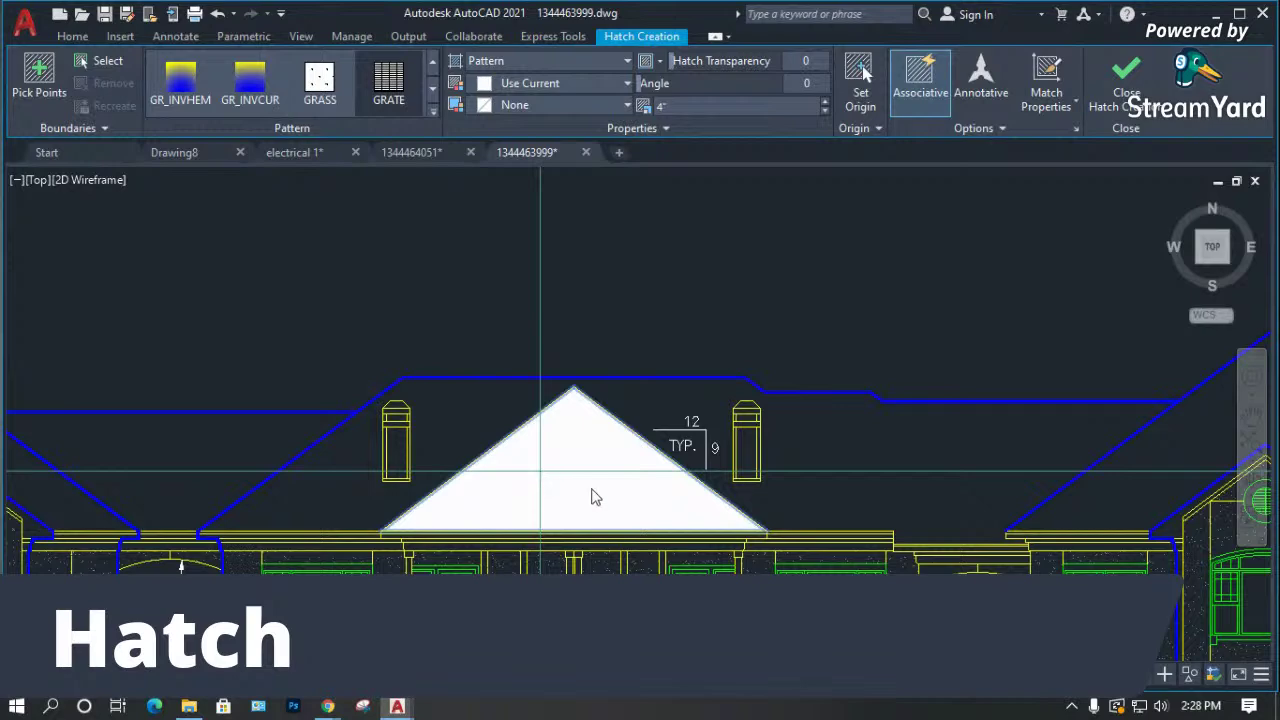
Change the gable hatch pattern scale from 4.0000 to 100.
scroll(525, 505, up, 5)
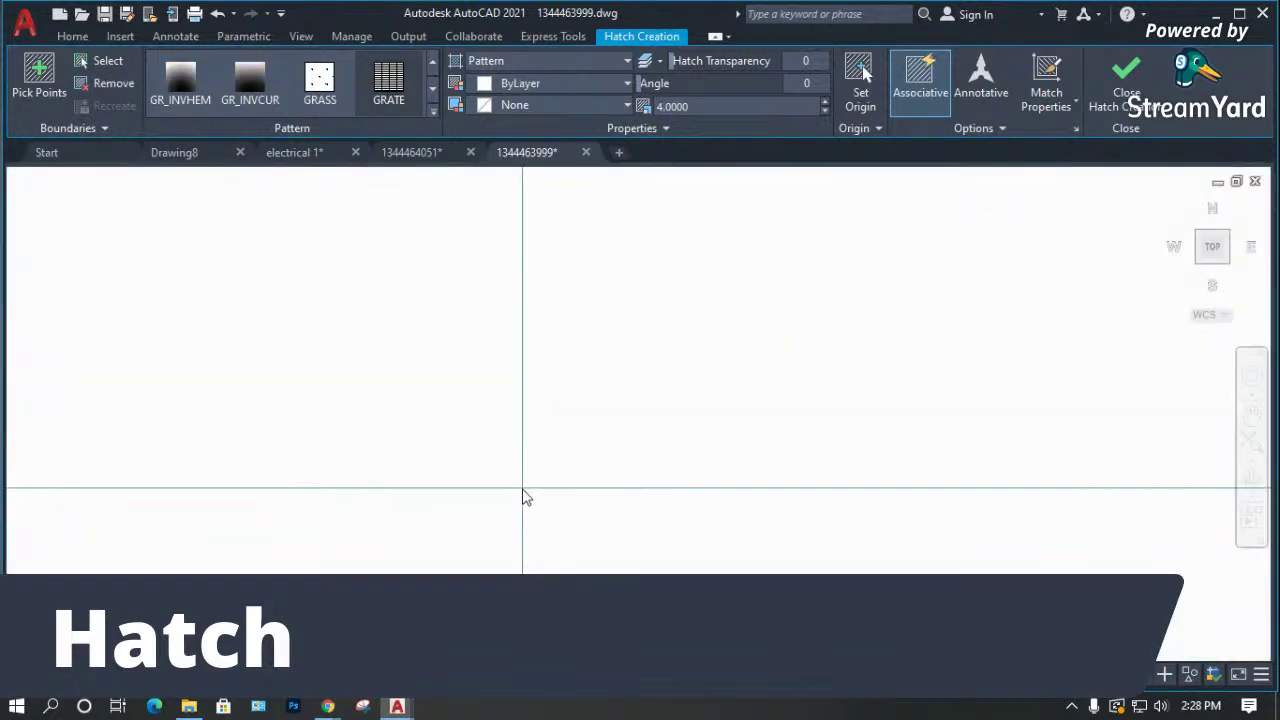
scroll(523, 492, down, 5)
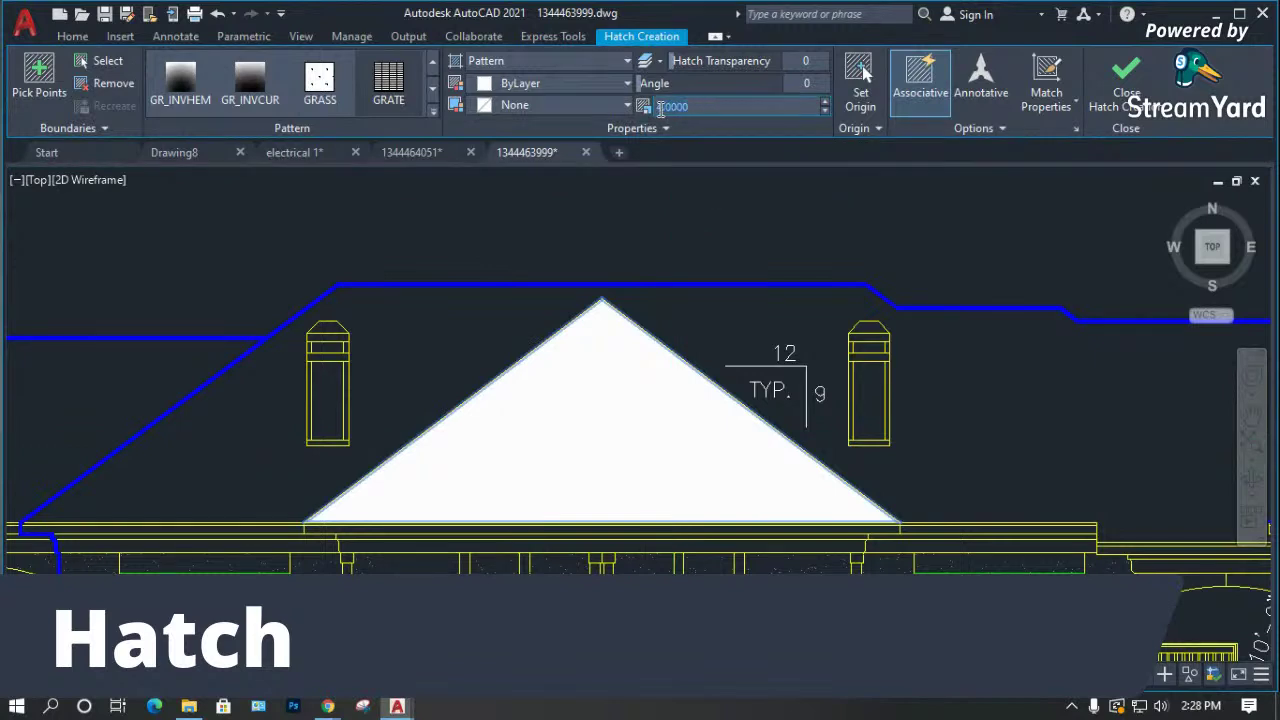
click(697, 105)
click(711, 99)
key(BackSpace)
key(BackSpace)
key(BackSpace)
key(BackSpace)
key(BackSpace)
key(BackSpace)
text(100)
key(Return)
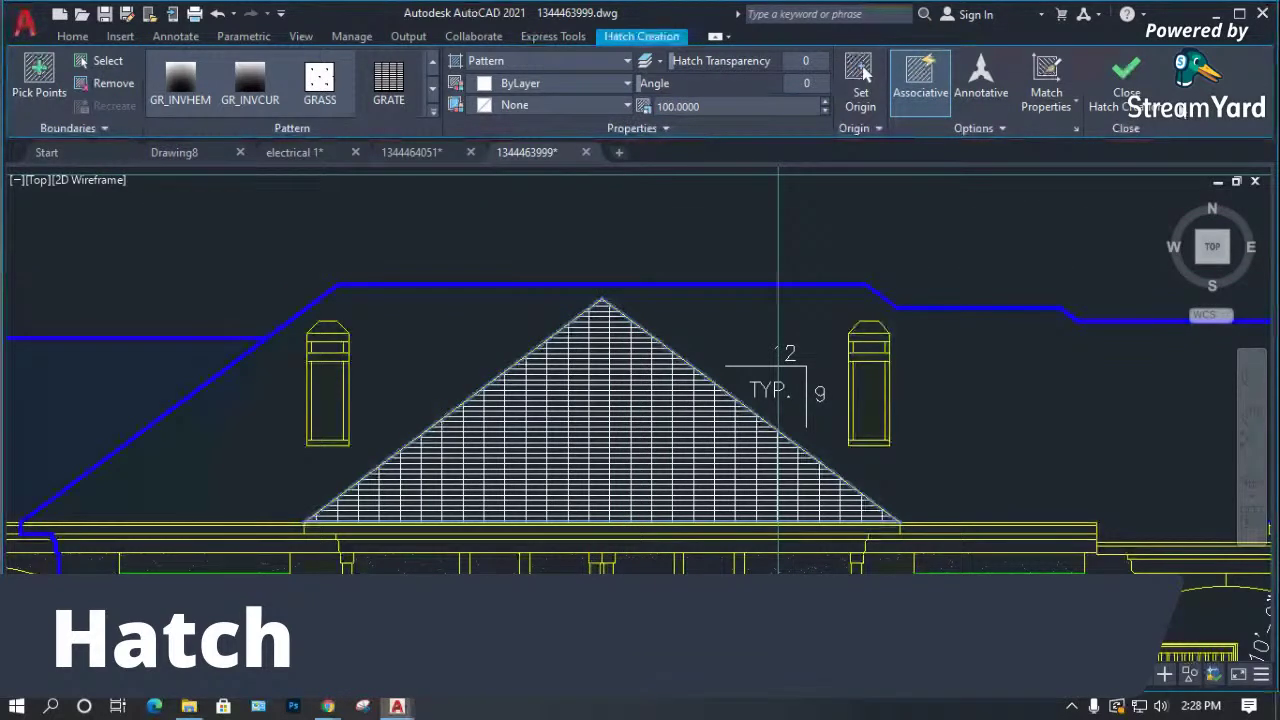
Set the hatch colour to red 242,113,114 with background None, and close Hatch Creation.
click(543, 84)
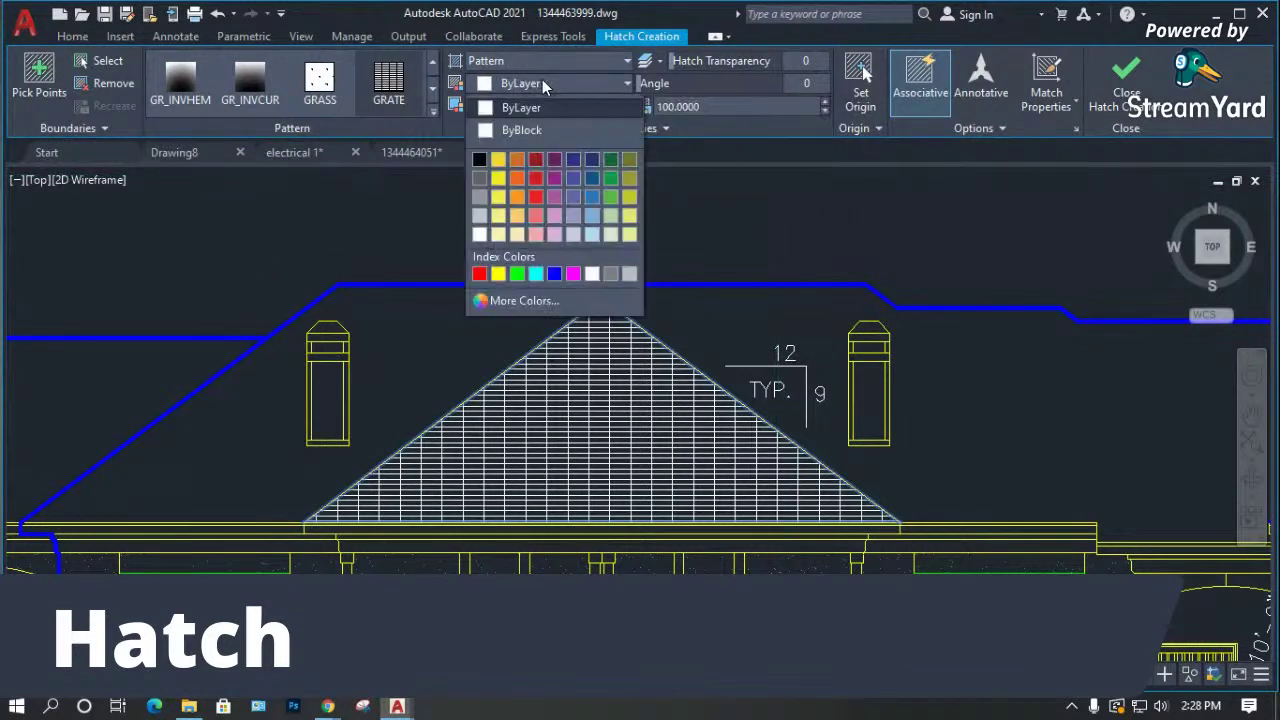
click(536, 216)
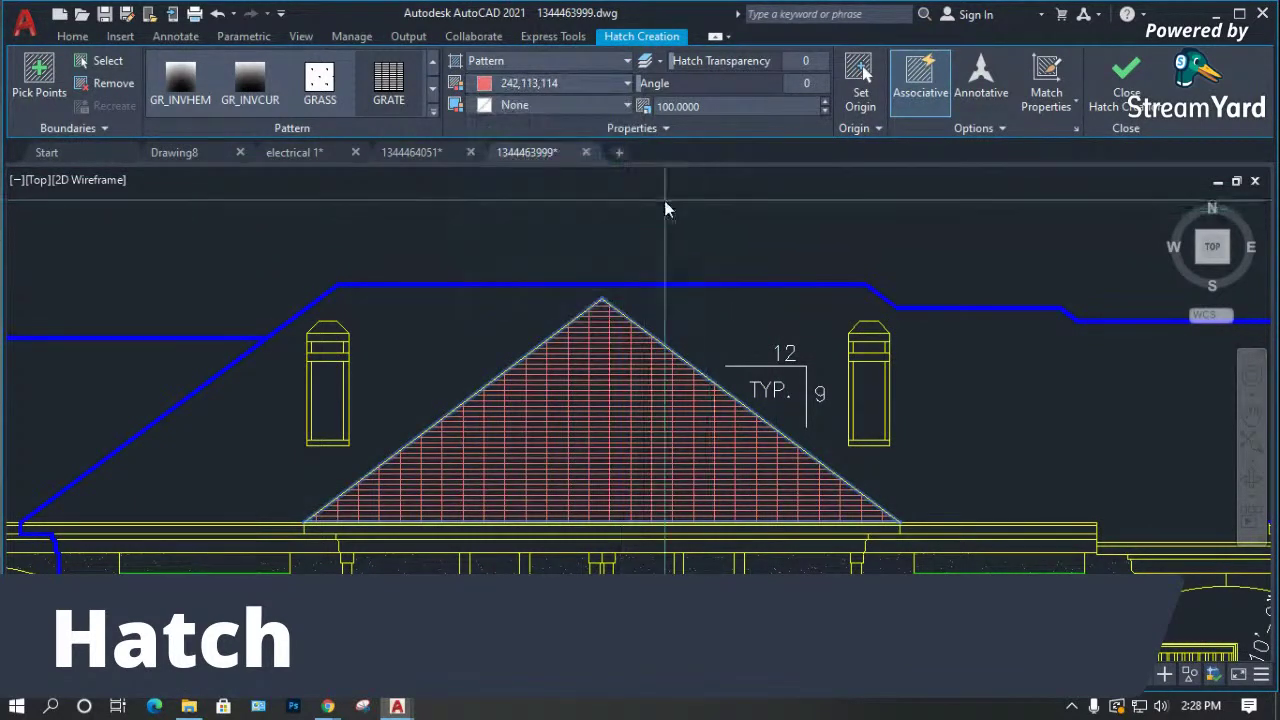
click(536, 109)
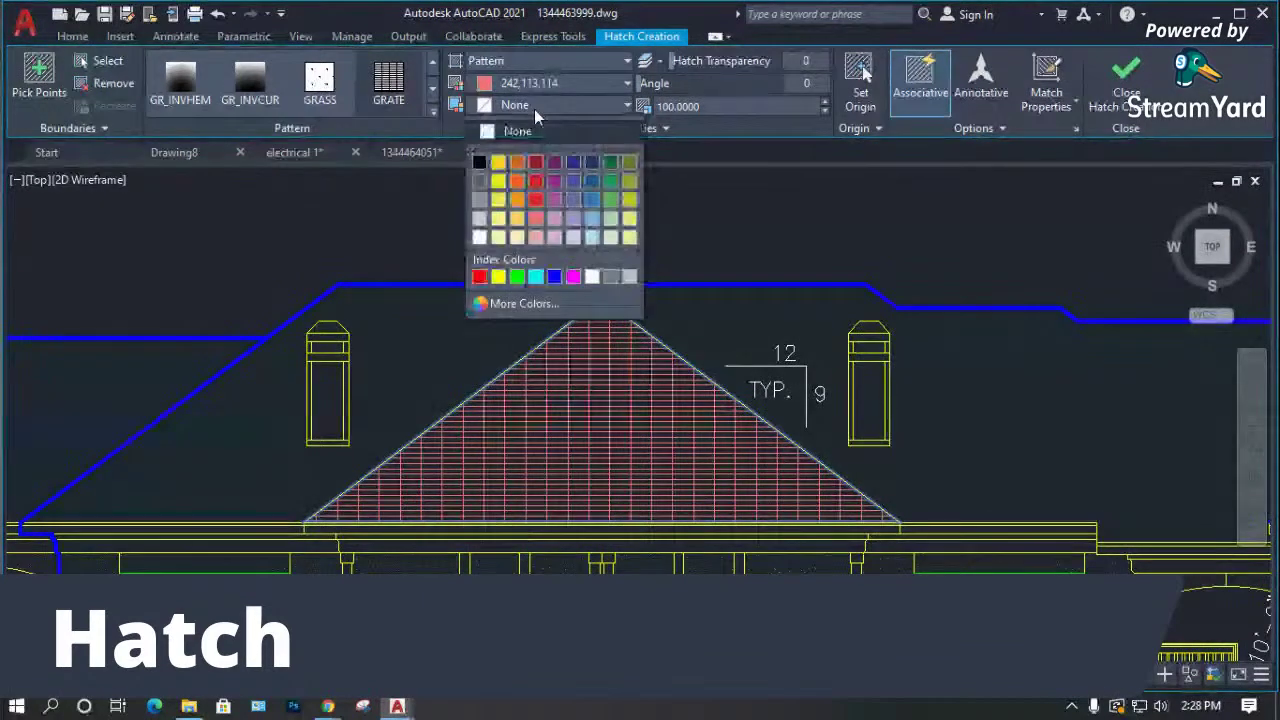
click(537, 188)
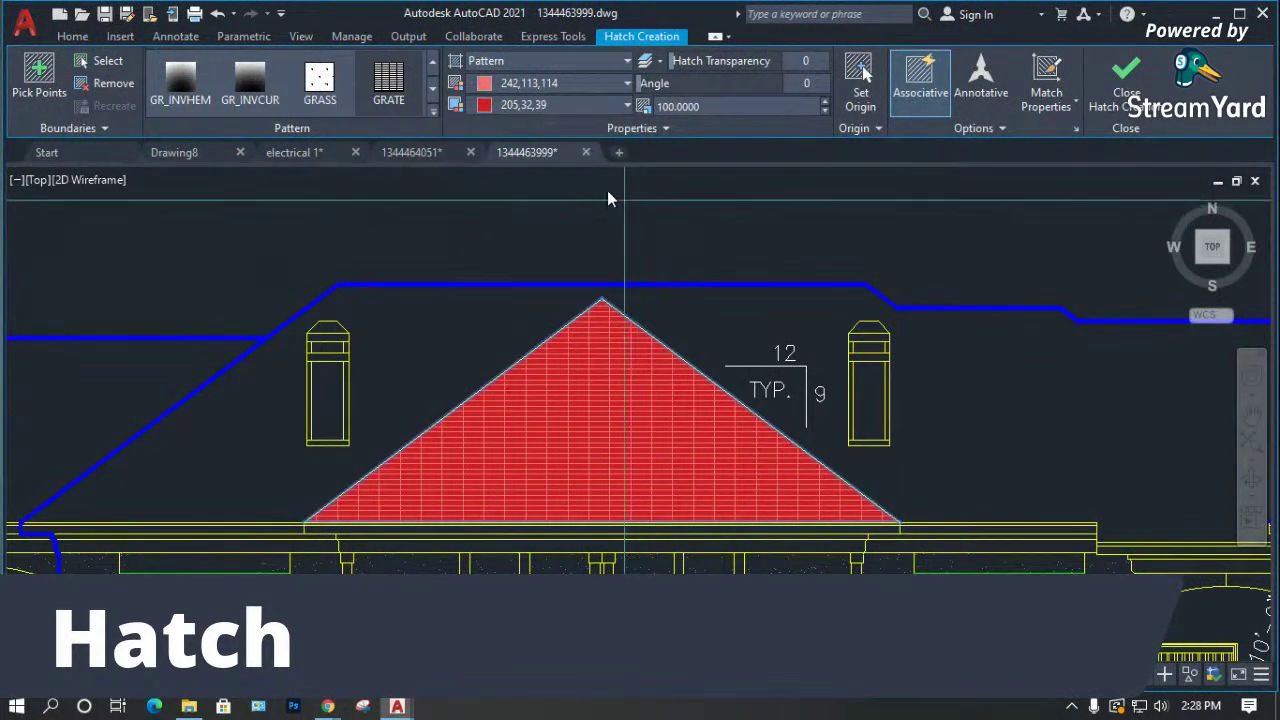
click(535, 104)
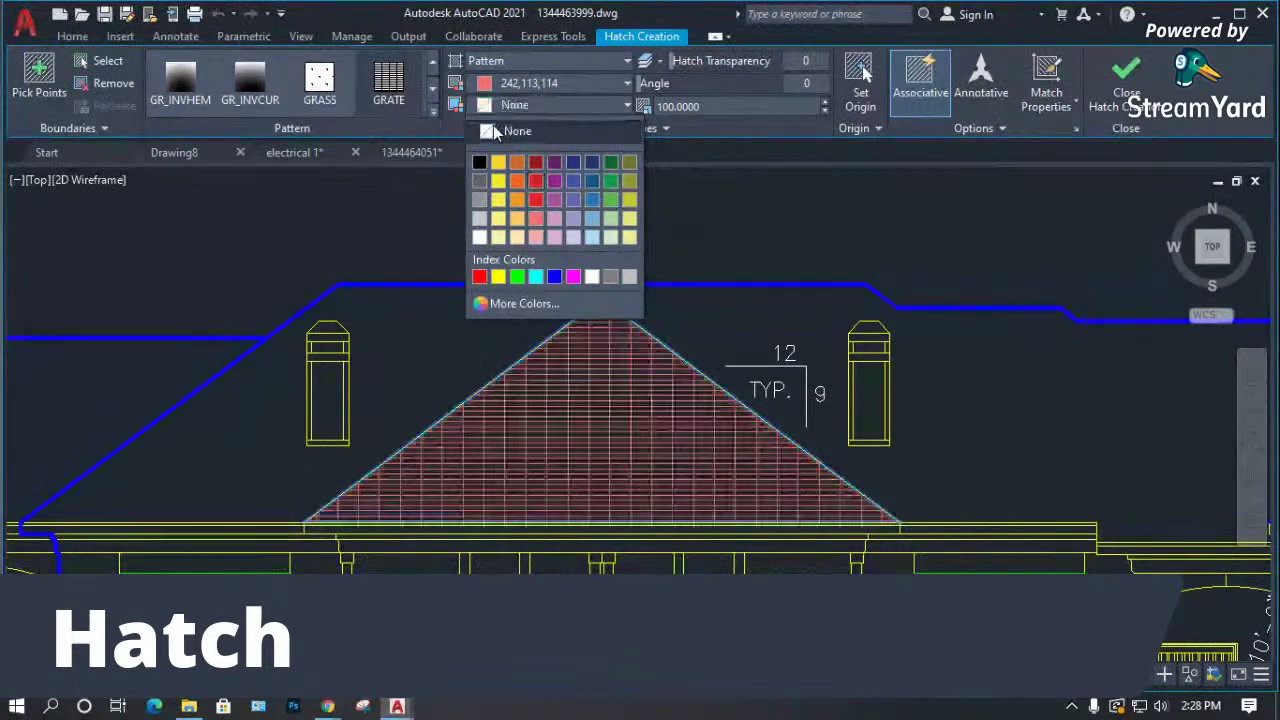
click(494, 131)
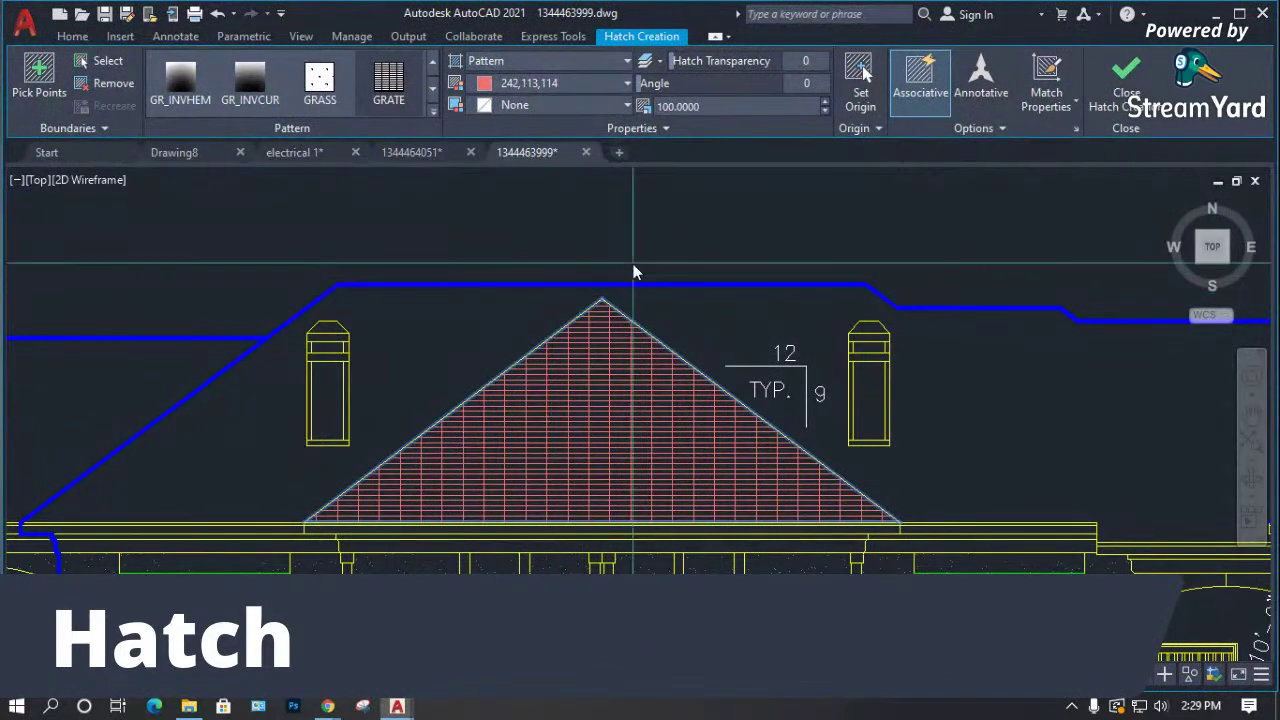
click(1125, 85)
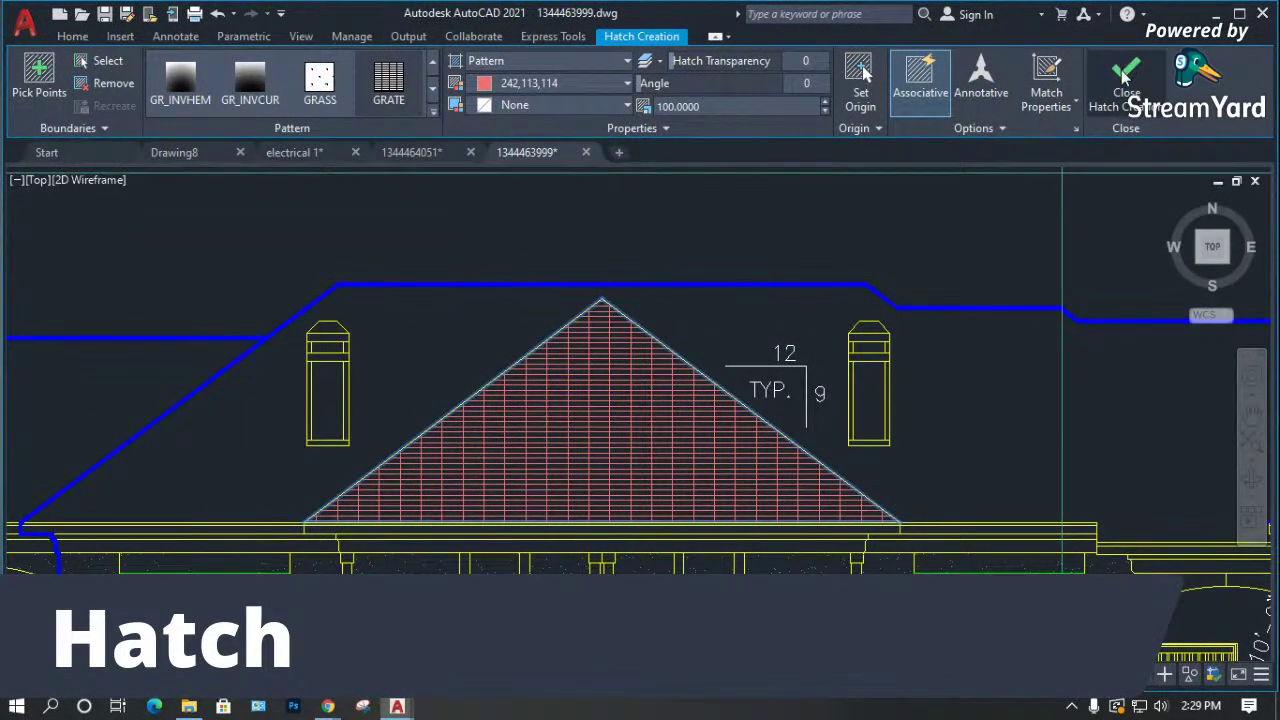
scroll(365, 314, down, 4)
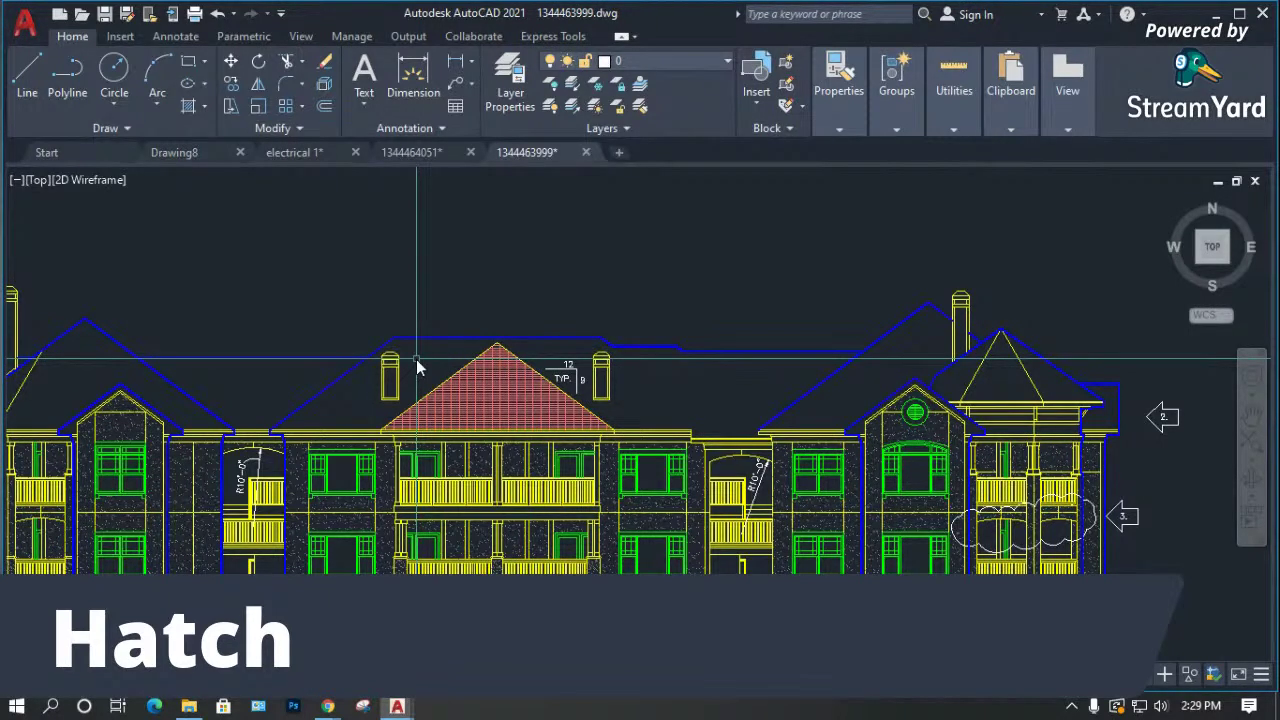
Start a new hatch with H and pick inside the large main roof area.
text(hatch)
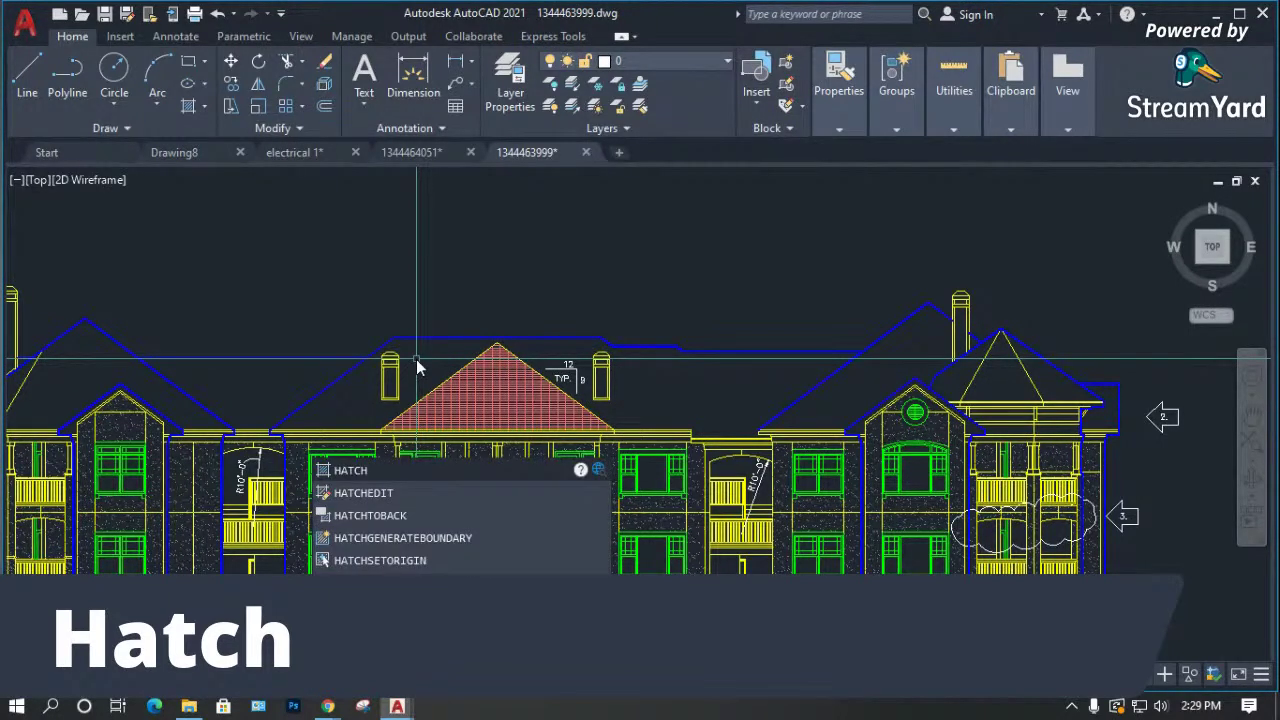
key(BackSpace)
key(BackSpace)
key(BackSpace)
key(BackSpace)
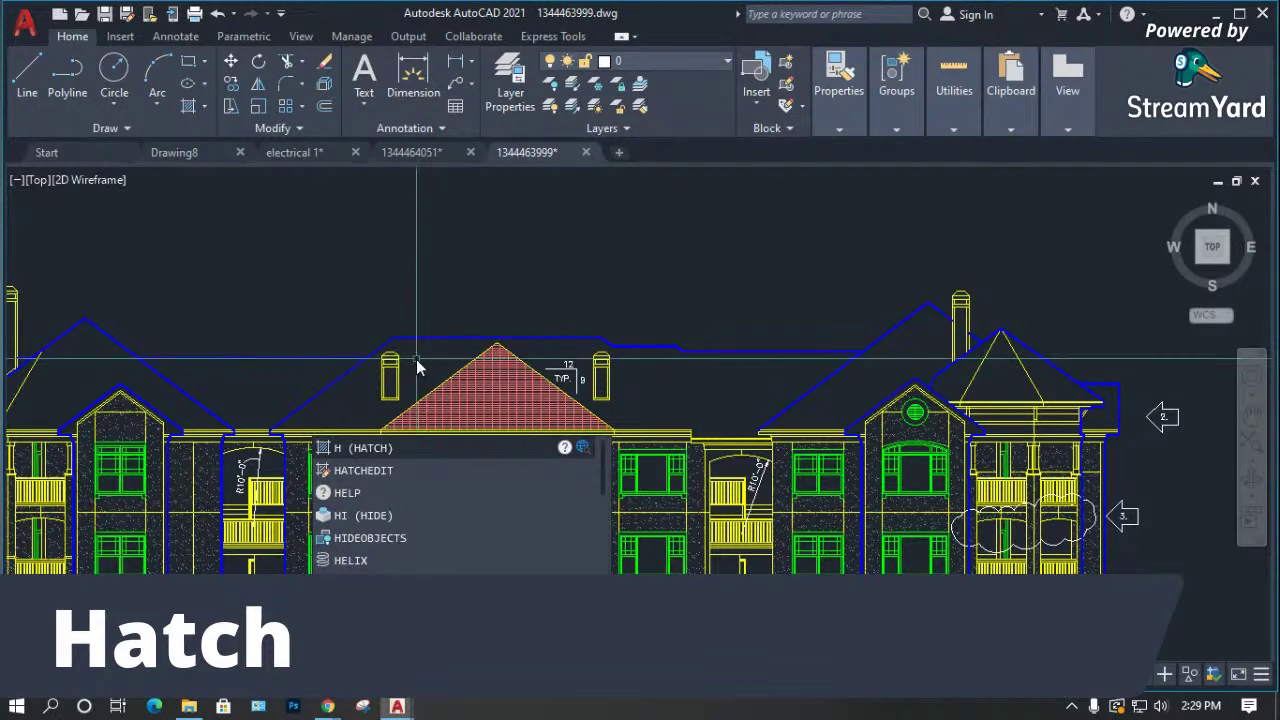
key(Return)
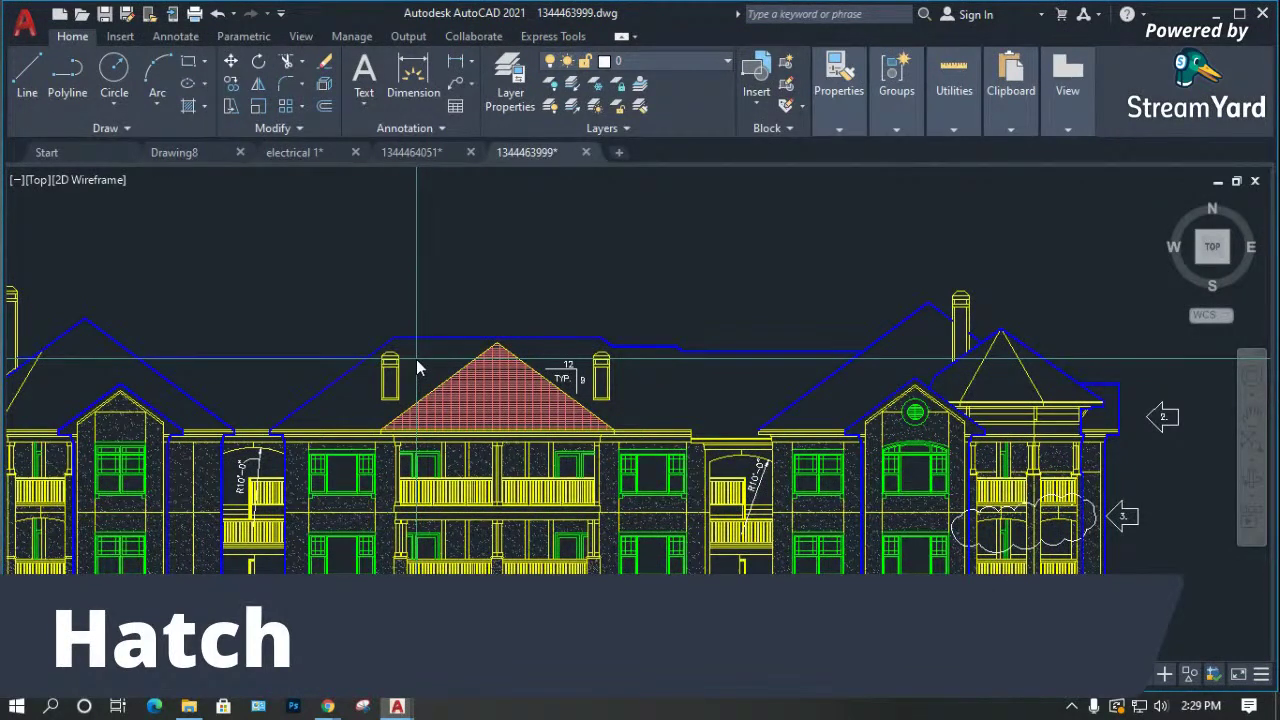
key(Escape)
key(Return)
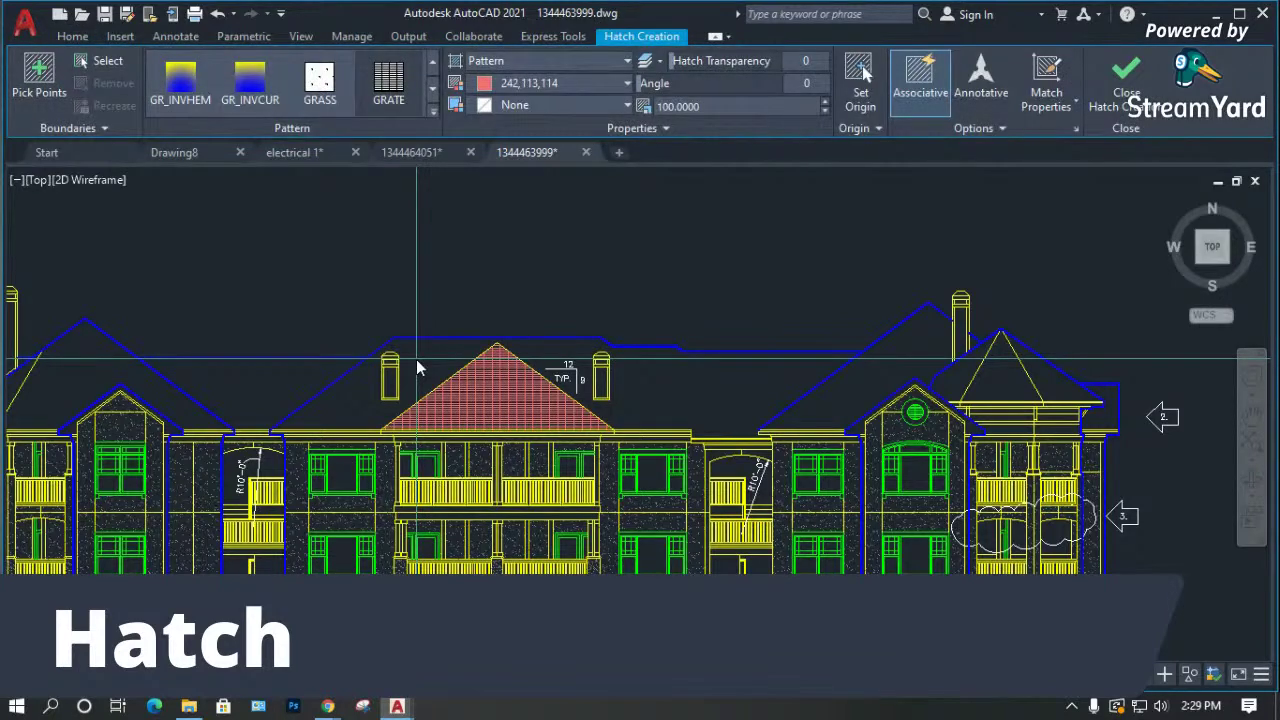
key(Escape)
text(h)
key(Return)
click(416, 358)
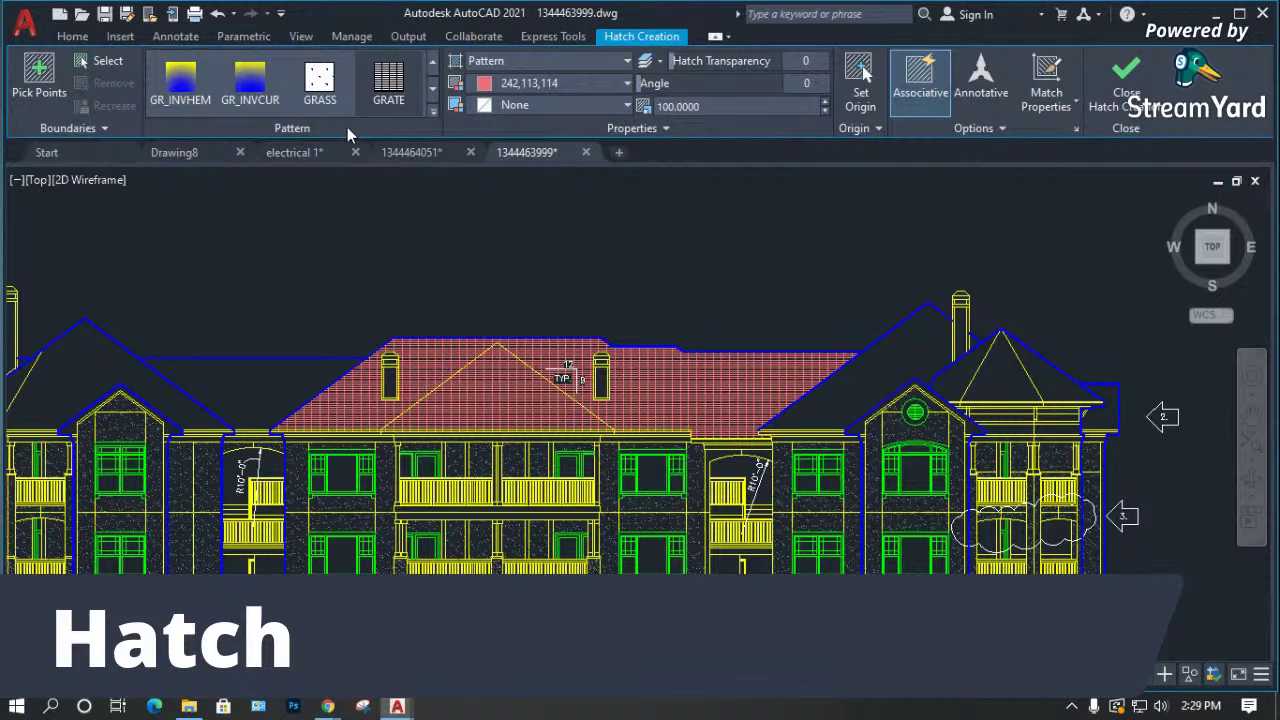
Switch the pending hatch type to User defined, then to Gradient.
scroll(432, 93, down, 5)
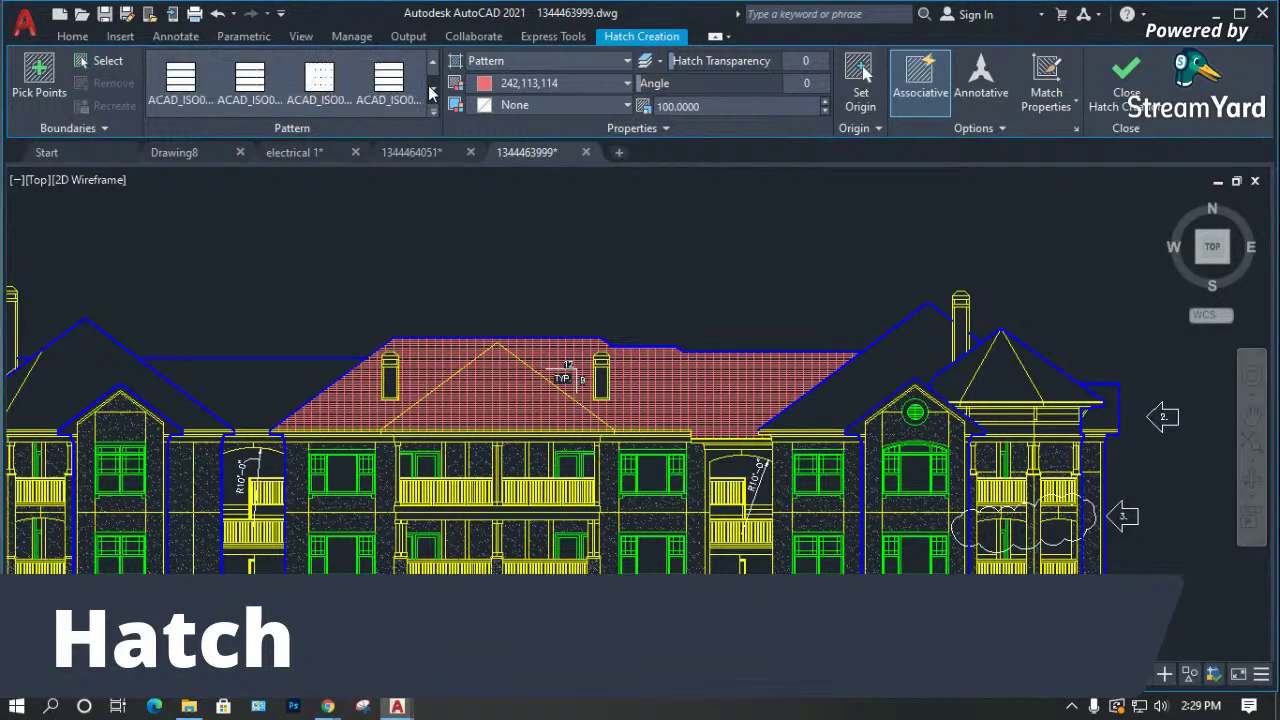
scroll(432, 93, down, 4)
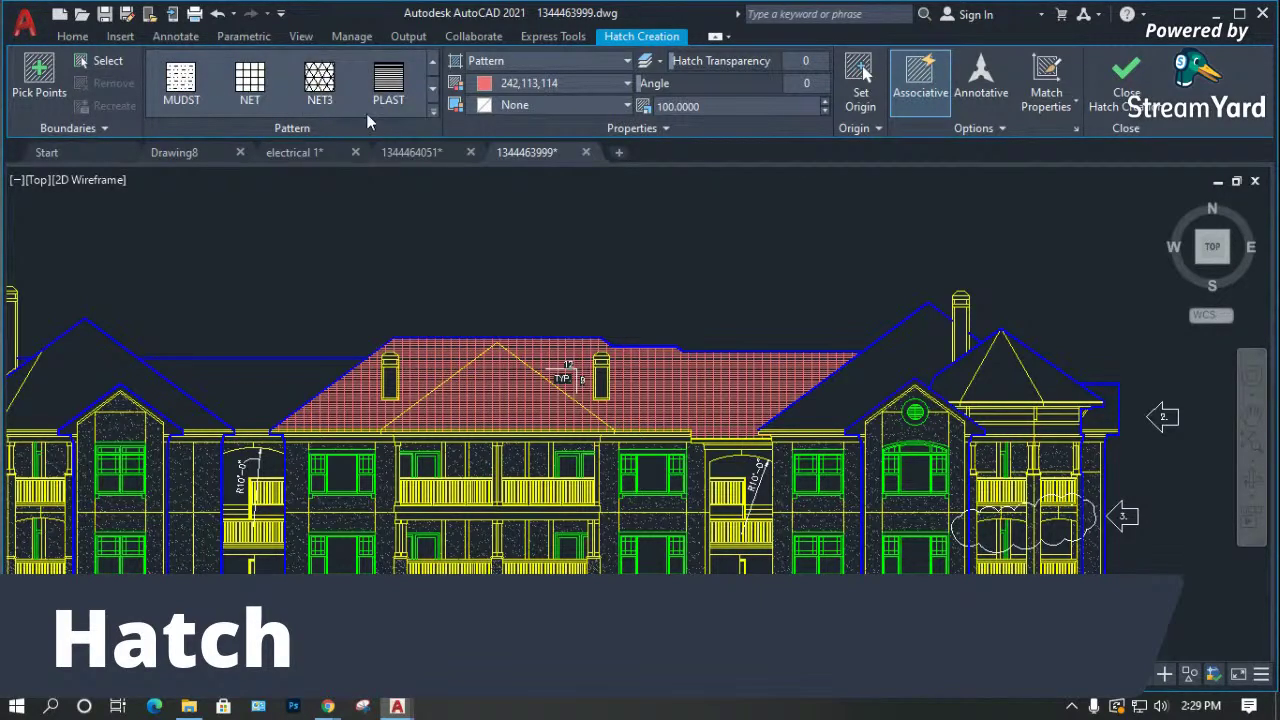
scroll(363, 101, down, 2)
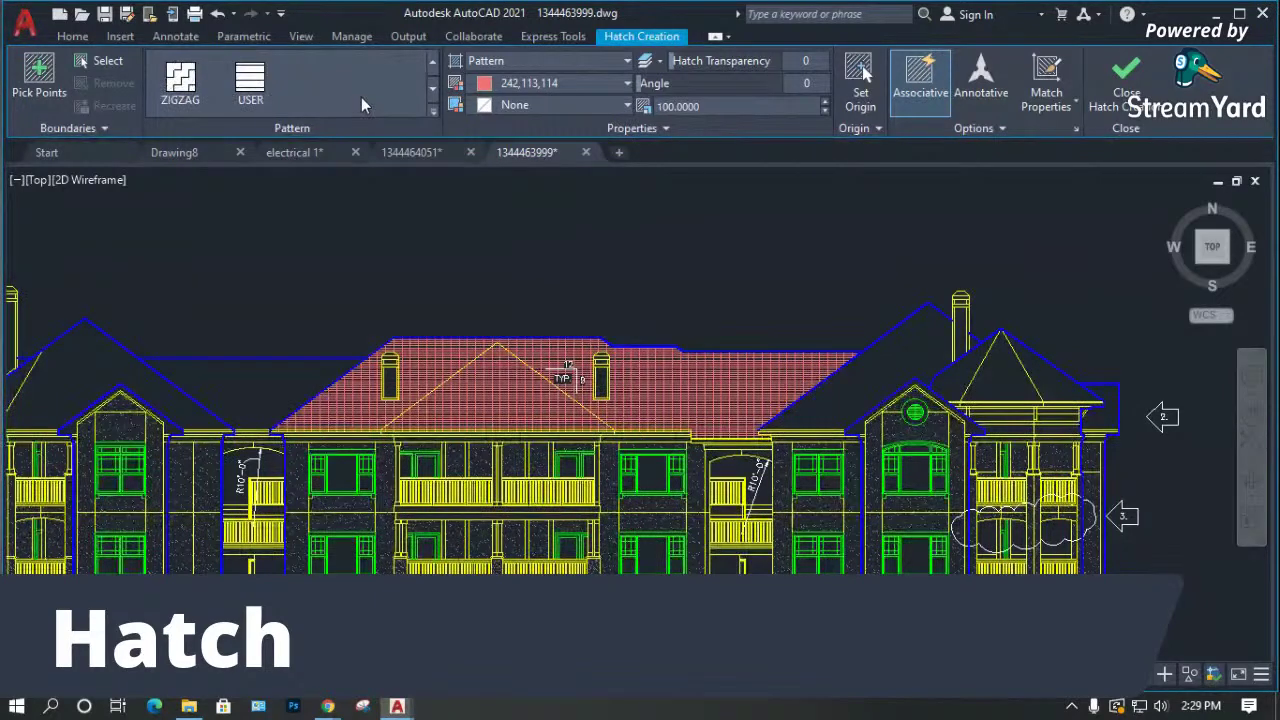
scroll(365, 100, up, 12)
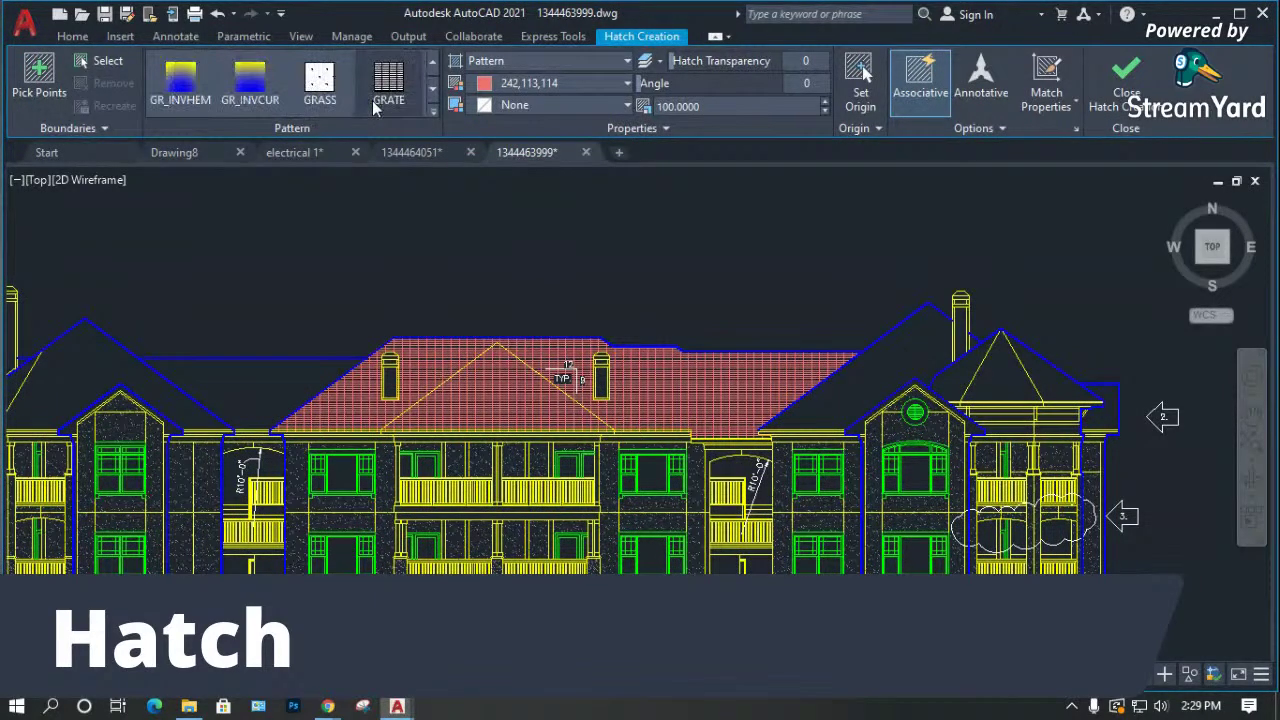
scroll(373, 108, up, 7)
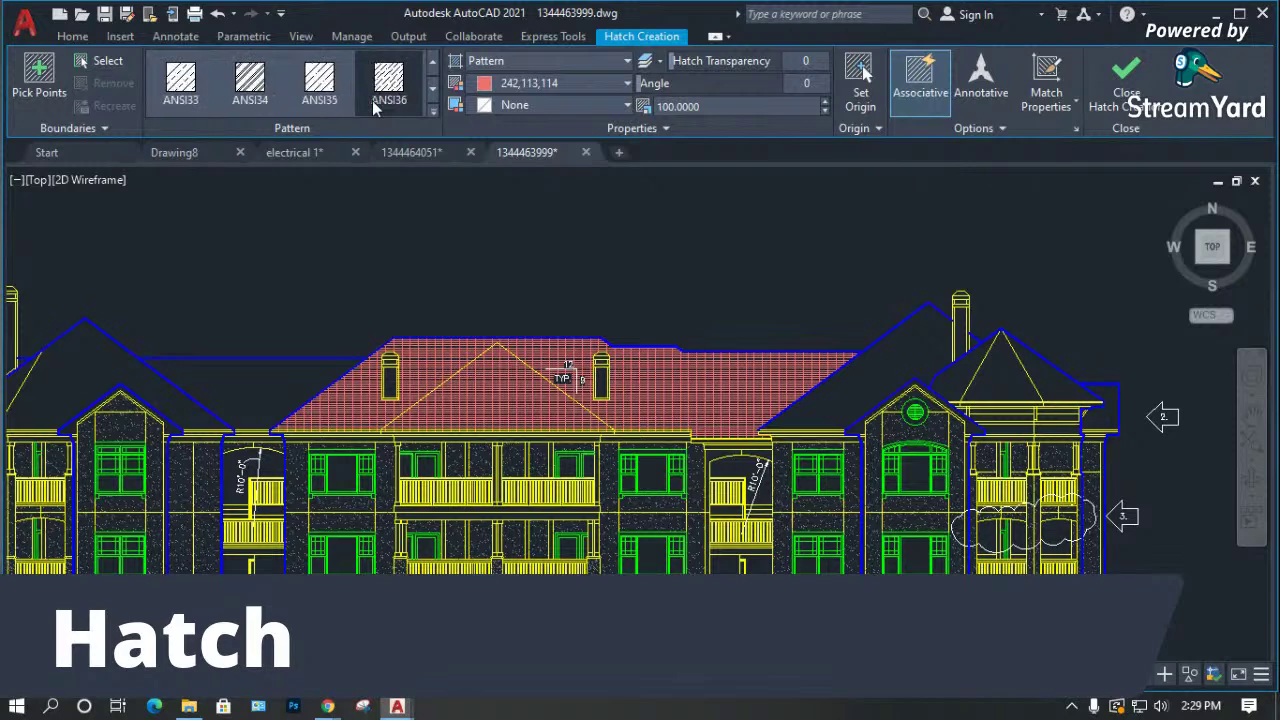
scroll(375, 108, down, 2)
click(616, 62)
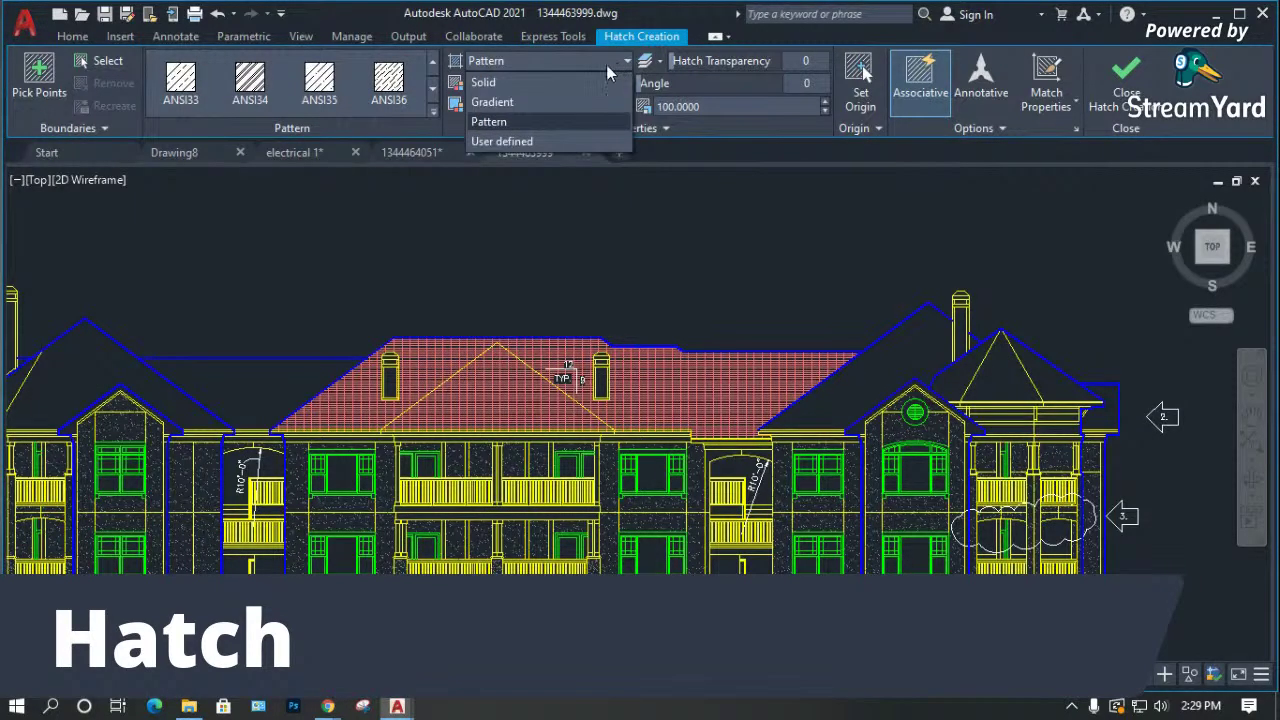
click(508, 141)
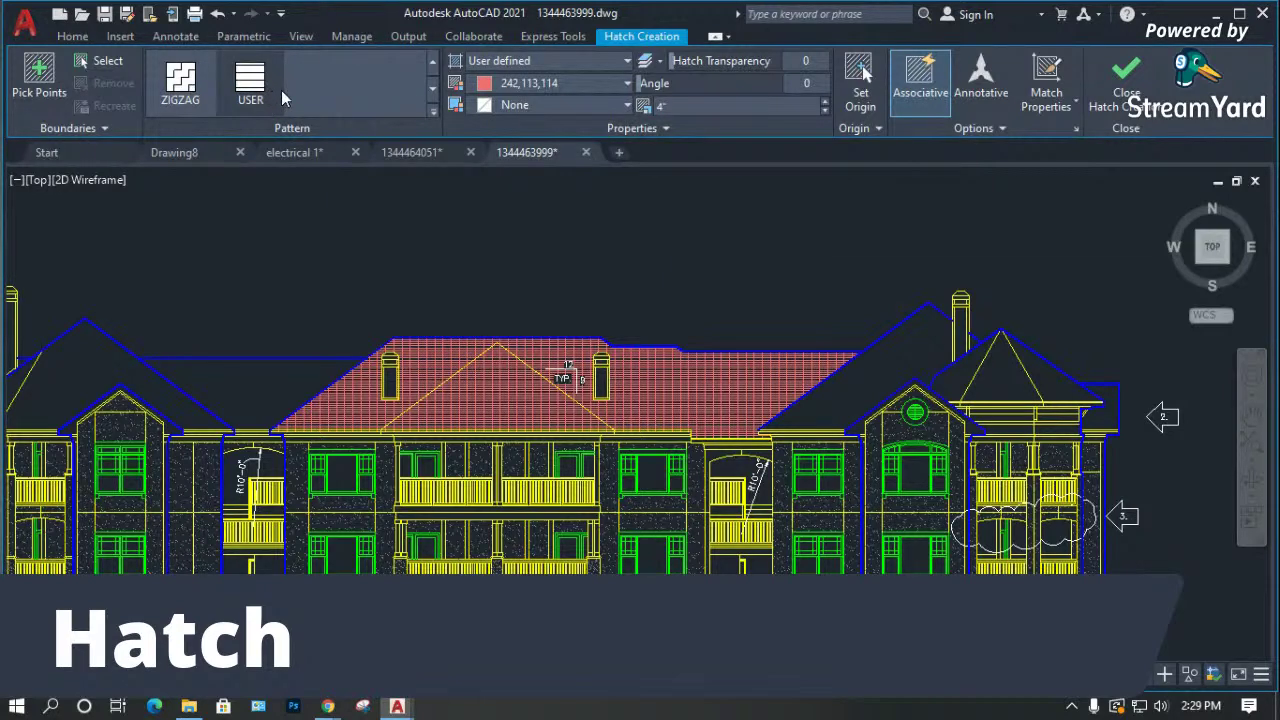
click(600, 66)
click(506, 101)
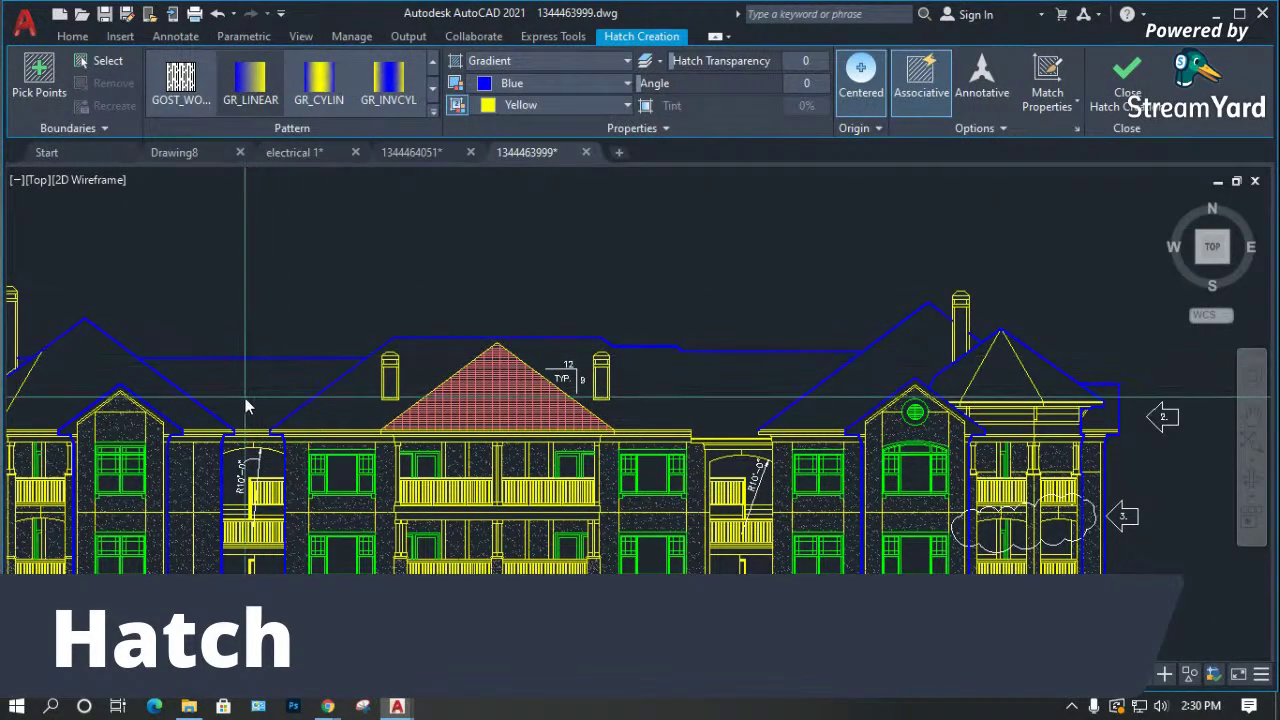
Fill the left roof region with a gradient from 254,204,102 to white 255,255,255.
scroll(380, 400, up, 3)
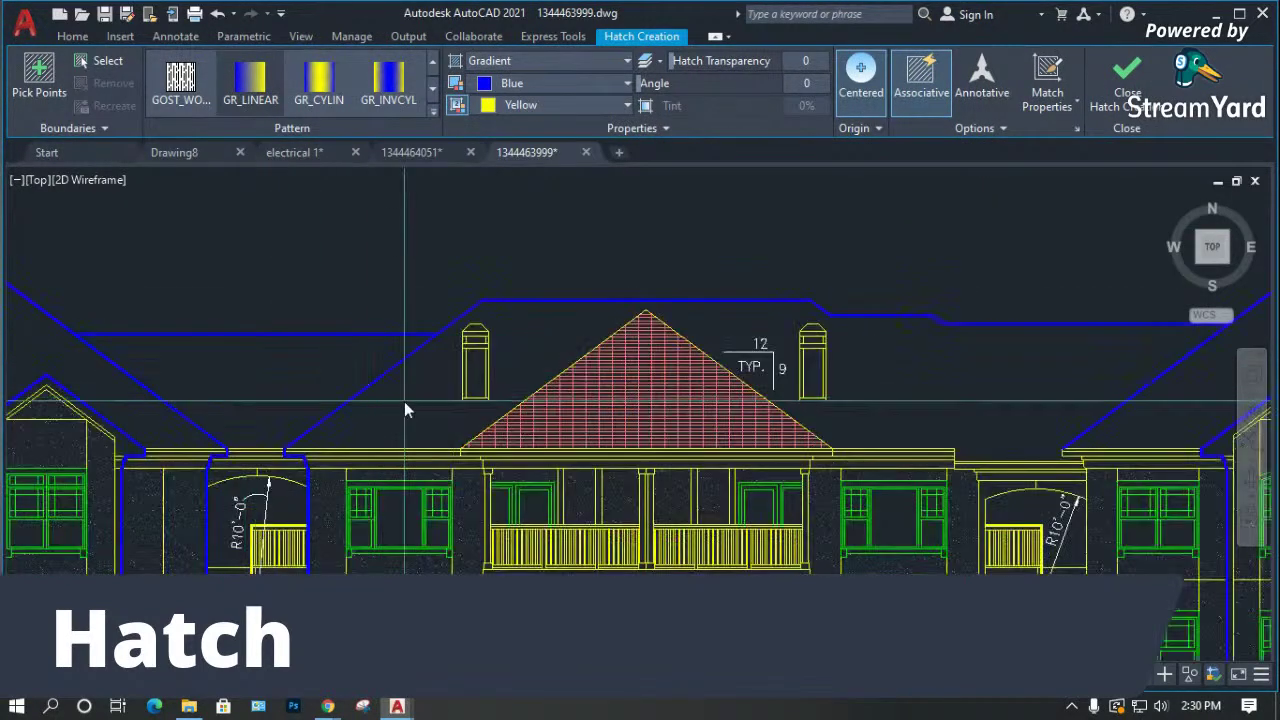
click(282, 380)
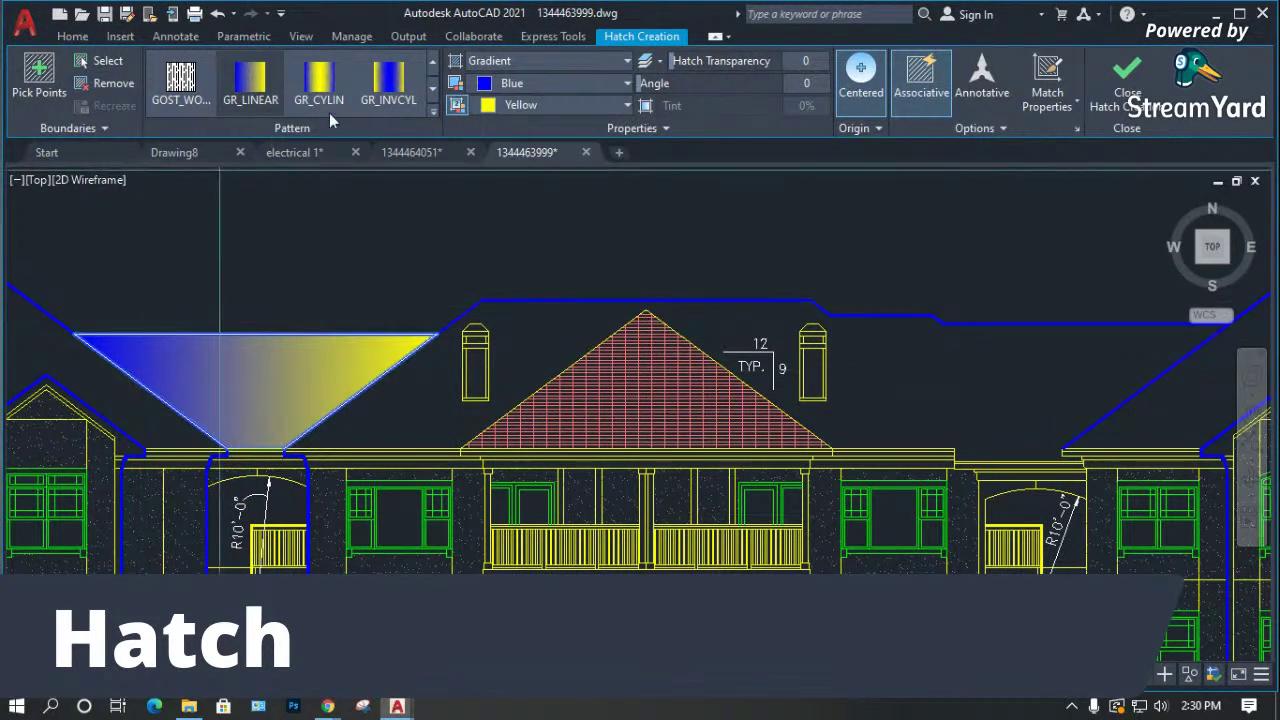
click(516, 85)
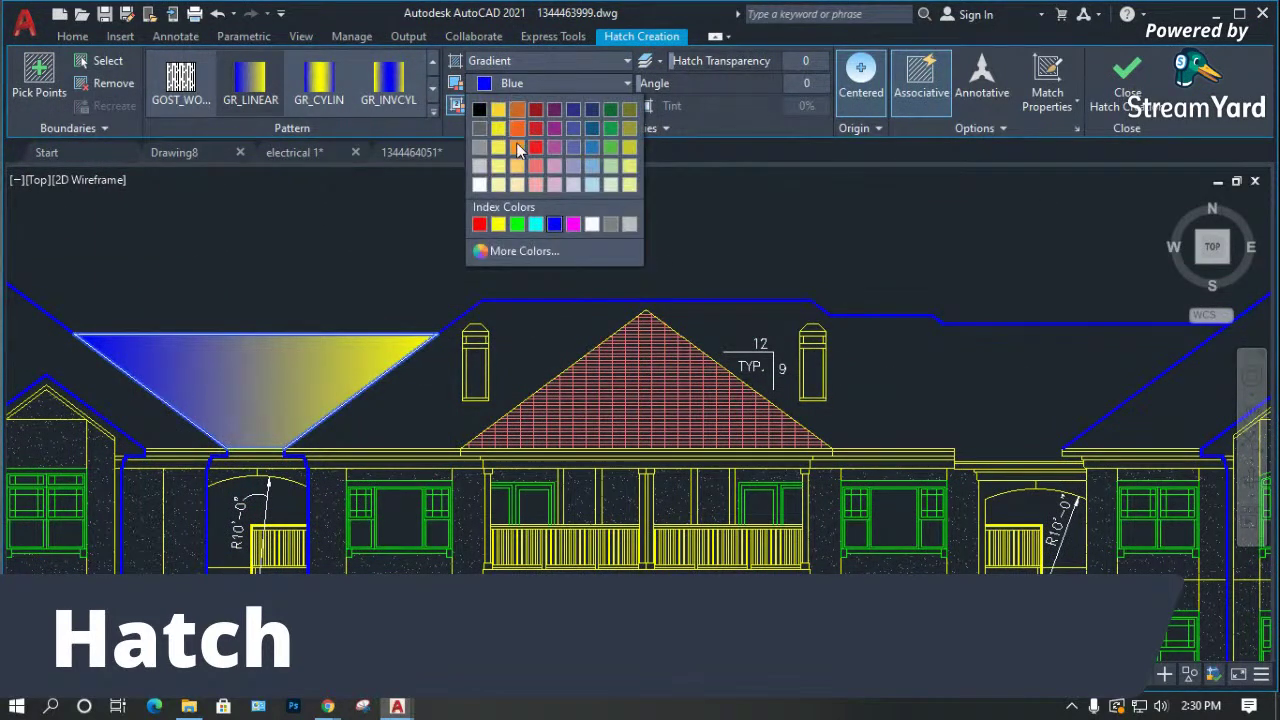
click(518, 172)
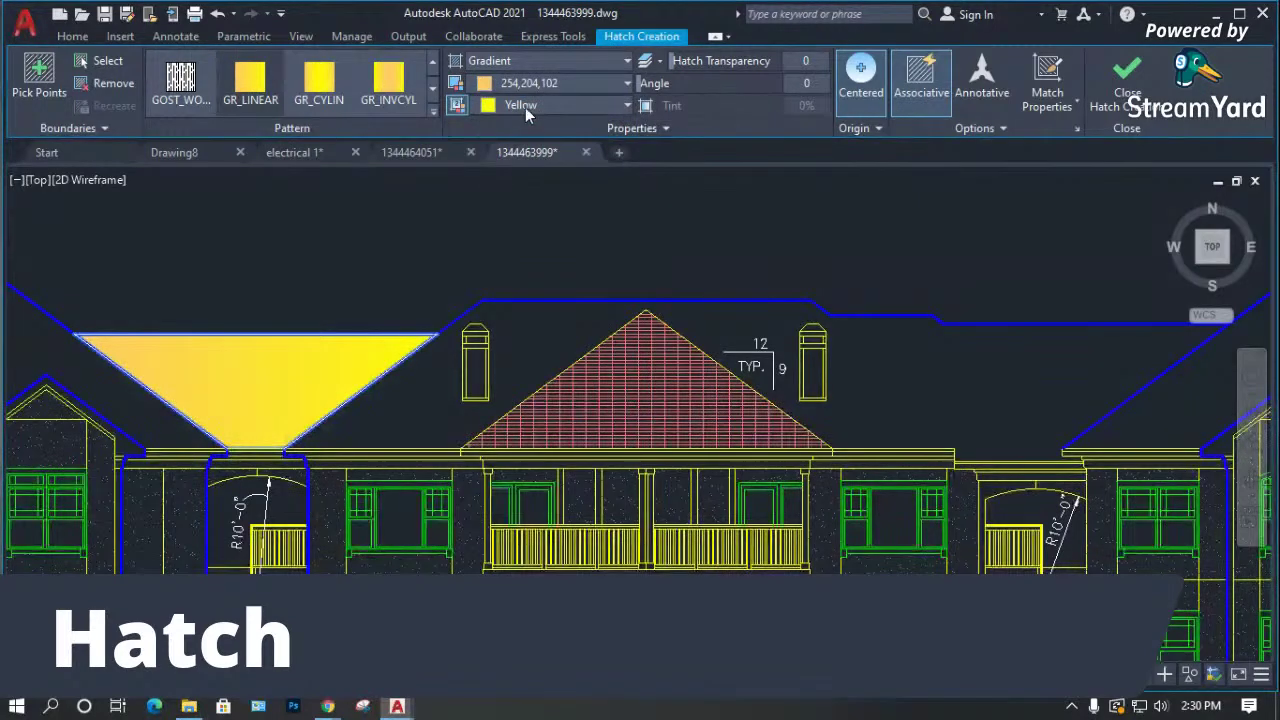
click(525, 106)
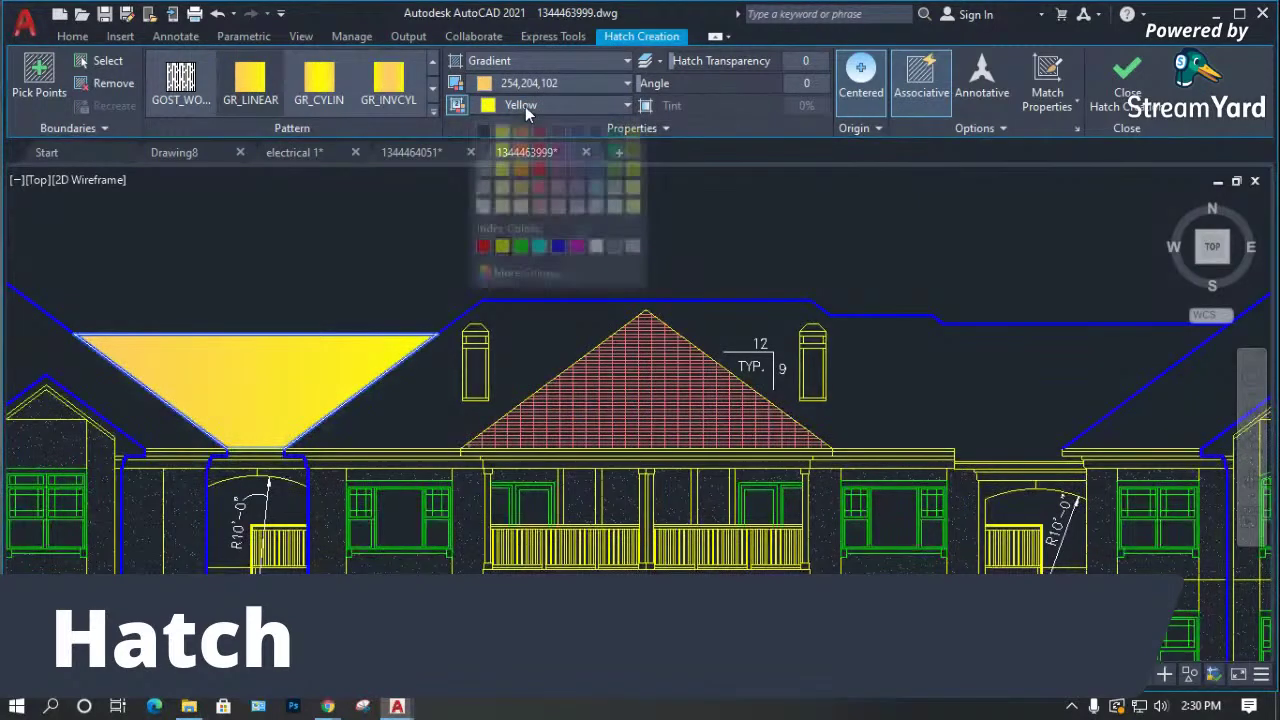
click(486, 208)
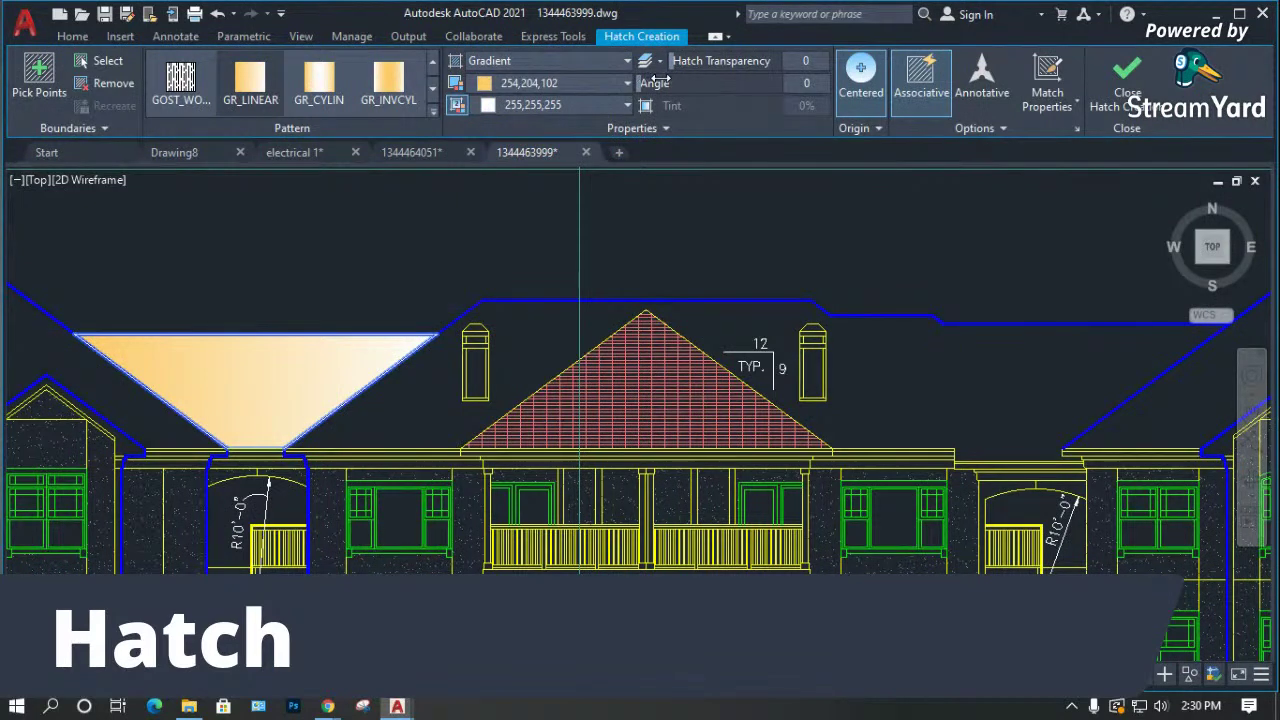
Set the gradient angle to 90 degrees.
click(808, 84)
text(90)
key(Return)
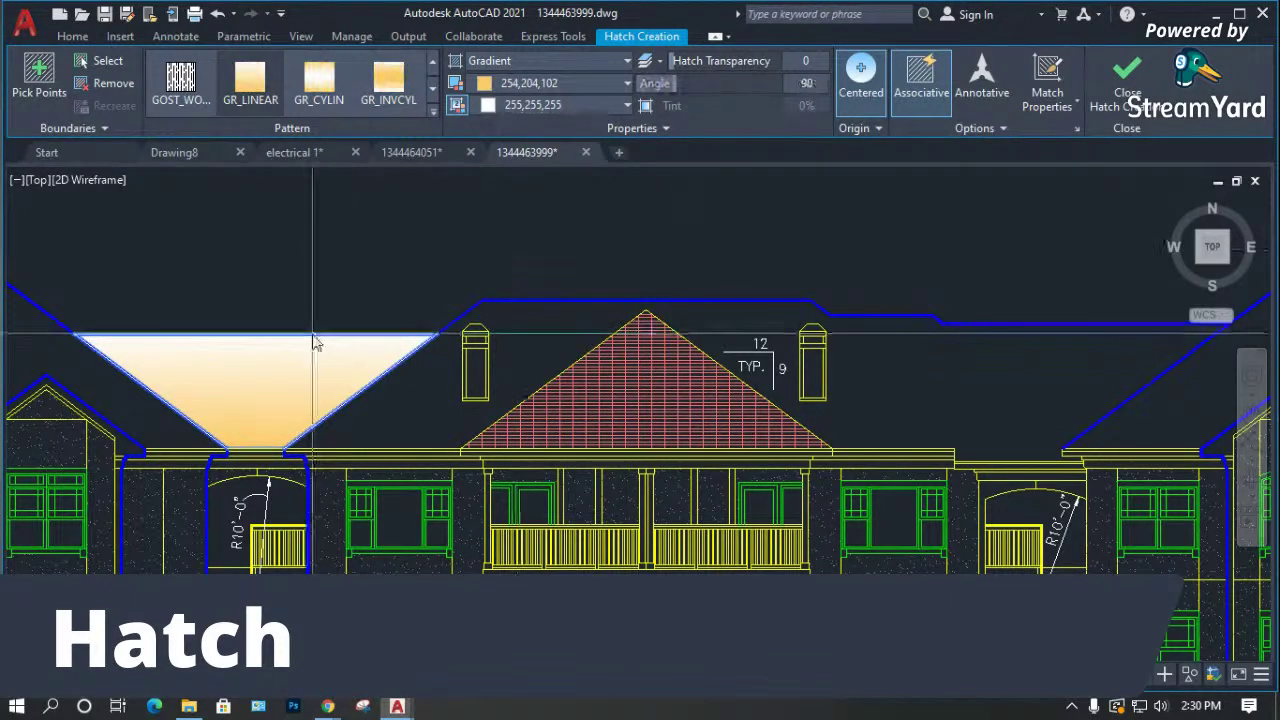
click(518, 63)
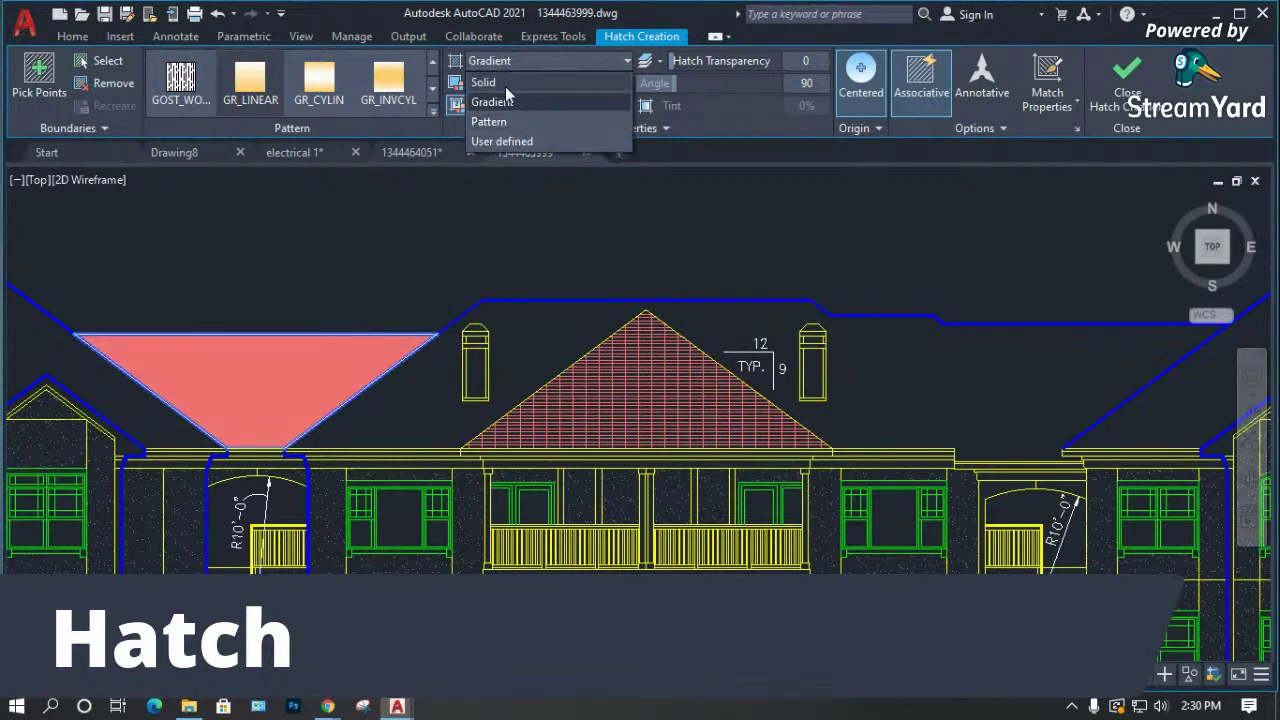
Change the left roof hatch to a solid red fill, commit it, and run OP.
click(505, 83)
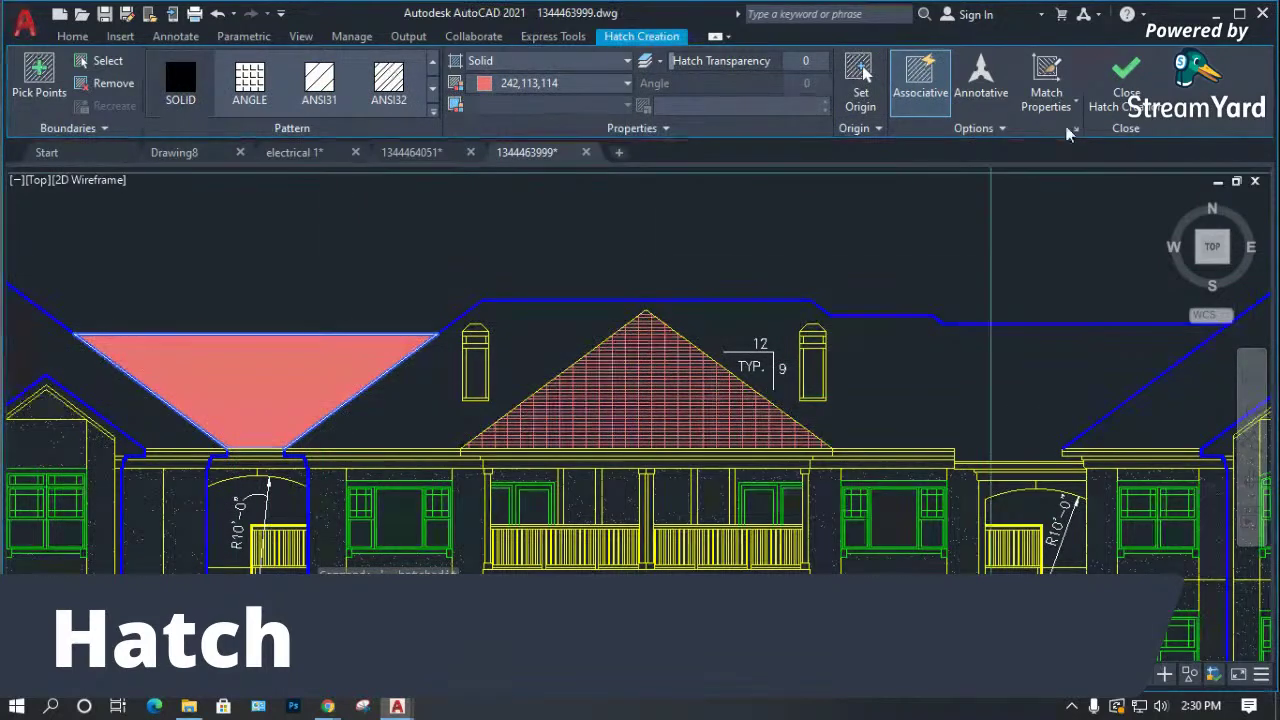
click(1127, 80)
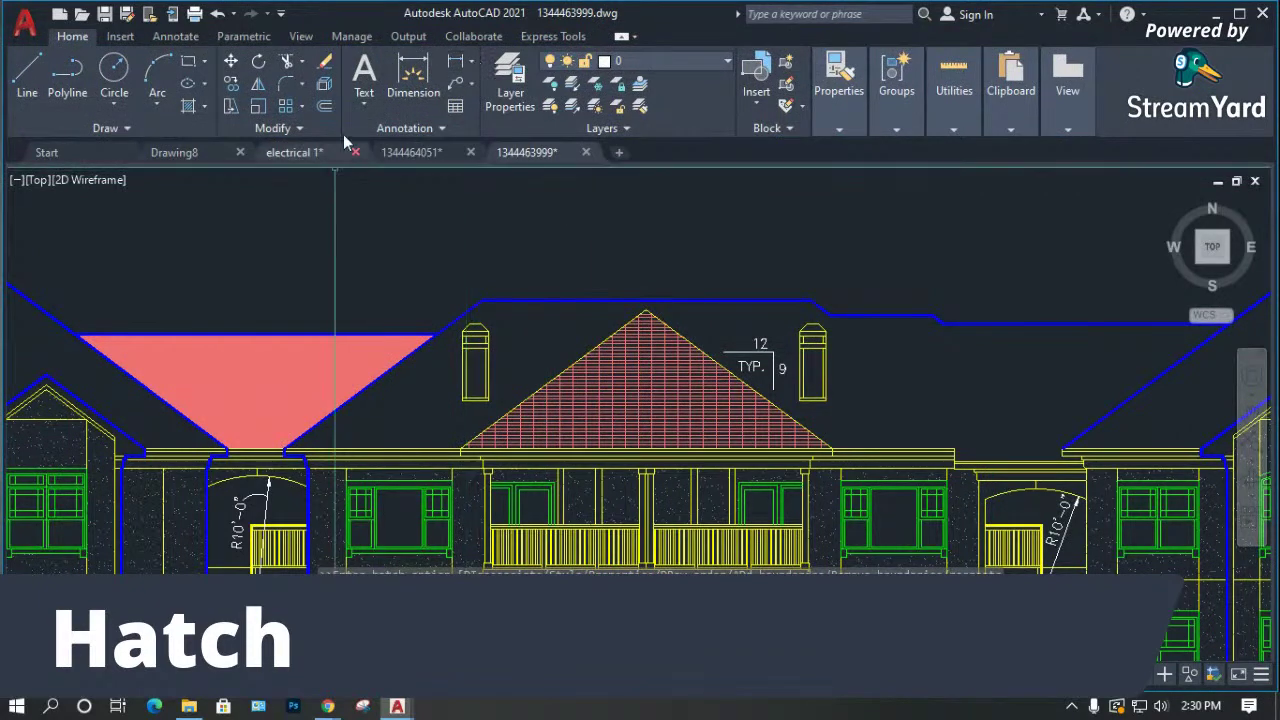
scroll(502, 415, down, 2)
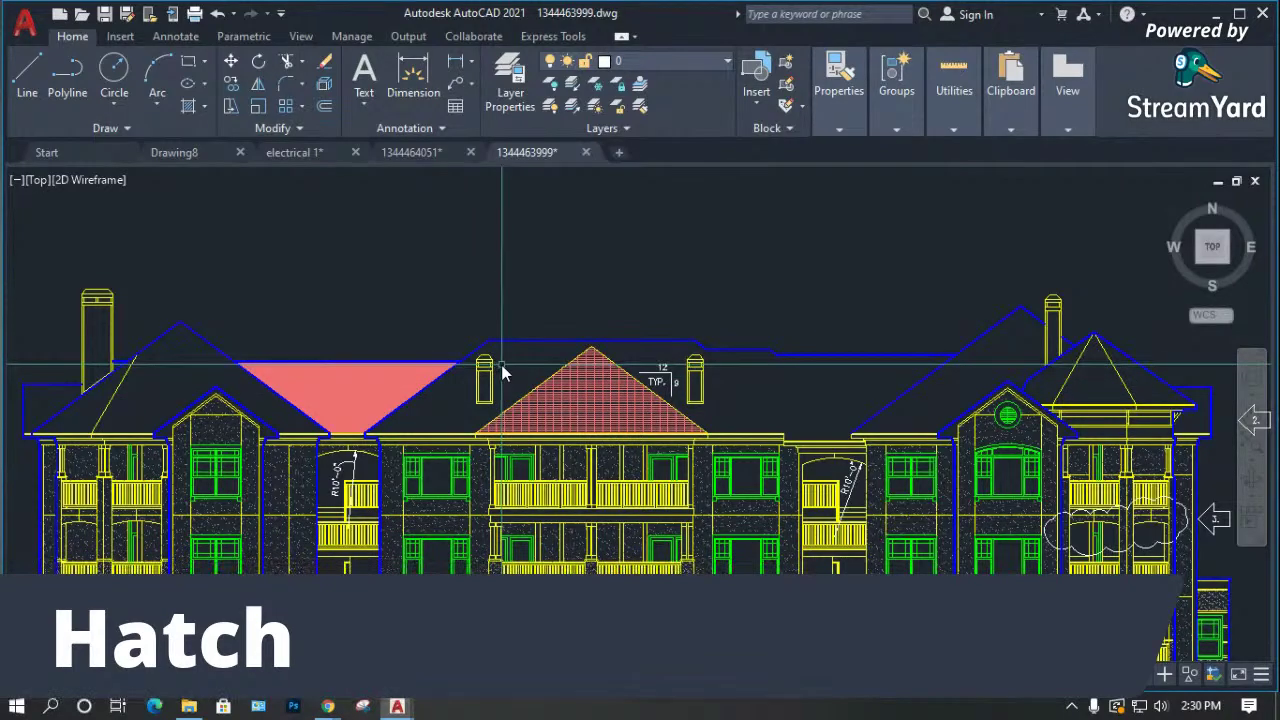
text(op)
key(Return)
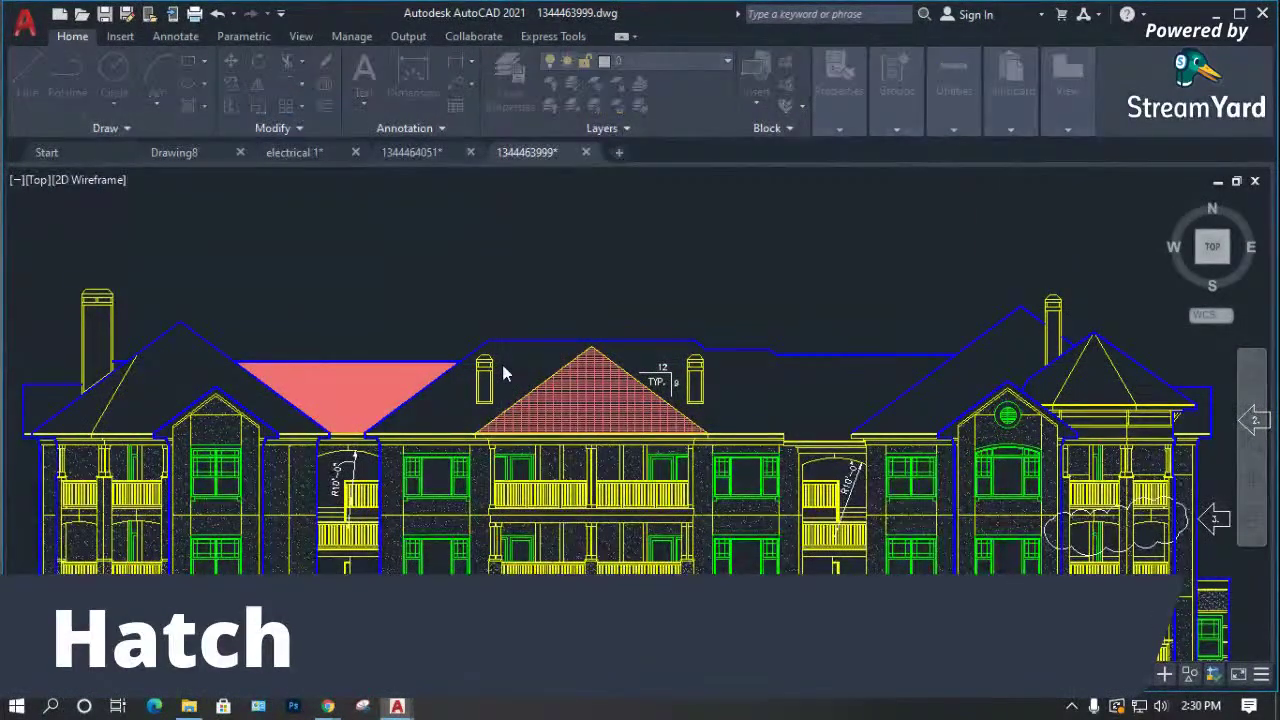
Expand Support File Search Path, try adding a browsed path, cancel, and close Options.
click(340, 138)
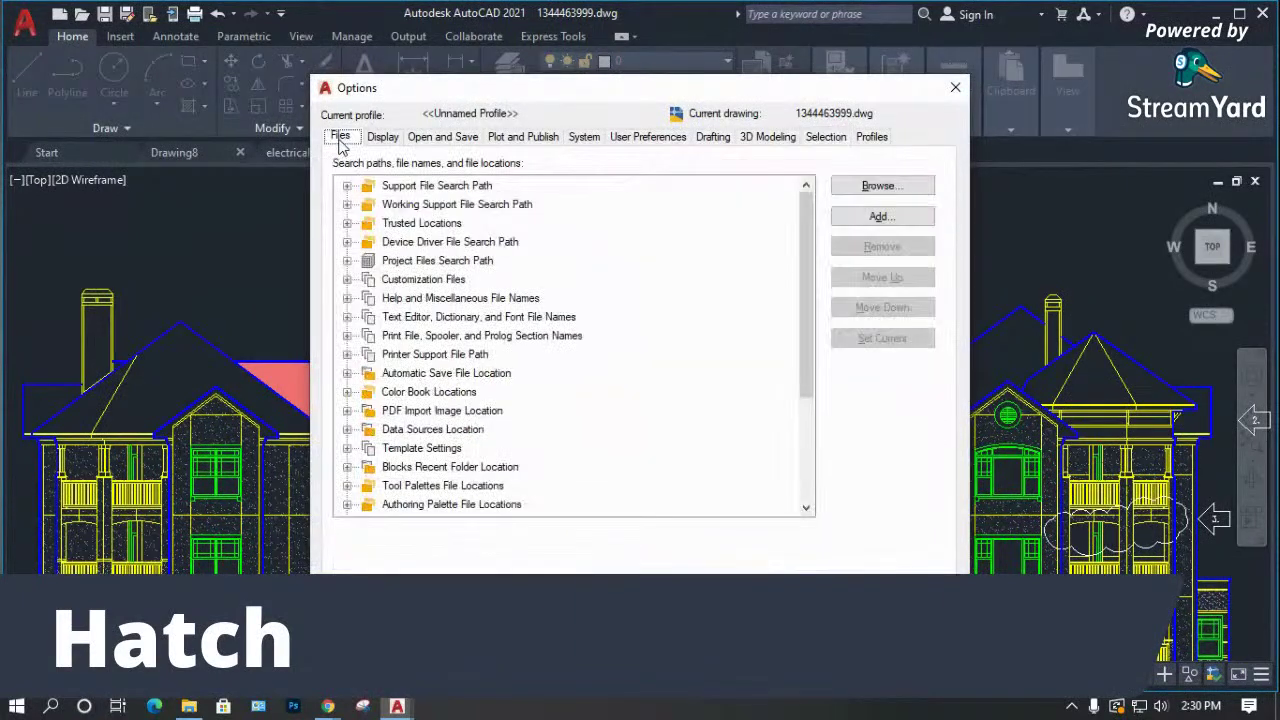
double_click(360, 187)
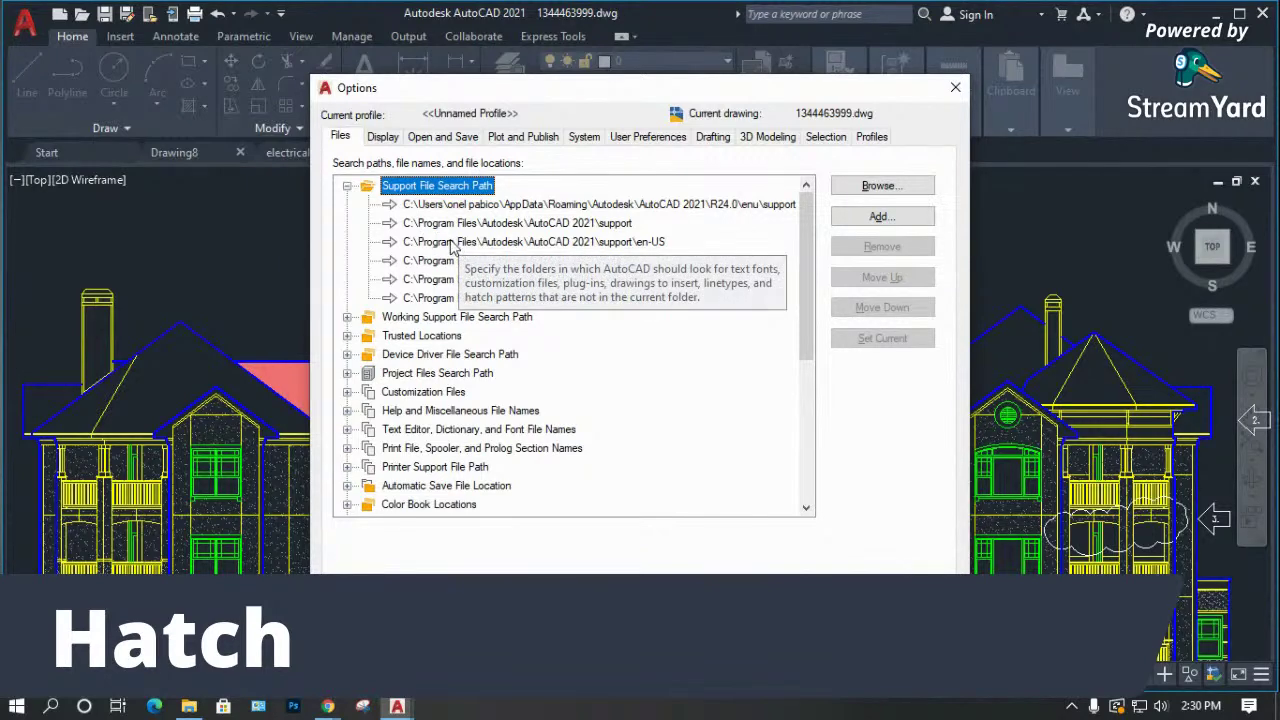
scroll(576, 420, down, 1)
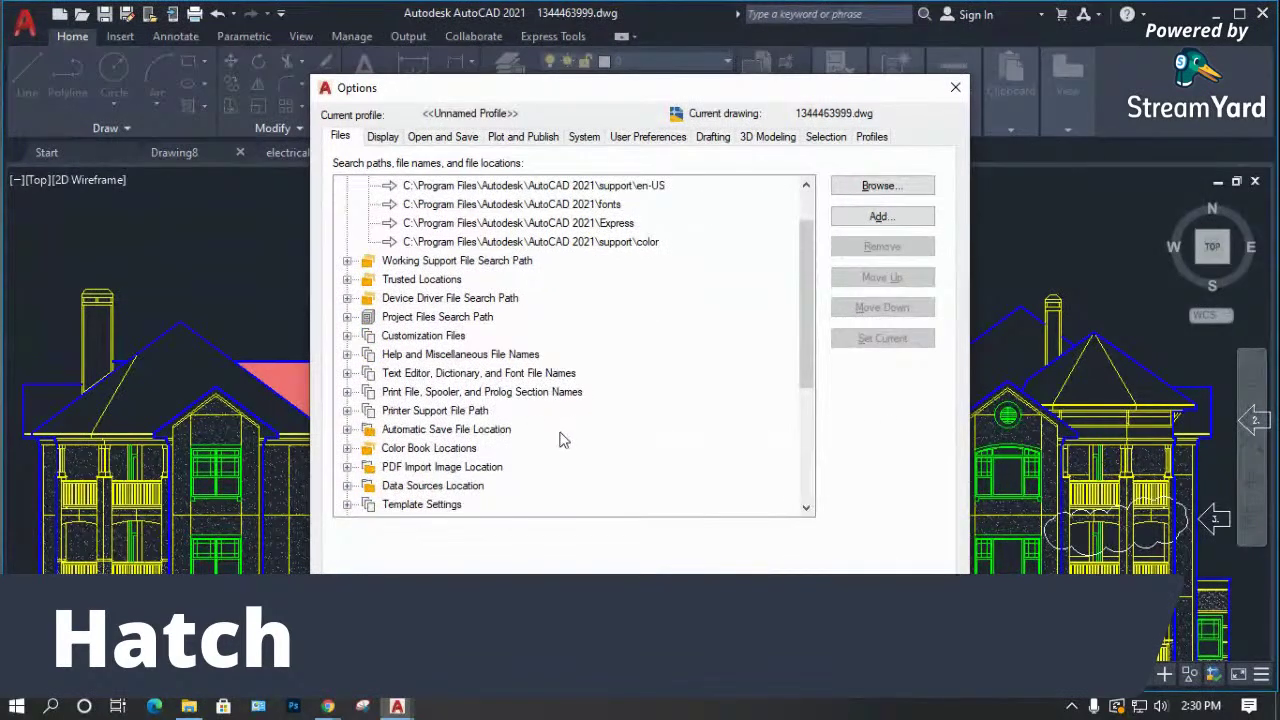
scroll(548, 447, down, 3)
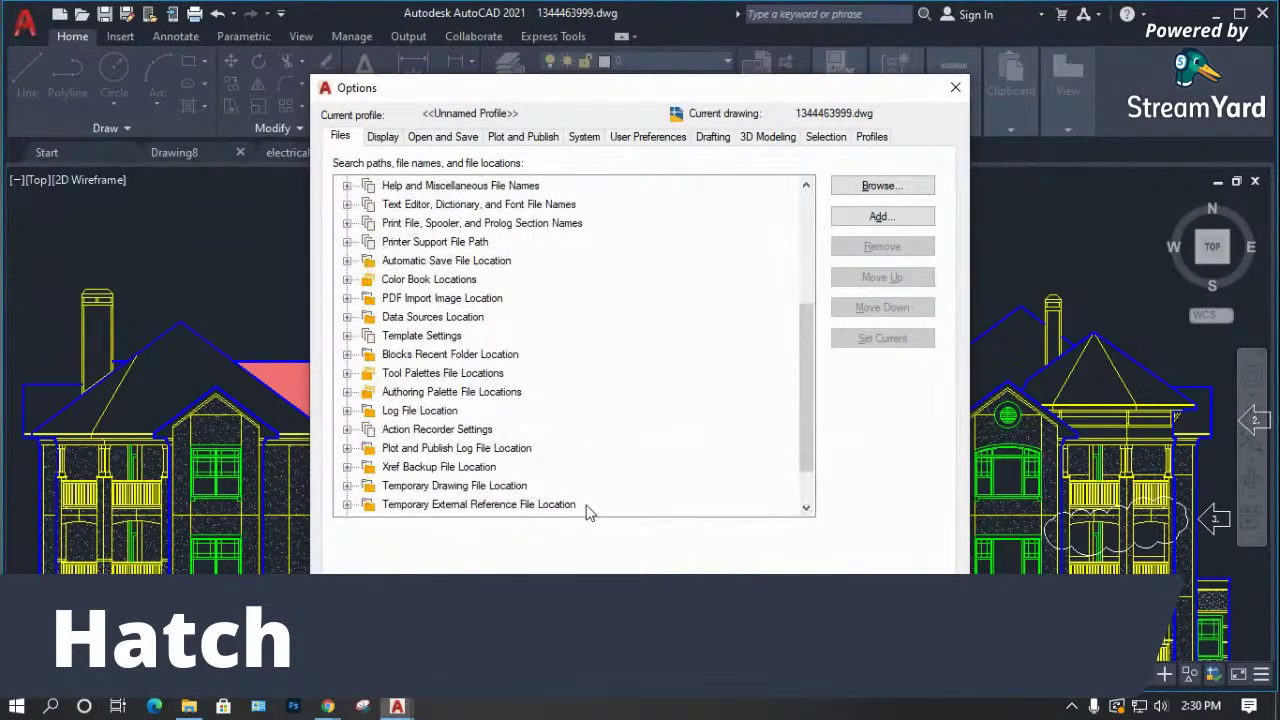
scroll(537, 503, down, 1)
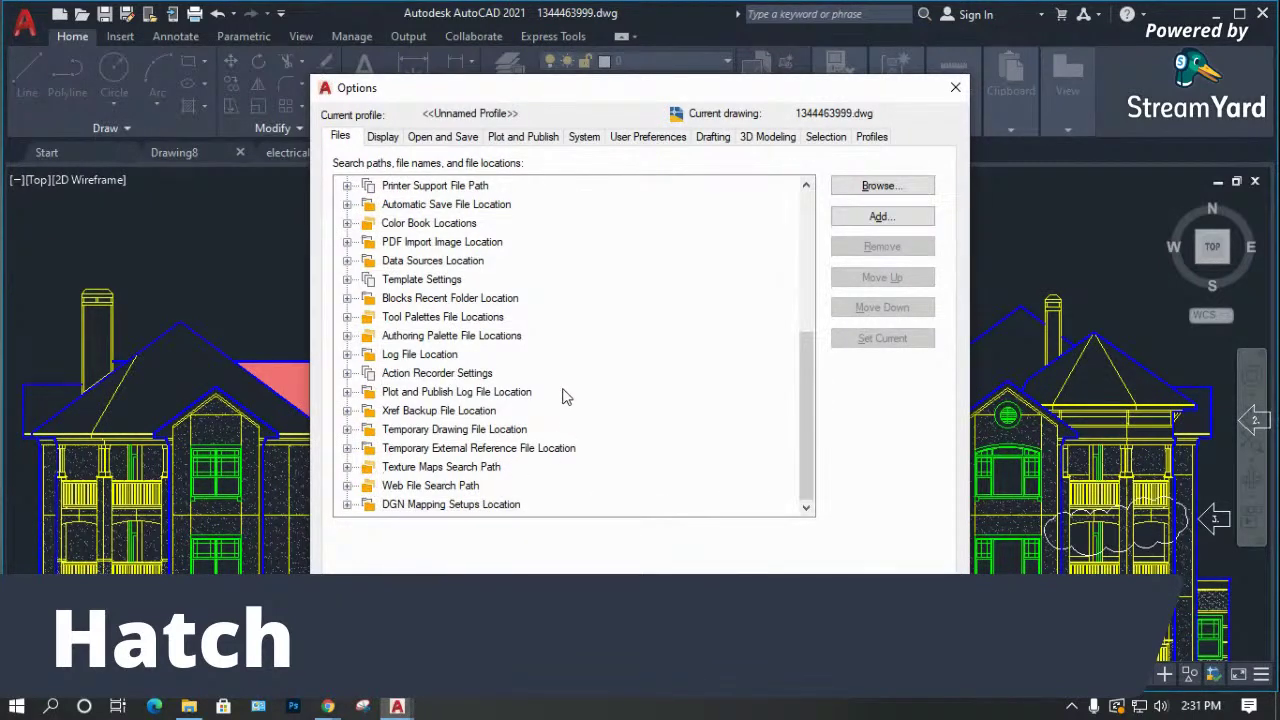
scroll(562, 392, up, 5)
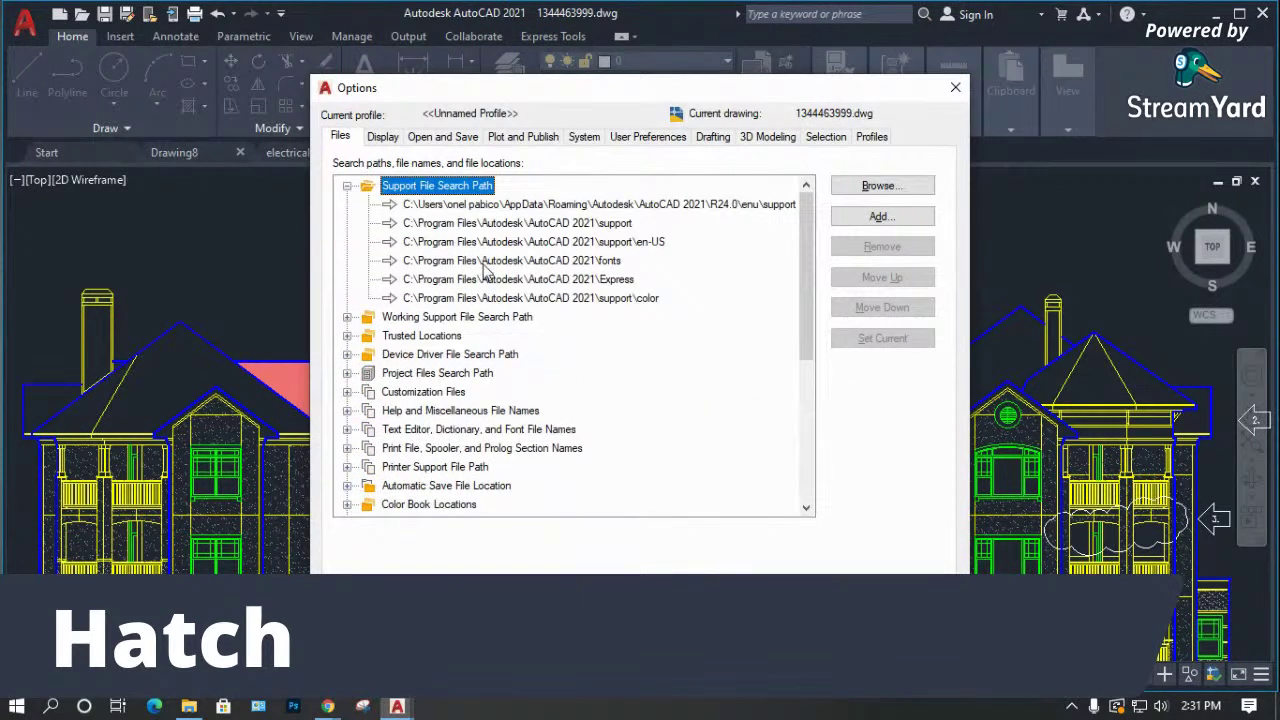
click(880, 217)
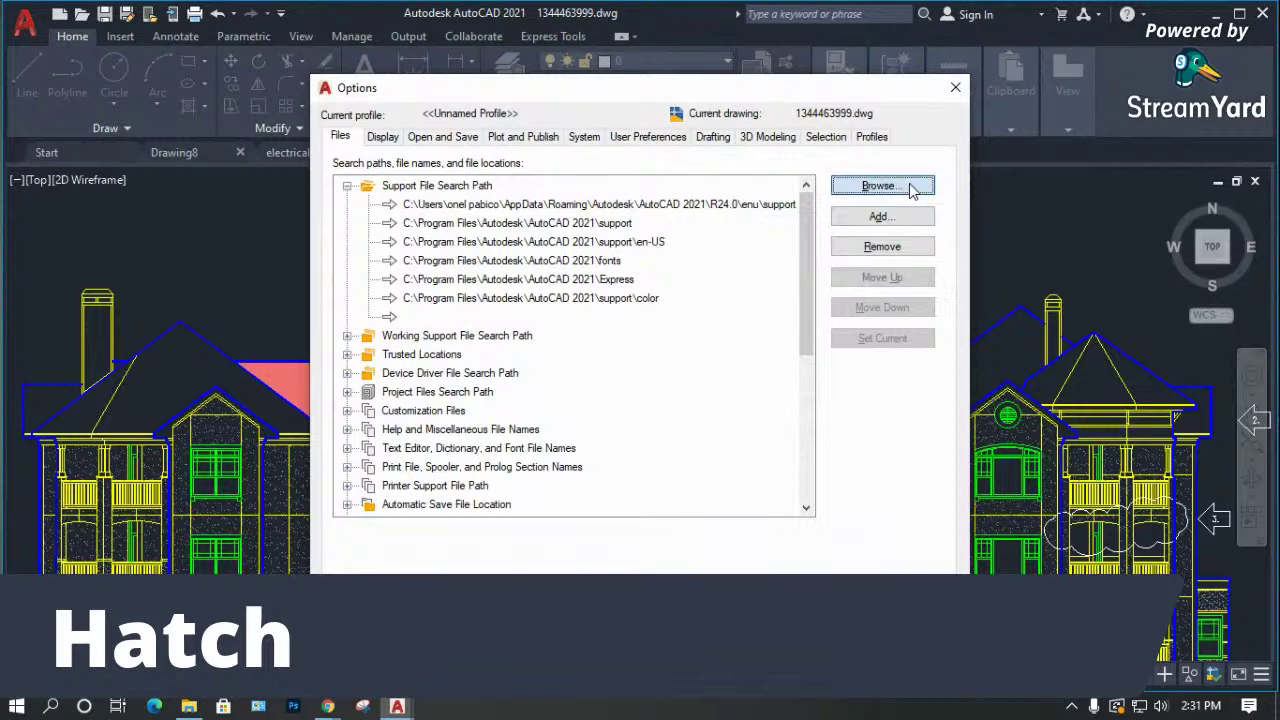
click(880, 186)
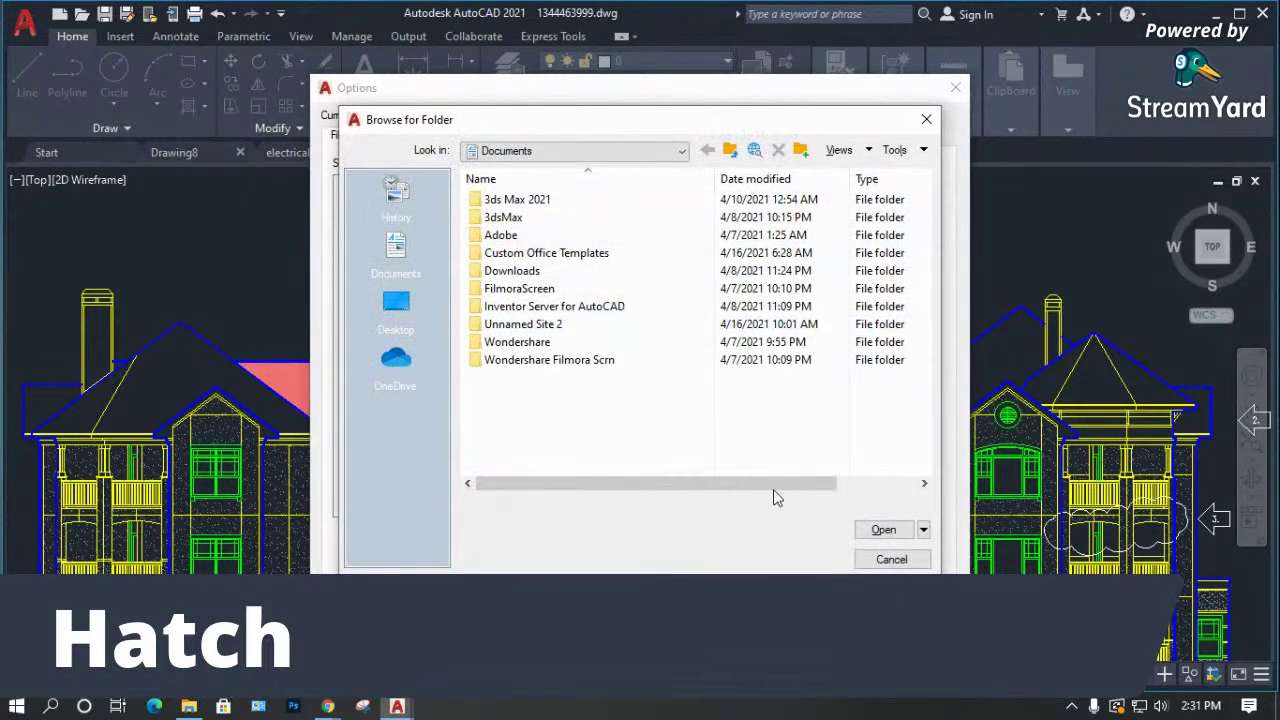
click(887, 559)
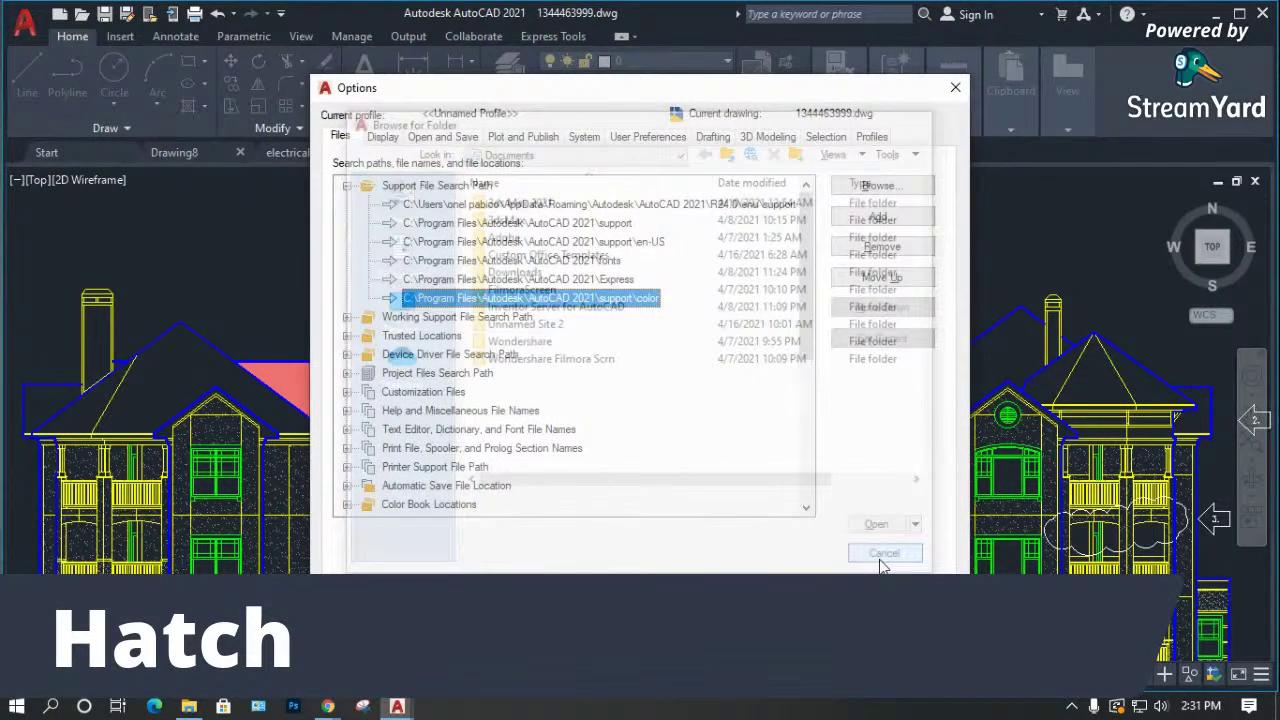
click(769, 572)
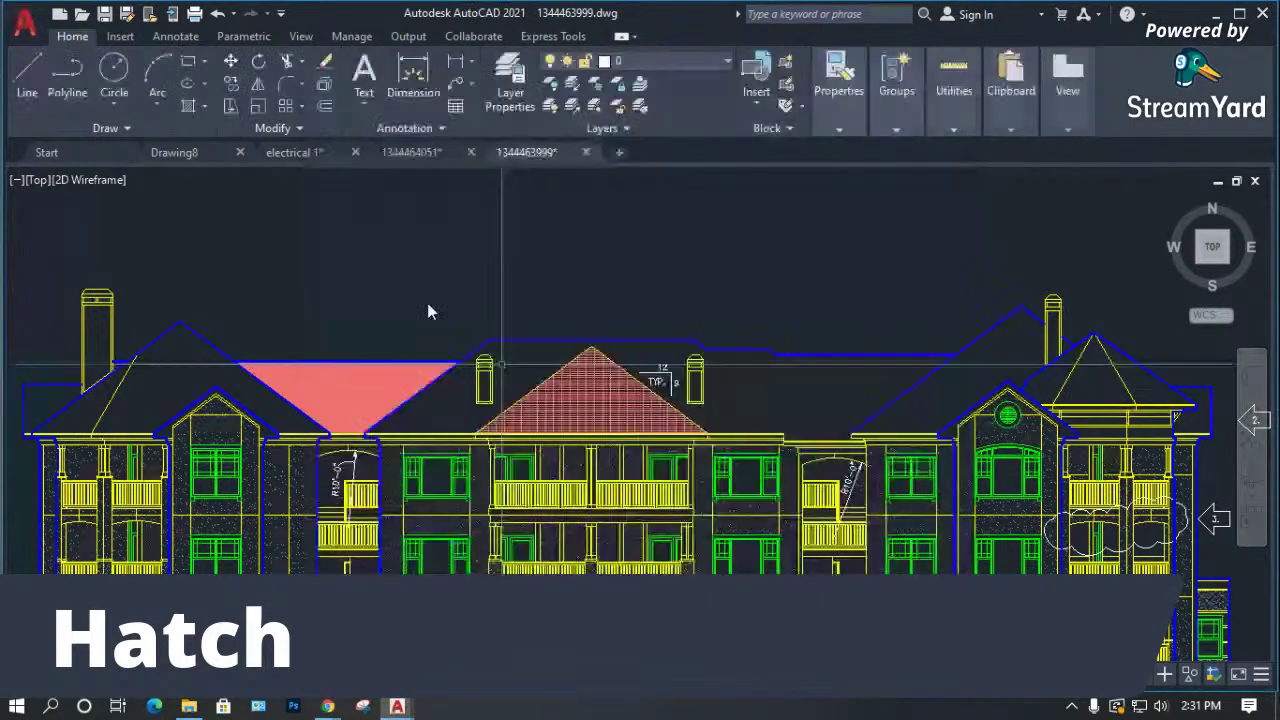
Bring the Chrome window with the Autodesk Community Philippines page to the front.
mouse_move(370, 706)
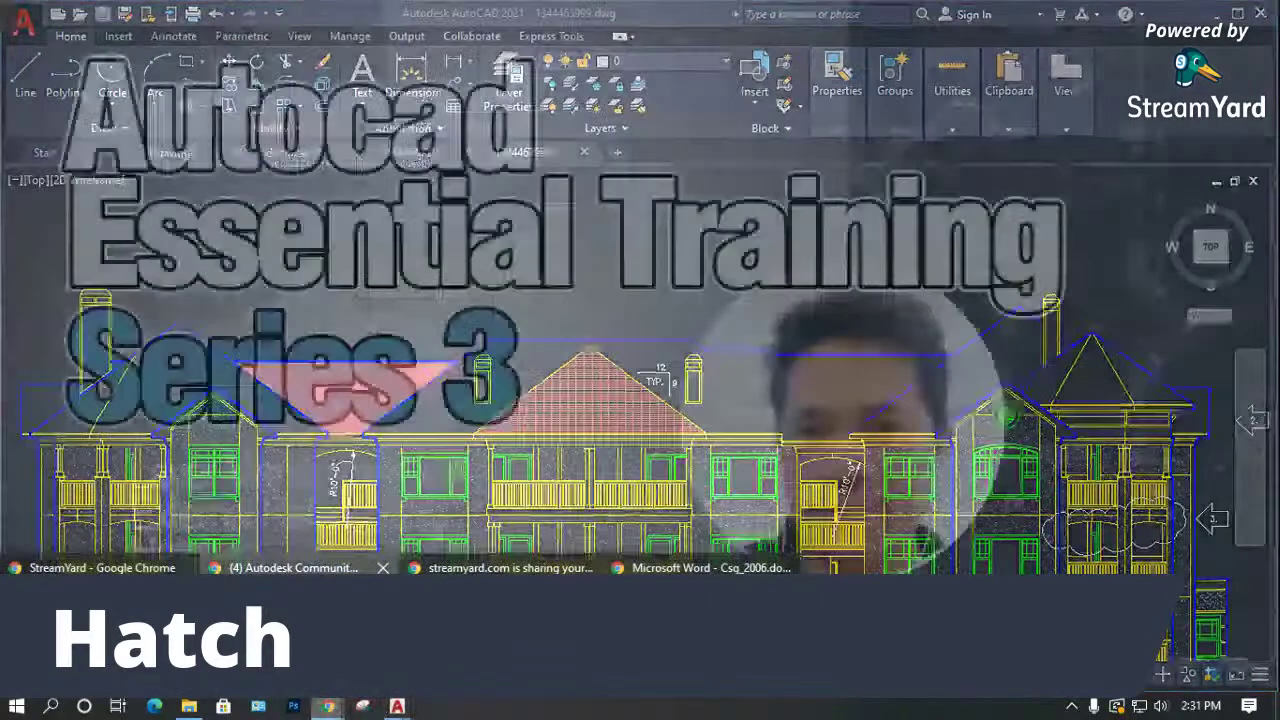
click(290, 567)
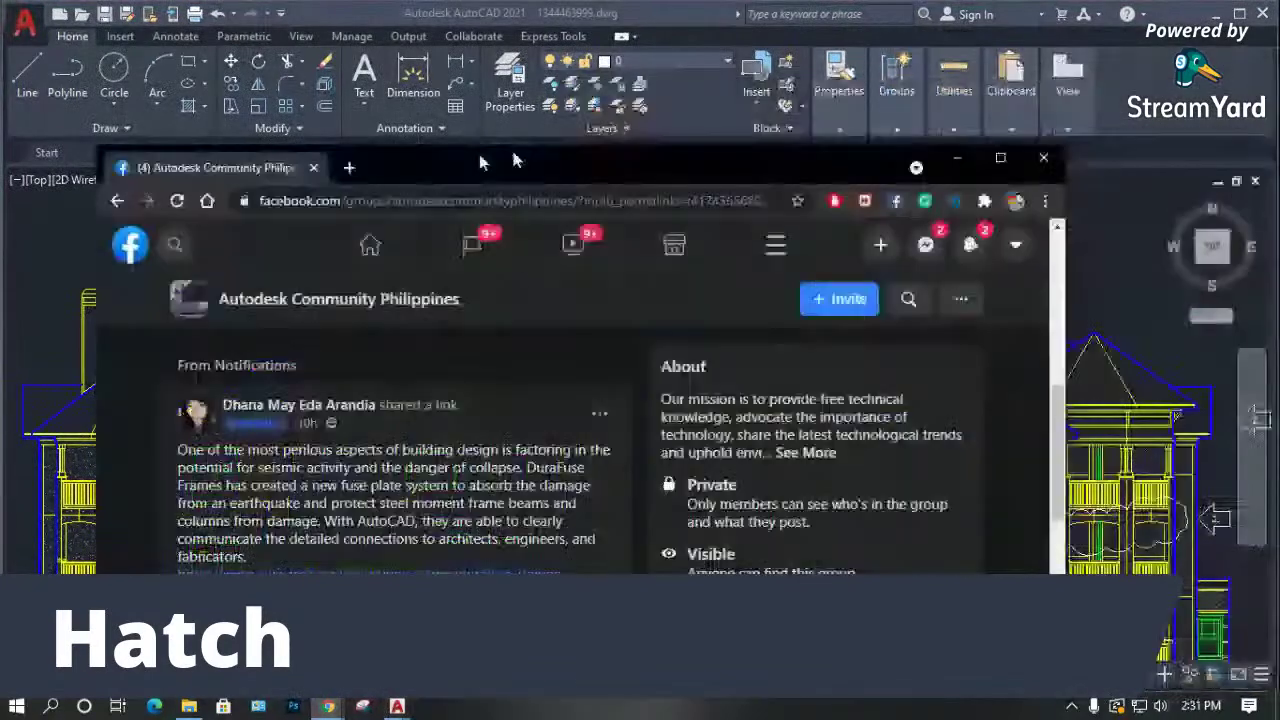
drag(480, 163, 500, 75)
Maximize Chrome, search for the Autocad Artist Group, and open its Files section.
click(978, 73)
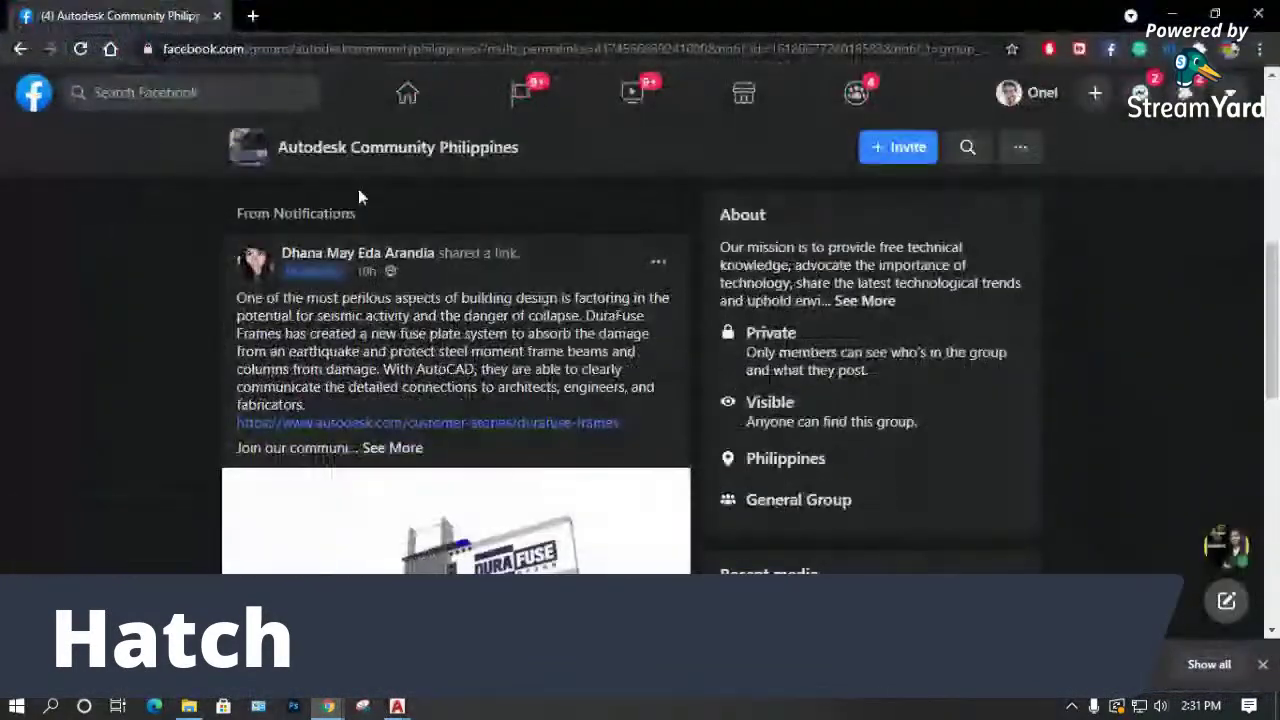
click(183, 92)
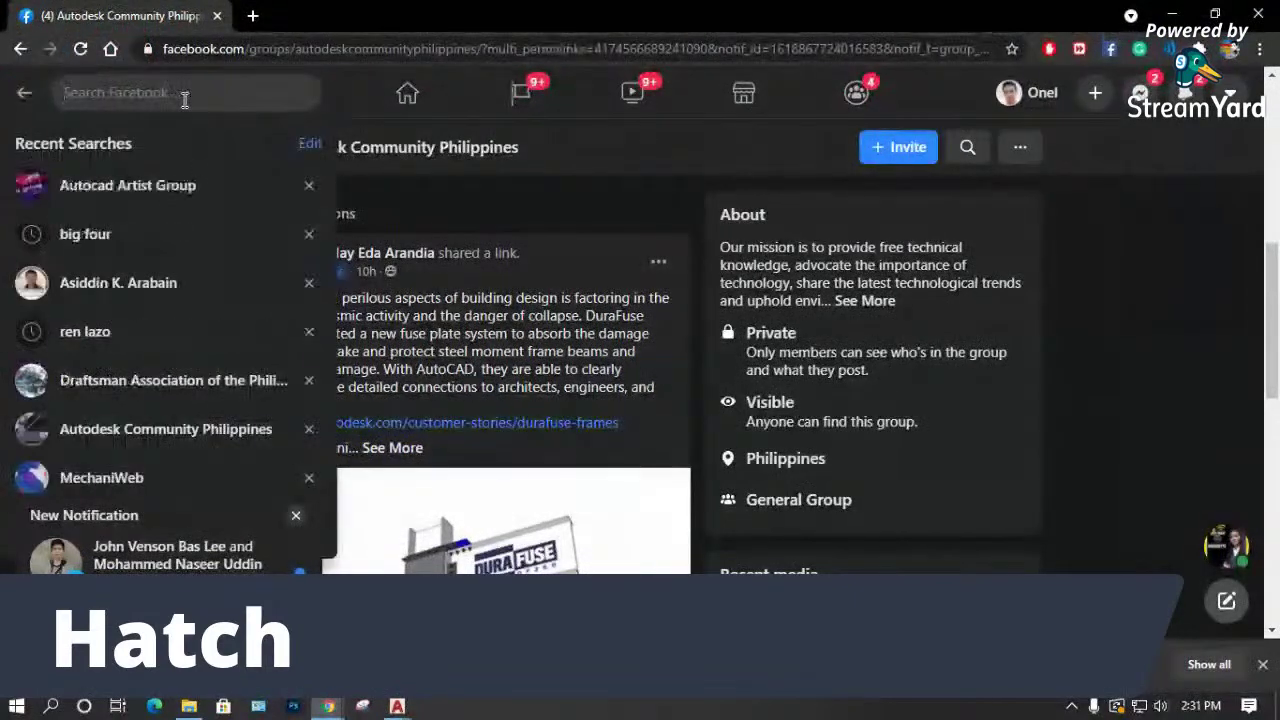
text(a)
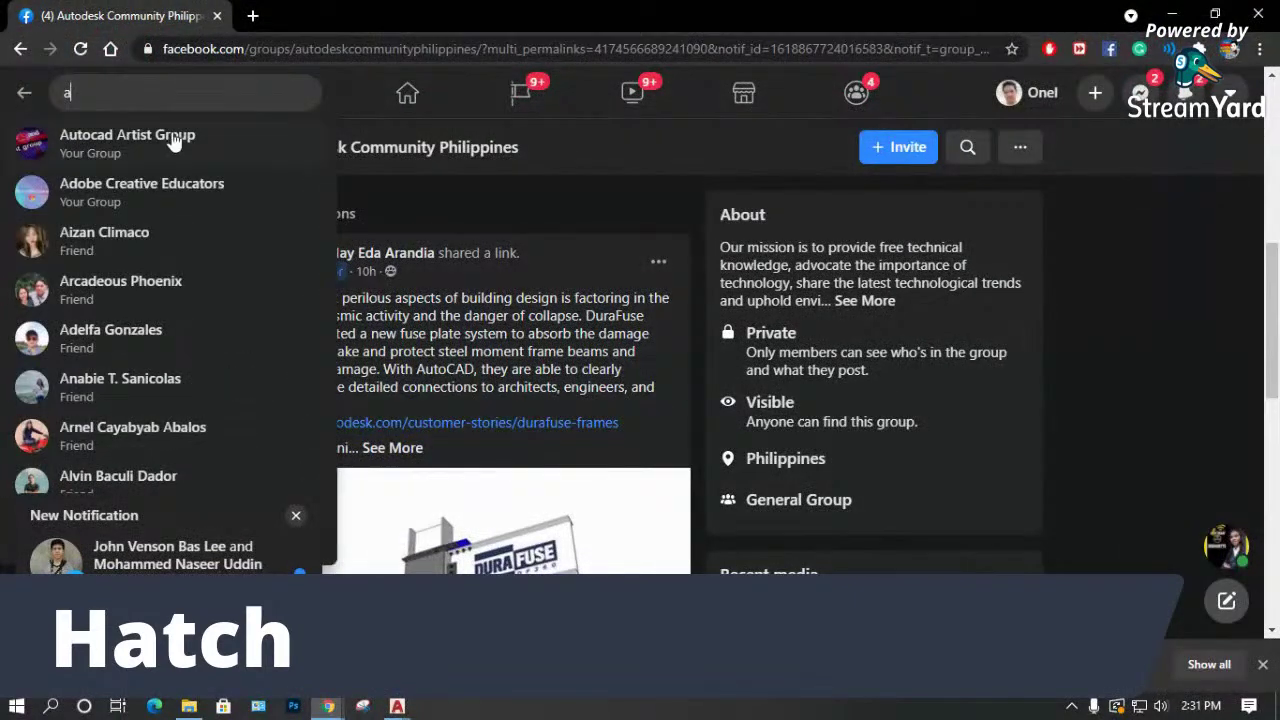
click(170, 133)
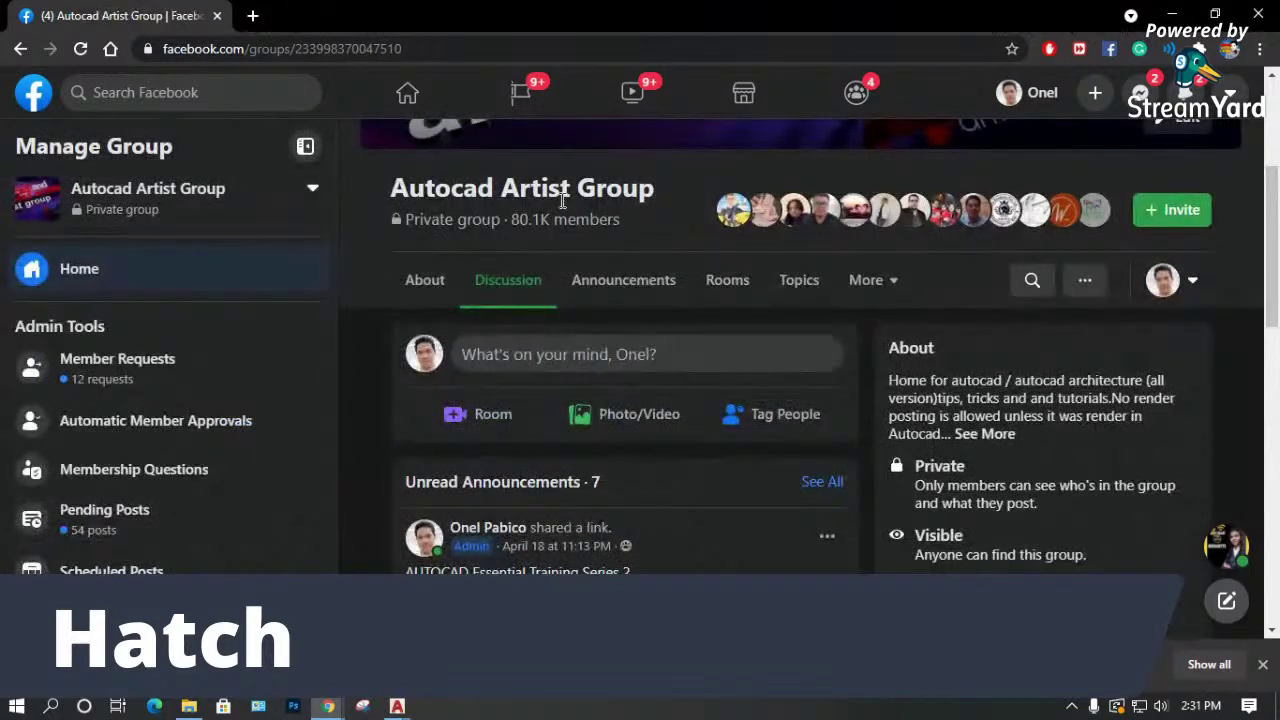
click(886, 284)
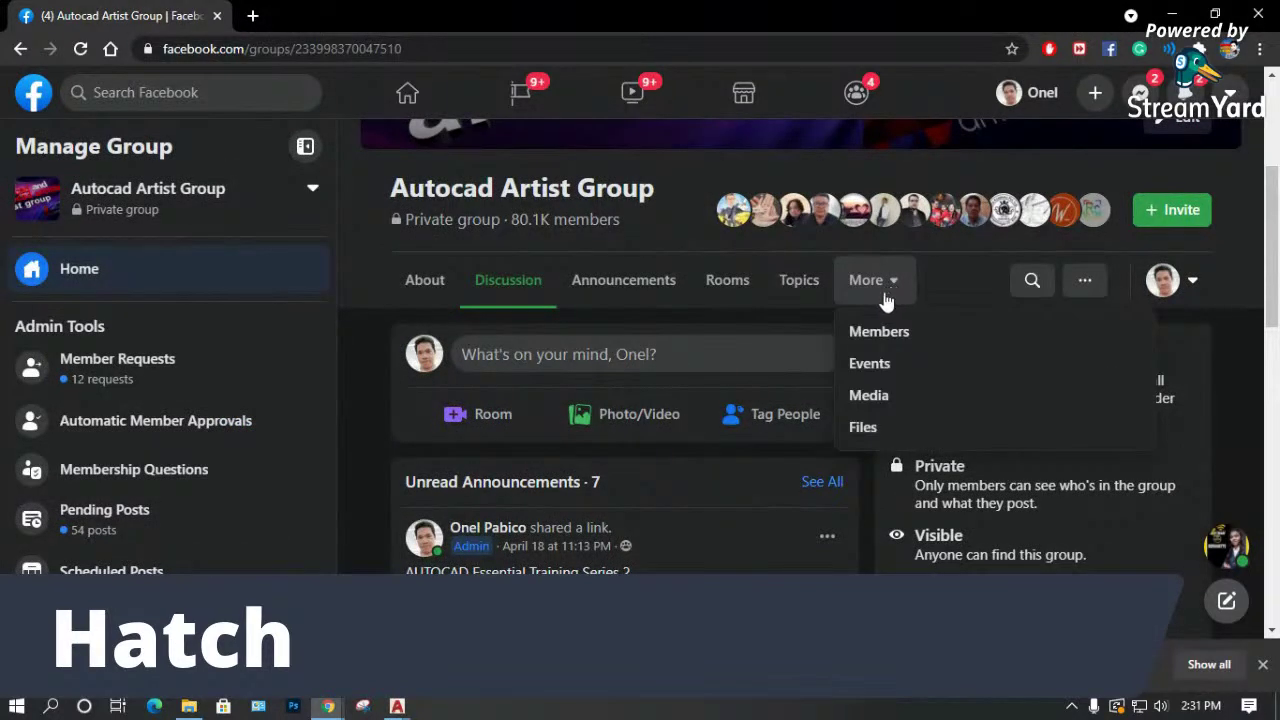
click(866, 422)
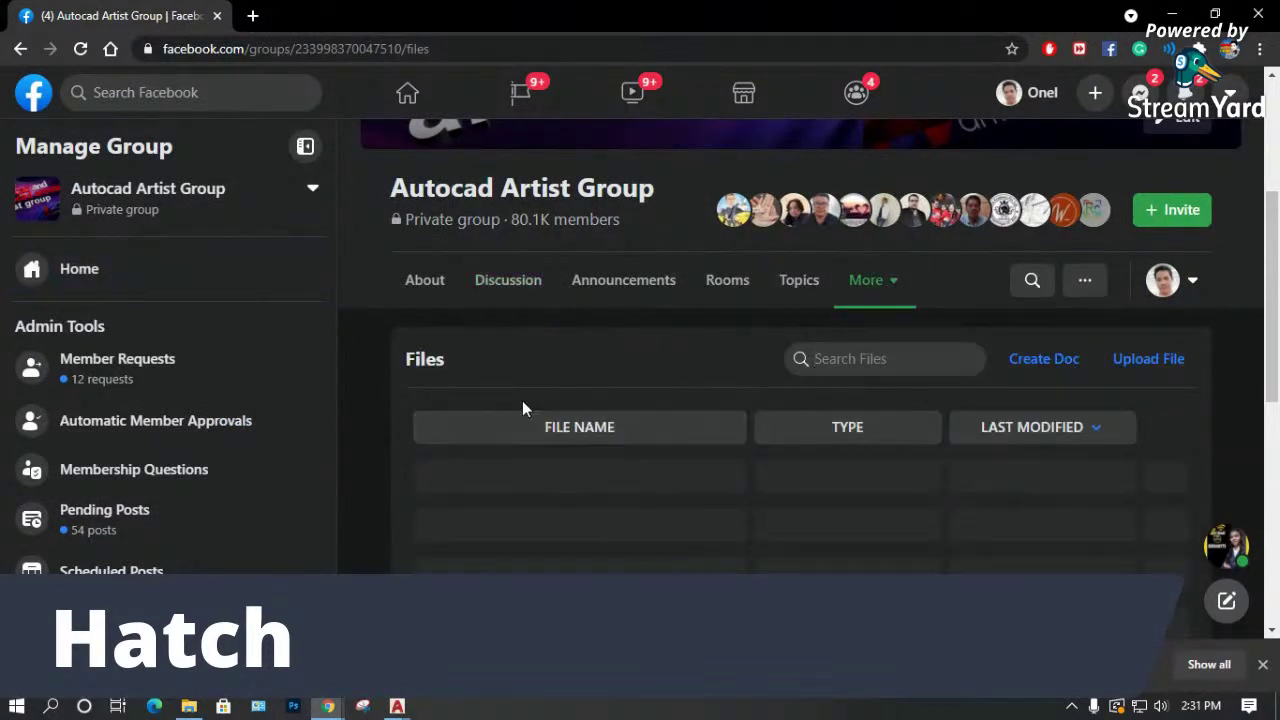
Scroll the group's files list to HATCH PATTERN.rar and maximize the browser window.
scroll(597, 503, down, 6)
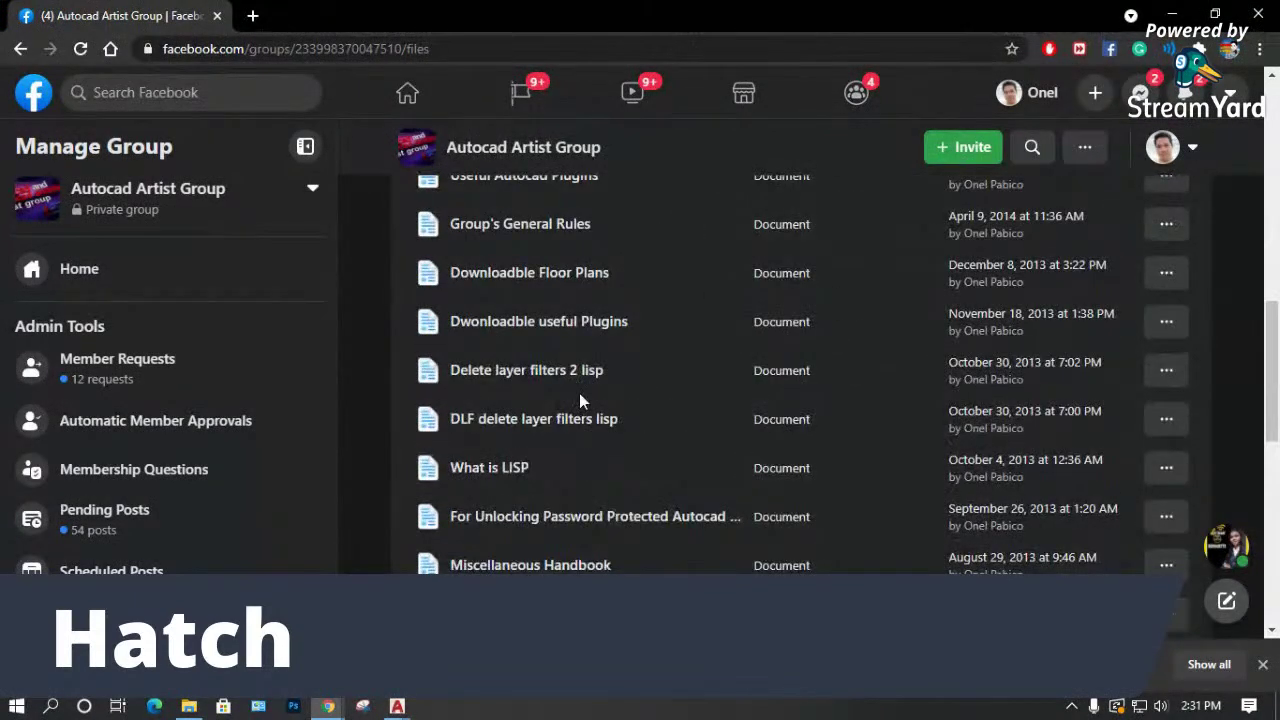
scroll(579, 393, down, 10)
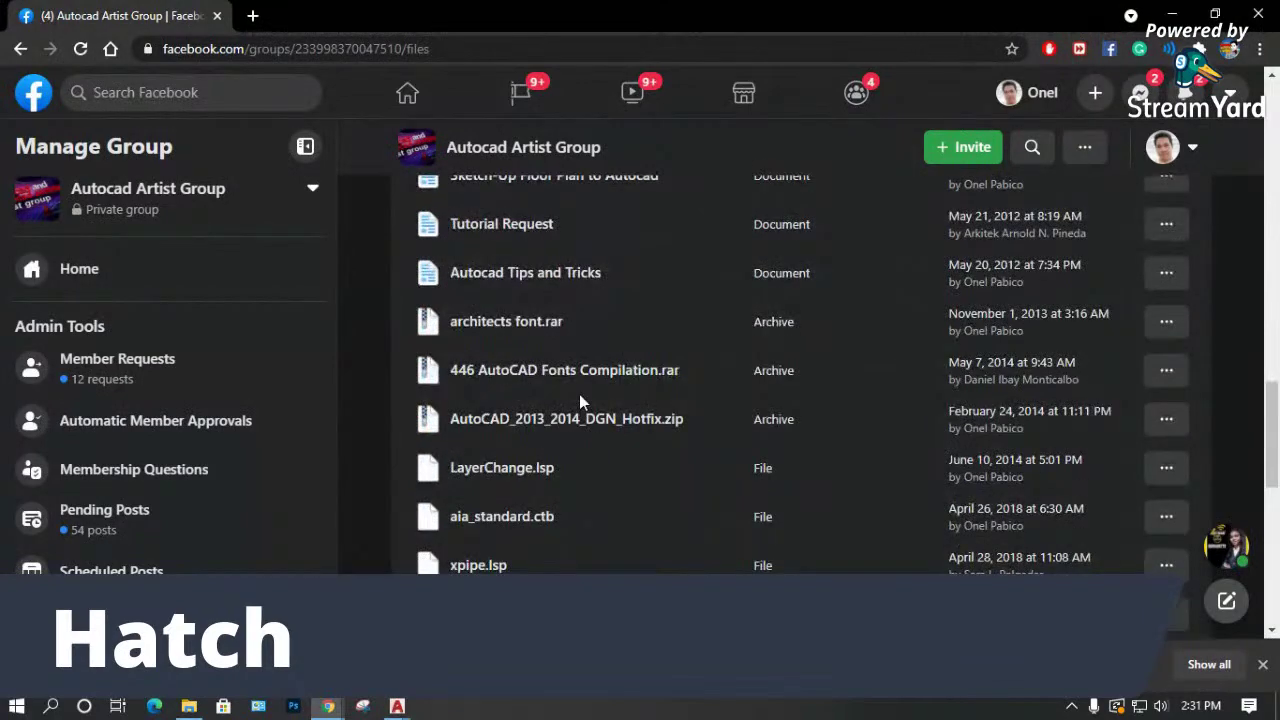
scroll(579, 400, down, 10)
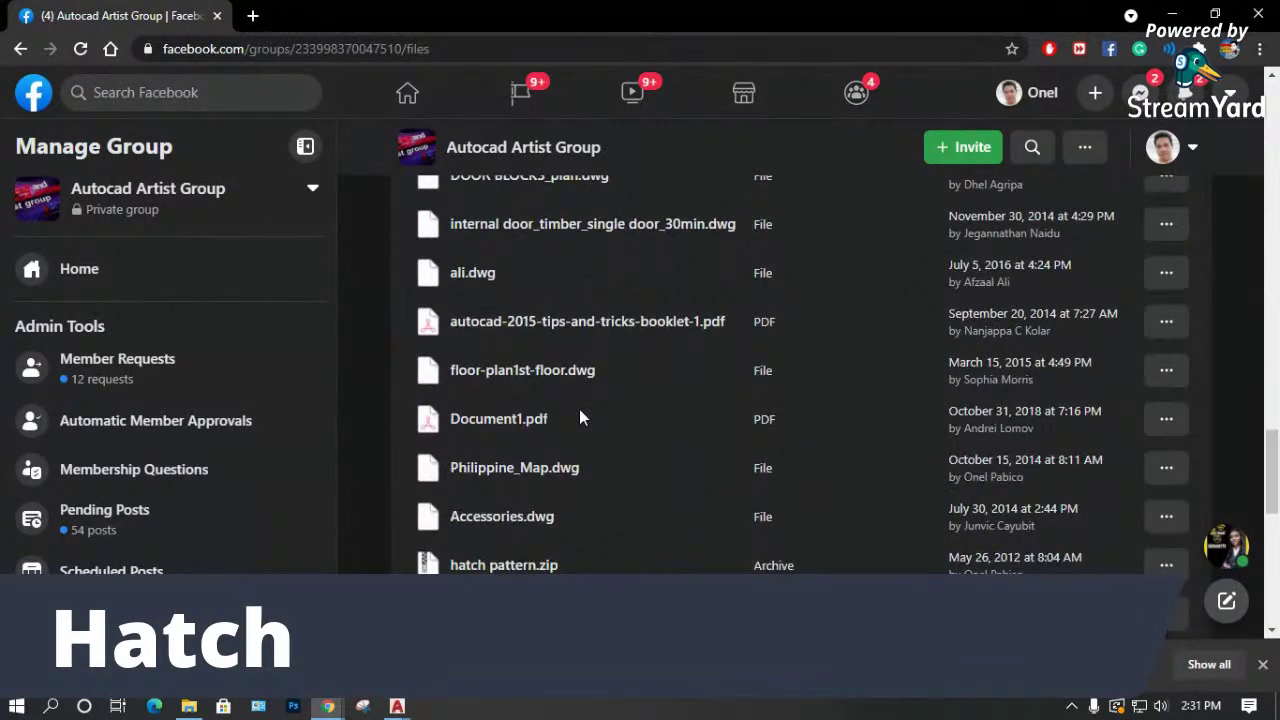
scroll(580, 417, down, 5)
scroll(579, 413, down, 5)
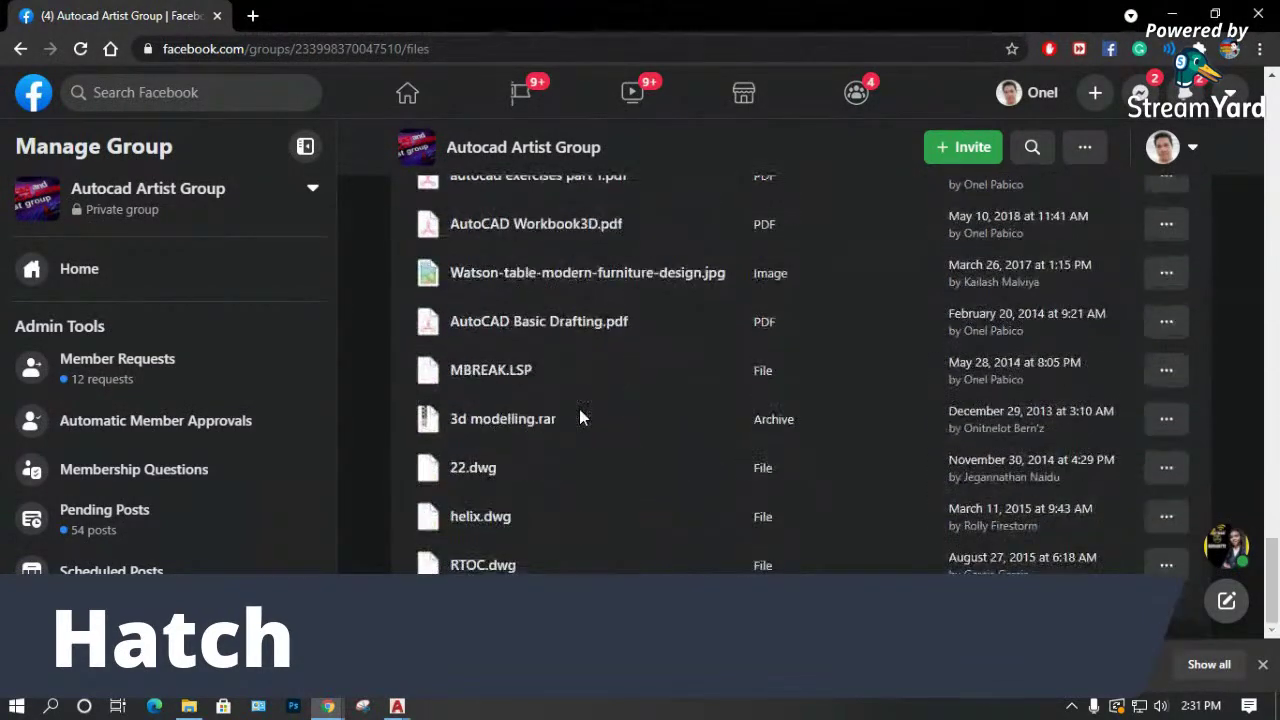
scroll(578, 422, down, 5)
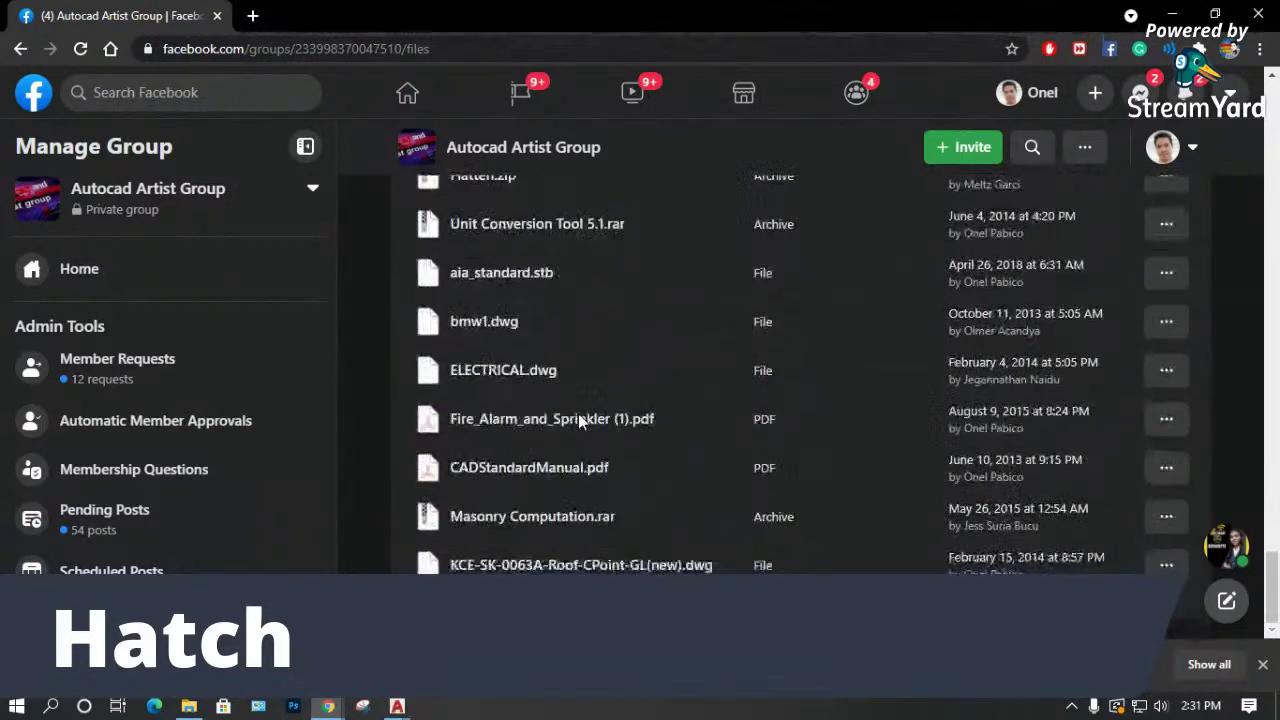
scroll(580, 424, down, 4)
scroll(581, 424, down, 4)
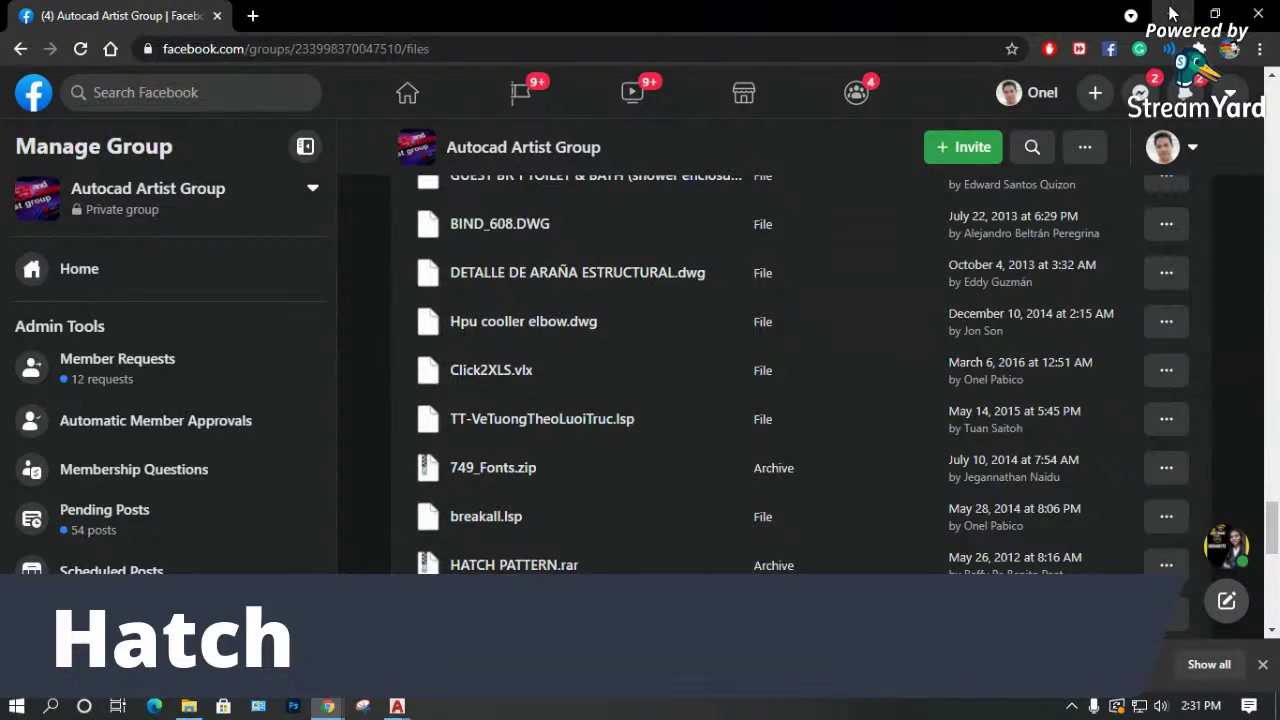
key(alt+Tab)
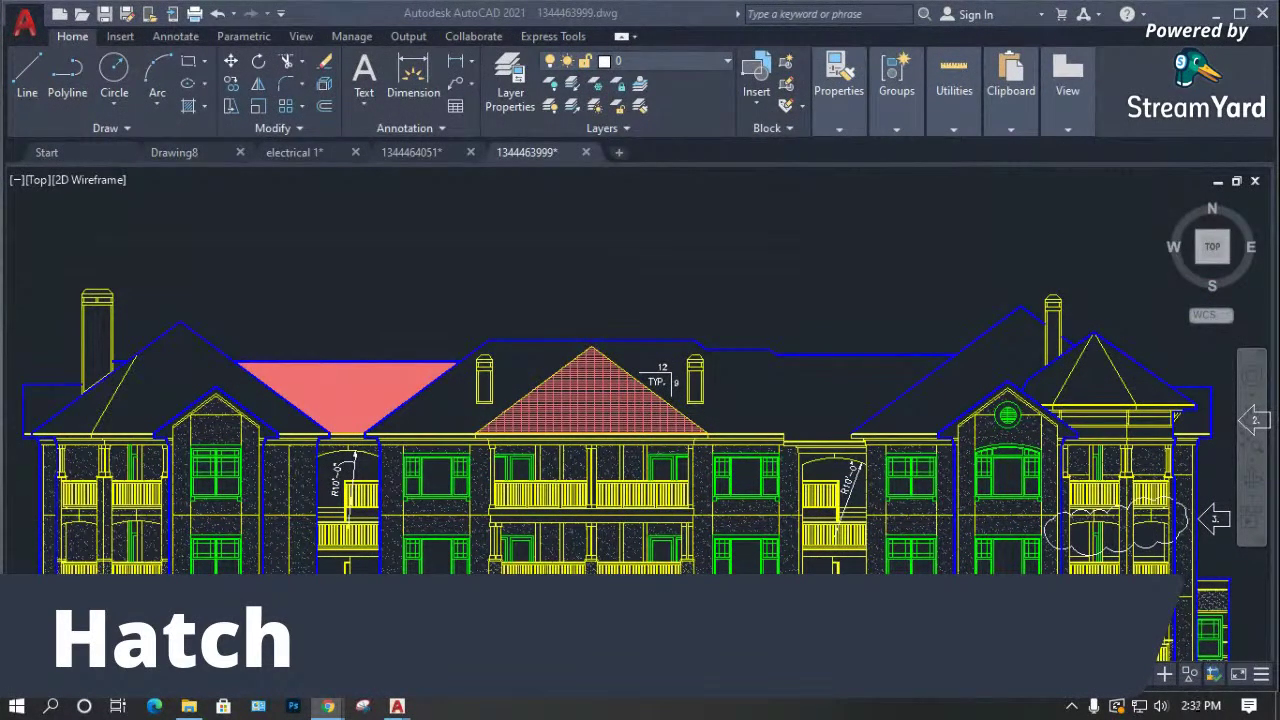
key(alt+Tab)
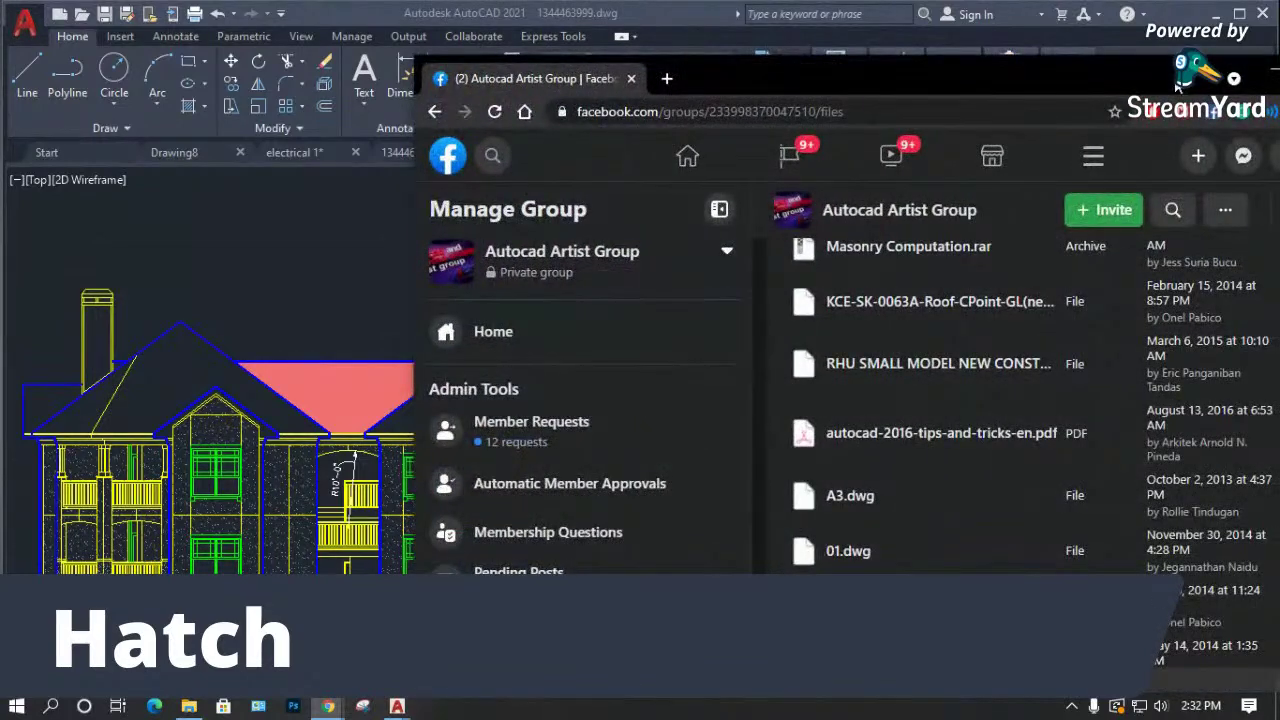
drag(1178, 86, 878, 86)
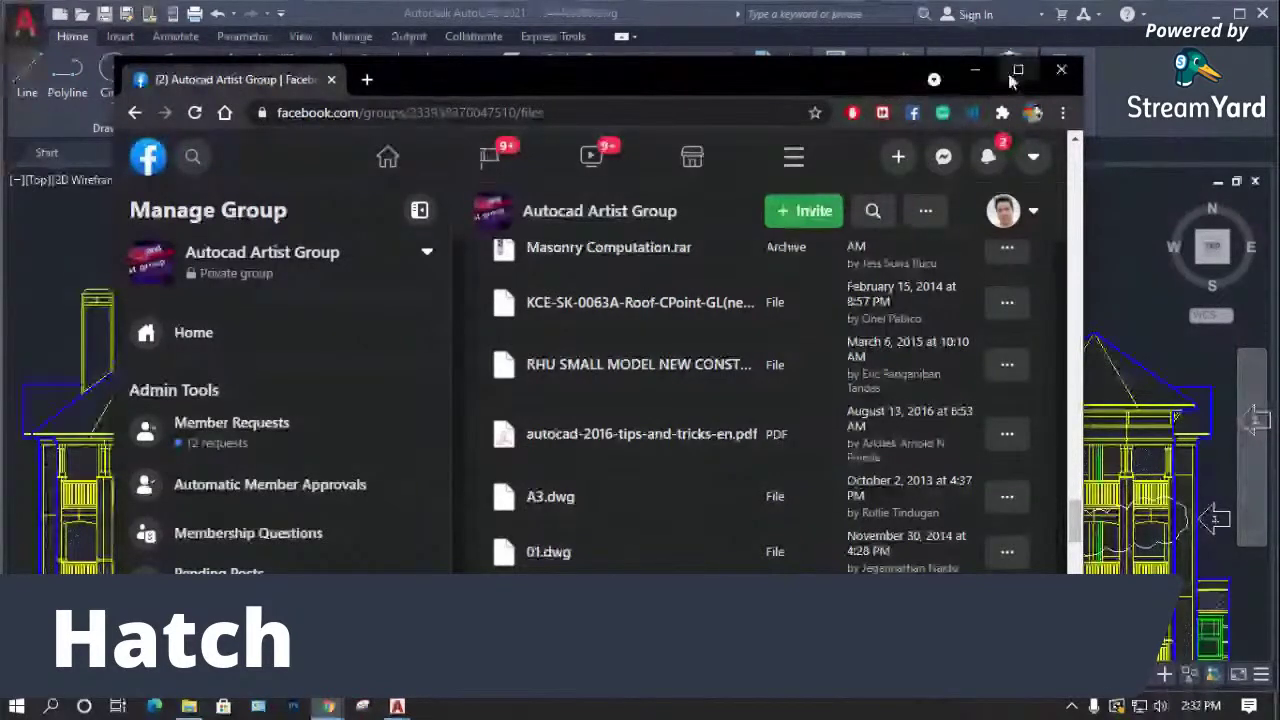
click(1010, 76)
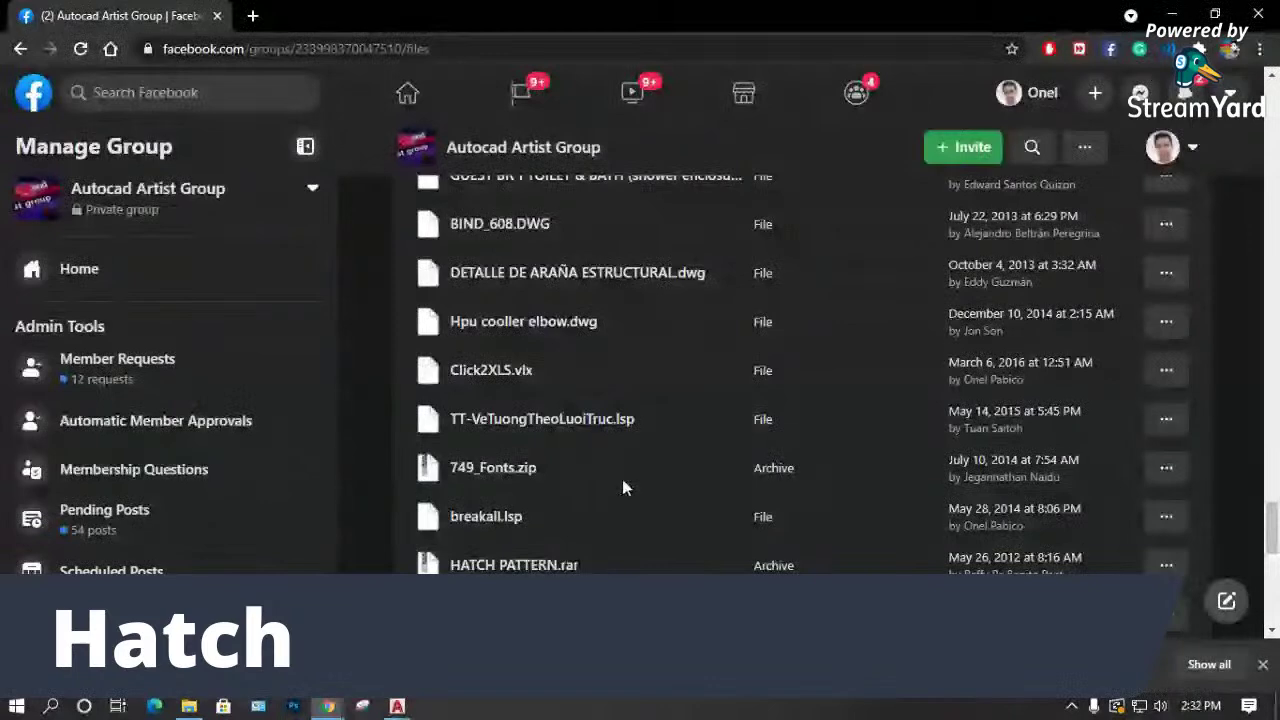
Find the 340 KB HATCH PATTERN.rar in the group's Files list and show the download in its folder.
scroll(622, 482, down, 2)
scroll(612, 485, down, 5)
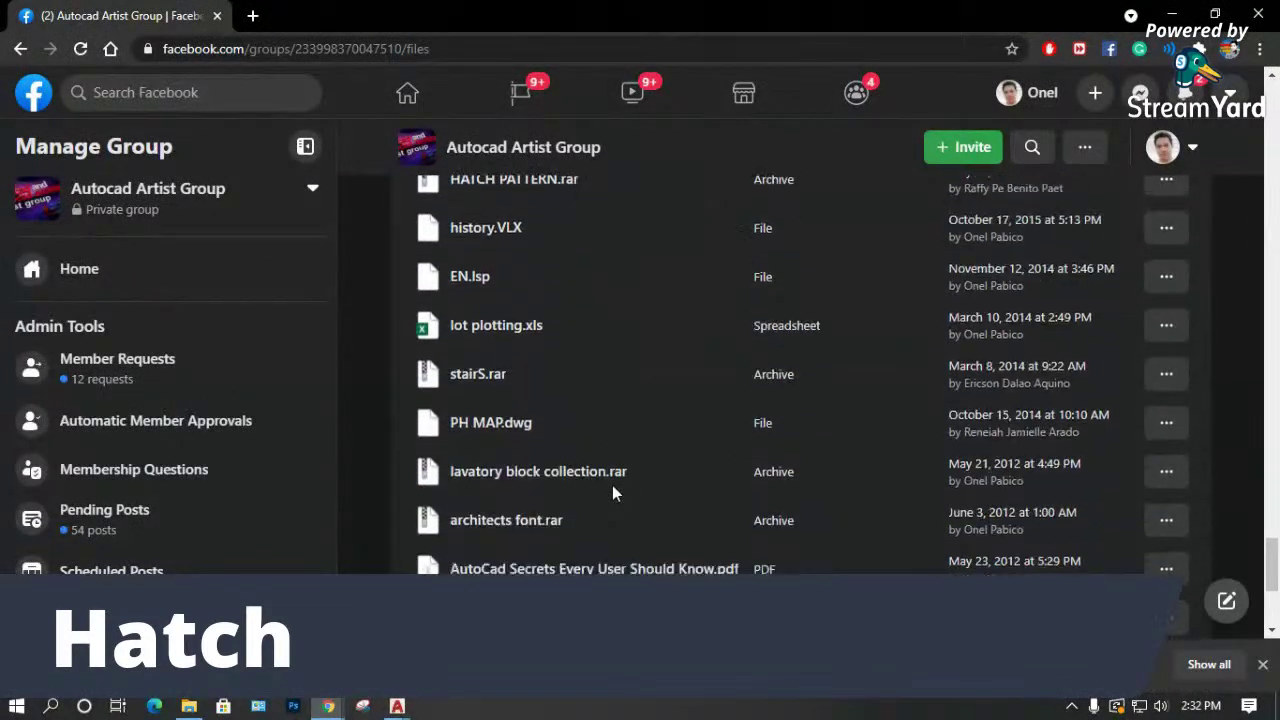
scroll(613, 490, down, 1)
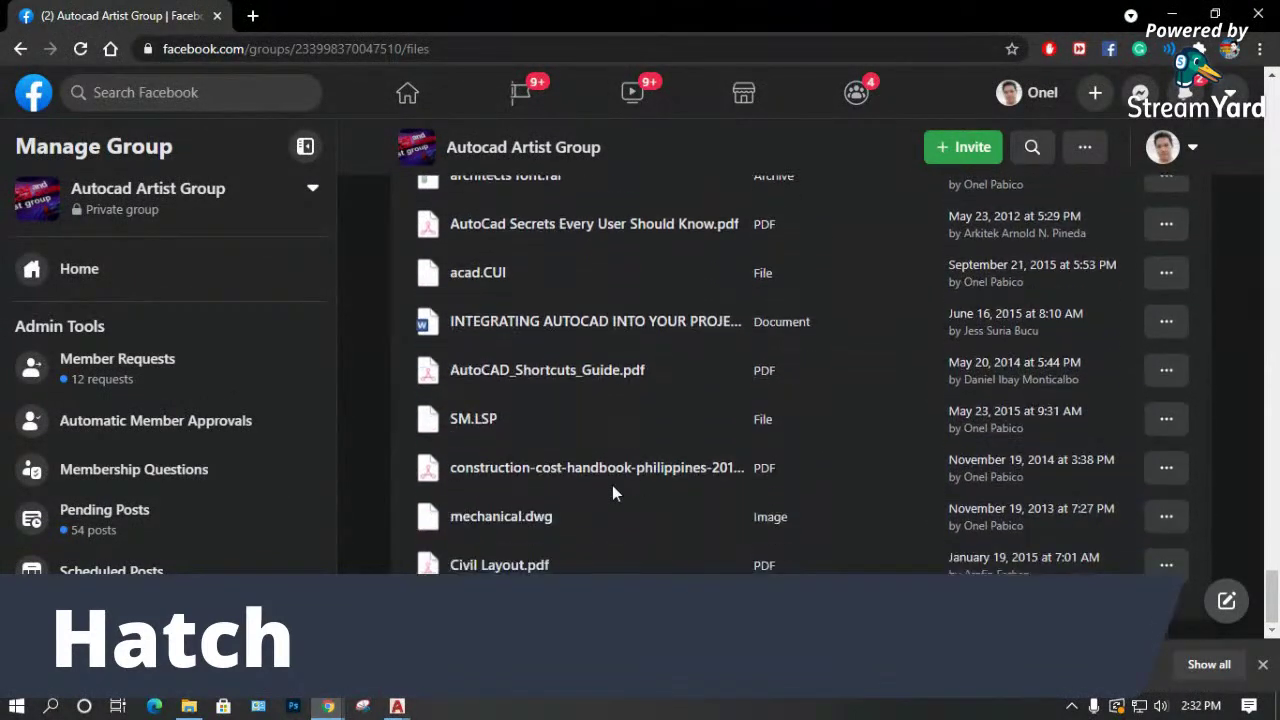
scroll(645, 552, down, 3)
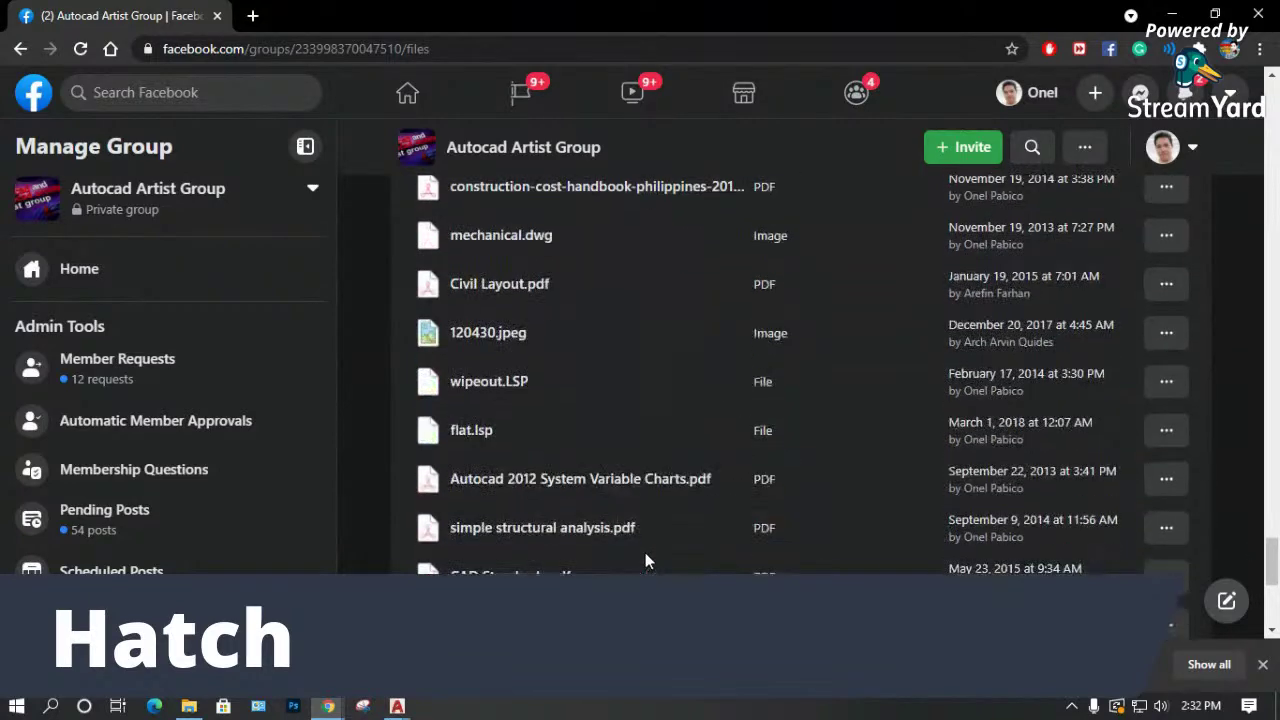
scroll(645, 561, down, 3)
scroll(645, 561, down, 2)
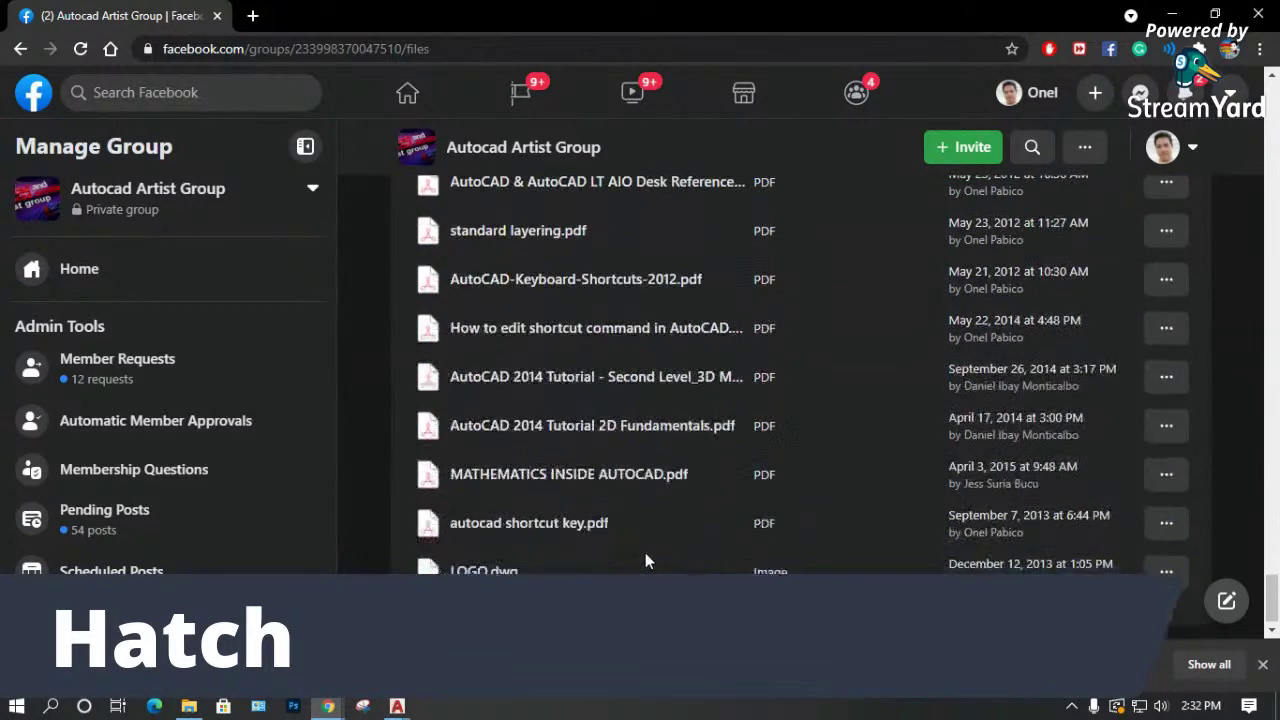
scroll(645, 561, down, 3)
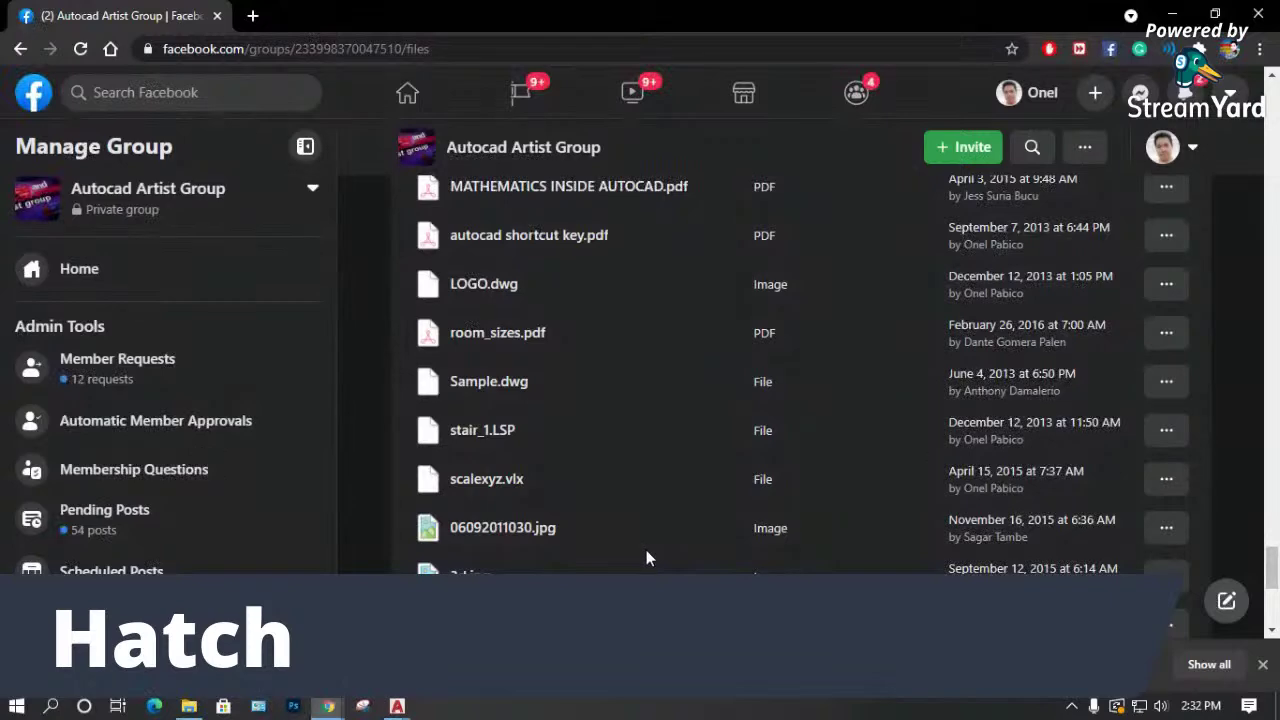
scroll(646, 557, down, 4)
scroll(646, 560, down, 1)
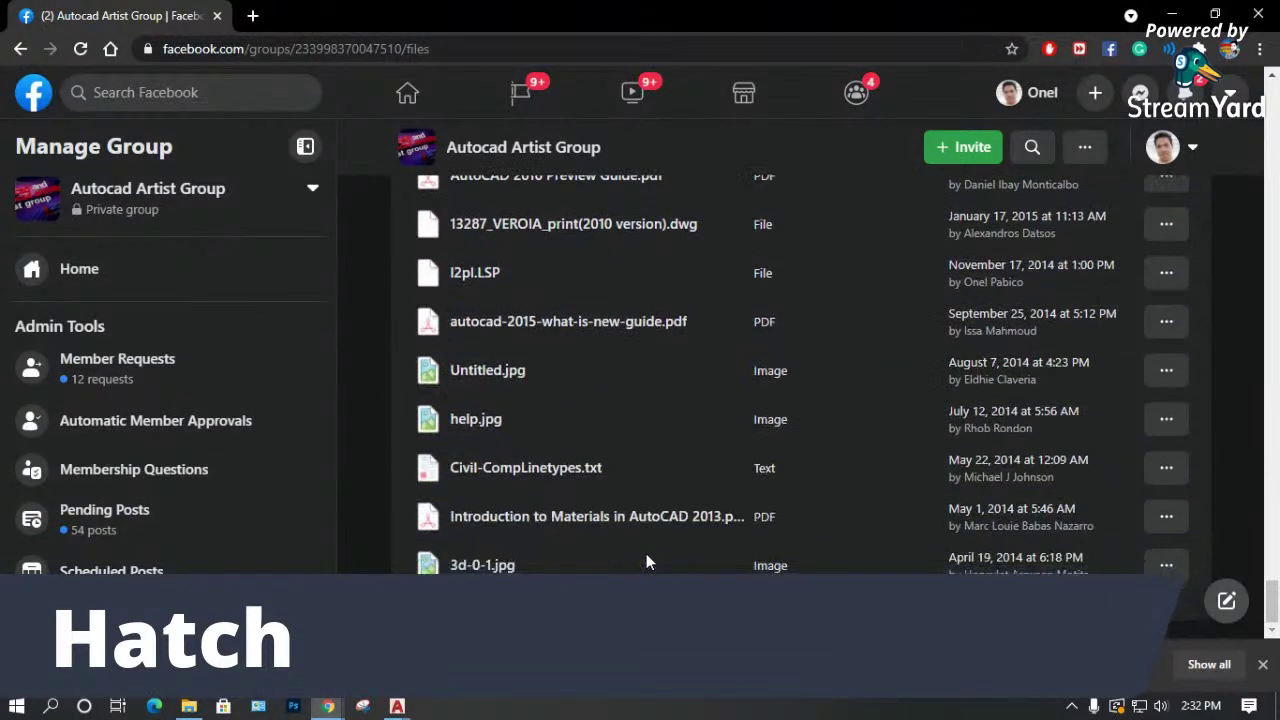
scroll(651, 528, down, 7)
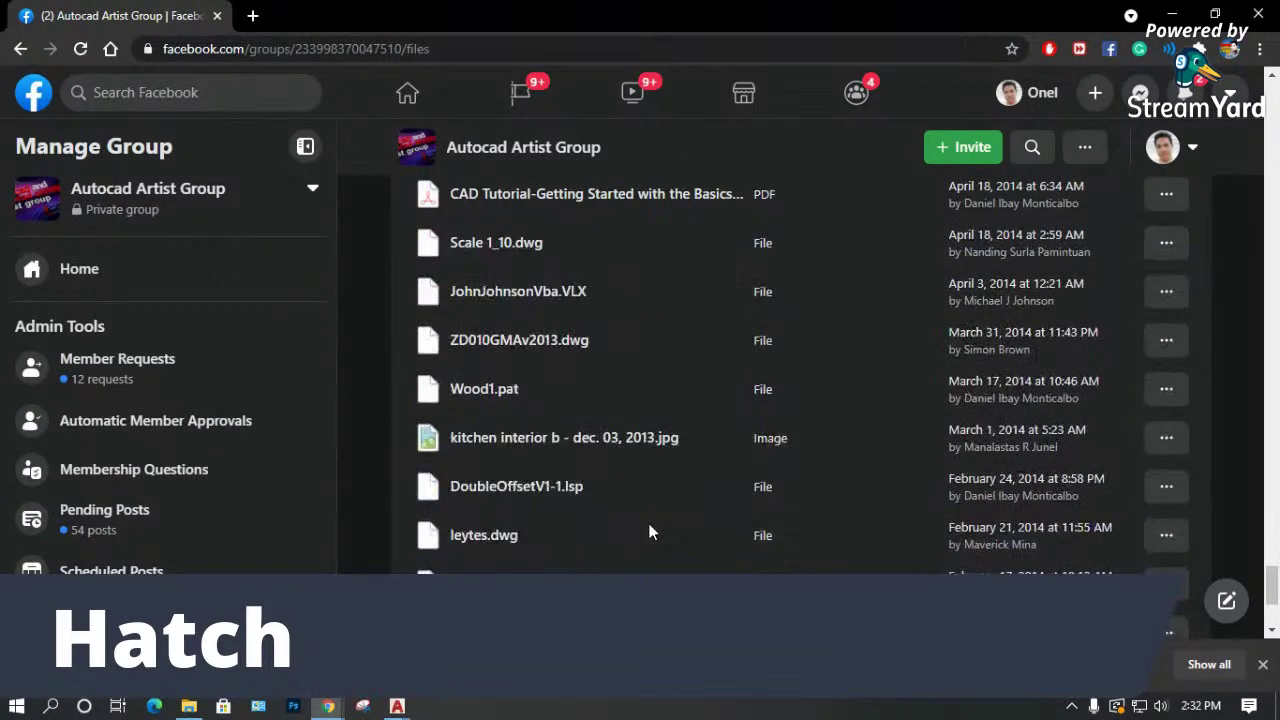
scroll(648, 532, down, 4)
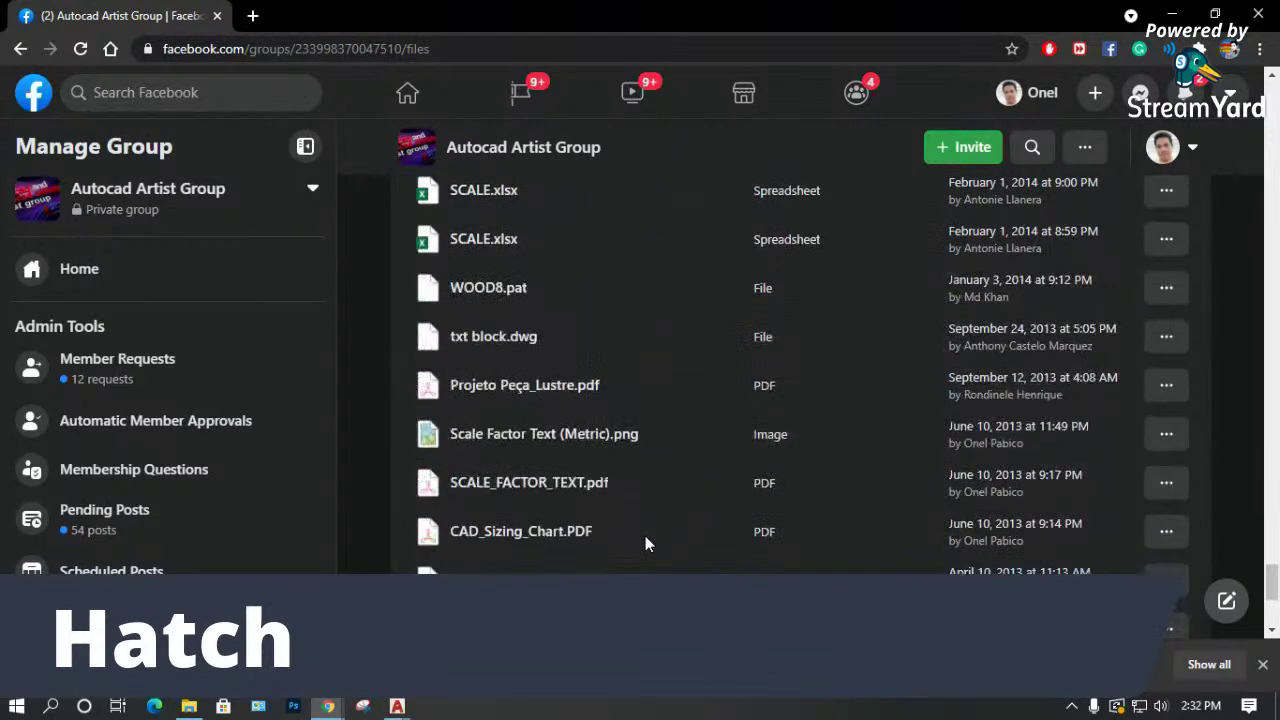
scroll(645, 538, down, 4)
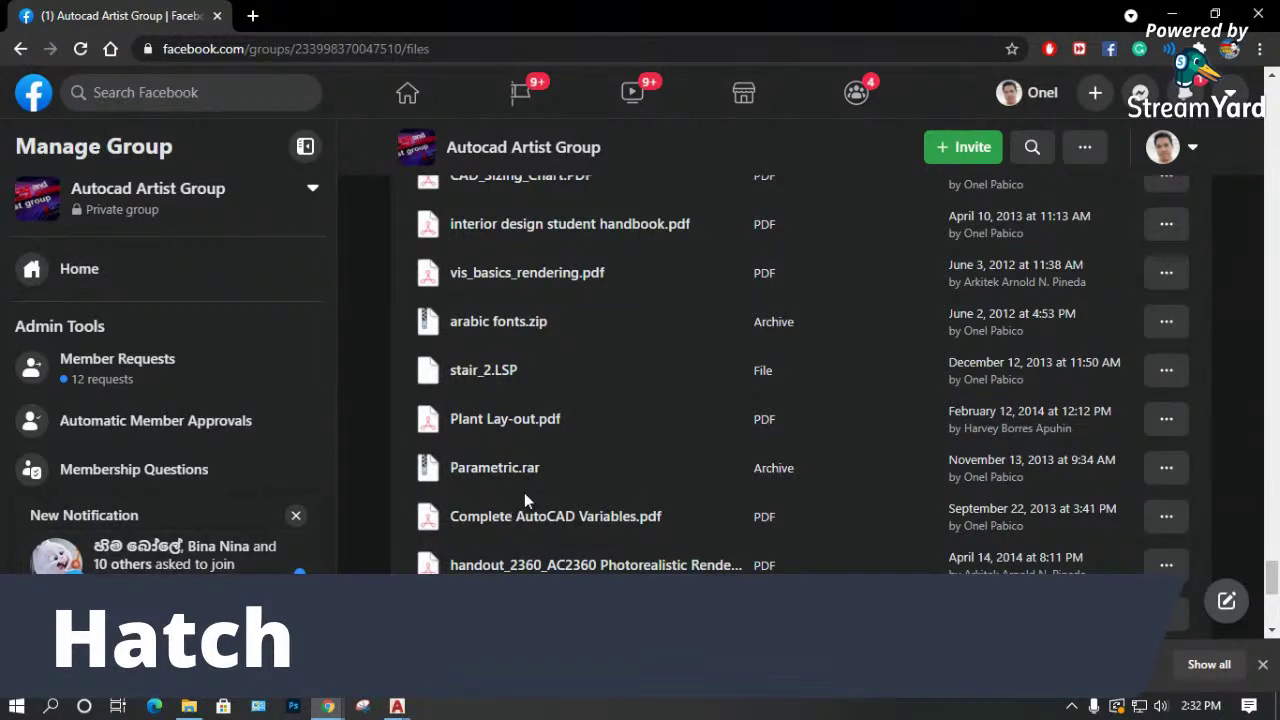
scroll(522, 497, down, 5)
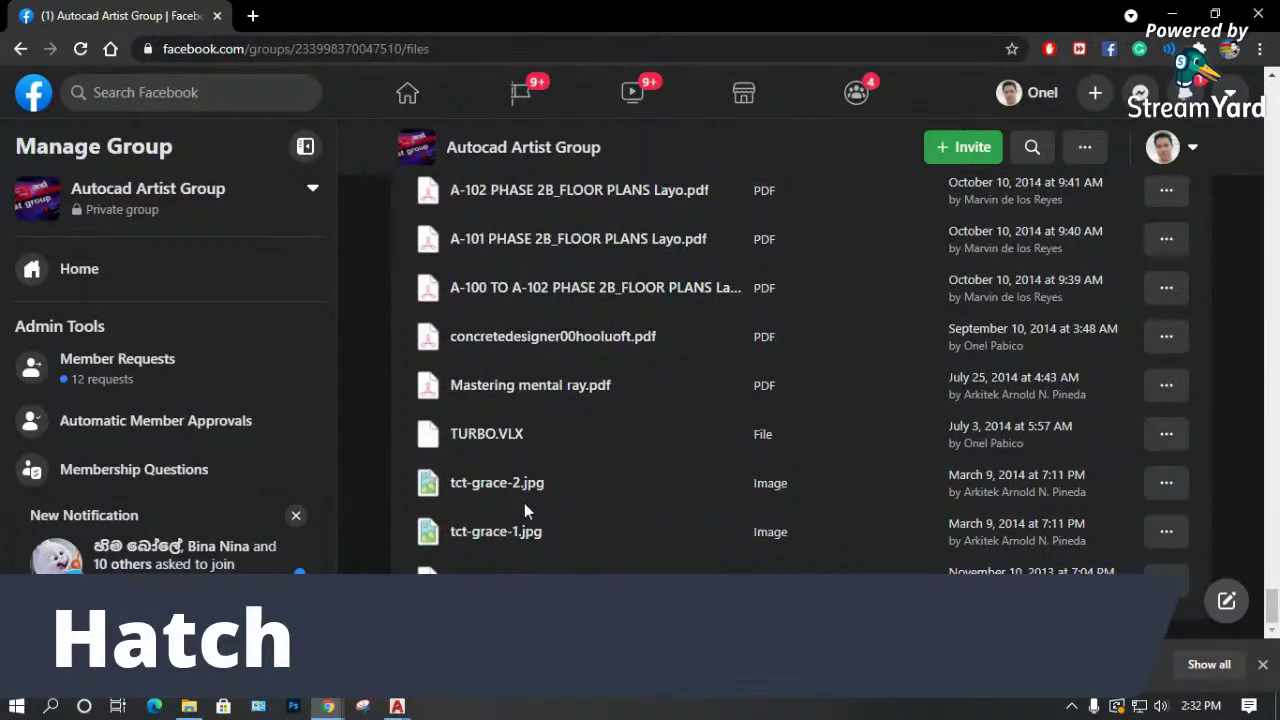
scroll(727, 390, up, 3)
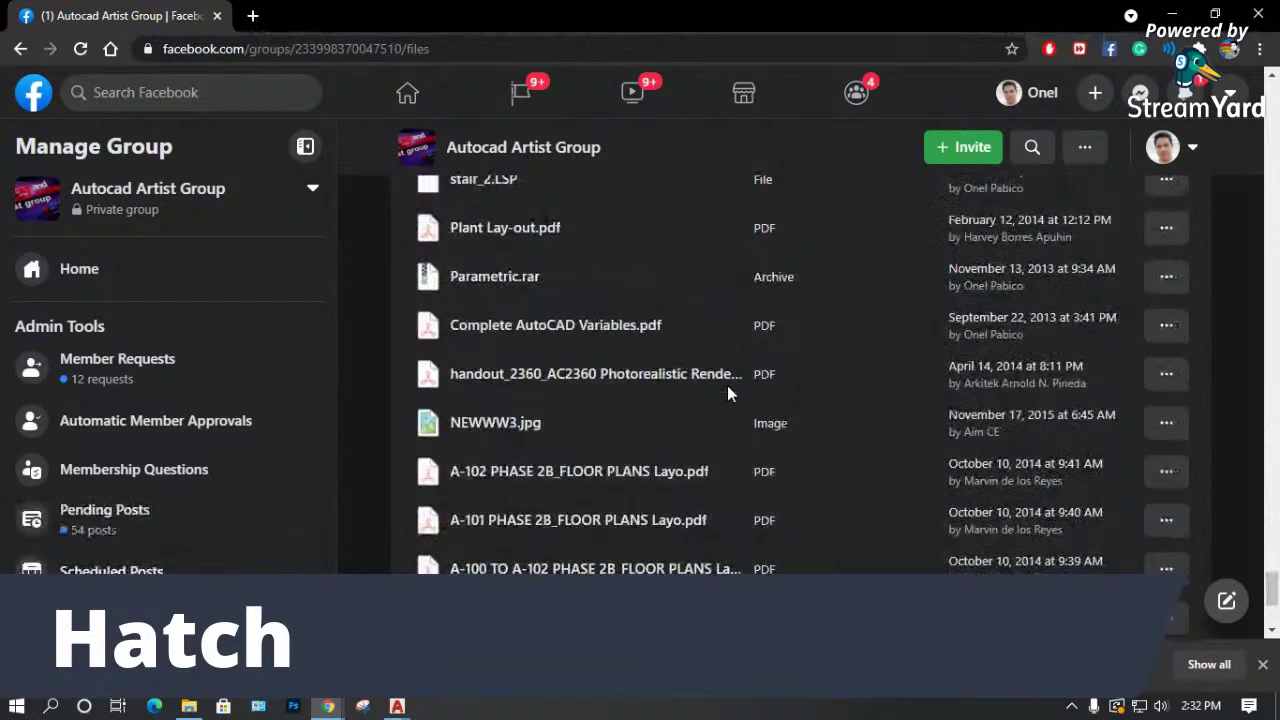
scroll(727, 385, up, 4)
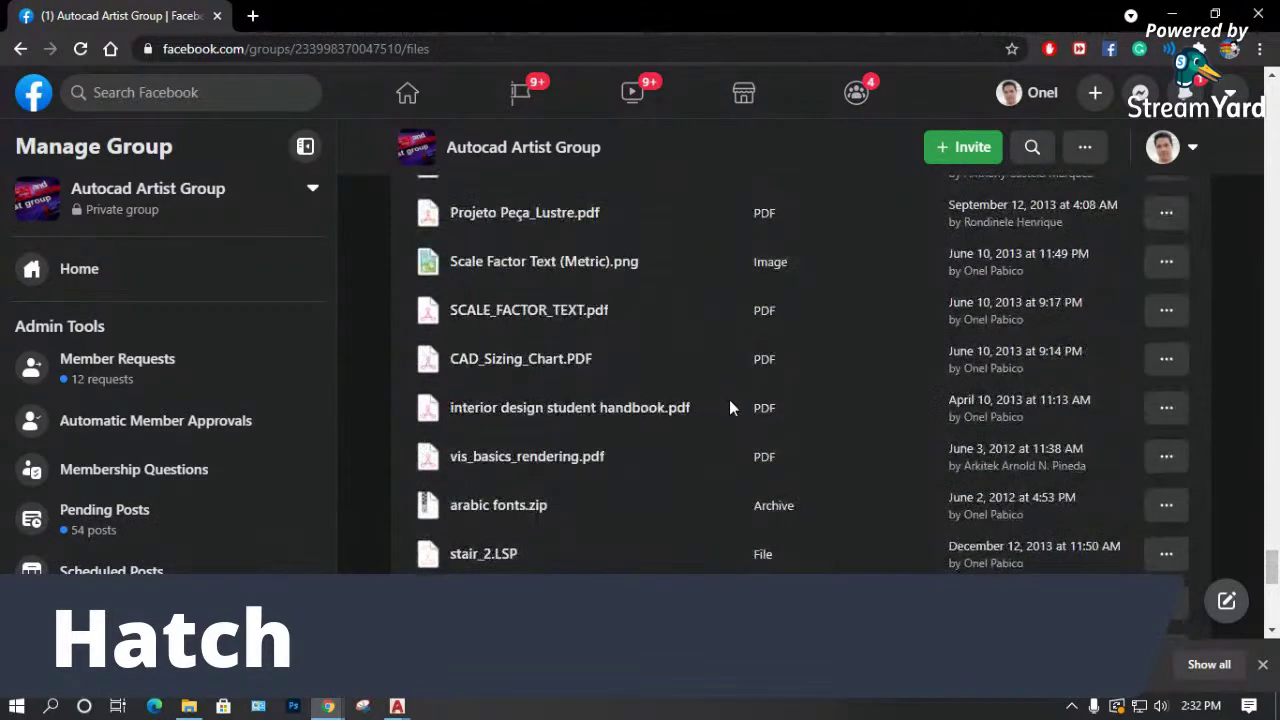
scroll(729, 408, up, 4)
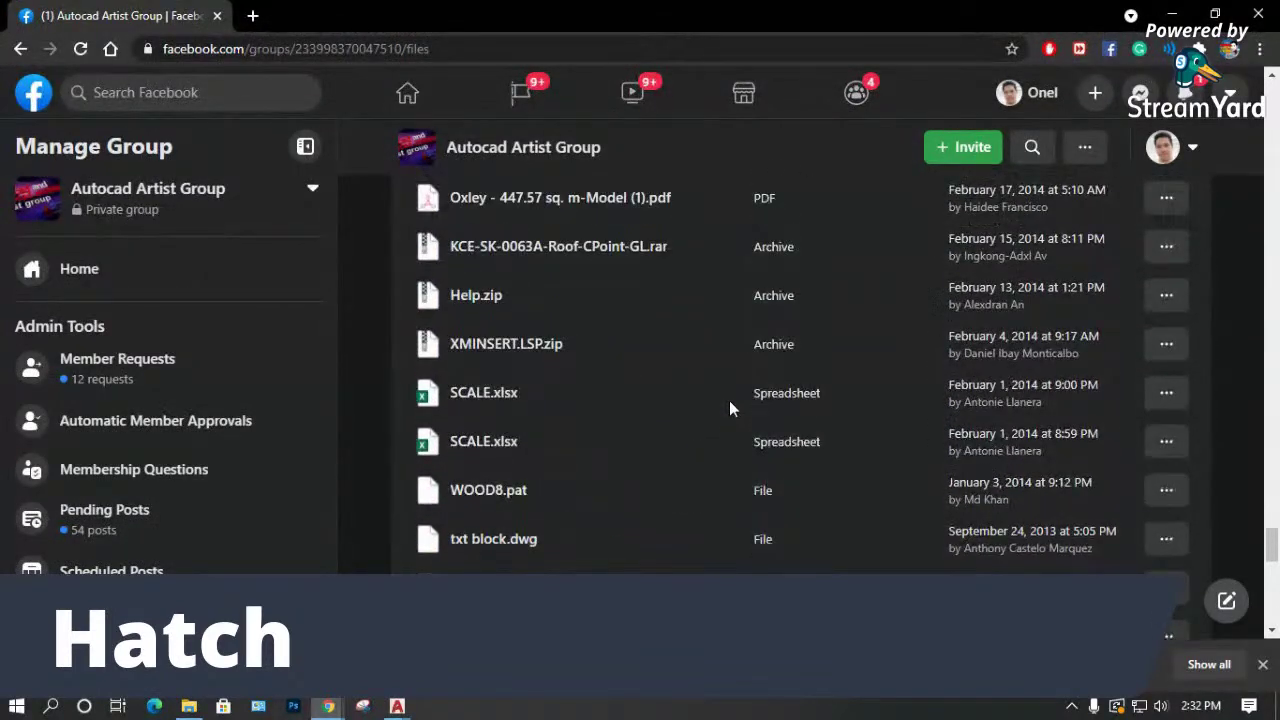
click(226, 665)
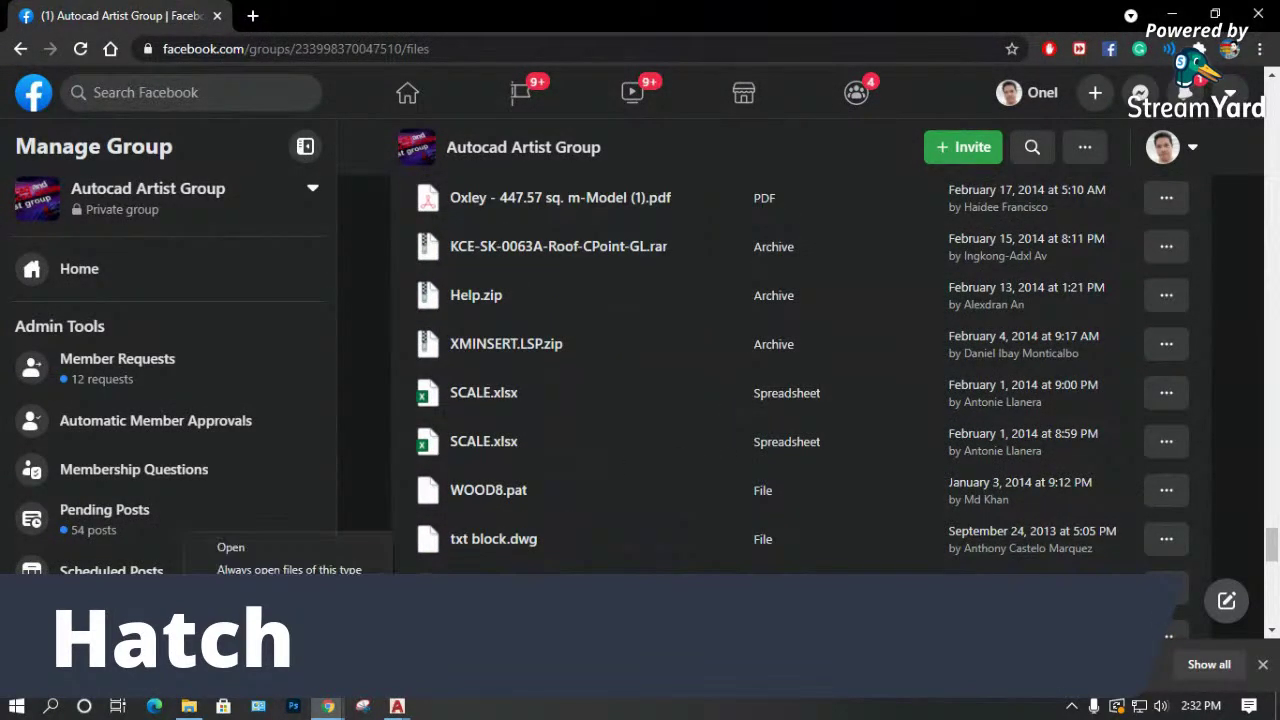
click(240, 600)
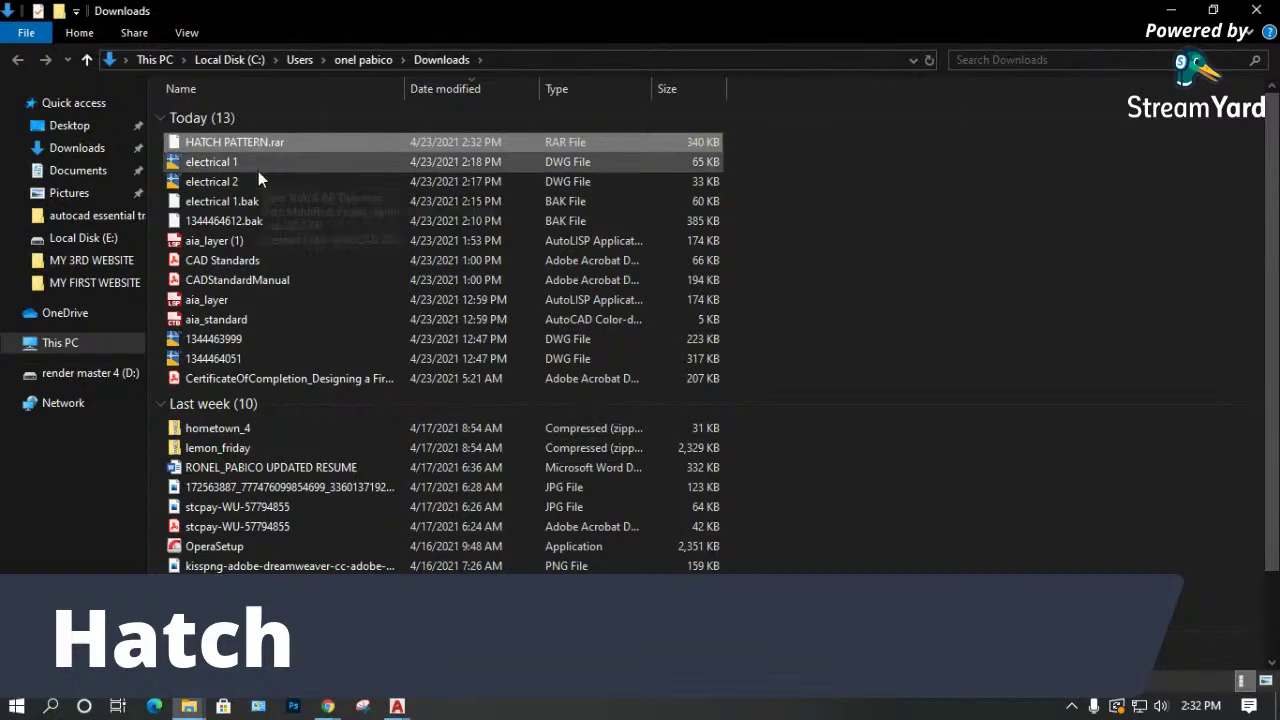
Return from File Explorer to Chrome and start a new browser tab.
key(alt+Tab)
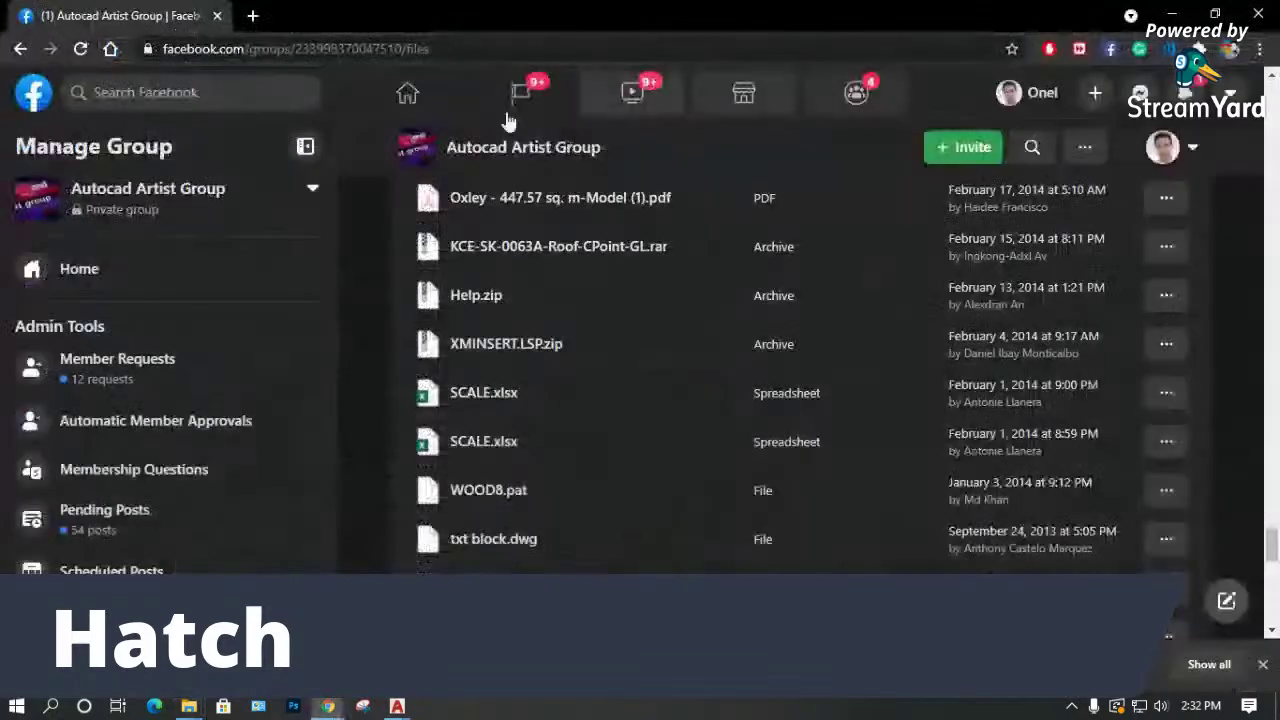
click(251, 16)
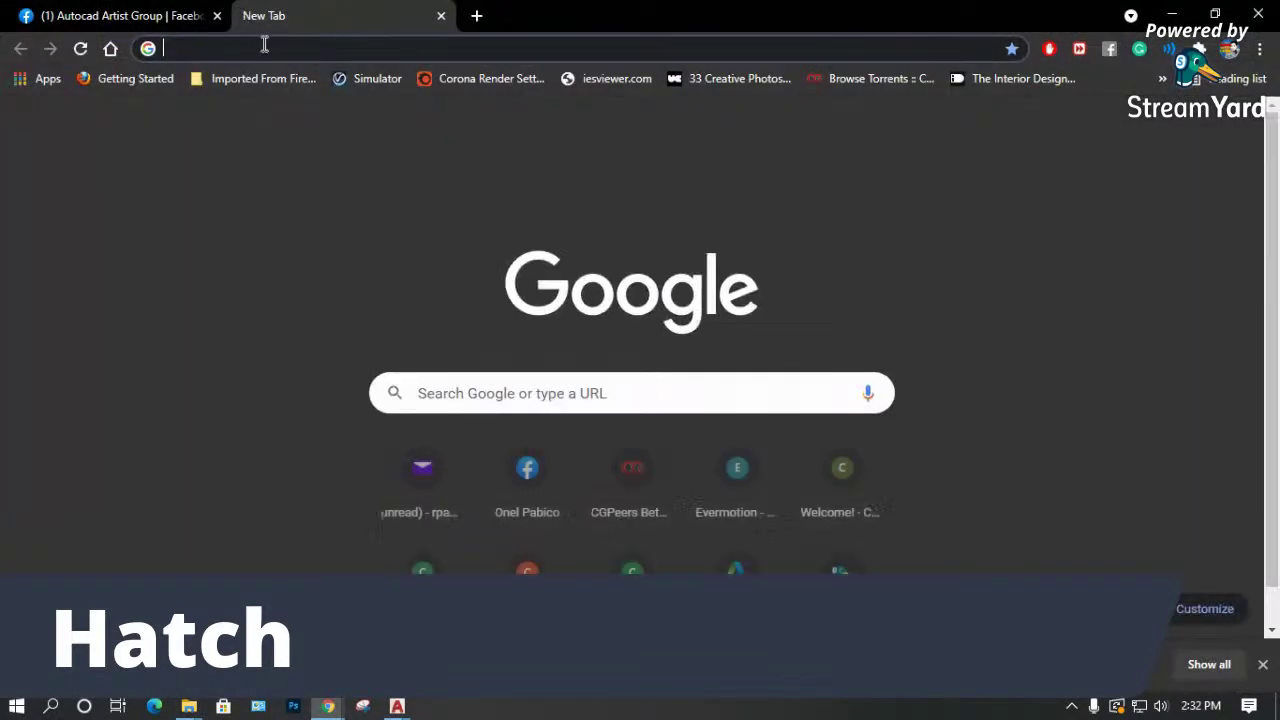
Search Google for '7zip download' and close the Facebook group tab.
click(265, 44)
text(7zip download)
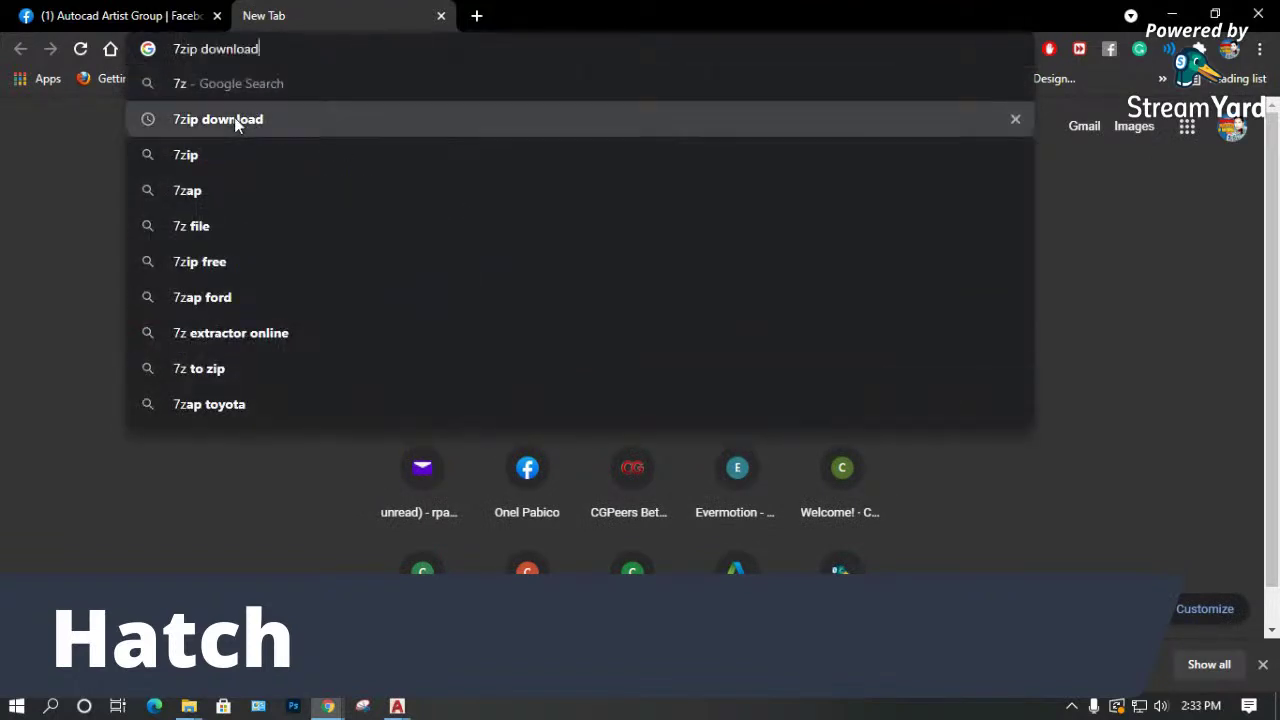
click(240, 119)
click(216, 16)
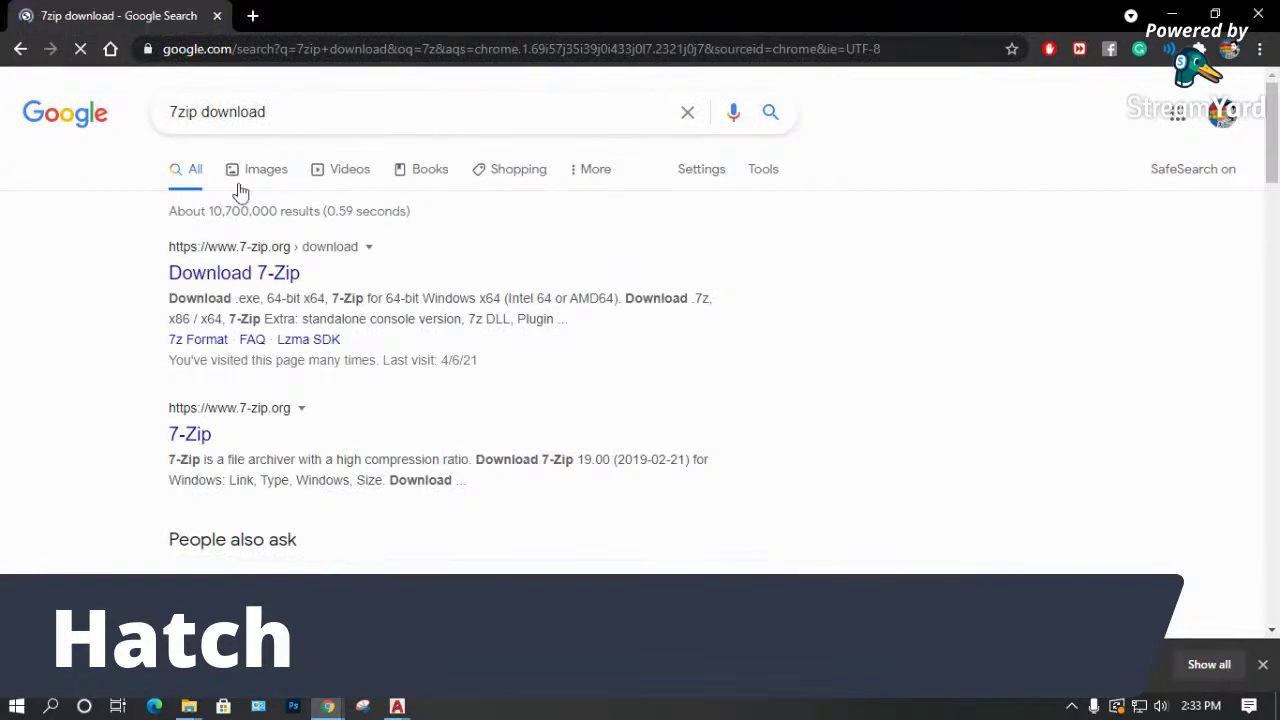
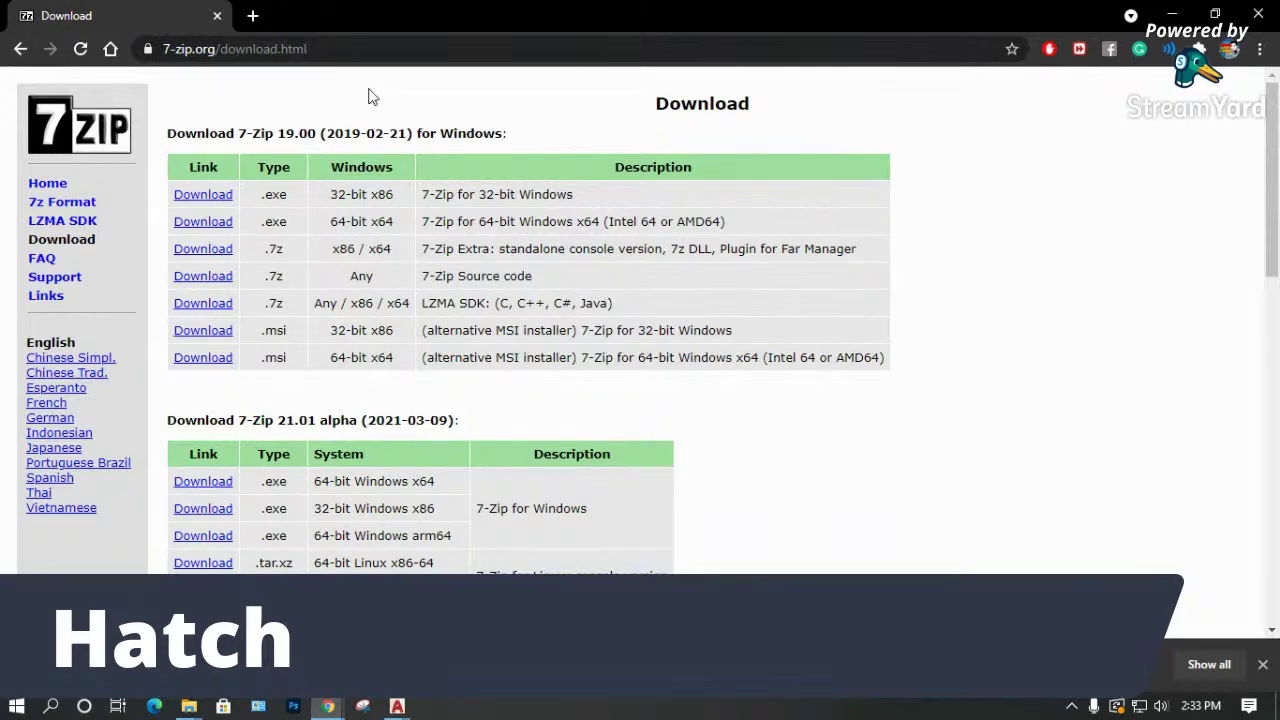
Bring up File Explorer's Downloads folder showing the HATCH PATTERN.rar archive.
click(1257, 15)
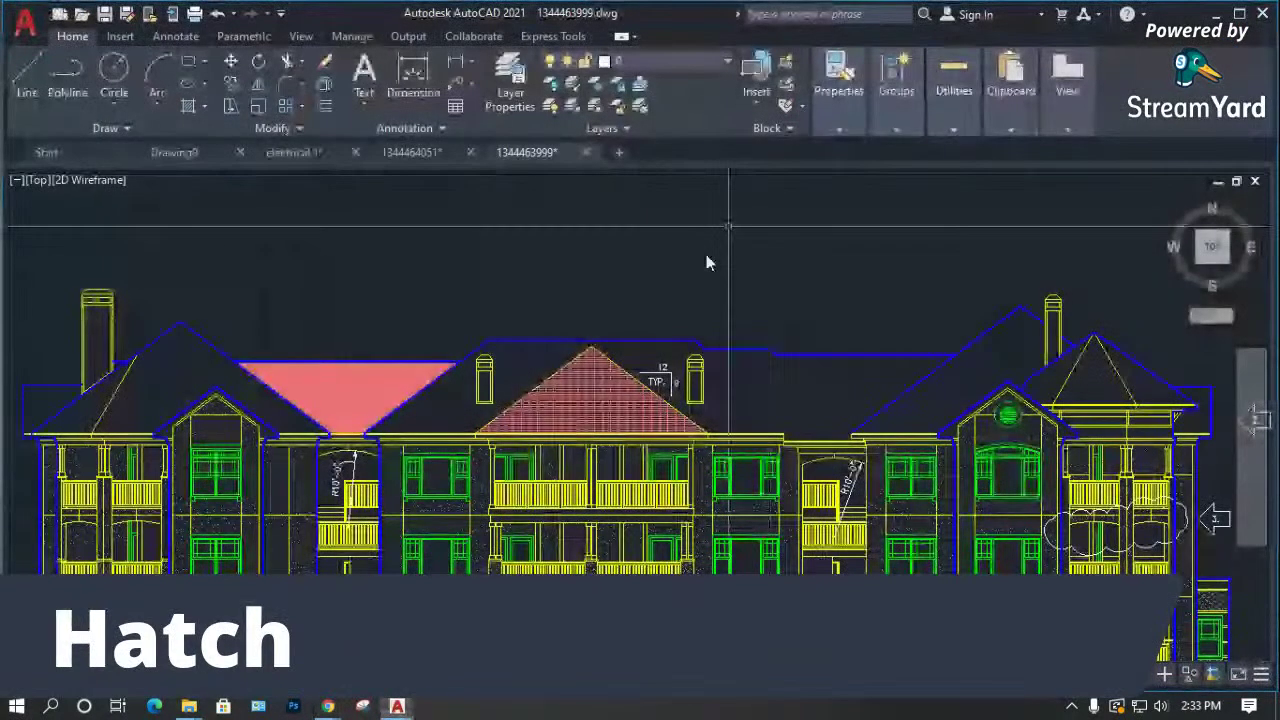
click(188, 706)
click(114, 600)
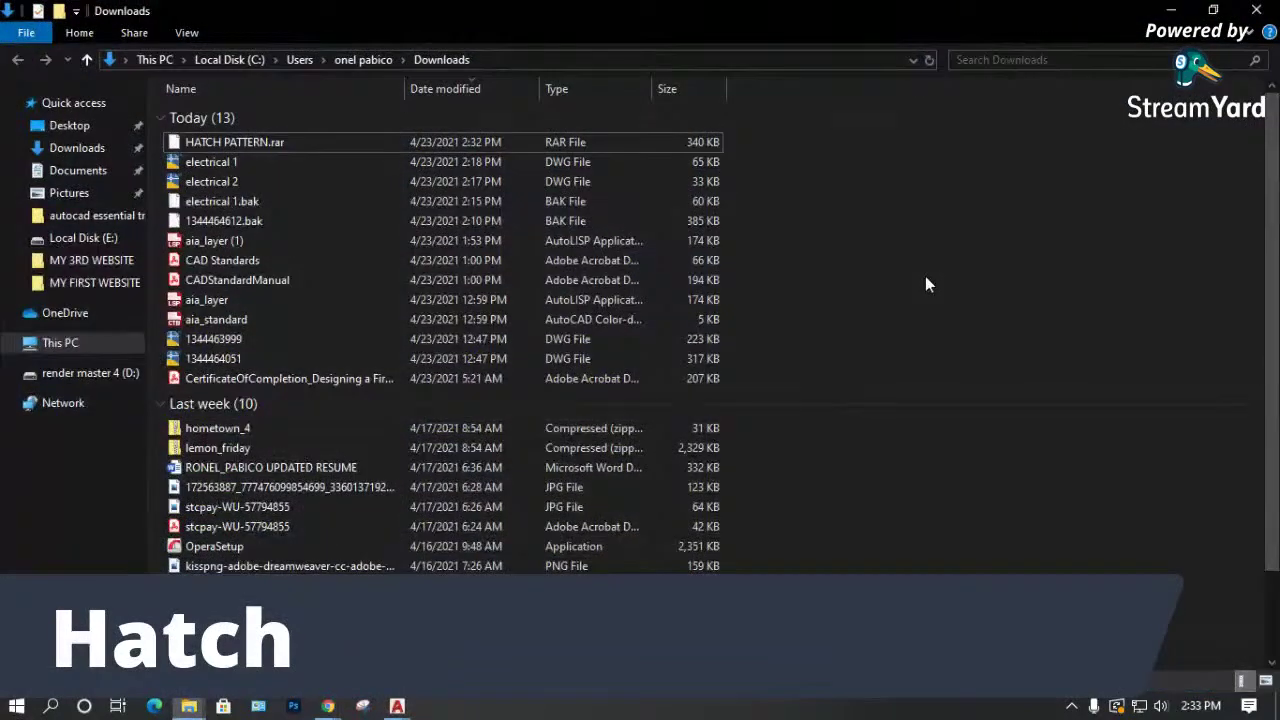
Open HATCH PATTERN.rar in 7-Zip and extract the HATCH PATTERN folder into Downloads.
click(226, 143)
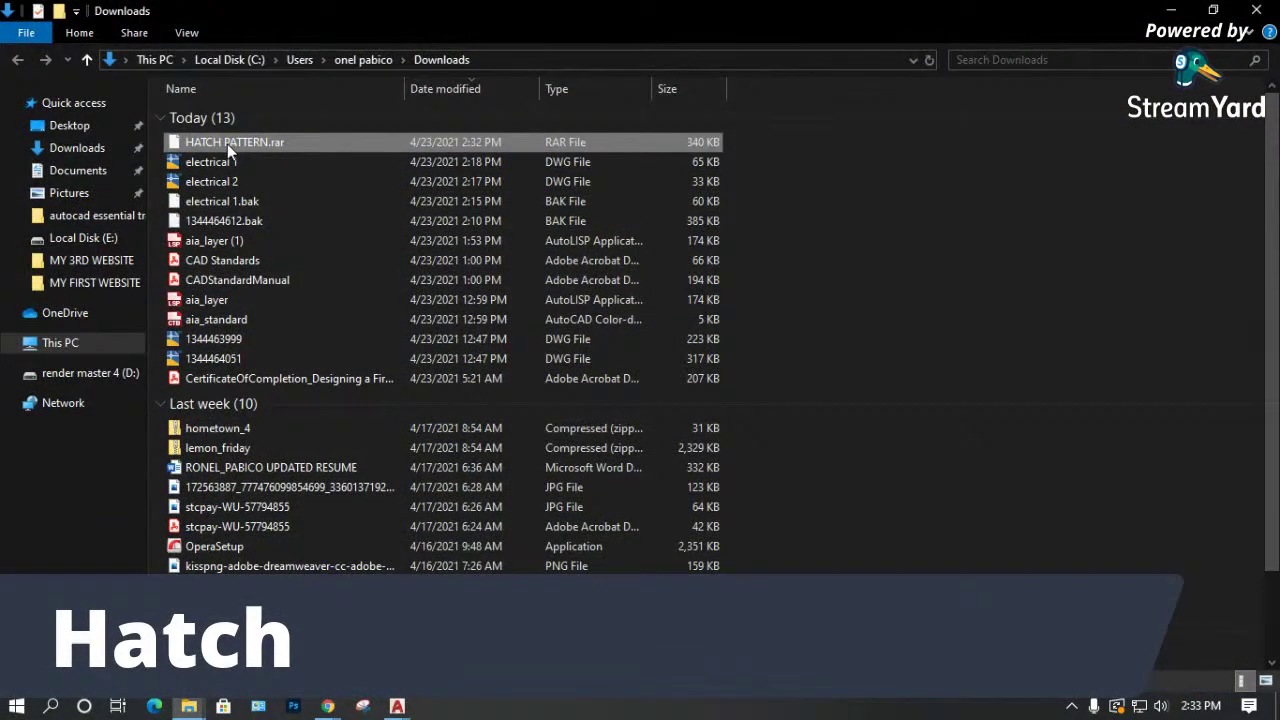
right_click(227, 144)
mouse_move(312, 198)
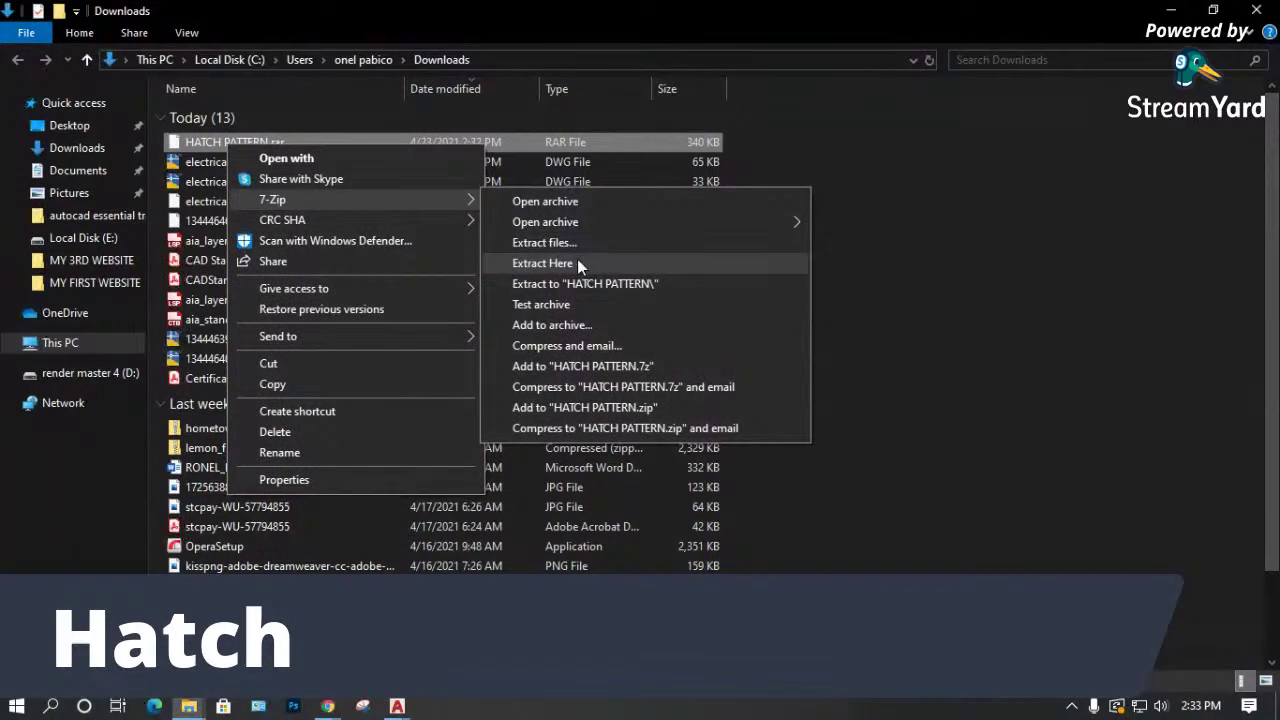
click(572, 206)
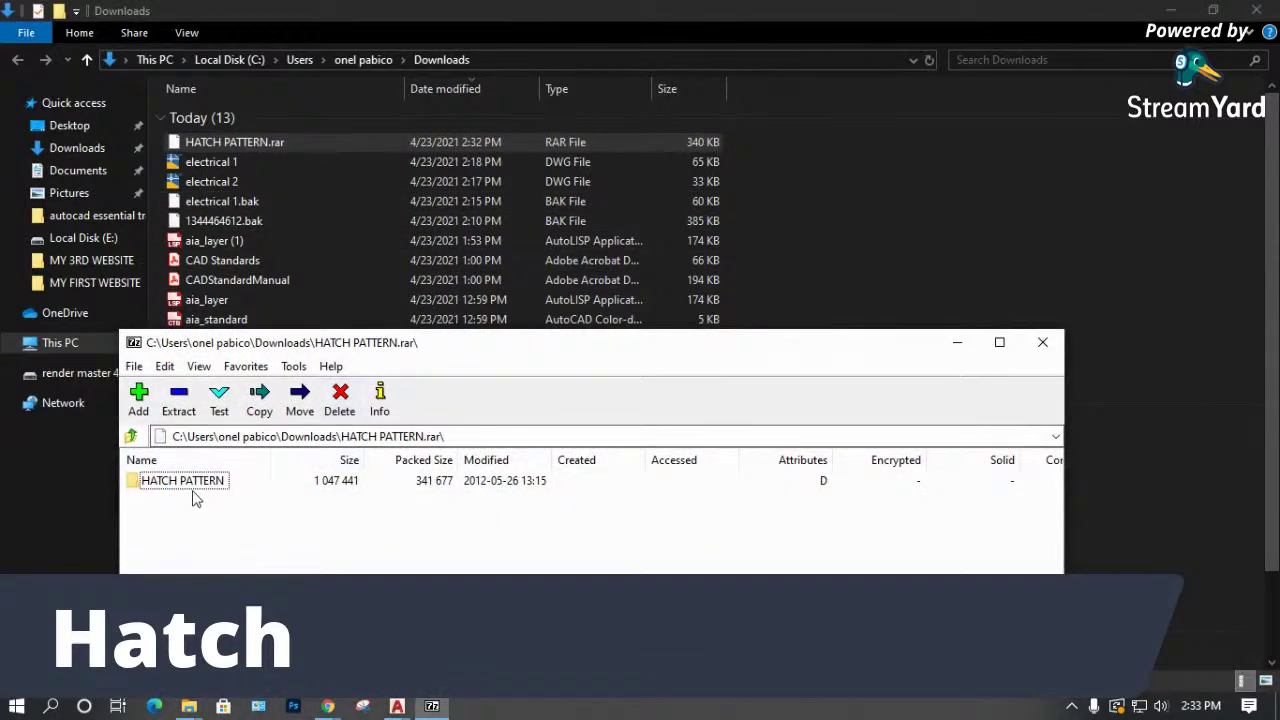
drag(181, 489, 262, 482)
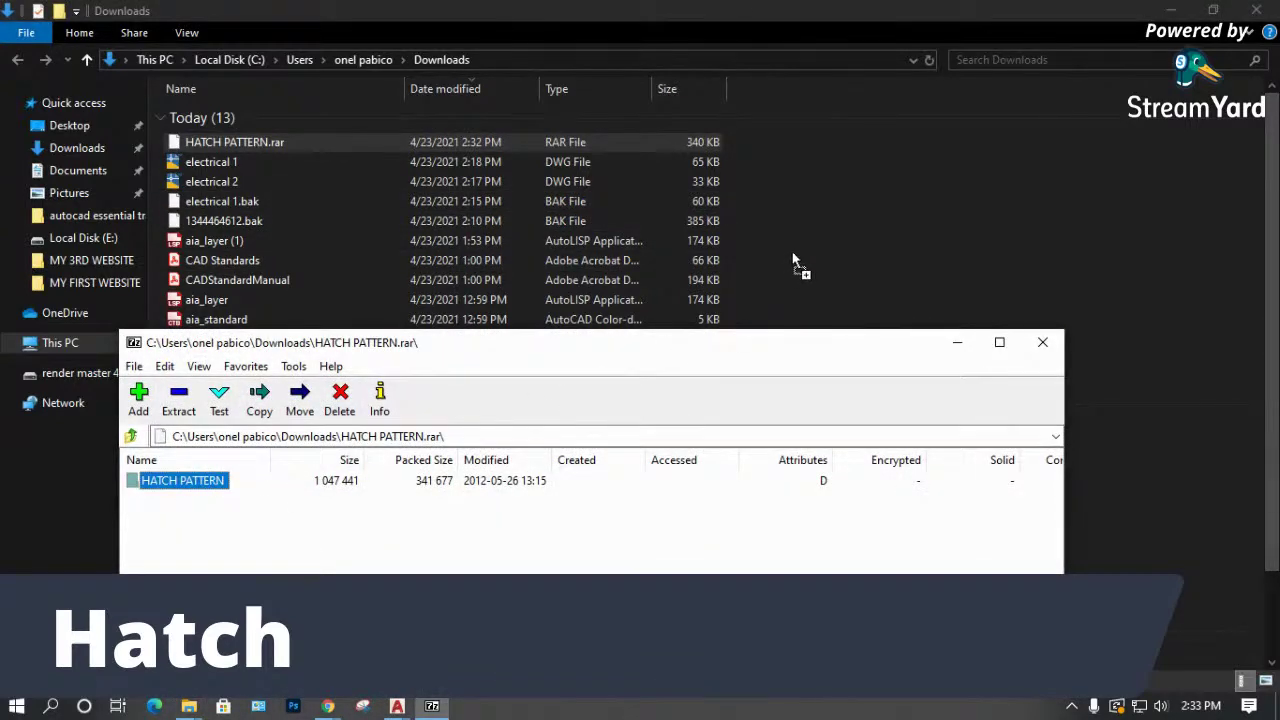
drag(793, 262, 787, 251)
scroll(337, 253, down, 3)
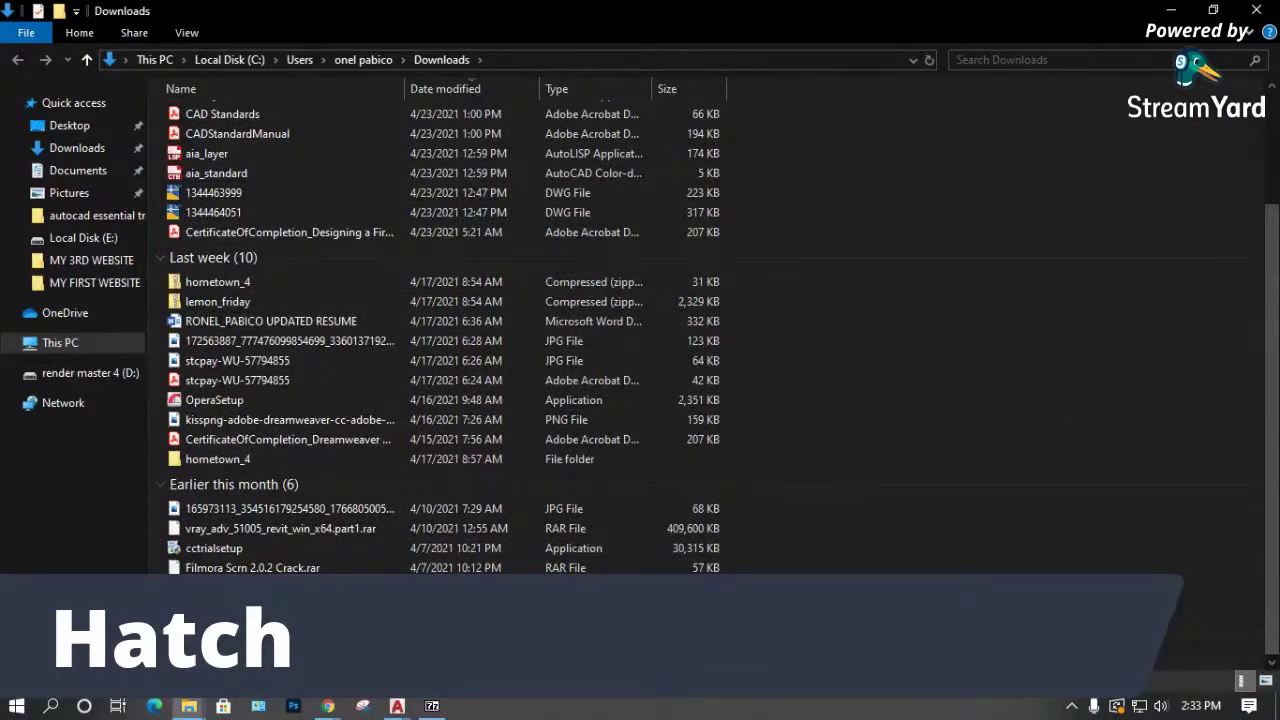
Open the extracted HATCH PATTERN folder and look through its contents.
double_click(294, 217)
scroll(303, 345, down, 12)
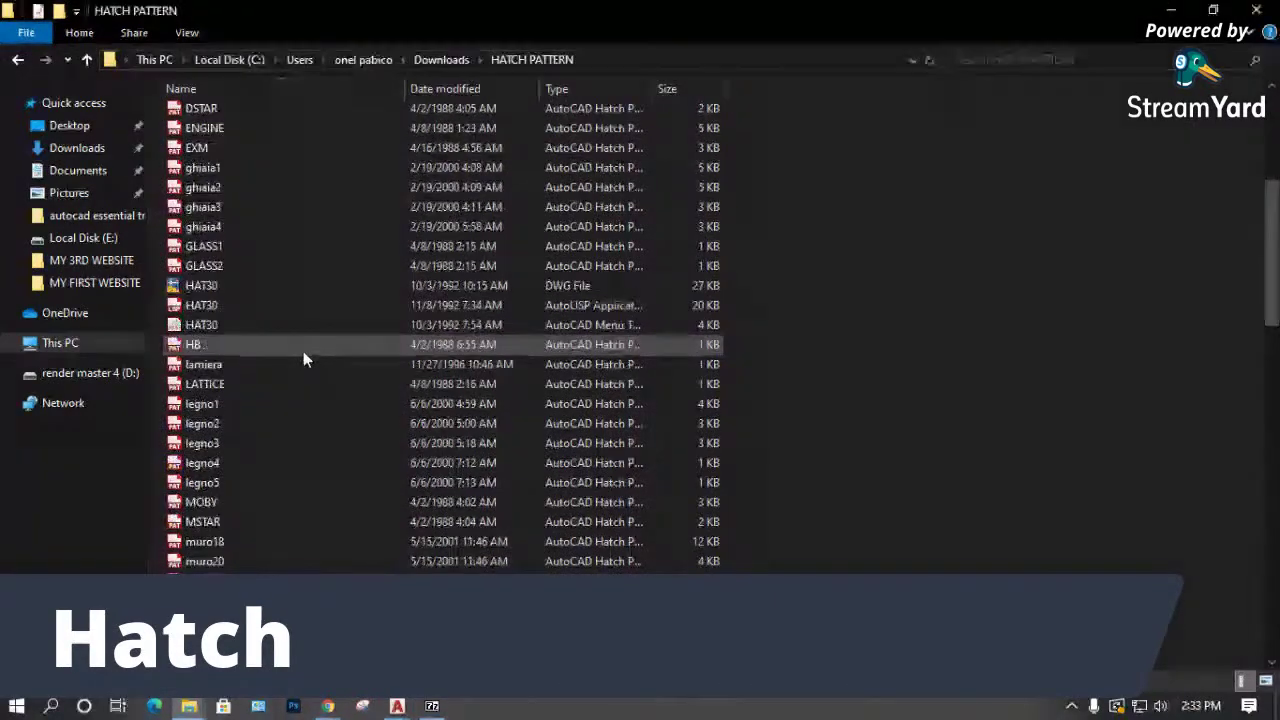
scroll(303, 356, down, 13)
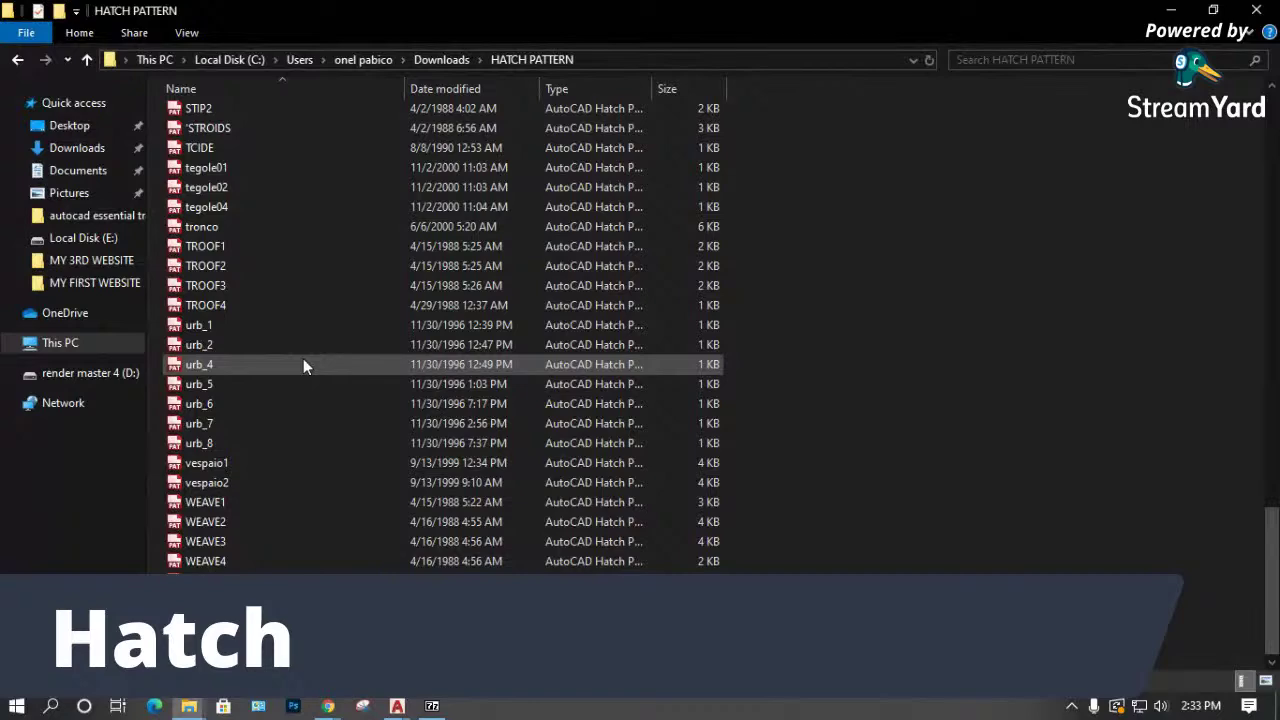
scroll(310, 352, up, 14)
scroll(316, 347, up, 15)
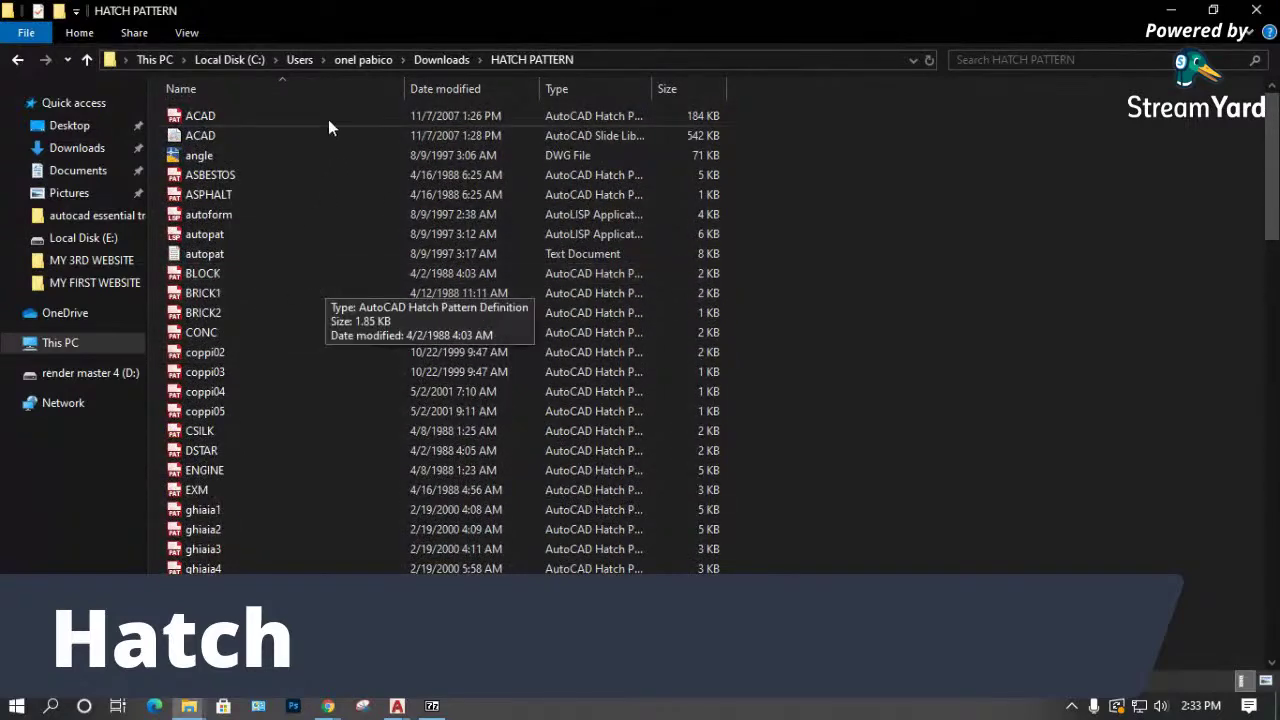
Browse to E:\3 LIBRARIES\hatch pattern and read the Acad pattern file.
click(86, 342)
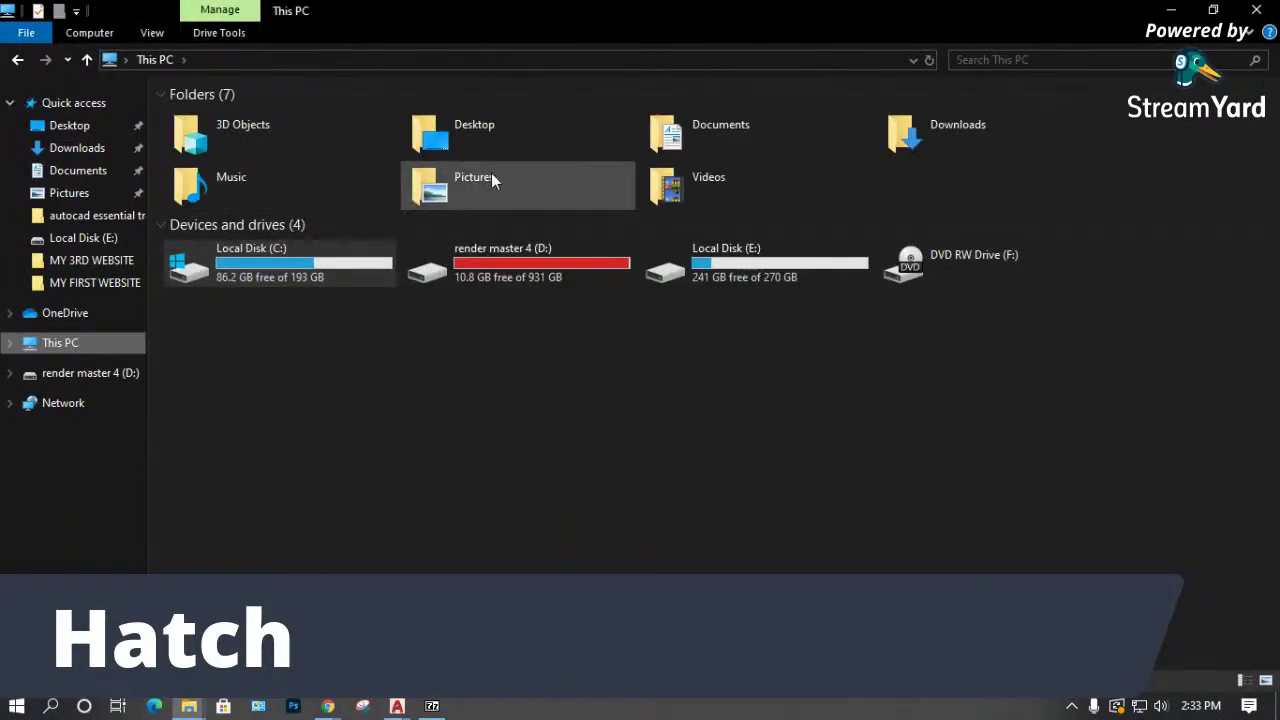
double_click(727, 256)
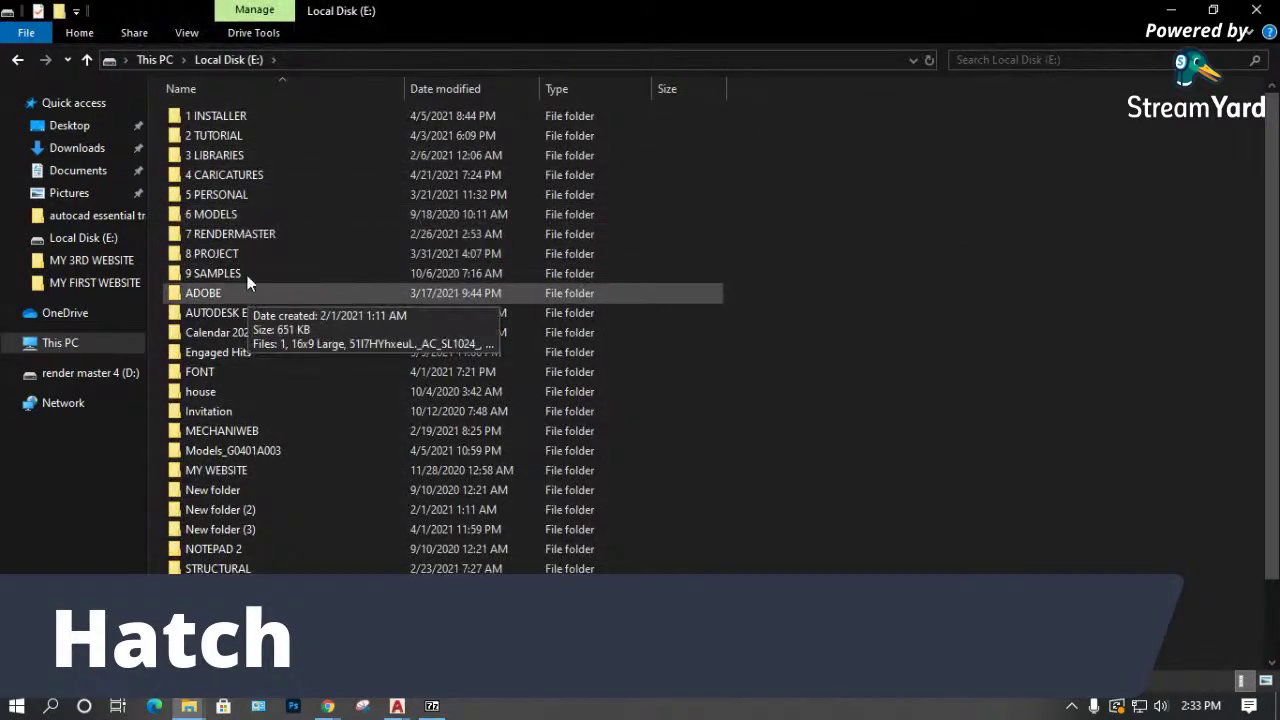
double_click(238, 157)
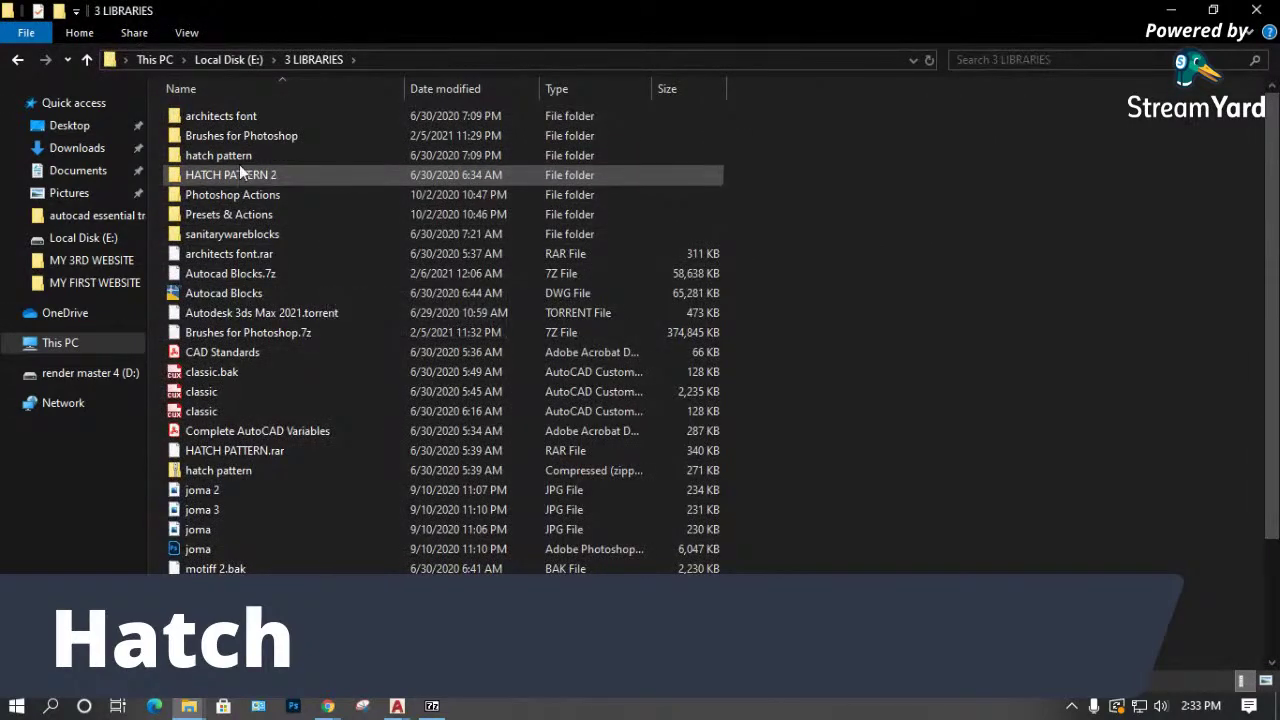
double_click(241, 155)
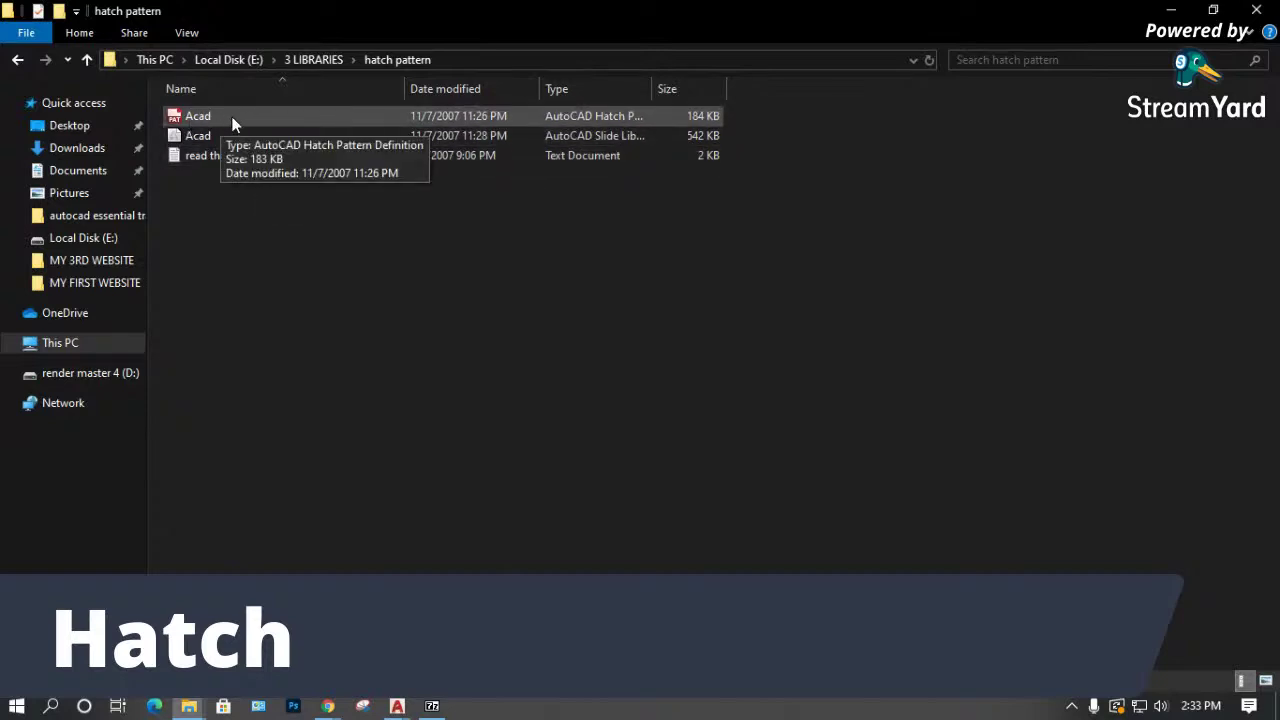
double_click(214, 121)
scroll(428, 345, down, 5)
scroll(428, 345, down, 20)
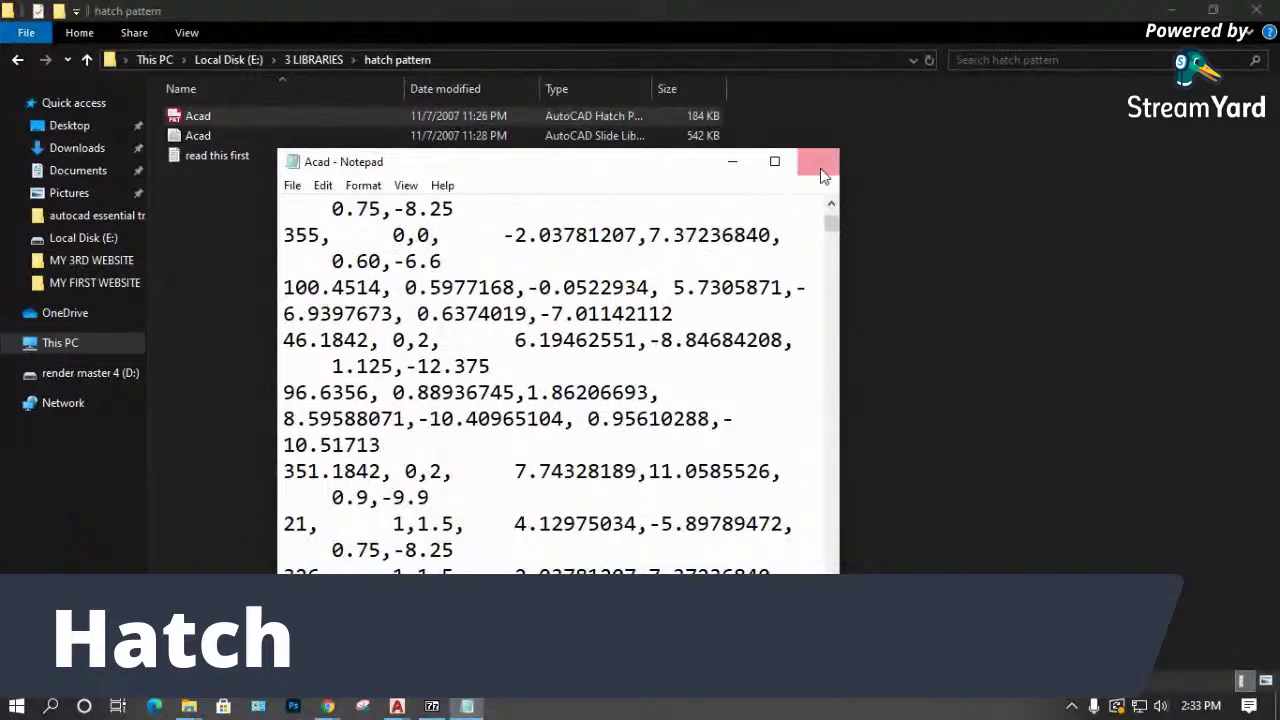
click(818, 163)
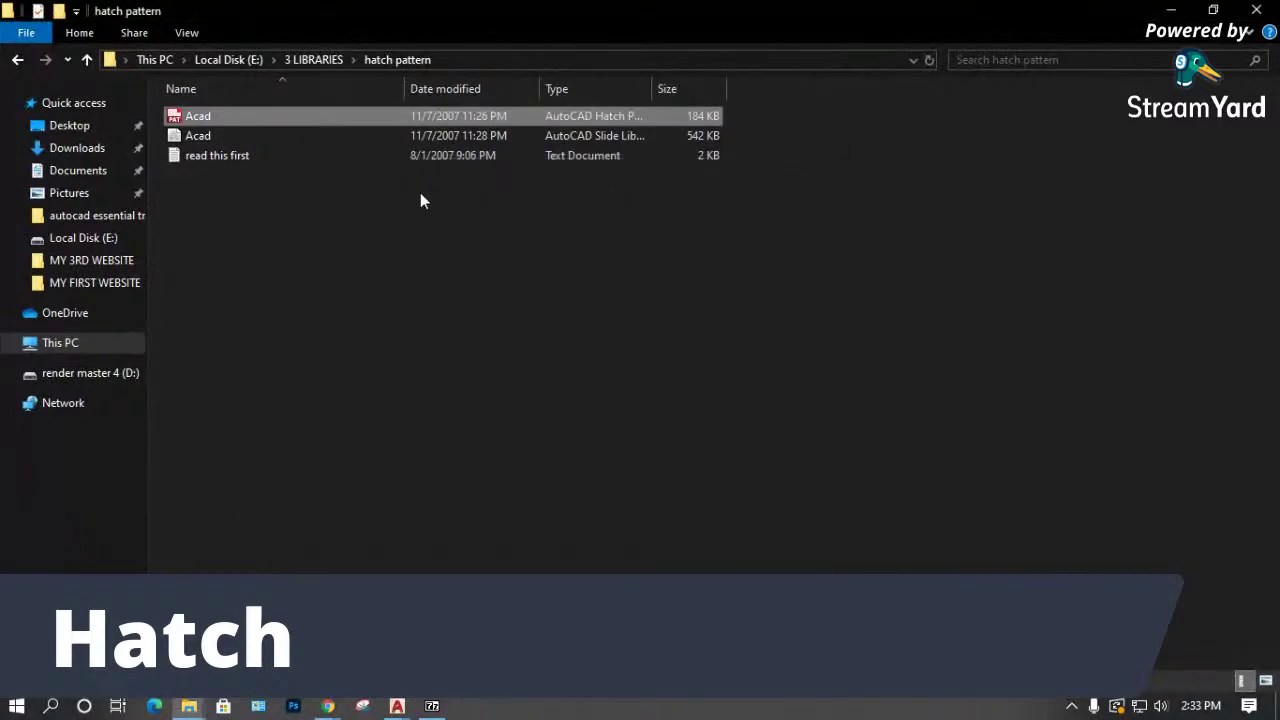
Inspect the HATCH PATTERN 2 folder under 3 LIBRARIES and minimize File Explorer.
click(316, 60)
double_click(250, 175)
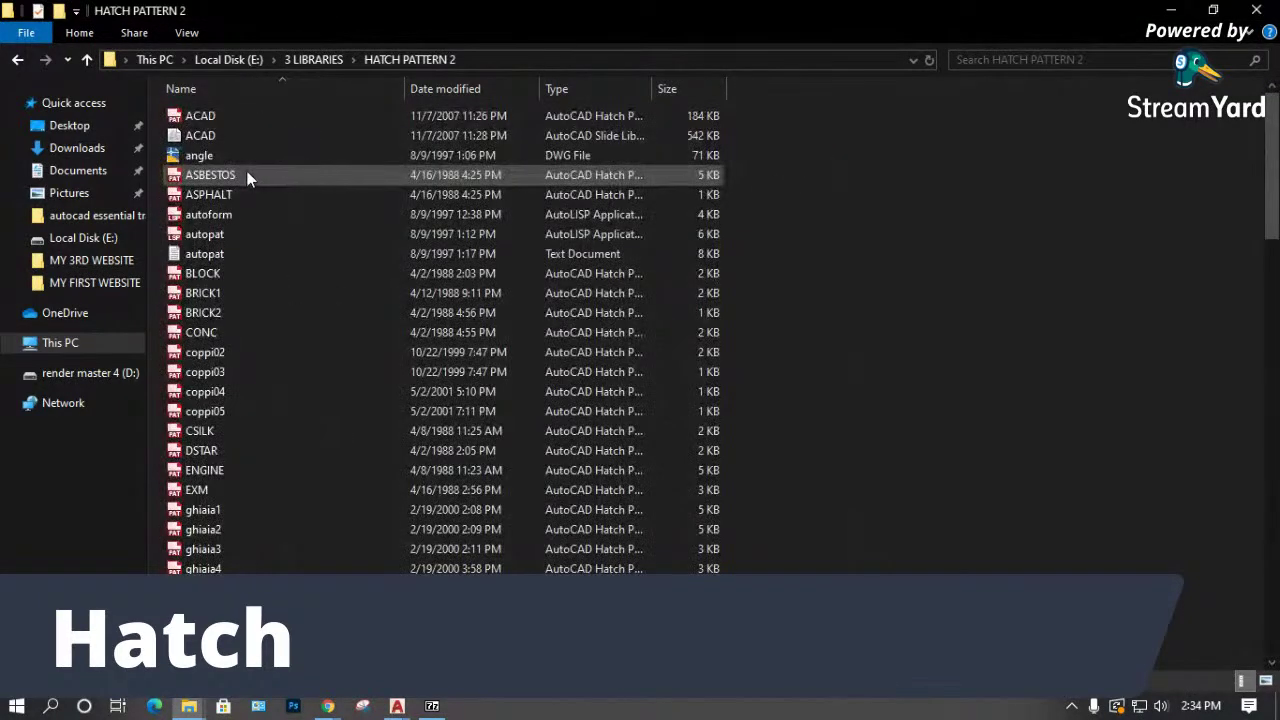
scroll(378, 542, down, 4)
scroll(361, 496, up, 4)
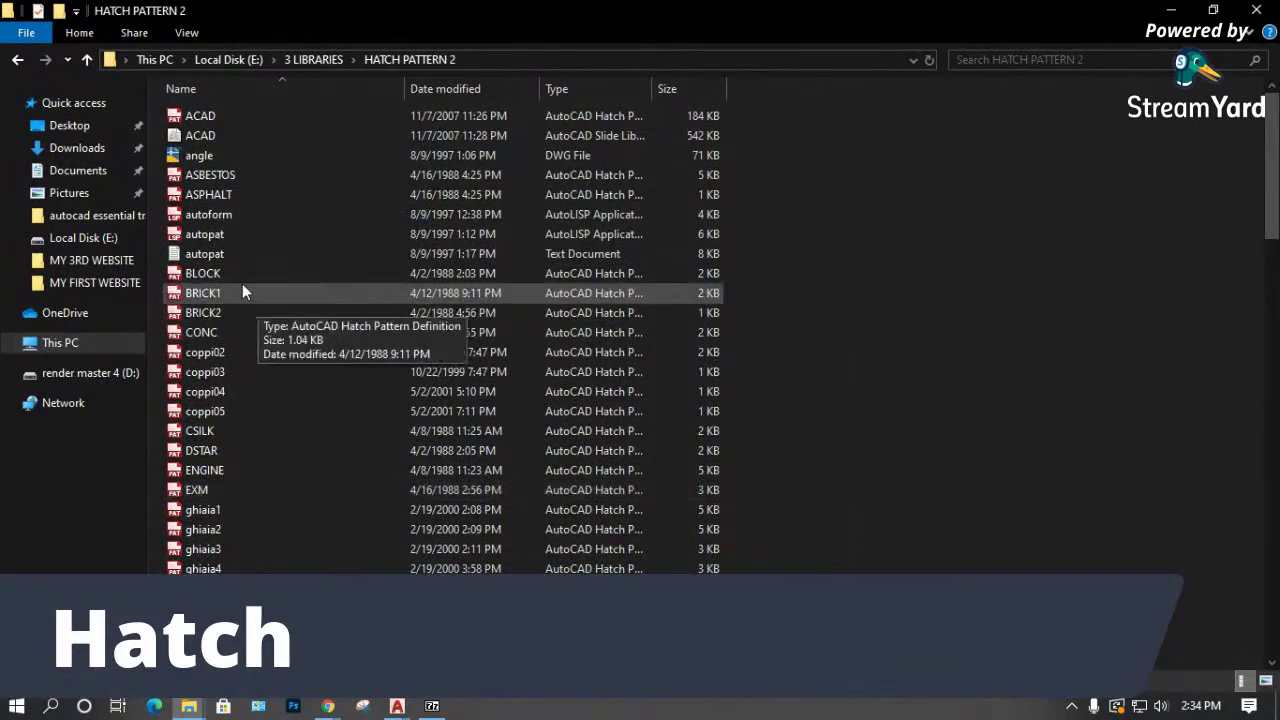
click(1167, 12)
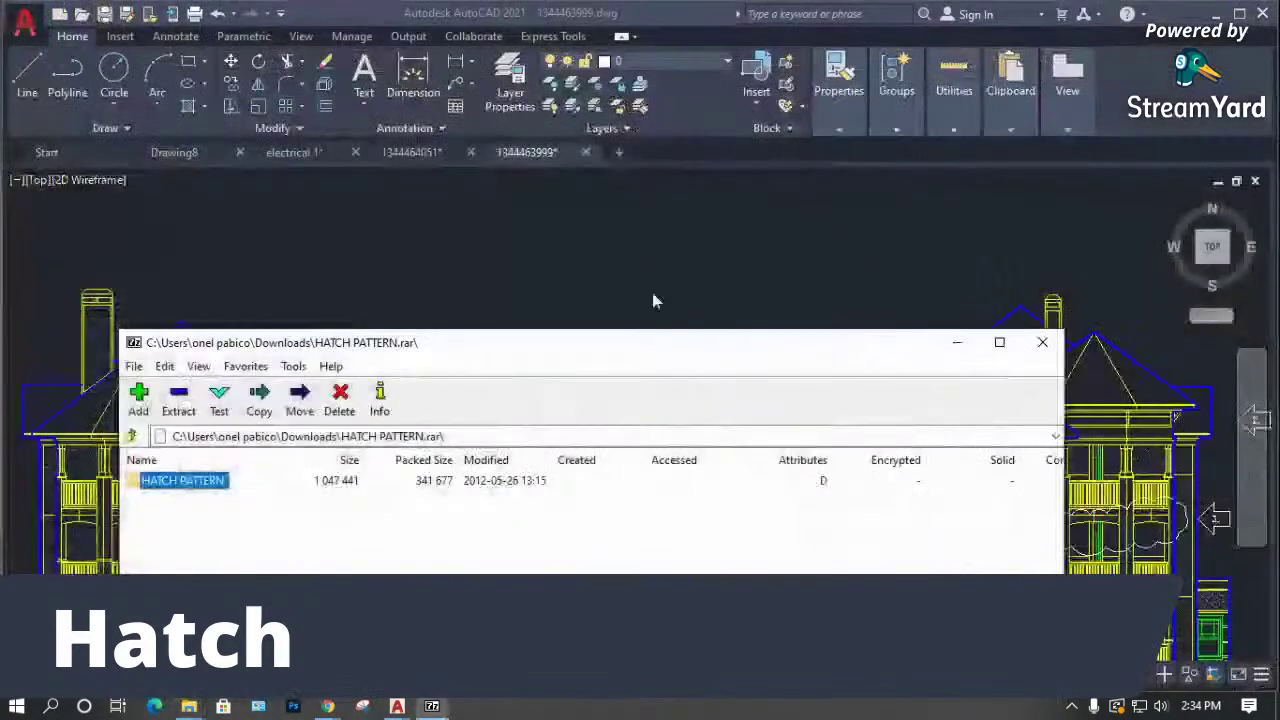
Close 7-Zip and expand Support File Search Path on the Options Files tab.
click(1043, 340)
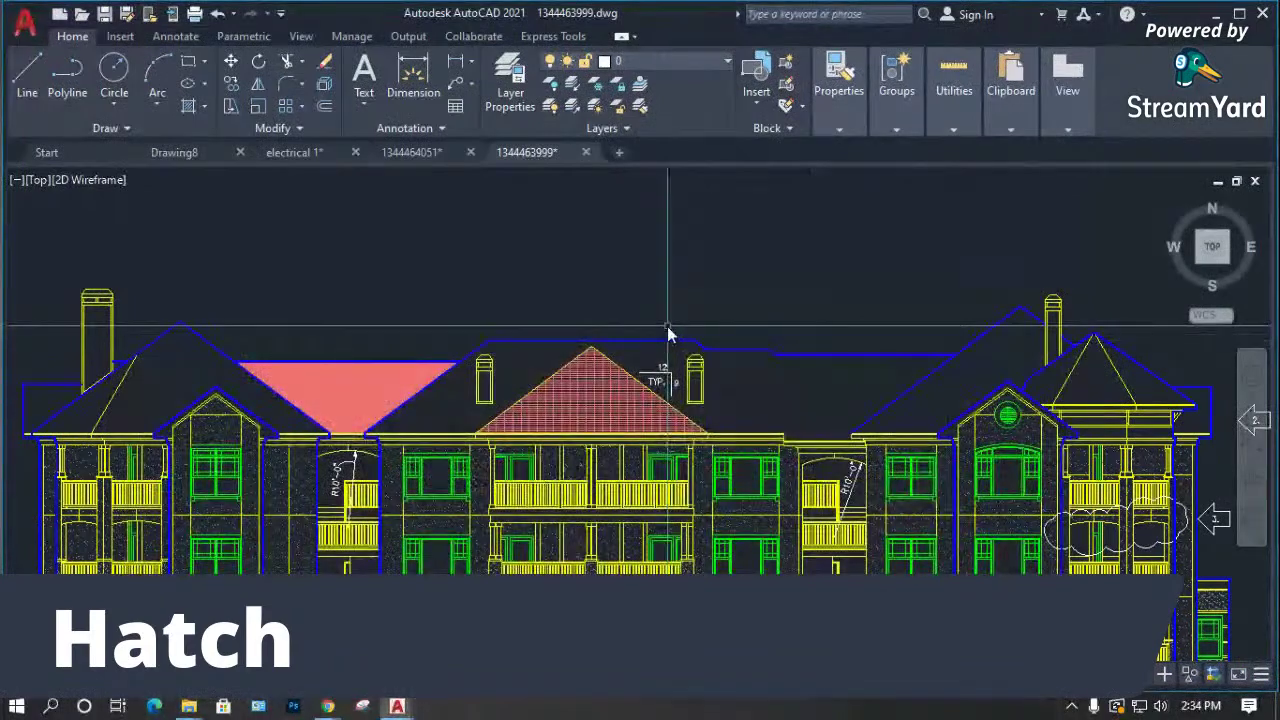
text(op)
key(Return)
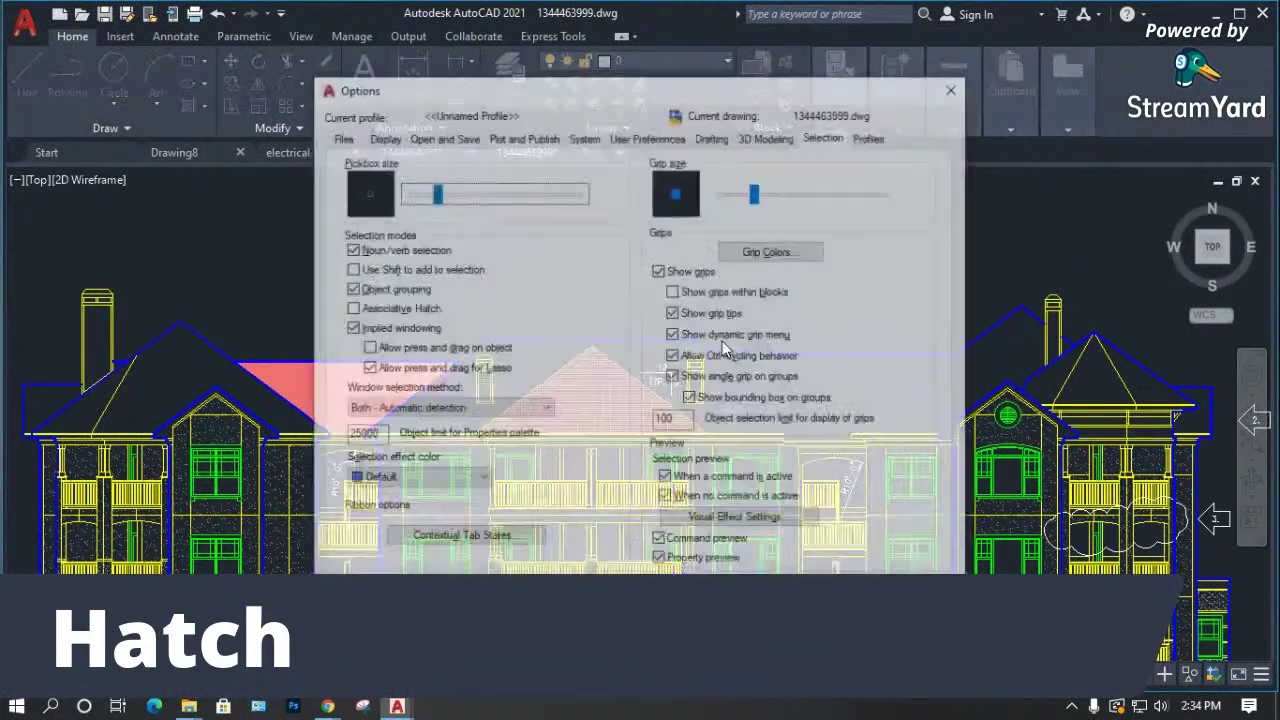
click(340, 137)
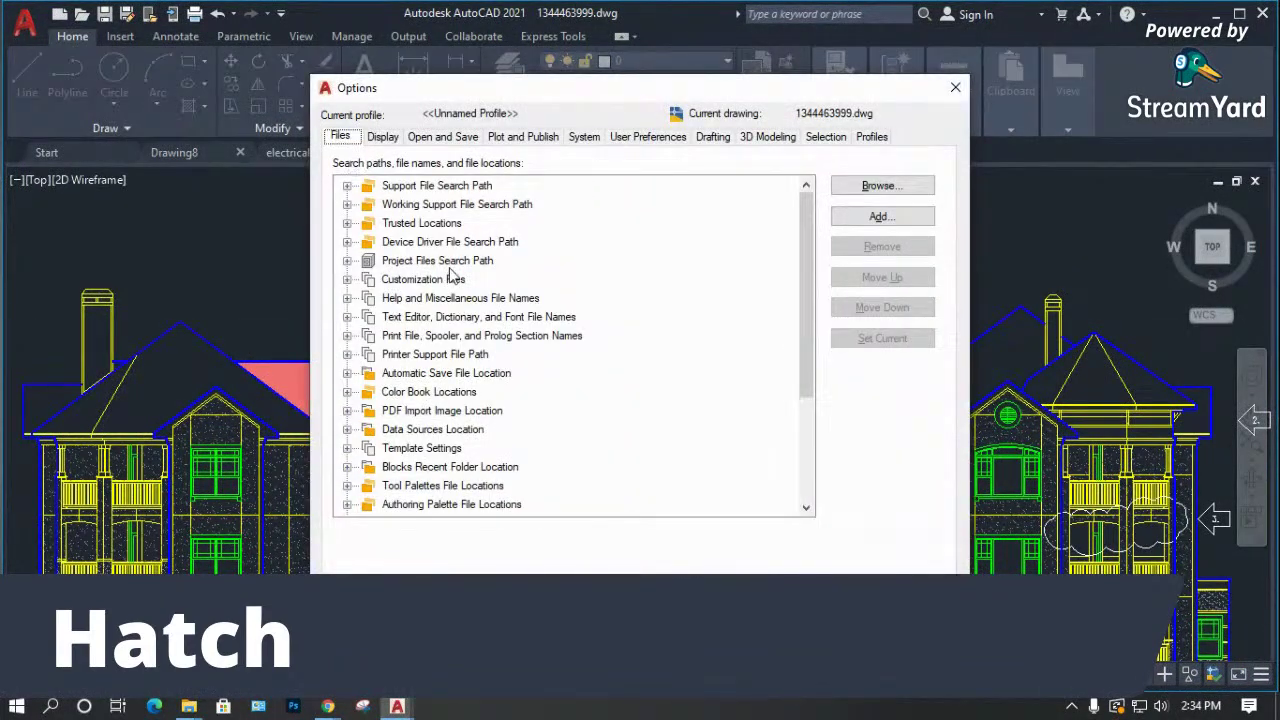
click(347, 186)
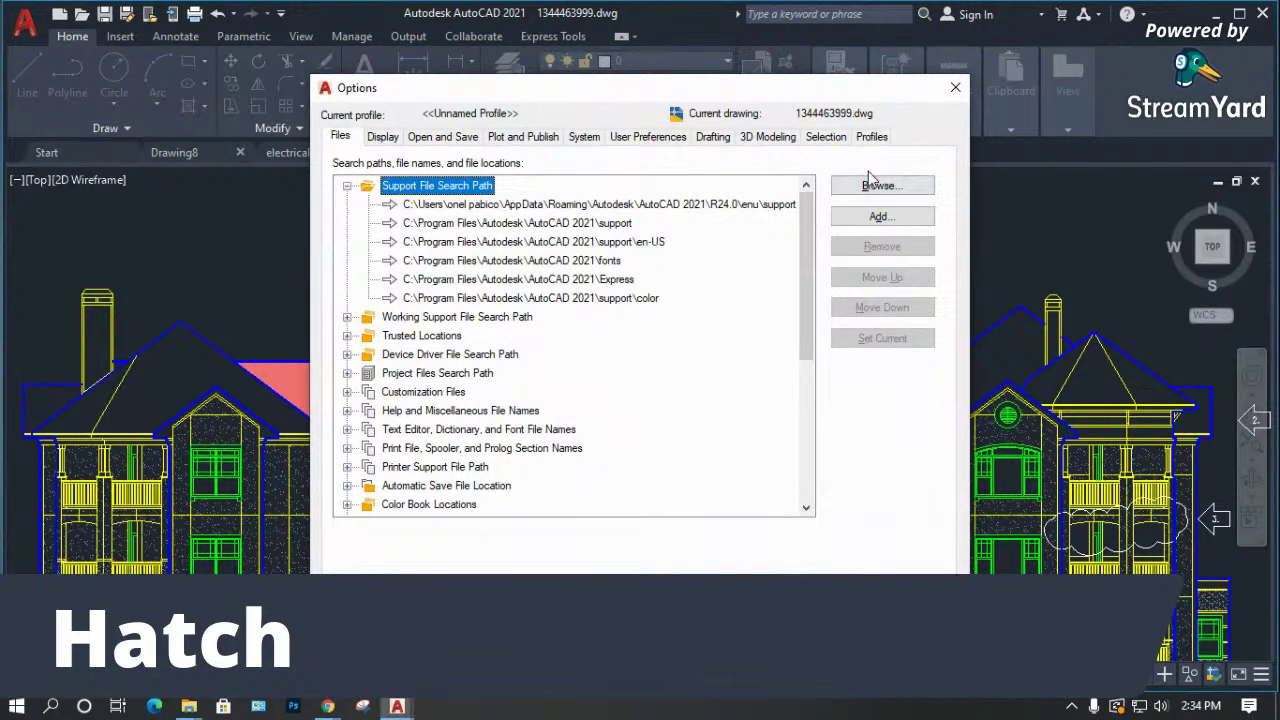
Add a support search path entry set to E:\3 LIBRARIES\hatch pattern.
click(880, 216)
click(870, 188)
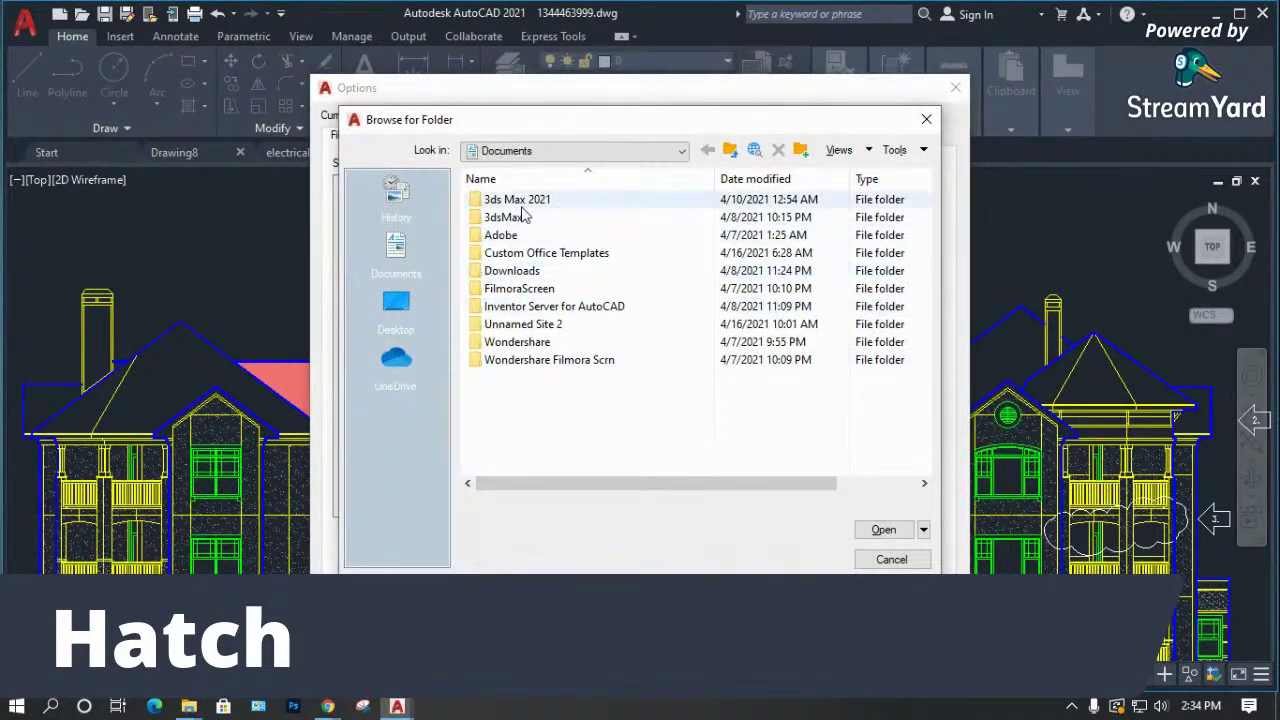
click(569, 156)
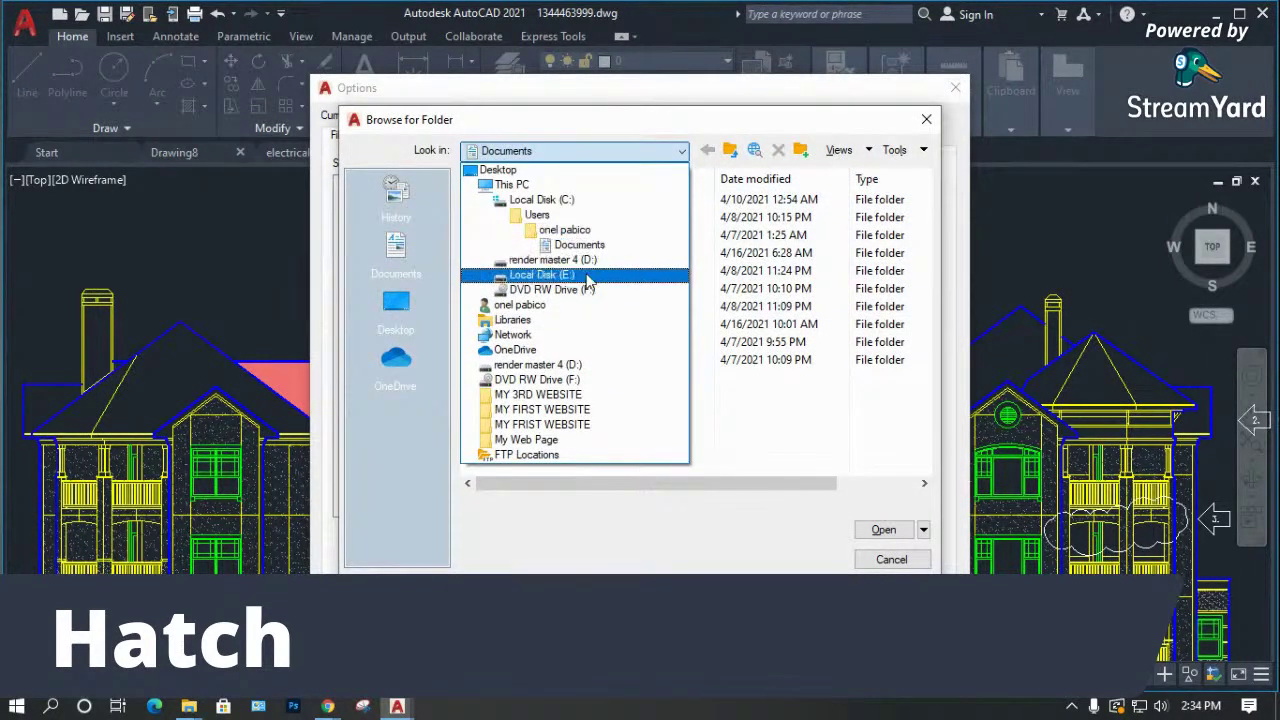
click(587, 278)
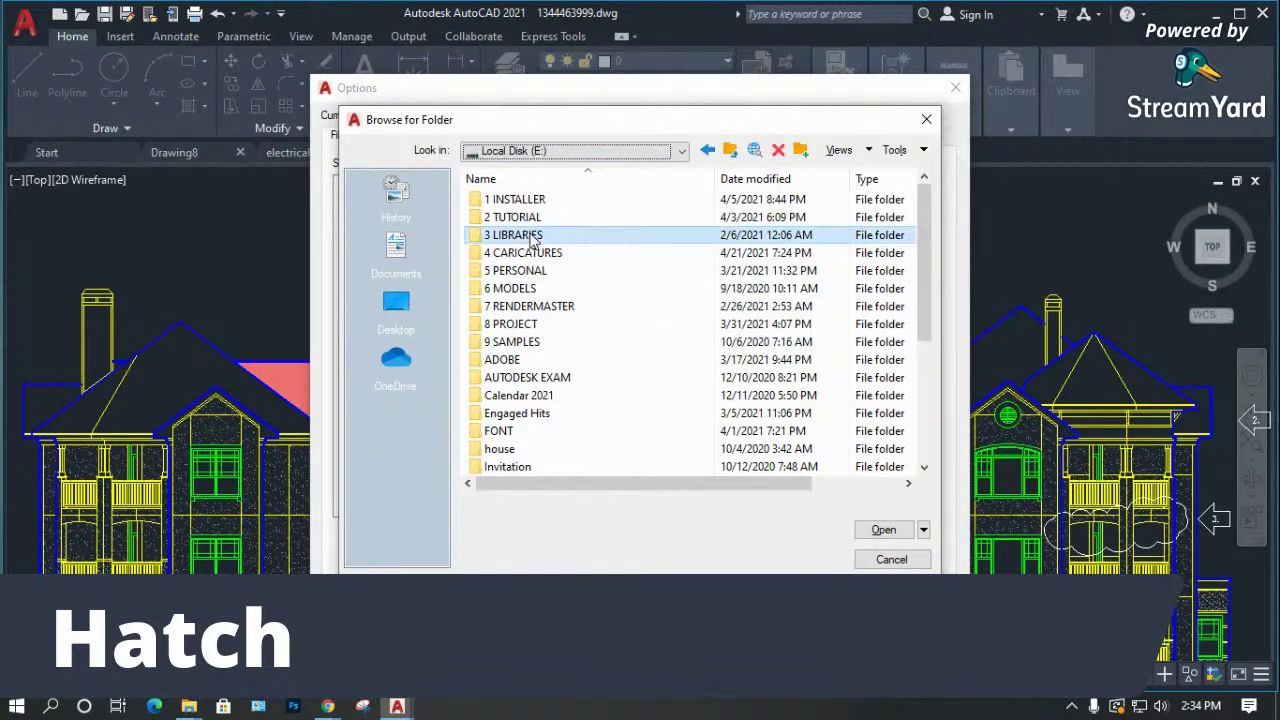
double_click(533, 236)
double_click(533, 252)
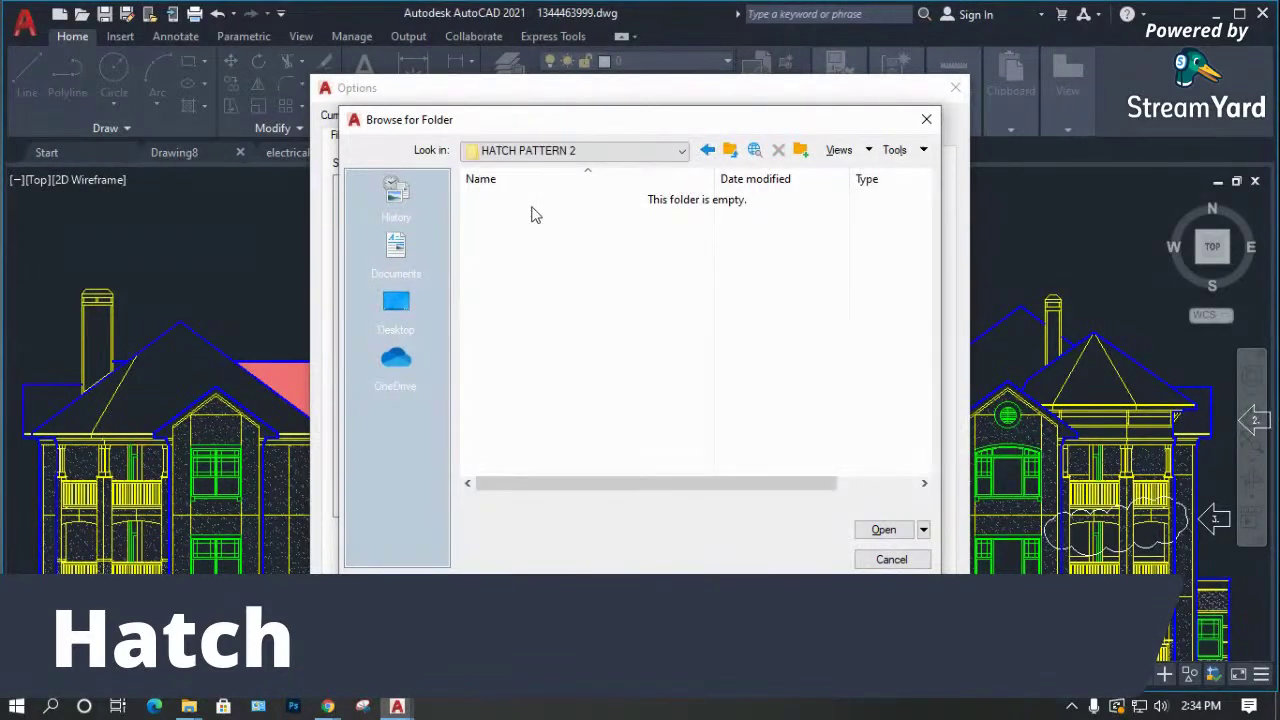
click(883, 531)
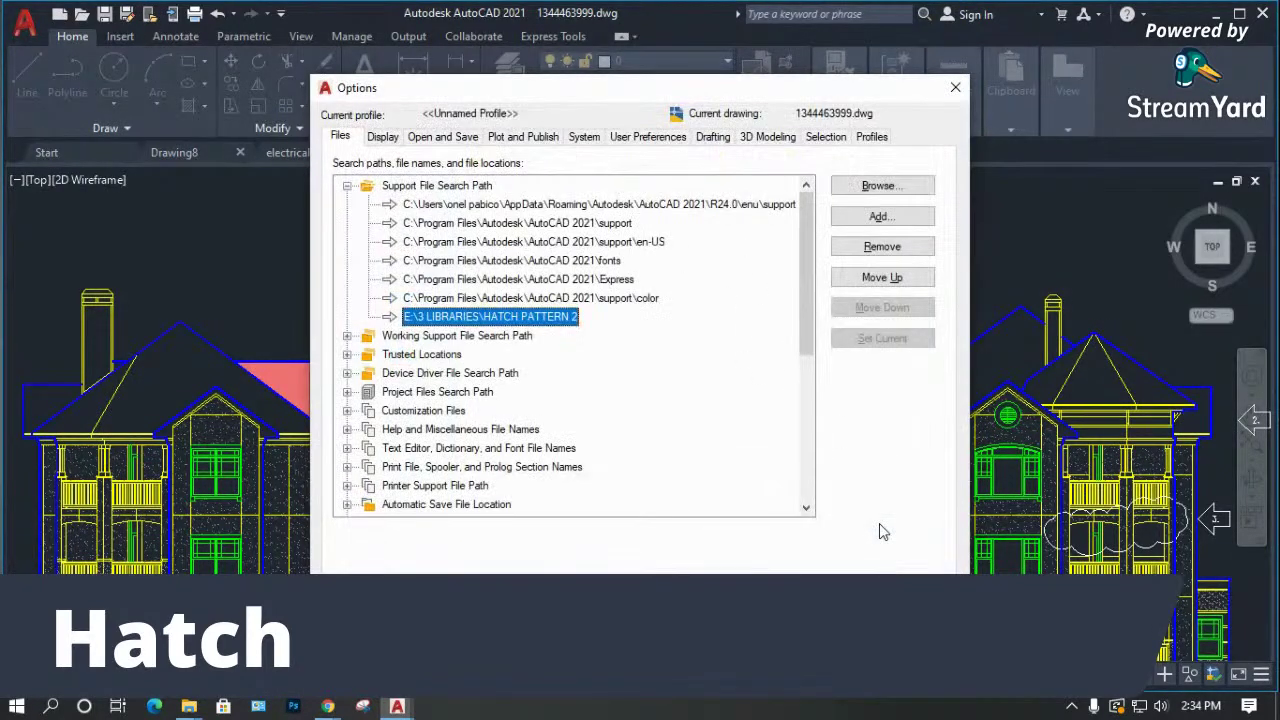
click(880, 188)
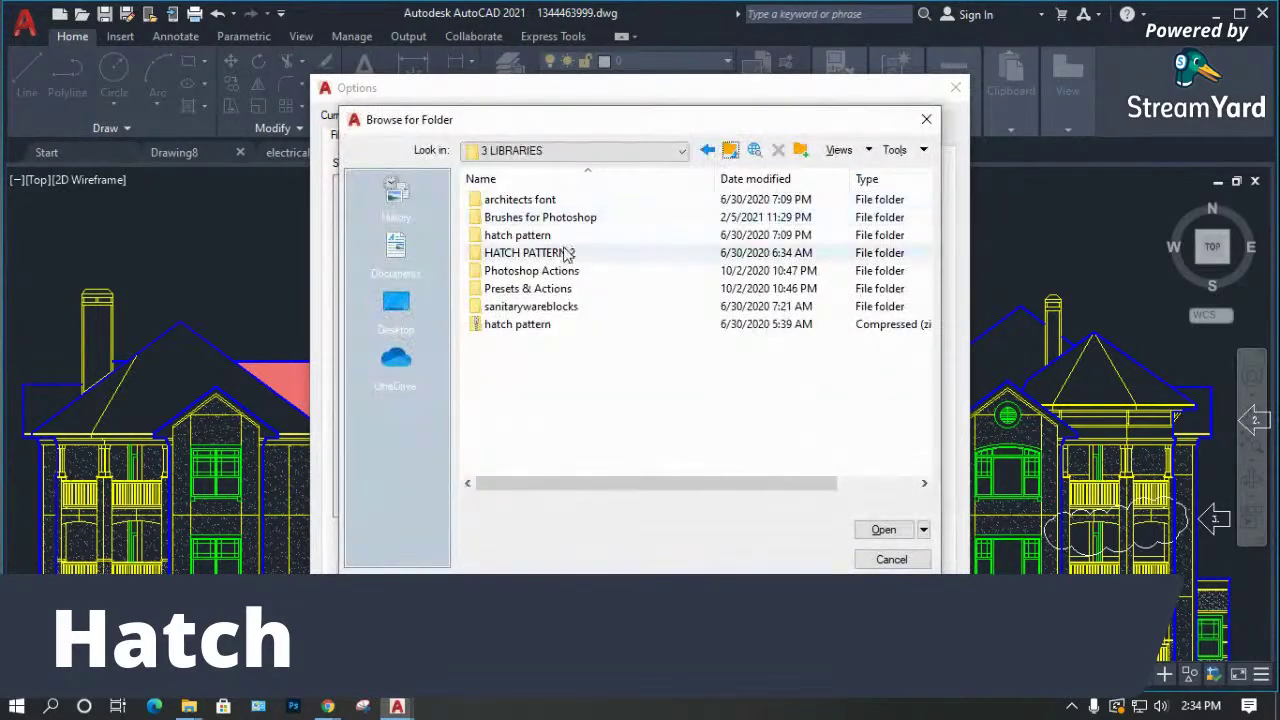
double_click(541, 238)
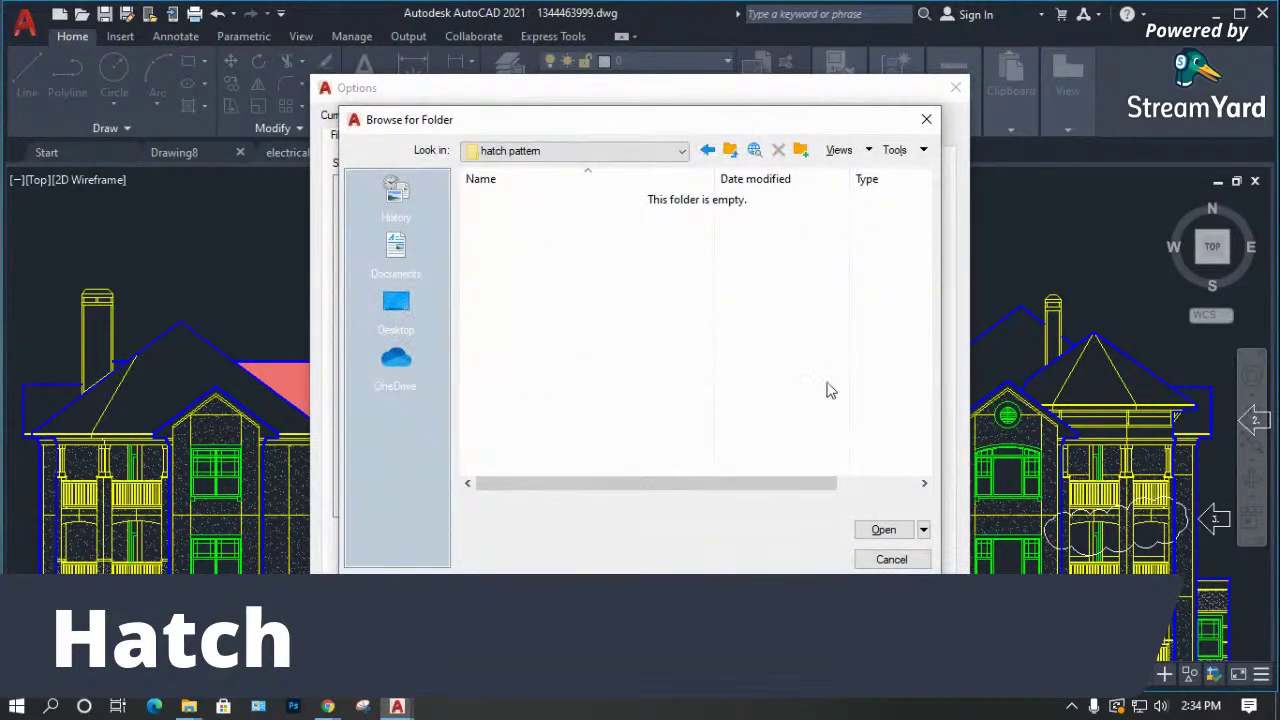
click(883, 531)
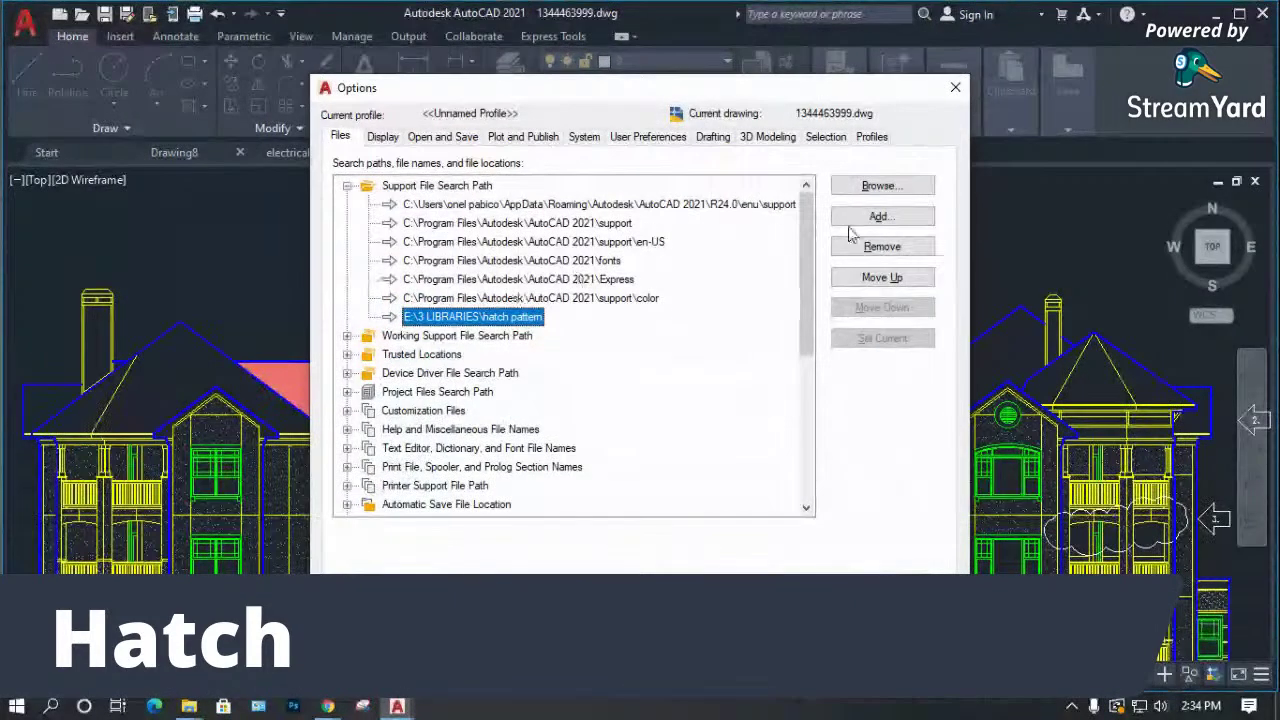
Add E:\3 LIBRARIES\HATCH PATTERN 2 as another support path and accept Options.
click(880, 217)
click(879, 187)
click(560, 150)
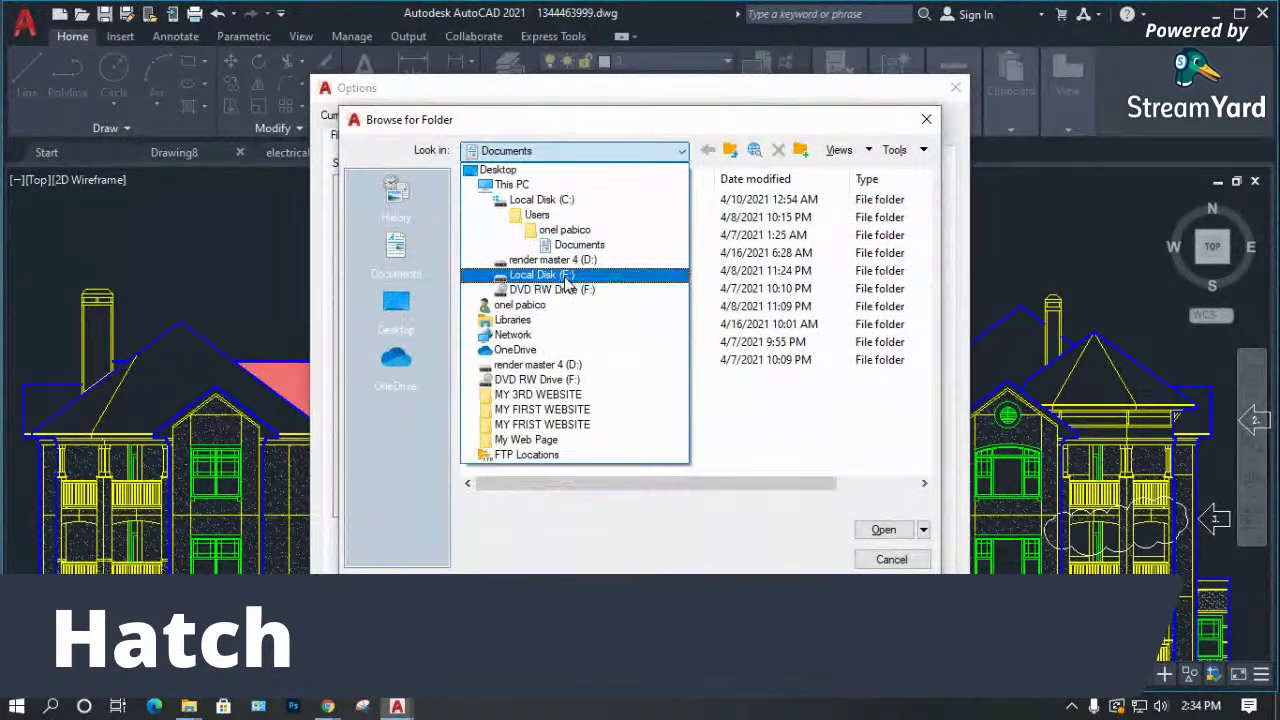
click(565, 276)
double_click(550, 236)
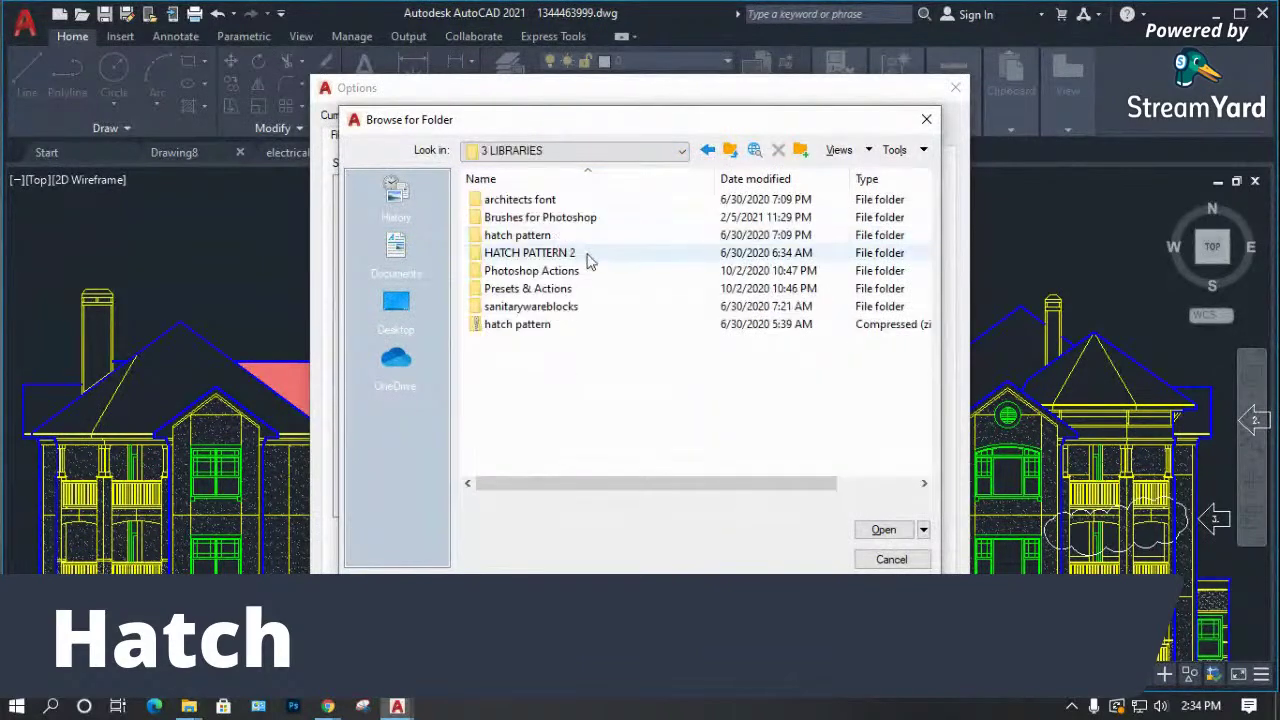
double_click(555, 253)
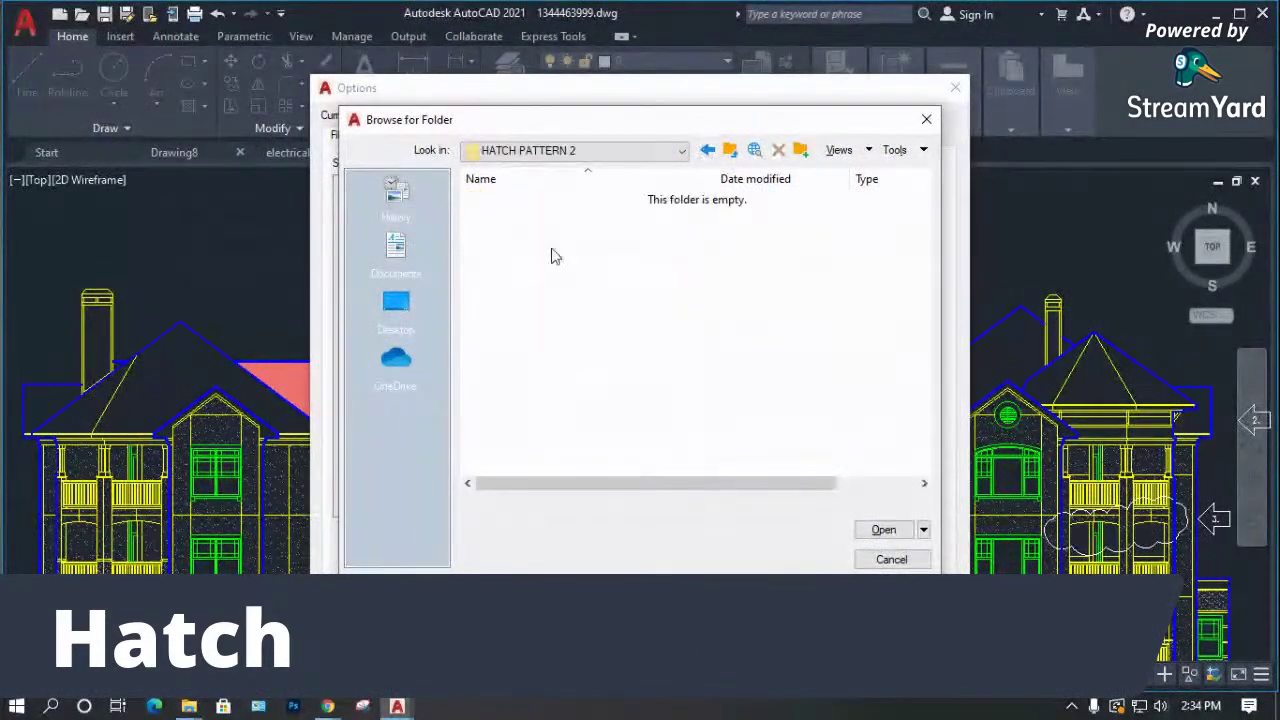
click(884, 529)
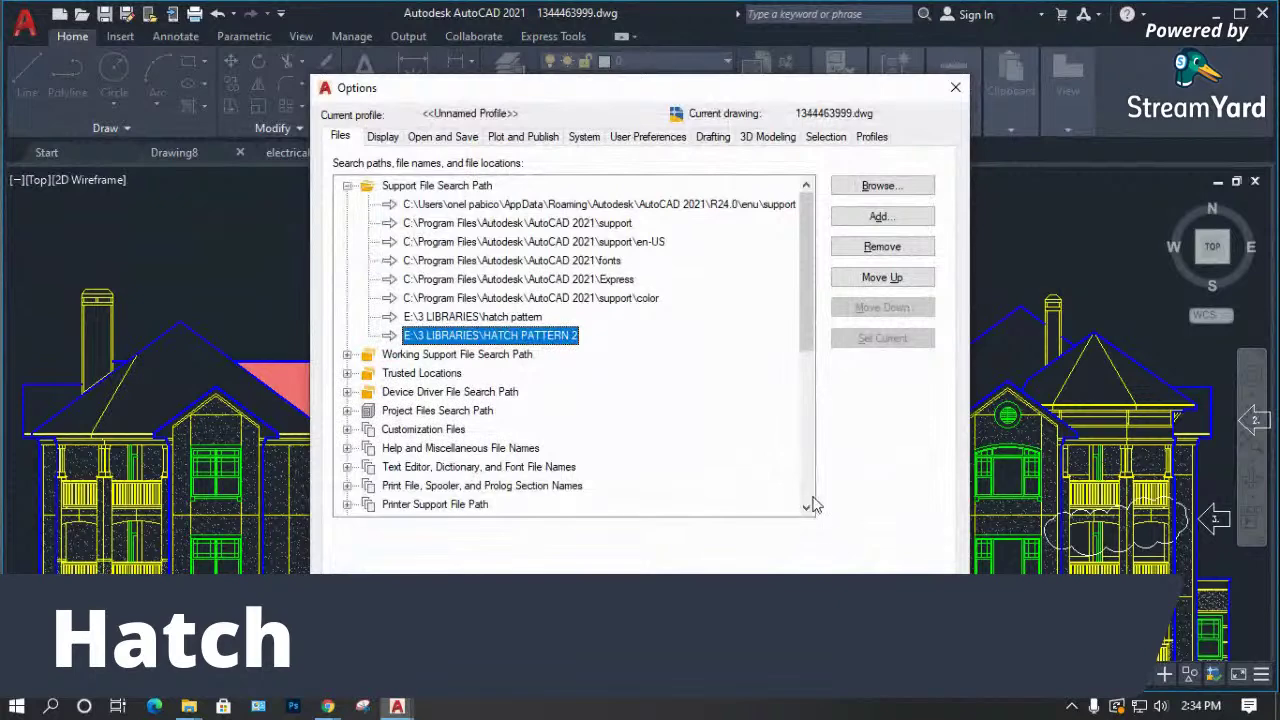
key(Return)
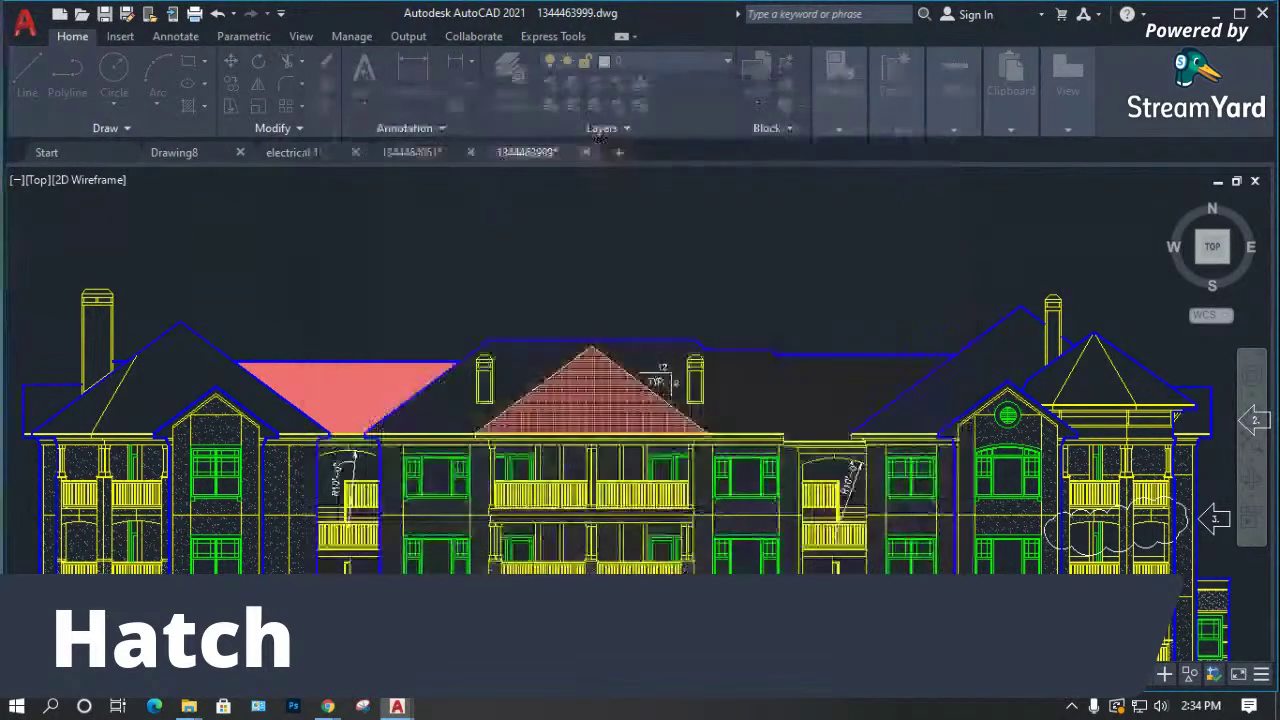
scroll(445, 256, down, 6)
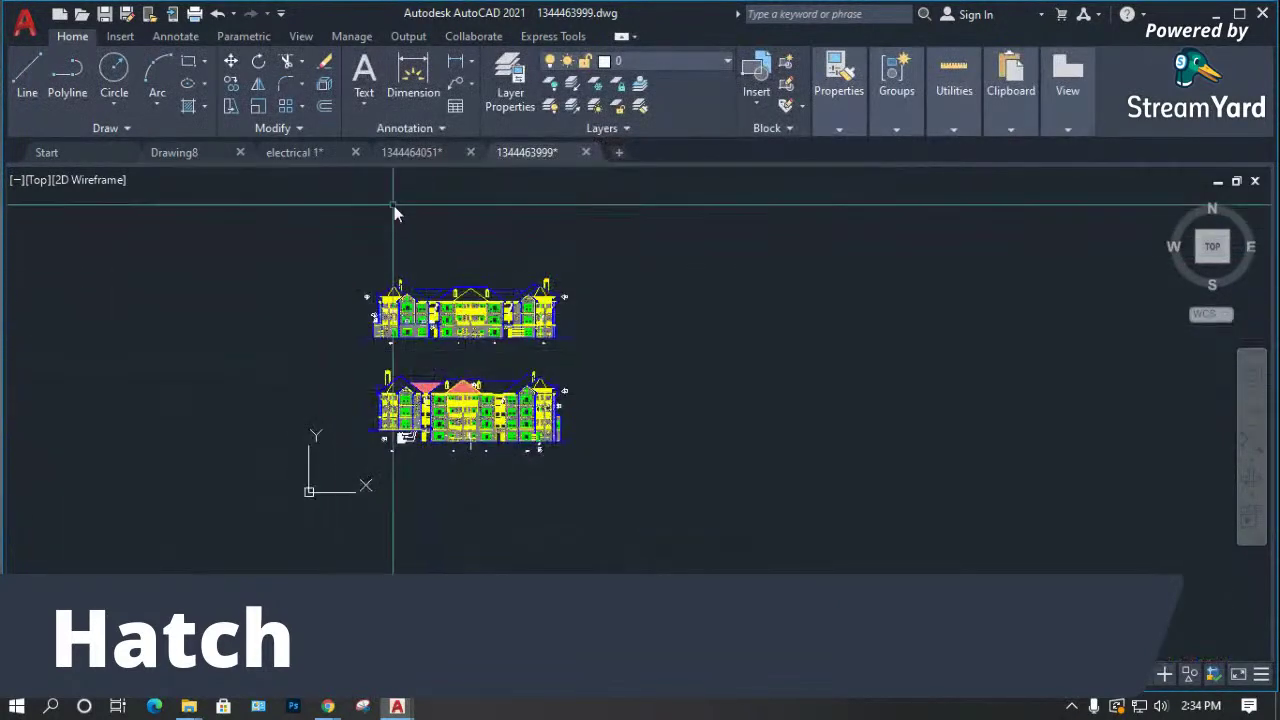
click(586, 152)
click(630, 393)
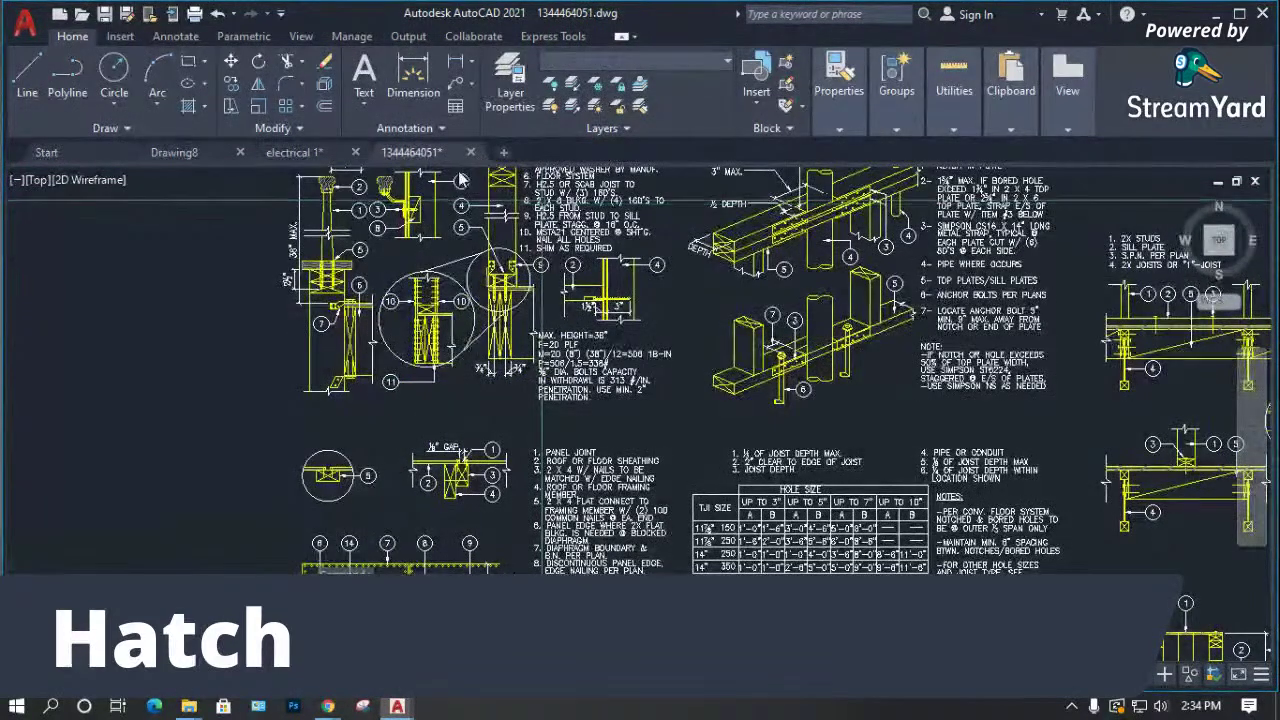
click(355, 152)
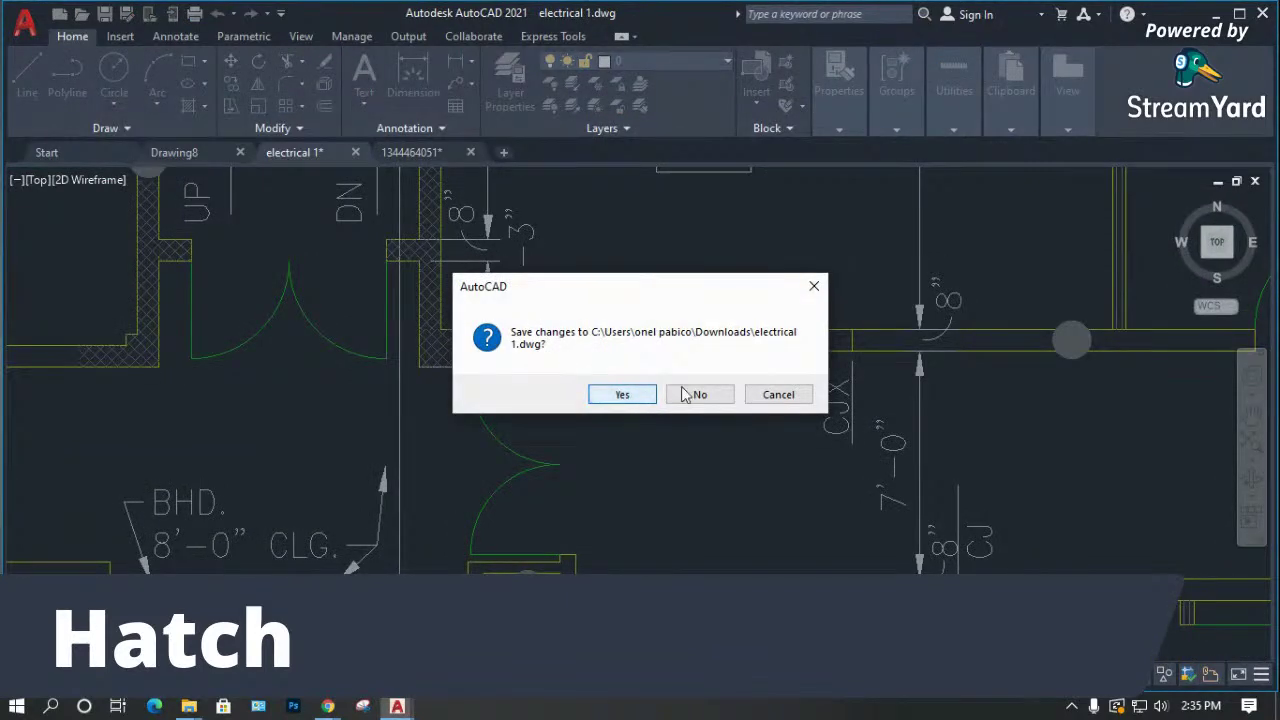
click(692, 394)
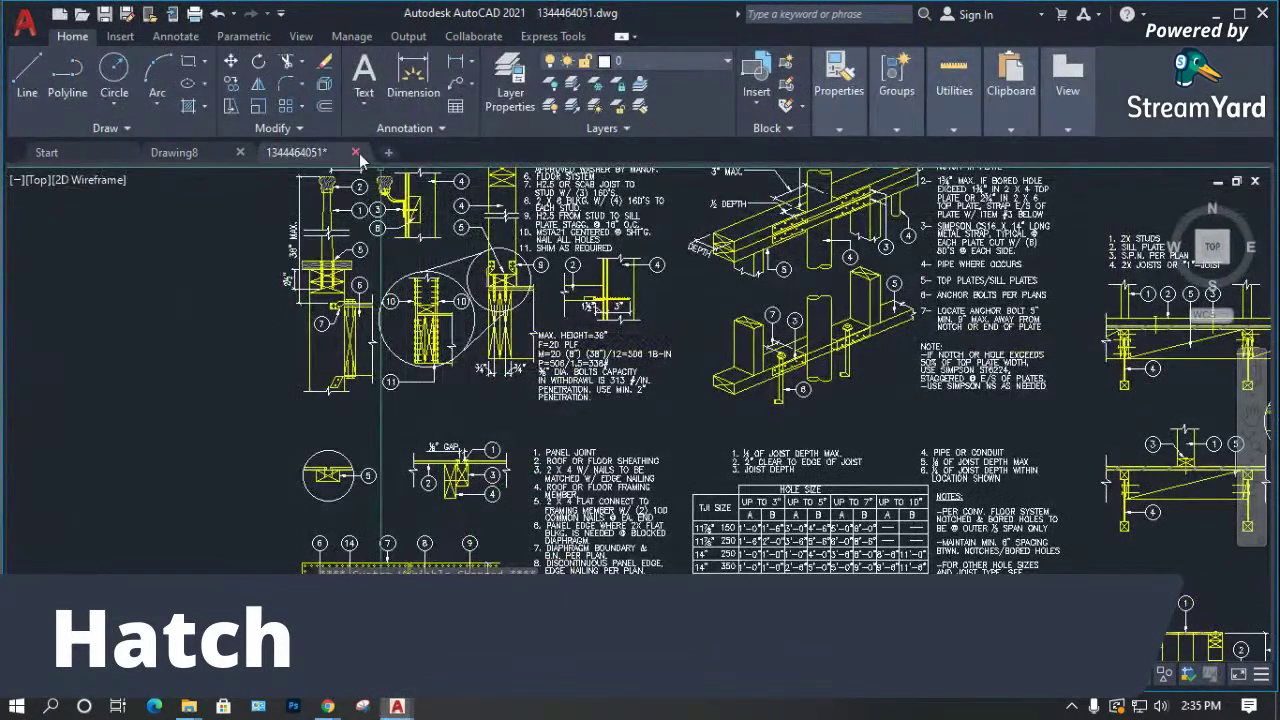
click(355, 153)
click(642, 386)
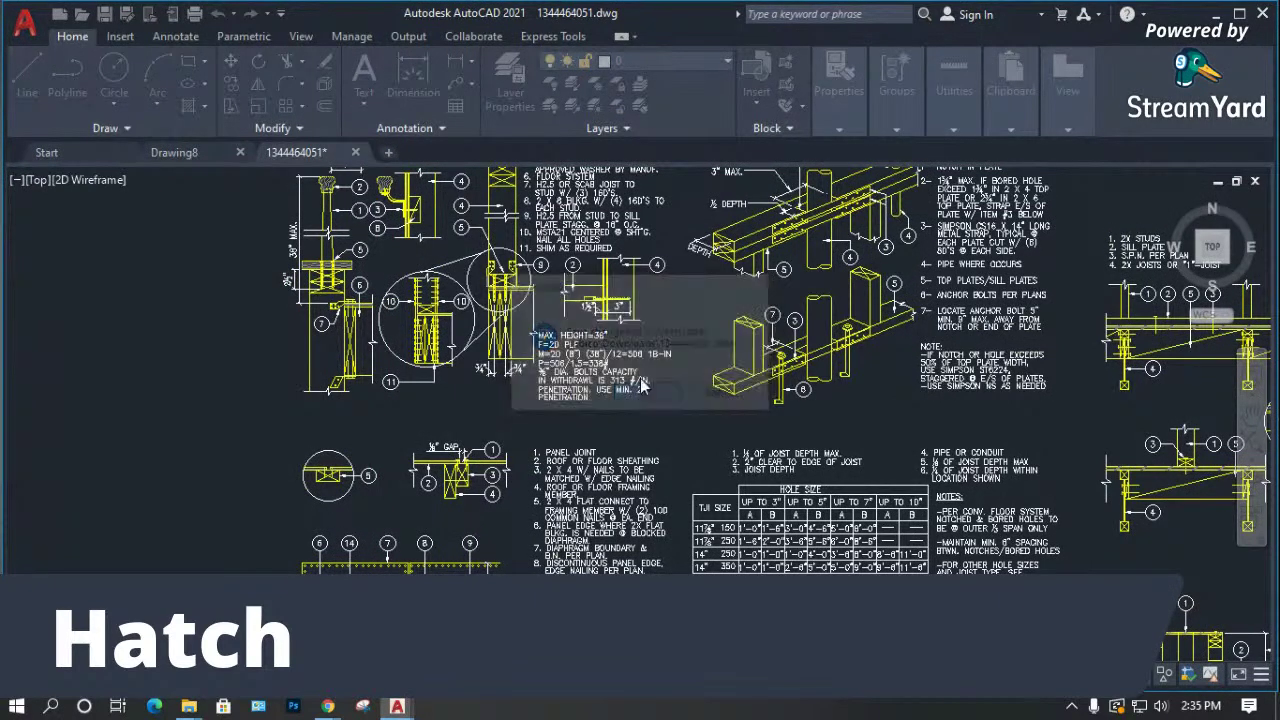
Draw a rectangle with a smaller rectangle nested inside it using REC.
text(rec)
key(Return)
click(430, 316)
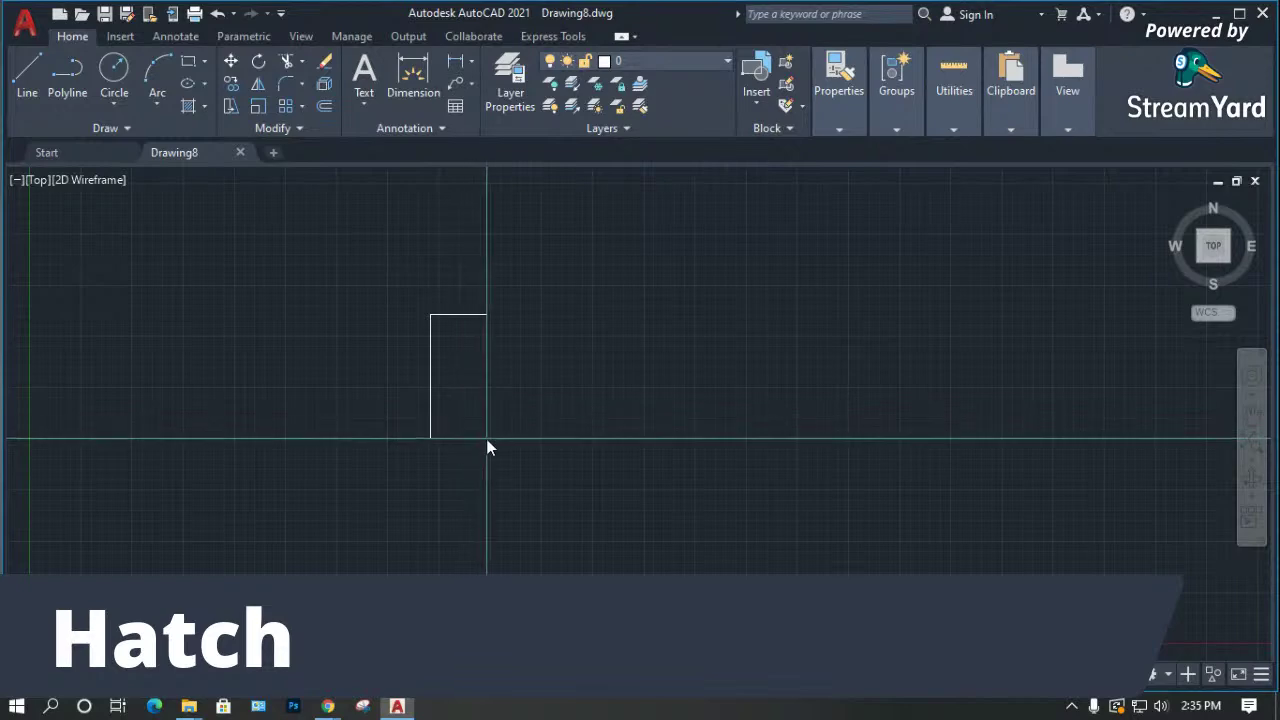
click(533, 428)
scroll(474, 423, up, 4)
key(Return)
click(446, 226)
click(528, 363)
scroll(400, 385, down, 4)
Draw a larger rectangle to the right and a small rectangle overlapping its corner.
click(516, 300)
click(651, 405)
scroll(651, 405, up, 2)
key(Return)
click(609, 341)
click(690, 444)
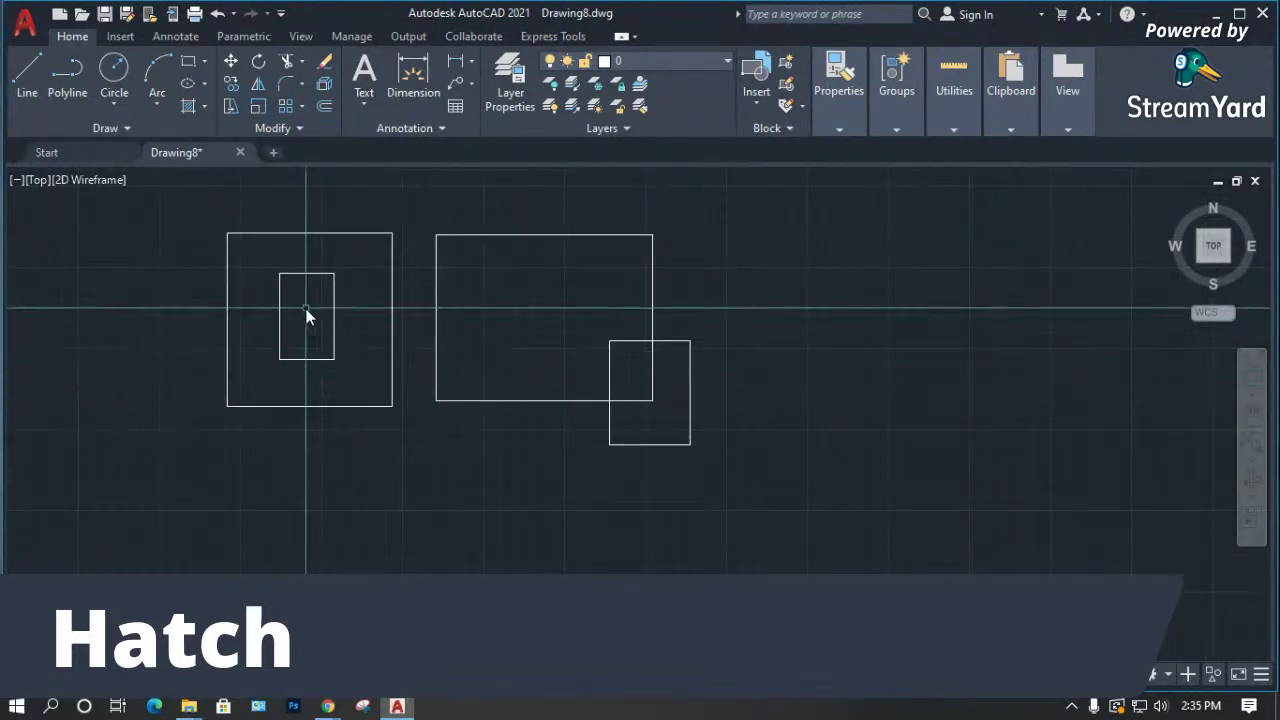
scroll(238, 258, up, 3)
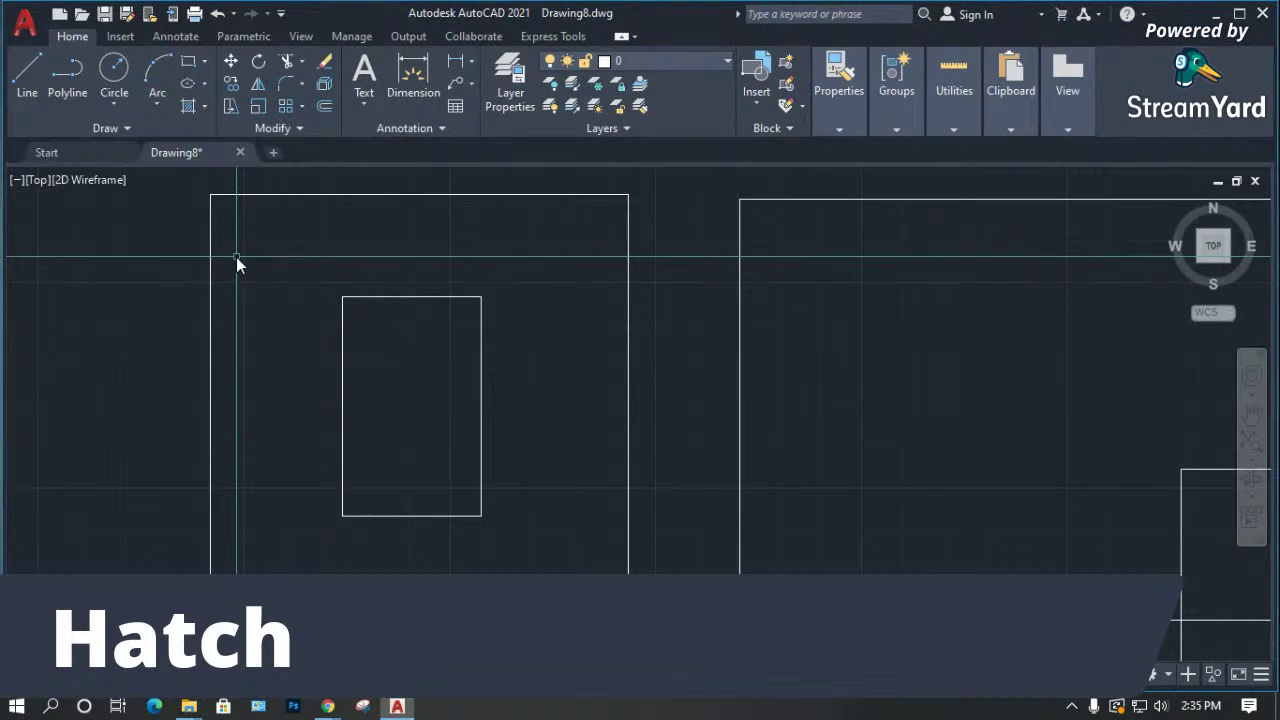
text(h)
key(Return)
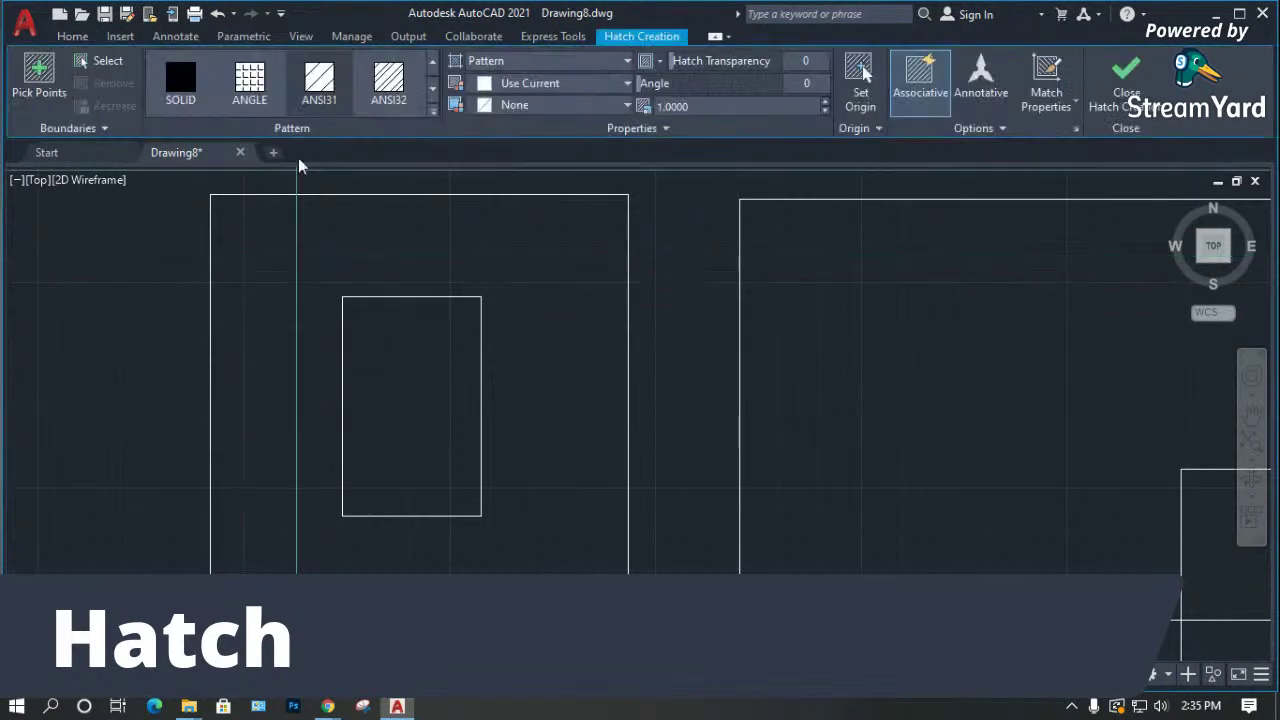
Apply the BRICK hatch pattern to the area around the door rectangle.
click(432, 88)
scroll(333, 99, down, 6)
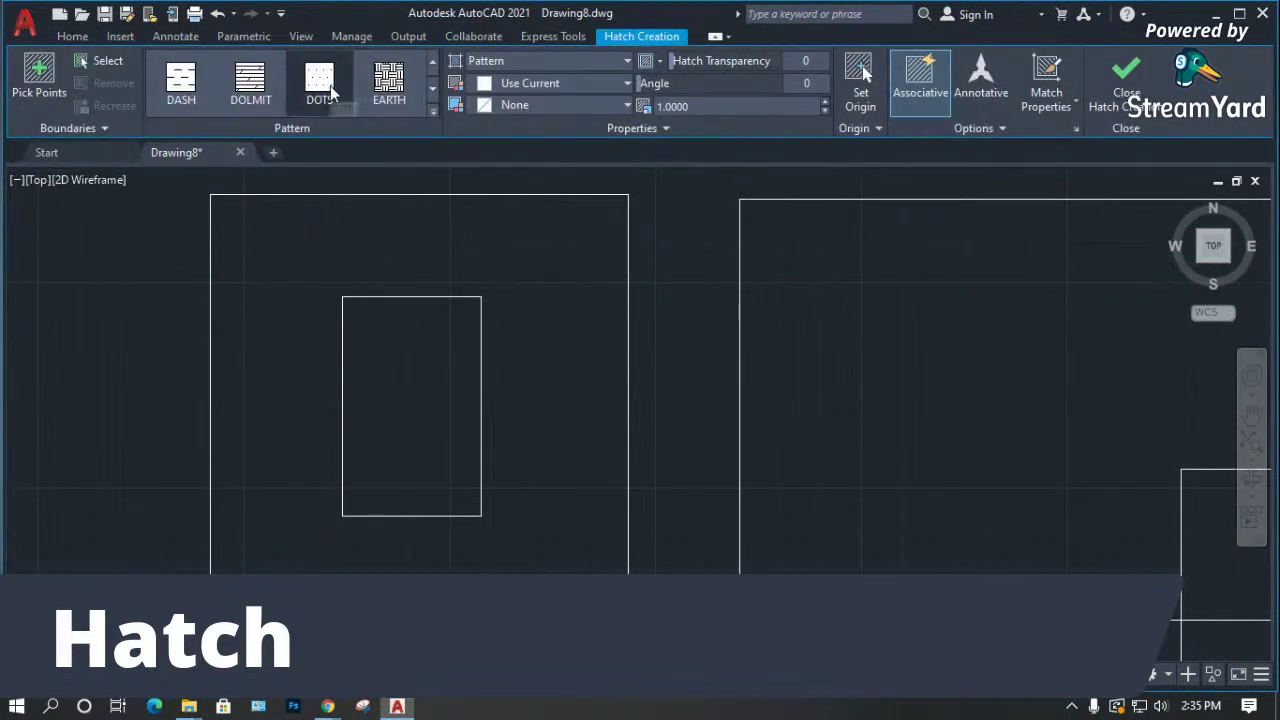
scroll(333, 100, up, 2)
click(389, 82)
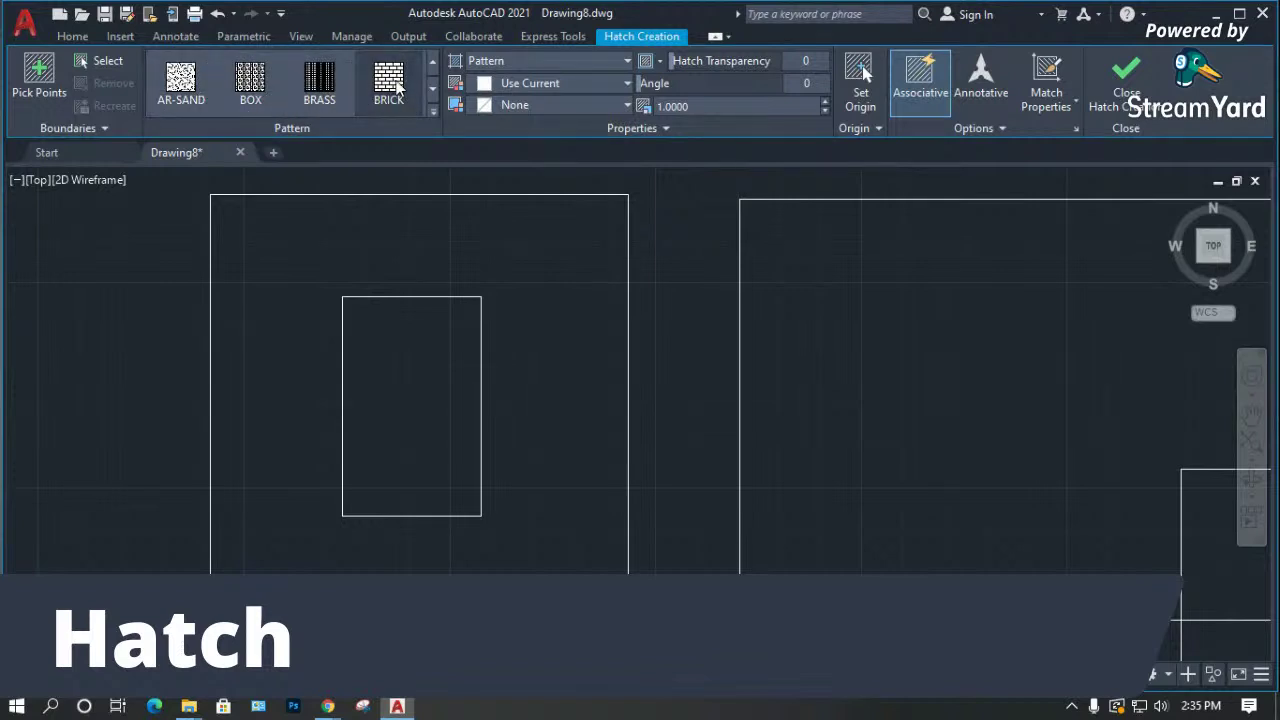
click(286, 355)
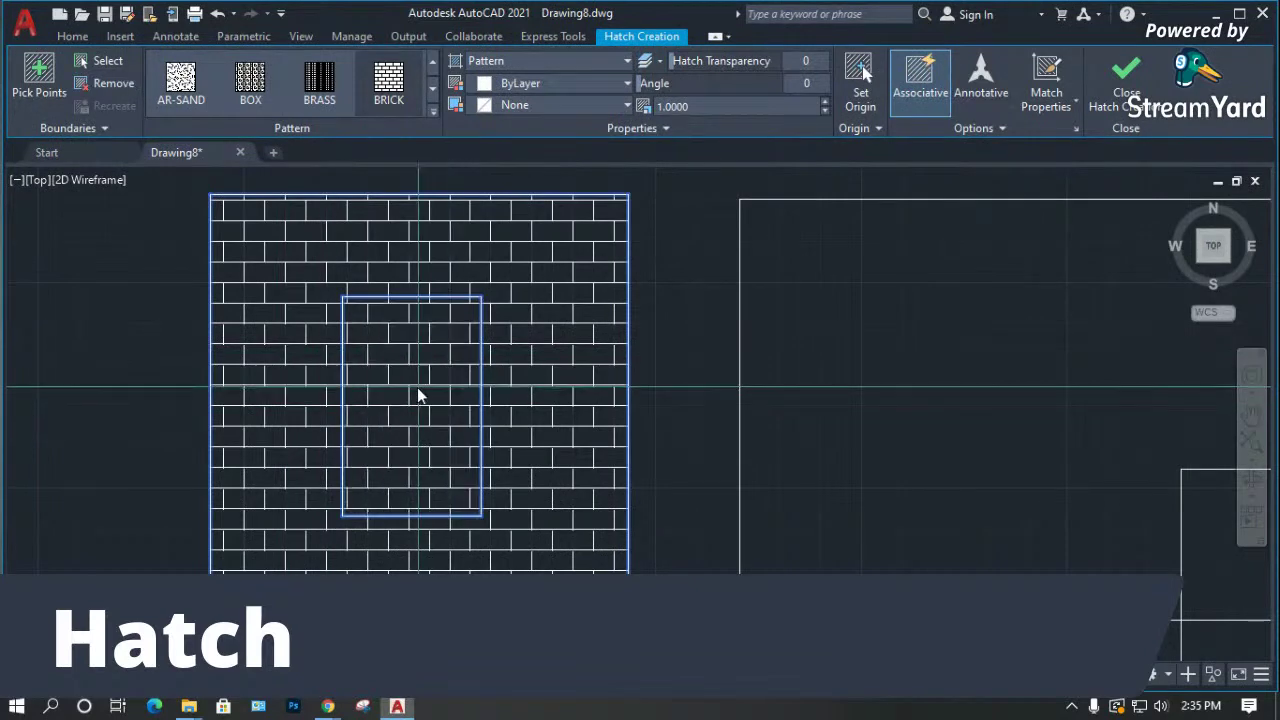
key(Return)
Select the new brick hatch and delete it.
scroll(200, 400, down, 2)
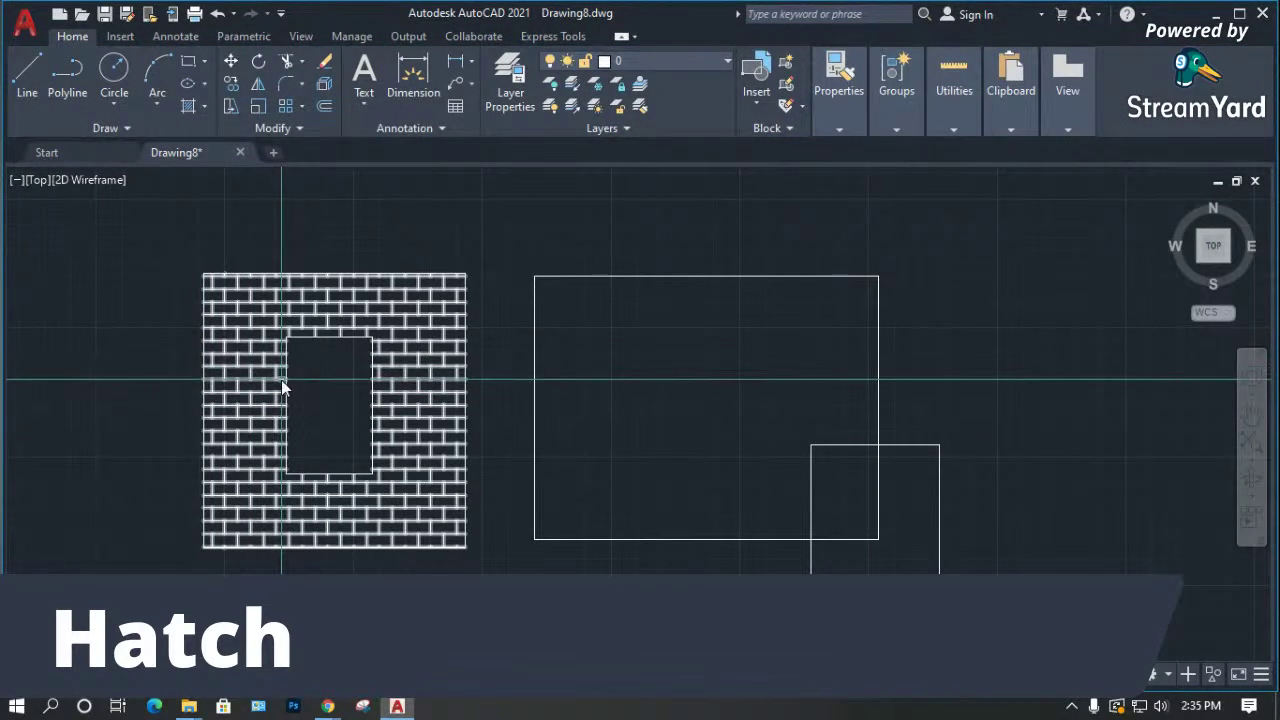
scroll(286, 384, up, 2)
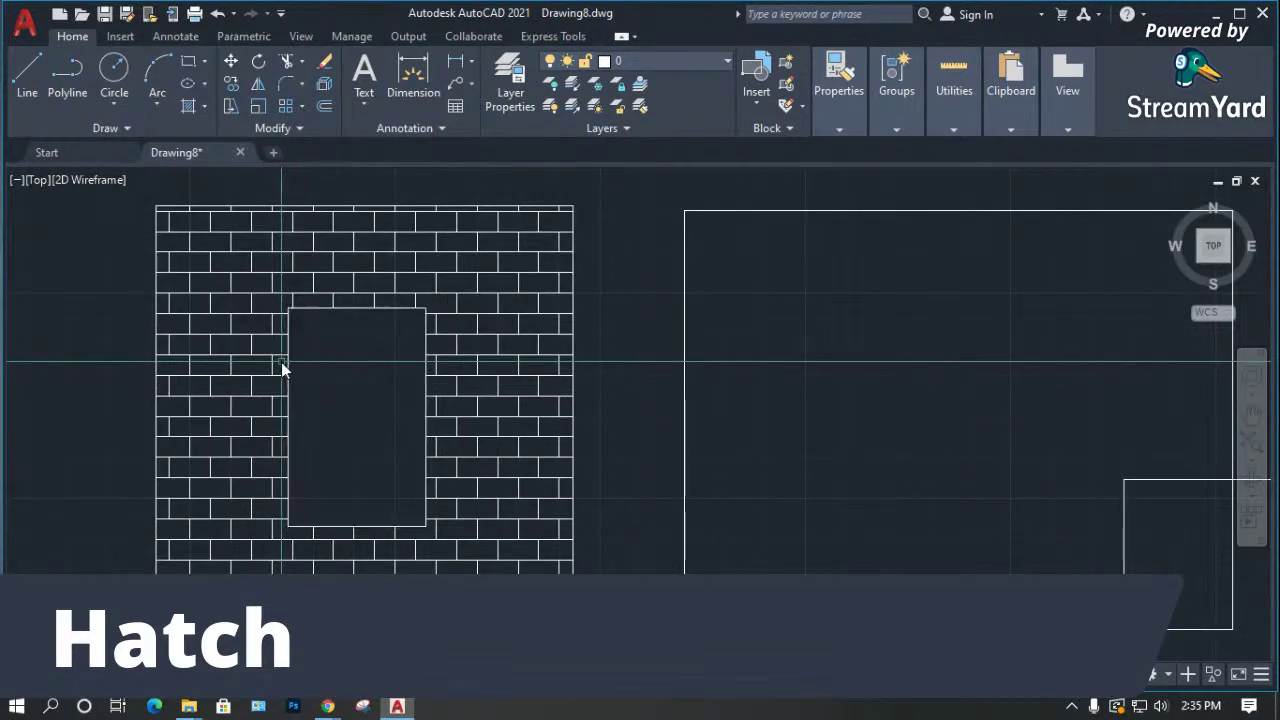
click(240, 345)
key(Escape)
click(255, 377)
key(Delete)
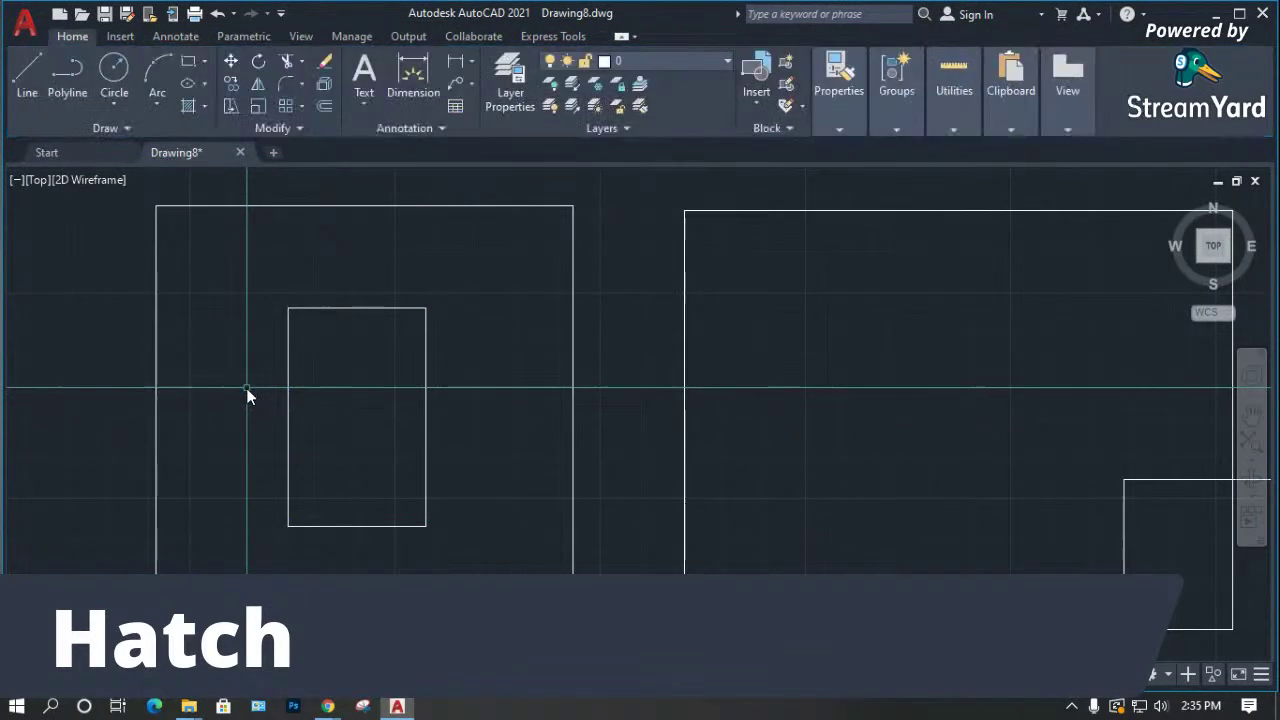
Hatch the area around the door with brick again, cancelling the repeated hatch.
text(h)
key(Return)
click(242, 310)
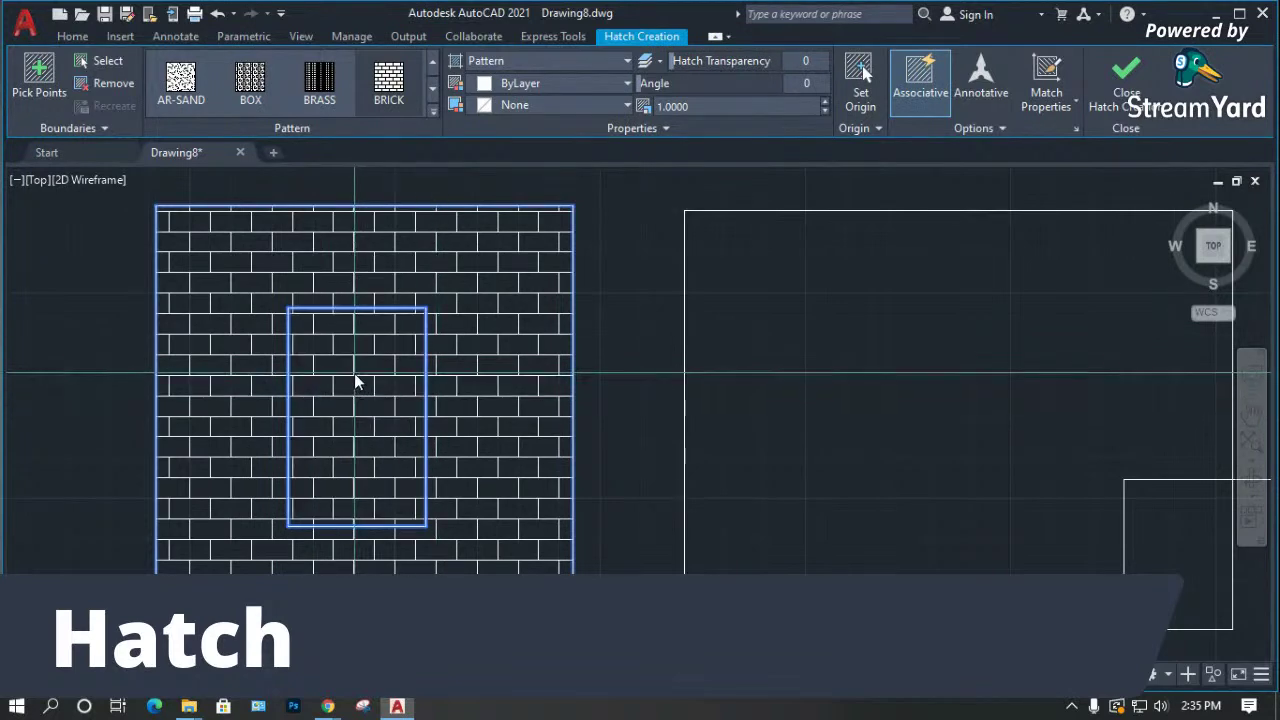
key(Return)
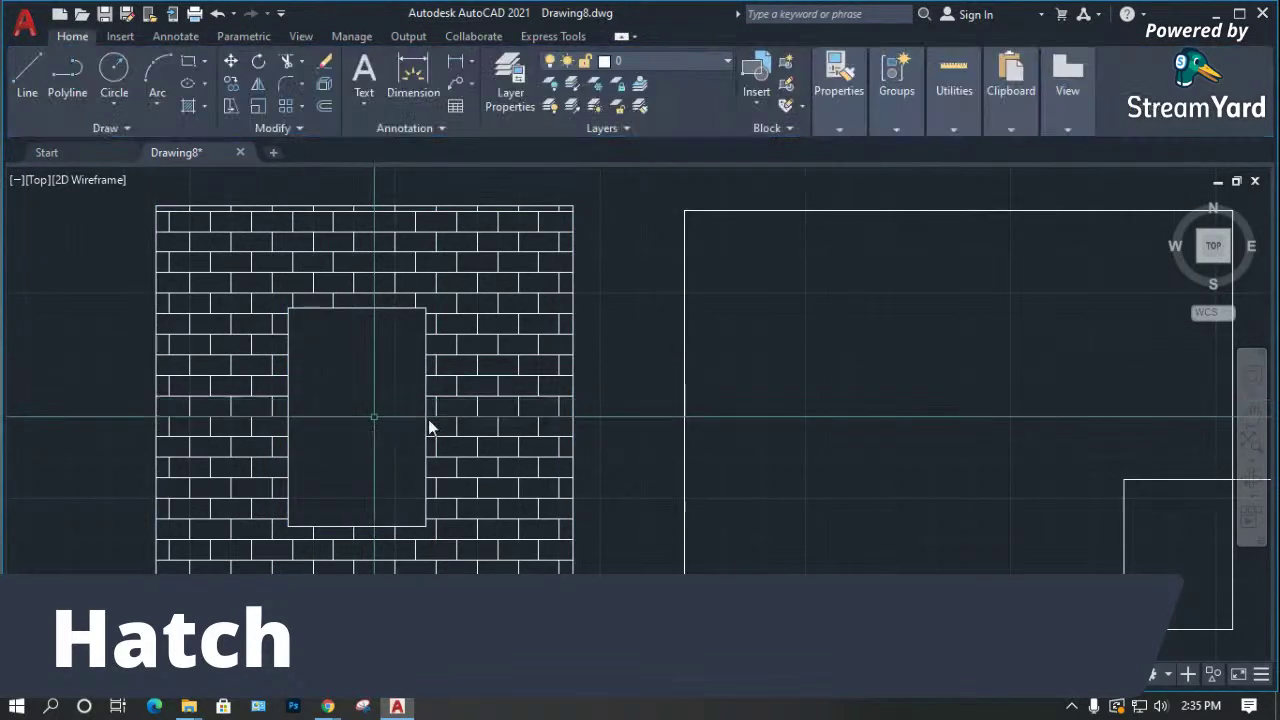
key(Return)
key(Escape)
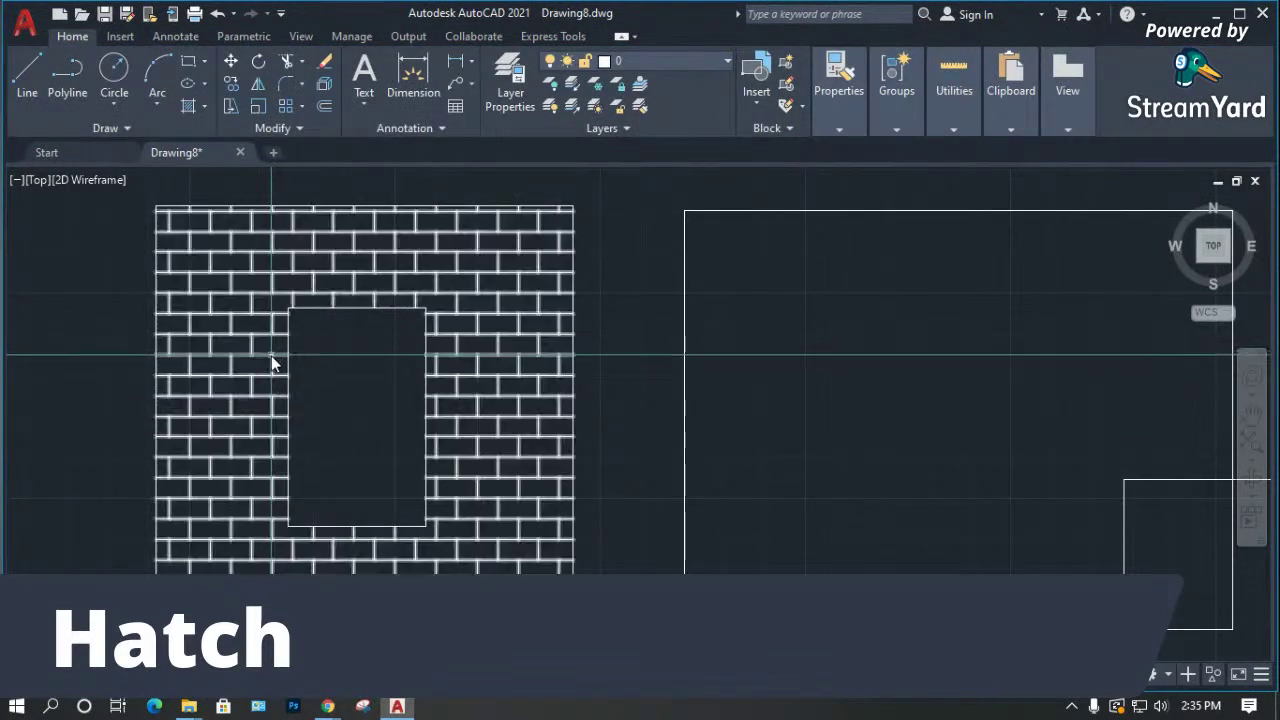
key(space)
click(340, 384)
key(space)
scroll(303, 424, up, 3)
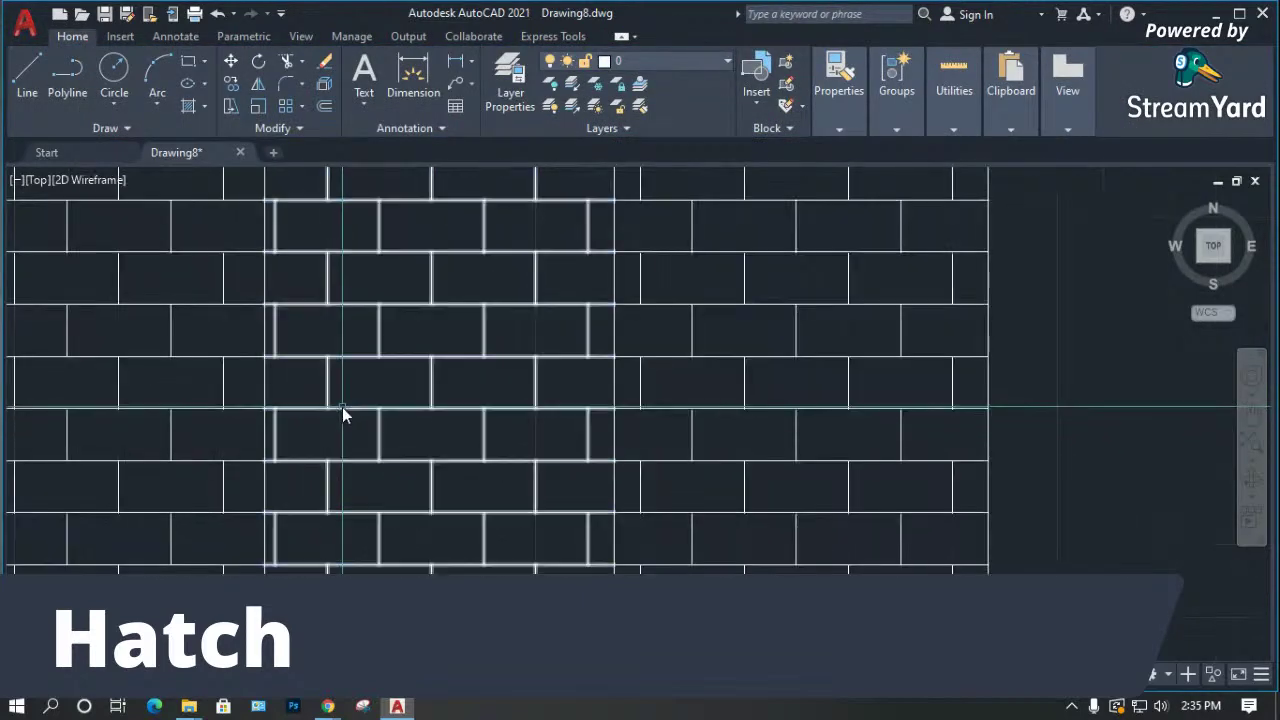
click(306, 374)
key(Escape)
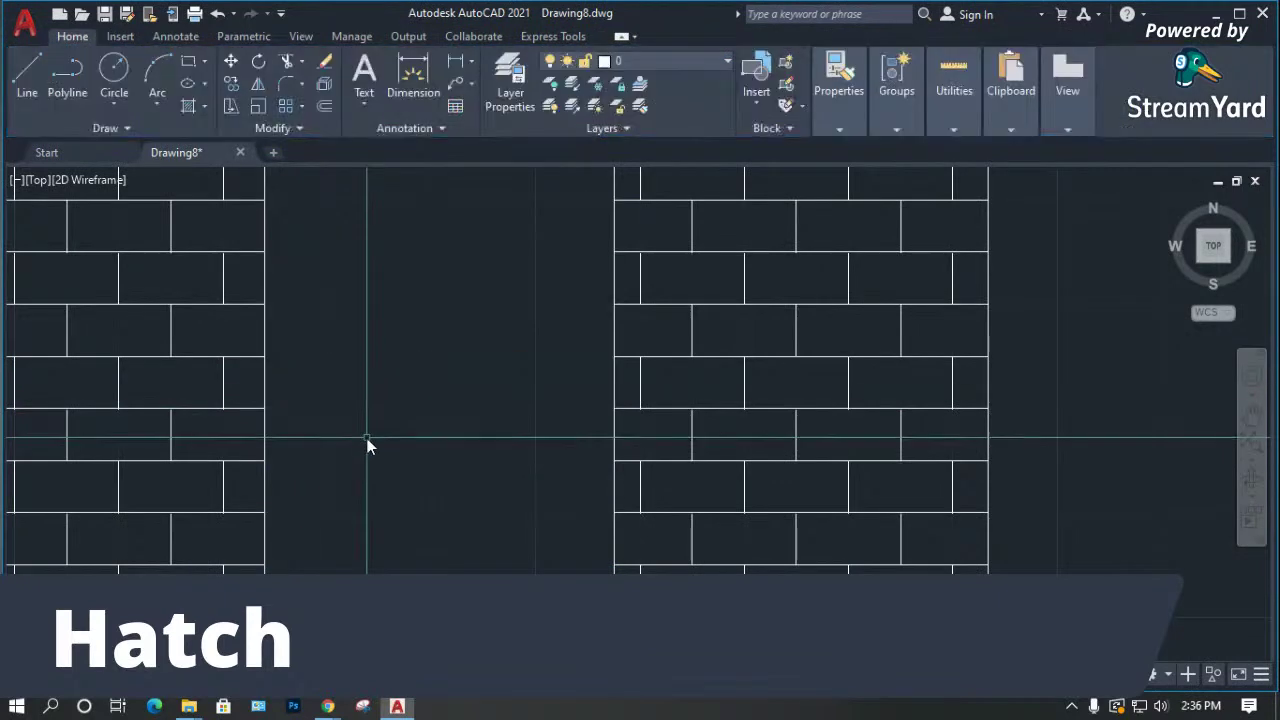
click(208, 366)
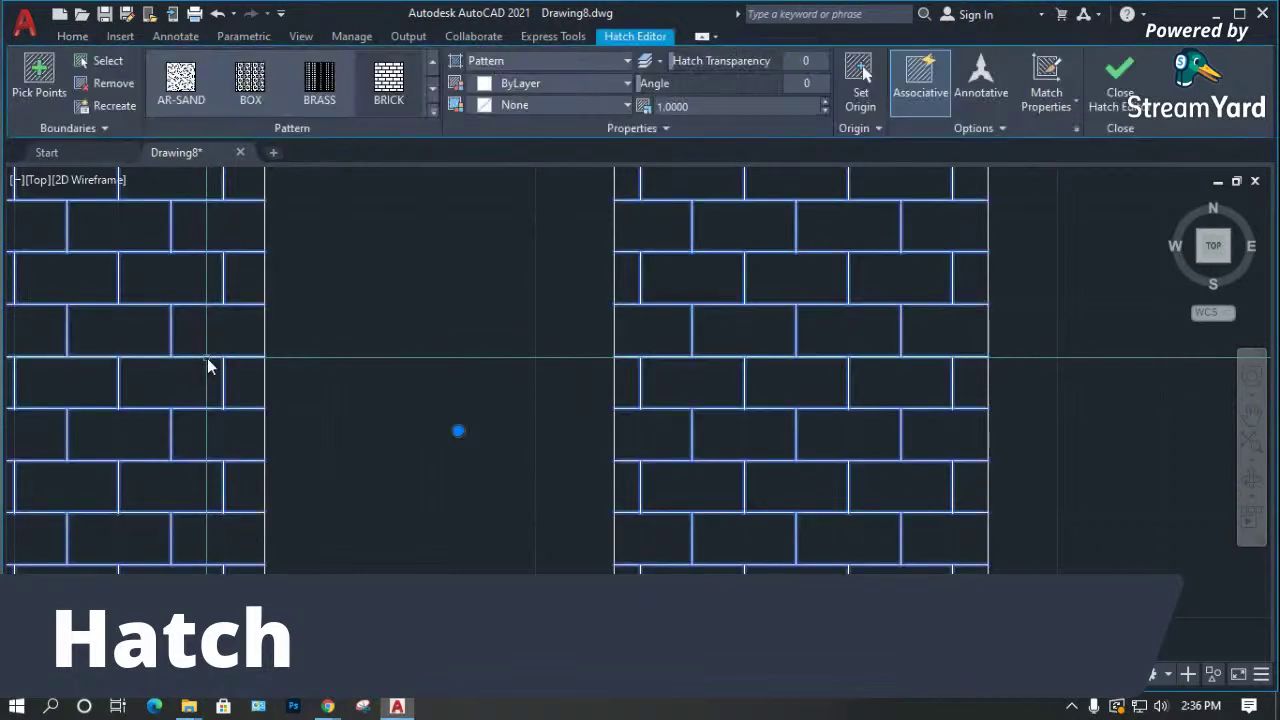
click(228, 110)
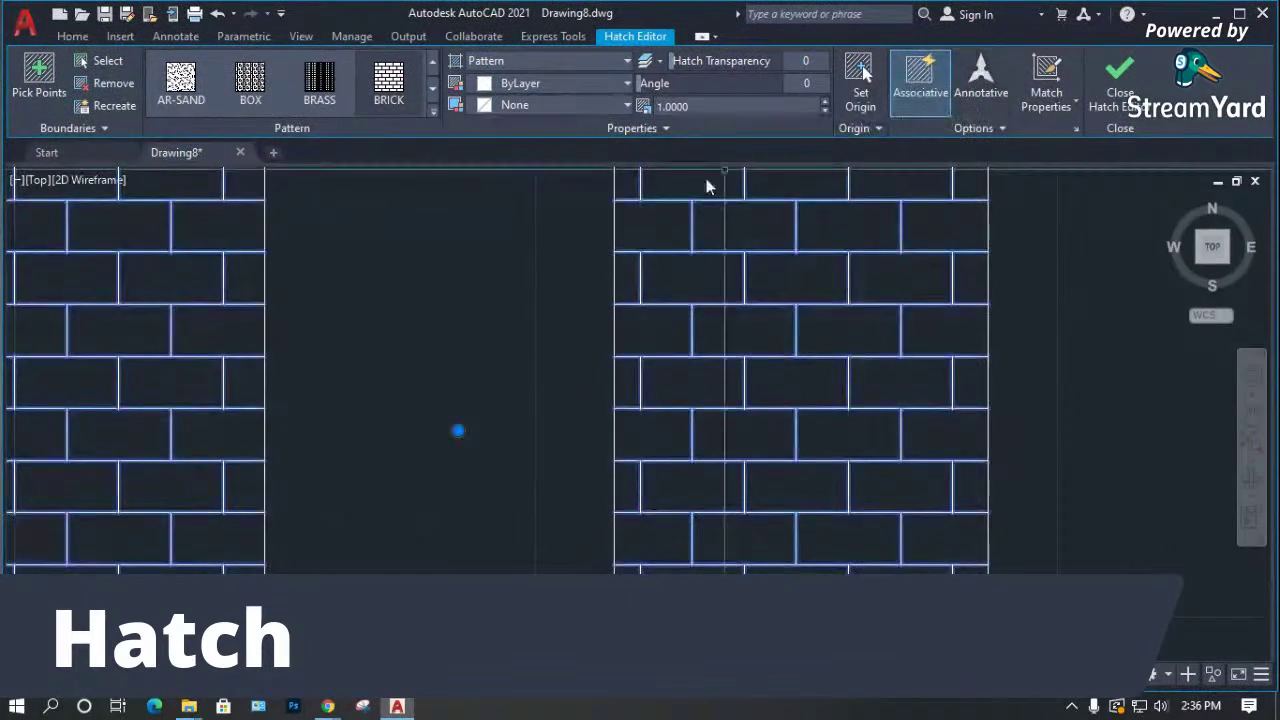
scroll(307, 369, down, 2)
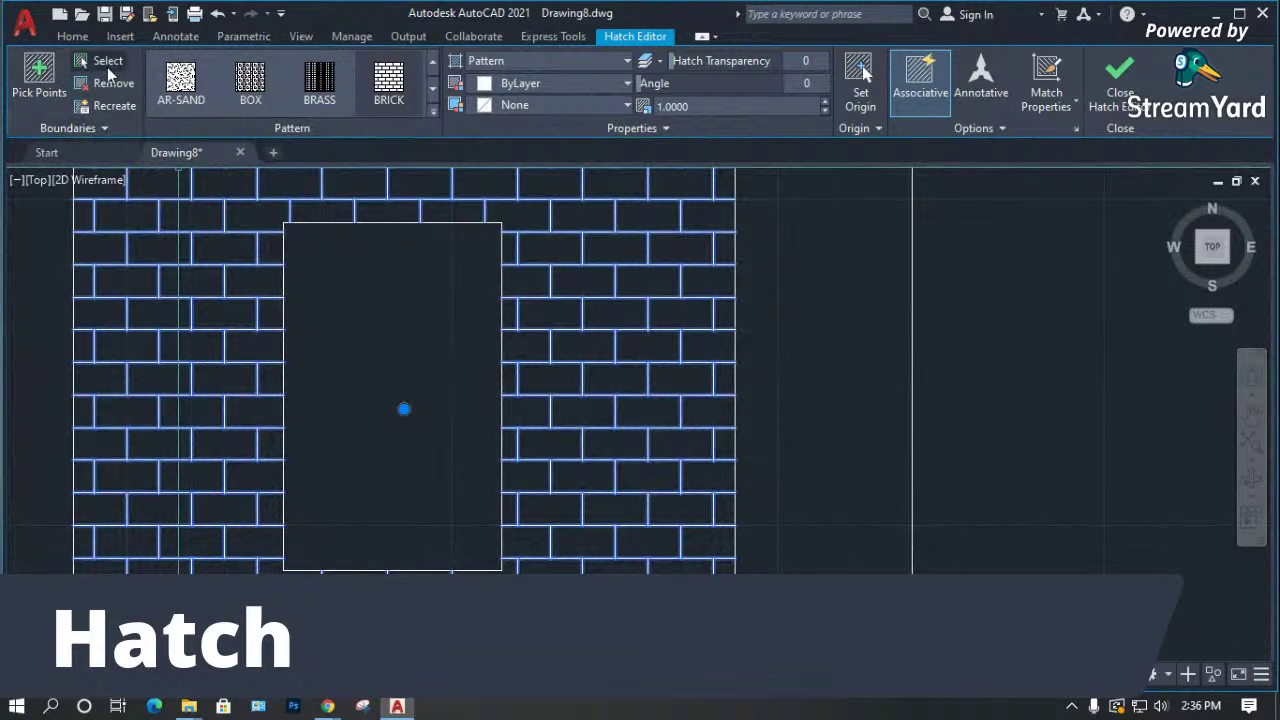
click(104, 126)
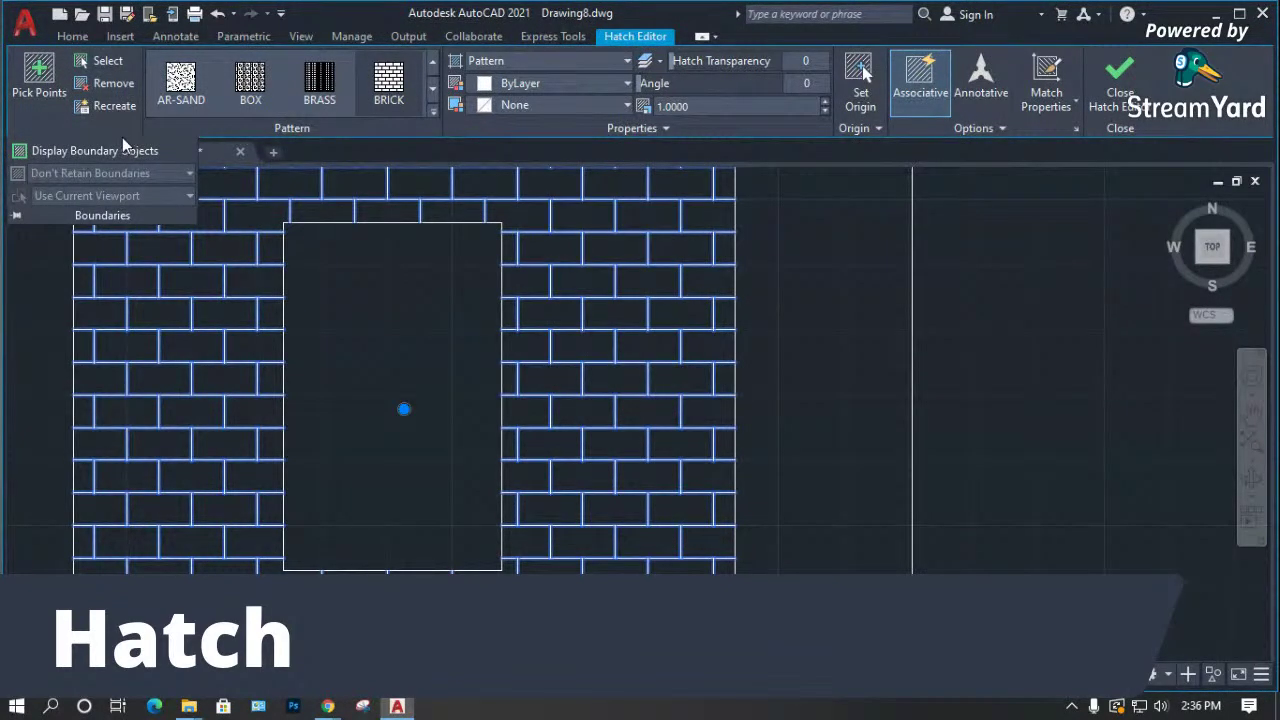
key(Escape)
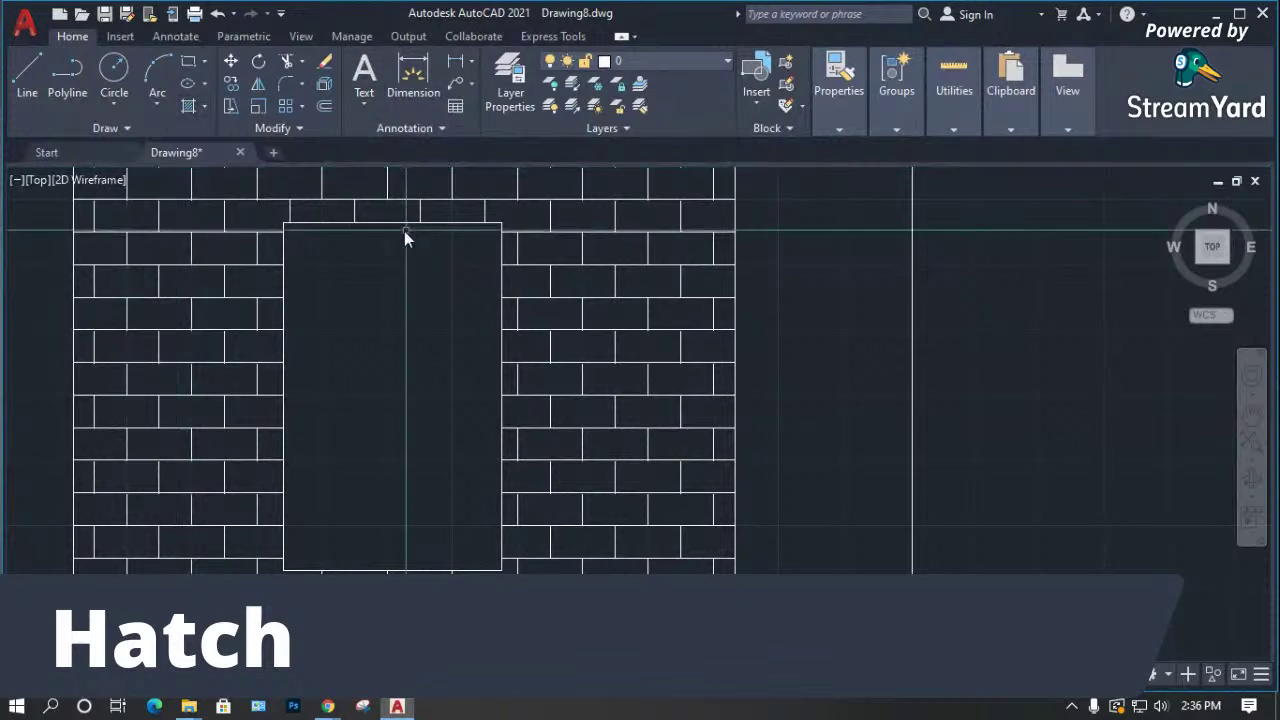
Select the brick hatch, review its origin options, and close the Hatch Editor.
click(260, 262)
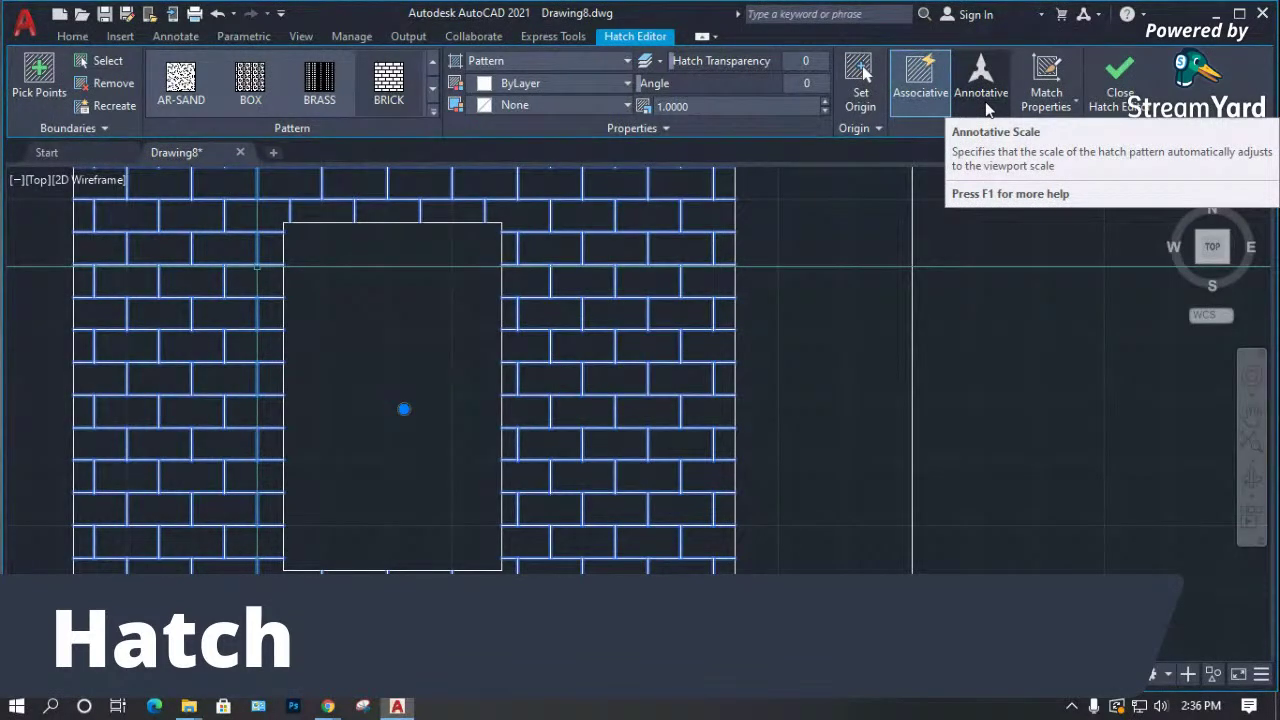
click(1073, 108)
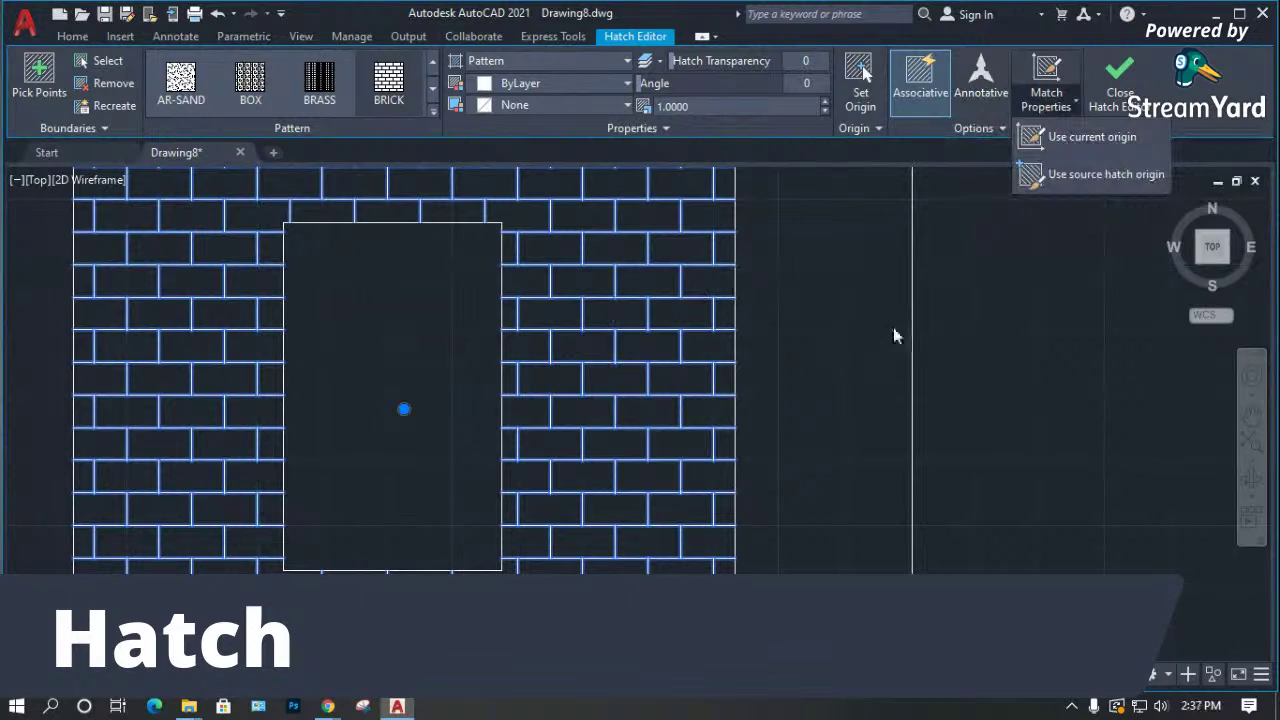
click(949, 309)
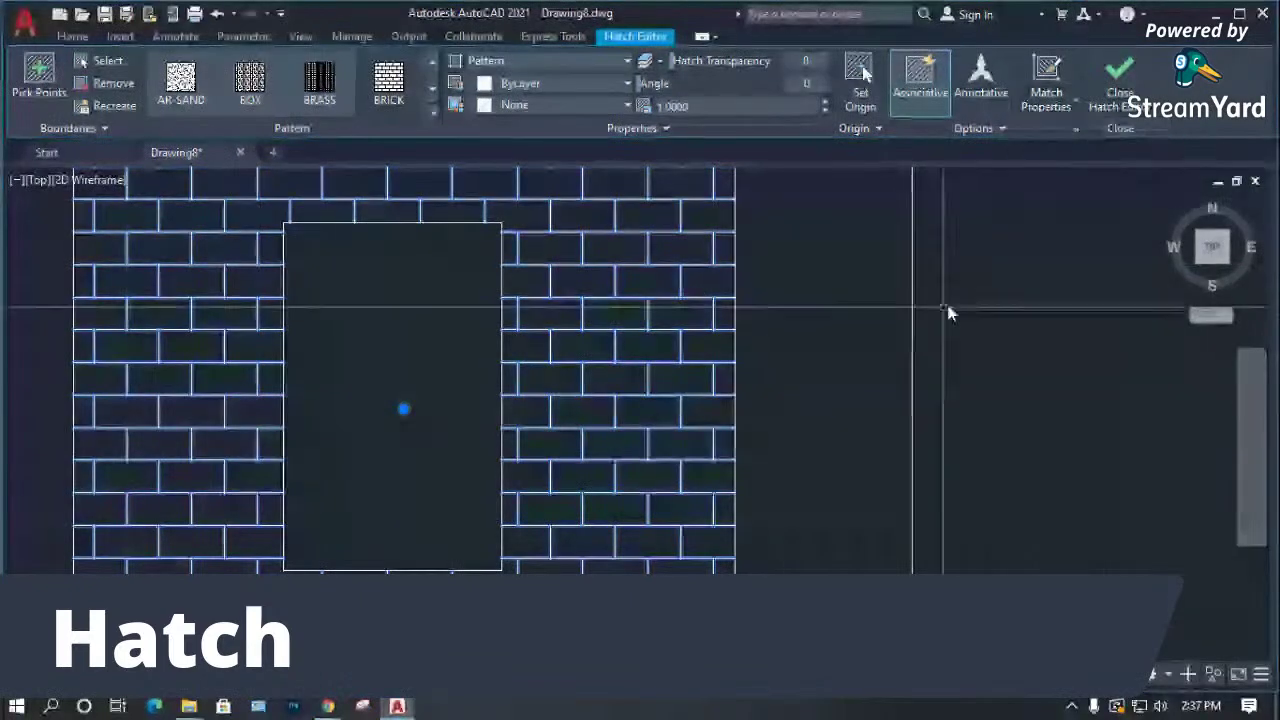
click(1118, 72)
scroll(296, 385, down, 5)
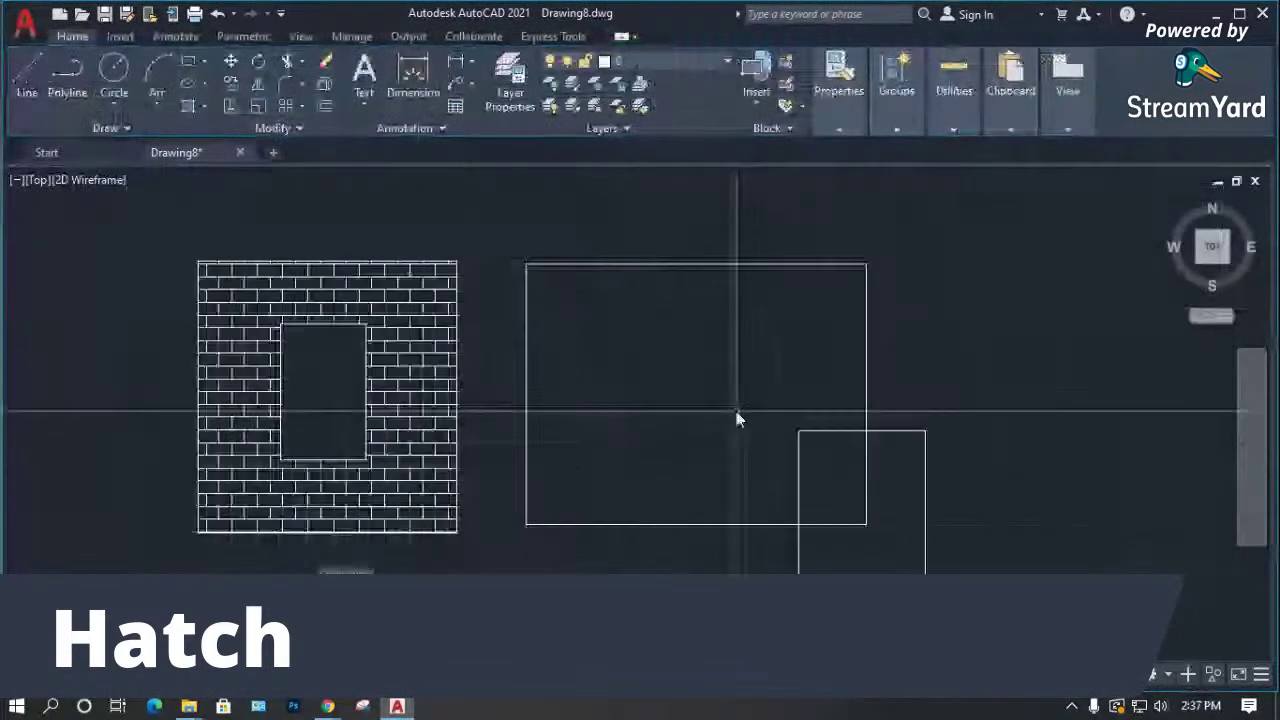
Brick-hatch the two right-hand rectangles and delete the left wall's brick hatch.
key(h)
key(Return)
click(654, 370)
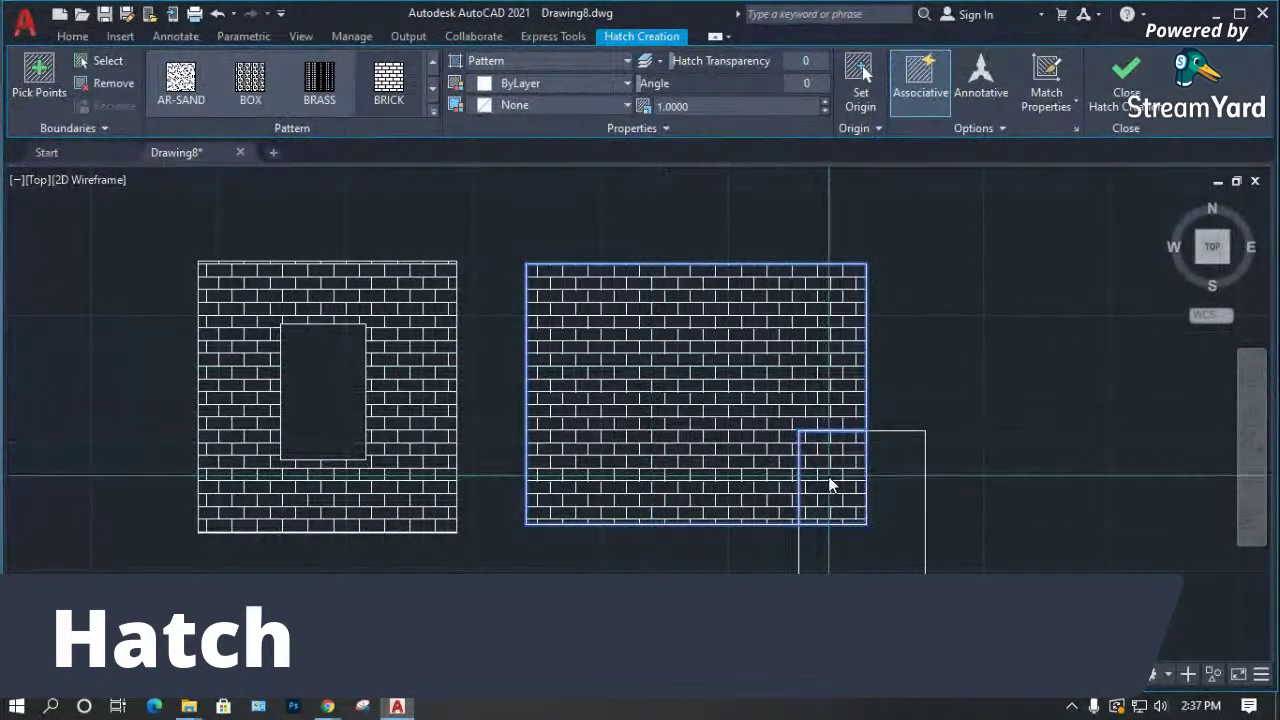
click(880, 535)
key(Return)
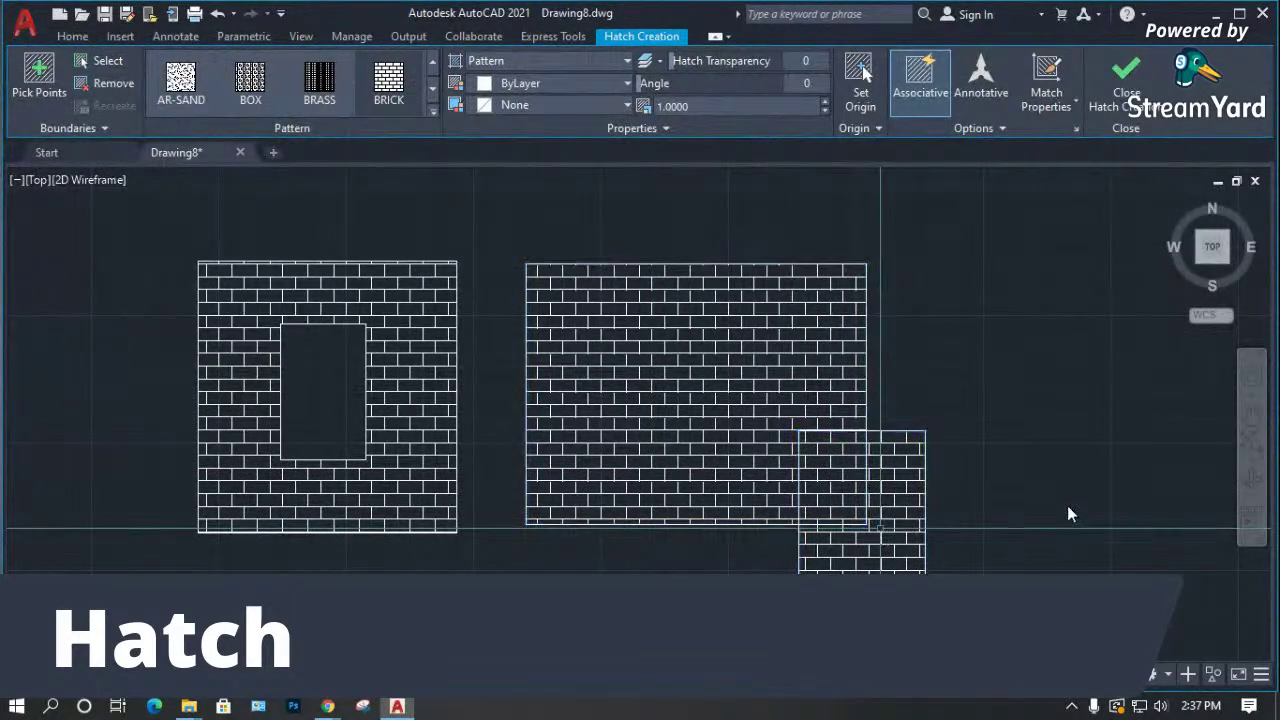
scroll(1029, 491, down, 2)
scroll(537, 418, up, 5)
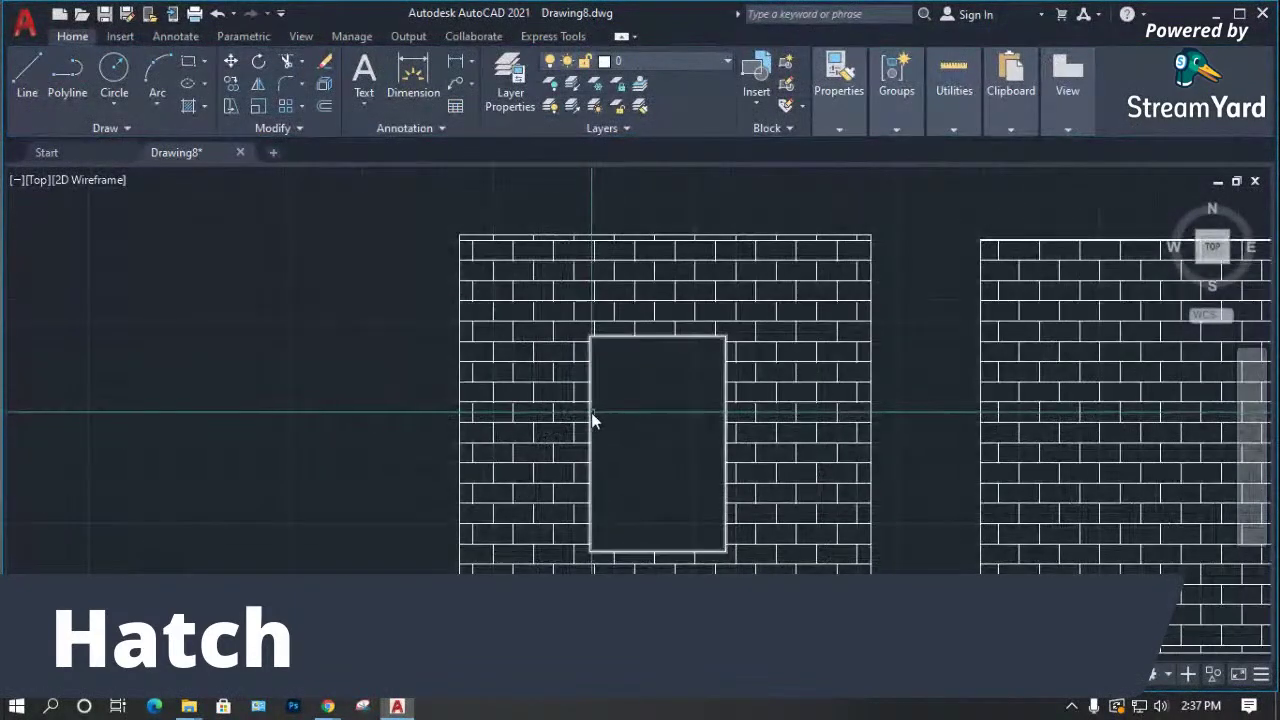
click(568, 386)
key(Delete)
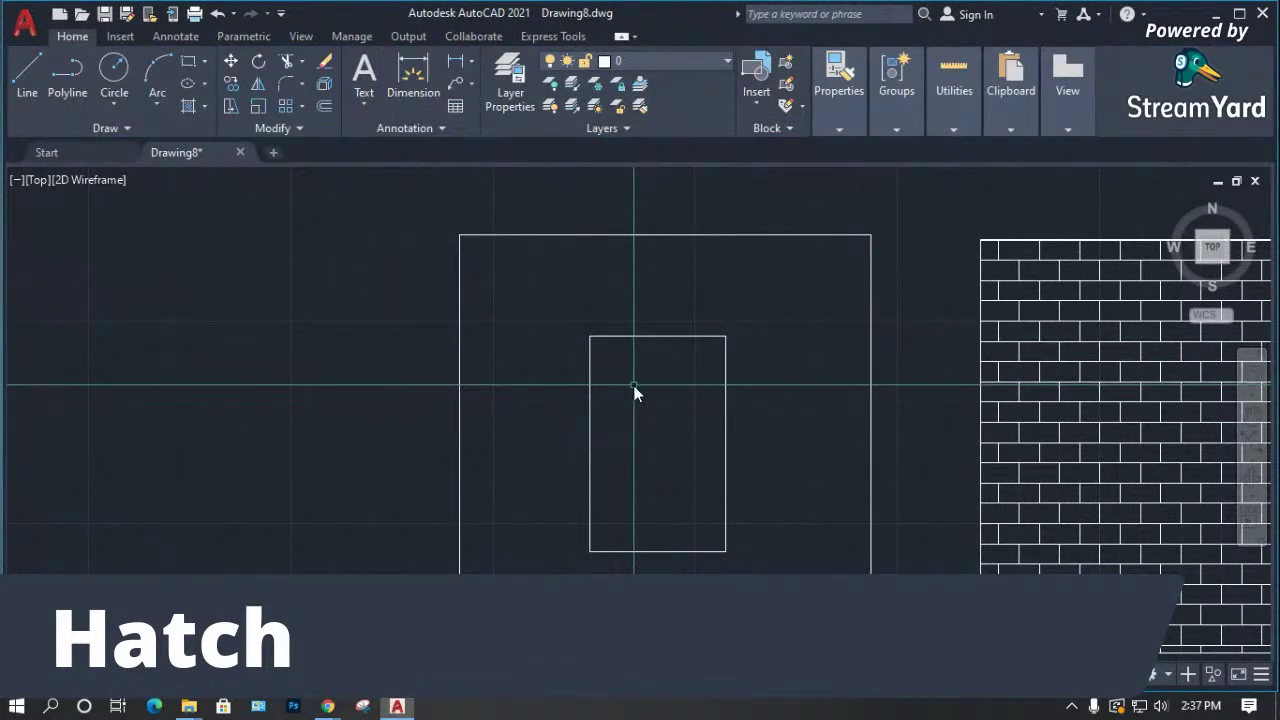
Hatch the wall using the door rectangle as a boundary, then delete that hatch.
text(h)
key(Return)
click(524, 347)
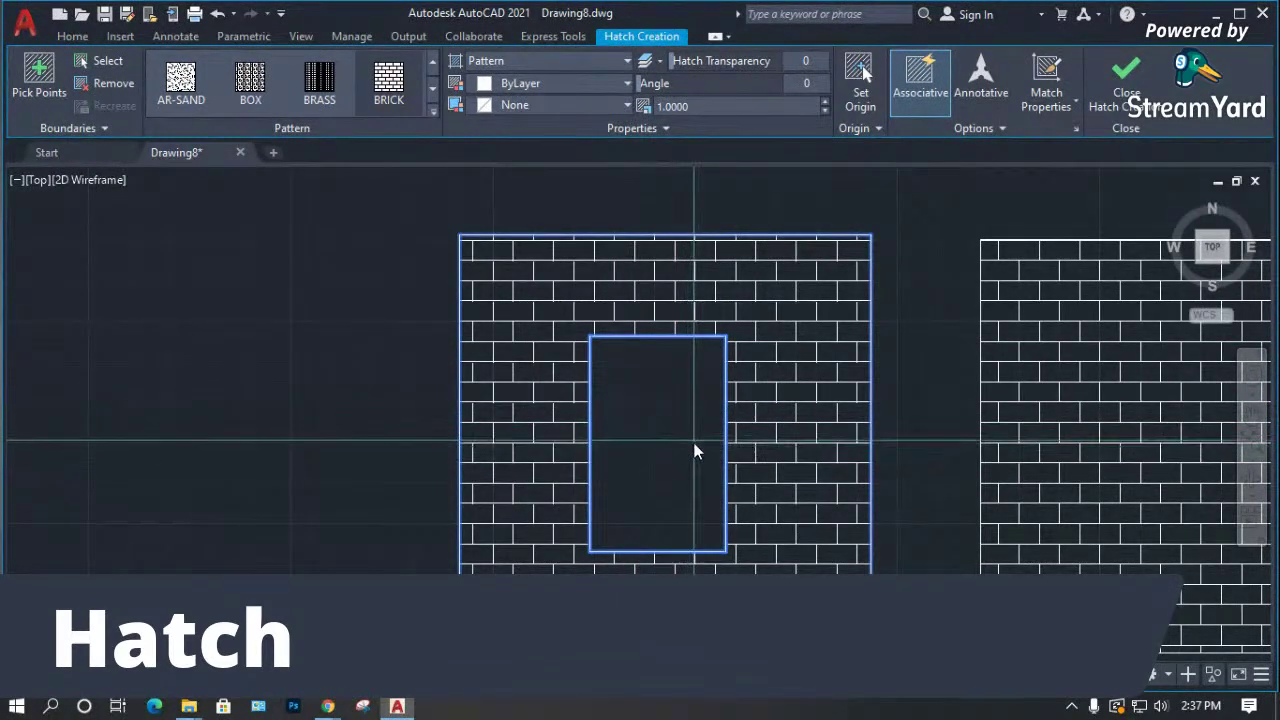
click(110, 63)
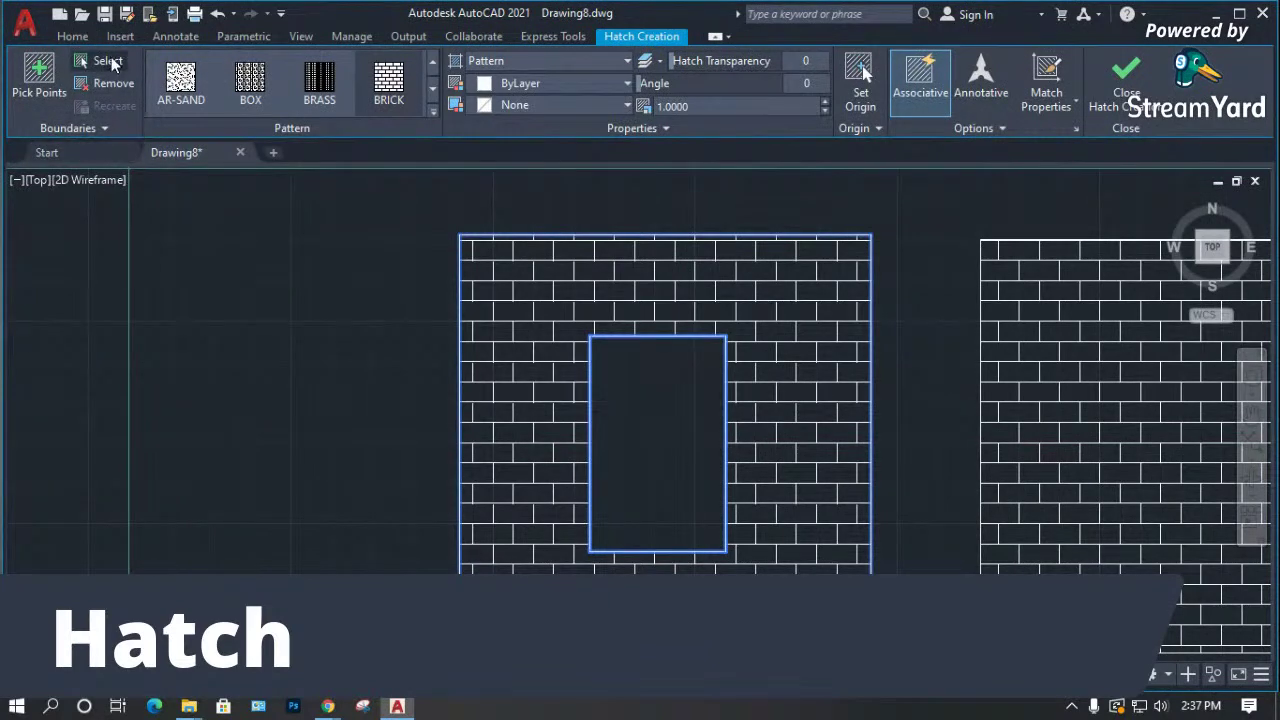
click(613, 338)
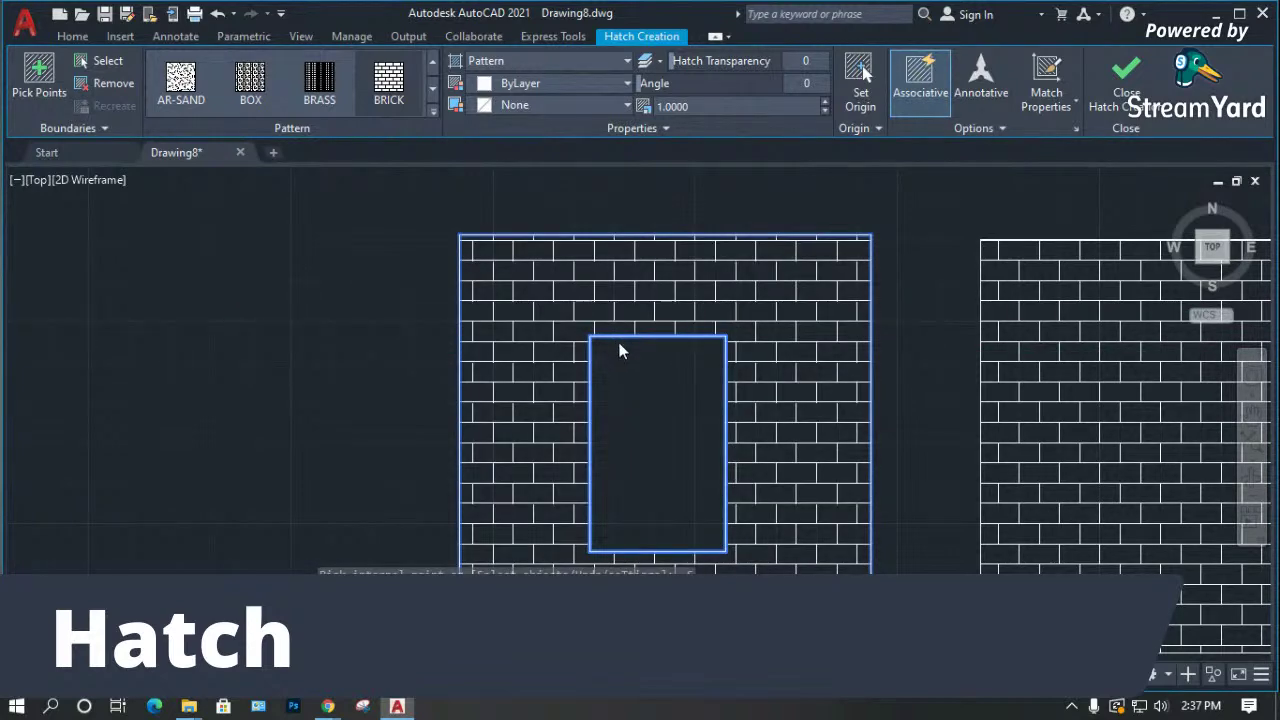
key(Return)
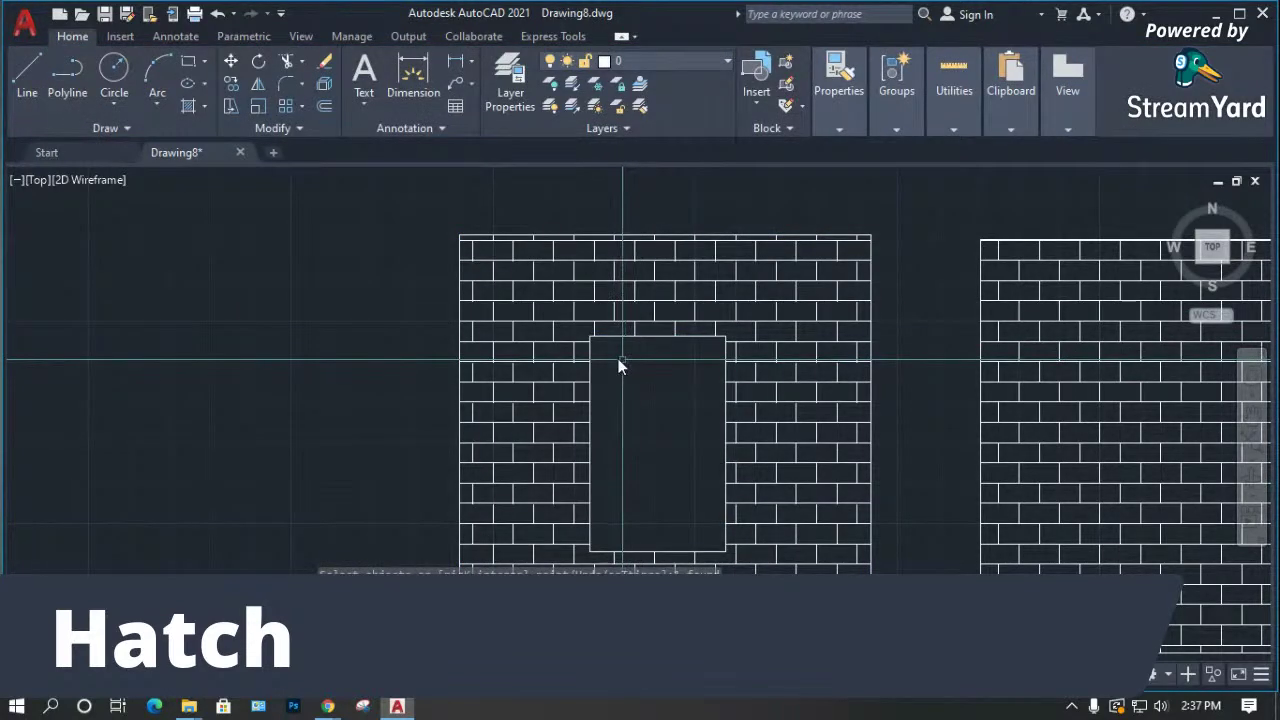
click(562, 341)
key(Delete)
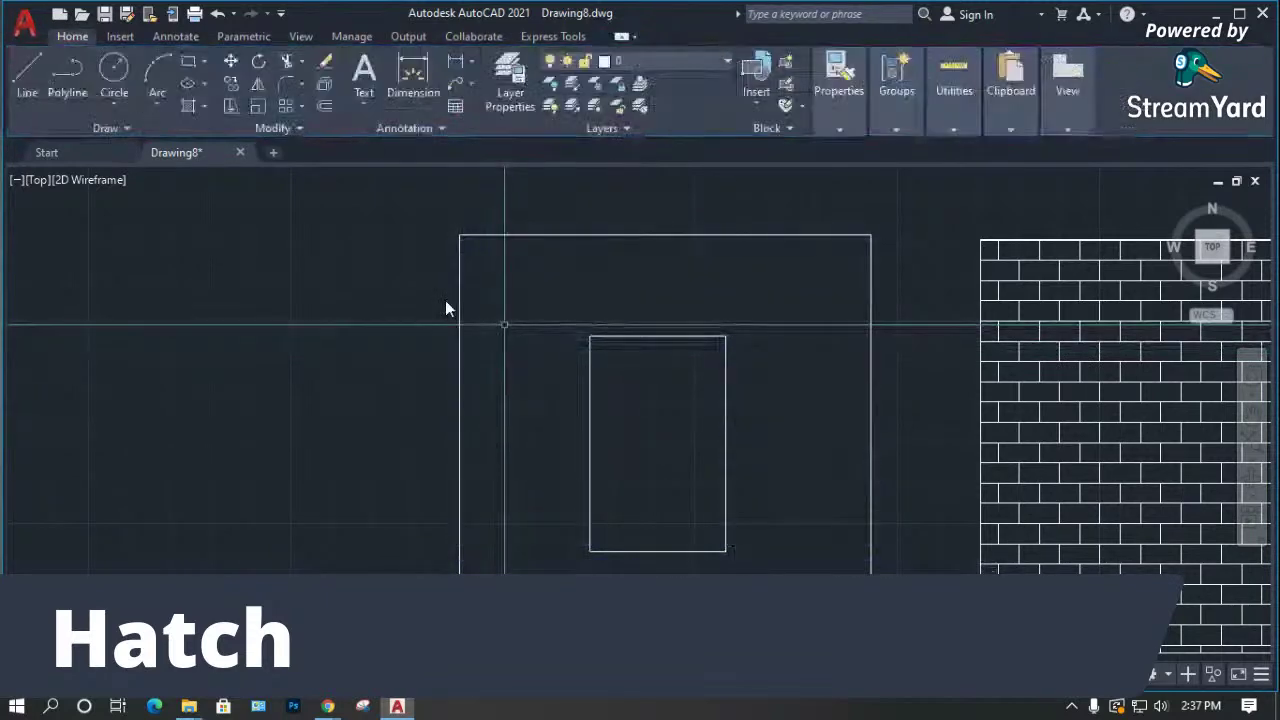
Hatch the wall with door and outer rectangles as boundaries, delete it, and restart Hatch.
text(h)
key(Return)
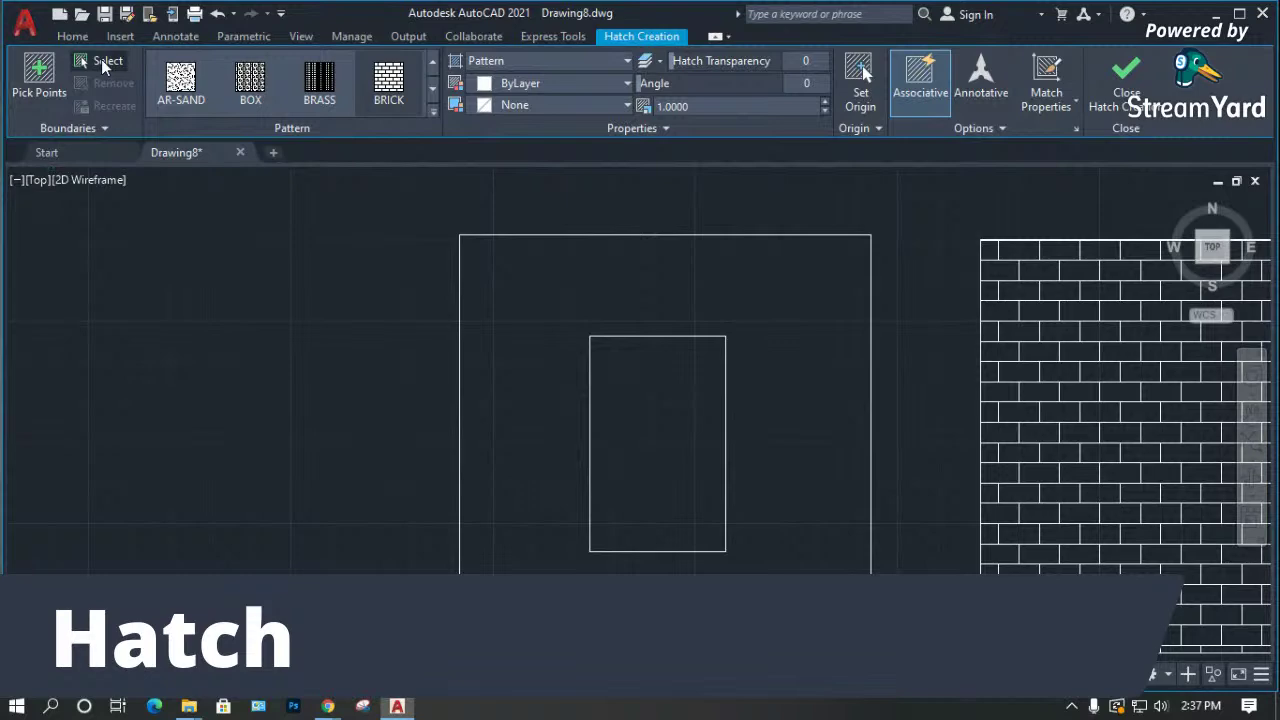
click(101, 59)
click(589, 368)
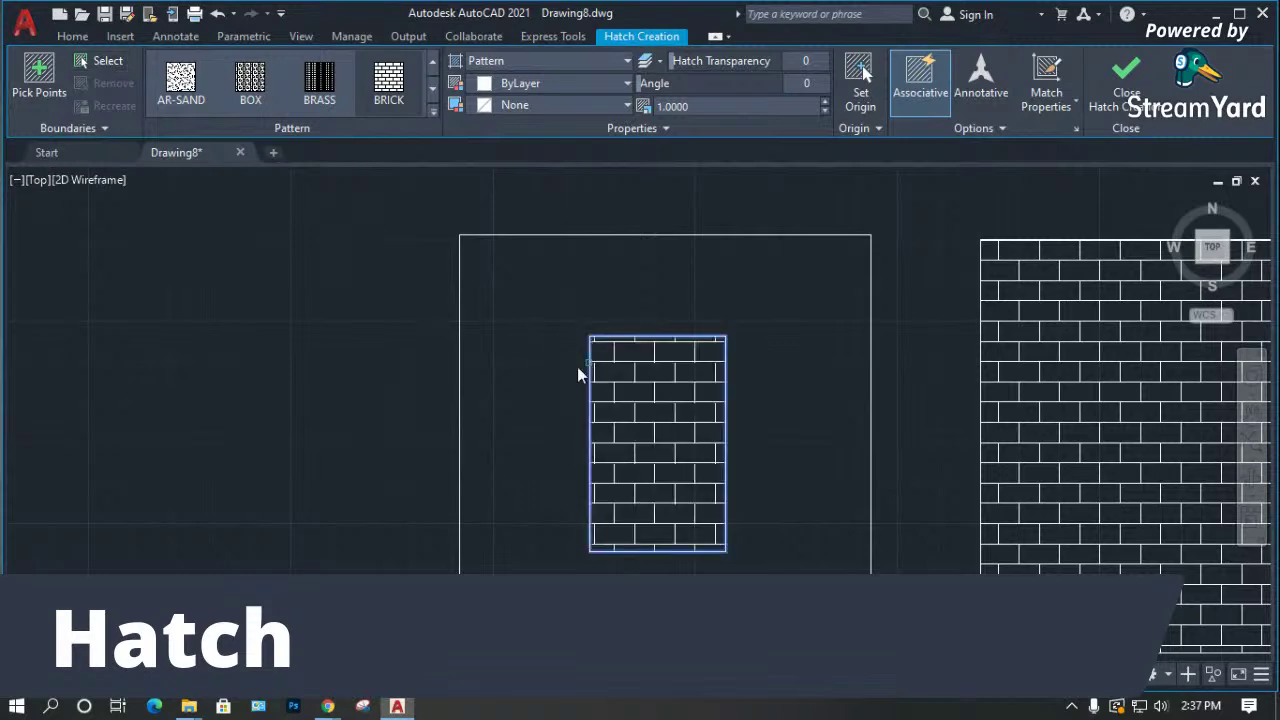
click(459, 396)
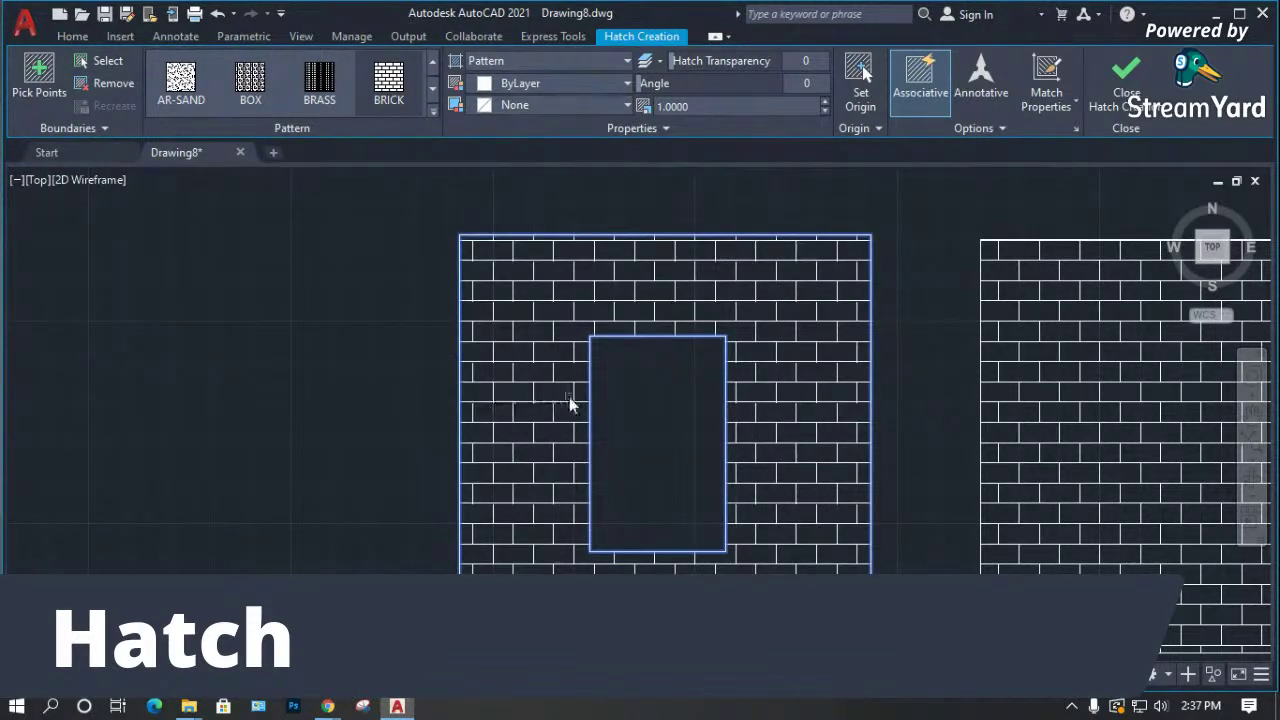
key(Return)
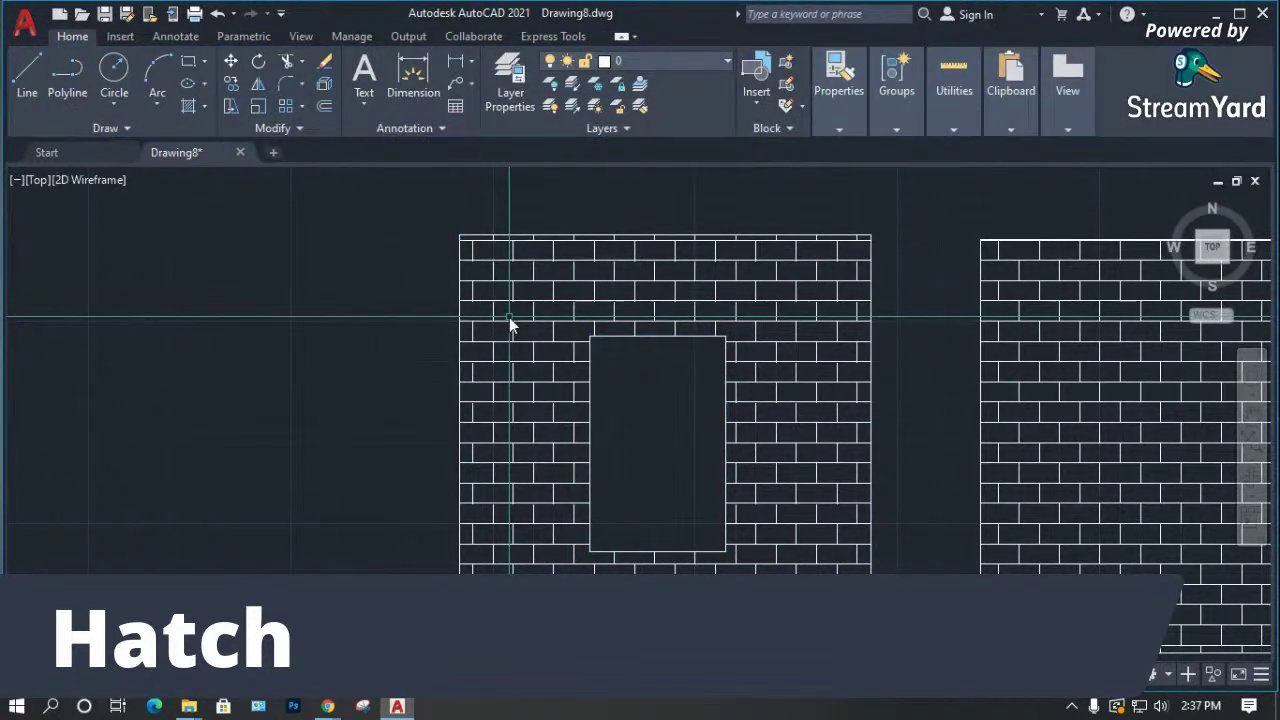
click(504, 350)
key(Delete)
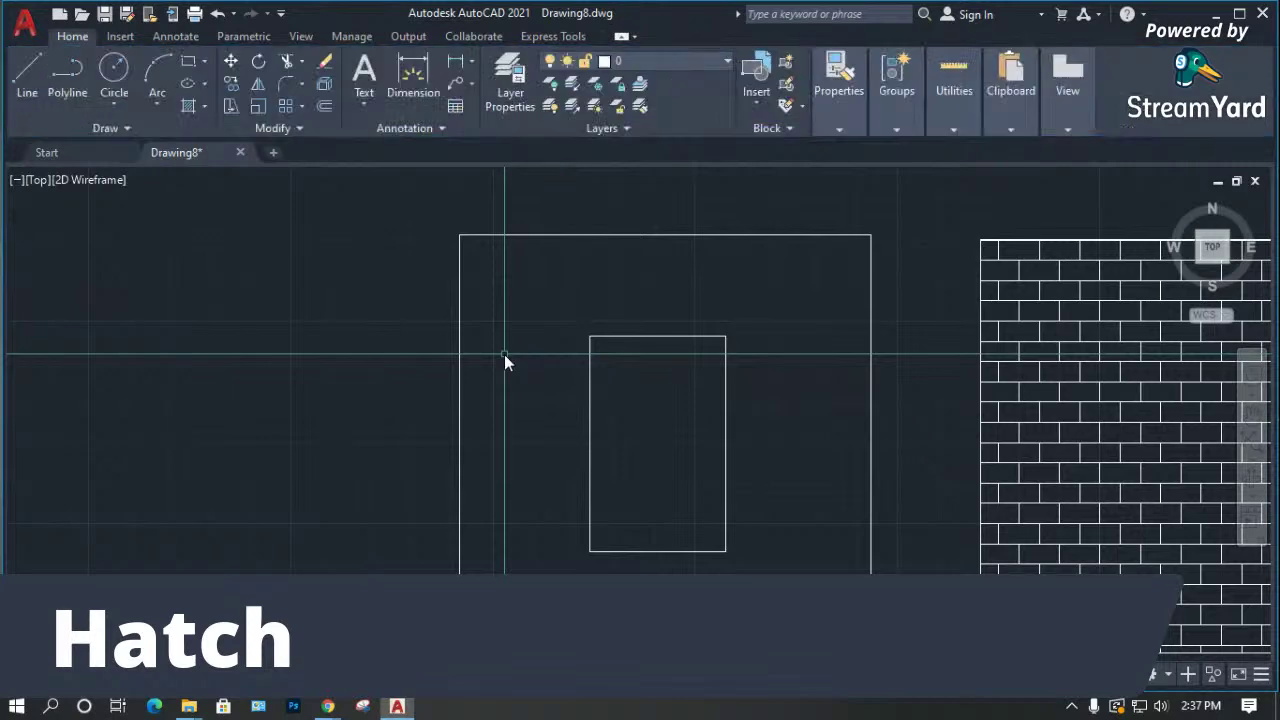
text(h)
key(Return)
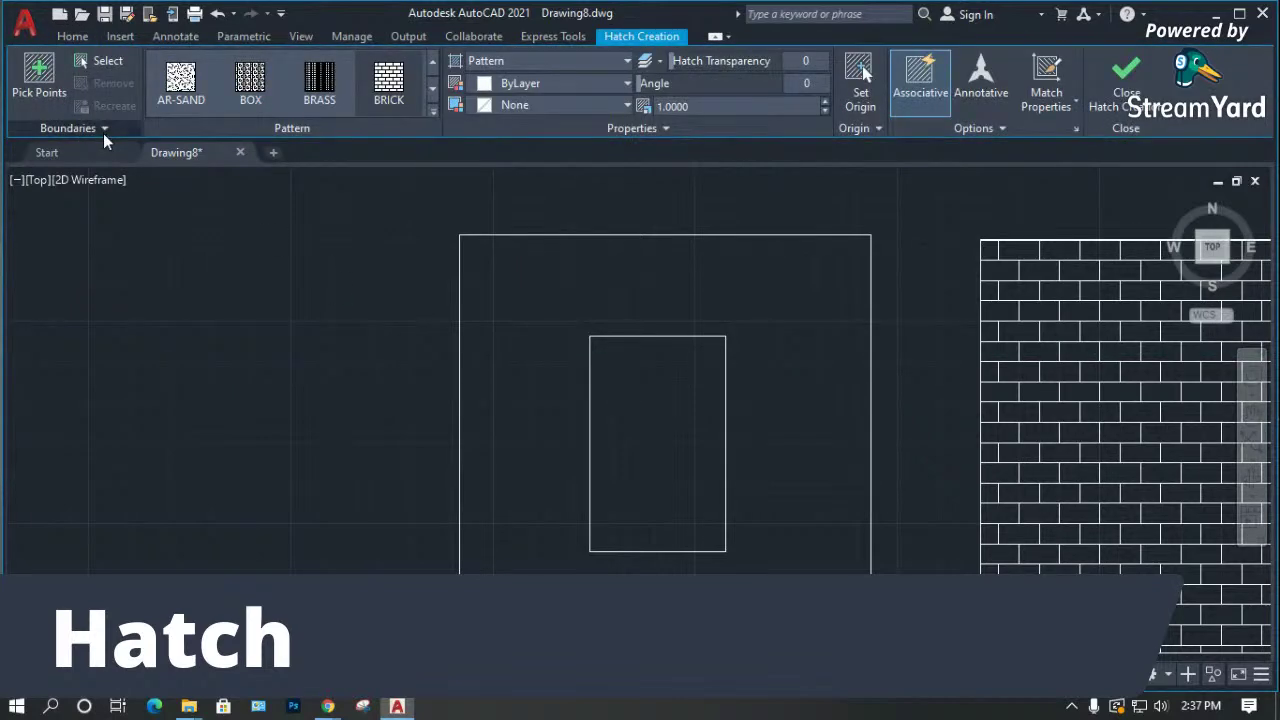
click(103, 130)
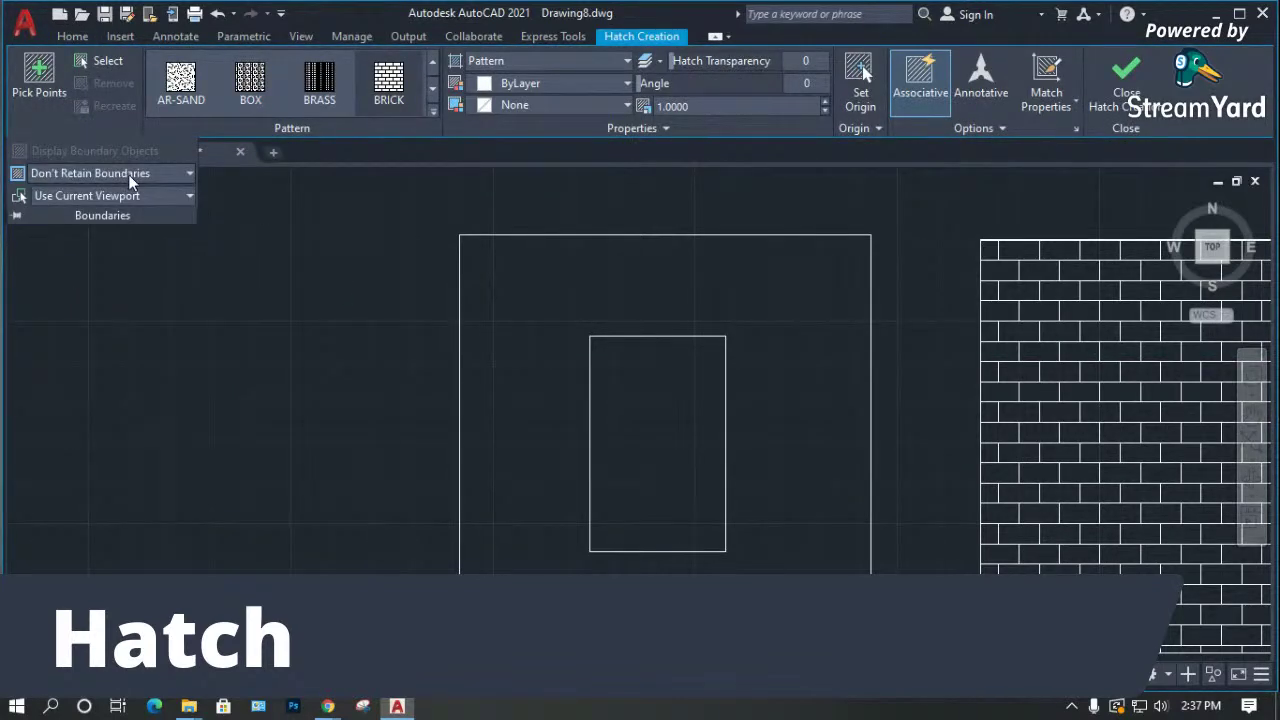
click(128, 174)
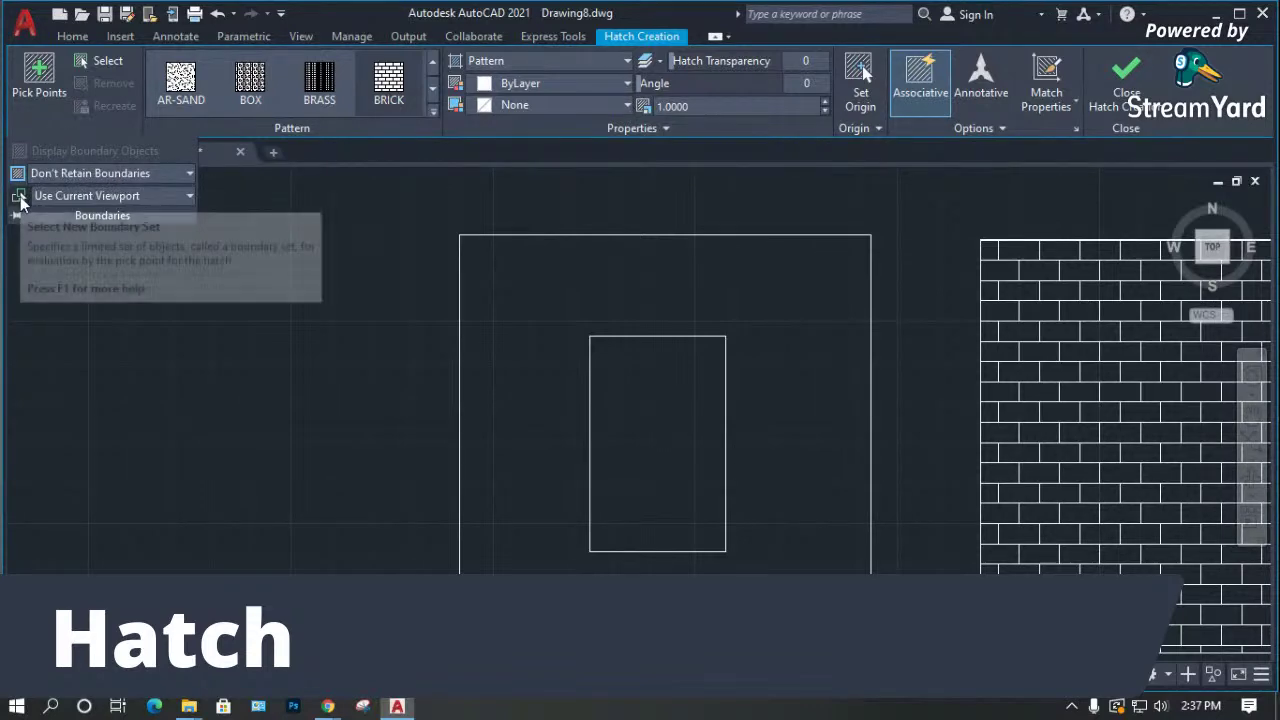
click(66, 196)
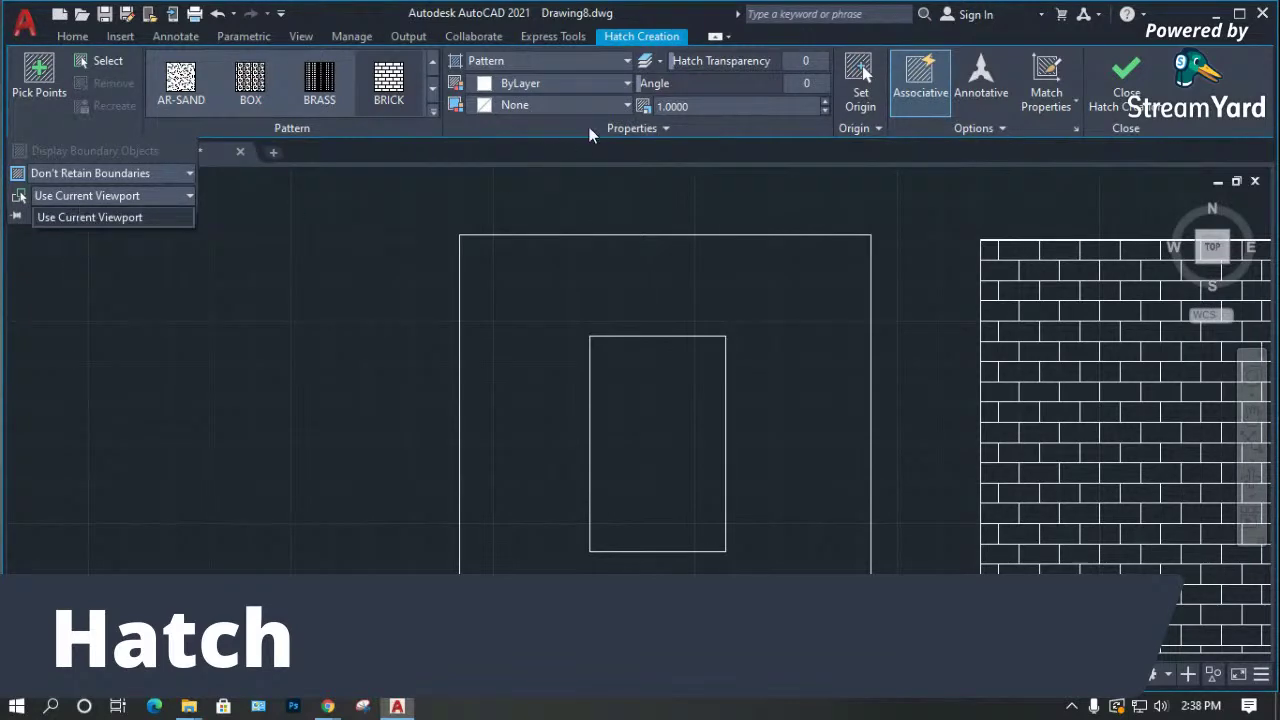
click(650, 108)
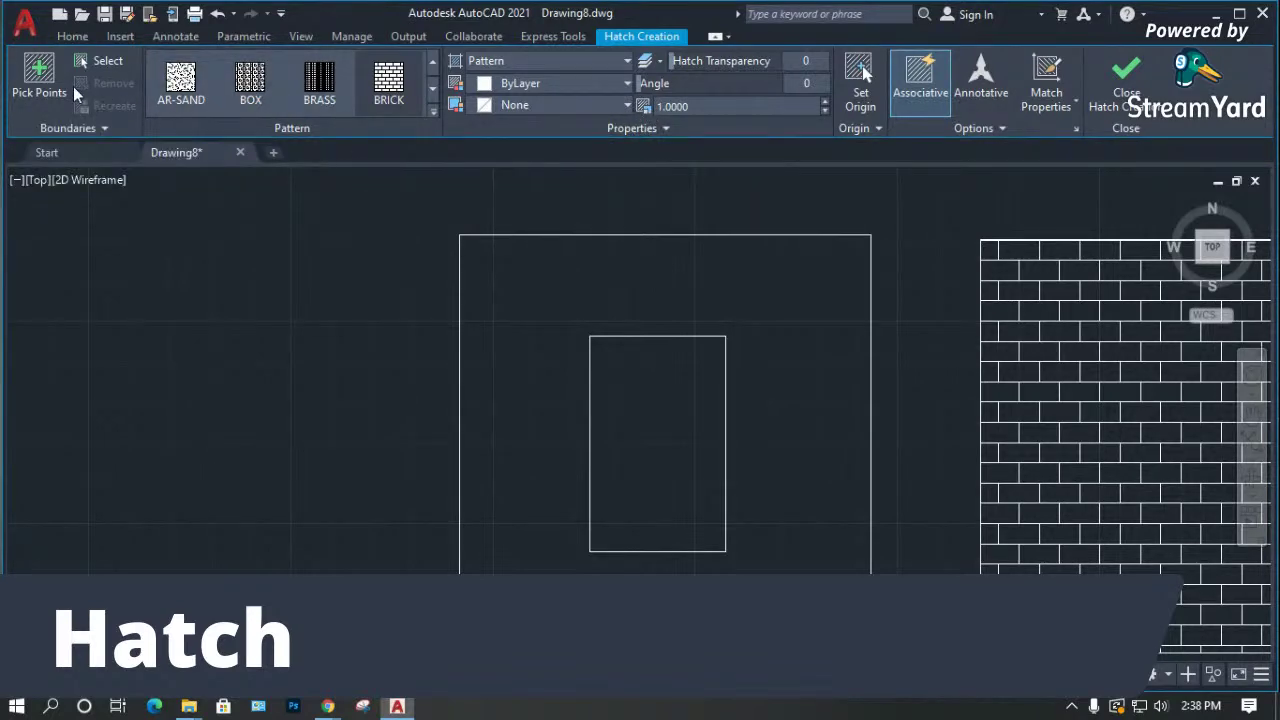
Fill the door rectangle and then the outer wall rectangle with brick hatch.
click(664, 337)
key(Return)
key(Return)
click(589, 237)
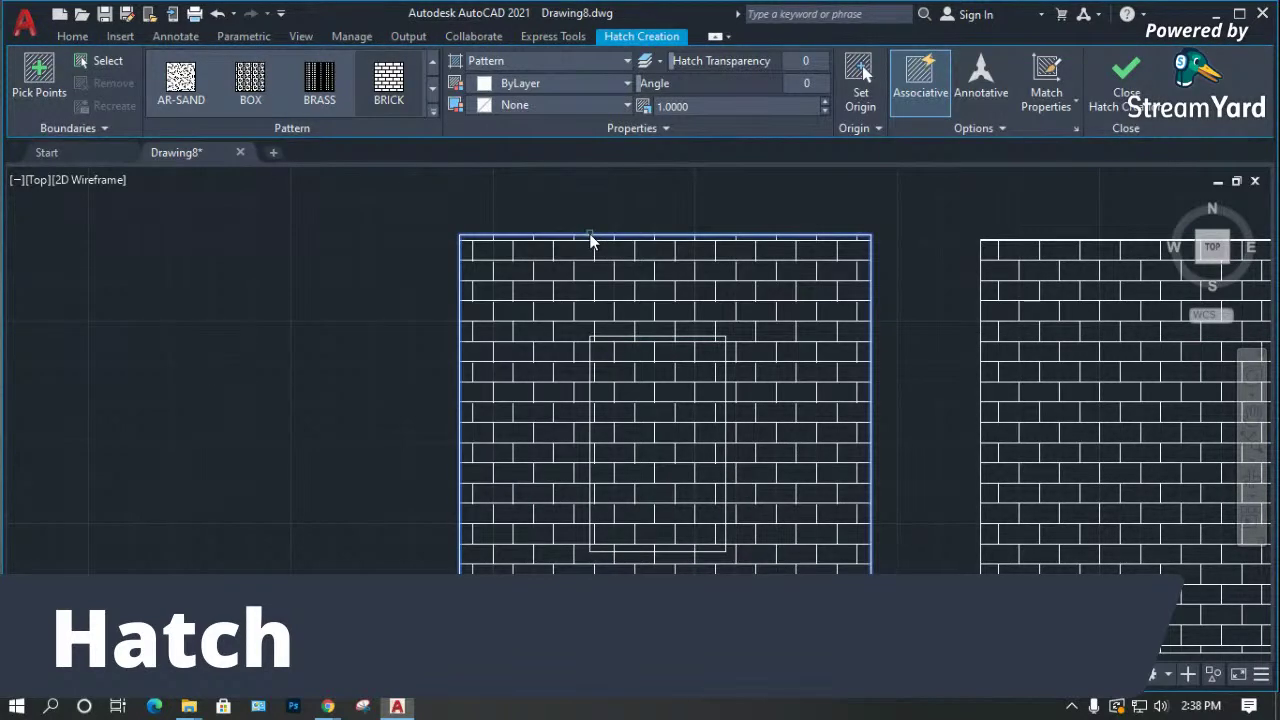
key(Return)
scroll(331, 321, down, 1)
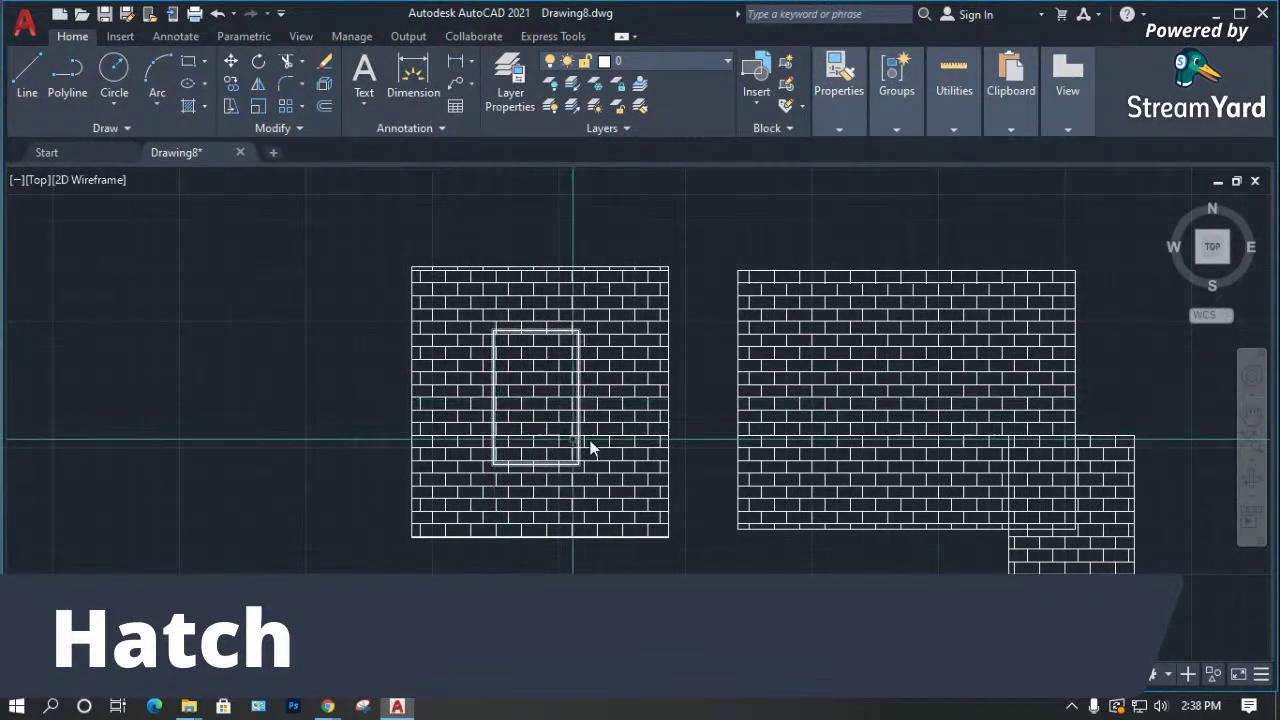
scroll(323, 430, down, 2)
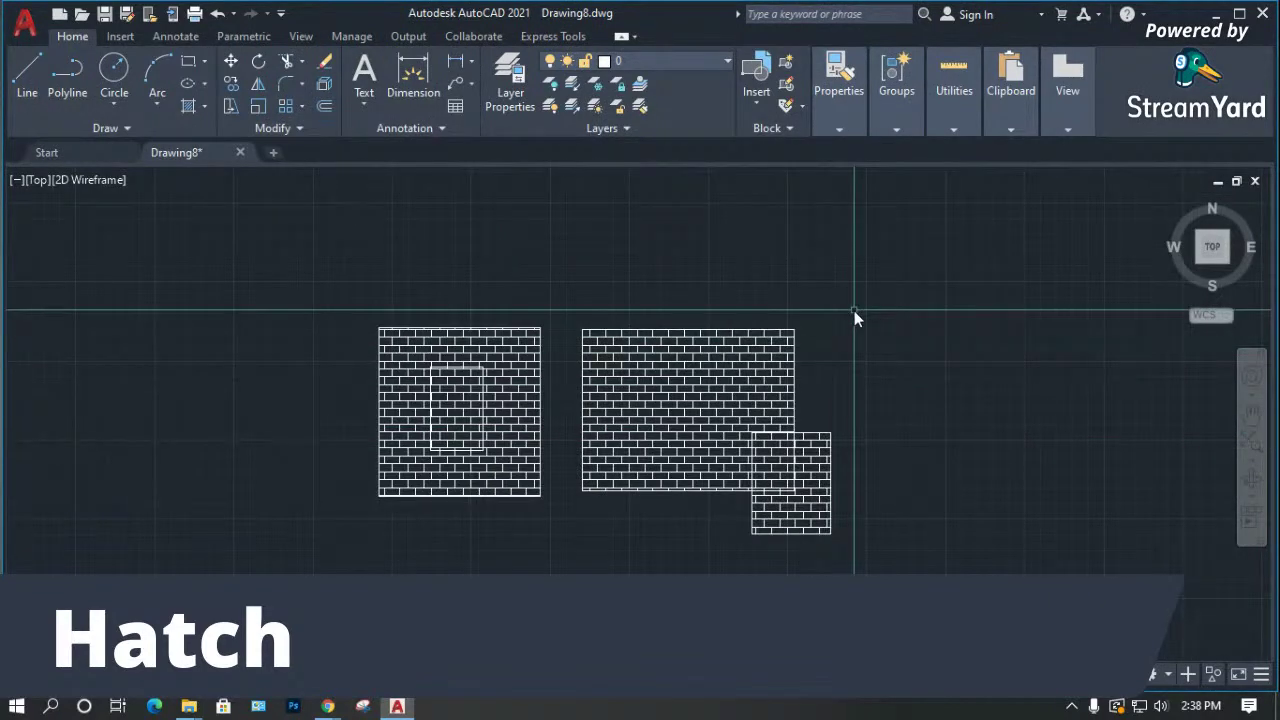
scroll(729, 400, up, 4)
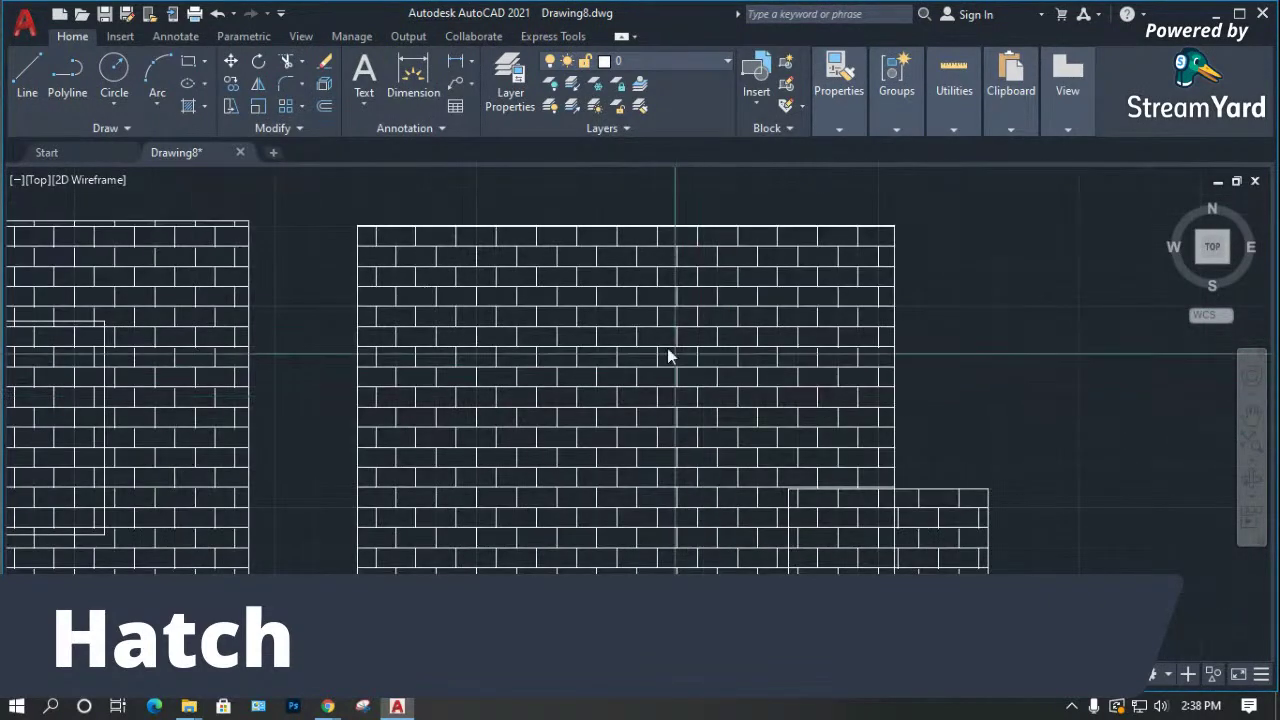
scroll(551, 320, up, 2)
Draw a new rectangle across the large brick wall and select the small brick hatch.
click(517, 318)
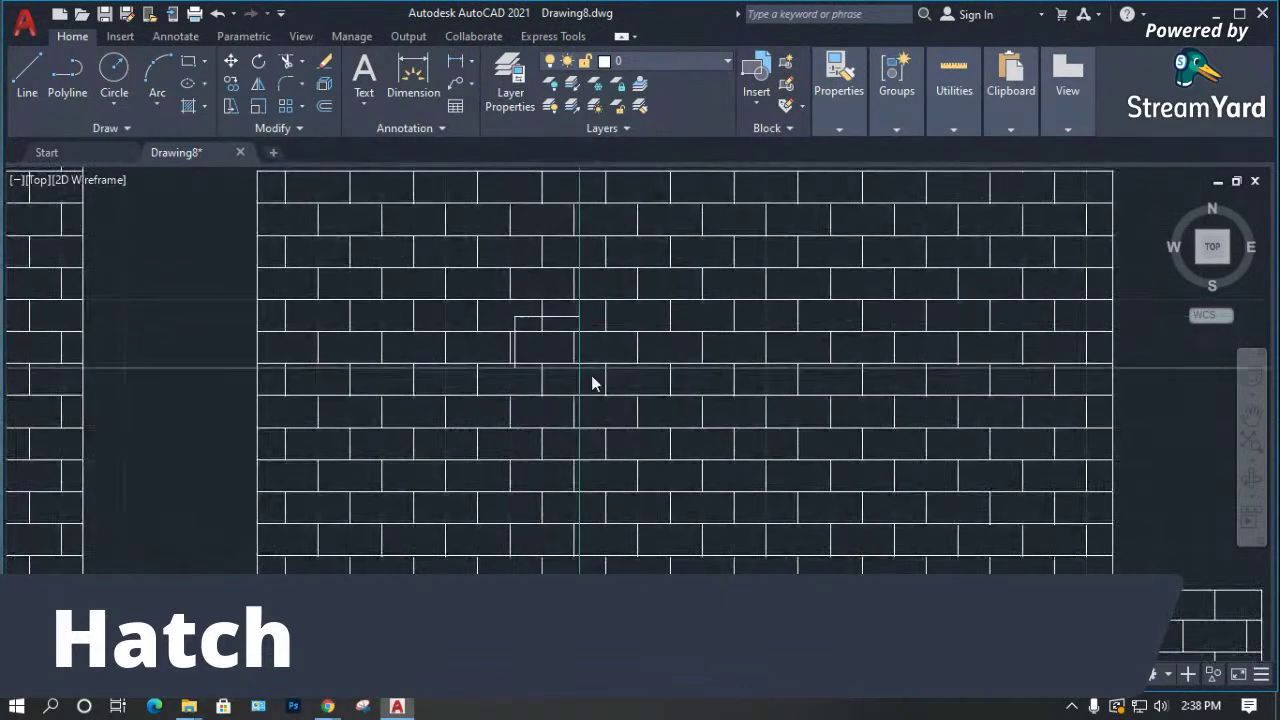
click(819, 447)
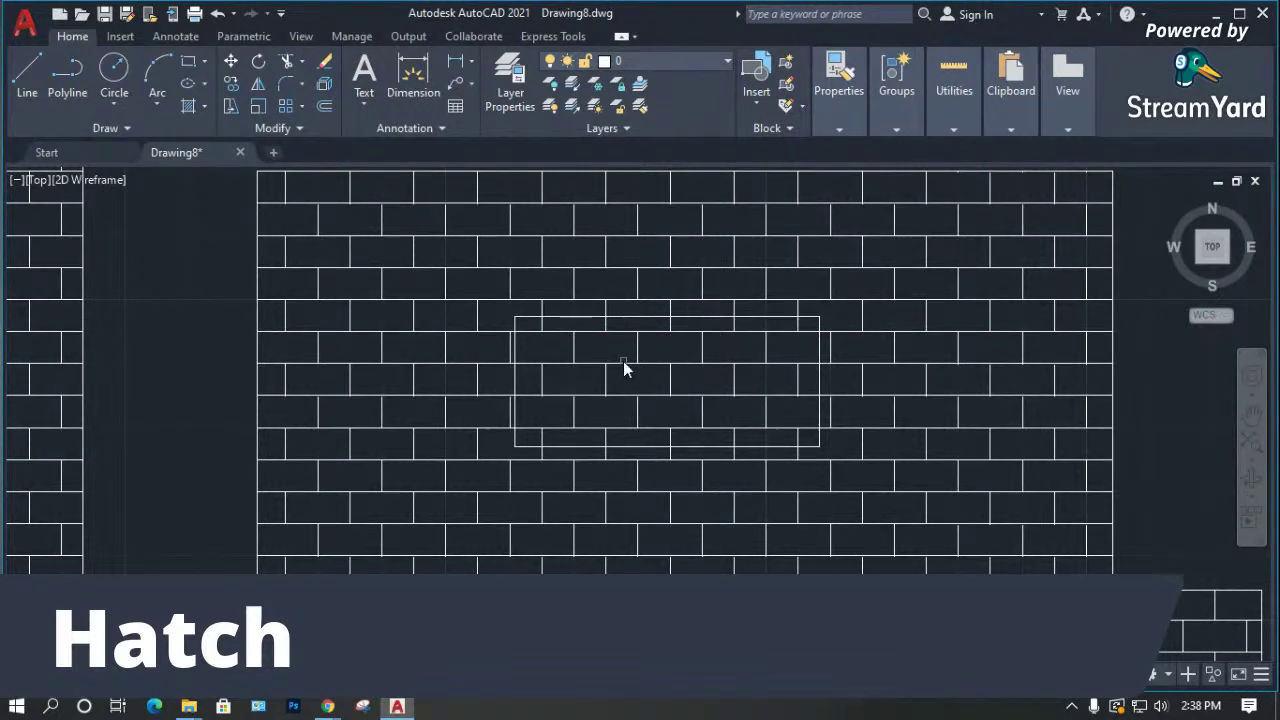
scroll(624, 368, down, 2)
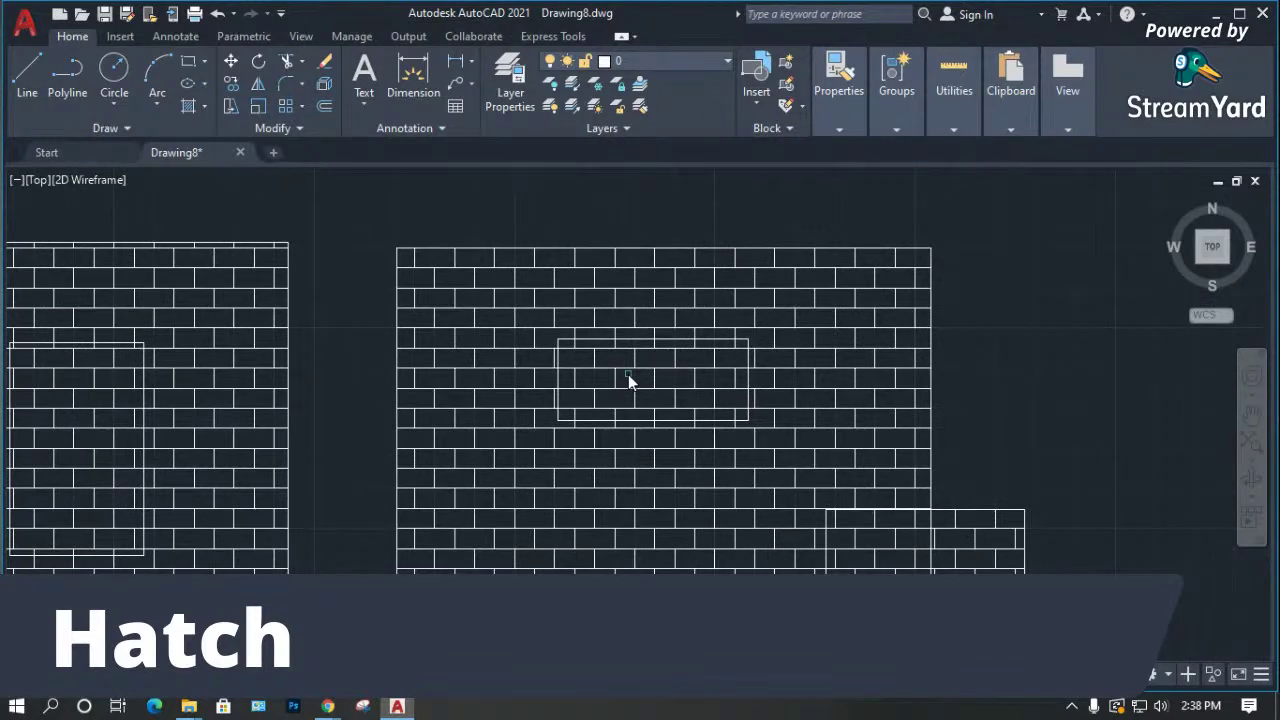
scroll(669, 384, up, 4)
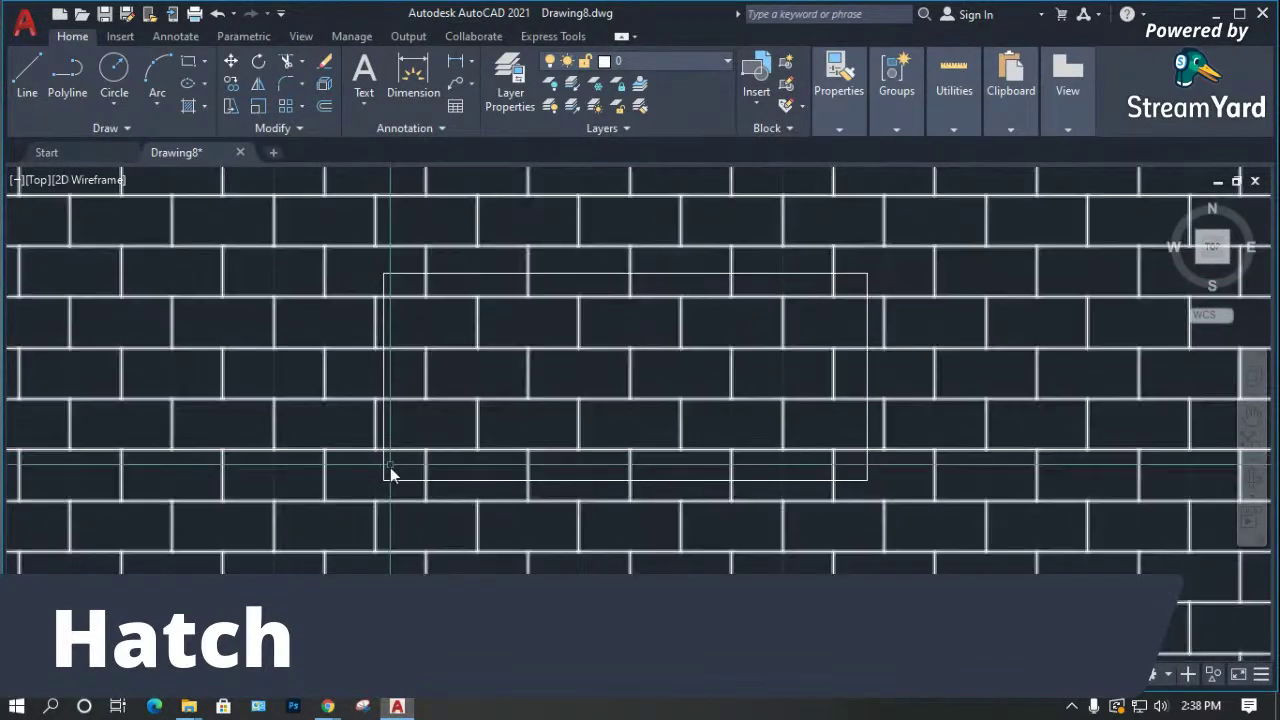
scroll(497, 410, down, 2)
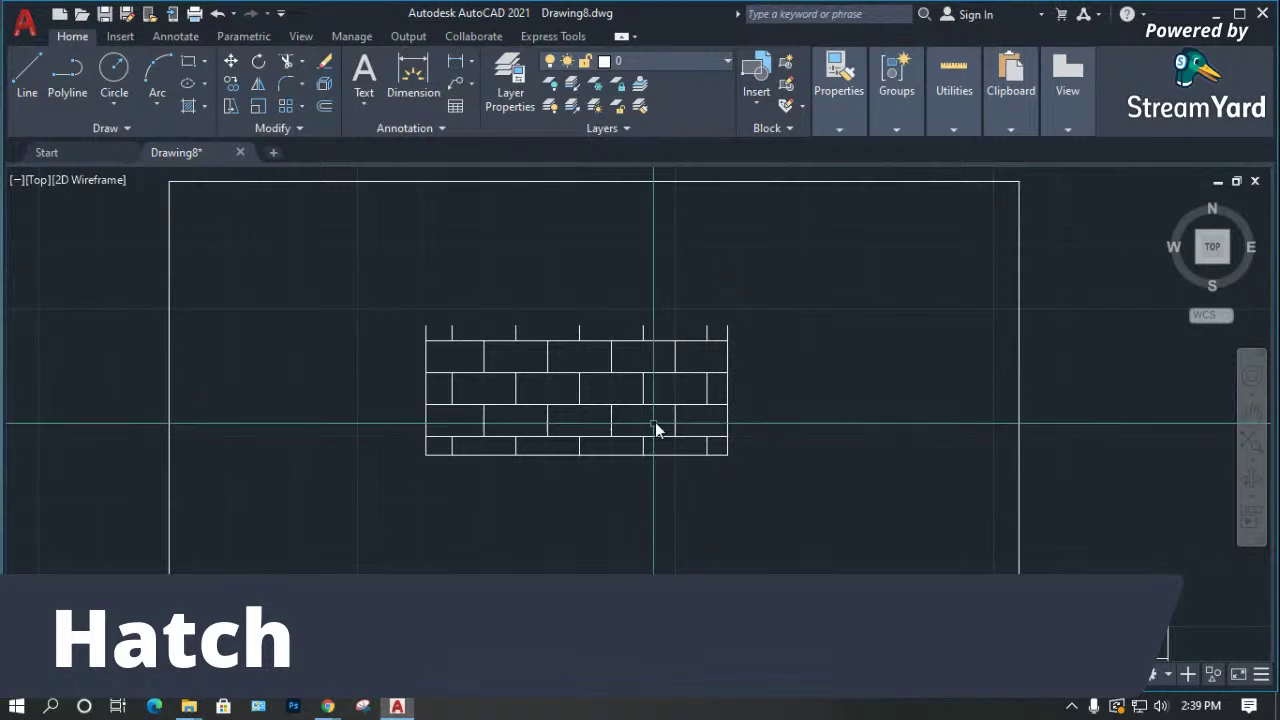
click(586, 447)
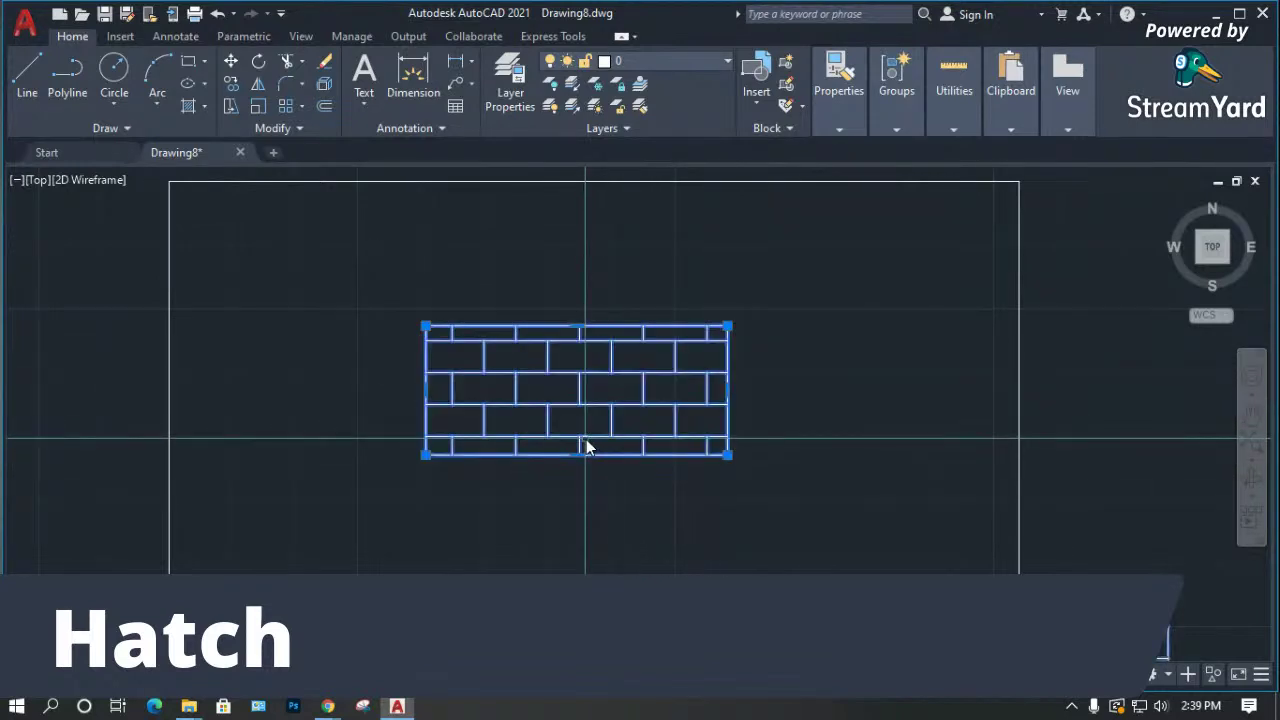
Erase the U-shaped lines and the old inner brick hatch.
click(586, 450)
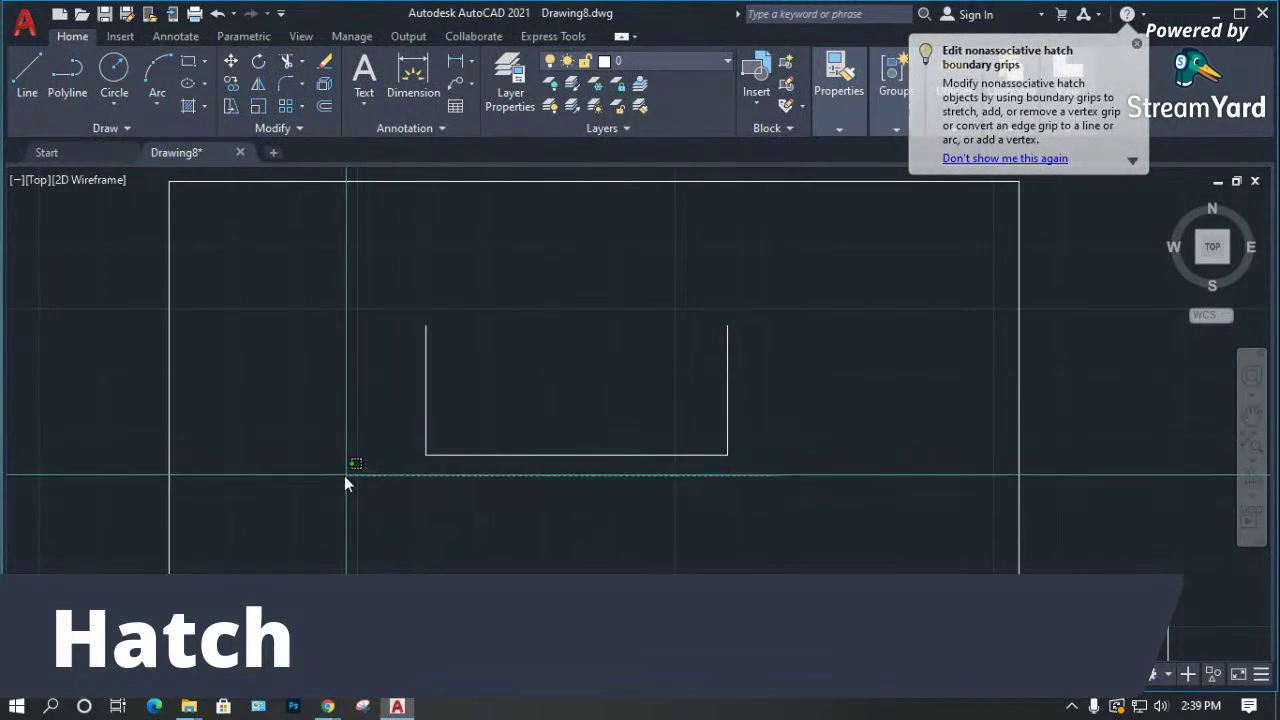
click(388, 324)
key(Delete)
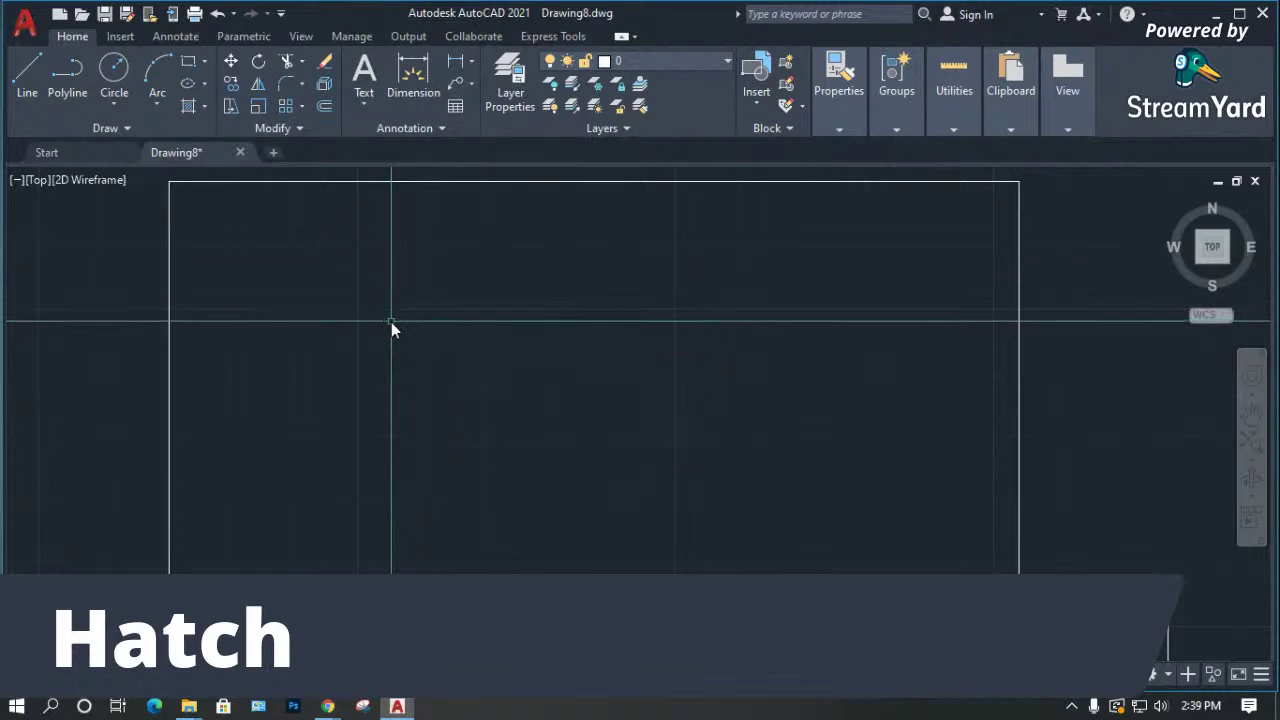
scroll(521, 340, down, 4)
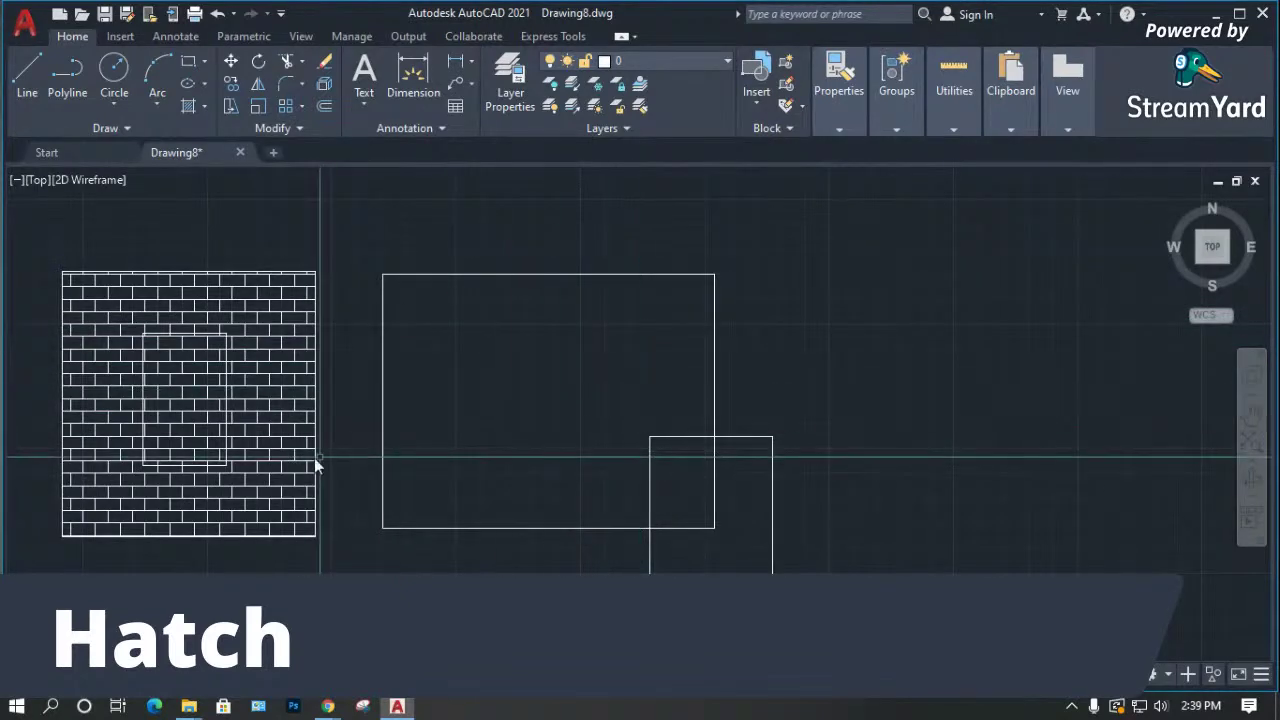
scroll(106, 466, up, 2)
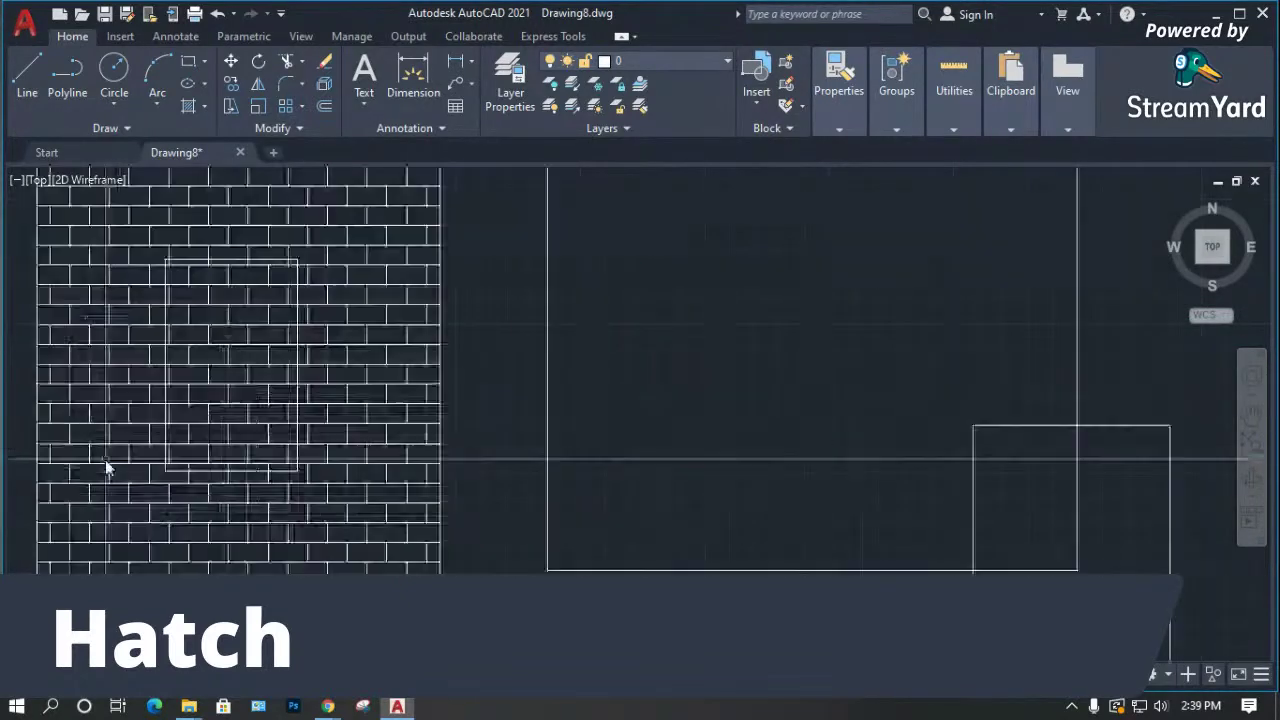
click(250, 382)
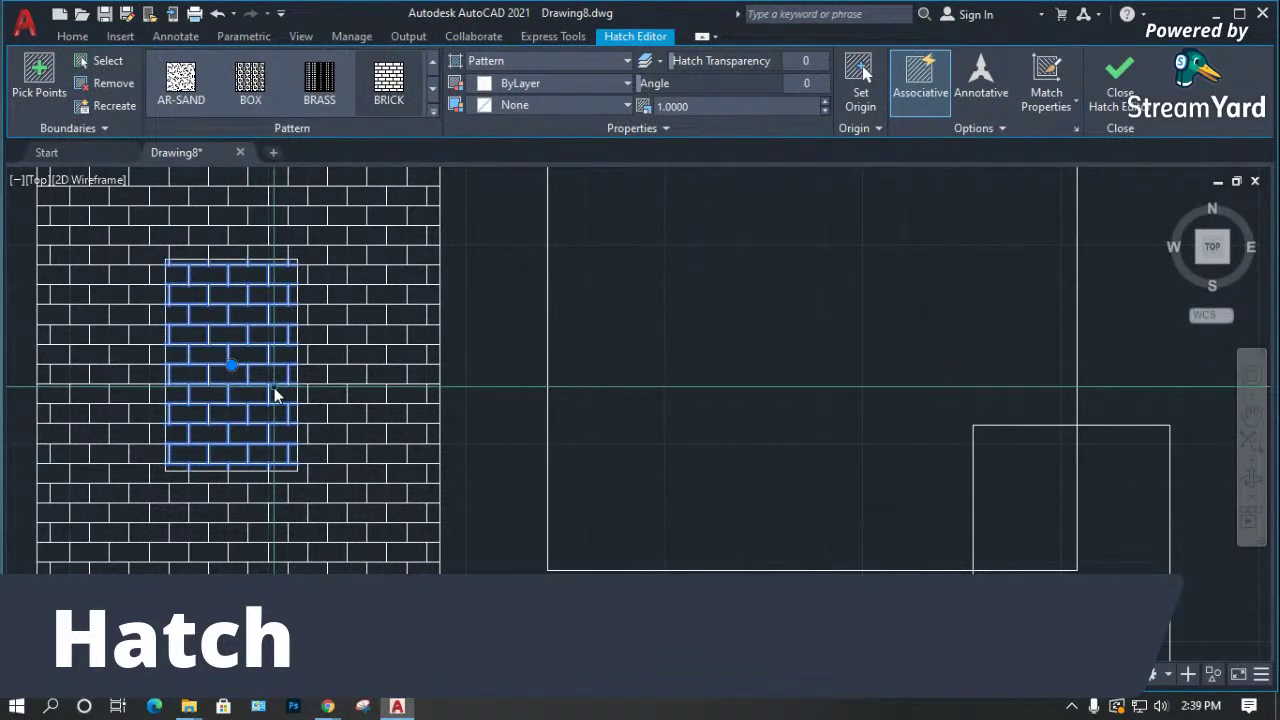
key(Escape)
click(278, 329)
key(Delete)
middle_drag(336, 287, 364, 329)
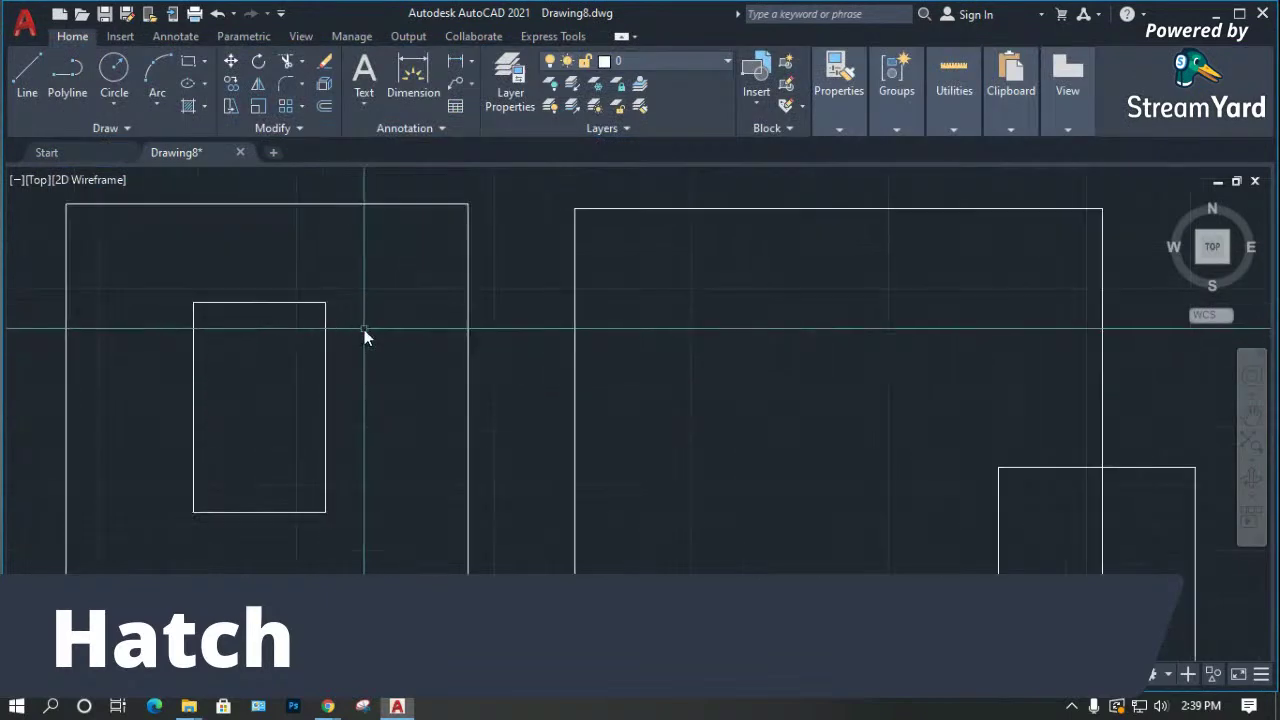
Brick-hatch the left wall around the window opening and the large right rectangle.
text(h)
key(Return)
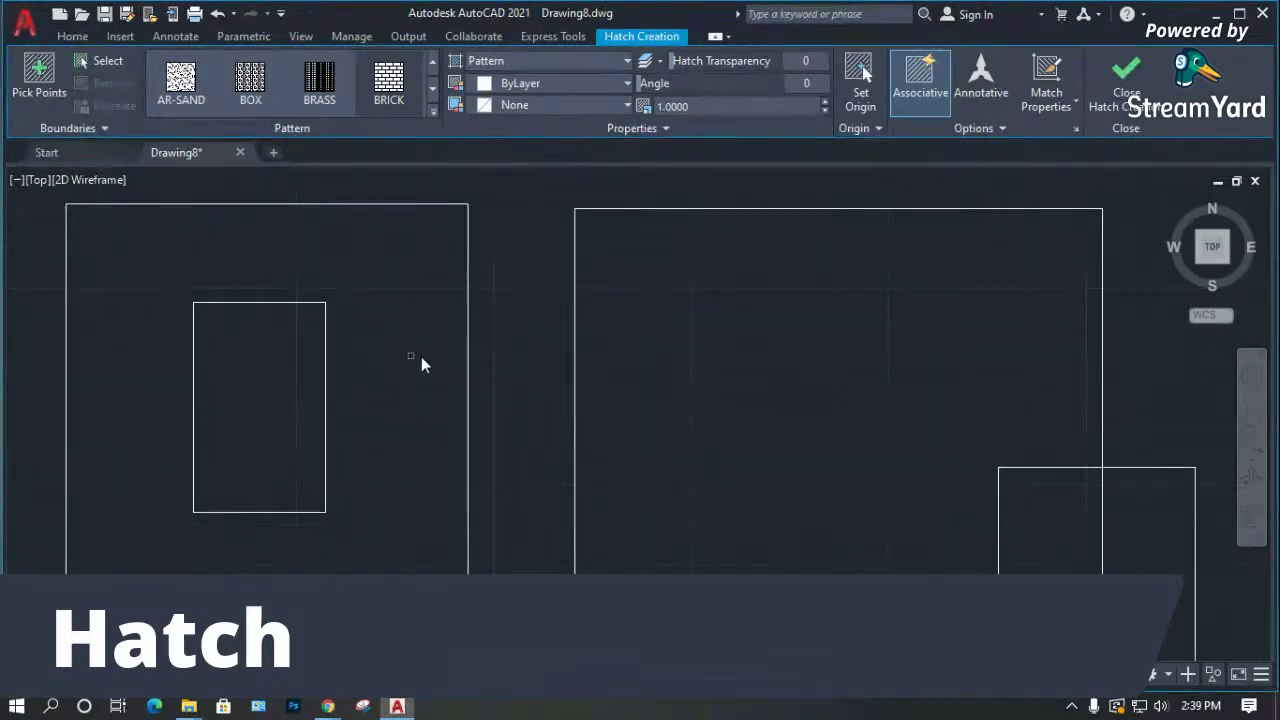
click(345, 384)
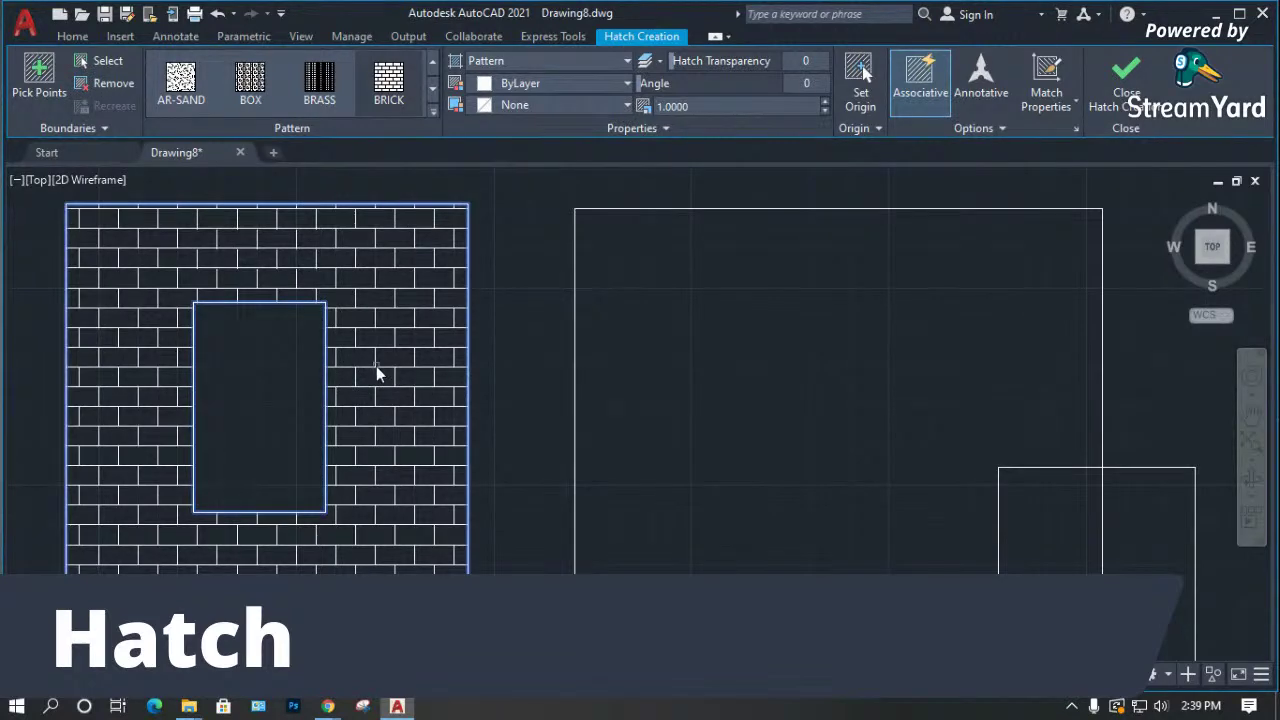
key(Escape)
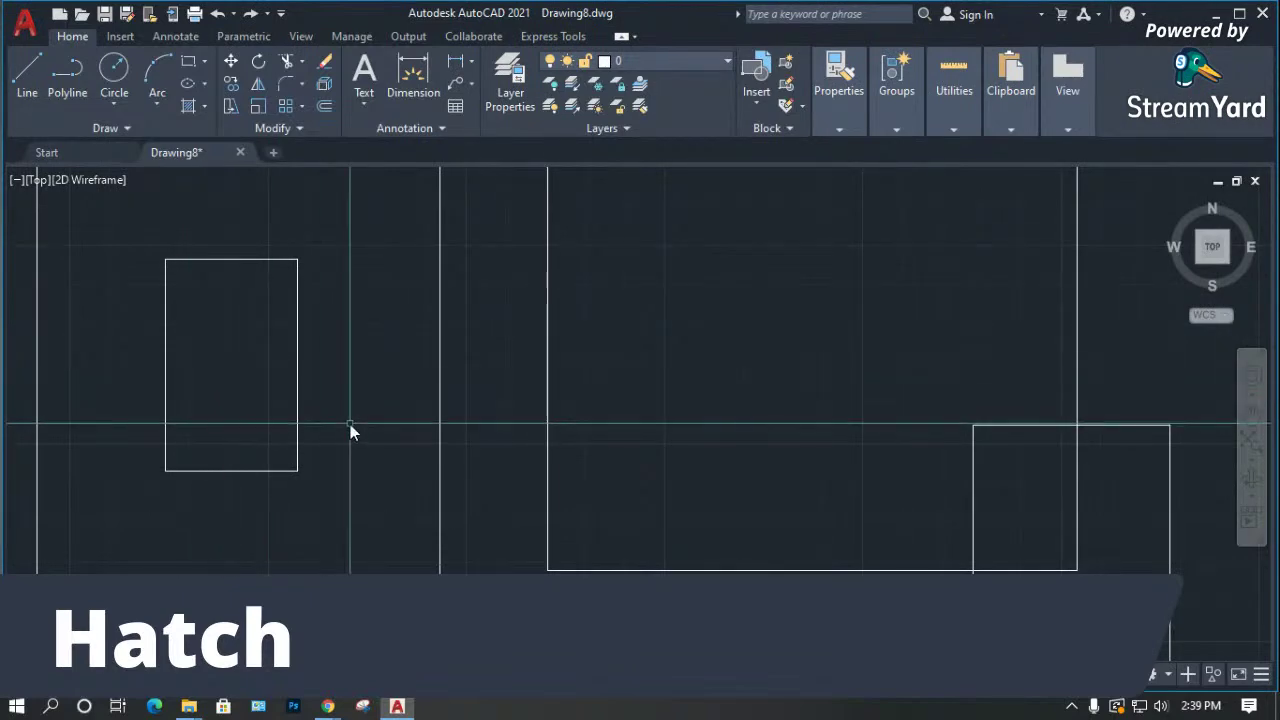
text(h)
key(Return)
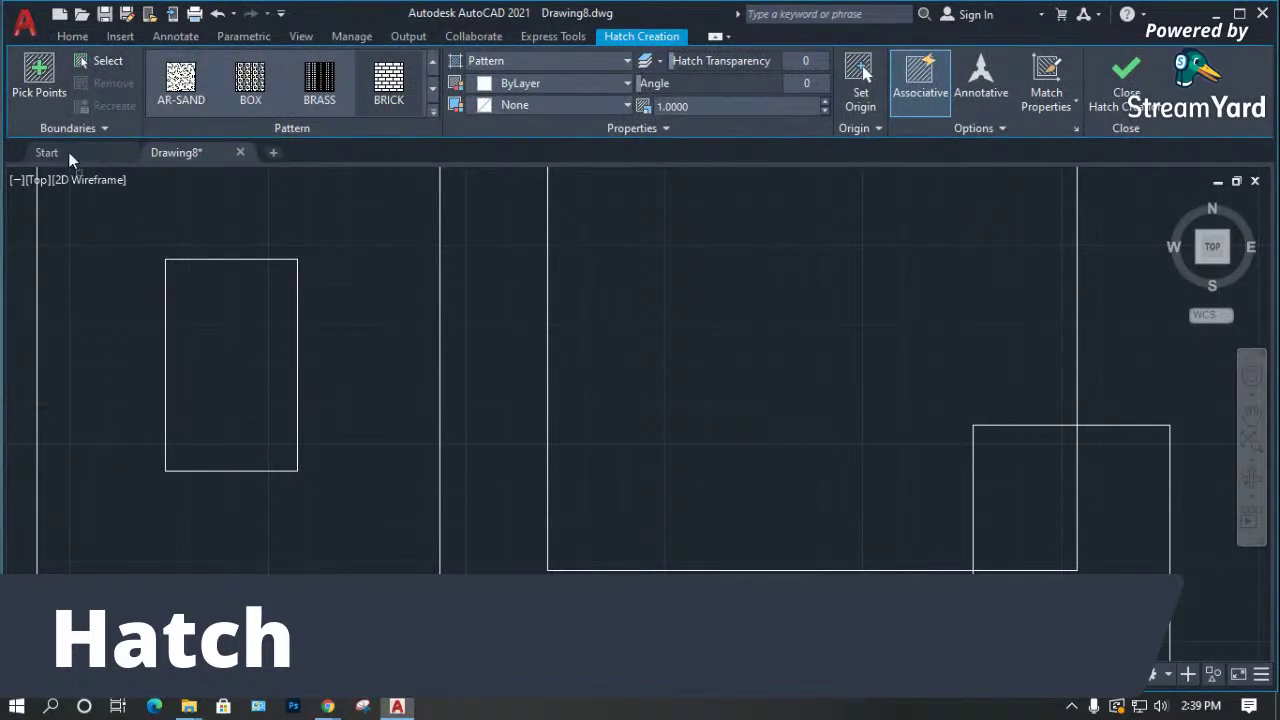
click(369, 288)
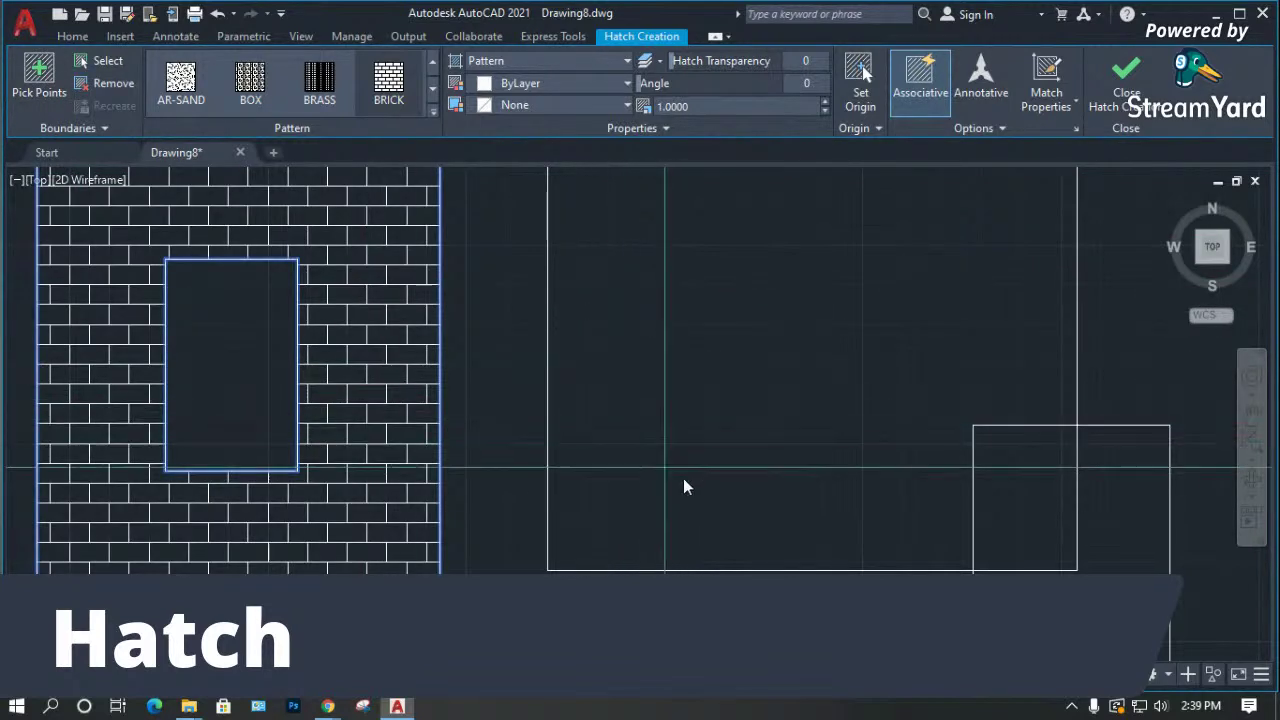
click(770, 346)
key(Return)
scroll(643, 397, down, 3)
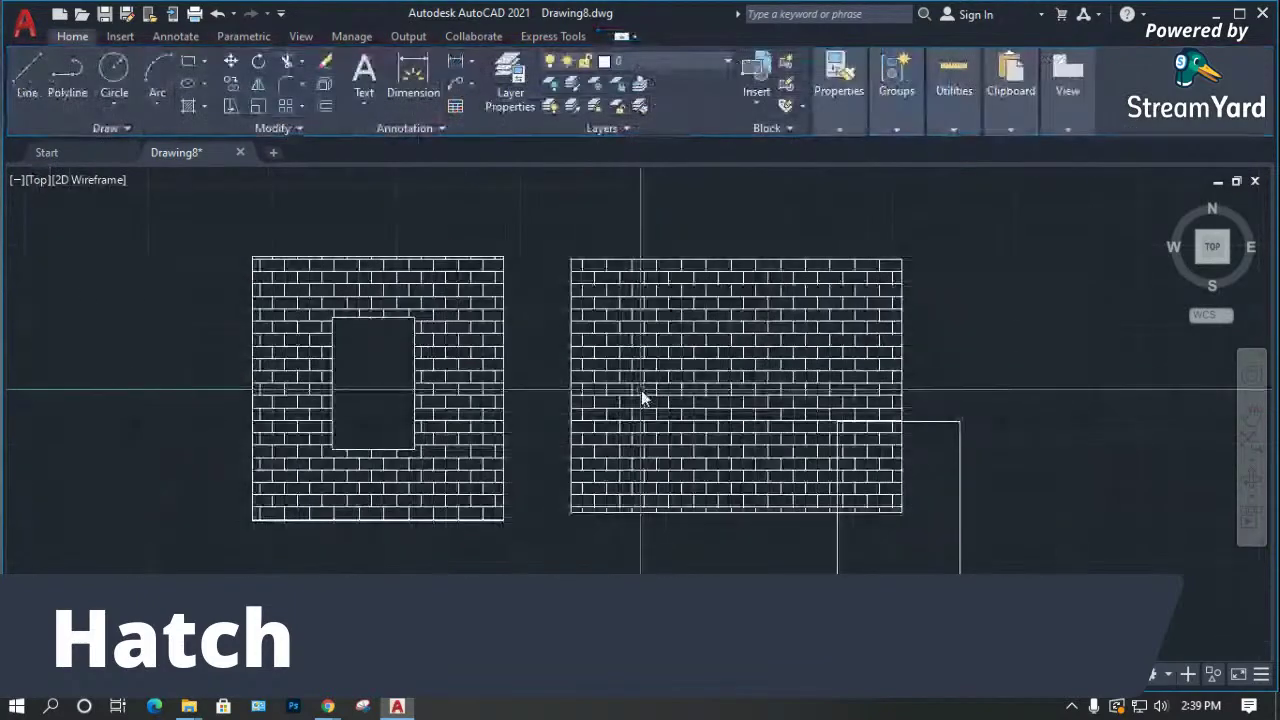
Generate boundary outlines from the brick hatch covering both walls.
scroll(443, 270, up, 4)
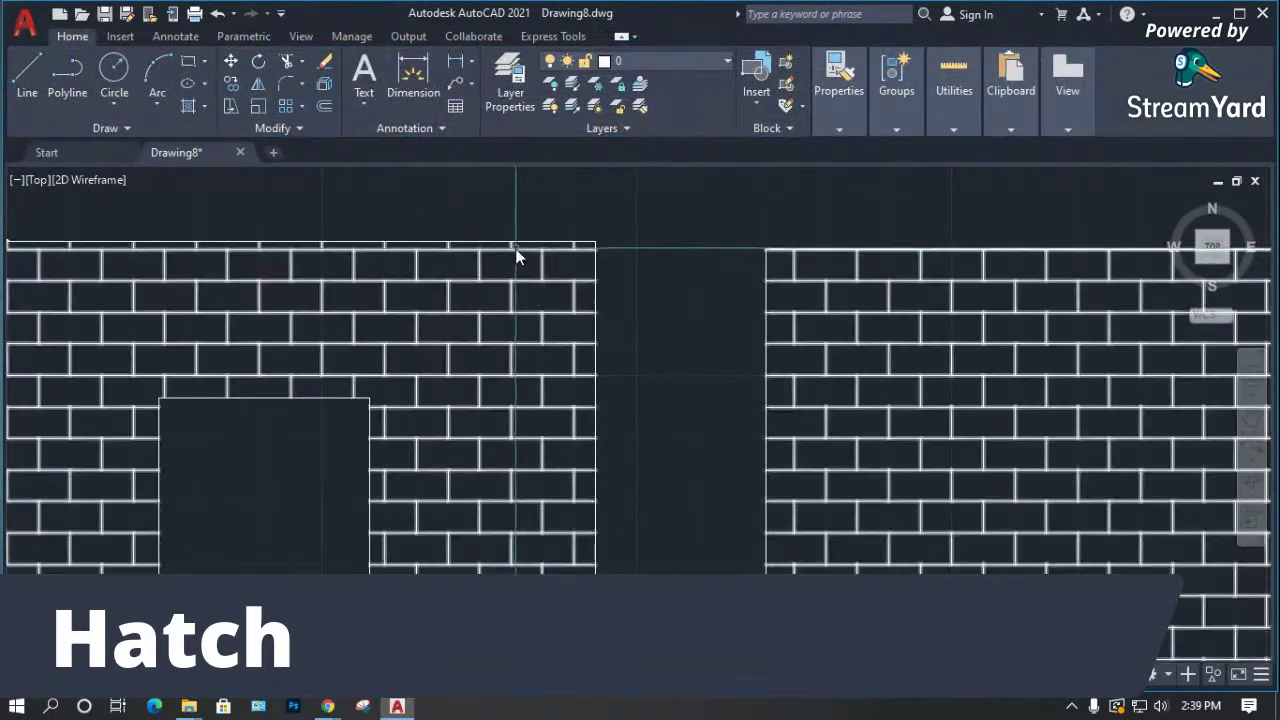
click(598, 300)
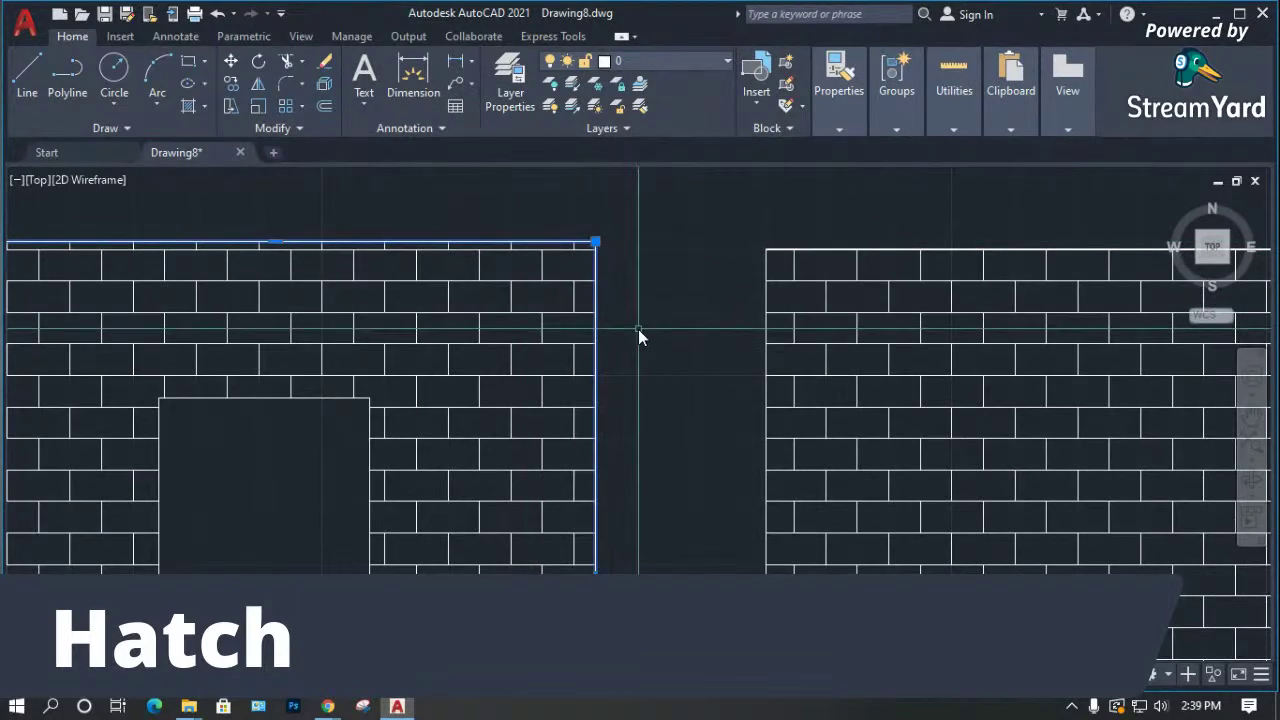
key(Escape)
scroll(449, 340, down, 3)
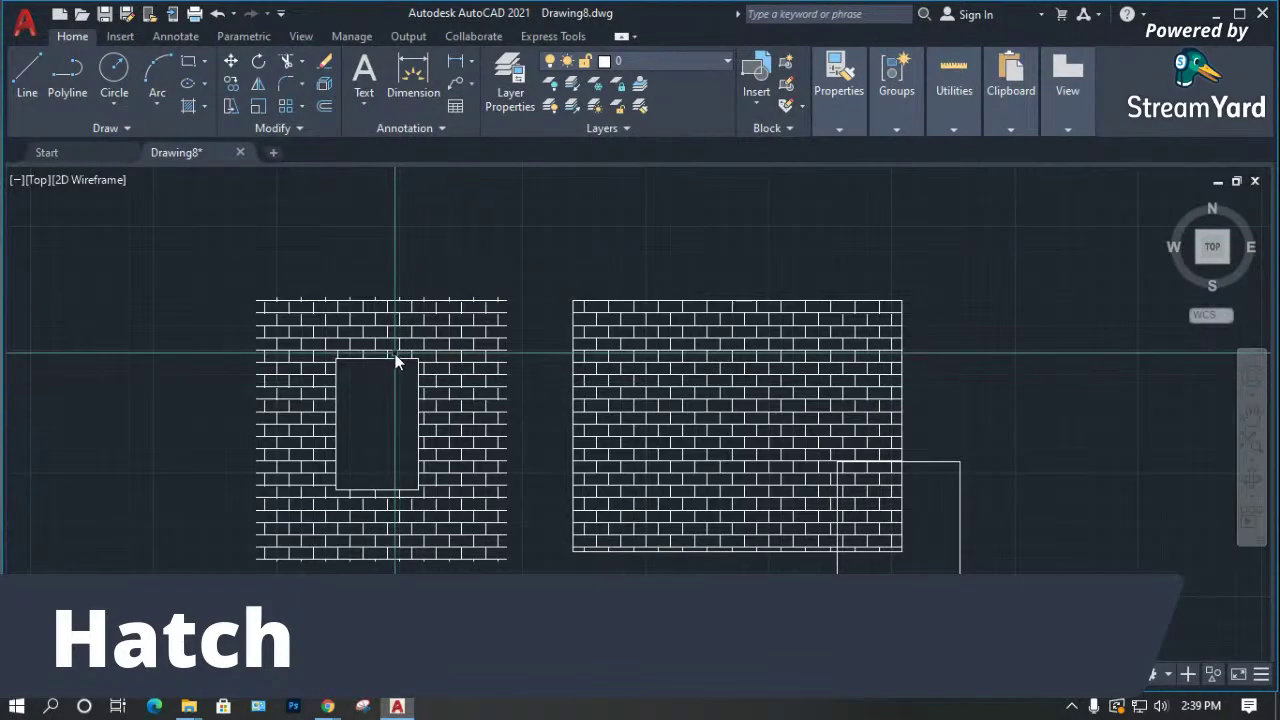
scroll(397, 362, up, 4)
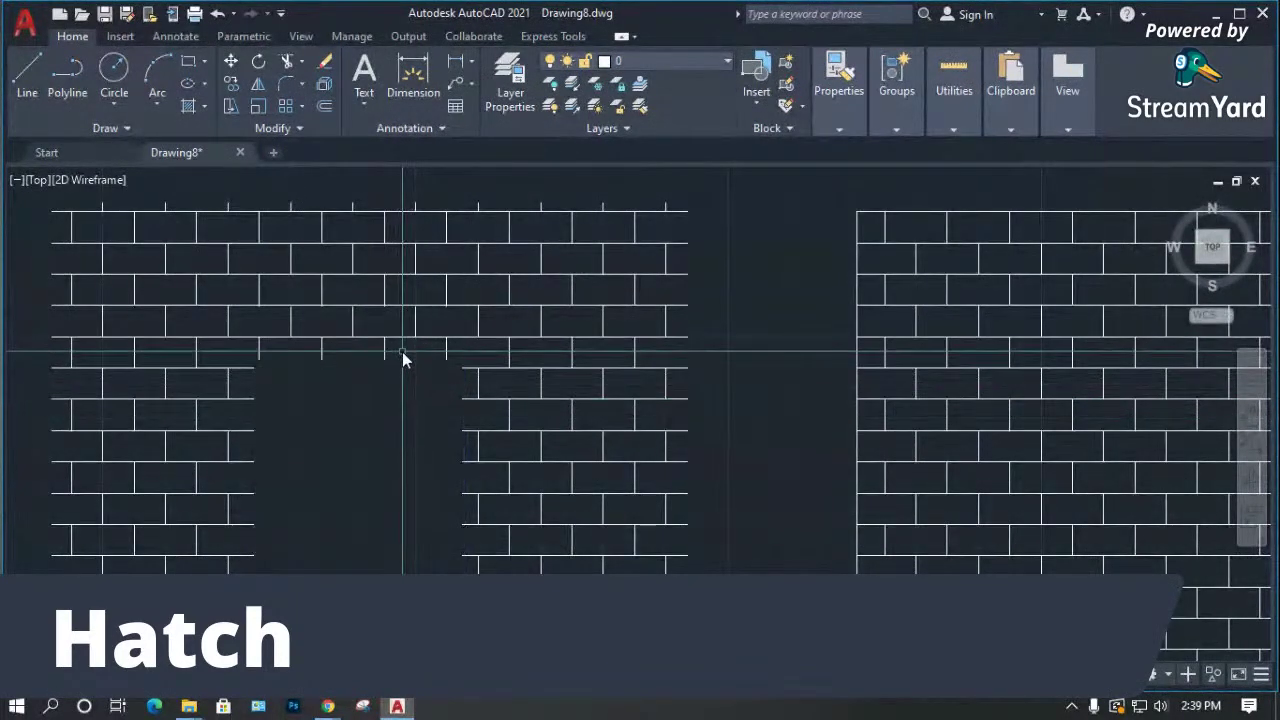
click(405, 343)
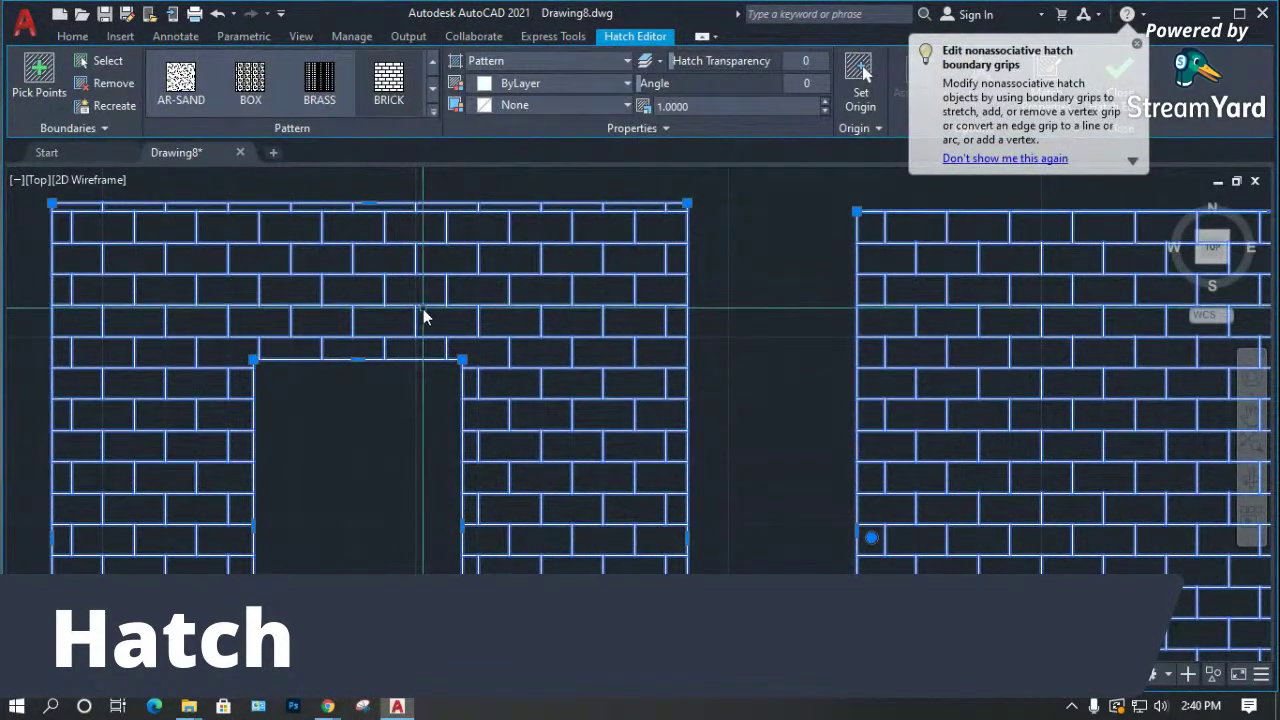
right_click(424, 313)
click(502, 247)
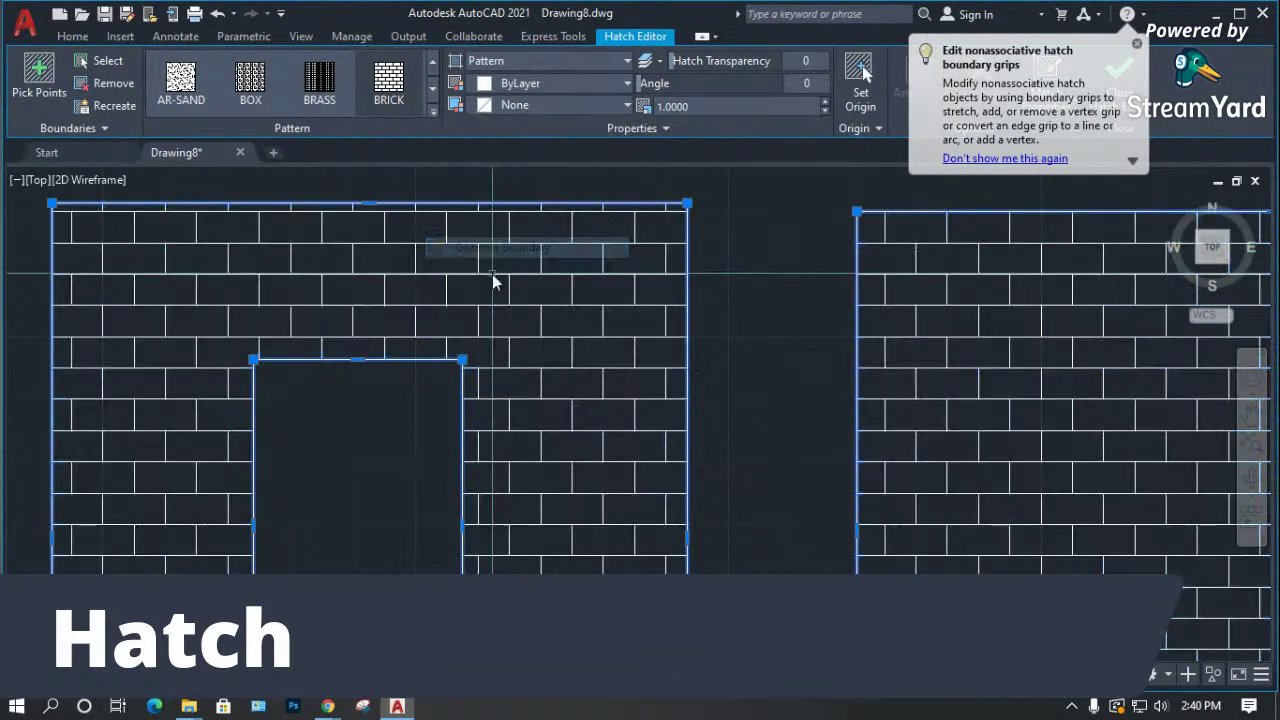
Delete the brick hatch, the L-shaped boundary outline and the leftover notch lines.
scroll(466, 398, down, 5)
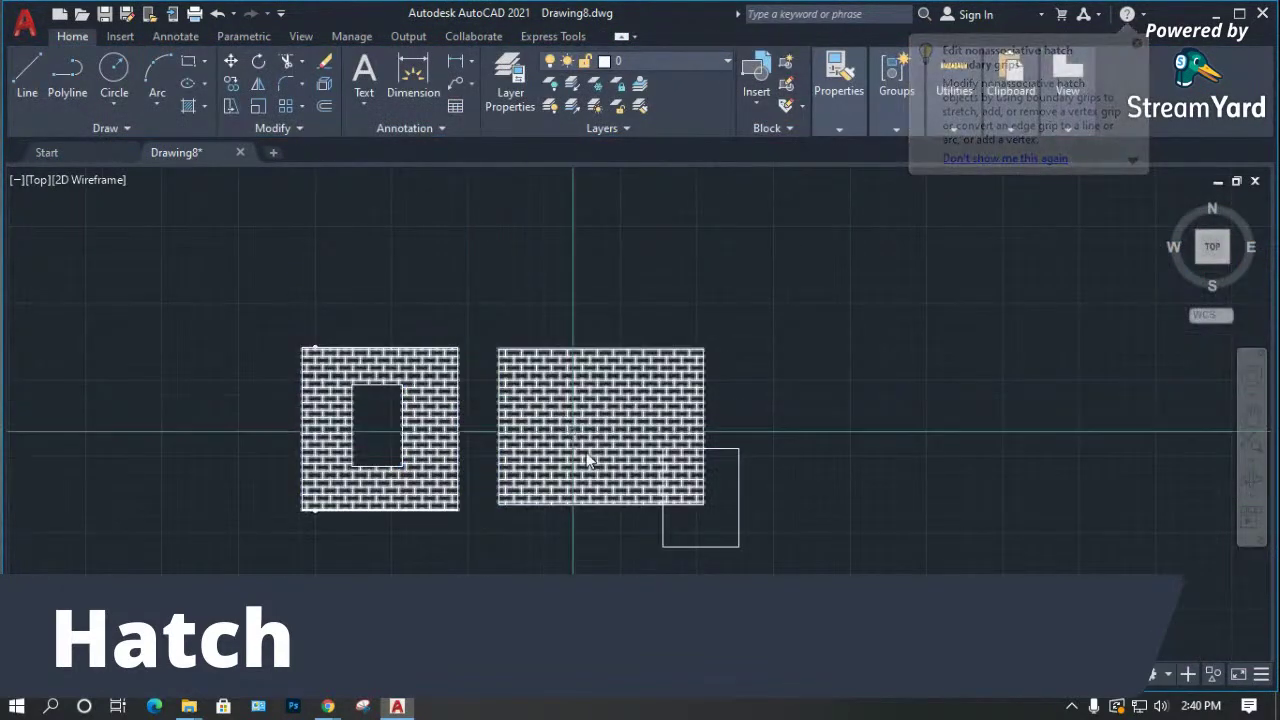
scroll(696, 498, up, 4)
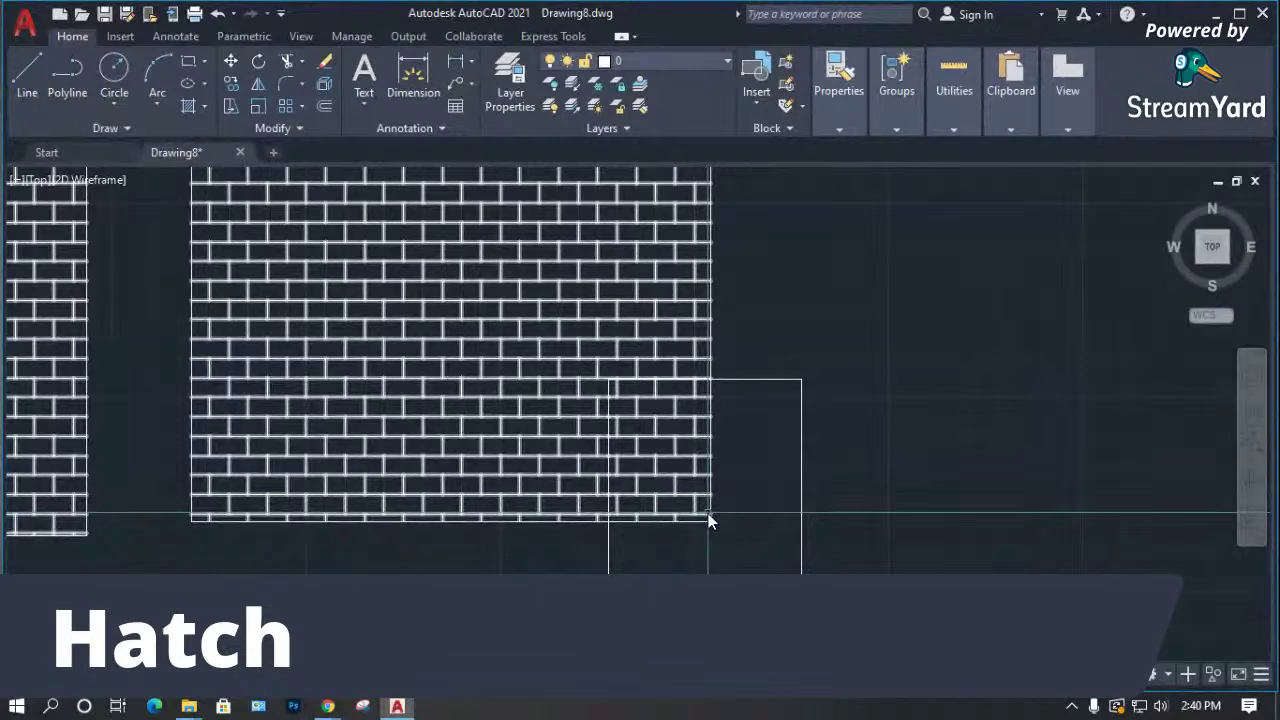
drag(840, 510, 726, 561)
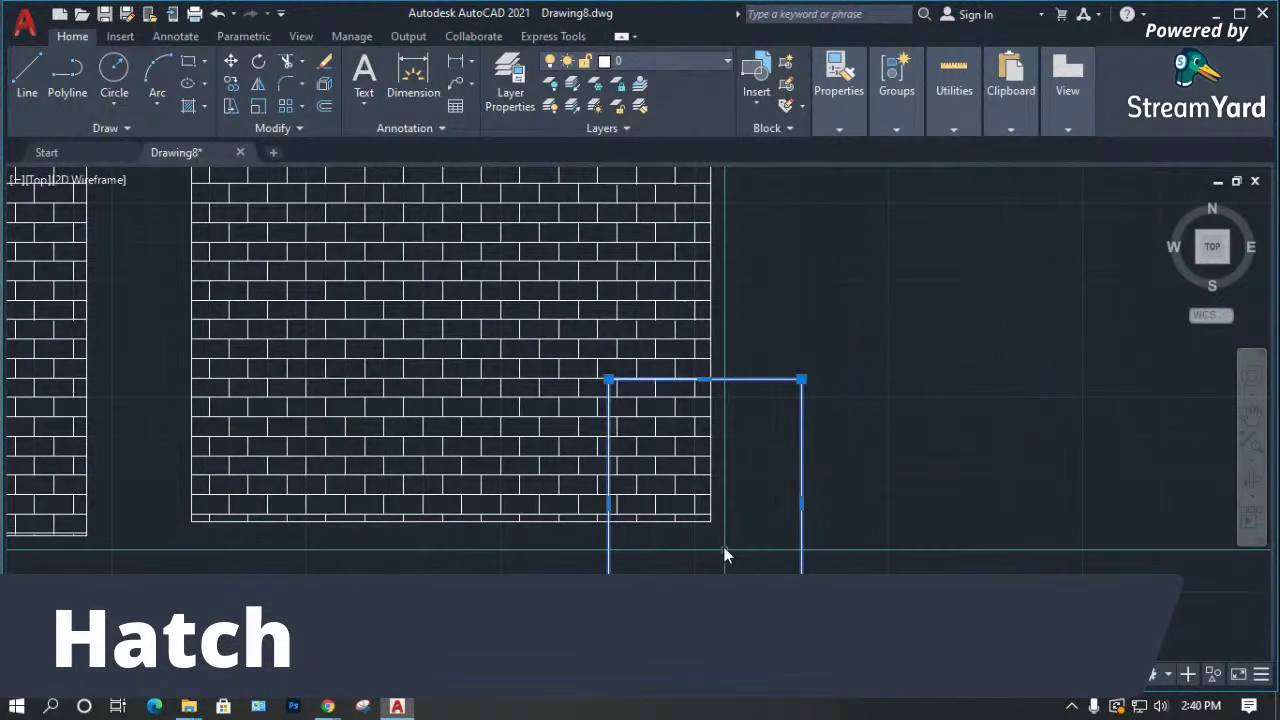
key(Escape)
click(561, 388)
key(Delete)
scroll(631, 420, down, 2)
click(612, 414)
key(Delete)
click(612, 428)
key(Delete)
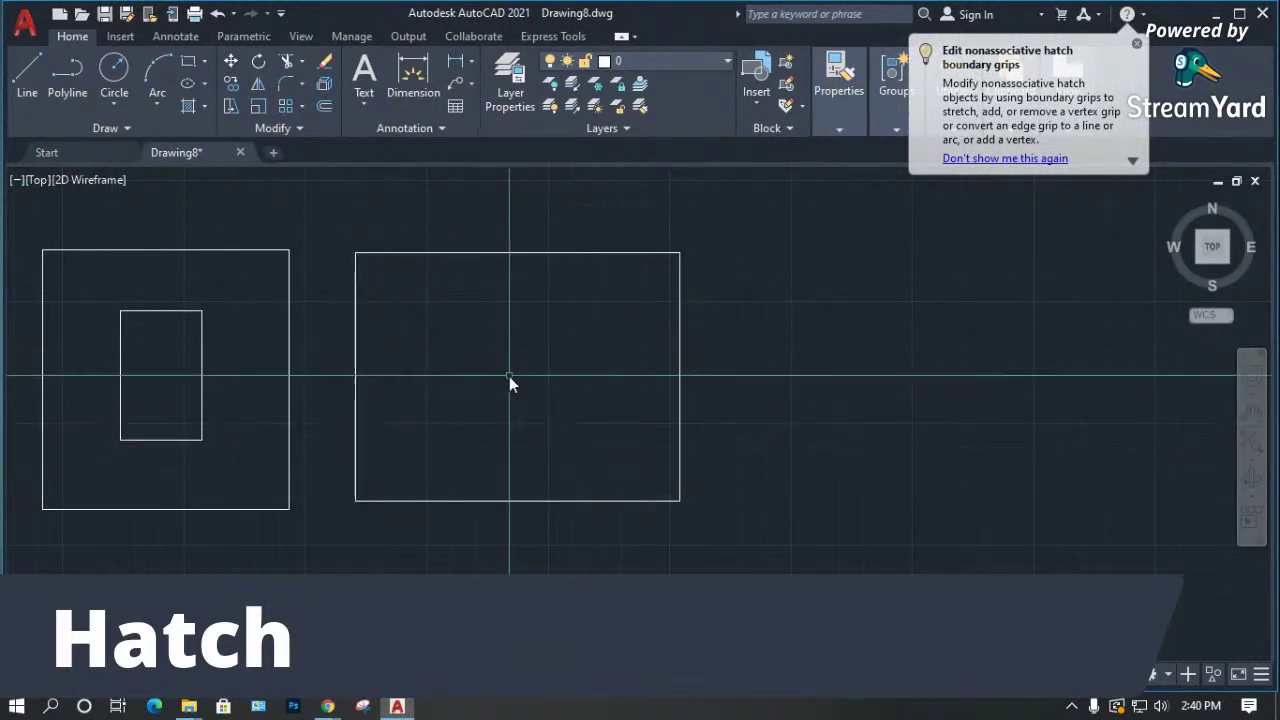
Draw a circle inside the right rectangle and brick-hatch the area around it.
key(c)
key(Return)
click(506, 371)
click(556, 417)
scroll(440, 340, up, 2)
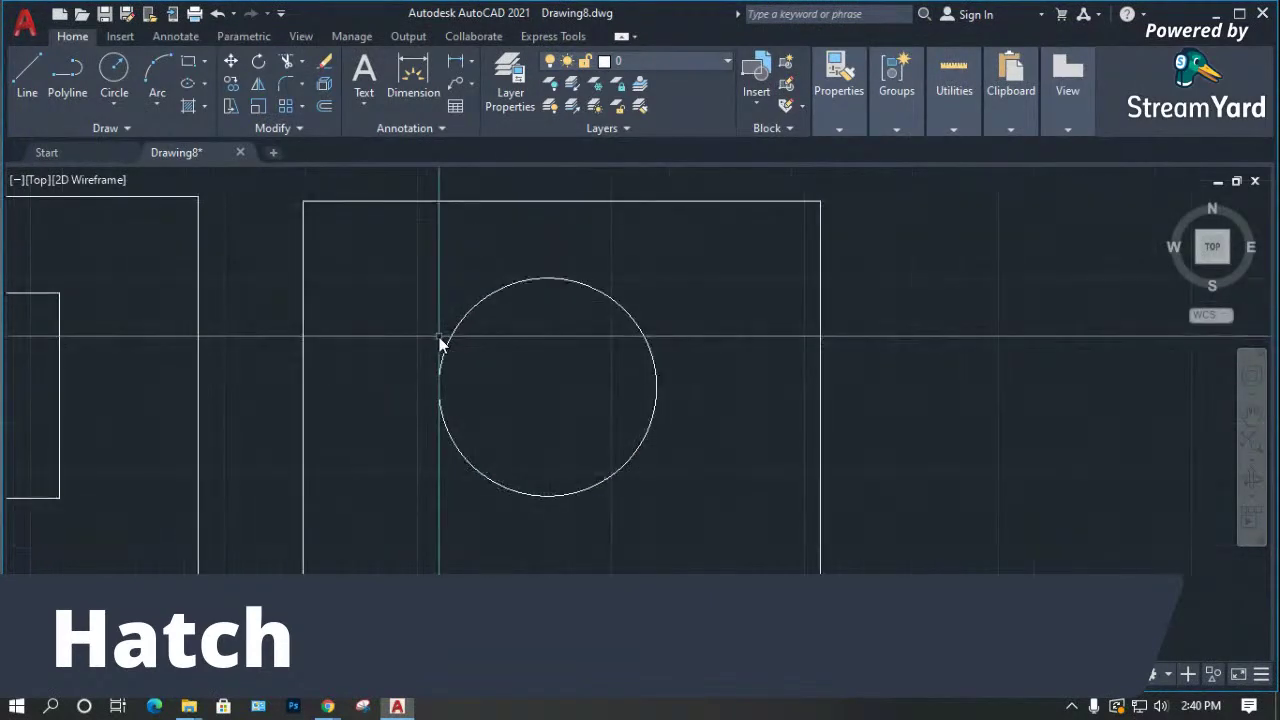
key(h)
key(Return)
click(417, 332)
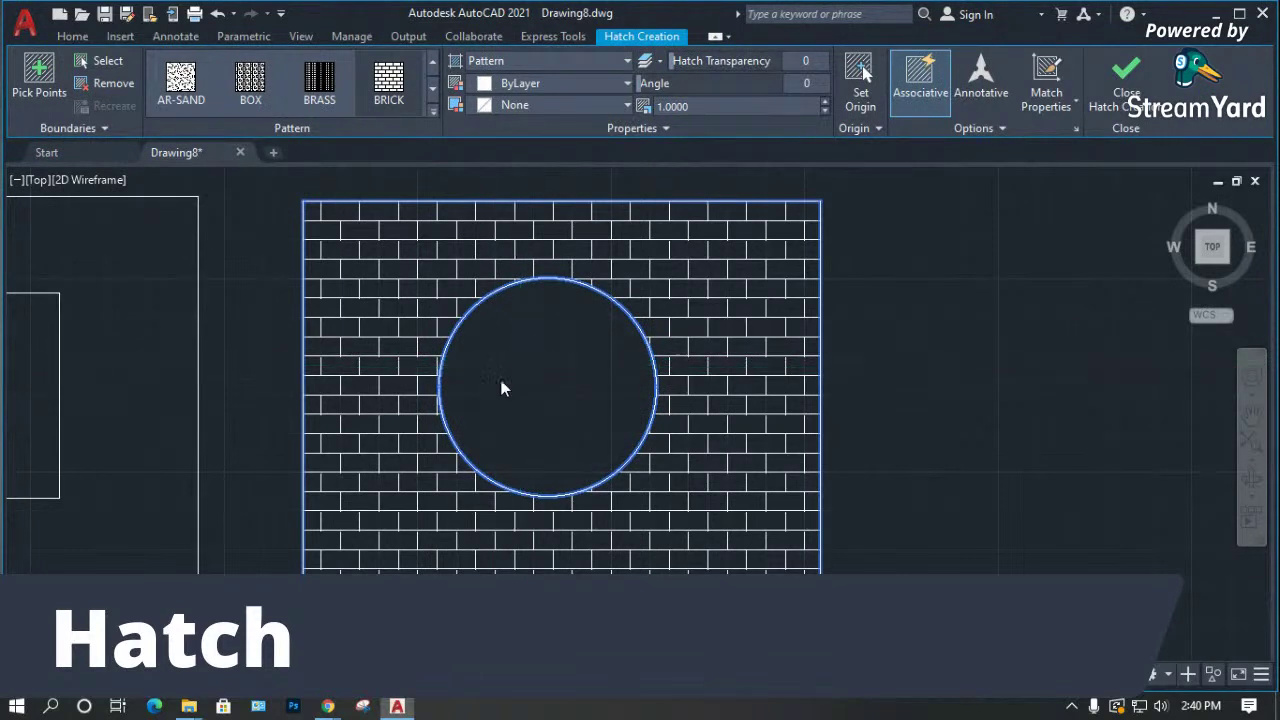
key(Return)
Look over the hatch's options and the Hatch and Gradient settings without changing anything.
click(445, 330)
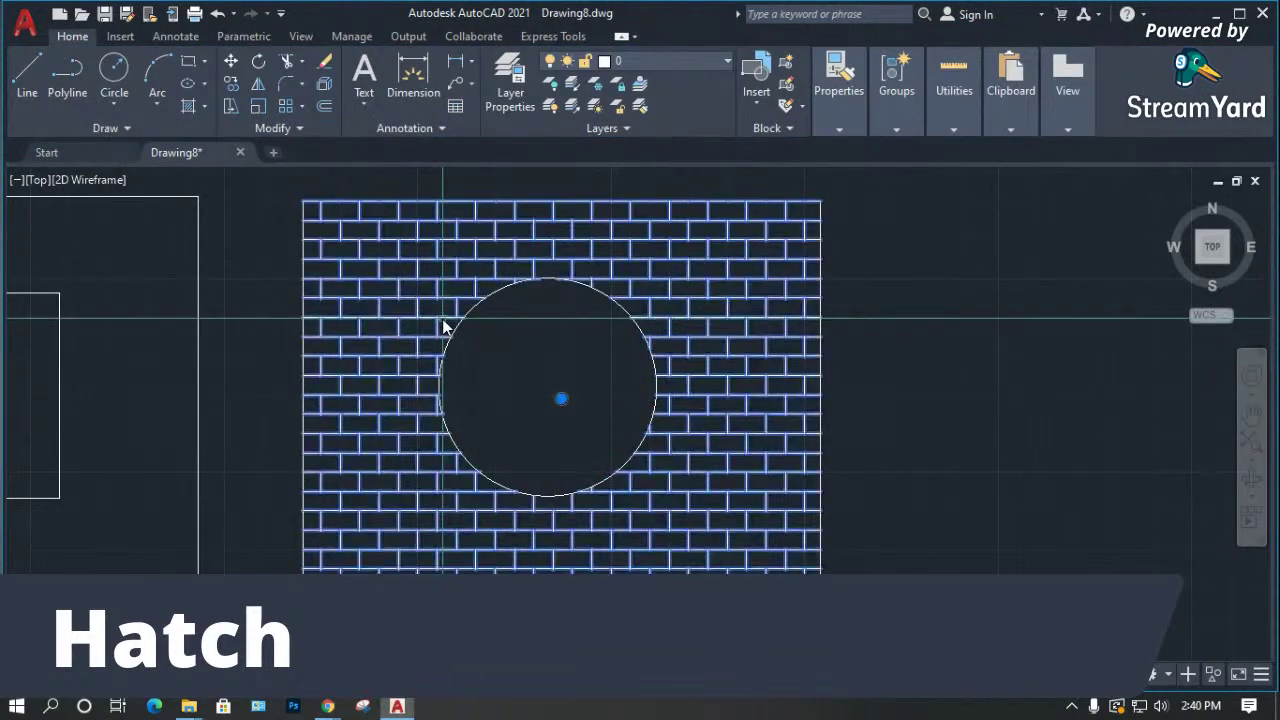
right_click(445, 328)
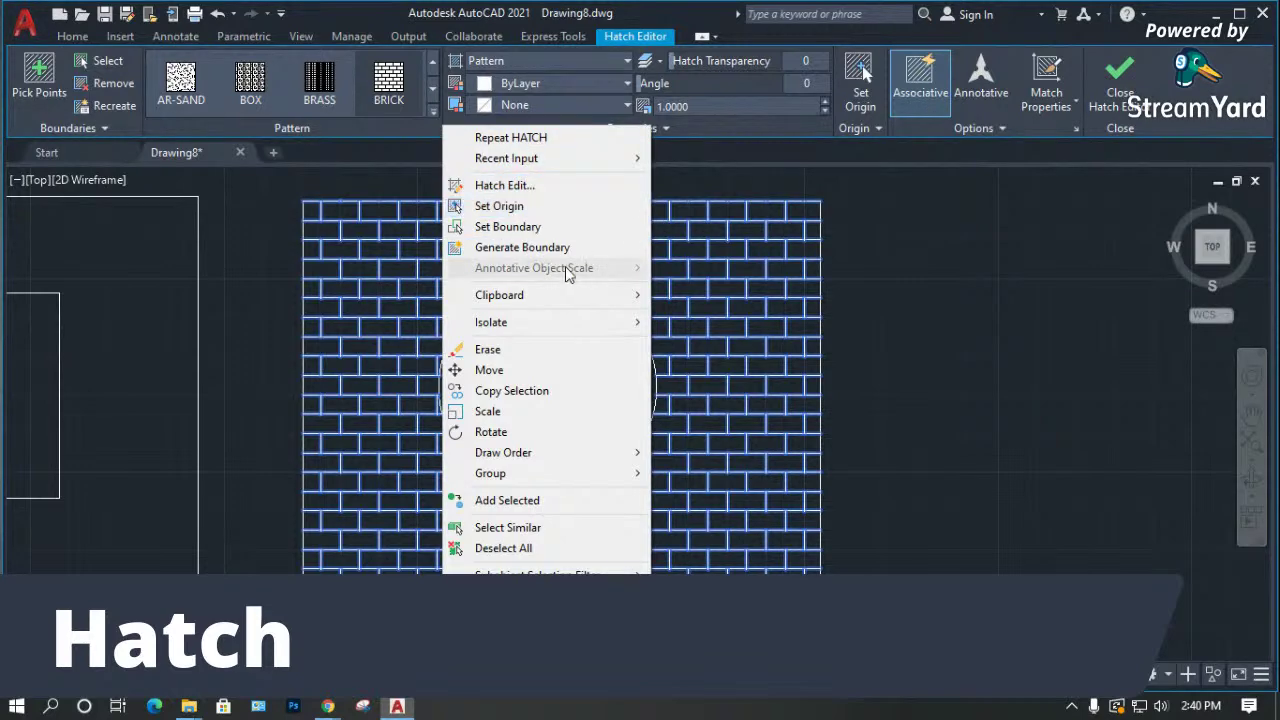
click(918, 262)
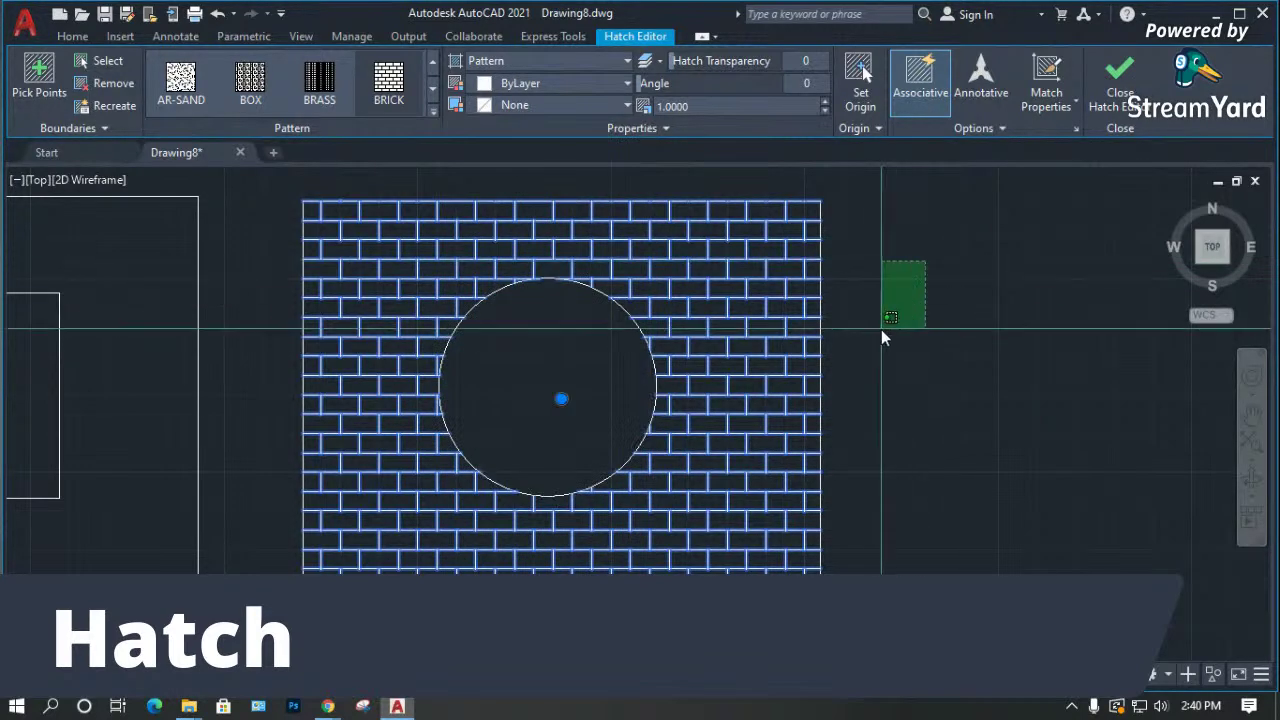
click(872, 366)
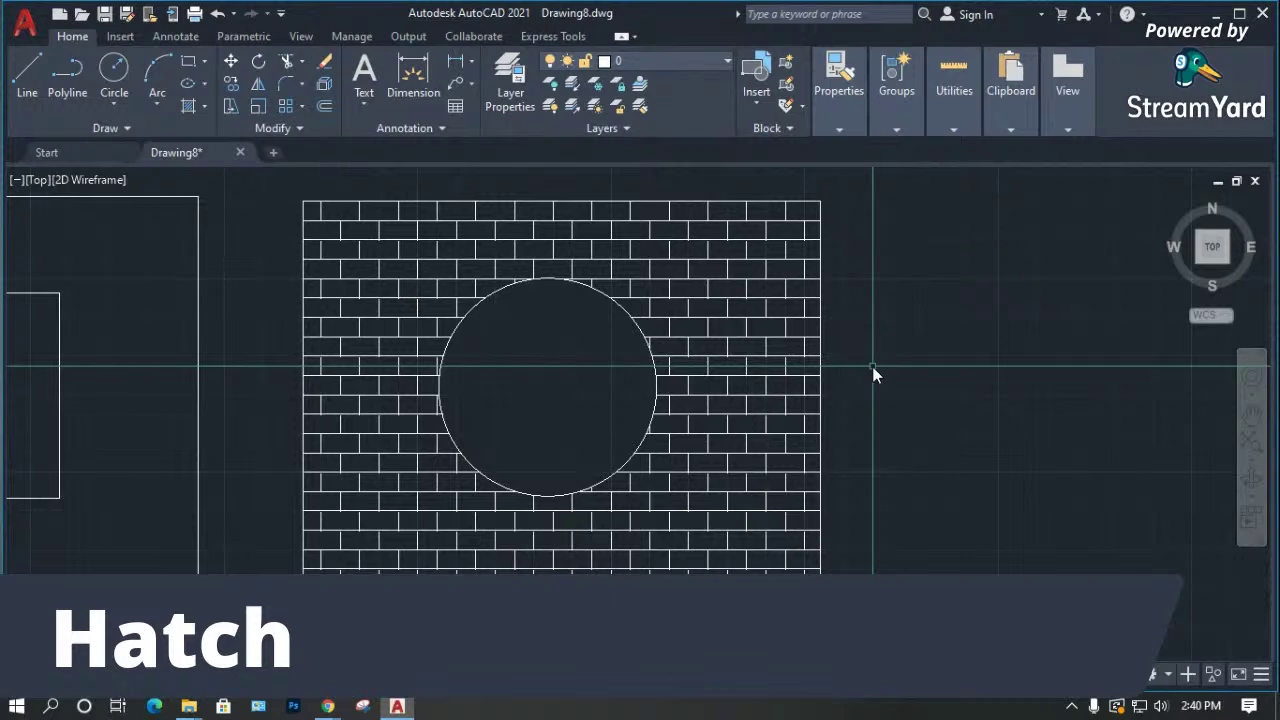
text(h)
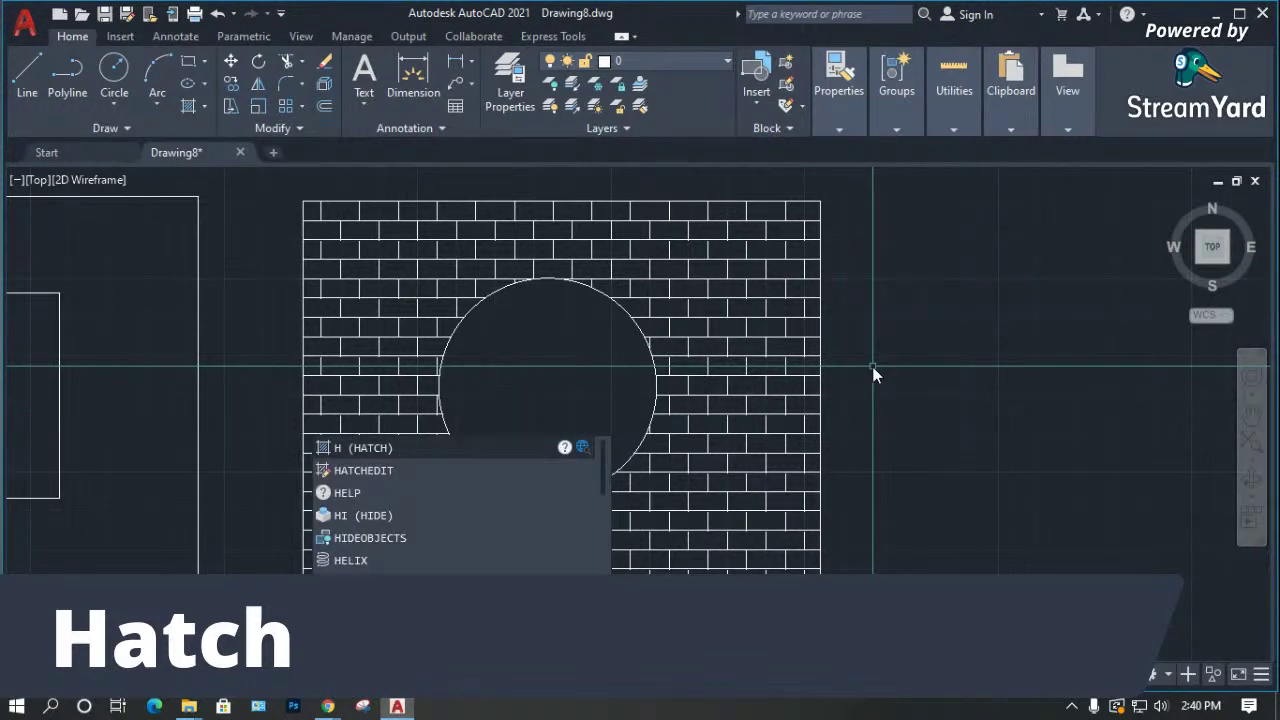
key(Return)
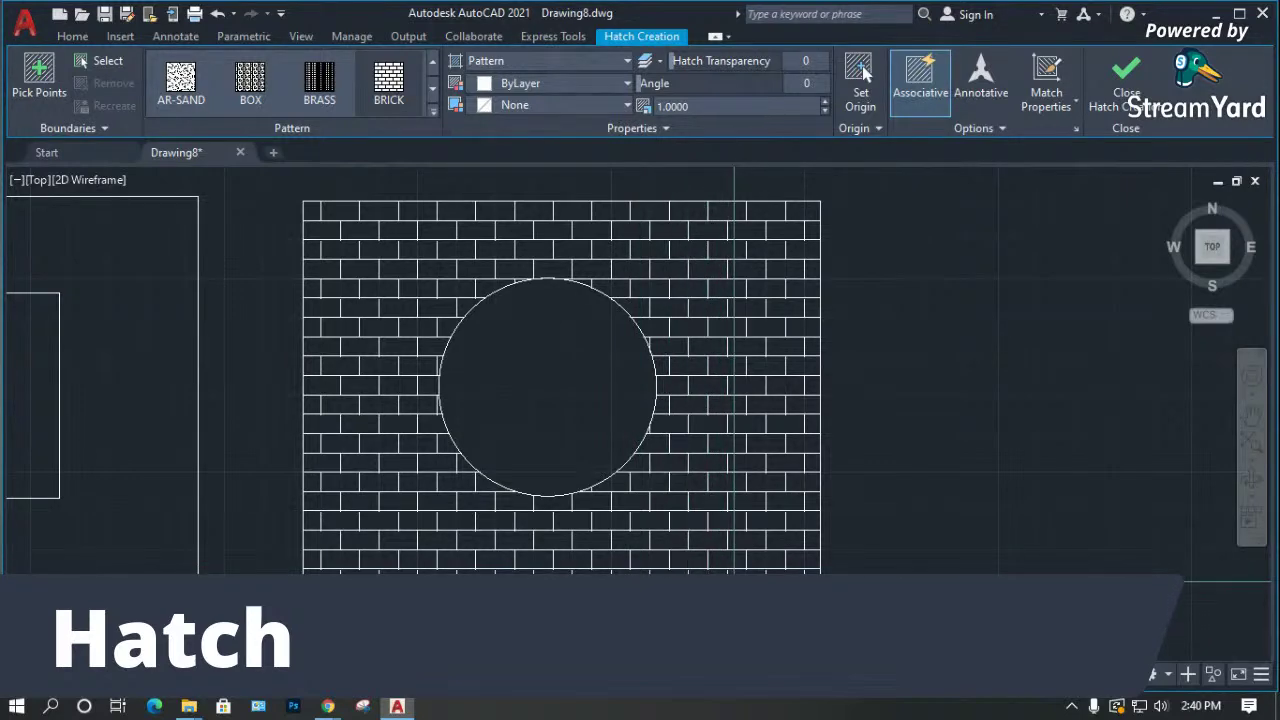
key(t)
key(Return)
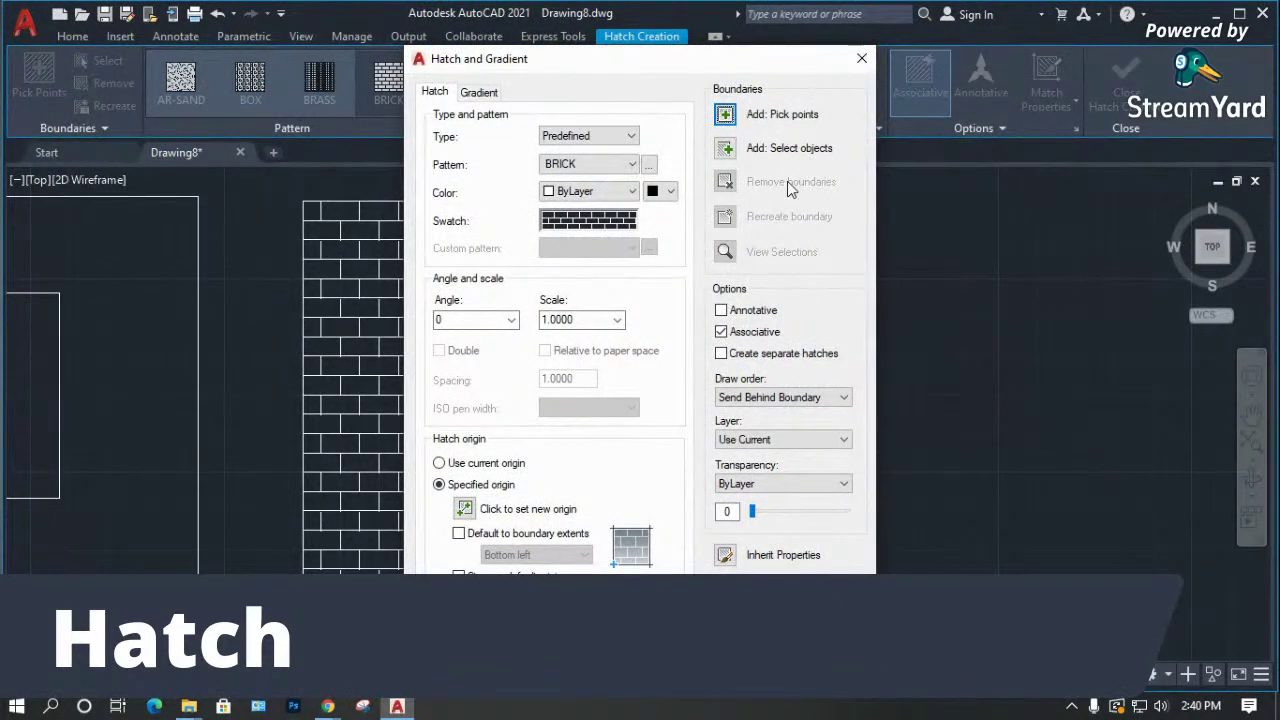
drag(713, 62, 1073, 36)
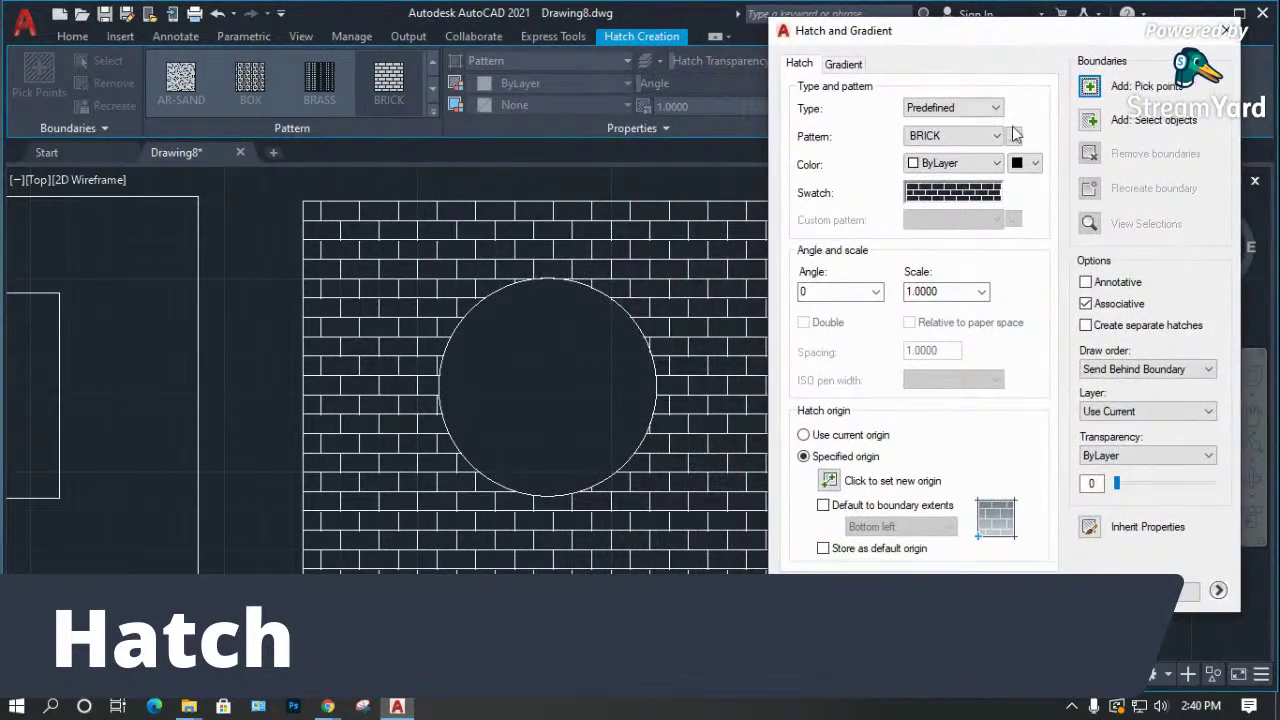
key(Return)
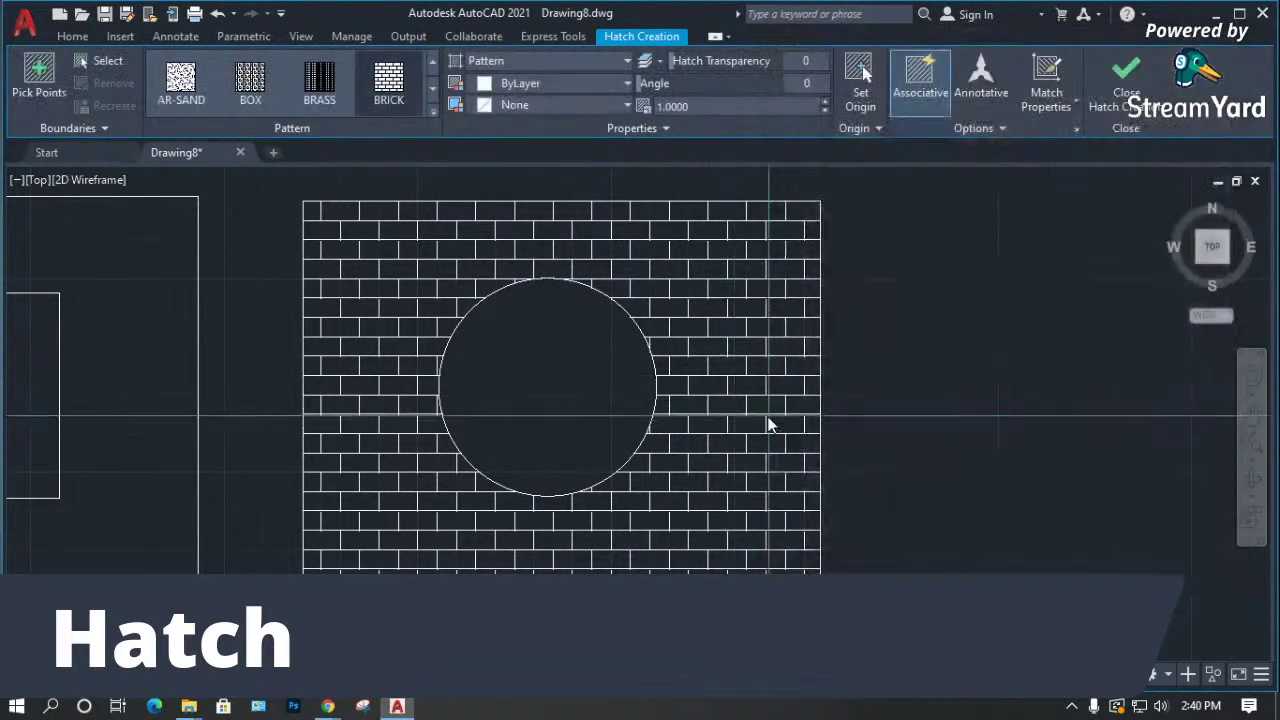
key(Return)
scroll(703, 472, down, 2)
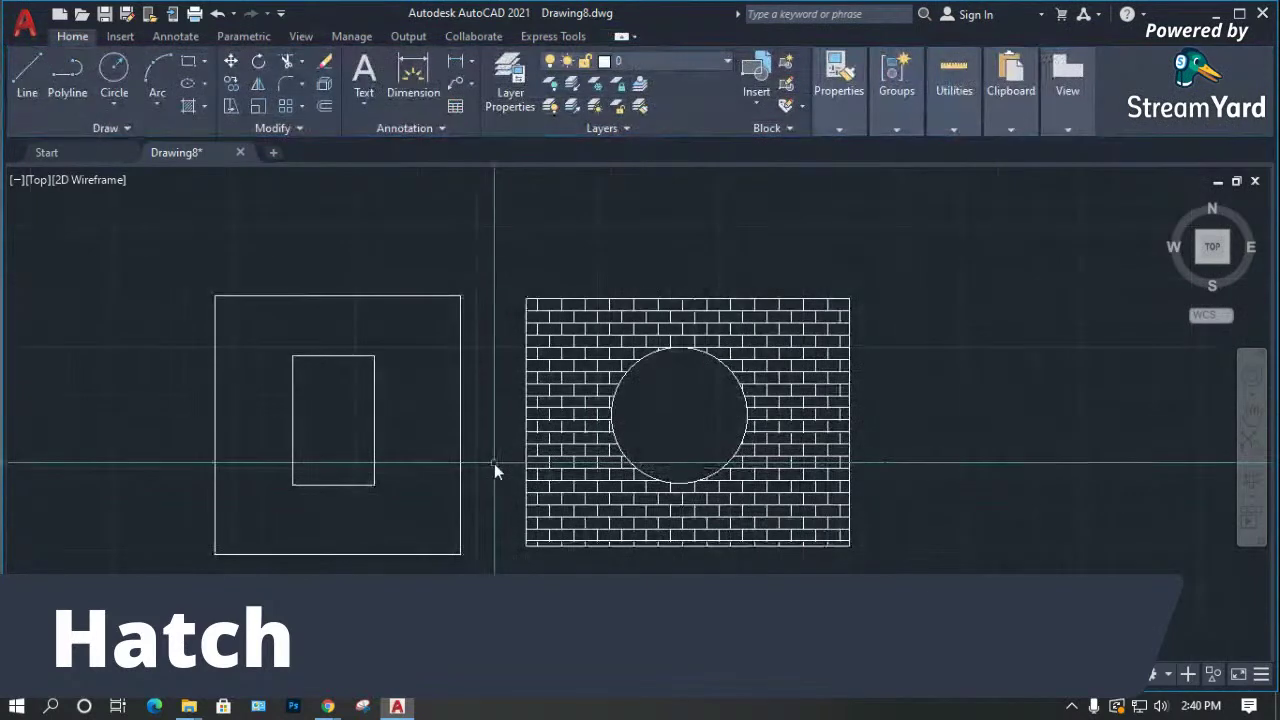
Brick-hatch the left square's outer ring together with its inner rectangle.
key(Return)
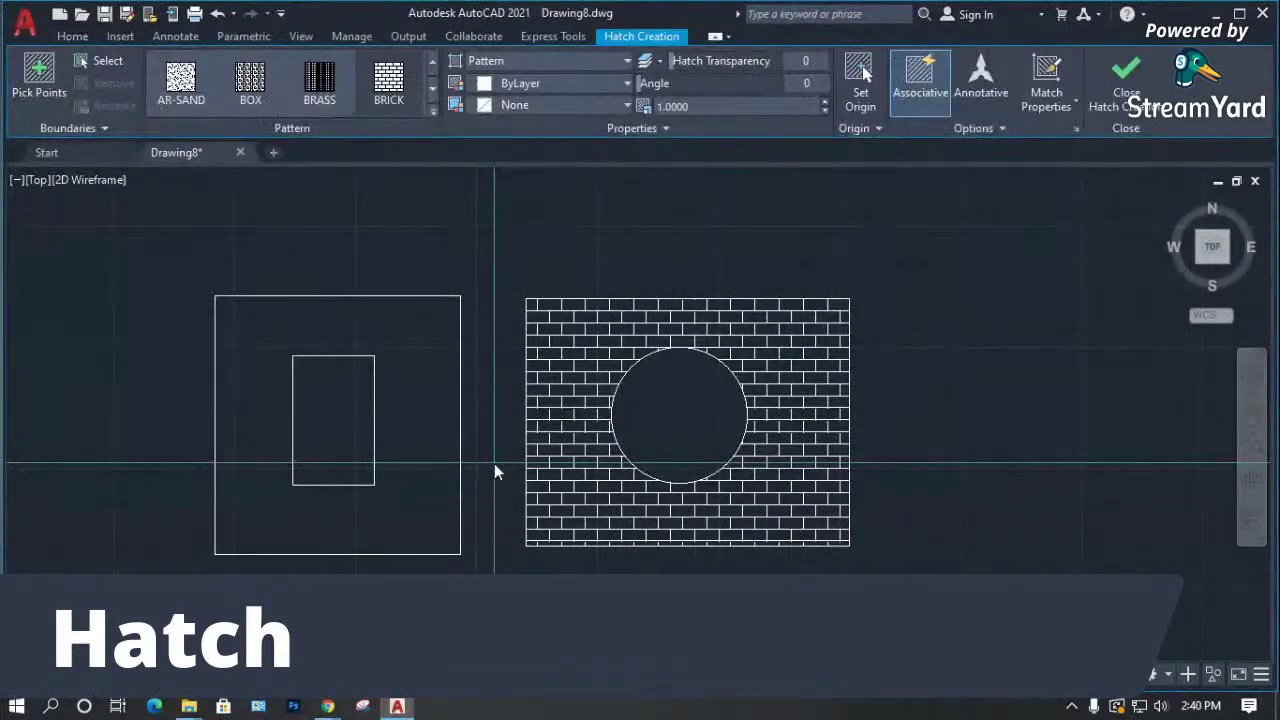
click(394, 445)
click(347, 456)
key(Return)
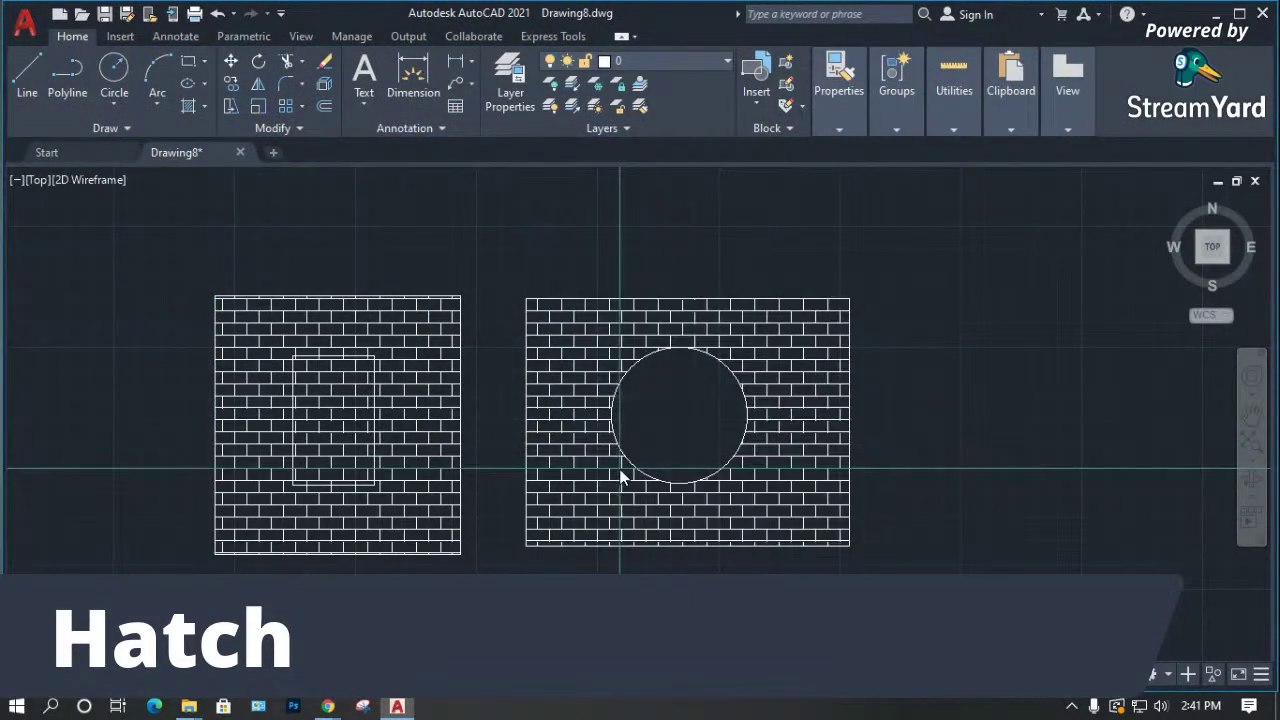
key(Return)
key(Escape)
click(431, 421)
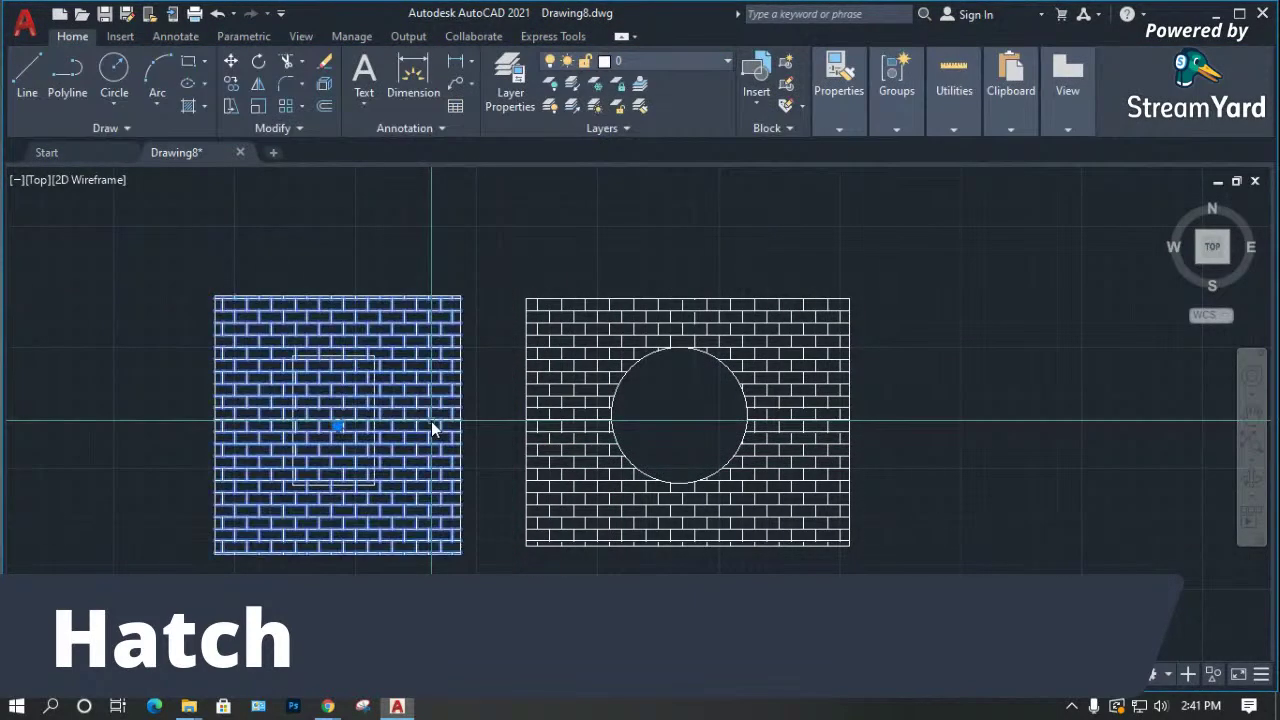
right_click(421, 403)
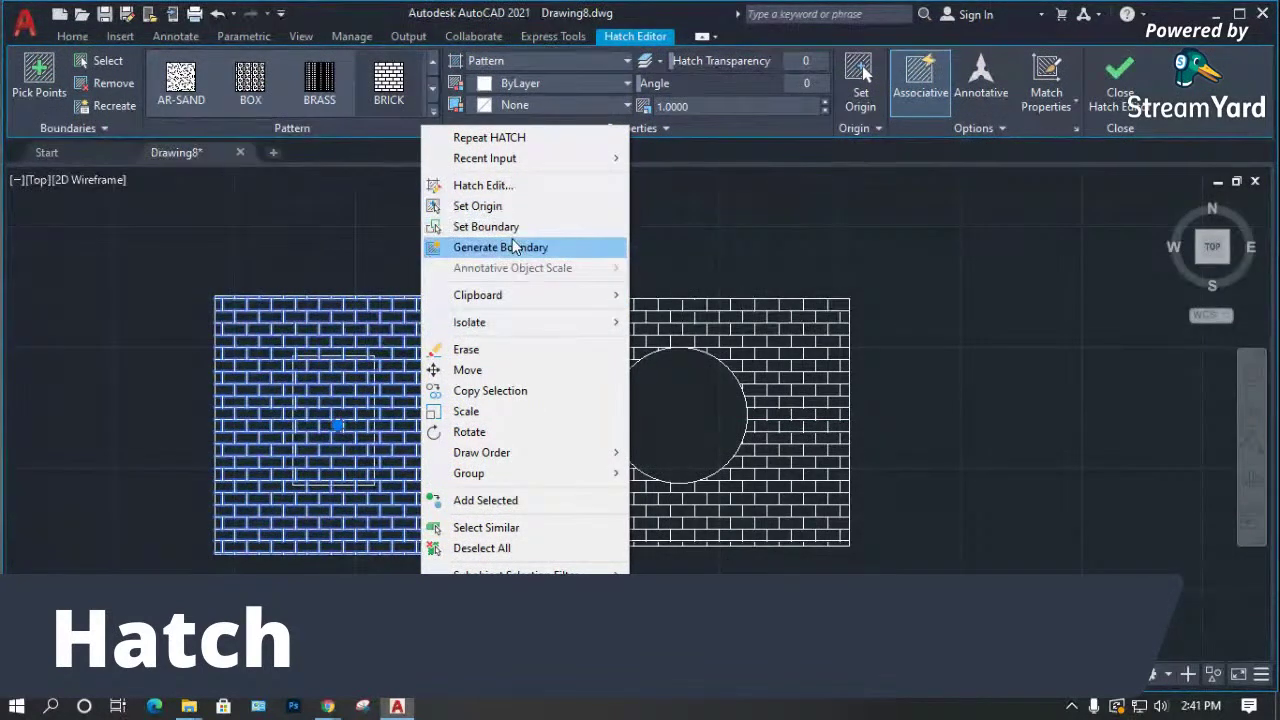
In Hatch Edit's expanded options, switch the left hatch's island style from Outer to Normal.
click(483, 186)
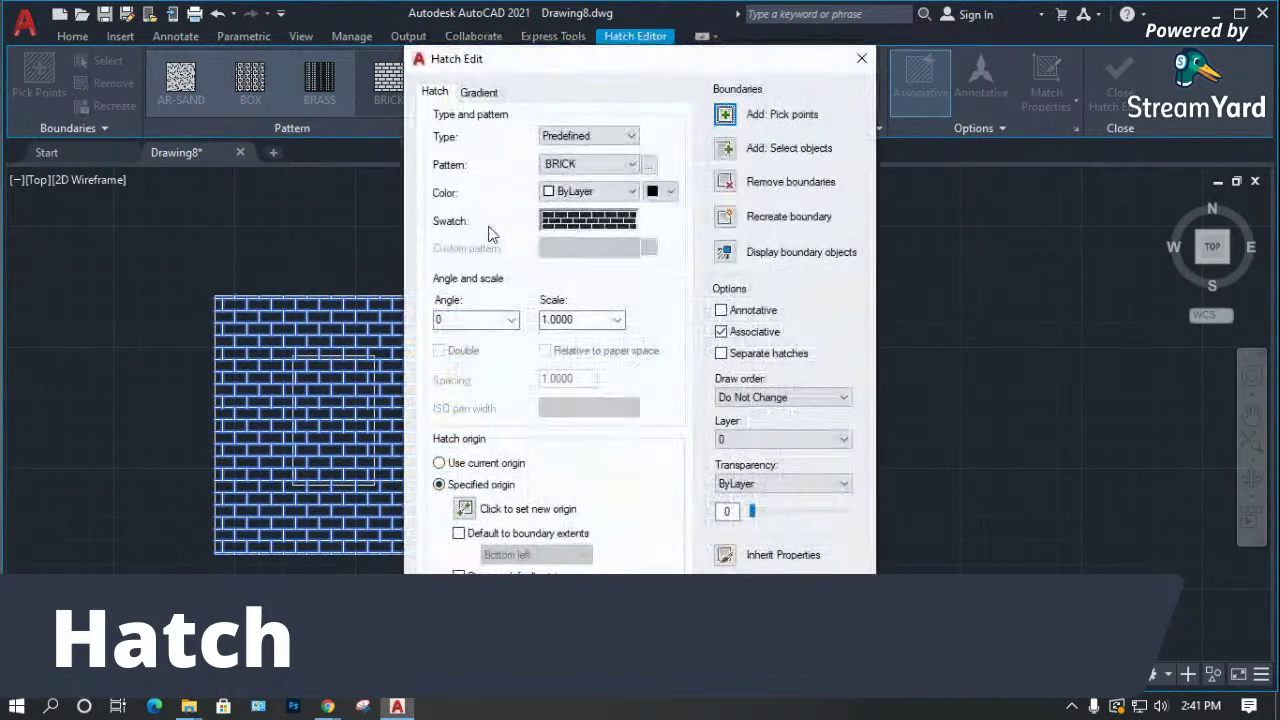
mouse_move(550, 65)
mouse_down()
mouse_move(455, 60)
mouse_move(390, 36)
mouse_up()
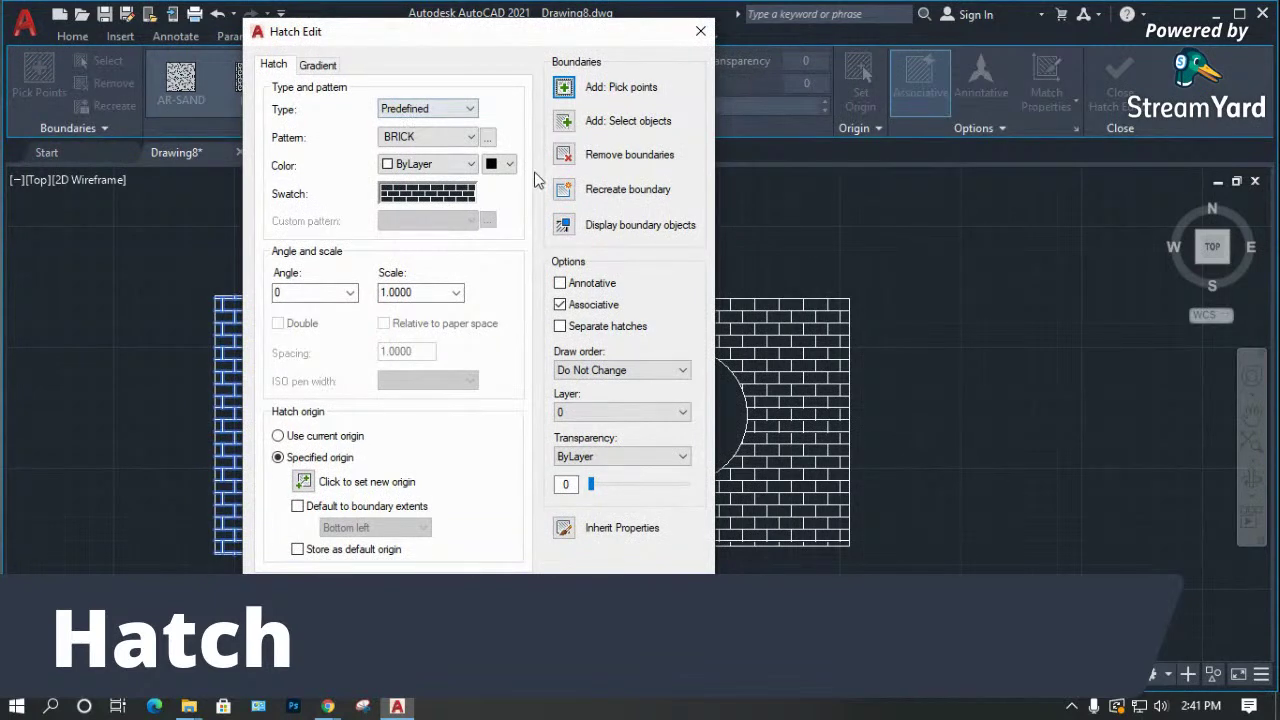
click(565, 225)
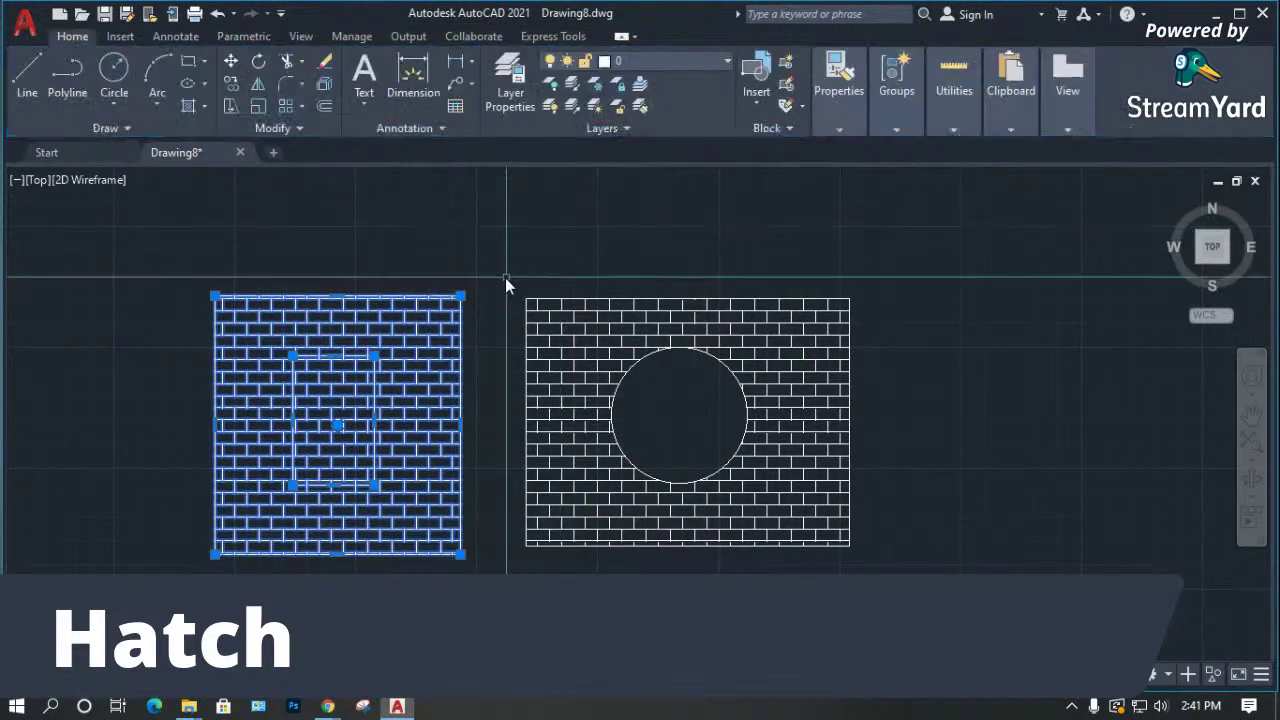
key(Return)
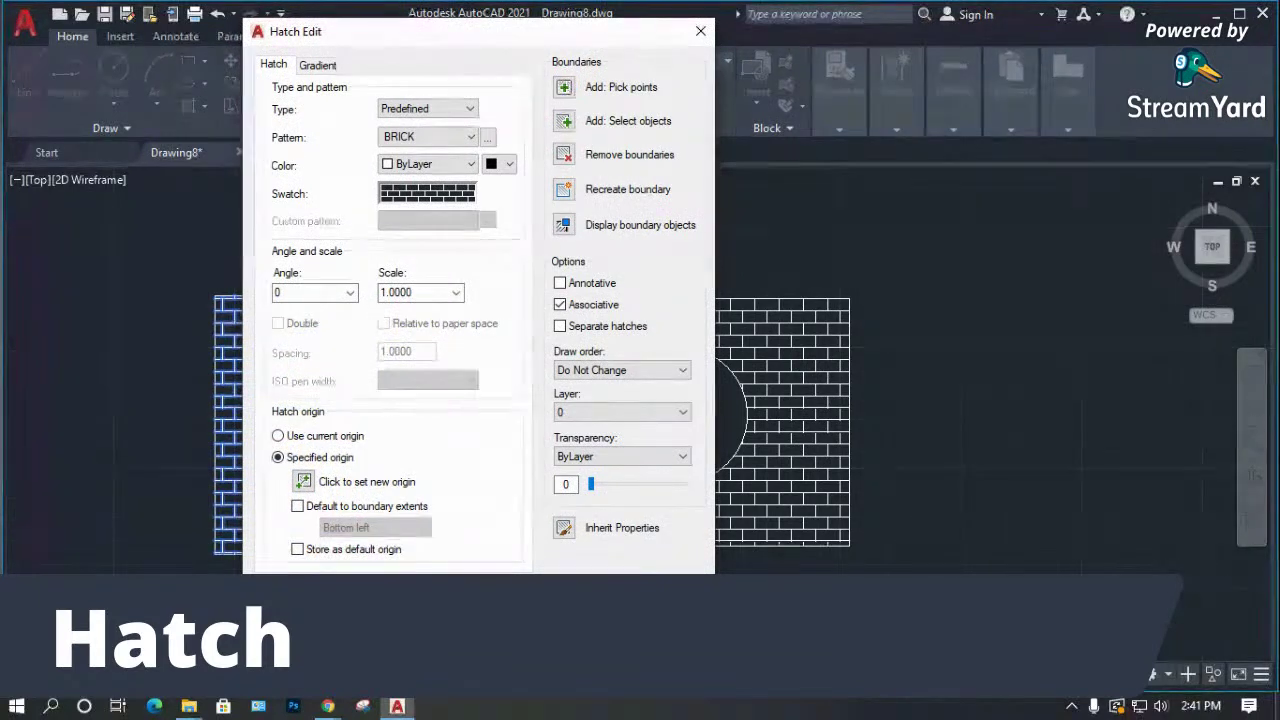
click(700, 585)
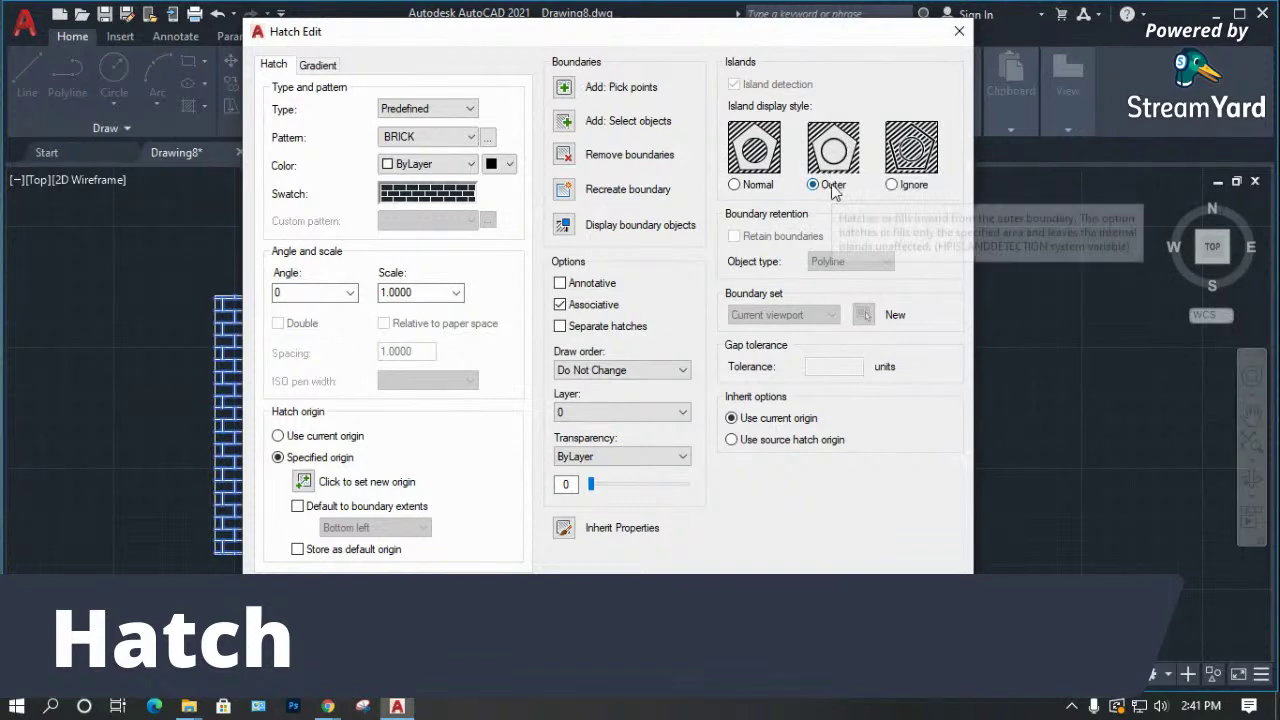
click(736, 190)
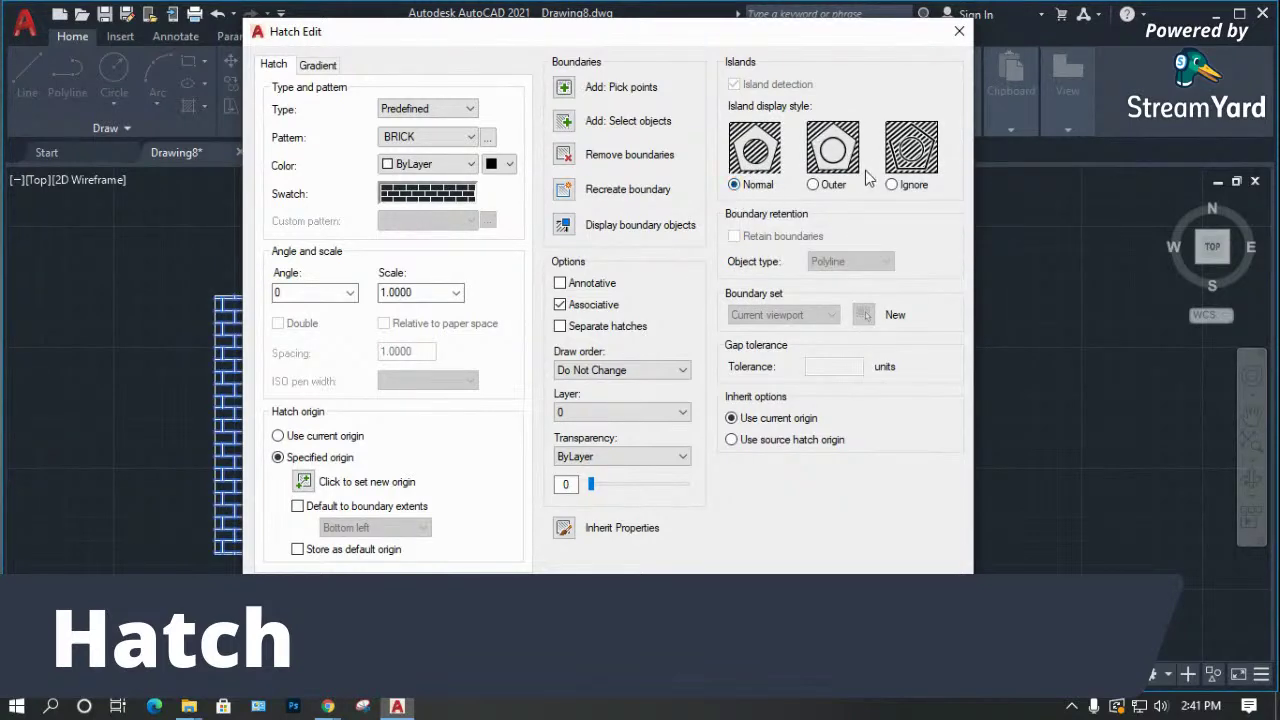
click(891, 185)
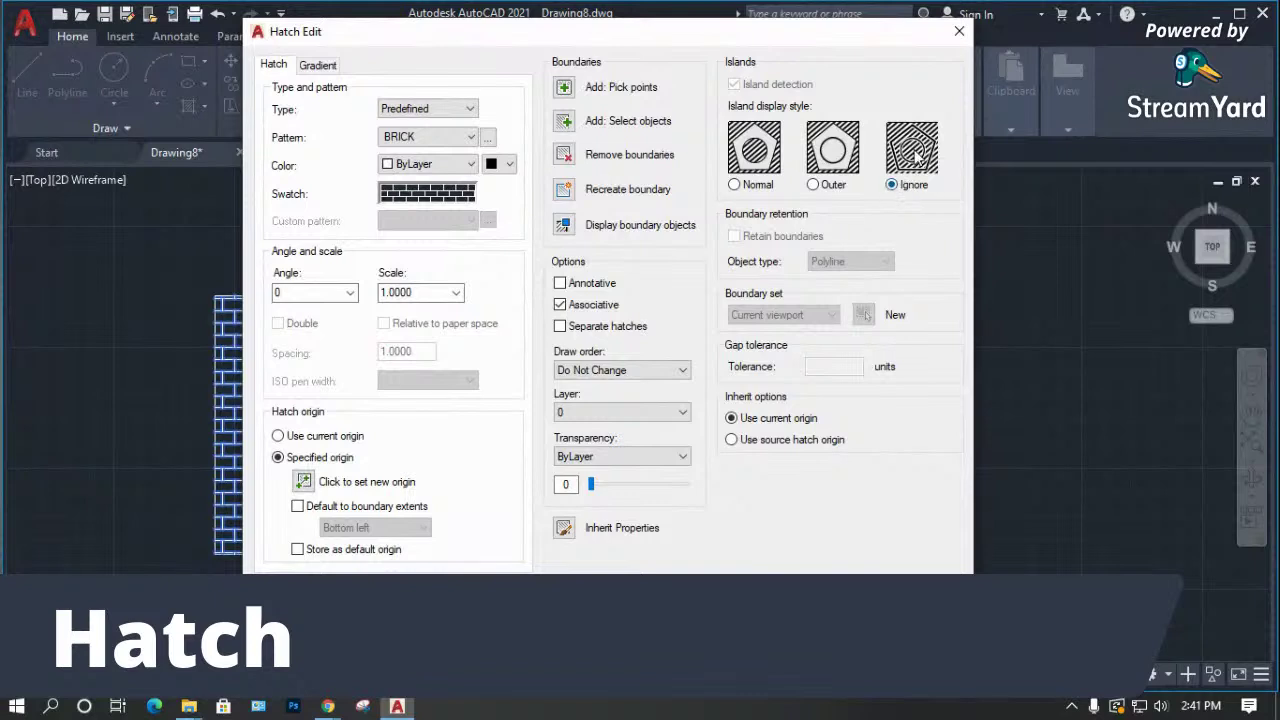
click(815, 187)
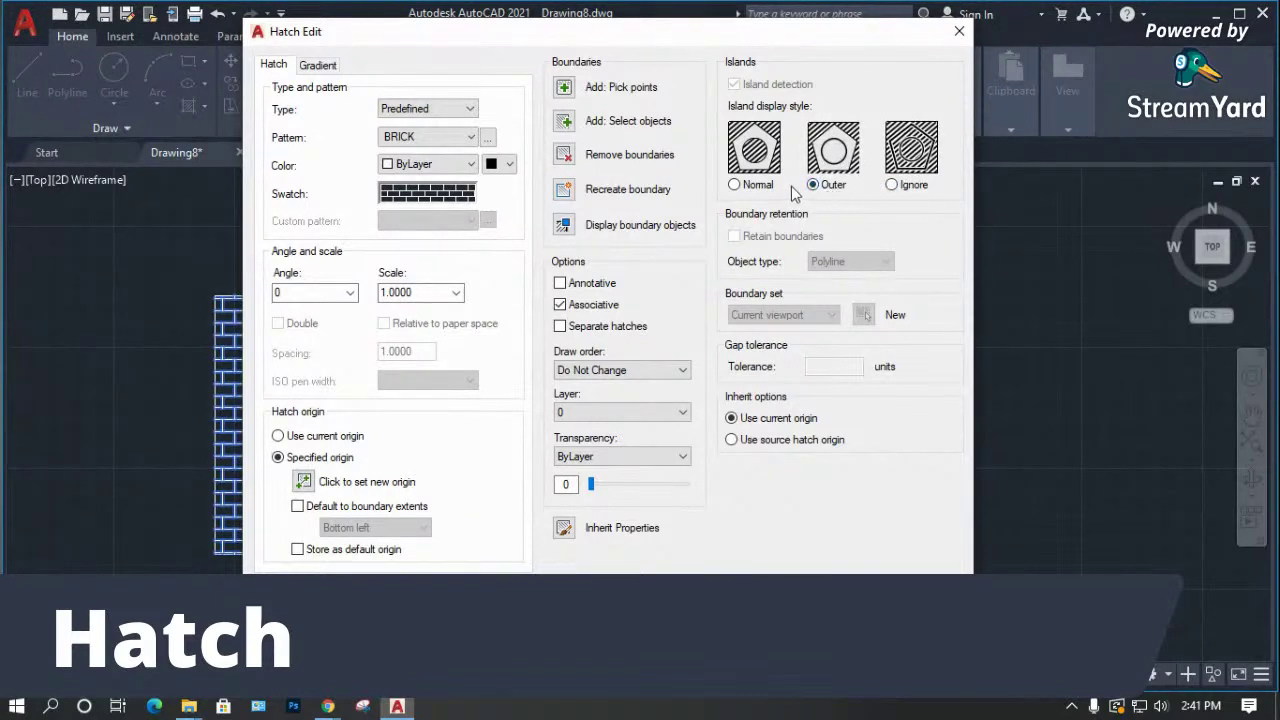
click(748, 187)
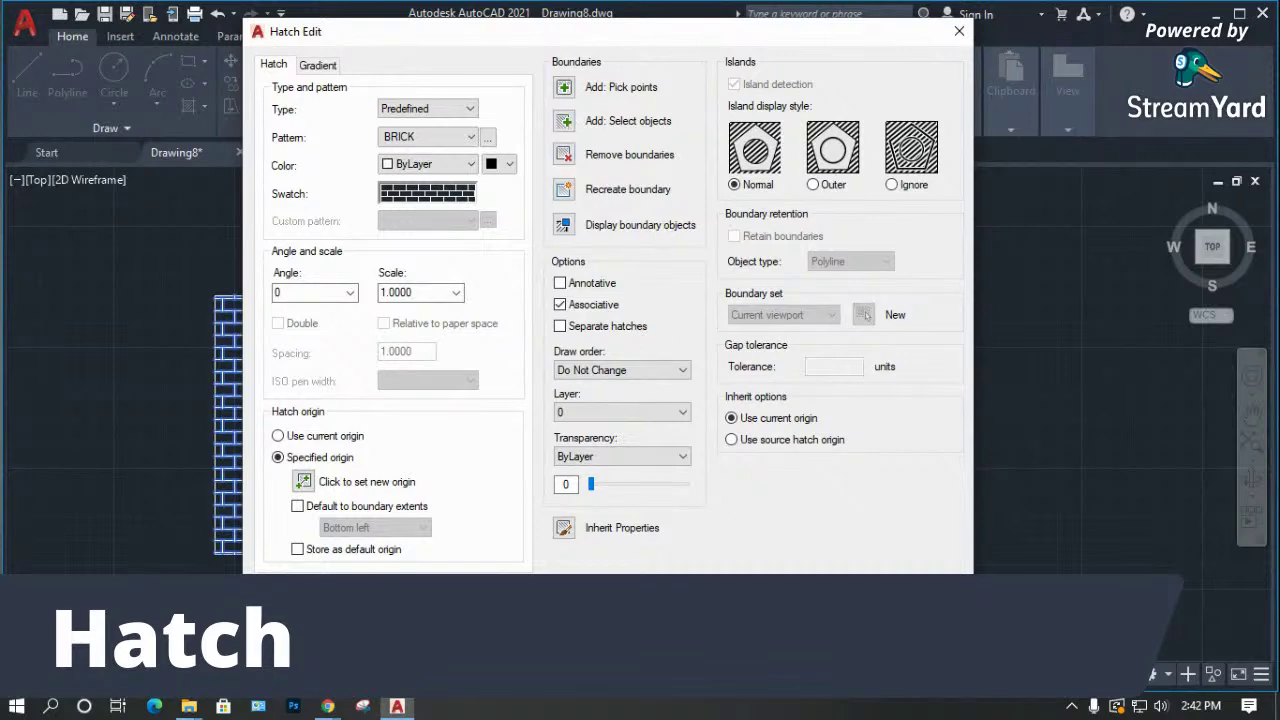
key(Return)
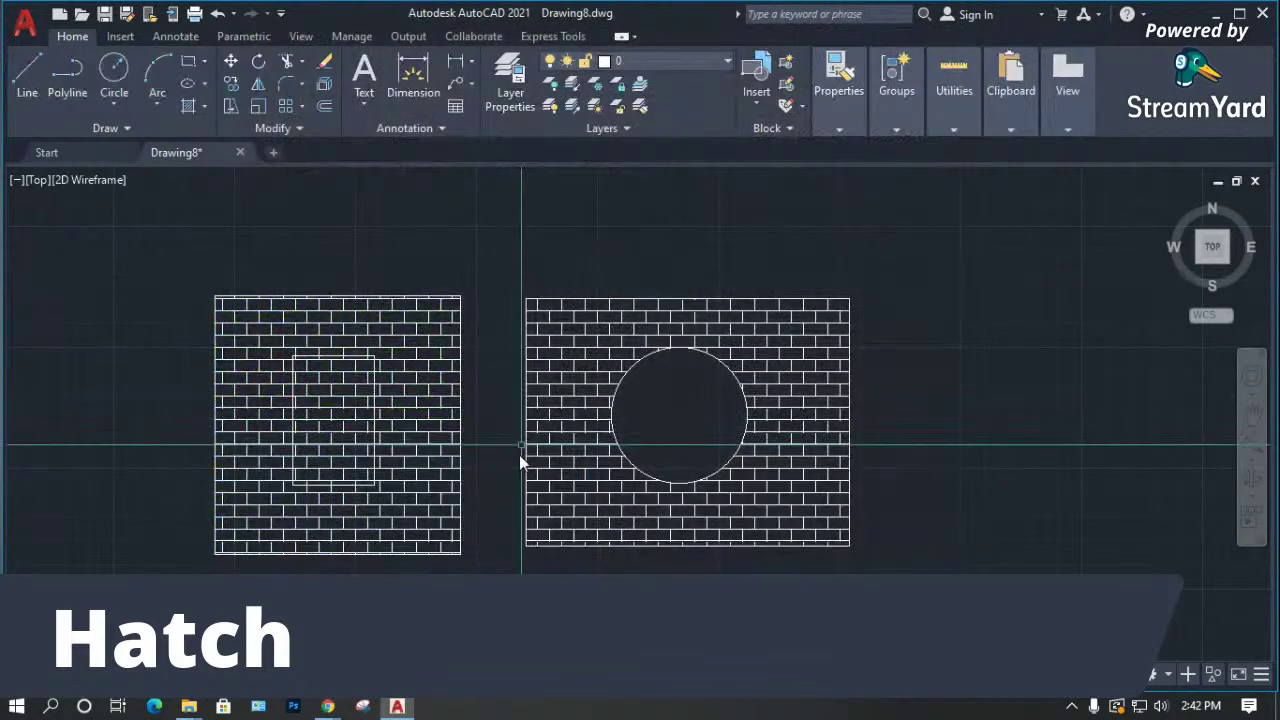
click(566, 470)
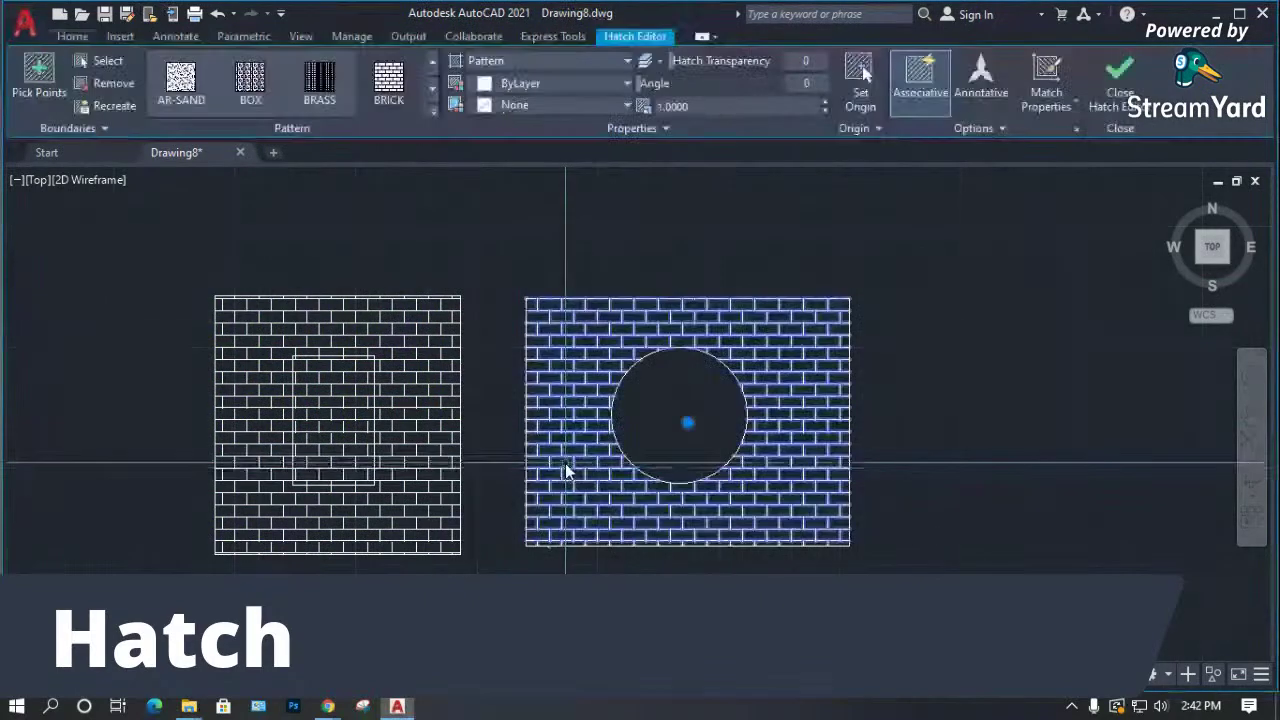
Check the right hatch's properties and expand the Hatch Editor's Options panel.
key(ctrl+1)
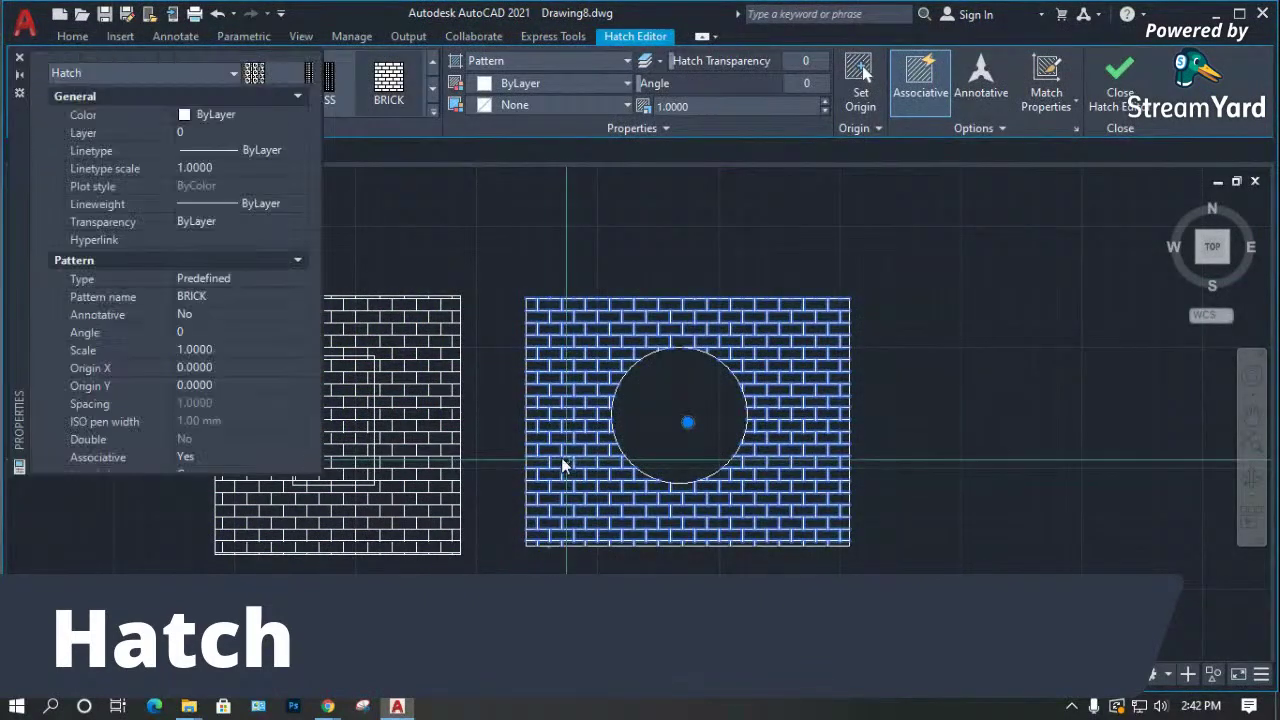
click(19, 57)
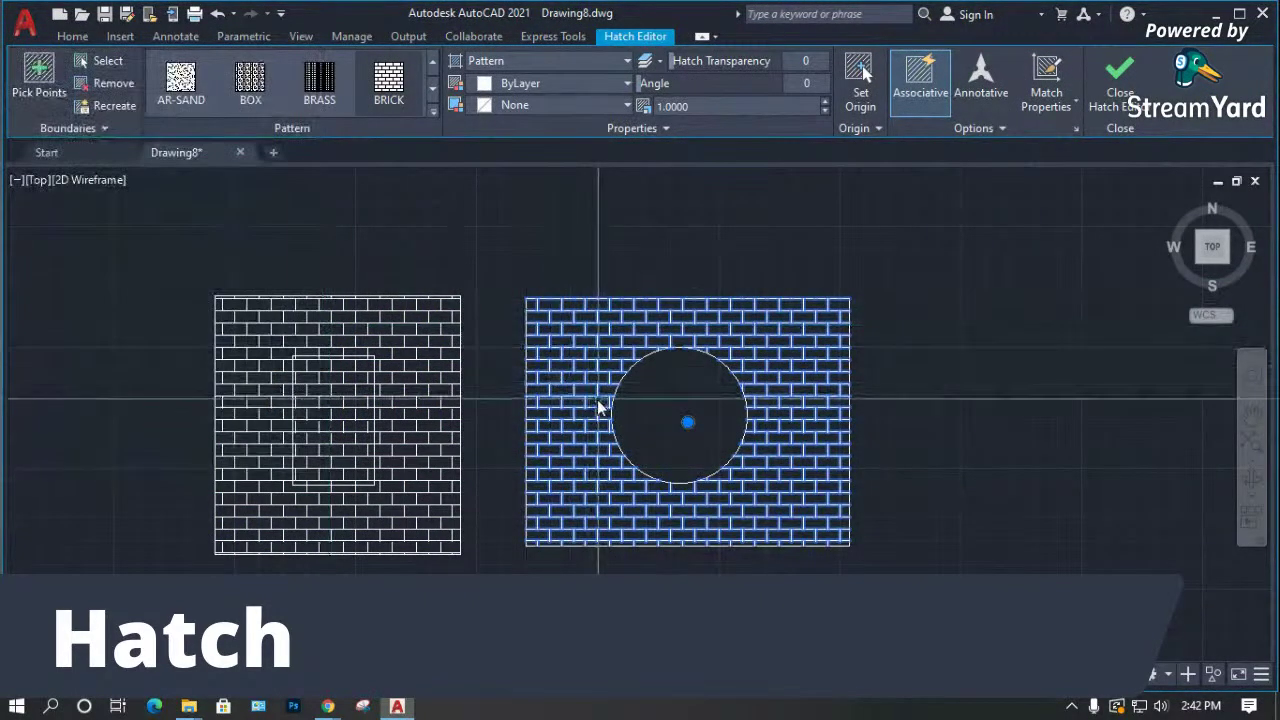
right_click(565, 397)
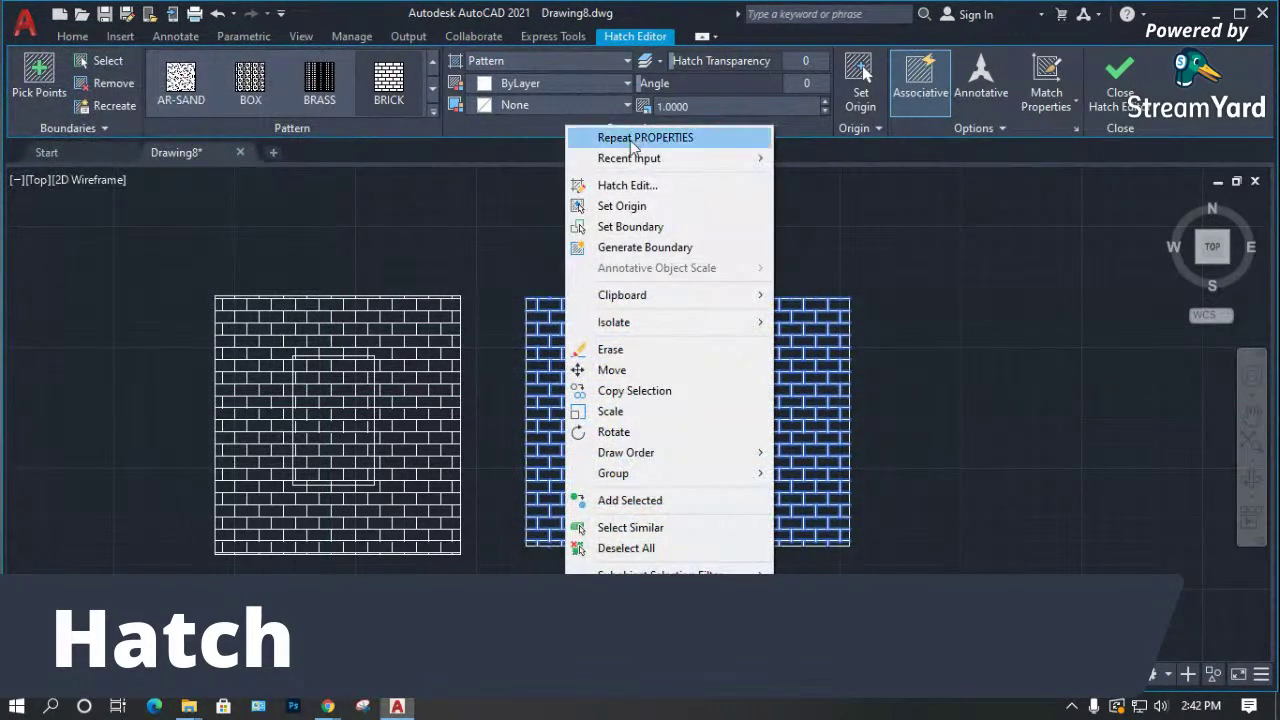
click(563, 242)
key(Escape)
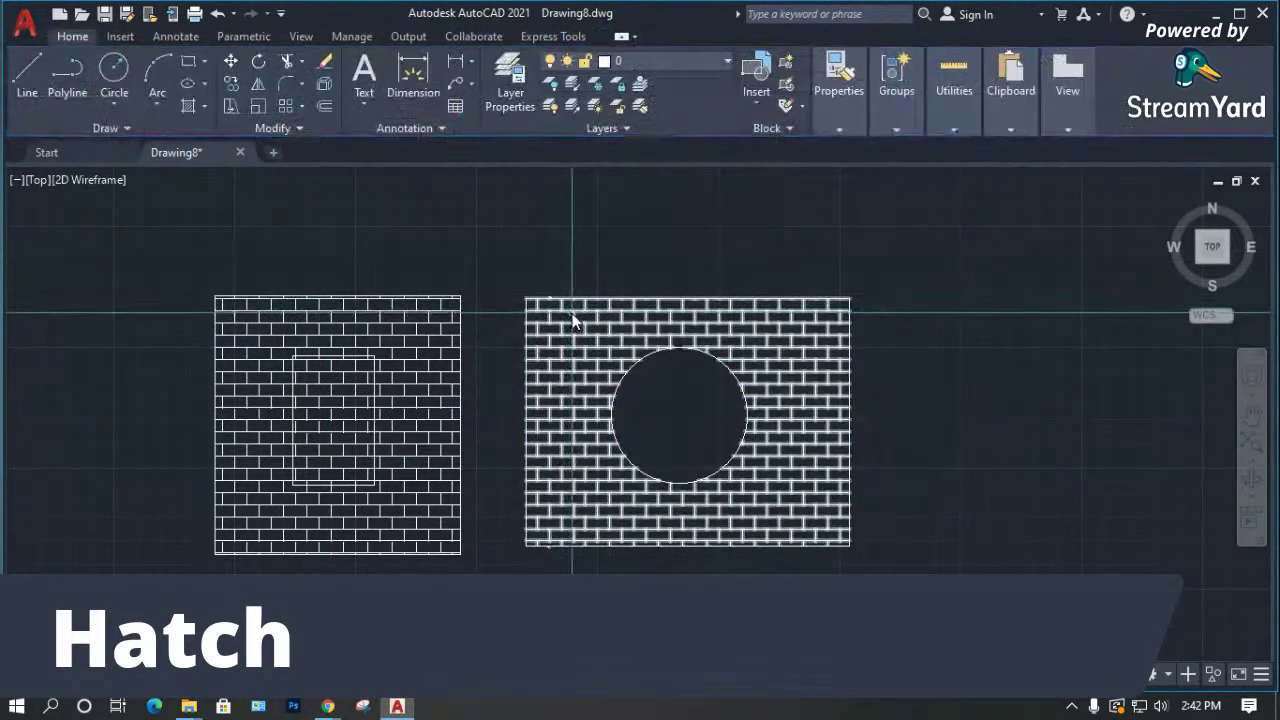
click(572, 314)
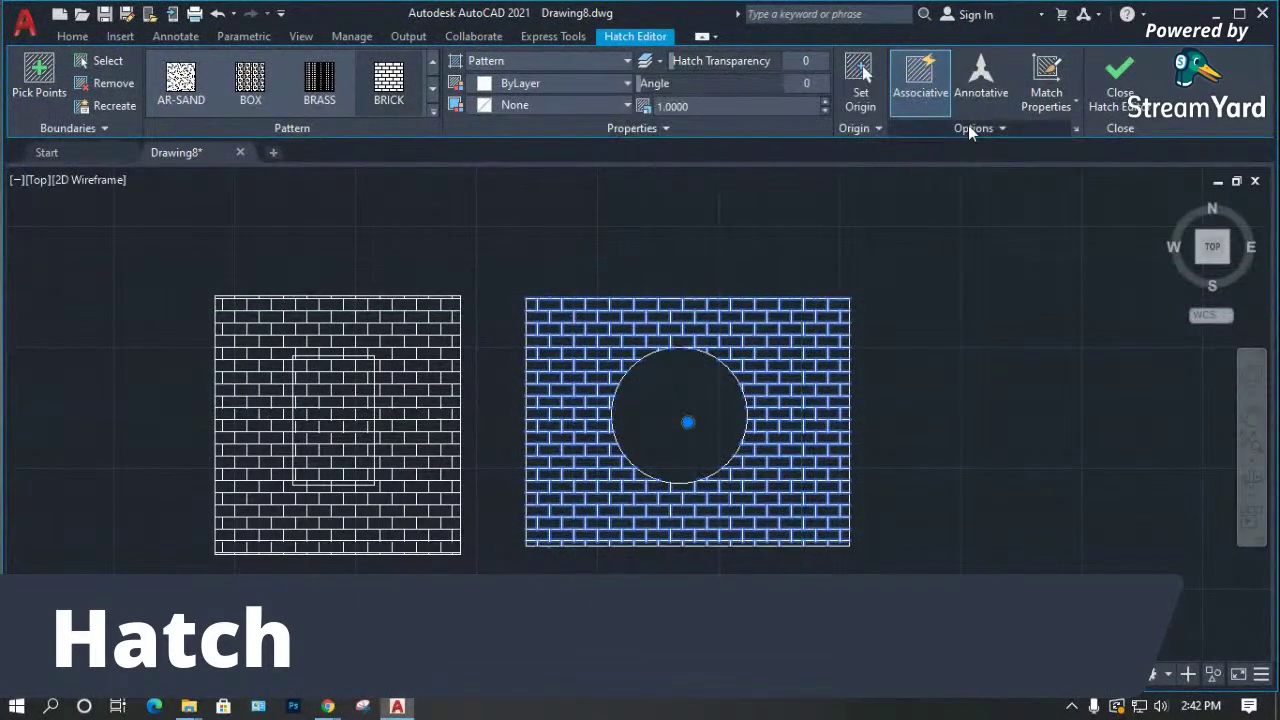
click(878, 127)
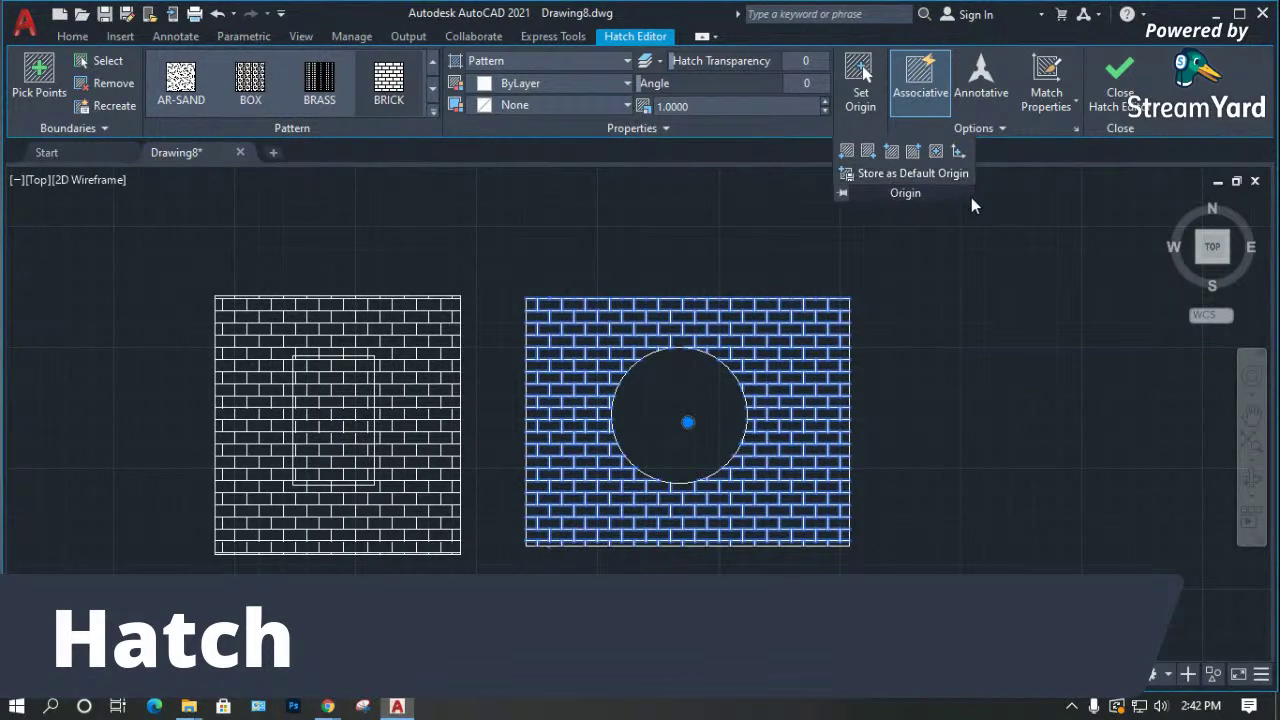
click(1006, 128)
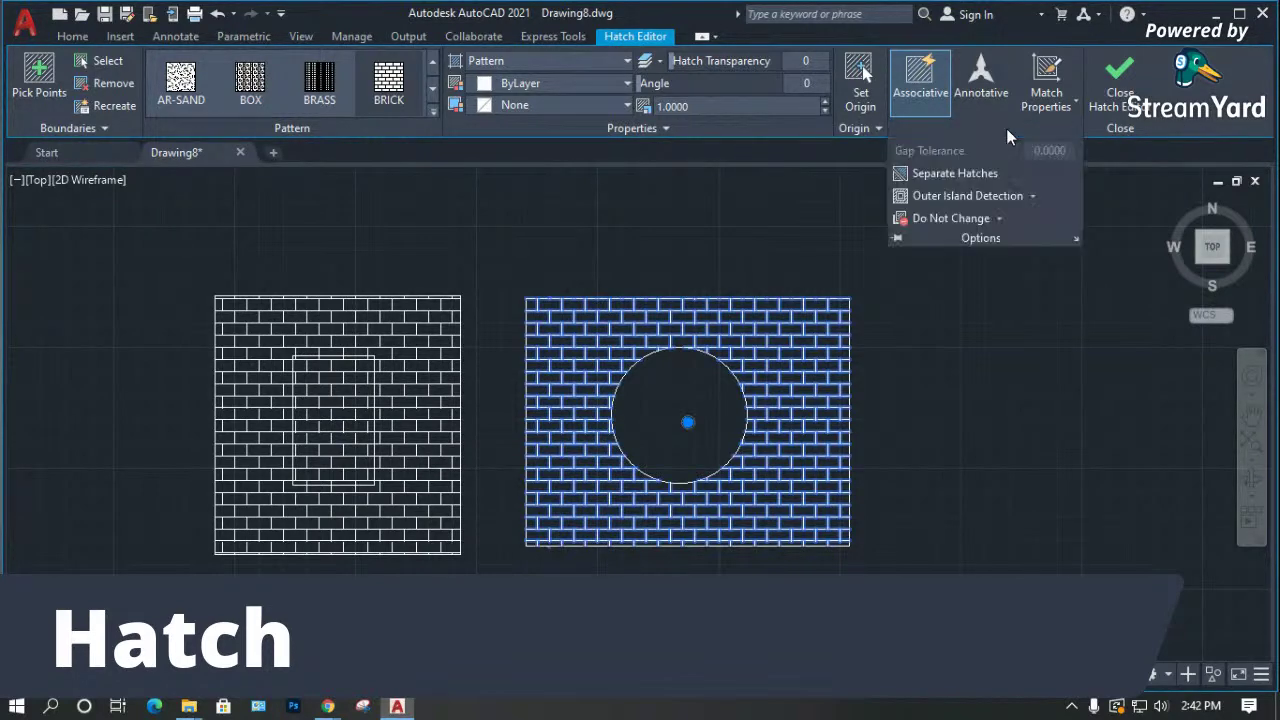
Cycle the right hatch's island detection through Ignore, Outer and finally Normal.
click(1032, 198)
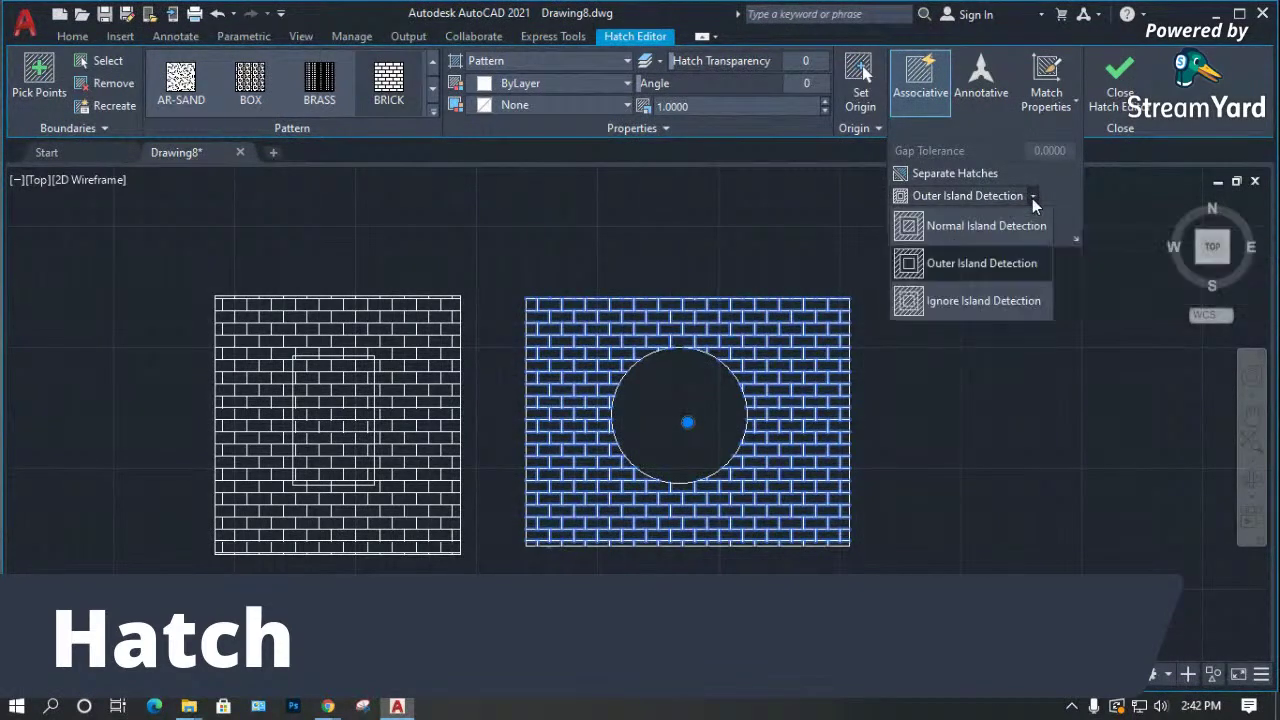
click(953, 301)
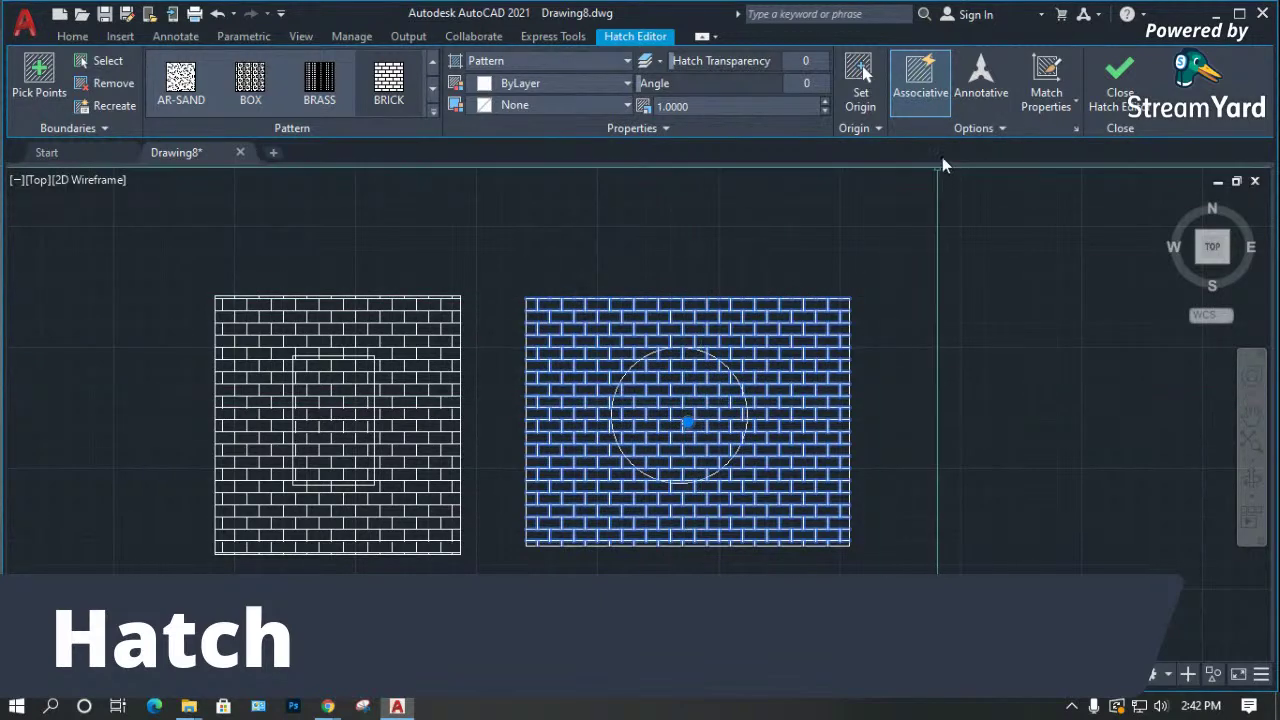
click(992, 130)
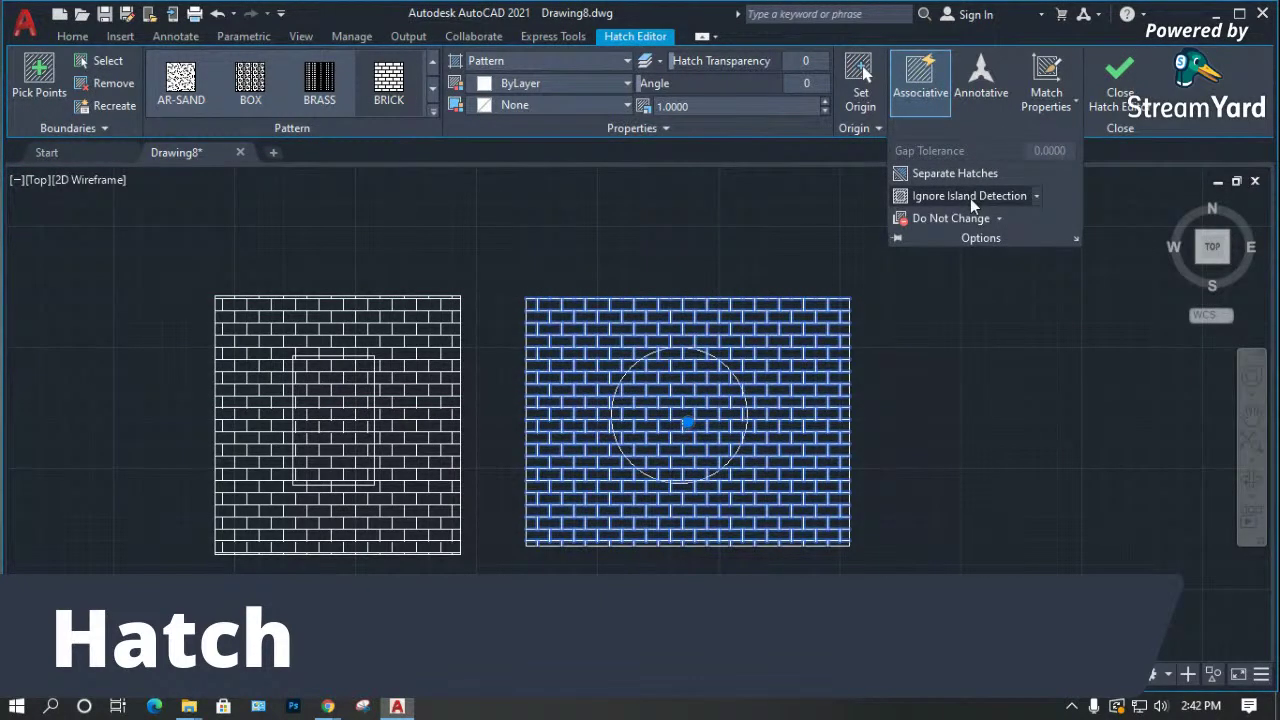
click(1035, 196)
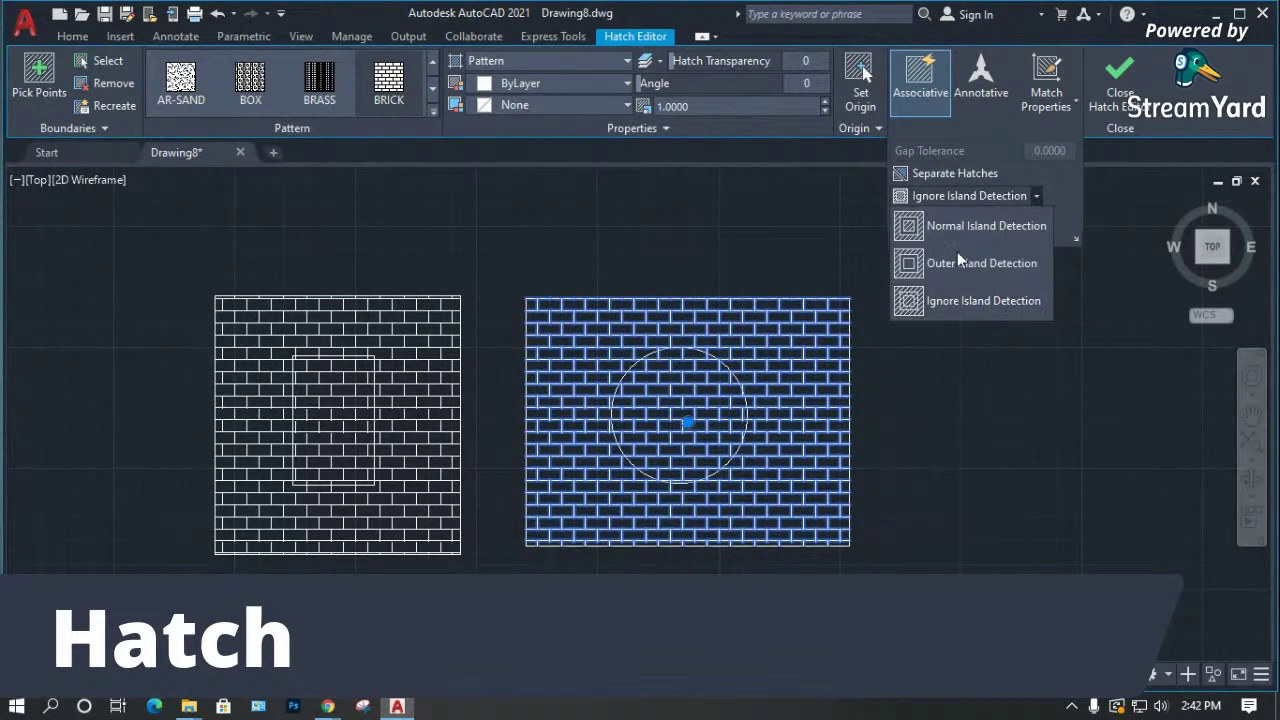
click(956, 260)
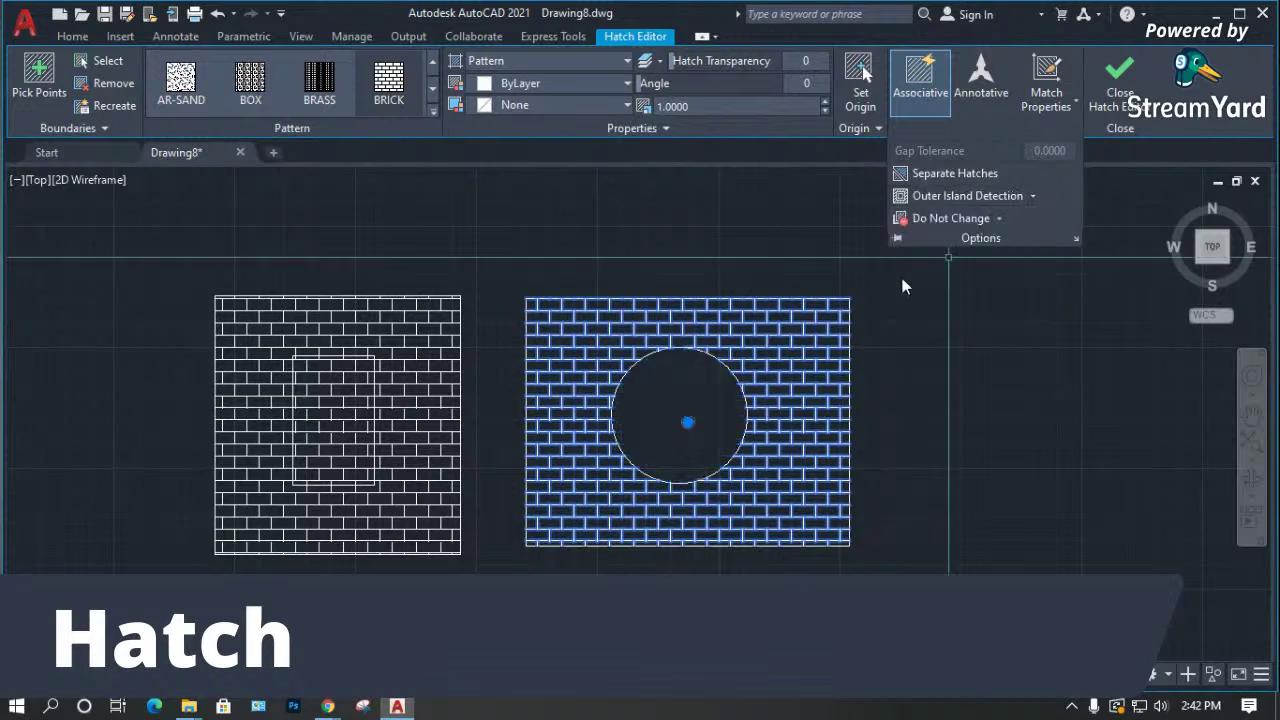
click(1033, 197)
click(998, 226)
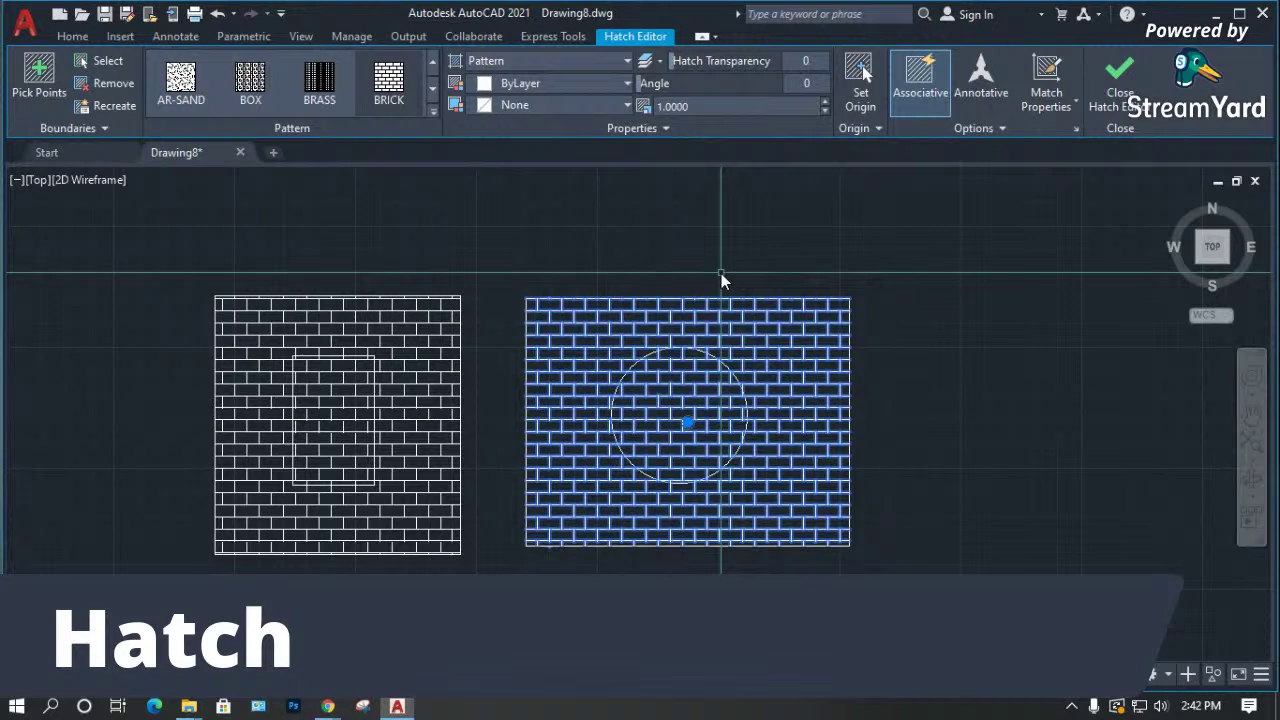
click(690, 266)
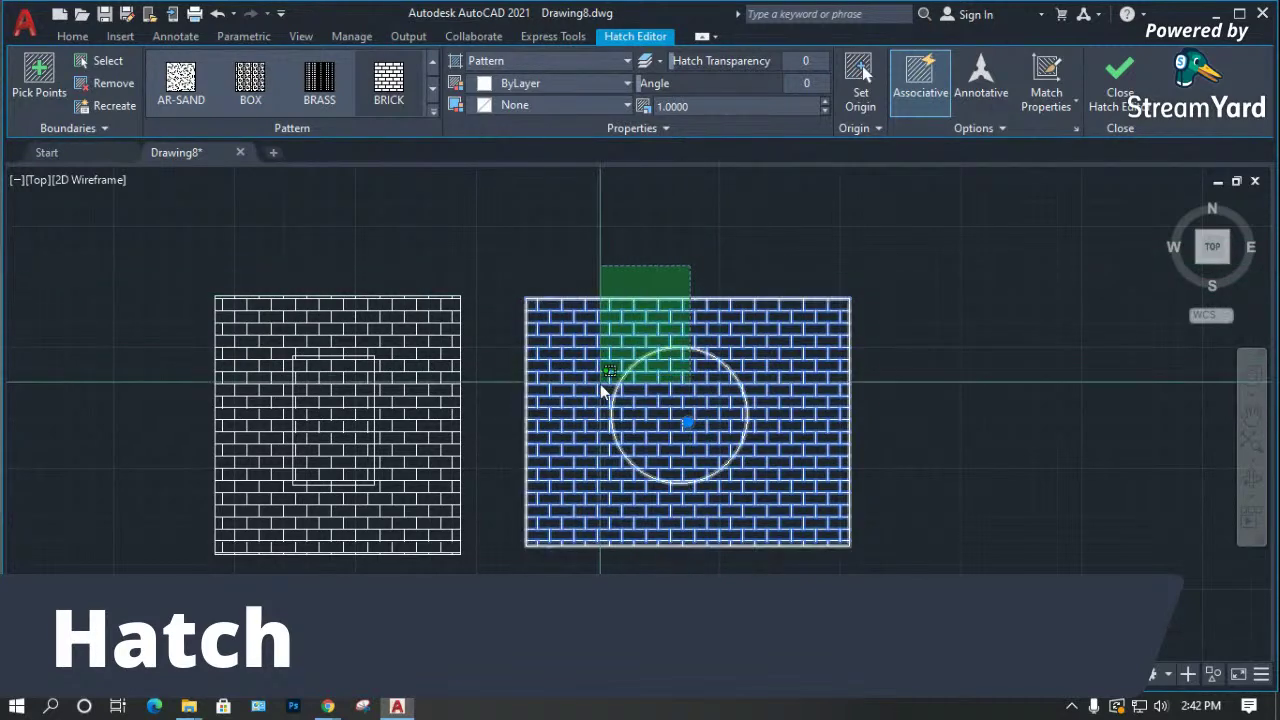
click(623, 293)
key(Escape)
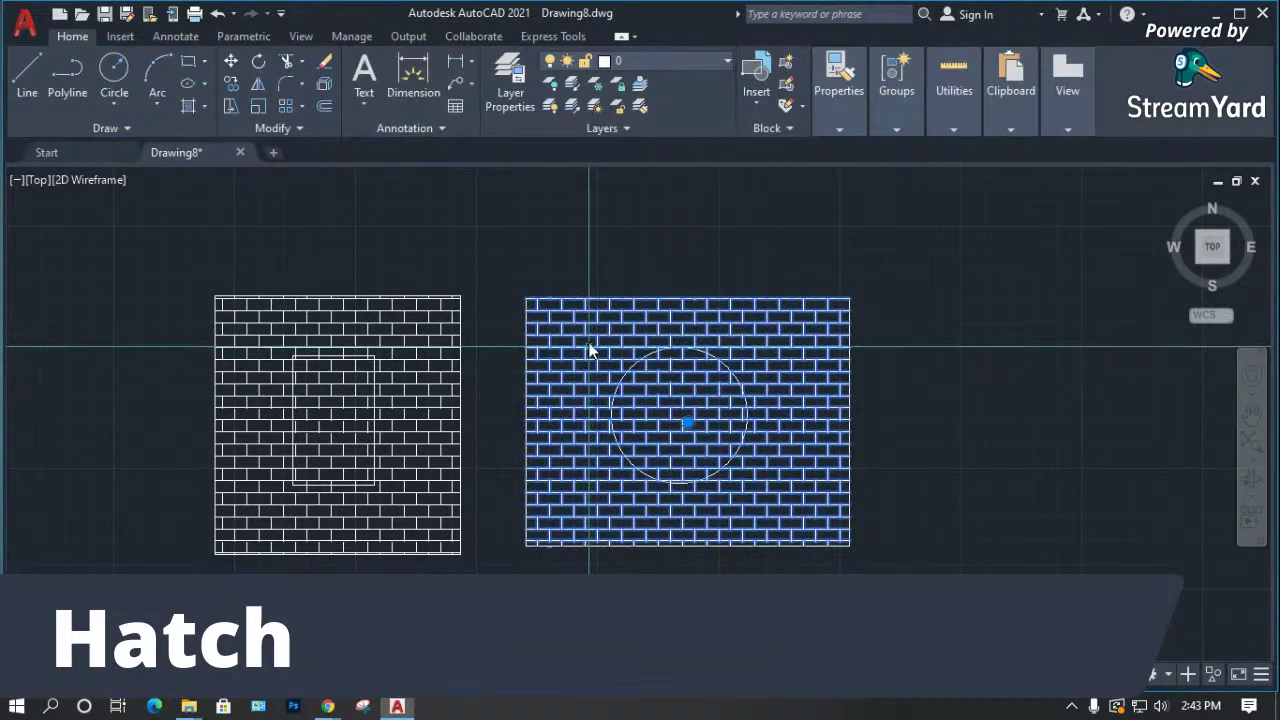
Delete both the right and left brick hatches, then switch to the View ribbon tab.
click(592, 368)
key(Delete)
click(340, 425)
key(Delete)
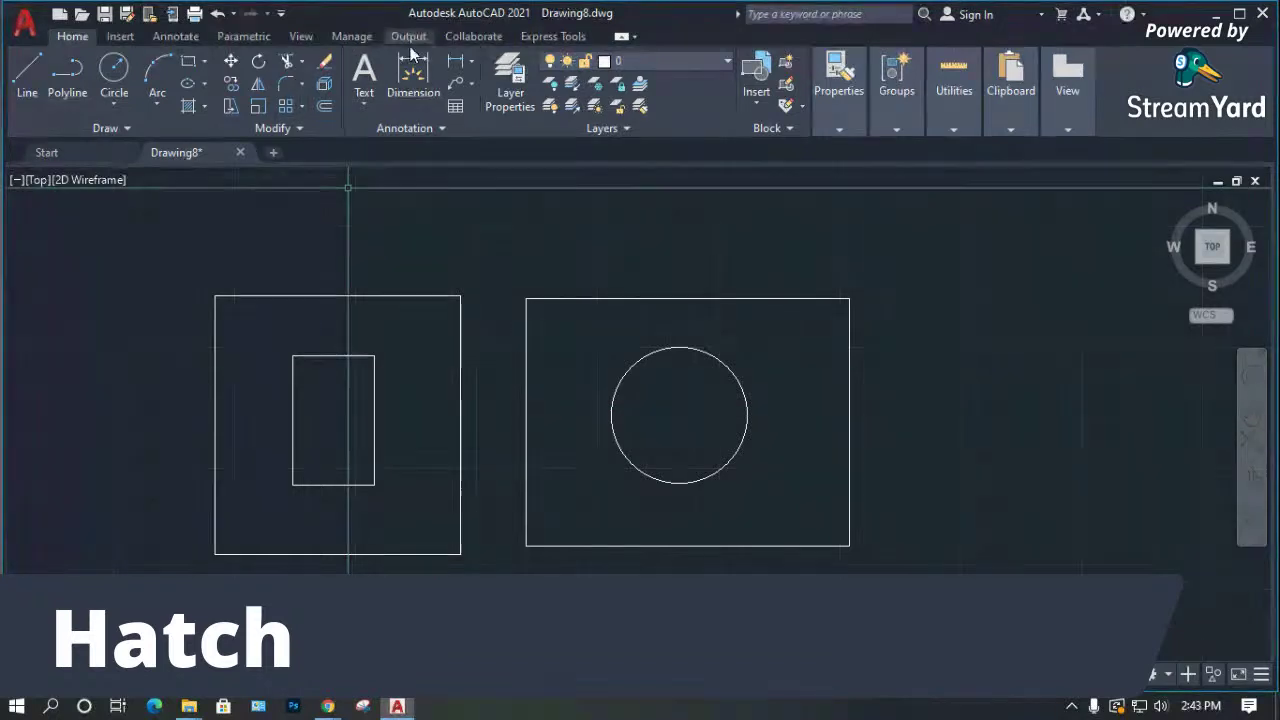
click(302, 38)
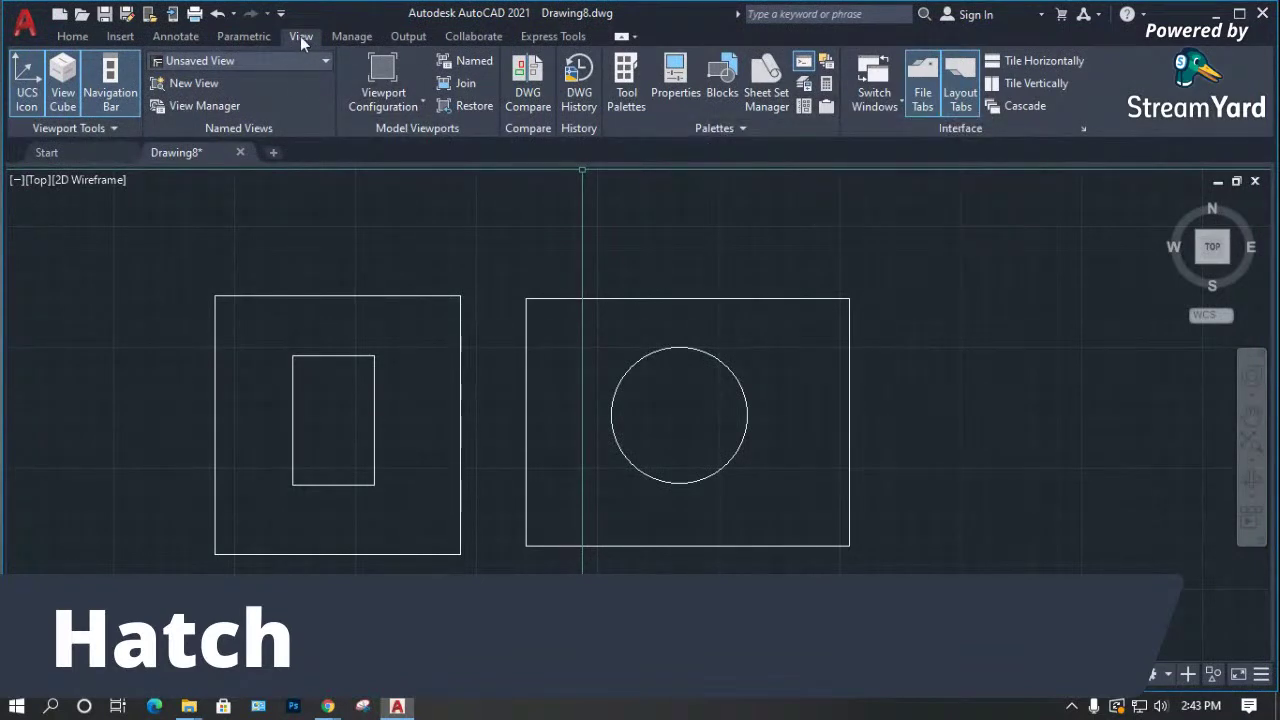
Open DesignCenter and collapse the Sample and AutoCAD 2021 folders in the Folder List.
click(803, 104)
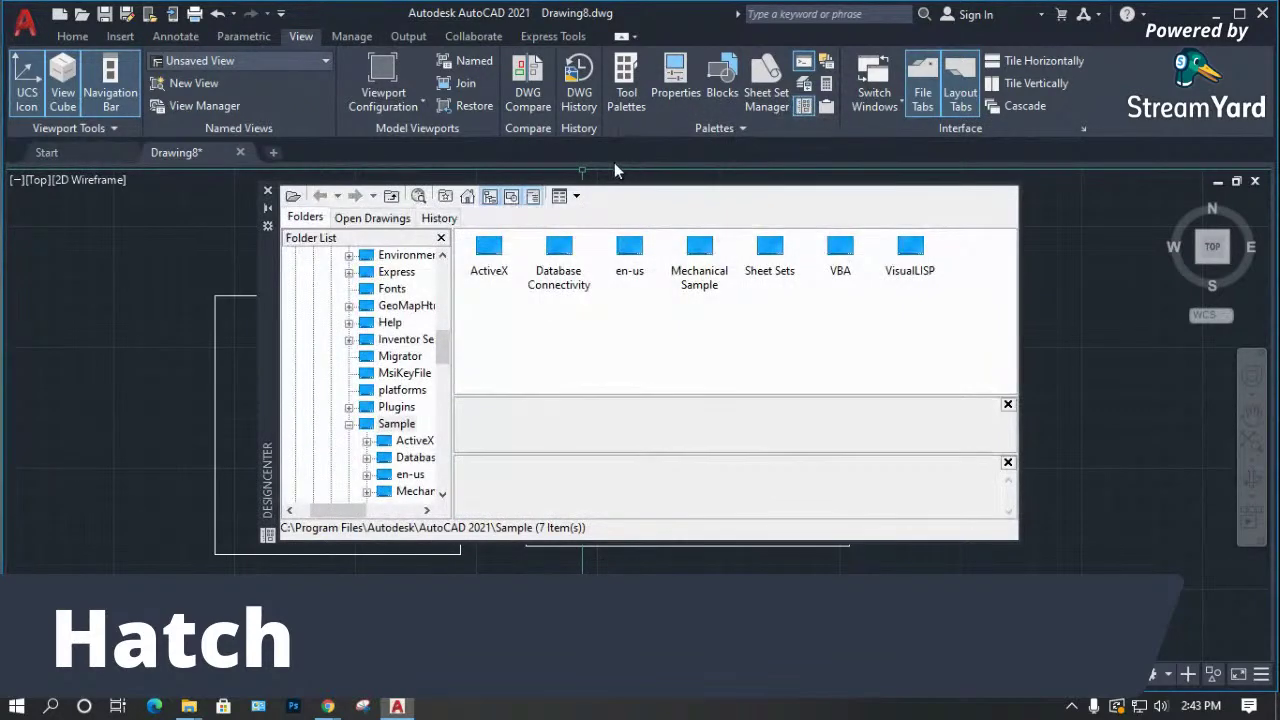
click(348, 425)
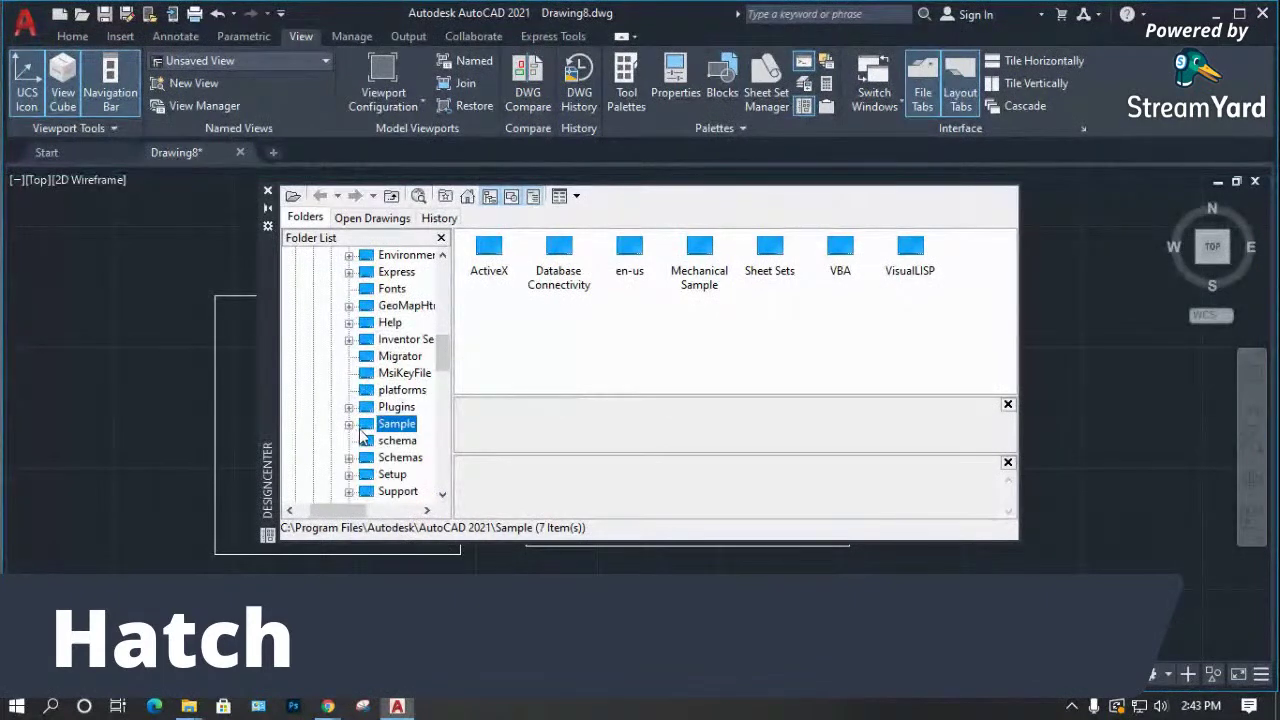
drag(437, 366, 445, 320)
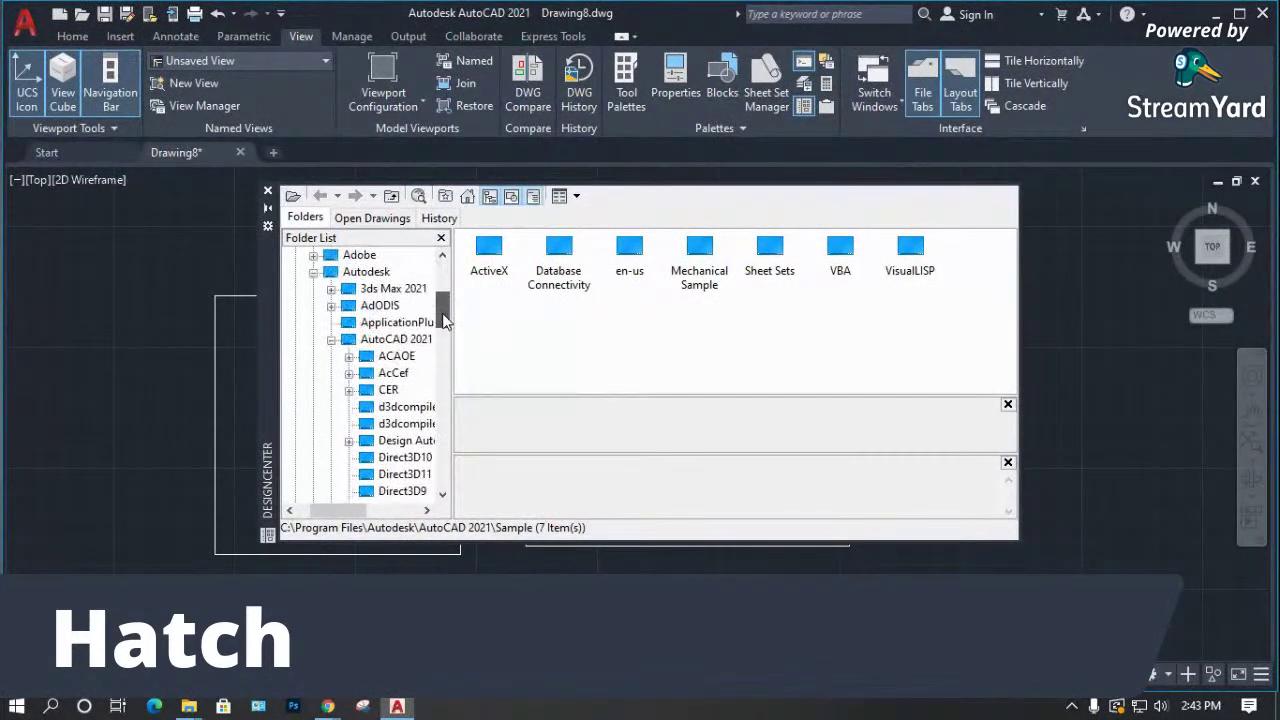
click(331, 340)
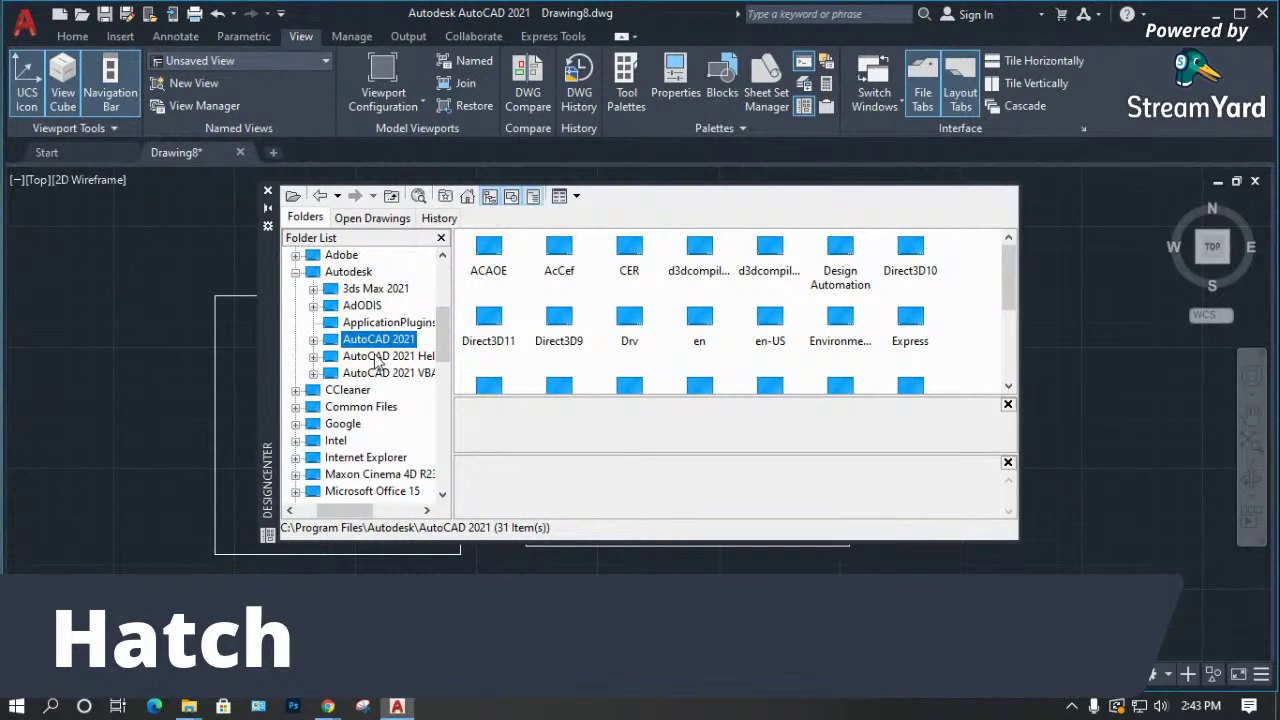
scroll(725, 318, down, 3)
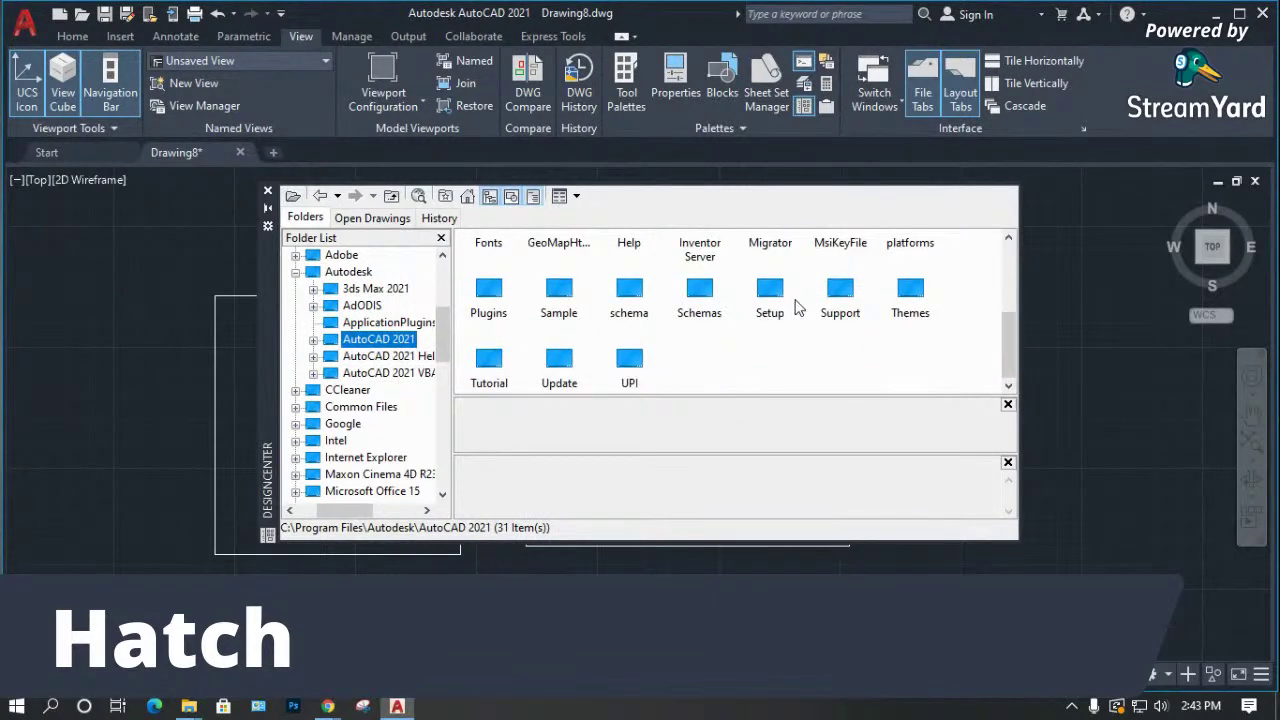
scroll(431, 375, up, 4)
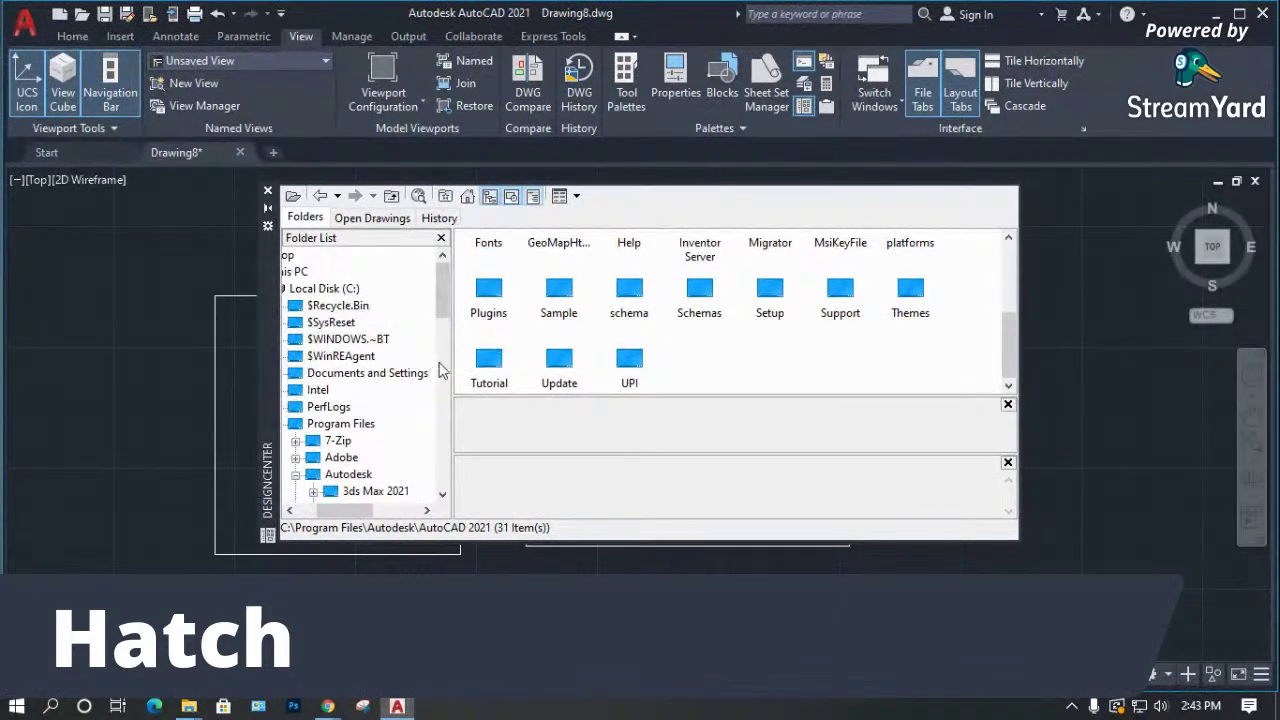
drag(344, 511, 326, 511)
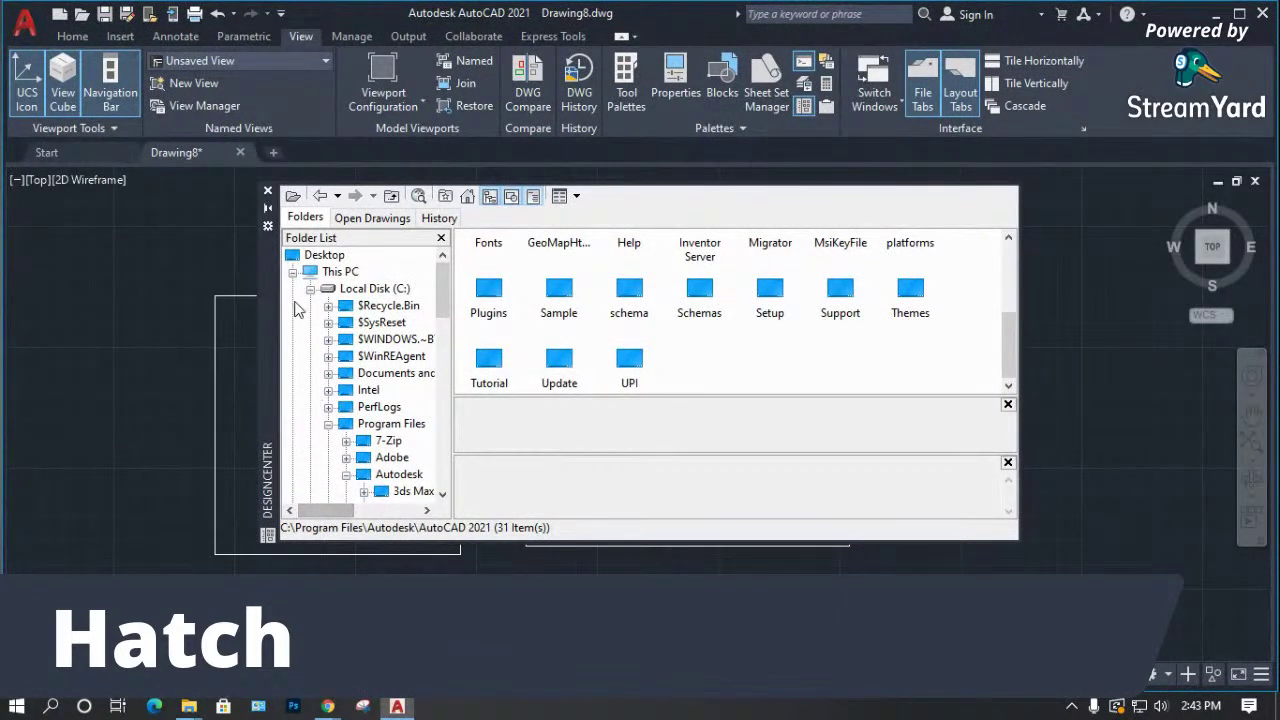
Browse drive E's 3 LIBRARIES folders, previewing BLOCK.PAT, ASPHALT.PAT and ACAD.PAT patterns.
click(310, 289)
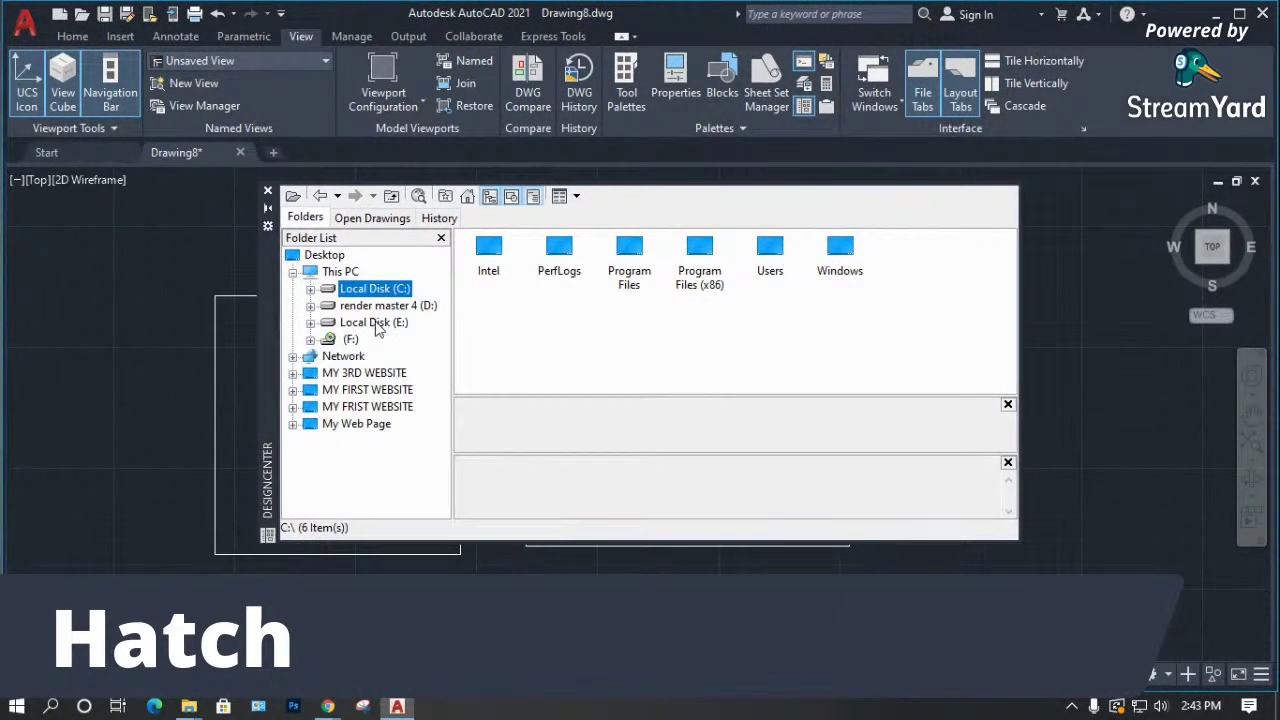
click(374, 323)
click(311, 323)
click(354, 308)
double_click(351, 310)
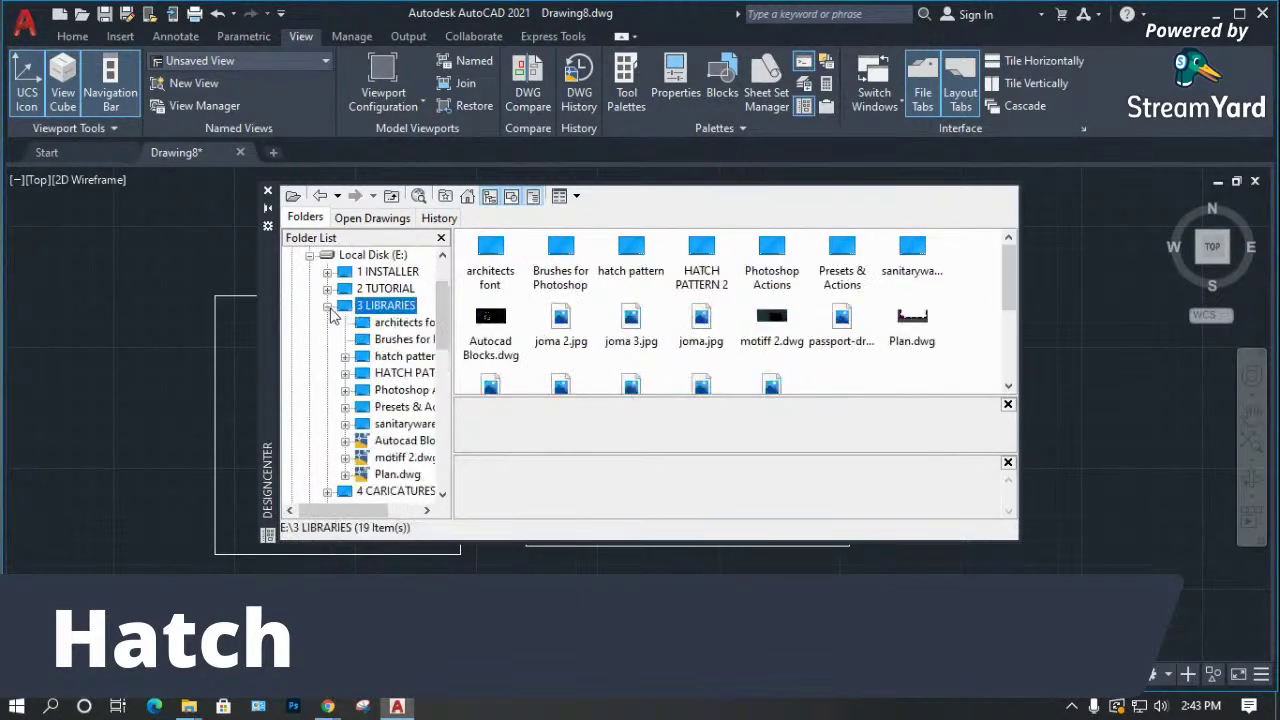
click(393, 360)
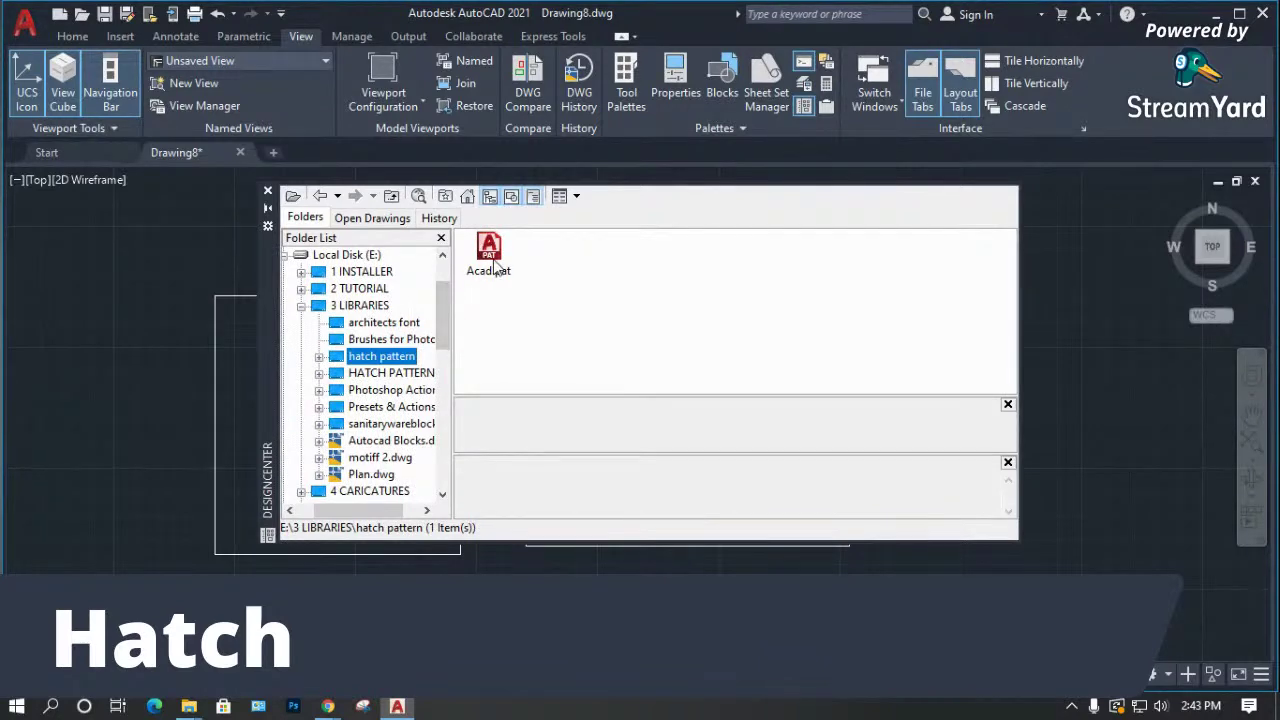
click(390, 372)
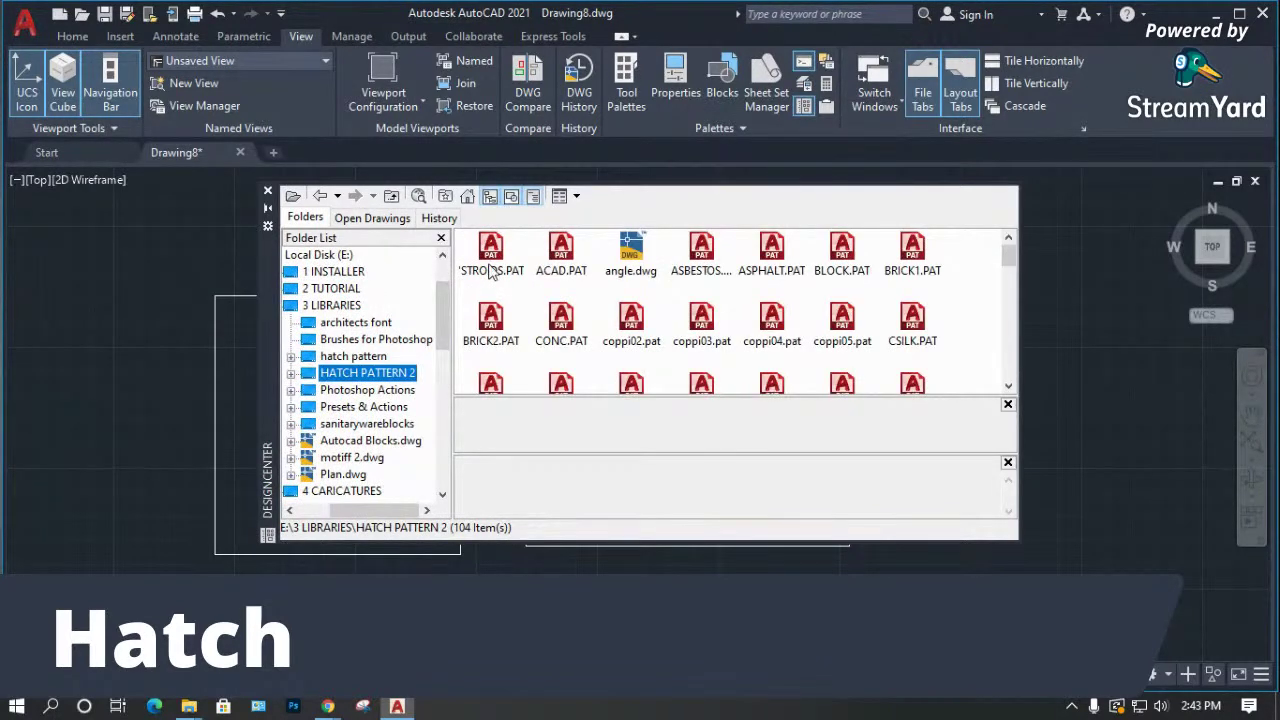
click(291, 374)
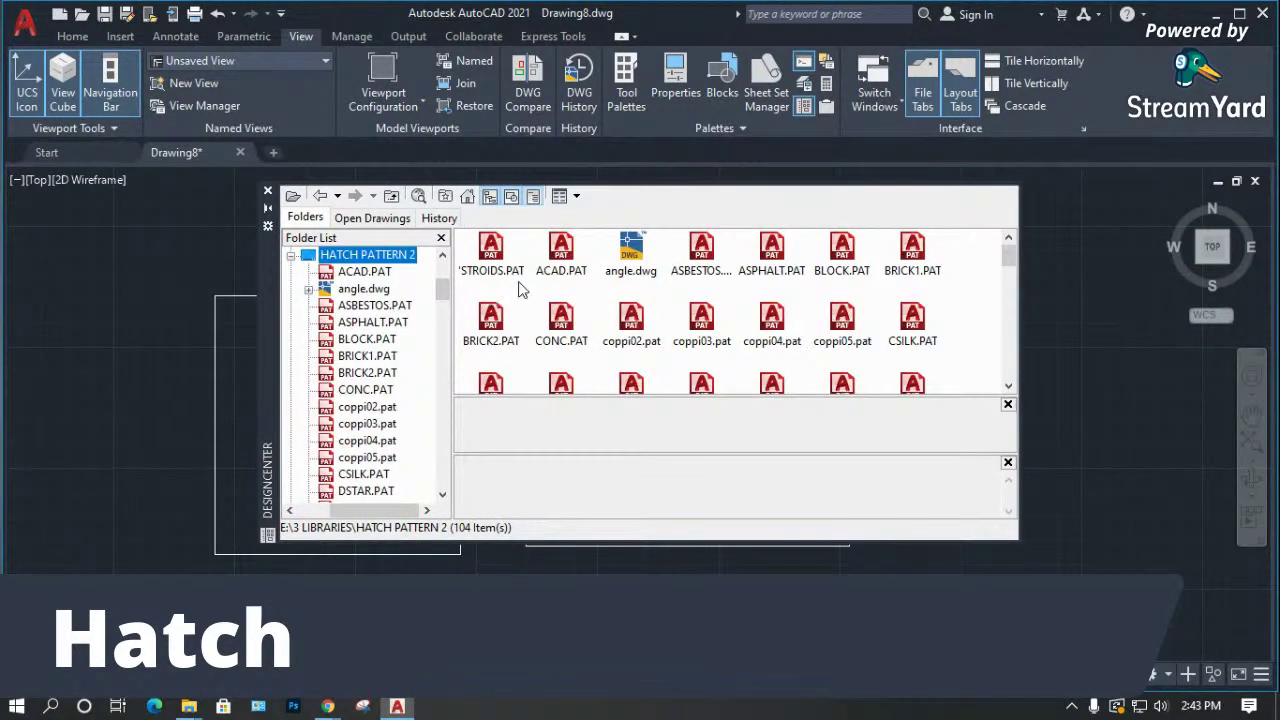
click(380, 341)
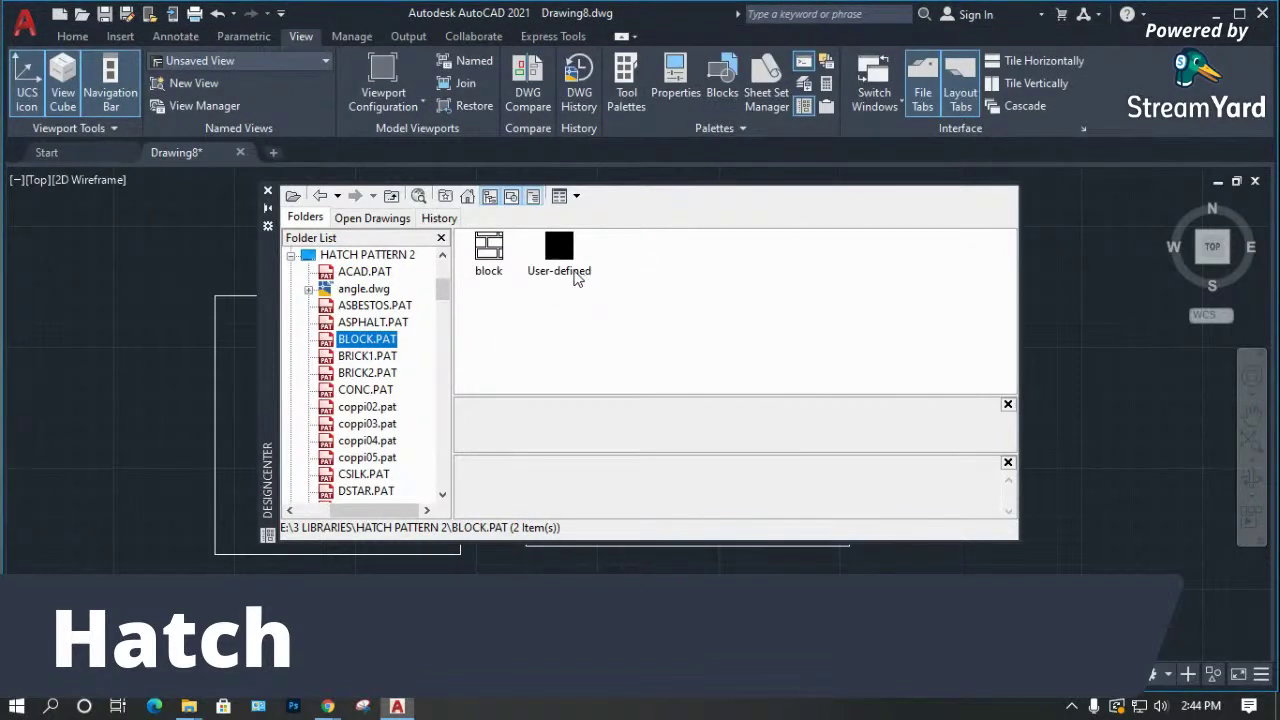
click(390, 326)
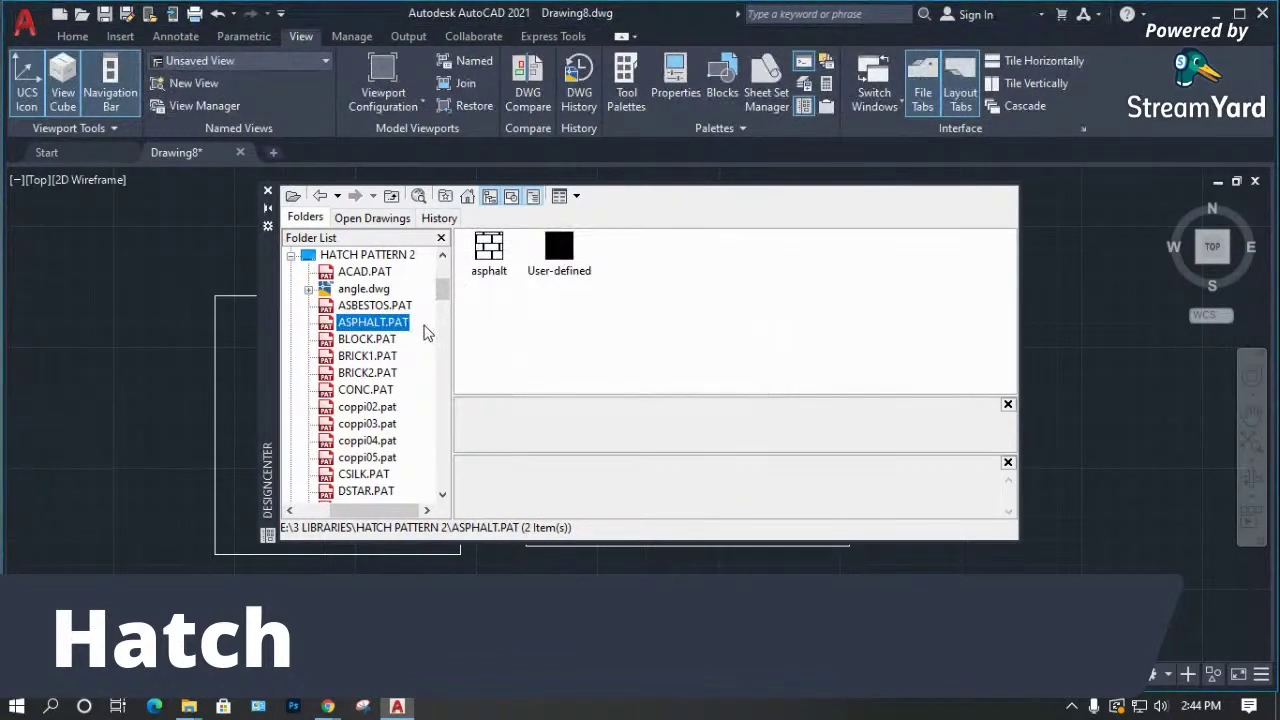
click(309, 289)
click(363, 272)
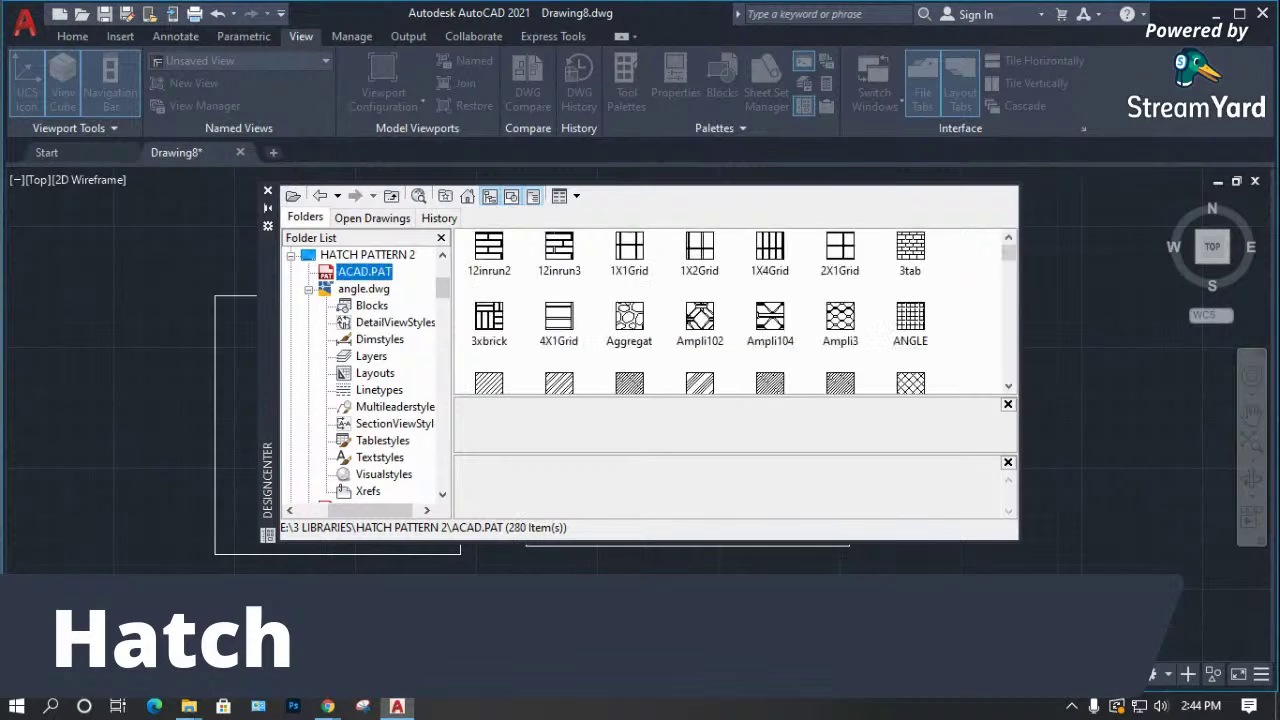
key(Down)
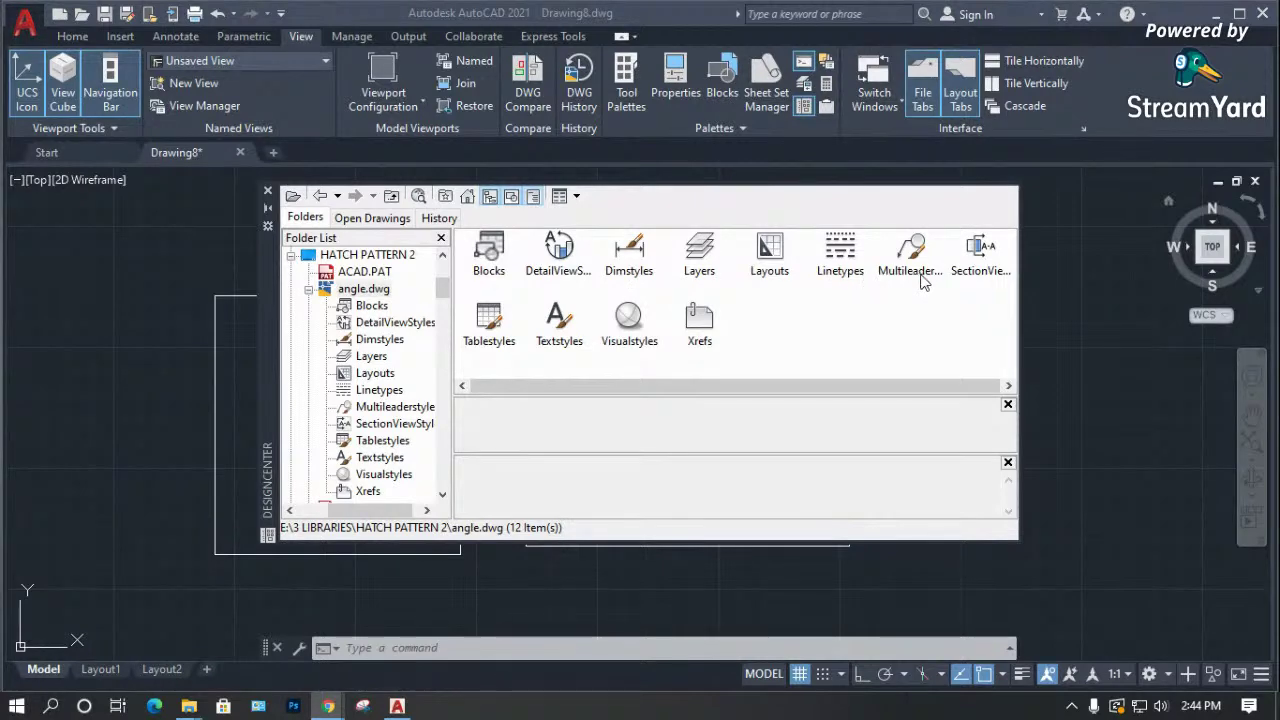
List the 280 patterns of Acad.pat in E:\3 LIBRARIES\hatch pattern.
click(365, 289)
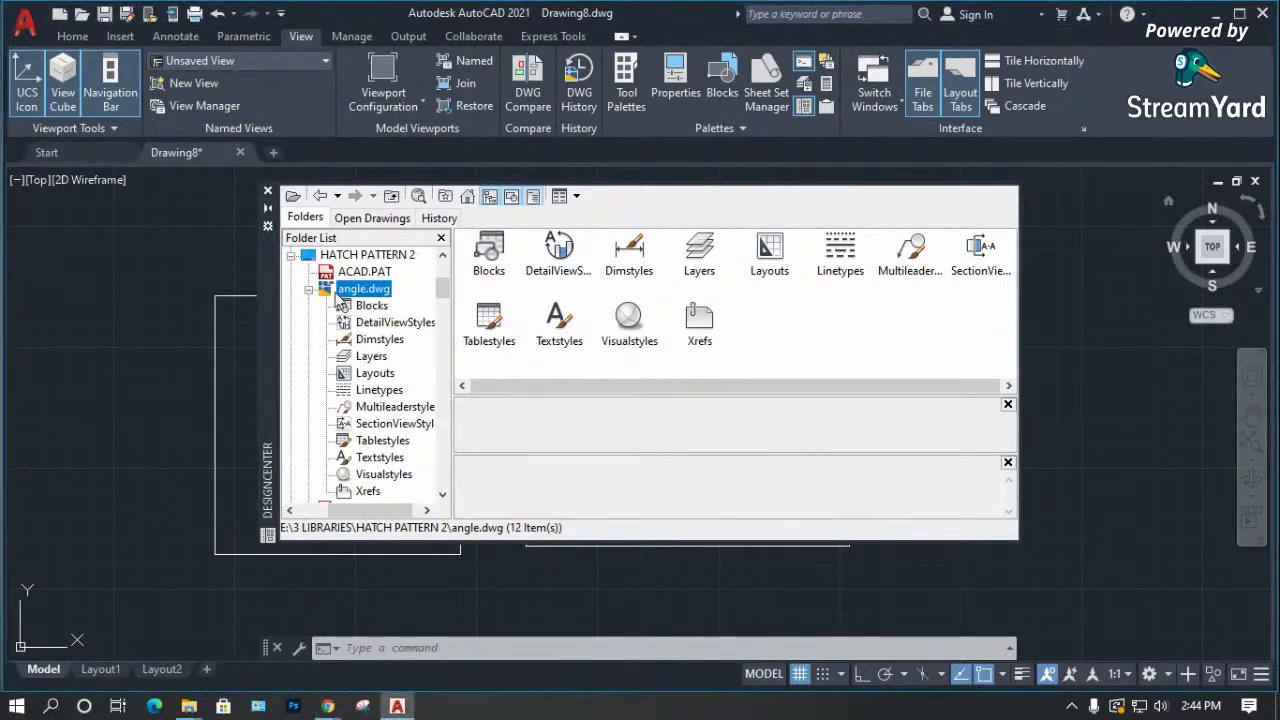
click(309, 289)
scroll(352, 310, up, 1)
scroll(353, 312, up, 1)
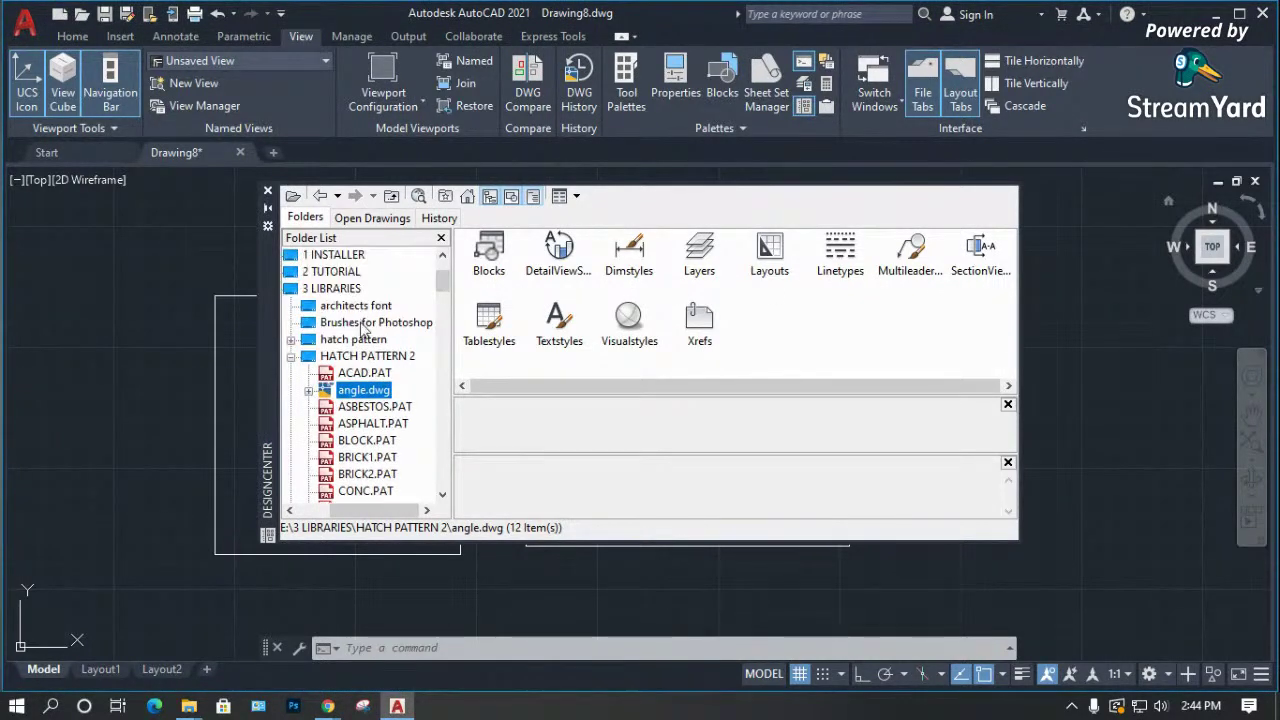
click(291, 340)
click(350, 357)
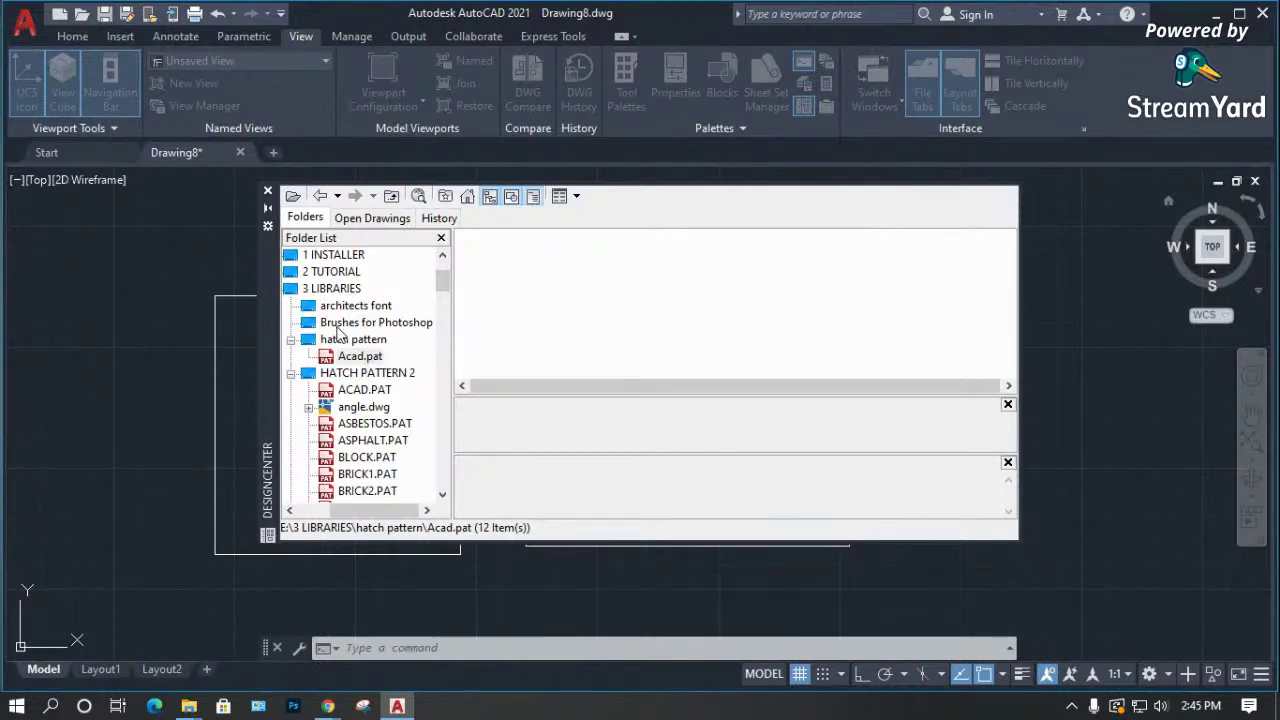
click(352, 340)
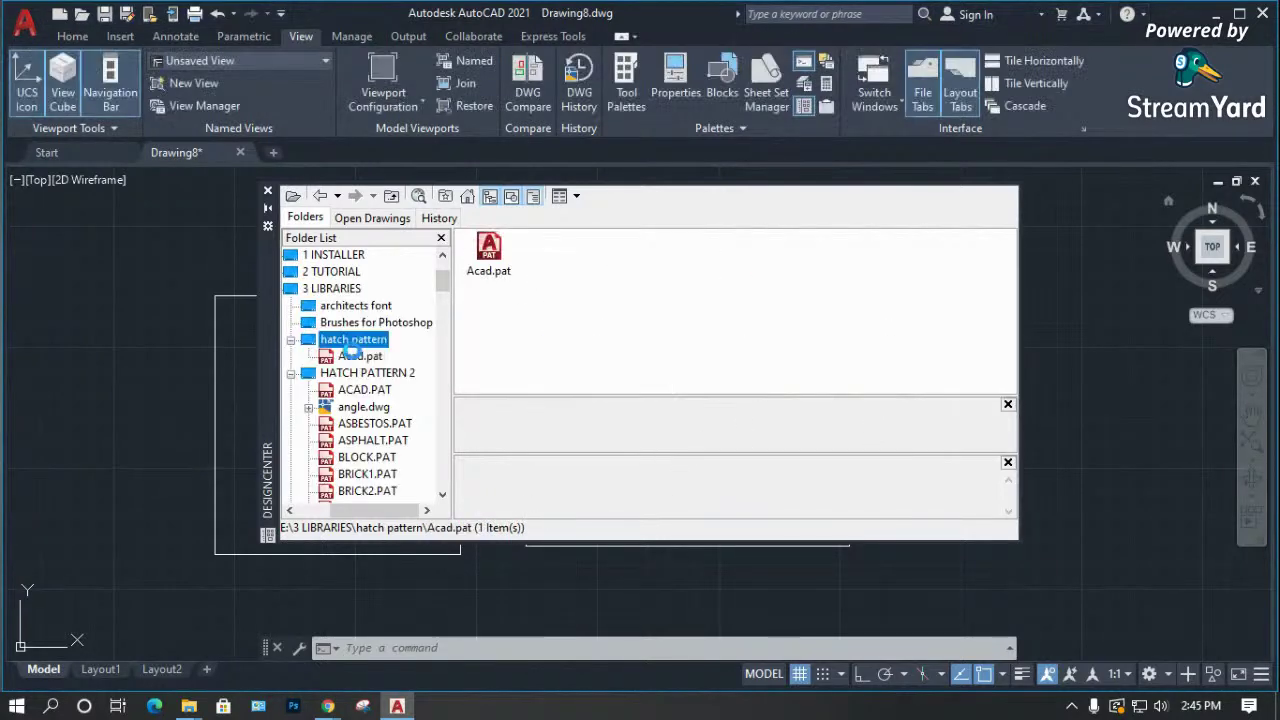
click(360, 356)
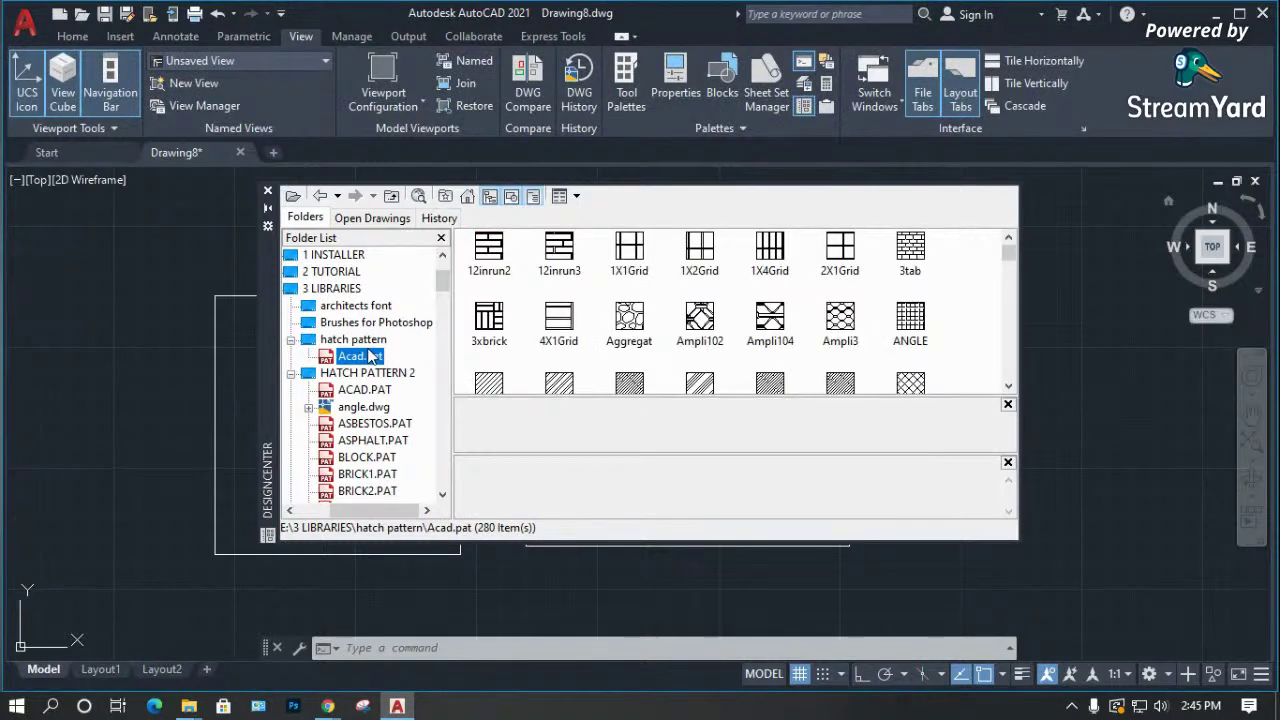
scroll(703, 315, down, 10)
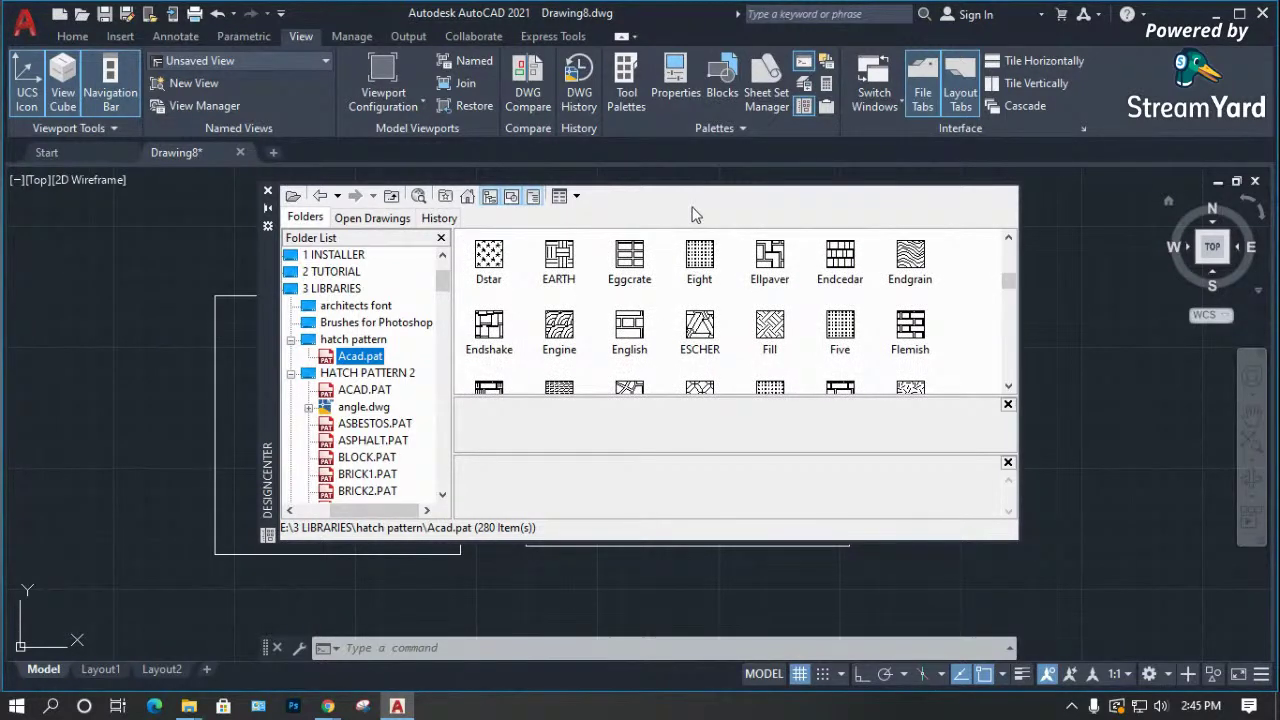
Move DesignCenter aside, then fill the outer square with EARTH and the inner rectangle with Engine.
drag(270, 305, 531, 257)
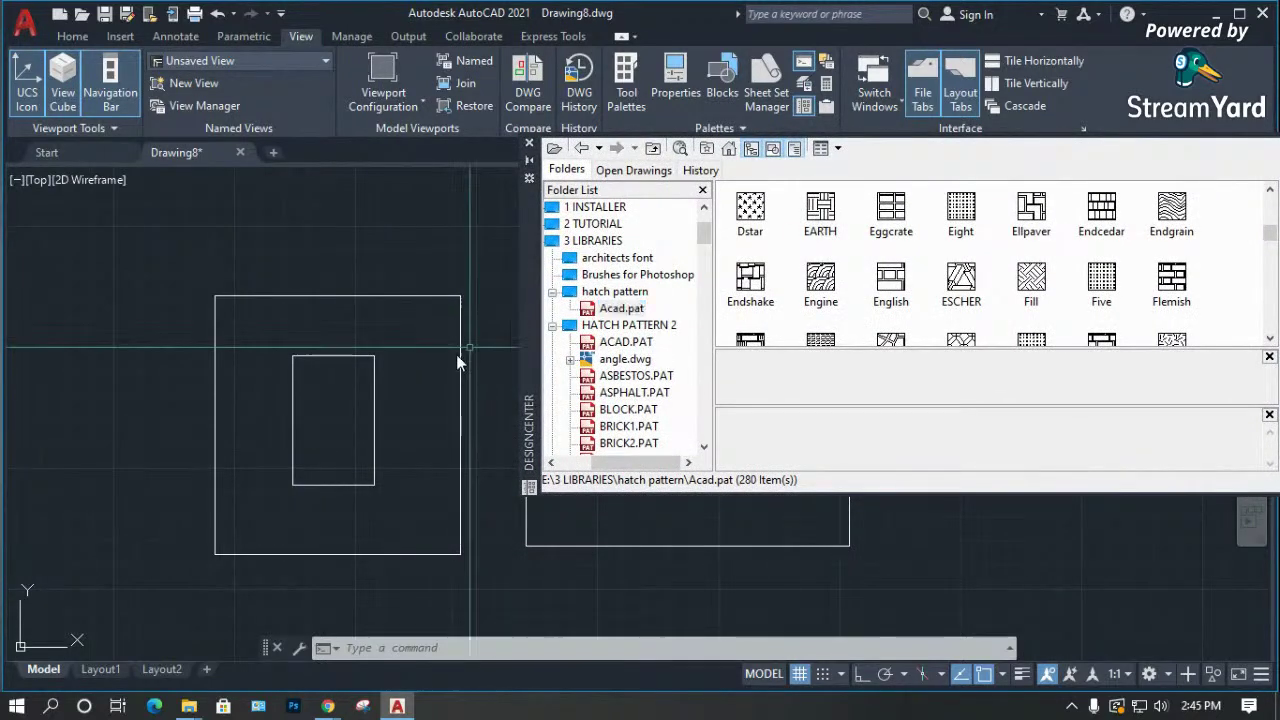
mouse_move(818, 222)
mouse_down()
mouse_move(643, 329)
mouse_move(440, 395)
mouse_up()
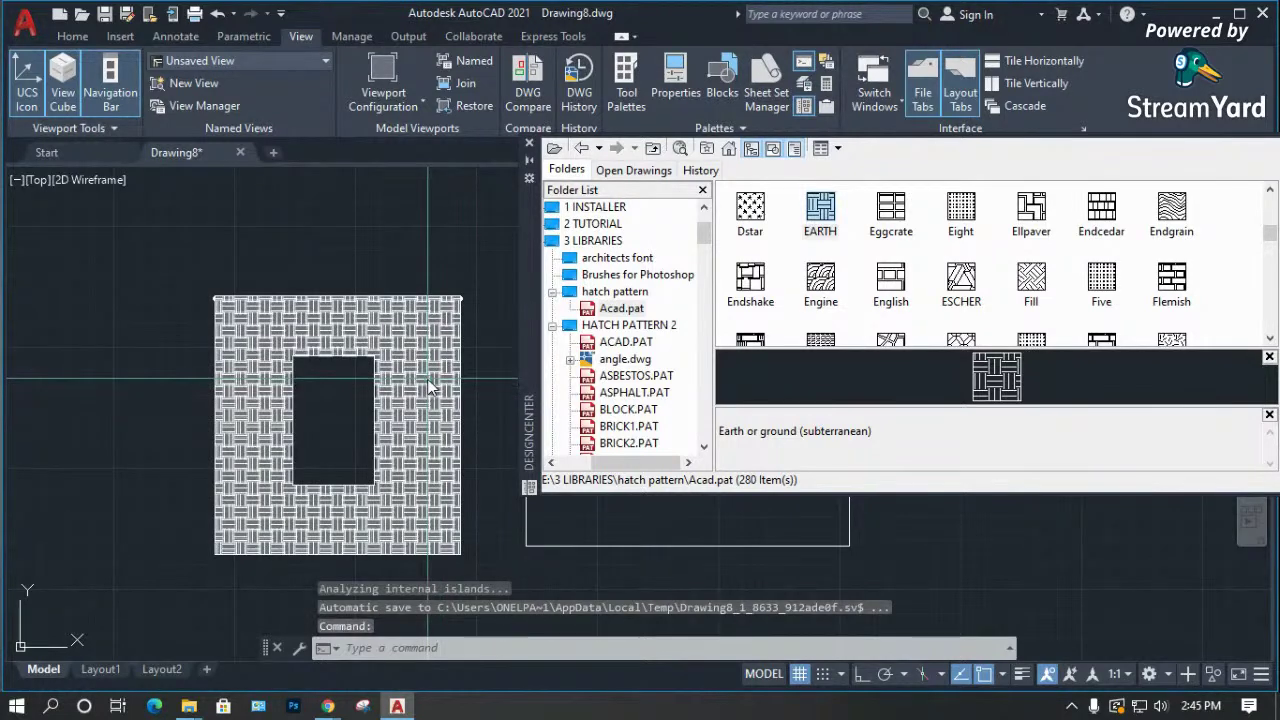
scroll(160, 414, down, 1)
mouse_move(826, 290)
mouse_down()
mouse_move(383, 434)
mouse_move(277, 428)
mouse_up()
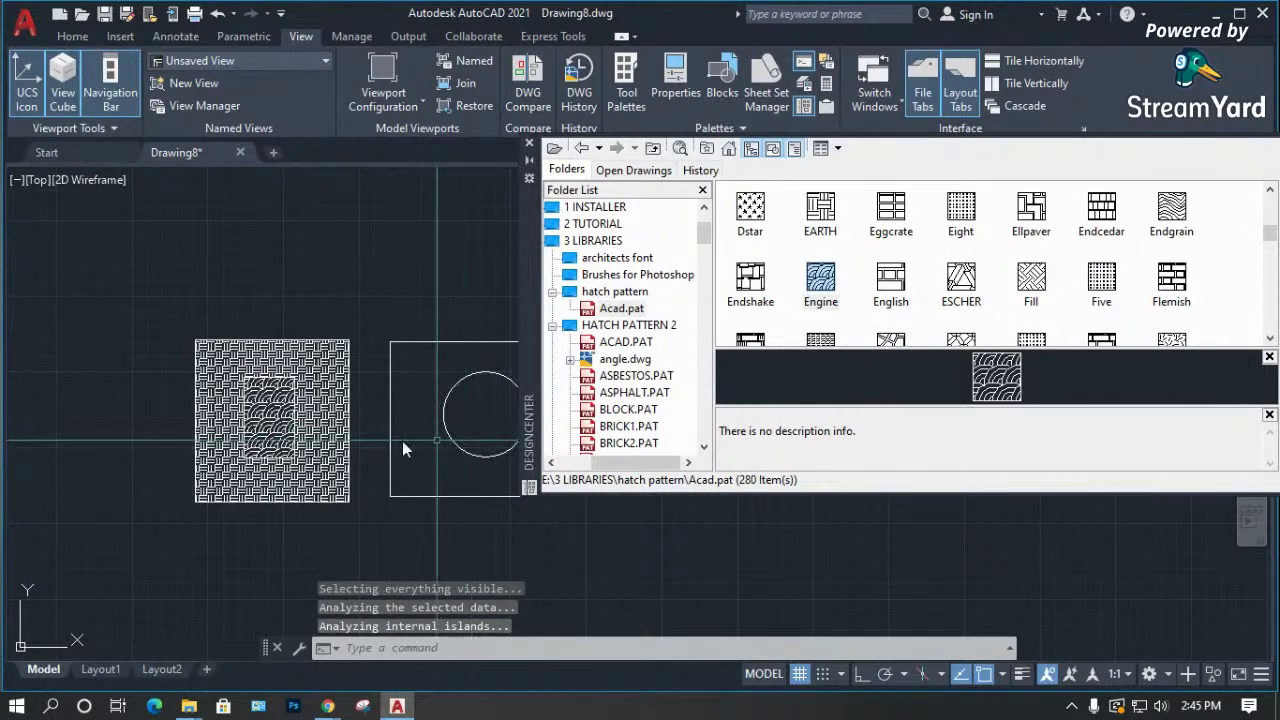
Fill the circle with English brick and its surrounding rectangle with Endgrain, then close DesignCenter.
scroll(402, 441, down, 1)
click(888, 286)
mouse_move(490, 443)
mouse_down()
mouse_move(412, 440)
mouse_move(410, 425)
mouse_up()
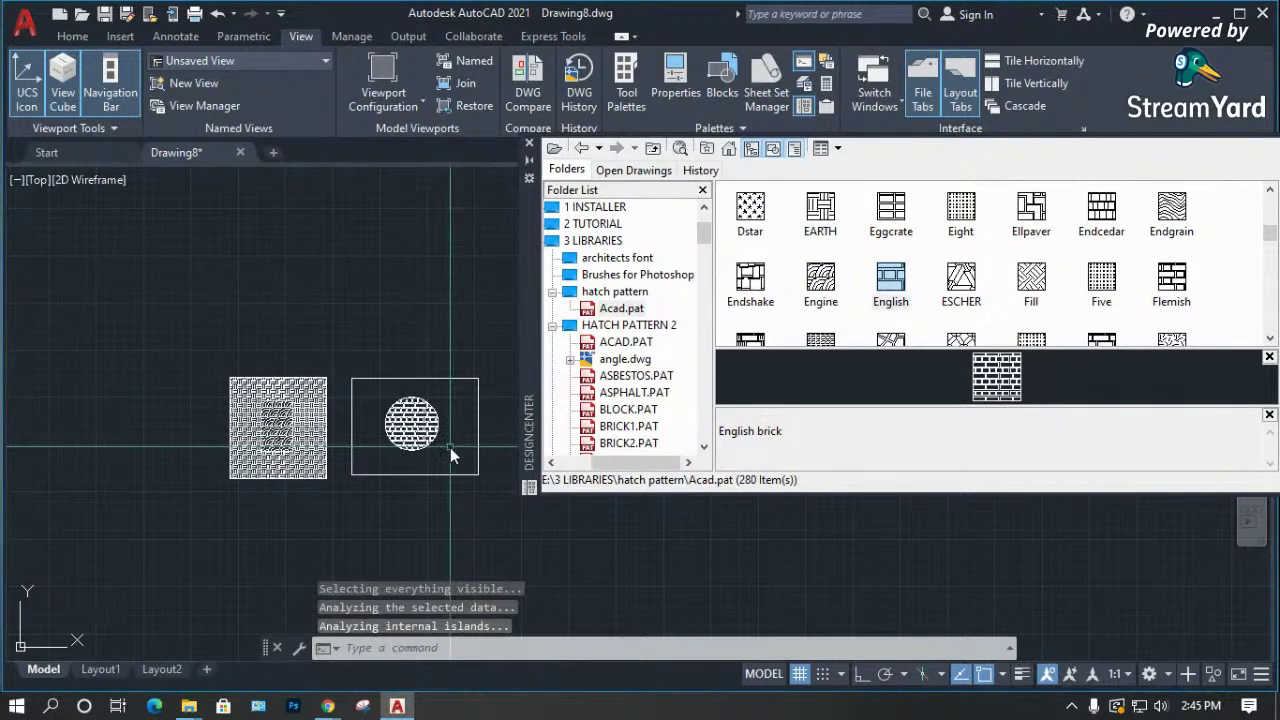
scroll(470, 457, up, 1)
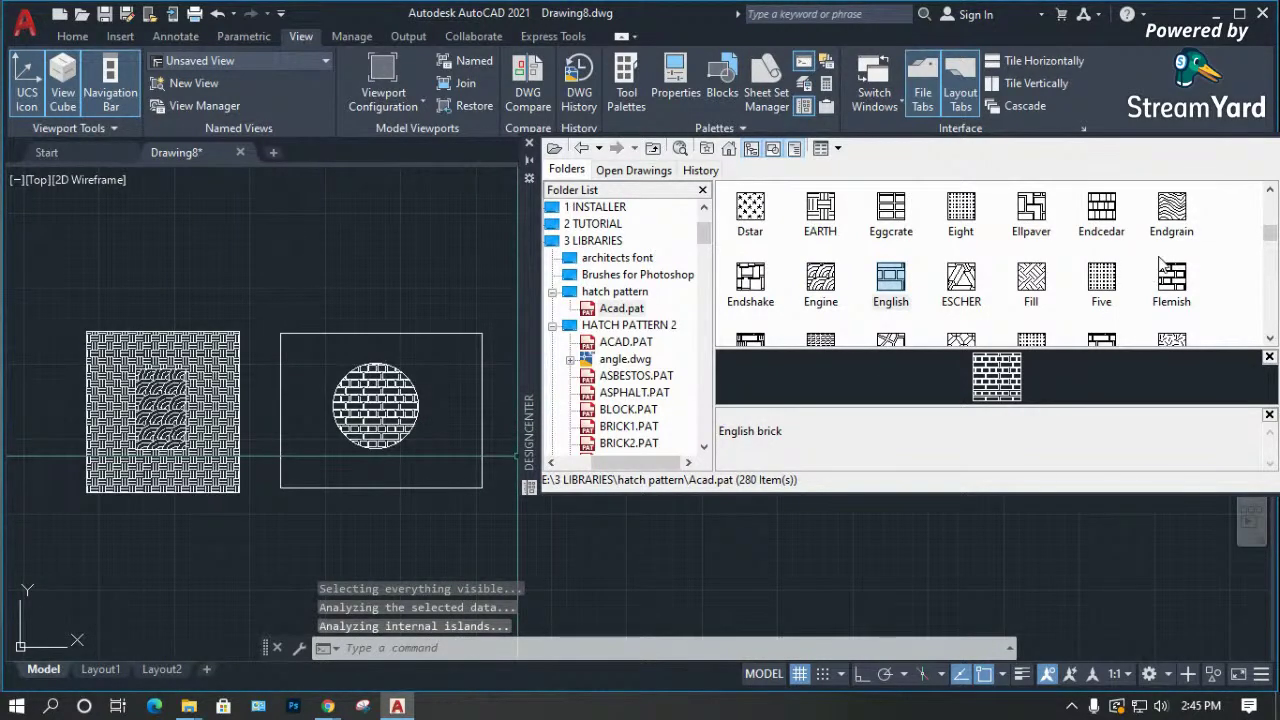
click(1172, 210)
mouse_move(1172, 210)
mouse_down()
mouse_move(586, 443)
mouse_move(442, 458)
mouse_up()
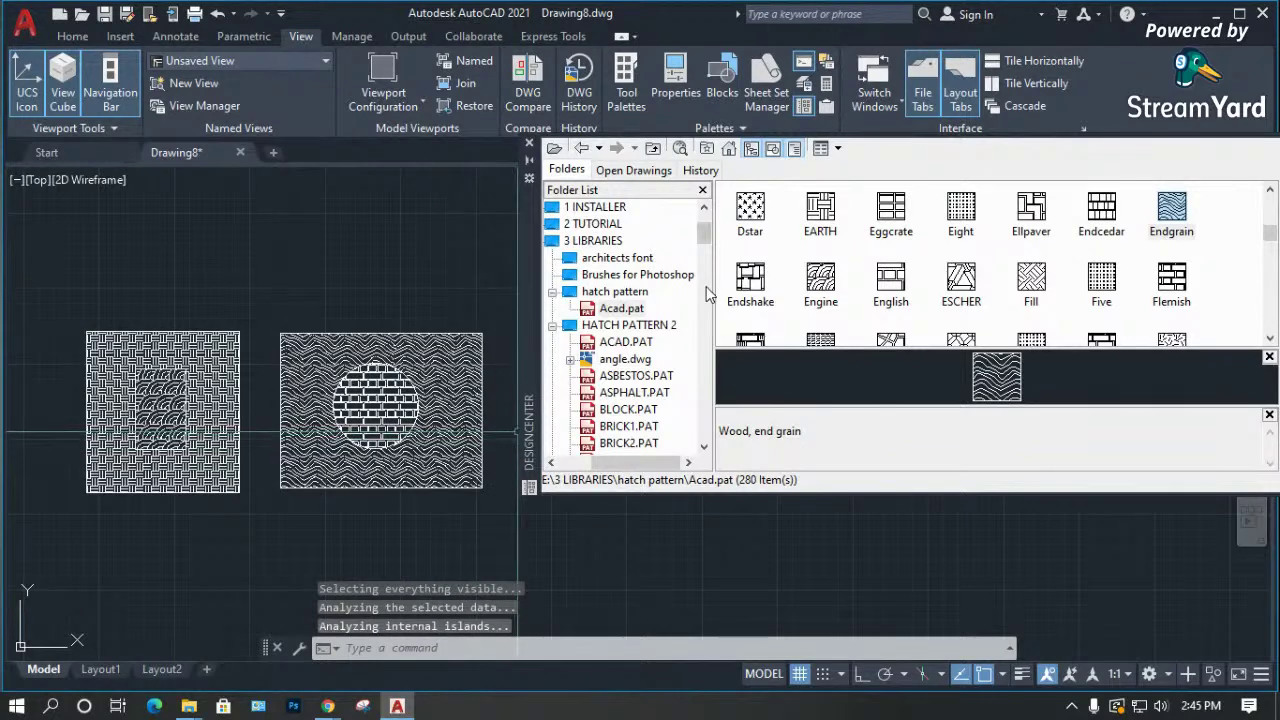
click(529, 144)
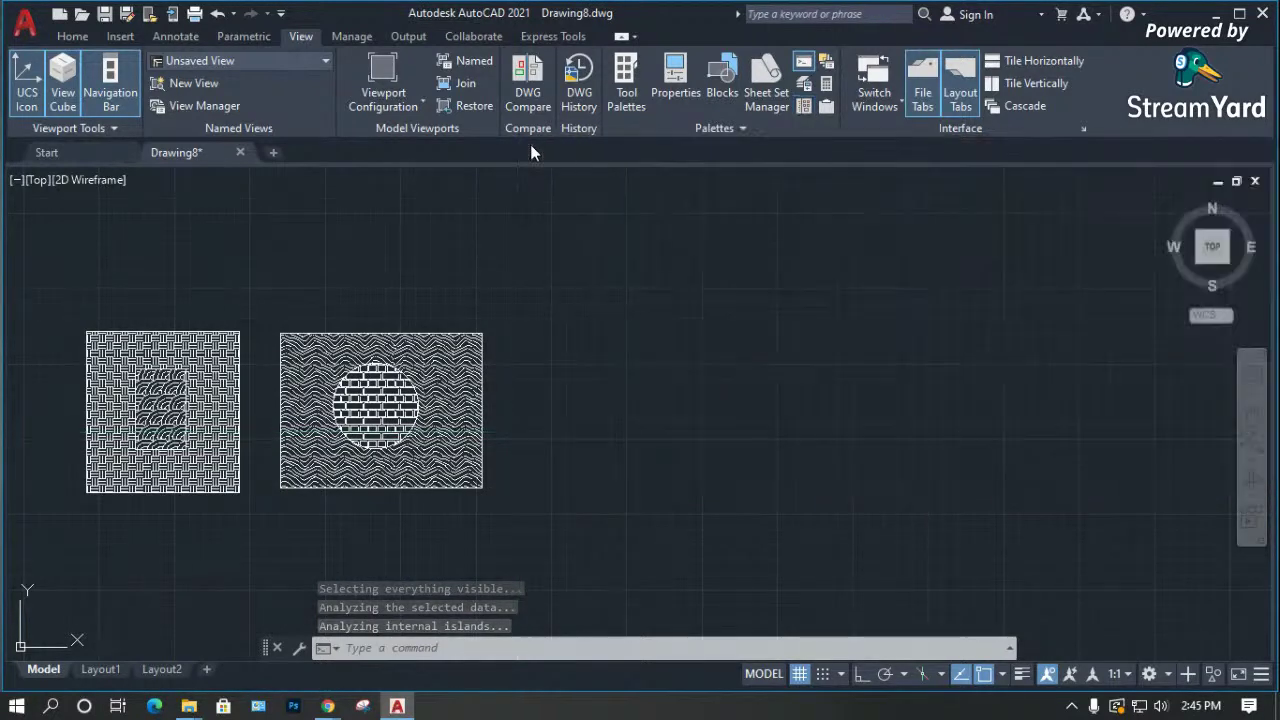
key(Escape)
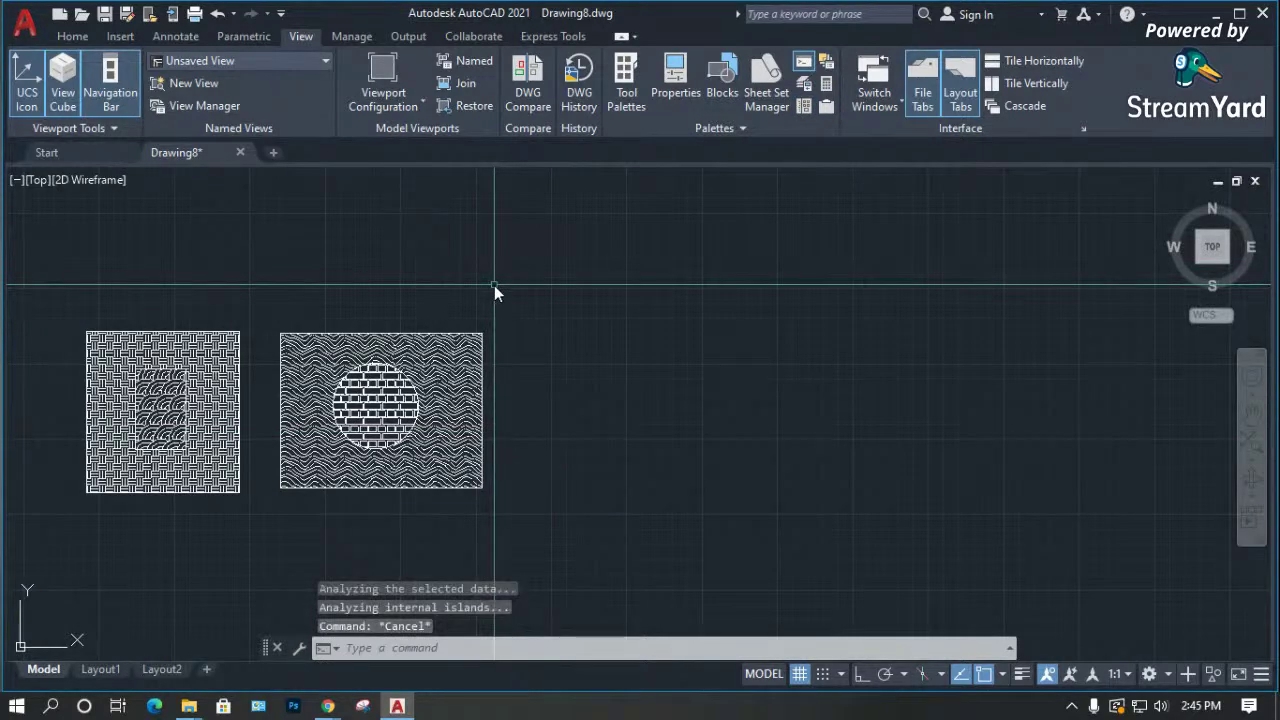
Open the Hatches tool palette and erase the four existing hatches from both drawings.
click(626, 90)
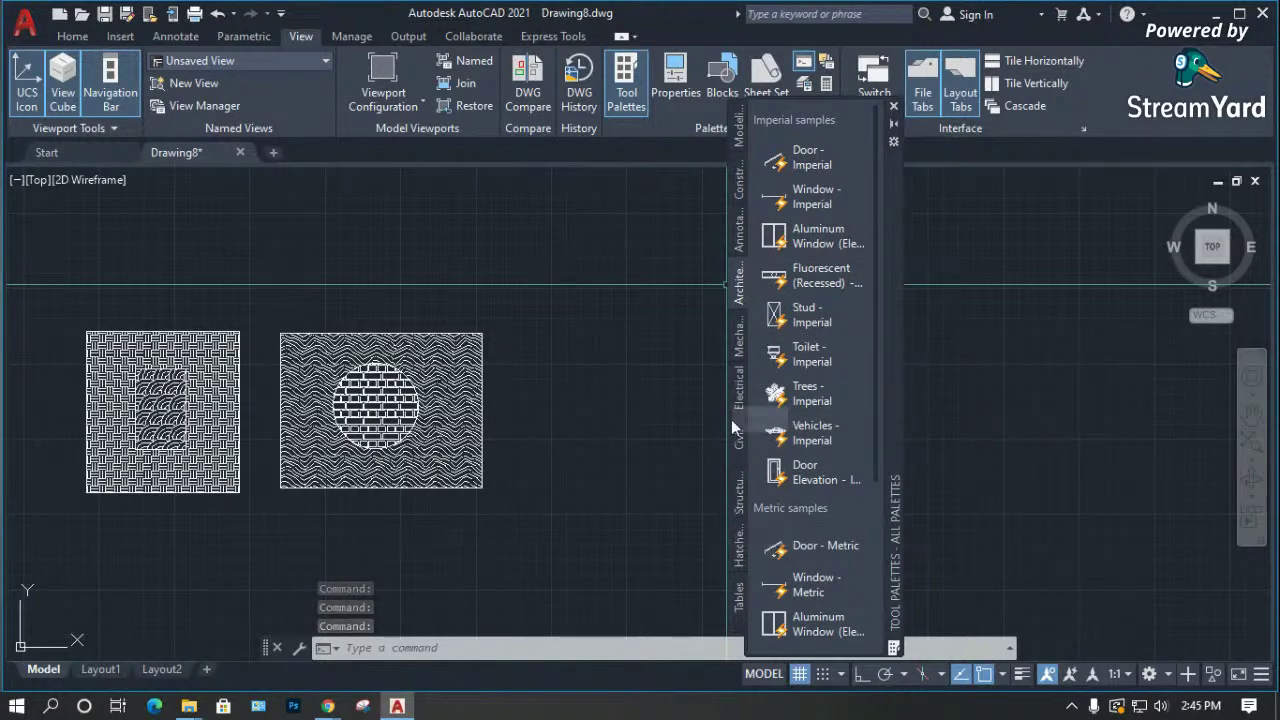
click(738, 548)
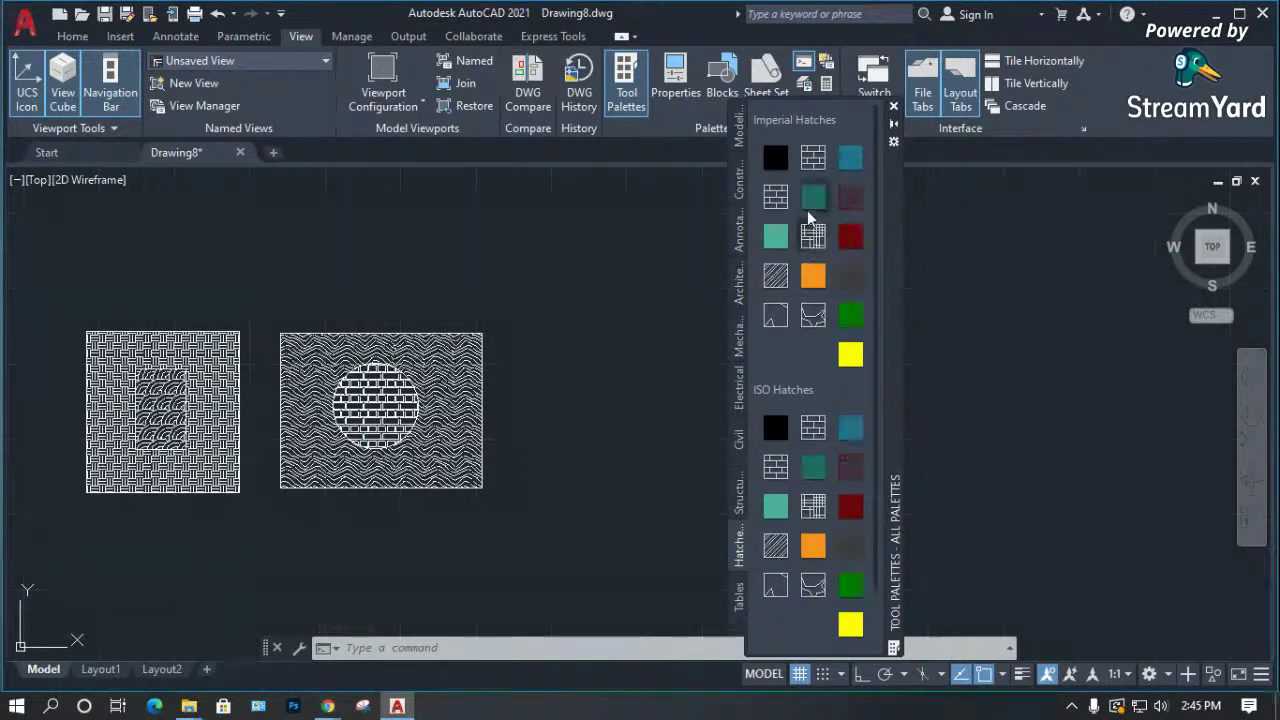
click(449, 444)
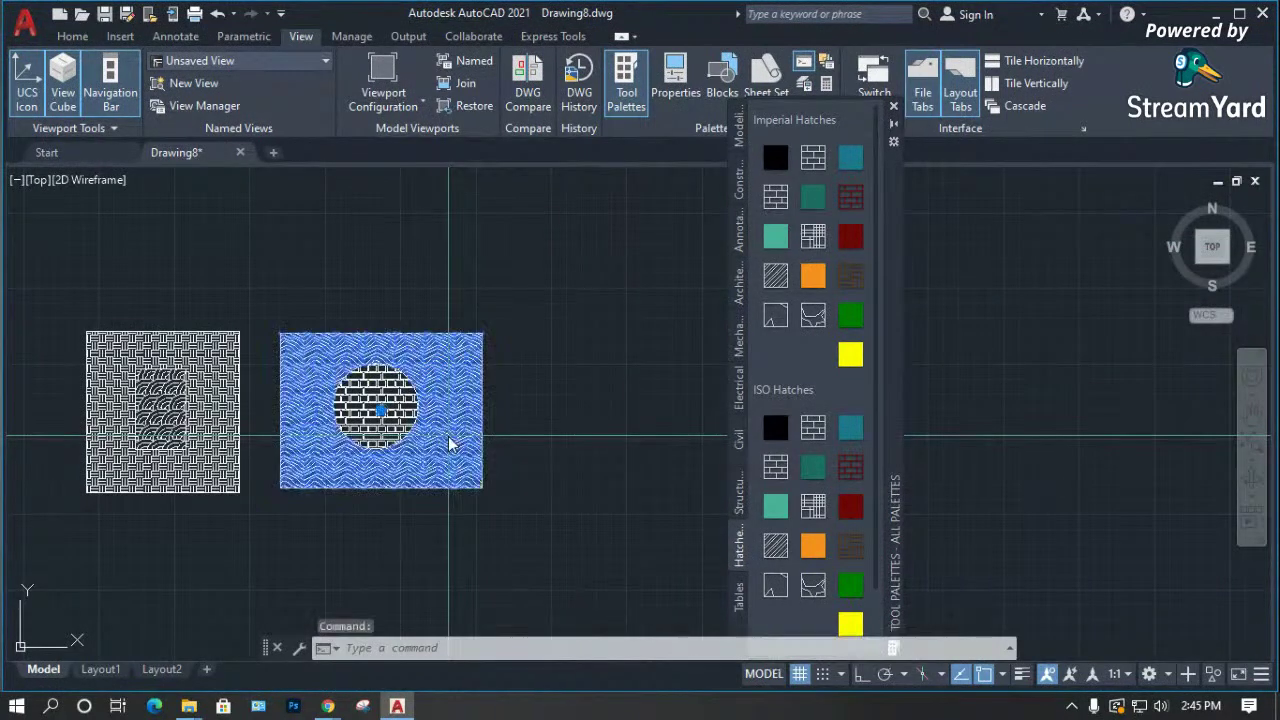
key(Delete)
click(395, 434)
key(Delete)
click(228, 428)
key(Delete)
click(160, 437)
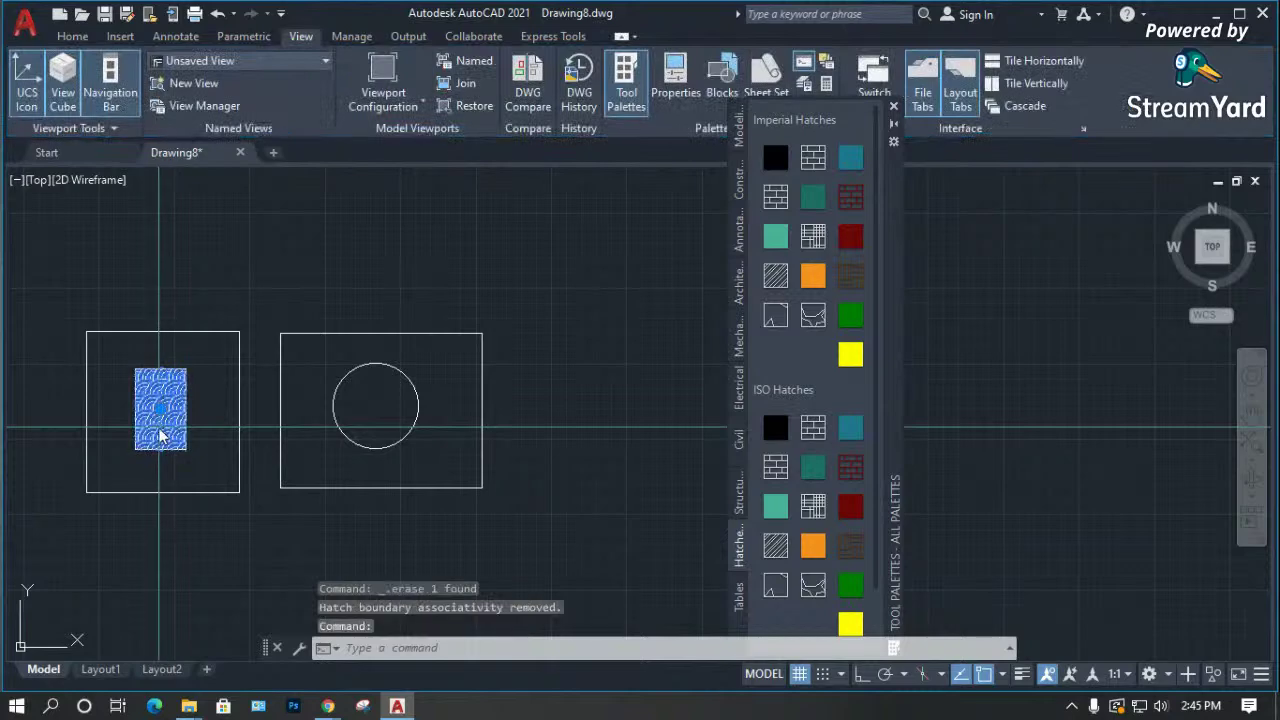
scroll(160, 437, up, 8)
key(Delete)
Fill the inner rectangle with brick and the circle with red brick, then try Ar-Conc on the circle.
scroll(366, 383, down, 2)
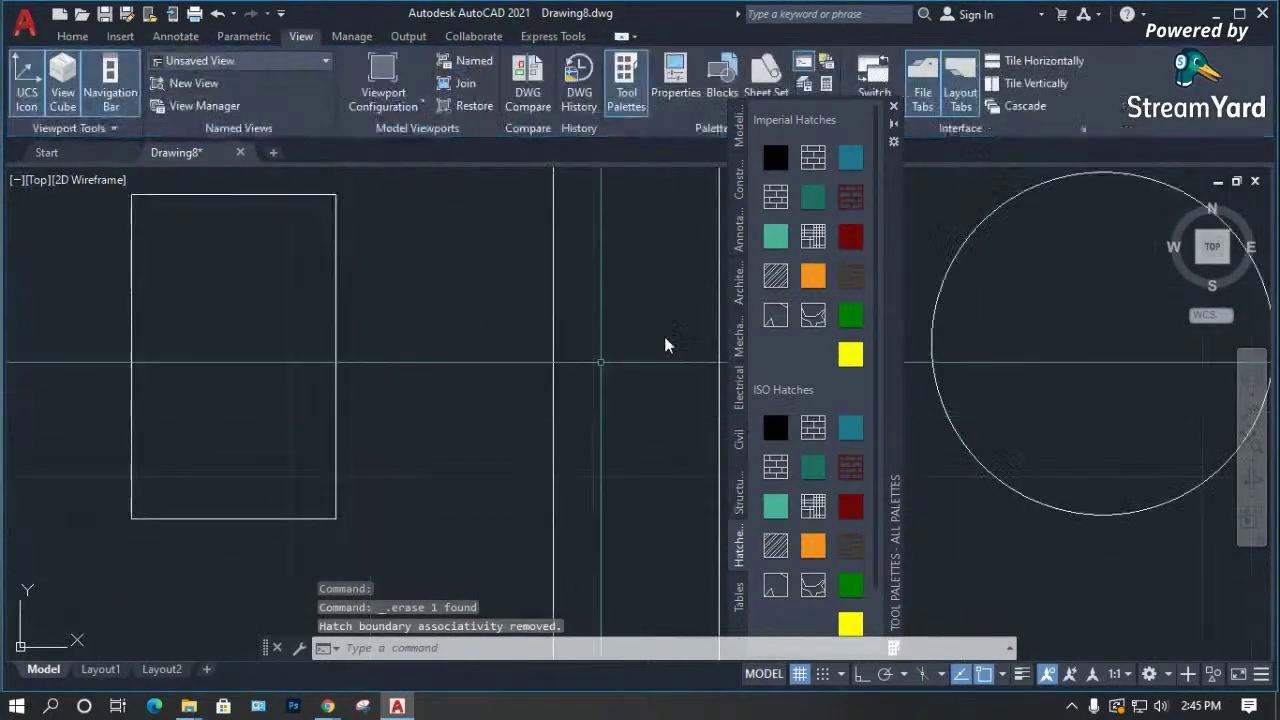
scroll(243, 372, down, 1)
mouse_move(775, 196)
mouse_down()
mouse_move(570, 314)
mouse_move(422, 350)
mouse_up()
drag(258, 372, 255, 365)
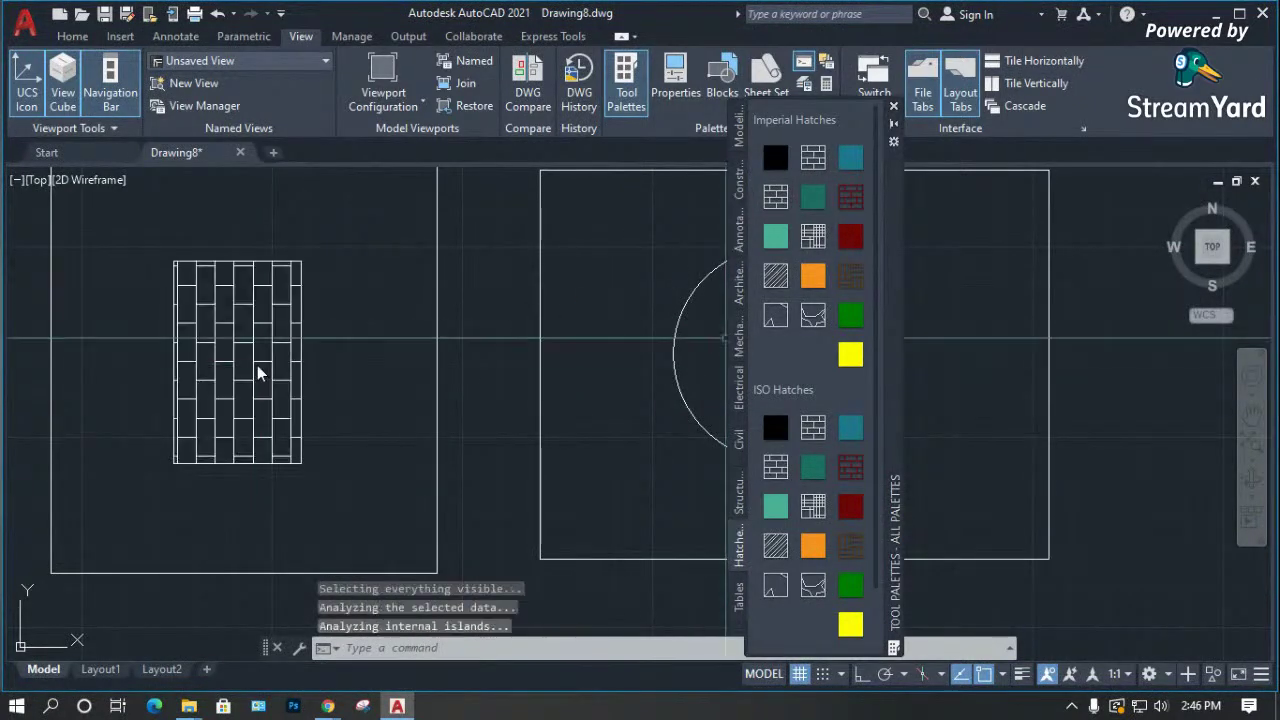
scroll(340, 402, down, 2)
mouse_move(850, 197)
mouse_down()
mouse_move(491, 305)
mouse_move(486, 330)
mouse_move(603, 367)
mouse_up()
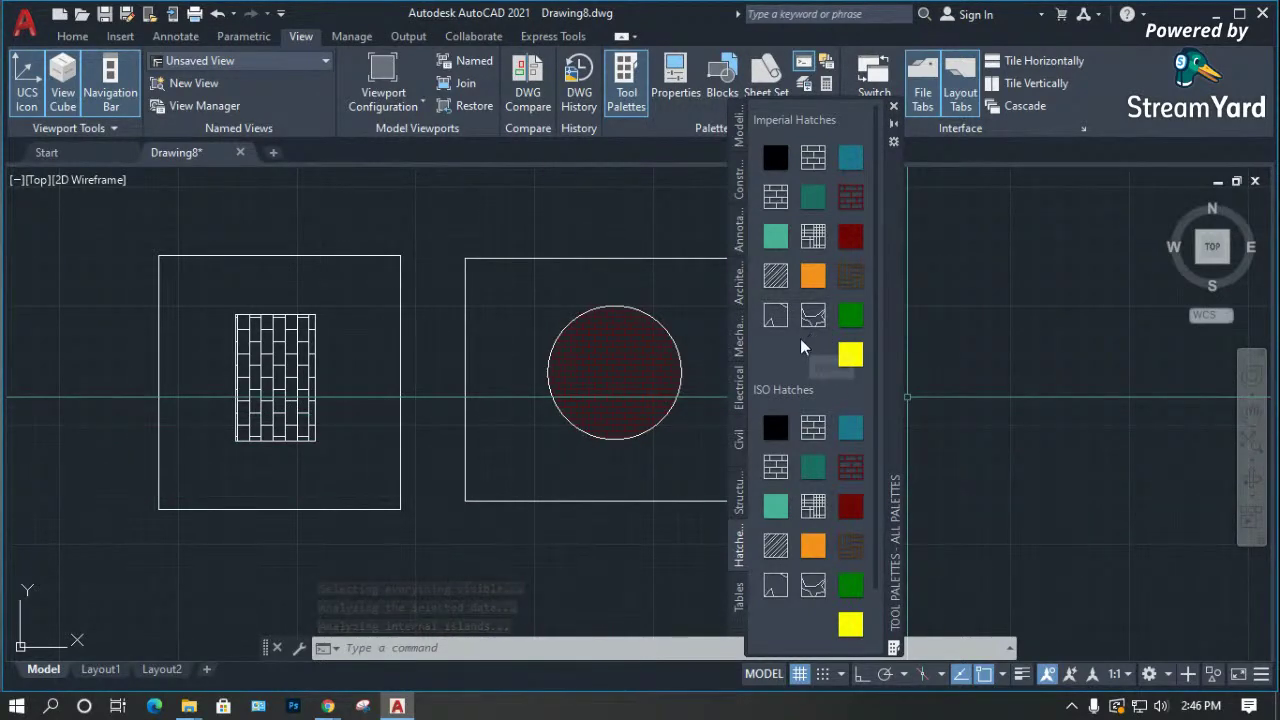
scroll(265, 370, down, 2)
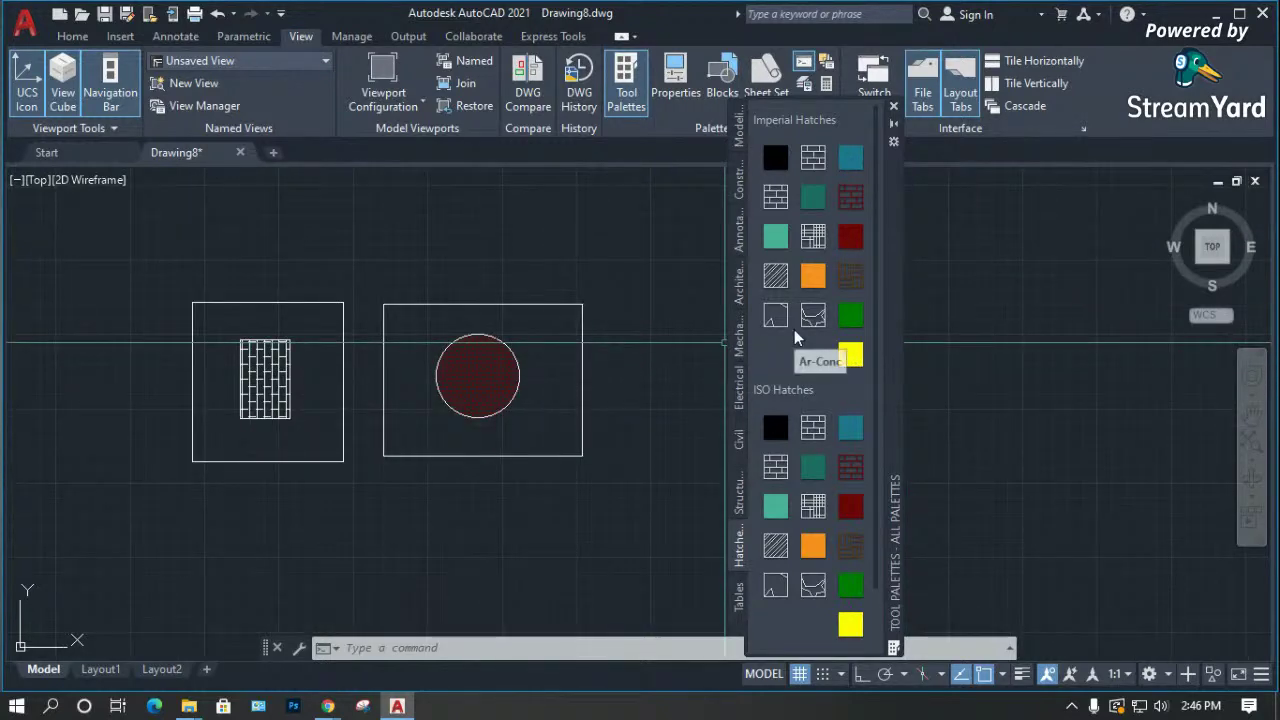
mouse_move(797, 338)
mouse_down()
mouse_move(528, 443)
mouse_move(403, 266)
mouse_move(495, 398)
mouse_up()
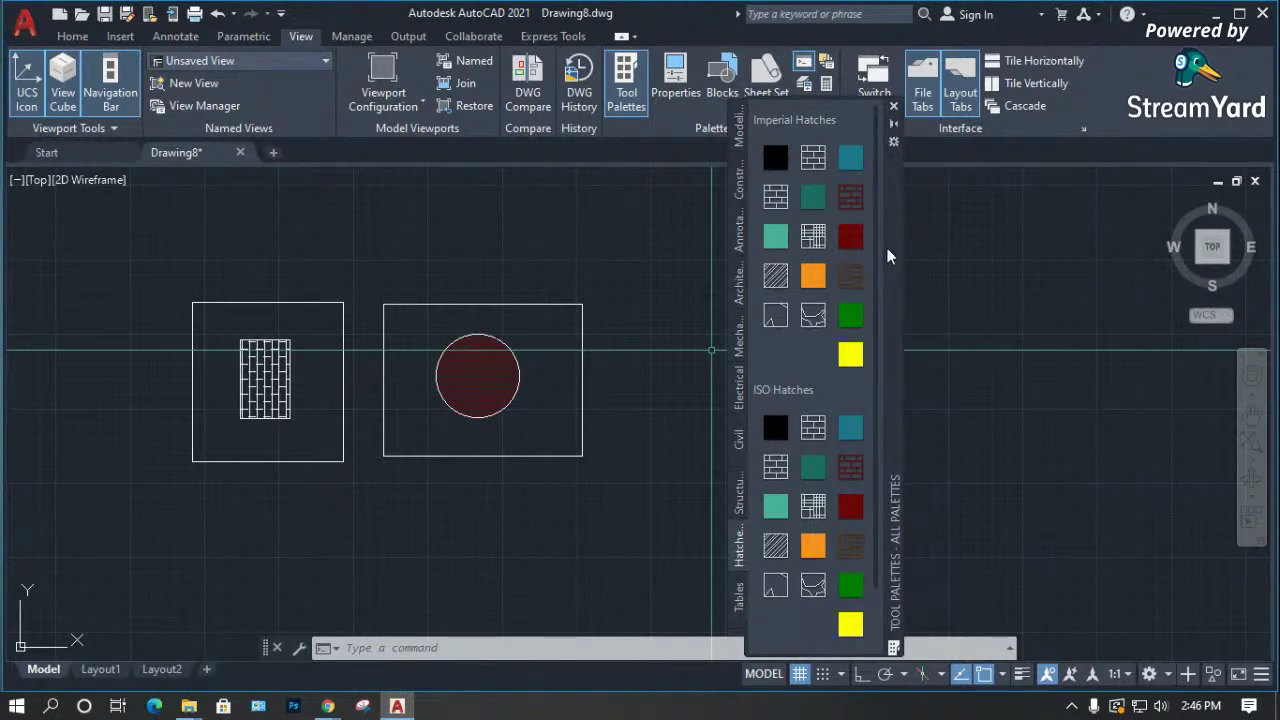
Close the tool palettes, briefly check the Properties palette, then reopen the Tool Palettes window.
click(893, 108)
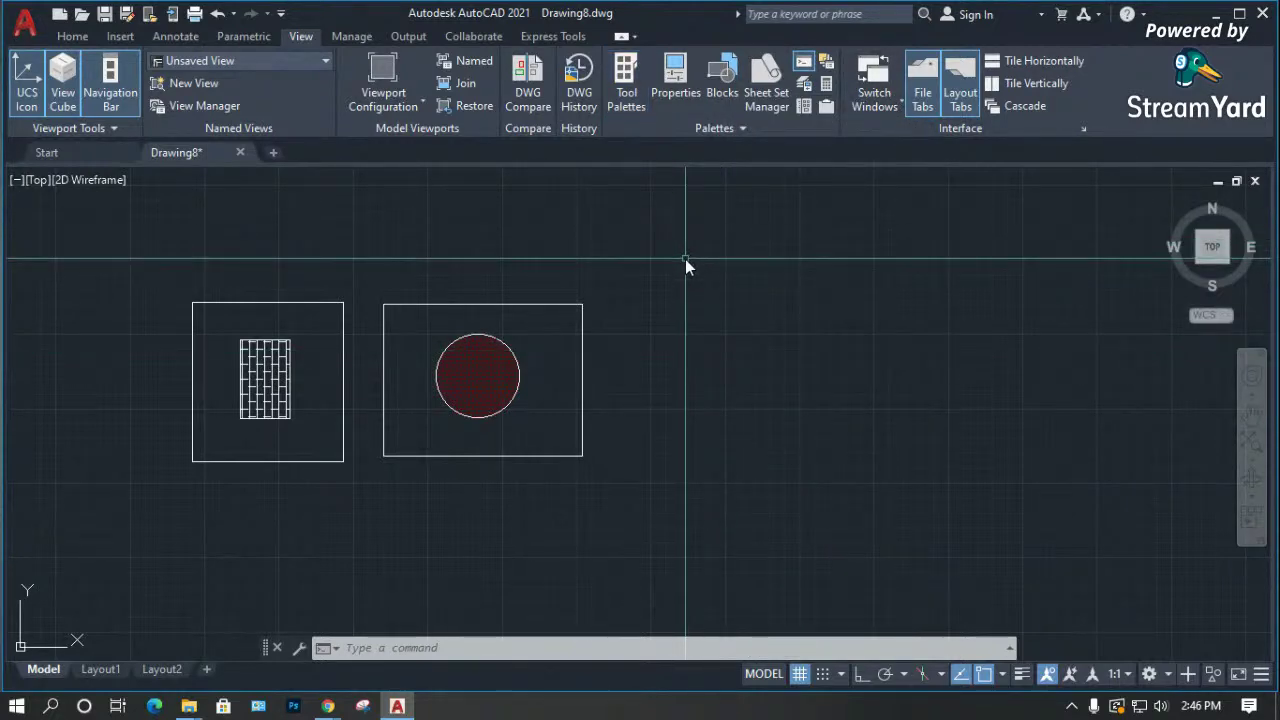
key(ctrl+1)
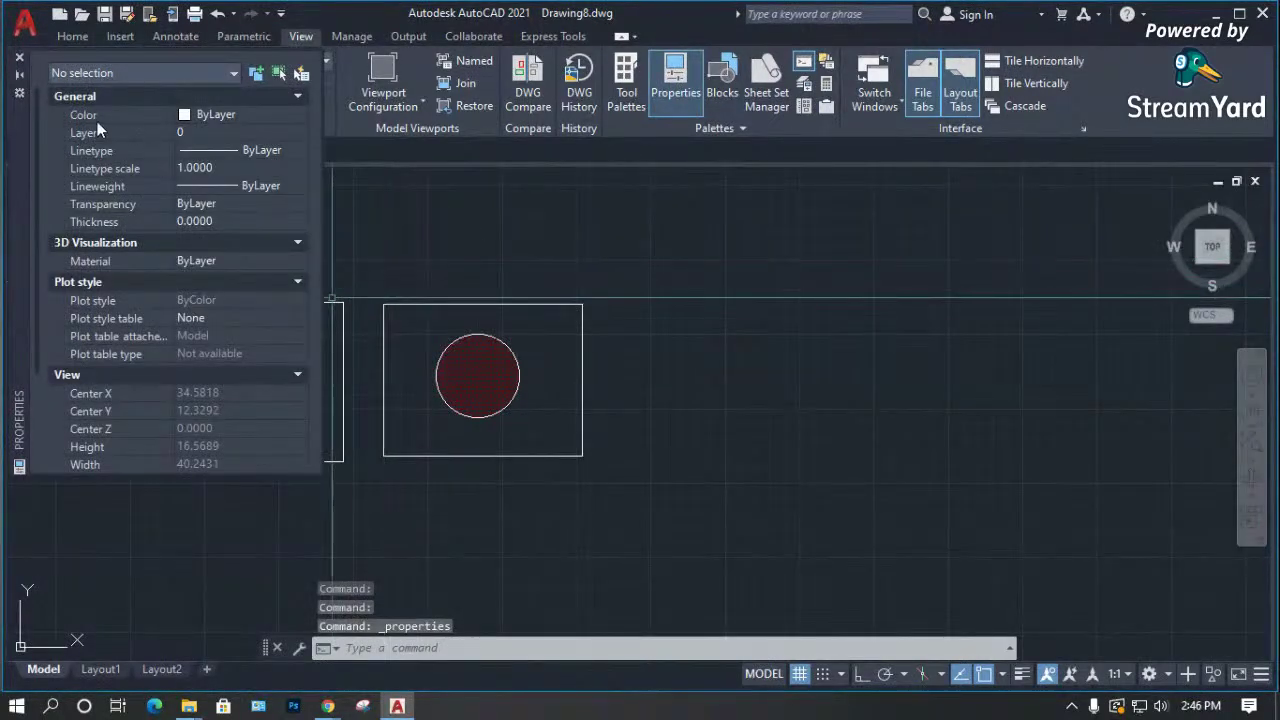
click(19, 56)
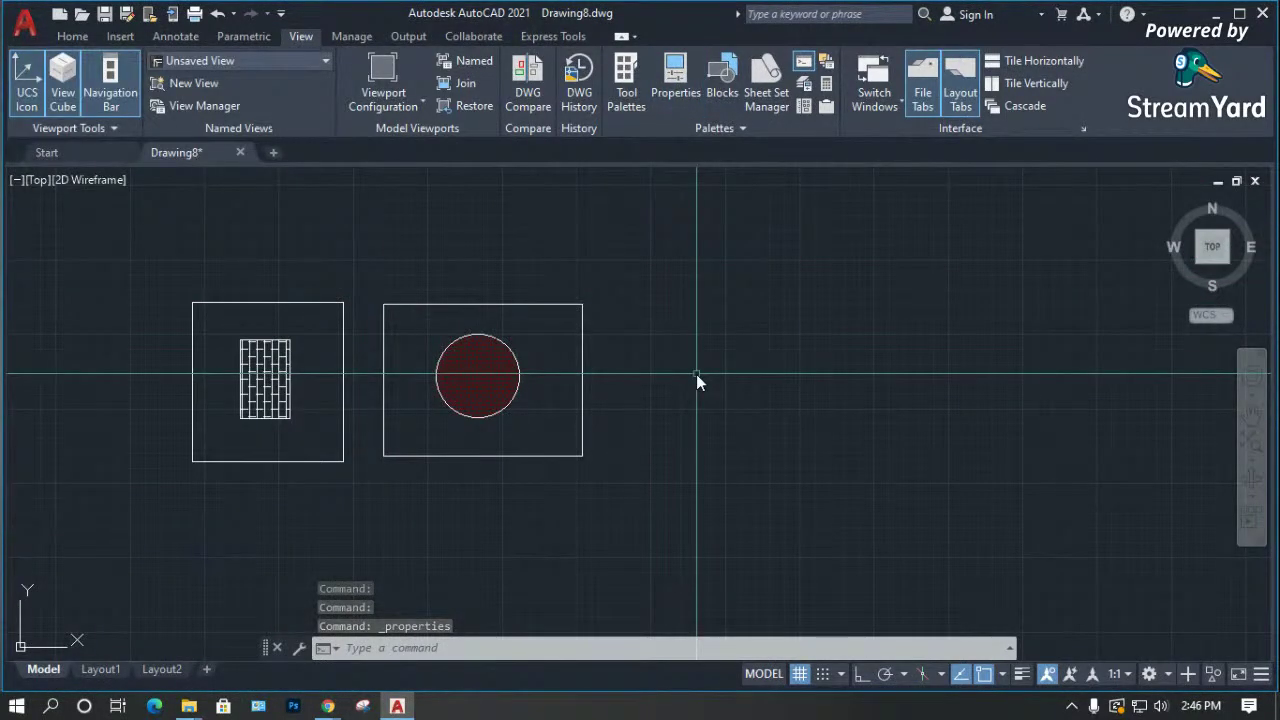
key(ctrl+3)
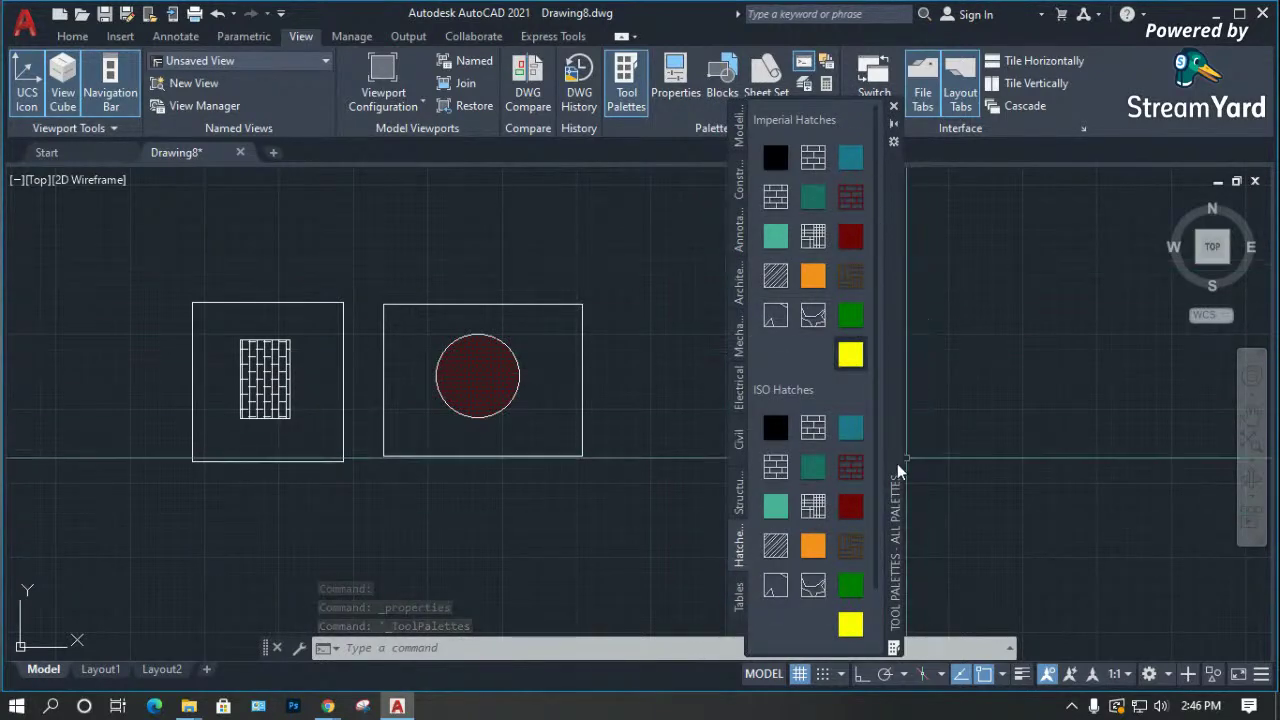
right_click(897, 365)
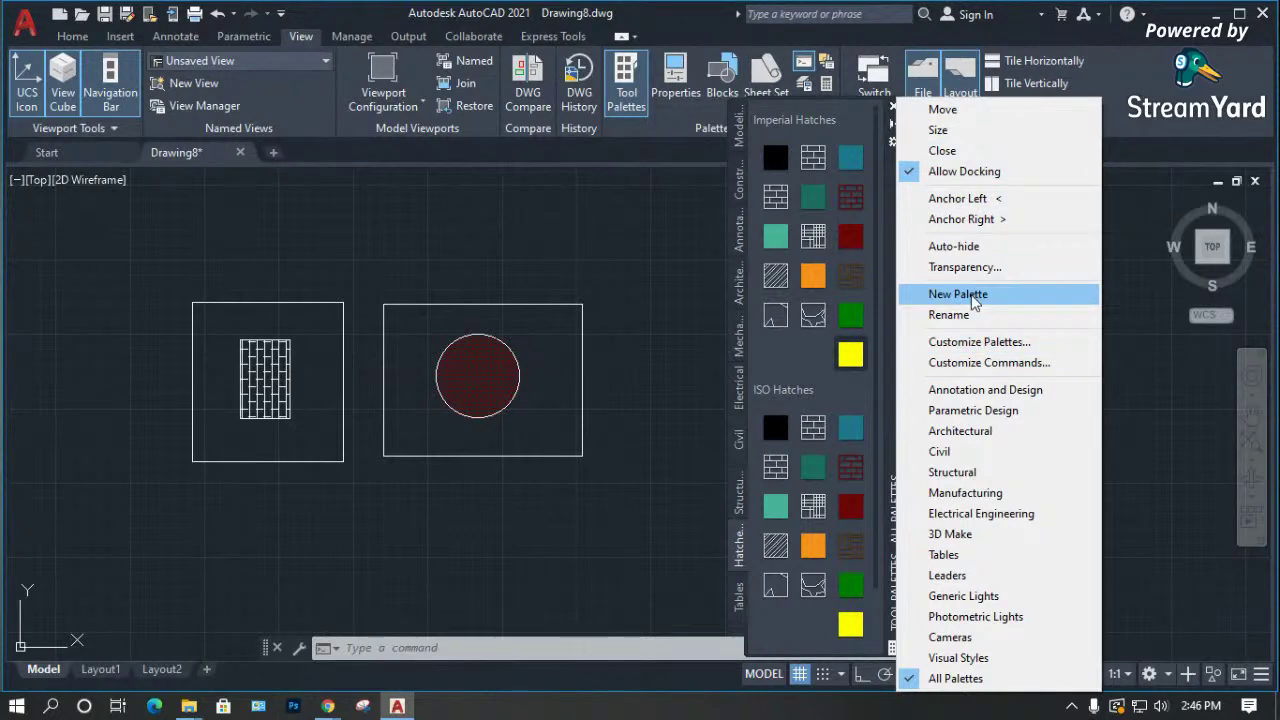
Create a new empty tool palette named 'My hatch Pattern'.
click(972, 296)
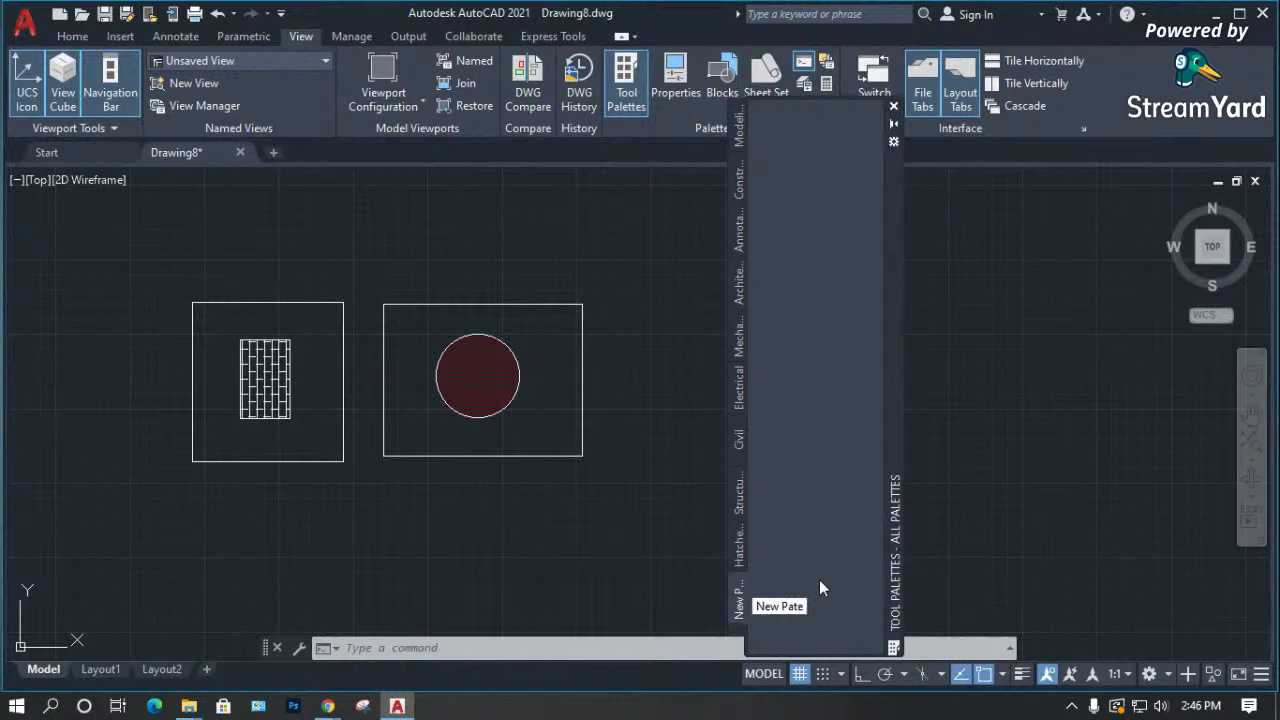
key(ctrl+a)
text(My hatch)
key(Return)
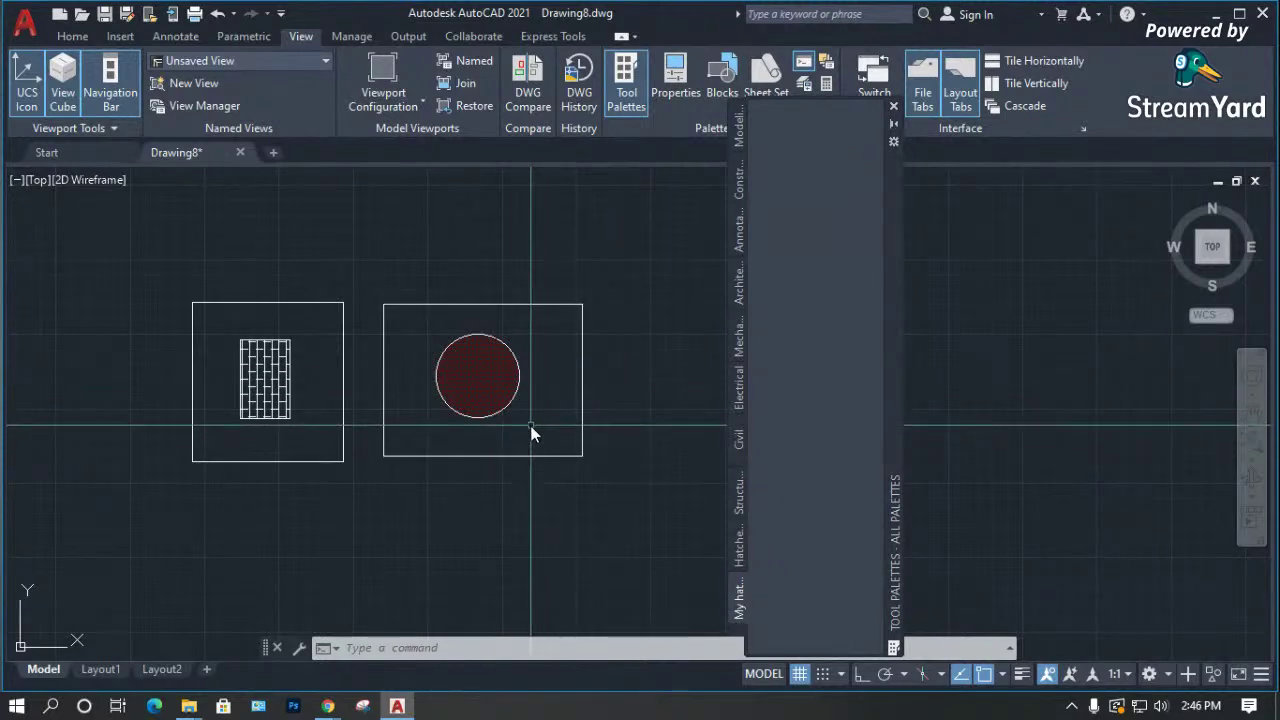
Move the Tool Palettes window to the right and pick up EARTH from Acad.pat in DesignCenter.
scroll(486, 429, up, 3)
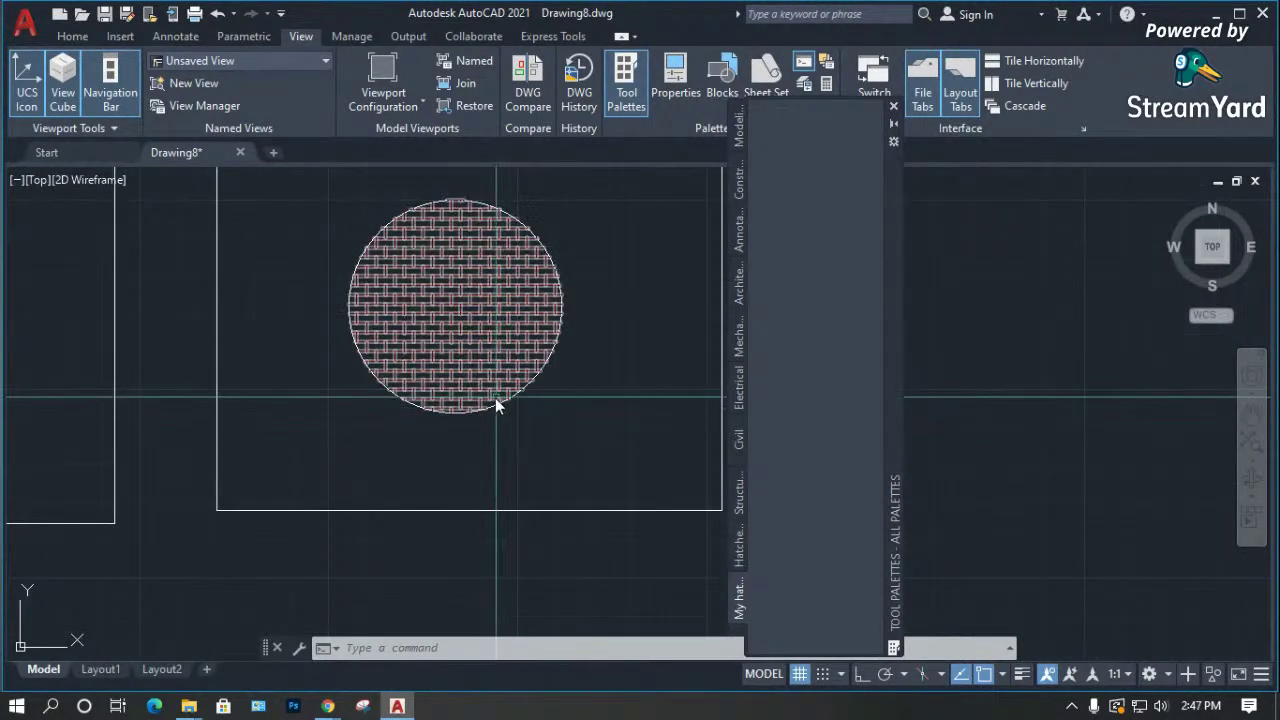
mouse_move(487, 374)
scroll(487, 373, down, 3)
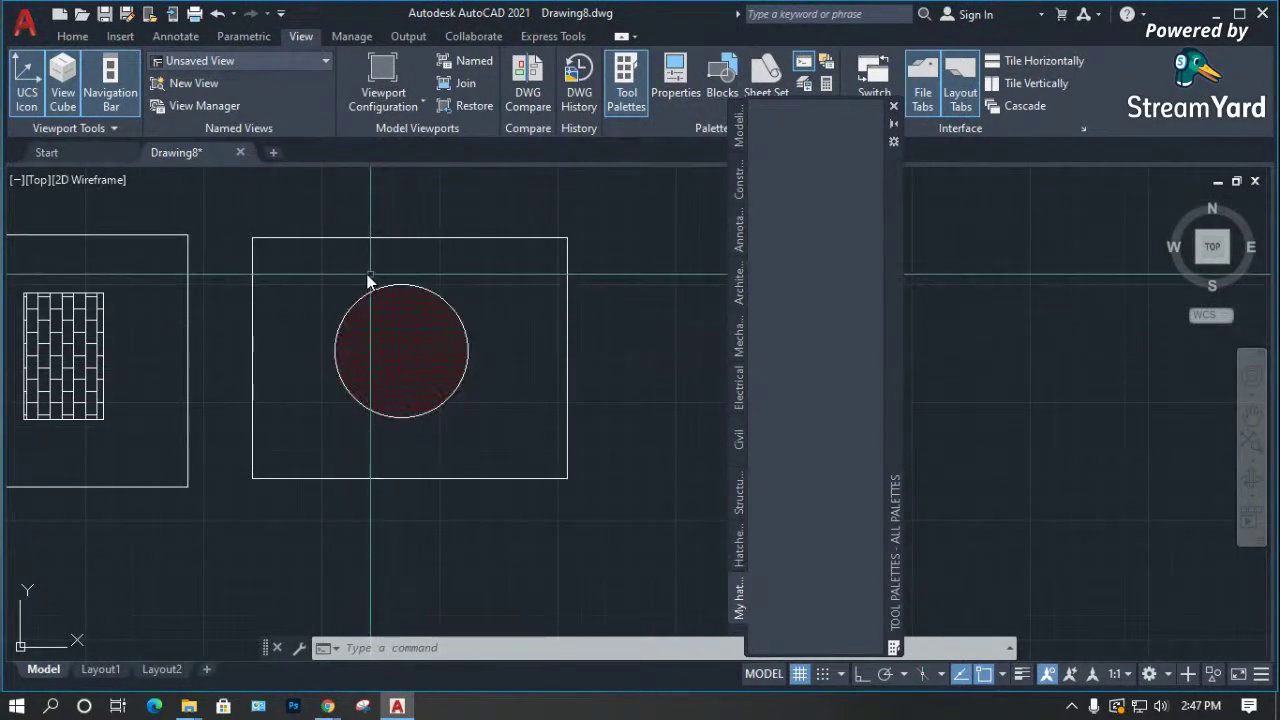
drag(886, 172, 1020, 258)
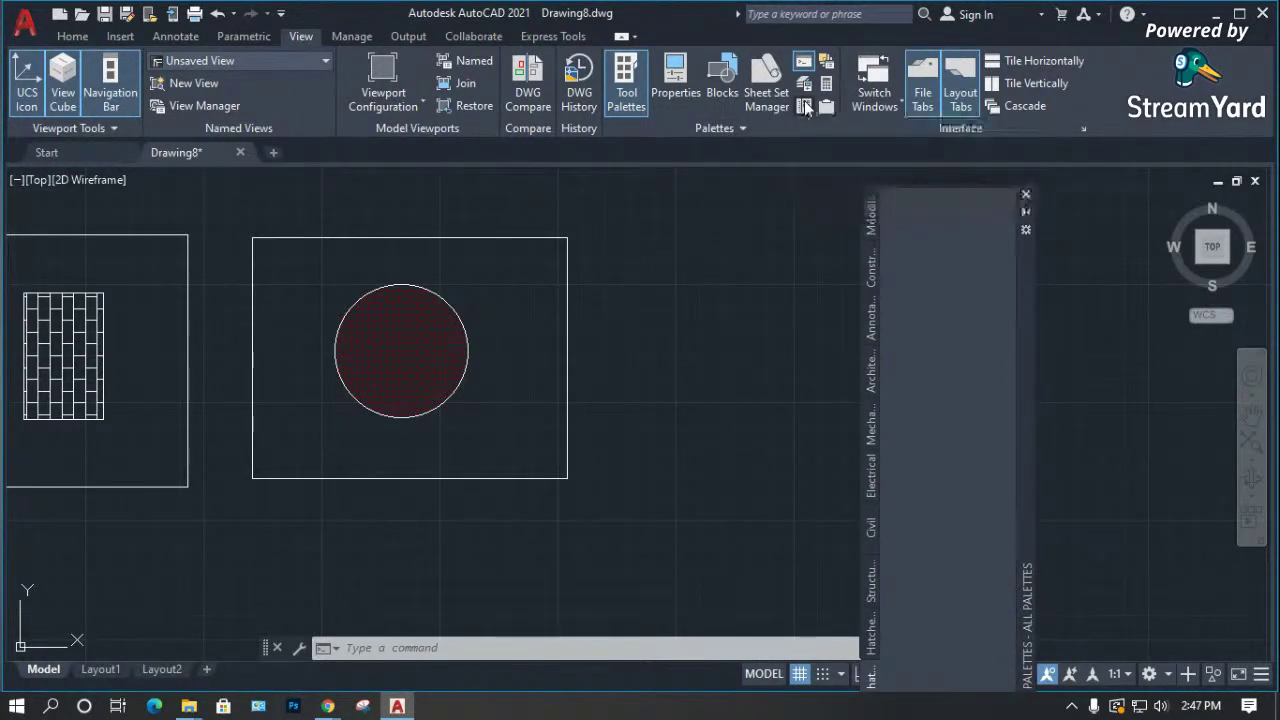
click(804, 107)
mouse_move(820, 212)
mouse_down()
mouse_move(580, 337)
mouse_move(468, 280)
mouse_up()
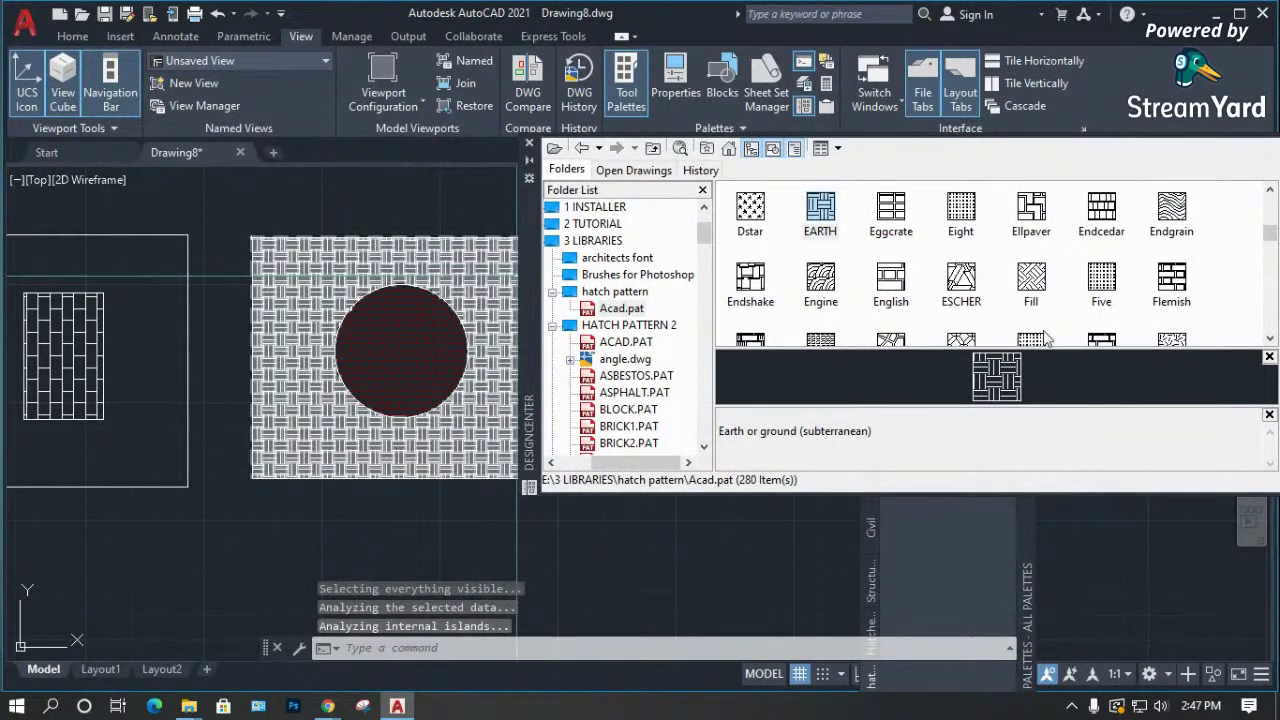
Drag EARTH into the right rectangle and GRASS into the left square.
mouse_move(1033, 282)
mouse_down()
mouse_move(518, 540)
mouse_move(238, 556)
mouse_move(246, 549)
mouse_up()
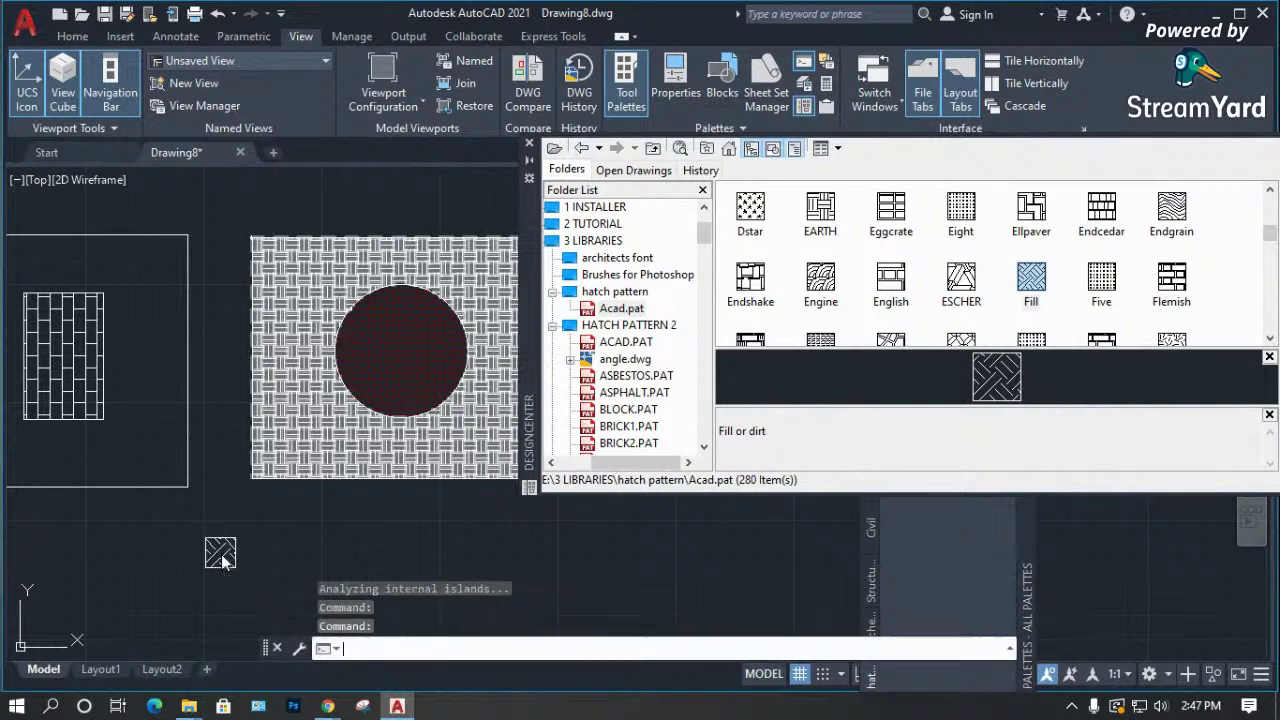
scroll(300, 545, down, 2)
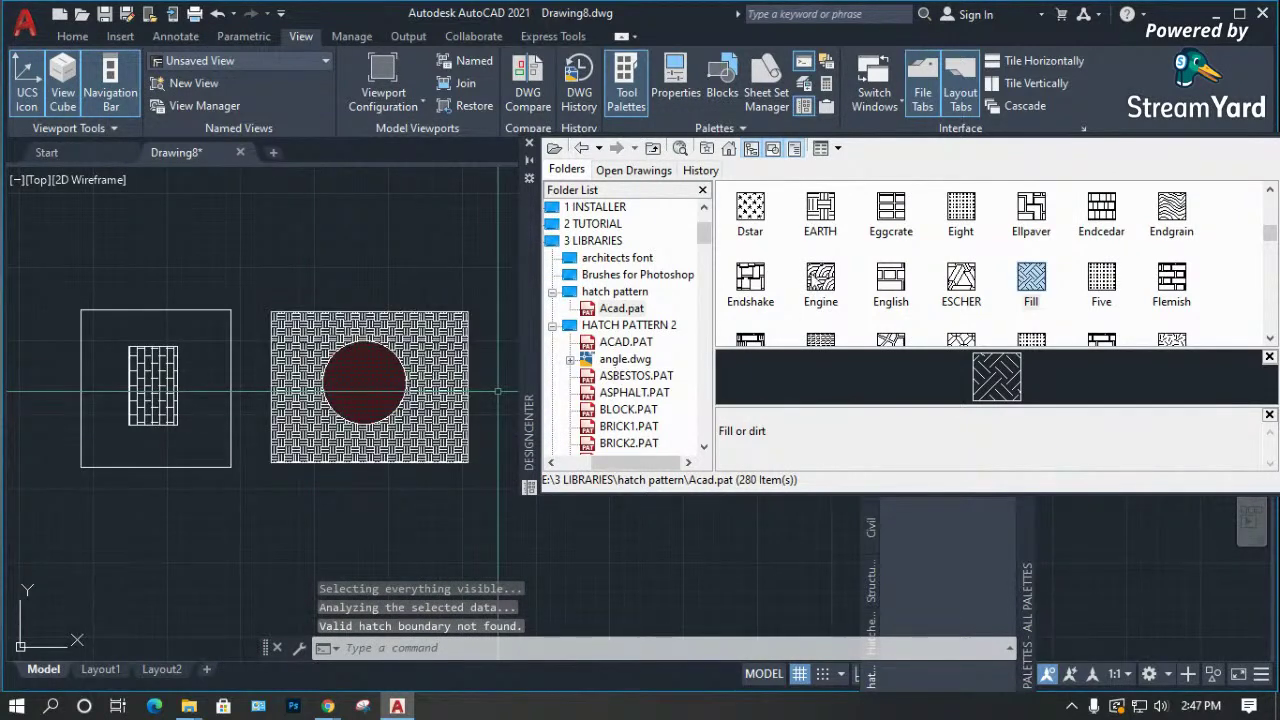
click(818, 228)
mouse_move(818, 228)
mouse_down()
mouse_move(414, 337)
mouse_move(422, 330)
mouse_up()
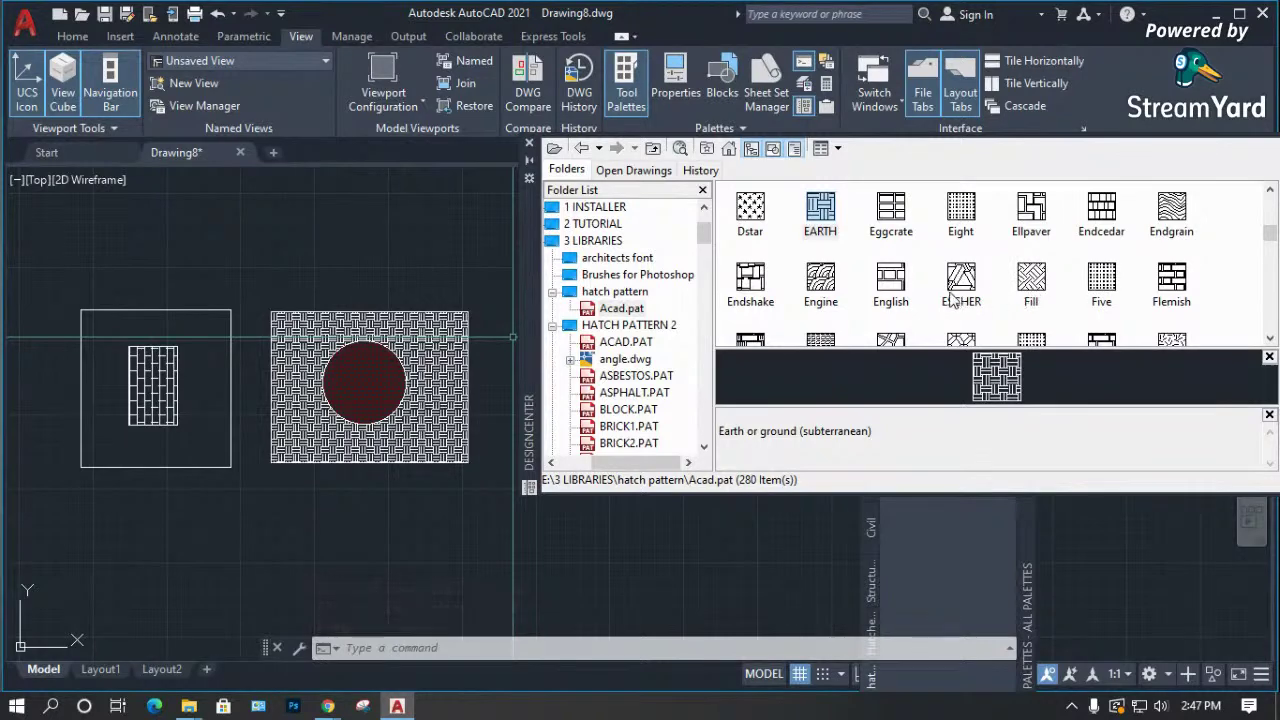
scroll(955, 298, down, 2)
scroll(1029, 338, down, 2)
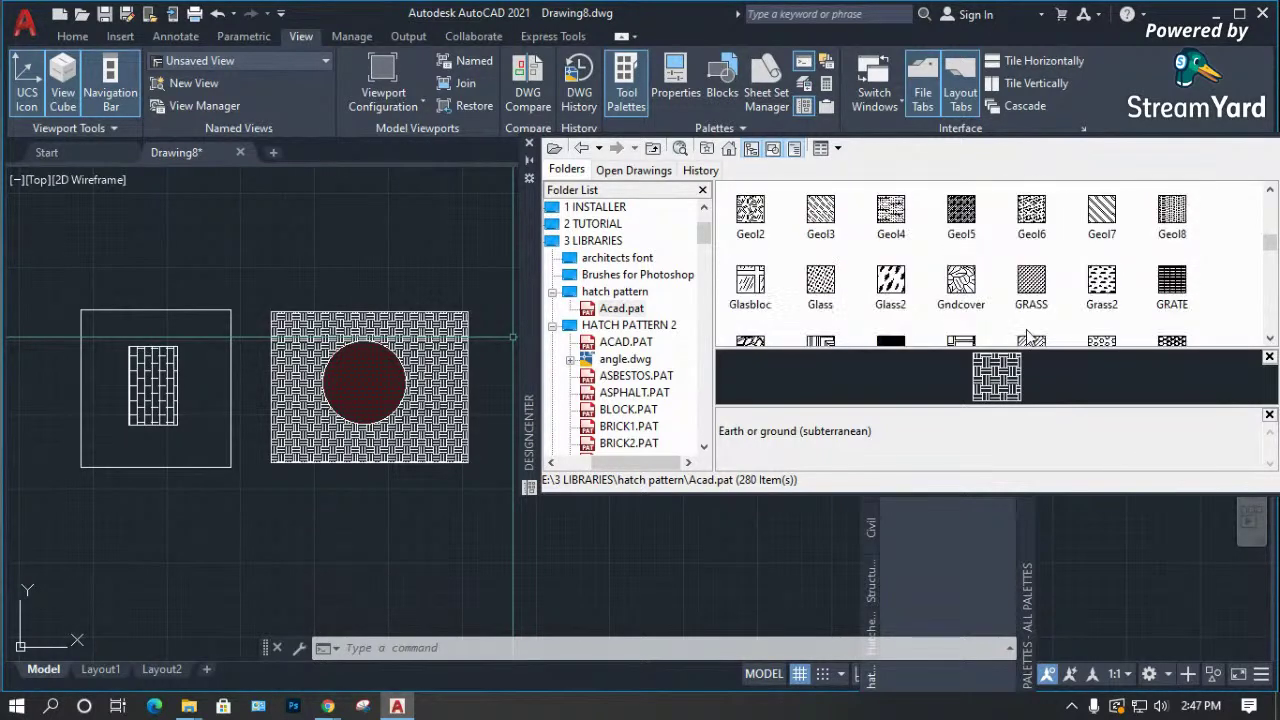
mouse_move(1029, 296)
mouse_down()
mouse_move(51, 410)
mouse_move(107, 425)
mouse_up()
Erase the left square's inner brick hatch, close DesignCenter, and select the circle's hatch.
scroll(107, 420, up, 2)
click(134, 373)
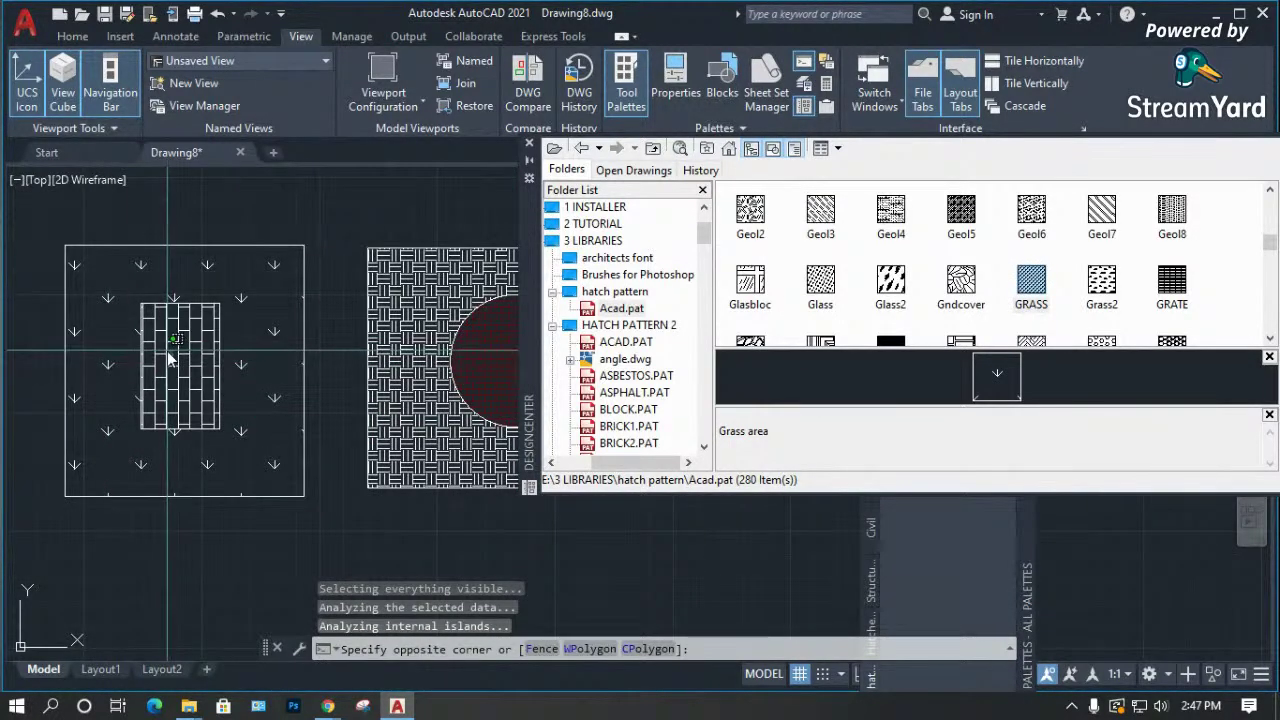
click(166, 364)
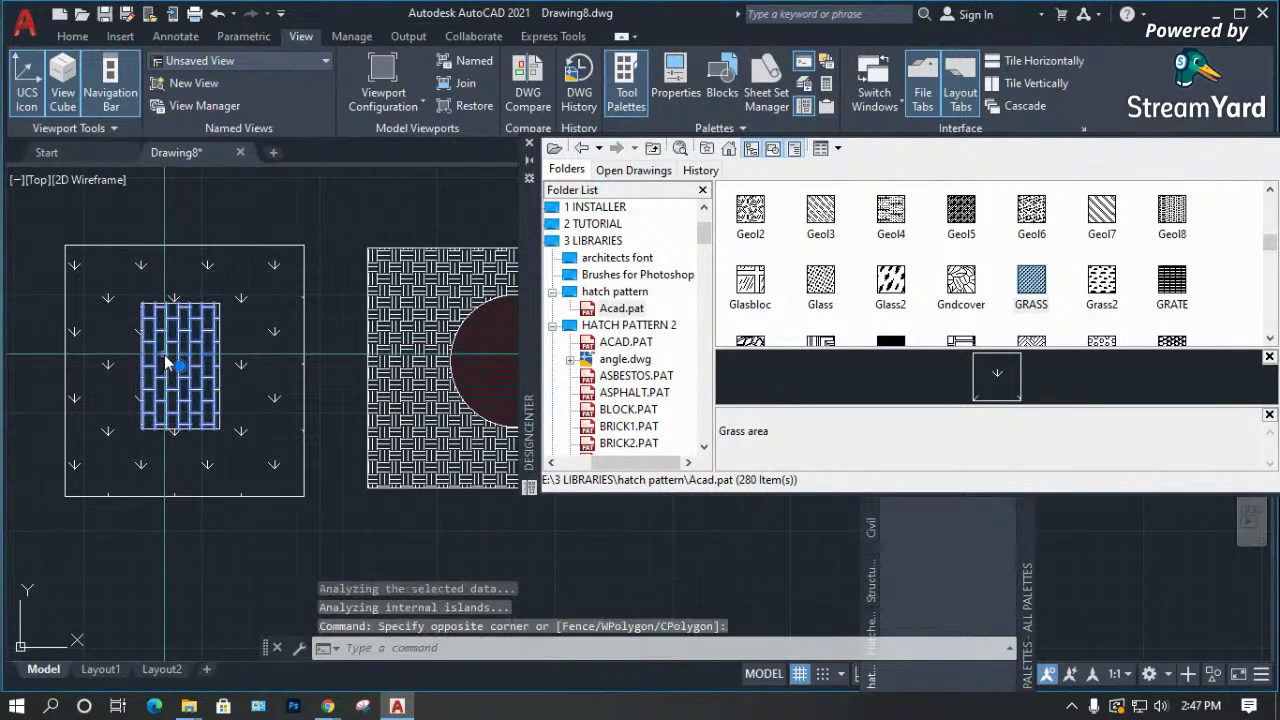
key(Delete)
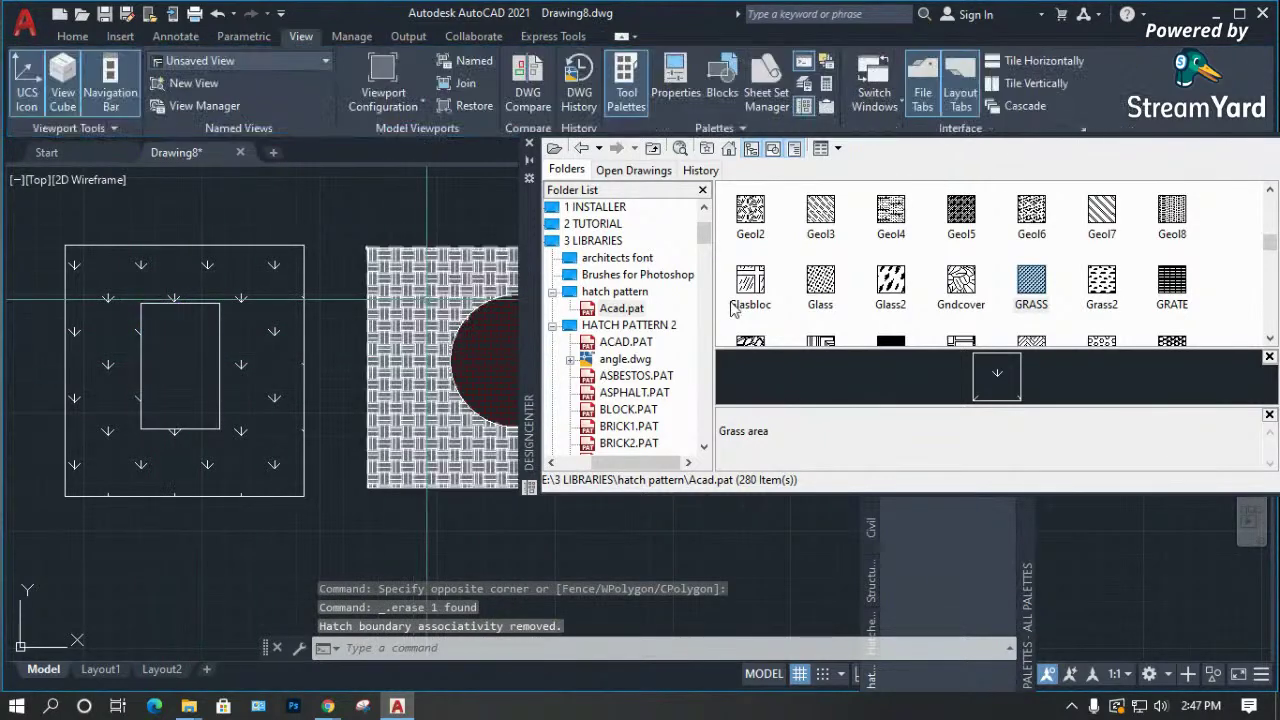
click(530, 145)
click(500, 352)
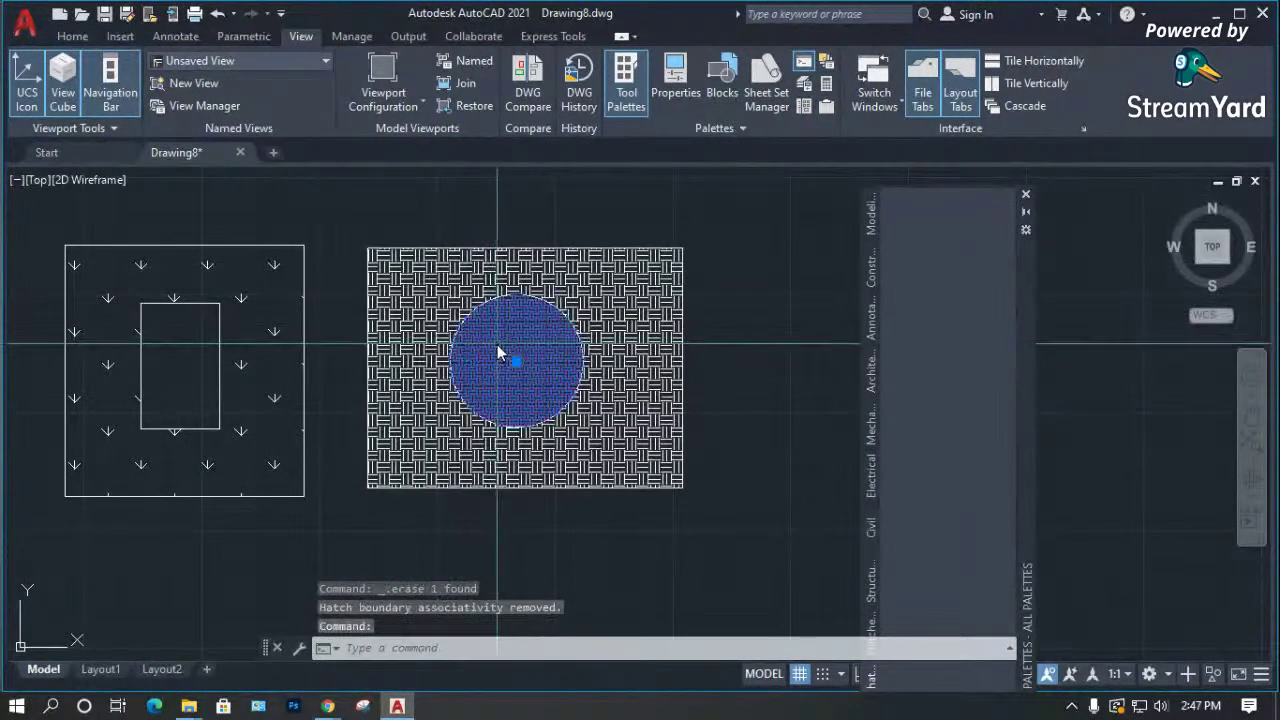
Erase the circle's hatch and add the EARTH hatch as a tool on My hatch Pattern.
key(Delete)
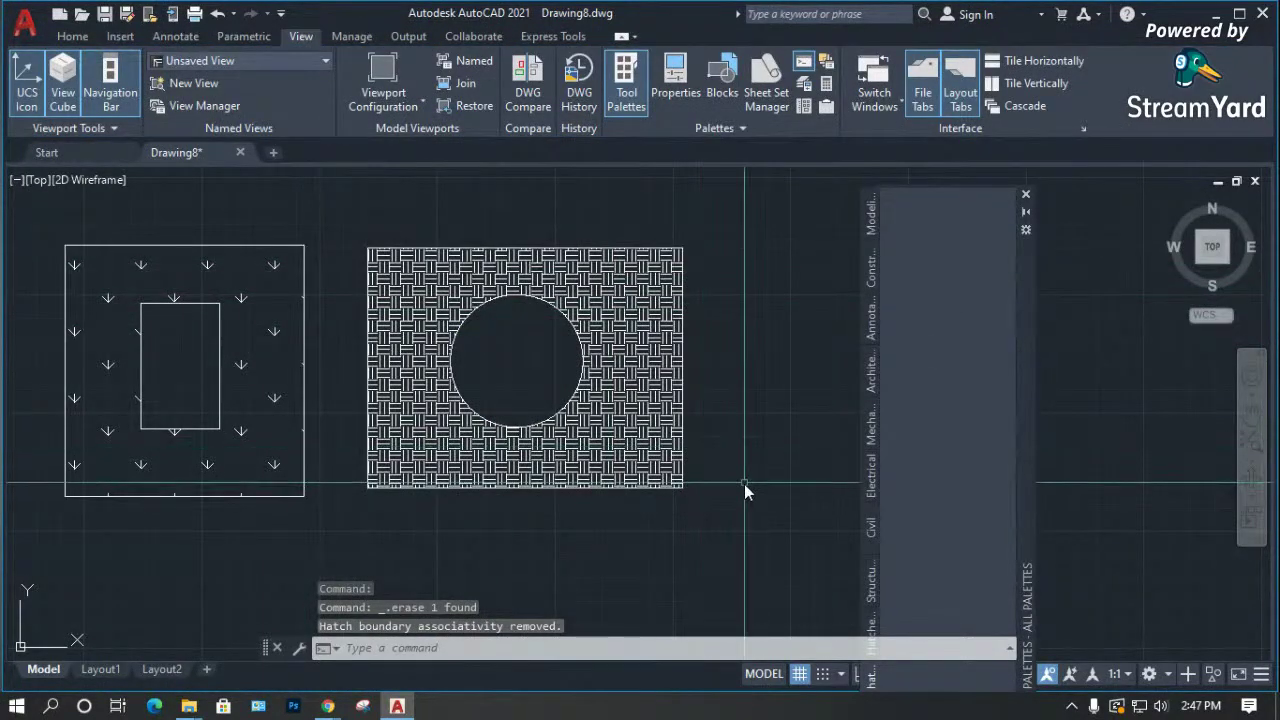
scroll(744, 482, up, 2)
click(599, 385)
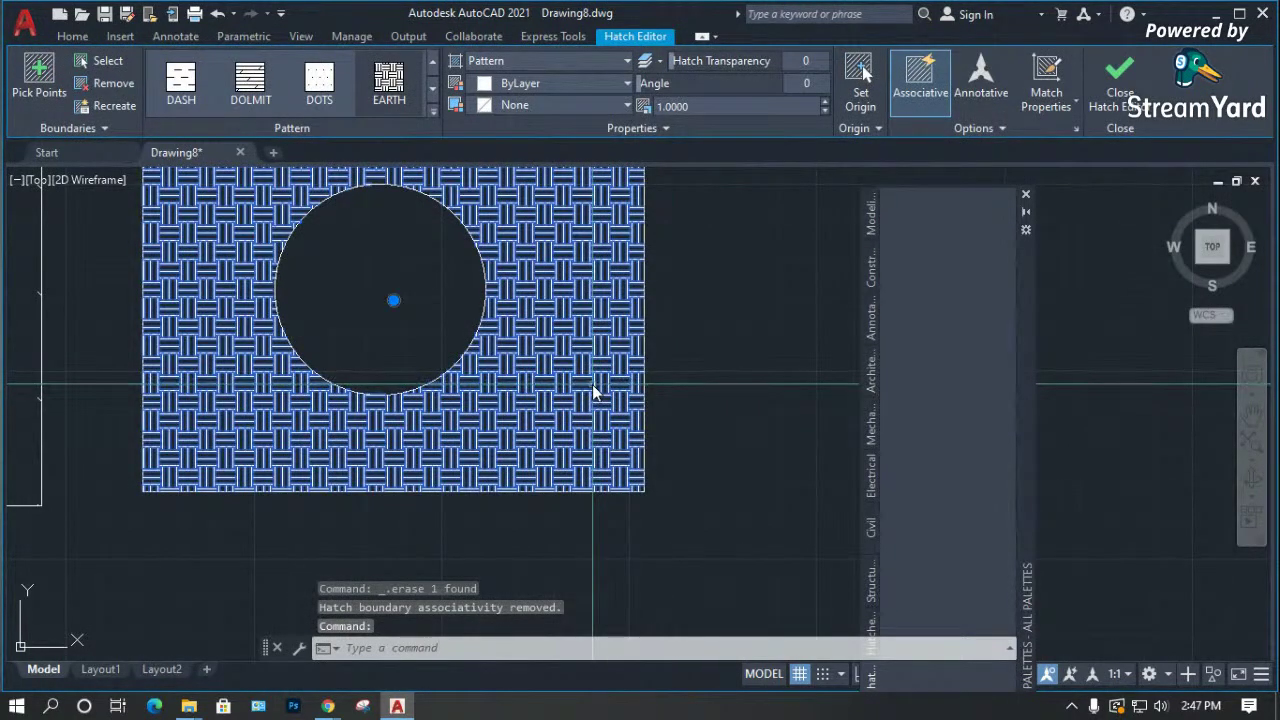
key(Escape)
key(Escape)
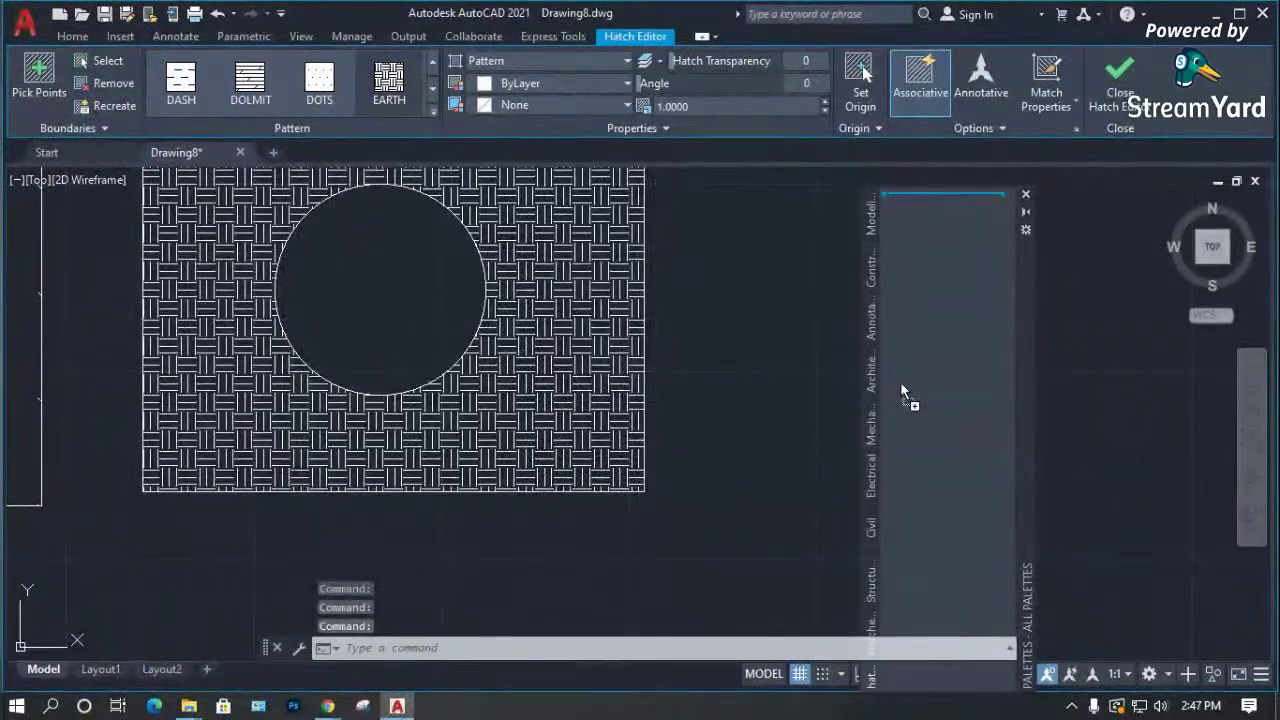
drag(931, 313, 929, 306)
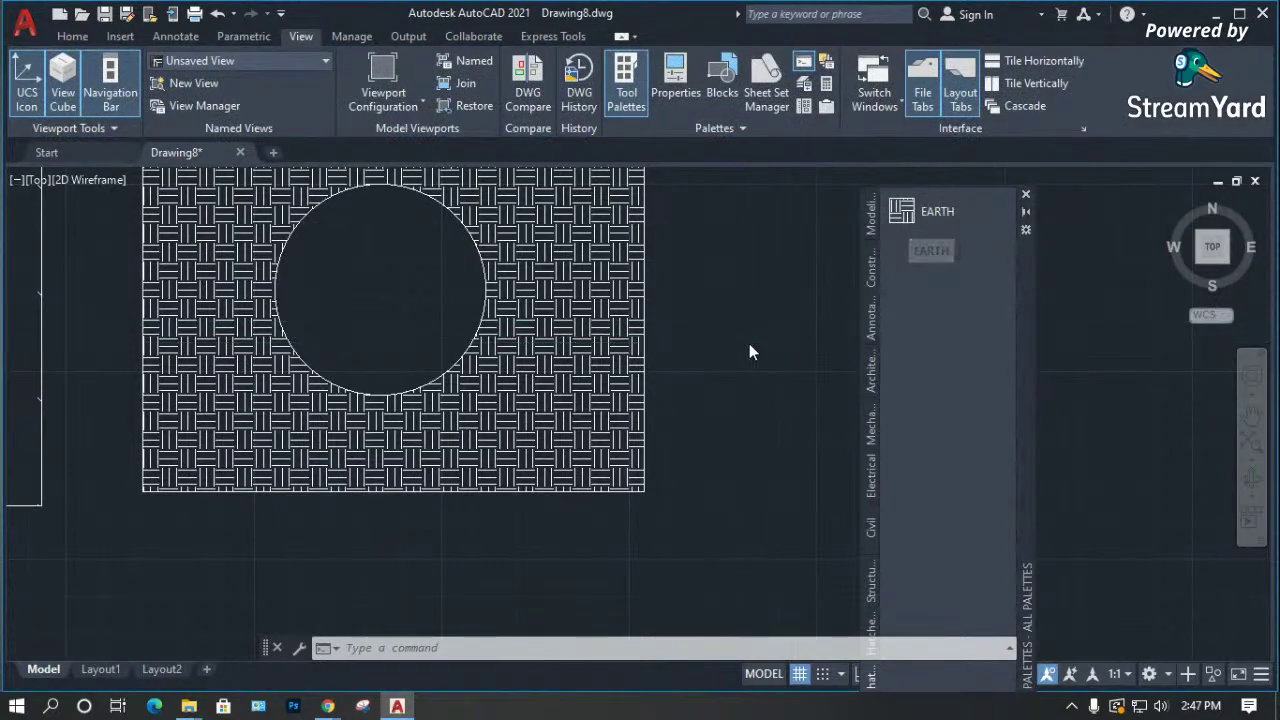
Add the arrow hatch to the palette as the GRASS tool below EARTH.
scroll(749, 343, down, 4)
scroll(425, 368, up, 2)
click(479, 352)
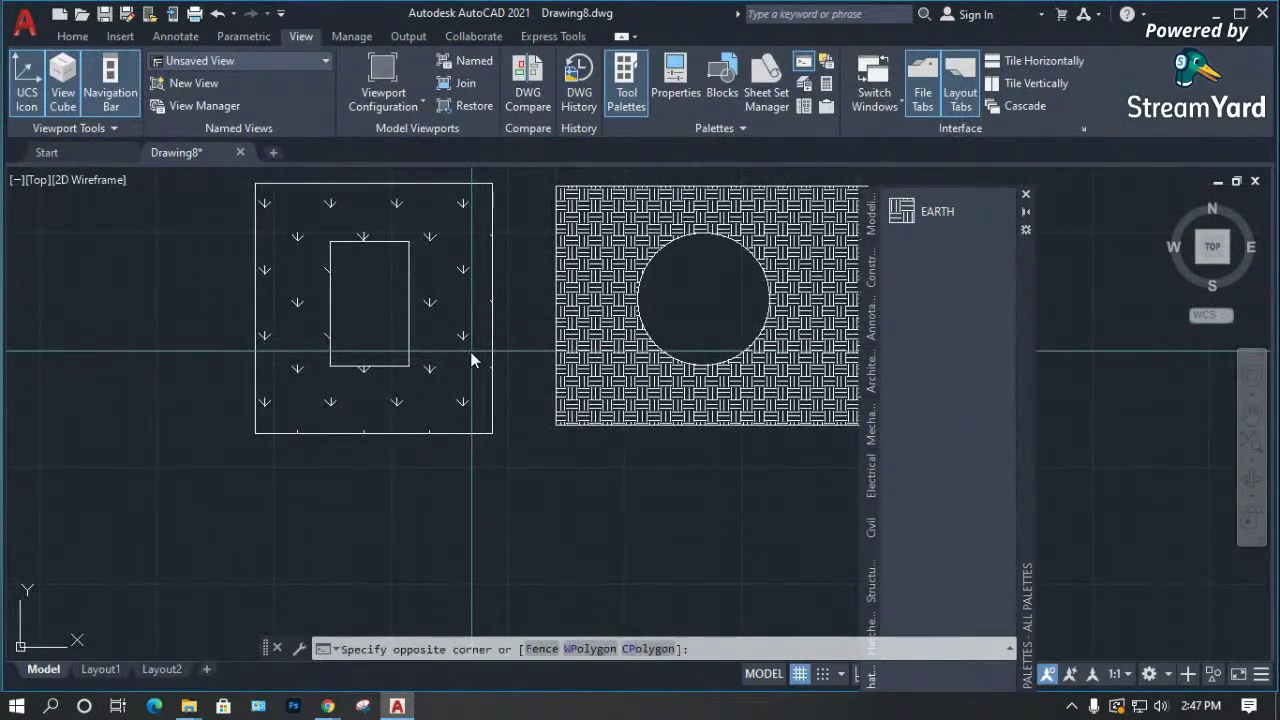
click(466, 348)
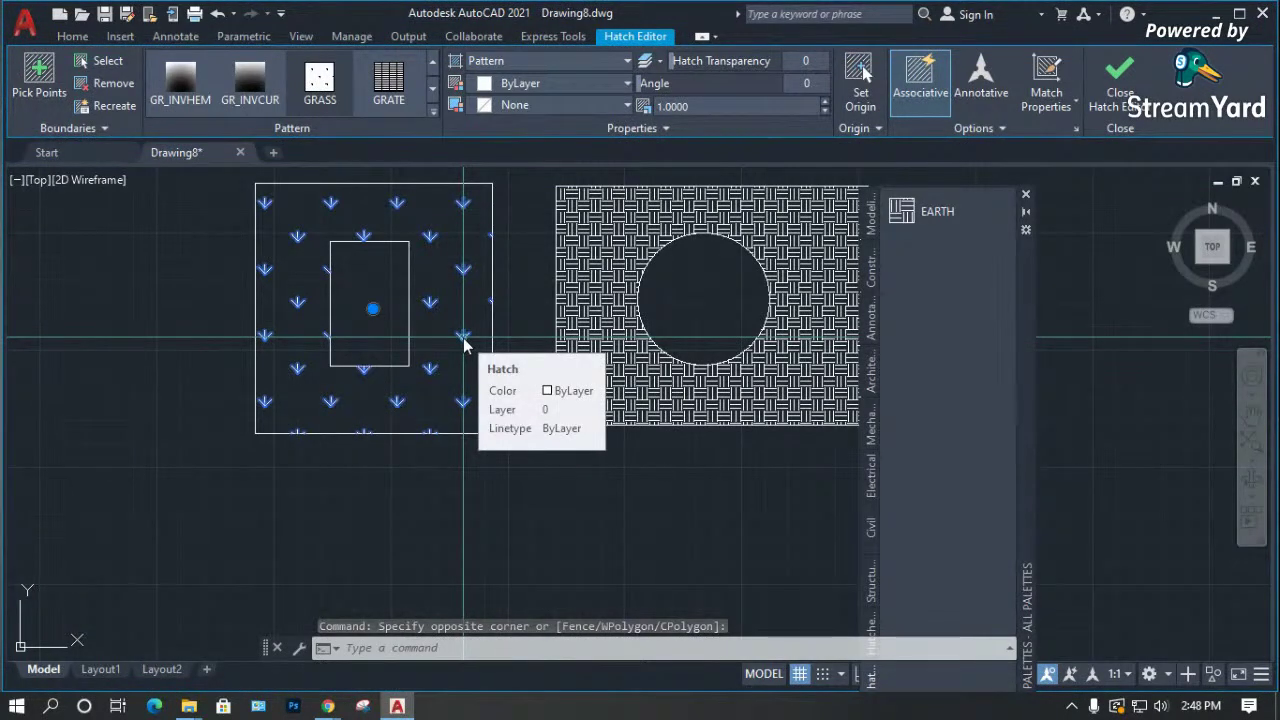
key(Escape)
key(Escape)
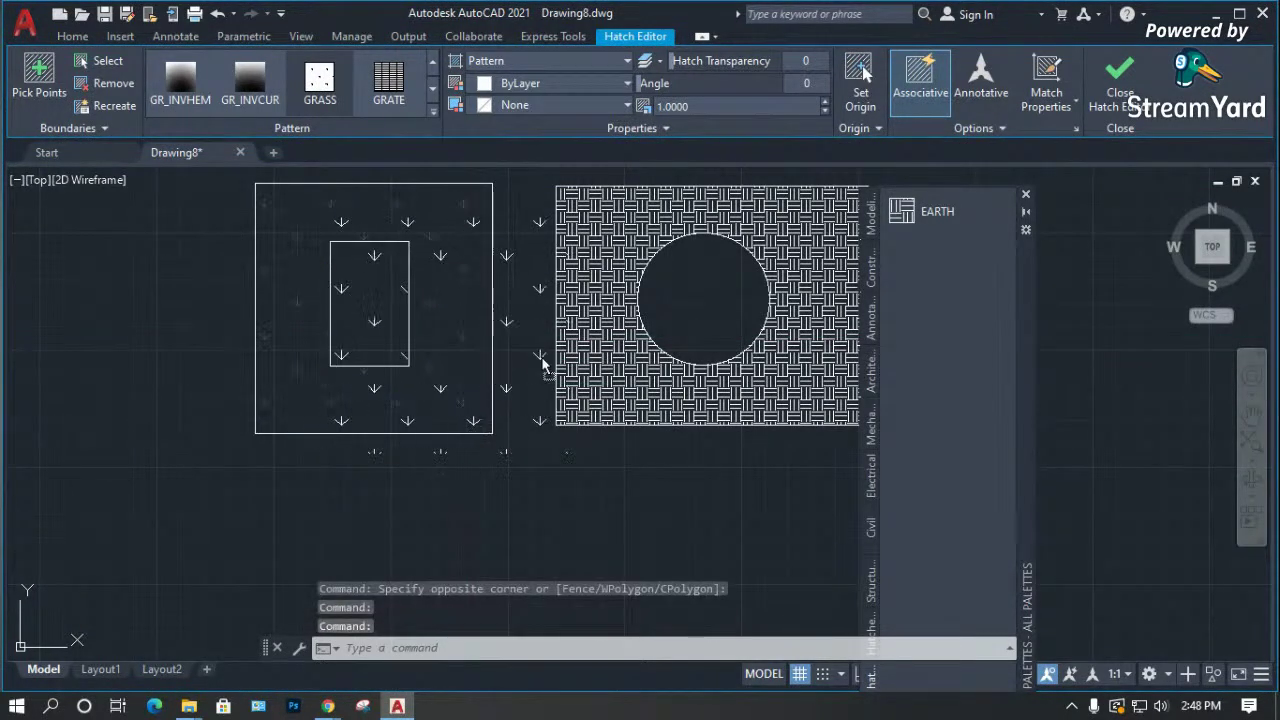
mouse_move(648, 370)
mouse_down()
mouse_move(795, 370)
mouse_move(512, 380)
mouse_move(452, 365)
mouse_up()
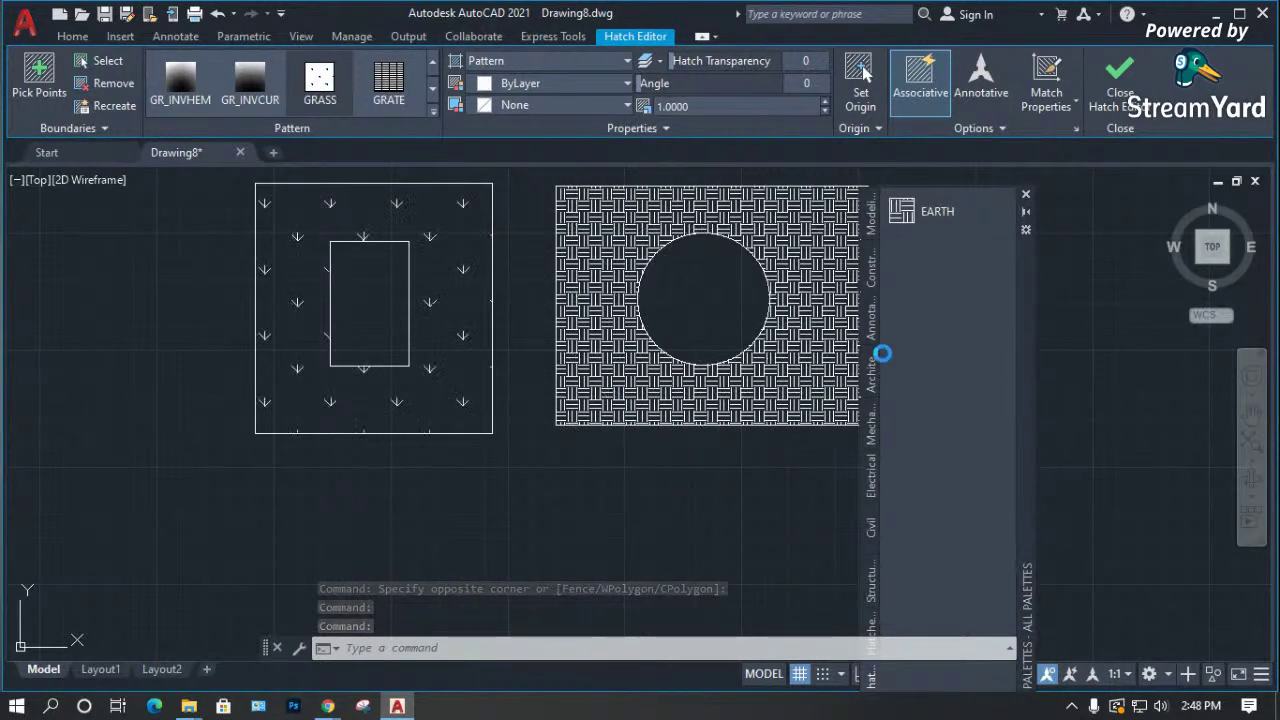
drag(938, 340, 933, 298)
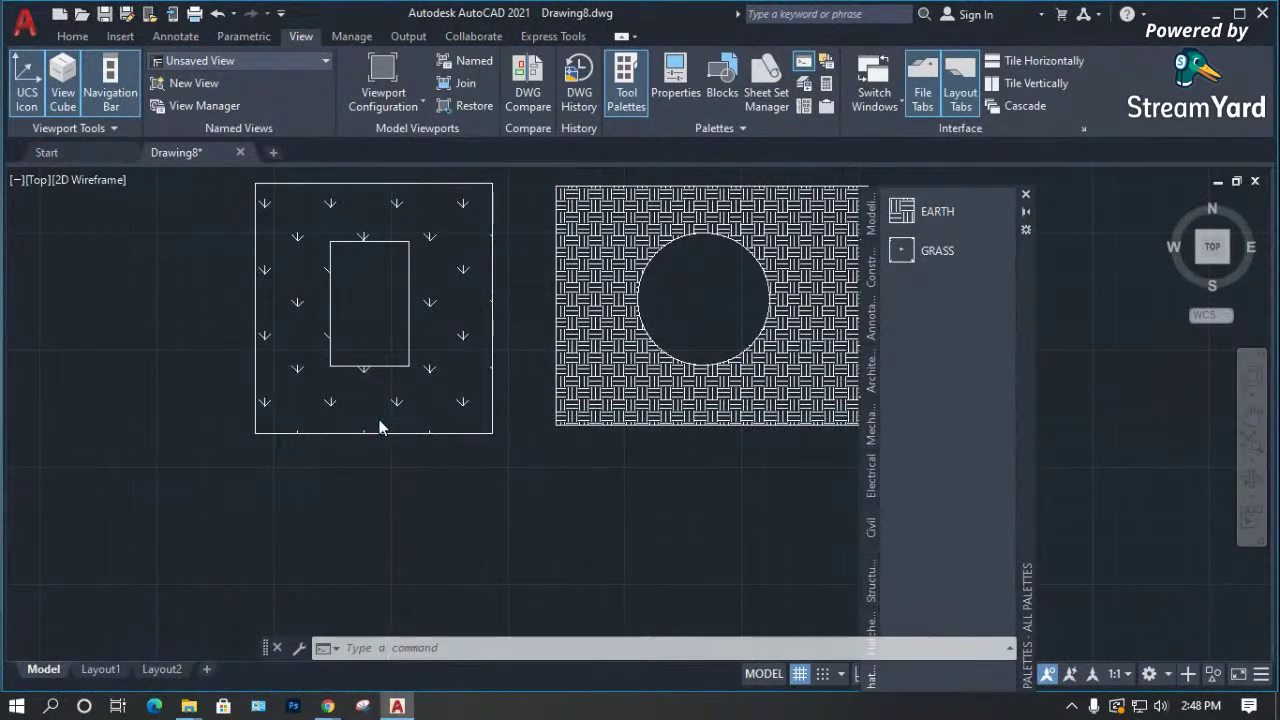
Window-select both hatched shapes and erase them from the drawing.
scroll(383, 423, down, 4)
click(549, 477)
click(380, 391)
mouse_move(380, 360)
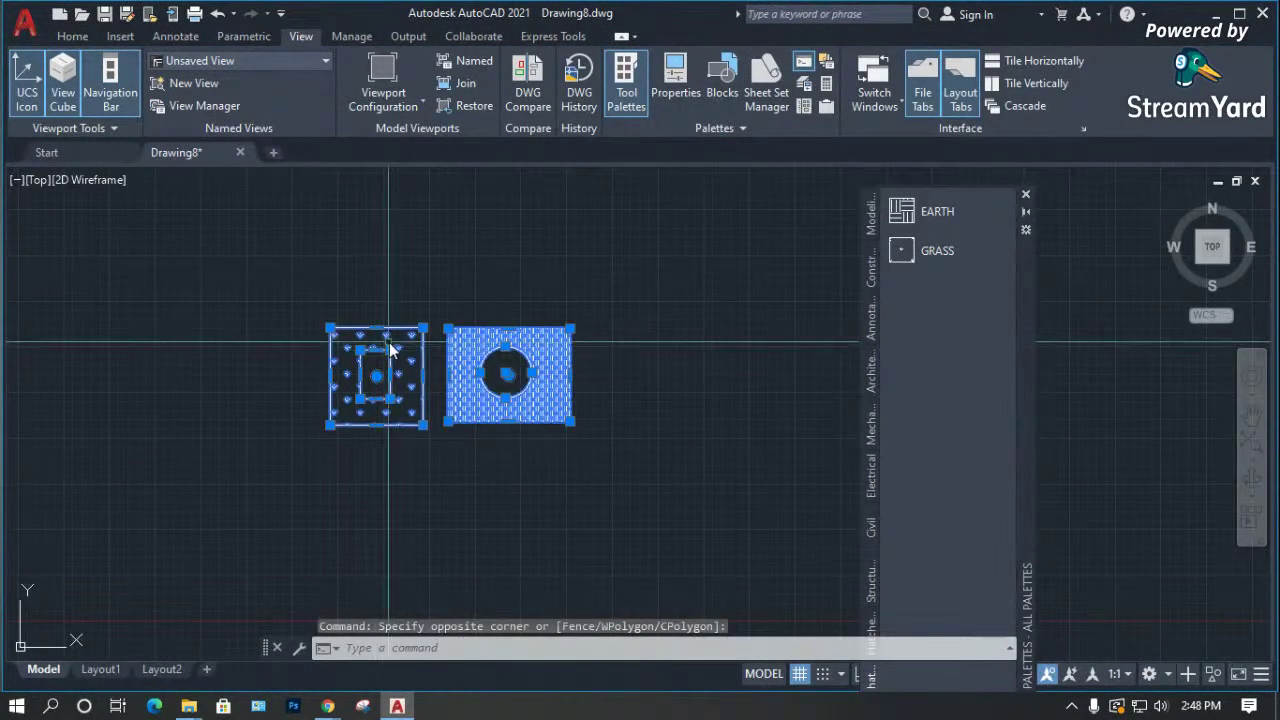
key(Delete)
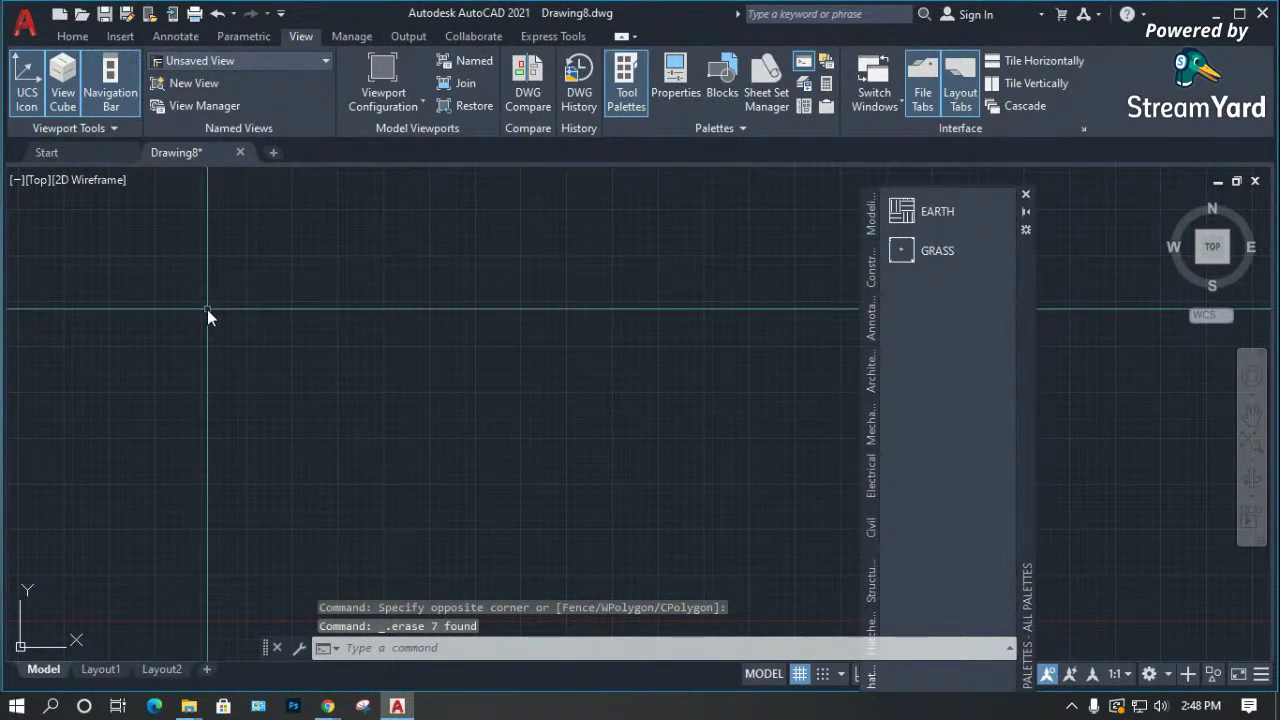
key(ctrl+o)
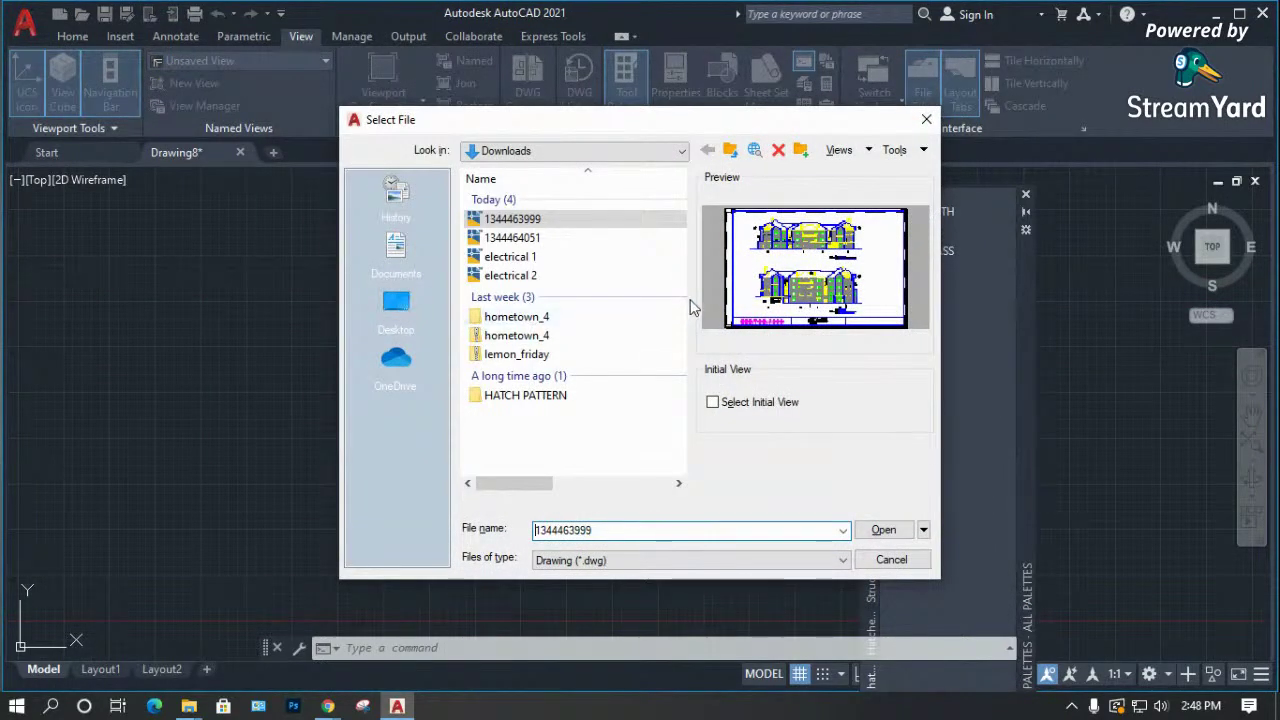
Open 1344463999.dwg in Model space and take the column's AR-SAND hatch onto the palette below GRASS.
double_click(522, 218)
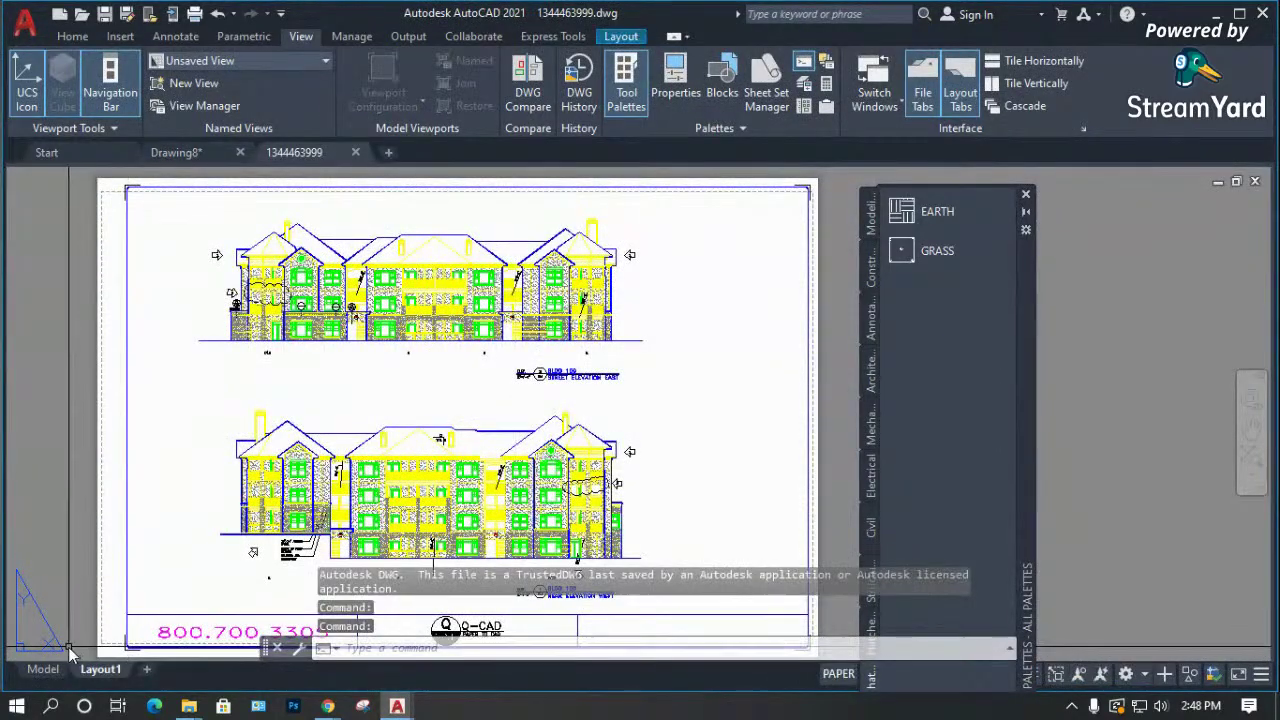
click(43, 669)
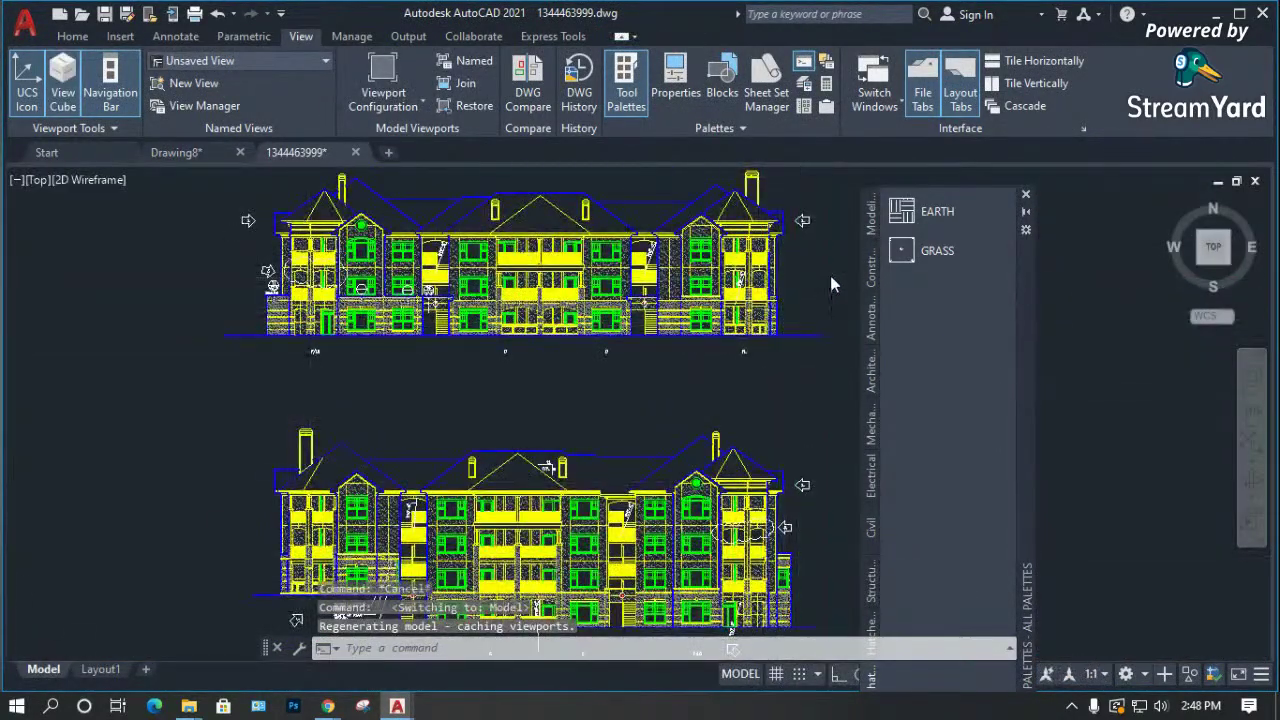
scroll(826, 273, up, 5)
click(457, 303)
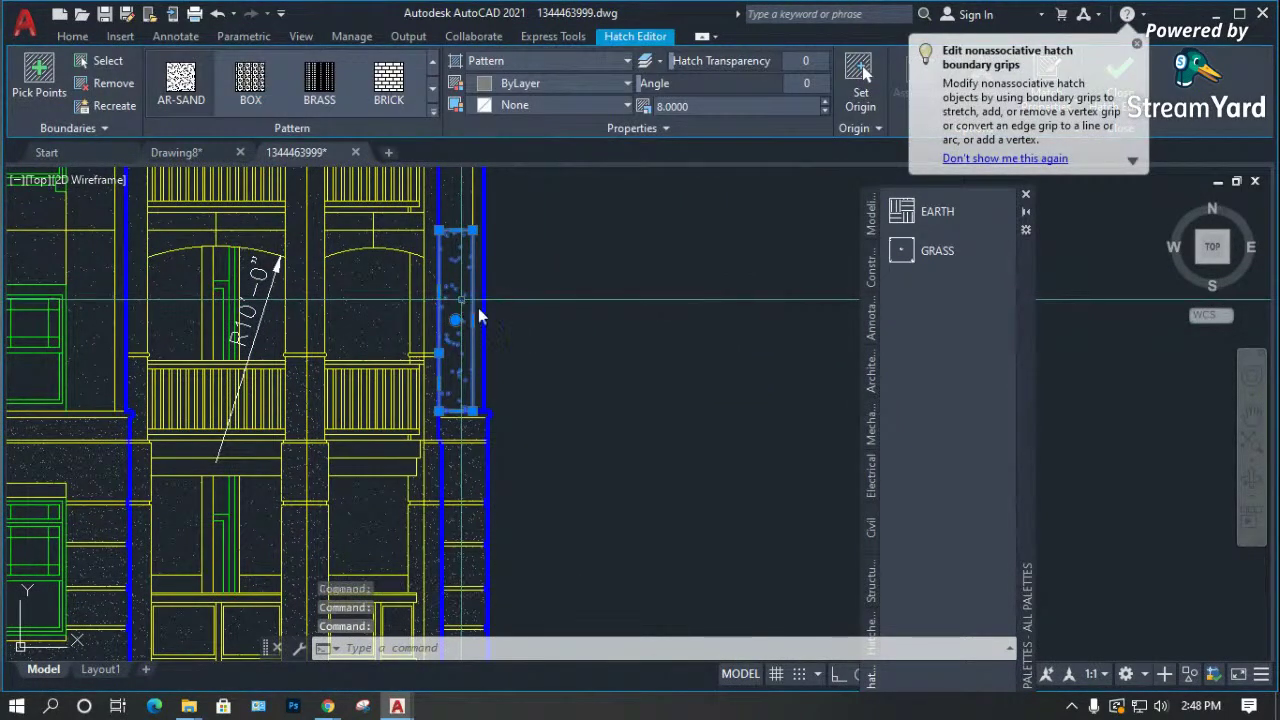
key(Delete)
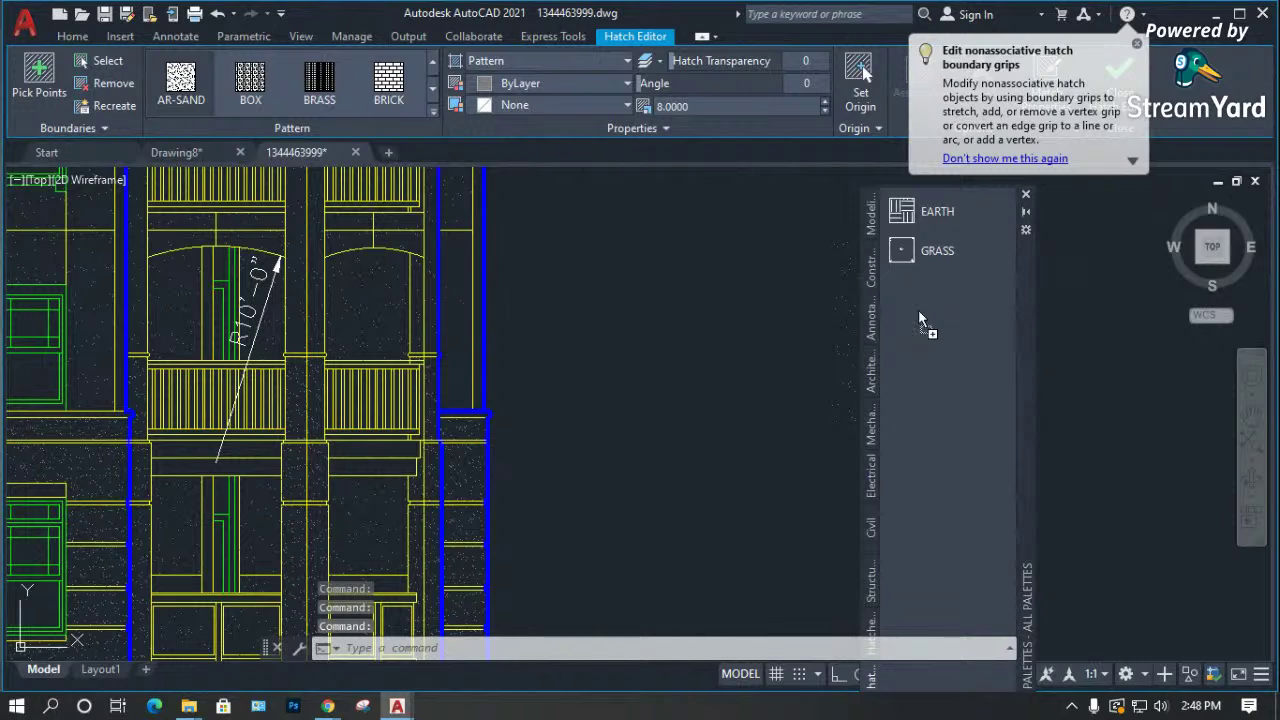
scroll(620, 401, down, 4)
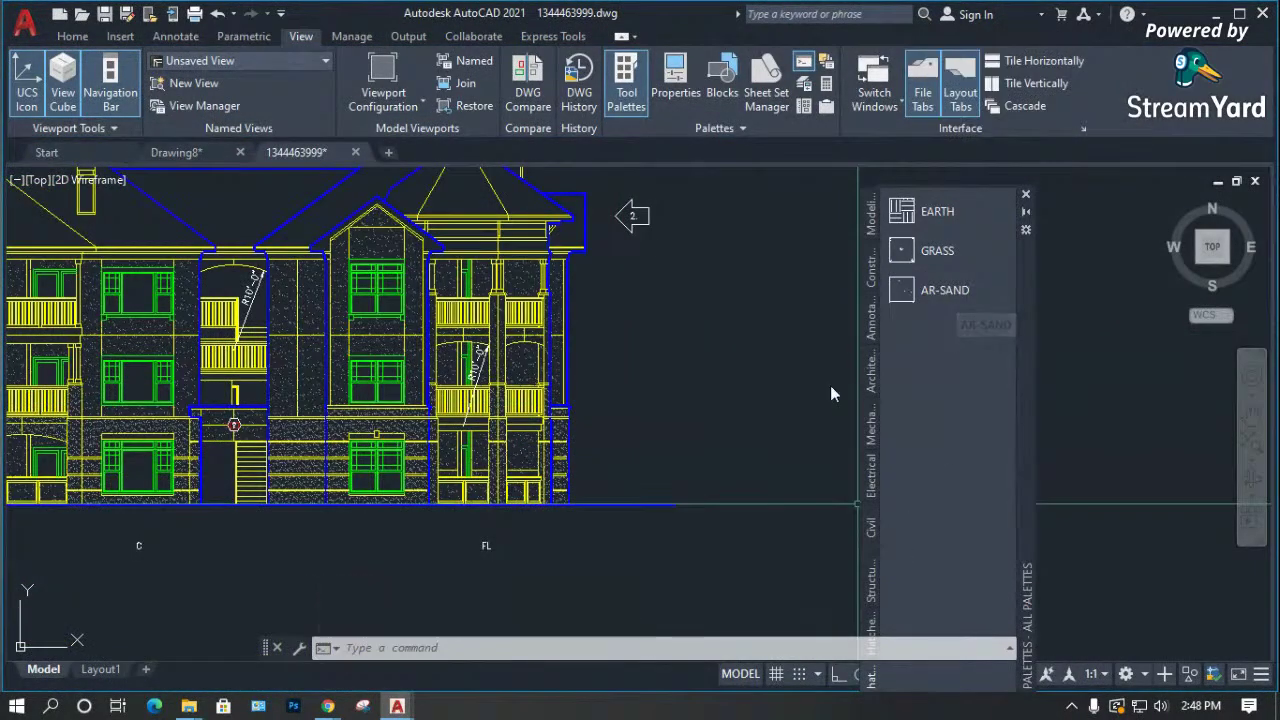
scroll(597, 428, down, 2)
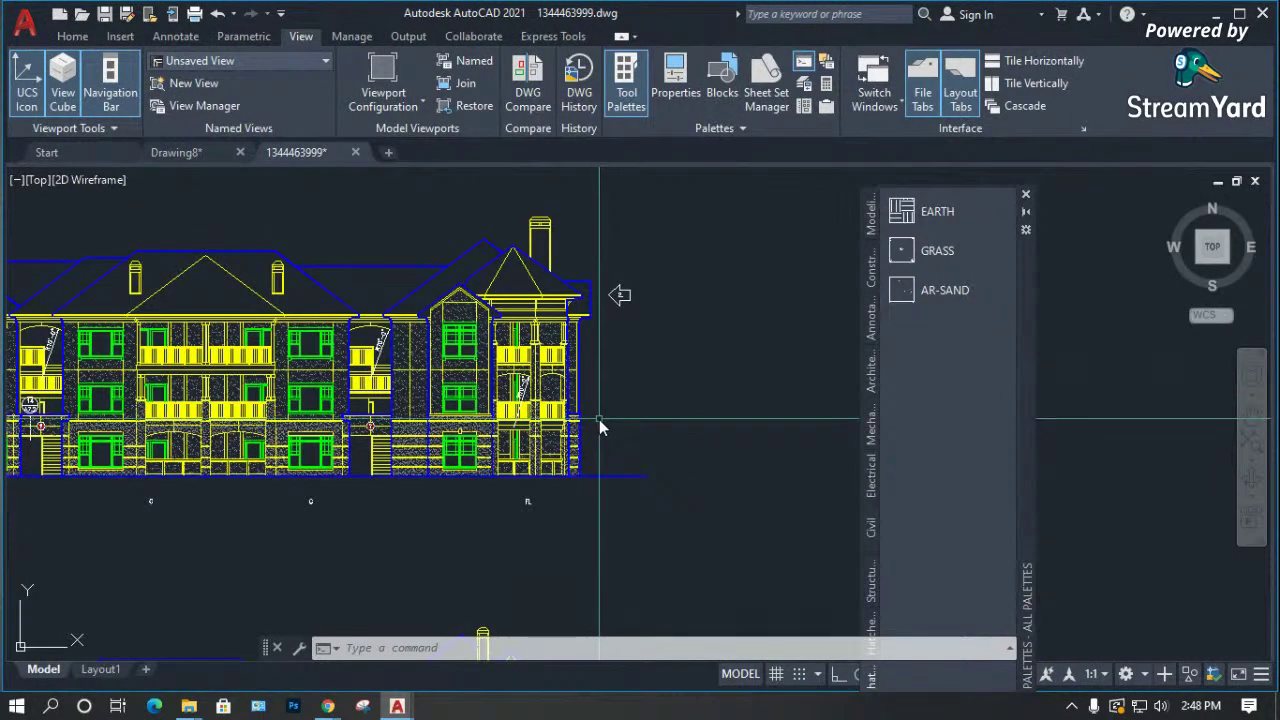
scroll(716, 378, down, 2)
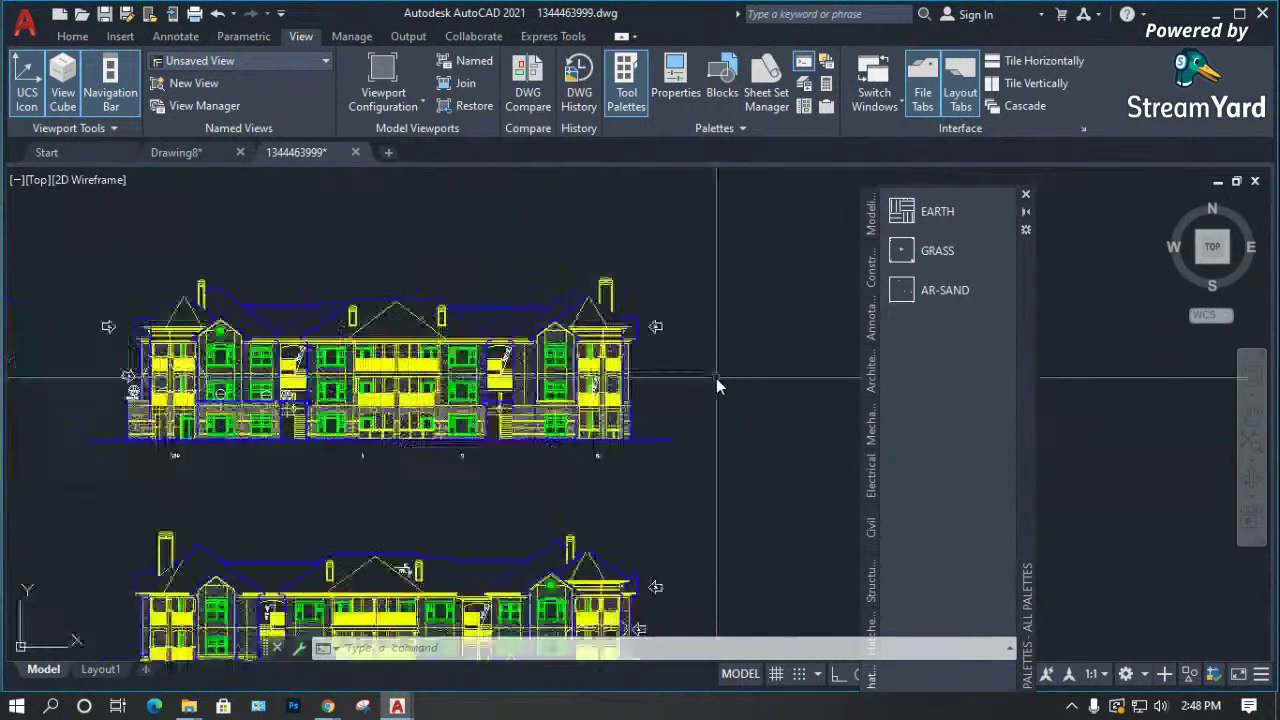
click(492, 314)
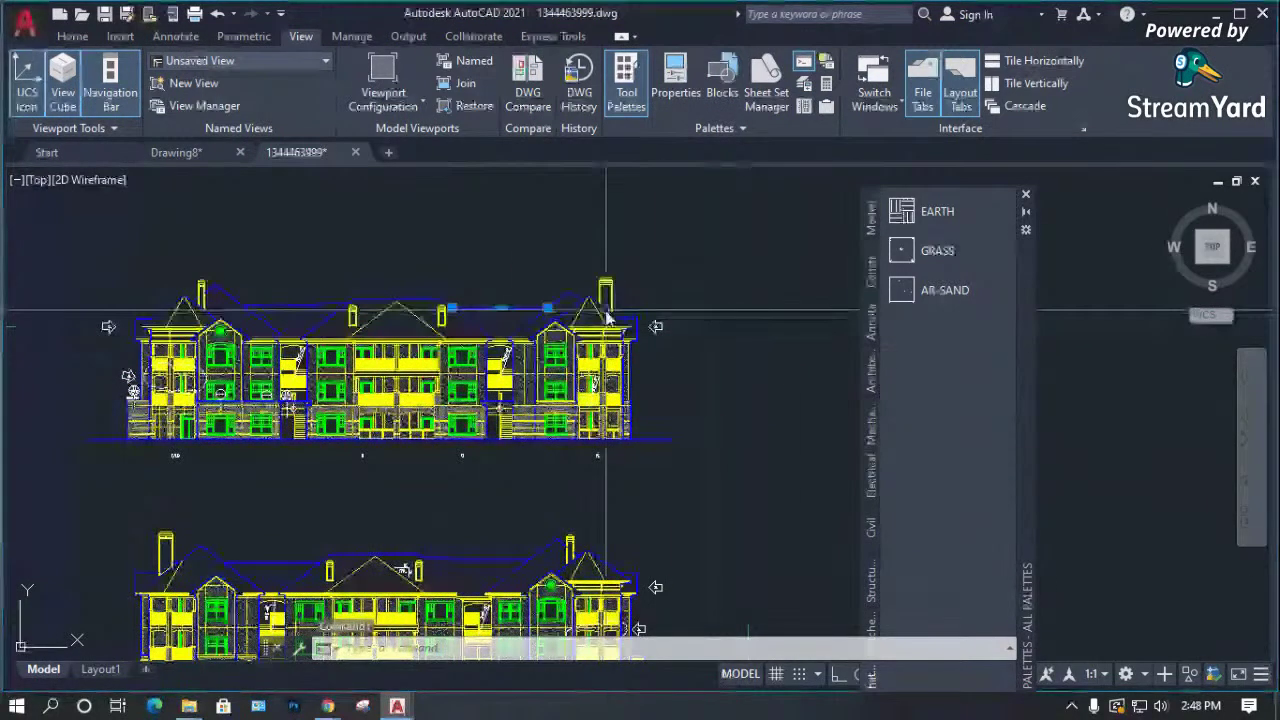
key(Escape)
key(Escape)
drag(736, 338, 926, 340)
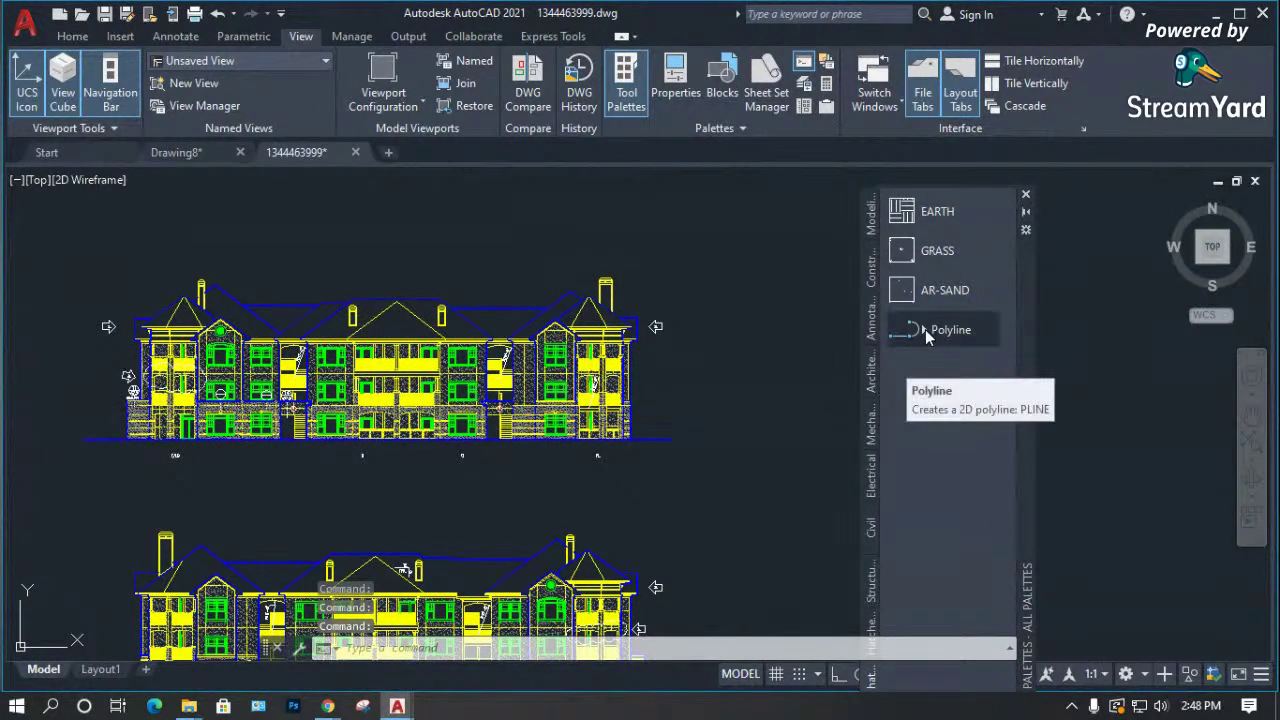
click(926, 335)
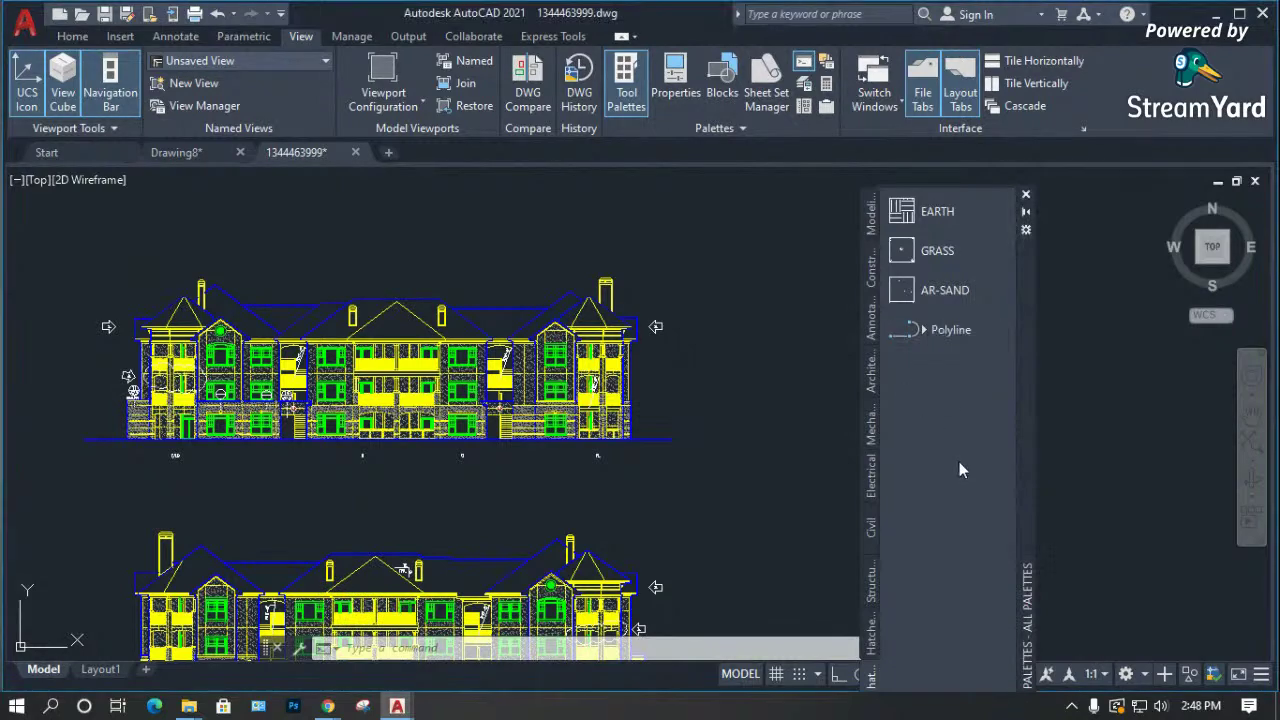
click(950, 331)
right_click(951, 332)
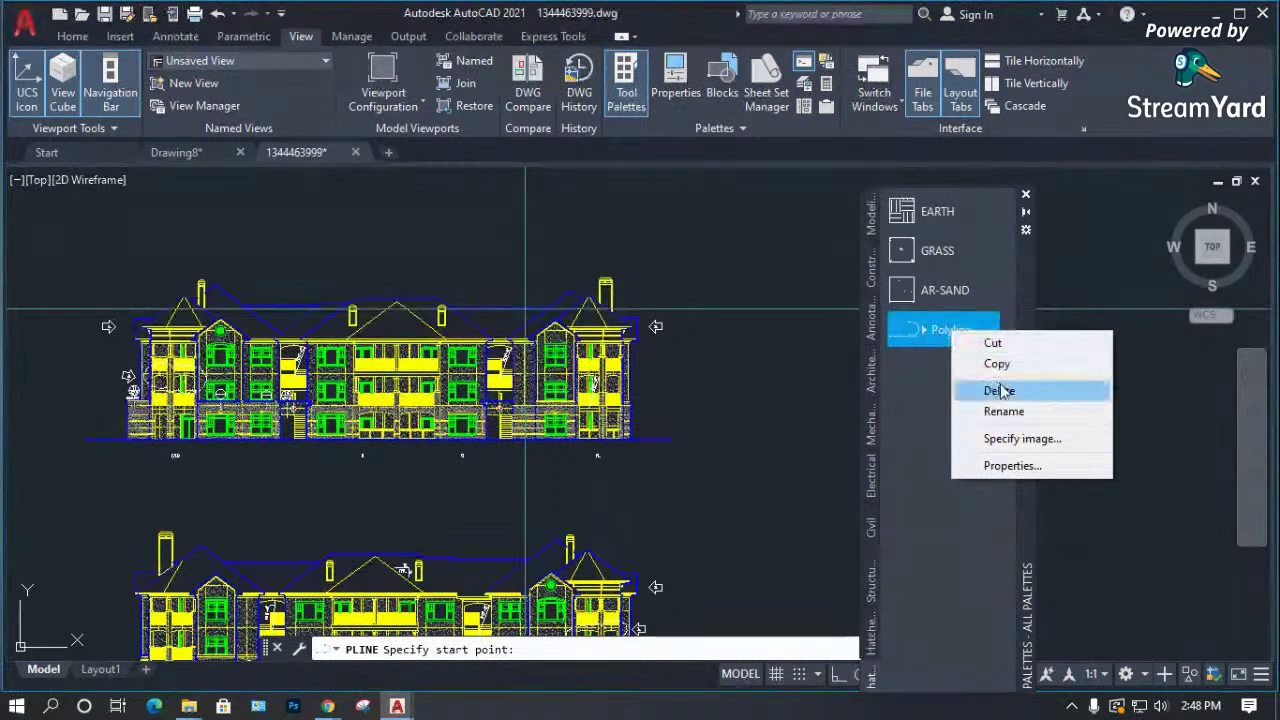
click(960, 390)
click(684, 395)
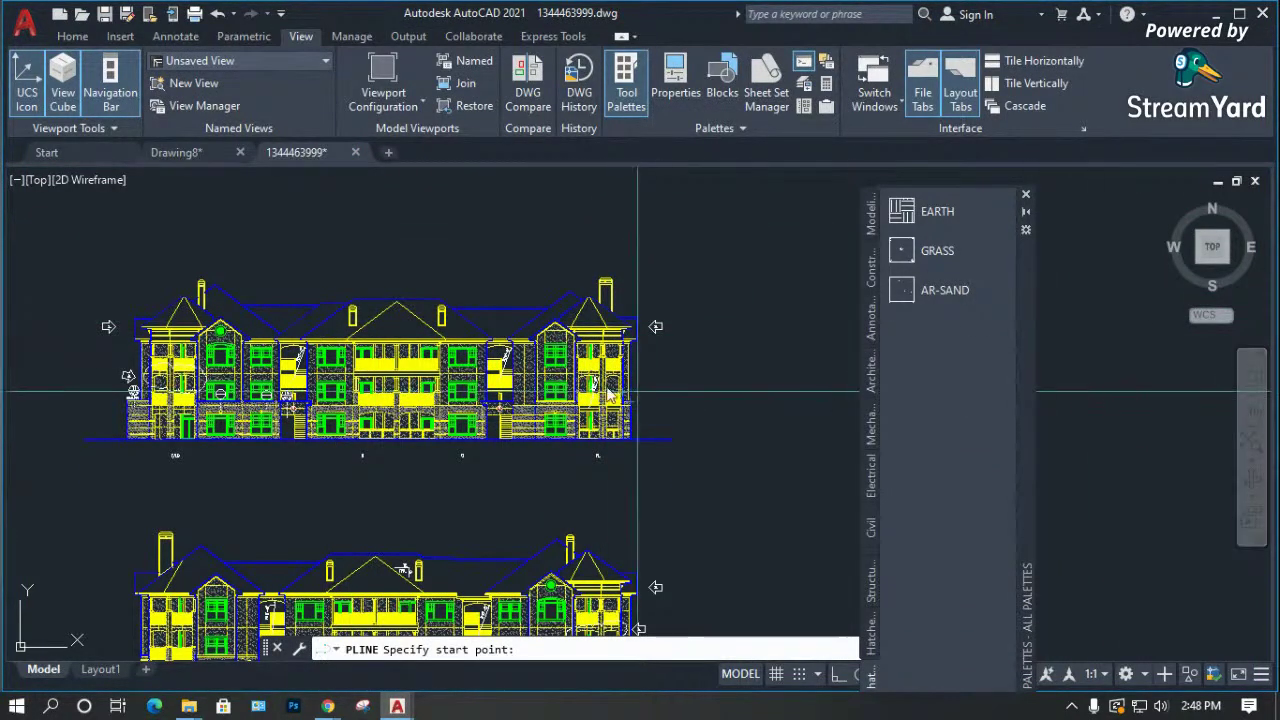
scroll(152, 405, up, 4)
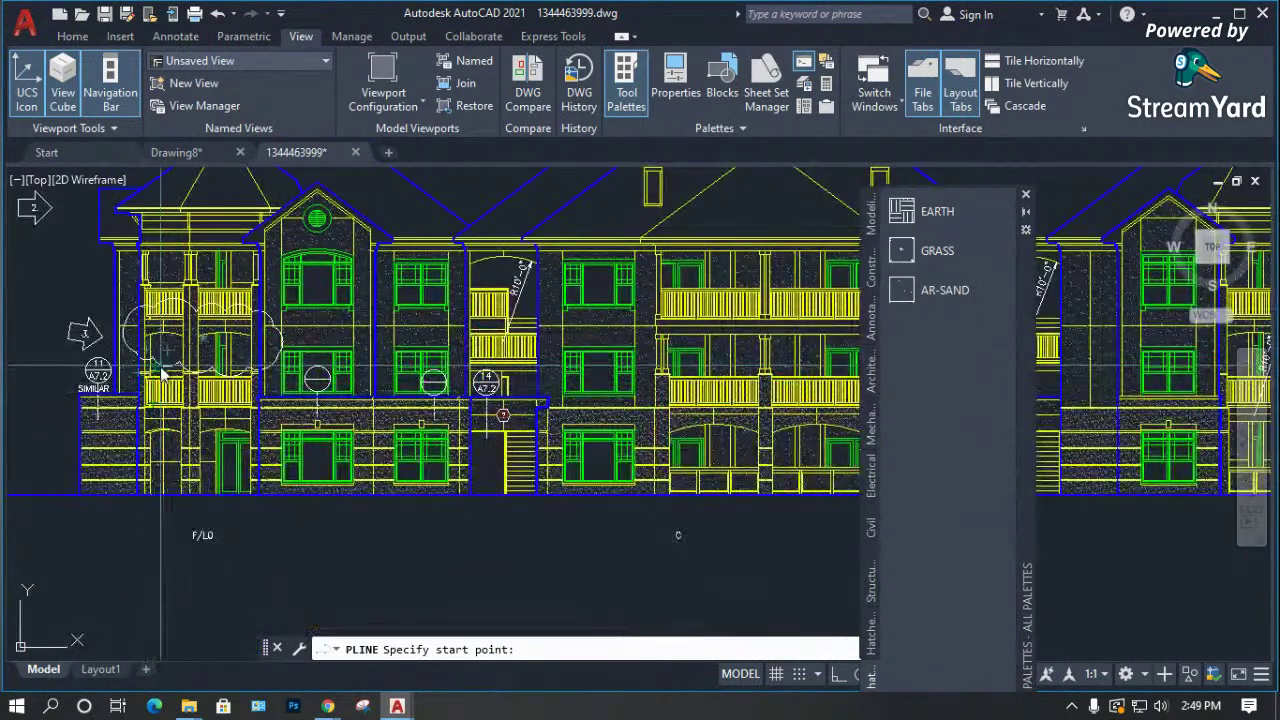
scroll(155, 395, down, 4)
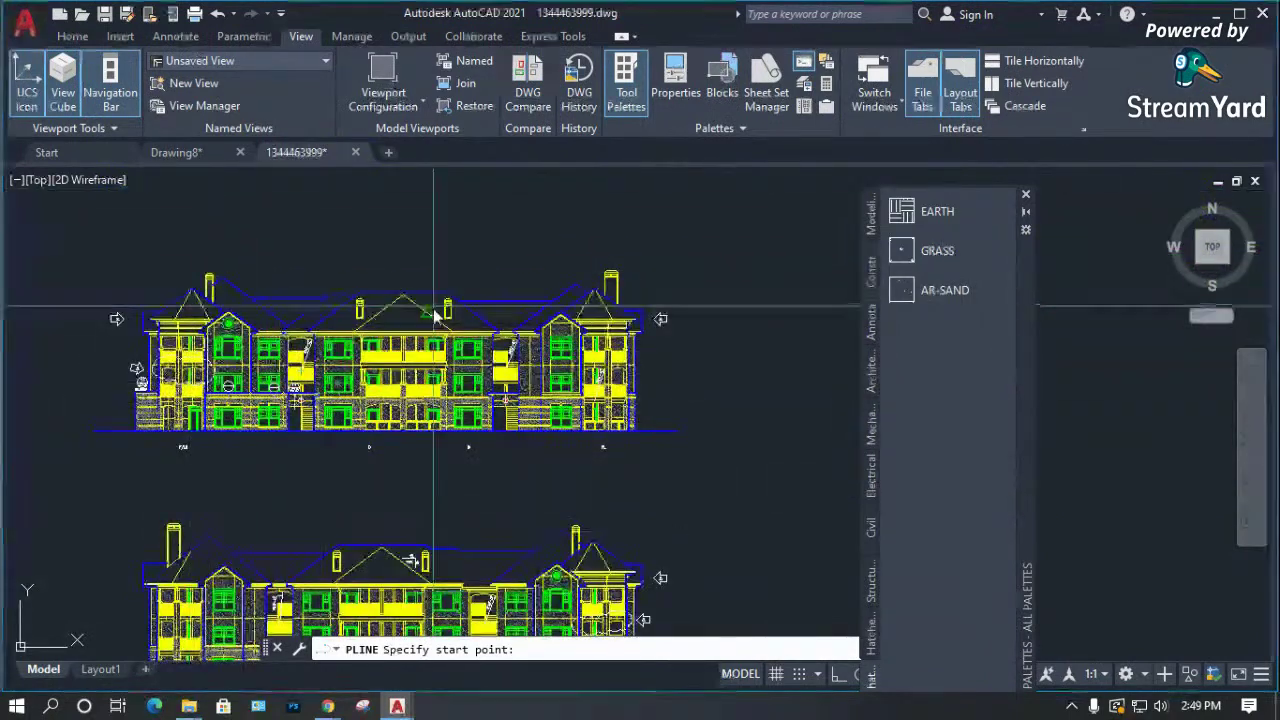
scroll(622, 326, up, 2)
scroll(622, 326, up, 2)
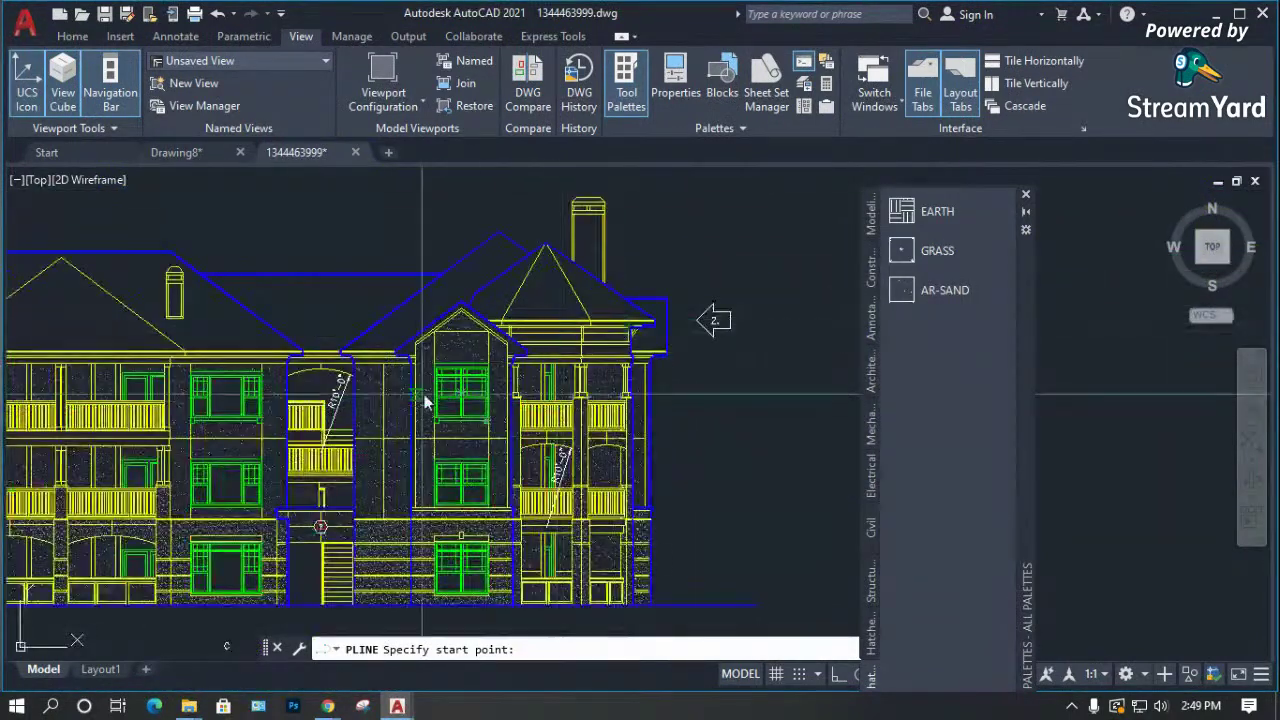
scroll(725, 397, down, 2)
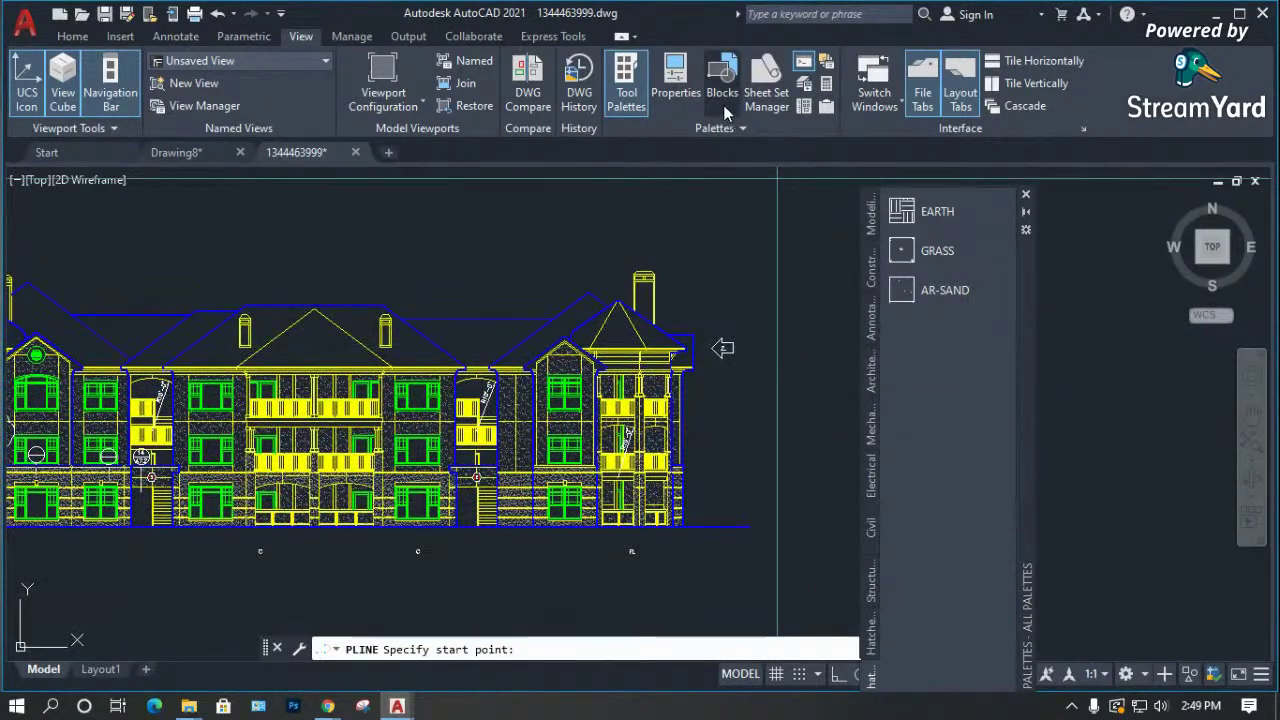
scroll(667, 357, down, 2)
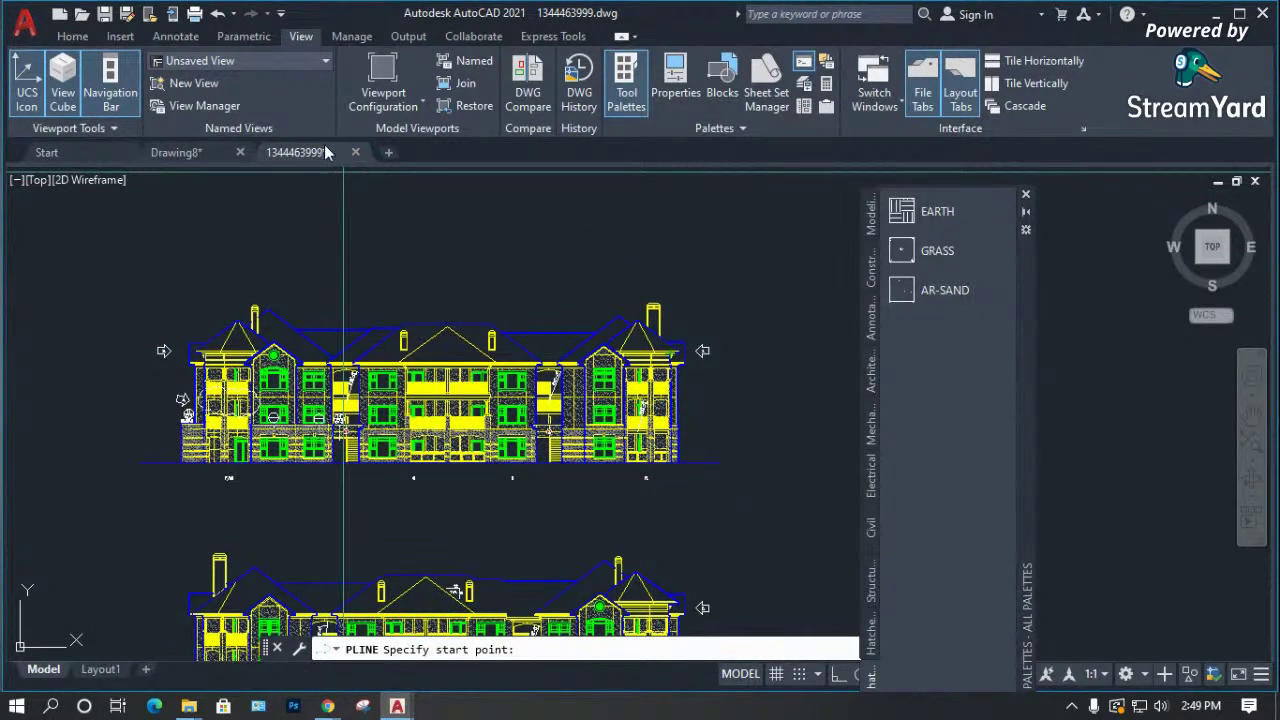
mouse_move(281, 160)
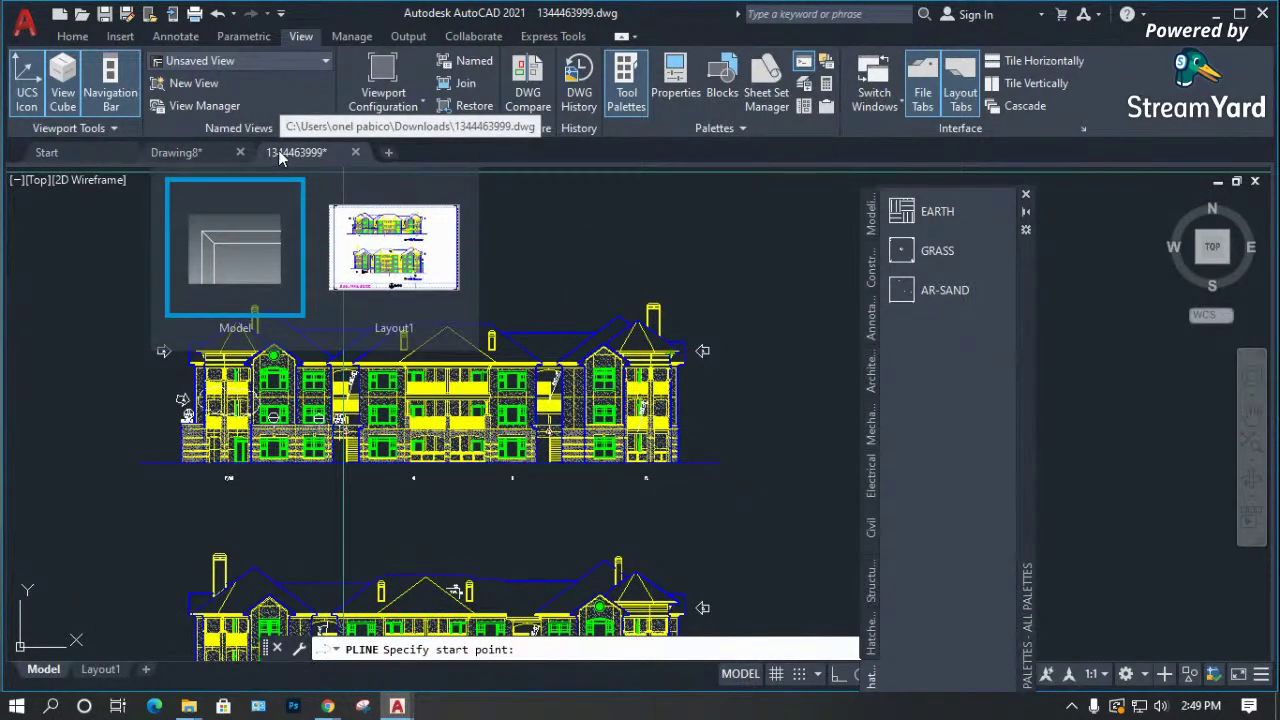
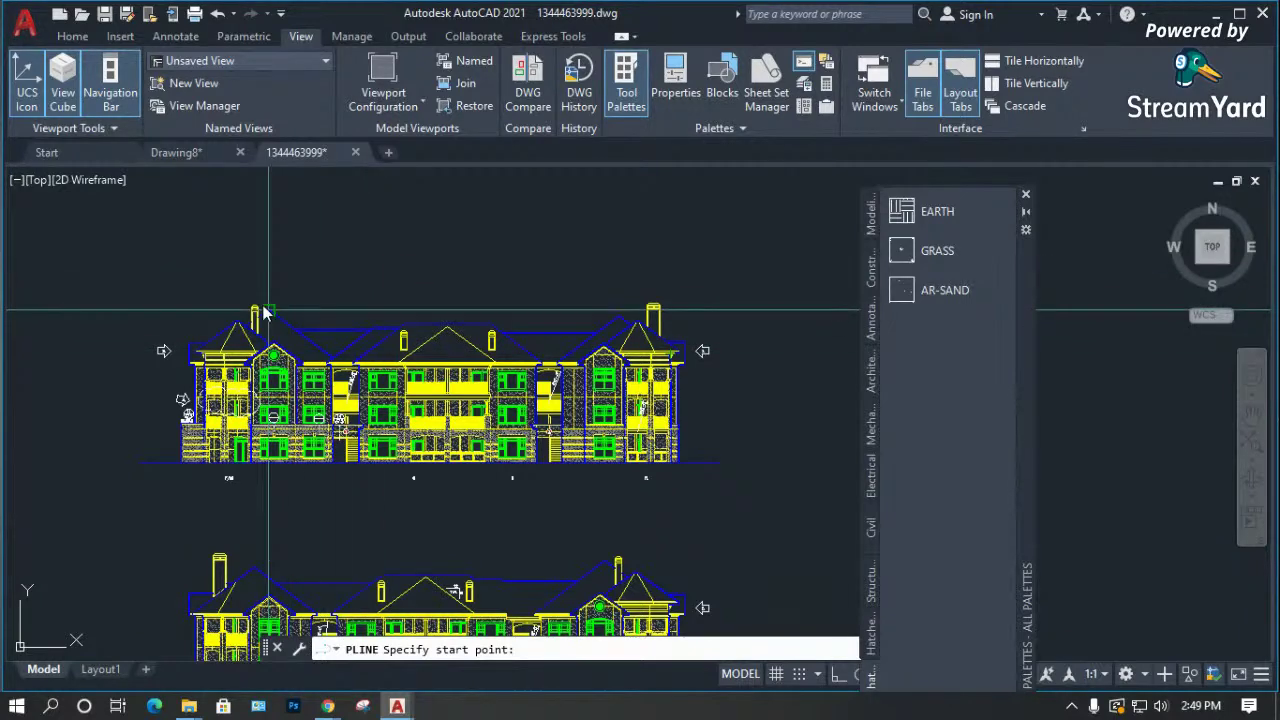
Scroll the building elevation drawing and select both building elevations.
scroll(280, 305, down, 2)
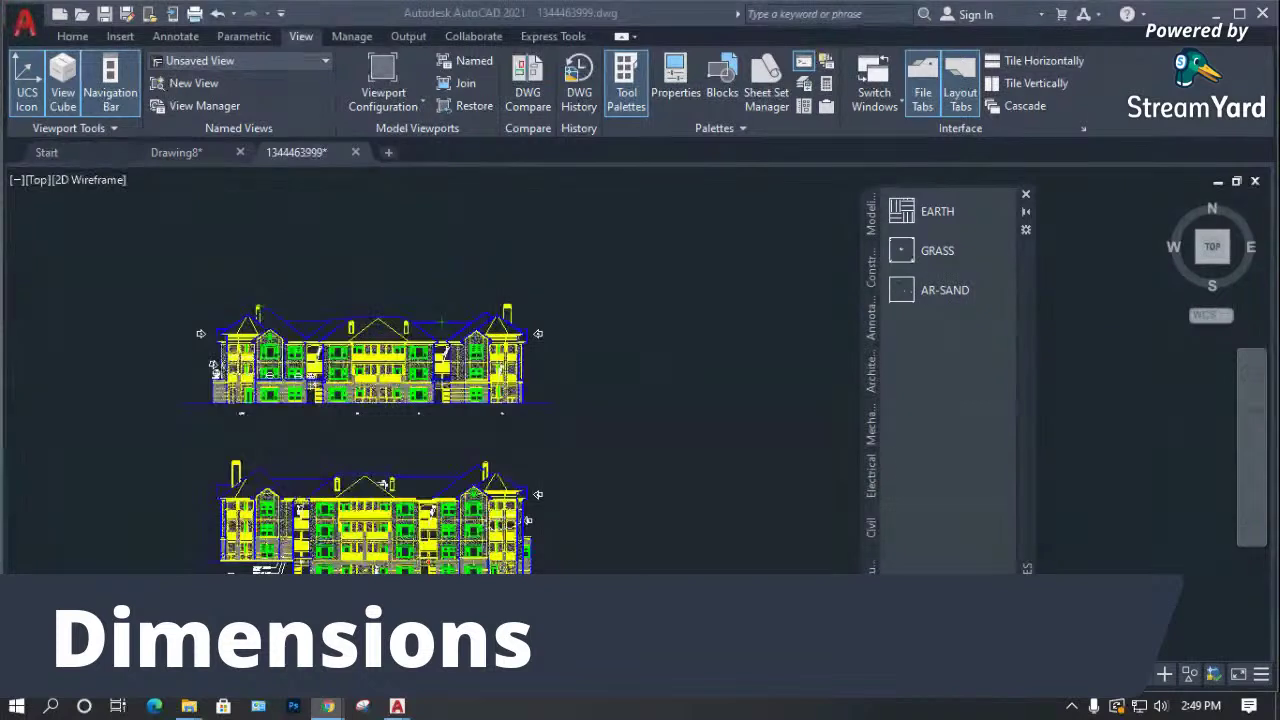
click(584, 516)
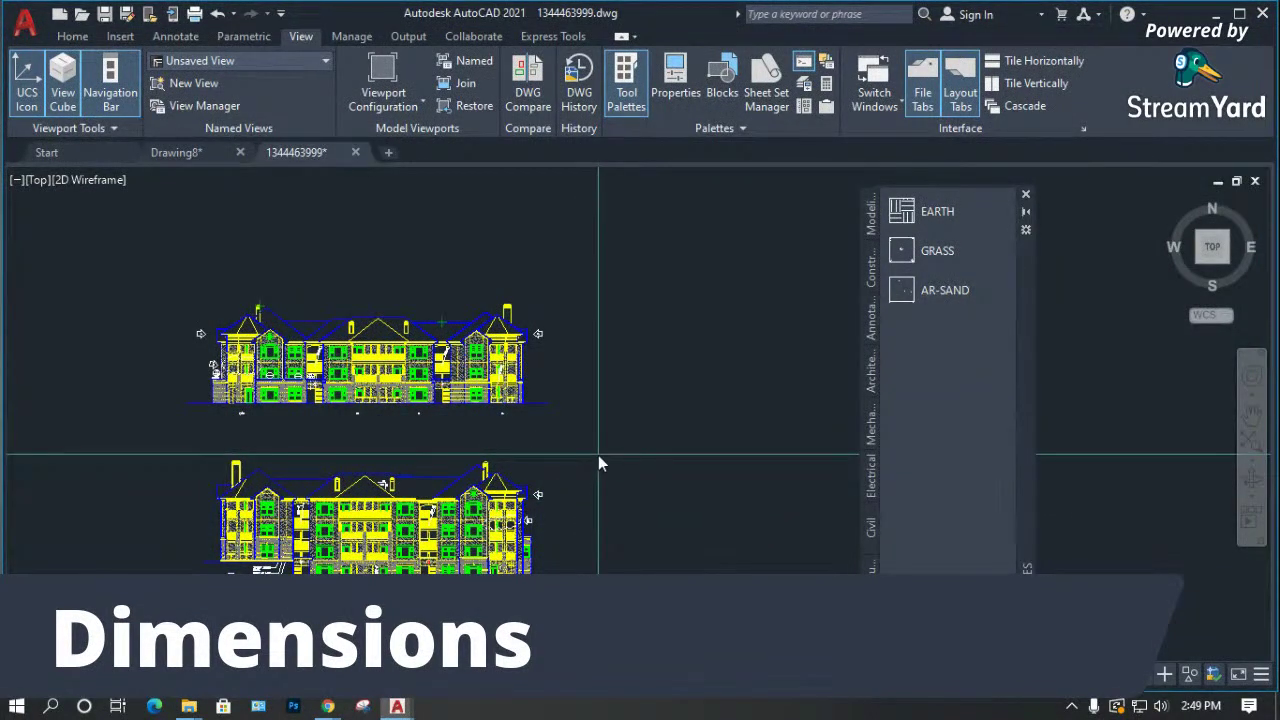
scroll(532, 412, down, 2)
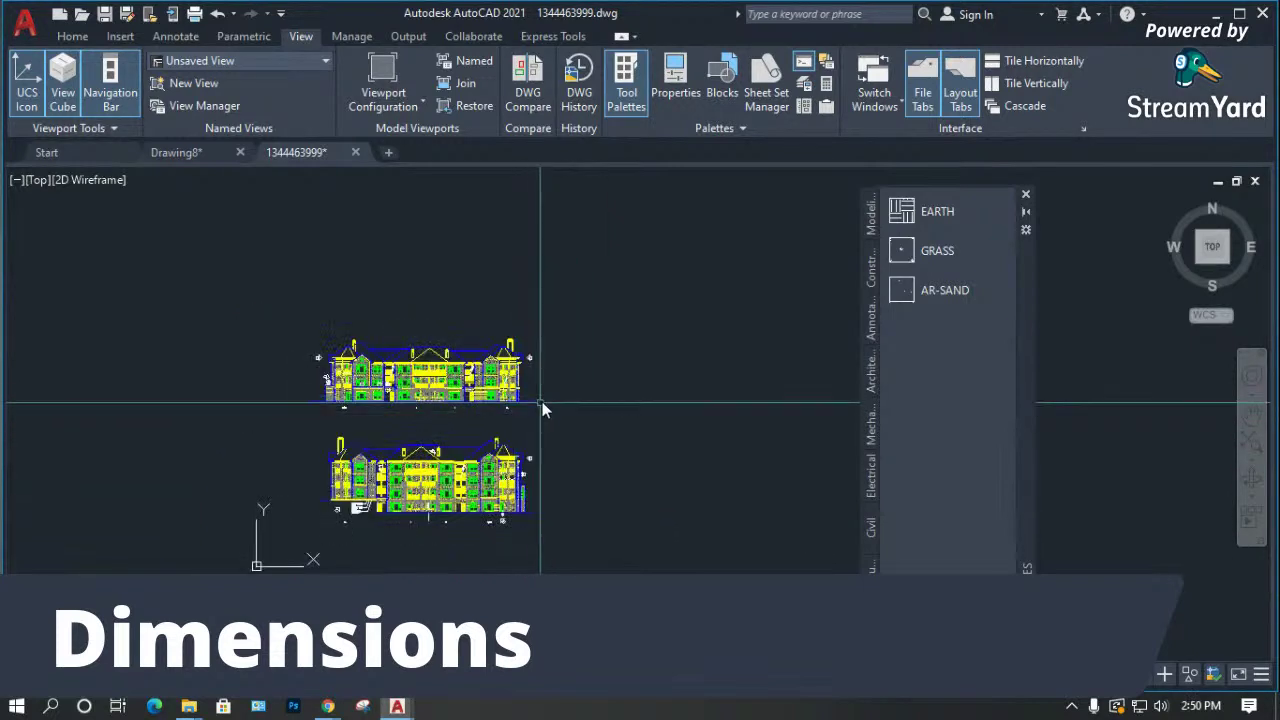
click(586, 311)
click(325, 523)
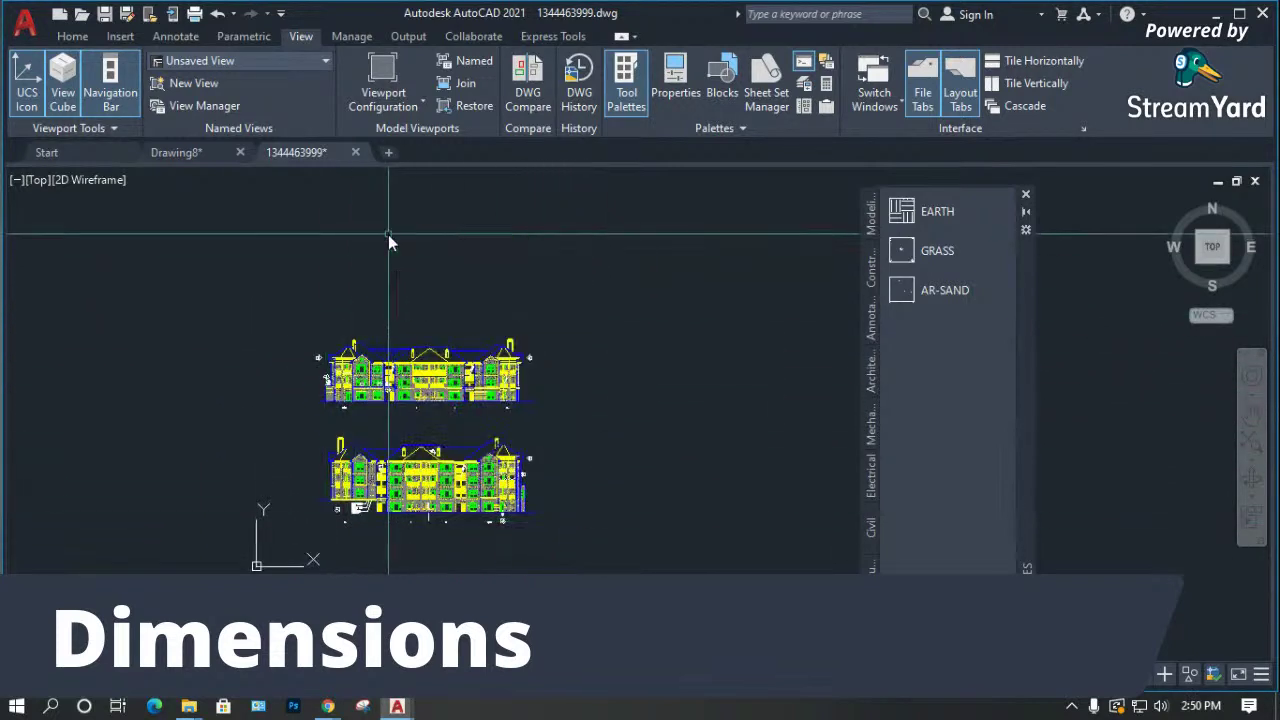
Close the elevation drawing without saving and close the Tool Palettes window.
click(355, 152)
click(633, 394)
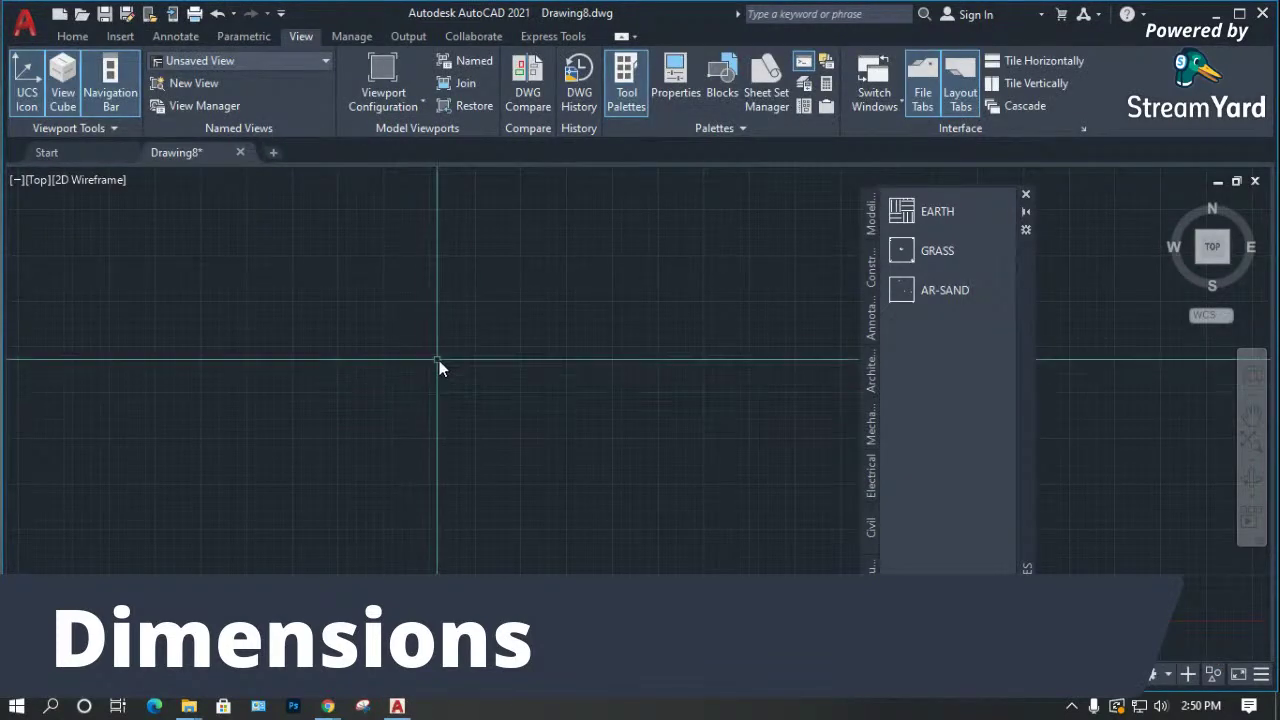
click(1025, 195)
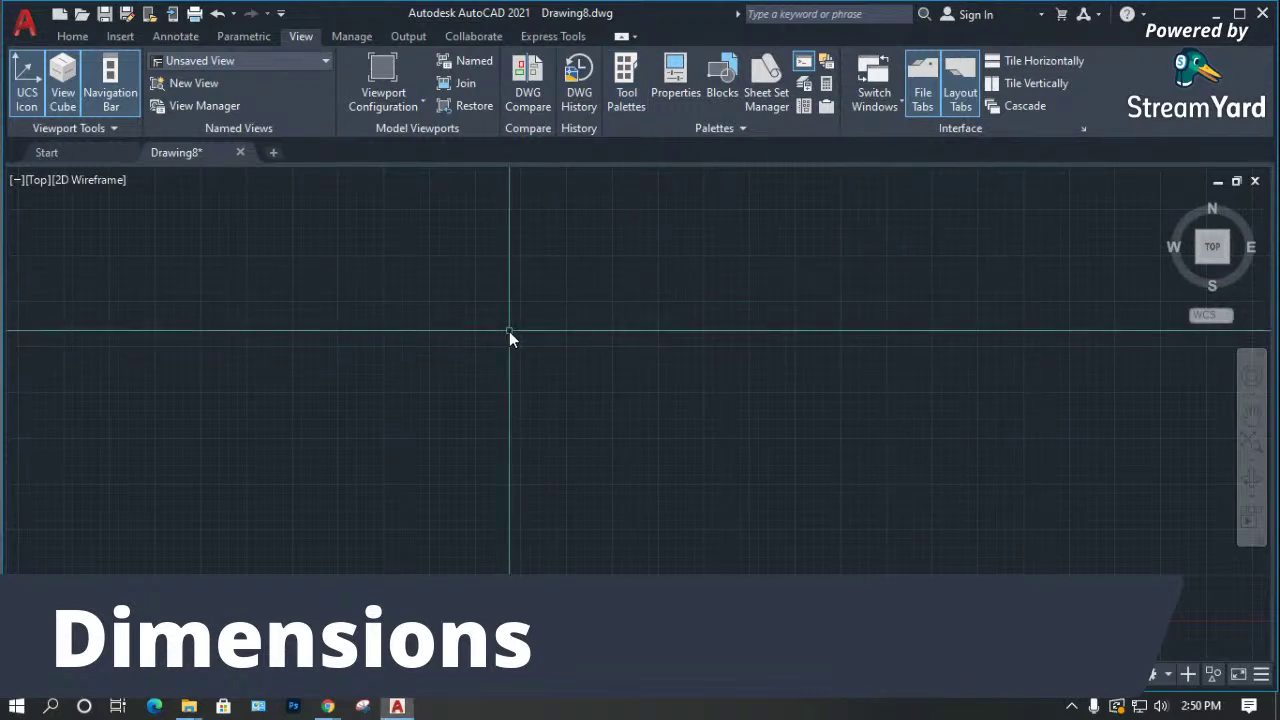
key(ctrl+o)
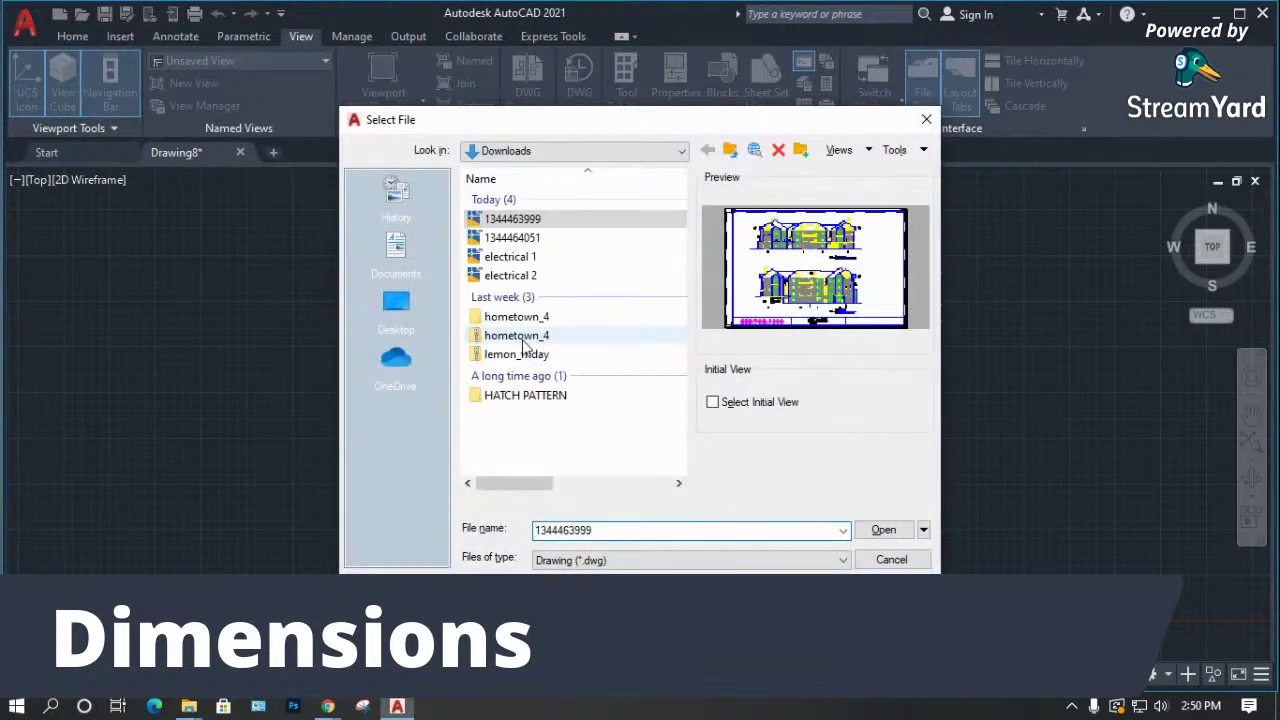
Browse the Desktop, render master 4 (D:) and the Local Disk (E:) 3 LIBRARIES folder for the drawing.
click(530, 240)
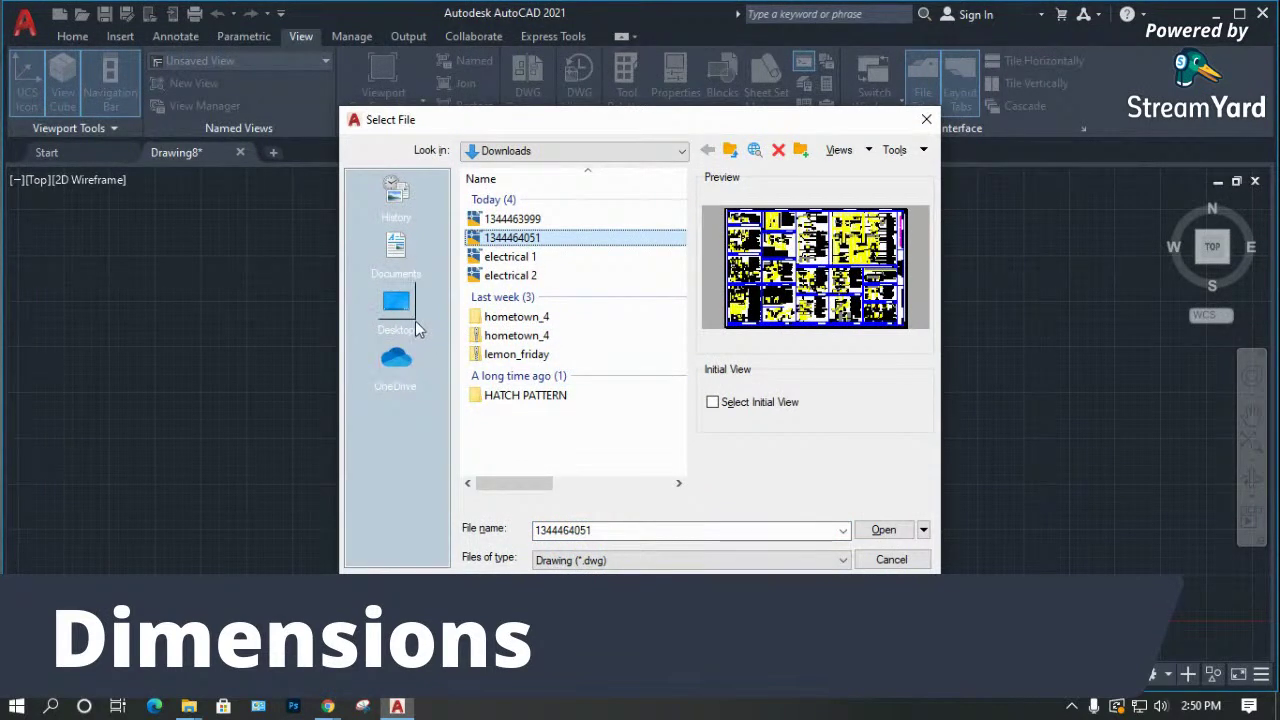
click(396, 305)
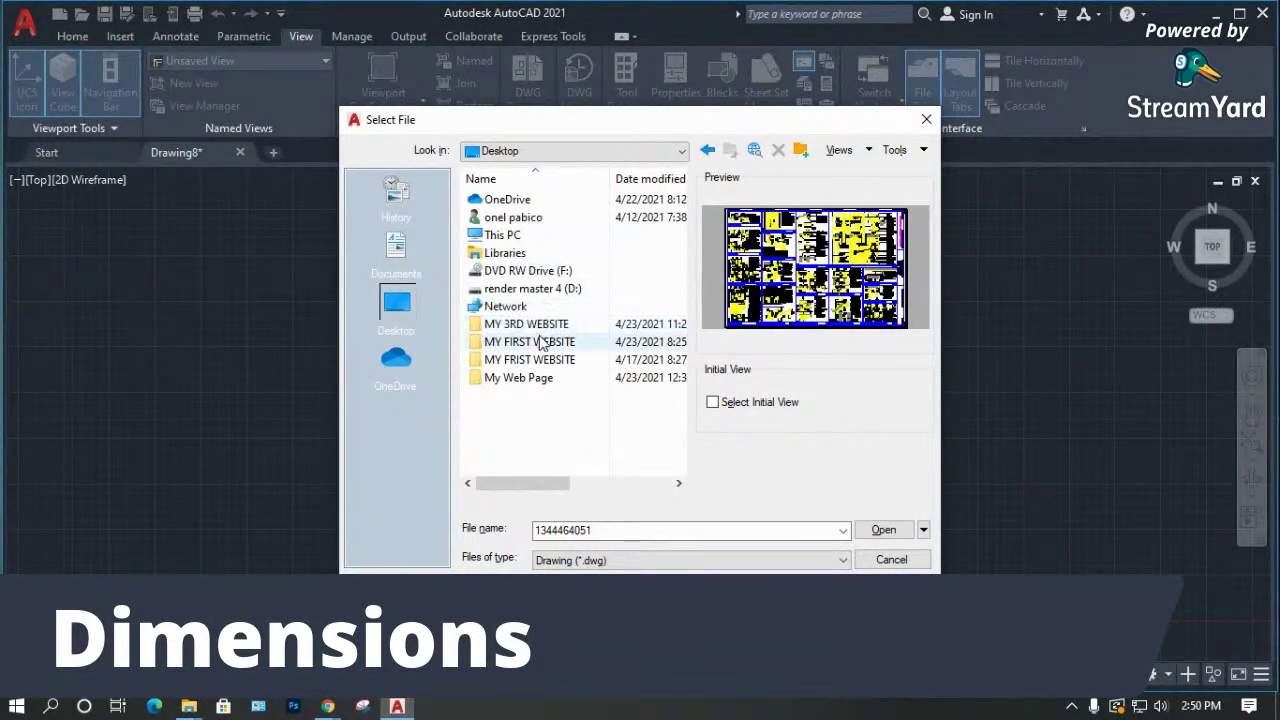
double_click(533, 290)
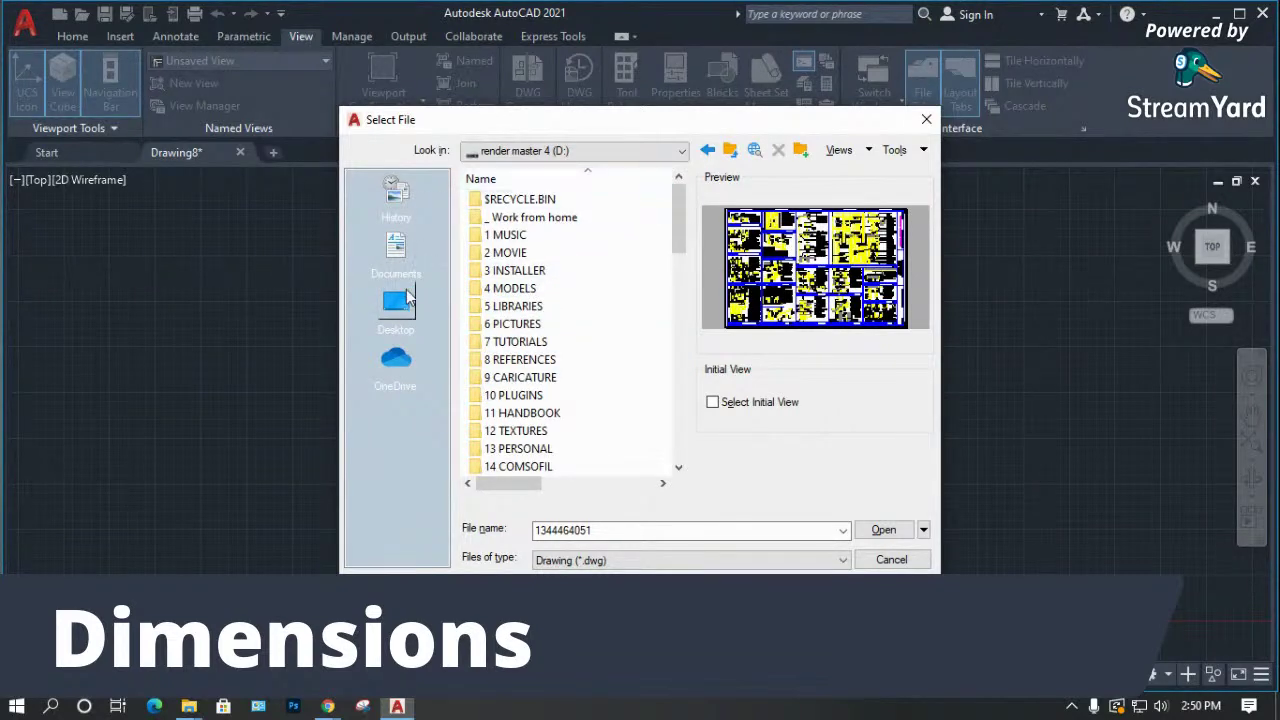
click(534, 154)
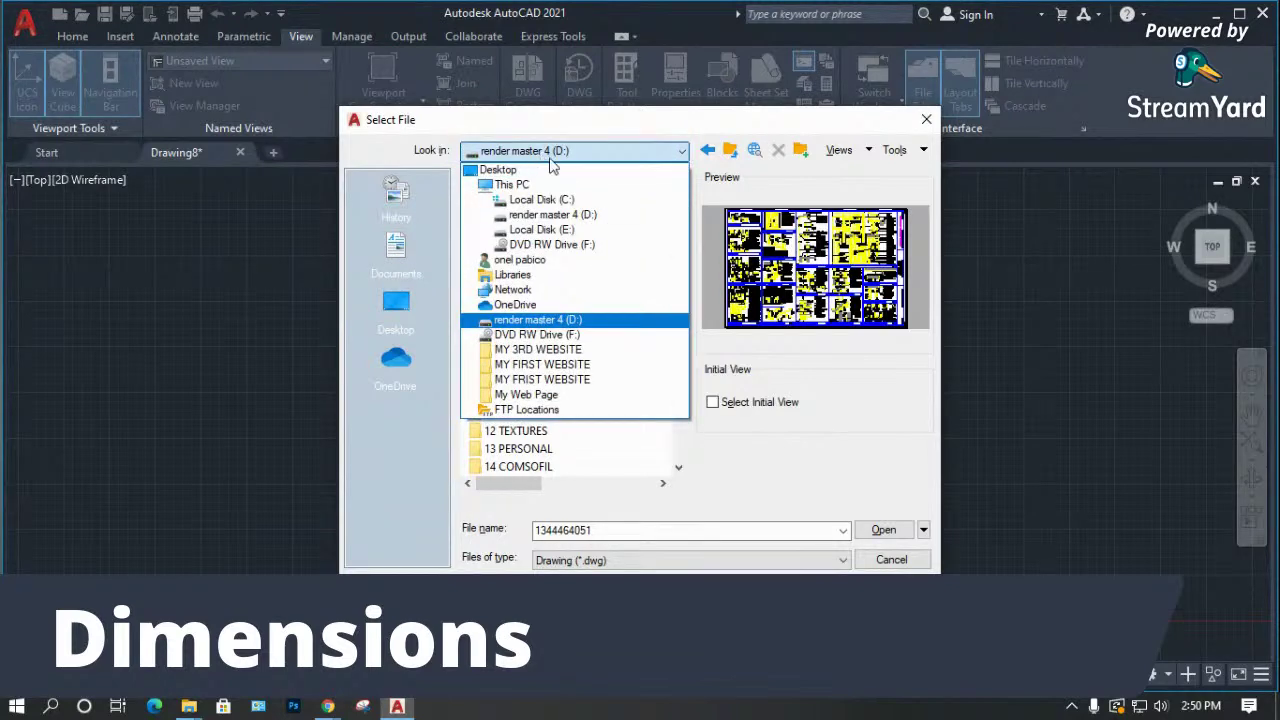
click(566, 236)
click(568, 236)
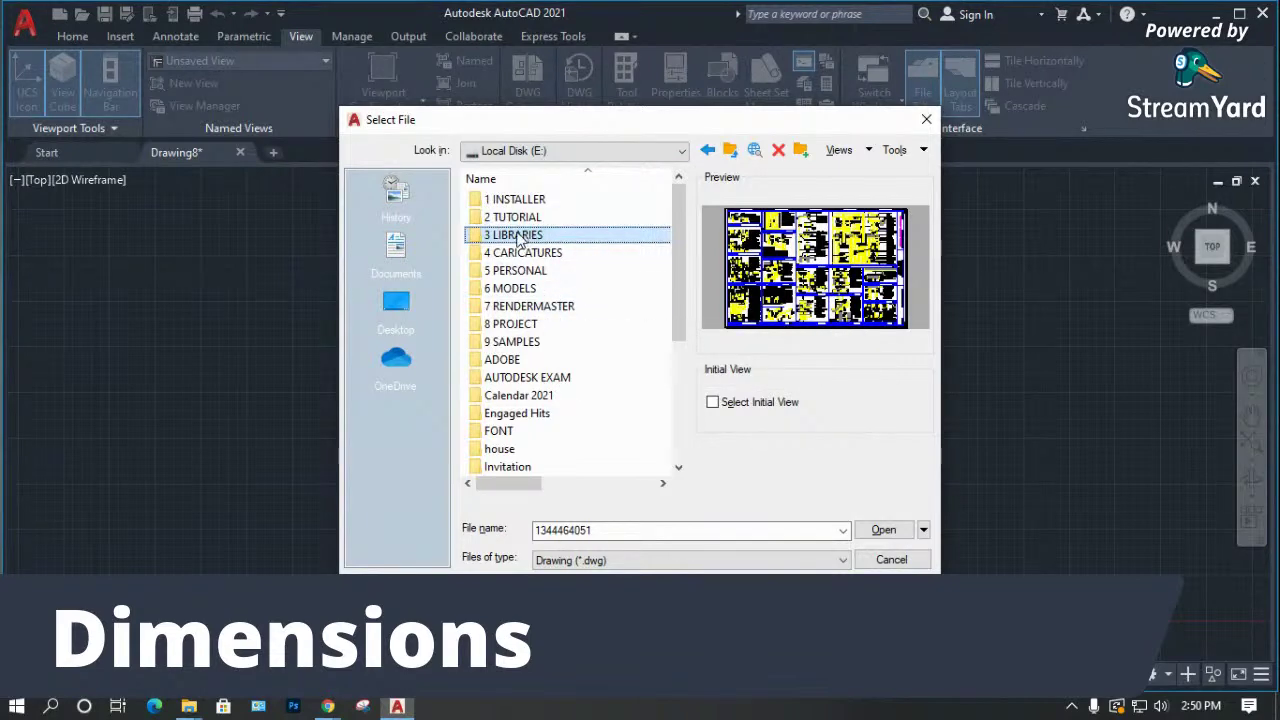
scroll(540, 355, down, 4)
scroll(540, 358, up, 4)
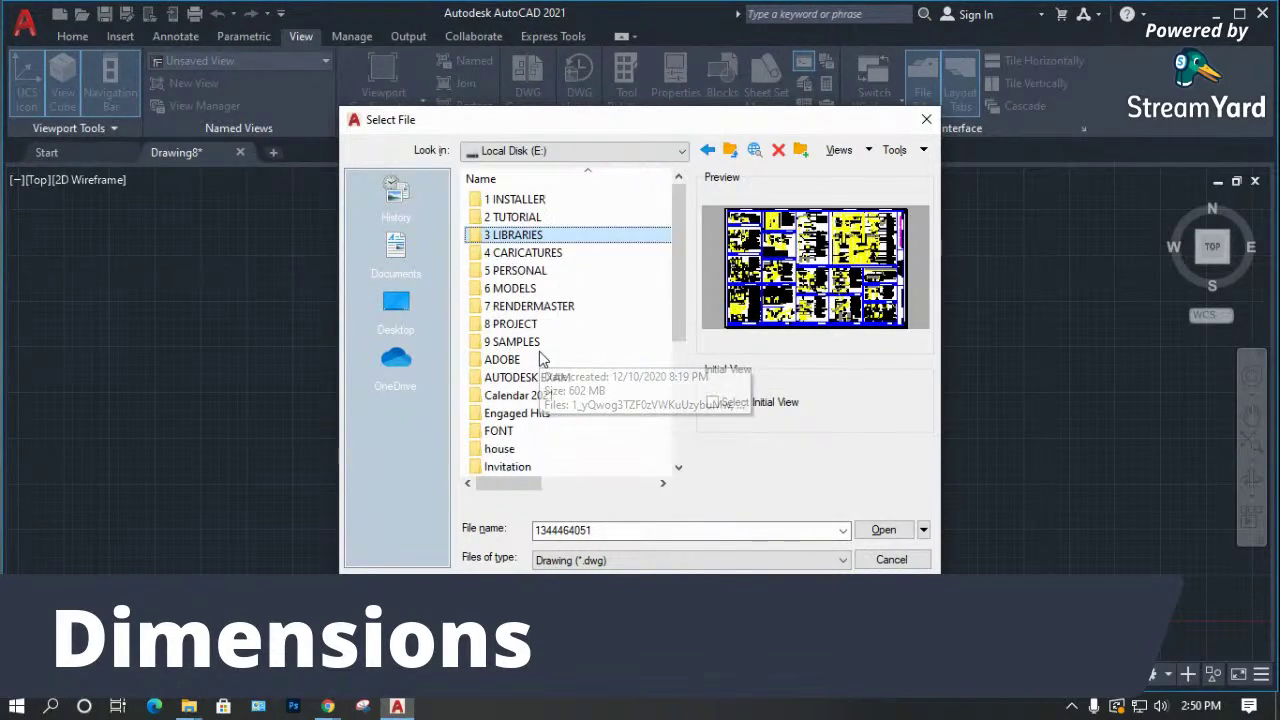
Open house.dwg from the render master 4 (D:) drive.
click(535, 151)
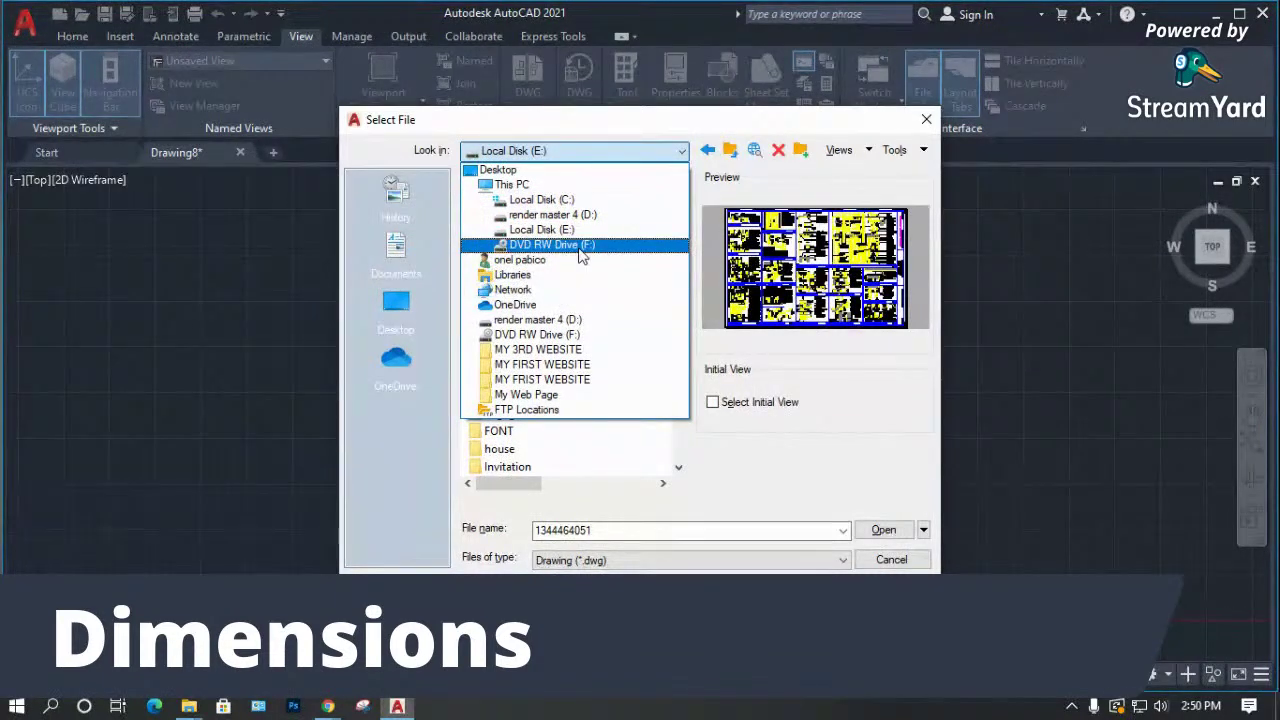
click(560, 214)
scroll(563, 291, down, 5)
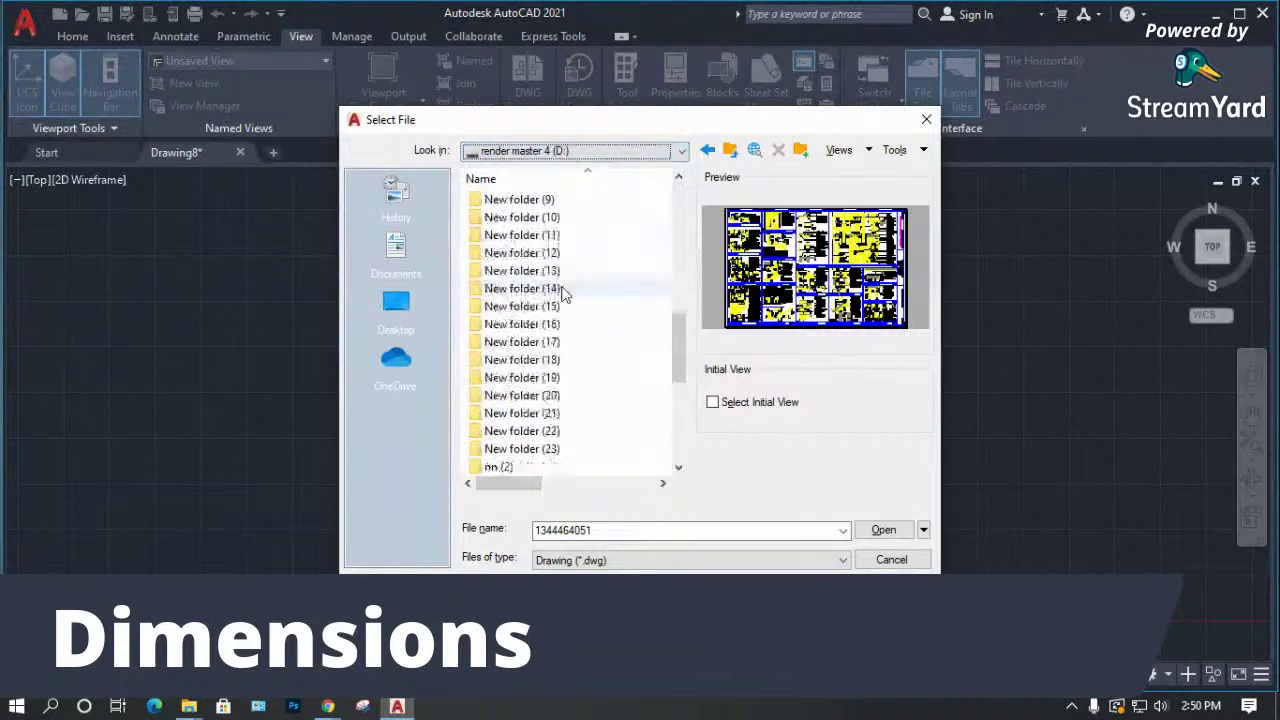
scroll(563, 291, down, 5)
click(550, 324)
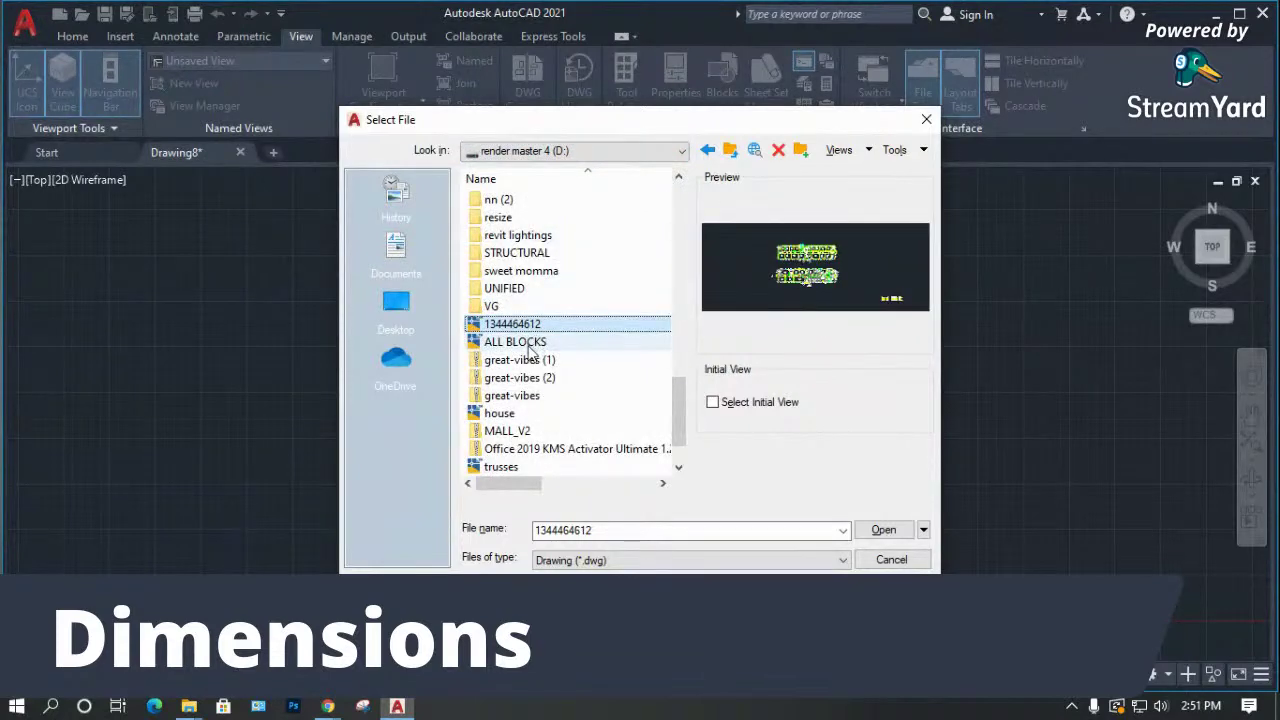
click(505, 415)
click(872, 529)
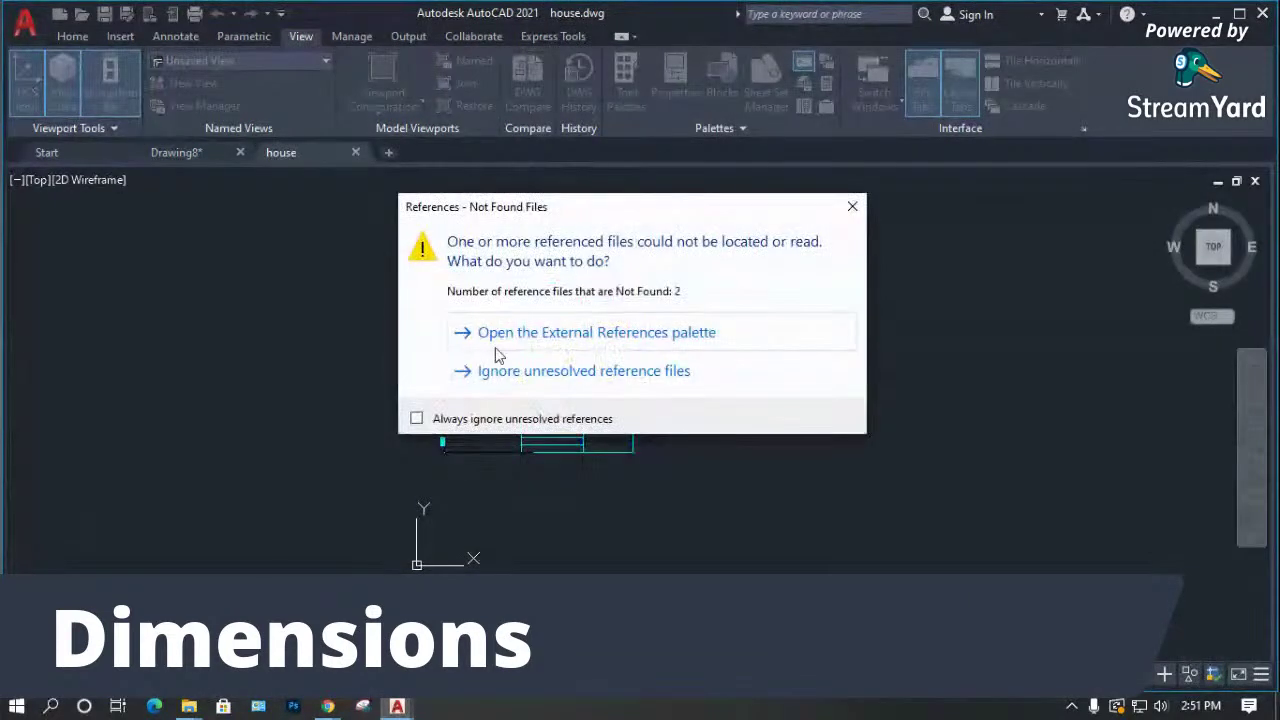
Ignore the unresolved references, zoom to the 4000, 5000 and 13000 dimensions, and select the 4000 dimension.
click(547, 387)
scroll(477, 290, up, 5)
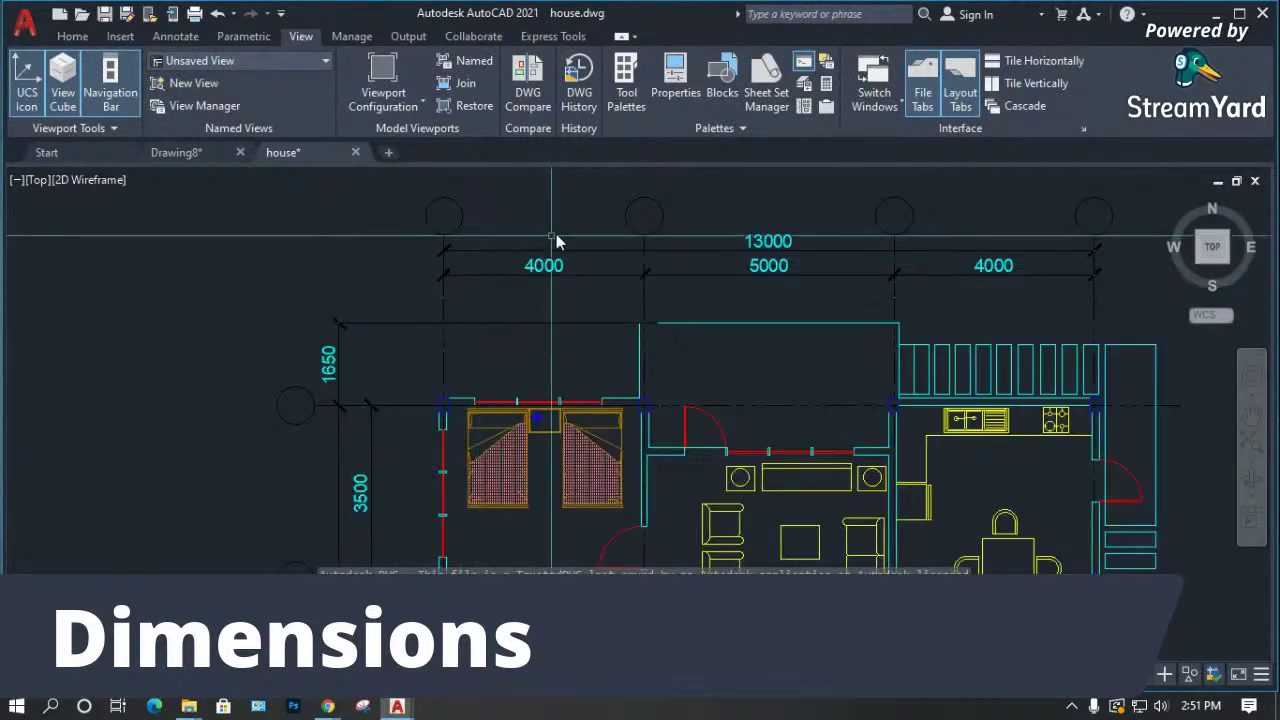
scroll(416, 308, down, 3)
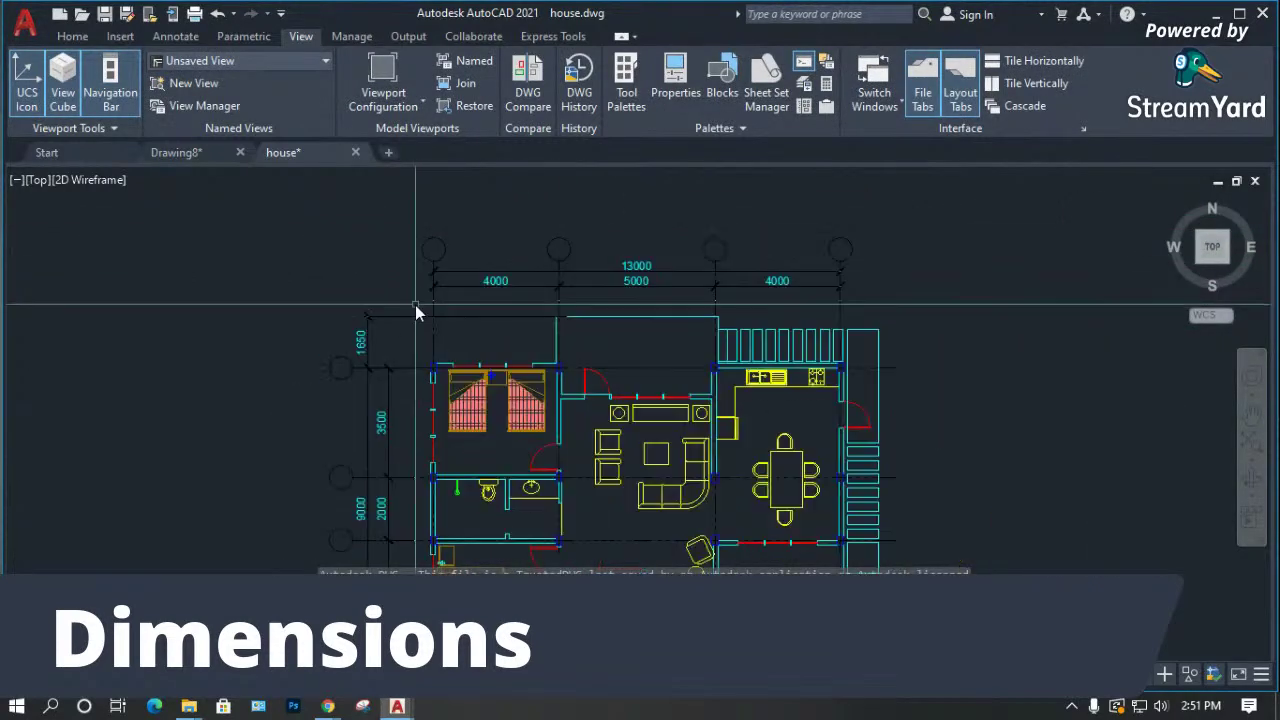
scroll(423, 245, up, 4)
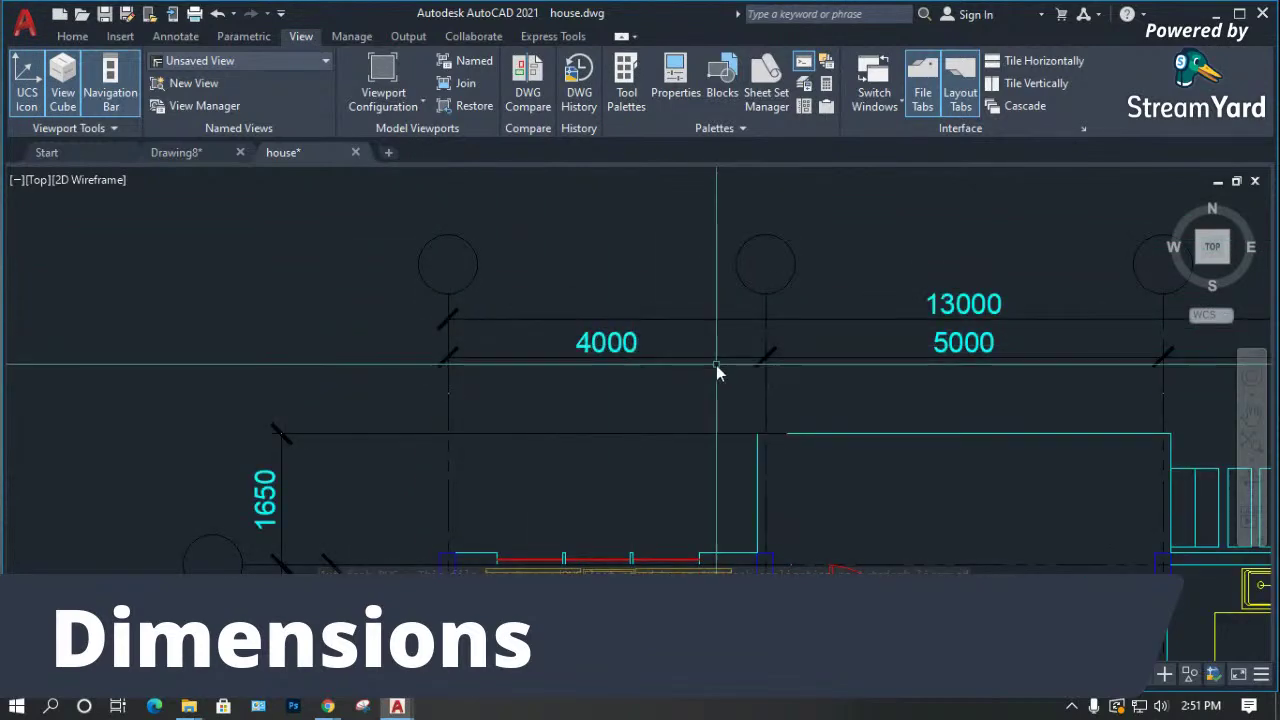
scroll(716, 366, up, 2)
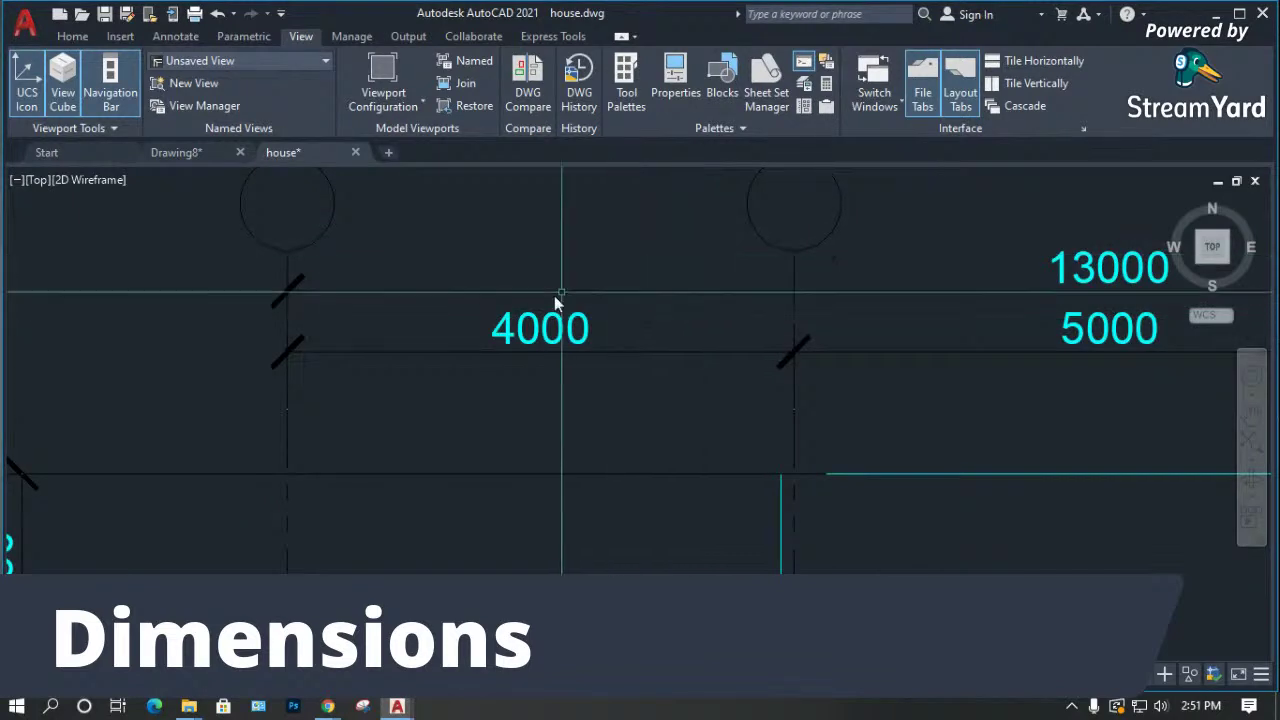
scroll(498, 329, up, 3)
scroll(815, 319, down, 2)
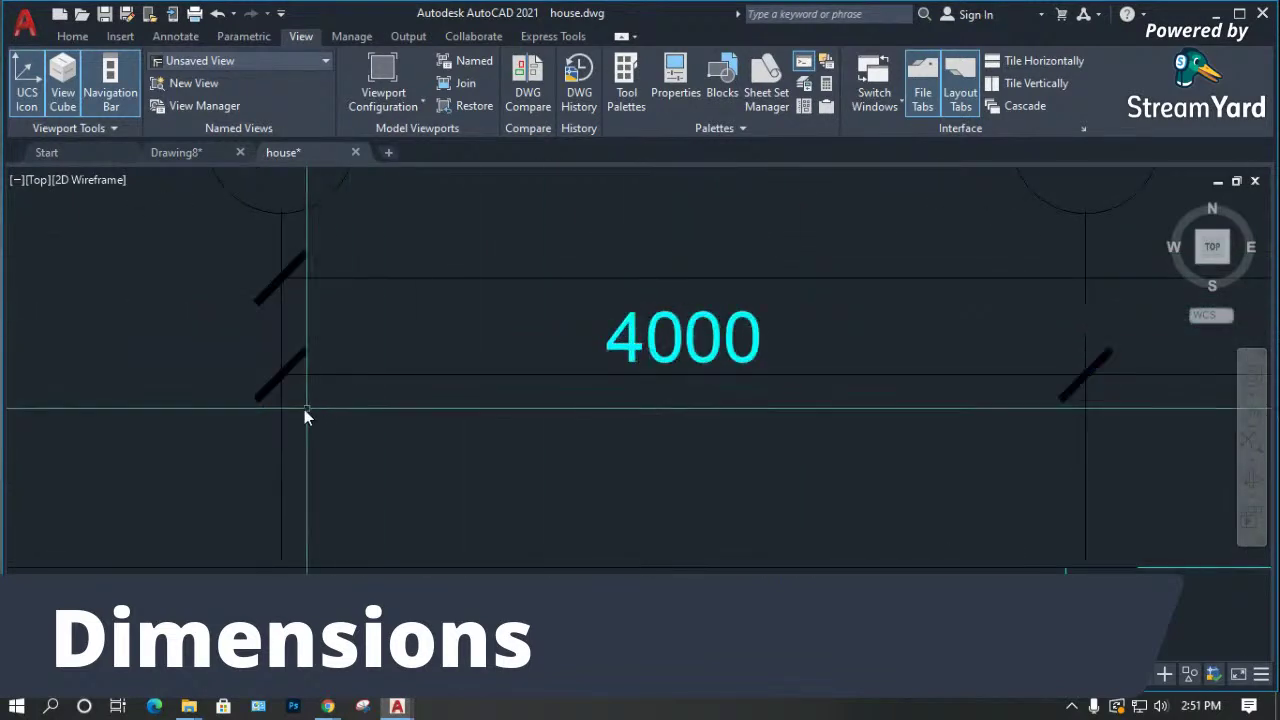
scroll(270, 384, up, 2)
scroll(270, 384, down, 2)
scroll(270, 384, down, 2)
click(372, 377)
scroll(552, 430, down, 2)
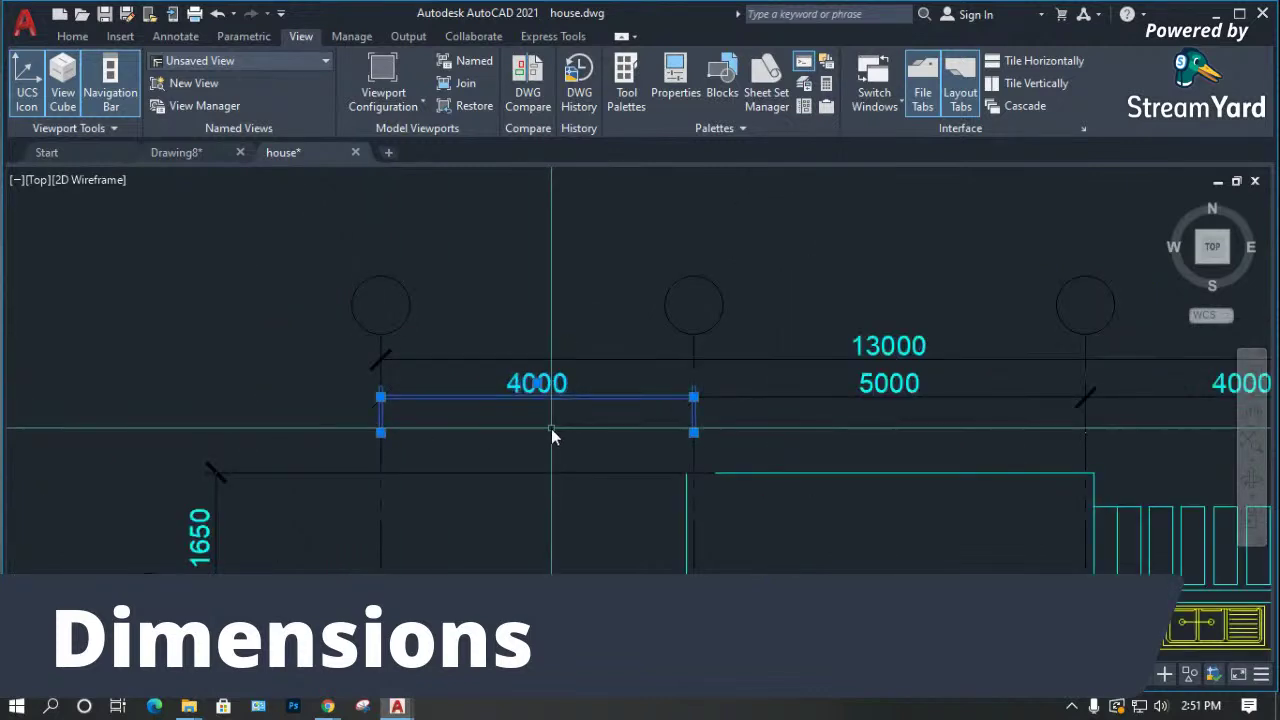
Select the 4000 dimension, clear the selection, and zoom around the plan.
drag(515, 430, 531, 287)
scroll(514, 430, down, 3)
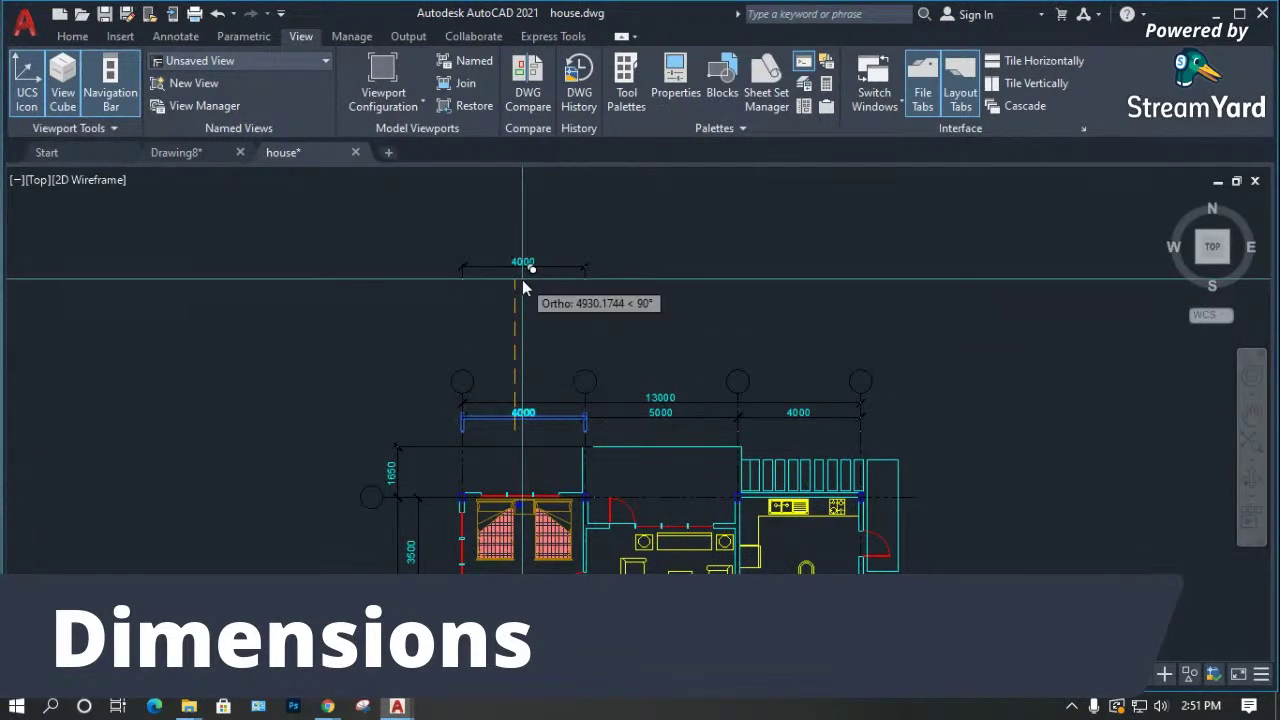
scroll(518, 272, up, 6)
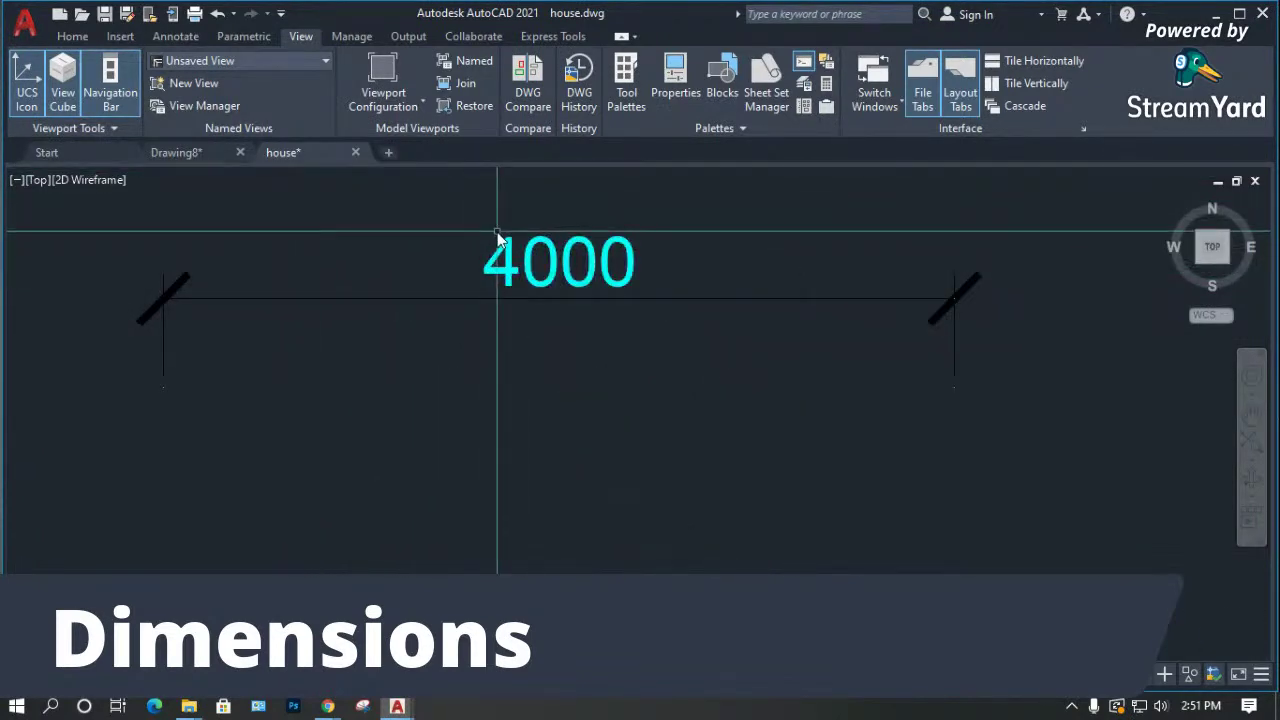
click(622, 262)
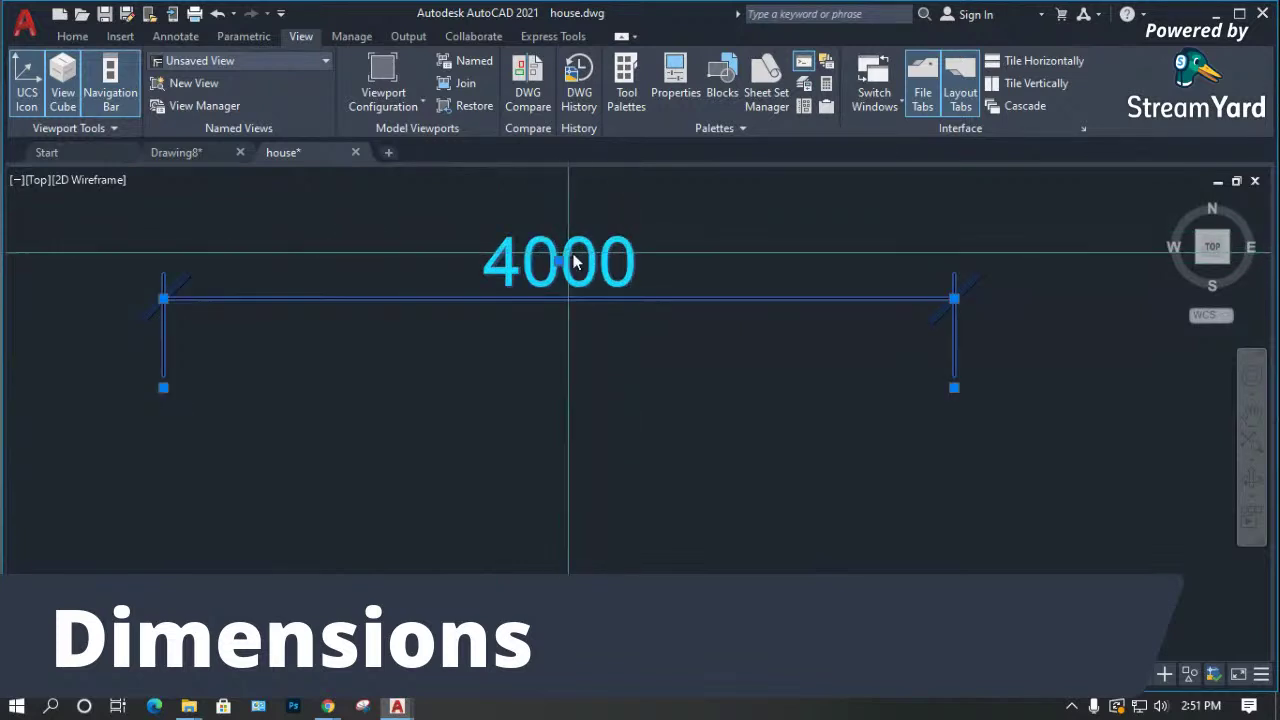
key(Escape)
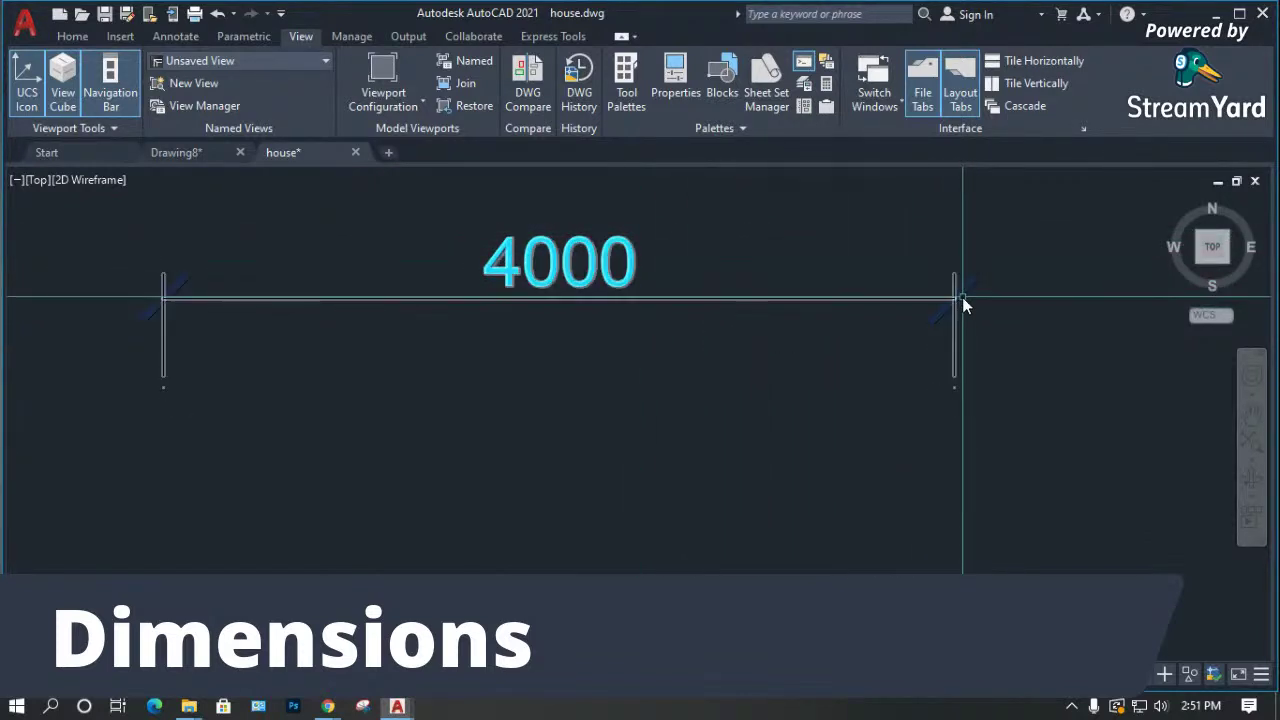
scroll(956, 300, up, 6)
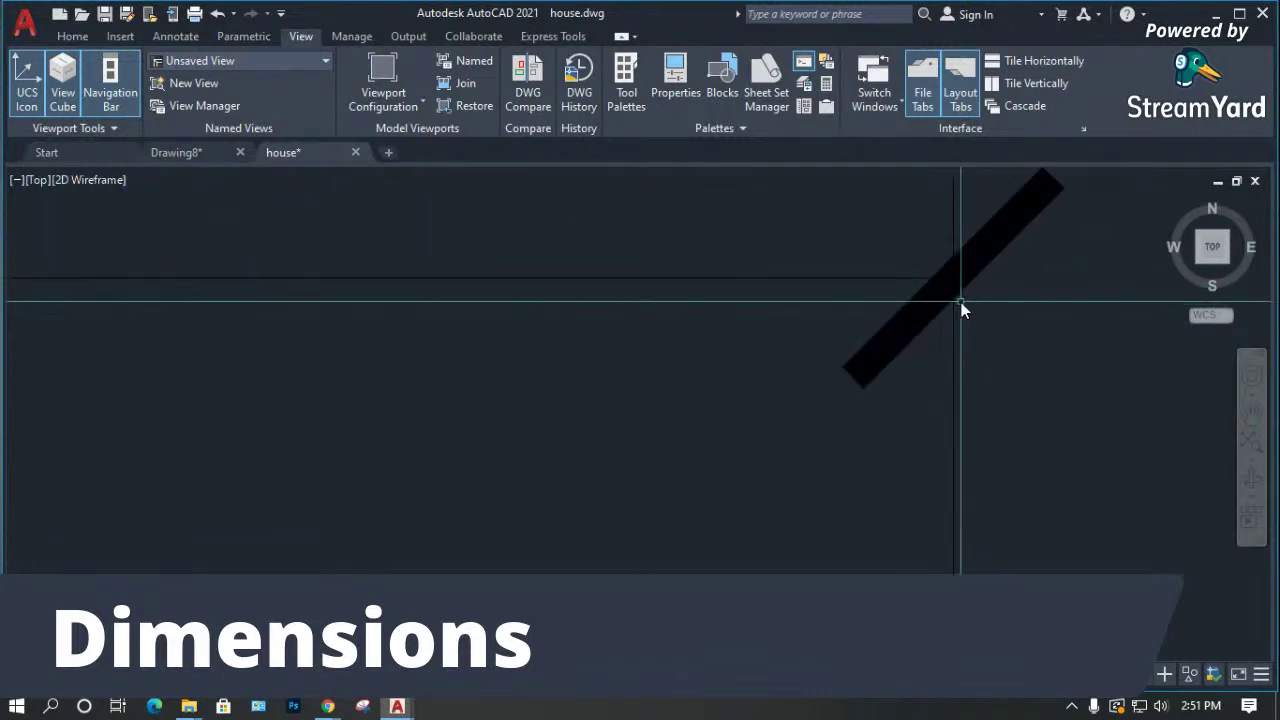
scroll(853, 364, down, 2)
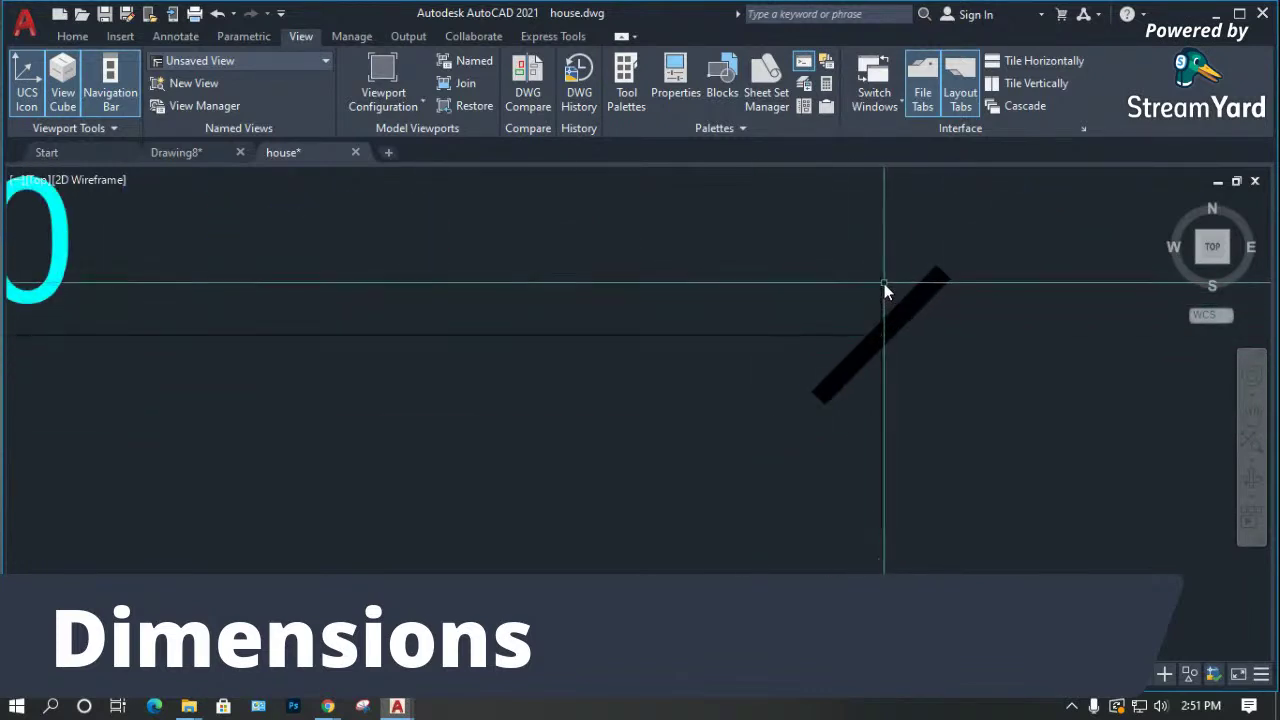
scroll(1046, 343, up, 4)
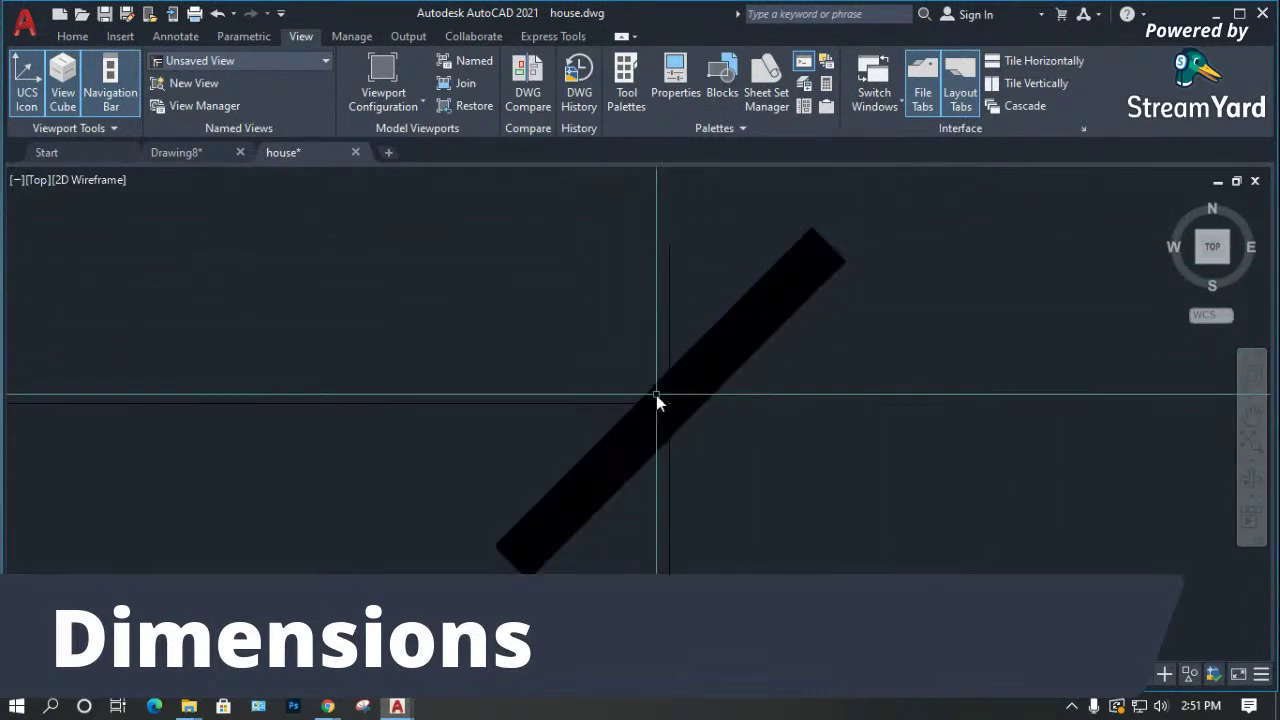
scroll(937, 314, down, 5)
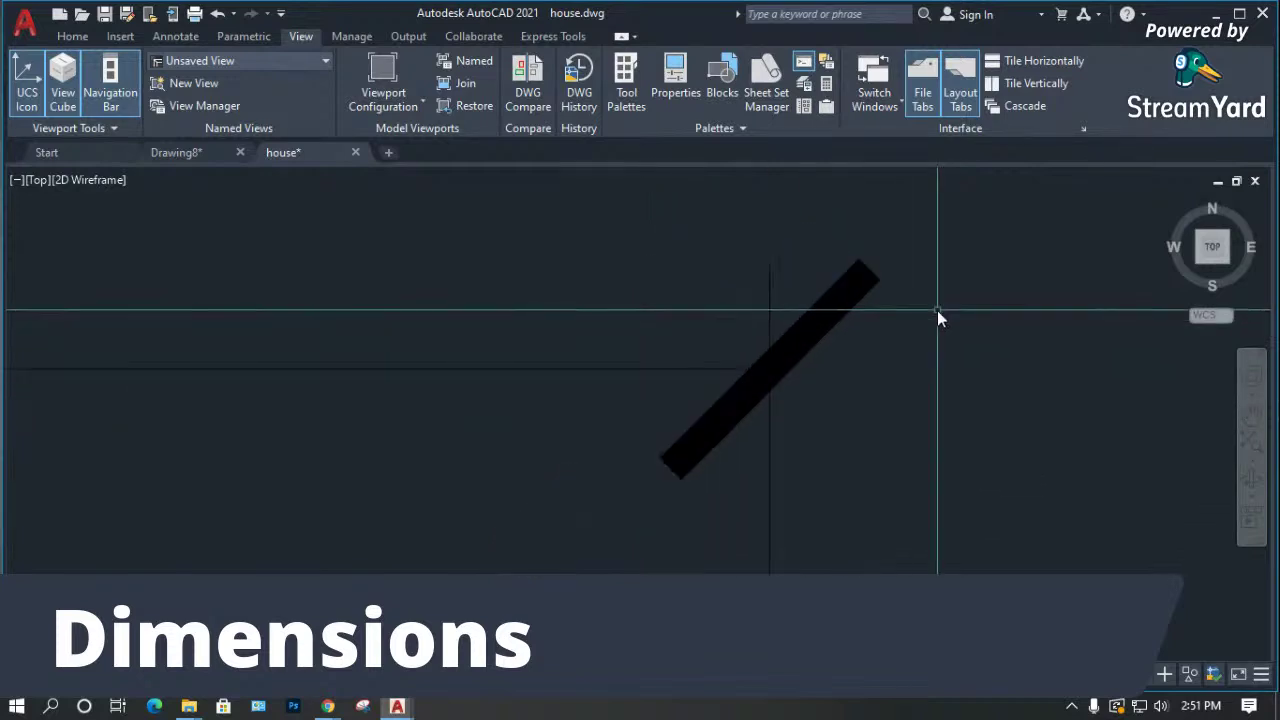
scroll(912, 428, up, 4)
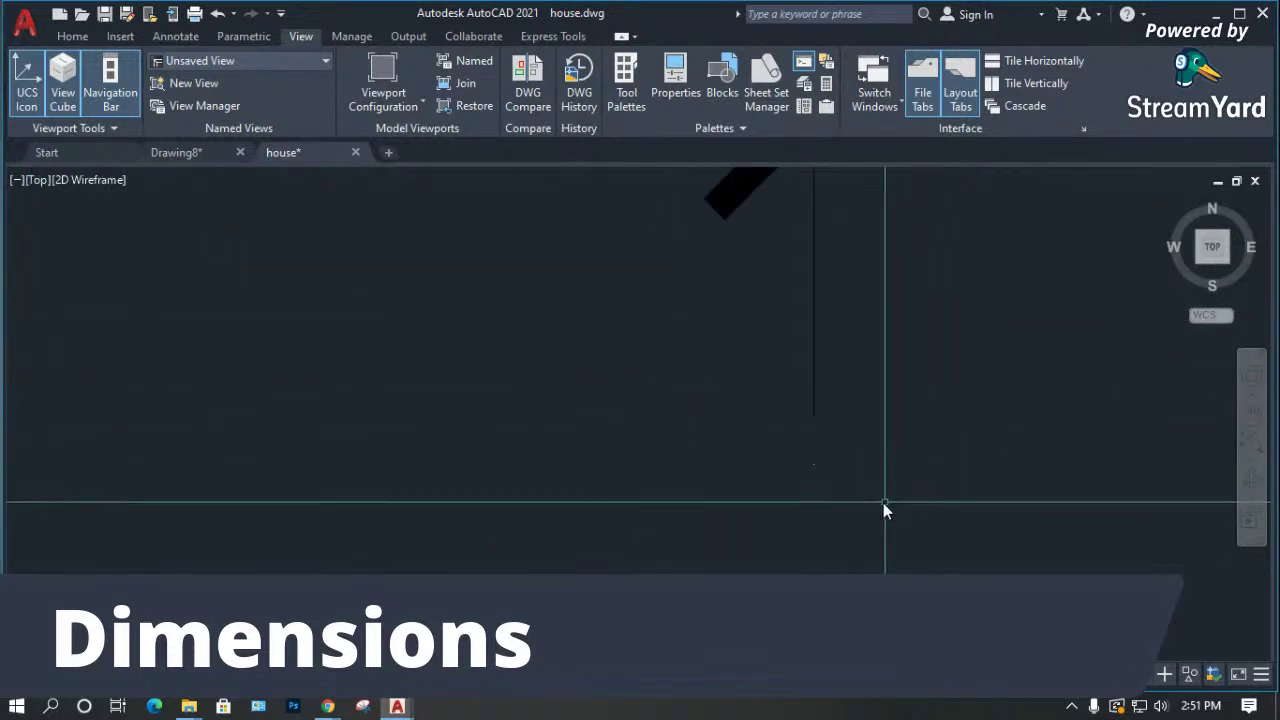
scroll(816, 467, up, 2)
Crossing-select the 4000 dimension and zoom to the 13000, 4000, 5000 dimension chain.
drag(795, 440, 748, 466)
scroll(723, 502, down, 4)
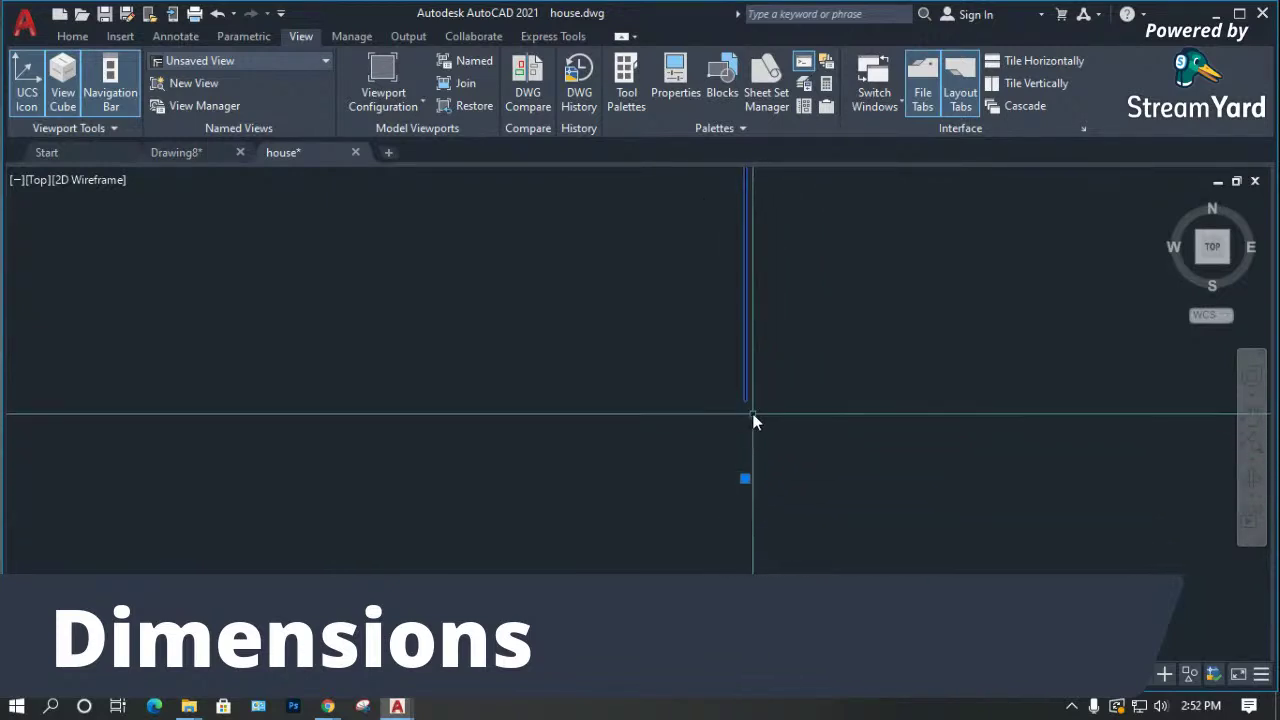
scroll(818, 450, down, 3)
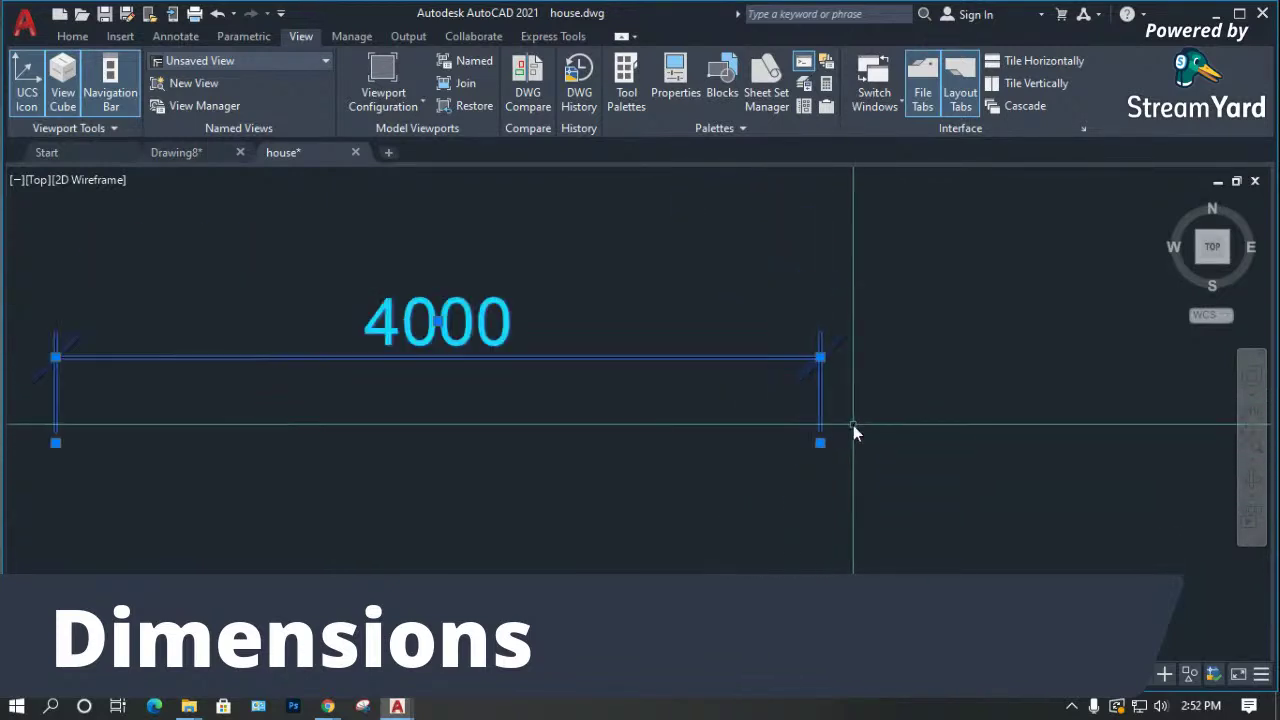
scroll(352, 352, up, 4)
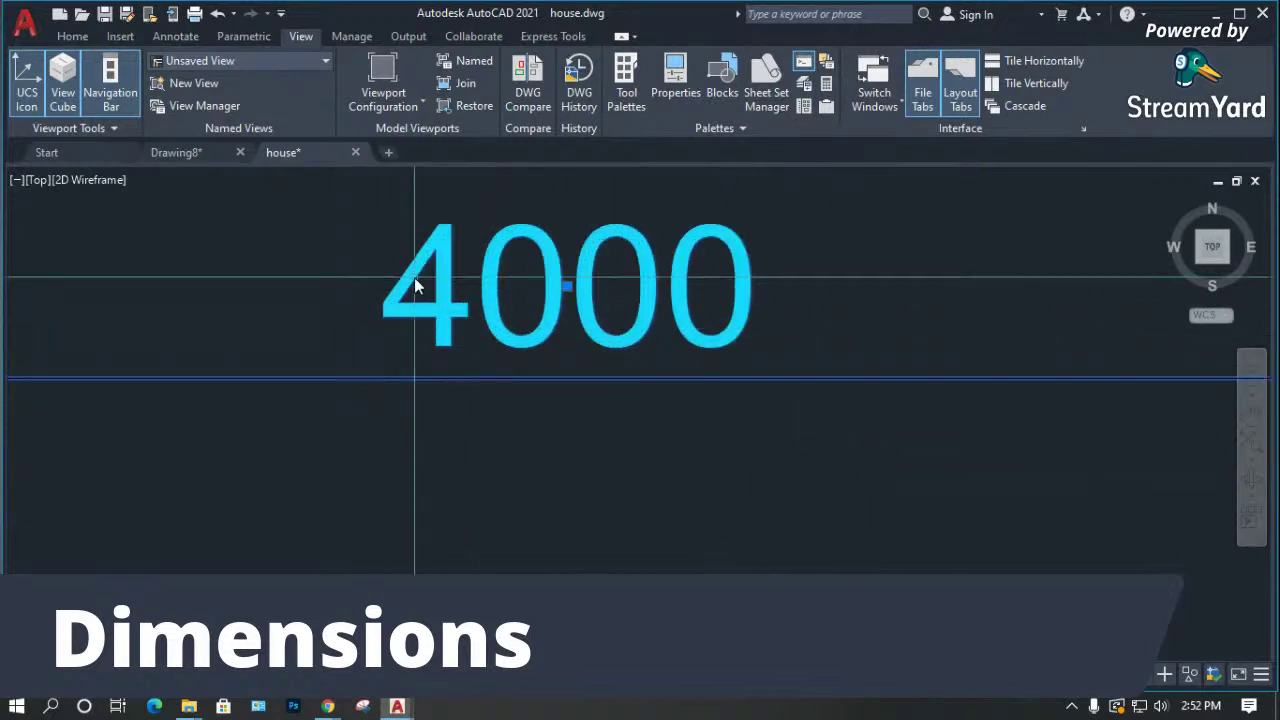
scroll(684, 347, down, 4)
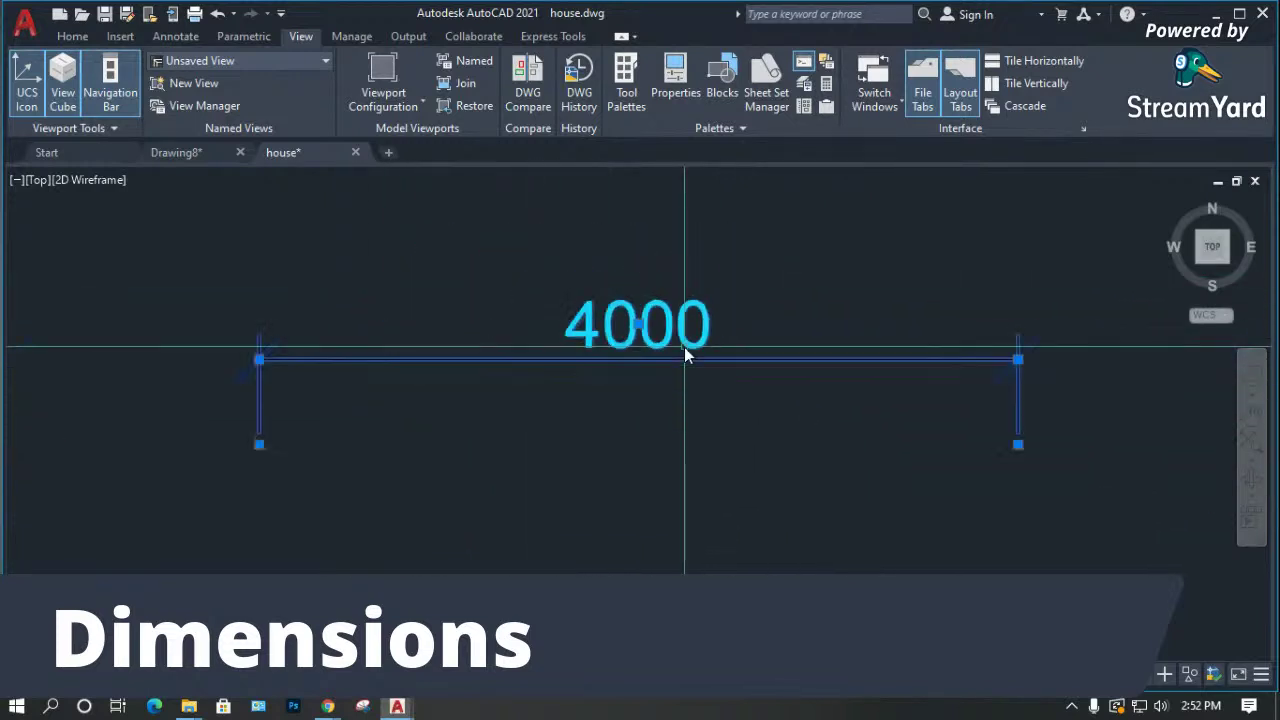
scroll(436, 375, up, 4)
scroll(426, 380, down, 4)
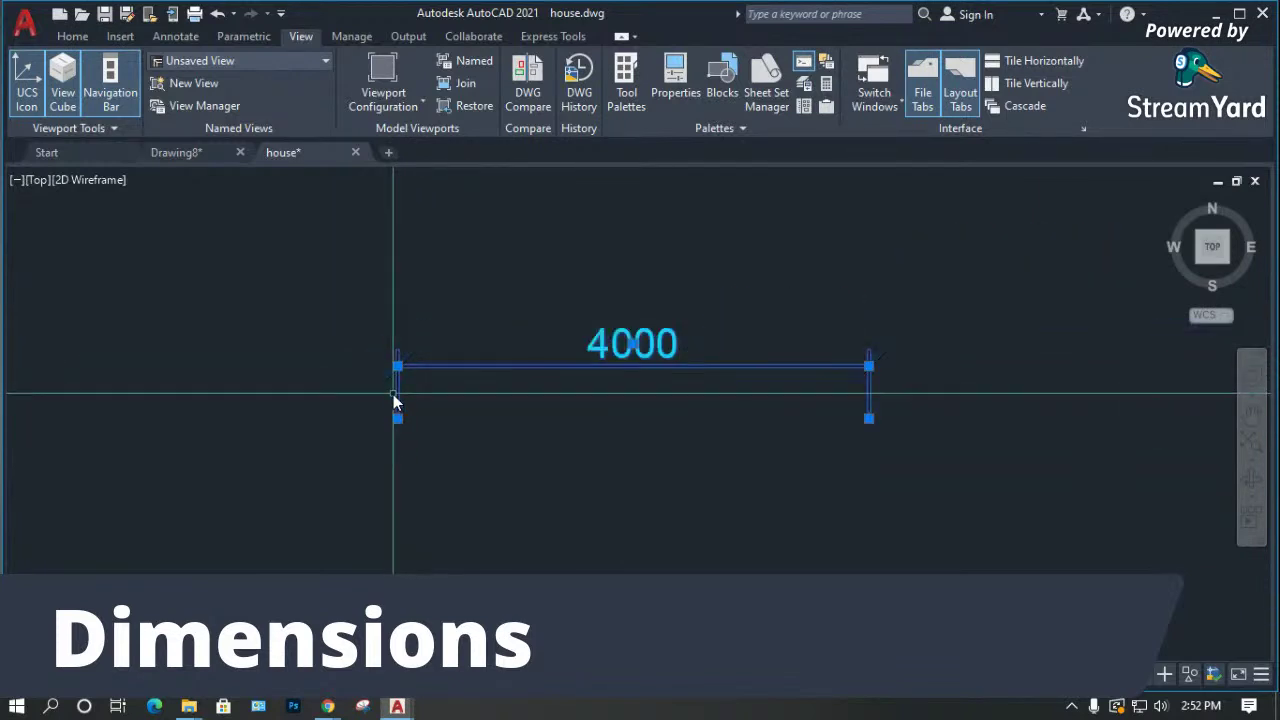
scroll(393, 400, down, 3)
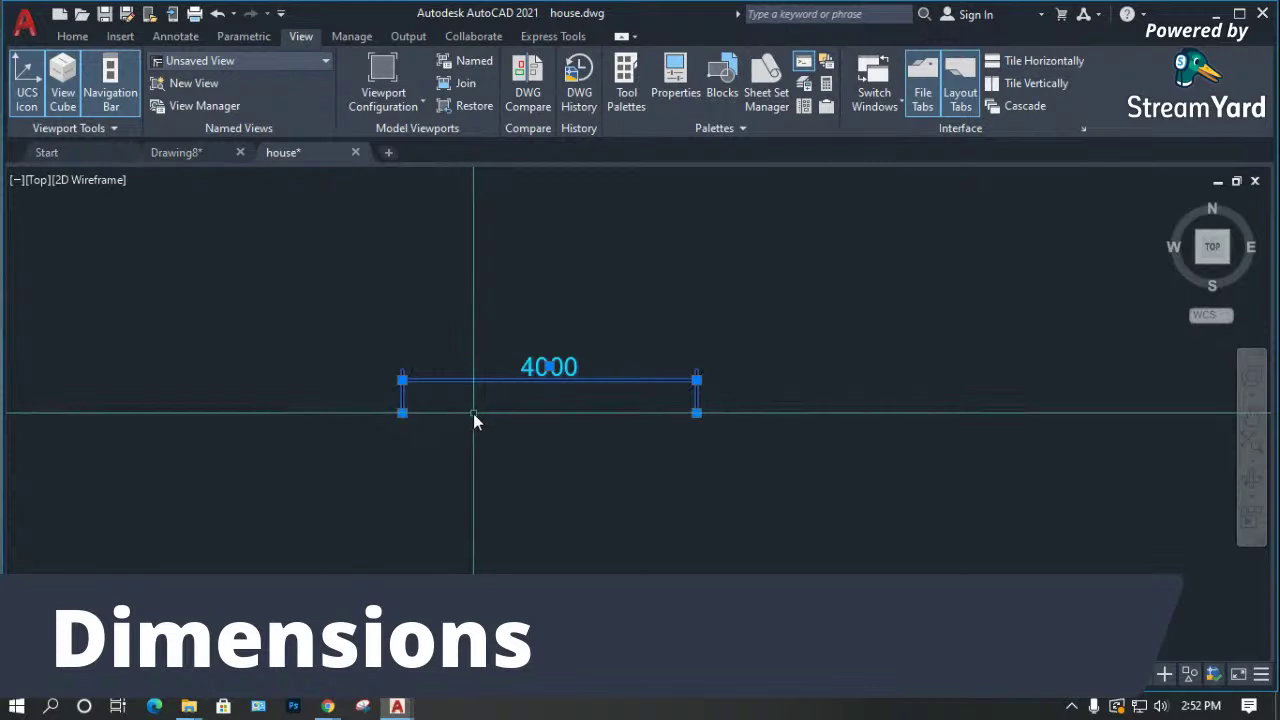
scroll(260, 351, down, 3)
scroll(346, 383, up, 6)
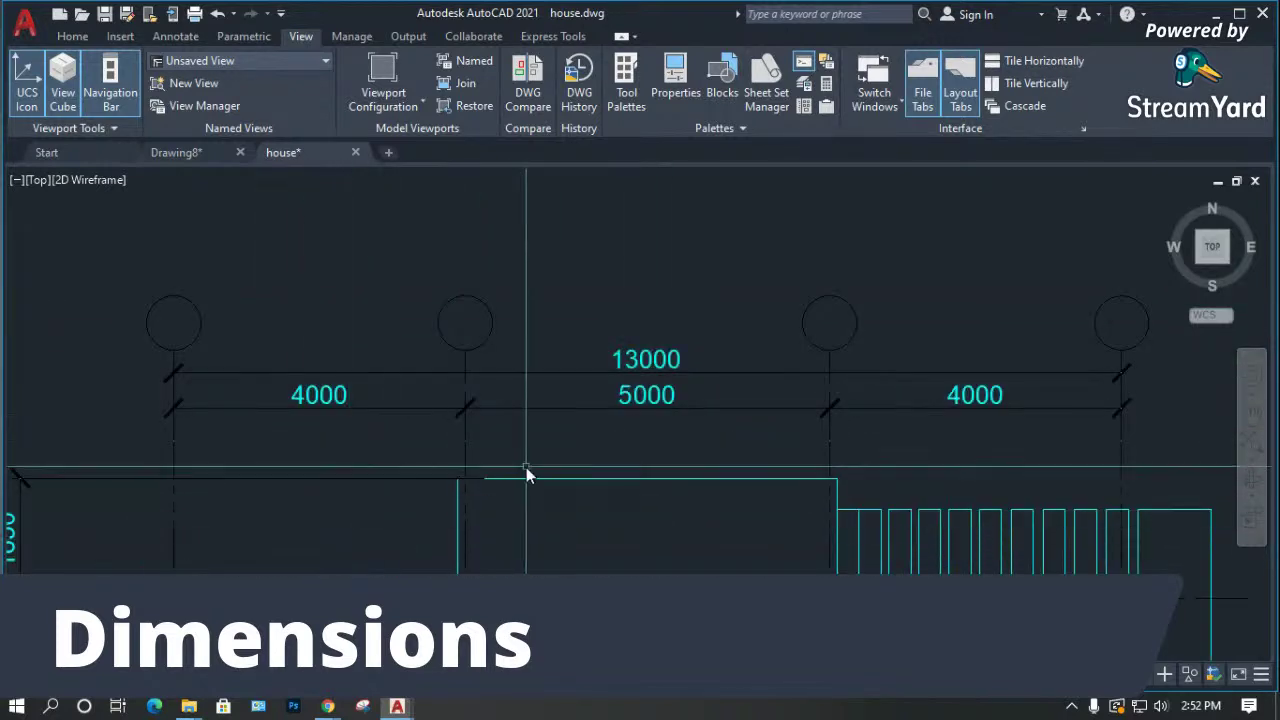
click(120, 36)
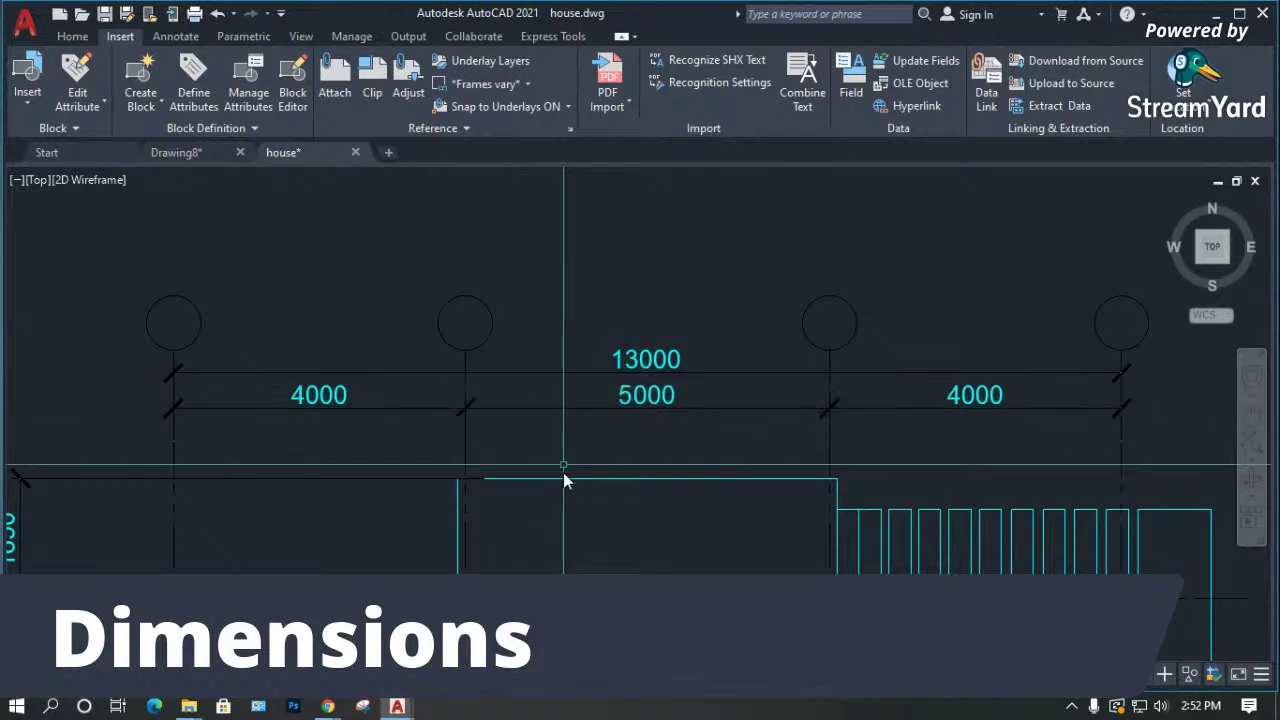
Zoom around the plan to review the 1650, 3500, 2000, 3500, 1800 side dimensions totalling 9000.
scroll(574, 495, up, 2)
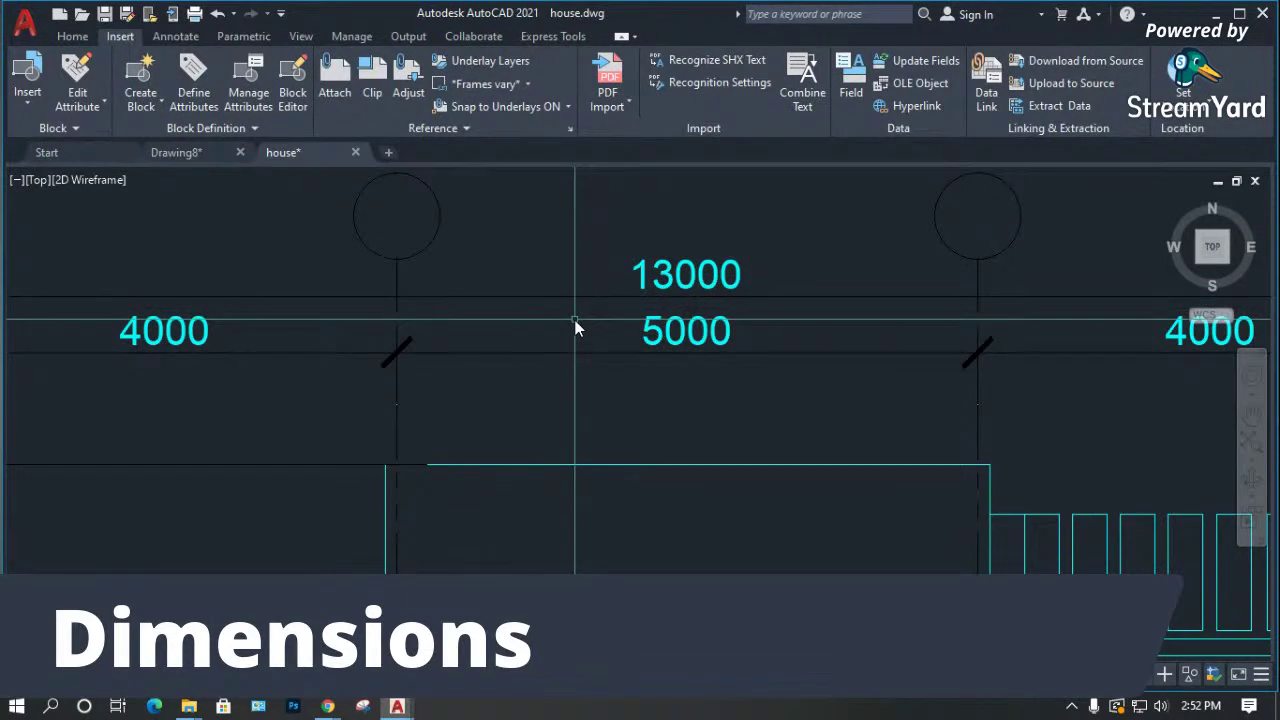
scroll(575, 325, down, 4)
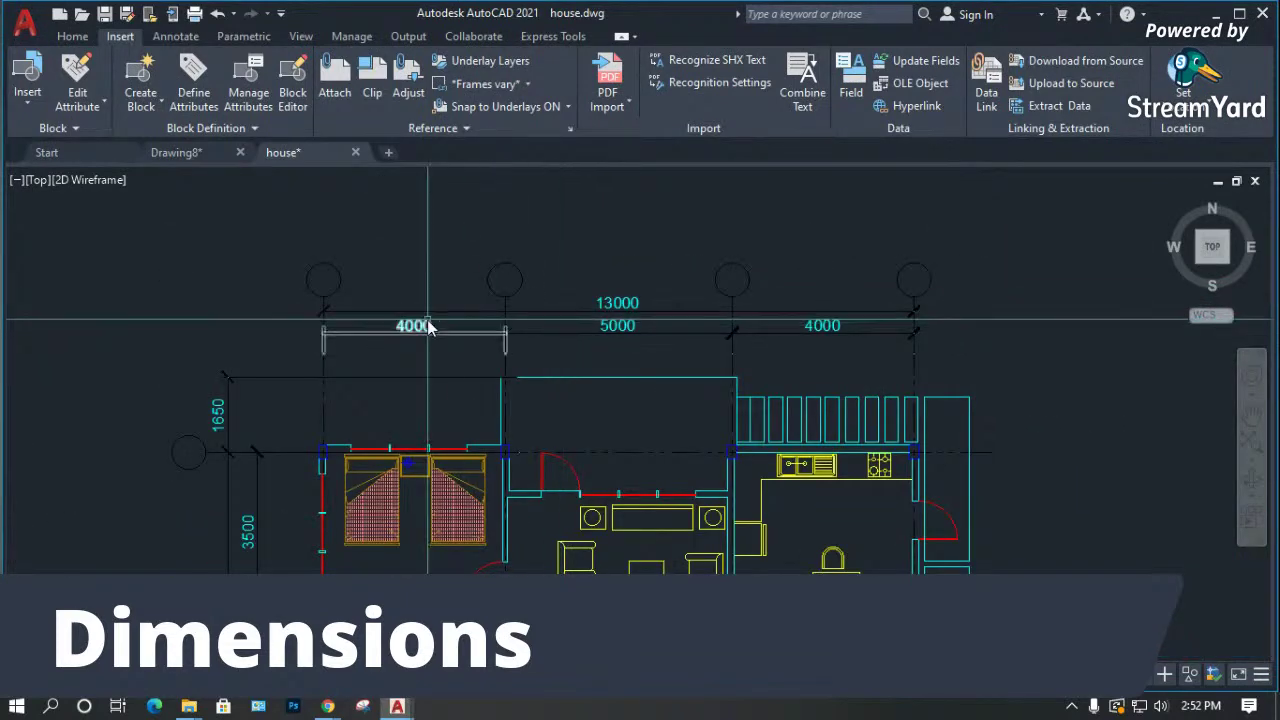
scroll(423, 323, down, 4)
scroll(352, 447, up, 8)
scroll(340, 425, down, 7)
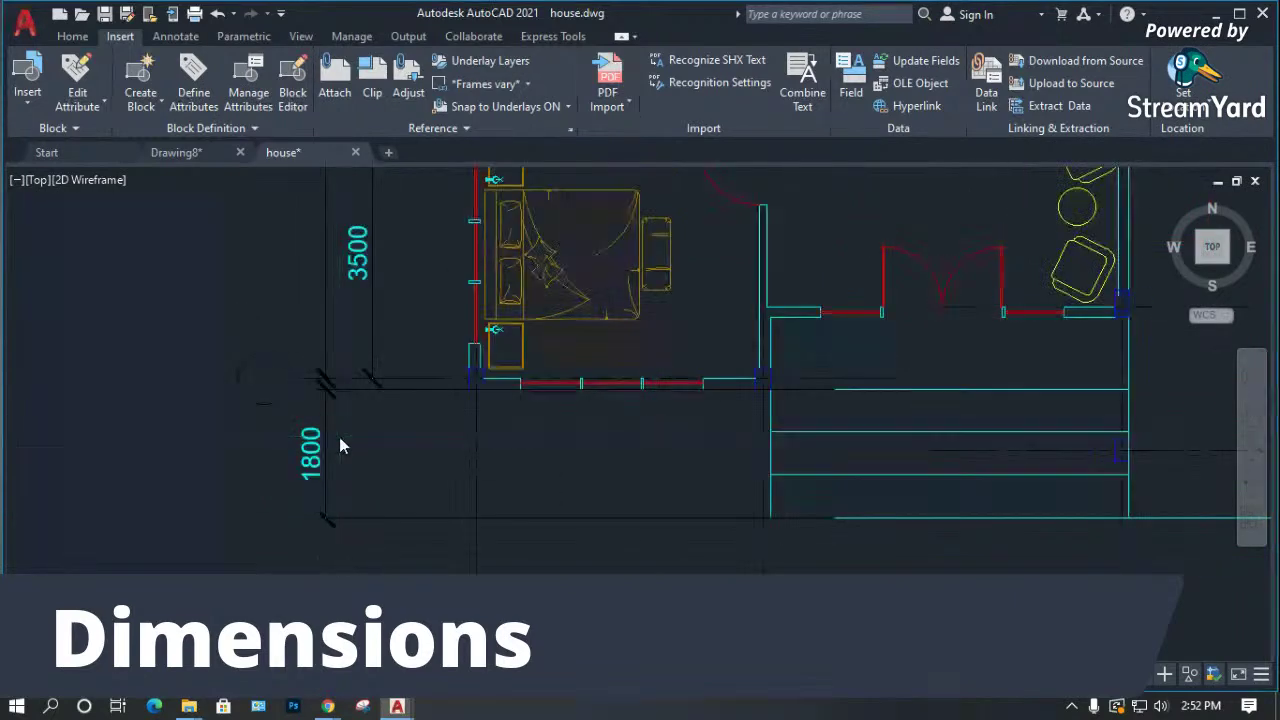
scroll(337, 268, up, 6)
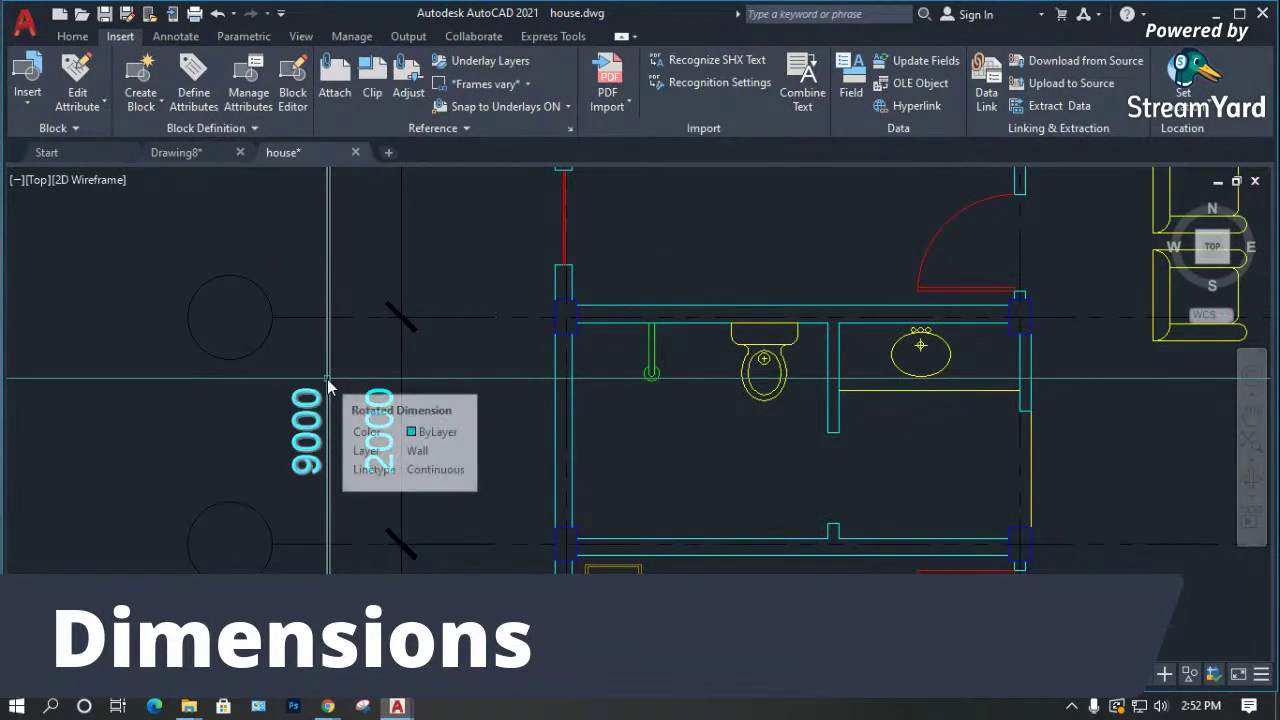
scroll(429, 391, down, 6)
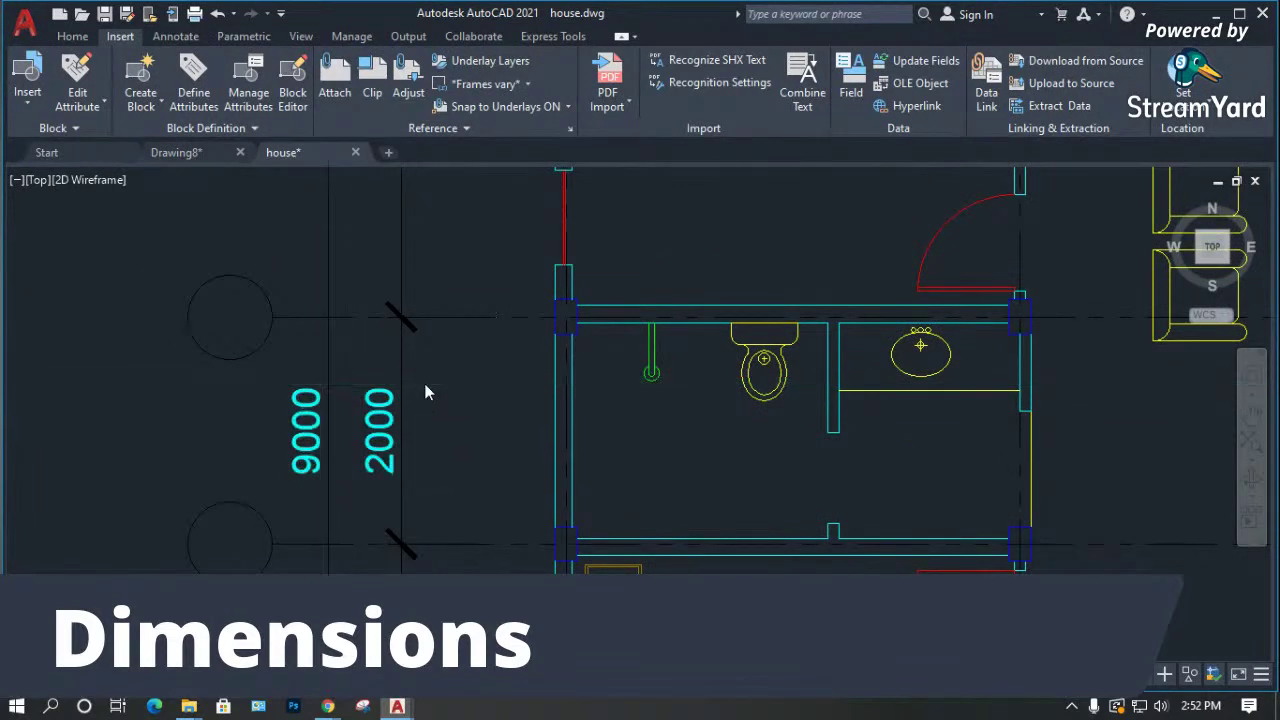
scroll(473, 205, up, 3)
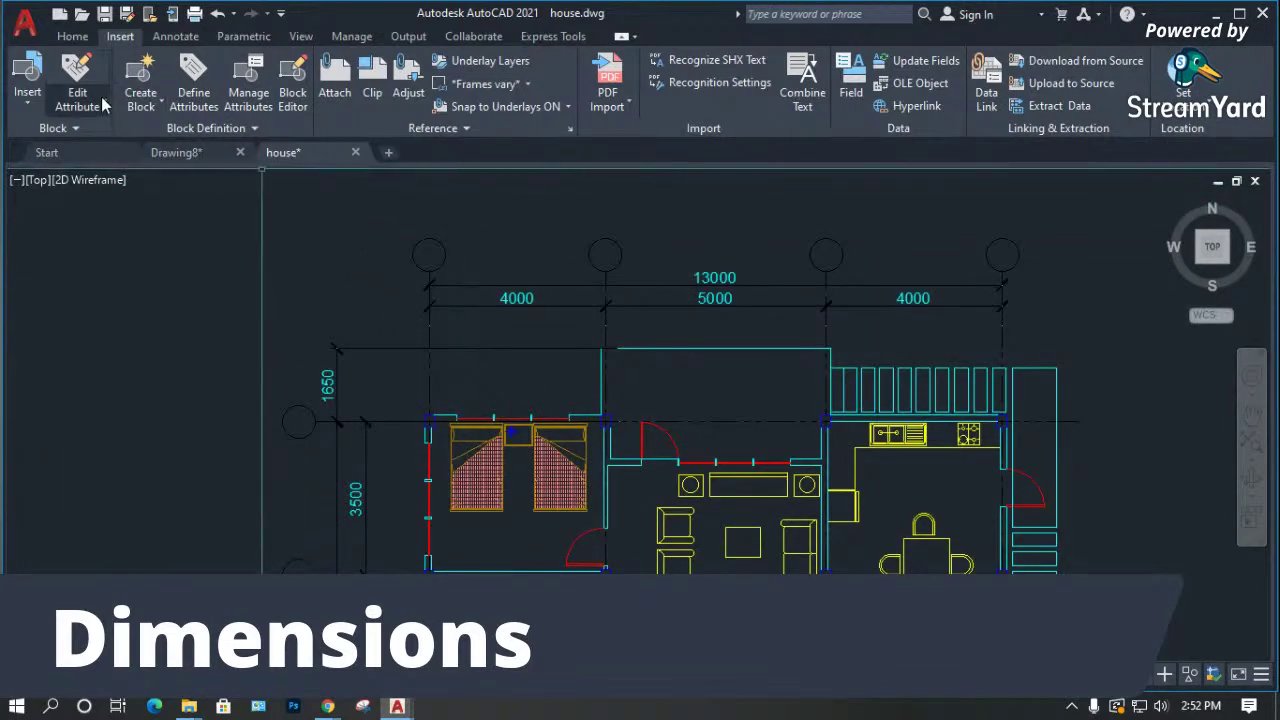
Expand the Annotate tab's Dimensions panel and check the style gallery, keeping ISO-25 current.
click(170, 37)
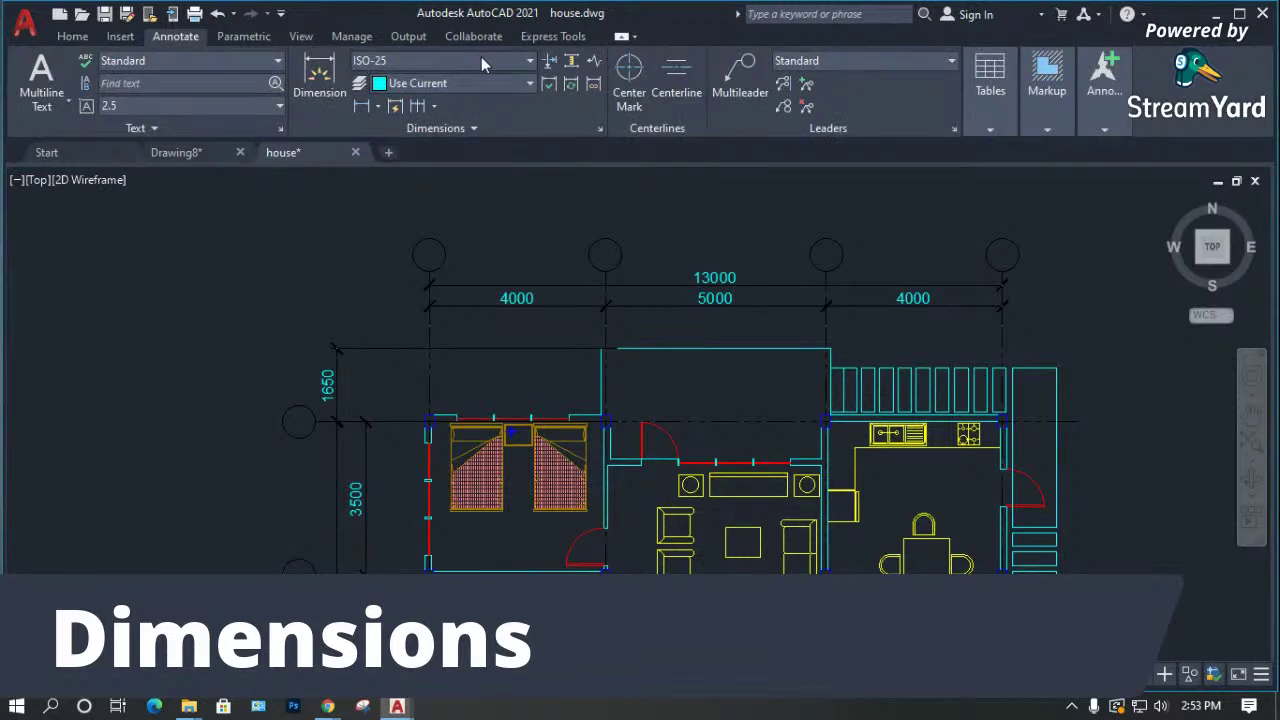
click(474, 133)
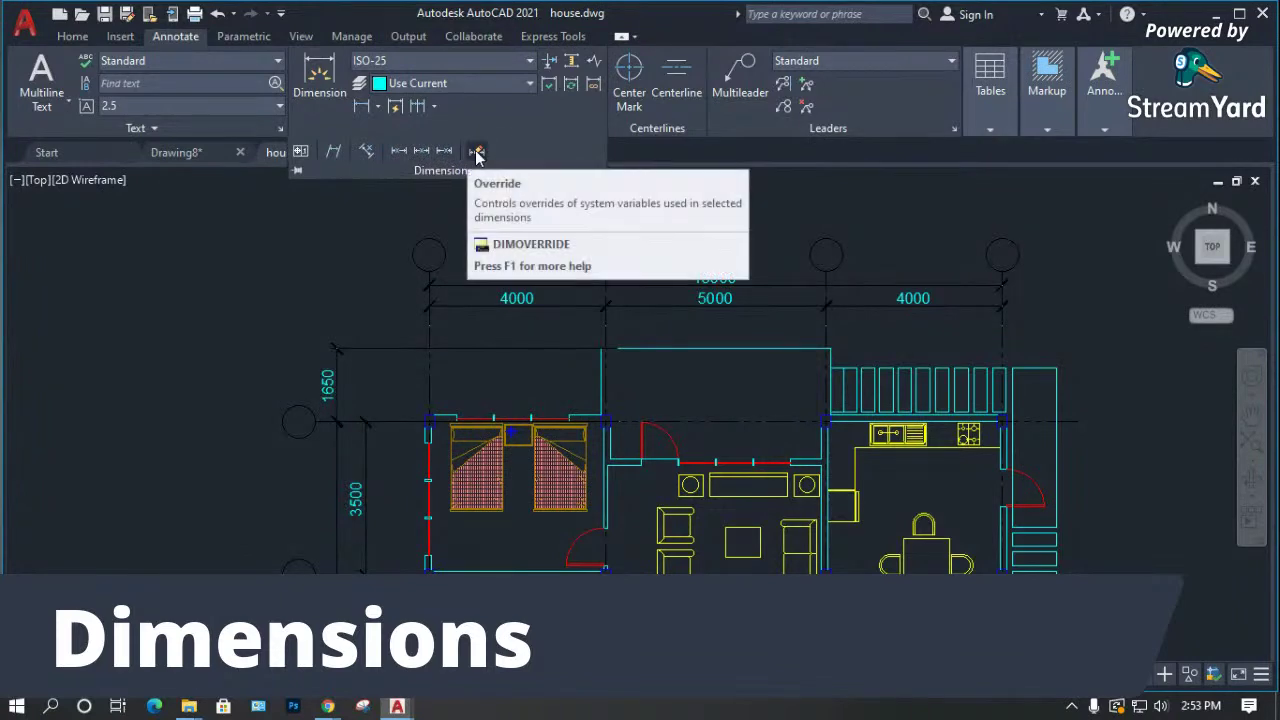
click(319, 82)
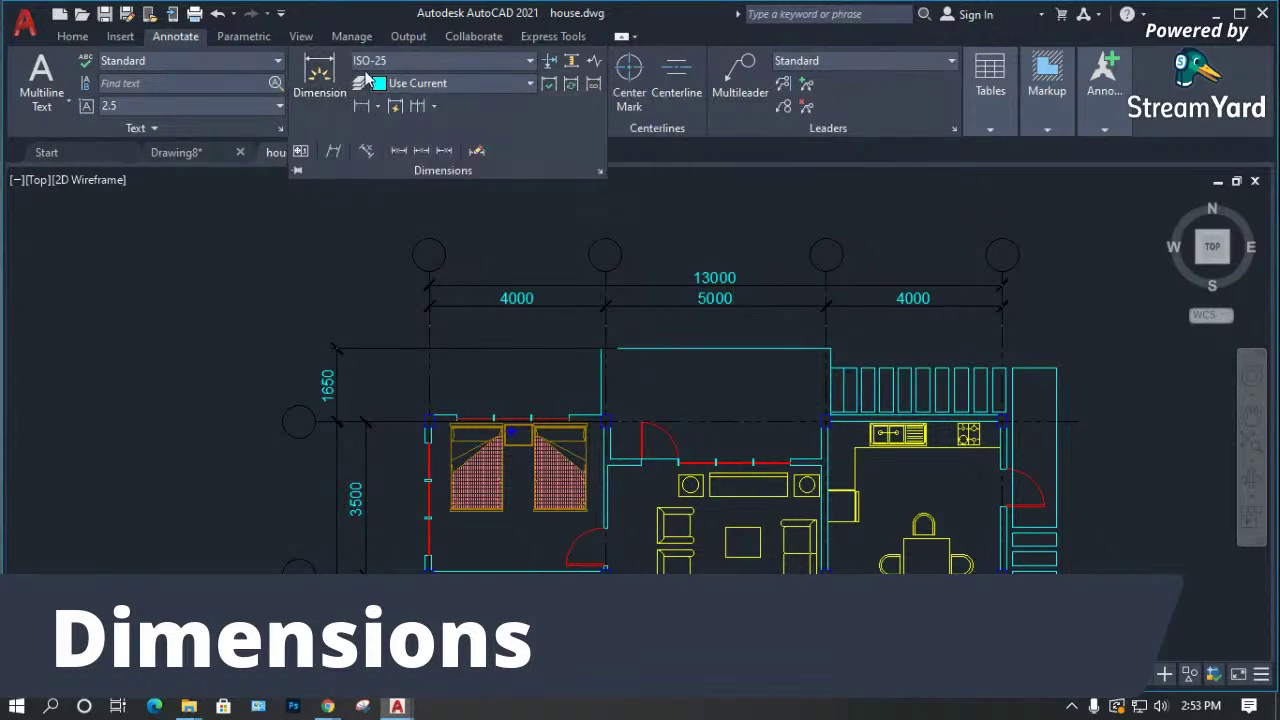
click(446, 58)
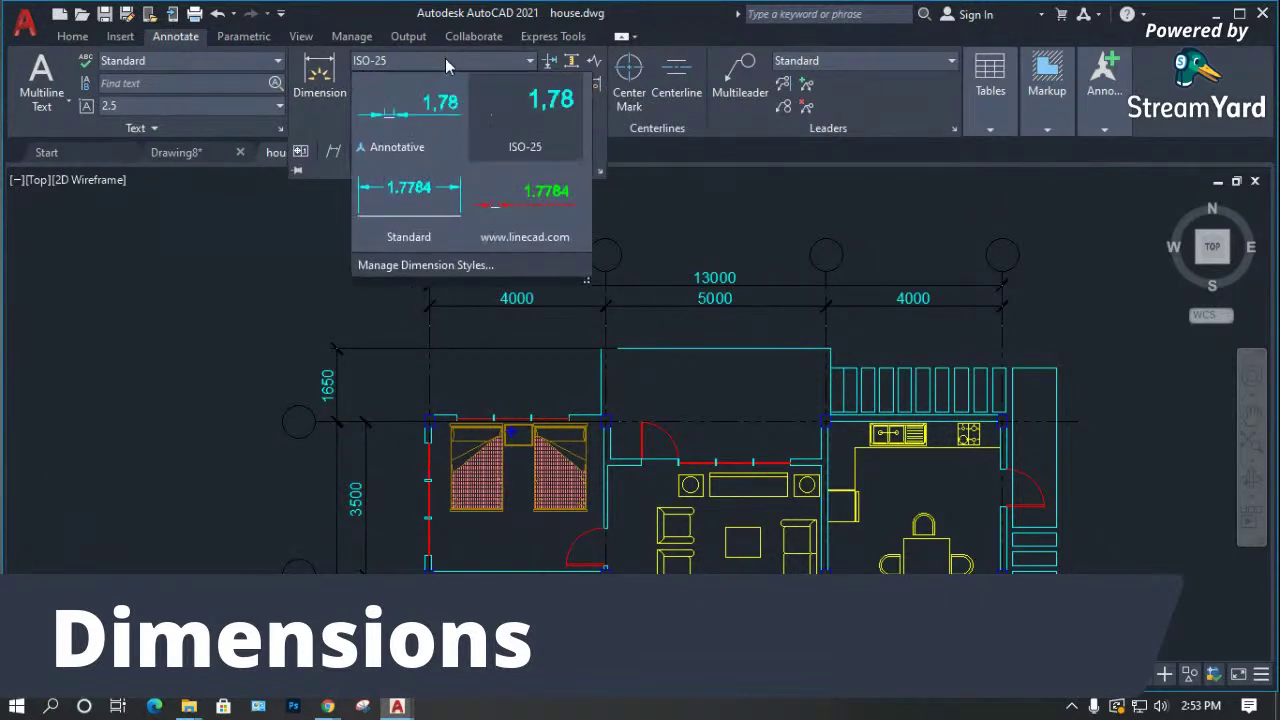
click(383, 62)
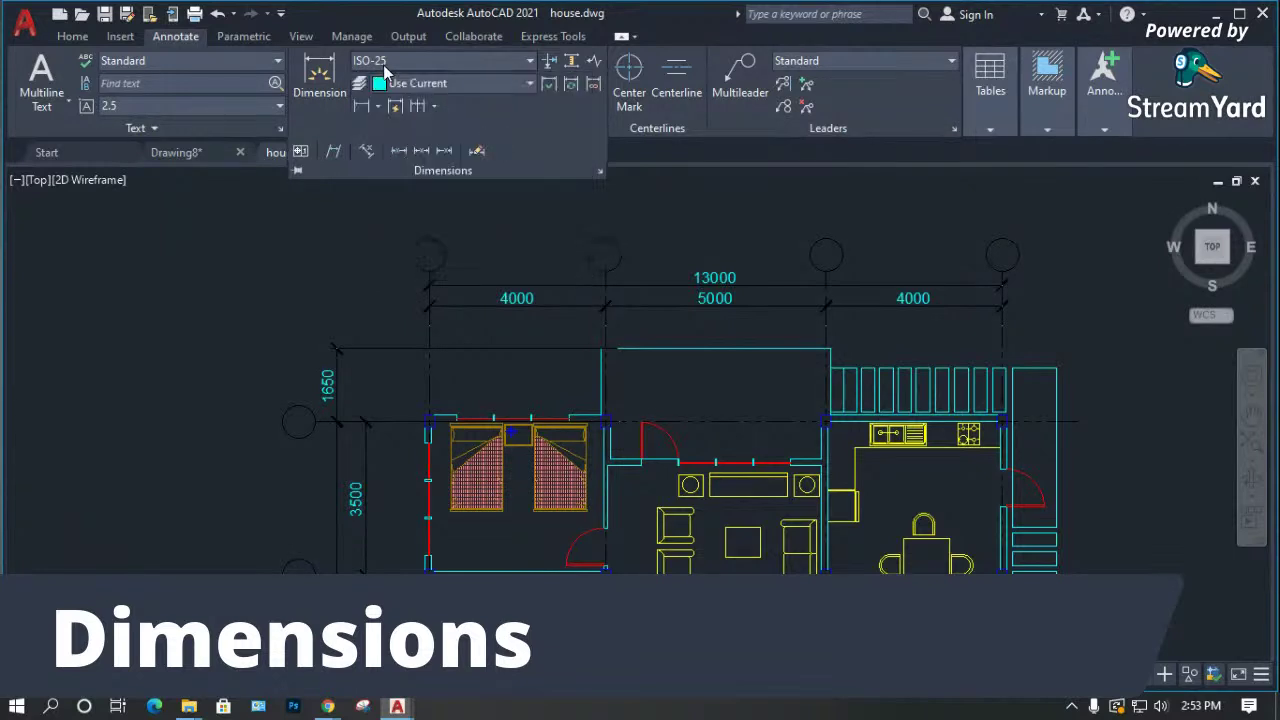
click(458, 83)
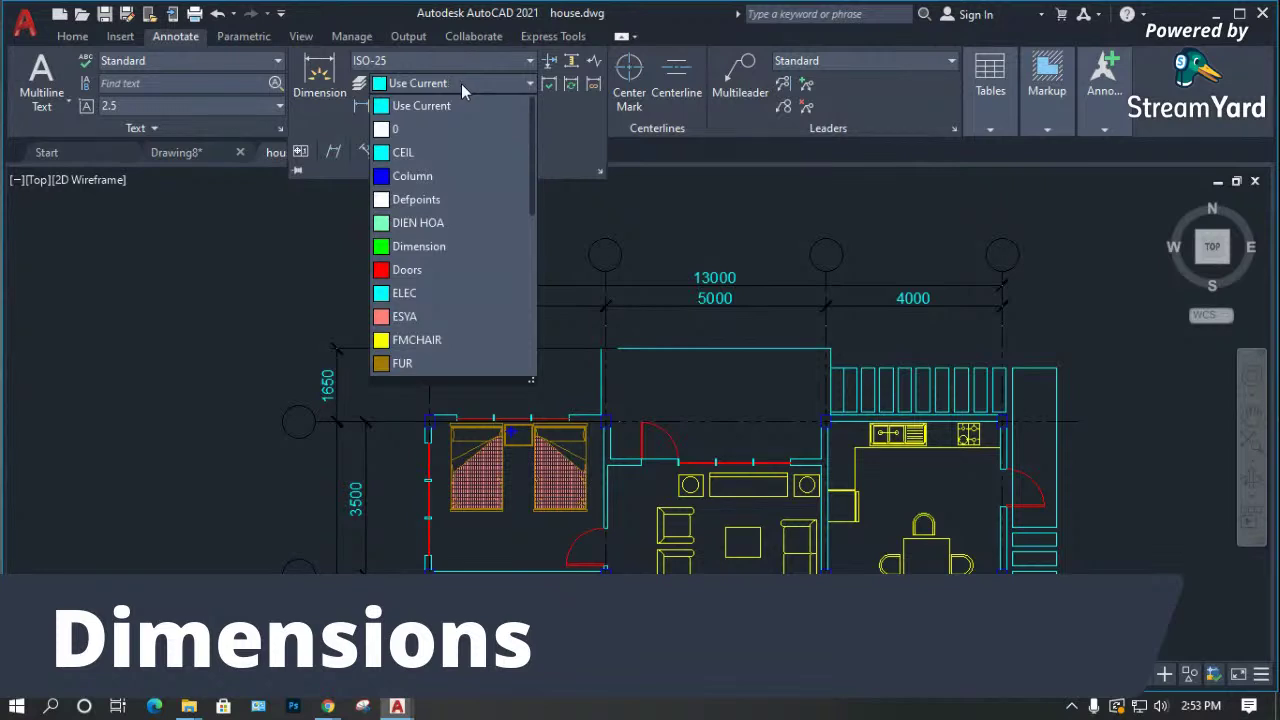
click(566, 130)
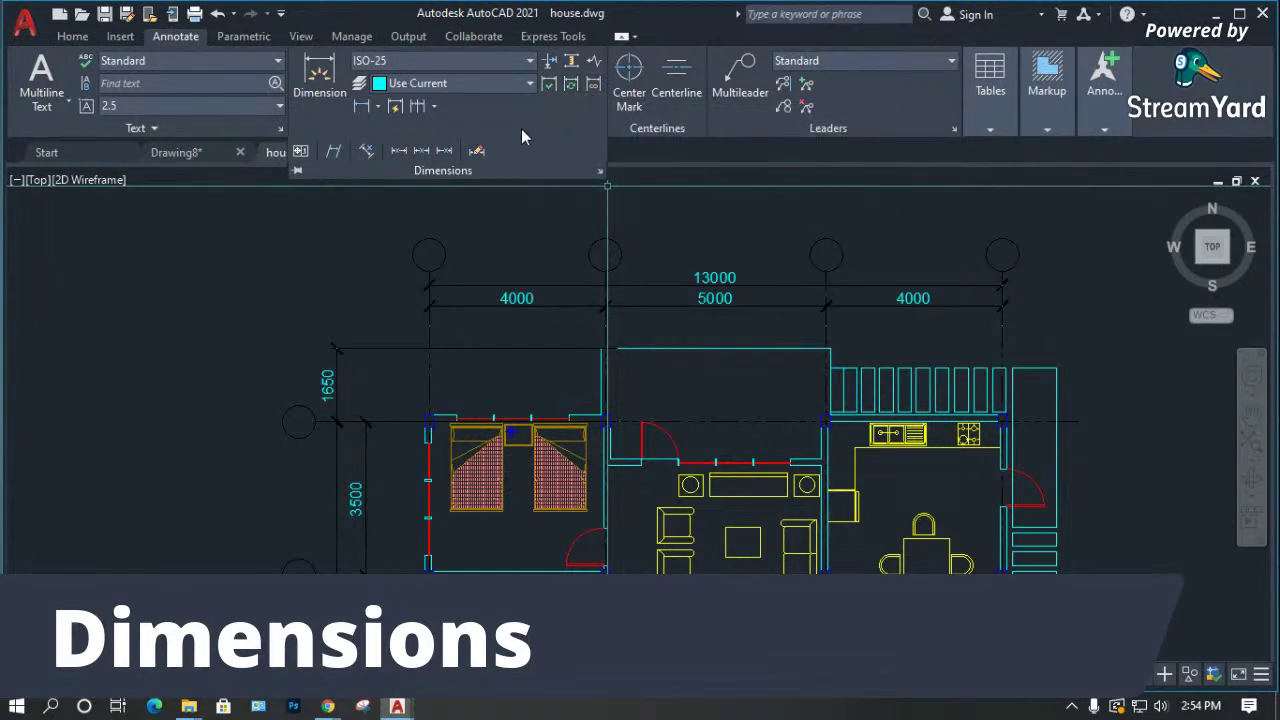
Open and close the Dimension Style Manager, then switch to the Drawing8 tab.
scroll(545, 352, down, 2)
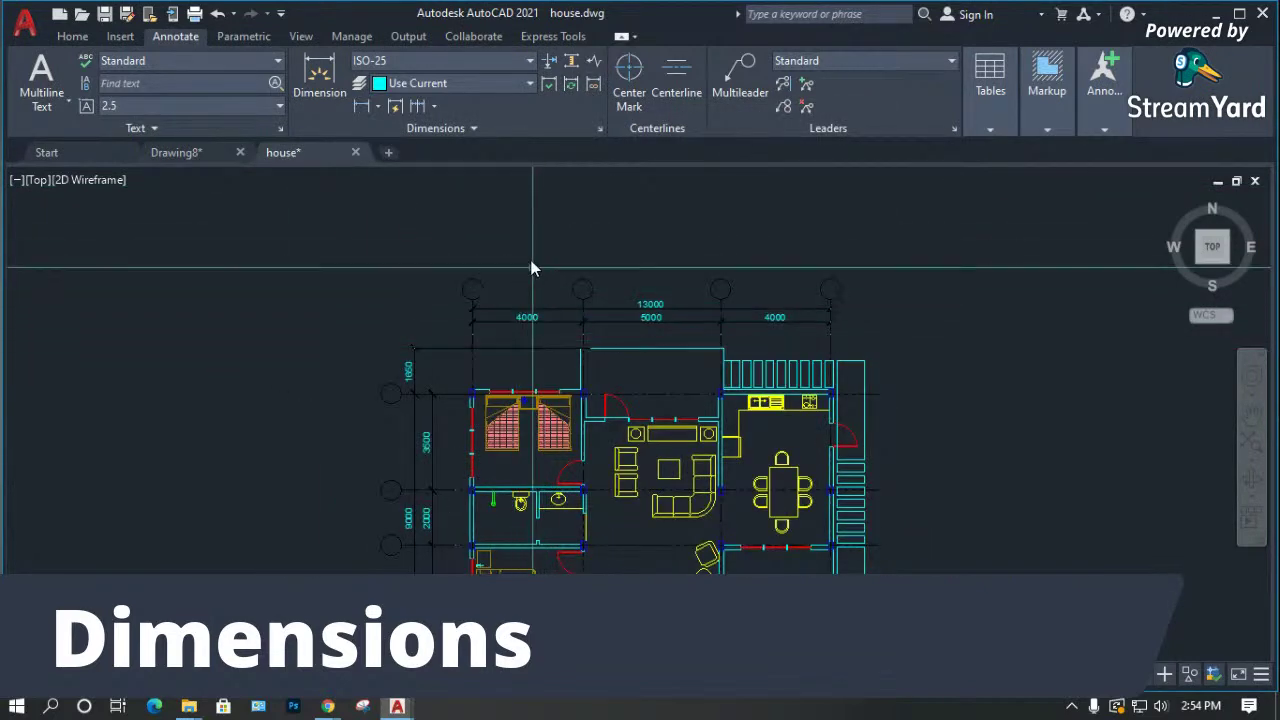
click(475, 128)
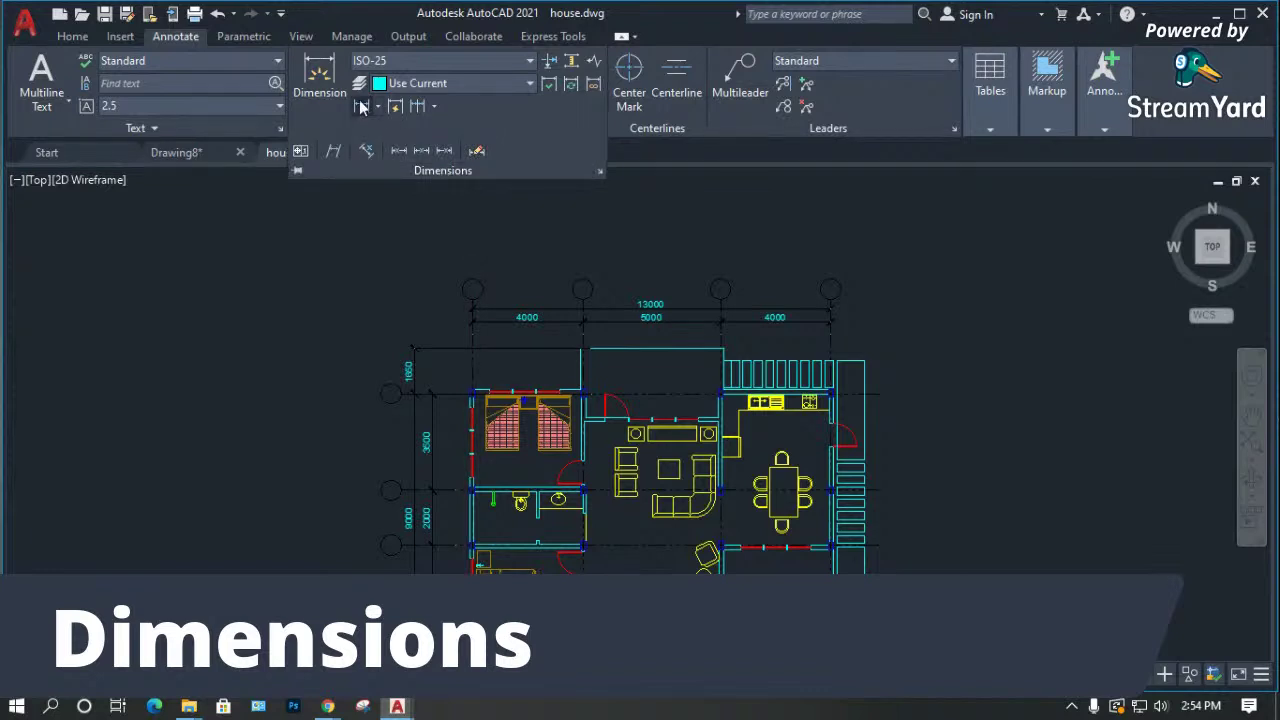
click(478, 61)
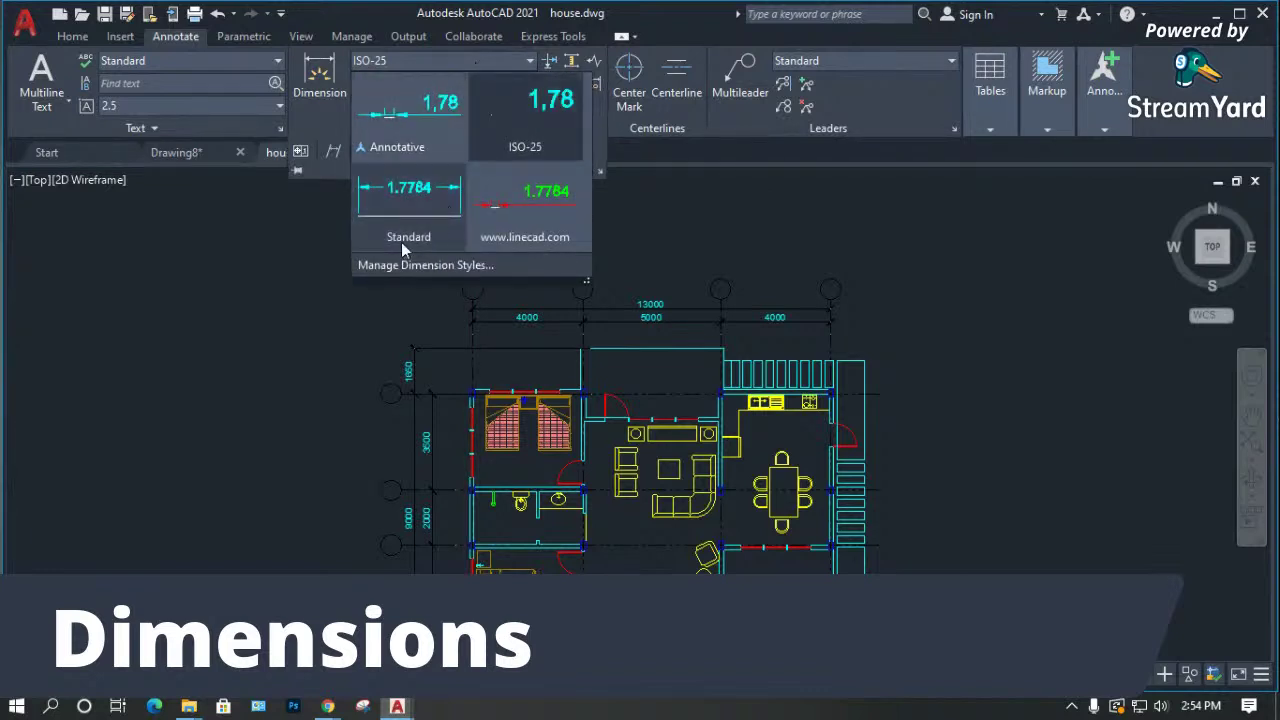
click(428, 264)
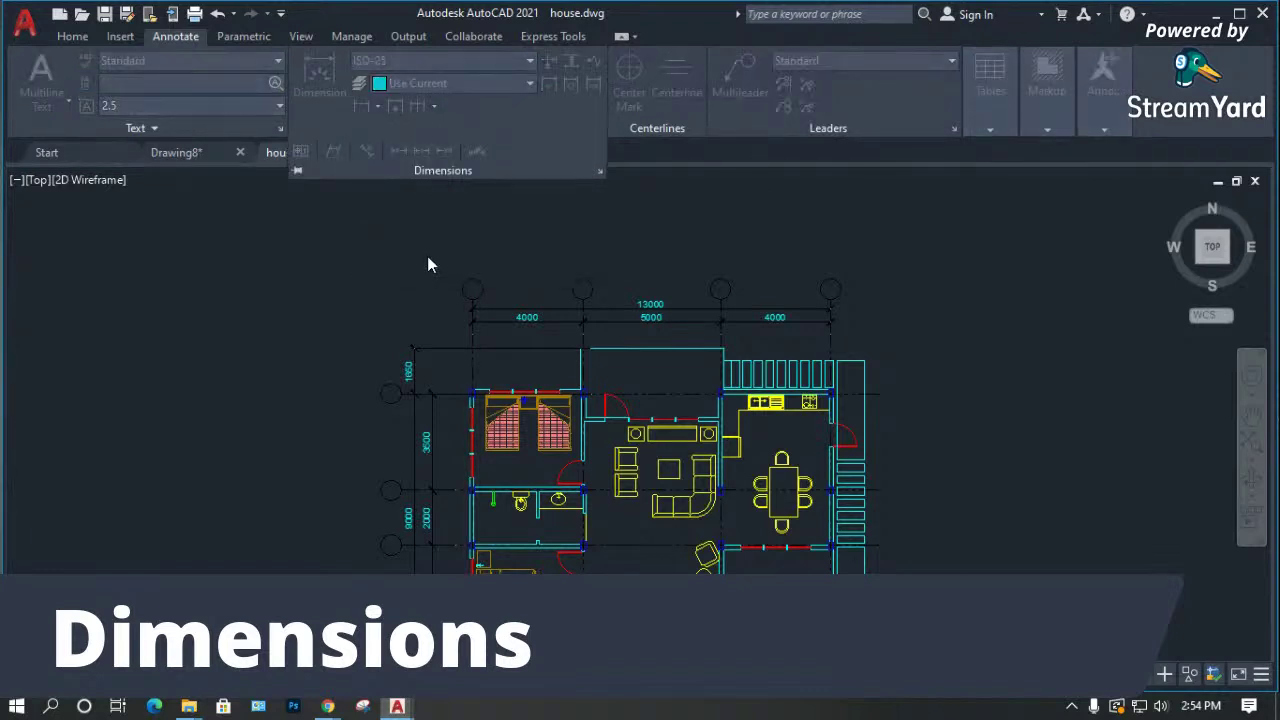
drag(601, 186, 455, 195)
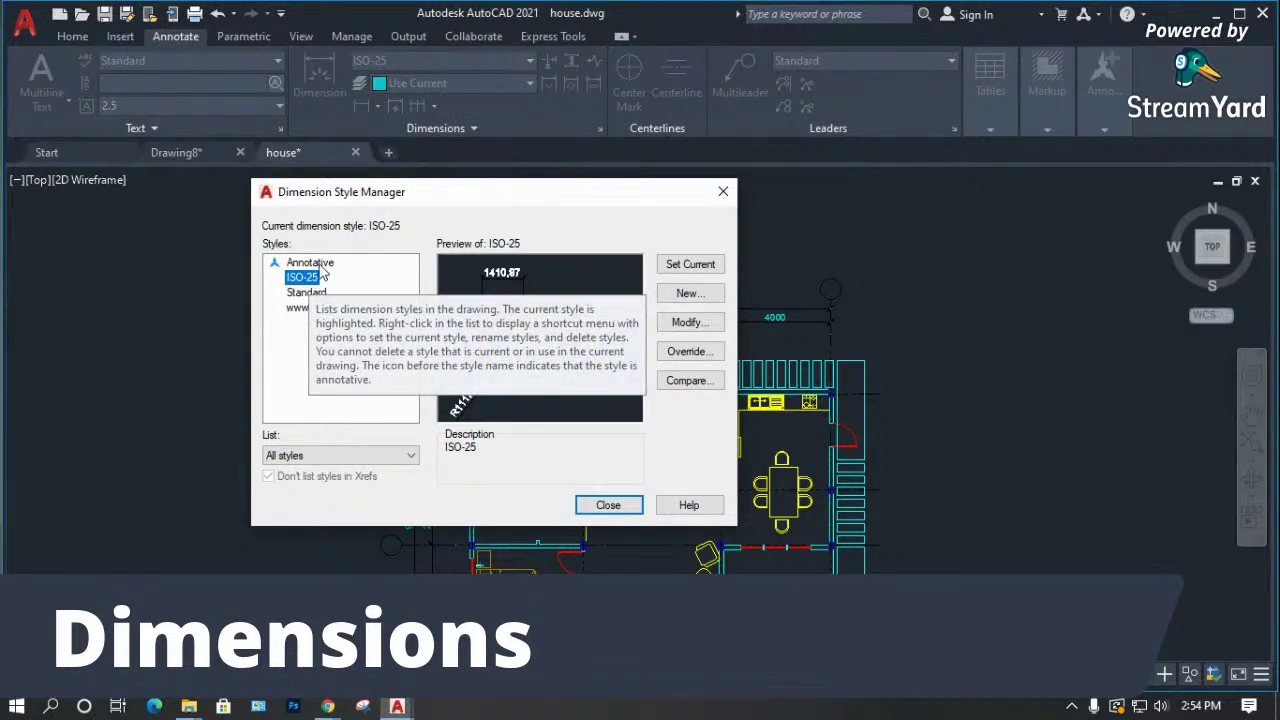
click(608, 504)
click(190, 160)
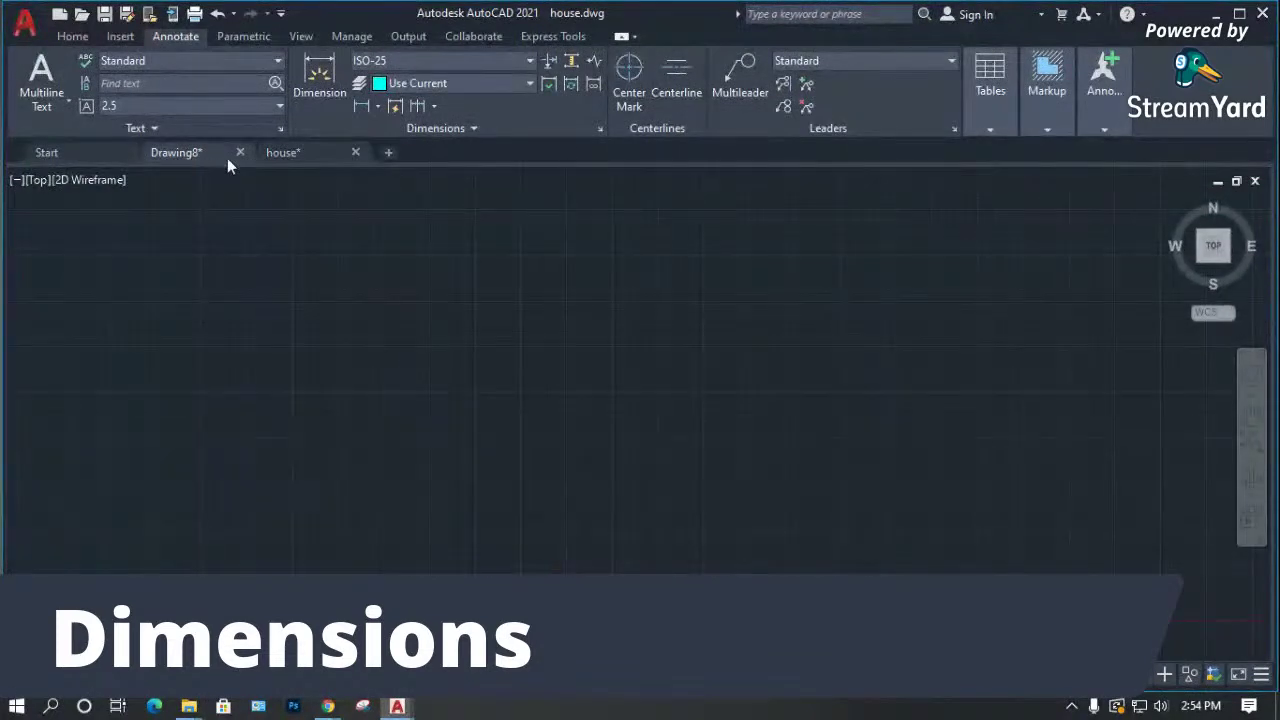
Close Drawing8 without saving and create Drawing9 from the acad template.
click(240, 152)
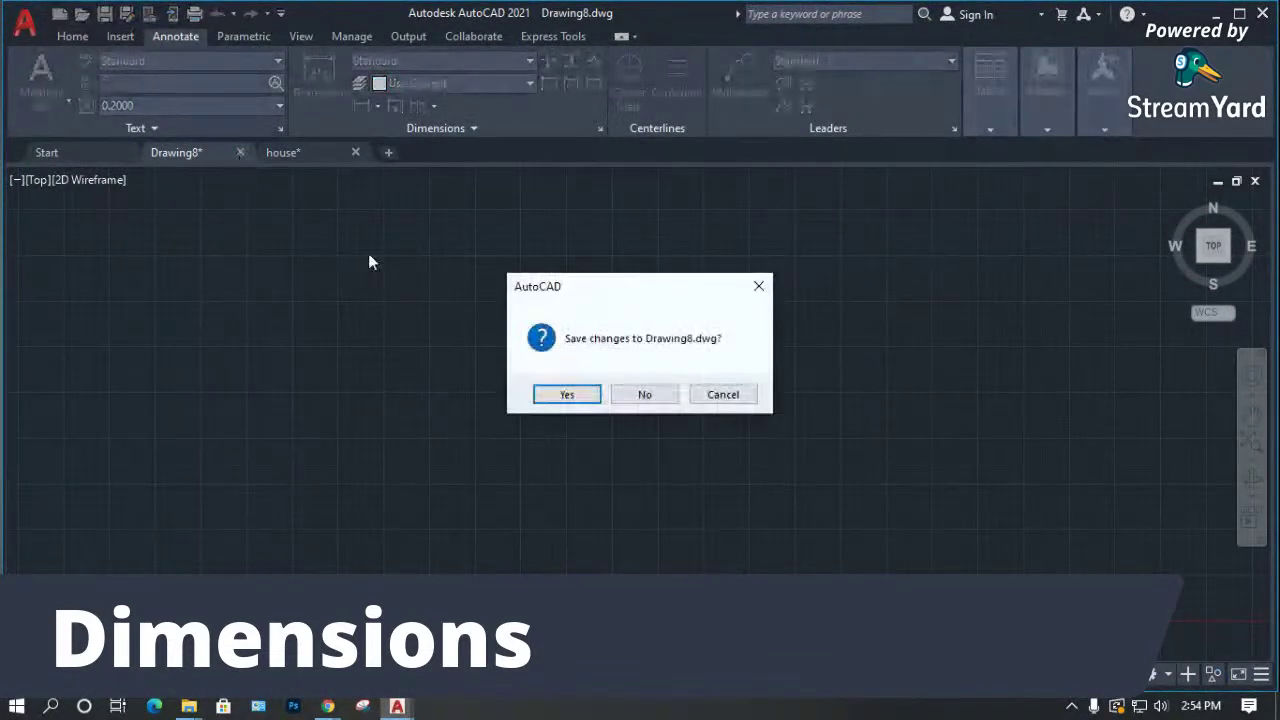
click(655, 393)
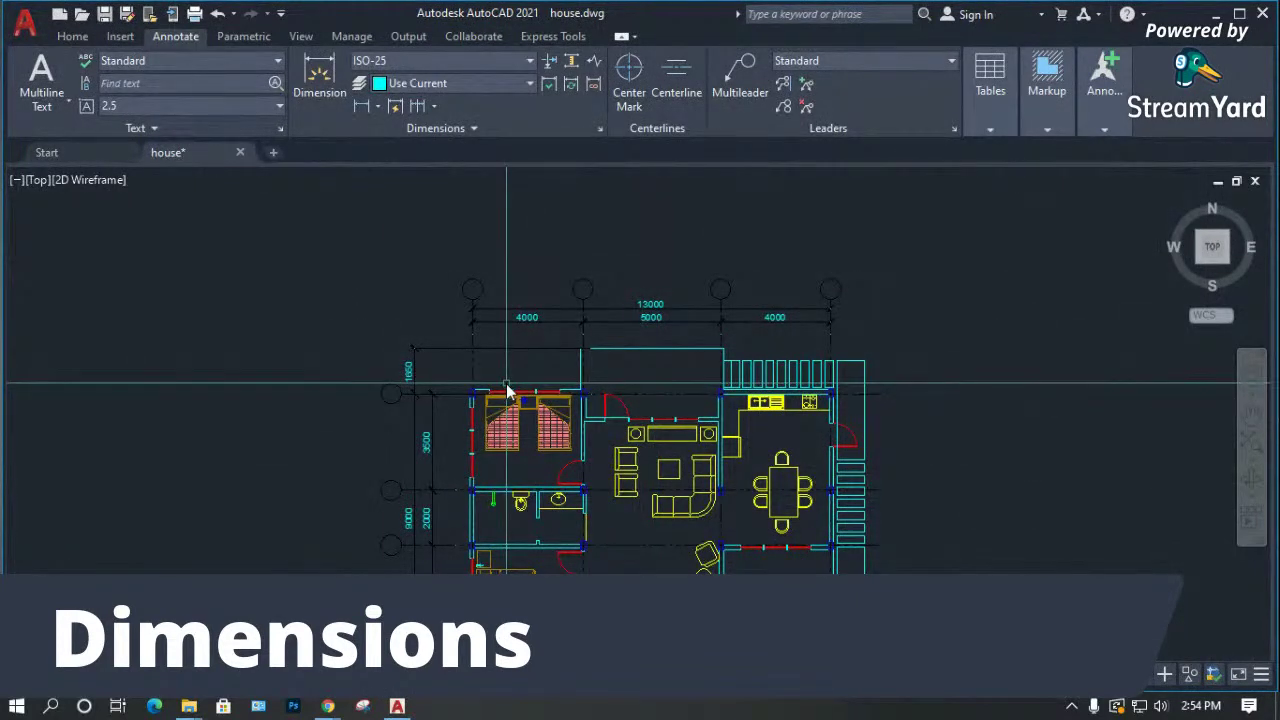
key(ctrl+n)
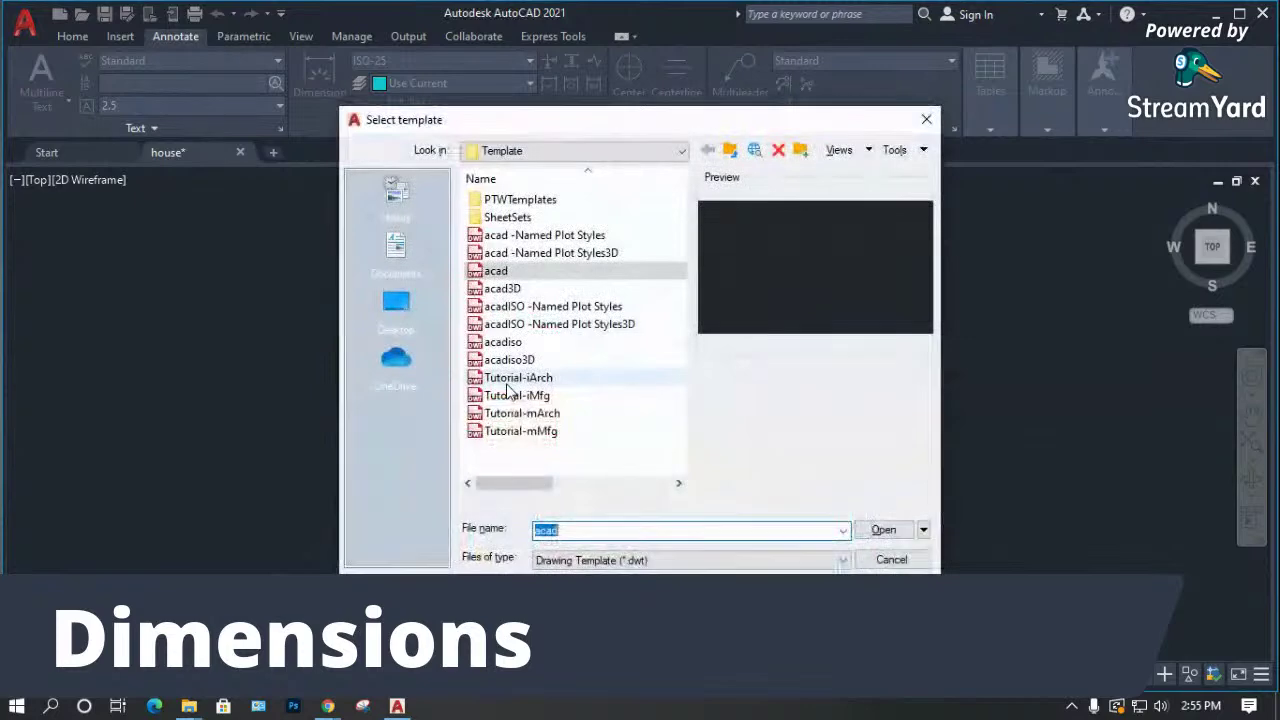
key(Return)
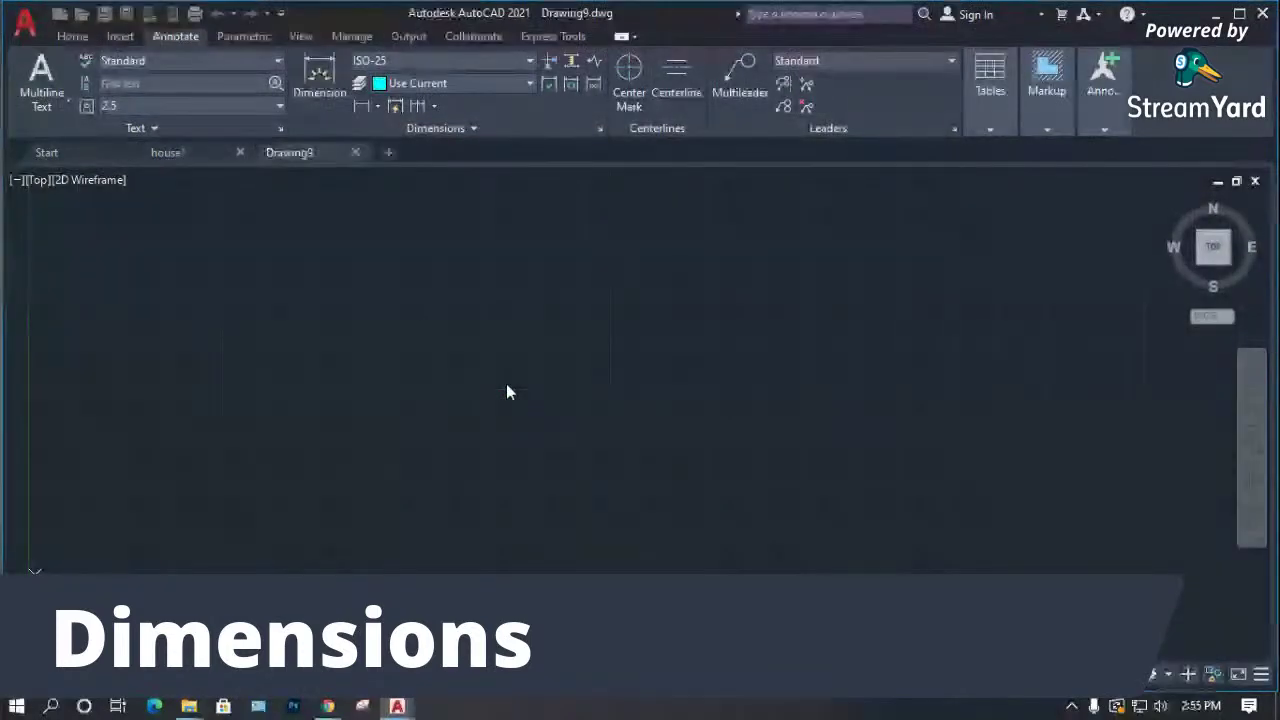
click(520, 62)
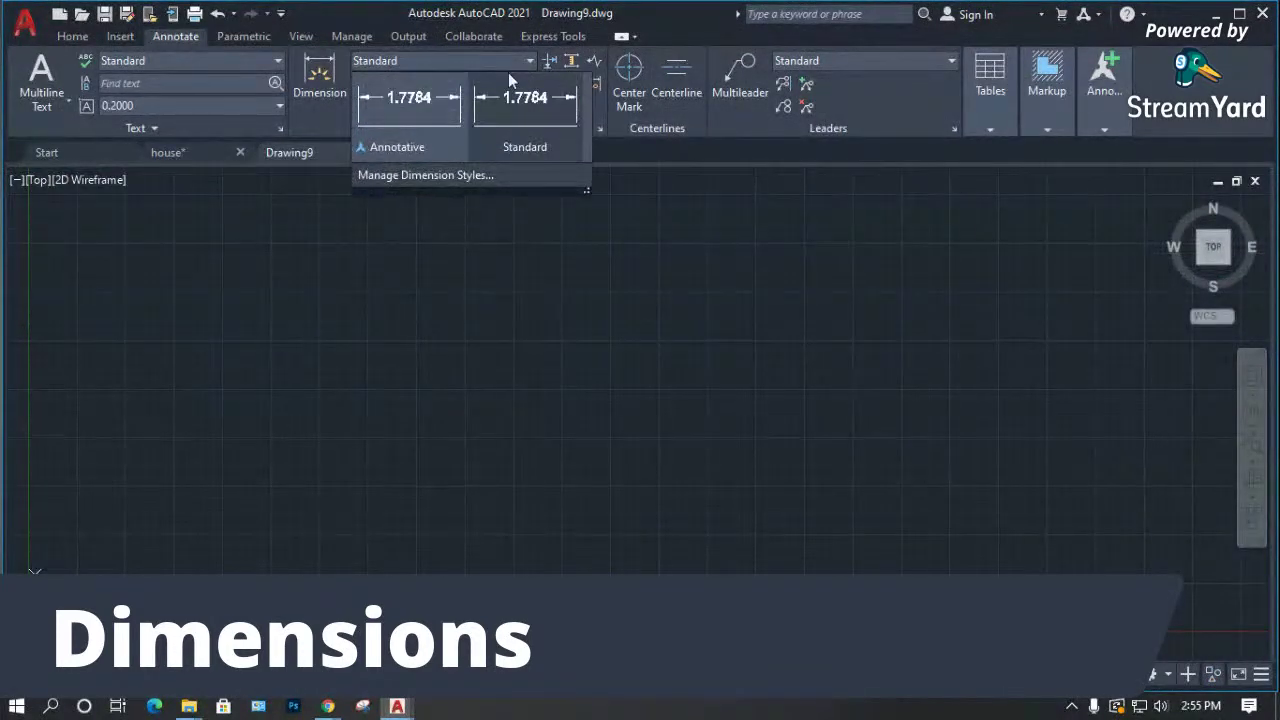
Open the Dimension Style Manager for Drawing9 and switch to the triangular scale ruler photo.
click(432, 175)
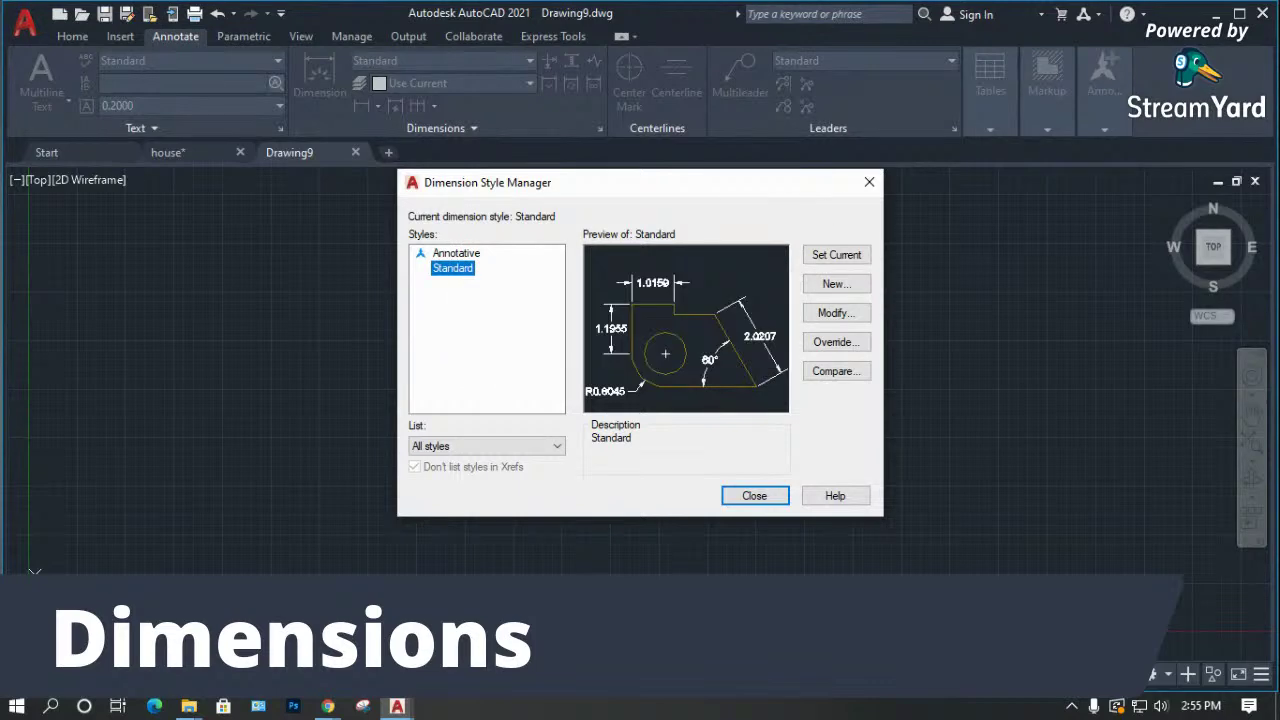
key(alt+Tab)
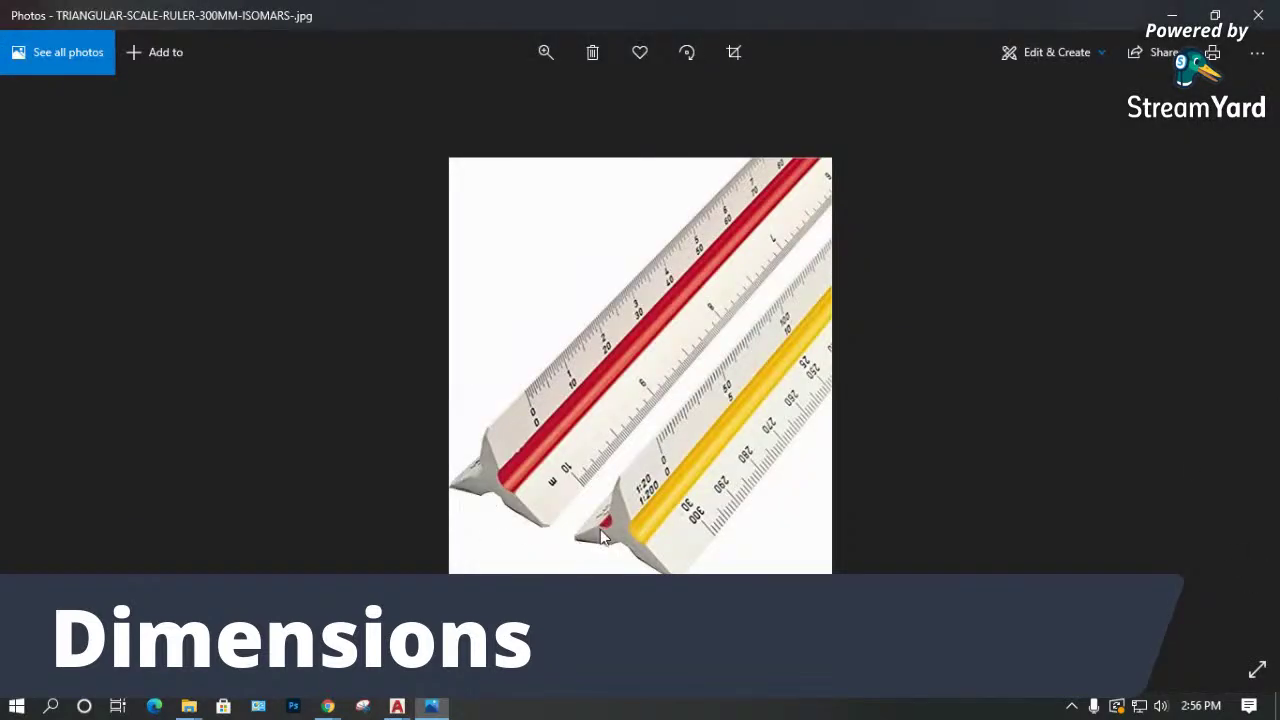
Select the Annotative style in Drawing9's Dimension Style Manager, then close the ruler photo.
click(397, 706)
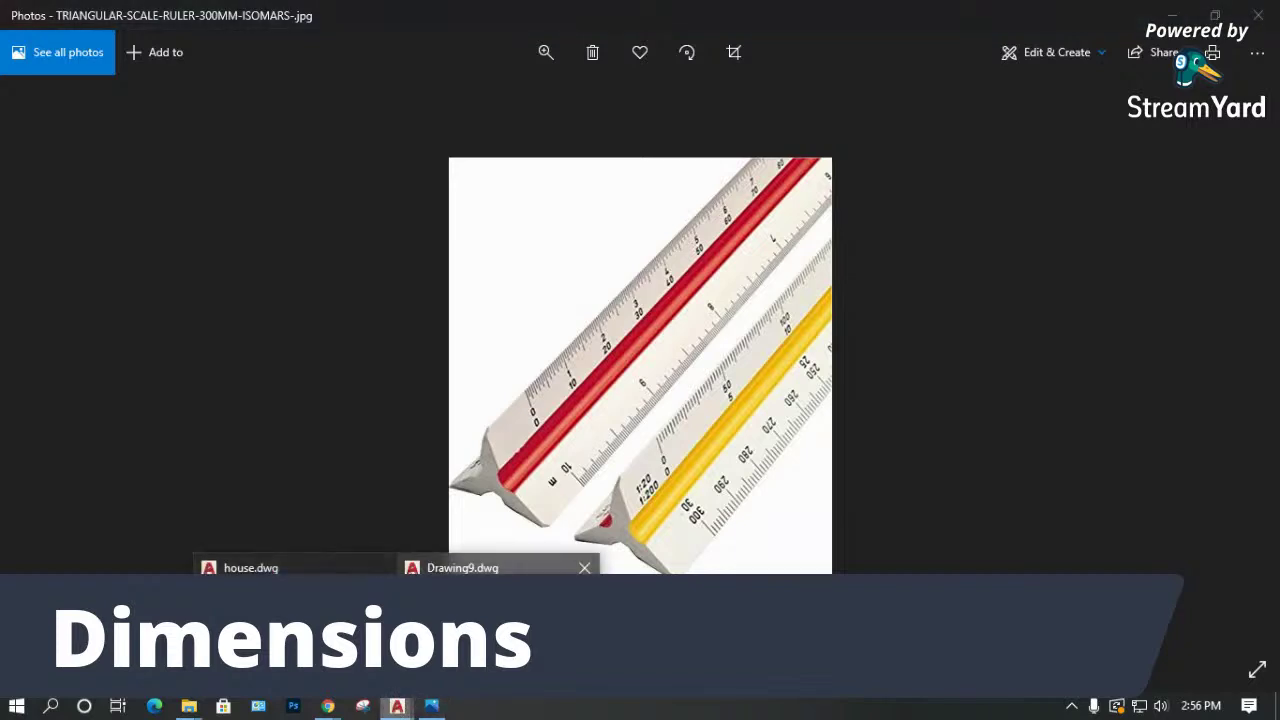
click(440, 566)
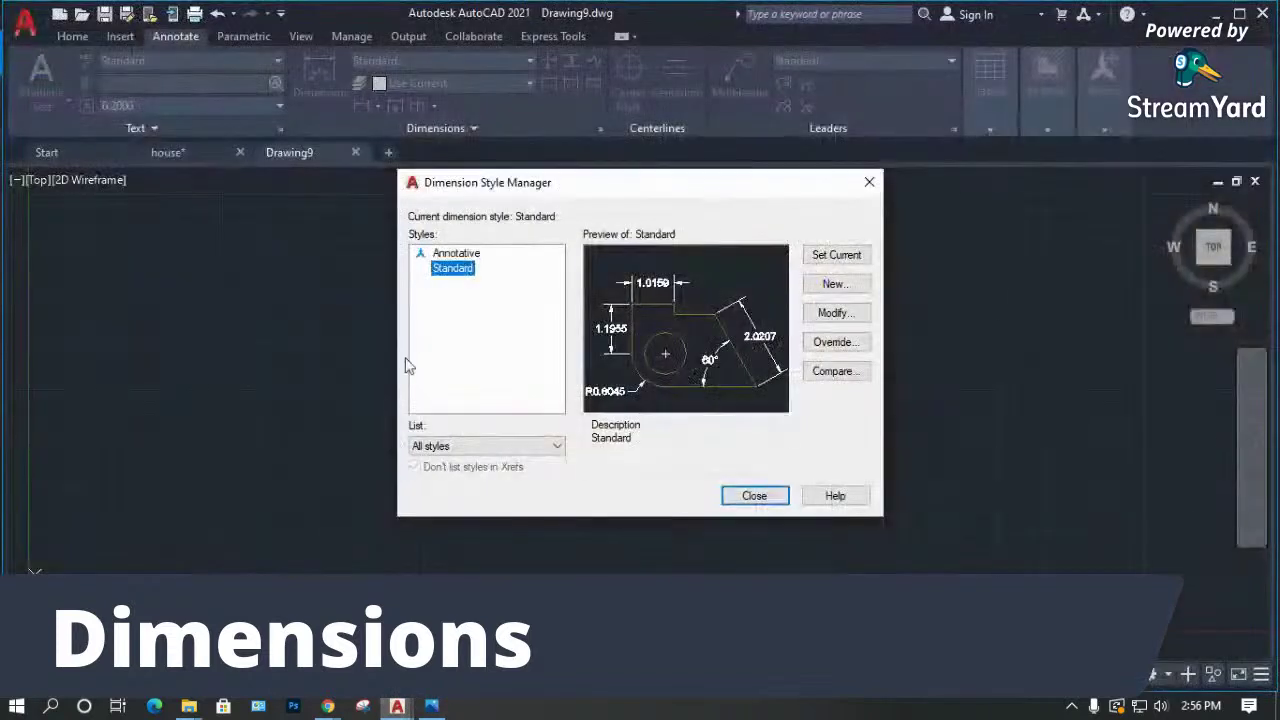
click(424, 255)
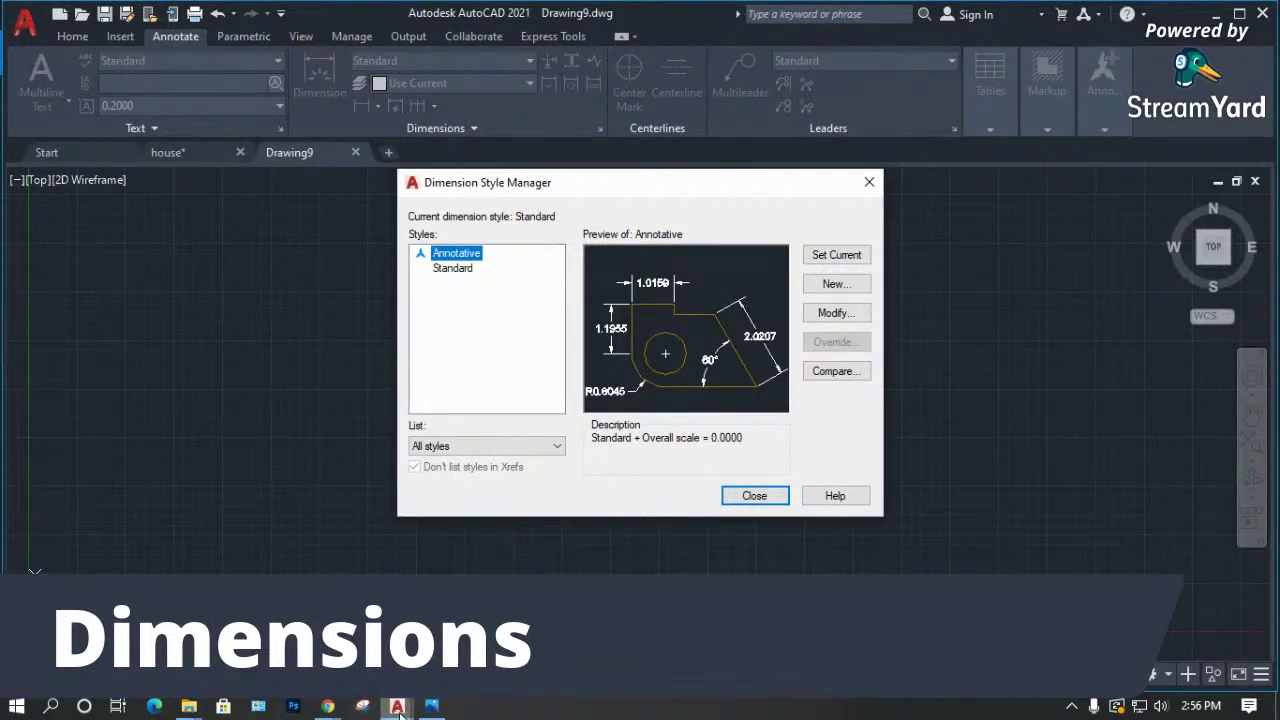
click(398, 706)
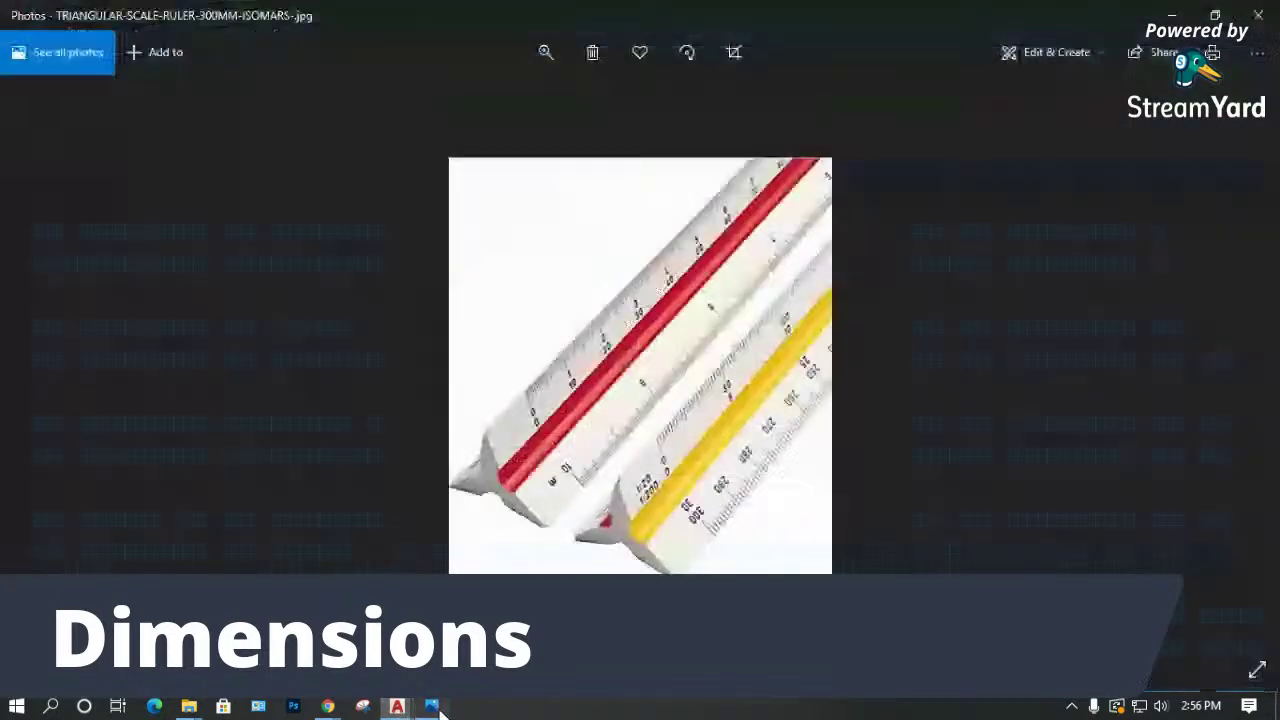
click(431, 706)
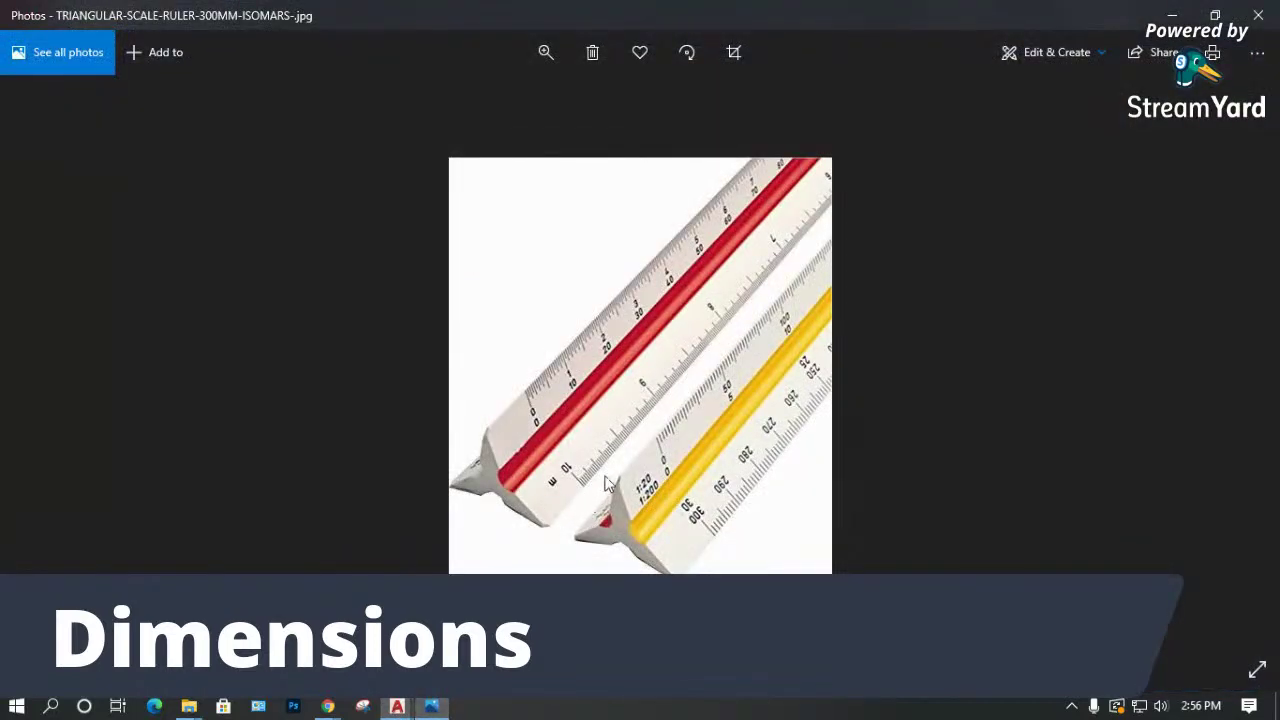
click(1250, 20)
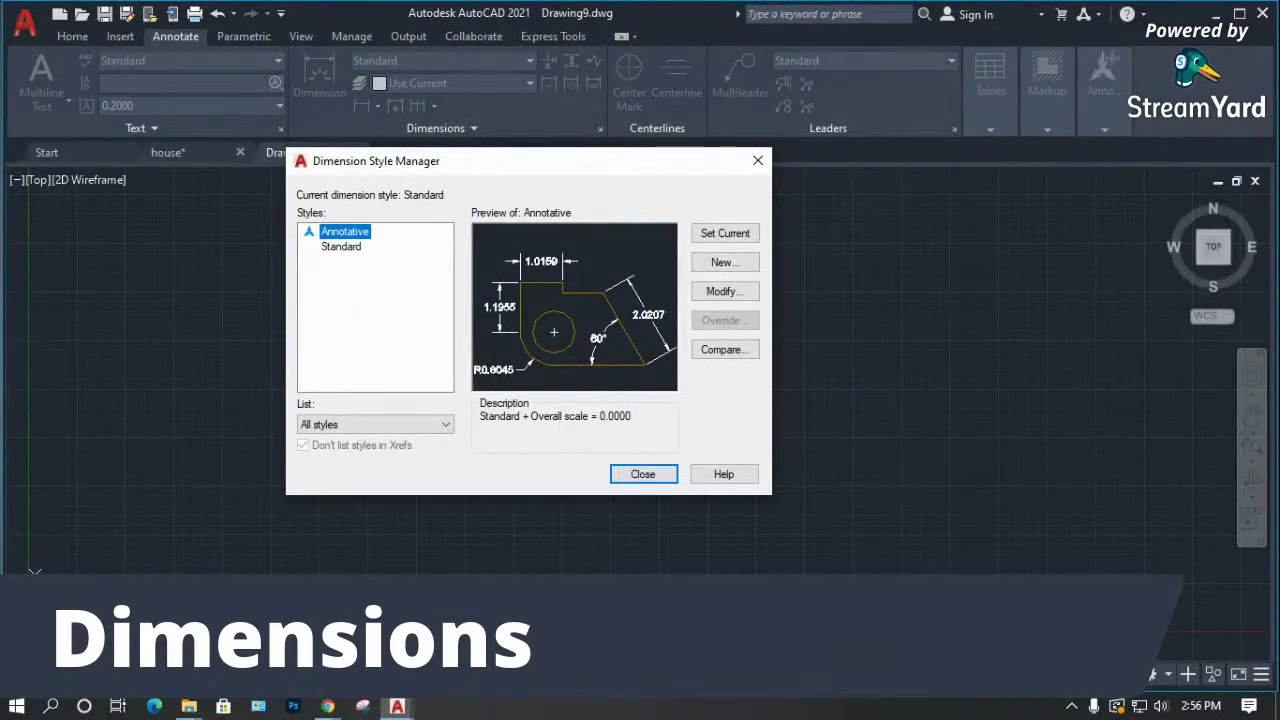
Close the Dimension Style Manager and set the annotation scale to 1" = 1'-0".
click(643, 474)
click(1158, 674)
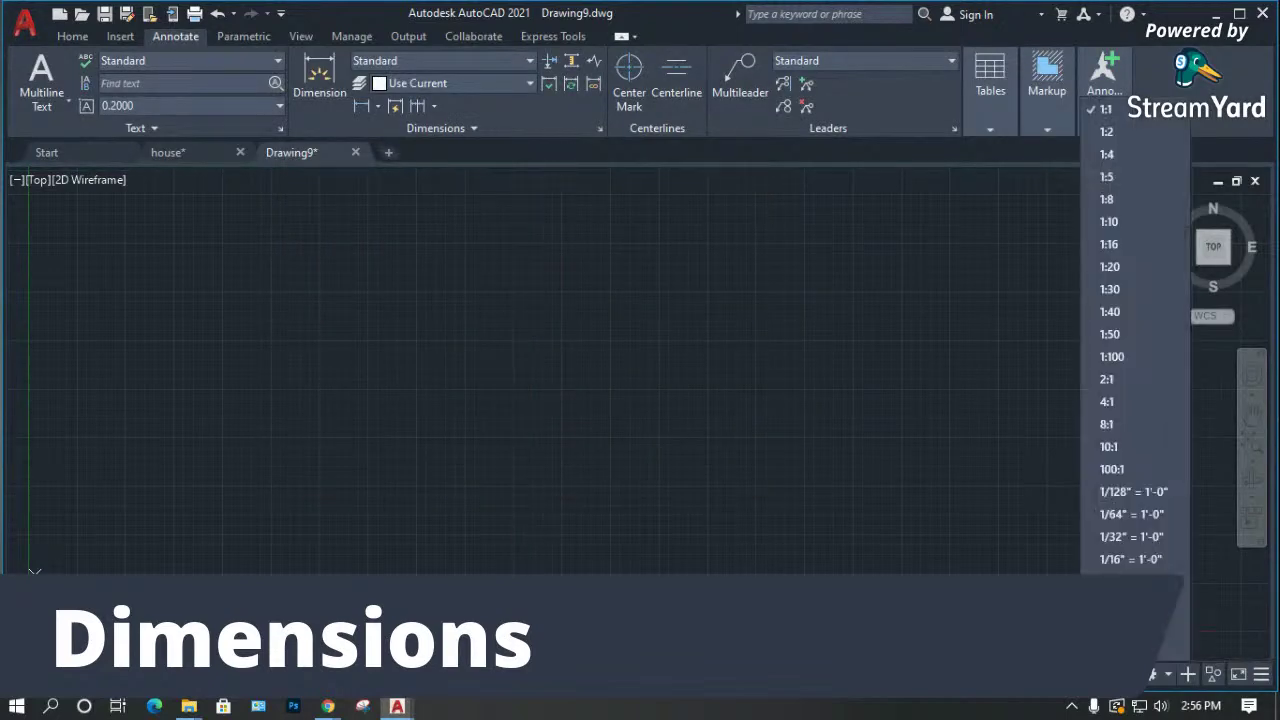
scroll(1129, 443, down, 4)
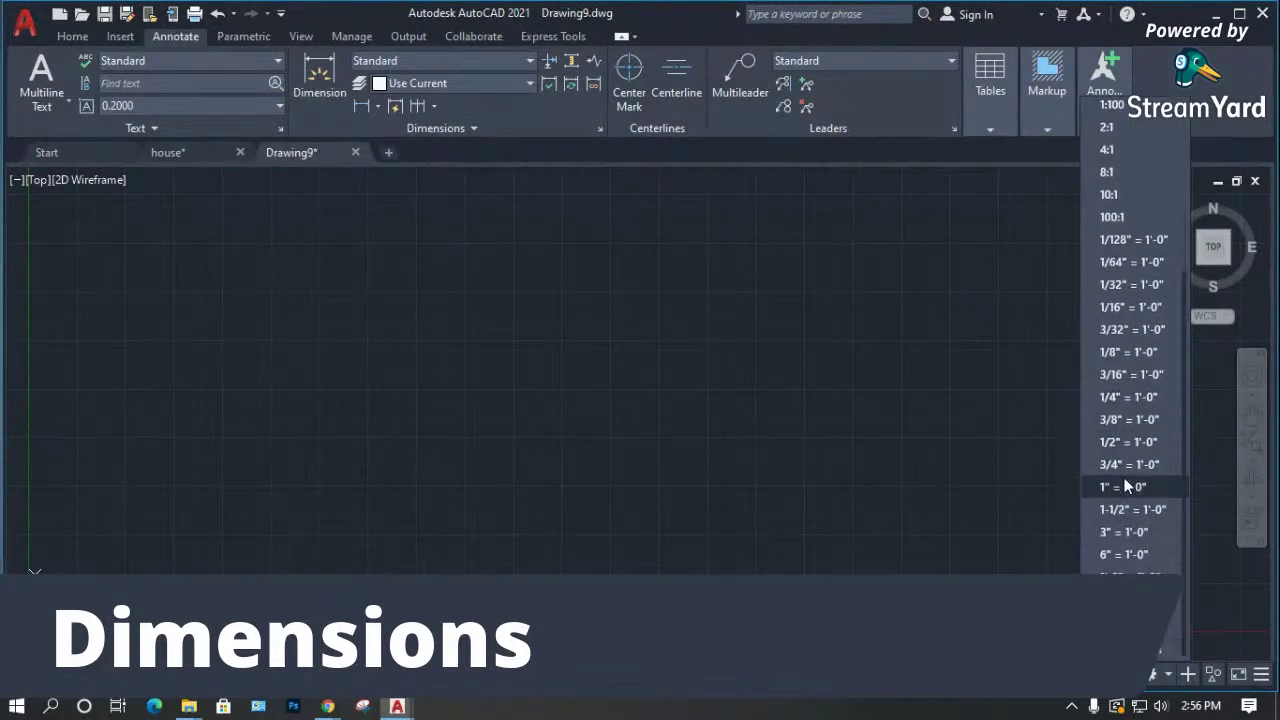
click(1124, 486)
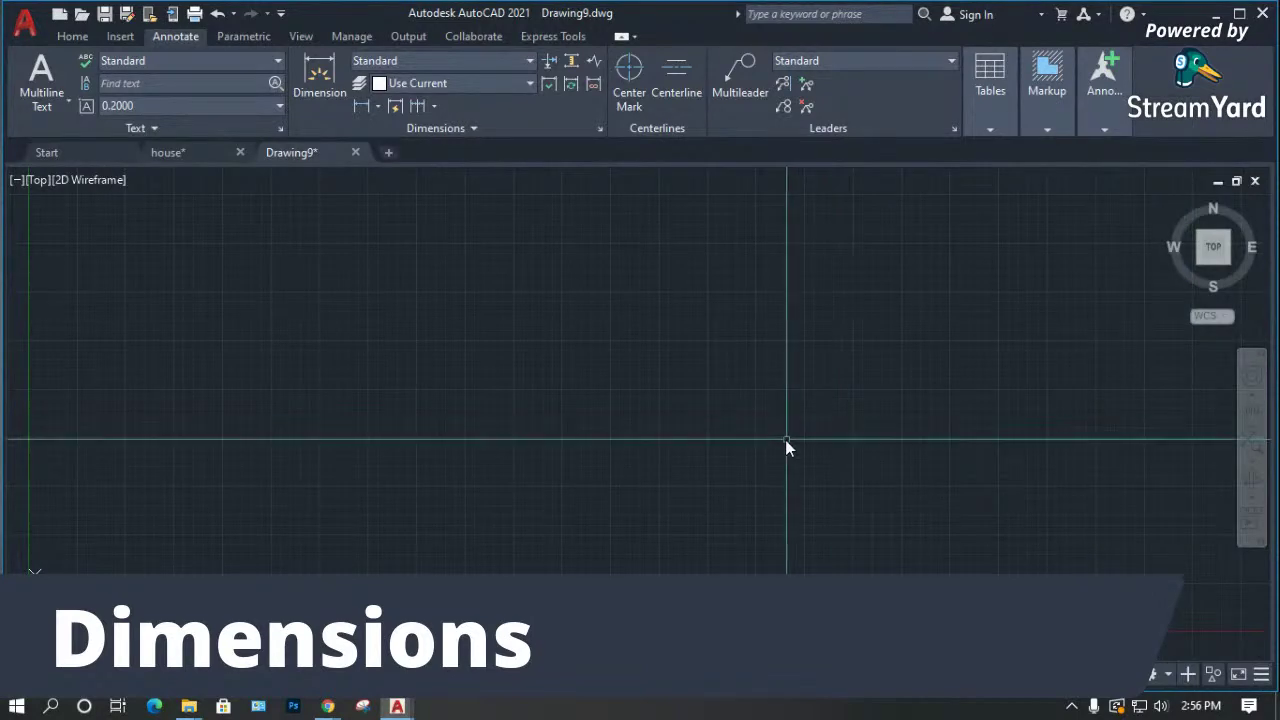
Reopen the Dimension Style Manager from the dimension styles list, then close it again.
click(427, 58)
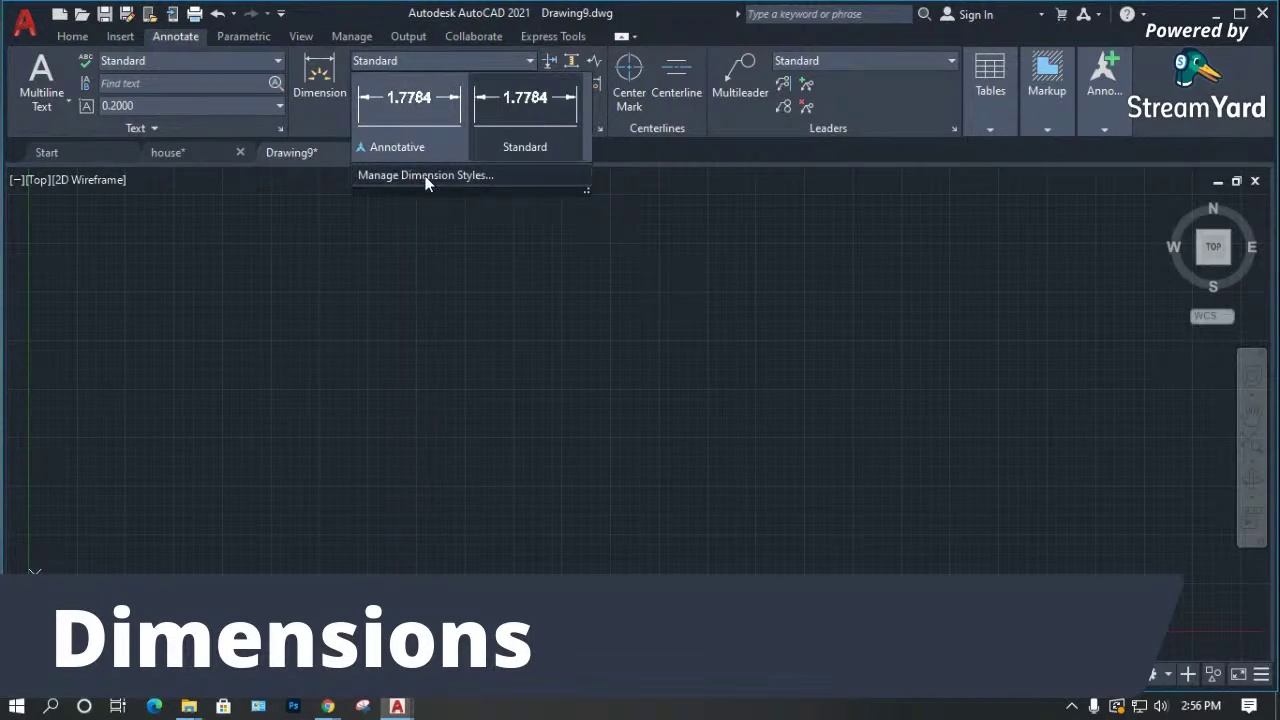
click(426, 176)
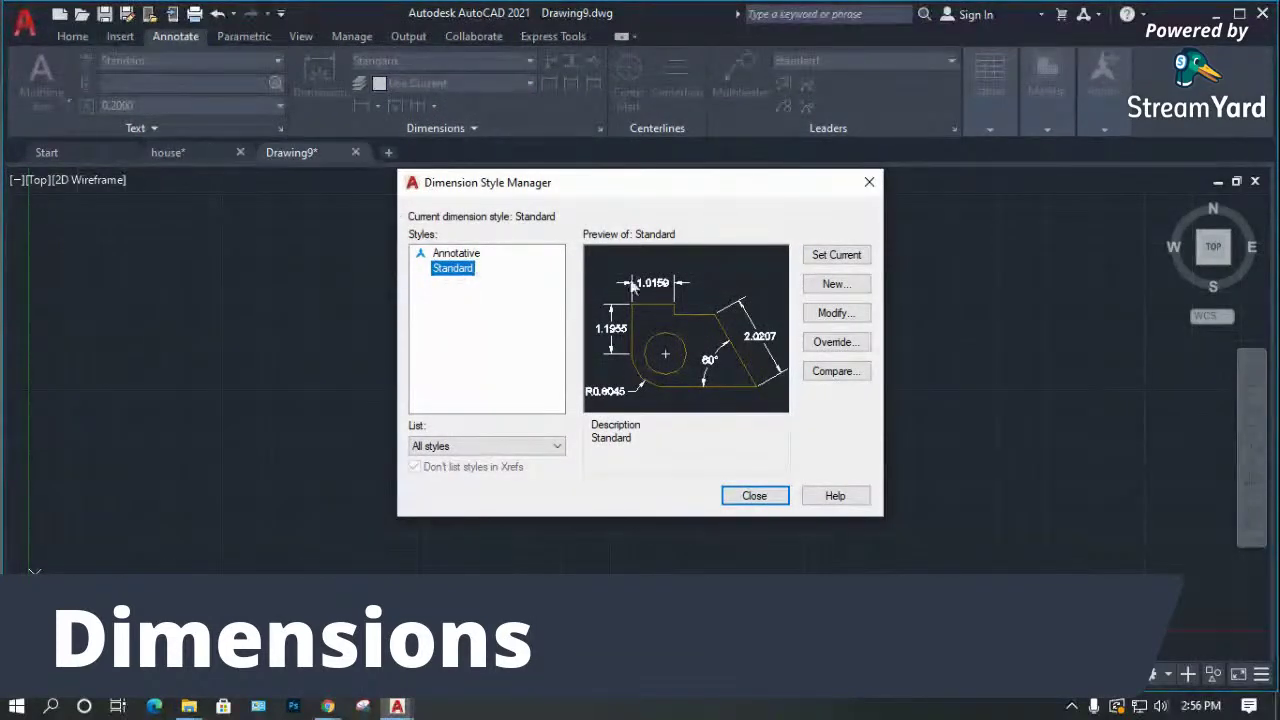
click(755, 497)
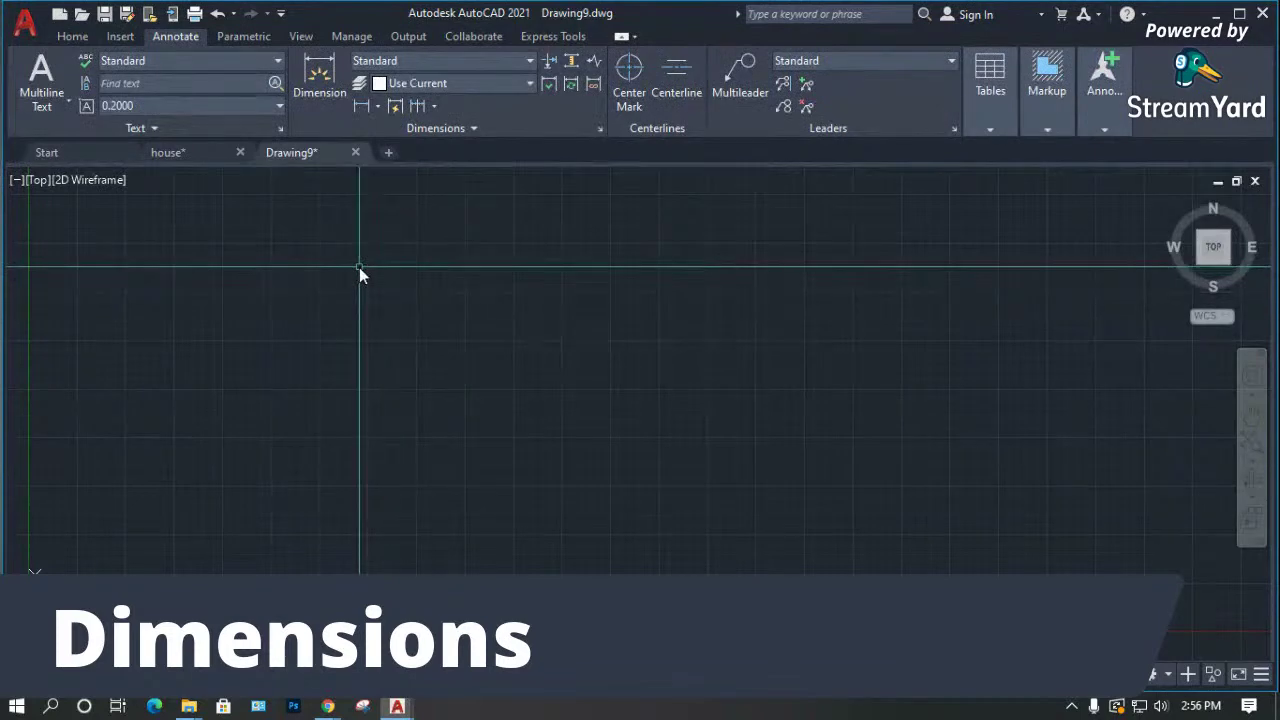
Add a new layer named 'dimension' in Layer Properties and set it as current.
click(81, 36)
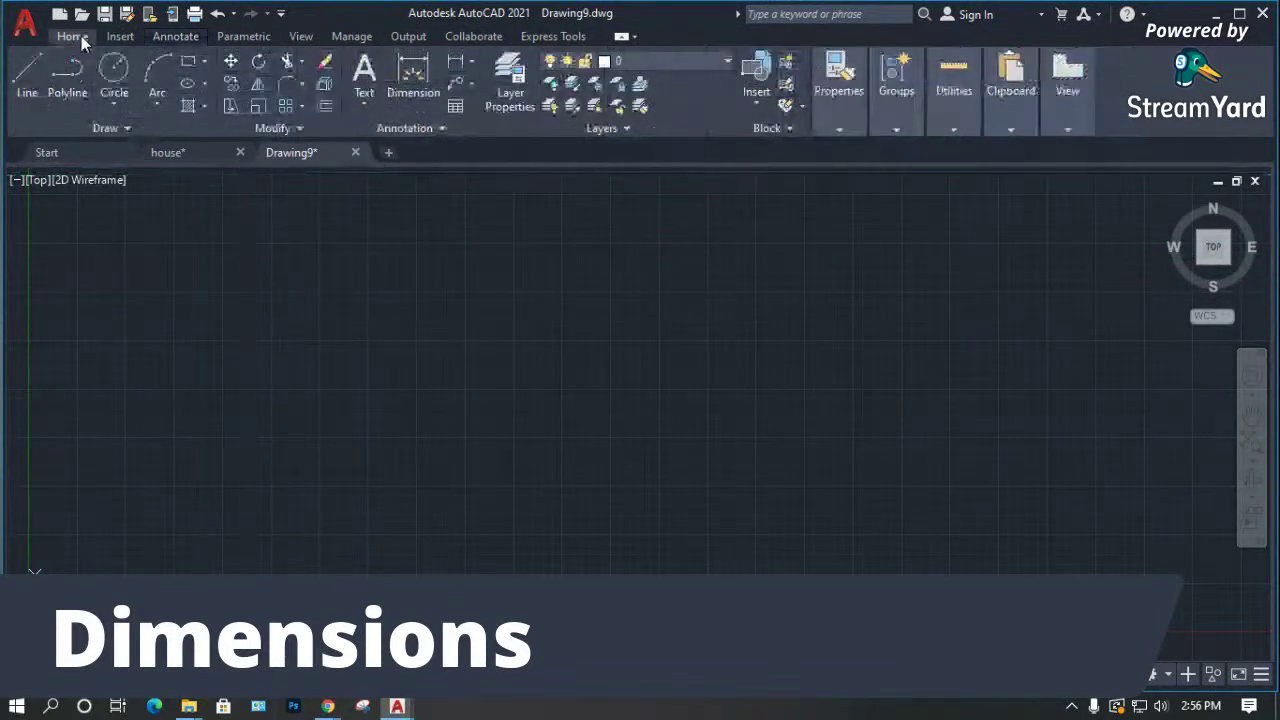
click(512, 75)
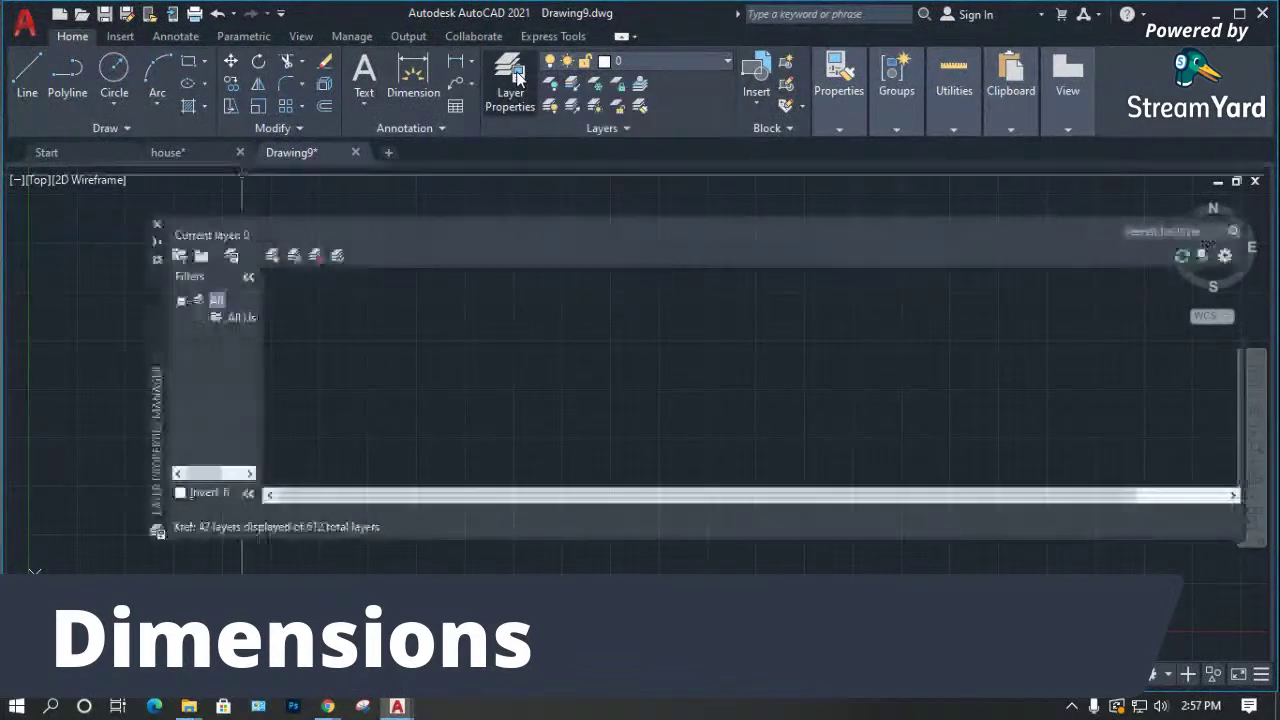
click(272, 256)
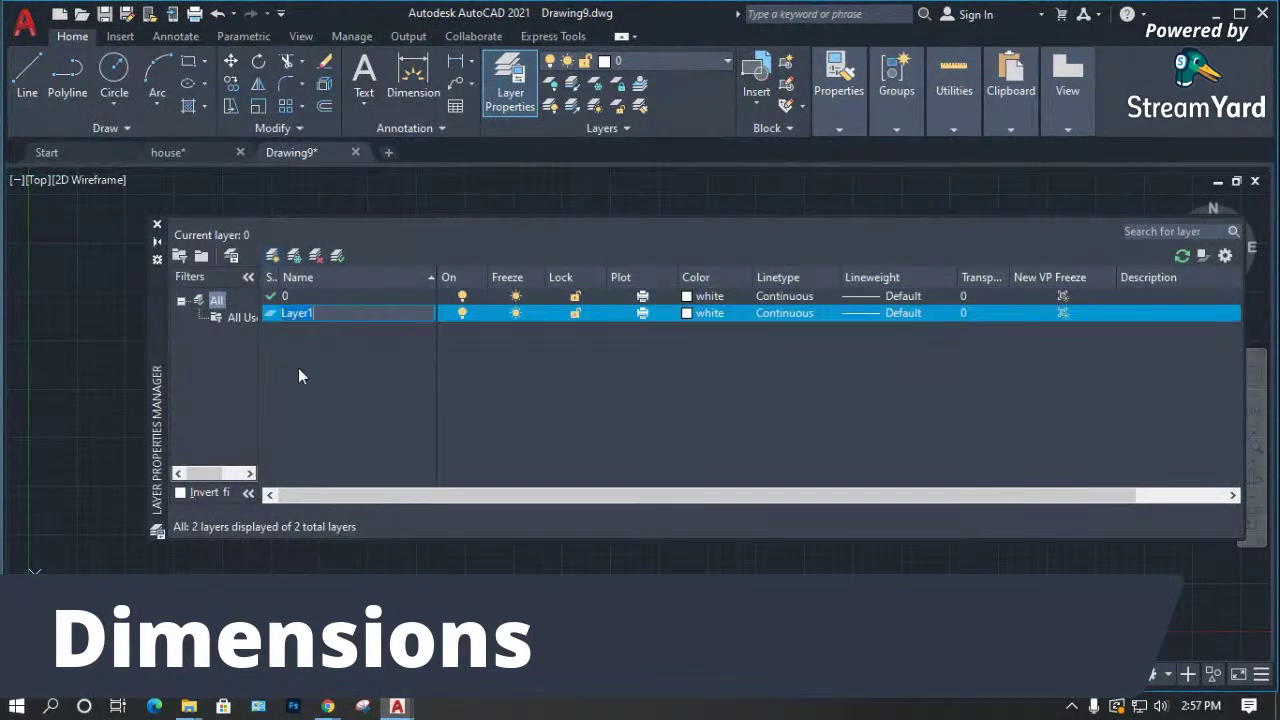
text(dimension)
key(Return)
click(338, 256)
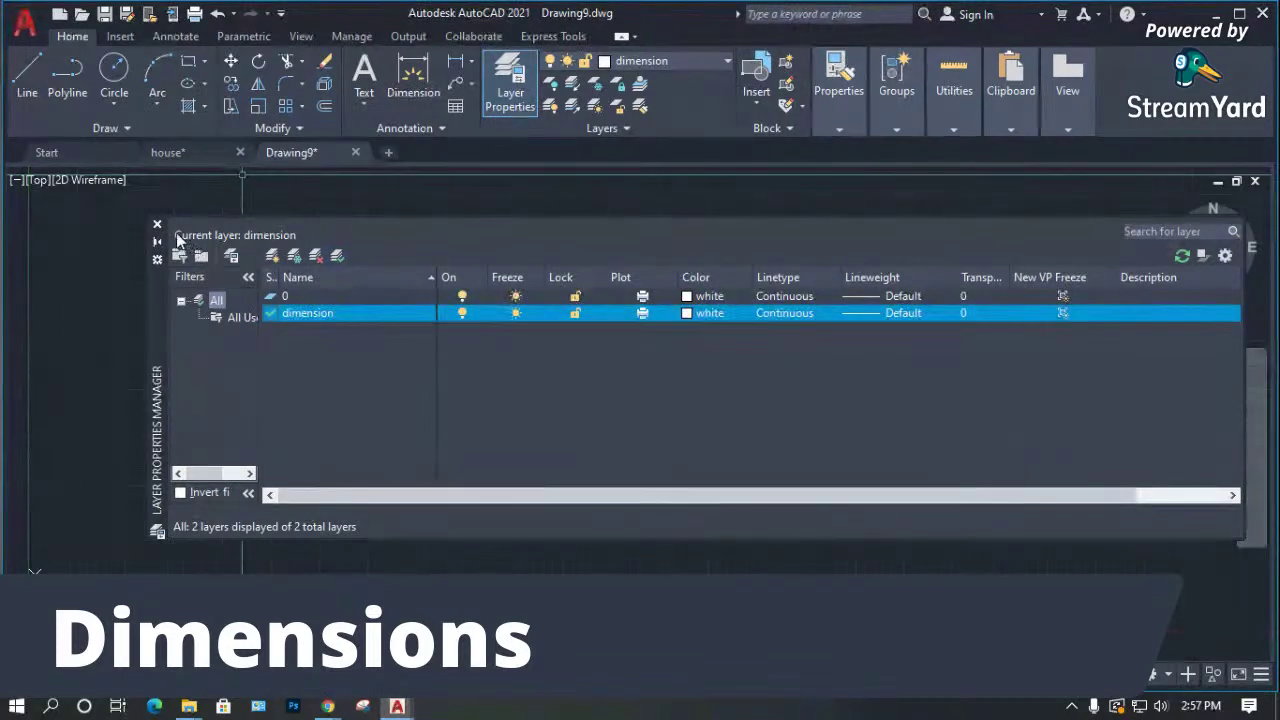
click(157, 224)
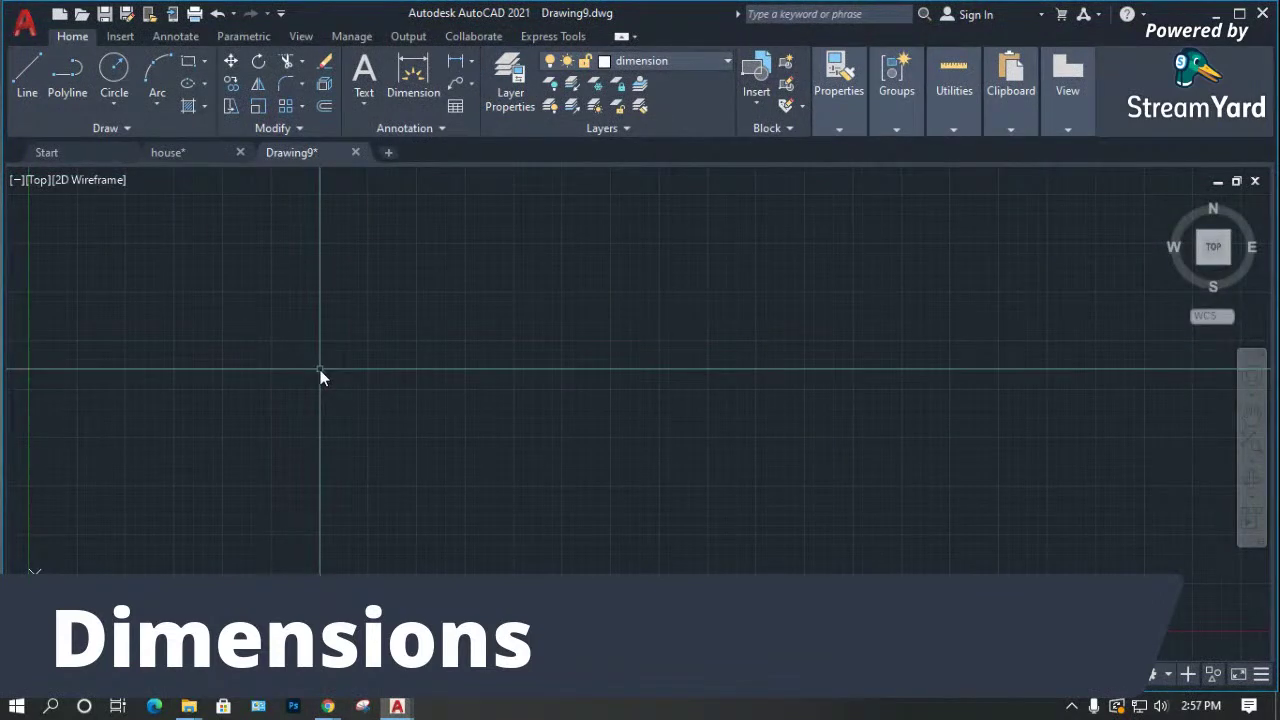
Draw a square and a circle to its right.
click(315, 337)
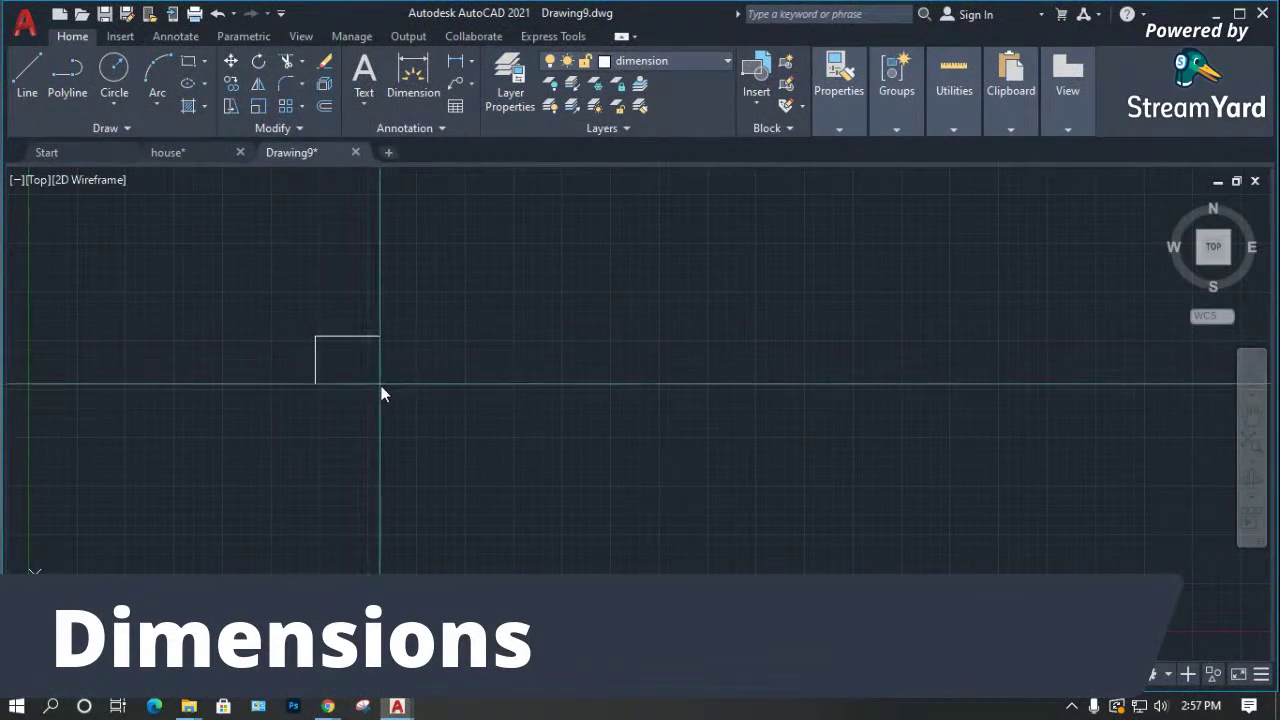
click(414, 431)
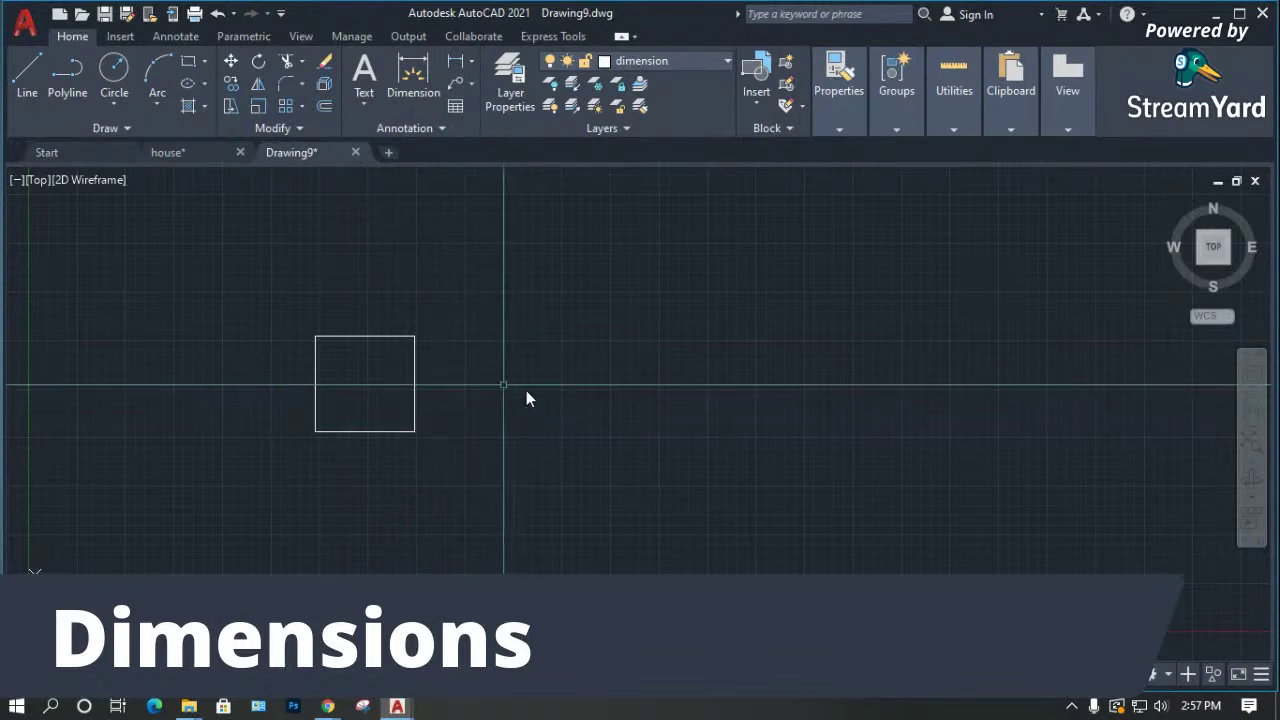
click(539, 385)
click(585, 406)
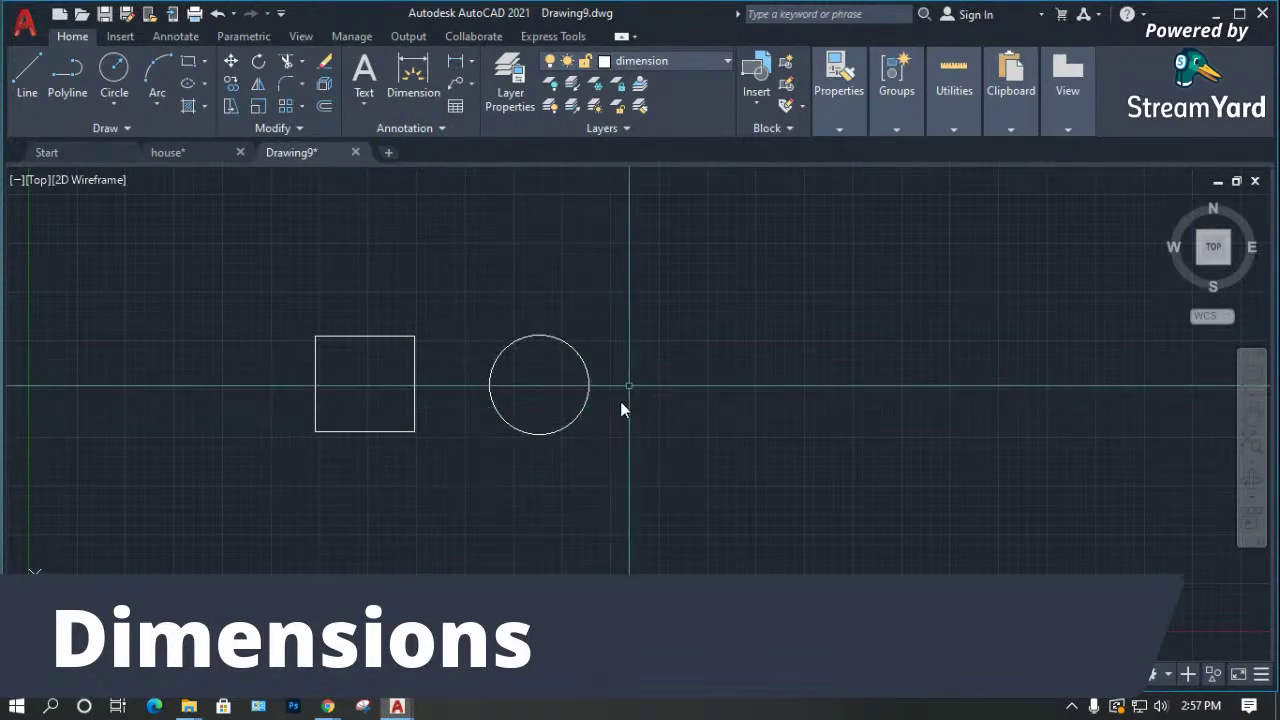
Draw a closed triangle to the right of the circle.
click(623, 452)
click(698, 349)
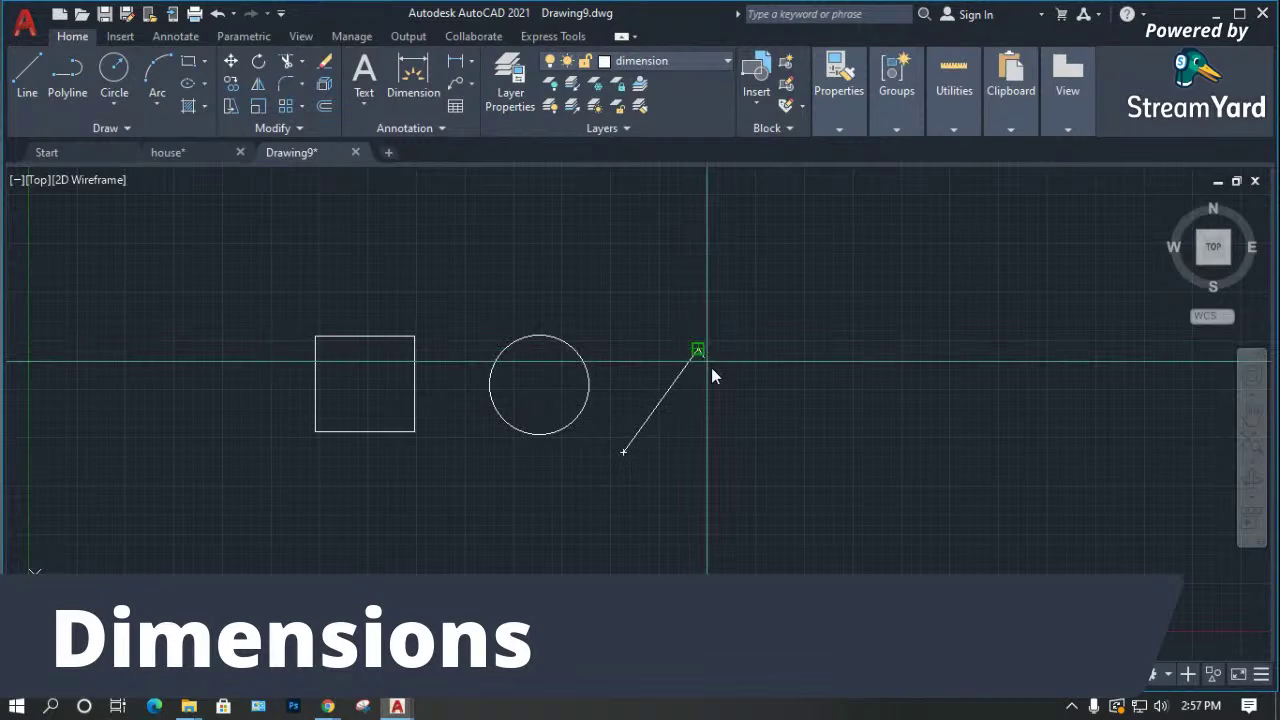
click(765, 452)
key(c)
key(Return)
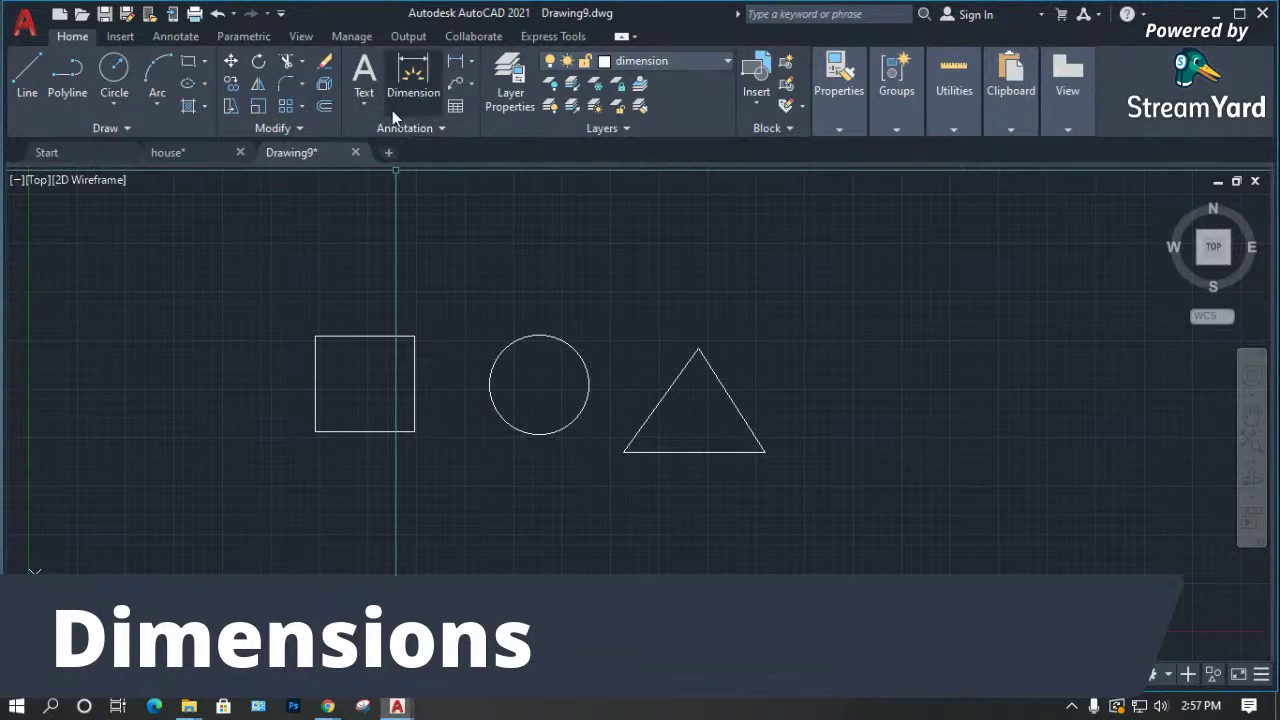
click(426, 128)
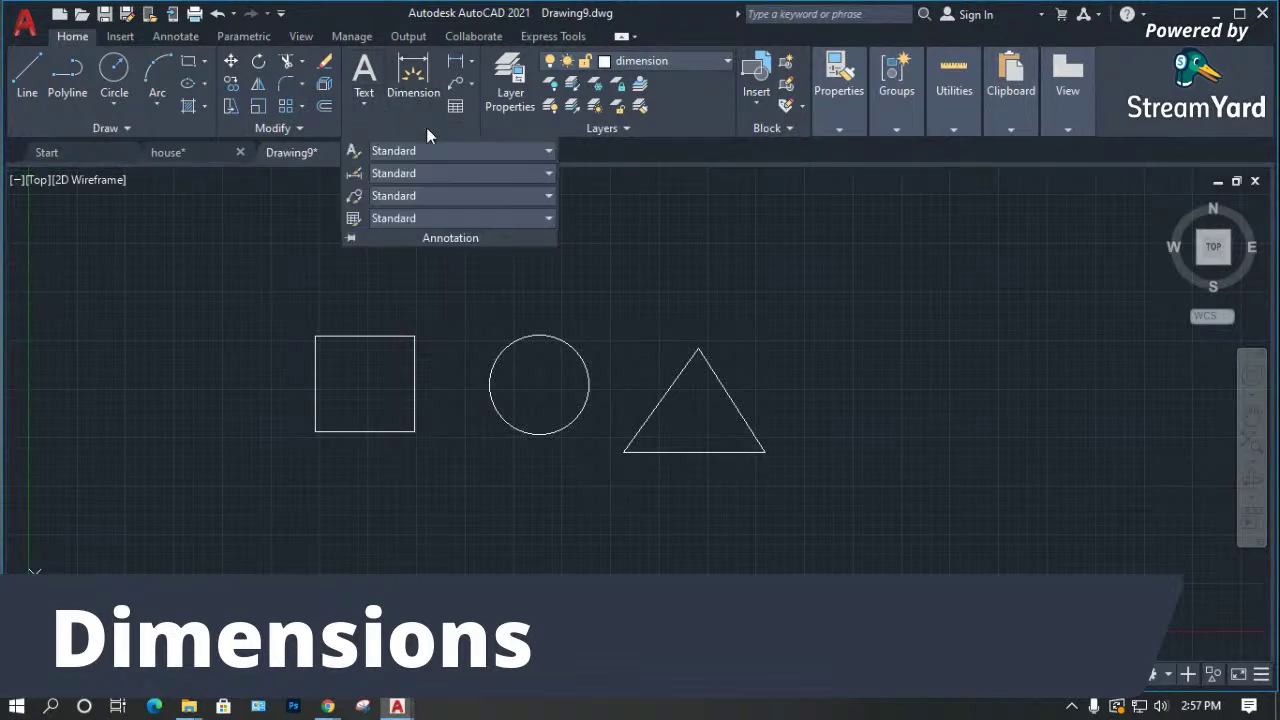
Add a 5.1152 linear dimension across the square's top edge.
click(192, 36)
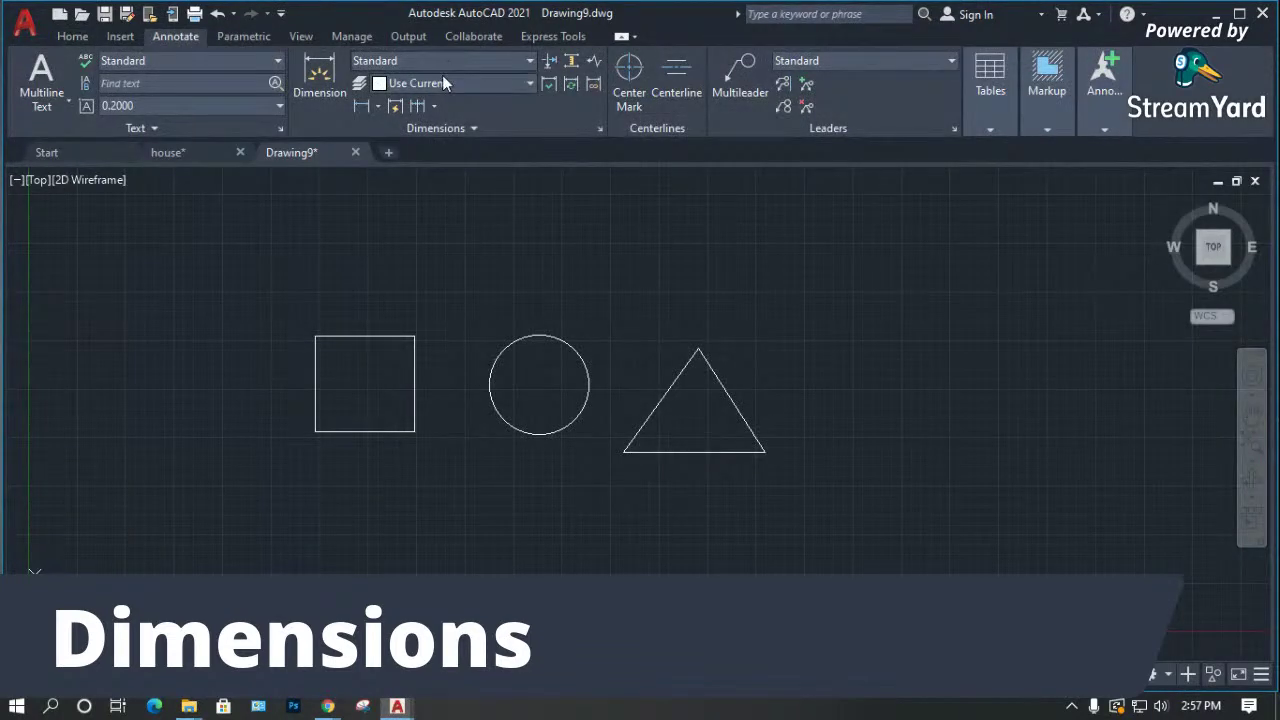
click(379, 105)
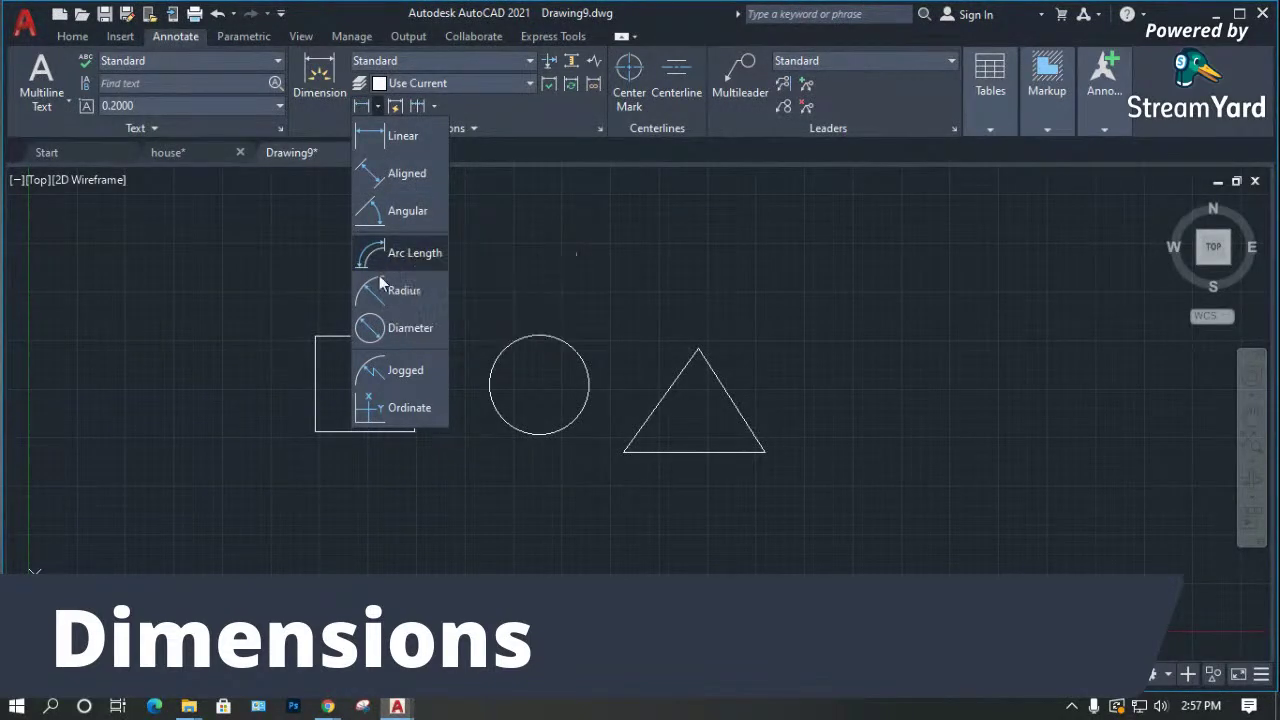
click(394, 135)
click(410, 338)
click(315, 338)
Erase the square together with its 5.1152 dimension.
scroll(348, 304, up, 4)
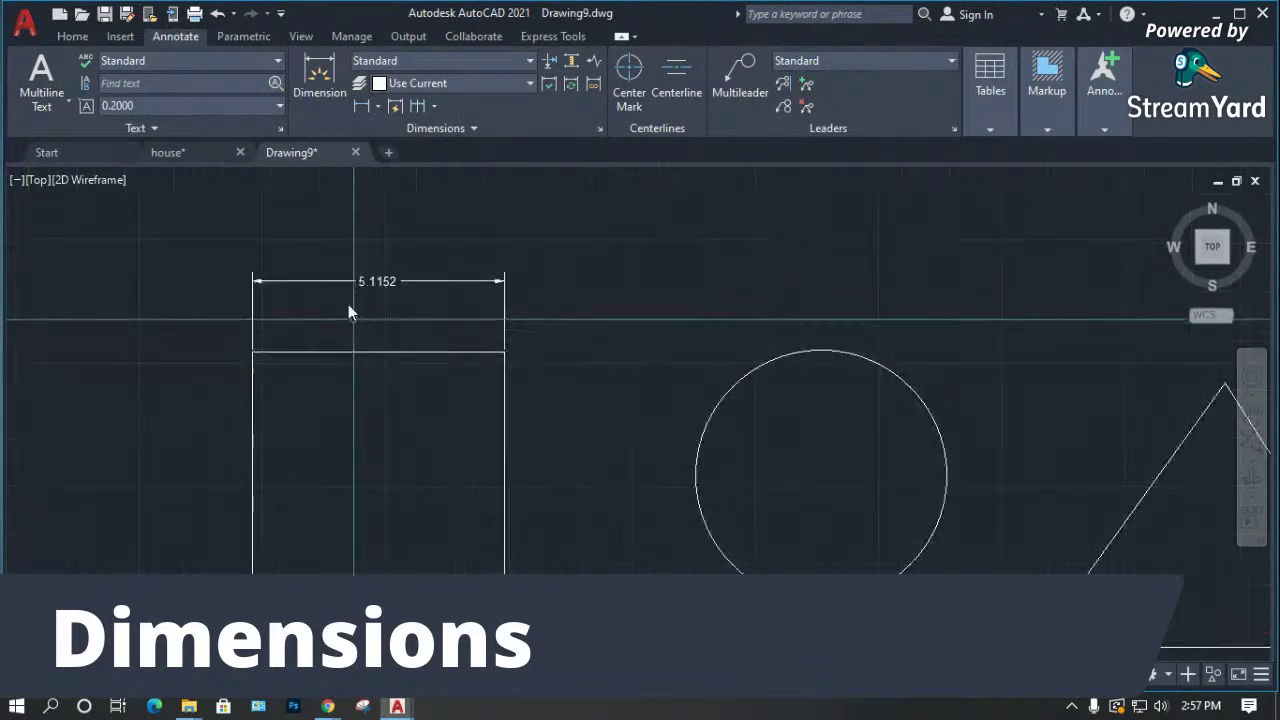
scroll(348, 306, up, 5)
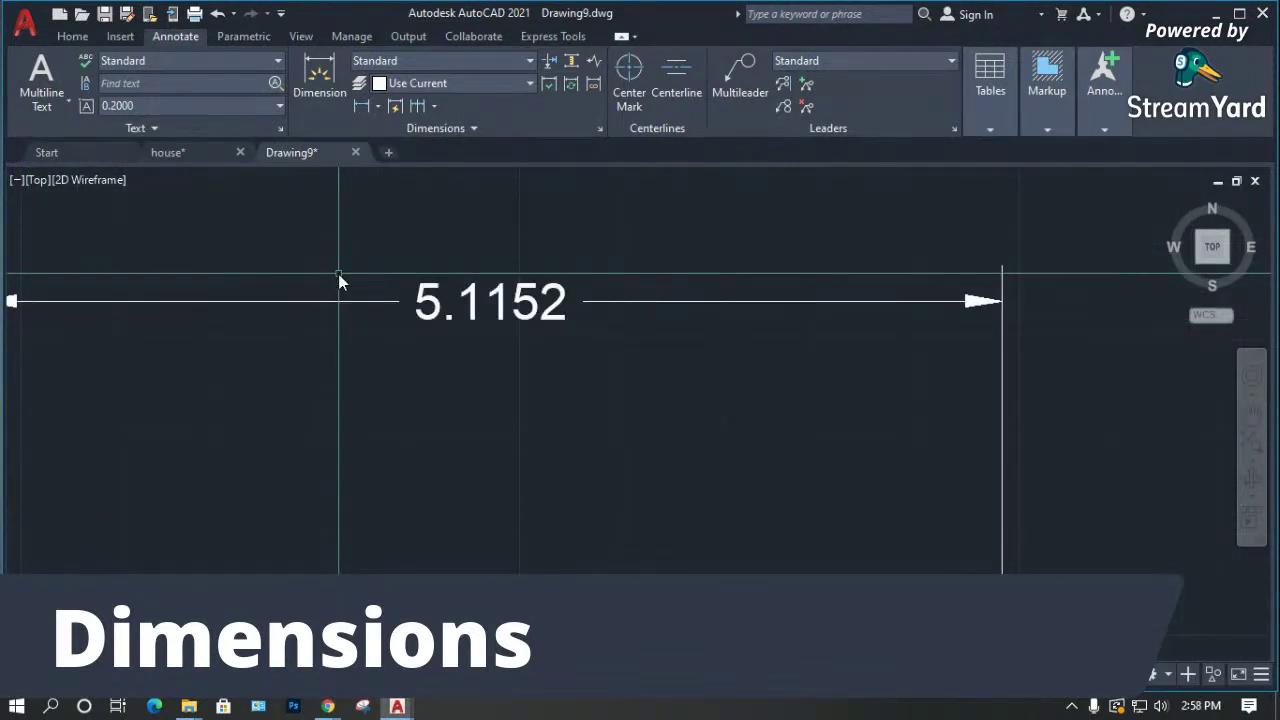
scroll(448, 288, down, 2)
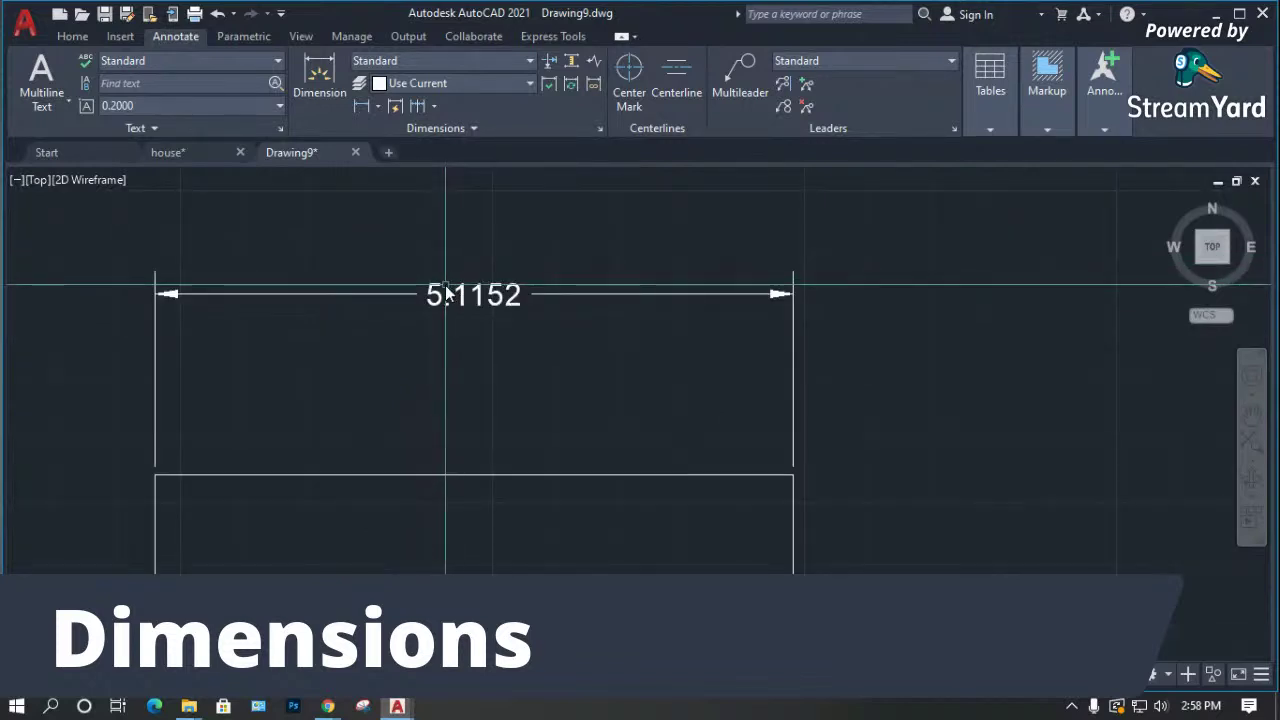
scroll(505, 364, down, 4)
scroll(490, 360, up, 4)
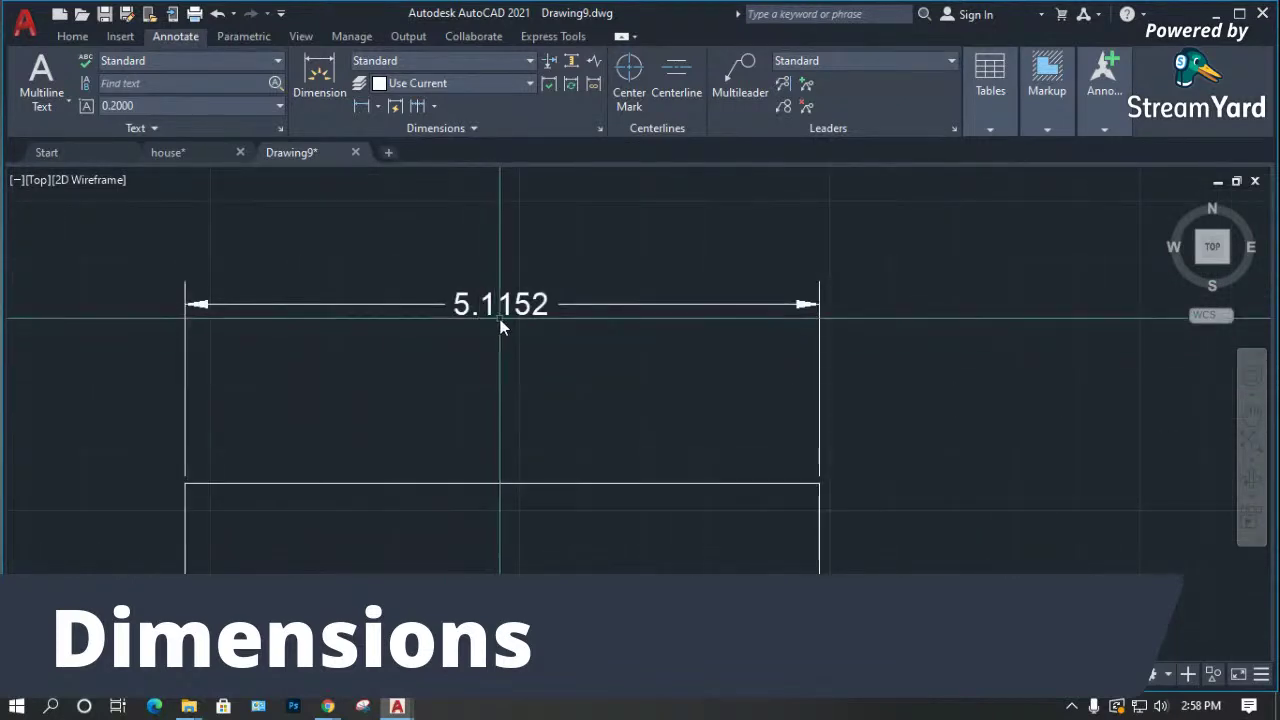
scroll(503, 327, down, 2)
scroll(391, 371, down, 4)
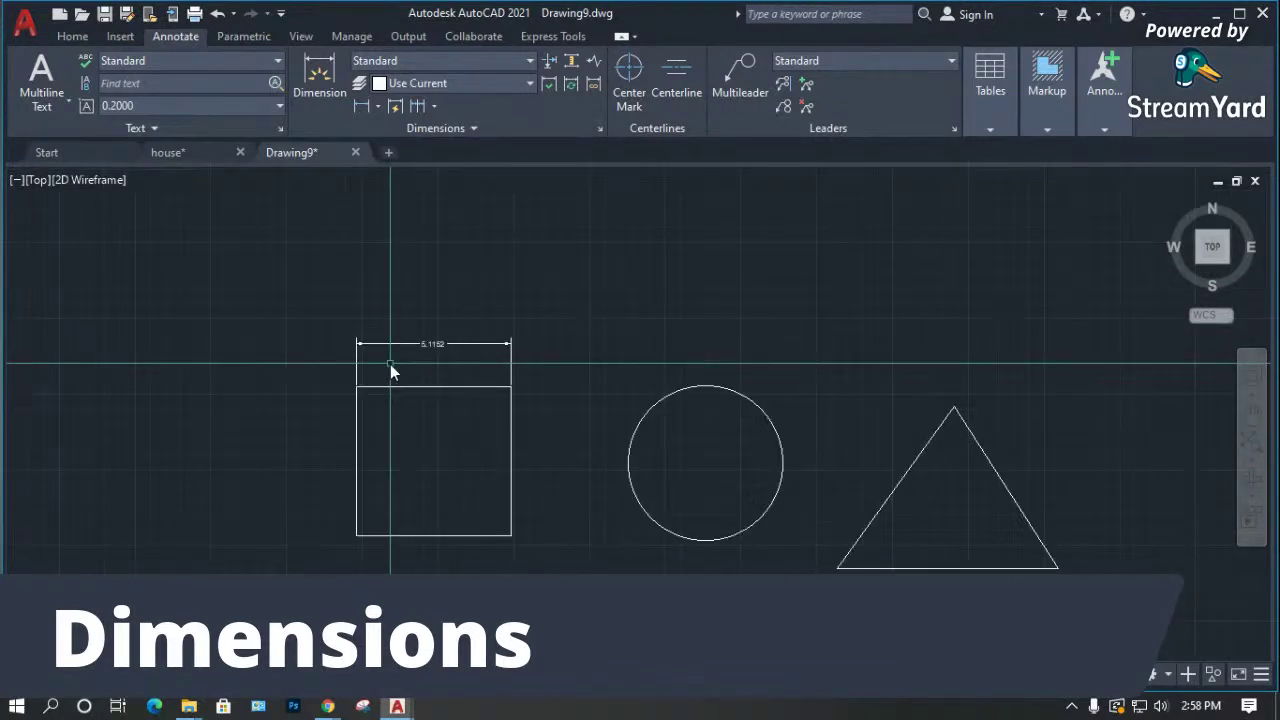
click(543, 287)
click(370, 460)
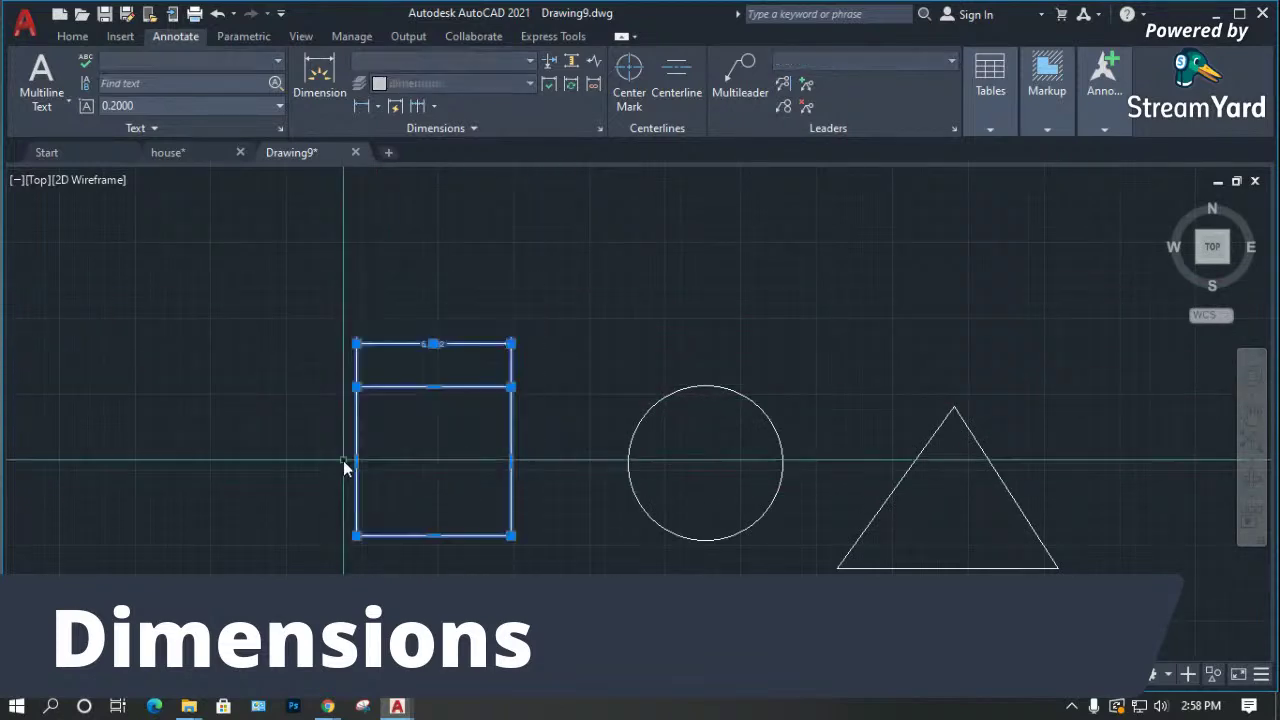
key(Delete)
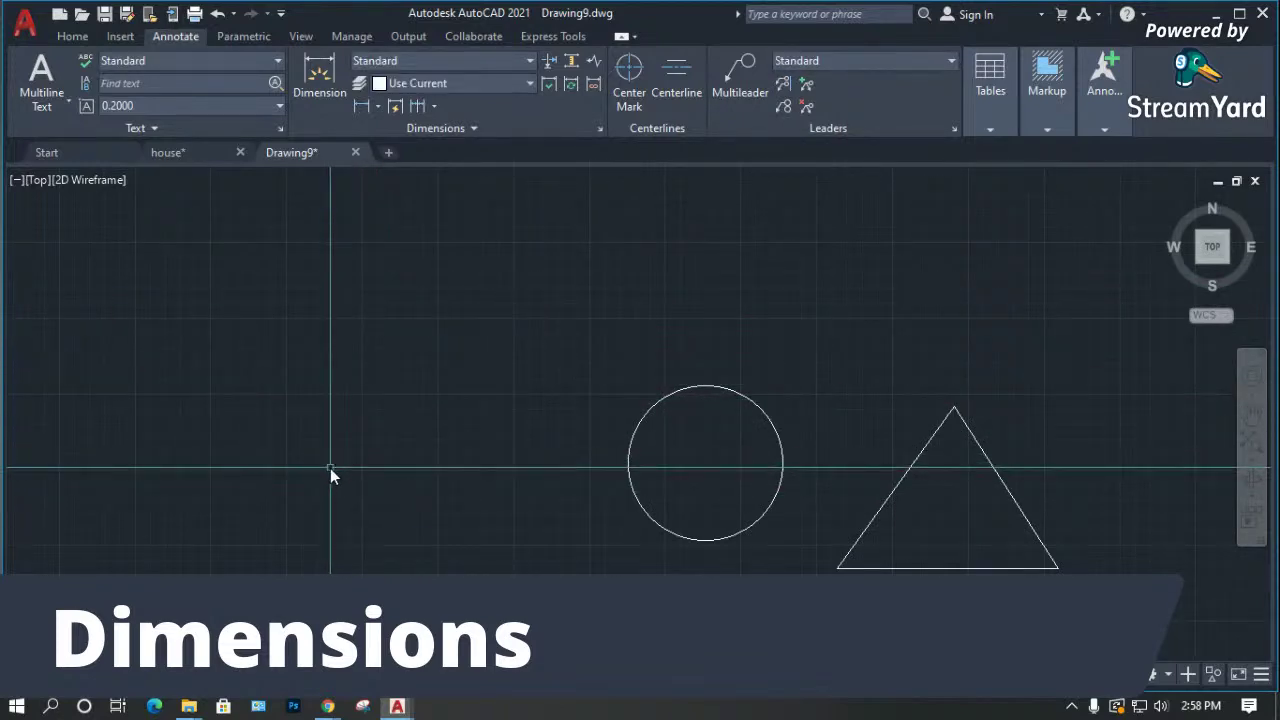
Restore the deleted square and its 5.1152 dimension after checking the Drawing Units dialog.
text(units)
key(Return)
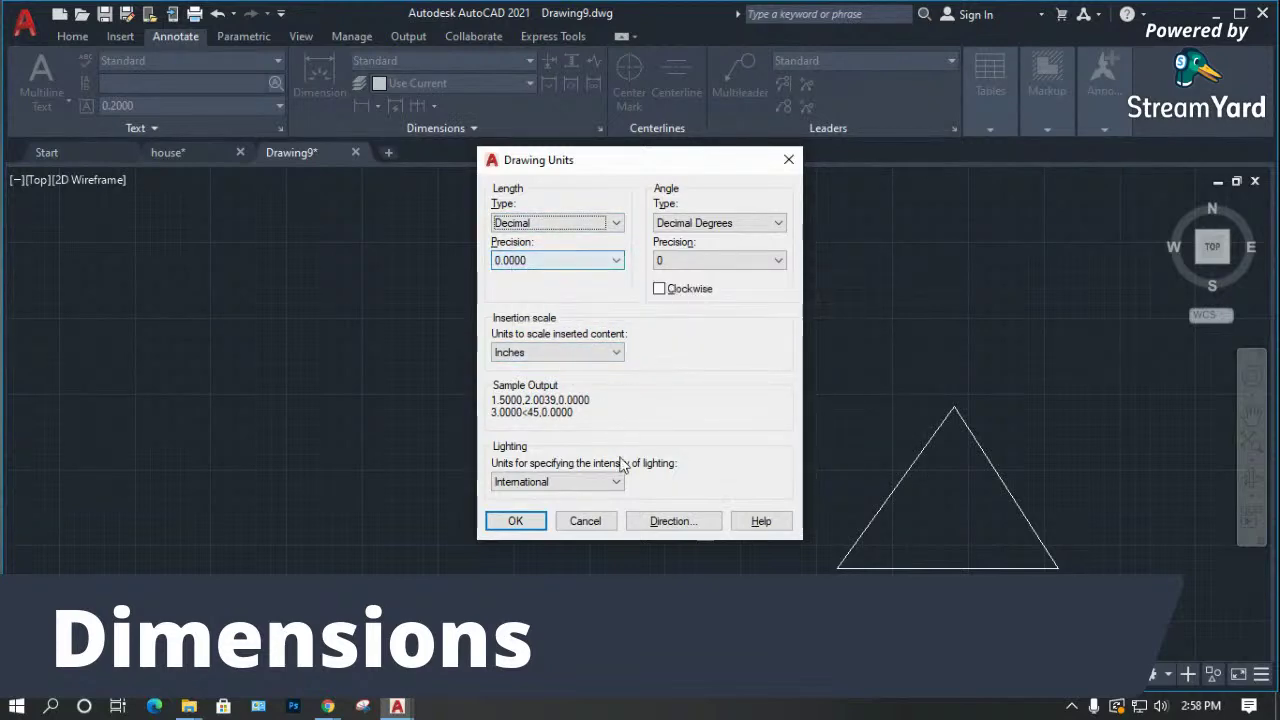
click(587, 527)
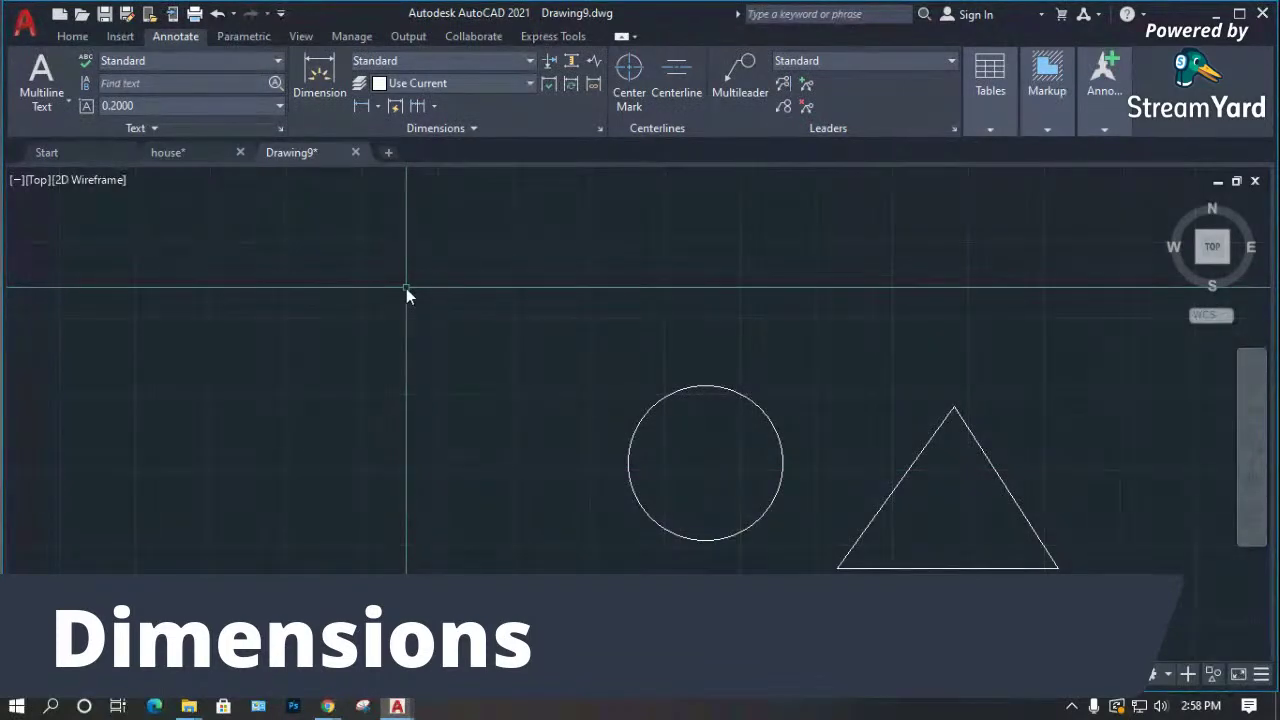
key(ctrl+y)
scroll(430, 345, up, 5)
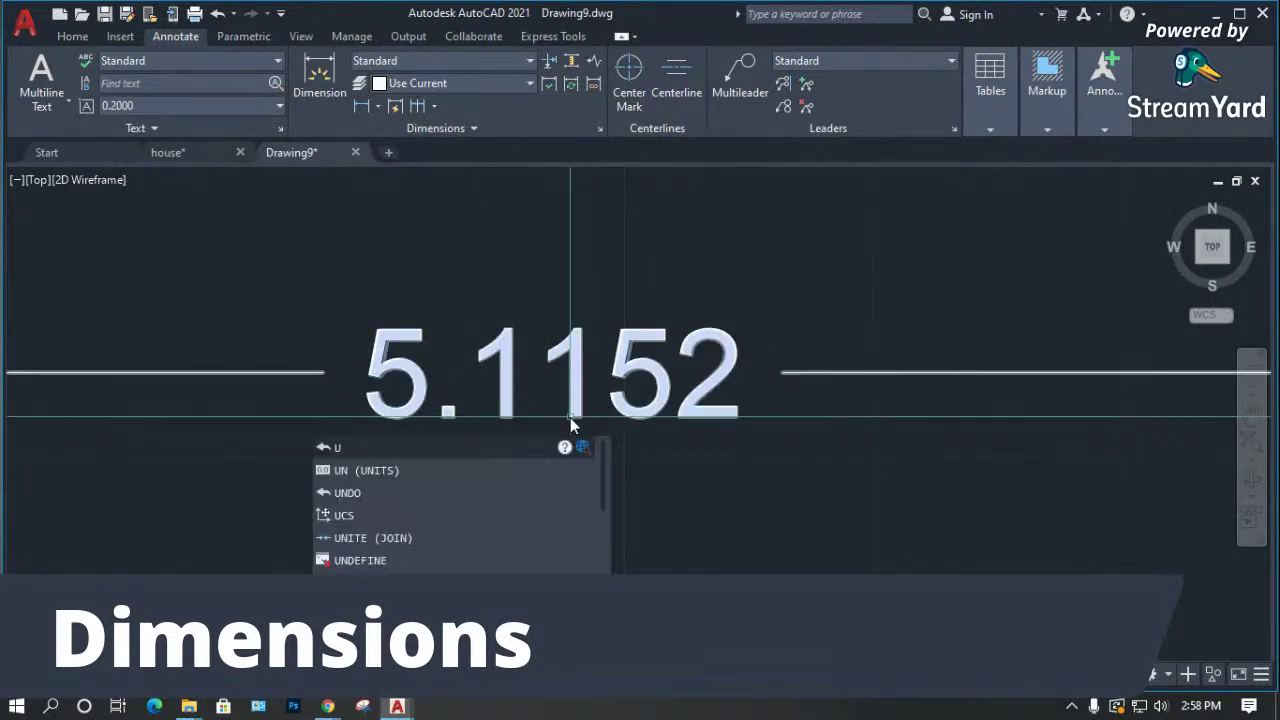
Set the drawing's length precision to 0.00 in Drawing Units.
text(un)
key(Return)
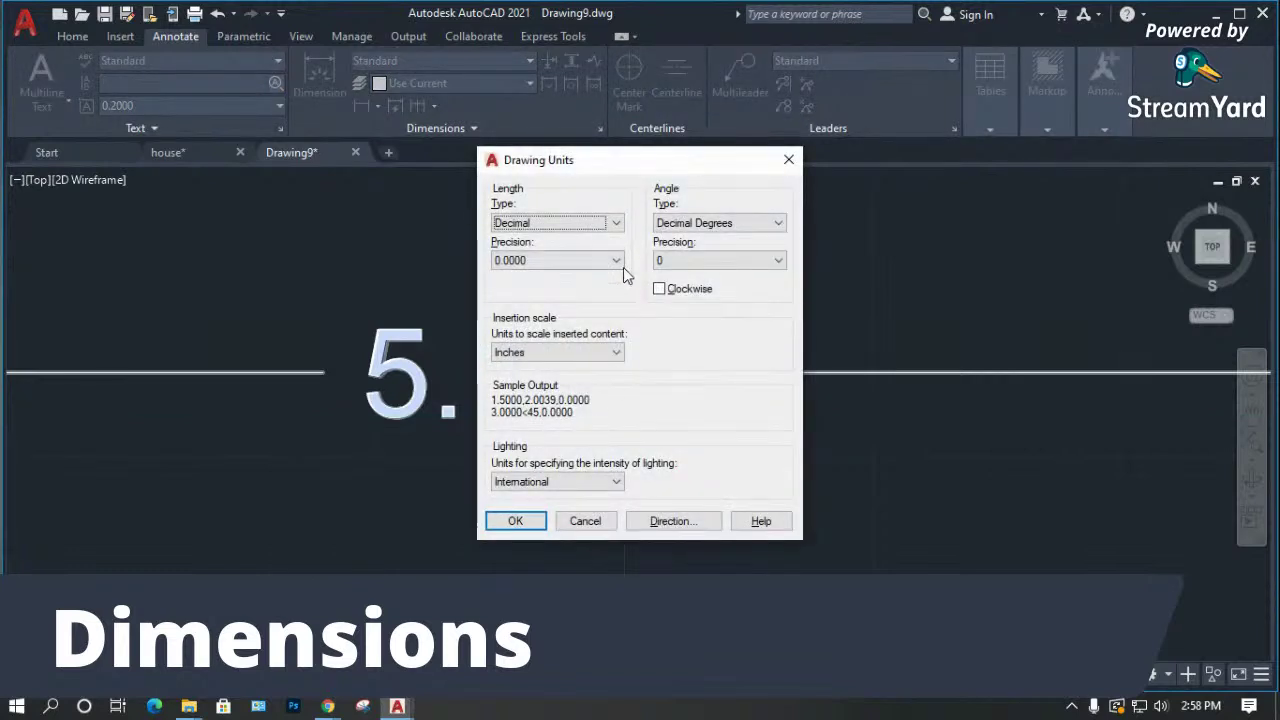
click(612, 259)
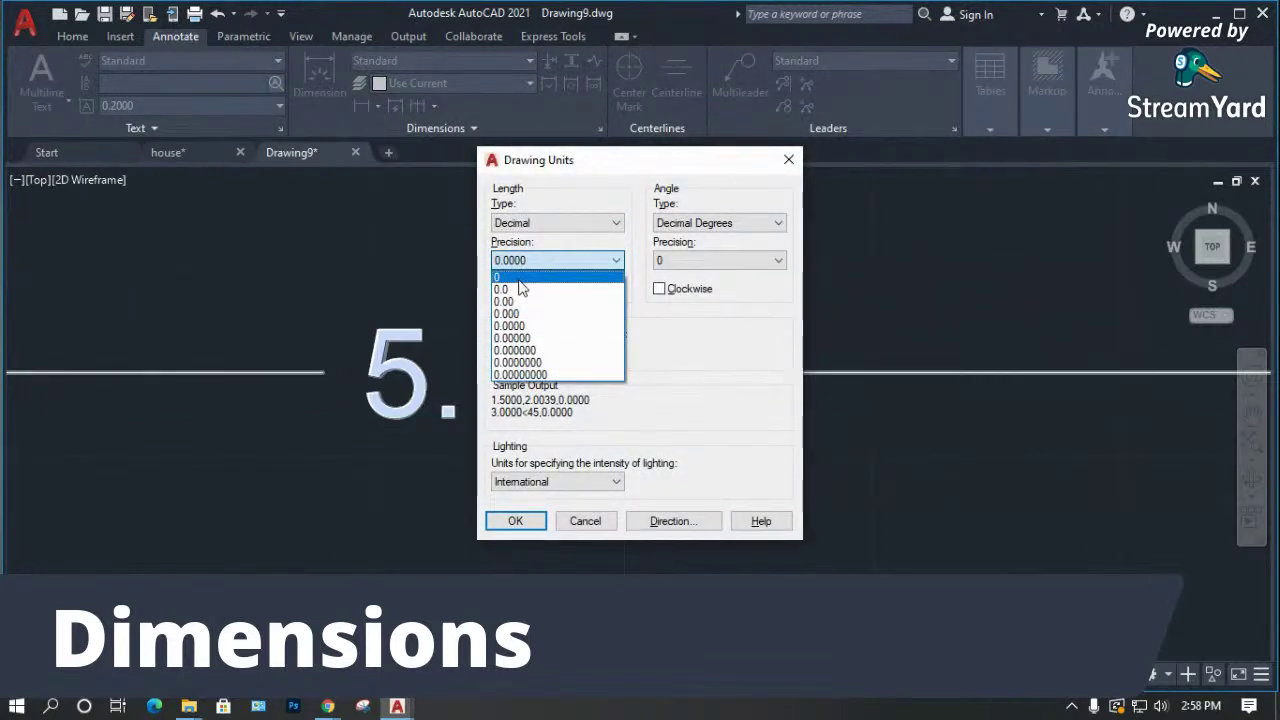
click(513, 304)
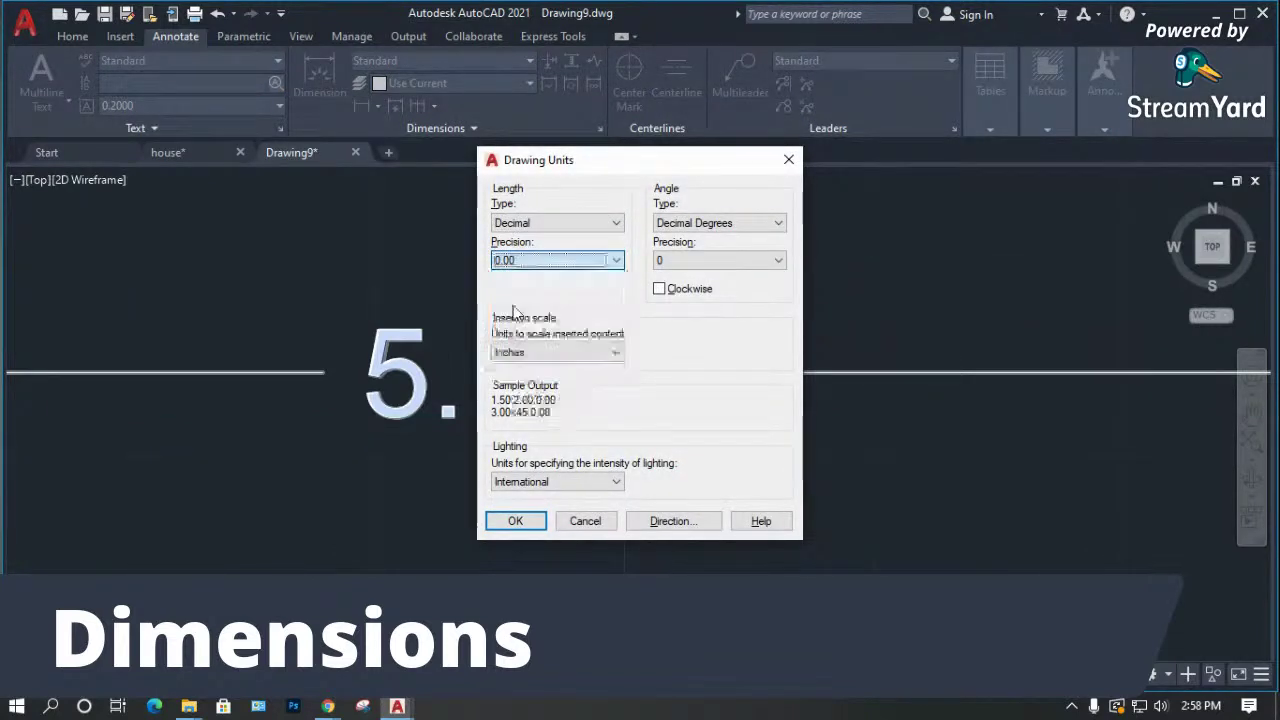
click(527, 524)
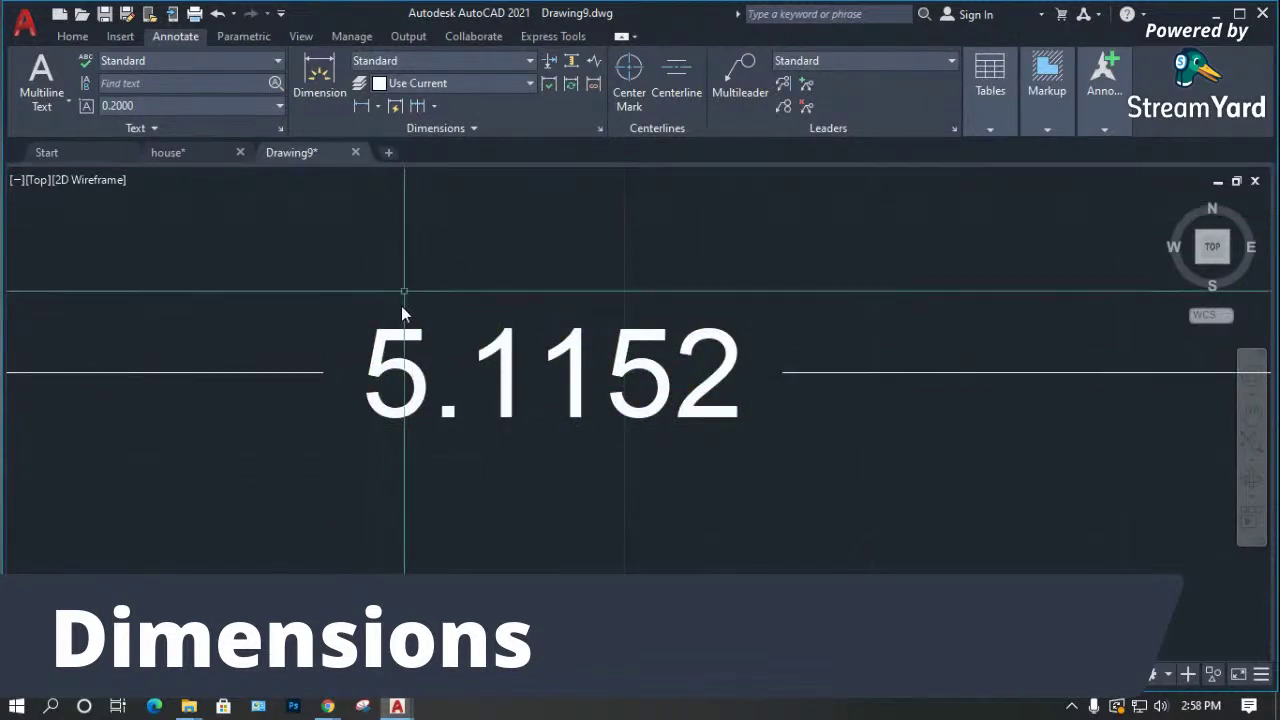
scroll(355, 375, down, 8)
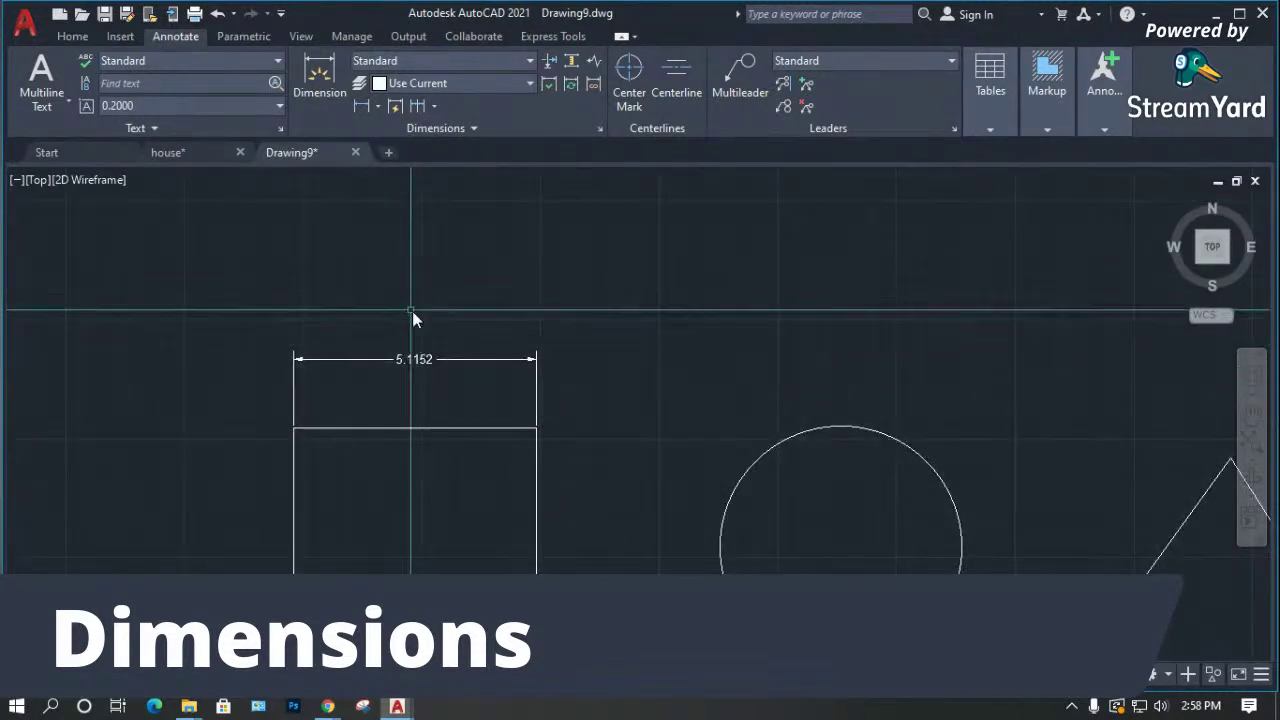
Delete the square and its 5.1152 dimension.
scroll(391, 380, down, 3)
scroll(378, 427, up, 3)
drag(631, 317, 314, 437)
key(Delete)
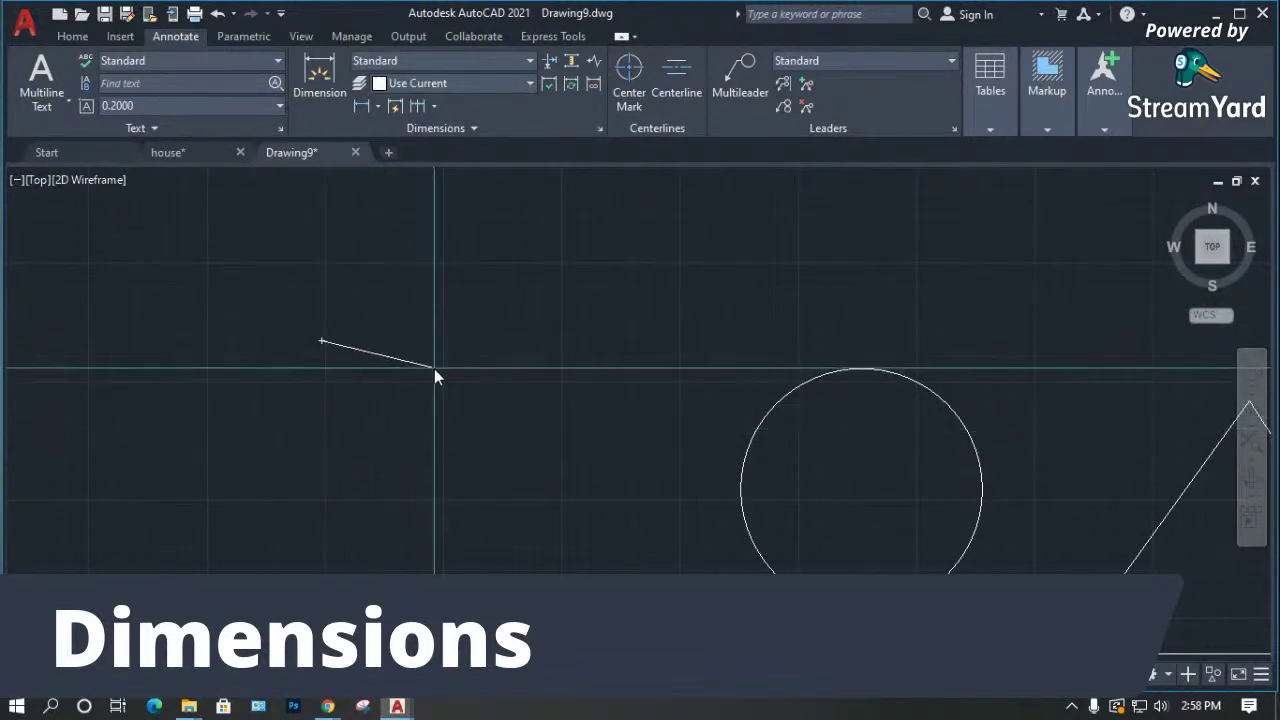
With Ortho on, draw a 2 by 1 rectangle from lines.
key(F8)
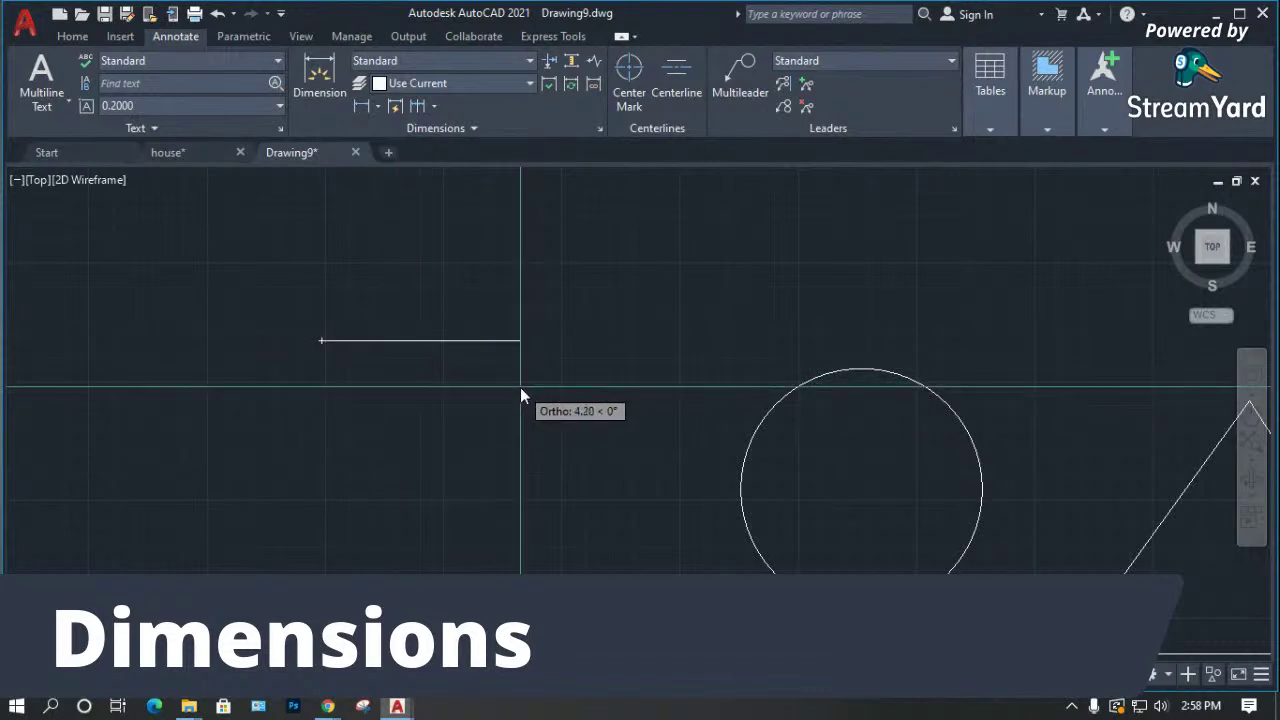
text(2)
key(Return)
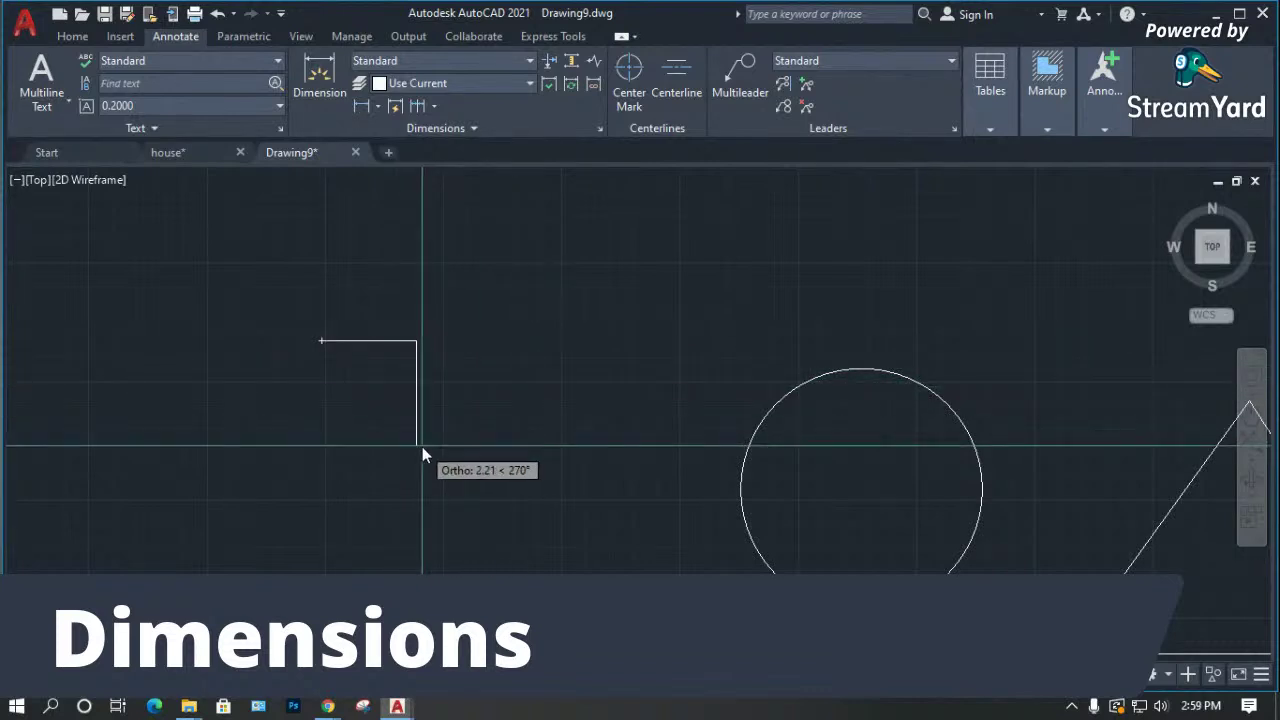
text(1)
key(Return)
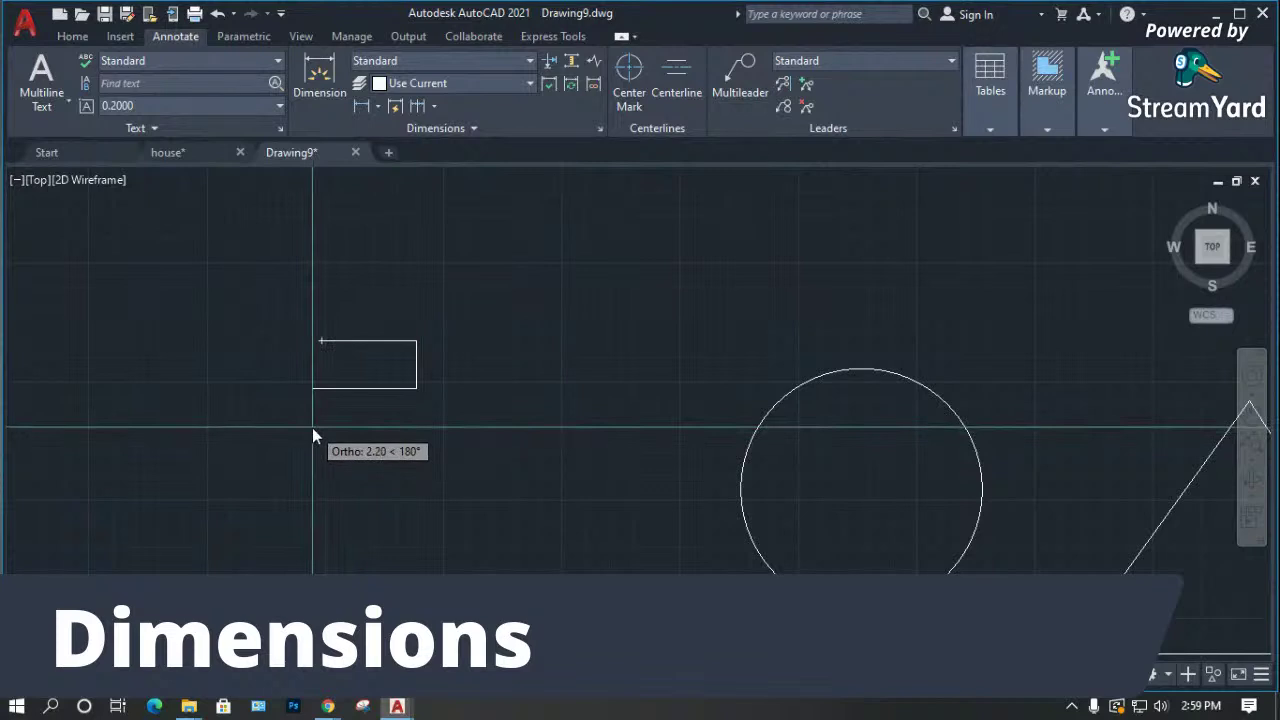
text(2)
key(Return)
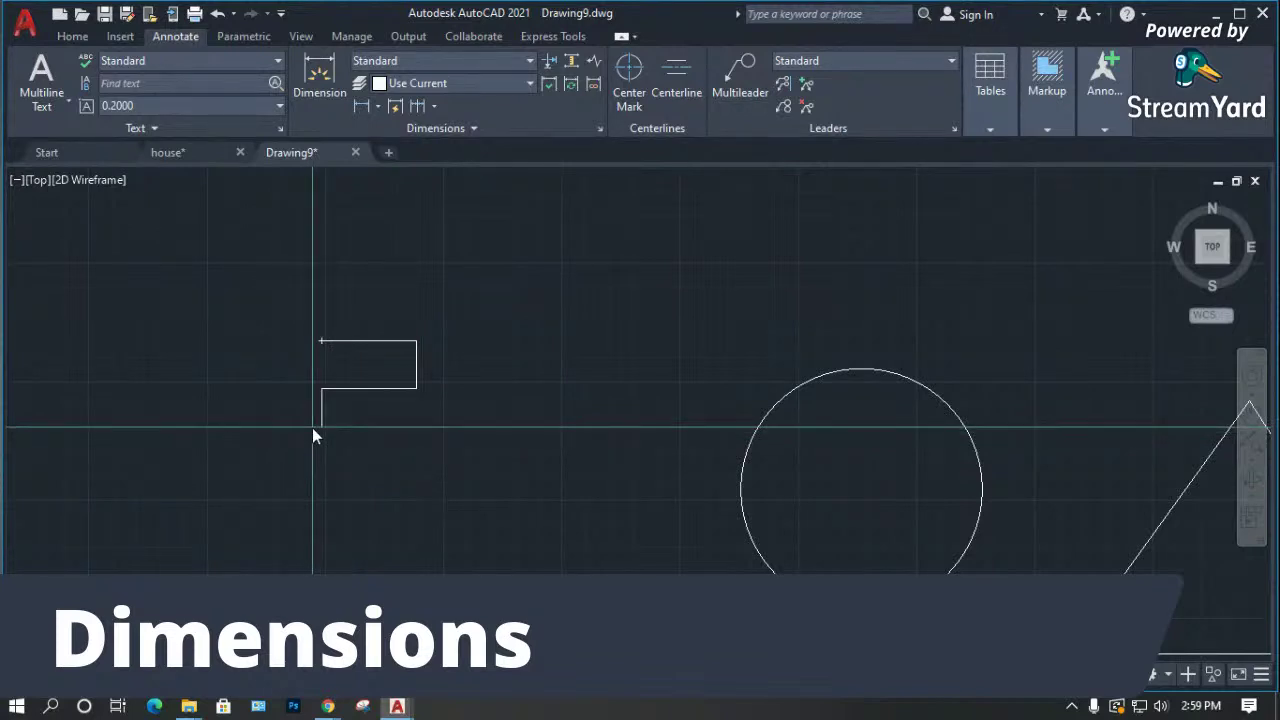
text(1)
key(Return)
key(Return)
scroll(537, 368, up, 4)
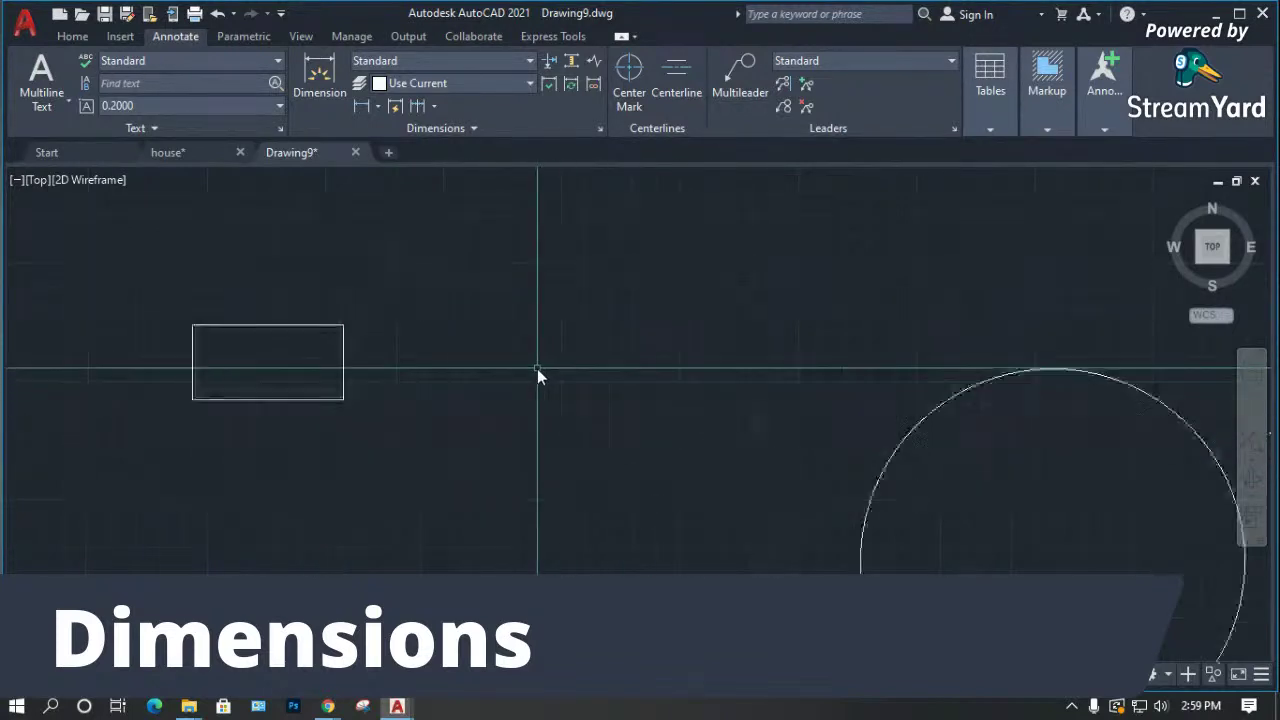
scroll(449, 400, down, 2)
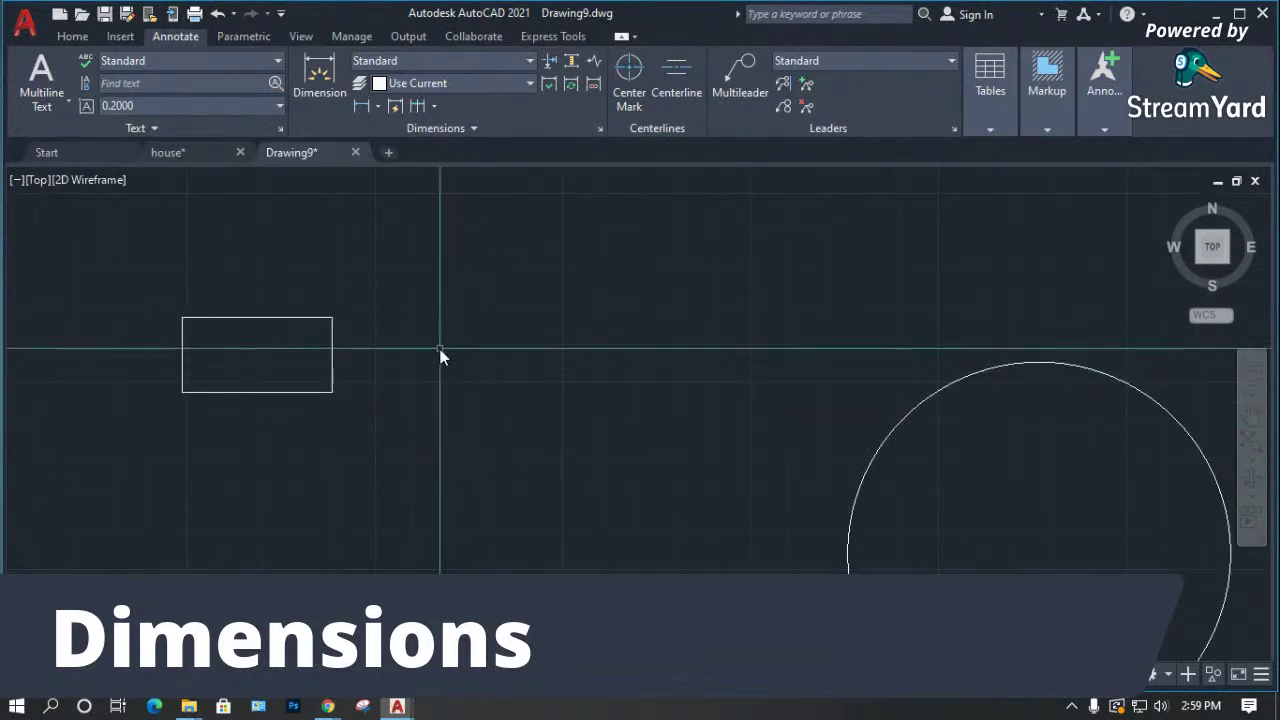
Draw a circle of radius 1.5 right of the rectangle.
text(c)
key(Return)
click(457, 350)
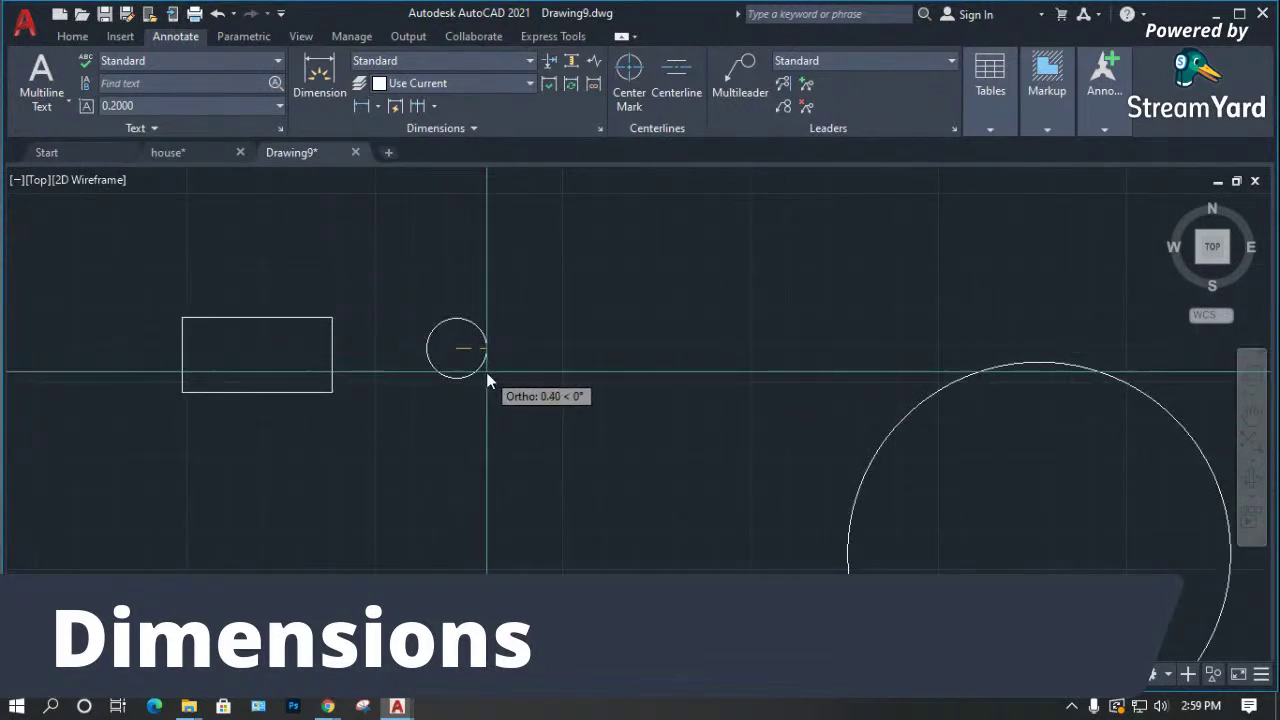
text(1.5)
key(Return)
scroll(480, 386, down, 3)
Move the new circle beside the rectangle.
text(m)
key(Return)
click(466, 428)
key(Return)
click(455, 513)
click(490, 513)
Delete the old right-hand circle, keeping the triangle.
click(972, 303)
click(769, 503)
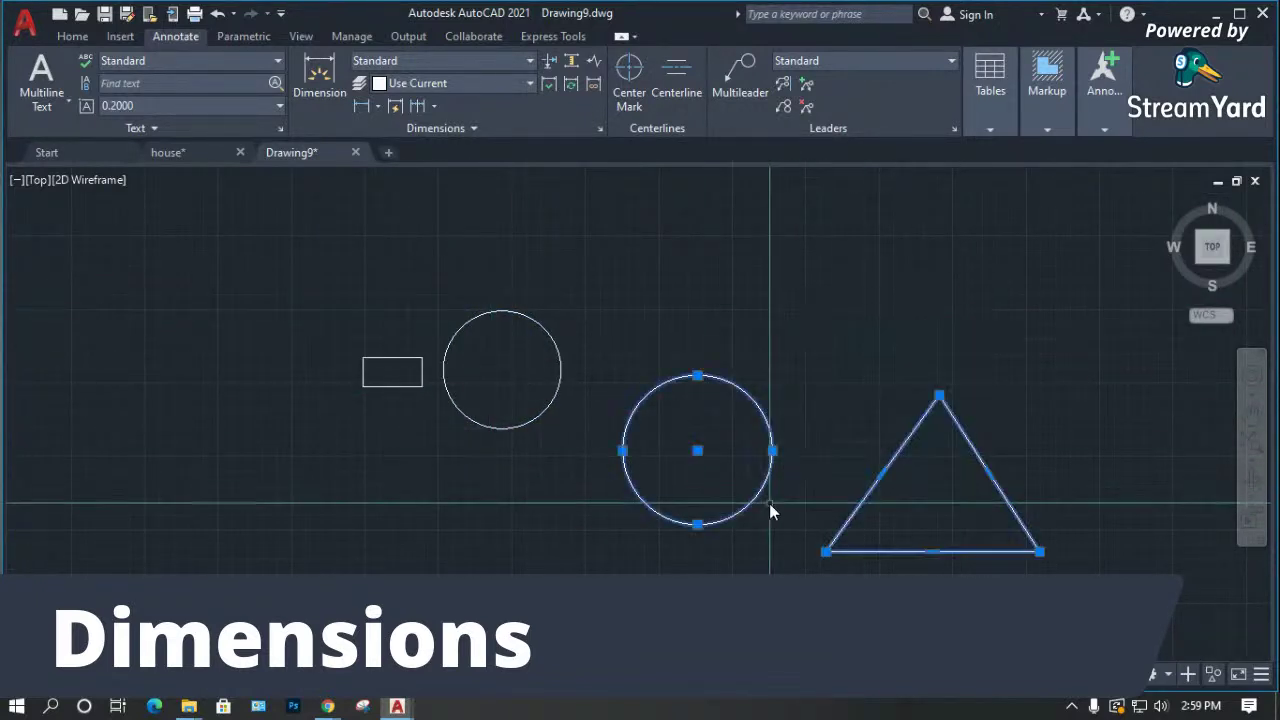
key(Delete)
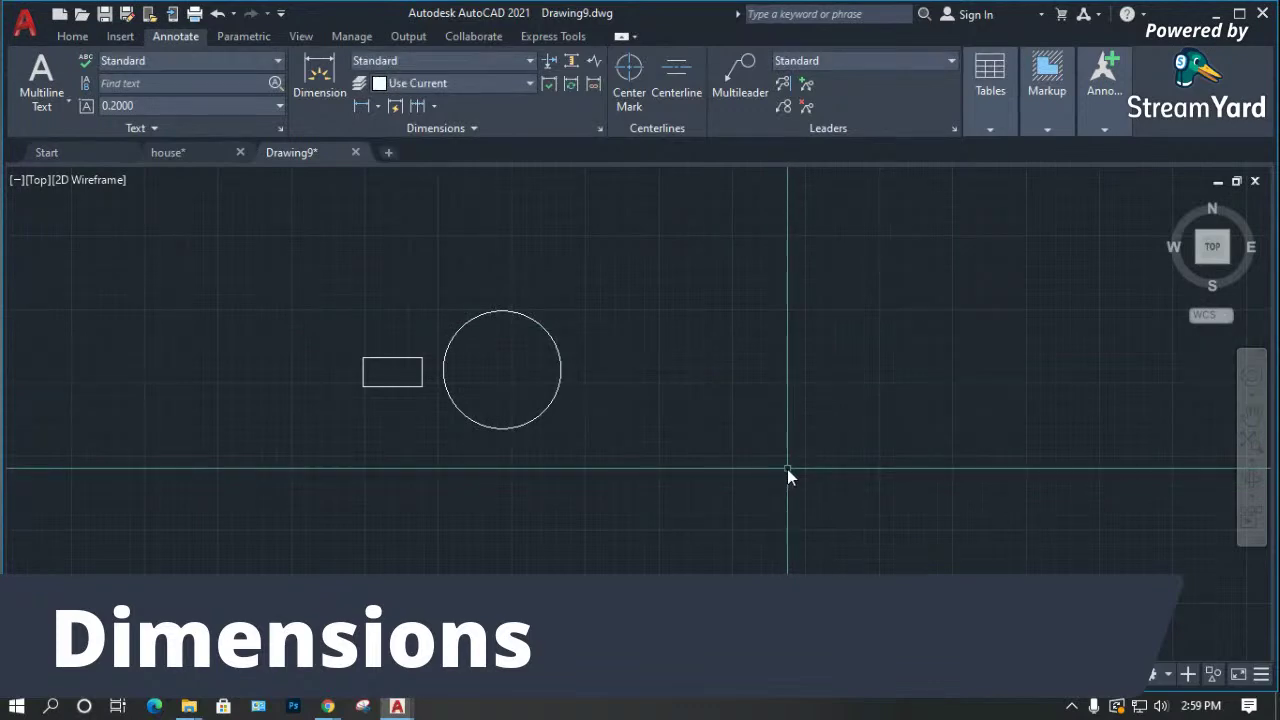
key(ctrl+z)
click(750, 397)
key(Delete)
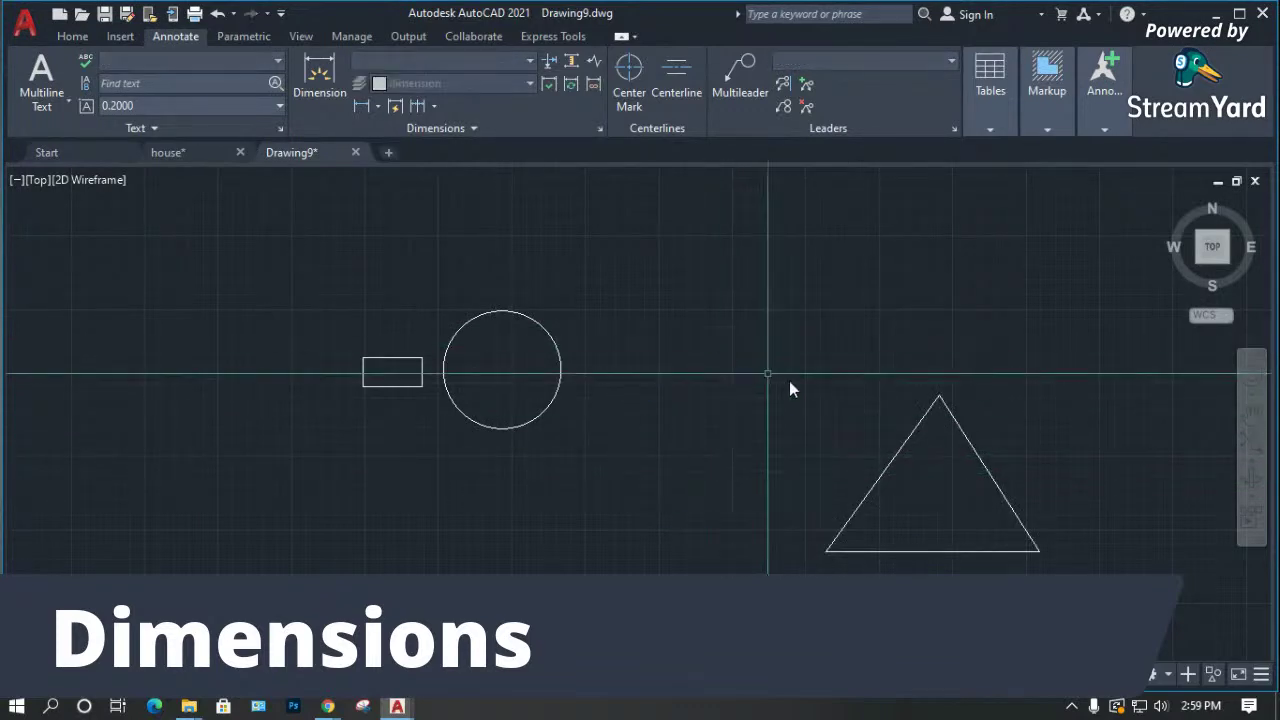
Turn the grid off and move the triangle to the left of the rectangle.
key(F7)
key(F7)
click(897, 456)
text(m)
key(Return)
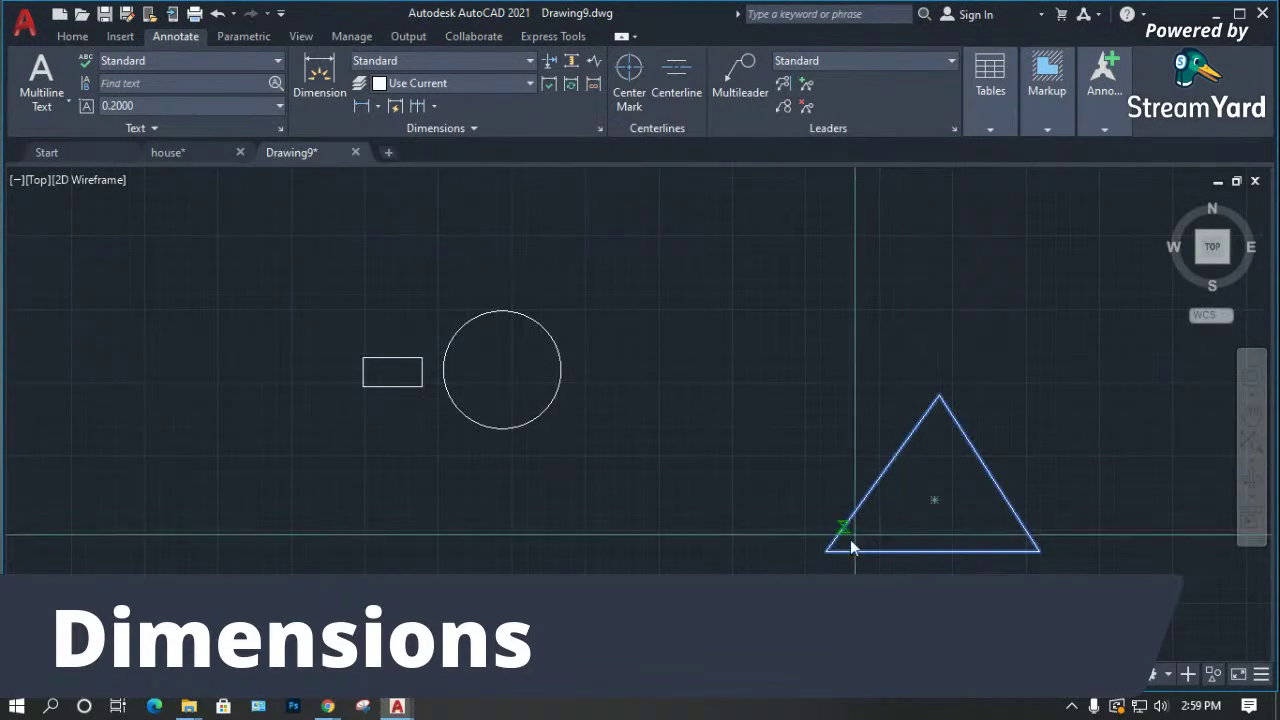
click(826, 551)
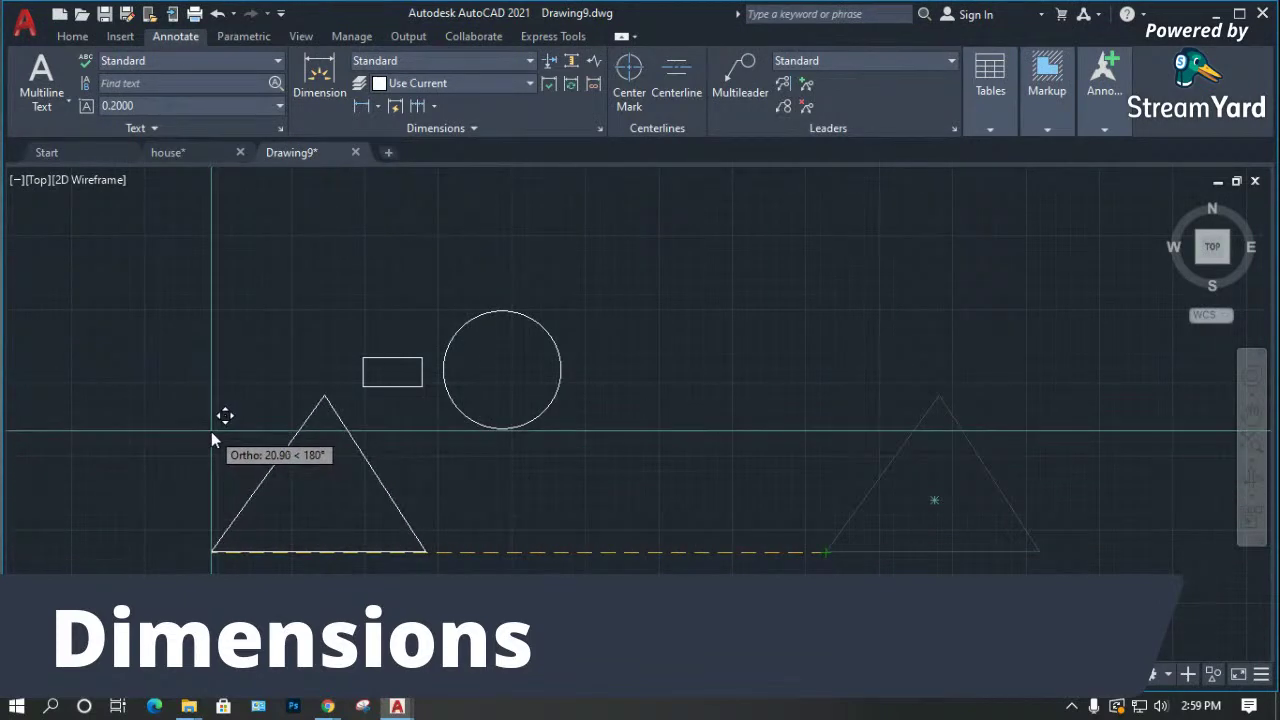
click(147, 428)
scroll(362, 385, up, 4)
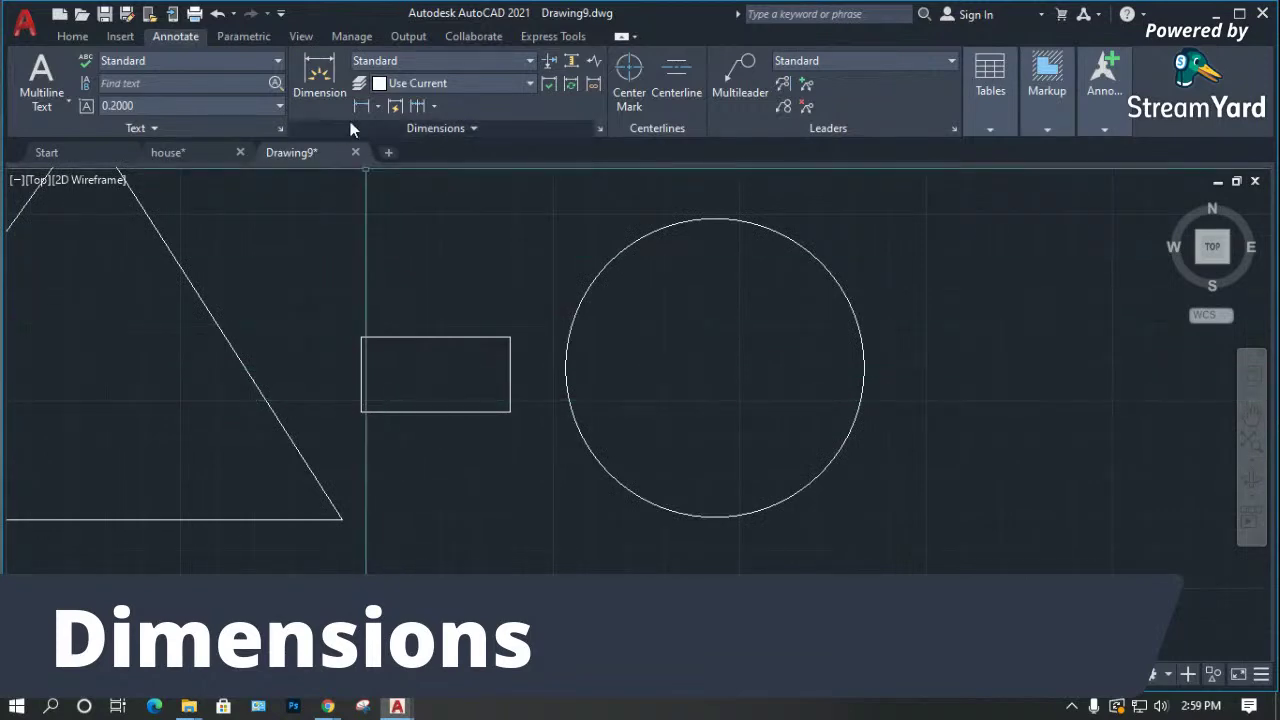
Add the rectangle's 2.0000 width and 1.0000 height linear dimensions.
click(361, 106)
click(357, 338)
click(510, 340)
click(457, 266)
scroll(519, 368, up, 3)
key(Return)
click(493, 241)
click(497, 541)
click(609, 535)
scroll(438, 455, down, 6)
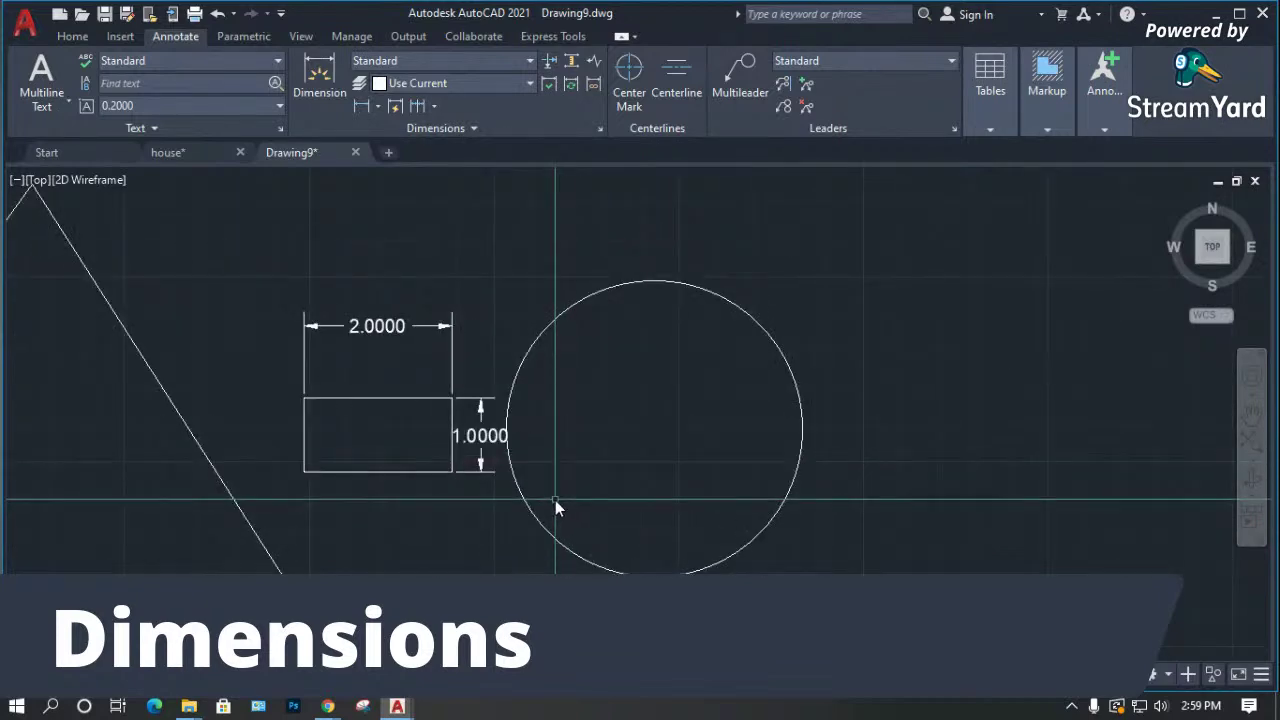
Shrink the circle beside the rectangle by dragging its quadrant grip inward.
click(550, 531)
drag(506, 549, 734, 571)
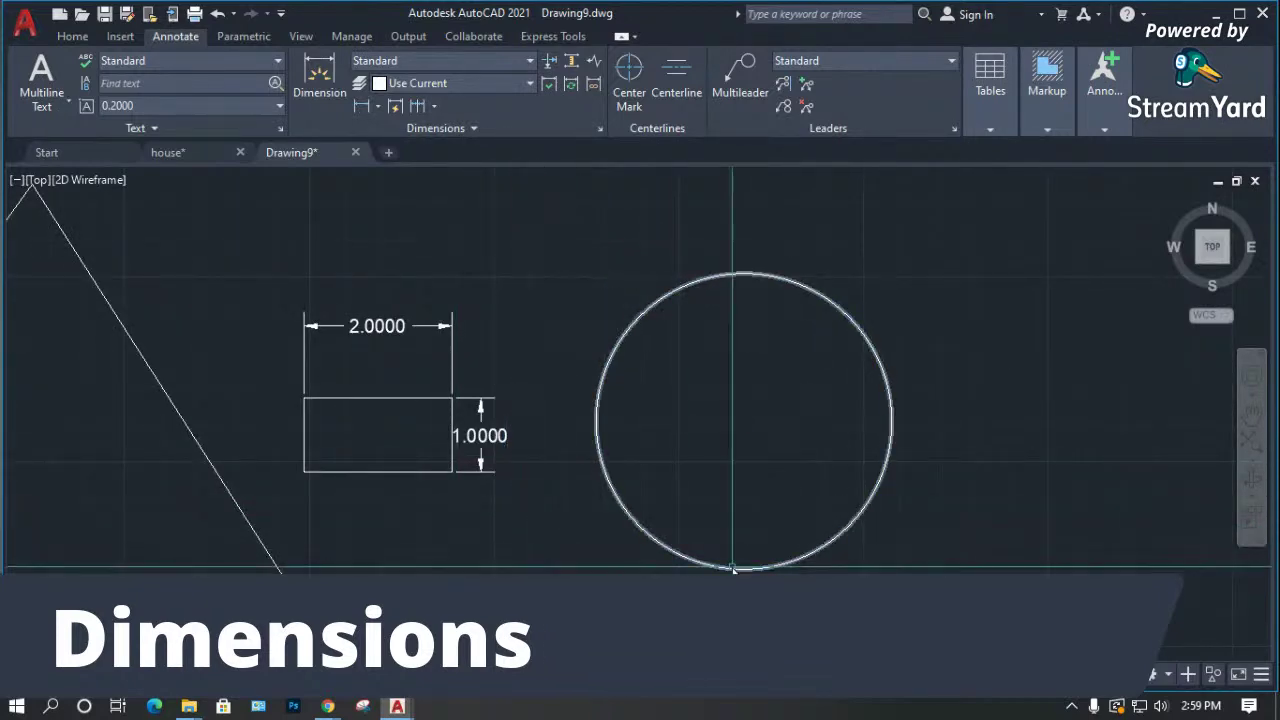
click(744, 569)
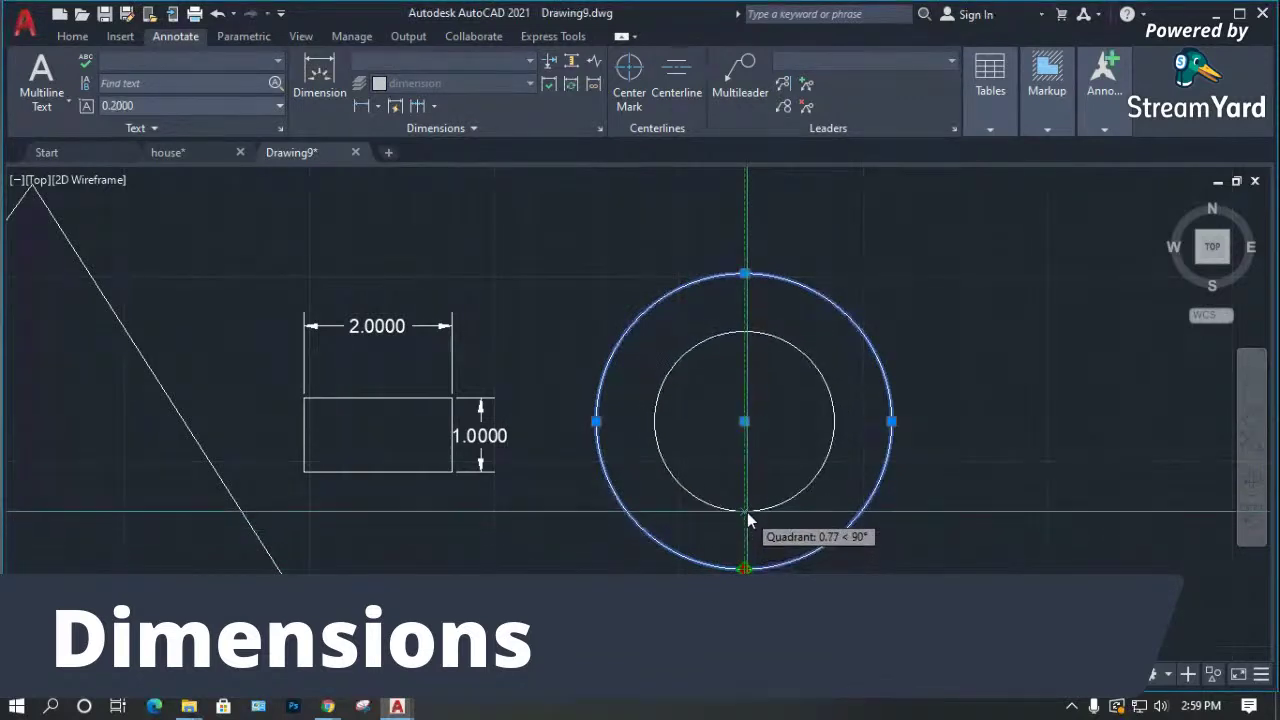
click(747, 512)
key(Escape)
key(ctrl+z)
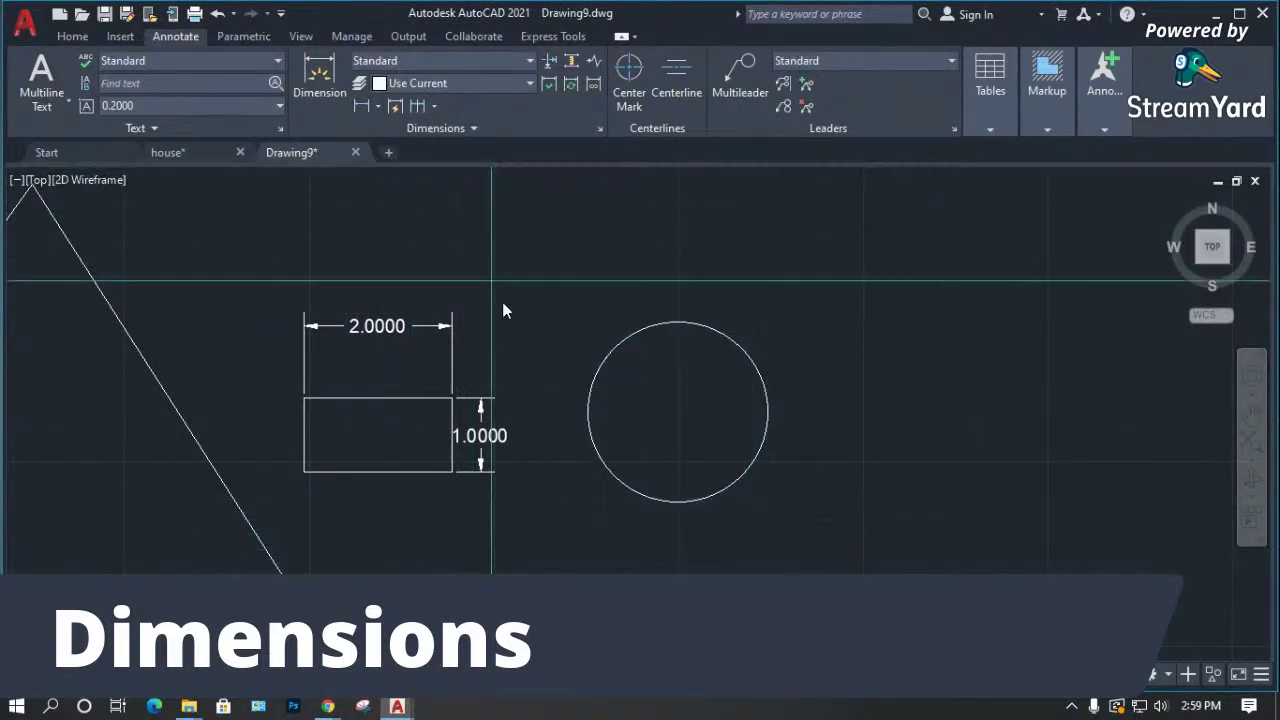
click(588, 412)
Place the 2.4303 width dimension above the circle and add a Ø2.4303 diameter dimension.
click(768, 412)
click(734, 278)
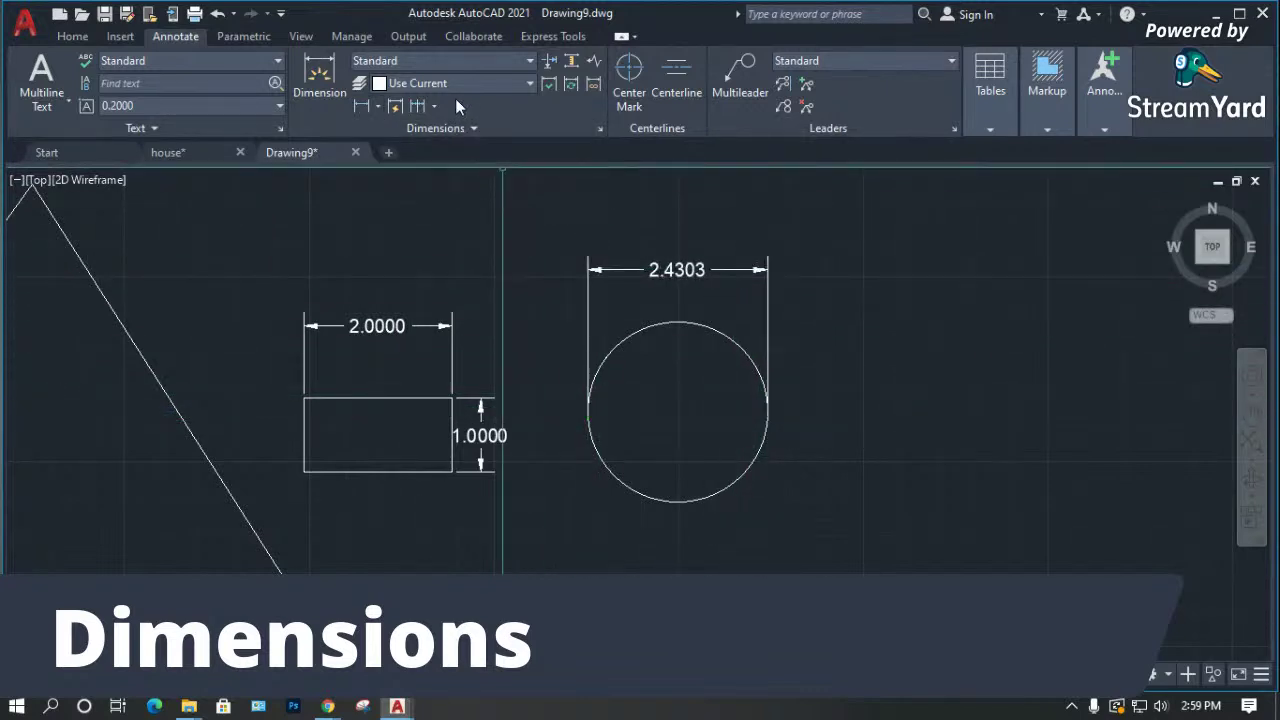
click(376, 108)
click(412, 330)
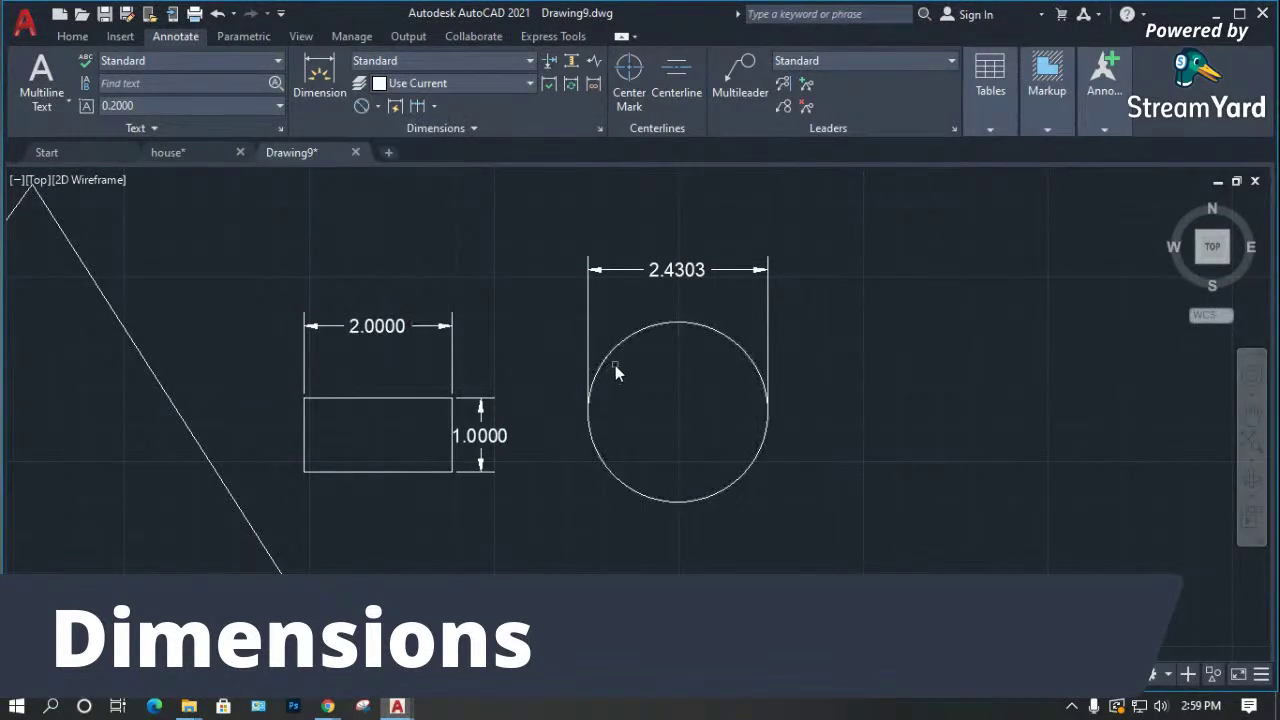
click(619, 346)
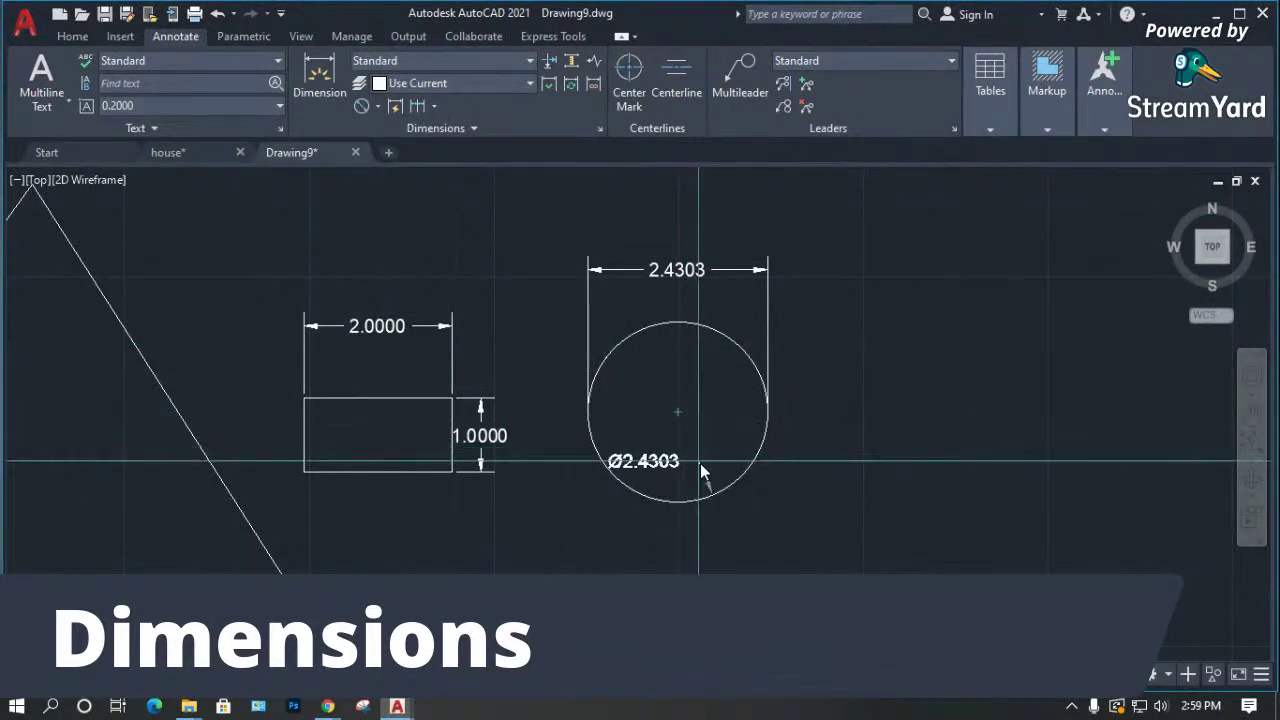
click(761, 524)
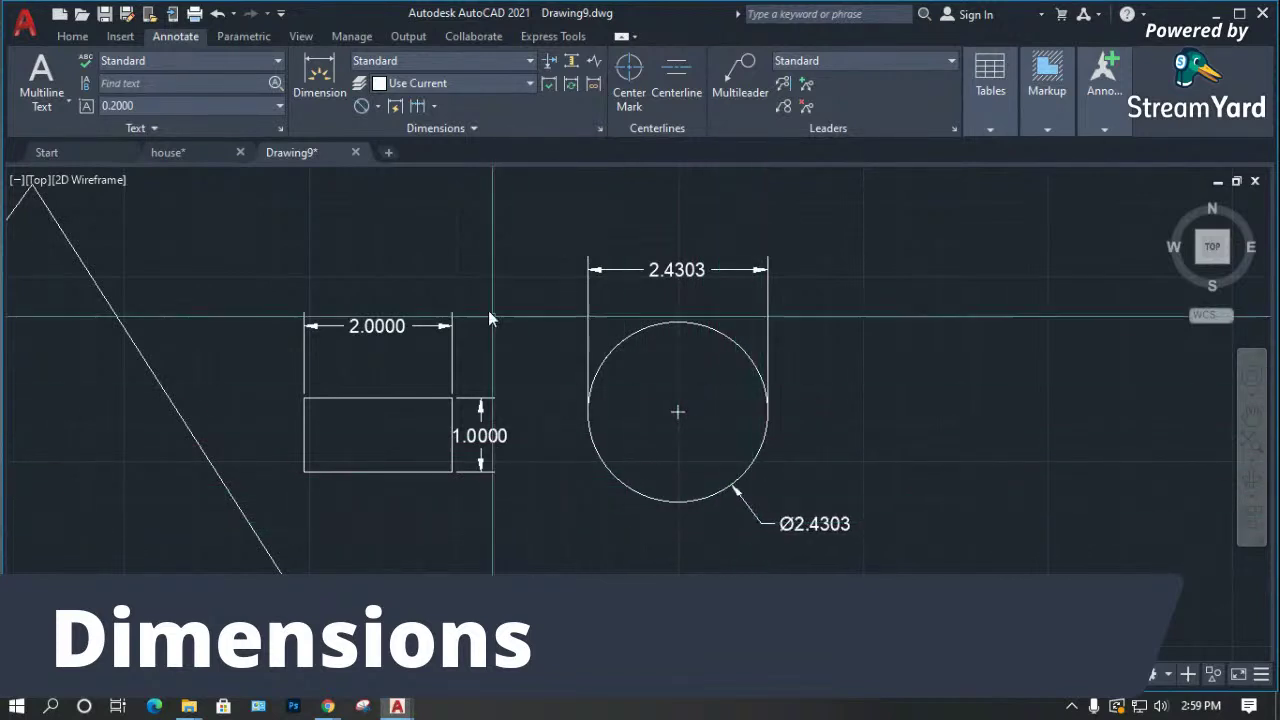
Add an R1.2152 radius dimension inside the circle.
click(376, 108)
click(417, 302)
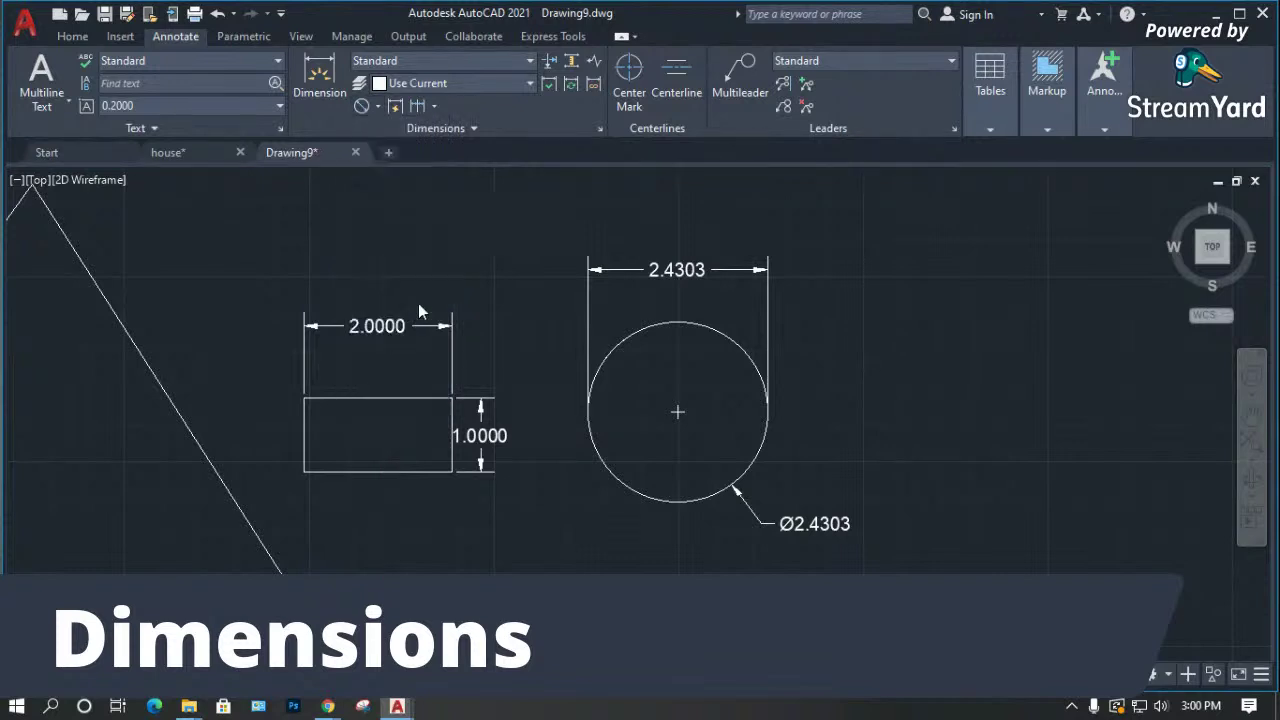
click(599, 458)
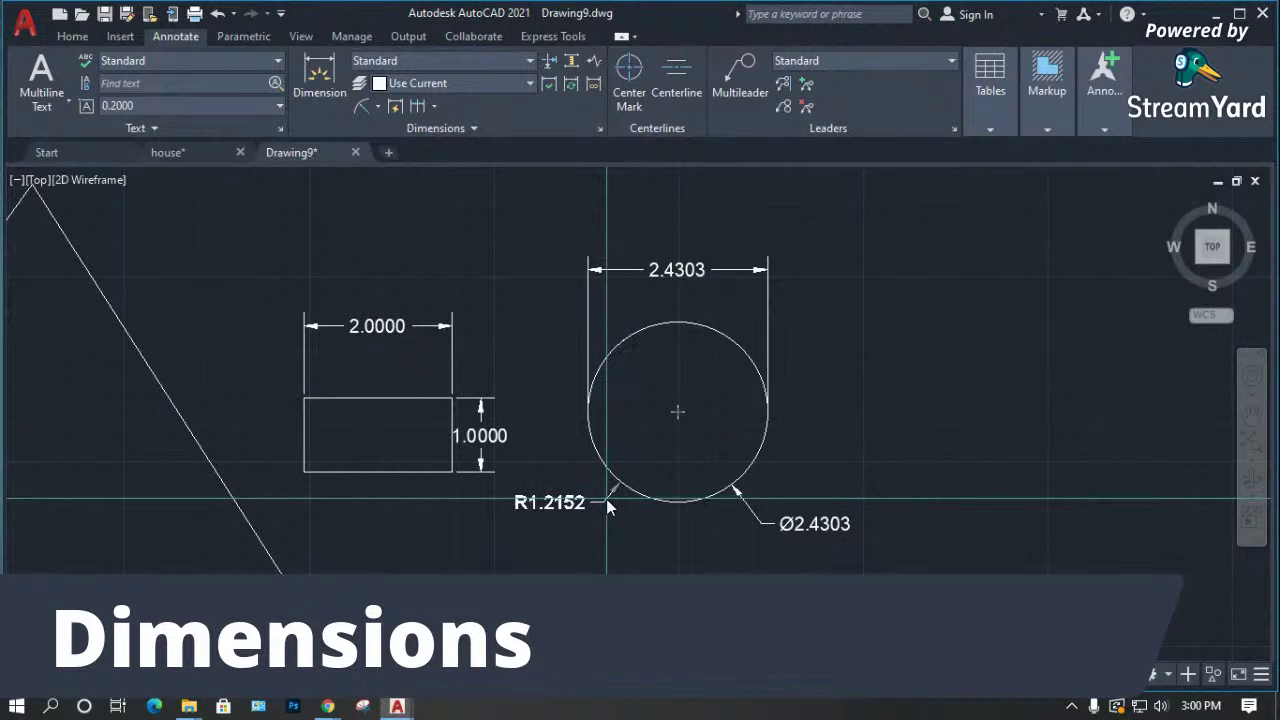
scroll(645, 441, up, 3)
scroll(651, 421, down, 1)
click(650, 420)
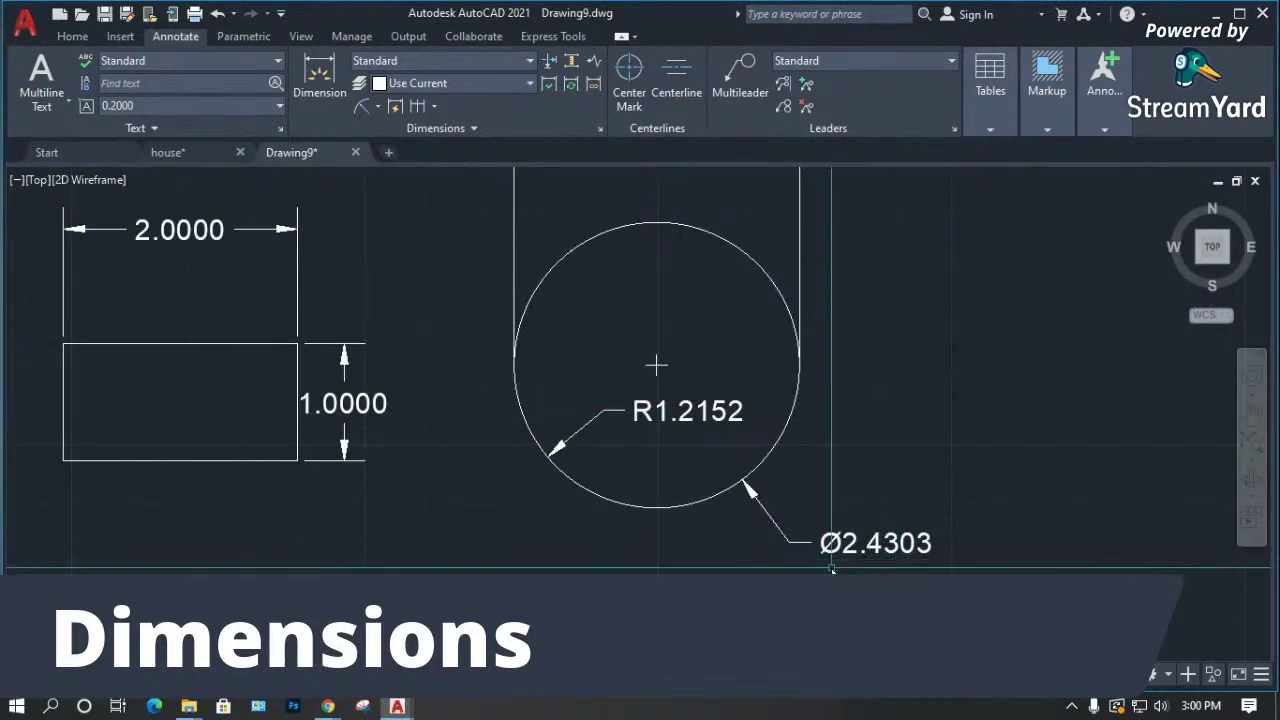
scroll(850, 545, up, 5)
scroll(797, 544, down, 5)
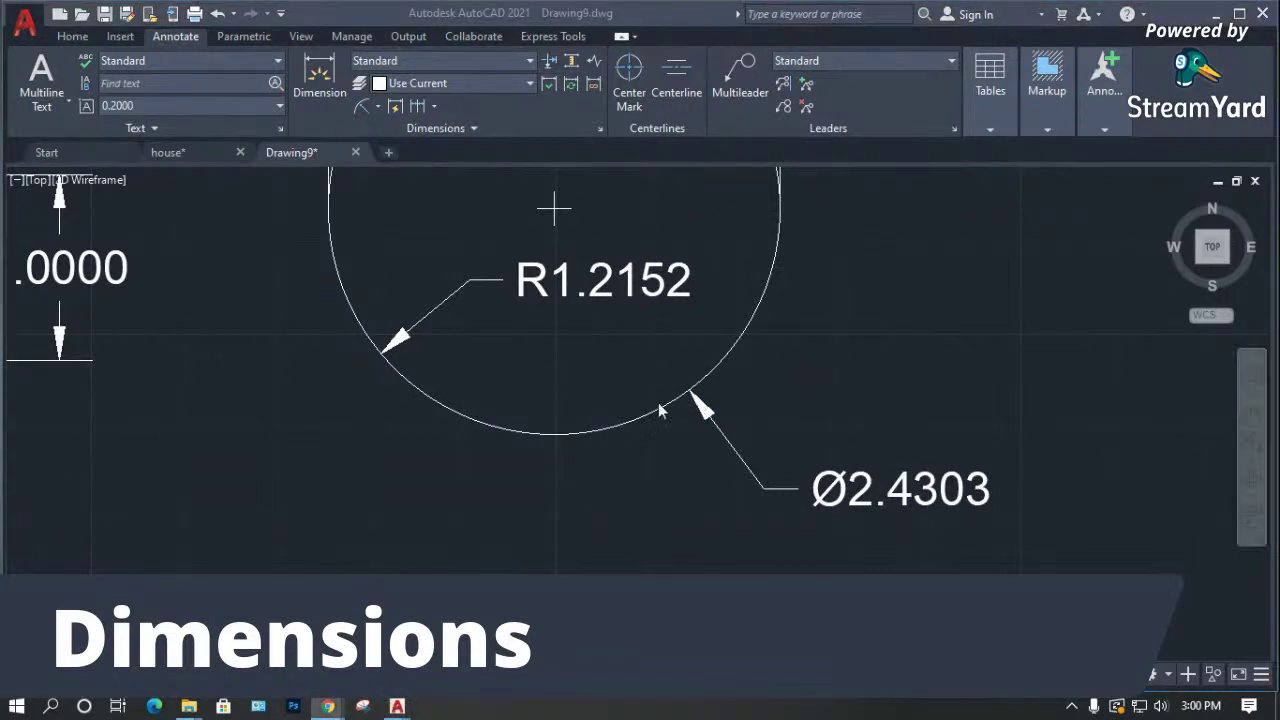
scroll(787, 406, down, 2)
scroll(753, 446, down, 2)
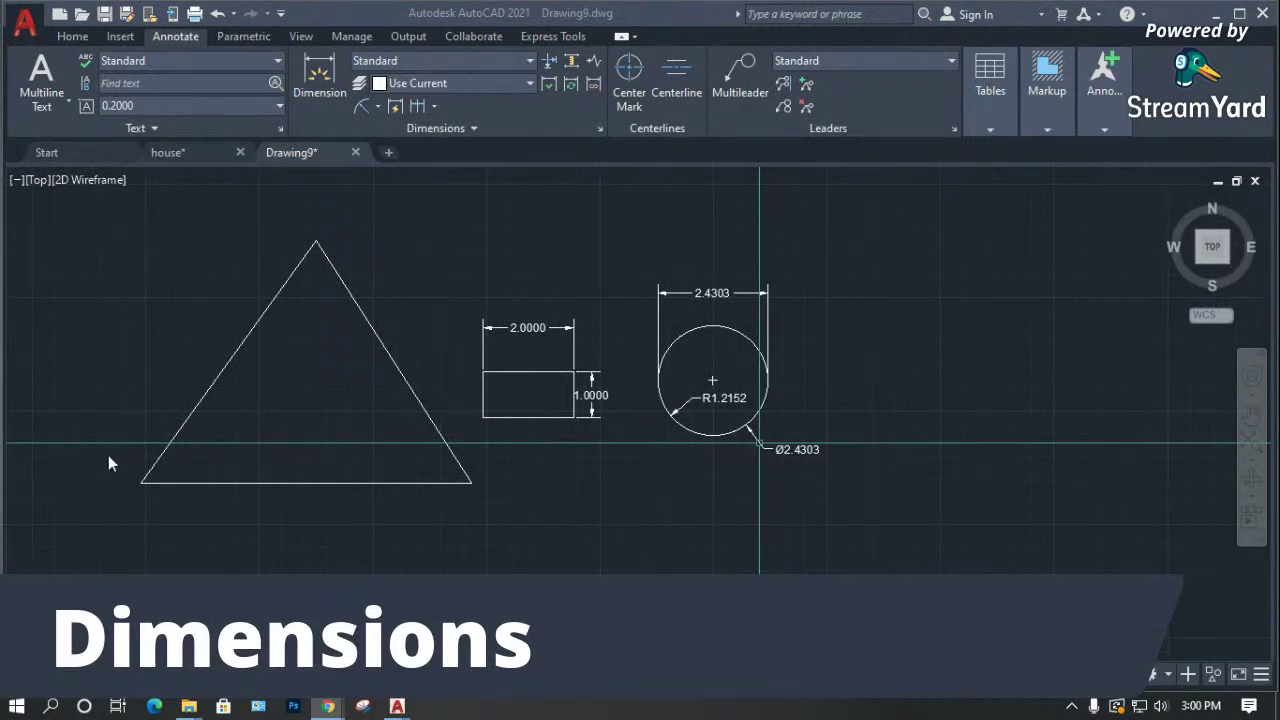
Add linear dimensions to the triangle: 3.8605 width above it and 5.3503 height to its left.
click(379, 106)
click(390, 136)
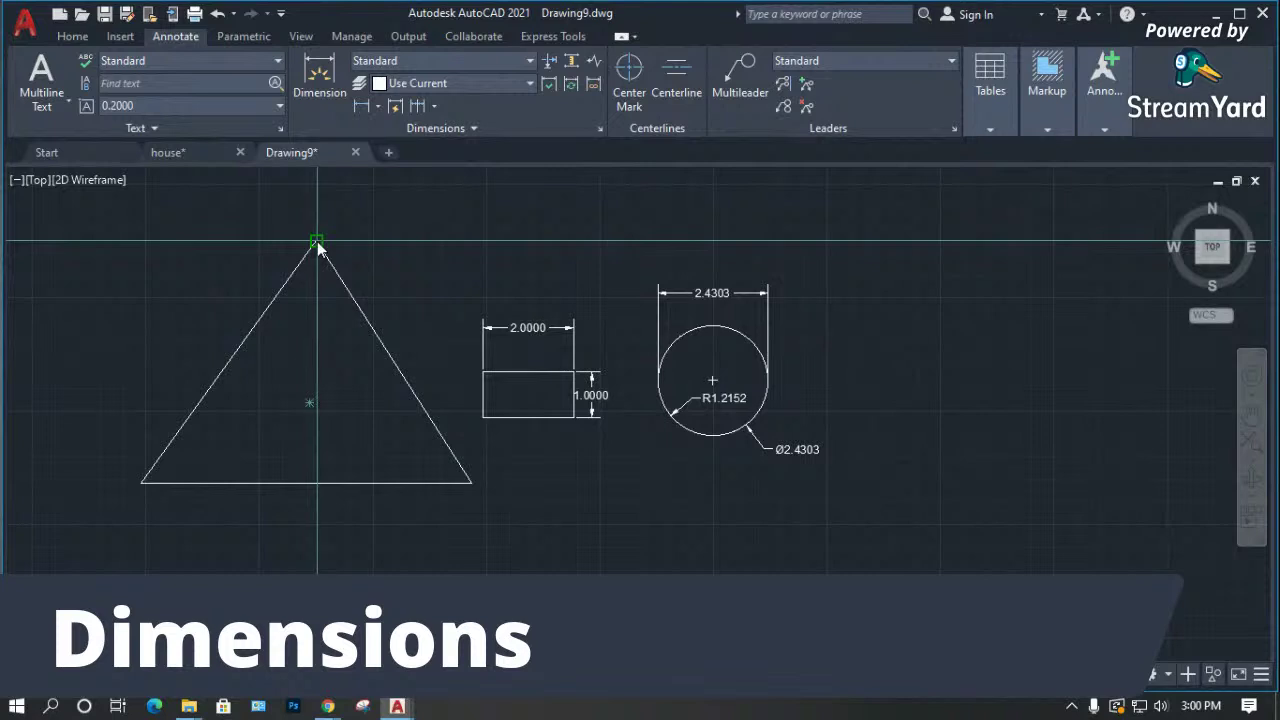
click(141, 482)
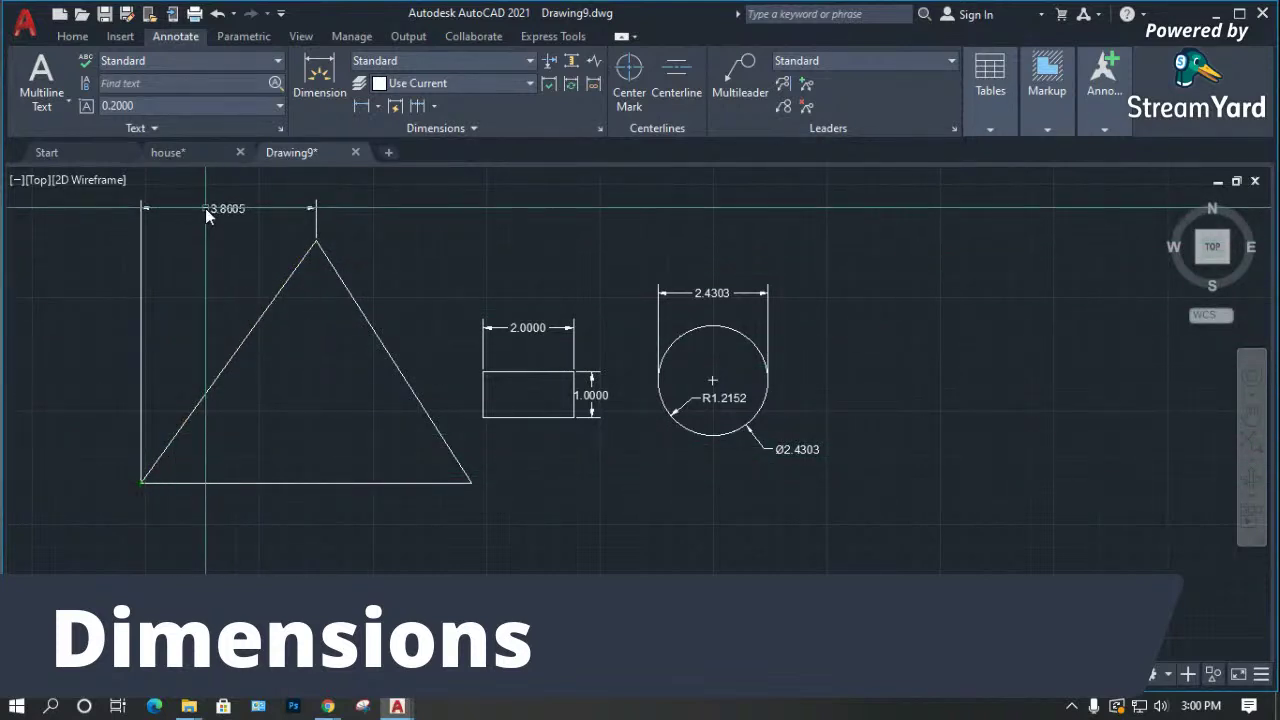
click(205, 208)
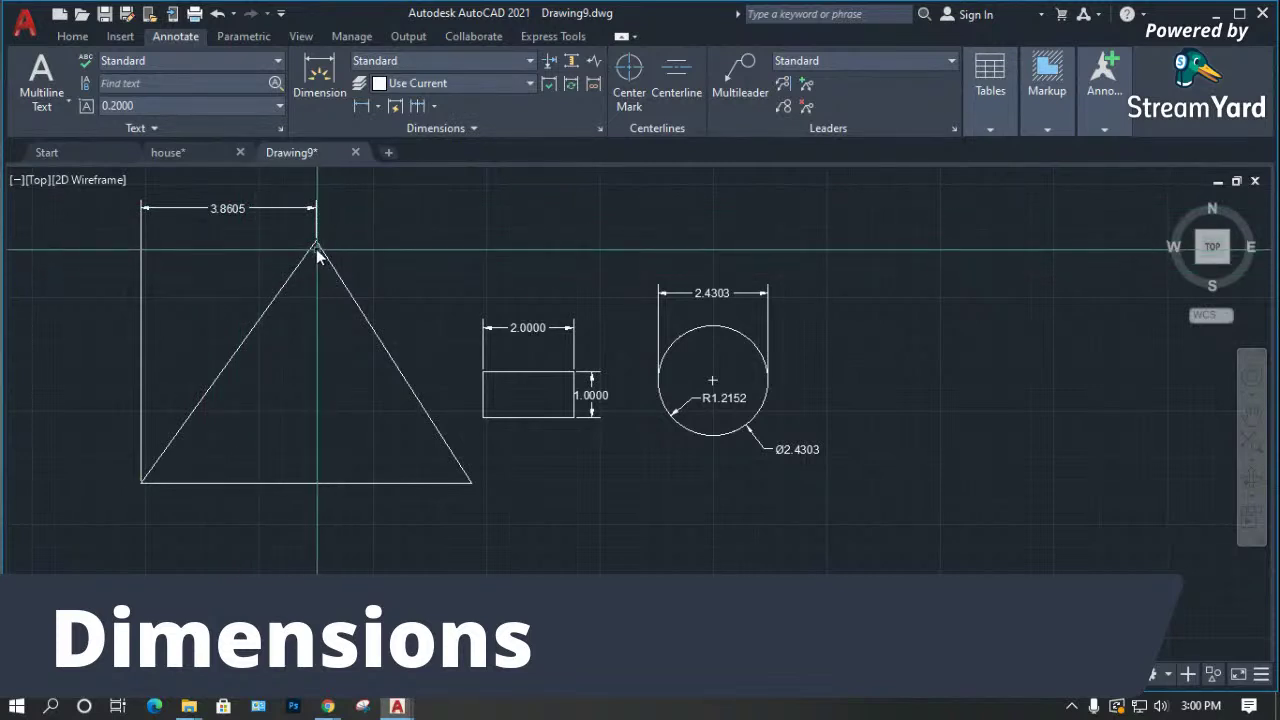
click(315, 242)
click(307, 484)
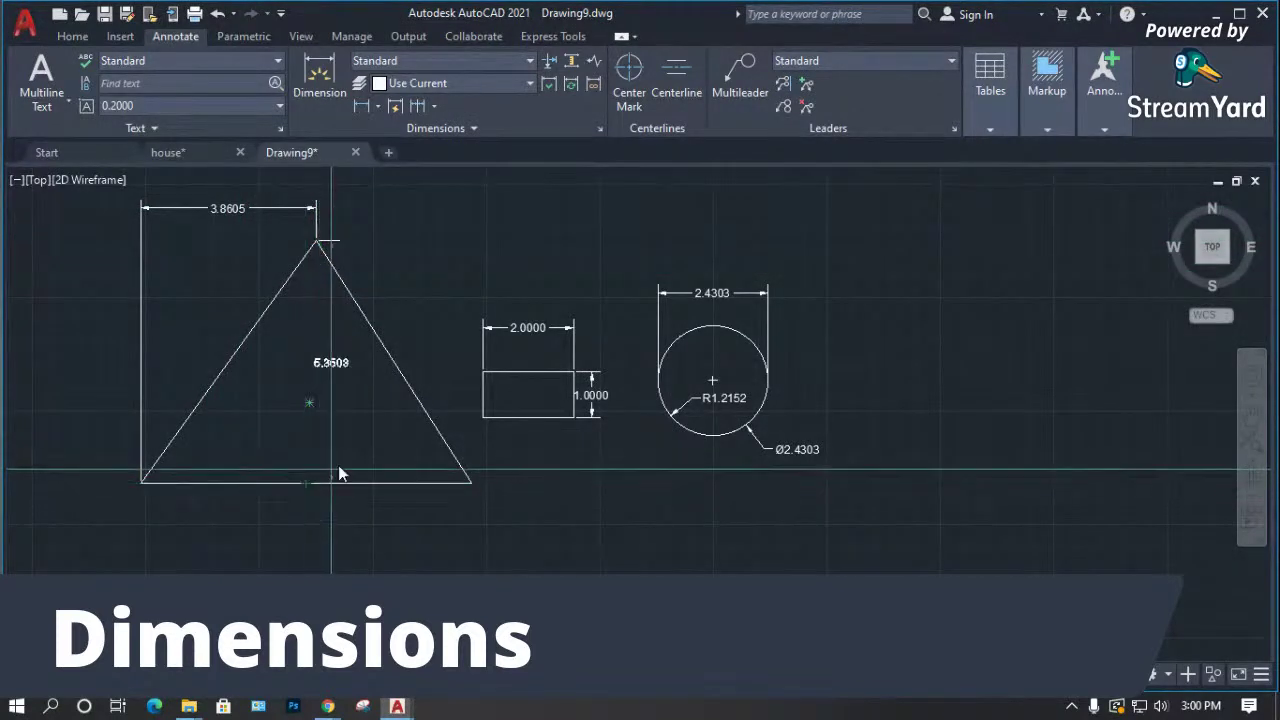
scroll(355, 455, down, 2)
click(176, 440)
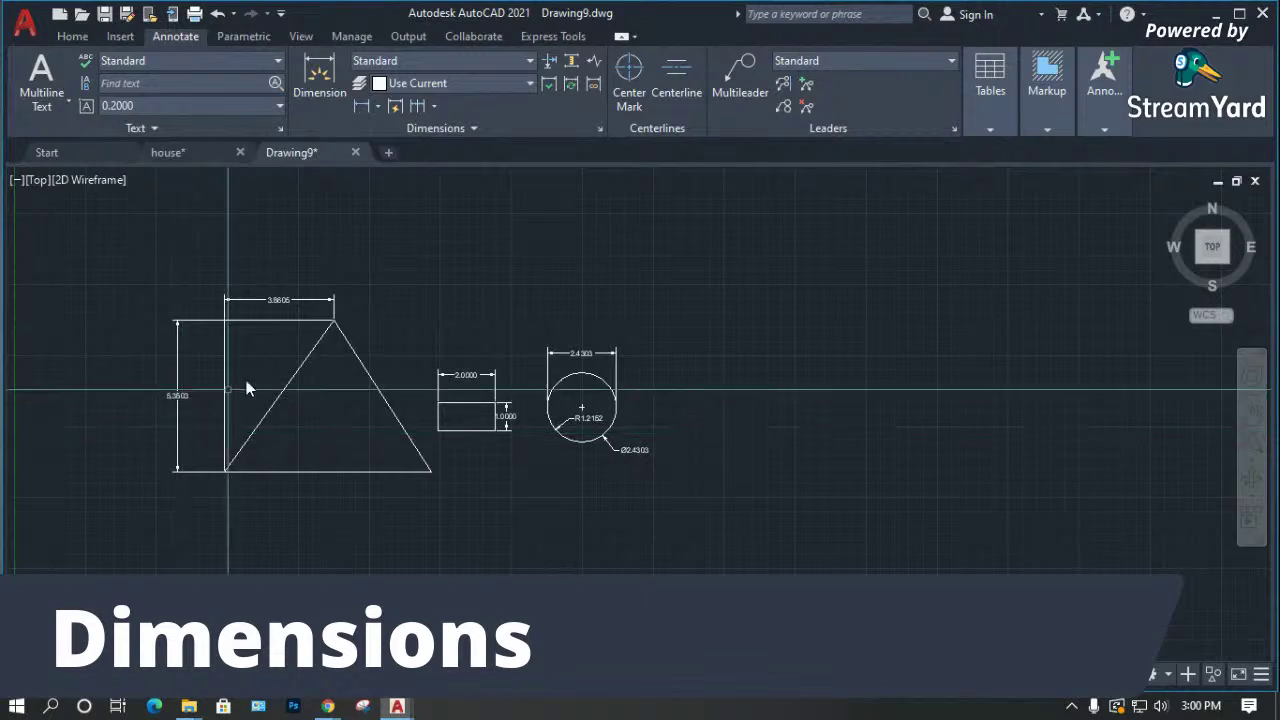
scroll(311, 381, up, 2)
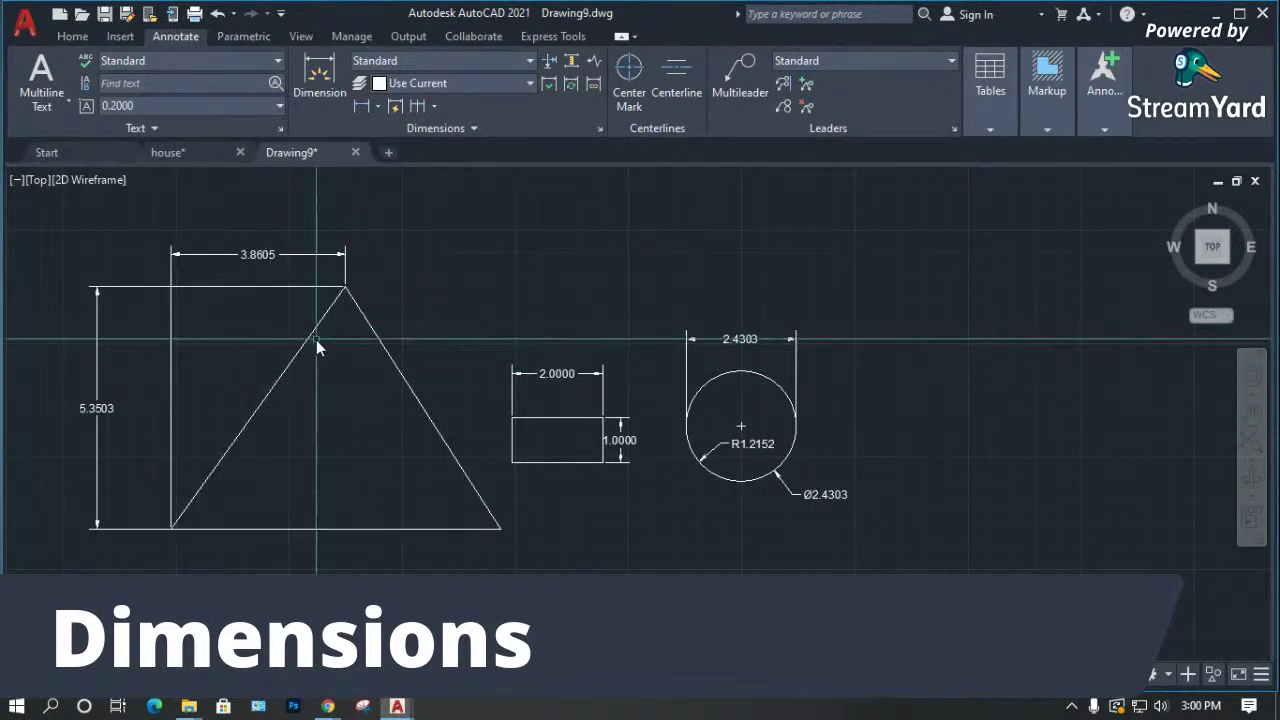
Move the rectangle and circle further to the right.
scroll(316, 341, down, 4)
click(643, 274)
click(414, 410)
key(m)
key(Return)
click(443, 451)
click(502, 452)
scroll(424, 443, up, 2)
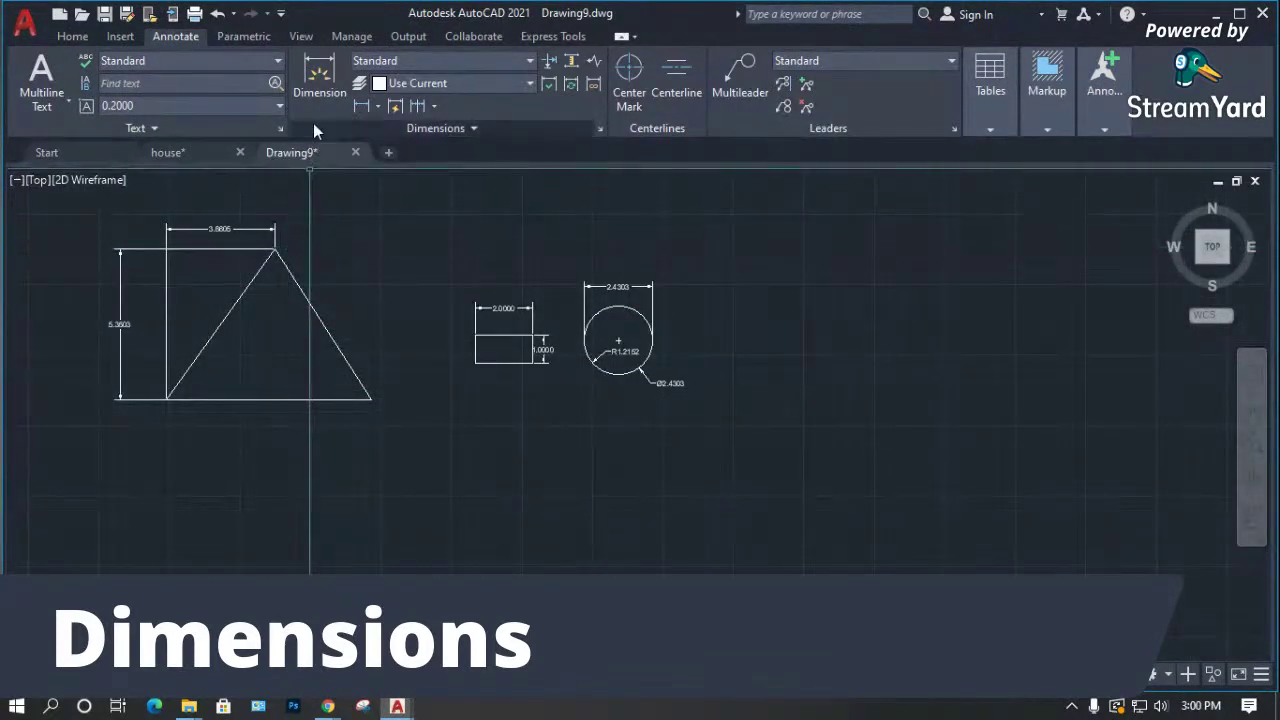
Add an aligned 6.3533 dimension along the triangle's slanted right edge.
click(378, 110)
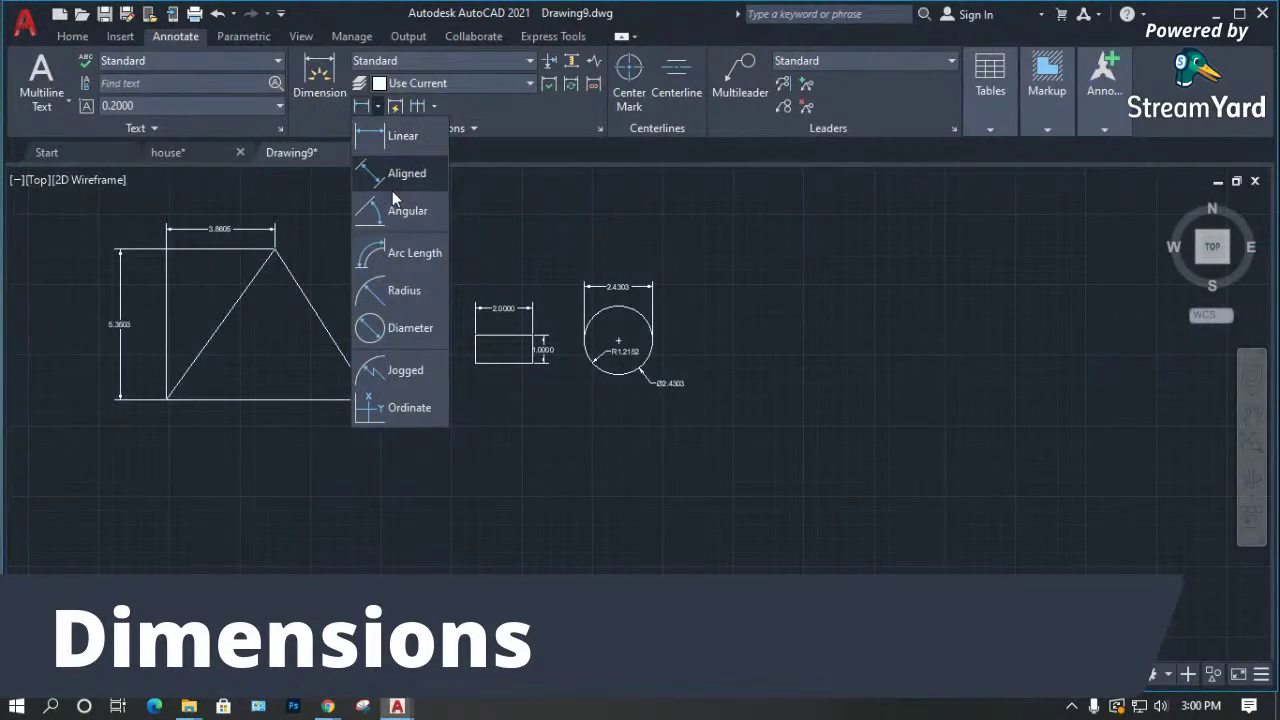
click(392, 178)
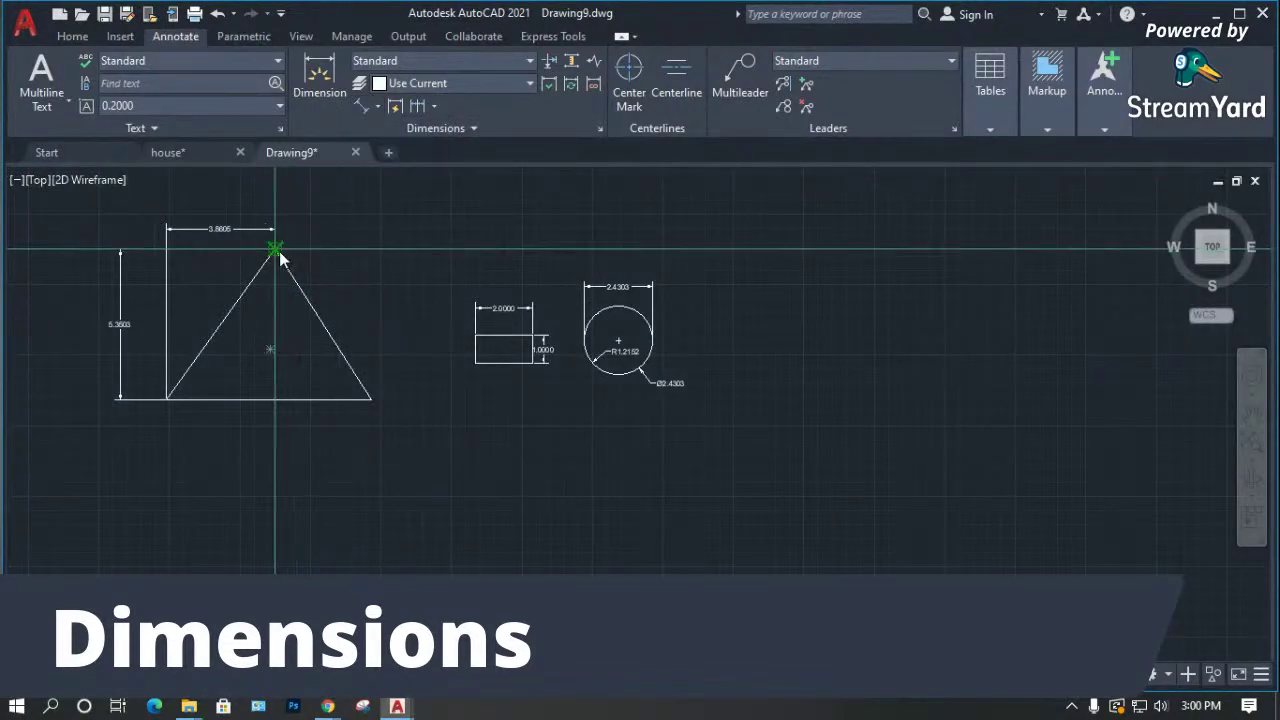
click(277, 251)
click(370, 398)
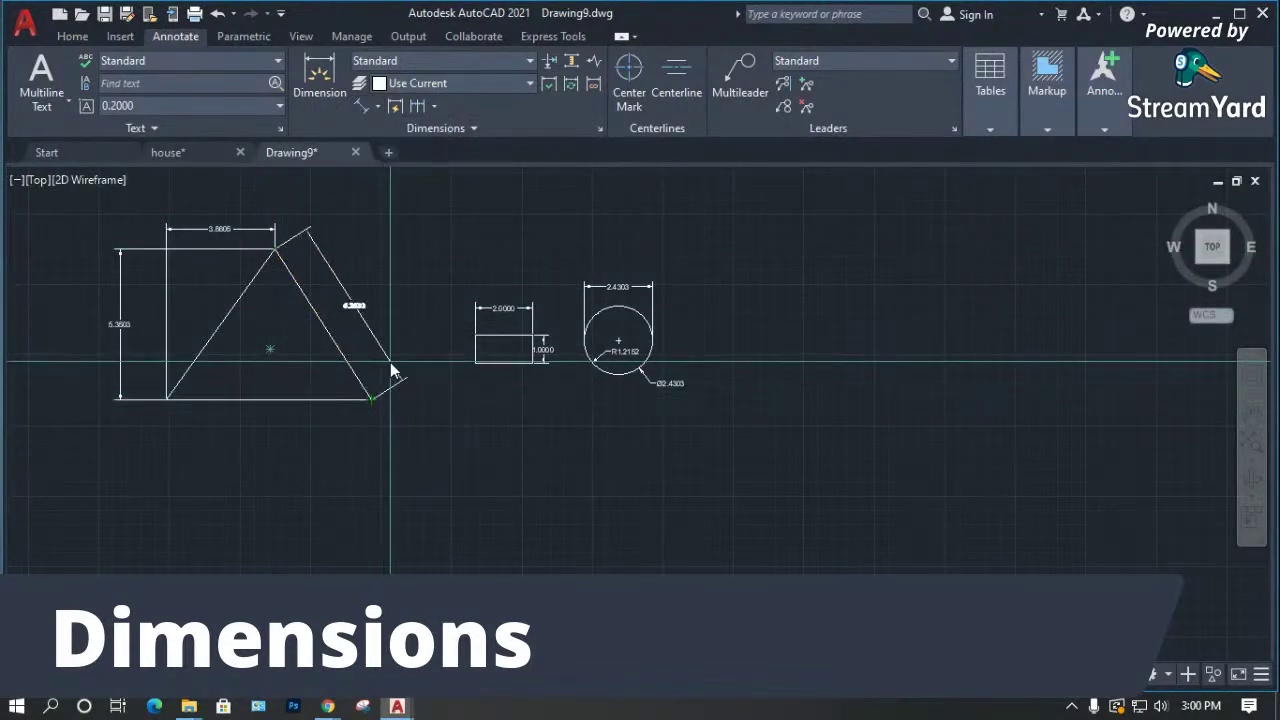
click(405, 360)
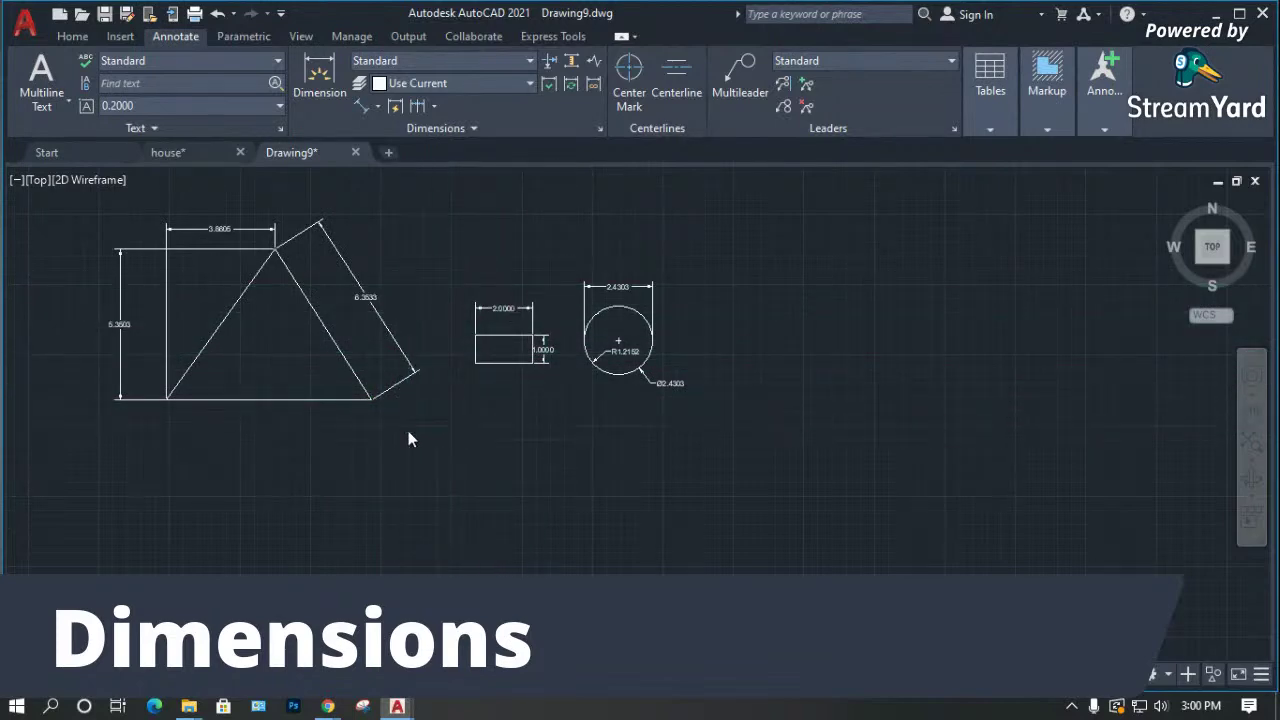
scroll(407, 433, up, 4)
Draw a three-point arc below the shapes and place it slightly lower and right.
click(465, 426)
click(577, 369)
click(748, 438)
scroll(643, 396, down, 4)
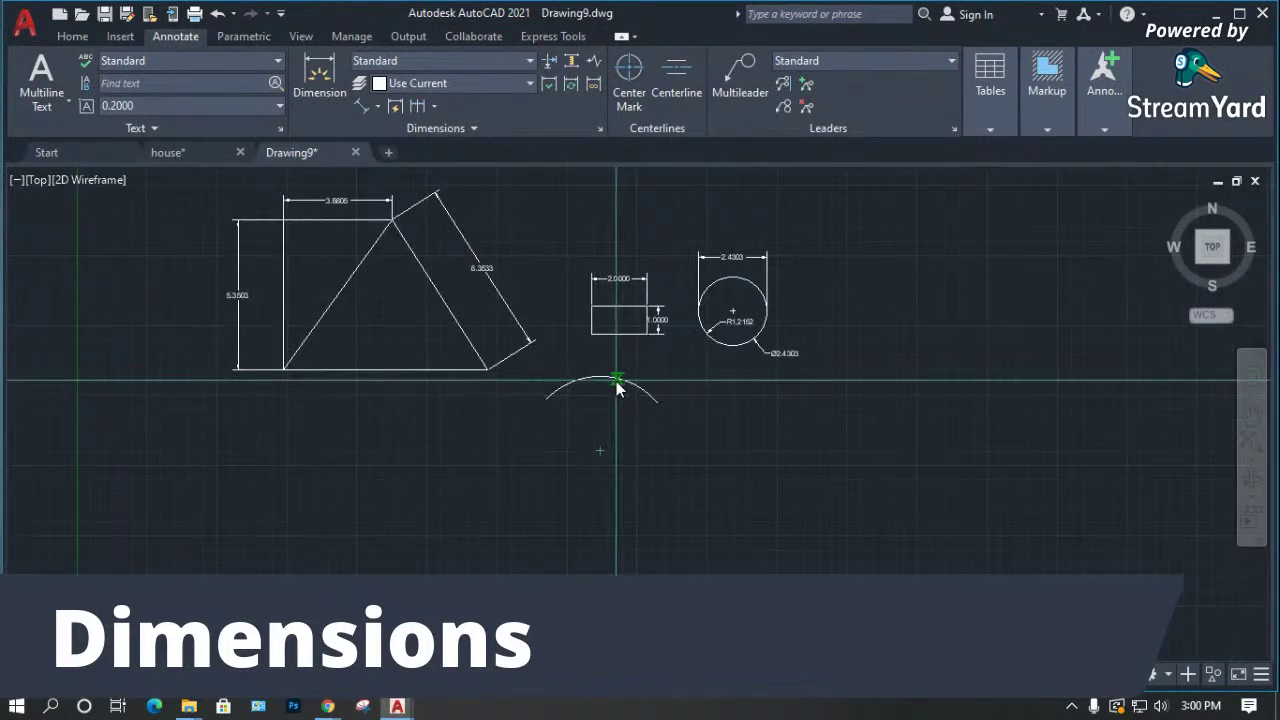
scroll(607, 383, up, 2)
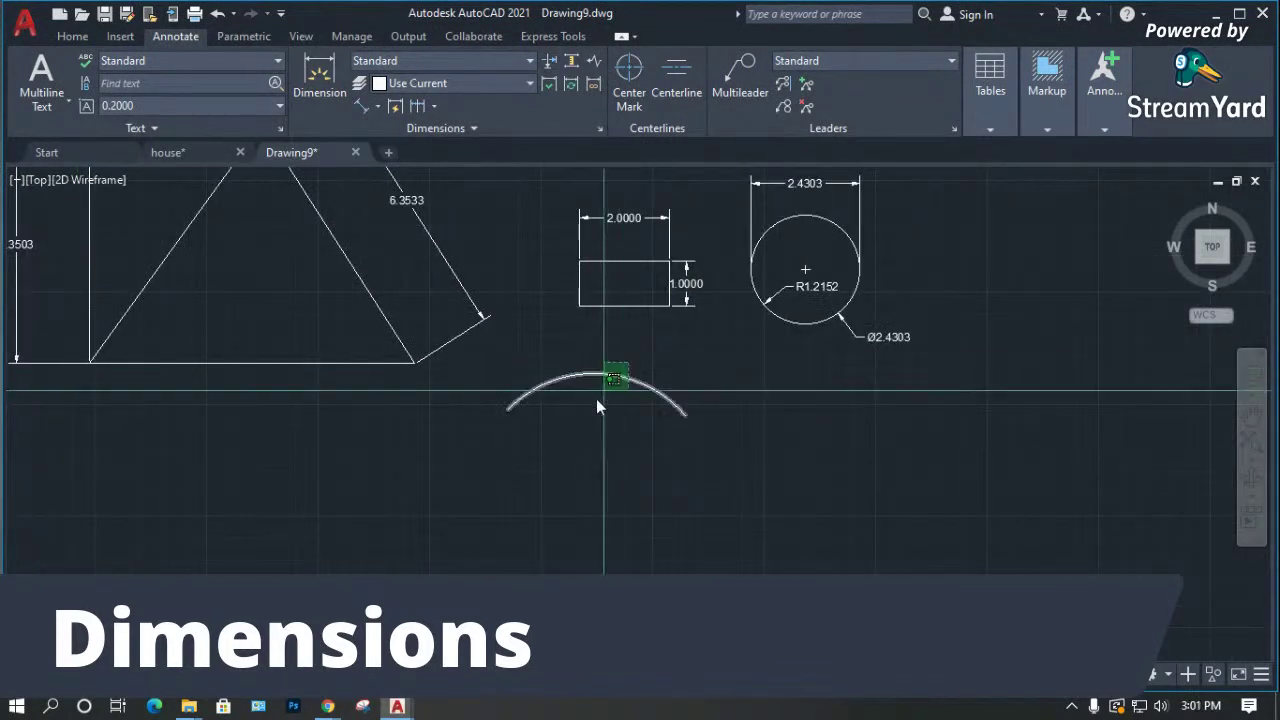
click(628, 489)
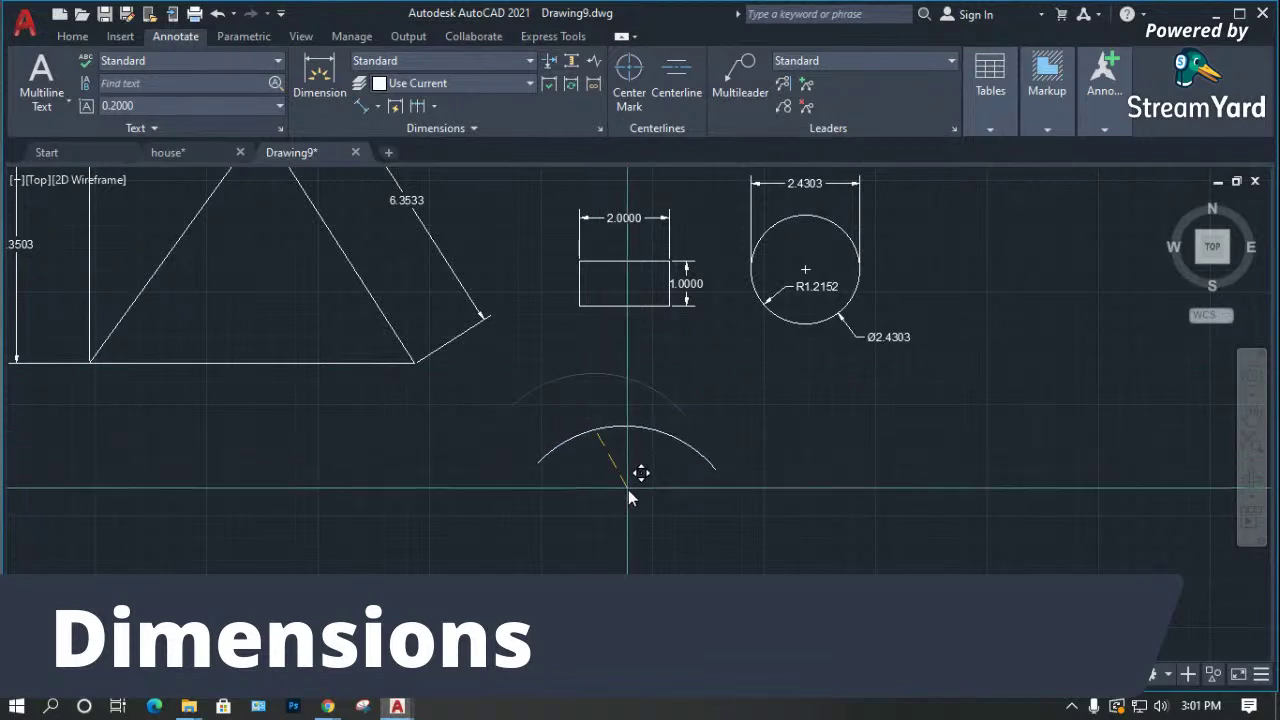
Dimension the arc's chord with a linear 3.9603 measurement below it.
click(375, 112)
click(375, 139)
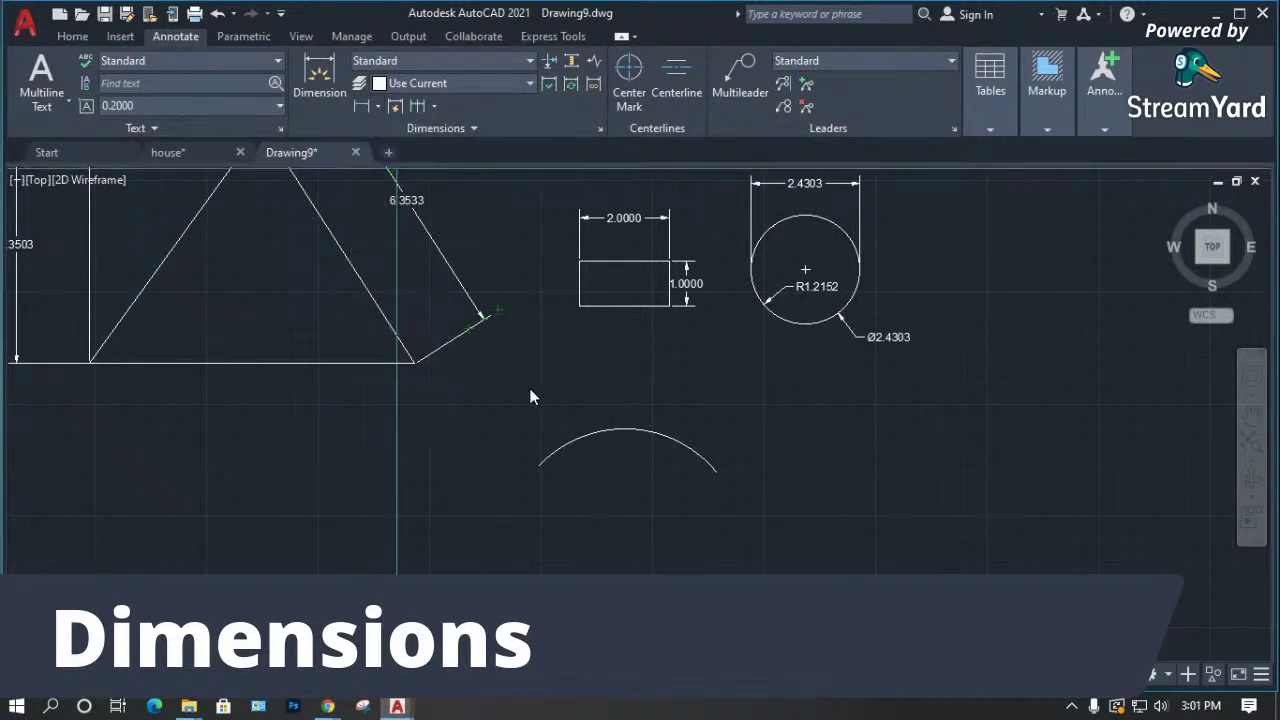
click(539, 468)
click(716, 472)
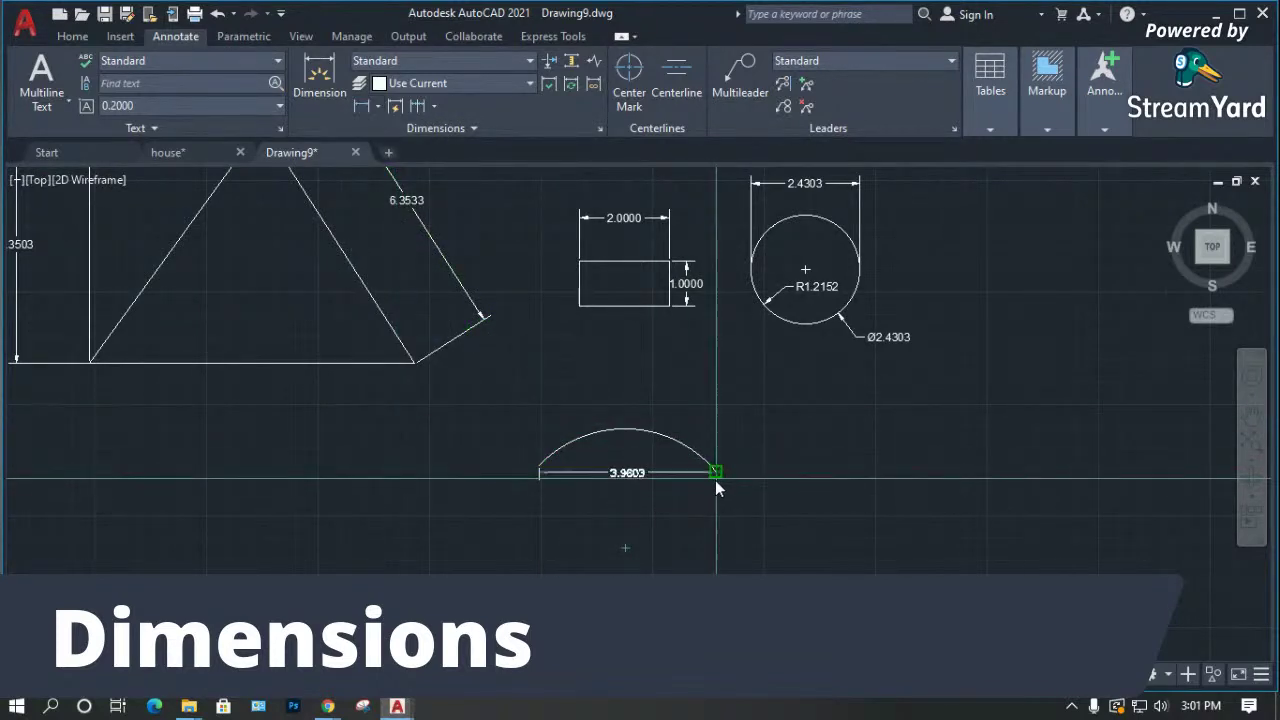
click(684, 527)
scroll(634, 491, up, 4)
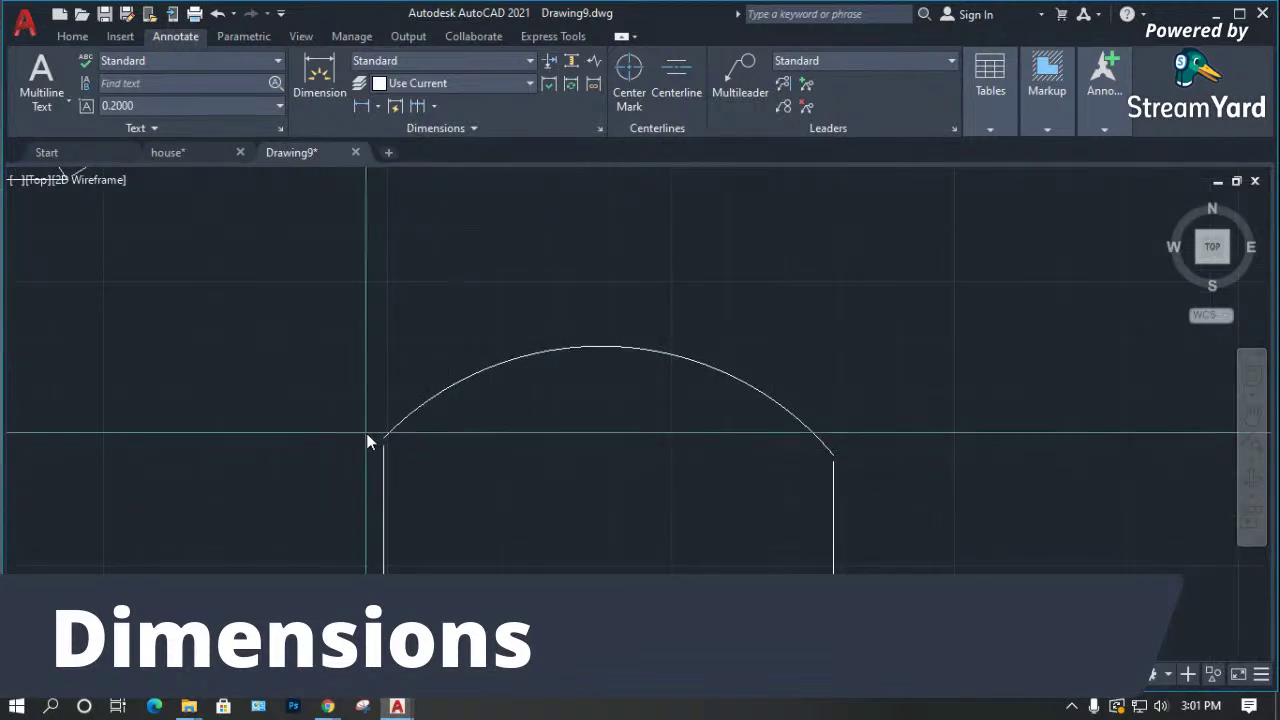
Add a vertical 0.8192 dimension from the arc's left end to its top.
click(383, 437)
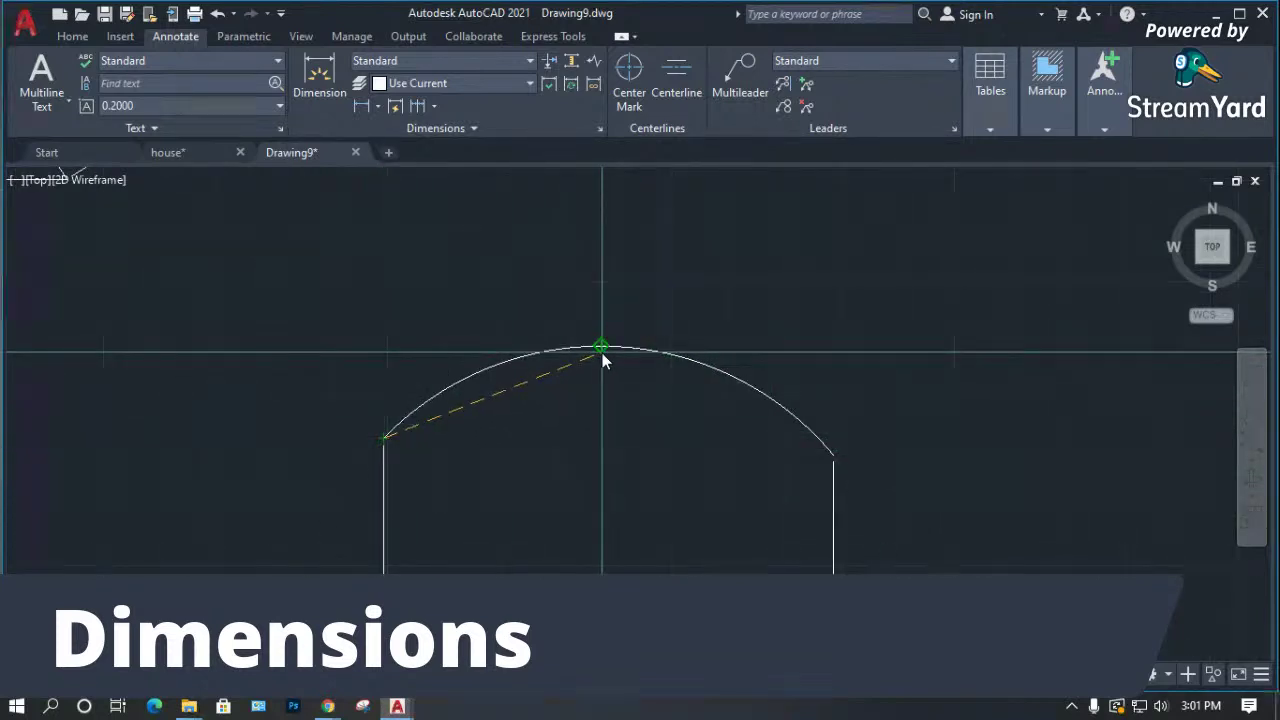
click(600, 347)
click(272, 413)
scroll(455, 308, down, 3)
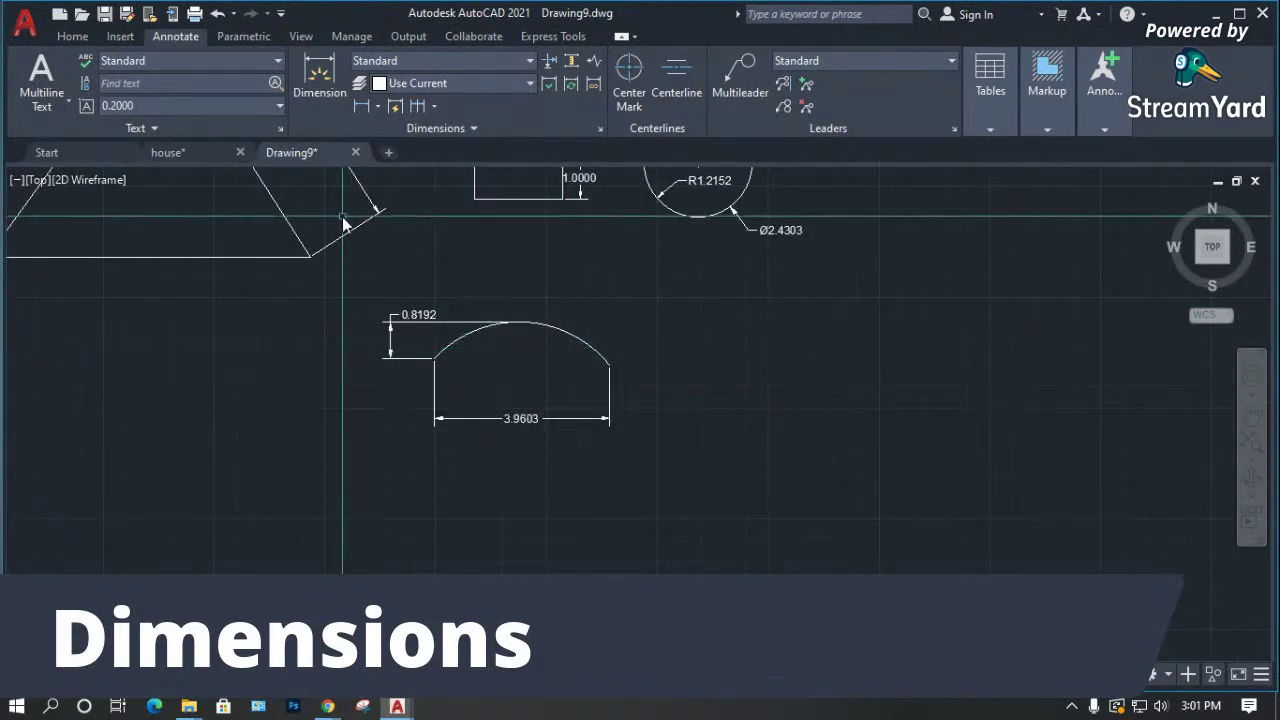
click(376, 107)
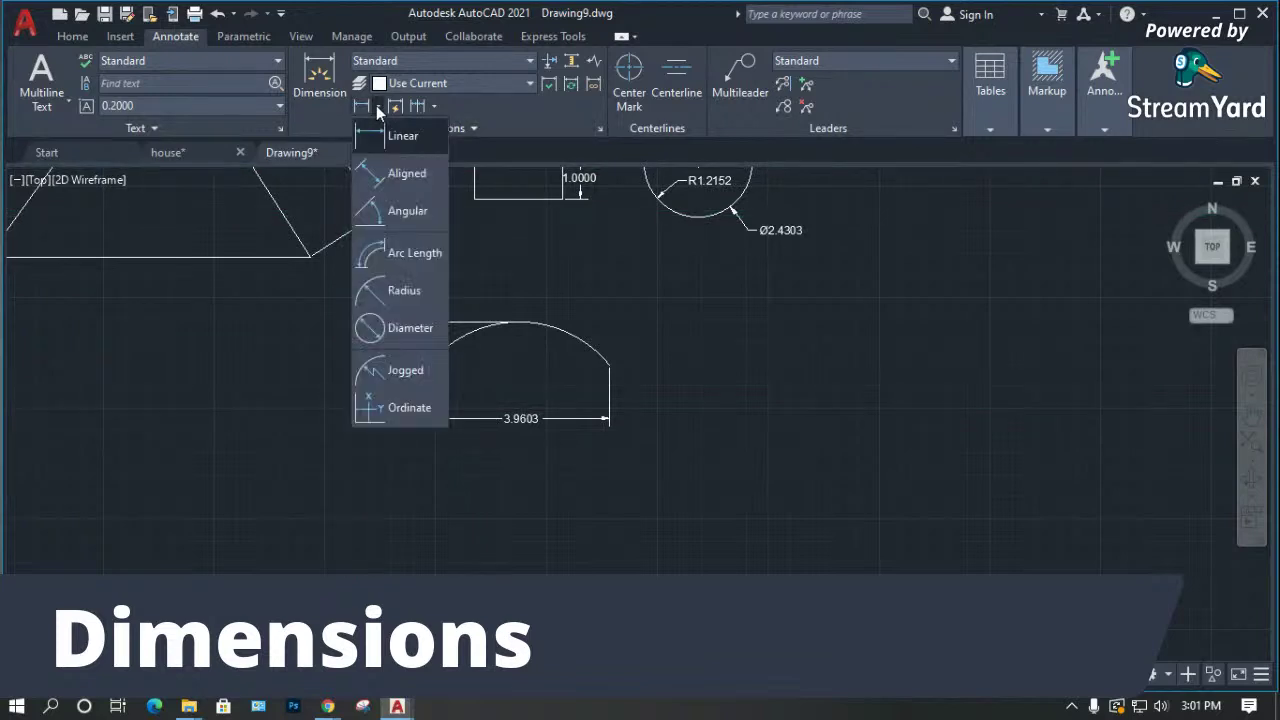
Place a 4.4759 arc-length dimension along the arc, above it.
click(395, 259)
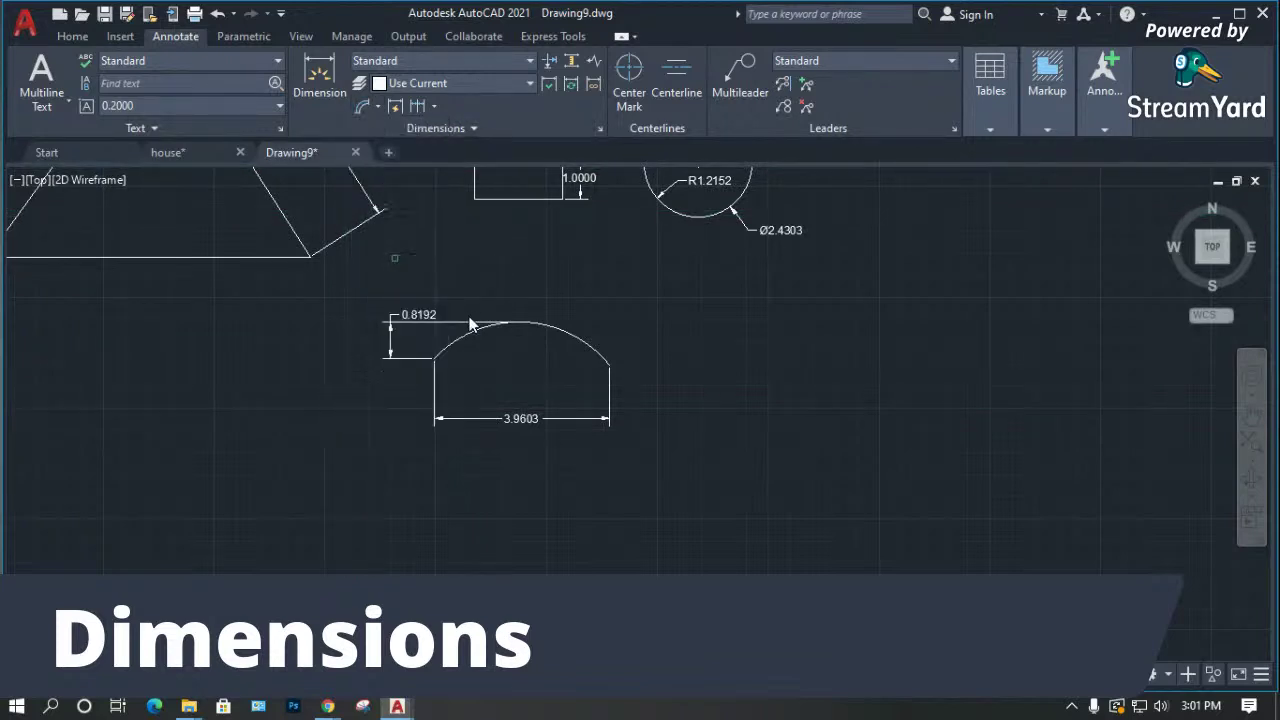
click(461, 338)
scroll(478, 360, up, 3)
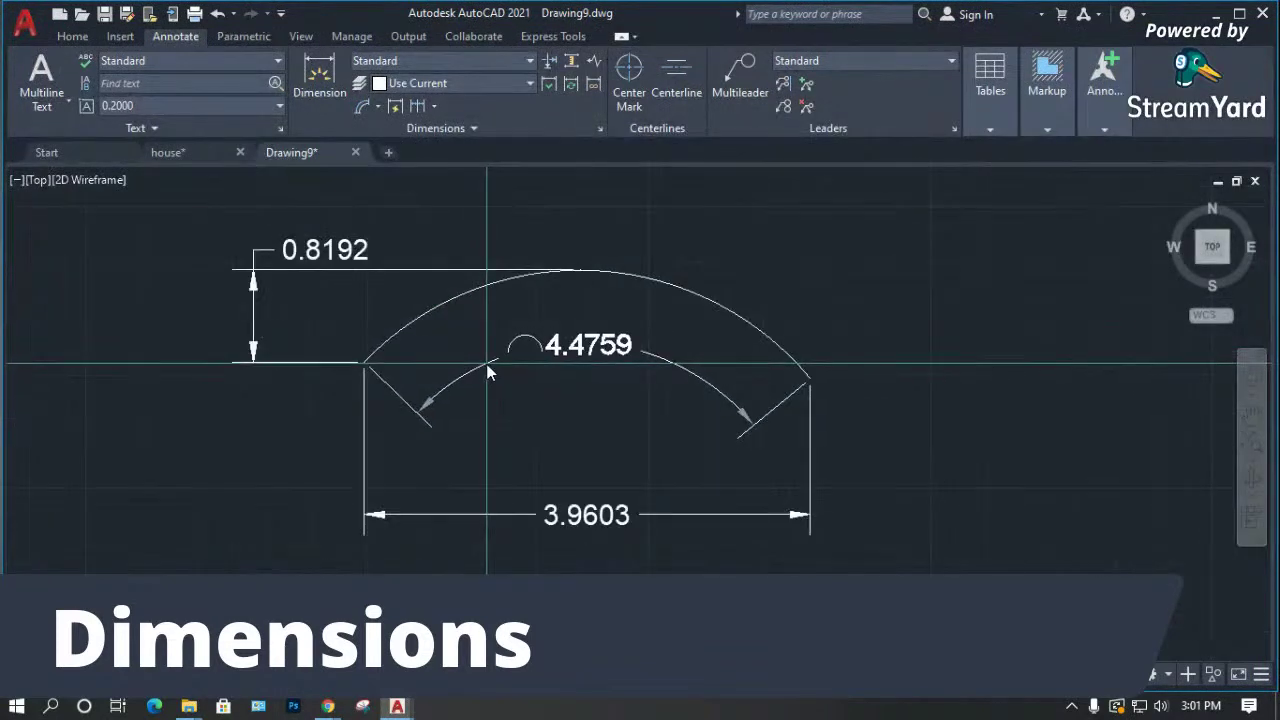
scroll(532, 357, down, 5)
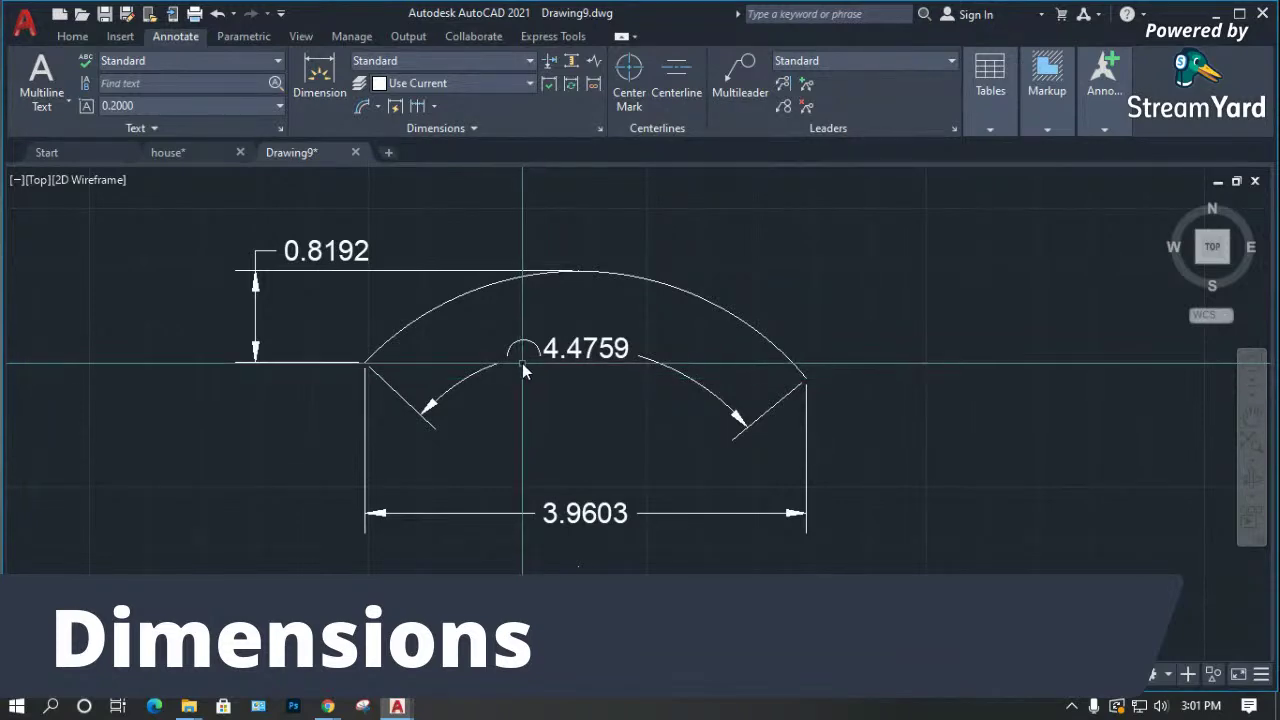
scroll(486, 382, down, 5)
scroll(215, 240, up, 4)
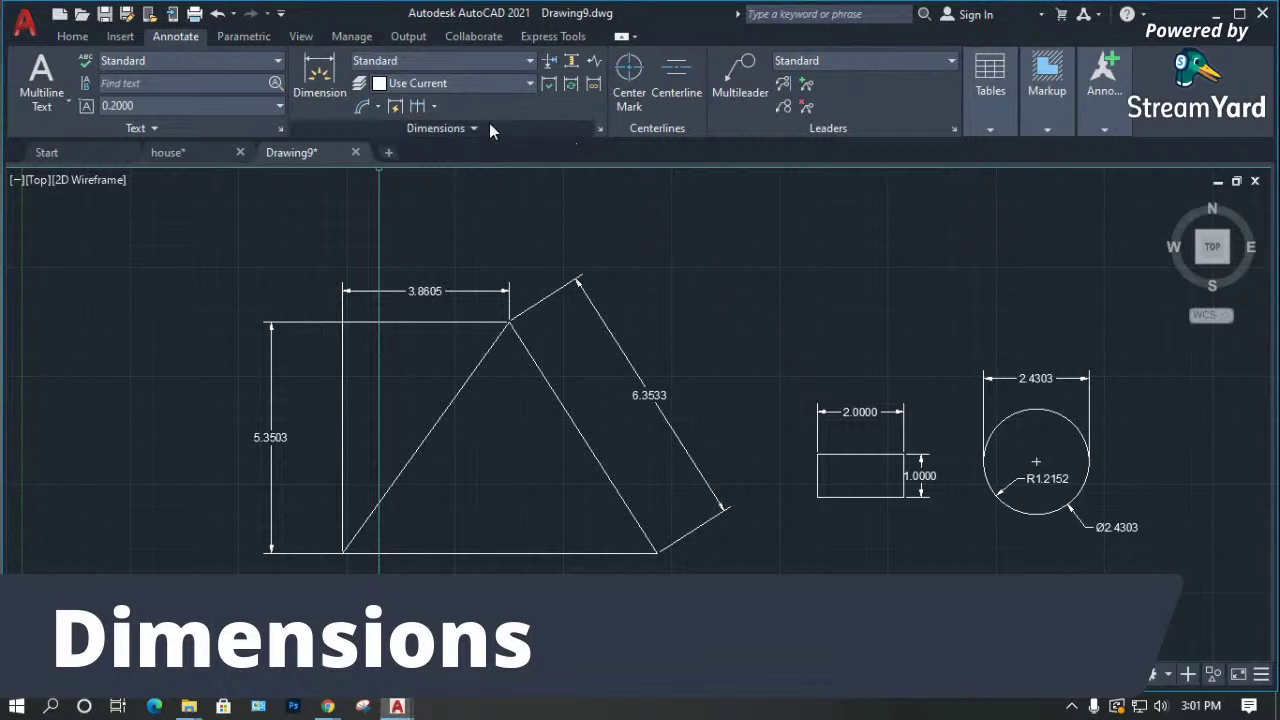
Display the dimension style list showing Annotative, Standard and Manage Dimension Styles.
click(68, 37)
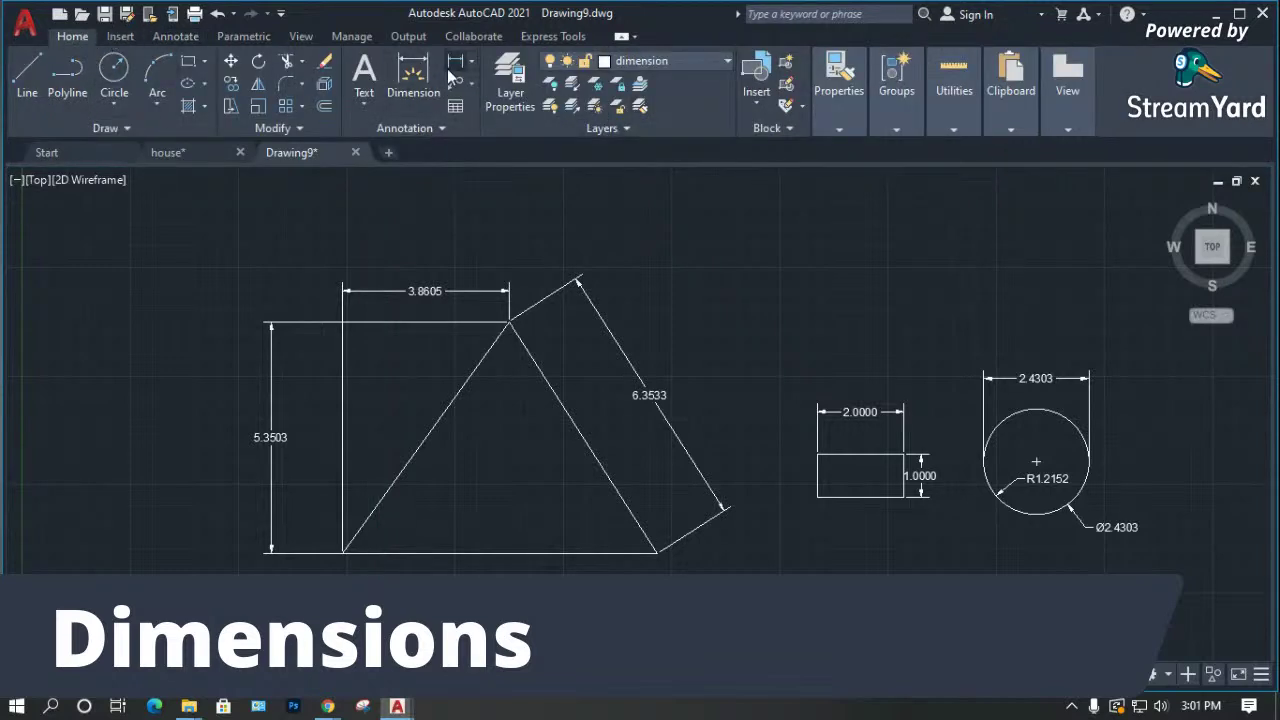
click(473, 63)
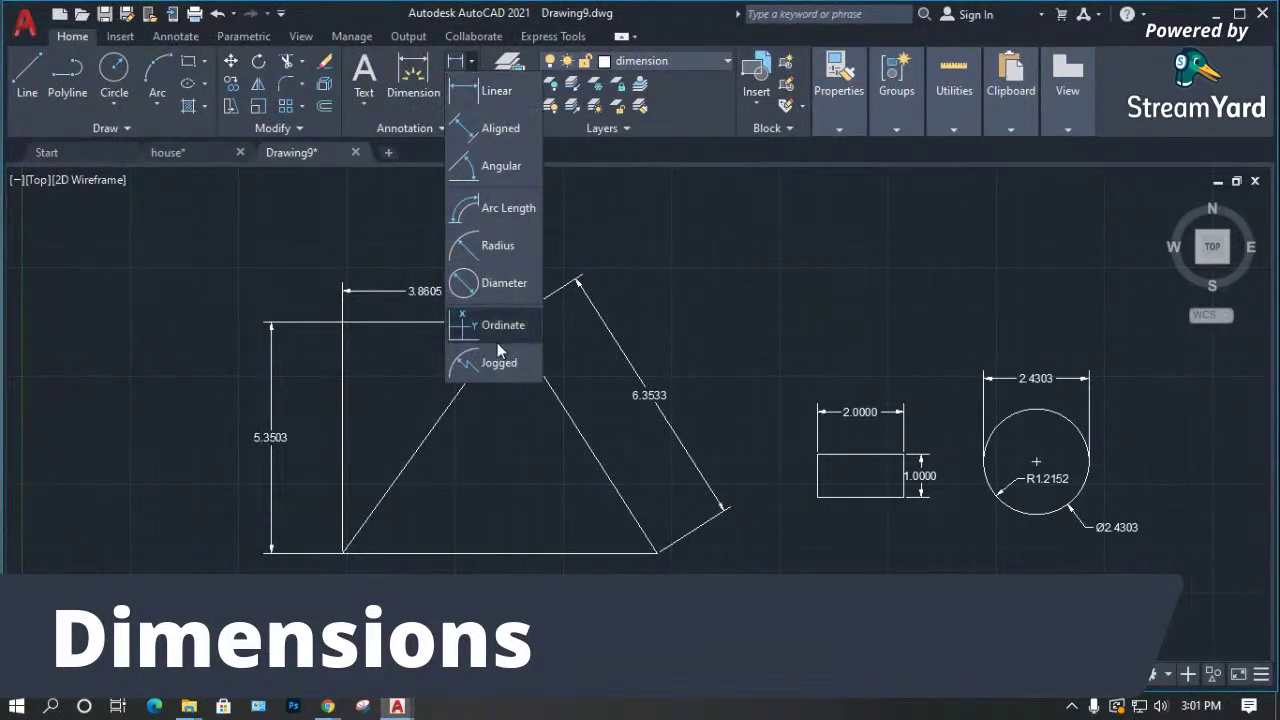
click(441, 128)
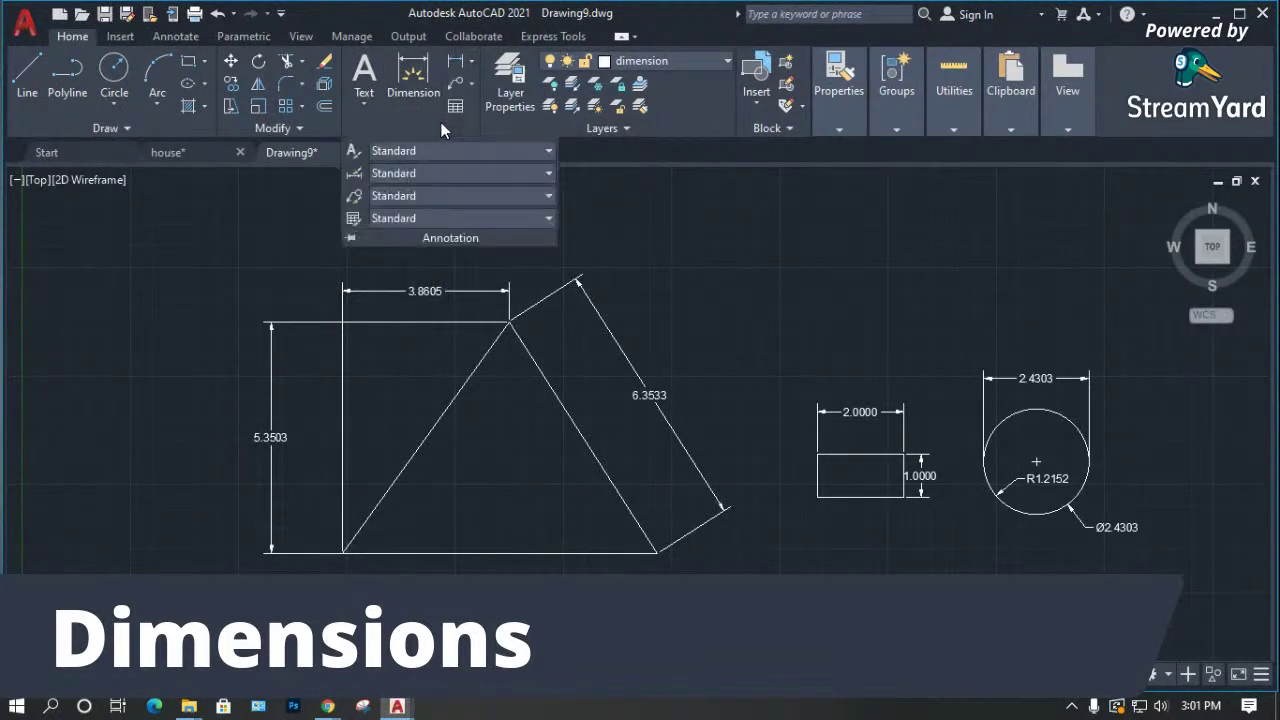
click(415, 172)
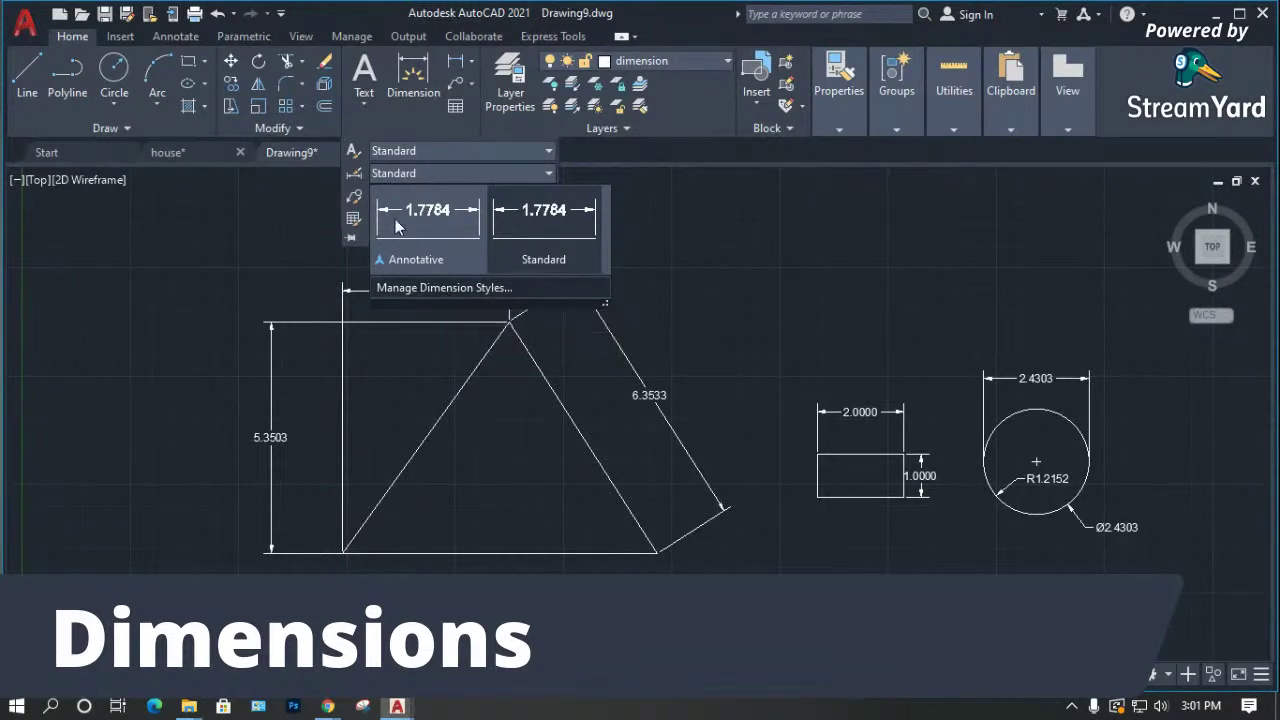
click(737, 142)
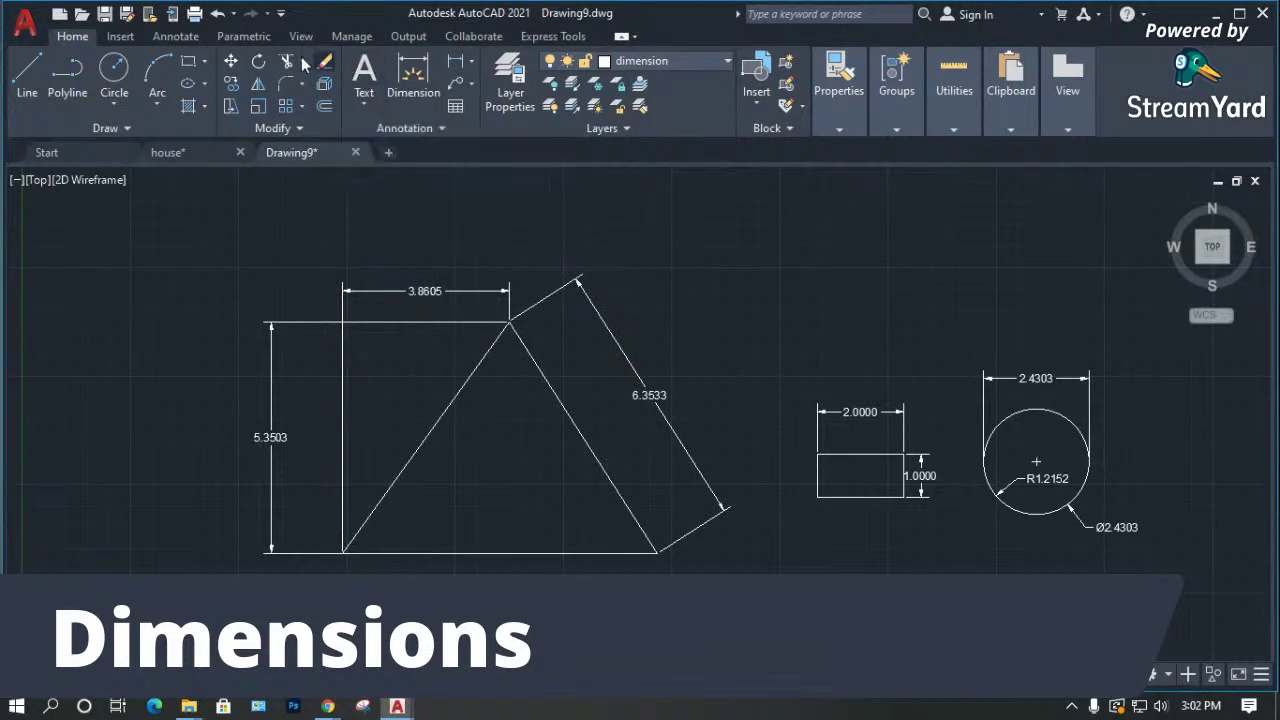
click(190, 40)
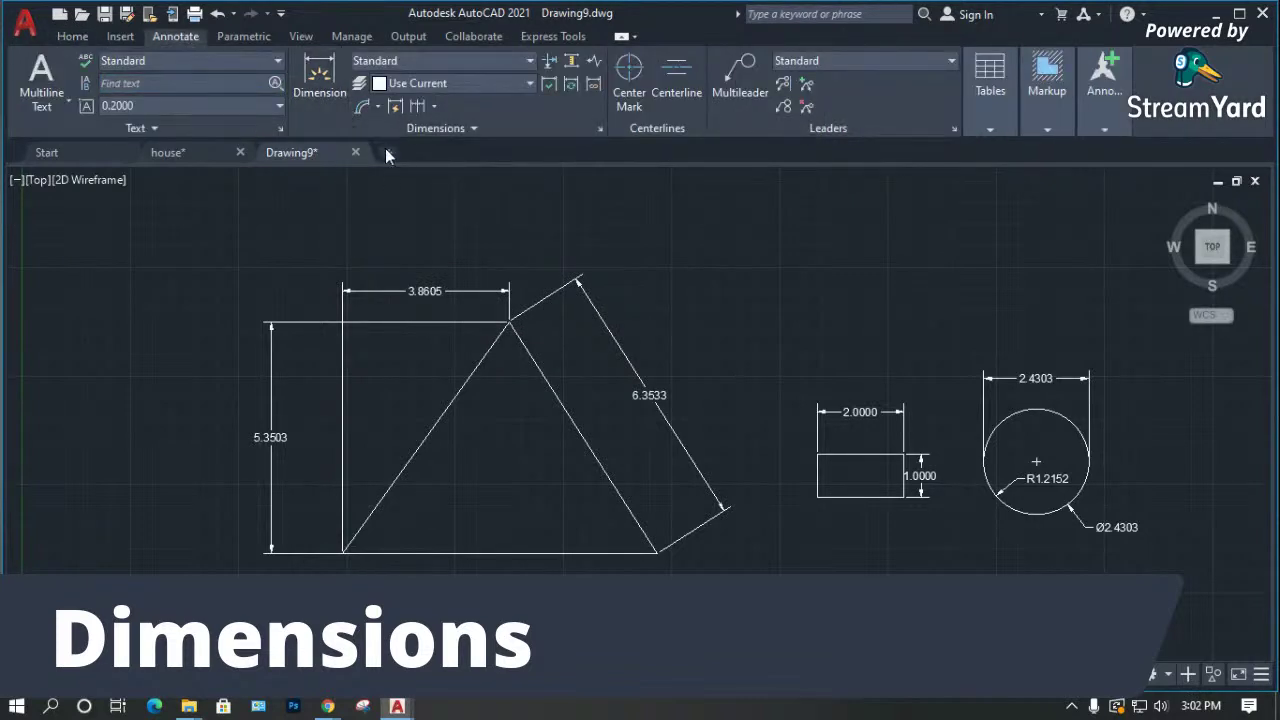
click(441, 62)
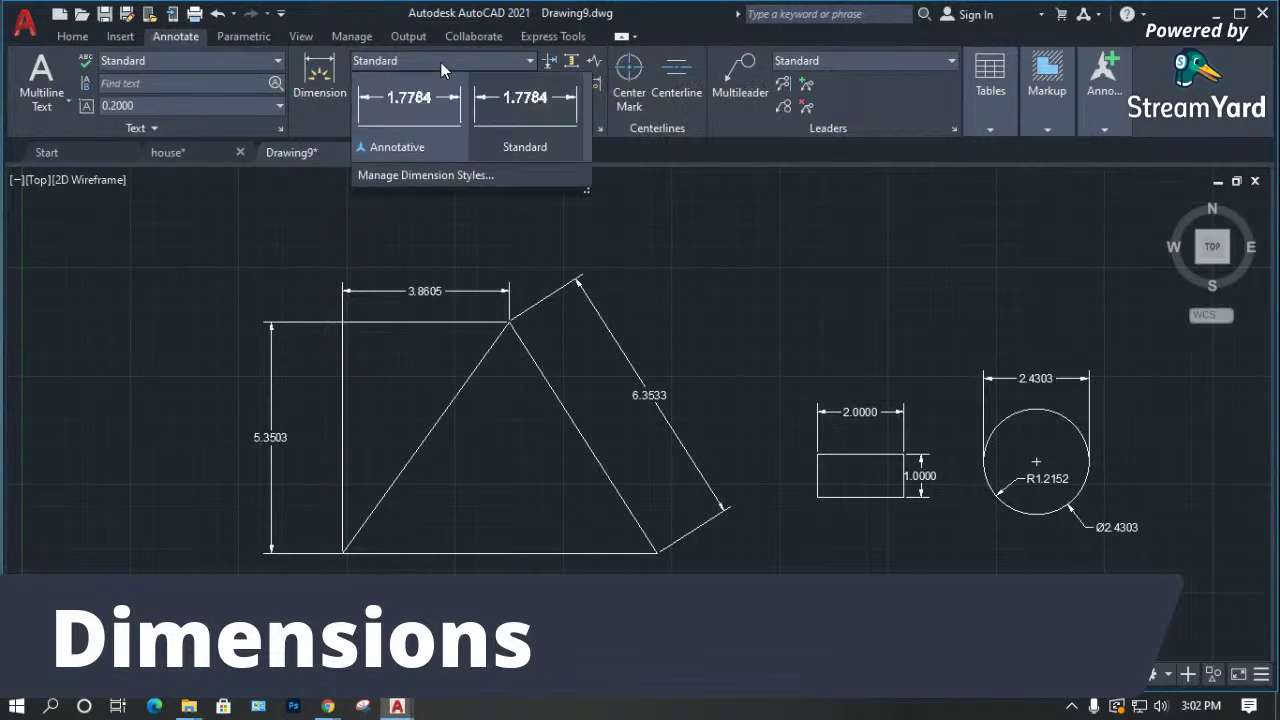
click(453, 175)
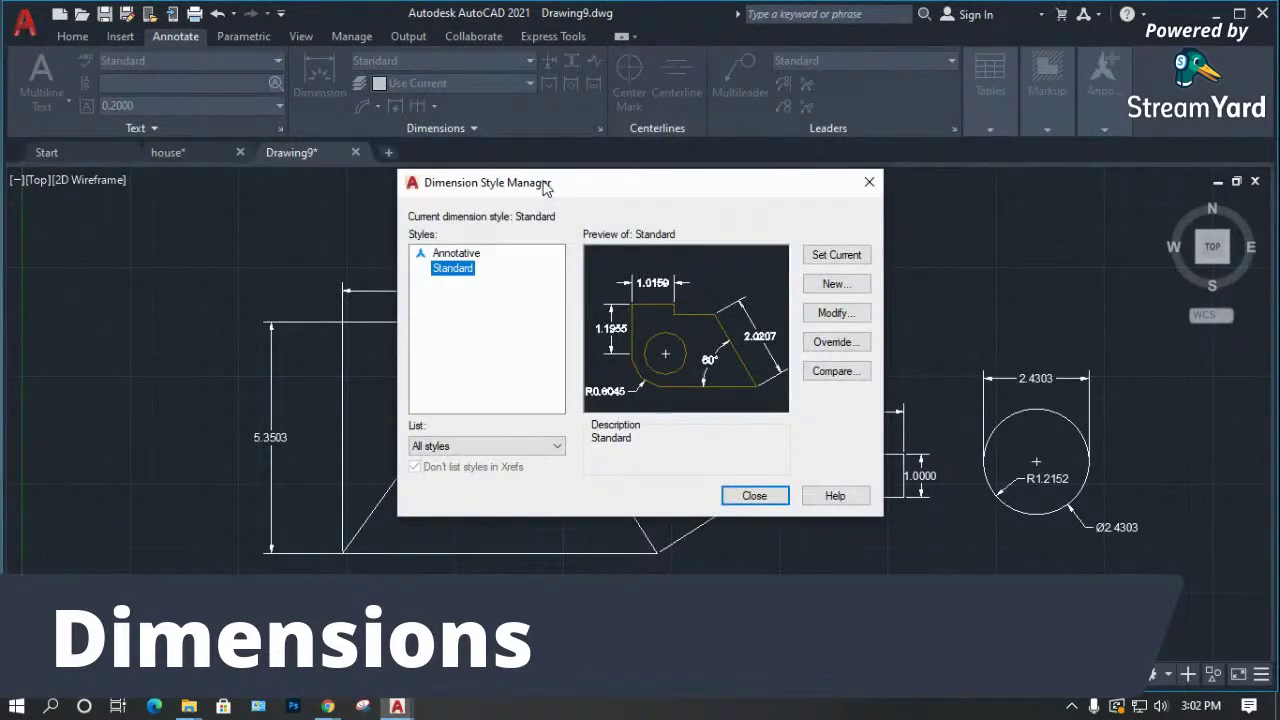
drag(543, 189, 782, 105)
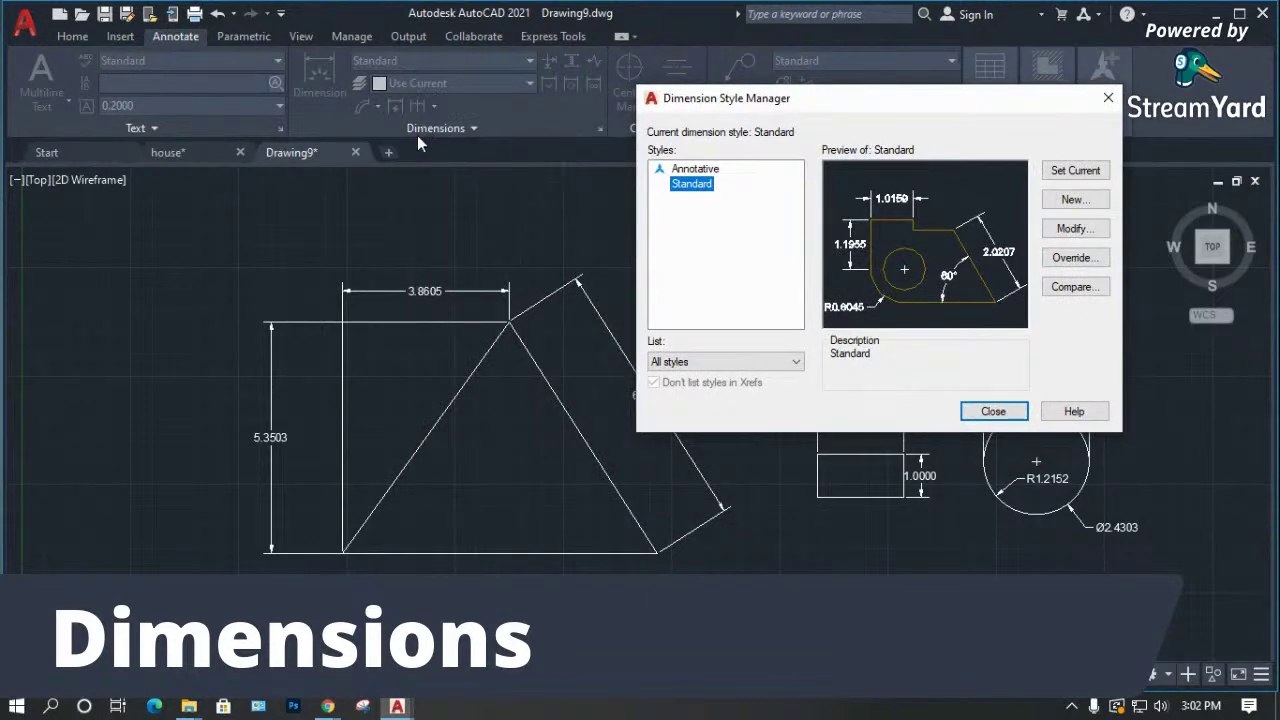
click(966, 409)
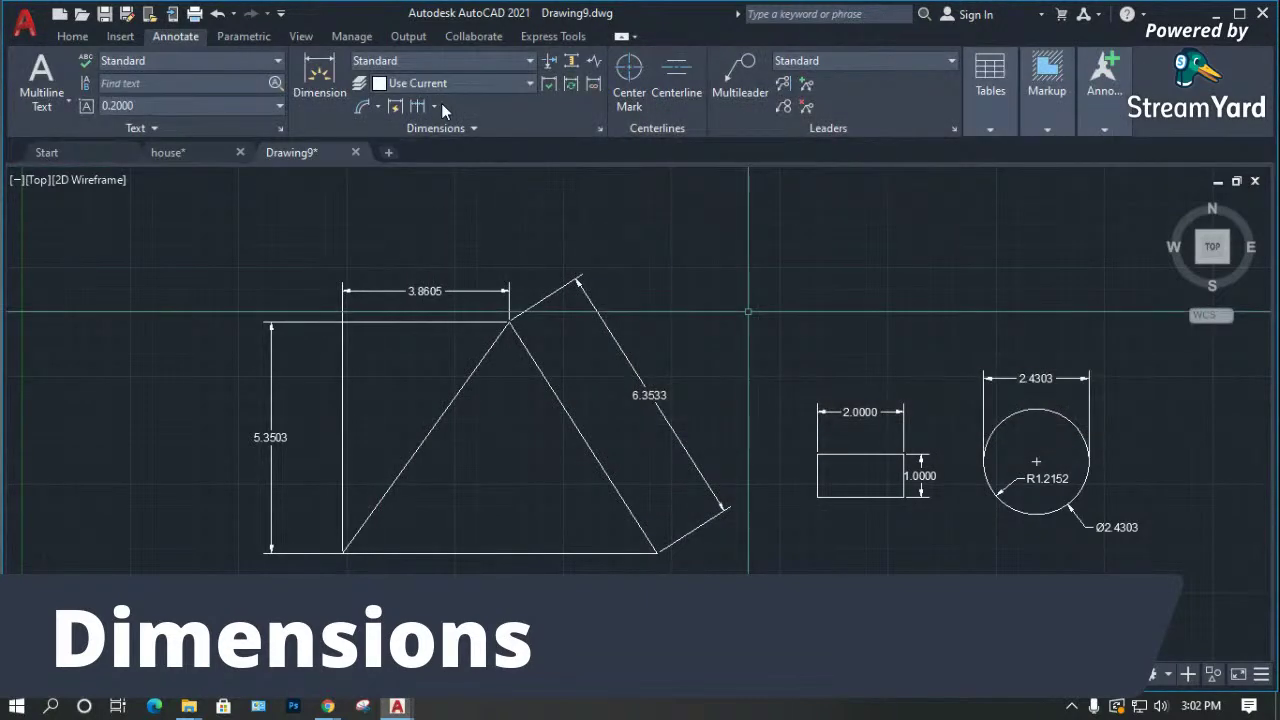
text(la)
key(Return)
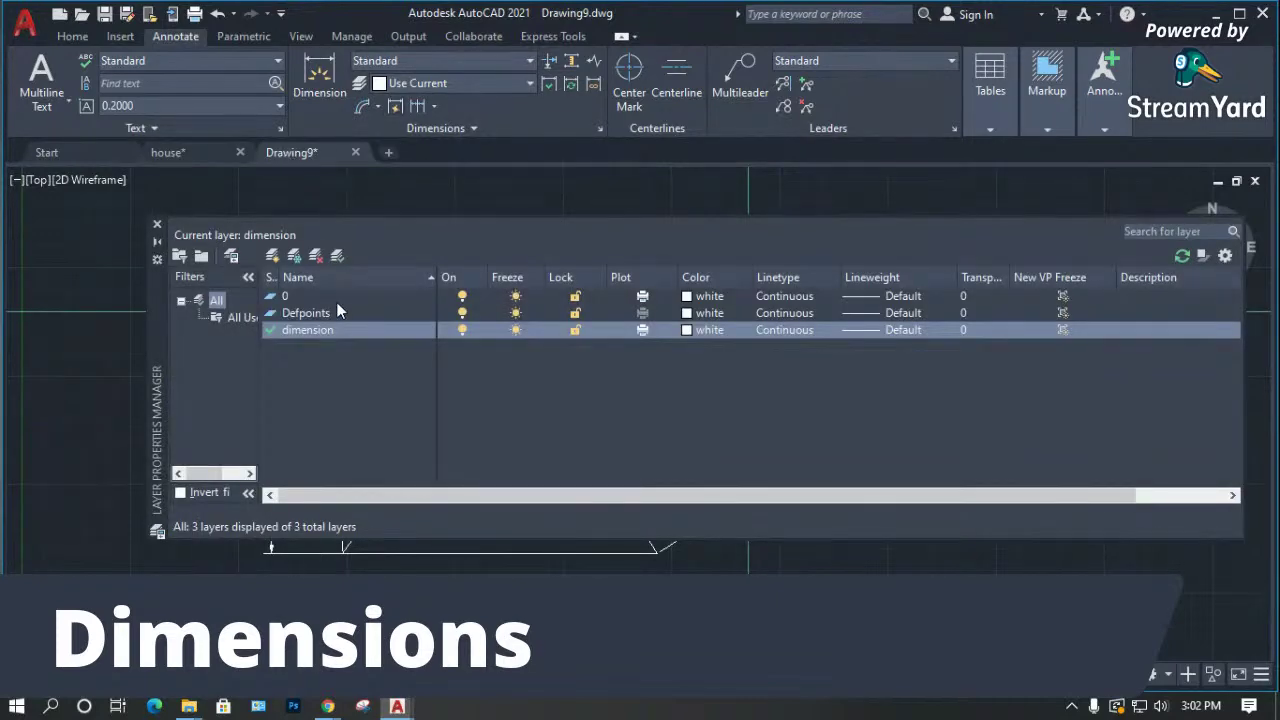
Change the dimension layer's colour to red in Layer Properties.
click(690, 330)
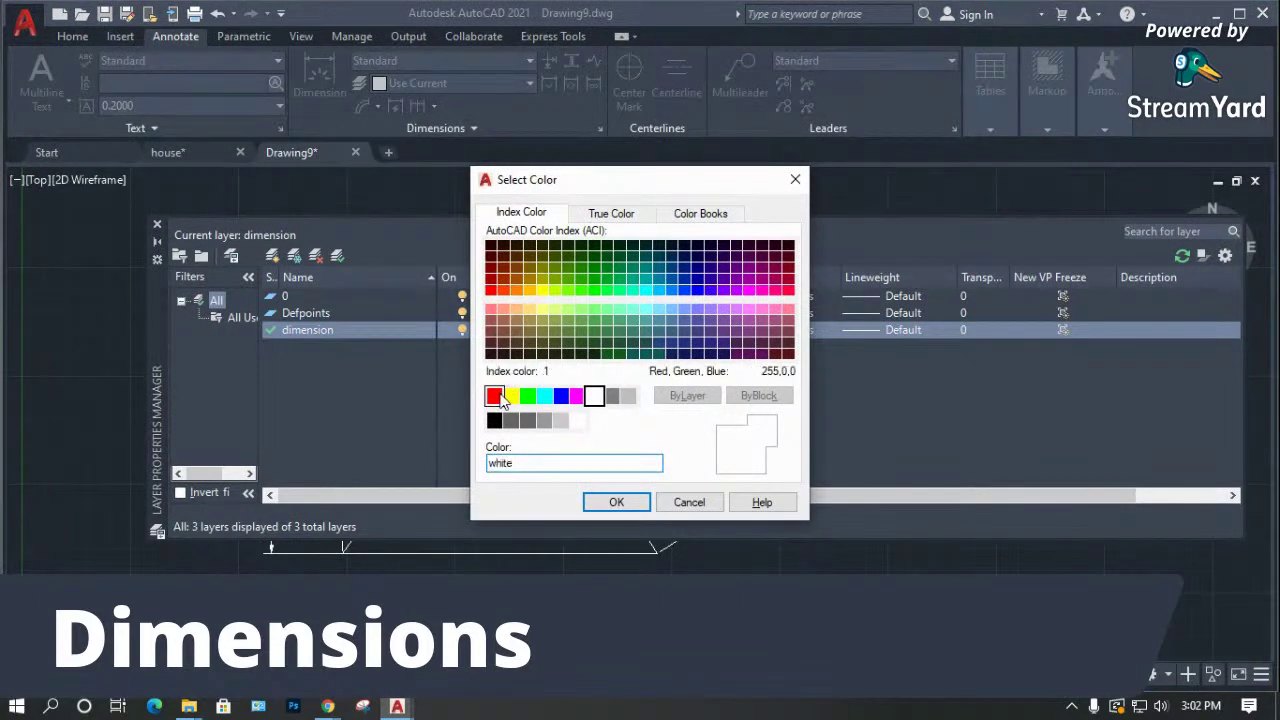
click(494, 396)
click(616, 502)
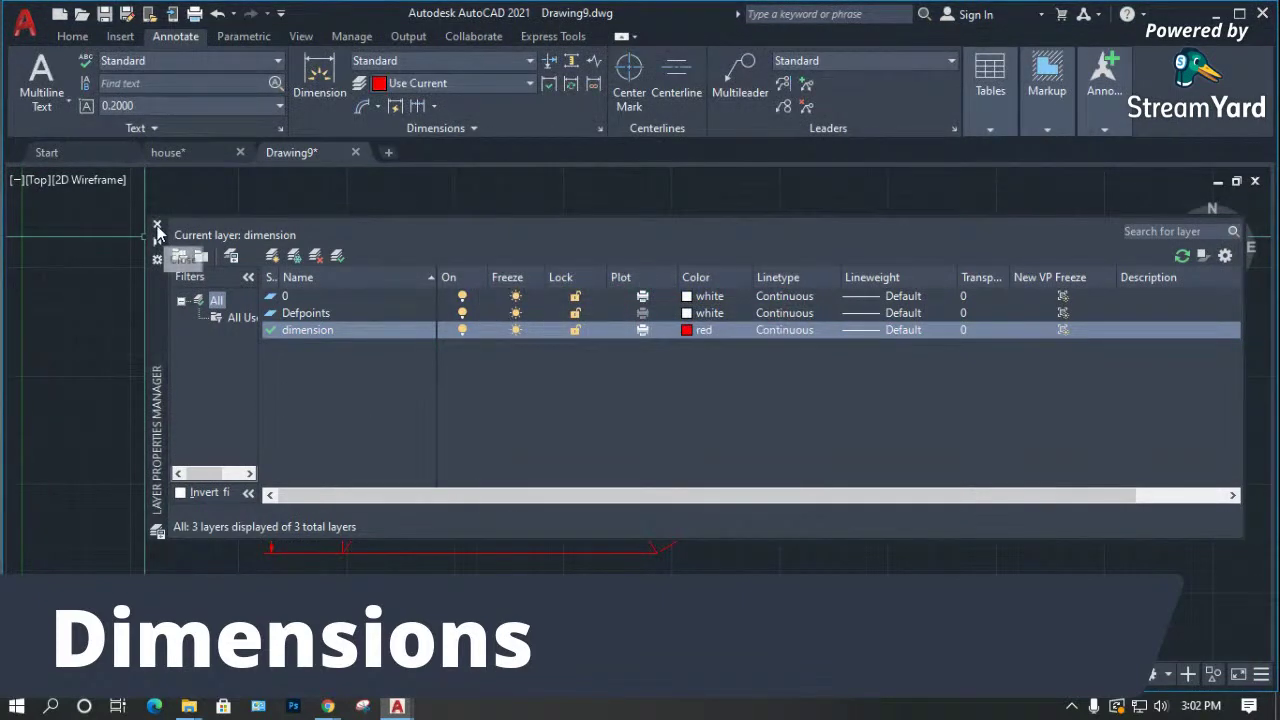
click(157, 224)
scroll(297, 290, down, 1)
scroll(431, 449, up, 3)
Put the triangle, rectangle, circle and arc on layer 0.
click(552, 329)
scroll(857, 381, down, 4)
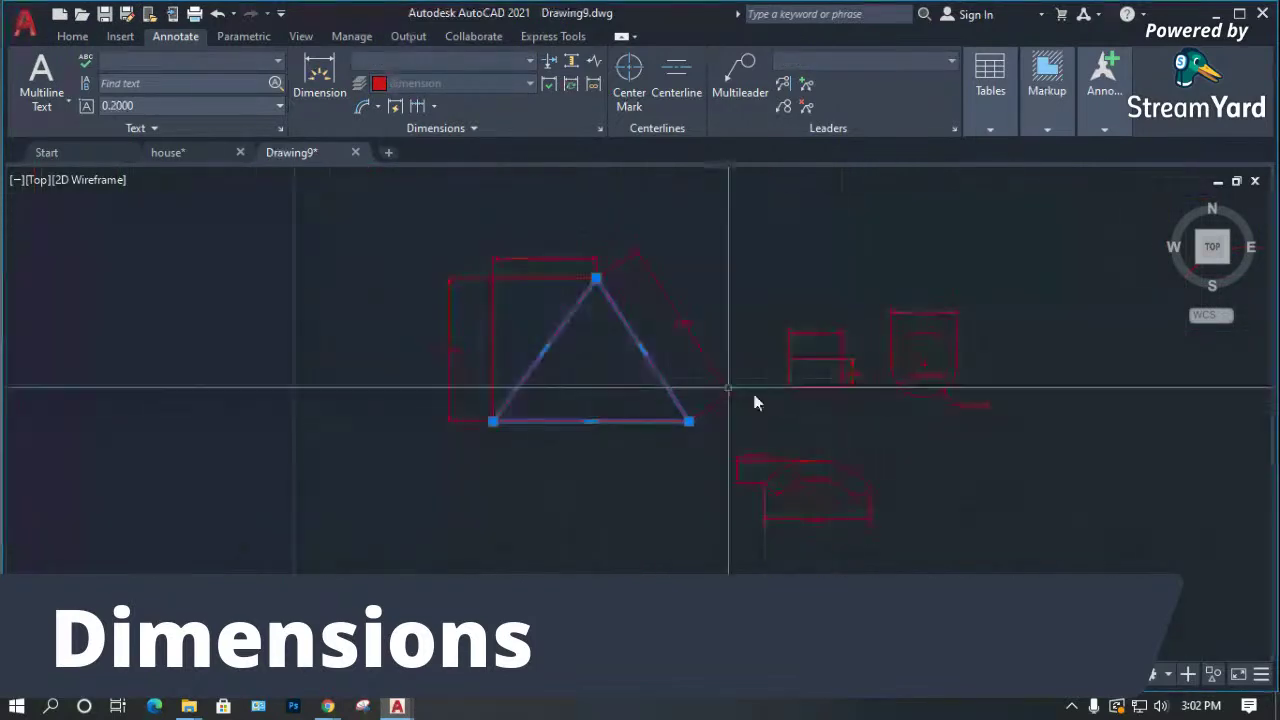
click(818, 386)
click(918, 396)
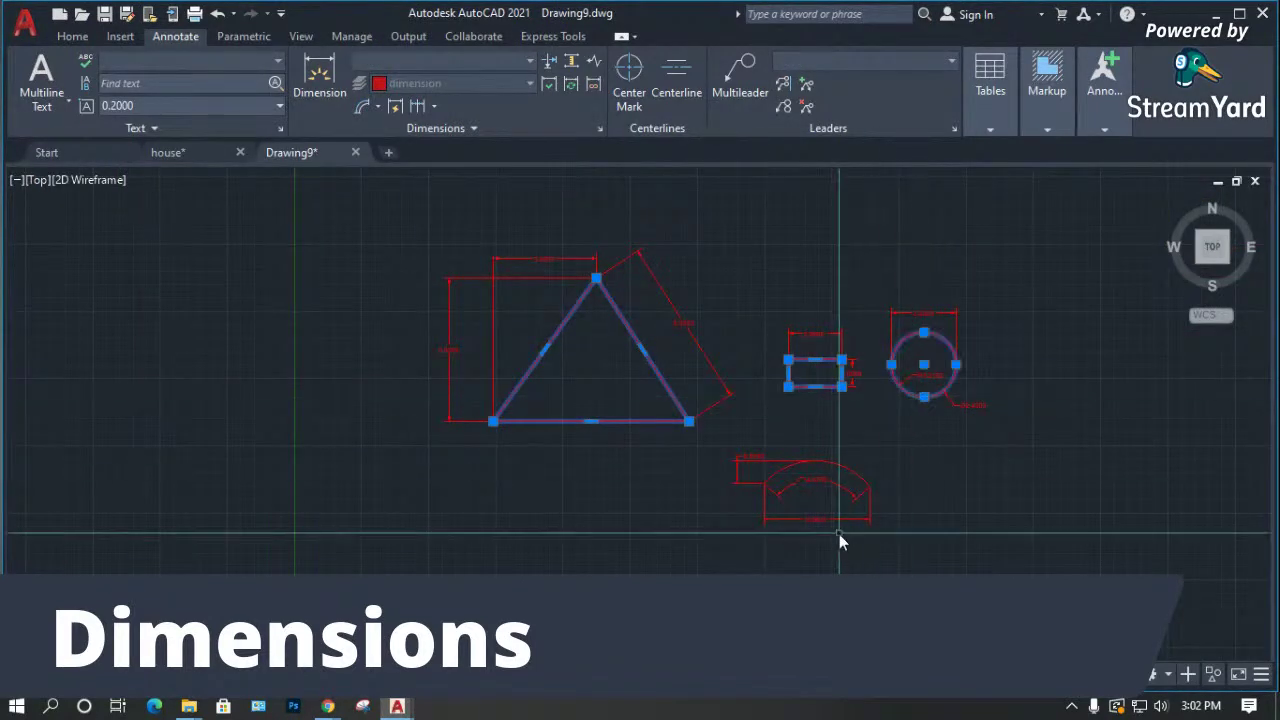
click(846, 478)
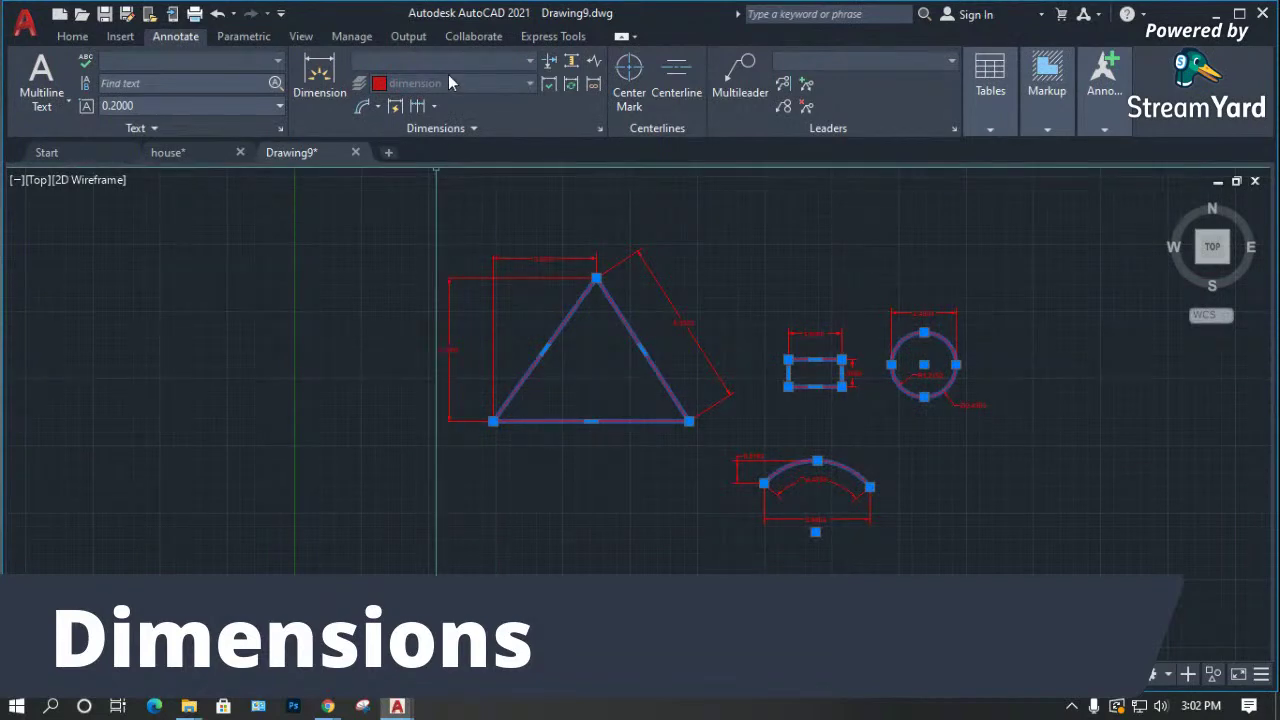
click(72, 36)
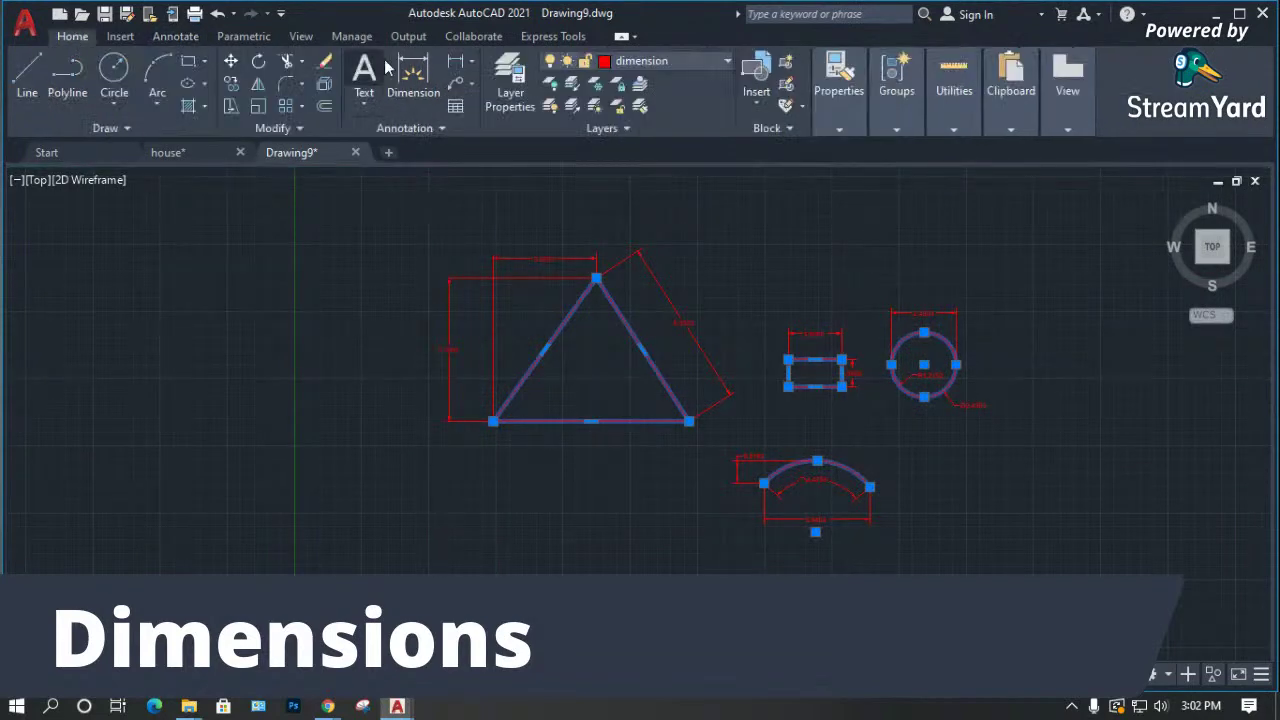
click(630, 61)
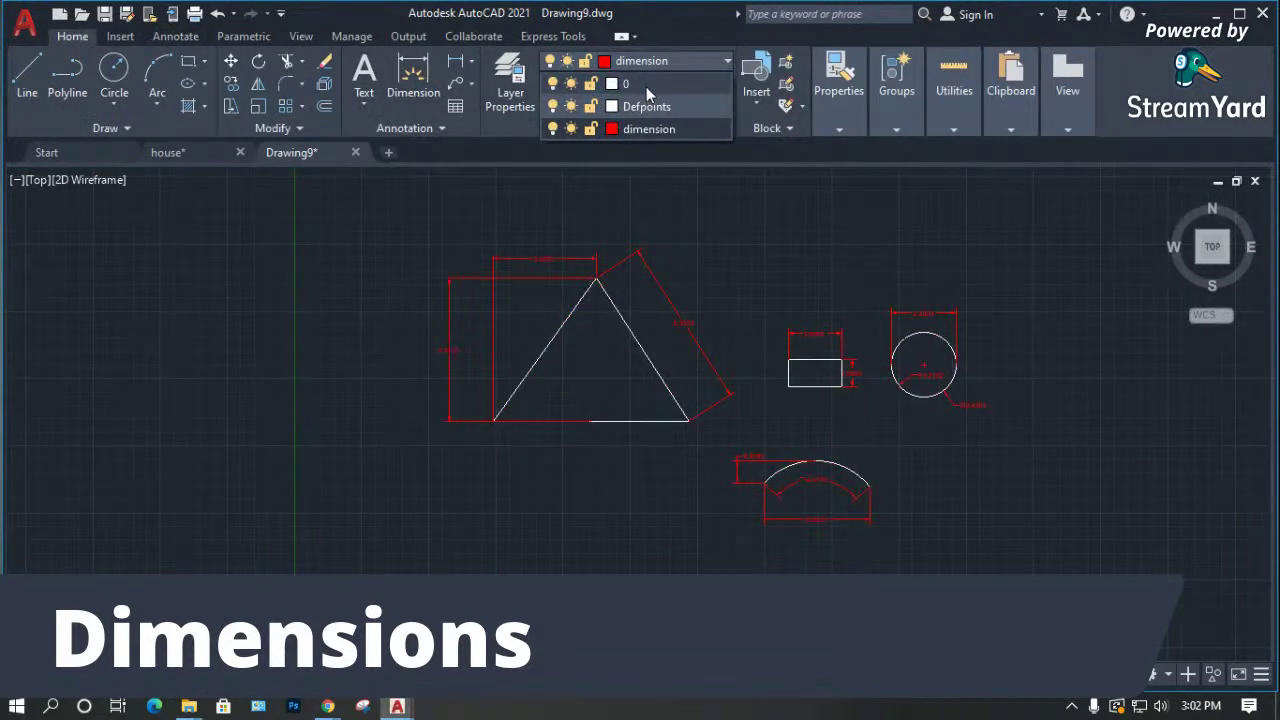
click(646, 85)
key(Escape)
Return to the Annotate tab's dimension tools.
scroll(641, 325, up, 4)
scroll(741, 325, up, 2)
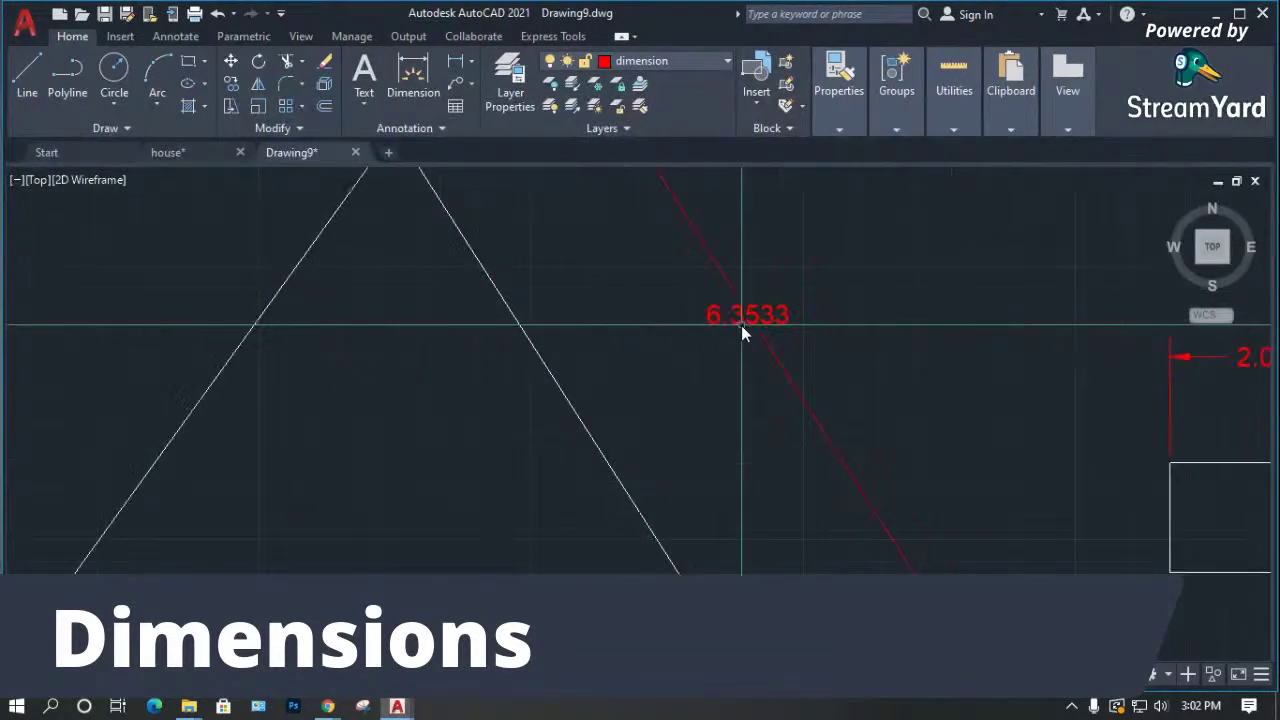
scroll(685, 330, down, 5)
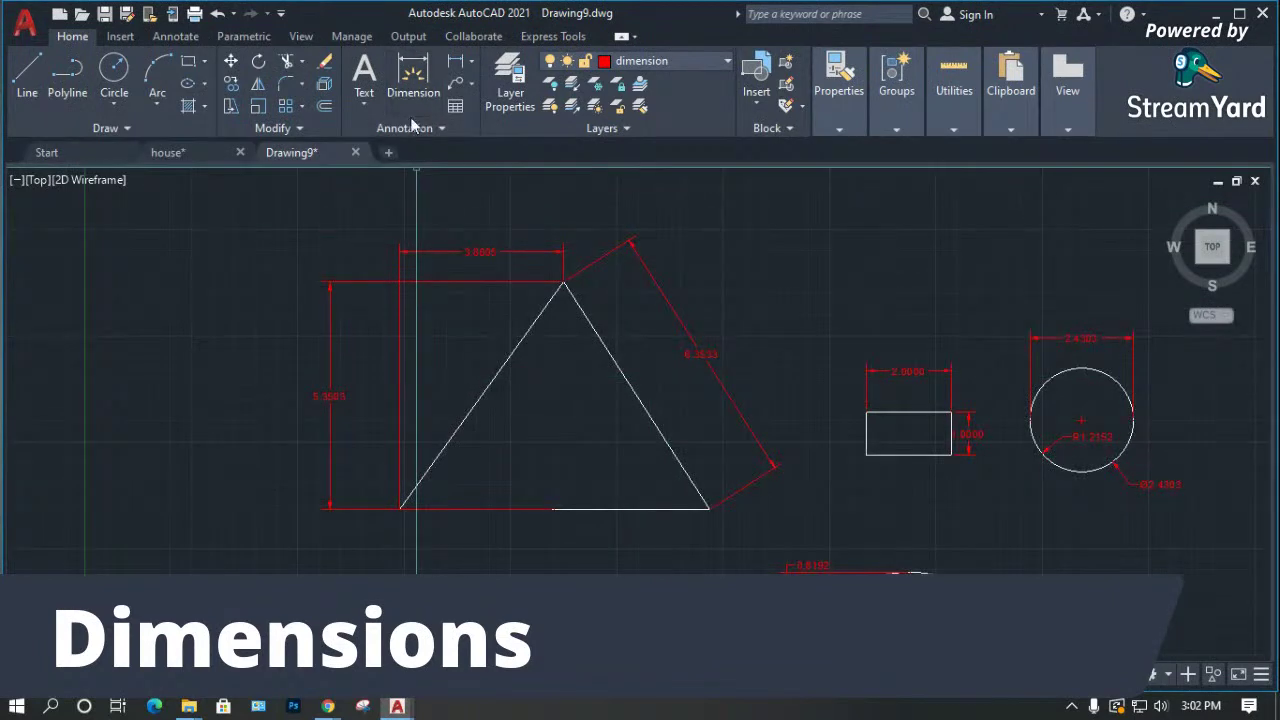
click(441, 129)
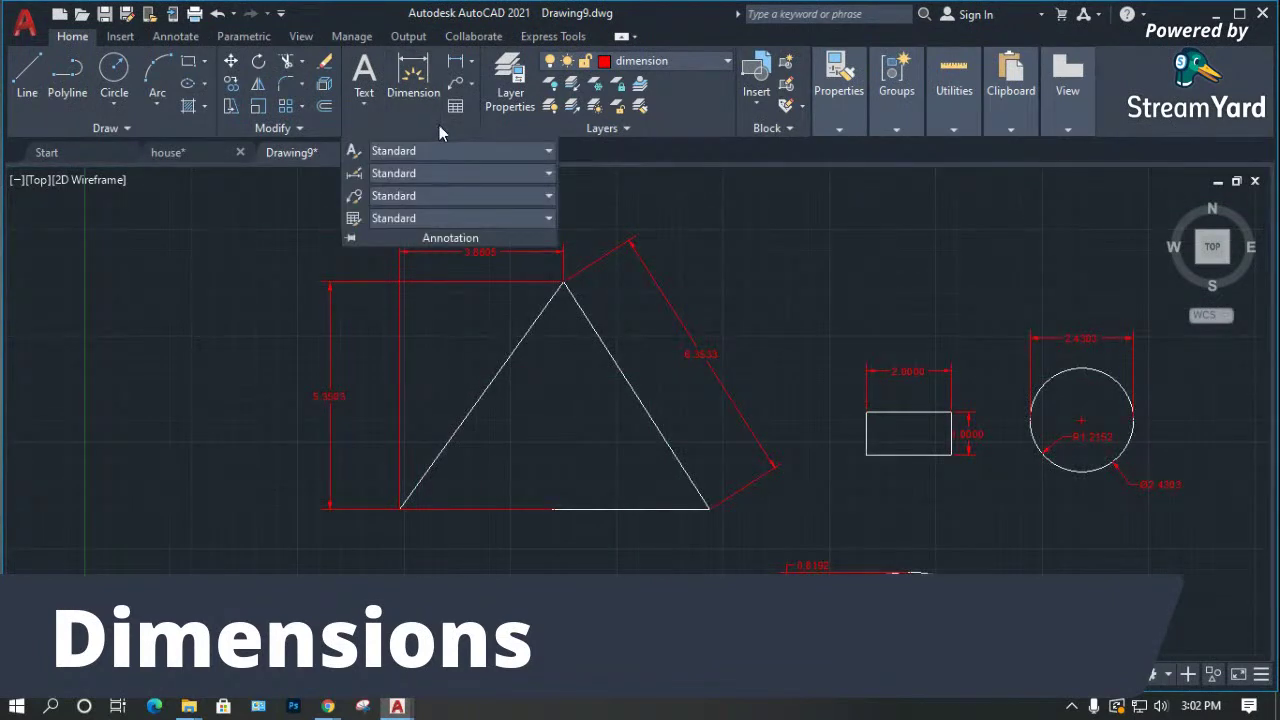
click(176, 36)
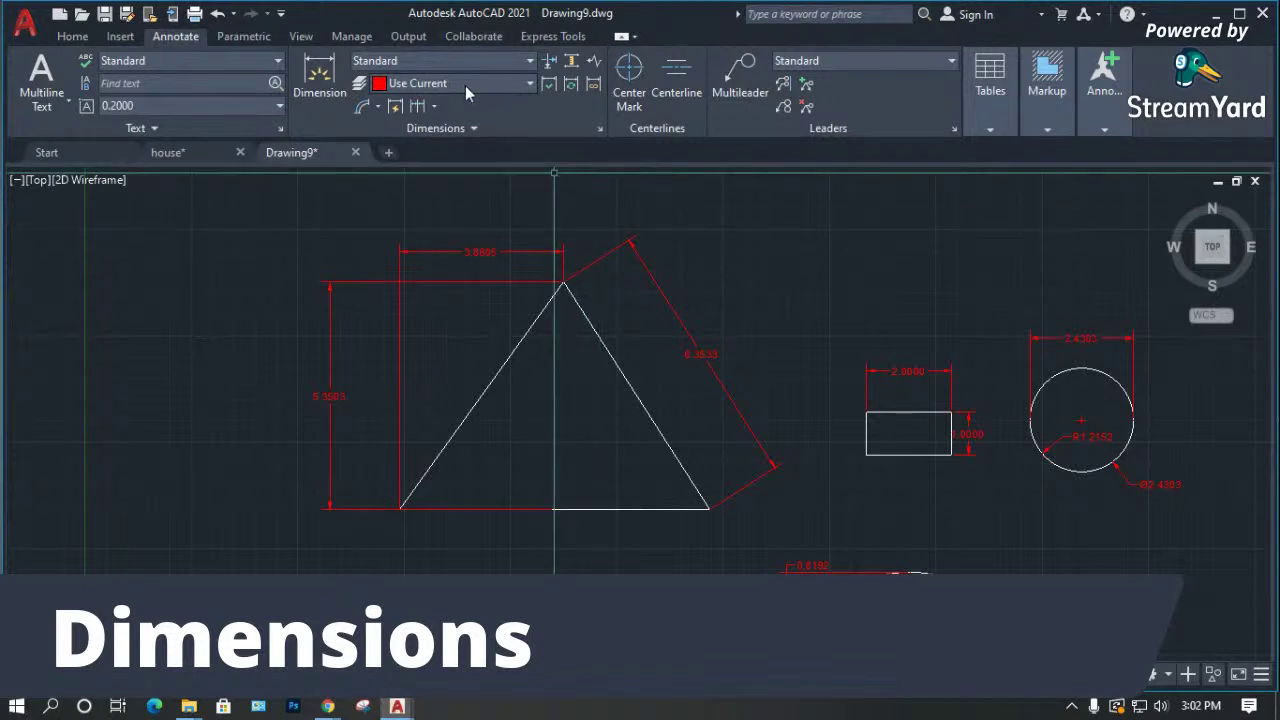
Open the Standard style for modification and review its Lines, Symbols and Arrows, and Text tabs.
click(505, 58)
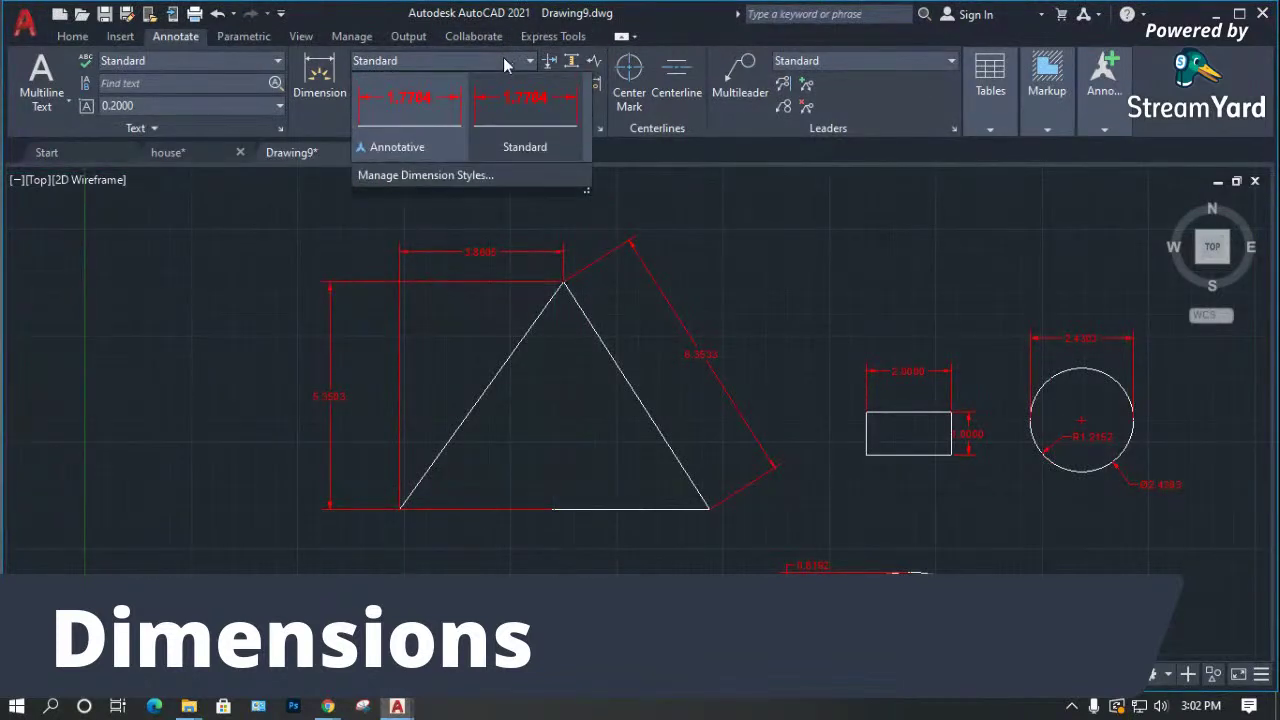
click(449, 178)
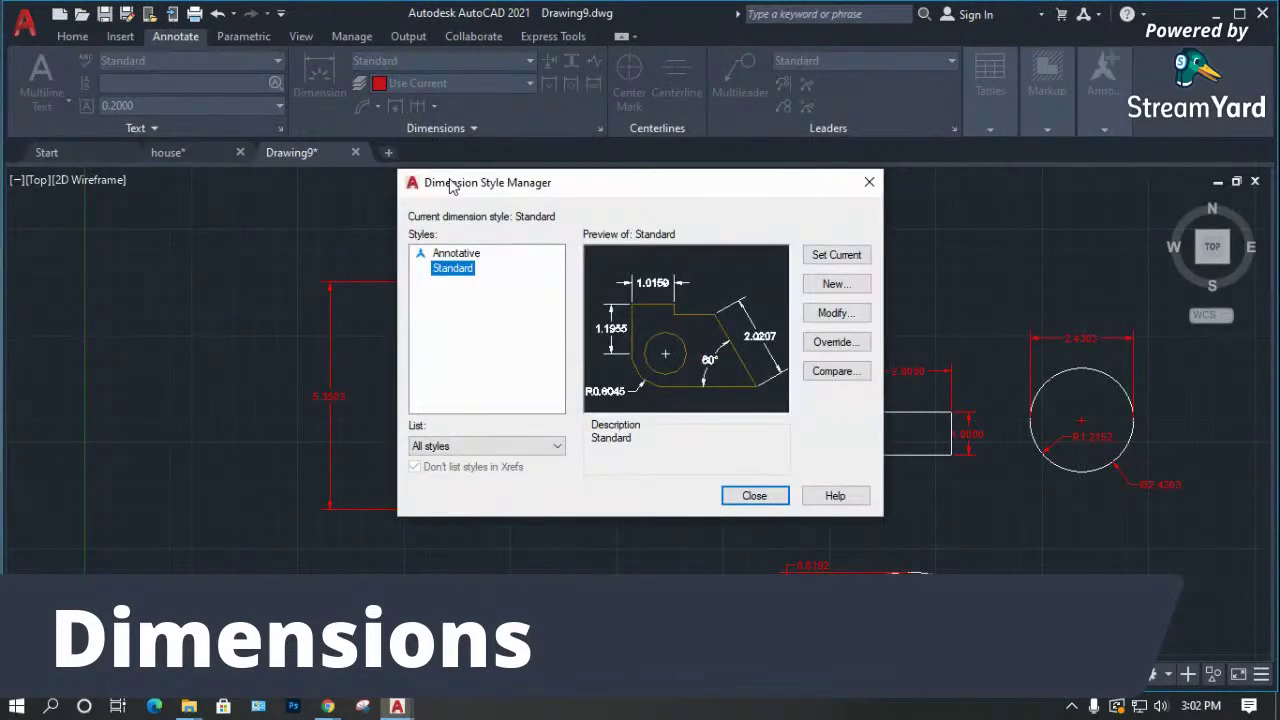
drag(488, 197, 297, 186)
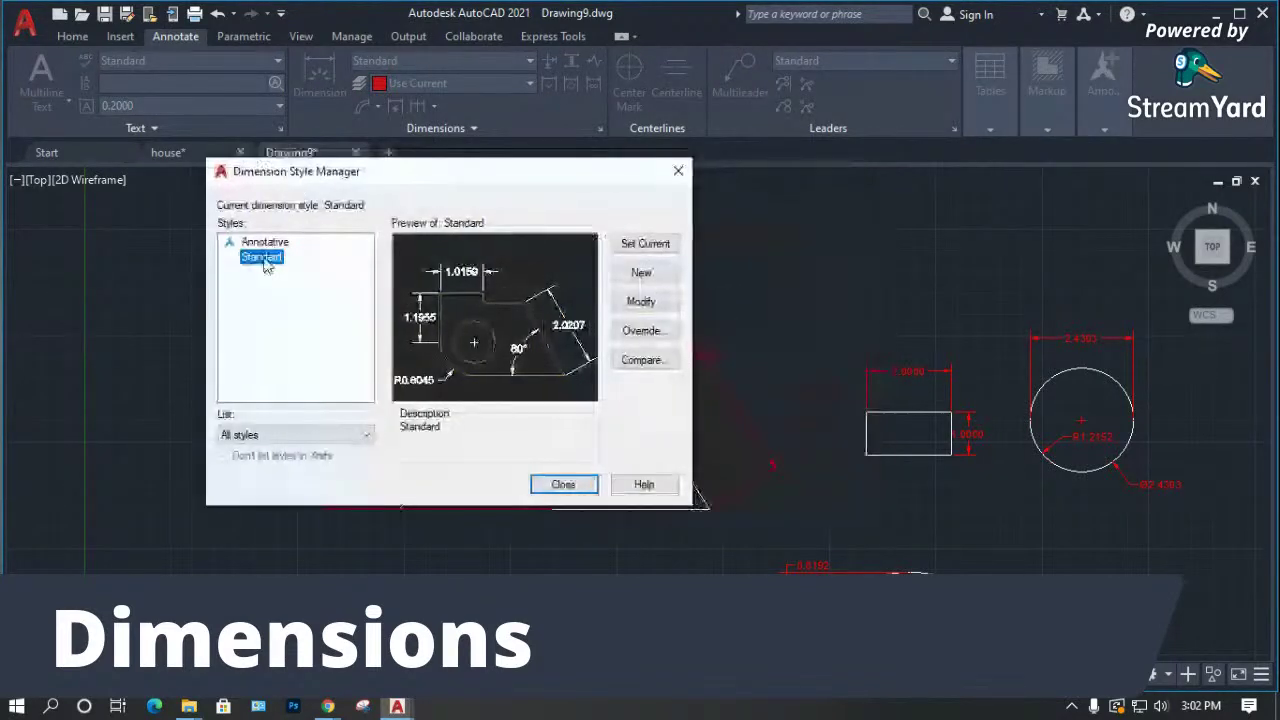
click(645, 304)
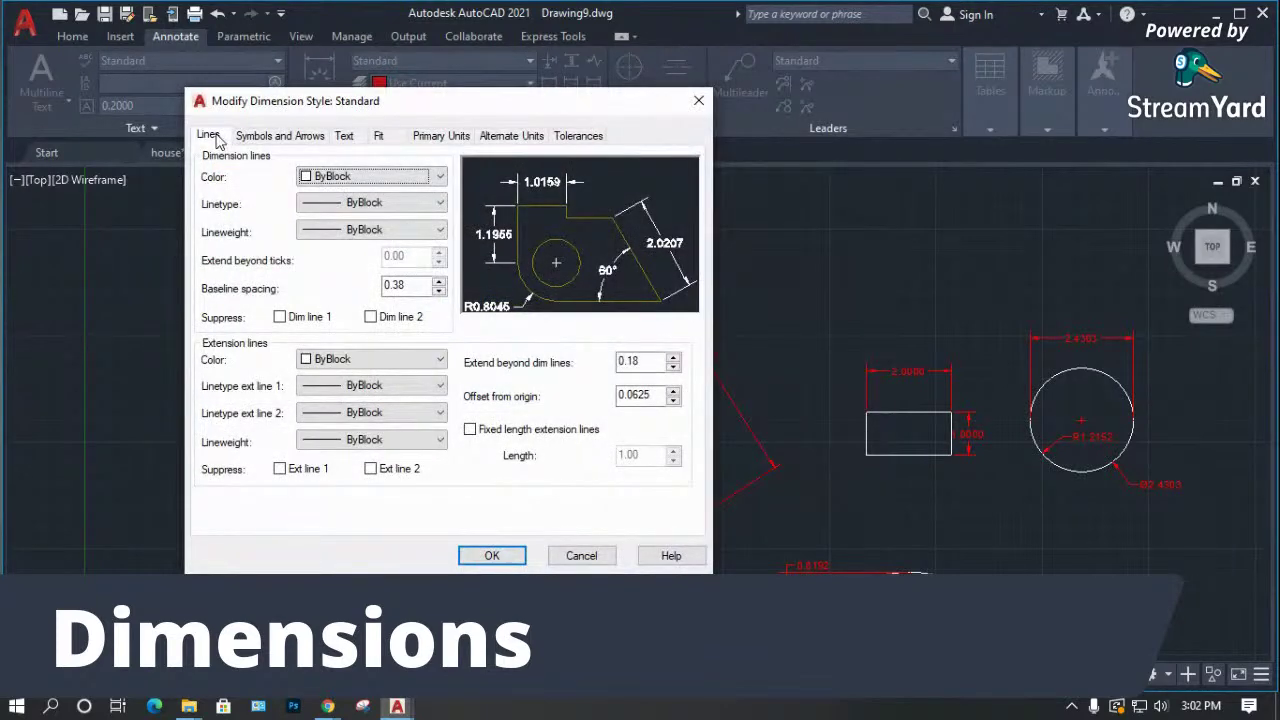
click(265, 137)
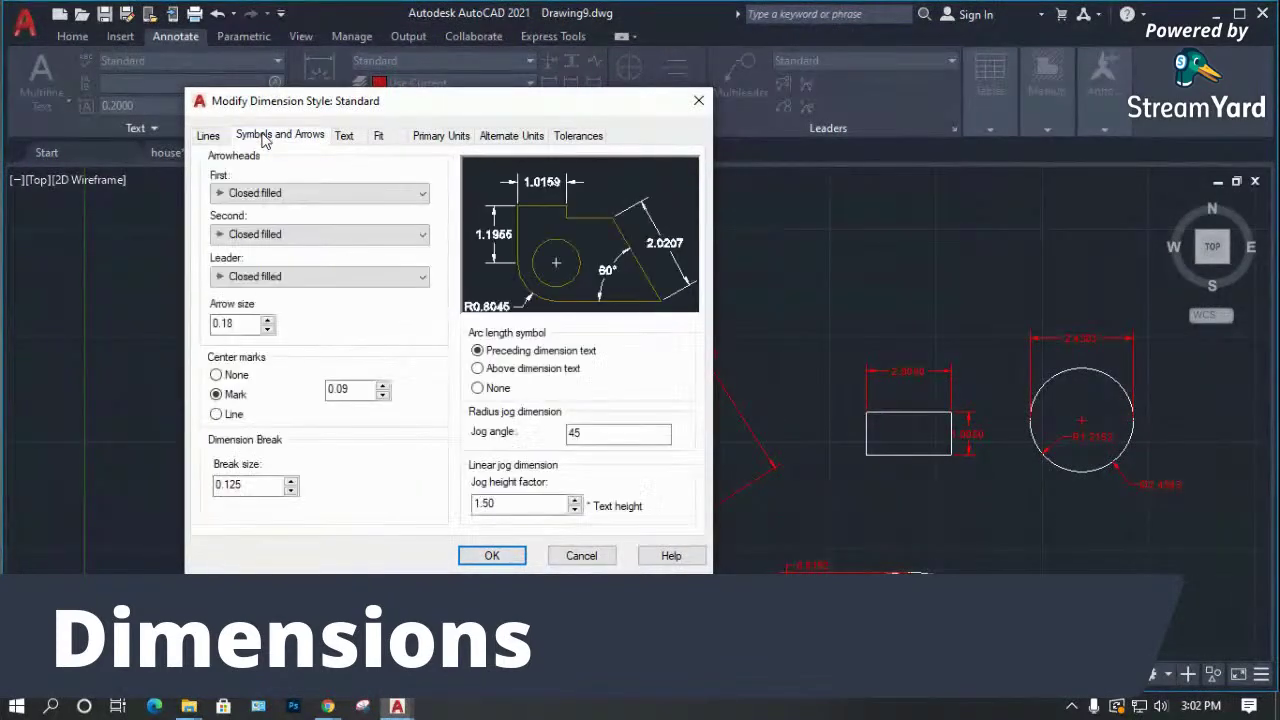
click(212, 137)
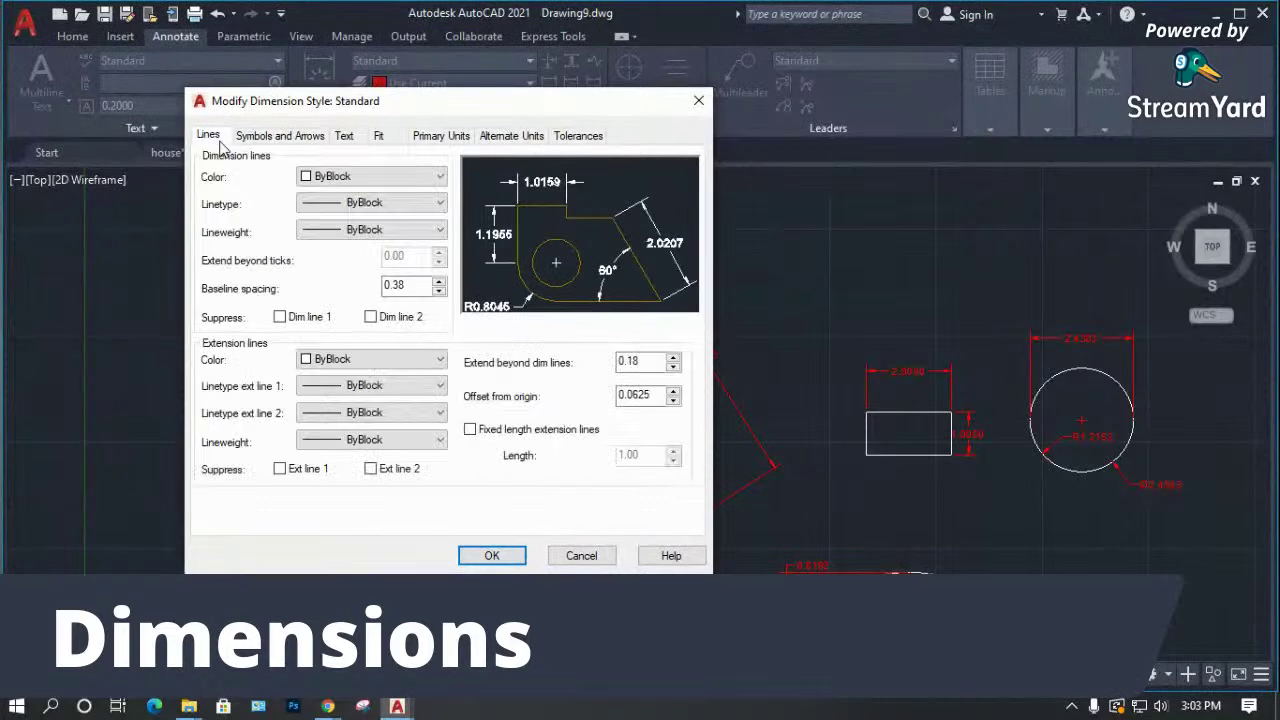
click(275, 140)
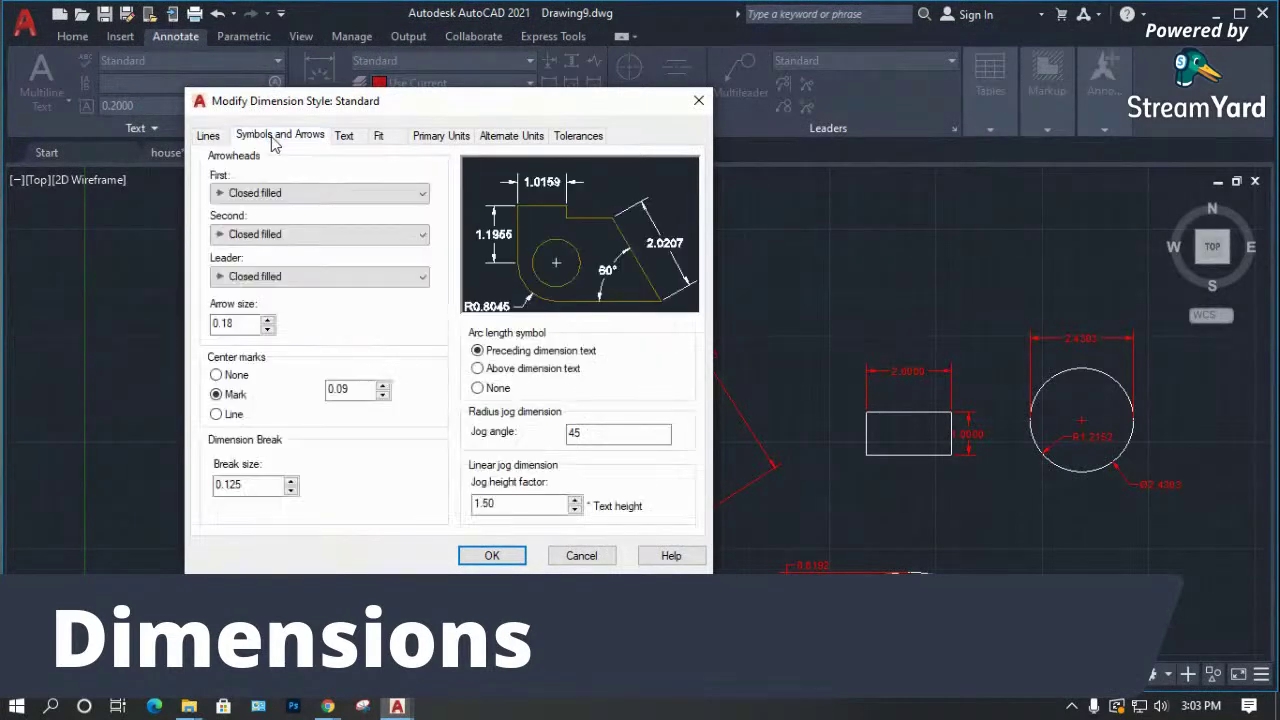
click(342, 138)
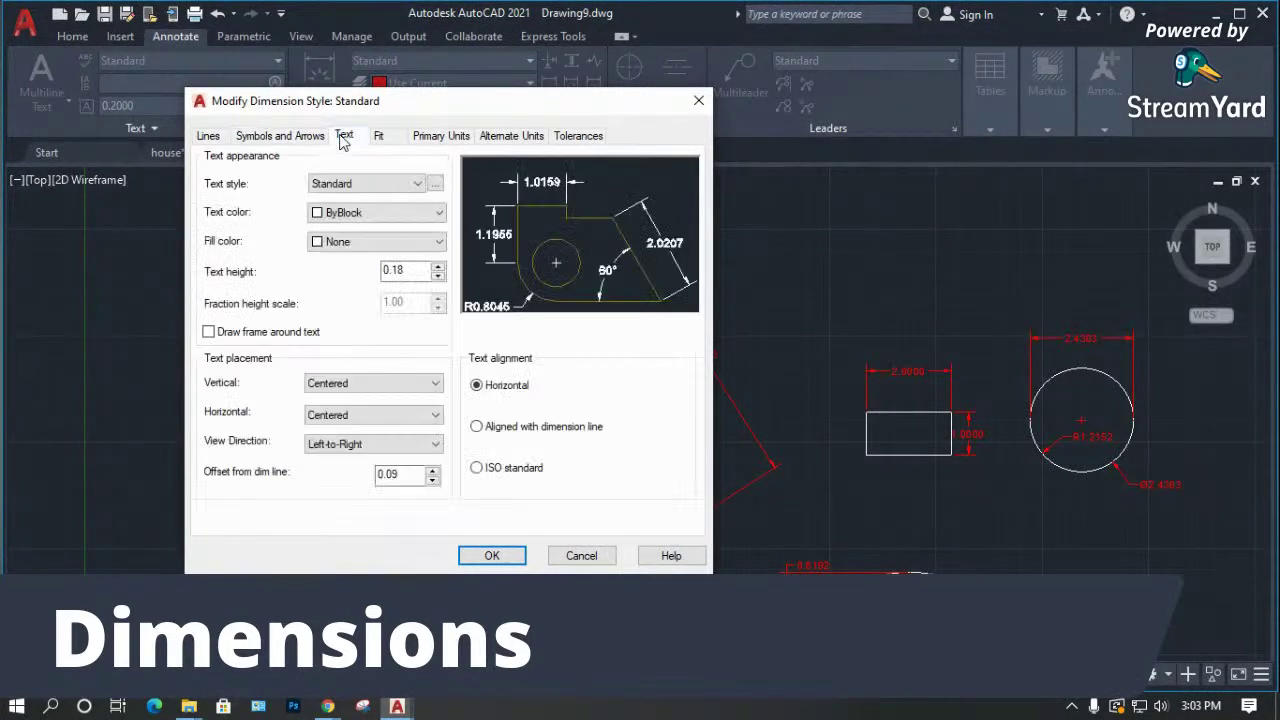
click(207, 140)
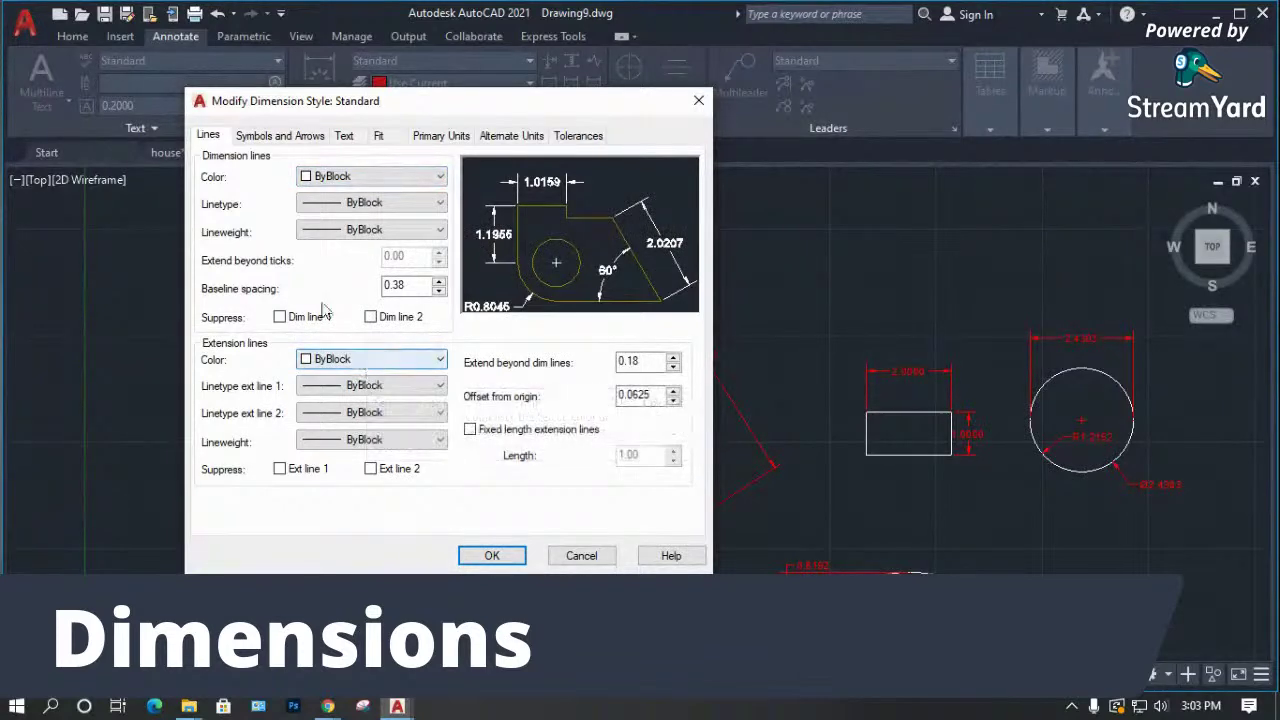
Try ByLayer for the line colours, check the text colour, then cancel the edits.
click(396, 362)
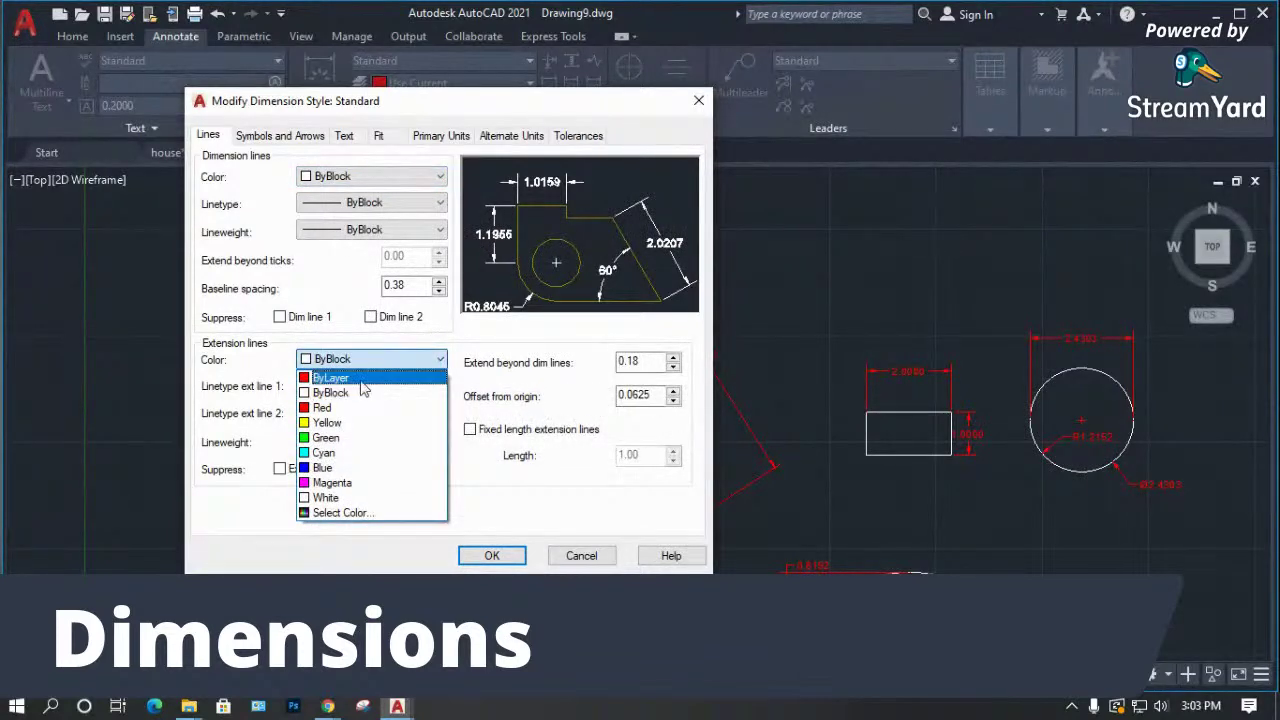
click(330, 378)
click(380, 176)
click(368, 196)
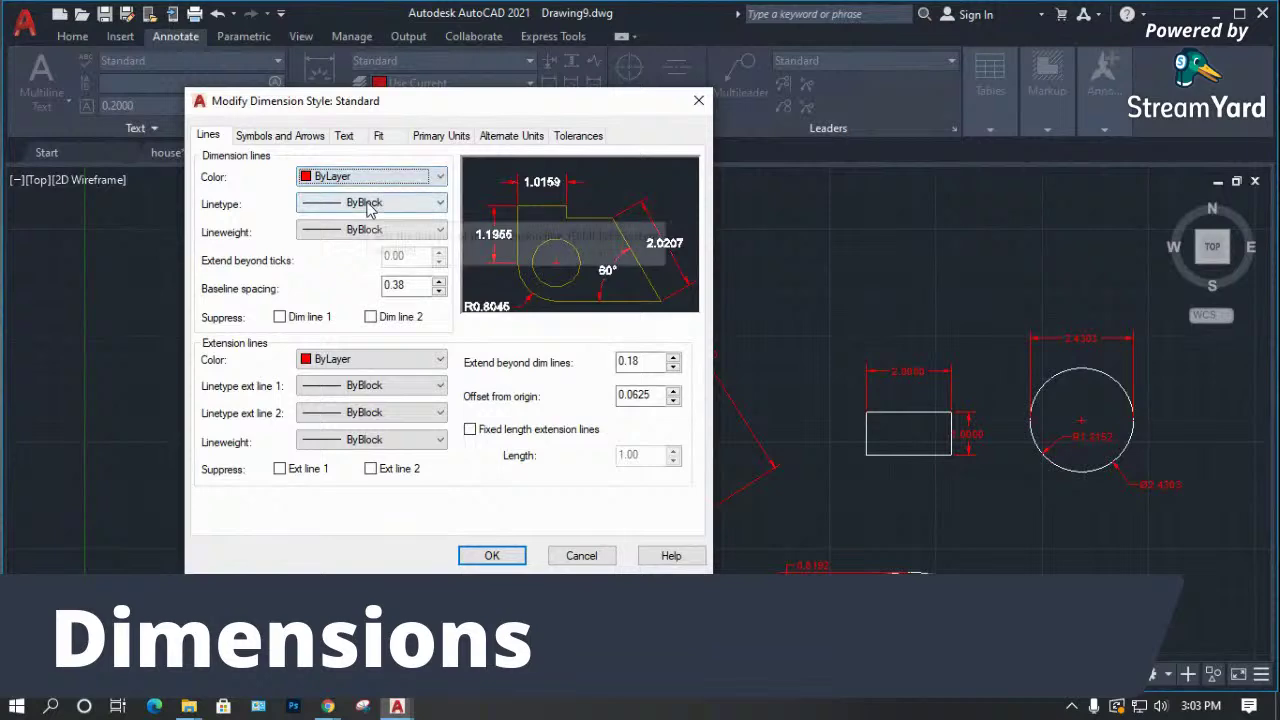
click(279, 138)
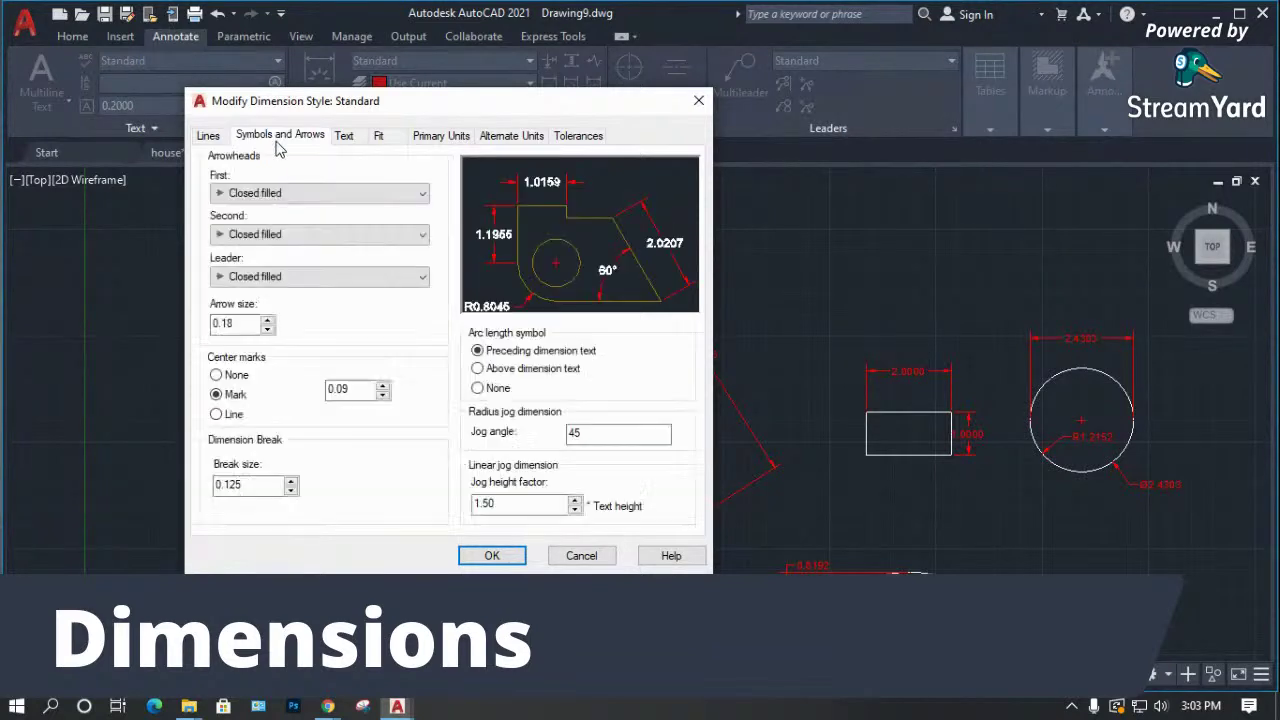
click(344, 135)
click(354, 214)
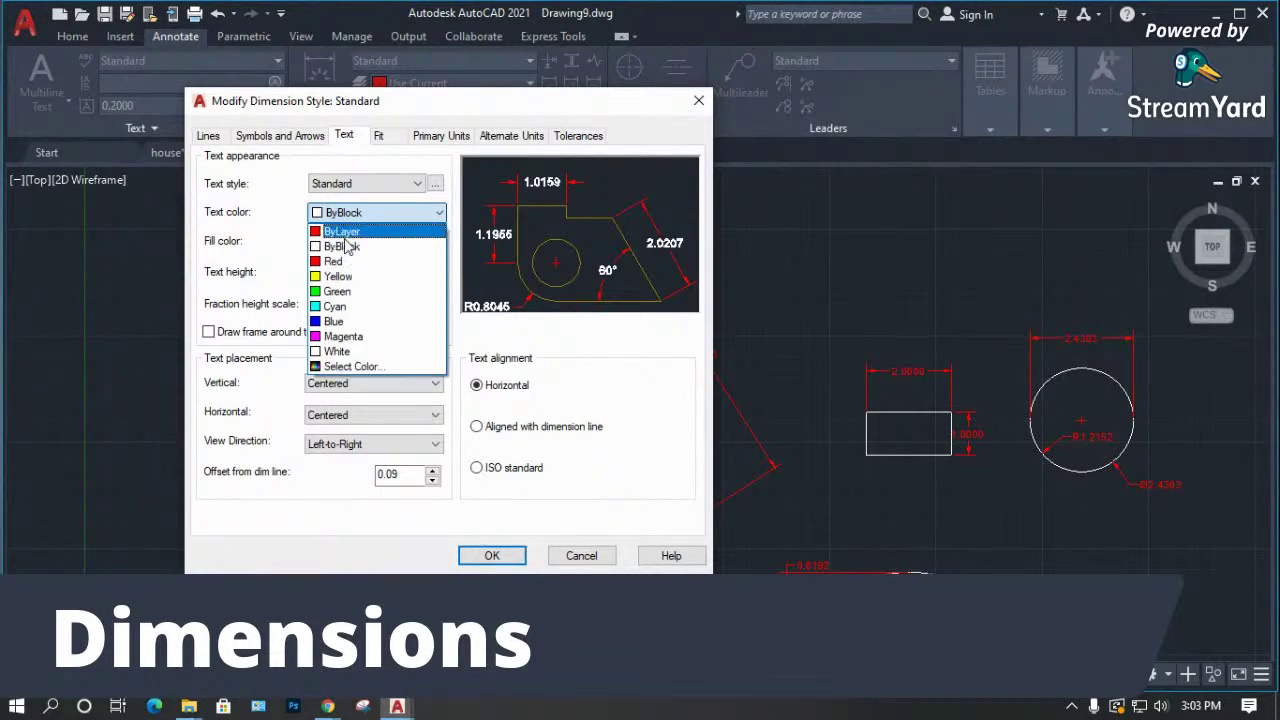
click(621, 533)
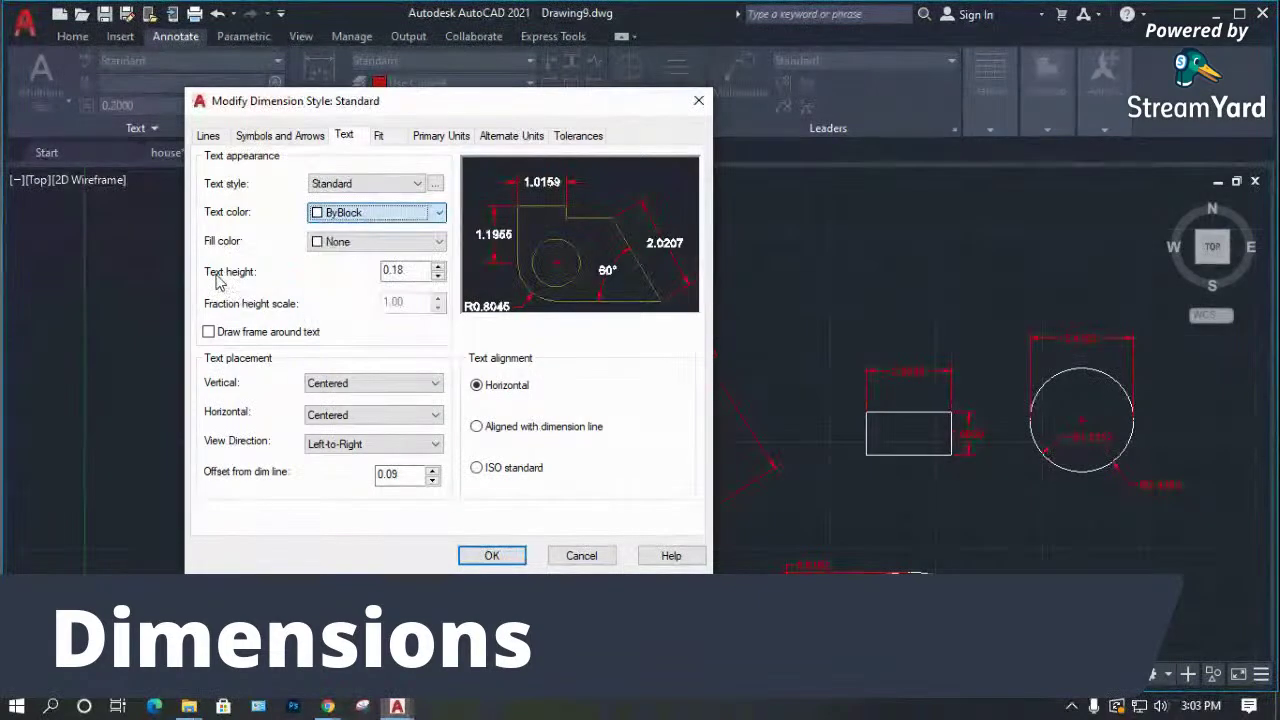
click(582, 556)
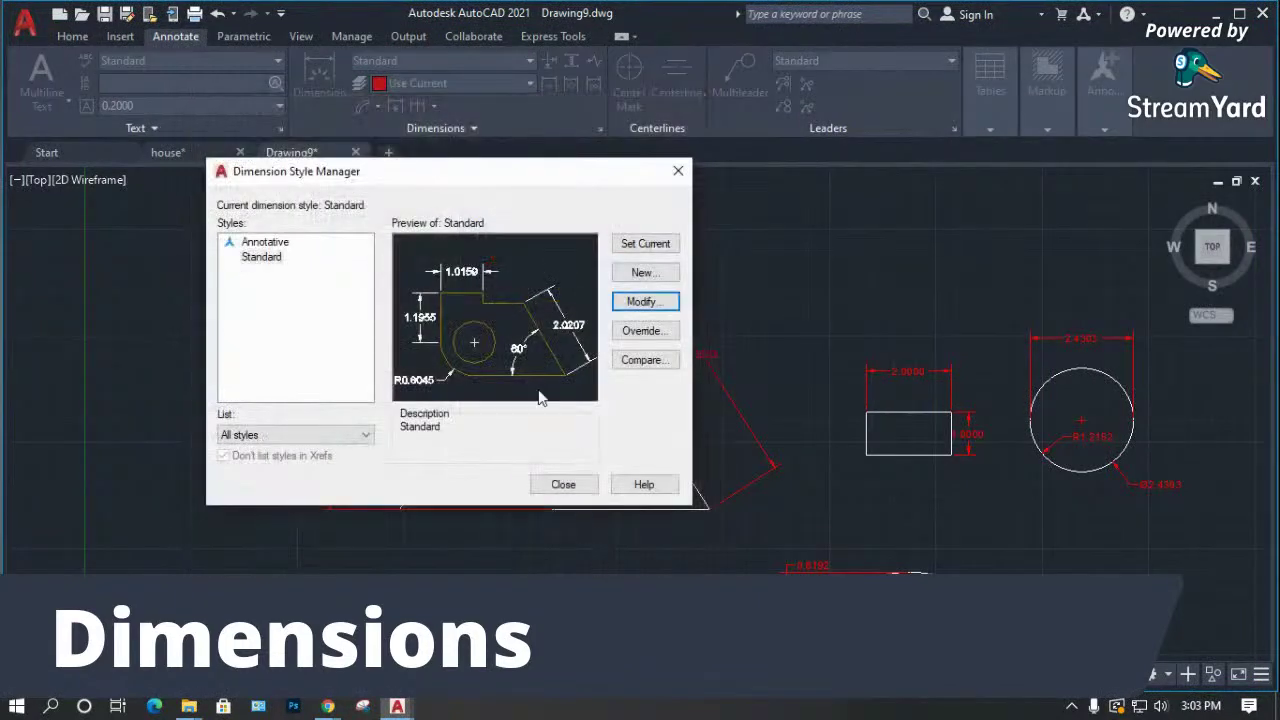
Set the Standard style's dimension line and extension line colours to 251.
click(628, 303)
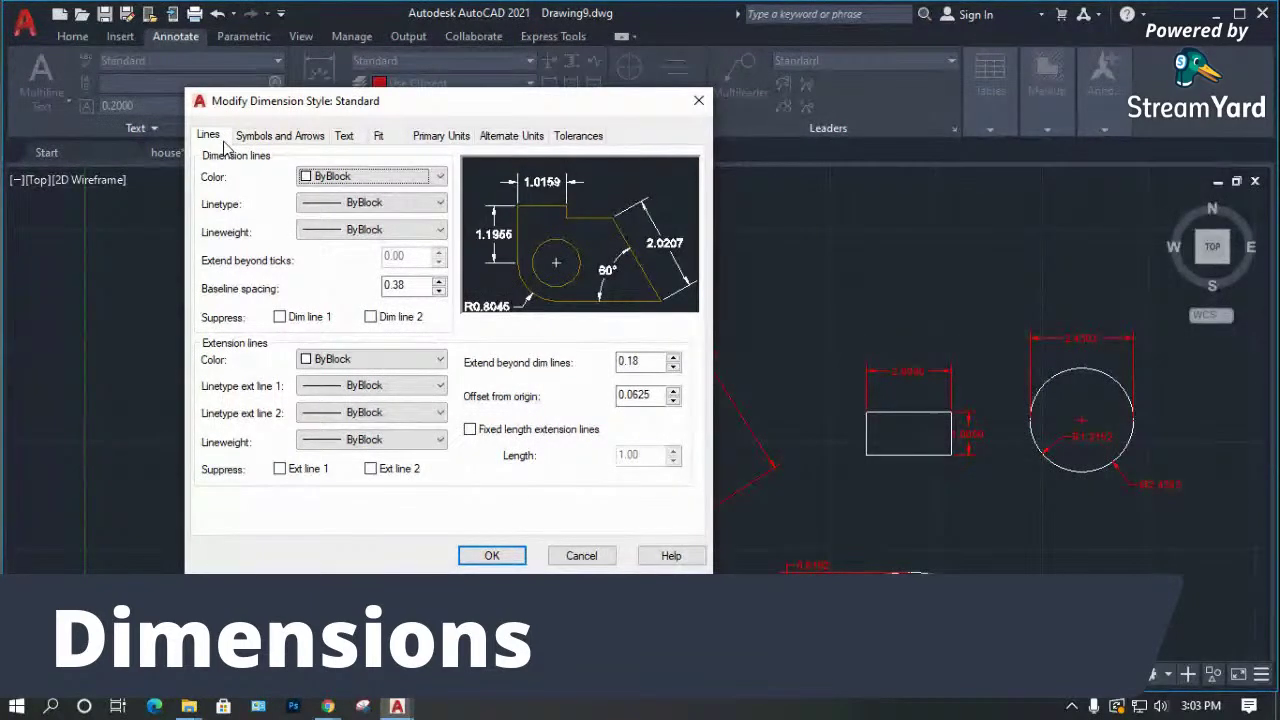
click(325, 180)
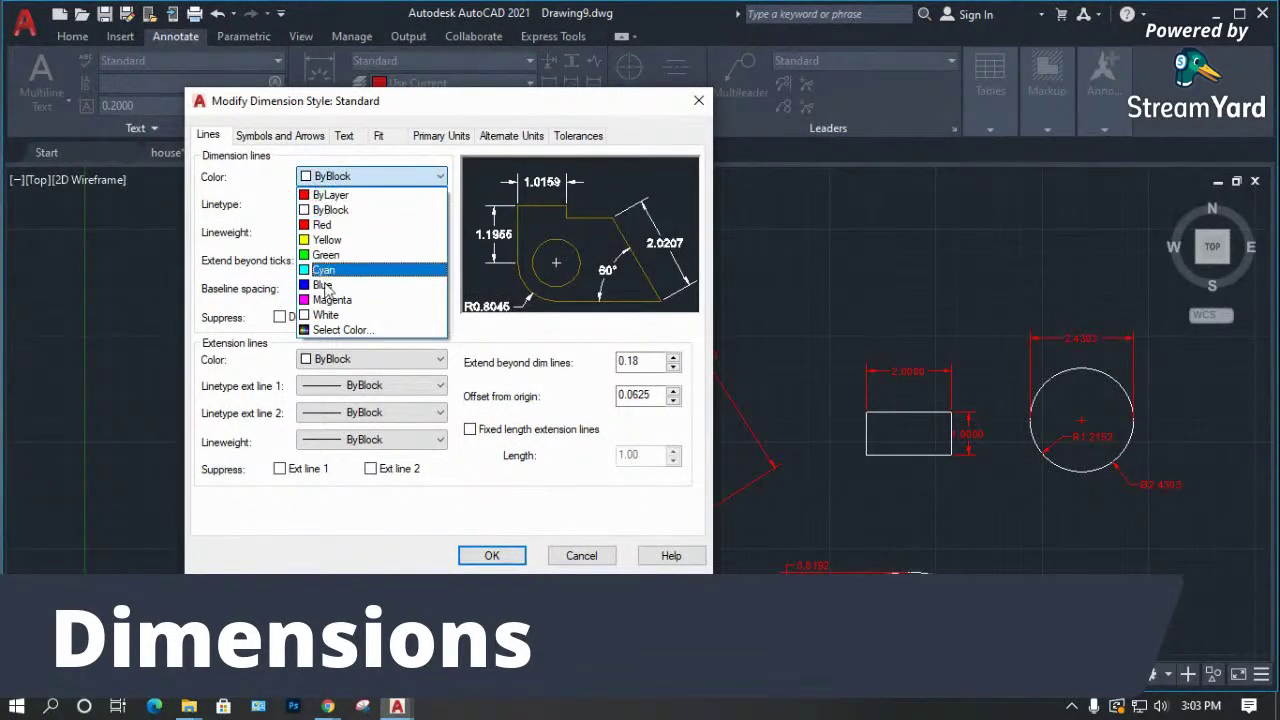
click(343, 331)
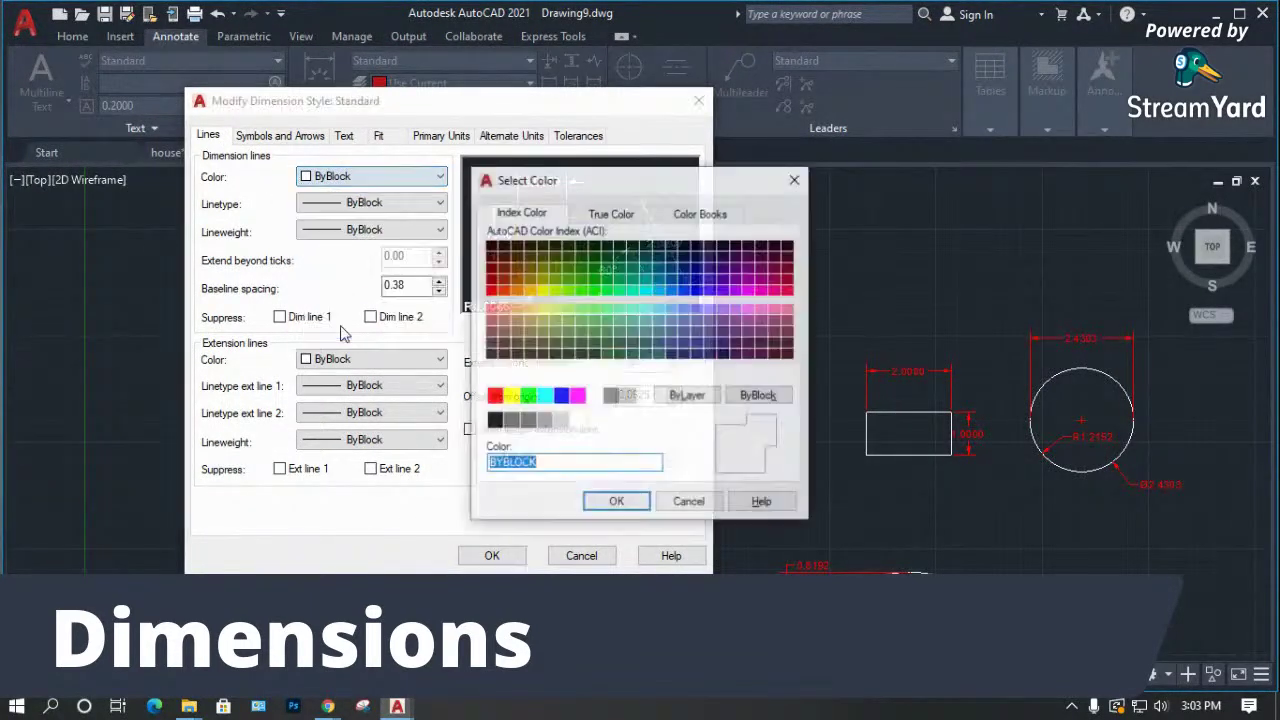
click(510, 421)
click(506, 423)
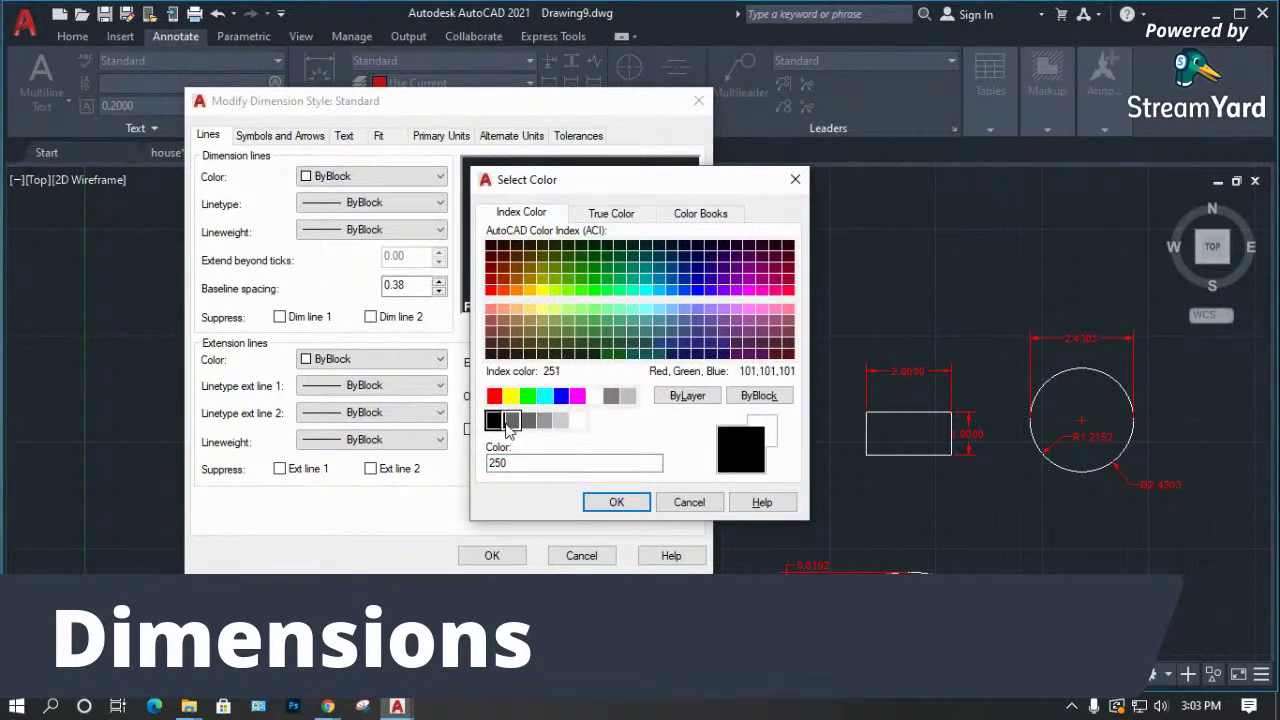
click(510, 423)
click(616, 502)
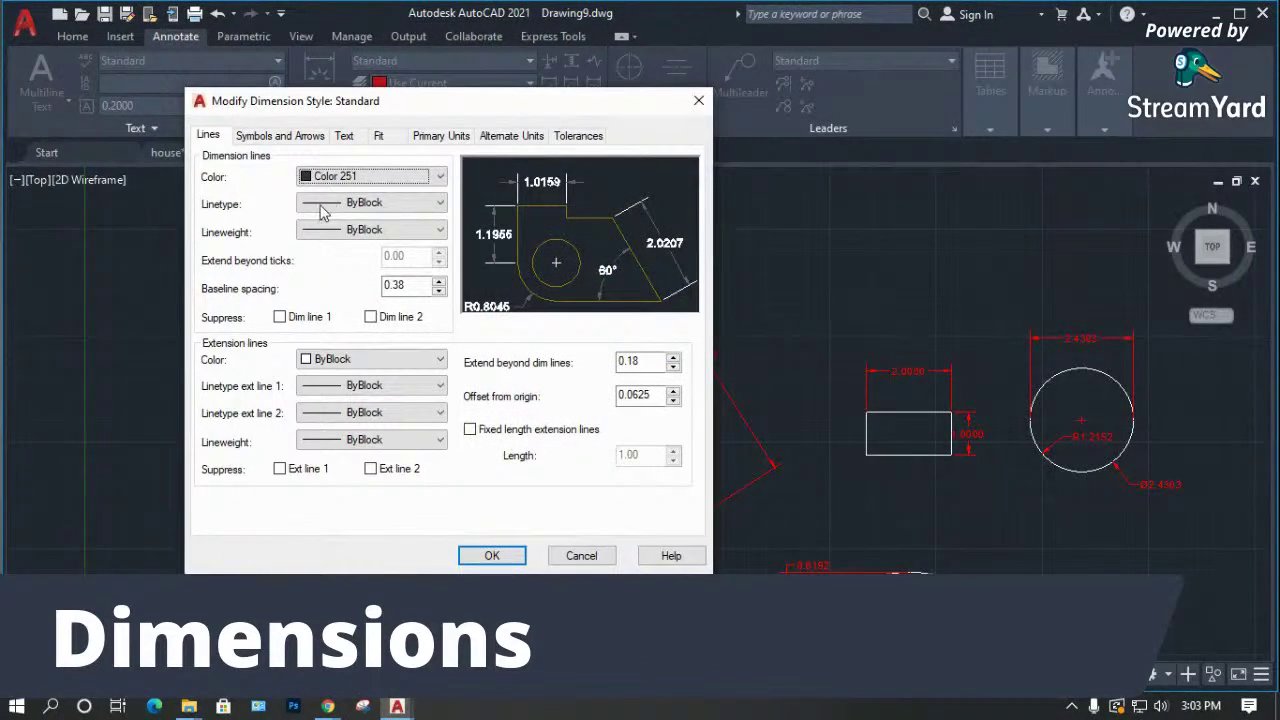
click(322, 360)
click(340, 513)
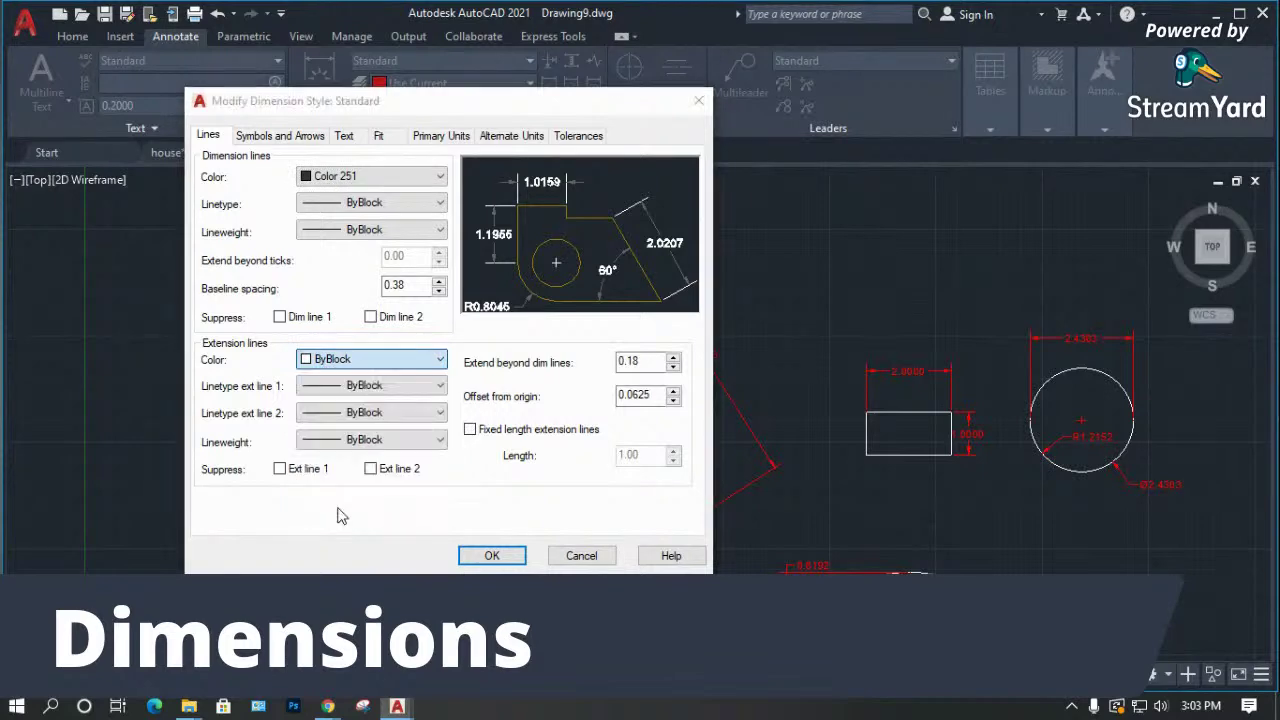
click(510, 420)
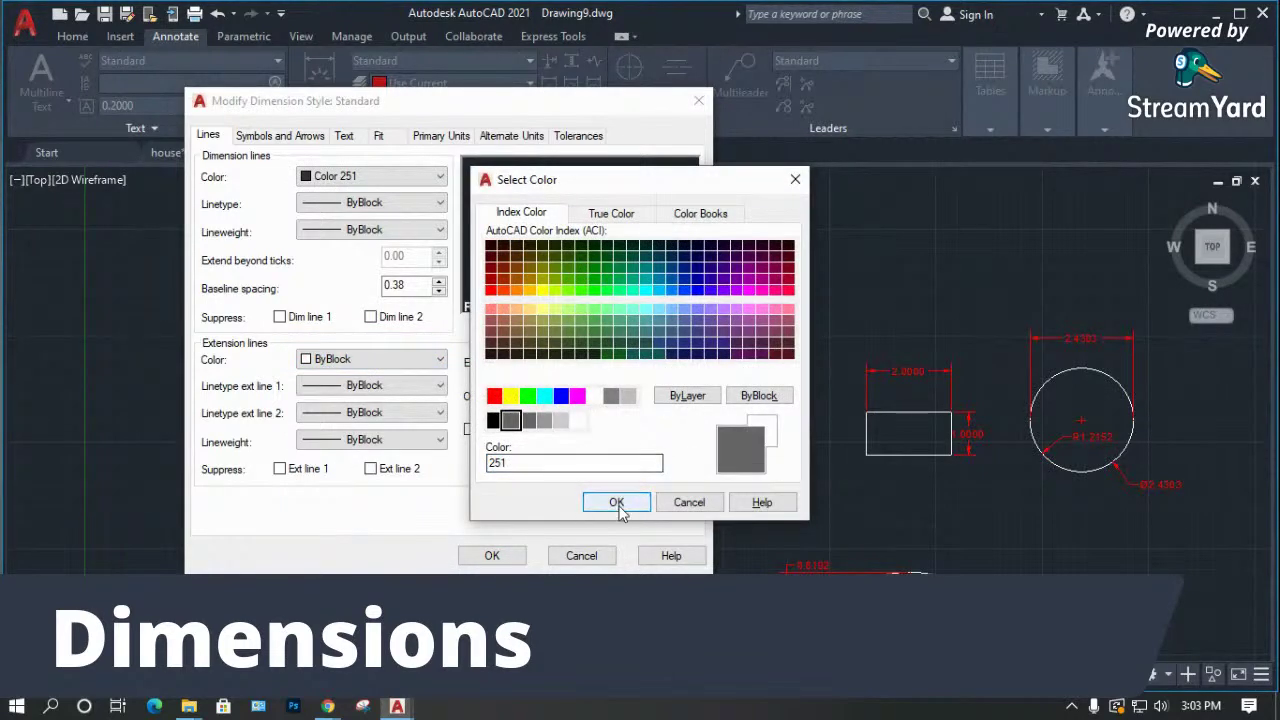
click(616, 502)
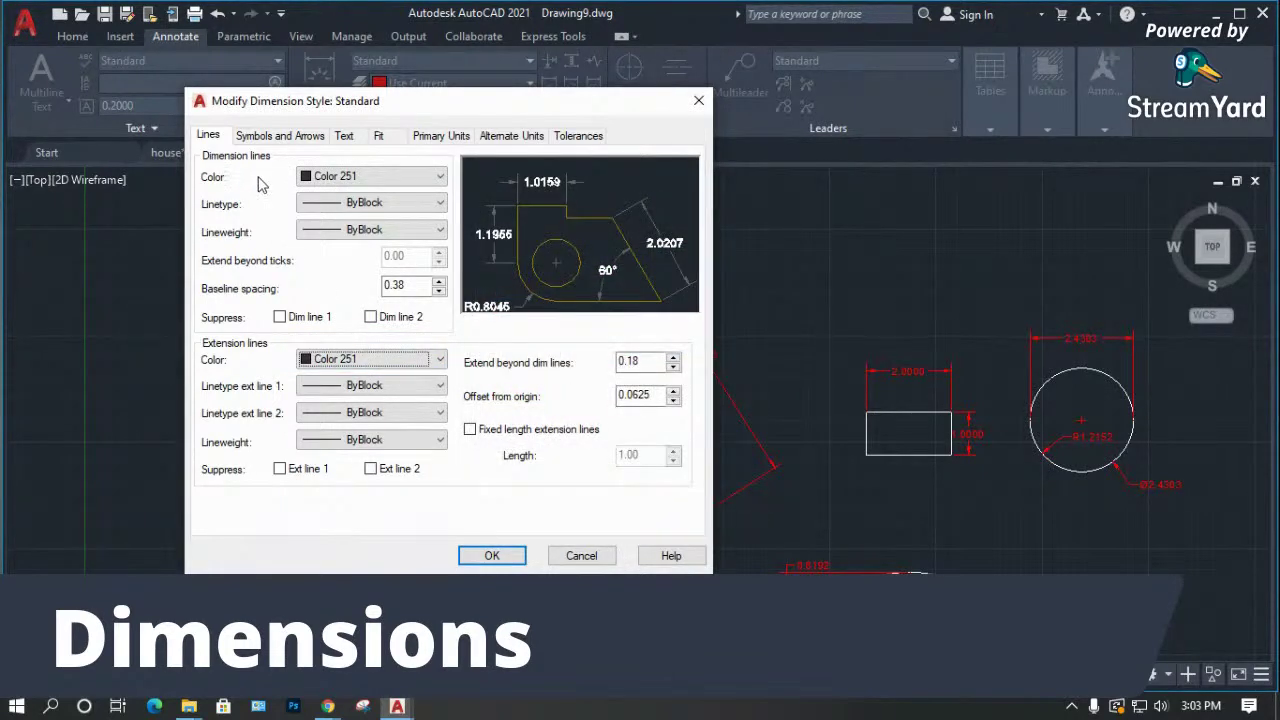
Save the style, close the manager, and inspect the grey 2.0000 dimension.
drag(300, 101, 73, 139)
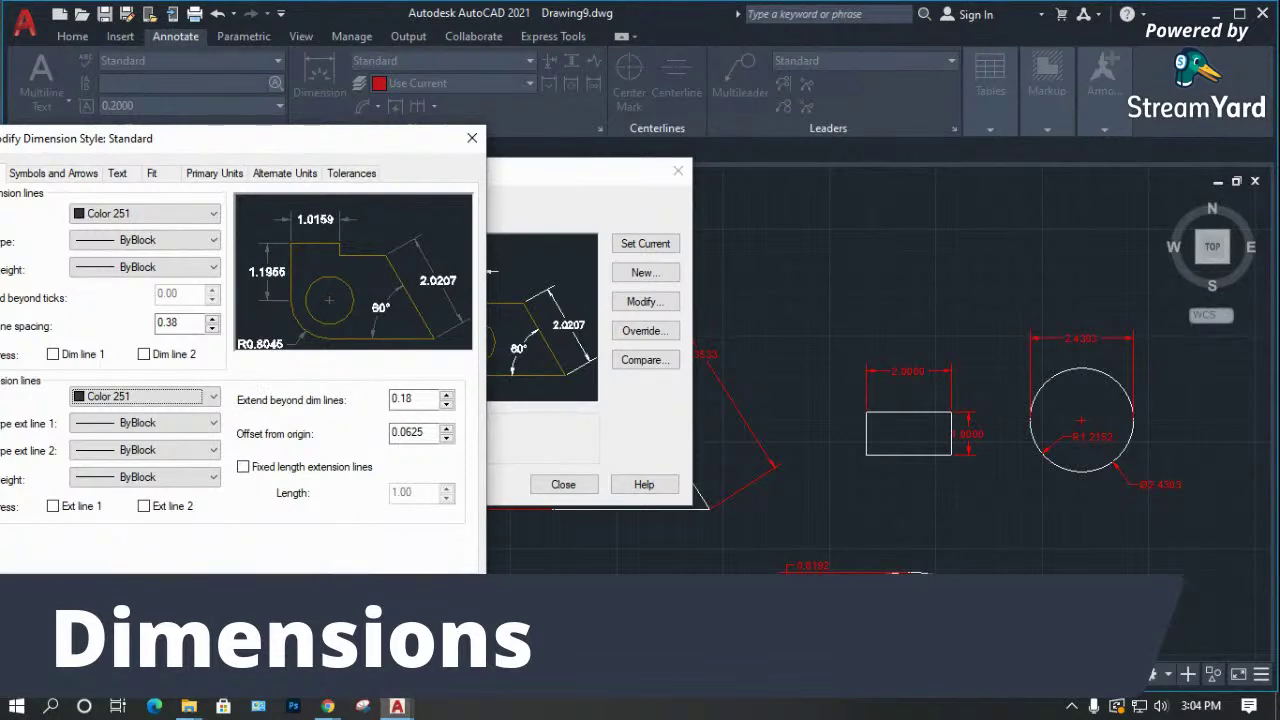
key(Return)
click(563, 484)
scroll(1008, 378, up, 3)
scroll(1008, 371, up, 3)
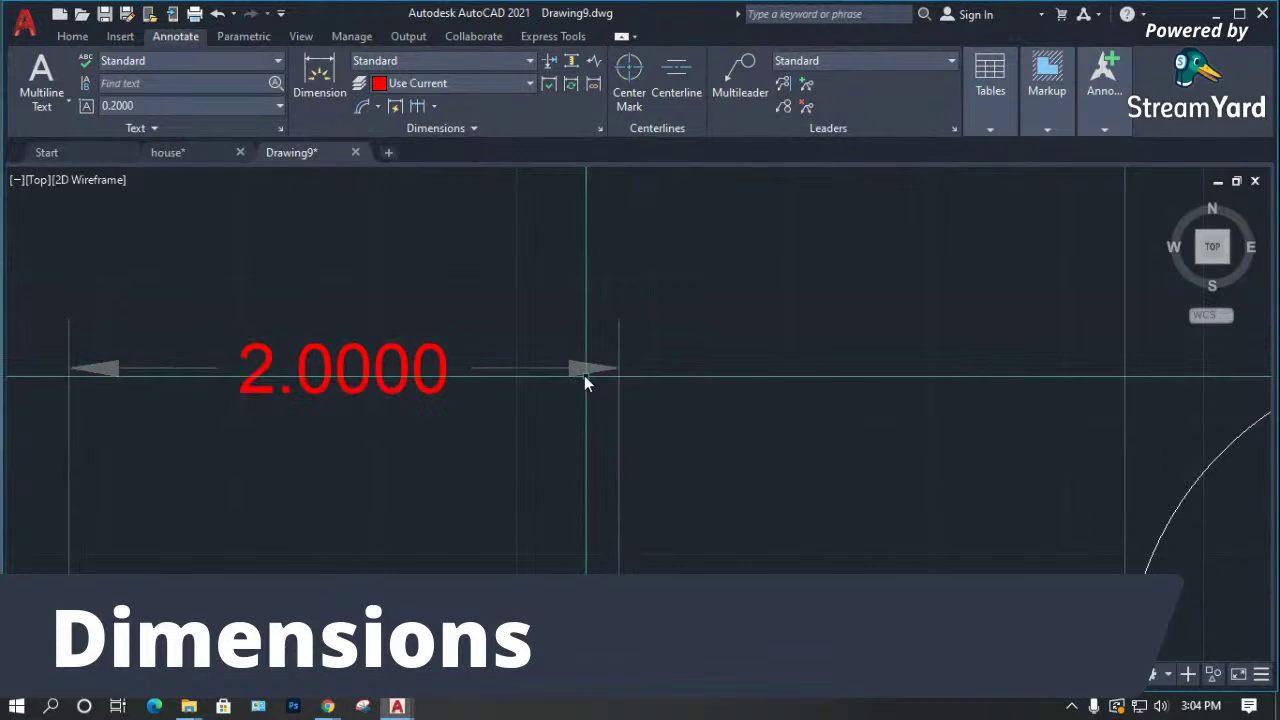
click(617, 432)
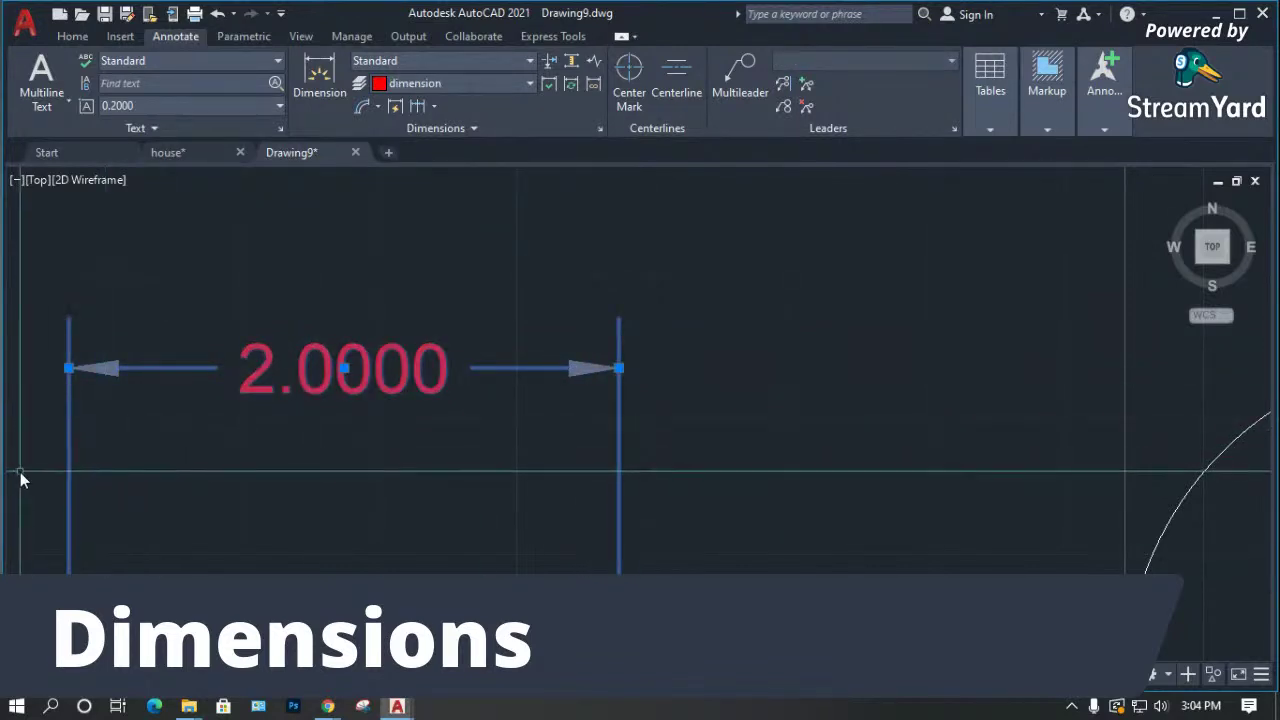
key(Escape)
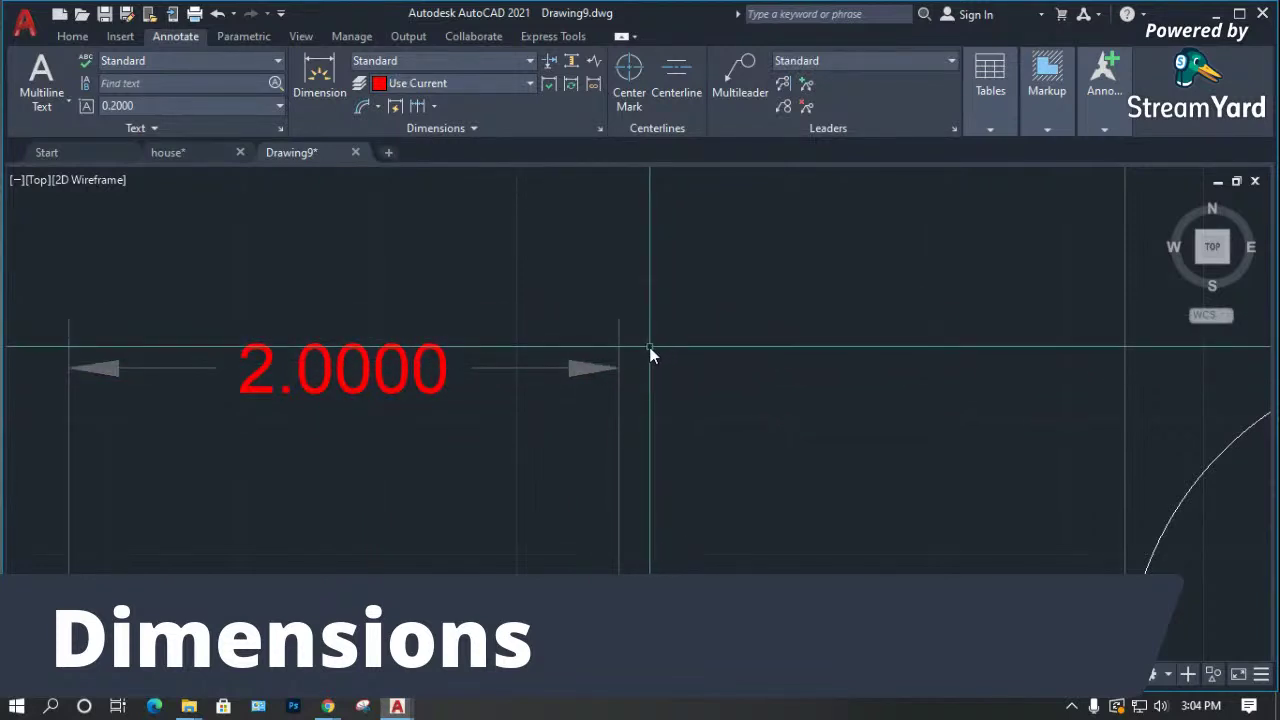
Reopen the Standard dimension style for editing with the D command.
text(d)
key(Return)
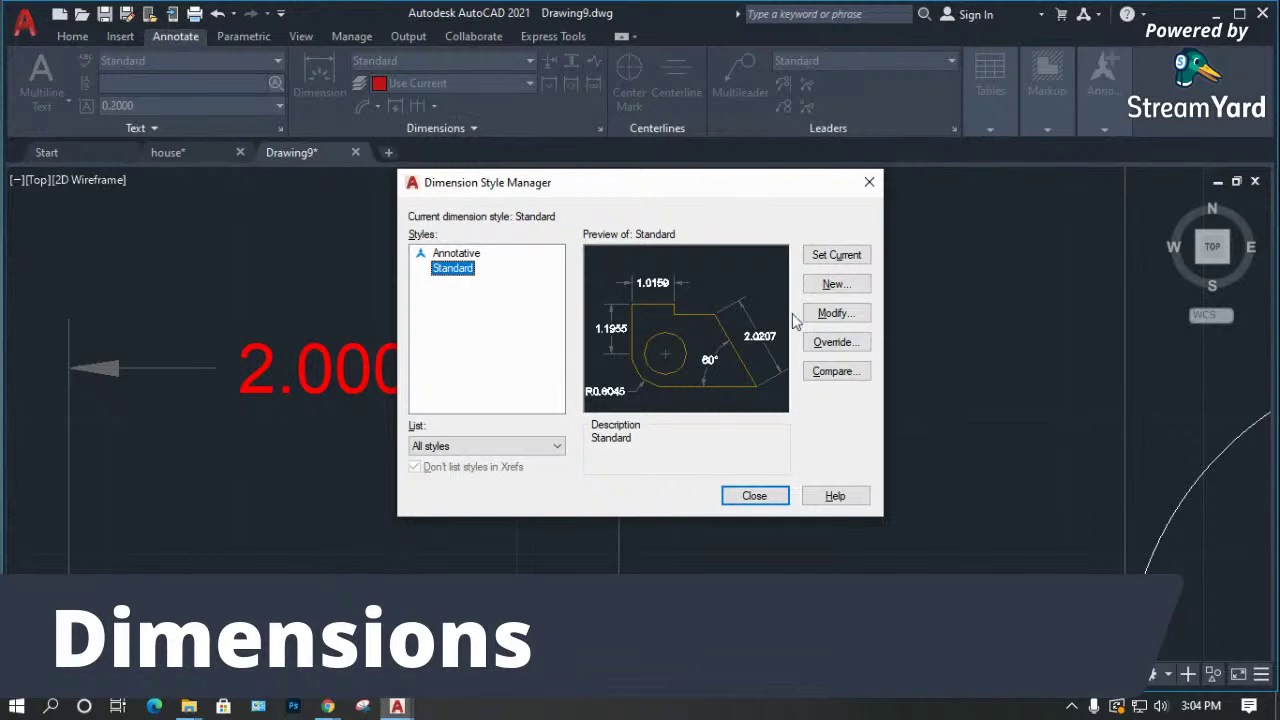
click(835, 313)
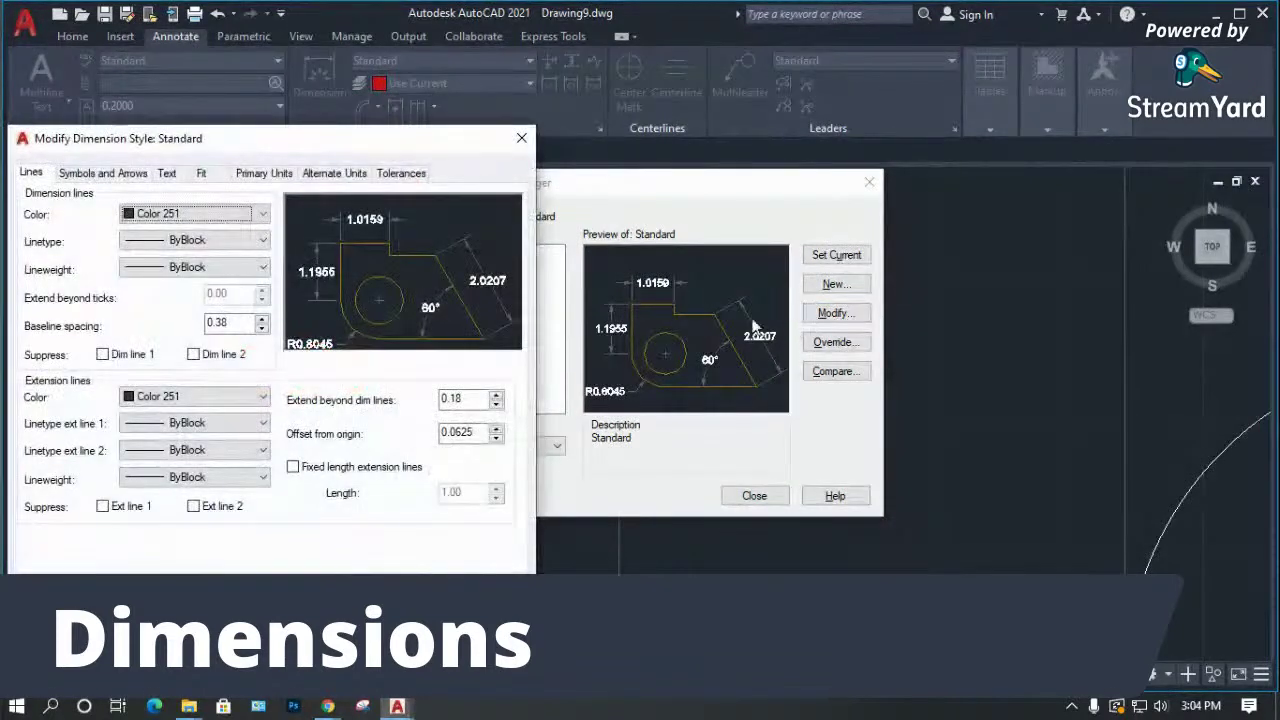
Review the arrowheads, keeping both as Closed filled.
click(105, 174)
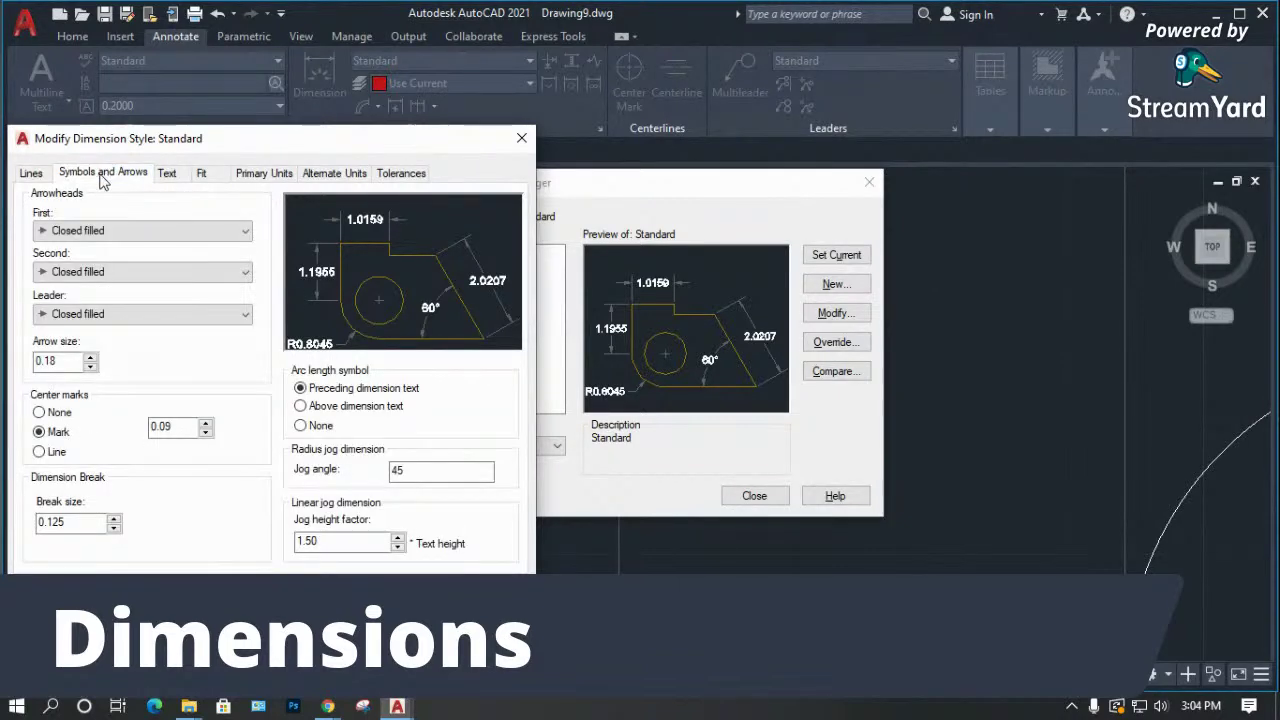
click(125, 234)
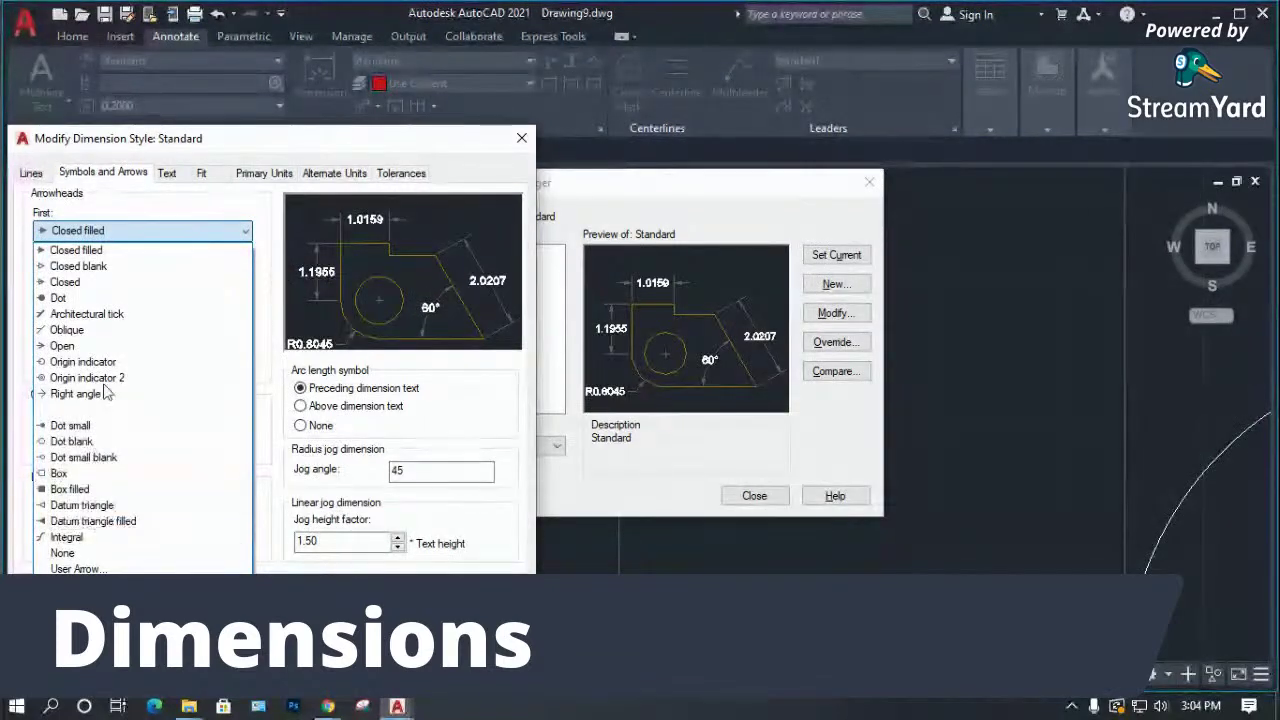
click(249, 202)
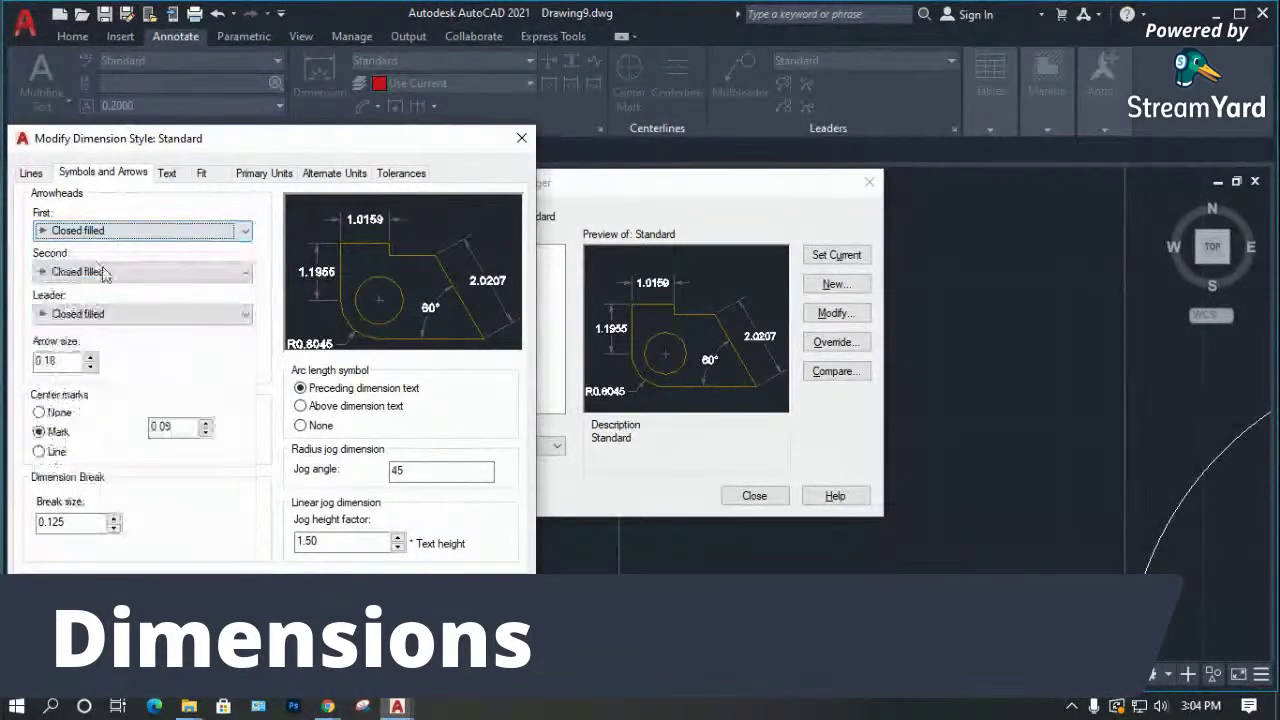
click(103, 272)
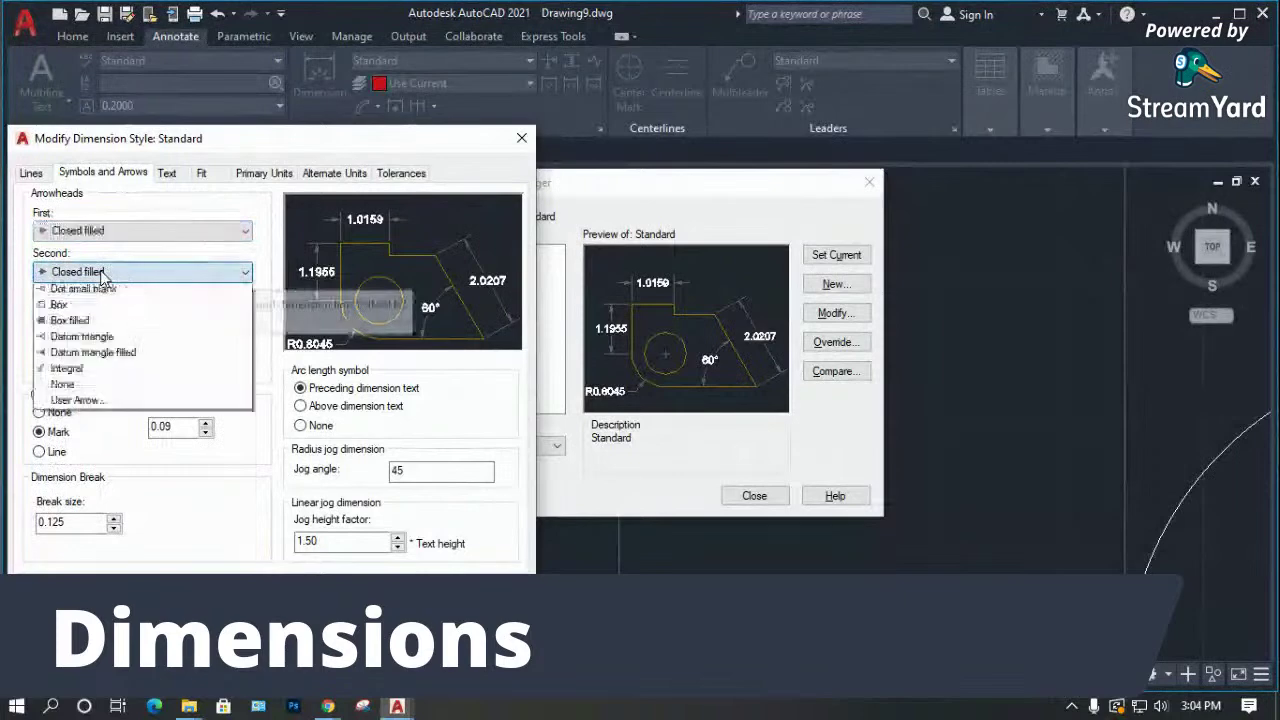
click(277, 155)
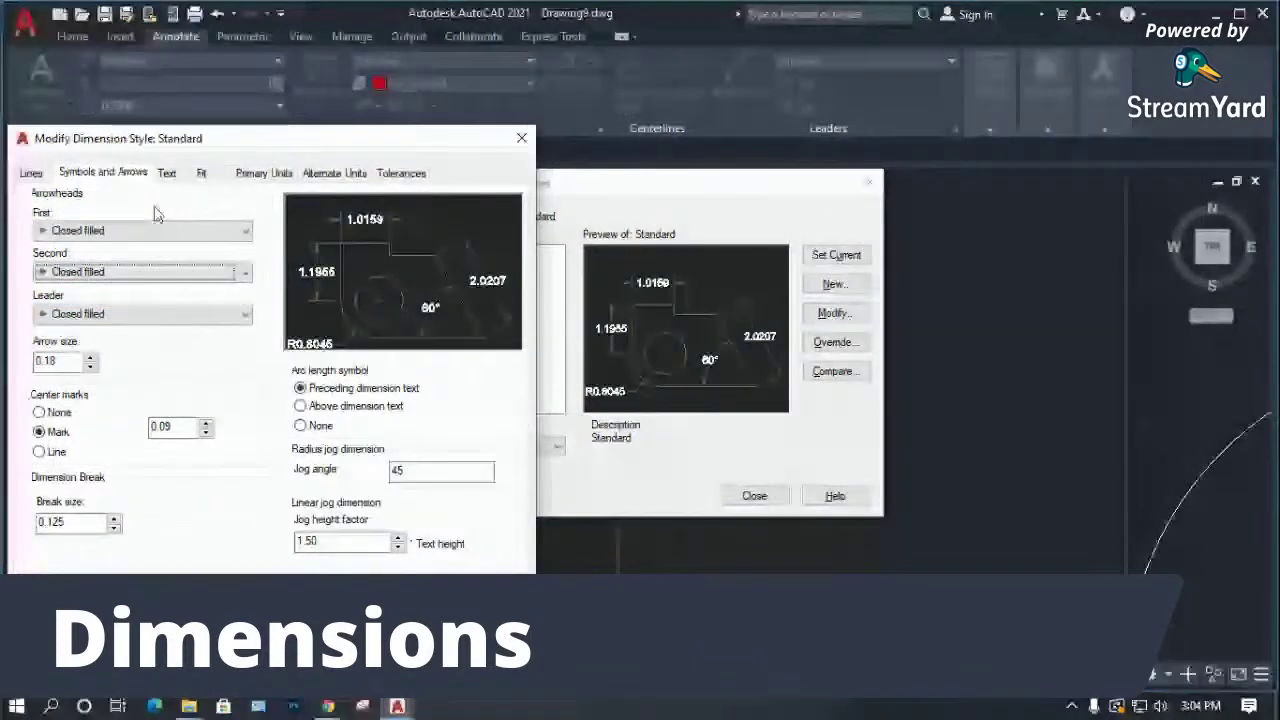
Set the dimension text colour to Green and apply the style change.
click(166, 173)
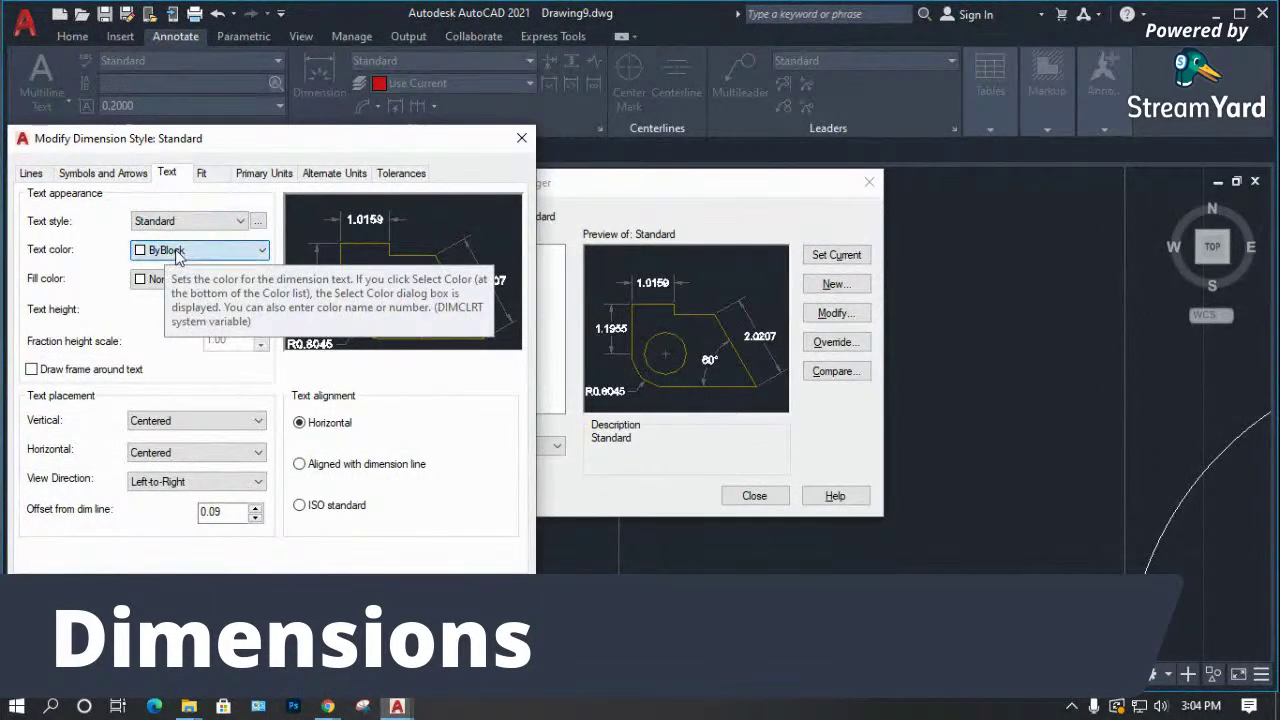
click(175, 254)
click(160, 330)
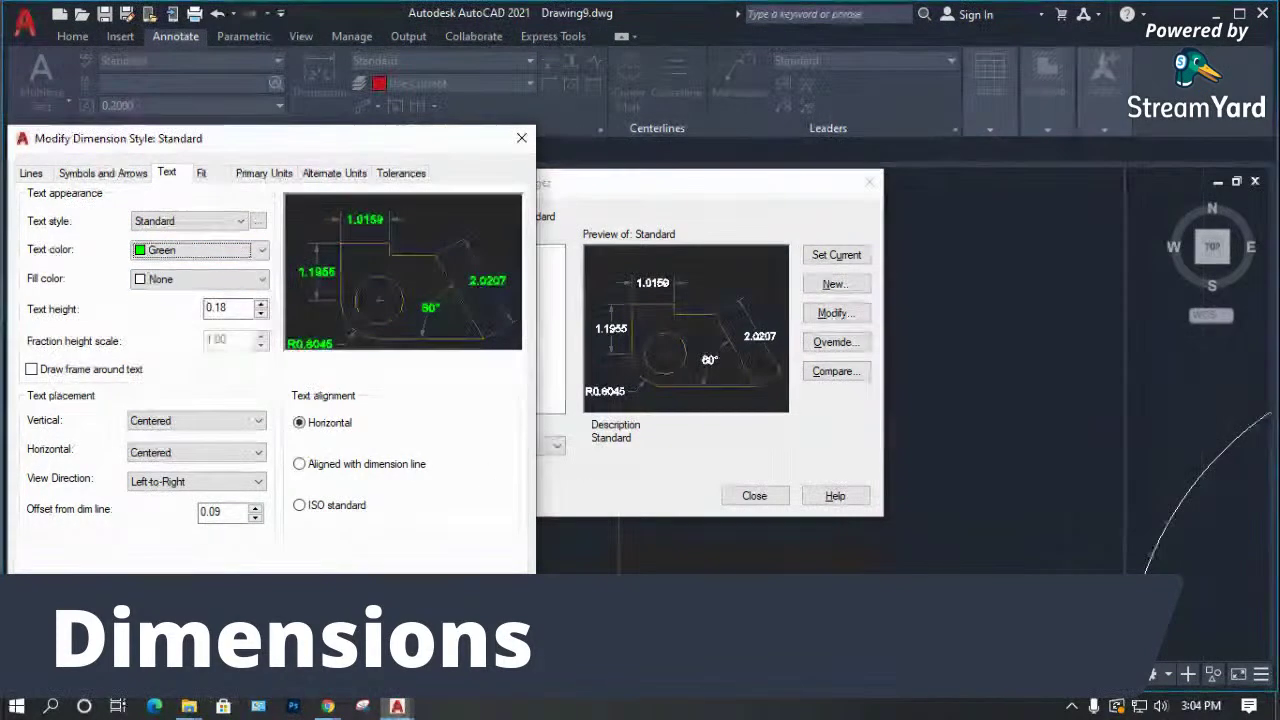
click(340, 592)
click(755, 497)
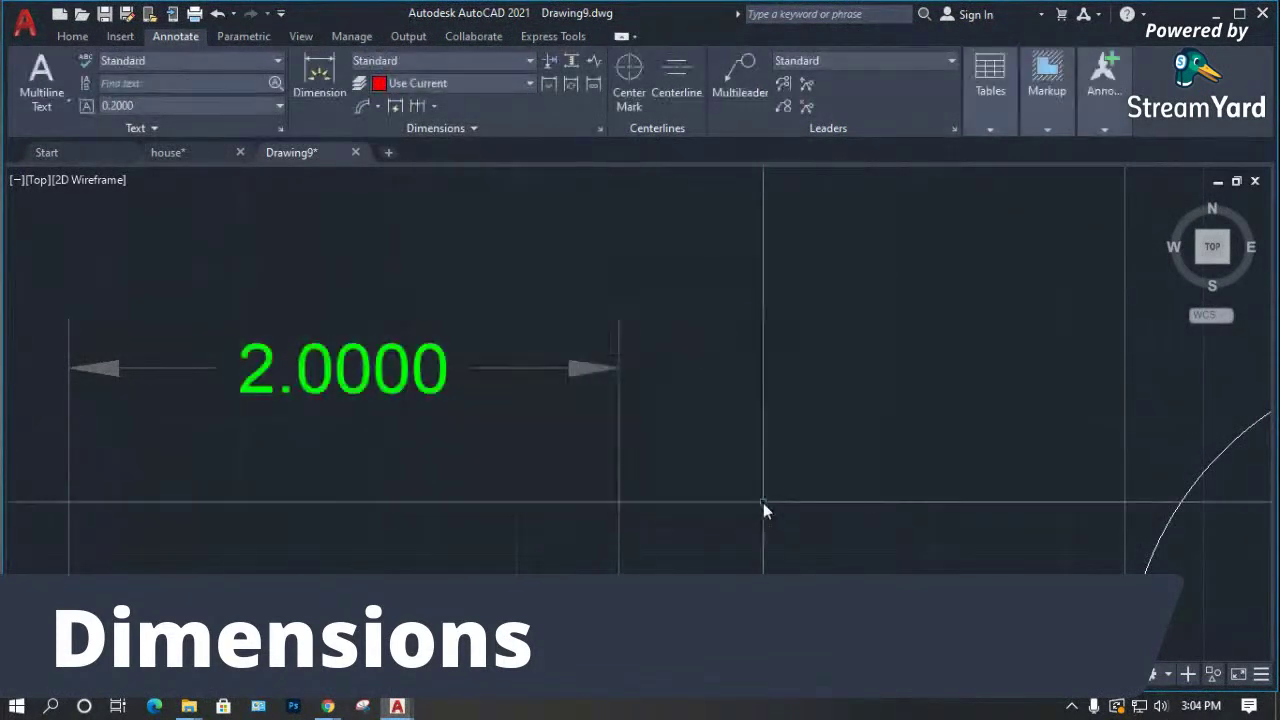
Zoom to check the green dimensions, then reopen the dimension style manager with D.
scroll(462, 385, down, 5)
scroll(455, 392, up, 5)
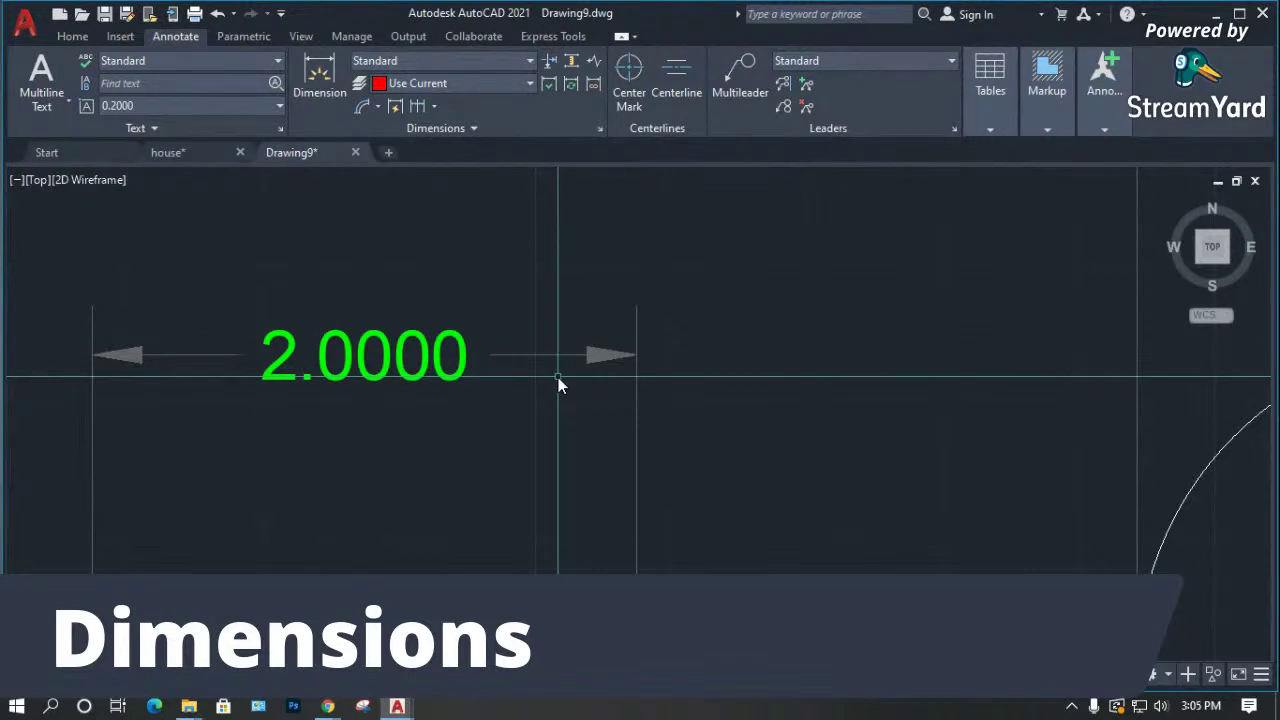
scroll(399, 372, down, 2)
scroll(399, 372, down, 3)
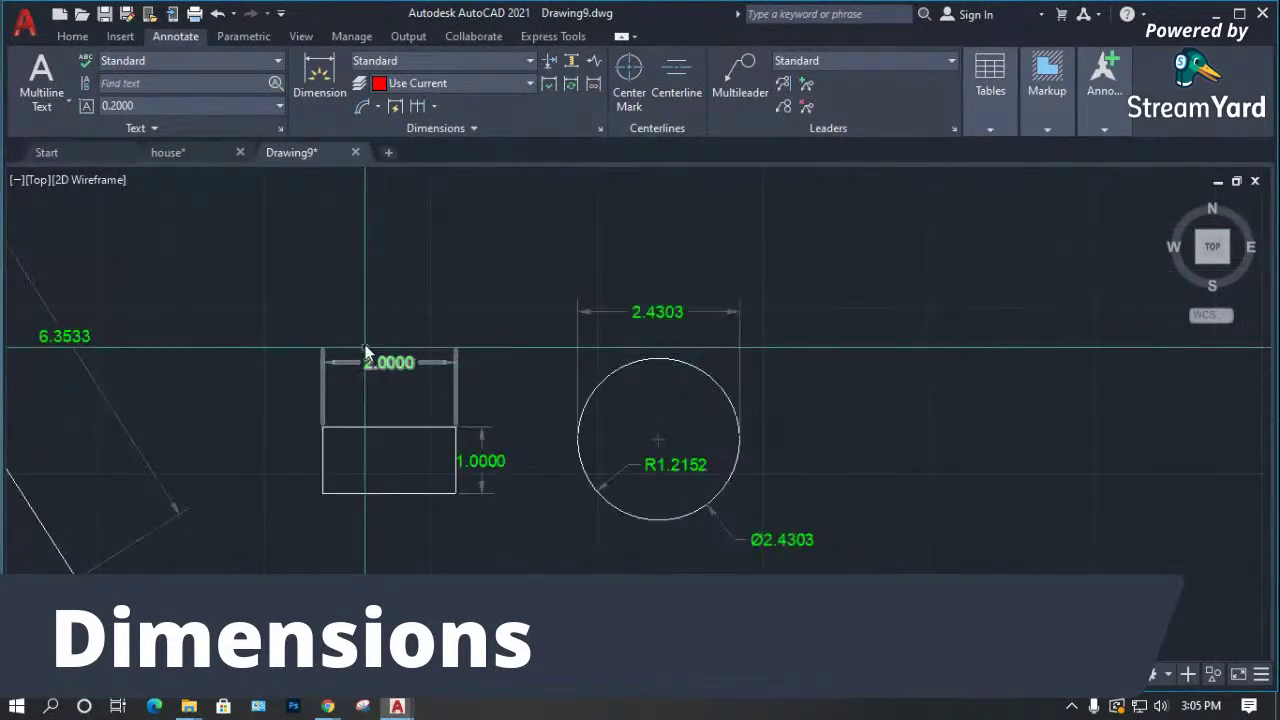
scroll(386, 305, down, 2)
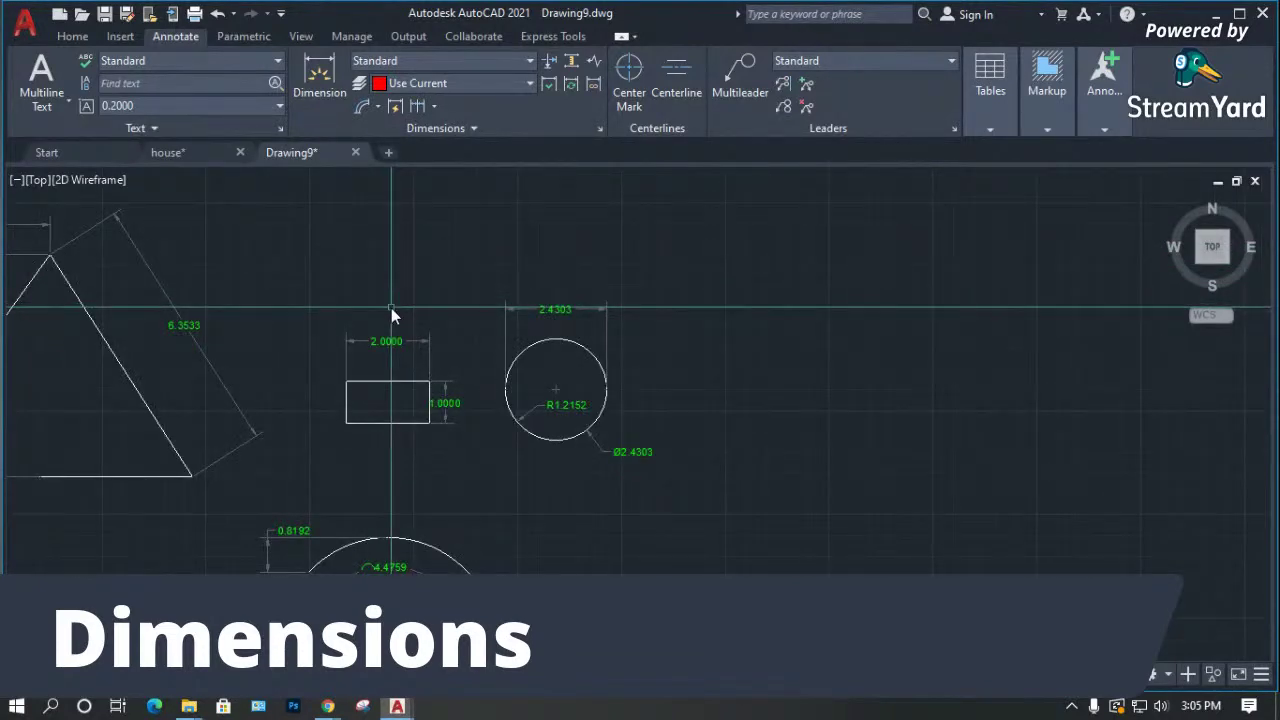
scroll(398, 345, up, 4)
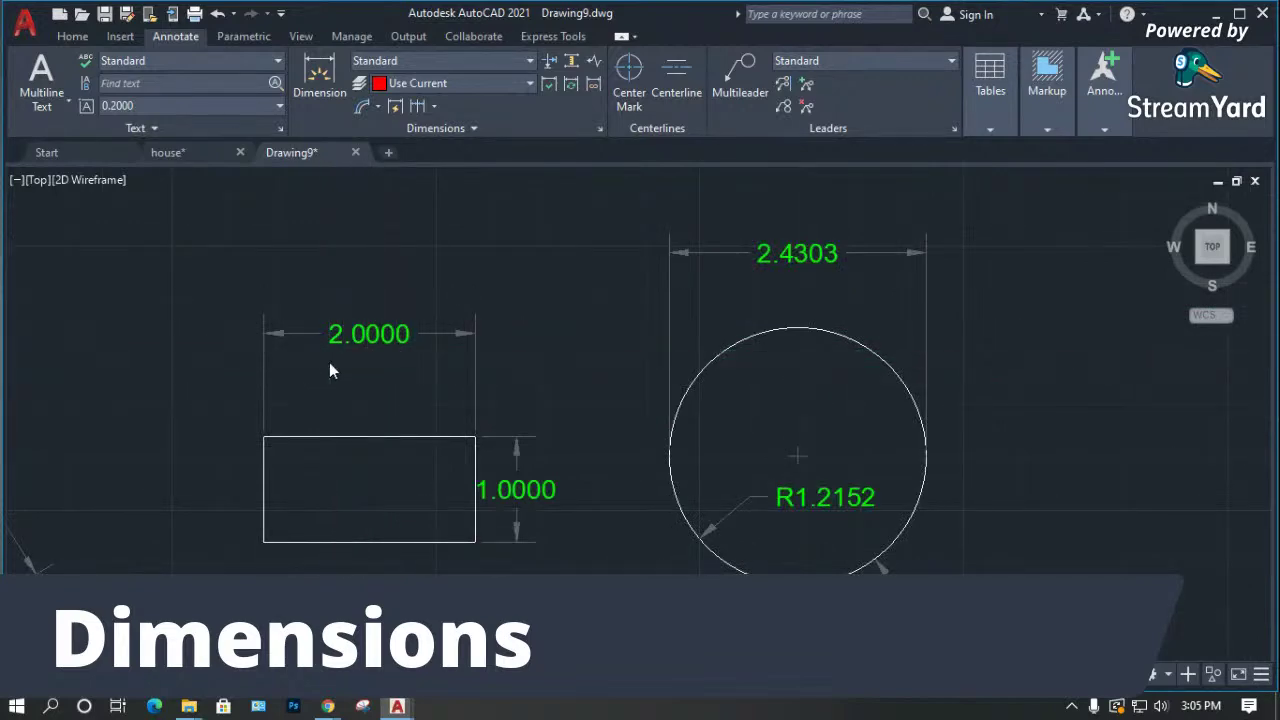
text(d)
key(Return)
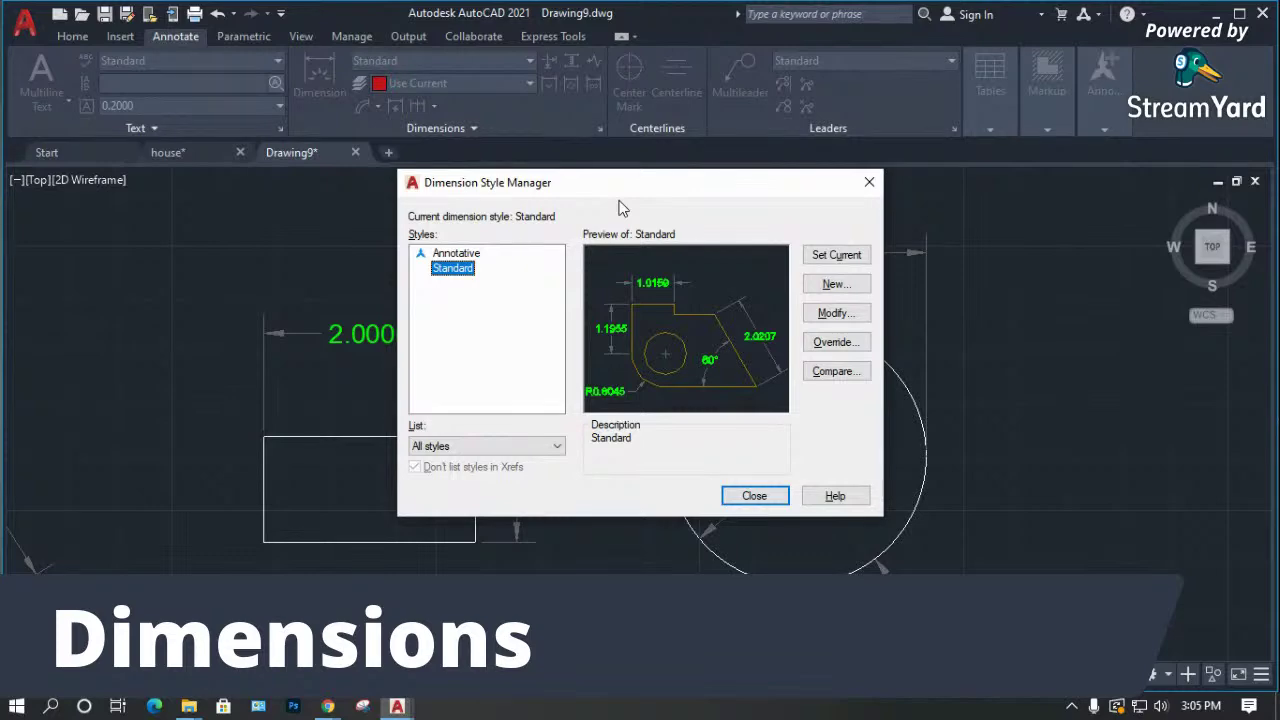
drag(618, 195, 564, 196)
Change the Standard style's primary-unit precision to 0.00 and close the Dimension Style Manager.
click(778, 313)
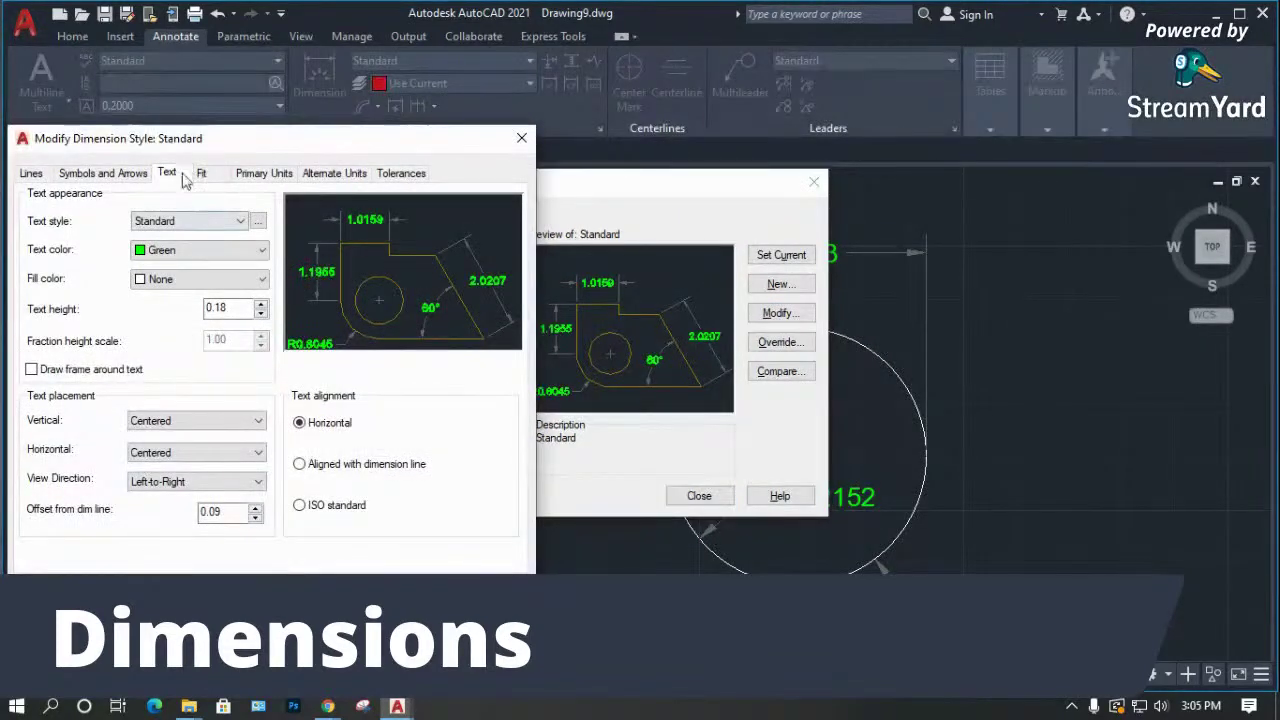
click(224, 307)
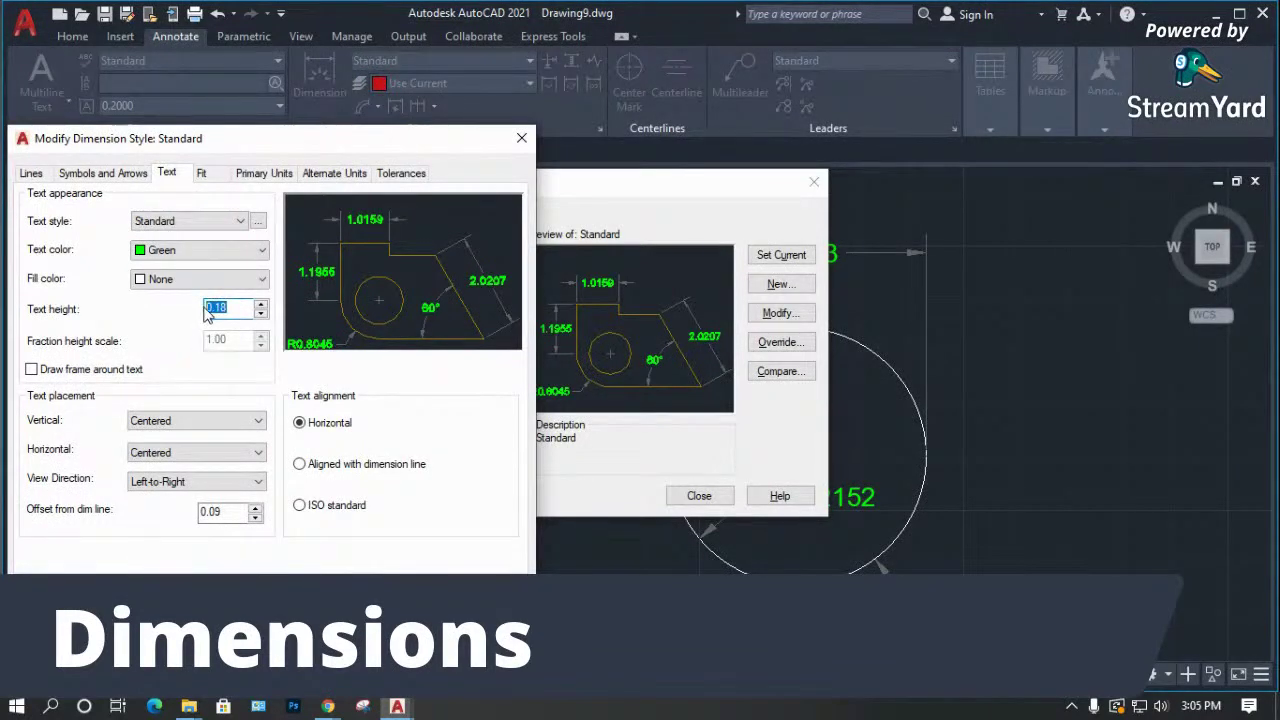
click(201, 174)
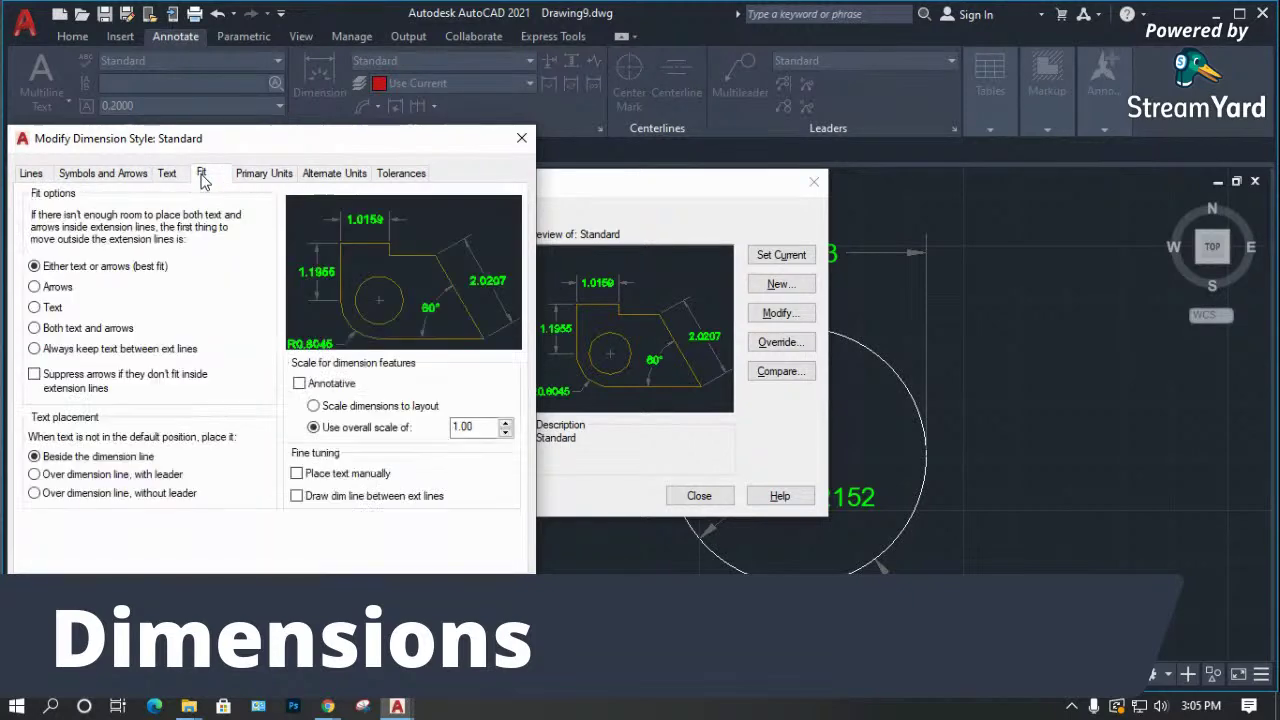
click(260, 174)
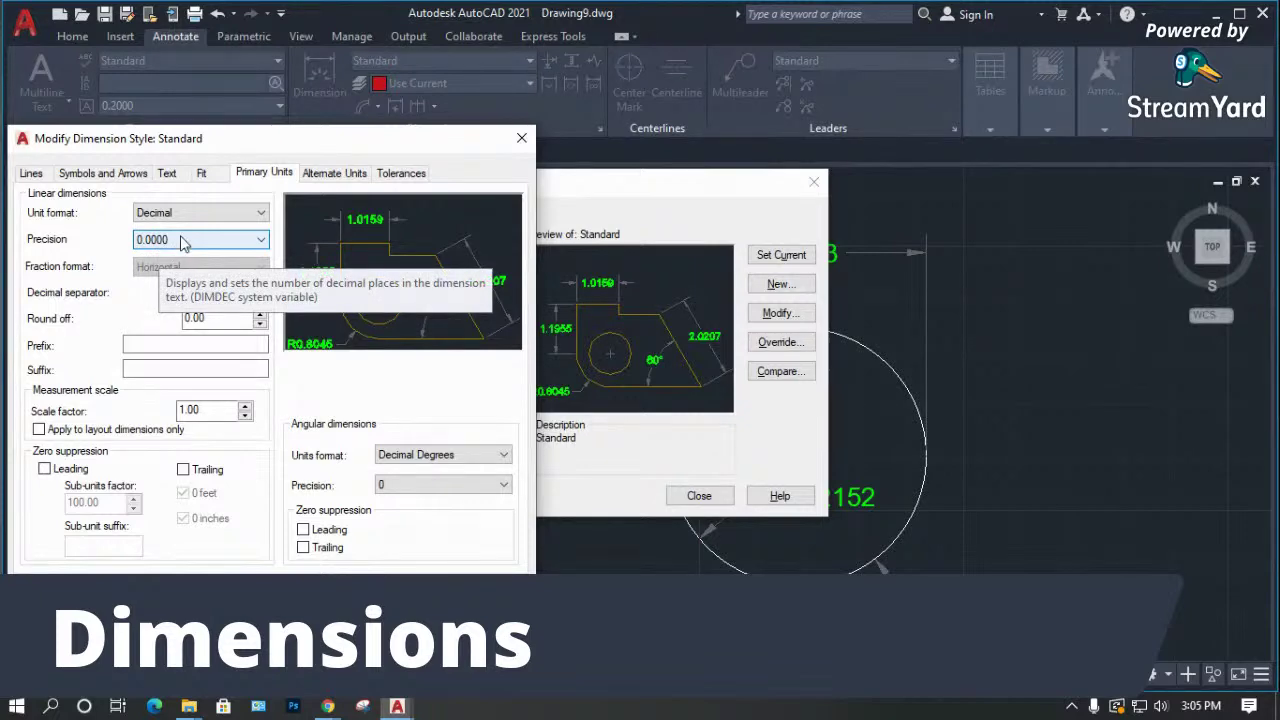
click(182, 241)
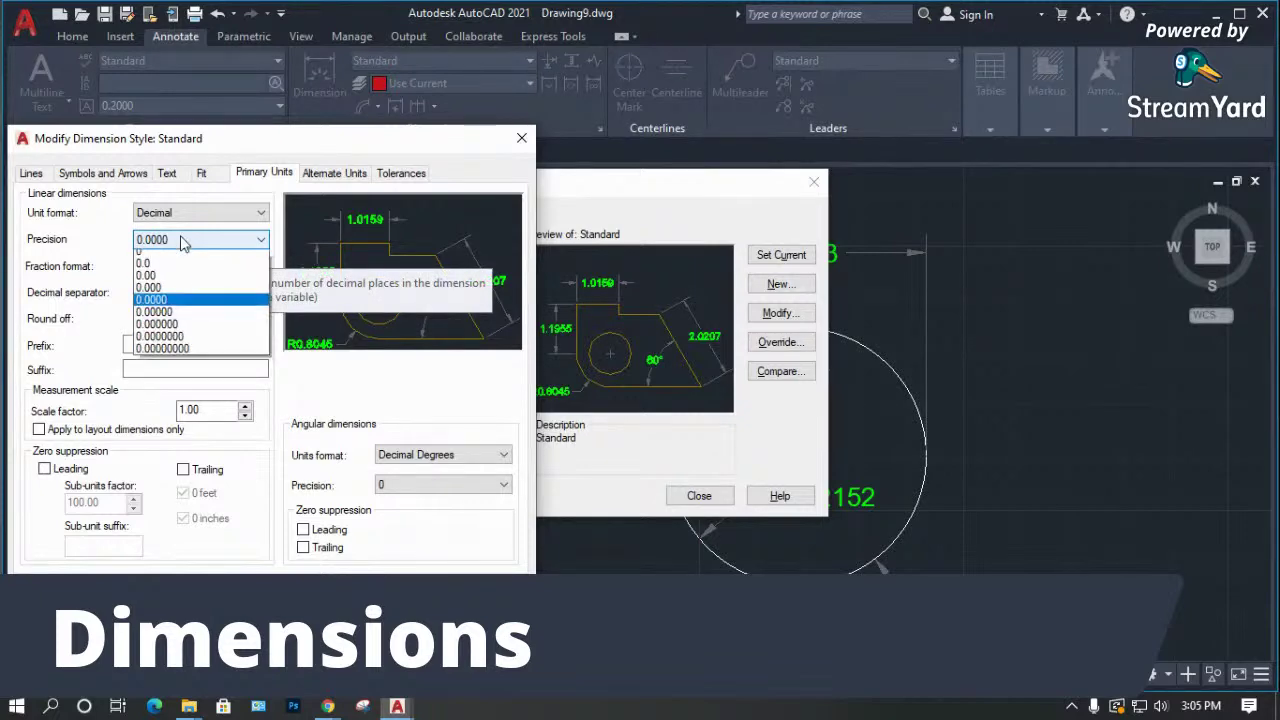
click(147, 281)
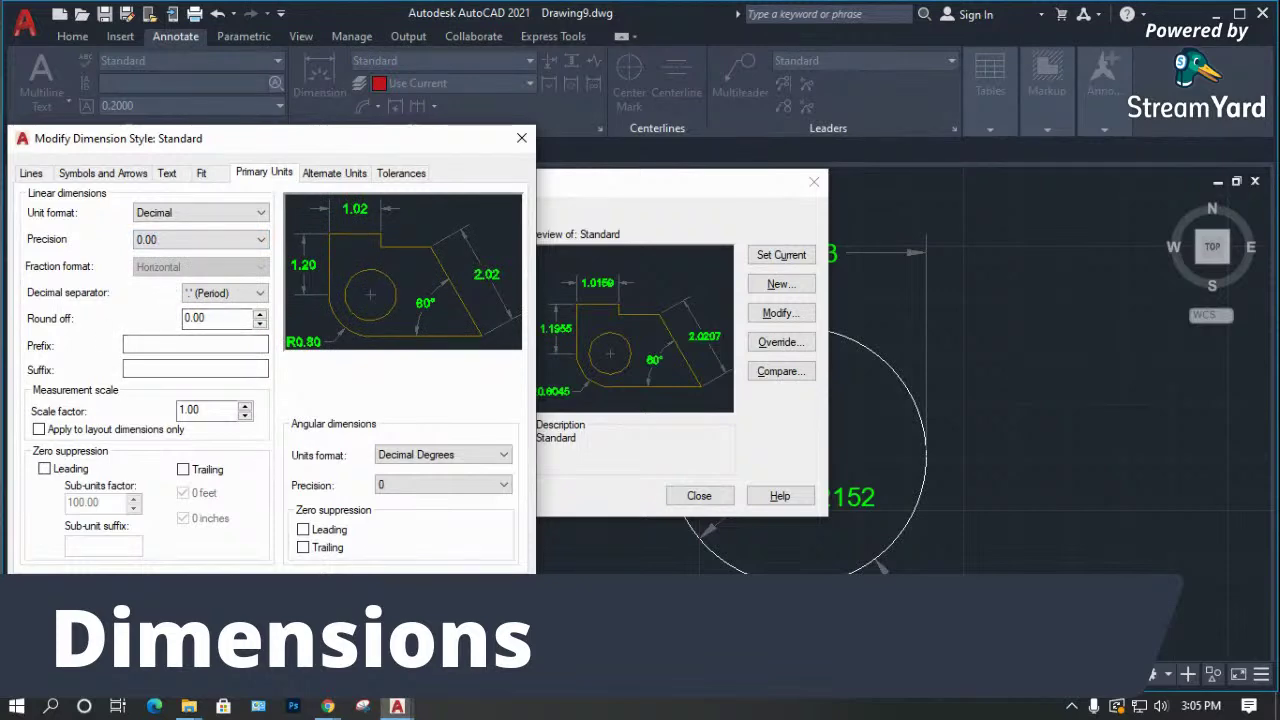
click(330, 590)
click(699, 495)
Zoom around the drawing to check the dimensions now read 2.00, 1.00, 2.43 and R1.22.
scroll(350, 380, up, 3)
scroll(360, 363, up, 2)
scroll(366, 363, down, 4)
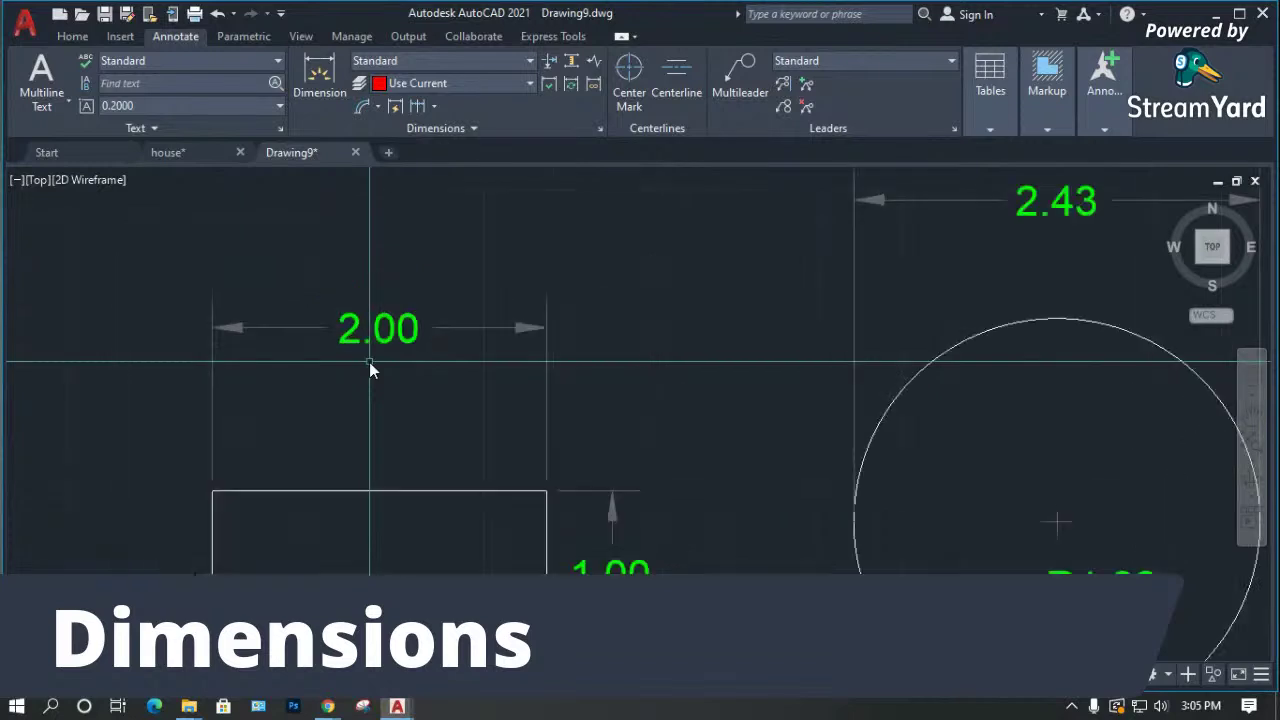
scroll(280, 355, up, 2)
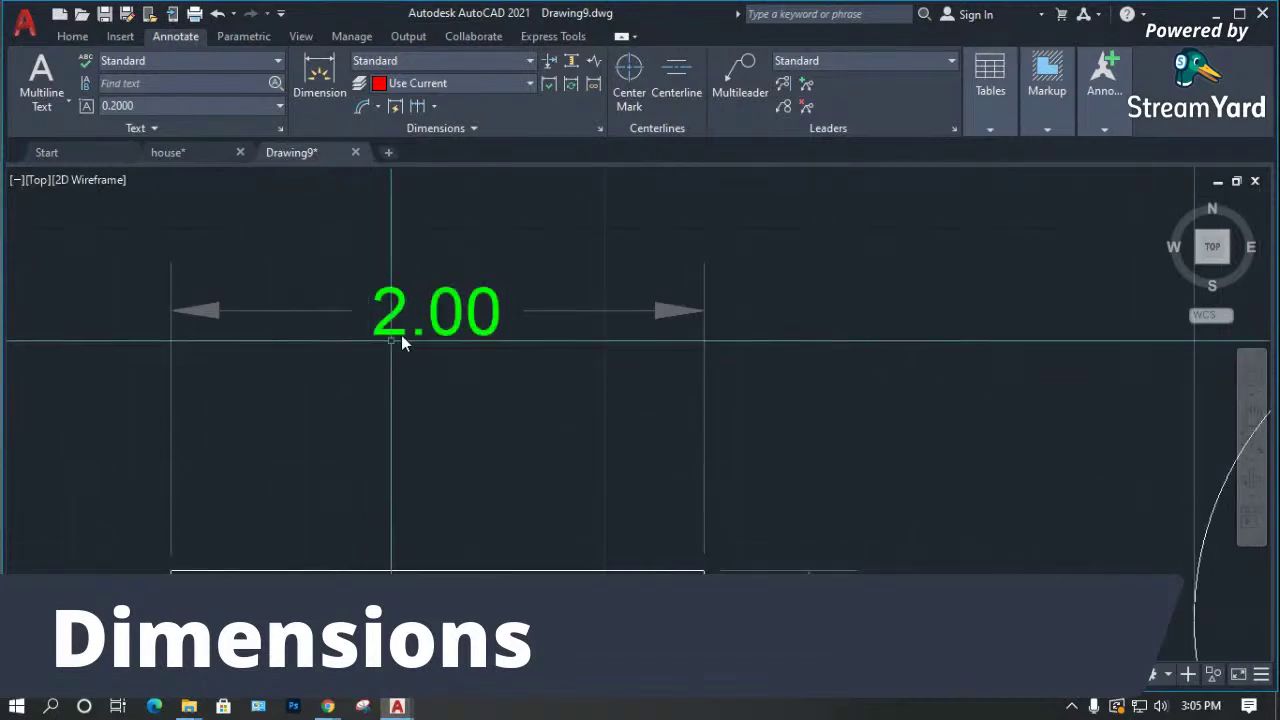
scroll(404, 303, down, 2)
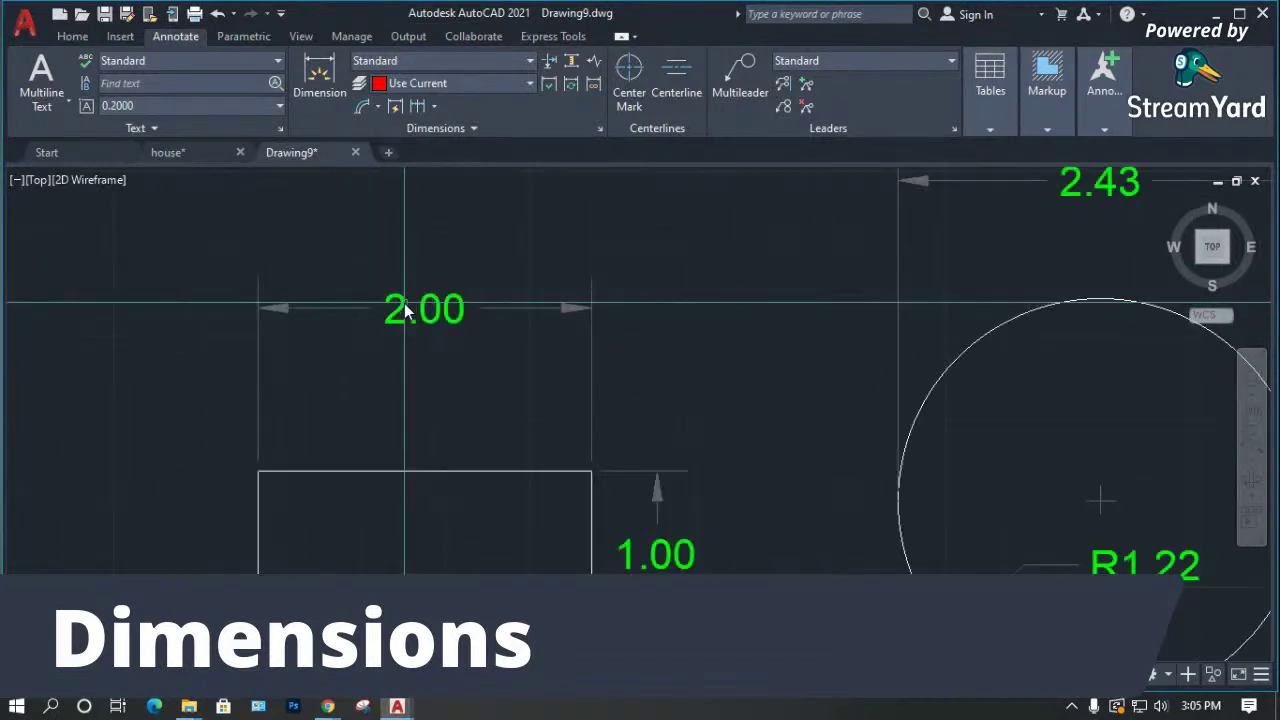
scroll(428, 329, down, 2)
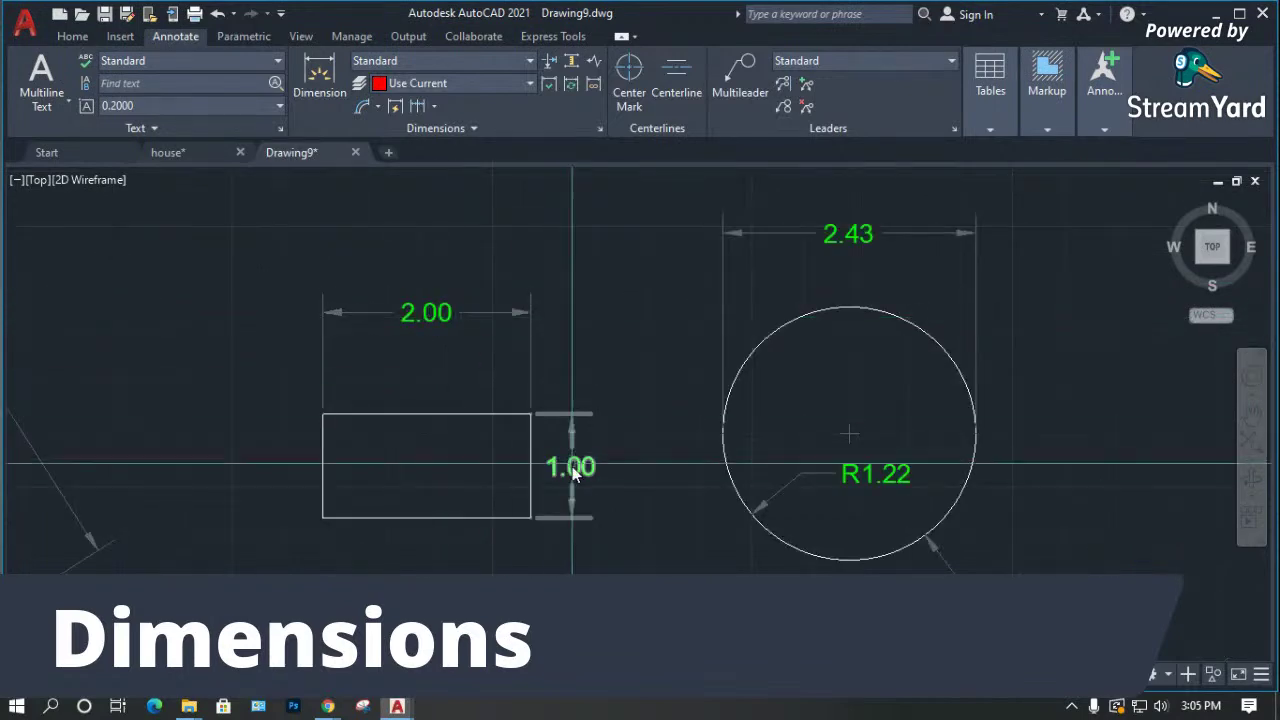
scroll(565, 478, up, 4)
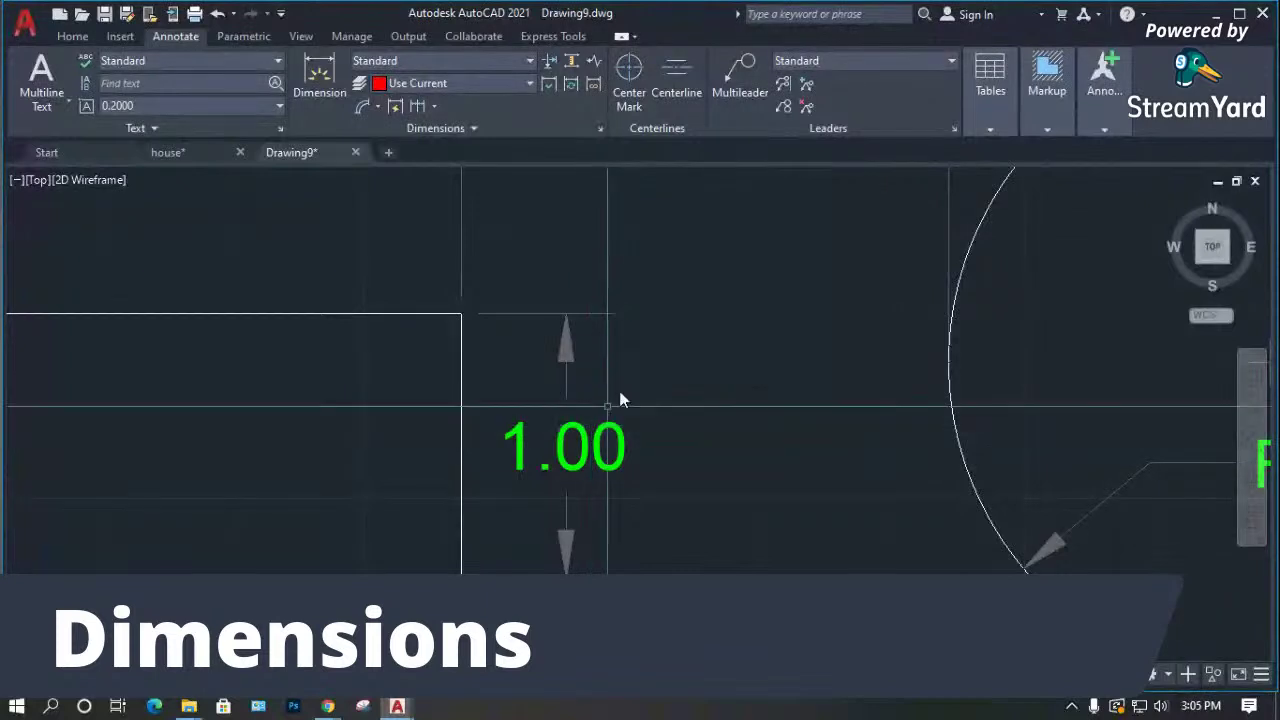
mouse_move(604, 452)
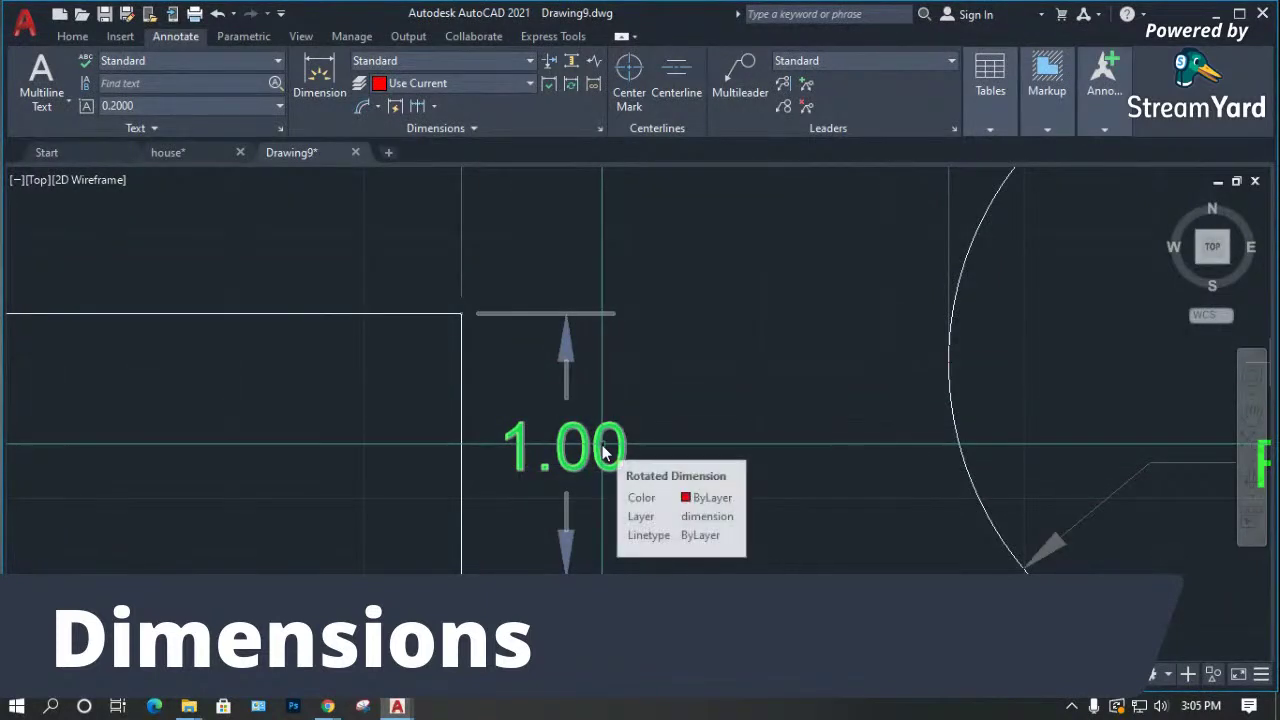
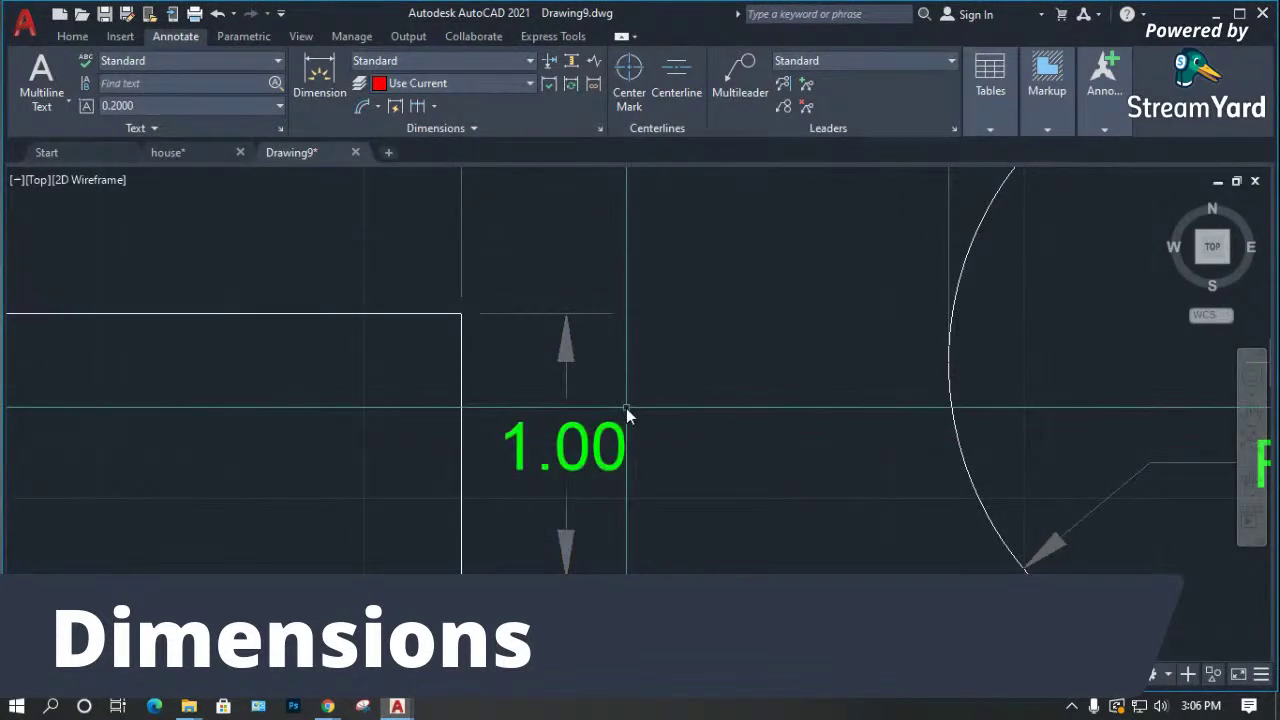
Open the Dimension Style Manager with D and start modifying the Standard style.
scroll(626, 410, down, 2)
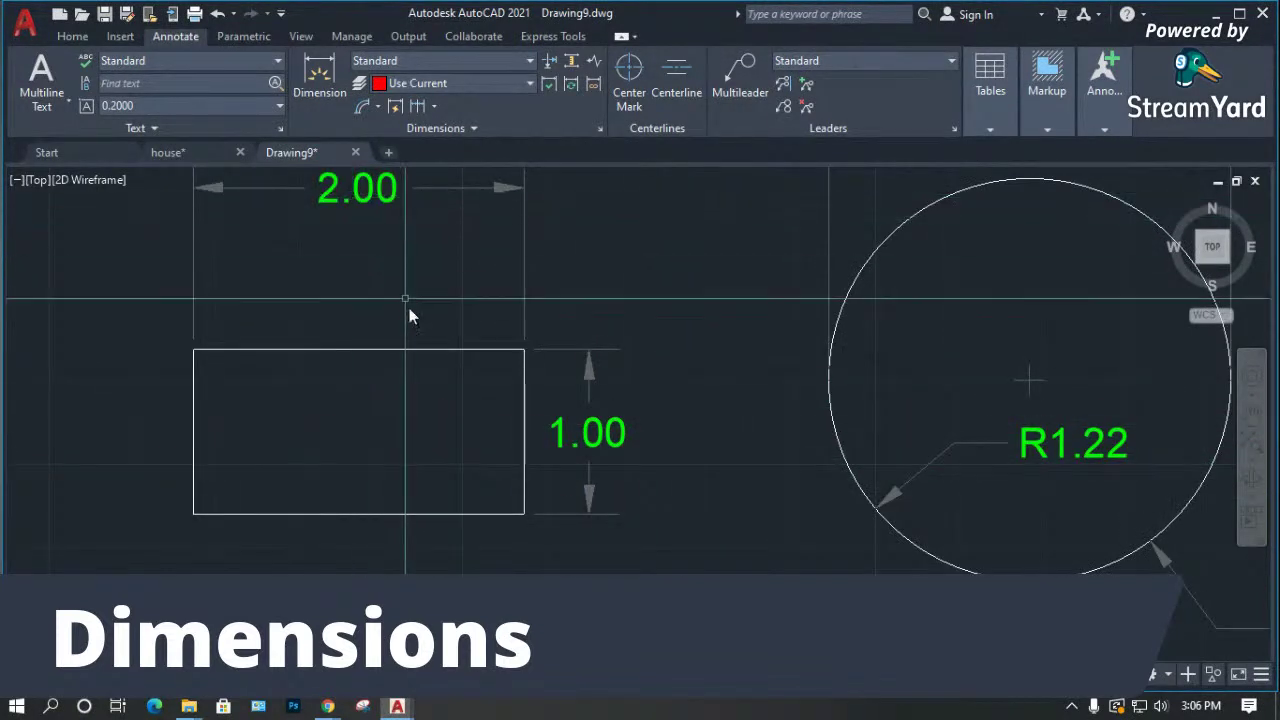
scroll(325, 203, up, 3)
scroll(420, 372, down, 2)
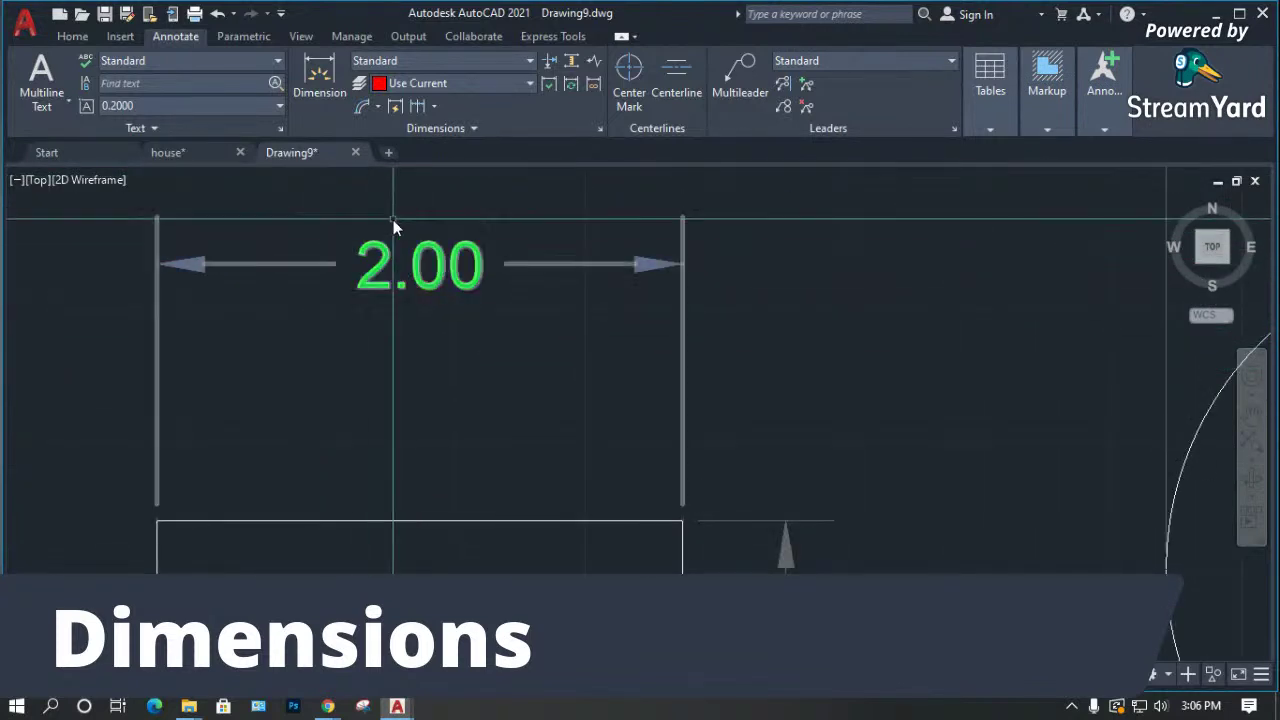
text(d)
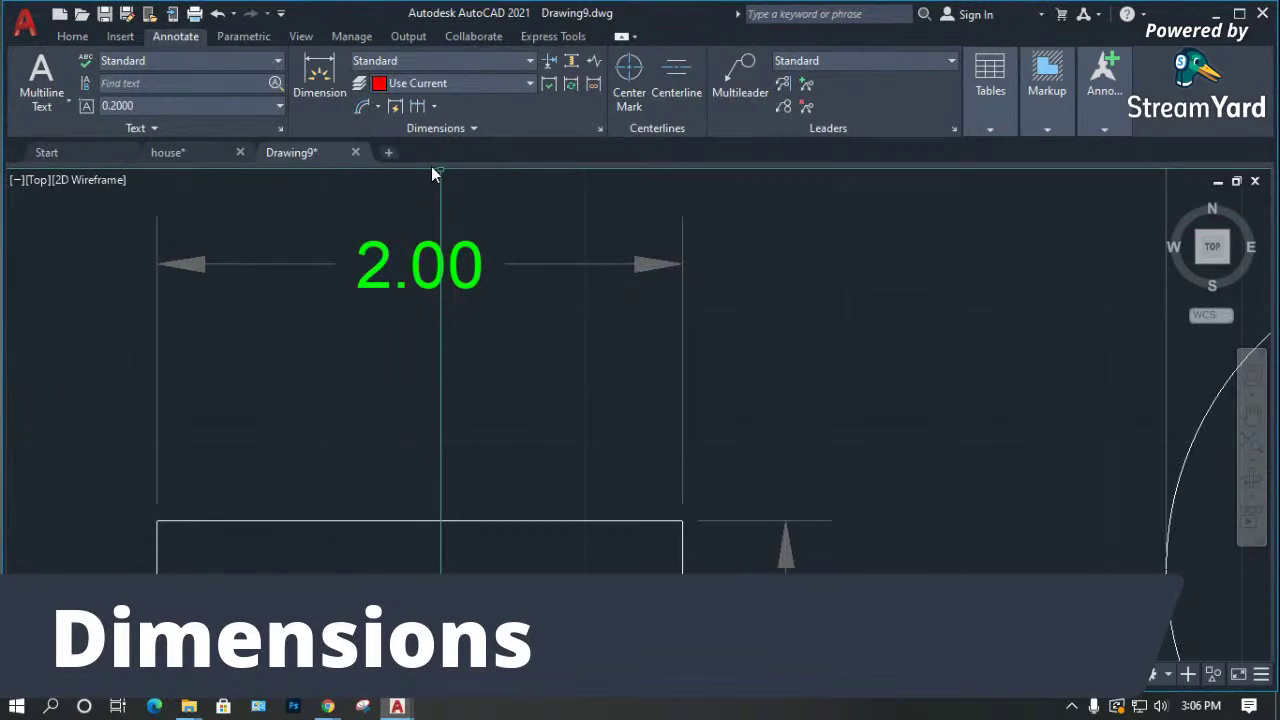
key(Return)
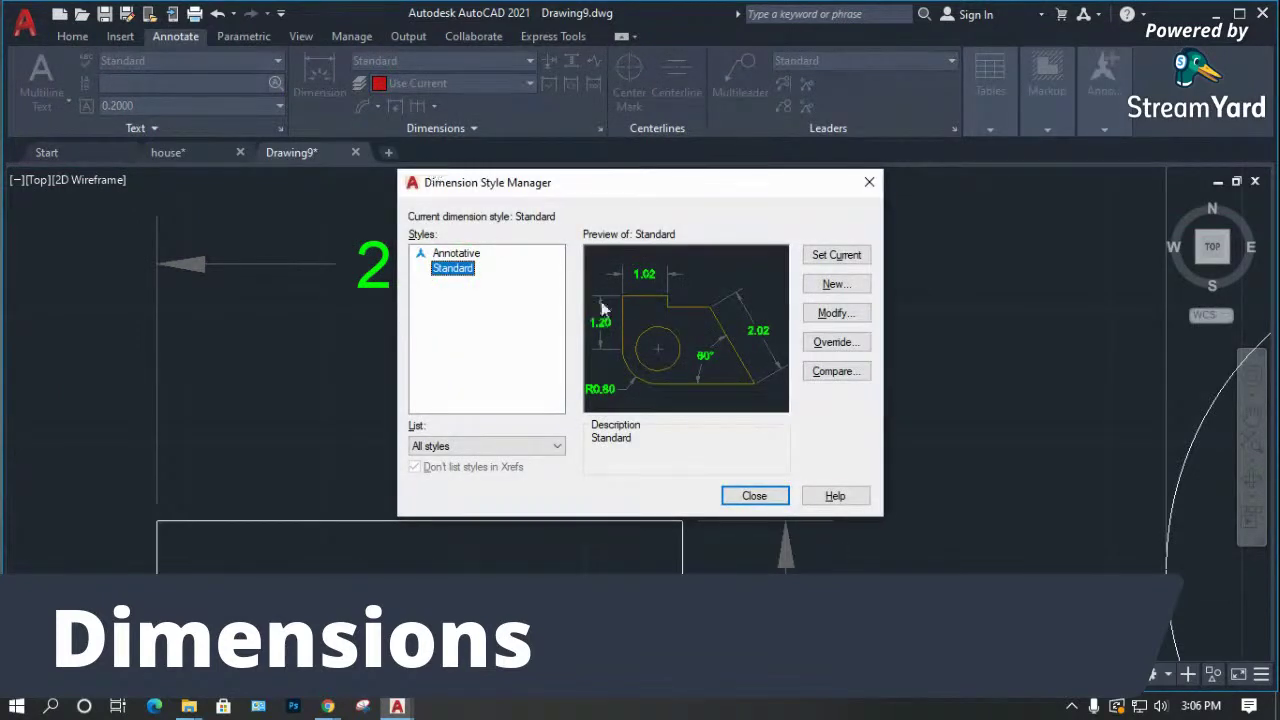
click(830, 313)
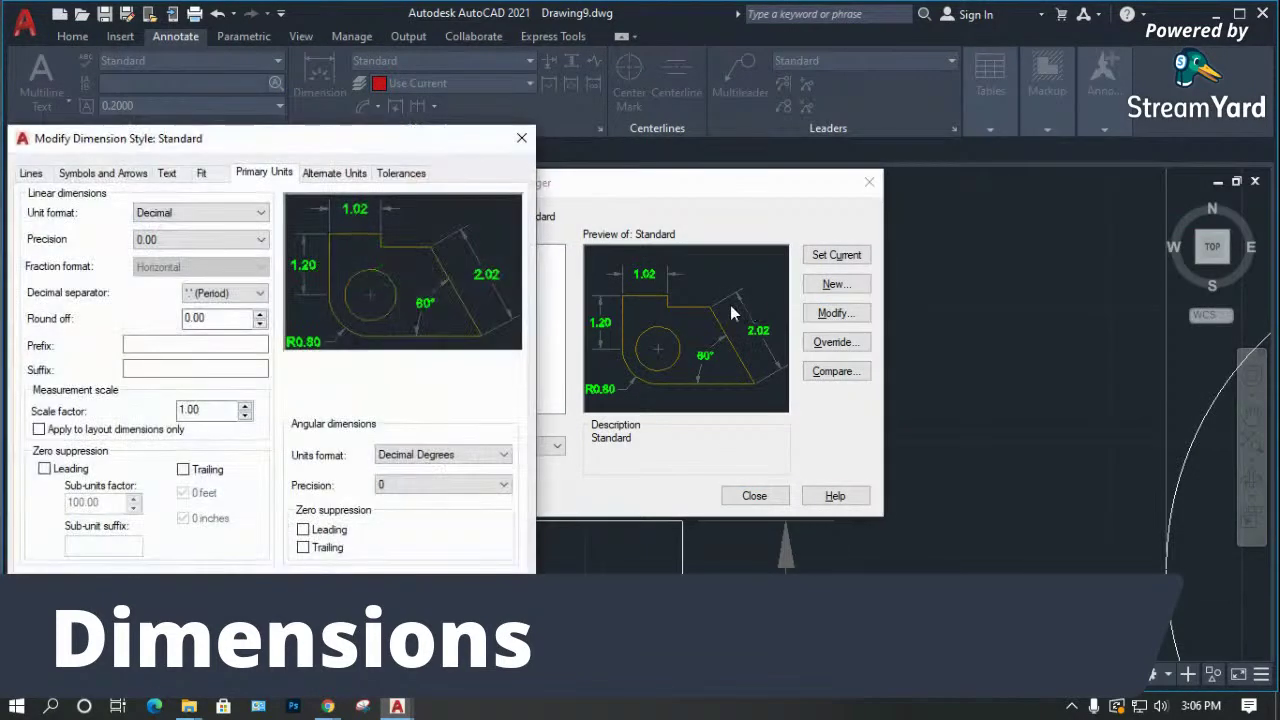
Set the Standard style's baseline spacing to 2.00, accept the change, and close the manager.
drag(137, 141, 342, 148)
click(236, 179)
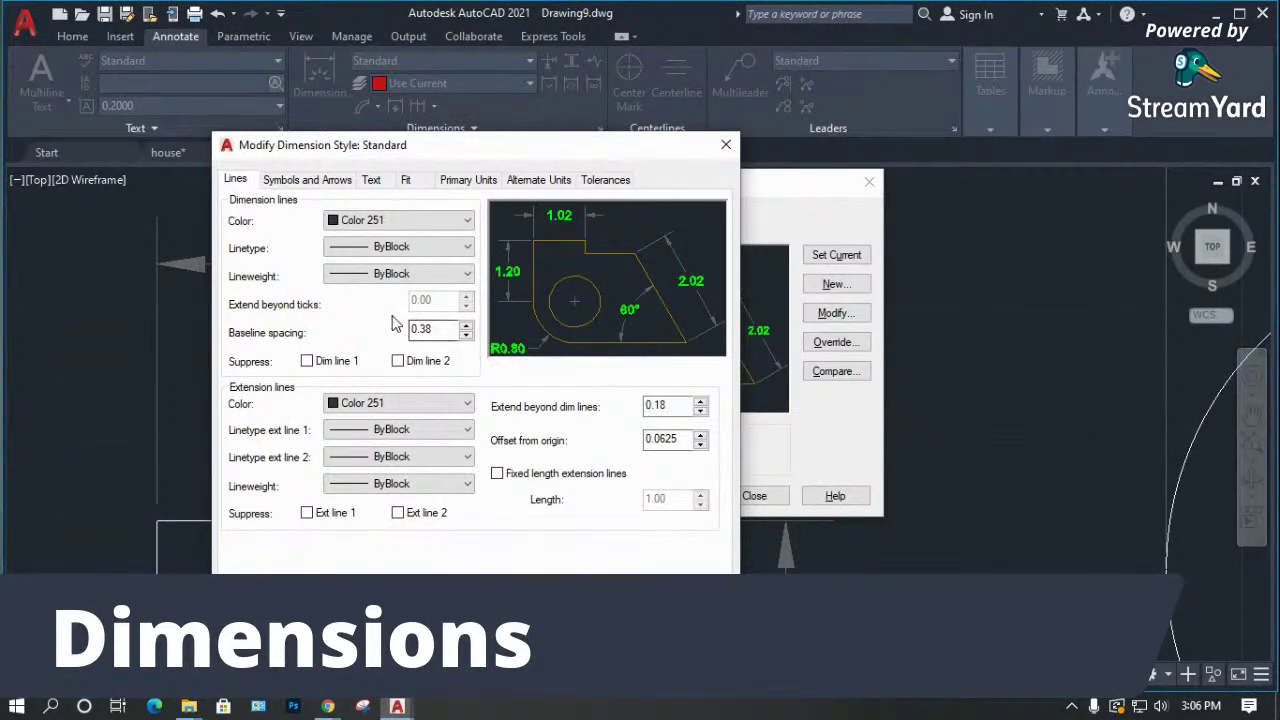
click(372, 180)
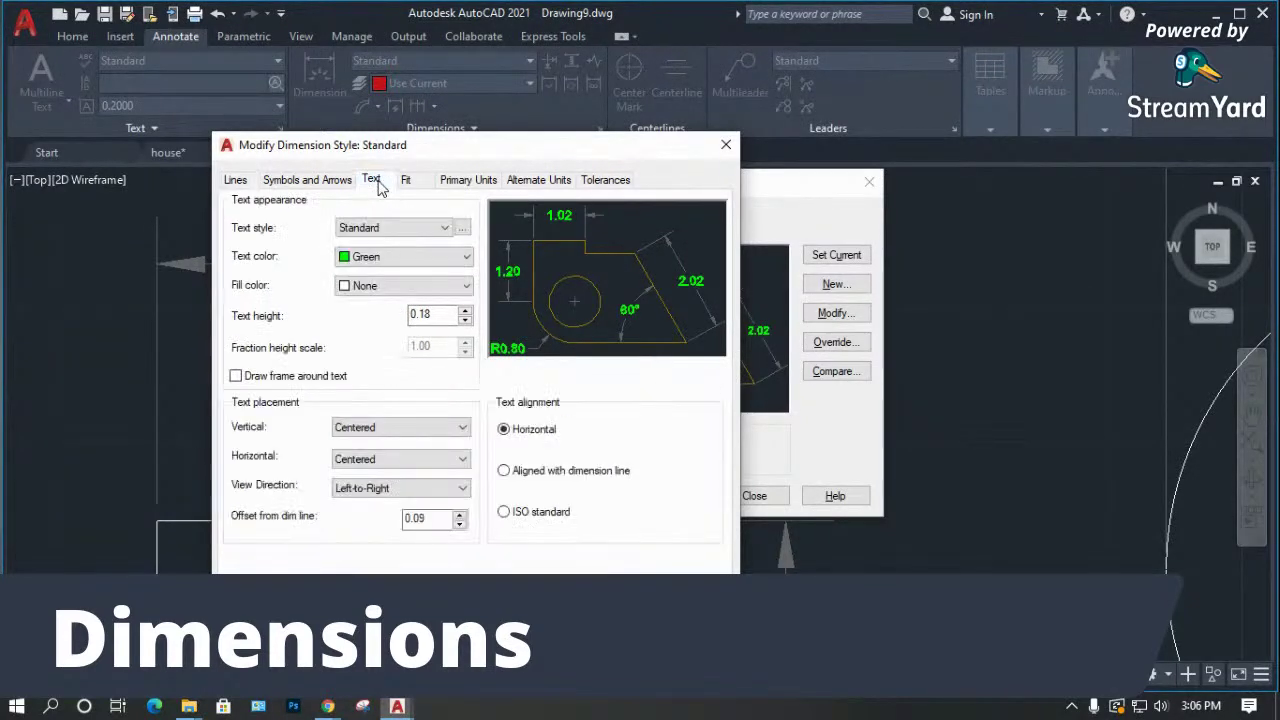
drag(432, 315, 406, 315)
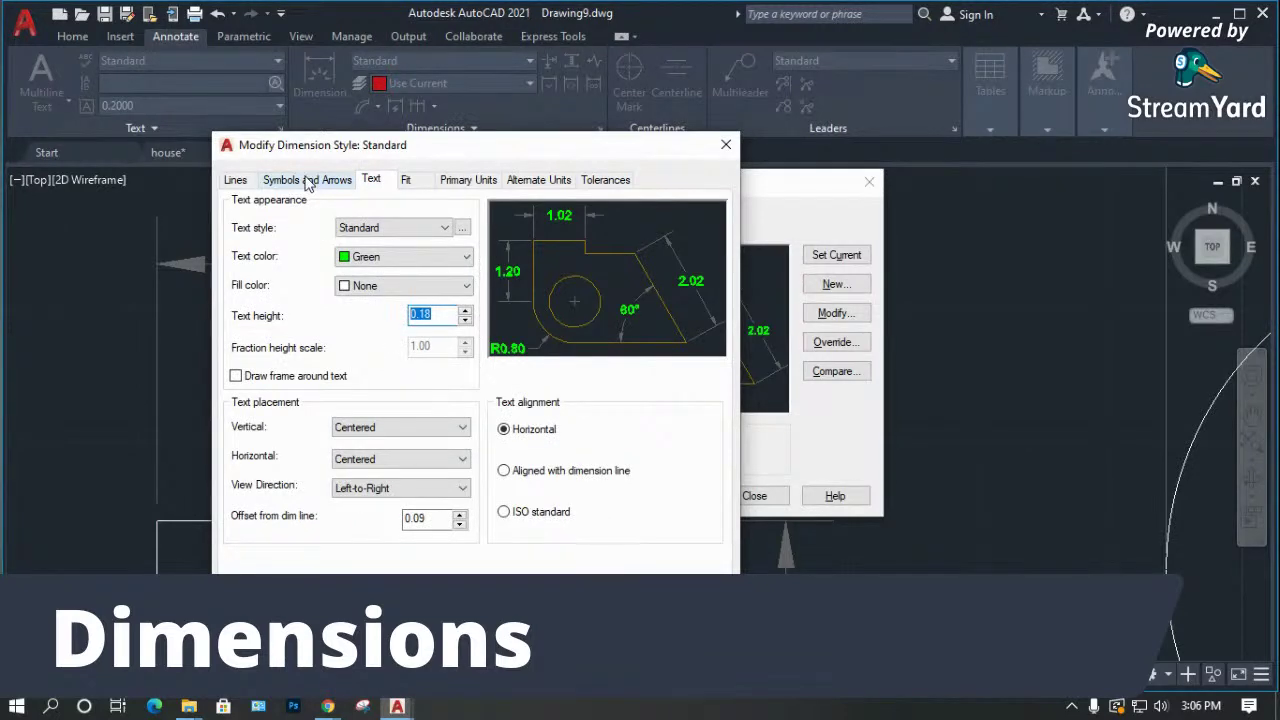
click(240, 183)
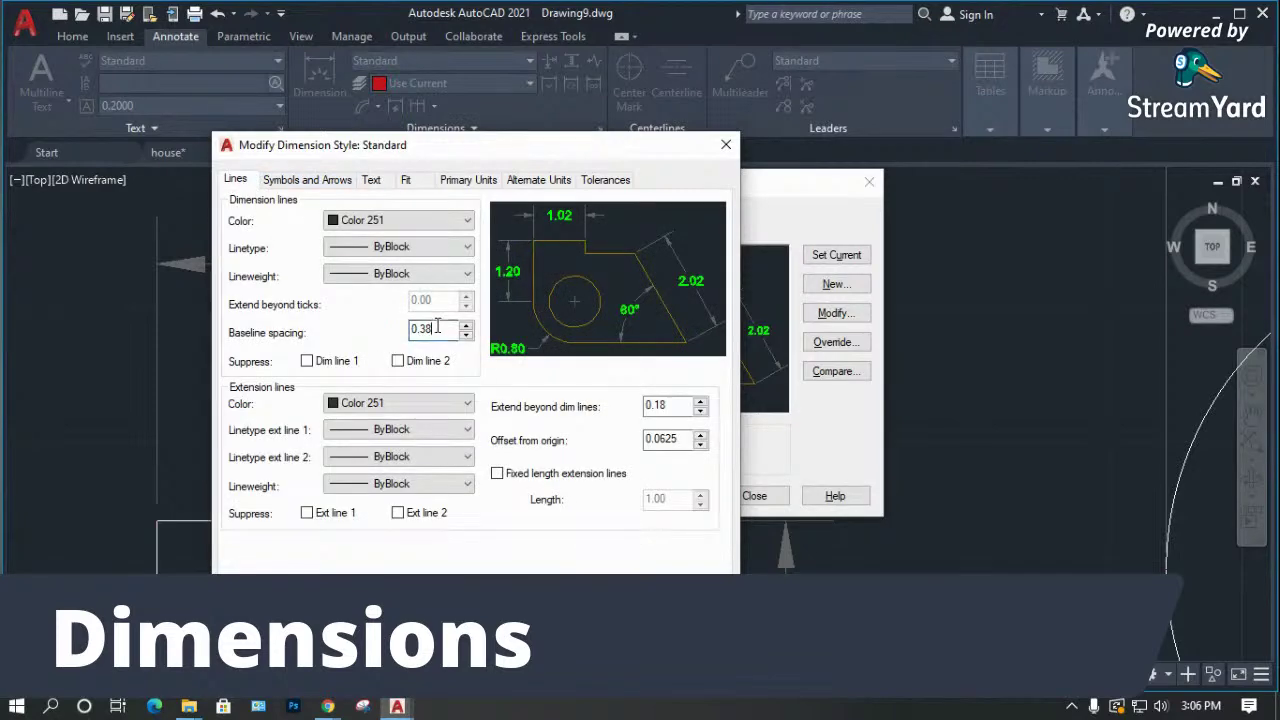
drag(432, 329, 425, 329)
text(.00)
click(657, 404)
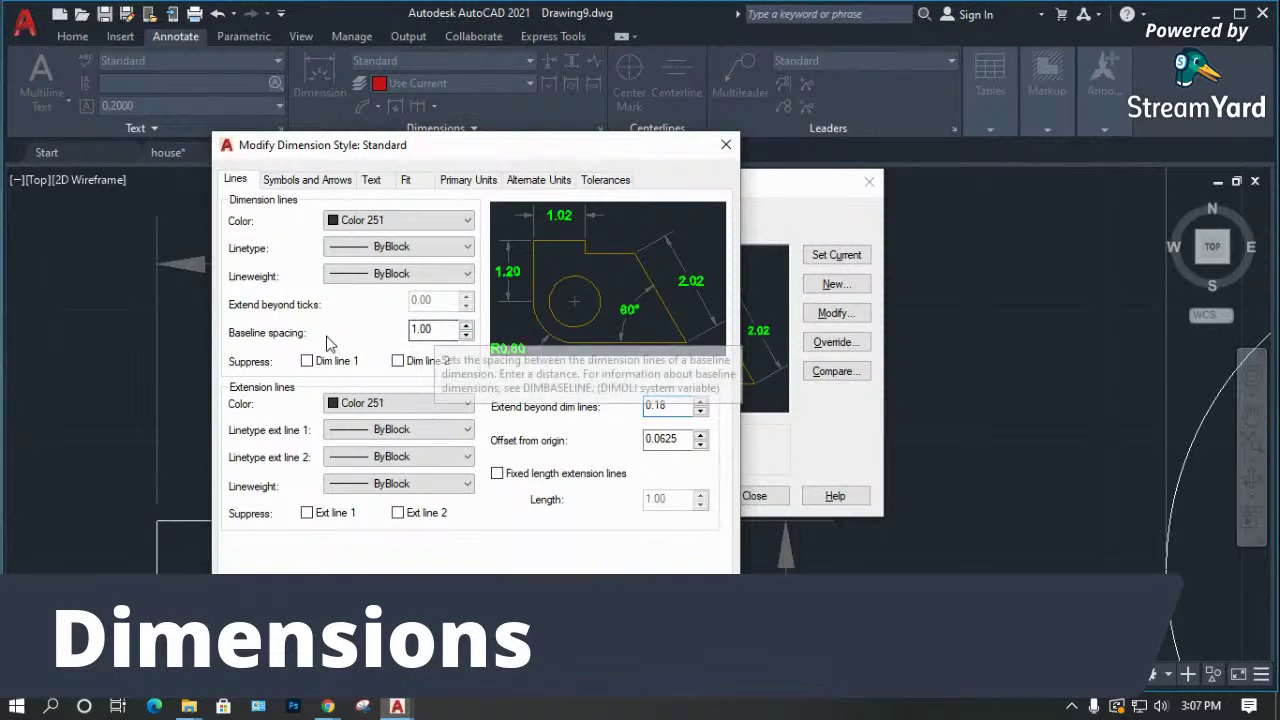
drag(434, 331, 386, 329)
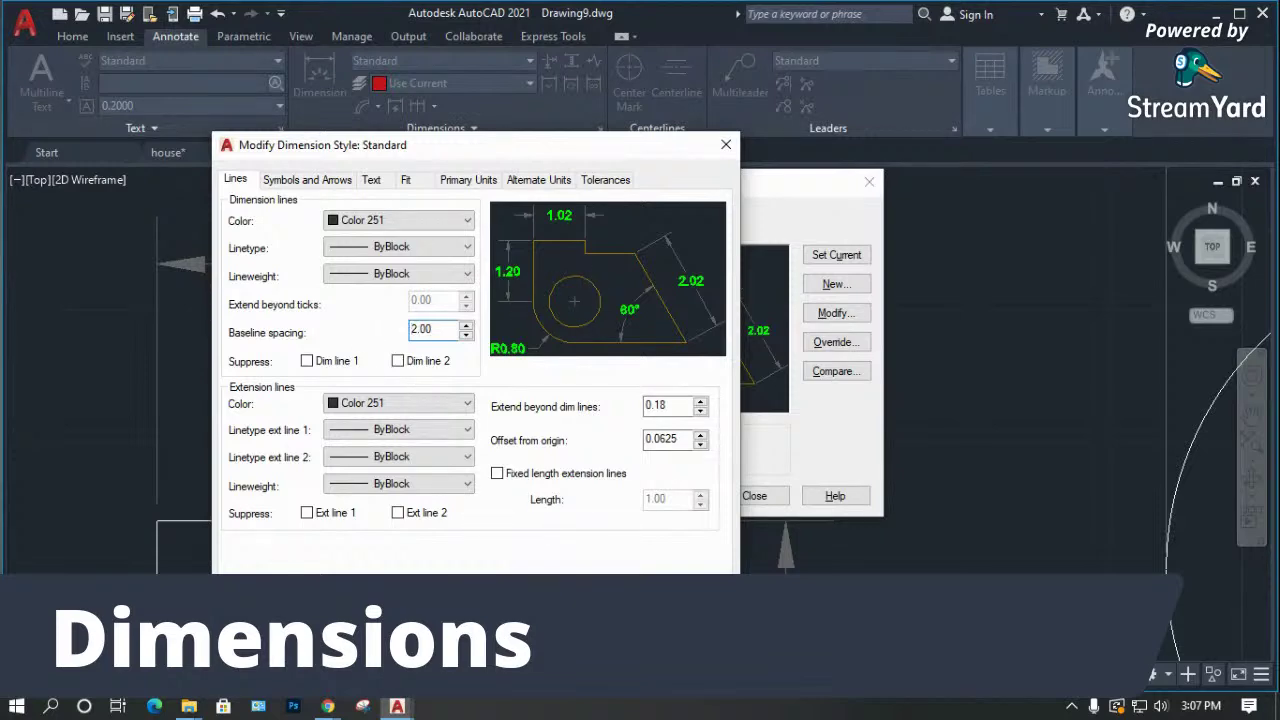
click(514, 597)
click(752, 496)
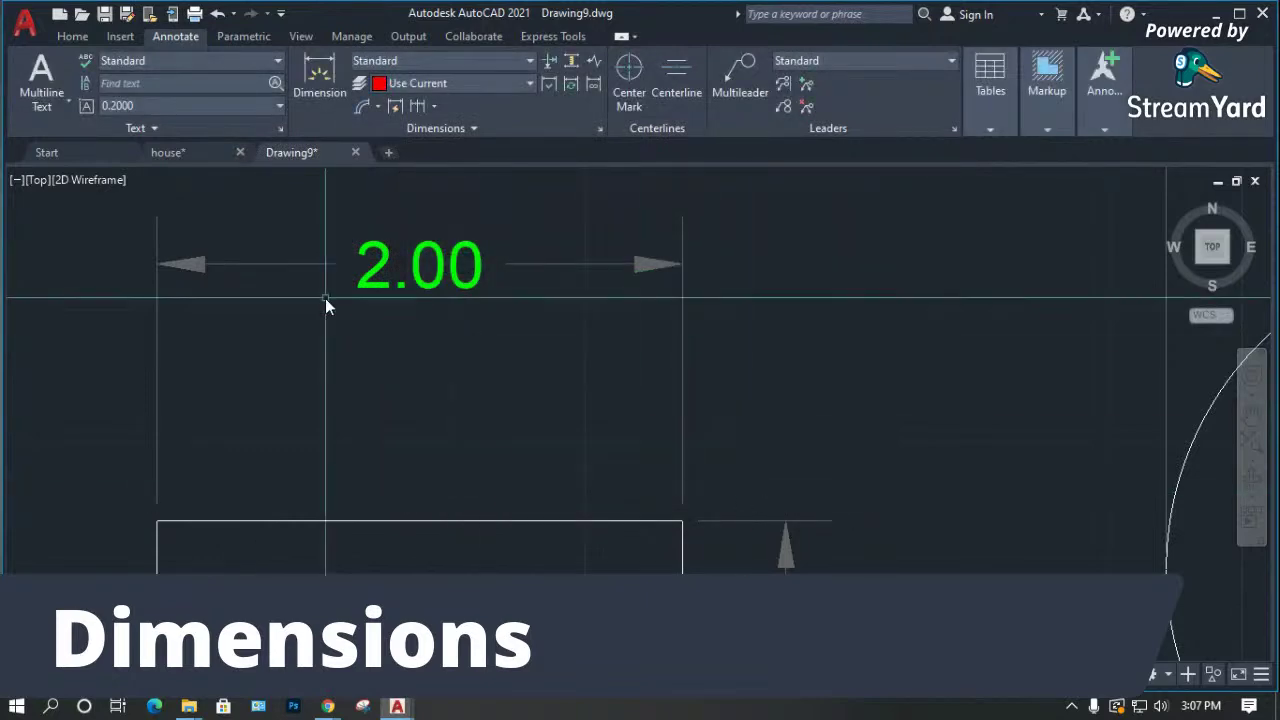
Draw a red rectangle in an empty area beside the dimensioned arc.
scroll(327, 300, down, 5)
scroll(228, 324, up, 4)
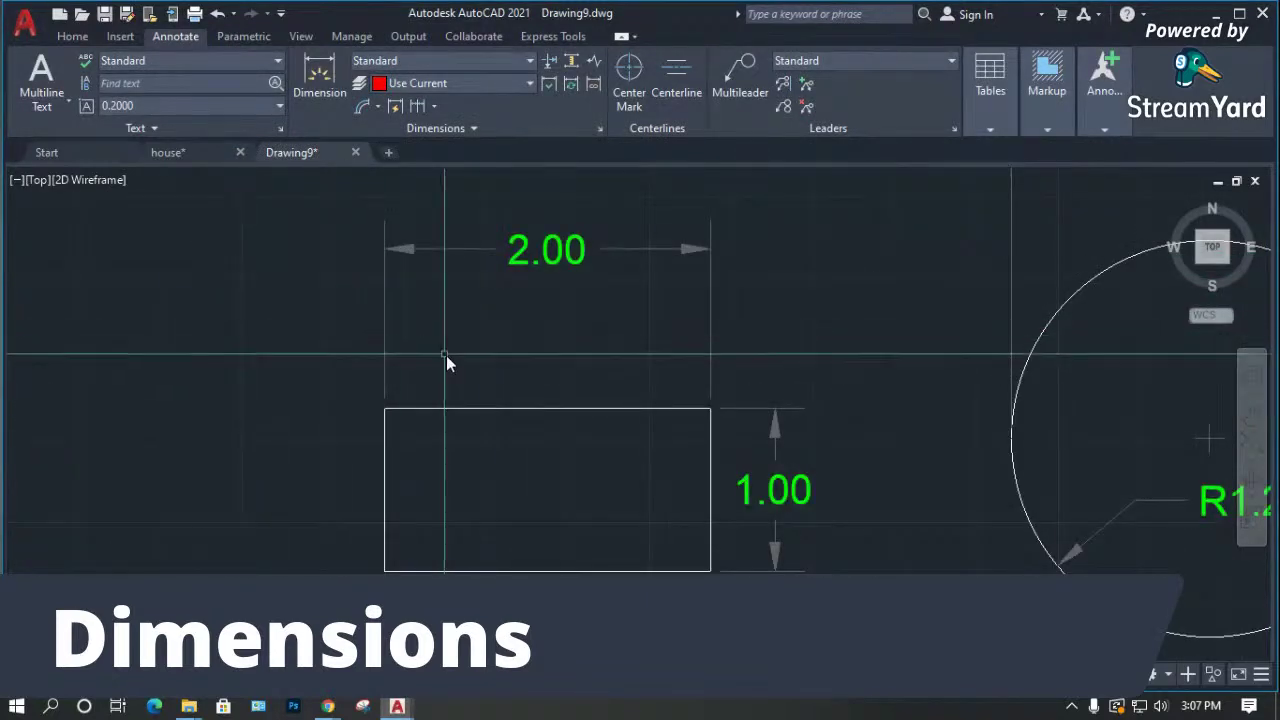
scroll(523, 375, down, 2)
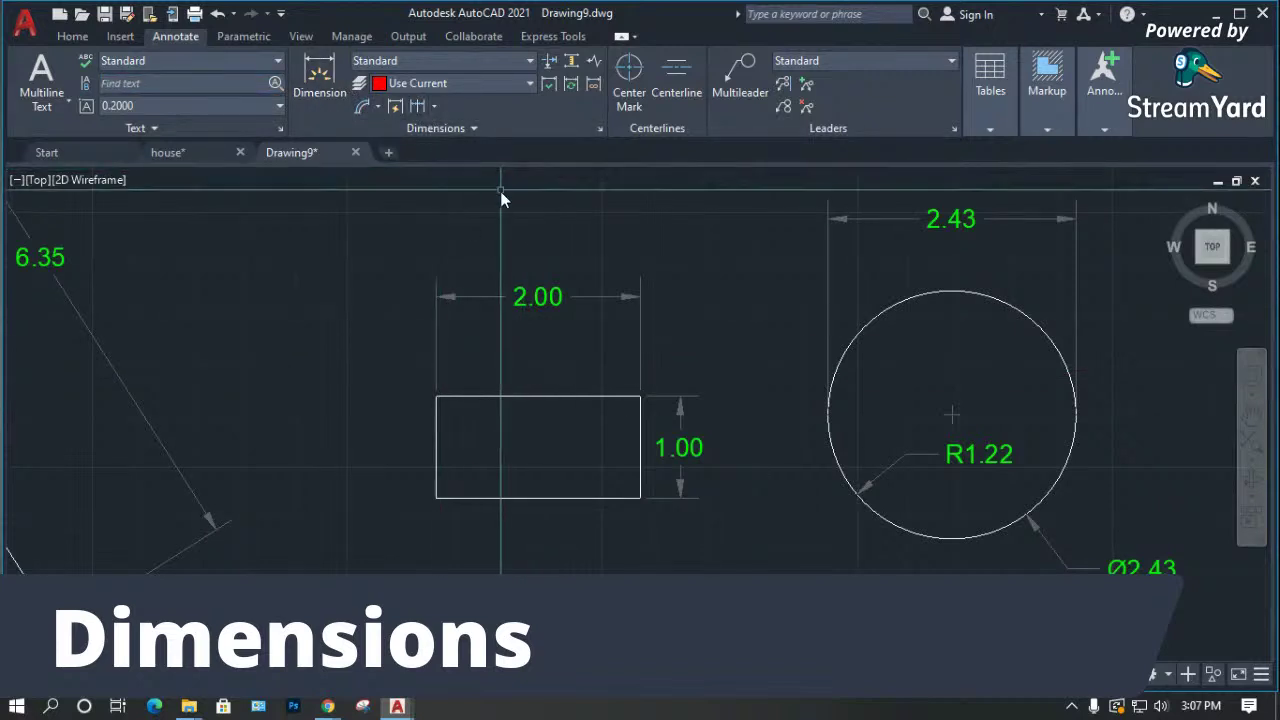
scroll(543, 271, down, 3)
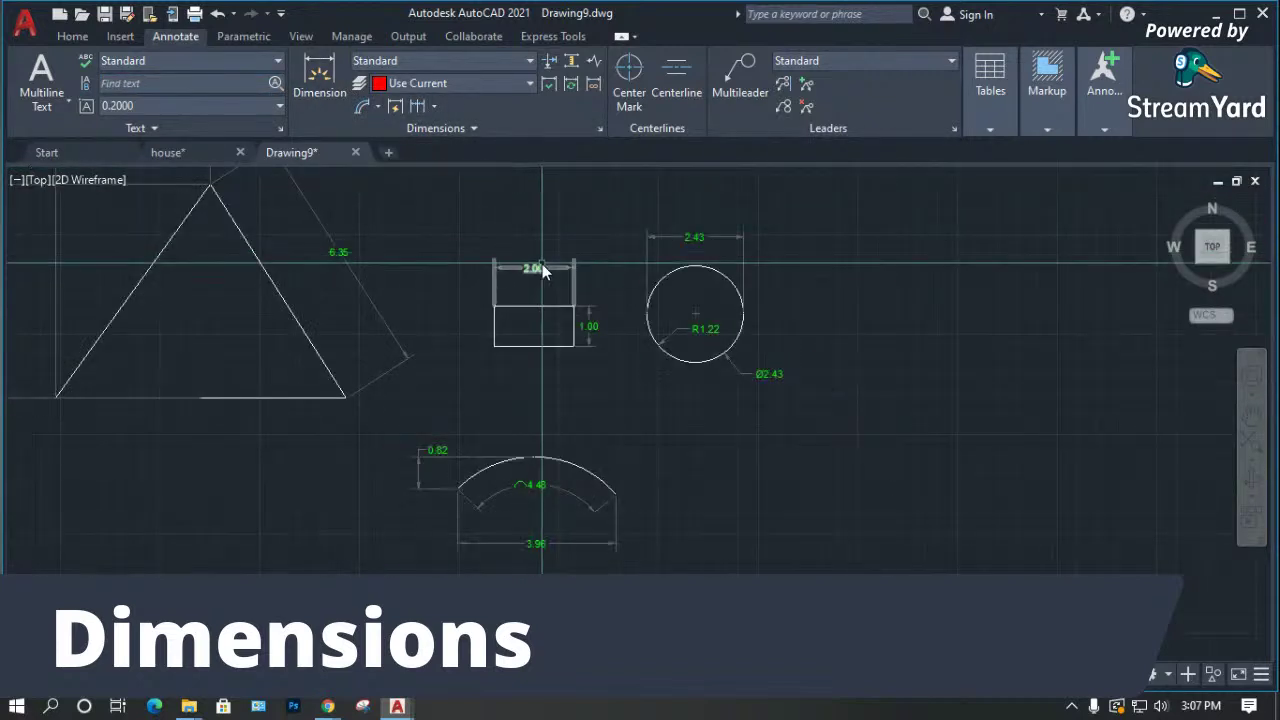
scroll(531, 276, down, 2)
scroll(763, 388, up, 4)
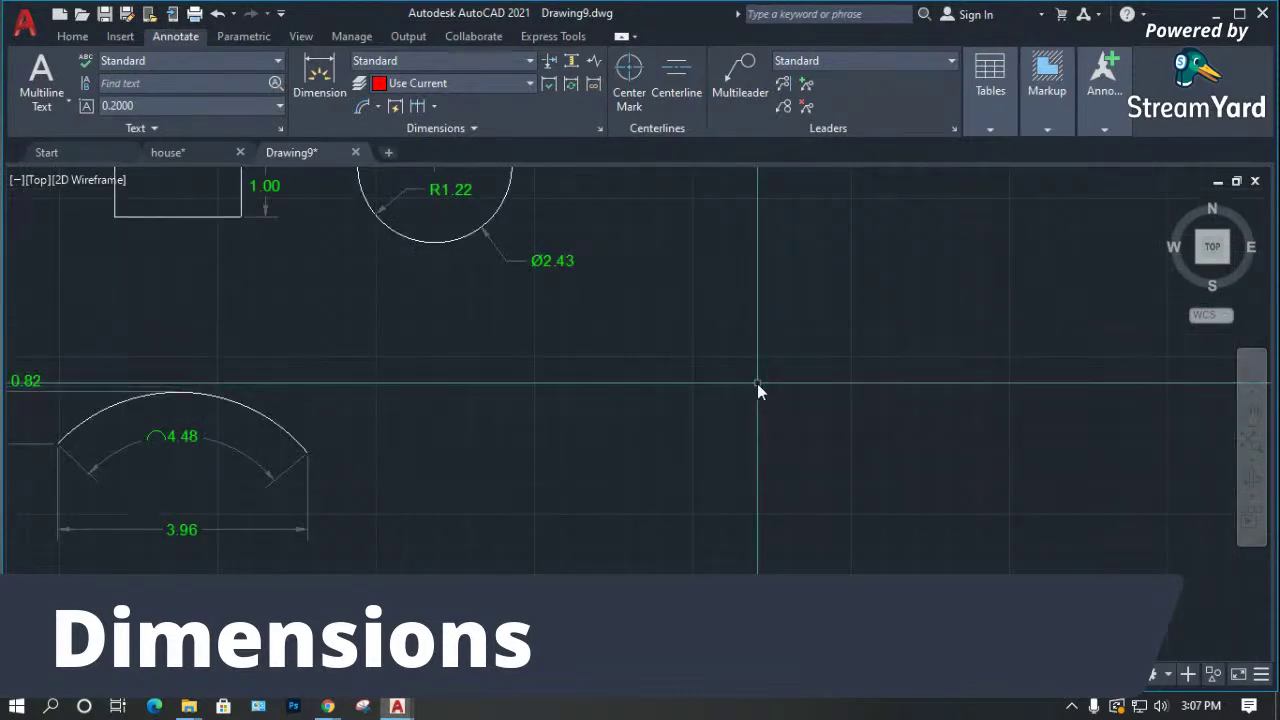
click(481, 393)
click(572, 464)
Copy the rectangle twice from its lower-left corner to form a row of three boxes.
scroll(618, 468, up, 4)
click(594, 486)
click(486, 429)
key(m)
key(Return)
click(265, 464)
click(498, 463)
click(727, 470)
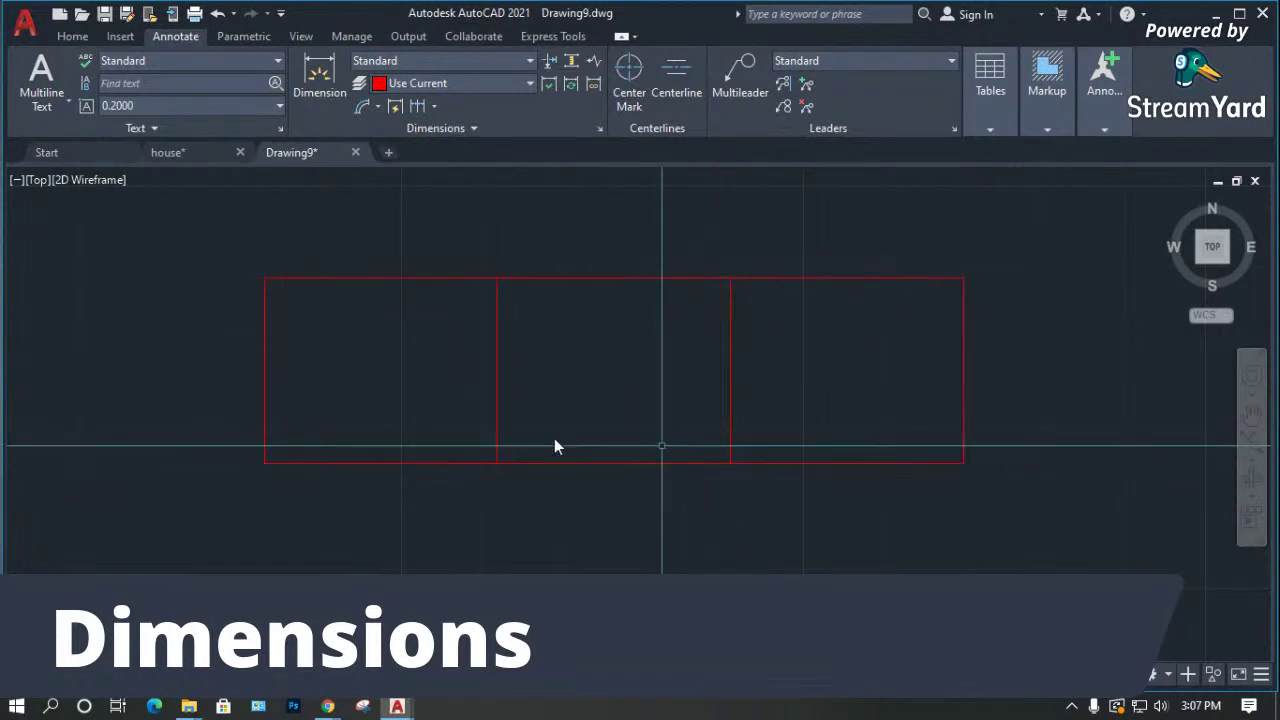
scroll(554, 438, down, 6)
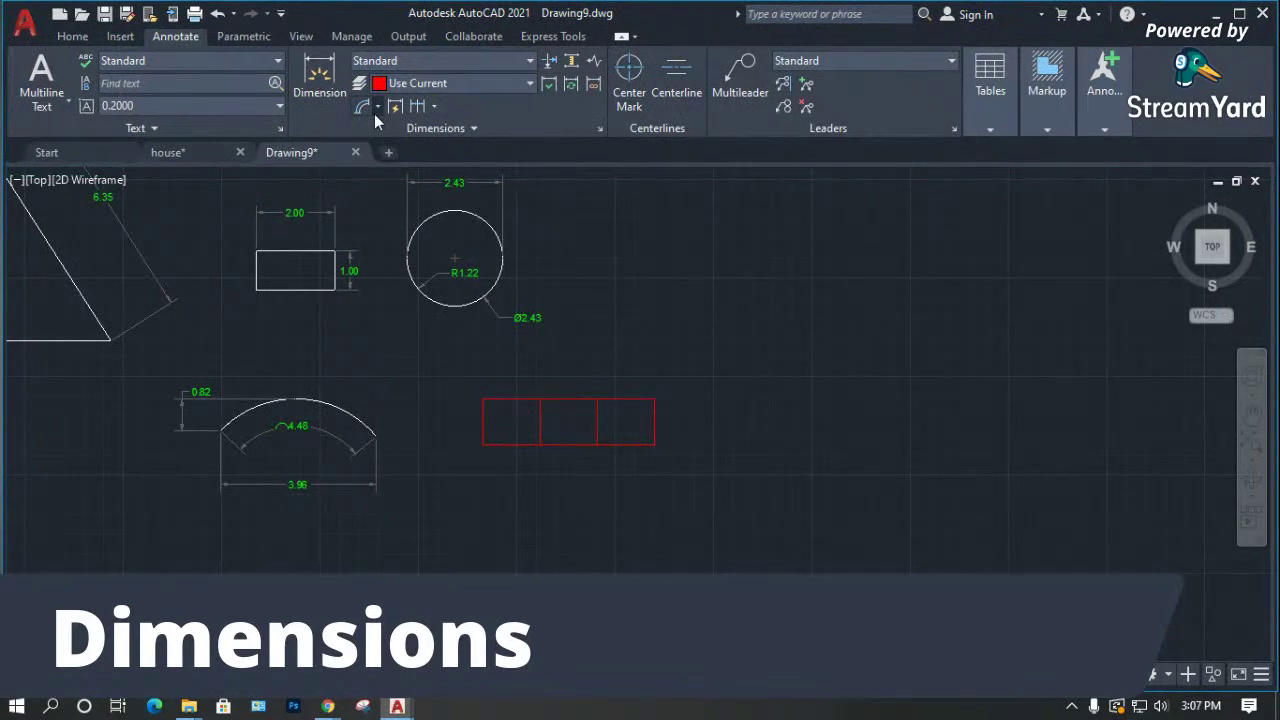
Dimension the first box's bottom edge with a 1.45 linear dimension.
click(378, 106)
click(386, 140)
click(486, 450)
click(541, 447)
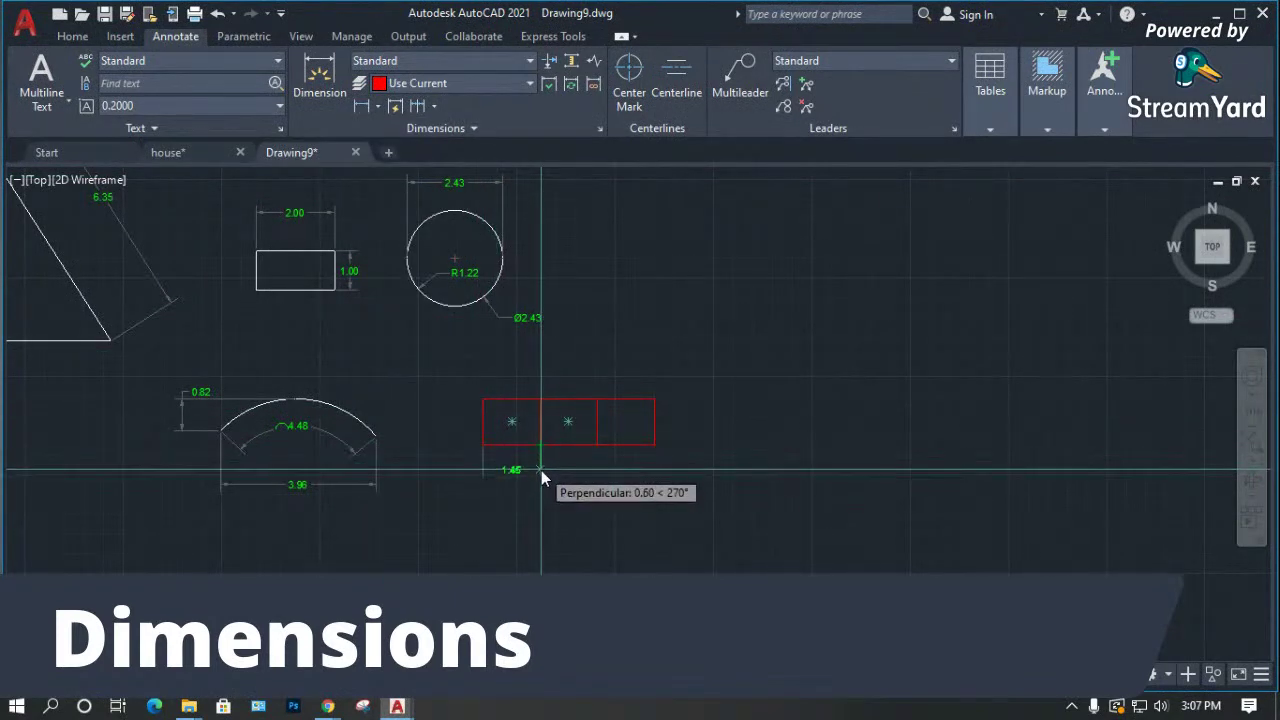
click(542, 474)
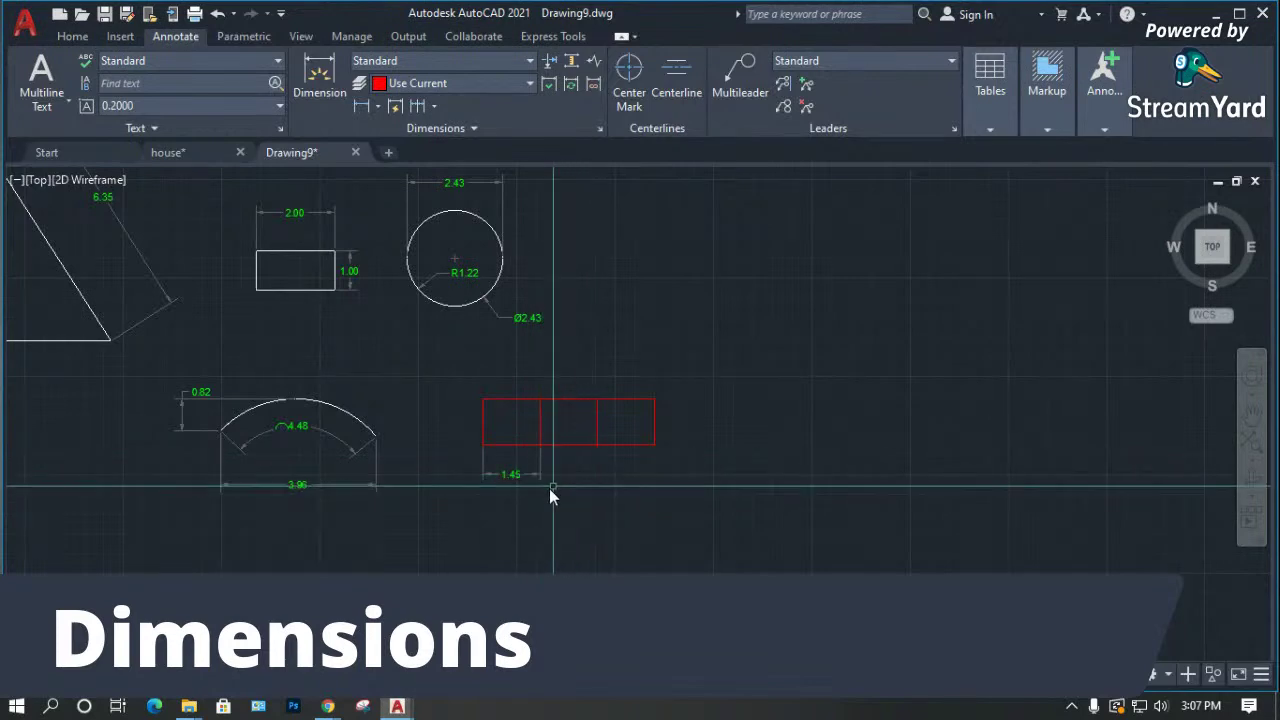
scroll(559, 485, up, 5)
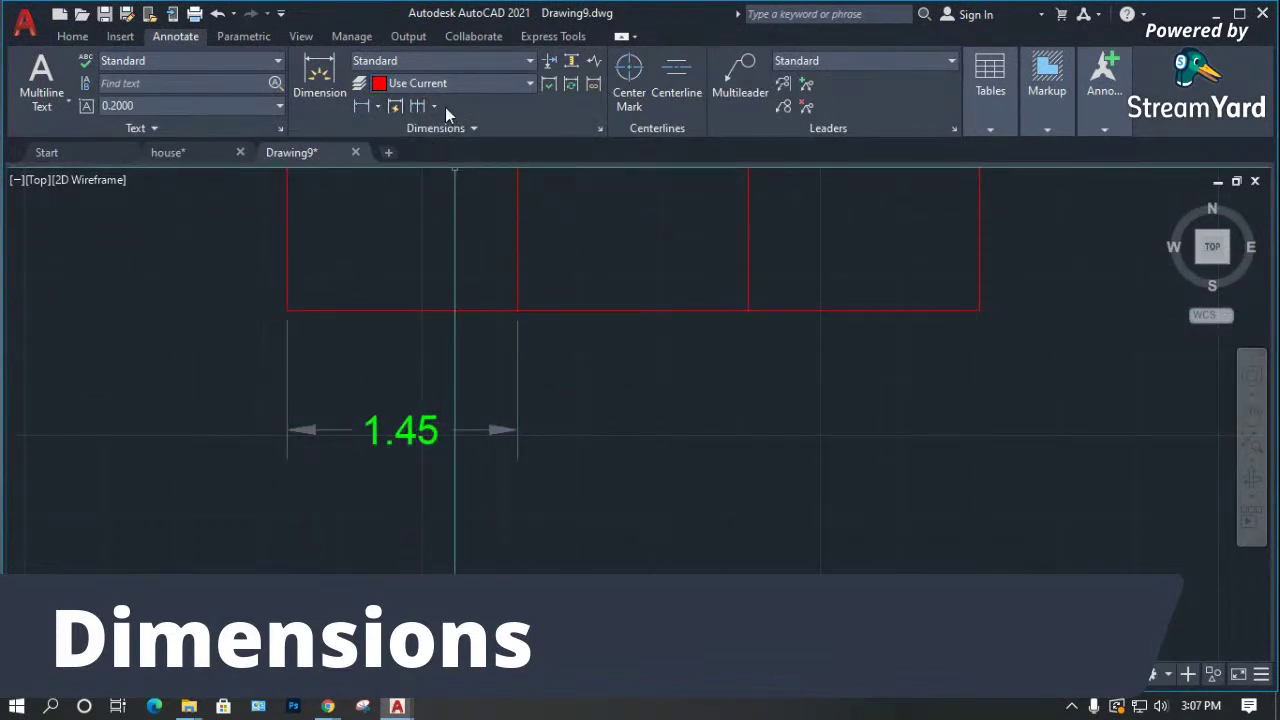
Continue the dimension across the middle and third boxes, 1.45 each.
click(377, 106)
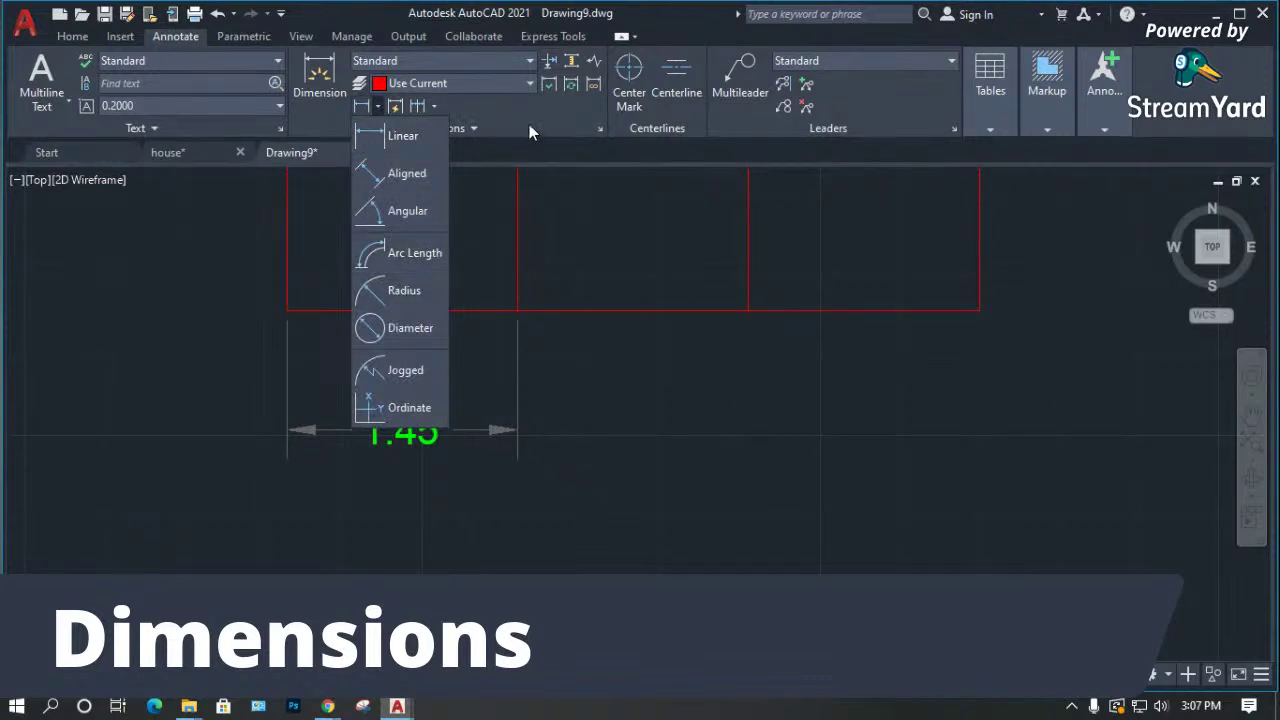
click(476, 128)
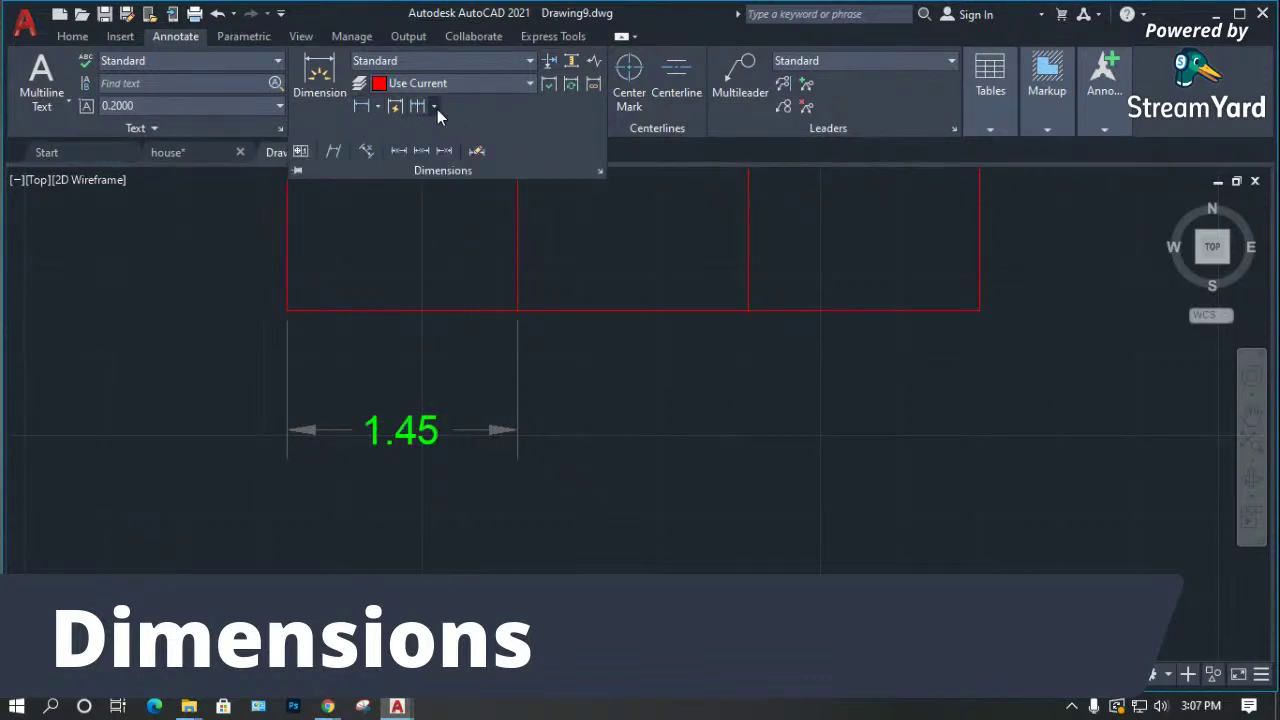
click(436, 107)
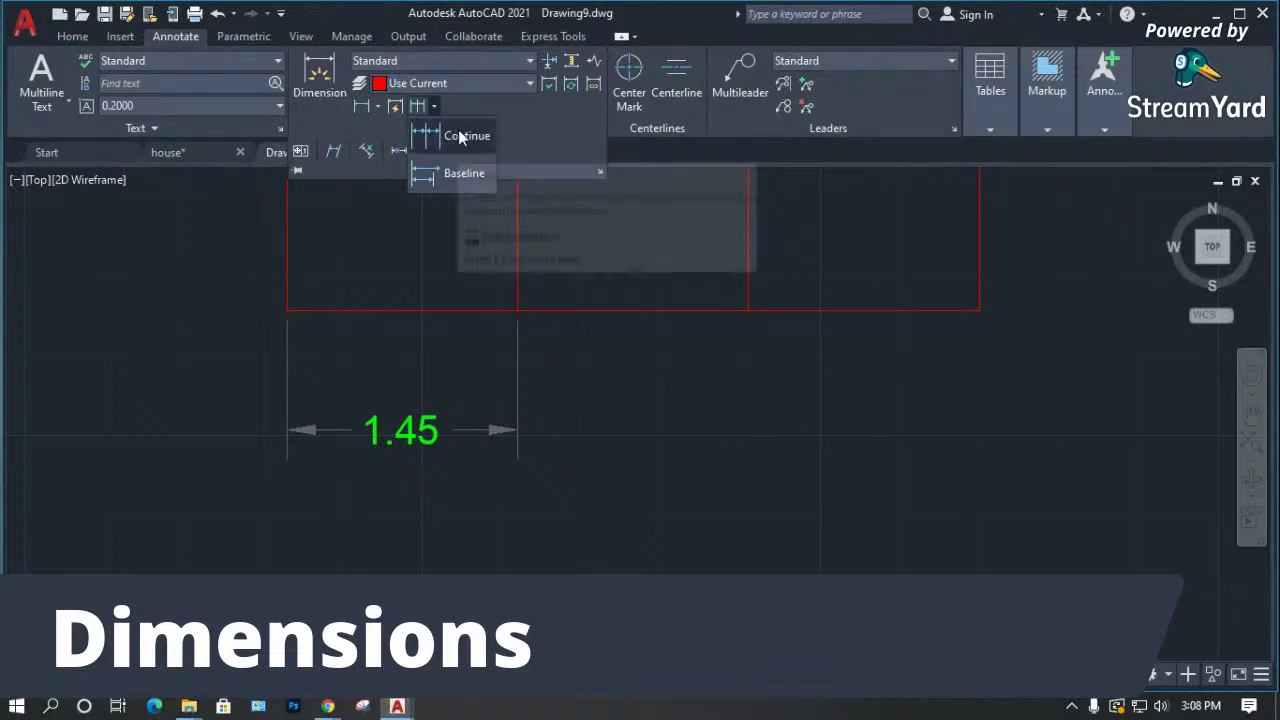
click(450, 138)
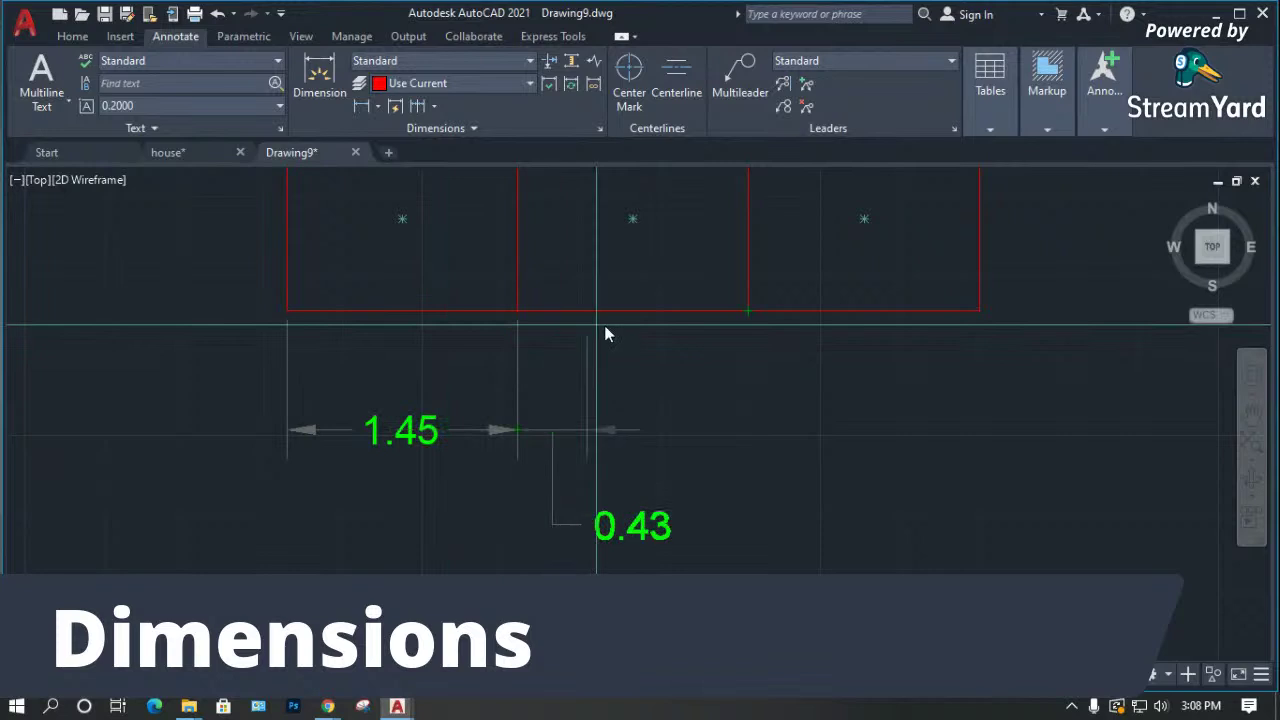
click(750, 316)
click(978, 312)
scroll(753, 395, down, 4)
key(Escape)
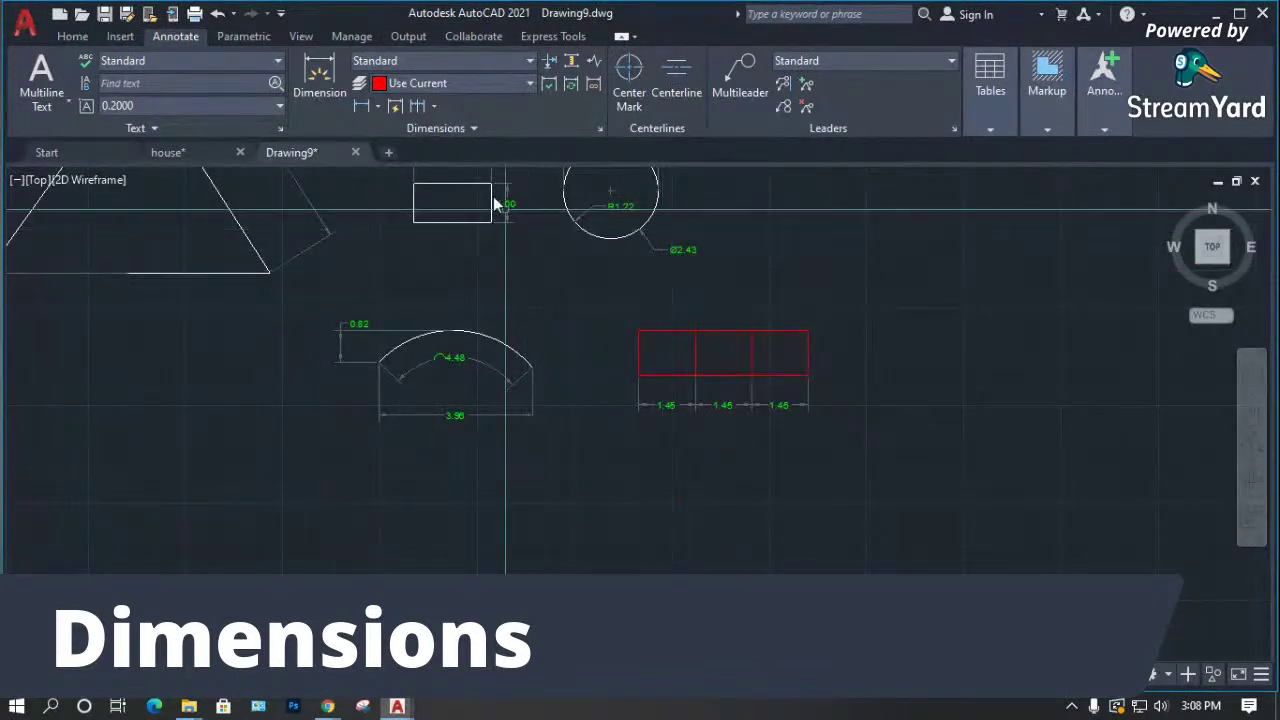
Add a 2.90 baseline dimension from the first box's dimension.
click(437, 109)
click(455, 171)
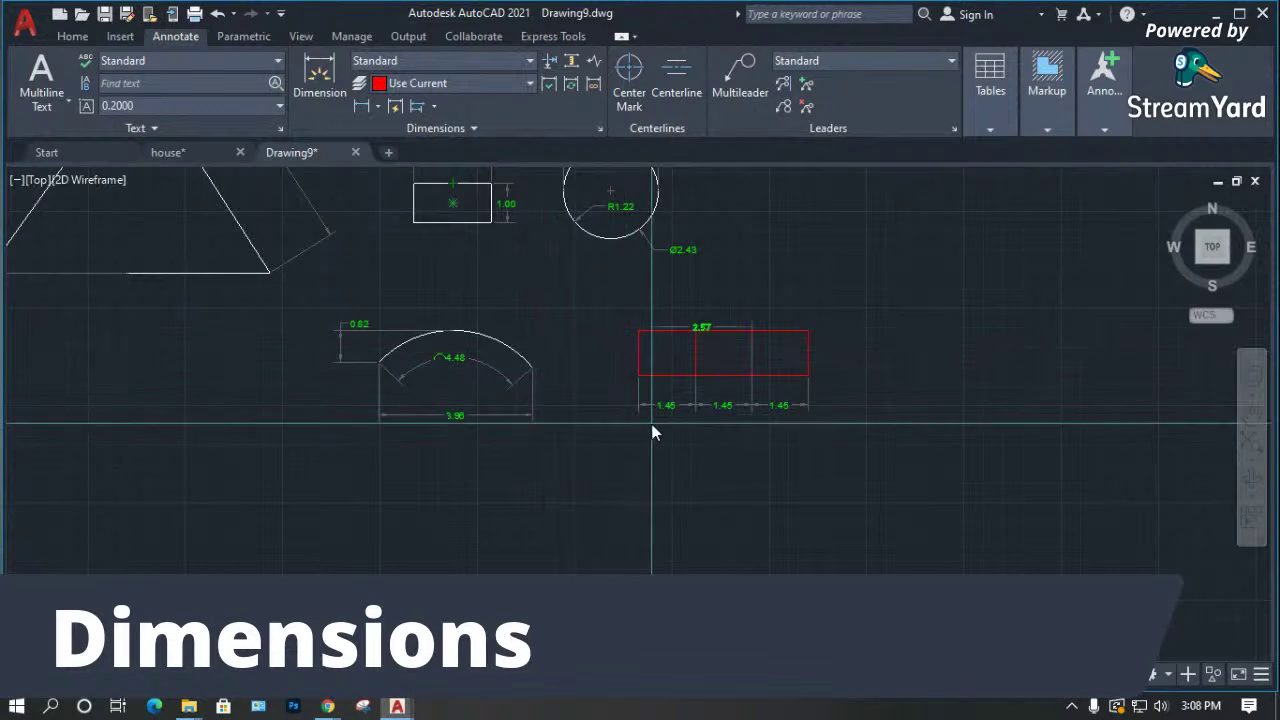
scroll(651, 425, up, 4)
scroll(601, 311, down, 2)
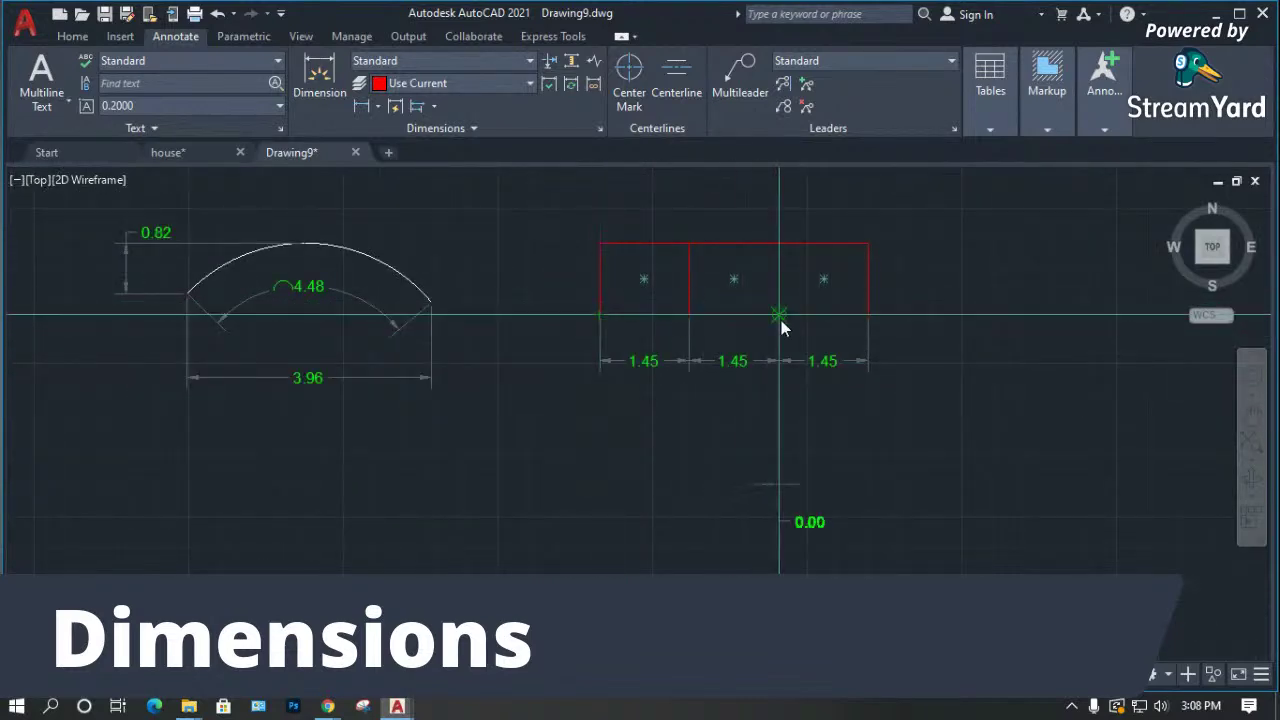
click(599, 316)
key(Escape)
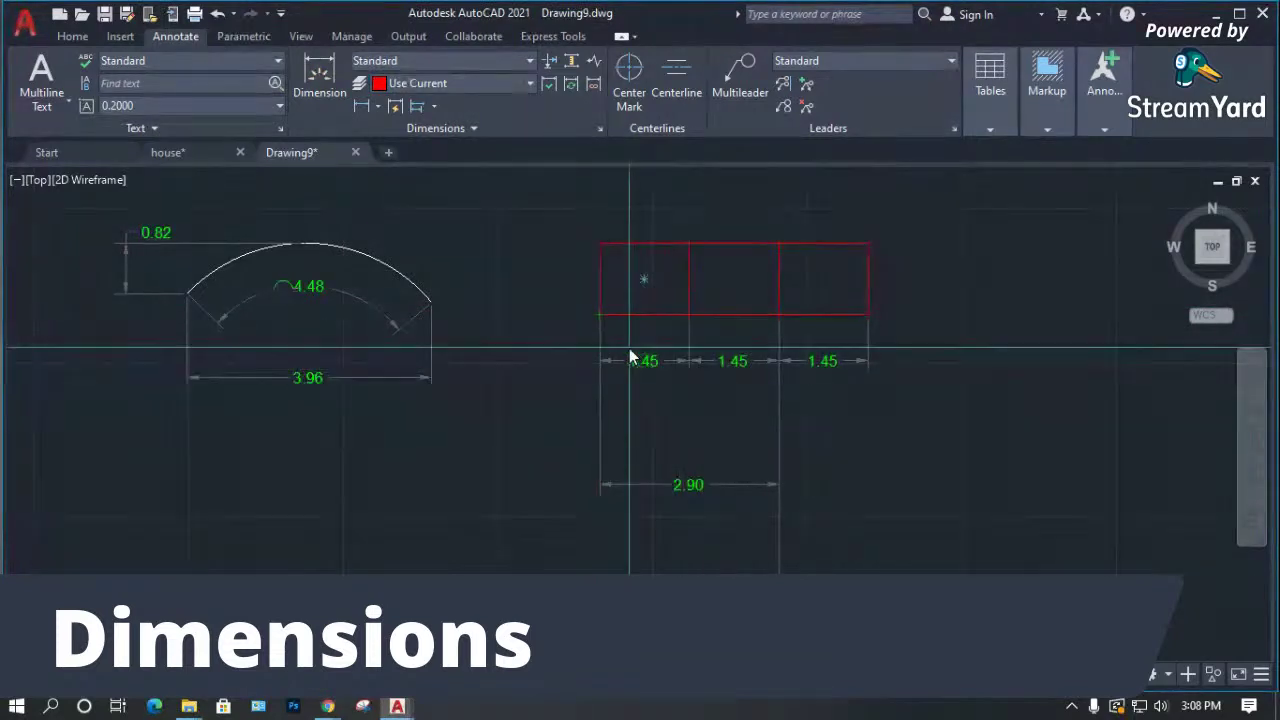
Window-select the 2.90 baseline dimension and erase it.
scroll(578, 283, down, 2)
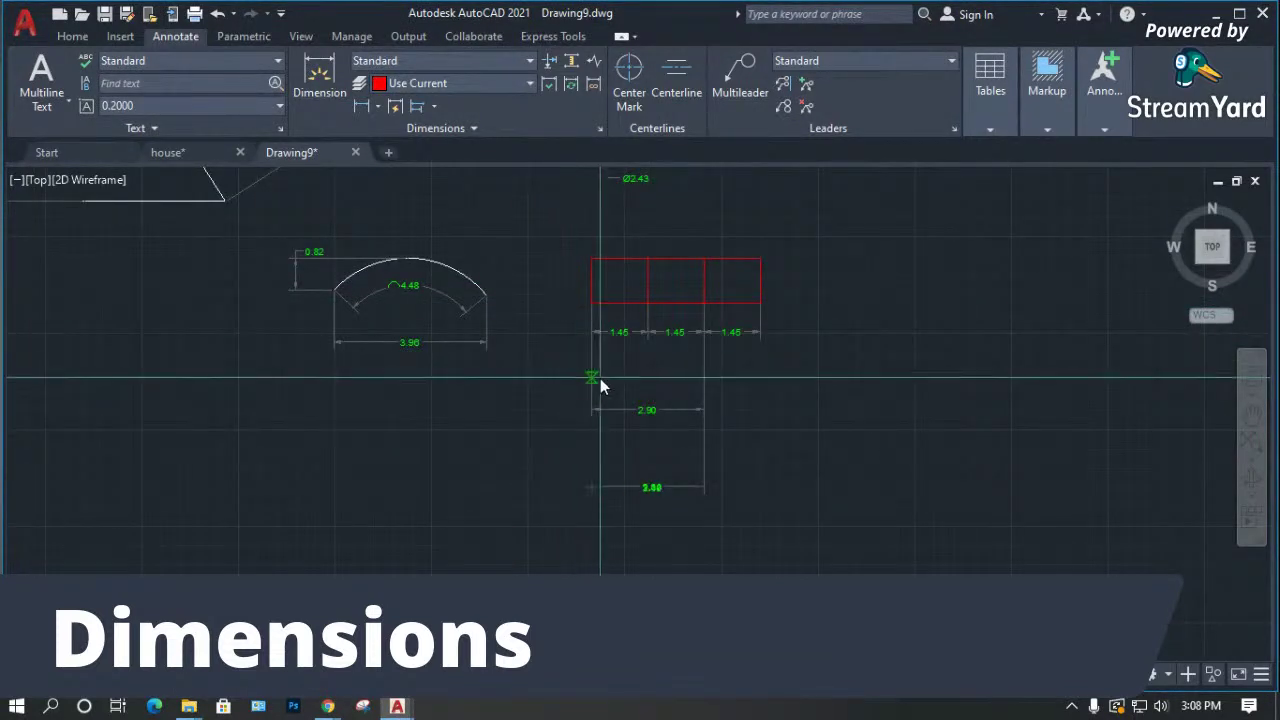
drag(720, 405, 663, 429)
key(Delete)
scroll(550, 412, down, 4)
scroll(725, 345, up, 4)
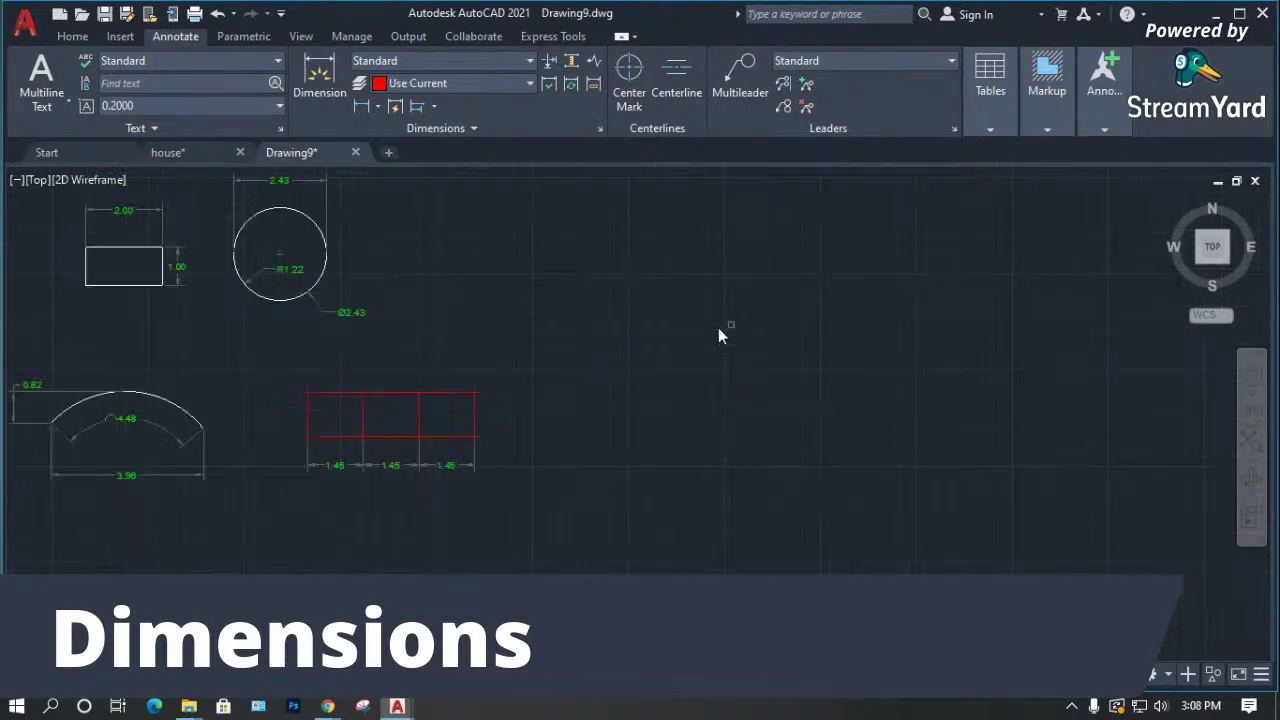
Copy the rectangle row to the right.
click(520, 459)
click(793, 459)
scroll(745, 440, up, 3)
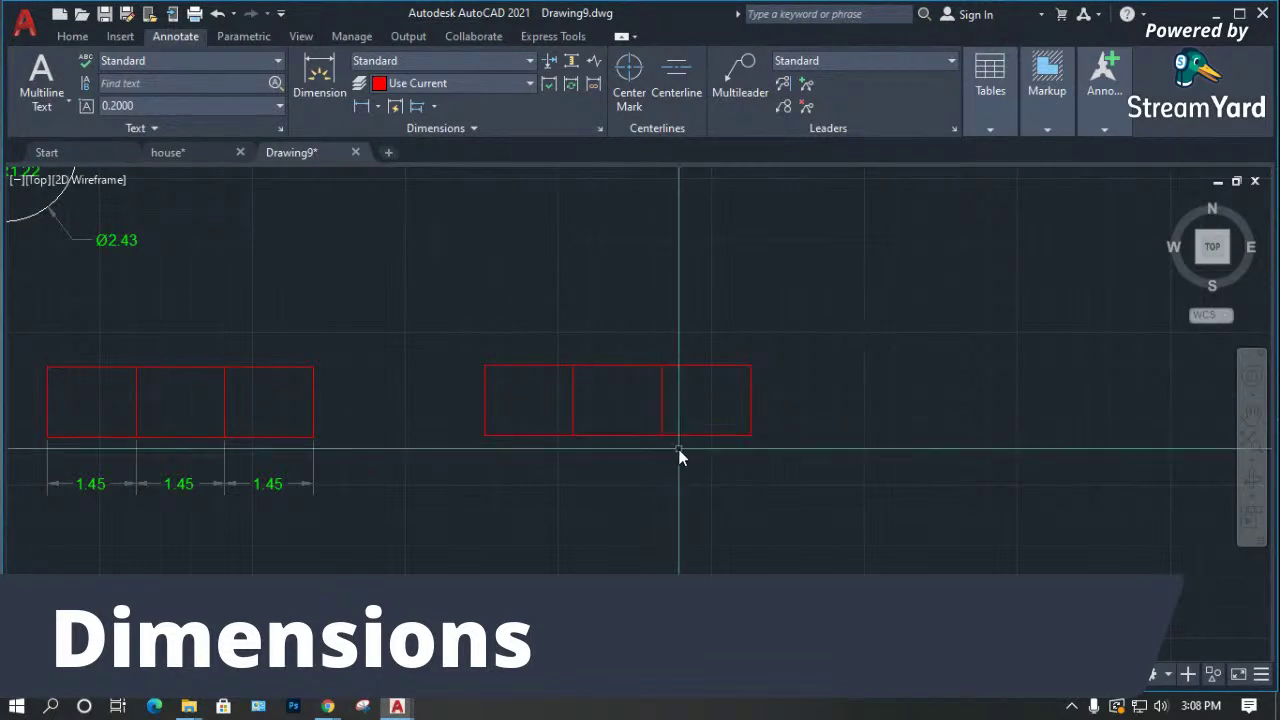
scroll(681, 445, up, 4)
Stretch the rightmost copied rectangle's right edge outward to widen it.
click(751, 455)
click(699, 384)
scroll(699, 384, down, 4)
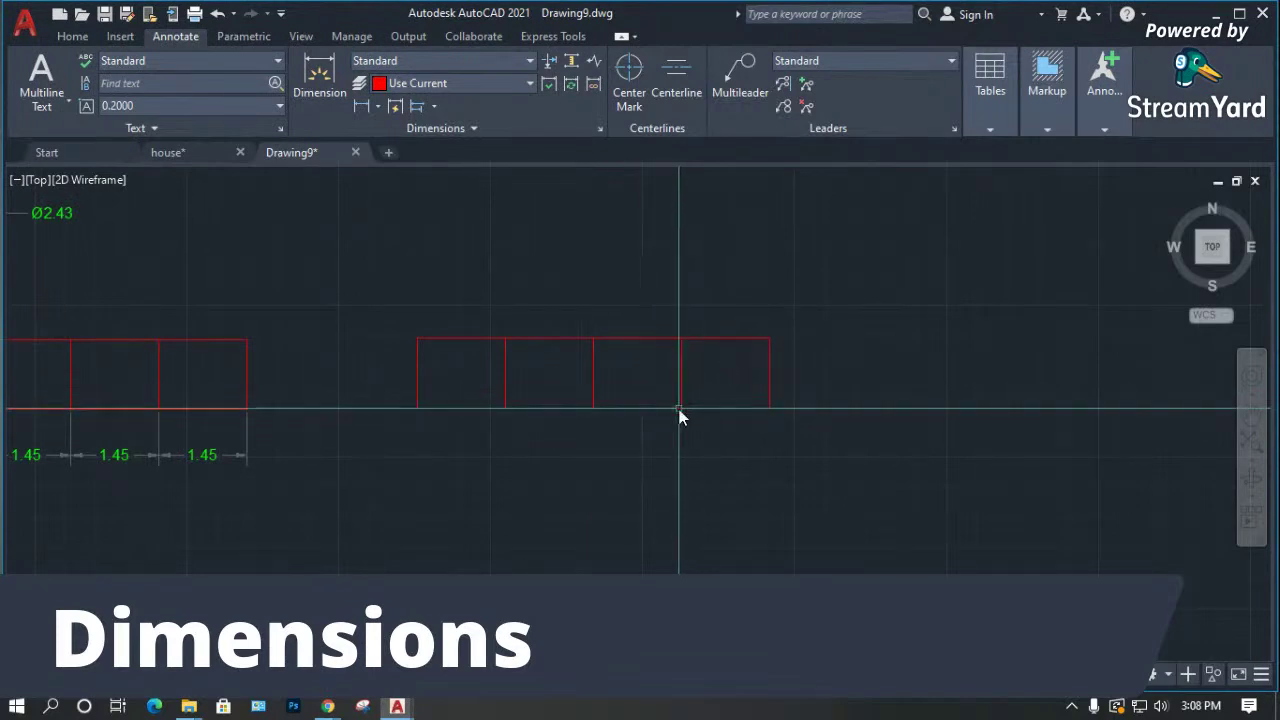
click(707, 408)
click(769, 373)
click(813, 376)
key(Escape)
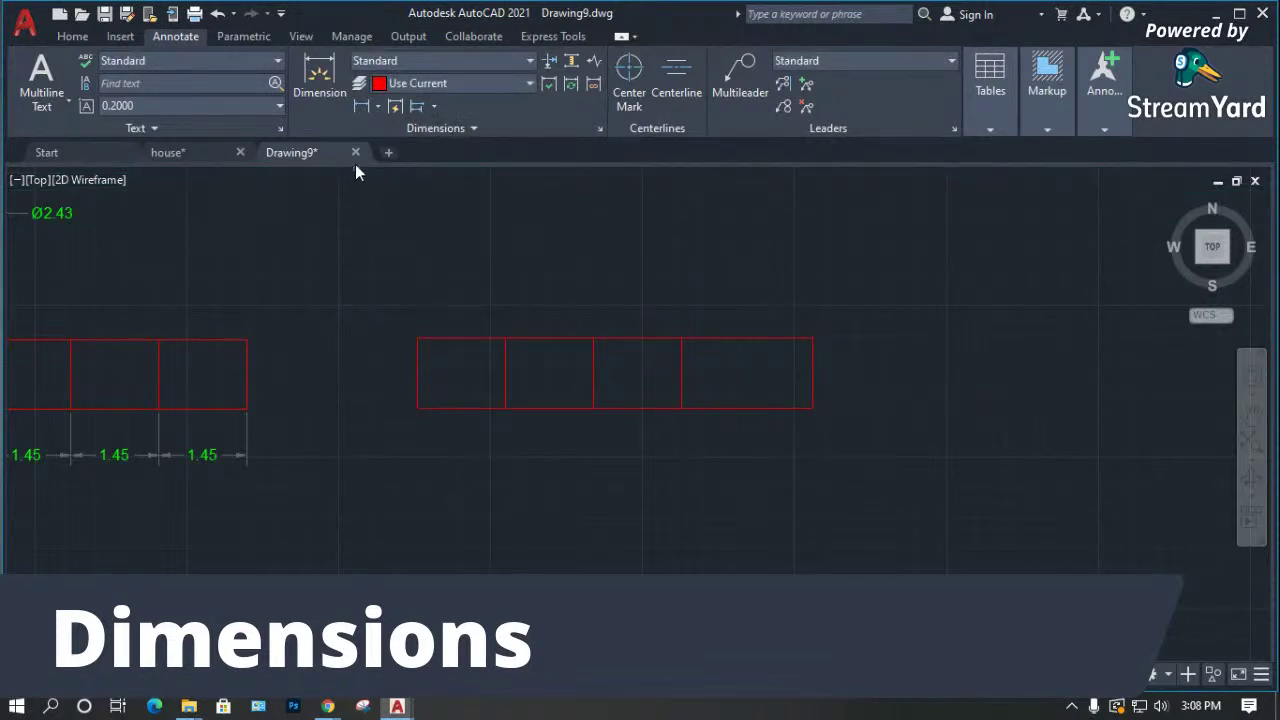
Dimension the first cell of the new row as 1.45.
click(361, 106)
click(417, 408)
click(503, 410)
click(500, 448)
Add baseline dimensions of 2.90, 4.35 and 6.51 from the 1.45 dimension.
click(416, 106)
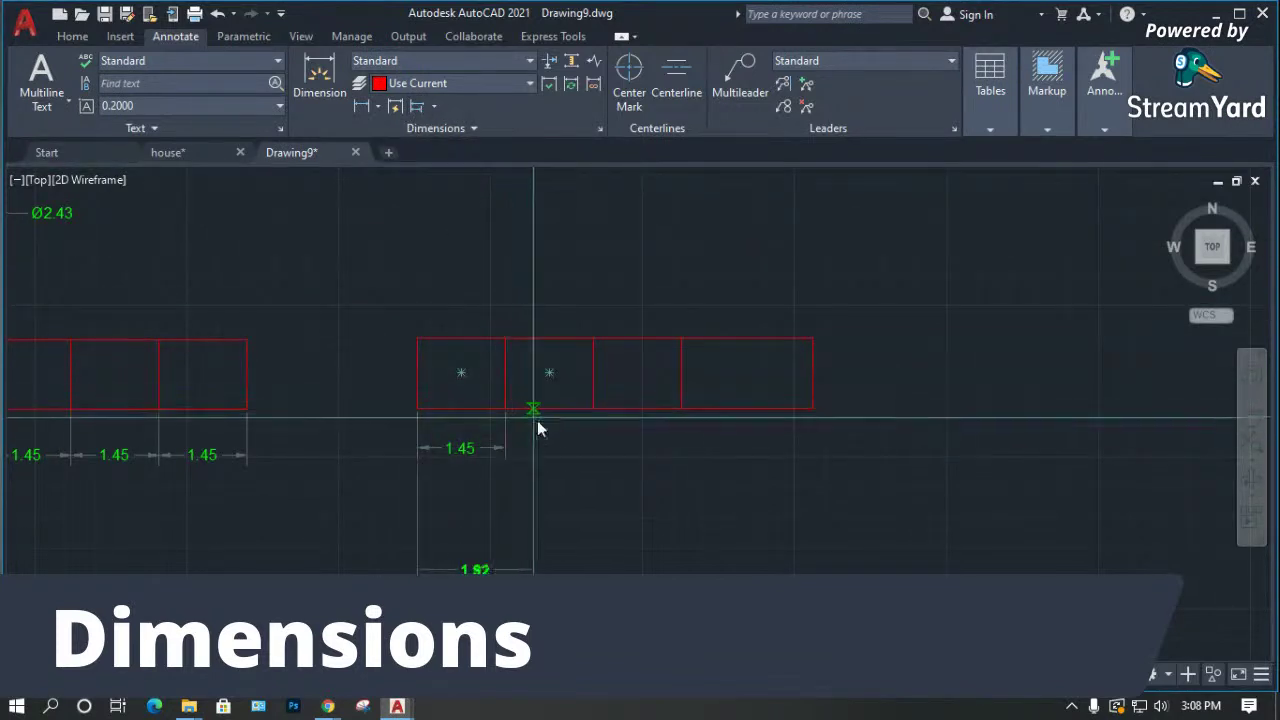
click(595, 410)
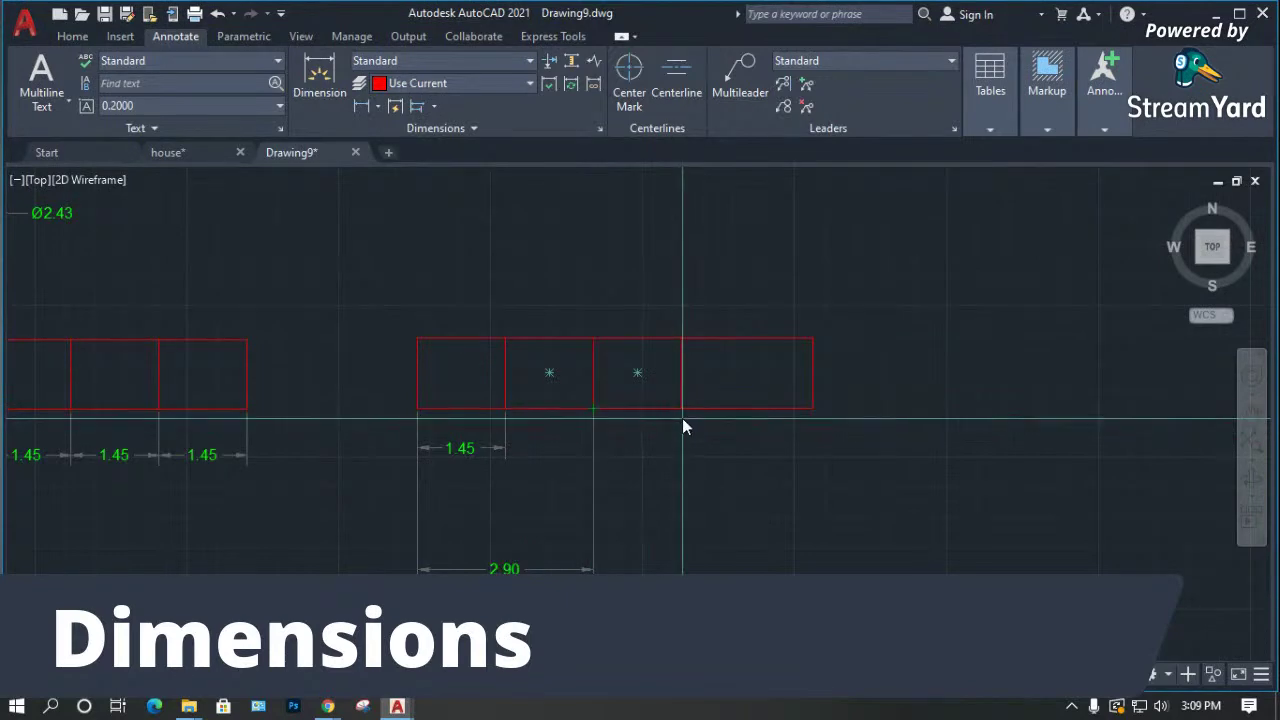
click(685, 414)
click(812, 412)
key(Escape)
scroll(754, 400, down, 4)
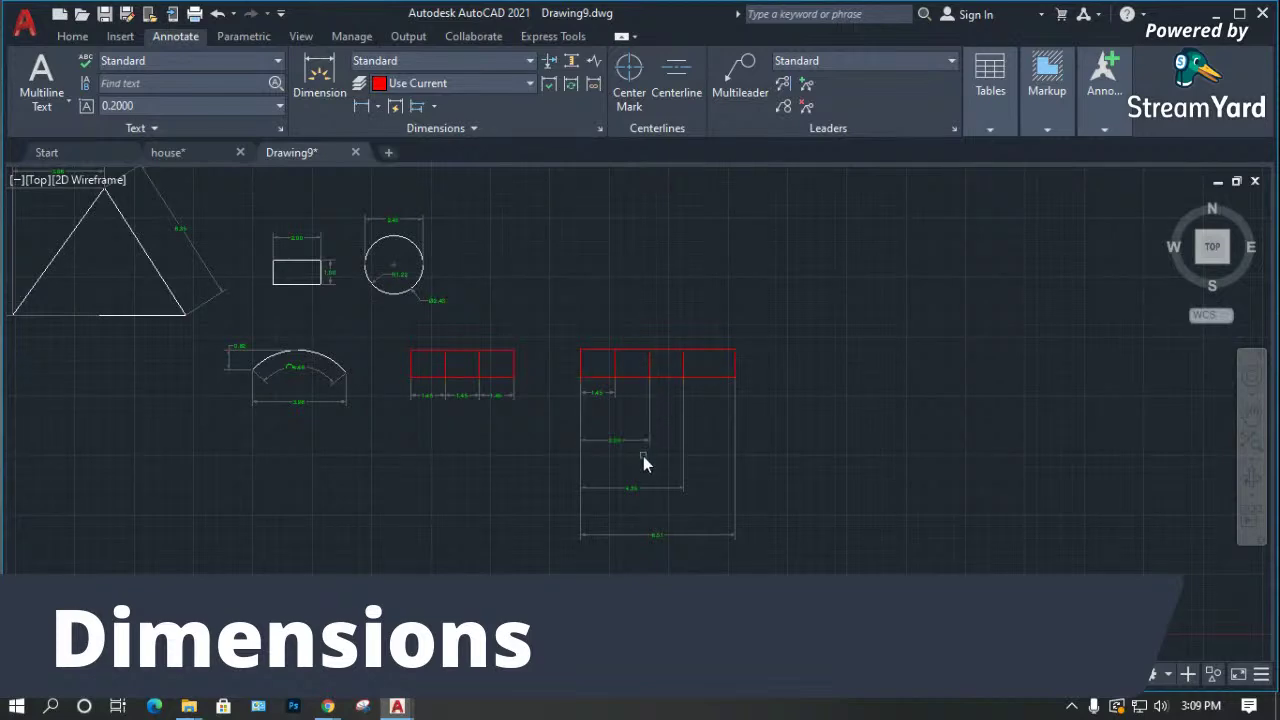
scroll(630, 455, up, 2)
scroll(627, 460, up, 2)
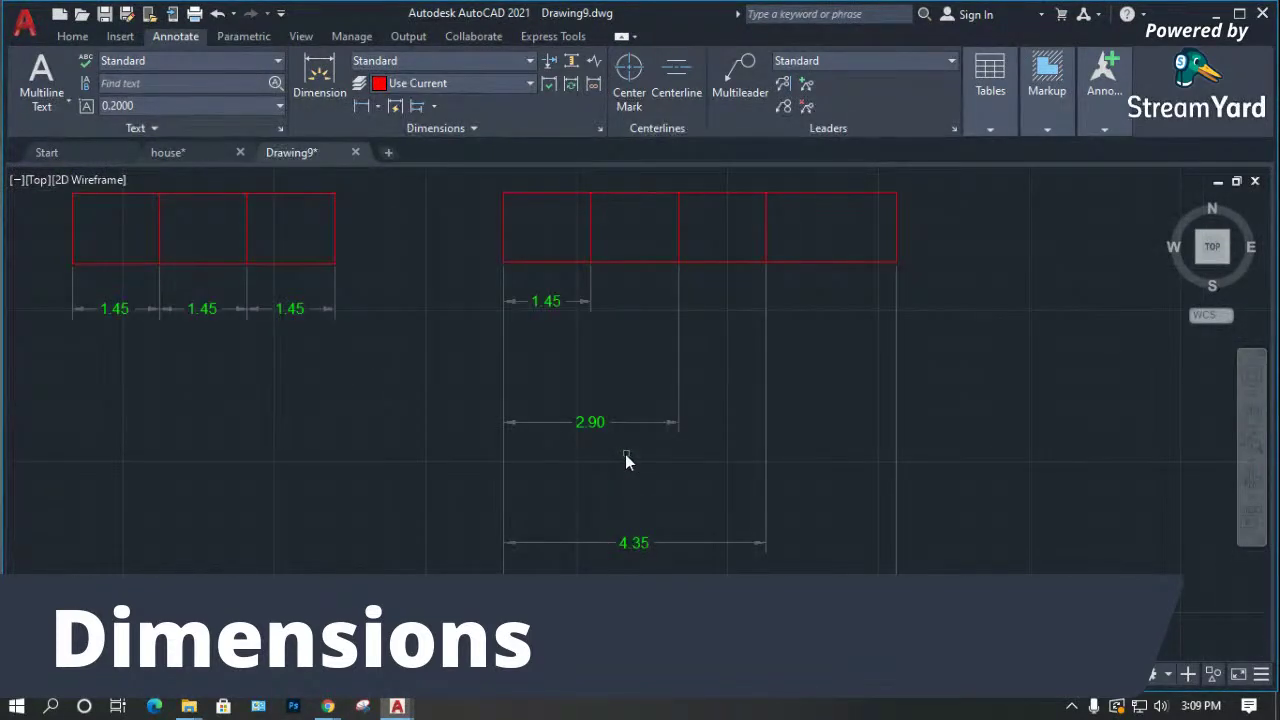
scroll(598, 405, down, 2)
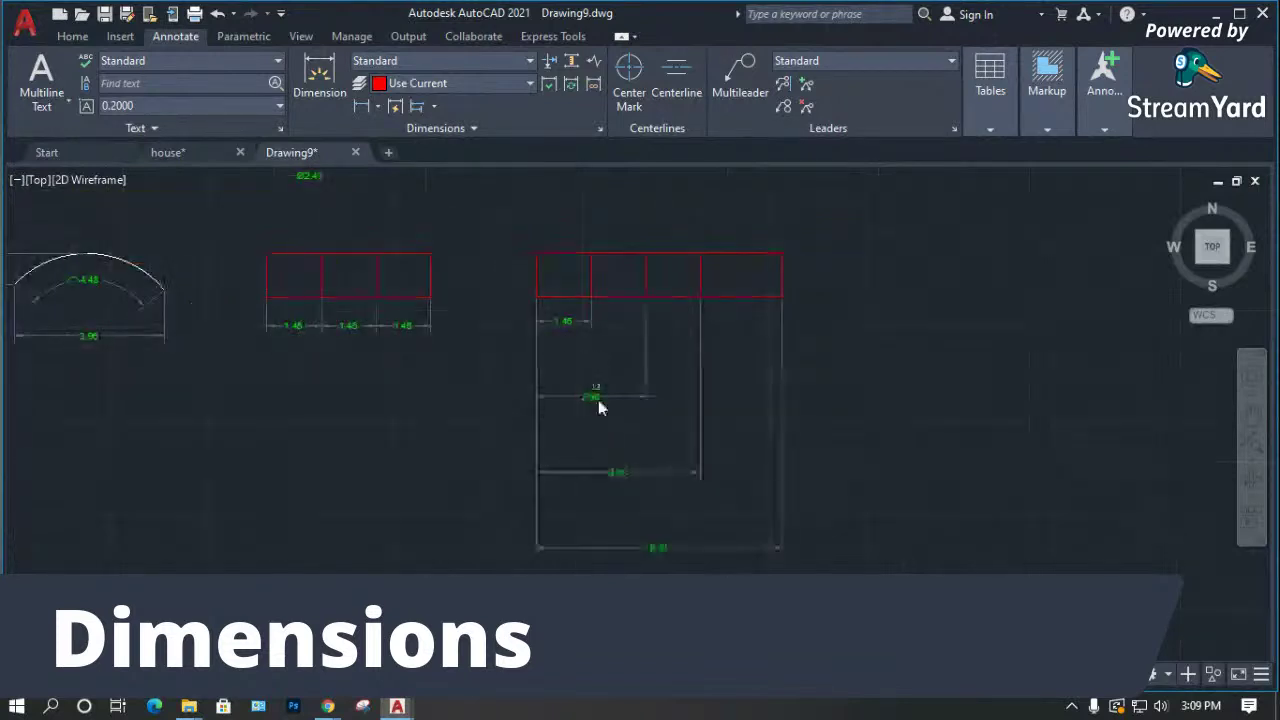
Add two vertical 2.00 dimensions measuring the spacing between dimension lines.
click(319, 72)
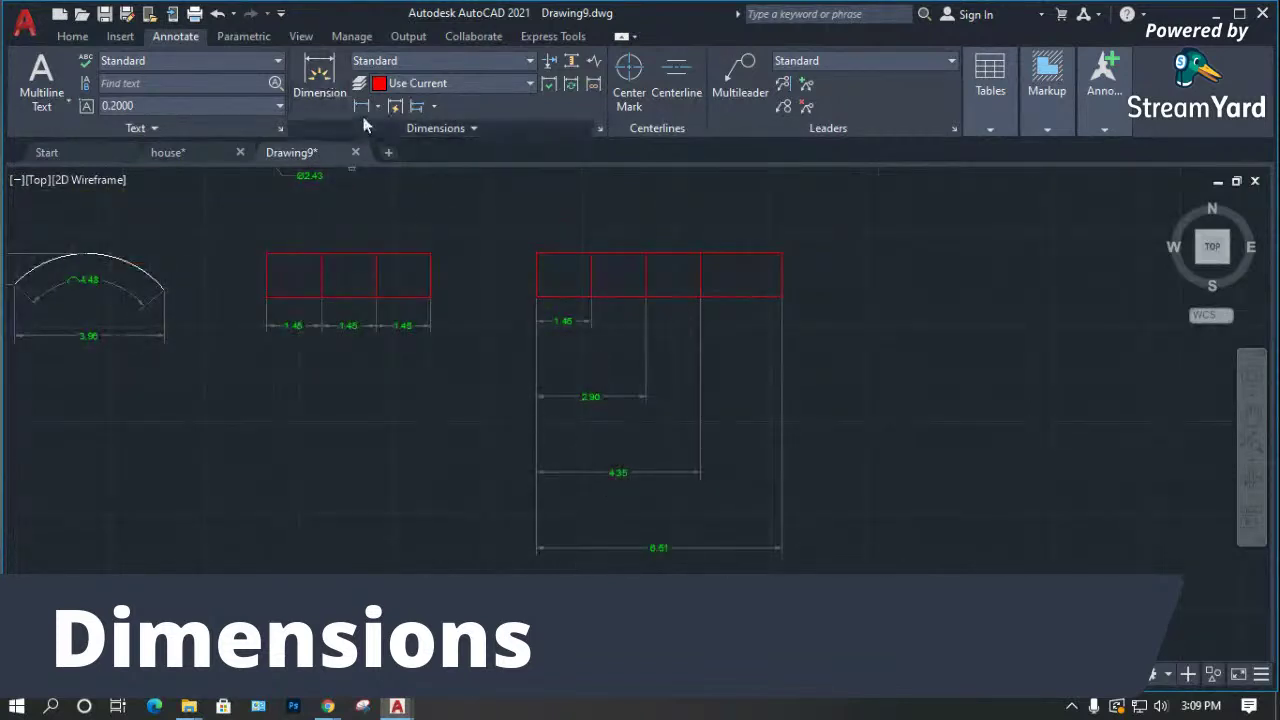
click(561, 389)
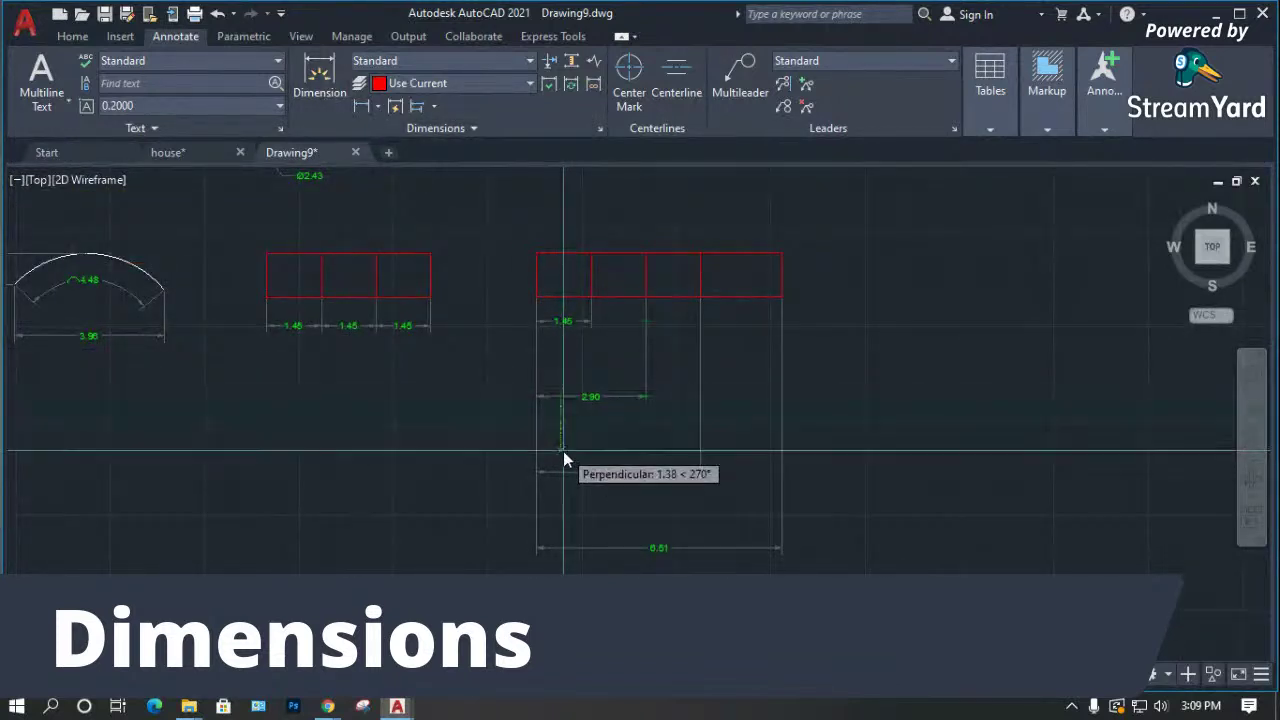
click(563, 467)
scroll(485, 460, up, 3)
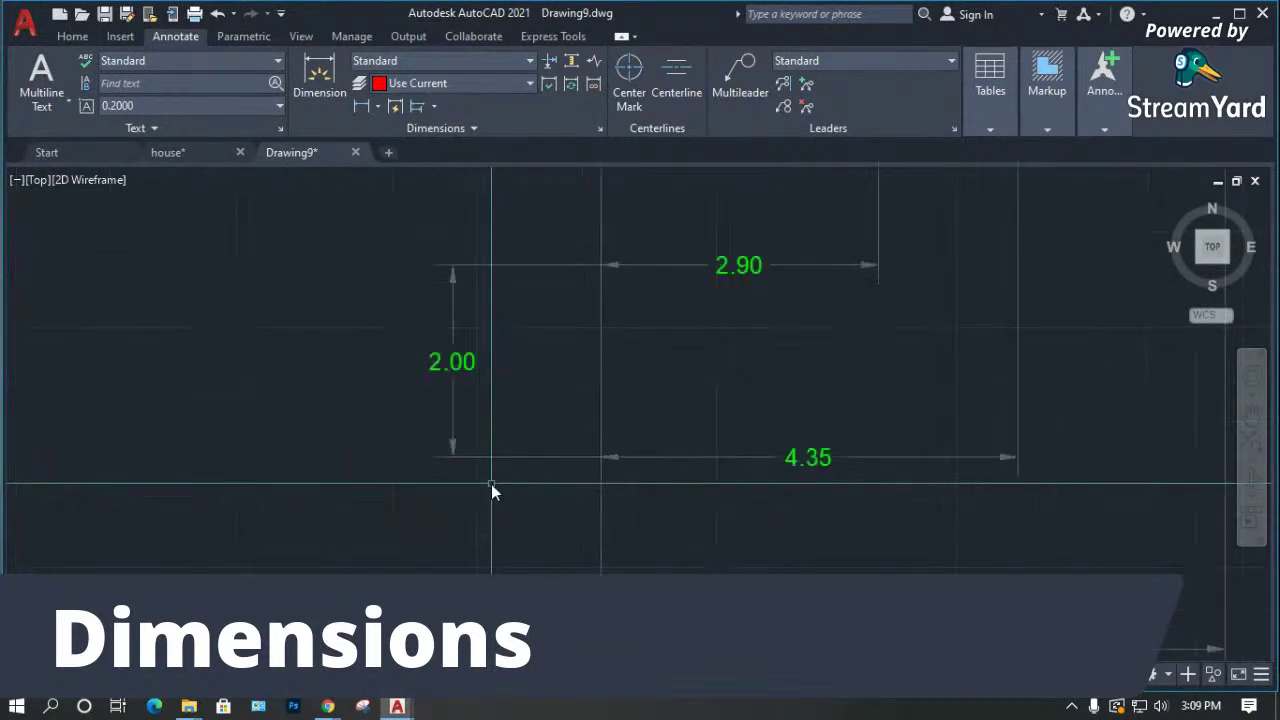
click(448, 404)
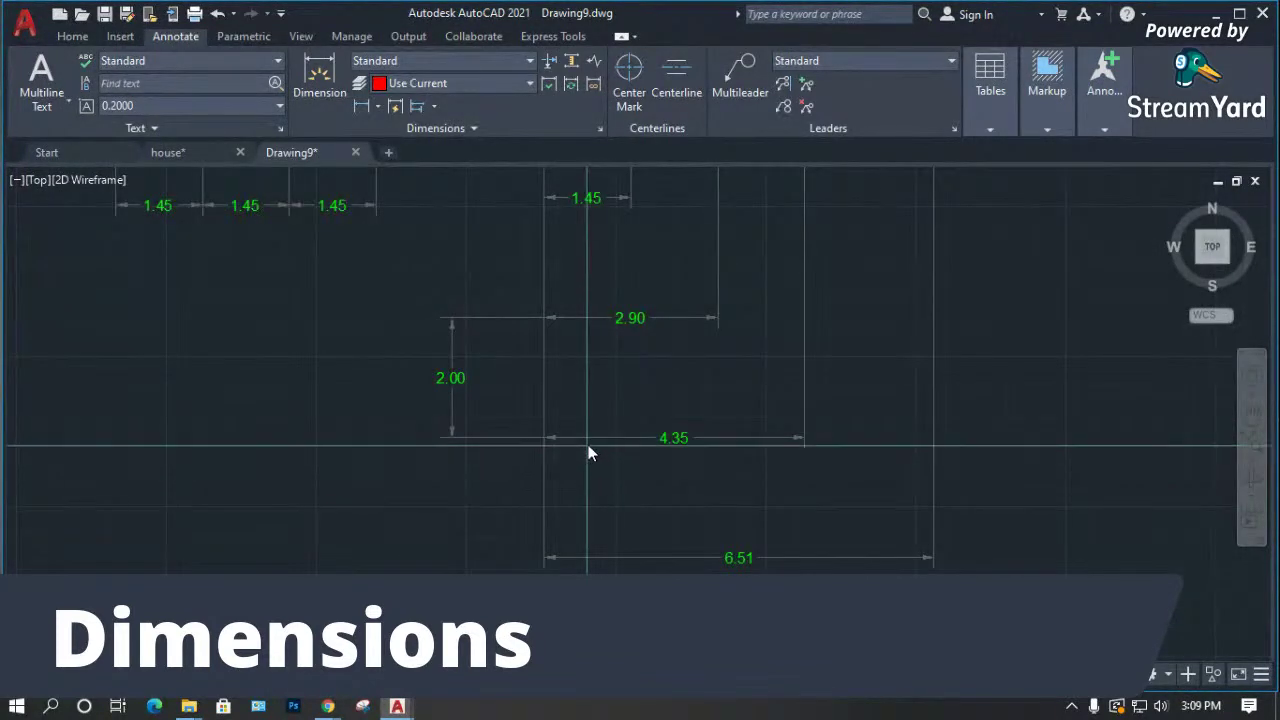
click(583, 558)
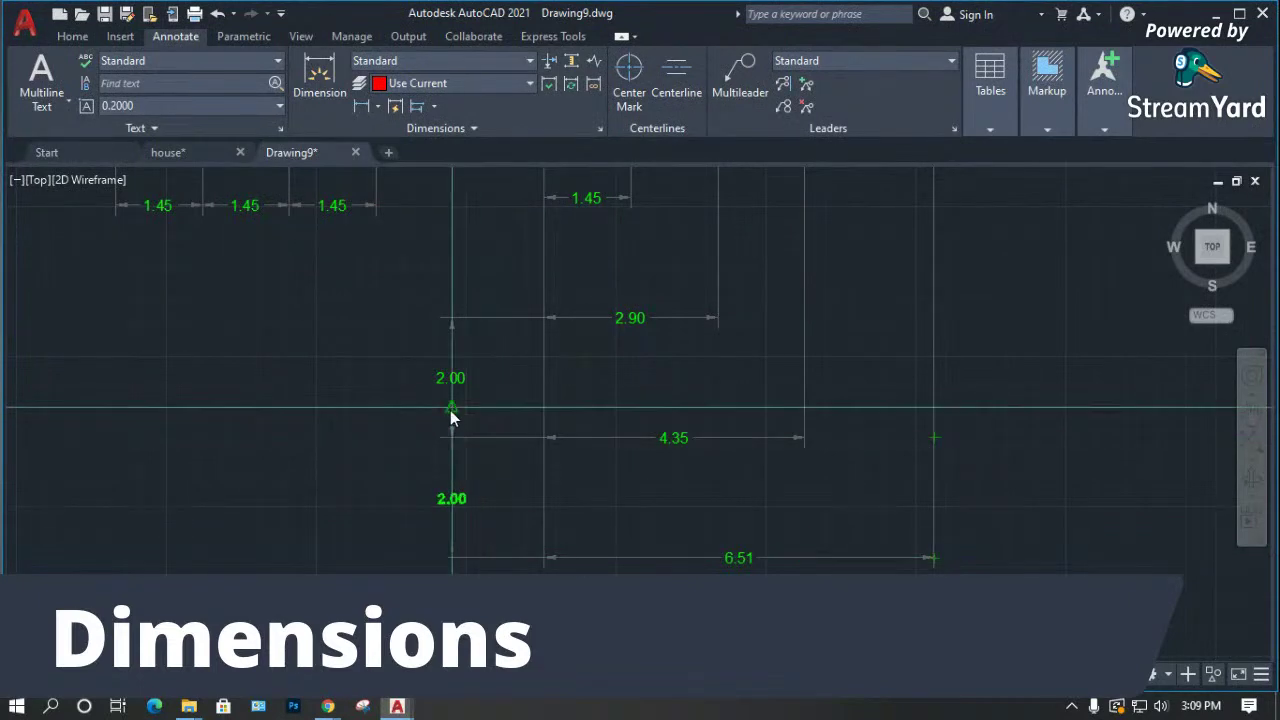
click(451, 440)
Add a third vertical 2.00 spacing dimension from the 1.45 line.
middle_drag(503, 294, 489, 370)
scroll(489, 370, up, 2)
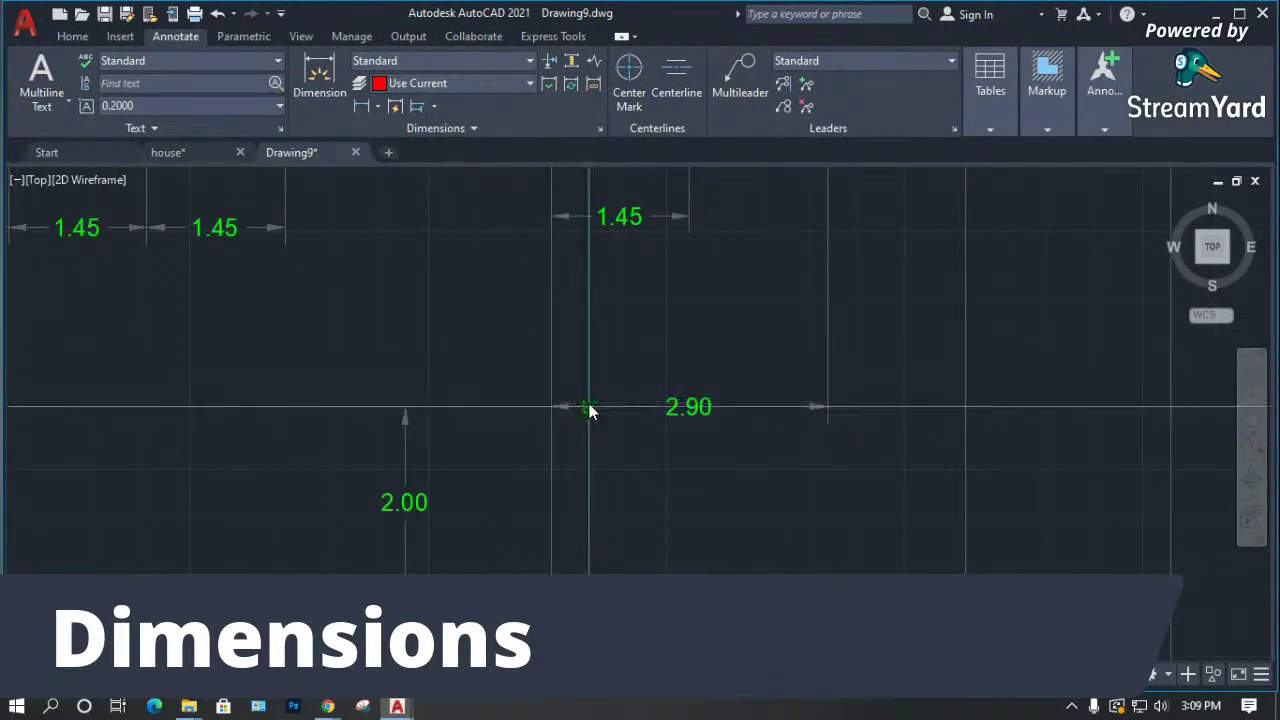
scroll(586, 405, down, 2)
click(585, 289)
click(478, 430)
scroll(564, 425, down, 2)
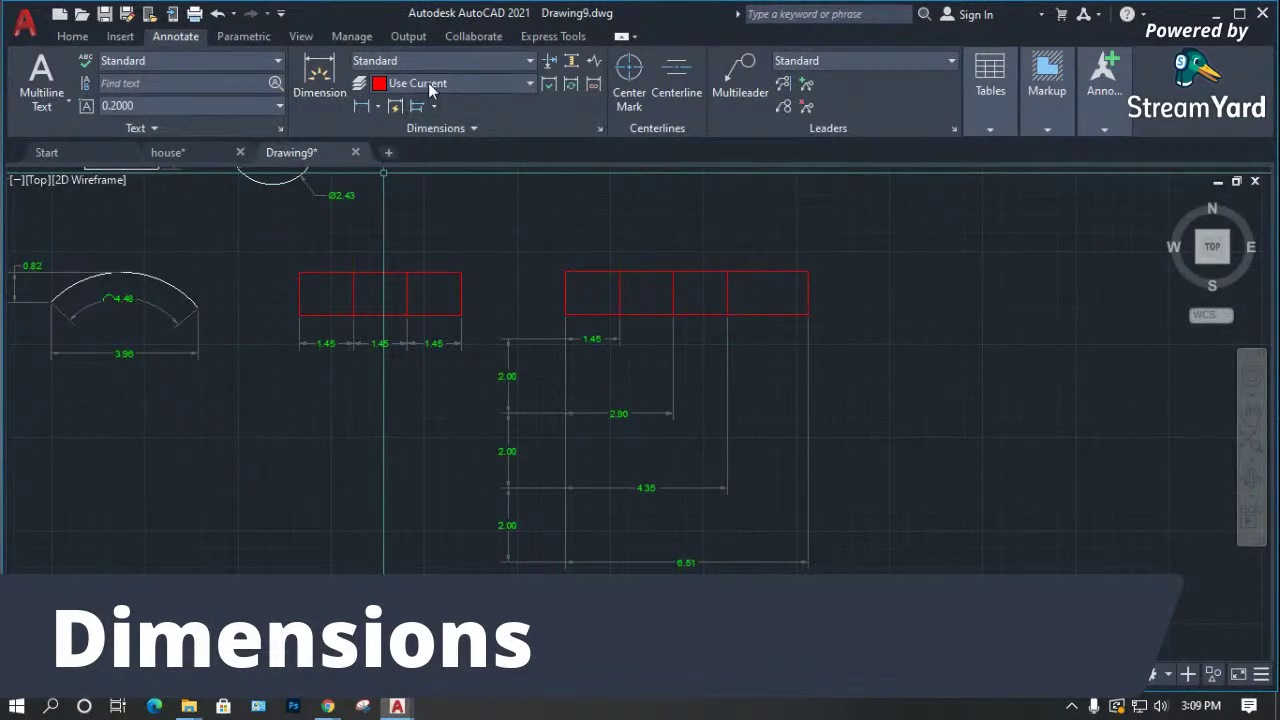
click(472, 61)
Set the Standard style's baseline spacing to 36 and close the style manager.
click(458, 172)
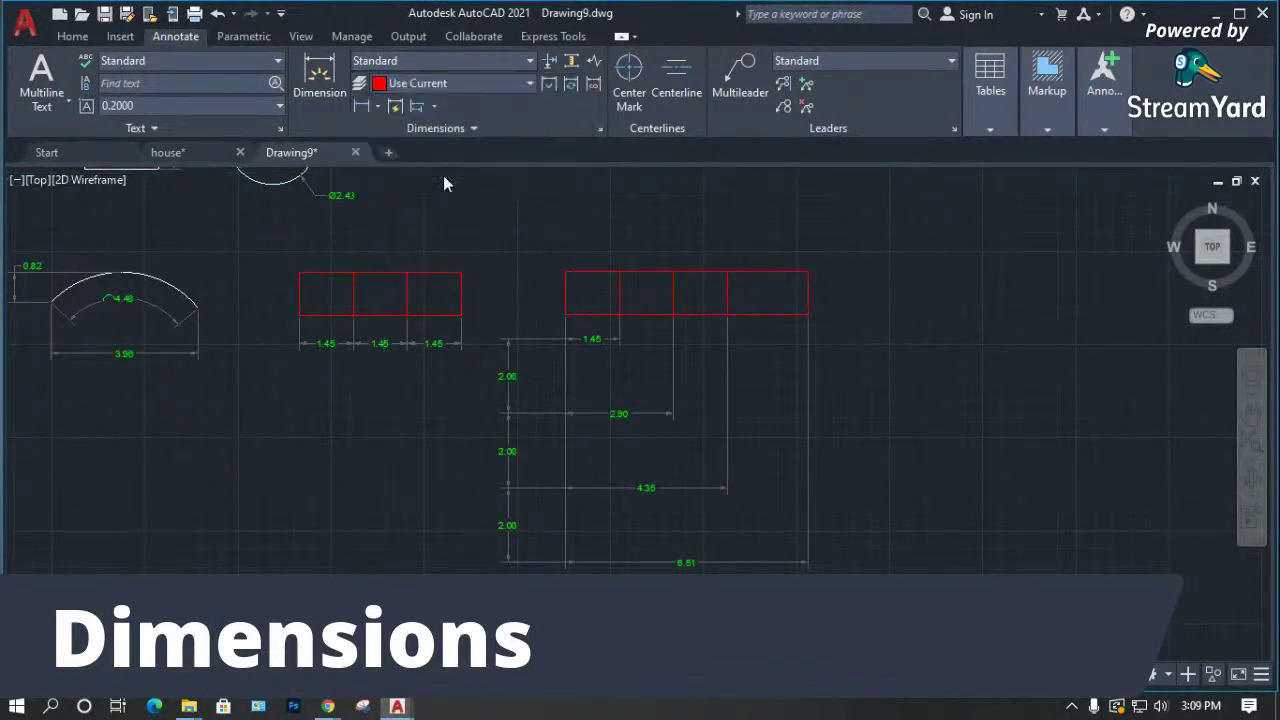
click(836, 313)
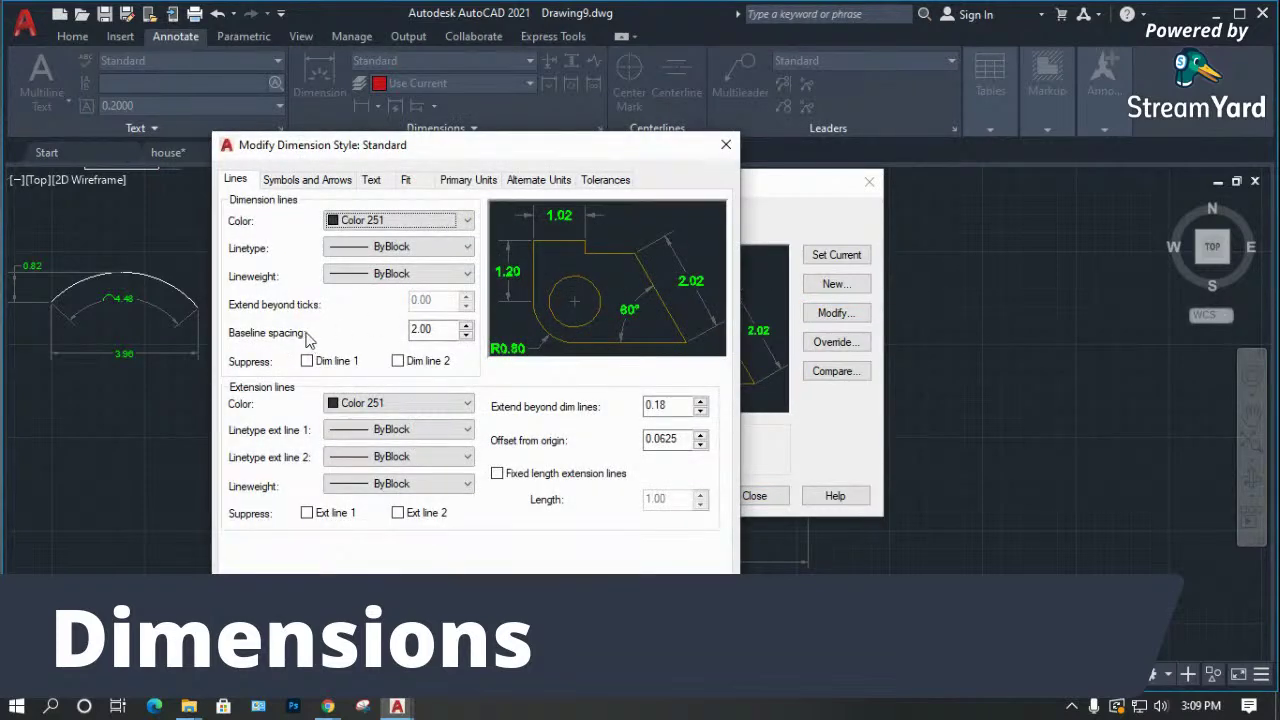
double_click(412, 333)
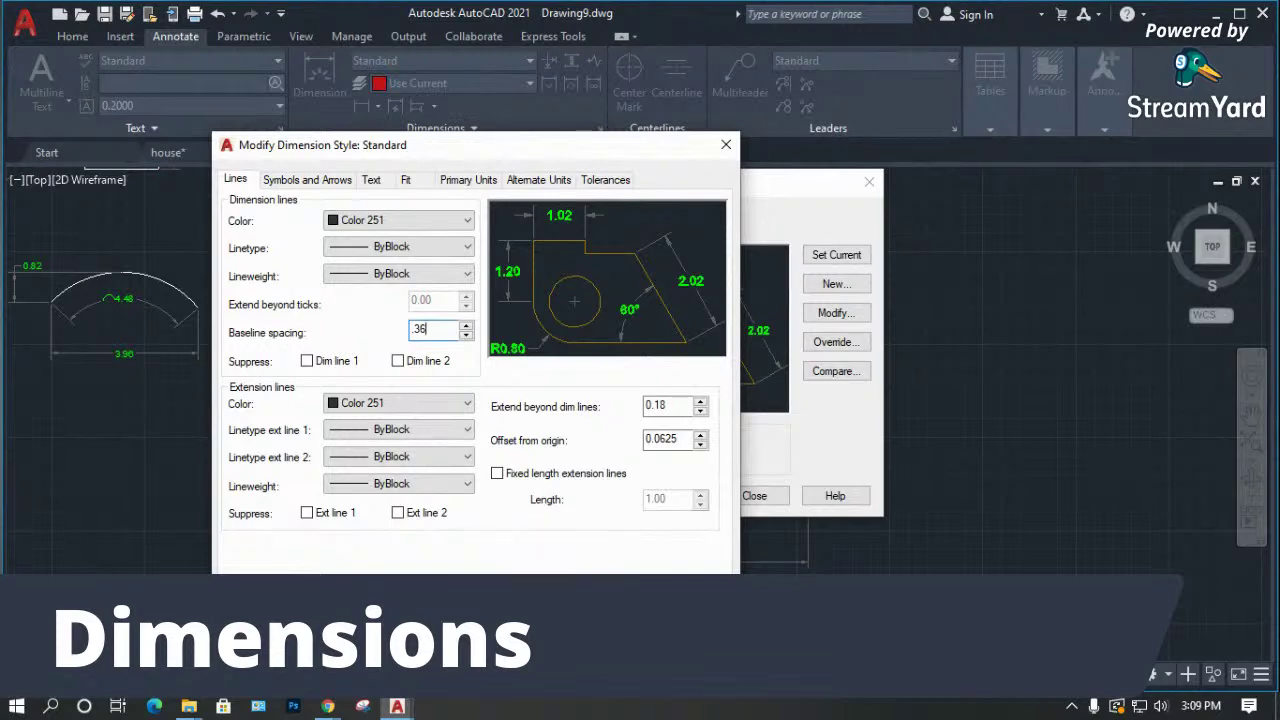
key(Return)
click(754, 496)
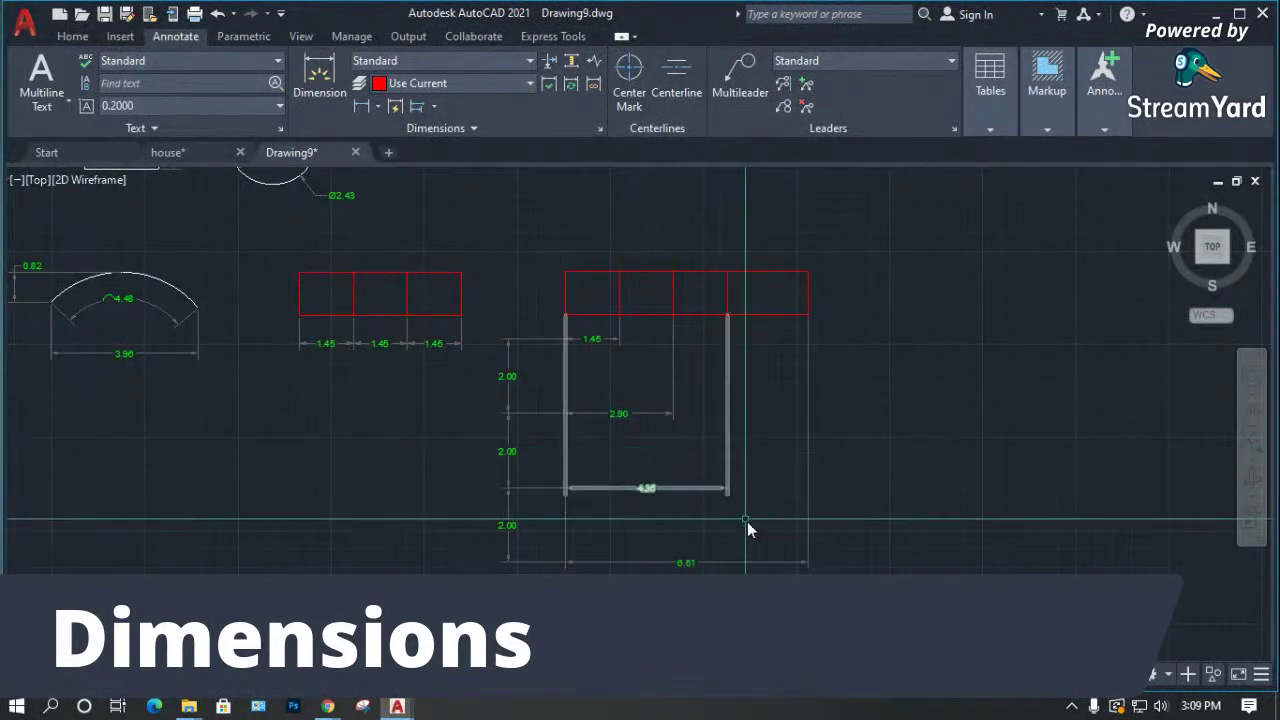
click(820, 571)
Delete the row's dimensions and re-add 2.90, 4.35 and 6.51 baselines from 1.45.
click(510, 410)
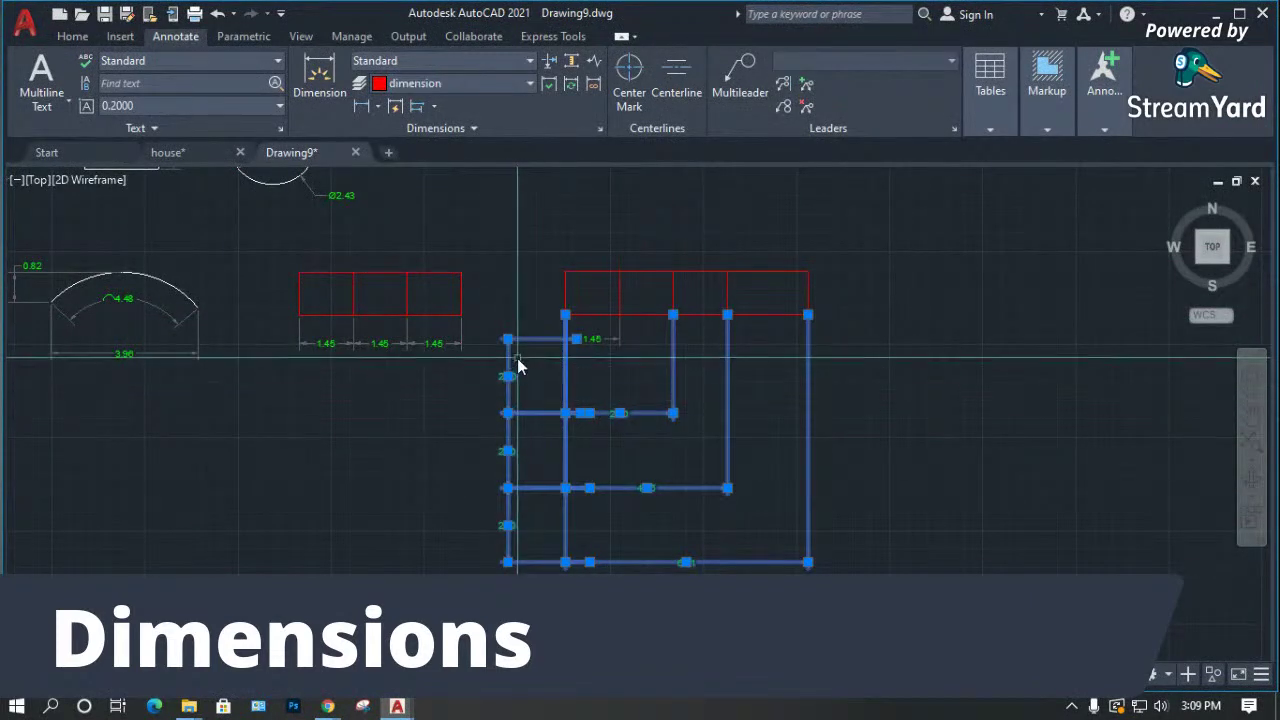
key(Delete)
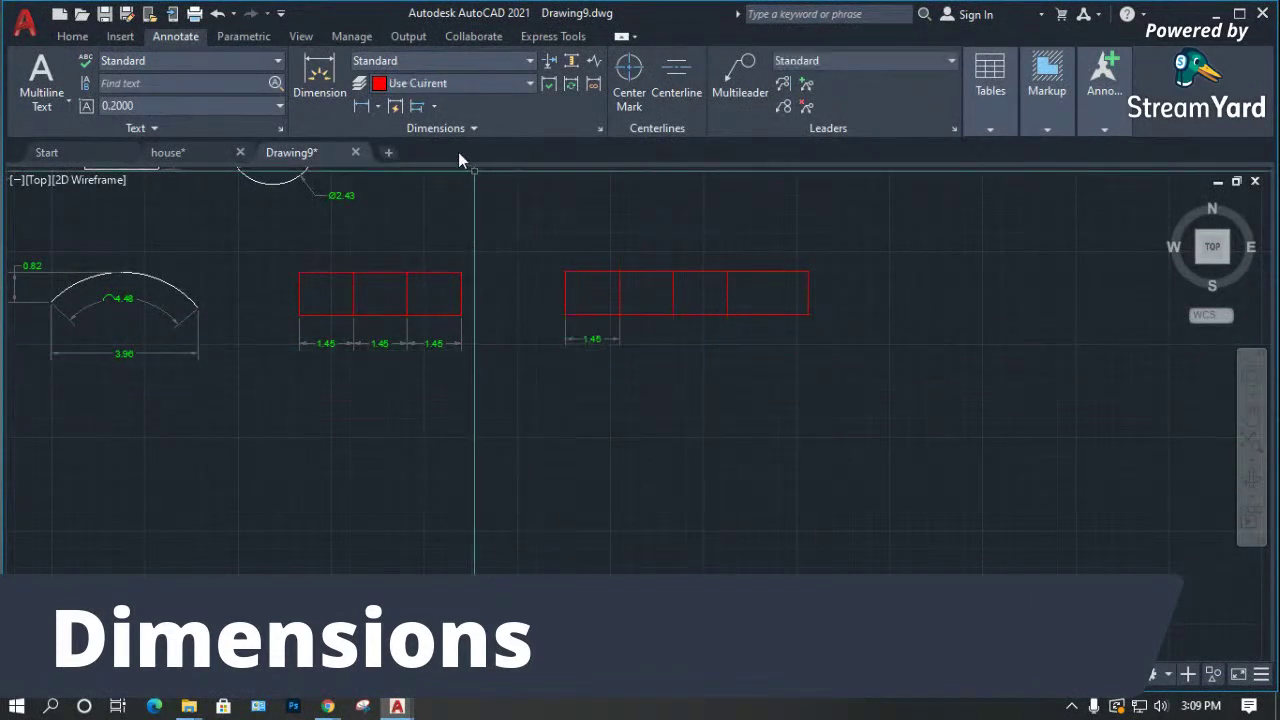
click(577, 336)
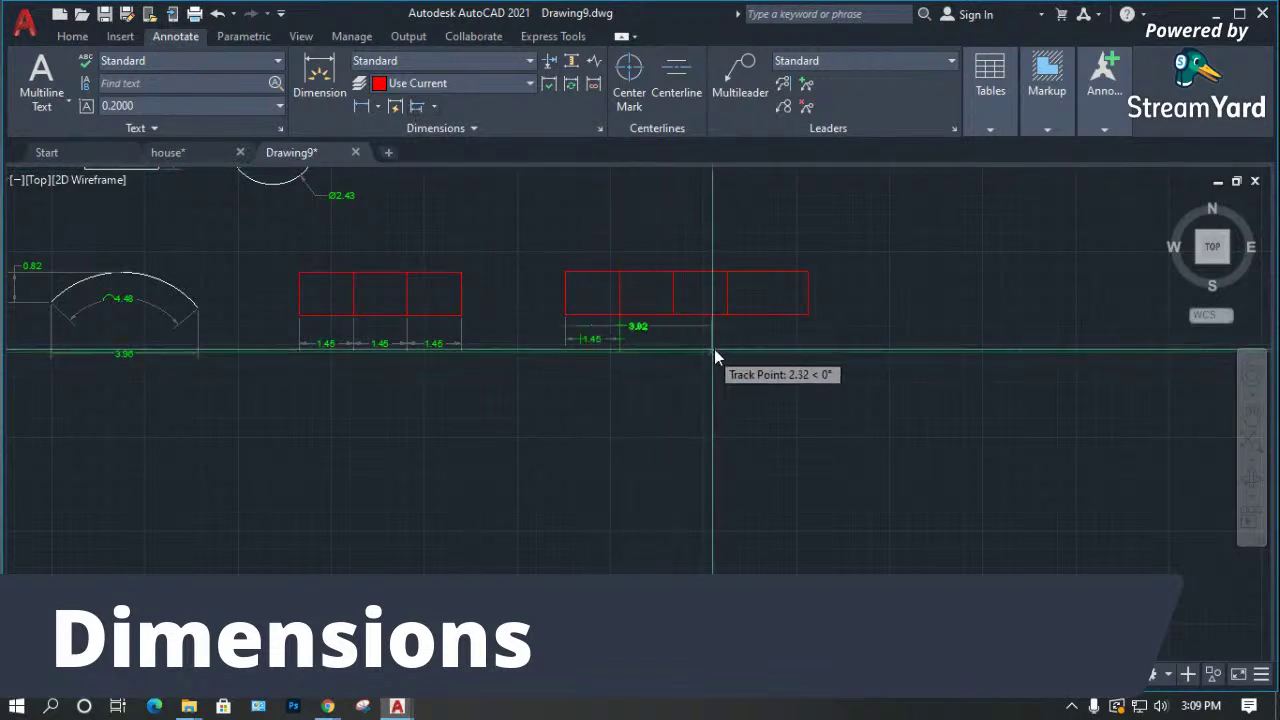
click(673, 316)
click(728, 316)
click(805, 317)
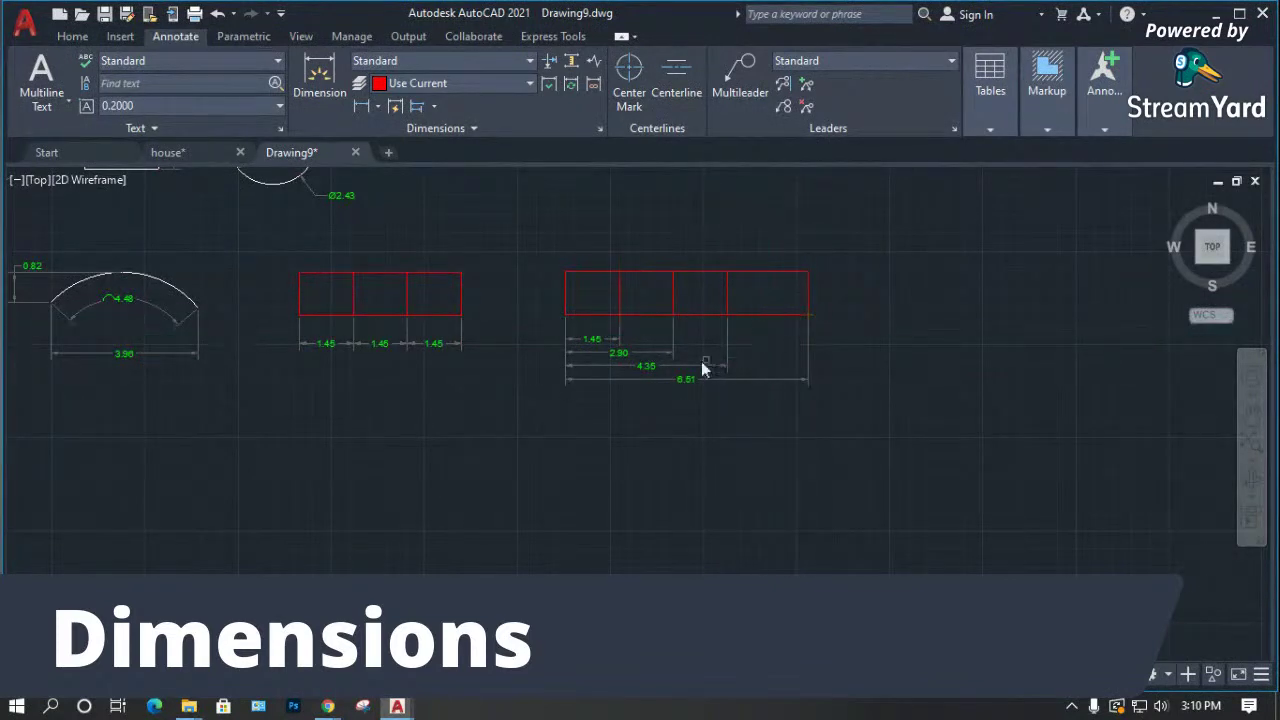
scroll(603, 380, up, 5)
scroll(768, 365, down, 3)
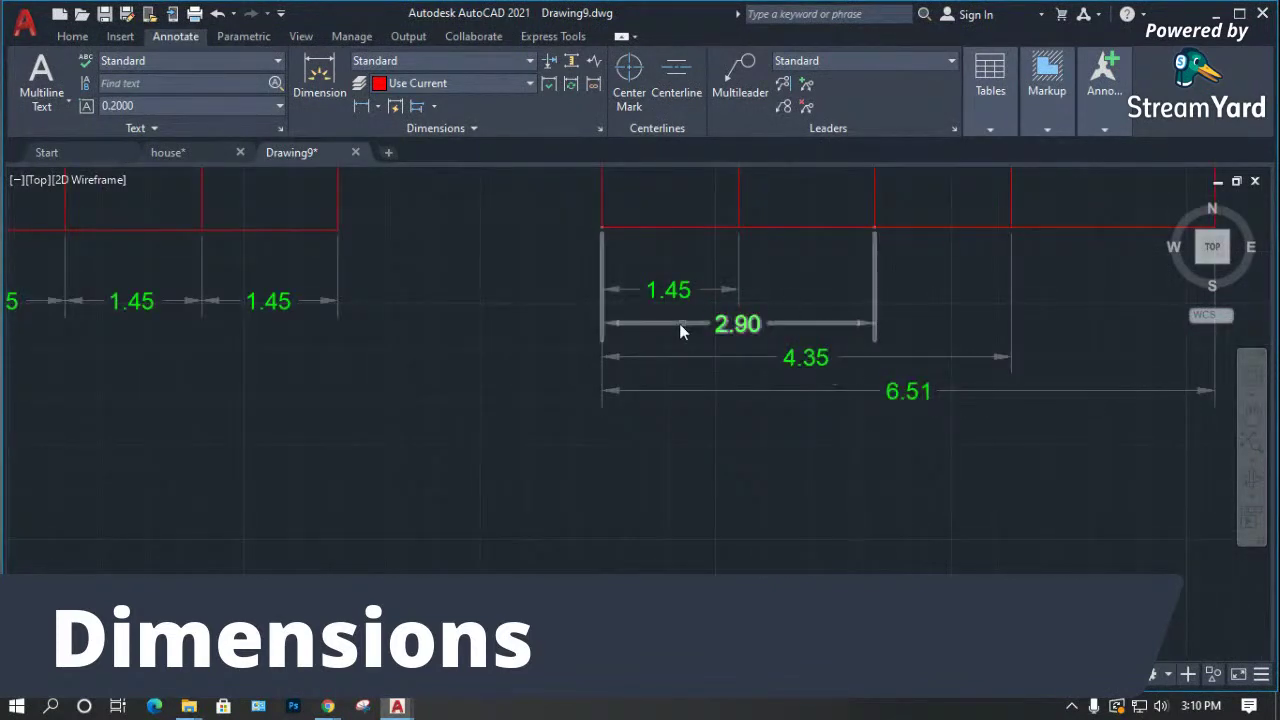
scroll(649, 318, up, 3)
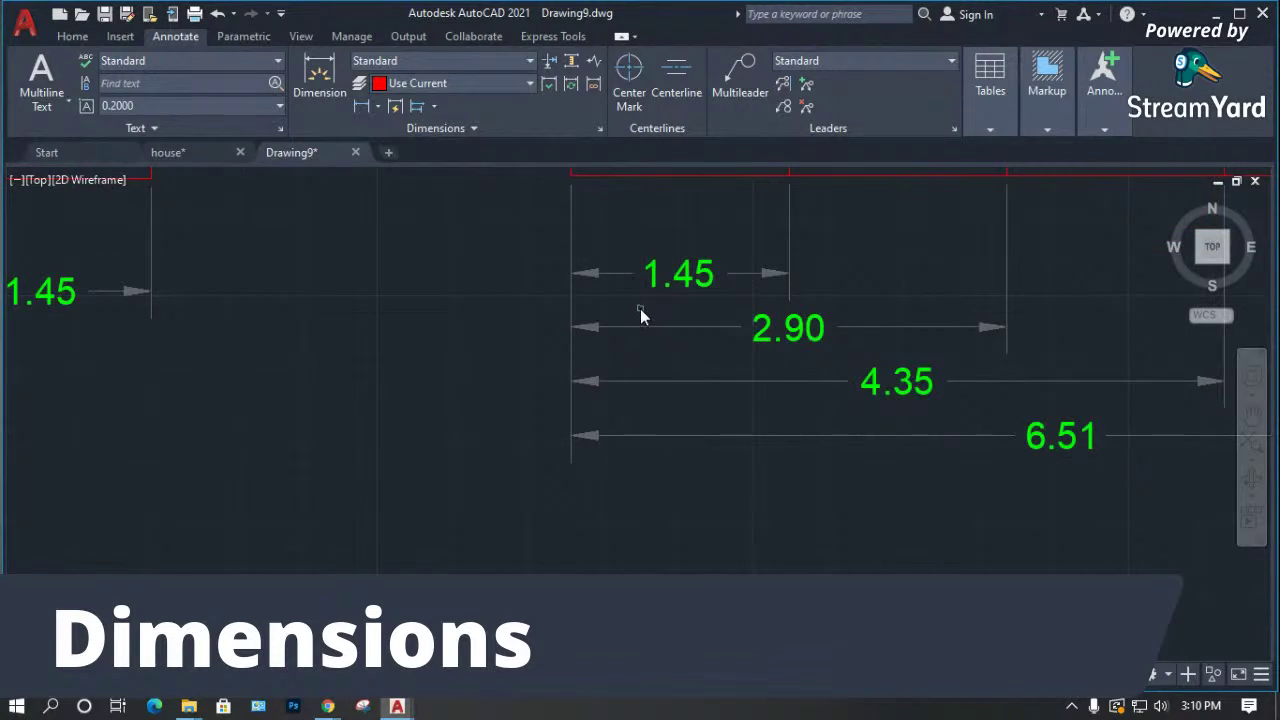
scroll(640, 314, up, 2)
scroll(597, 253, up, 4)
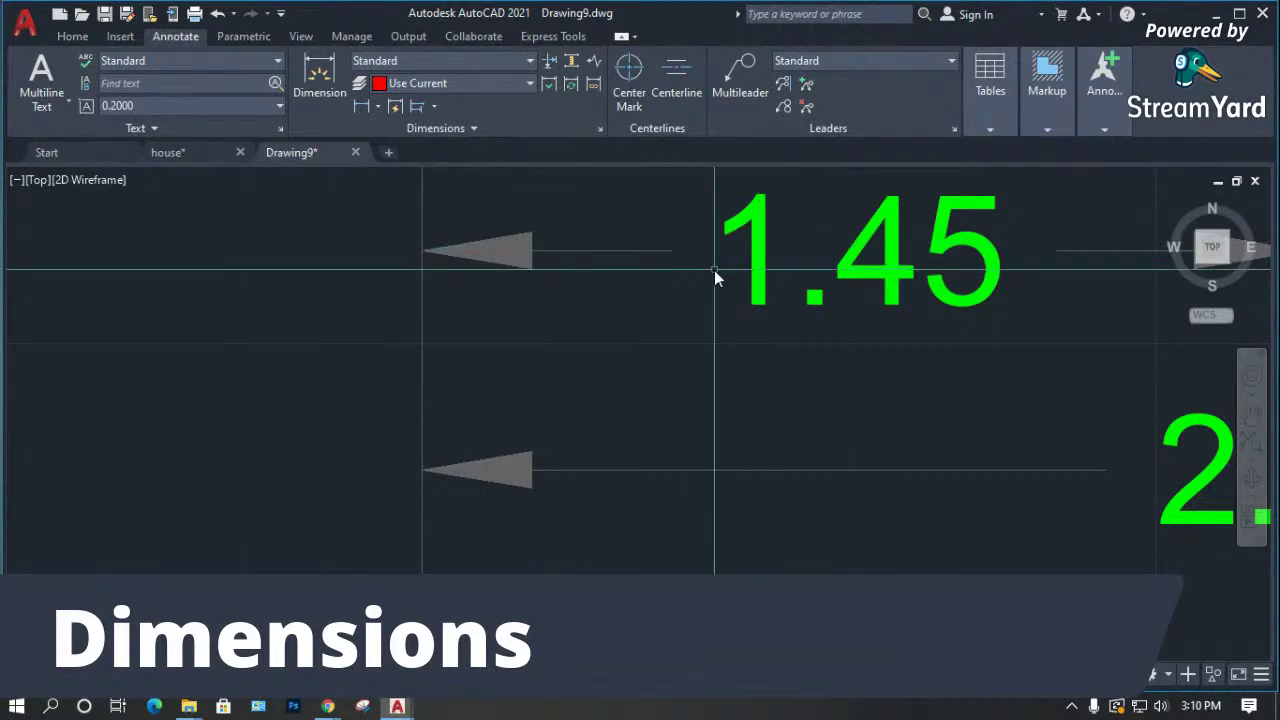
Move the 2.90, 4.35 and 6.51 dimensions lower, away from the 1.45 dimension.
click(663, 251)
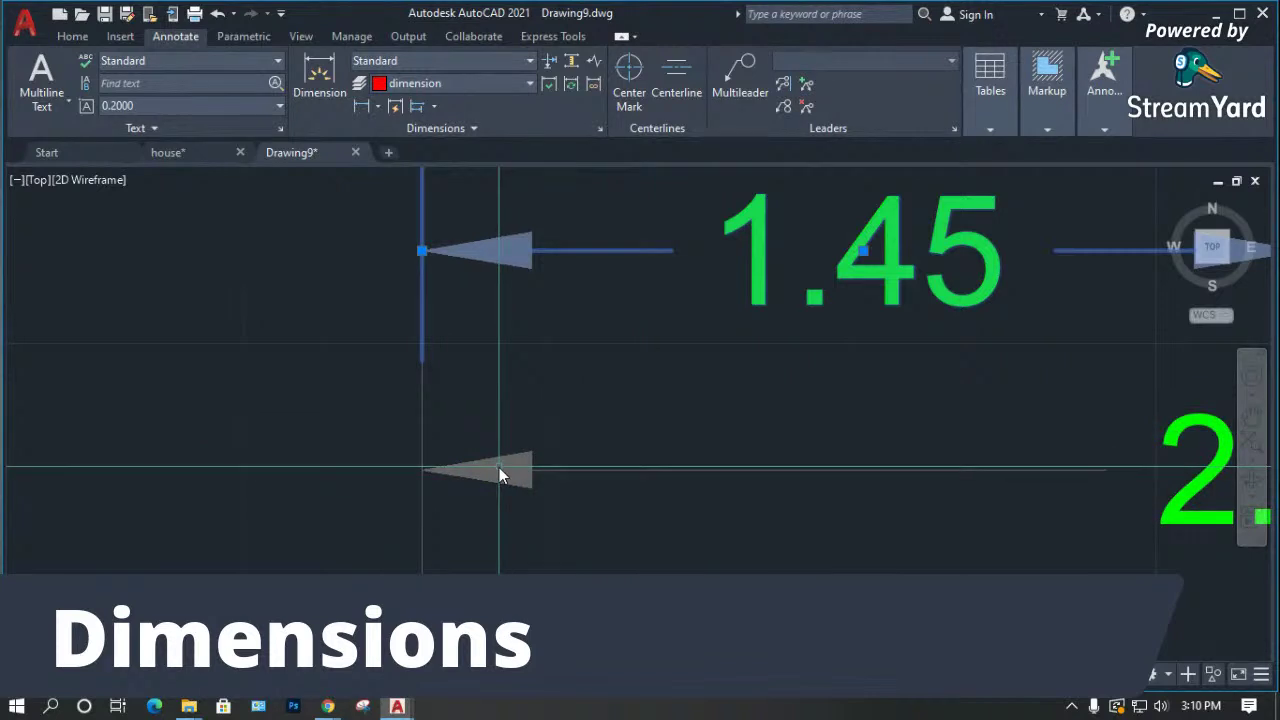
scroll(691, 423, down, 4)
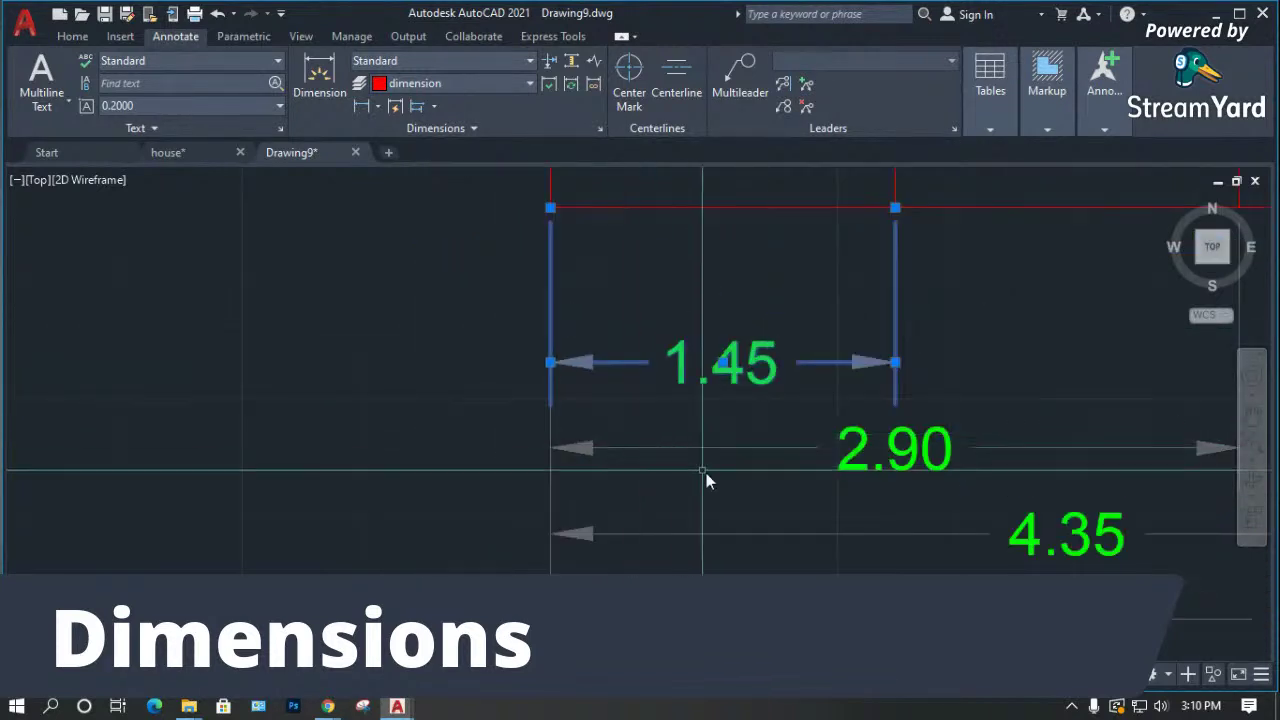
scroll(794, 472, up, 2)
scroll(556, 303, down, 4)
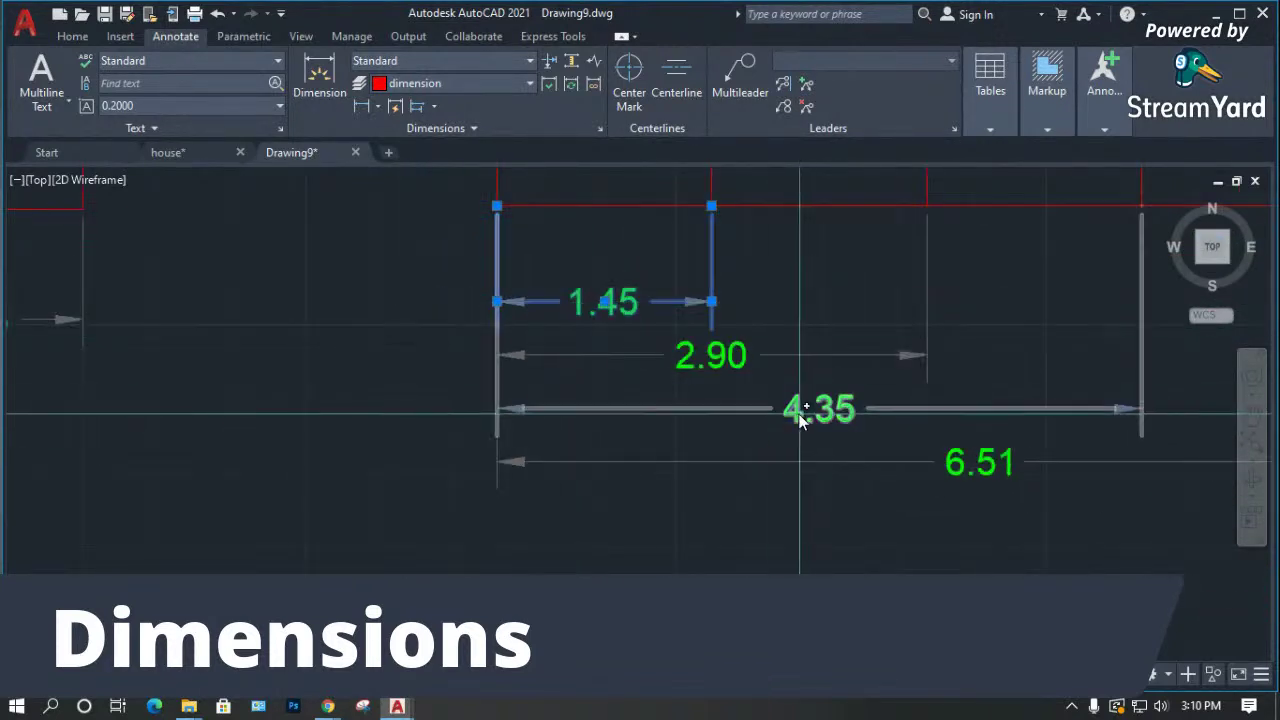
key(Escape)
scroll(583, 386, down, 3)
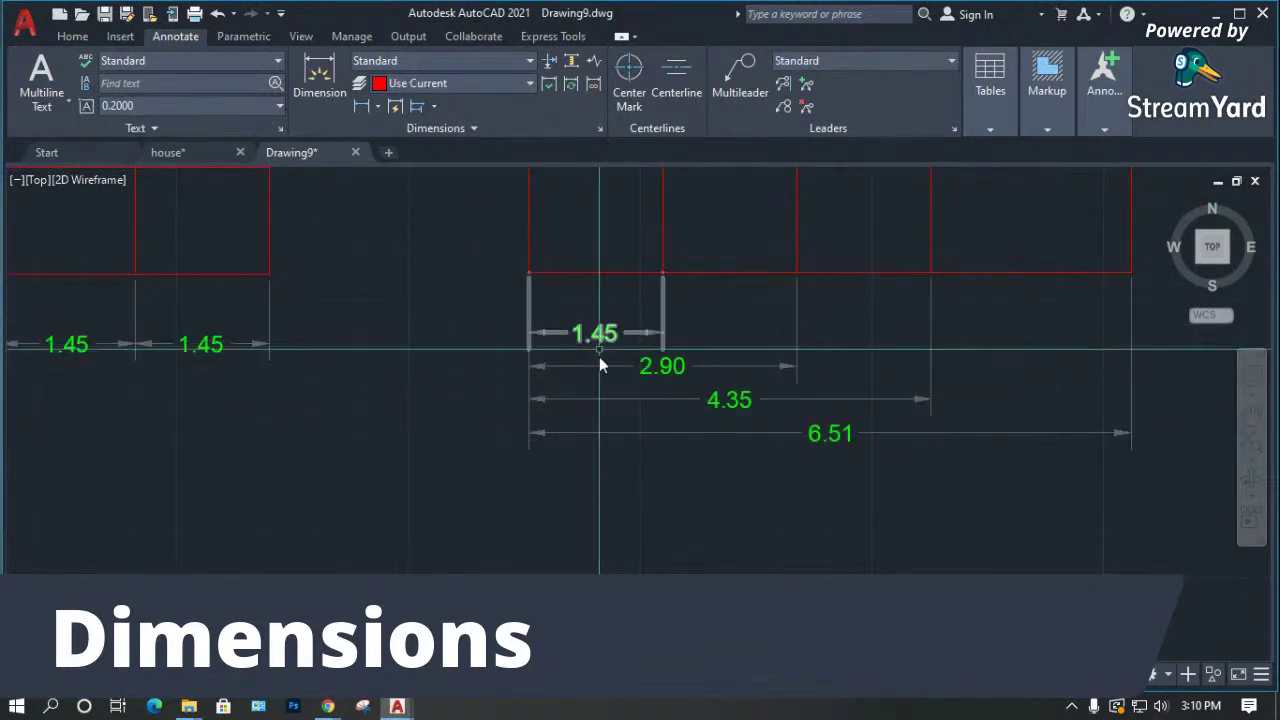
scroll(571, 449, up, 6)
click(603, 443)
click(551, 246)
scroll(604, 390, down, 2)
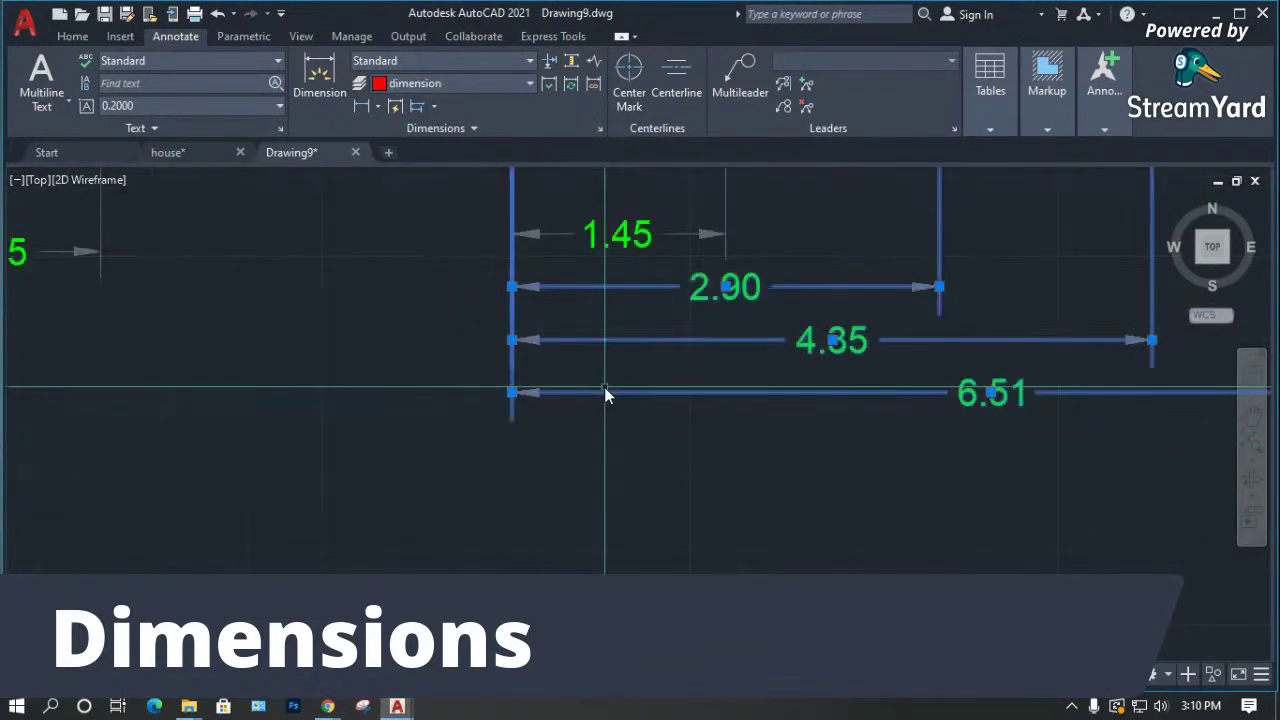
drag(630, 395, 639, 531)
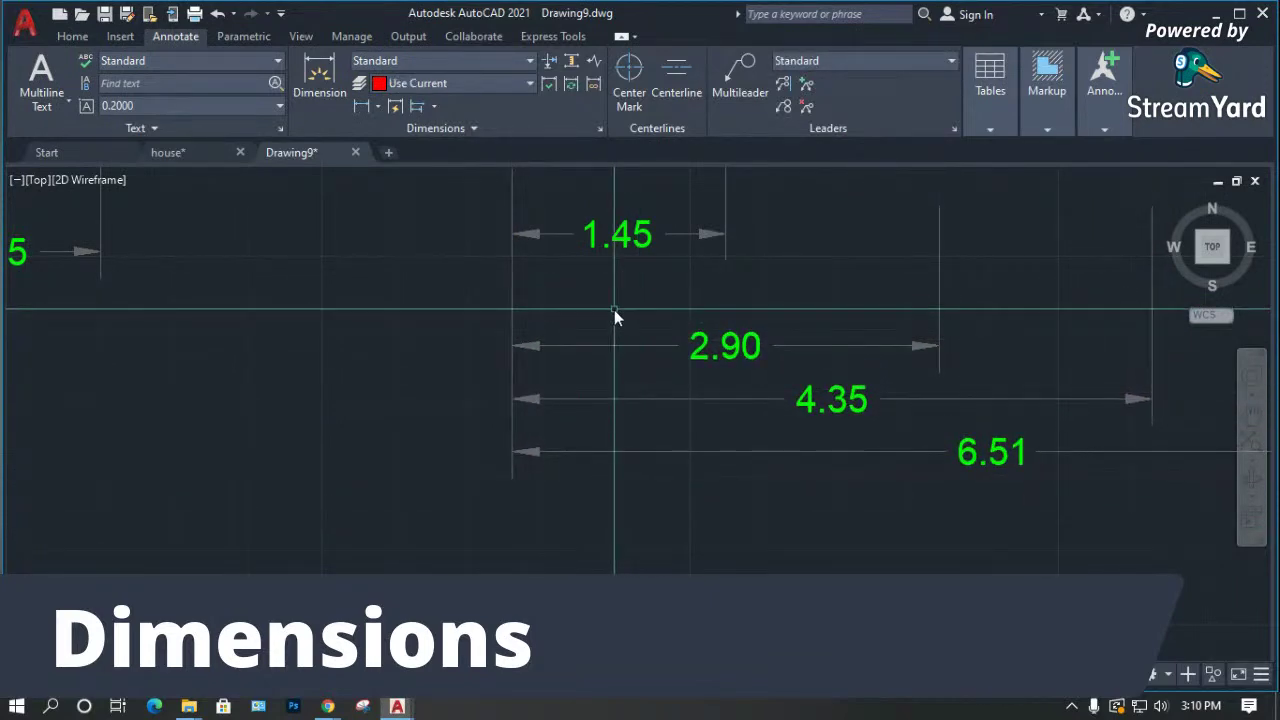
Try moving the 2.90 dimension higher, then undo that move.
scroll(608, 378, up, 2)
click(607, 370)
click(582, 286)
drag(379, 352, 389, 185)
scroll(693, 300, down, 2)
scroll(680, 251, up, 2)
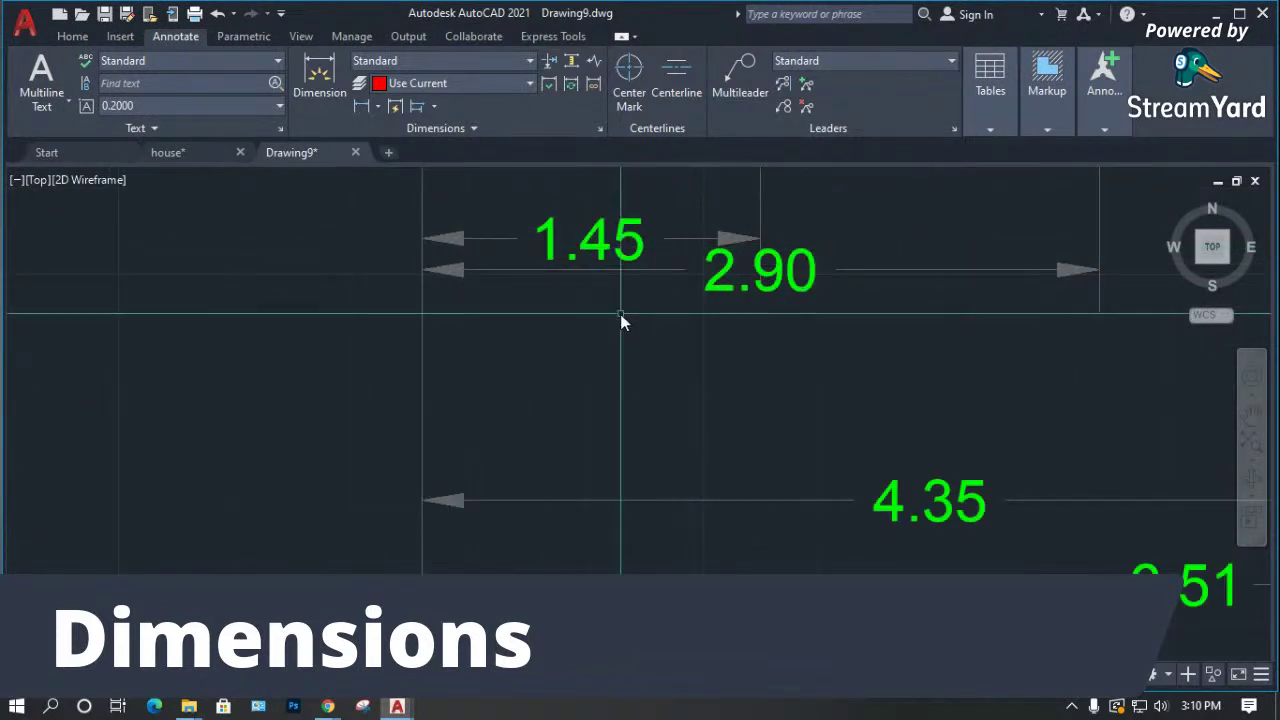
key(ctrl+z)
key(ctrl+z)
key(ctrl+z)
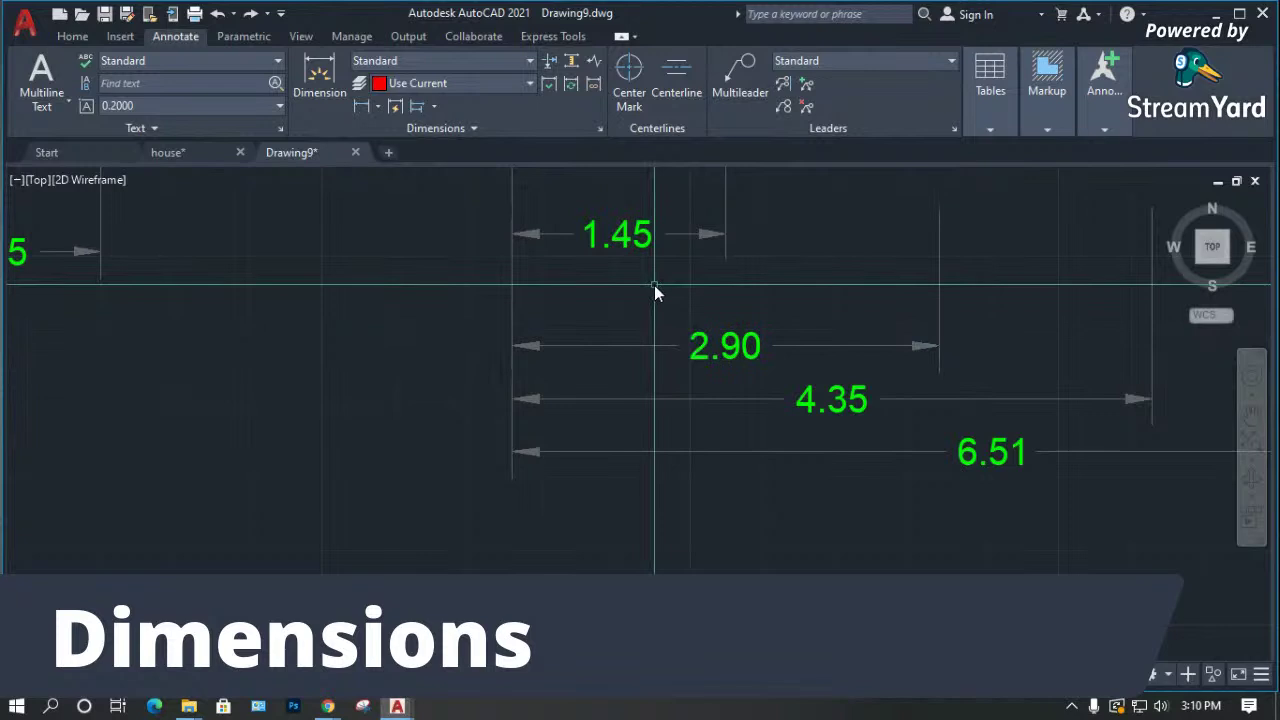
click(357, 110)
Dimension from the row's left end to the box corner, placing 2.17 below the 1.45 dimension.
click(515, 291)
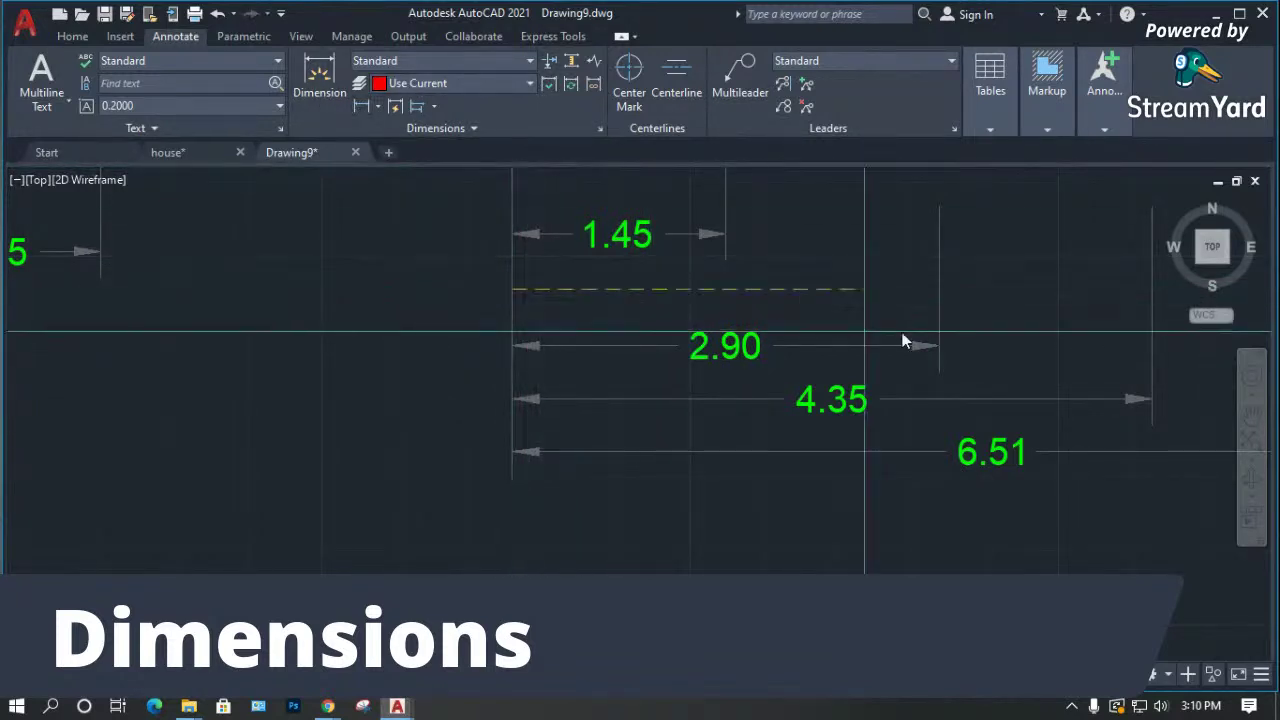
scroll(784, 314, down, 4)
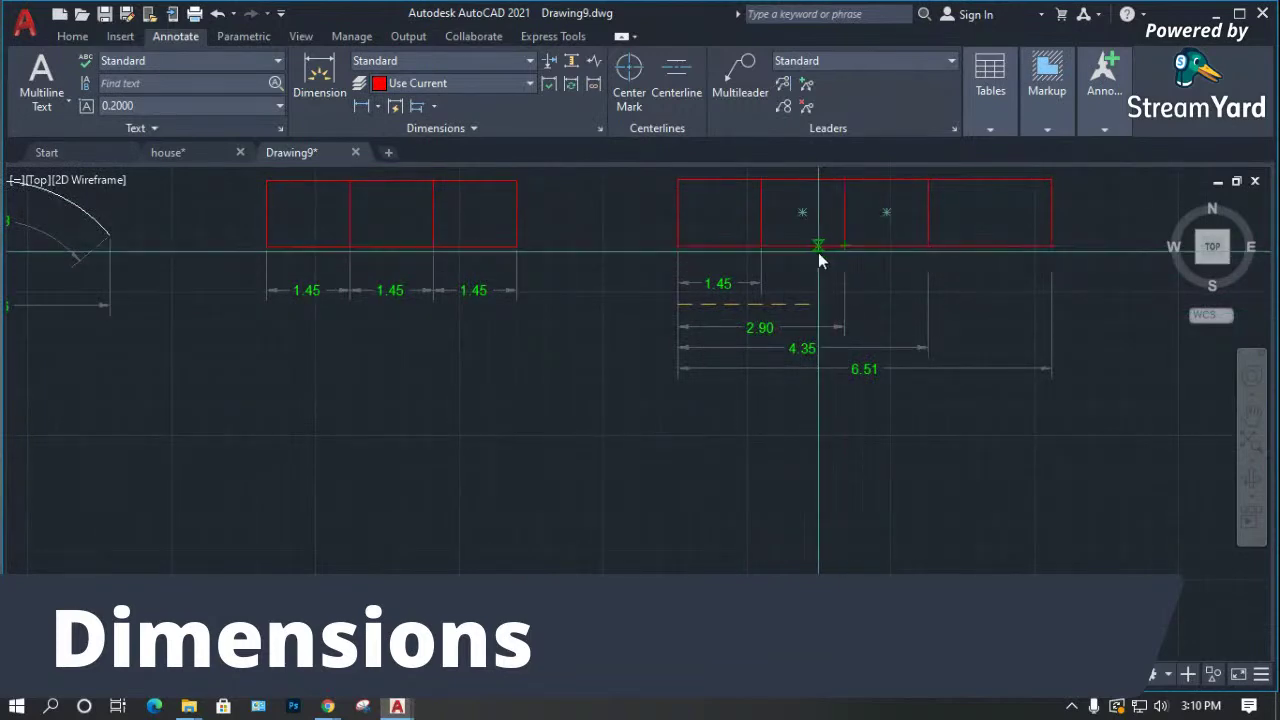
click(808, 256)
click(799, 306)
scroll(795, 310, up, 4)
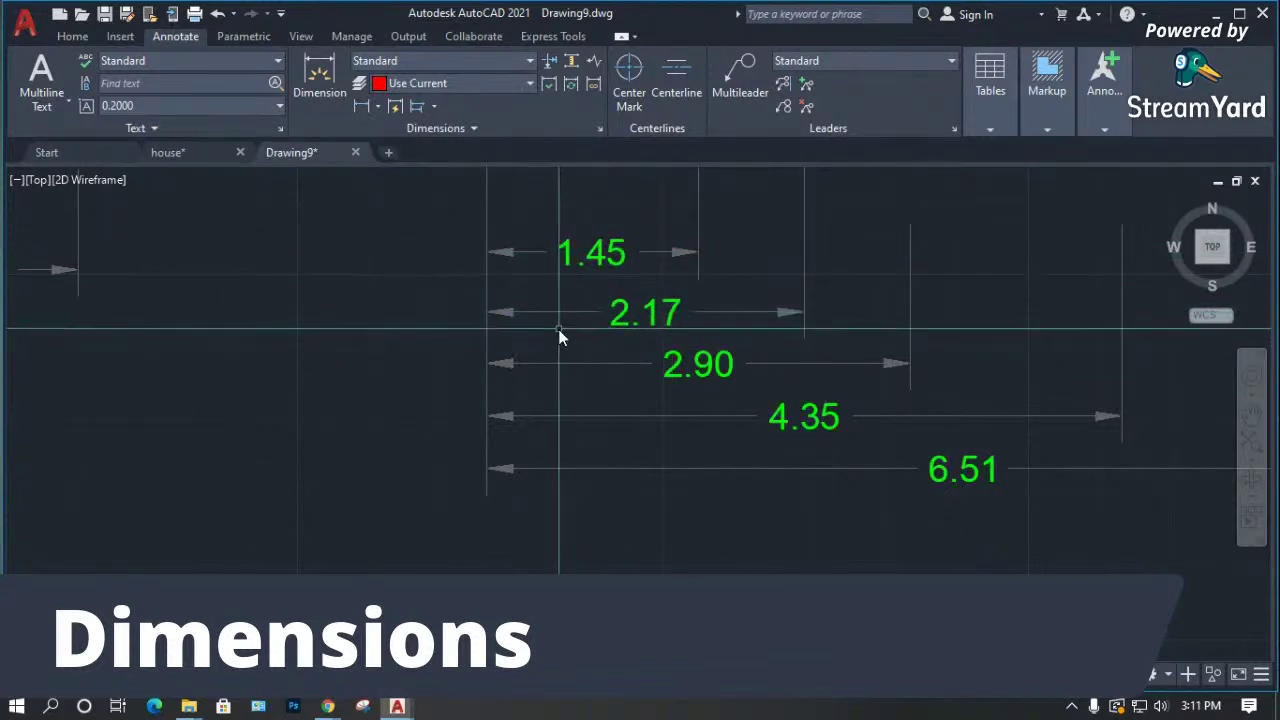
scroll(709, 414, down, 3)
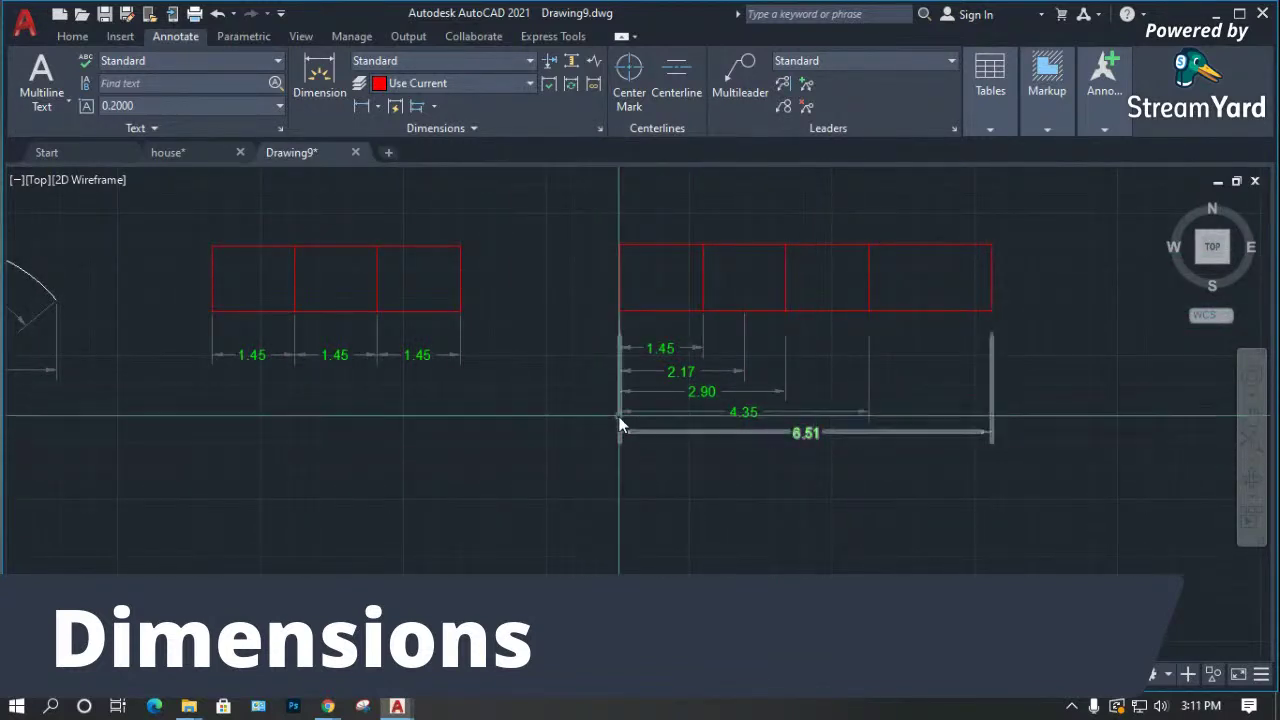
mouse_move(619, 424)
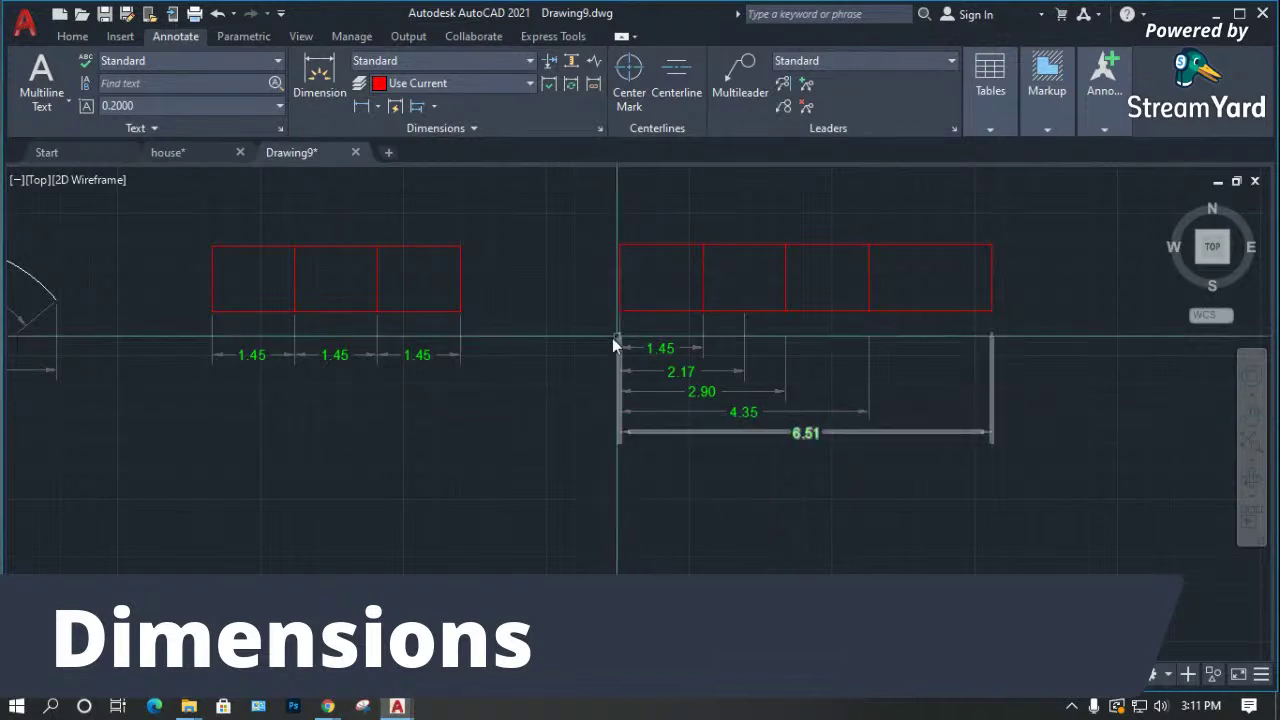
scroll(165, 321, up, 2)
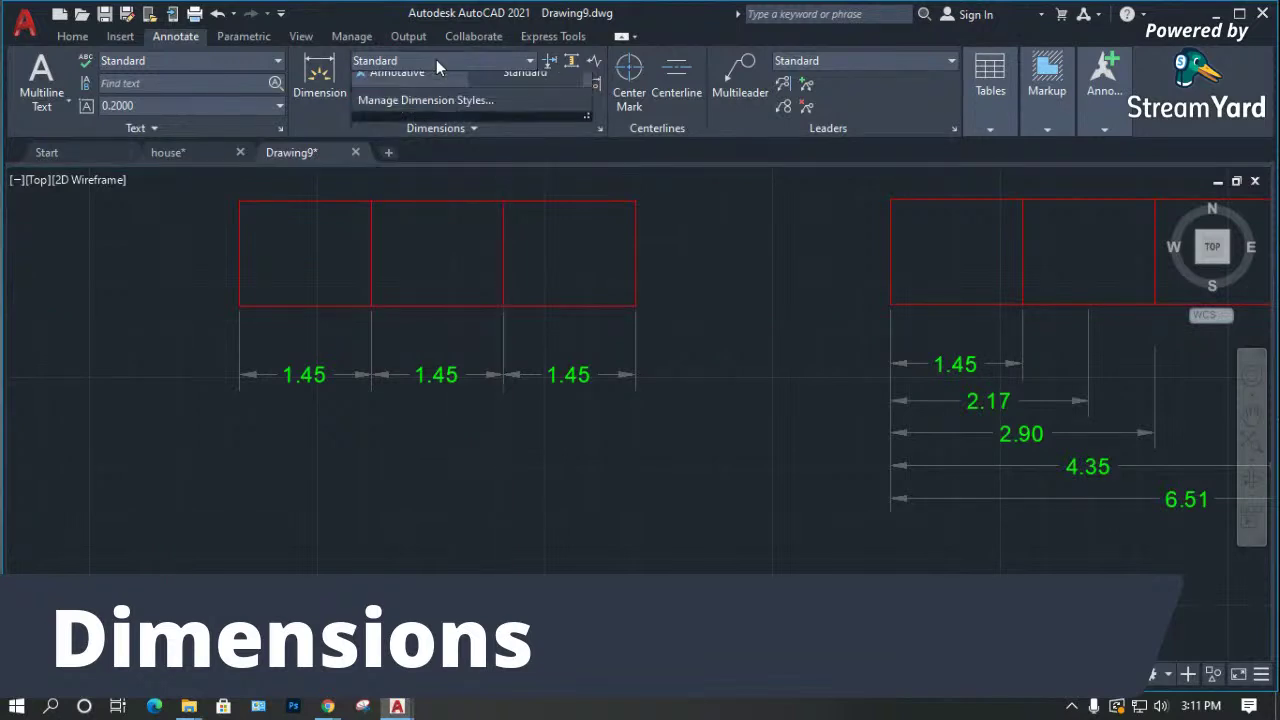
Set Extend beyond dim lines to 2.00 in the Standard dimension style.
click(436, 60)
click(429, 172)
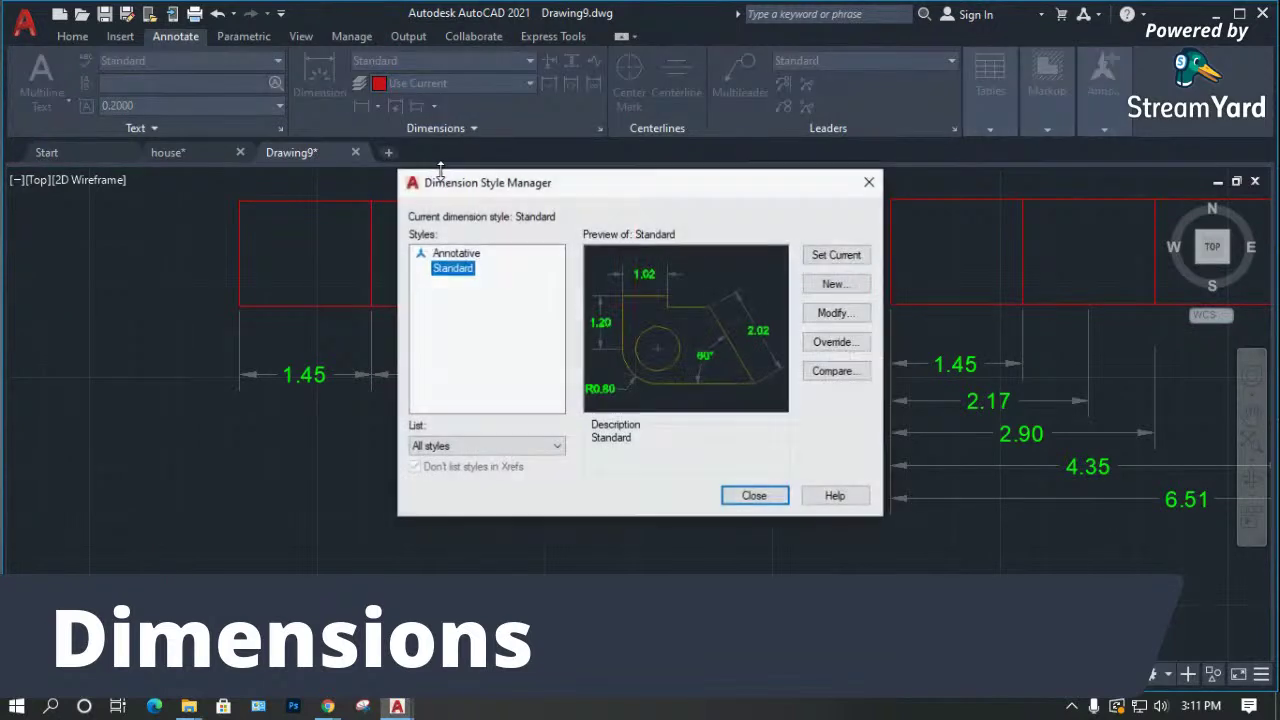
click(830, 313)
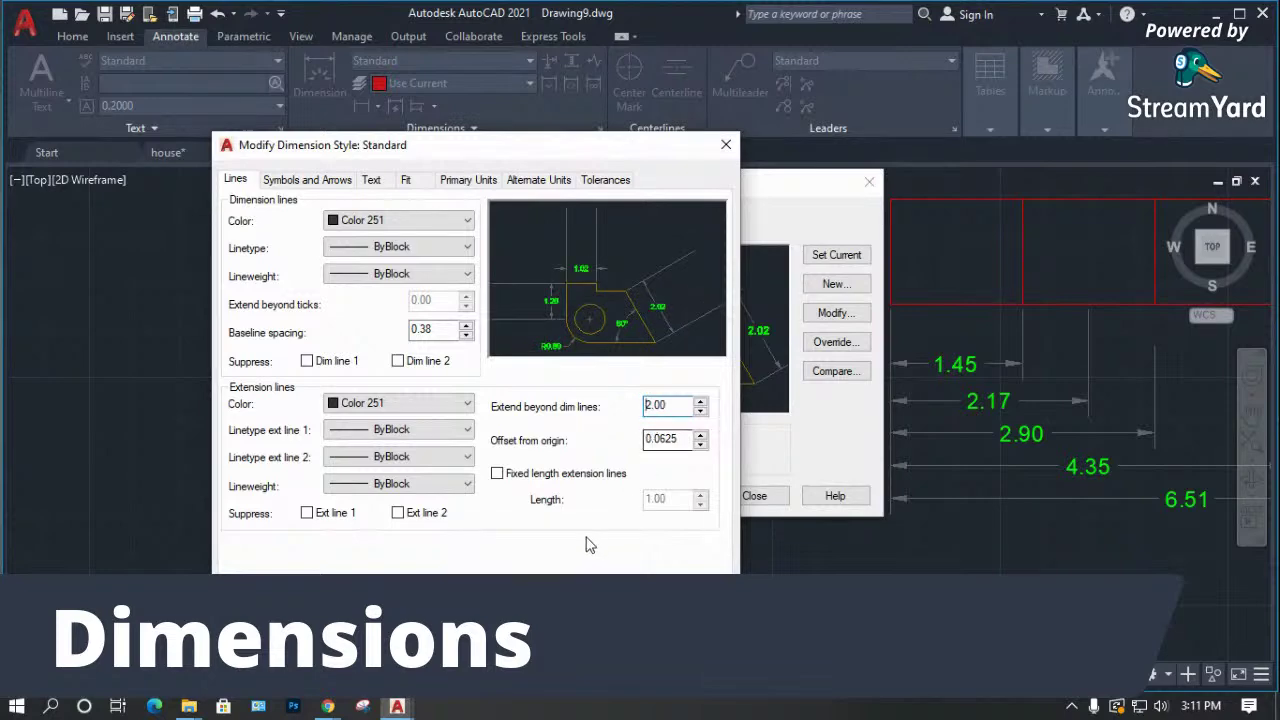
key(Return)
click(754, 496)
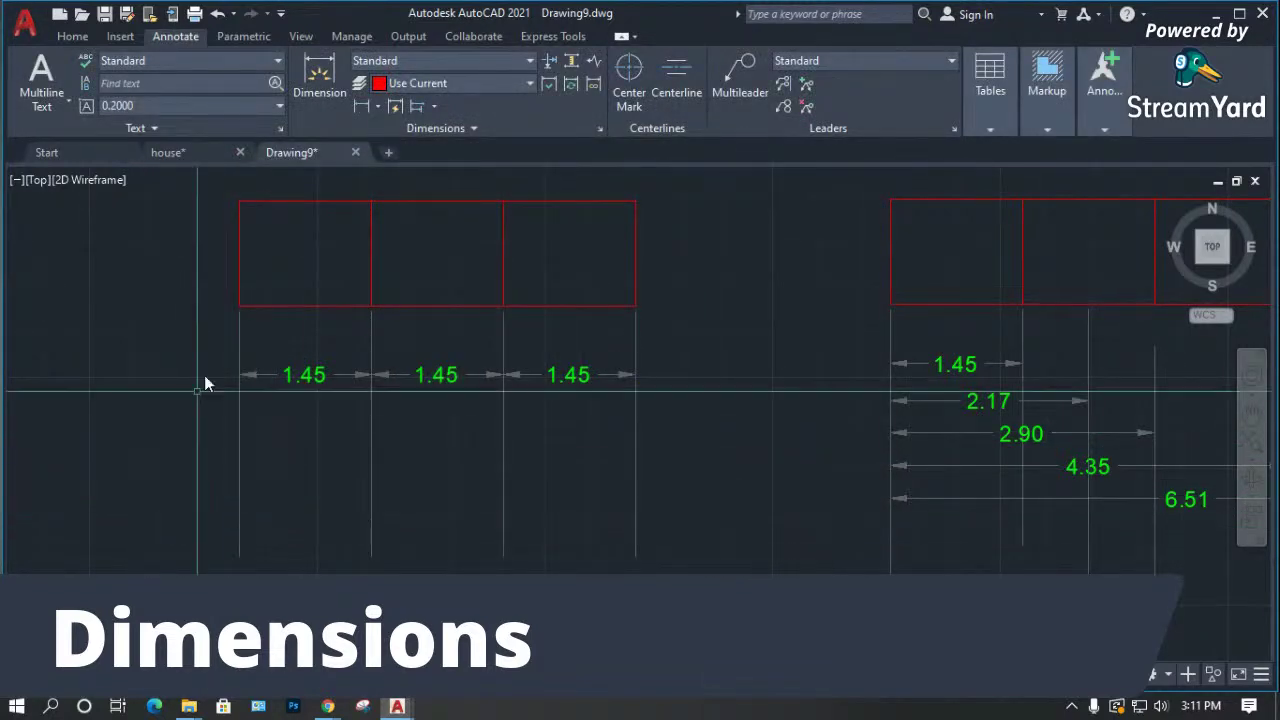
Place a temporary vertical 2.00 dimension along the left extension line.
click(335, 119)
click(240, 375)
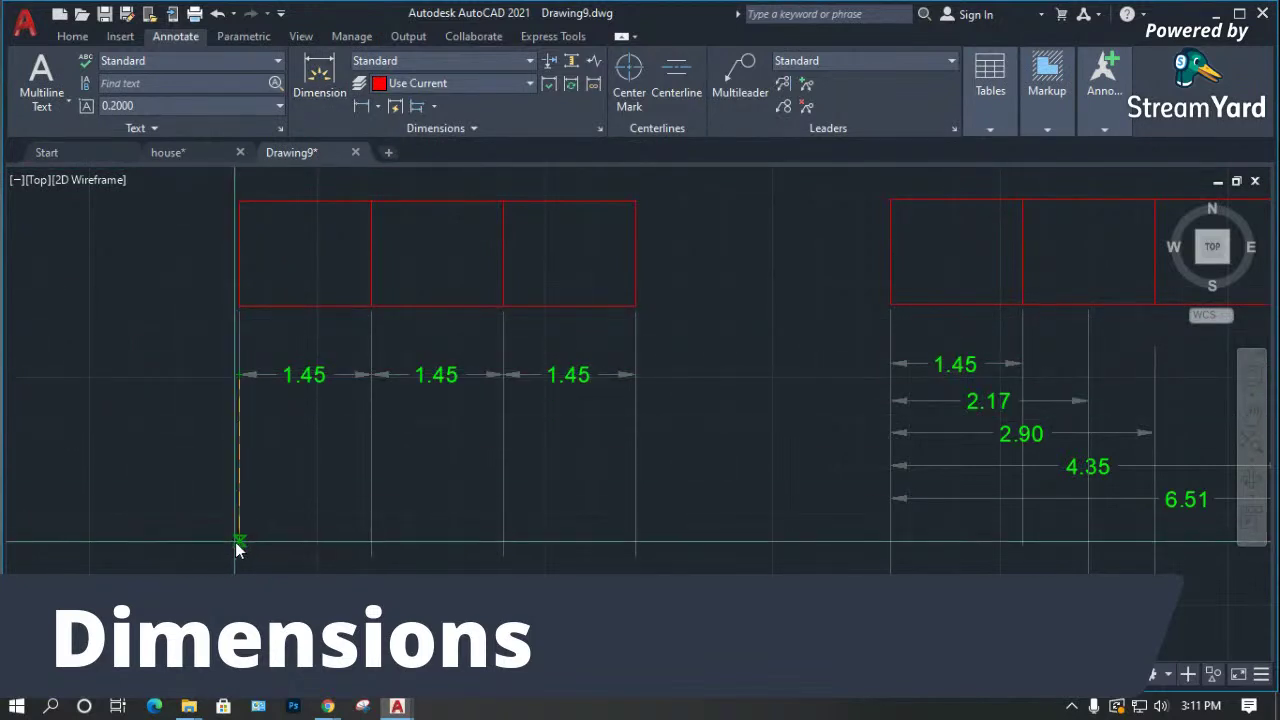
click(239, 557)
click(145, 508)
scroll(110, 487, up, 4)
scroll(315, 493, down, 2)
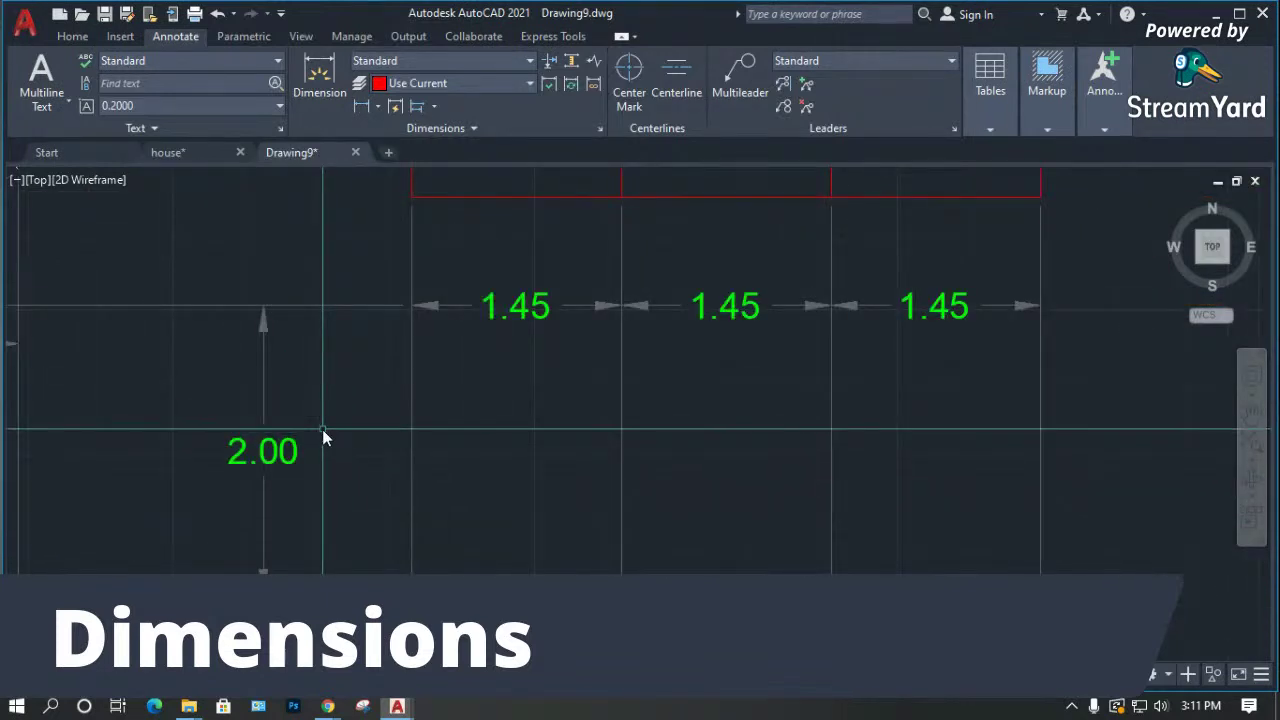
Delete the temporary 2.00 vertical dimension and bring up the dimension styles list.
click(228, 451)
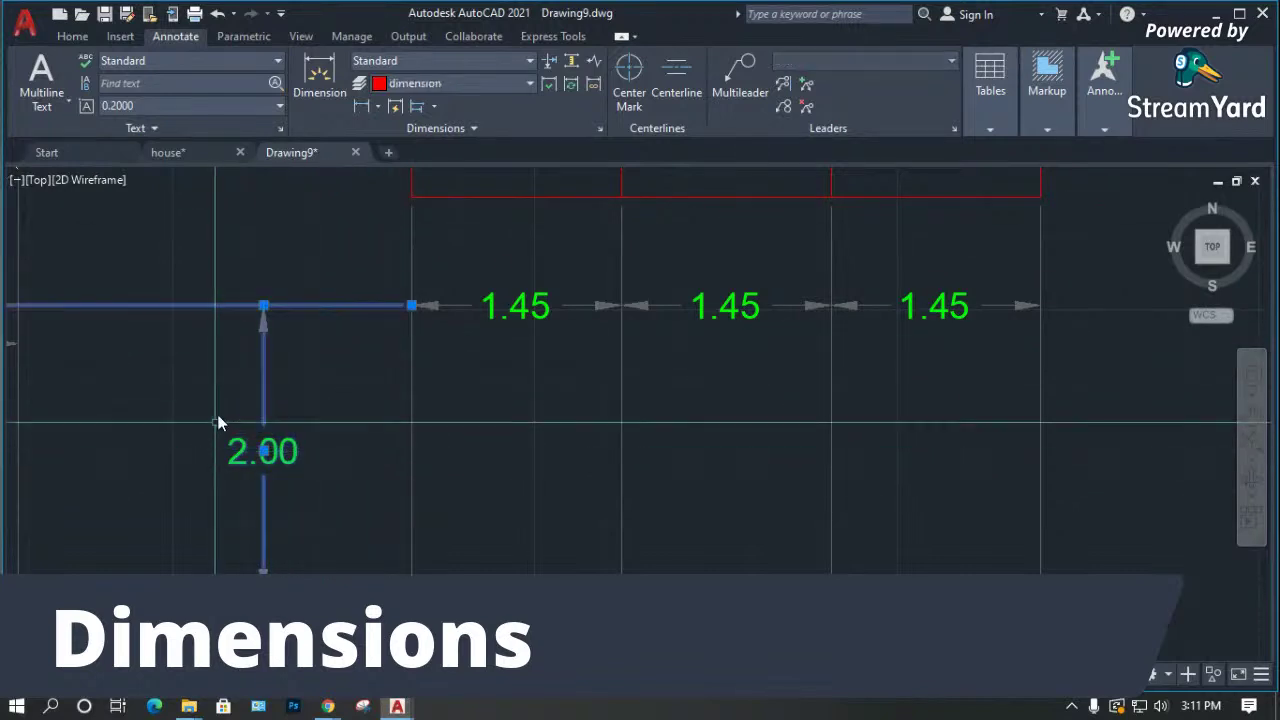
key(Delete)
click(457, 57)
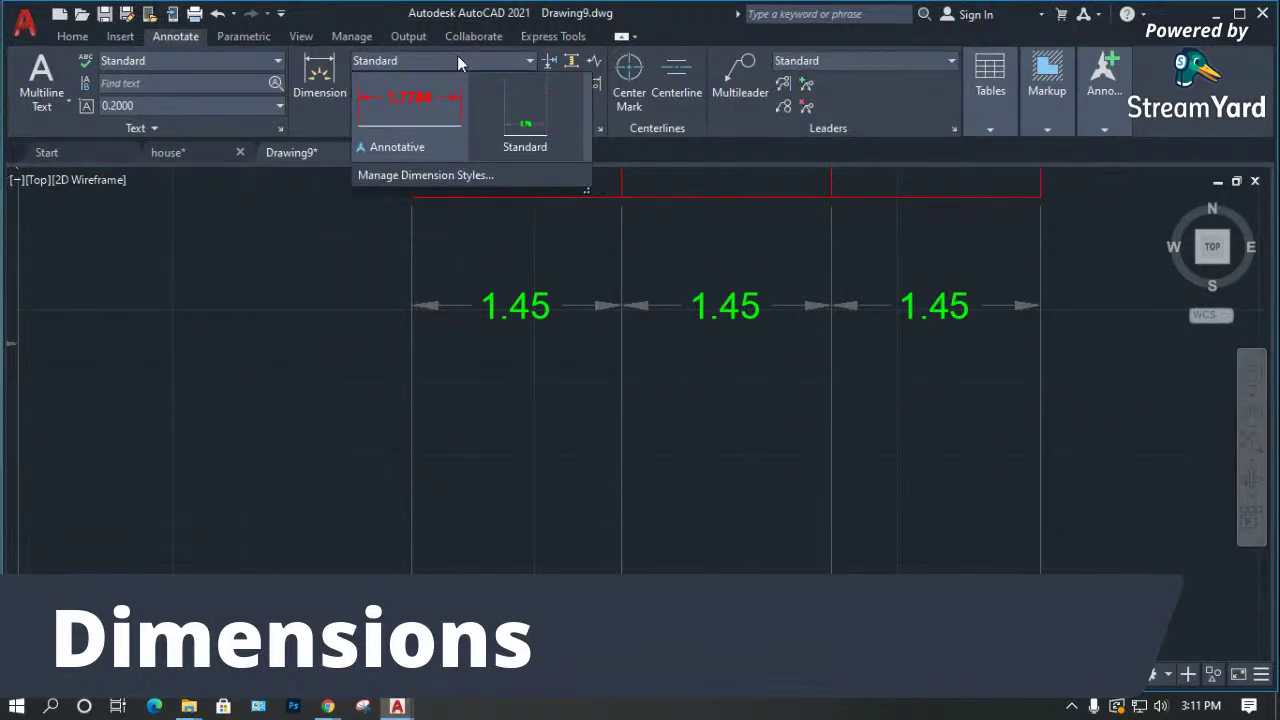
Change the Standard style's Offset from origin from 0.0625 to 1.
click(432, 177)
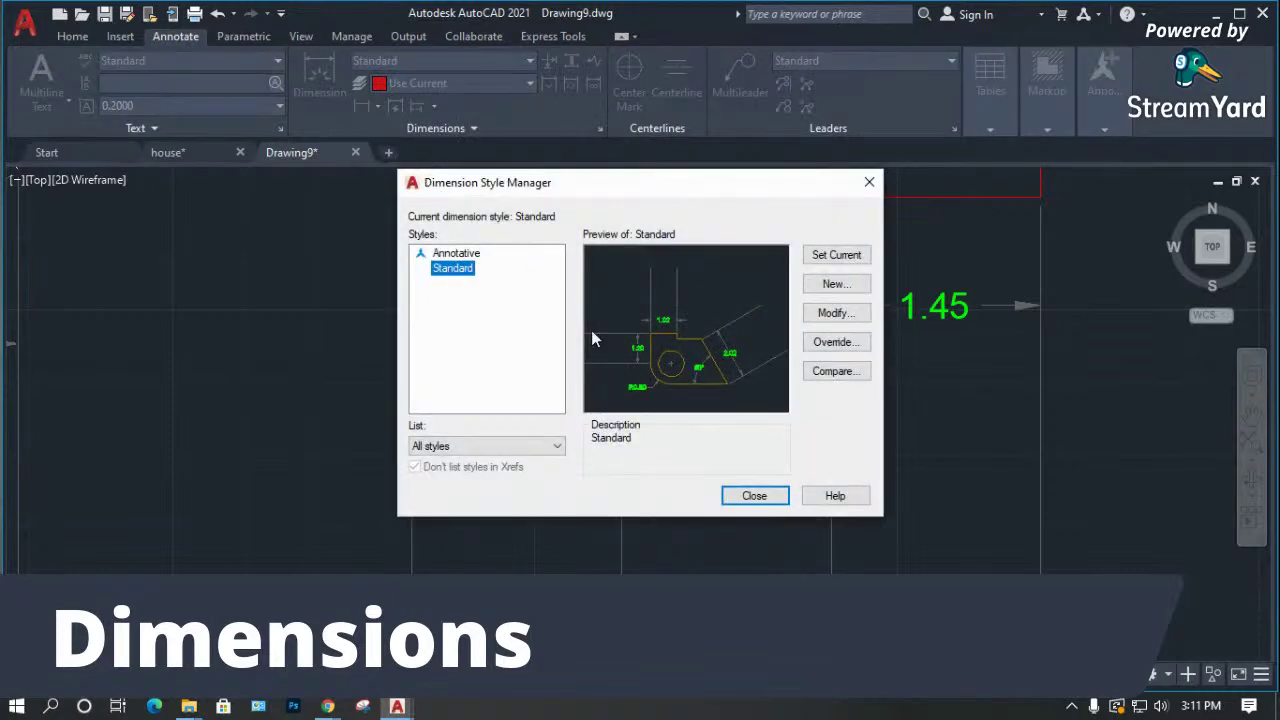
click(833, 313)
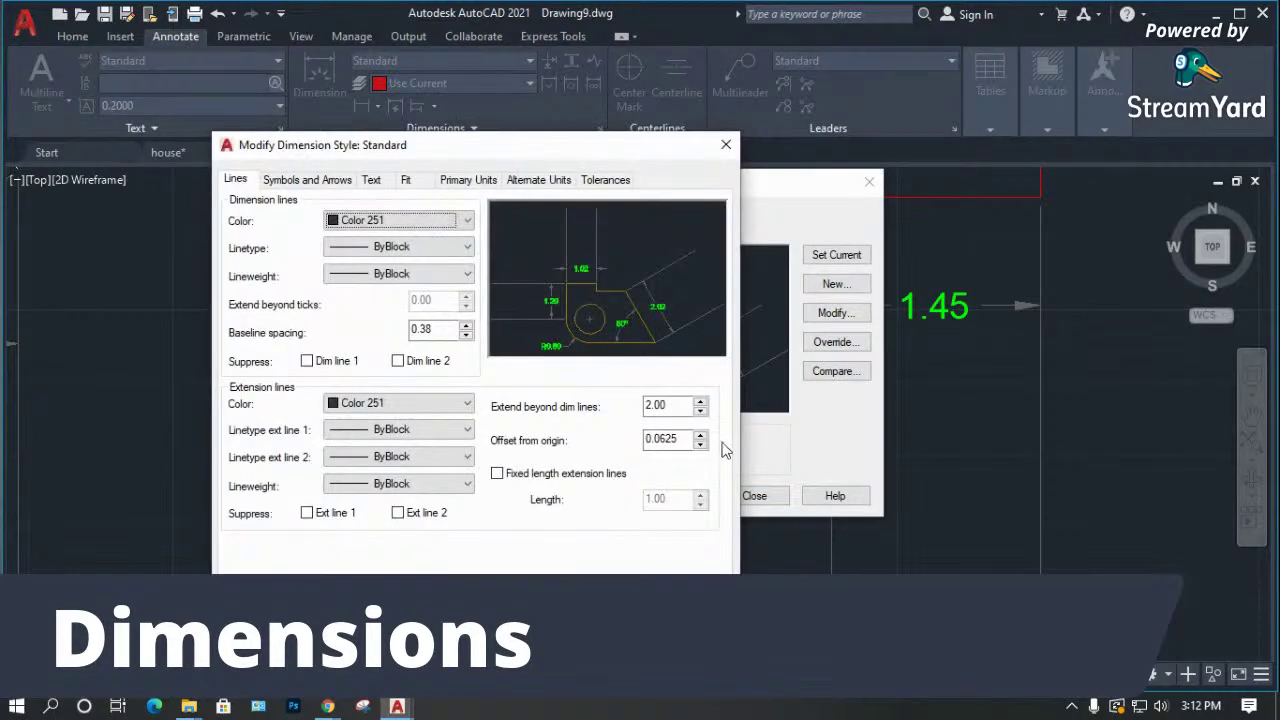
click(683, 438)
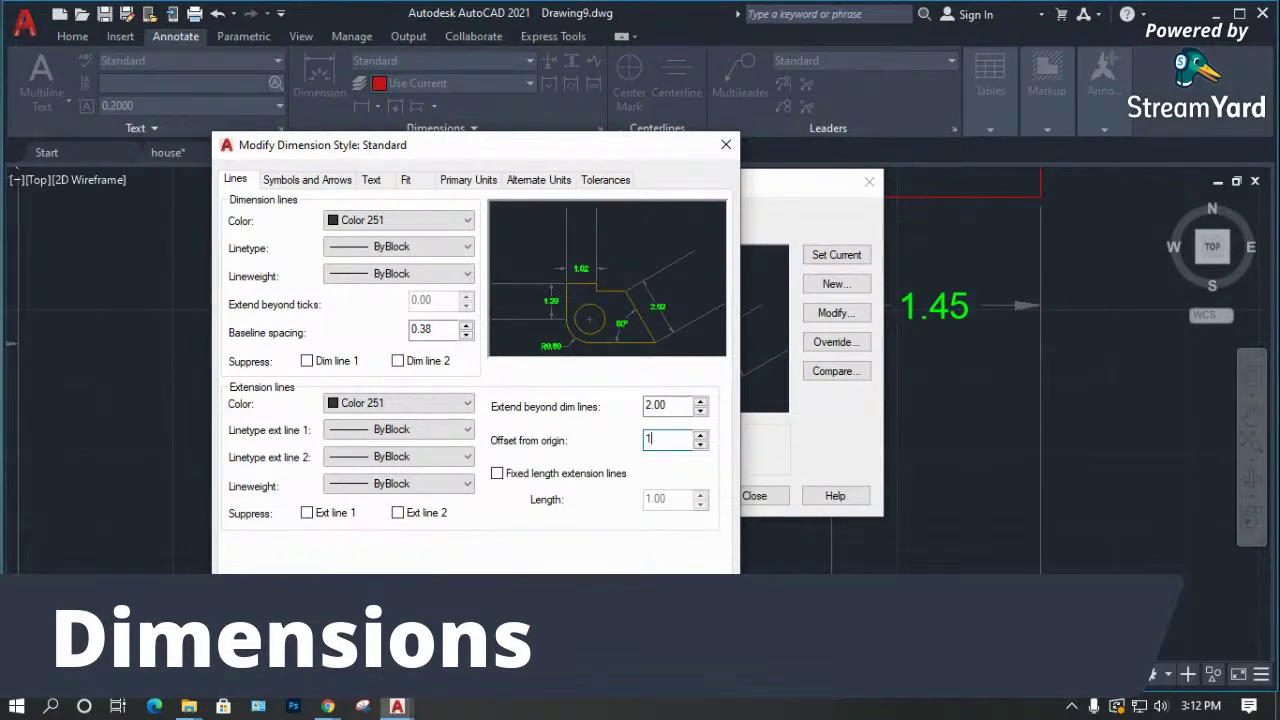
key(Return)
click(754, 495)
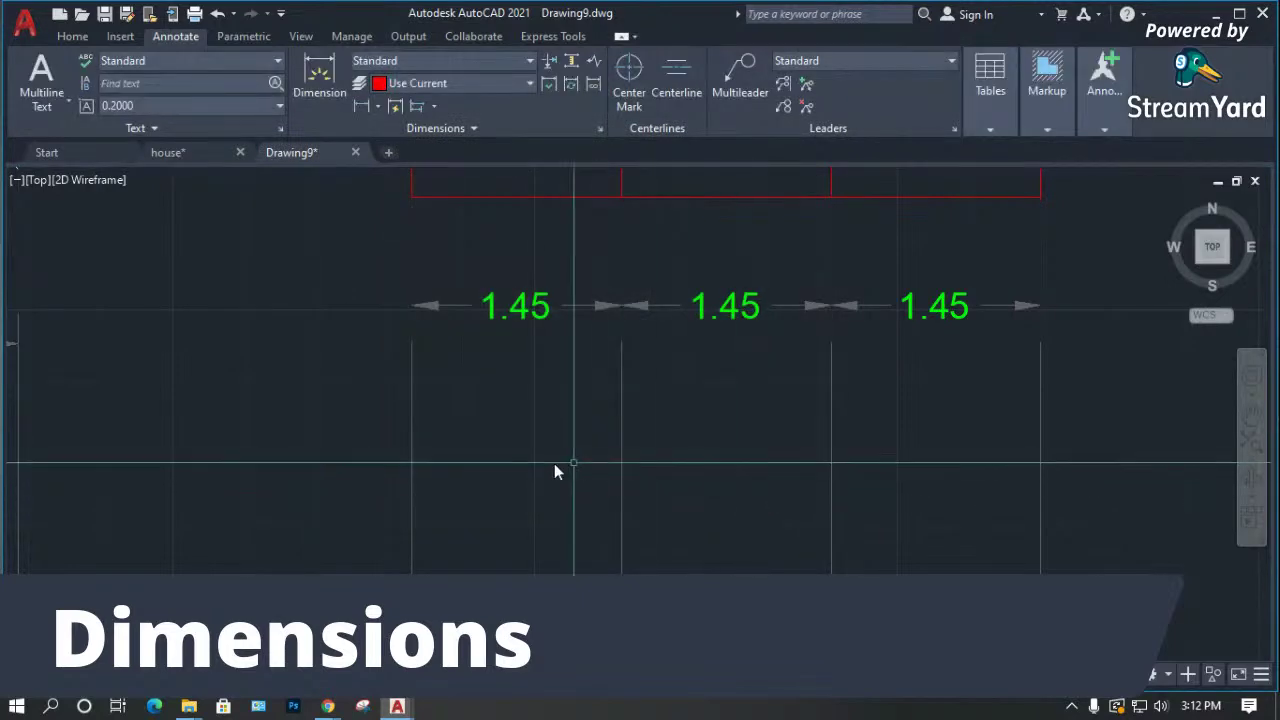
scroll(394, 370, down, 8)
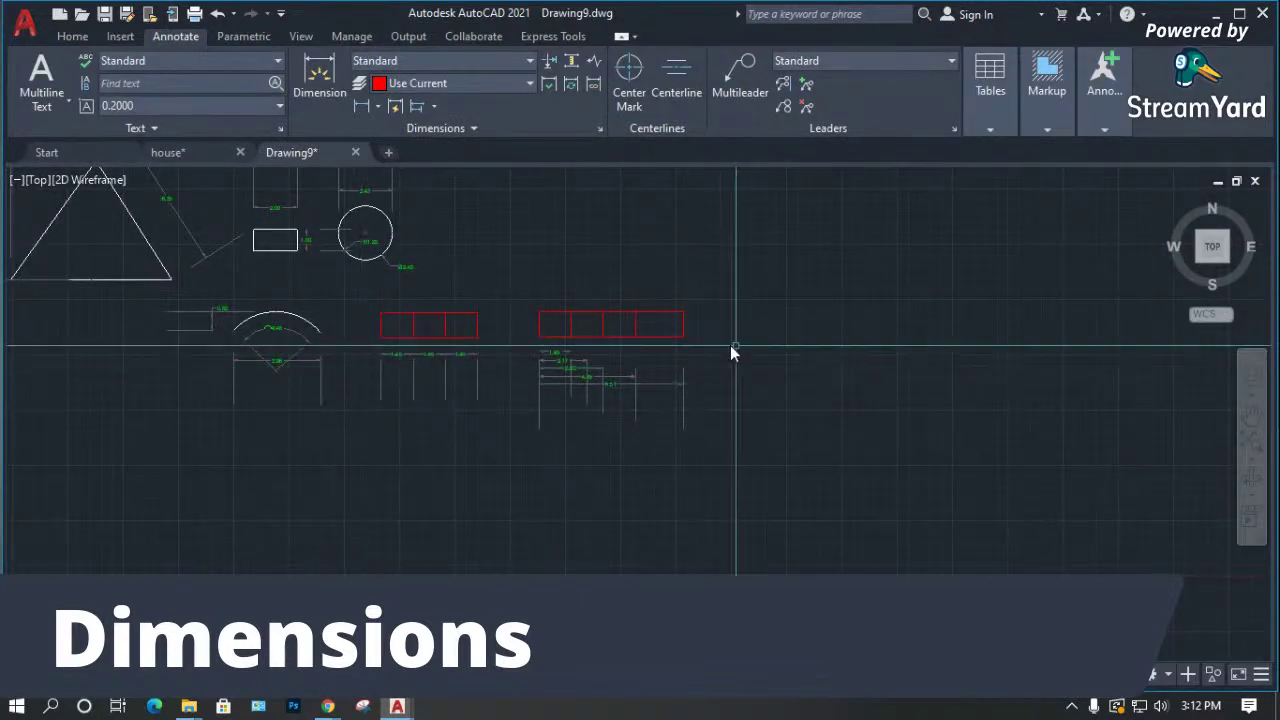
Dimension the row's top-left to top-right corners, placing the 6.51 dimension above the boxes.
scroll(735, 355, up, 6)
click(560, 489)
scroll(563, 430, up, 5)
scroll(562, 426, down, 3)
scroll(690, 430, down, 2)
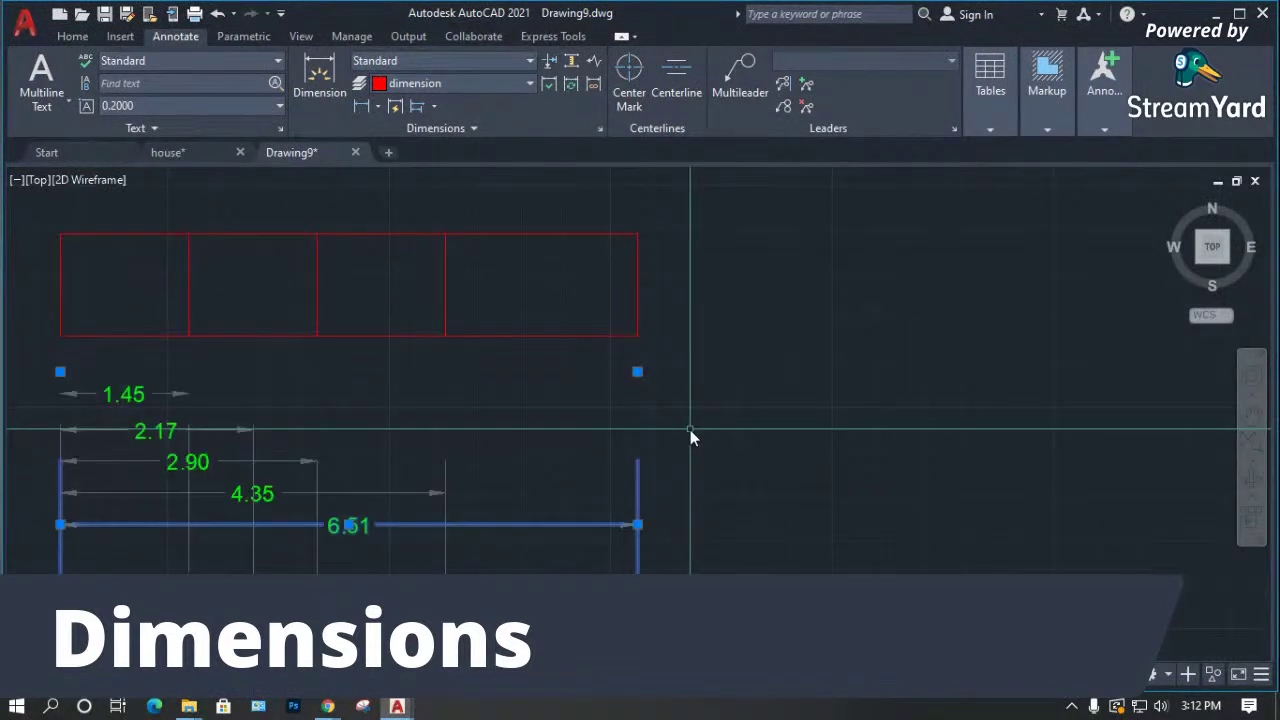
scroll(766, 414, down, 4)
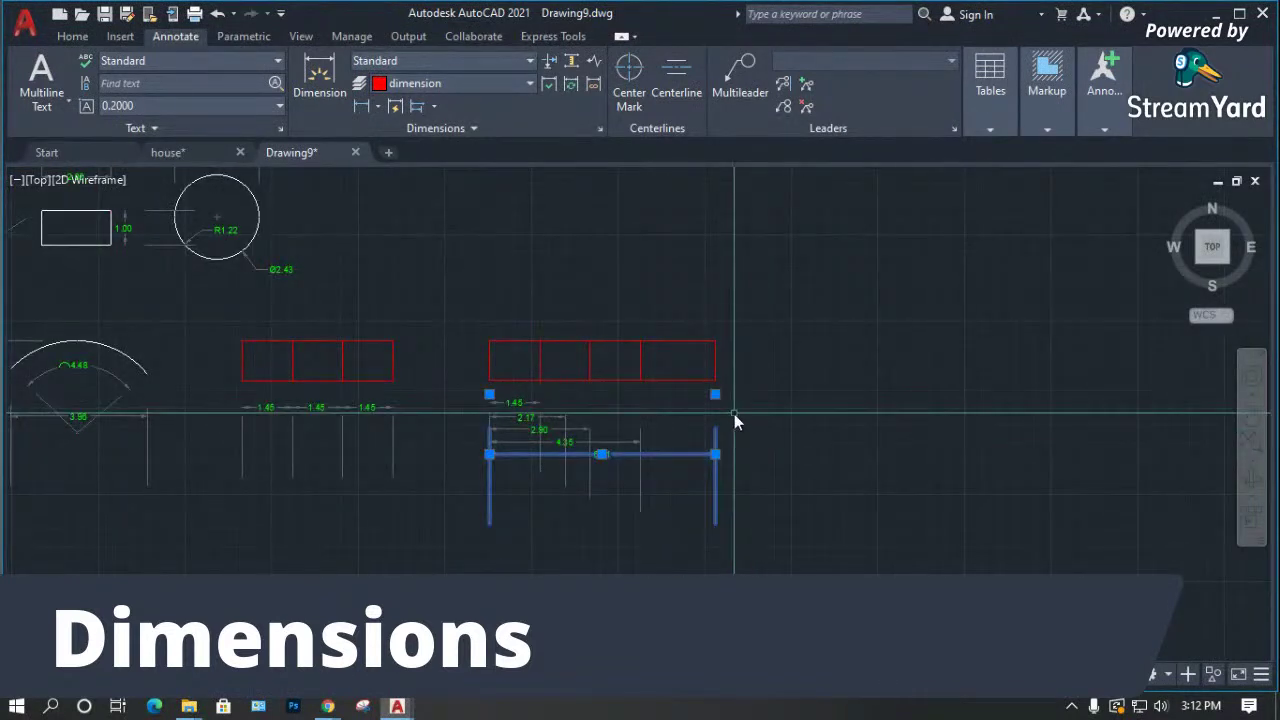
key(Escape)
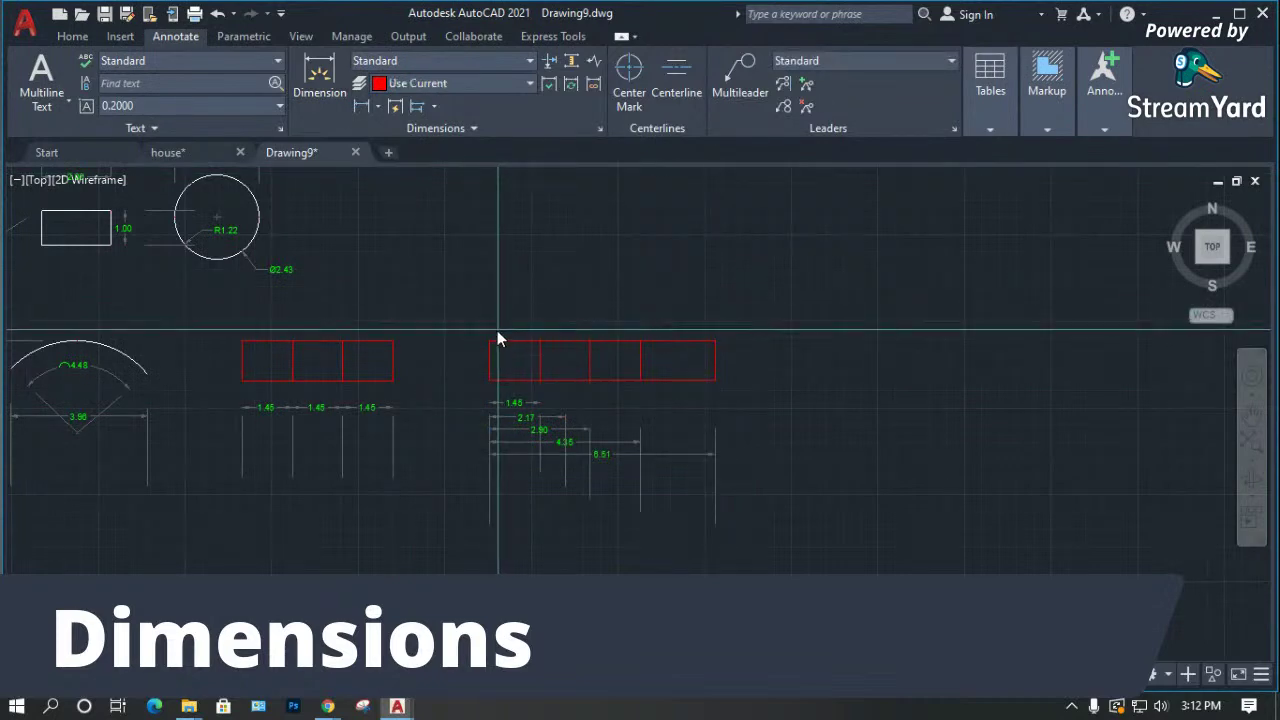
click(490, 340)
click(715, 340)
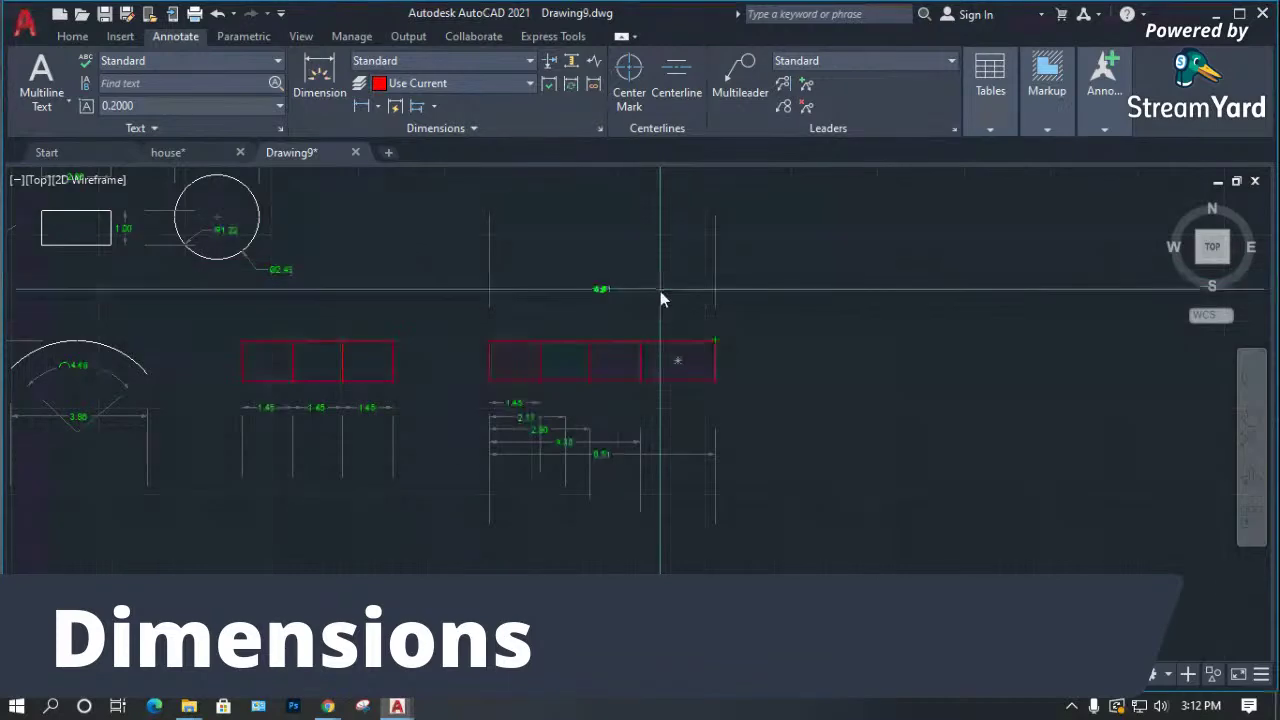
click(666, 236)
scroll(726, 415, up, 5)
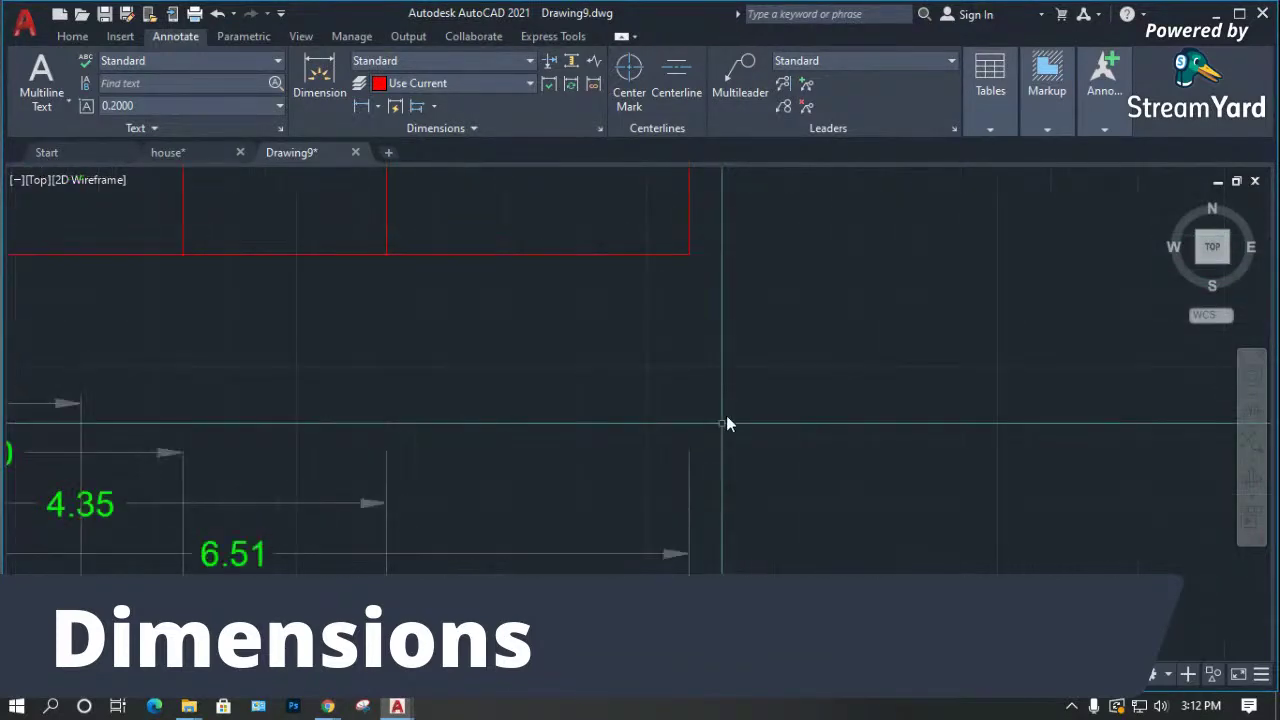
Add a vertical 1.41 dimension right of the rectangle and open the Dimension Style Manager.
scroll(725, 385, down, 3)
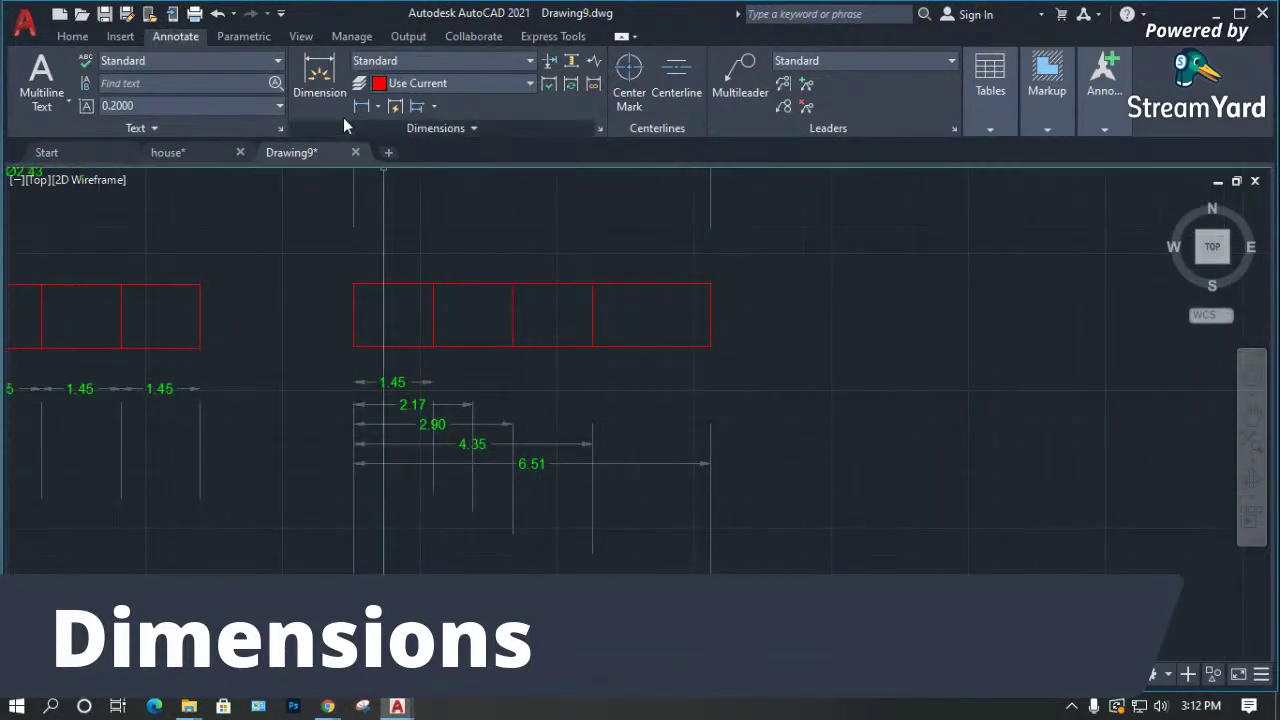
scroll(724, 361, up, 2)
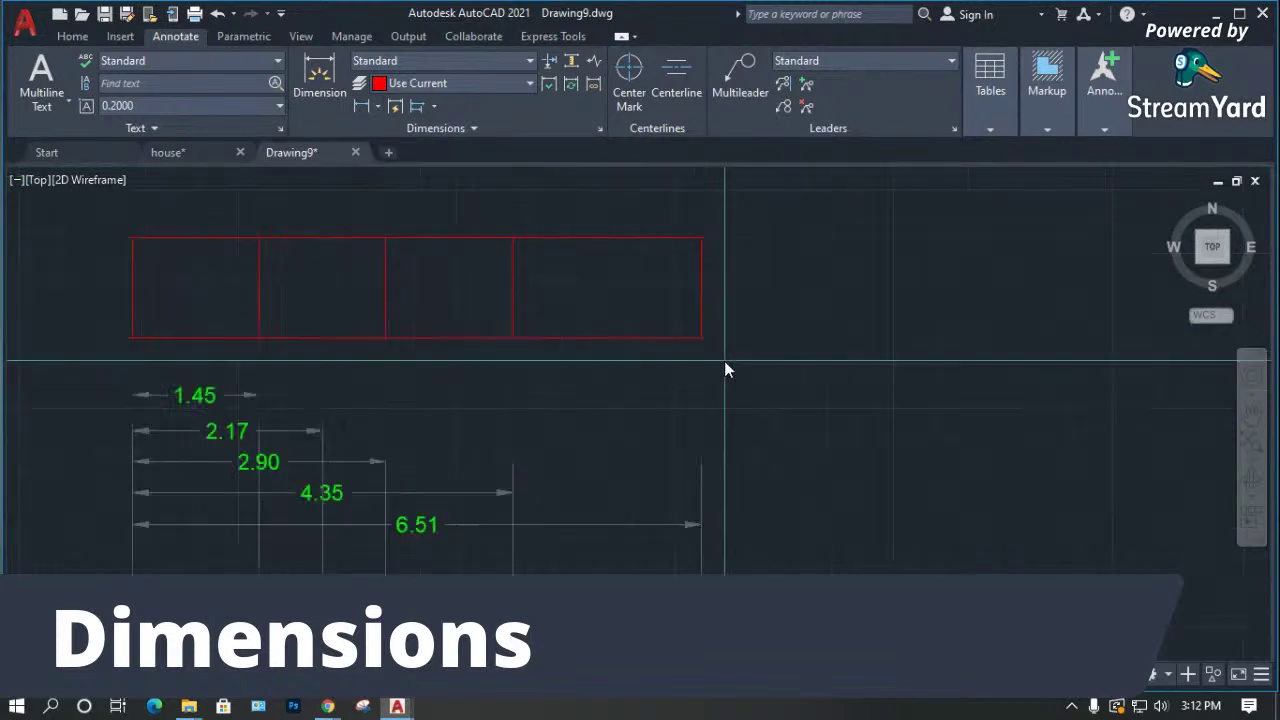
scroll(724, 361, up, 4)
click(686, 325)
click(686, 523)
click(845, 490)
scroll(686, 400, down, 2)
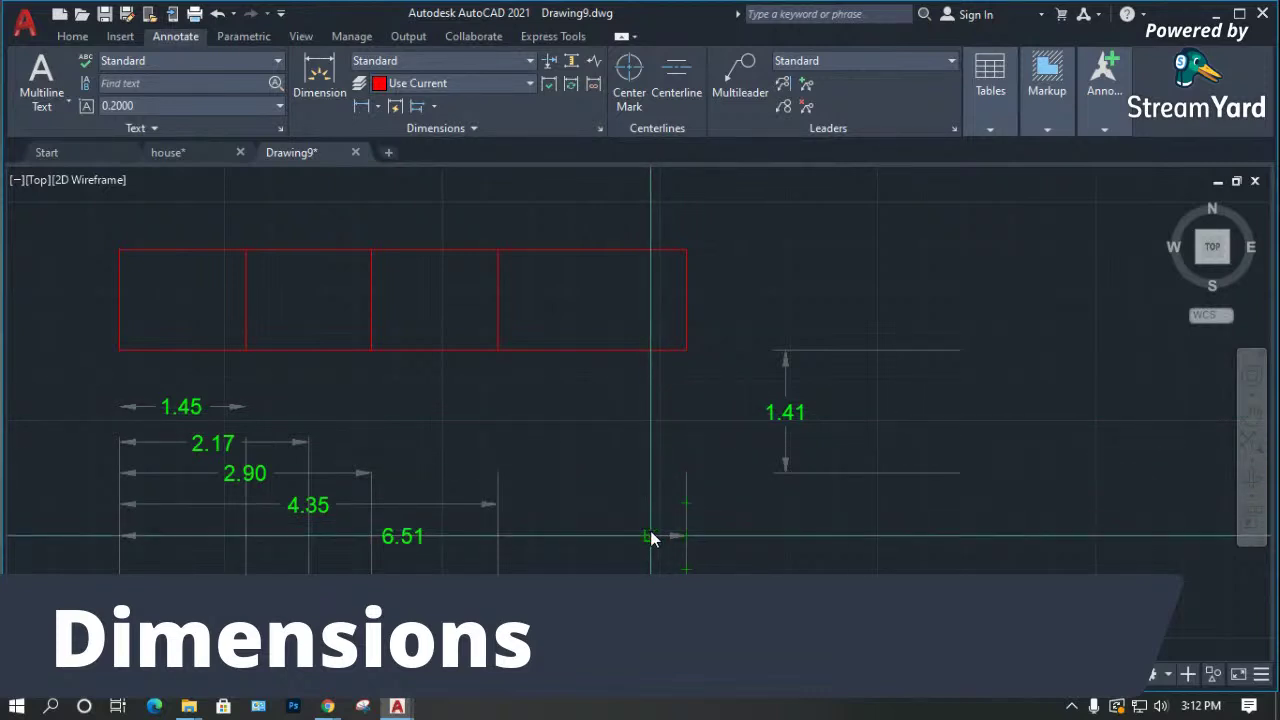
click(471, 61)
click(434, 174)
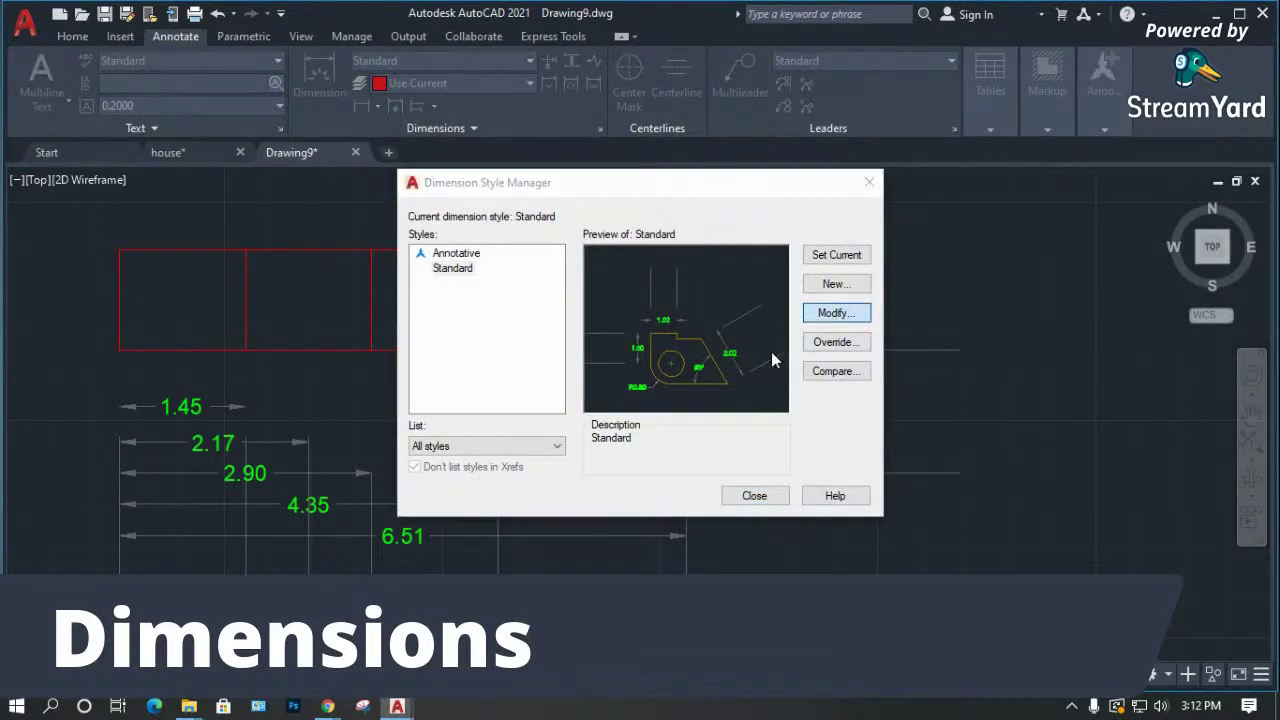
click(836, 312)
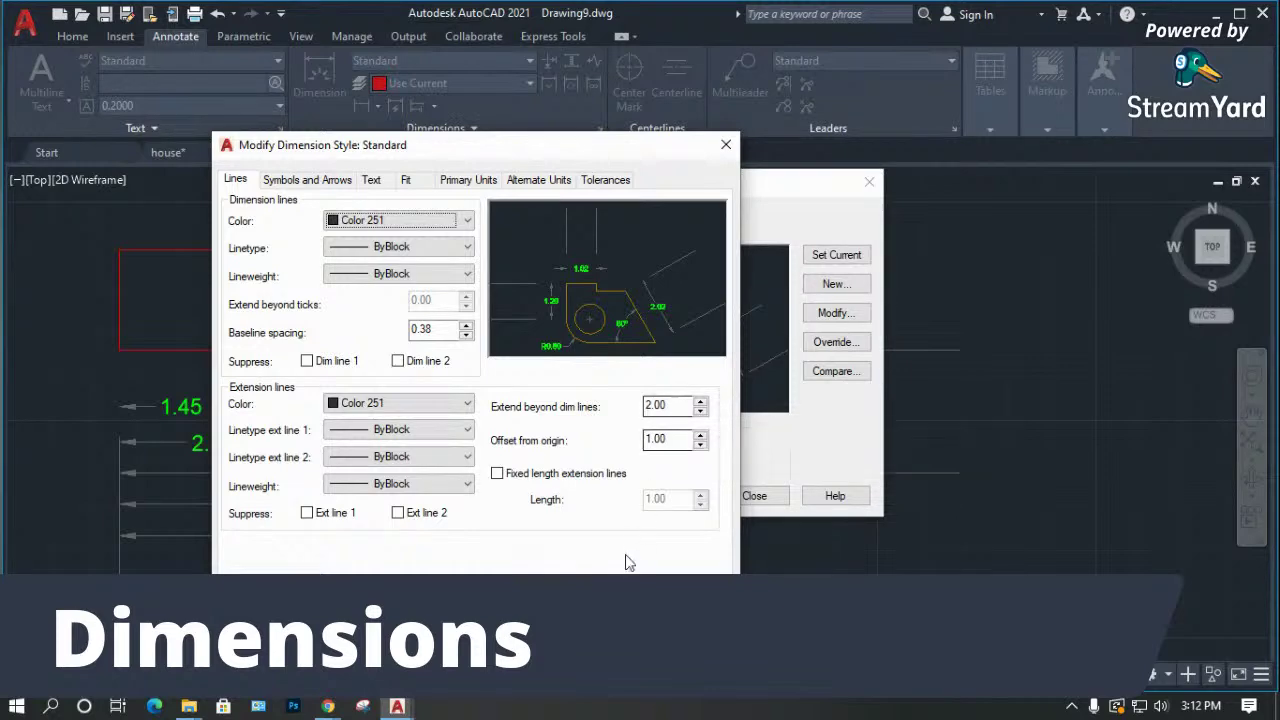
key(Return)
click(727, 494)
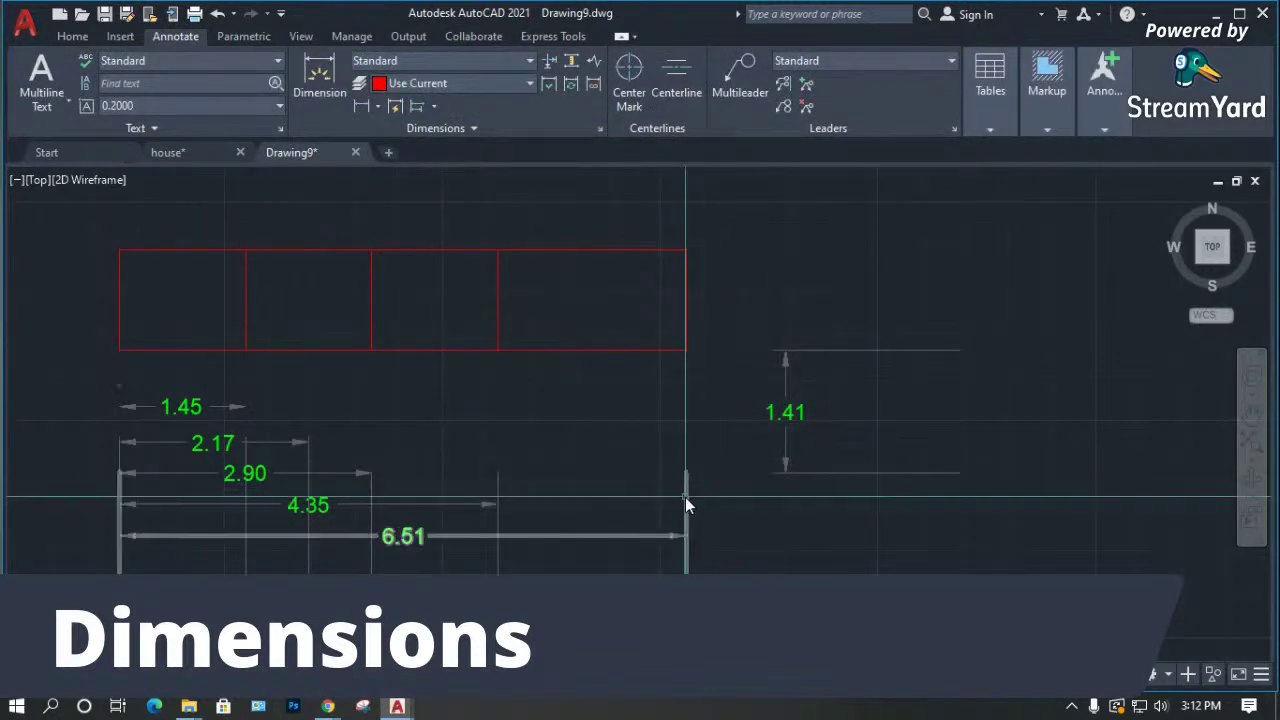
Place a 3.01 vertical dimension from the upper 6.51 dimension's right end to the rectangle corner.
click(685, 486)
scroll(683, 486, down, 6)
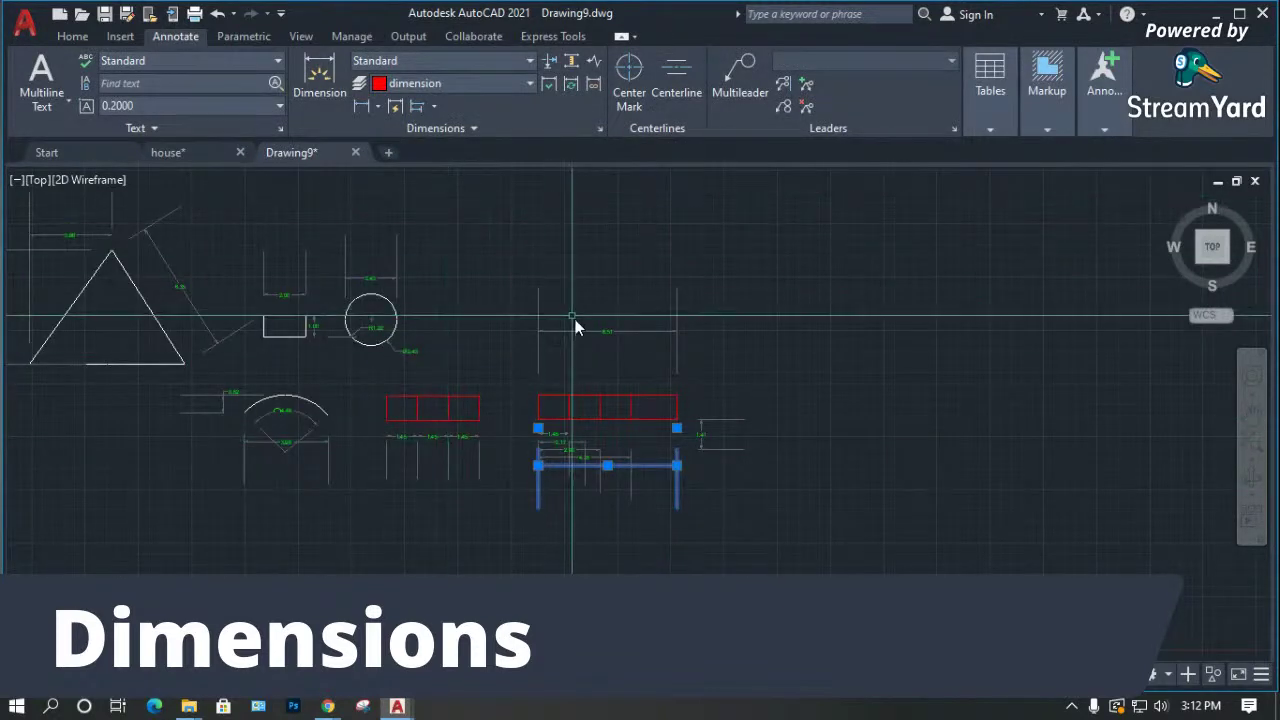
click(581, 329)
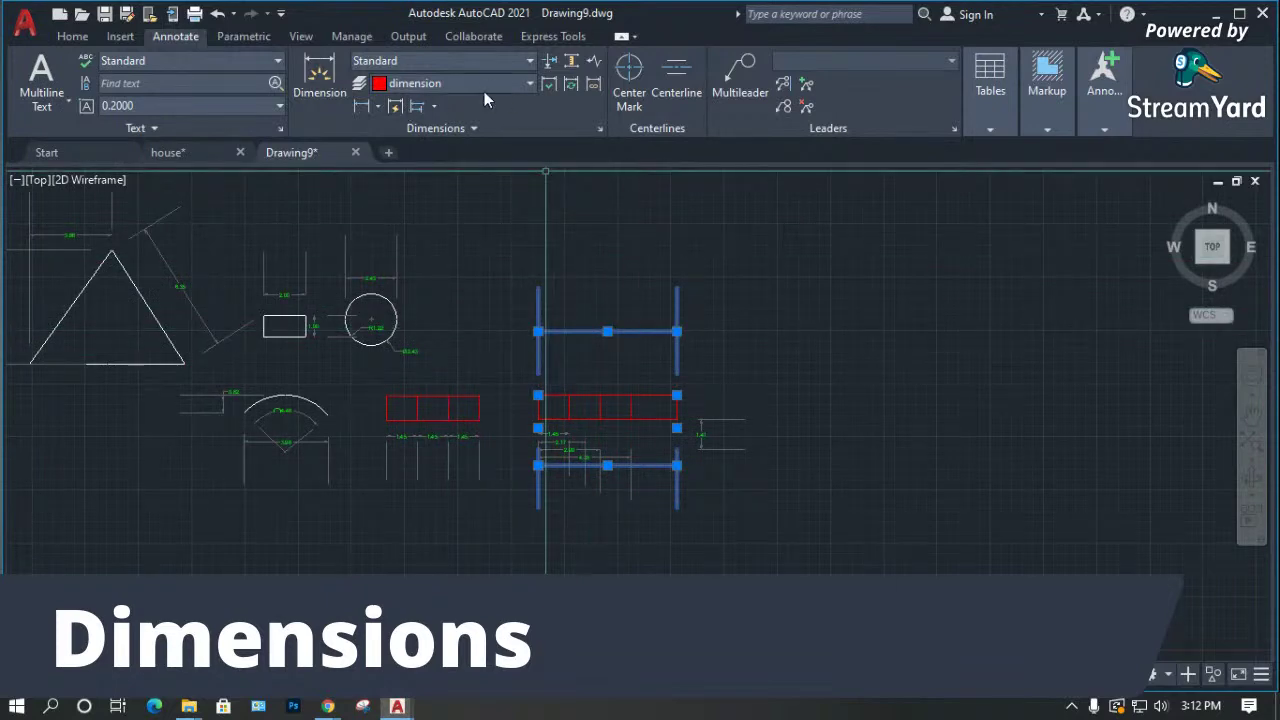
click(395, 107)
scroll(656, 330, up, 4)
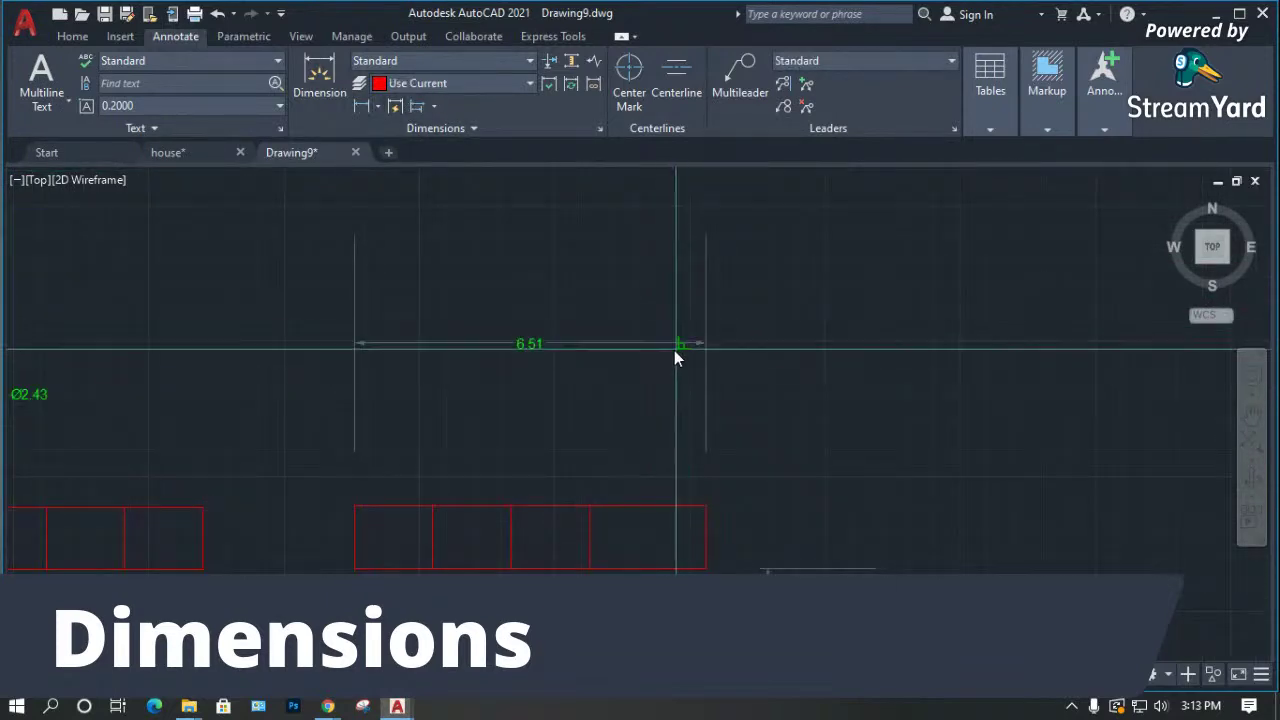
click(663, 343)
click(706, 506)
click(779, 446)
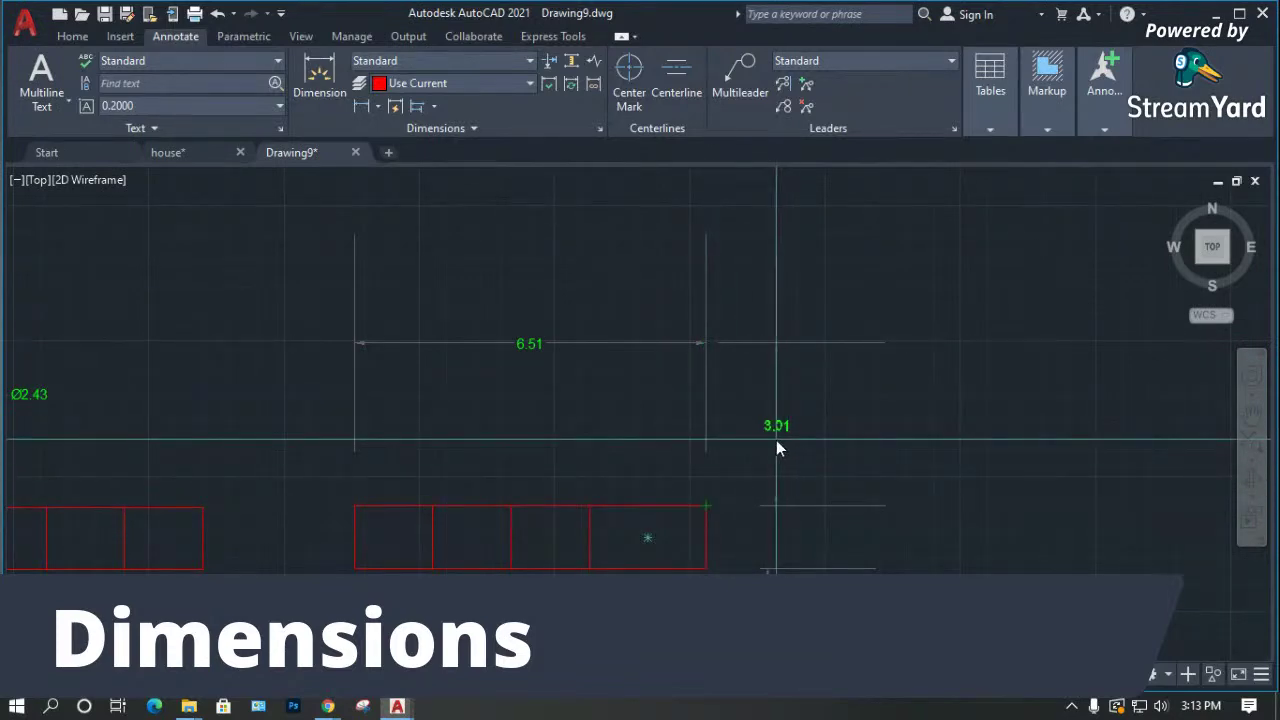
Move the vertical dimension's lower endpoint so it reads 2.01.
click(777, 452)
click(706, 506)
click(708, 453)
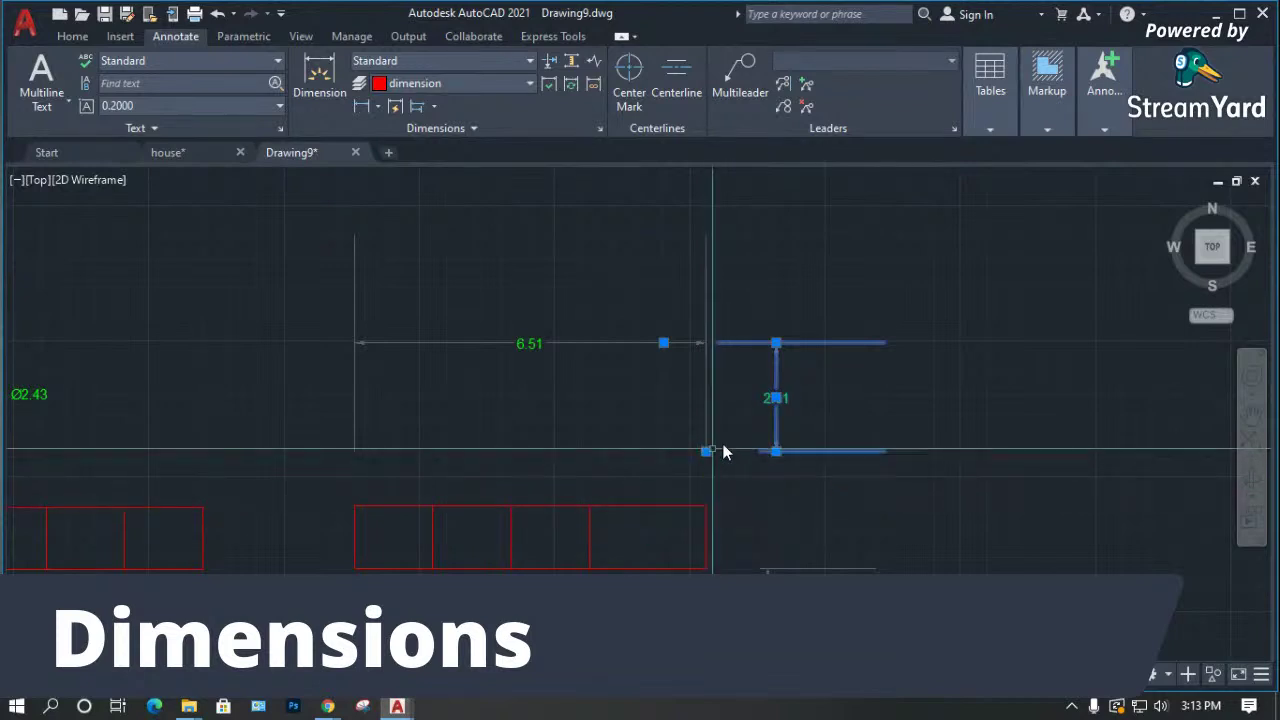
scroll(776, 414, up, 3)
scroll(827, 395, down, 2)
key(Escape)
Inspect the 6.51 and 1.41 dimensions by selecting and deselecting them.
scroll(829, 406, down, 3)
scroll(641, 440, up, 3)
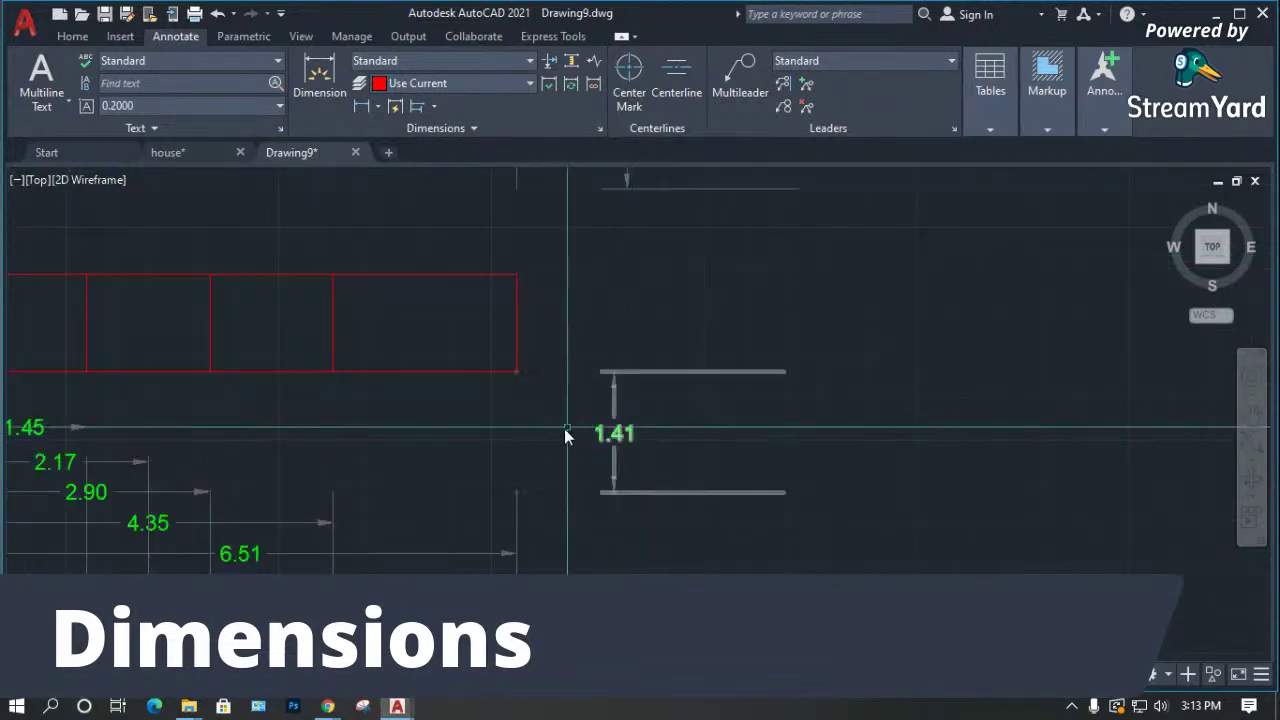
click(518, 506)
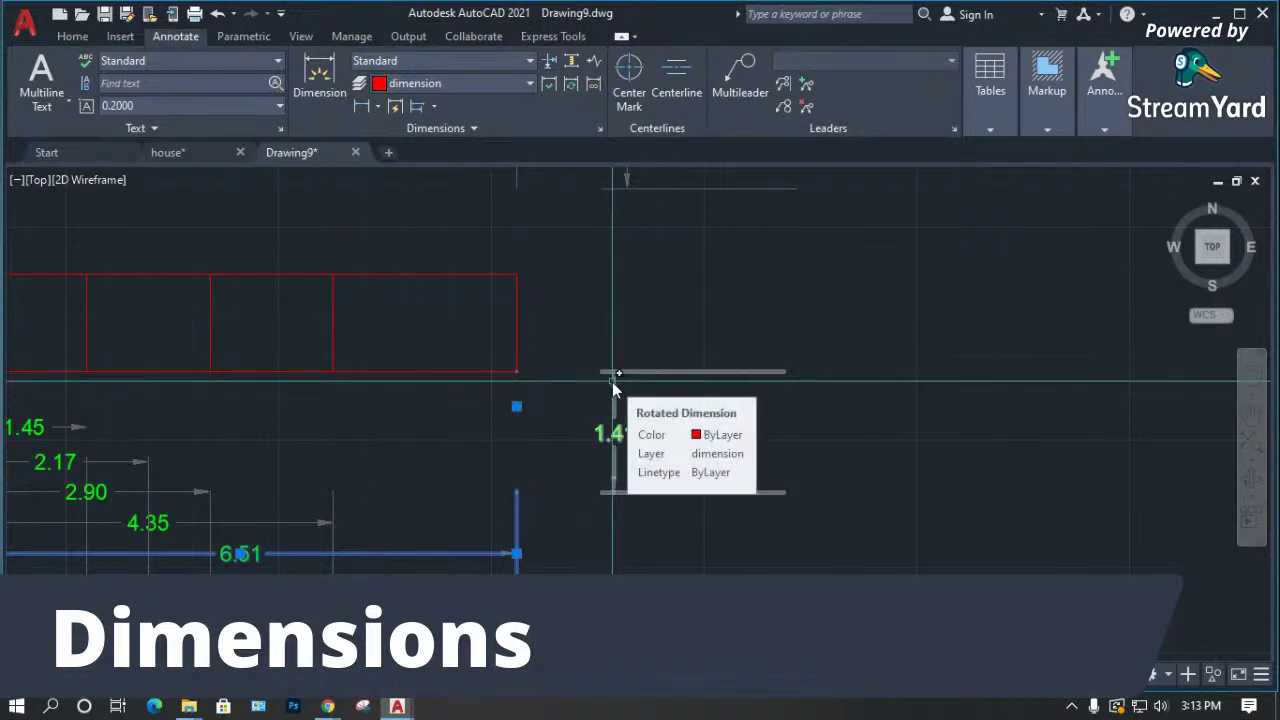
click(612, 380)
key(Escape)
click(516, 498)
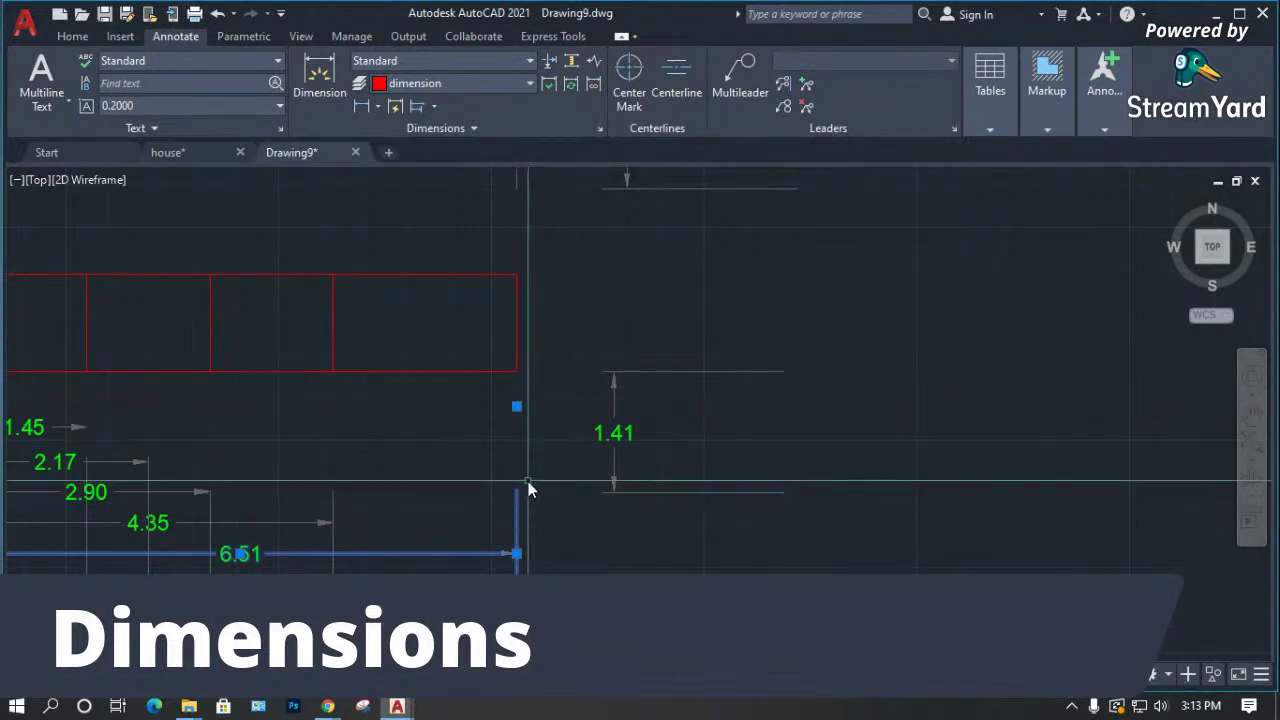
scroll(557, 423, down, 2)
scroll(608, 331, down, 2)
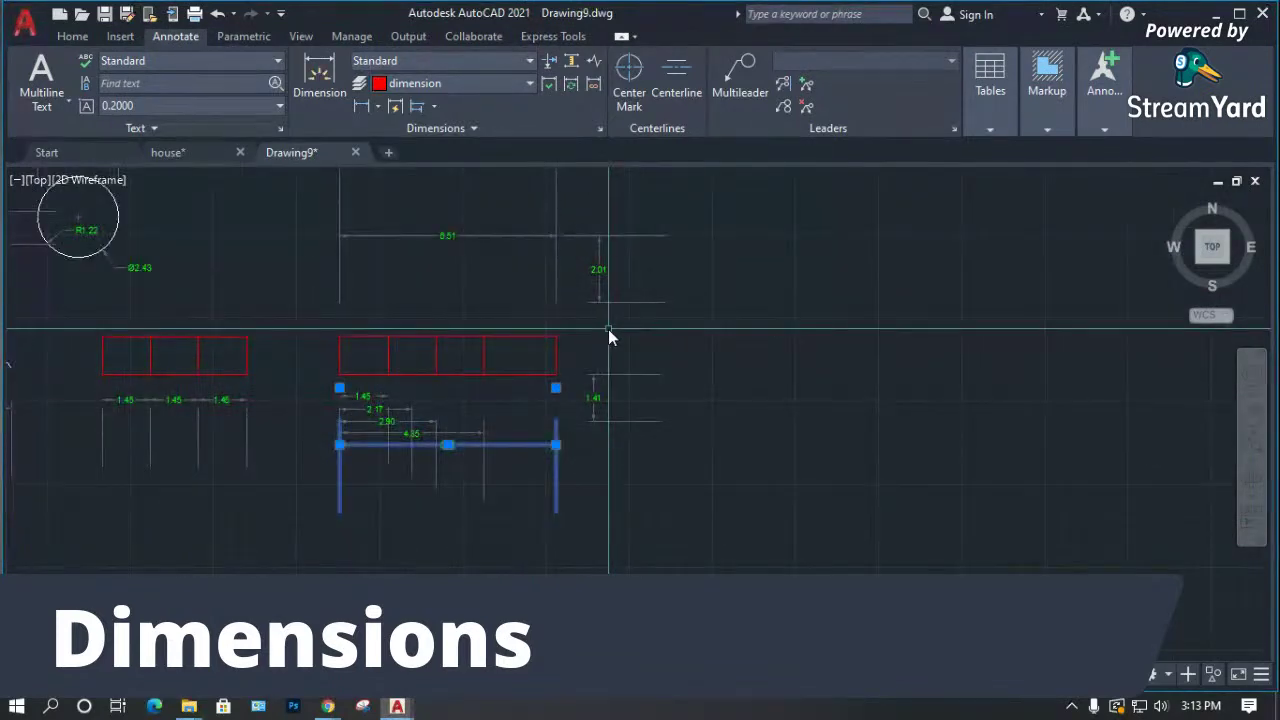
click(557, 279)
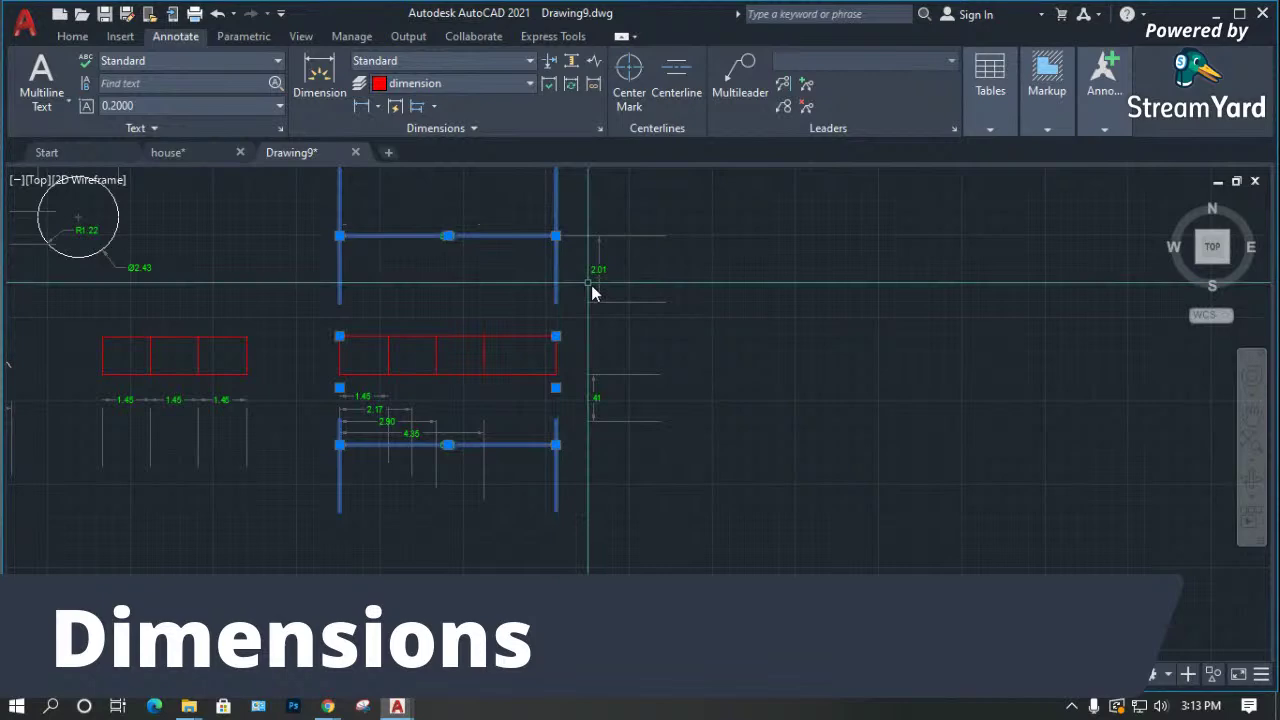
scroll(597, 301, up, 5)
key(Escape)
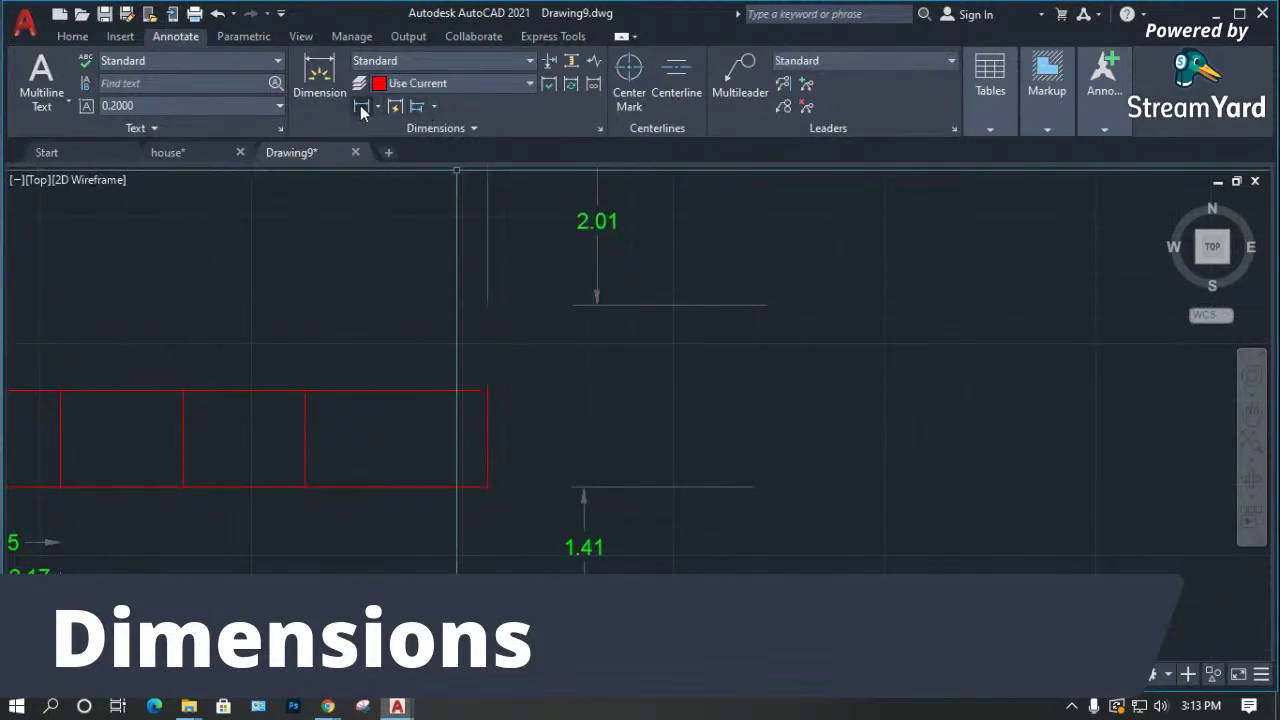
Add a 1.00 vertical dimension above the rectangle.
click(488, 305)
click(488, 390)
click(600, 289)
Delete the 2.01 vertical dimension.
click(768, 261)
click(650, 253)
scroll(682, 258, down, 3)
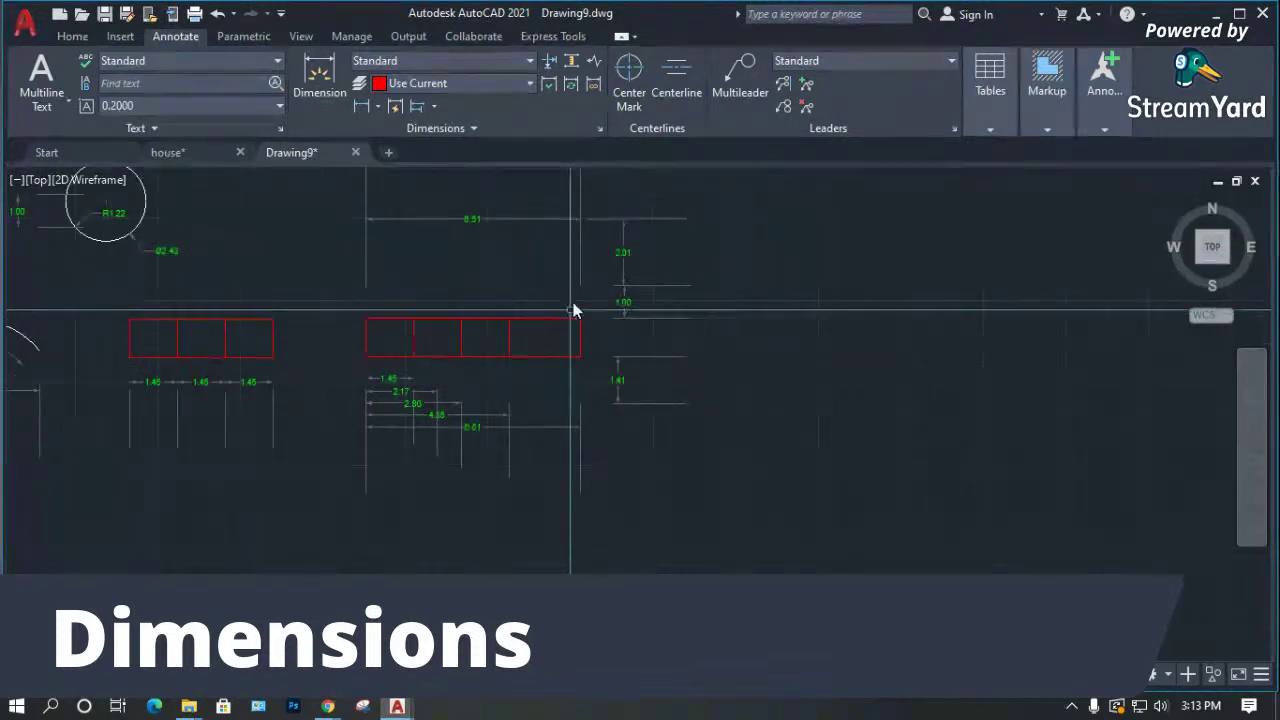
scroll(575, 240, up, 2)
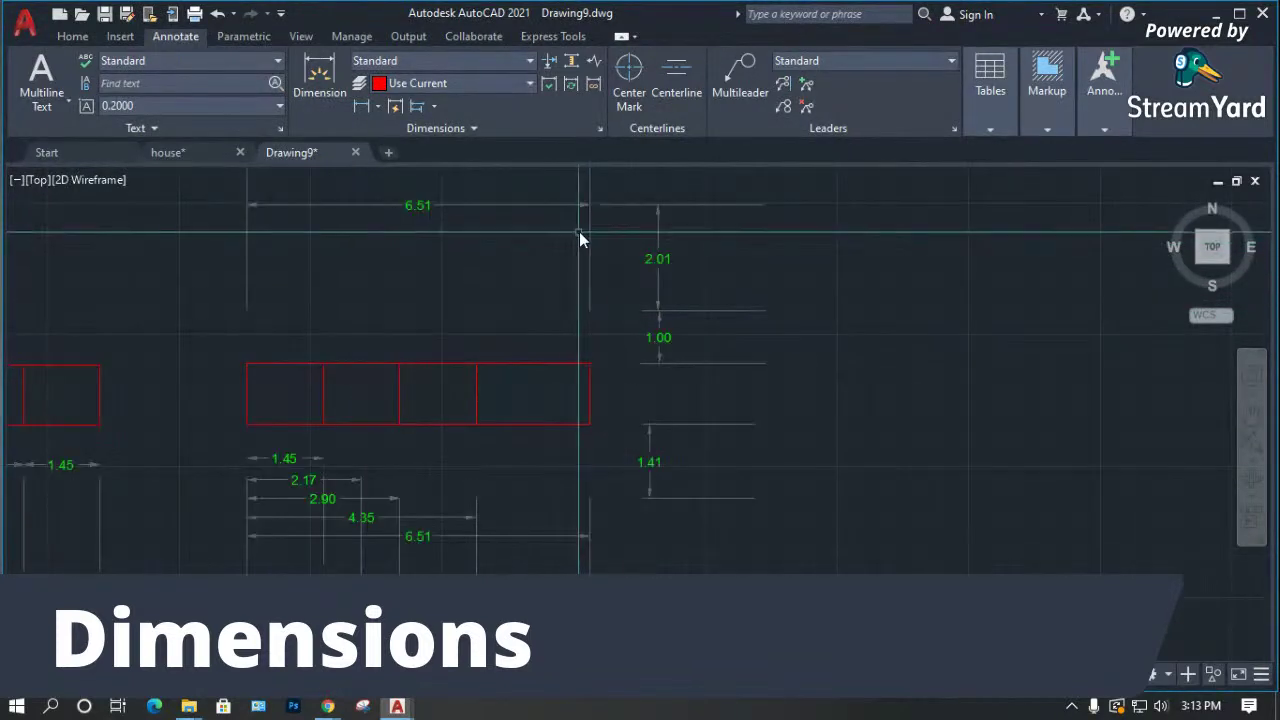
click(658, 258)
key(Delete)
Open the Dimension Style Manager from the dimension style list.
scroll(662, 373, up, 3)
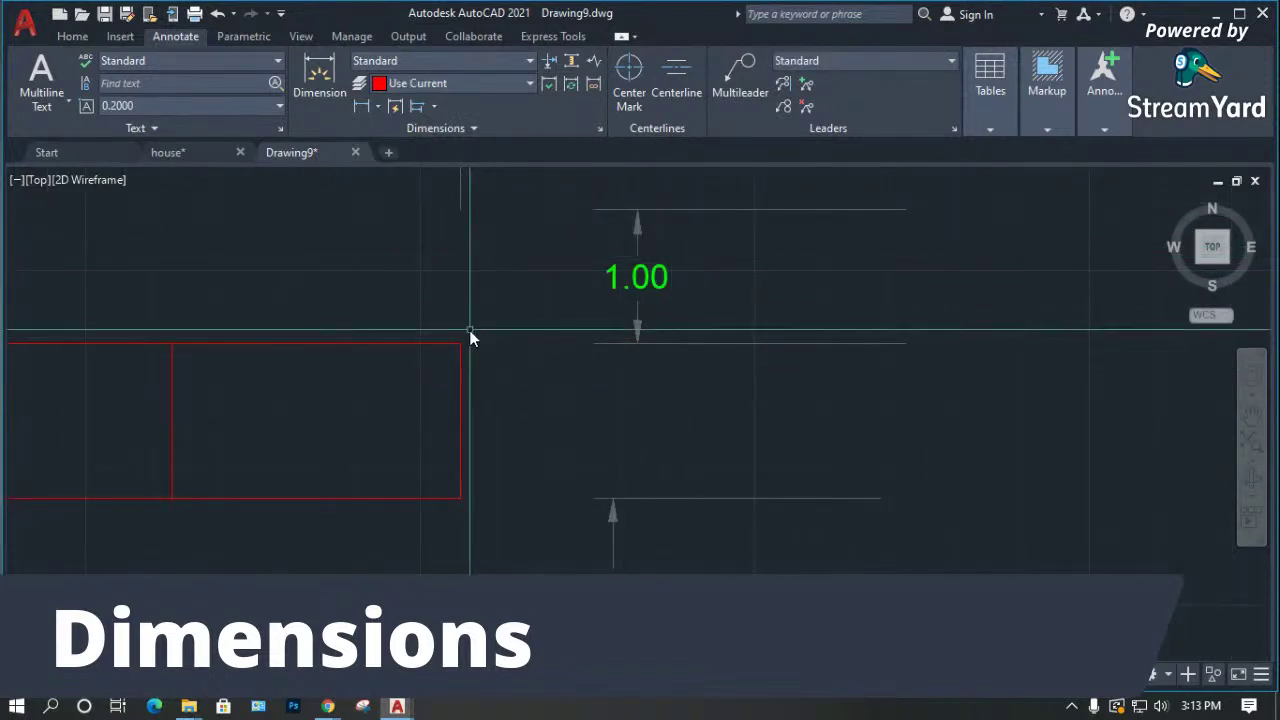
scroll(461, 336, up, 3)
scroll(532, 423, down, 5)
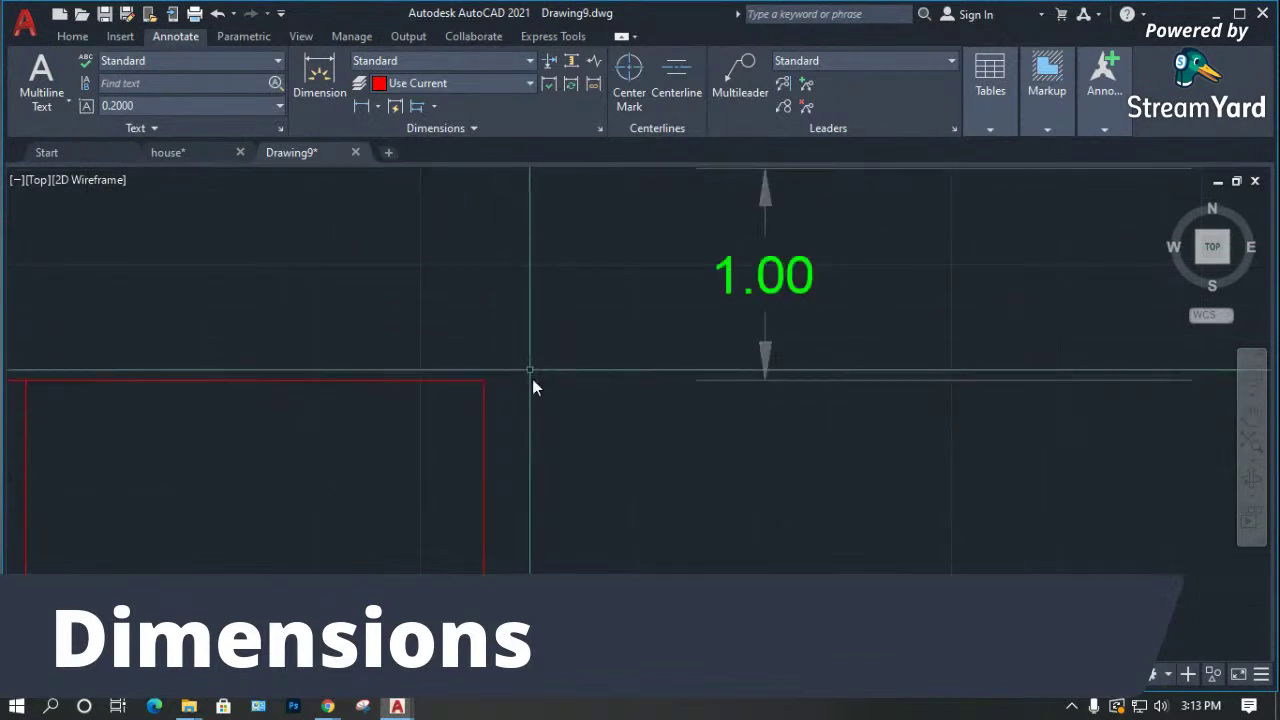
scroll(540, 308, up, 4)
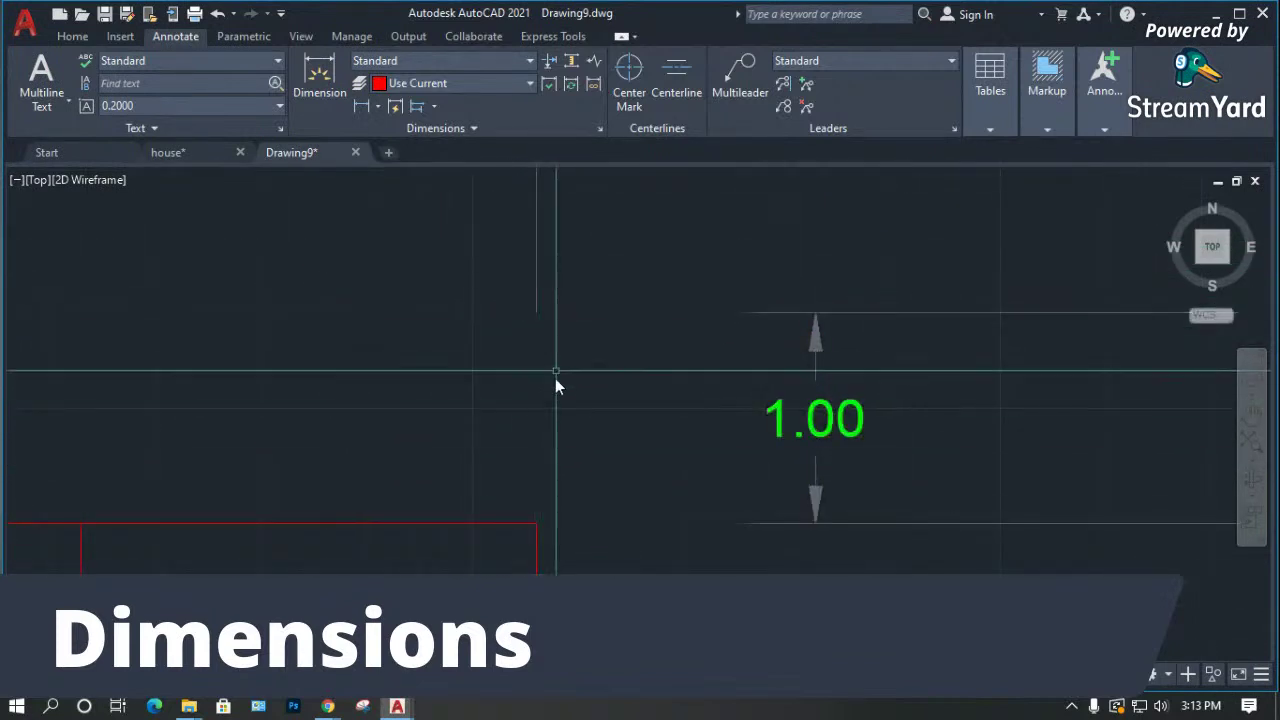
click(477, 59)
click(448, 173)
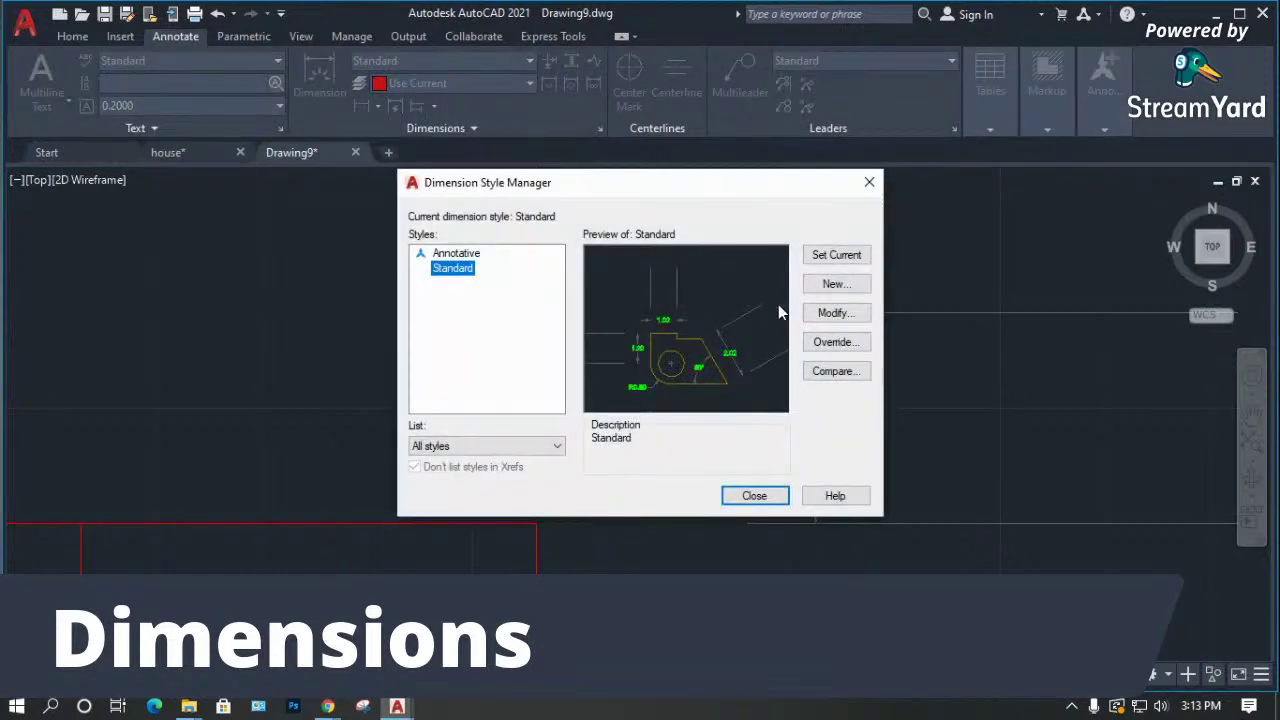
click(818, 316)
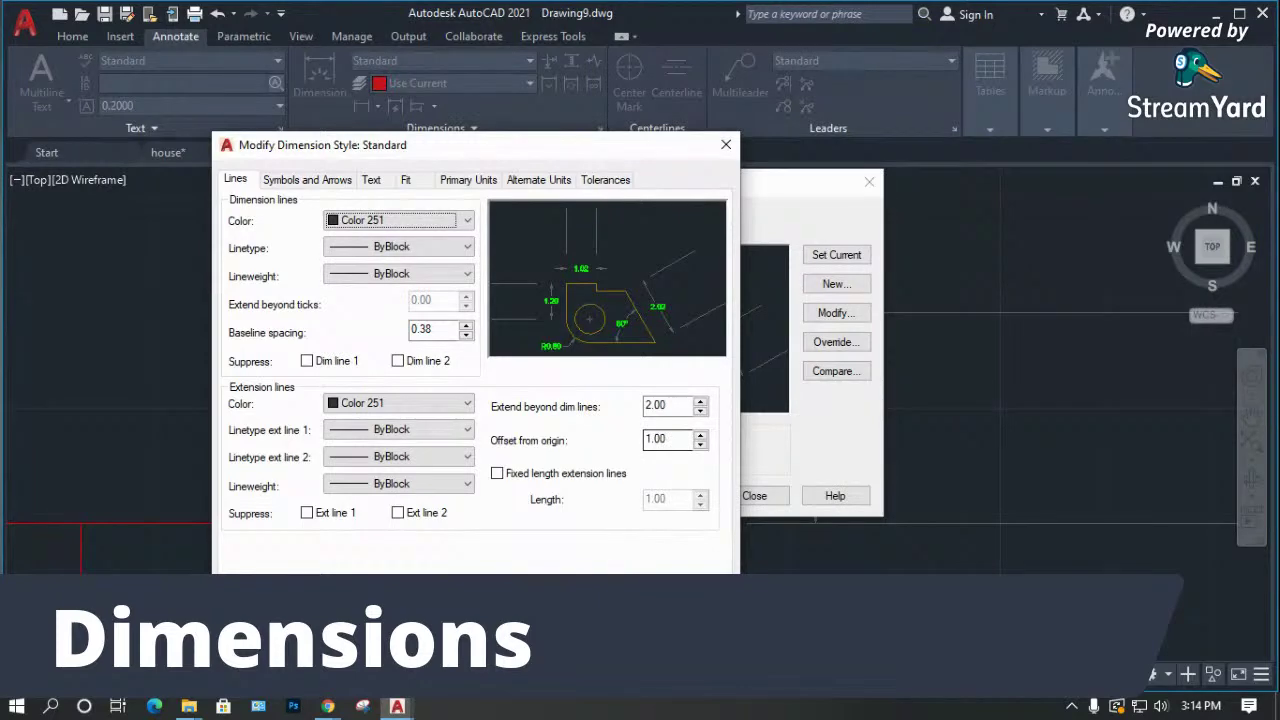
click(634, 590)
click(755, 497)
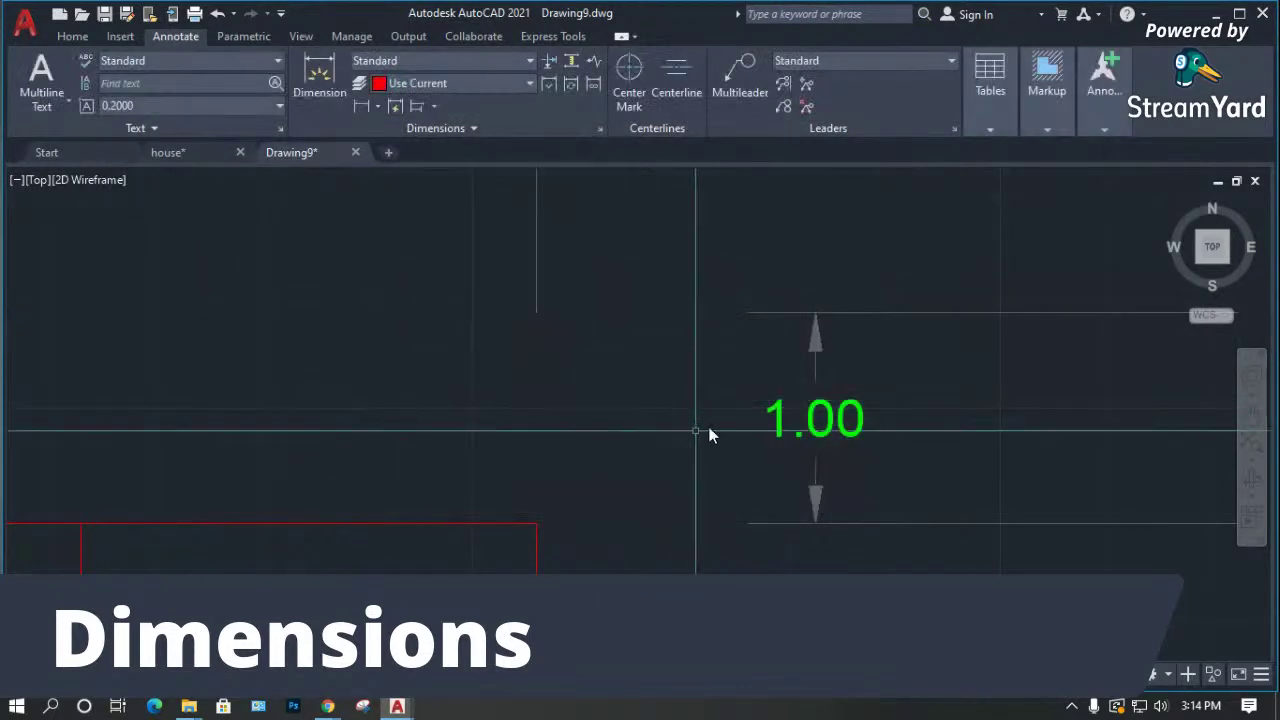
Dimension vertically from the upper 6.51 dimension's right end, placing 2.00 to its right.
scroll(811, 443, up, 2)
scroll(733, 467, down, 6)
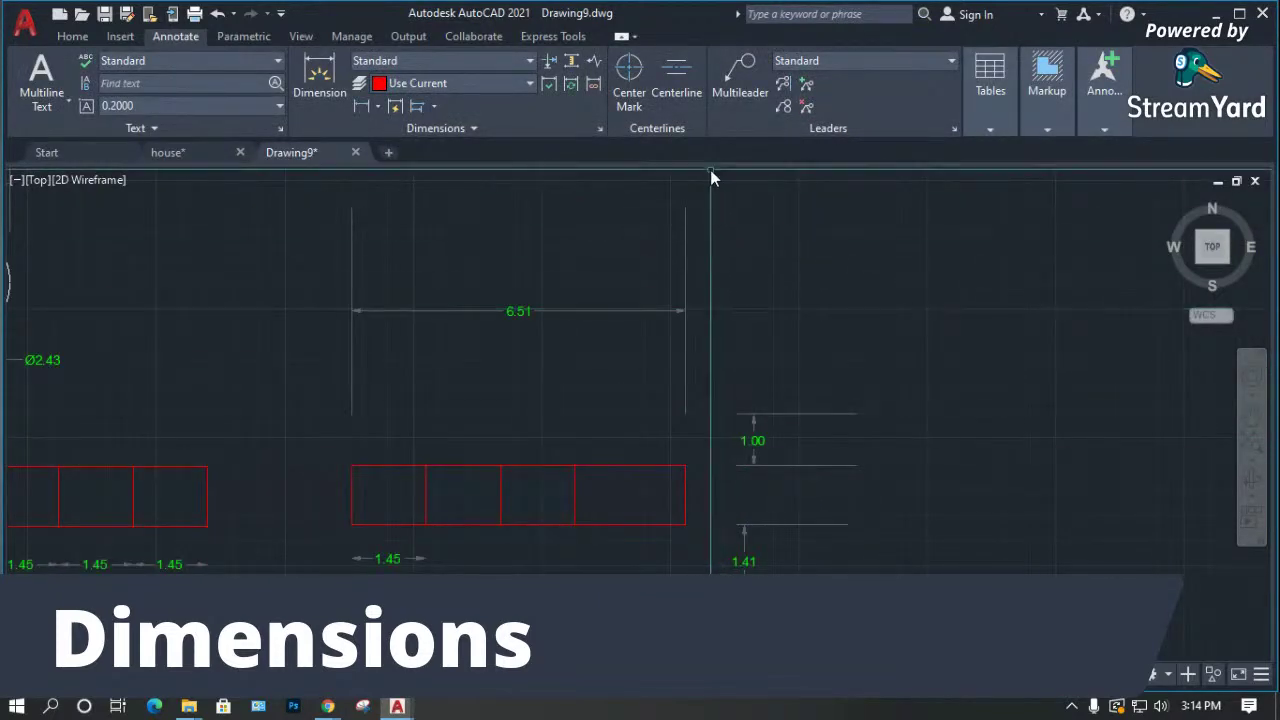
click(685, 310)
click(689, 207)
click(776, 272)
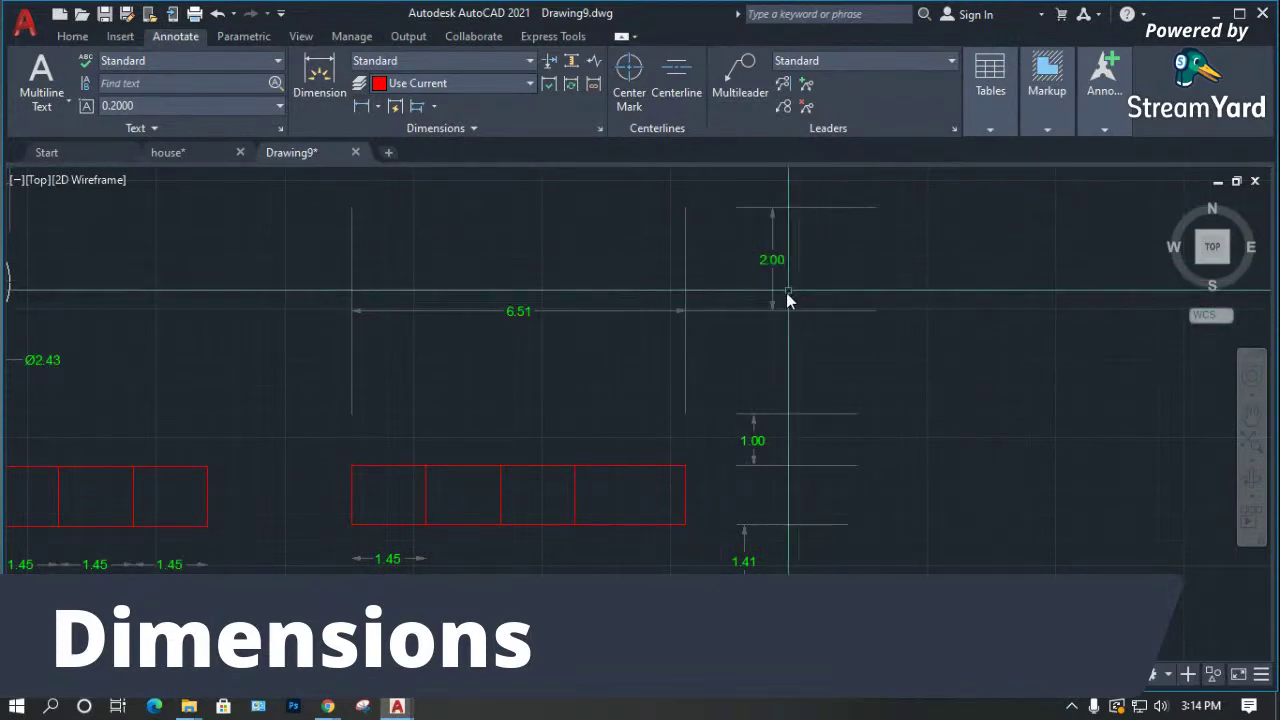
scroll(767, 327, down, 4)
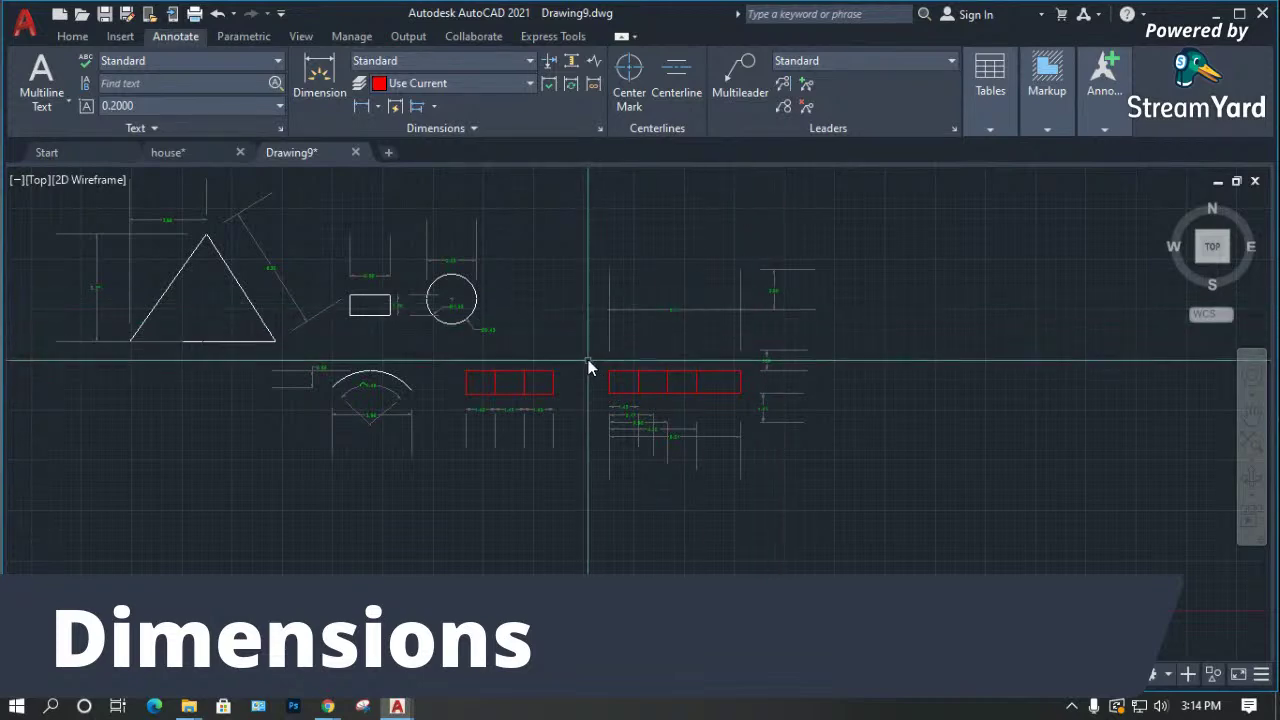
scroll(609, 313, up, 3)
scroll(616, 308, up, 5)
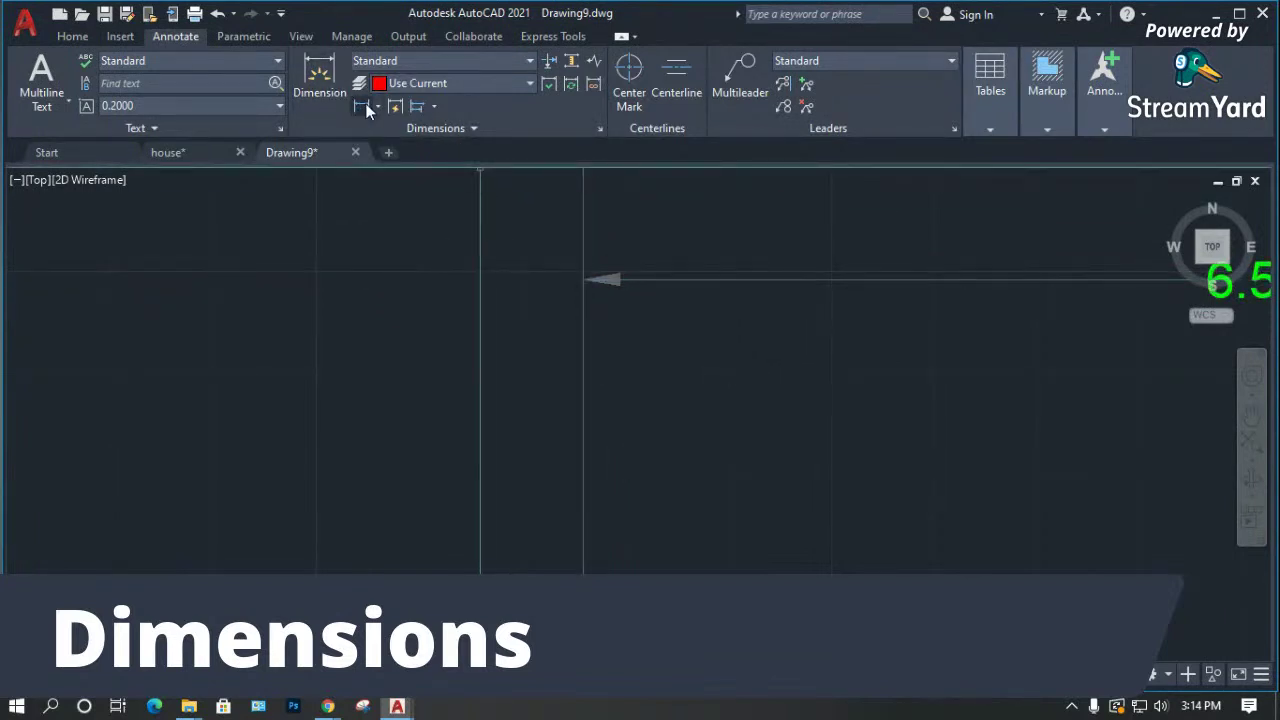
click(445, 60)
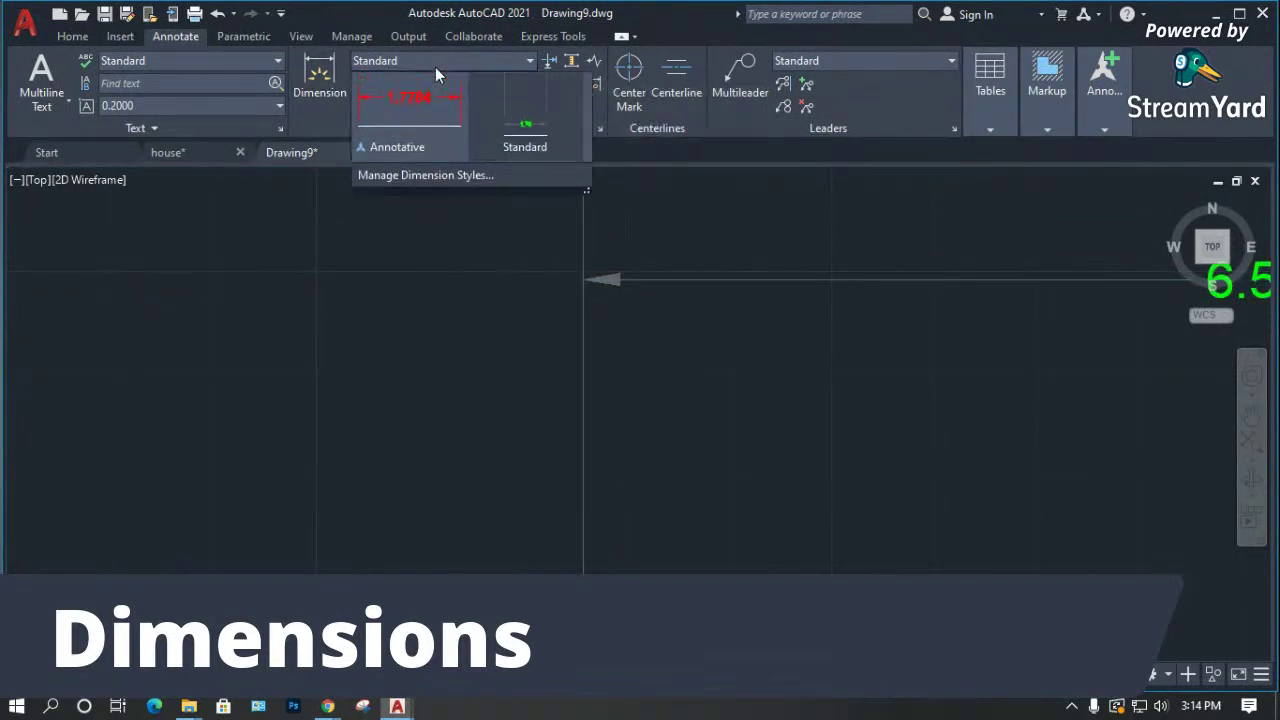
Review the Standard style's Text, Fit and Symbols and Arrows settings.
click(425, 177)
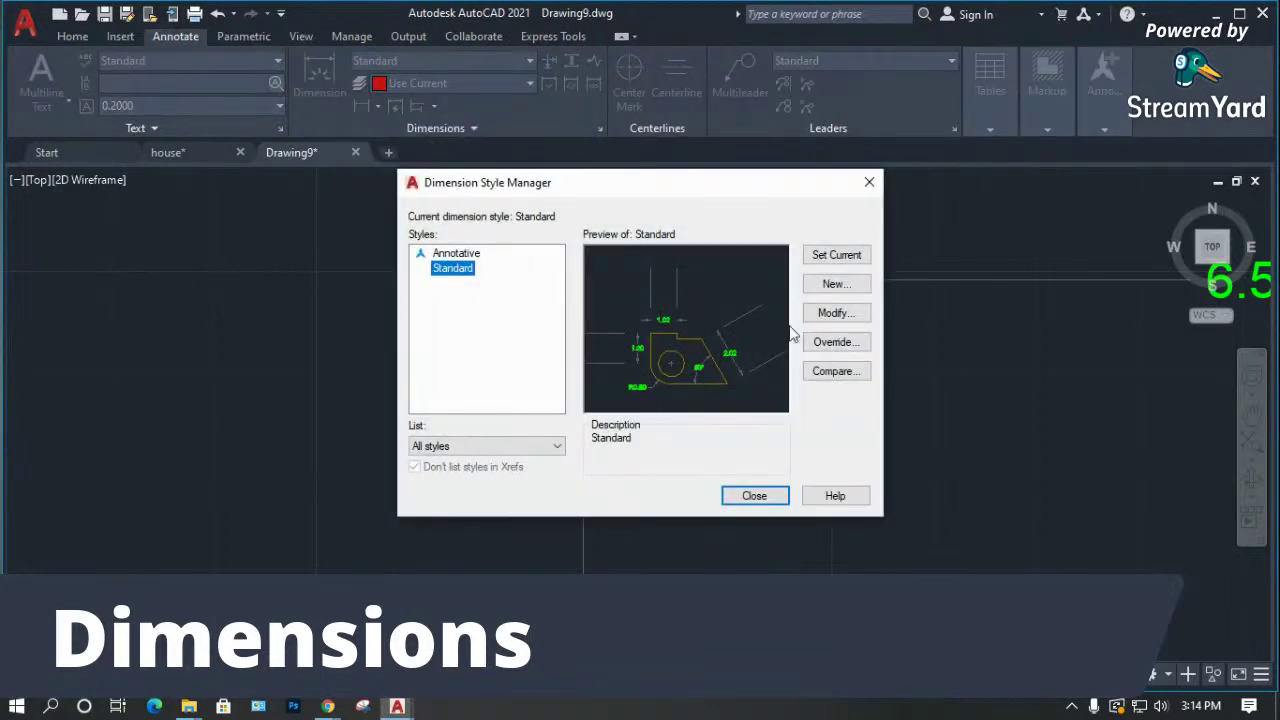
click(836, 312)
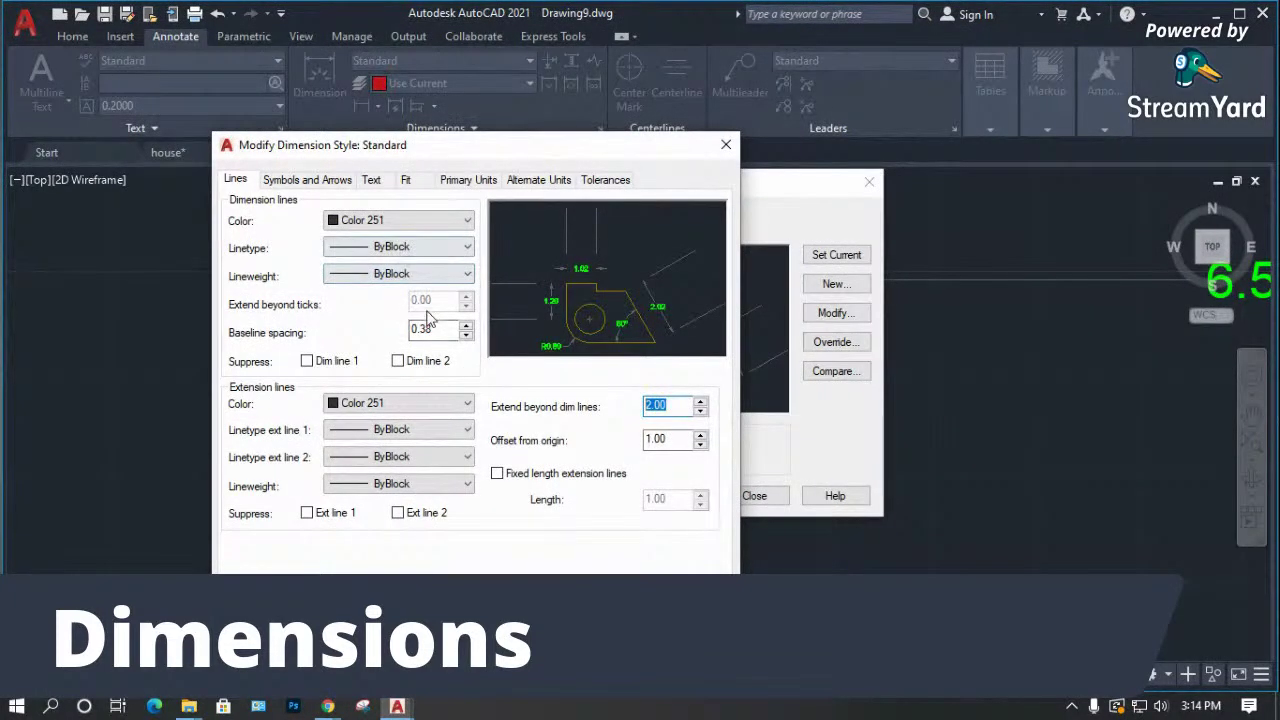
click(372, 181)
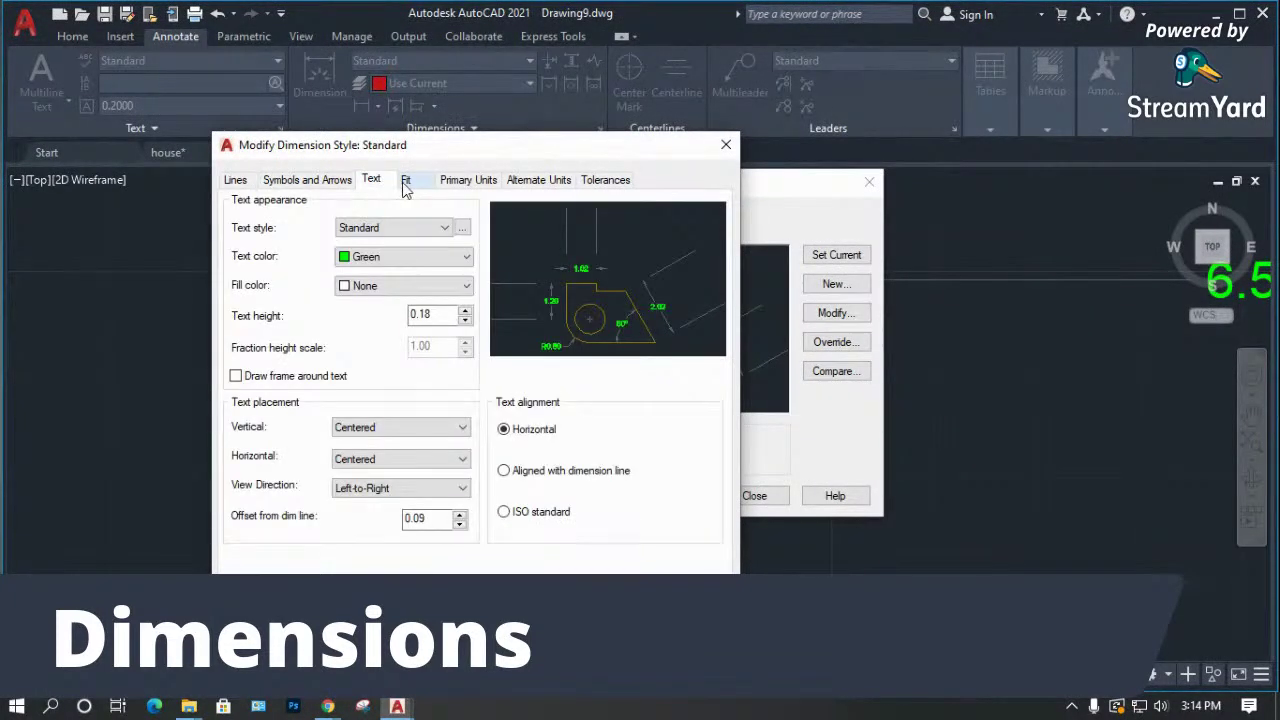
click(406, 181)
click(371, 180)
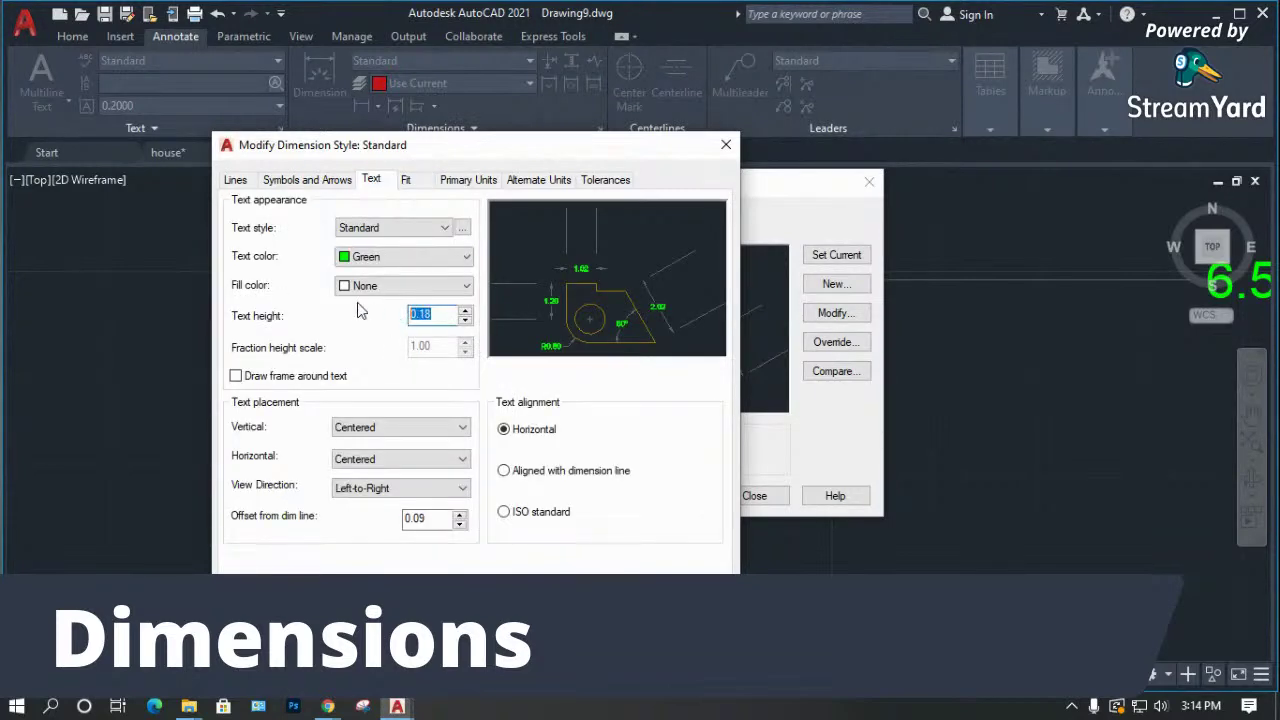
click(302, 182)
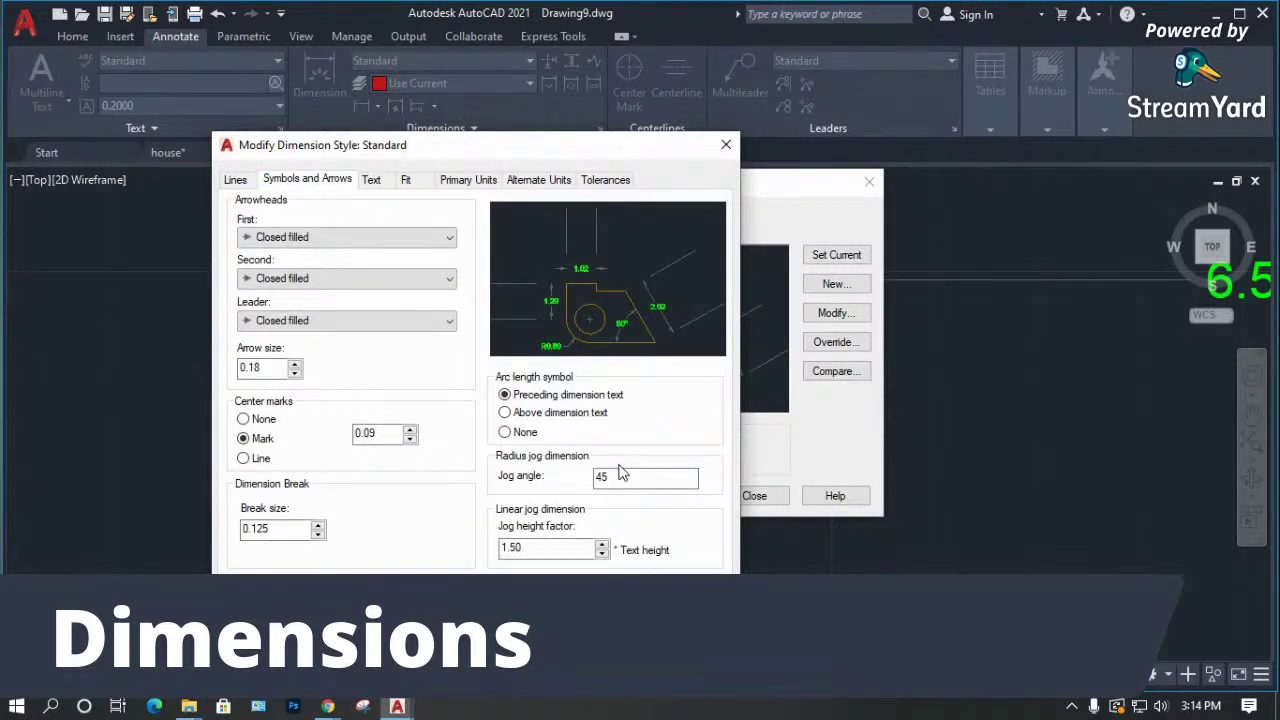
click(238, 181)
Change Extend beyond dim lines from 2.00 to 0 and close the manager.
drag(669, 404, 608, 410)
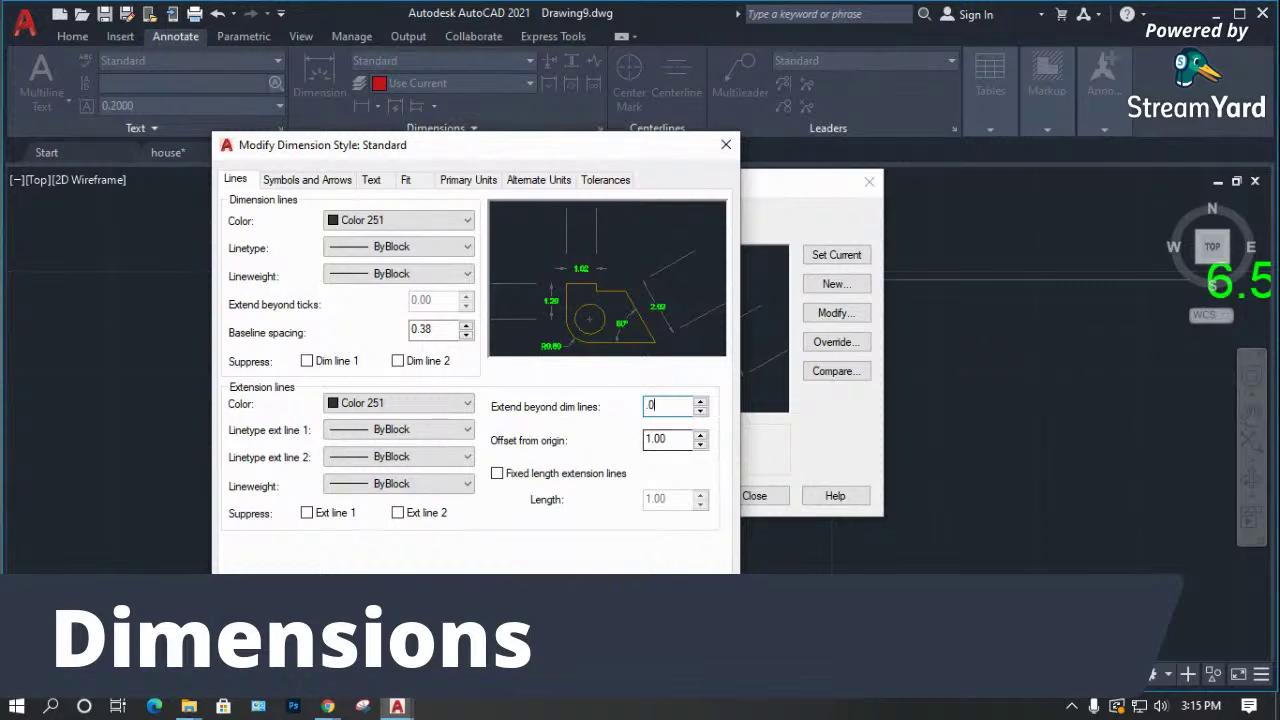
text(0)
key(Return)
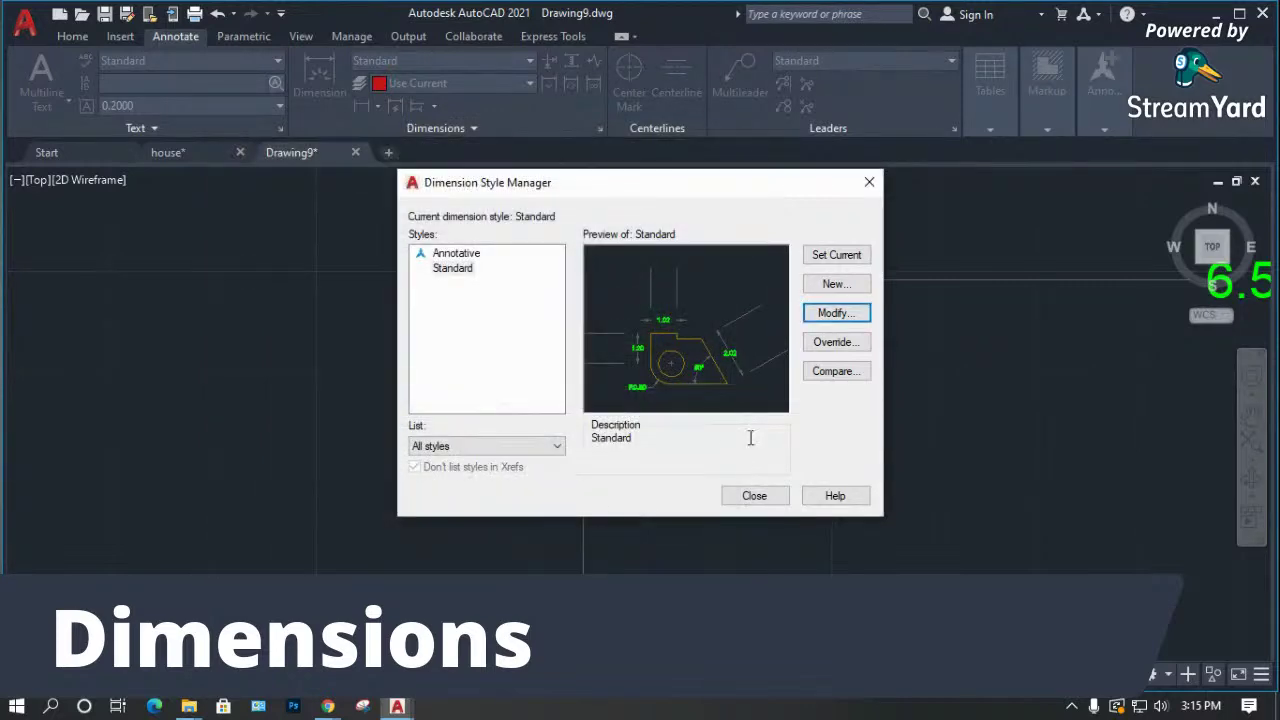
click(758, 496)
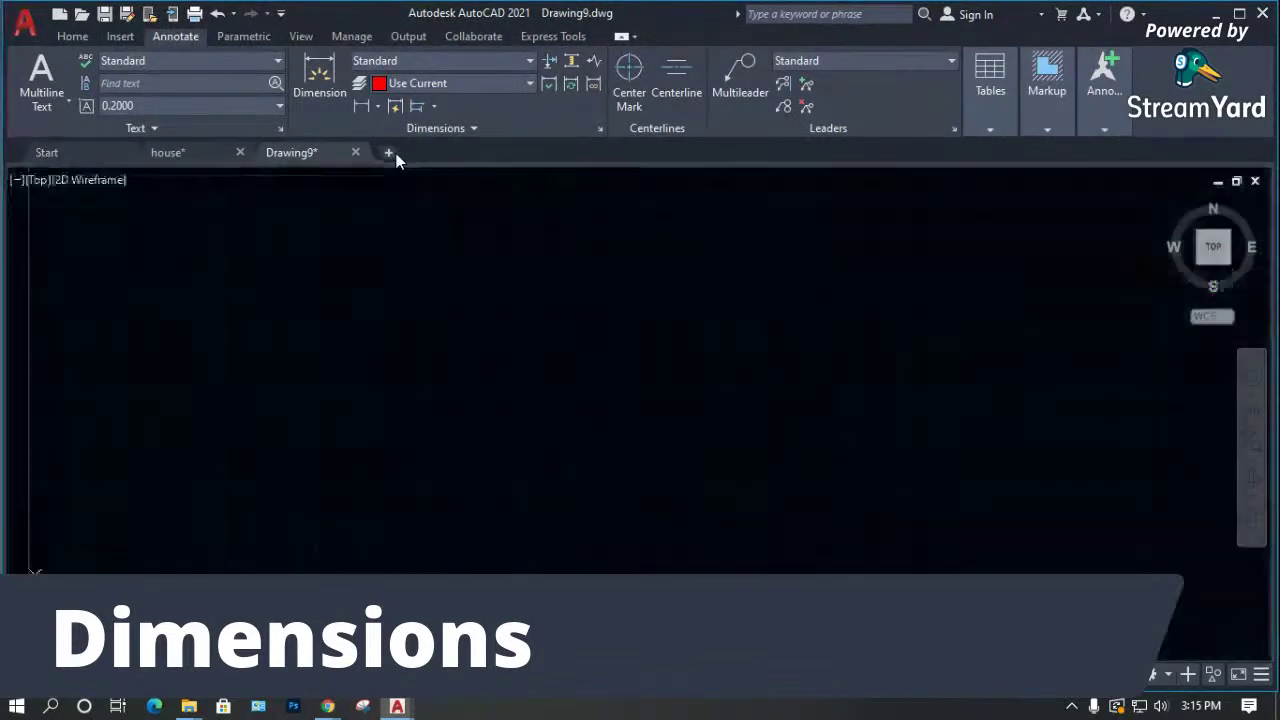
Start a new drawing, Drawing10, and open its Standard dimension style for editing.
click(390, 153)
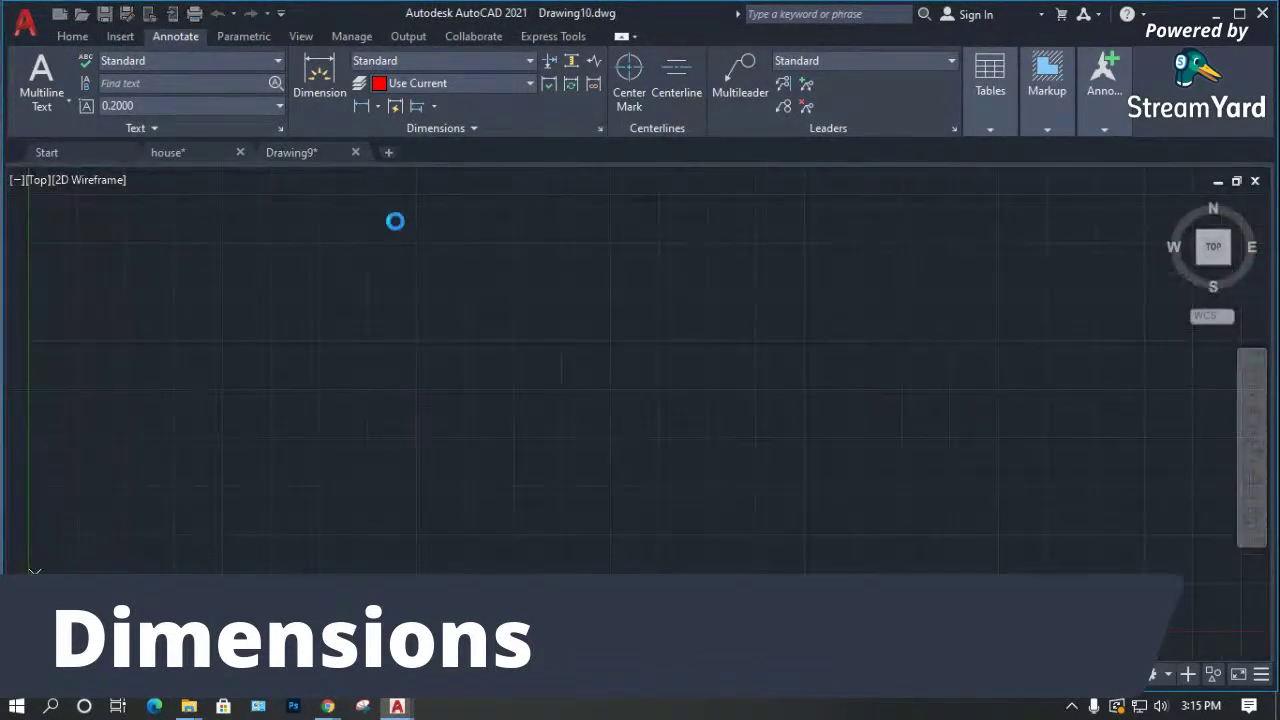
click(478, 60)
click(433, 175)
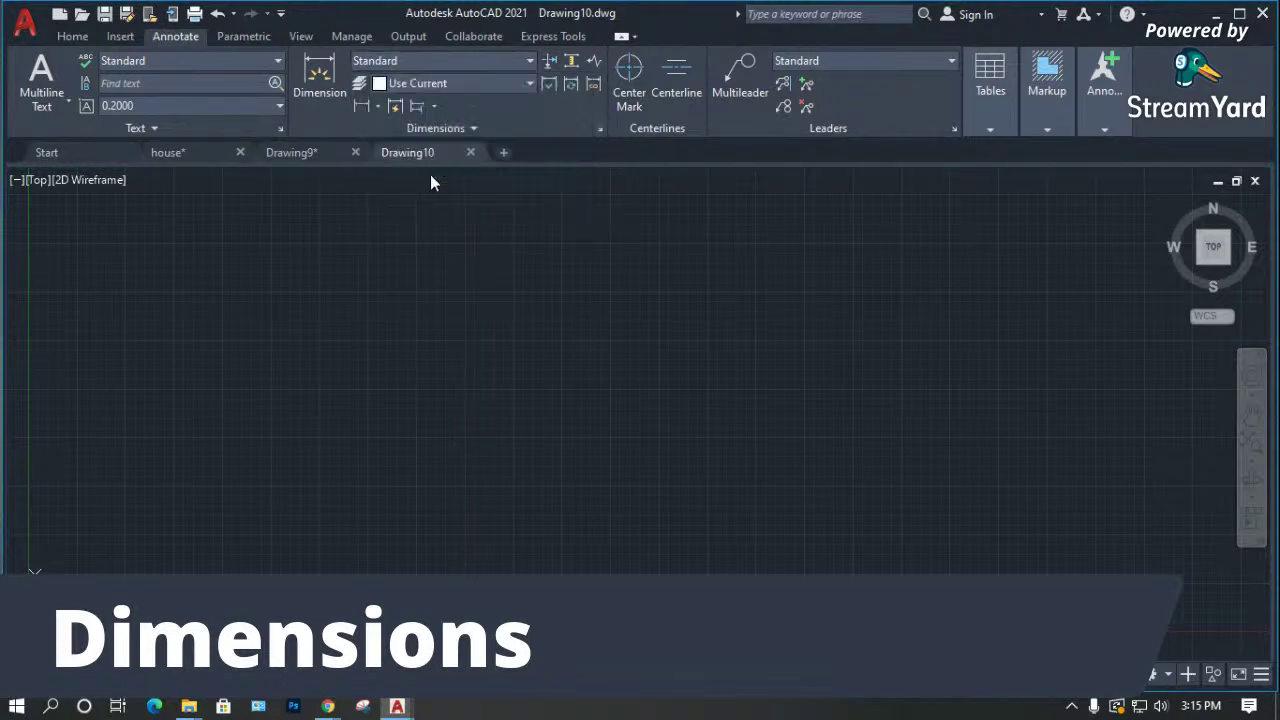
click(836, 313)
Review Drawing10's default Standard settings, including the 0.1800 extension overshoot, across the Fit, Text, Arrows and Lines tabs.
double_click(679, 405)
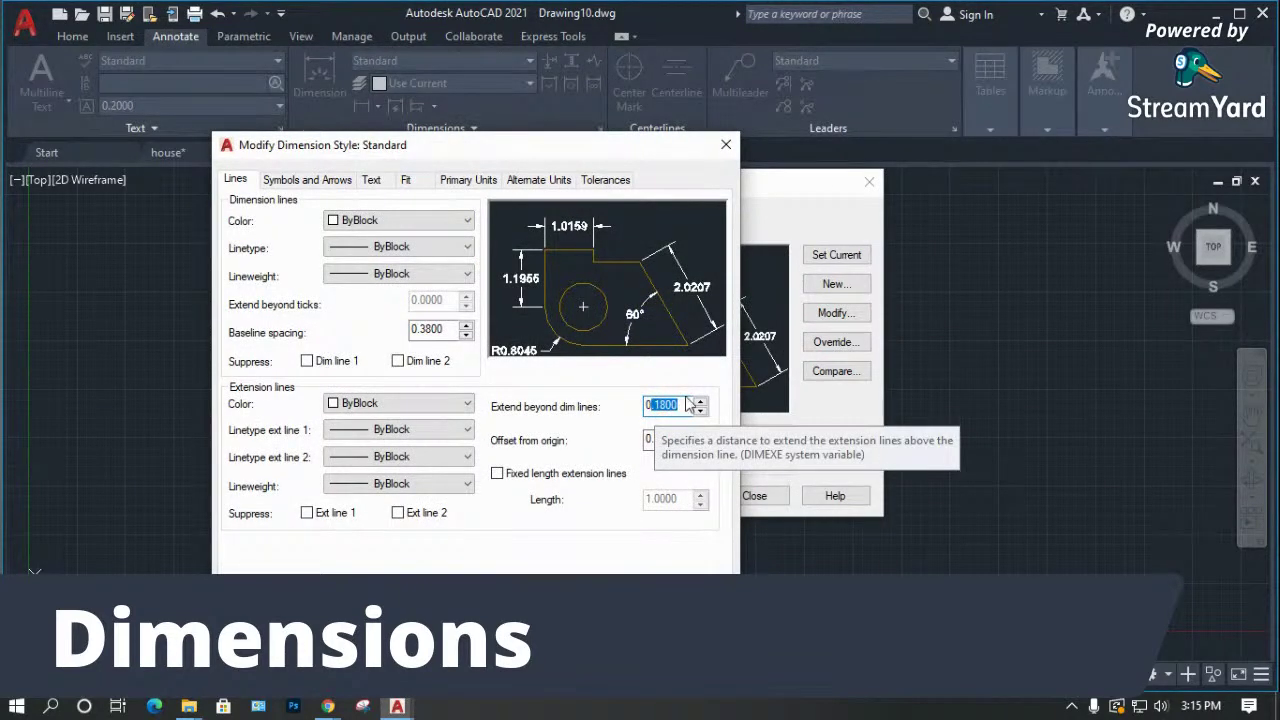
click(406, 180)
click(378, 182)
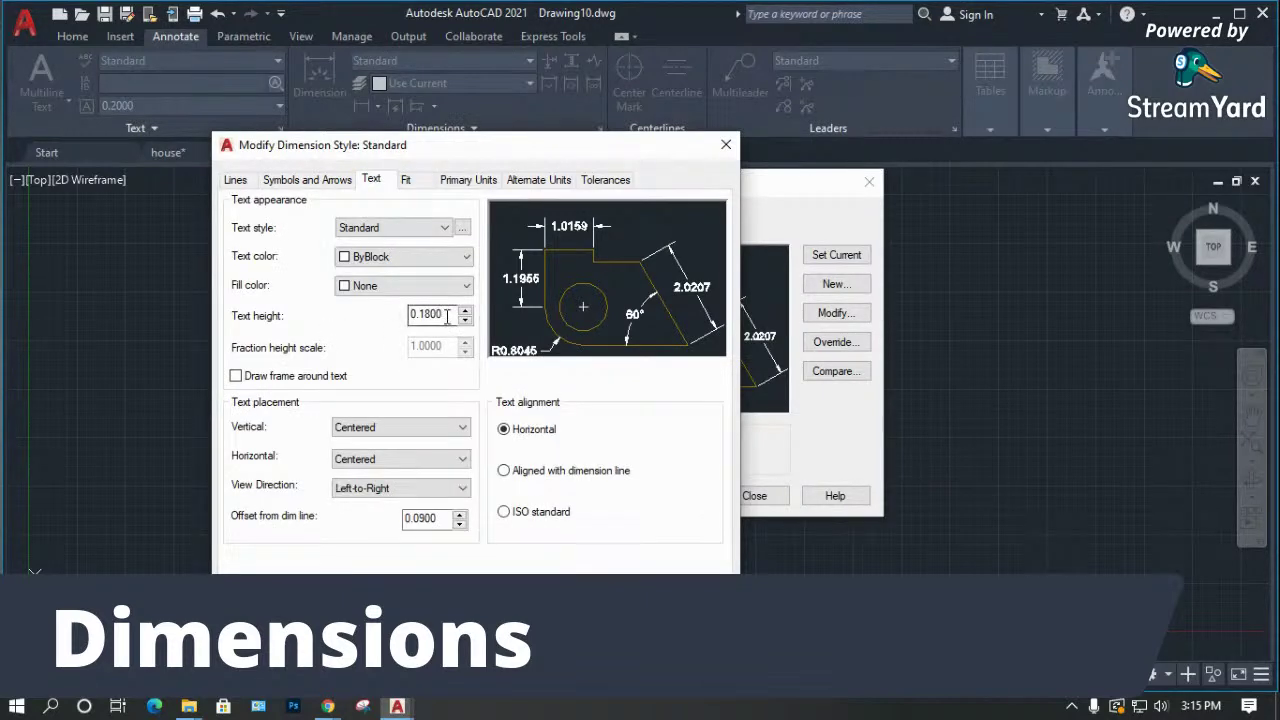
click(336, 179)
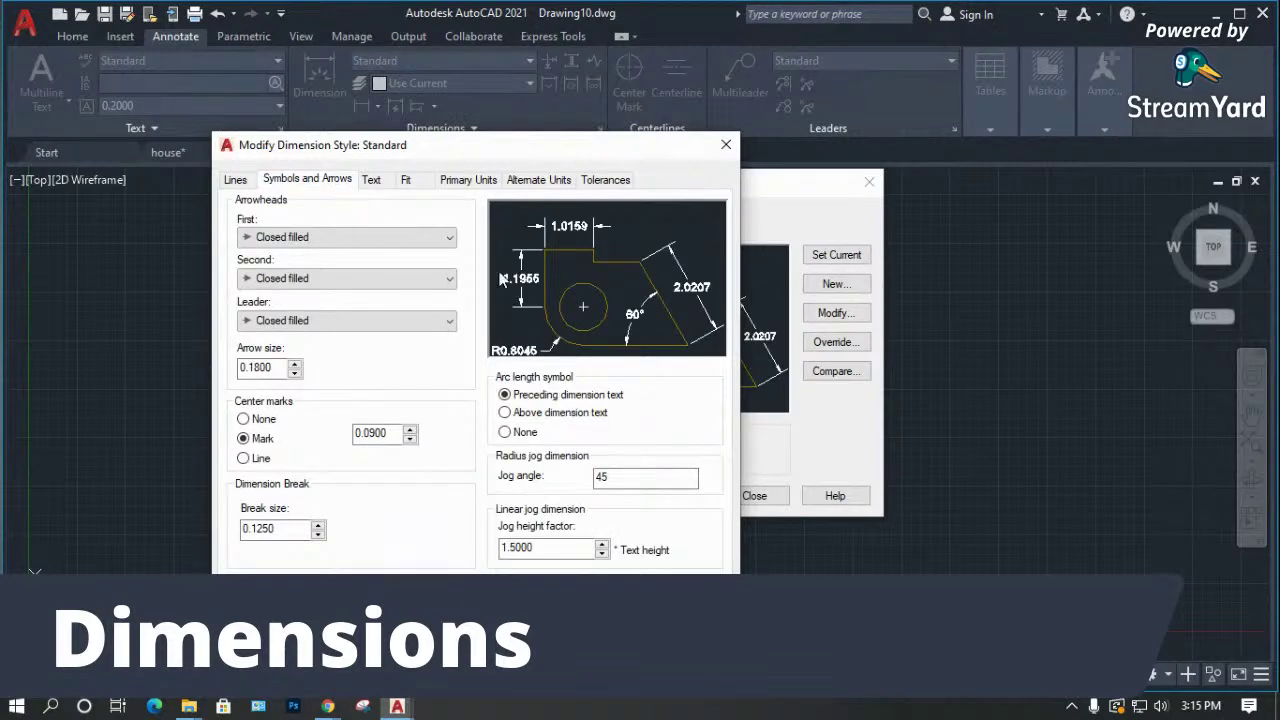
click(236, 180)
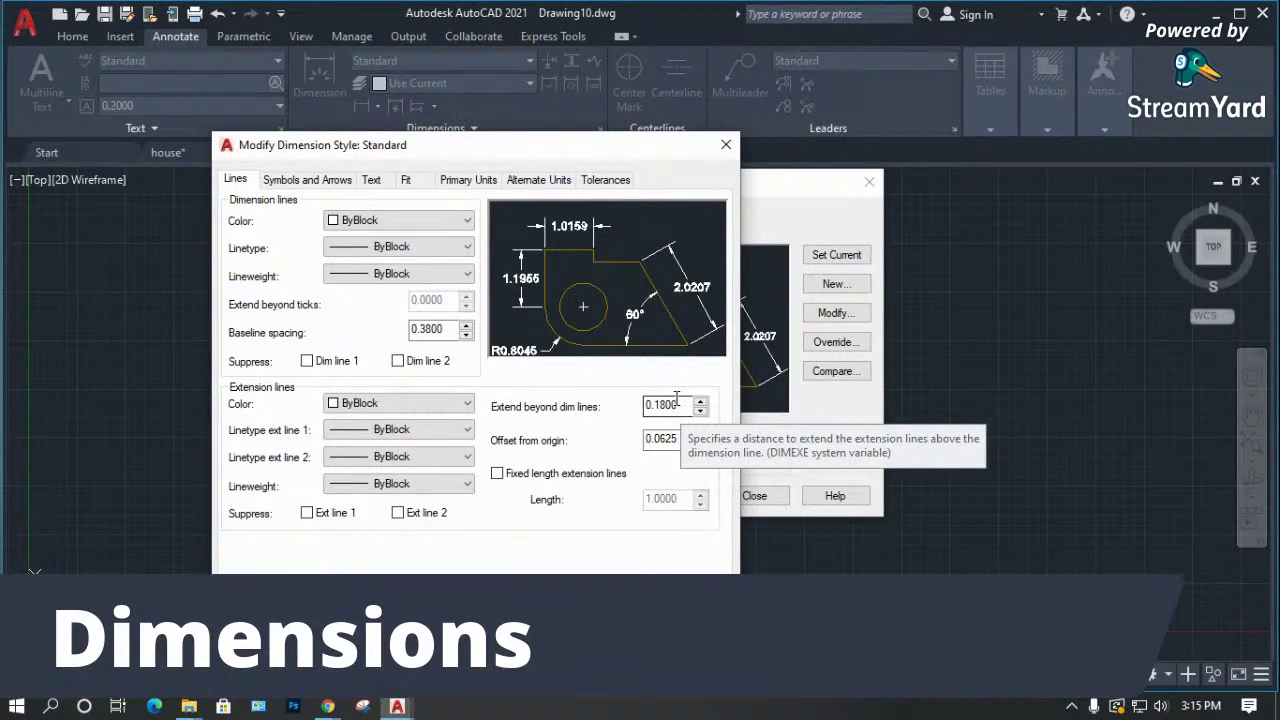
drag(684, 405, 653, 407)
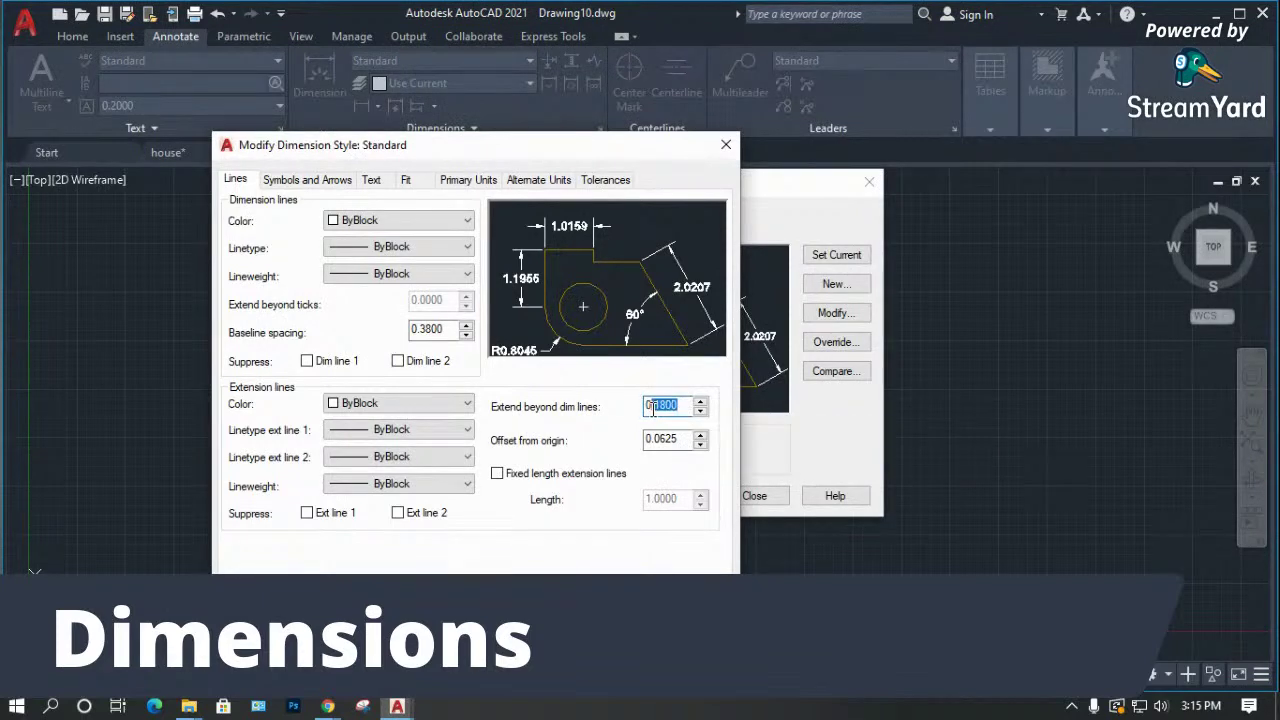
Close the dimension style dialogs and return to Drawing9.
key(Return)
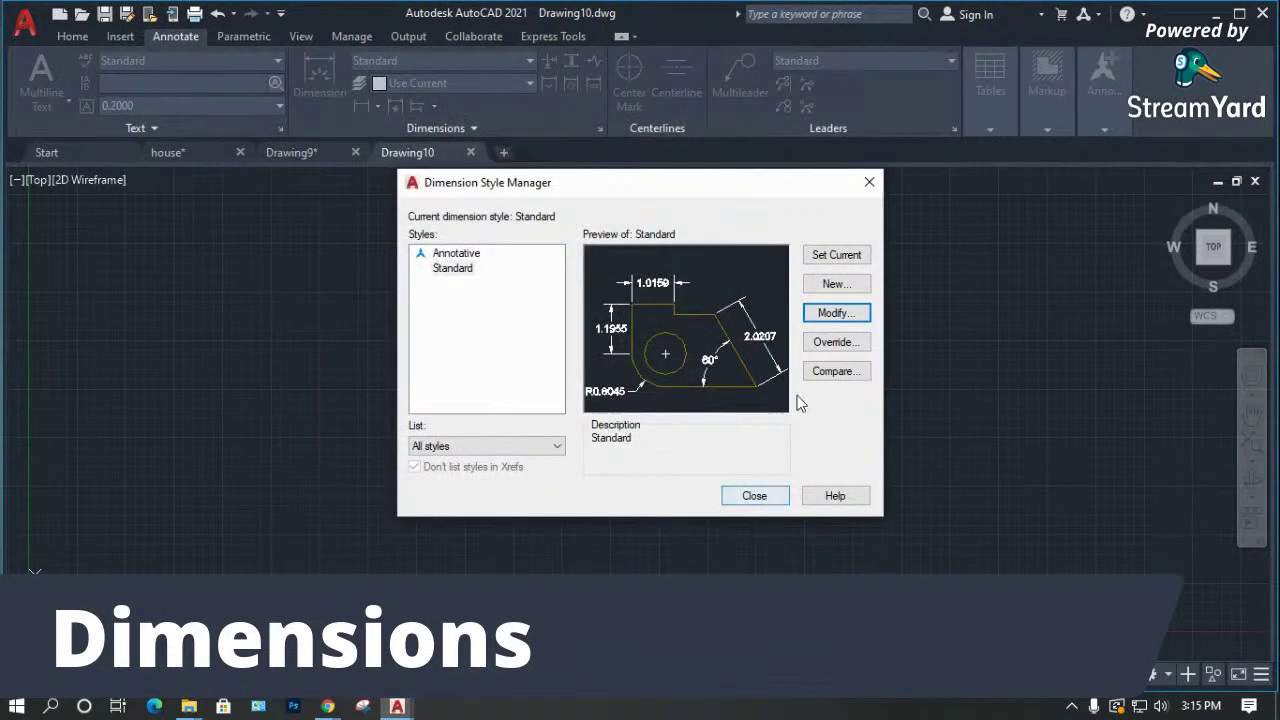
click(757, 499)
click(293, 152)
scroll(218, 385, down, 2)
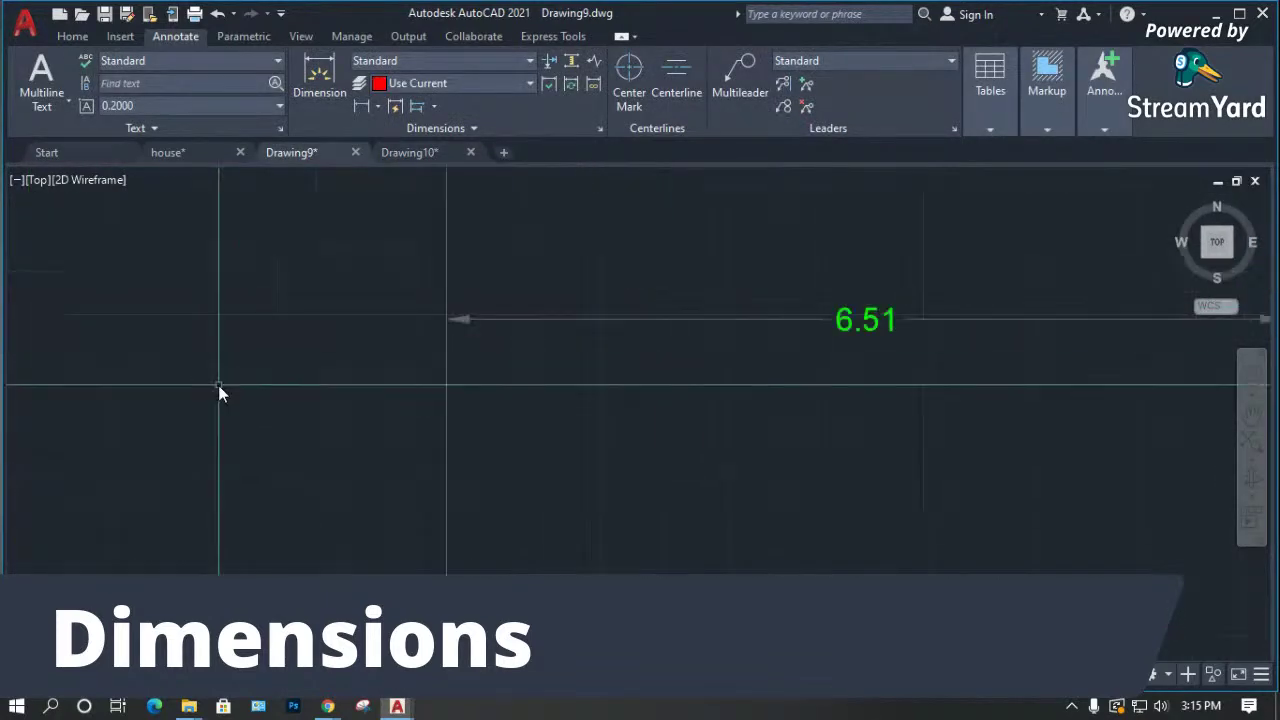
Change the Standard style's Extend beyond dim lines value to 0.15 and close the manager.
click(443, 62)
click(465, 174)
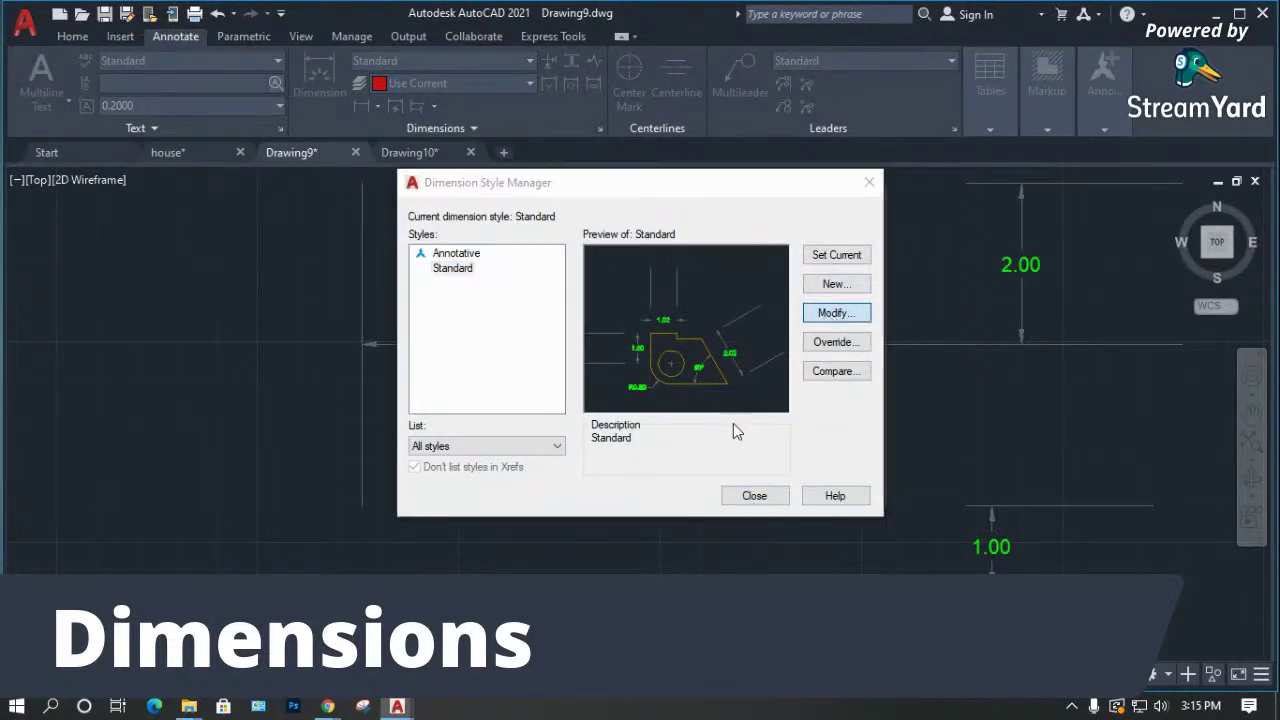
key(Return)
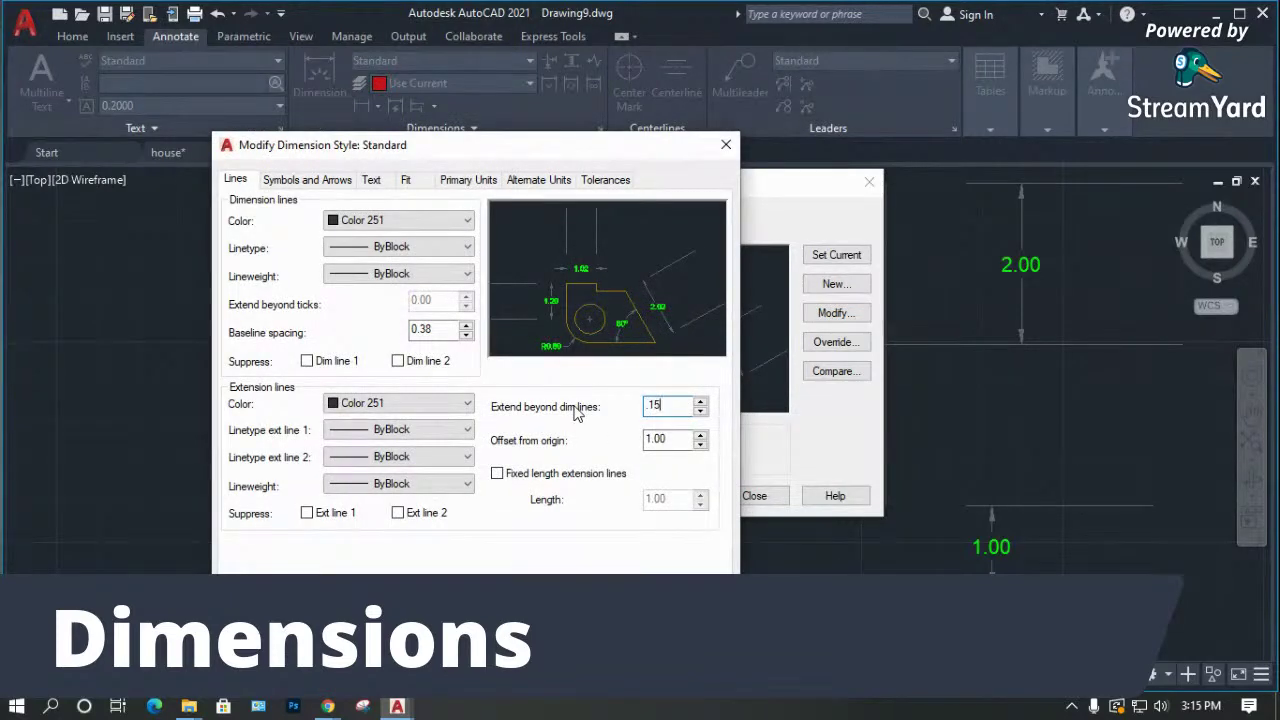
key(Return)
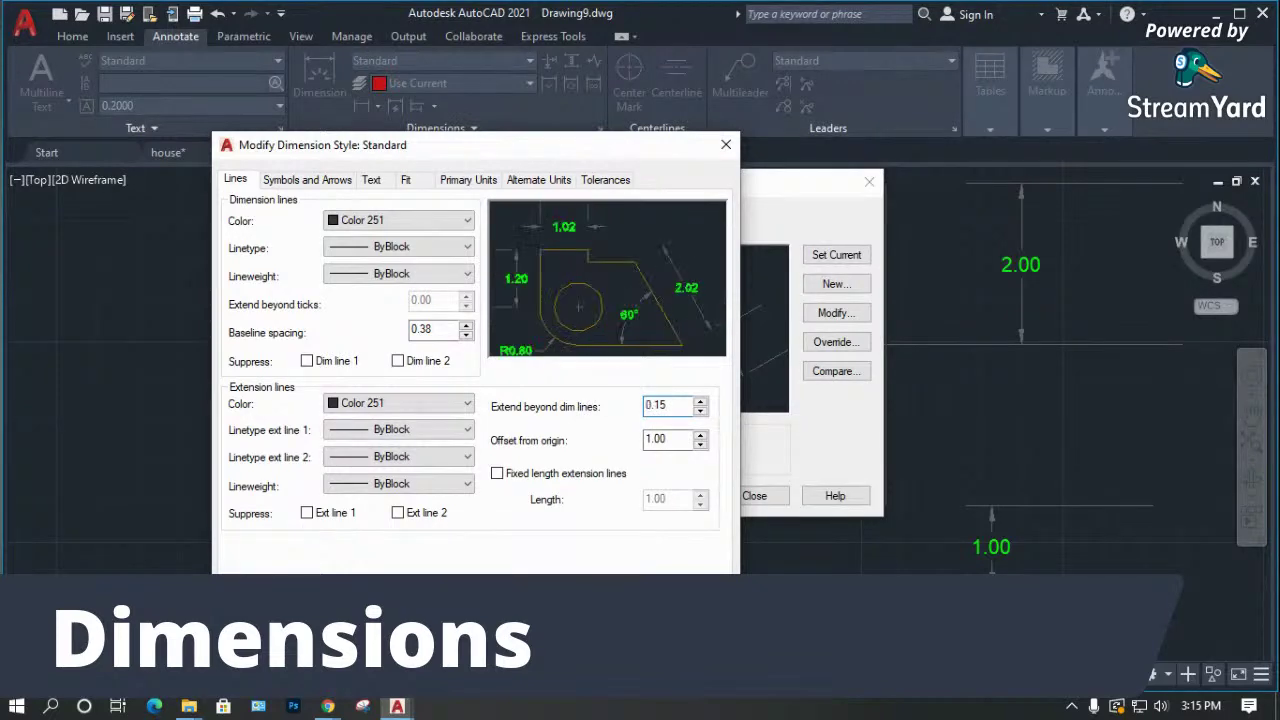
click(753, 497)
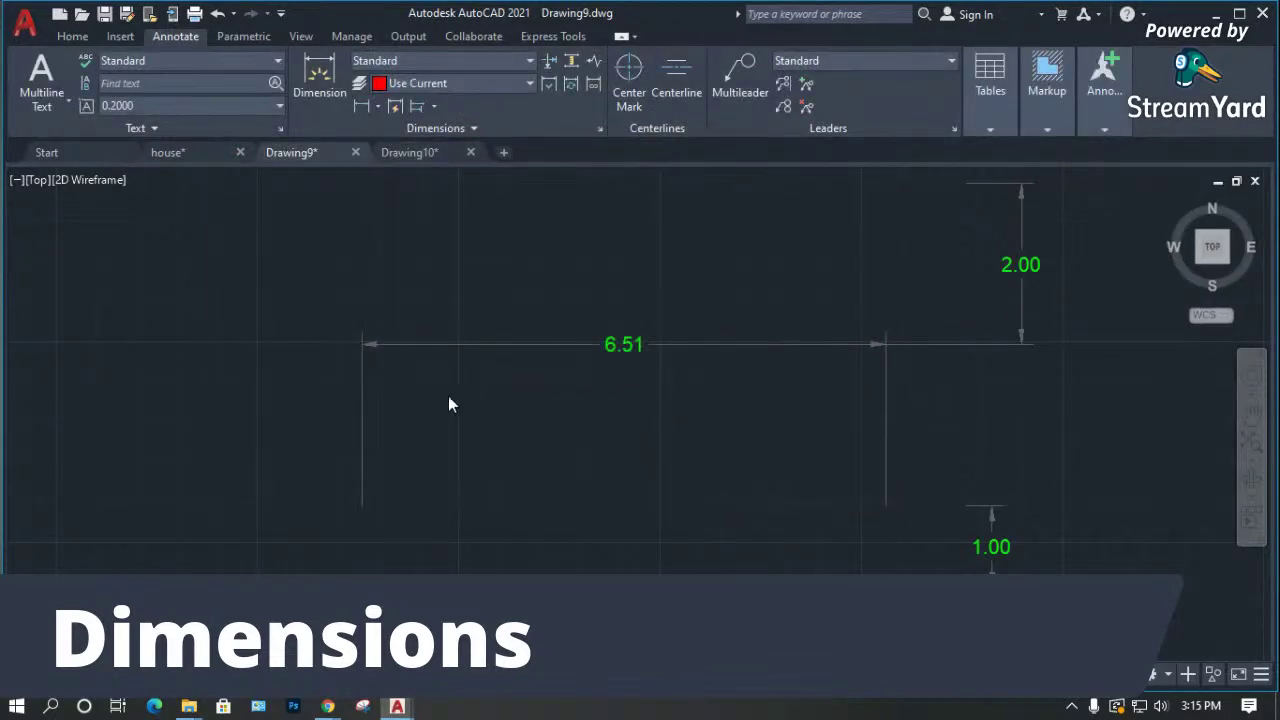
Using the D command, switch the Standard style's arrowheads to Architectural tick.
scroll(340, 347, up, 8)
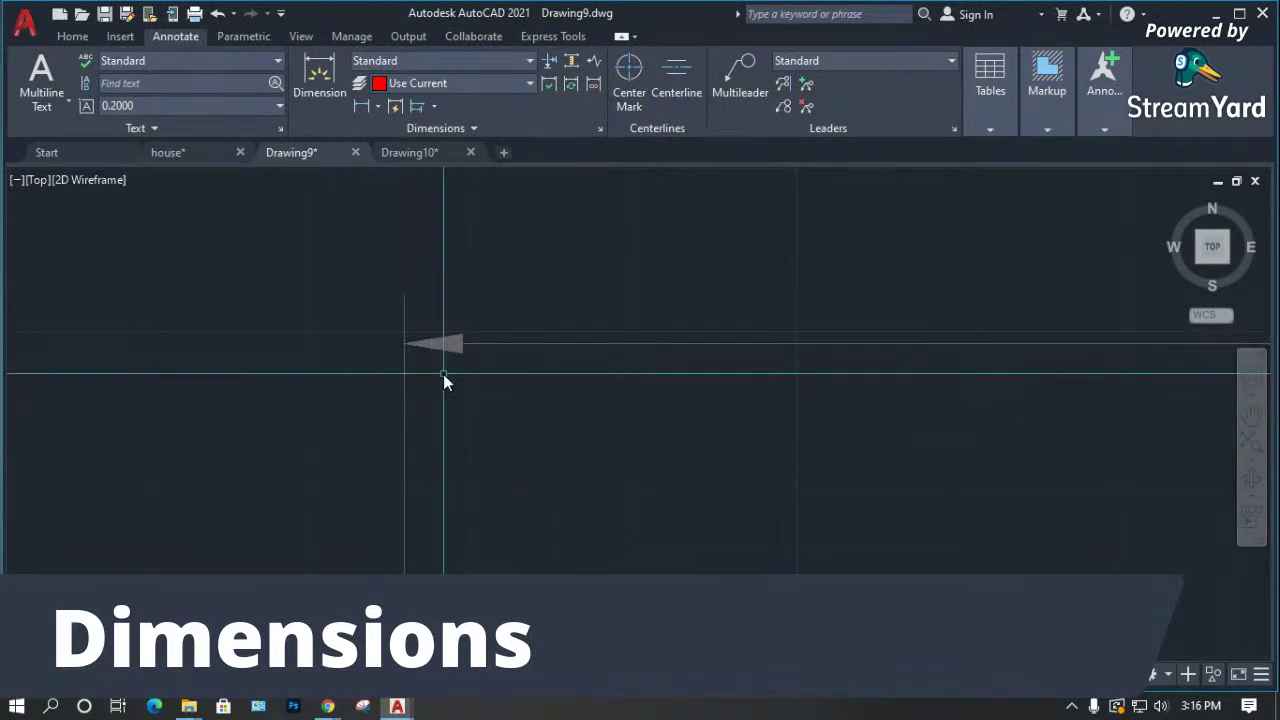
text(d)
key(Return)
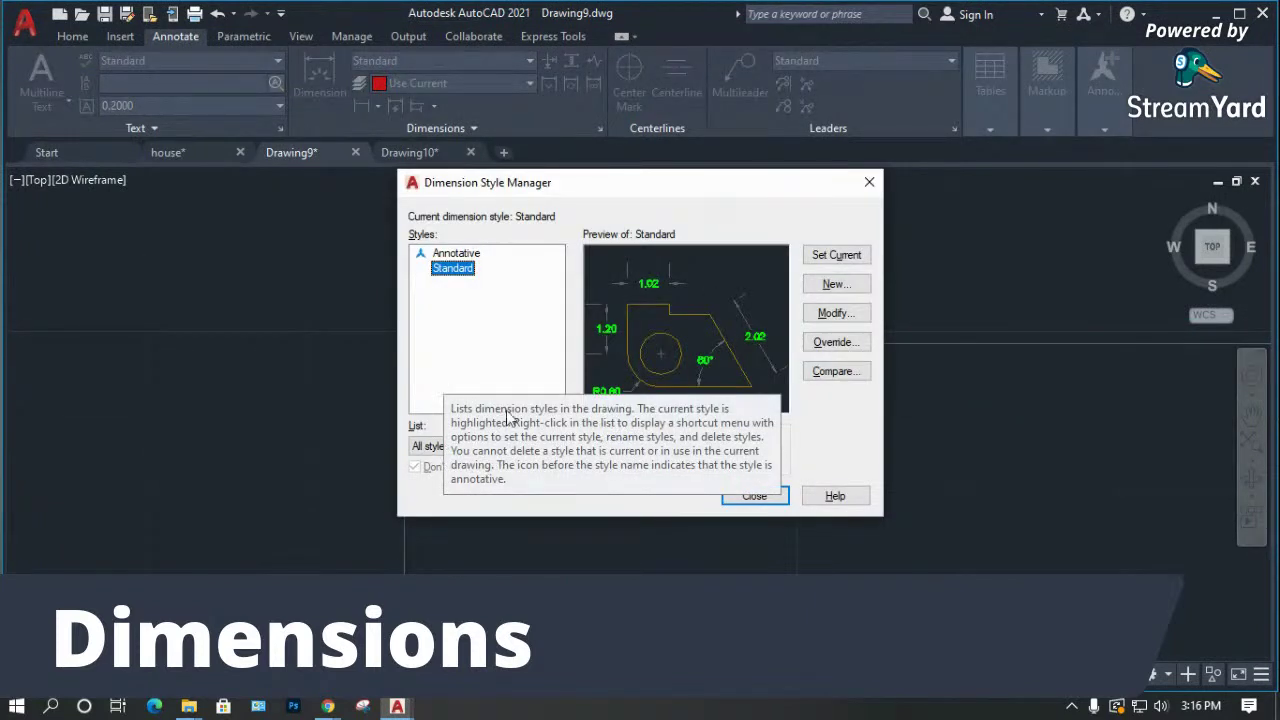
click(838, 315)
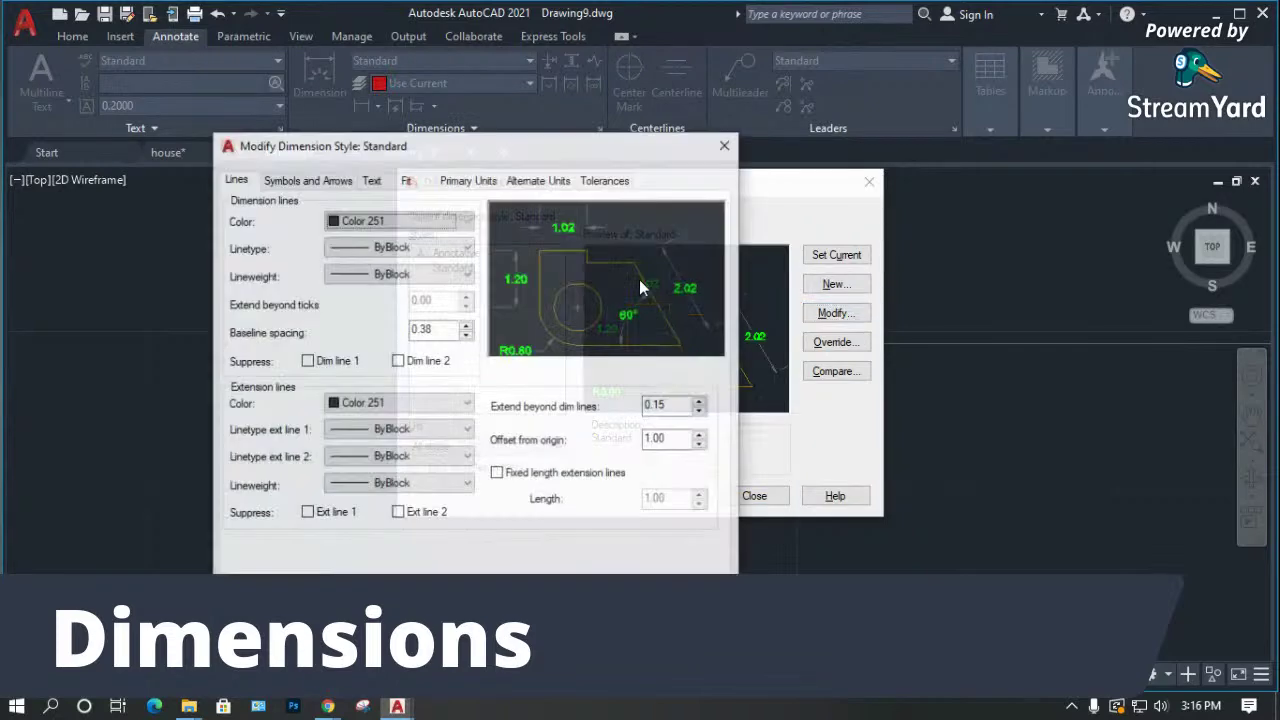
click(340, 180)
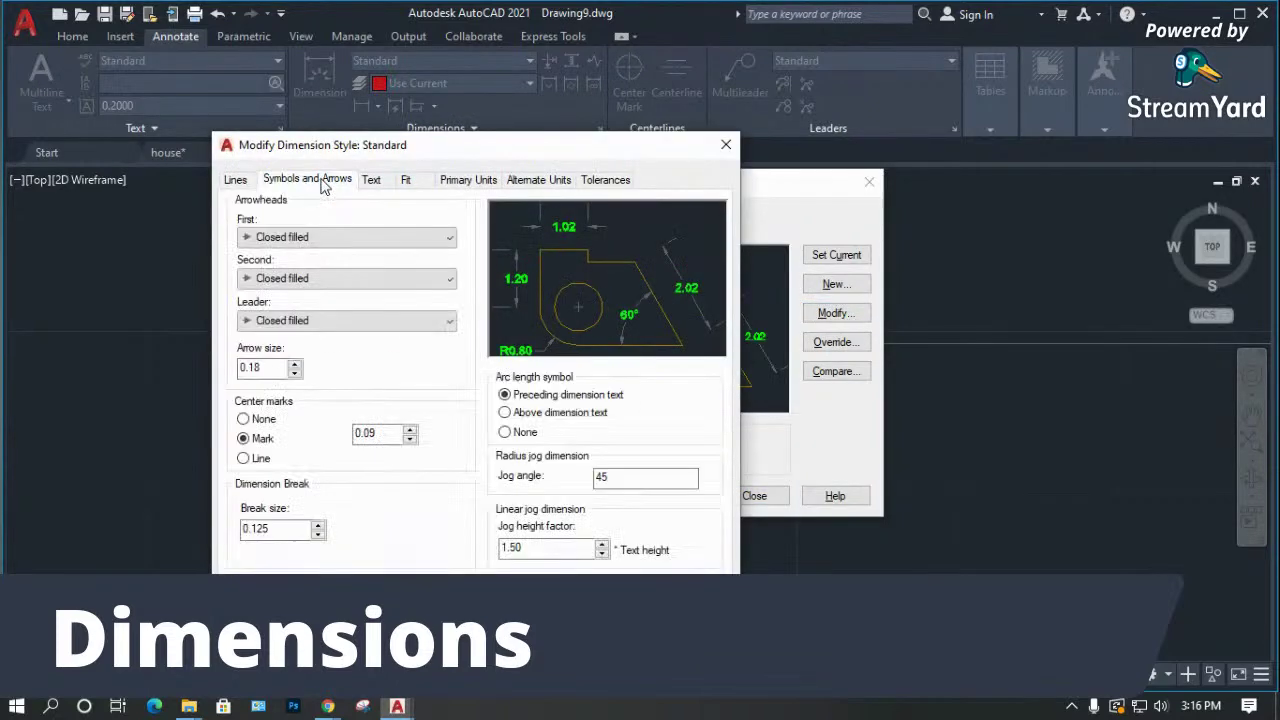
click(337, 237)
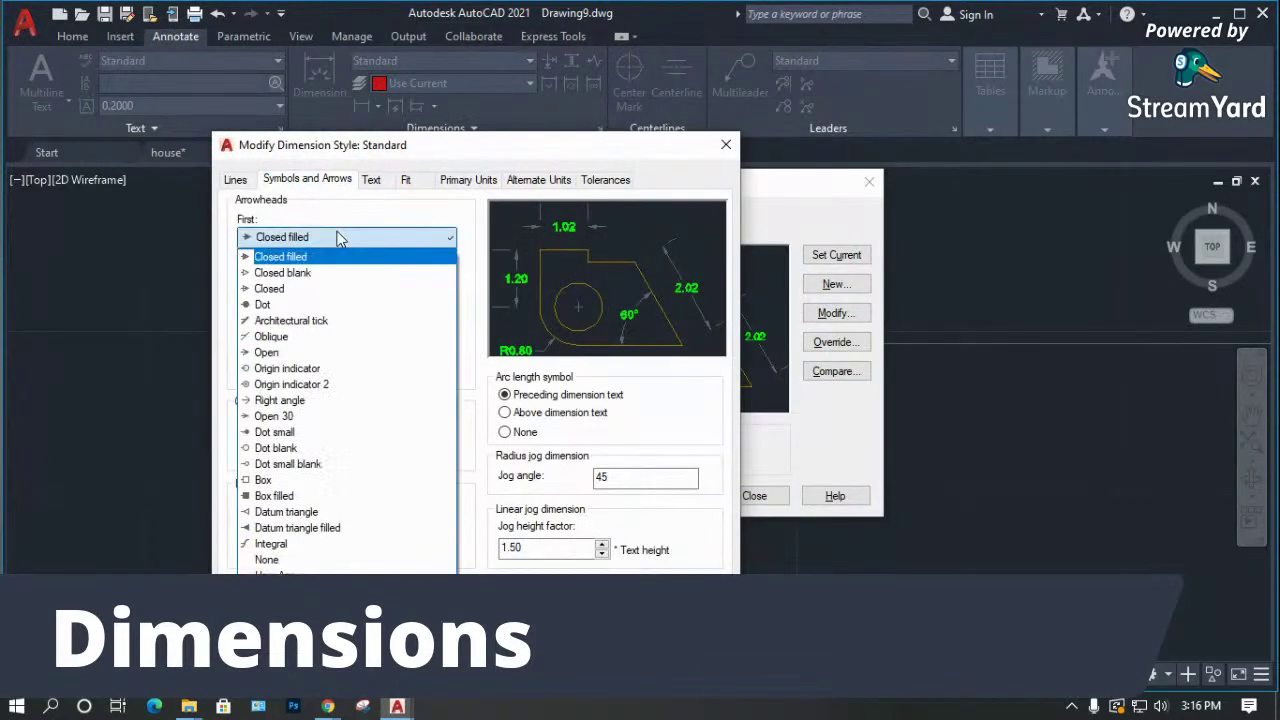
click(294, 321)
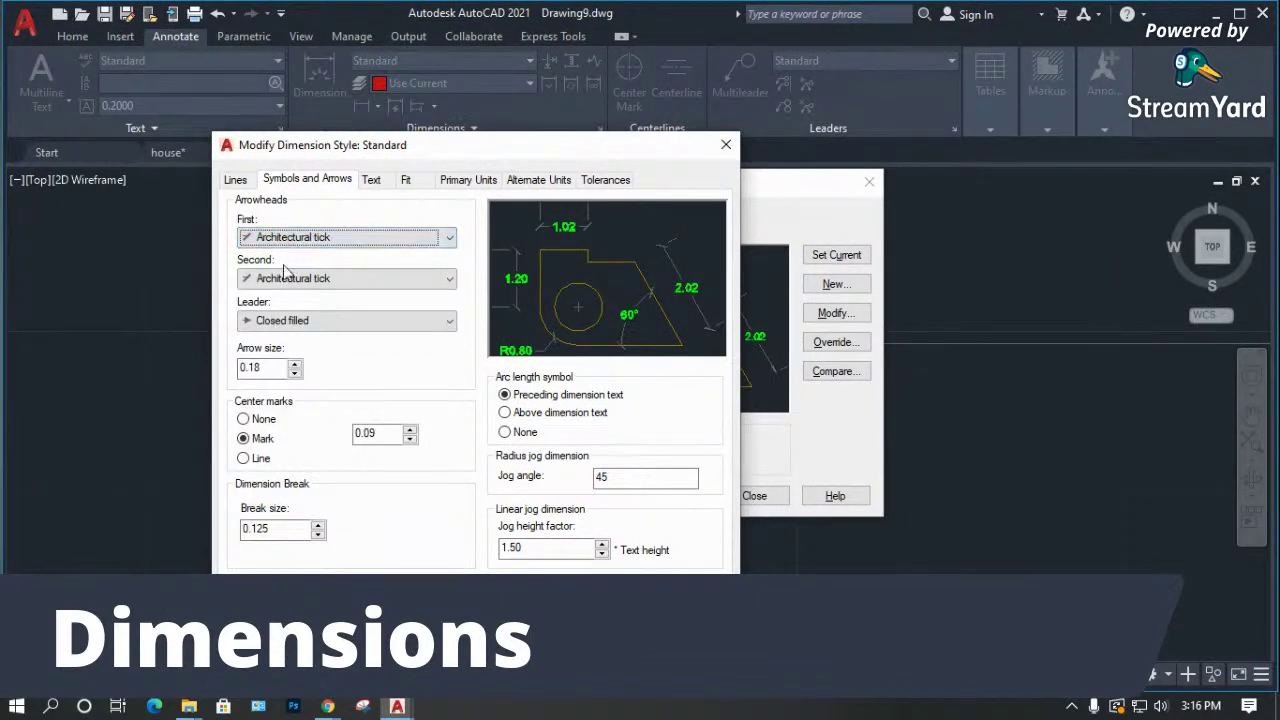
click(590, 592)
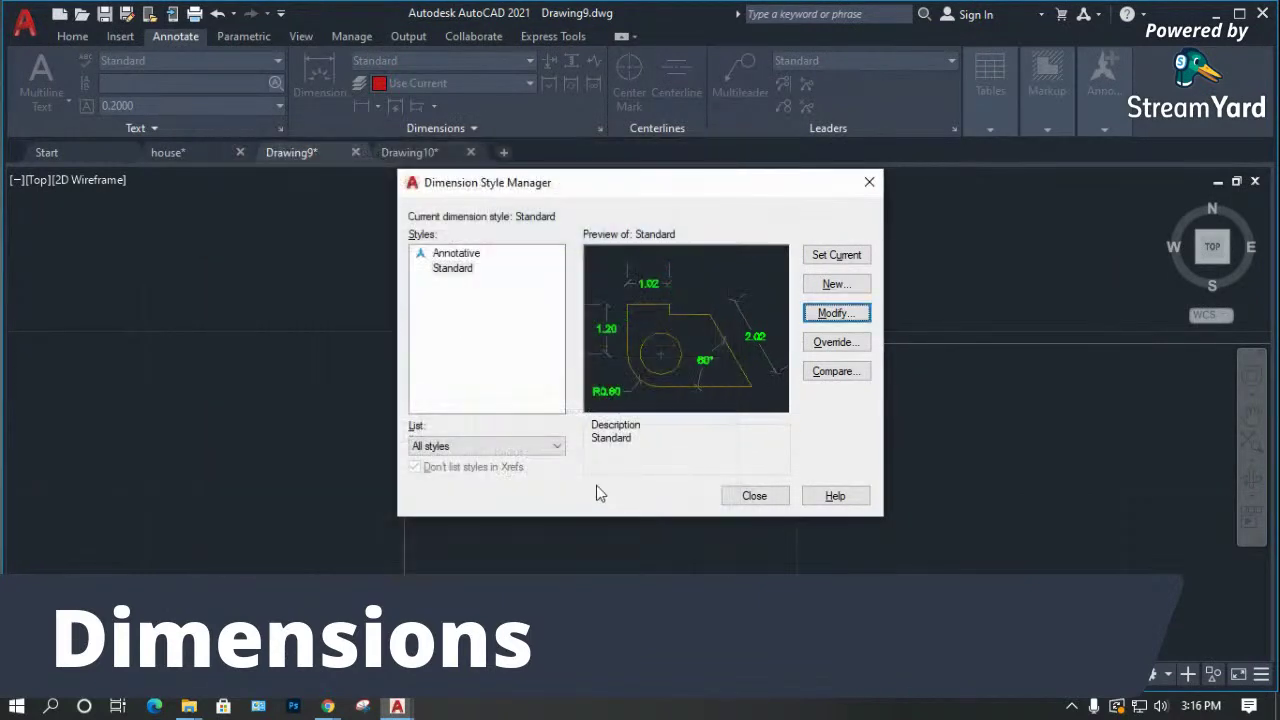
click(752, 495)
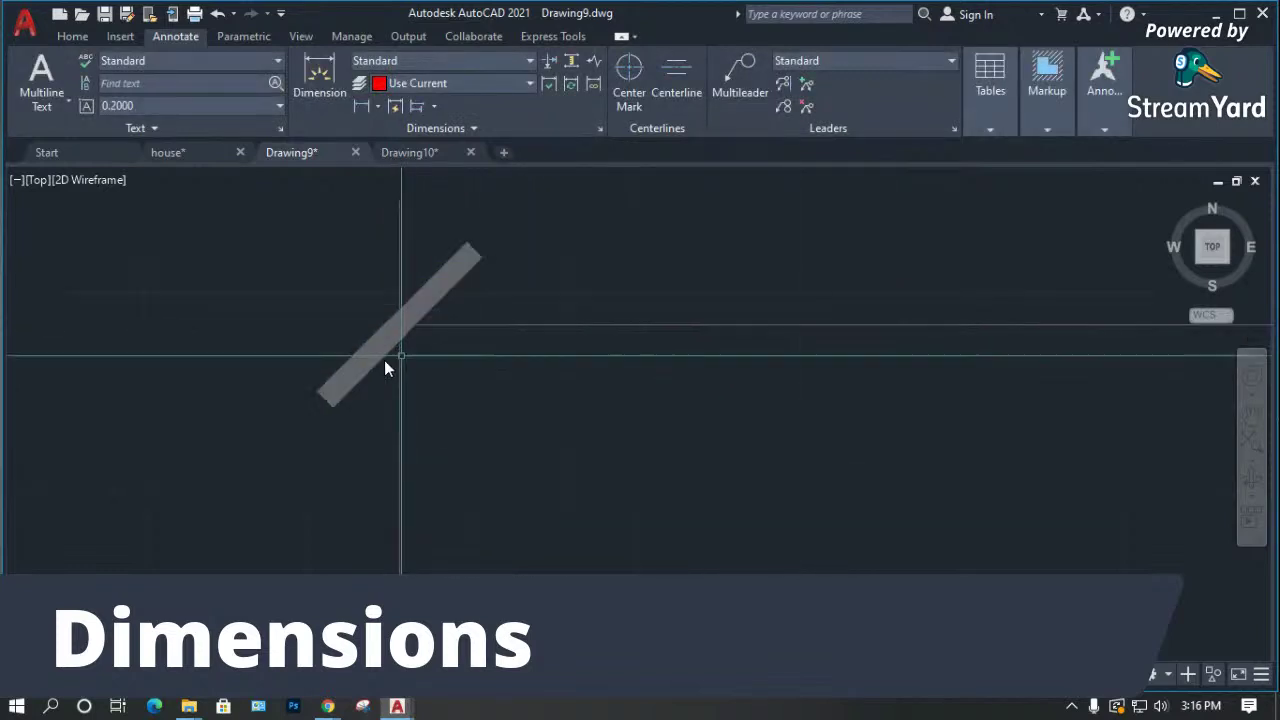
Zoom around the dimensions, then reopen the Standard dimension style for editing via D.
scroll(310, 395, down, 4)
scroll(331, 391, up, 4)
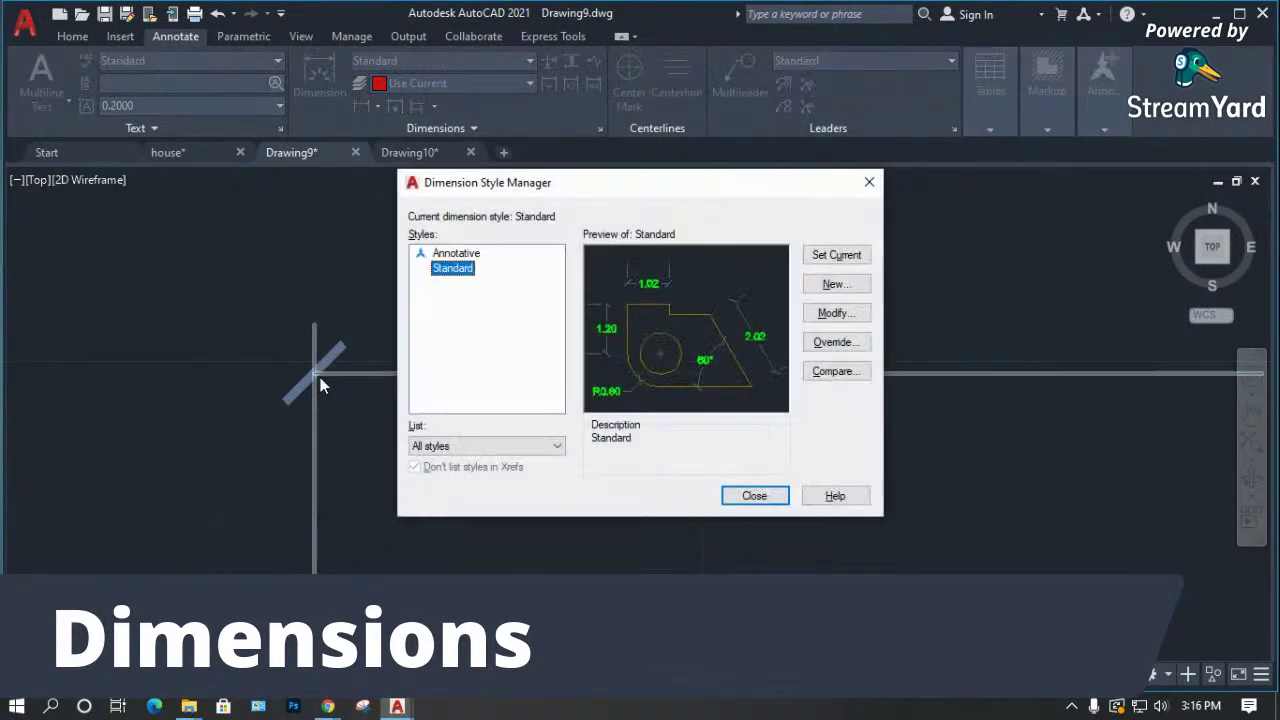
click(760, 494)
scroll(330, 295, down, 3)
scroll(328, 295, down, 4)
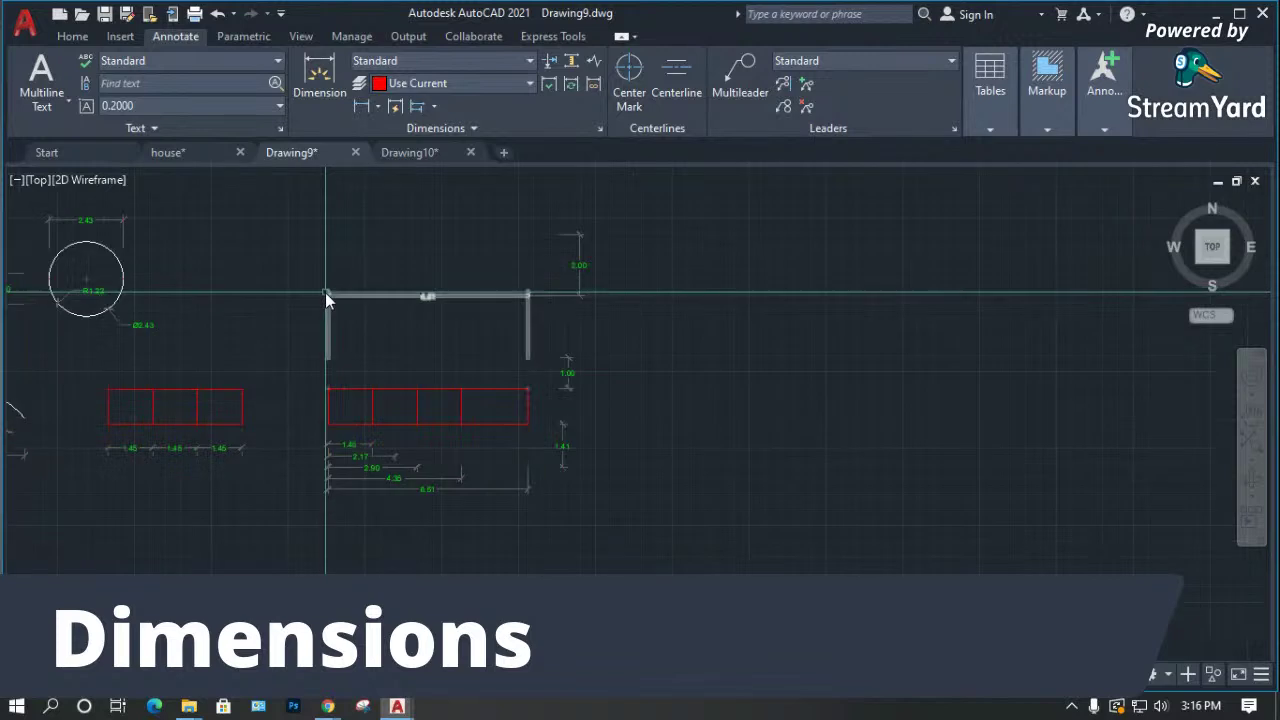
scroll(340, 423, up, 5)
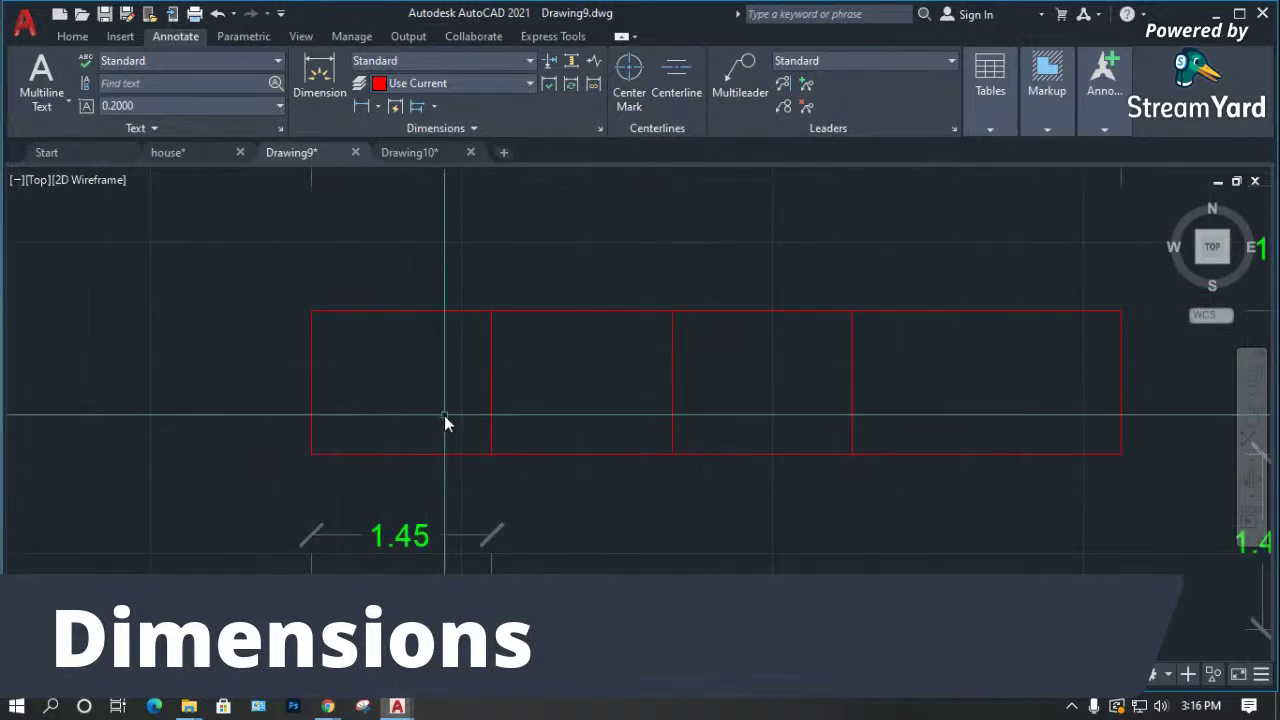
scroll(361, 385, up, 4)
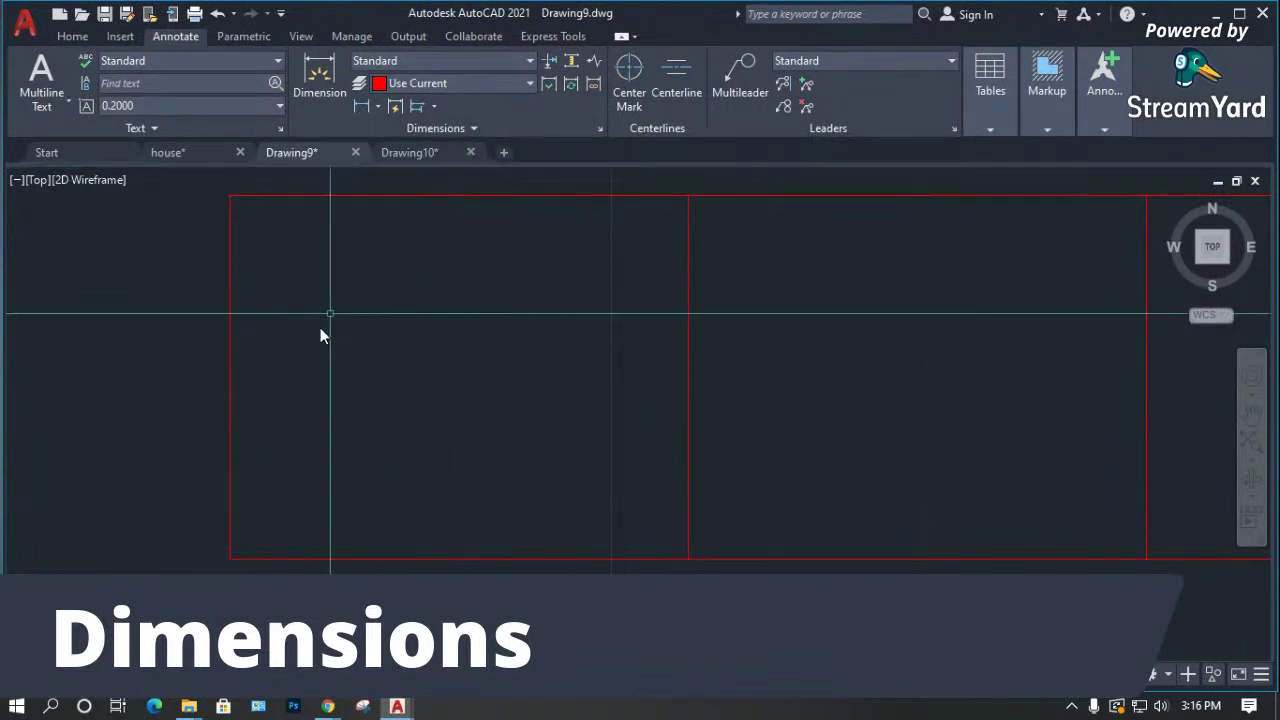
scroll(226, 470, down, 6)
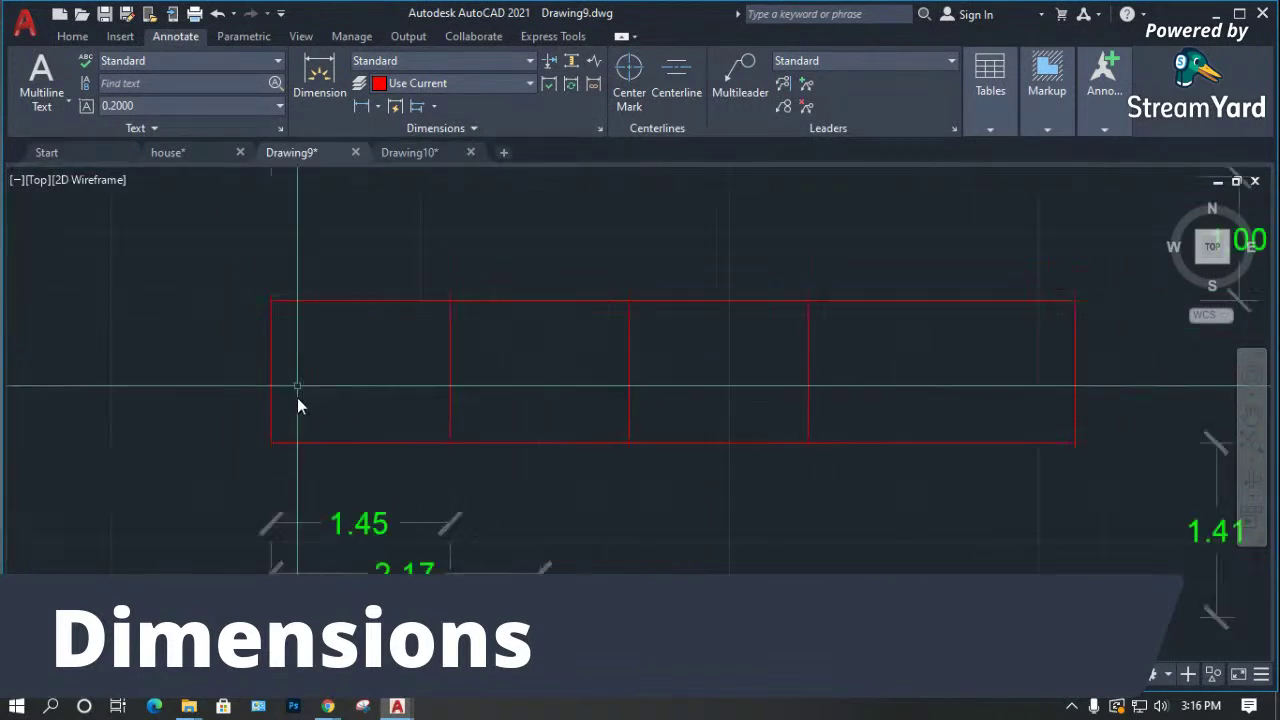
scroll(351, 429, down, 4)
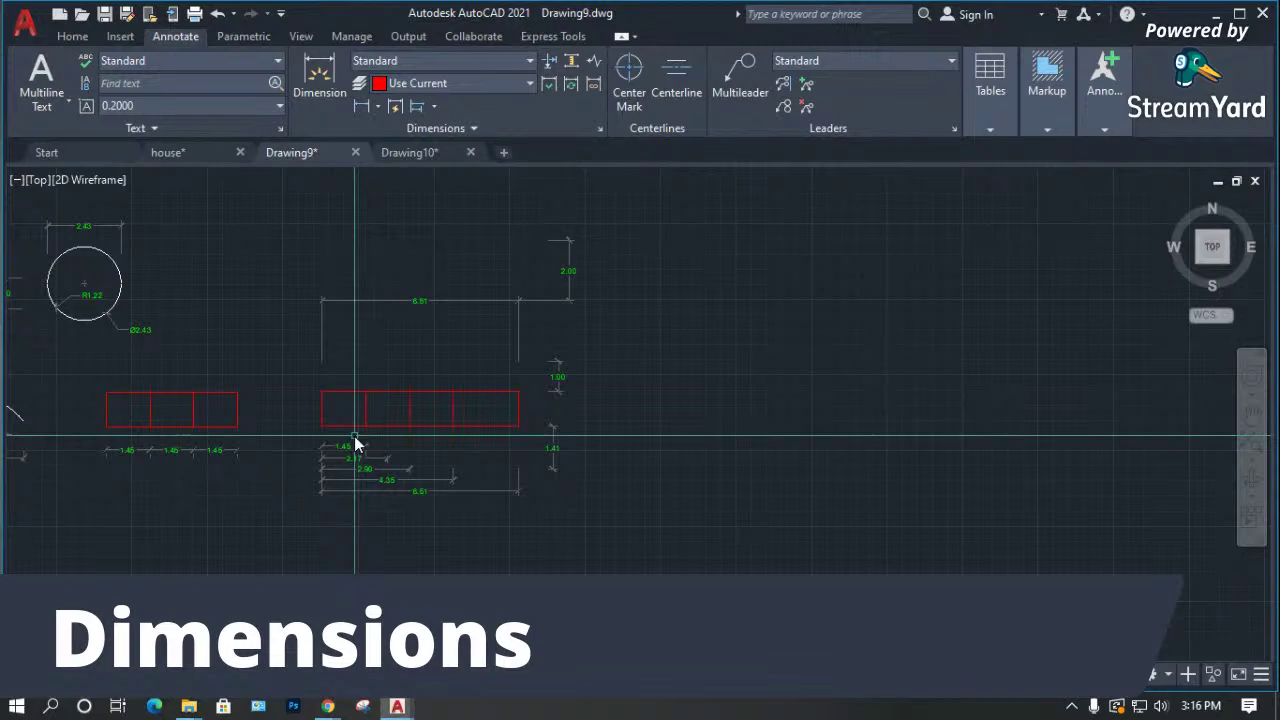
text(d)
key(Return)
click(822, 314)
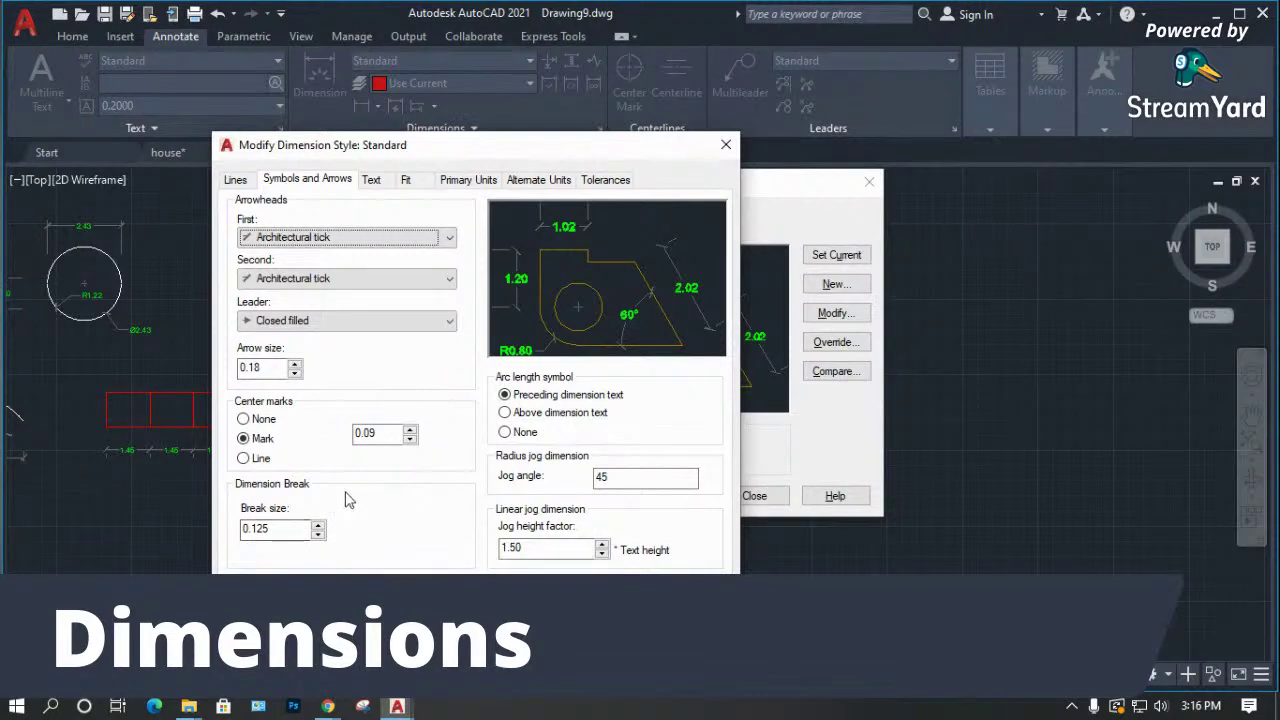
Look over the Text tab and its text style settings, then close all dialogs unchanged.
click(372, 181)
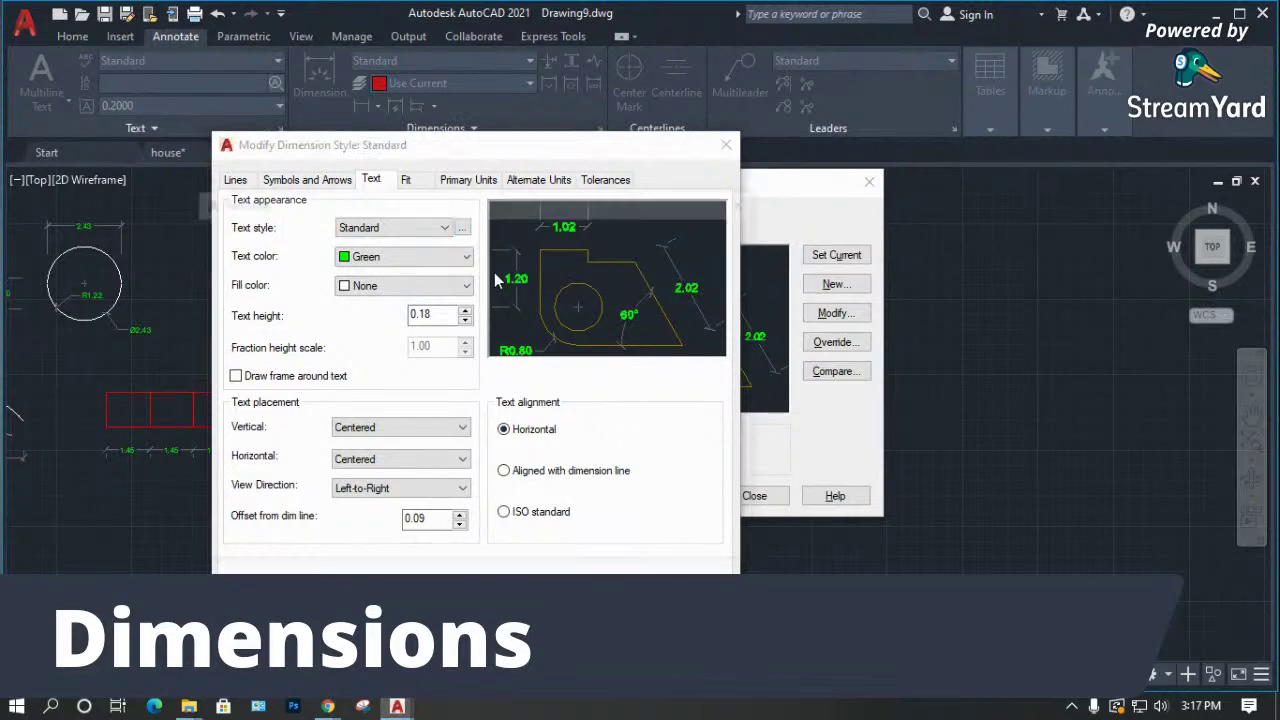
key(Return)
drag(337, 205, 389, 240)
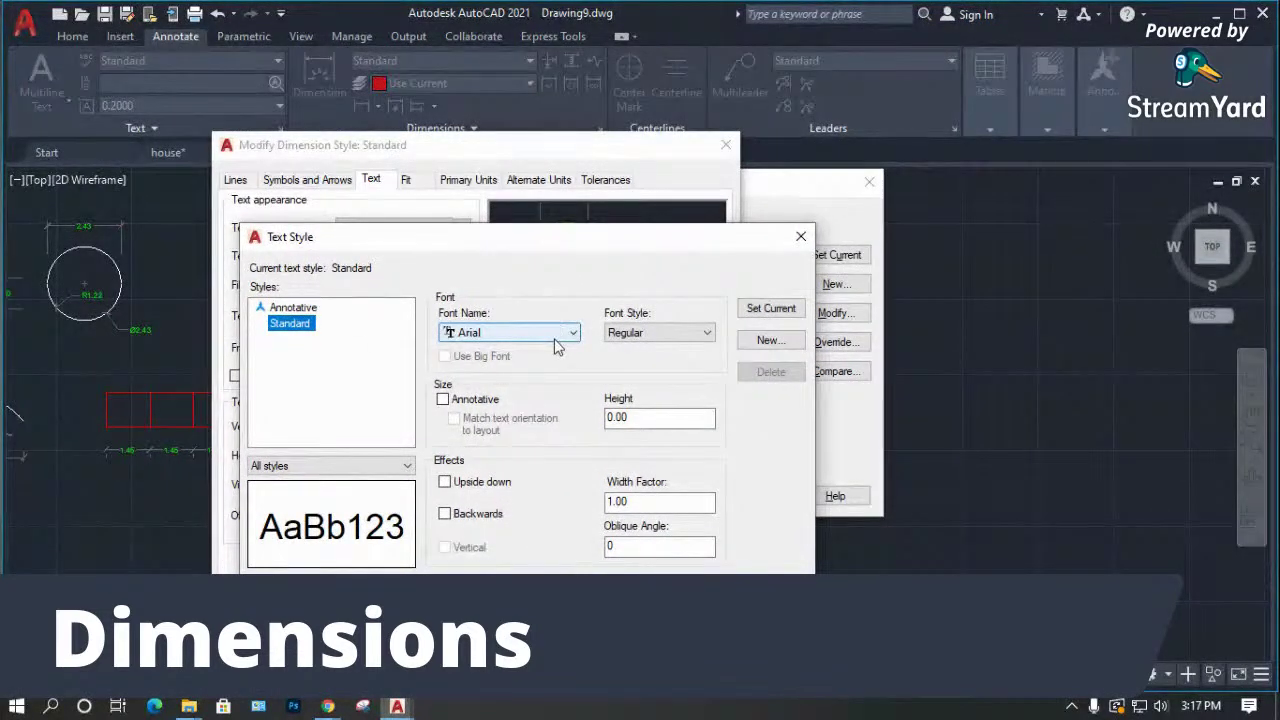
click(690, 598)
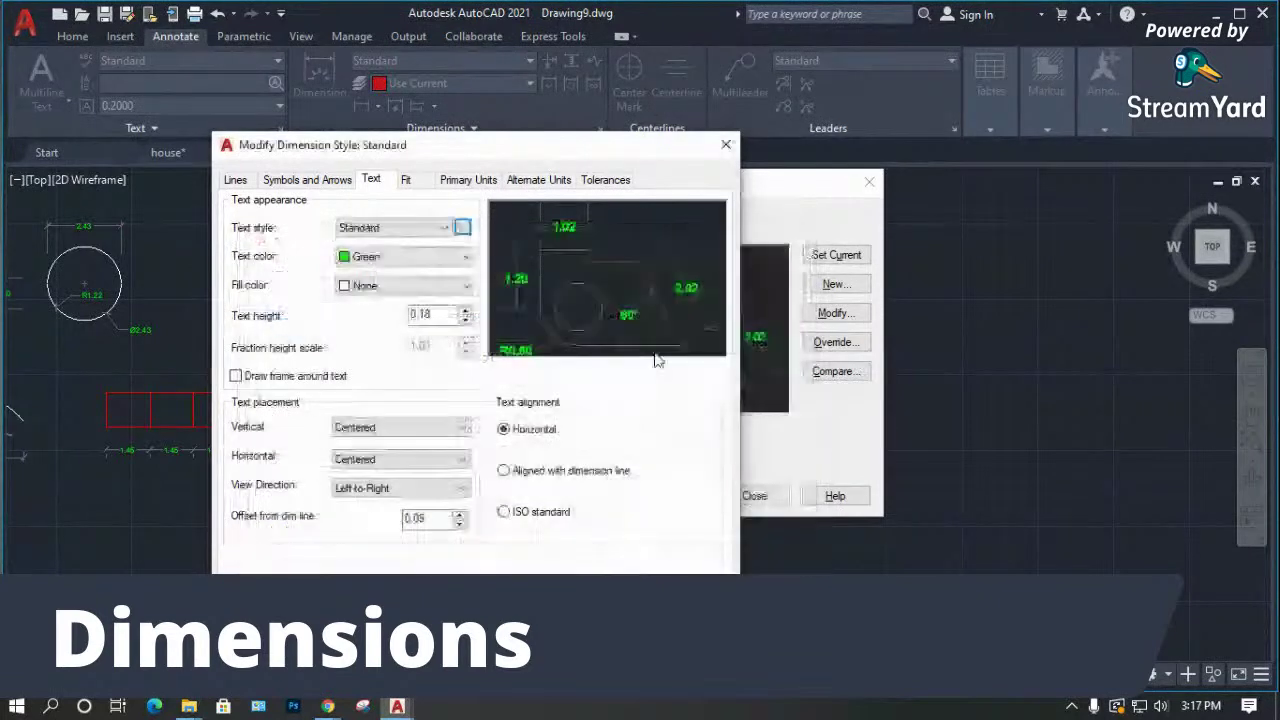
click(1089, 111)
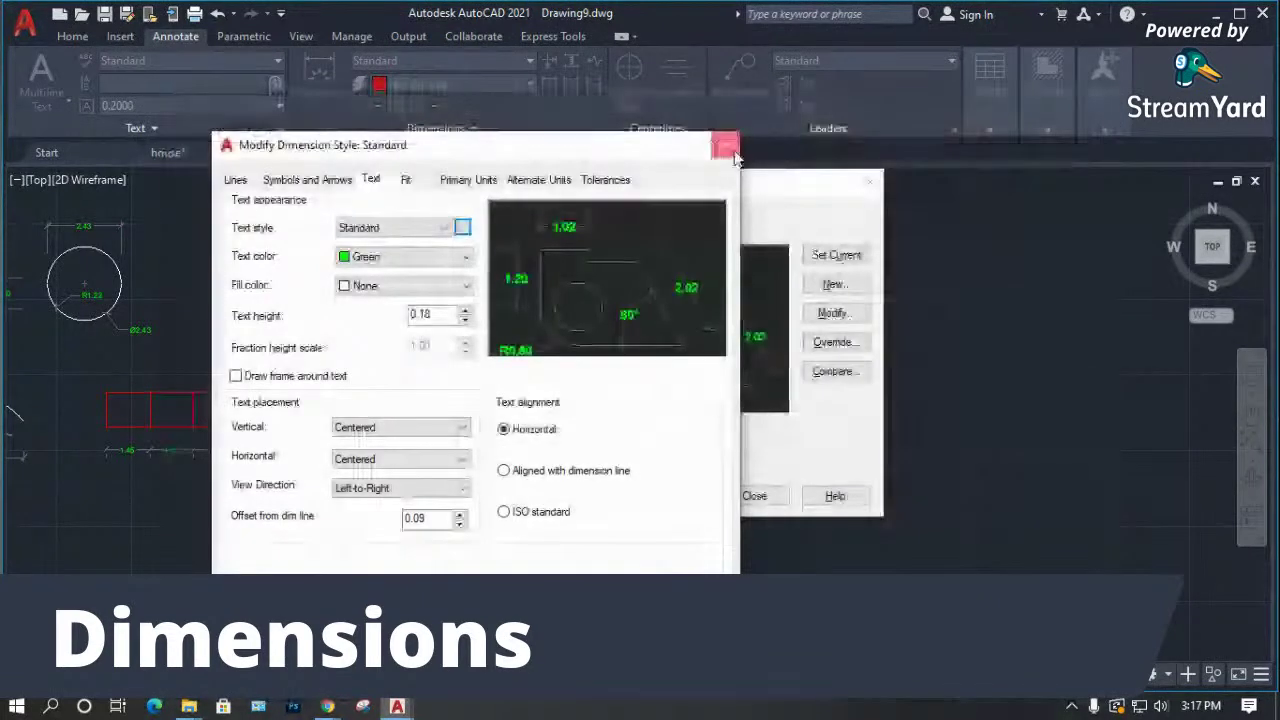
click(726, 148)
click(867, 181)
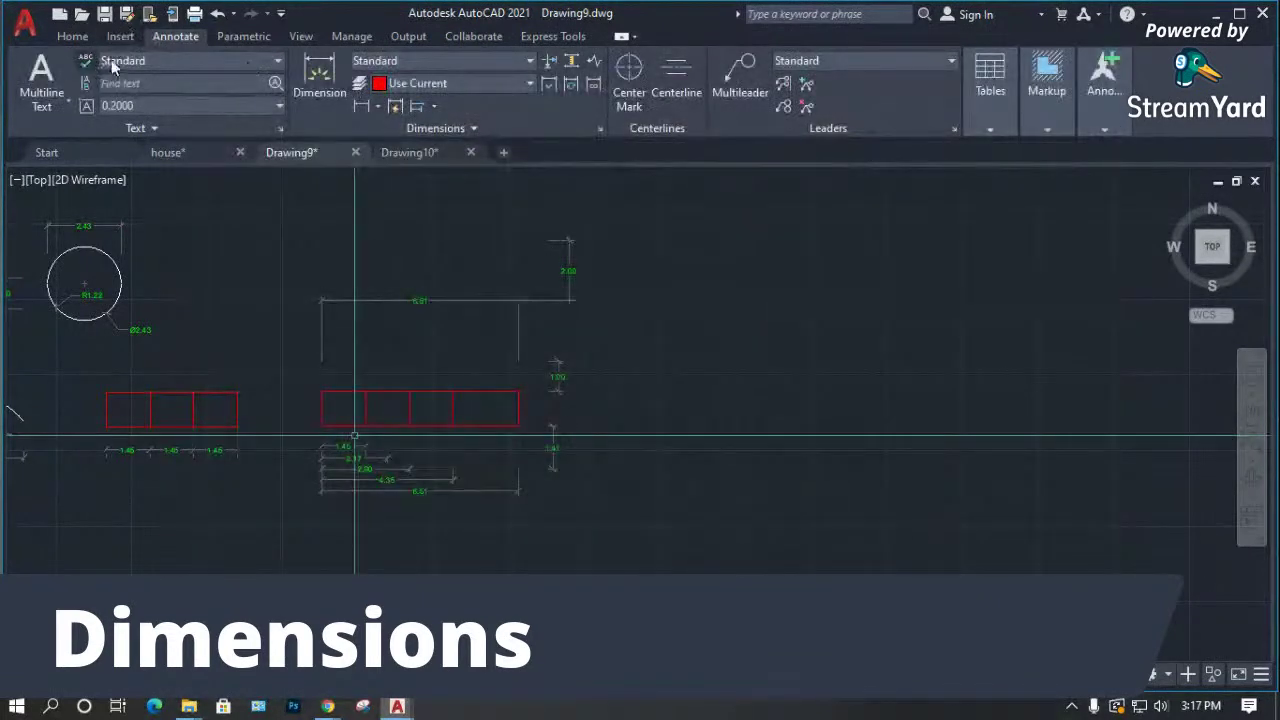
Create a new text style named style1.
click(219, 57)
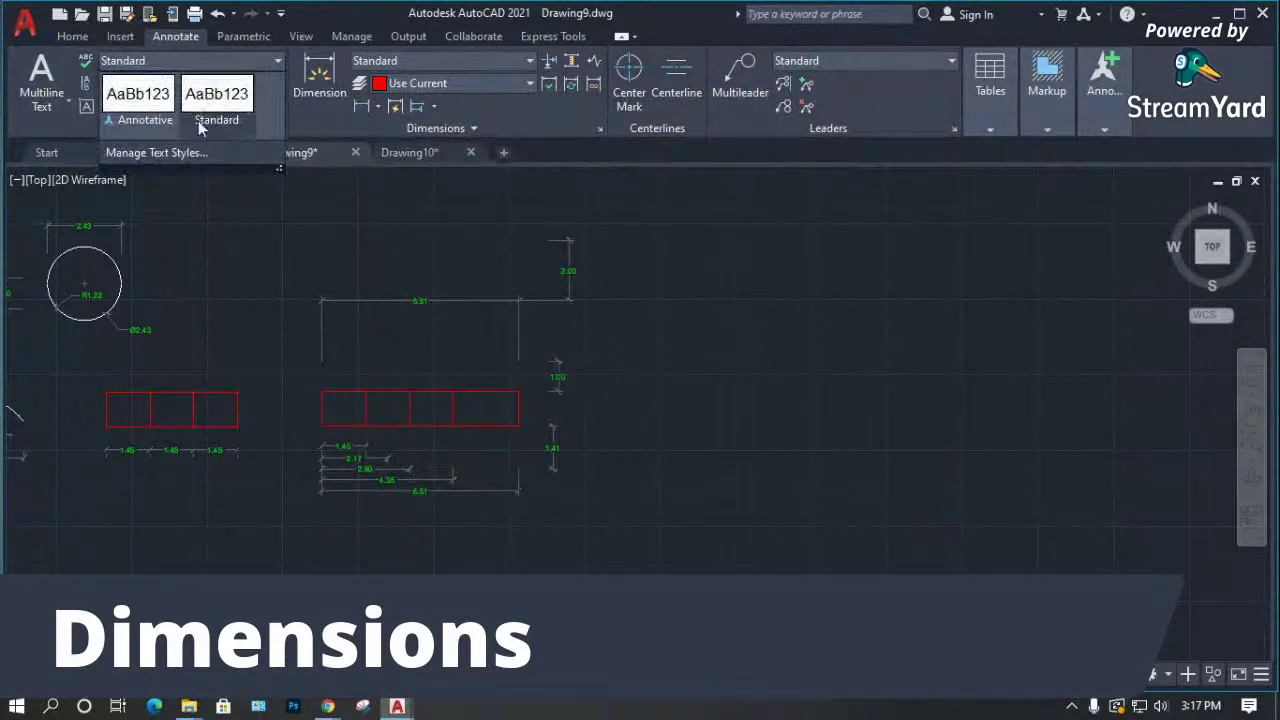
click(193, 152)
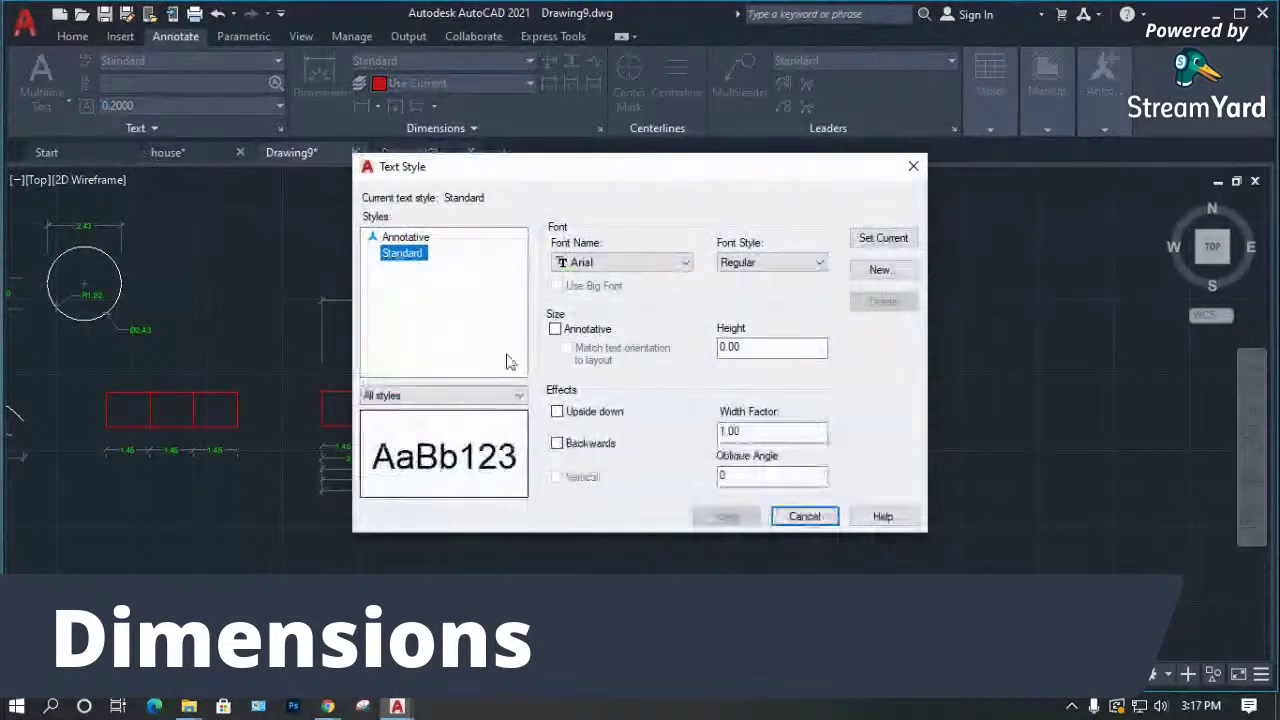
click(881, 271)
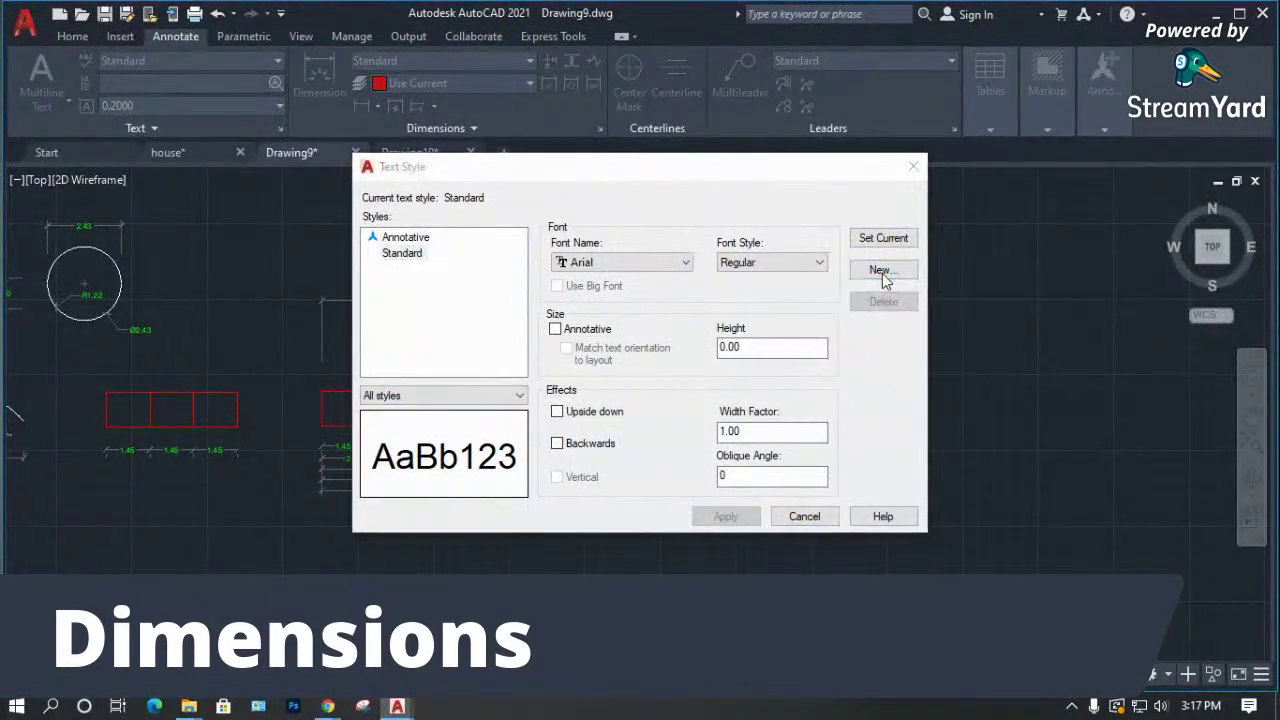
click(722, 340)
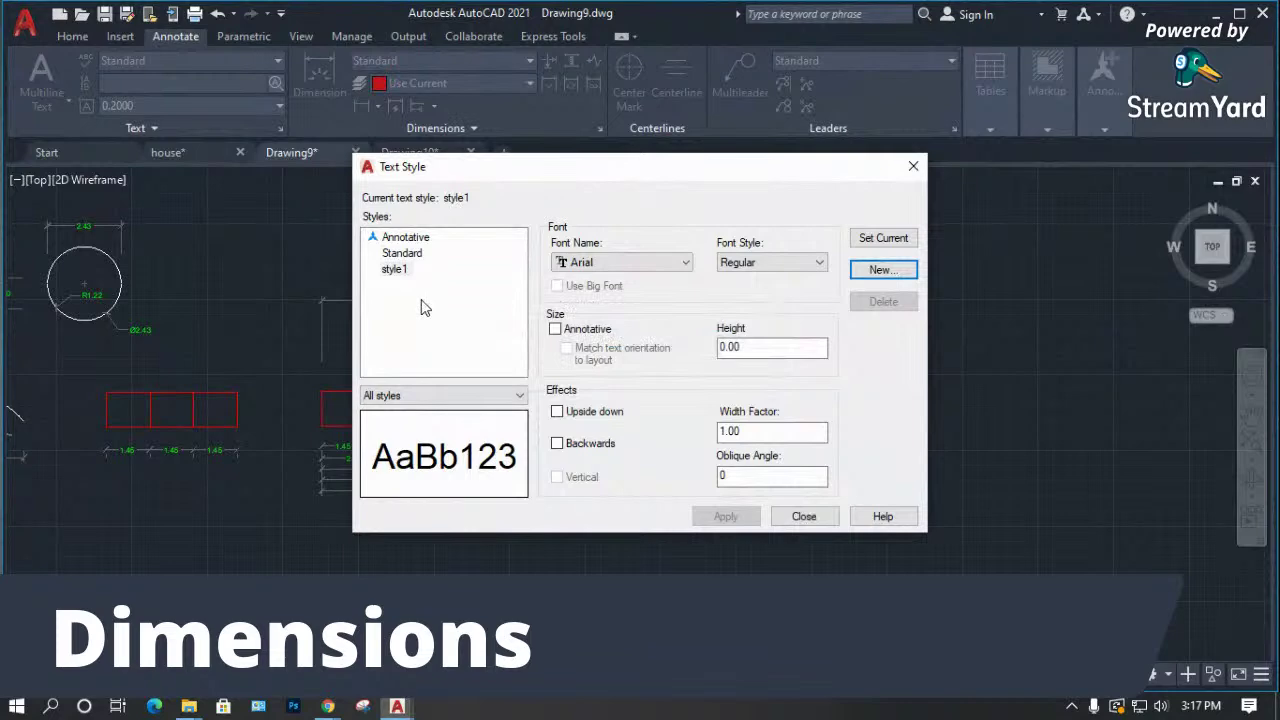
Give style1 the Arial Narrow font and apply it as the current text style.
click(622, 261)
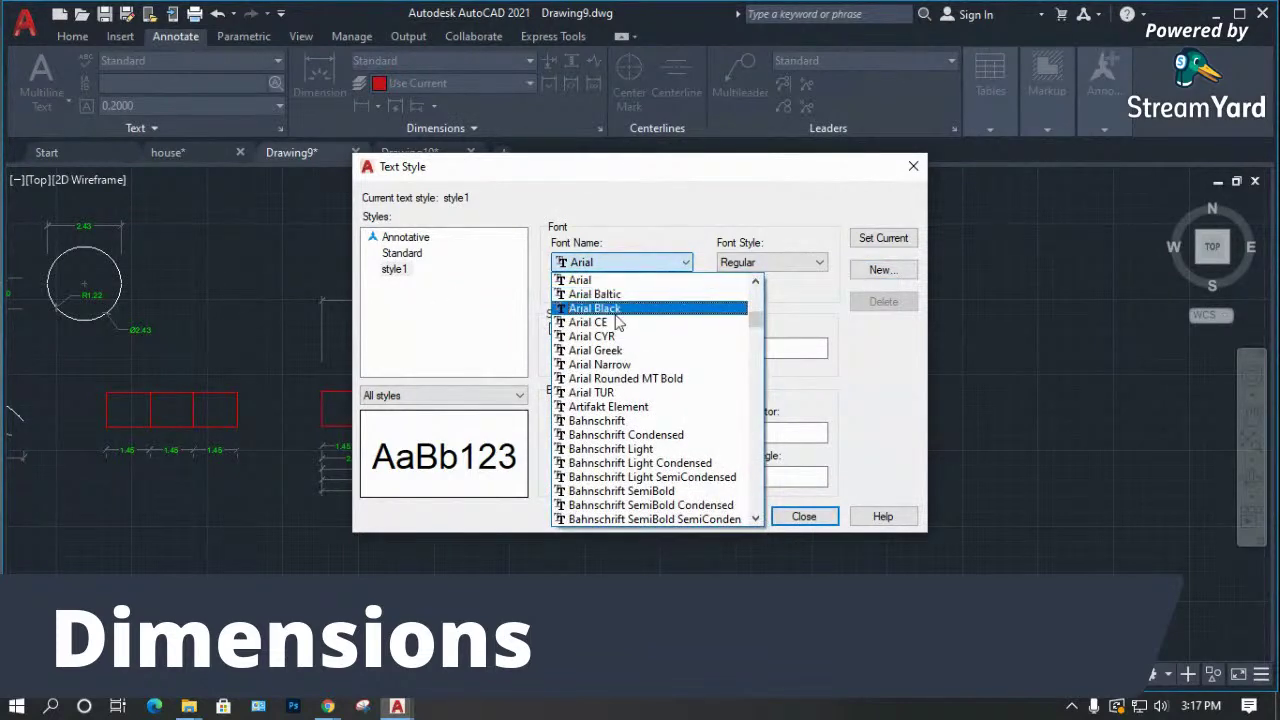
click(613, 366)
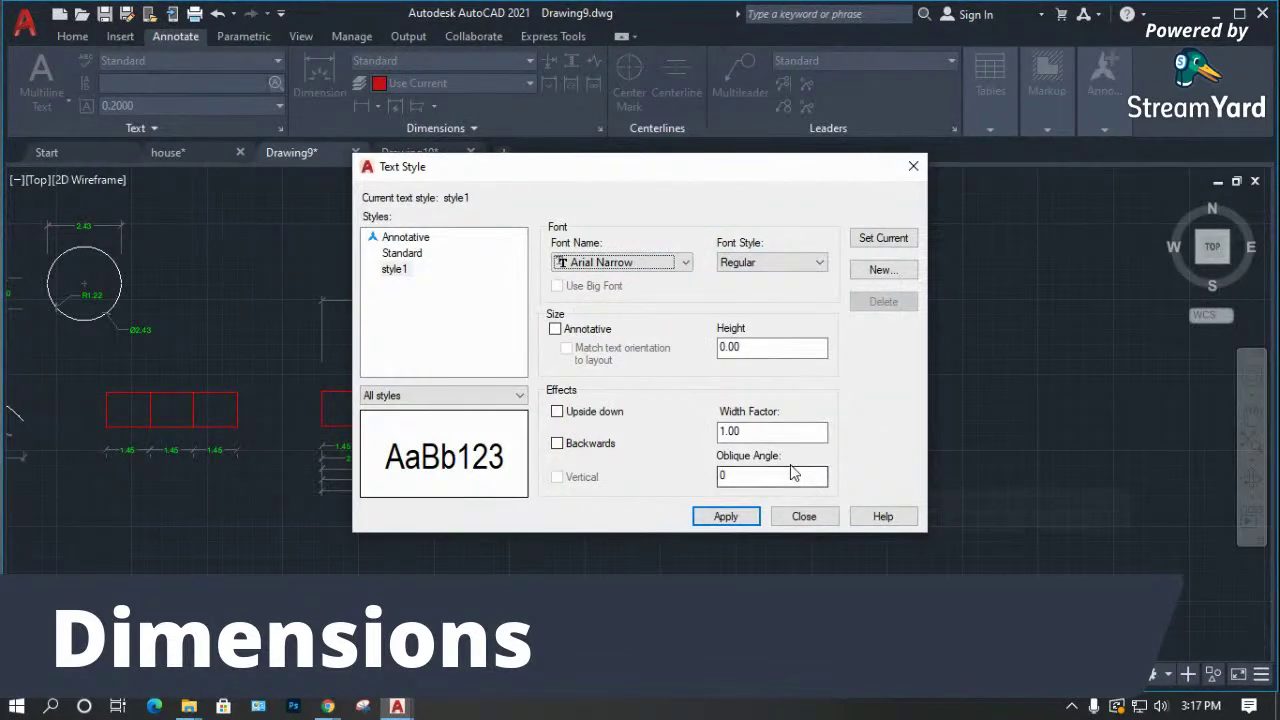
click(738, 346)
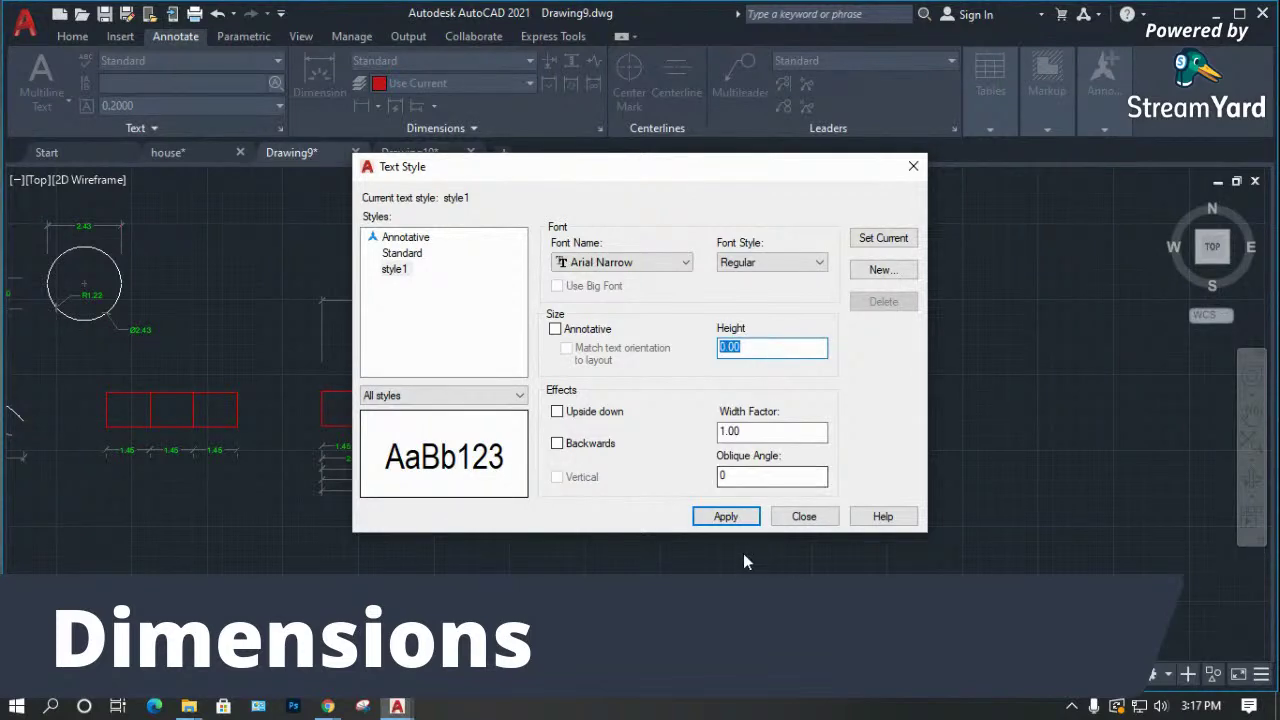
click(724, 517)
click(797, 512)
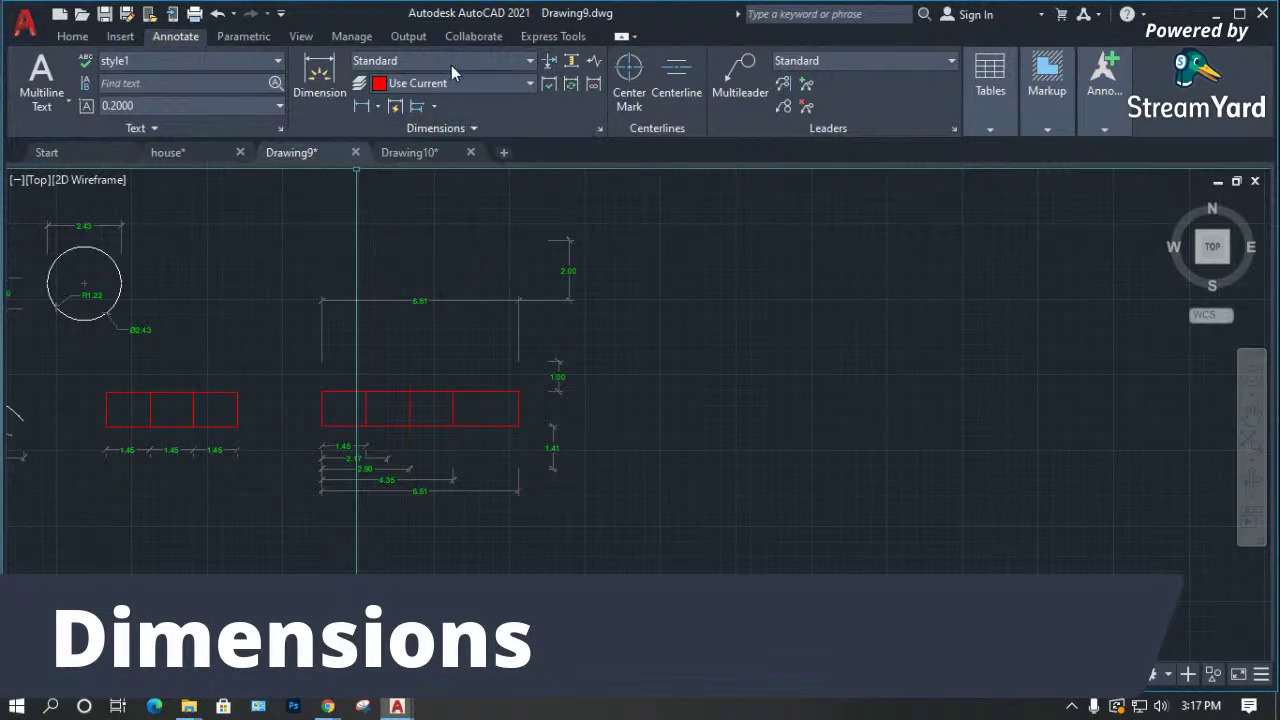
click(458, 60)
click(431, 177)
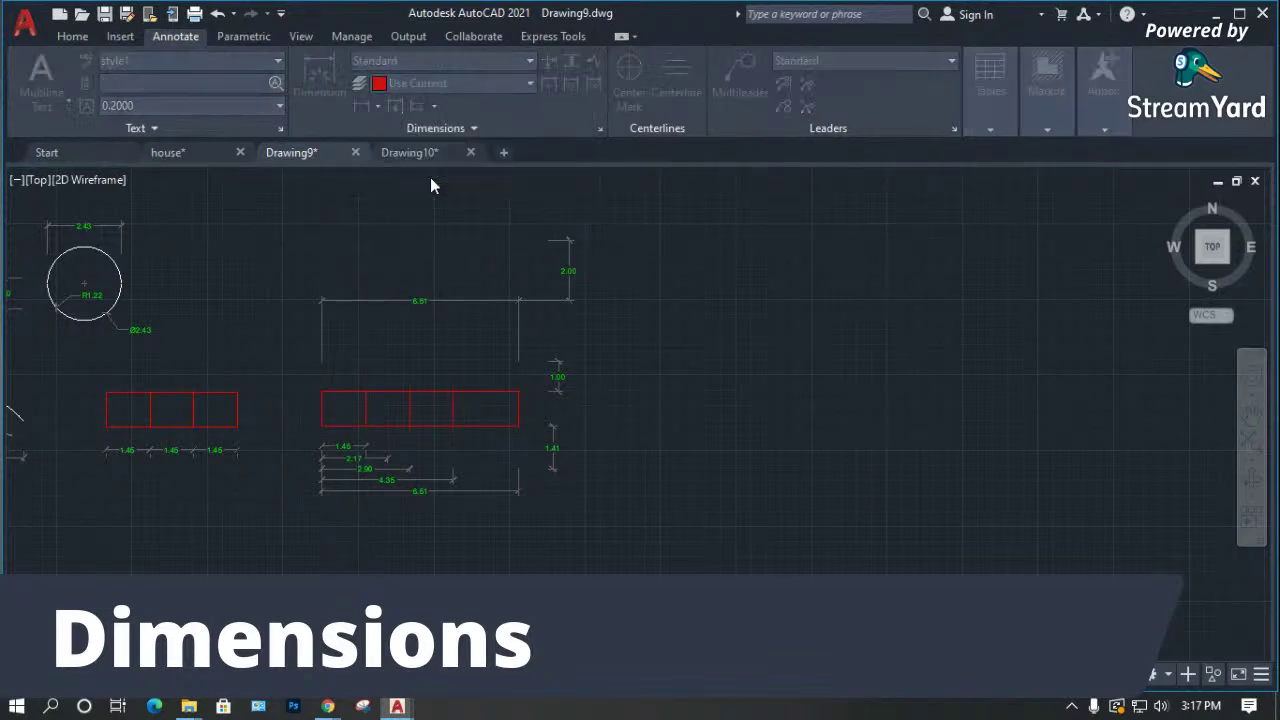
Set the Standard dimension style's text style to style1.
click(819, 316)
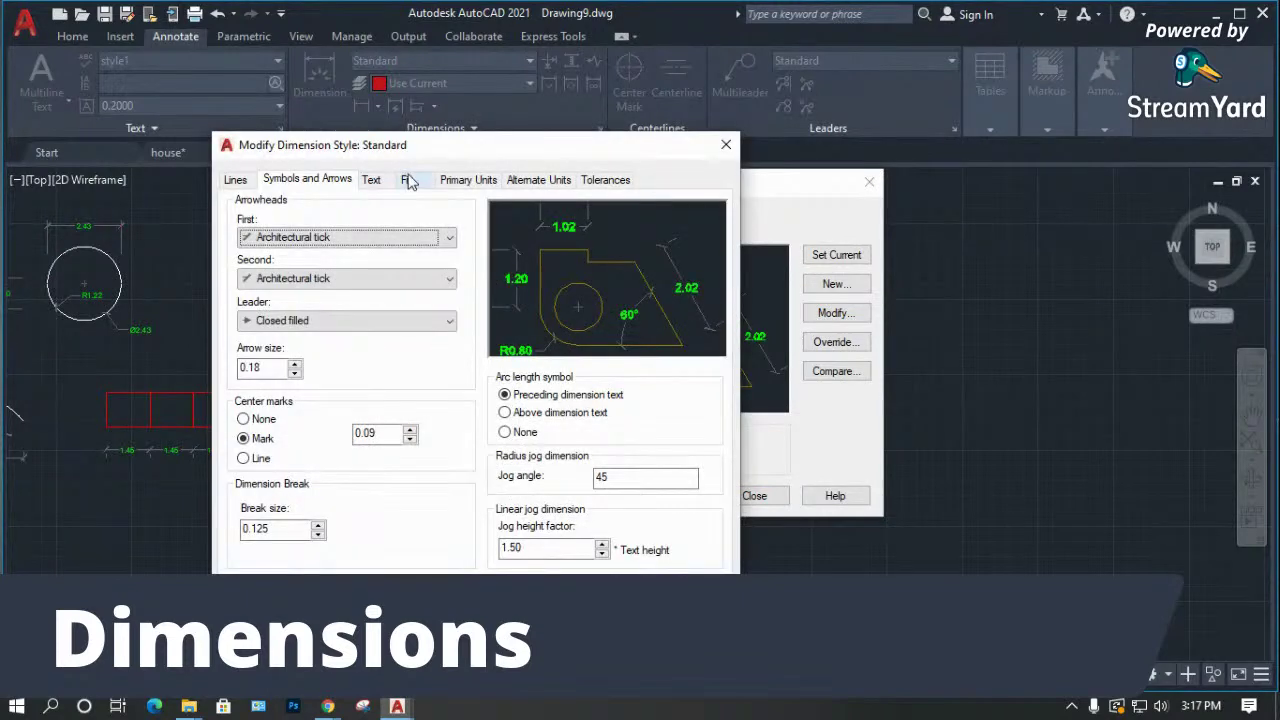
click(375, 184)
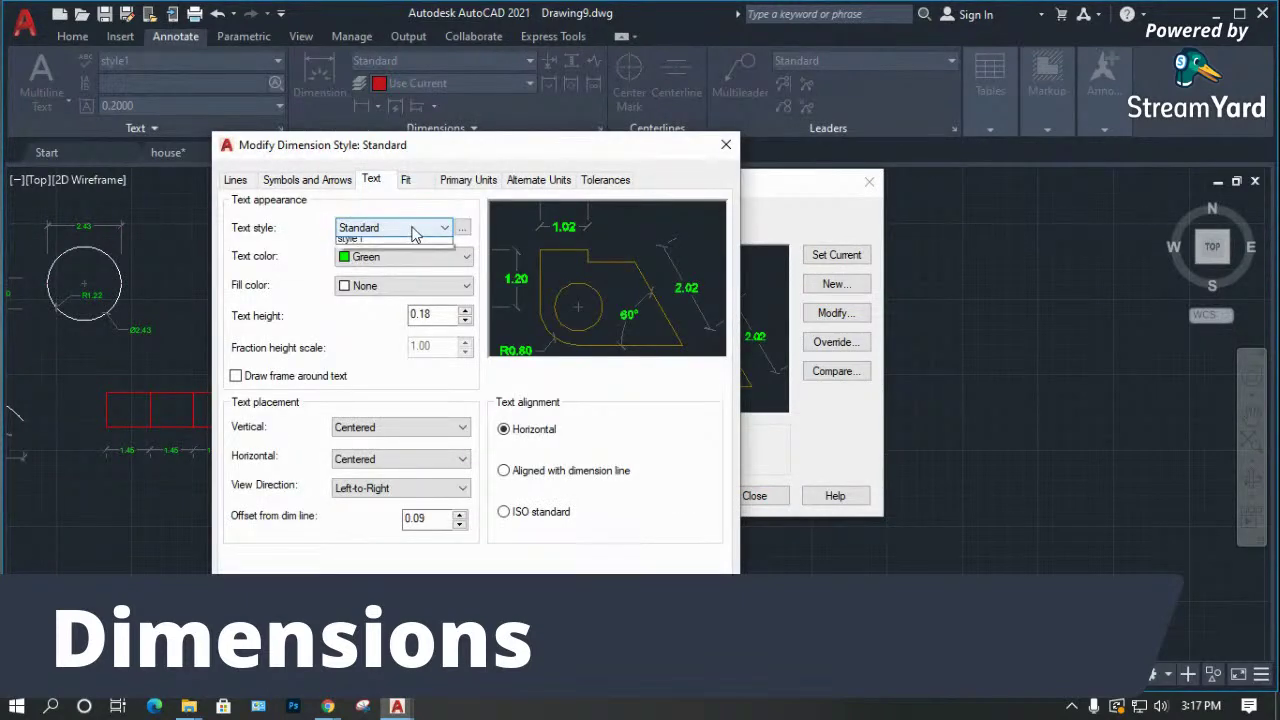
click(413, 229)
click(350, 269)
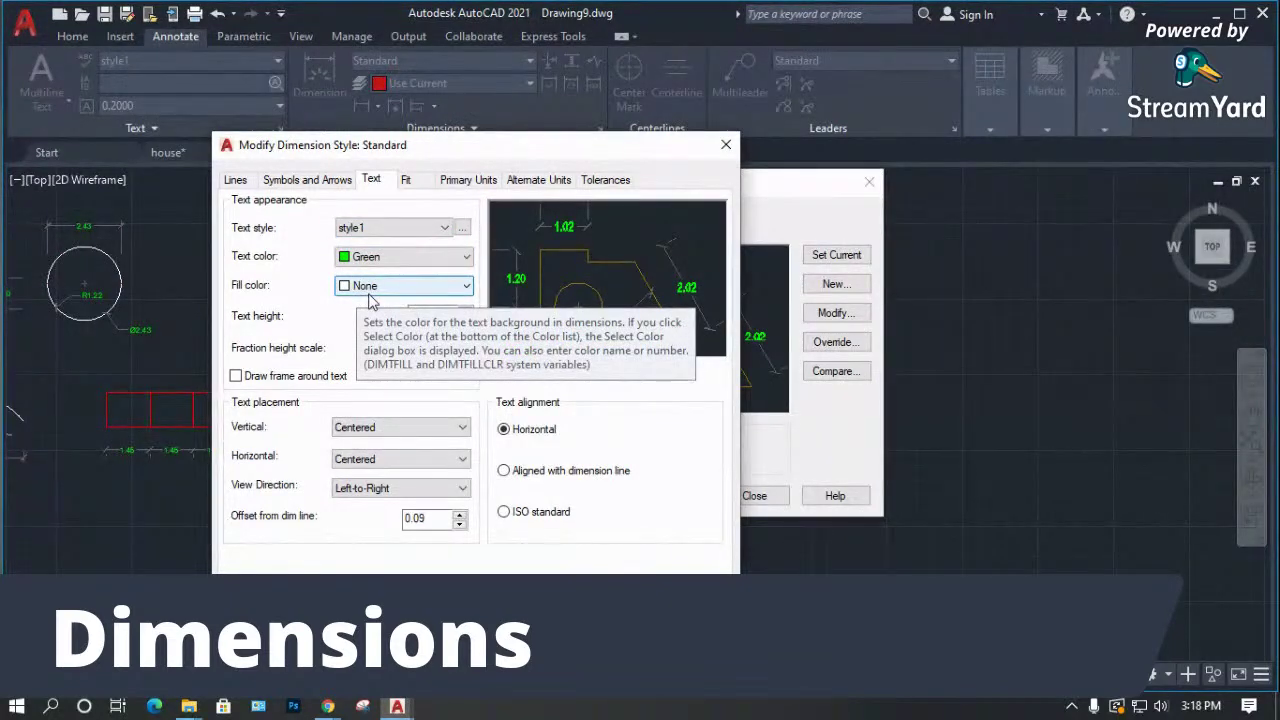
Open the Text Style dialog, cancel creating style2, and close it unchanged.
click(462, 228)
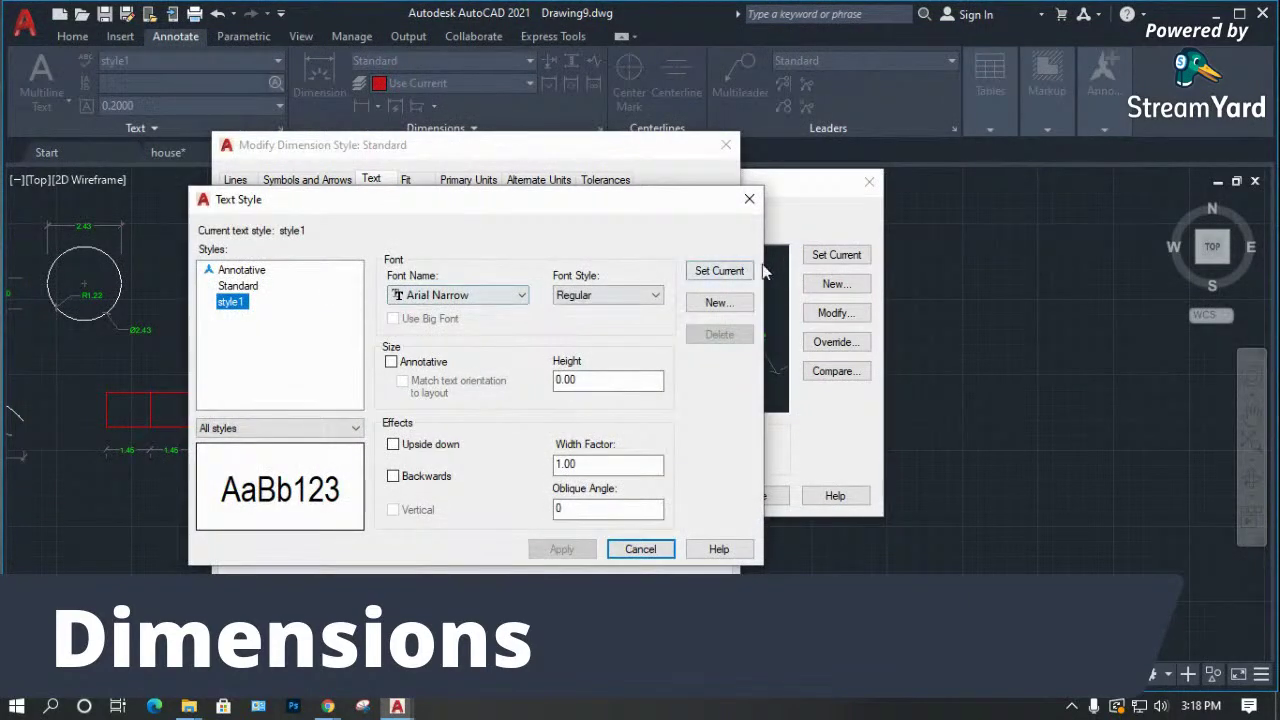
click(717, 303)
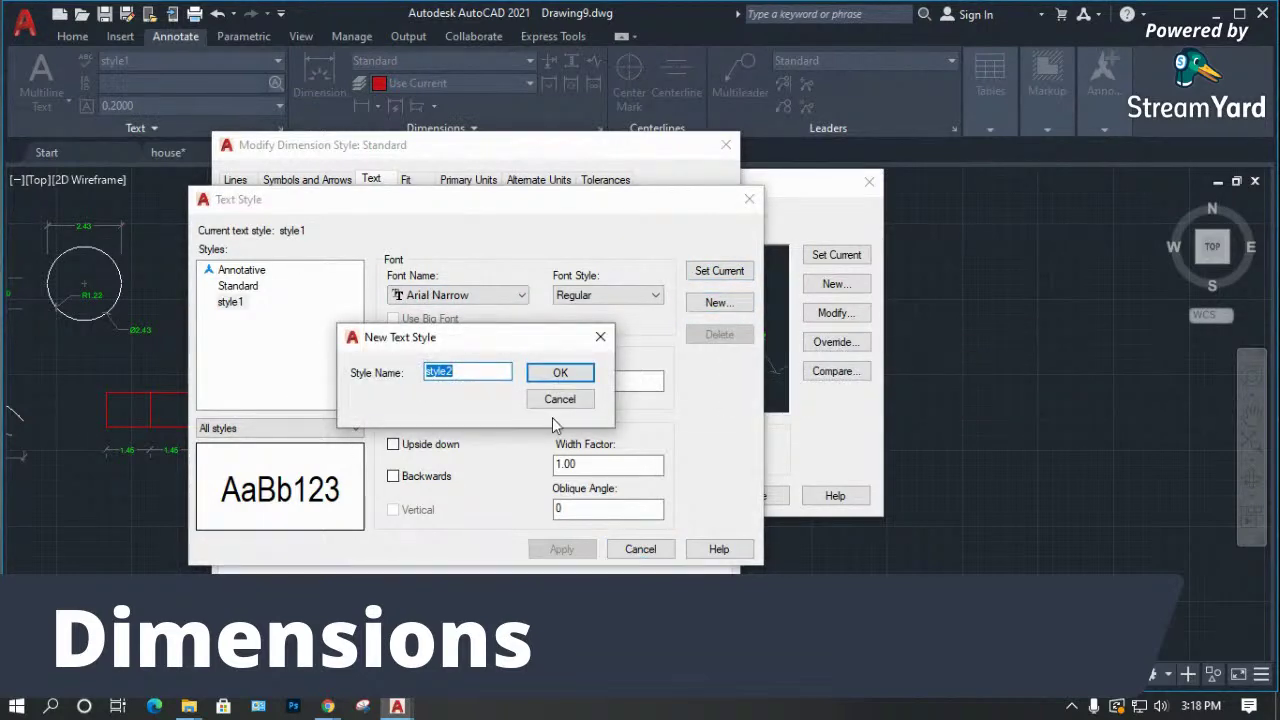
click(560, 400)
click(640, 549)
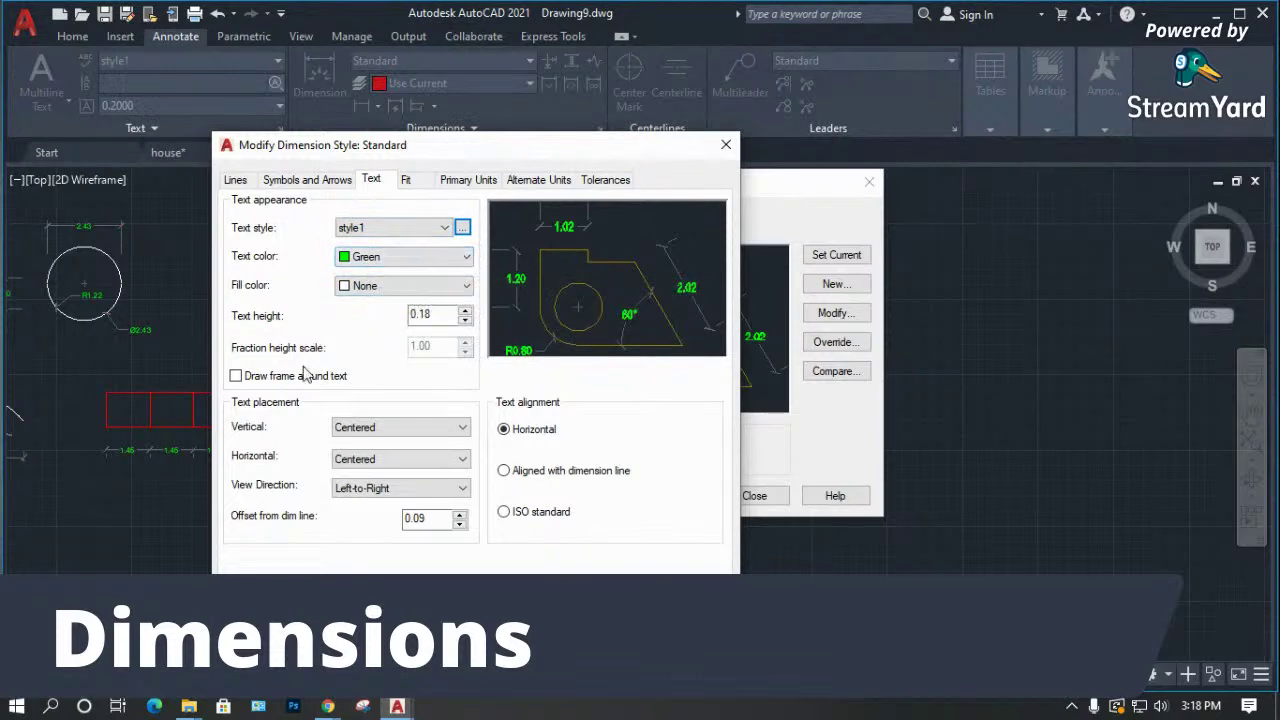
Turn on Draw frame around text and confirm the Standard style changes.
click(268, 384)
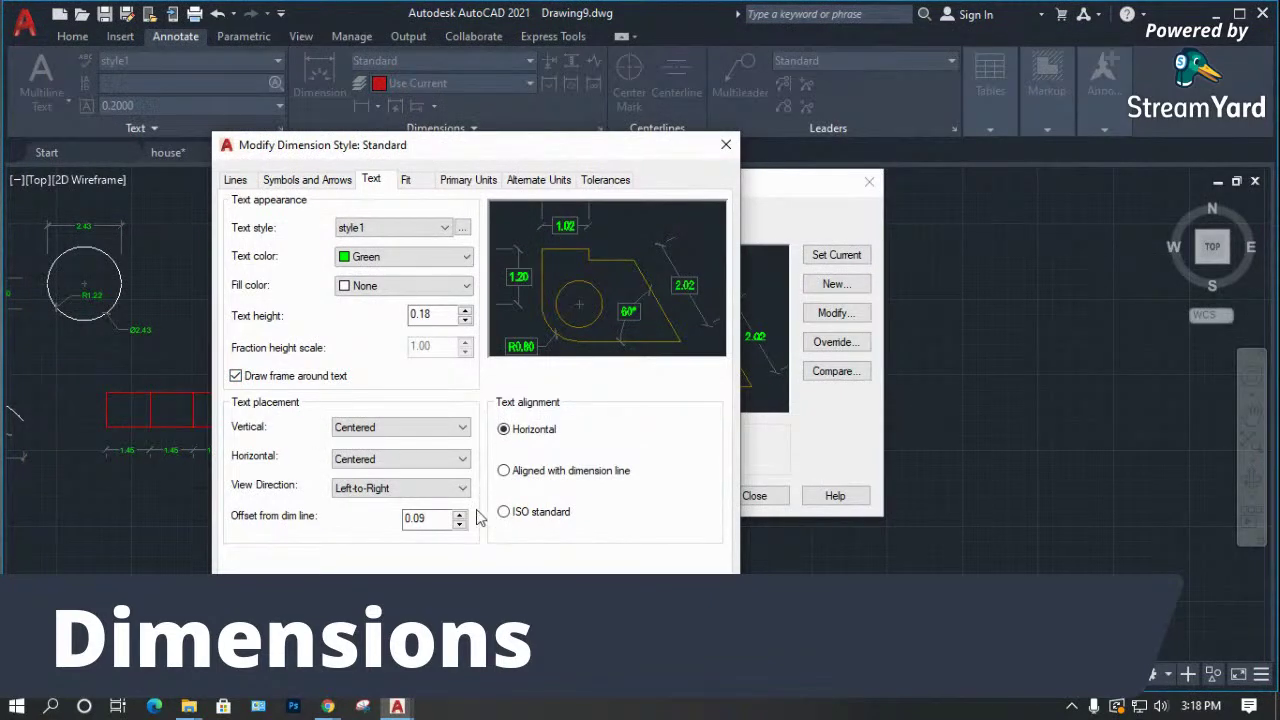
click(548, 592)
click(752, 494)
click(742, 498)
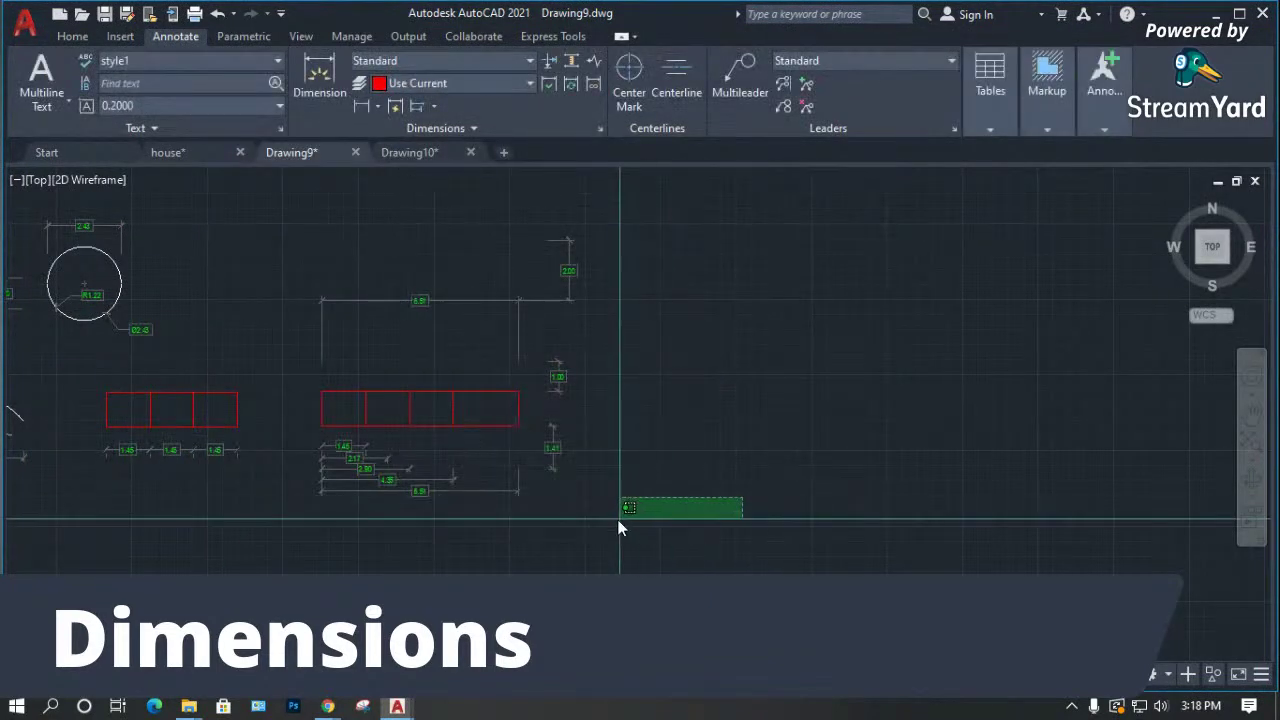
Cancel the stray selection window and reopen the Standard dimension style for editing.
scroll(546, 485, up, 4)
key(Escape)
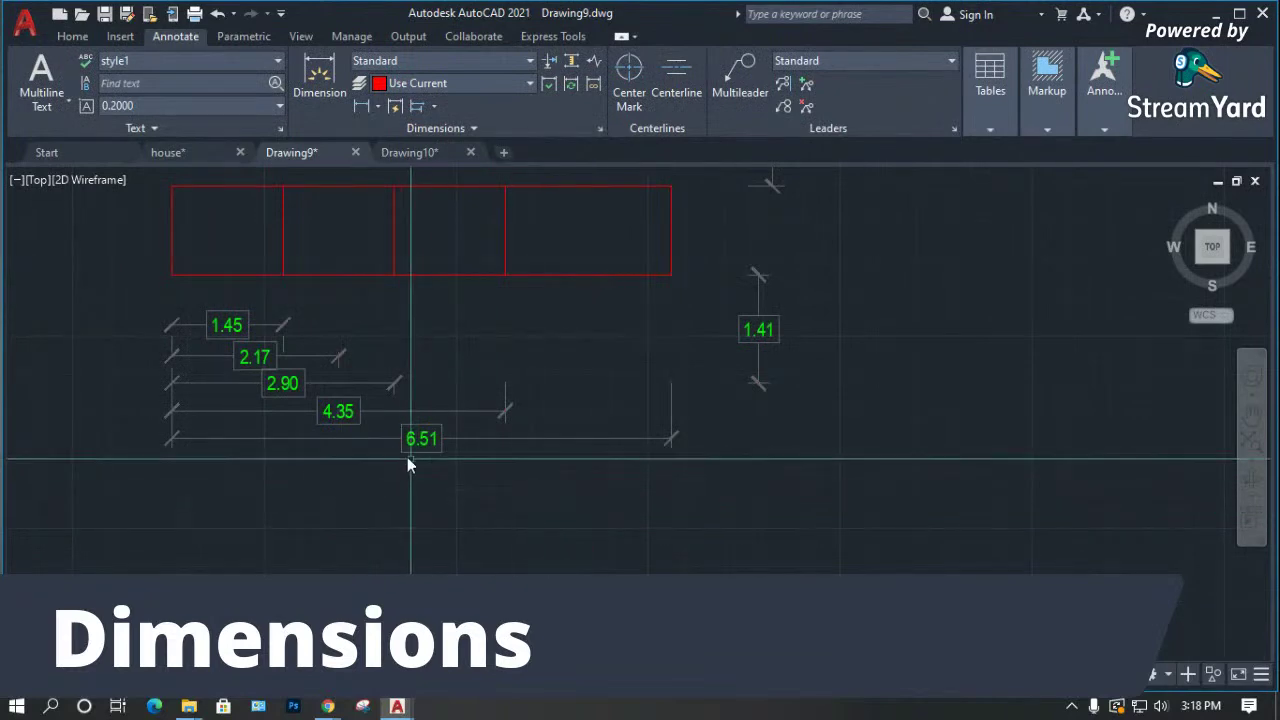
scroll(417, 474, up, 6)
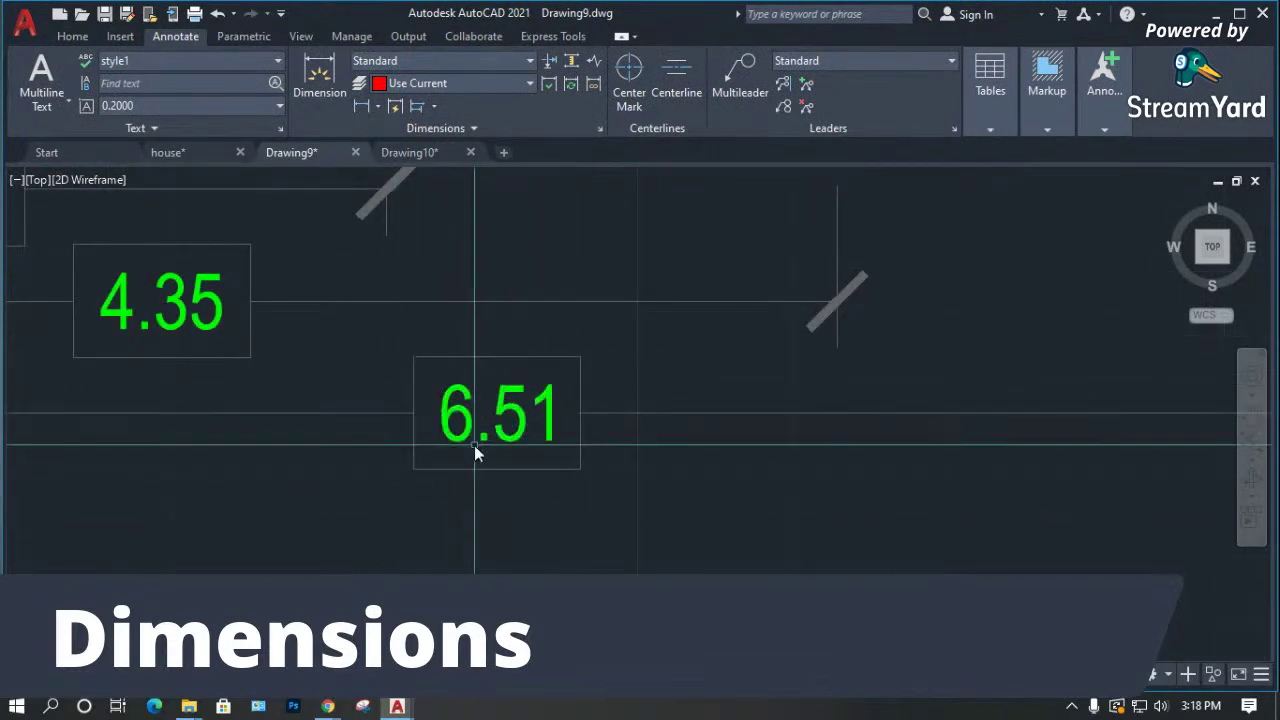
text(d)
key(Return)
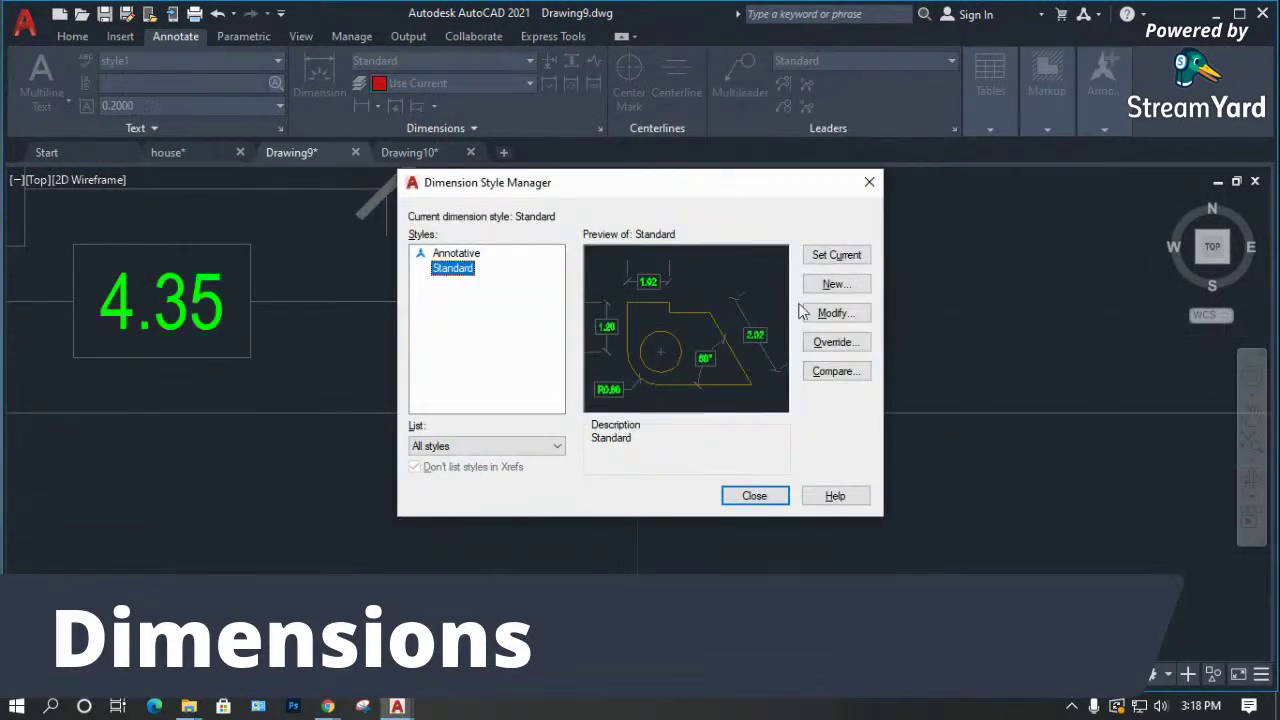
click(836, 313)
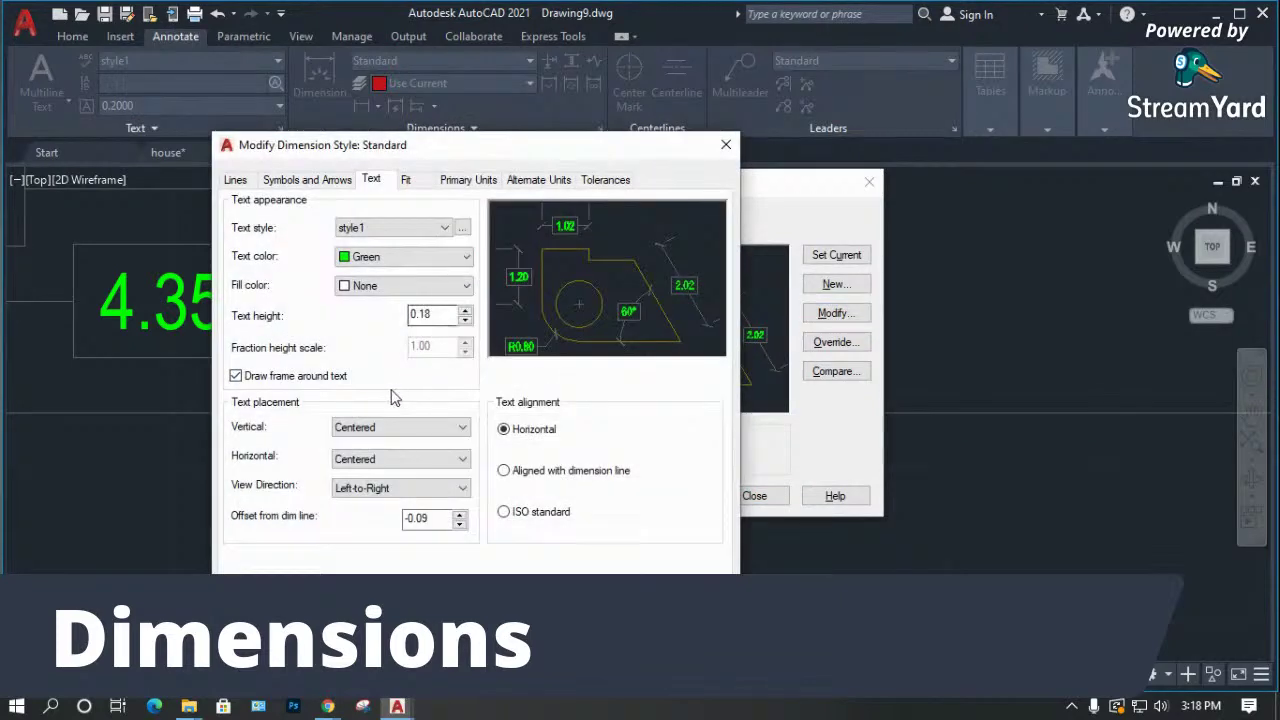
Remove the text frame, keep Centered placement, and set text Aligned with dimension line.
click(238, 377)
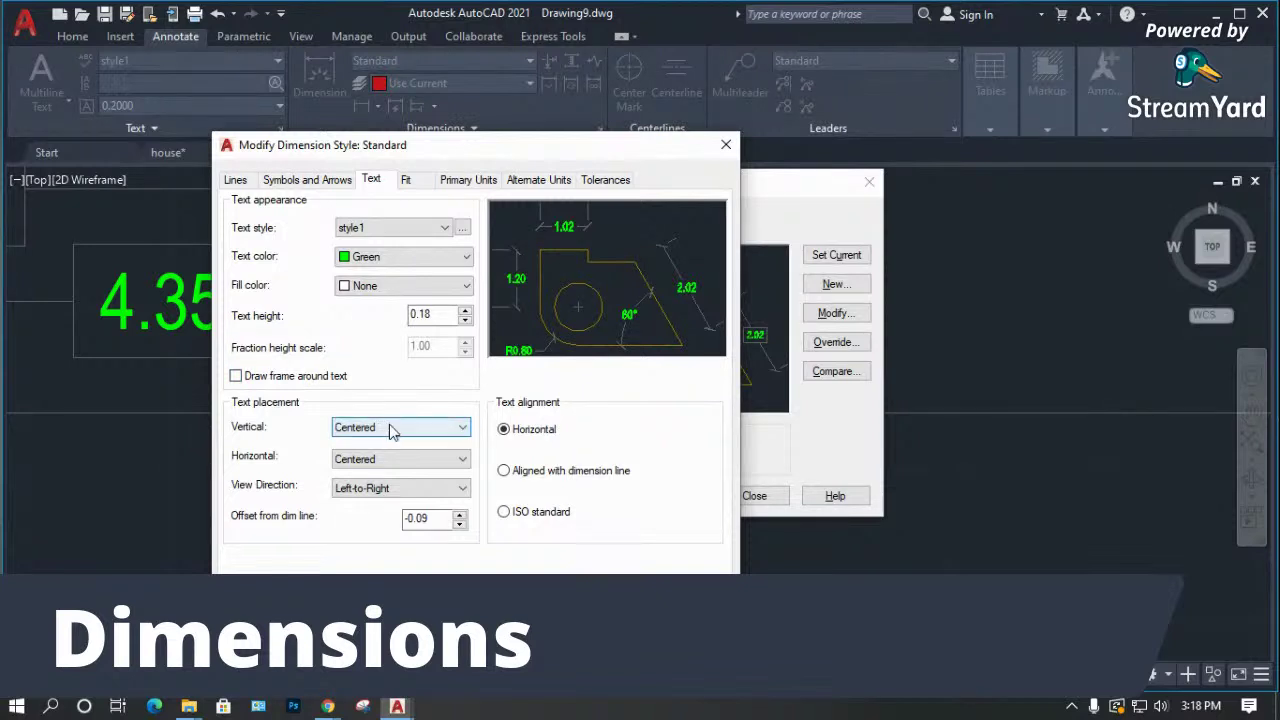
click(390, 461)
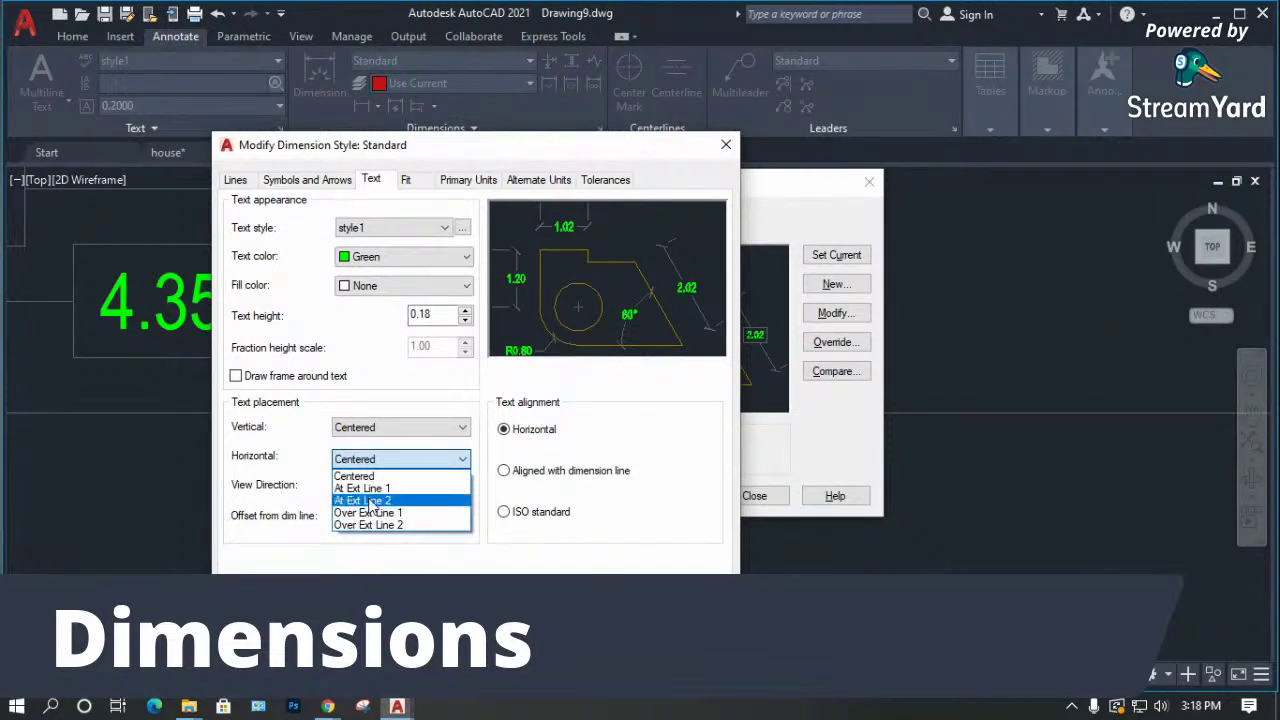
click(265, 468)
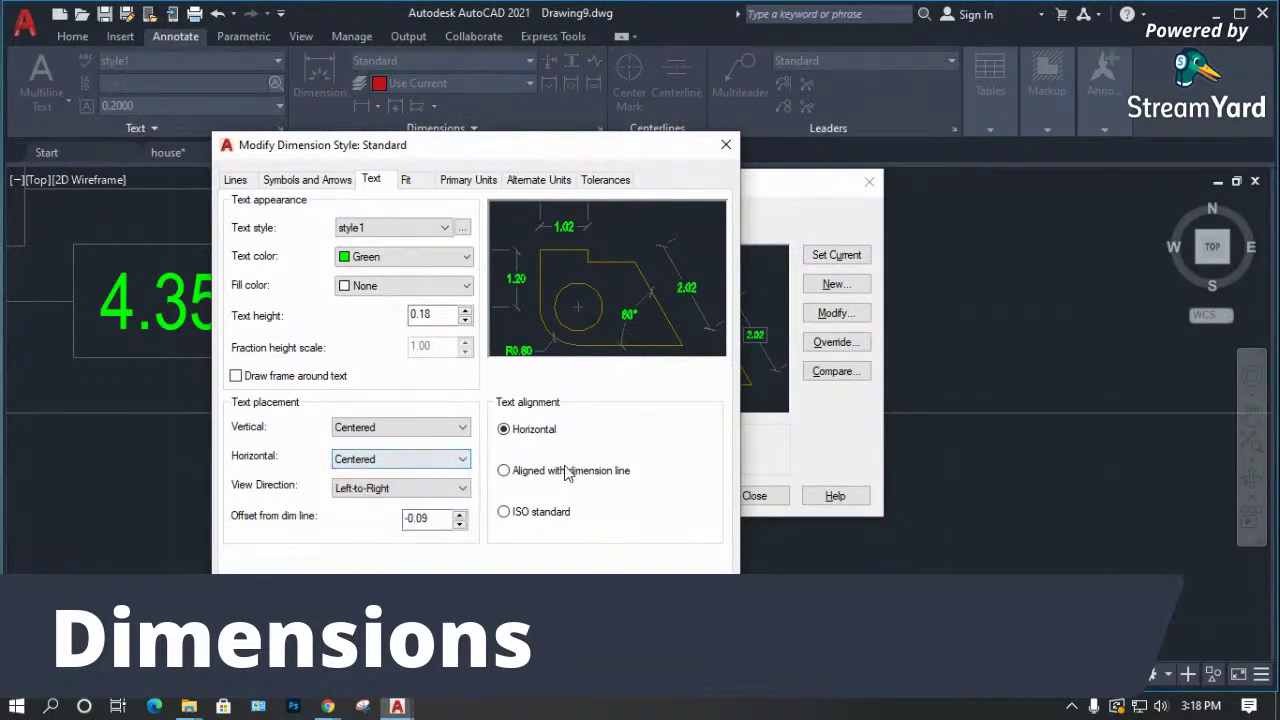
click(505, 476)
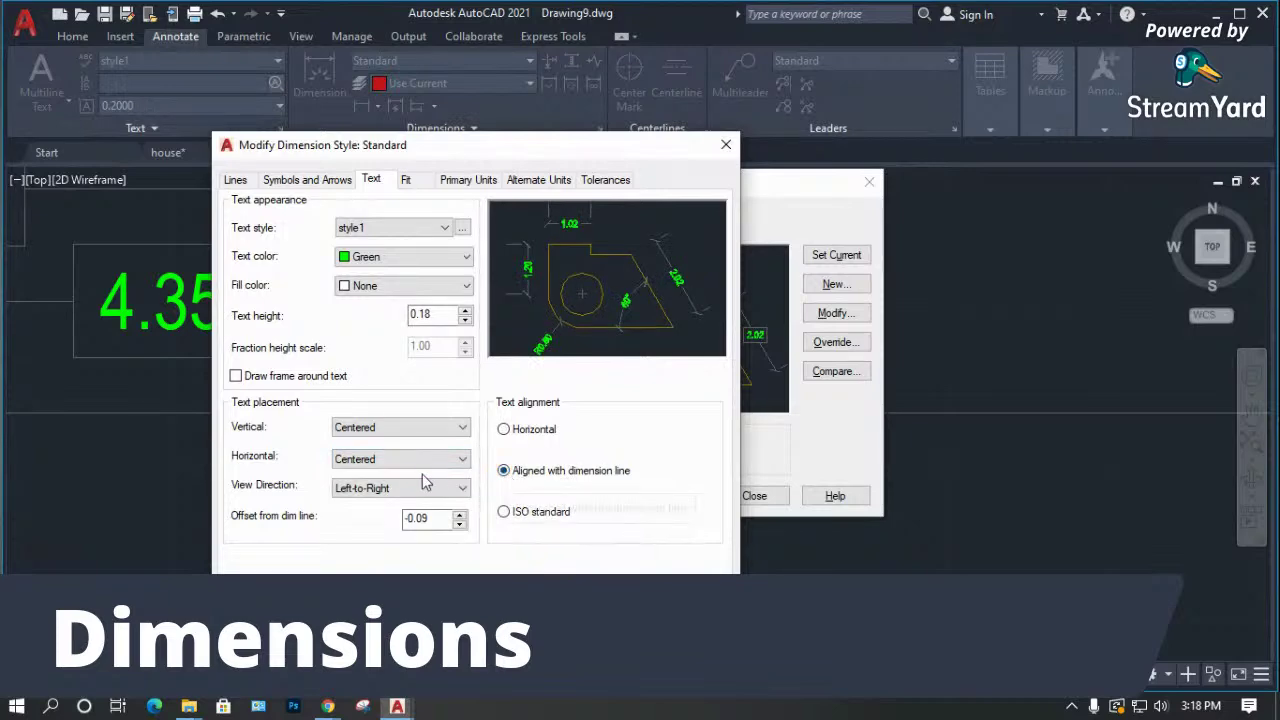
click(572, 598)
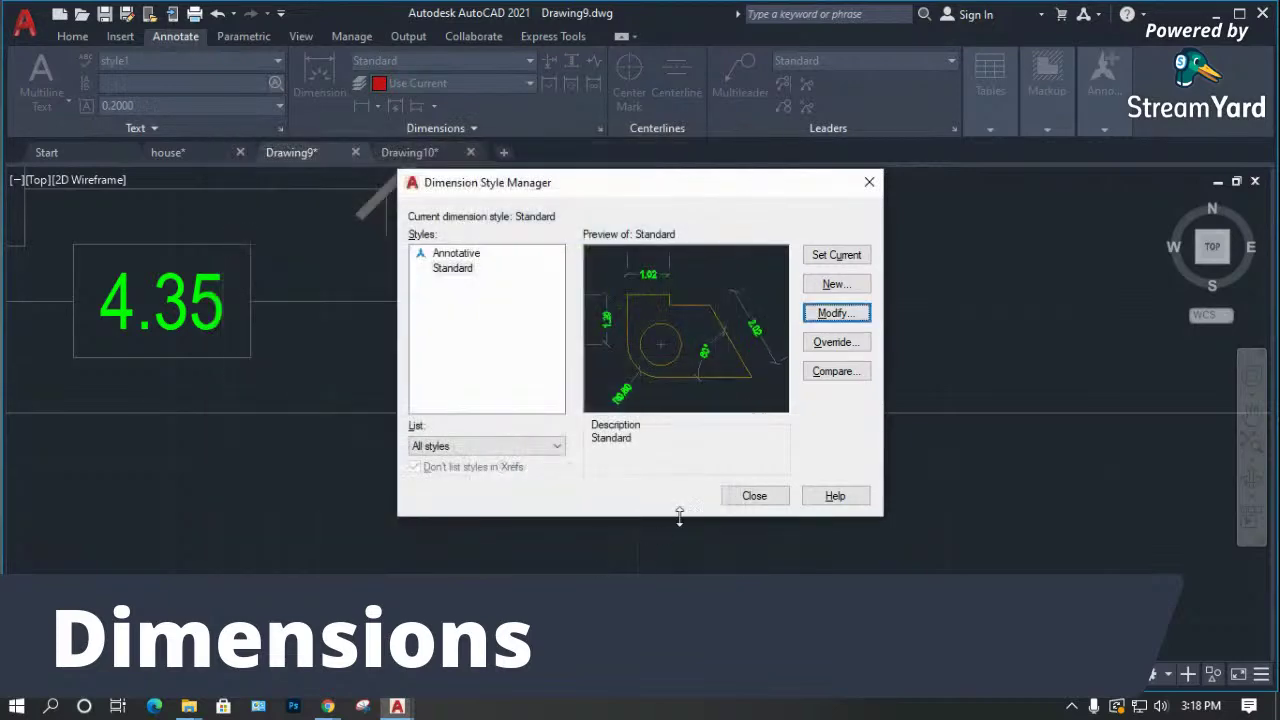
click(753, 496)
Reopen the Dimension Style Manager with the D command.
scroll(512, 500, down, 3)
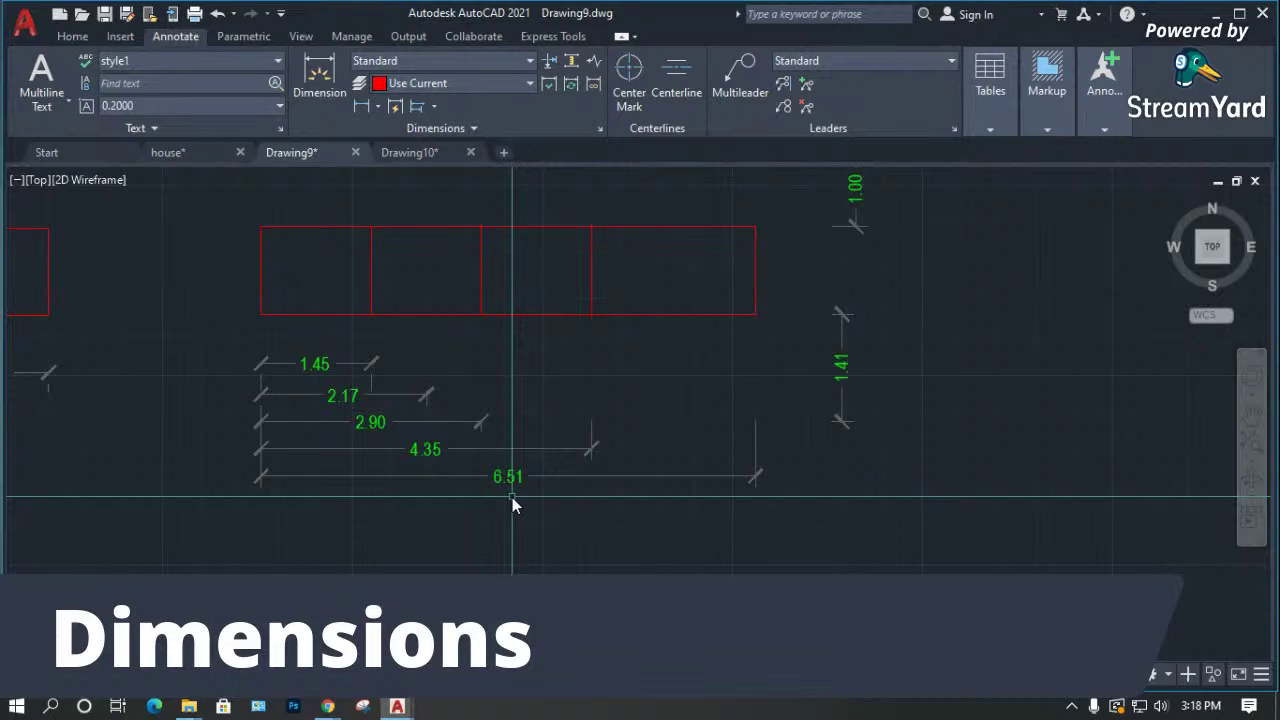
text(d)
key(Return)
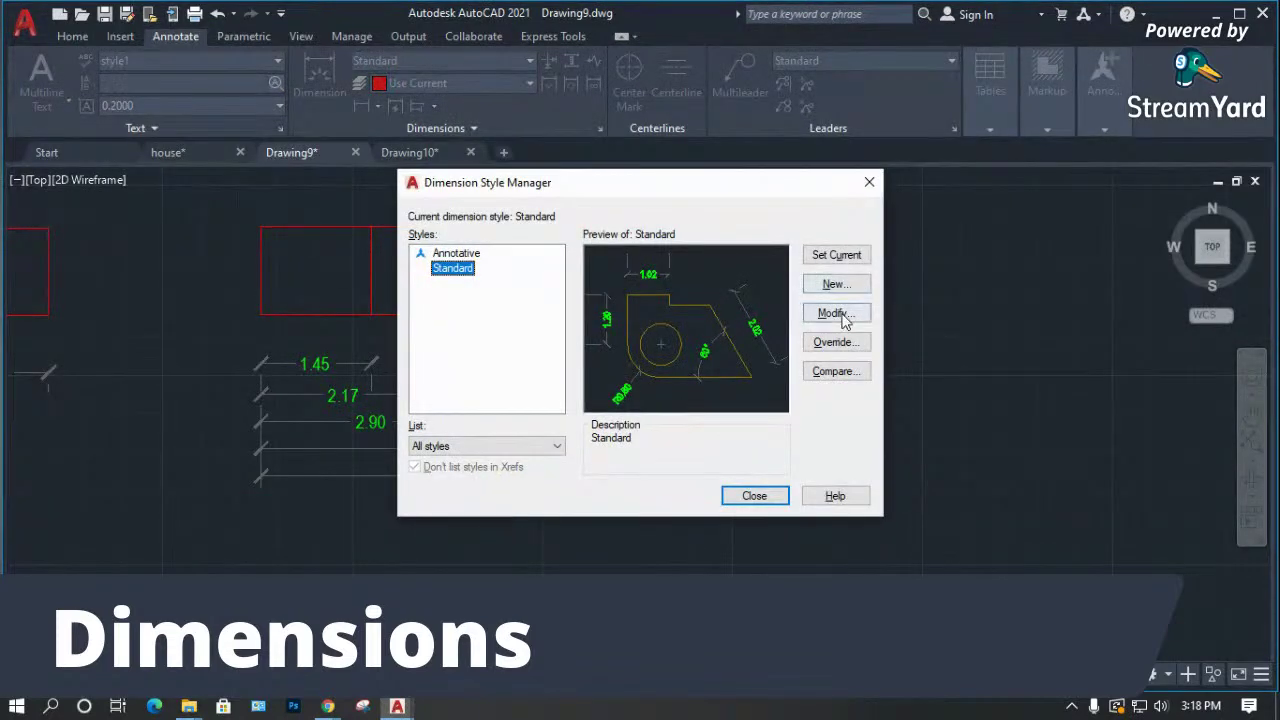
Switch the Standard style's text alignment back to Horizontal.
click(843, 315)
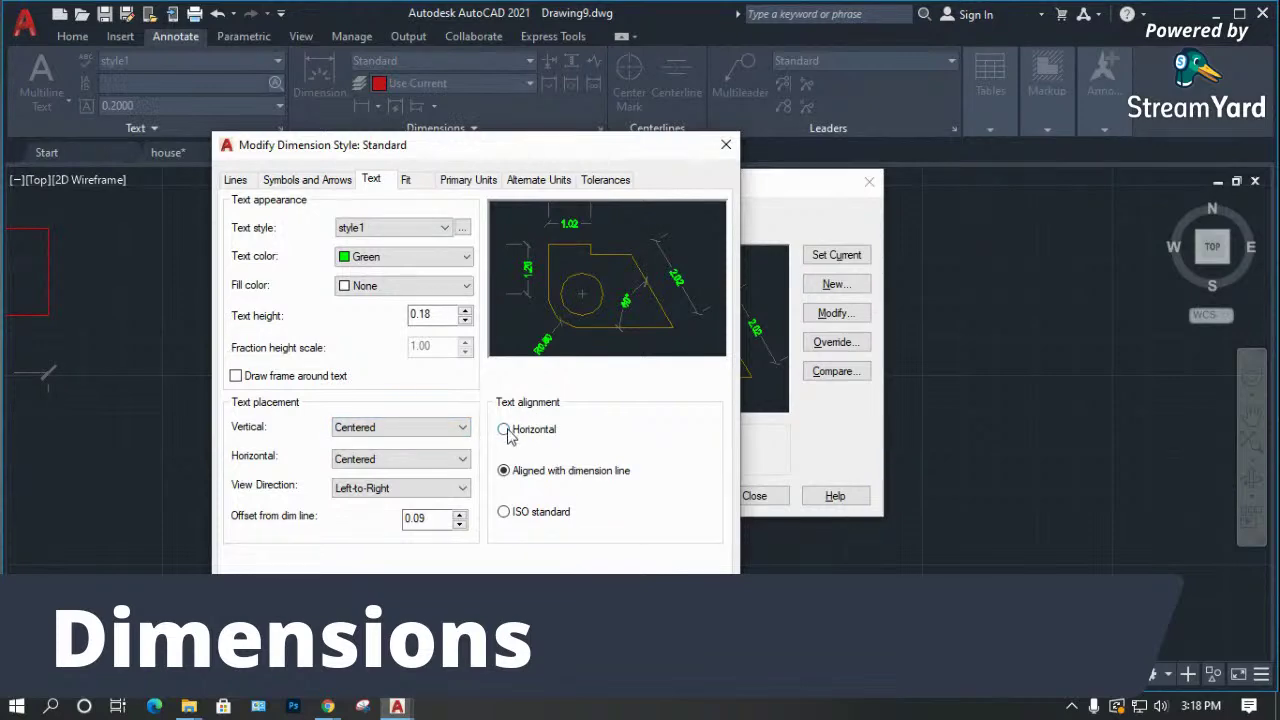
click(504, 430)
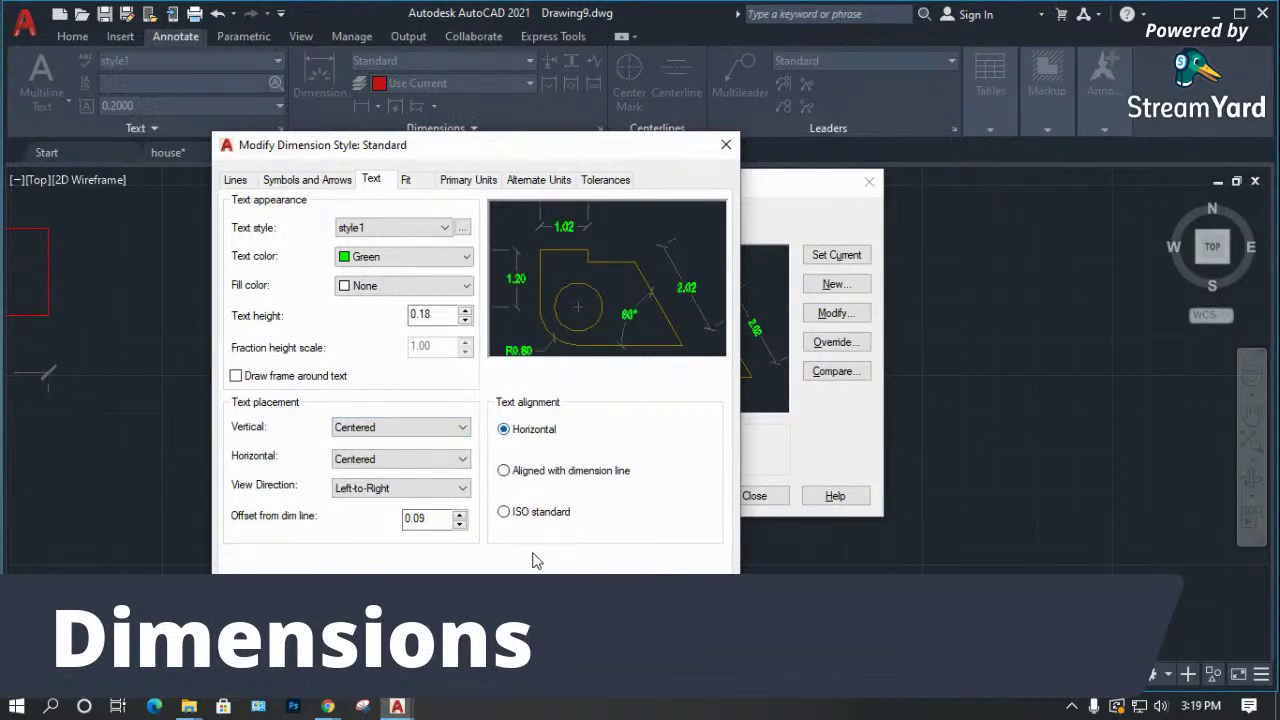
key(Return)
click(754, 496)
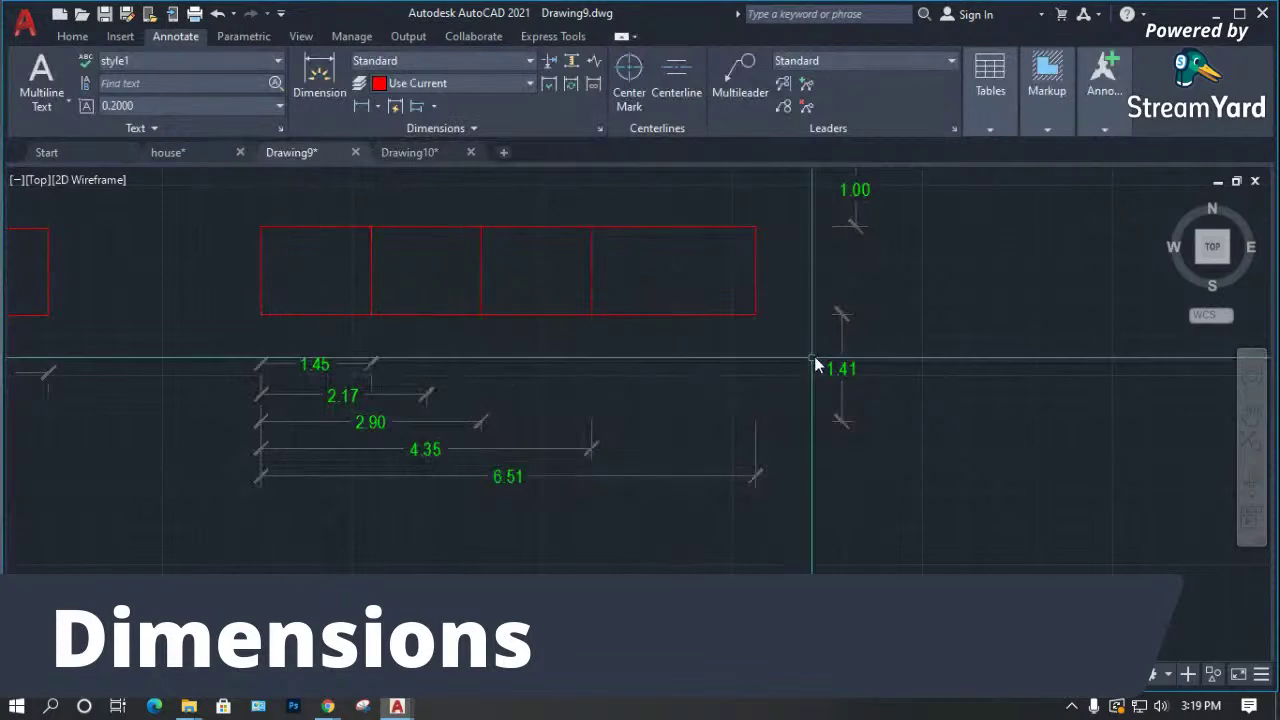
Reopen the Standard dimension style for editing via the D command.
scroll(543, 420, down, 5)
scroll(480, 410, up, 3)
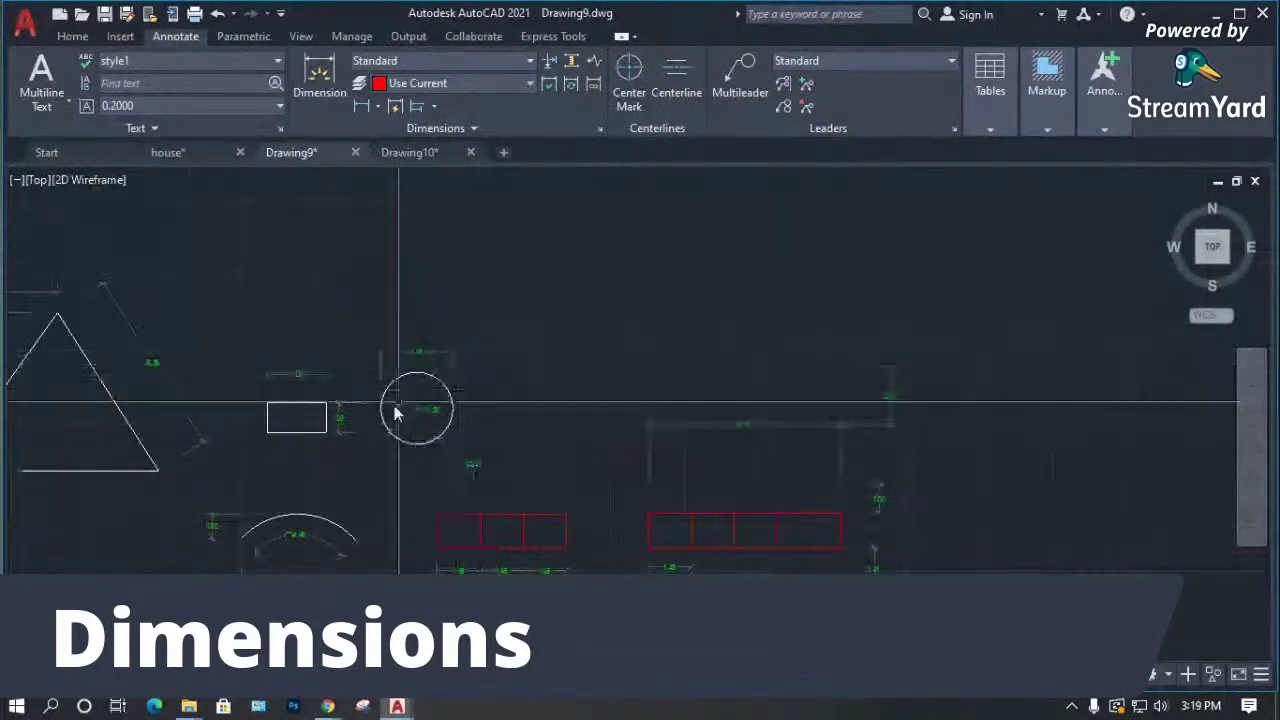
scroll(326, 444, up, 6)
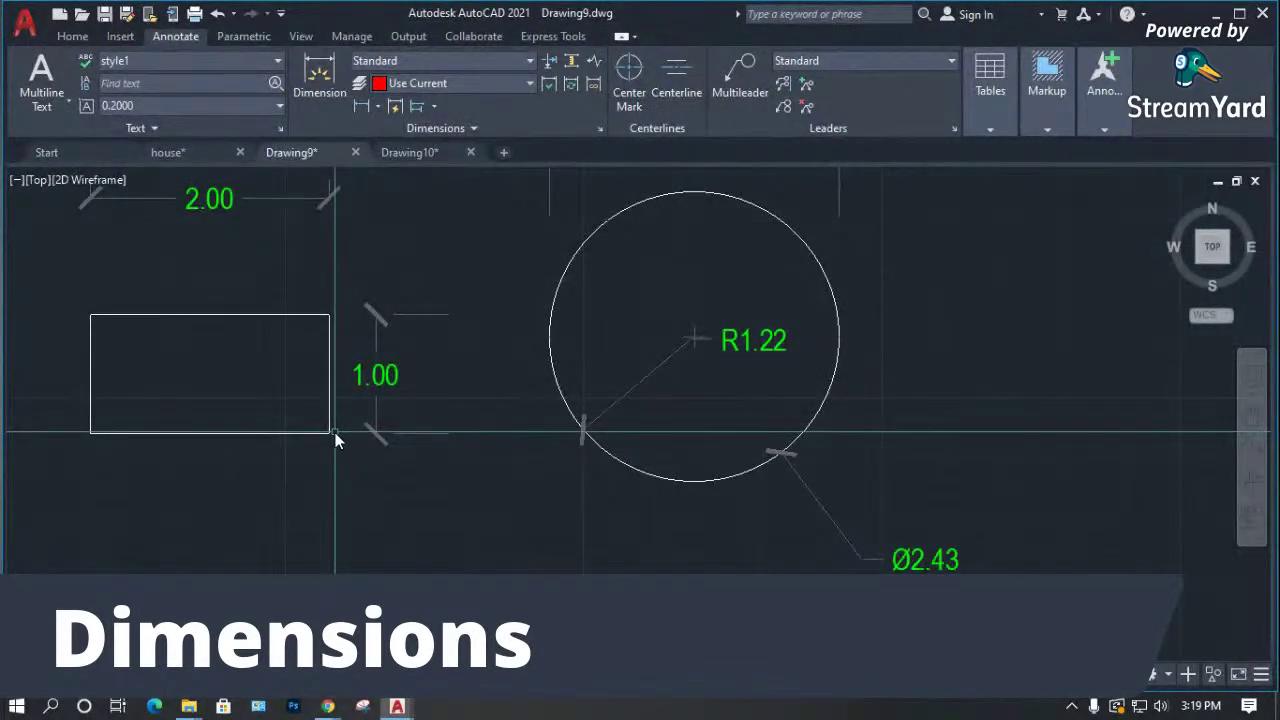
text(d)
key(Return)
click(824, 314)
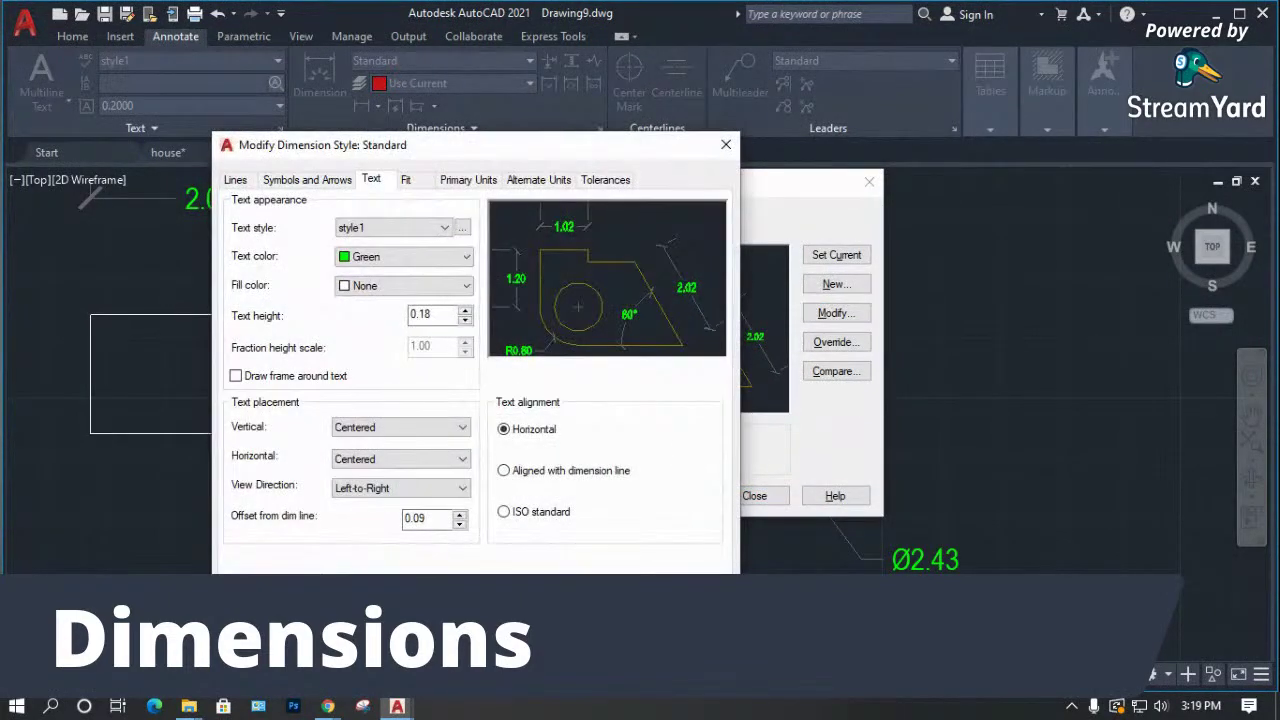
click(525, 588)
click(830, 314)
Place dimension text Above and Aligned with dimension line, then confirm.
click(398, 429)
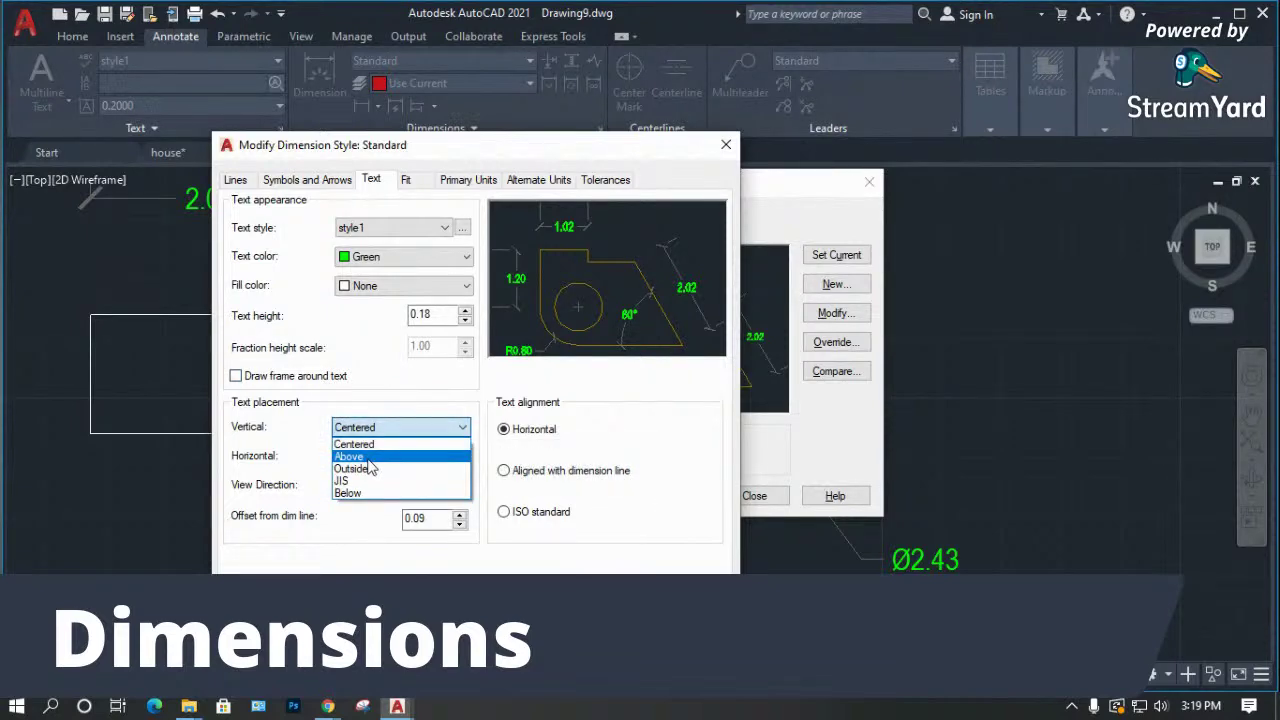
click(366, 457)
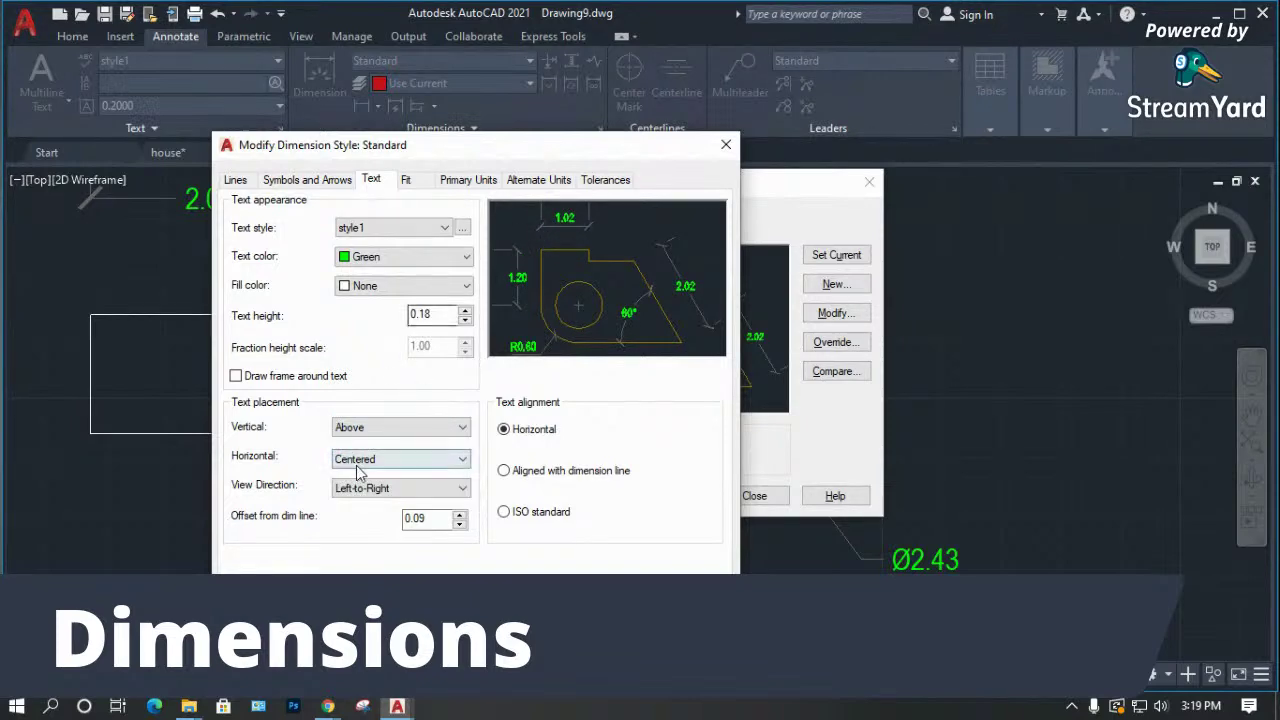
click(516, 477)
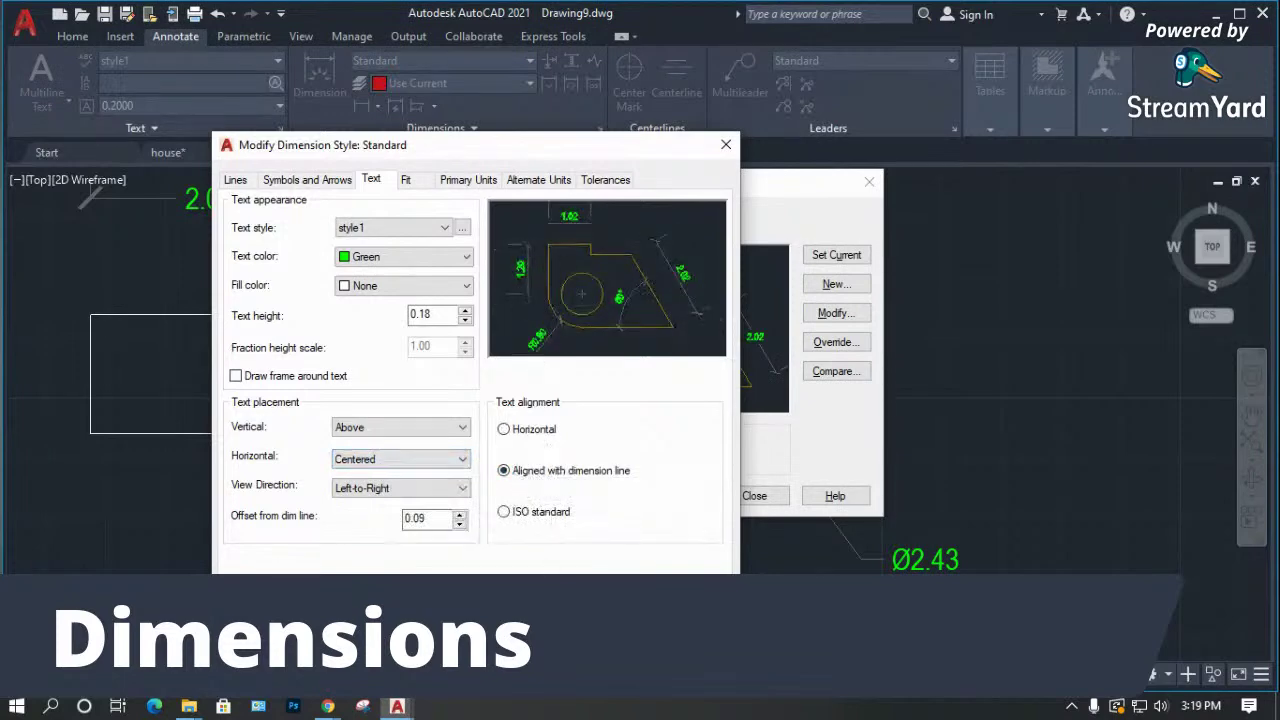
click(726, 144)
click(756, 496)
scroll(358, 405, up, 2)
scroll(357, 400, down, 4)
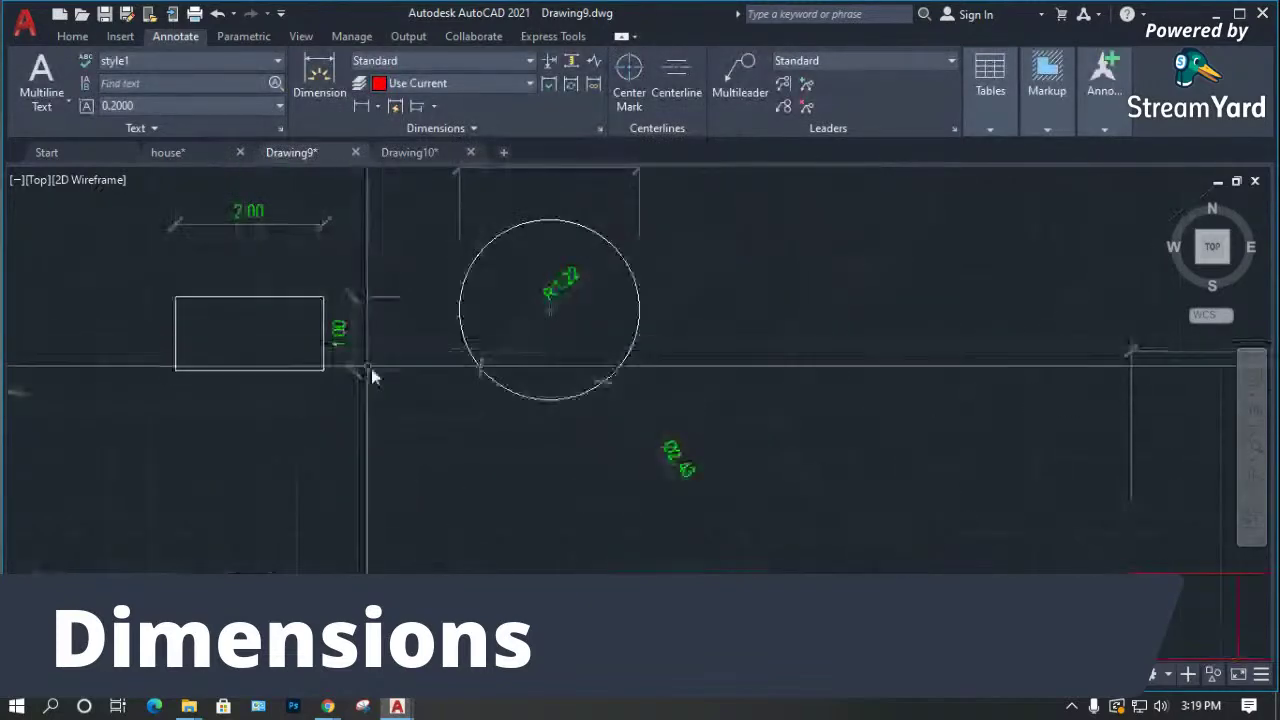
Zoom around the drawing and reopen the Standard dimension style for editing.
scroll(380, 374, down, 2)
scroll(575, 500, up, 5)
scroll(560, 490, down, 4)
scroll(371, 357, up, 4)
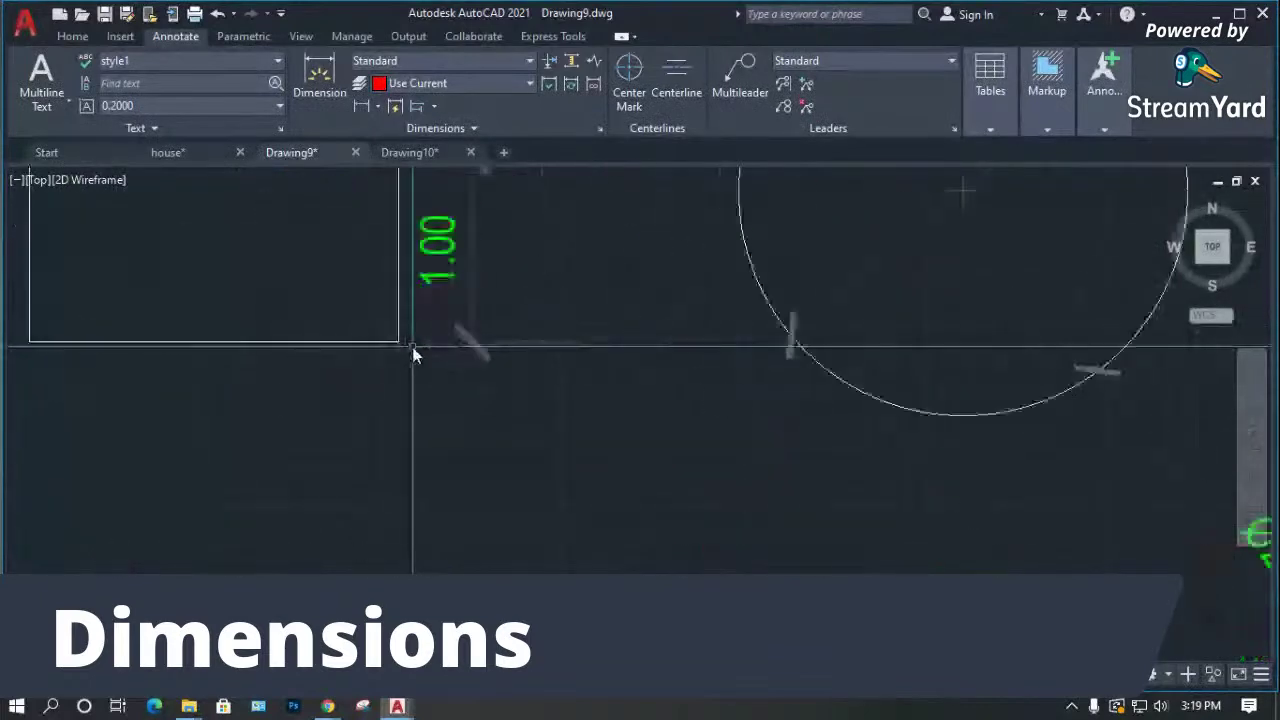
scroll(414, 353, up, 2)
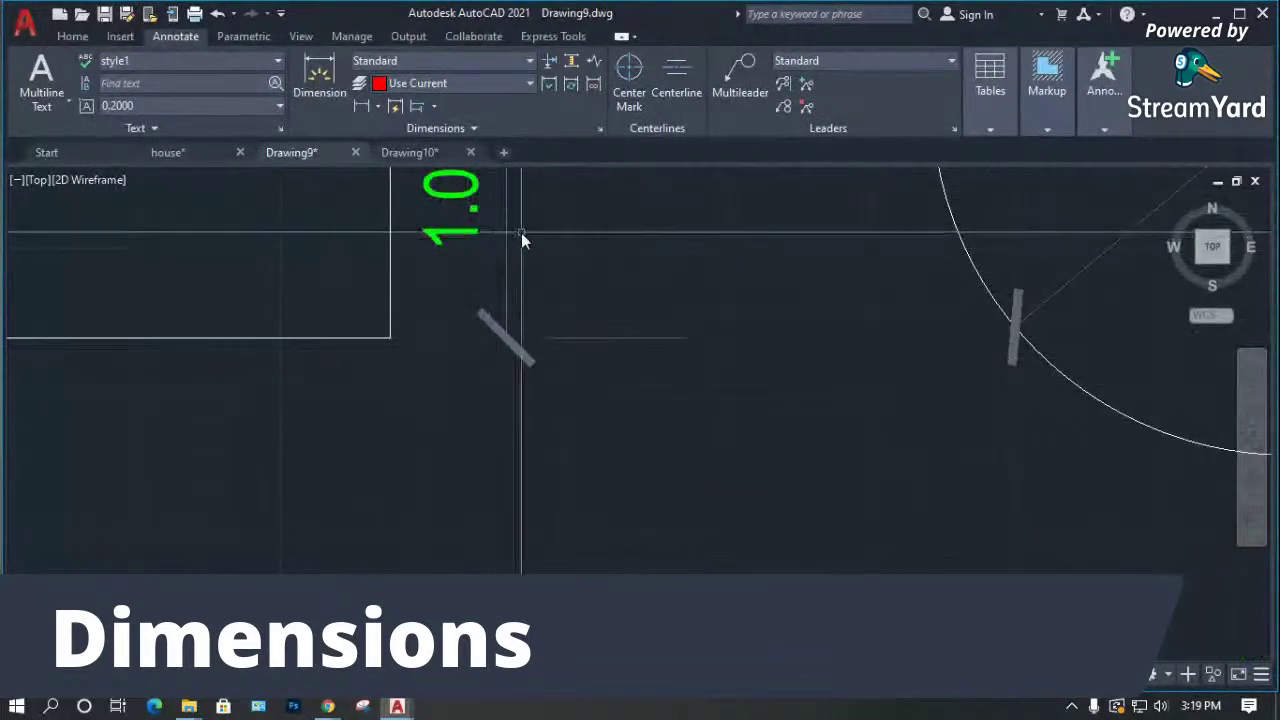
scroll(501, 340, down, 2)
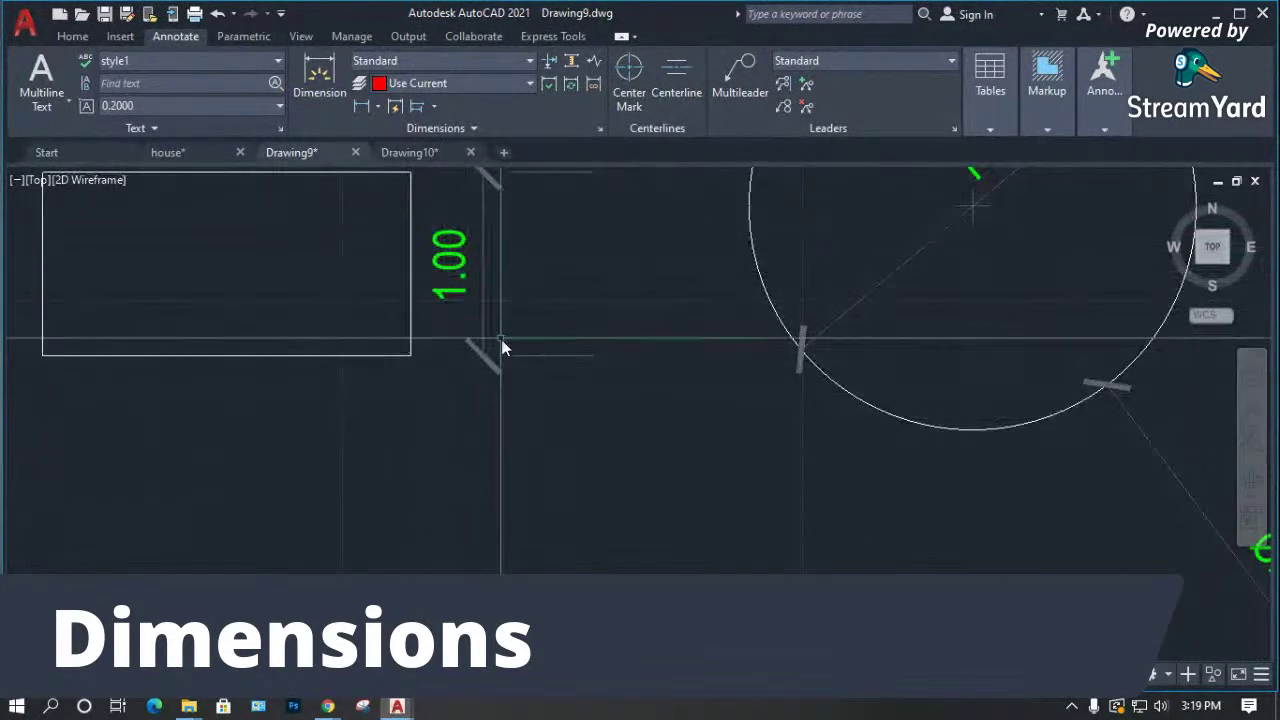
scroll(501, 345, down, 3)
scroll(636, 399, down, 2)
scroll(583, 349, up, 5)
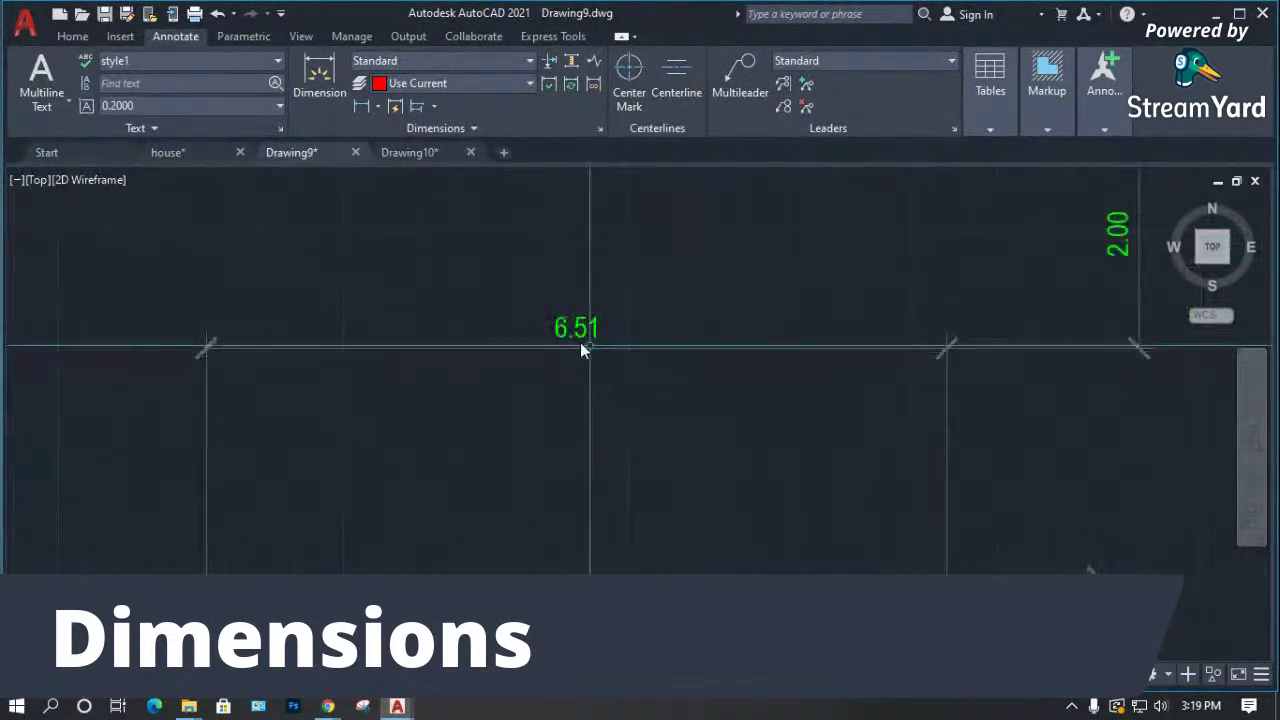
scroll(583, 349, up, 2)
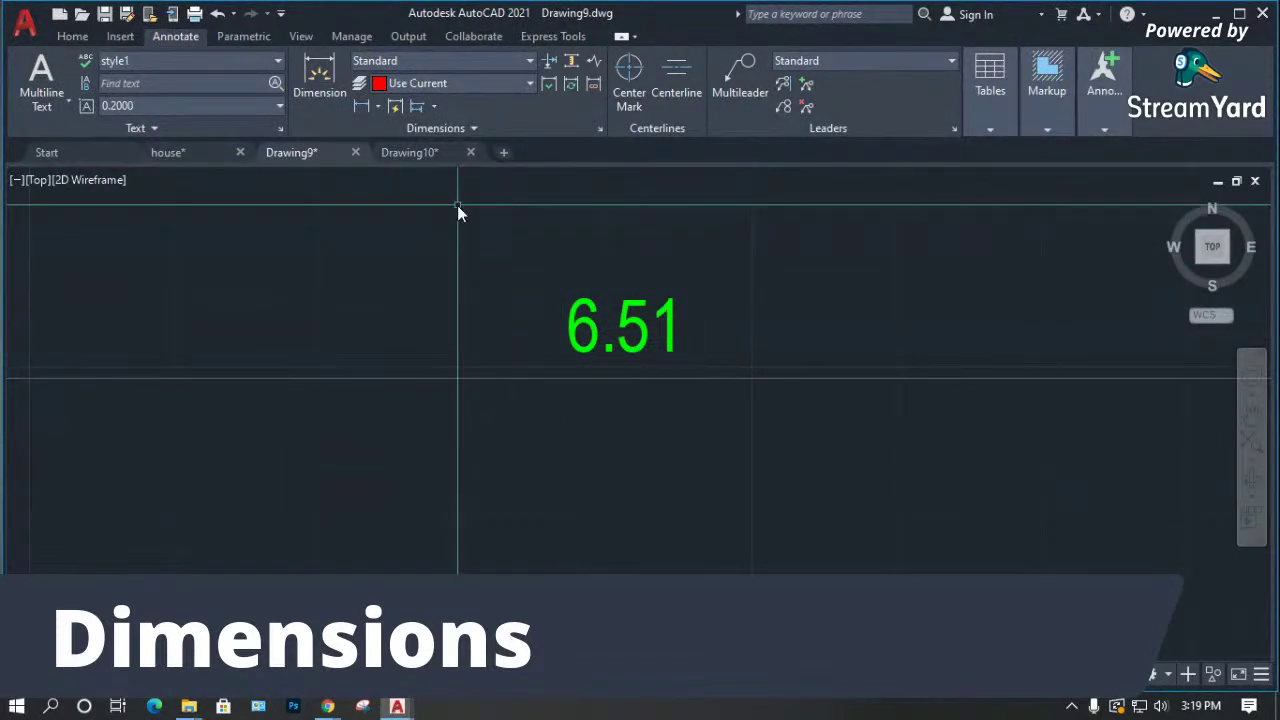
text(d)
key(Return)
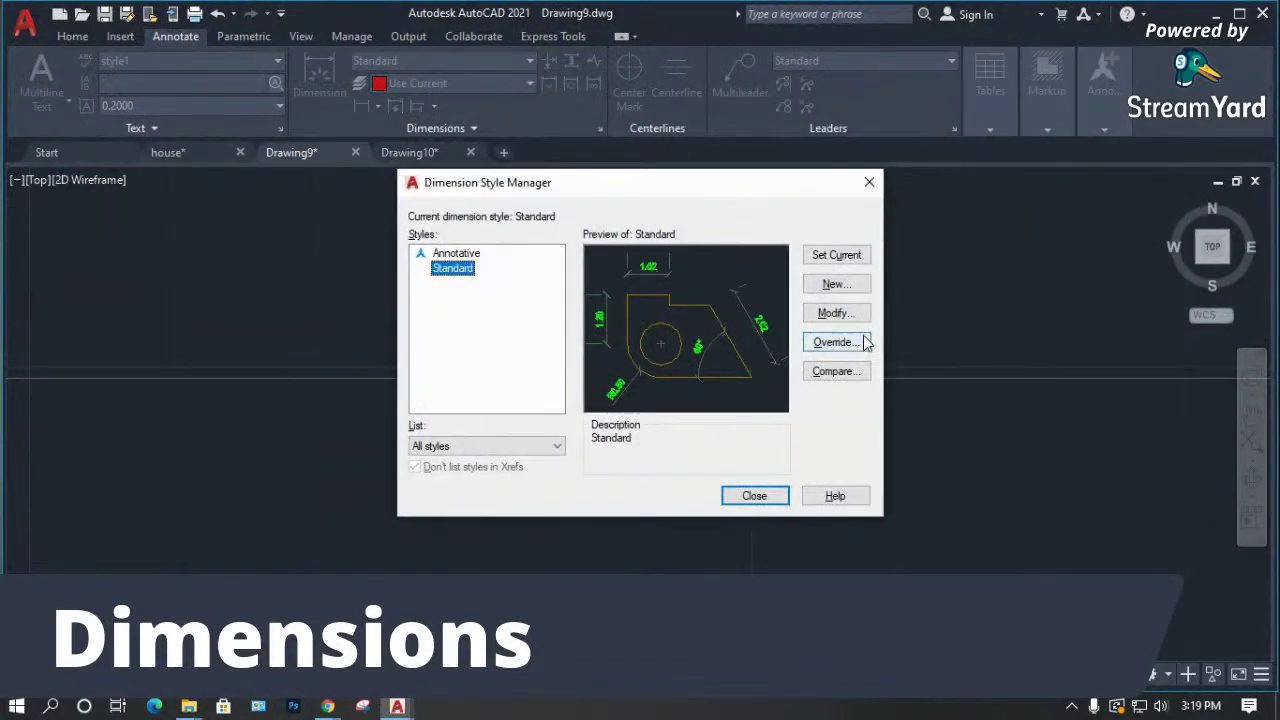
click(836, 315)
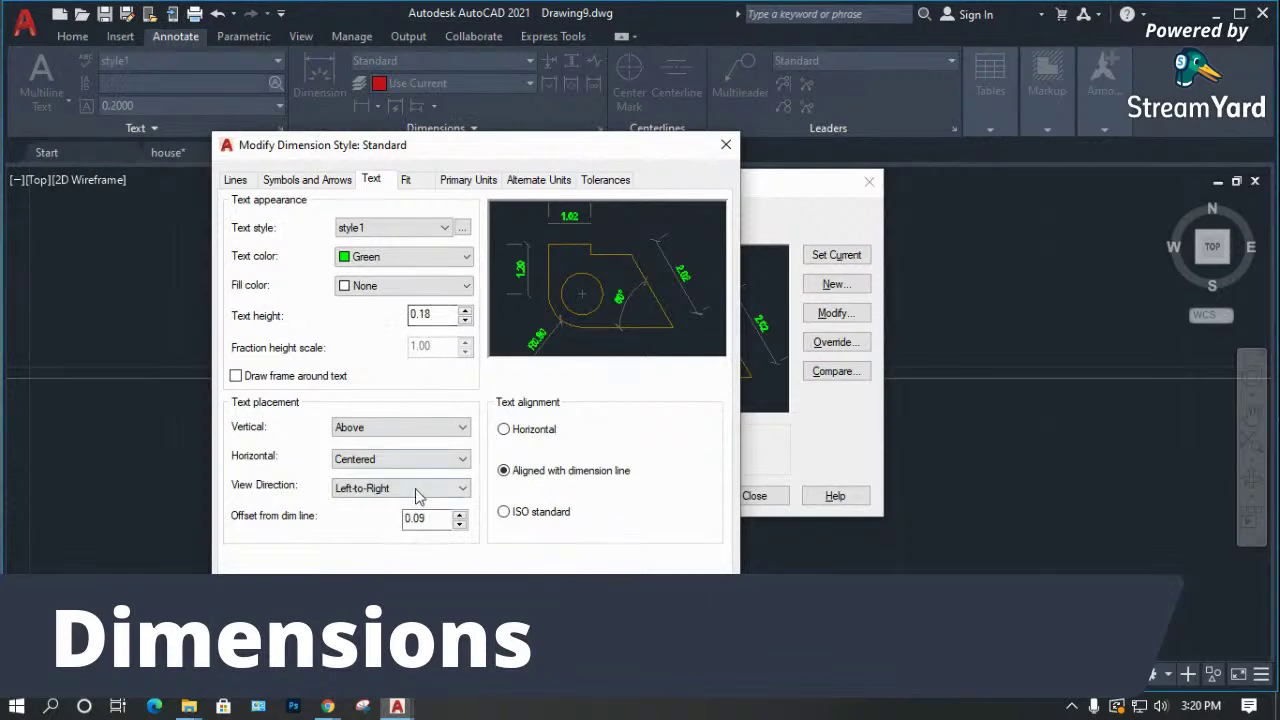
Replace the Standard style's text offset value and close the dimension style dialogs.
drag(435, 518, 372, 522)
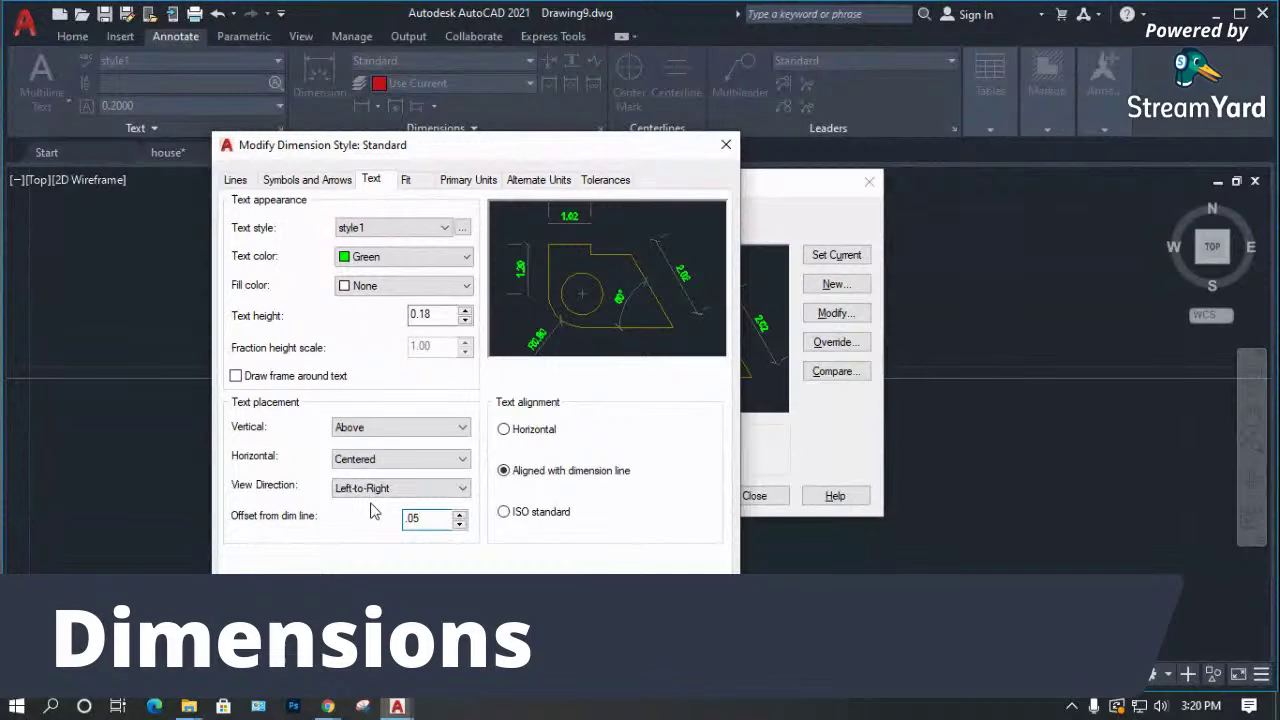
key(Return)
click(754, 495)
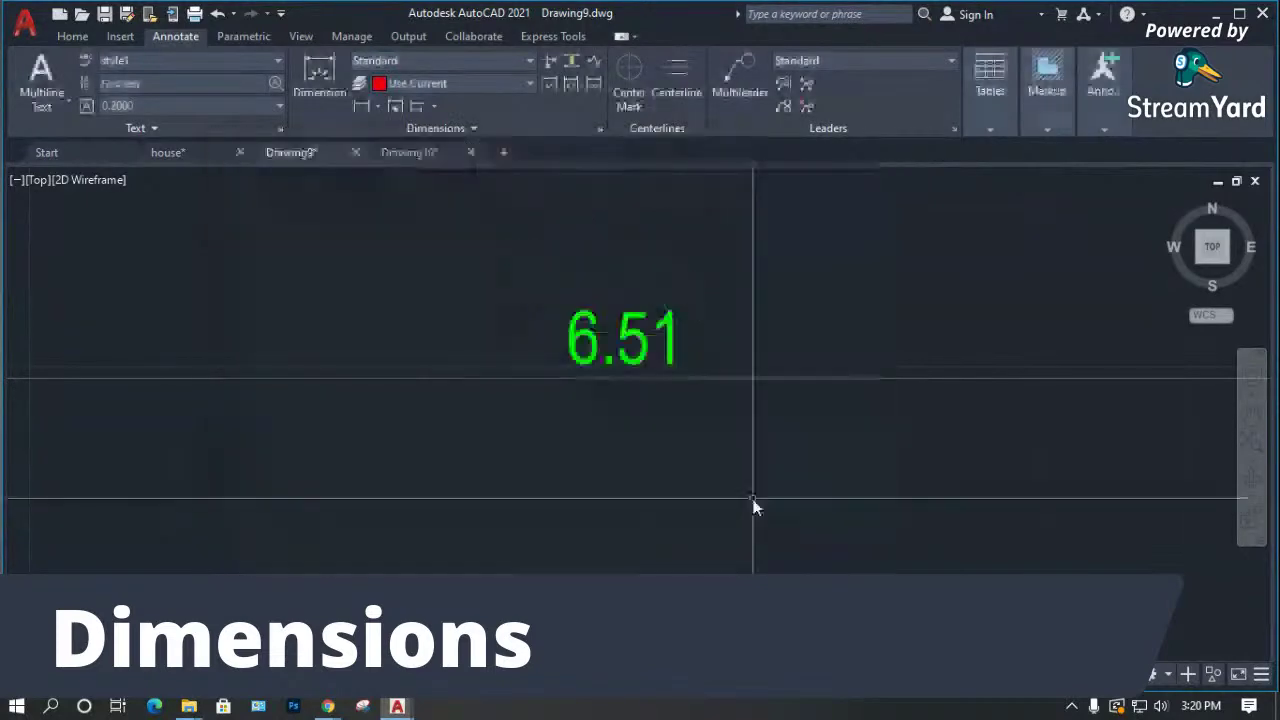
scroll(586, 375, down, 8)
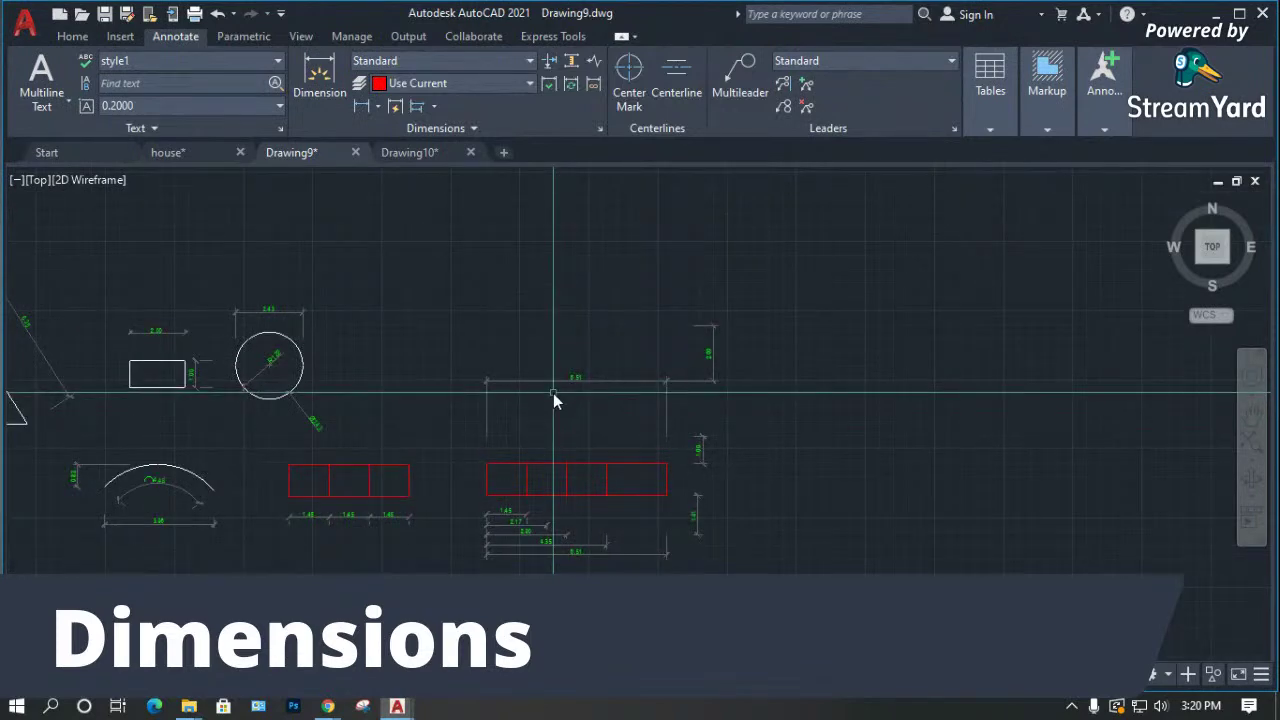
scroll(554, 394, up, 4)
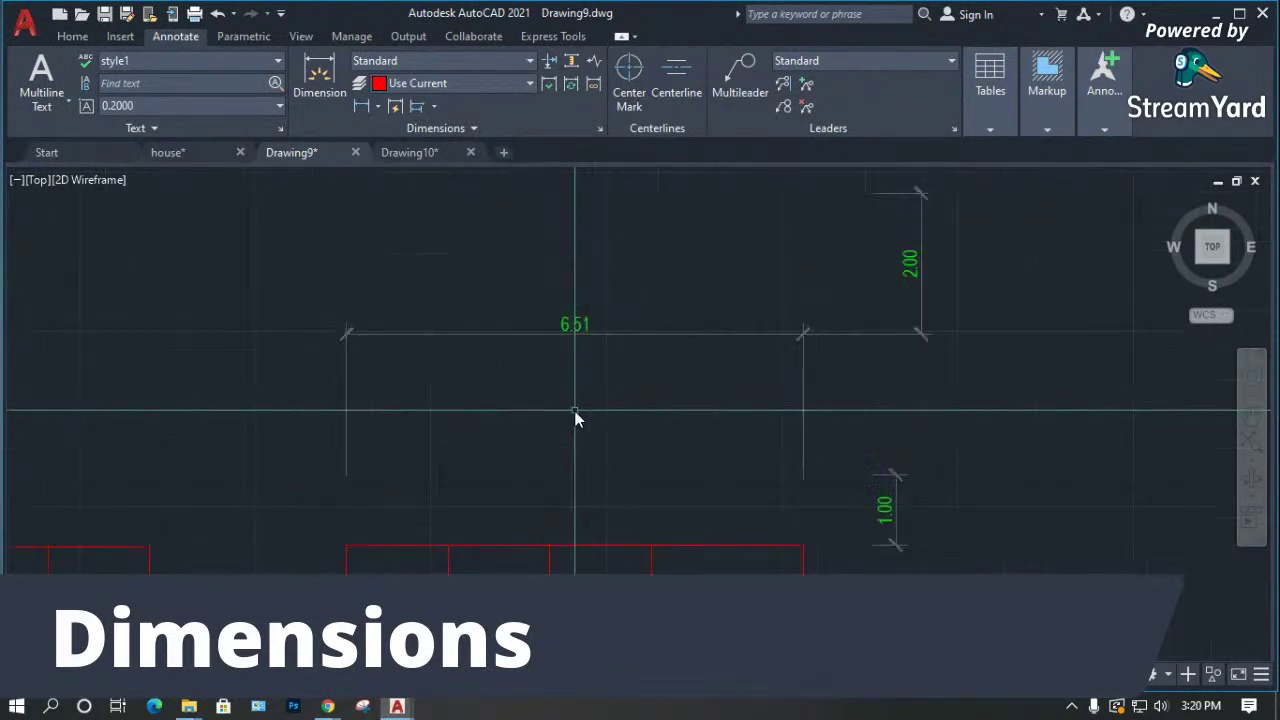
Delete the 2.00 vertical dimension from the drawing.
click(912, 296)
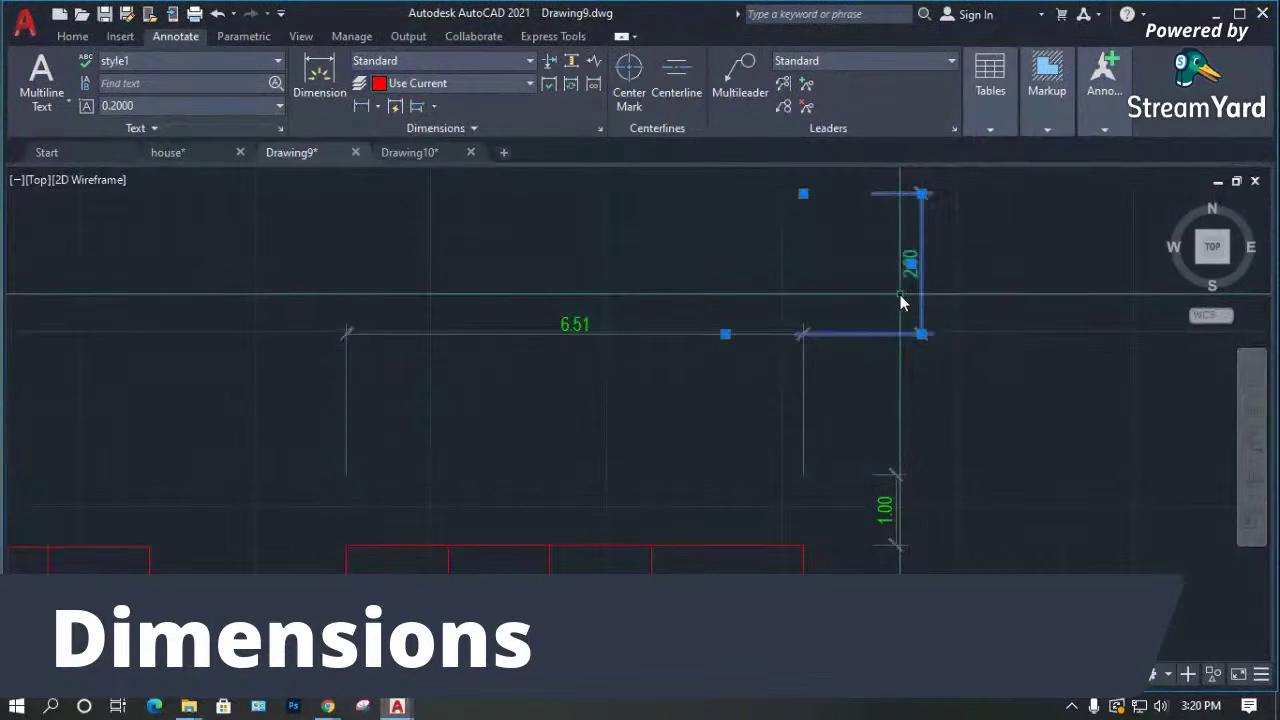
key(Delete)
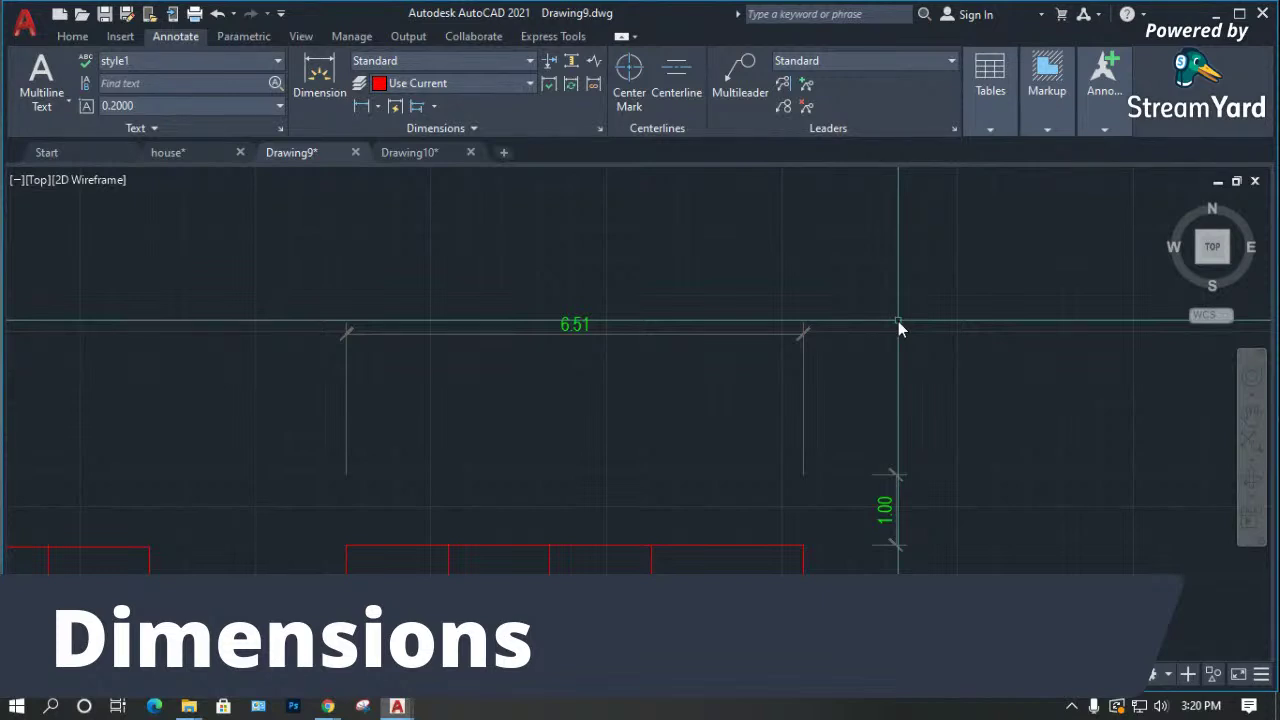
scroll(567, 346, up, 5)
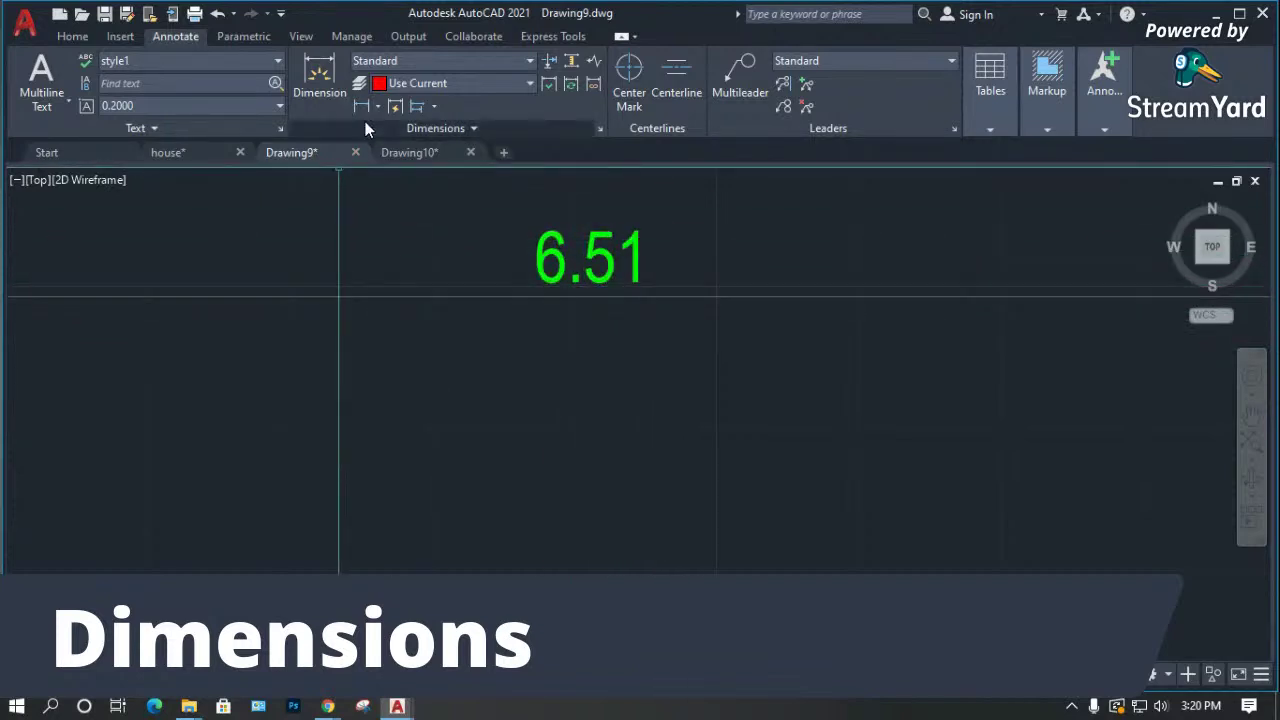
click(456, 64)
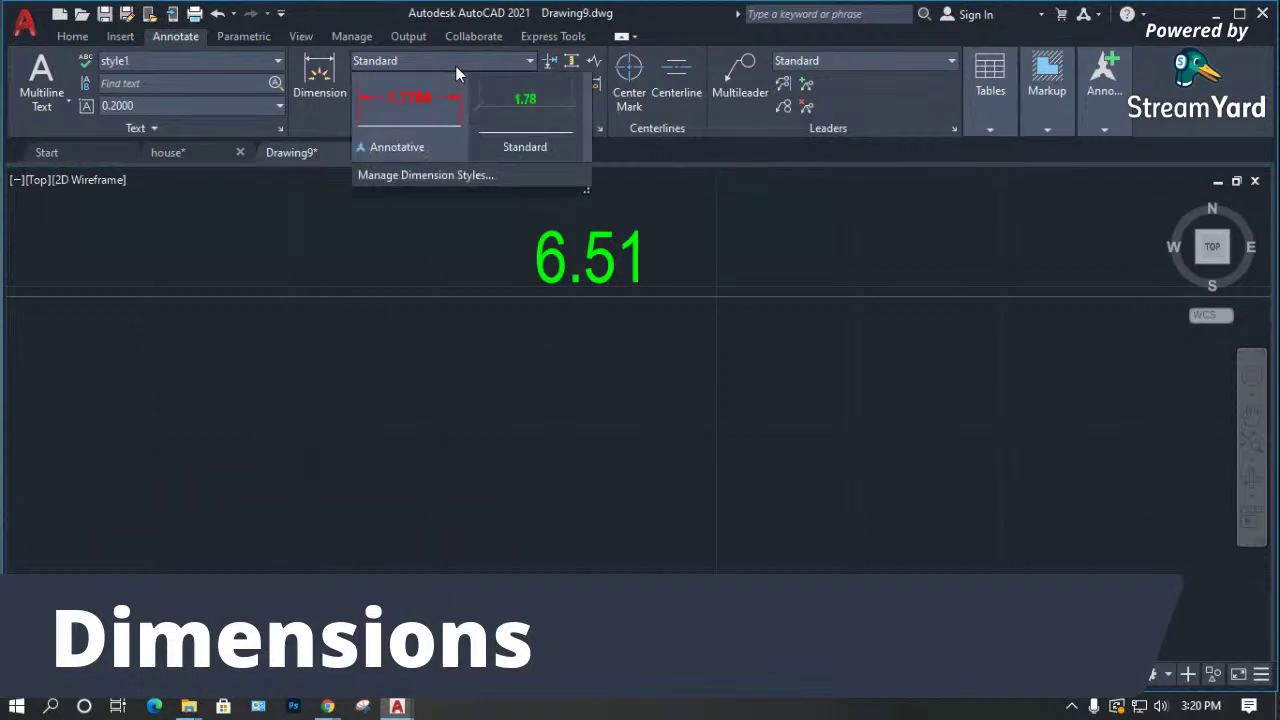
Create a new dimension style named MM, copied from Standard.
click(416, 176)
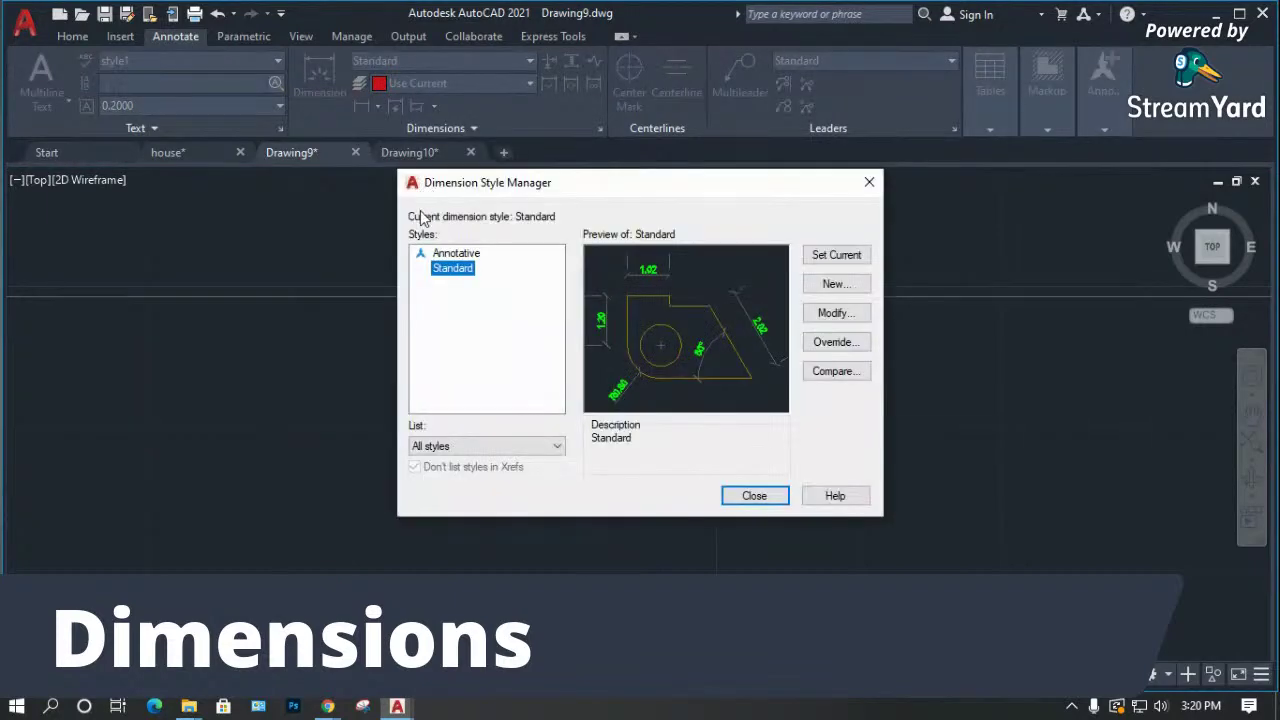
click(823, 320)
key(Escape)
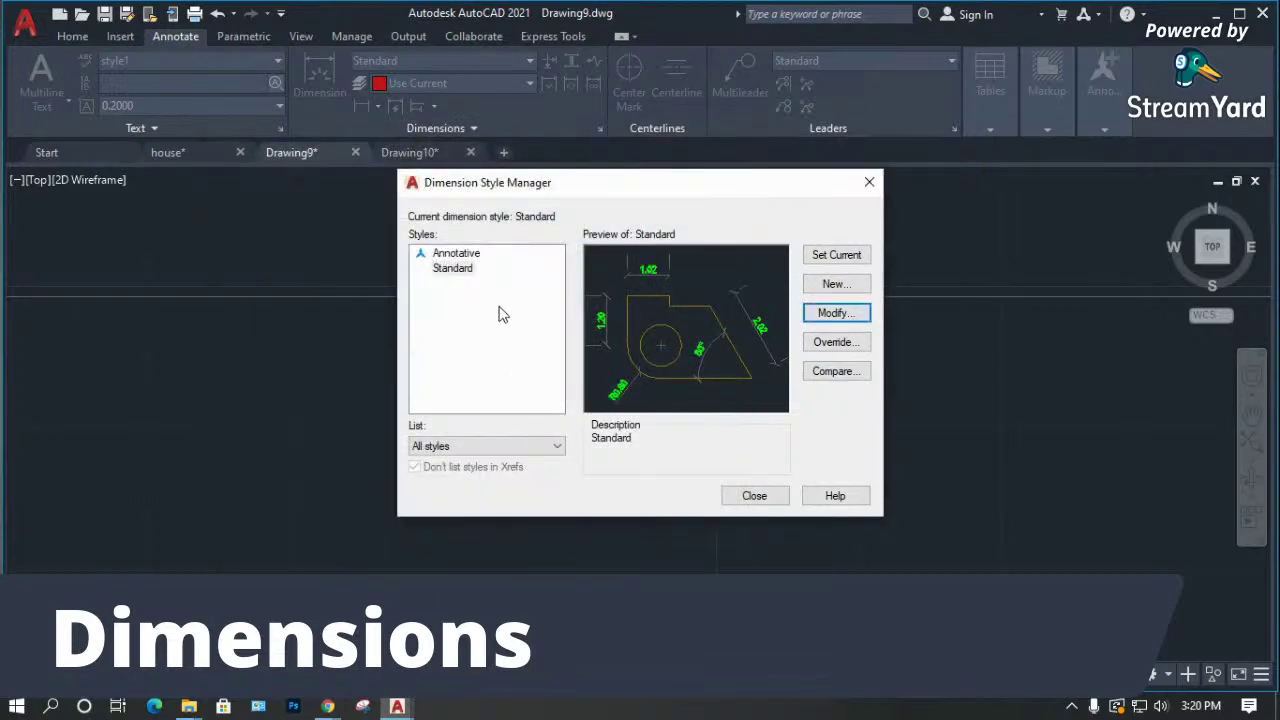
click(466, 270)
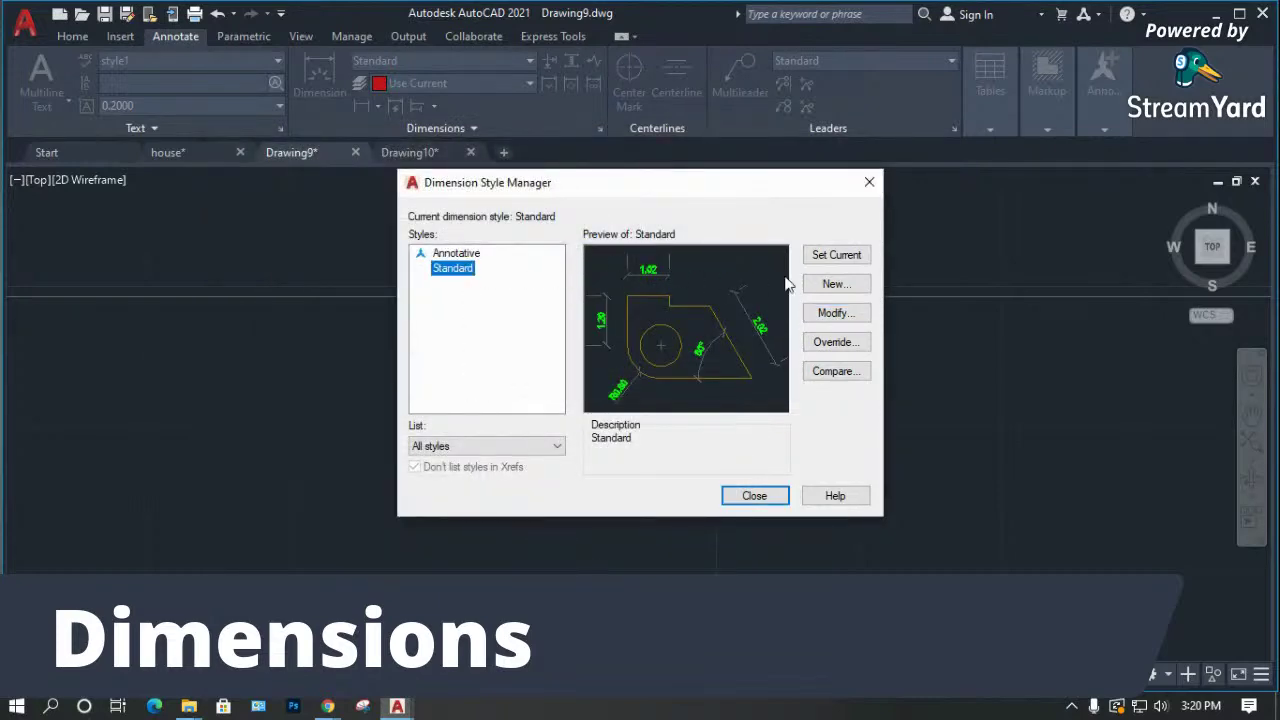
click(834, 284)
click(571, 304)
drag(571, 304, 444, 313)
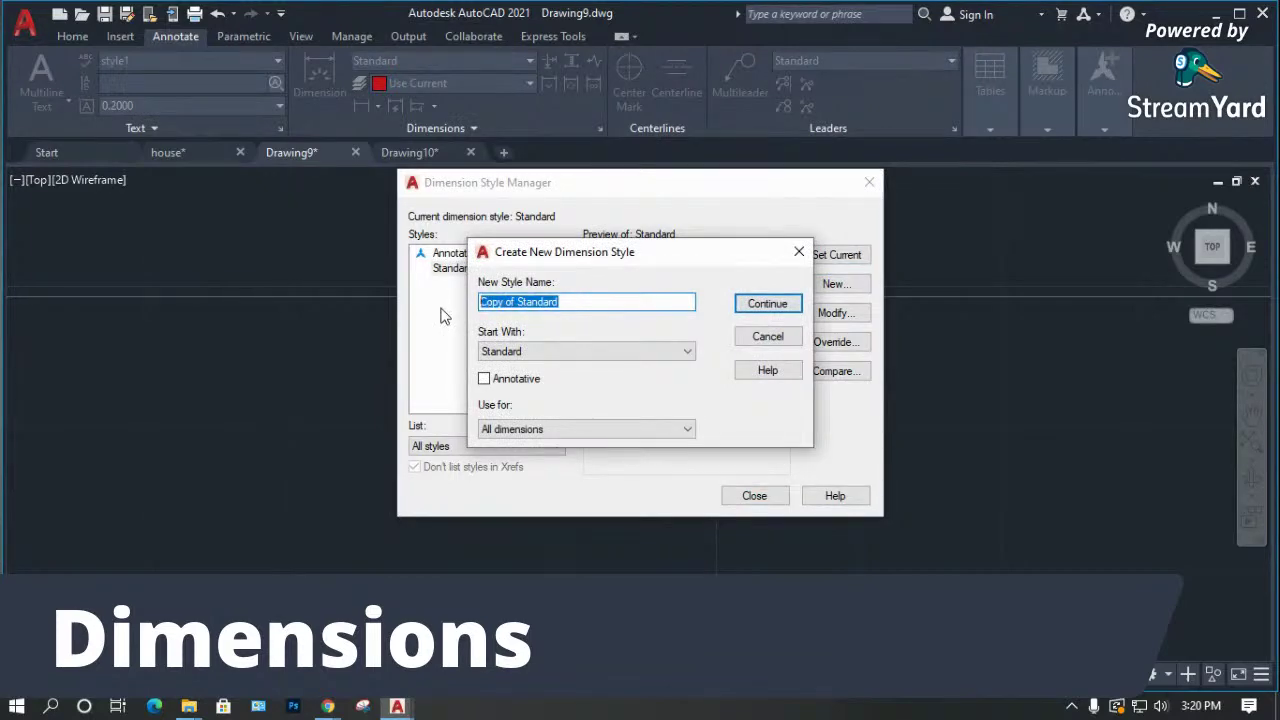
text(MM)
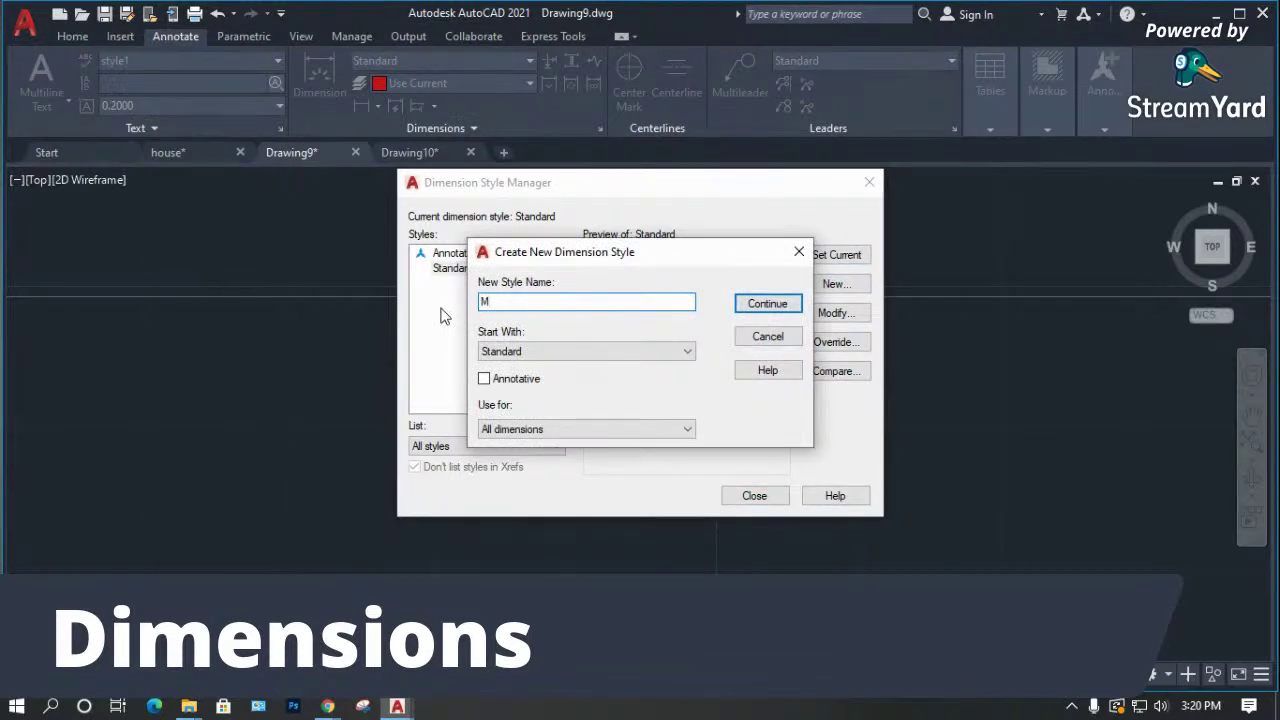
click(767, 304)
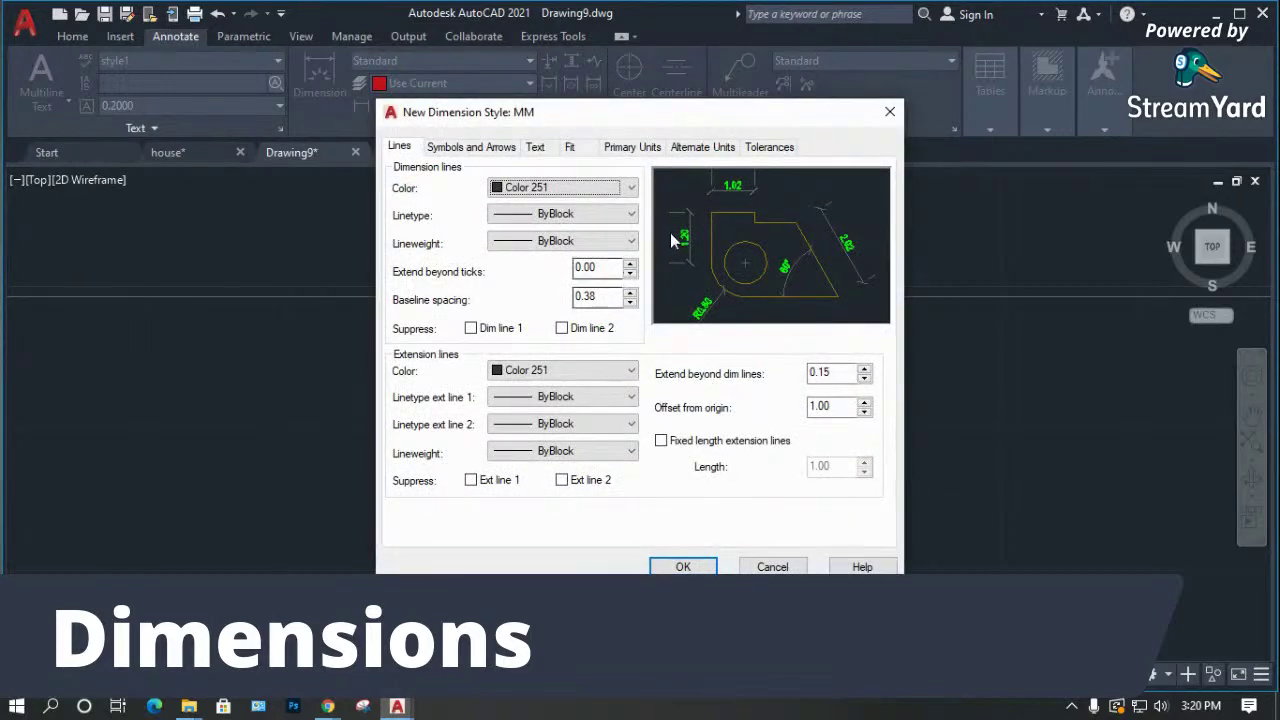
Set the MM style's overall dimension scale to 1000 and save it.
click(616, 150)
click(582, 153)
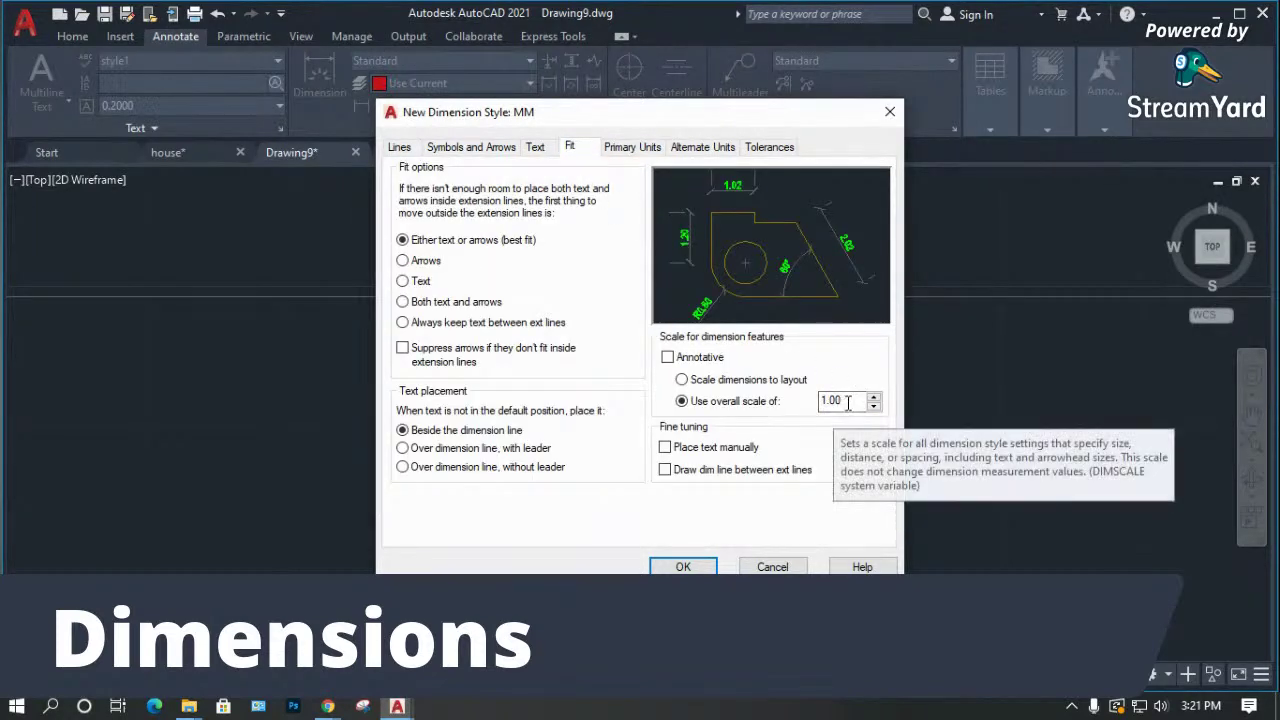
drag(848, 401, 786, 413)
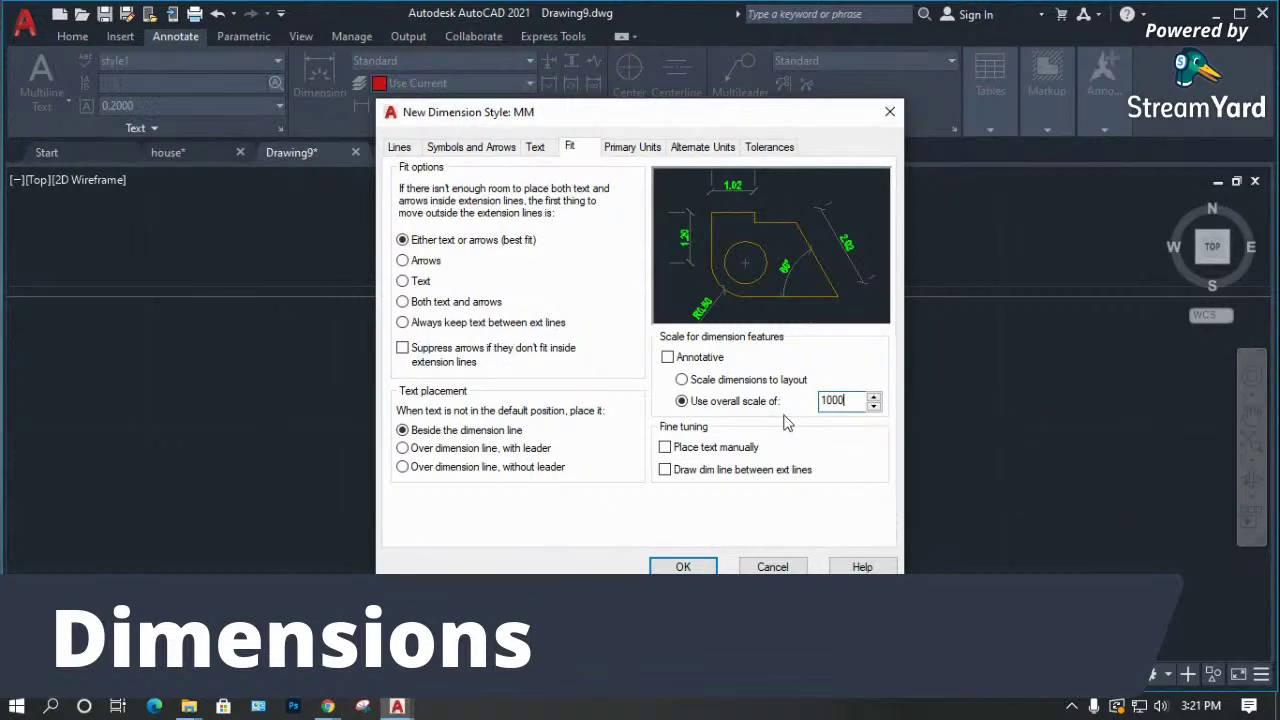
click(683, 566)
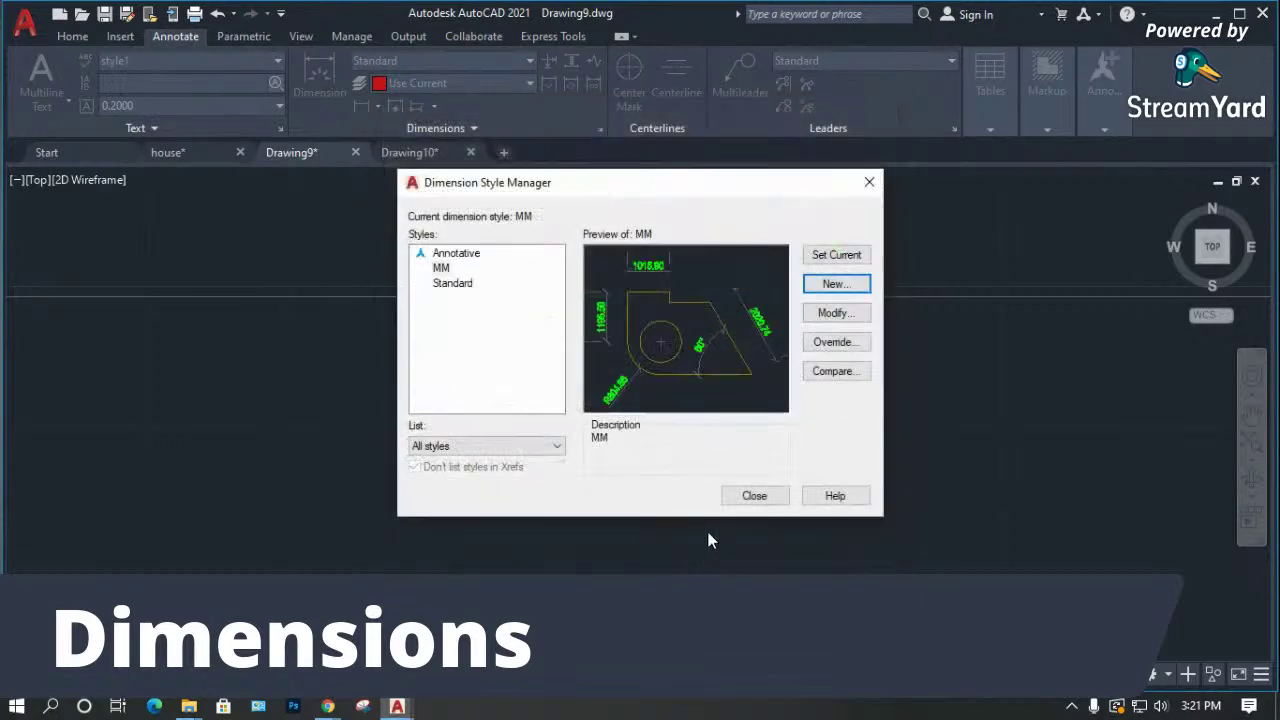
click(754, 496)
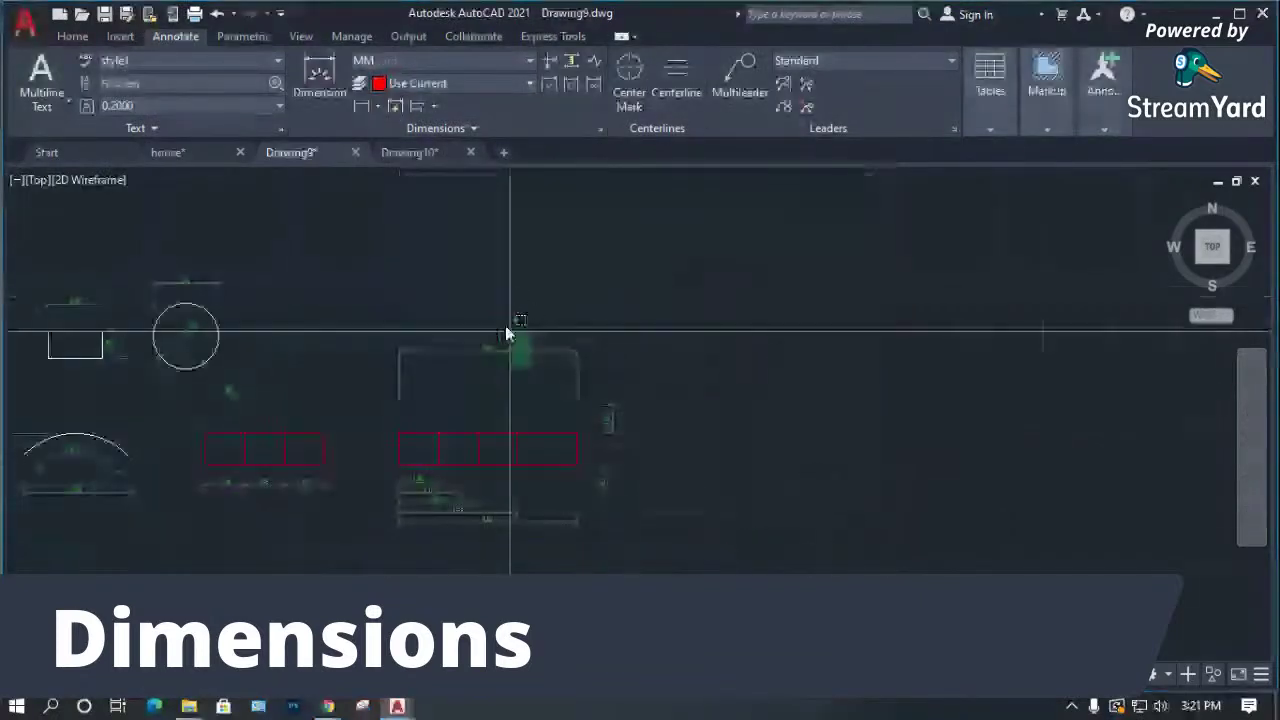
Select the centre rectangle and make MM the current dimension style.
click(507, 348)
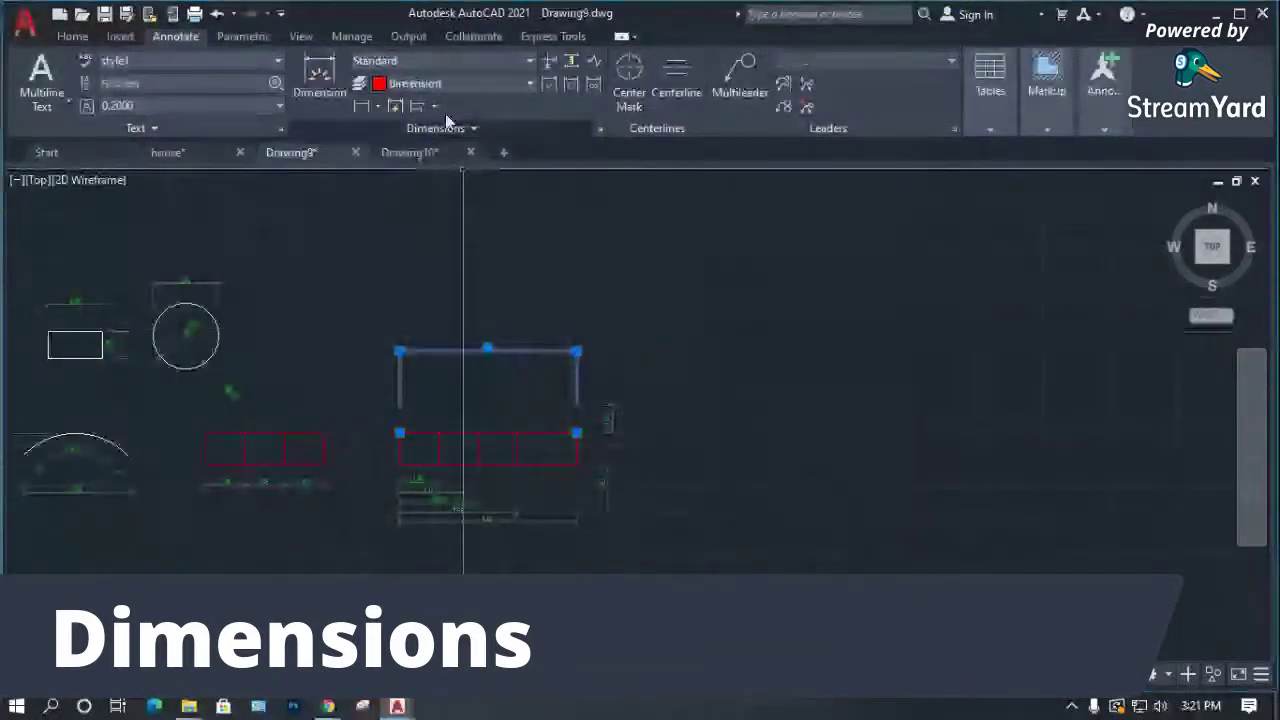
click(425, 62)
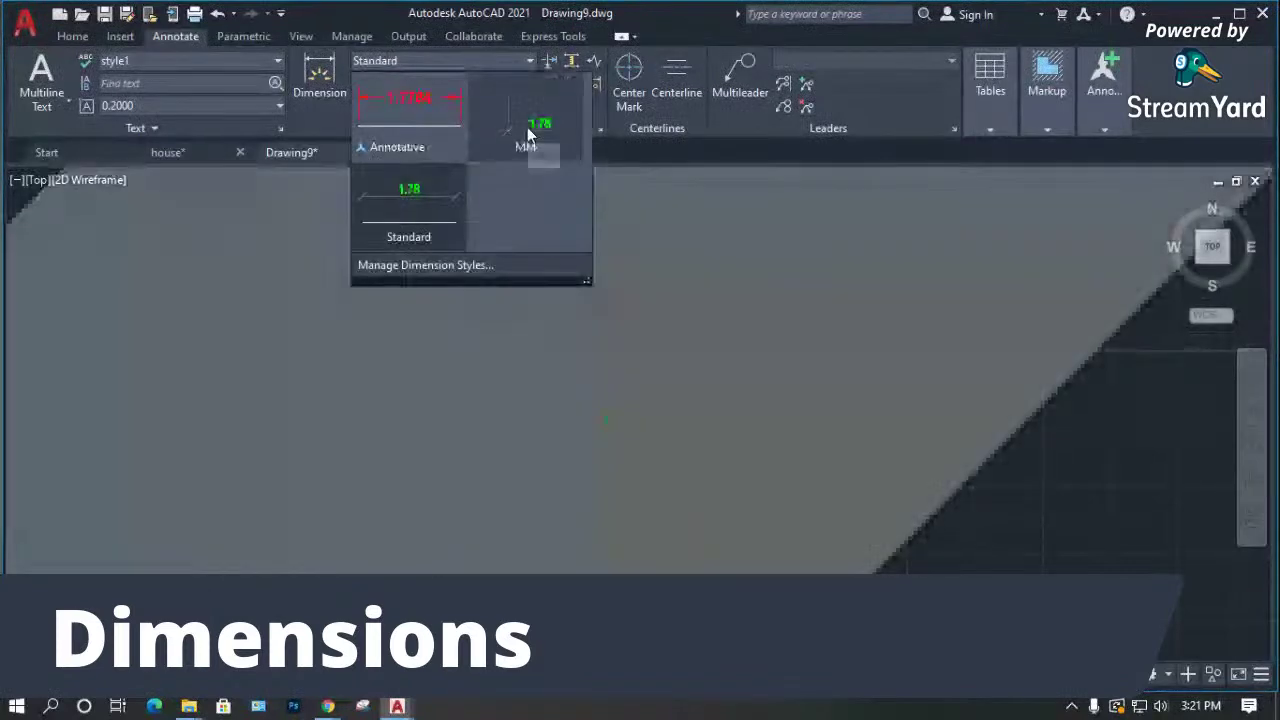
click(525, 146)
scroll(572, 345, down, 5)
scroll(555, 355, up, 4)
scroll(566, 339, up, 4)
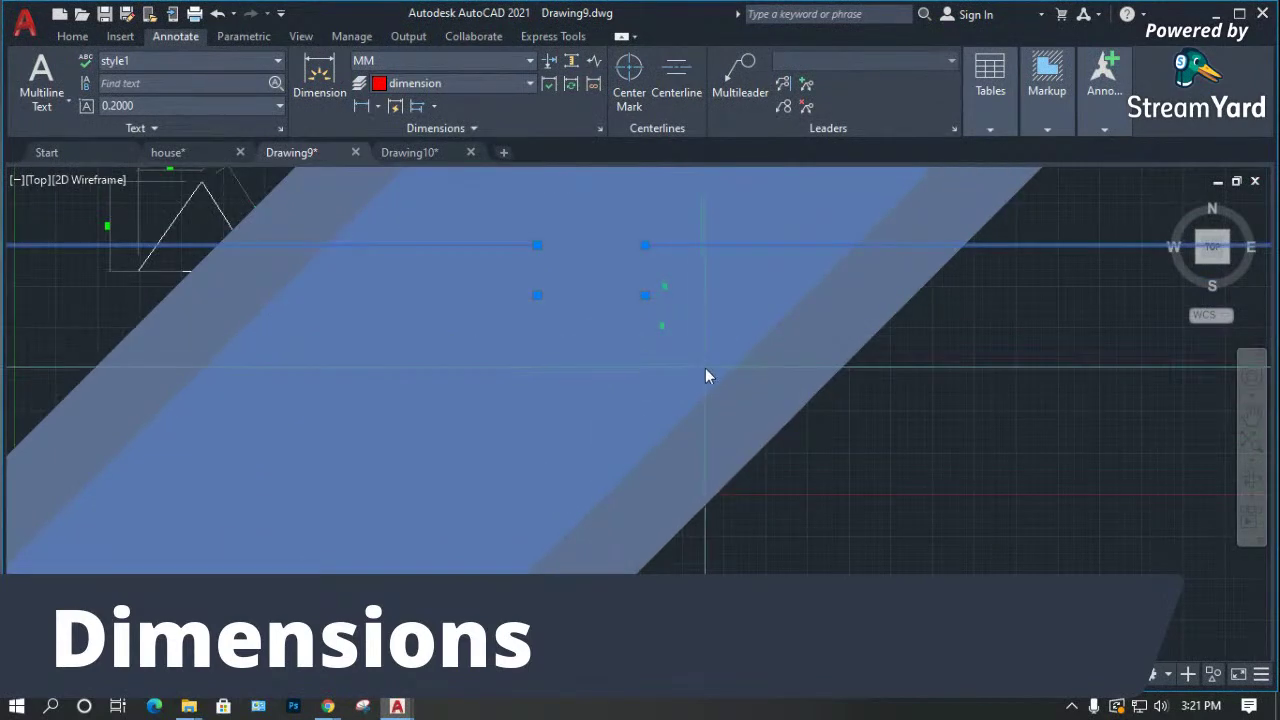
Bring up the MM dimension style's settings for modification.
click(436, 61)
click(410, 270)
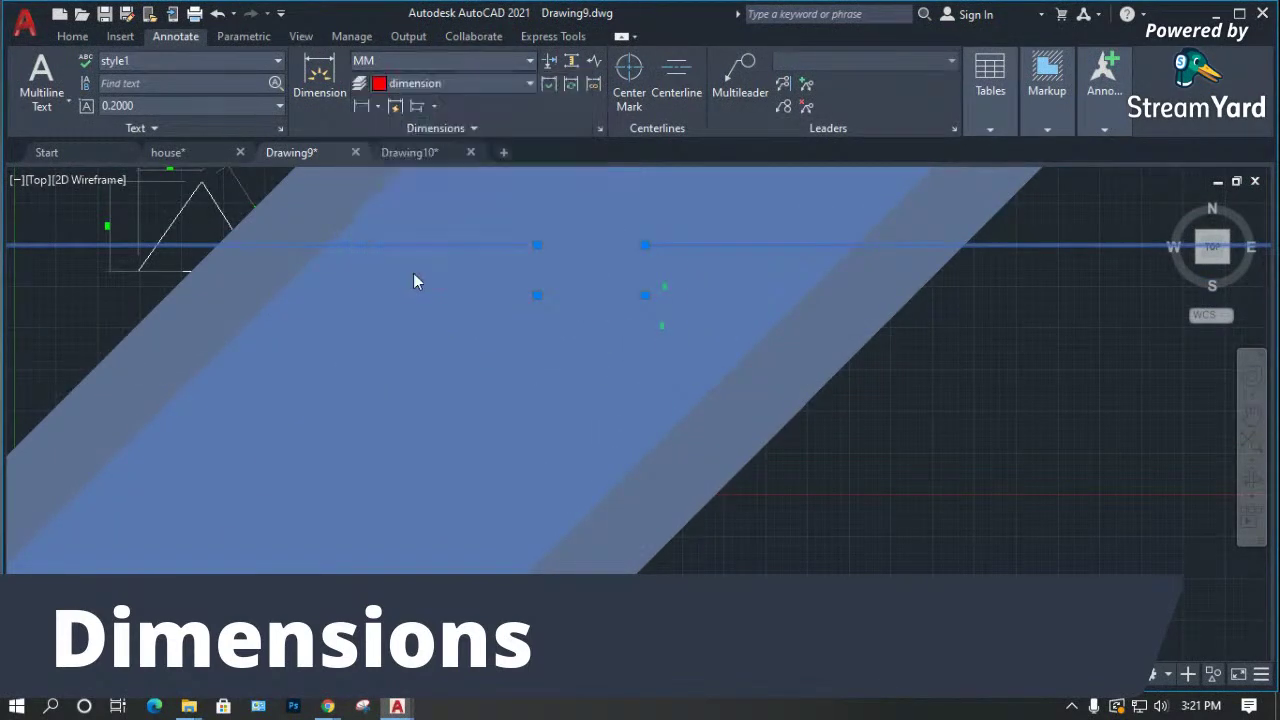
click(822, 314)
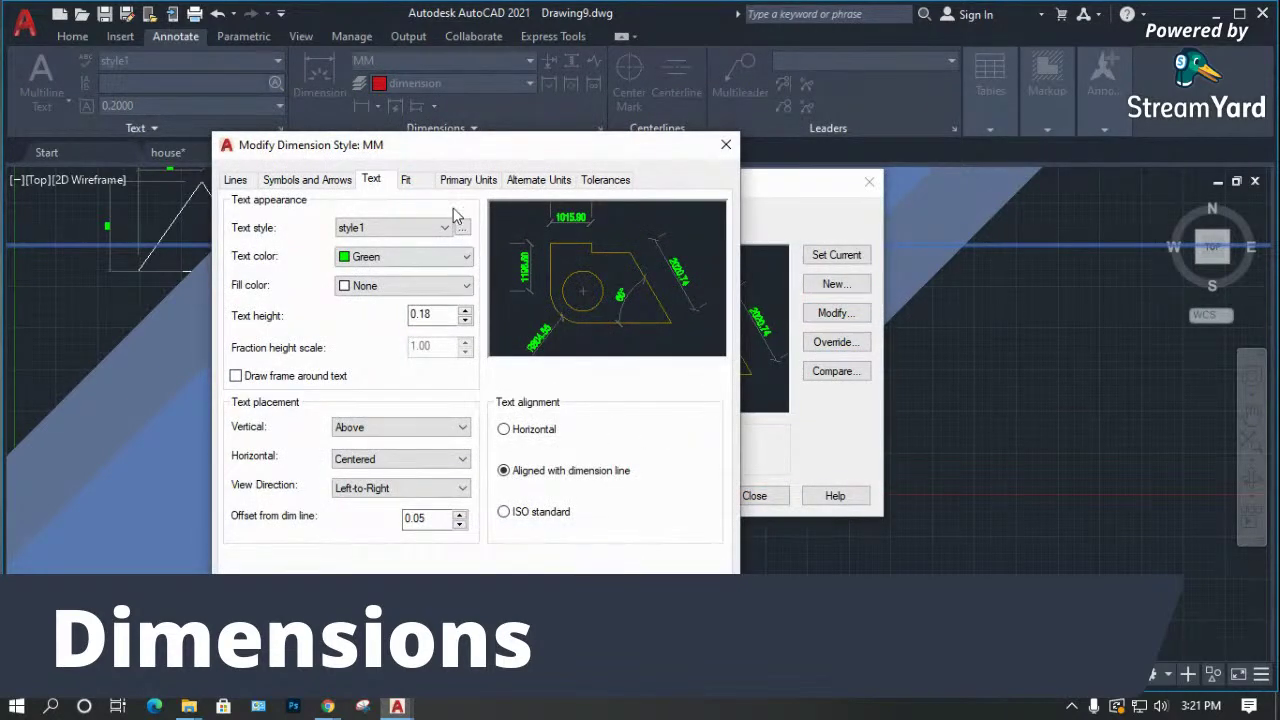
Change the MM style's overall scale from 1000 to 1.
click(458, 181)
click(408, 181)
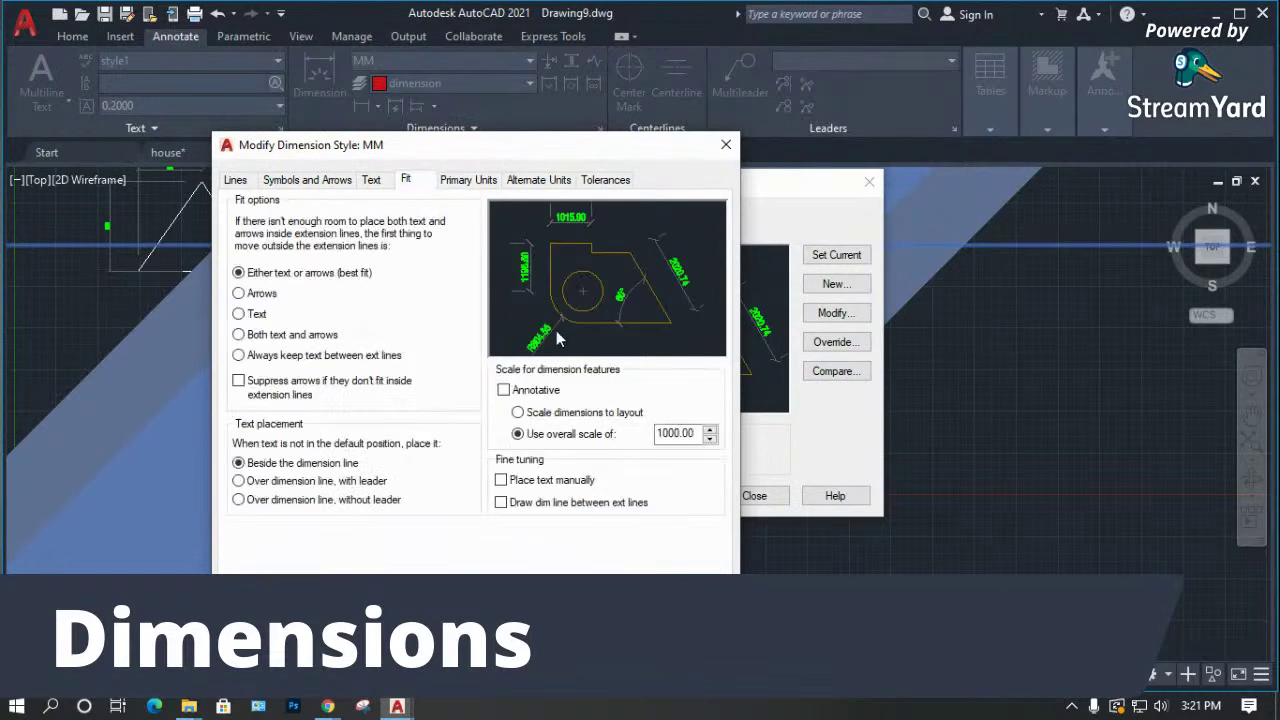
double_click(676, 433)
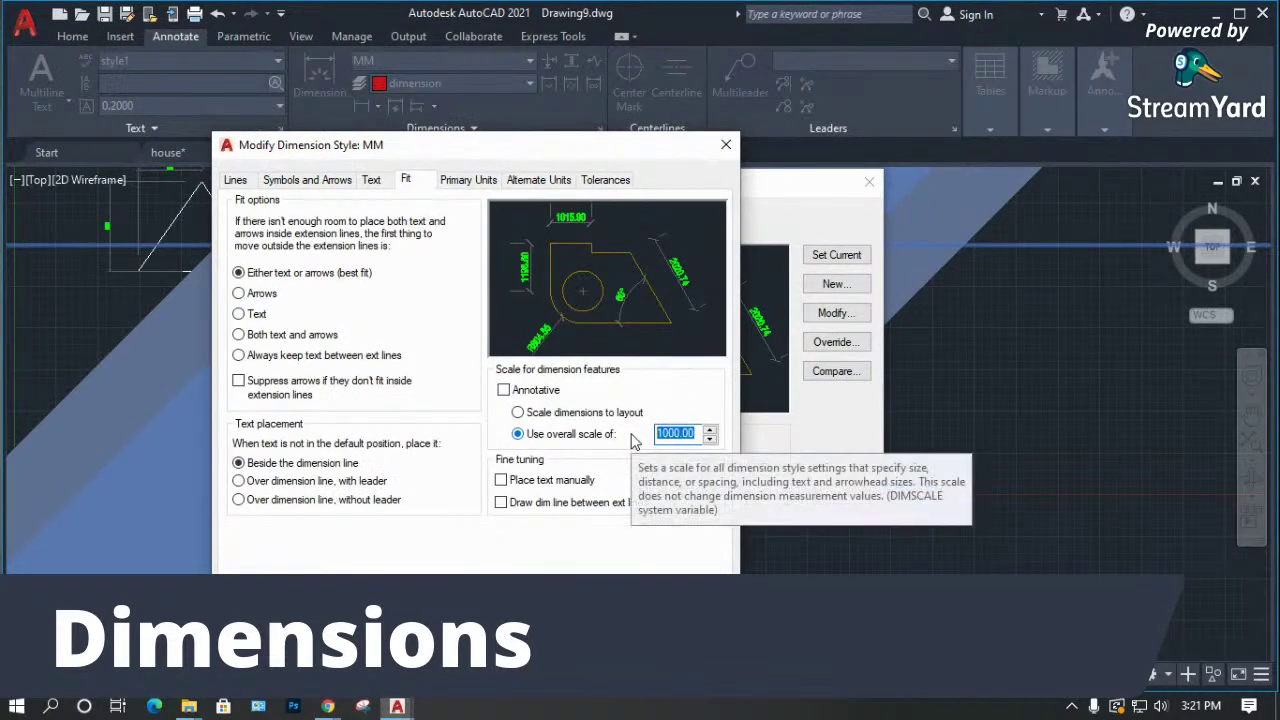
text(1)
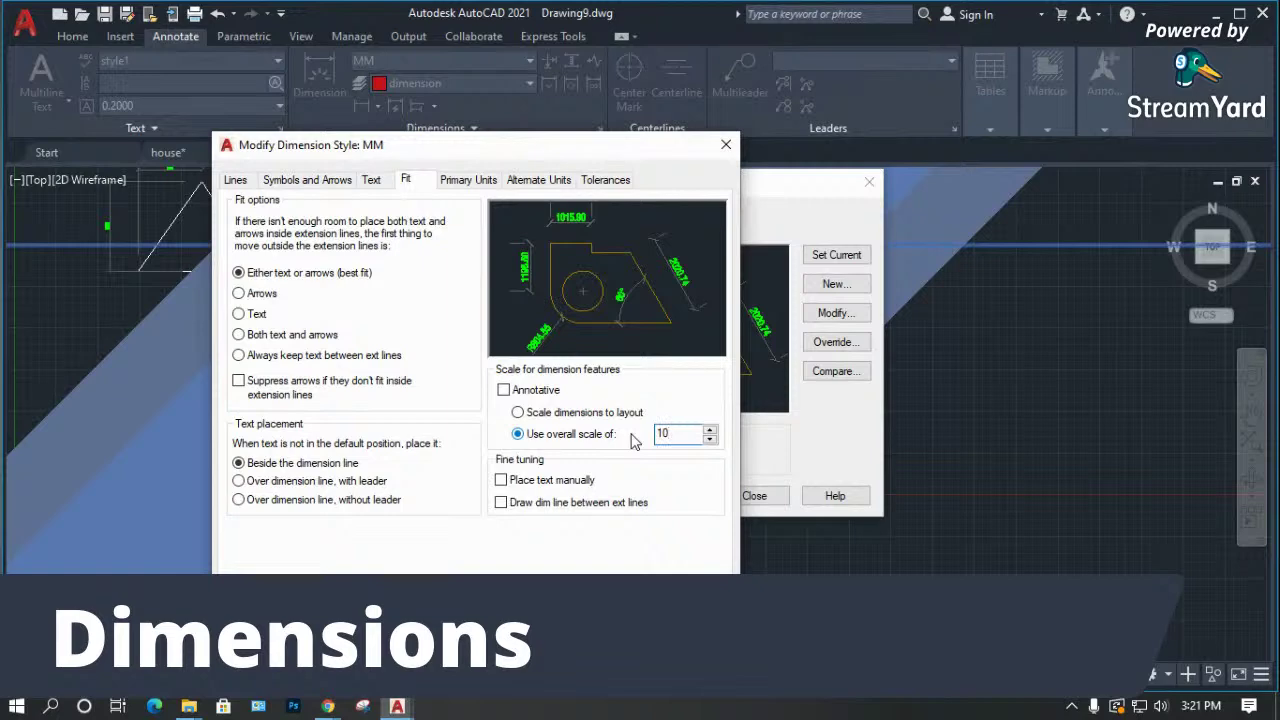
key(Return)
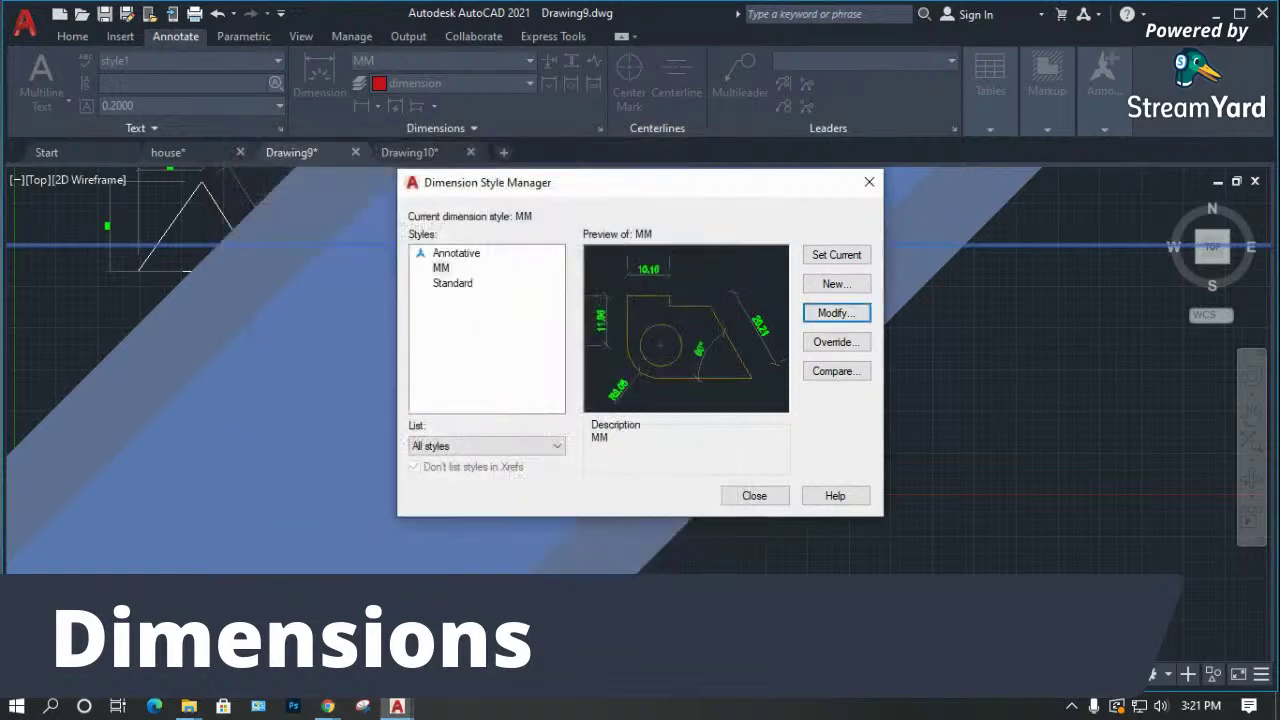
click(740, 495)
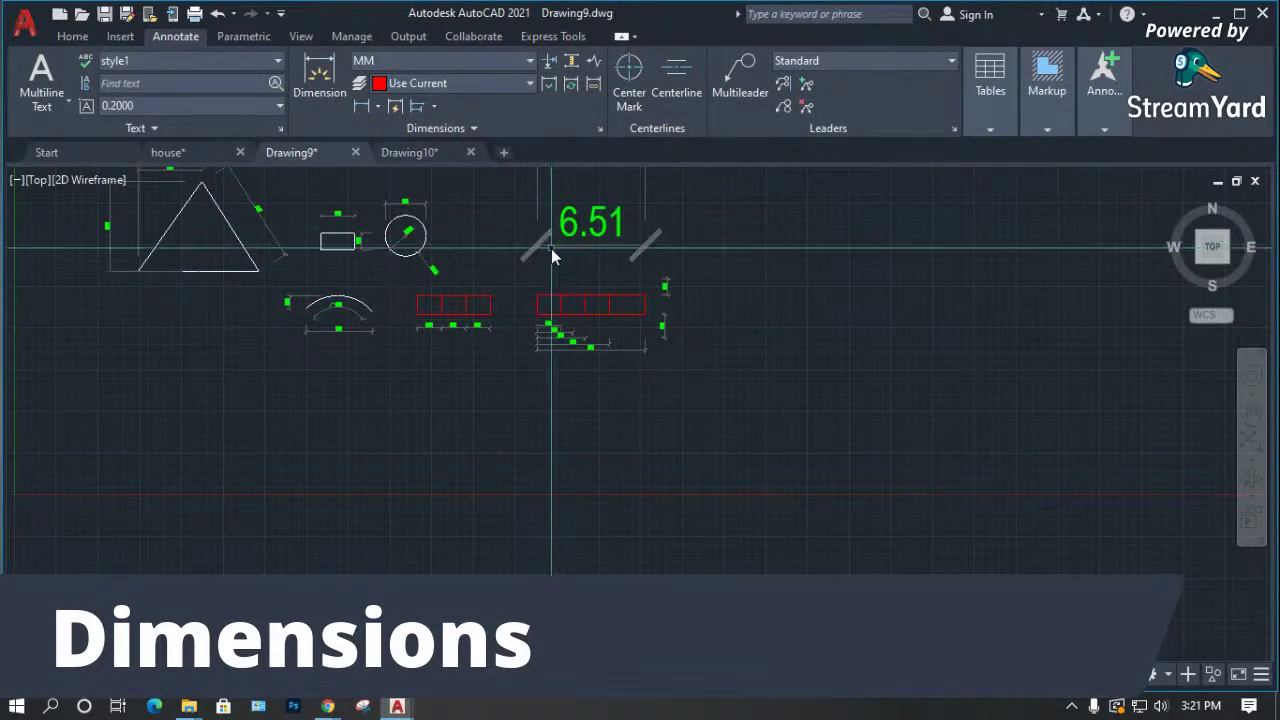
Delete the oversized 6.51 dimension.
scroll(553, 250, up, 4)
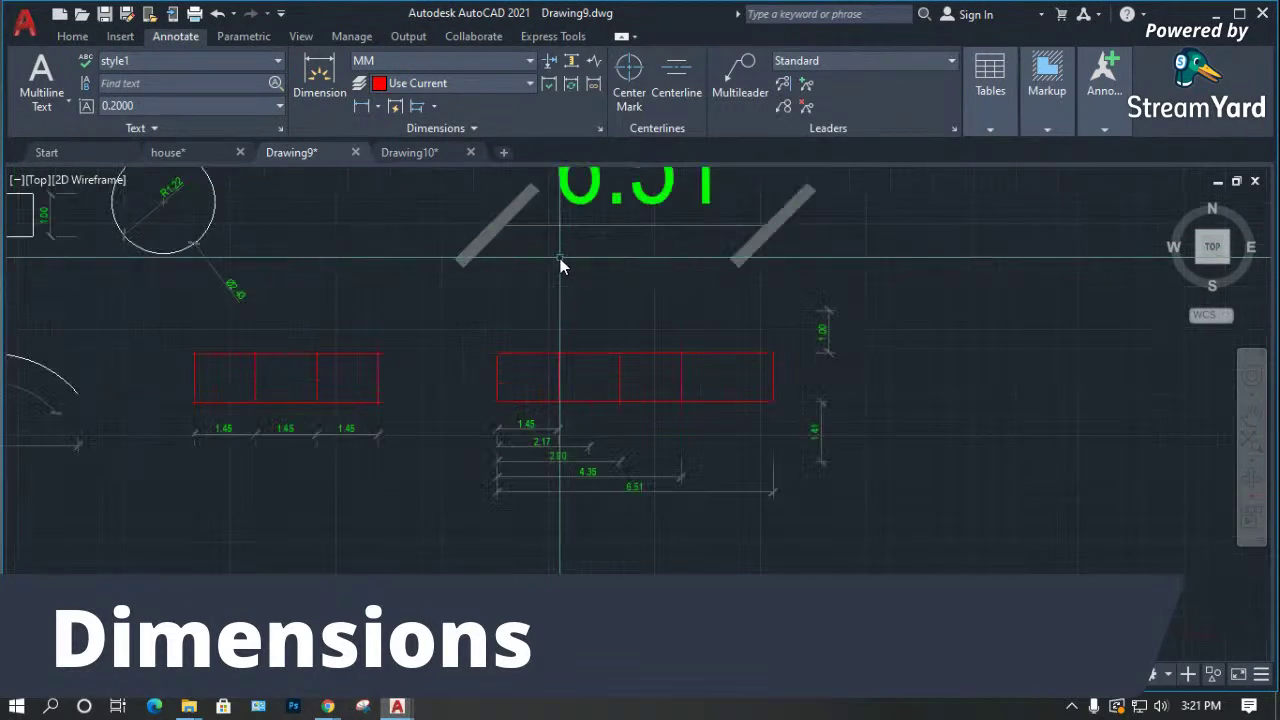
click(602, 228)
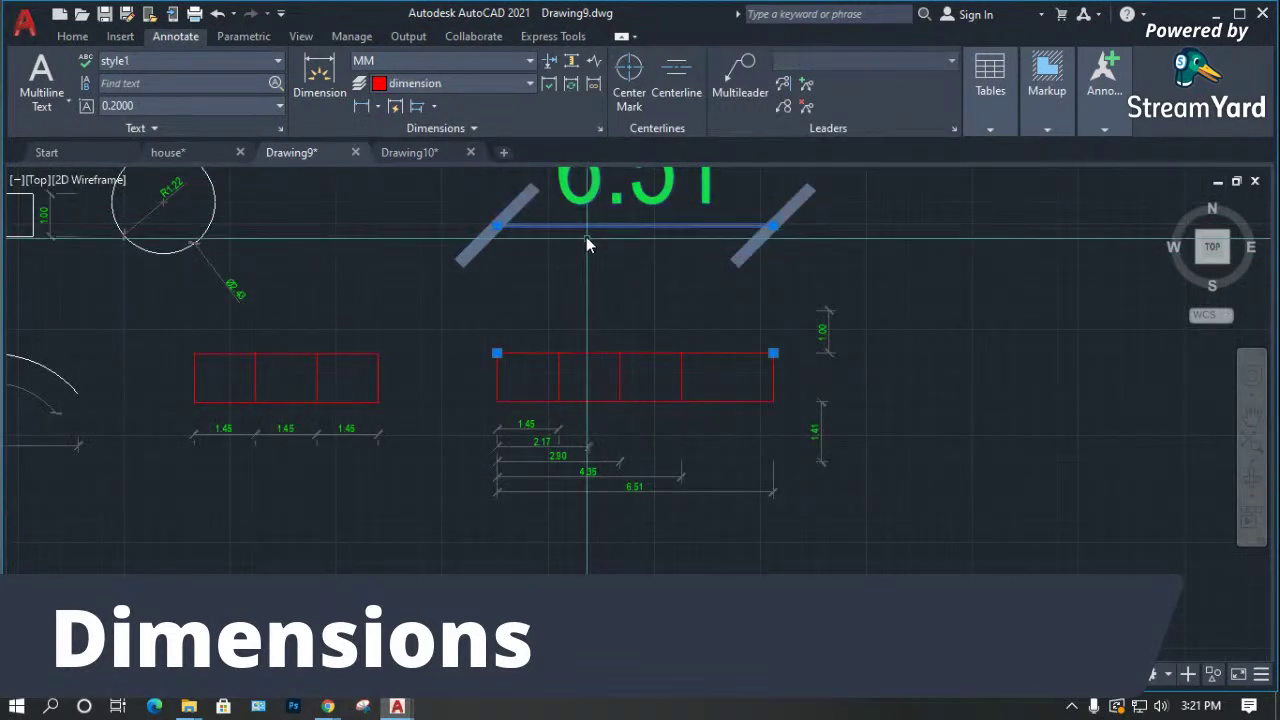
key(Delete)
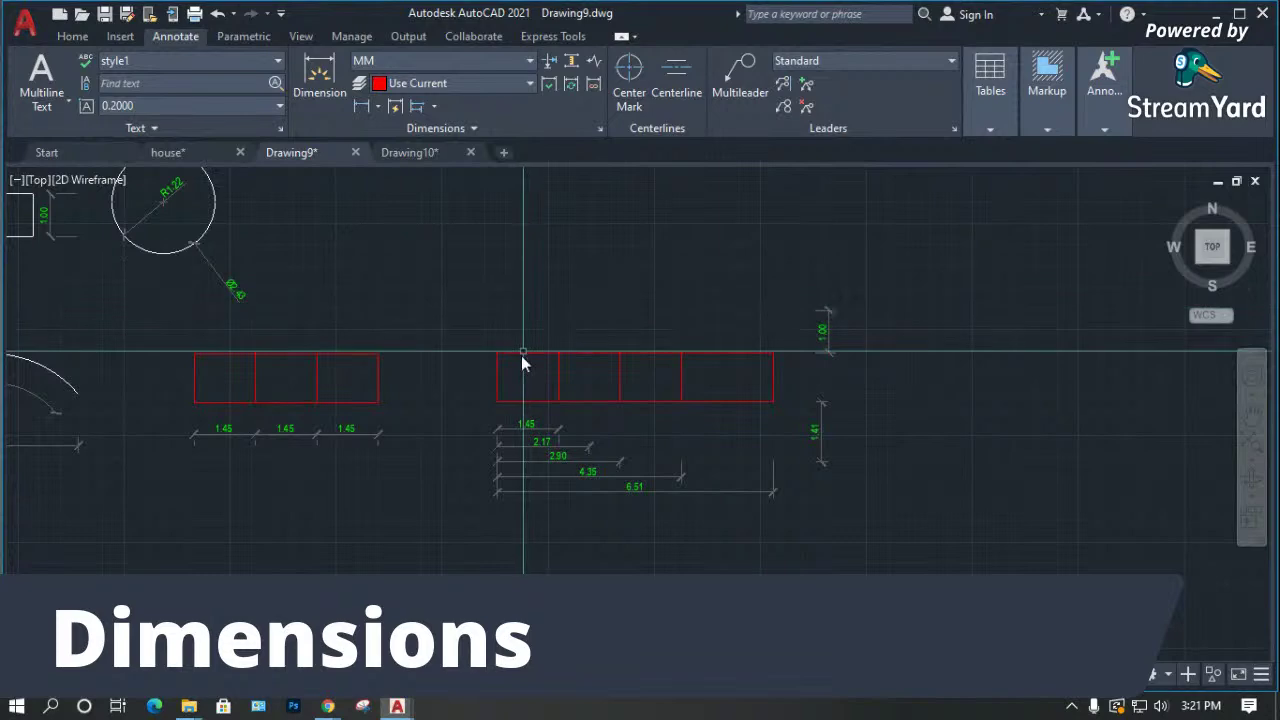
Reopen the MM style and enter an overall scale of 1 again.
scroll(529, 438, up, 4)
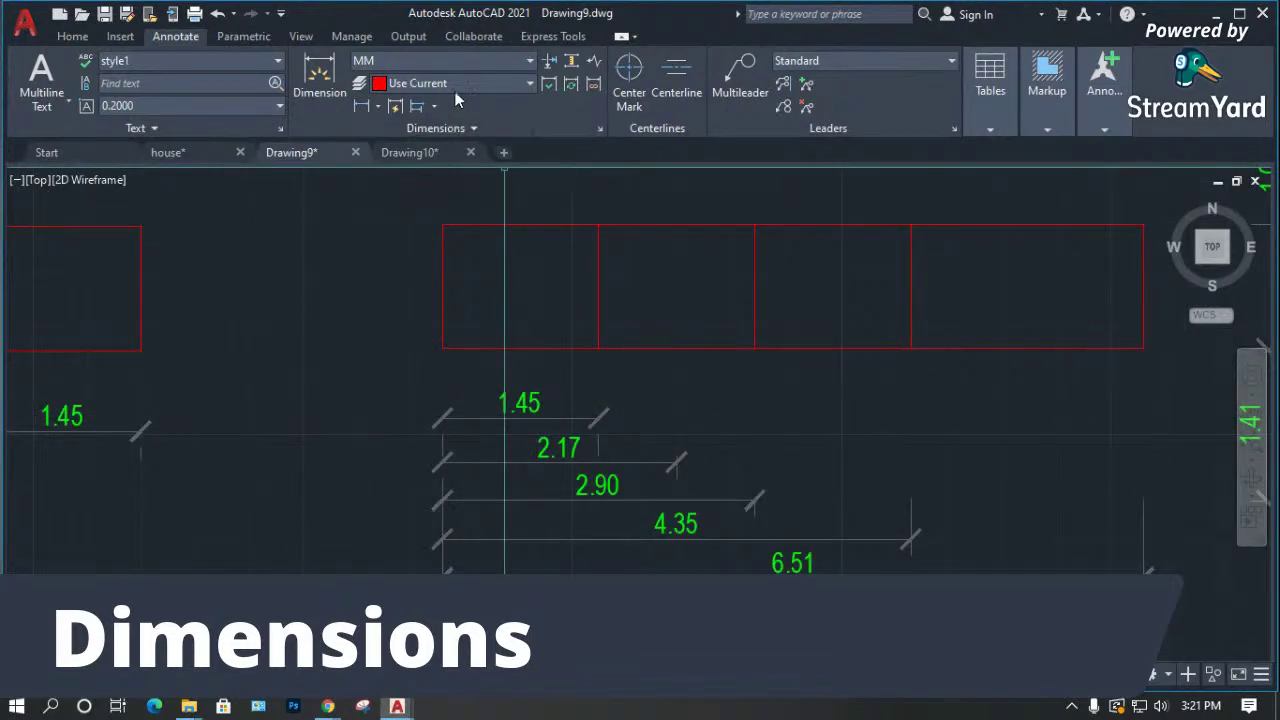
click(450, 64)
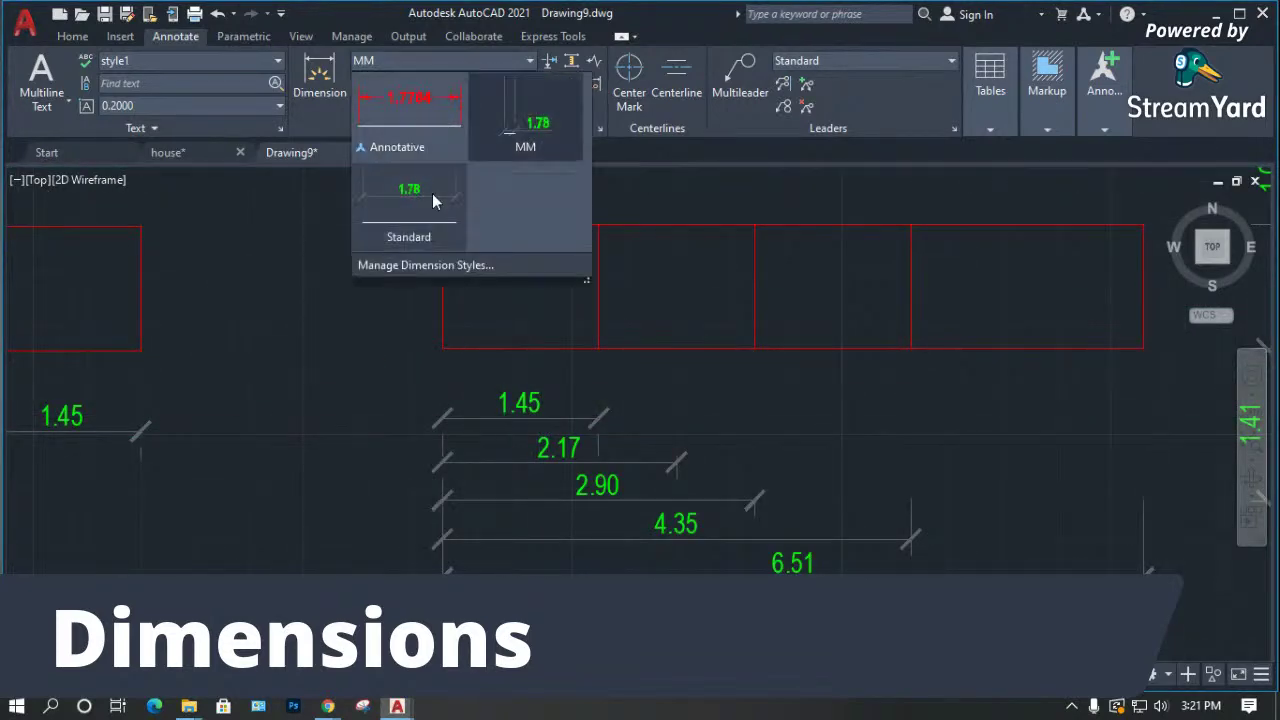
click(428, 258)
click(458, 284)
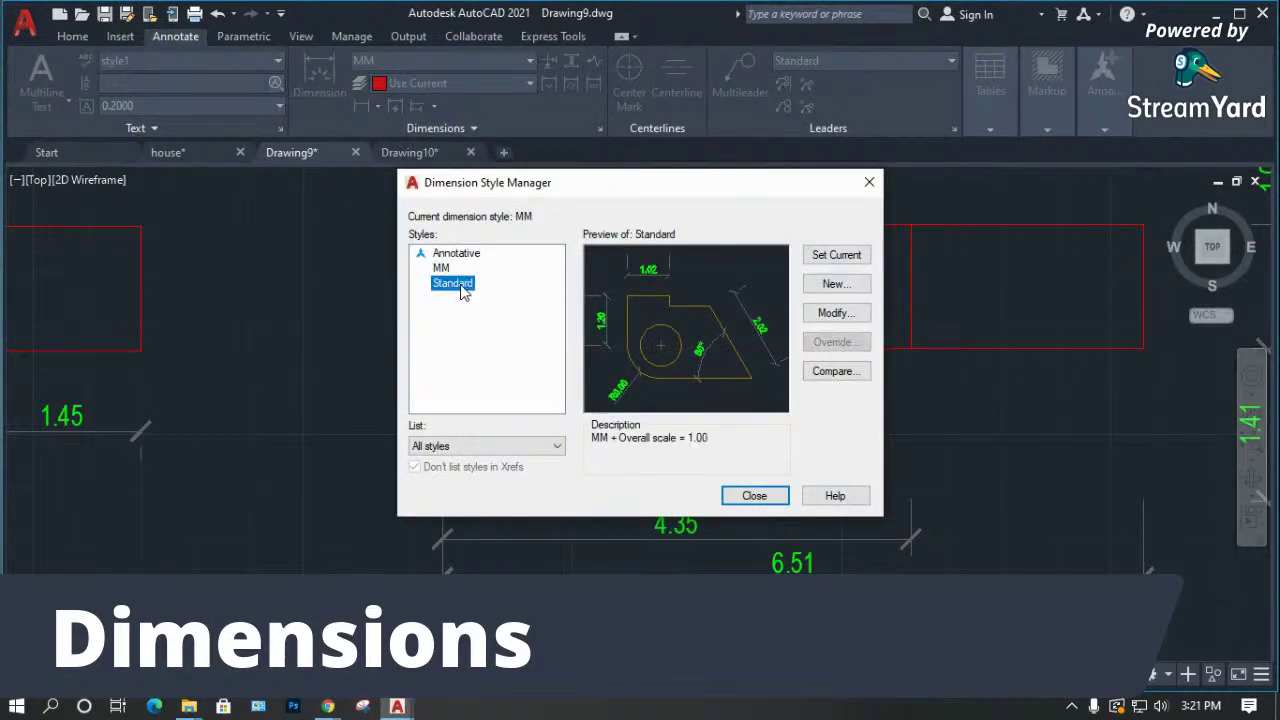
click(441, 268)
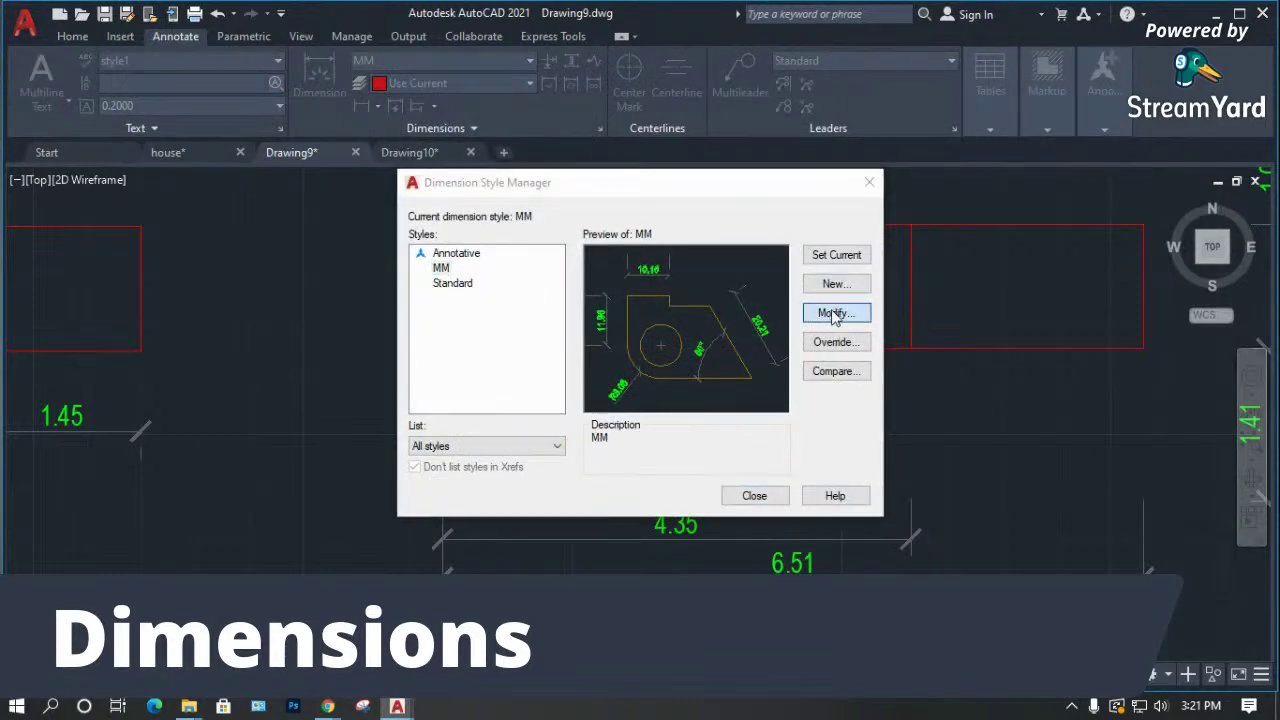
click(833, 314)
click(636, 437)
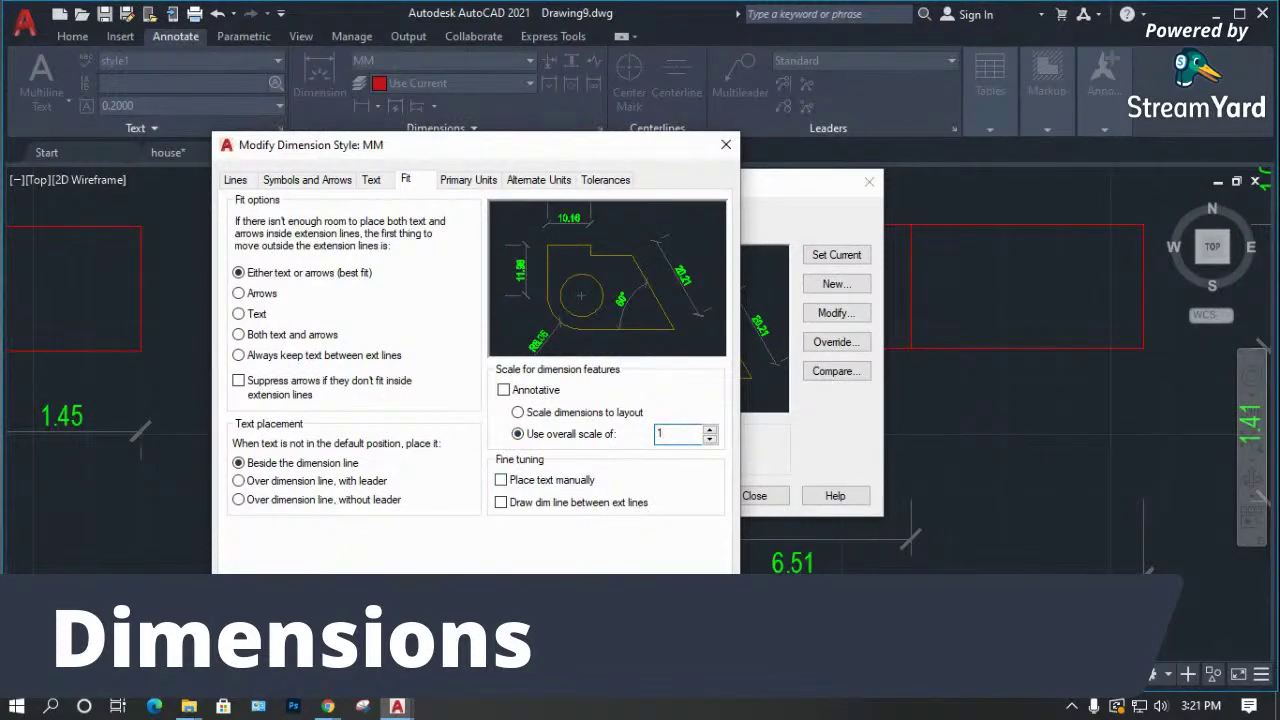
text(1)
key(Return)
click(745, 496)
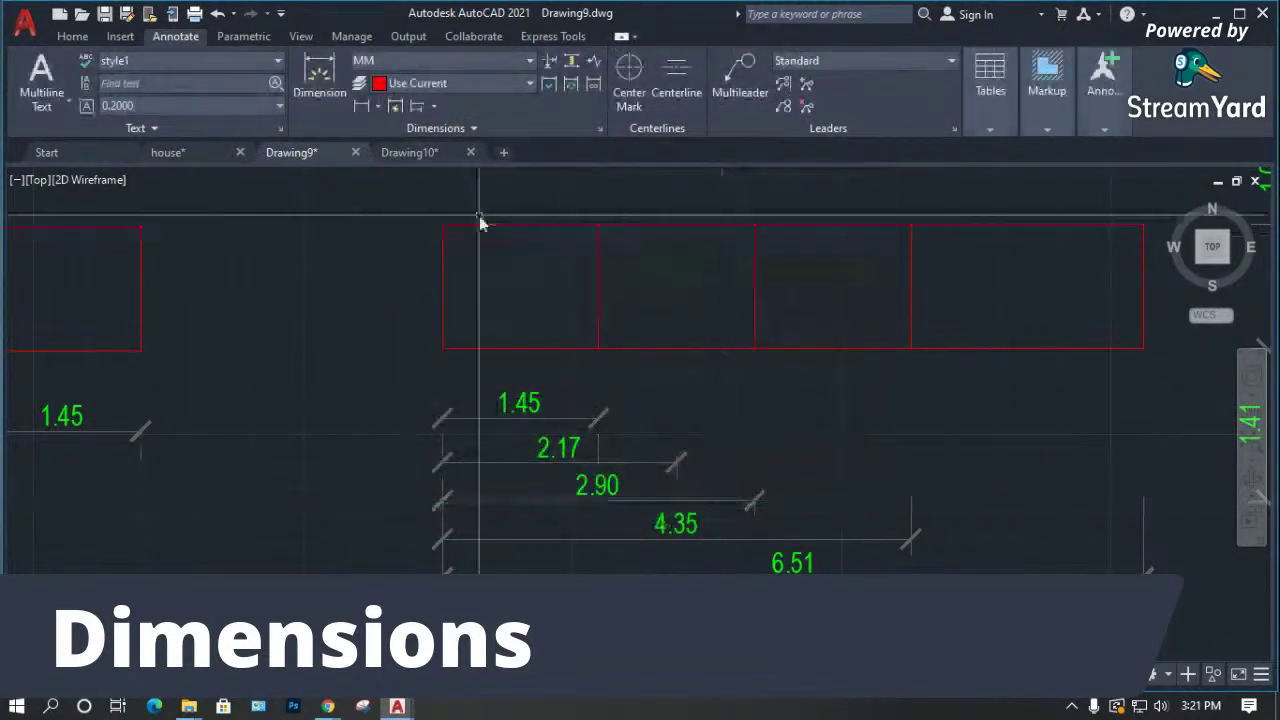
Apply the MM dimension style to the 1.45 dimension.
click(545, 402)
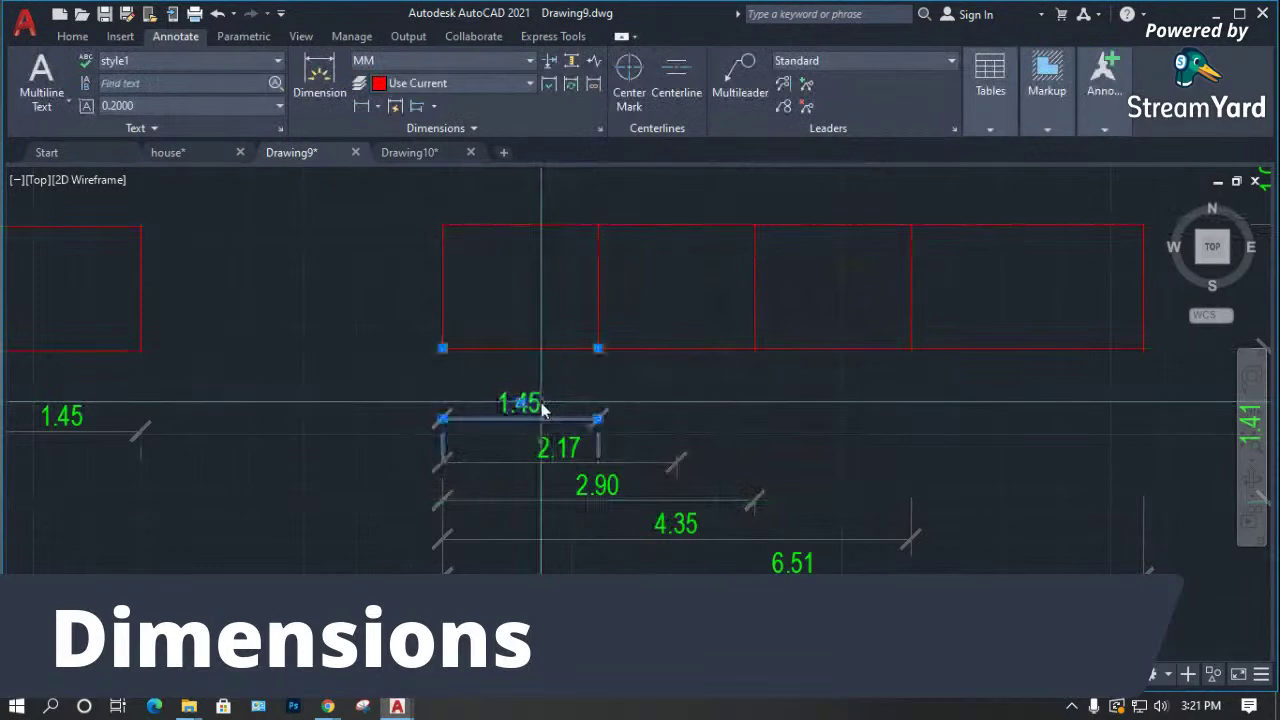
click(481, 62)
click(500, 105)
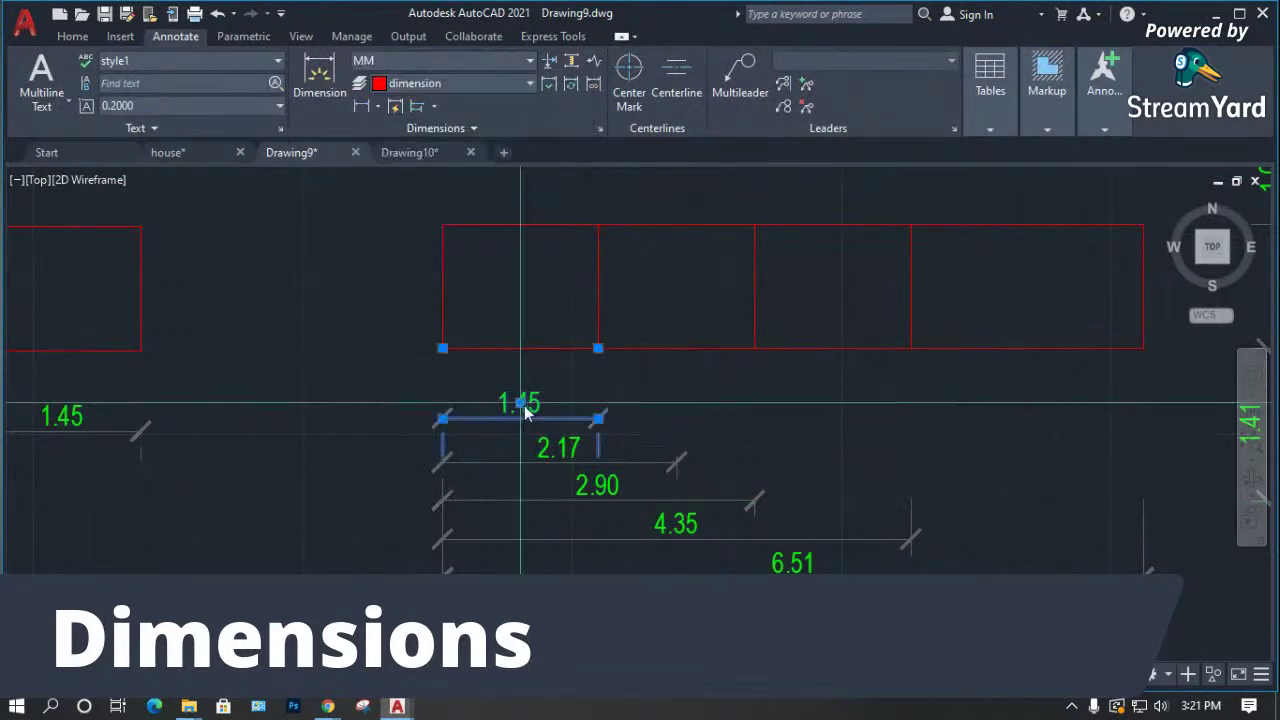
scroll(471, 329, down, 4)
scroll(594, 443, up, 4)
key(Escape)
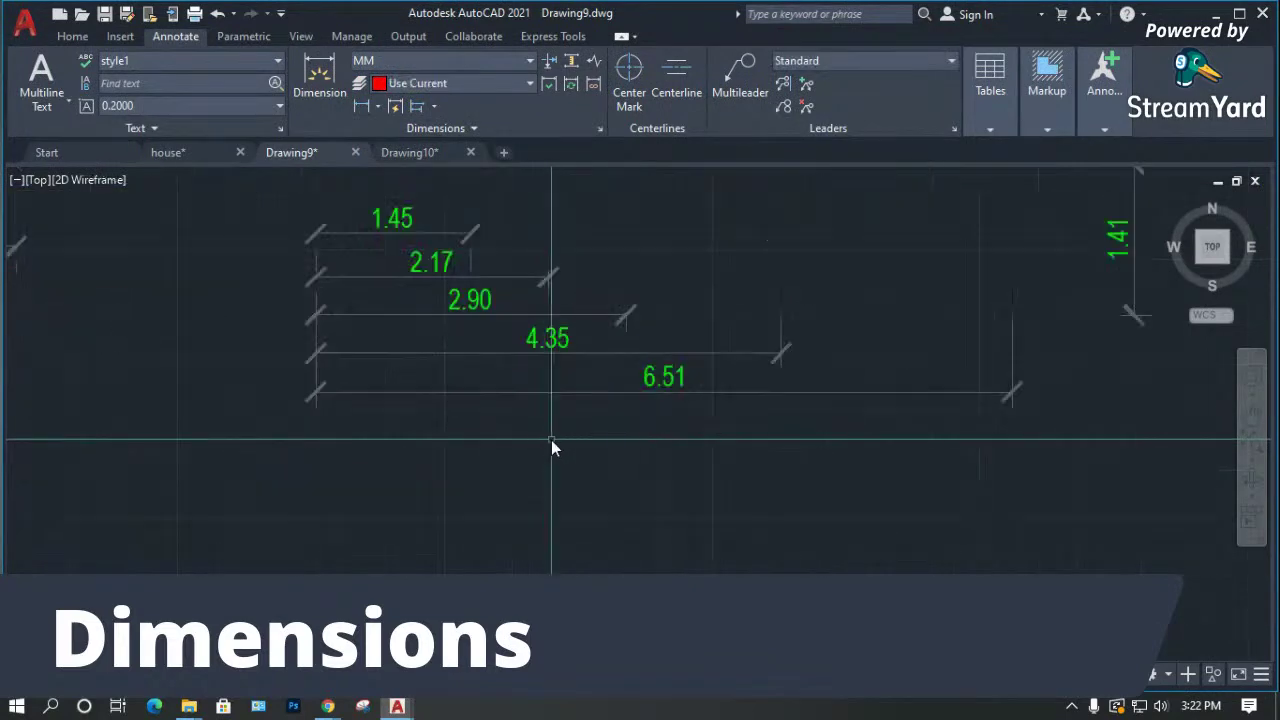
Window-select all five stacked dimensions and switch them to the MM style.
click(540, 438)
click(390, 228)
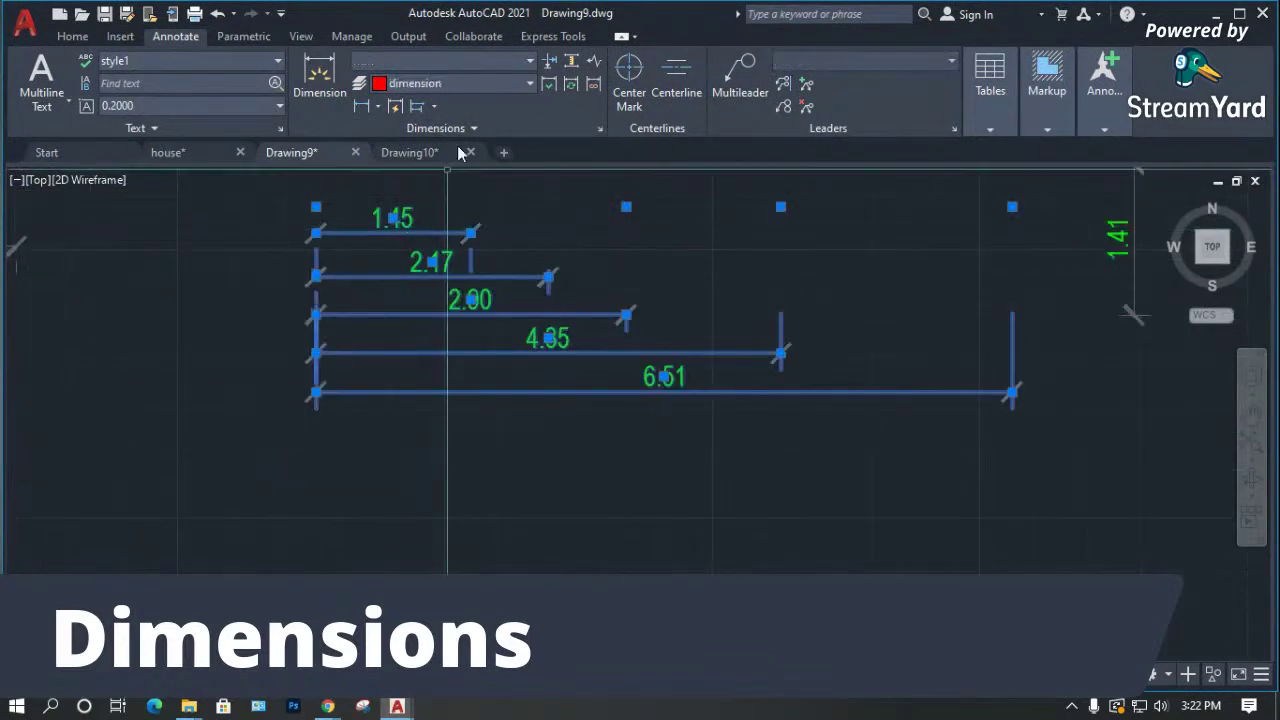
click(488, 59)
click(480, 98)
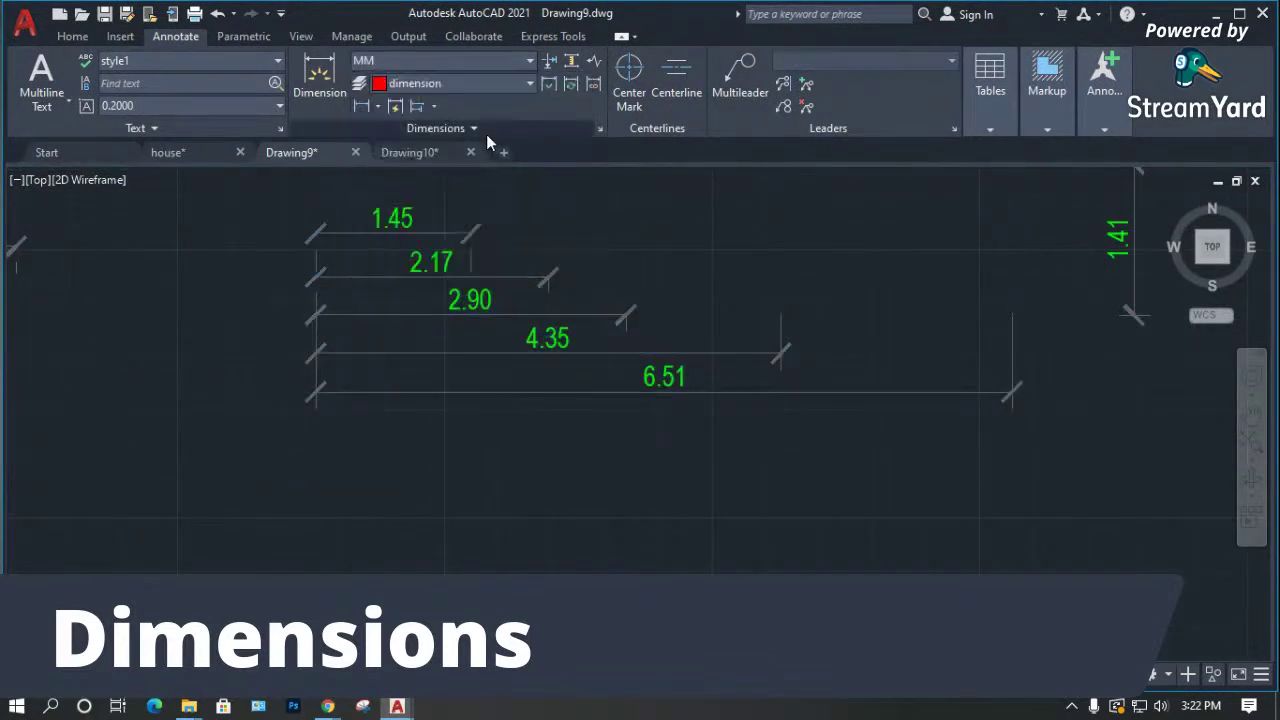
key(Escape)
click(440, 60)
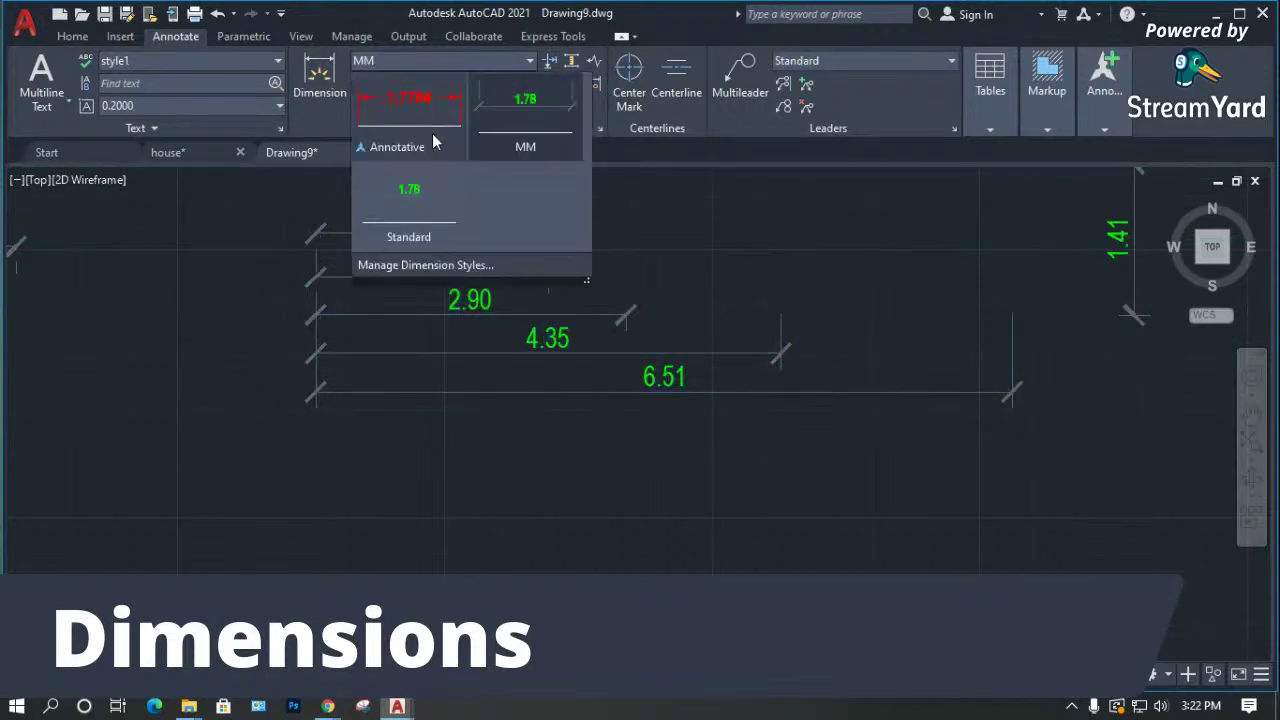
Give MM whole-number linear precision (0) and a measurement scale factor of 1000.
click(431, 264)
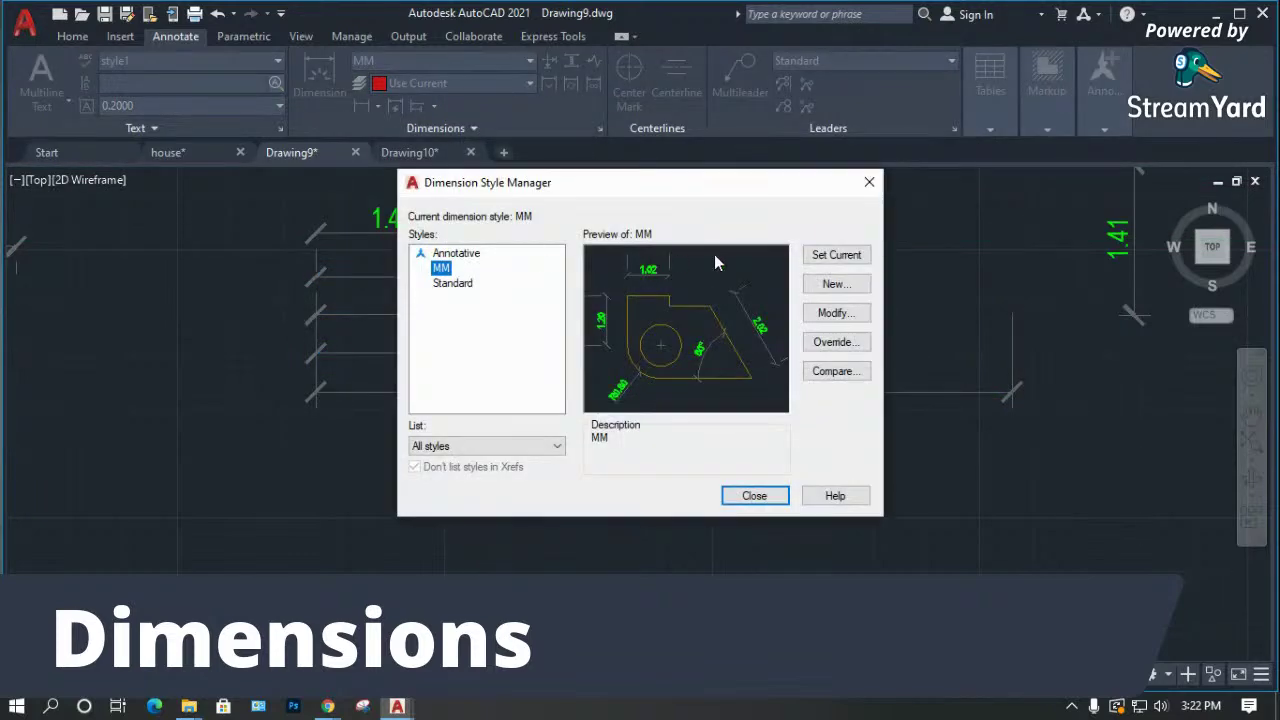
click(835, 313)
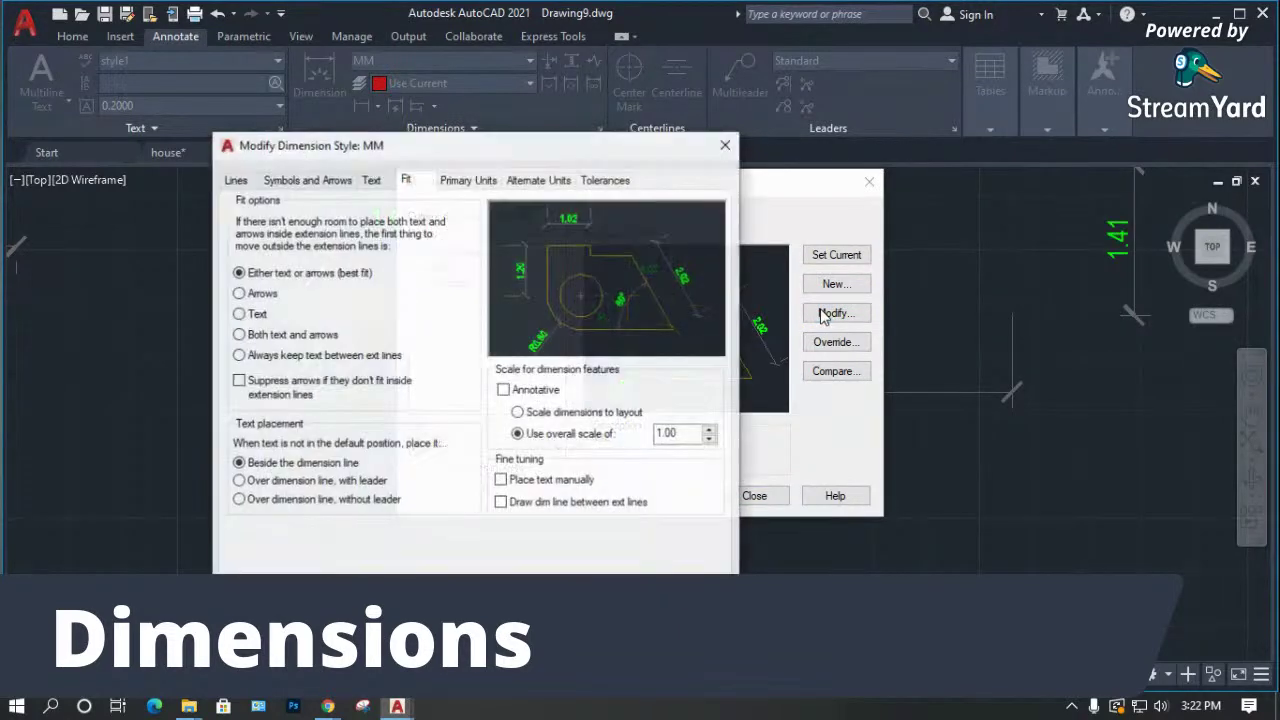
click(372, 180)
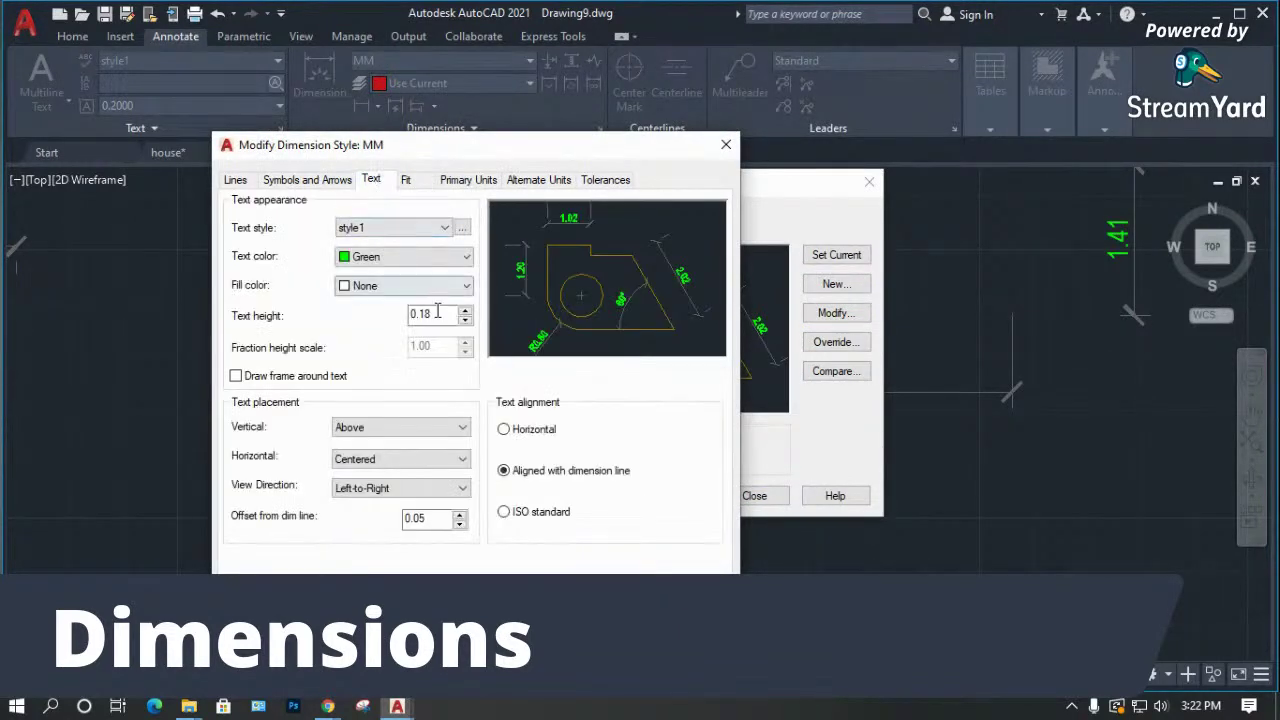
click(410, 181)
click(478, 181)
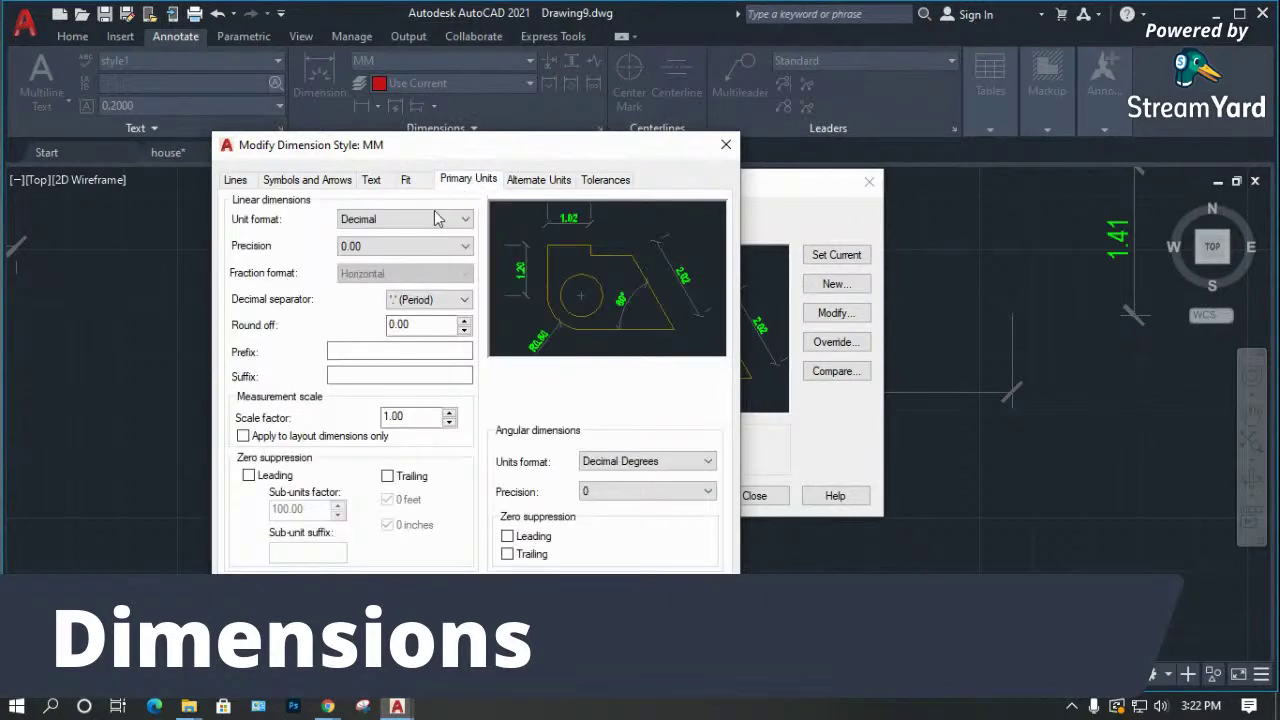
click(445, 246)
click(396, 264)
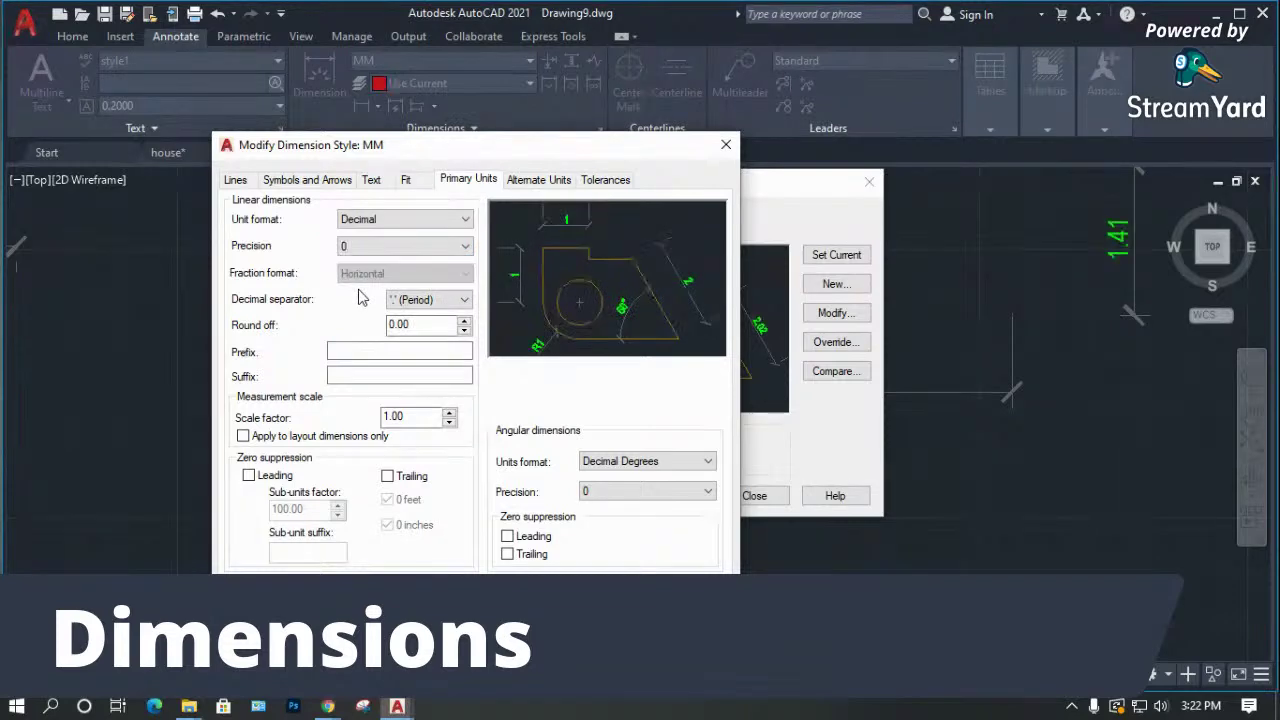
click(408, 416)
drag(408, 416, 368, 424)
key(Return)
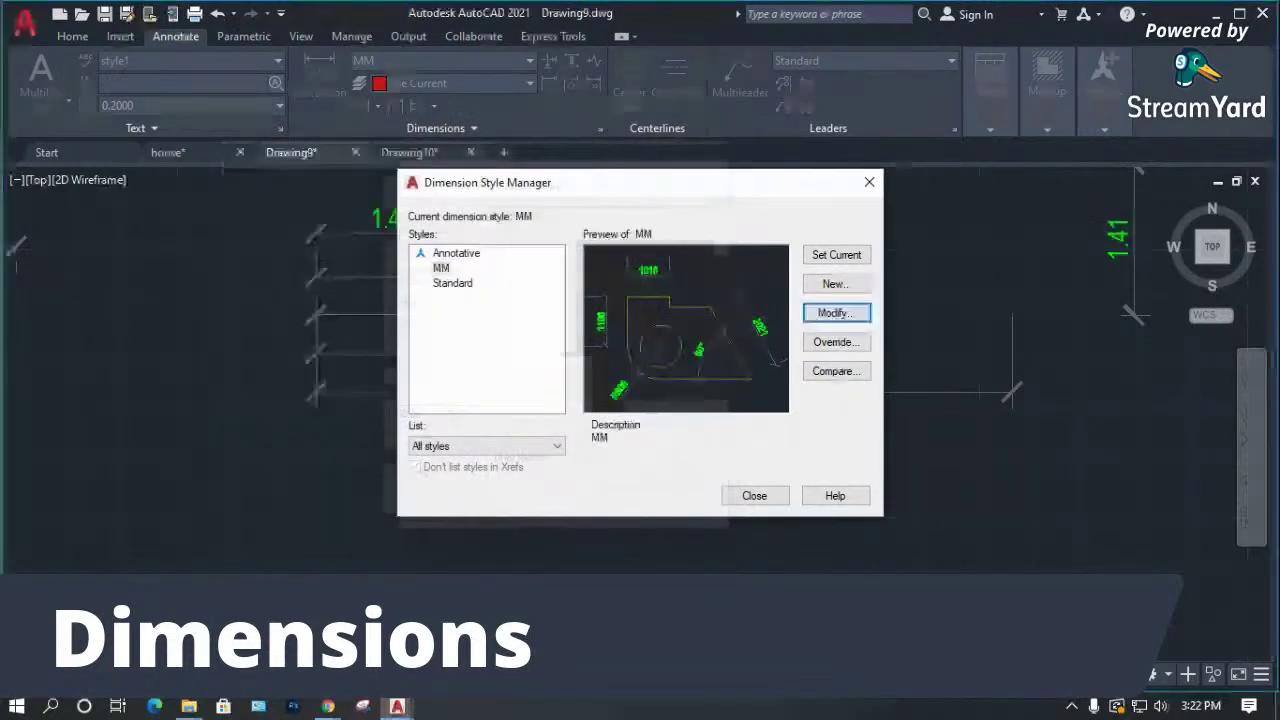
click(748, 494)
scroll(575, 358, up, 2)
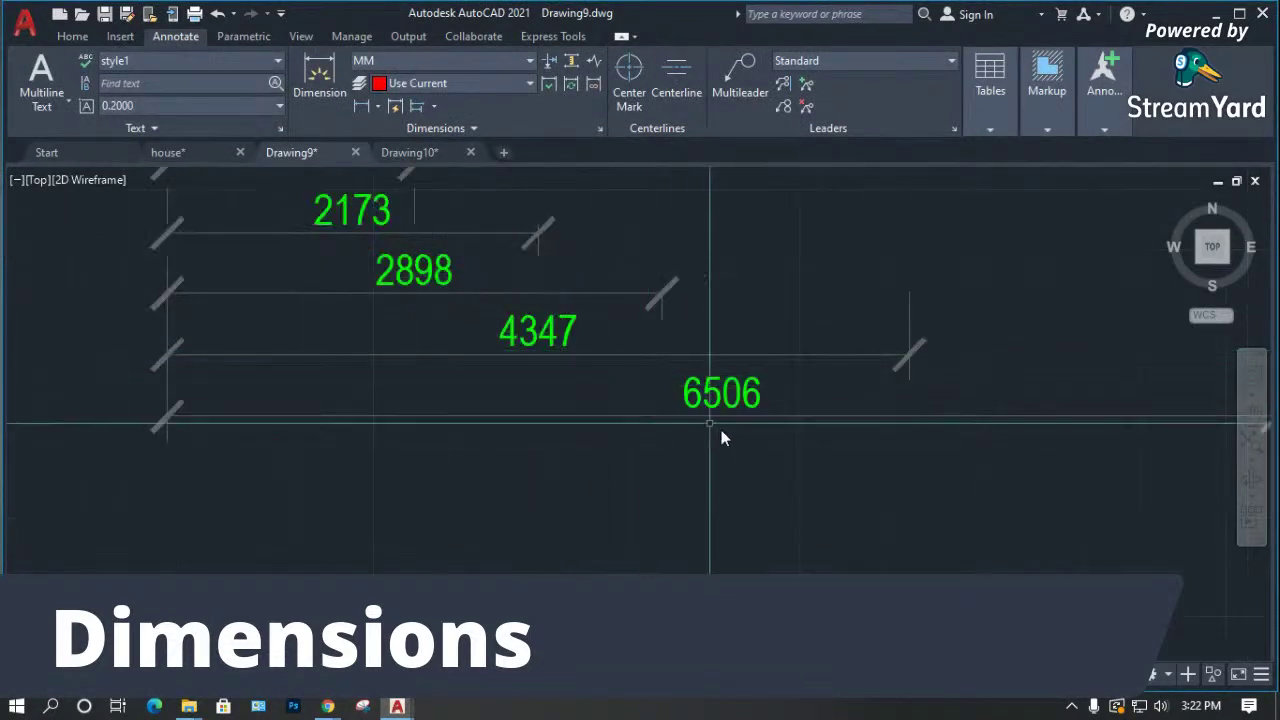
scroll(731, 446, down, 2)
scroll(660, 466, down, 3)
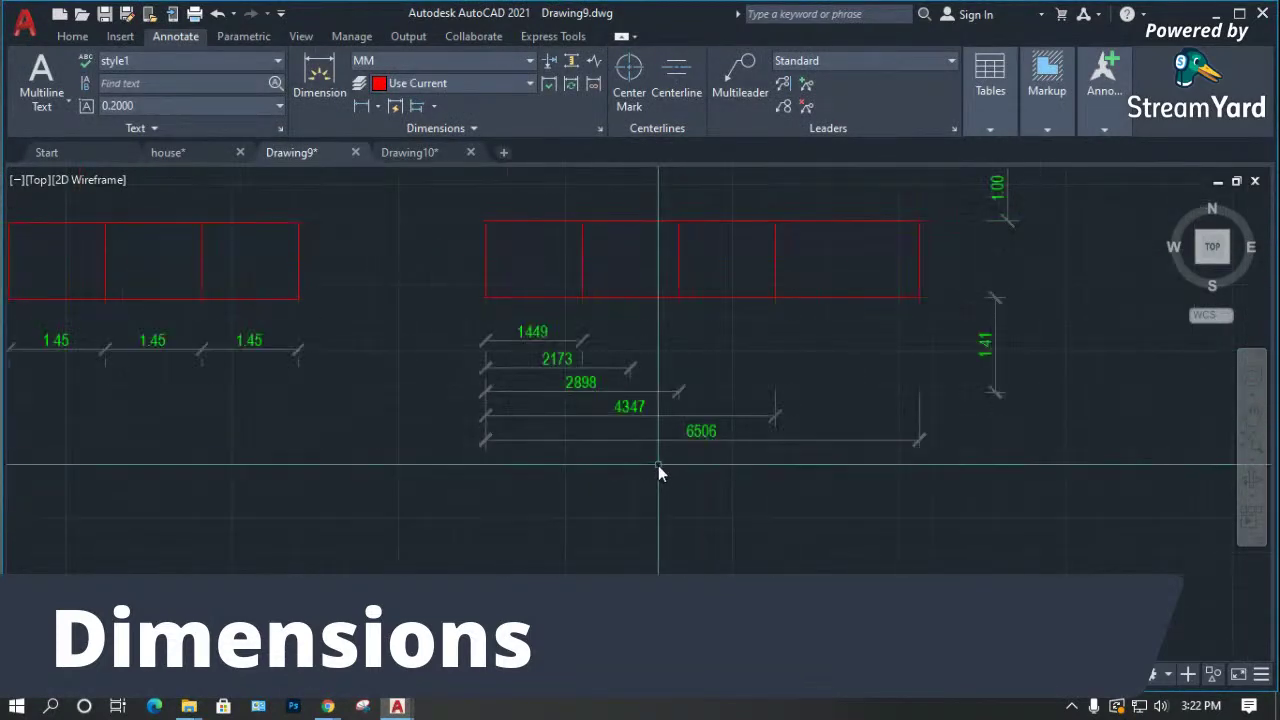
scroll(489, 207, up, 3)
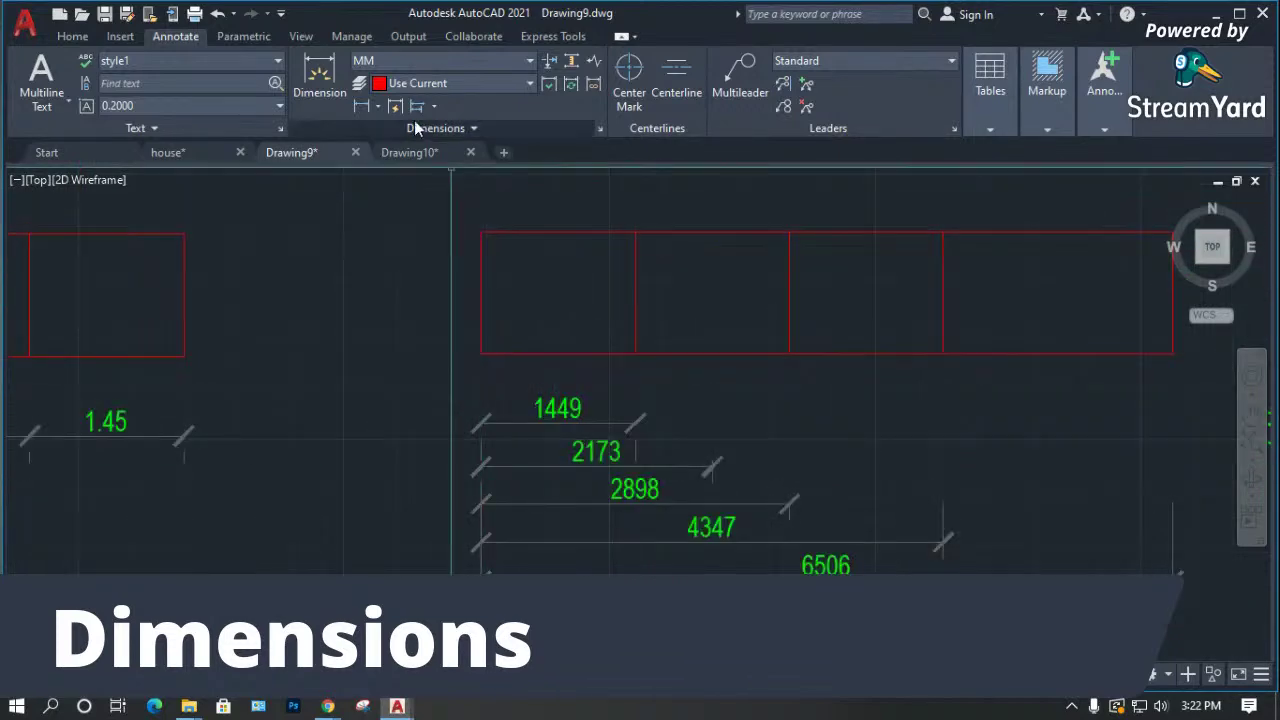
click(362, 106)
click(481, 233)
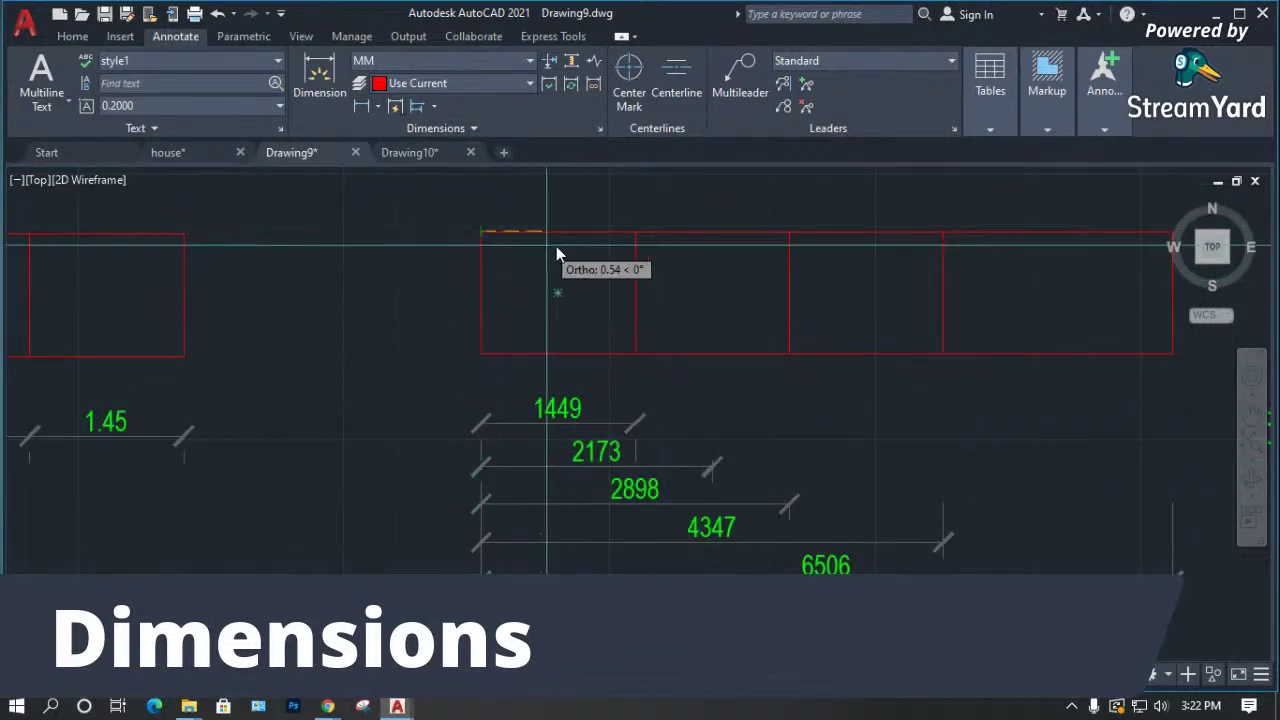
click(634, 233)
click(566, 279)
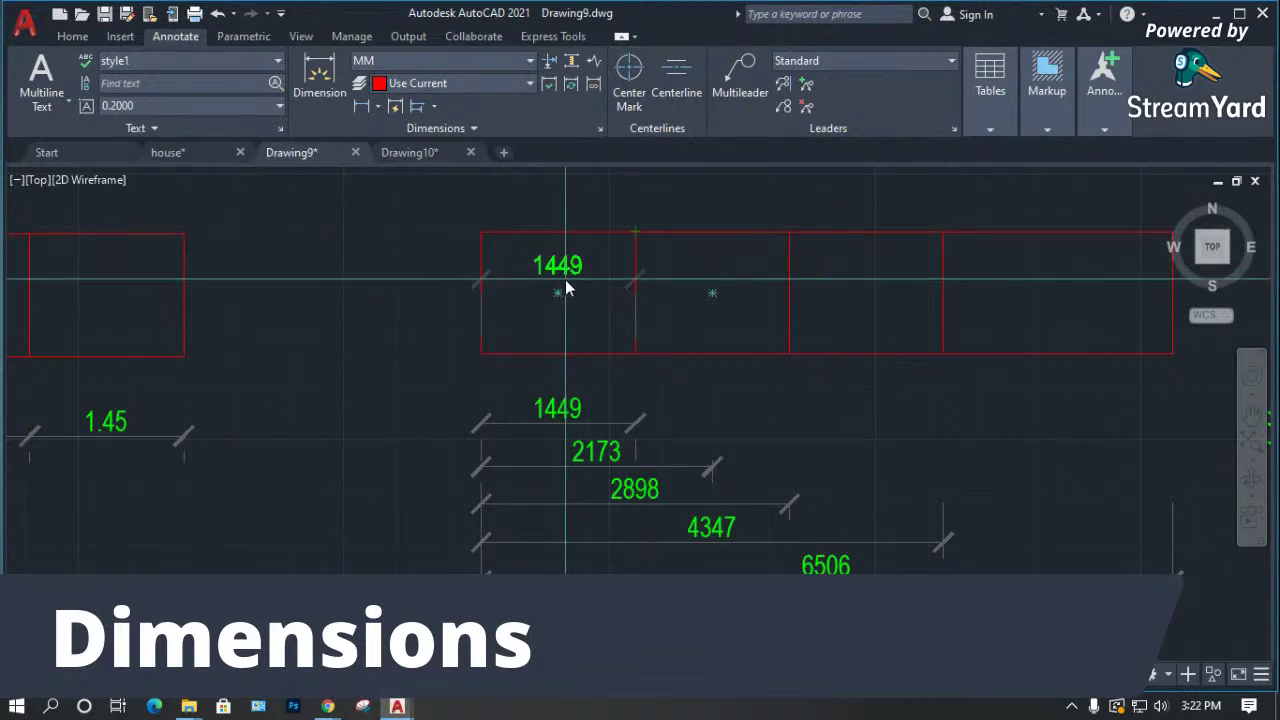
click(581, 279)
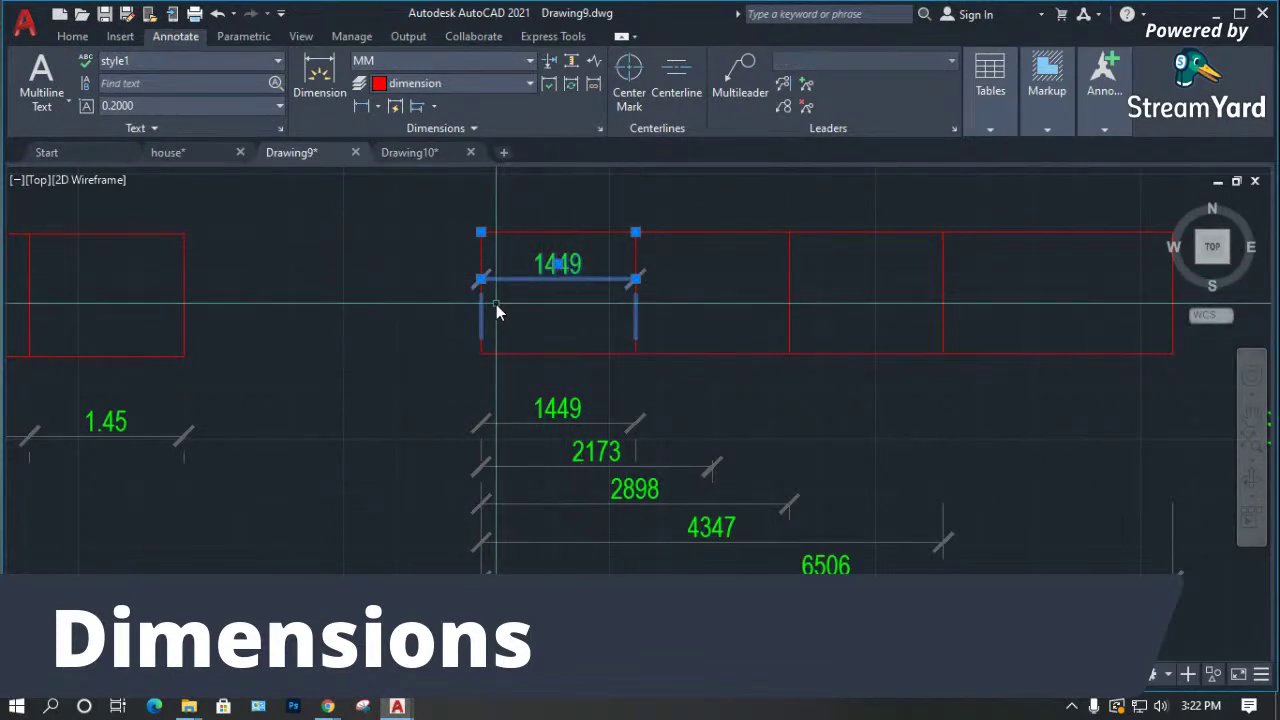
key(Delete)
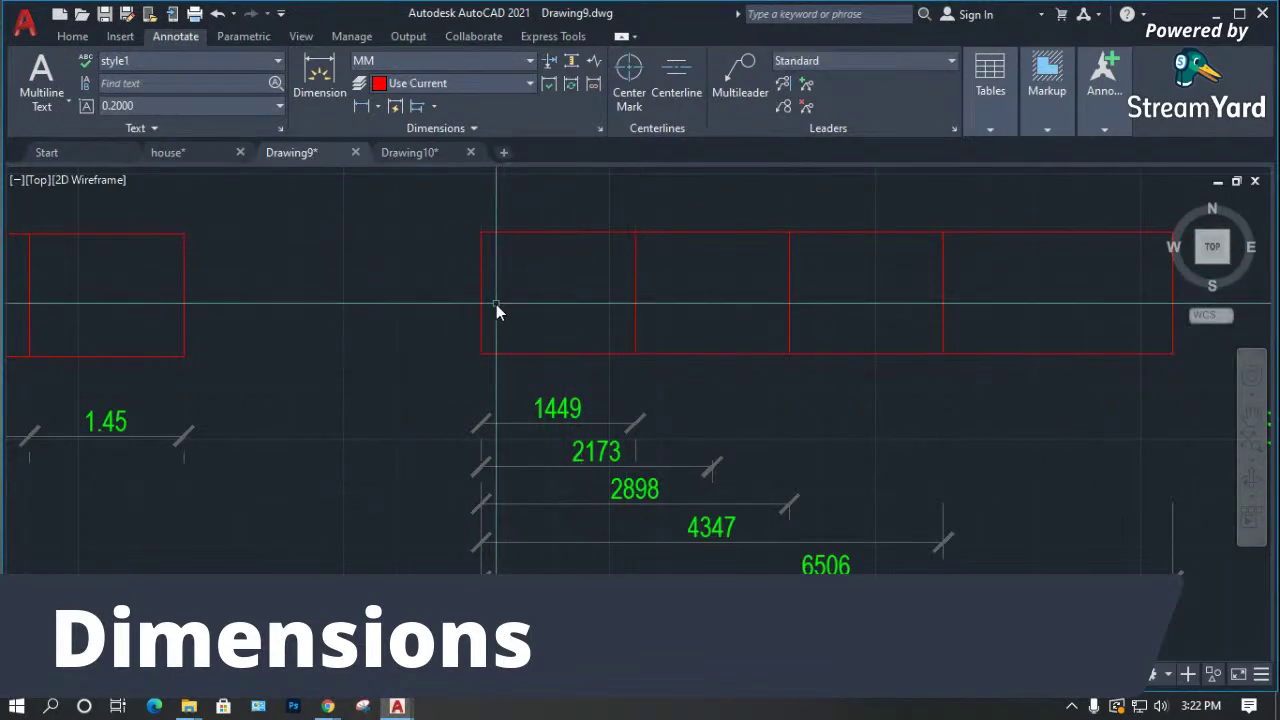
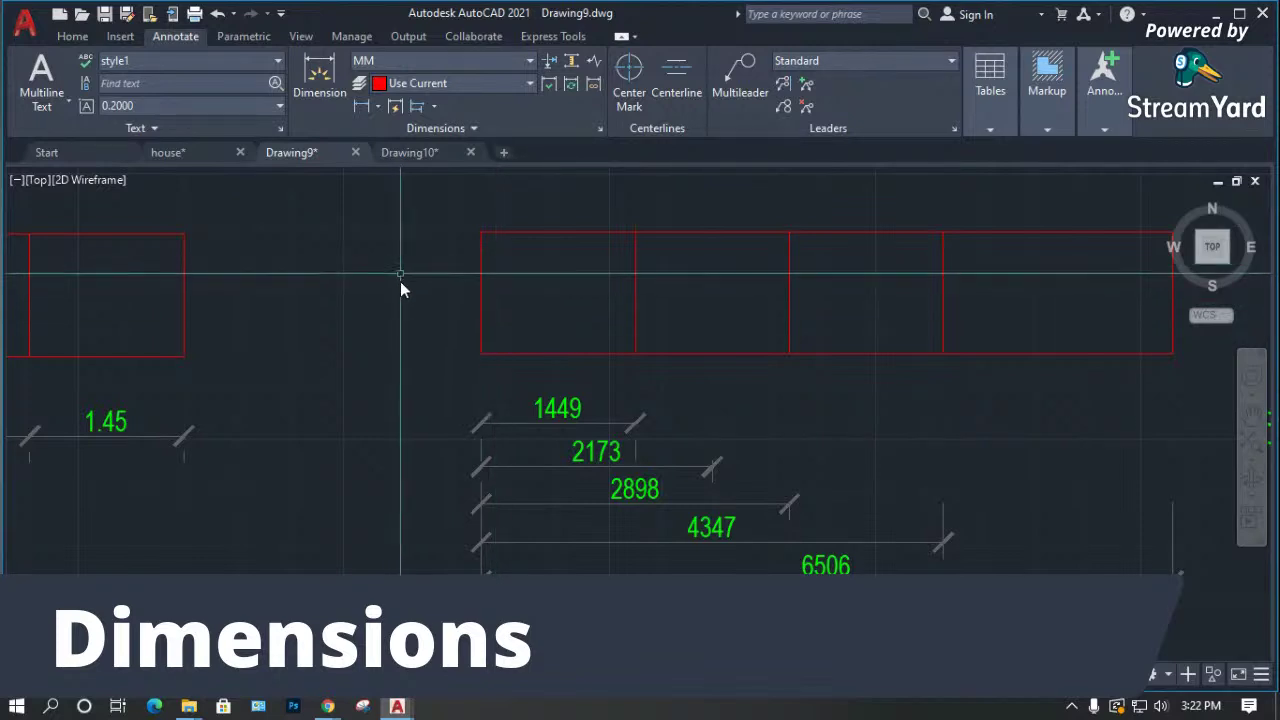
In the MM style's line settings, try ByLayer for the first extension line linetype, then return it to ByBlock.
scroll(404, 272, down, 3)
click(479, 58)
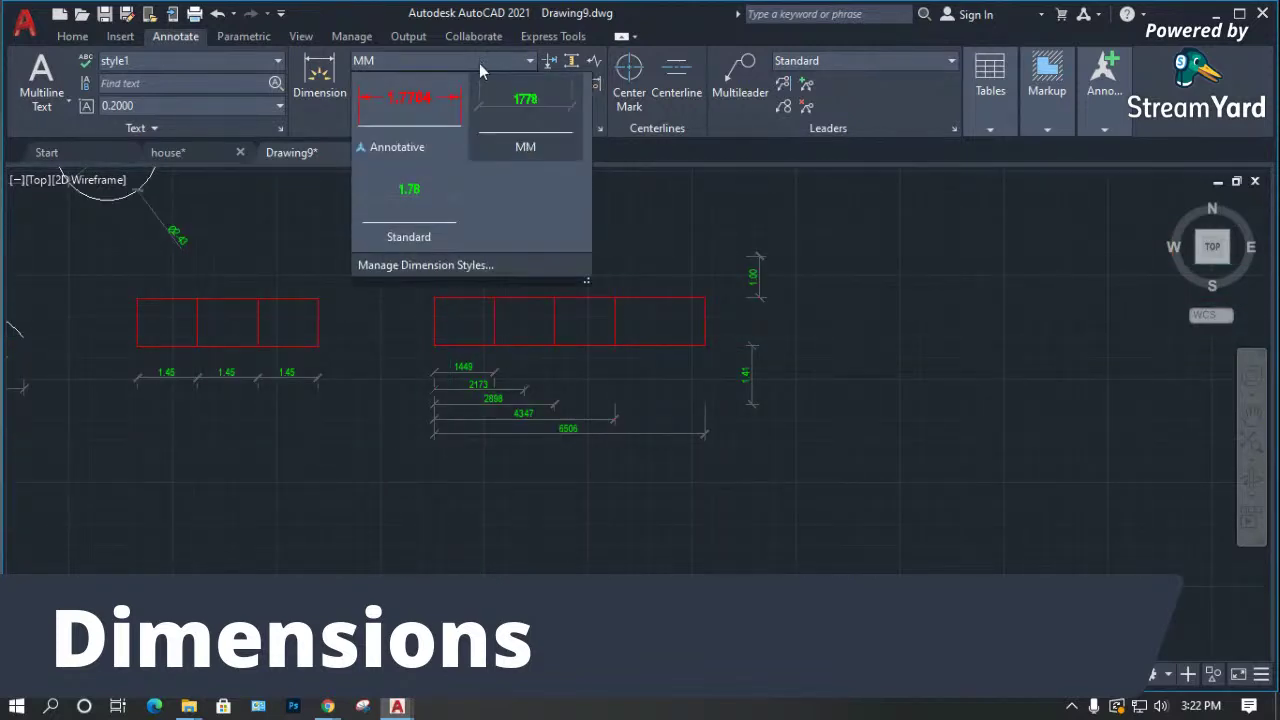
click(431, 266)
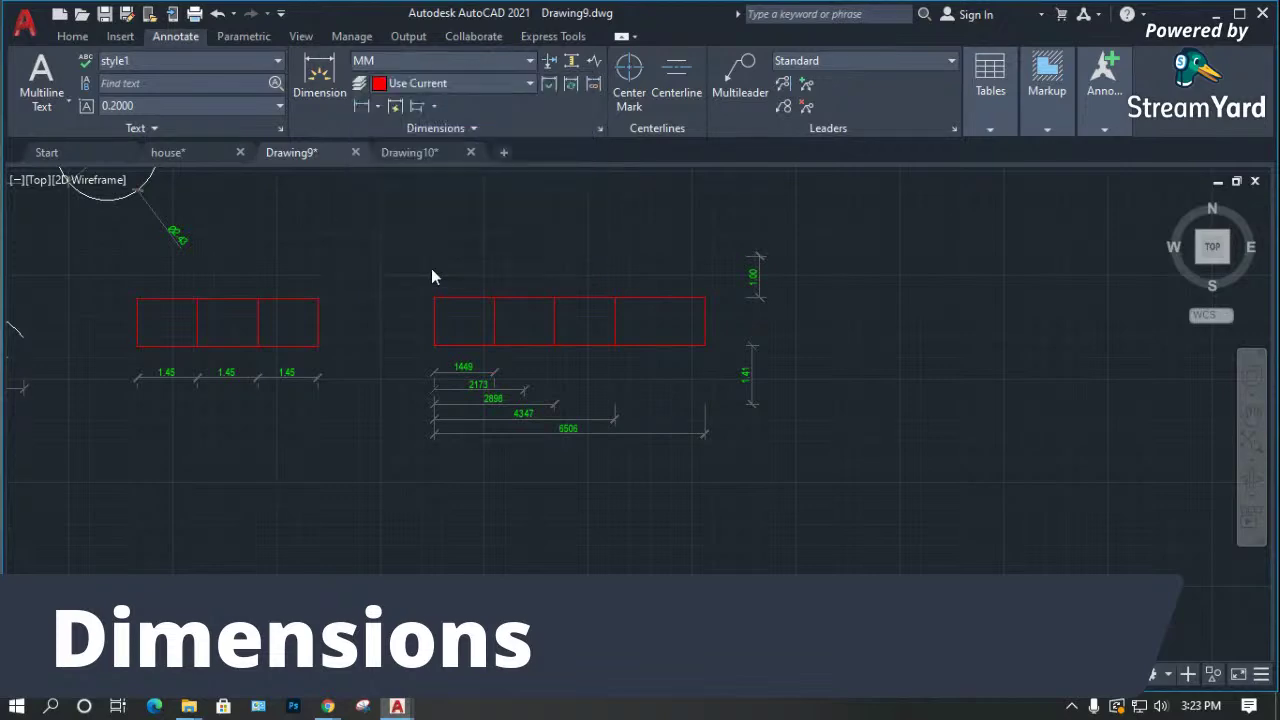
click(830, 314)
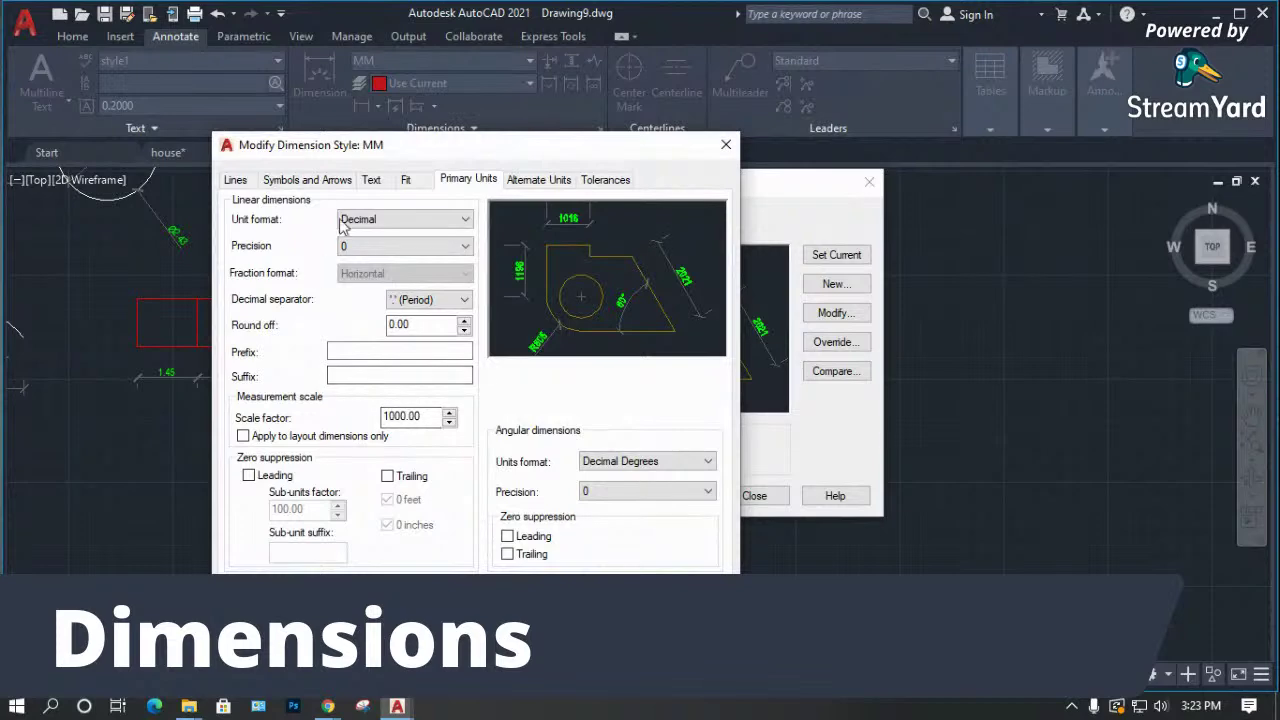
click(237, 180)
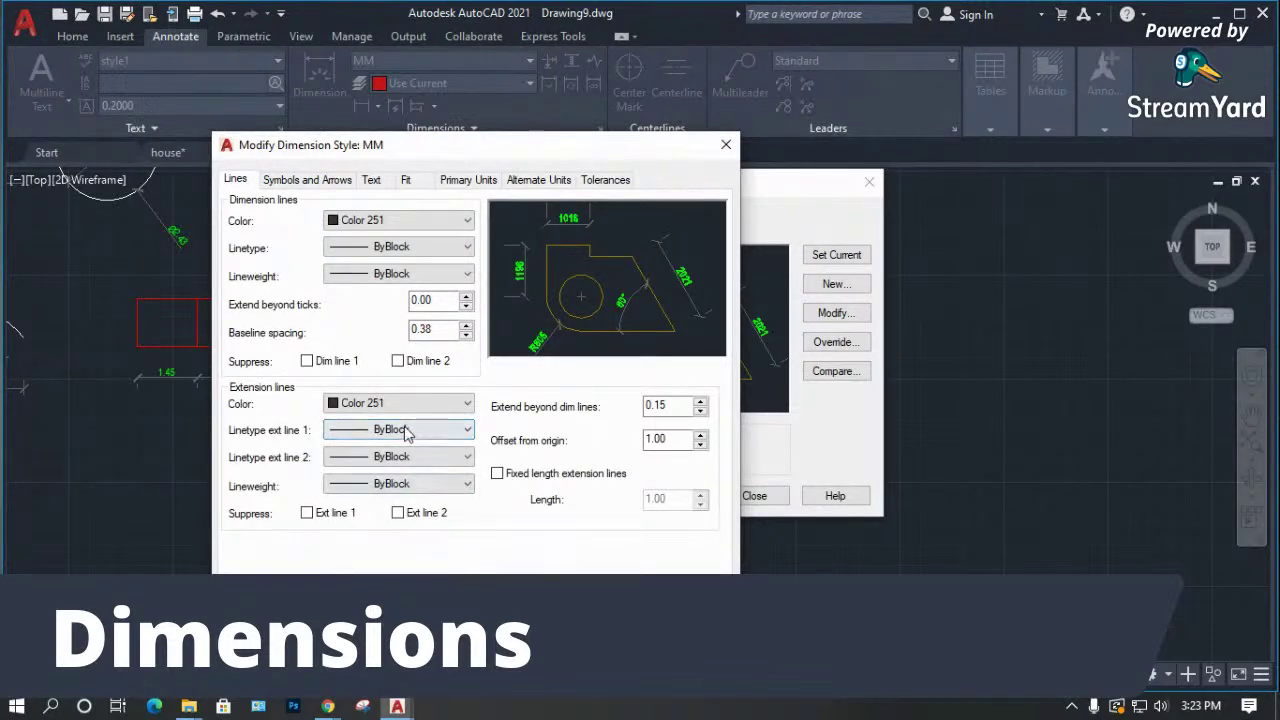
click(386, 433)
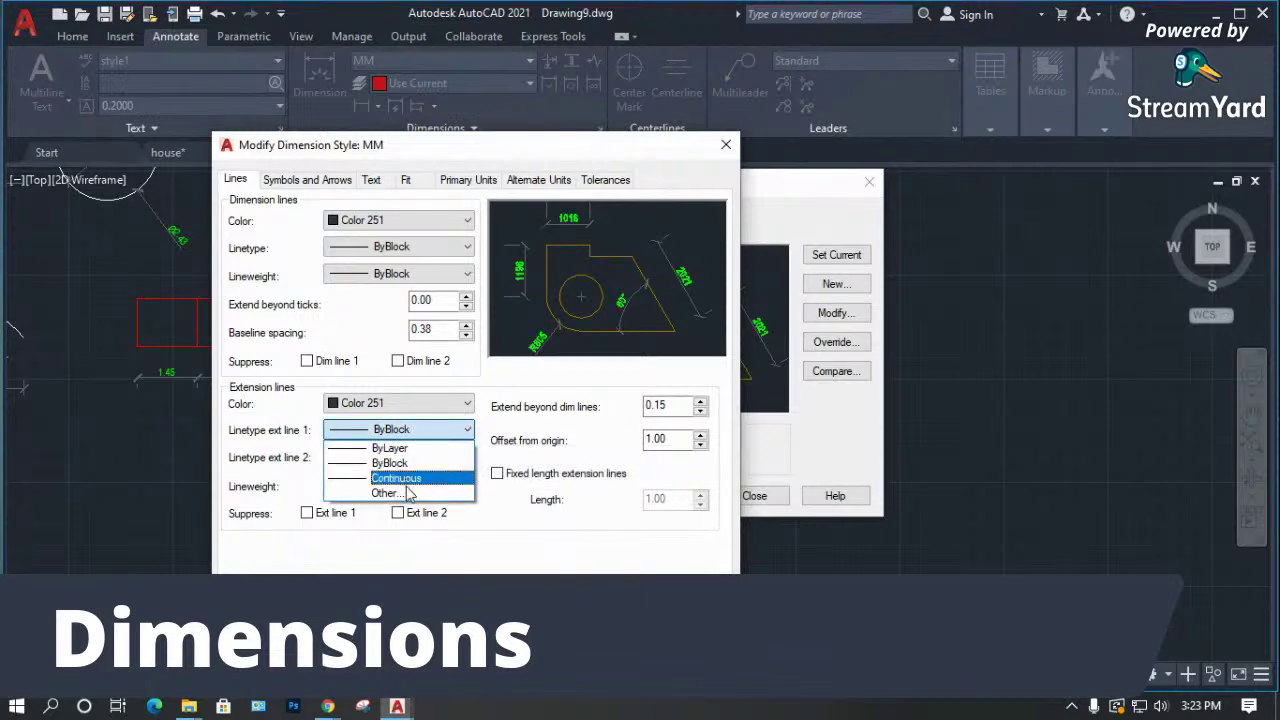
click(372, 530)
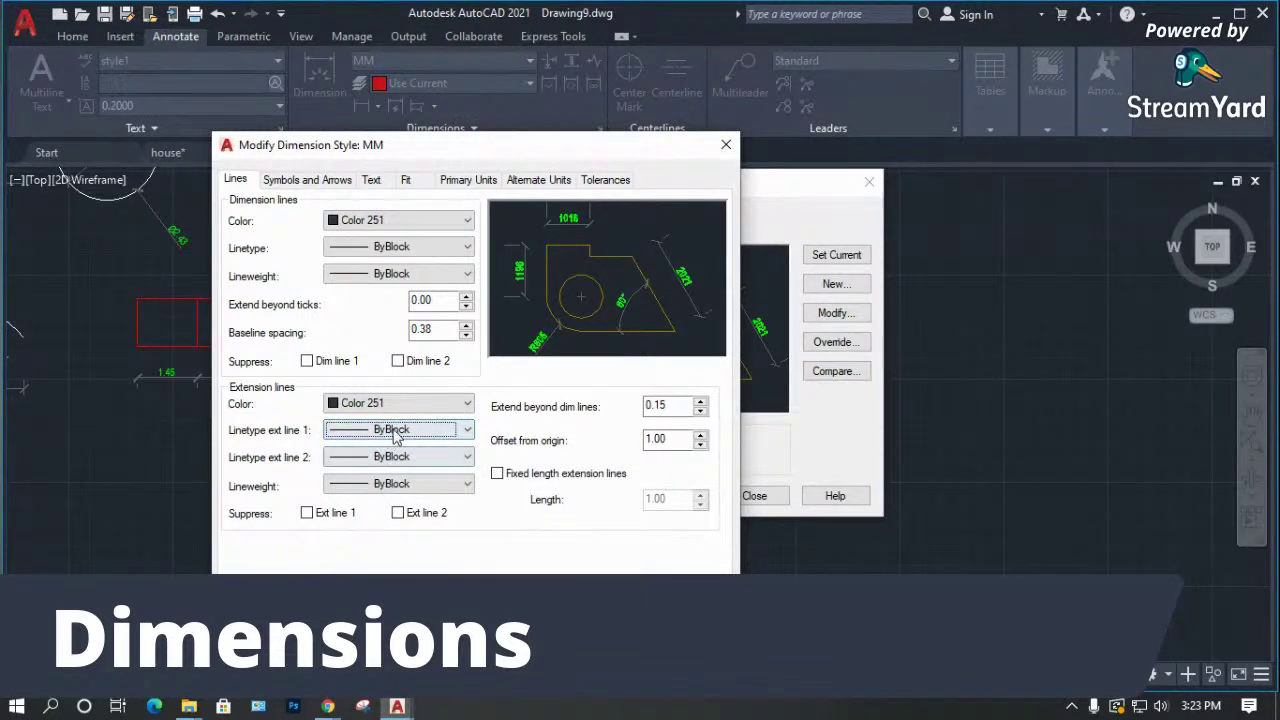
click(393, 433)
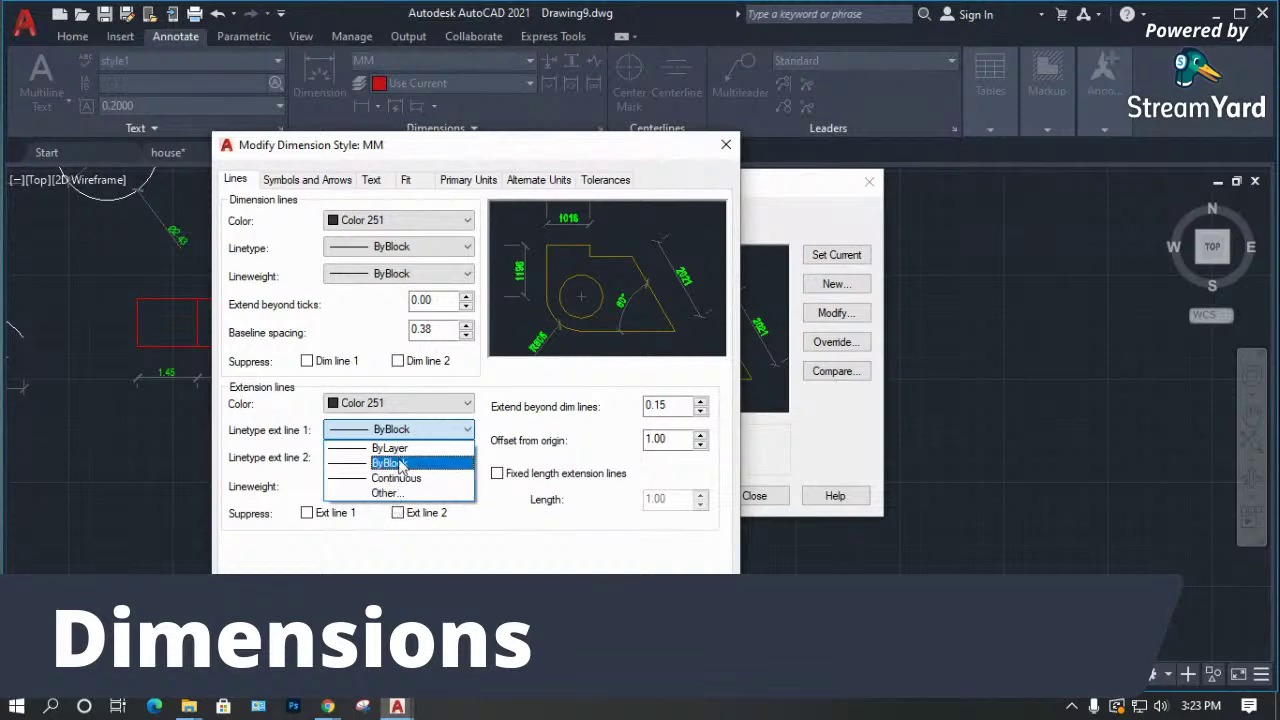
click(400, 448)
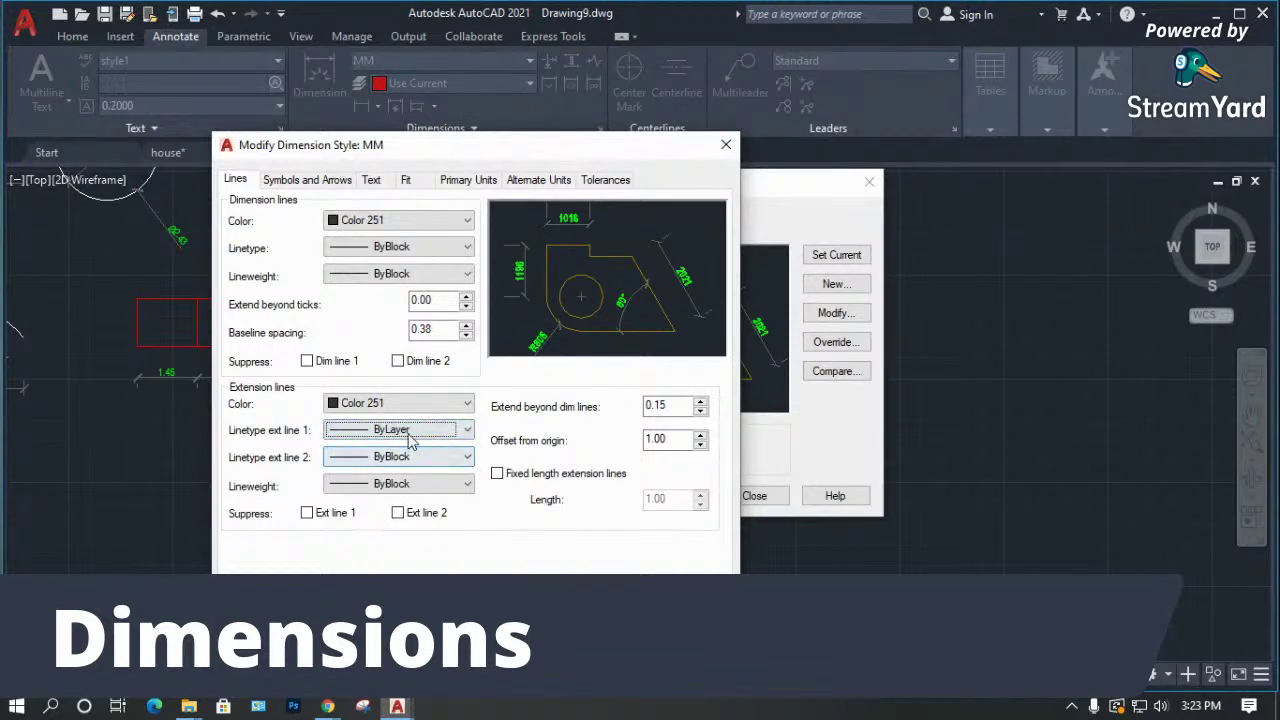
click(408, 436)
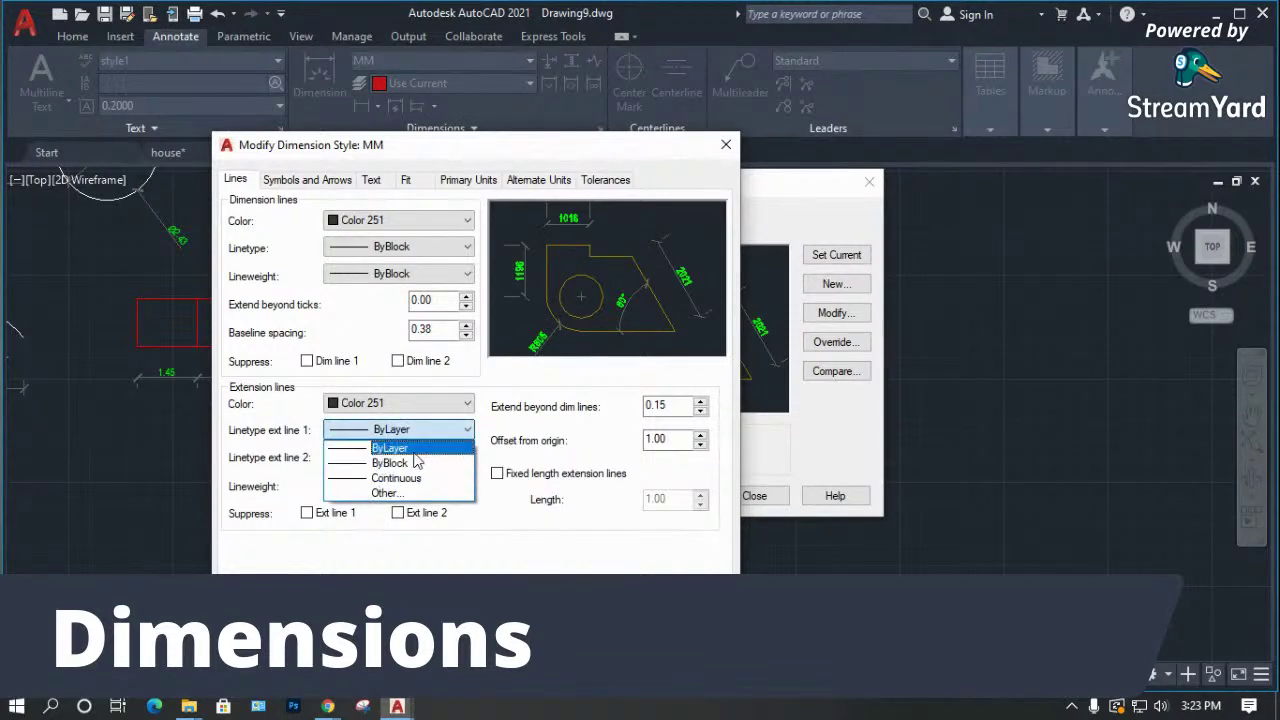
click(415, 448)
click(421, 437)
click(400, 463)
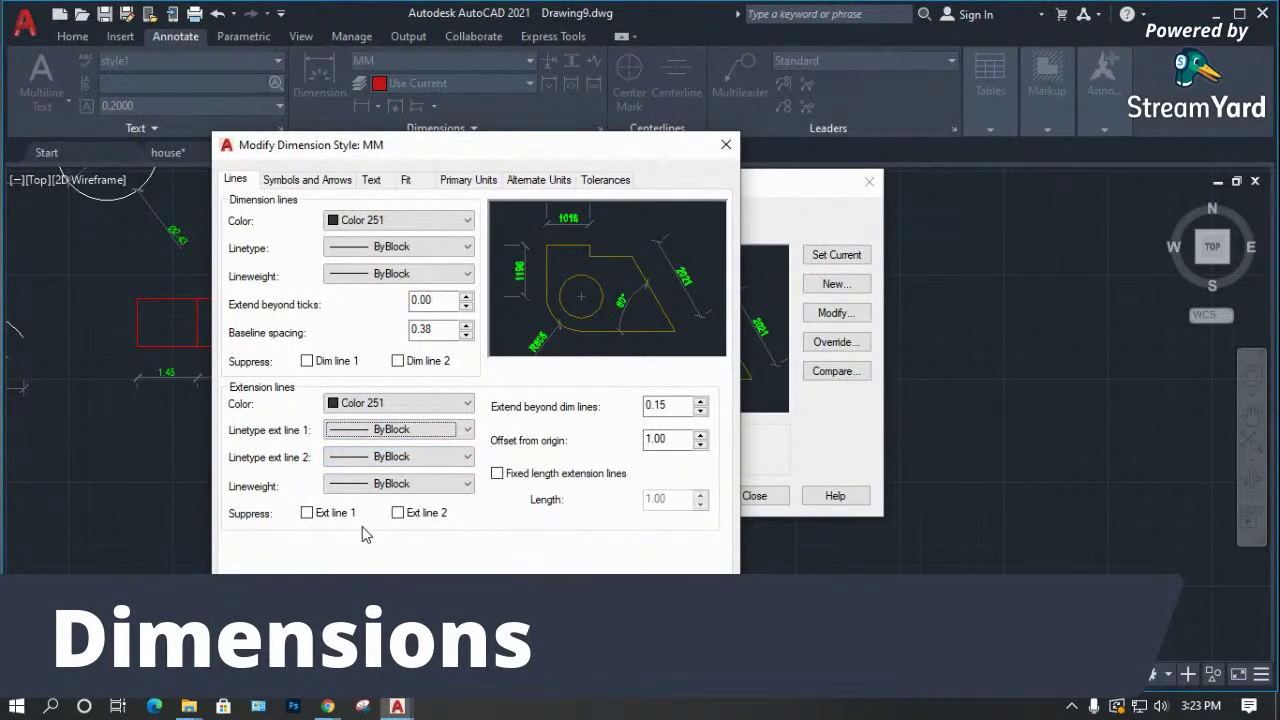
Keep both extension lines shown, enable fixed-length extension lines at 1.00, and apply to MM.
click(307, 513)
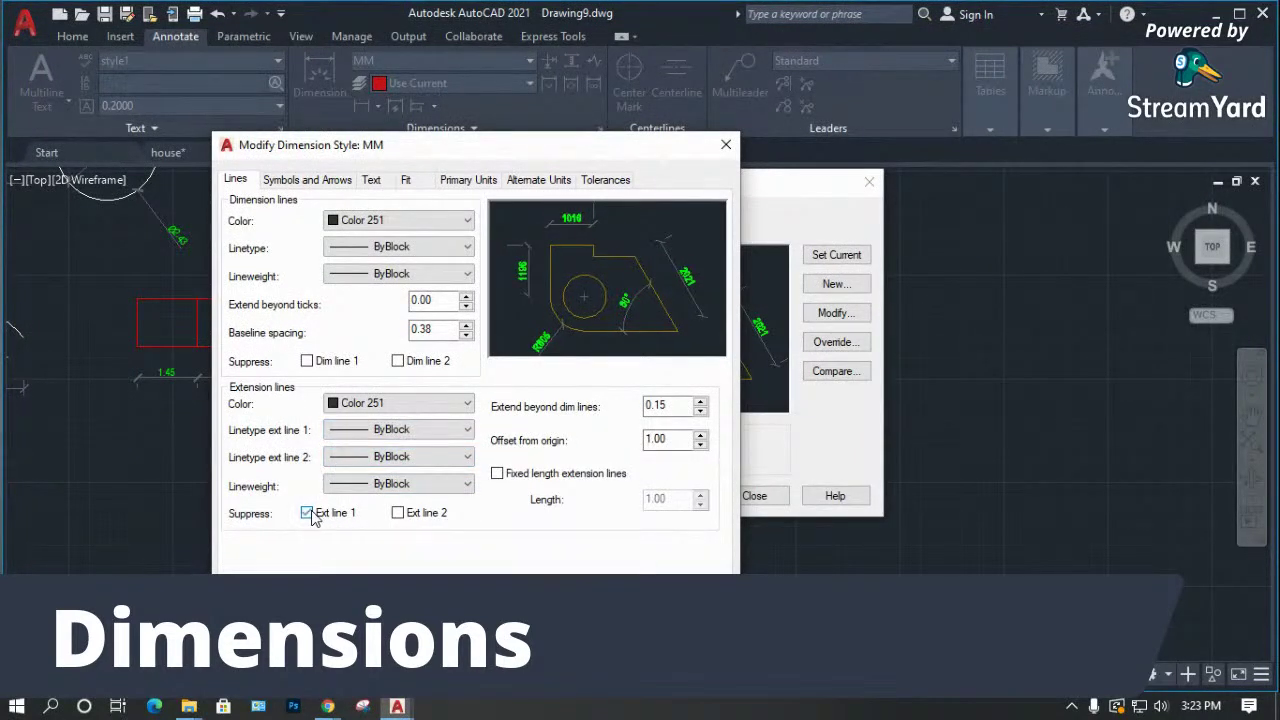
click(309, 513)
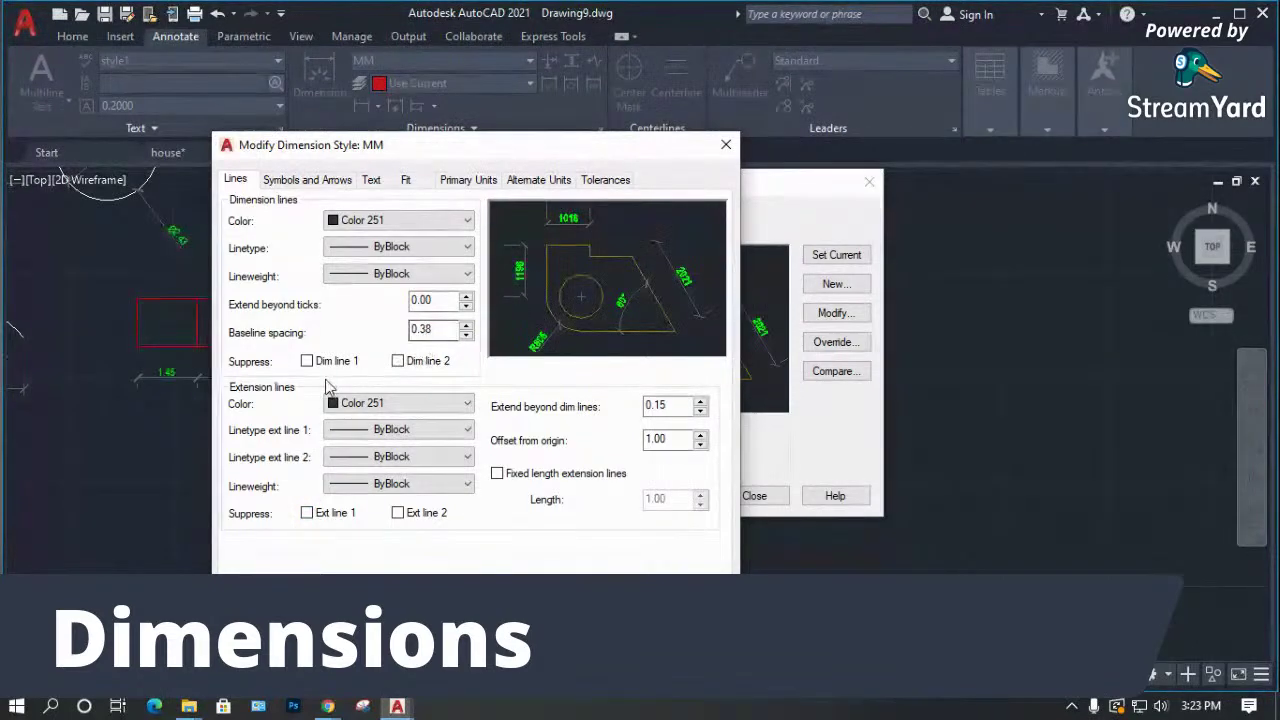
click(322, 516)
click(323, 517)
click(507, 480)
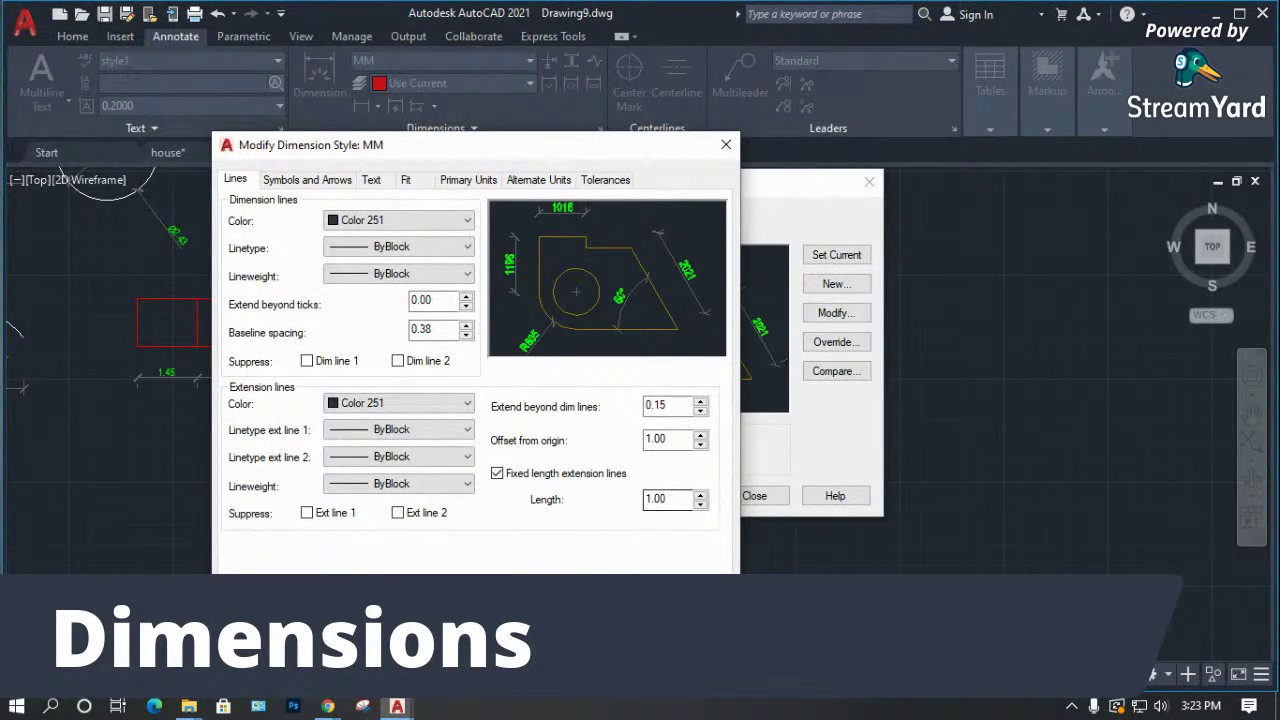
key(Return)
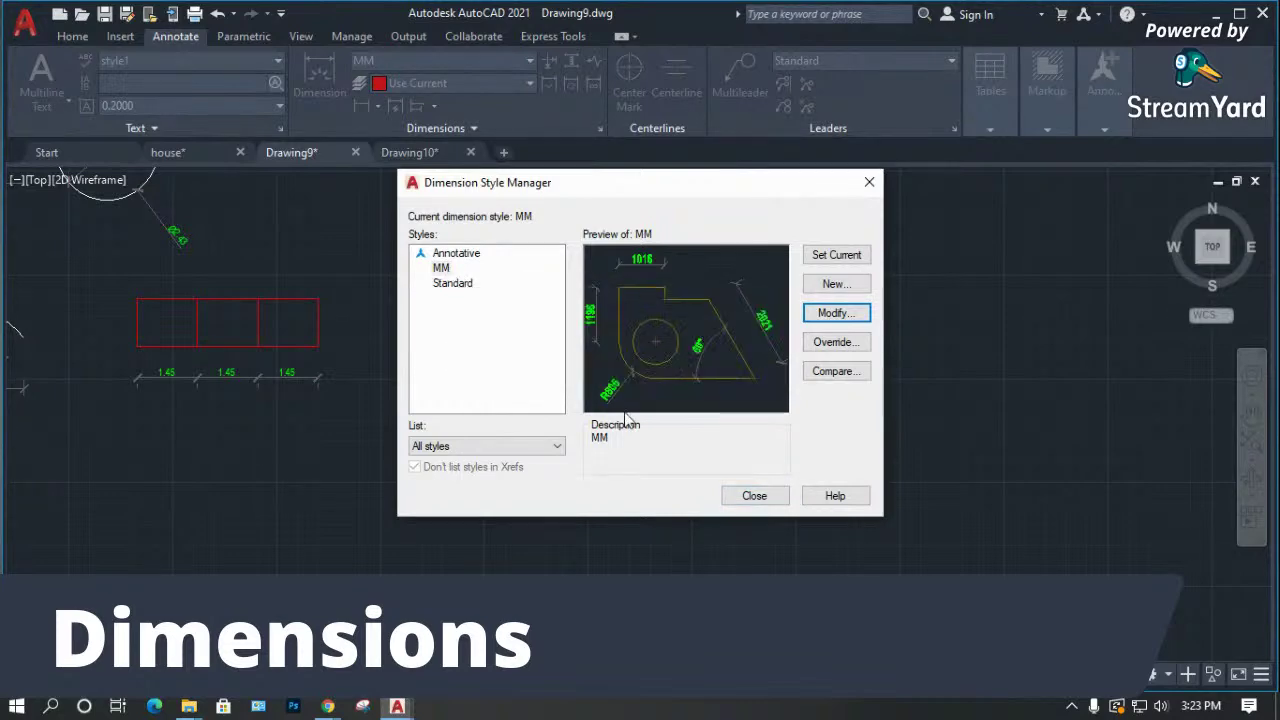
click(752, 496)
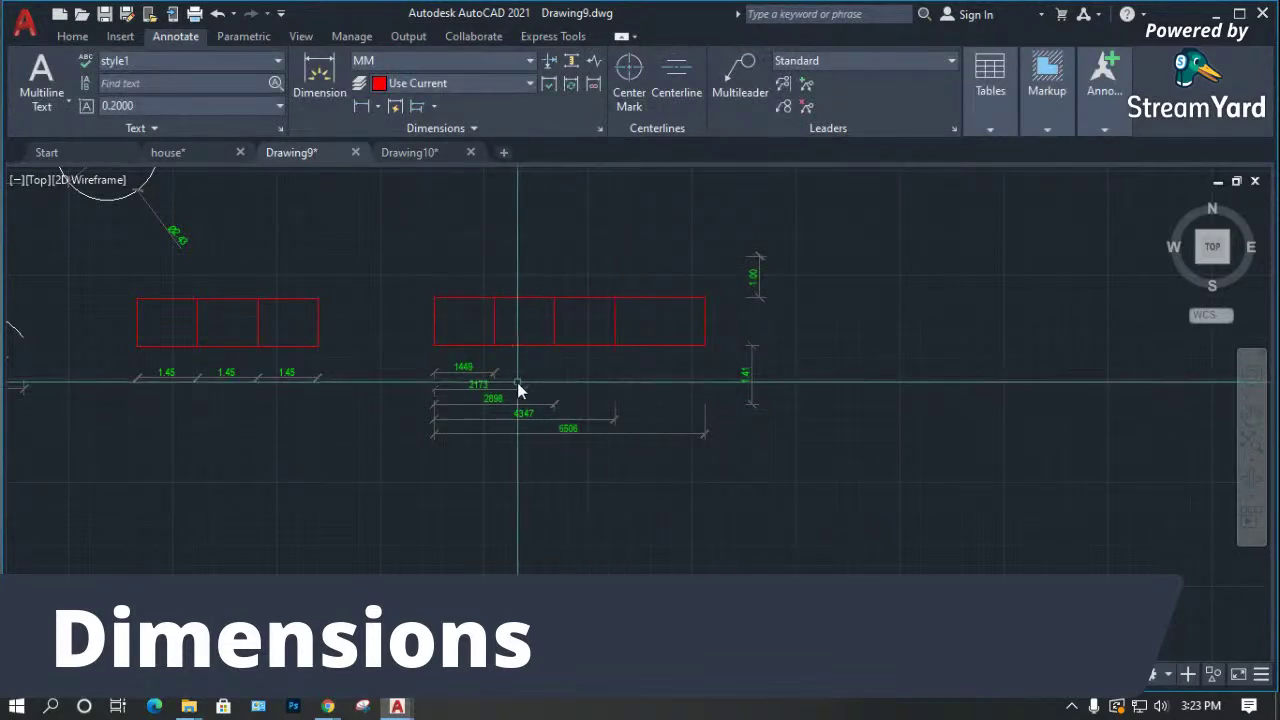
Window-select the five stacked dimensions and delete them.
scroll(490, 360, up, 4)
scroll(1049, 523, up, 2)
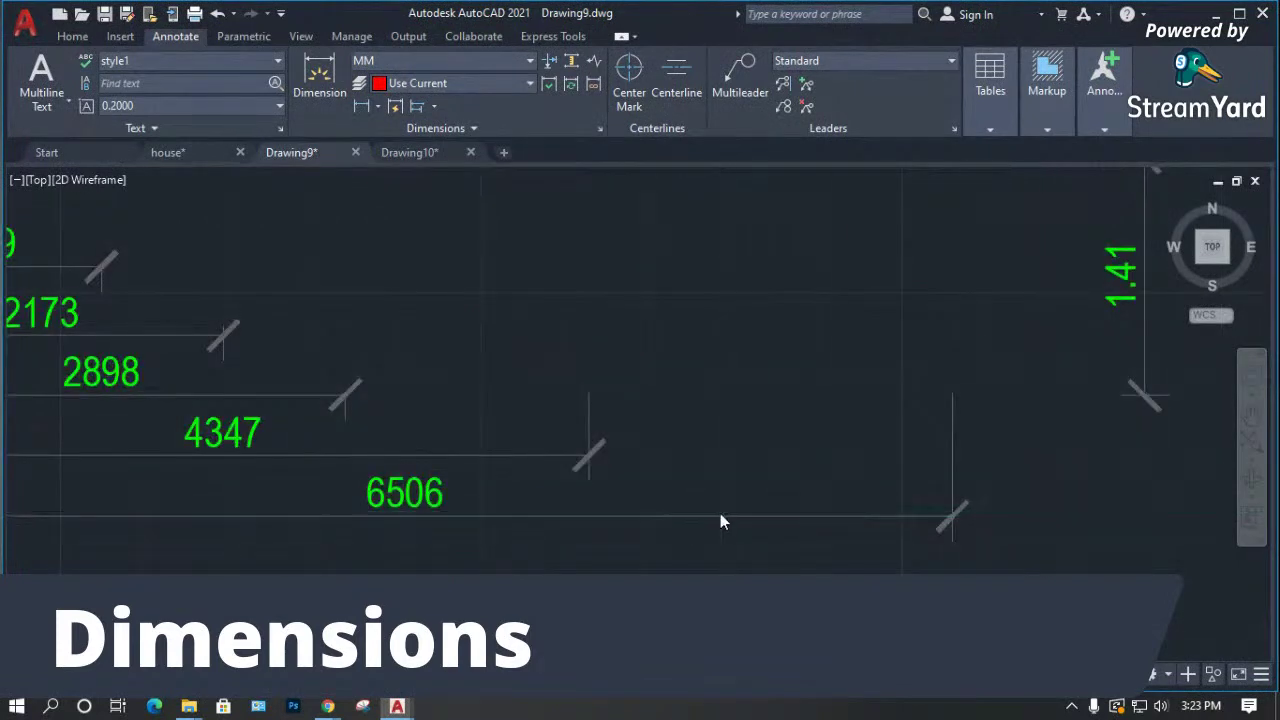
scroll(720, 517, down, 6)
drag(571, 435, 519, 541)
click(521, 535)
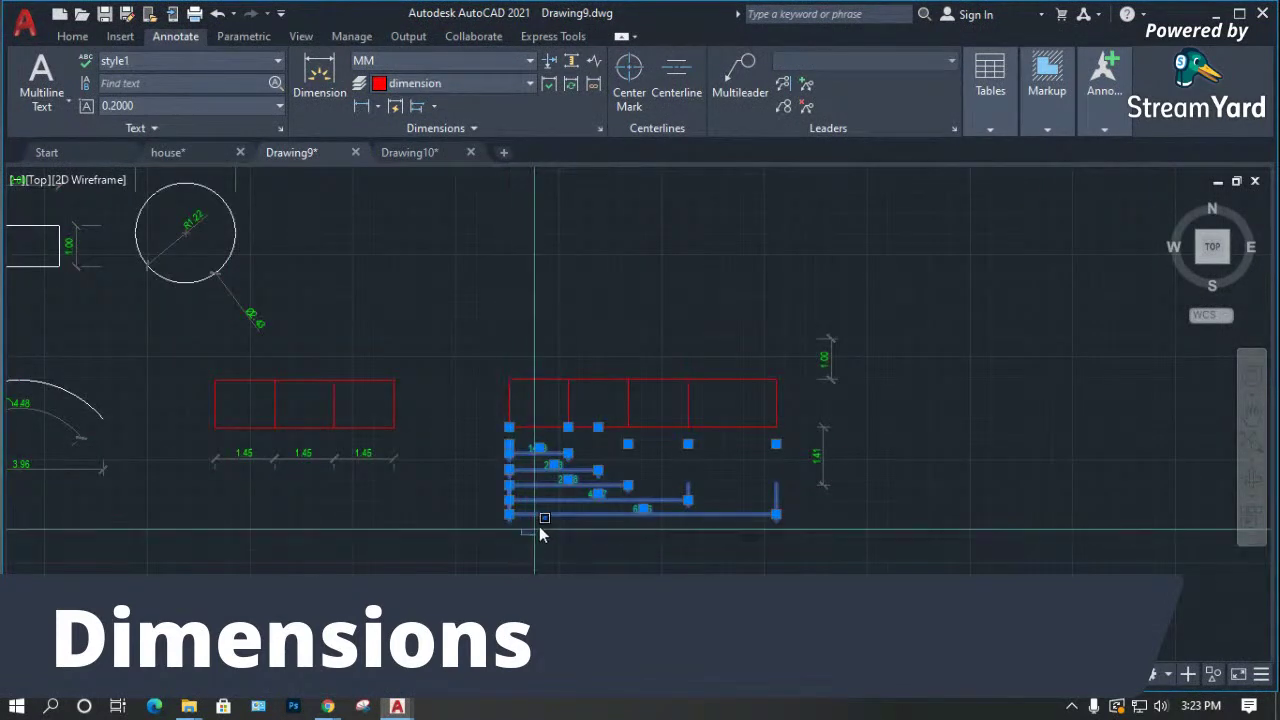
click(560, 512)
key(Delete)
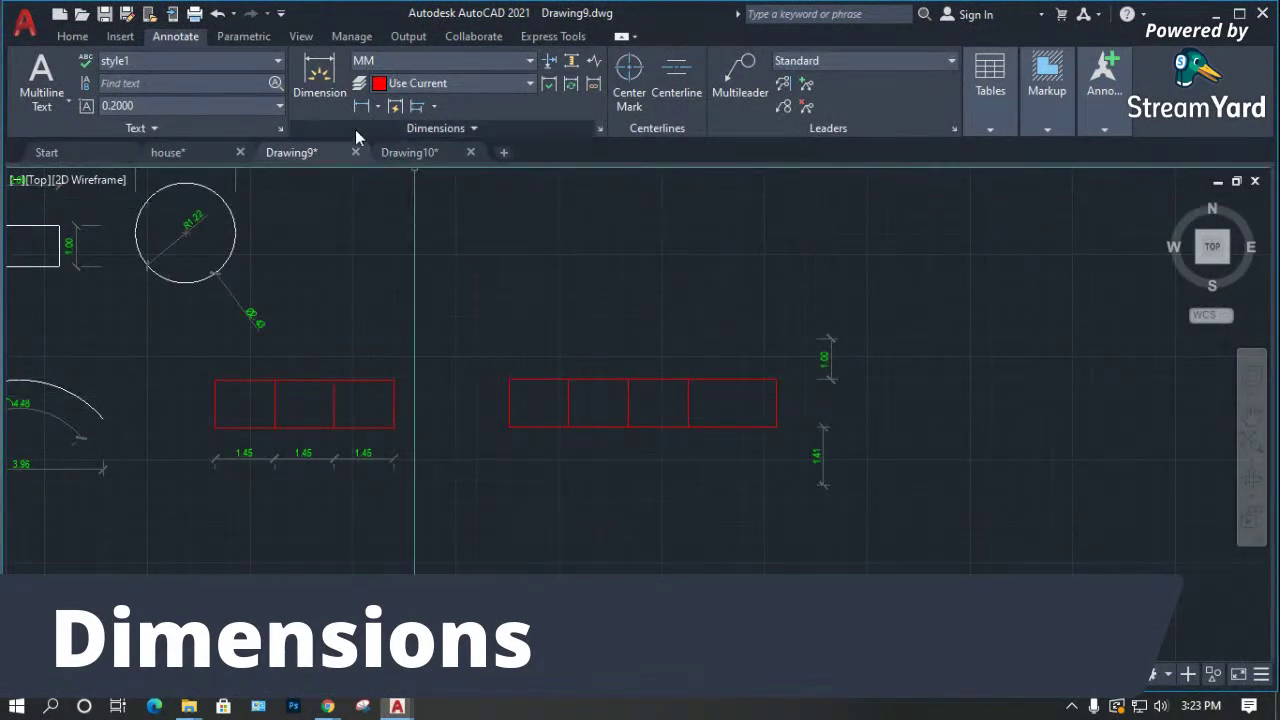
Add linear dimensions 1375 and 1449 along the tops of the right-hand rectangles.
scroll(513, 372, up, 5)
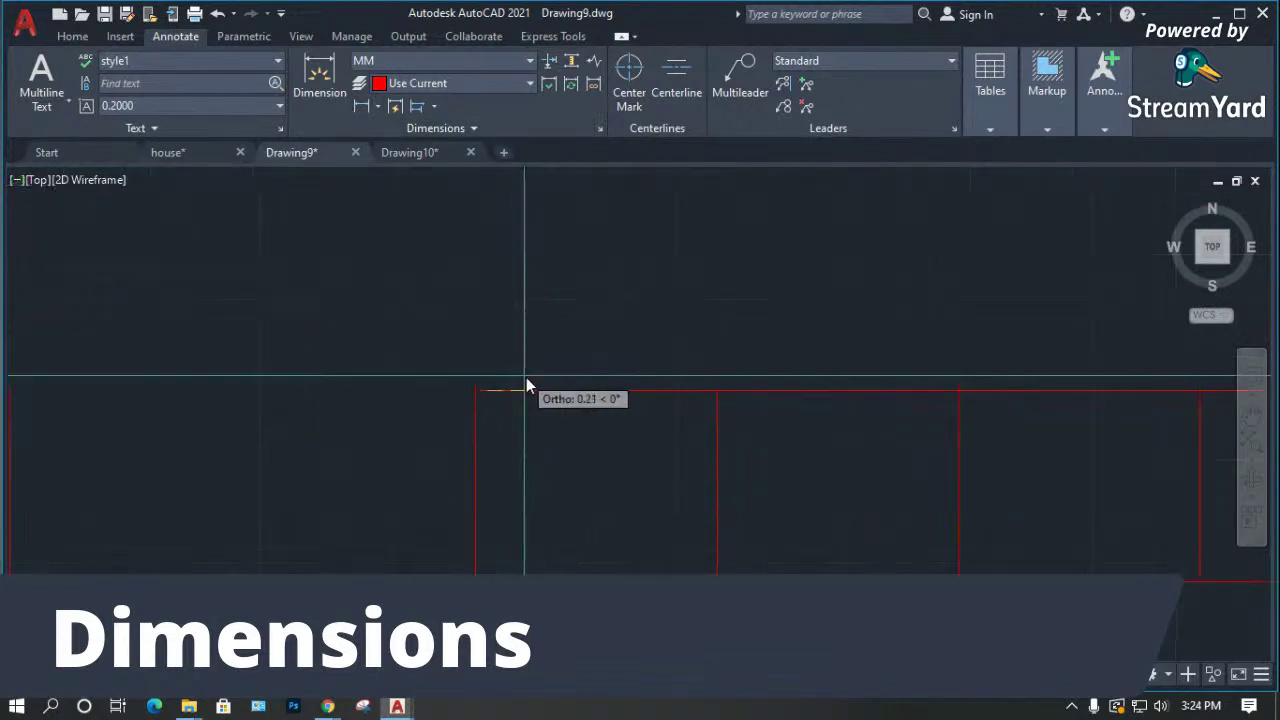
click(716, 391)
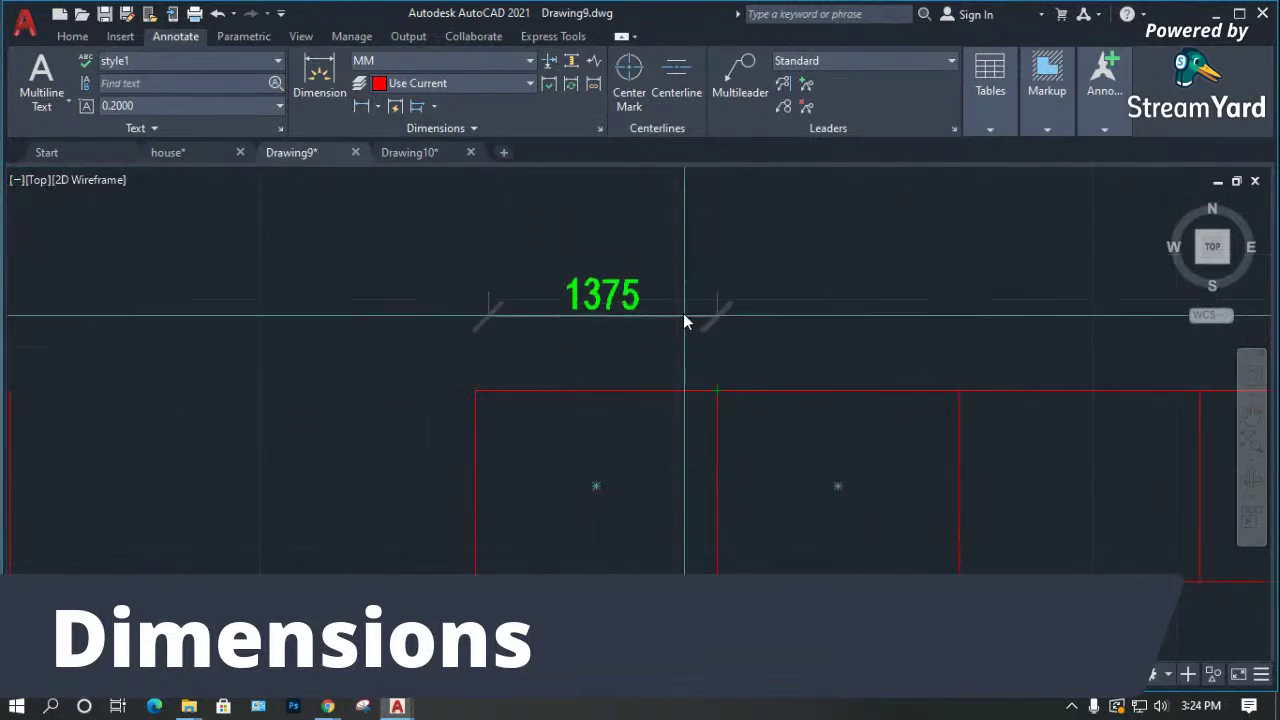
click(677, 255)
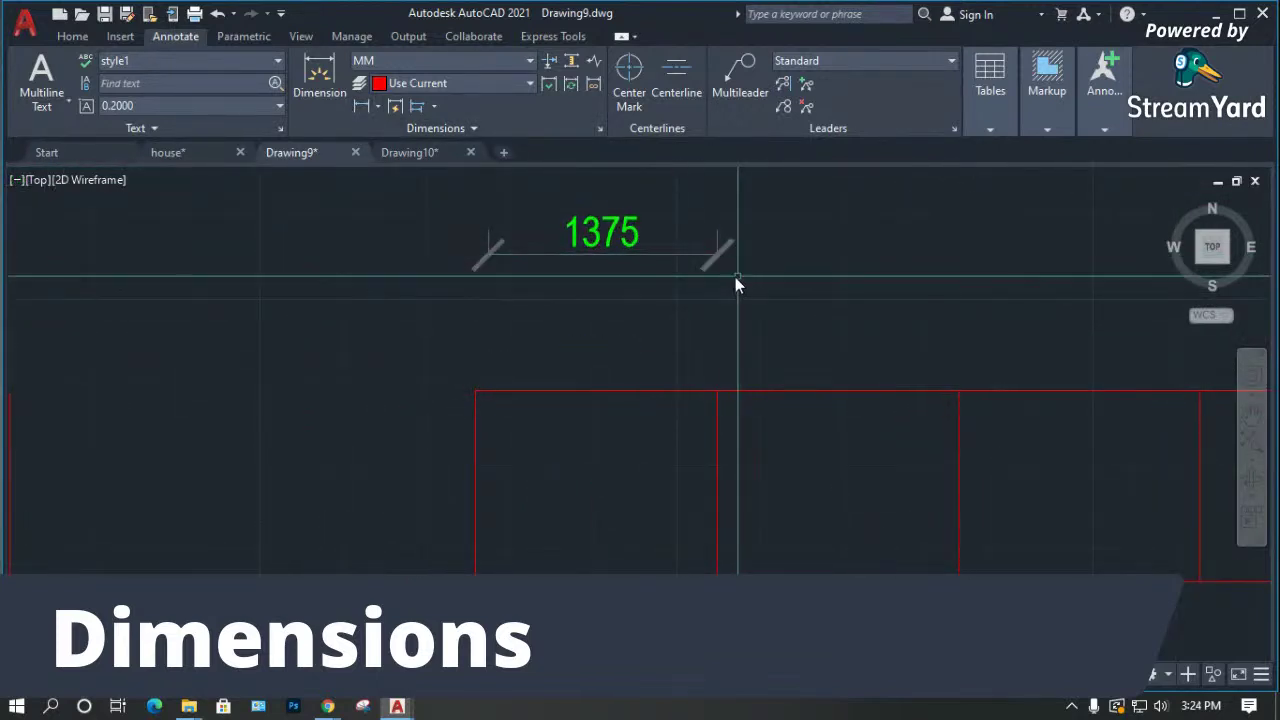
key(Return)
click(716, 391)
click(958, 391)
click(886, 345)
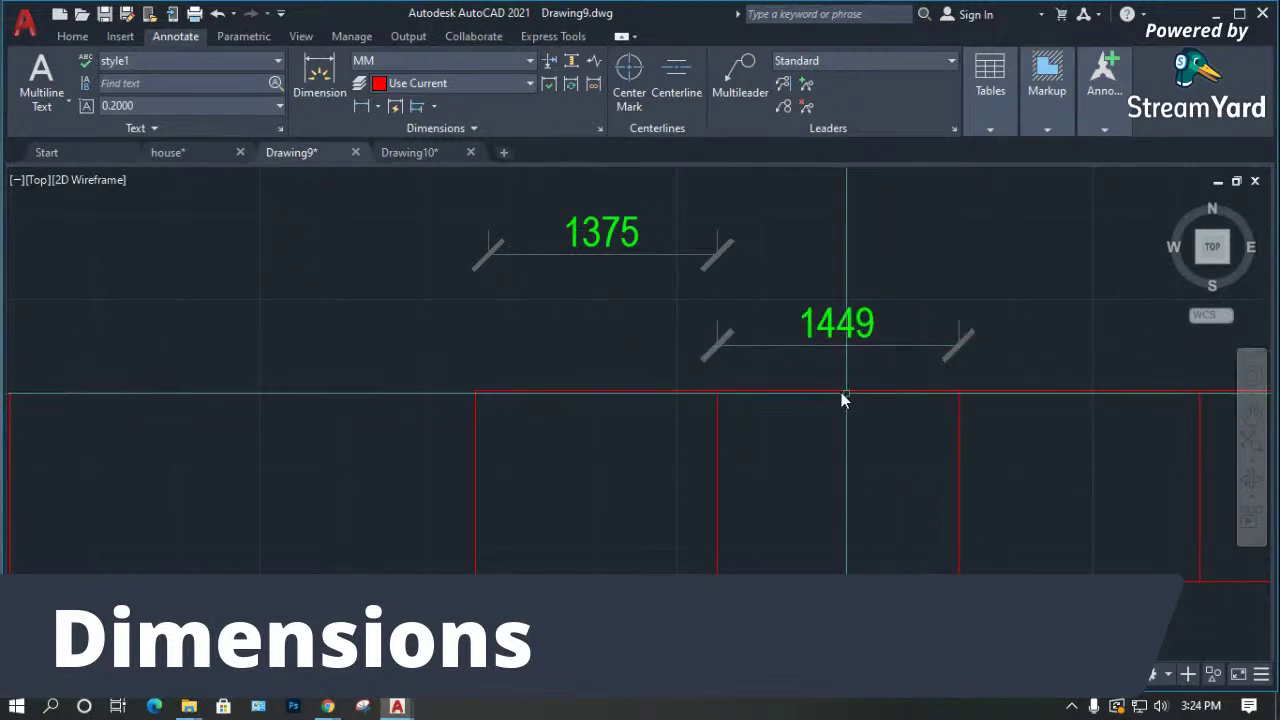
scroll(676, 375, down, 2)
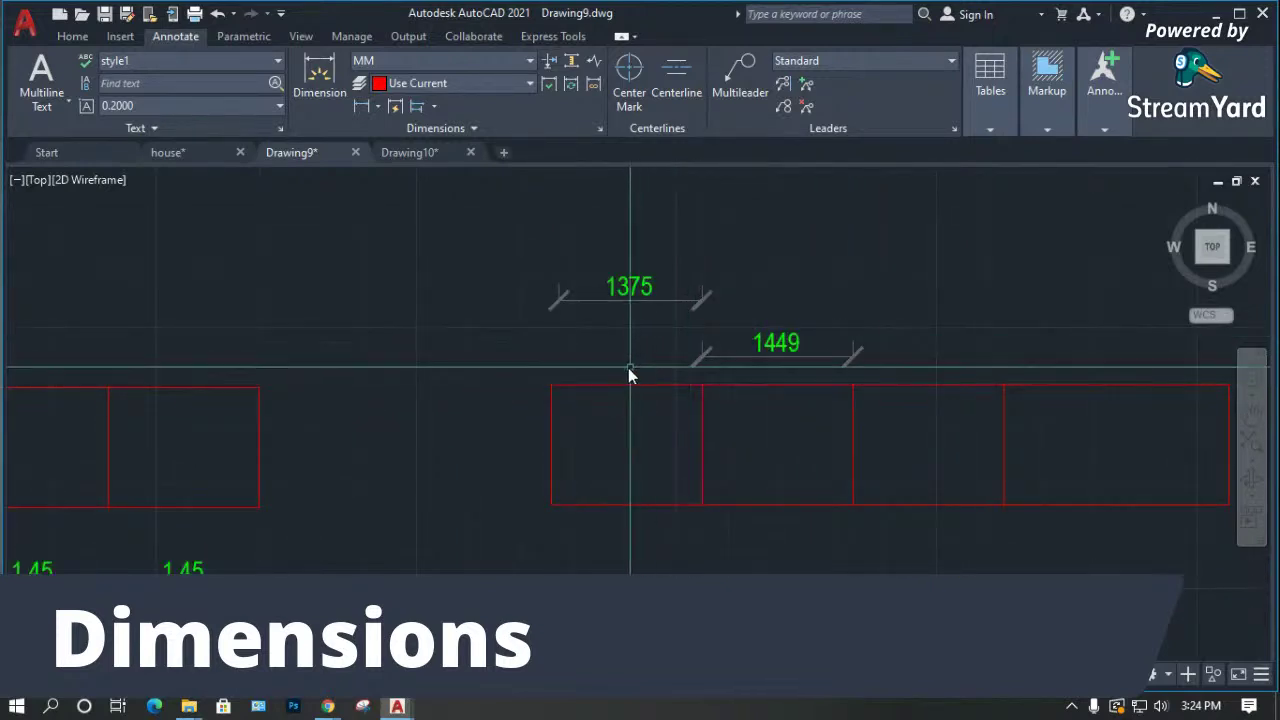
scroll(558, 300, up, 3)
scroll(560, 310, down, 5)
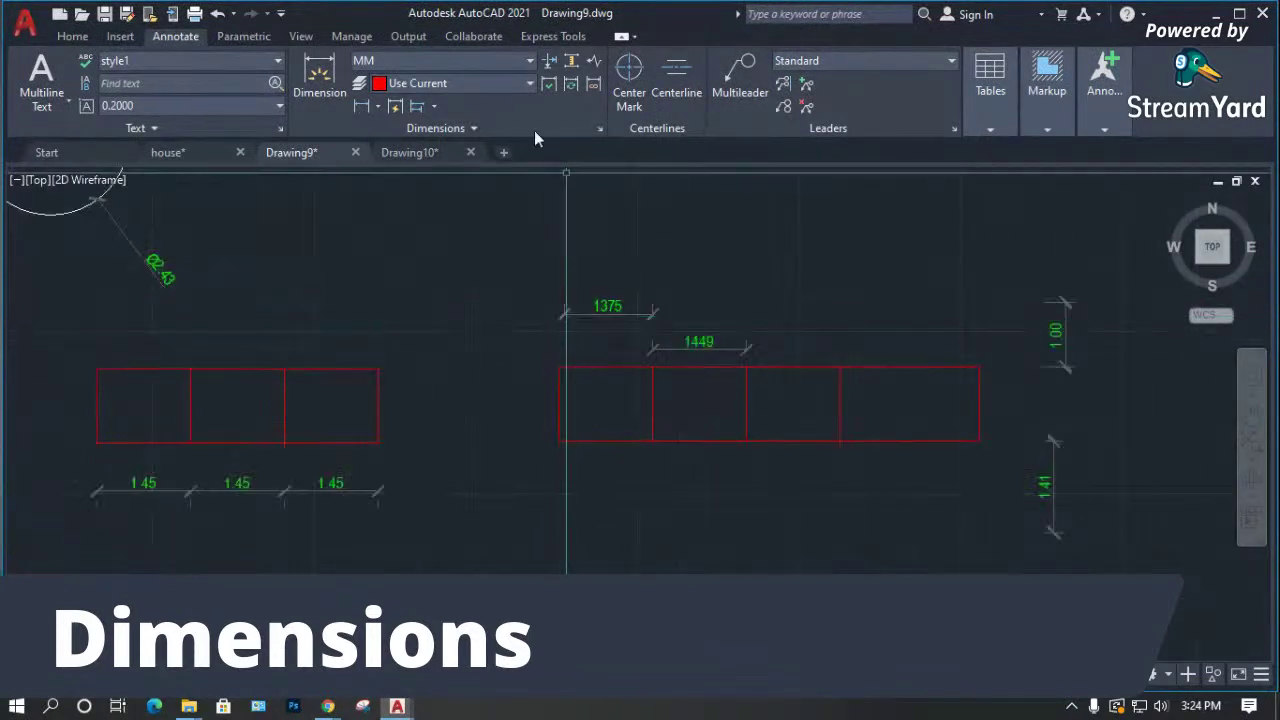
Turn off fixed-length extension lines in the MM dimension style.
click(443, 65)
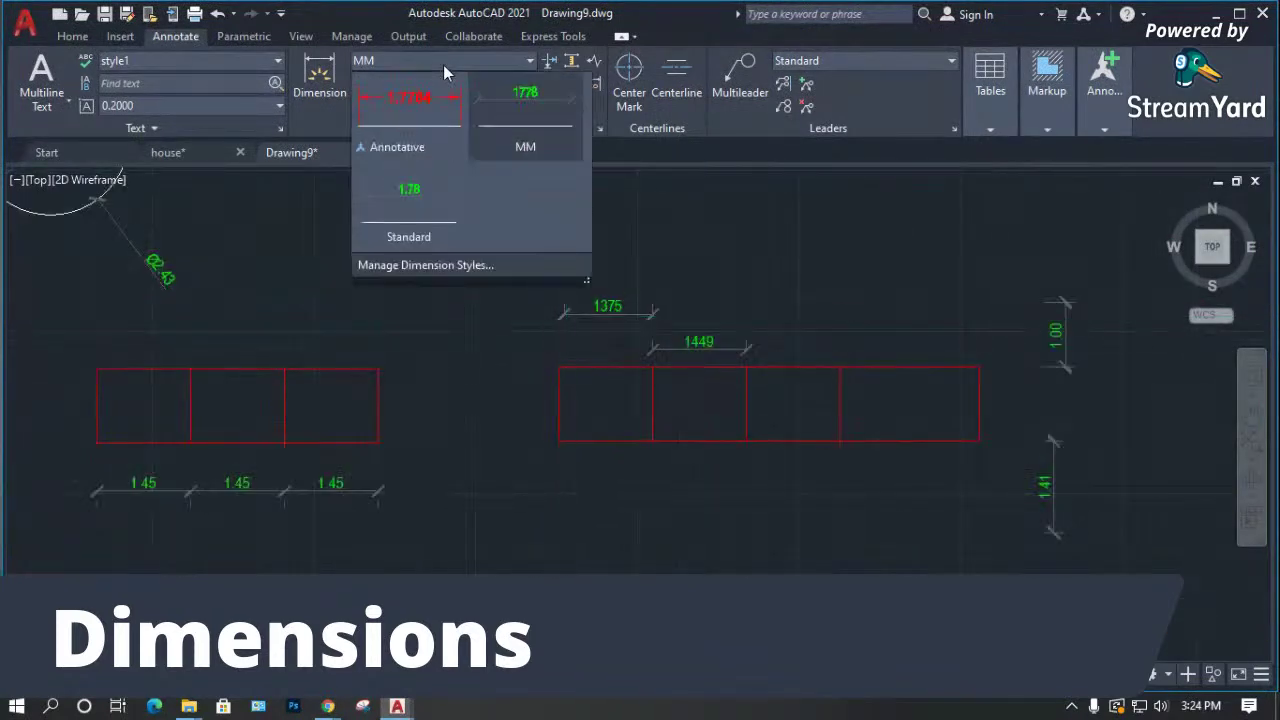
click(421, 265)
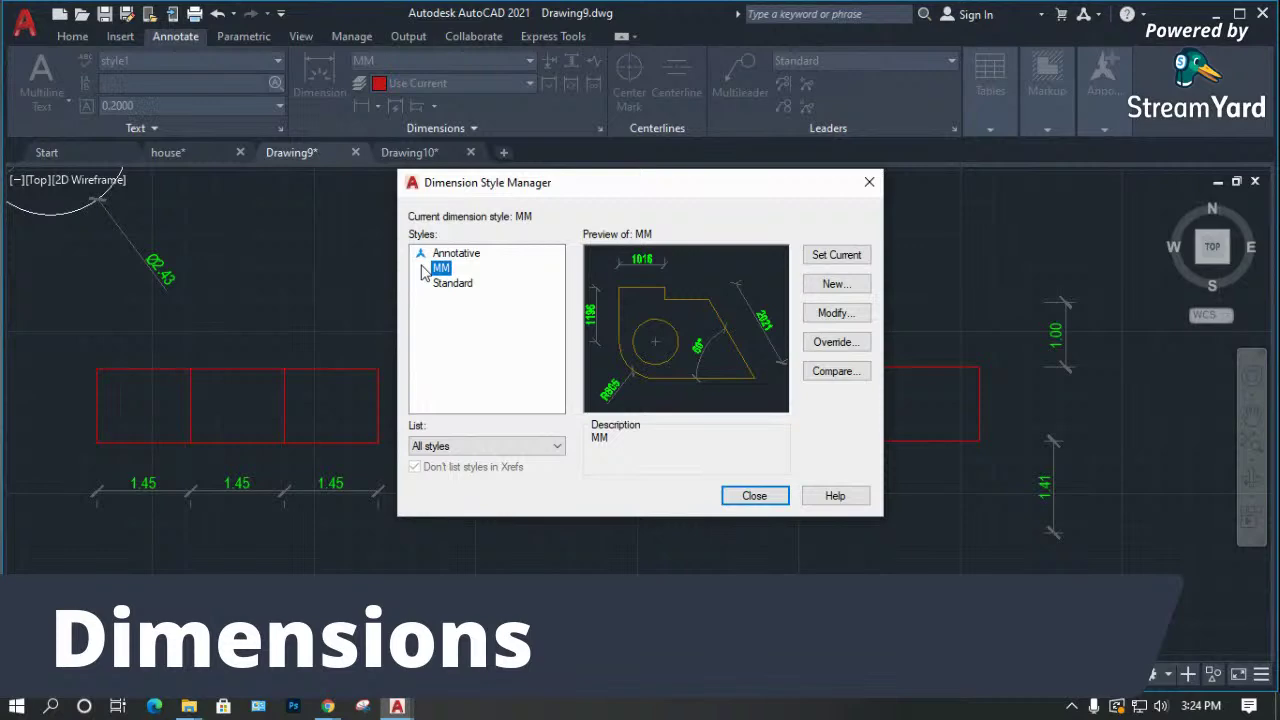
click(835, 313)
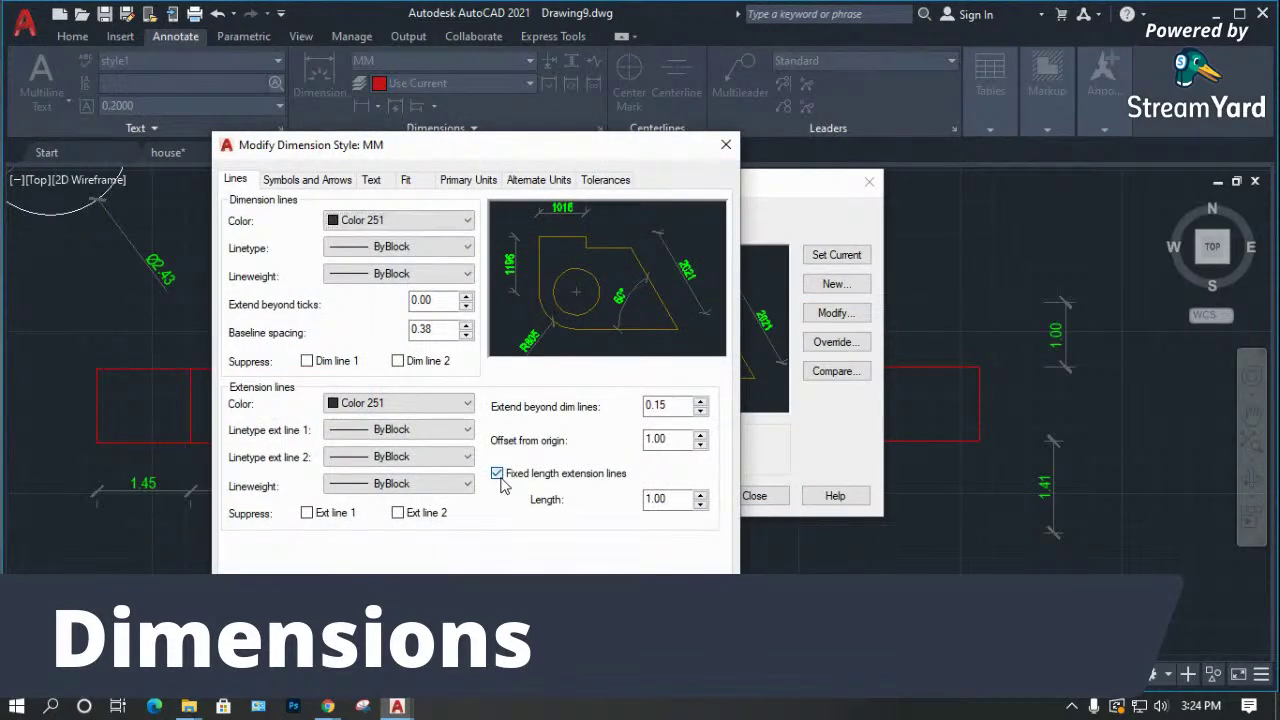
click(498, 474)
click(310, 180)
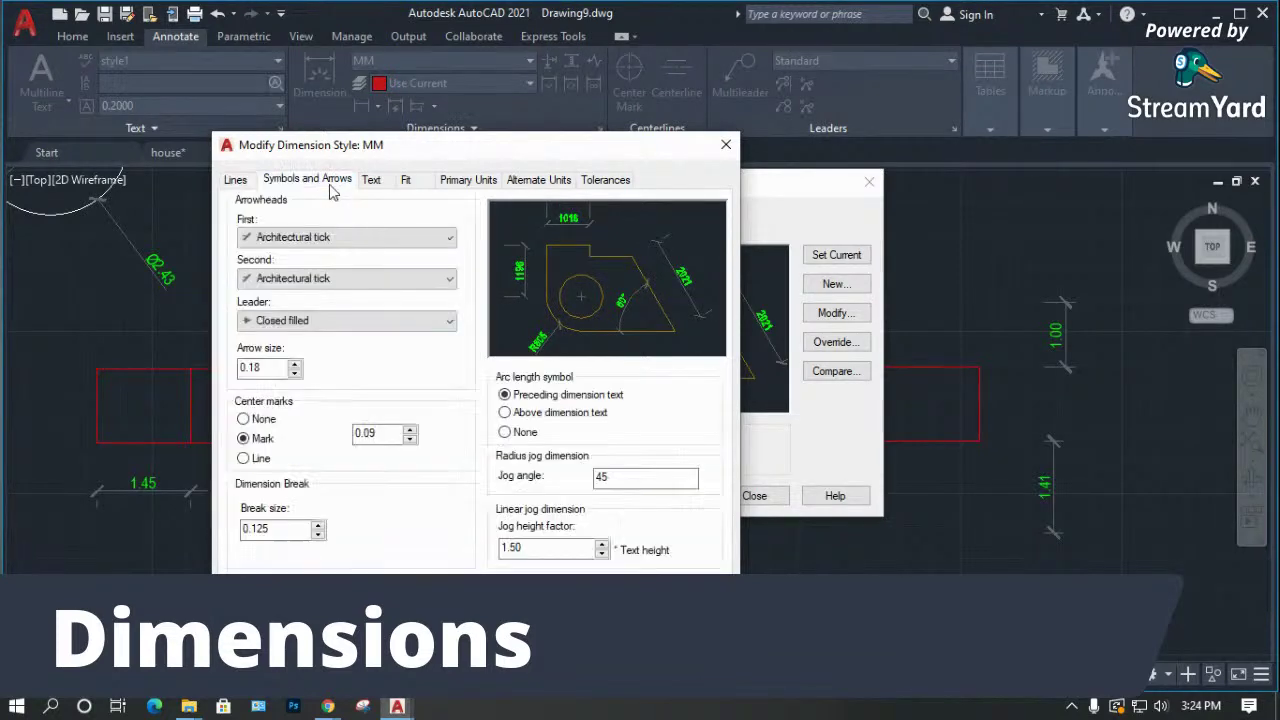
Try a User Arrow block for the first arrowhead, cancel since none exists, keeping Architectural ticks.
click(338, 243)
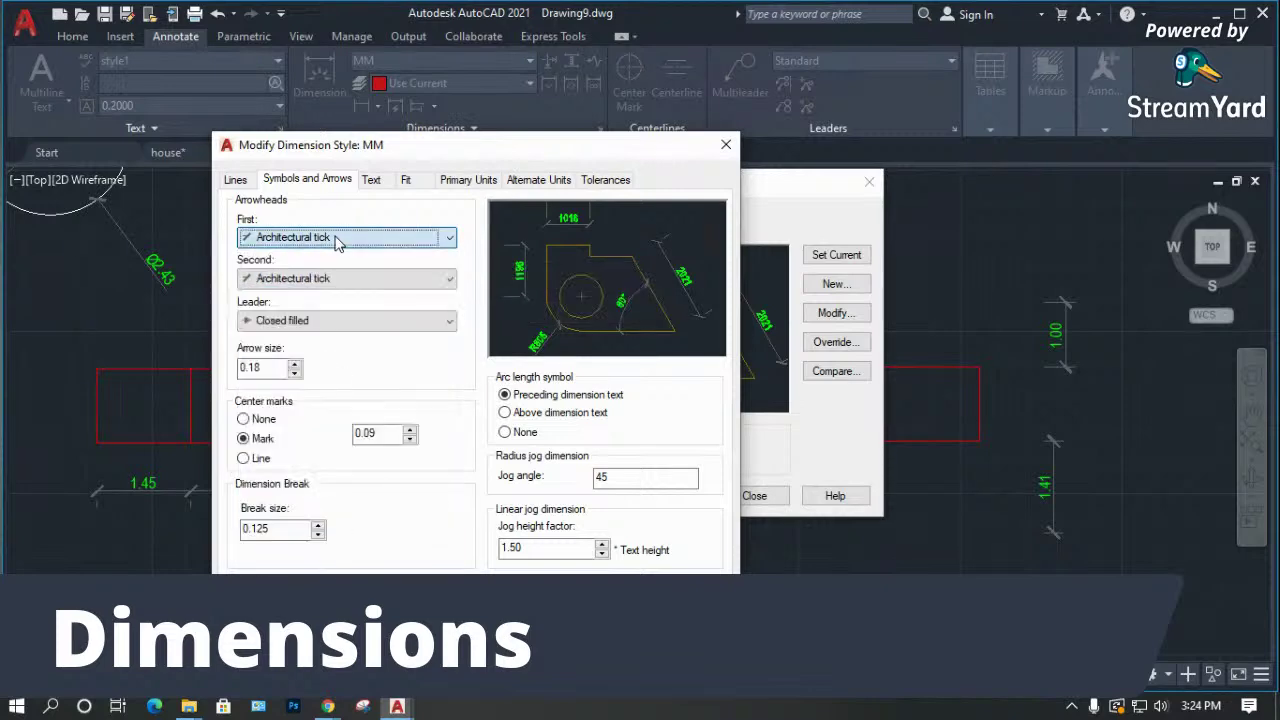
click(369, 245)
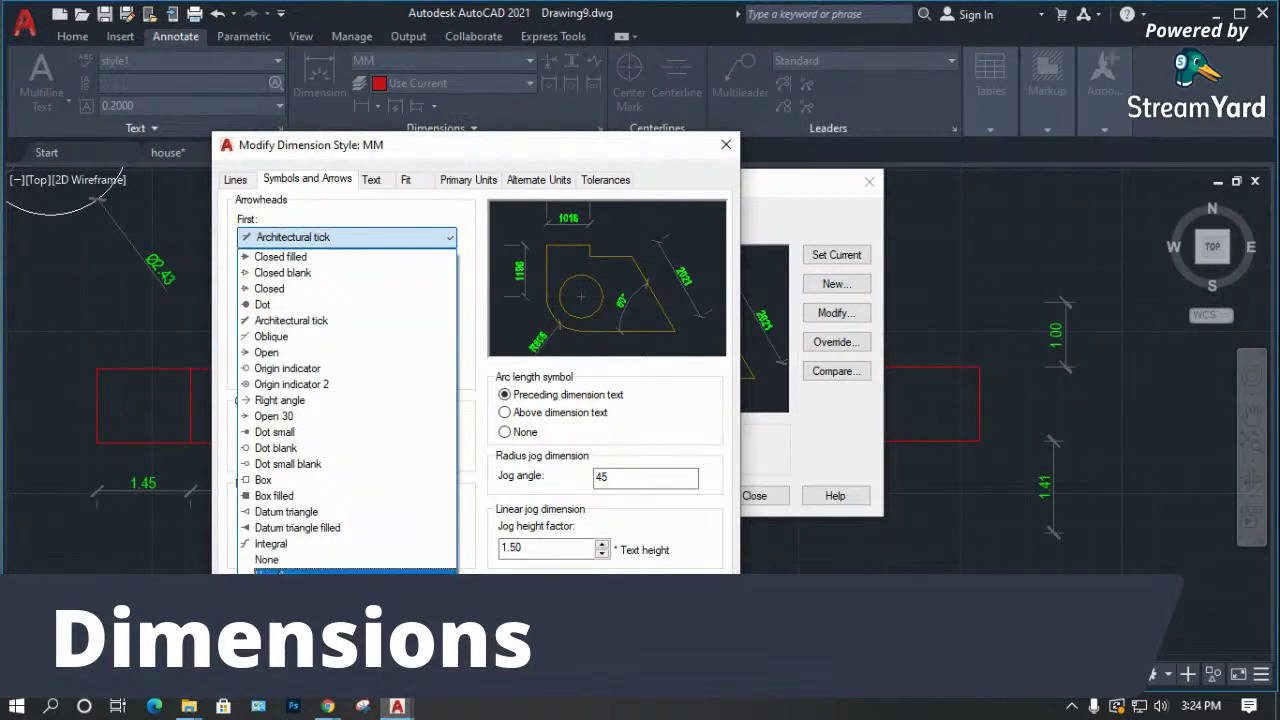
click(278, 571)
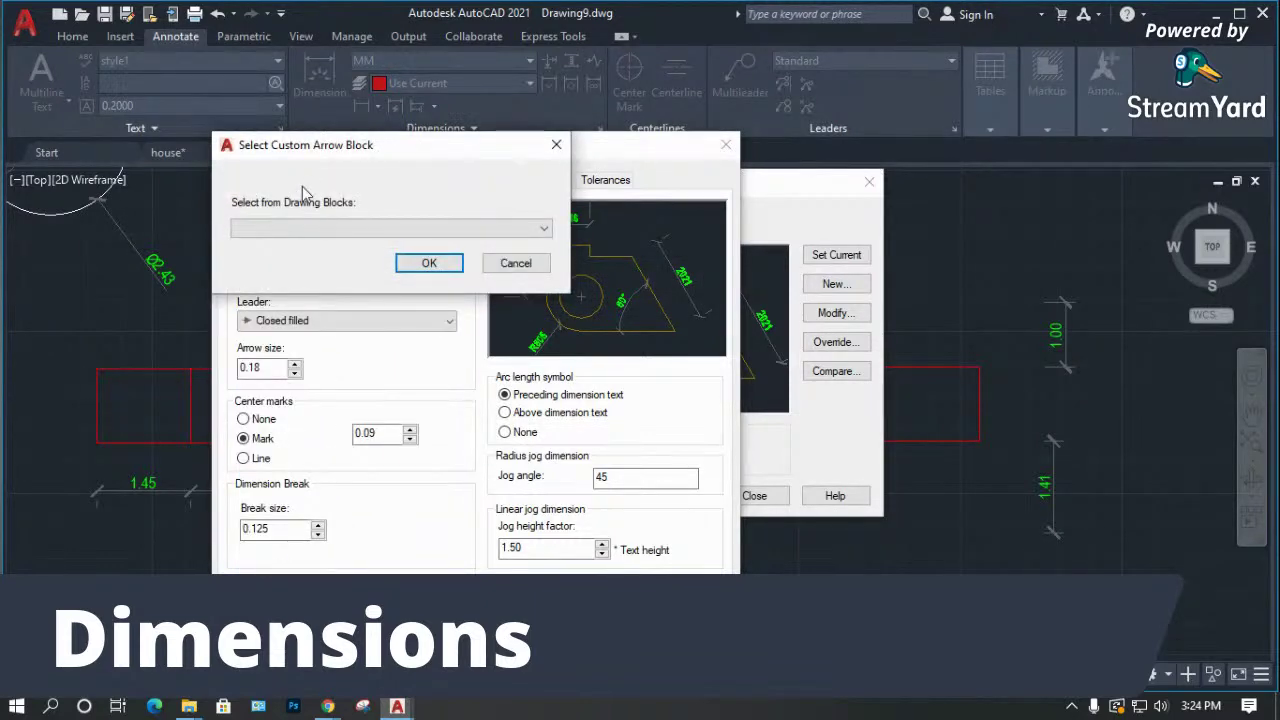
click(370, 240)
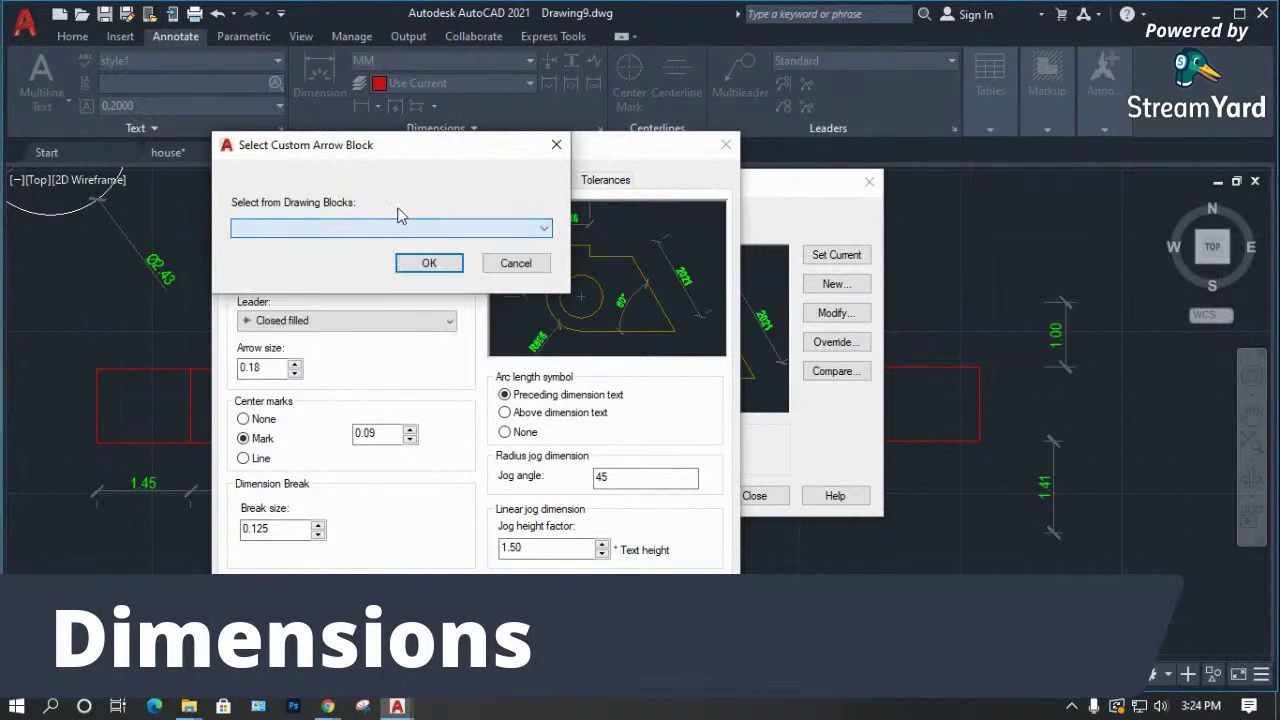
click(514, 264)
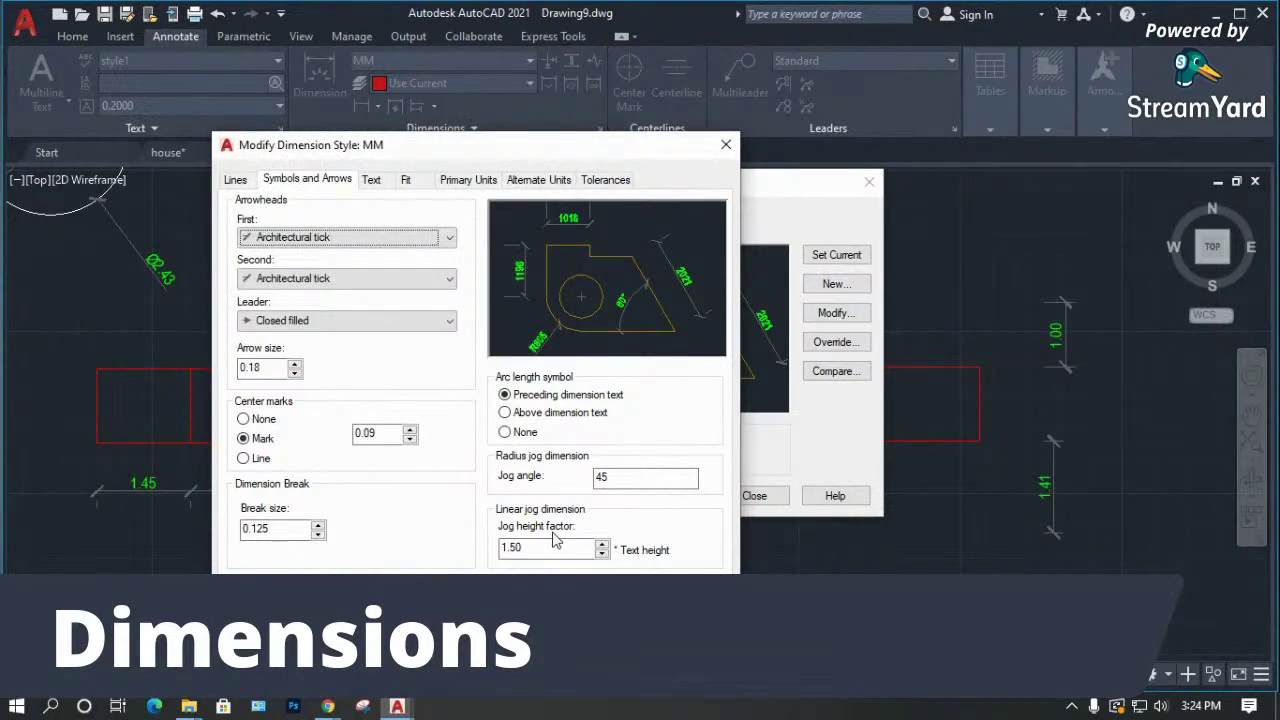
key(Return)
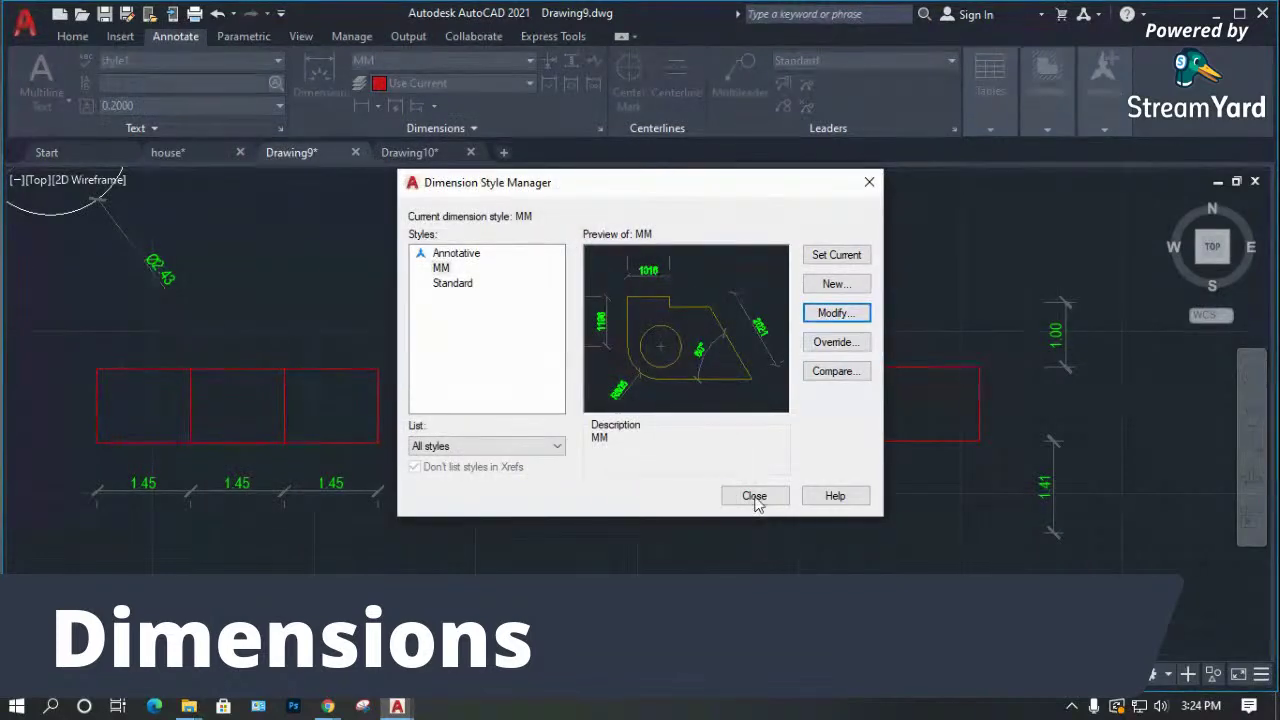
click(760, 494)
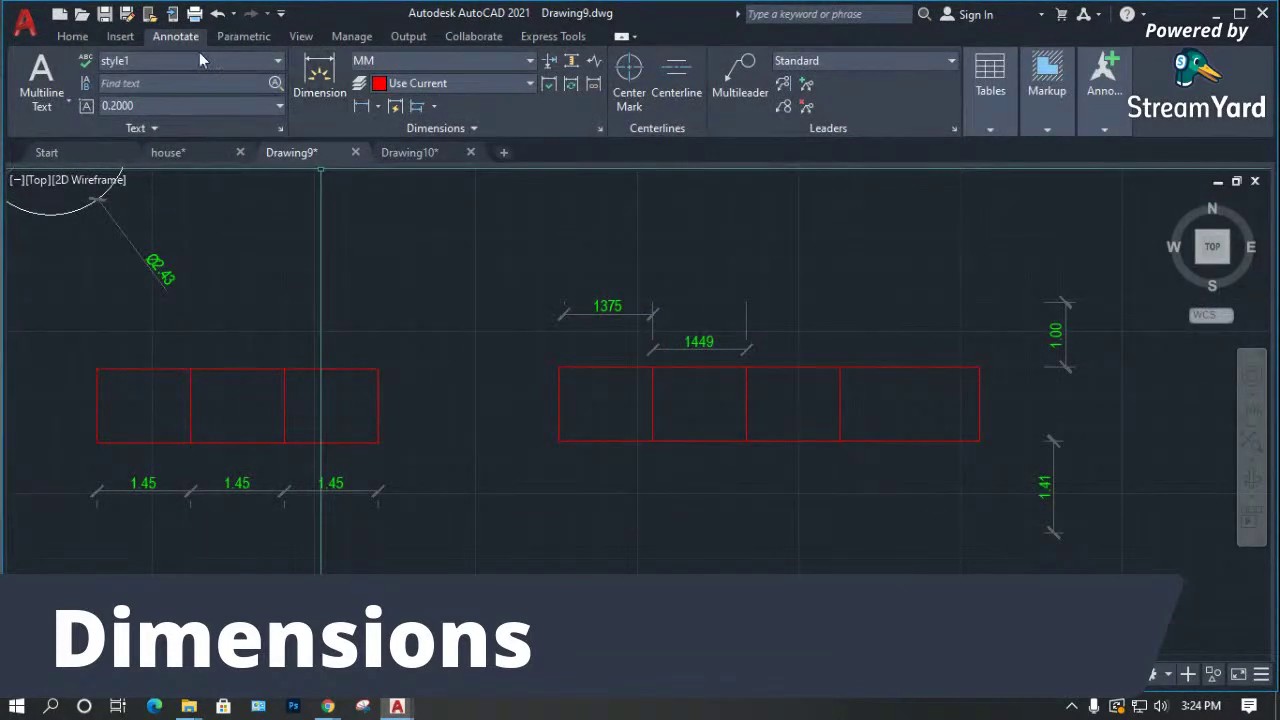
Browse the Home tab's circle, hatch, rectangle and extra drawing tool options.
click(73, 40)
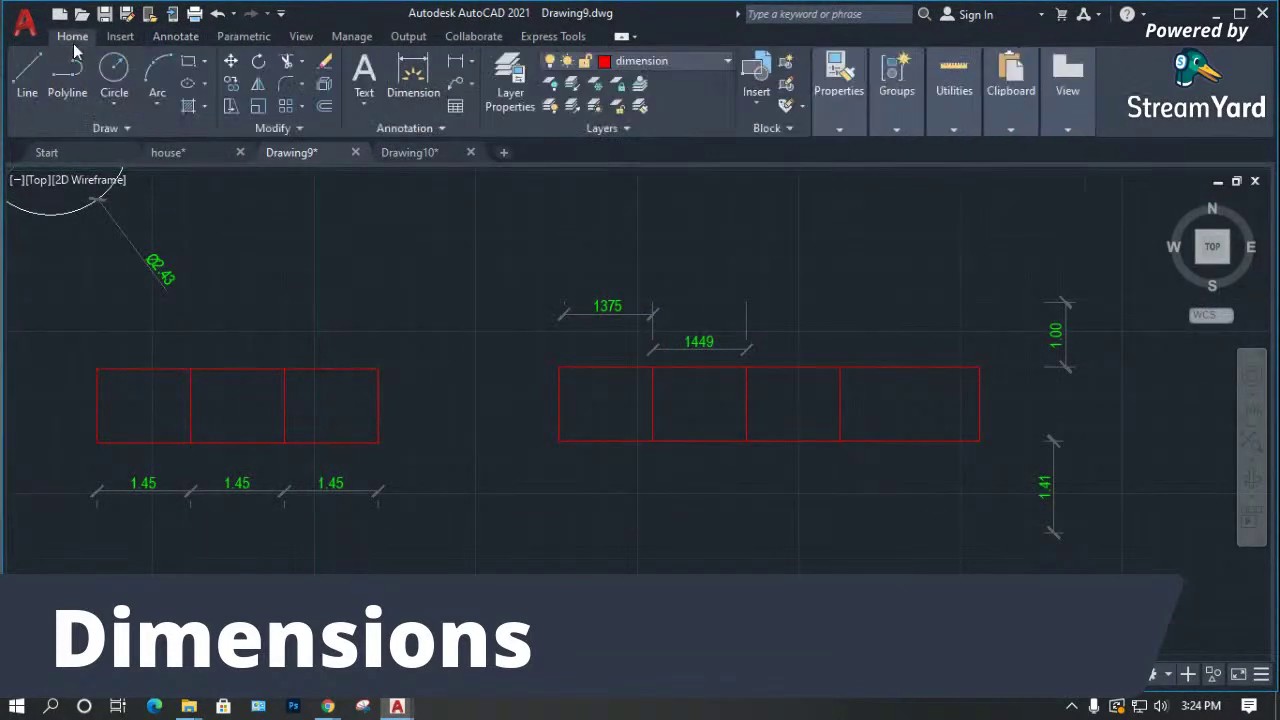
click(119, 106)
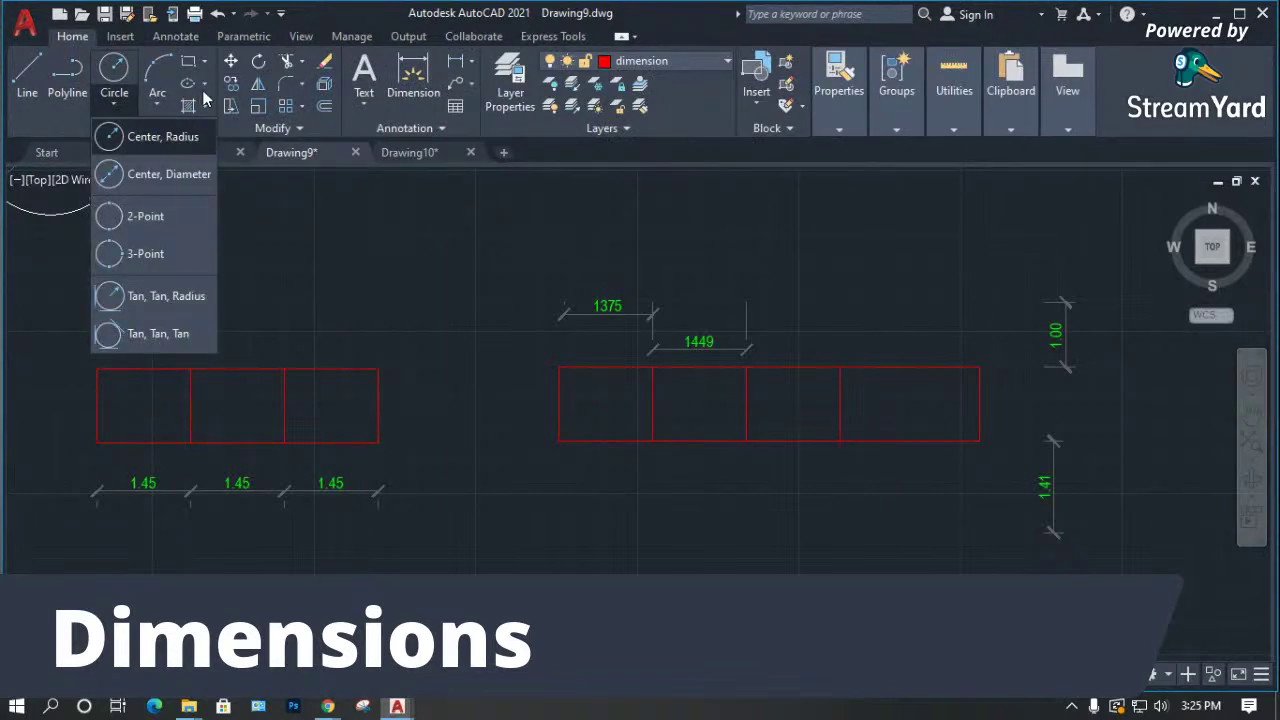
click(204, 111)
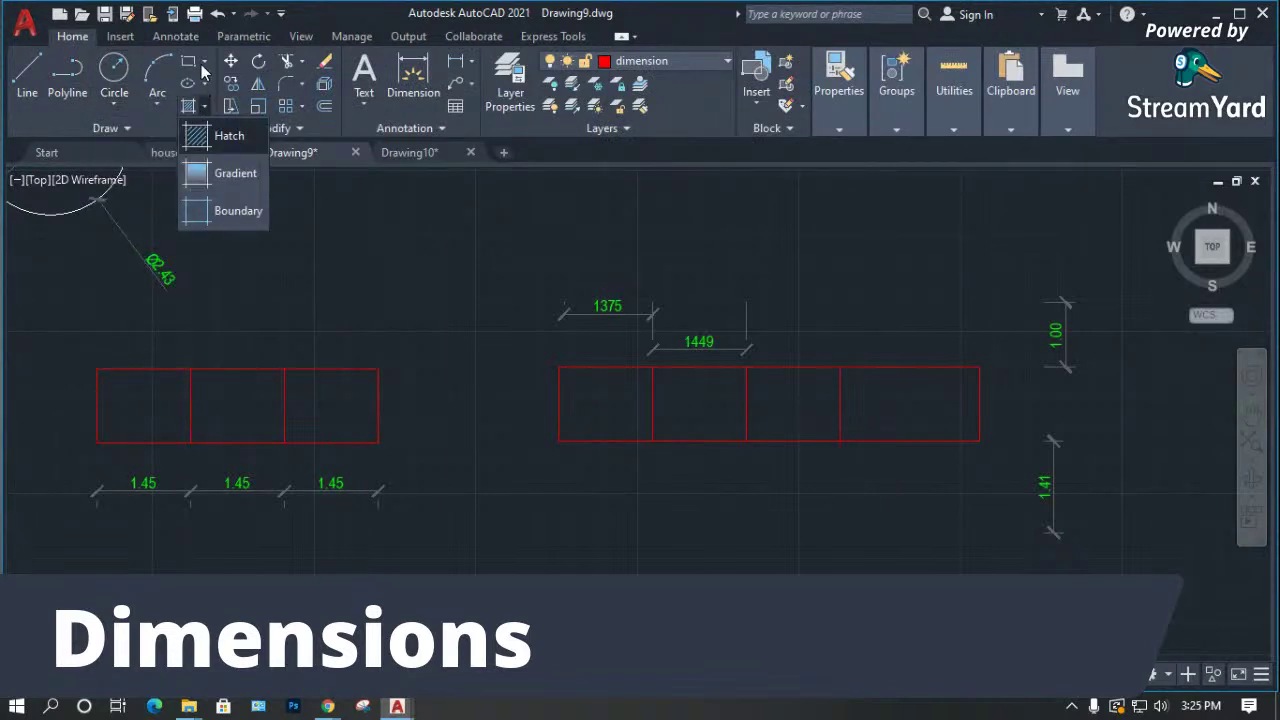
click(203, 64)
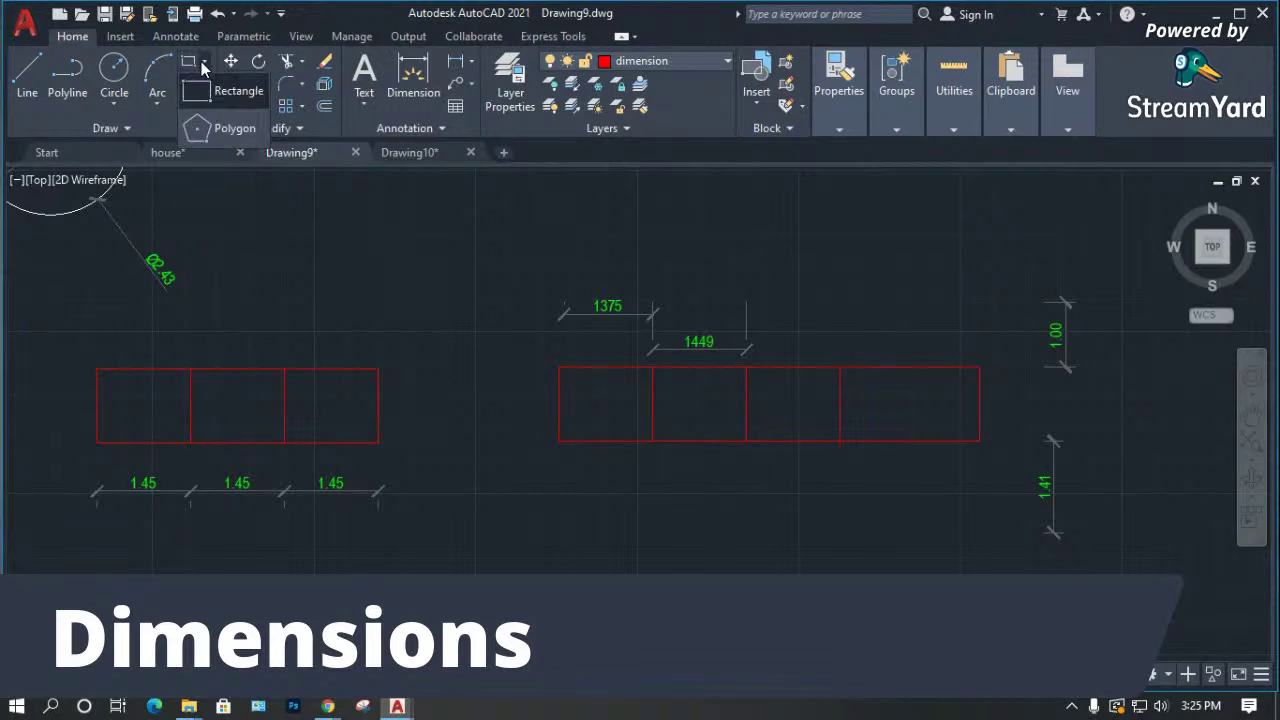
click(127, 123)
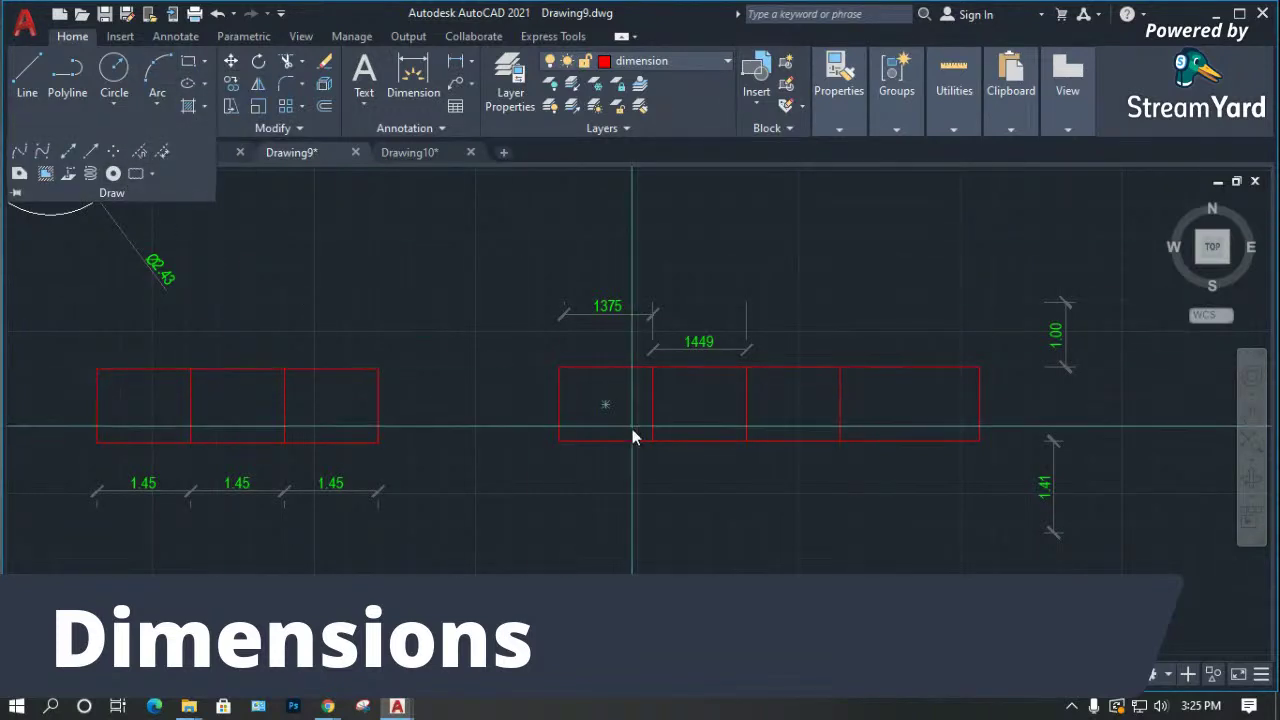
scroll(570, 360, up, 5)
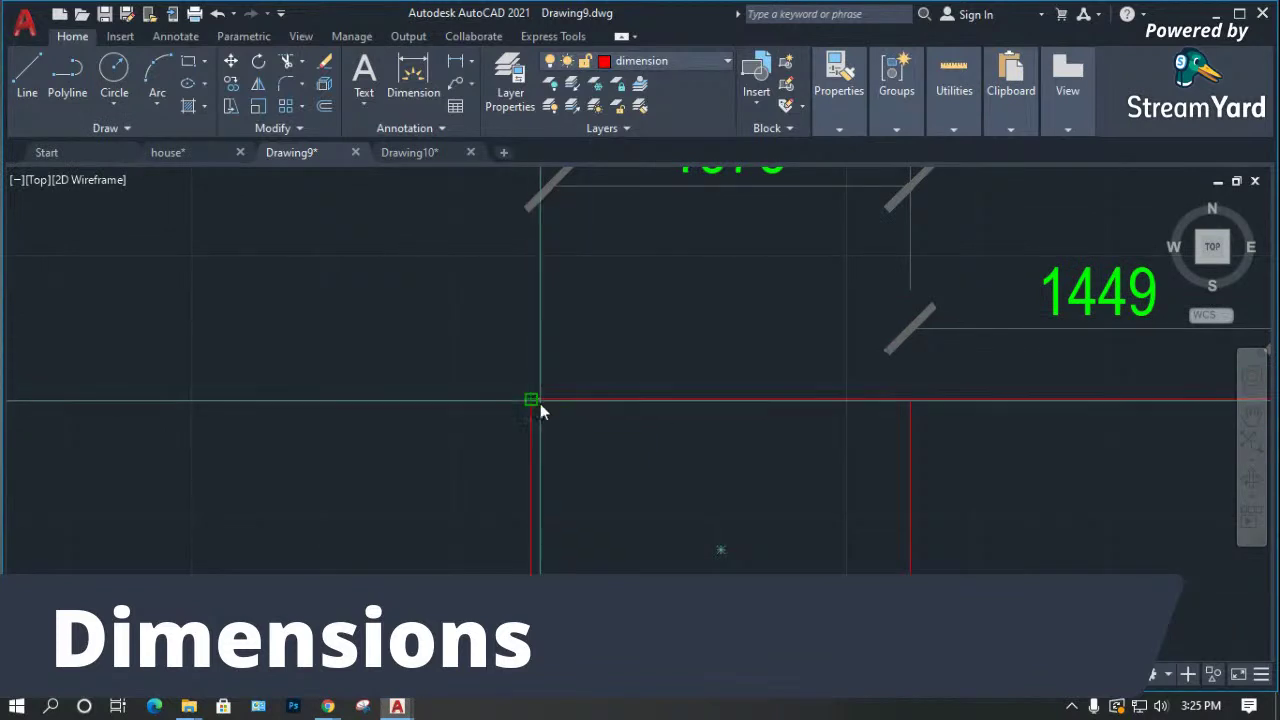
scroll(538, 399, up, 3)
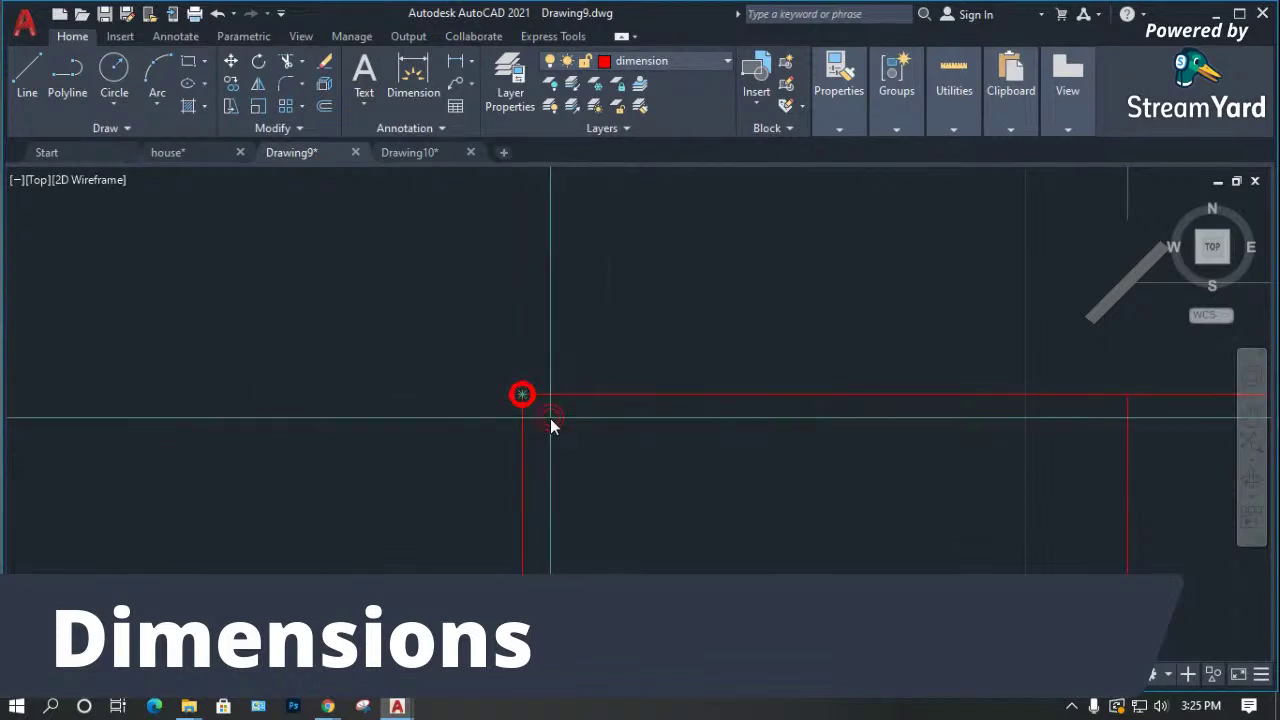
scroll(550, 418, up, 5)
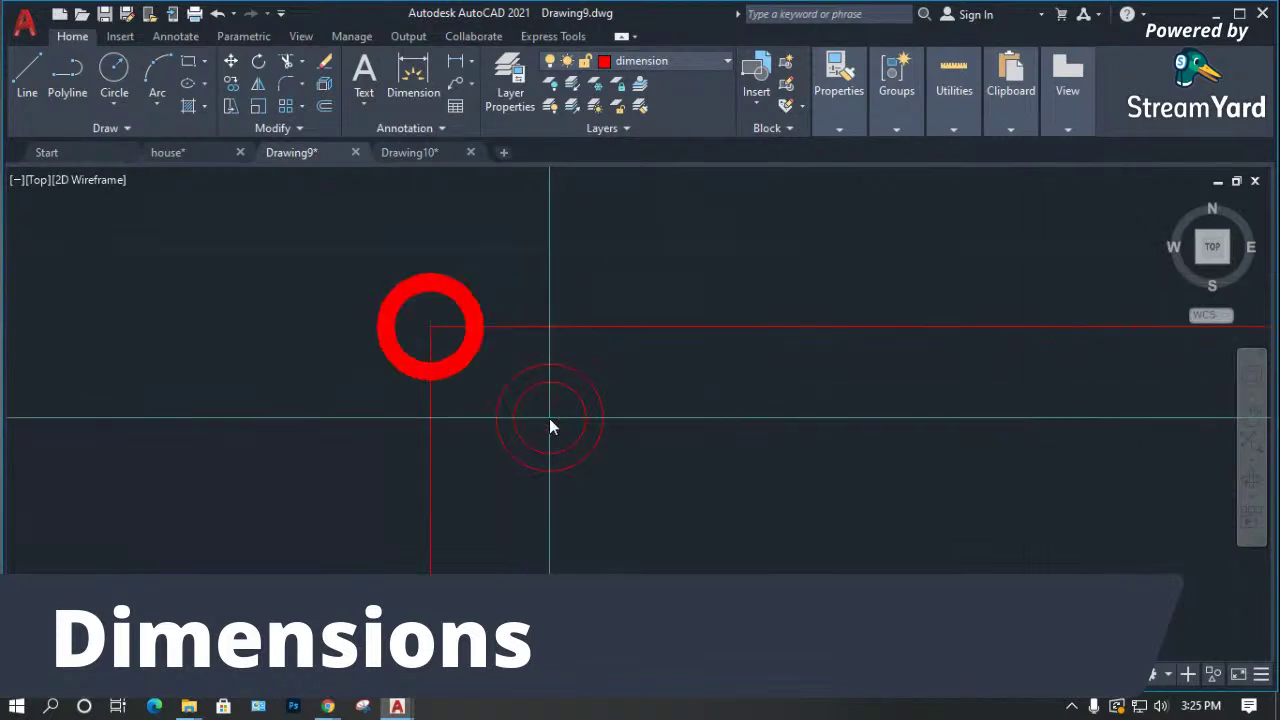
Inspect the red donut's properties, then delete the donut.
click(450, 290)
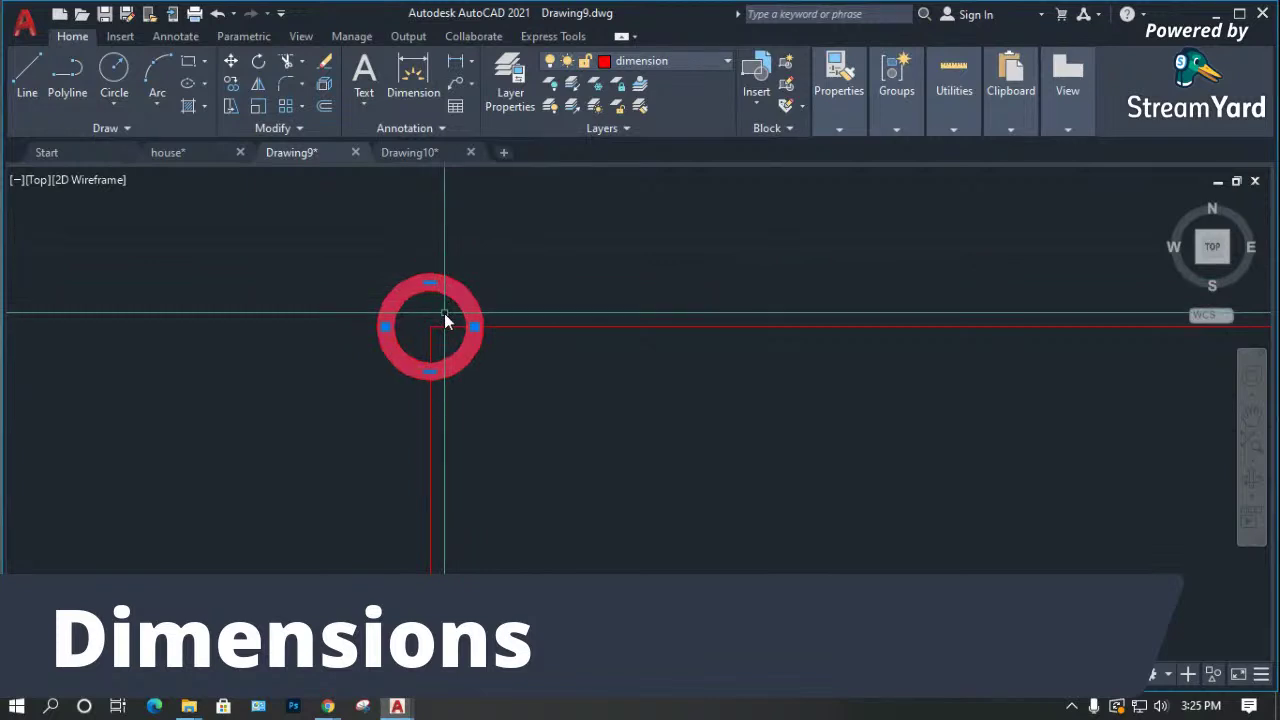
key(ctrl+1)
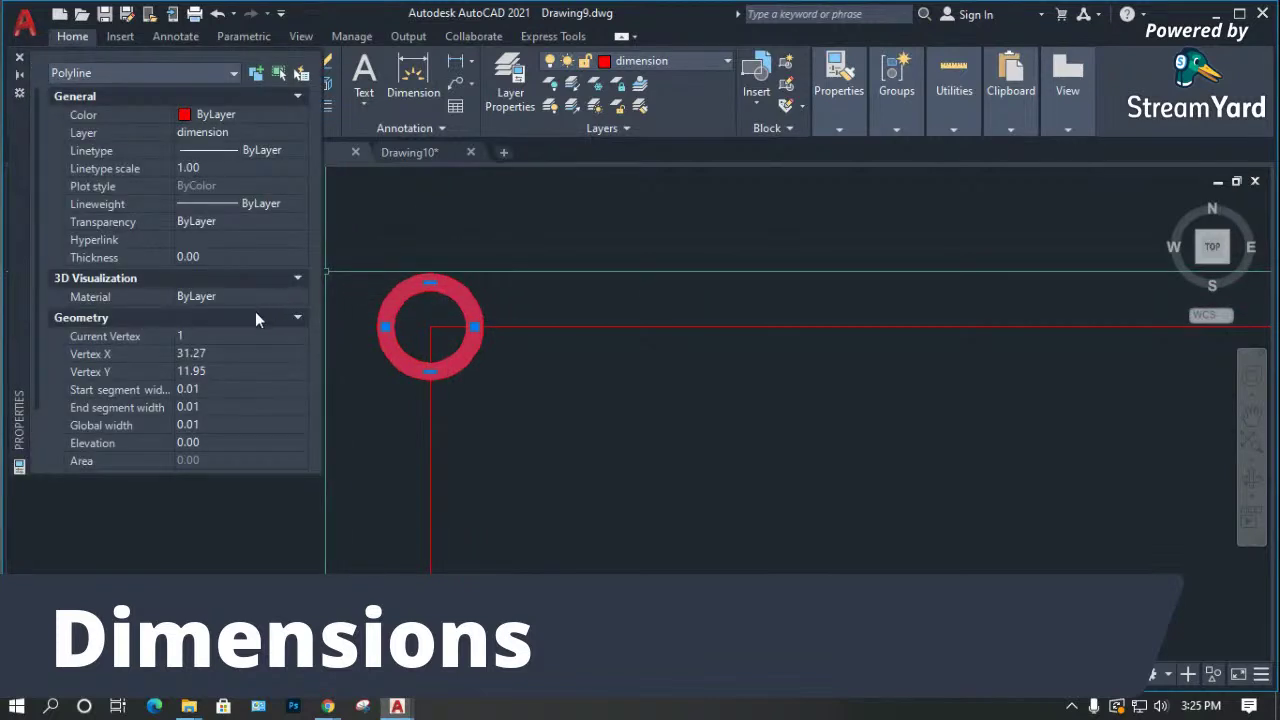
scroll(250, 310, down, 3)
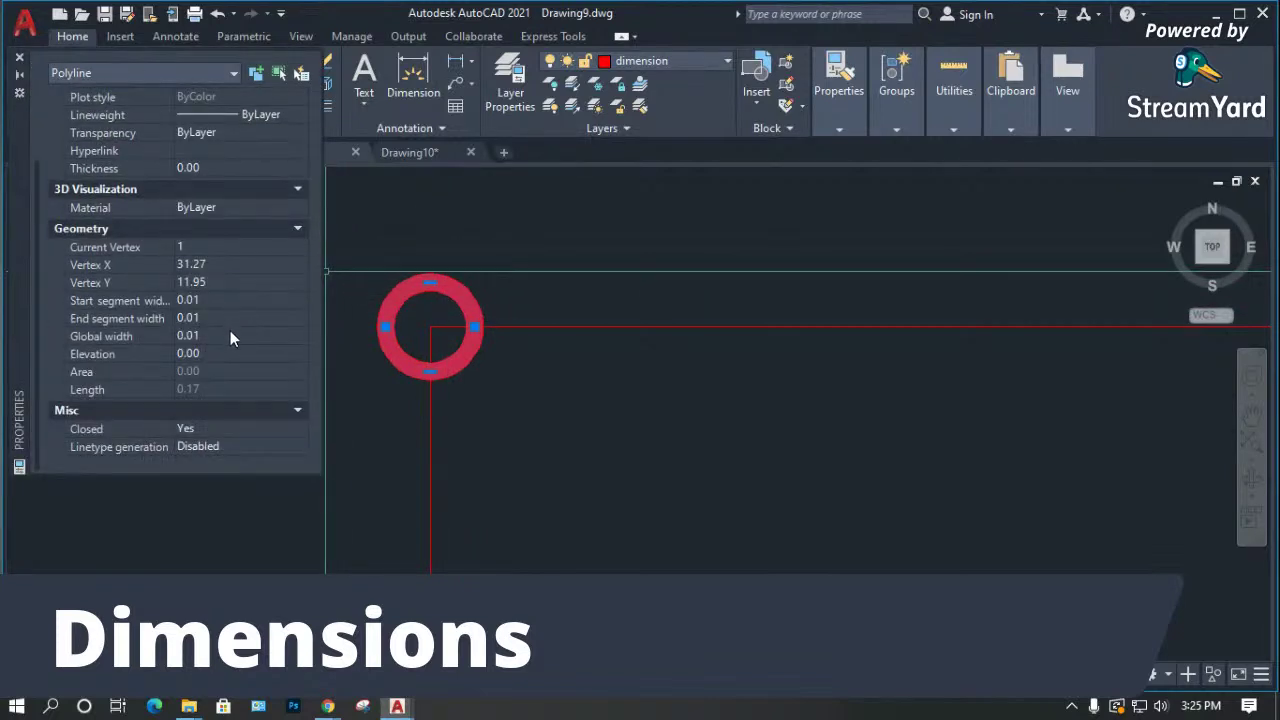
scroll(206, 314, up, 5)
click(19, 57)
key(Escape)
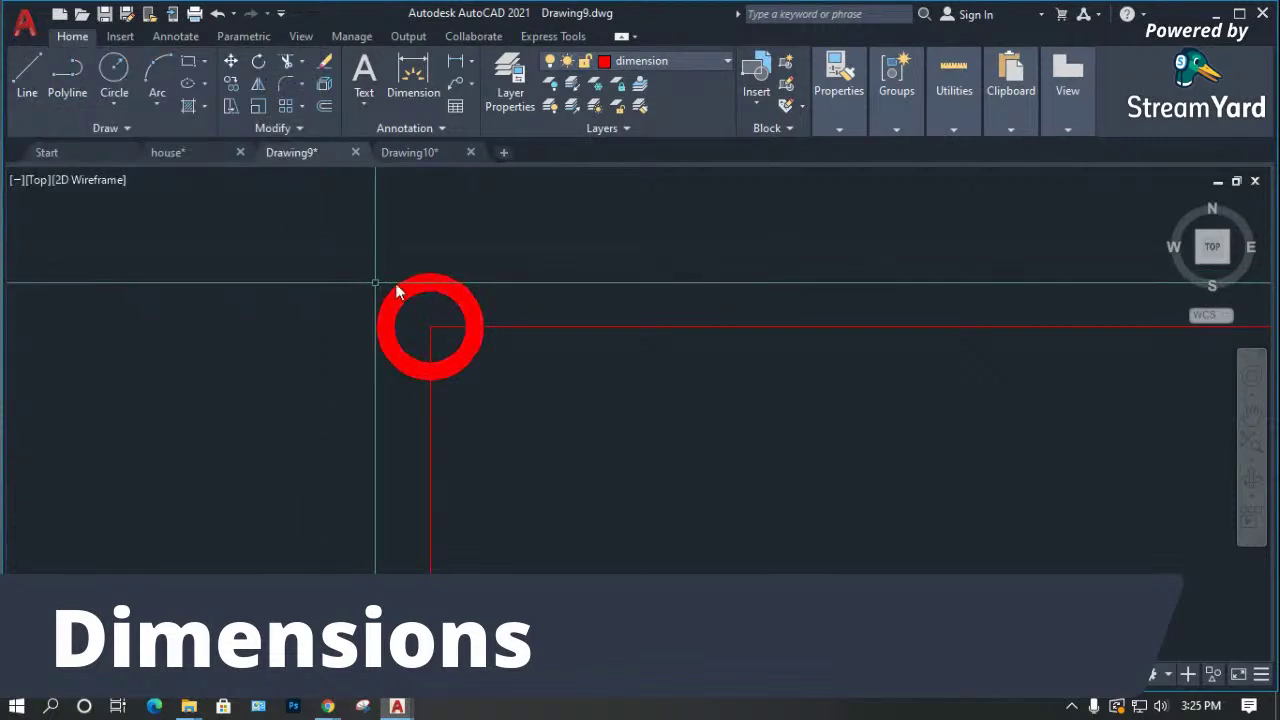
click(396, 288)
key(Delete)
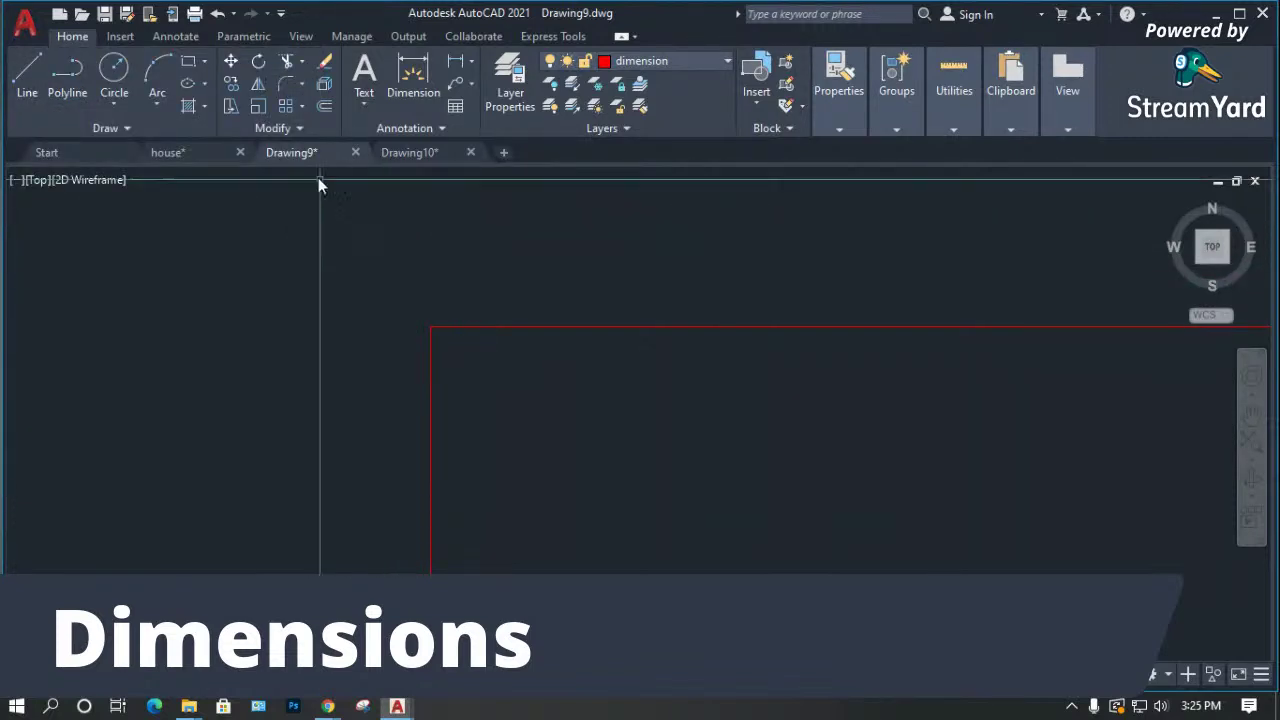
Draw a new donut at the rectangle's top-left corner.
click(130, 128)
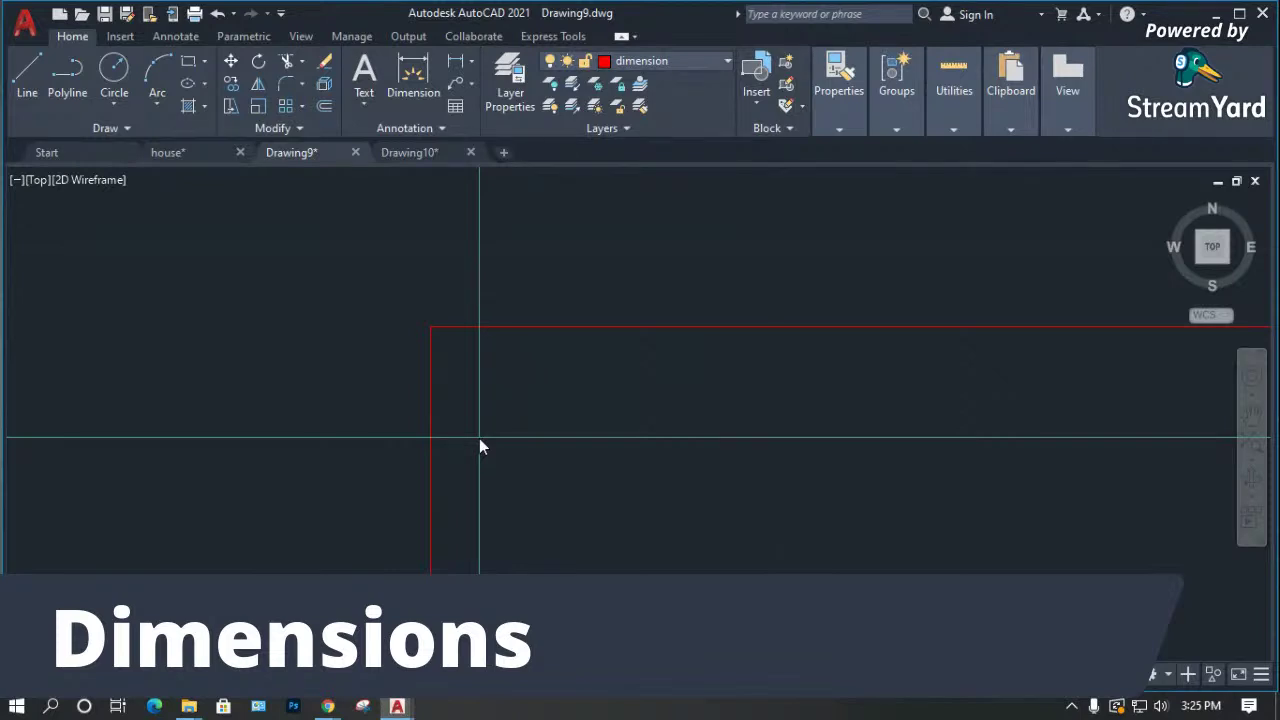
click(430, 327)
scroll(430, 400, up, 5)
scroll(478, 428, down, 5)
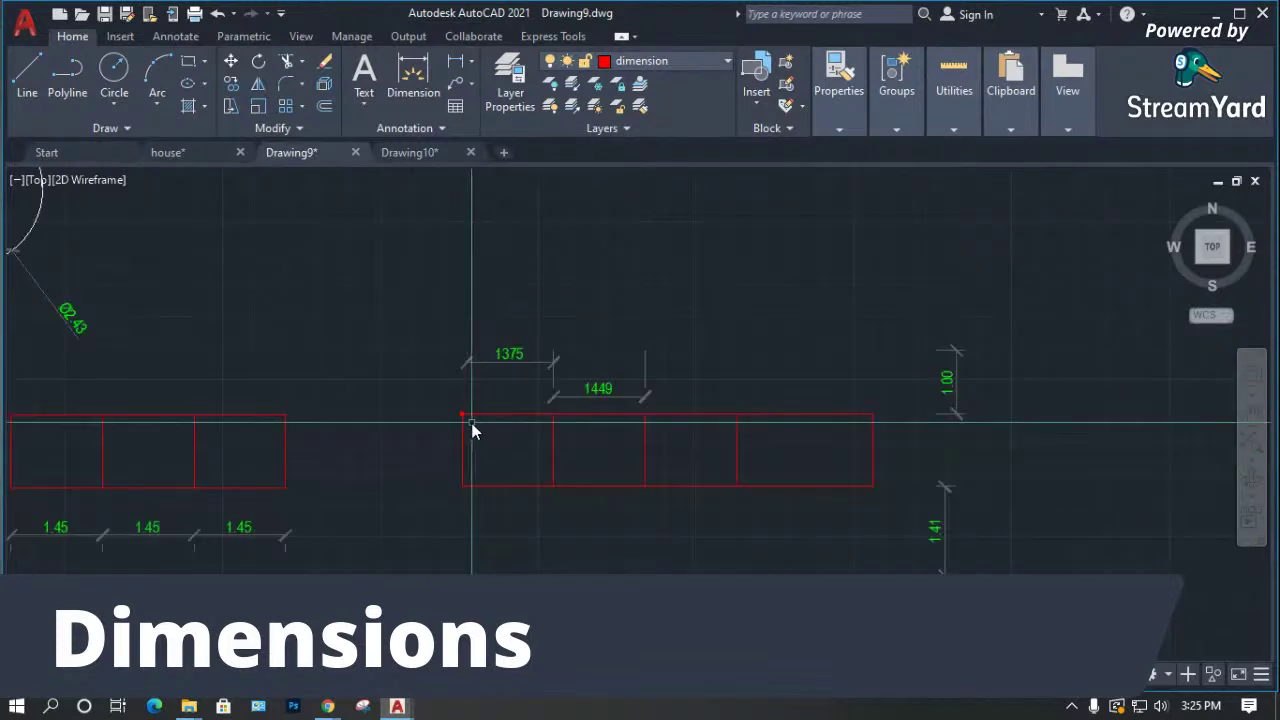
scroll(465, 425, up, 5)
scroll(430, 395, up, 3)
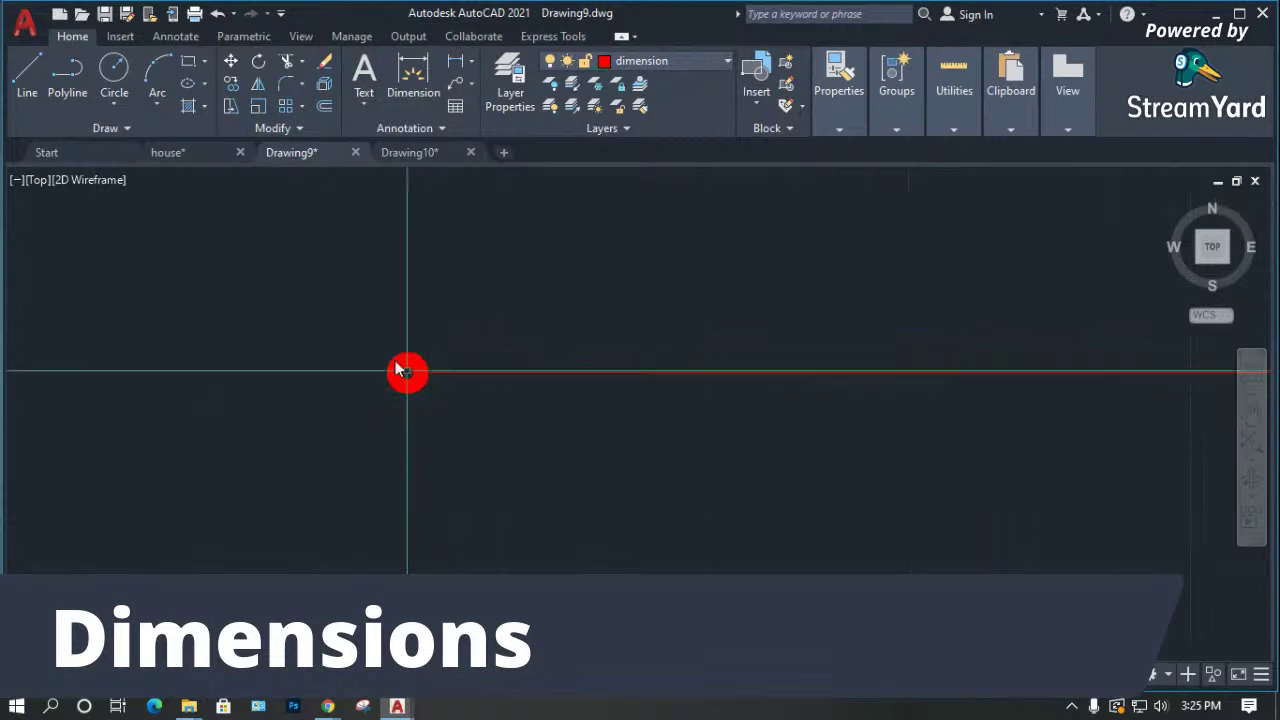
scroll(440, 400, down, 3)
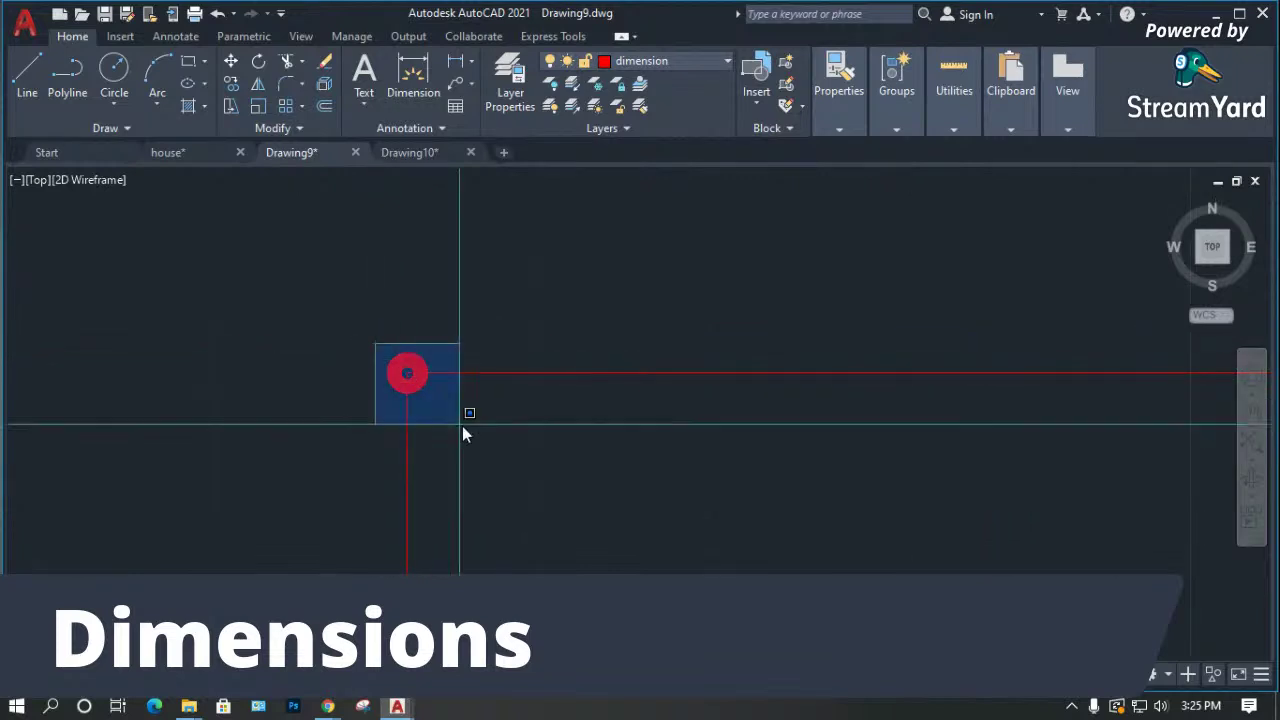
Move the donut left of the rectangle corner and window-select it.
click(443, 405)
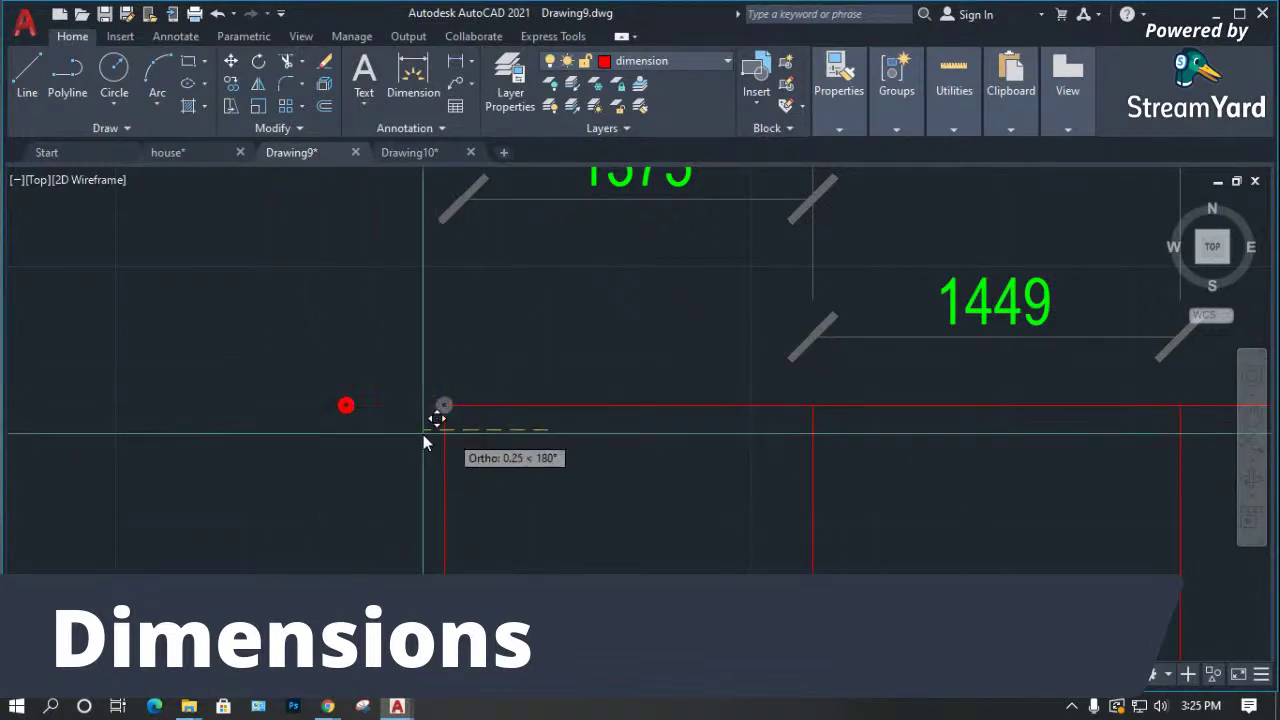
click(320, 448)
click(328, 478)
click(198, 335)
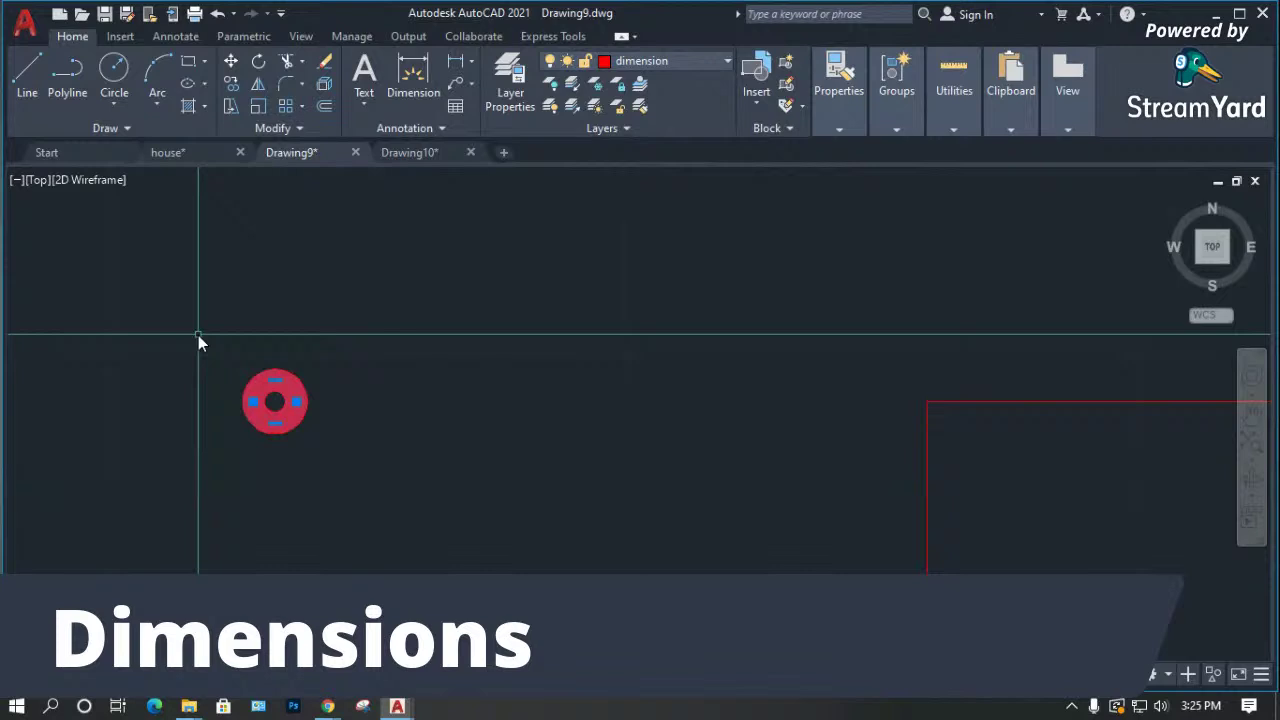
Start a new block definition with its base point at the donut's centre.
right_click(266, 378)
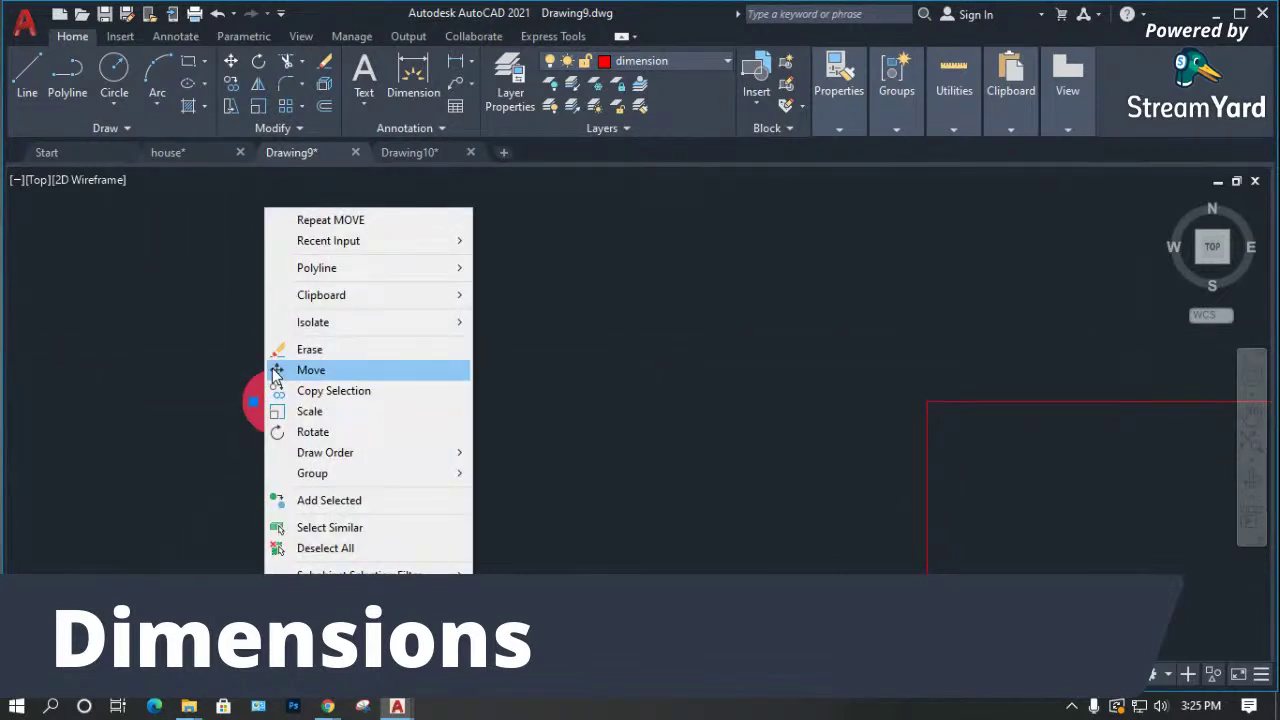
click(220, 314)
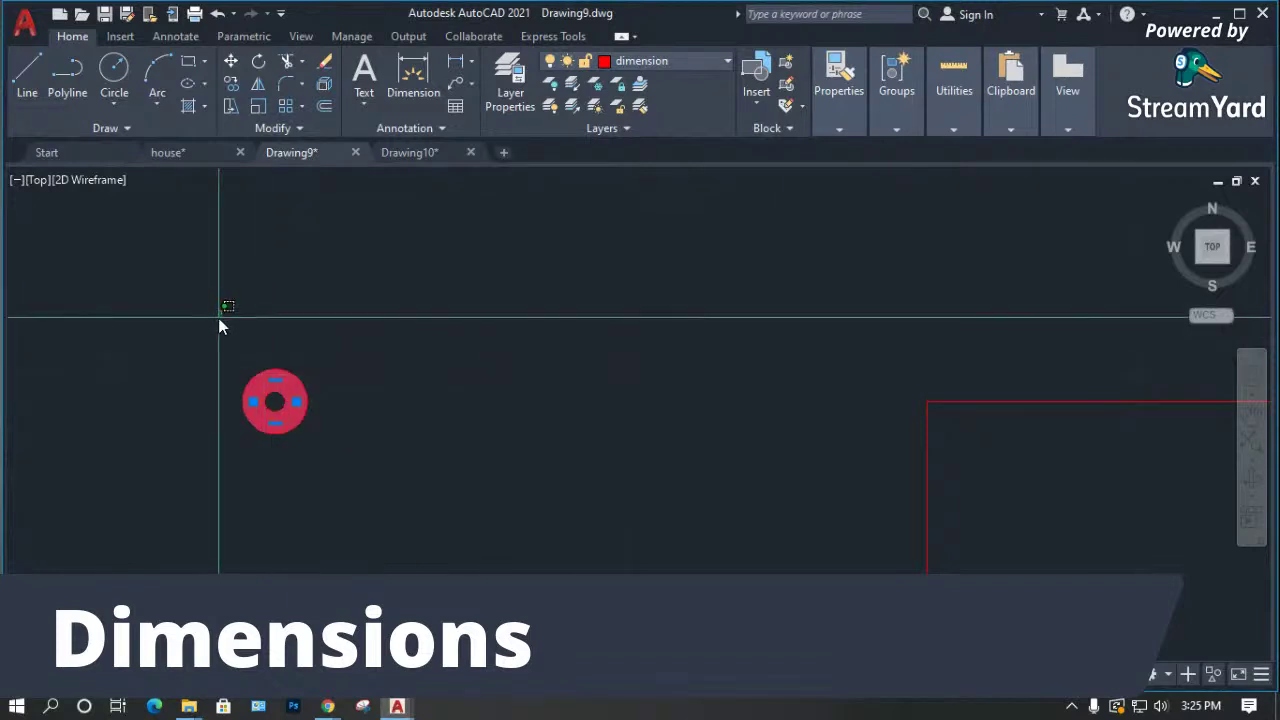
key(b)
key(Return)
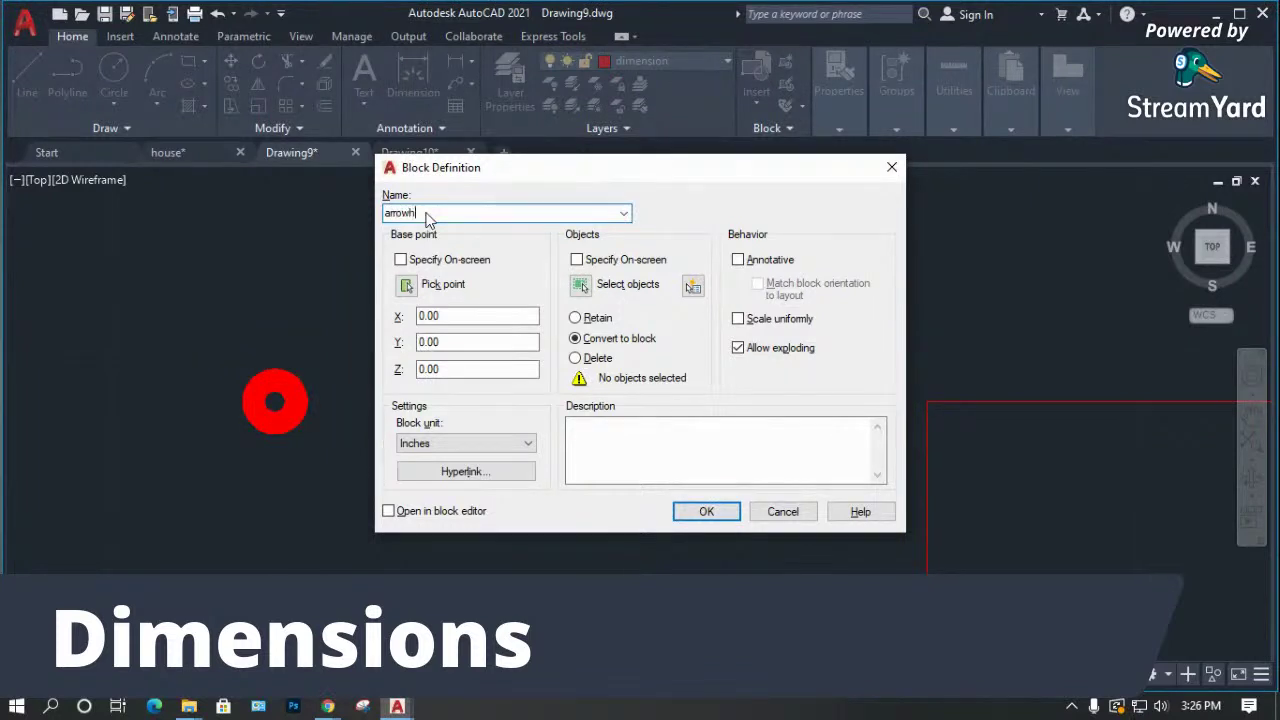
click(400, 260)
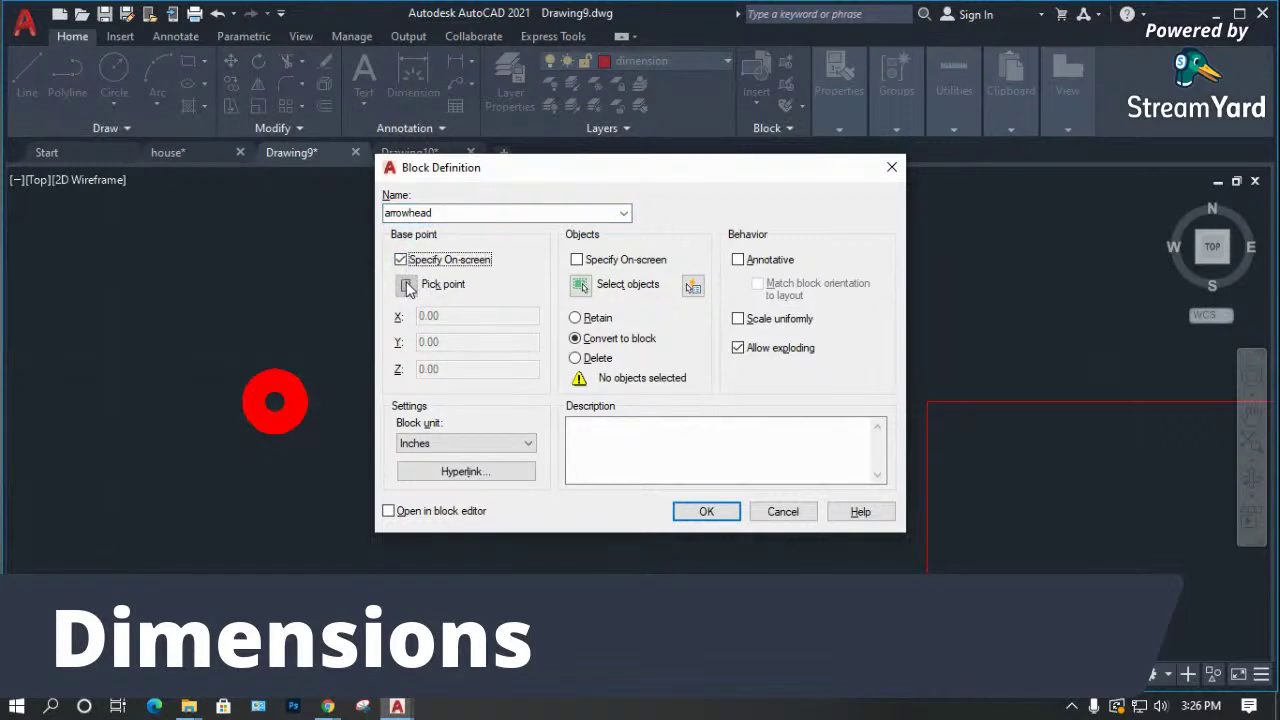
click(400, 260)
click(406, 284)
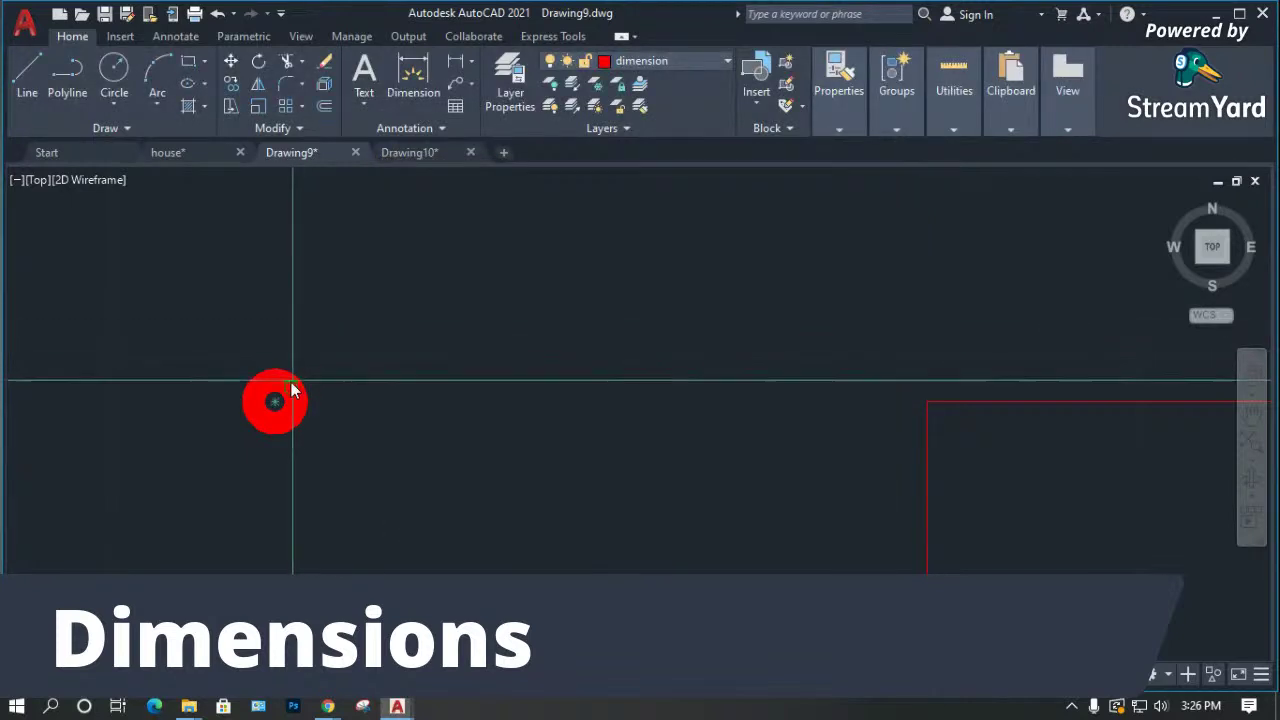
click(275, 402)
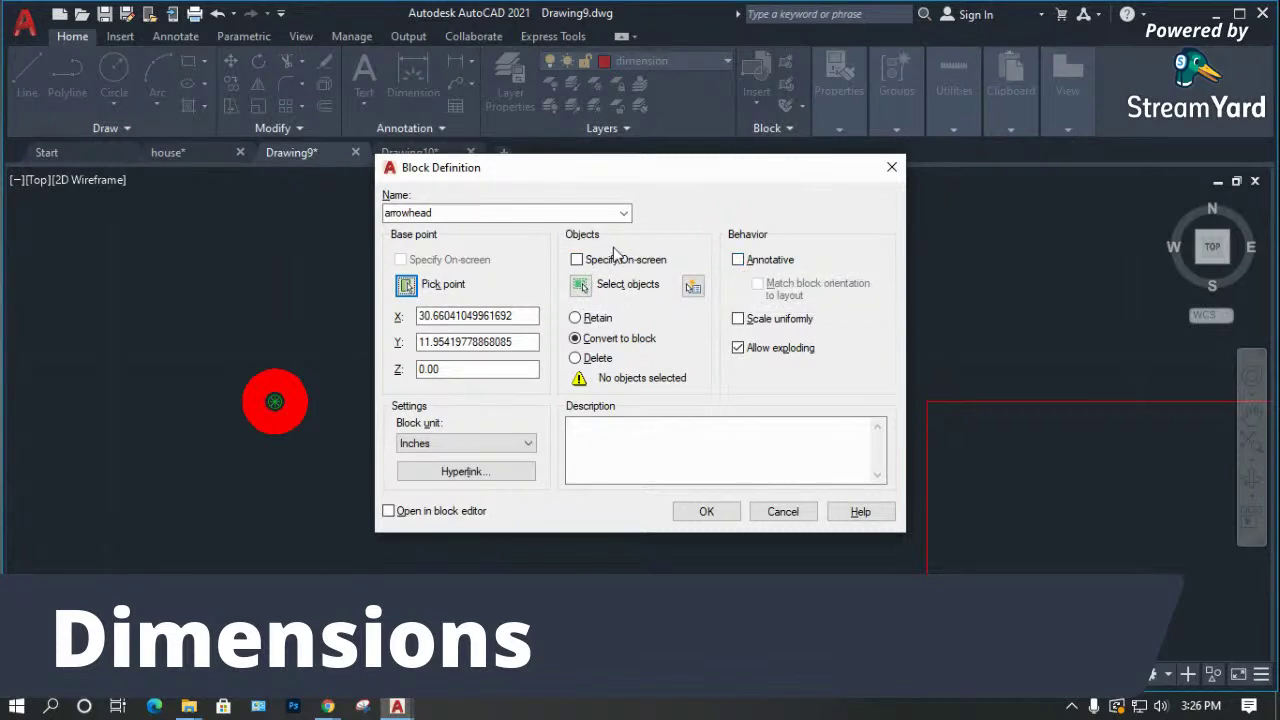
Include the red donut as the block's object and confirm the 'arrowhead' block.
click(580, 285)
click(322, 309)
click(241, 442)
key(Return)
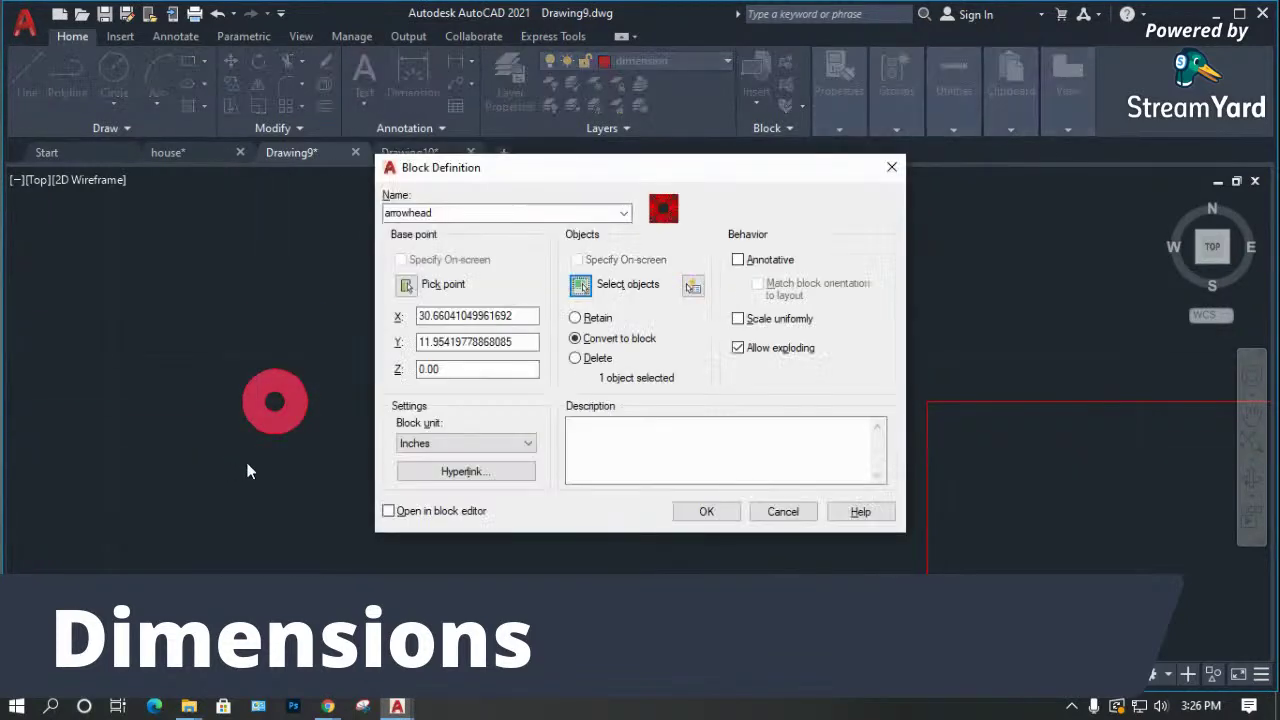
click(719, 510)
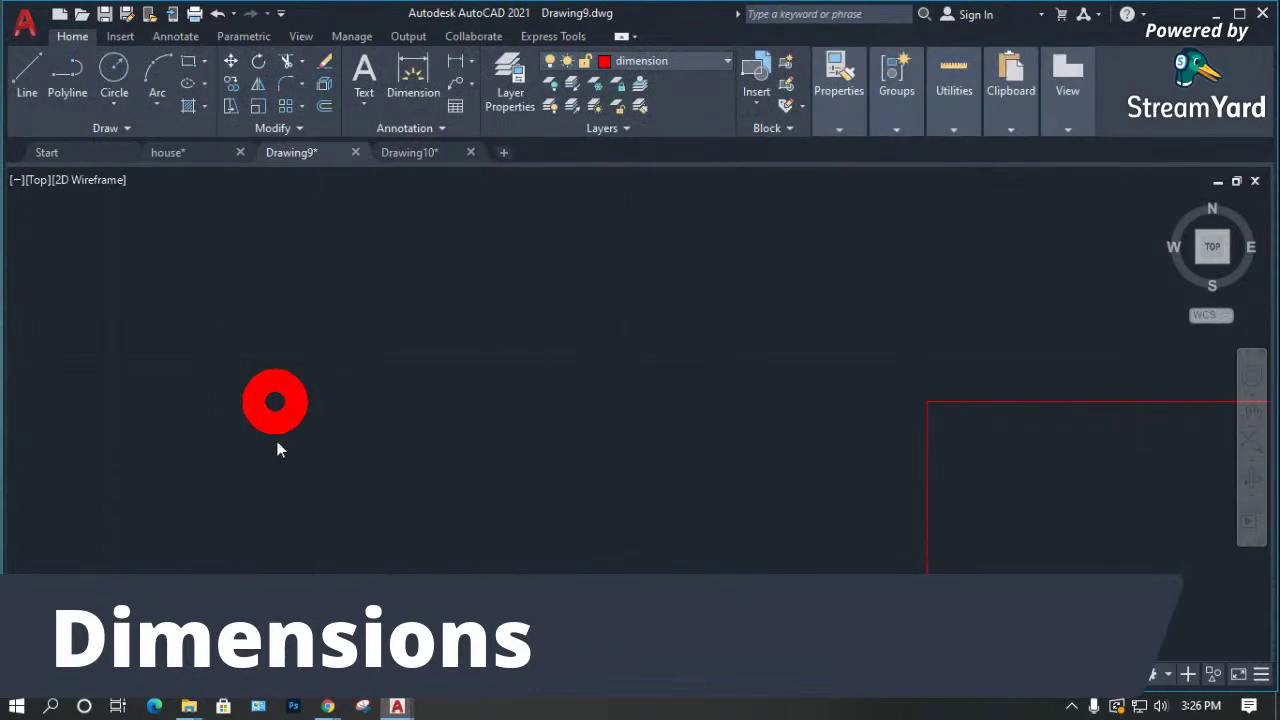
Set both MM style arrowheads to the User Arrow block 'arrowhead' and close the manager.
scroll(244, 457, down, 5)
scroll(429, 291, up, 3)
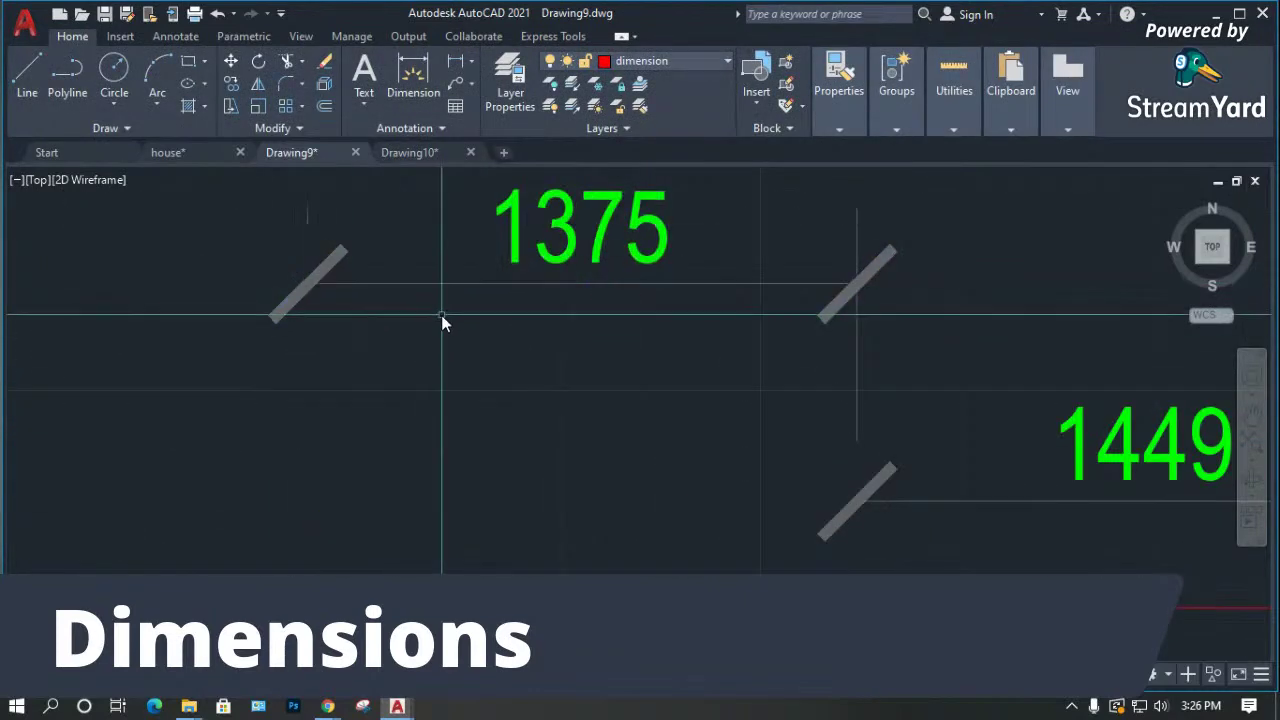
click(181, 43)
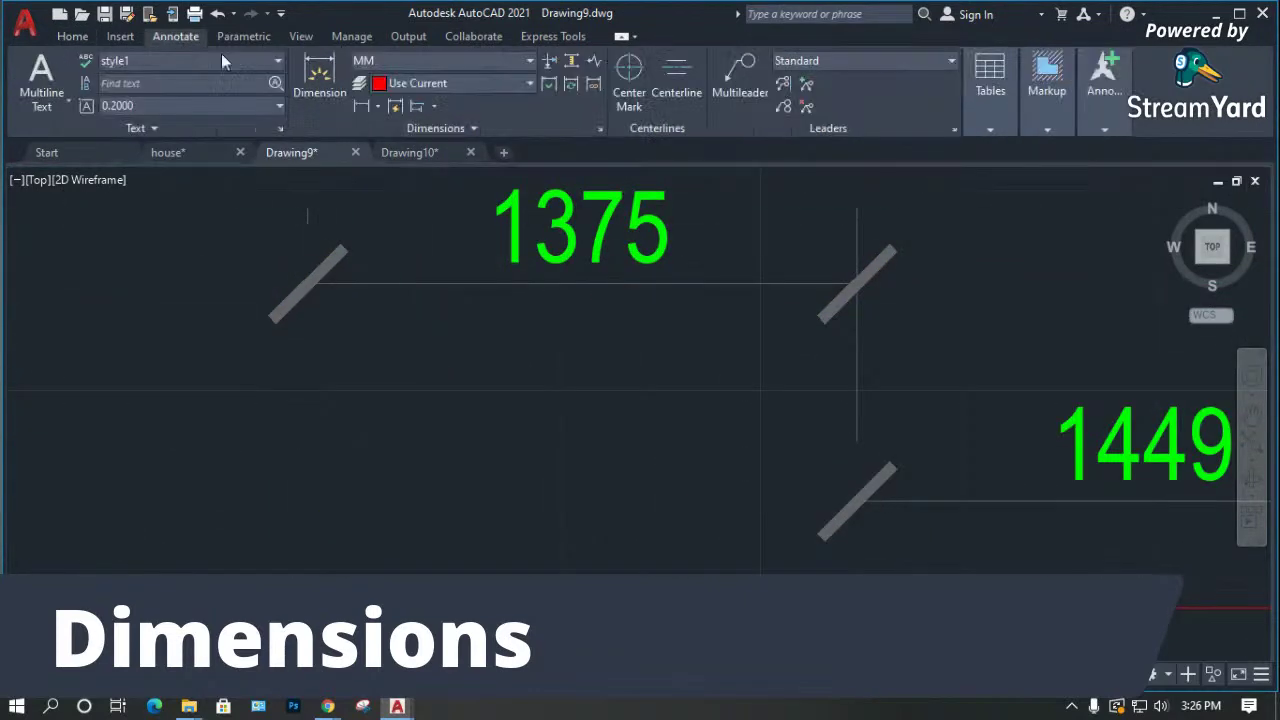
click(422, 65)
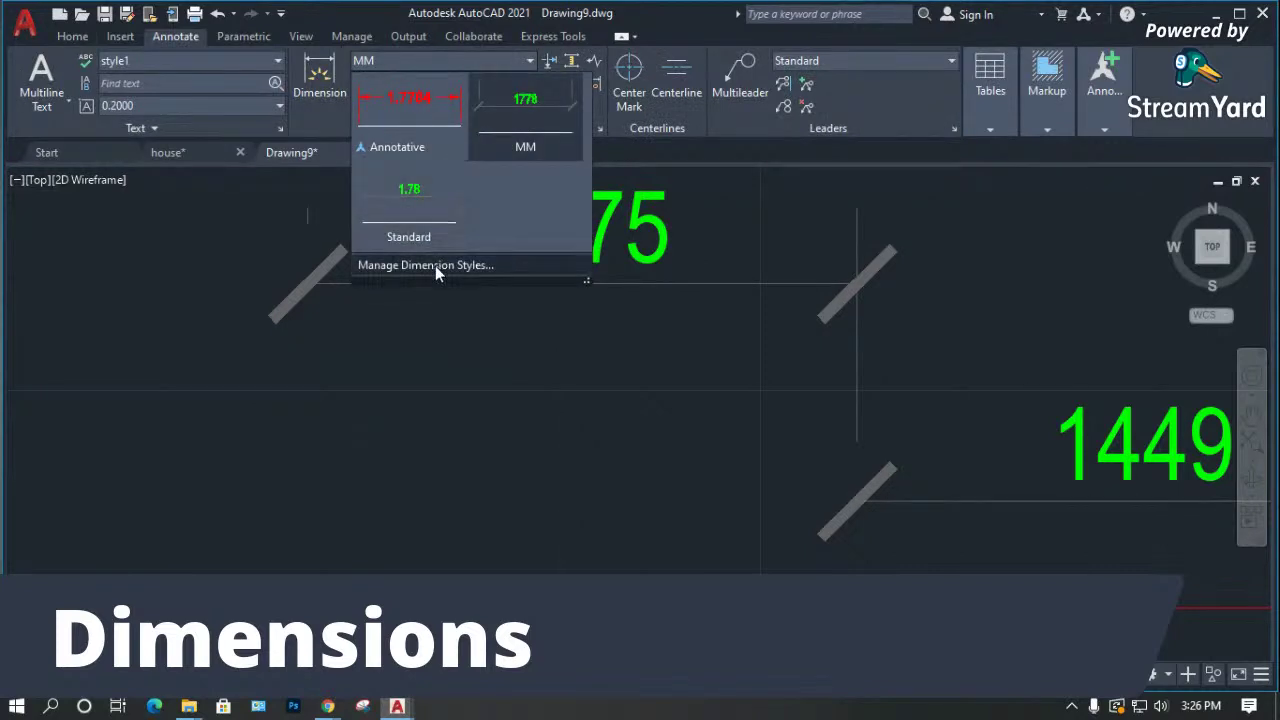
click(435, 266)
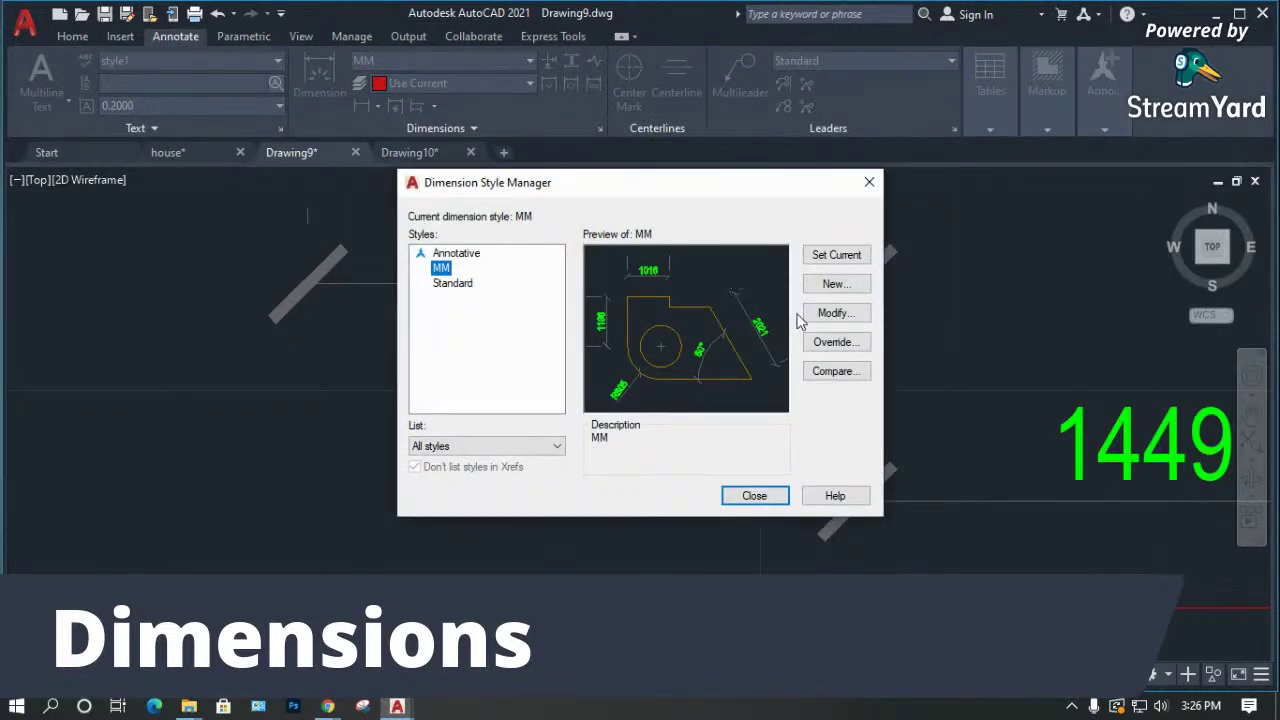
click(836, 314)
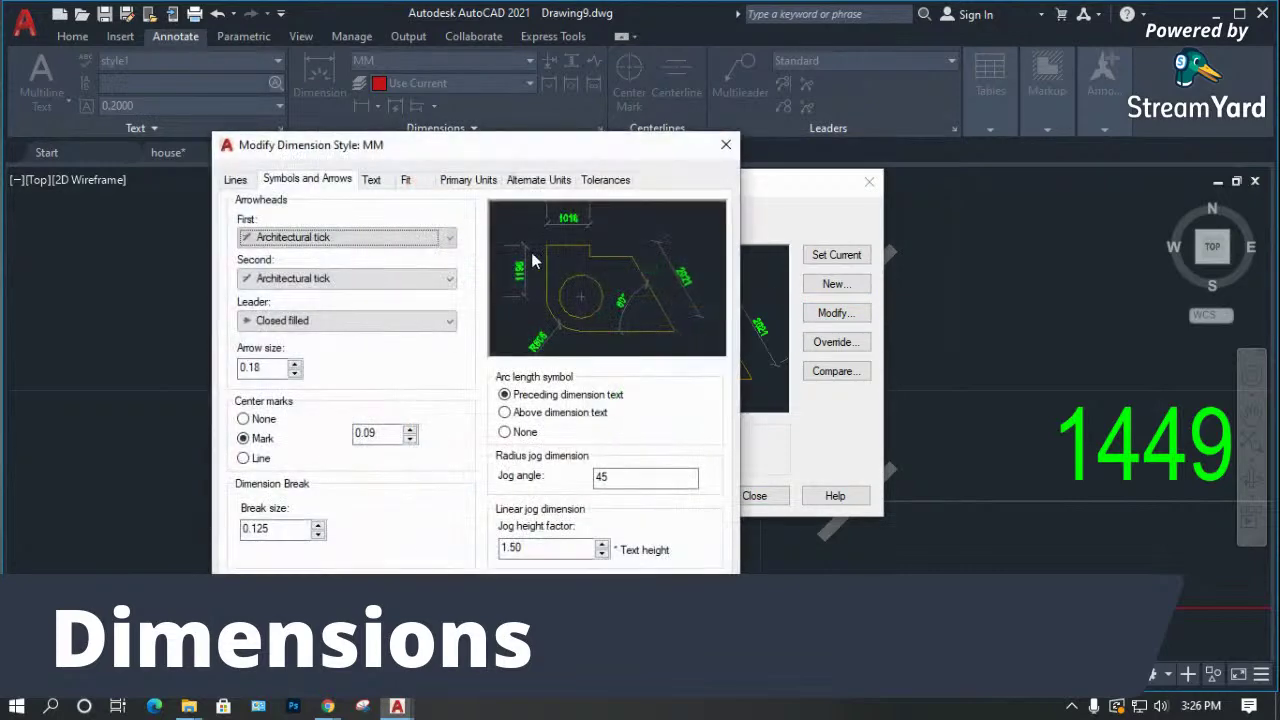
click(297, 241)
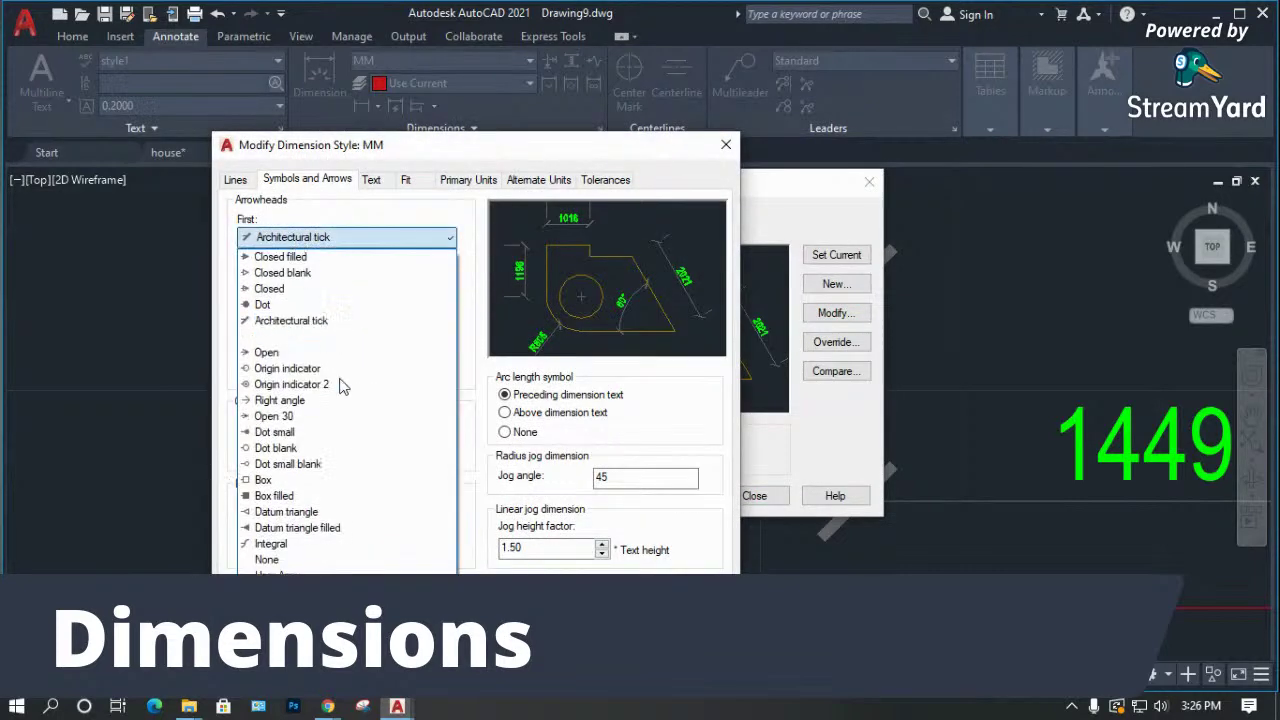
click(295, 565)
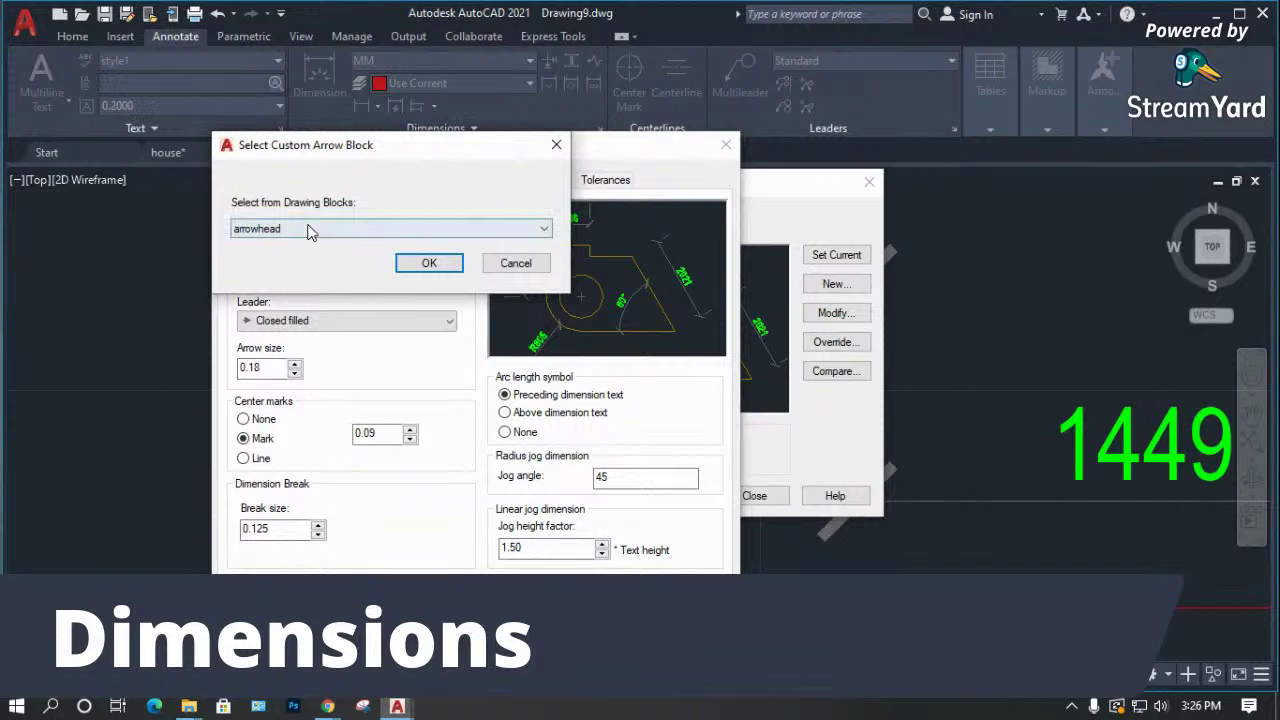
click(428, 263)
click(351, 278)
click(351, 294)
key(Return)
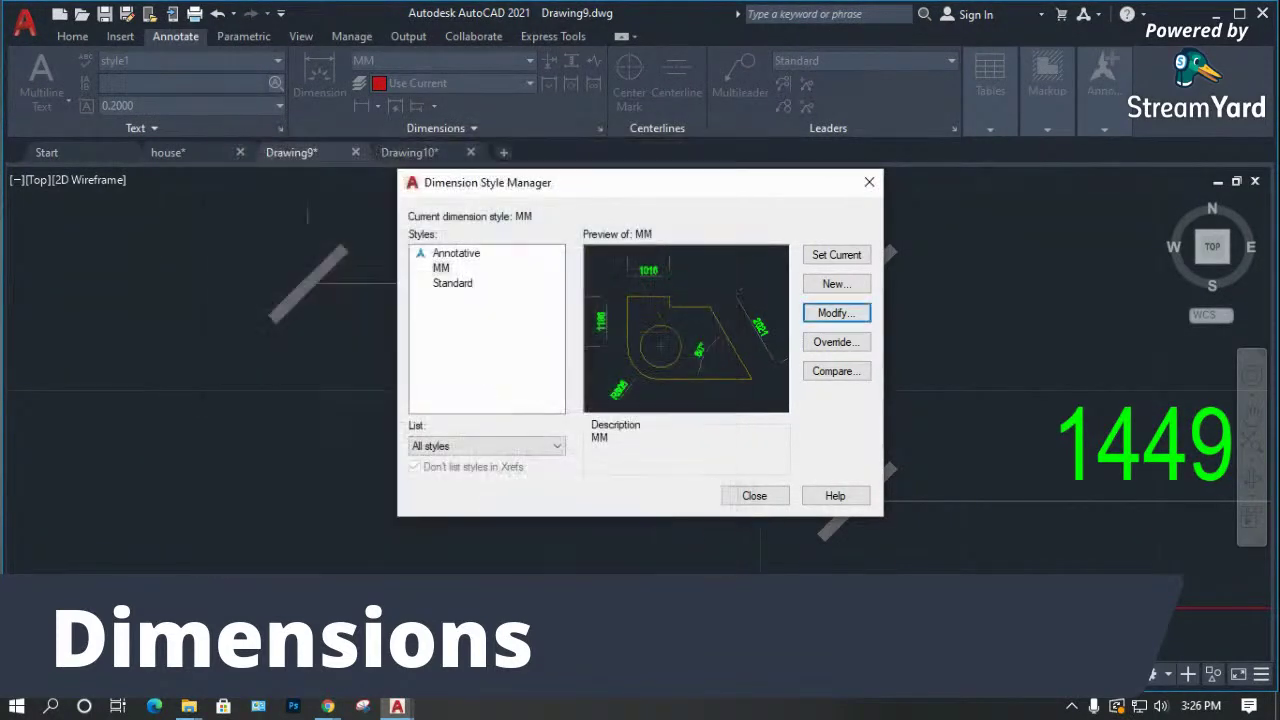
click(754, 495)
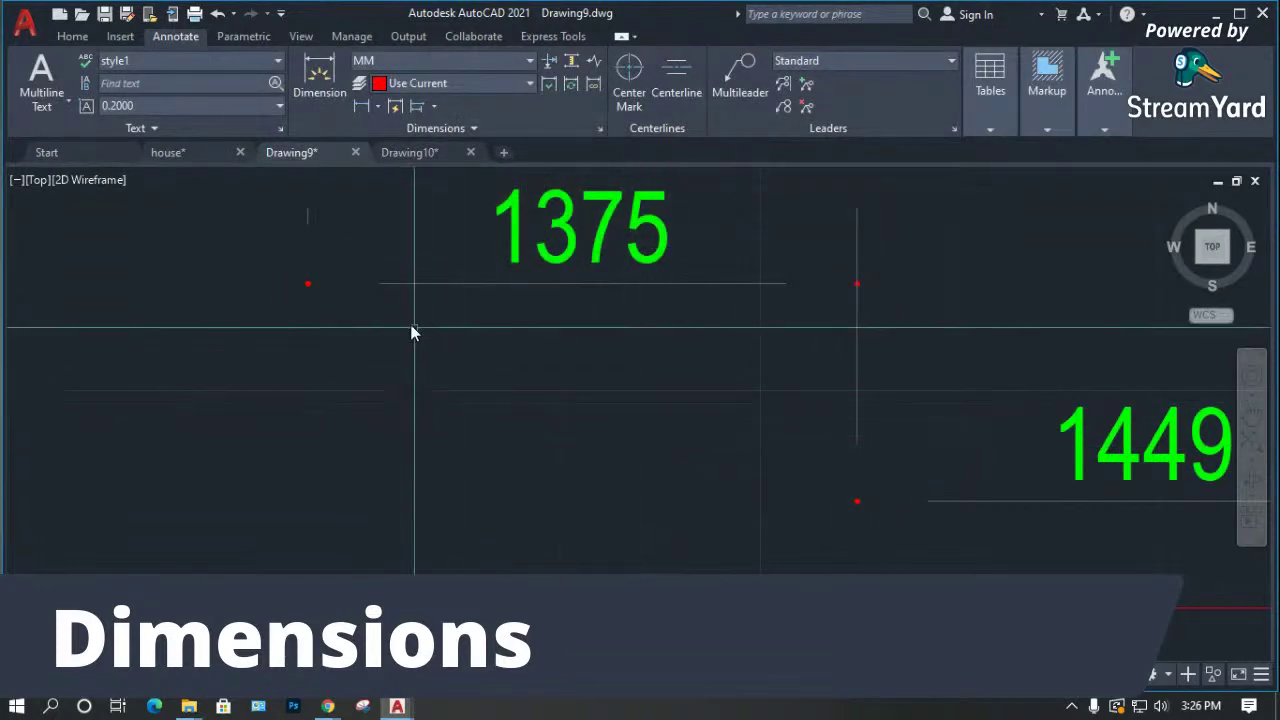
Select the 1375 dimension and check its dimension style in the style list.
scroll(300, 285, up, 5)
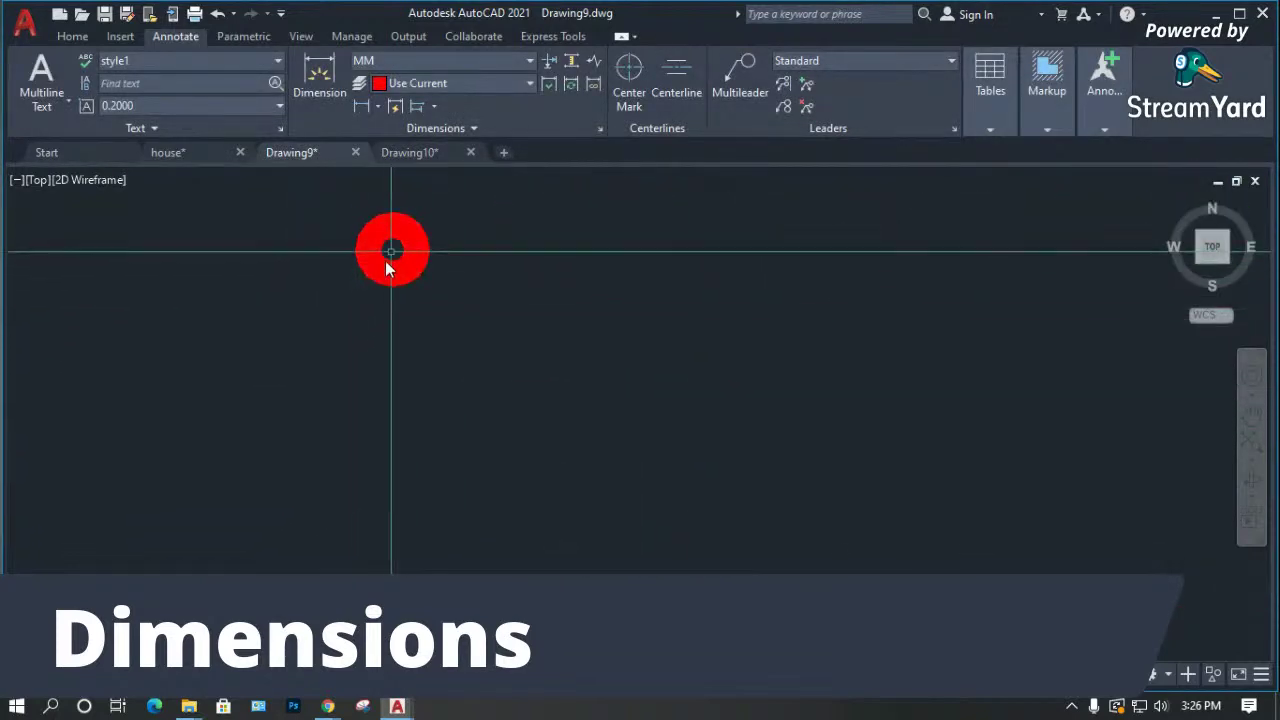
scroll(386, 281, down, 5)
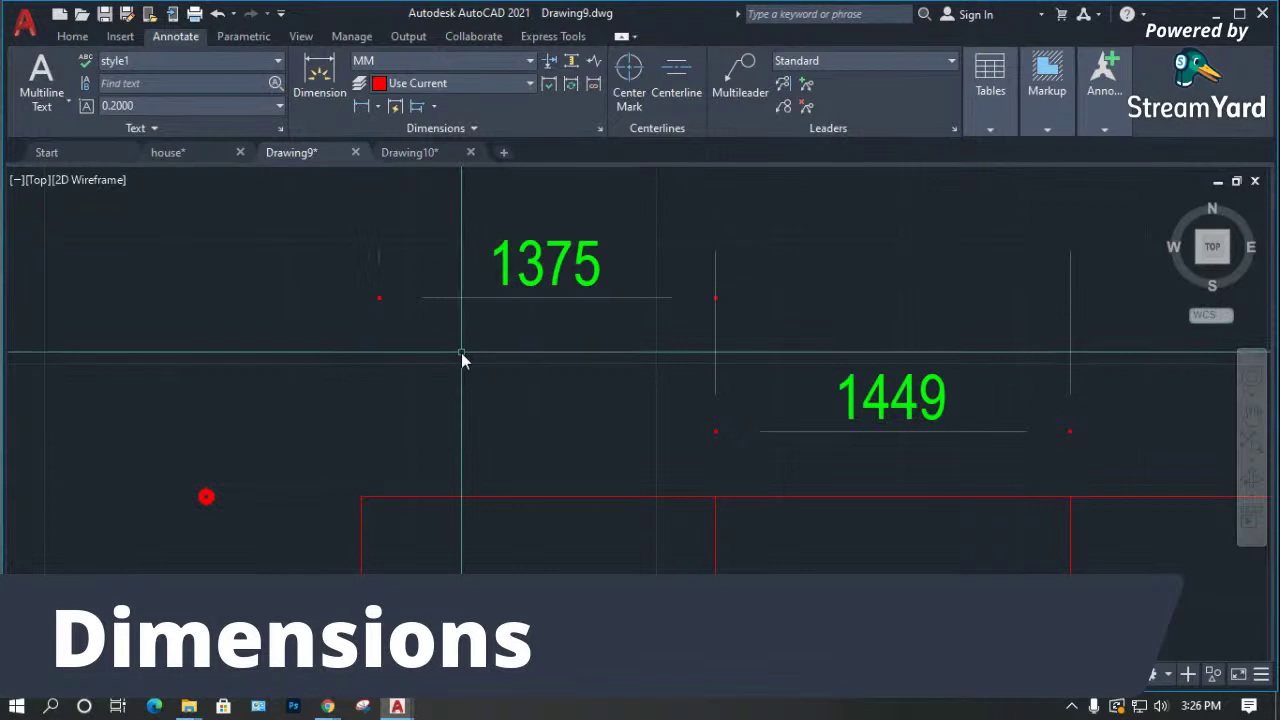
scroll(371, 297, up, 5)
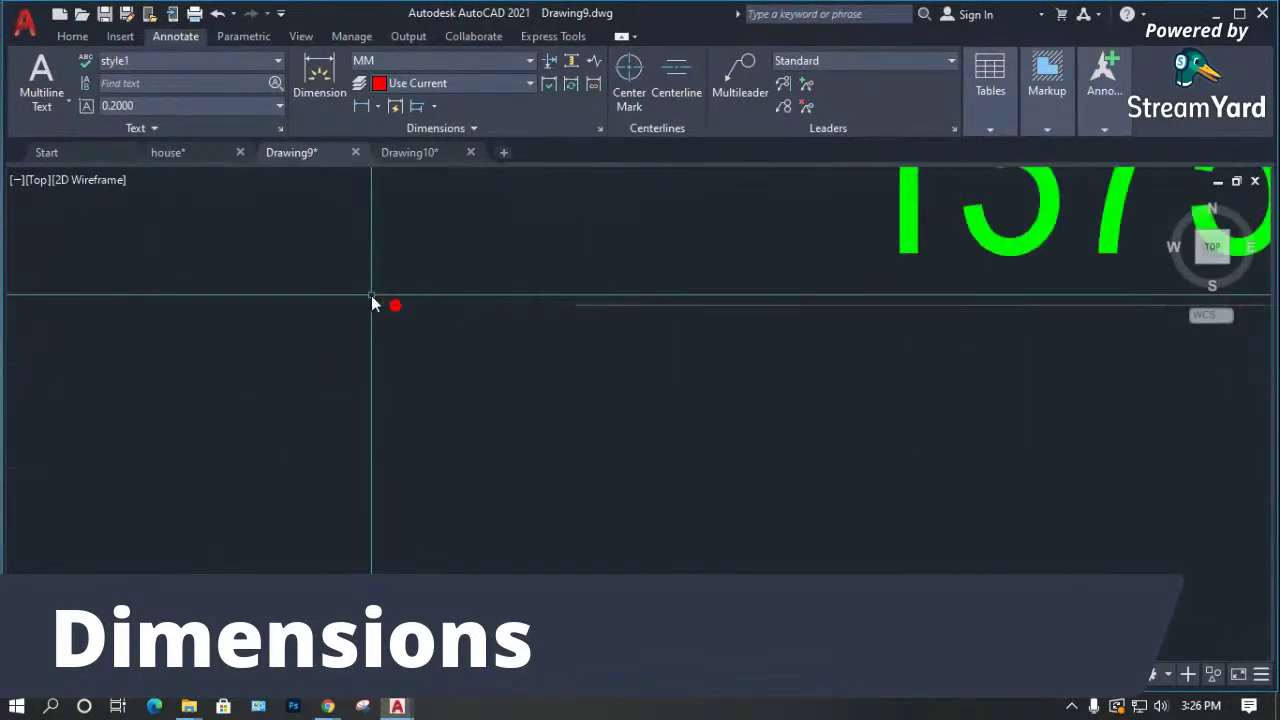
scroll(443, 294, down, 3)
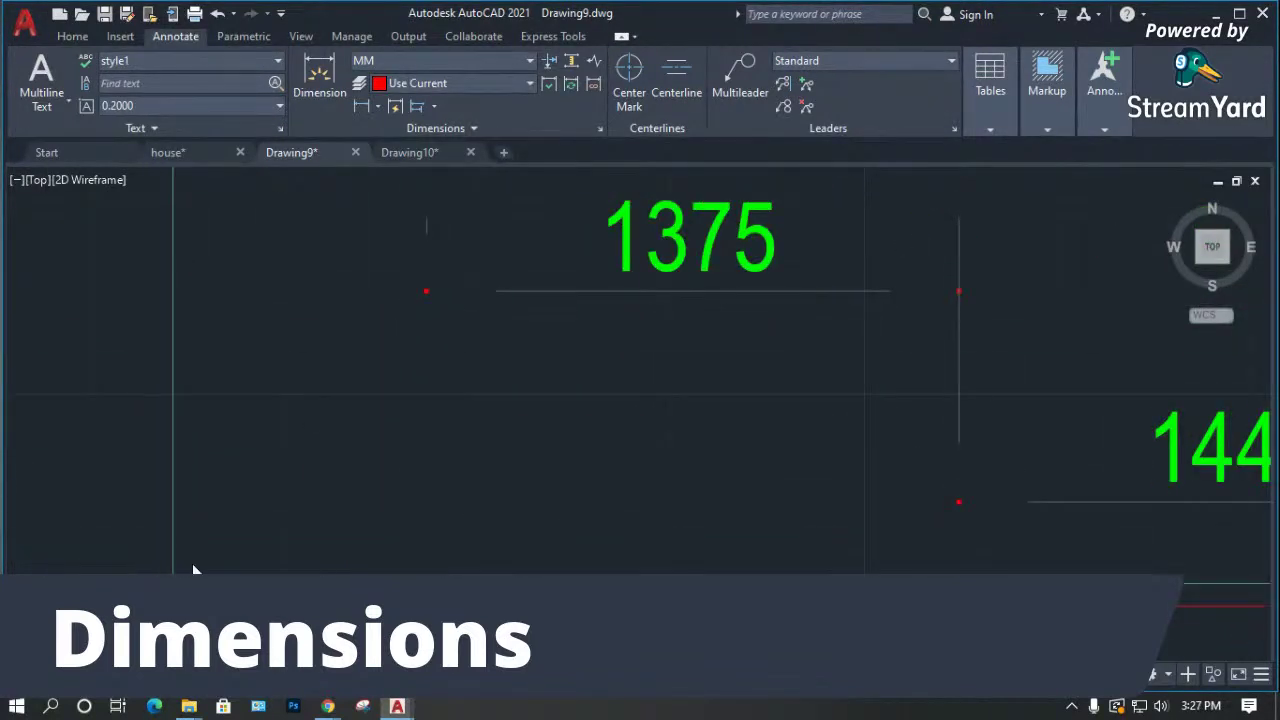
click(457, 290)
mouse_move(427, 292)
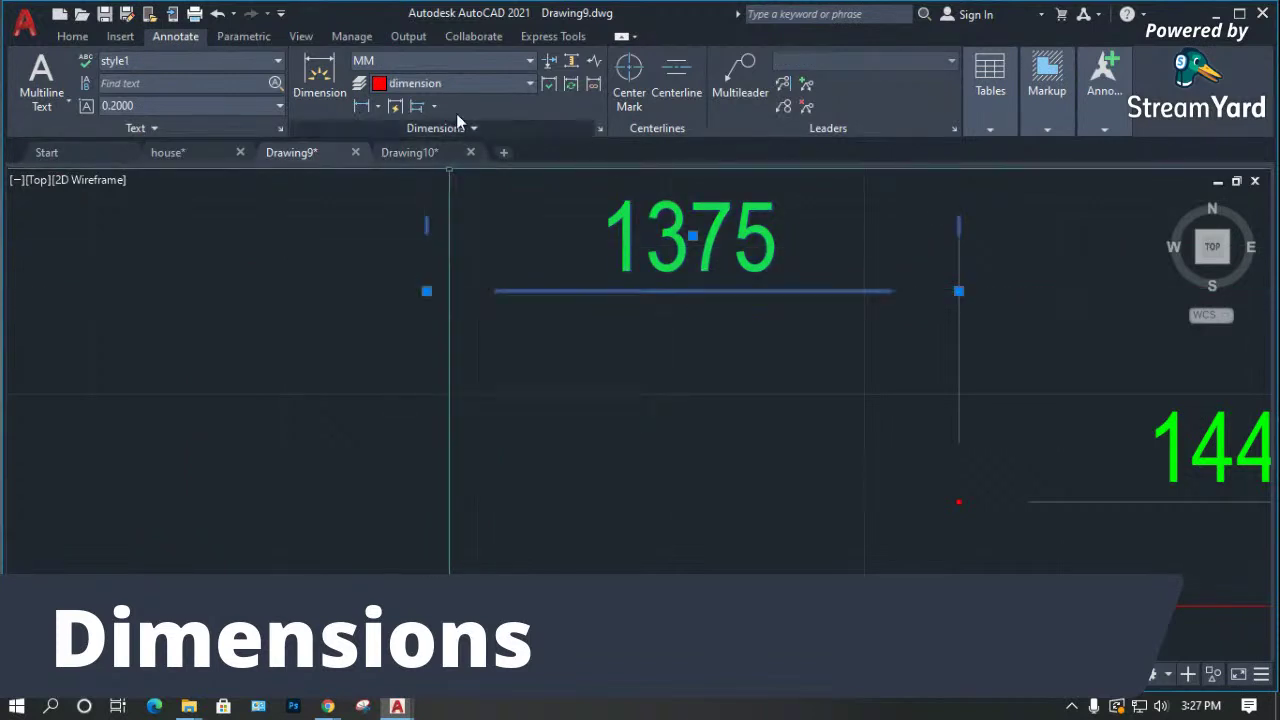
click(455, 64)
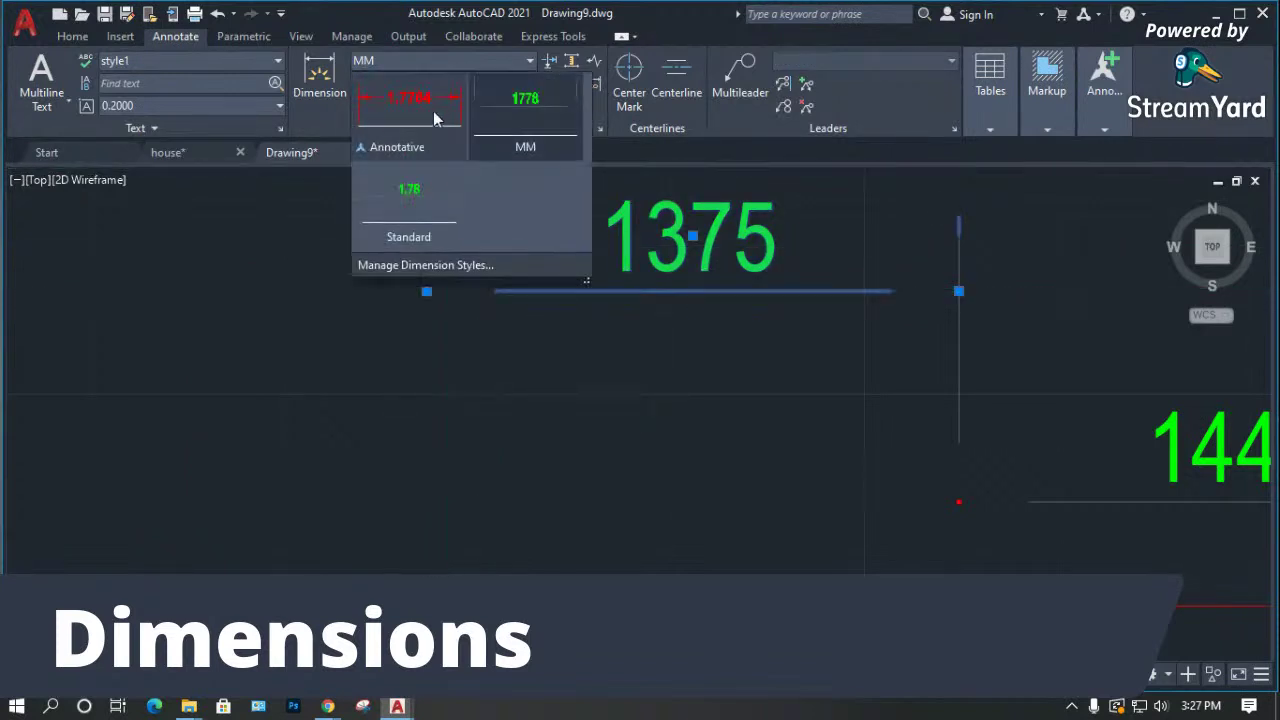
Enlarge the MM style's arrow size and close the style manager.
click(416, 264)
click(824, 313)
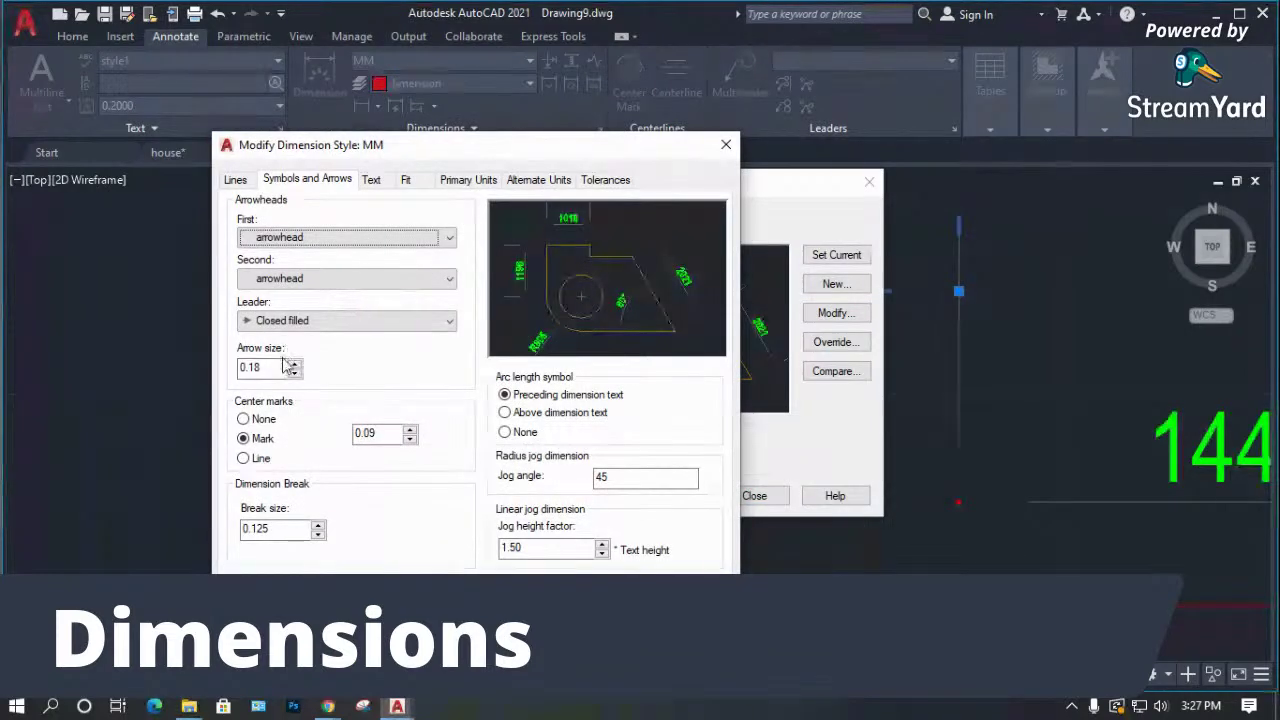
drag(268, 367, 207, 356)
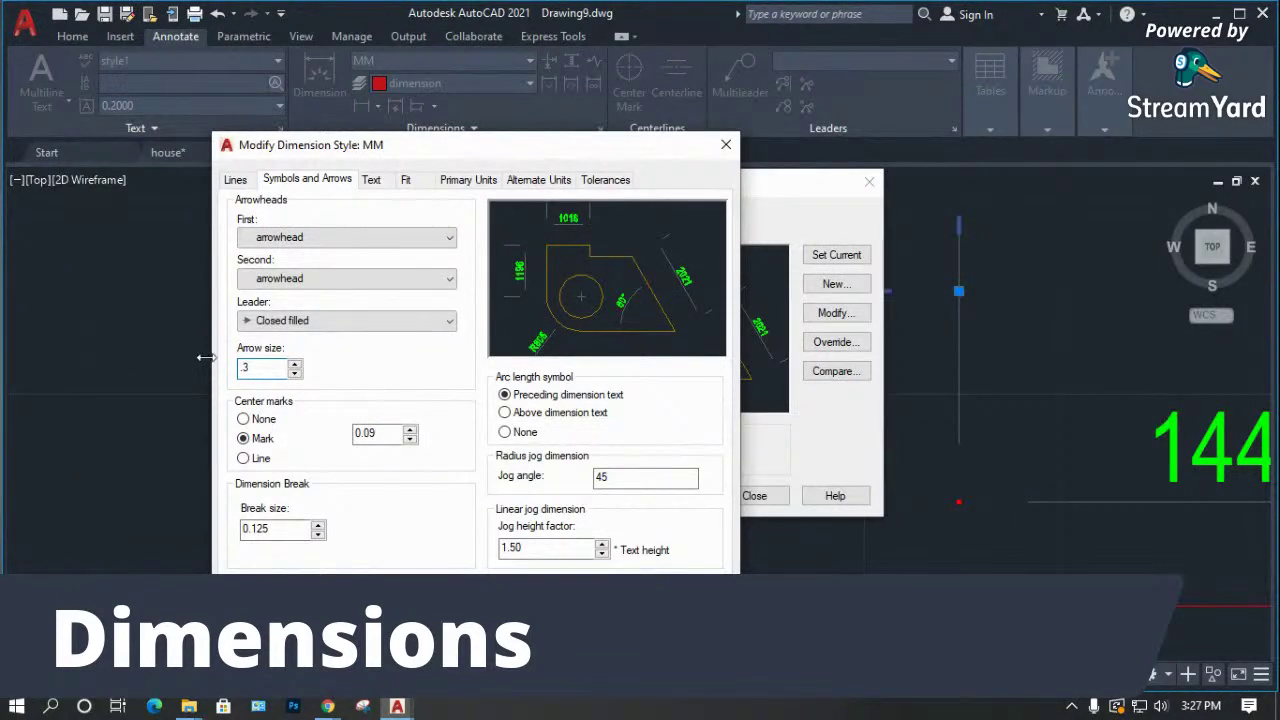
click(550, 590)
click(745, 494)
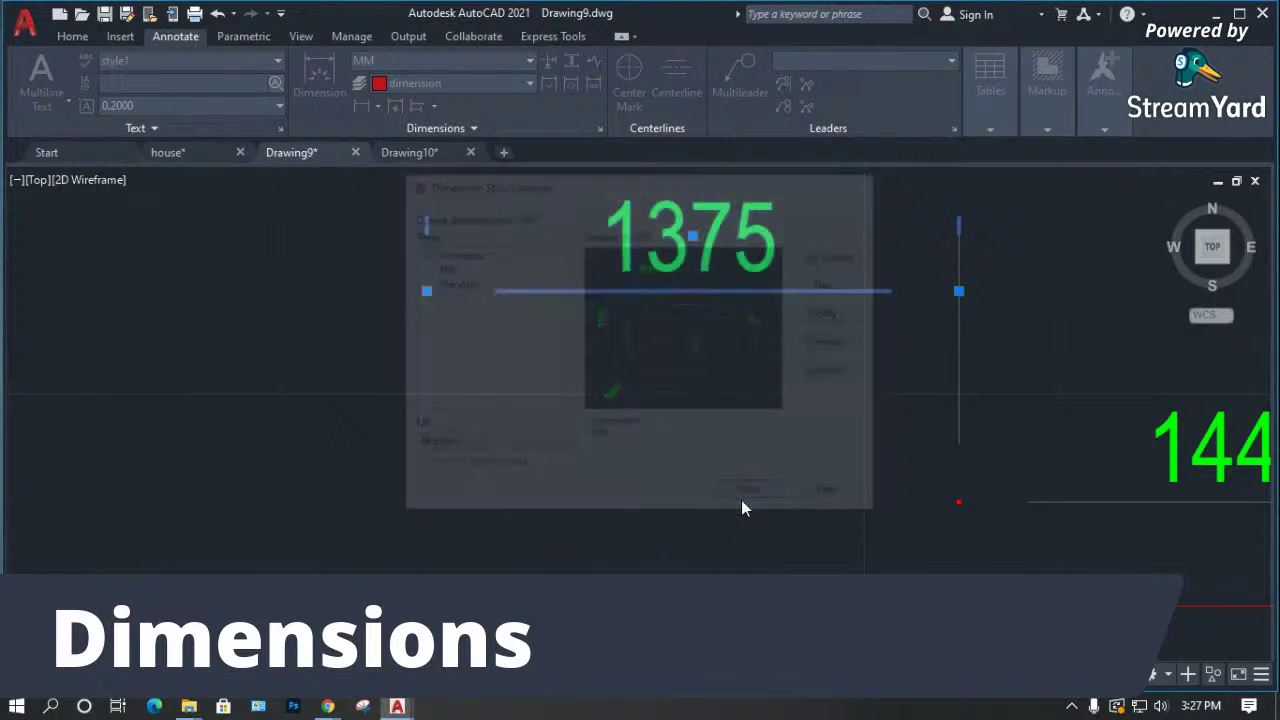
scroll(371, 297, up, 5)
scroll(511, 330, down, 1)
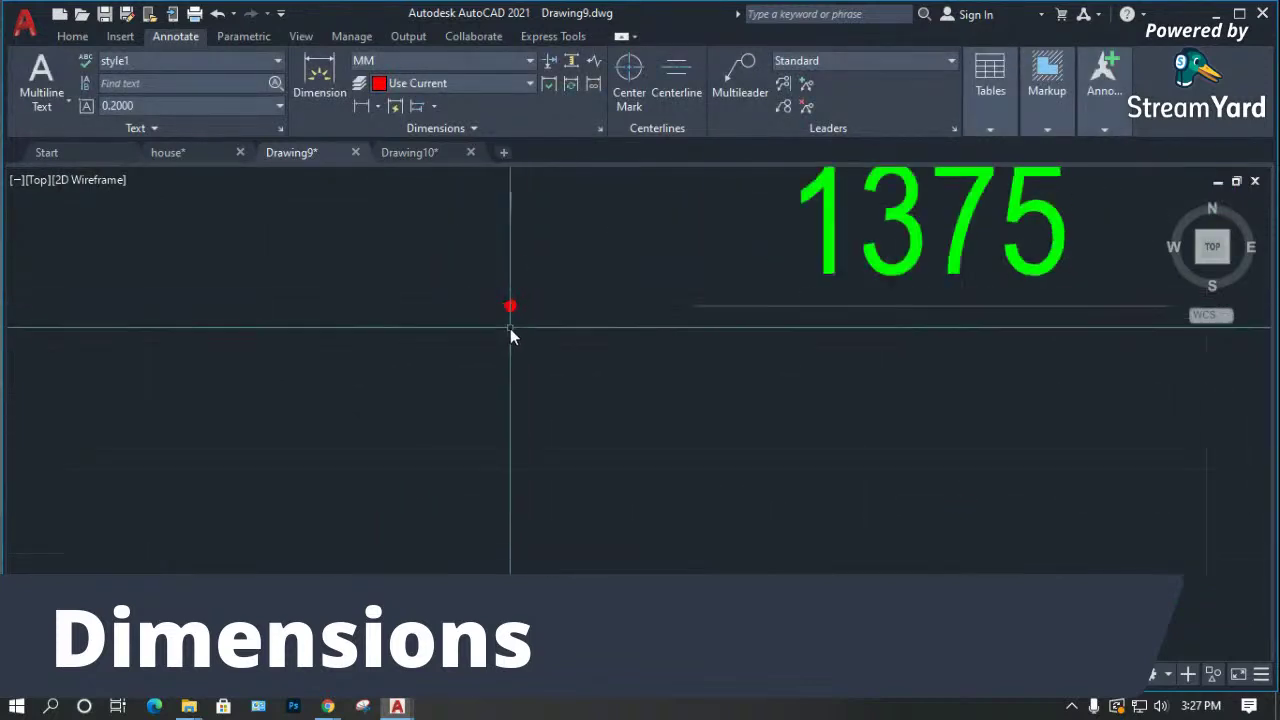
Via DIMSTYLE, set the MM arrowheads to Architectural tick with arrow size .018.
text(d)
key(Return)
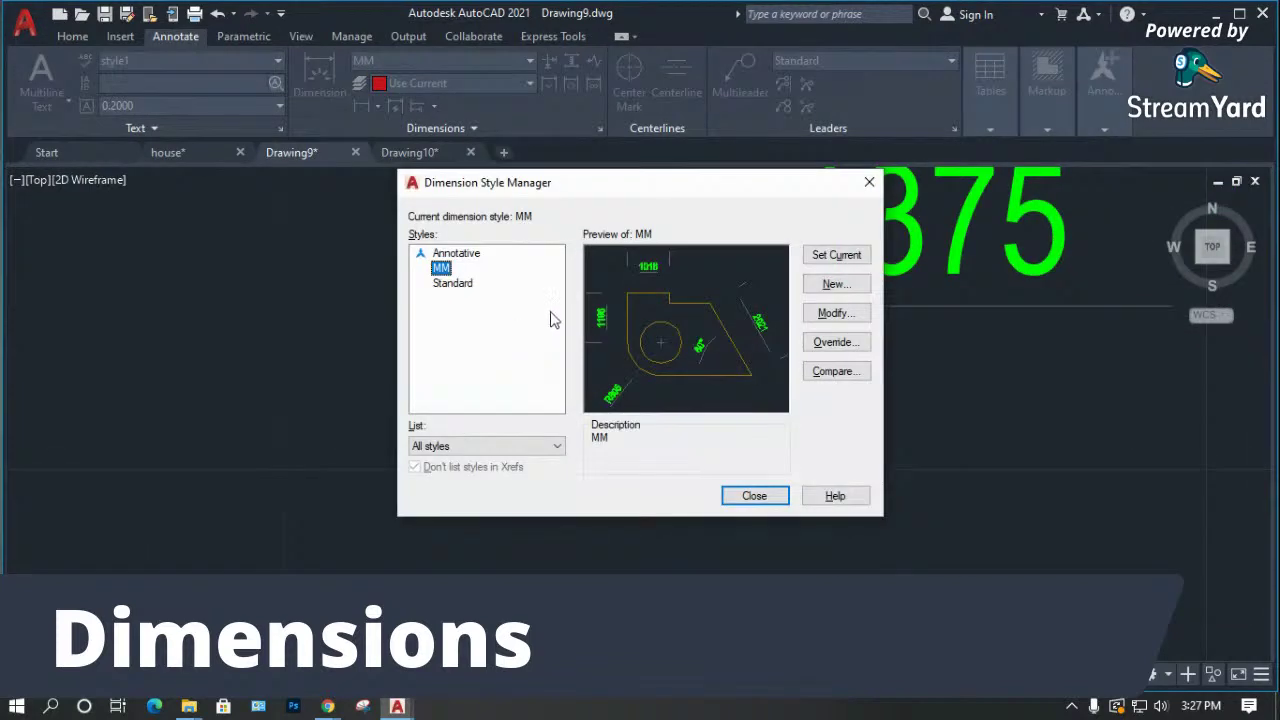
click(827, 313)
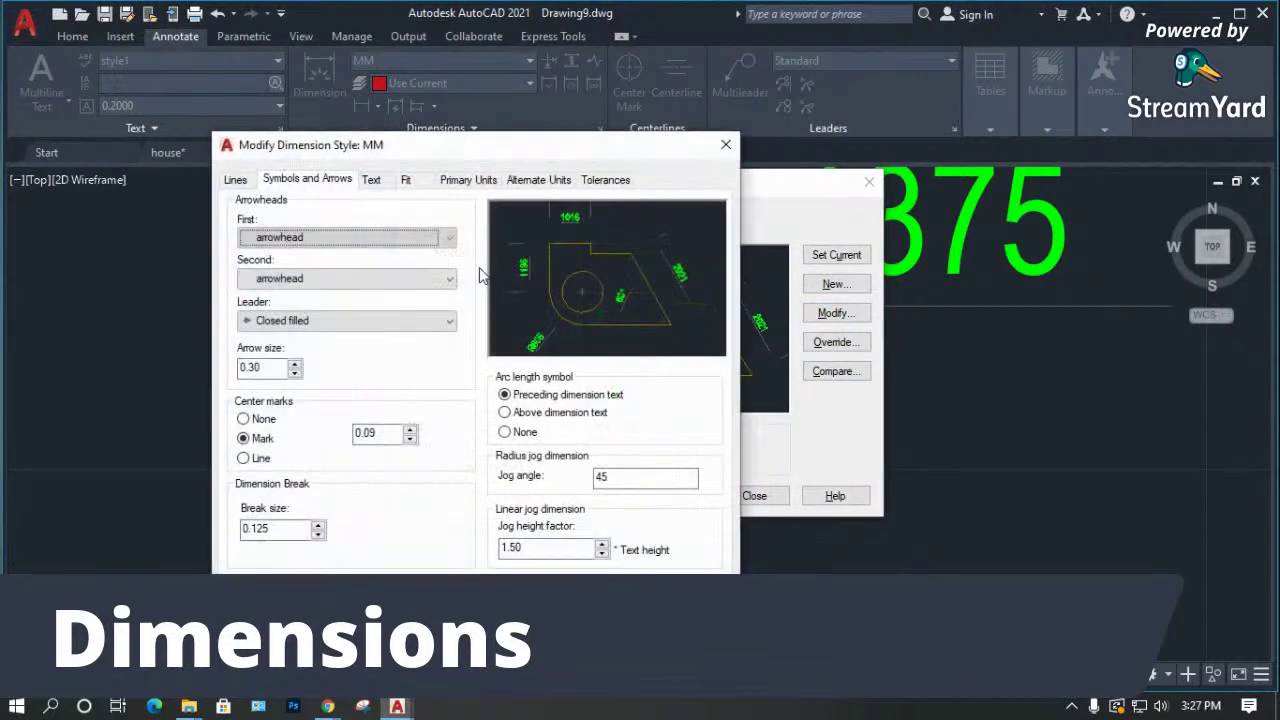
click(310, 240)
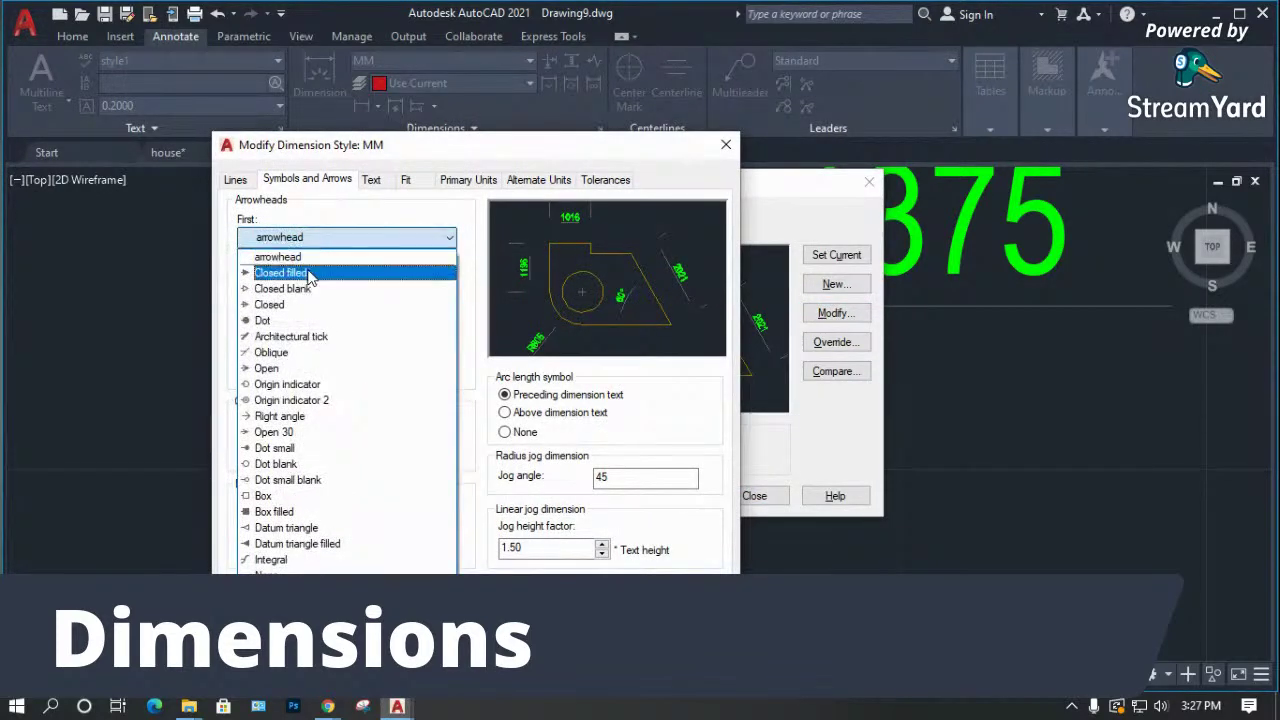
click(290, 336)
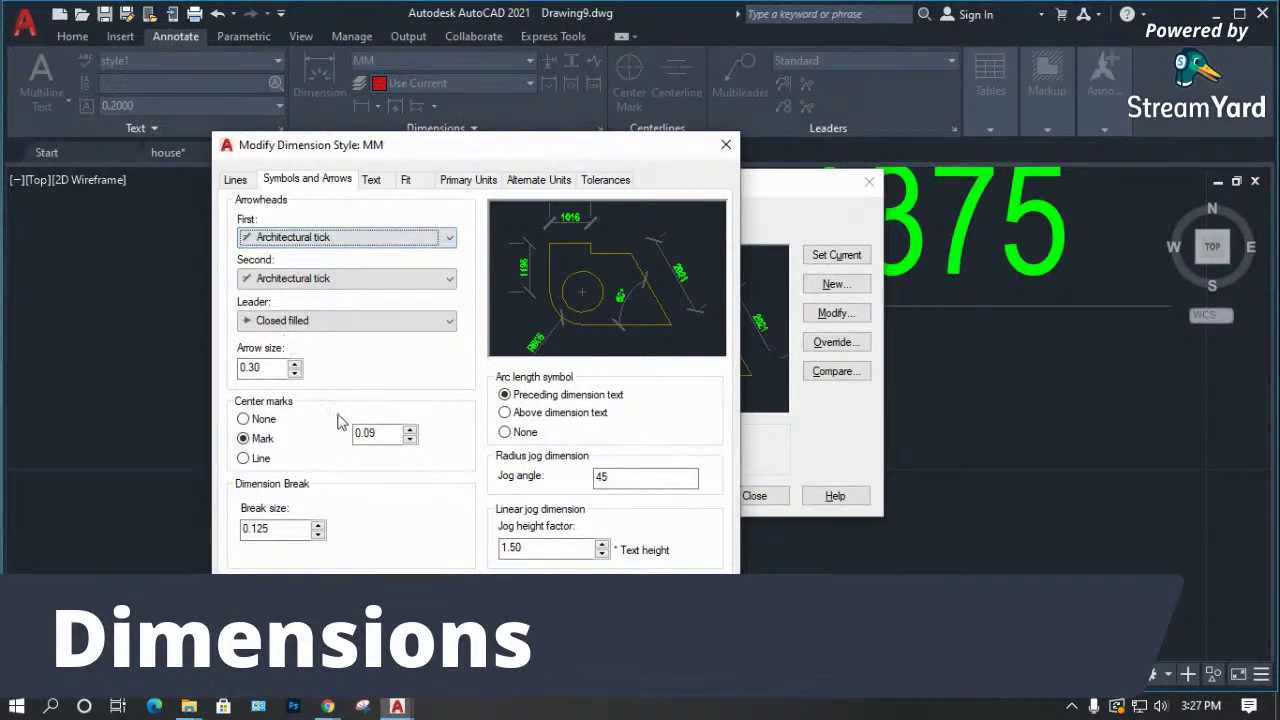
double_click(262, 367)
text(.018)
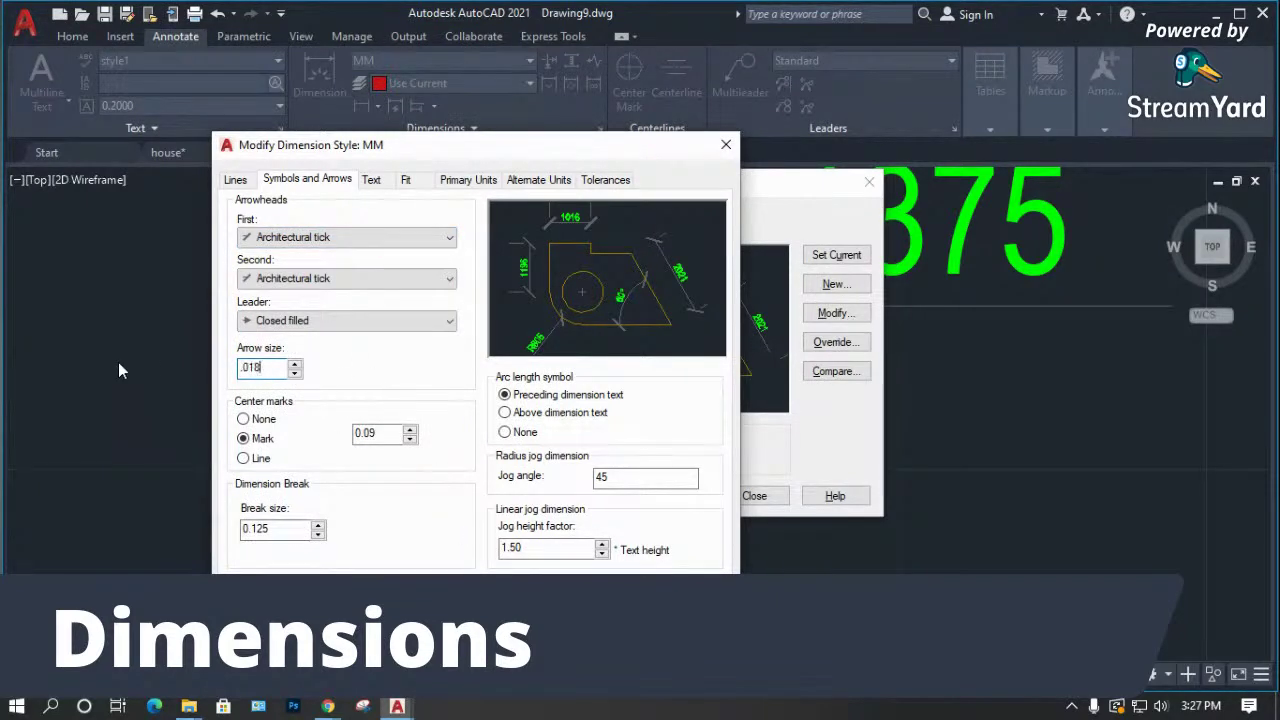
click(530, 598)
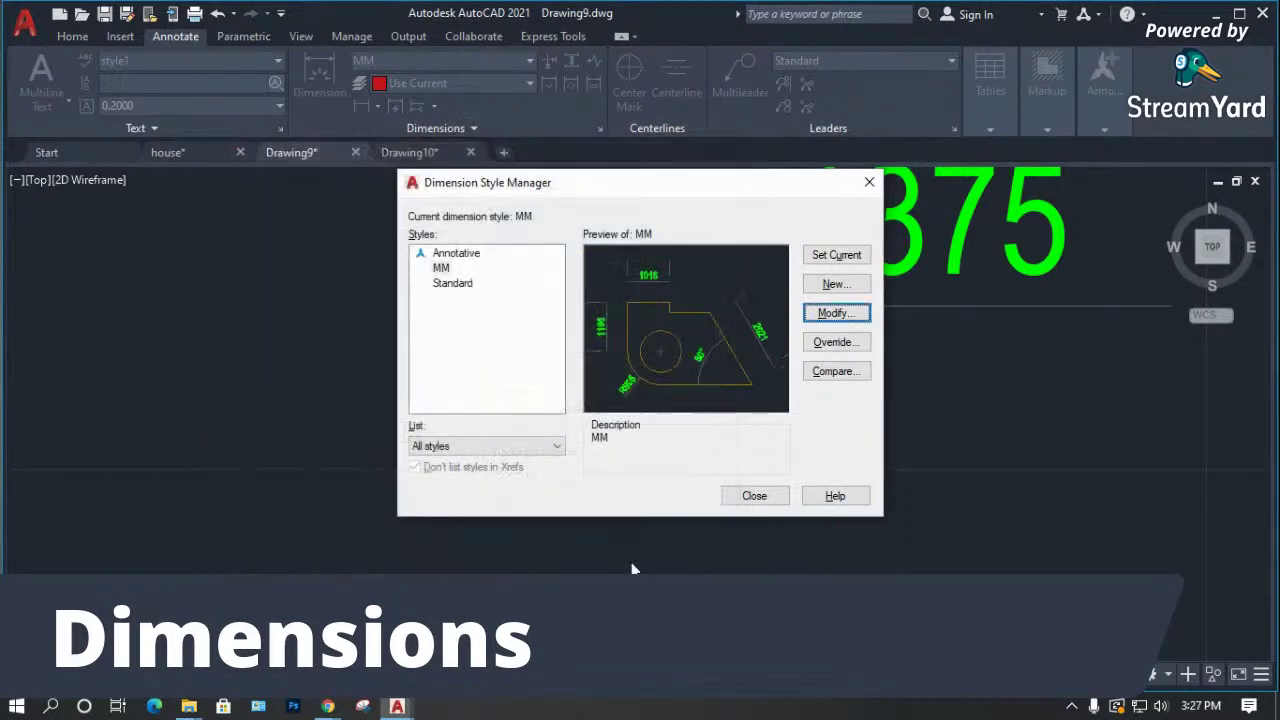
click(738, 497)
scroll(309, 443, down, 5)
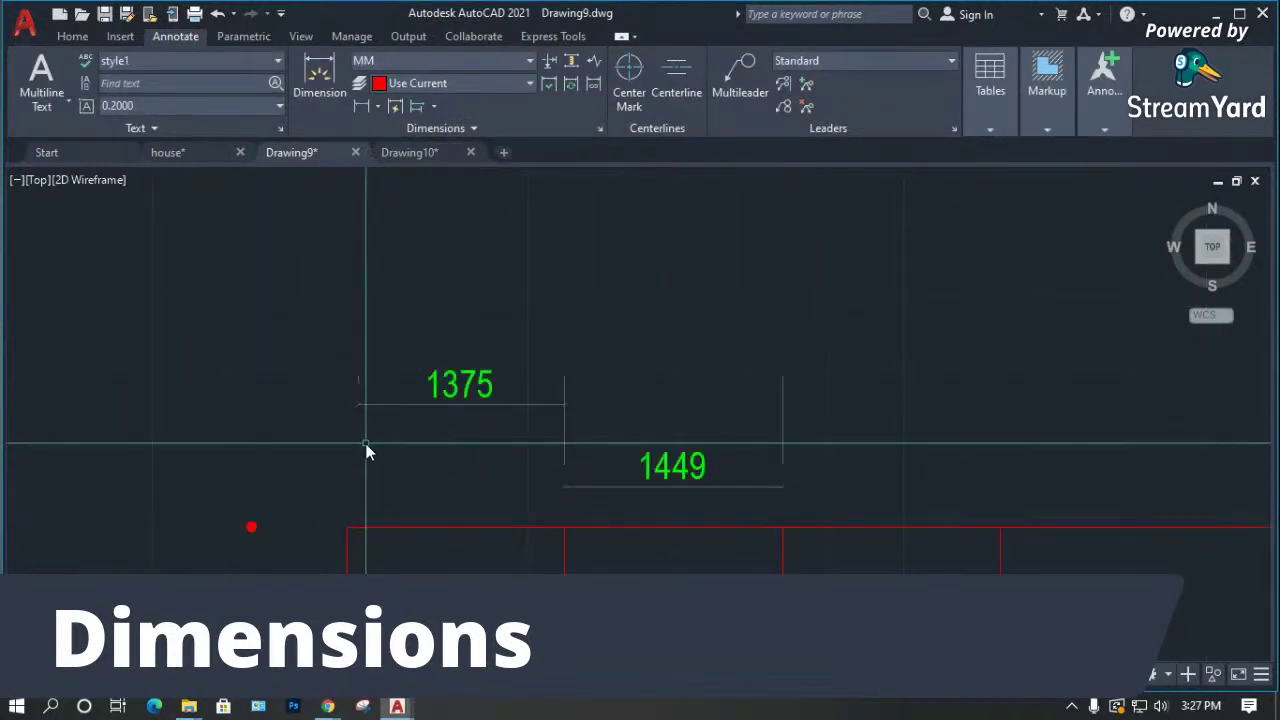
Change the MM arrow size to .18, then reopen the MM style for editing.
scroll(366, 449, up, 1)
key(Return)
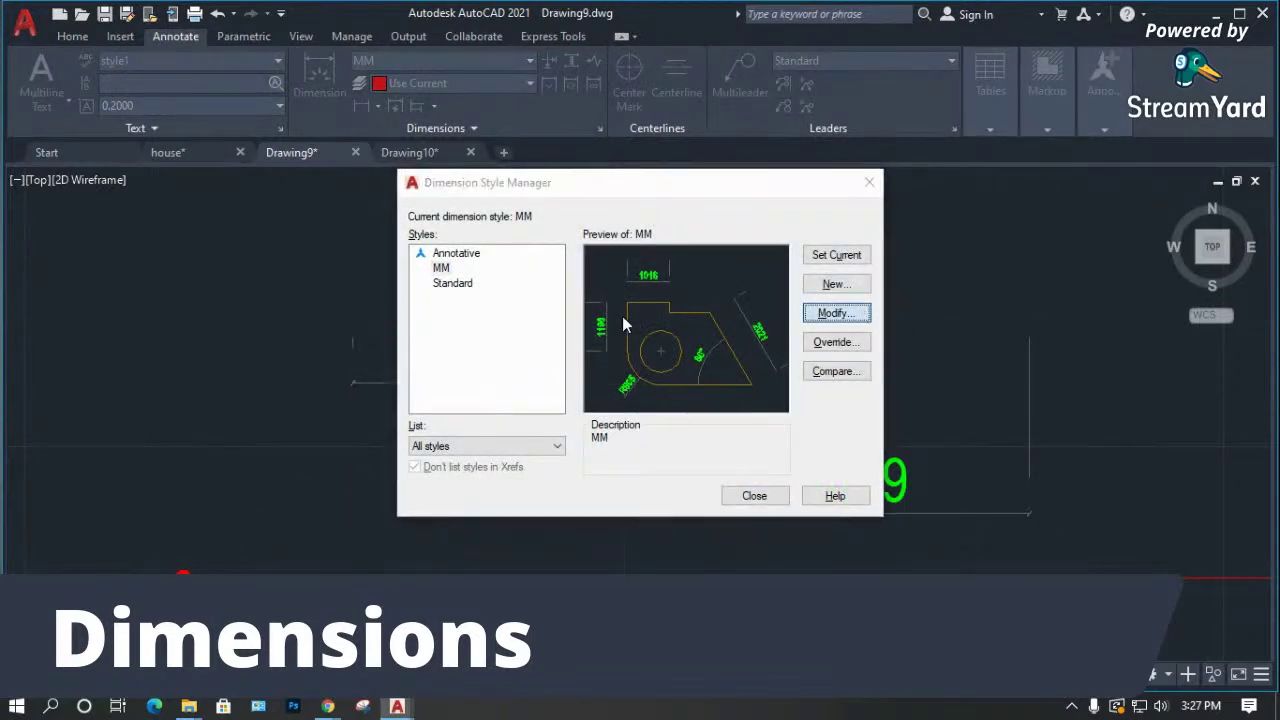
click(836, 313)
drag(285, 367, 240, 369)
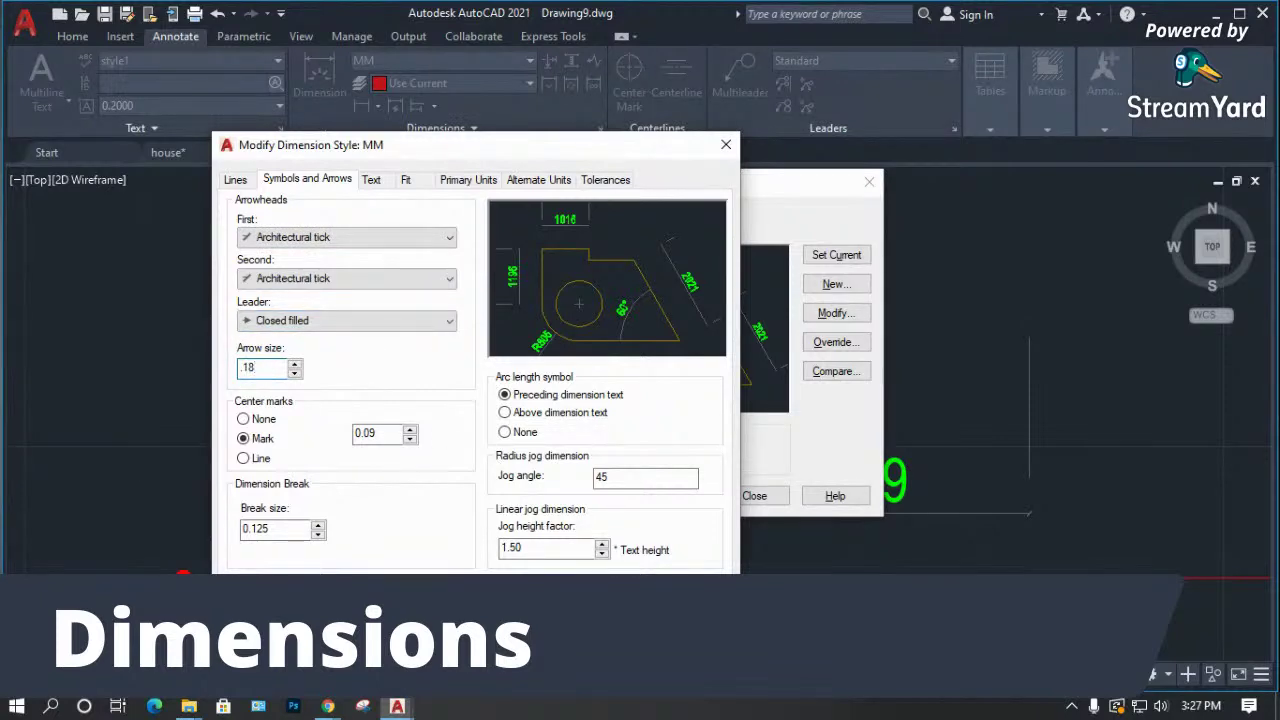
text(.18)
key(Return)
click(753, 495)
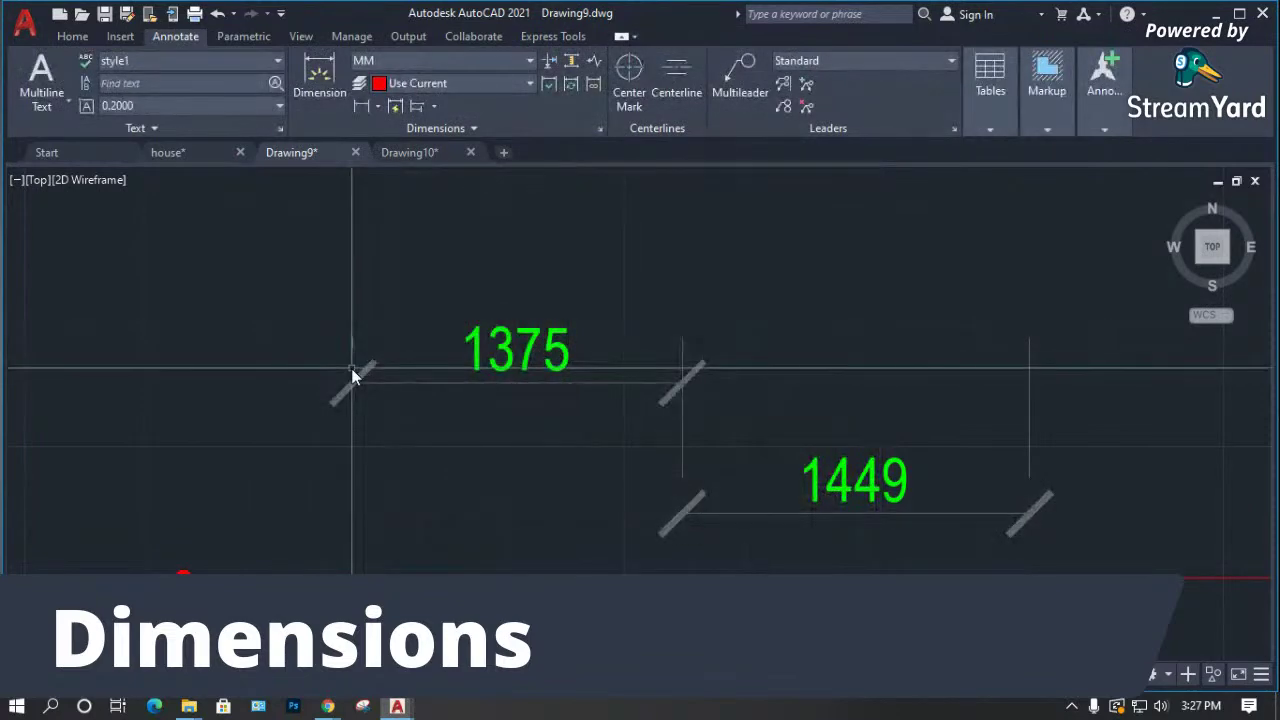
key(Return)
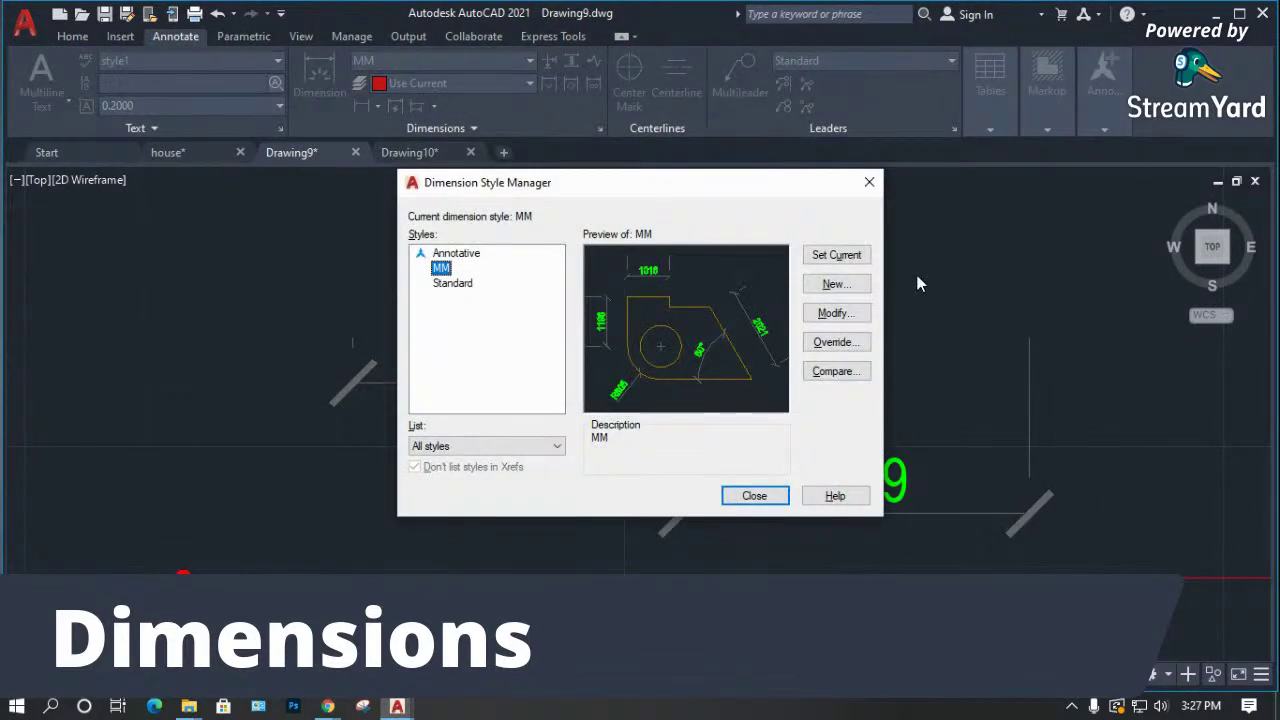
click(856, 315)
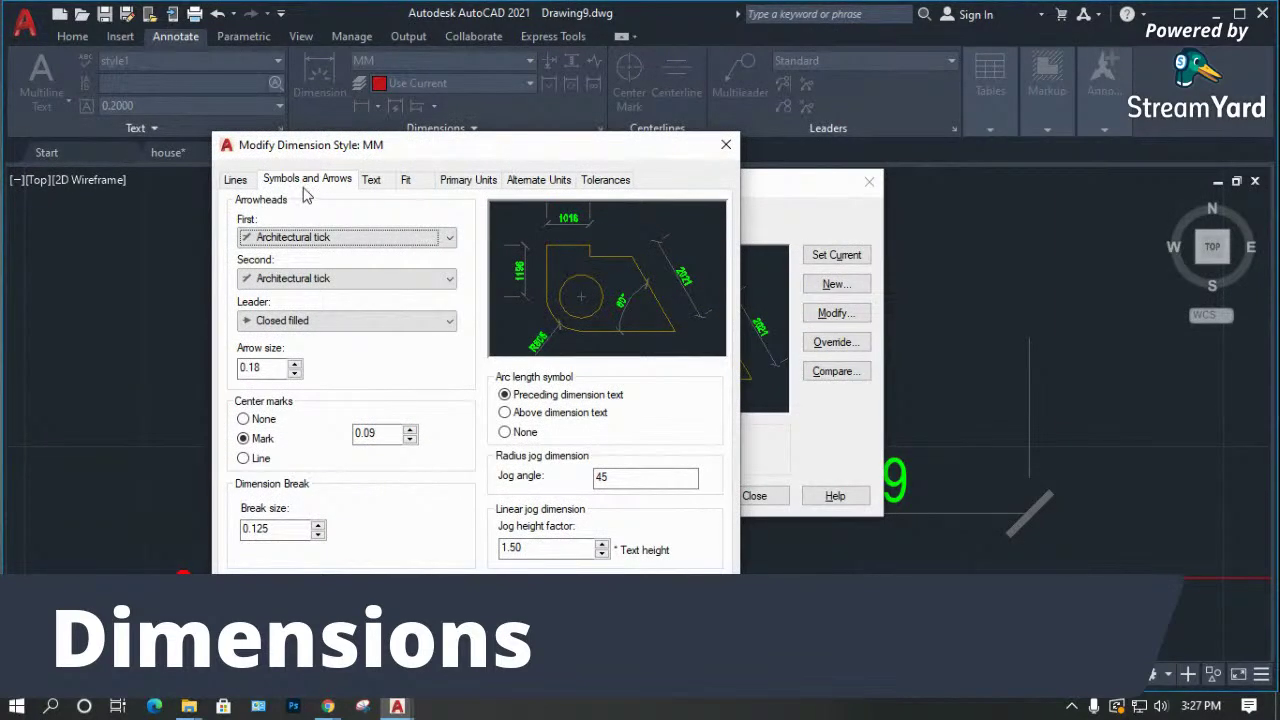
Check the MM style's Lines, Symbols and Arrows, Text and Fit tabs, then close both dimension style dialogs.
click(236, 180)
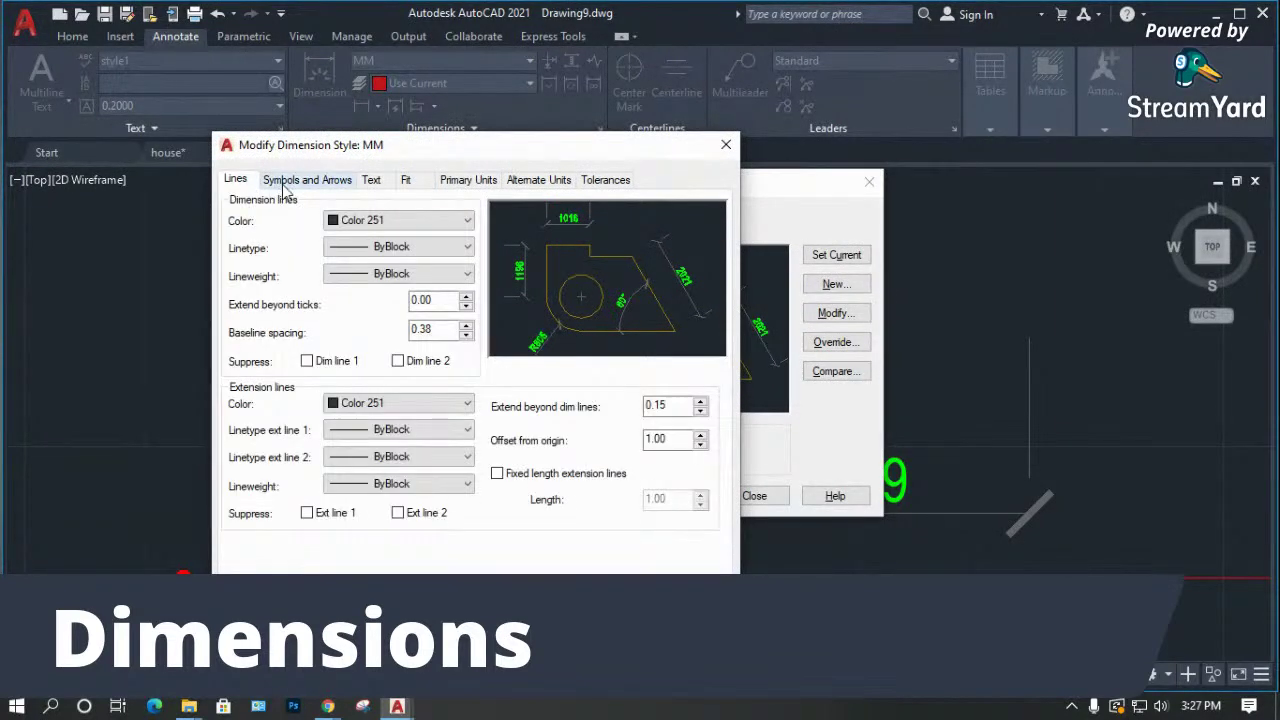
click(285, 188)
click(371, 182)
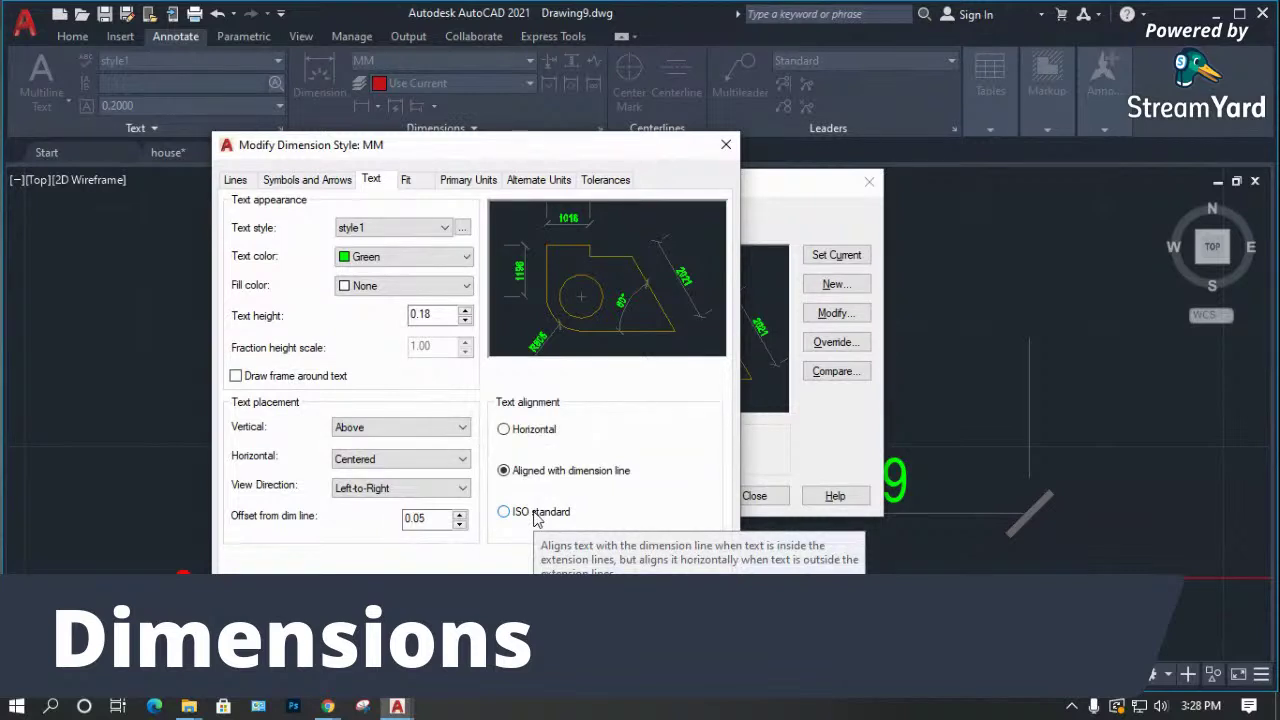
click(420, 194)
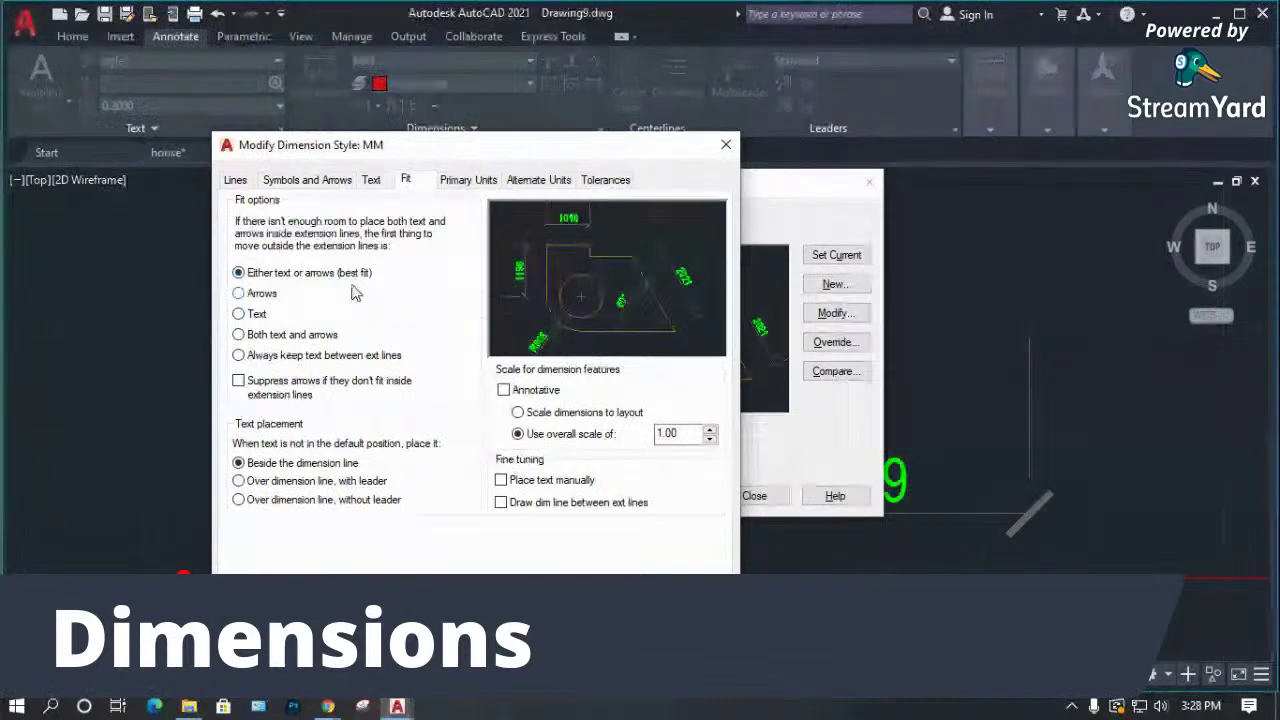
key(Return)
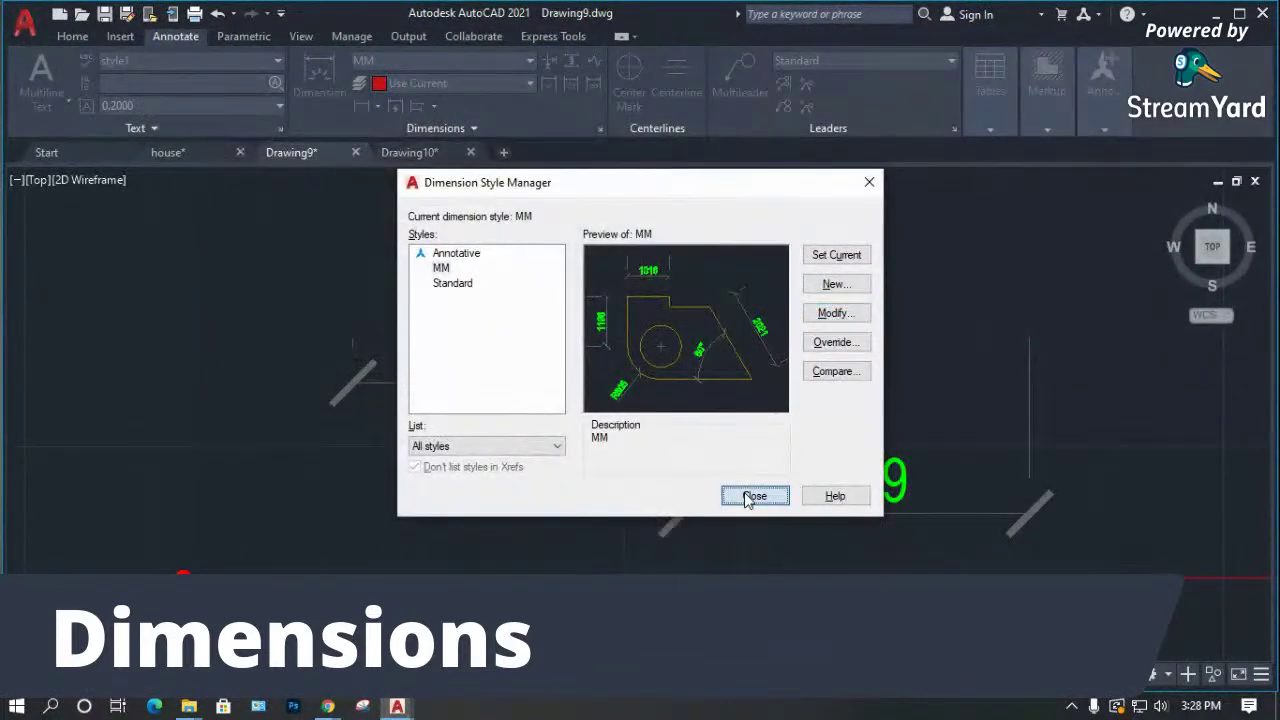
click(754, 495)
scroll(631, 429, down, 8)
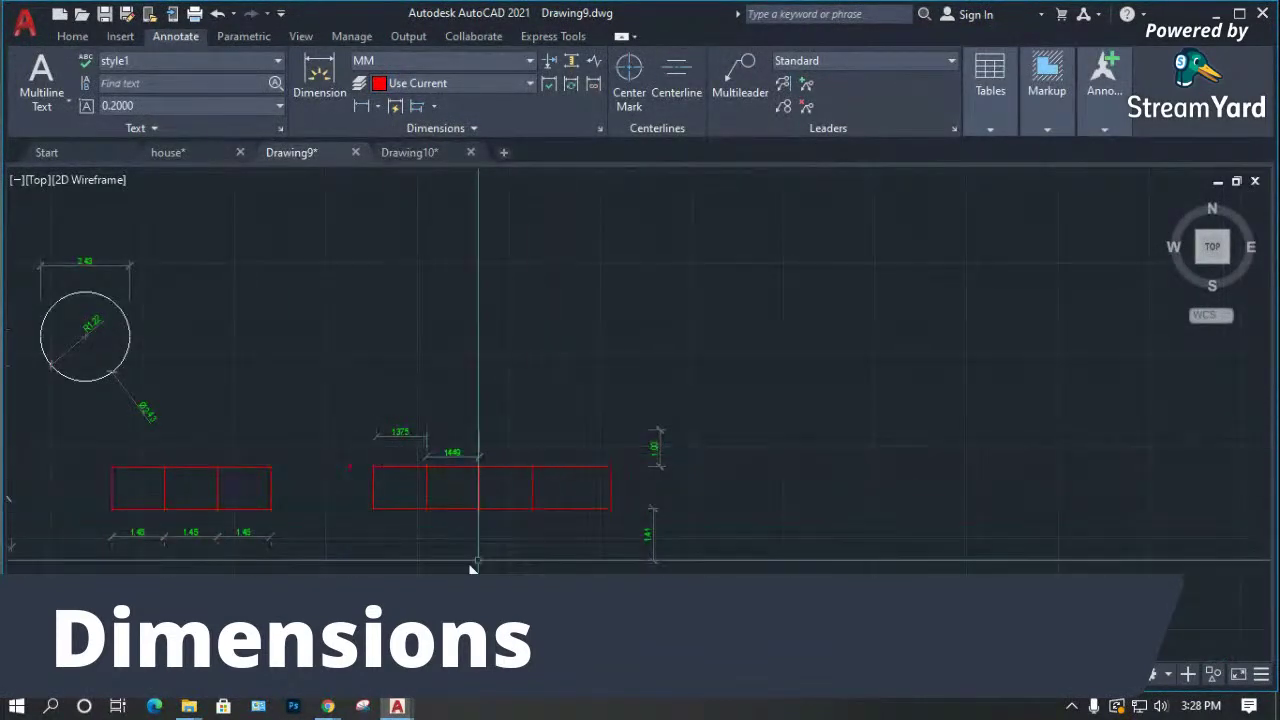
Dimension 114 from the red rectangle's lower-left corner, placing the line below the rectangles.
scroll(306, 574, up, 4)
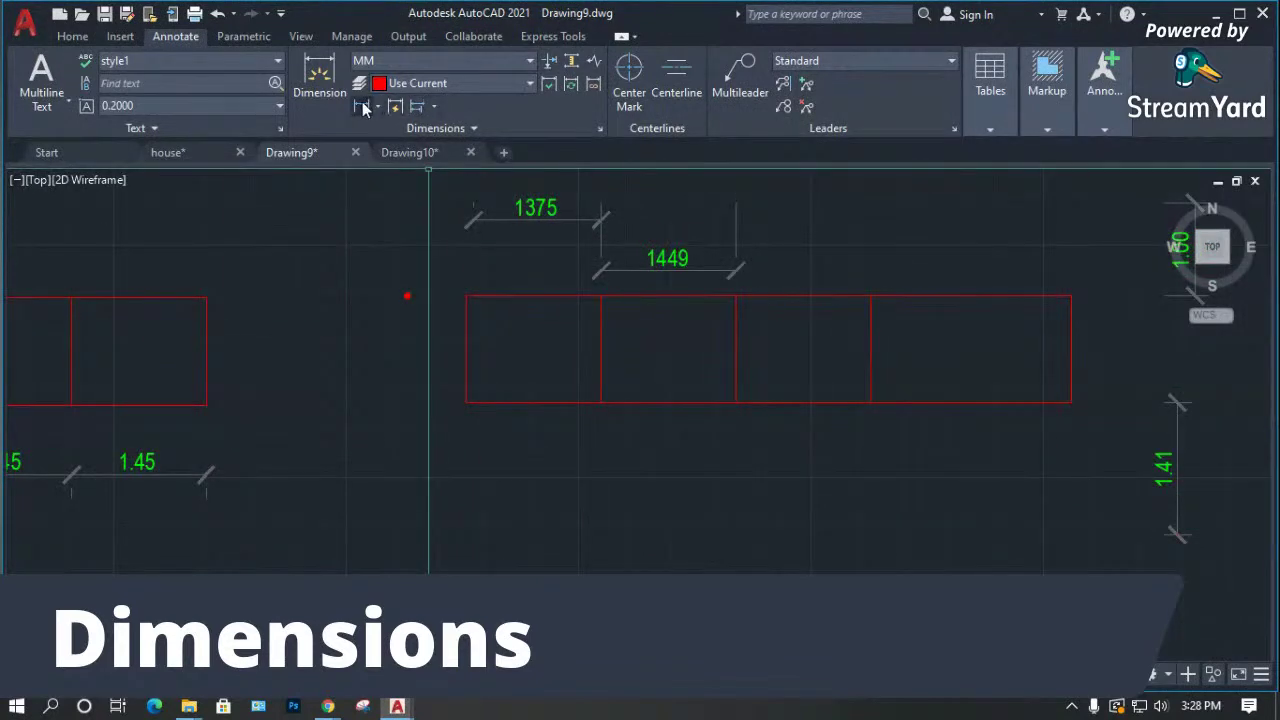
click(466, 403)
scroll(463, 409, up, 5)
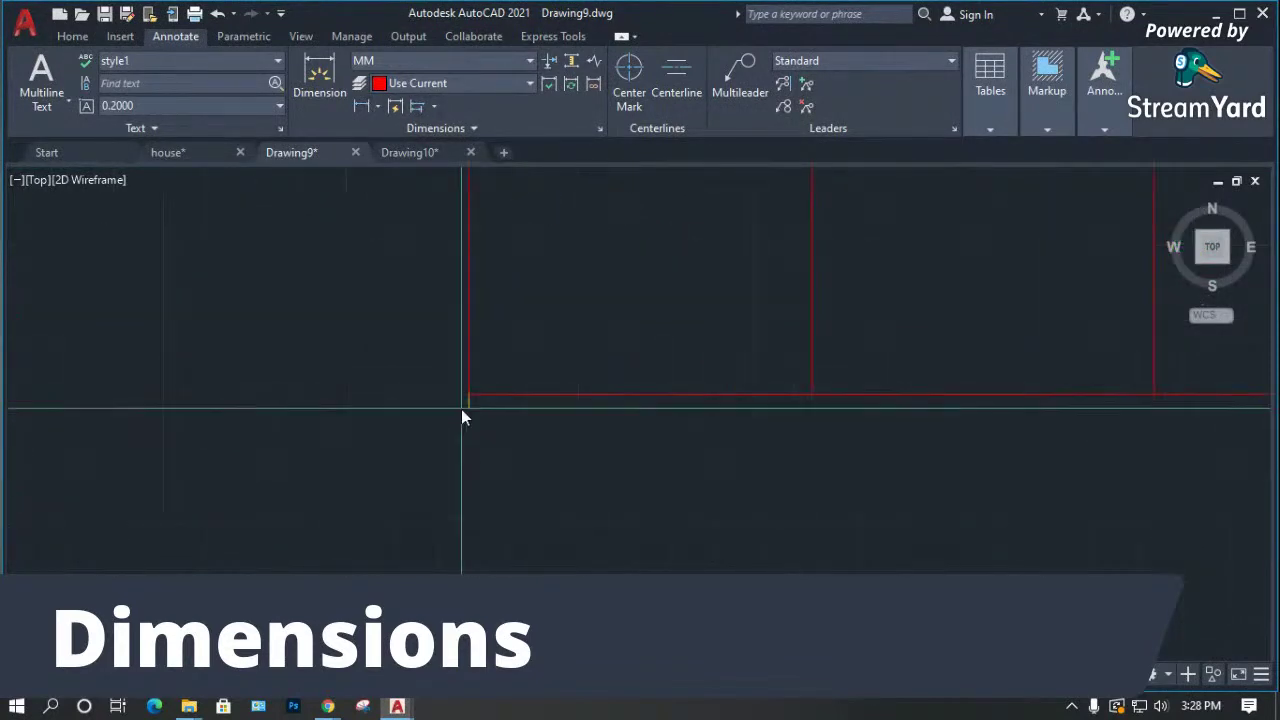
click(496, 409)
scroll(496, 410, down, 3)
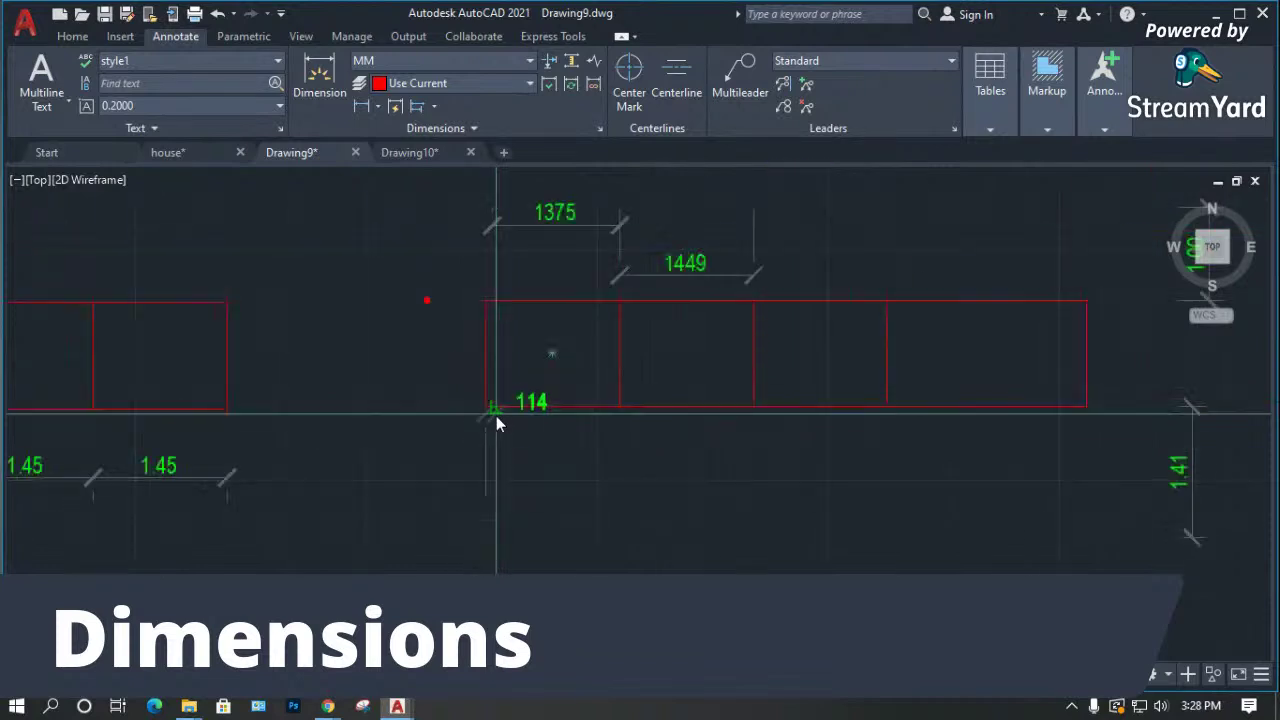
scroll(521, 560, up, 5)
click(533, 567)
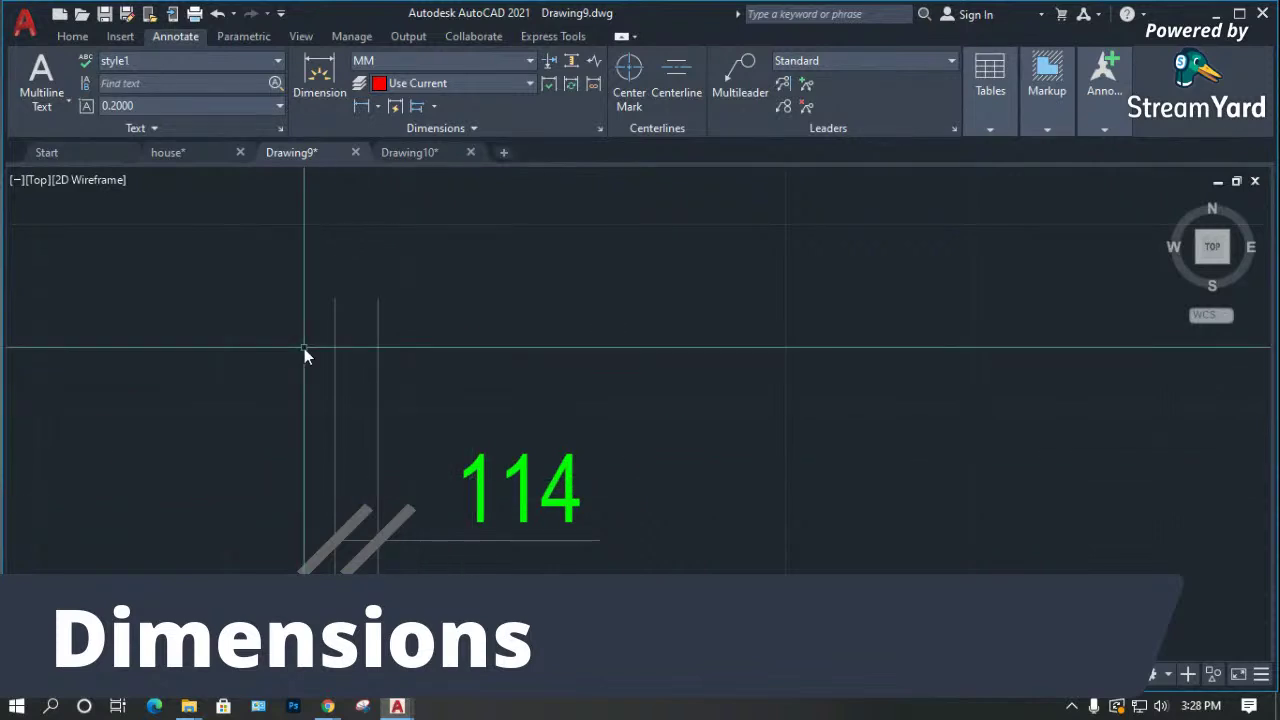
click(458, 62)
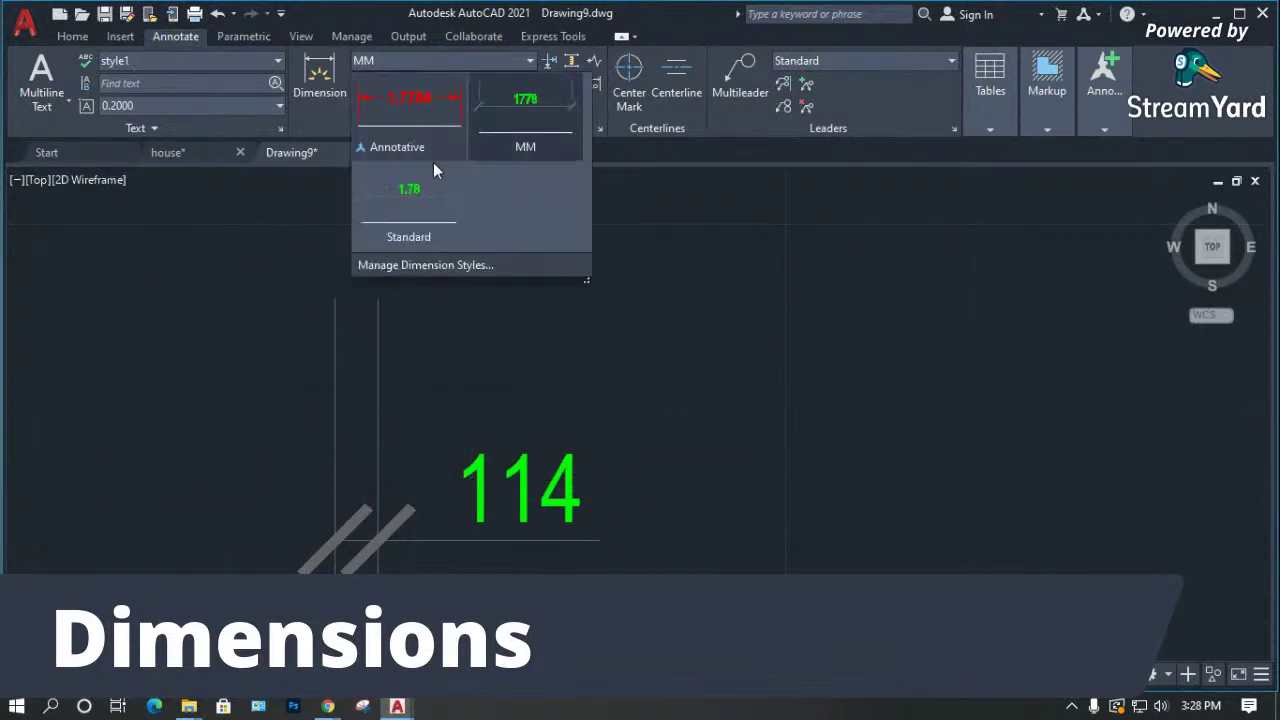
click(433, 265)
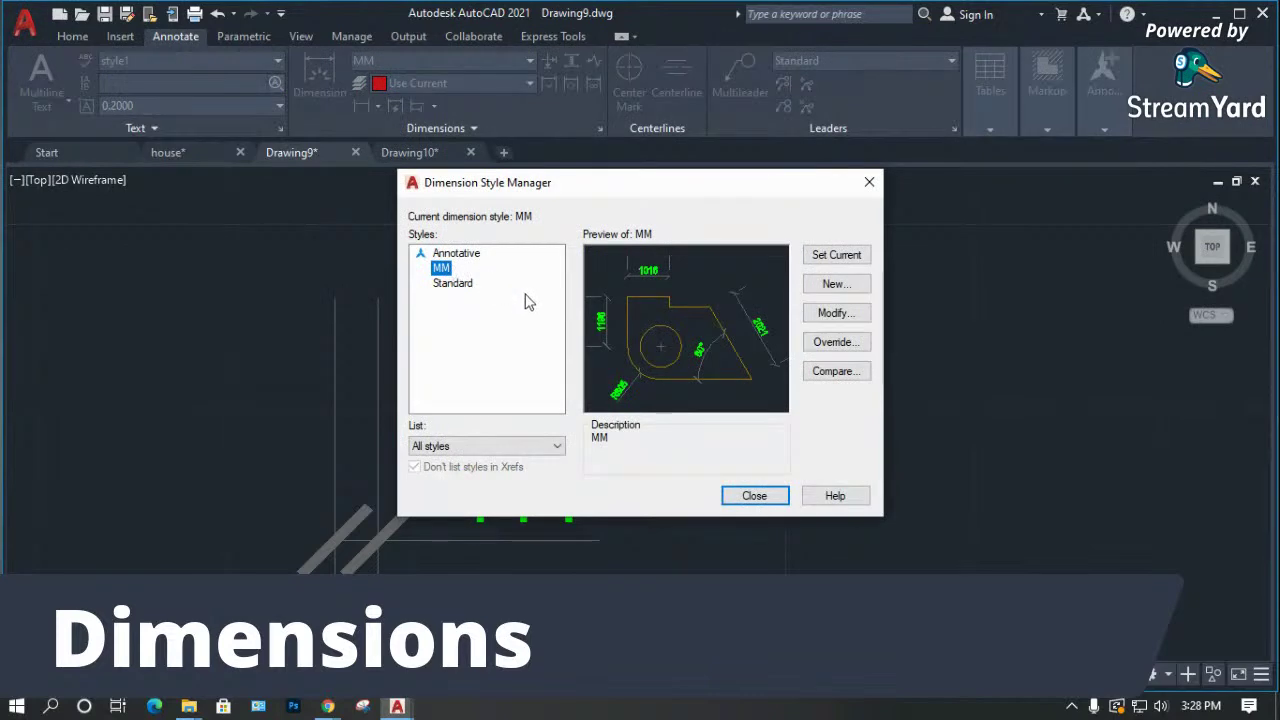
click(832, 313)
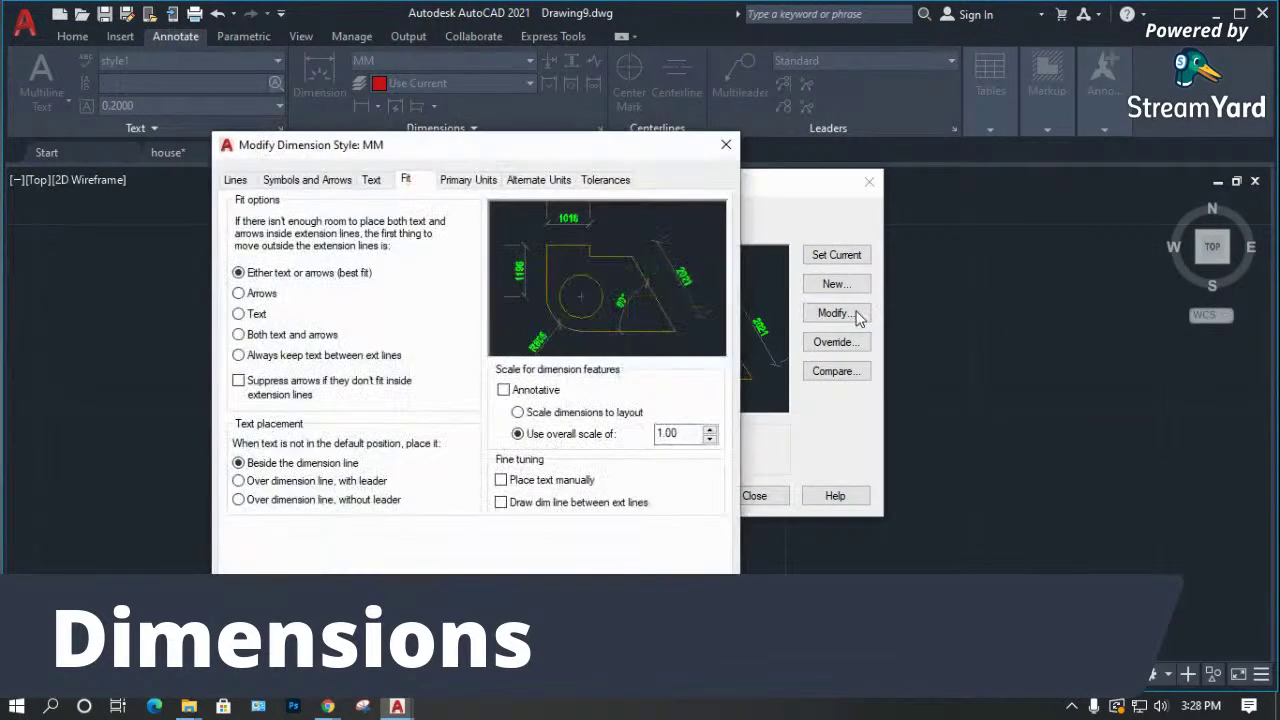
click(325, 186)
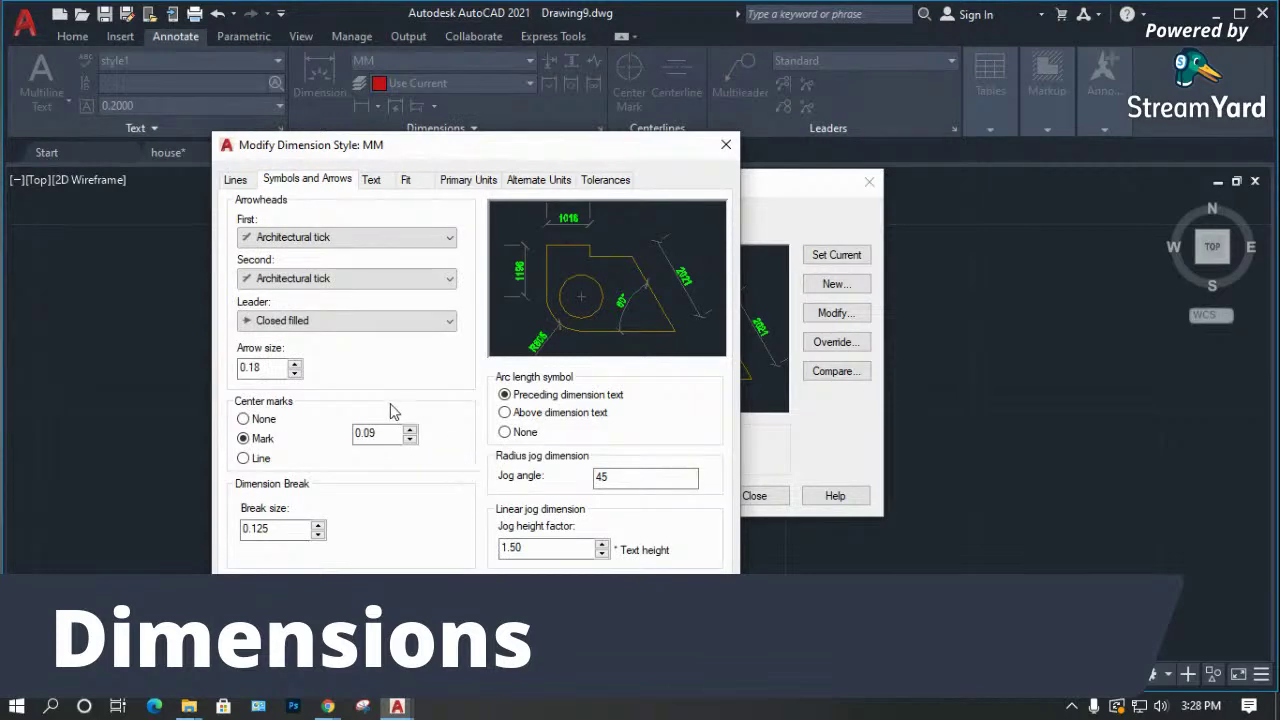
click(237, 180)
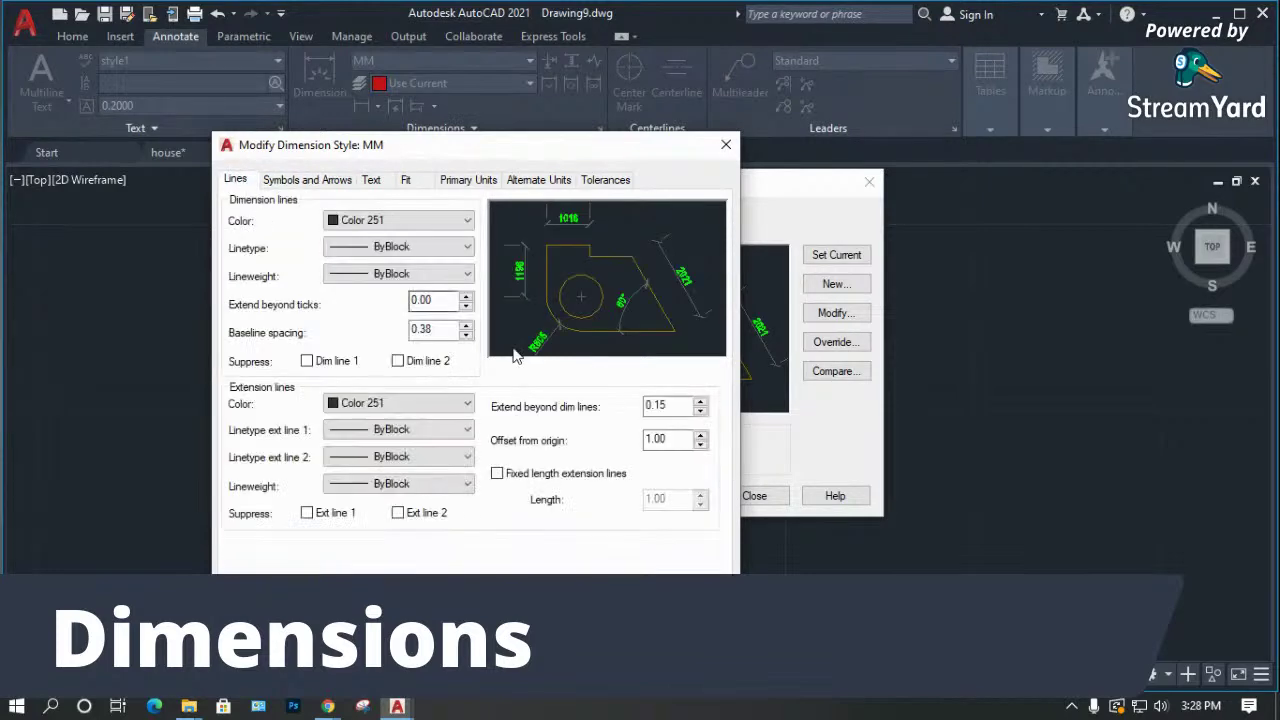
click(678, 407)
double_click(678, 407)
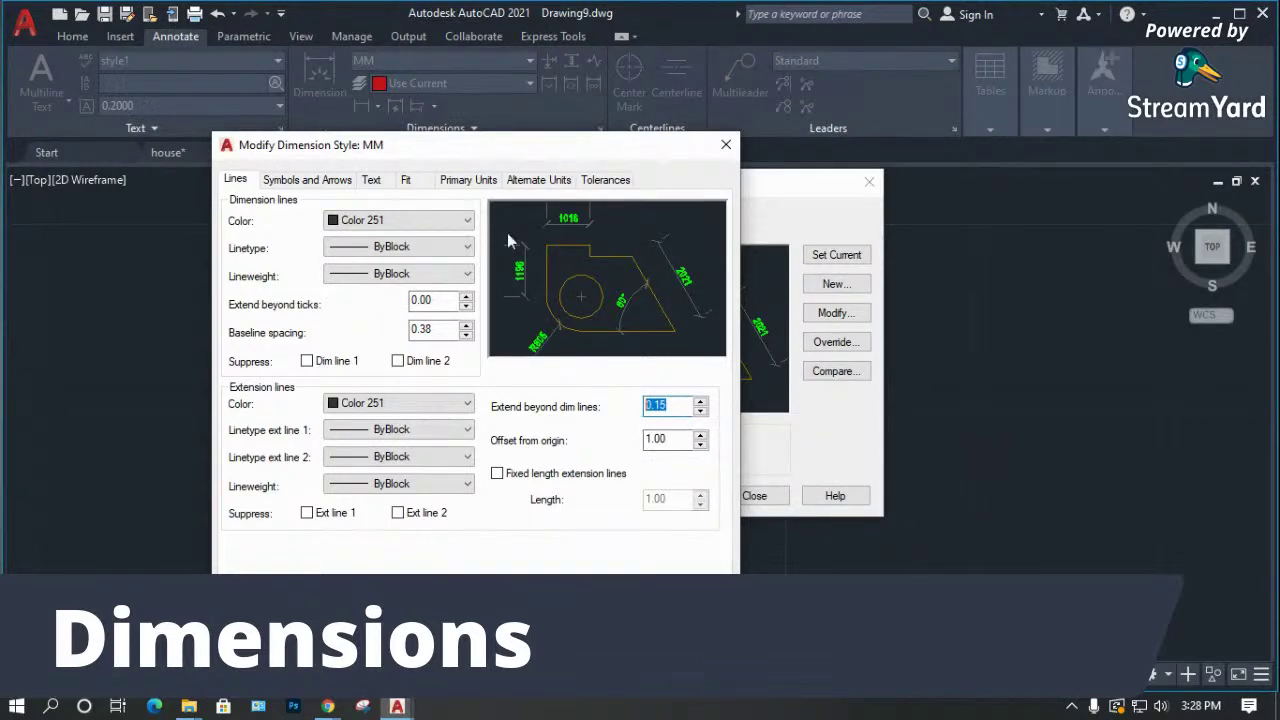
click(407, 181)
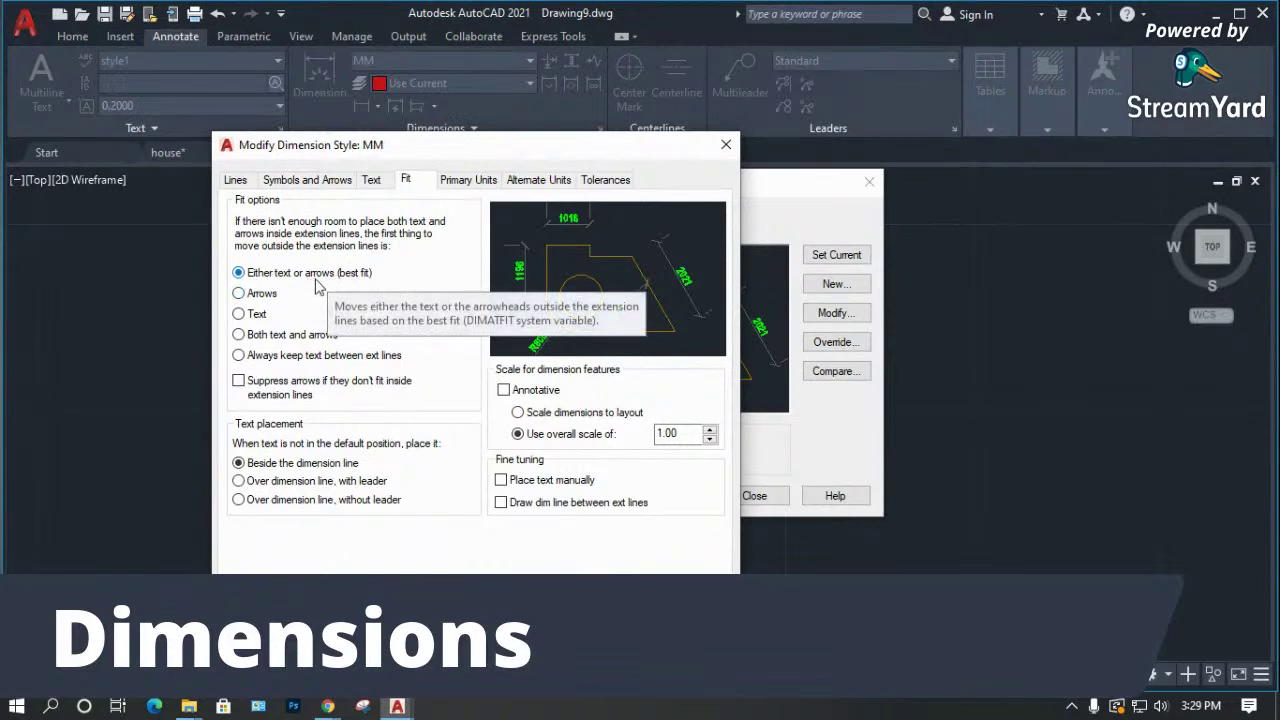
click(253, 300)
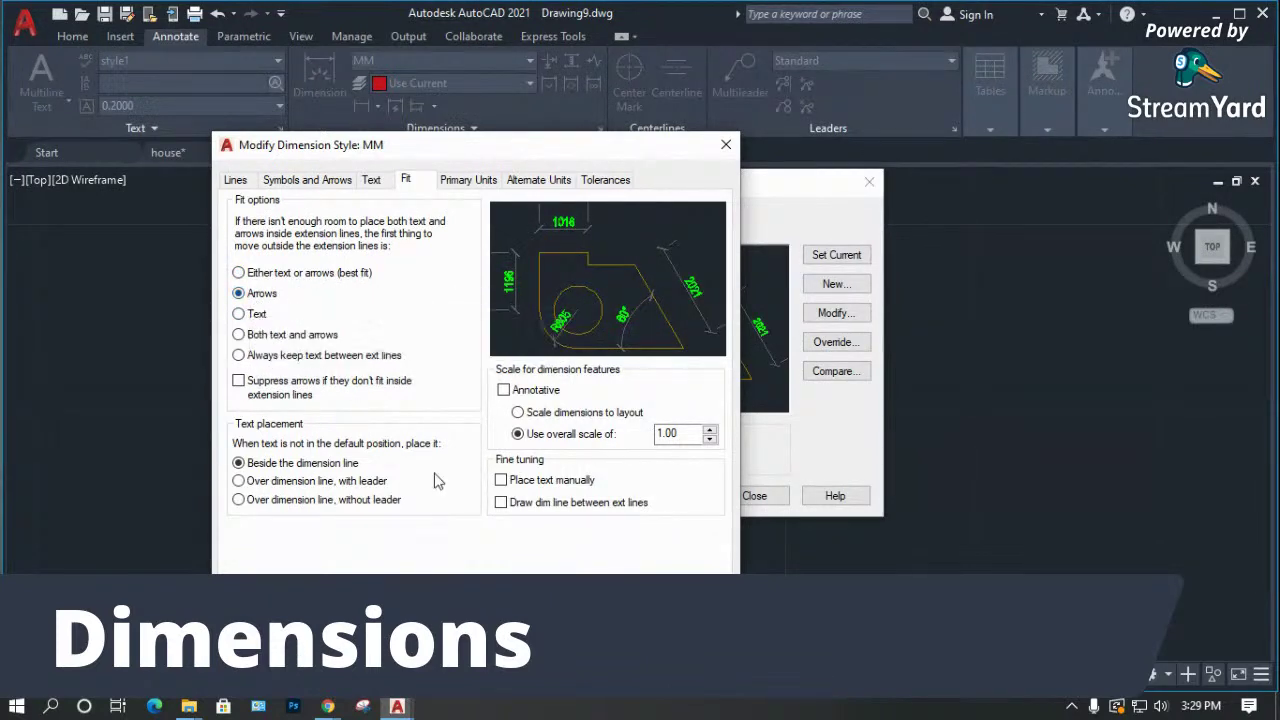
key(Return)
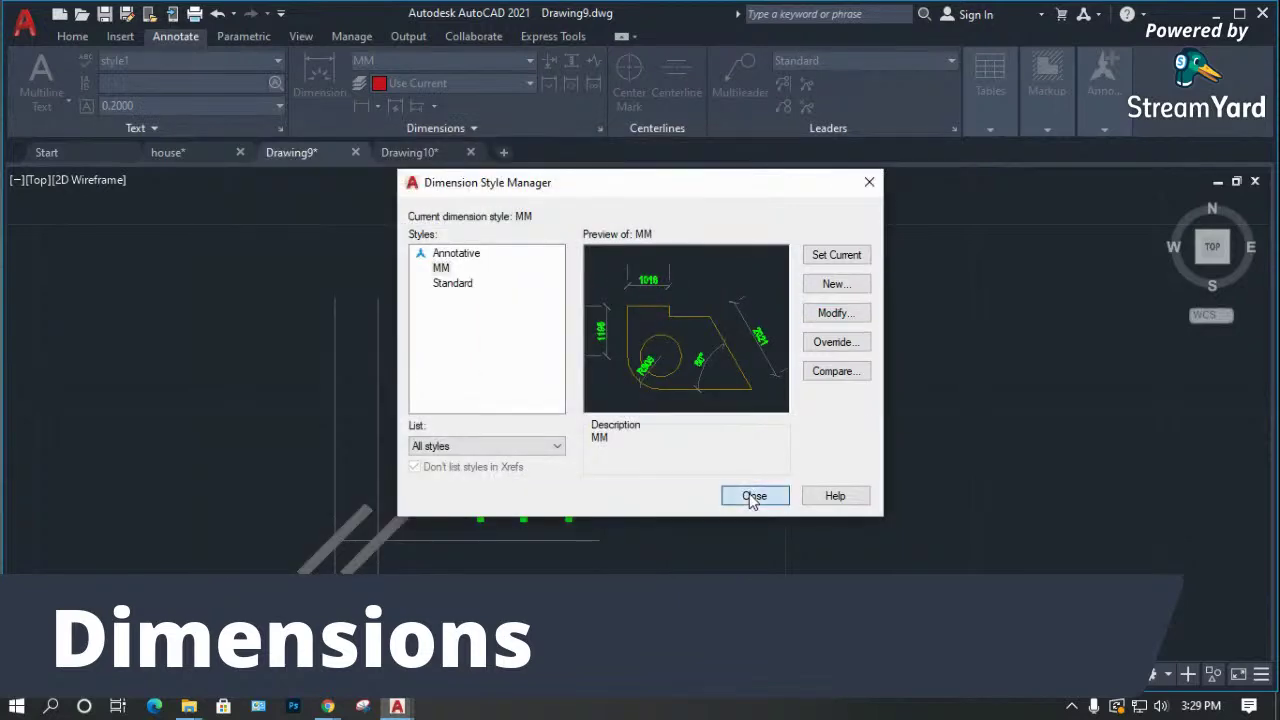
click(750, 494)
scroll(354, 560, up, 2)
scroll(354, 560, up, 2)
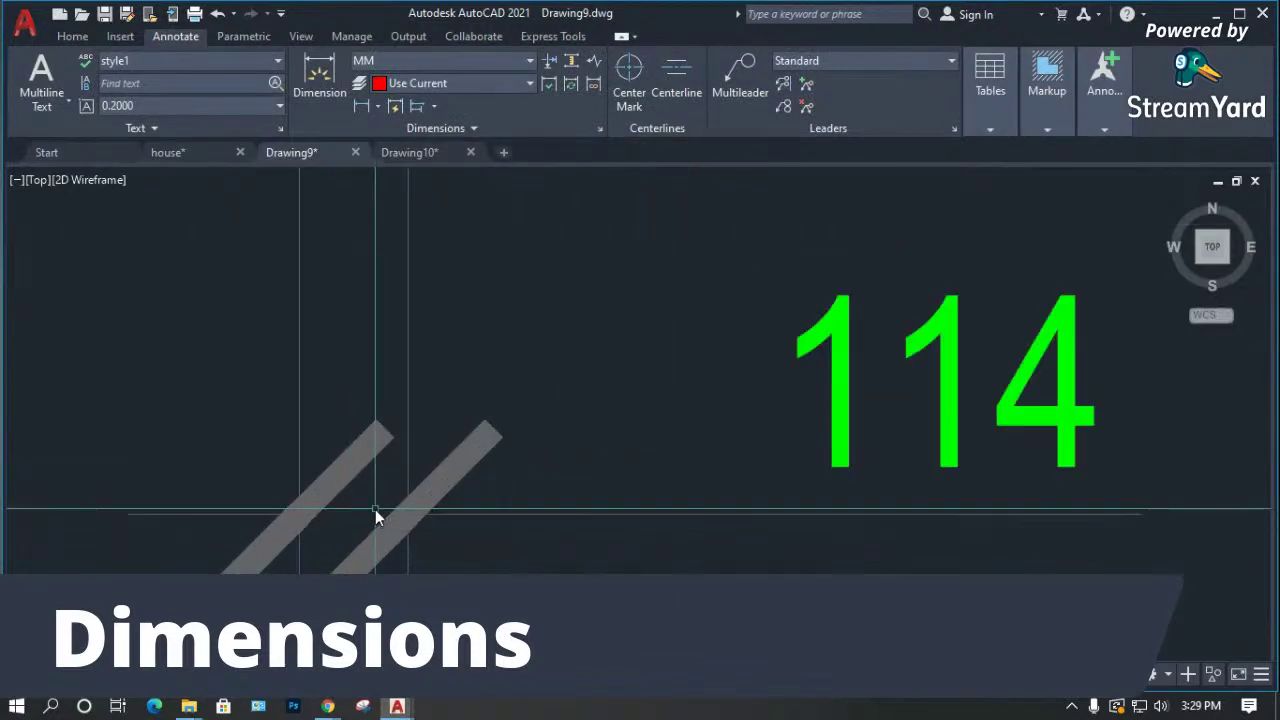
key(Return)
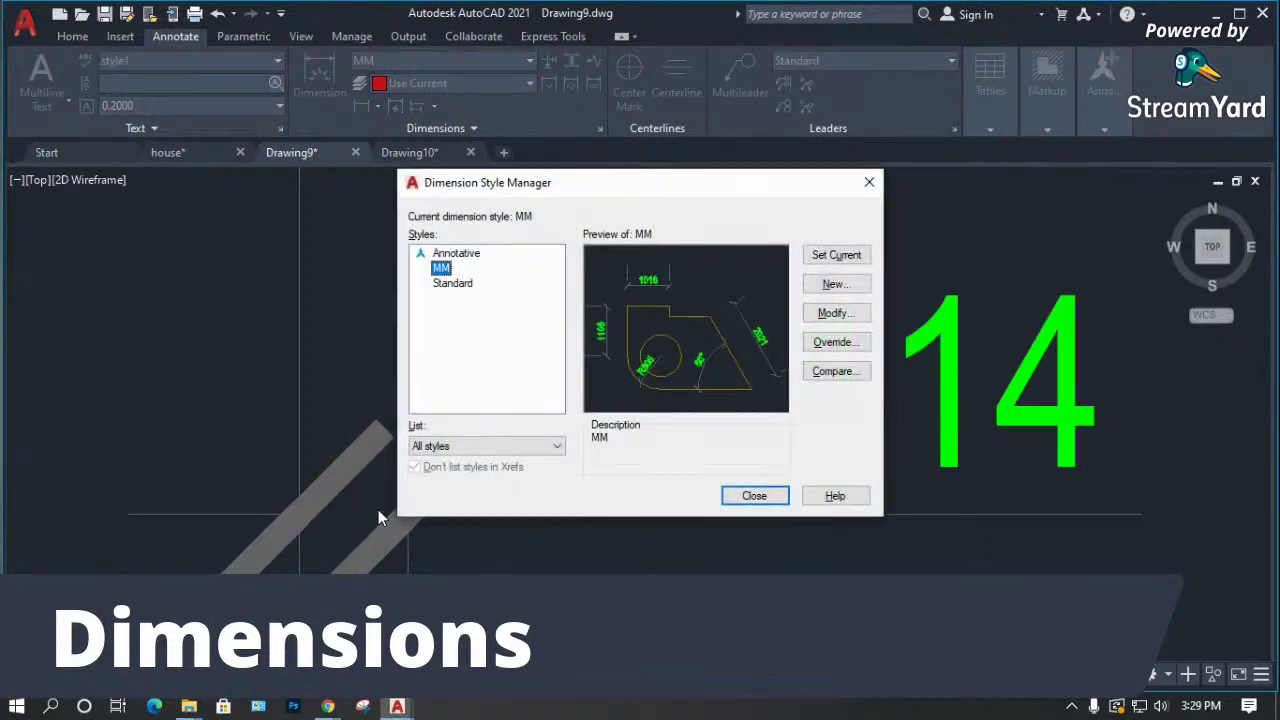
click(838, 315)
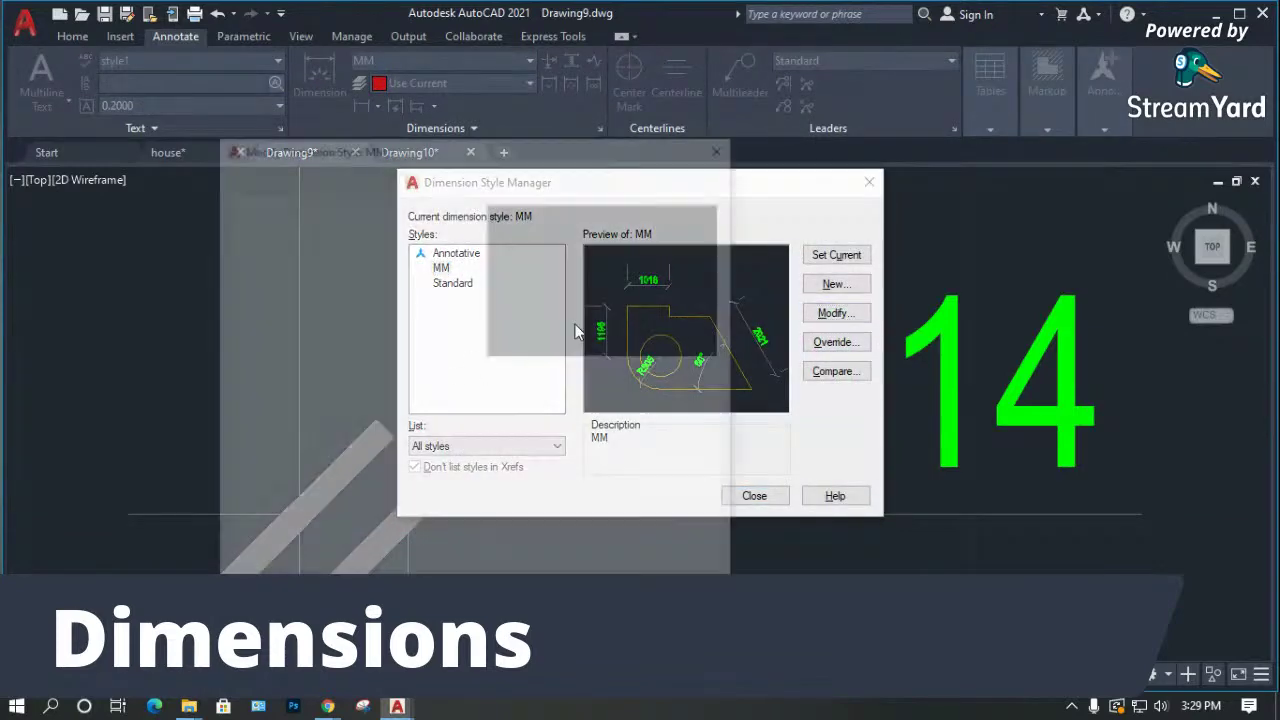
click(252, 315)
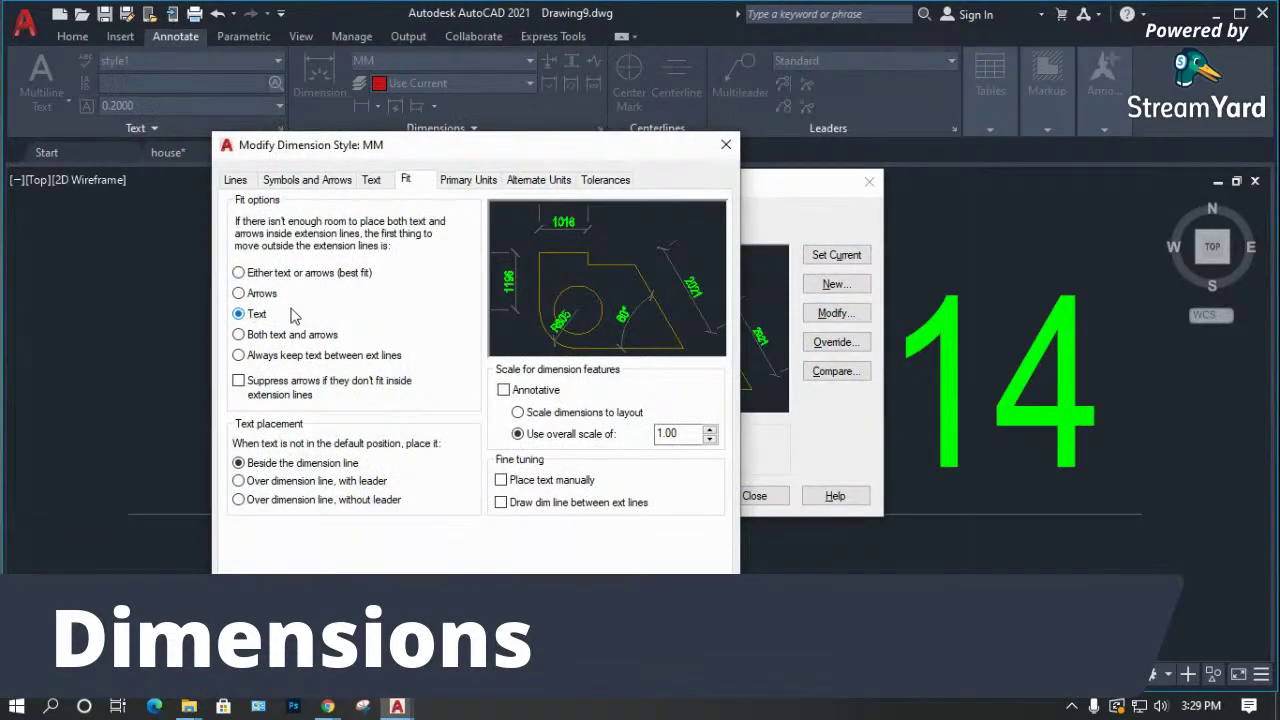
click(667, 590)
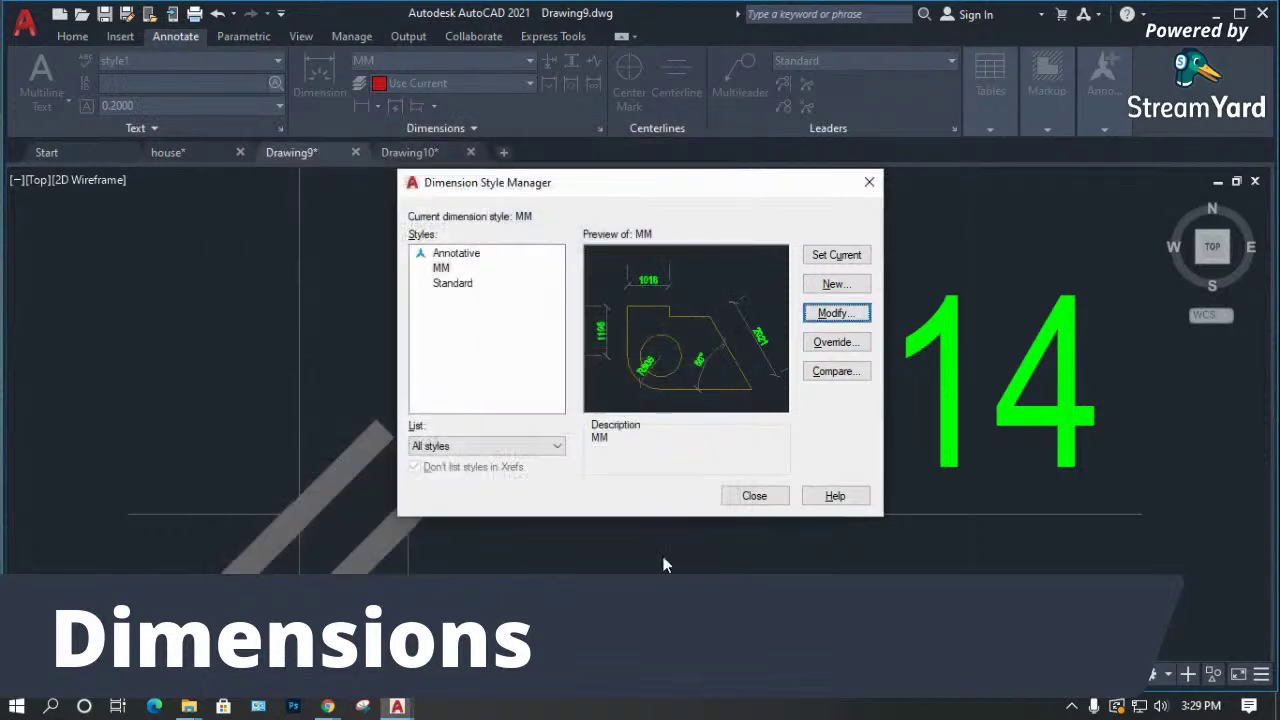
click(750, 495)
scroll(372, 452, down, 8)
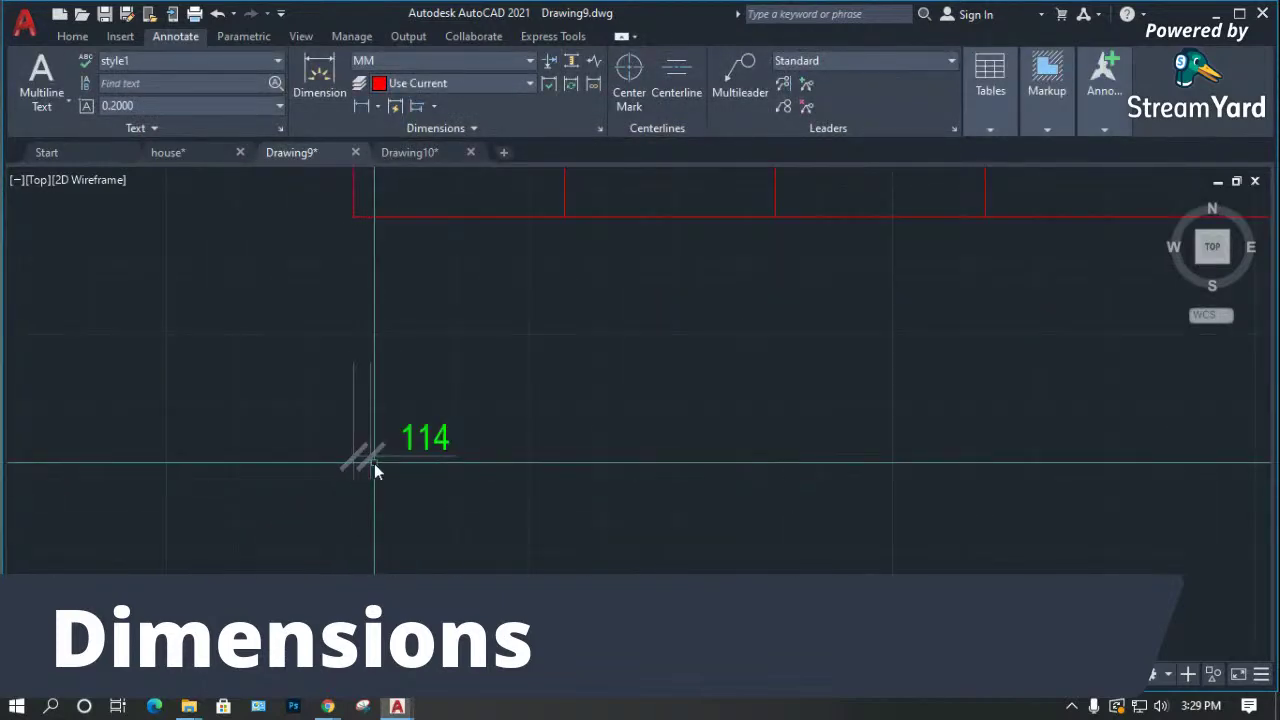
scroll(369, 460, up, 6)
text(d)
key(Return)
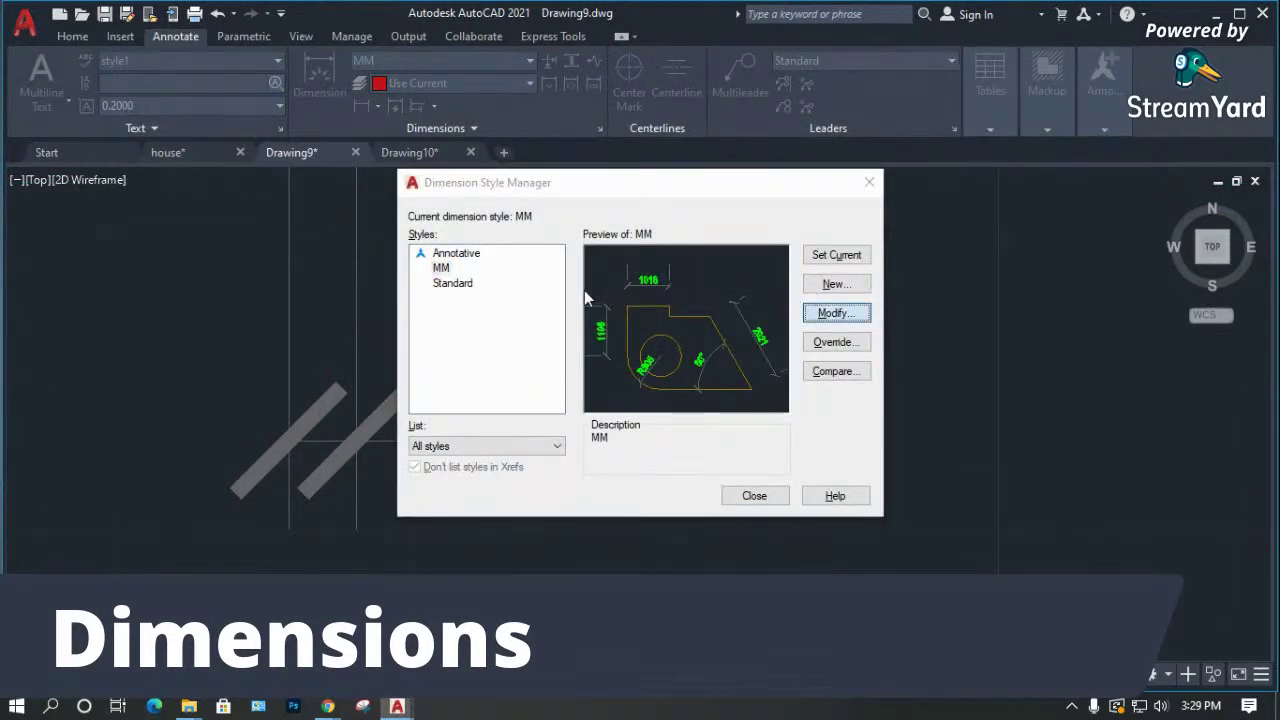
click(832, 313)
click(292, 336)
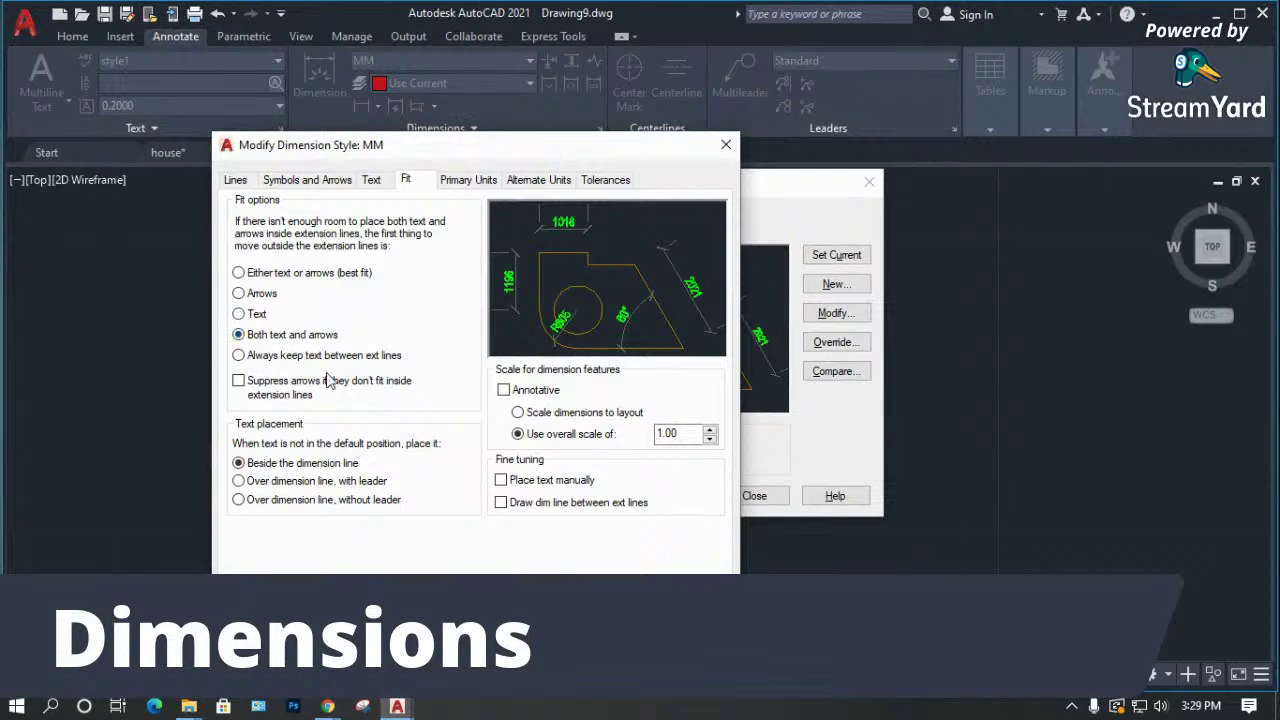
key(Return)
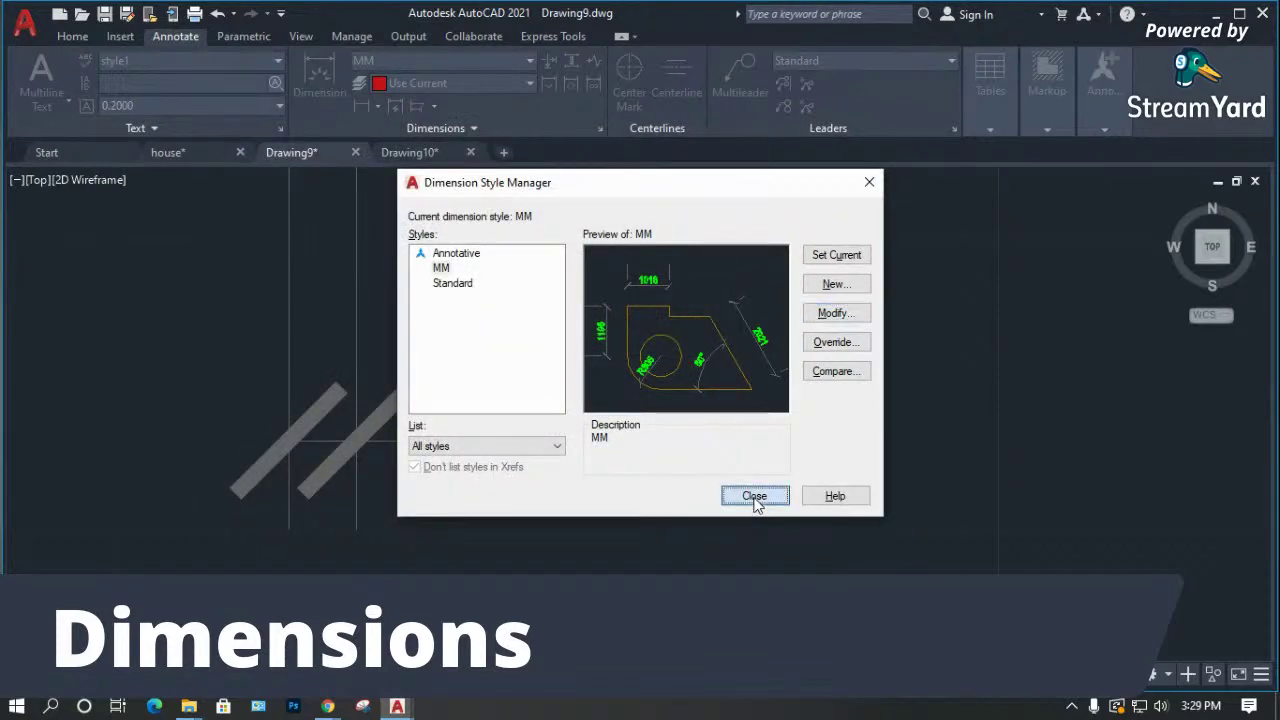
click(750, 497)
scroll(614, 506, down, 2)
click(483, 463)
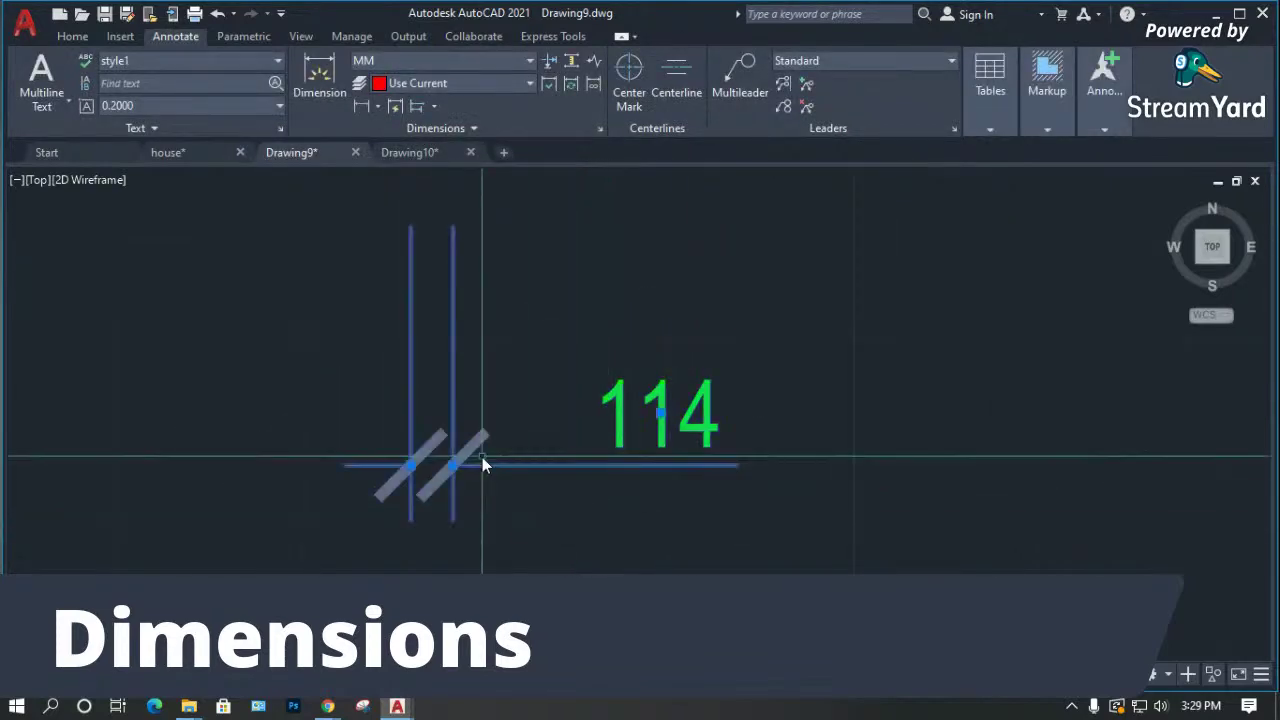
scroll(363, 466, down, 2)
scroll(505, 479, down, 4)
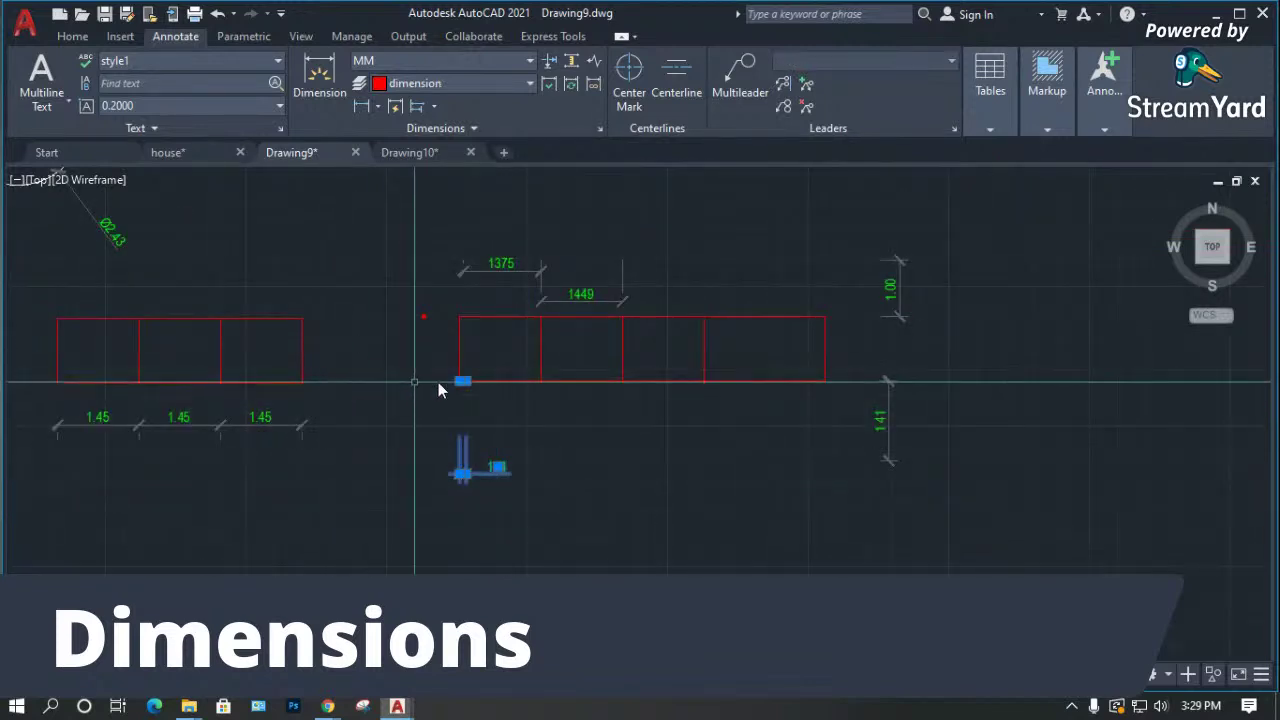
key(Escape)
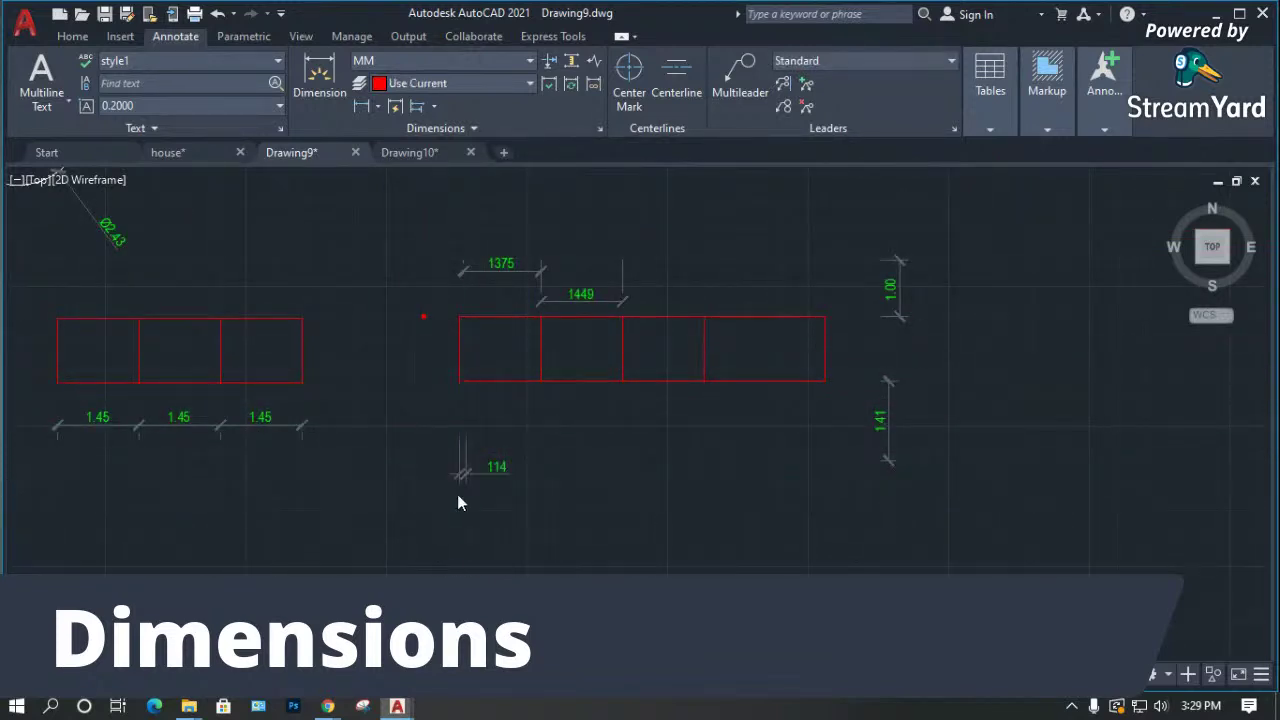
scroll(463, 470, up, 5)
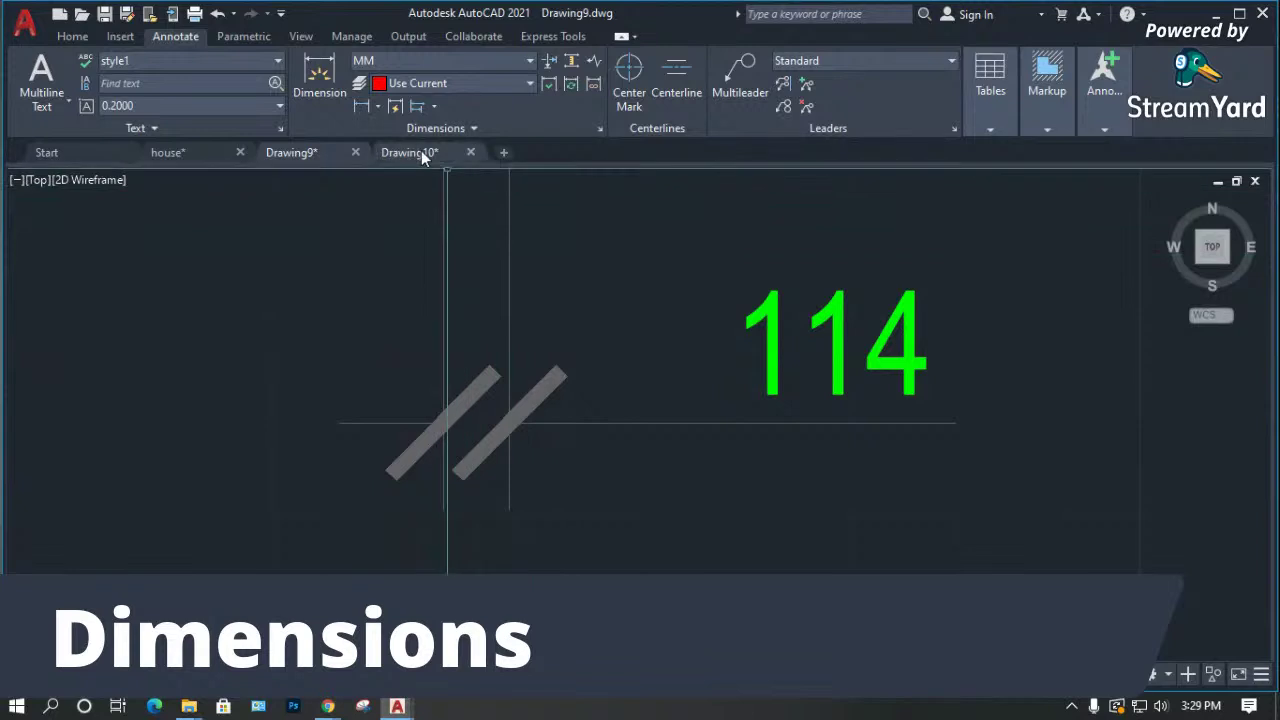
In the MM style's Fit settings, always keep text between extension lines with overall scale 1.00.
click(426, 61)
click(437, 263)
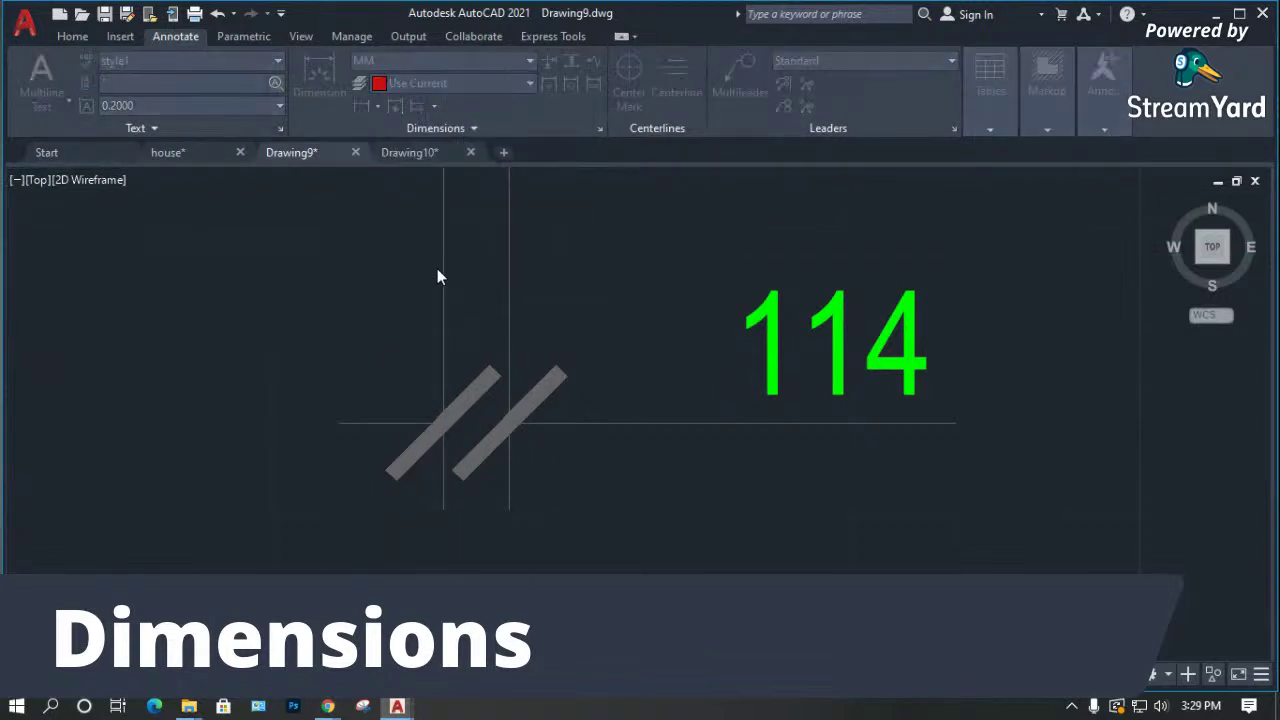
click(836, 316)
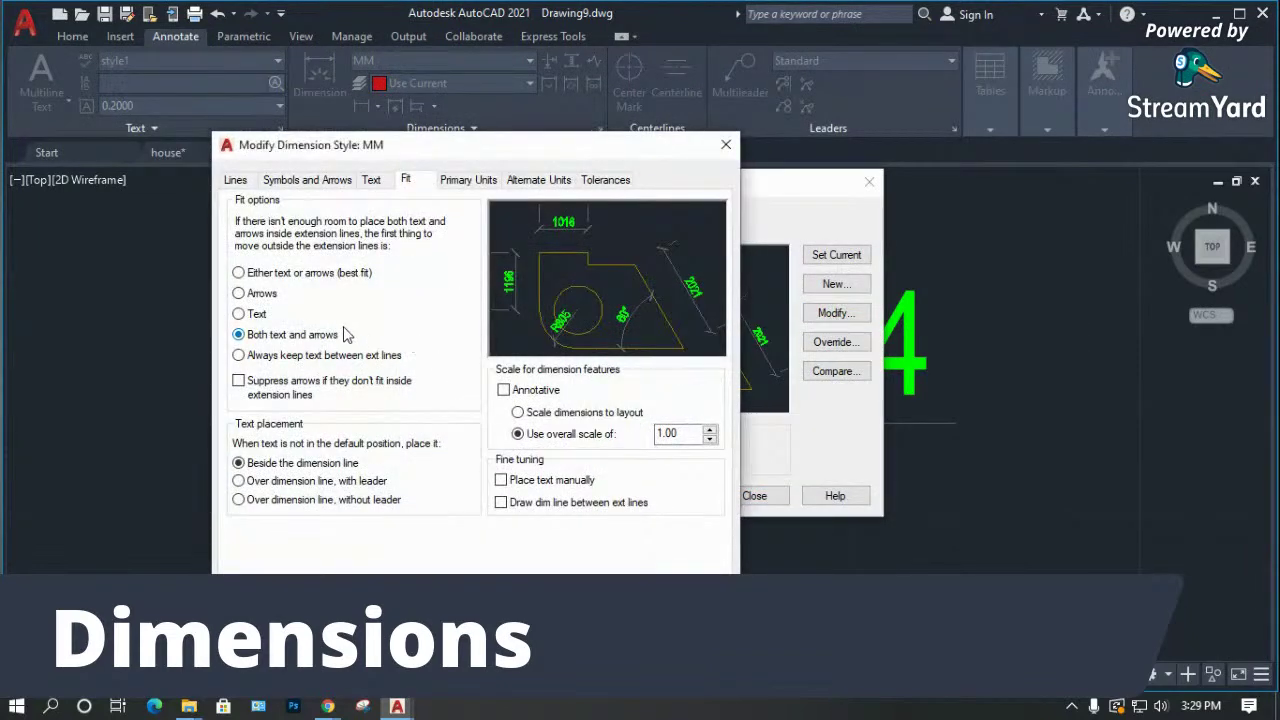
click(290, 357)
click(244, 357)
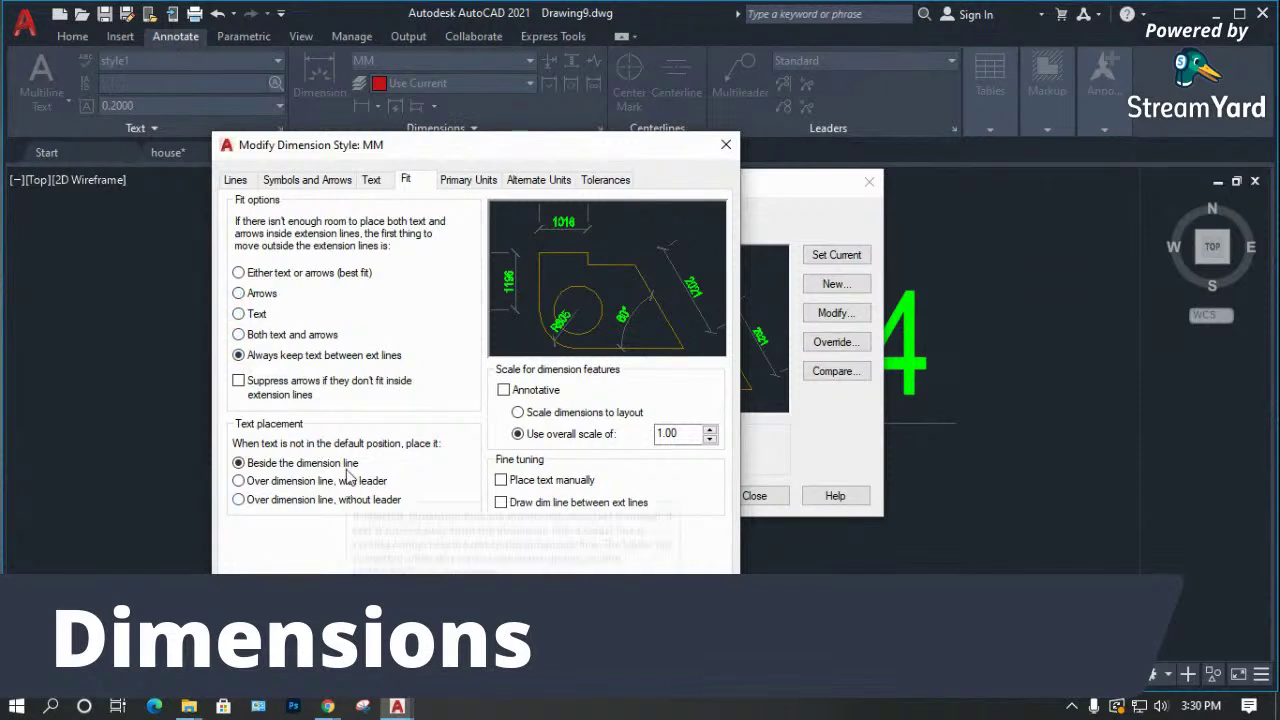
click(518, 412)
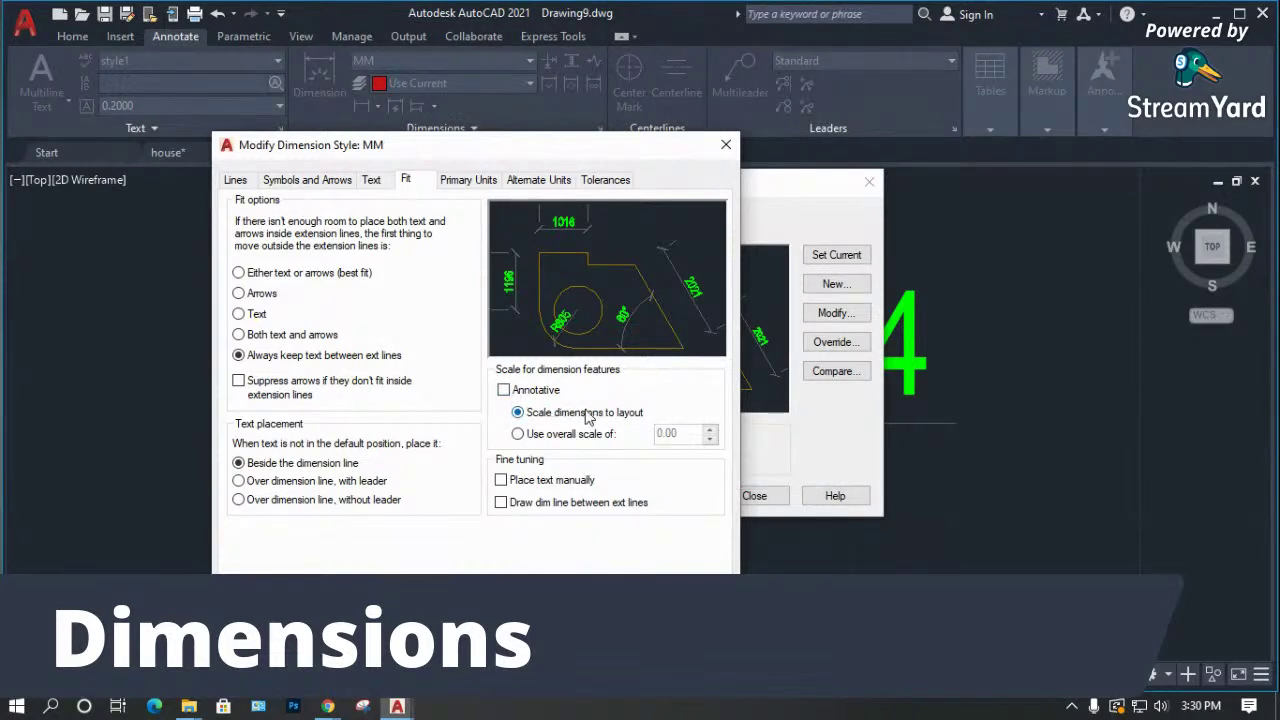
click(531, 440)
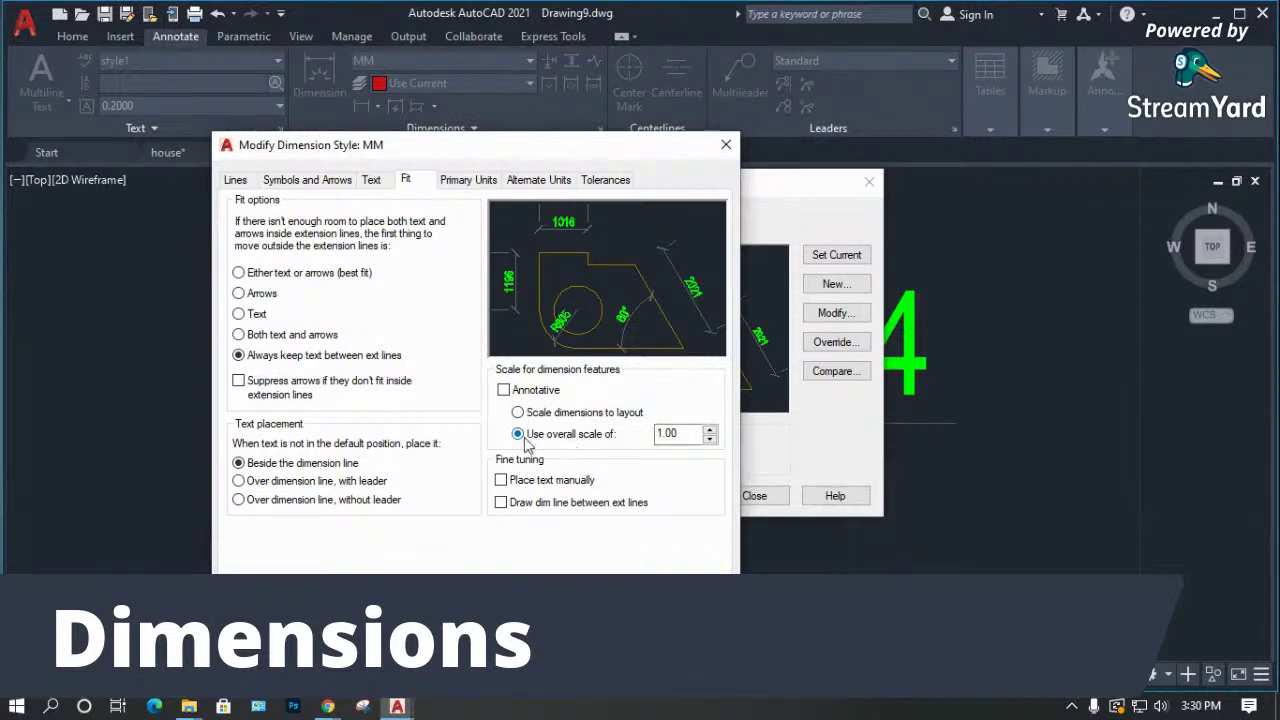
Add an mm suffix on Primary Units so dimensions read 114mm and 1449mm.
click(457, 180)
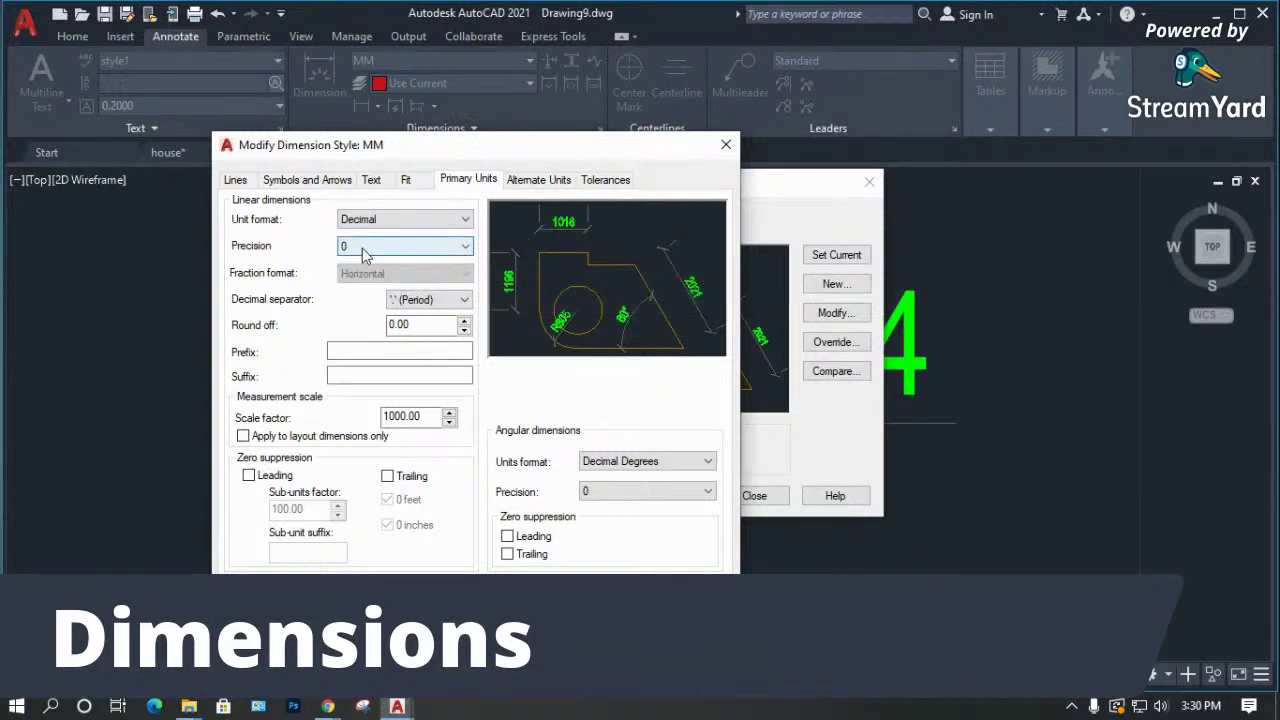
click(346, 374)
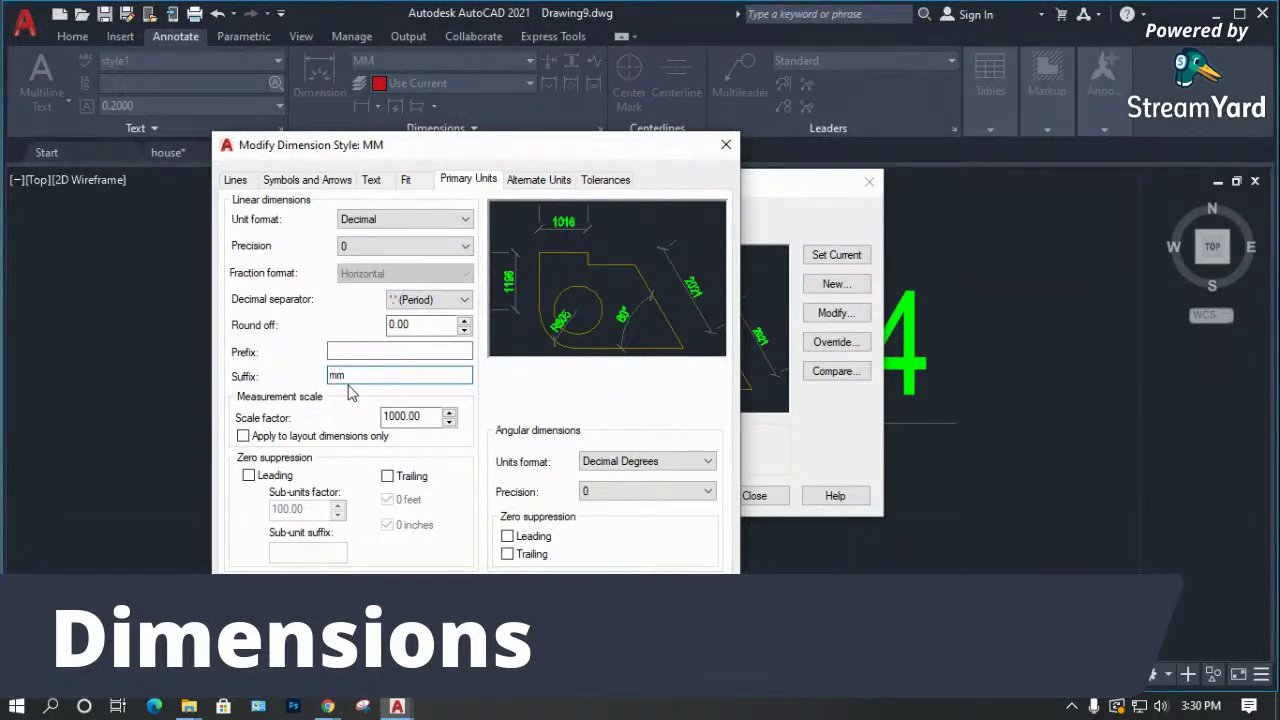
key(Return)
click(757, 495)
scroll(452, 375, down, 4)
scroll(466, 384, up, 4)
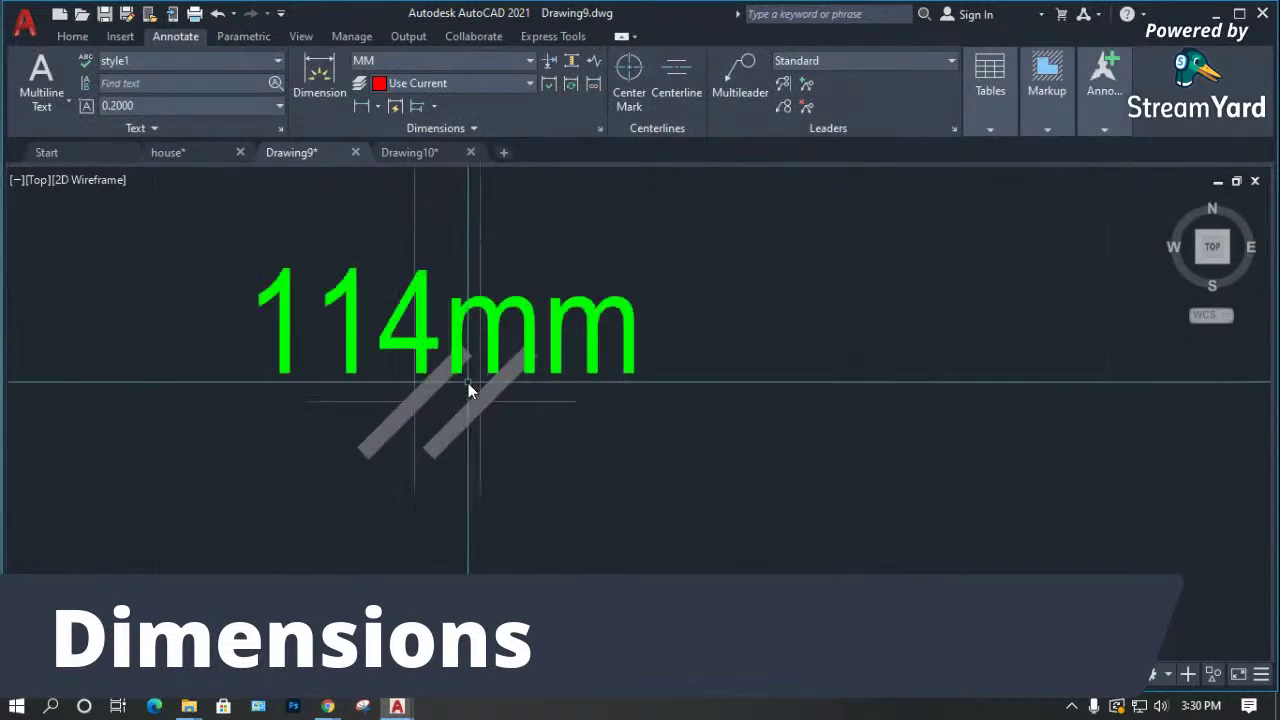
scroll(440, 376, down, 6)
scroll(445, 380, up, 3)
scroll(485, 440, down, 6)
scroll(600, 262, up, 4)
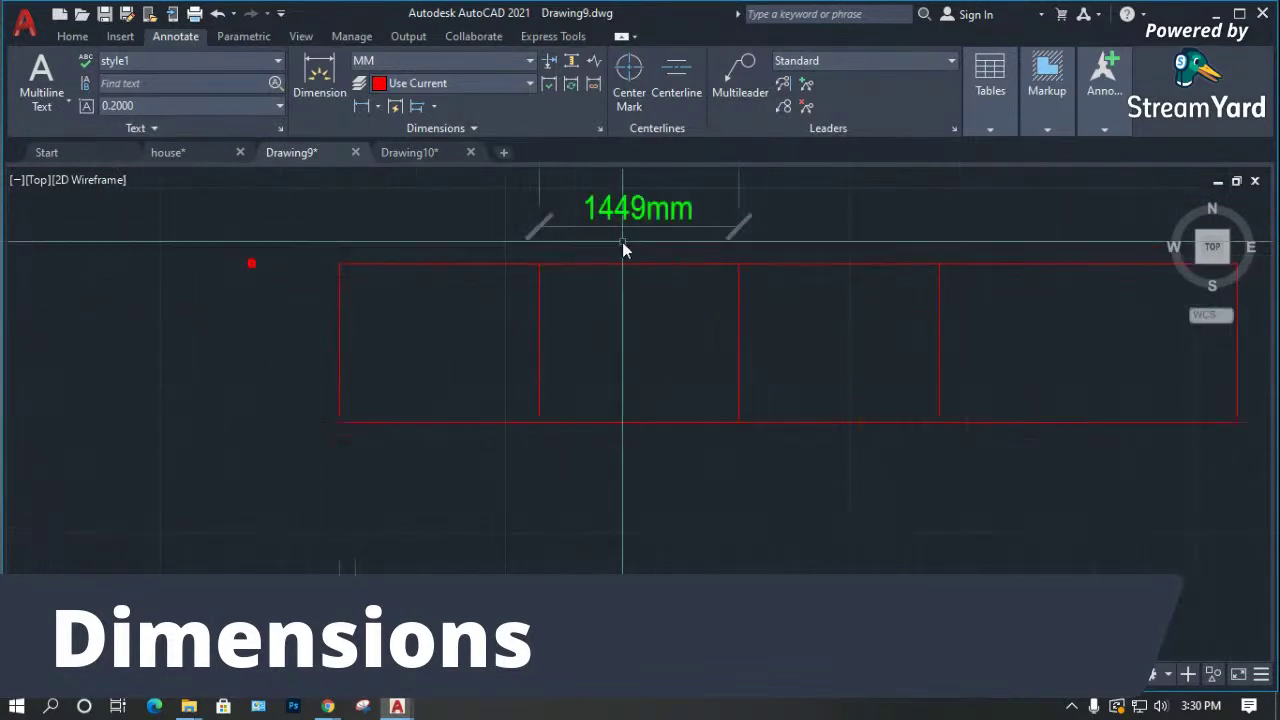
scroll(645, 280, down, 4)
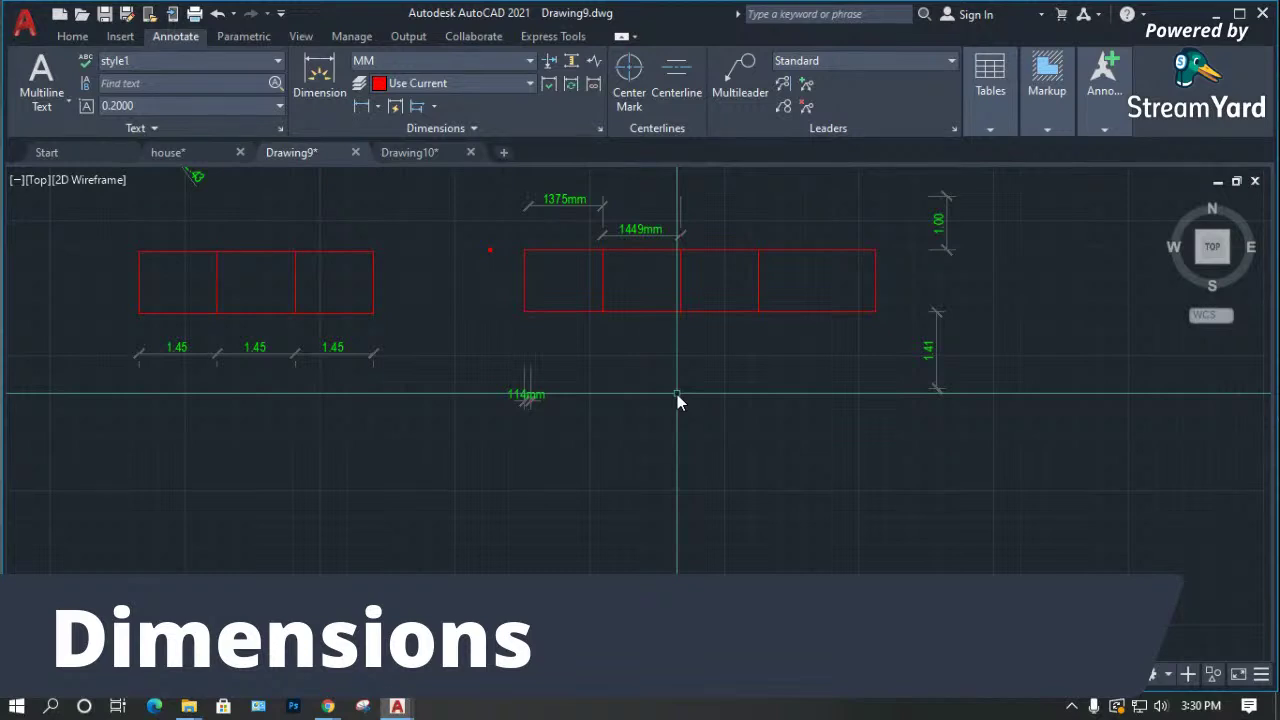
scroll(651, 232, up, 5)
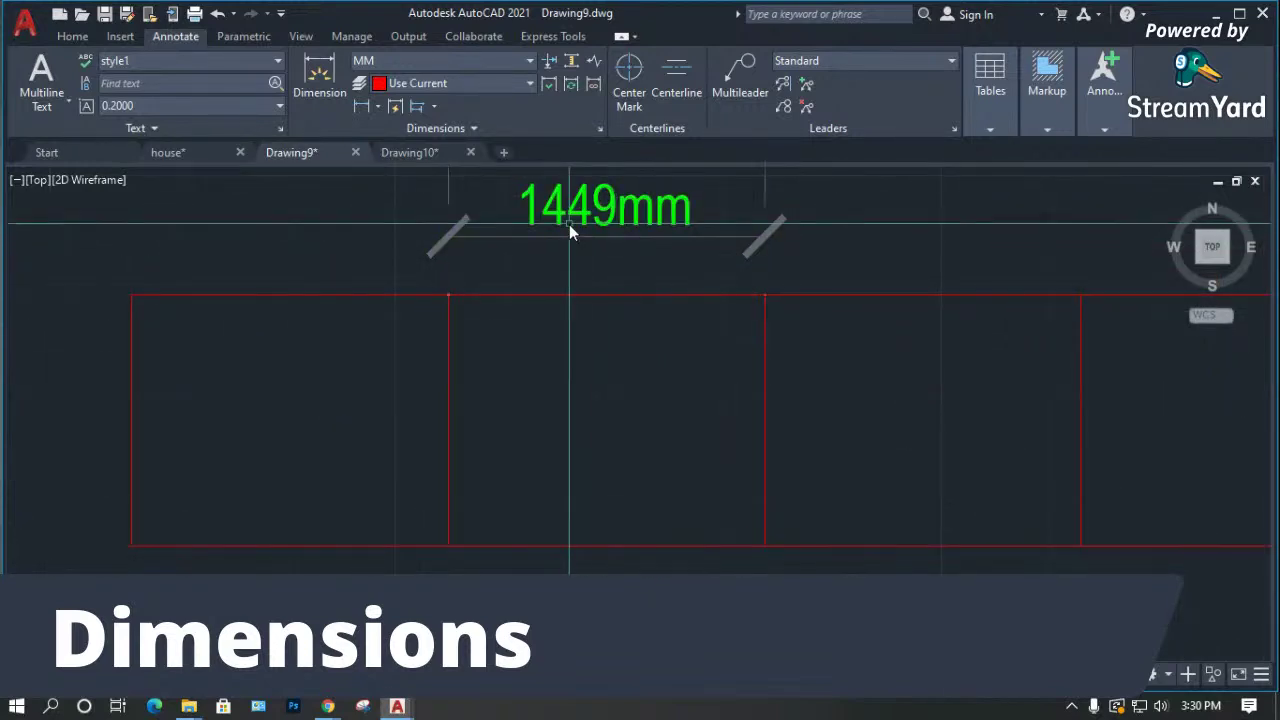
scroll(635, 386, down, 4)
Reopen the MM dimension style for editing with the D command.
text(d)
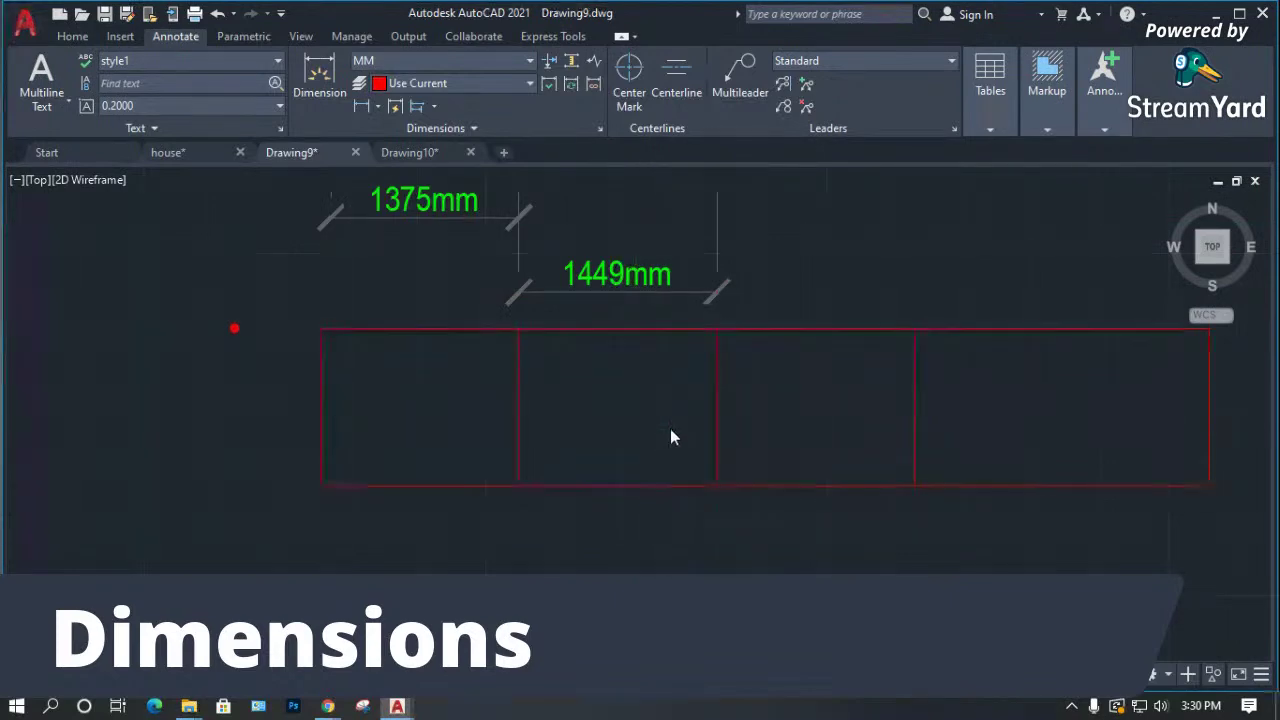
key(Return)
click(835, 321)
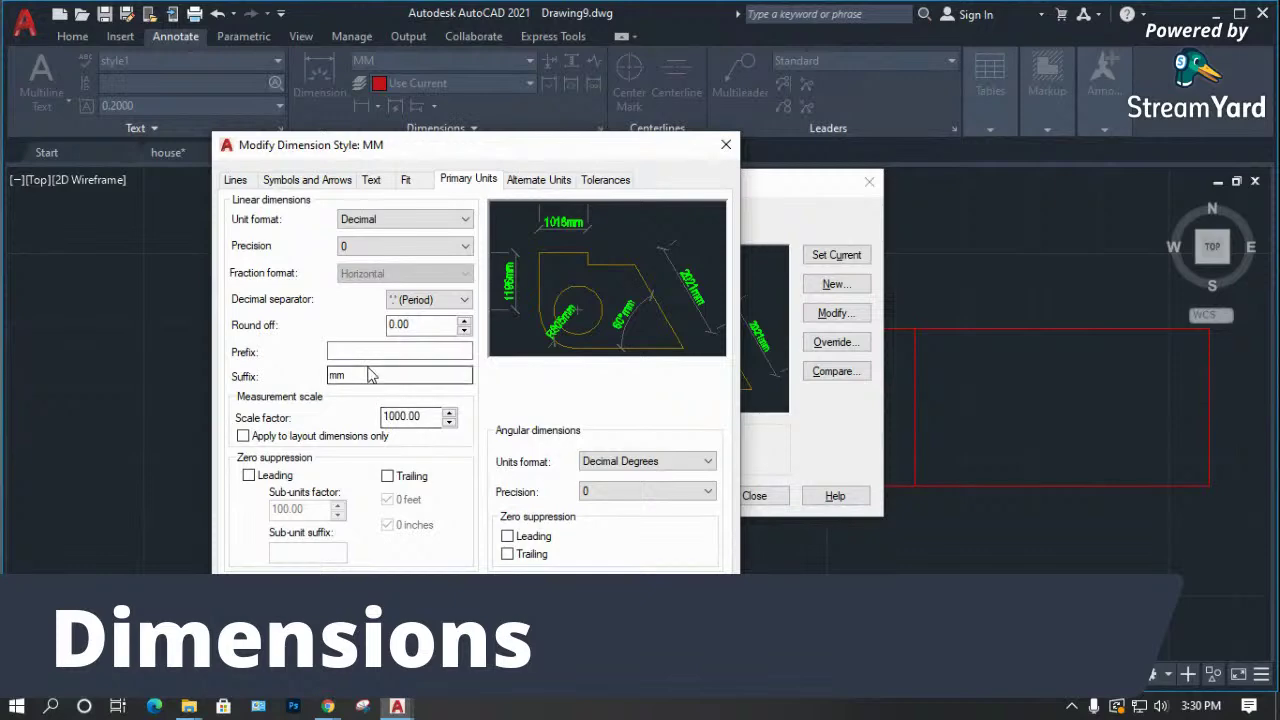
Clear the mm suffix from Primary Units, checking the scale factor and Alternate Units.
drag(351, 375, 305, 376)
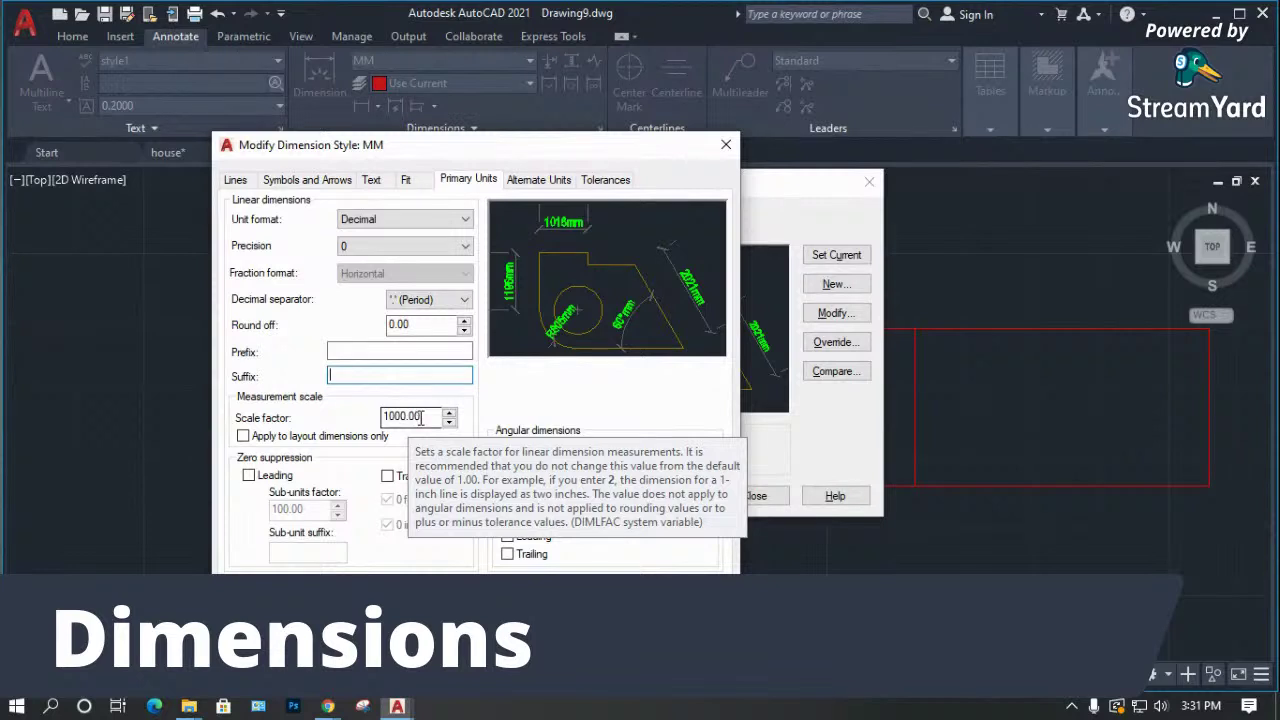
drag(421, 417, 392, 420)
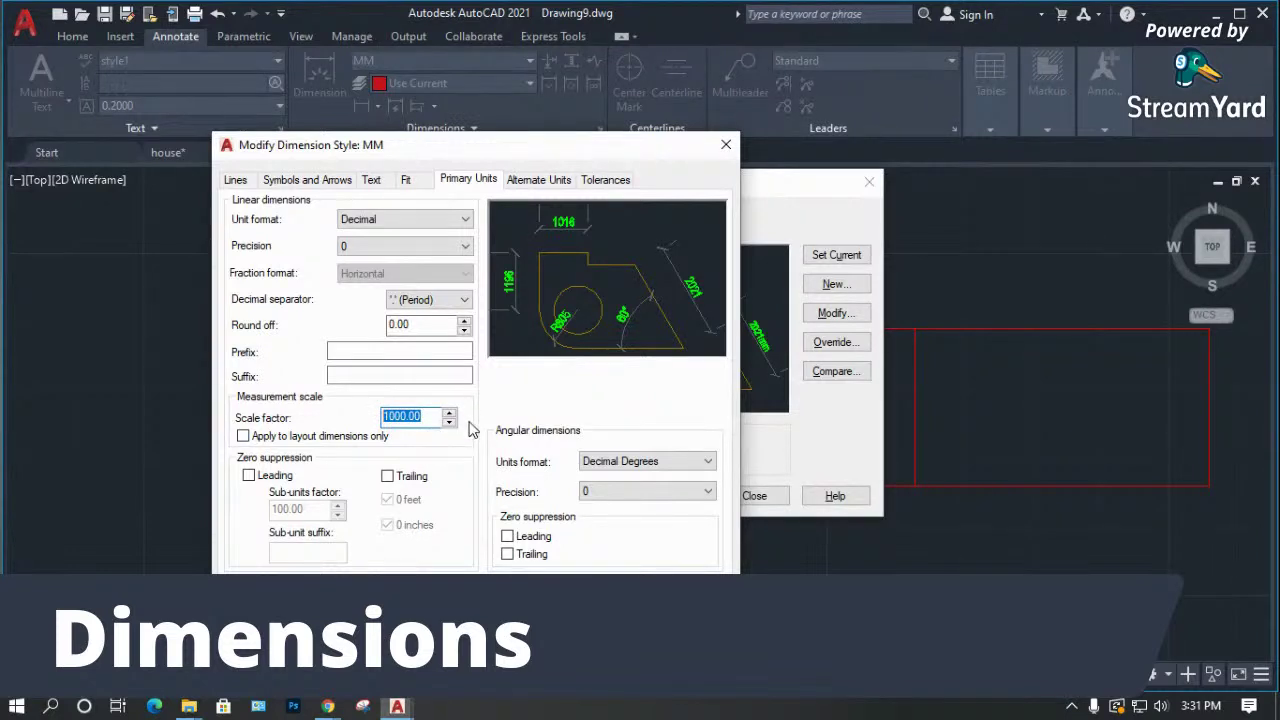
click(532, 182)
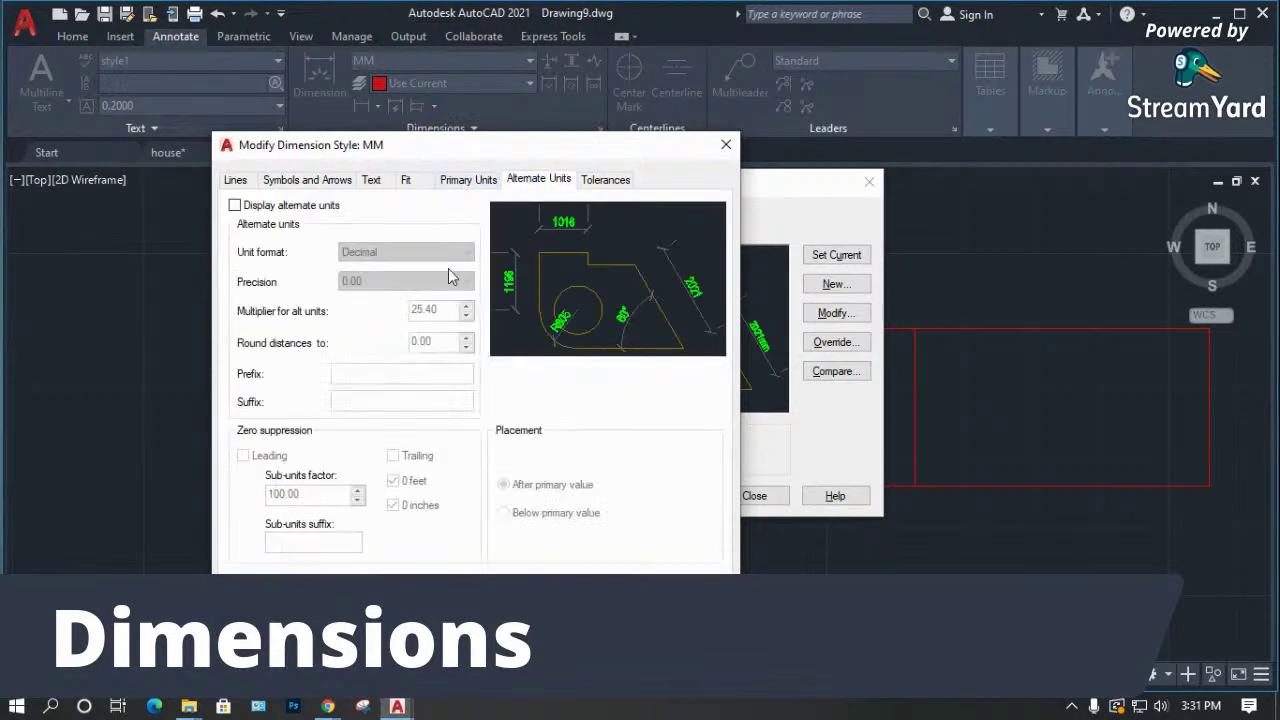
click(471, 183)
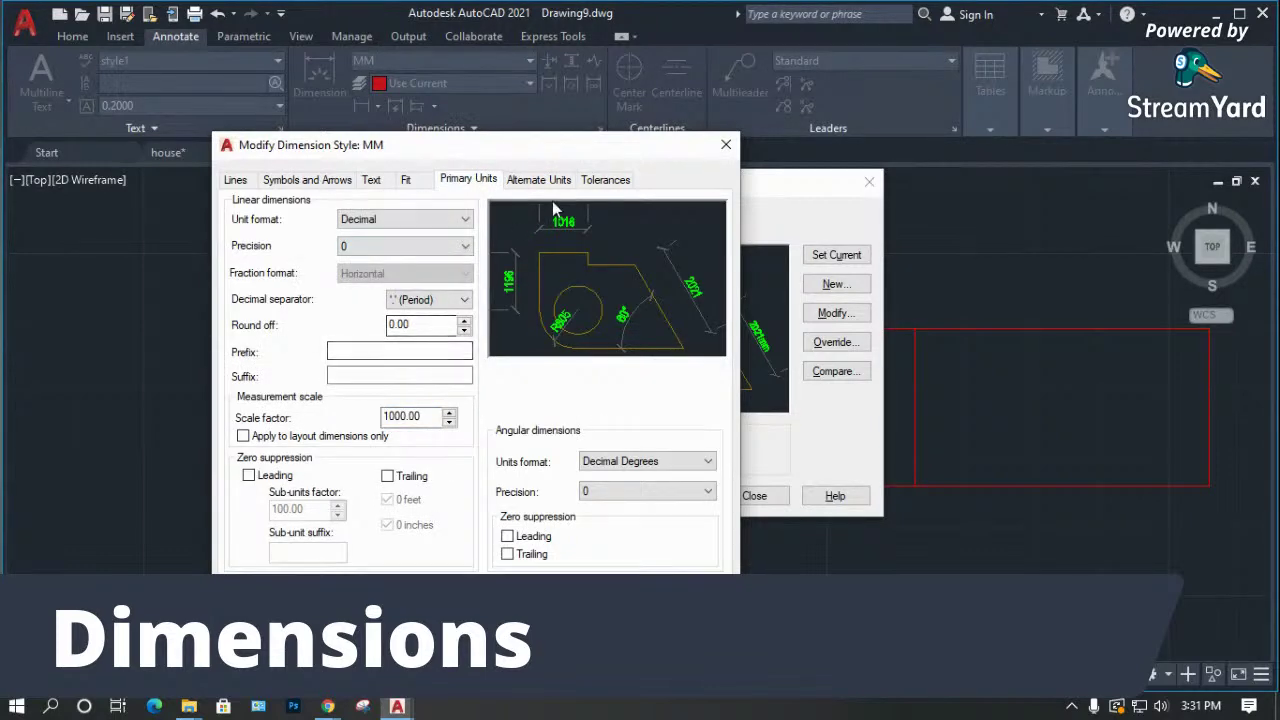
Keep the tolerance vertical position at Middle and close the dimension style dialogs.
click(598, 182)
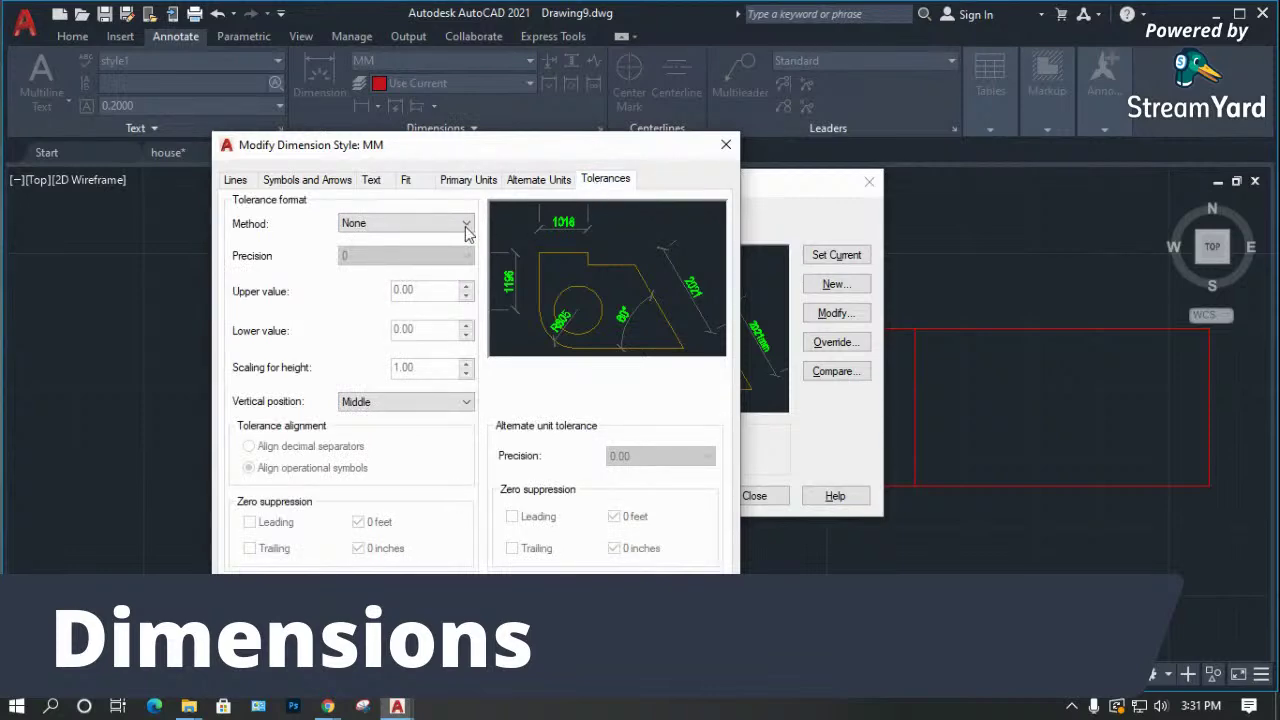
click(417, 402)
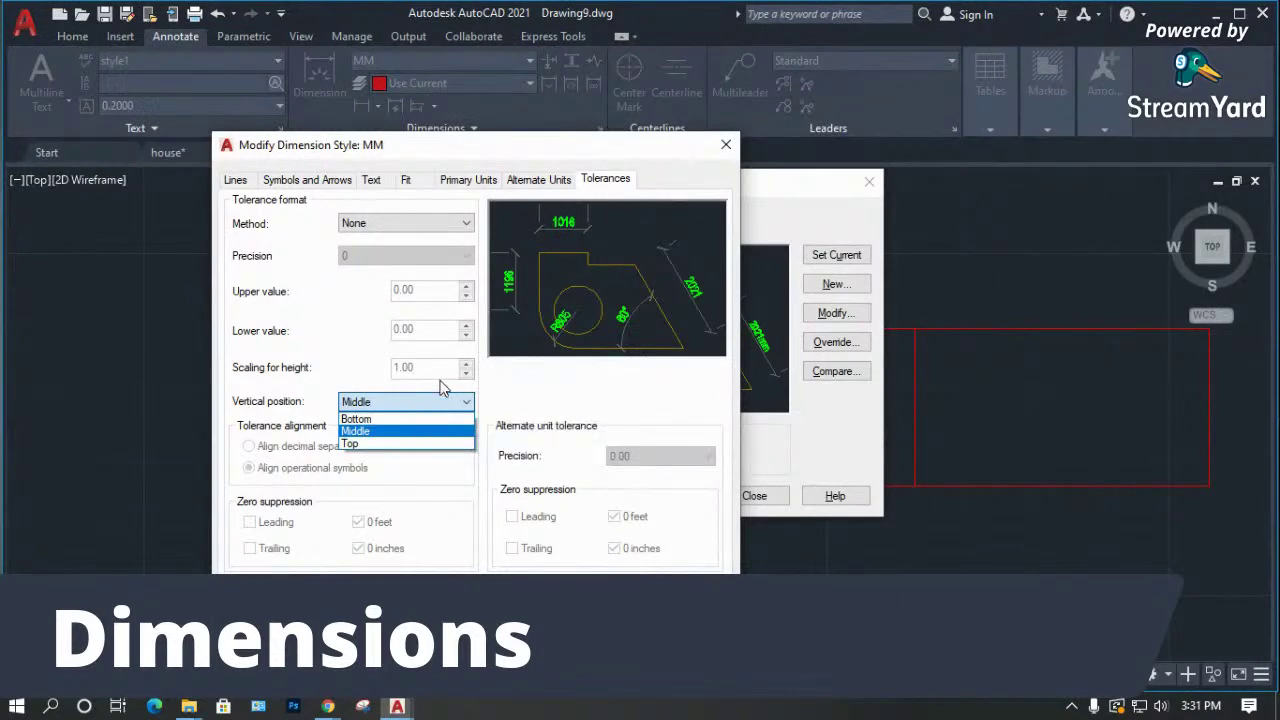
click(386, 335)
key(Escape)
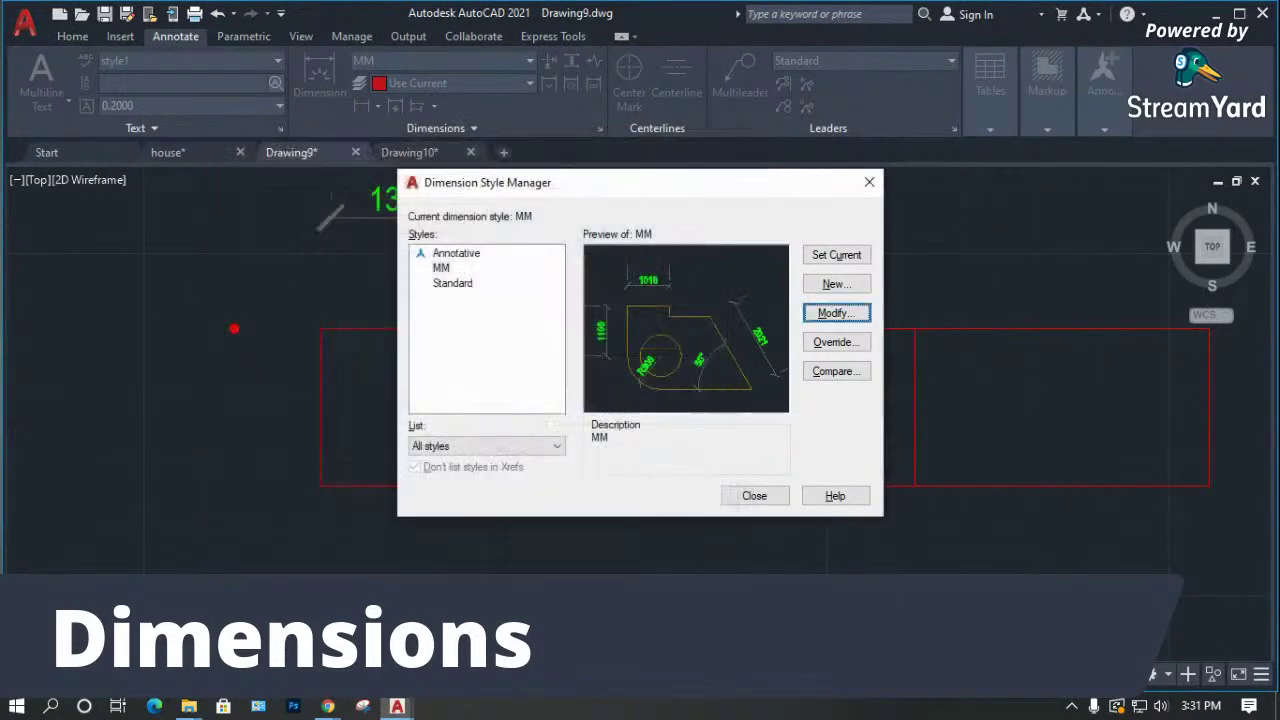
click(752, 497)
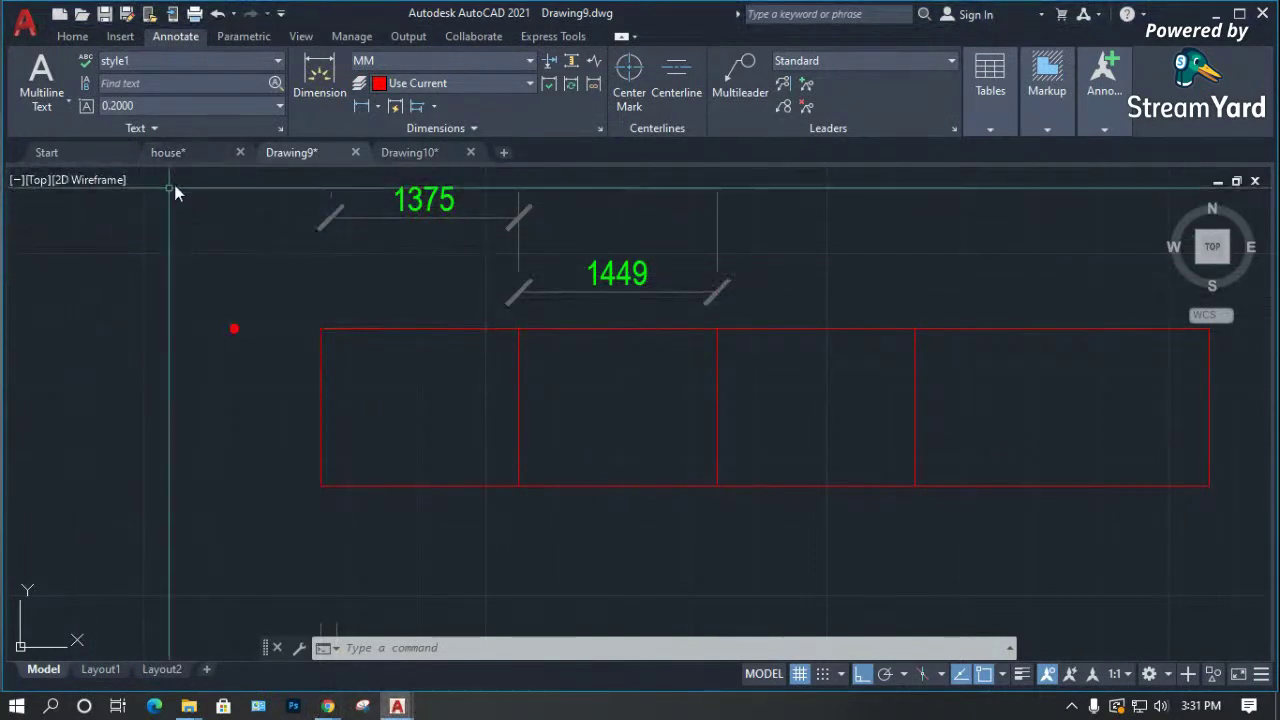
Switch to the house drawing showing the 13000, 4000 and 5000 dimensioned floor plan.
click(187, 153)
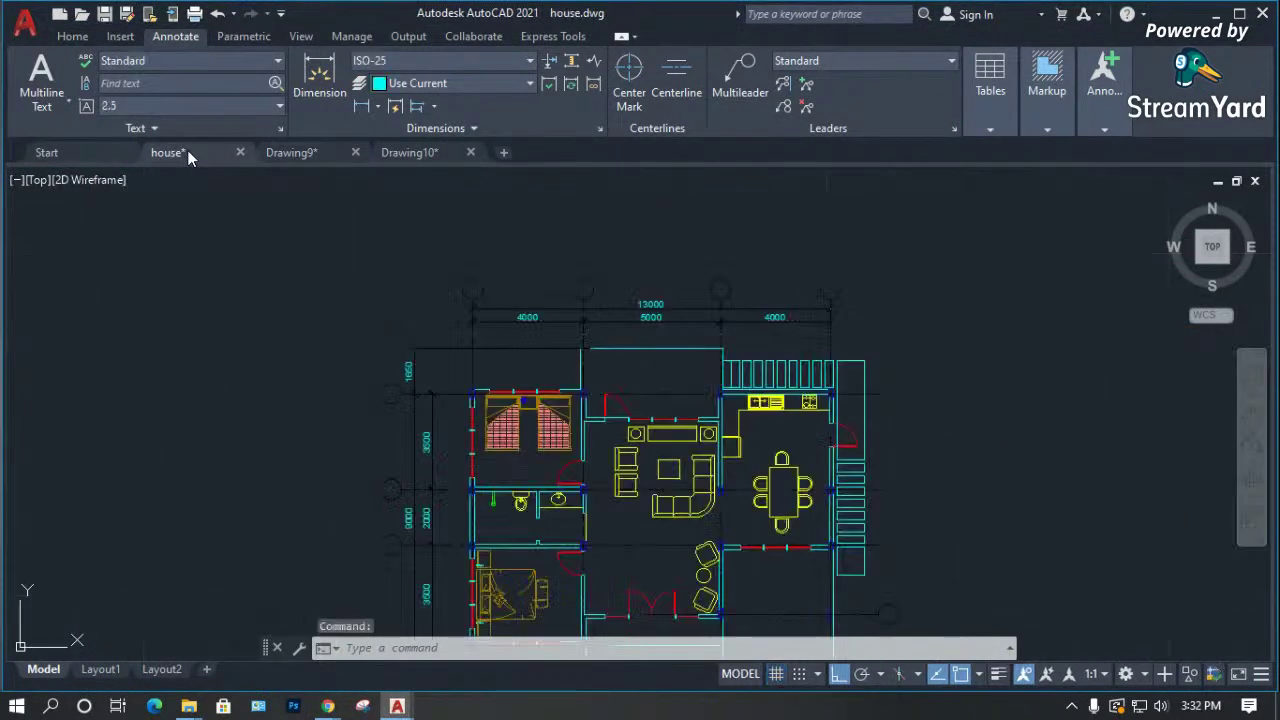
Select the dining table edge and a chair to inspect them, then clear the selection.
scroll(497, 418, up, 2)
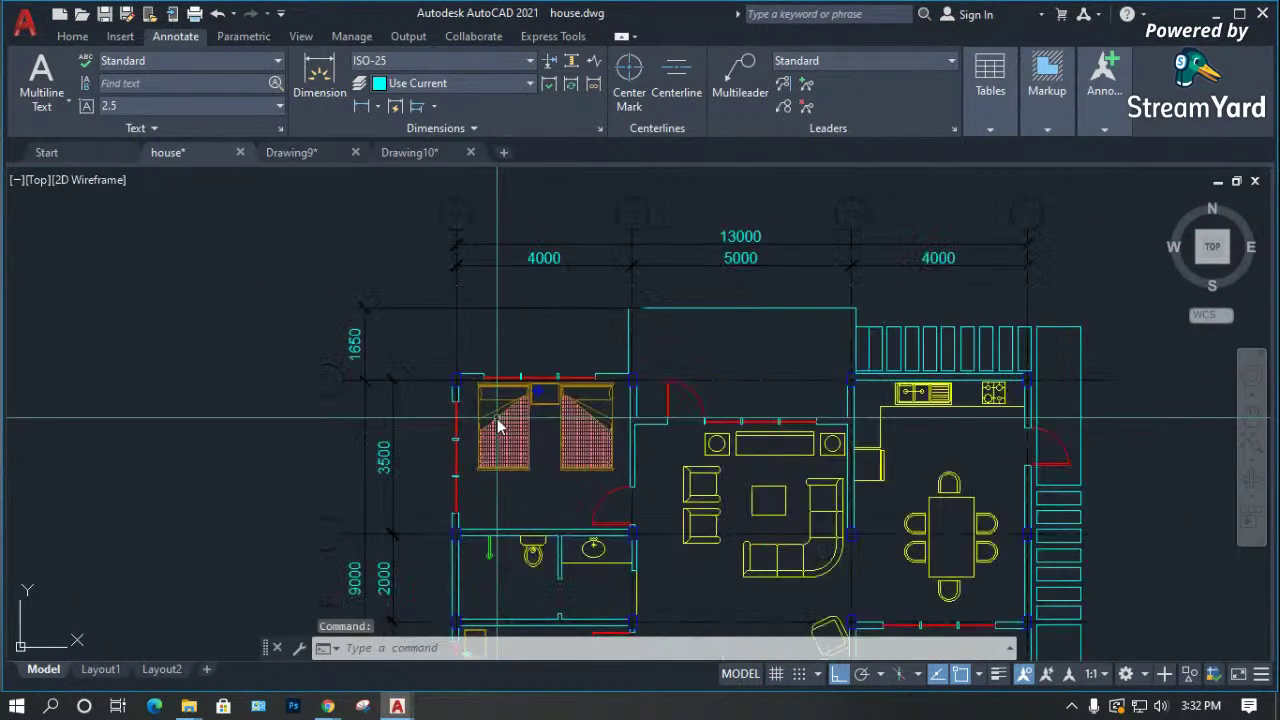
scroll(497, 418, up, 1)
scroll(339, 387, down, 2)
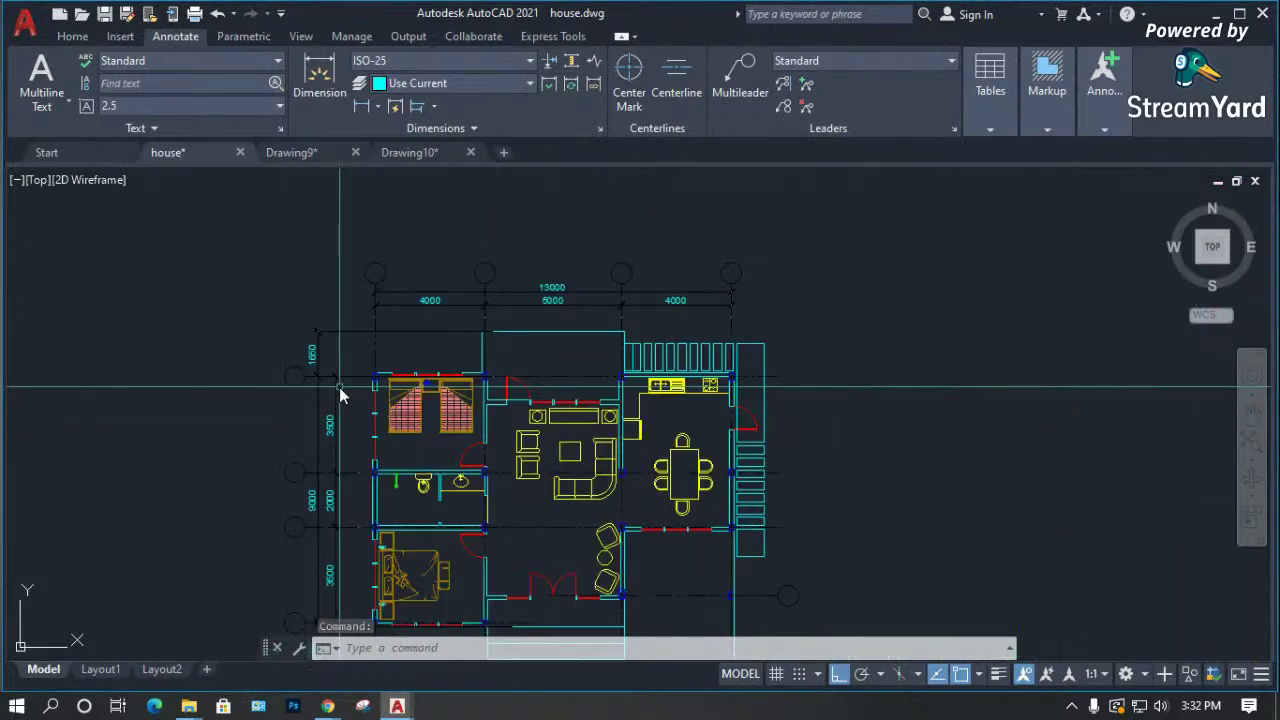
scroll(659, 488, up, 4)
click(653, 493)
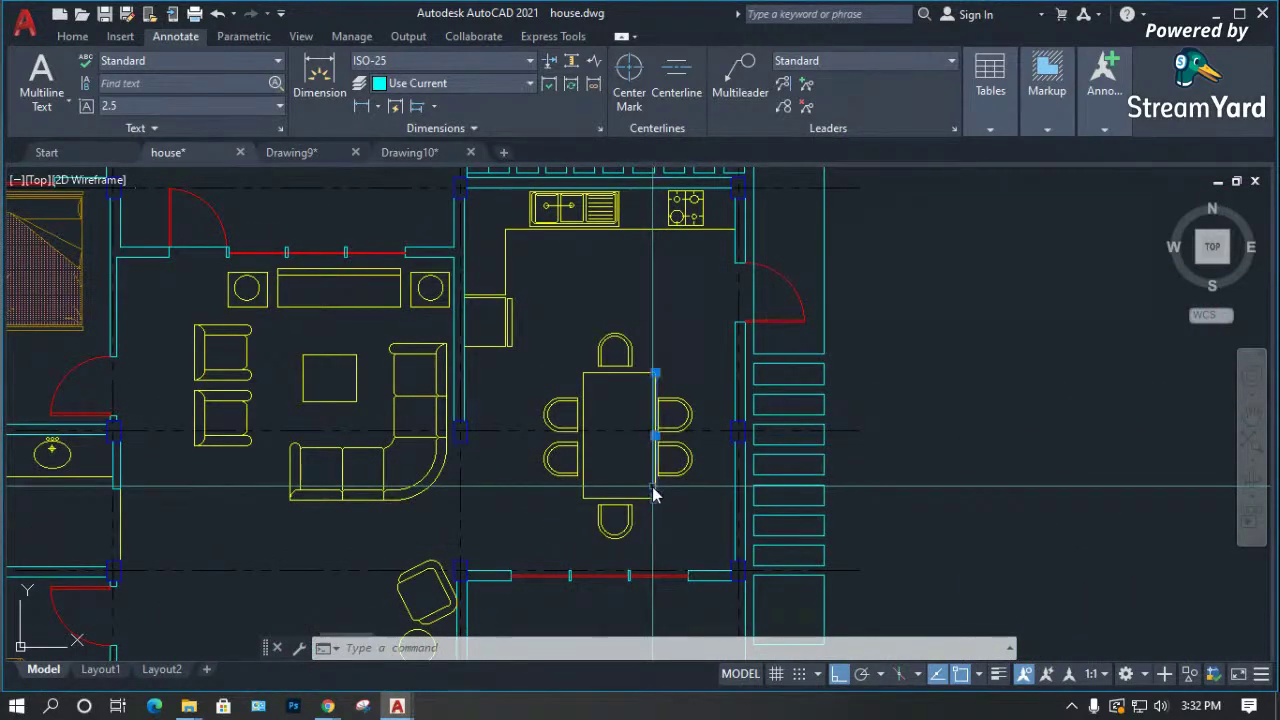
scroll(666, 506, up, 4)
scroll(668, 510, down, 2)
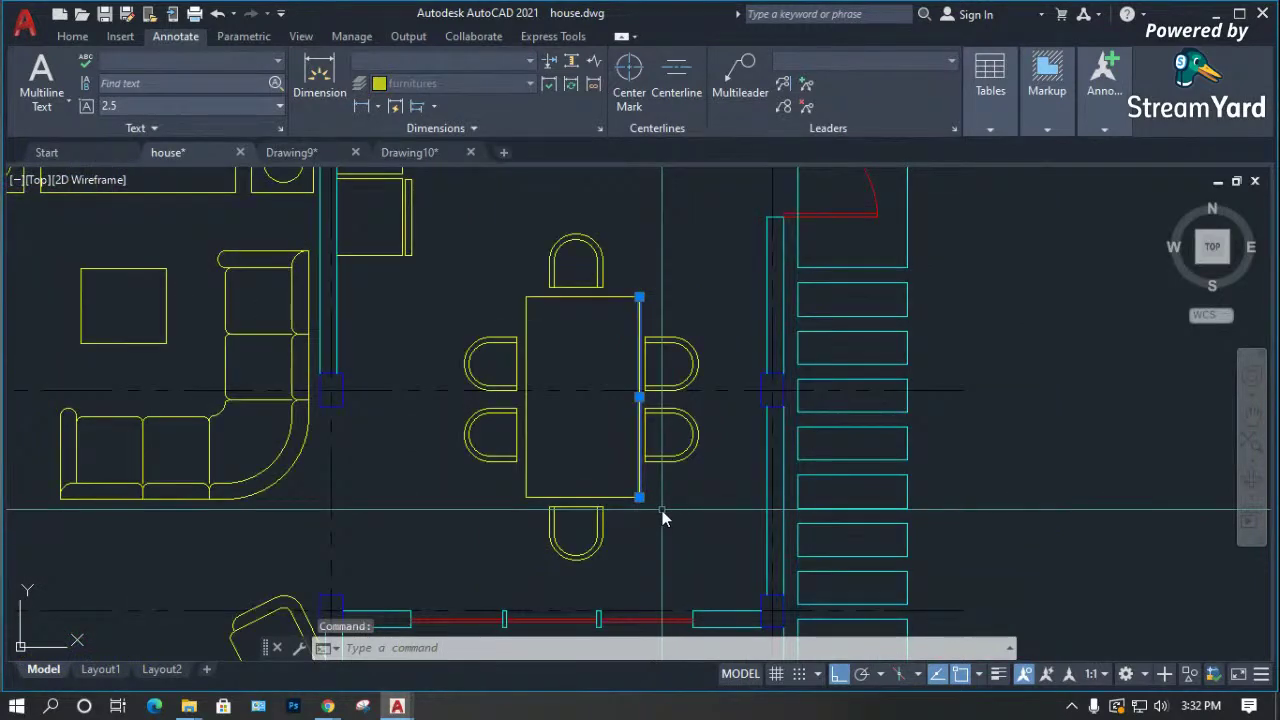
key(Escape)
click(697, 432)
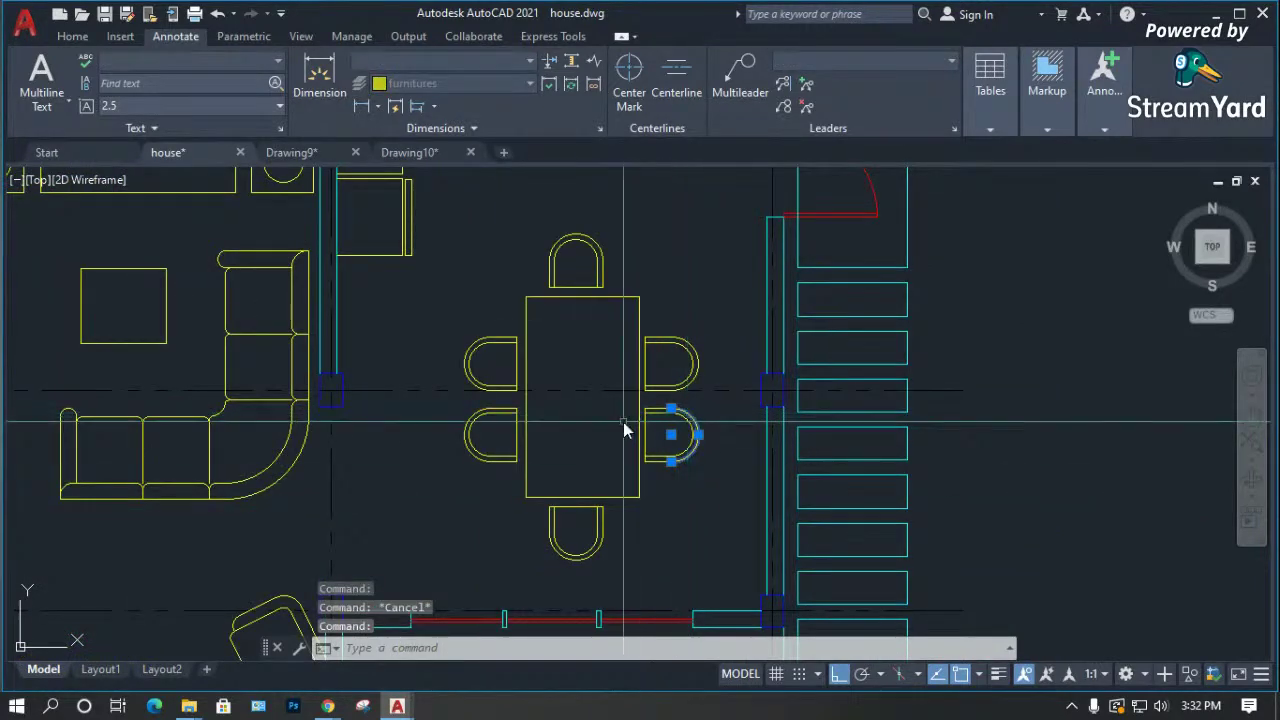
key(Escape)
scroll(623, 422, down, 4)
Start COPY and window-select the dining table with all six chairs.
text(co)
key(Return)
click(562, 326)
click(657, 489)
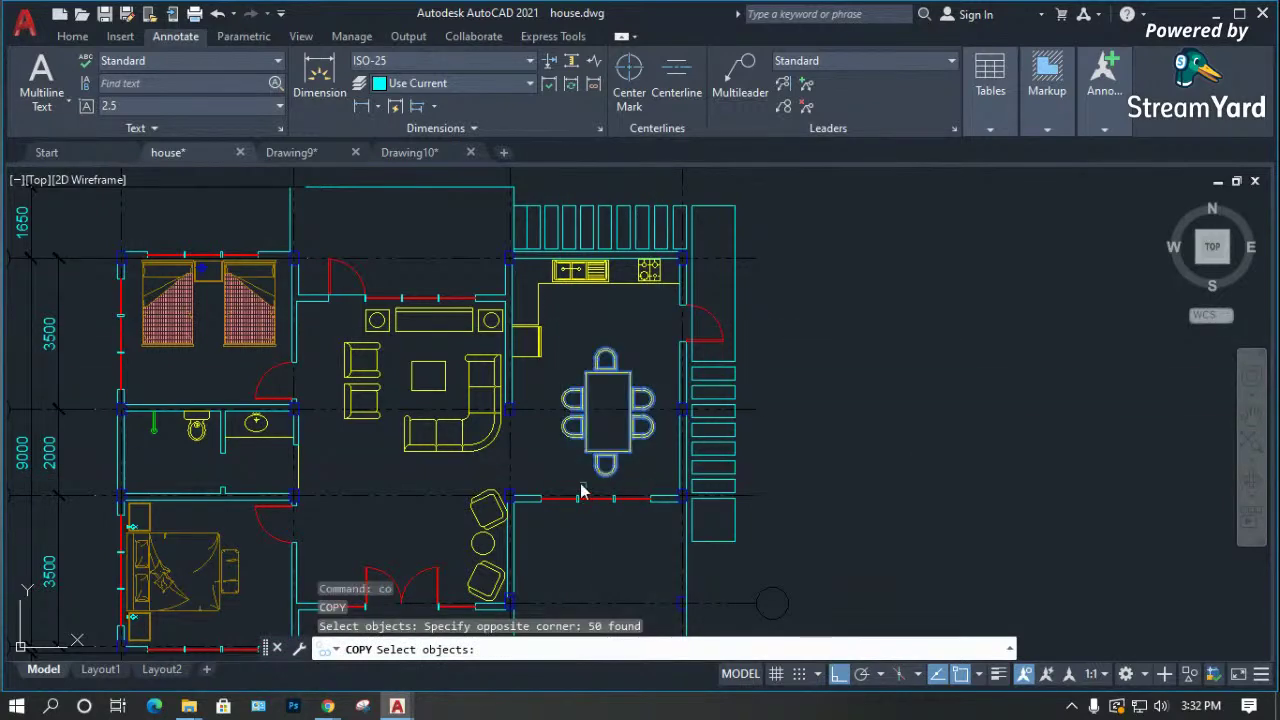
click(556, 376)
click(515, 405)
scroll(512, 314, down, 4)
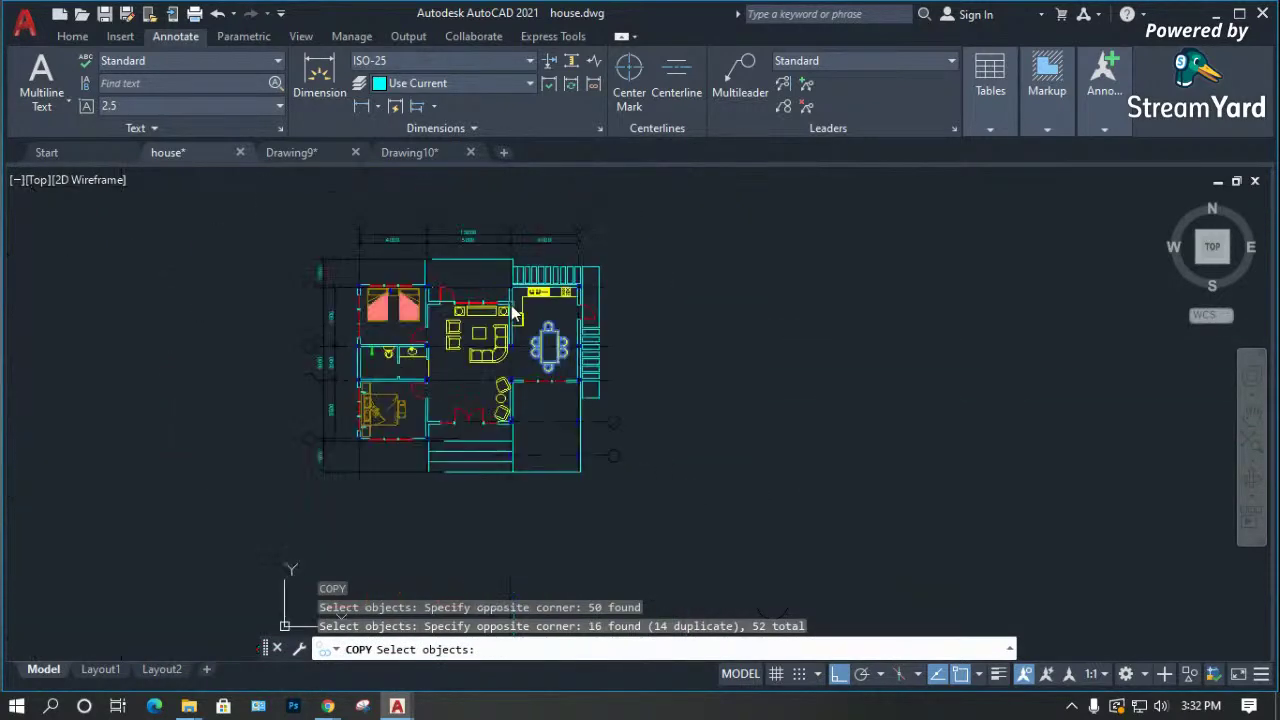
scroll(490, 390, up, 4)
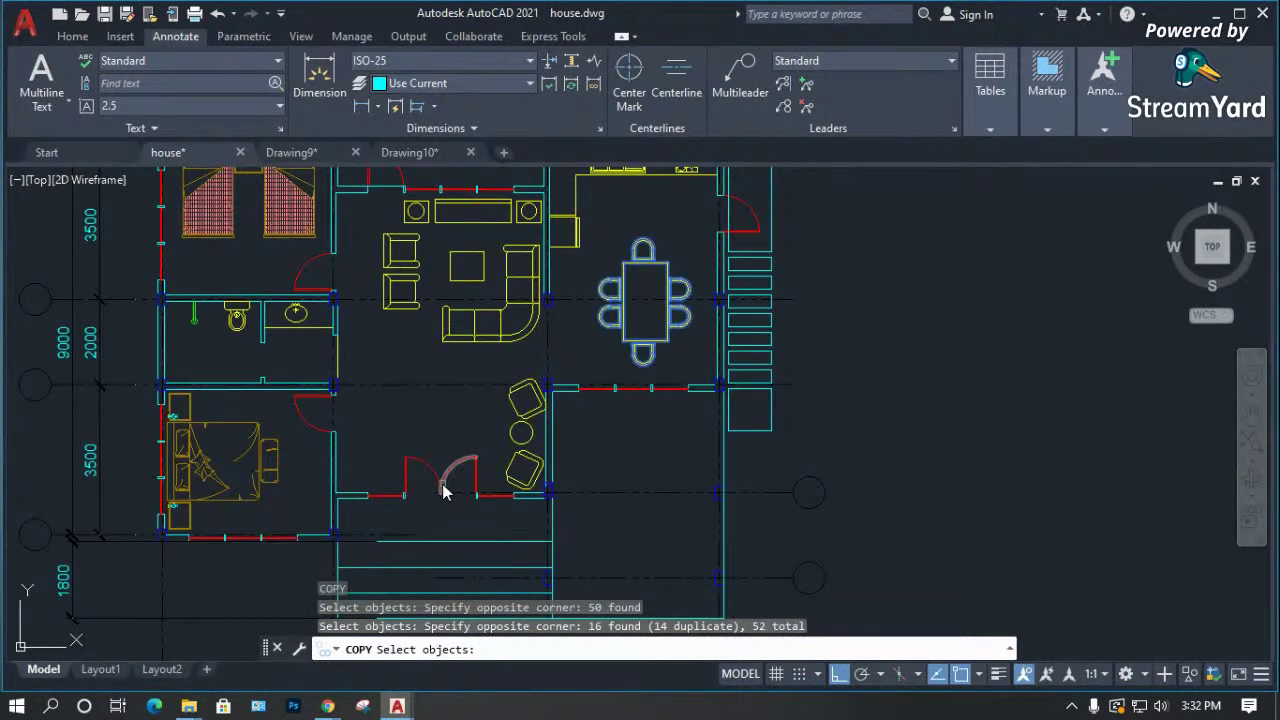
scroll(449, 491, down, 2)
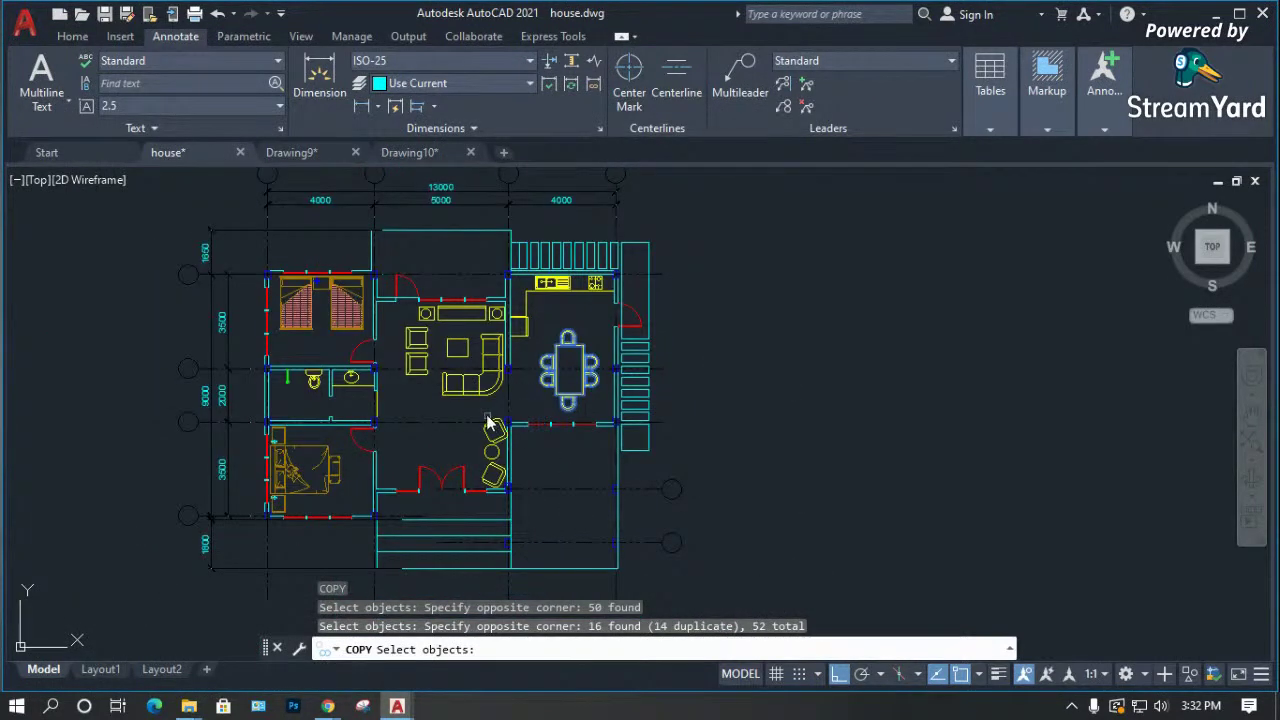
scroll(475, 377, up, 3)
key(Return)
Copy the set from the table's midpoint to empty space right of the house plan.
click(398, 428)
scroll(400, 430, down, 4)
click(706, 440)
scroll(785, 412, up, 1)
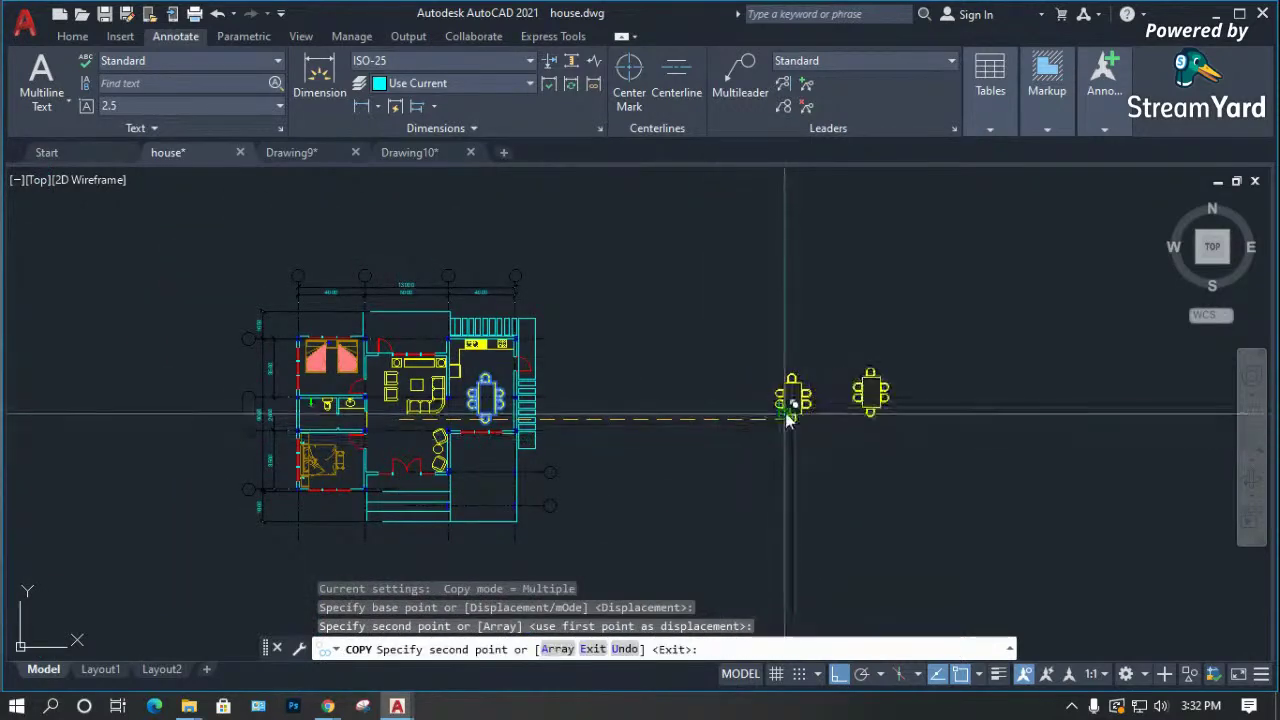
key(Return)
Select the copied table's bottom edge.
scroll(822, 400, up, 5)
scroll(720, 470, up, 3)
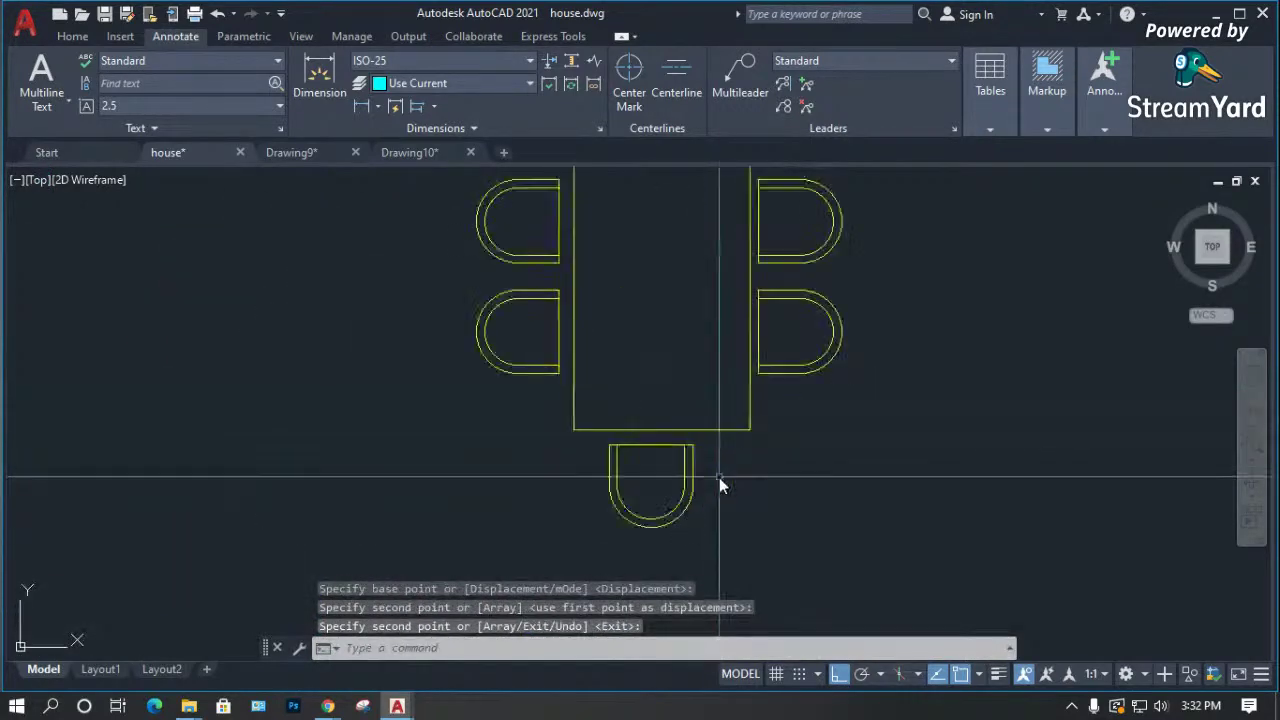
click(694, 431)
scroll(680, 478, down, 4)
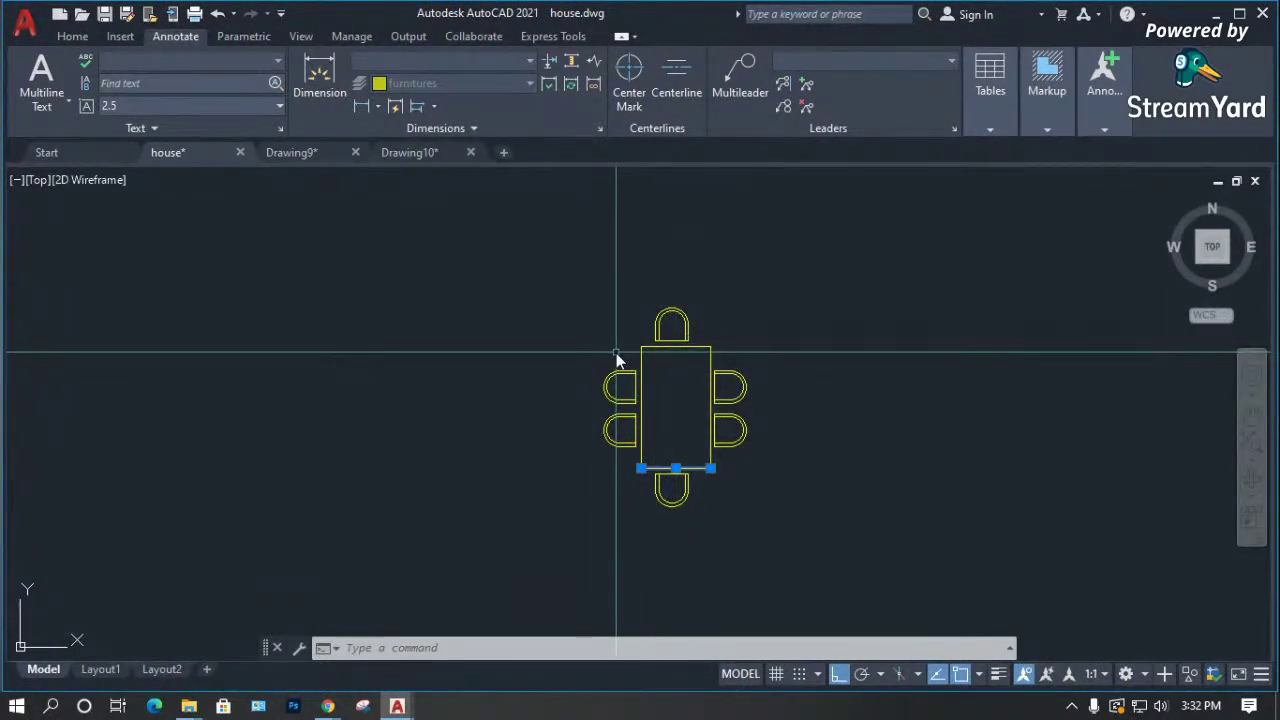
Copy the table set to the clipboard, then dismiss the clipboard menu without pasting.
key(Escape)
click(562, 301)
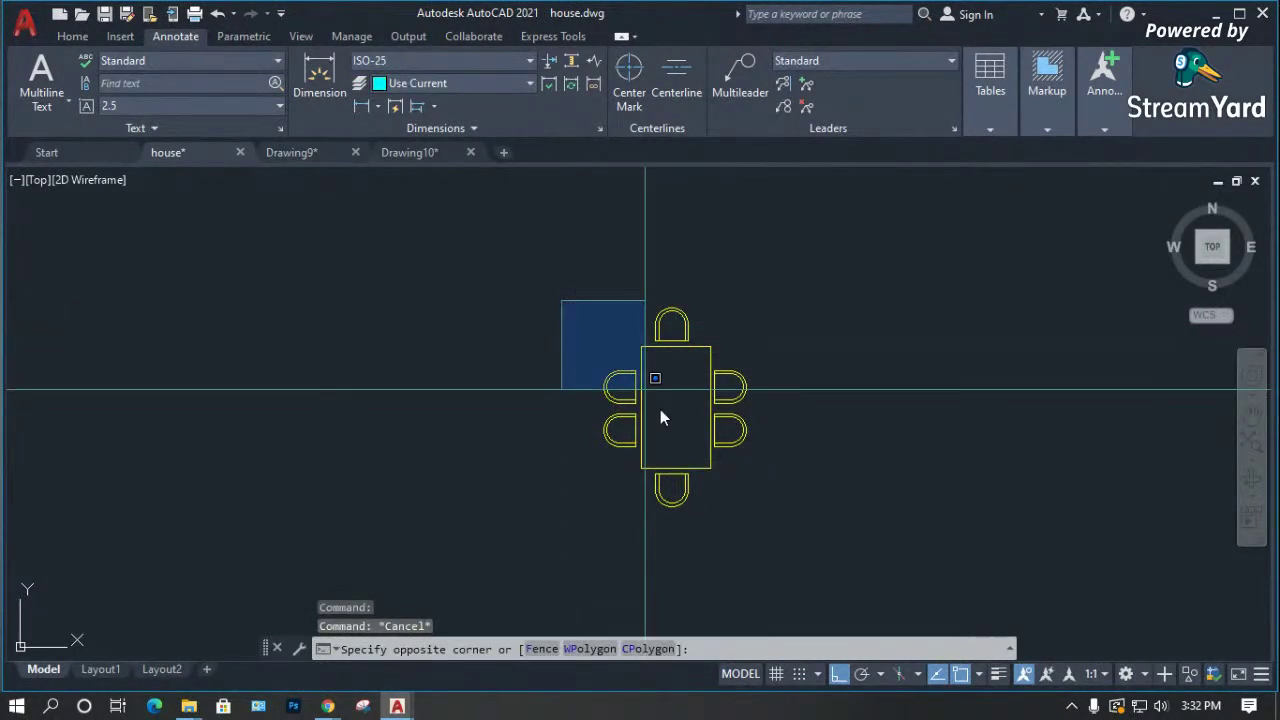
click(804, 525)
key(ctrl+c)
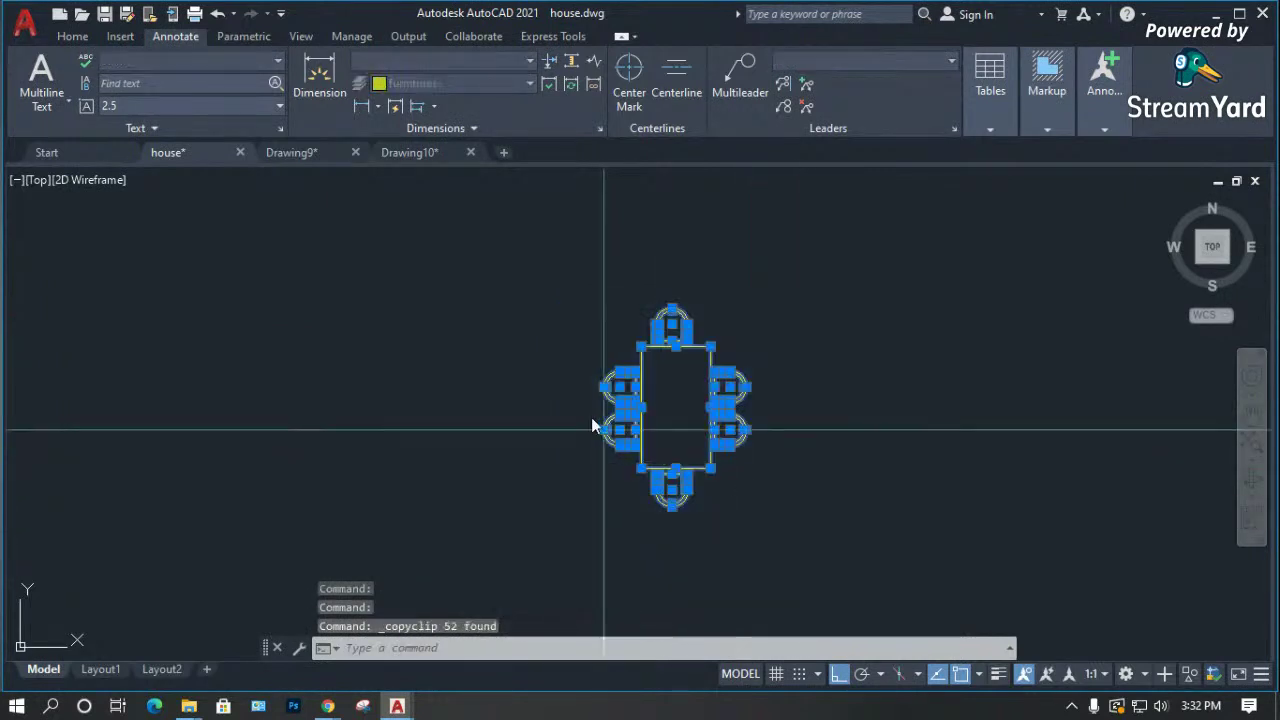
key(Escape)
right_click(843, 306)
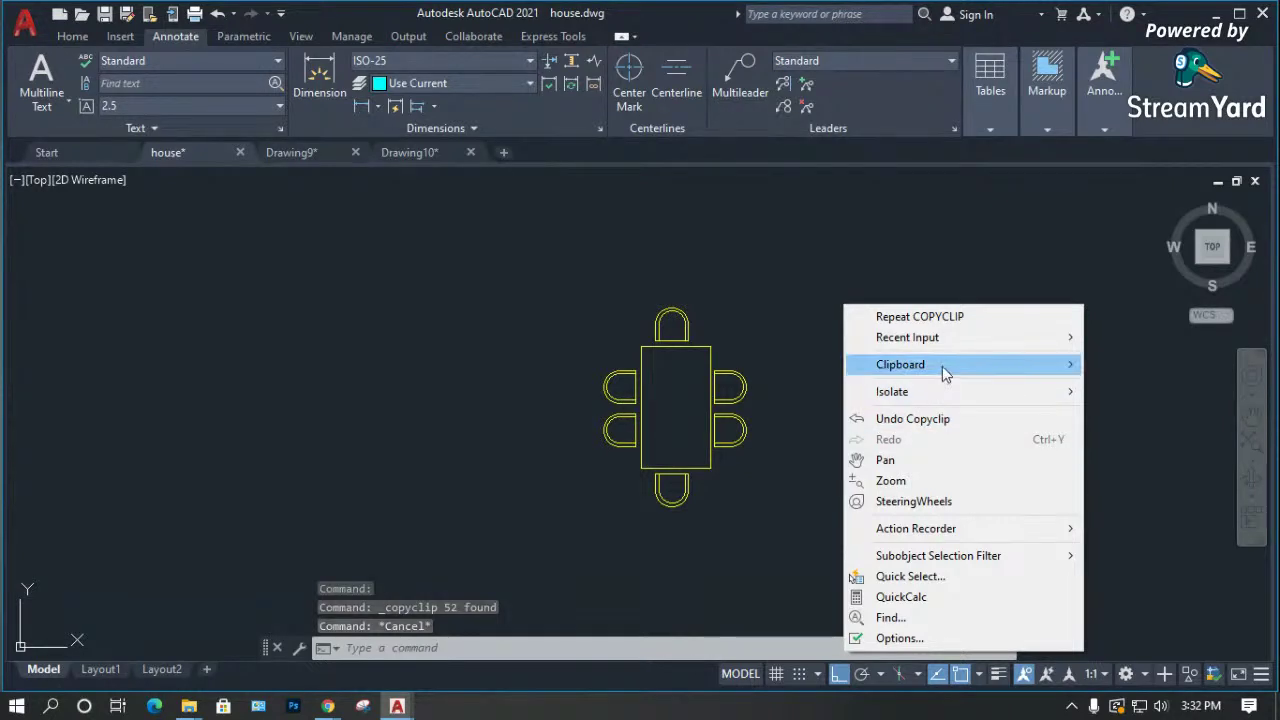
mouse_move(945, 372)
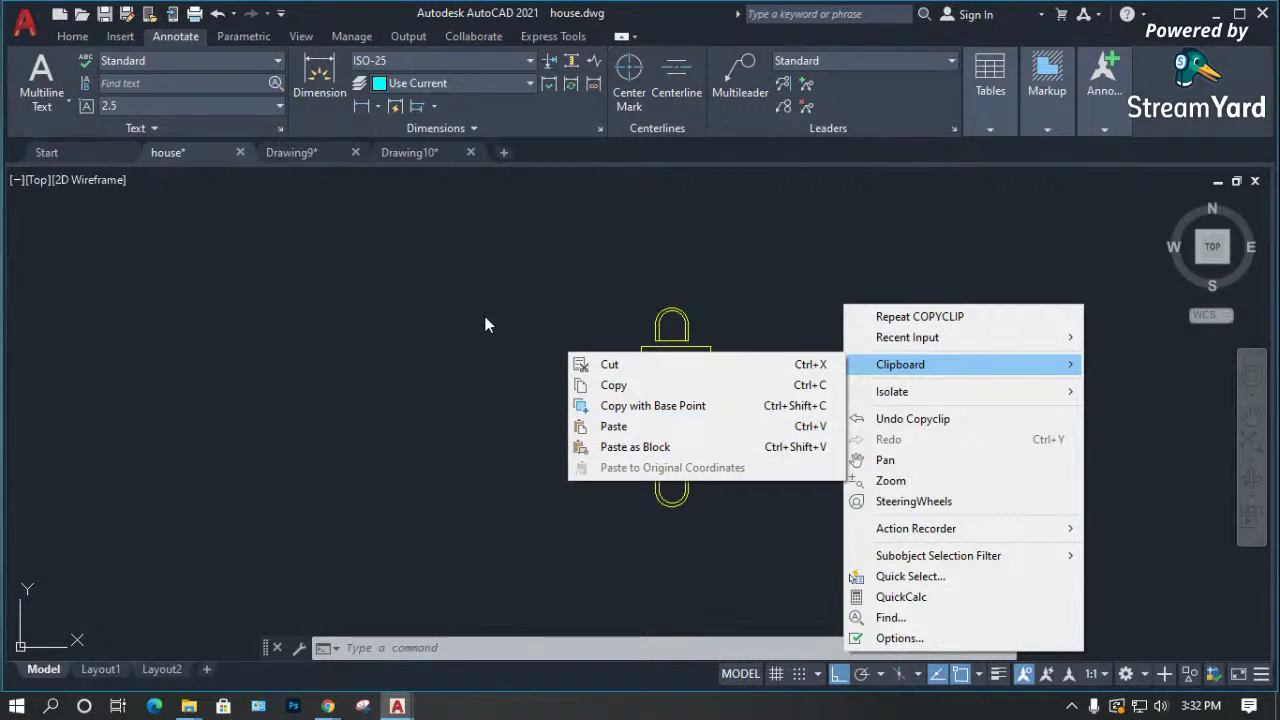
click(476, 362)
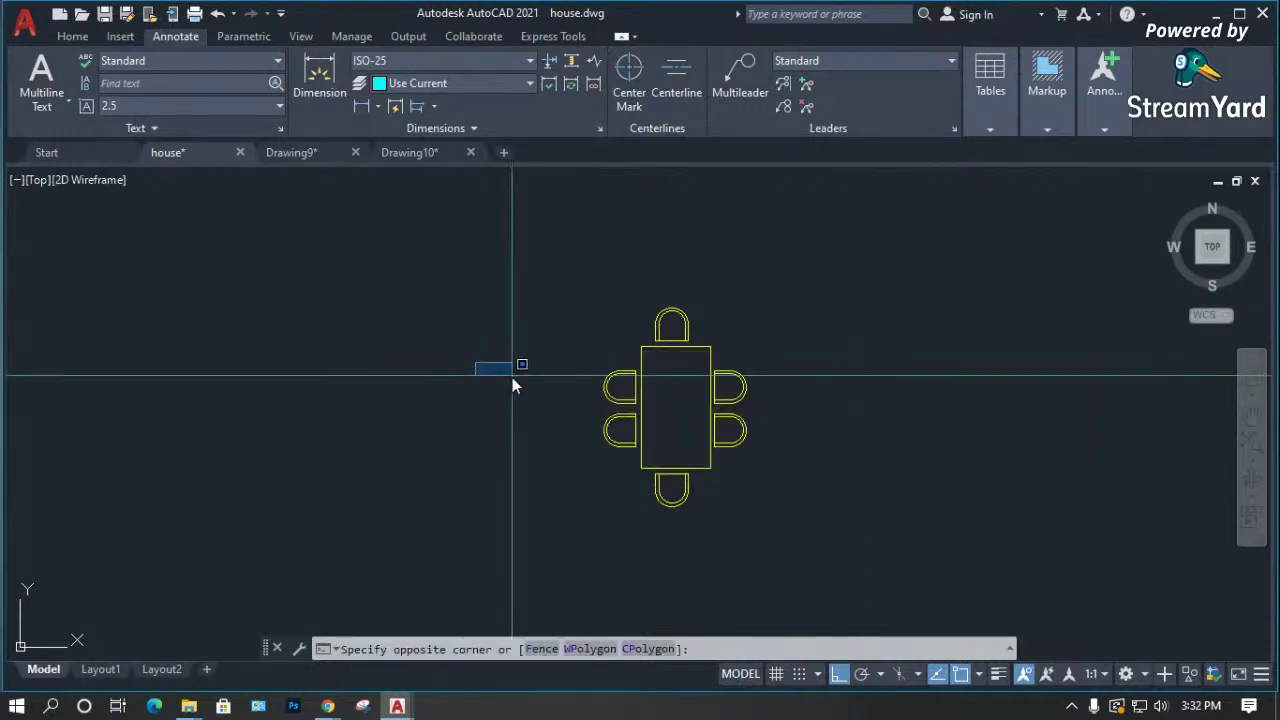
key(Escape)
Recopy the table set and paste it as a block up and to the right.
click(540, 257)
click(814, 514)
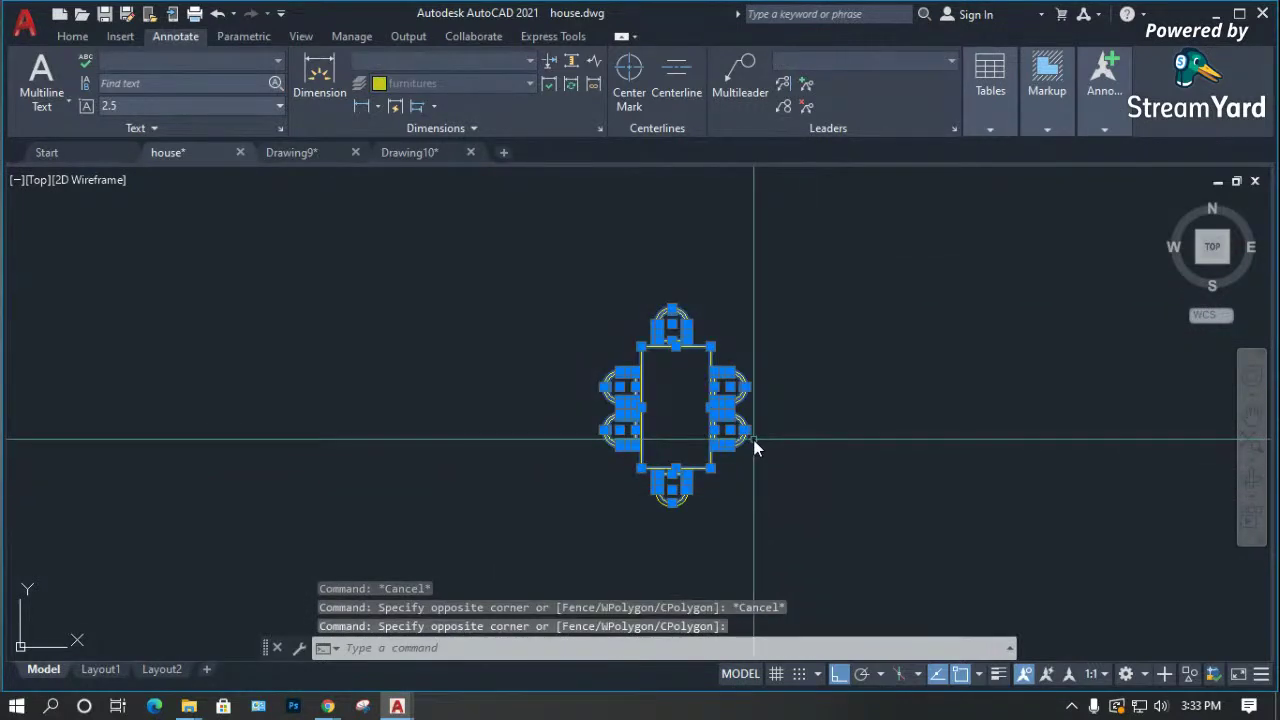
key(ctrl+c)
key(Escape)
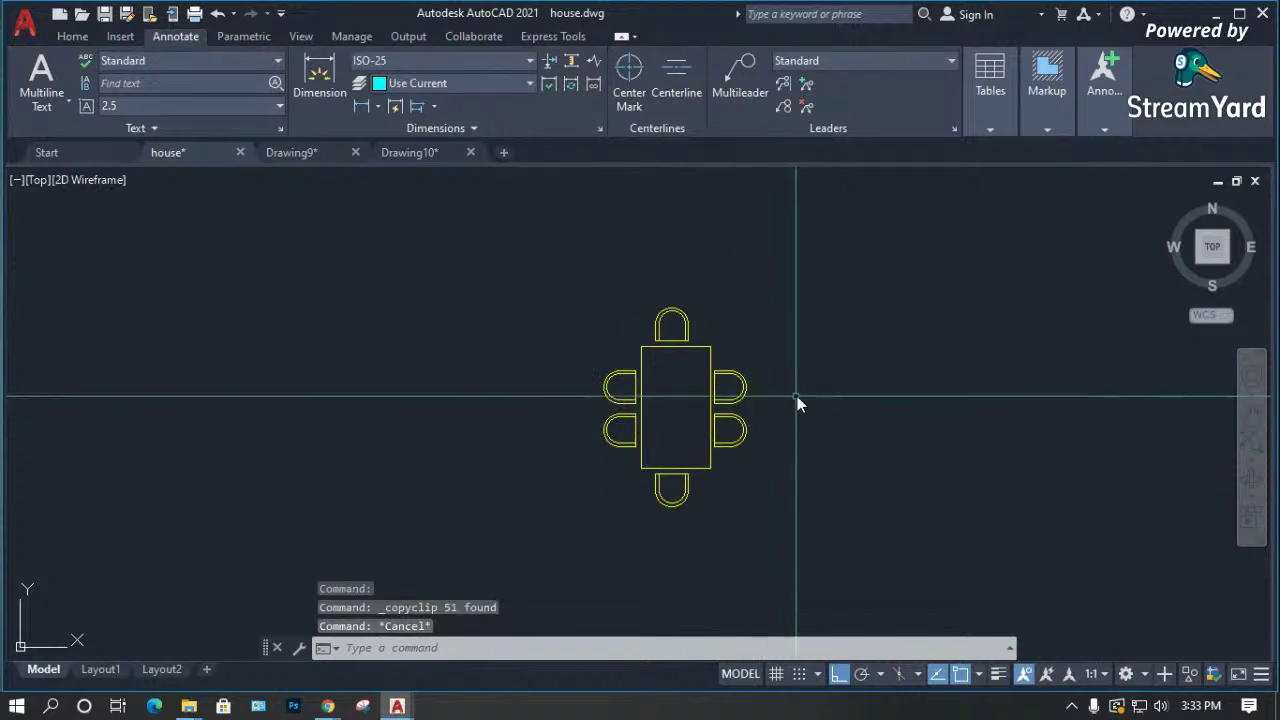
right_click(845, 328)
mouse_move(910, 395)
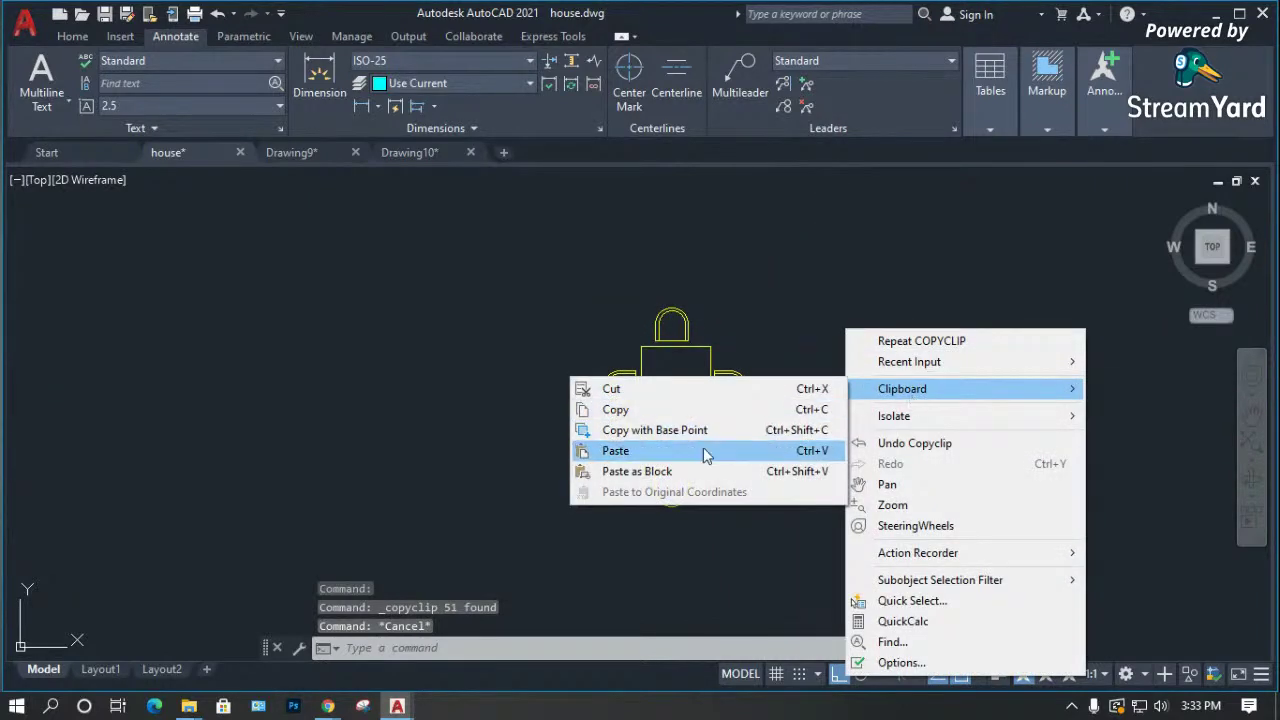
click(655, 471)
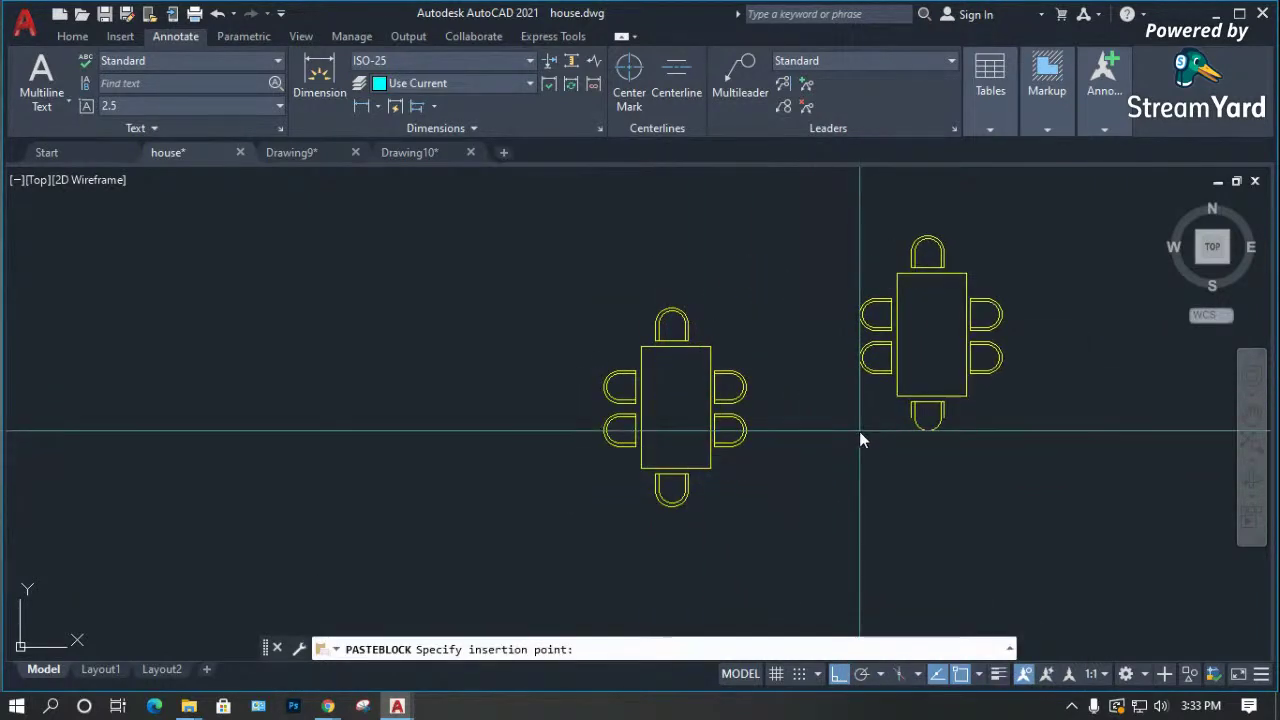
click(859, 431)
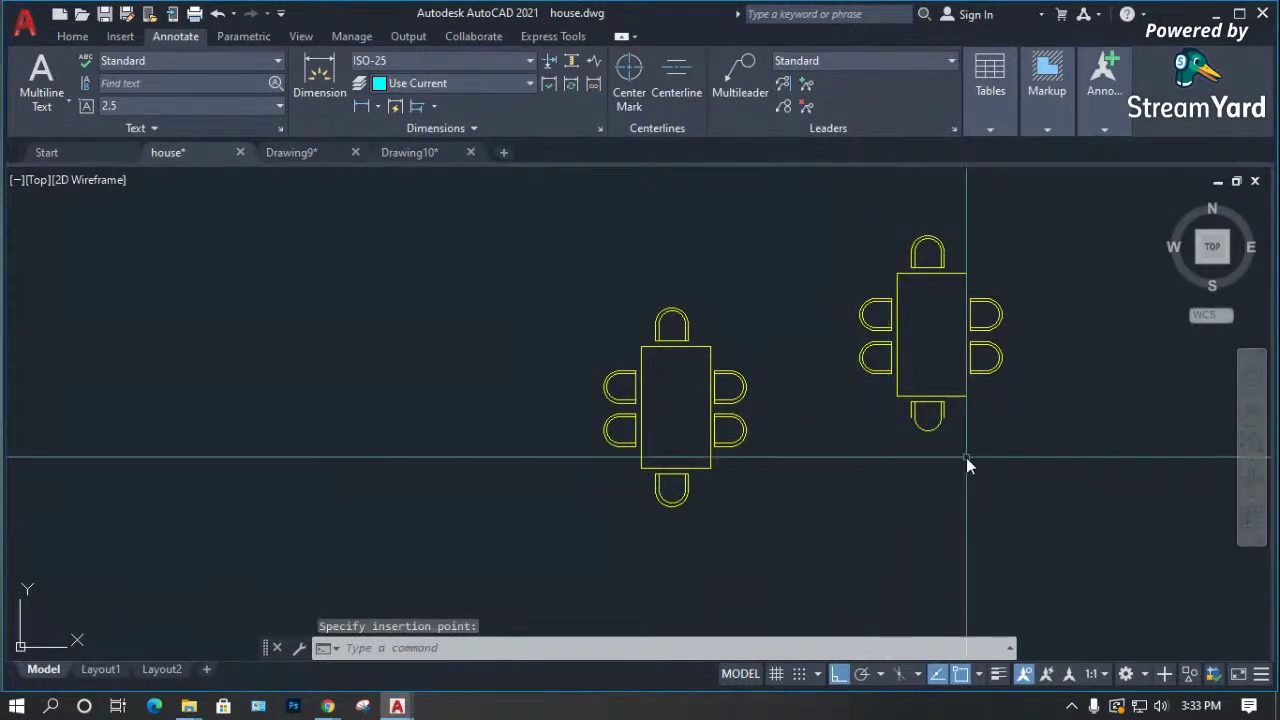
Delete the pasted table block.
scroll(935, 450, up, 4)
scroll(905, 480, down, 4)
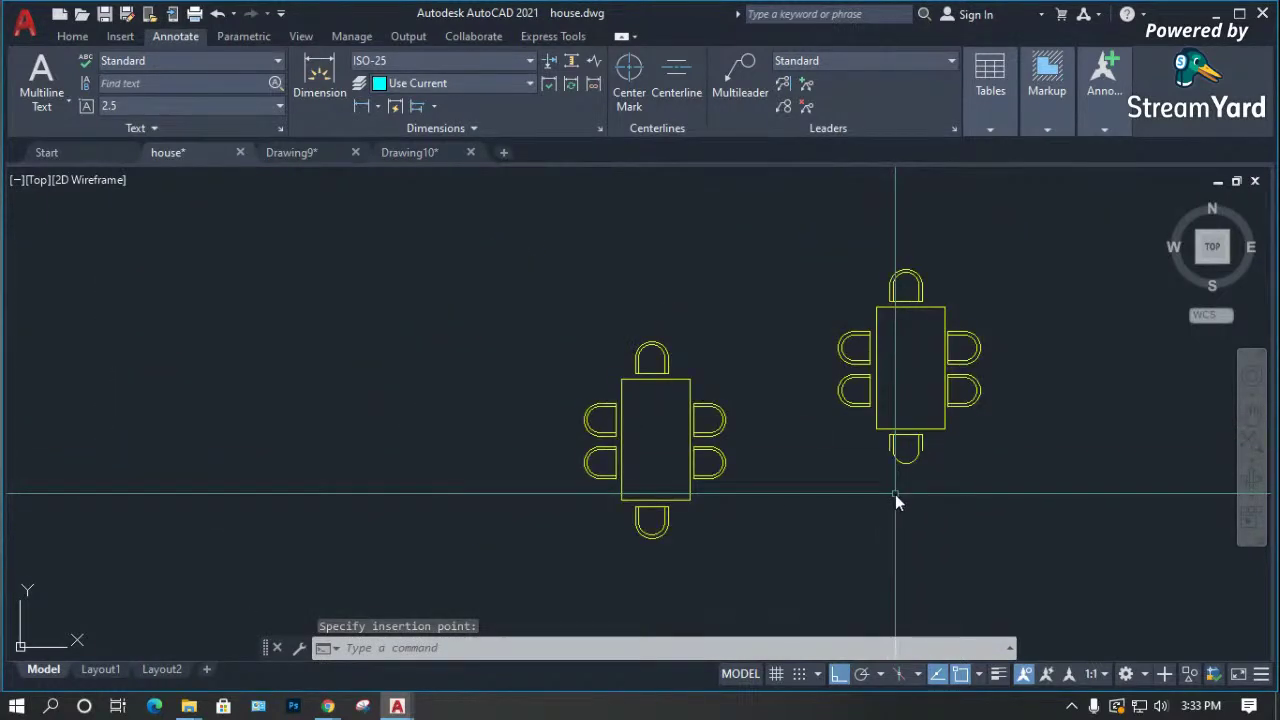
click(905, 444)
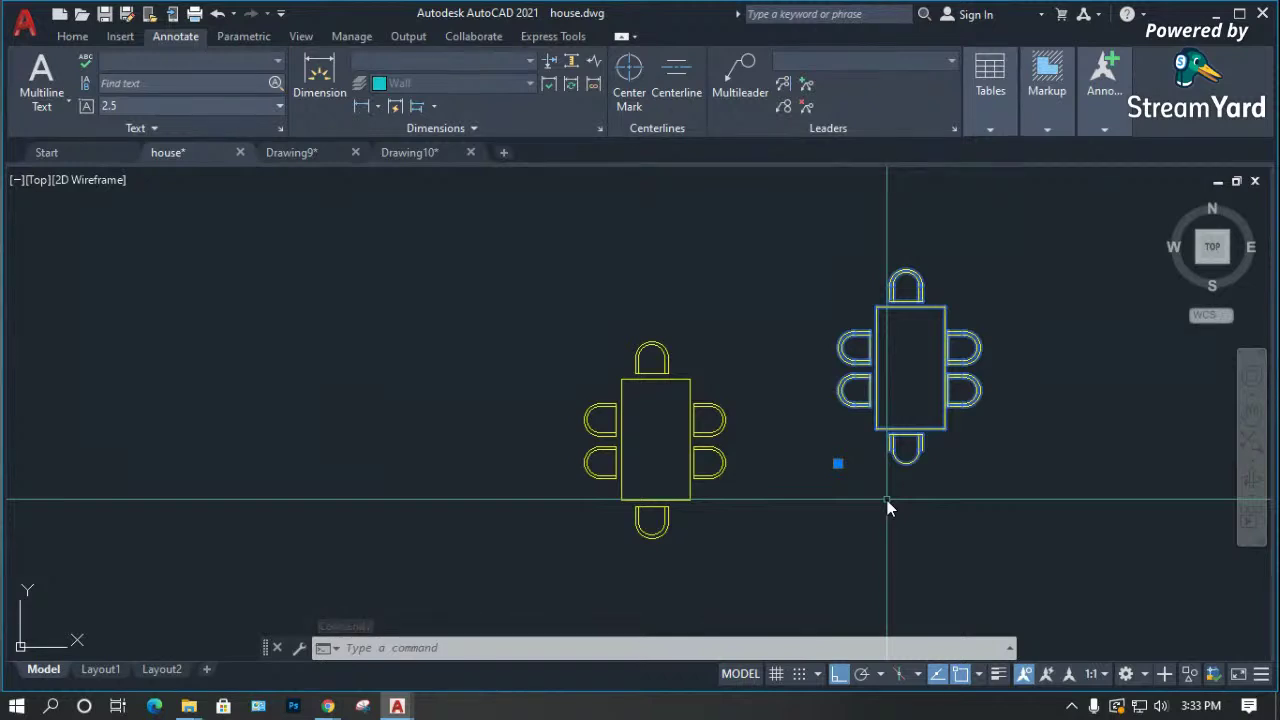
key(Delete)
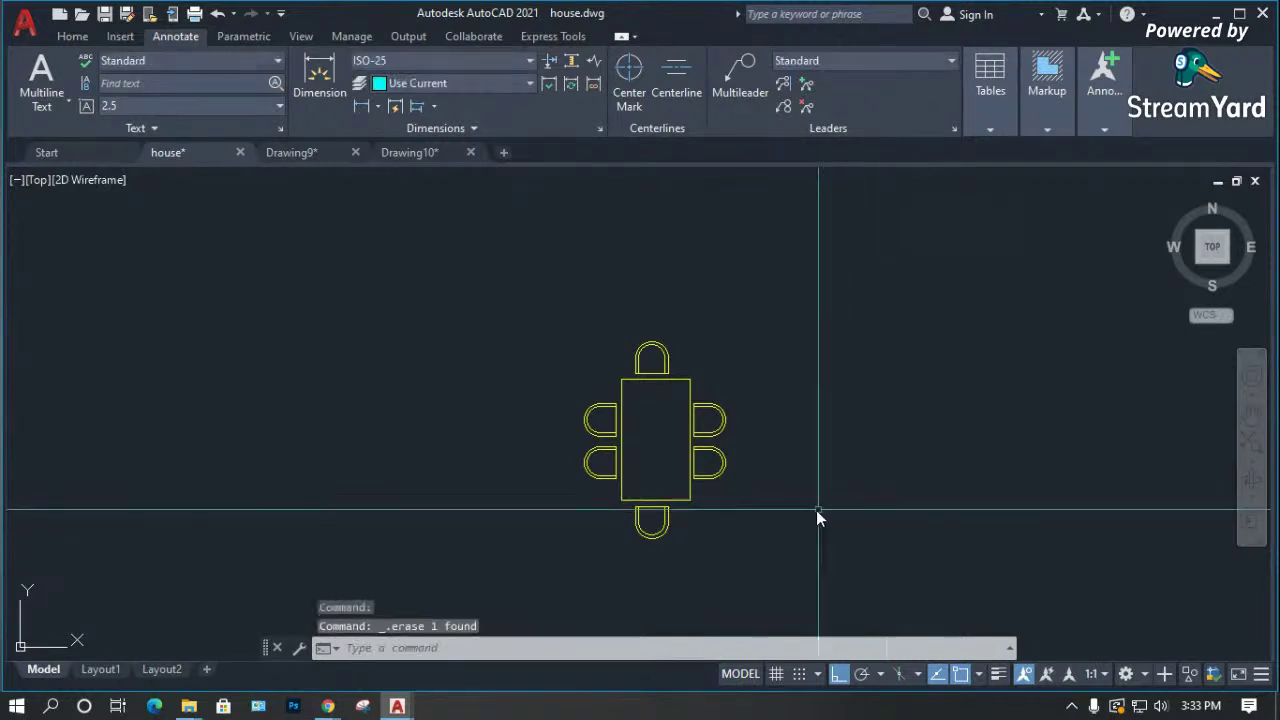
Copy the table set again and paste it as a block up and to the right.
click(742, 576)
click(516, 287)
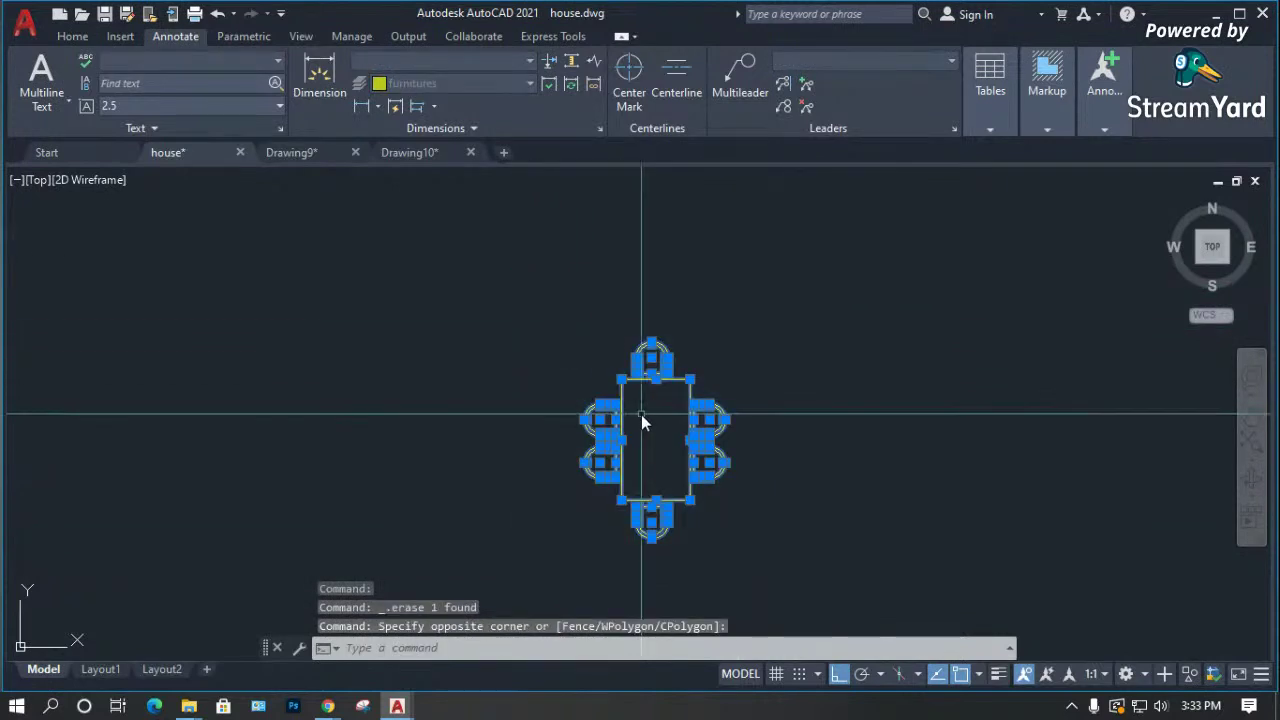
key(ctrl+c)
key(Escape)
key(Escape)
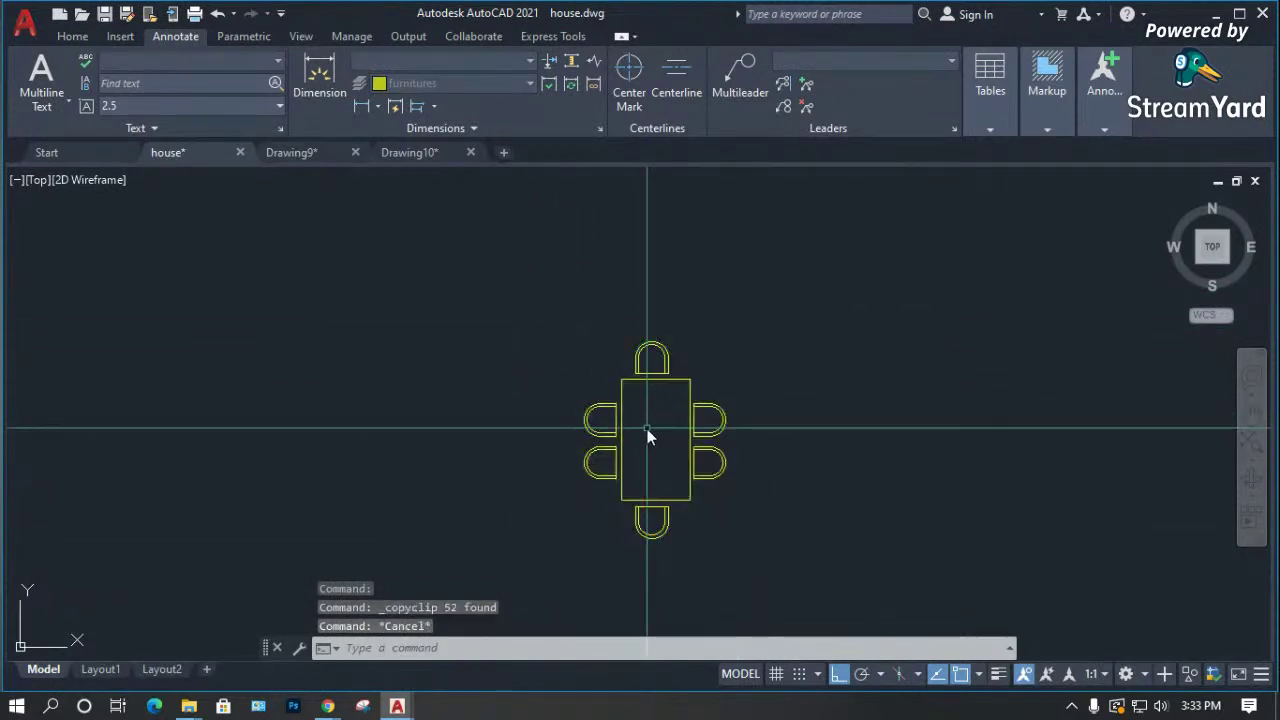
right_click(774, 304)
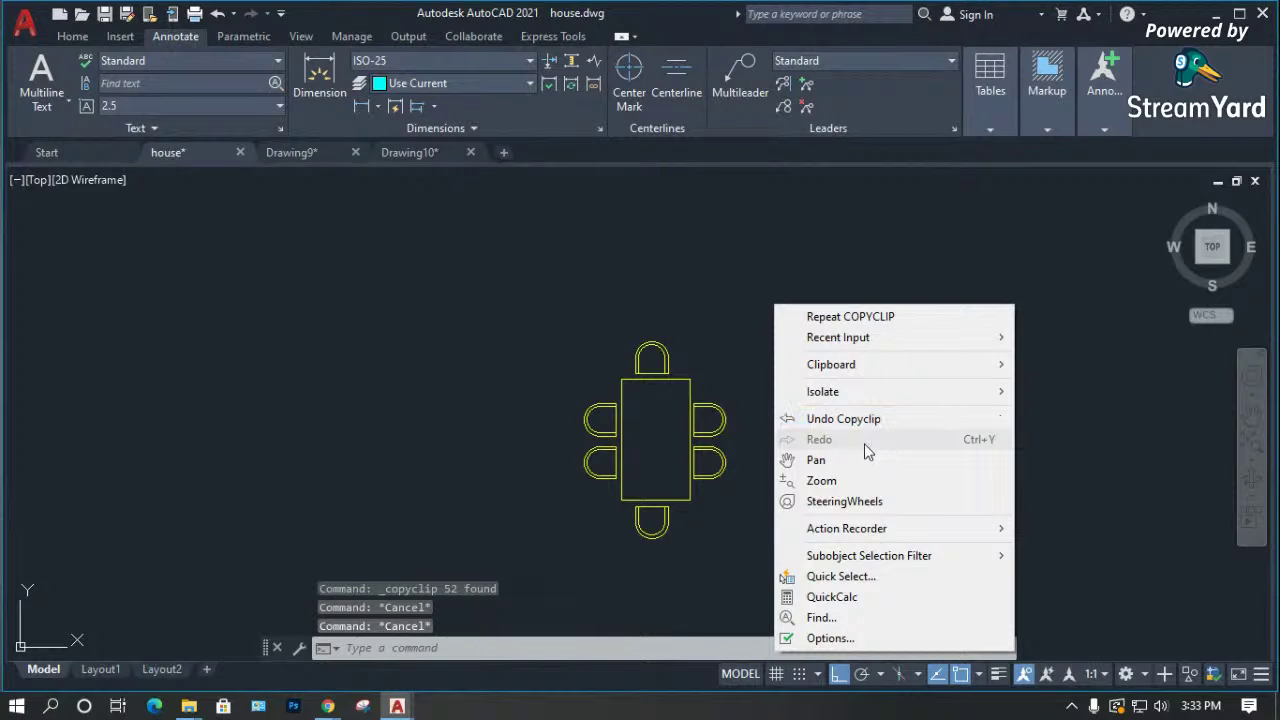
mouse_move(850, 370)
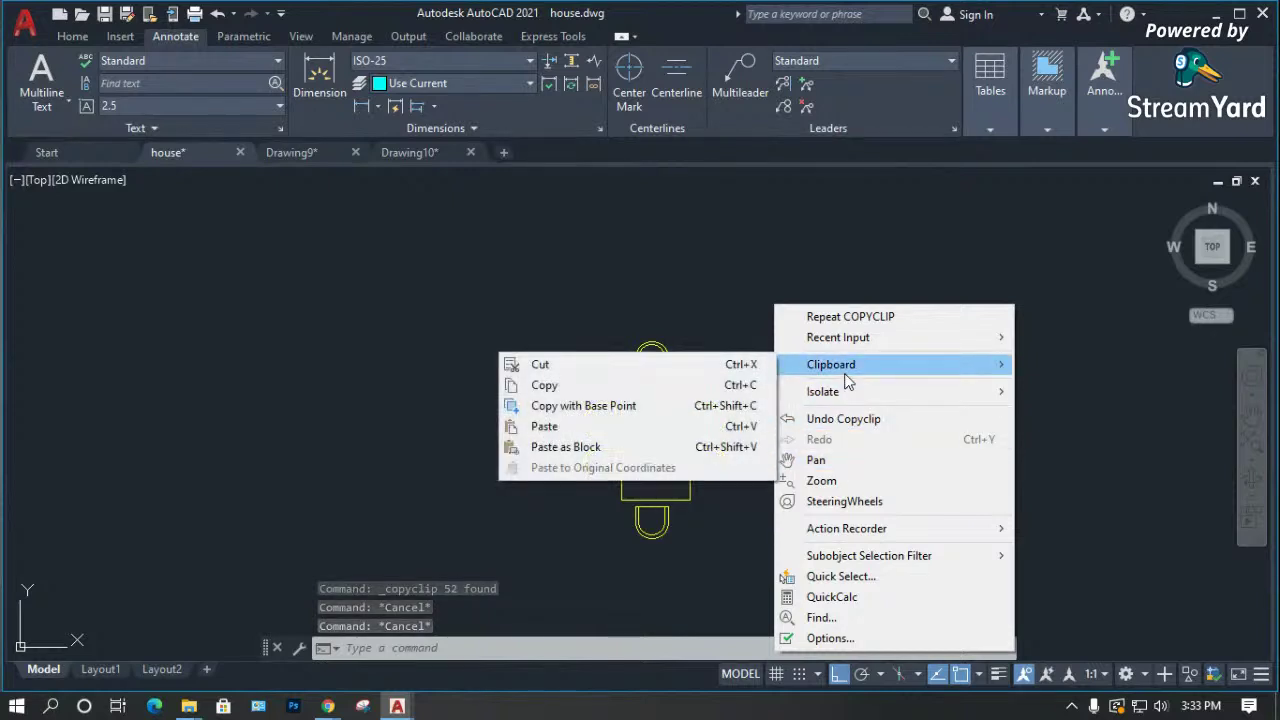
click(576, 453)
click(820, 422)
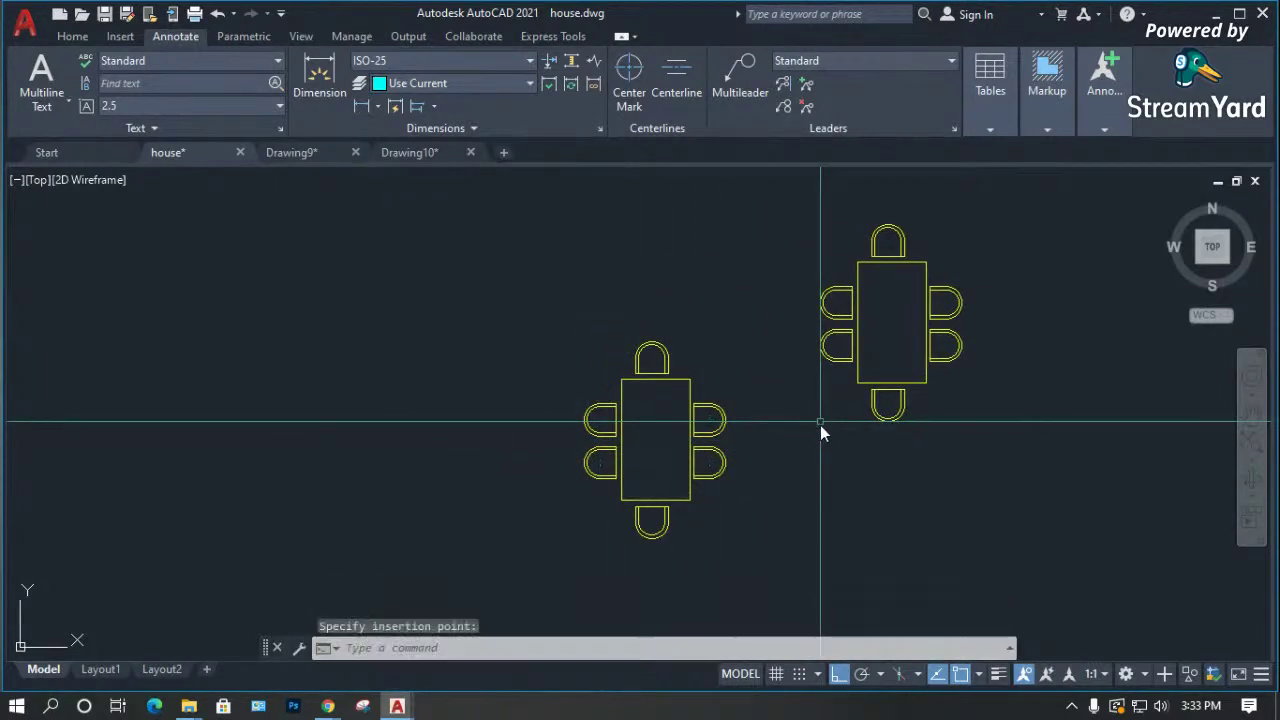
scroll(800, 470, down, 4)
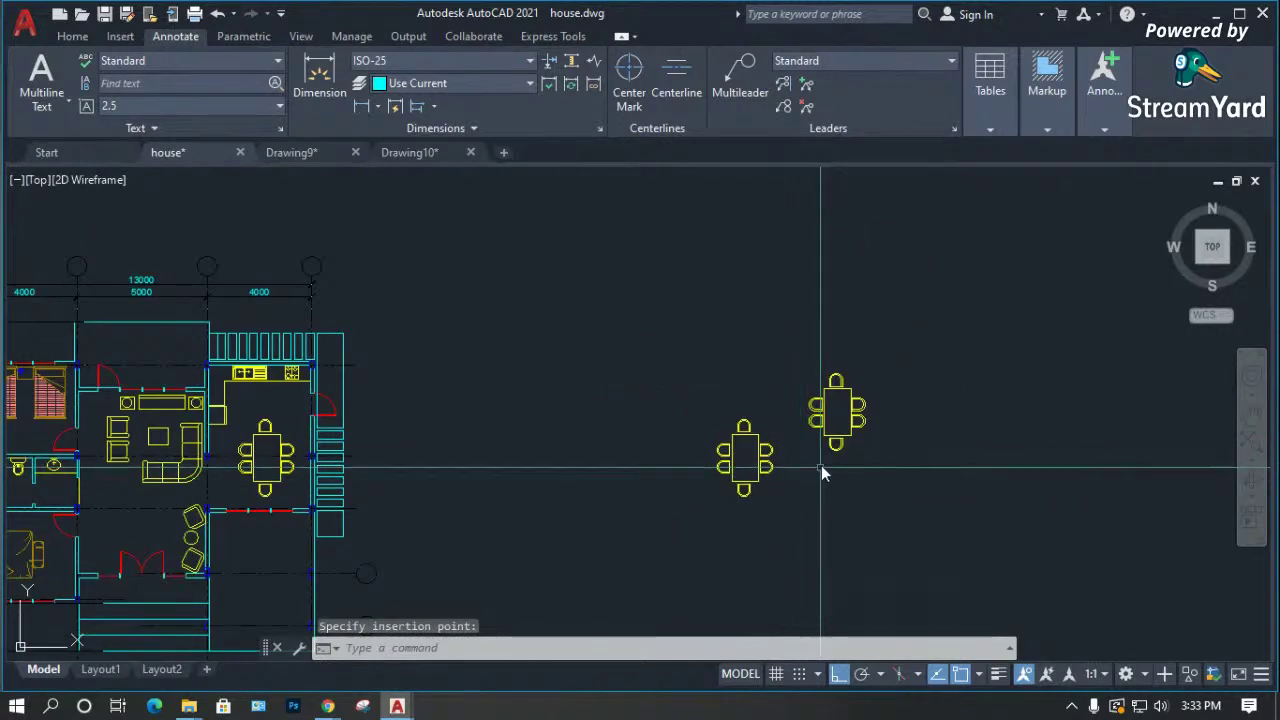
click(840, 453)
double_click(812, 426)
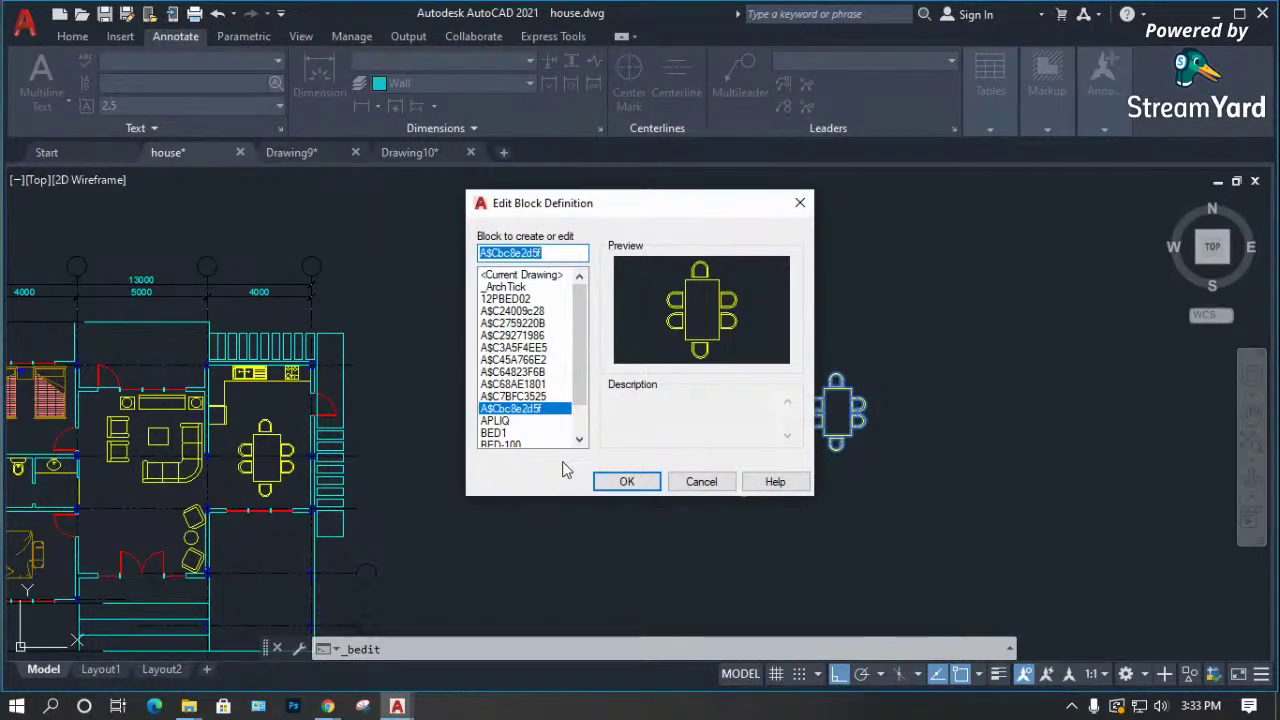
click(715, 486)
scroll(766, 509, up, 4)
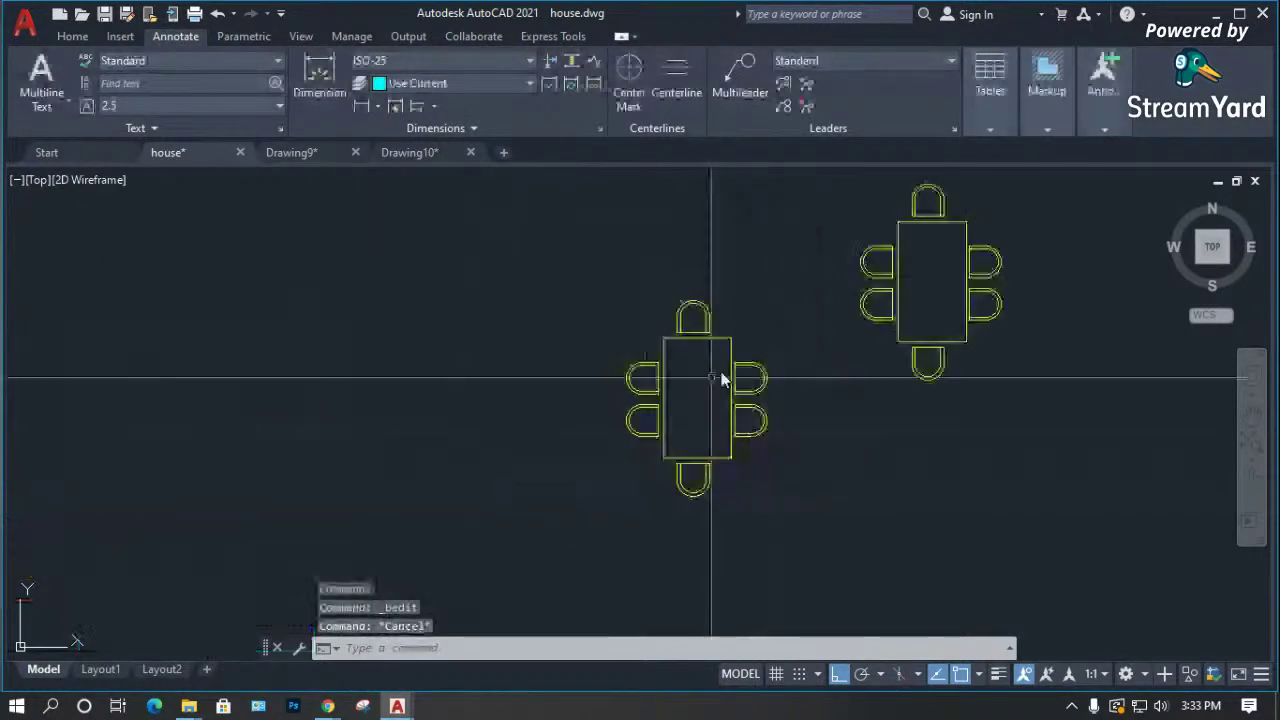
scroll(731, 370, up, 2)
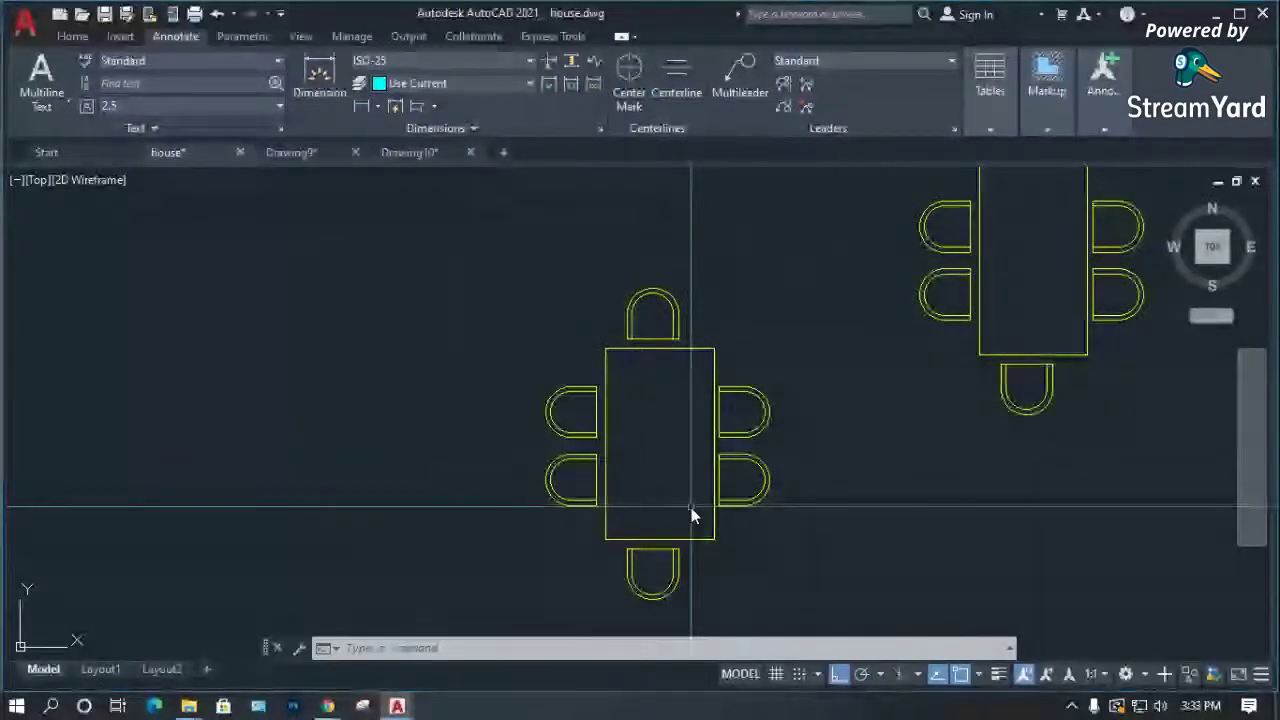
Start a block definition with its base point midway between the table's top and bottom edges.
text(d)
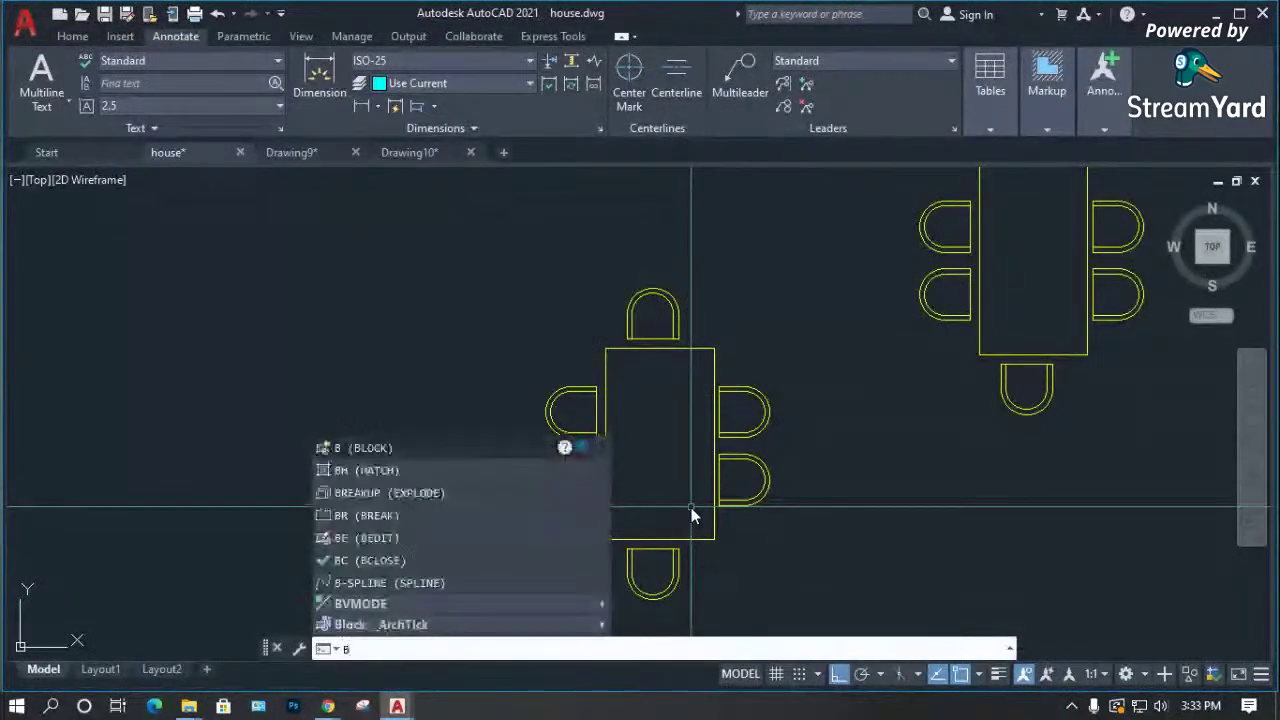
key(Return)
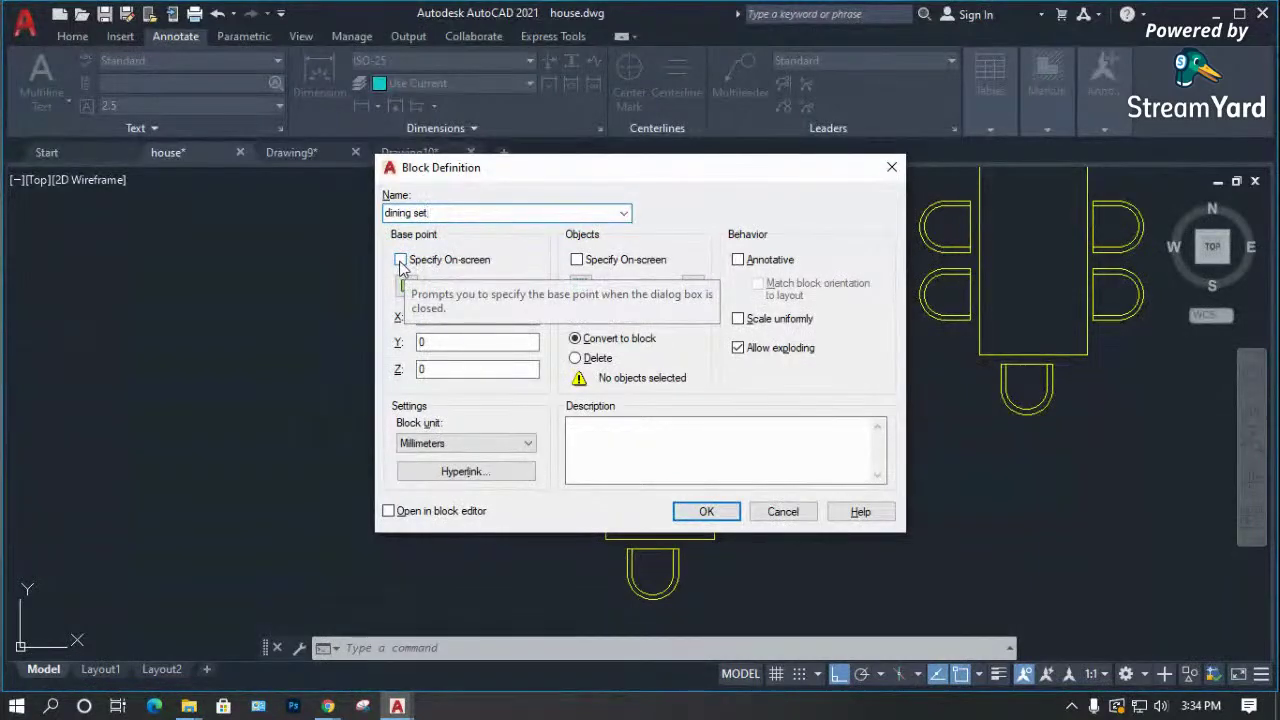
click(401, 260)
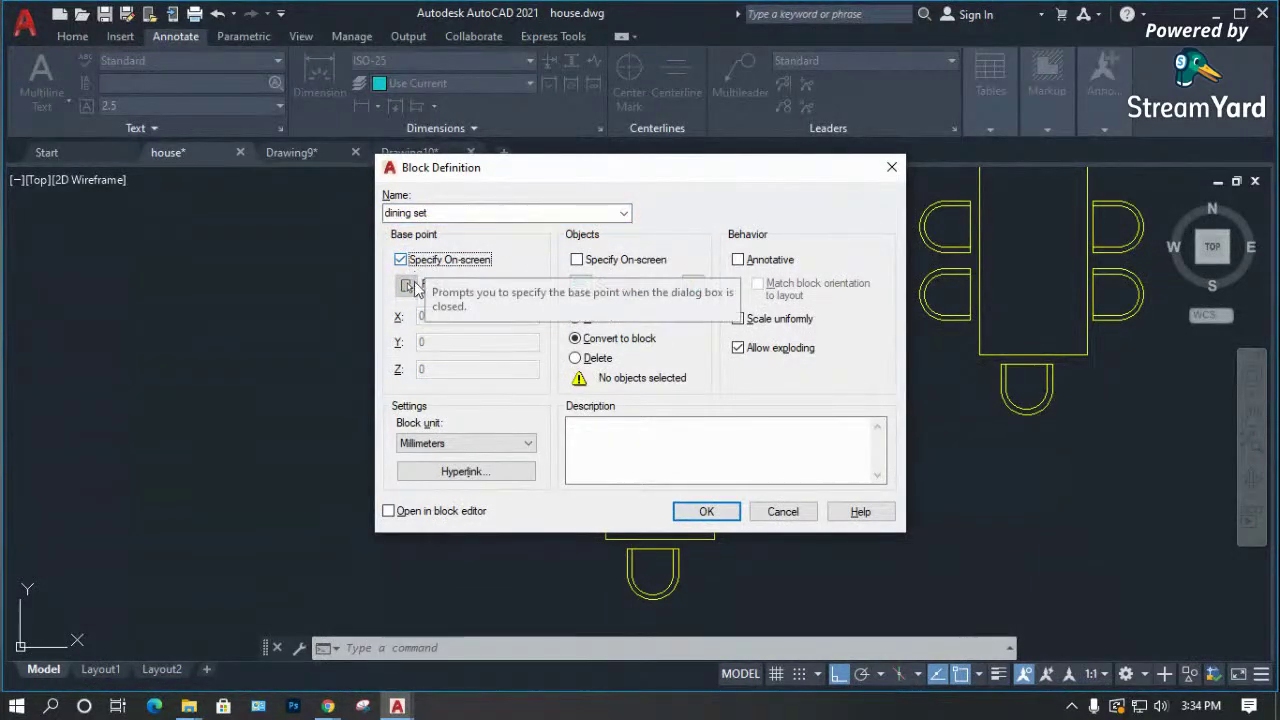
click(401, 260)
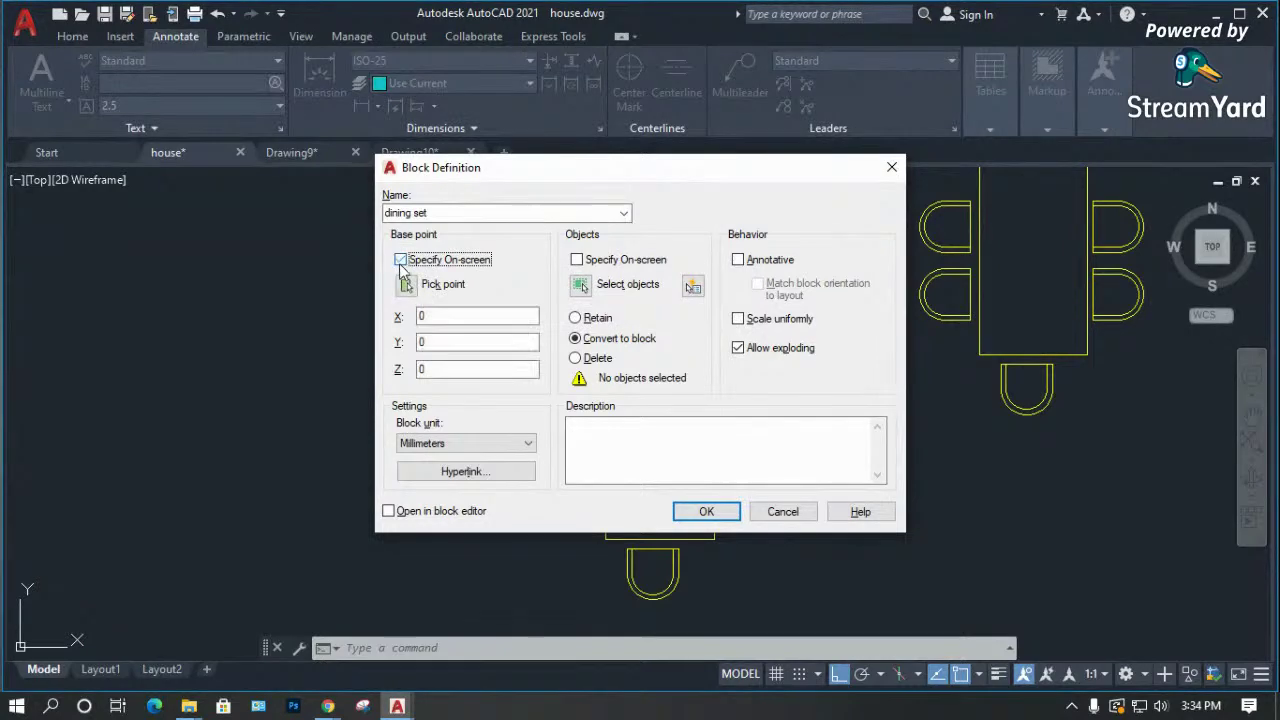
click(408, 287)
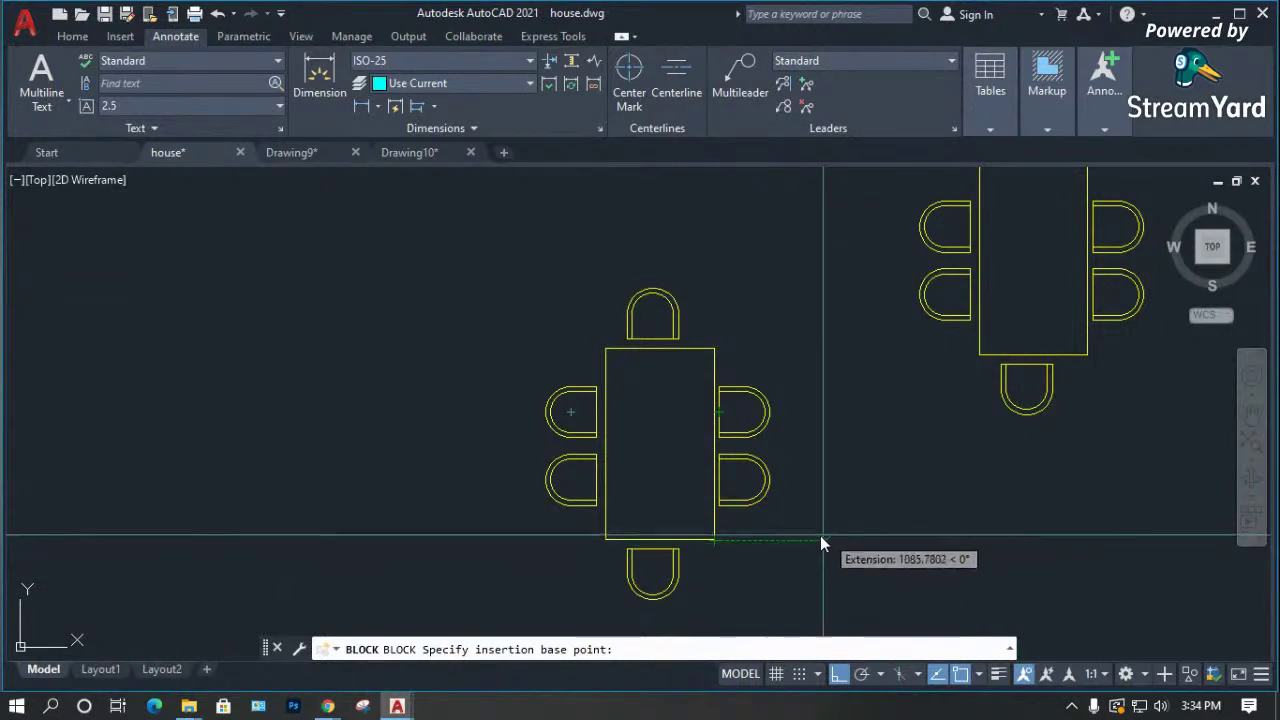
shift+right_click(654, 417)
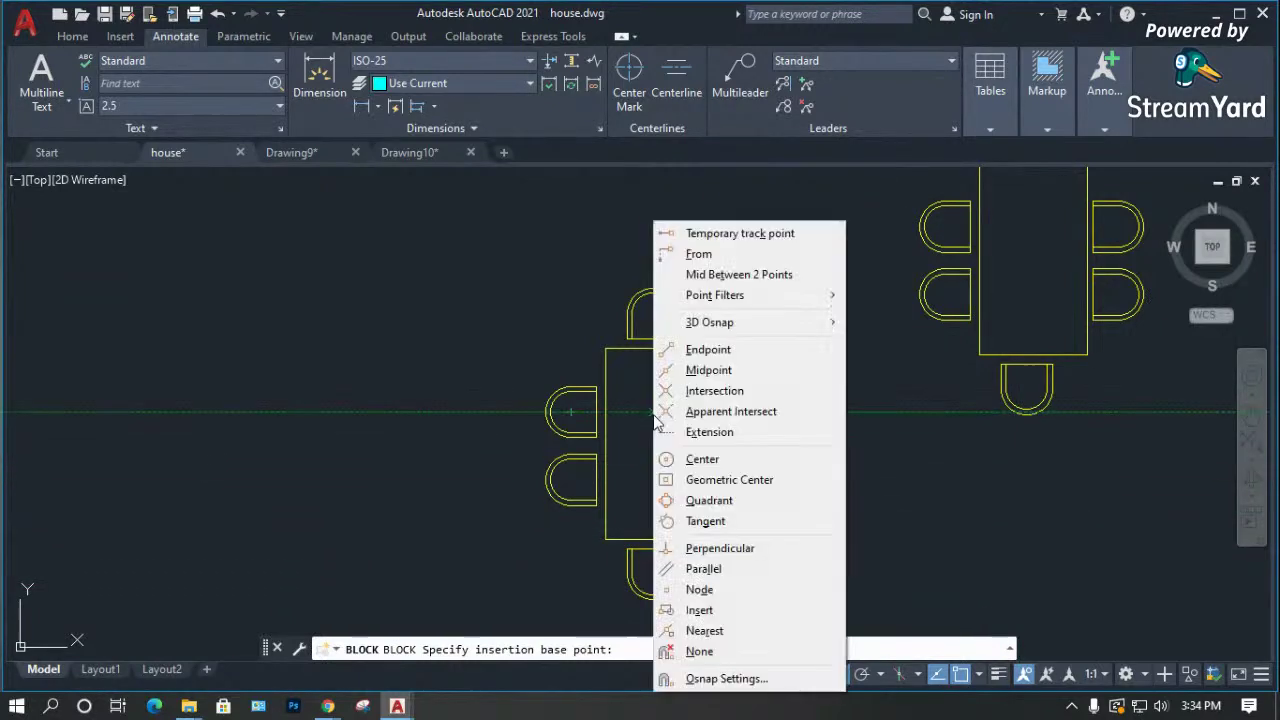
click(748, 276)
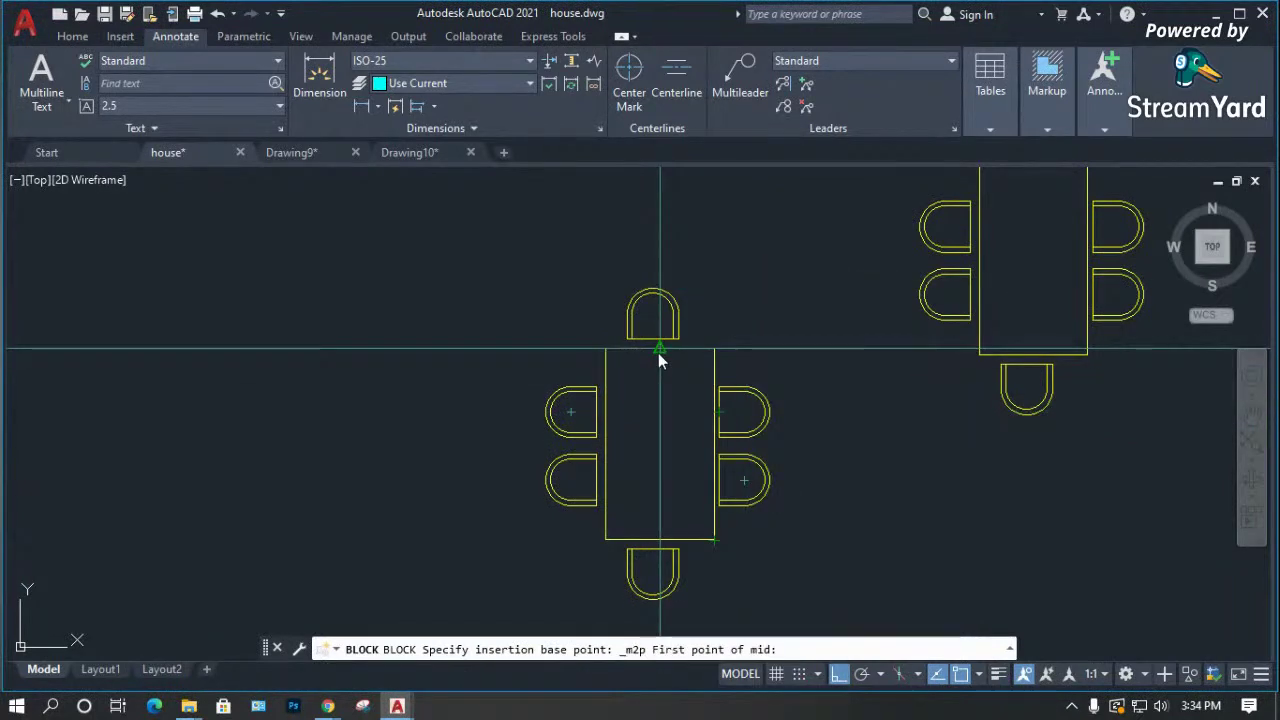
click(658, 350)
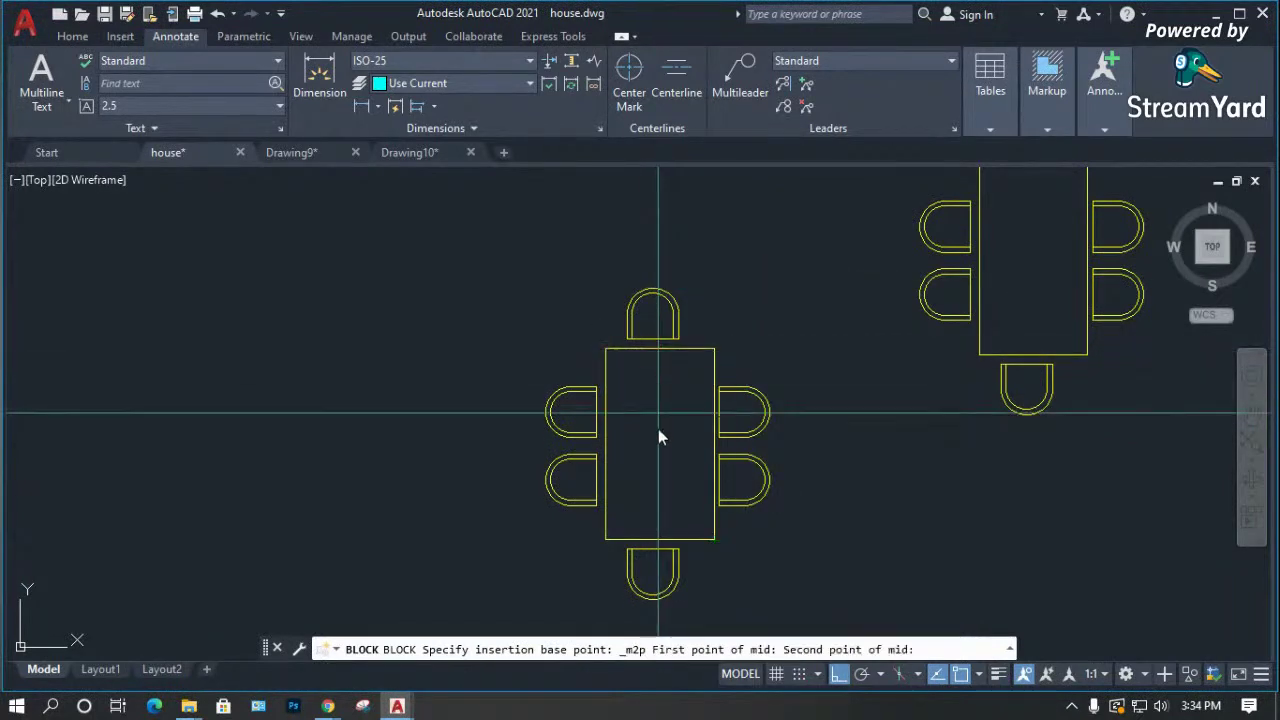
click(659, 541)
mouse_move(667, 176)
mouse_down()
mouse_move(517, 220)
mouse_move(305, 226)
mouse_up()
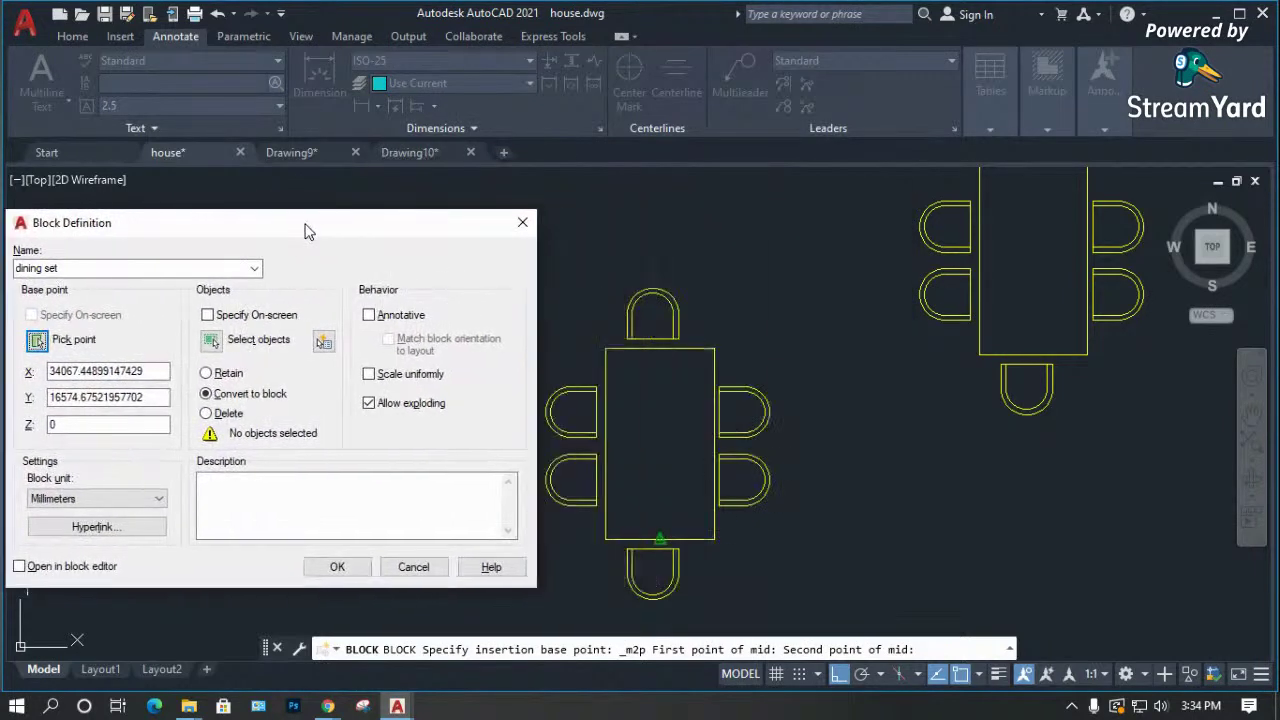
Window-select the left table and chairs (52 objects) and create the dining set block.
click(212, 341)
click(480, 235)
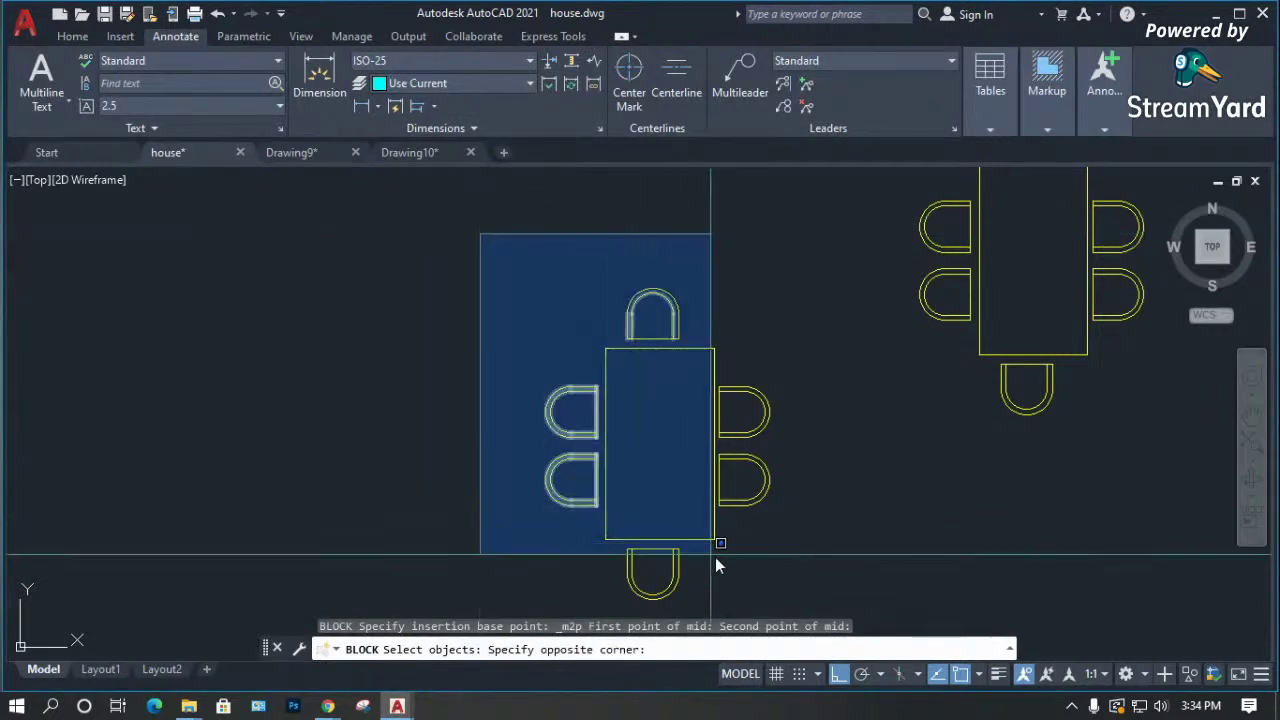
click(810, 618)
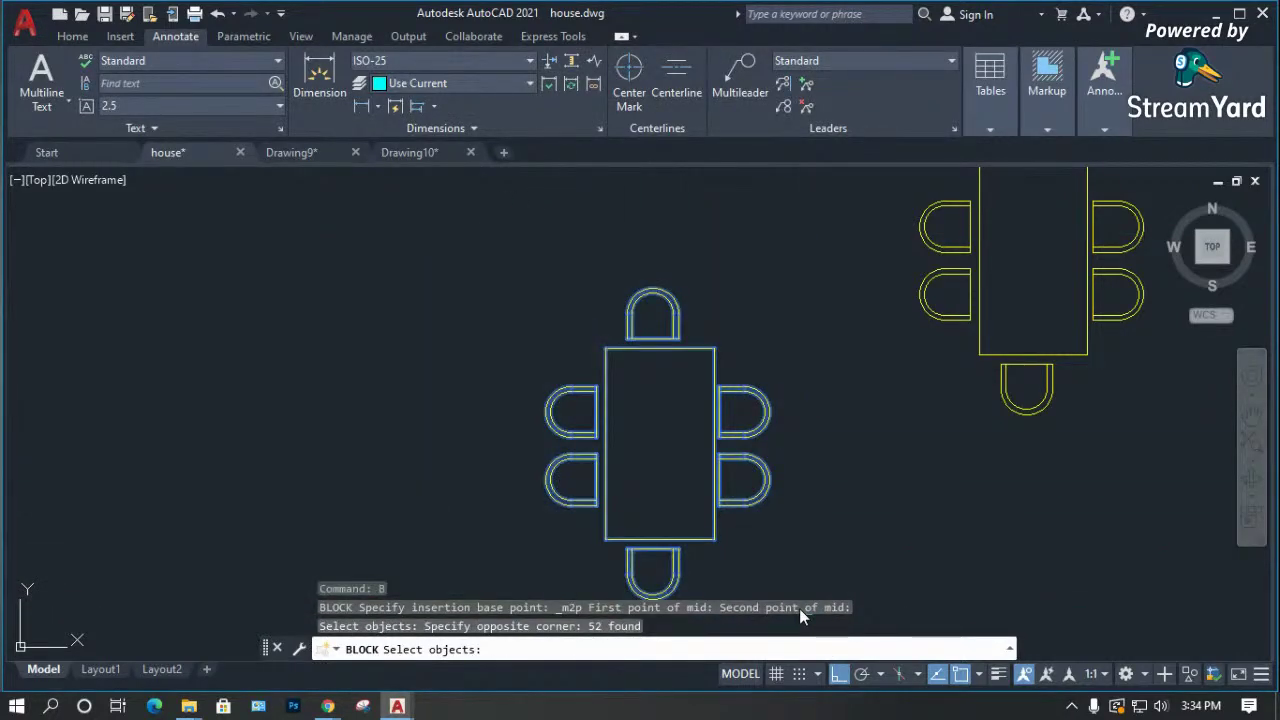
key(Return)
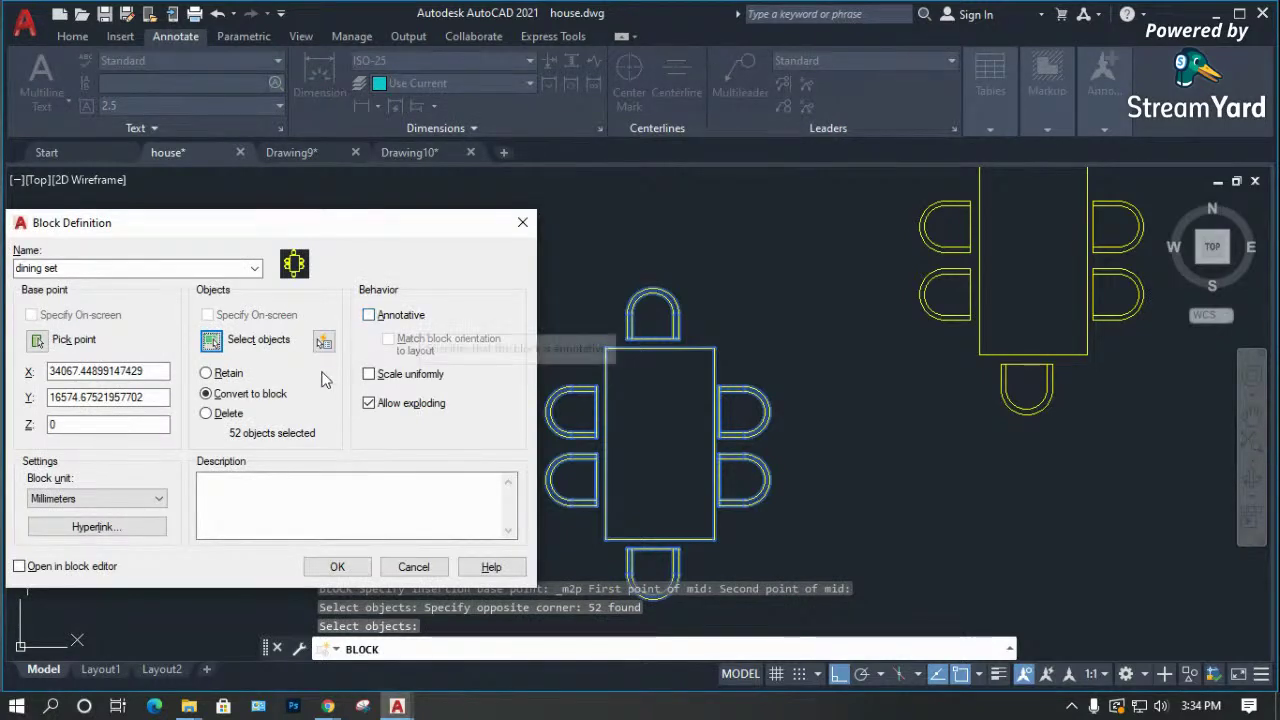
click(337, 567)
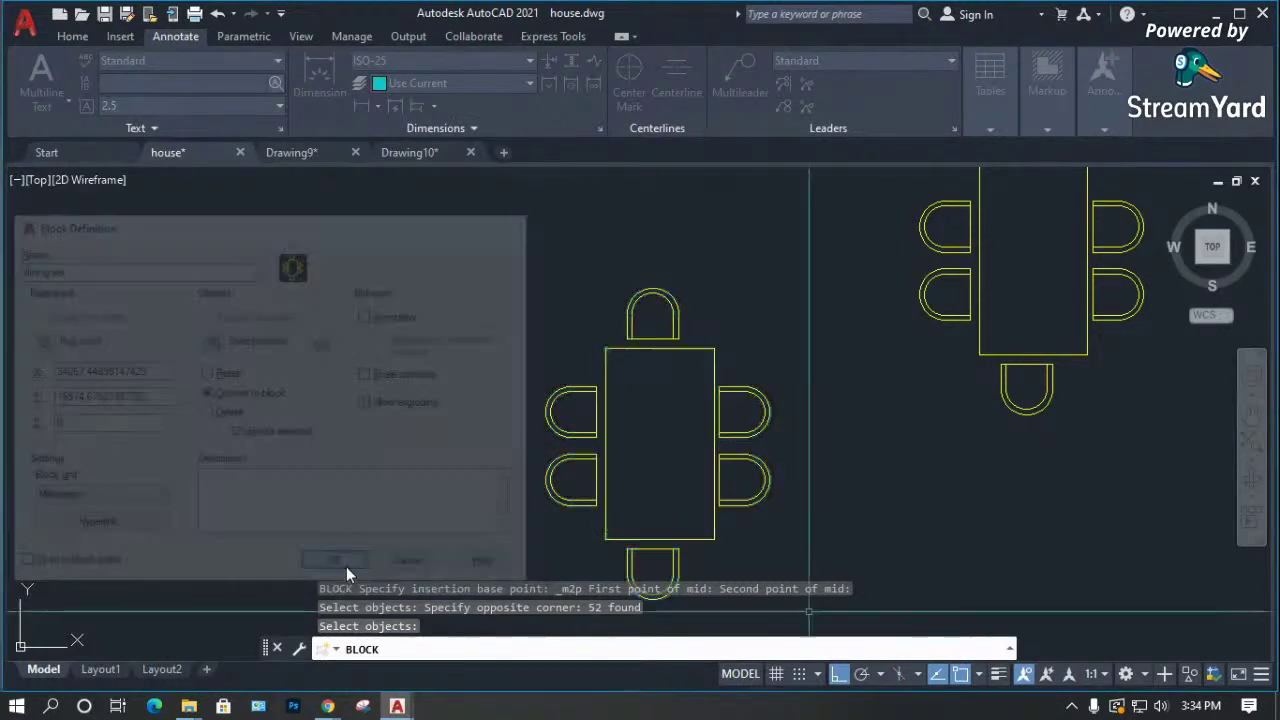
Select the new dining set block to check it, then clear the selection.
click(639, 344)
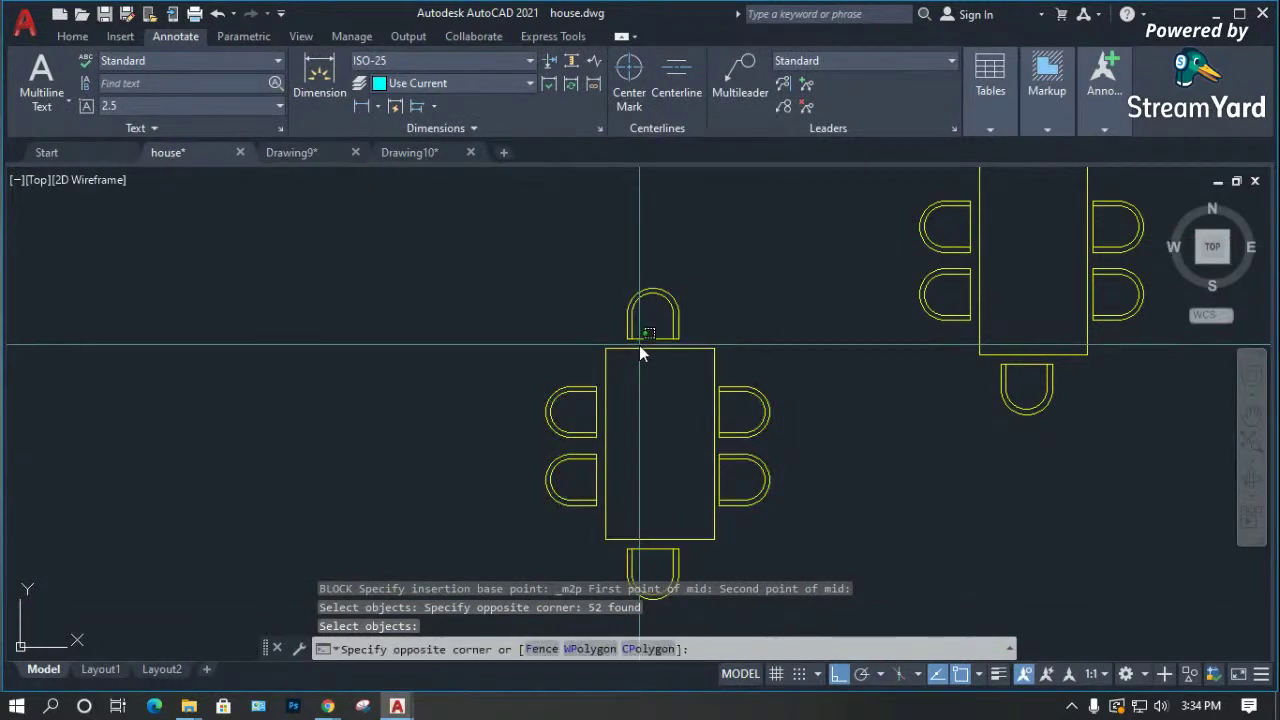
click(608, 349)
scroll(790, 400, down, 5)
key(Escape)
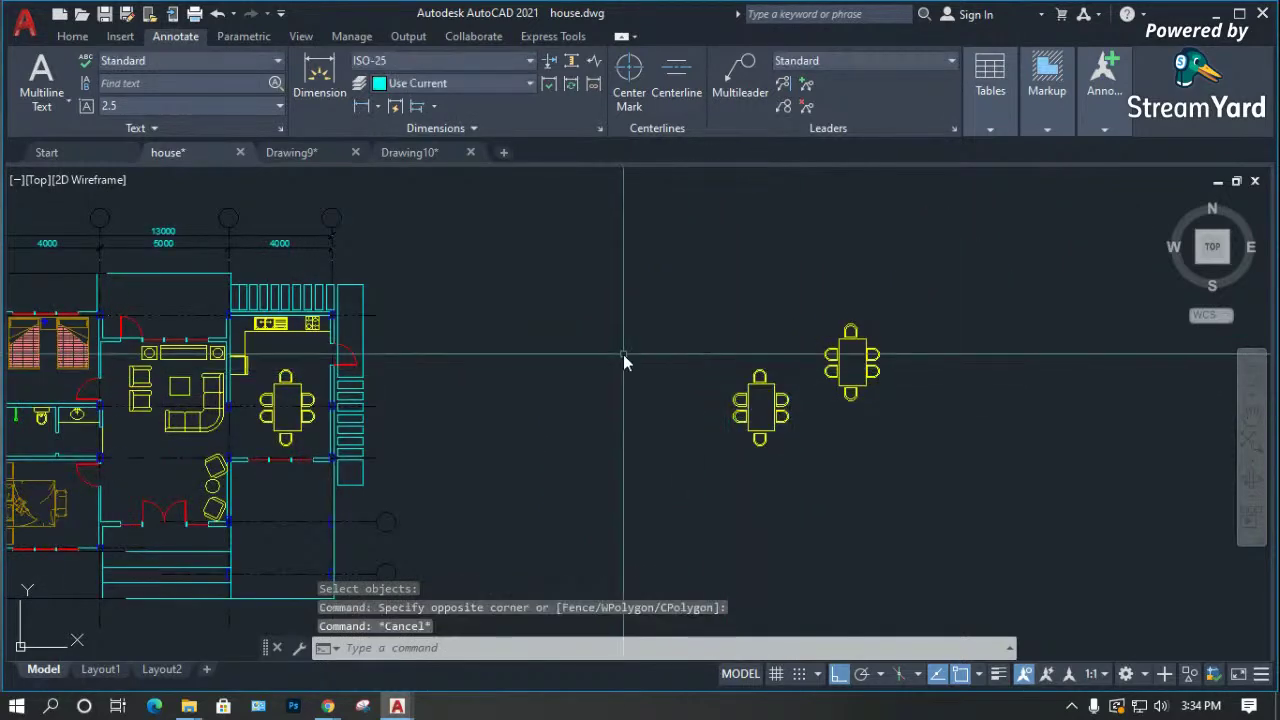
Try inserting a block, continuing past the exception and cancelling a stray intersect command.
text(i)
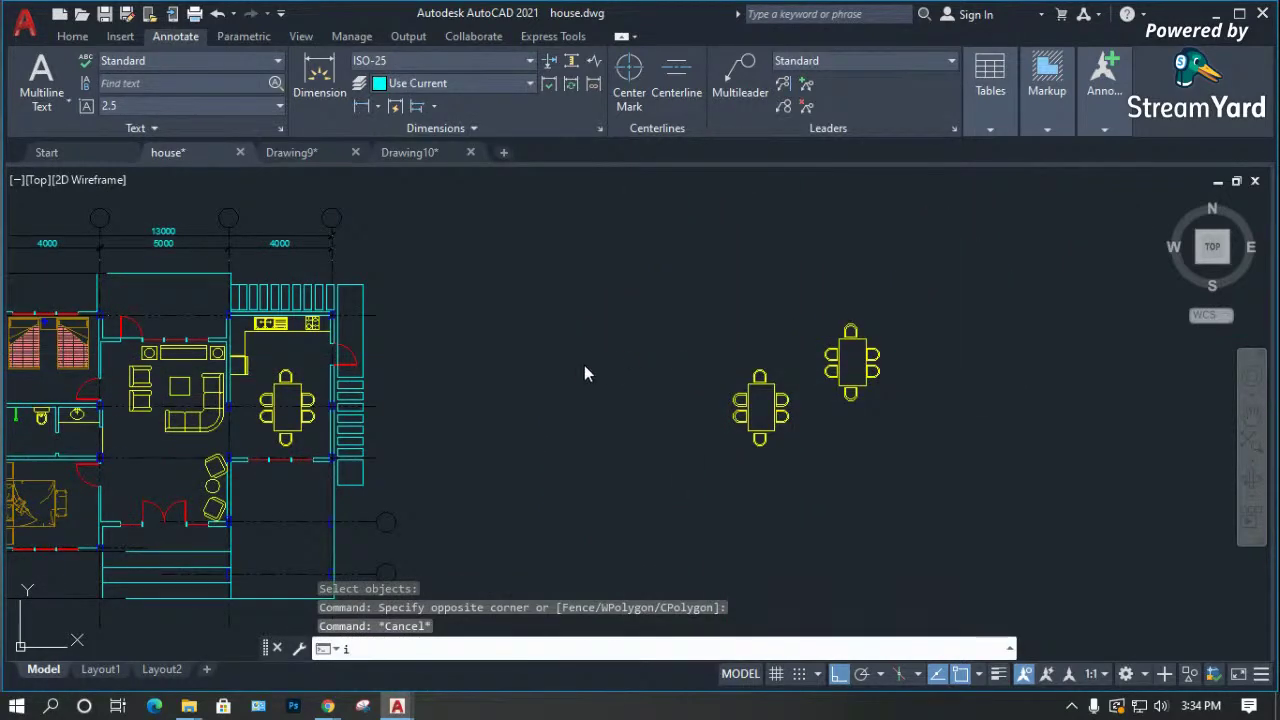
key(Return)
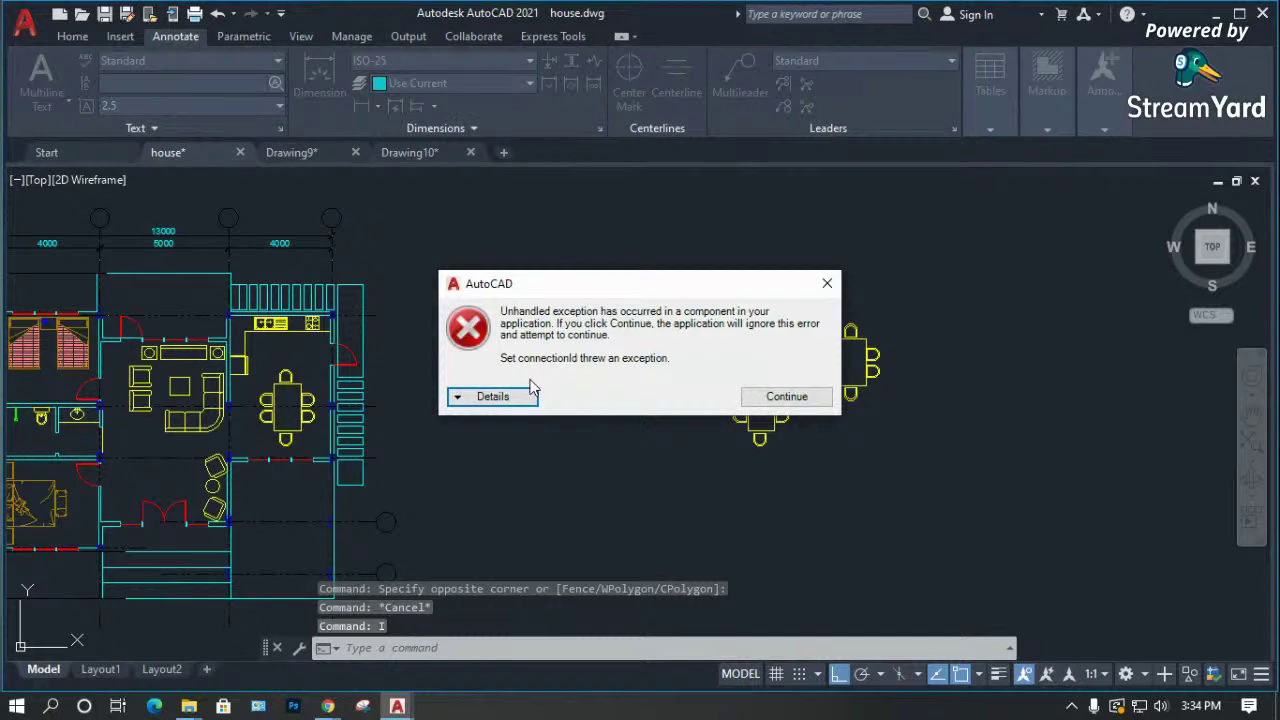
click(776, 396)
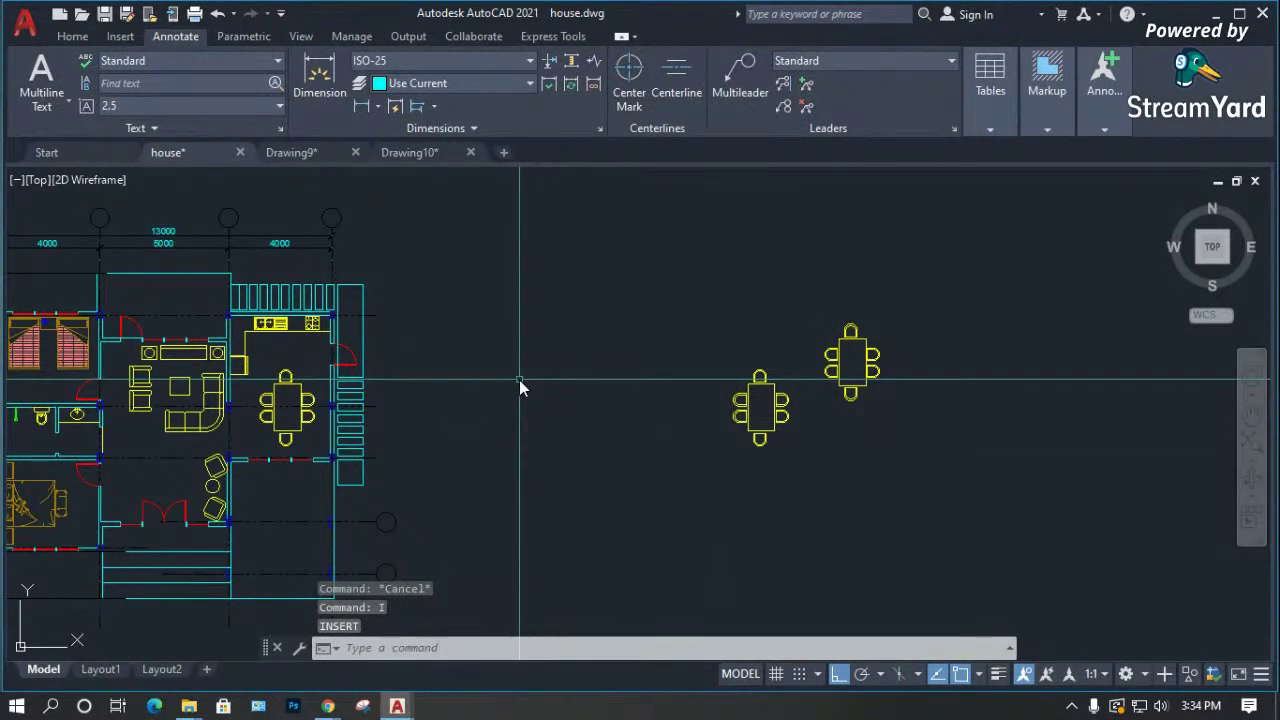
text(in)
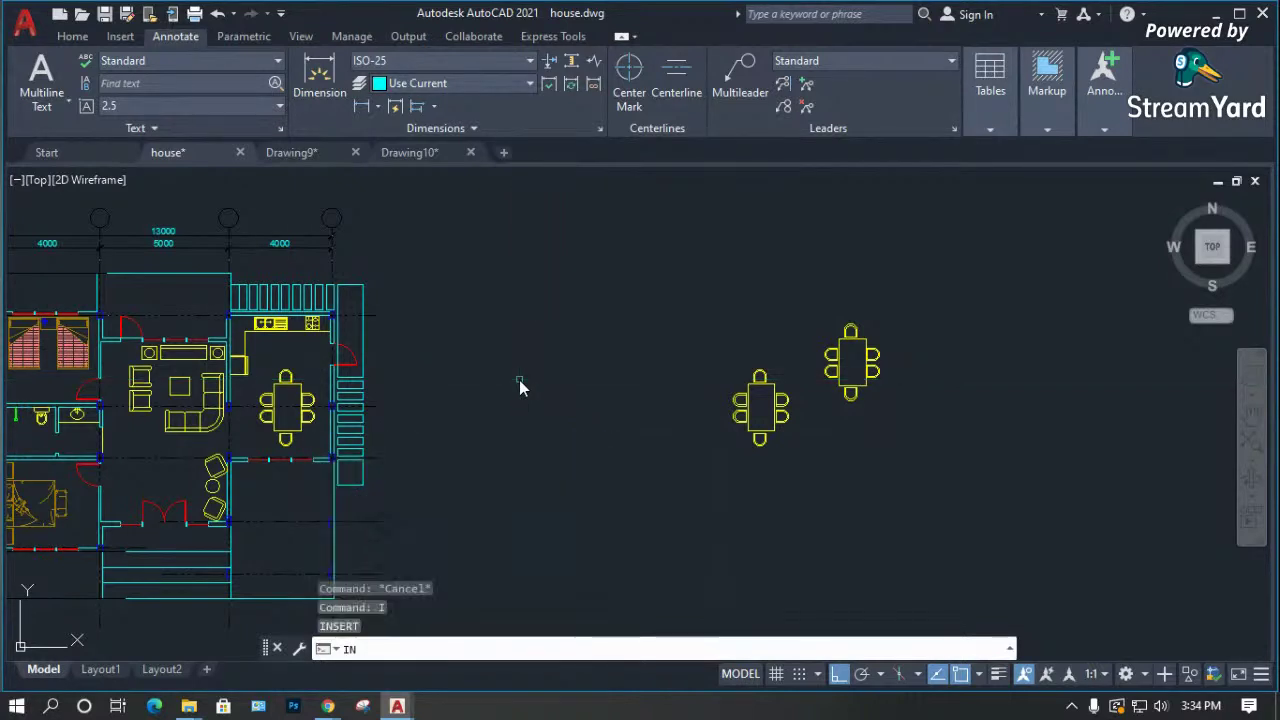
key(Return)
key(Escape)
key(Escape)
text(insrt)
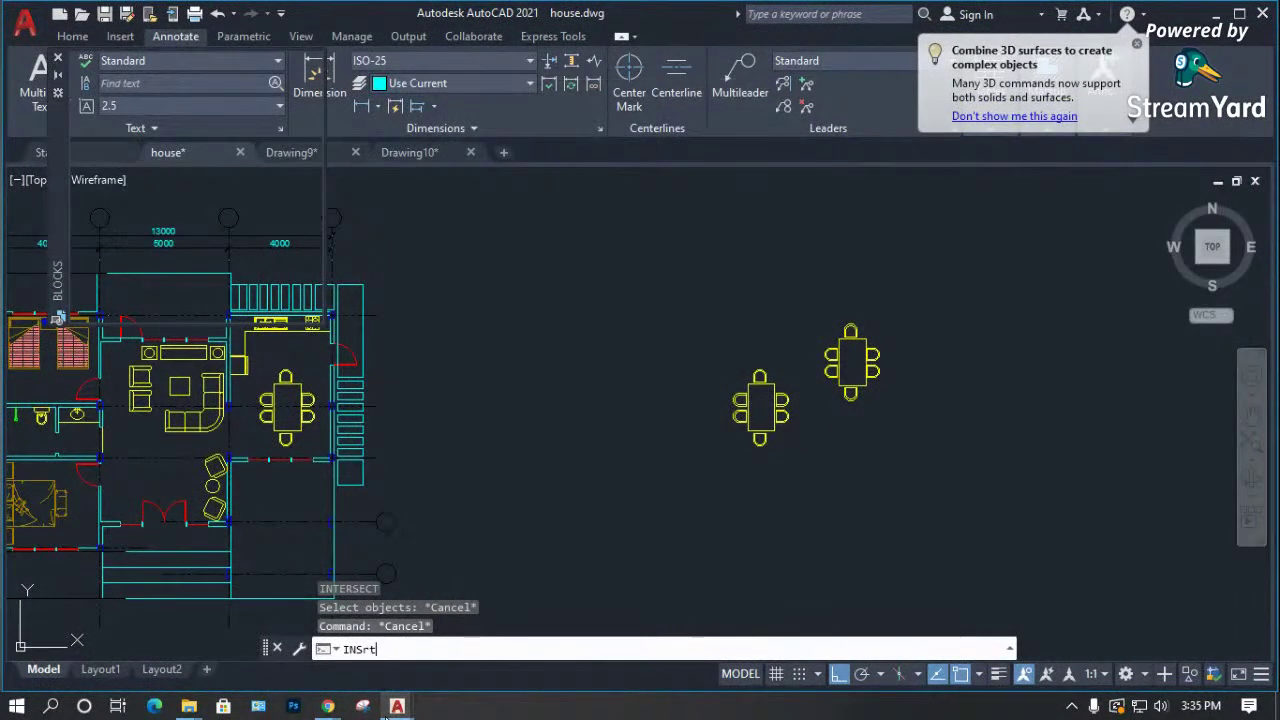
Acknowledge the fatal error and save recovery copies of house, Drawing9 and Drawing10.
click(768, 408)
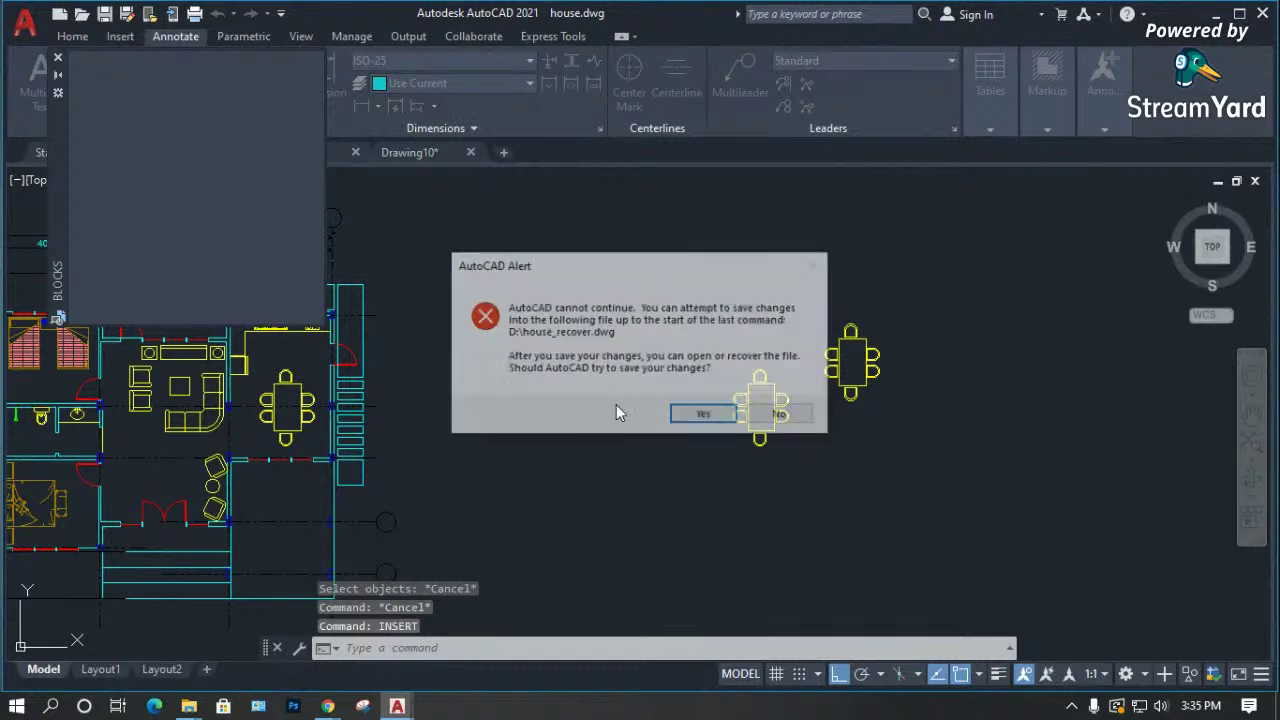
click(725, 413)
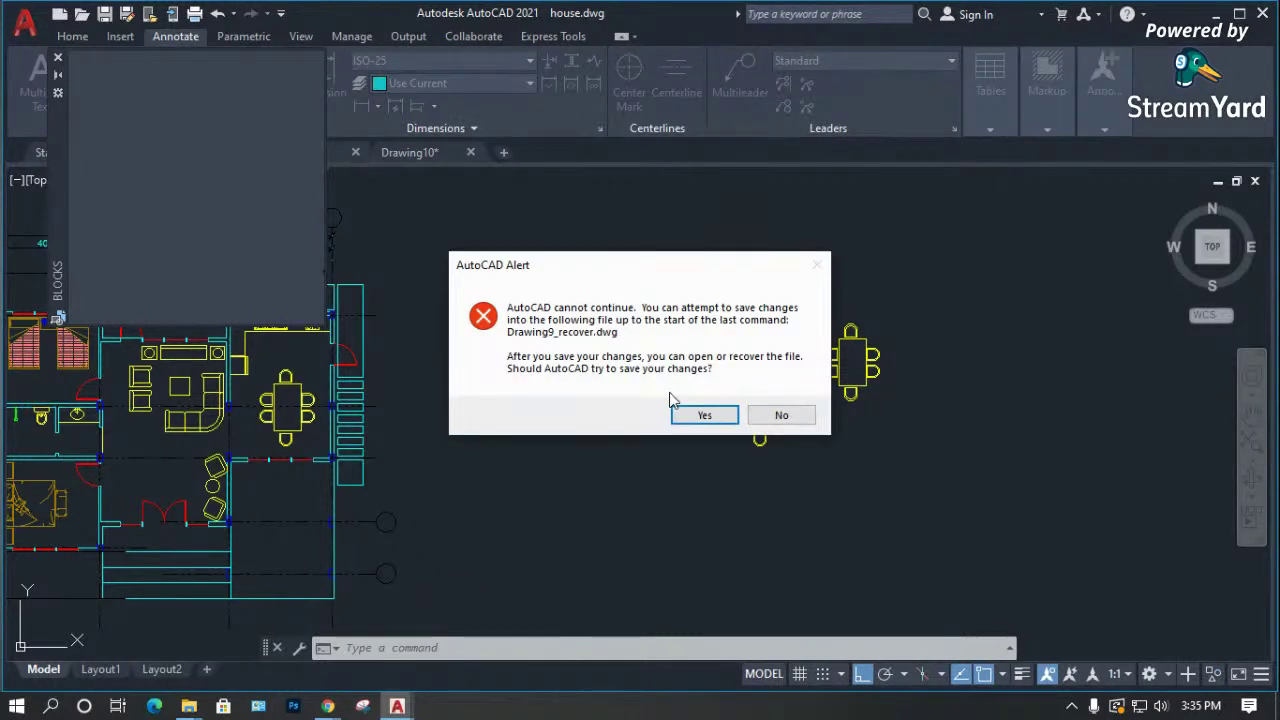
click(719, 419)
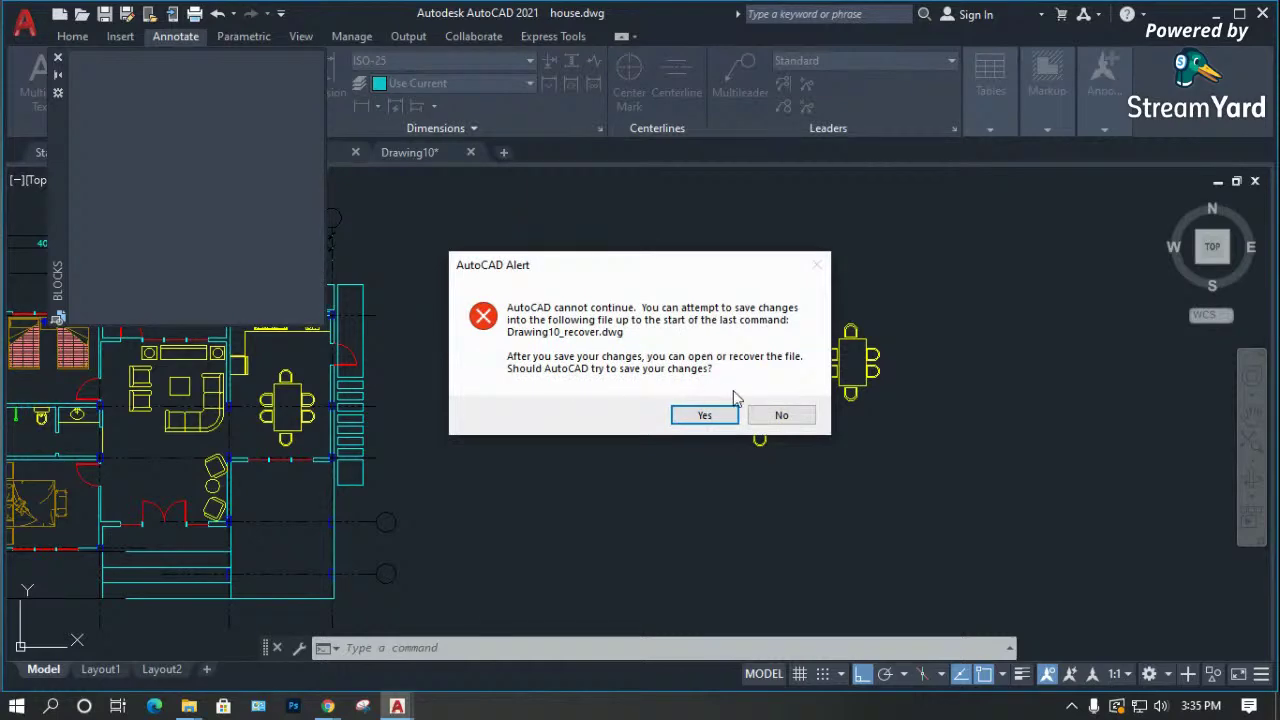
click(705, 415)
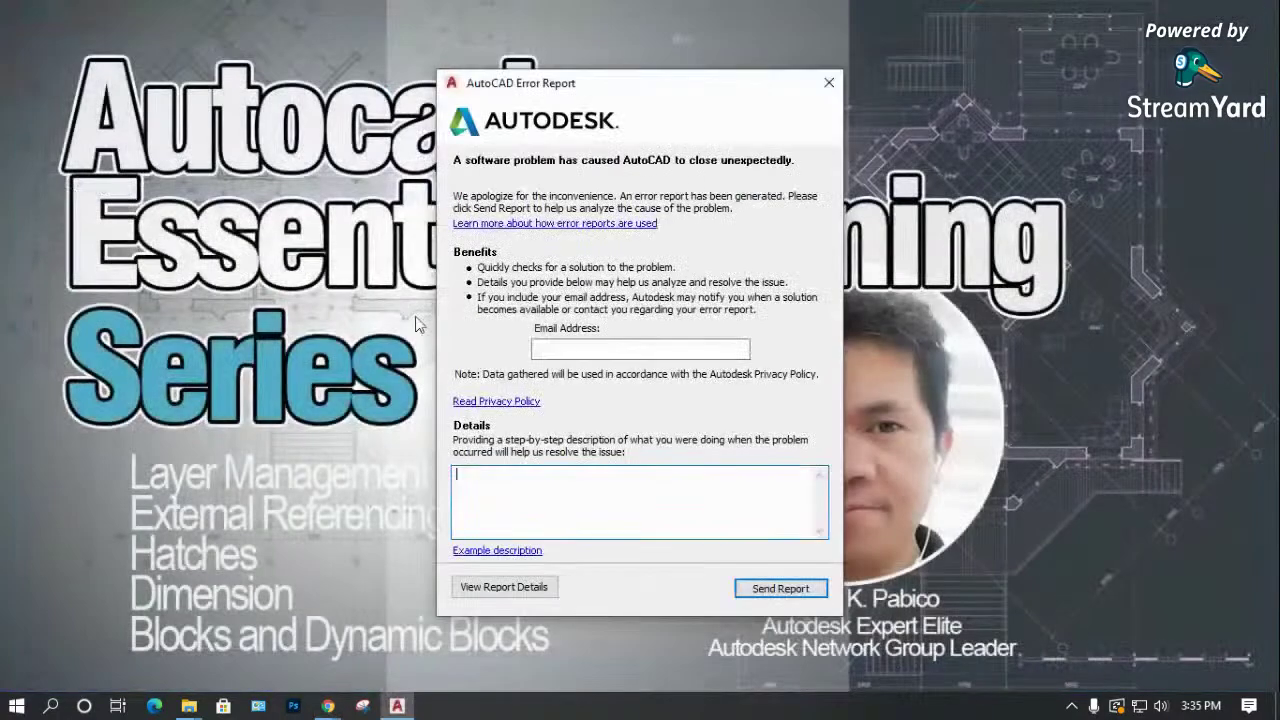
Cancel the crash report and relaunch AutoCAD 2021 from the Start menu's AutoCAD 2021 - English folder.
click(829, 82)
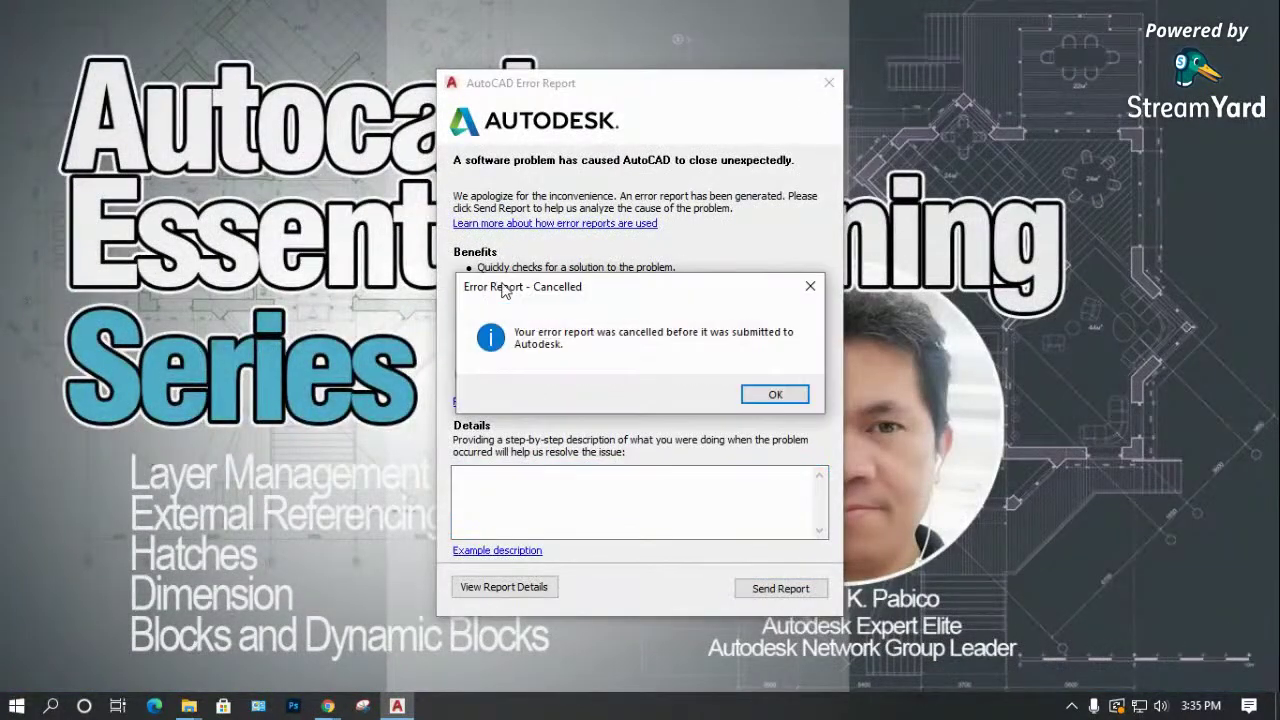
click(778, 394)
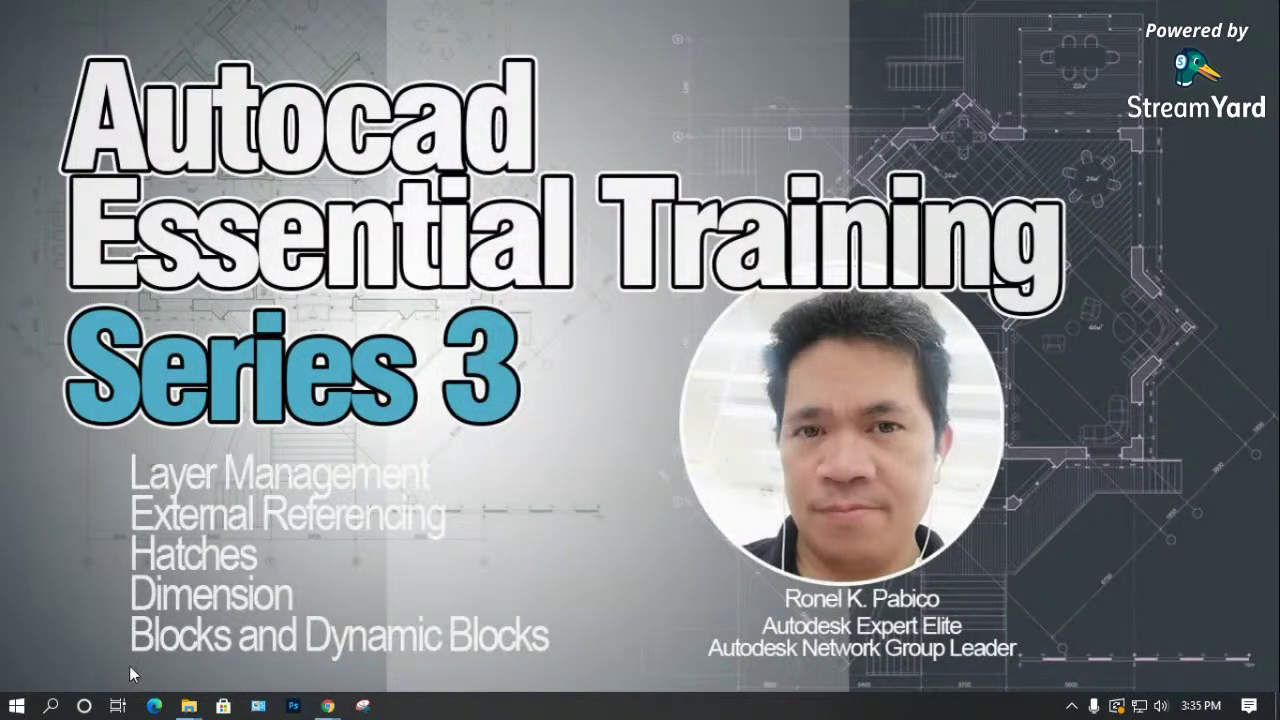
click(24, 706)
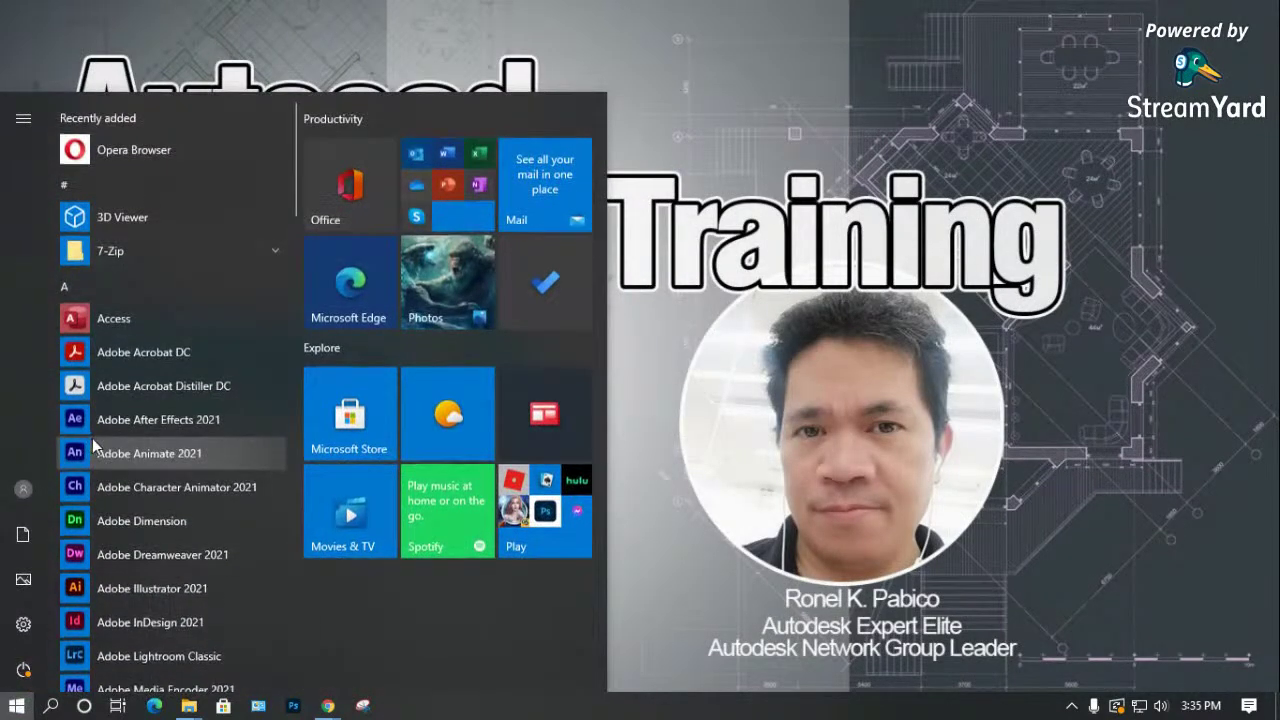
scroll(120, 428, down, 5)
click(135, 443)
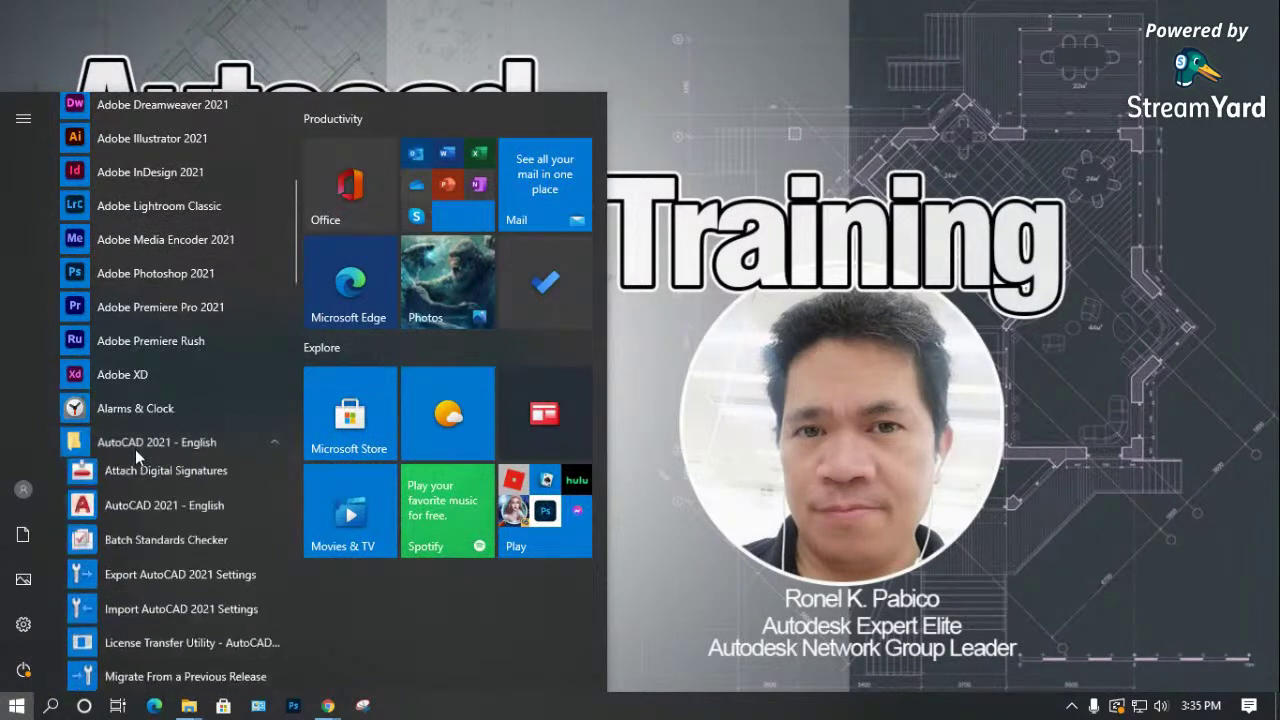
click(158, 511)
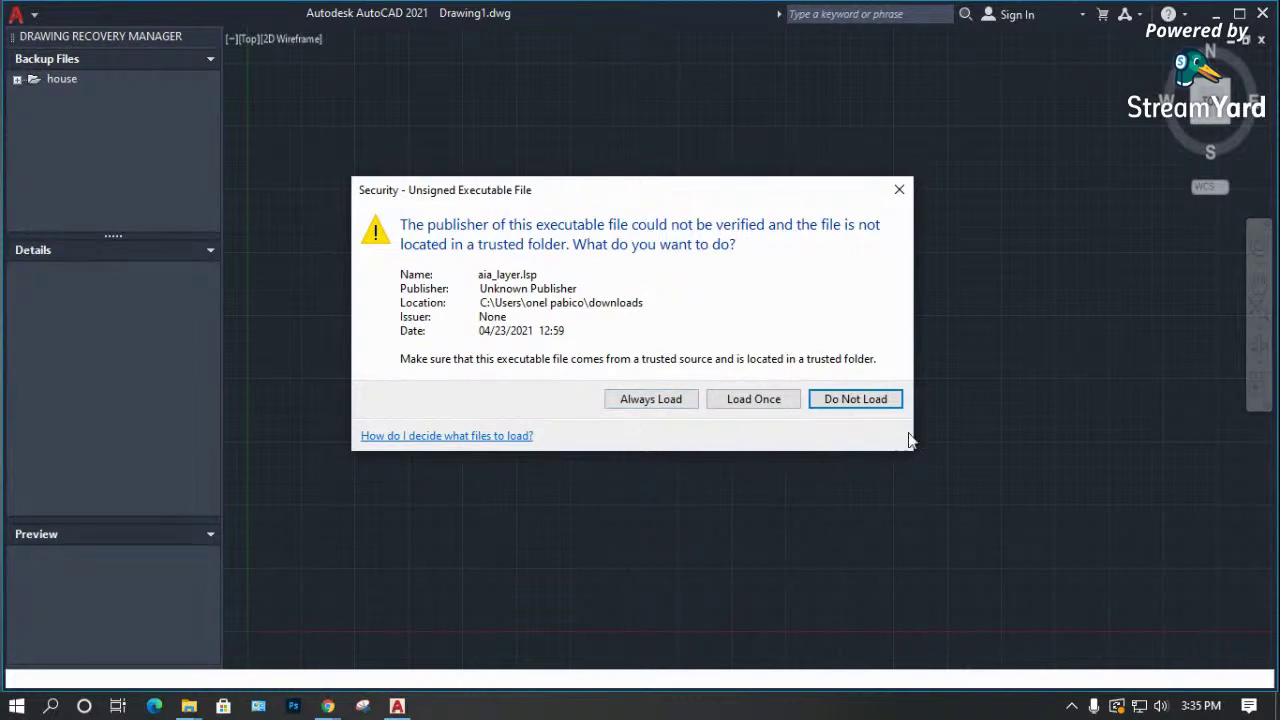
Refuse aia_layer.lsp, then open the original house.dwg from the house backups in Drawing Recovery Manager.
click(862, 401)
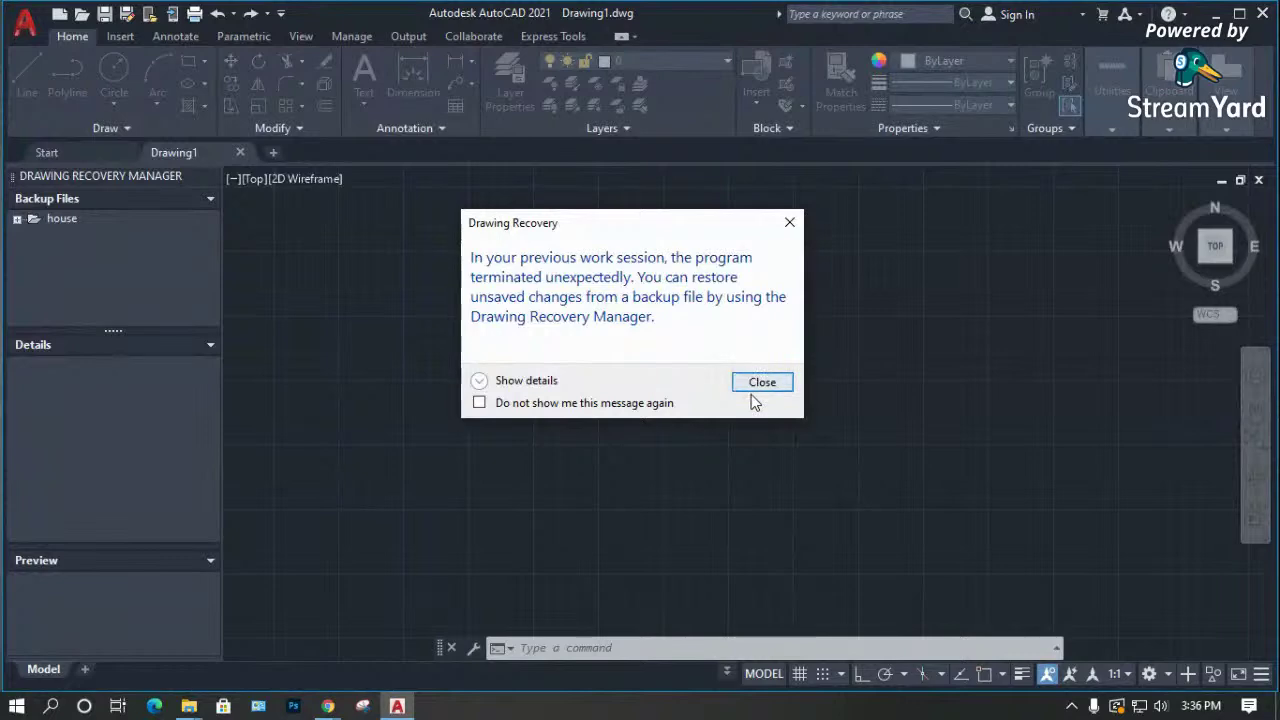
click(755, 388)
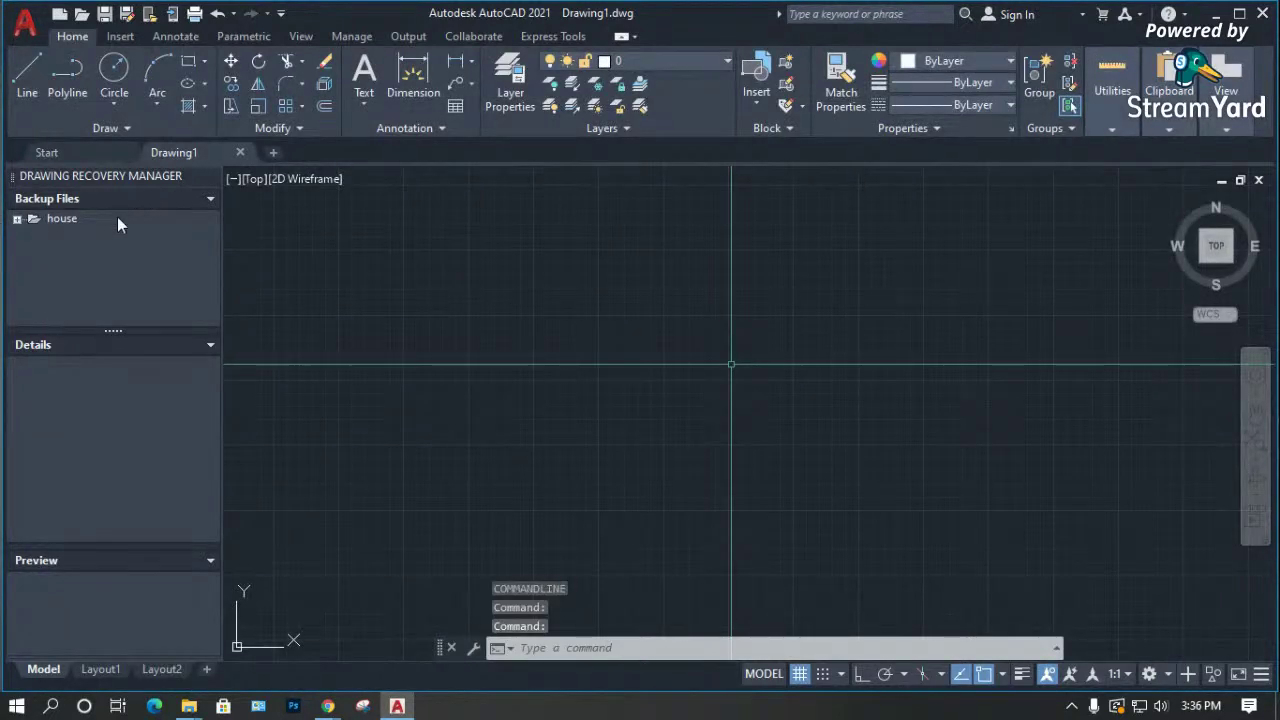
double_click(62, 219)
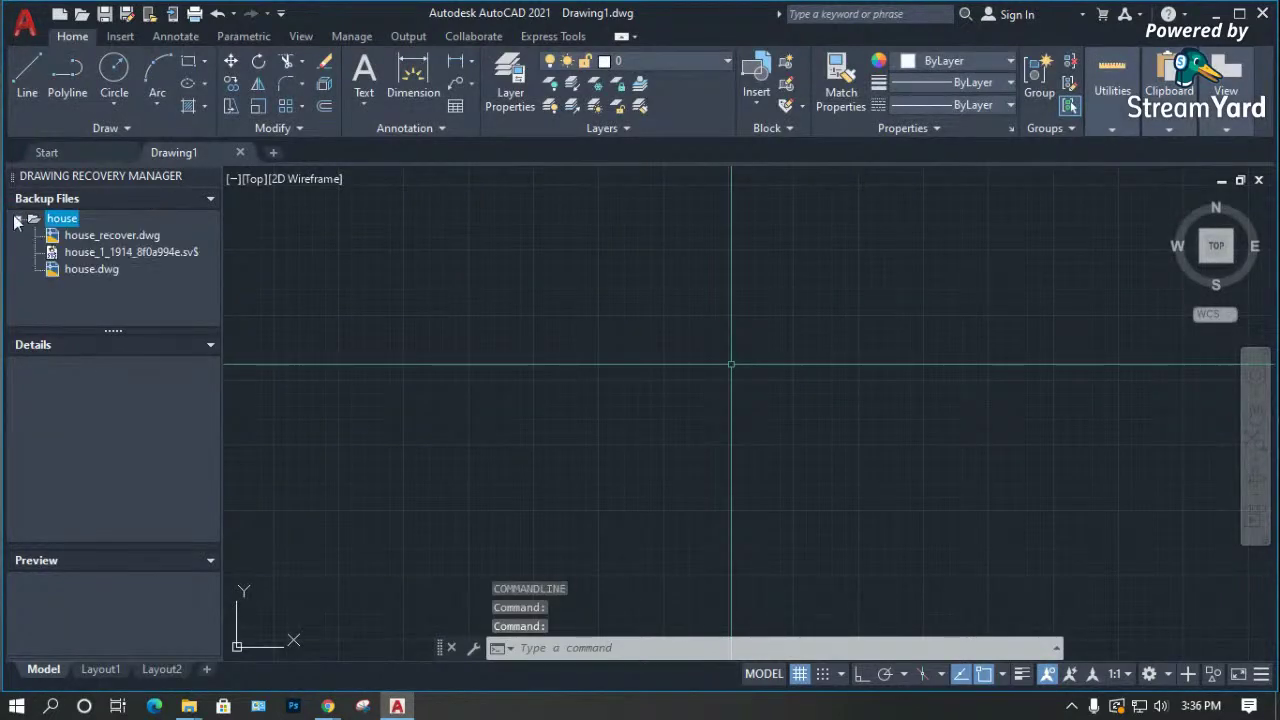
click(101, 236)
click(110, 270)
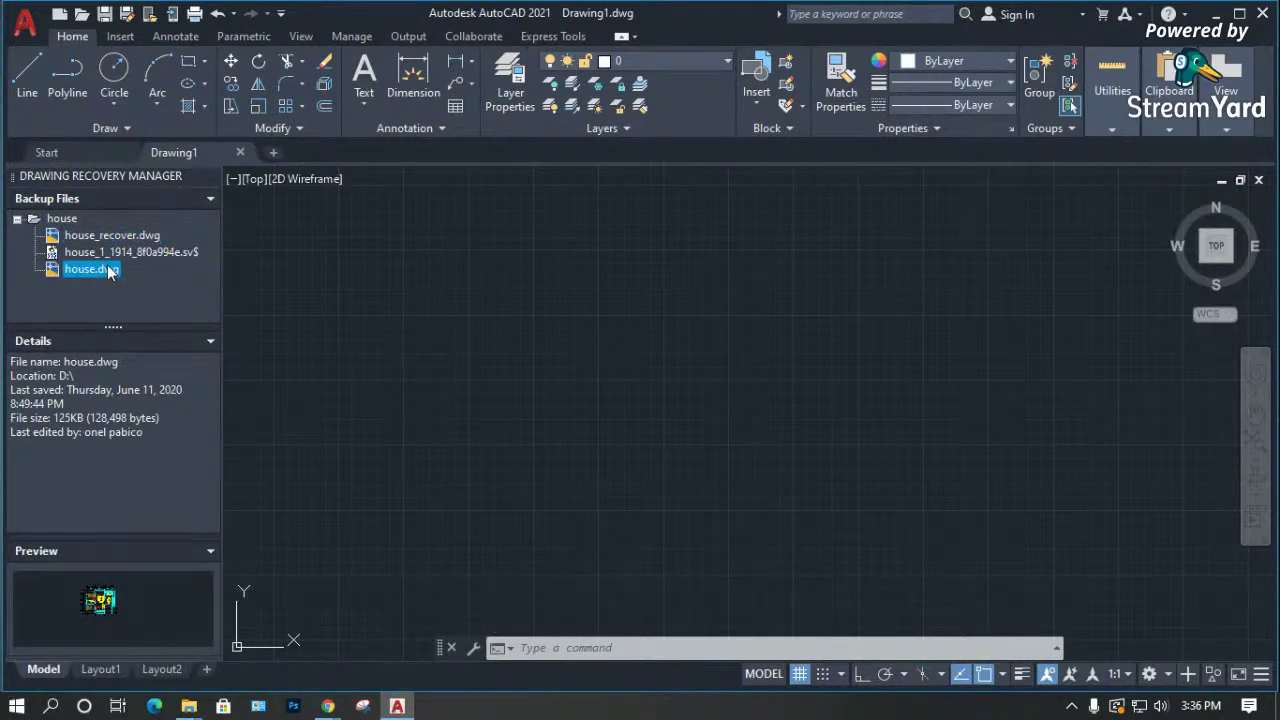
double_click(110, 270)
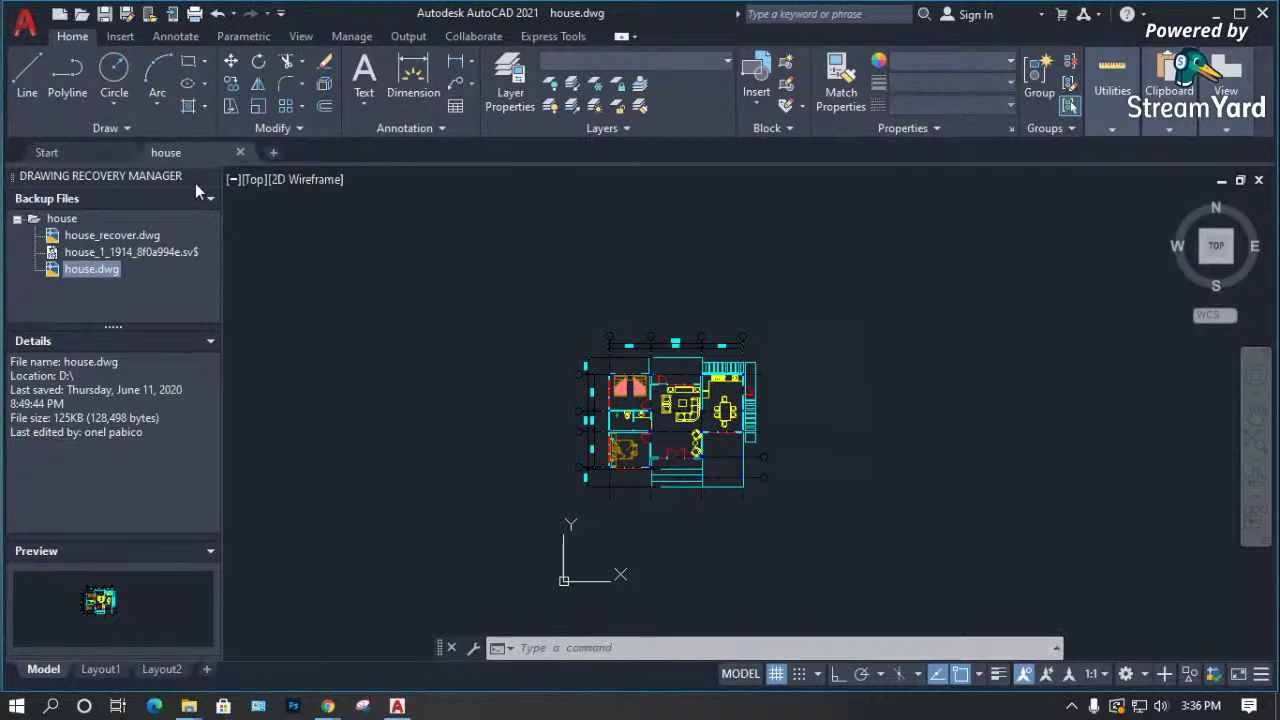
click(152, 183)
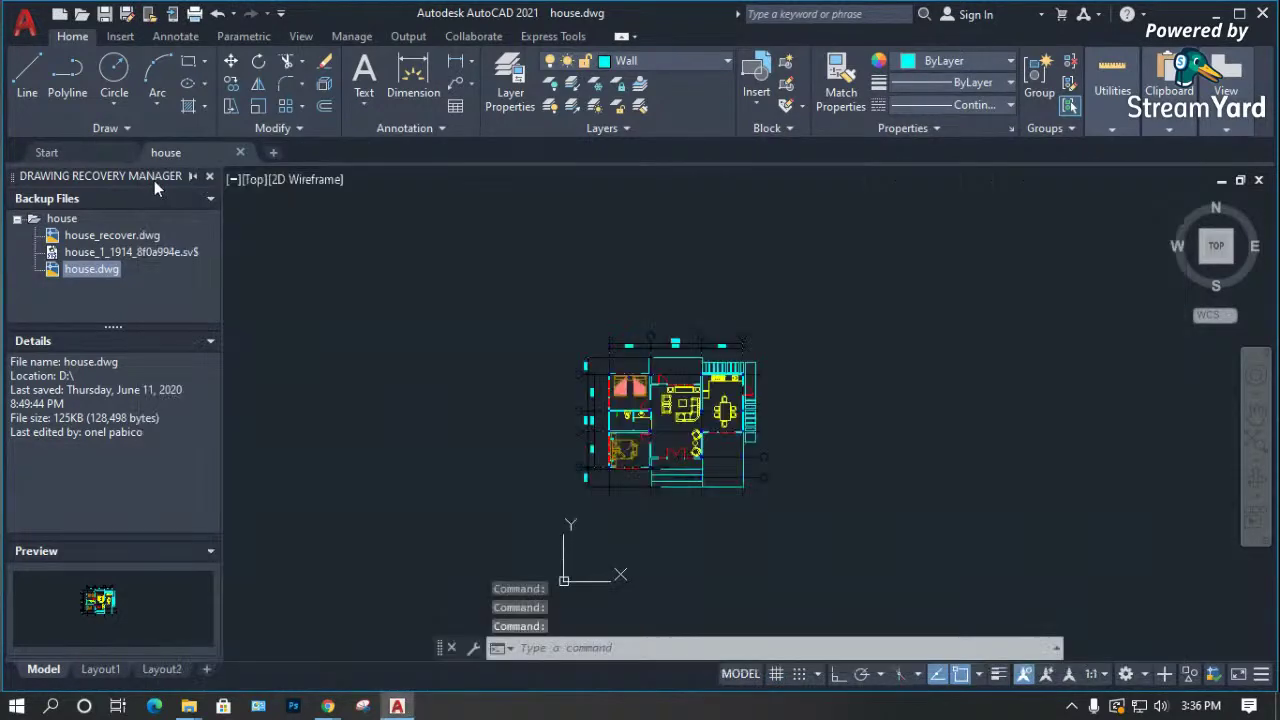
Copy the 52-object dining table and chairs to the right of the floor plan.
click(209, 176)
scroll(707, 458, up, 3)
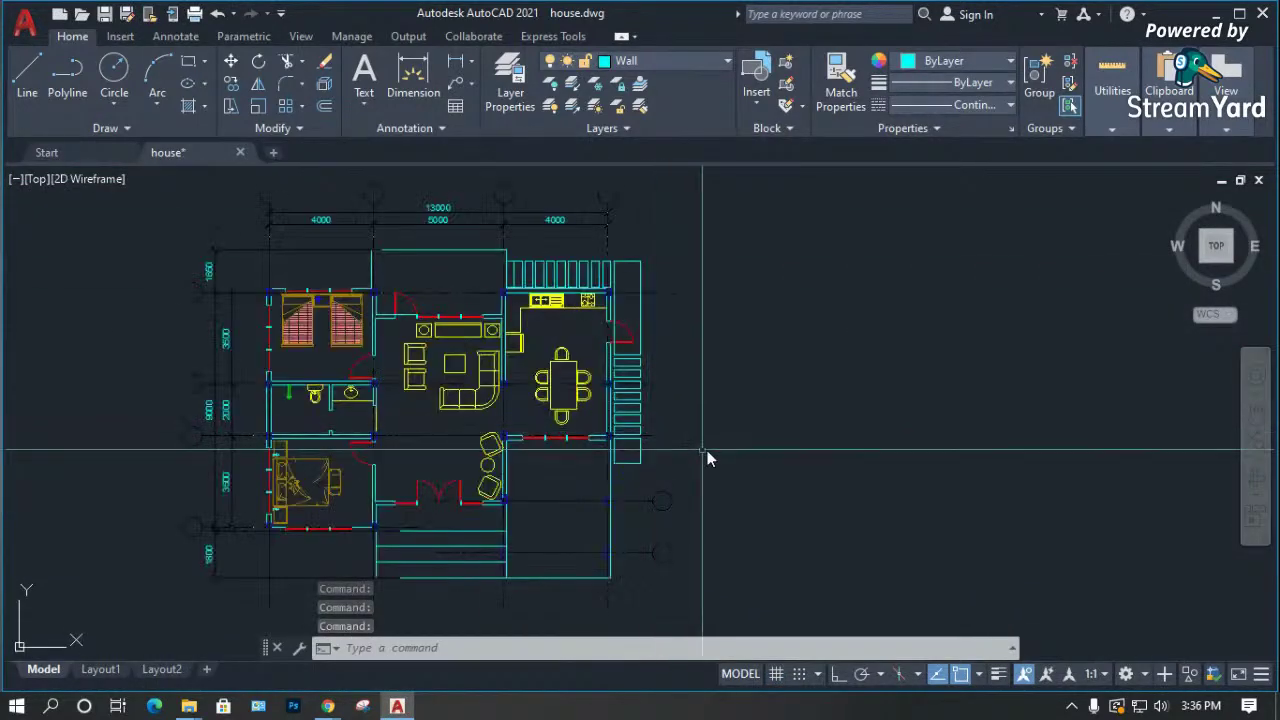
scroll(707, 458, up, 3)
text(co)
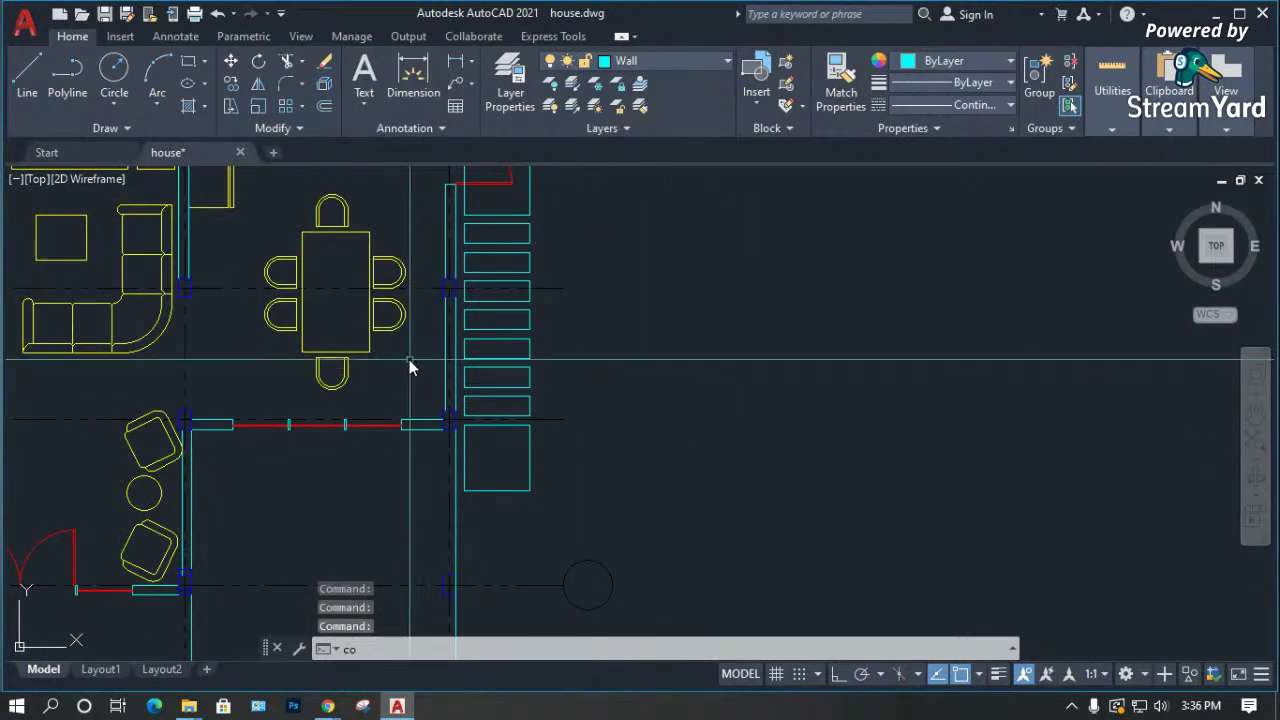
key(Return)
click(262, 180)
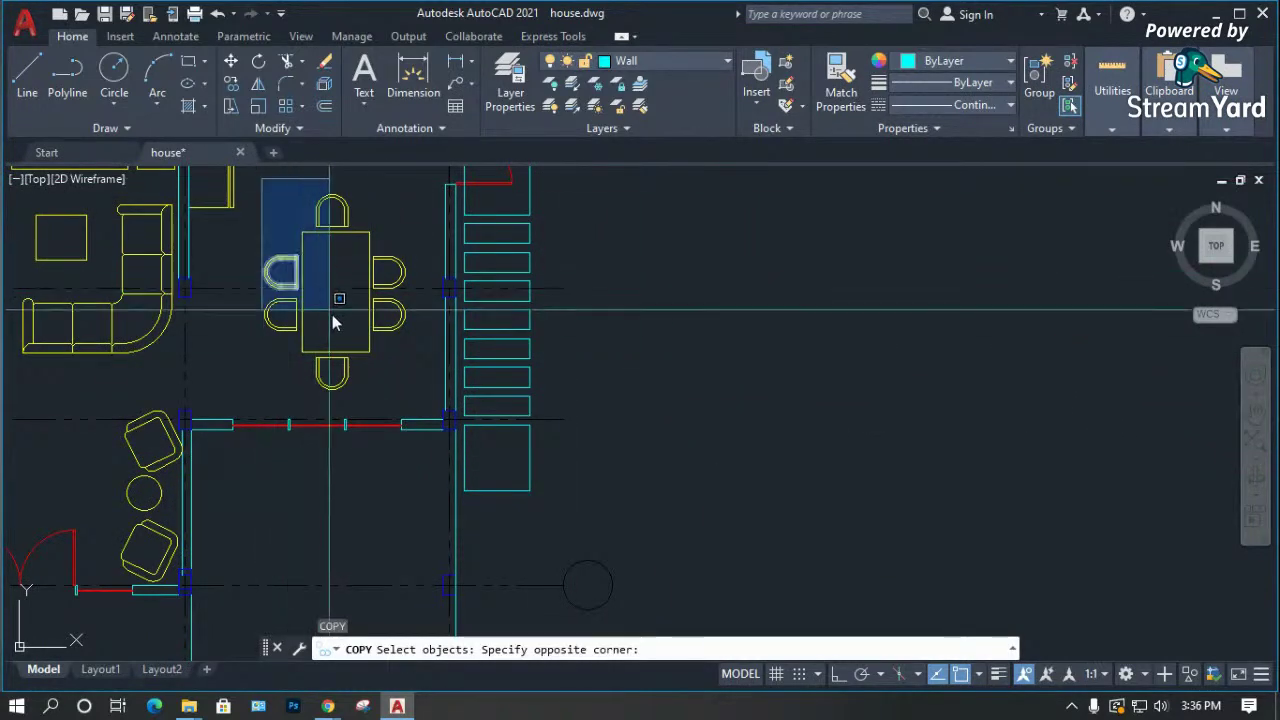
scroll(378, 362, up, 2)
click(440, 414)
key(Return)
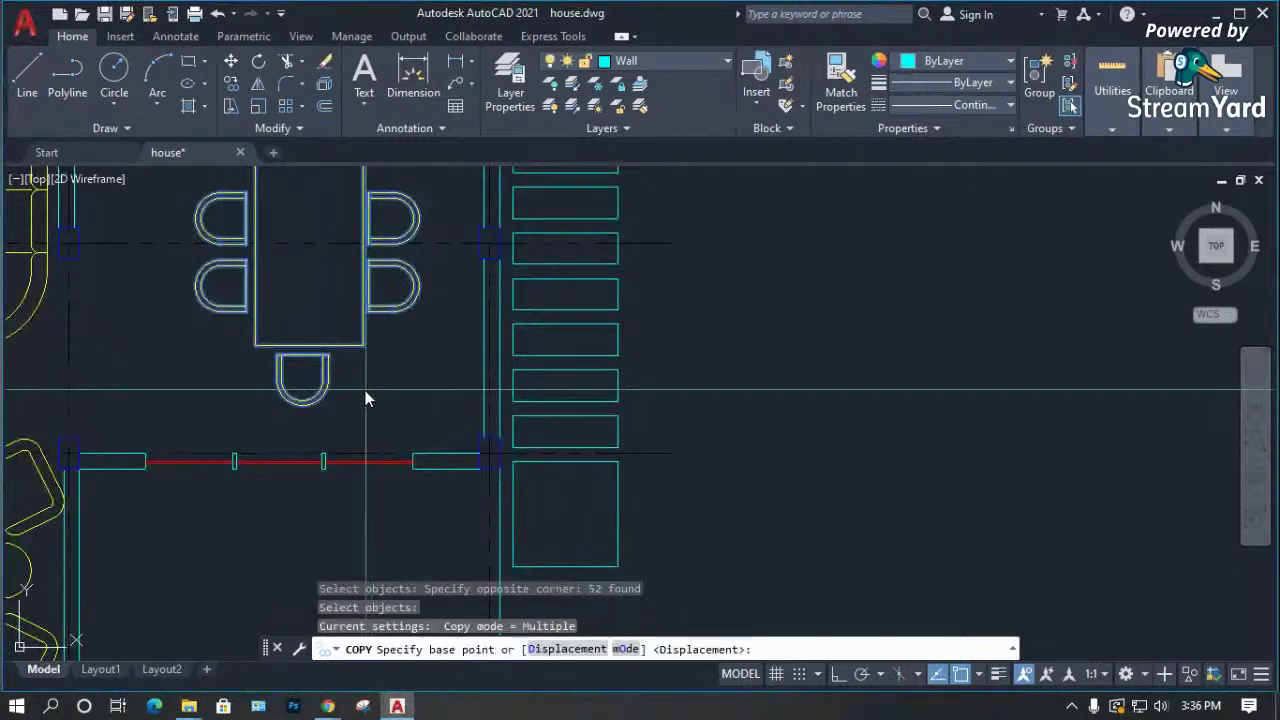
click(366, 398)
scroll(366, 398, down, 5)
click(783, 396)
key(Return)
Start a DINING SET block with its base point midway between the table's top and bottom edges.
scroll(761, 360, up, 3)
text(b)
key(Return)
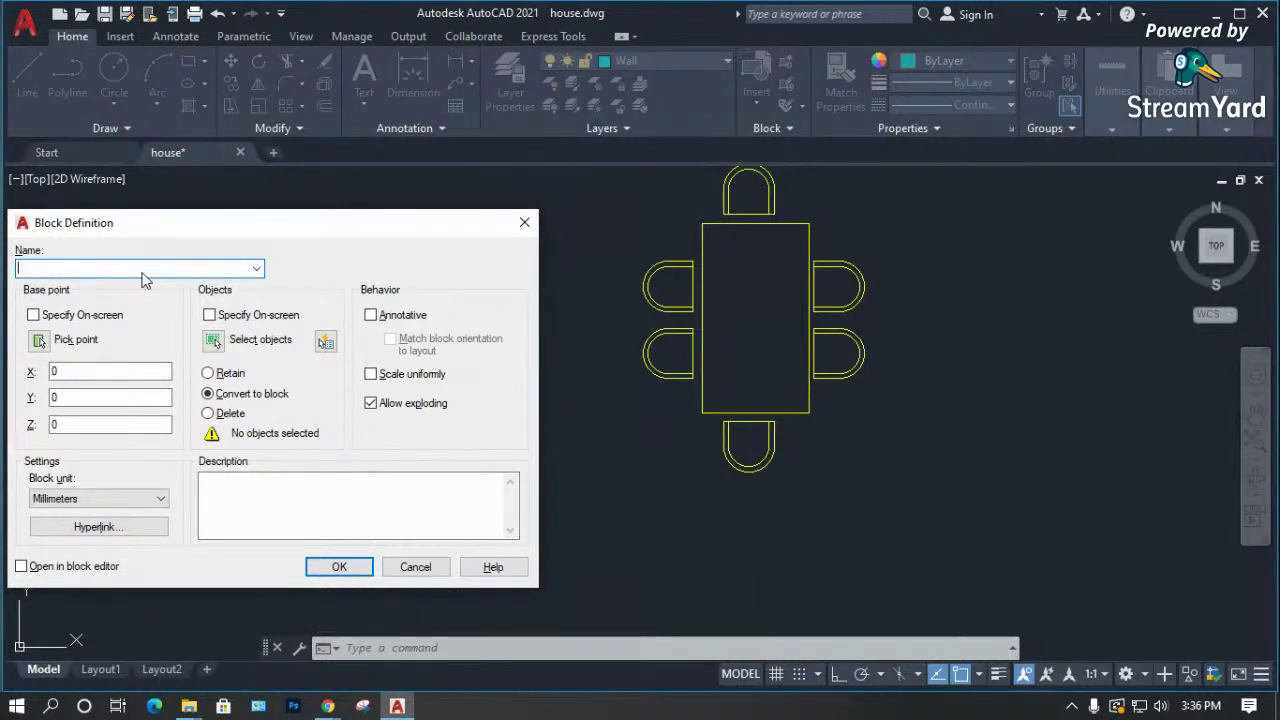
text(NG SET)
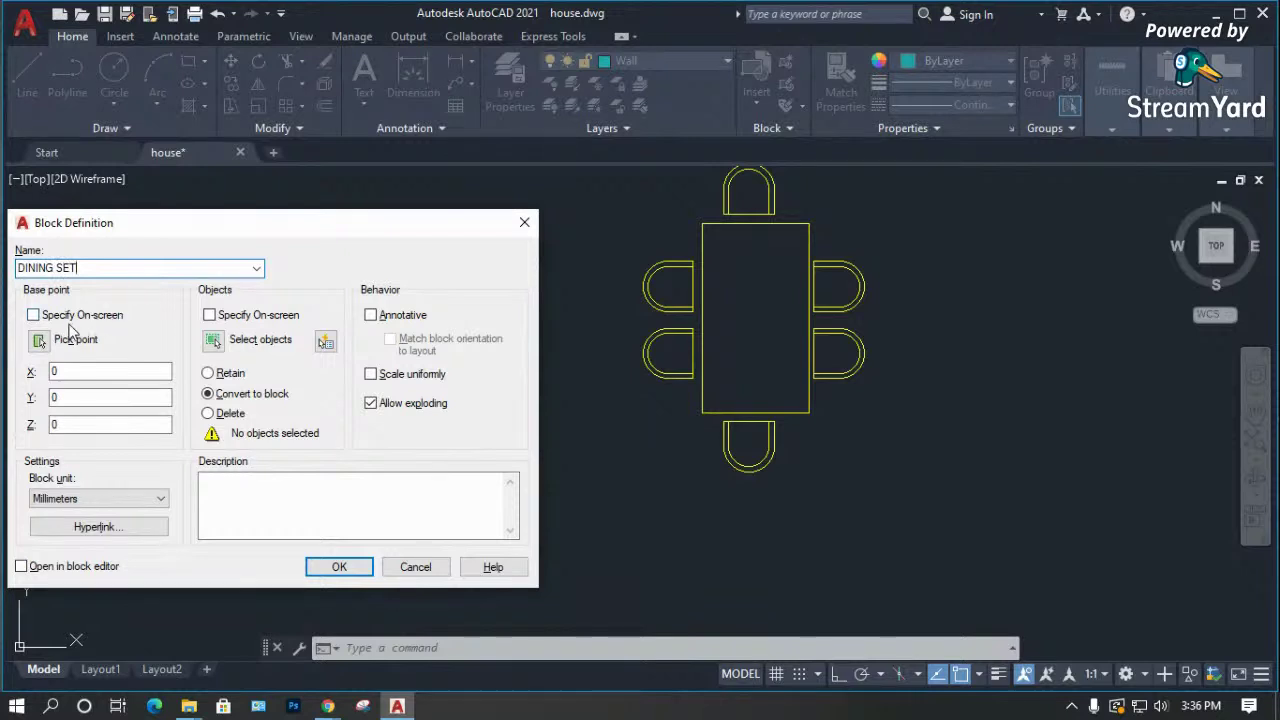
click(39, 341)
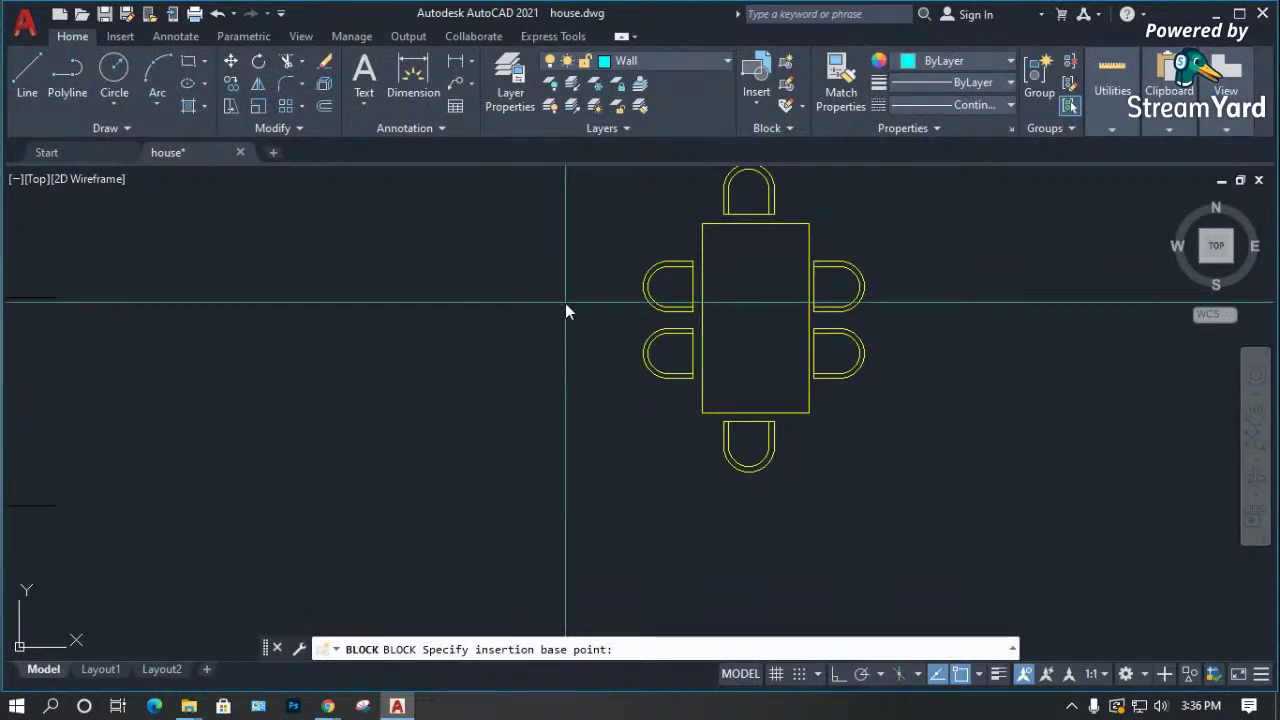
shift+right_click(567, 292)
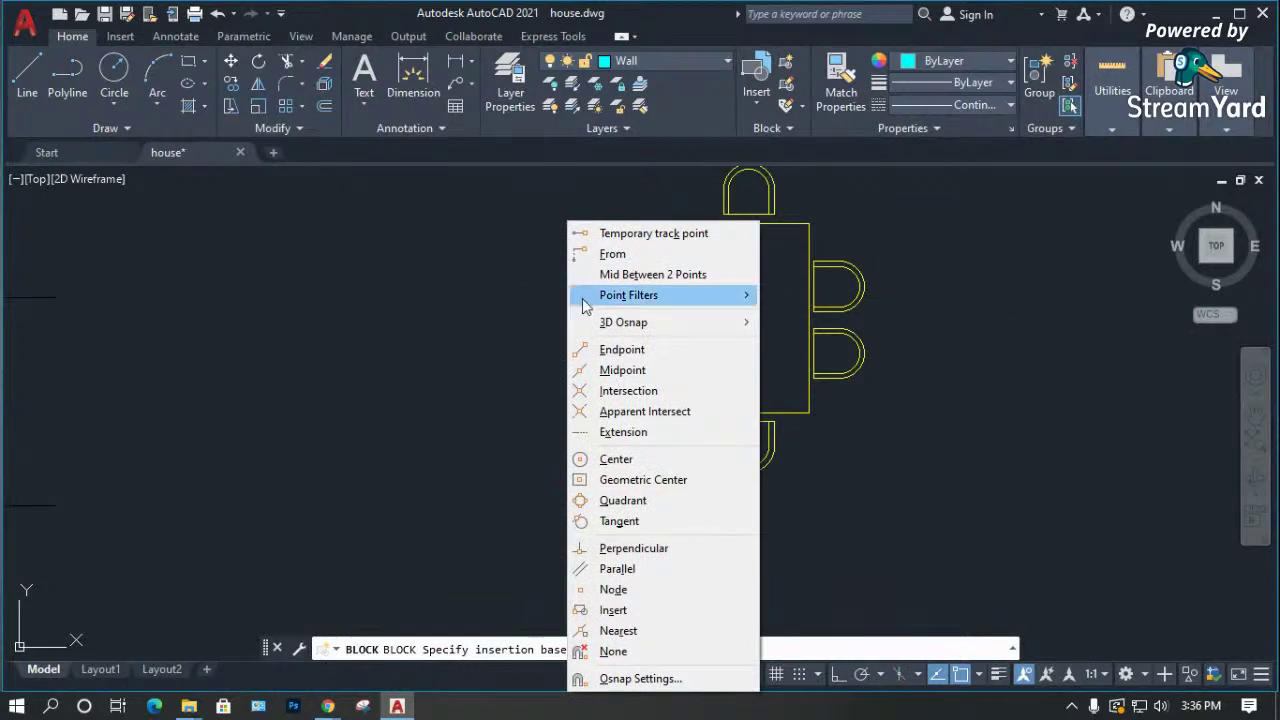
click(612, 274)
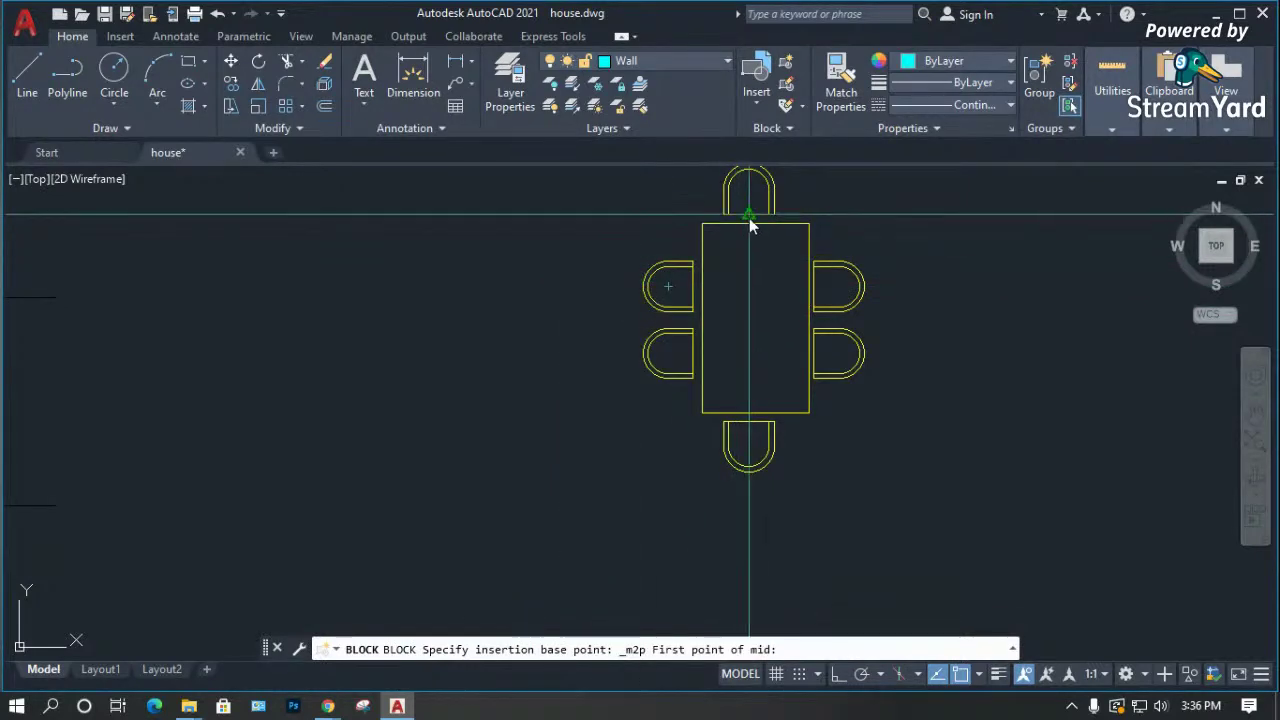
click(751, 226)
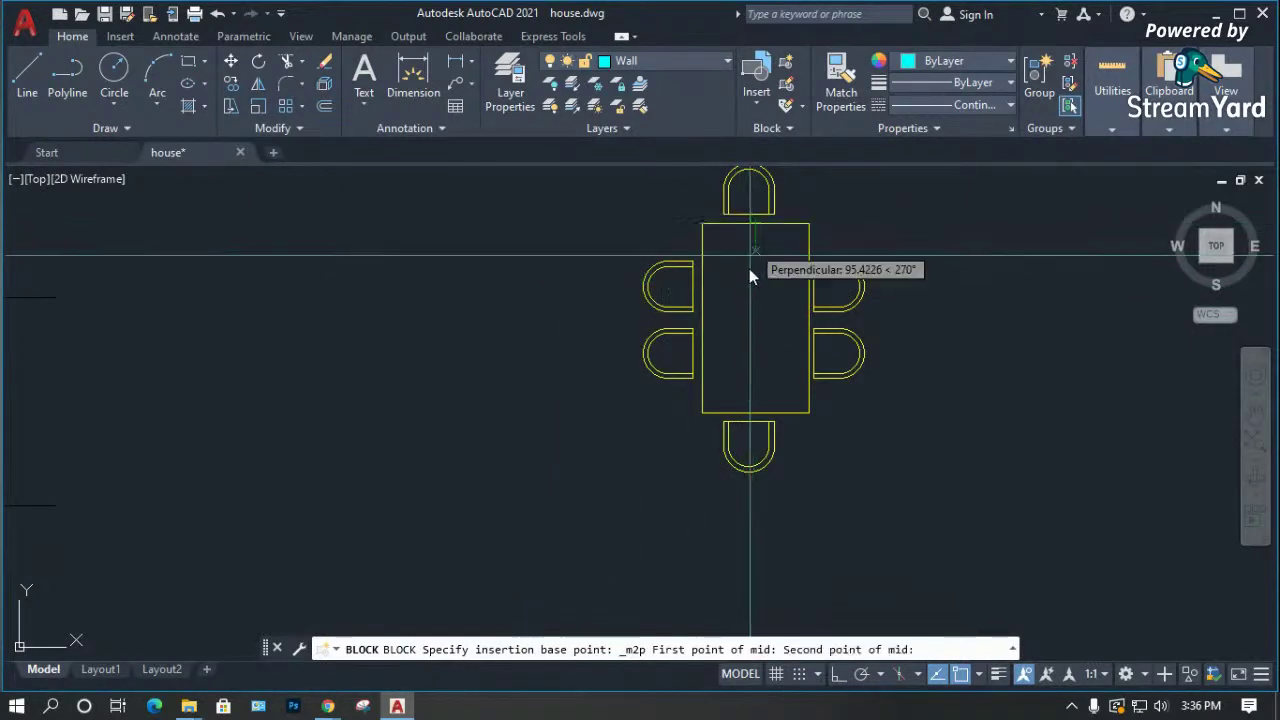
click(756, 417)
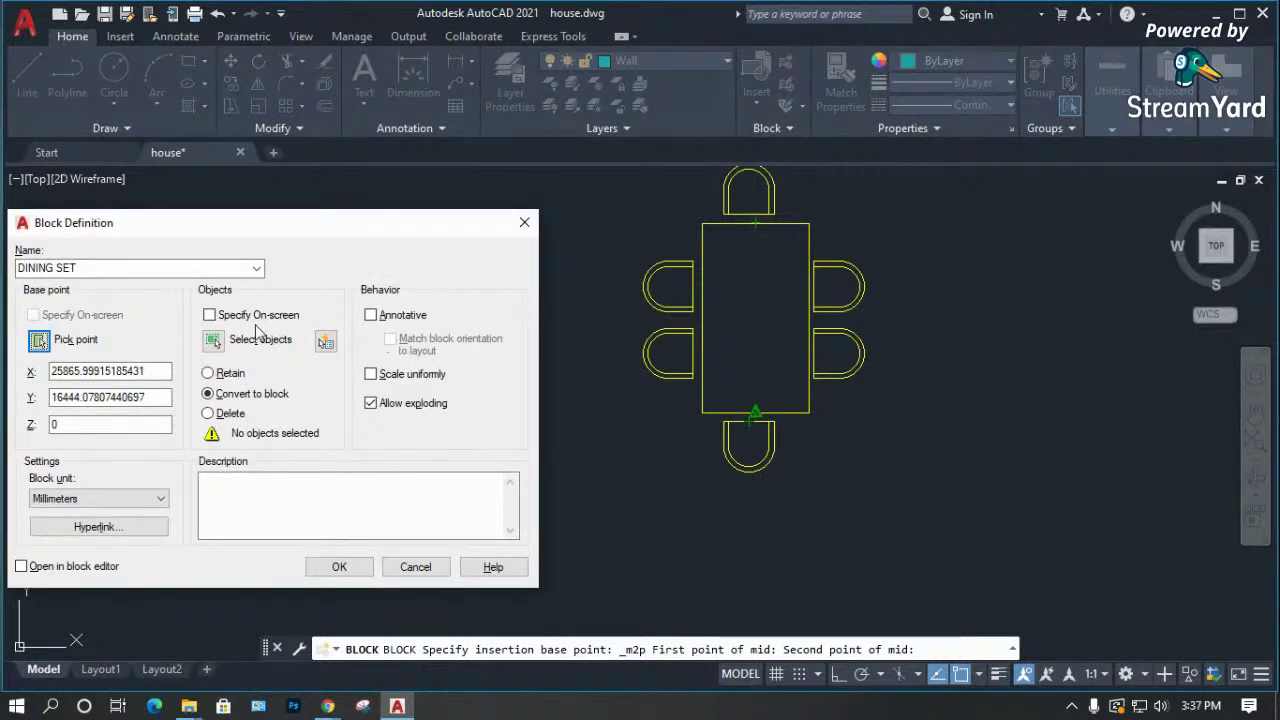
Select the 52 copied table-and-chair objects and create the DINING SET block.
click(213, 340)
scroll(660, 335, down, 2)
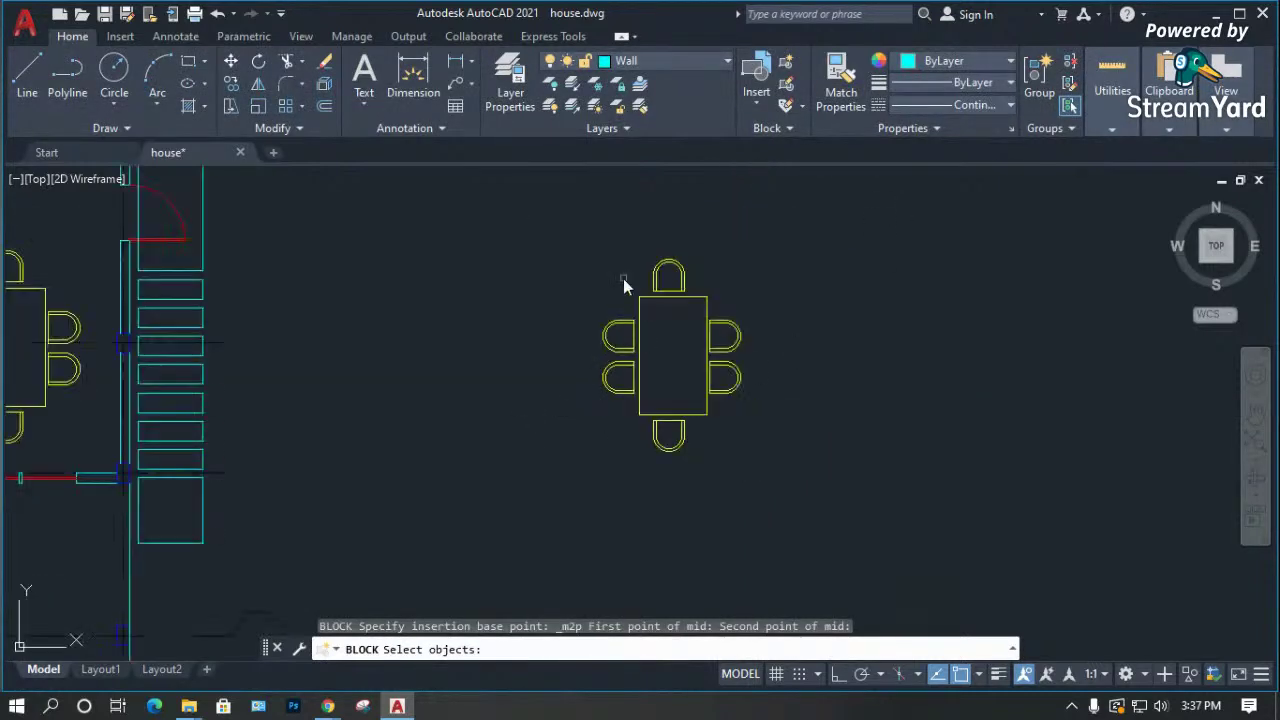
click(572, 230)
click(776, 473)
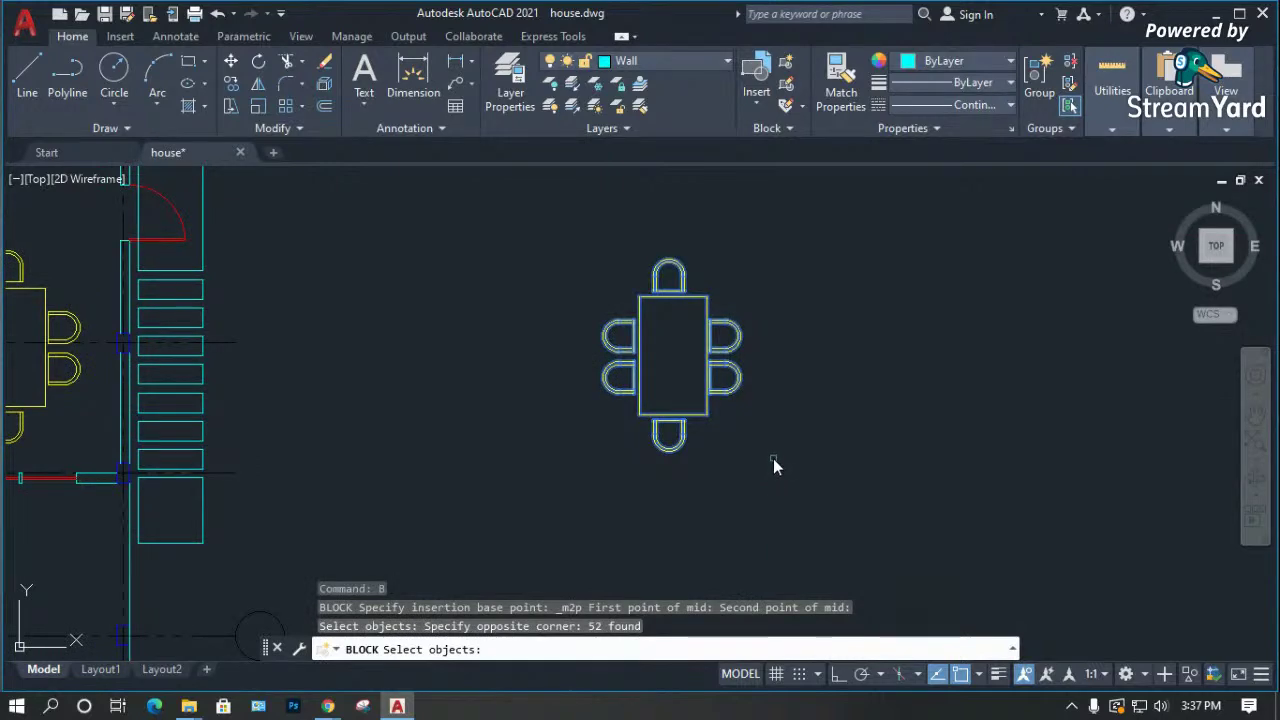
key(Return)
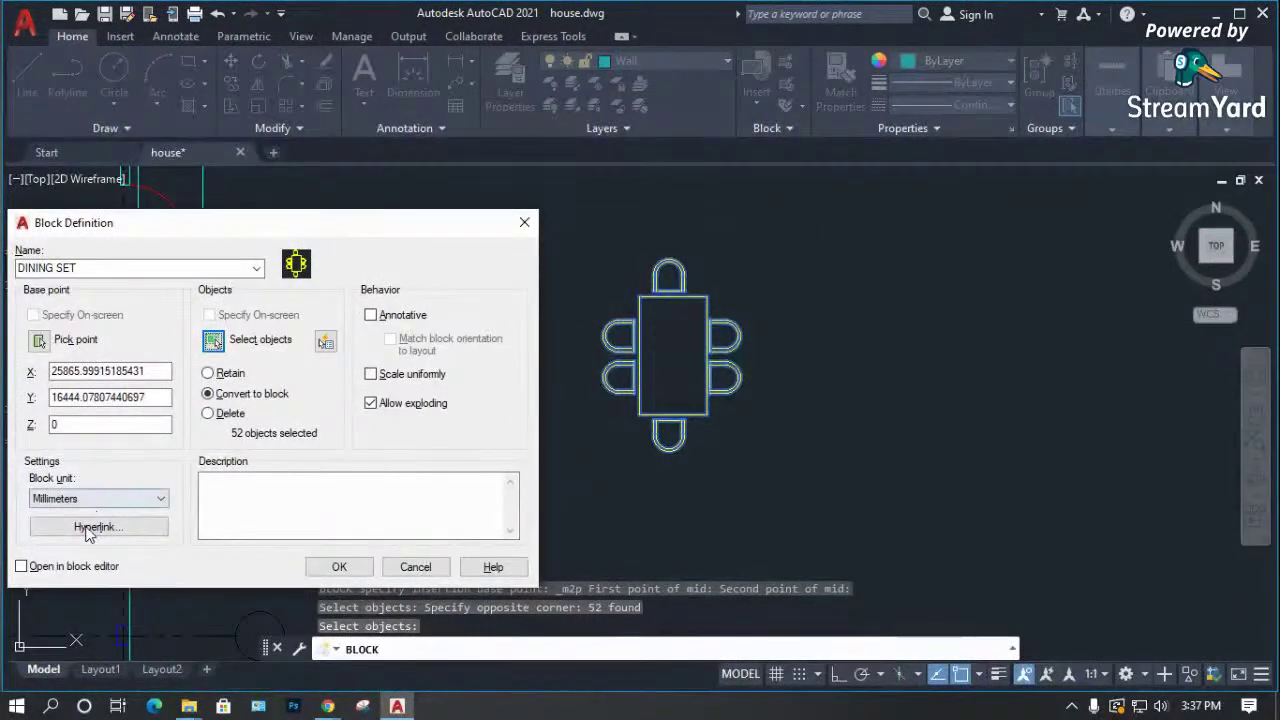
click(339, 566)
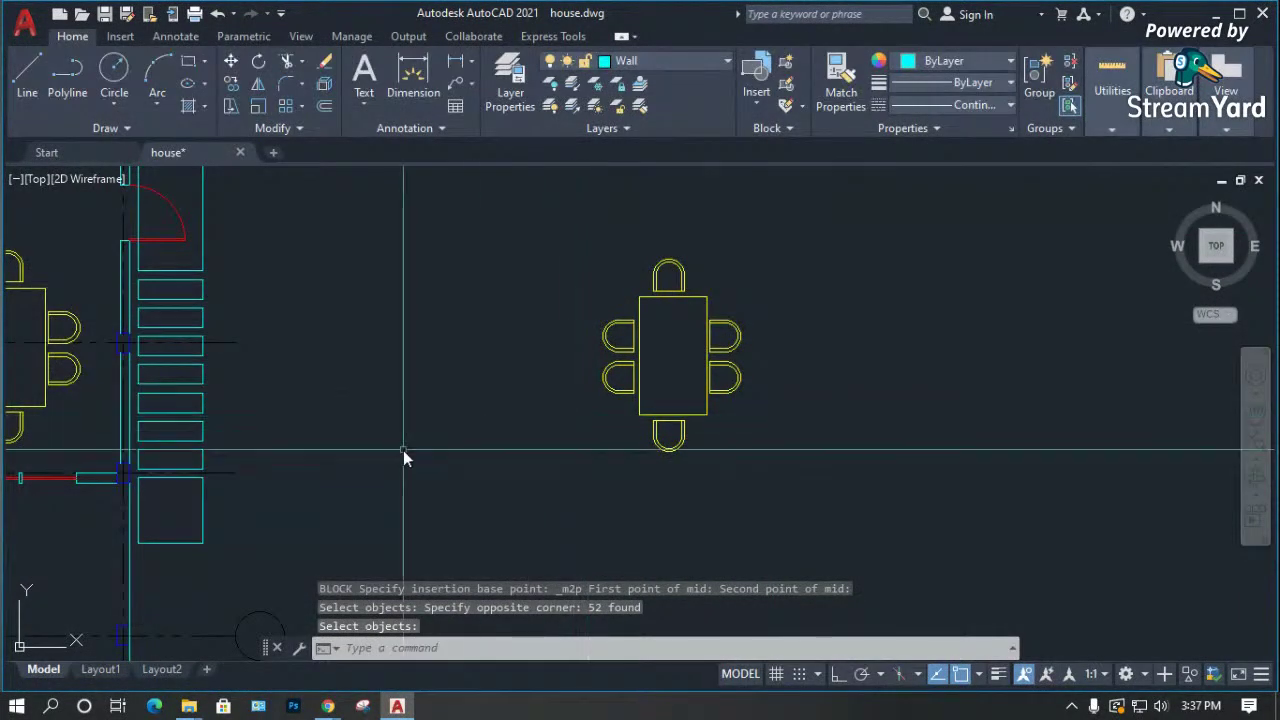
Select the new DINING SET block to check it, then start the INSERT command.
scroll(990, 486, down, 5)
scroll(934, 486, up, 5)
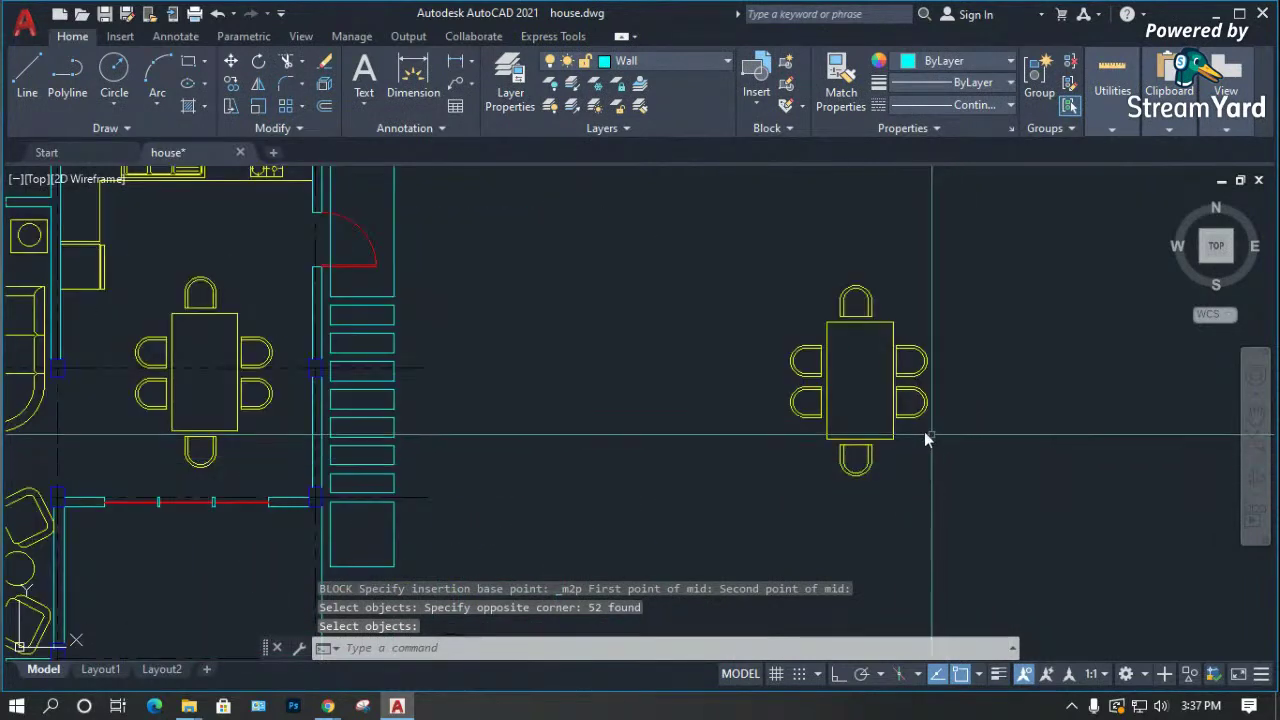
click(852, 395)
scroll(650, 462, down, 2)
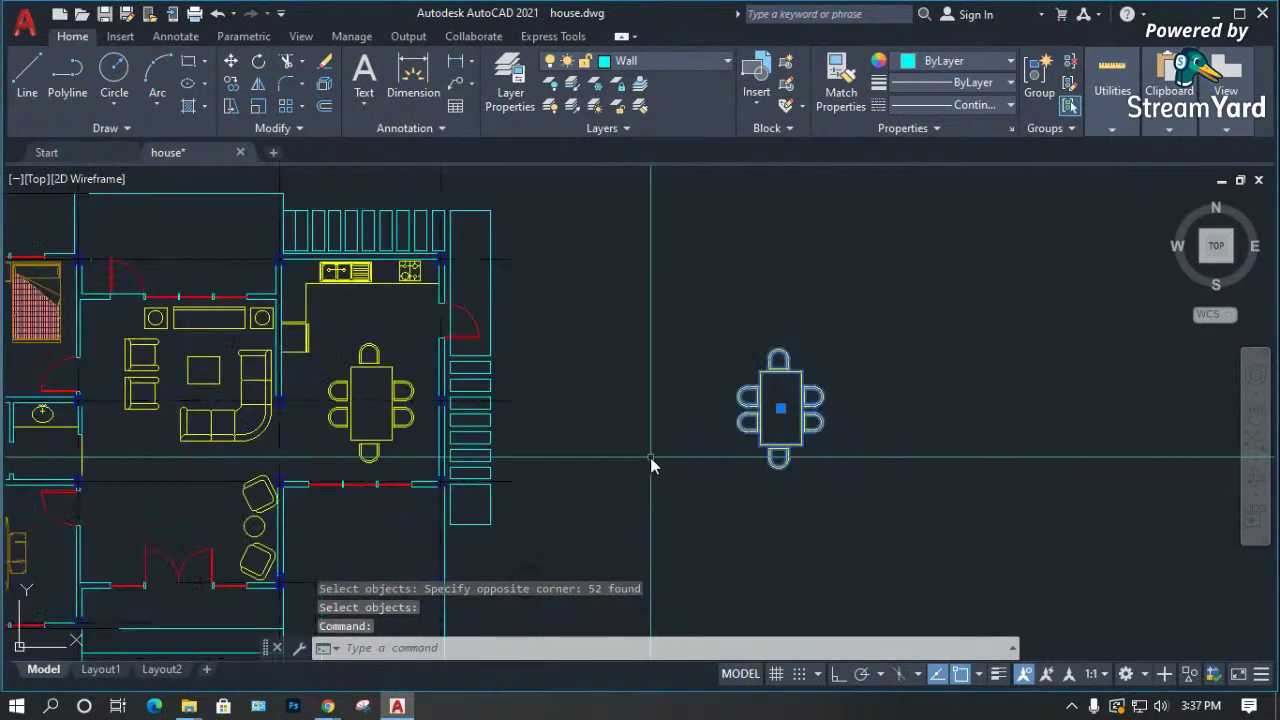
text(i)
key(Return)
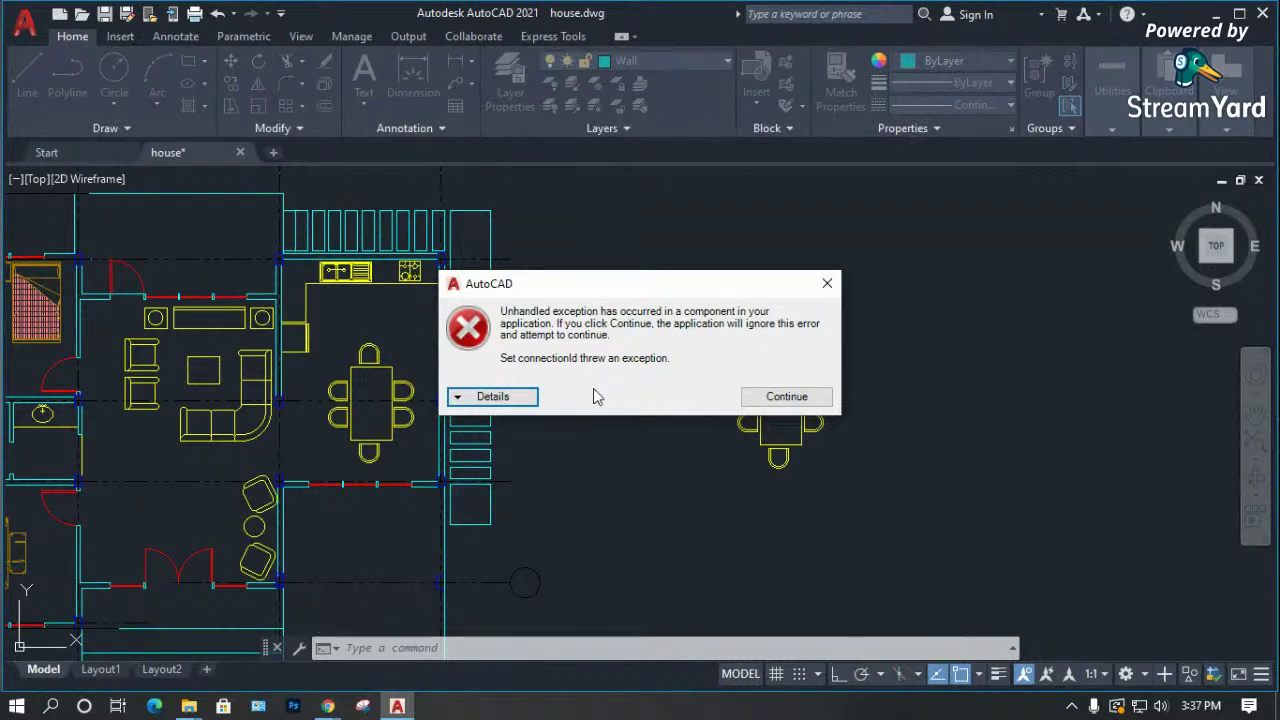
Continue past the exception, open DINING SET in the Block Editor, then close it.
click(782, 398)
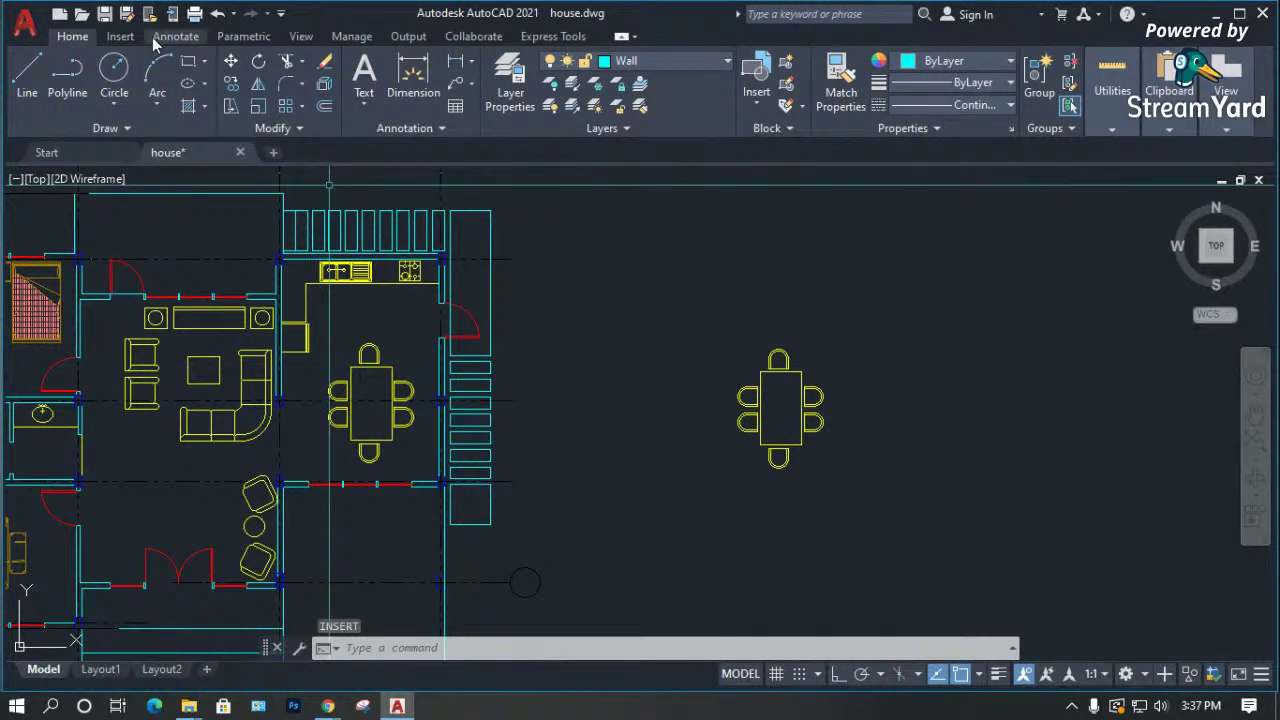
click(120, 37)
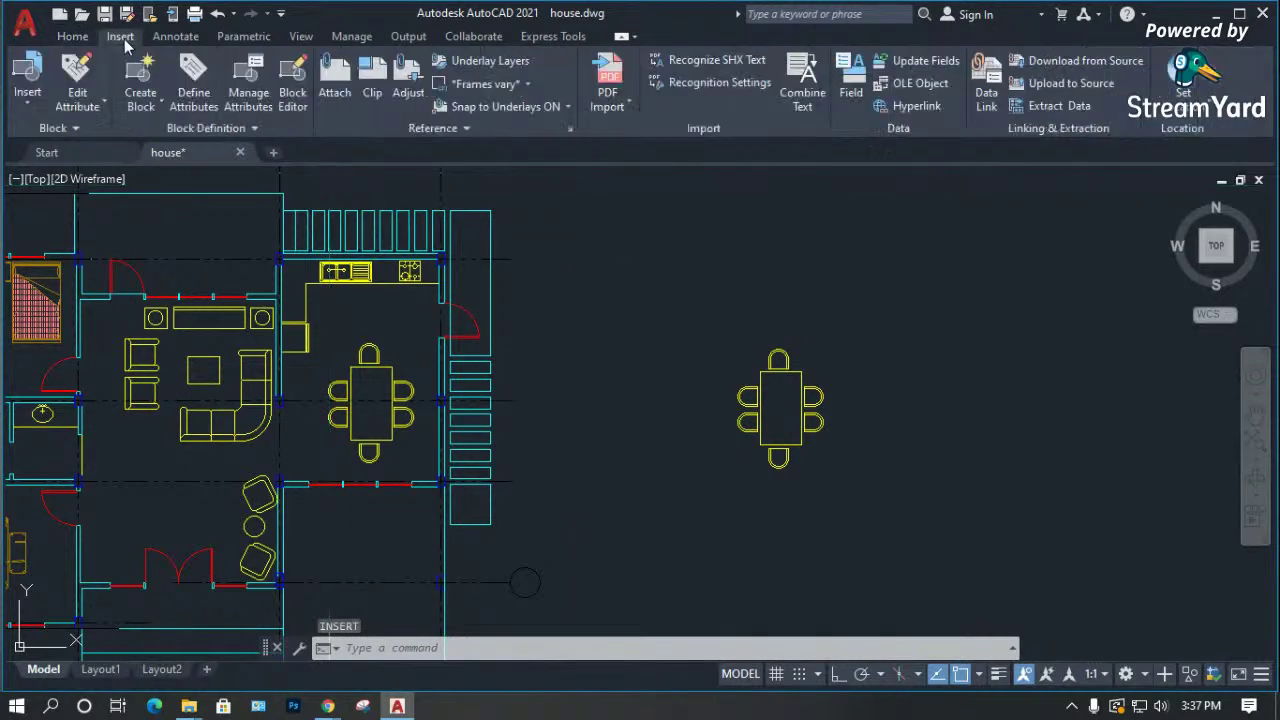
click(296, 100)
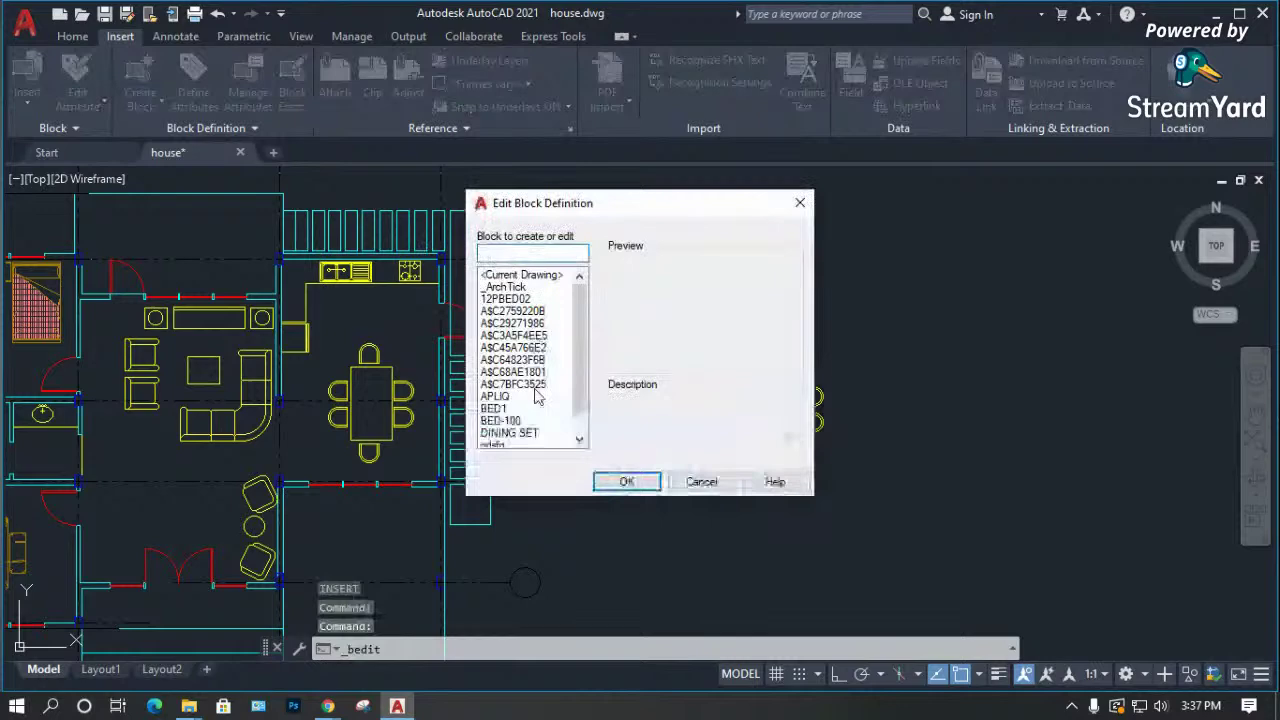
click(510, 433)
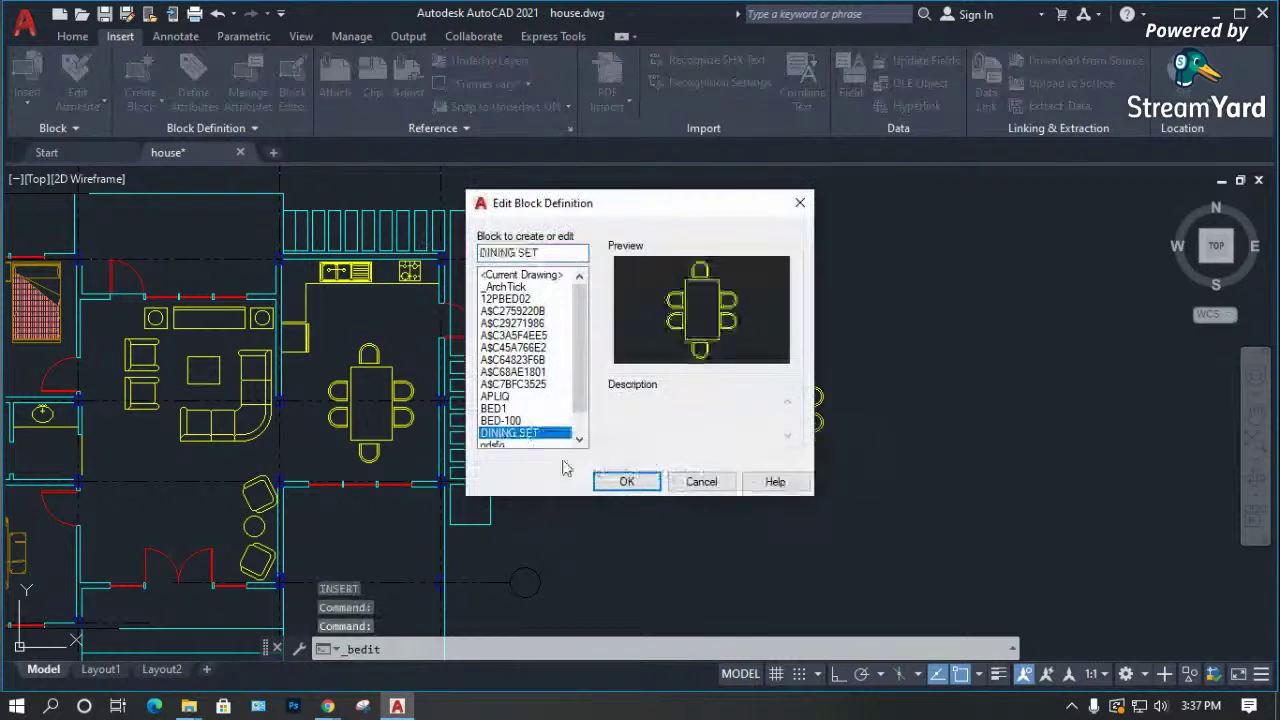
click(623, 482)
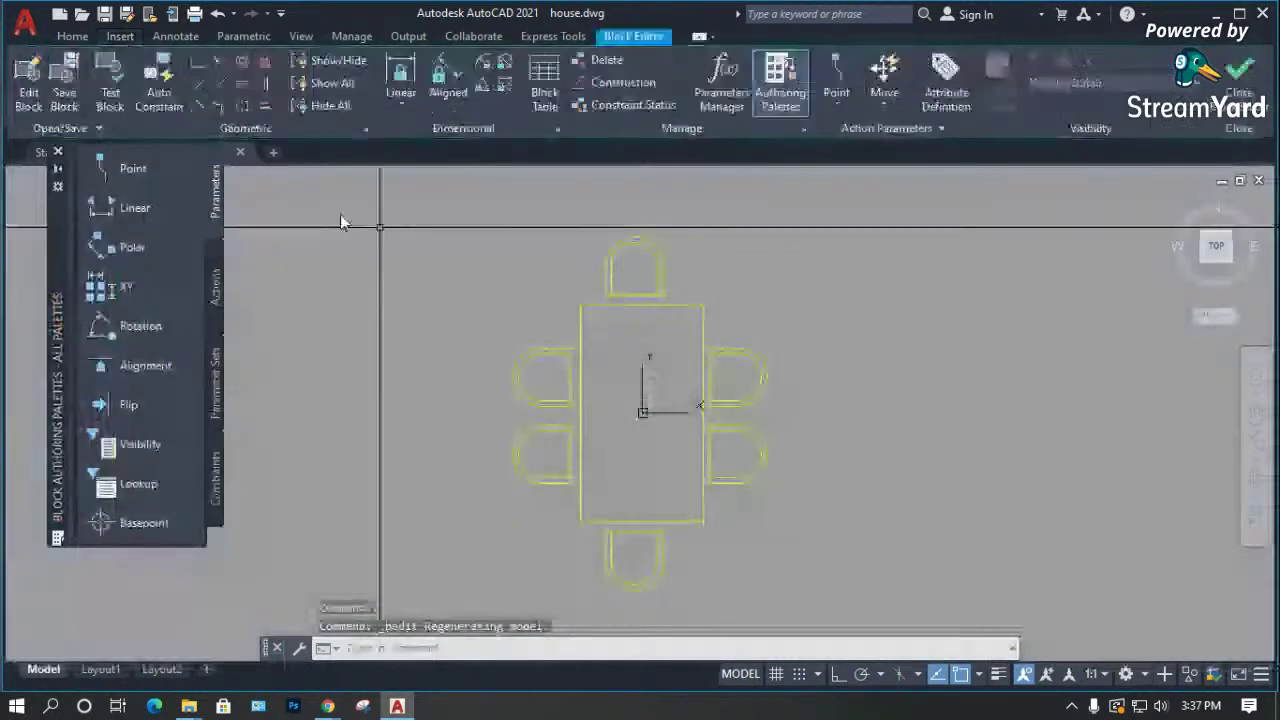
click(1239, 95)
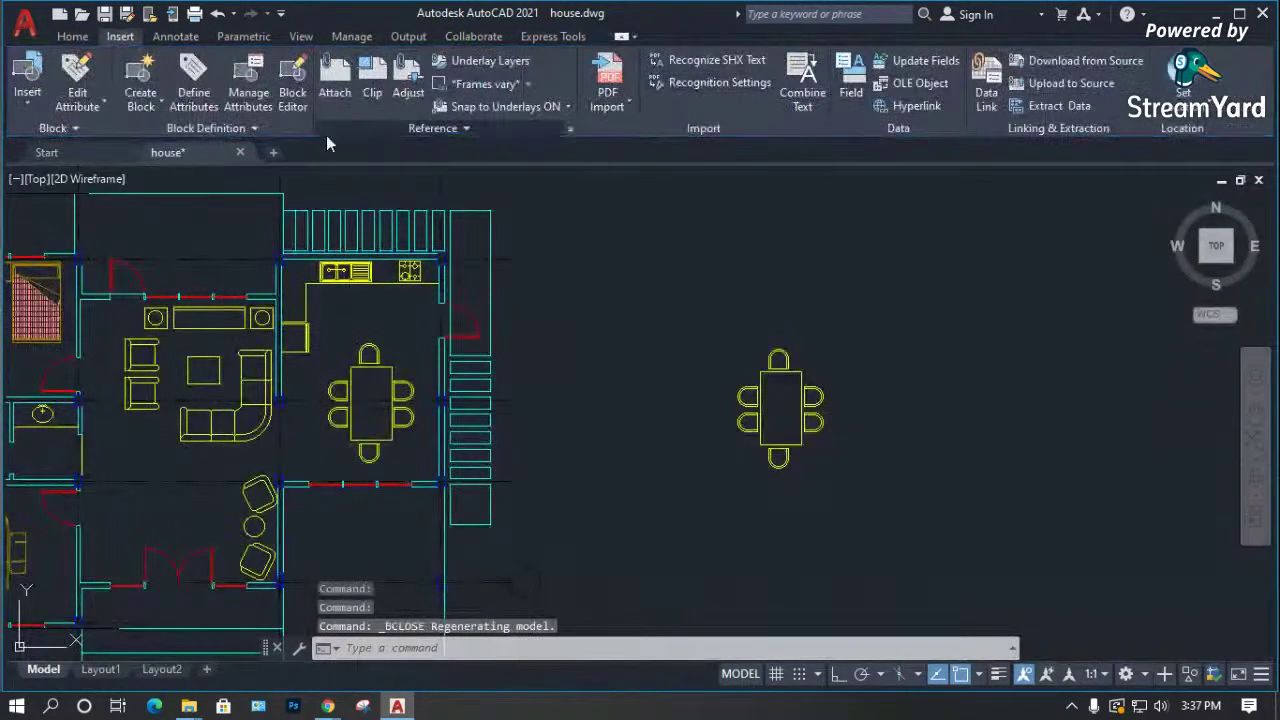
Expand the Edit Attribute options and open the Insert block gallery, triggering the fatal error.
click(75, 128)
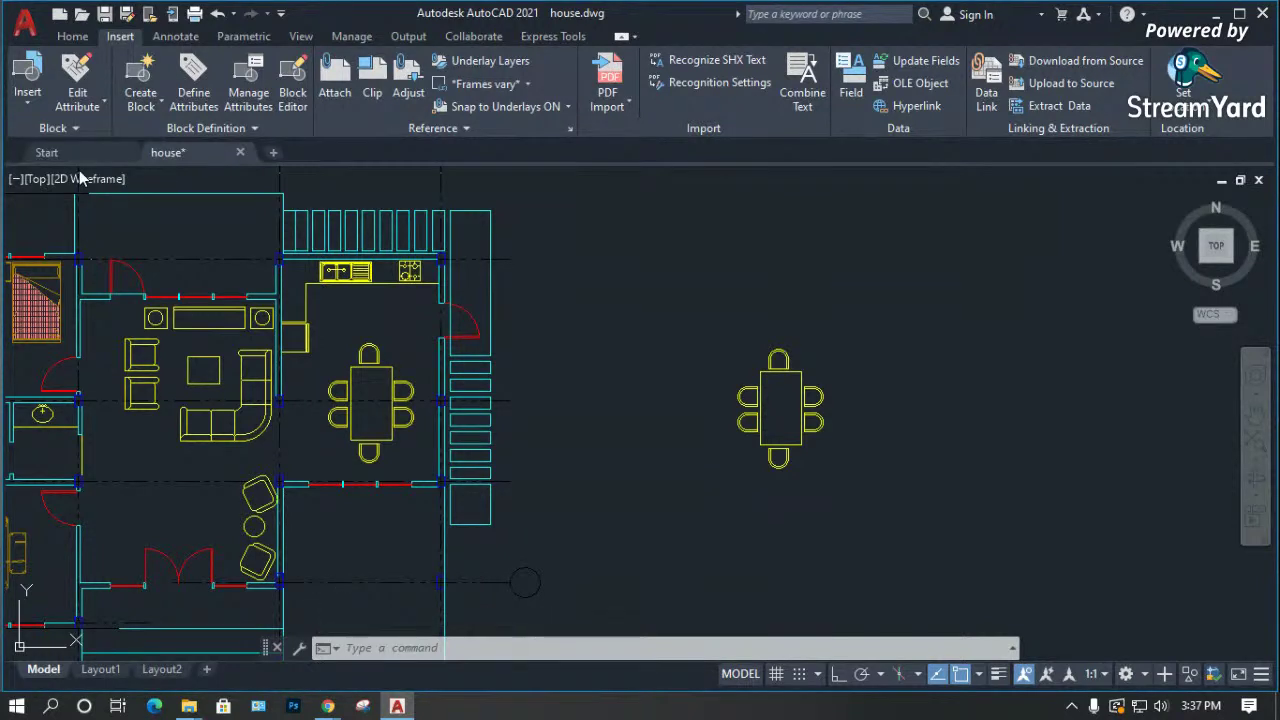
click(55, 129)
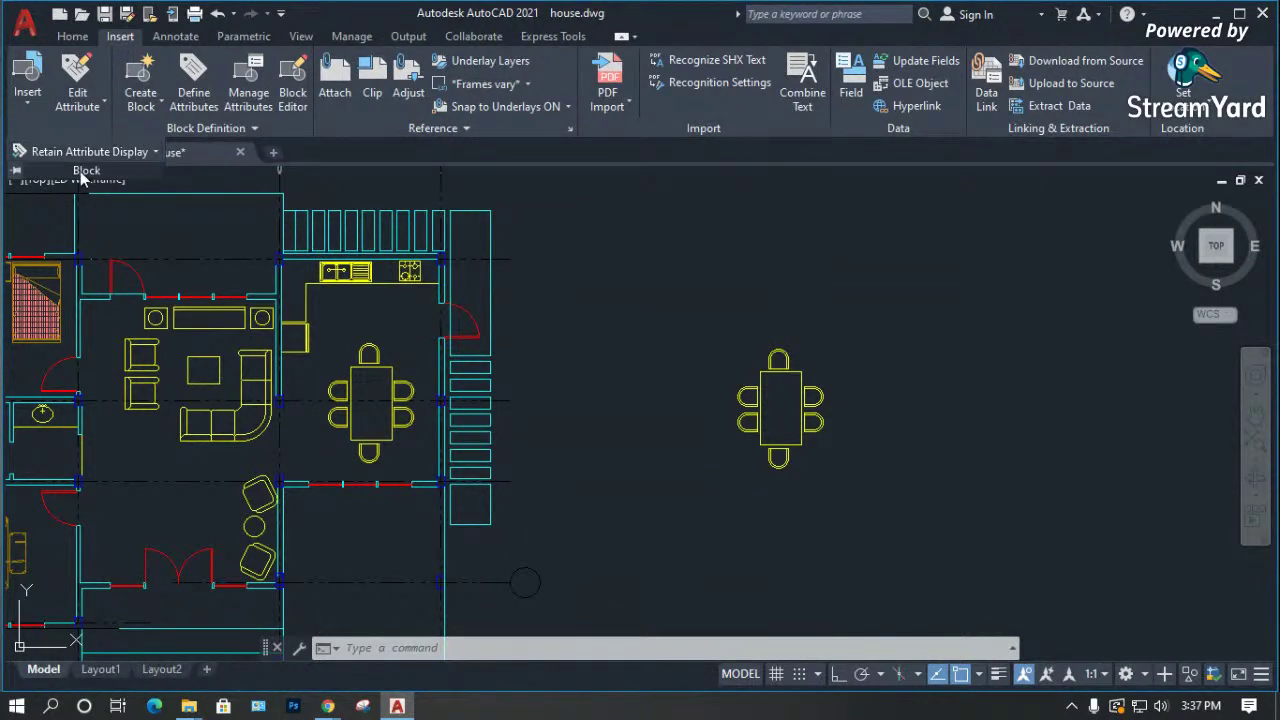
click(104, 106)
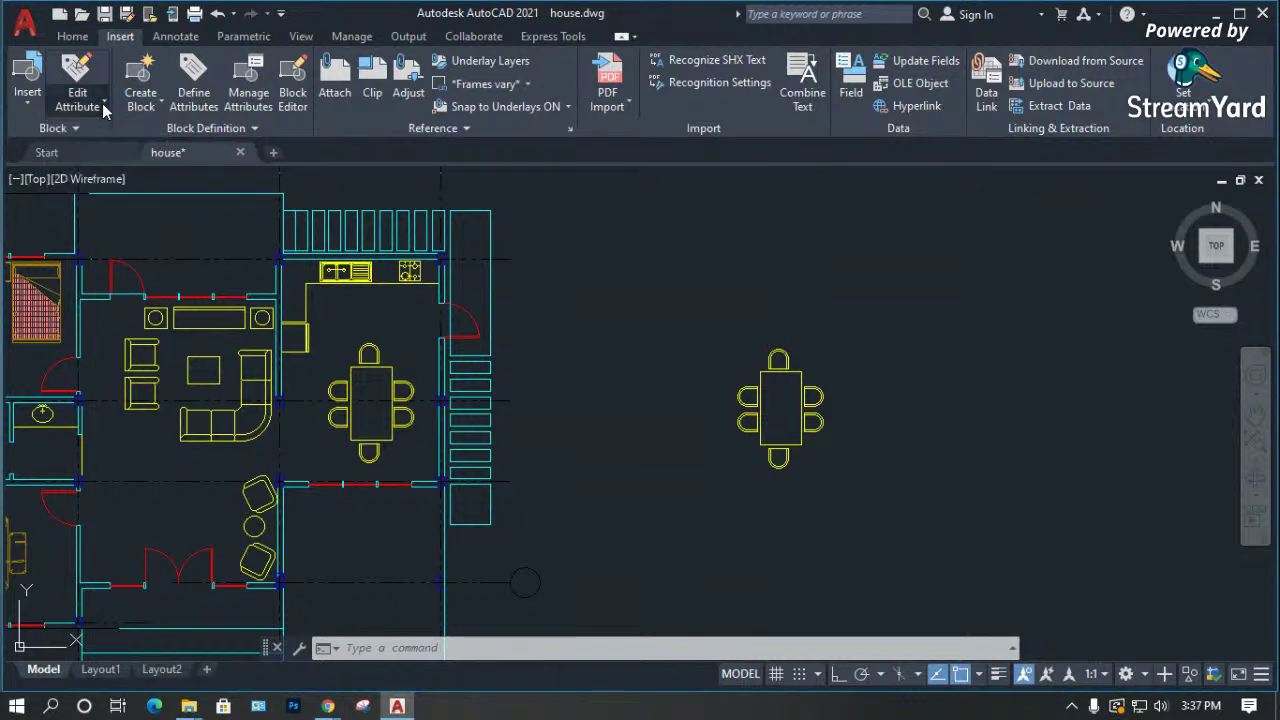
click(32, 109)
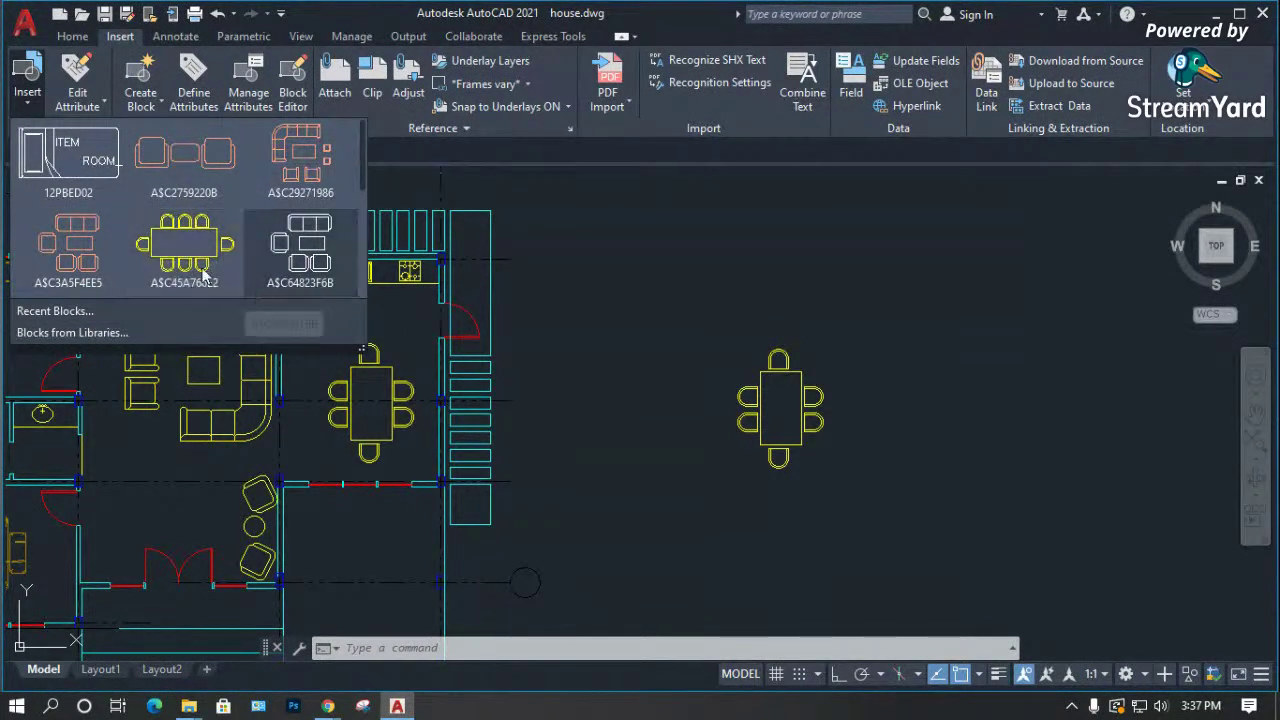
click(28, 114)
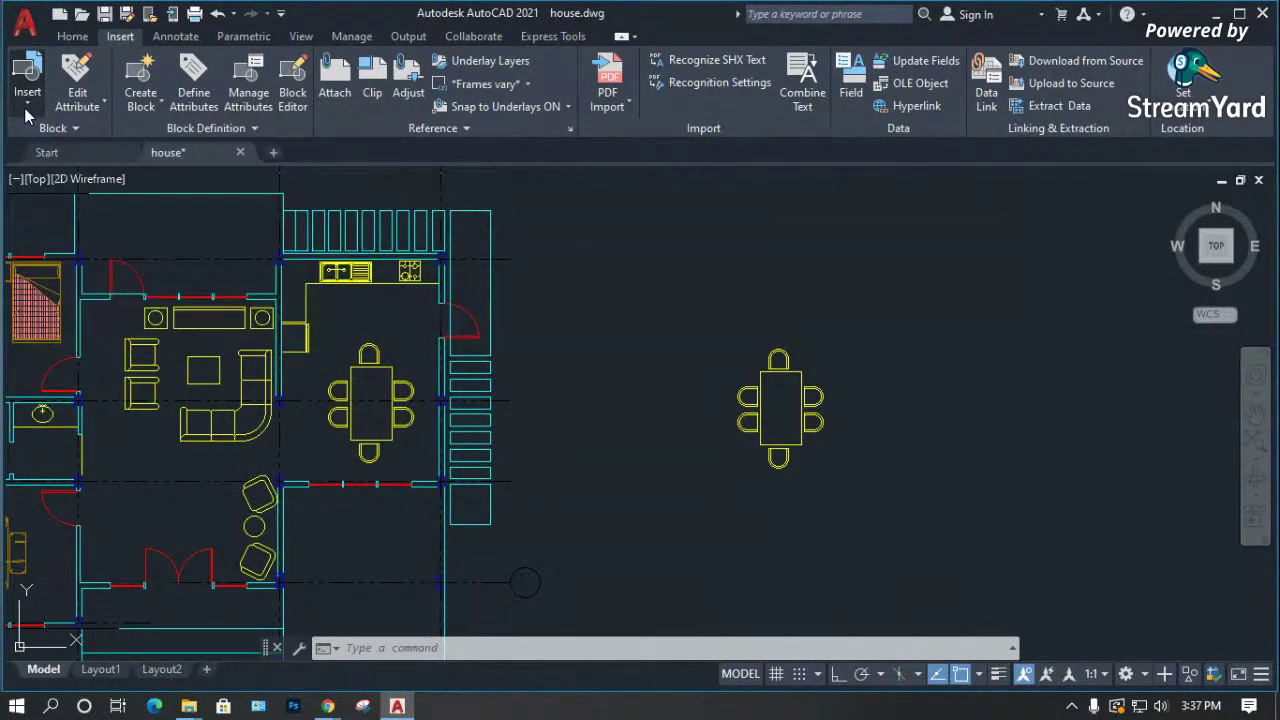
click(28, 110)
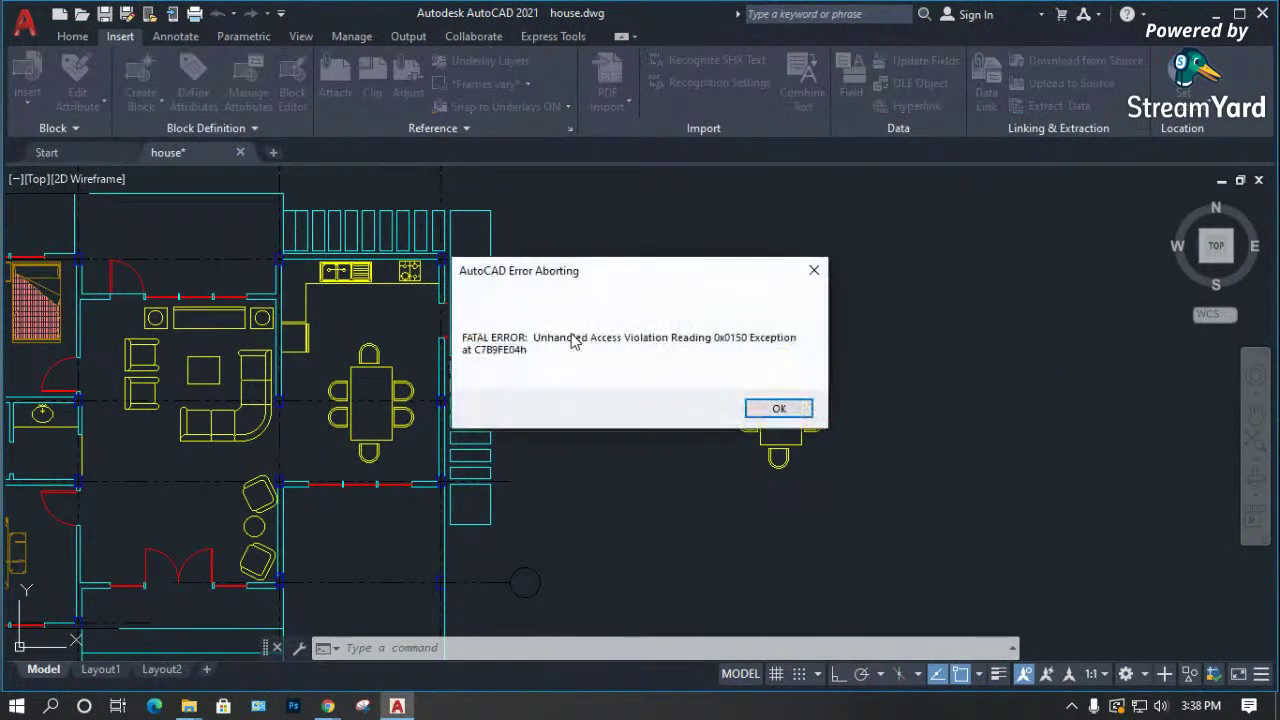
Acknowledge the fatal error, decline saving changes, and cancel the error report.
click(778, 409)
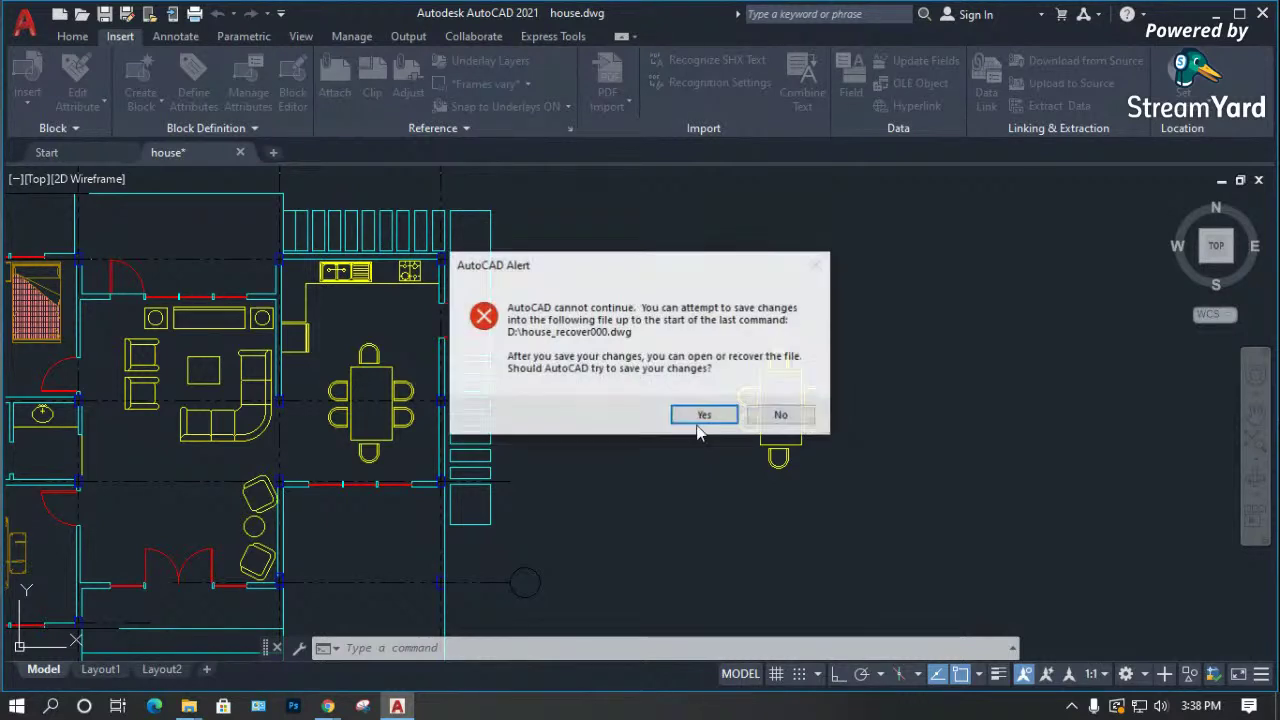
click(786, 414)
click(828, 79)
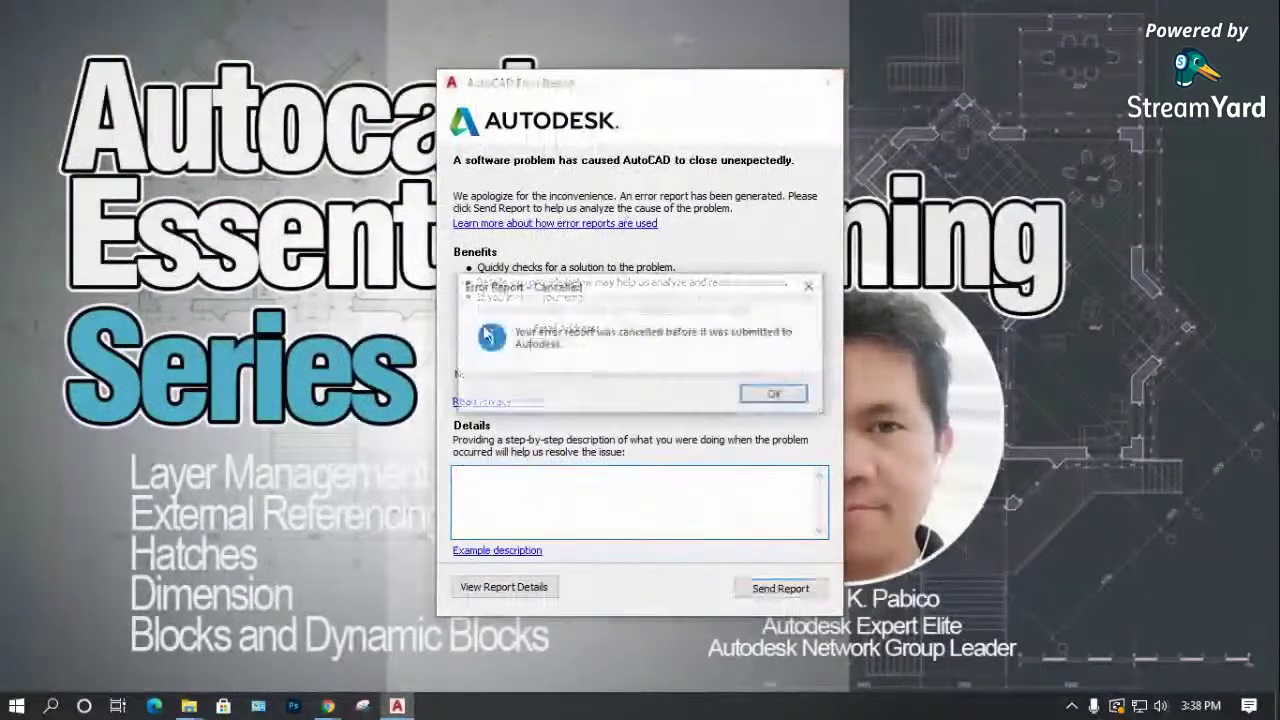
click(775, 392)
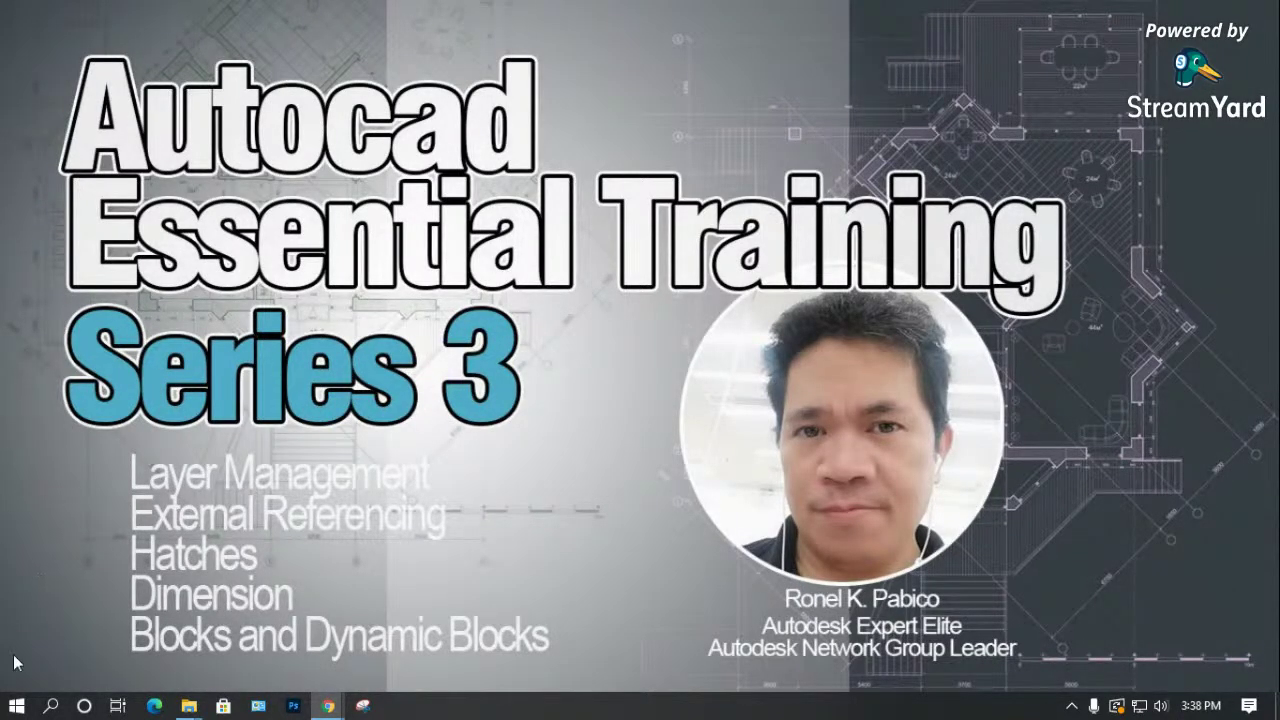
click(17, 706)
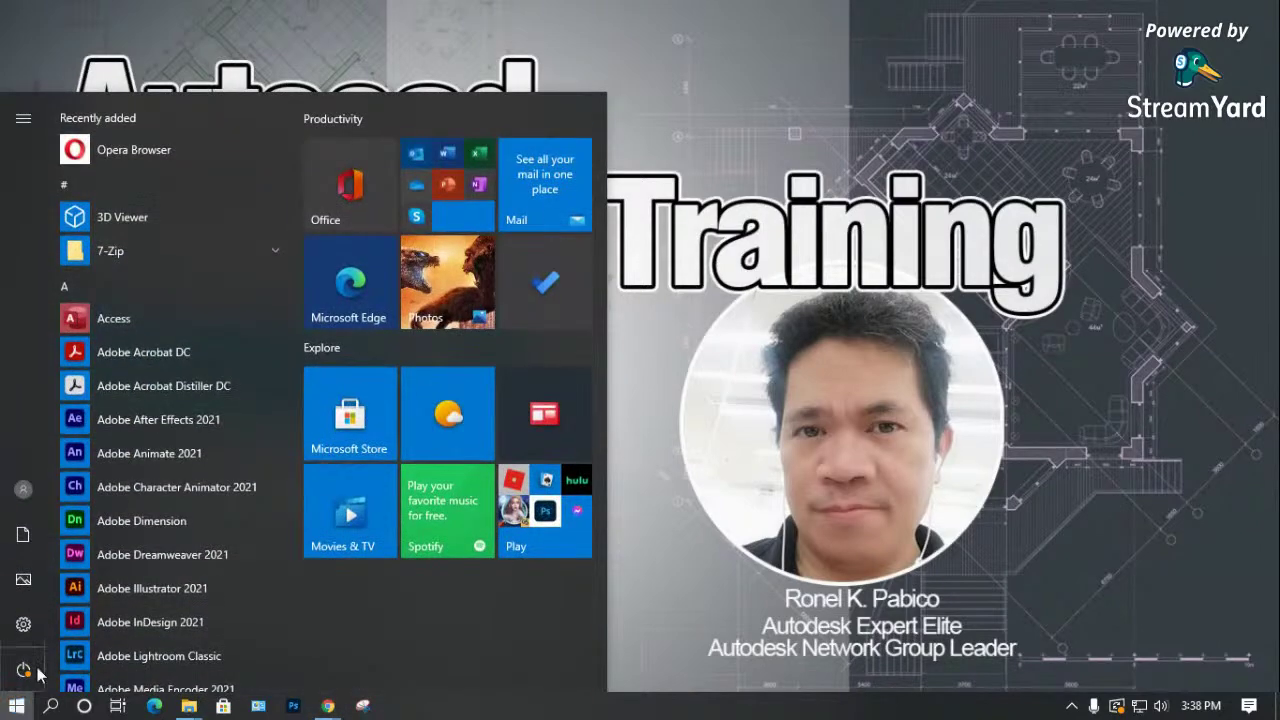
Find the AutoCAD 2021 - English folder in the app list and launch AutoCAD 2021.
scroll(164, 420, down, 3)
scroll(164, 415, down, 8)
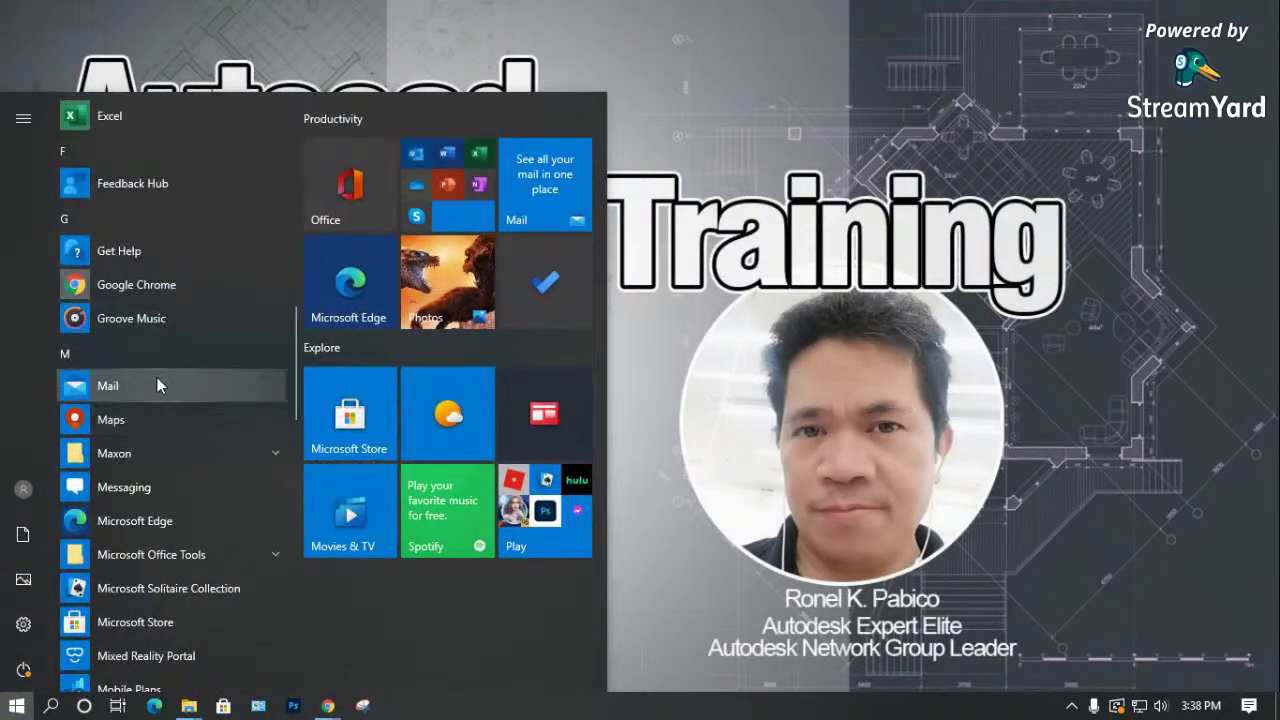
scroll(153, 525, down, 3)
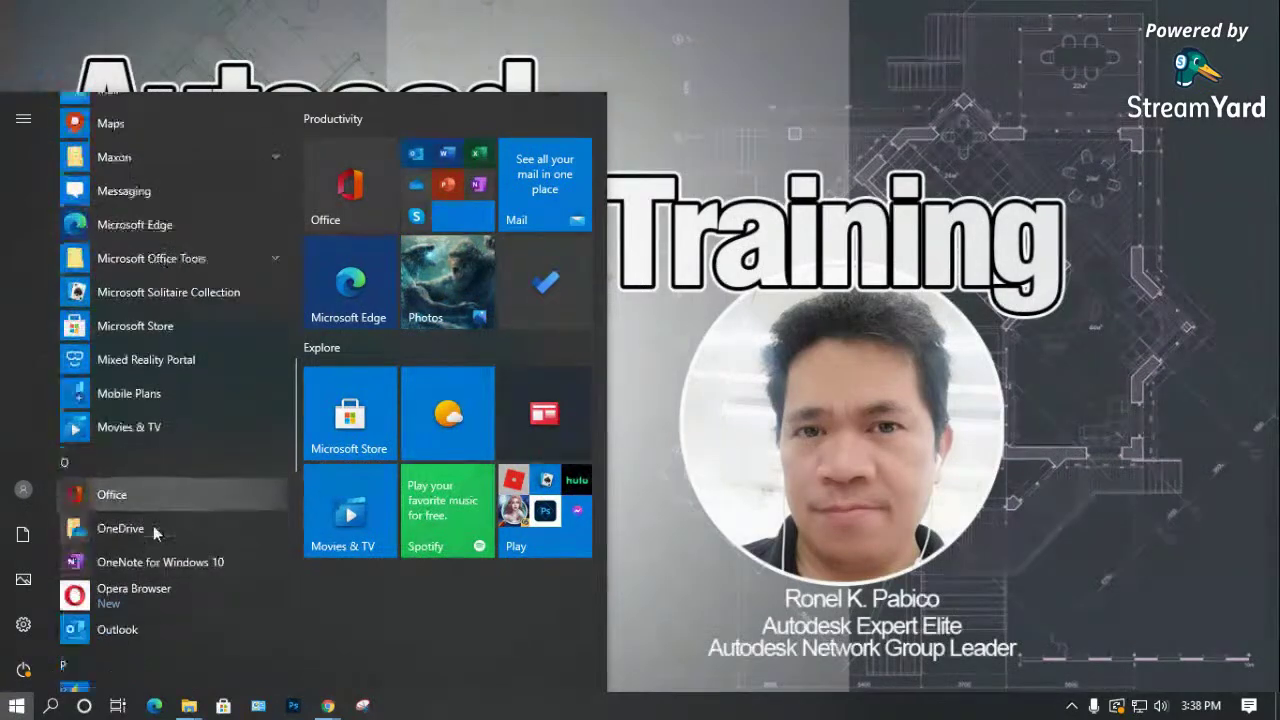
scroll(153, 530, down, 3)
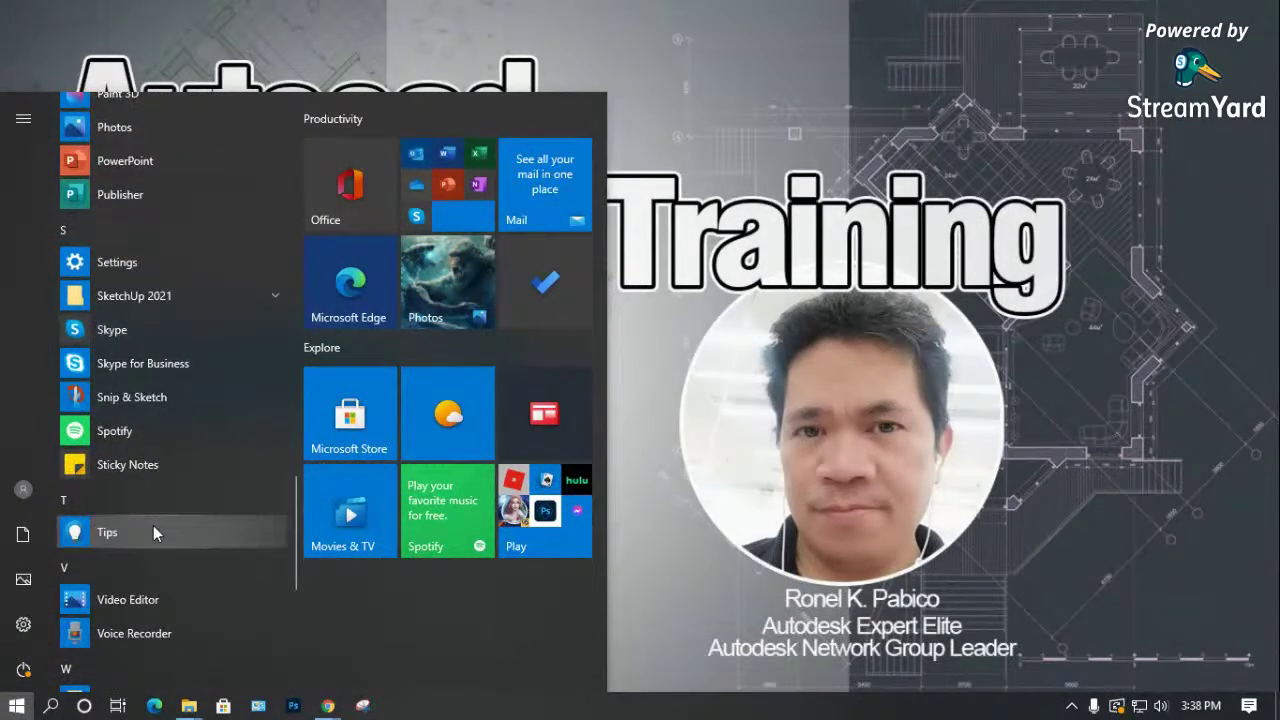
scroll(153, 530, up, 10)
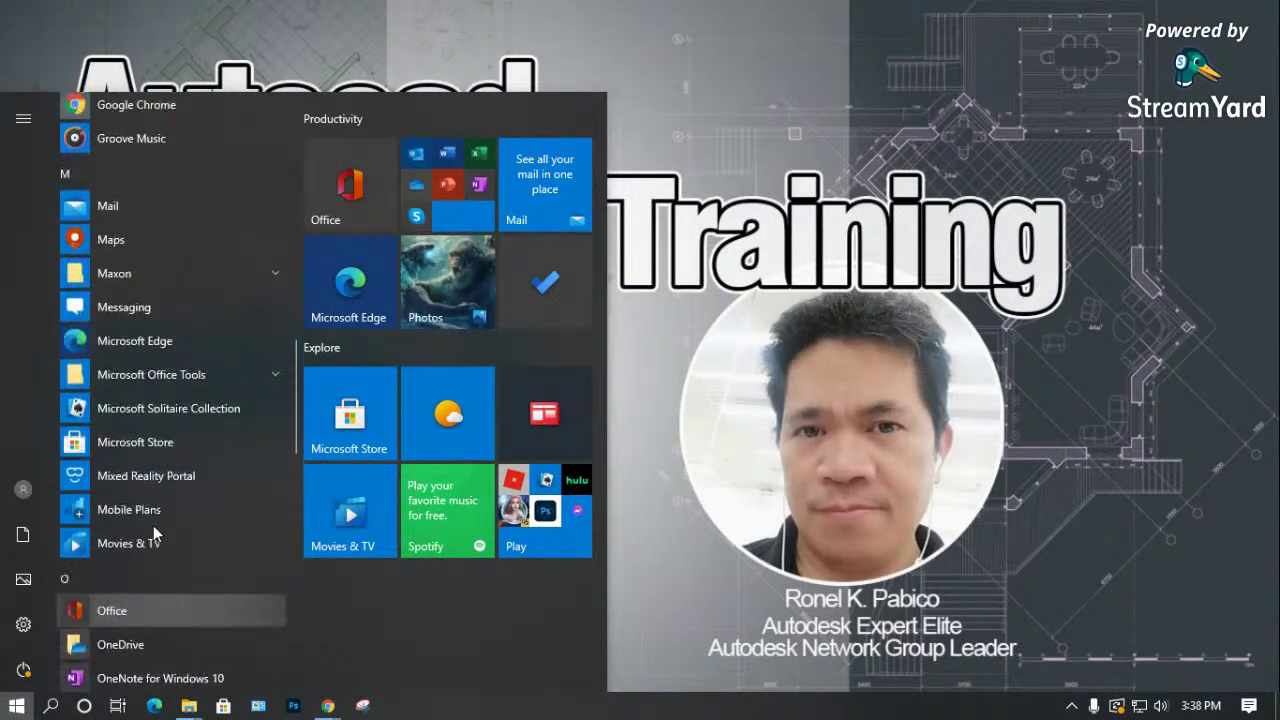
scroll(153, 525, up, 3)
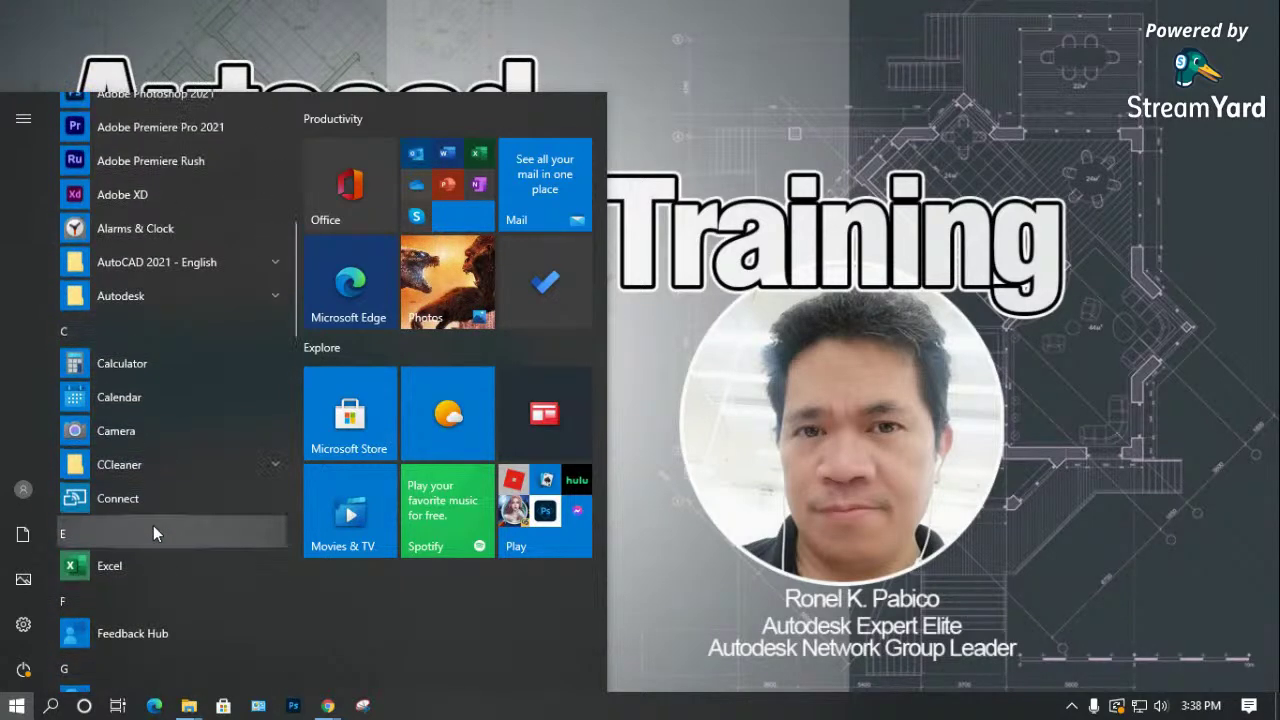
click(163, 262)
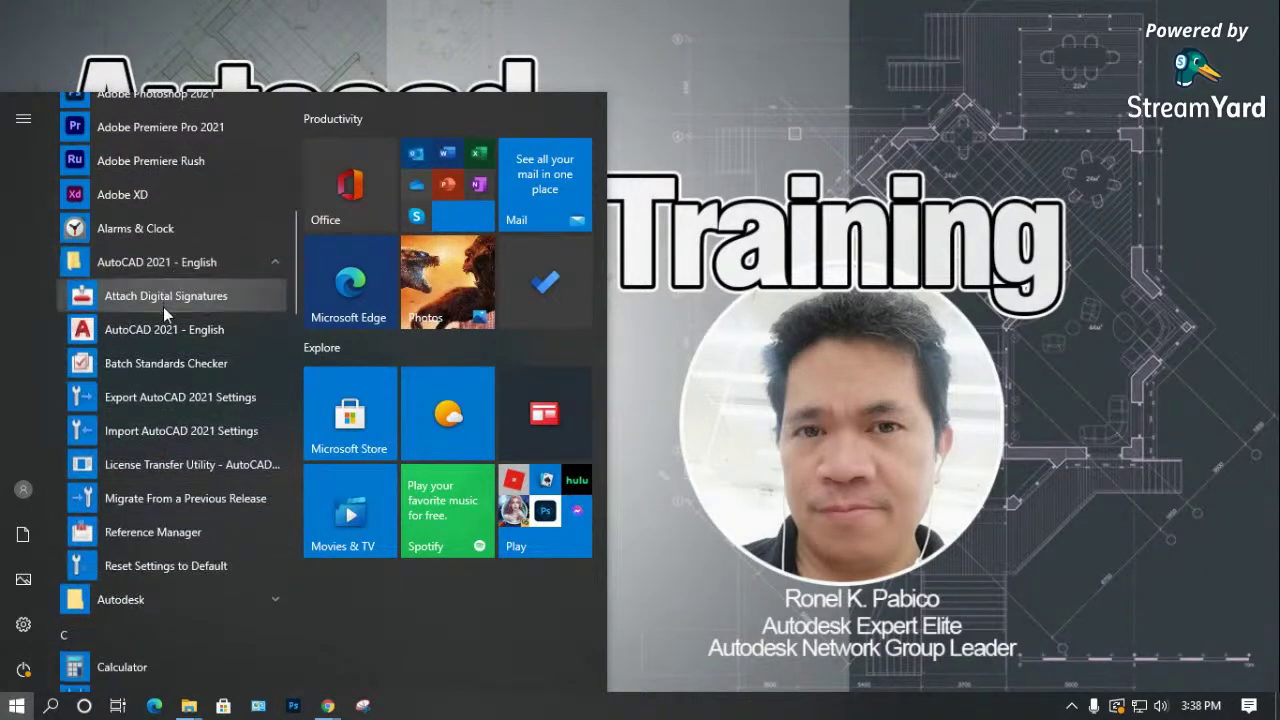
click(168, 328)
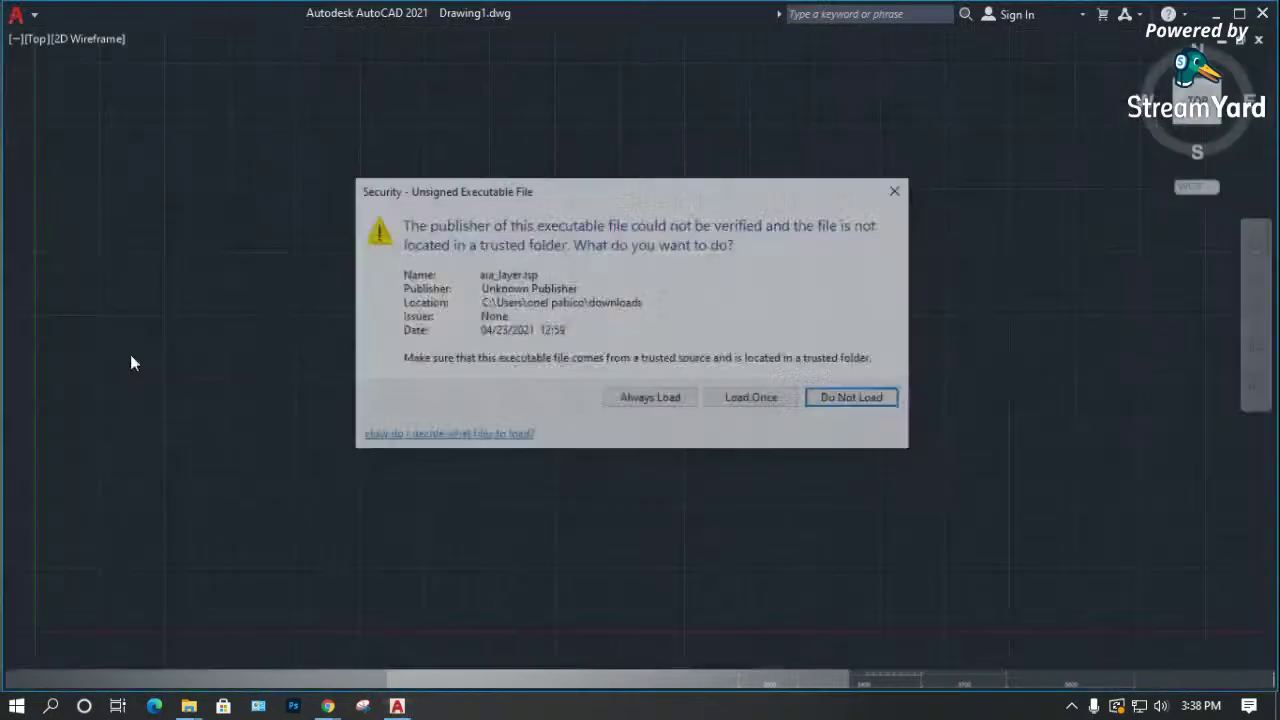
Load aia_layer.lsp once and run the INSERT command on the blank Drawing1.
click(764, 399)
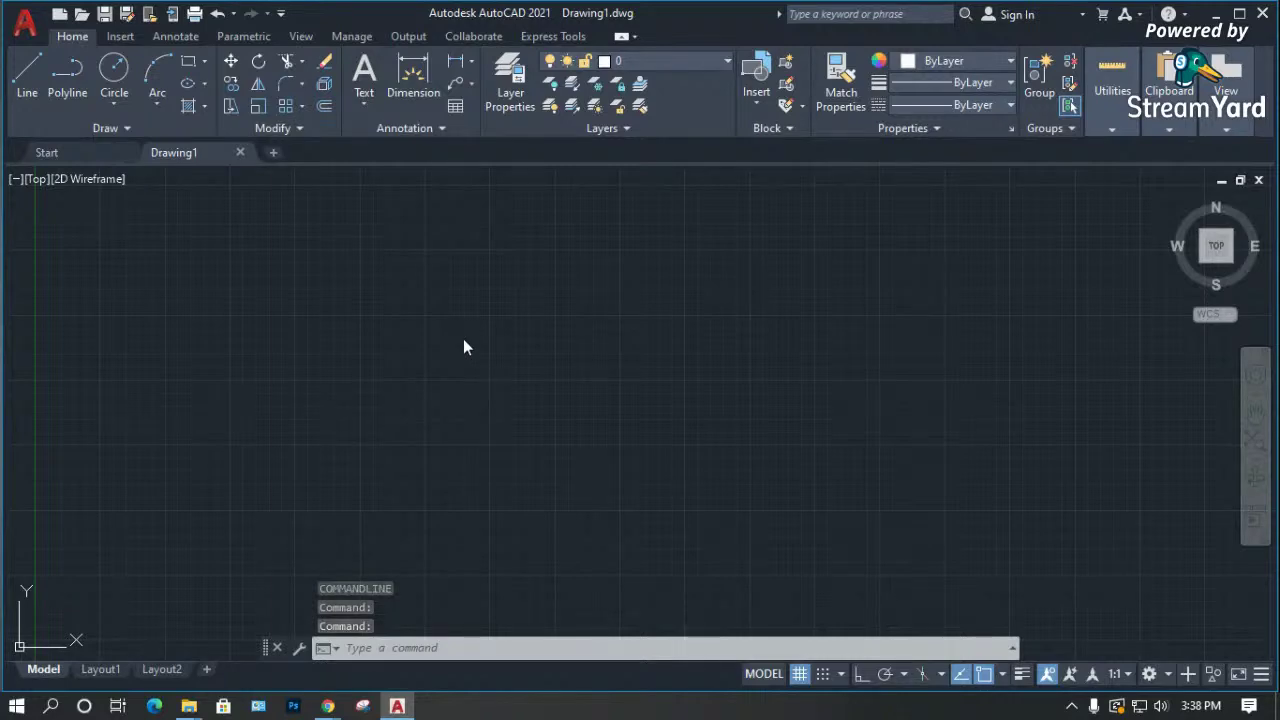
click(451, 398)
text(I)
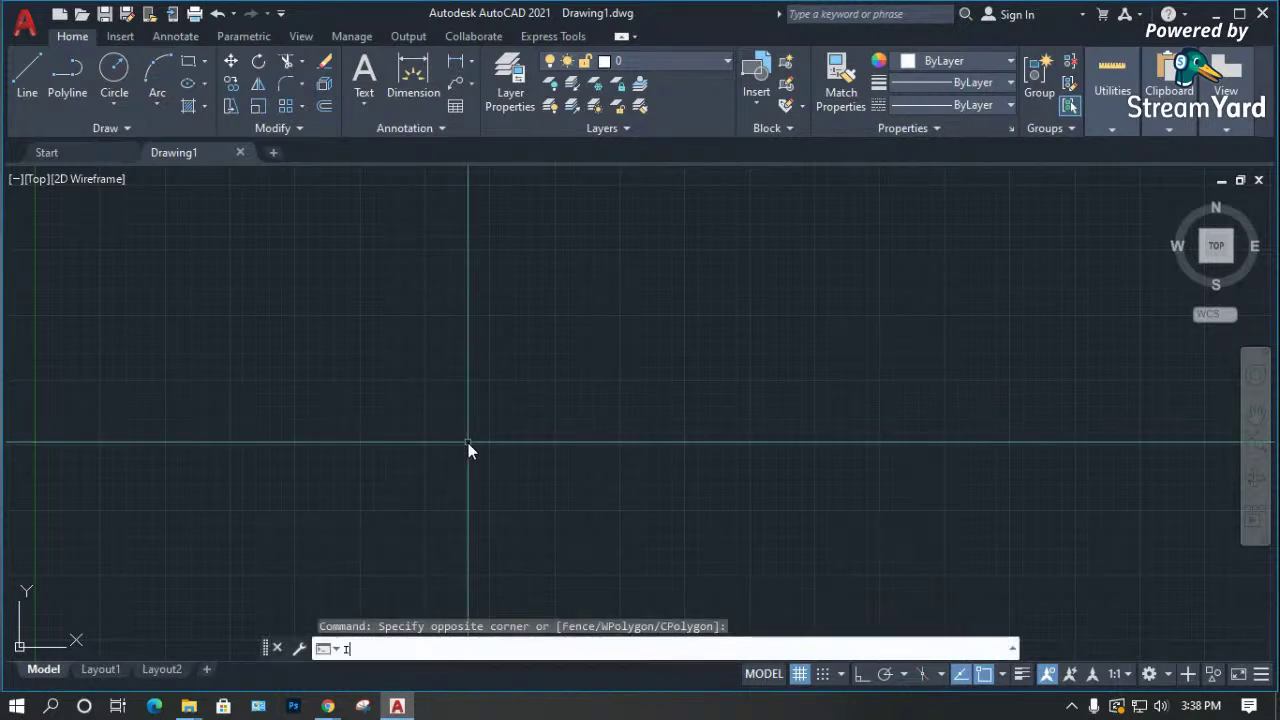
key(Return)
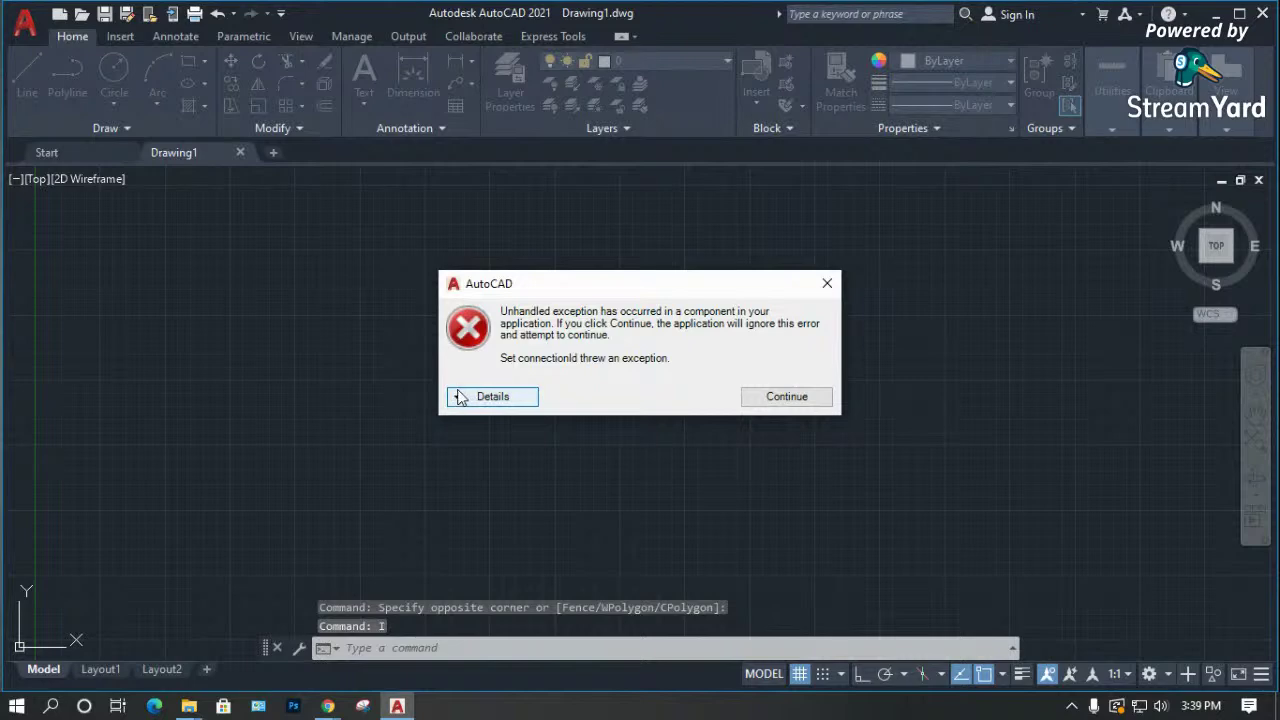
View the exception's details, dismiss the error, and switch to Chrome.
click(461, 399)
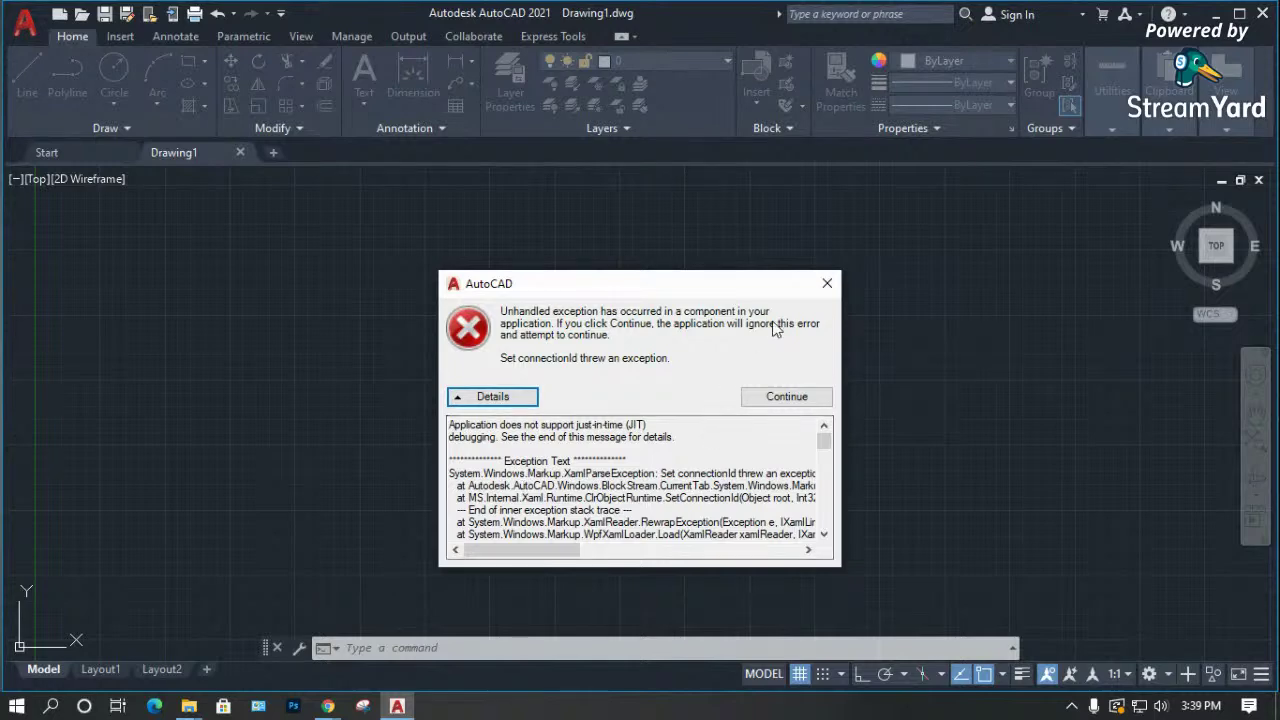
click(827, 283)
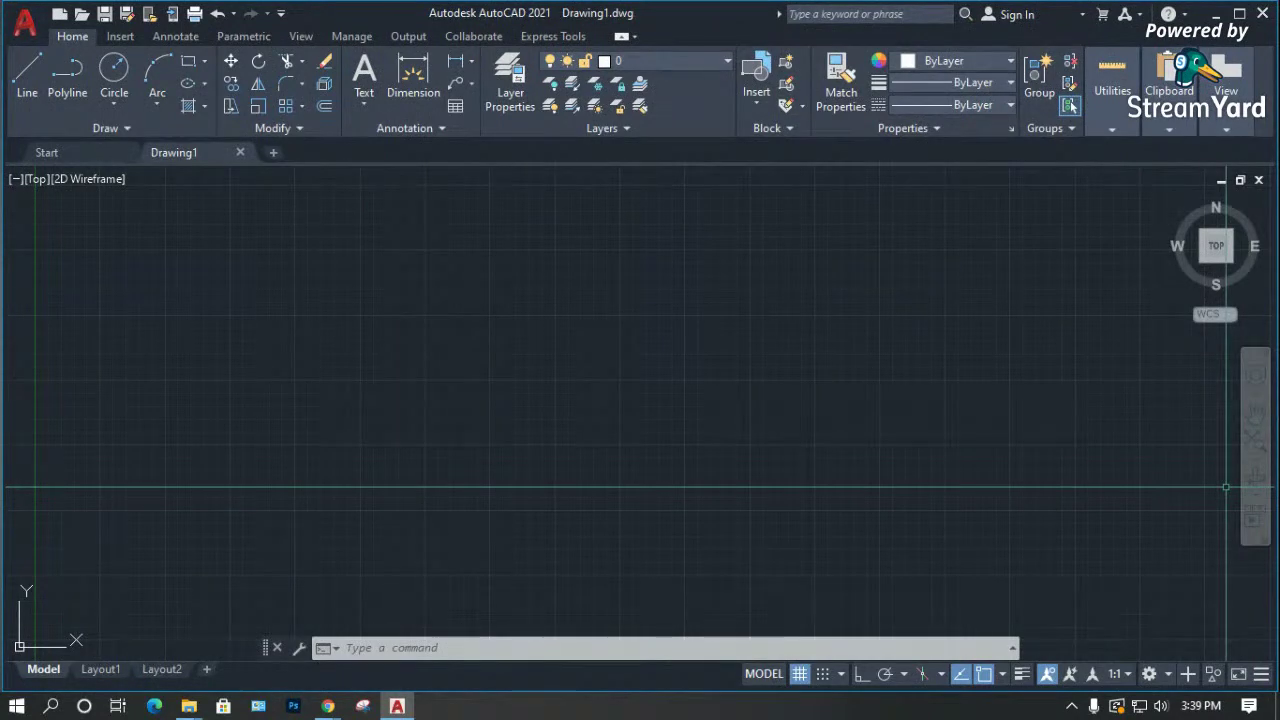
click(328, 706)
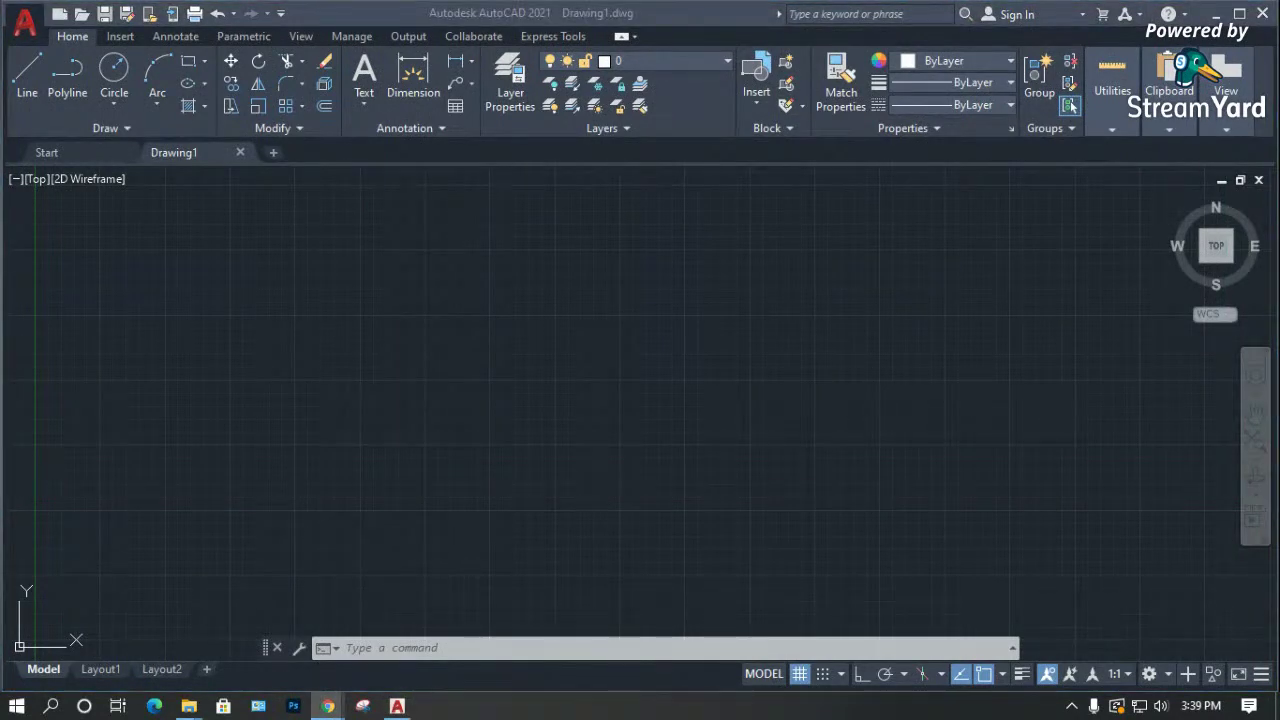